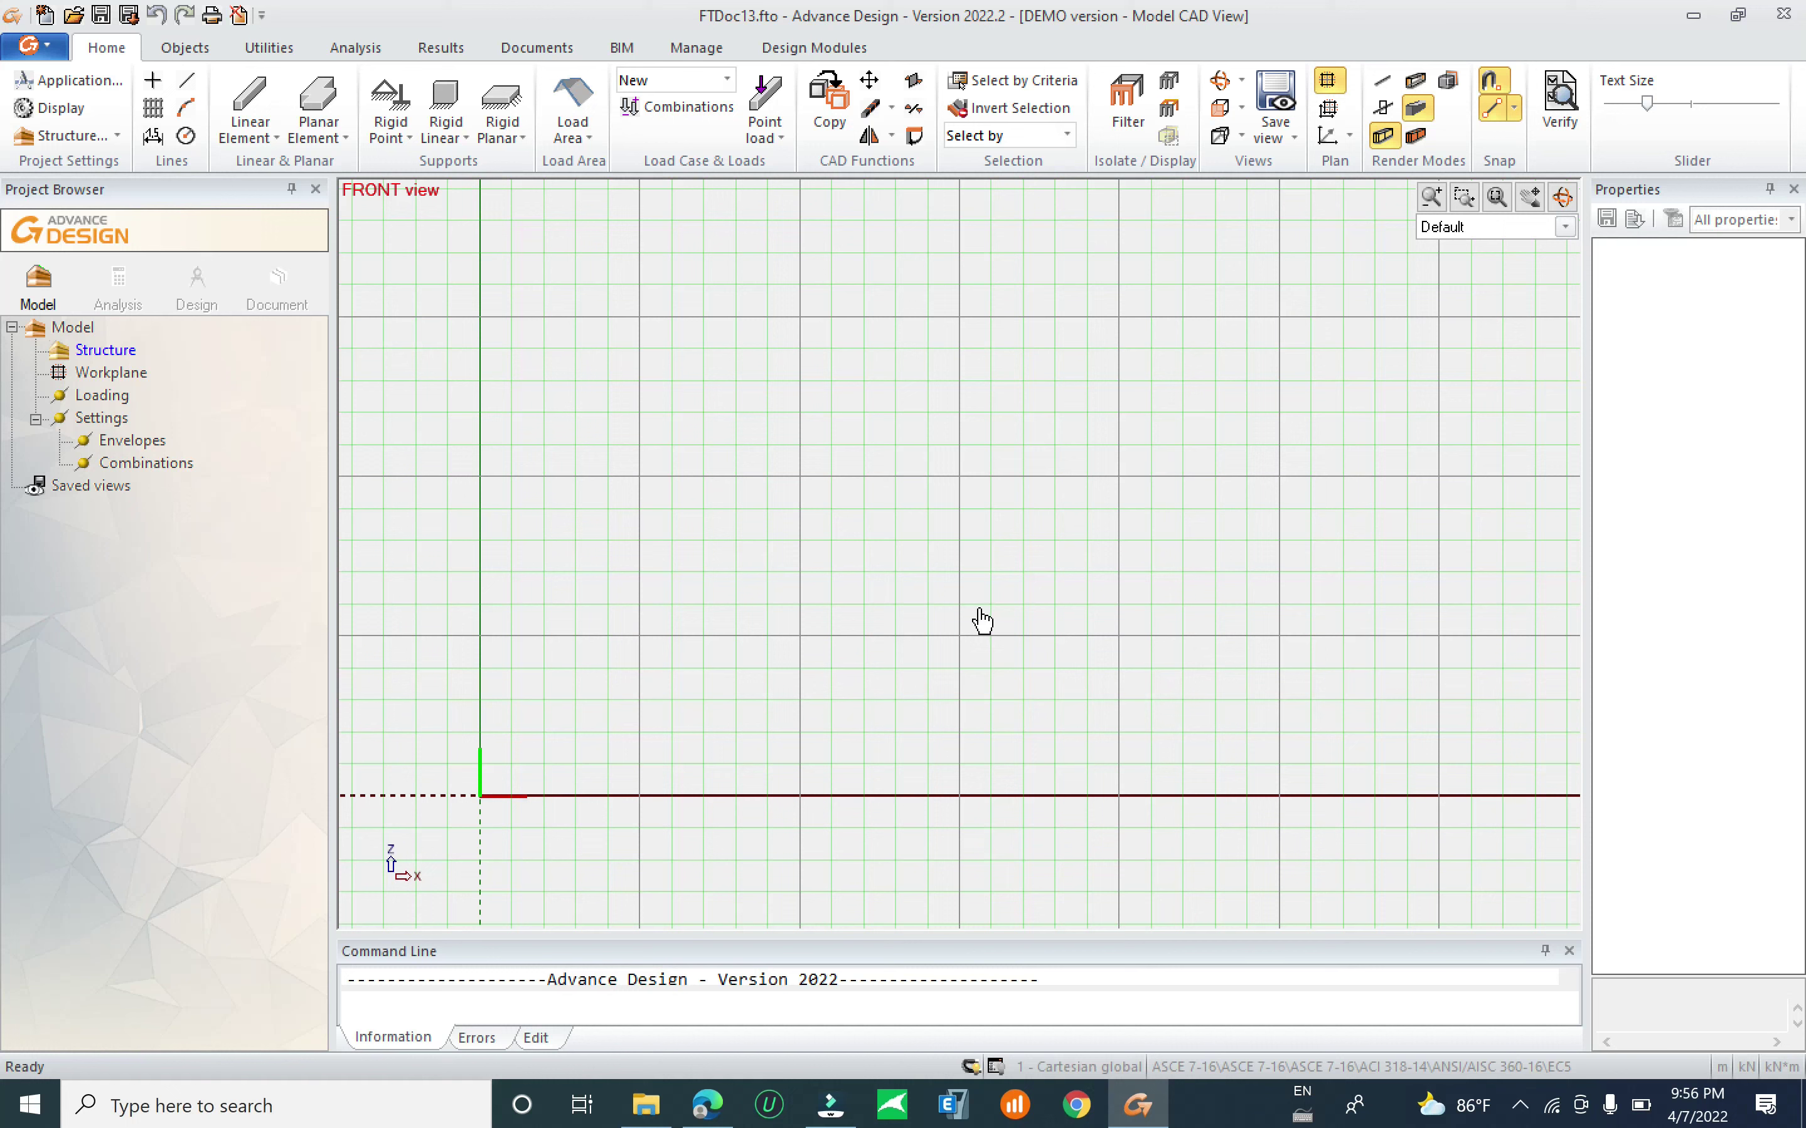
Switch the model to the top view and project the workplane grid onto that view.
{"action": "left_click", "coordinate": [818, 449]}
{"action": "middle_click_drag", "start_coordinate": [489, 838], "coordinate": [551, 772]}
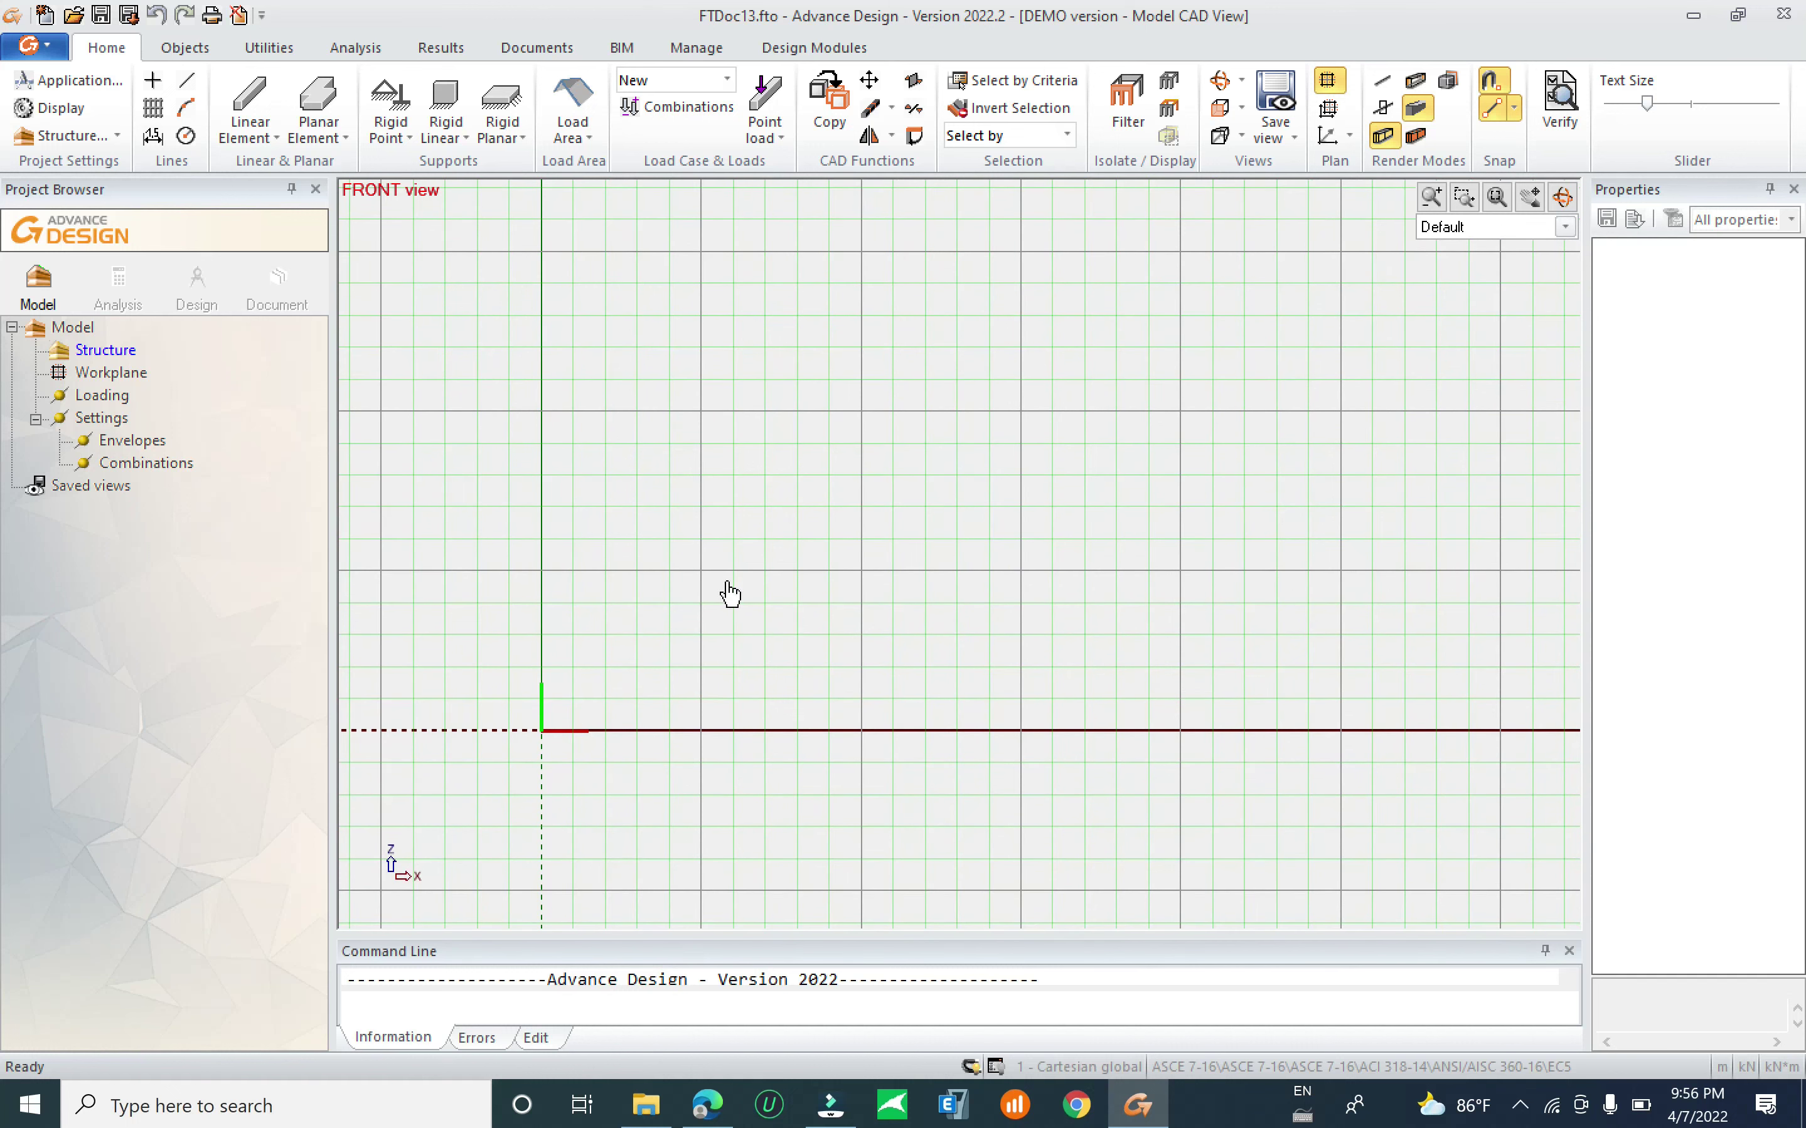
{"action": "left_click", "coordinate": [1241, 109]}
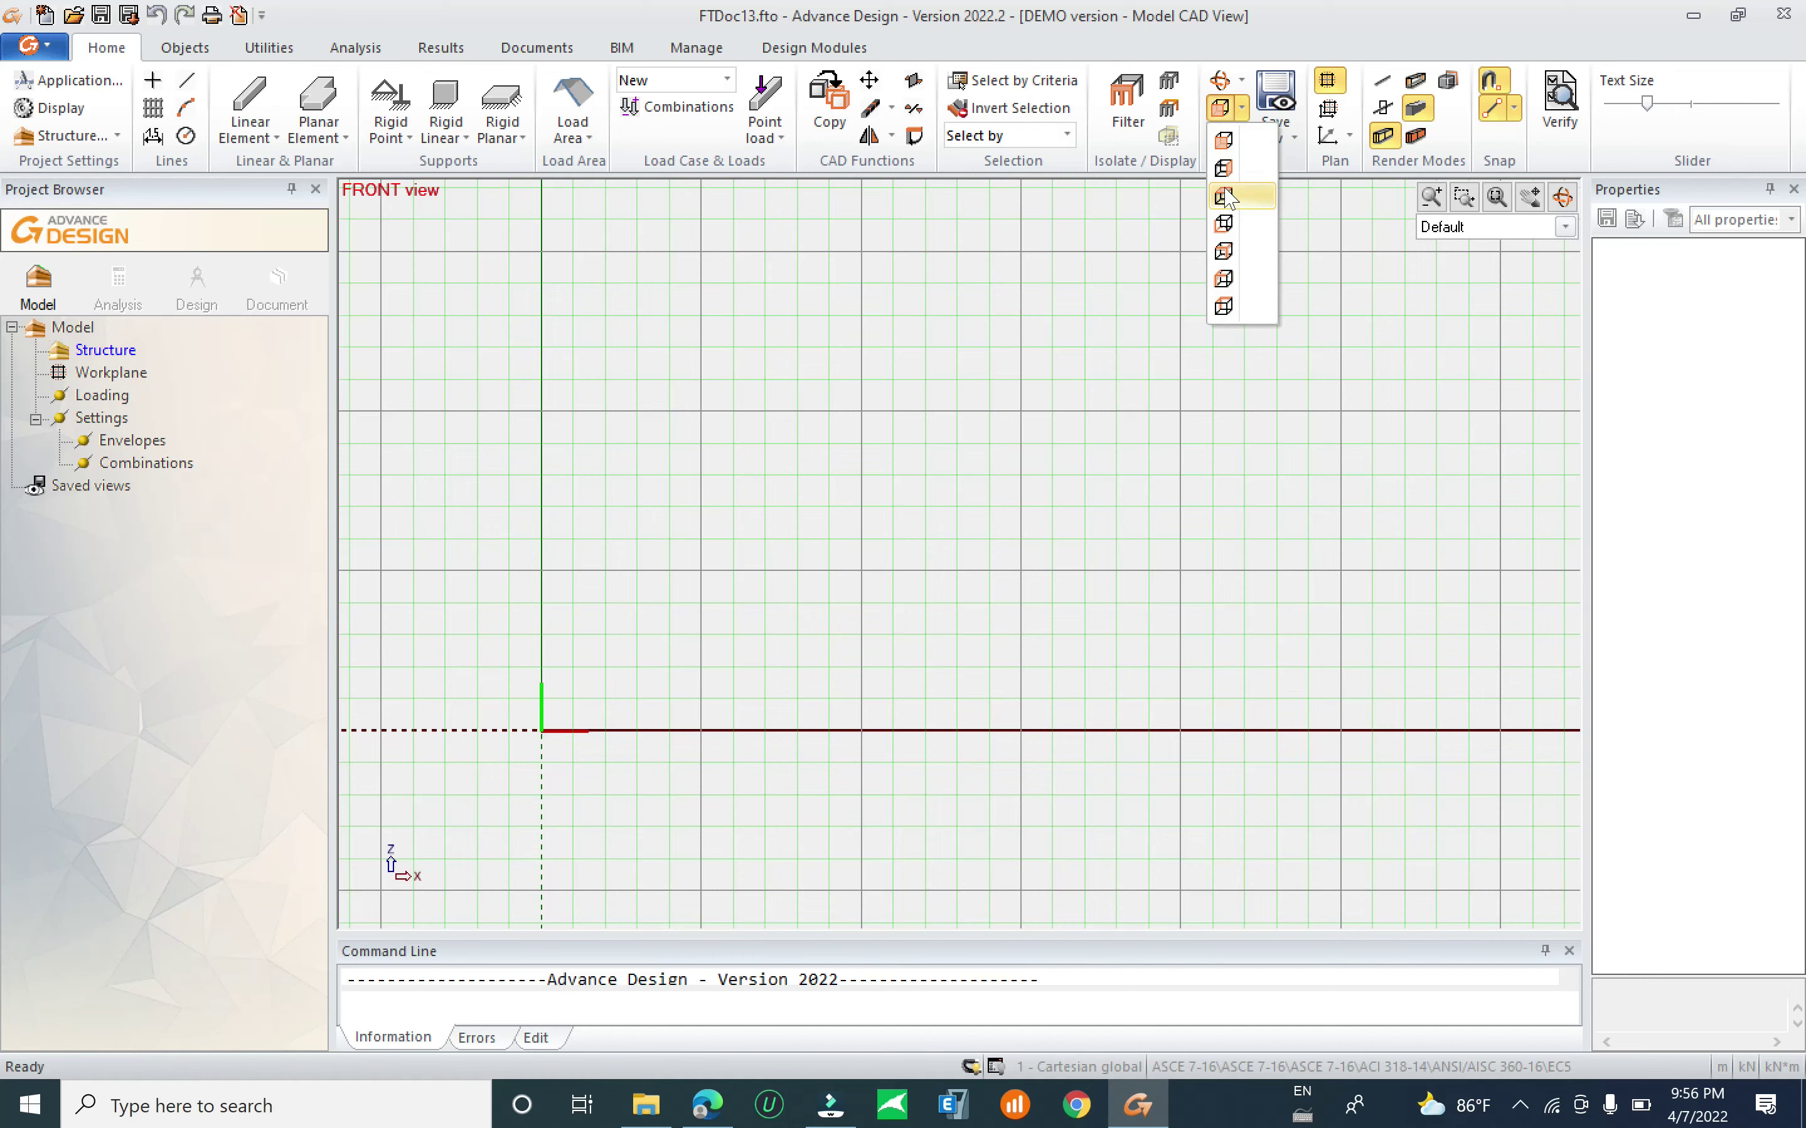
{"action": "left_click", "coordinate": [1225, 197]}
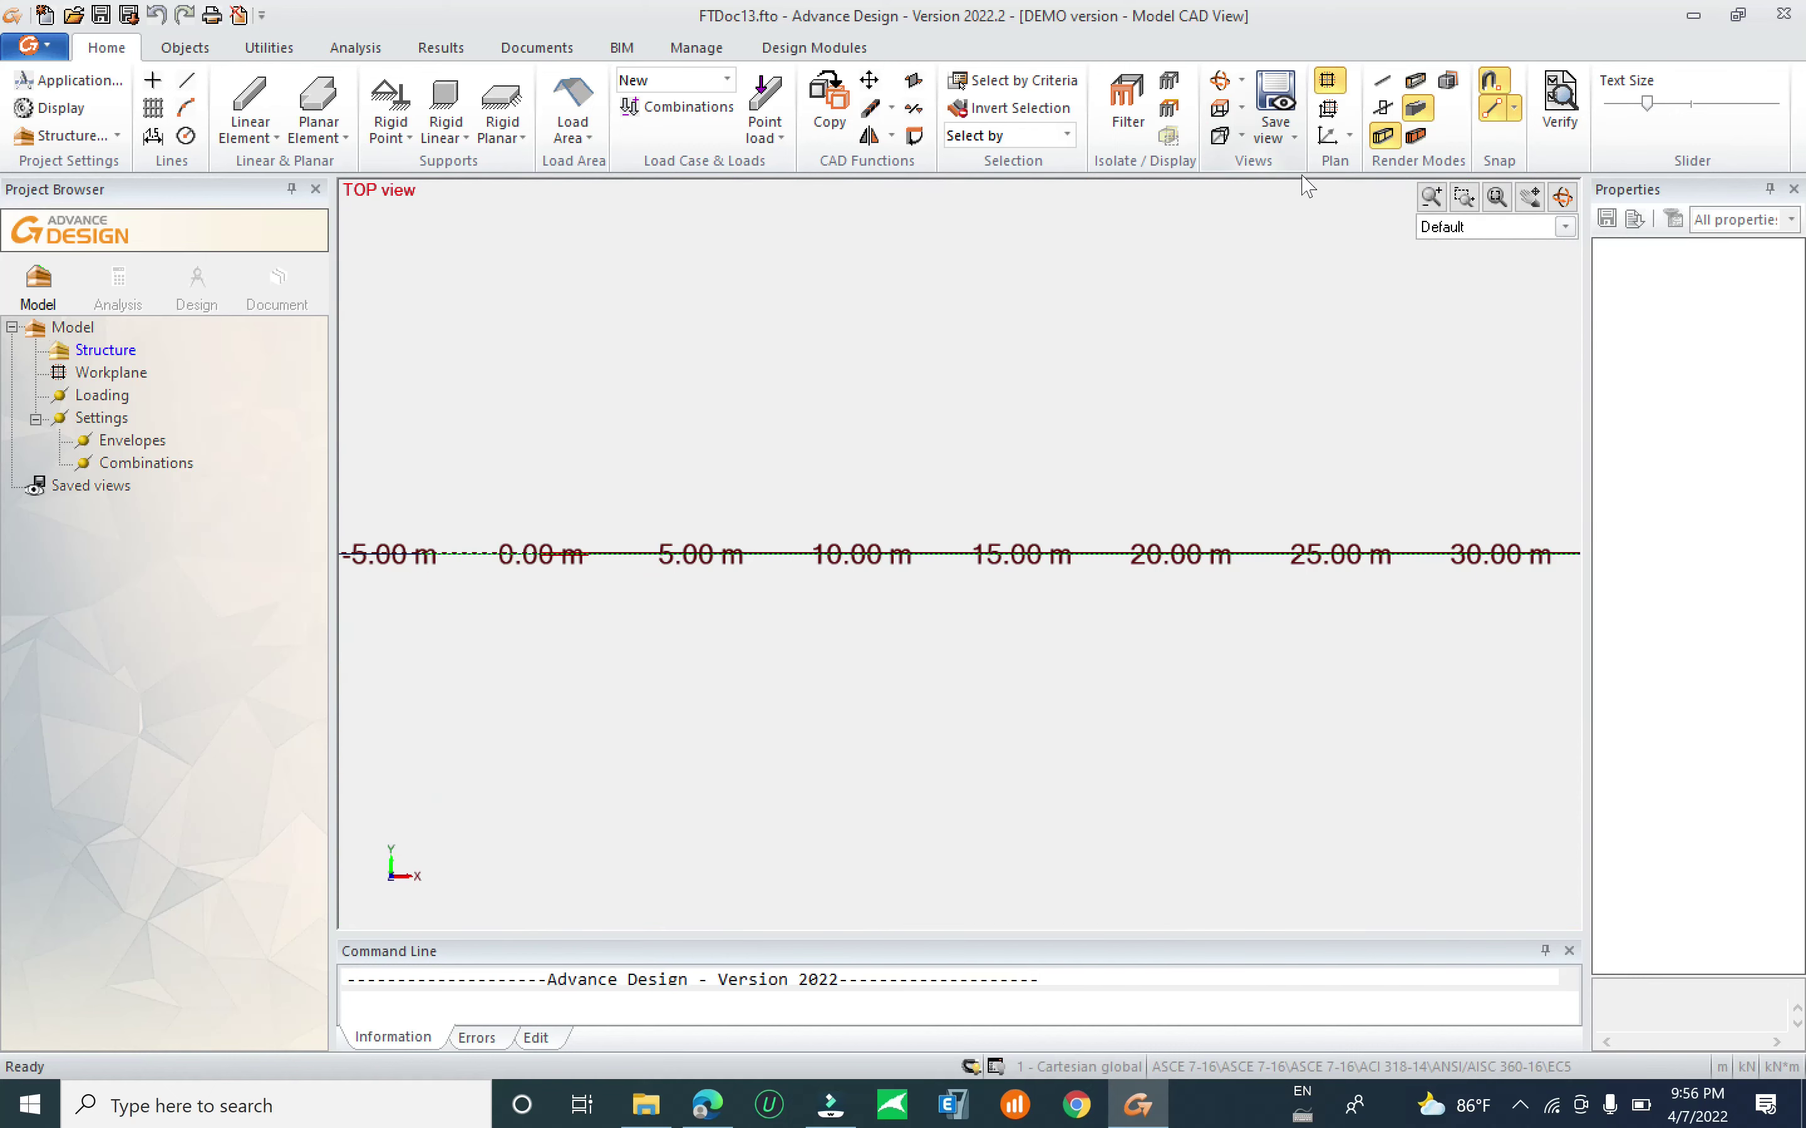
{"action": "left_click", "coordinate": [1328, 108]}
{"action": "middle_click_drag", "start_coordinate": [983, 411], "coordinate": [833, 506]}
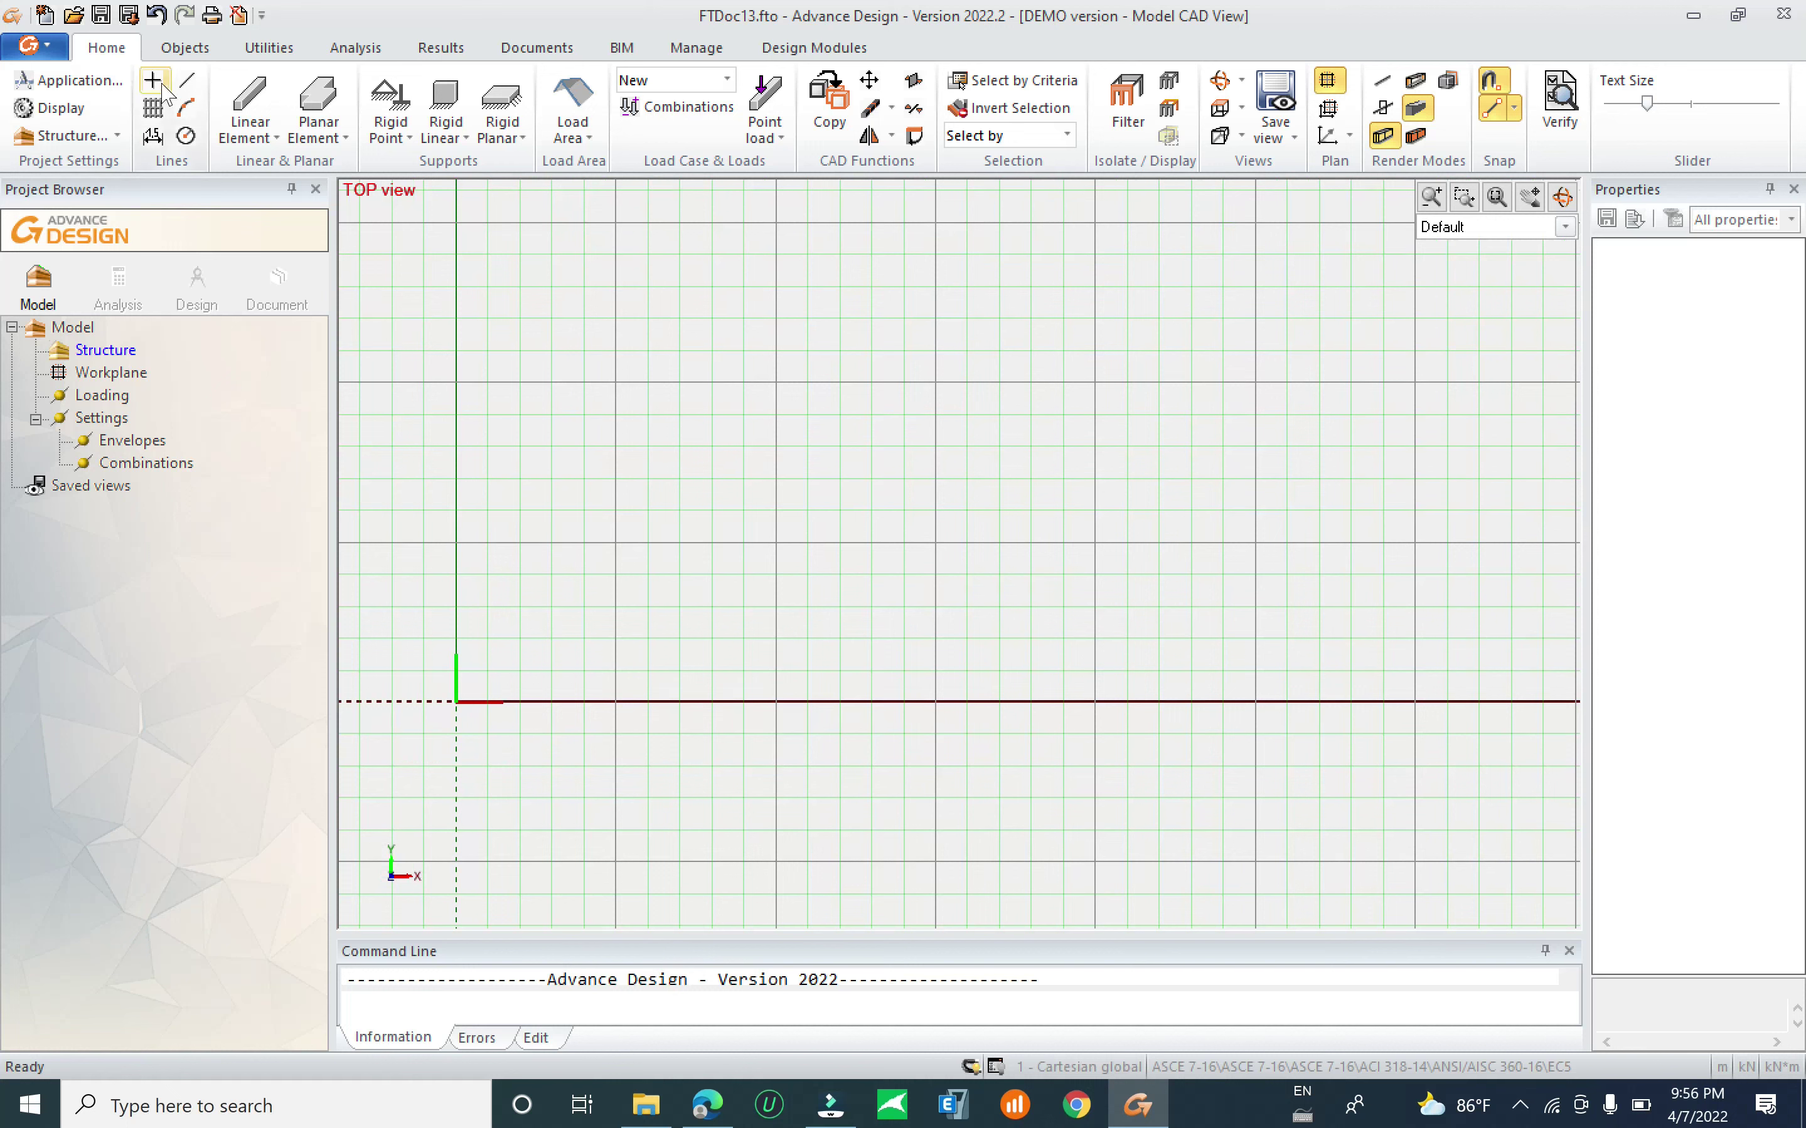
{"action": "left_click", "coordinate": [185, 47]}
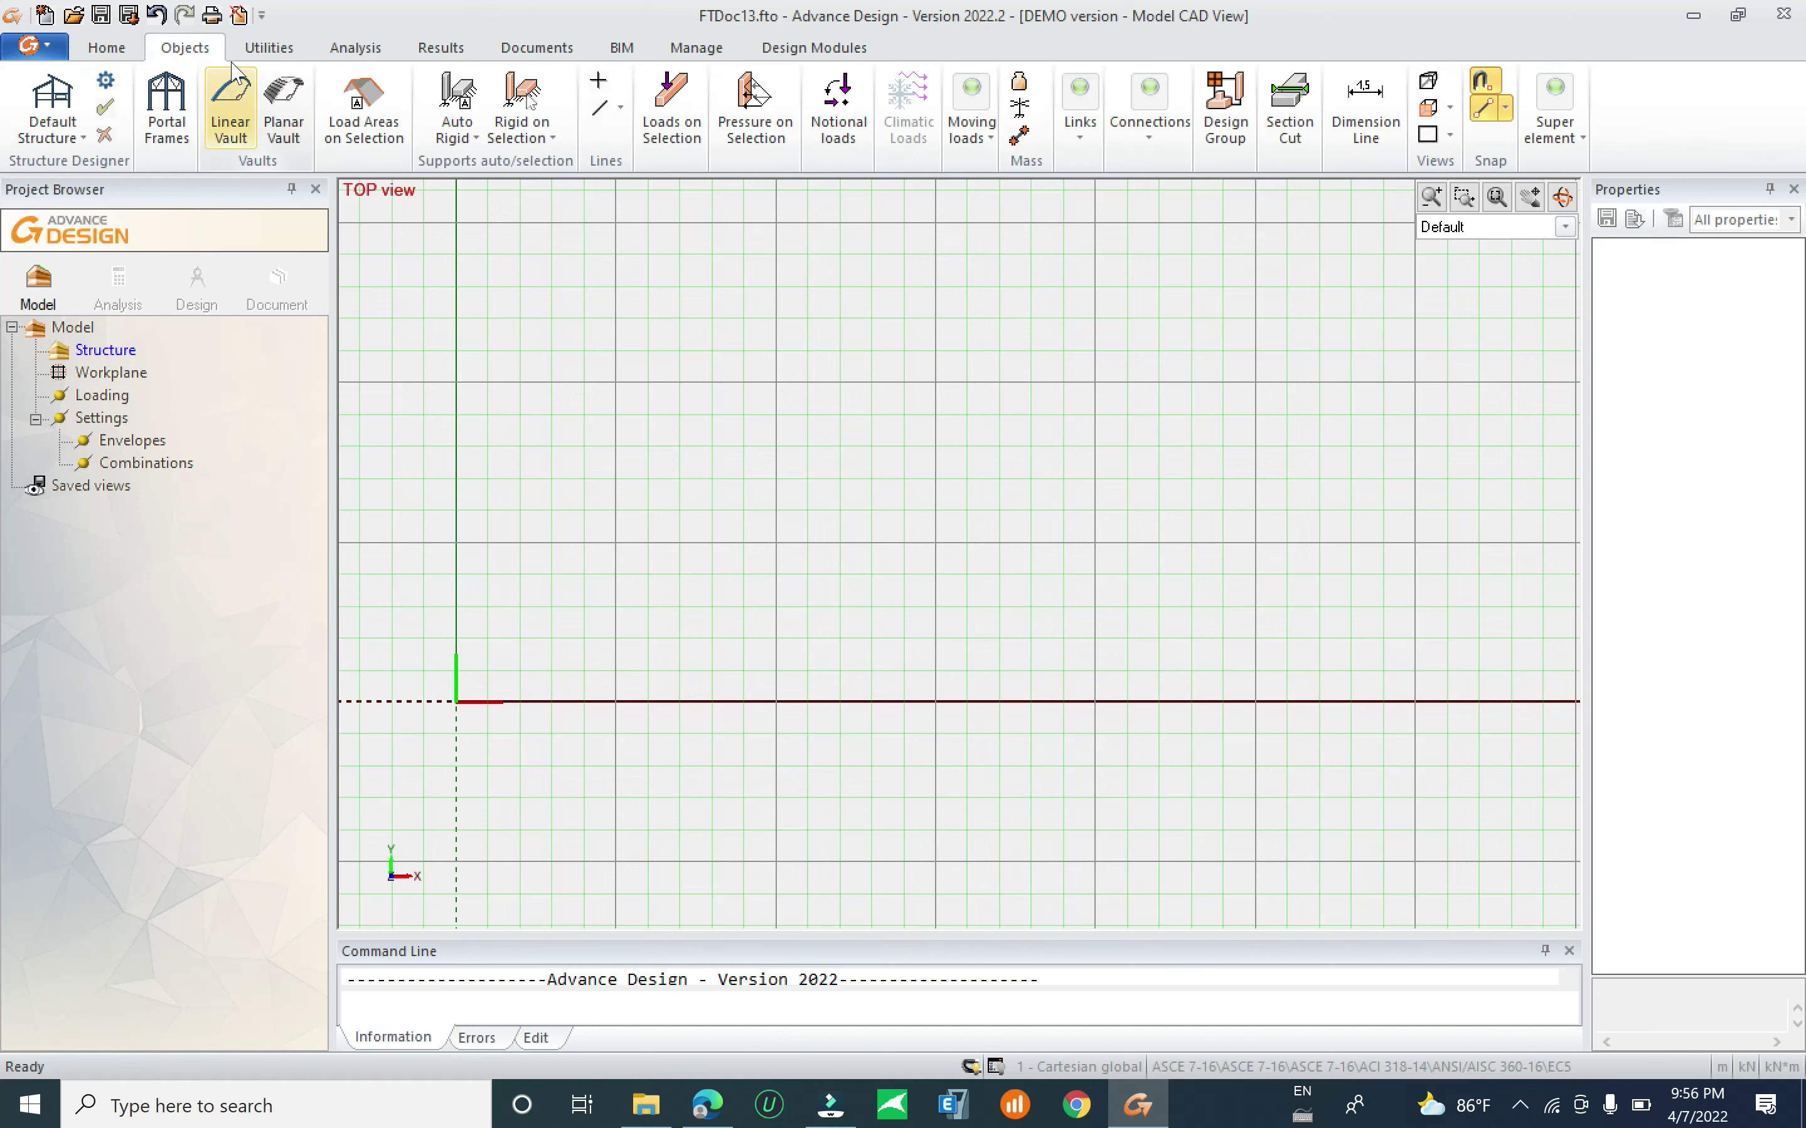
{"action": "left_click", "coordinate": [265, 48]}
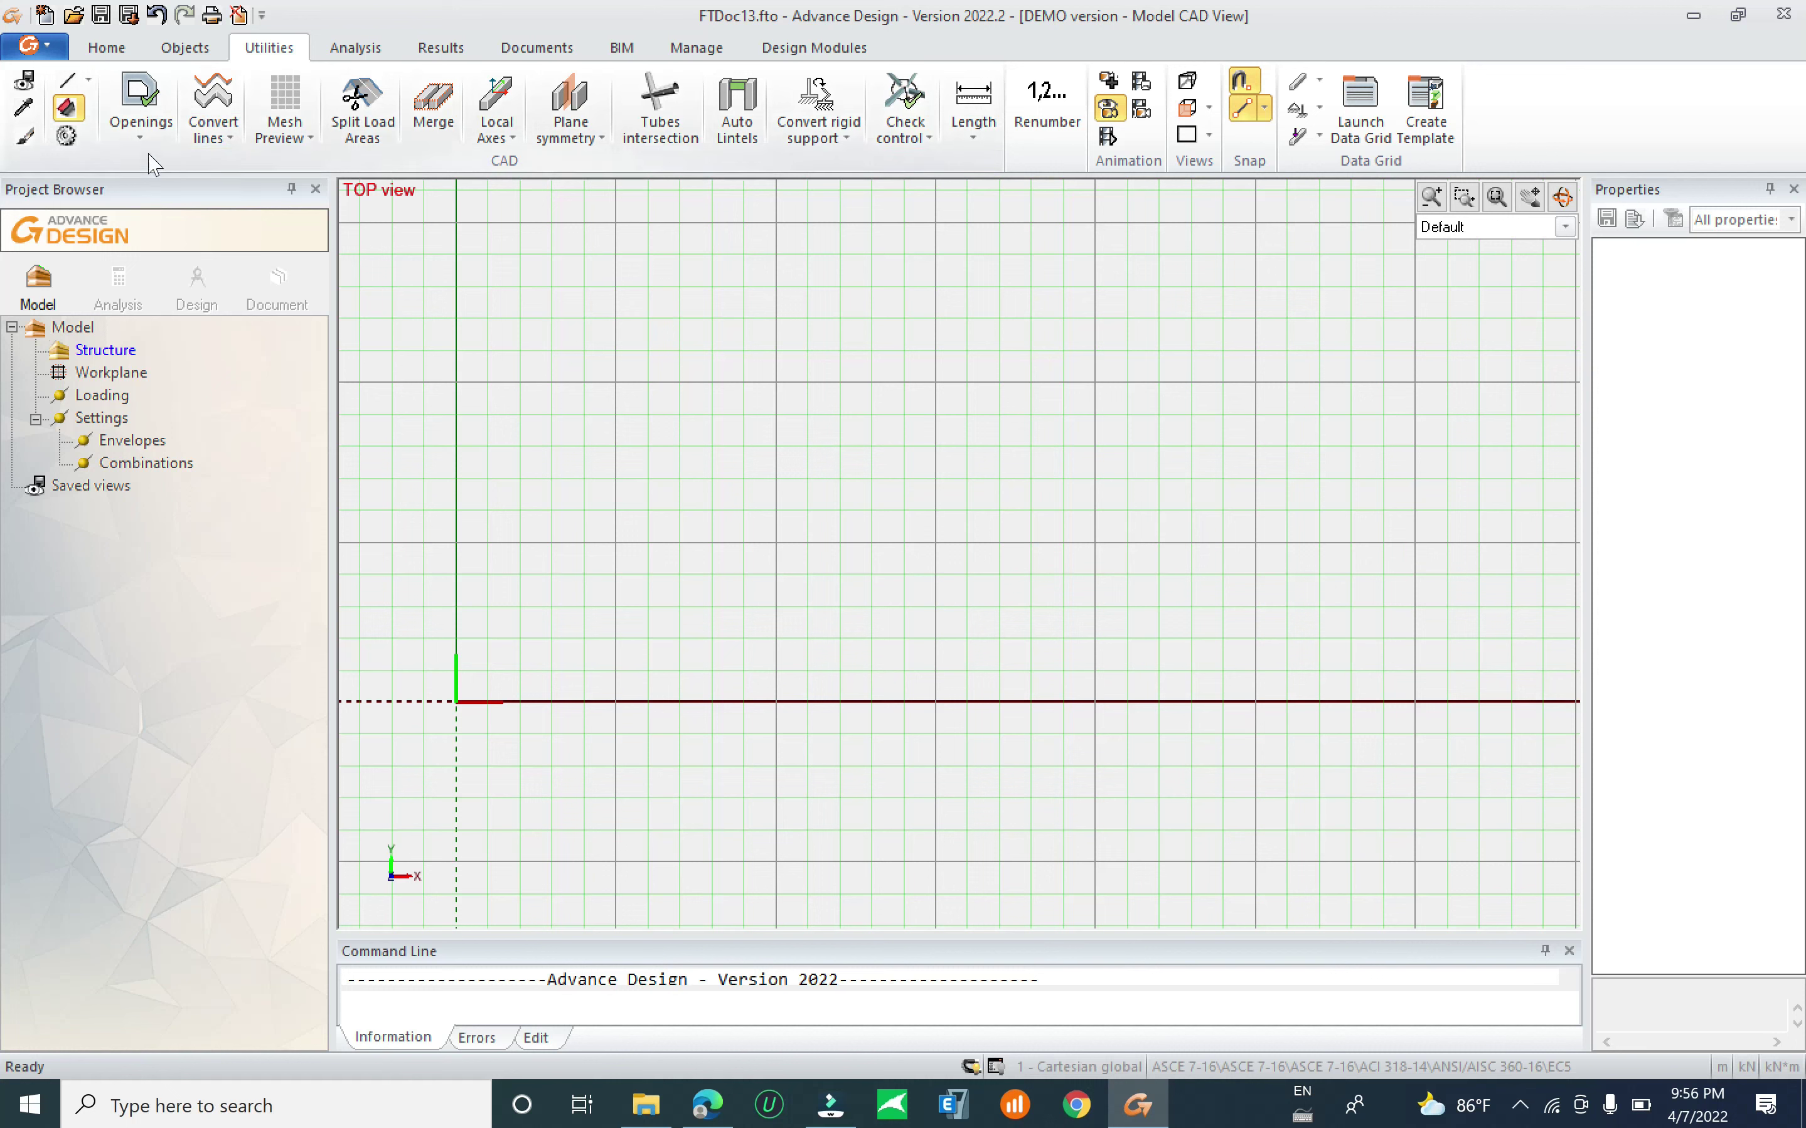
{"action": "middle_click_drag", "start_coordinate": [790, 536], "coordinate": [766, 585]}
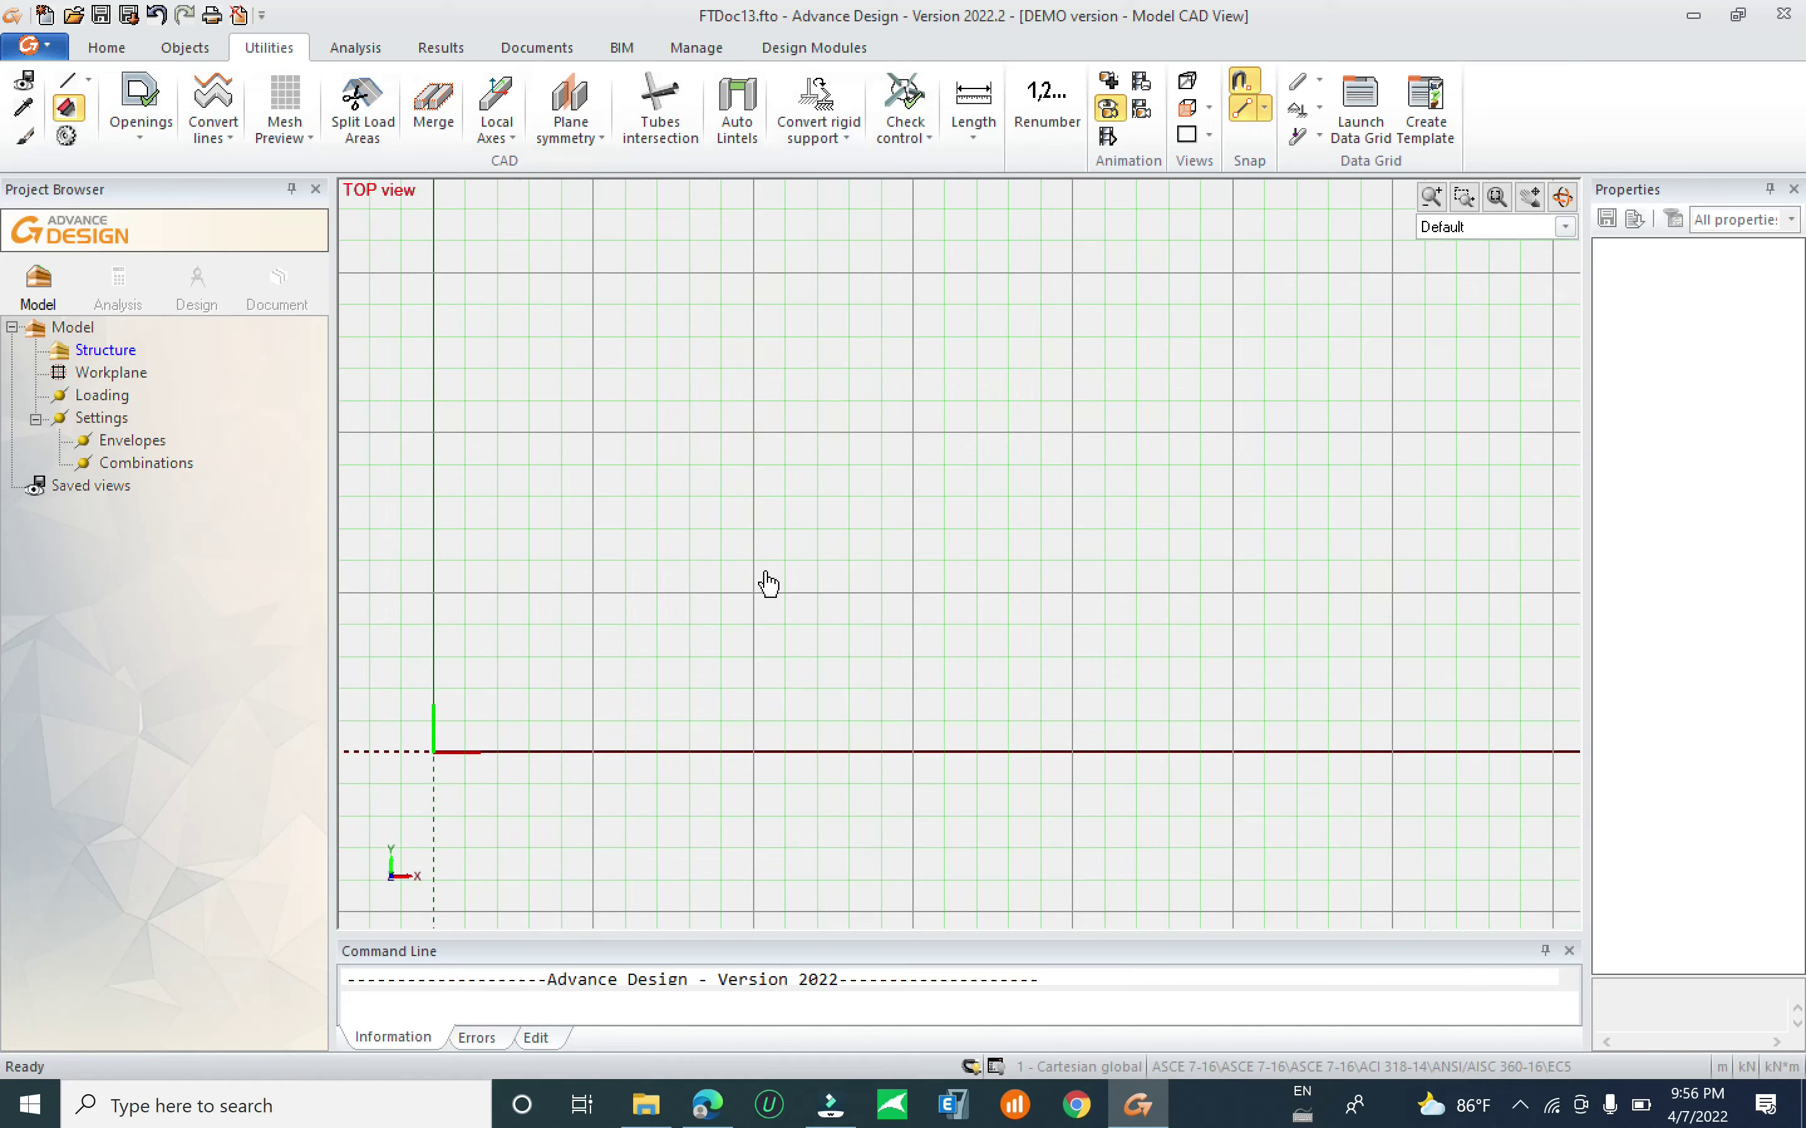
Draw a six-sided planar element about 14 m wide and 13 m deep, with its straight base on the X axis starting at X = 5 m.
{"action": "left_click", "coordinate": [115, 49]}
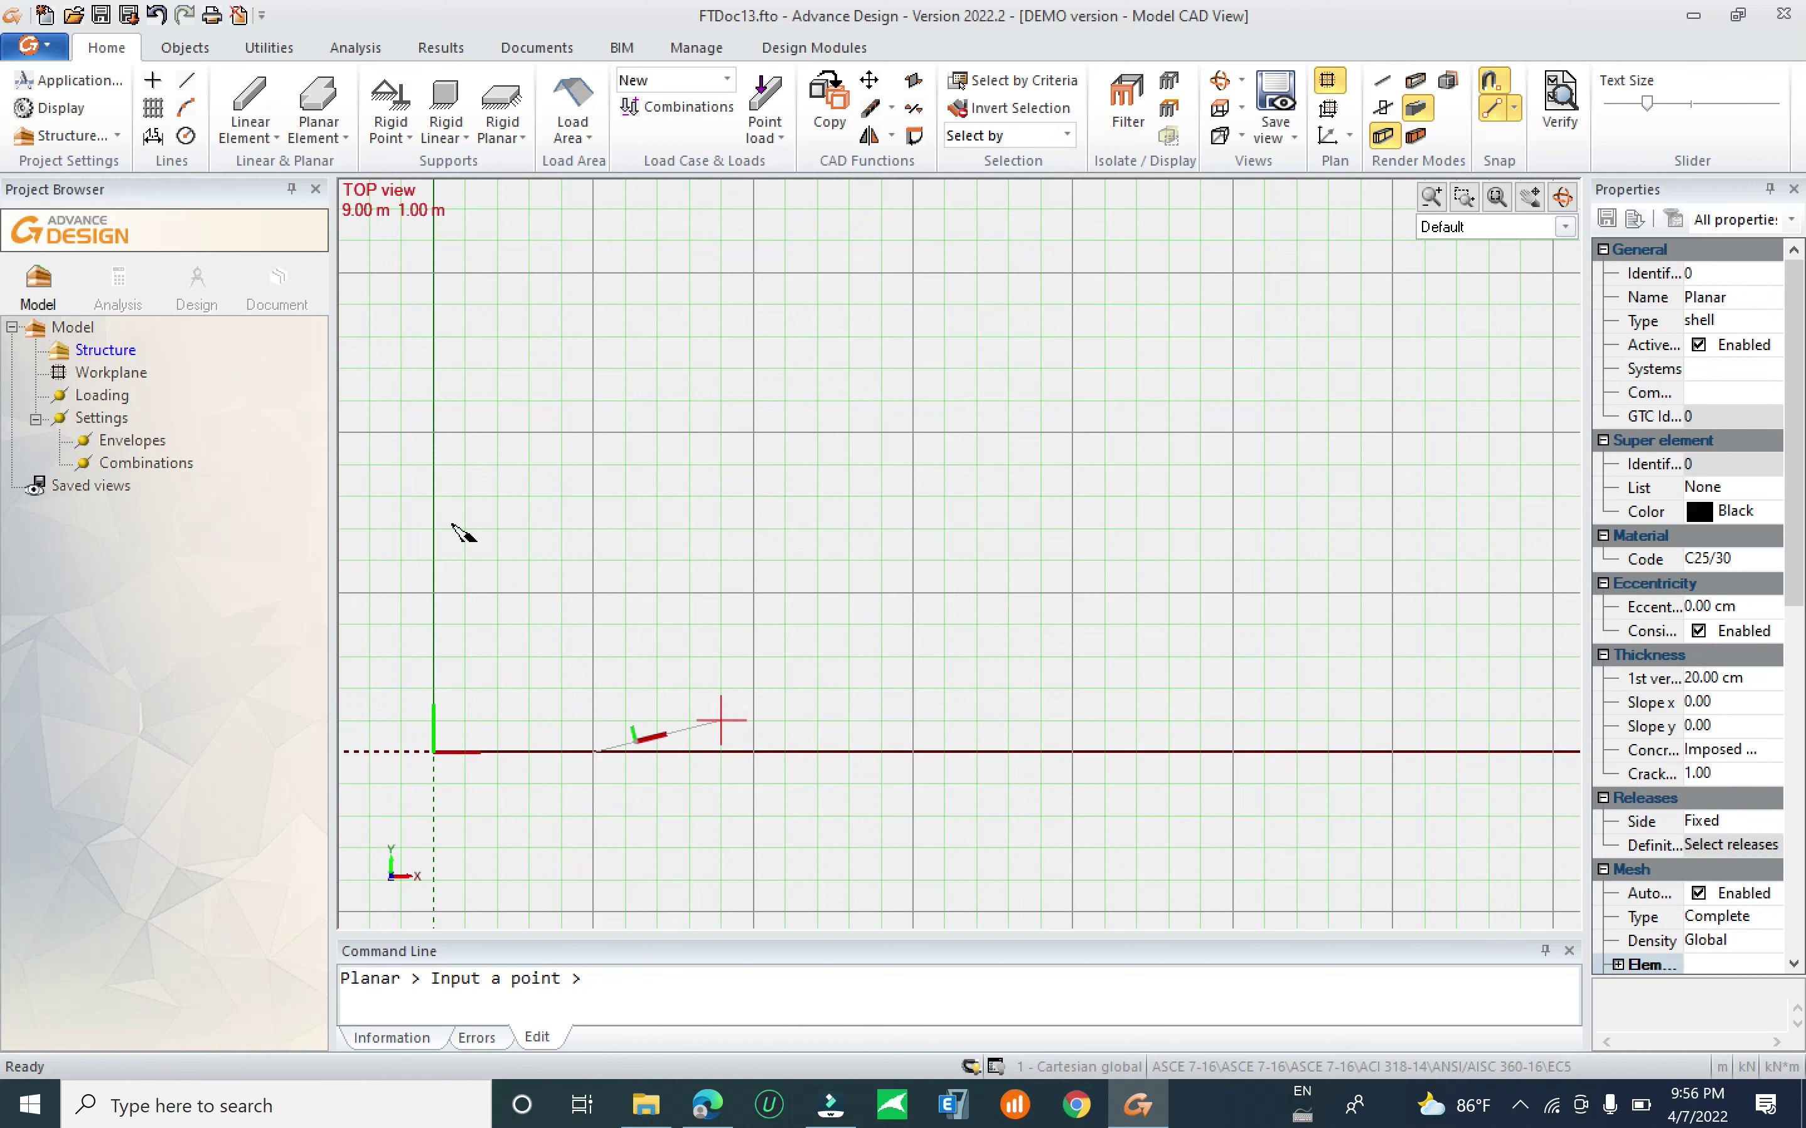
{"action": "key", "text": "Escape"}
{"action": "left_click", "coordinate": [319, 103]}
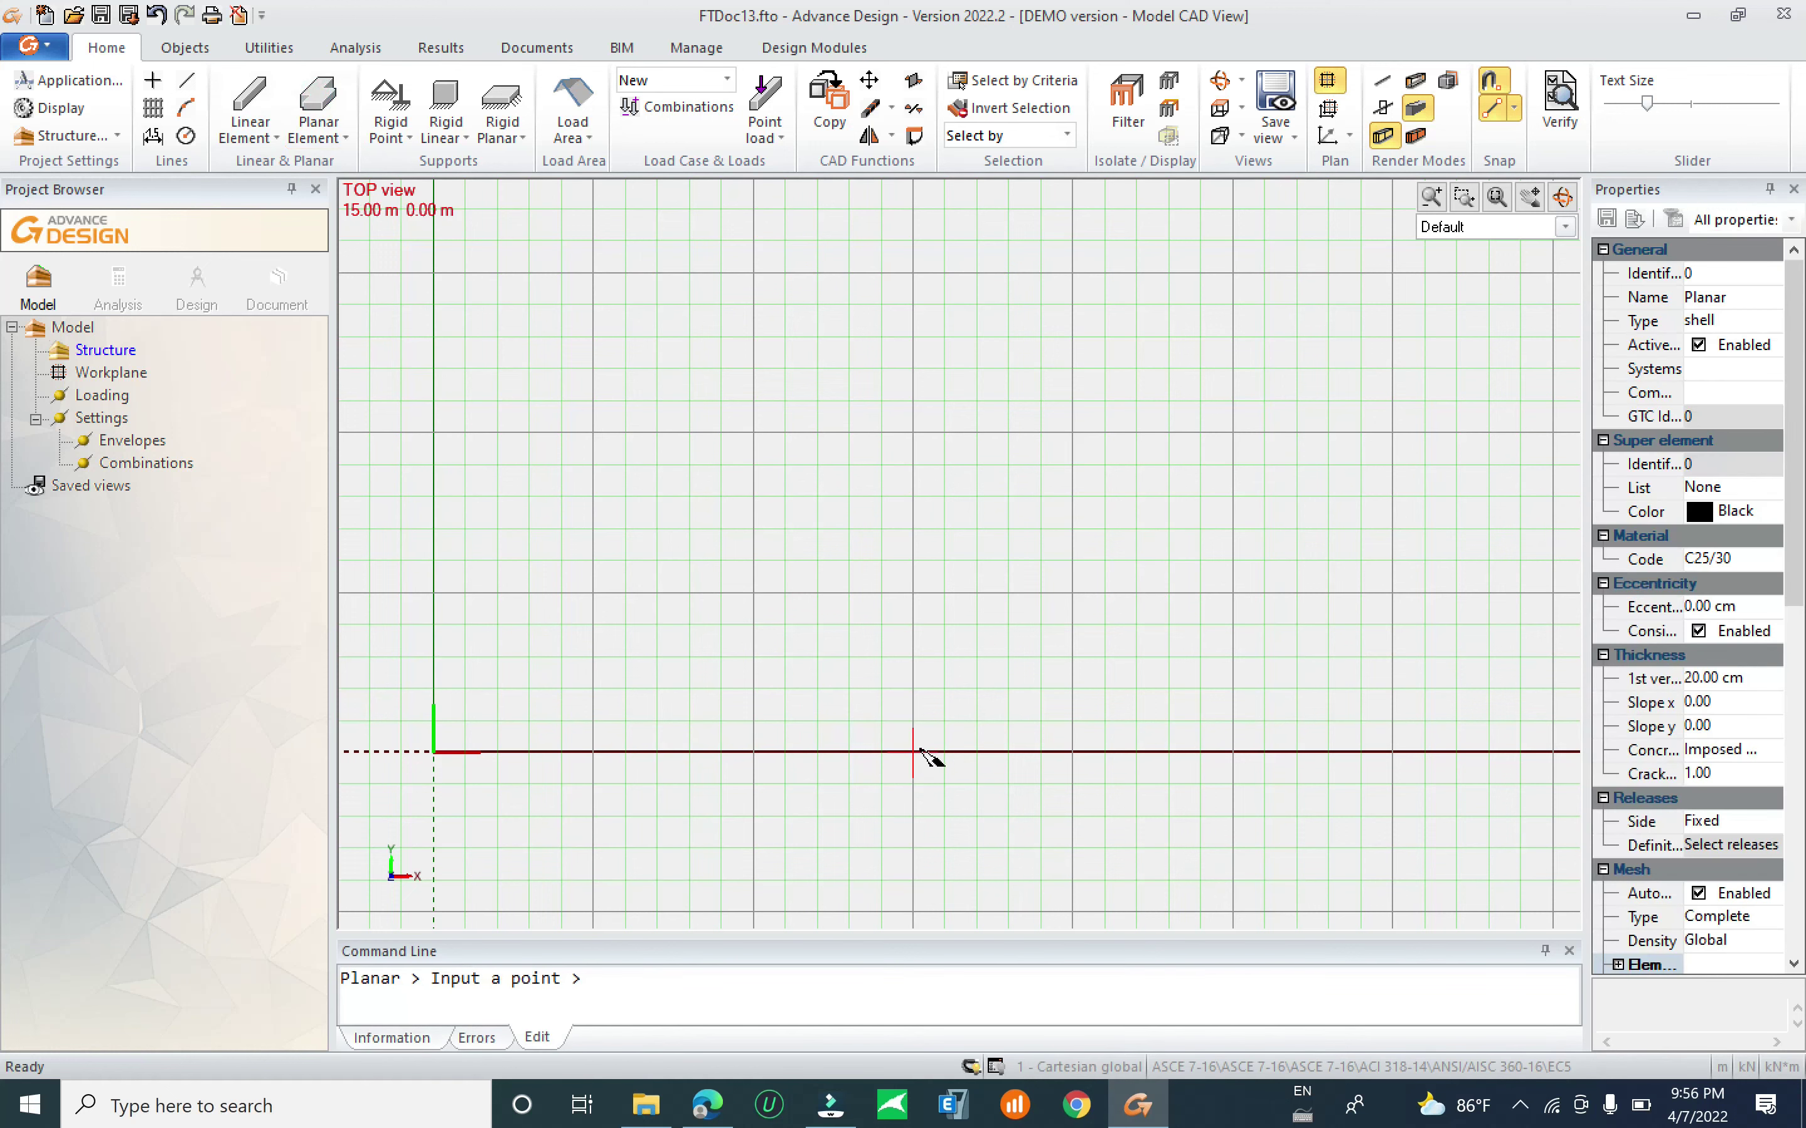
{"action": "left_click", "coordinate": [593, 751]}
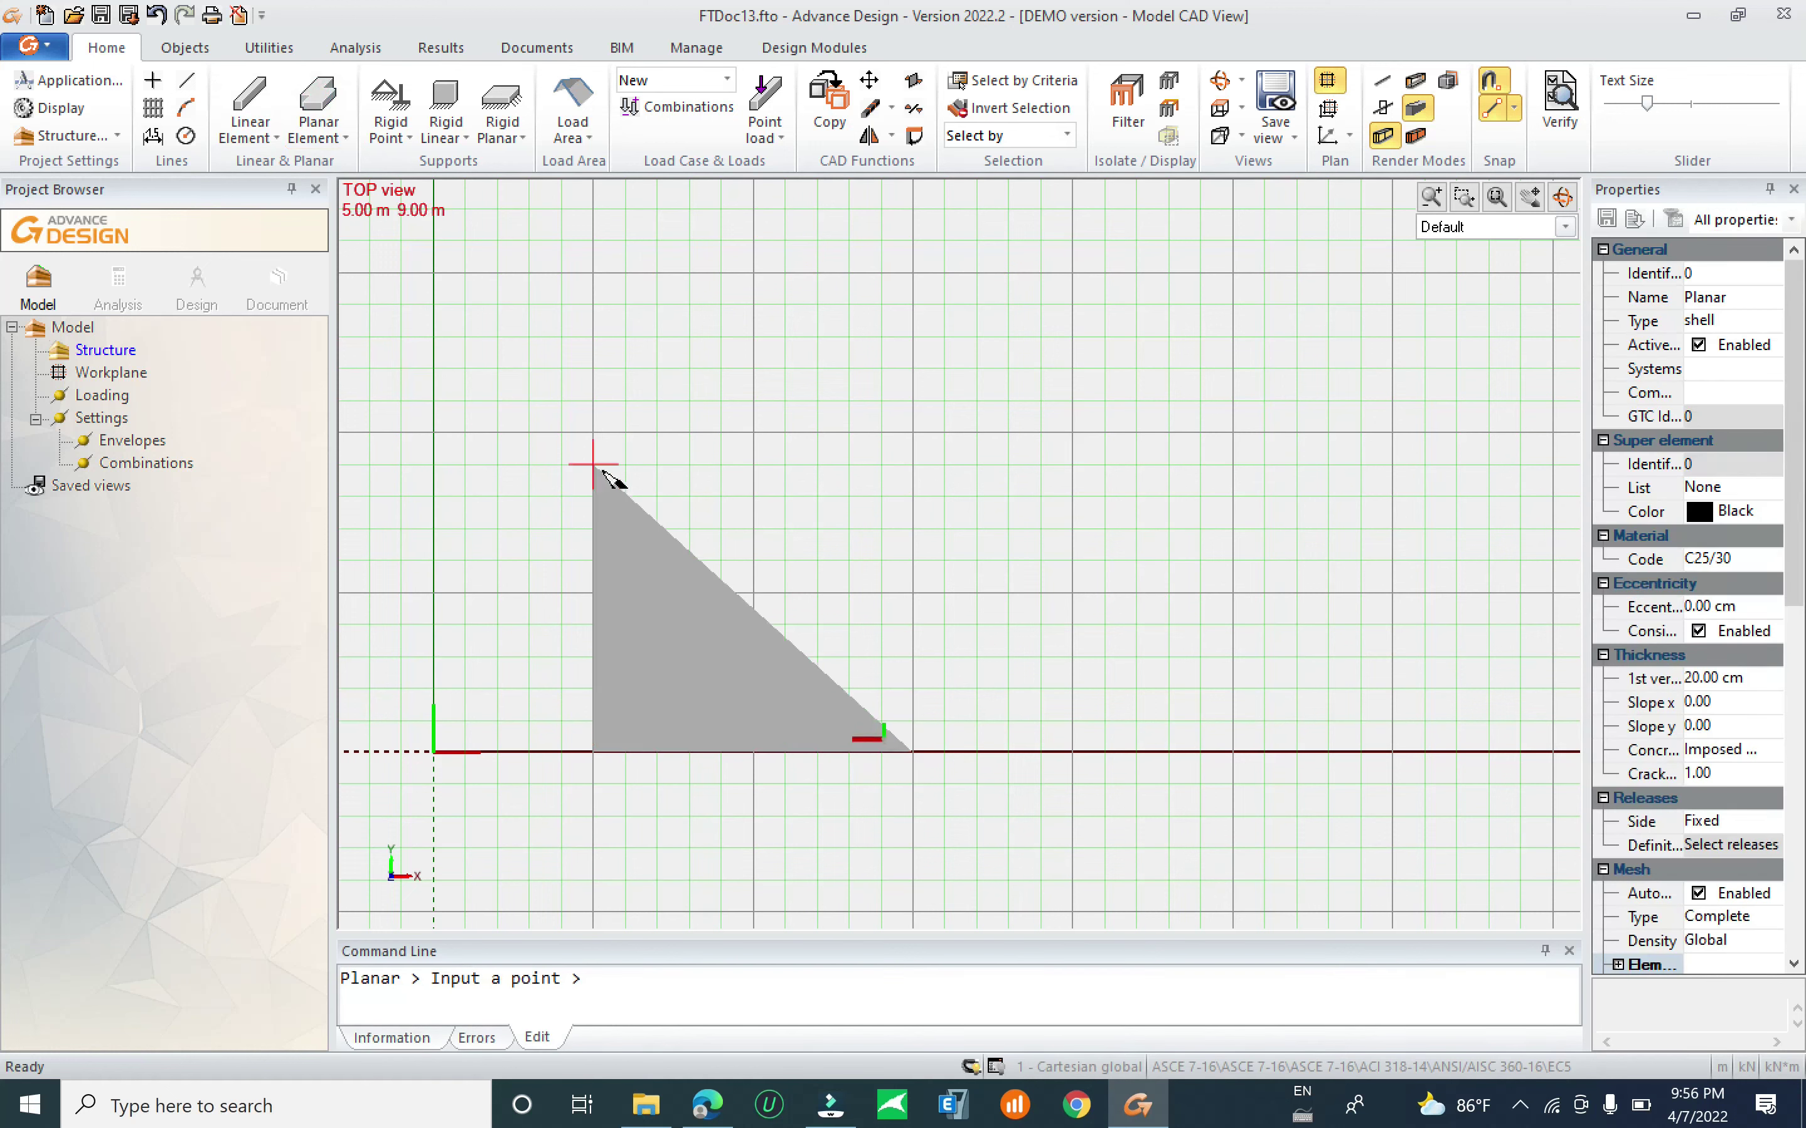
{"action": "left_click", "coordinate": [593, 432]}
{"action": "left_click", "coordinate": [785, 336]}
{"action": "left_click", "coordinate": [1041, 432]}
{"action": "left_click", "coordinate": [1009, 685]}
{"action": "double_click", "coordinate": [914, 752]}
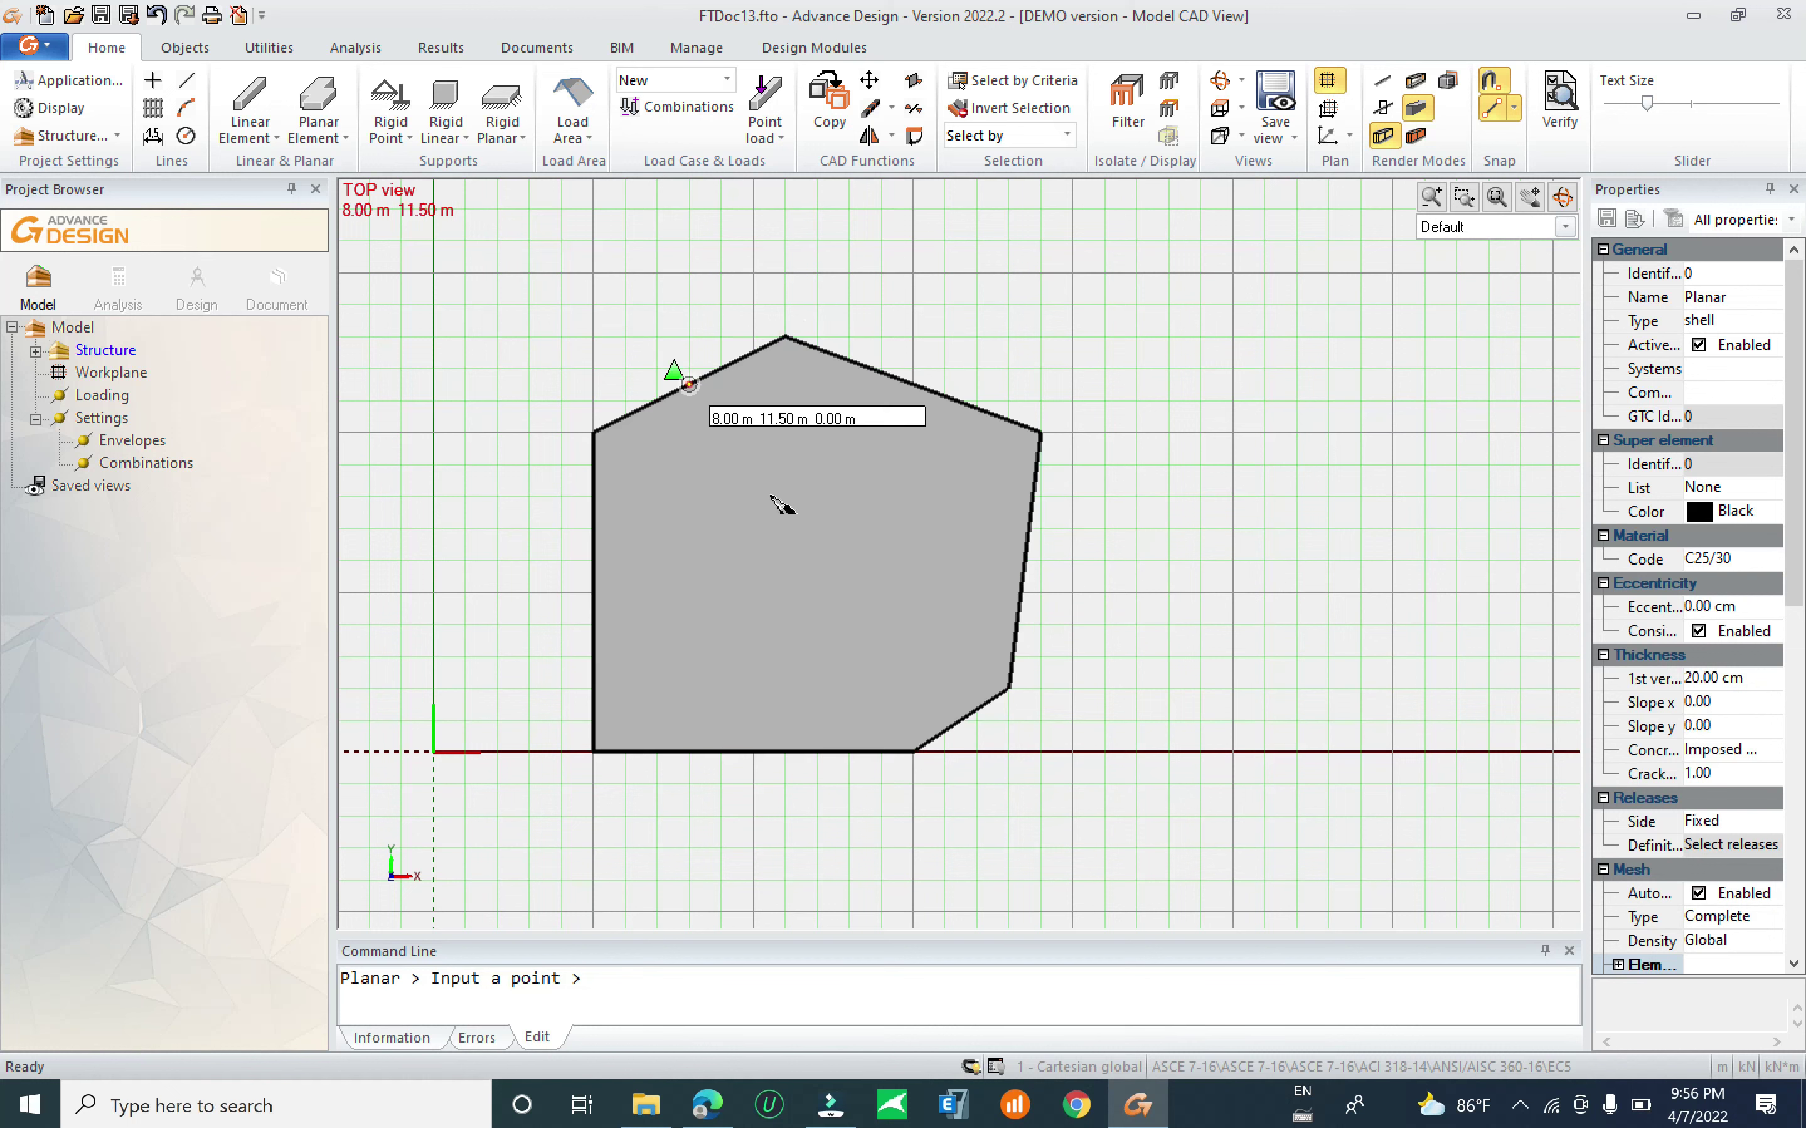
{"action": "key", "text": "Escape"}
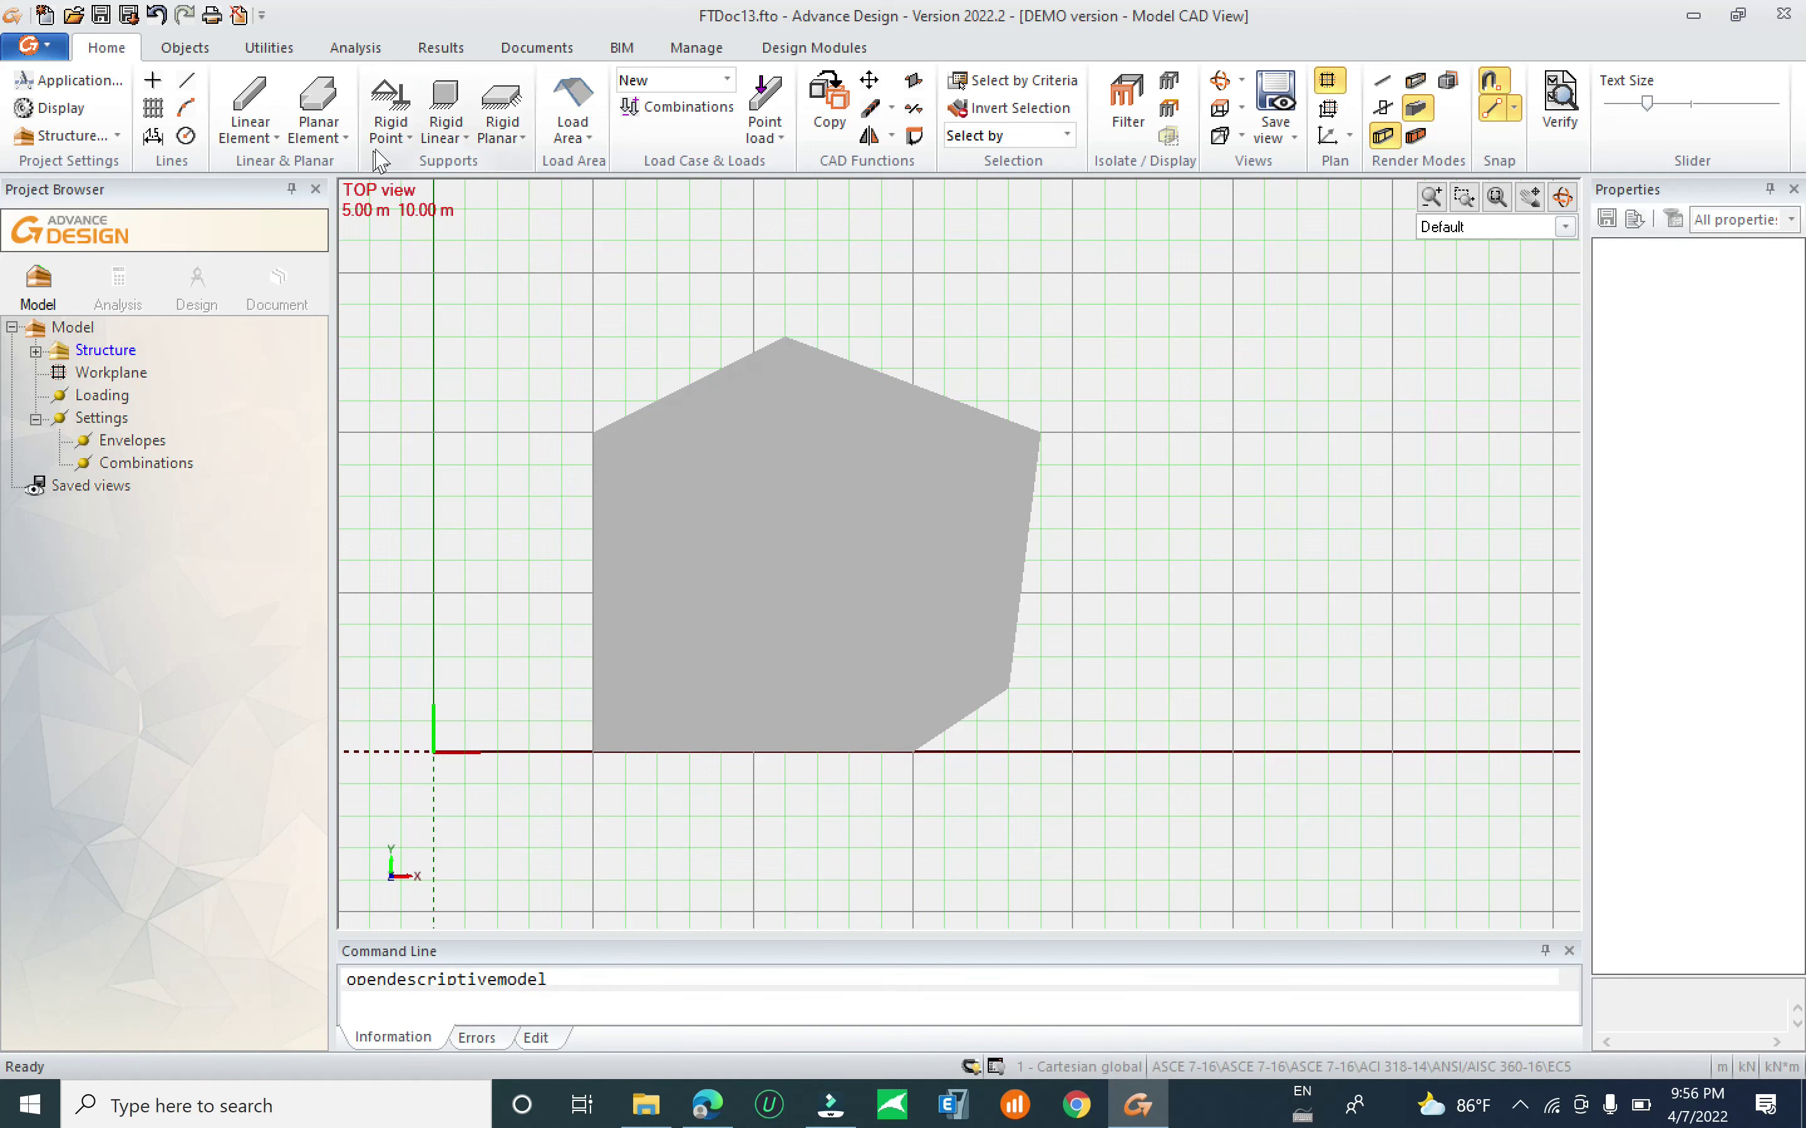
Try to create an opening in the planar element without selecting a closed contour.
{"action": "left_click", "coordinate": [287, 51]}
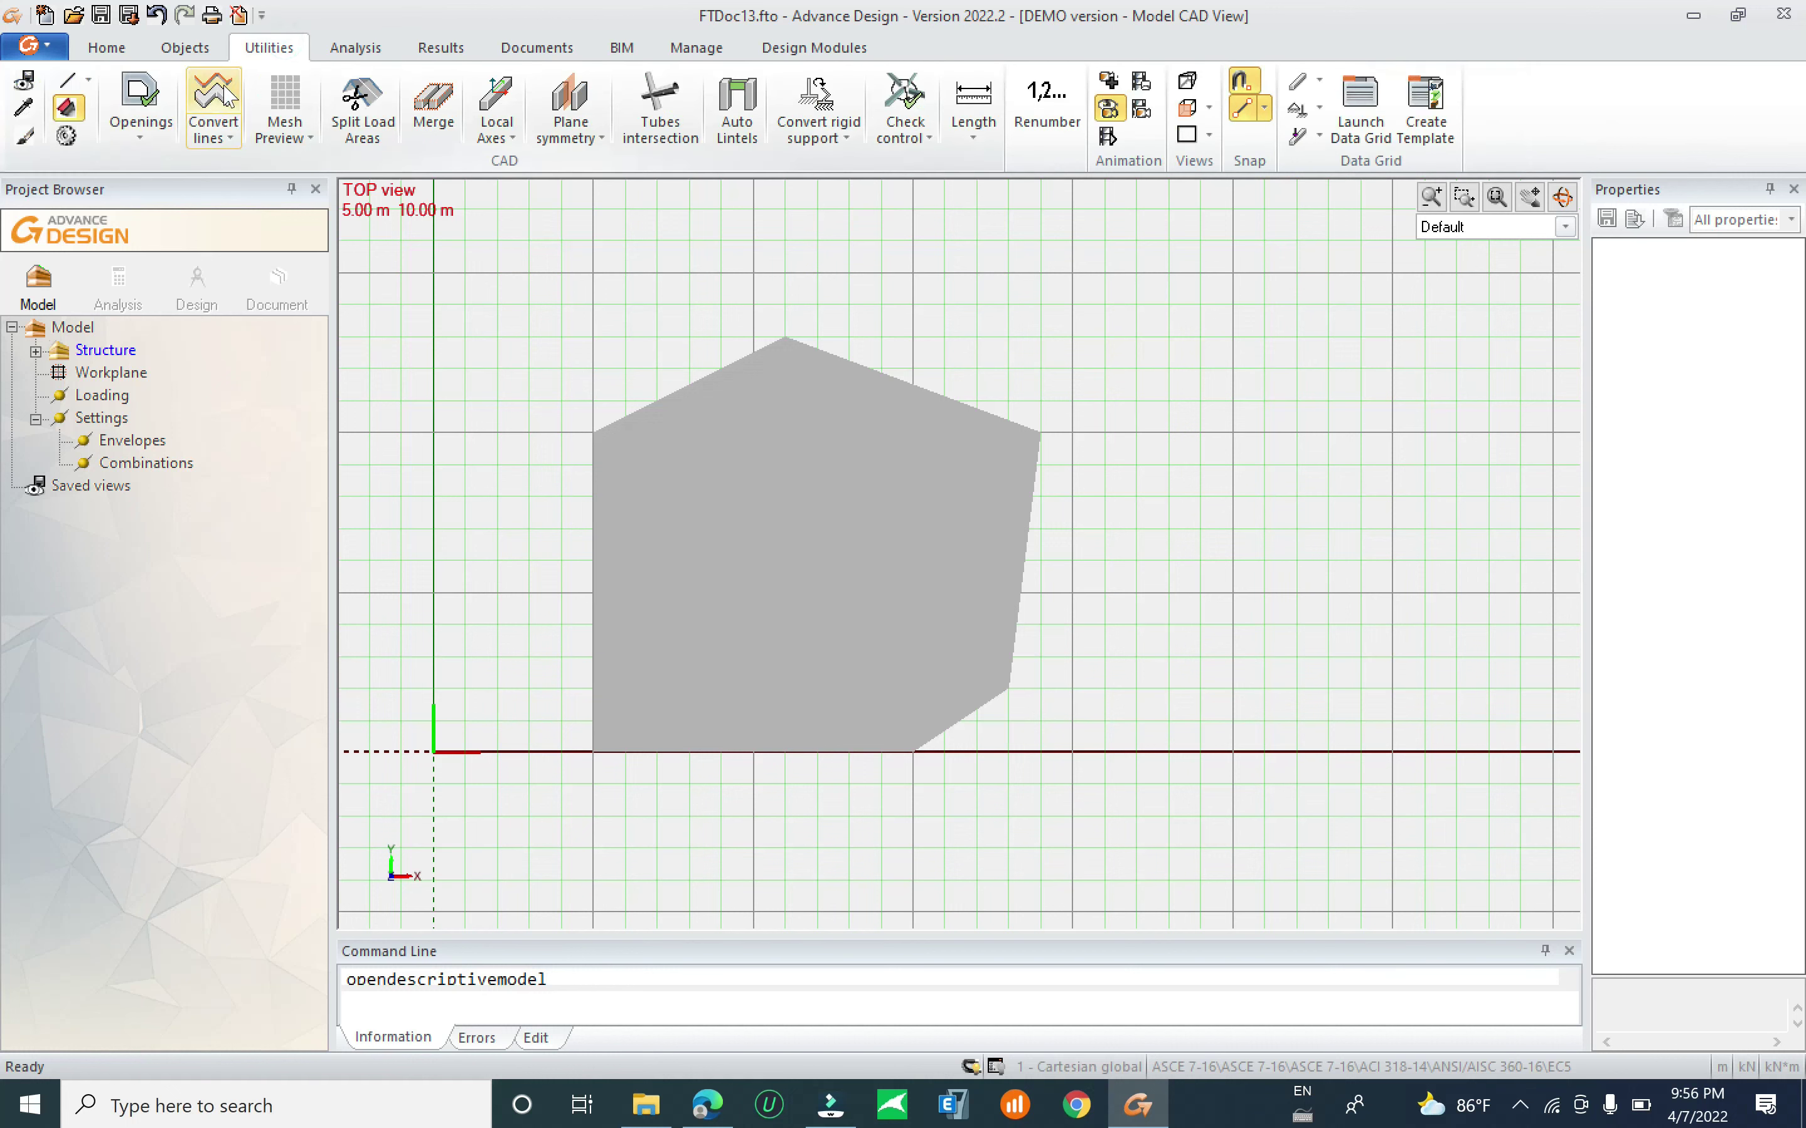
{"action": "left_click", "coordinate": [133, 129]}
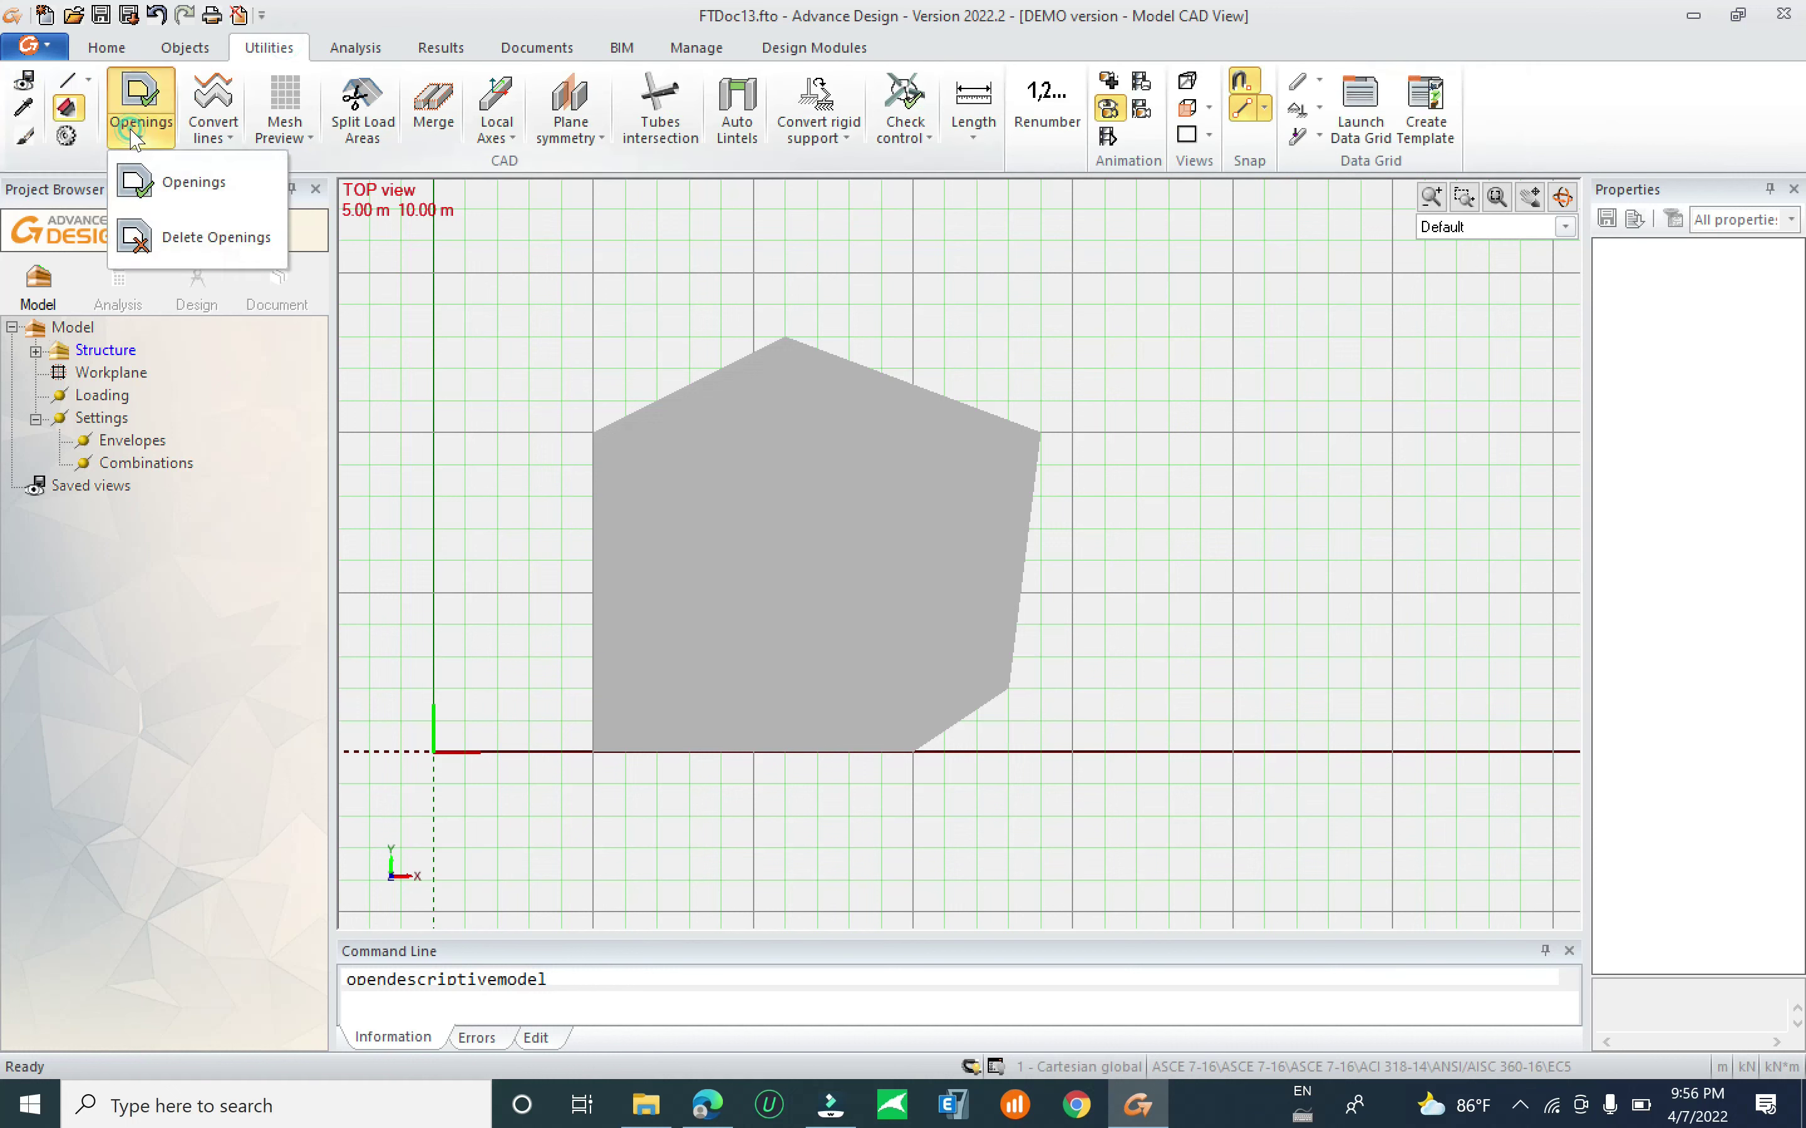
{"action": "left_click", "coordinate": [196, 183]}
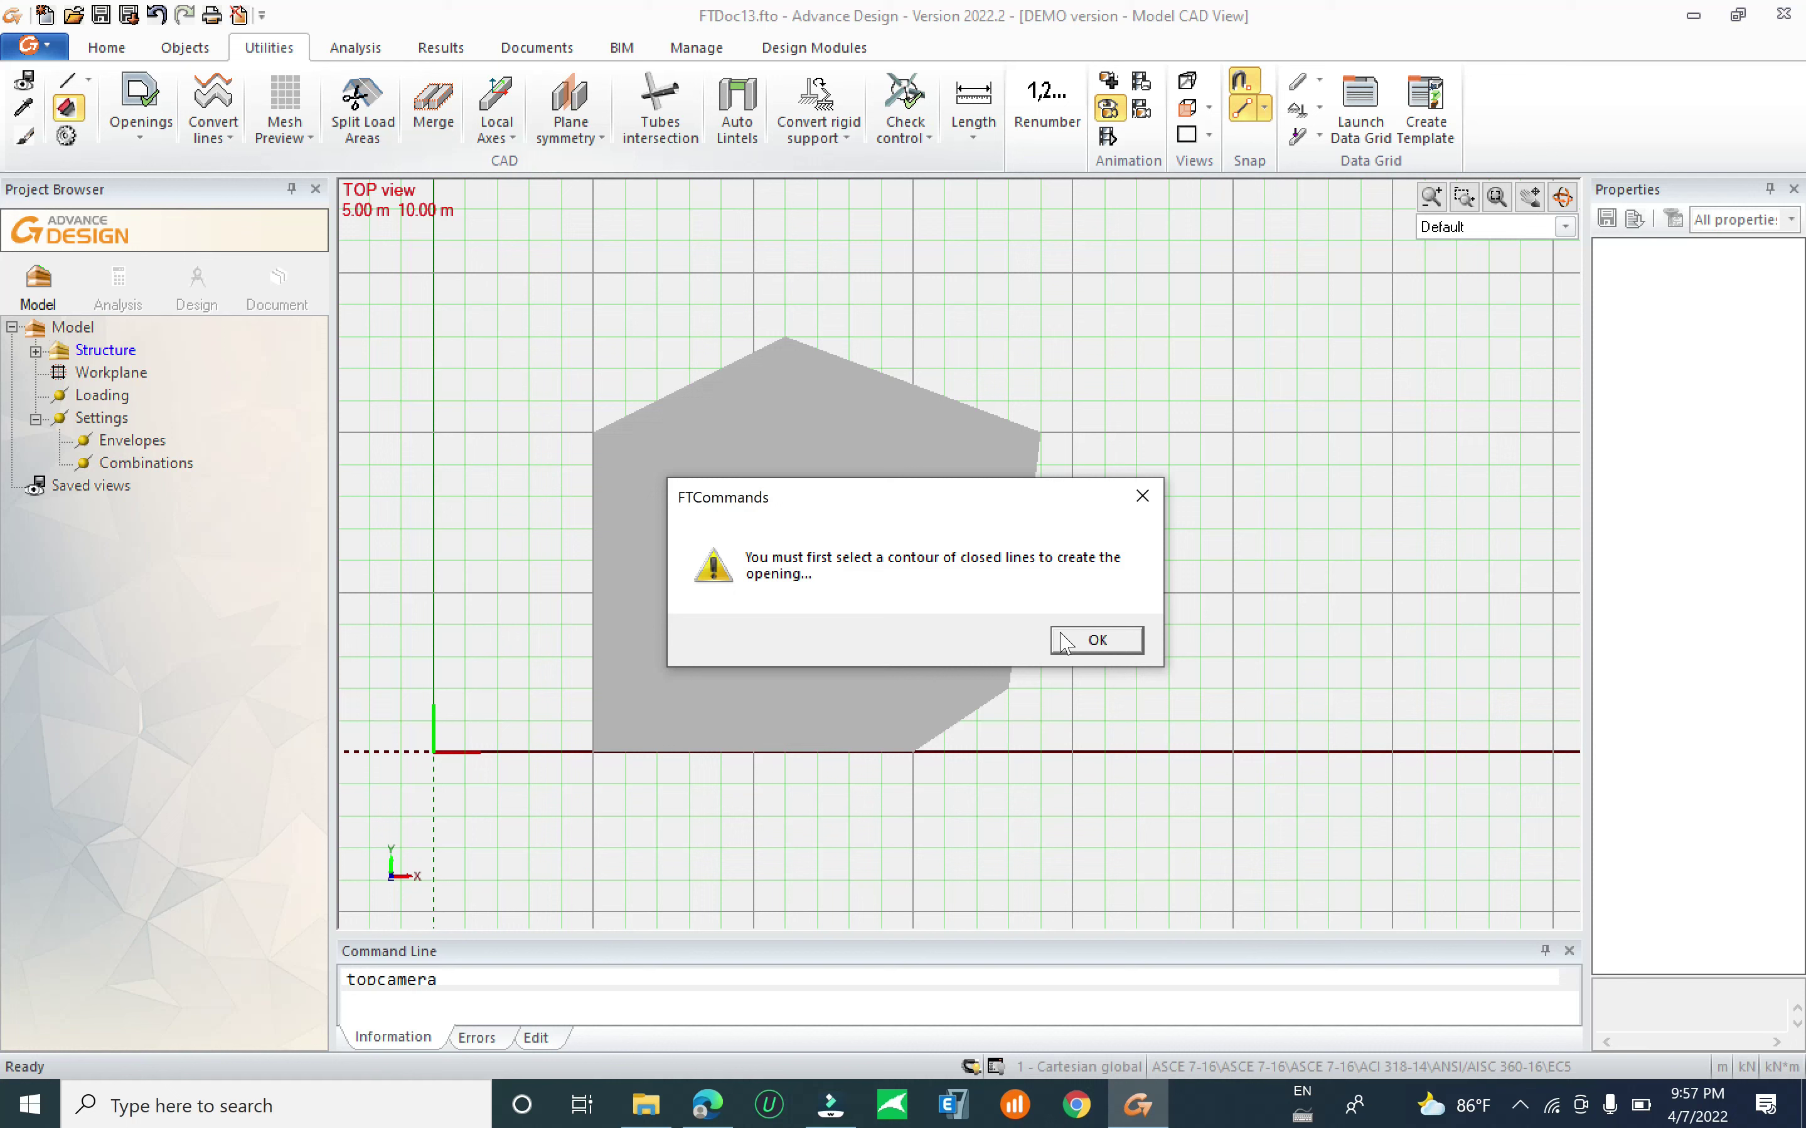
{"action": "left_click", "coordinate": [1143, 497]}
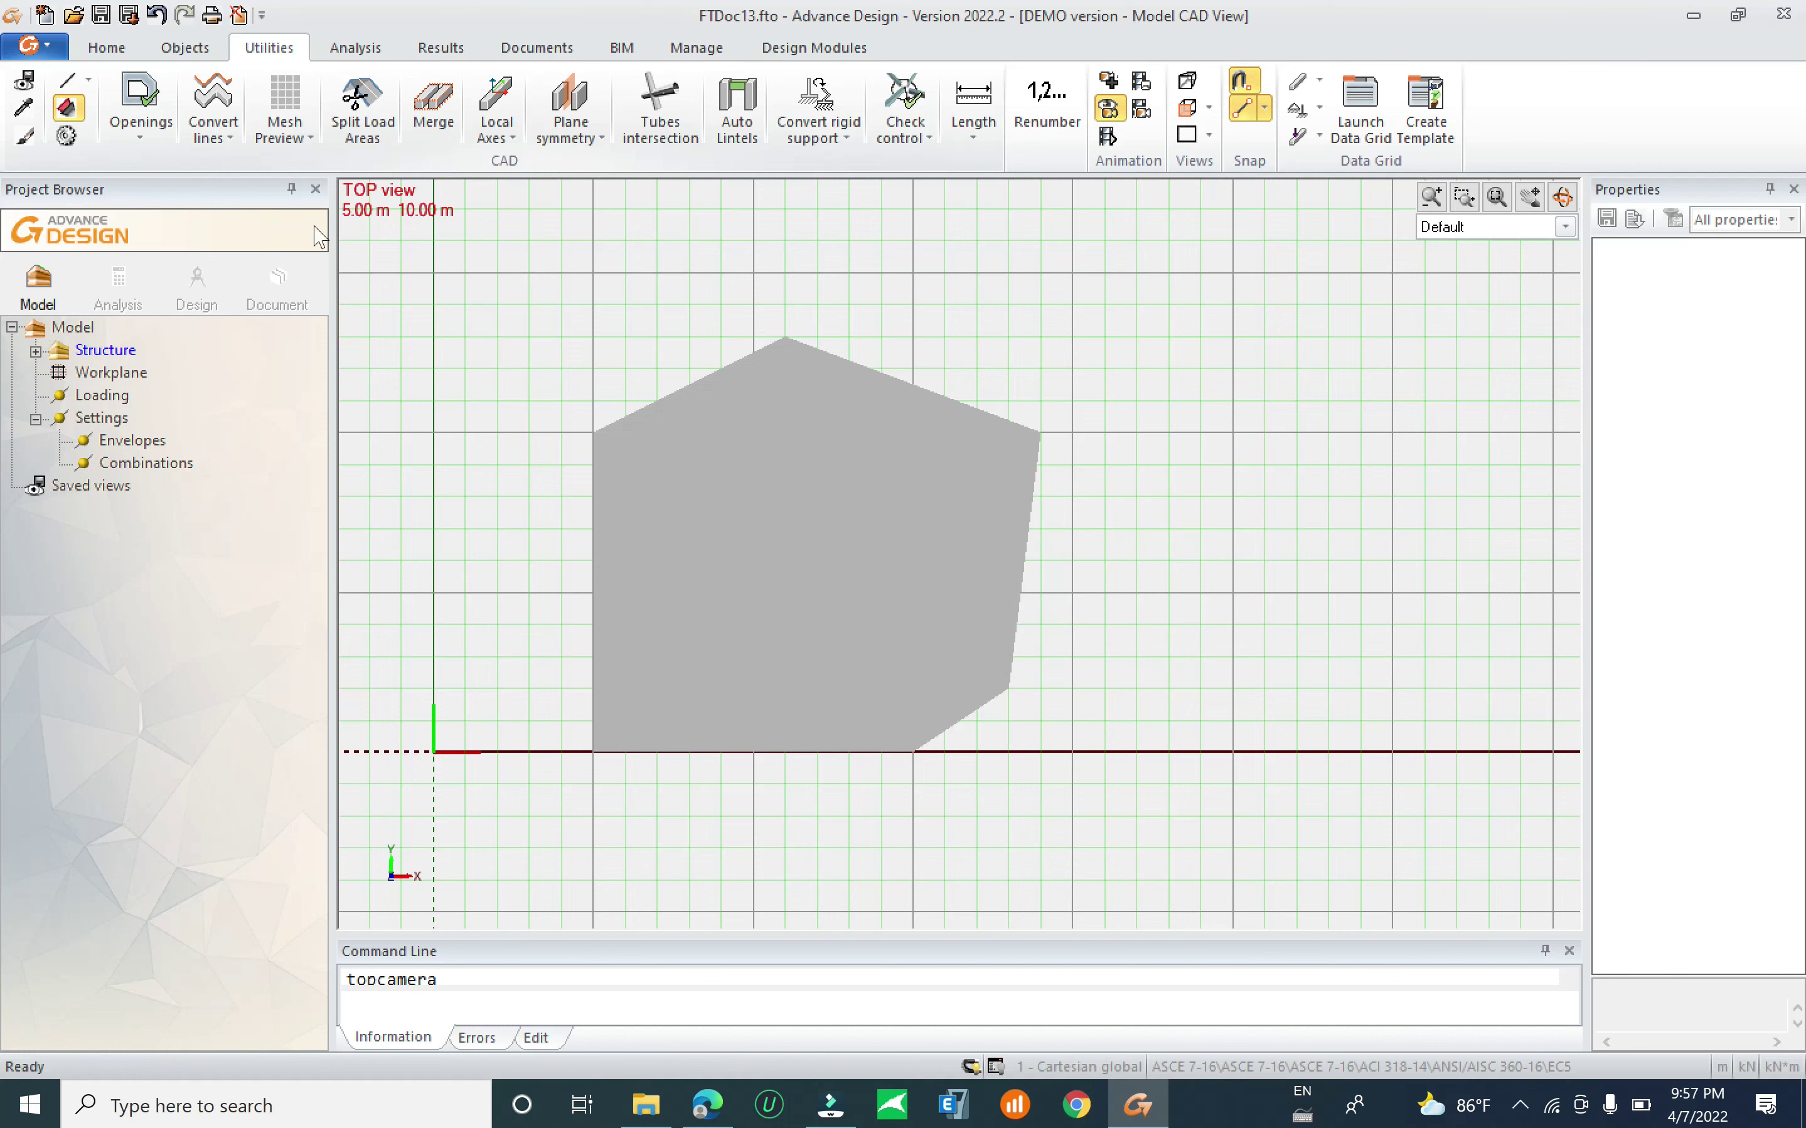
{"action": "left_click", "coordinate": [77, 83]}
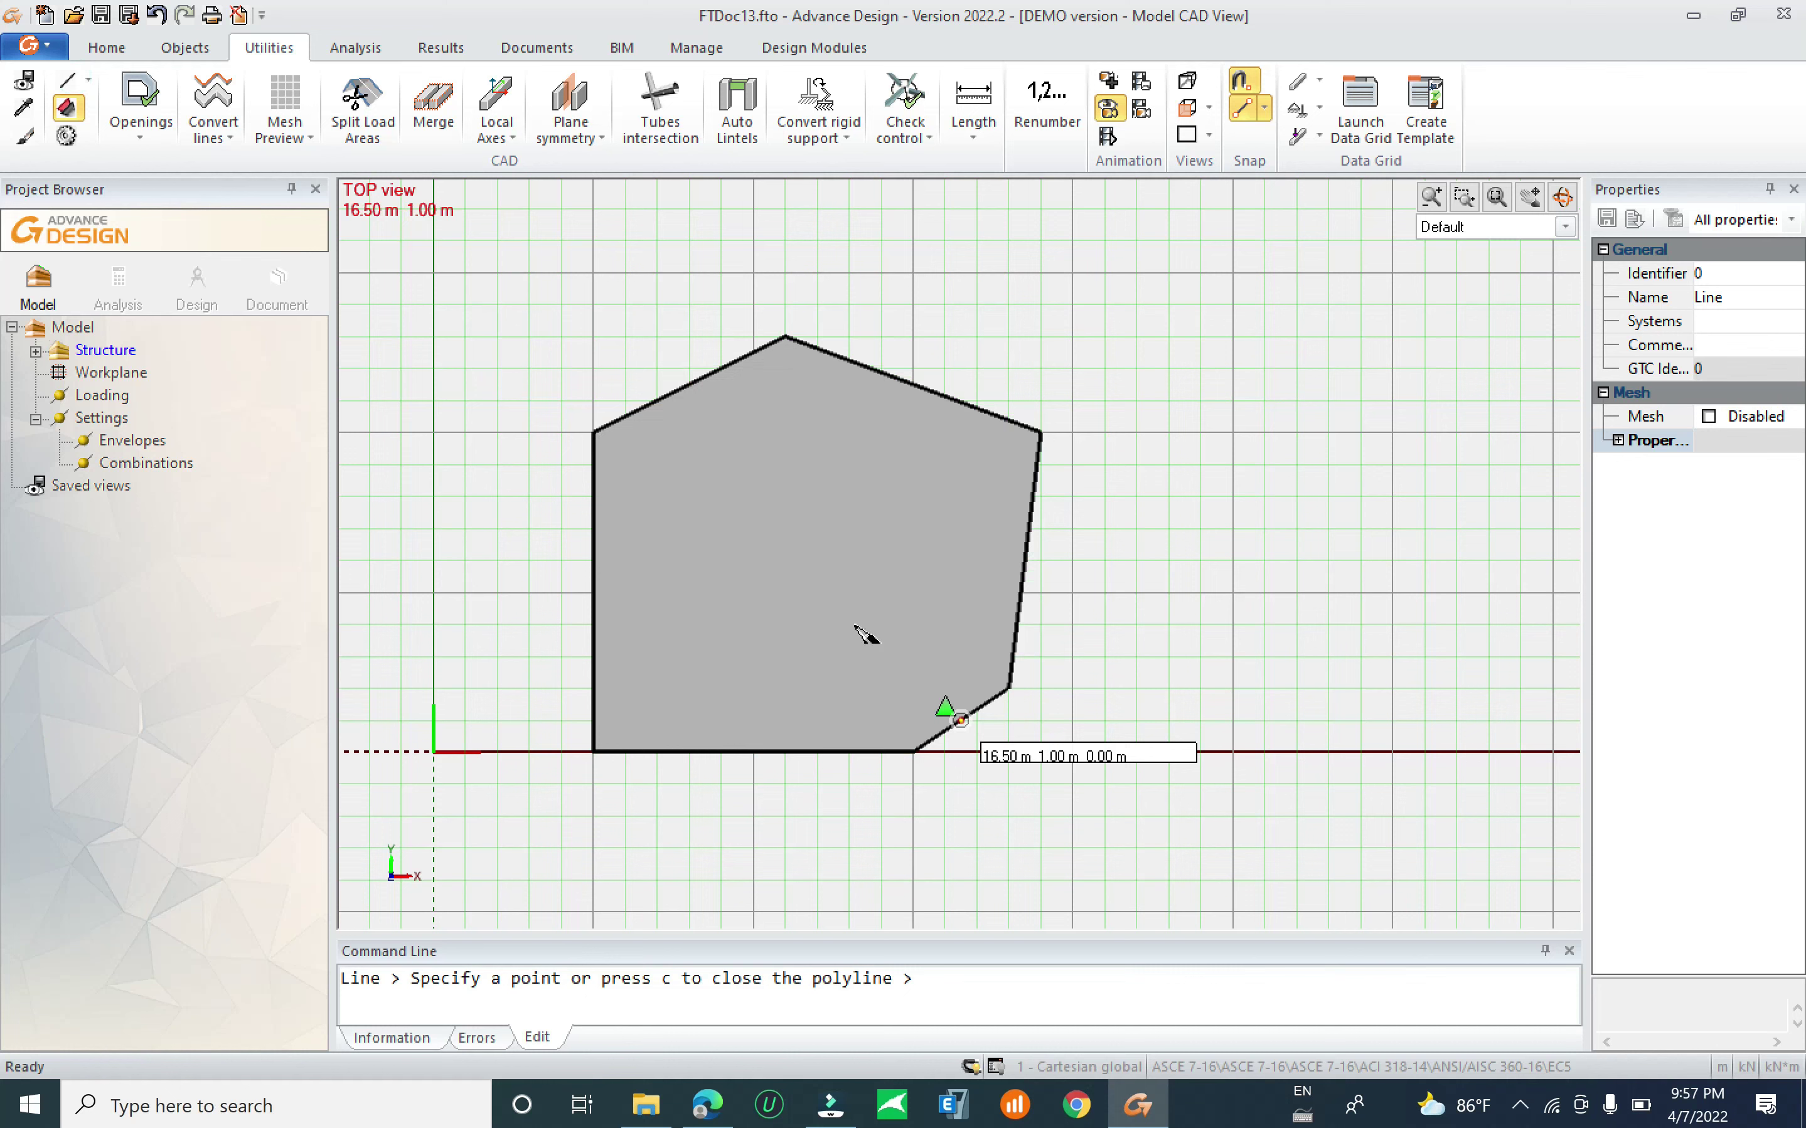
{"action": "key", "text": "Escape"}
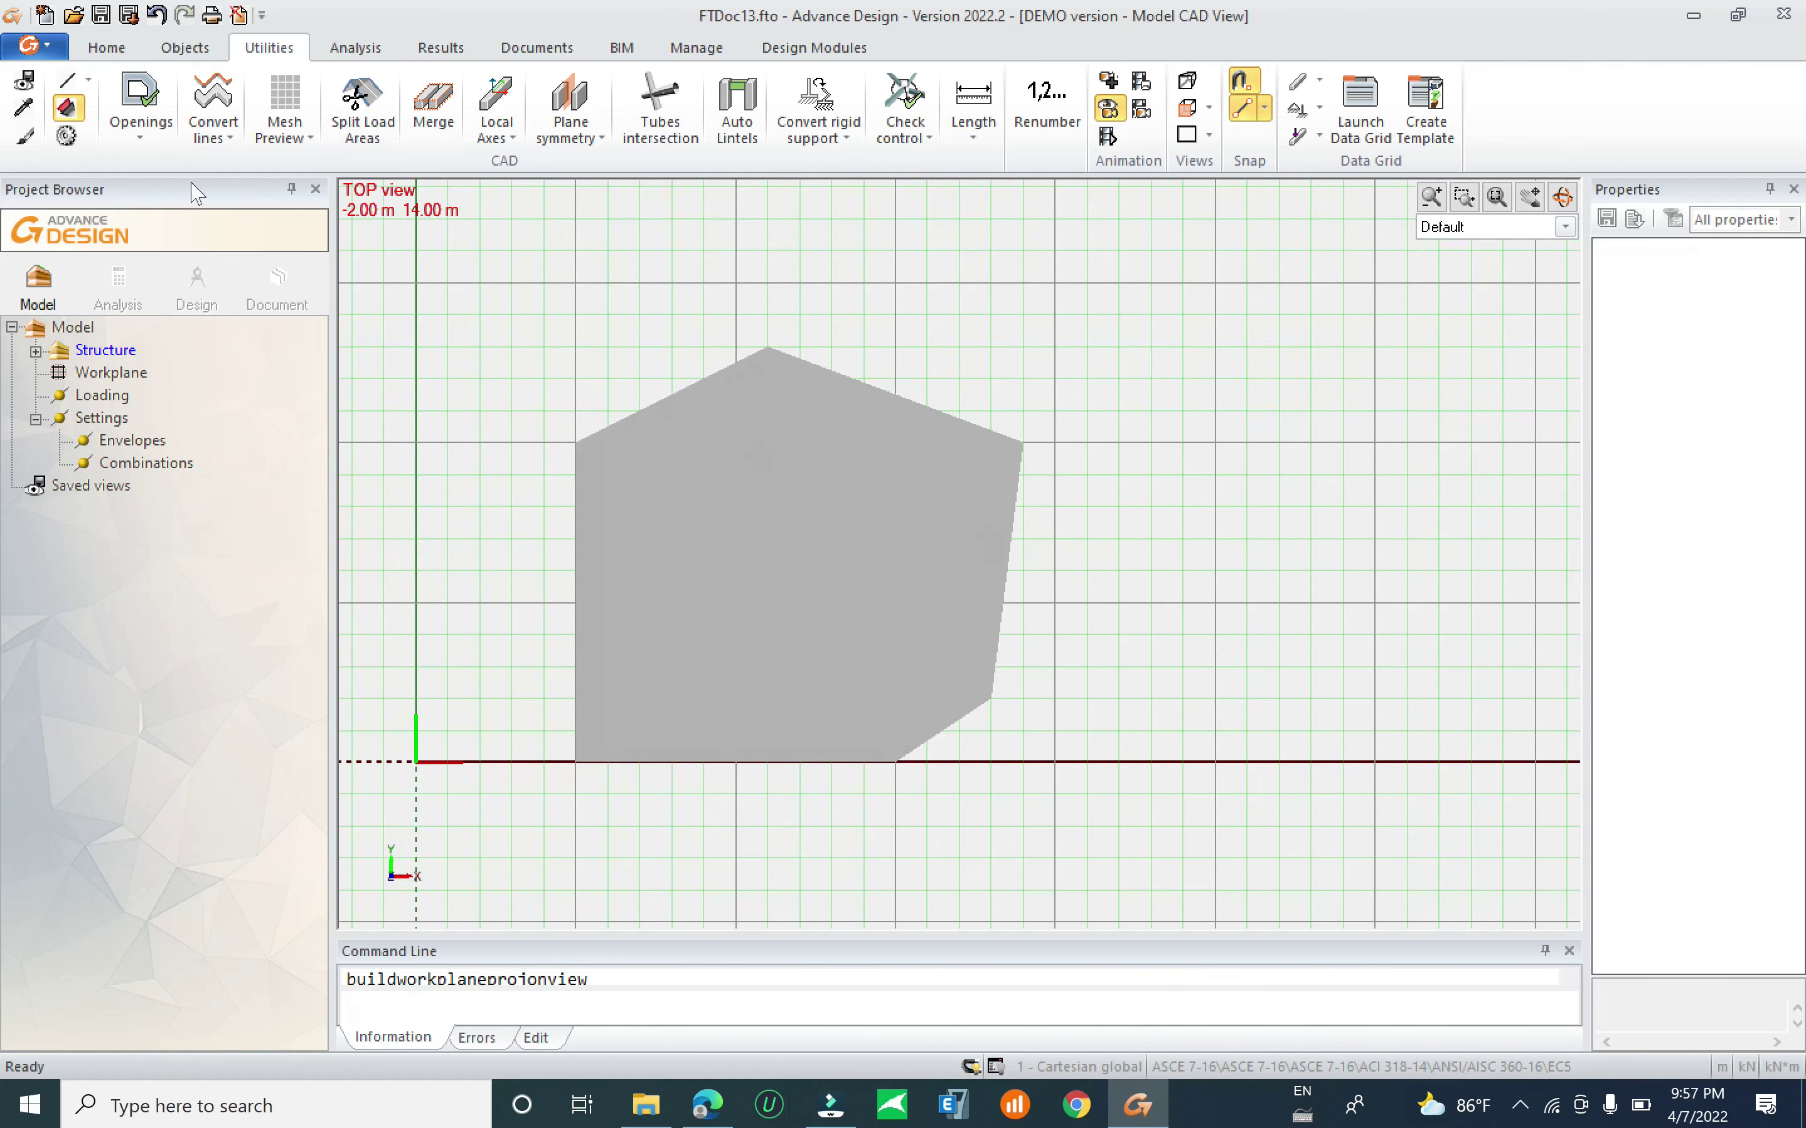
{"action": "left_click", "coordinate": [106, 47]}
{"action": "left_click", "coordinate": [186, 135]}
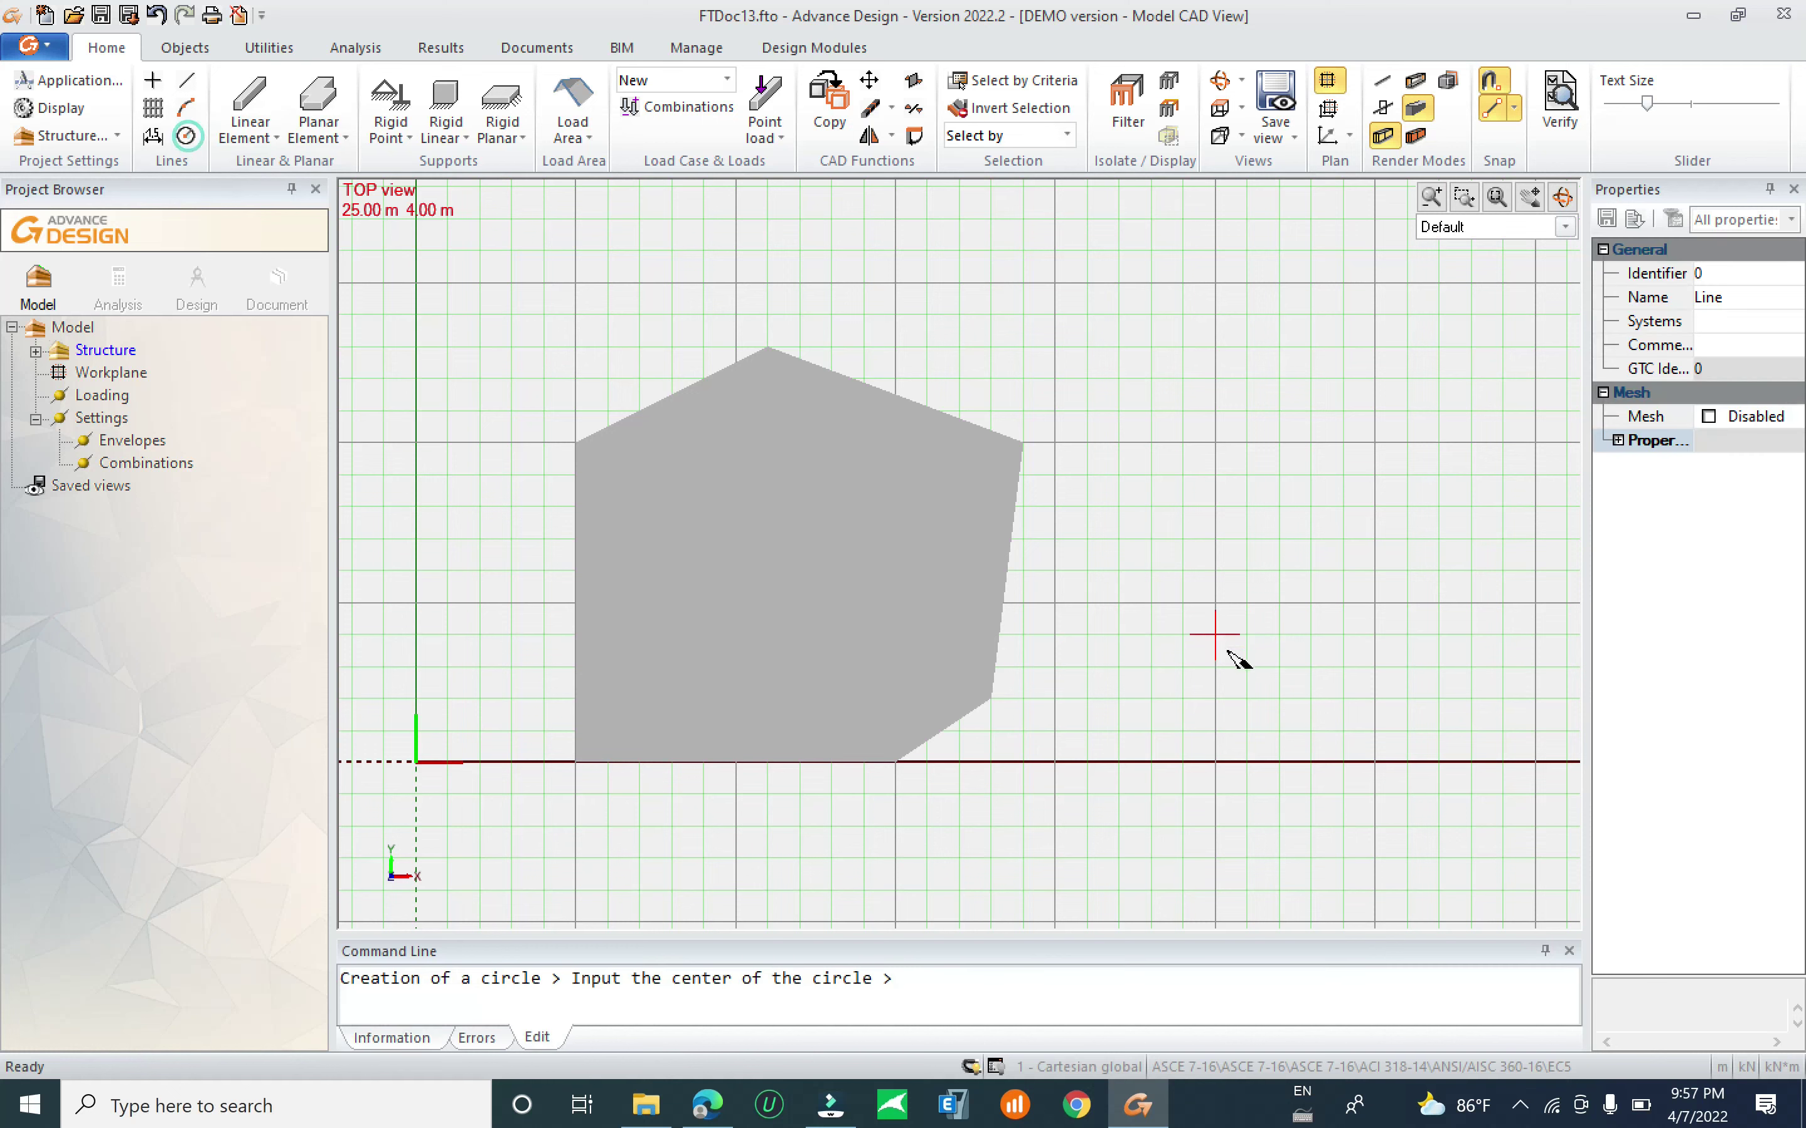
{"action": "left_click", "coordinate": [1215, 603]}
{"action": "scroll", "coordinate": [1269, 634], "scroll_direction": "up", "scroll_amount": 3}
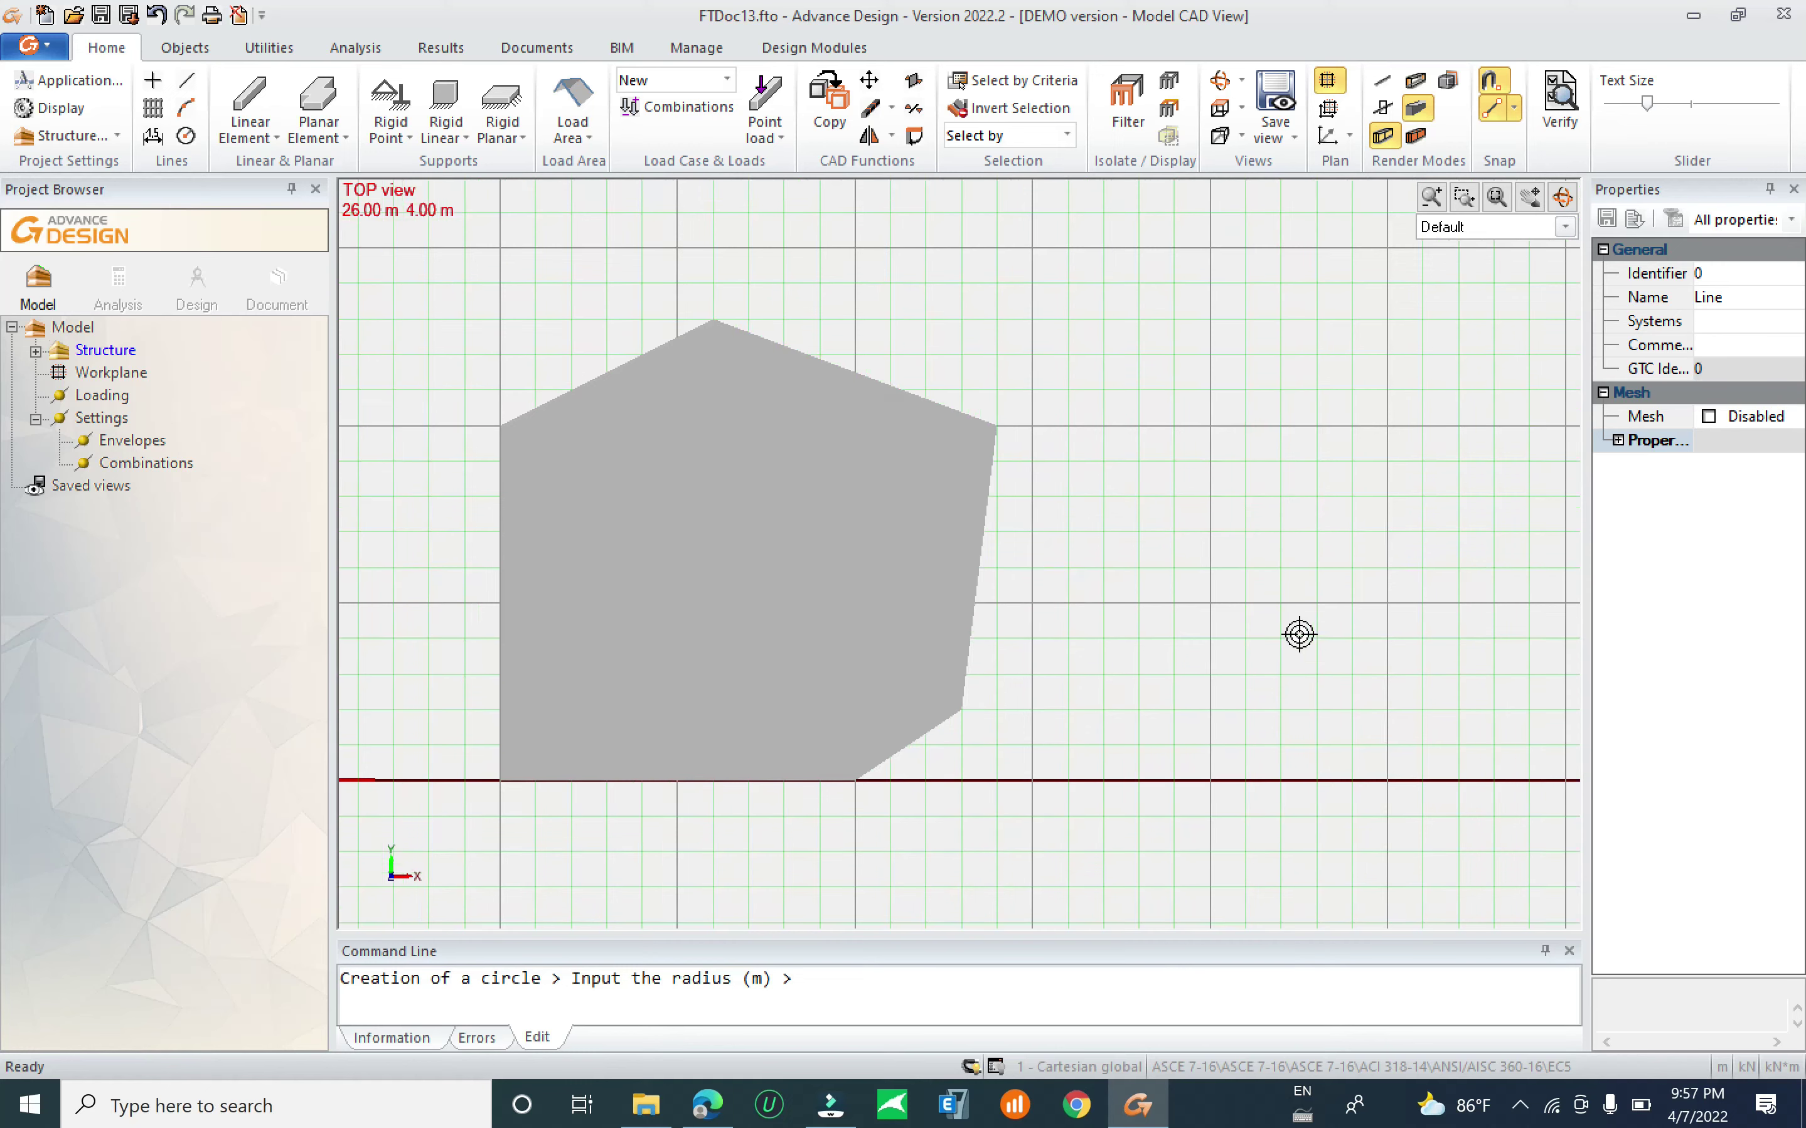
Draw a circle of 1 m radius centred on the planar element's corner at X = 19 m, Y = 10 m.
{"action": "left_click", "coordinate": [185, 135]}
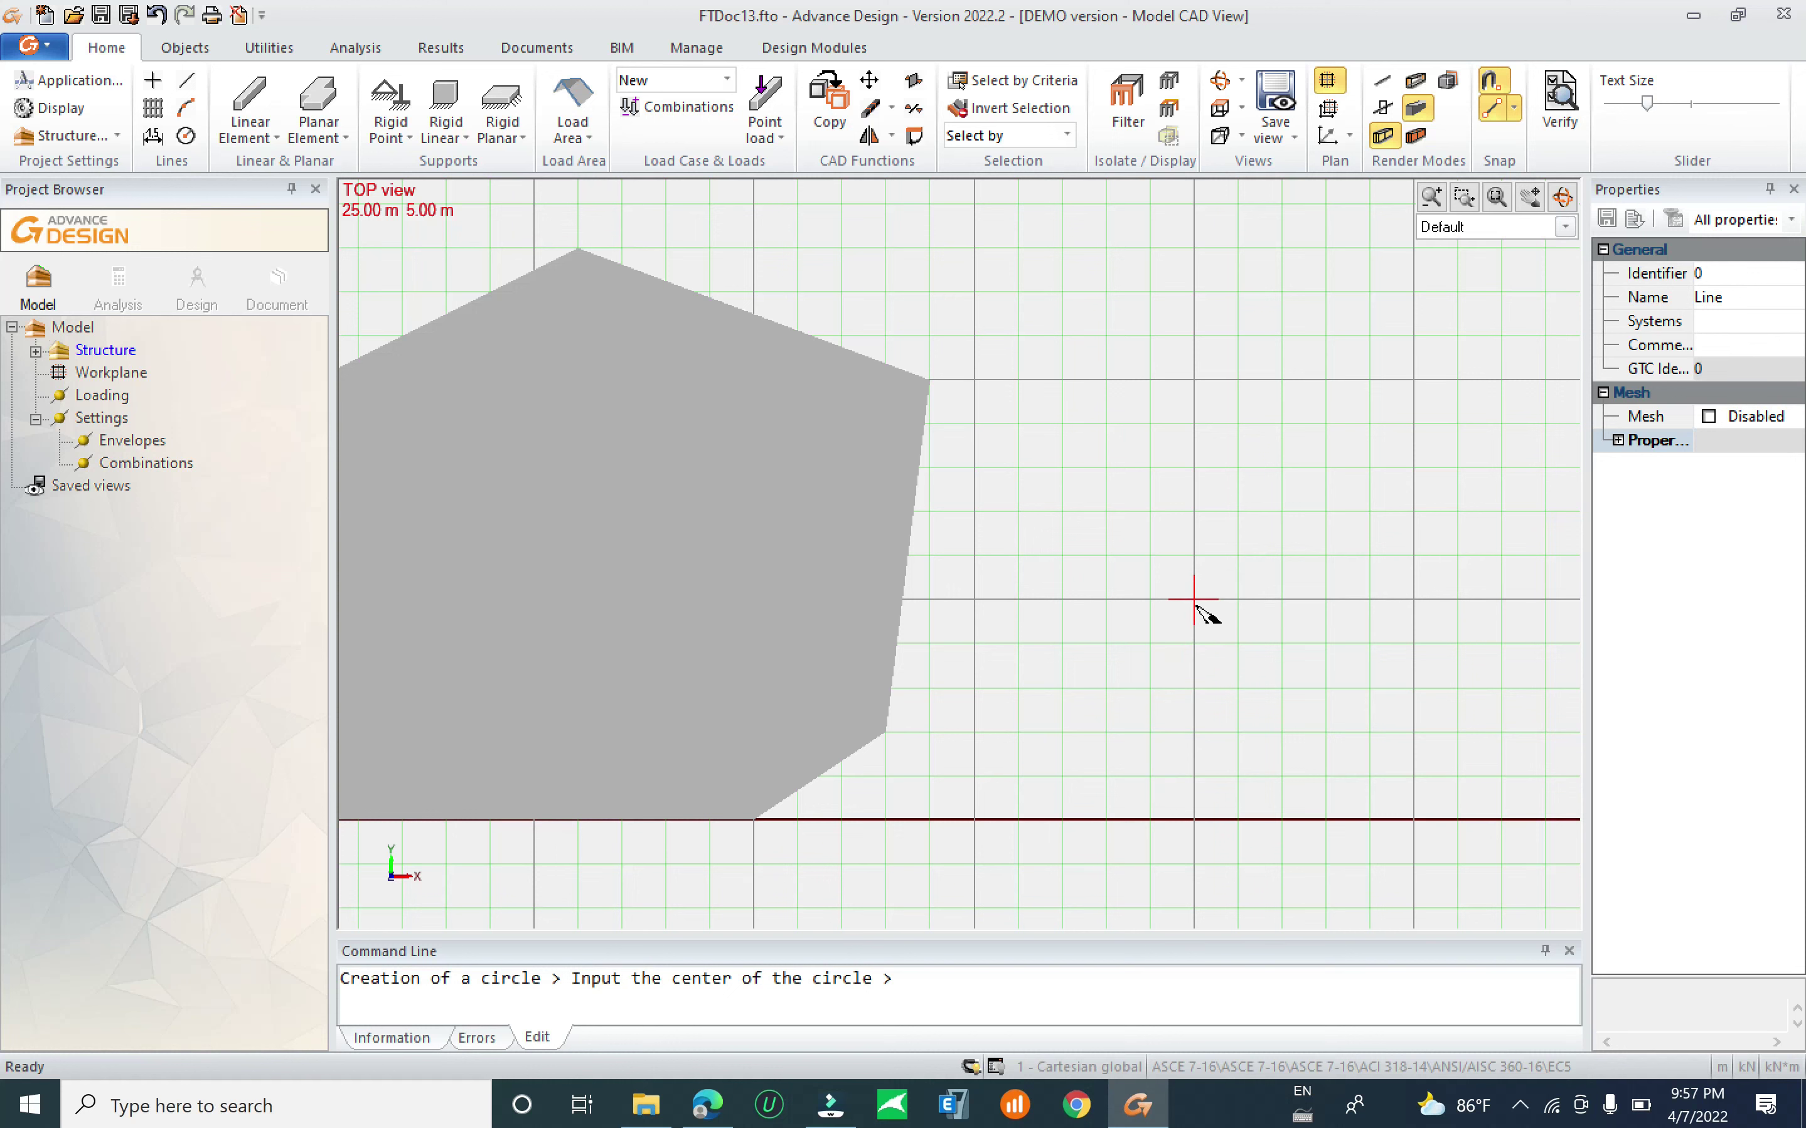
{"action": "left_click", "coordinate": [928, 382]}
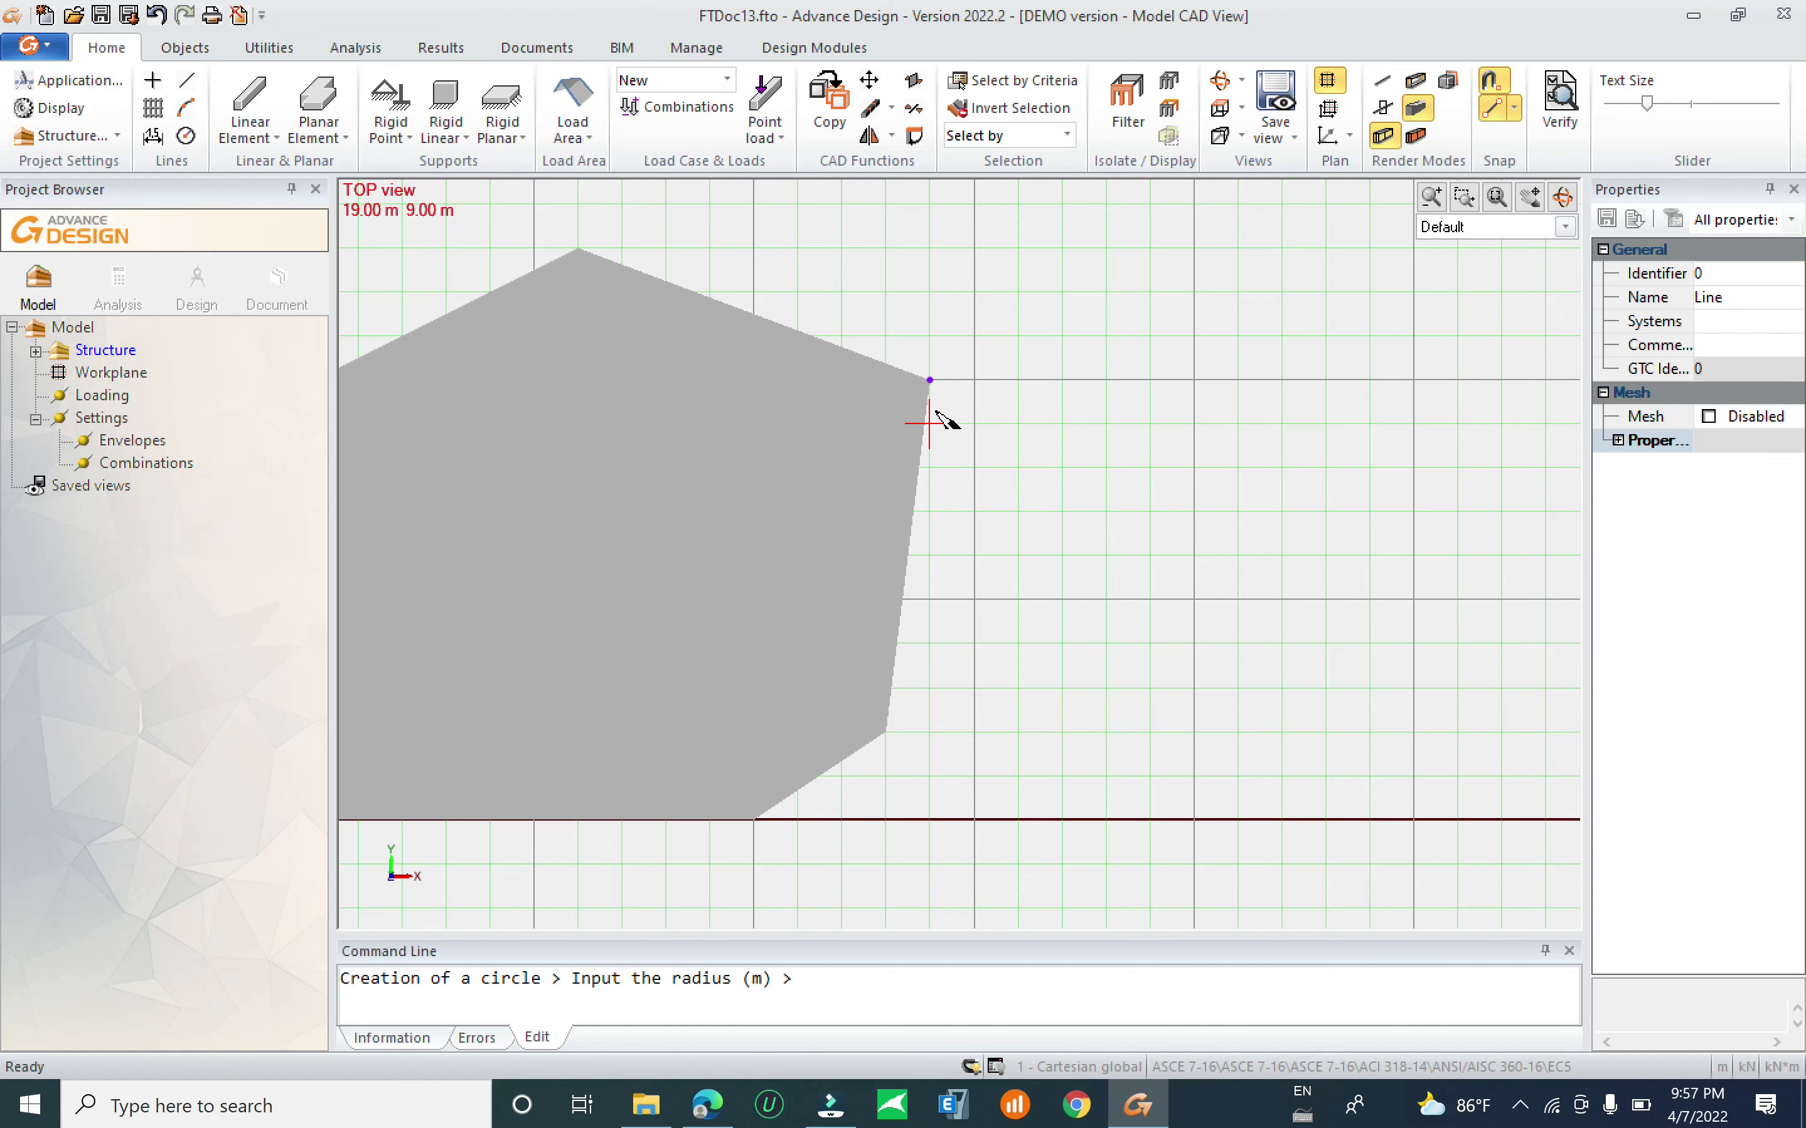
{"action": "key", "text": "Return"}
{"action": "key", "text": "Return"}
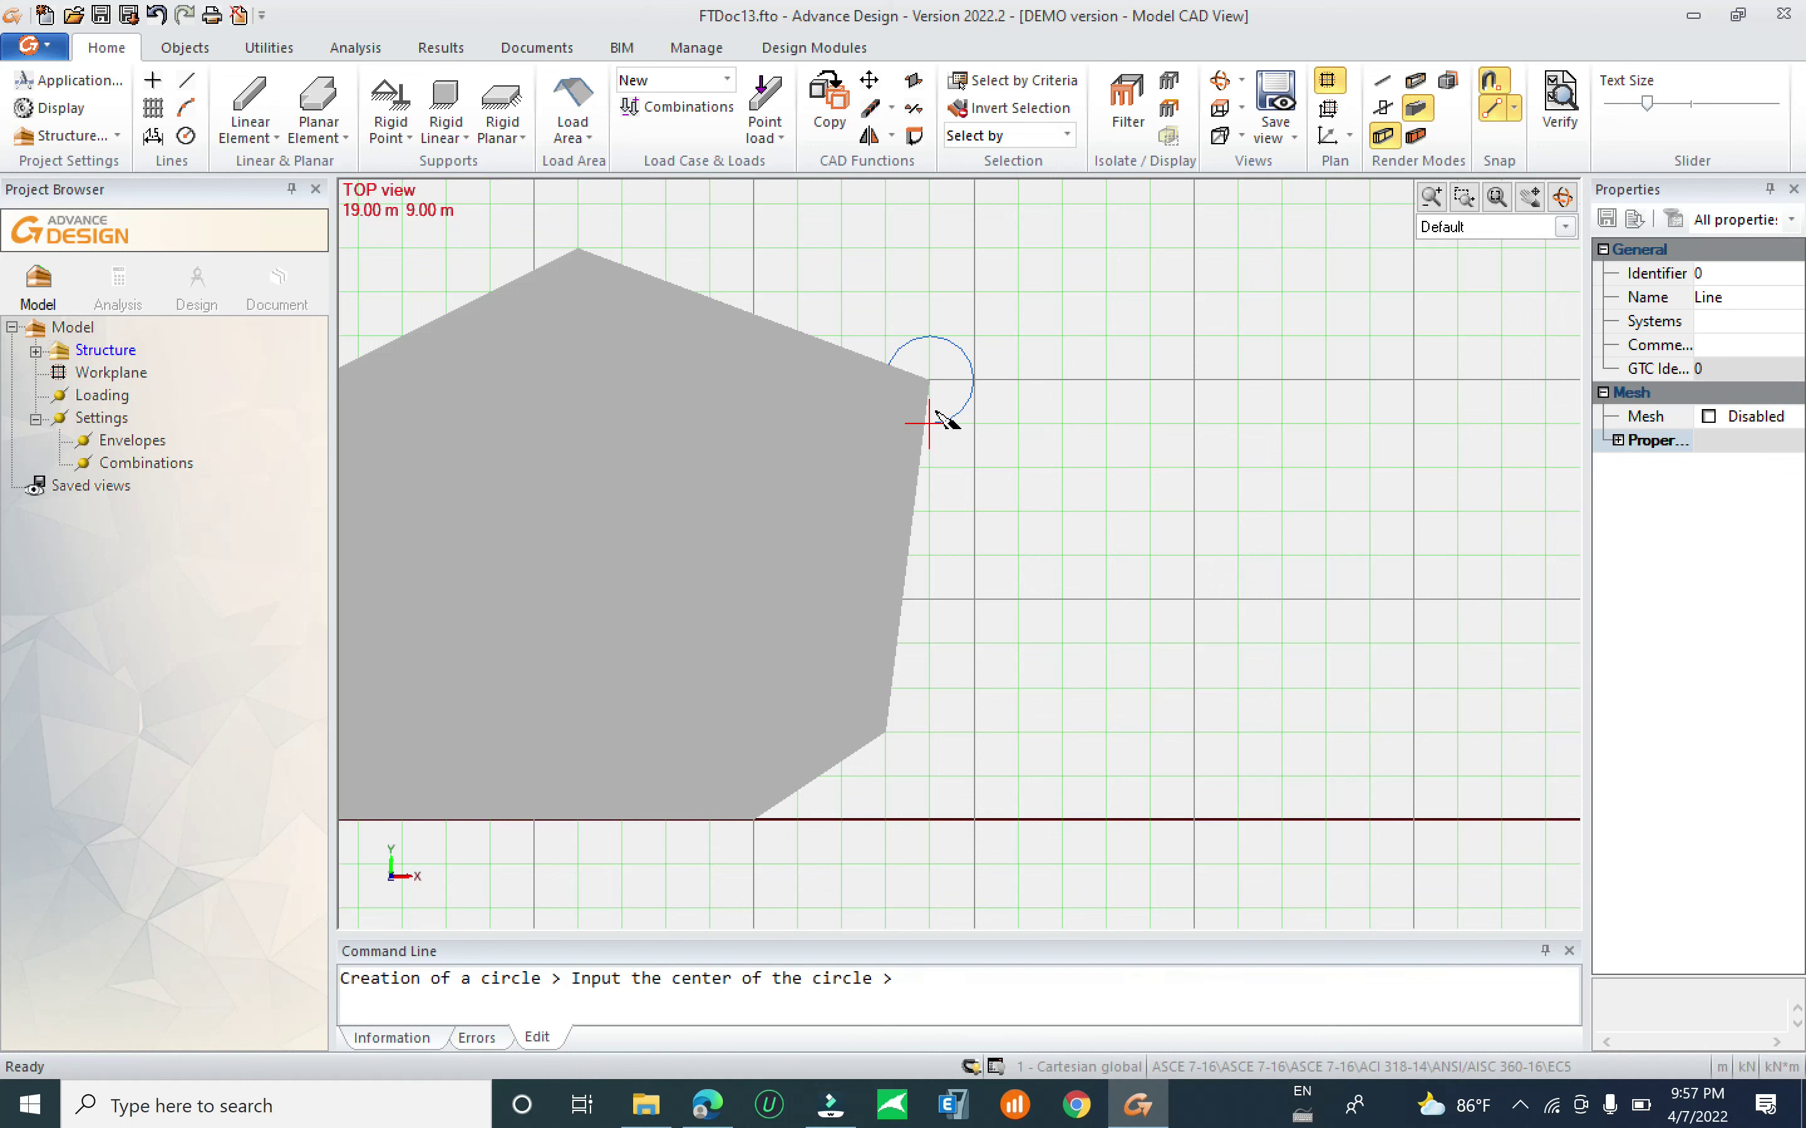
{"action": "scroll", "coordinate": [1016, 331], "scroll_direction": "up", "scroll_amount": 4}
{"action": "left_click", "coordinate": [983, 377]}
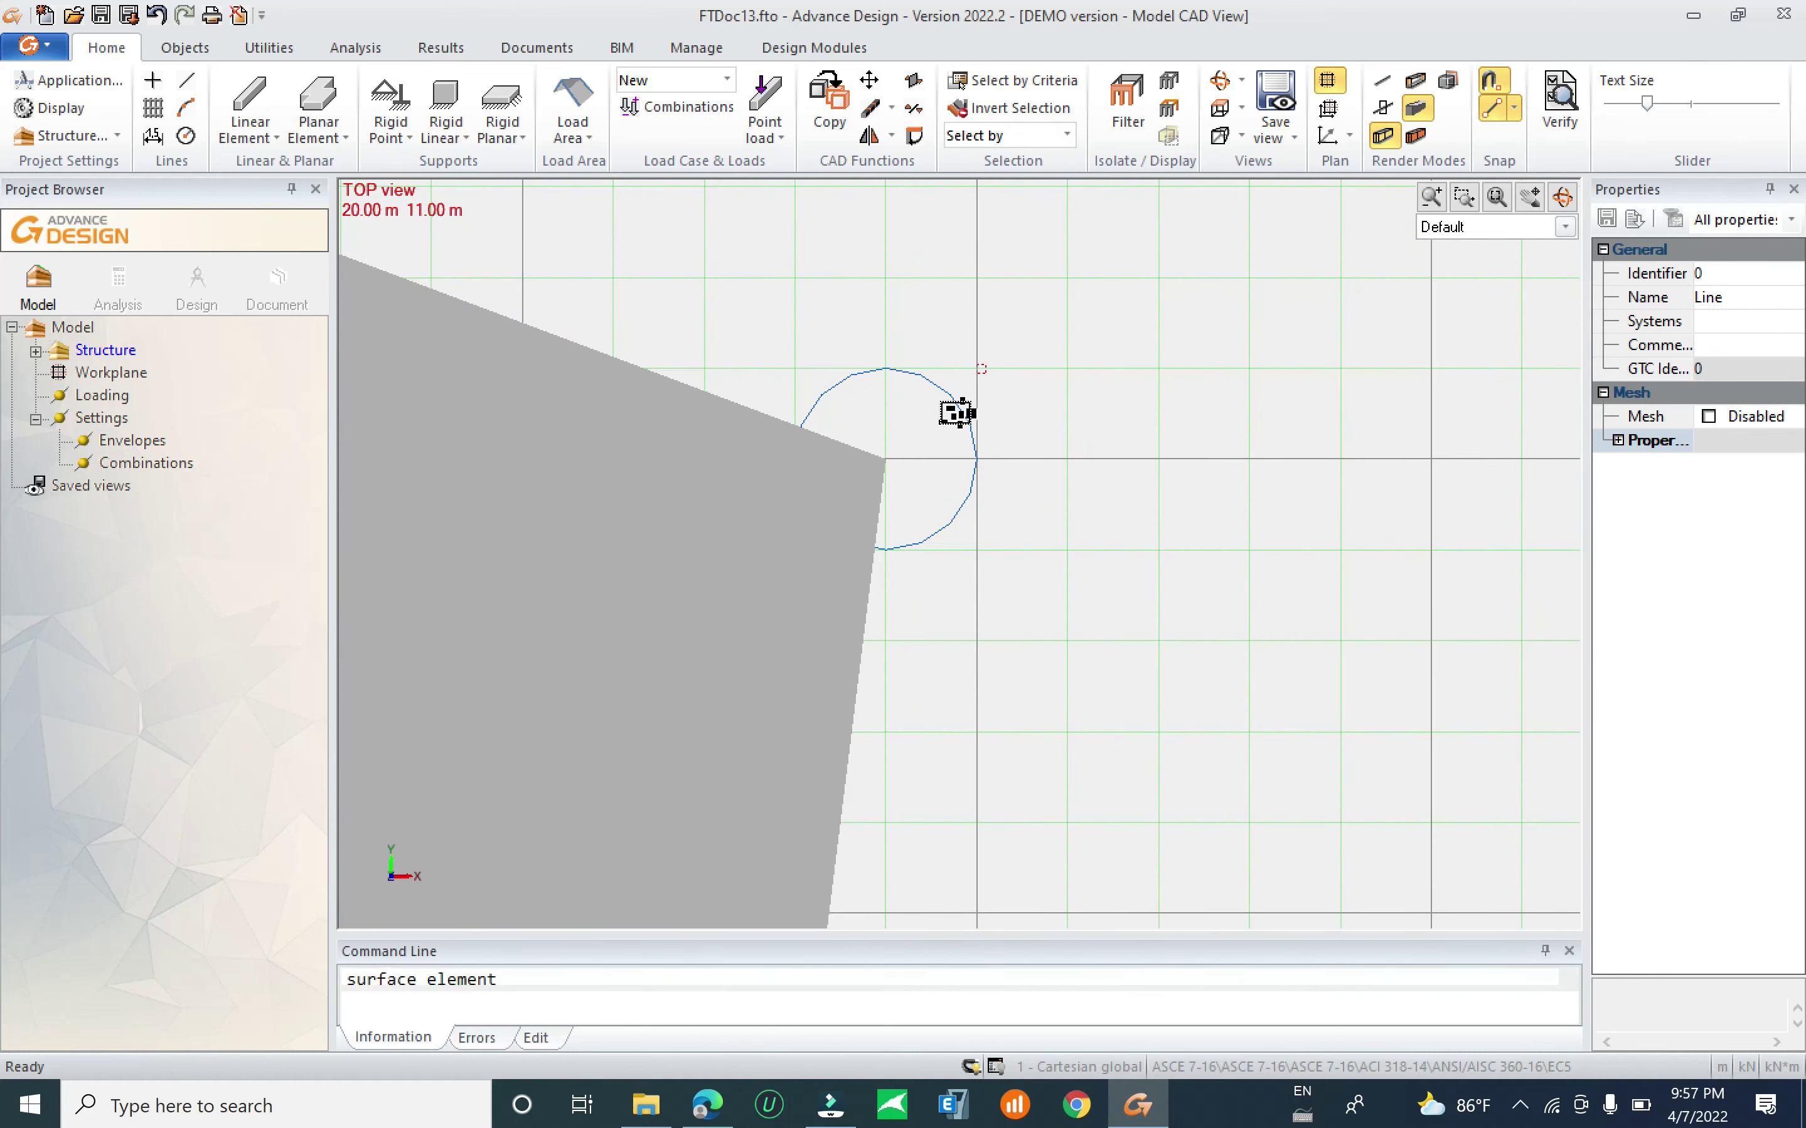
{"action": "scroll", "coordinate": [927, 406], "scroll_direction": "down", "scroll_amount": 1}
{"action": "scroll", "coordinate": [928, 405], "scroll_direction": "down", "scroll_amount": 2}
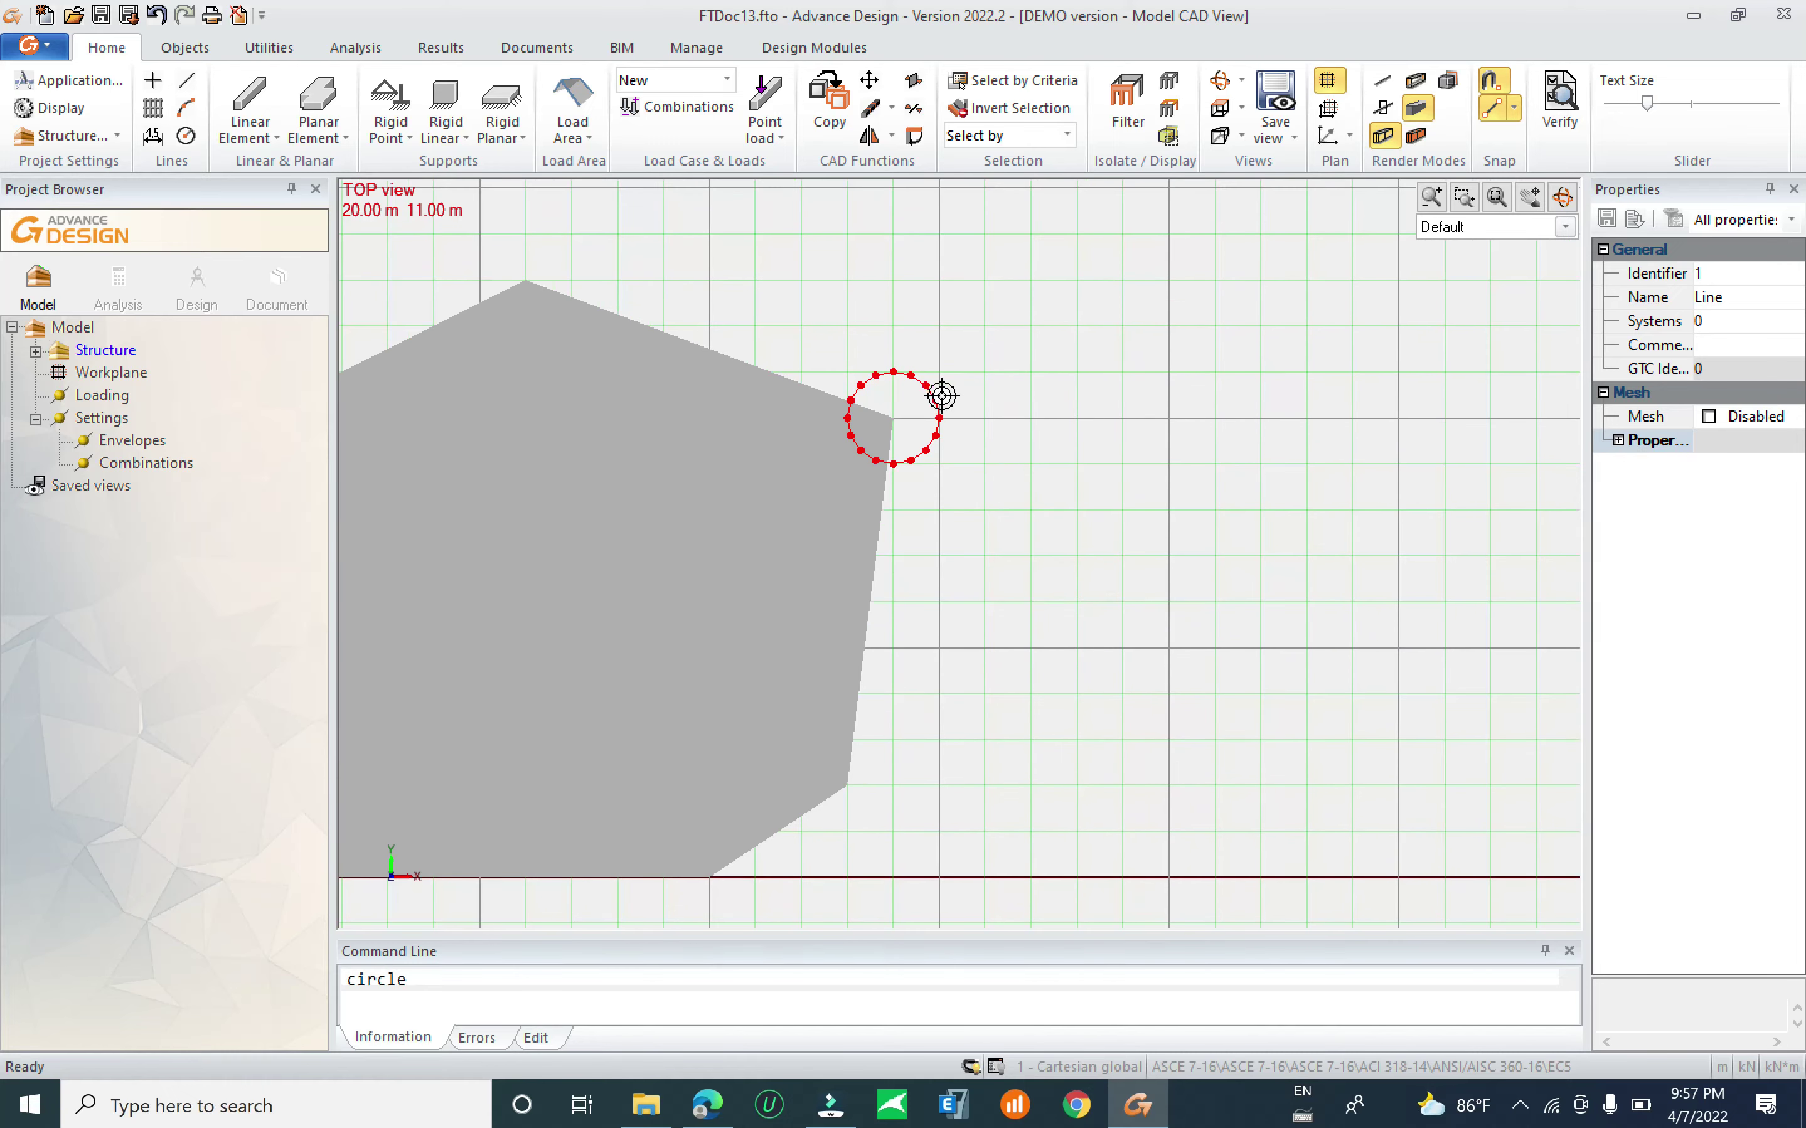
{"action": "key", "text": "Escape"}
{"action": "key", "text": "Escape"}
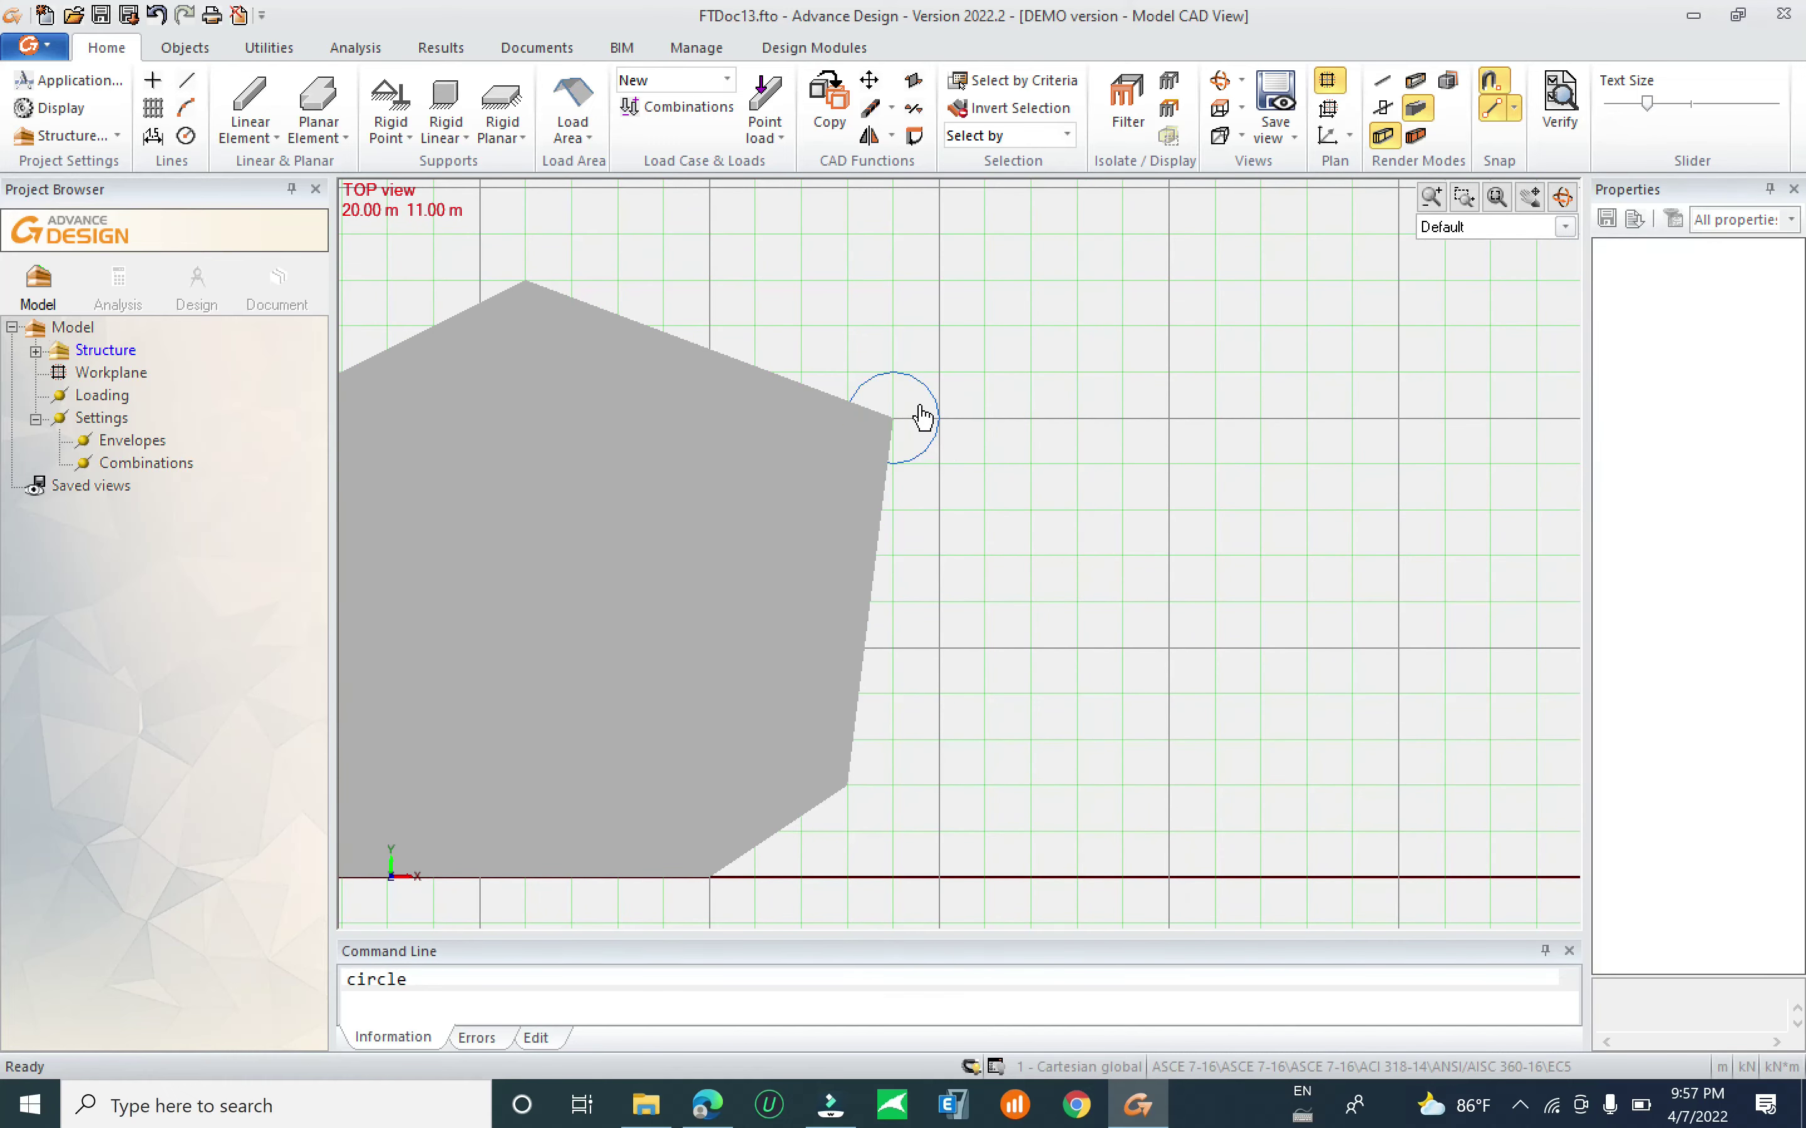
{"action": "middle_click_drag", "start_coordinate": [923, 407], "coordinate": [1078, 409]}
{"action": "left_click", "coordinate": [1092, 425]}
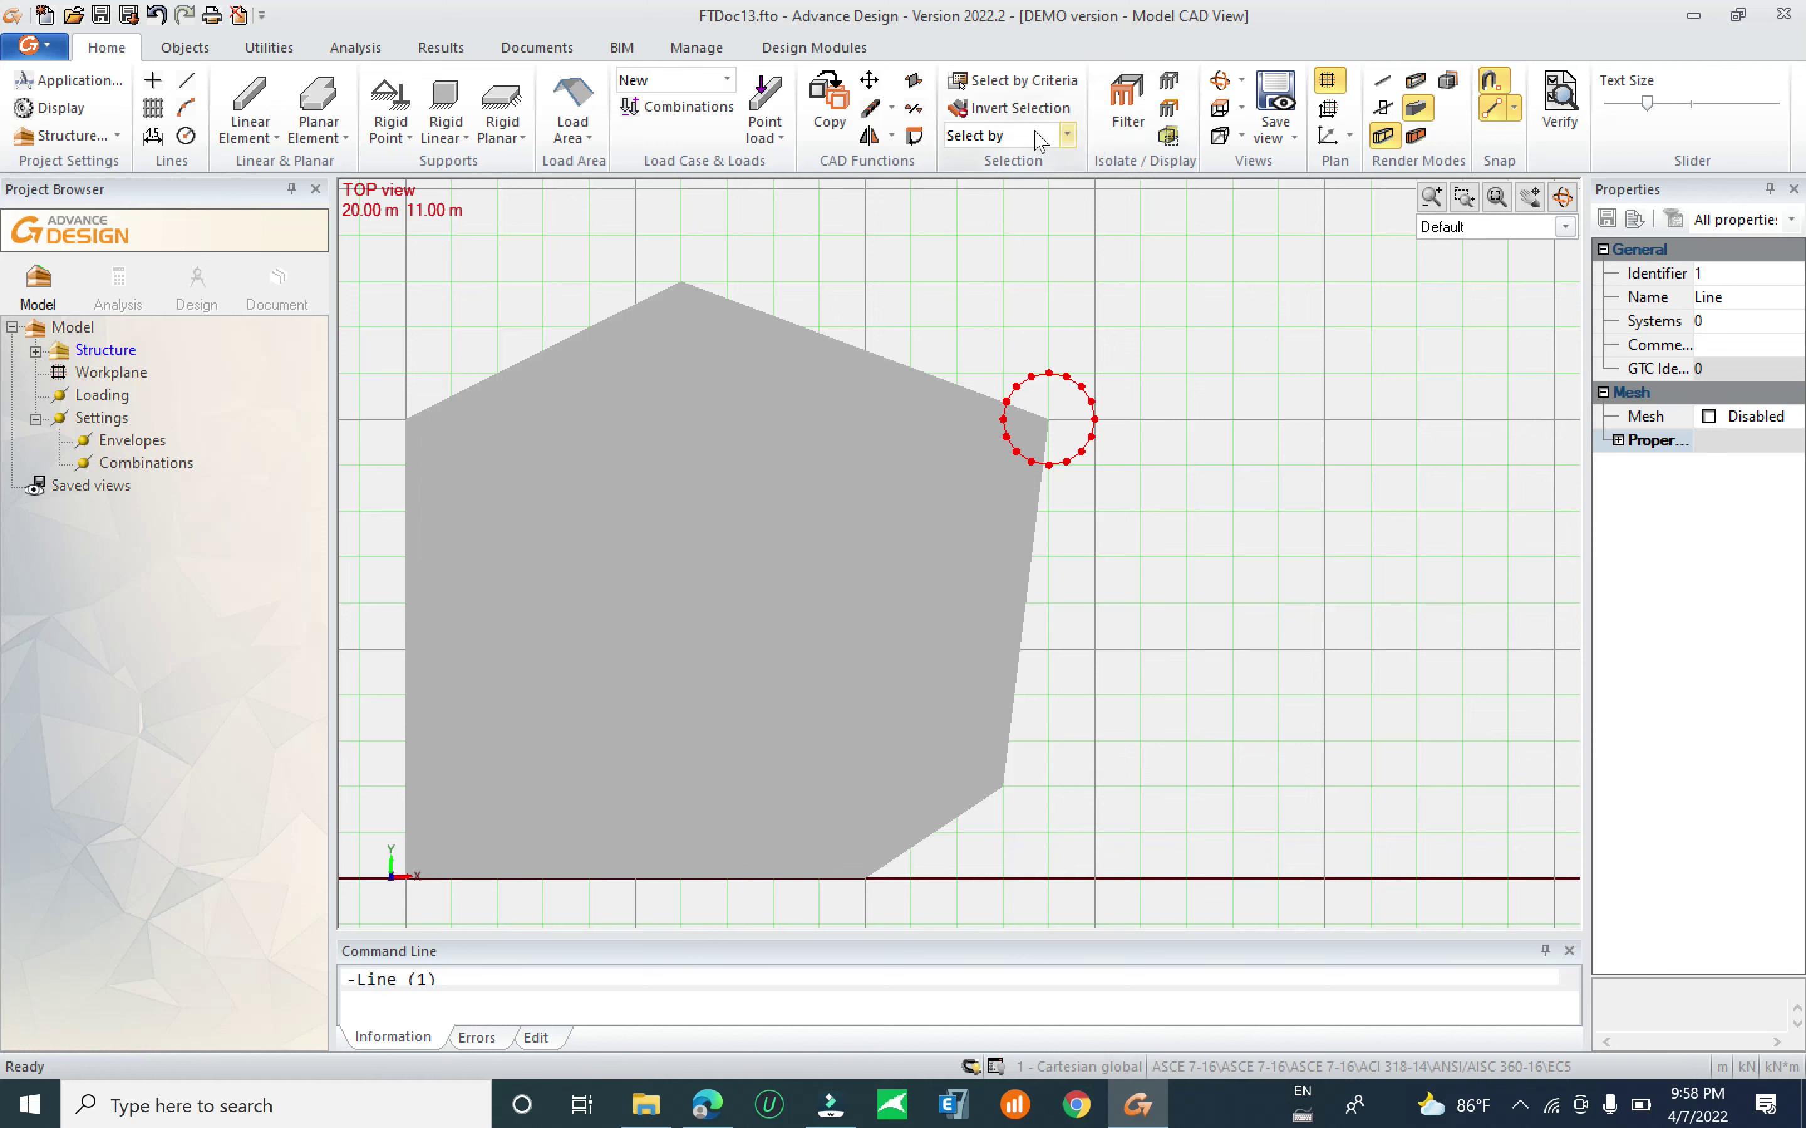
{"action": "left_click", "coordinate": [823, 108]}
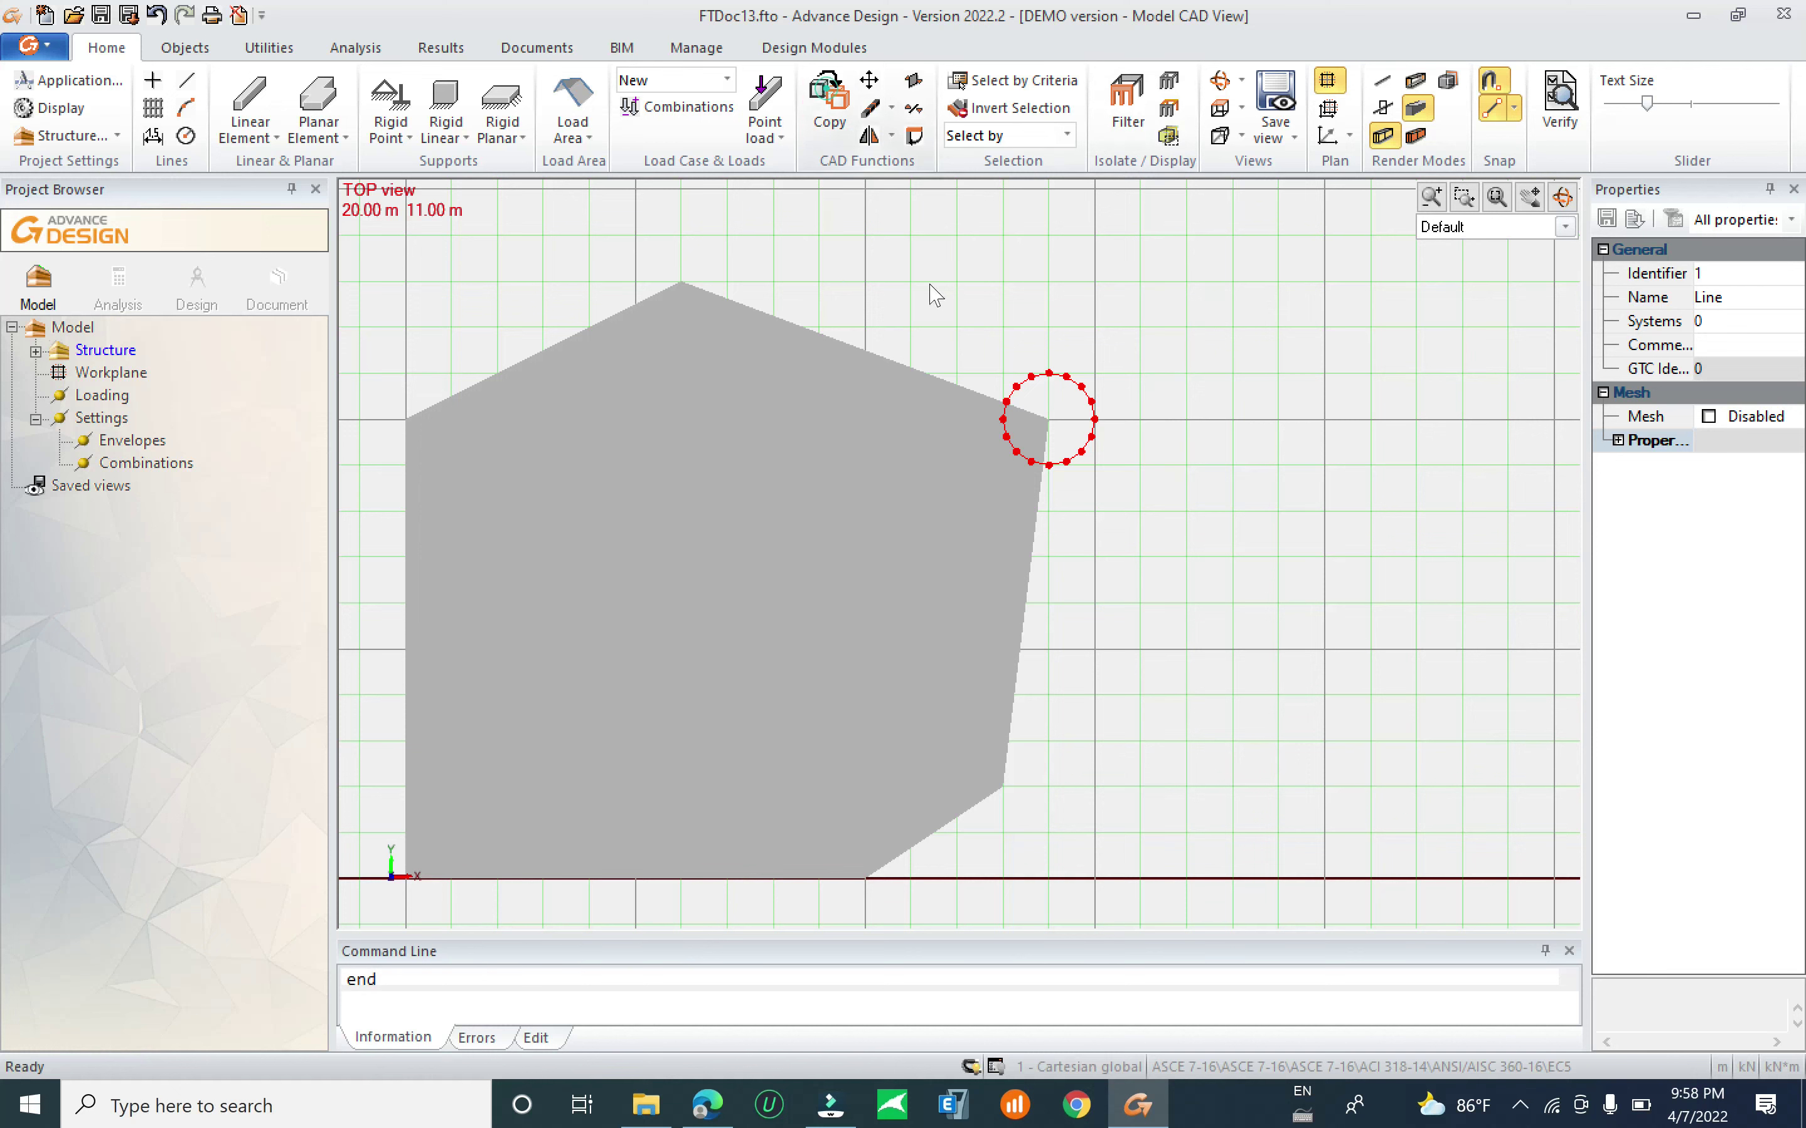
{"action": "left_click", "coordinate": [702, 312]}
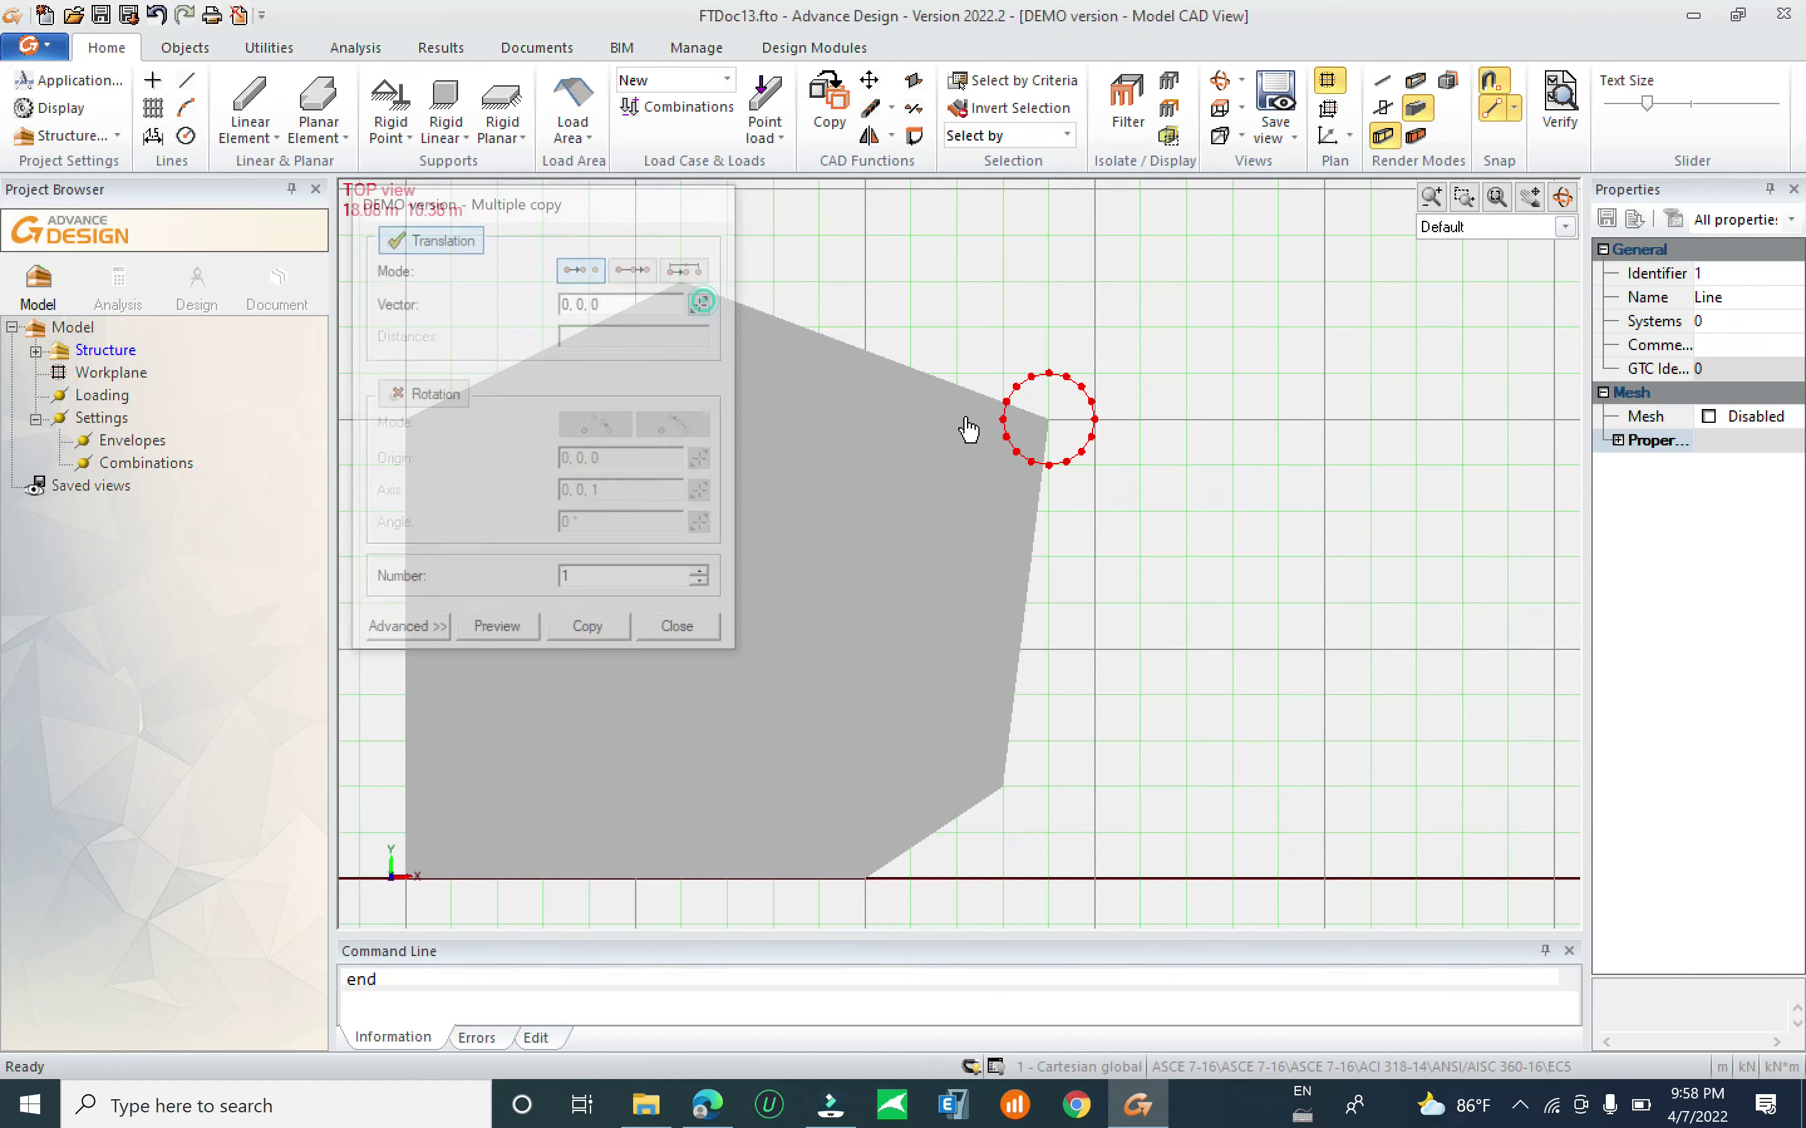
{"action": "left_click", "coordinate": [1048, 418]}
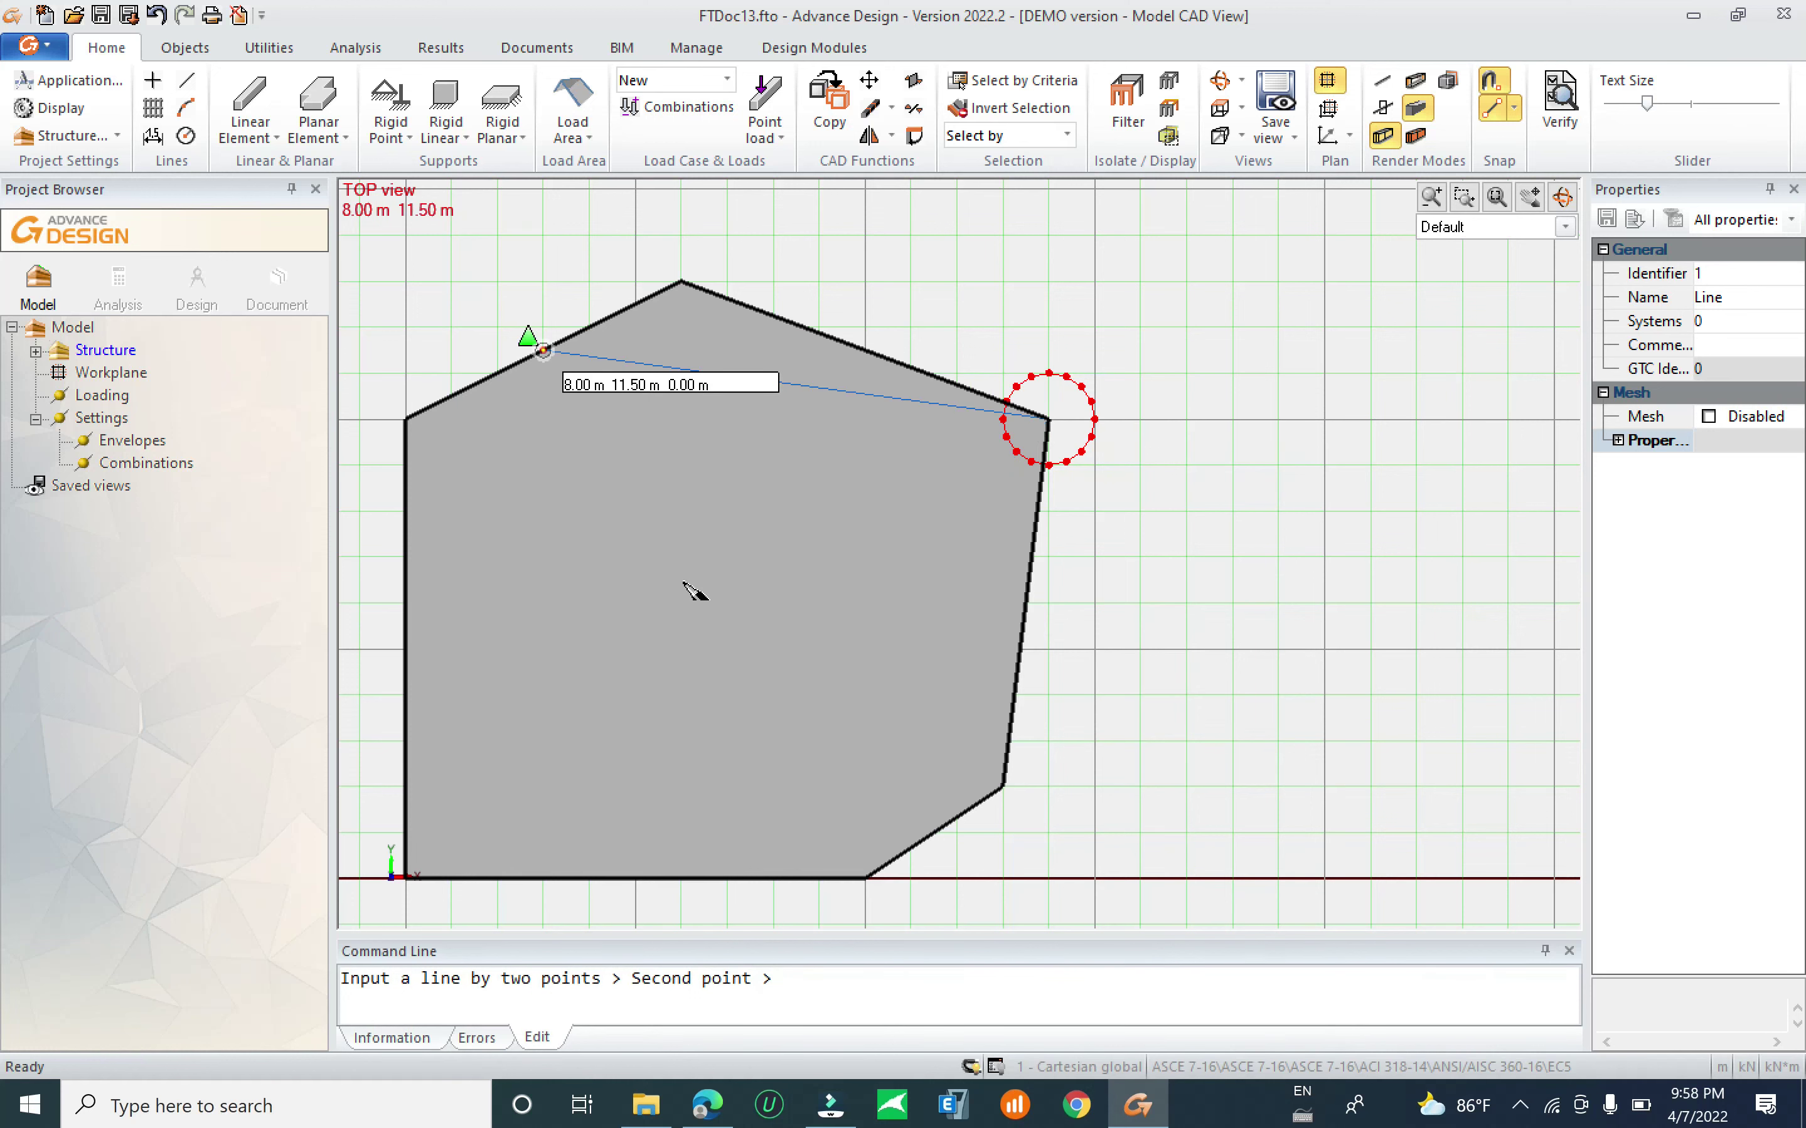
{"action": "key", "text": "Escape"}
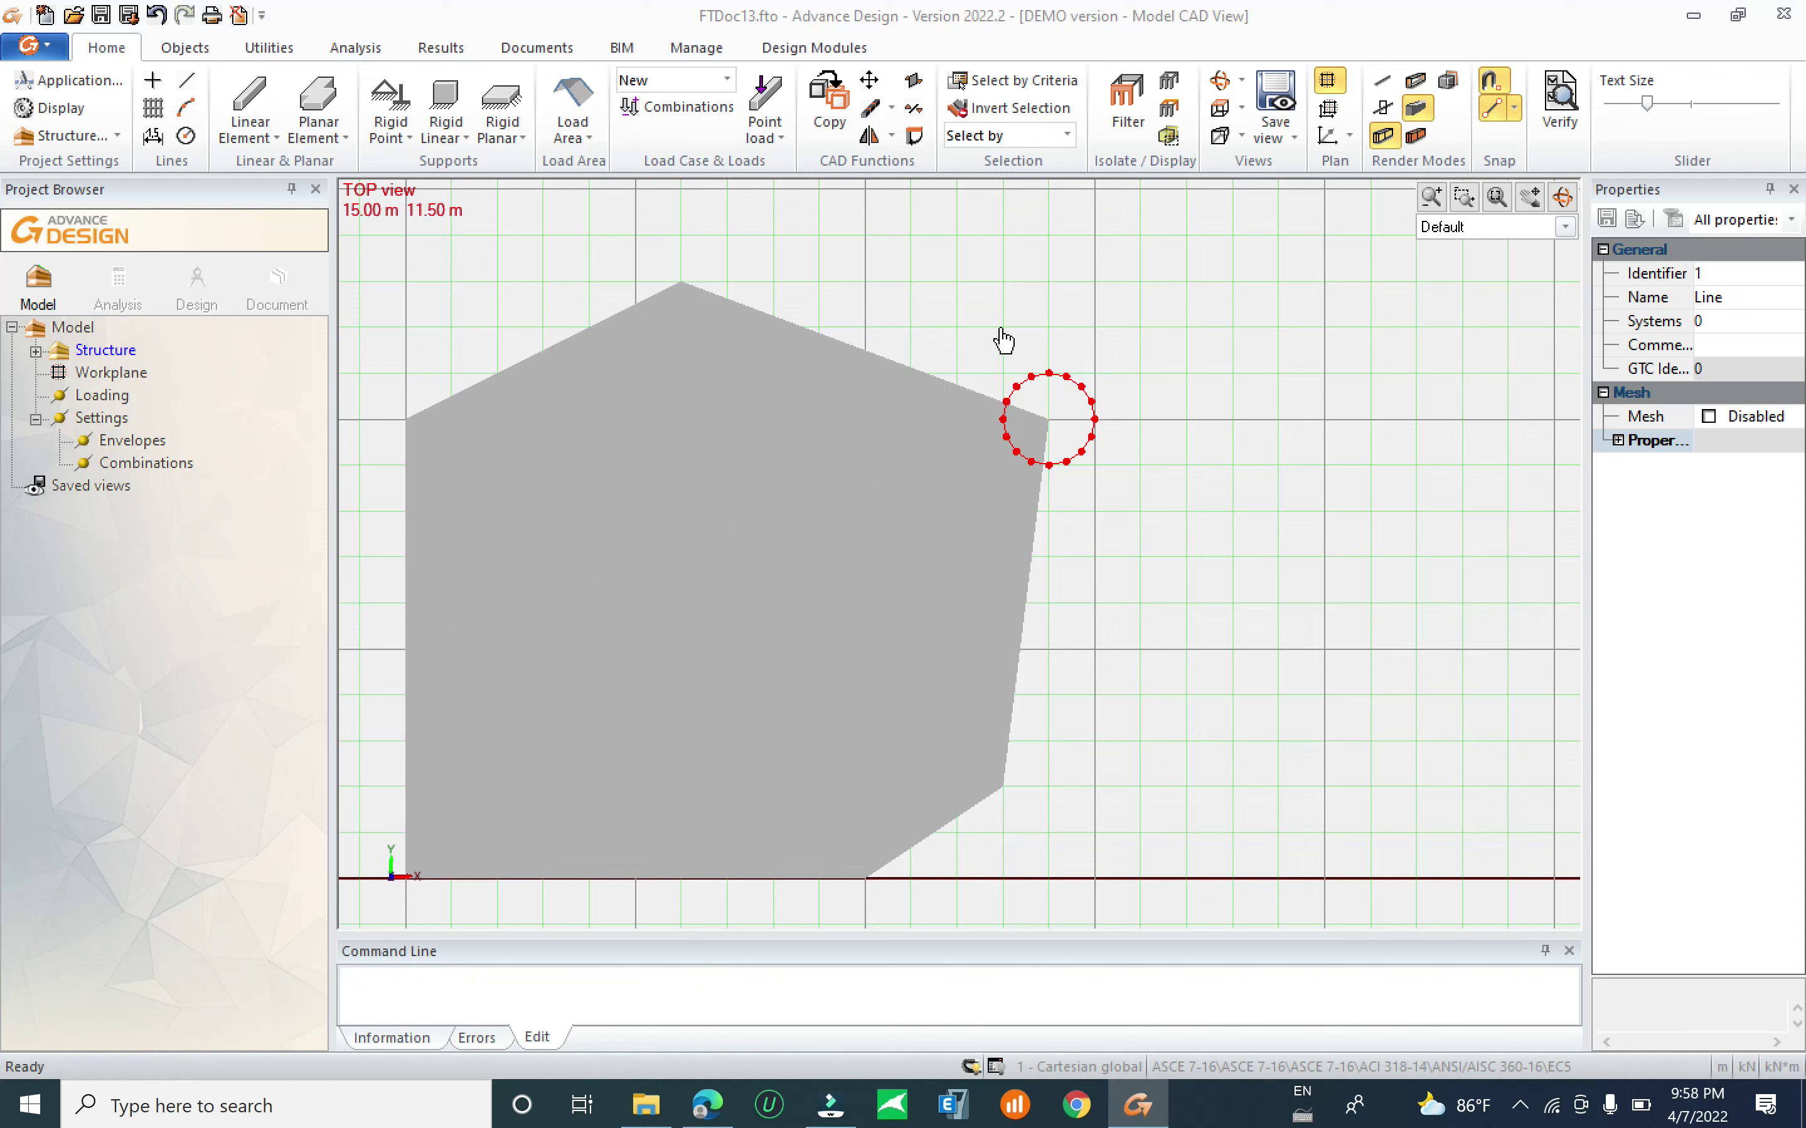
{"action": "left_click", "coordinate": [709, 198]}
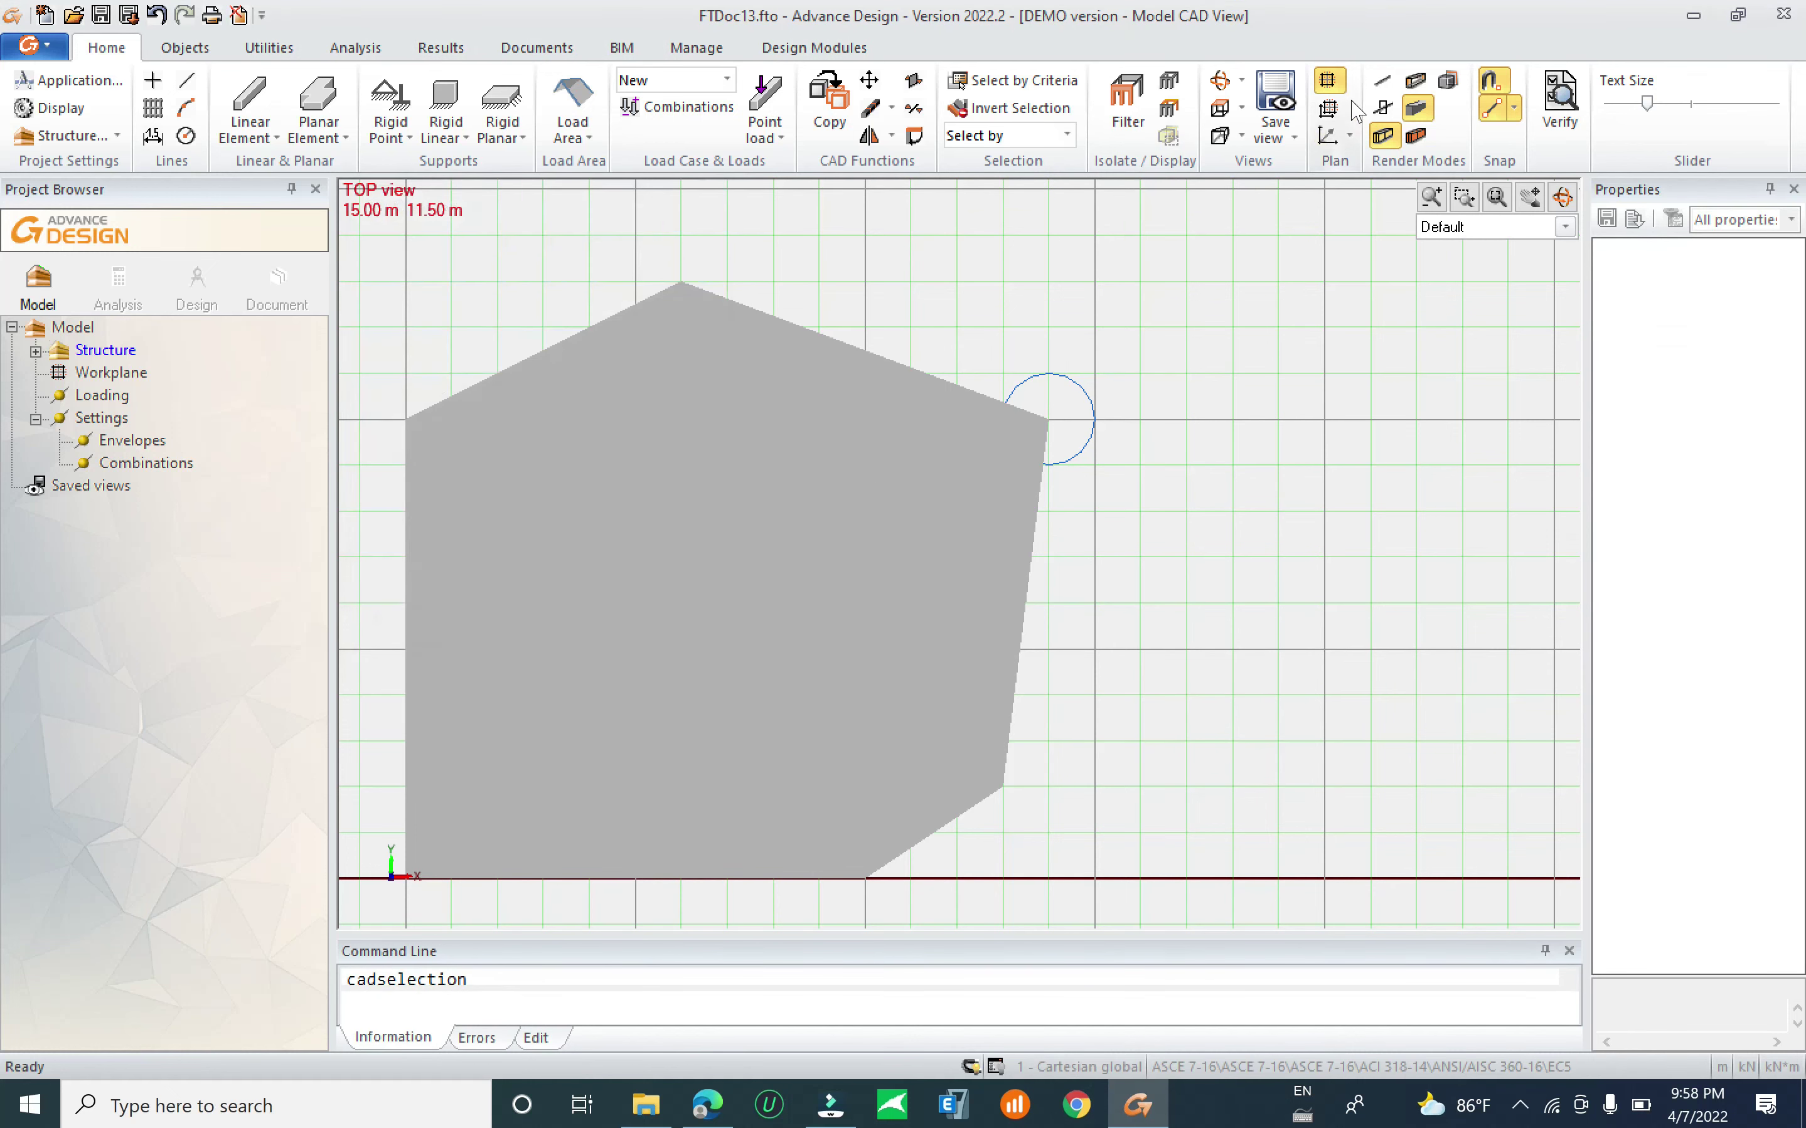
Display the model in axes render mode and start a multiple copy of the circle at the planar element's corner.
{"action": "left_click", "coordinate": [1384, 79]}
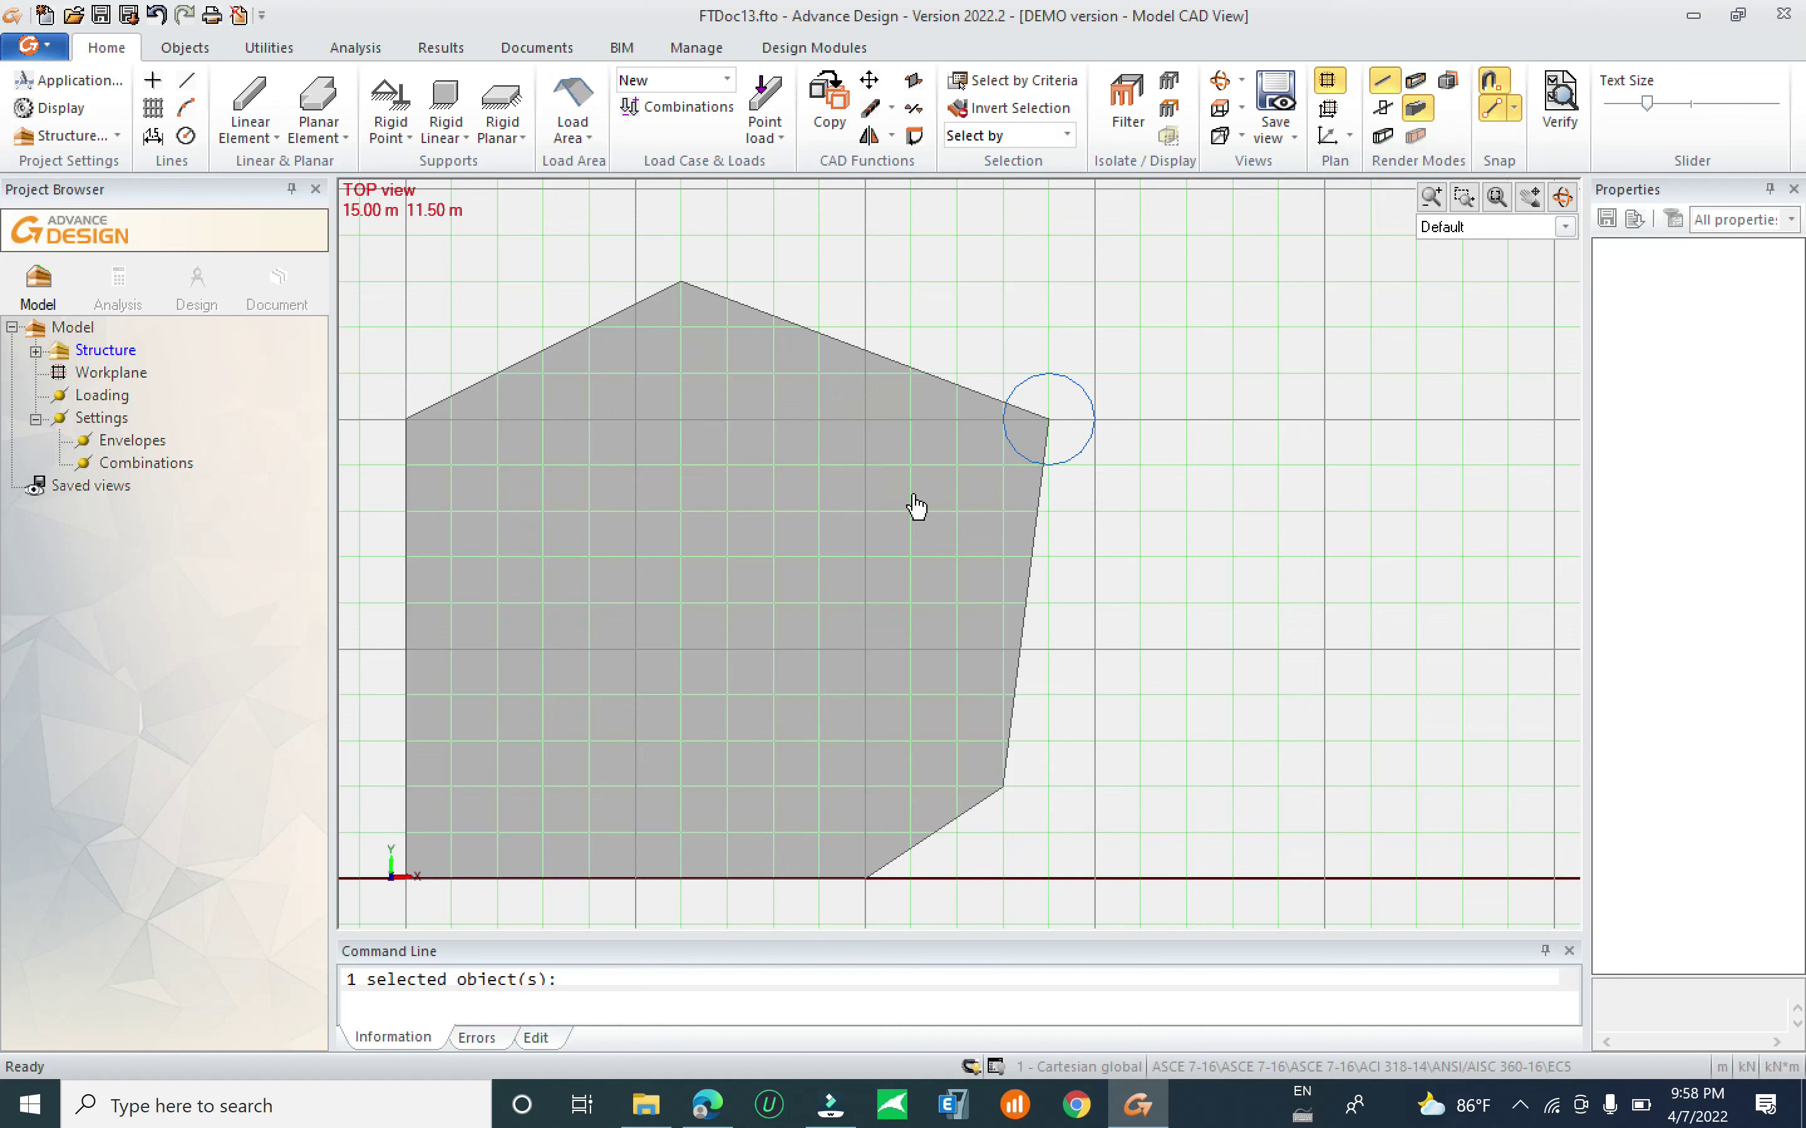
{"action": "left_click", "coordinate": [1044, 386]}
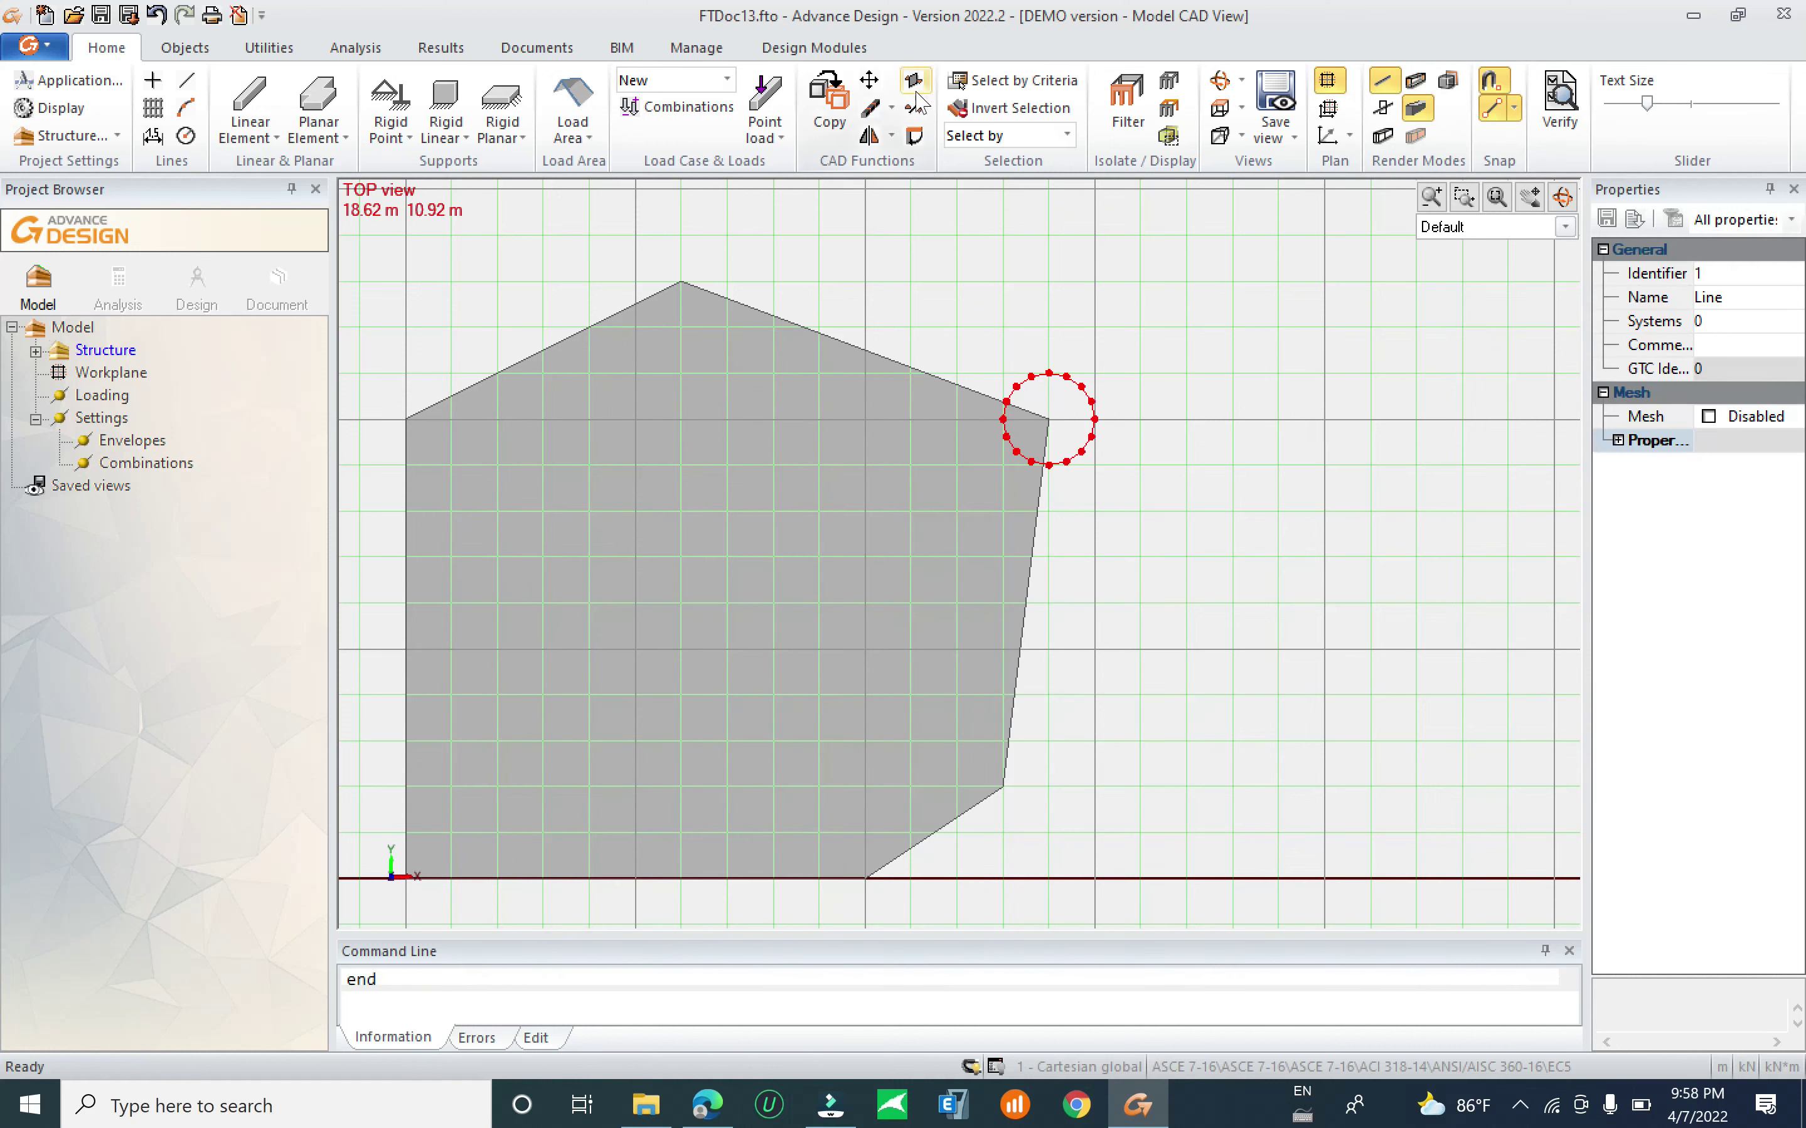
{"action": "left_click", "coordinate": [870, 109]}
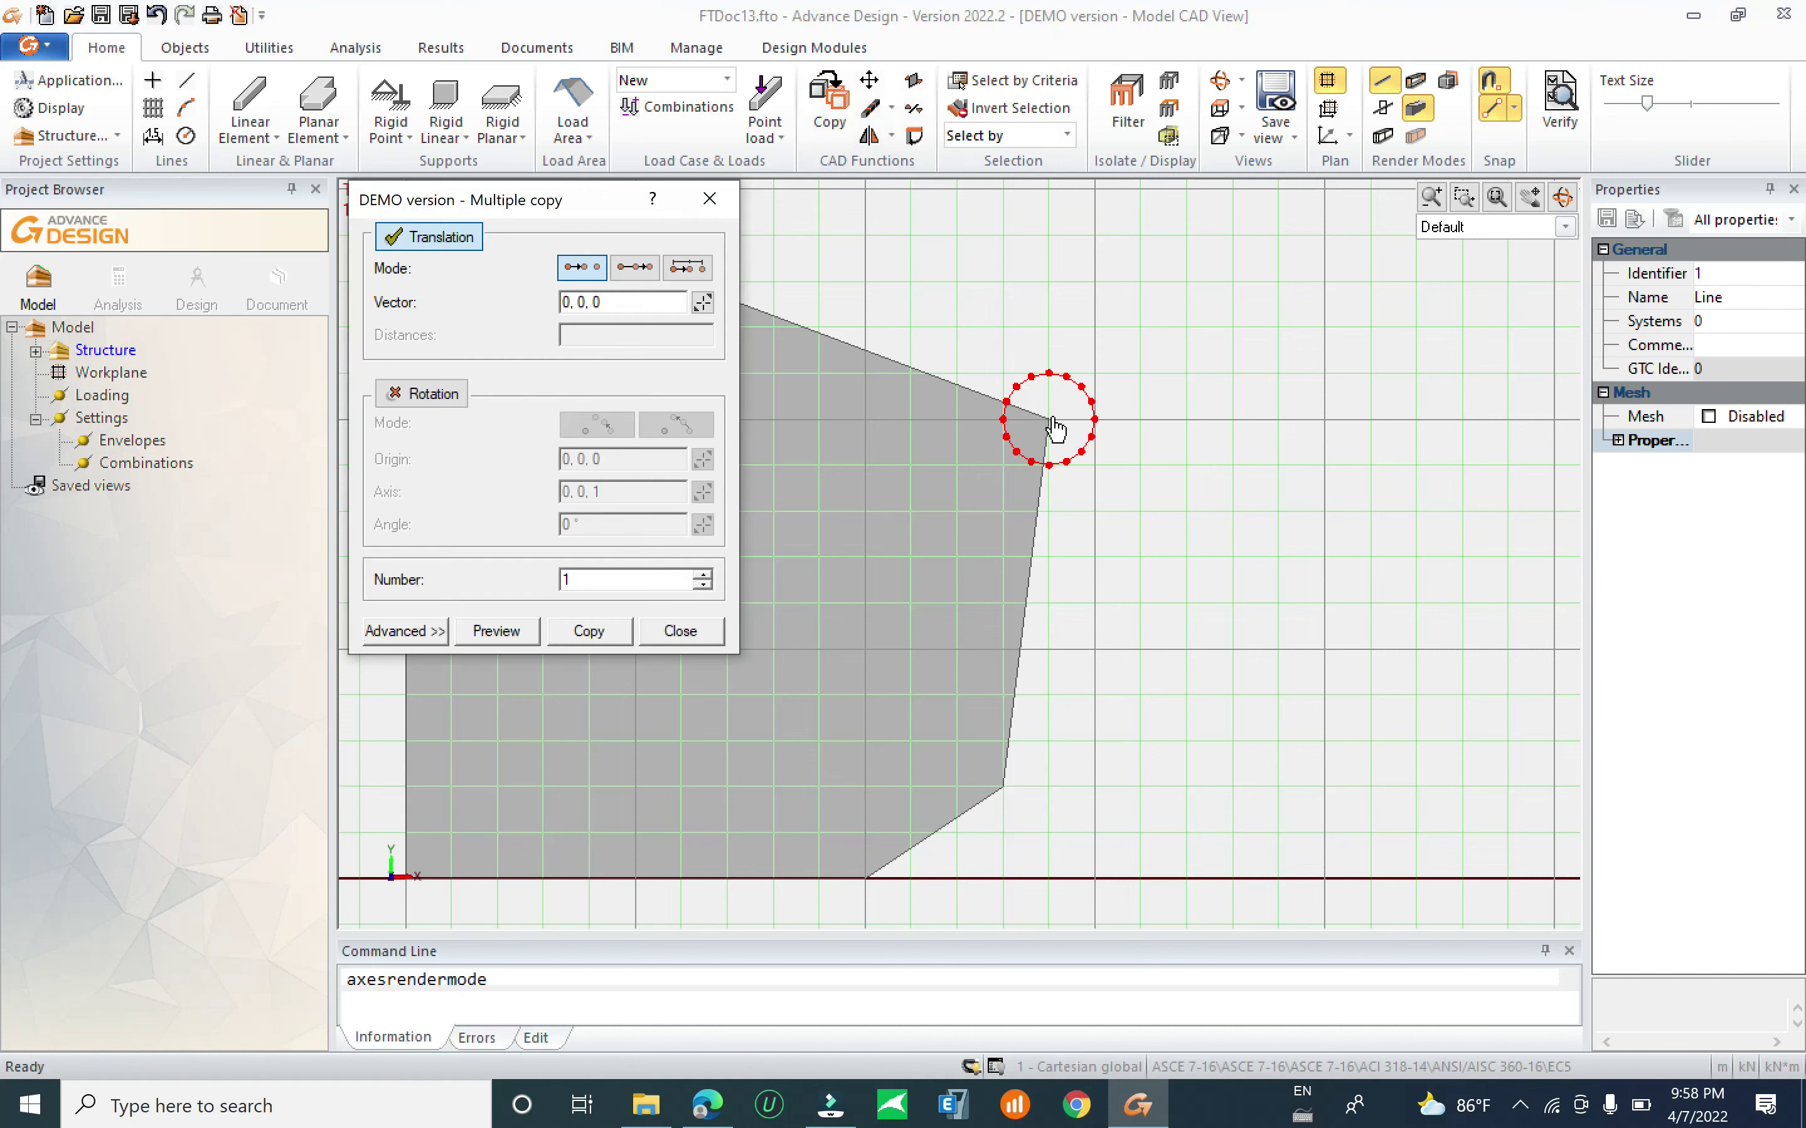
Disable object snapping for picking the copy vector.
{"action": "left_click", "coordinate": [702, 302]}
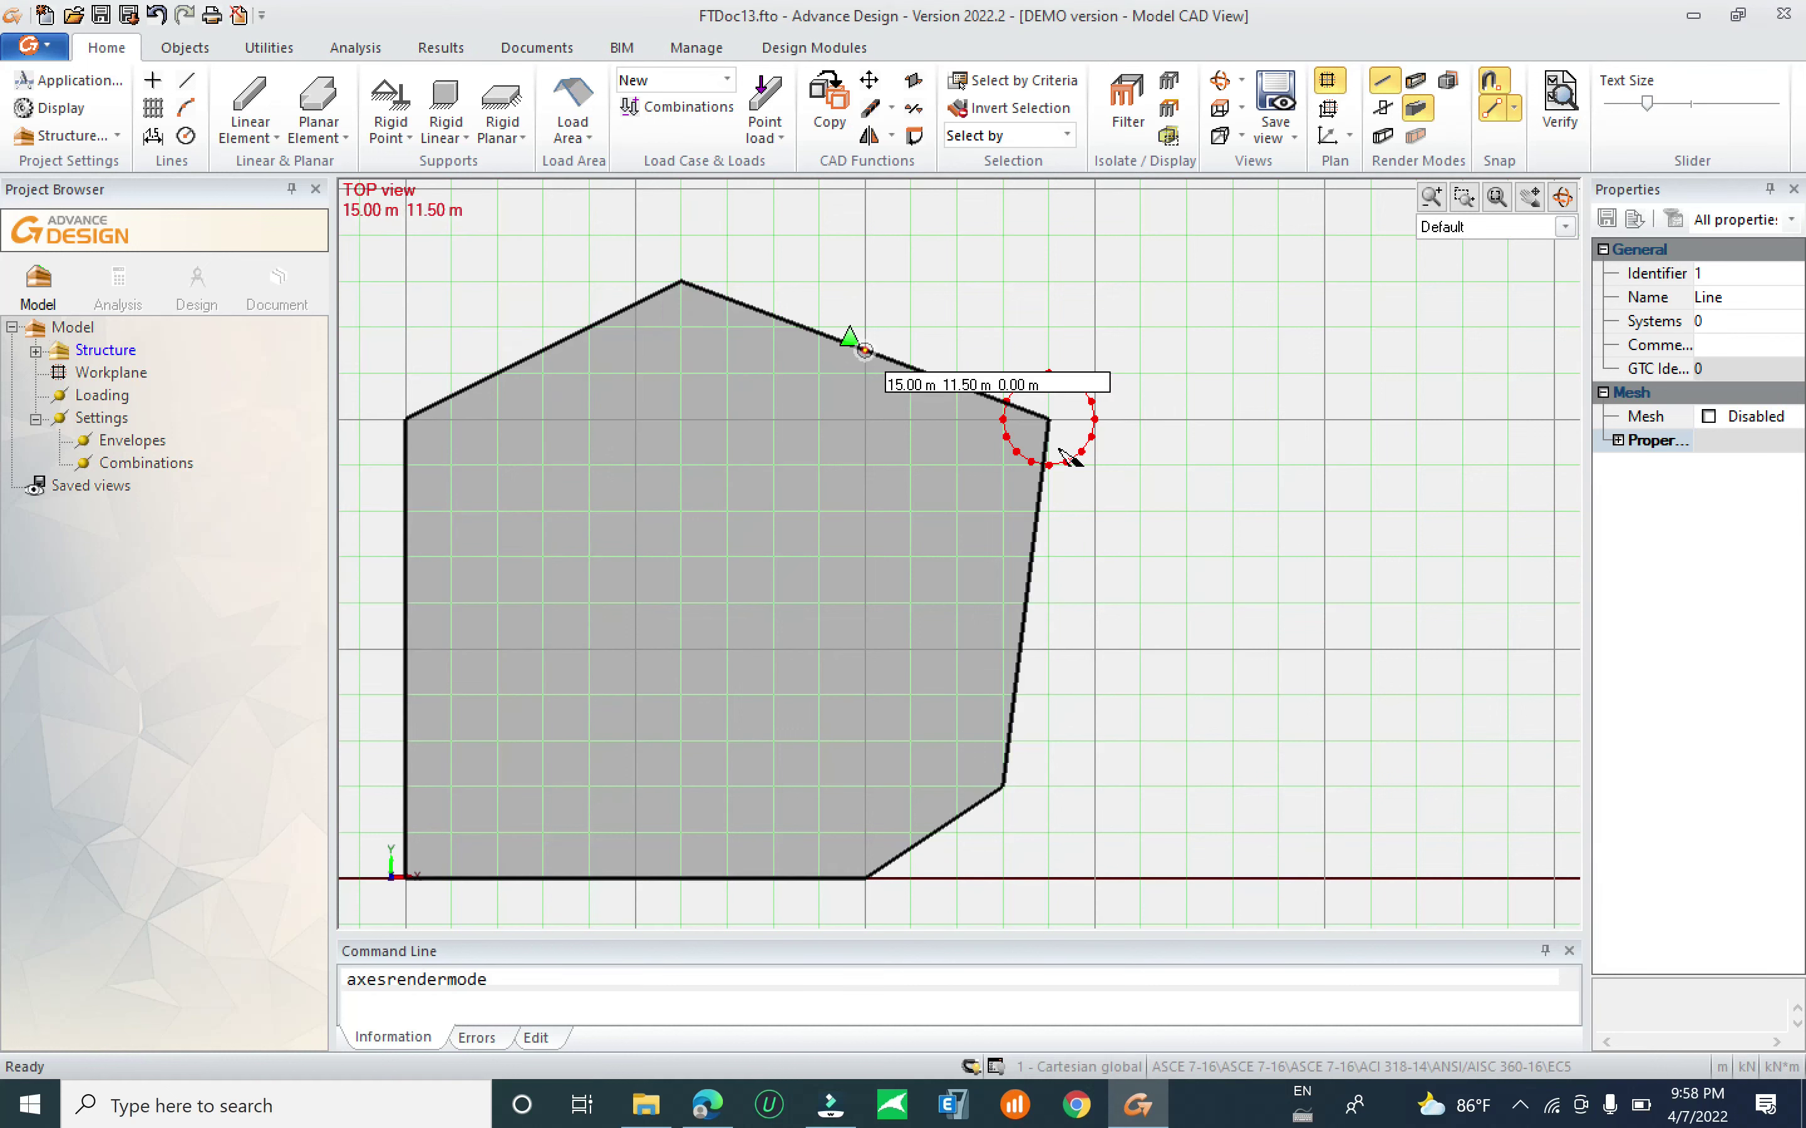
{"action": "left_click", "coordinate": [1054, 430]}
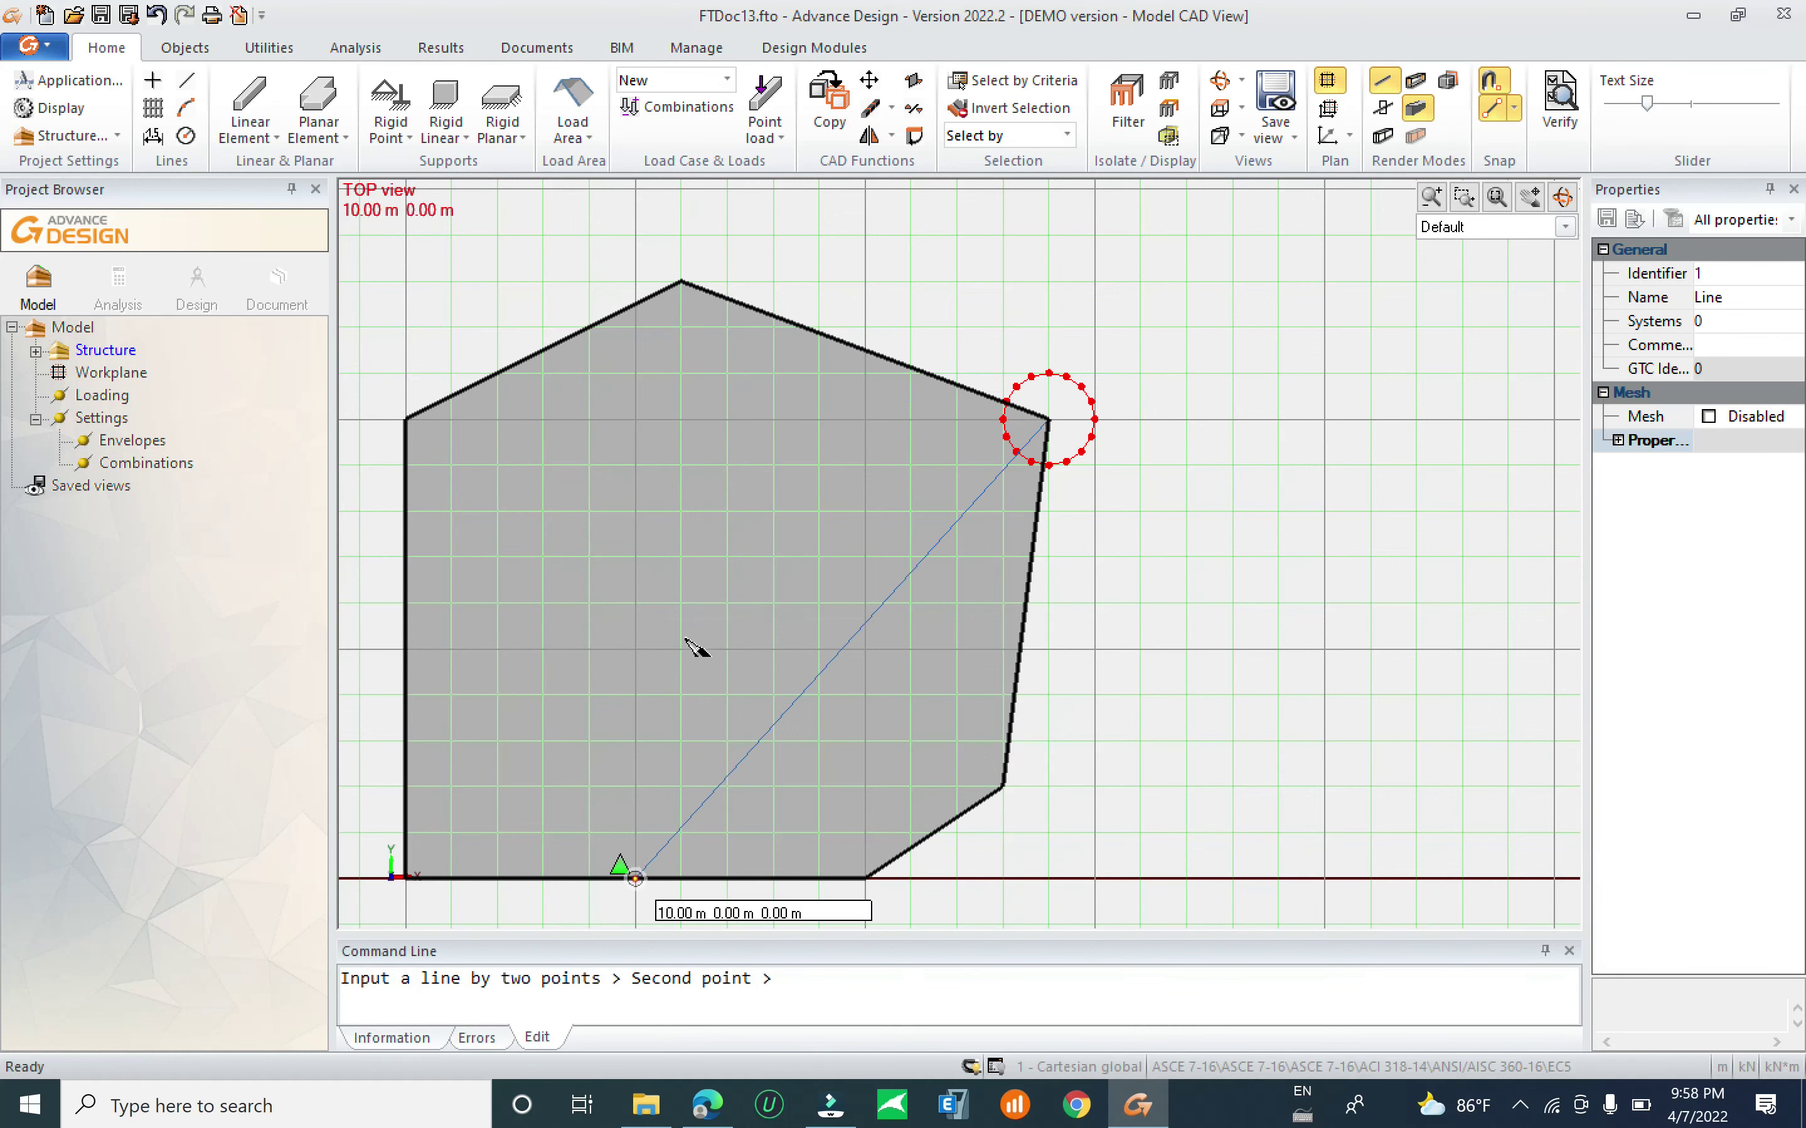
{"action": "left_click", "coordinate": [972, 1067]}
{"action": "right_click", "coordinate": [973, 1069]}
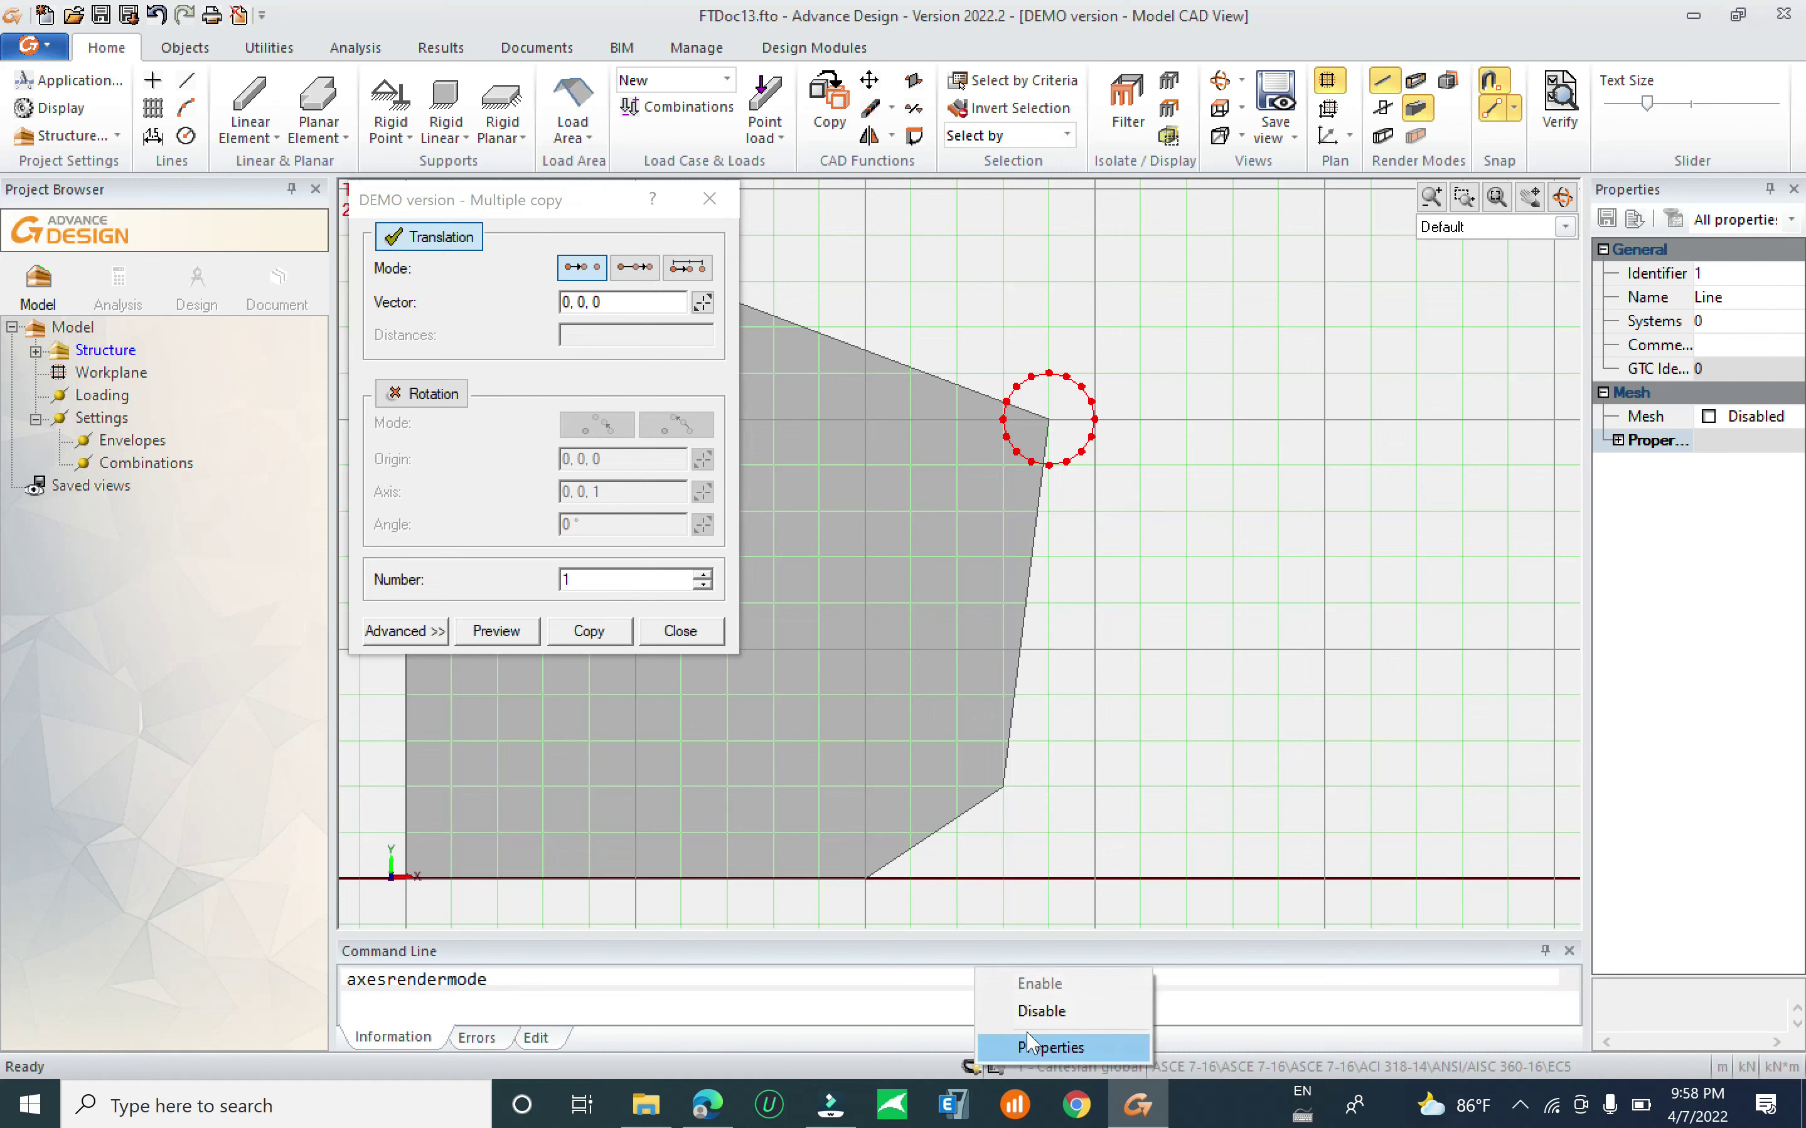
{"action": "left_click", "coordinate": [1068, 1012]}
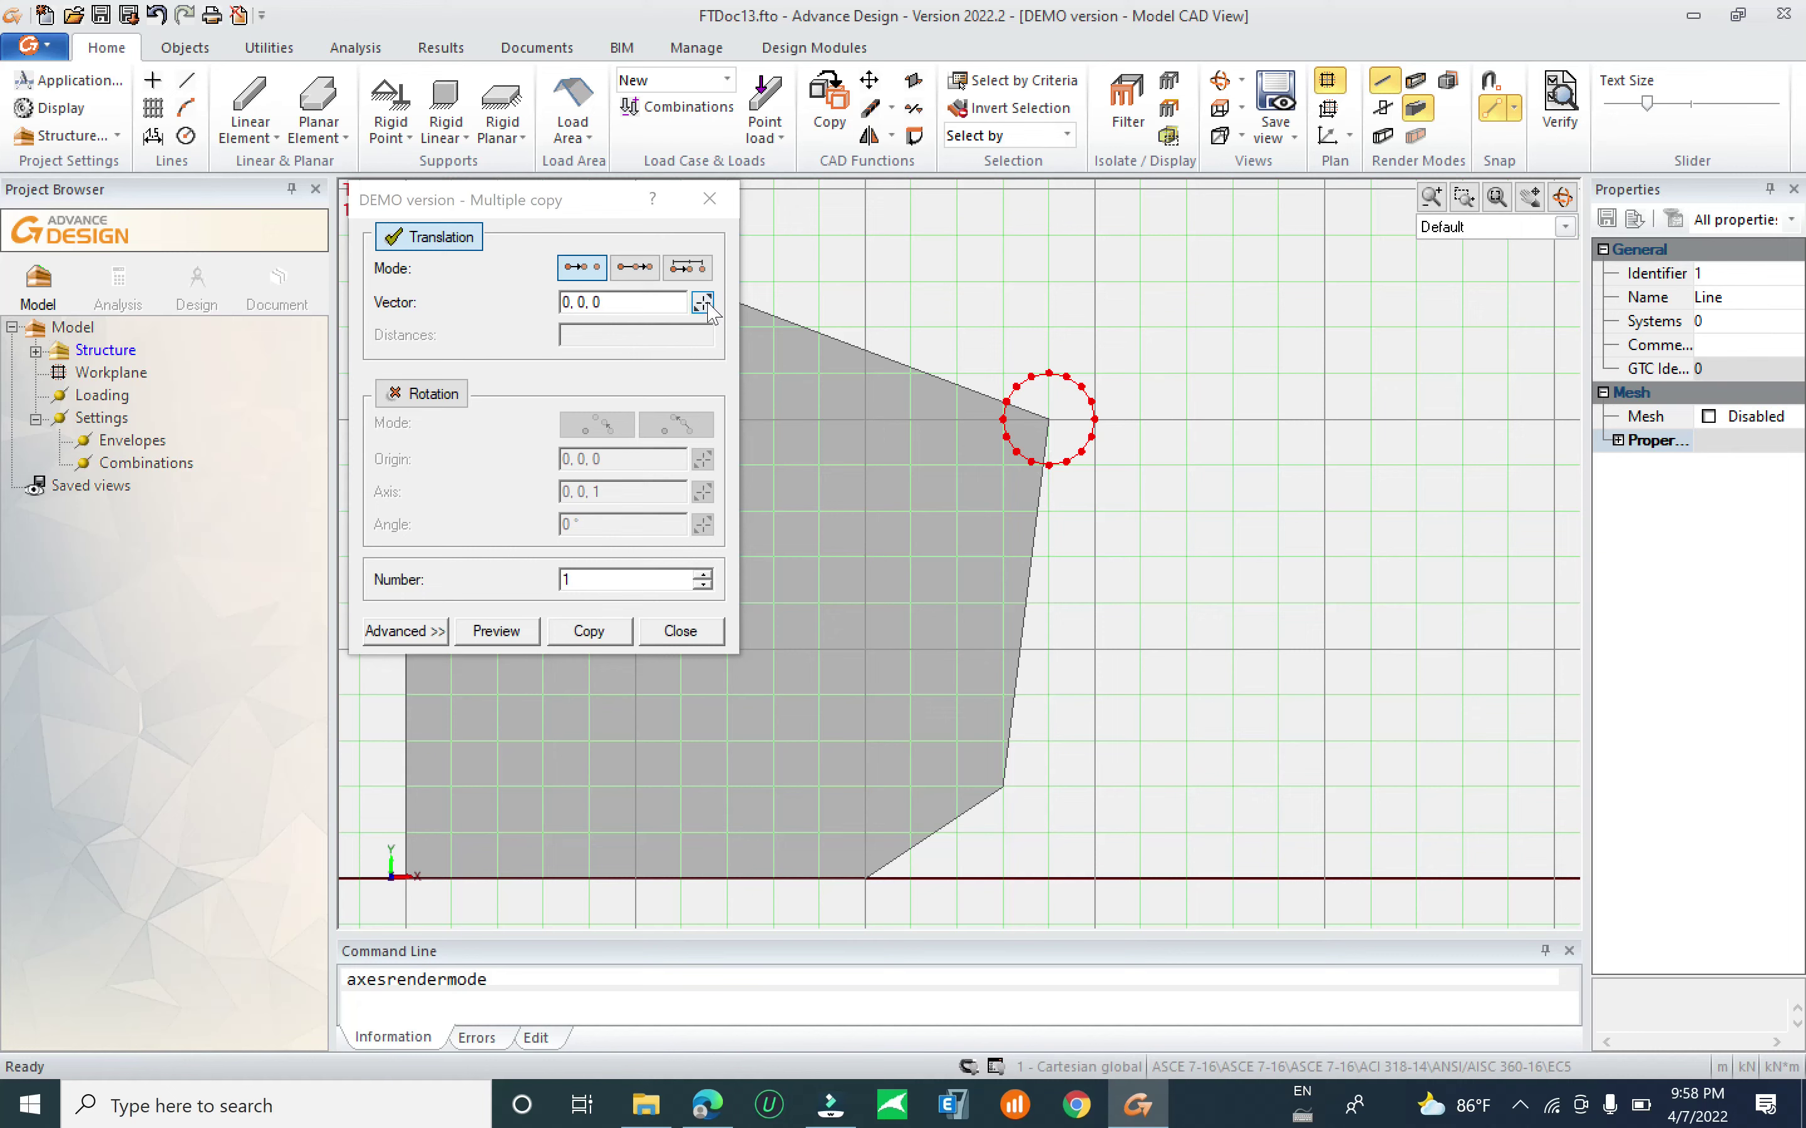
Copy the corner circle once by the vector -8, -4, 0 from its centre.
{"action": "left_click", "coordinate": [1056, 437]}
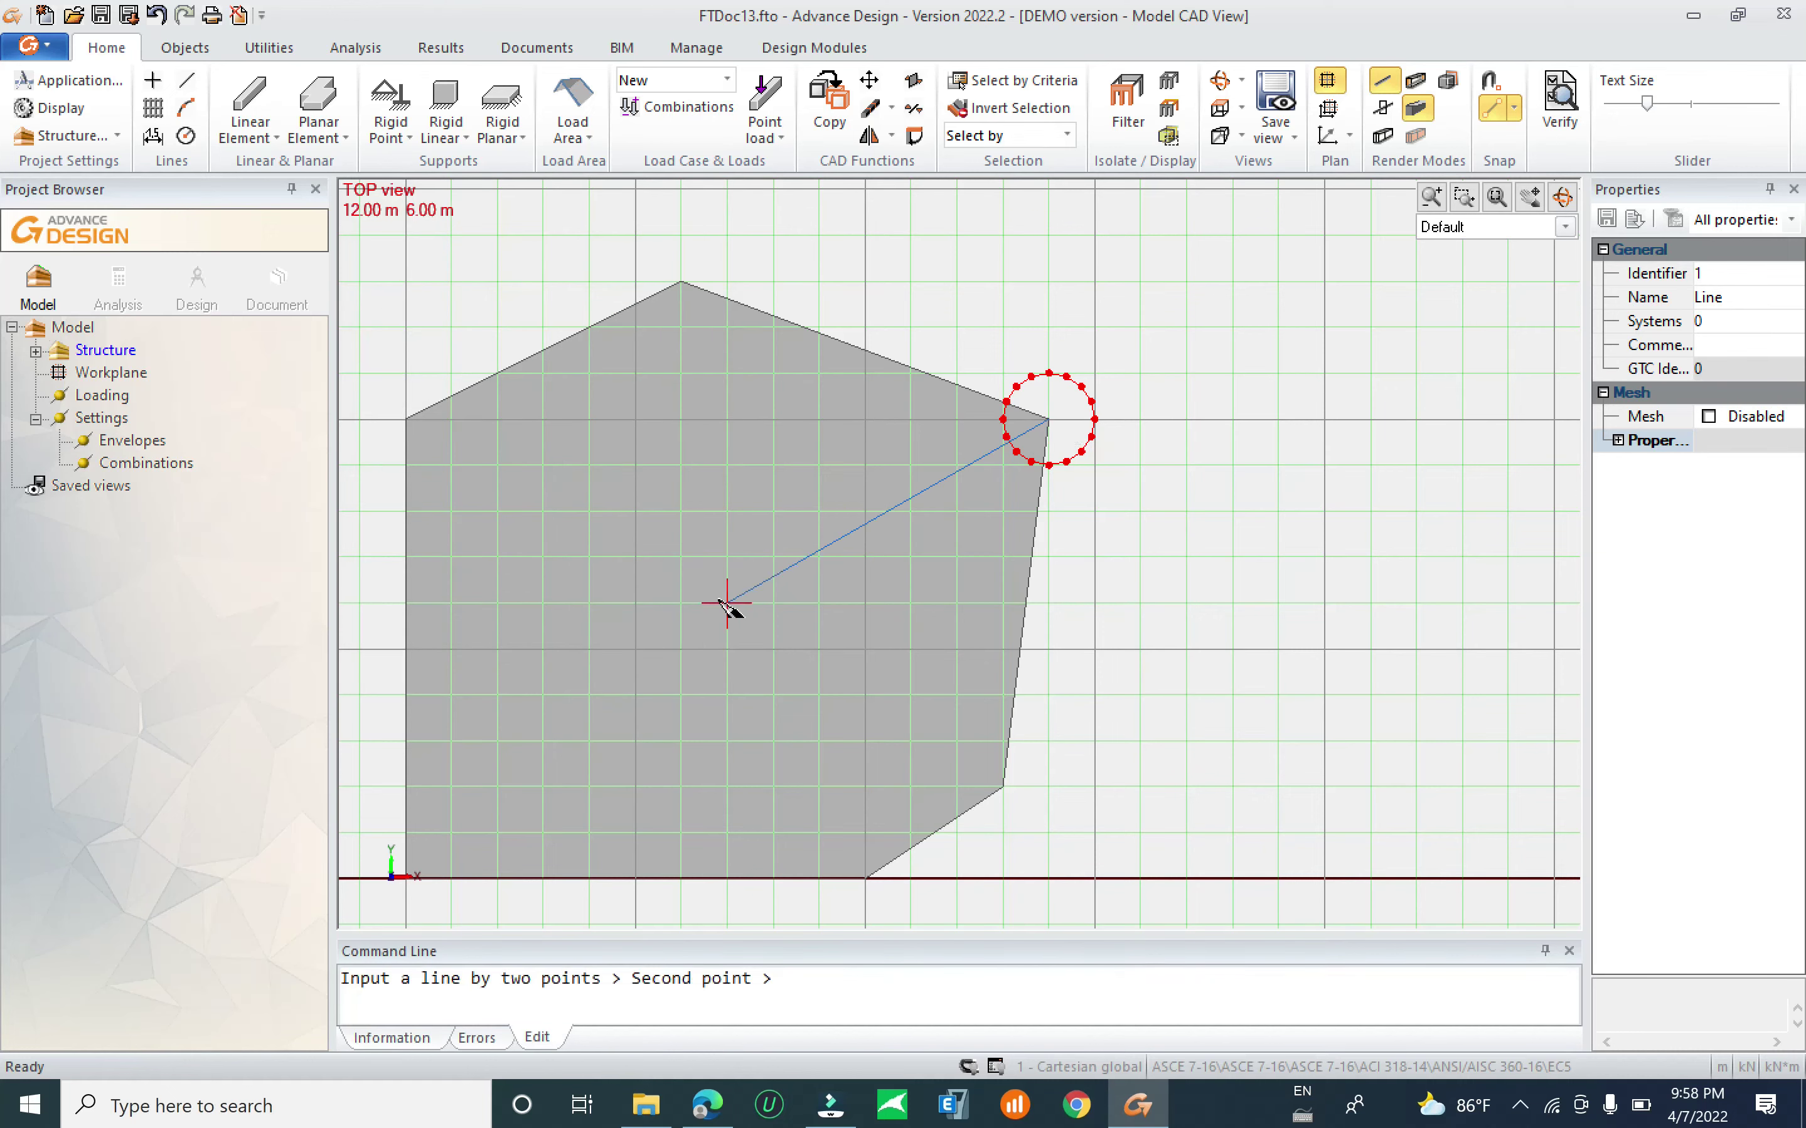
{"action": "left_click", "coordinate": [681, 603]}
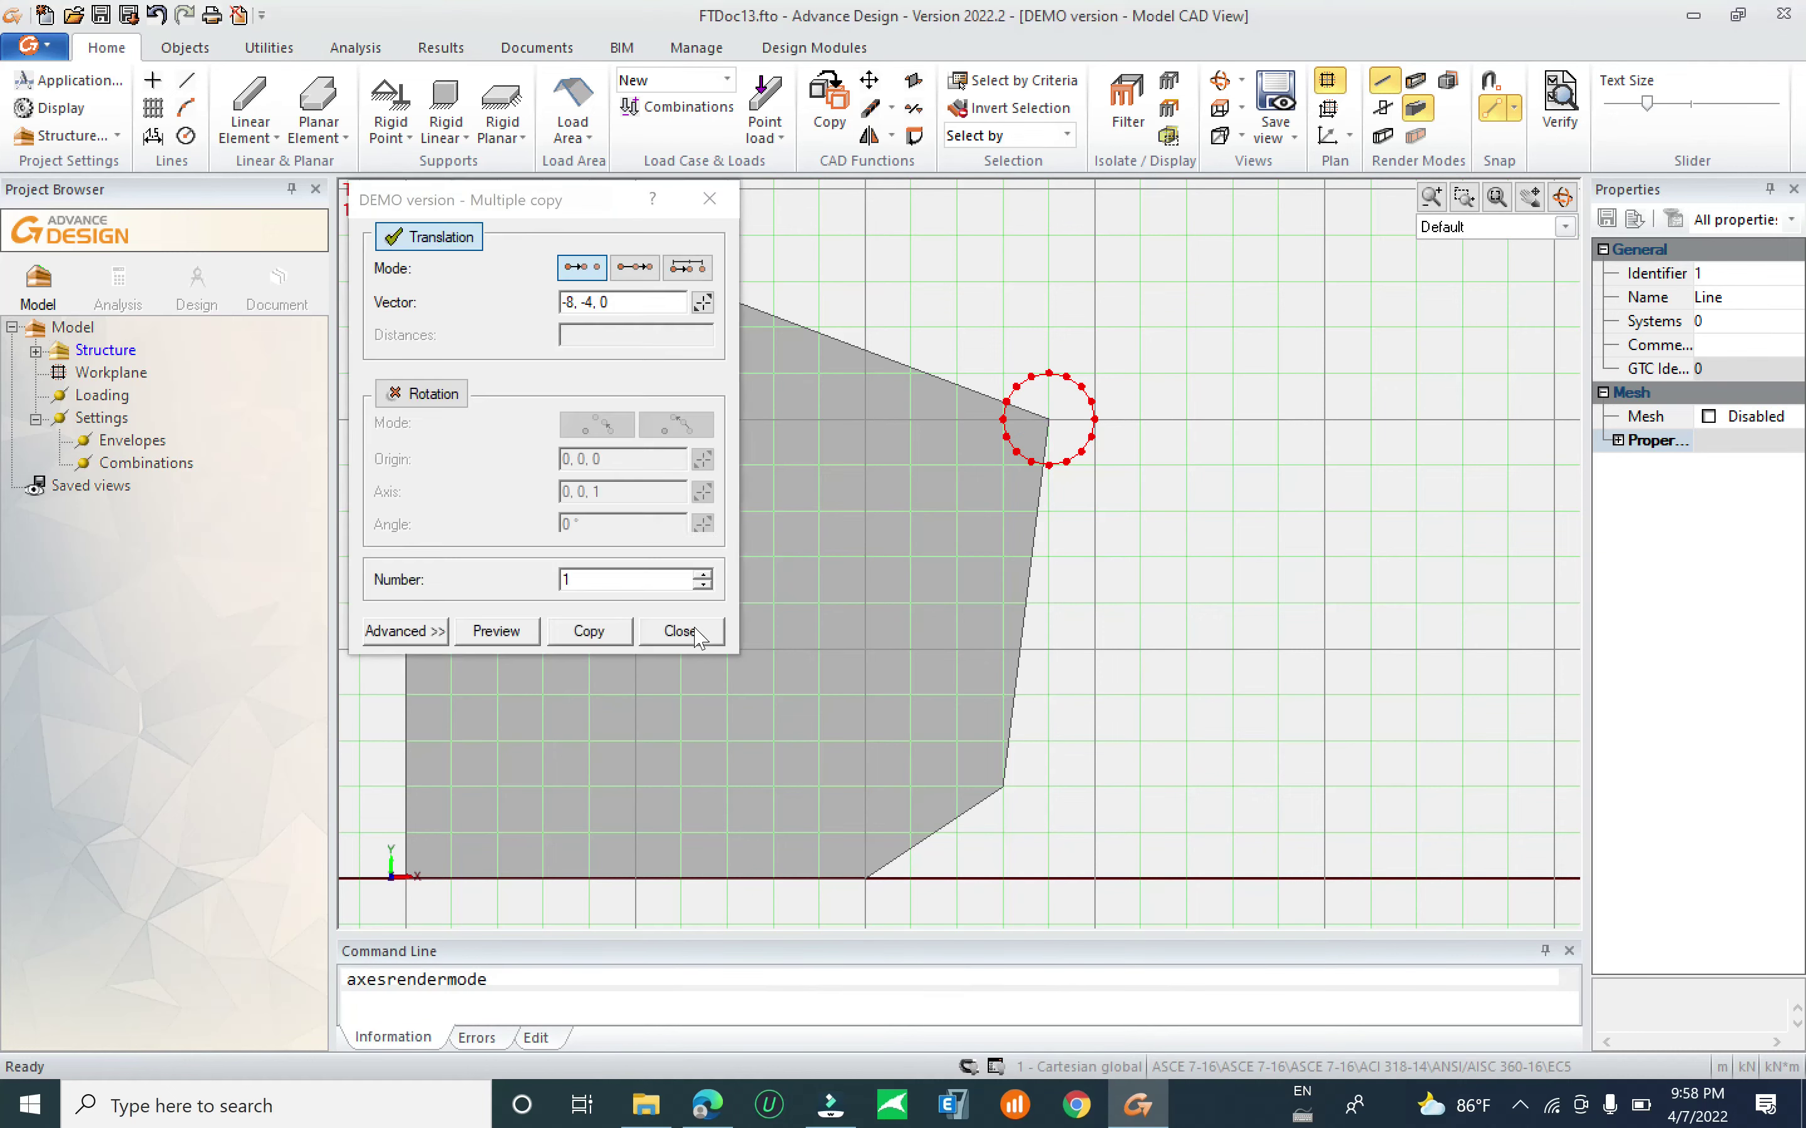
{"action": "left_click", "coordinate": [583, 631]}
Make a second copy of the corner circle by the vector -5, -7, 0.
{"action": "left_click_drag", "start_coordinate": [576, 210], "coordinate": [1405, 369]}
{"action": "left_click", "coordinate": [1532, 463]}
{"action": "left_click", "coordinate": [1049, 420]}
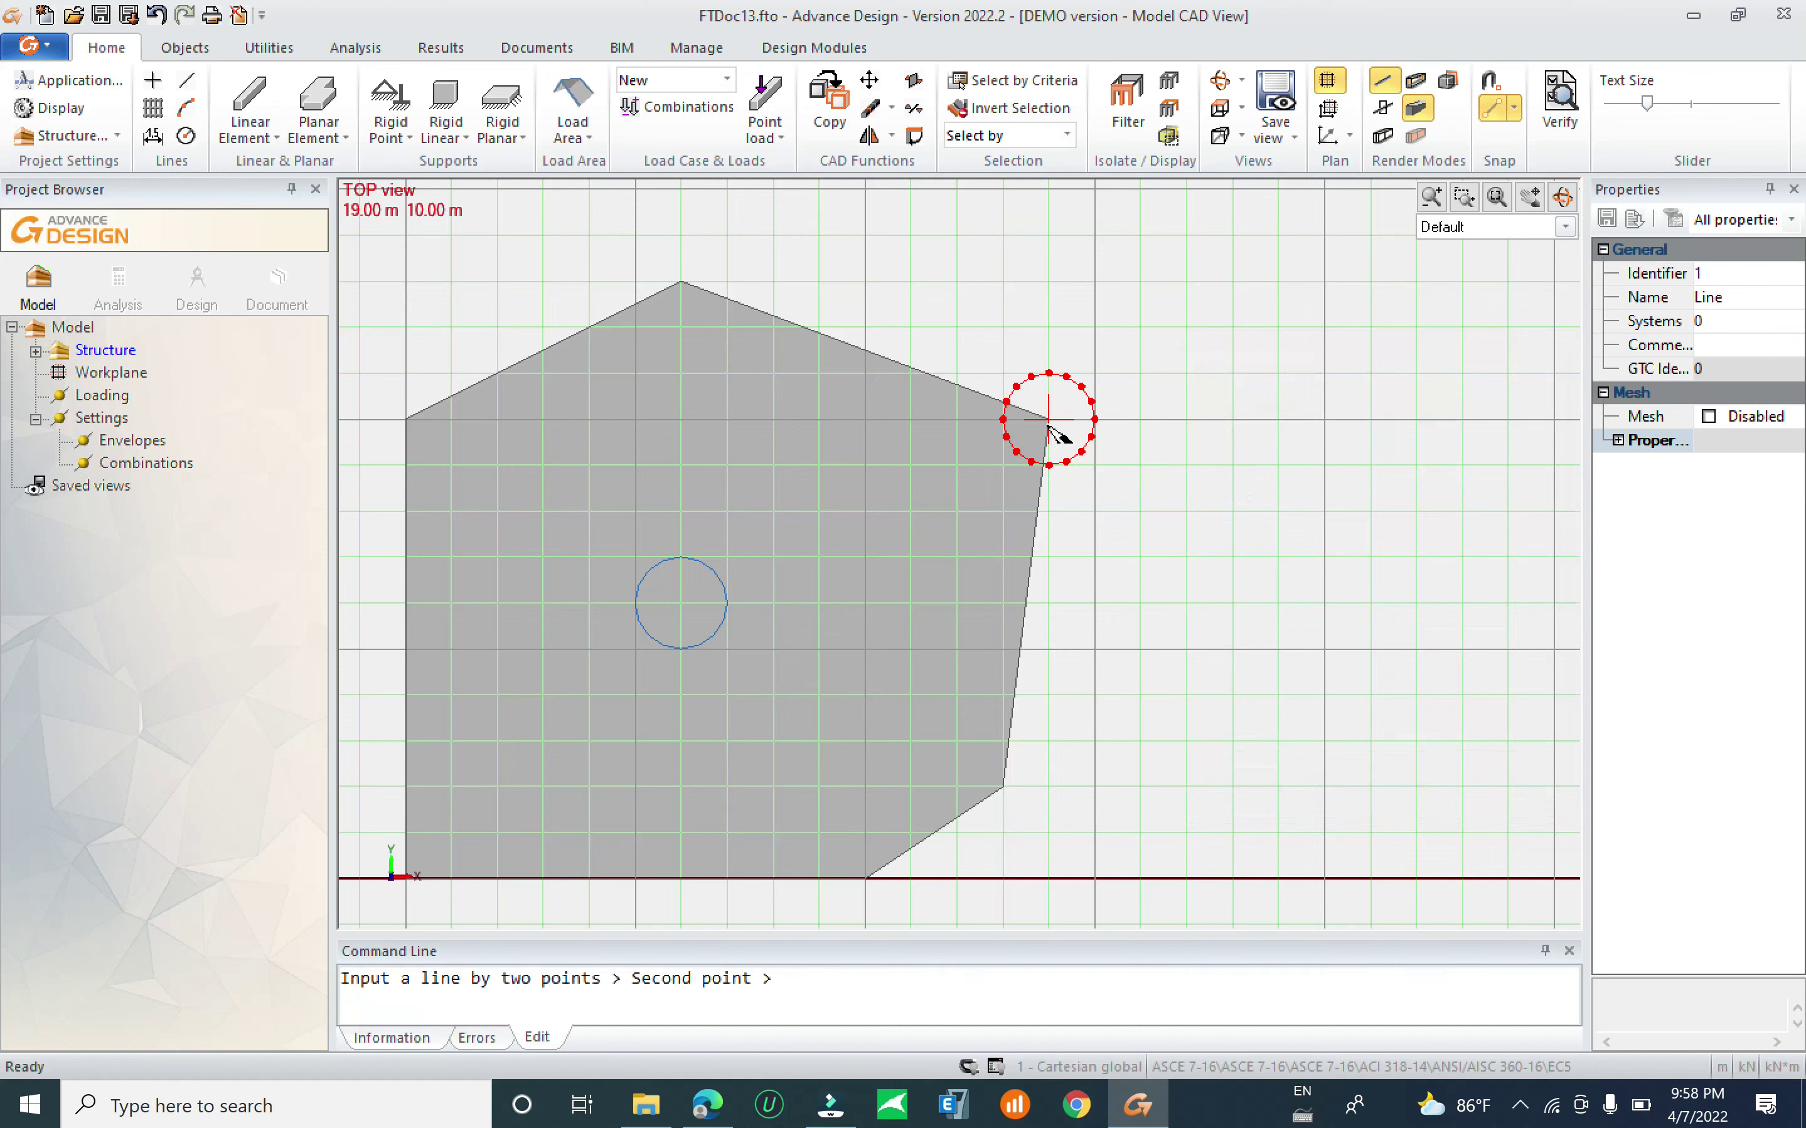
{"action": "left_click", "coordinate": [819, 741]}
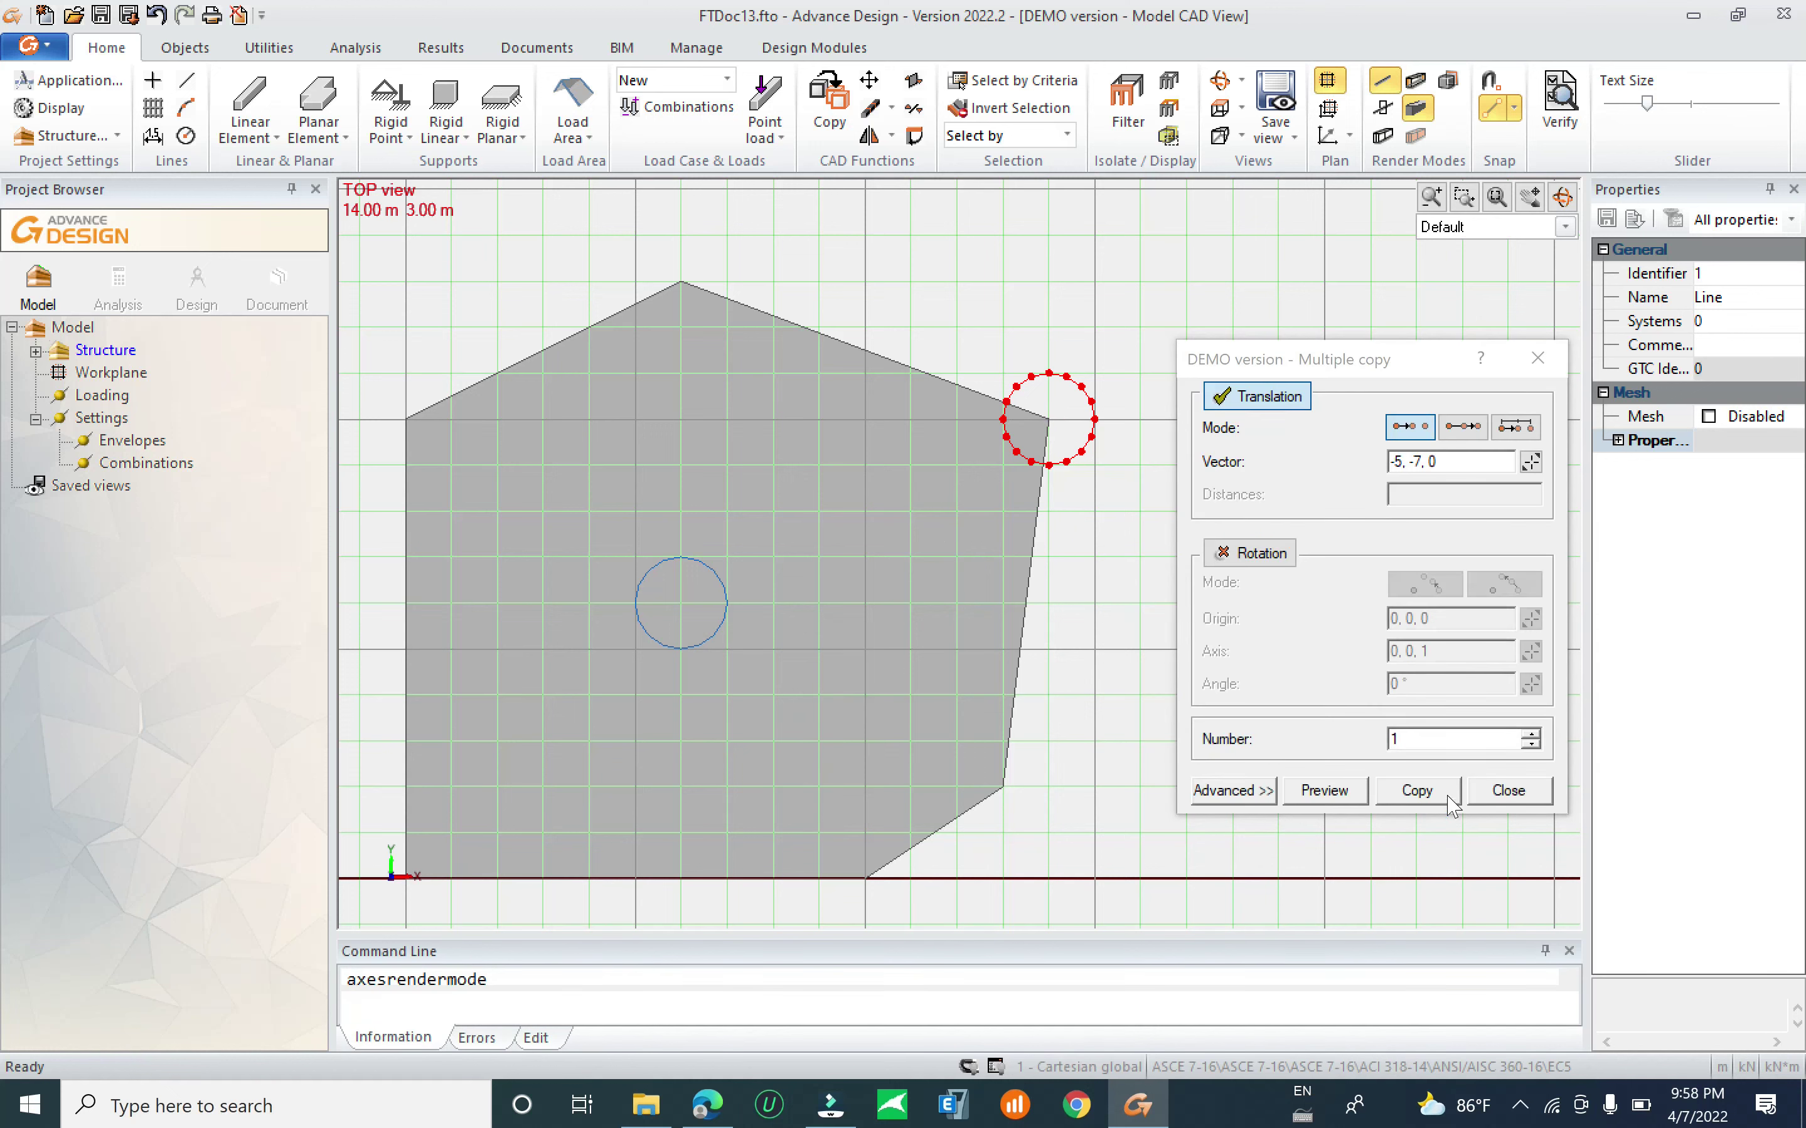
{"action": "left_click", "coordinate": [1417, 791]}
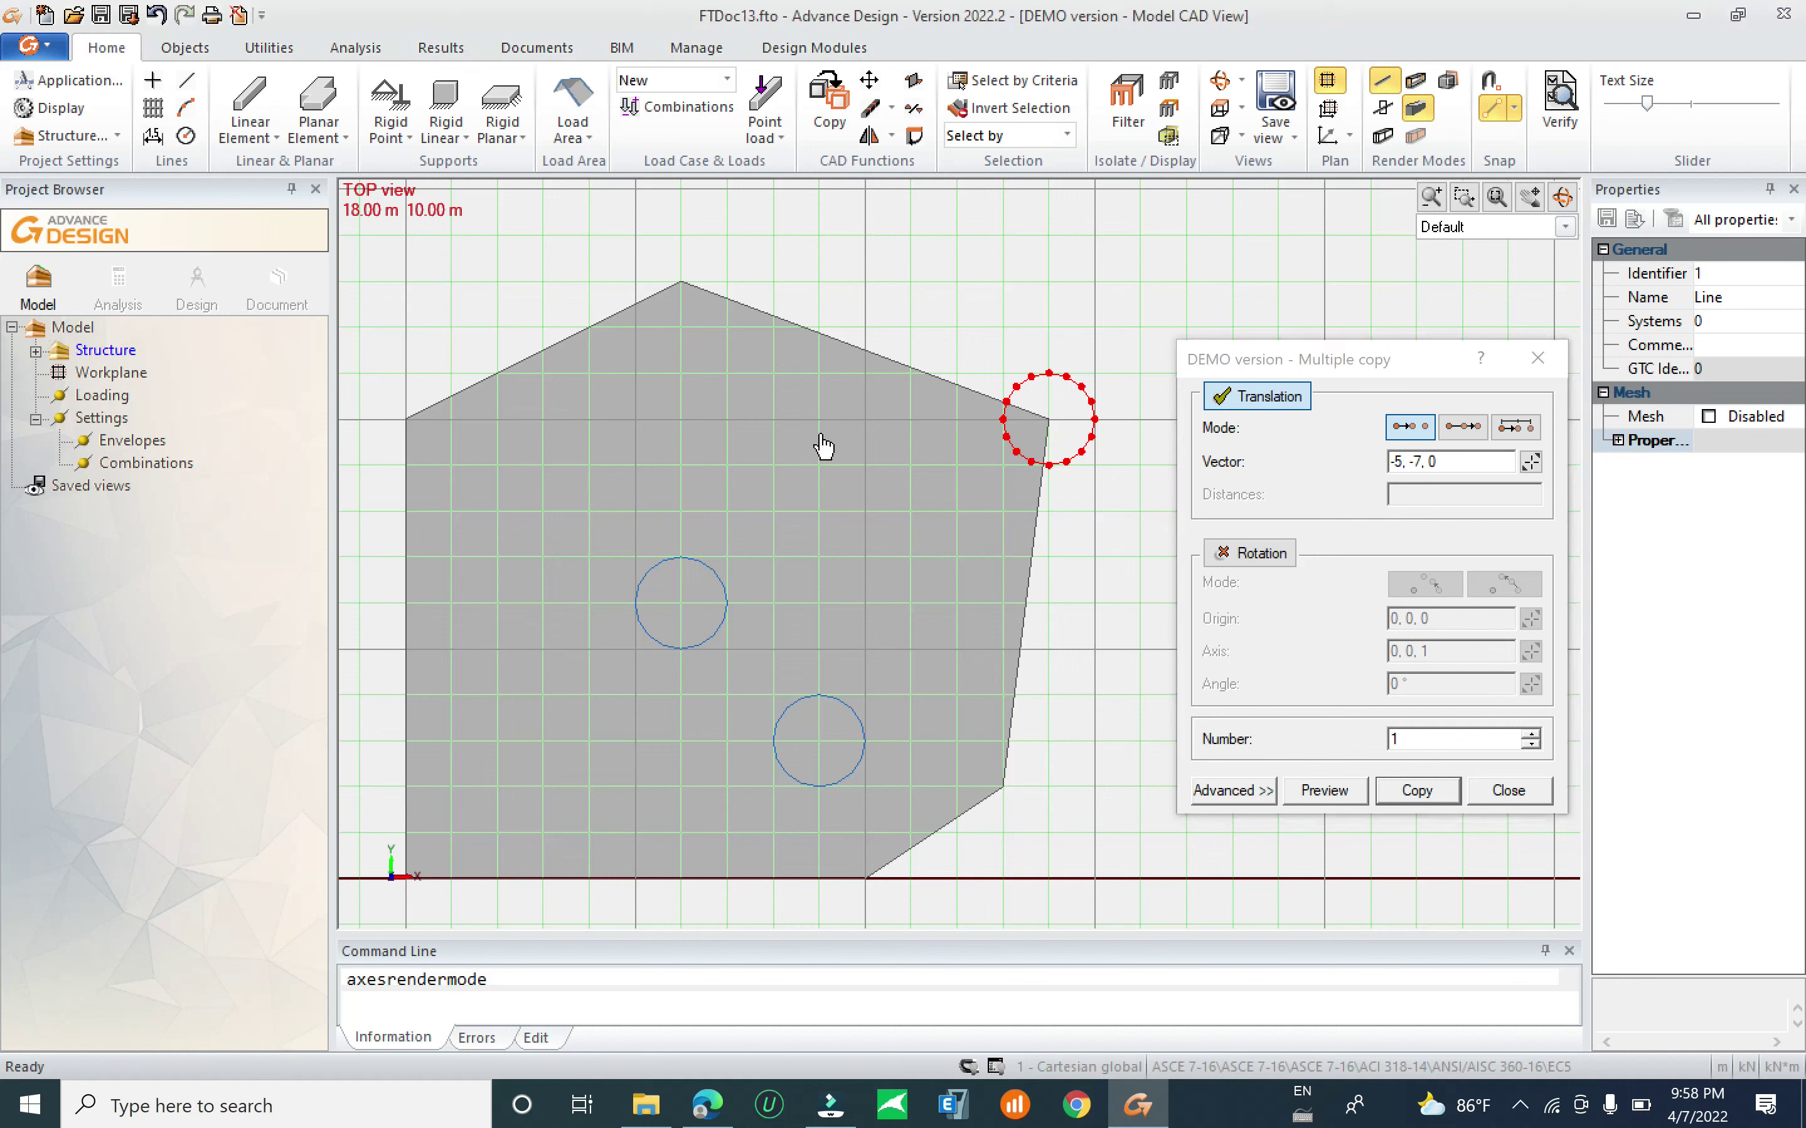
Delete the original circle at the planar element's corner.
{"action": "left_click", "coordinate": [935, 415]}
{"action": "left_click", "coordinate": [1057, 407]}
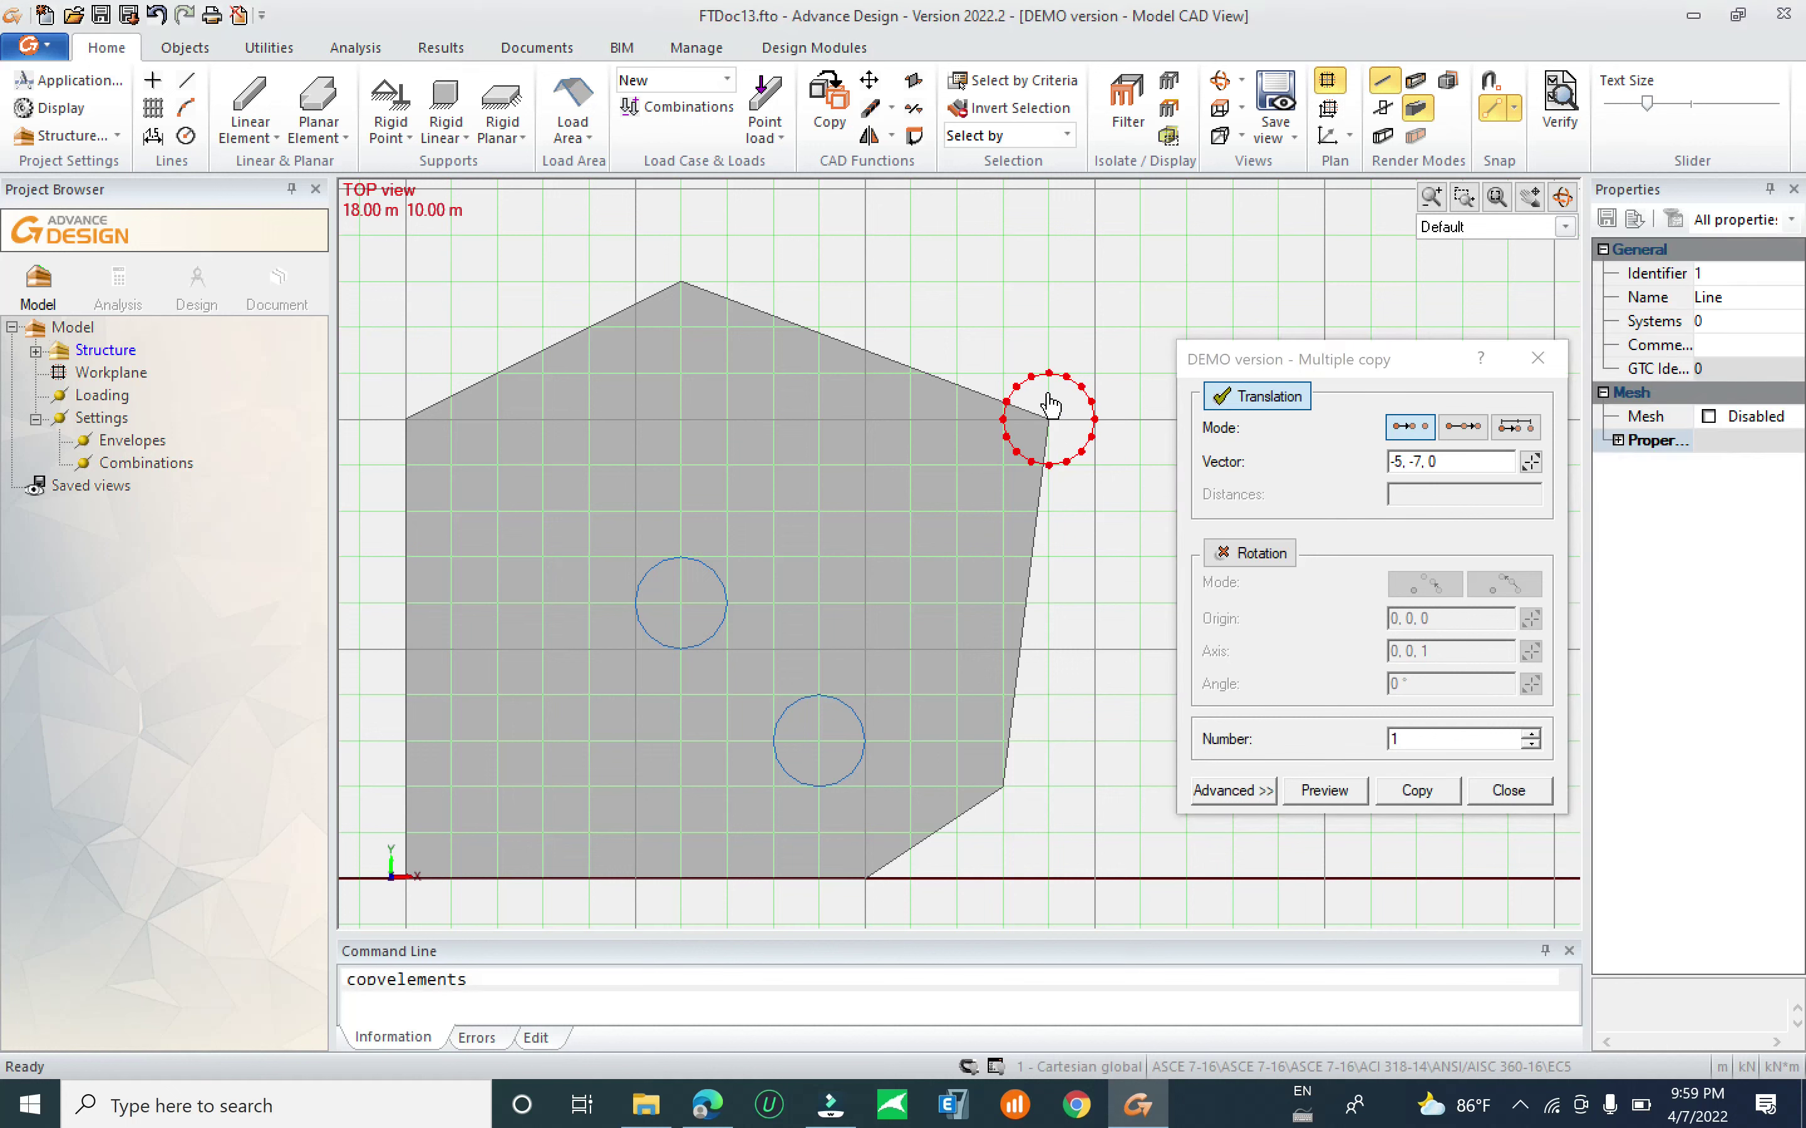
{"action": "key", "text": "Delete"}
Draw a closed four-sided polyline with corners at (13, 10), (15, 9), (14, 8) and (12, 8) m, and close the copy dialog.
{"action": "left_click", "coordinate": [188, 77]}
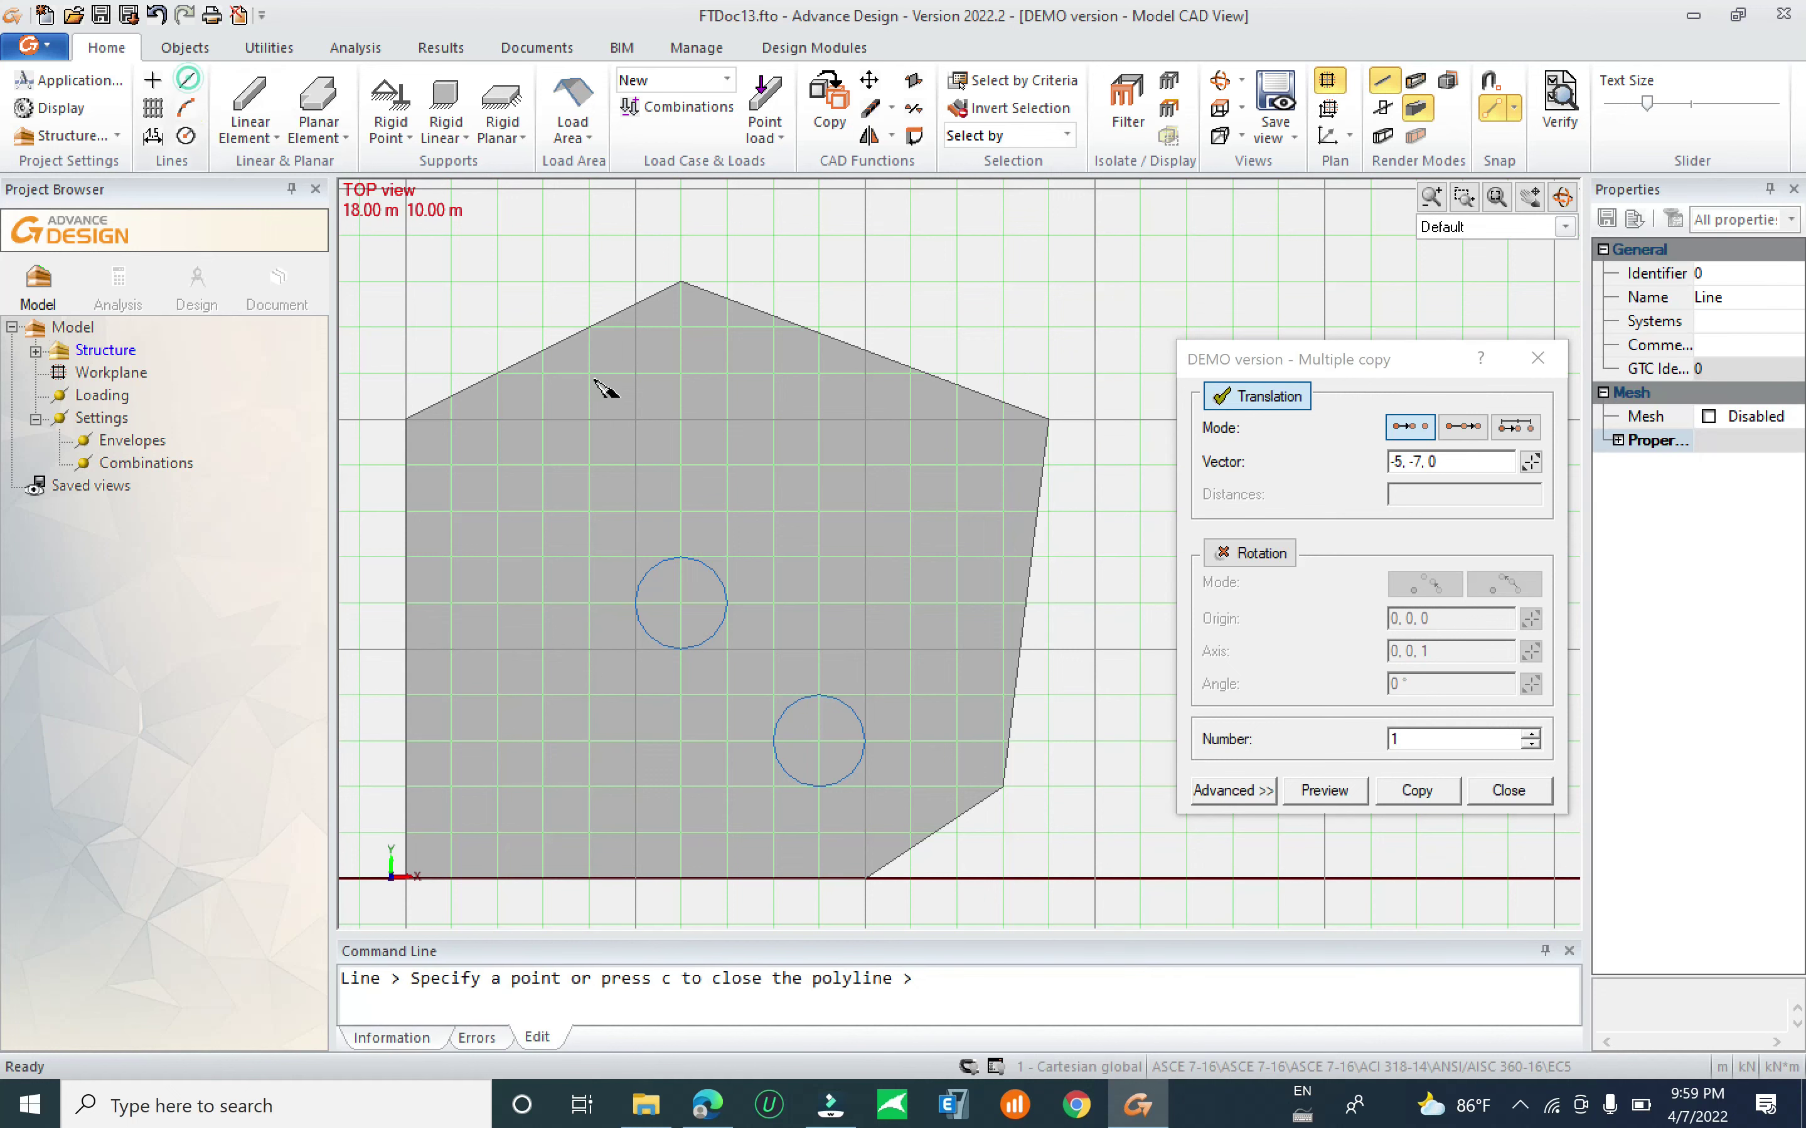
{"action": "left_click", "coordinate": [774, 420]}
{"action": "left_click", "coordinate": [819, 512]}
{"action": "left_click", "coordinate": [729, 511]}
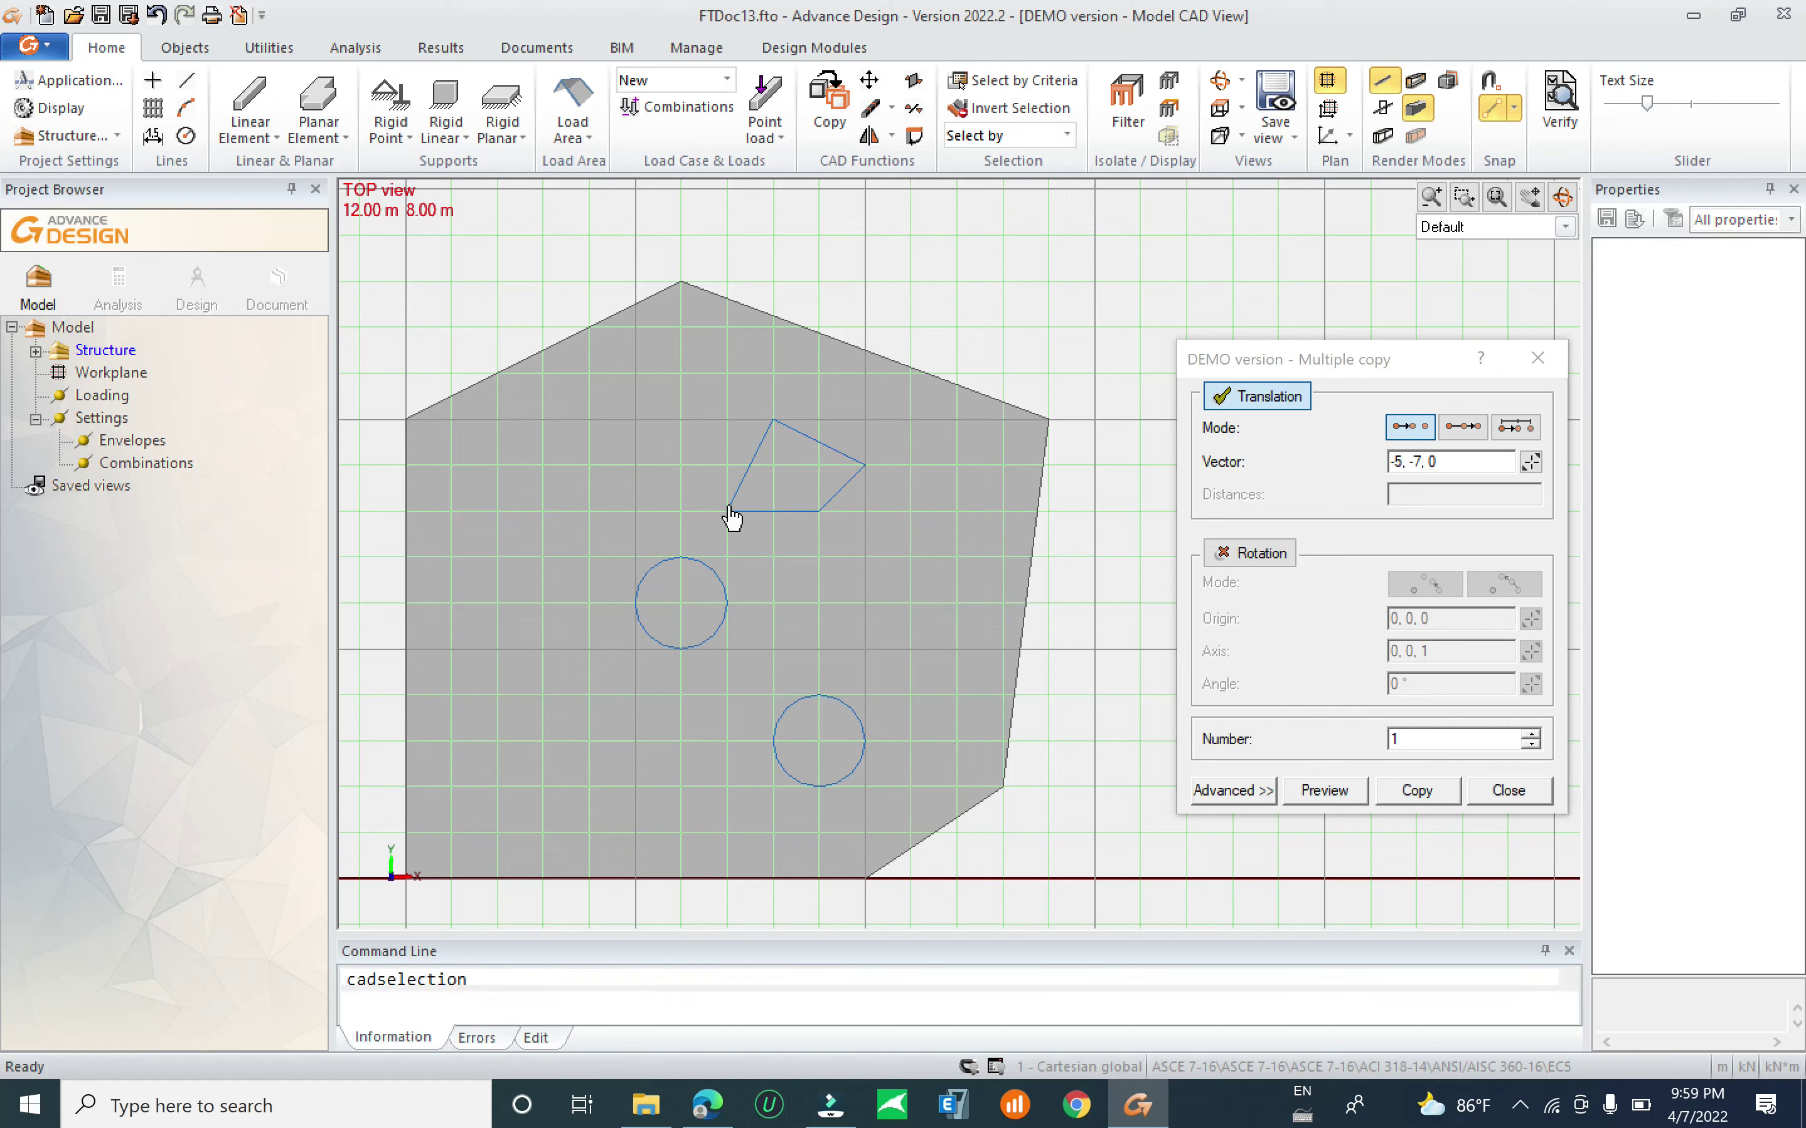
{"action": "left_click", "coordinate": [1537, 357]}
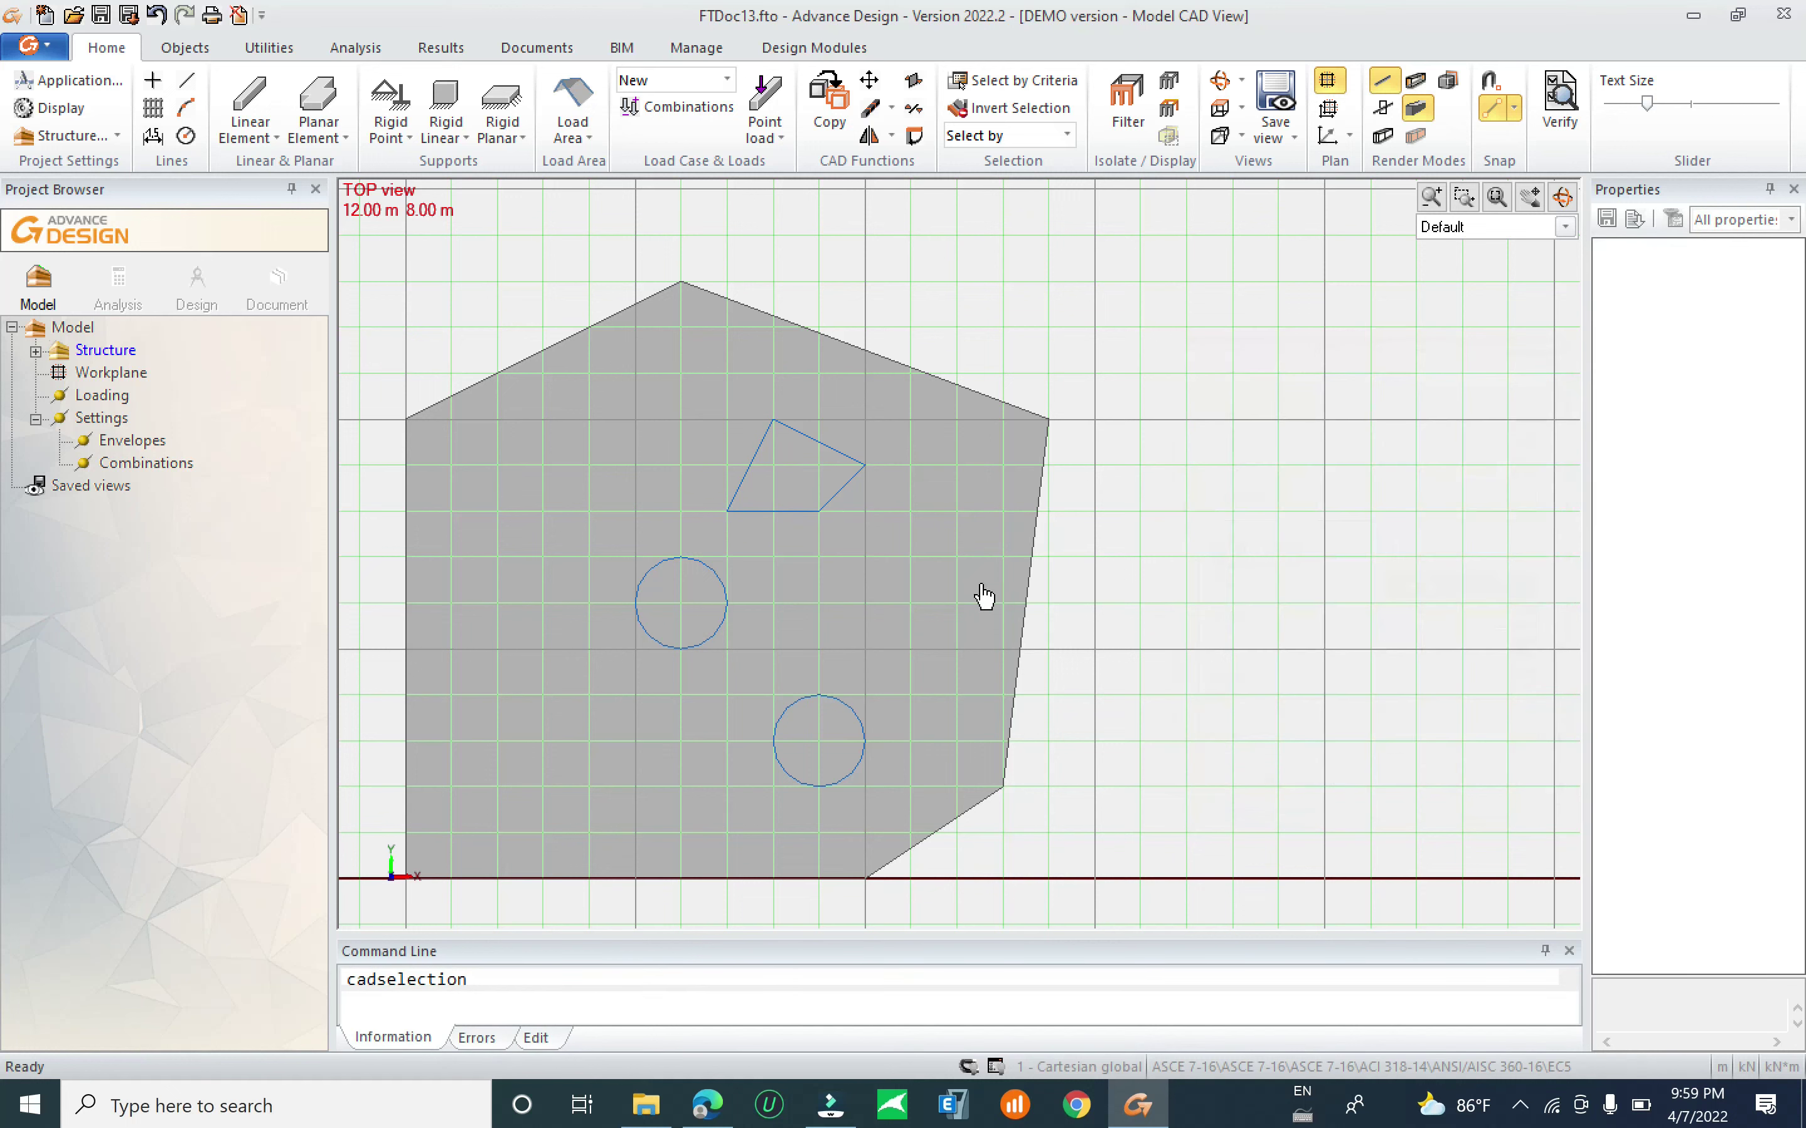
{"action": "scroll", "coordinate": [947, 544], "scroll_direction": "up", "scroll_amount": 2}
{"action": "scroll", "coordinate": [891, 540], "scroll_direction": "up", "scroll_amount": 1}
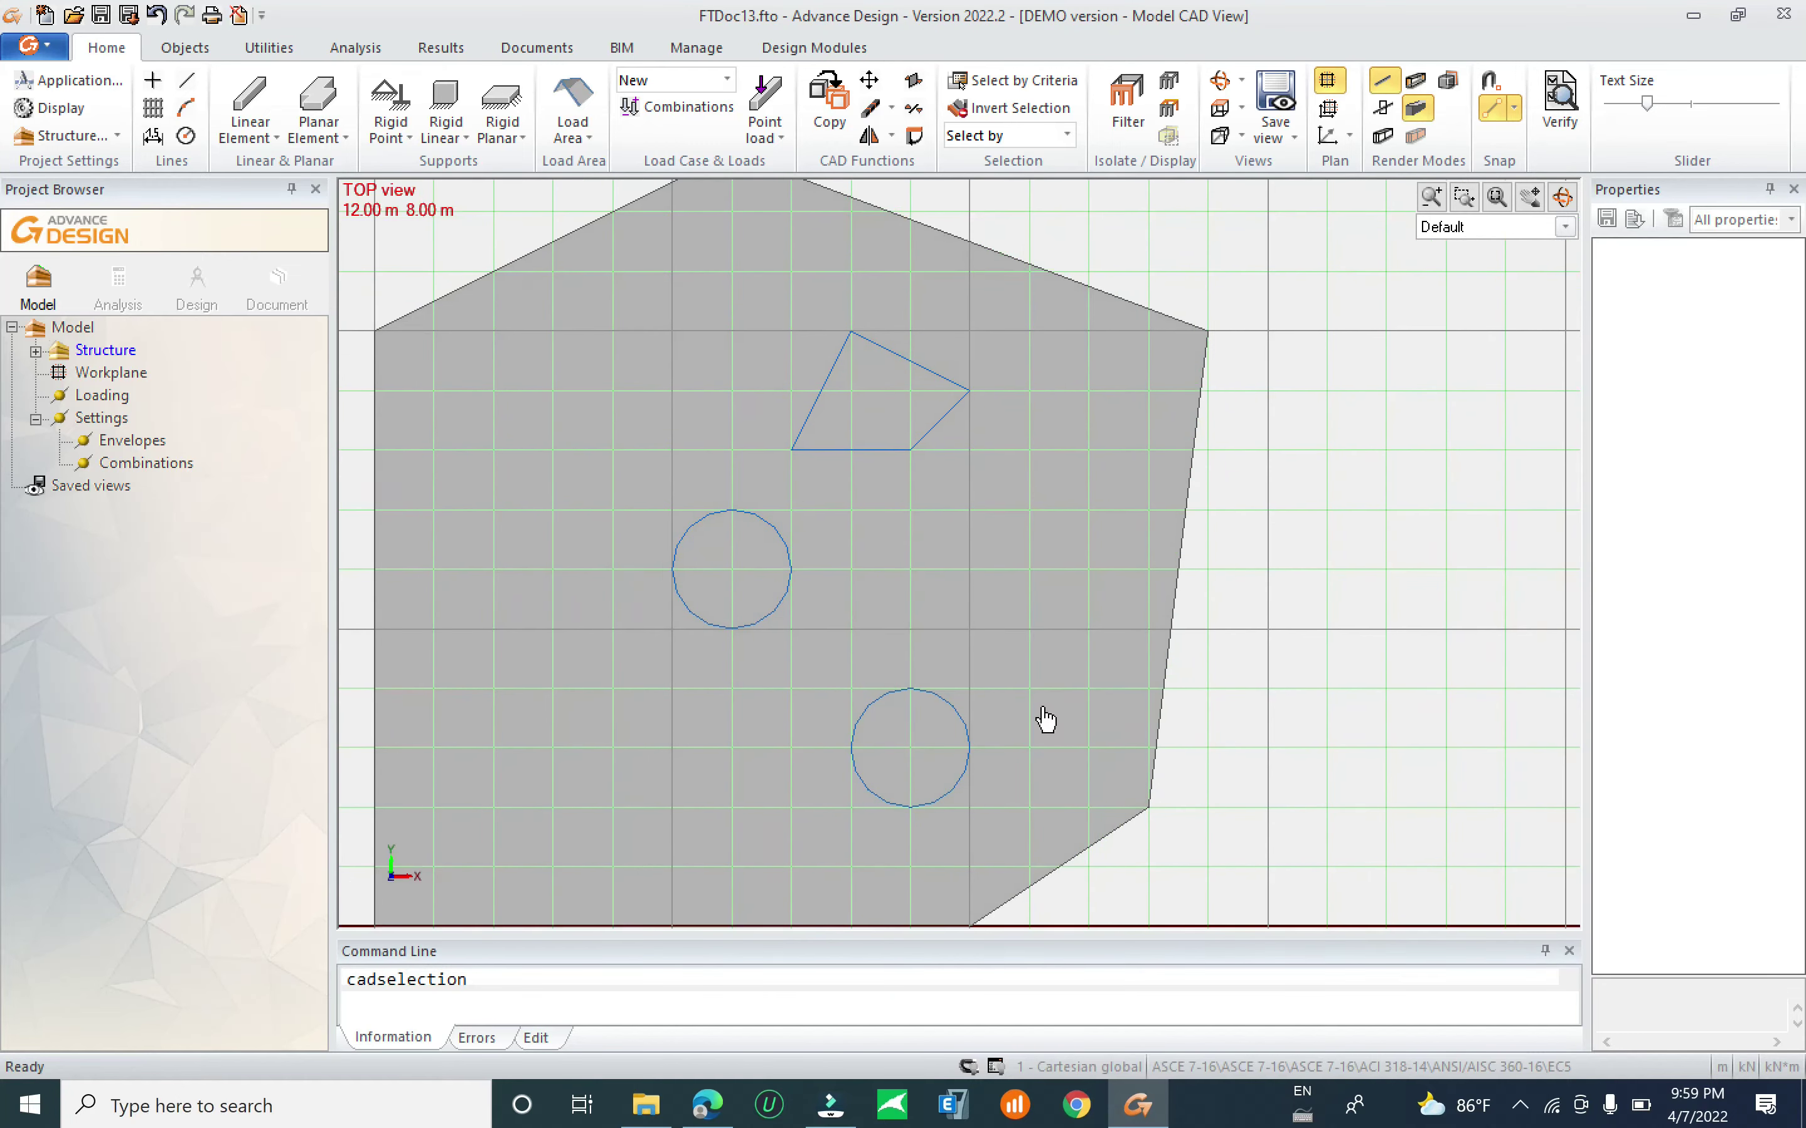
{"action": "scroll", "coordinate": [907, 706], "scroll_direction": "up", "scroll_amount": 2}
{"action": "scroll", "coordinate": [886, 701], "scroll_direction": "up", "scroll_amount": 1}
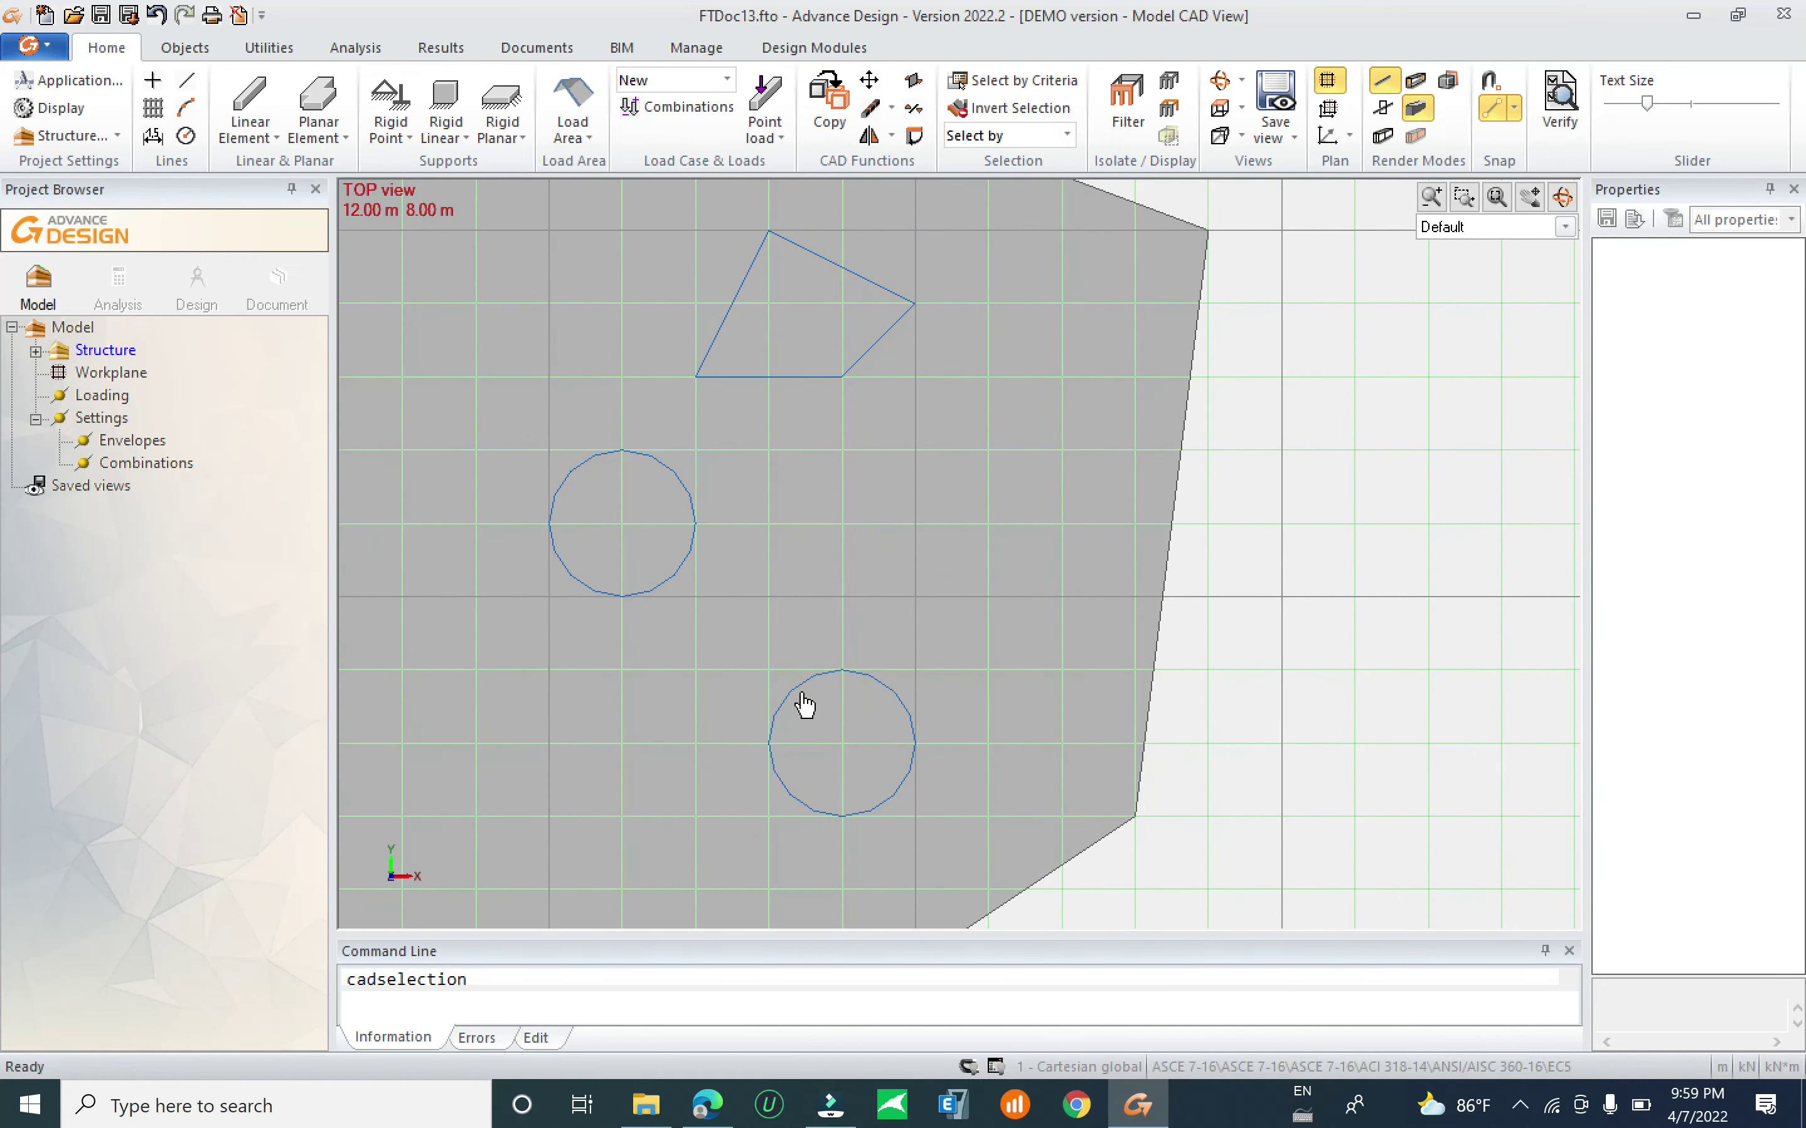
{"action": "middle_click_drag", "start_coordinate": [812, 382], "coordinate": [785, 485]}
{"action": "middle_click_drag", "start_coordinate": [715, 608], "coordinate": [746, 538]}
{"action": "left_click", "coordinate": [684, 638]}
{"action": "key", "text": "Escape"}
{"action": "left_click", "coordinate": [686, 610]}
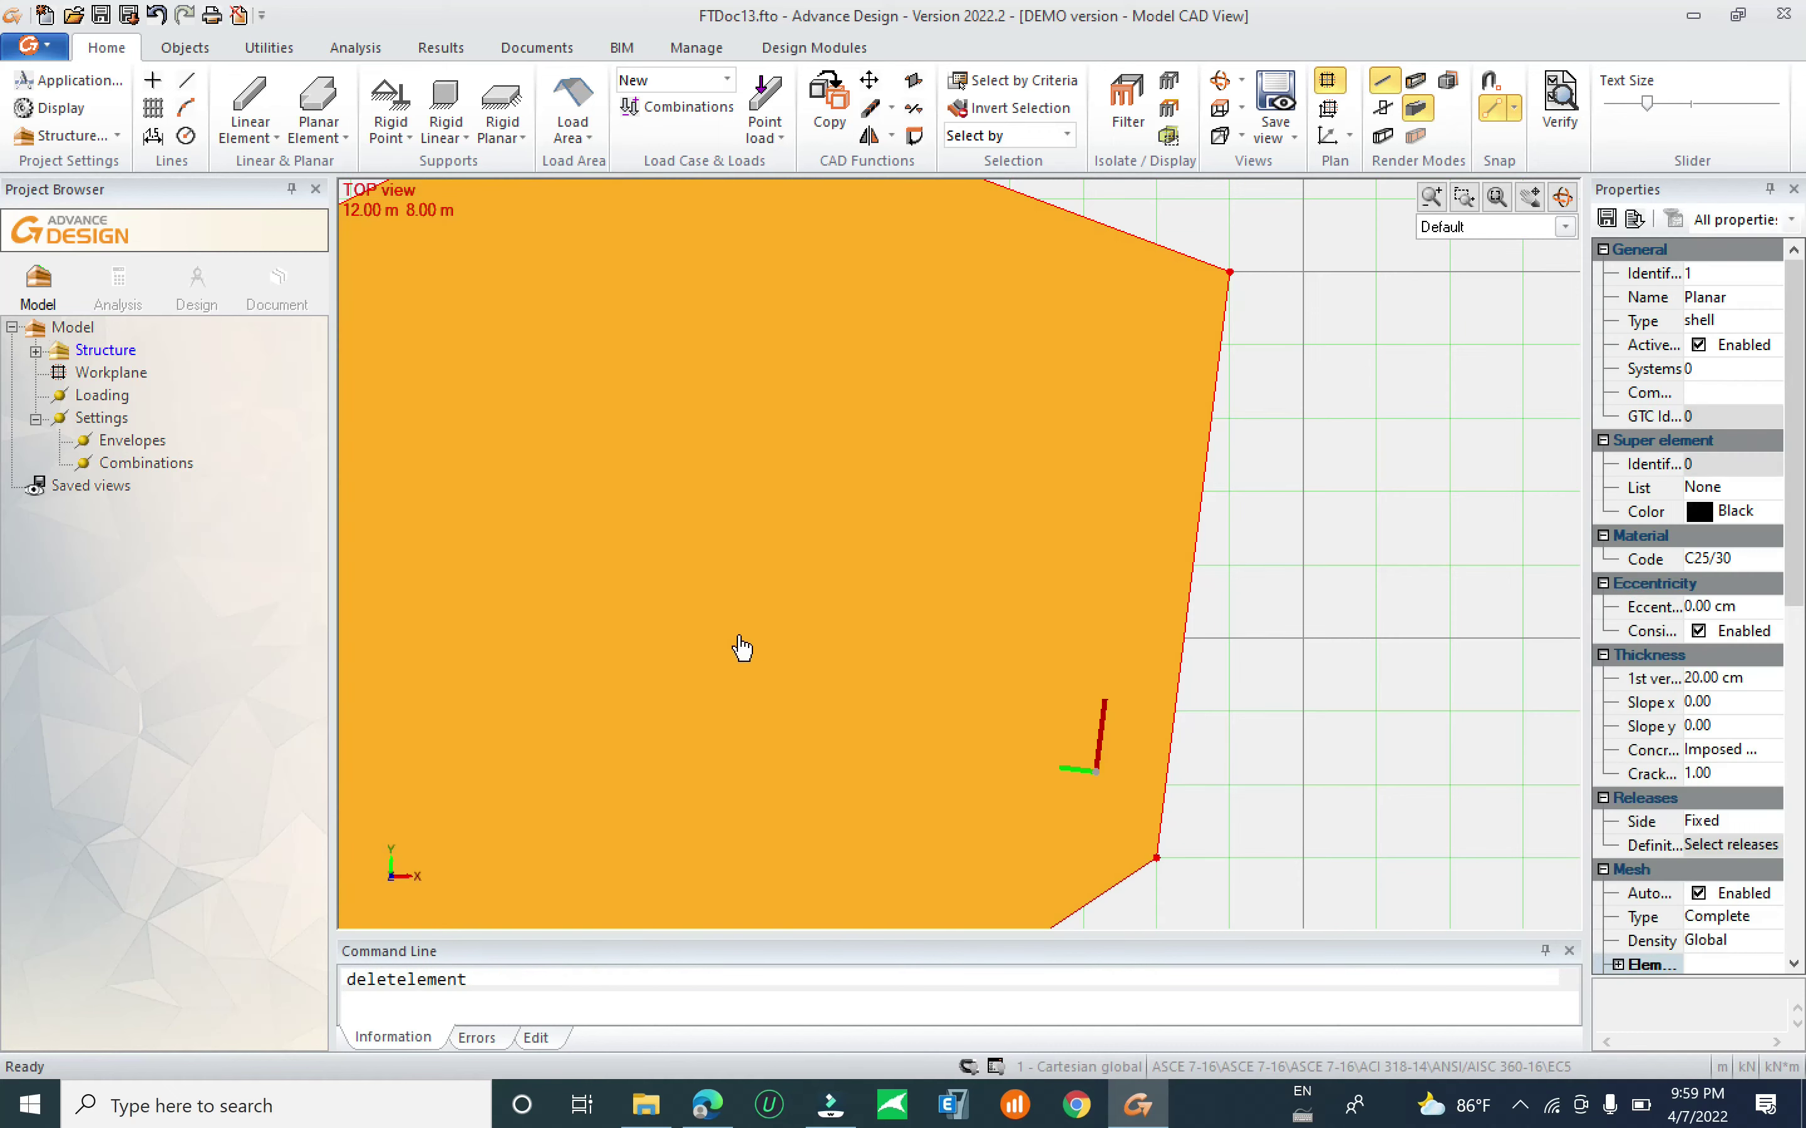
{"action": "key", "text": "Escape"}
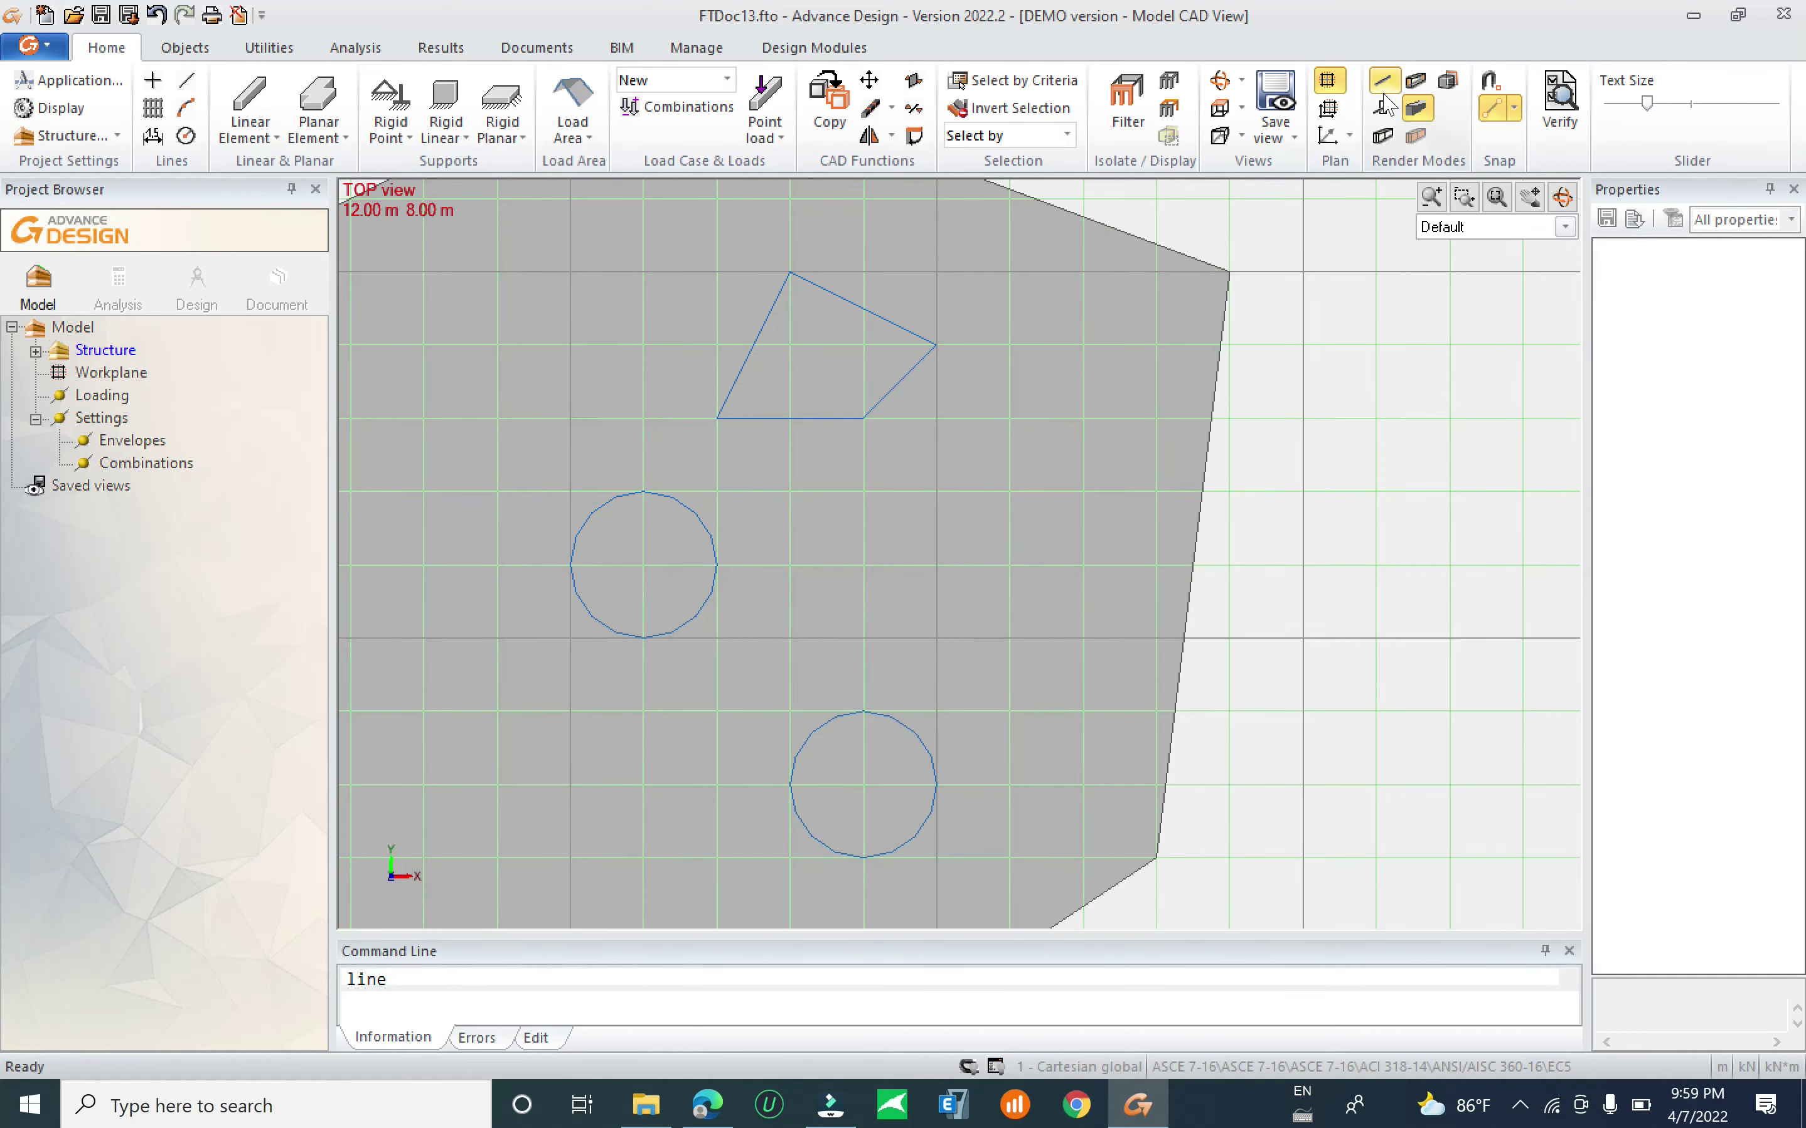
List the structure's elements and hide the planar element so that only the three contour lines are shown.
{"action": "scroll", "coordinate": [978, 517], "scroll_direction": "down", "scroll_amount": 3}
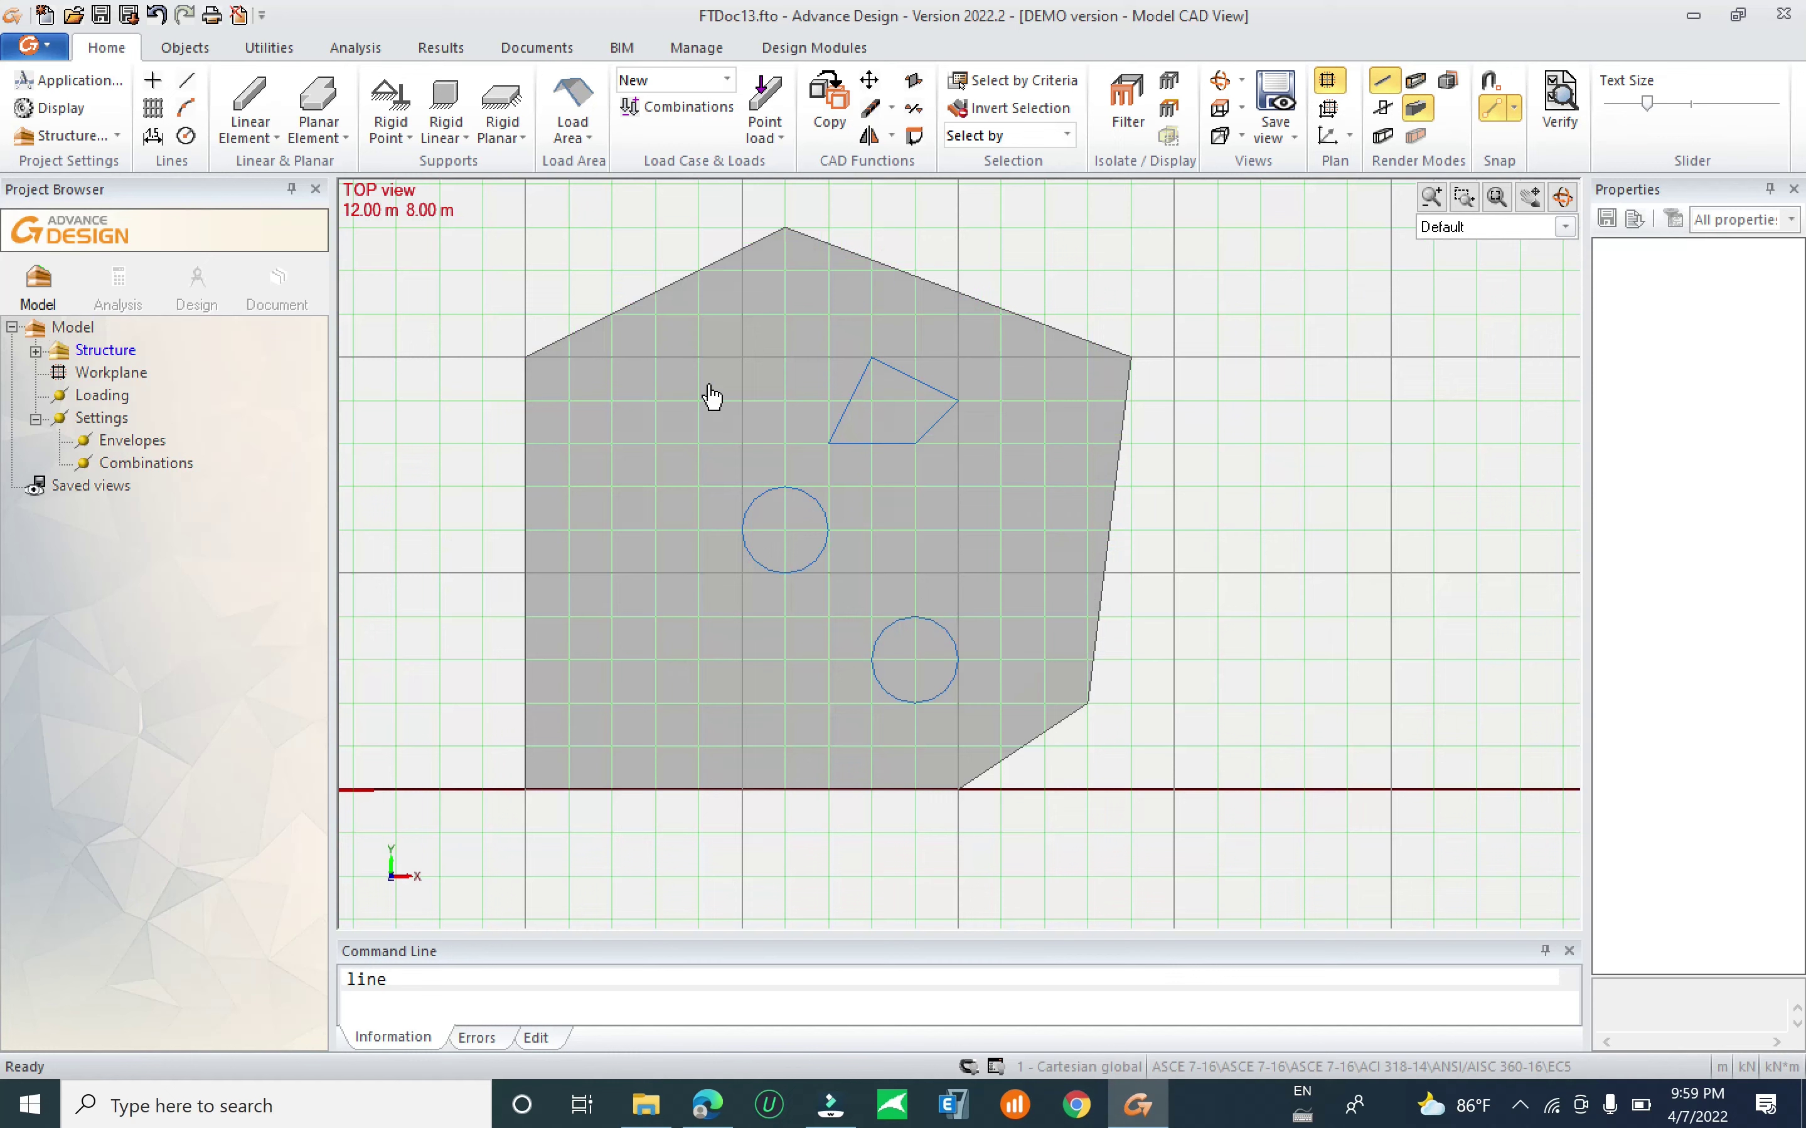
{"action": "left_click", "coordinate": [705, 395]}
{"action": "left_click", "coordinate": [36, 350]}
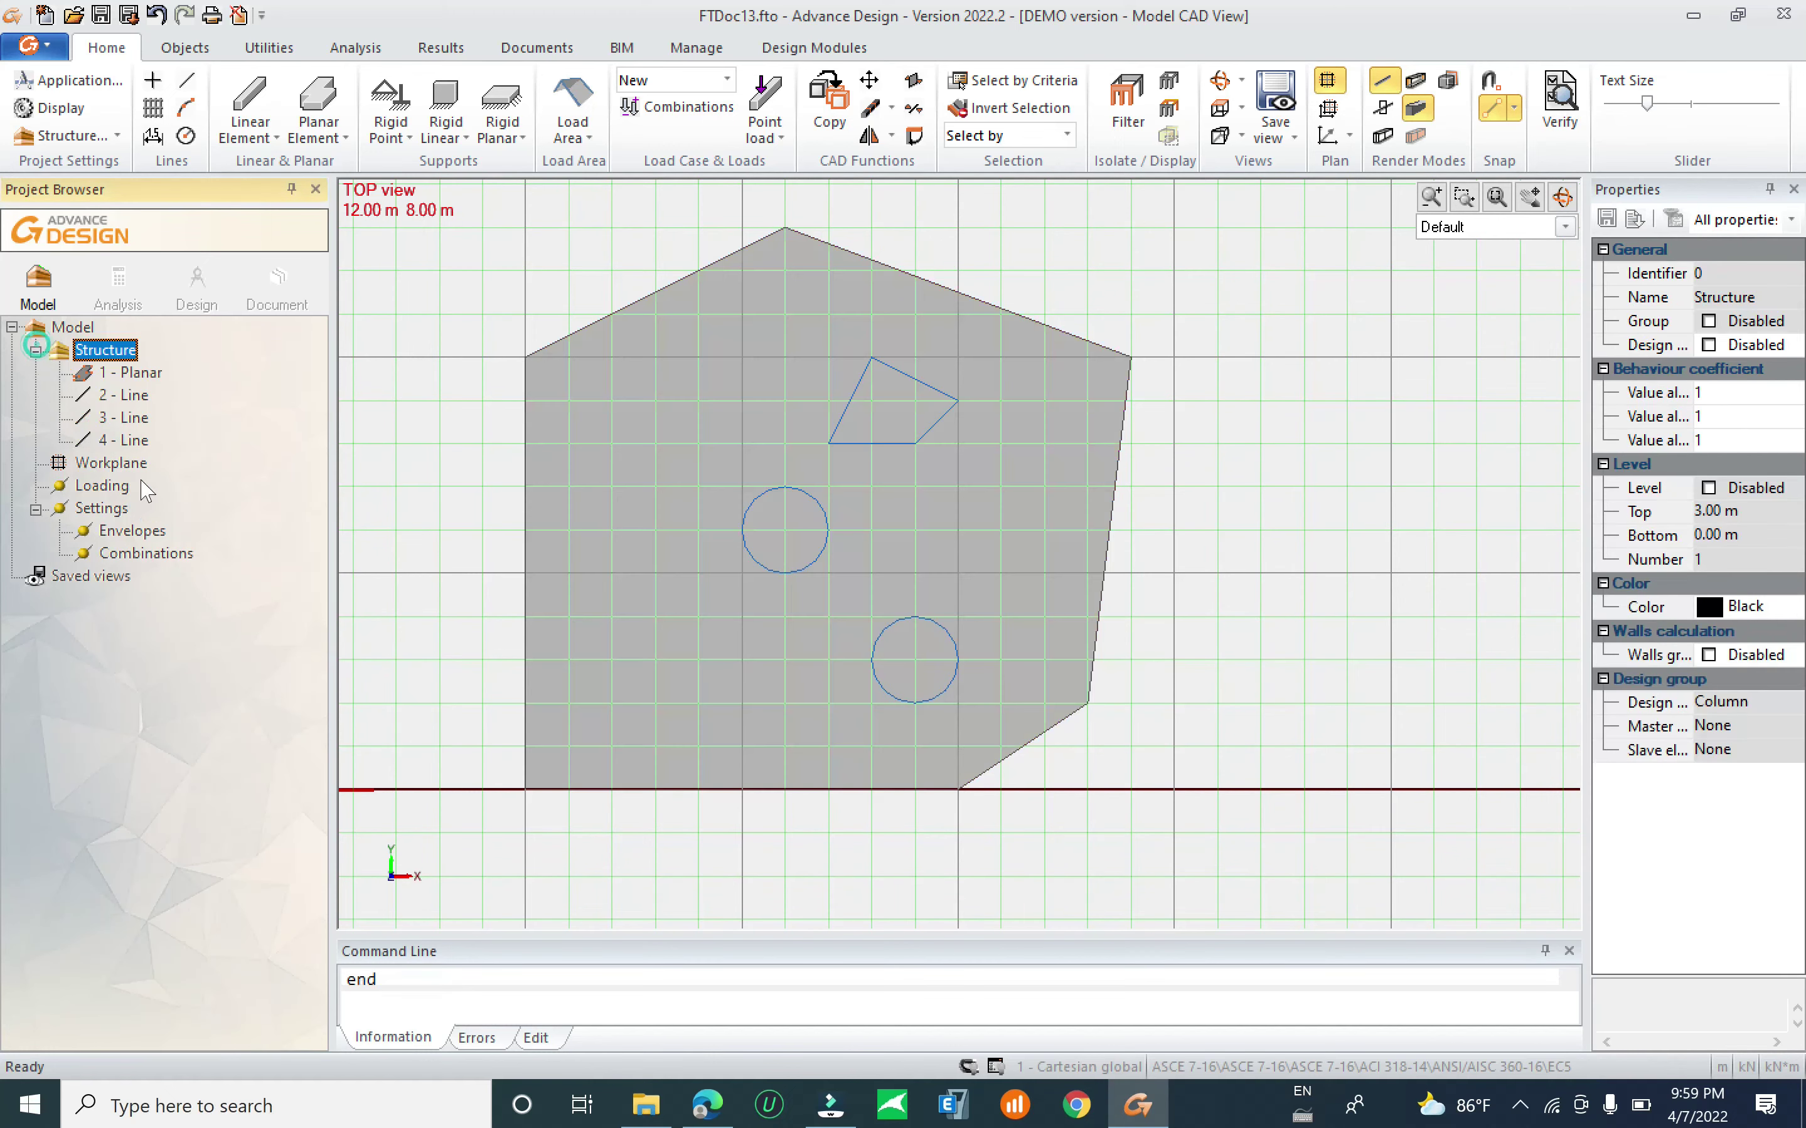
{"action": "left_click", "coordinate": [112, 373]}
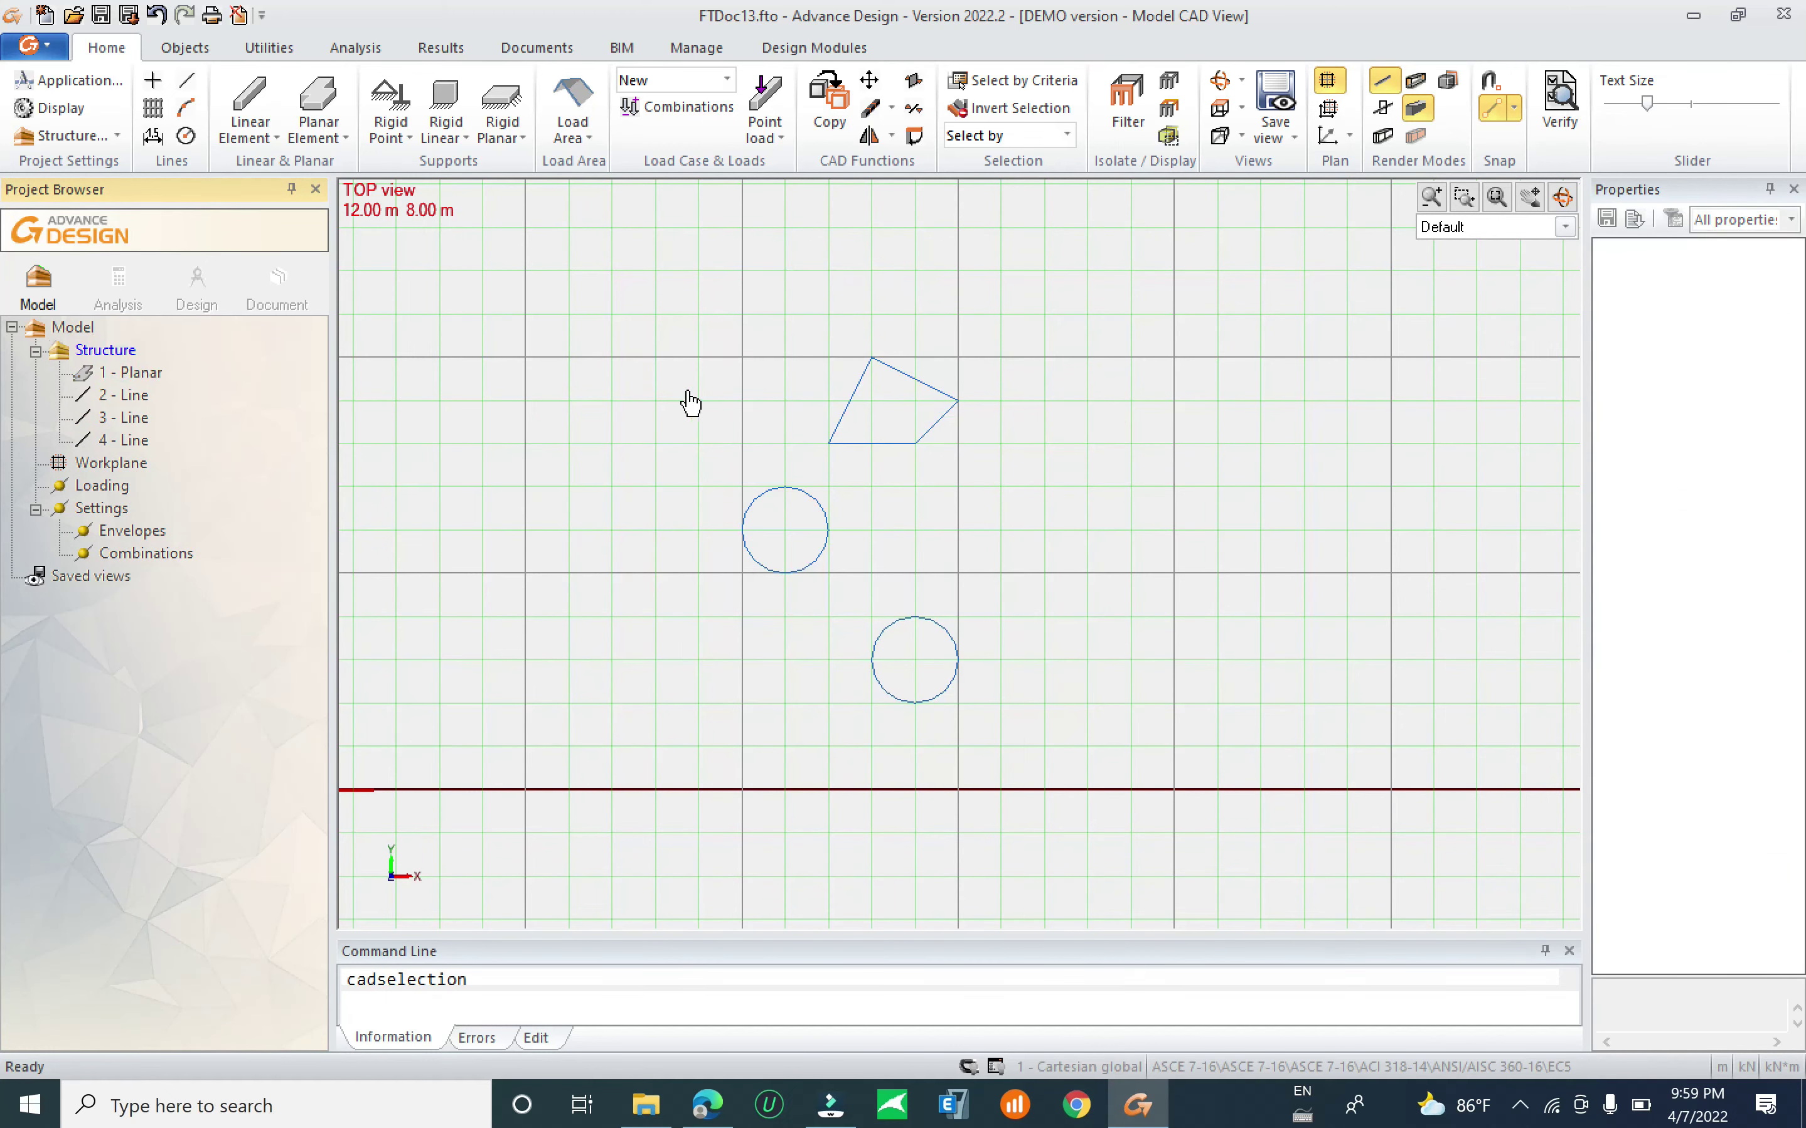
Create openings in the planar element from the two circles and the four-sided contour, and show the planar element again.
{"action": "left_click_drag", "start_coordinate": [693, 464], "coordinate": [960, 715]}
{"action": "left_click_drag", "start_coordinate": [645, 296], "coordinate": [1077, 754]}
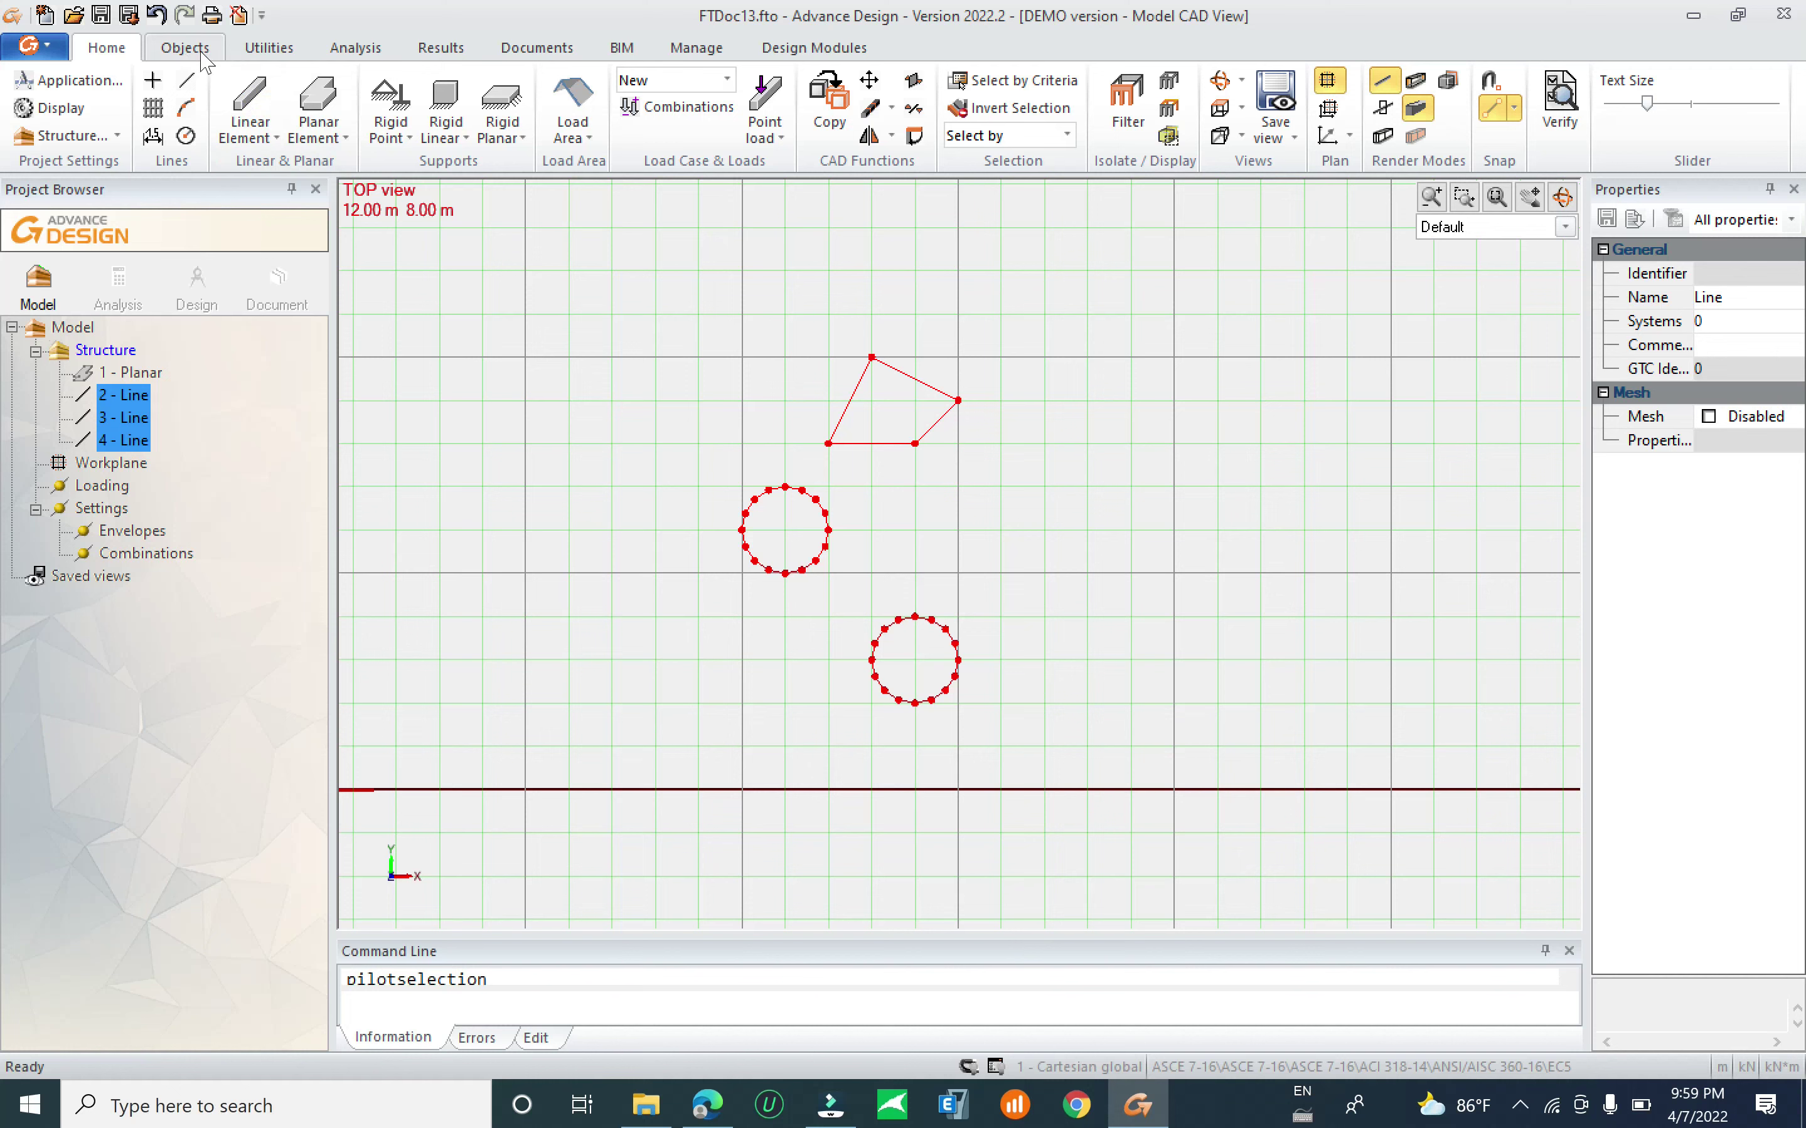
{"action": "left_click", "coordinate": [268, 47]}
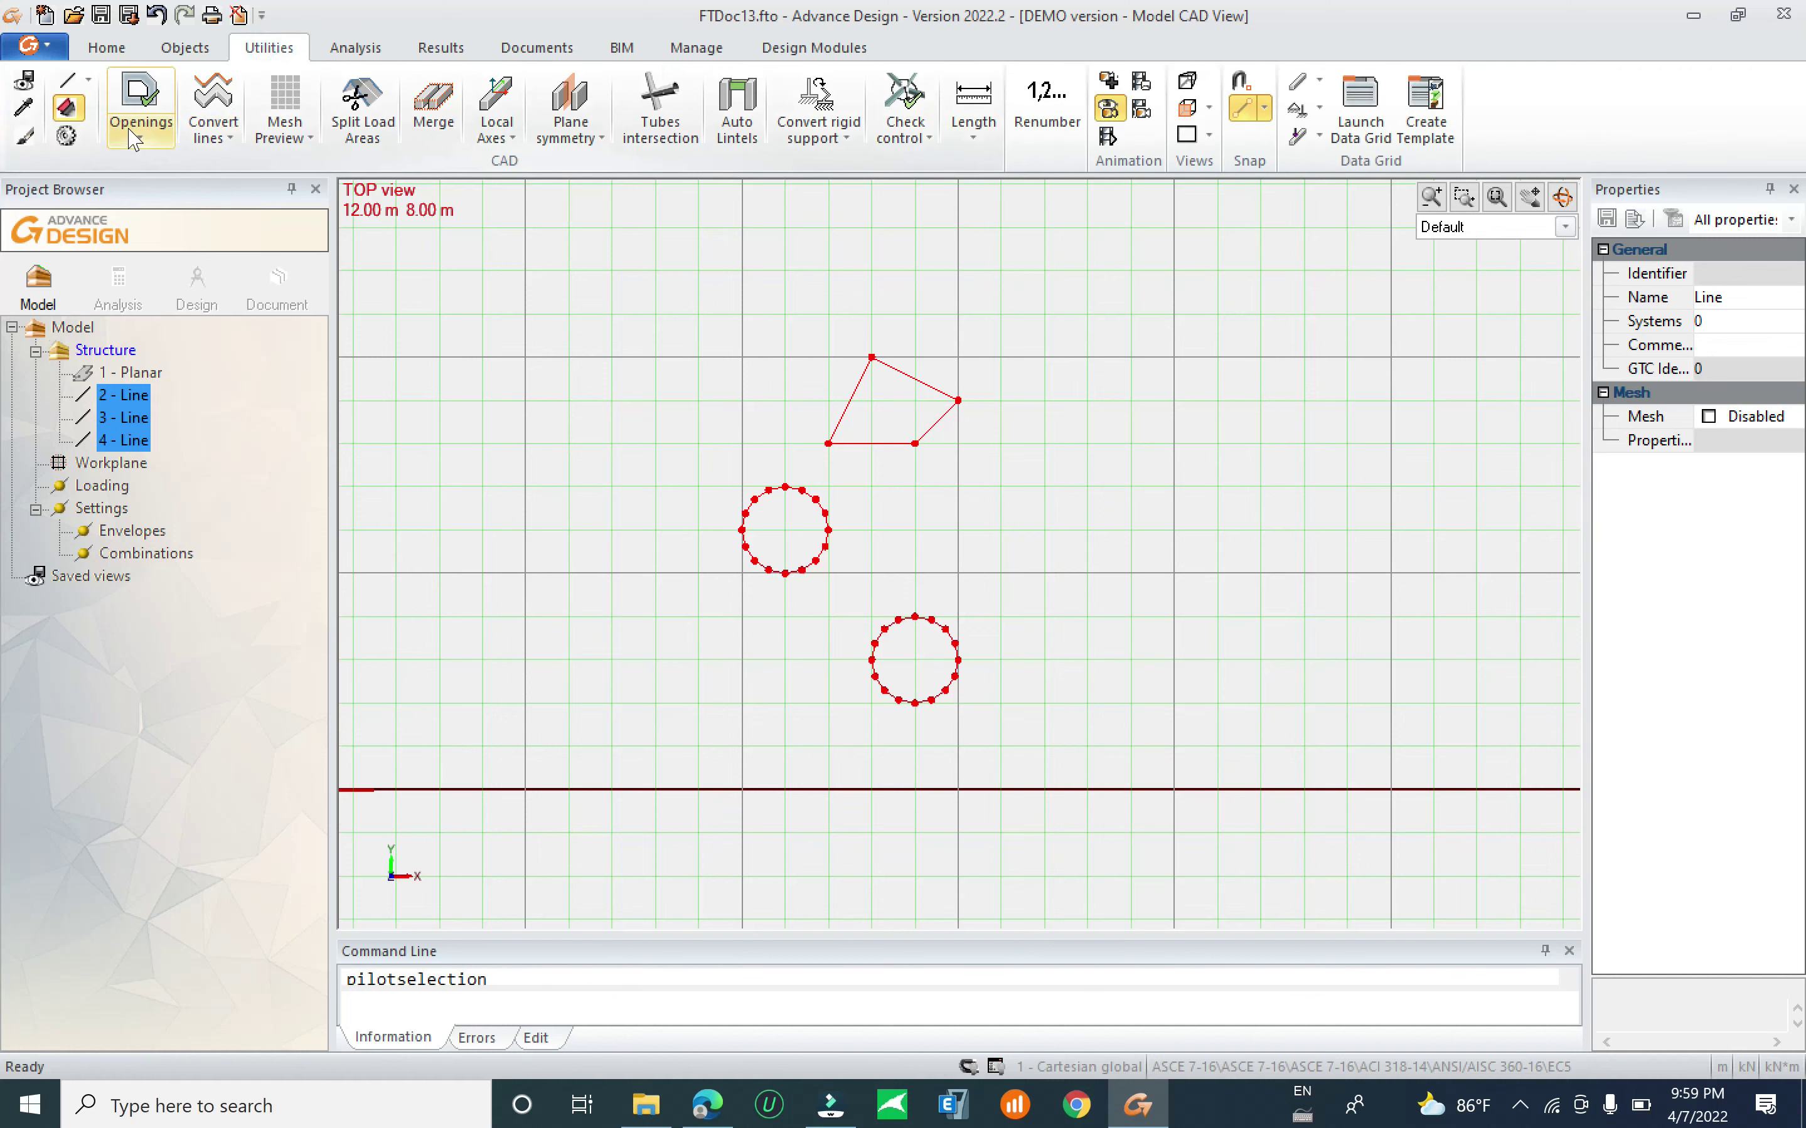
{"action": "left_click", "coordinate": [216, 134]}
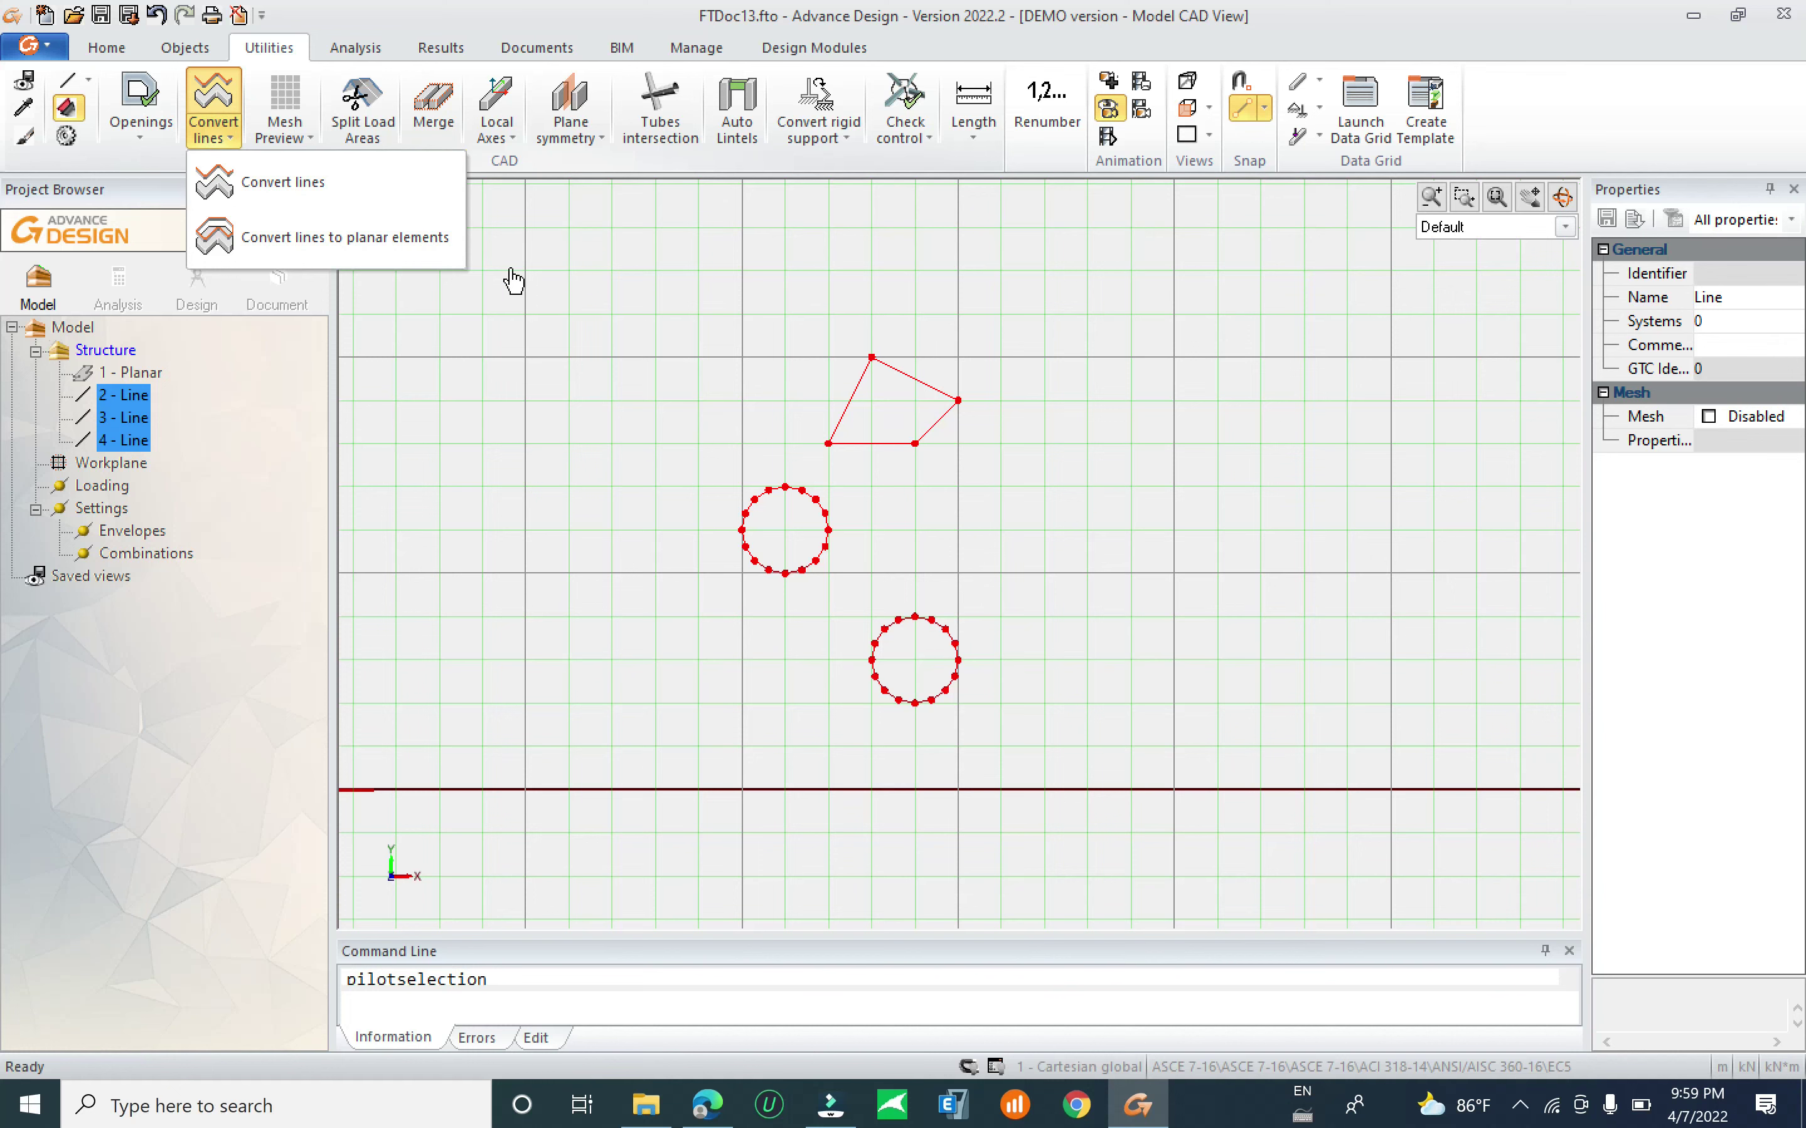
{"action": "left_click", "coordinate": [138, 138]}
{"action": "left_click", "coordinate": [769, 464]}
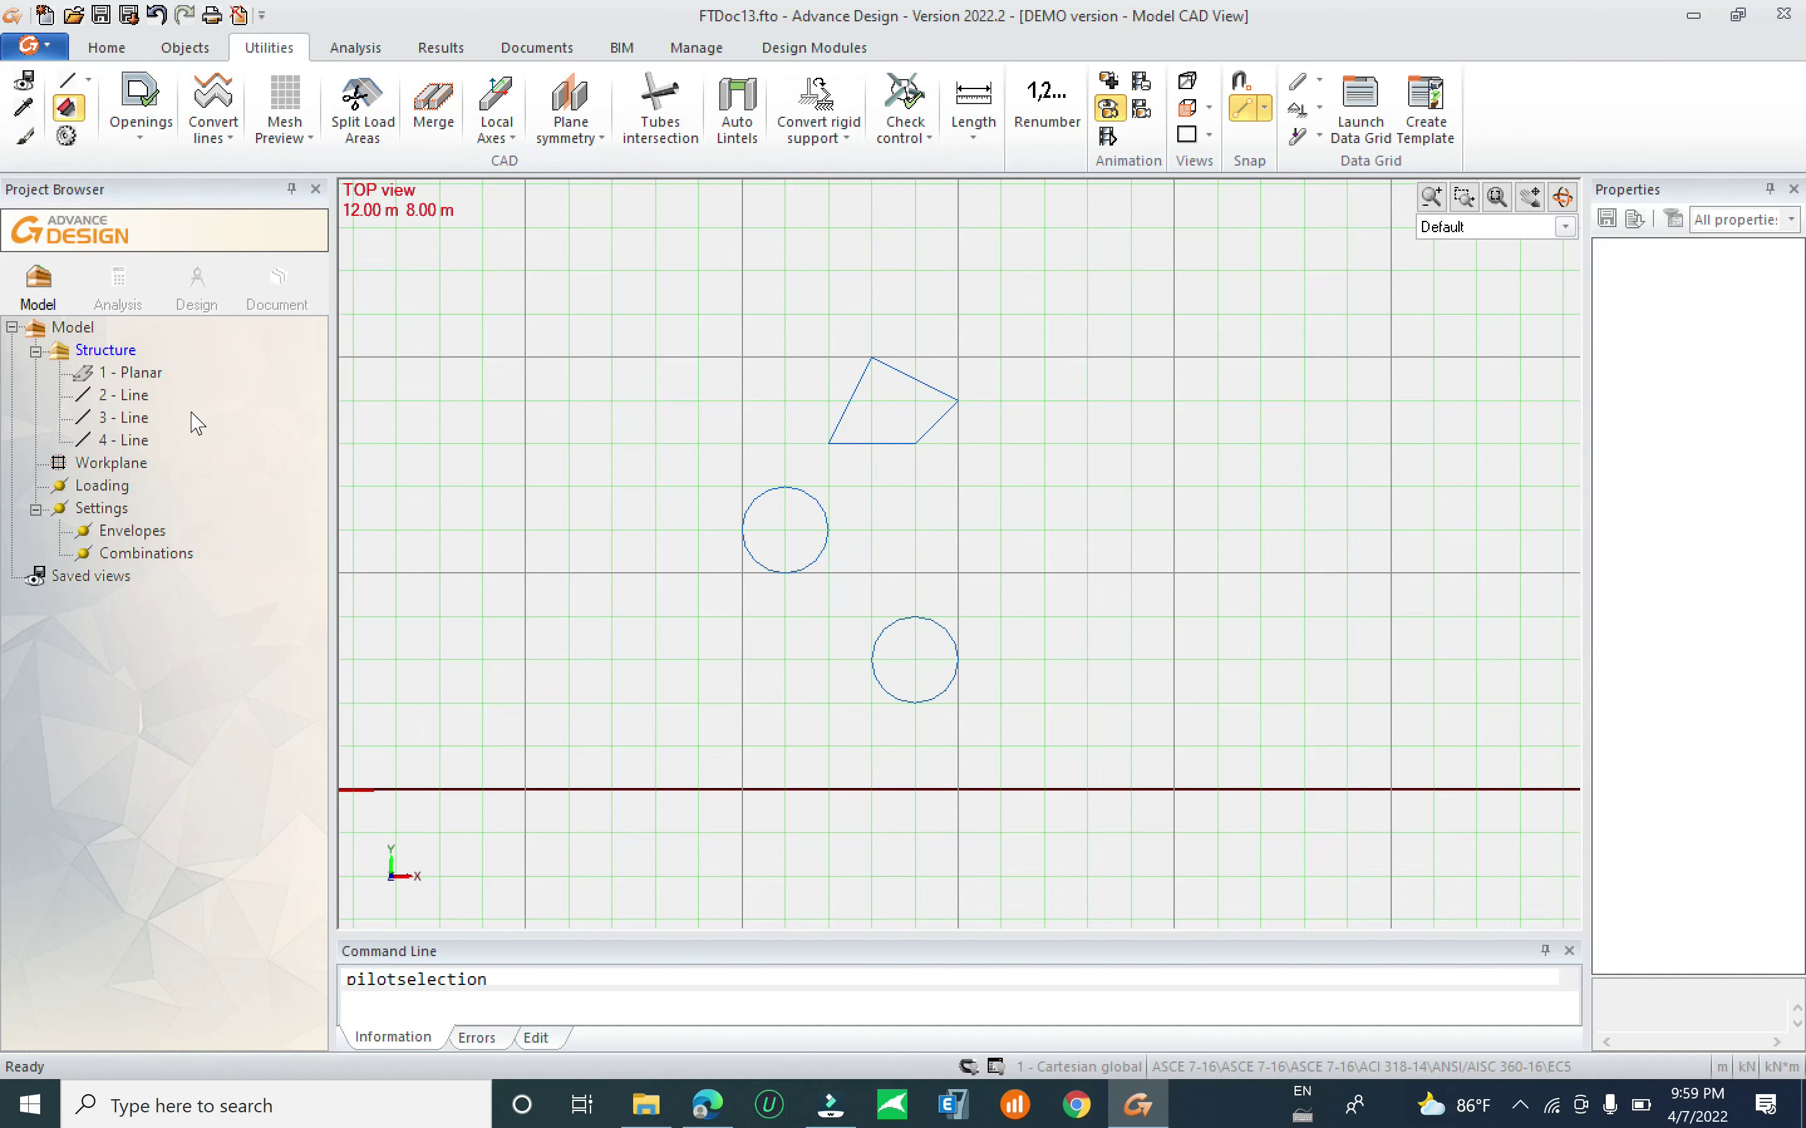
{"action": "left_click", "coordinate": [126, 373]}
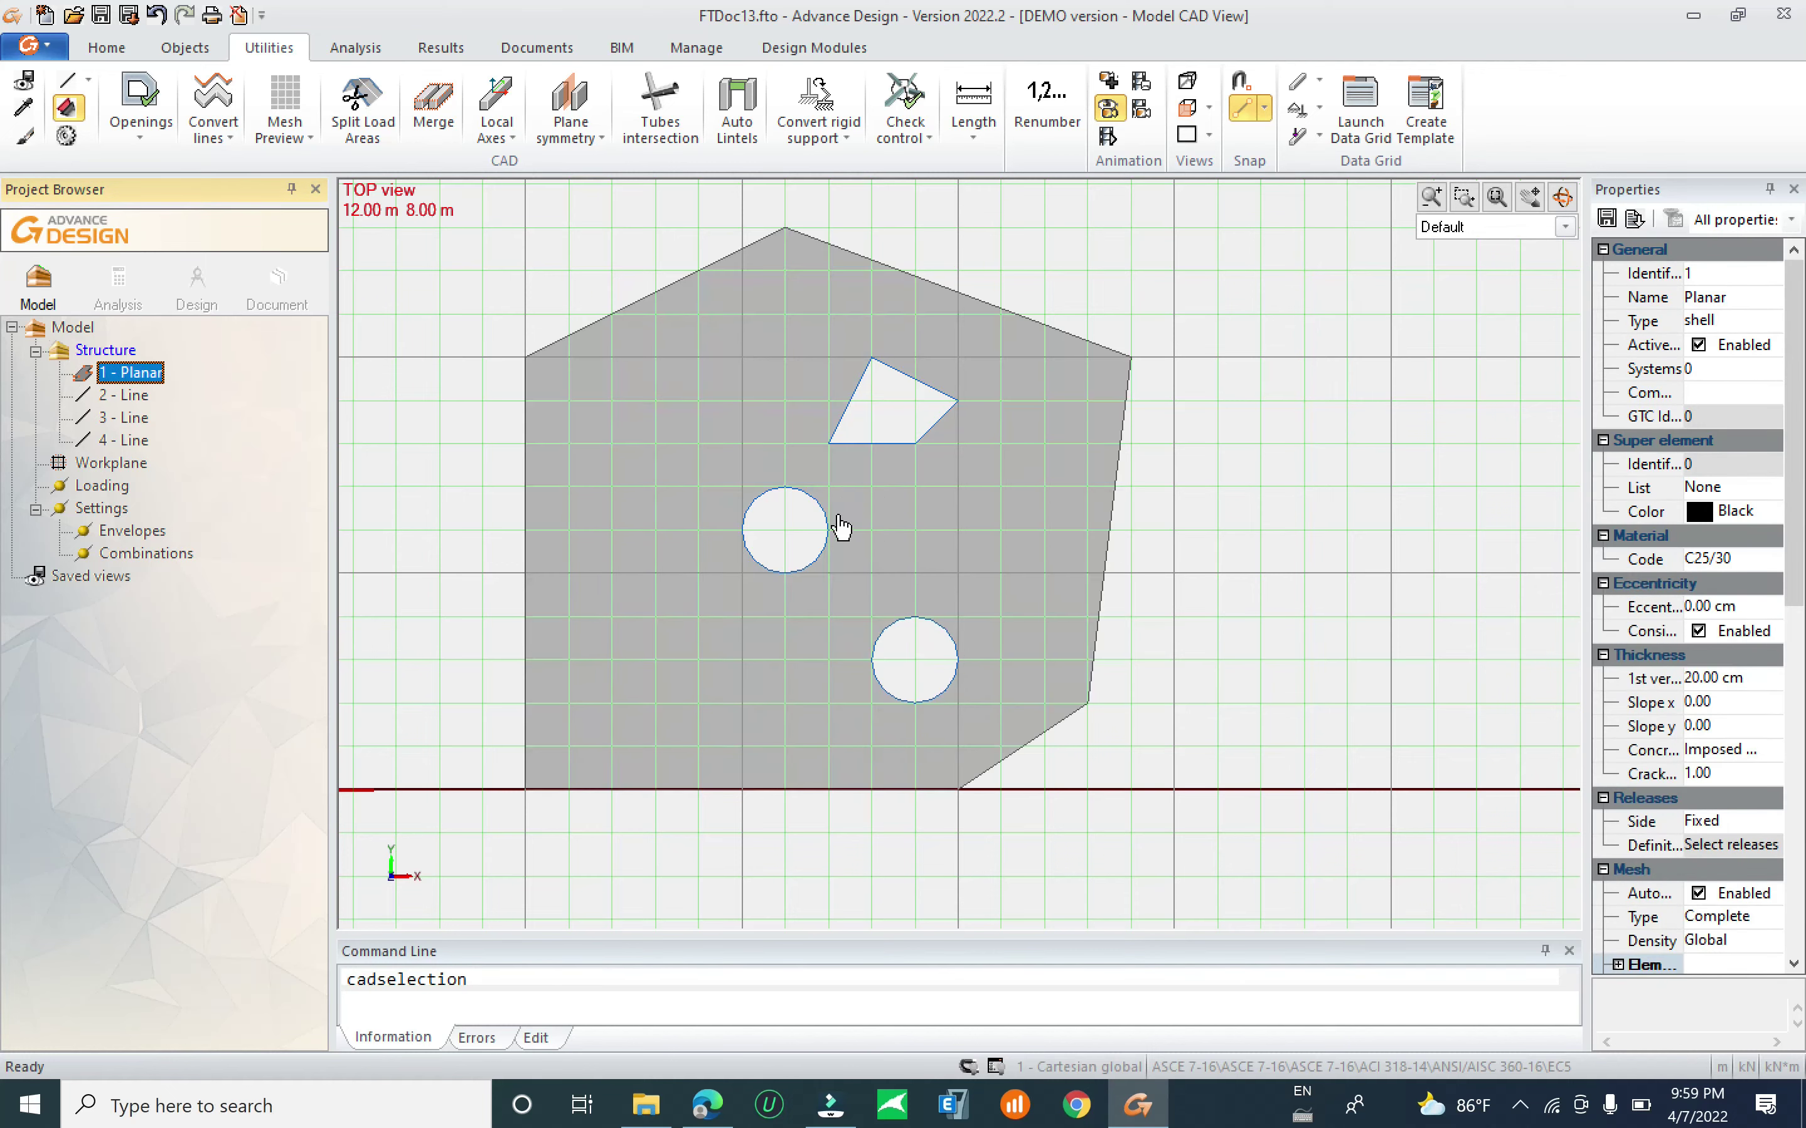
Examine the circular and four-sided openings in the planar element.
{"action": "scroll", "coordinate": [859, 515], "scroll_direction": "down", "scroll_amount": 3}
{"action": "scroll", "coordinate": [866, 515], "scroll_direction": "up", "scroll_amount": 3}
{"action": "scroll", "coordinate": [856, 516], "scroll_direction": "up", "scroll_amount": 2}
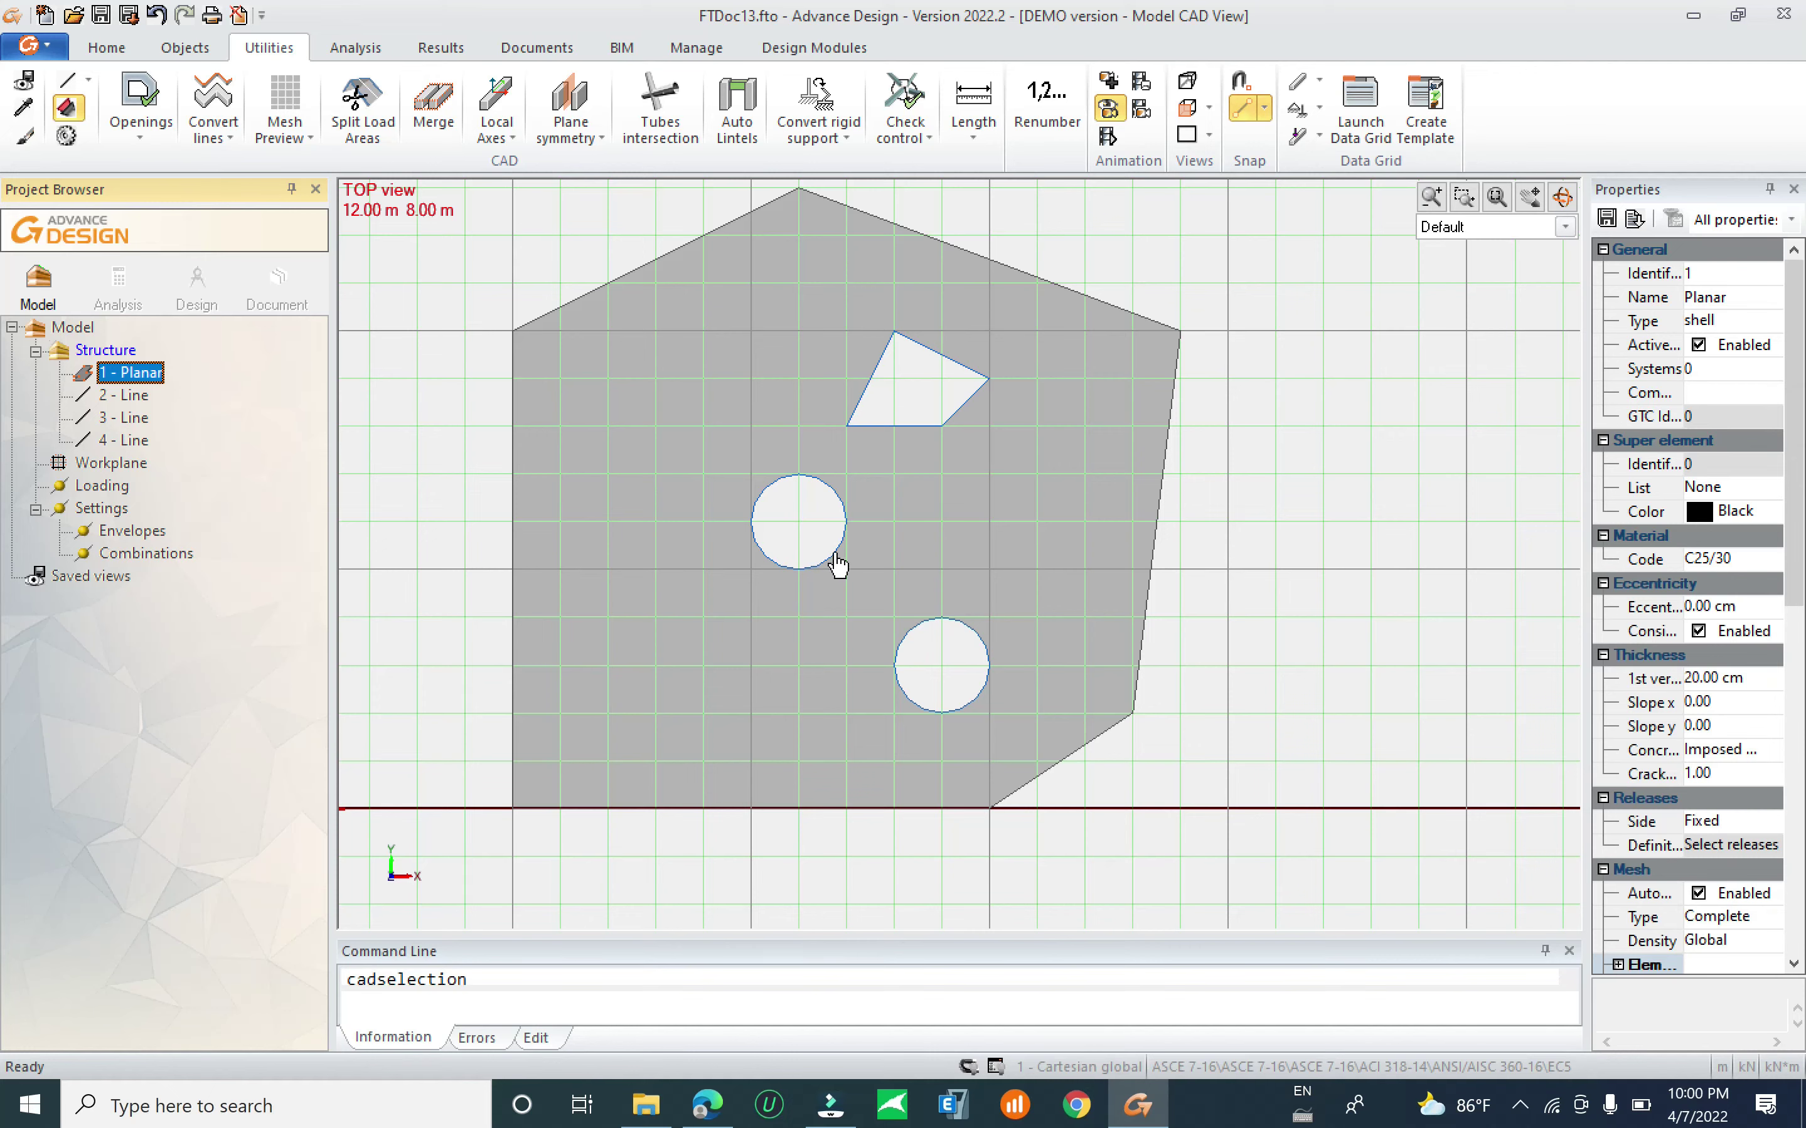
{"action": "scroll", "coordinate": [814, 532], "scroll_direction": "up", "scroll_amount": 3}
{"action": "middle_click_drag", "start_coordinate": [1128, 805], "coordinate": [1009, 642]}
{"action": "middle_click_drag", "start_coordinate": [709, 409], "coordinate": [761, 474]}
{"action": "middle_click_drag", "start_coordinate": [986, 489], "coordinate": [875, 737]}
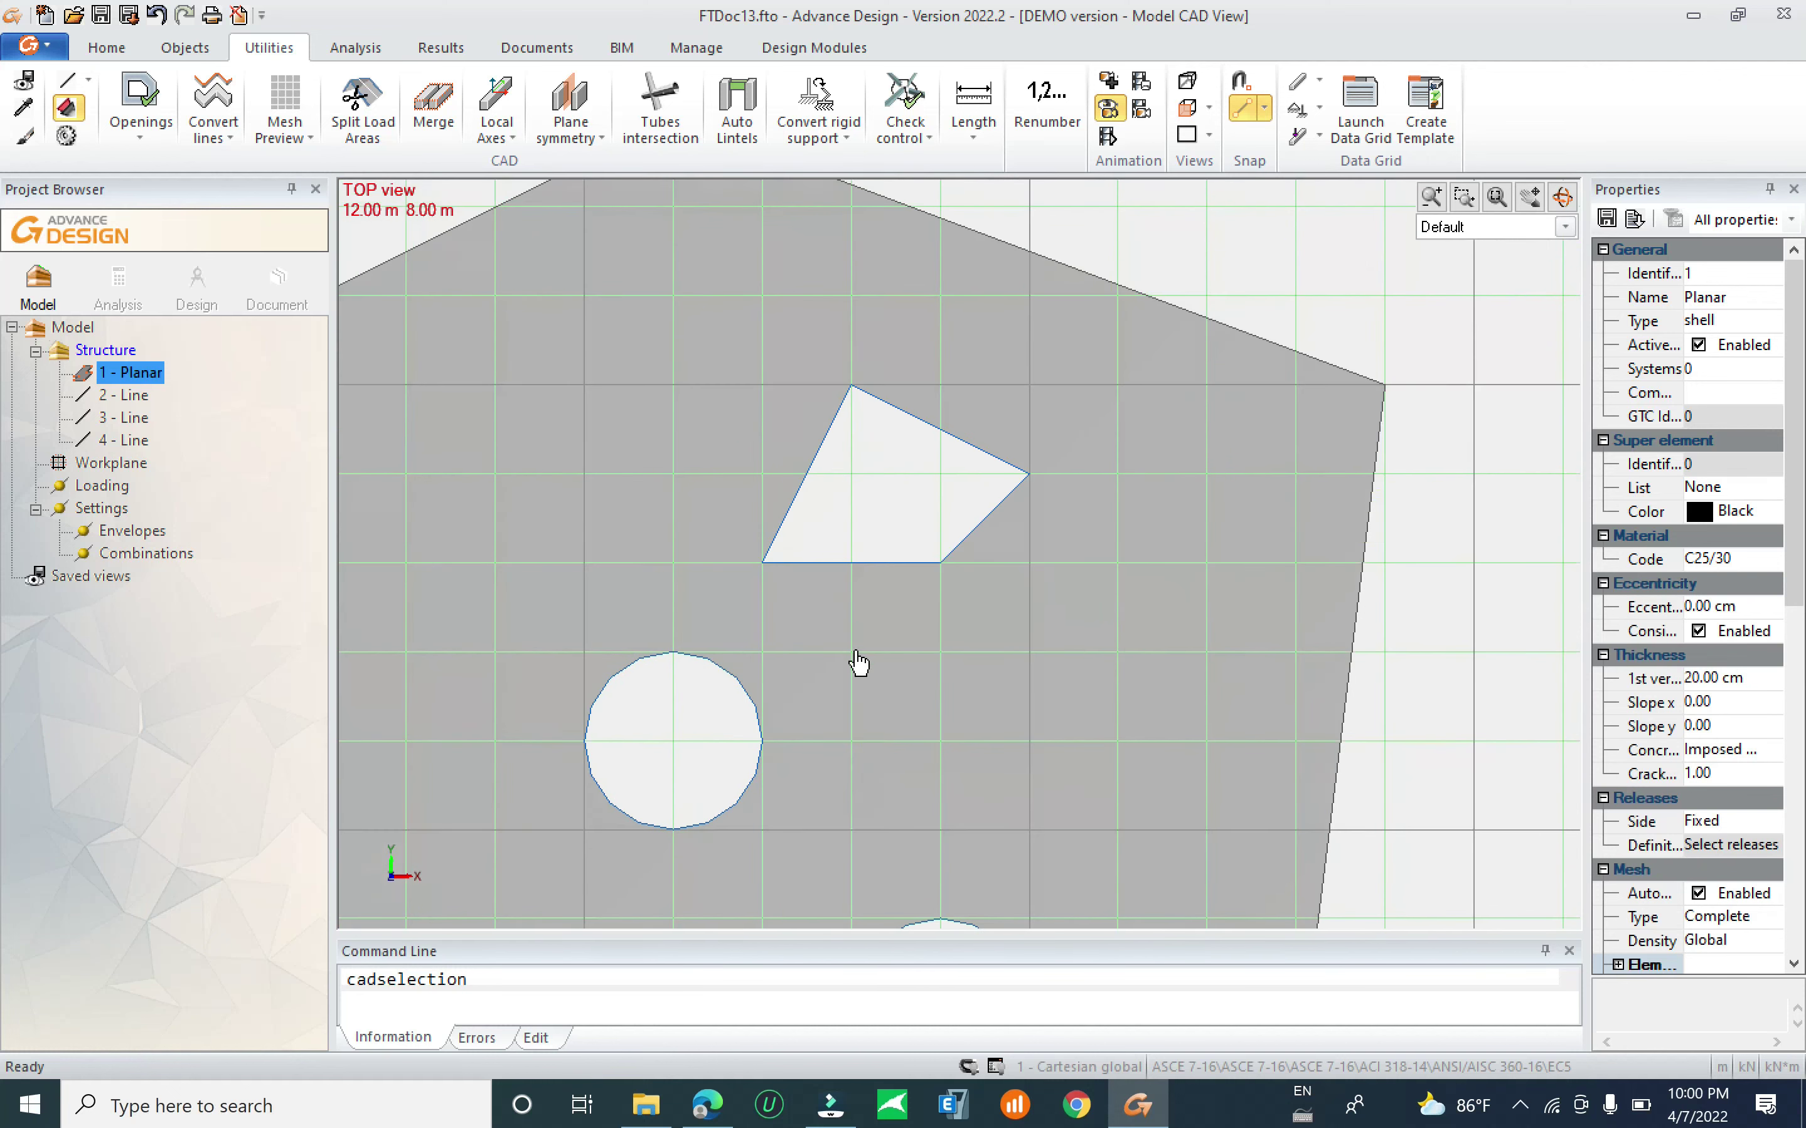
{"action": "scroll", "coordinate": [895, 492], "scroll_direction": "up", "scroll_amount": 3}
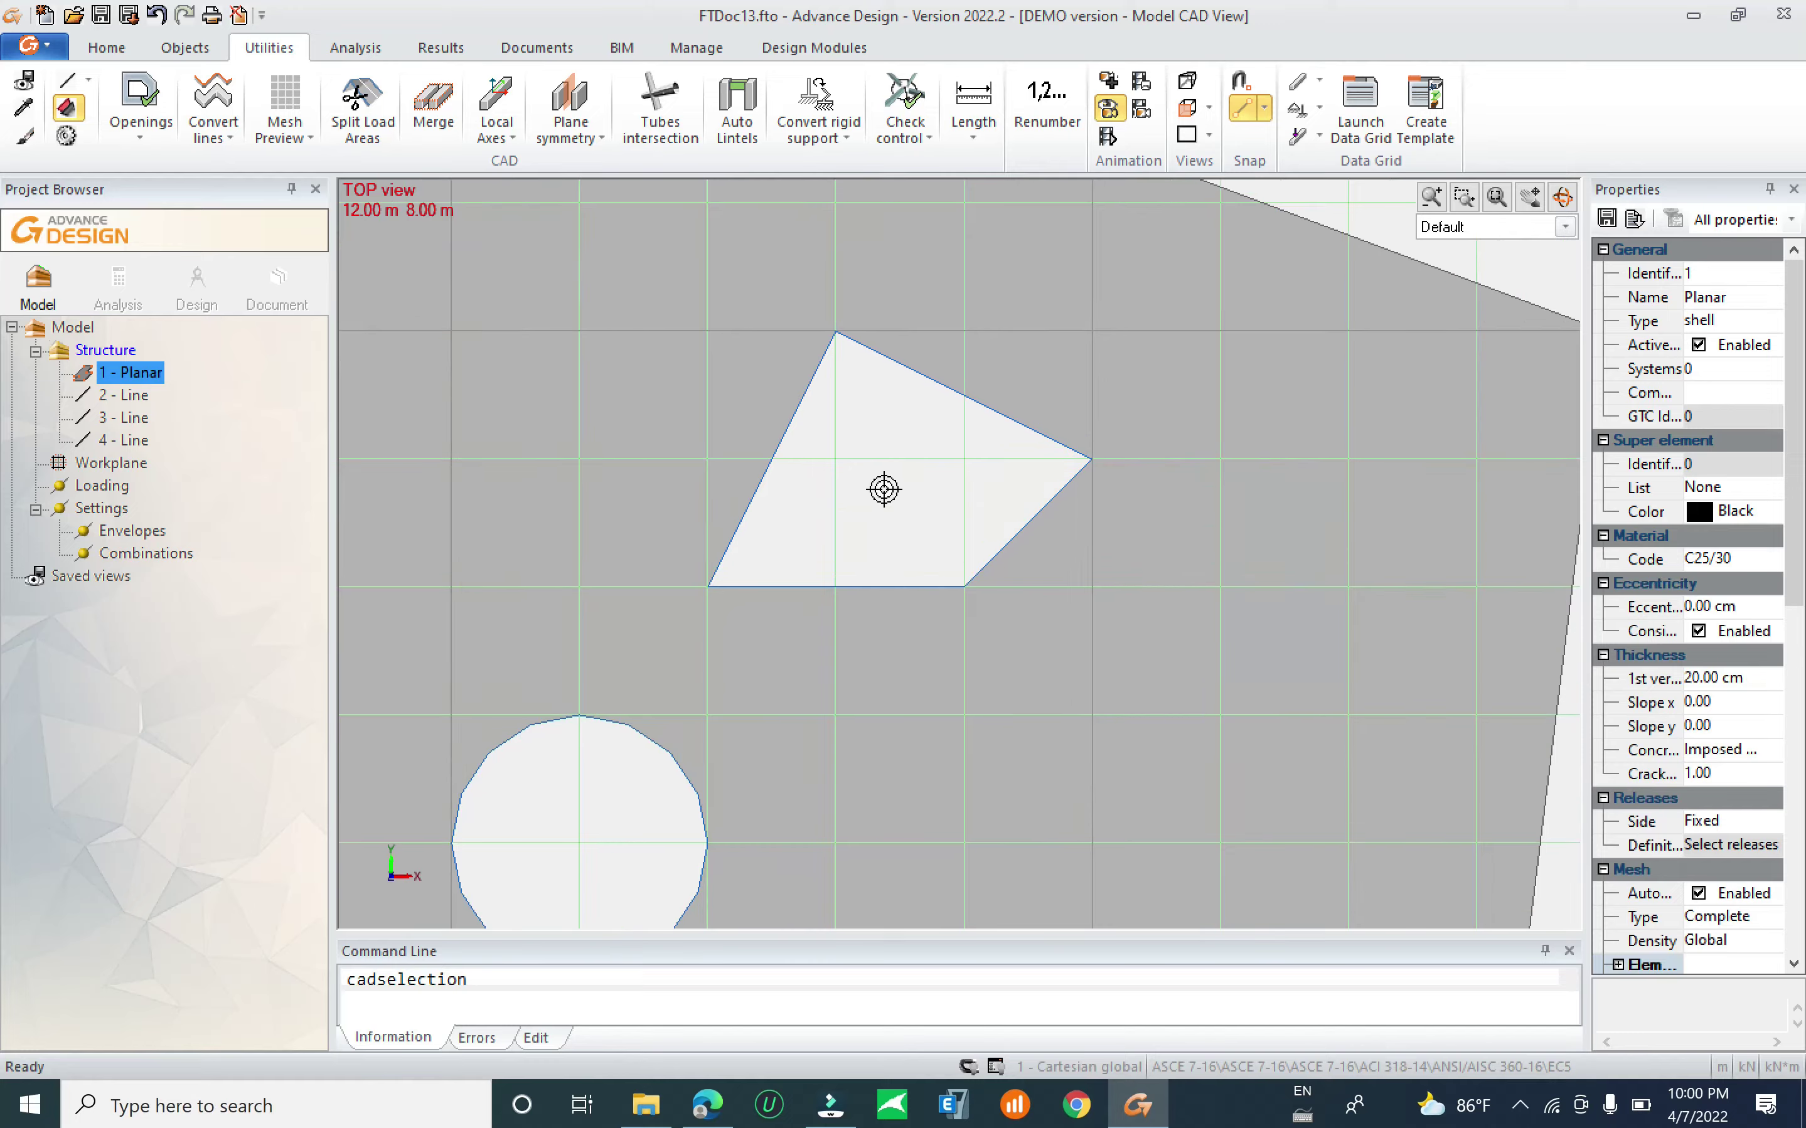
{"action": "scroll", "coordinate": [863, 467], "scroll_direction": "down", "scroll_amount": 5}
{"action": "scroll", "coordinate": [892, 493], "scroll_direction": "down", "scroll_amount": 1}
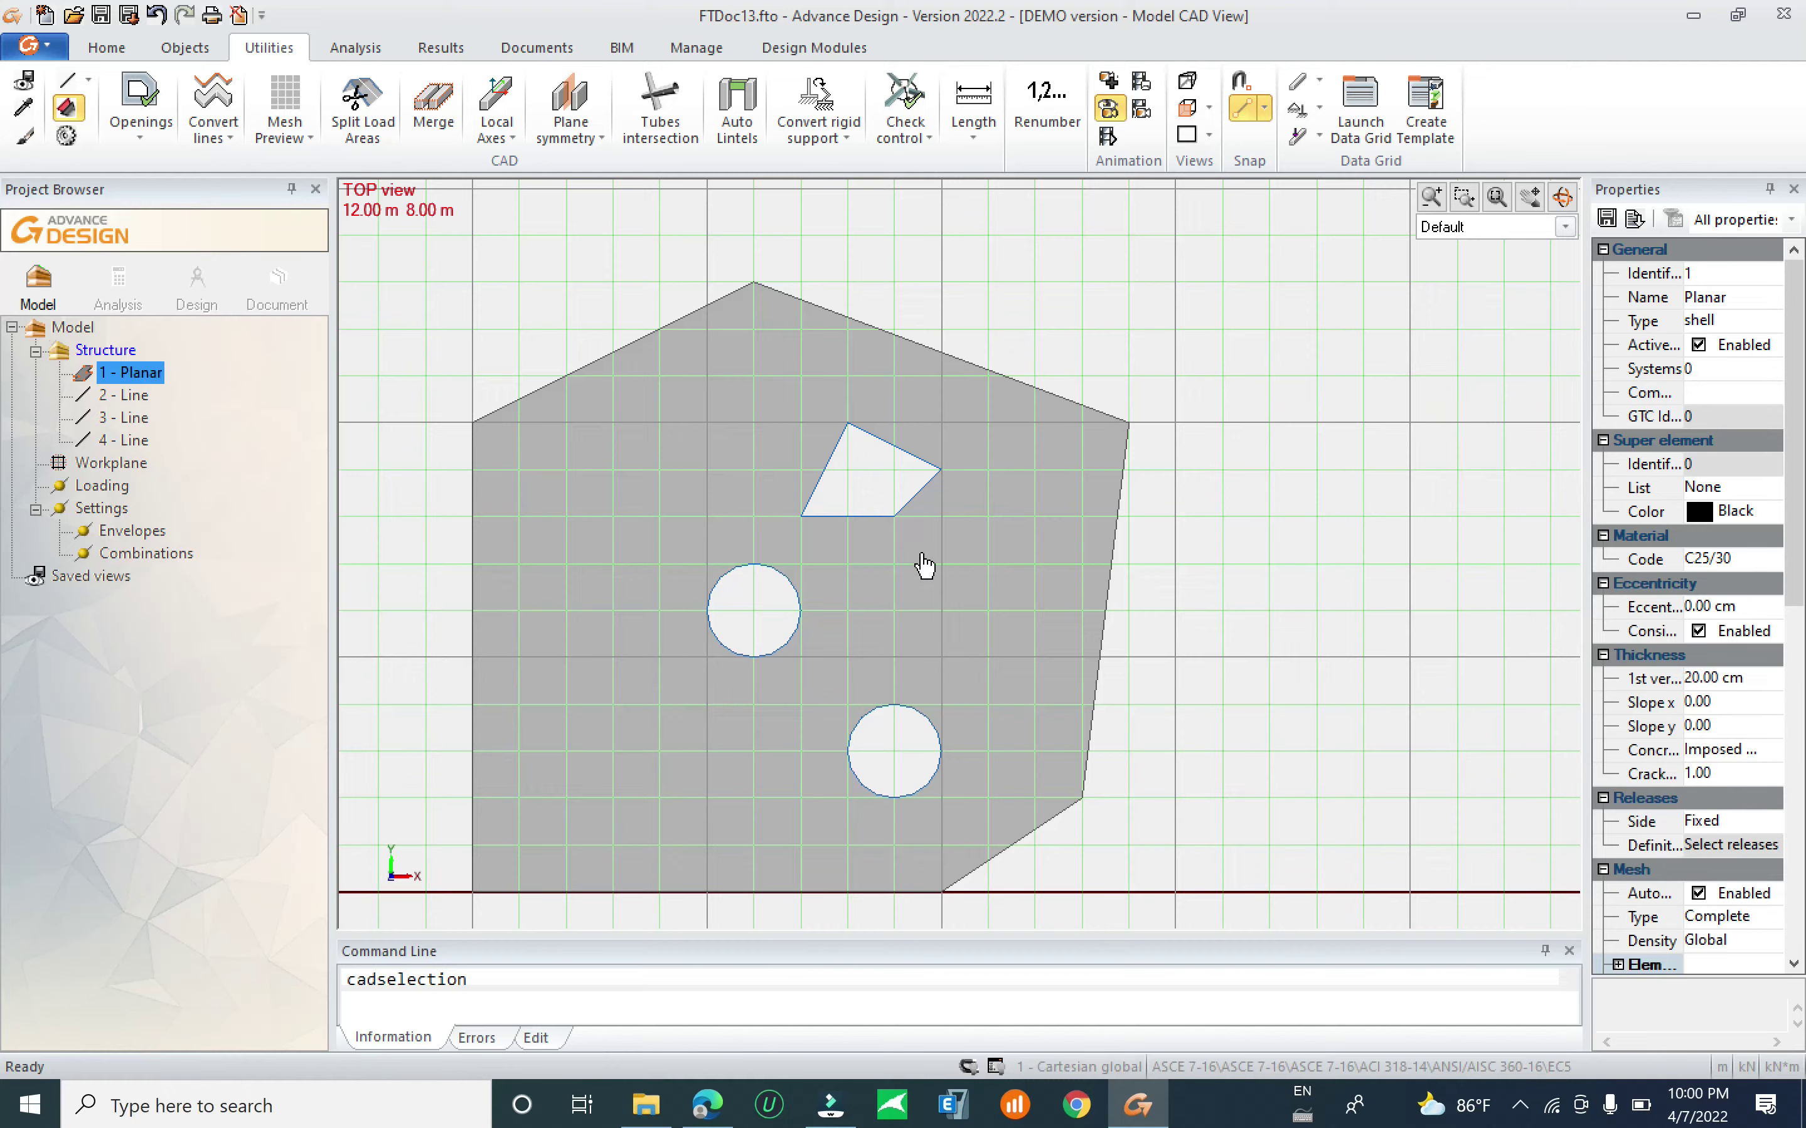
{"action": "middle_click_drag", "start_coordinate": [941, 581], "coordinate": [989, 486]}
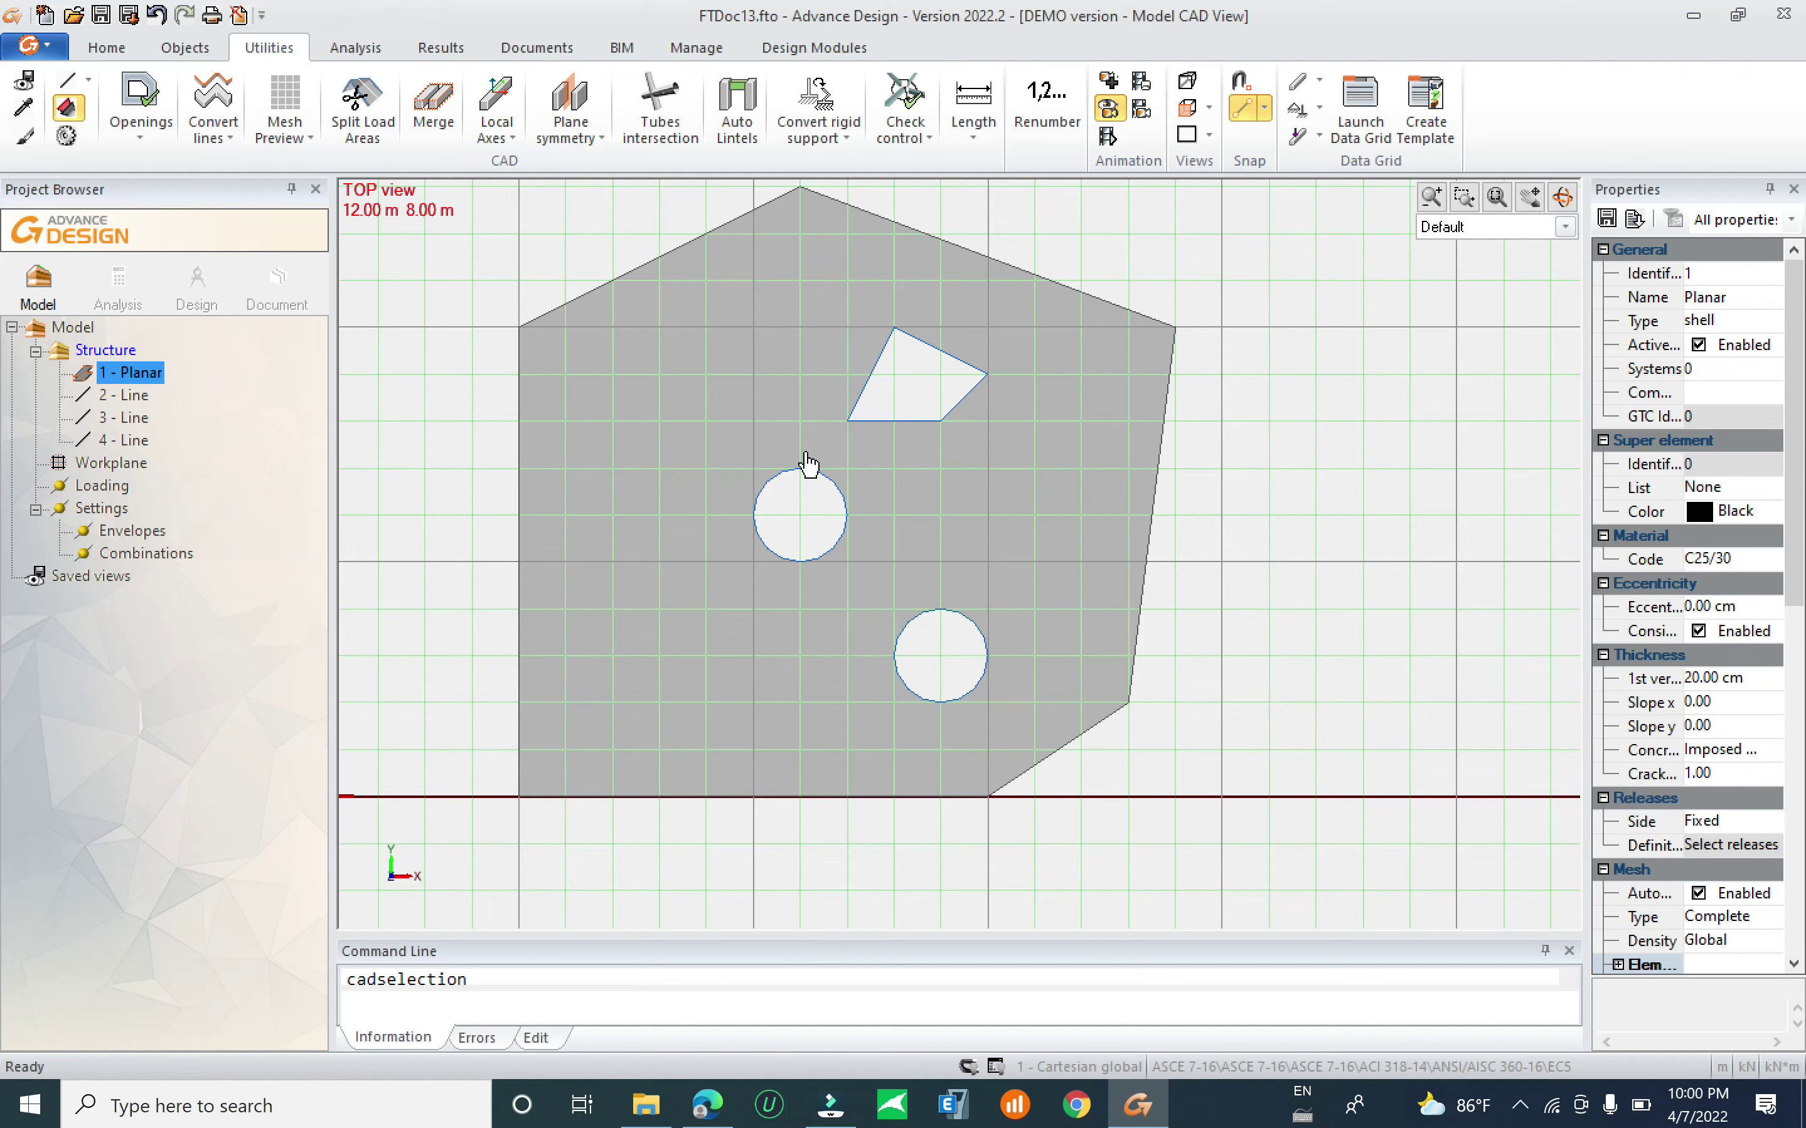
{"action": "middle_click_drag", "start_coordinate": [895, 456], "coordinate": [766, 435]}
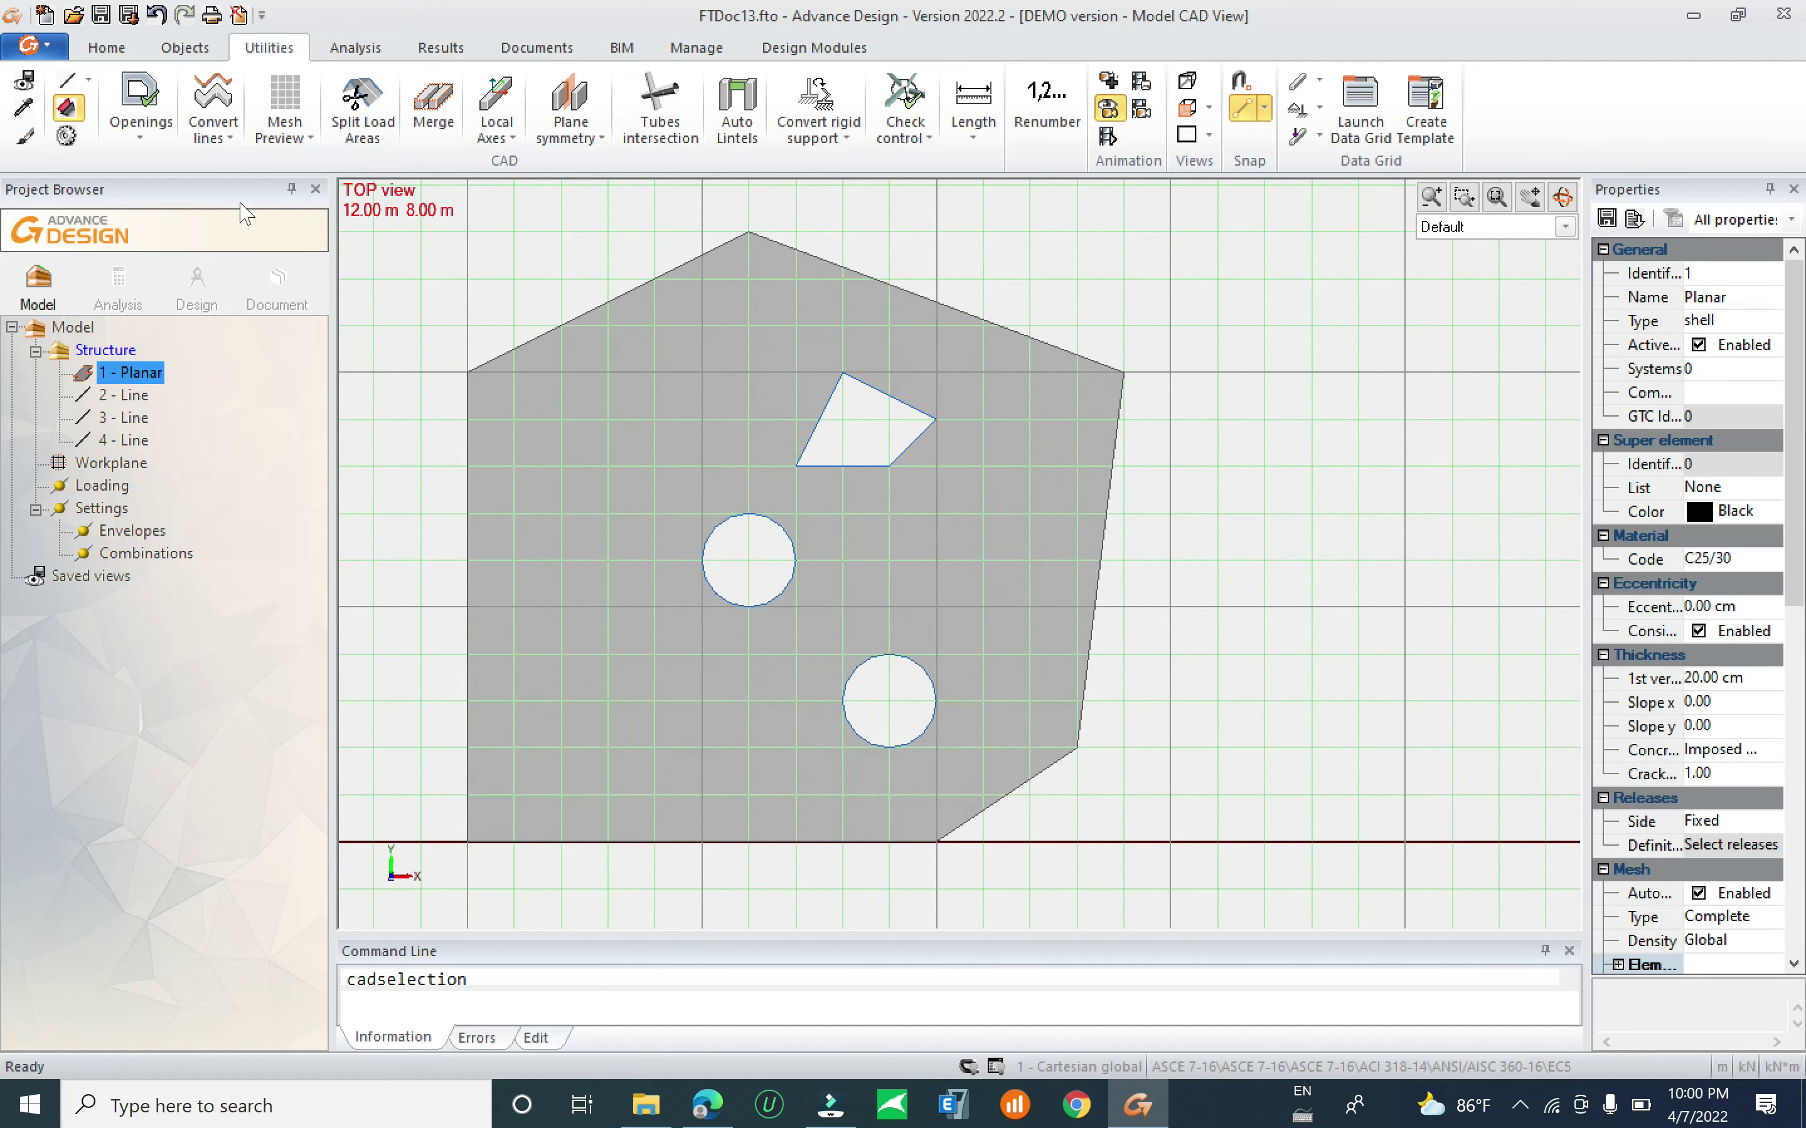
Delete the three contour lines with the planar element hidden, and show the planar element again.
{"action": "left_click", "coordinate": [131, 372]}
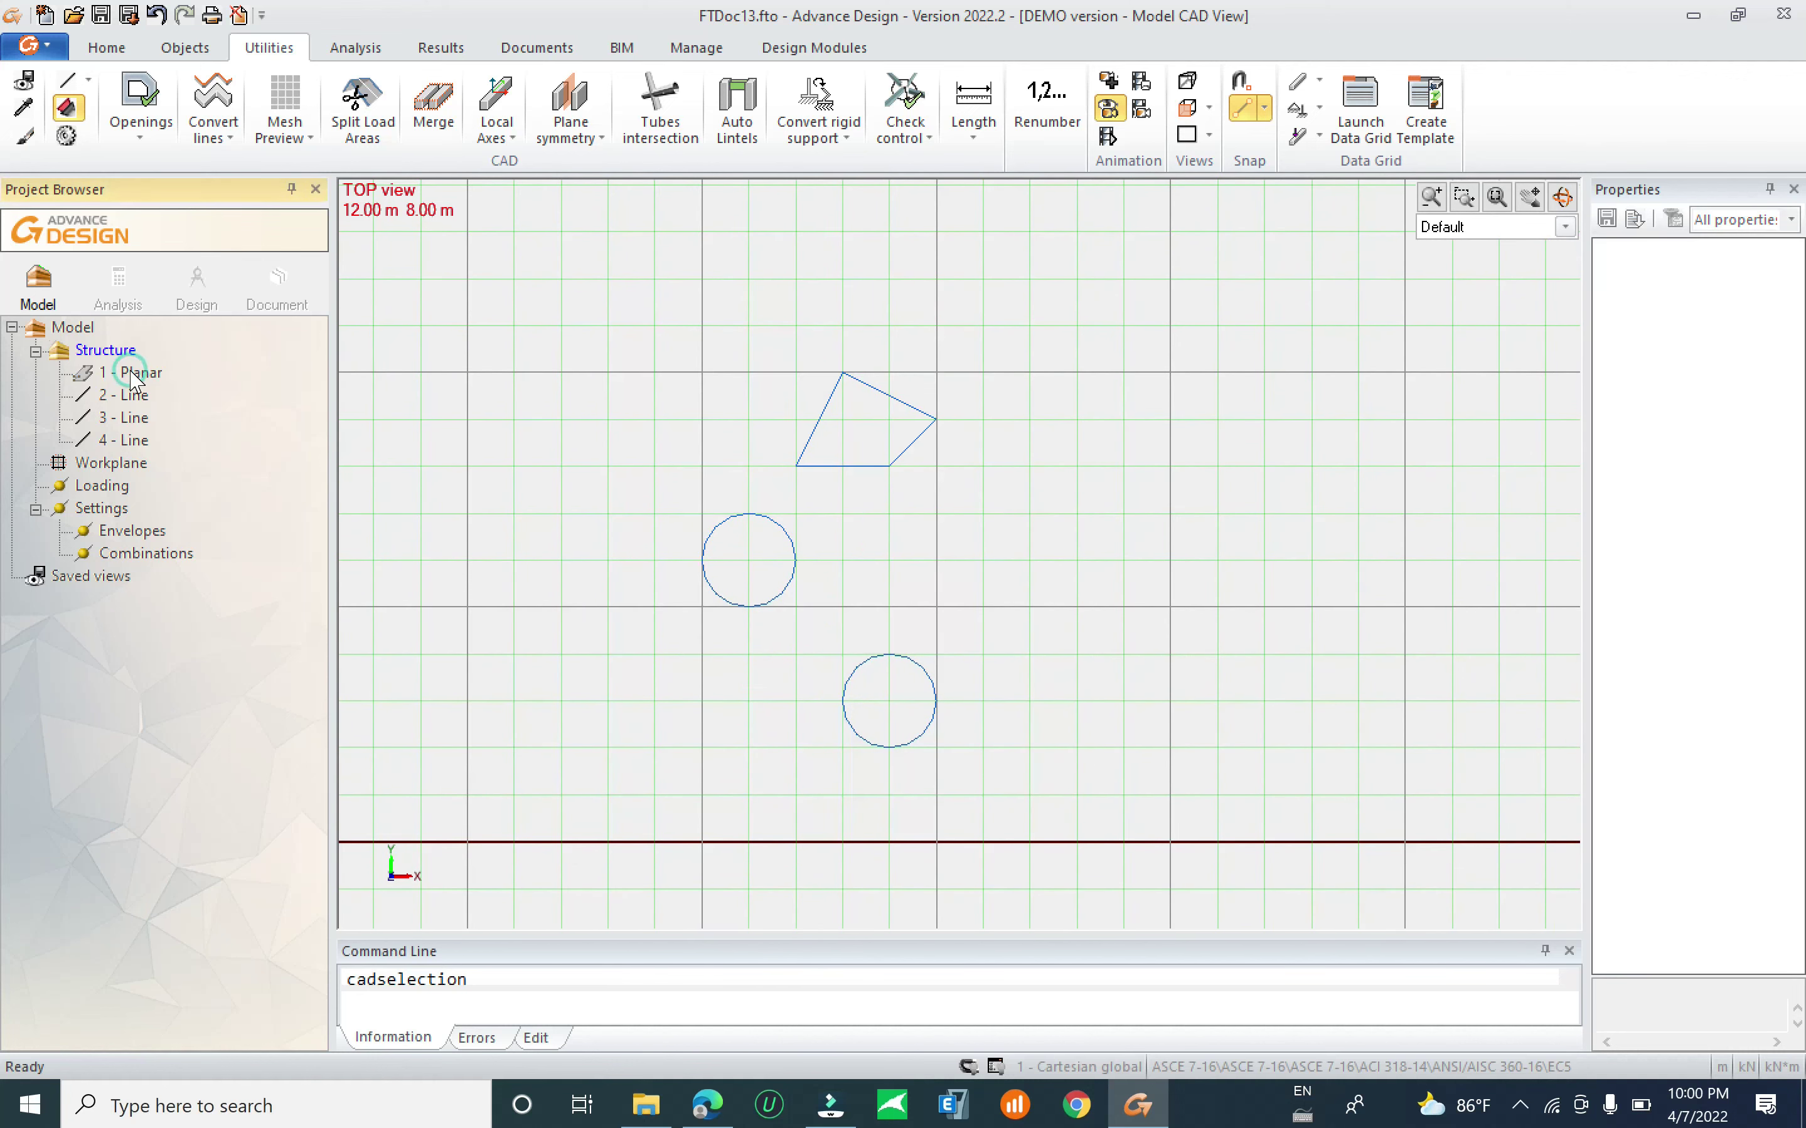
{"action": "left_click", "coordinate": [131, 373]}
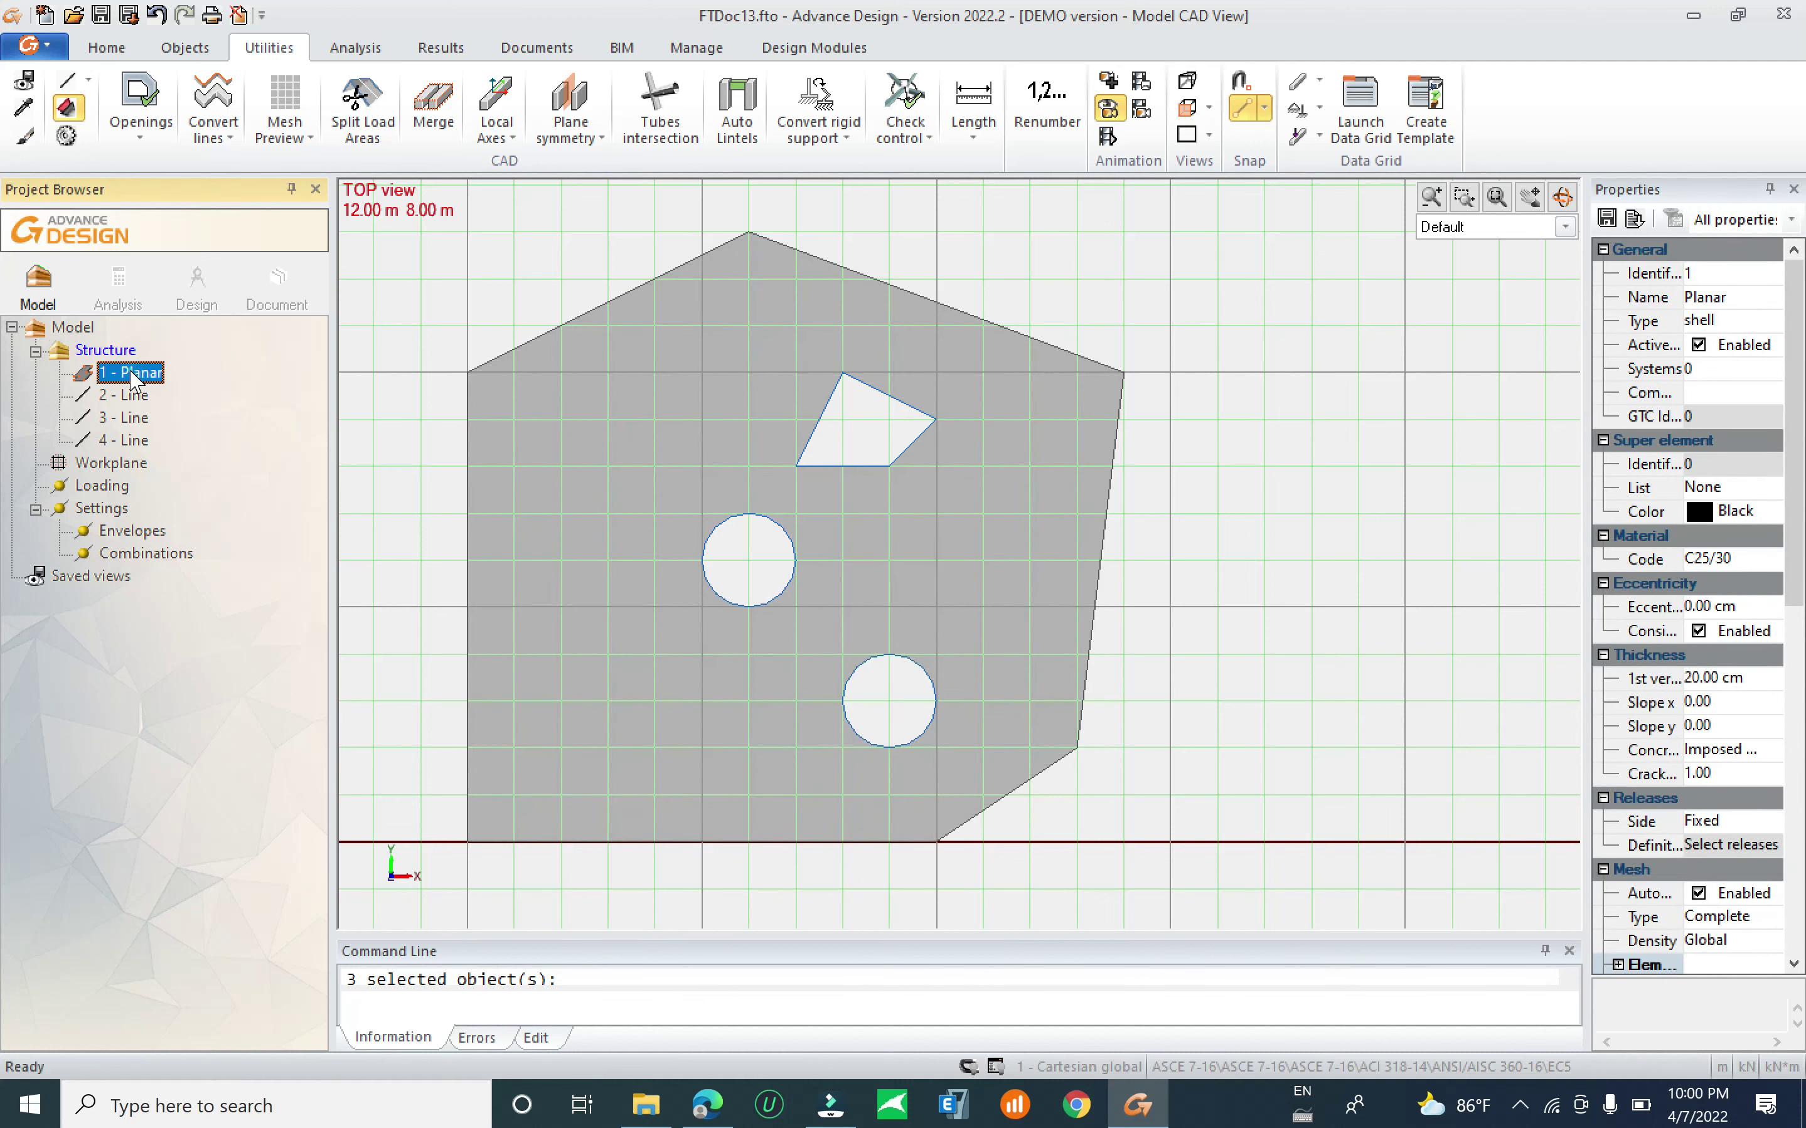
{"action": "left_click", "coordinate": [131, 372]}
{"action": "left_click_drag", "start_coordinate": [664, 307], "coordinate": [1064, 814]}
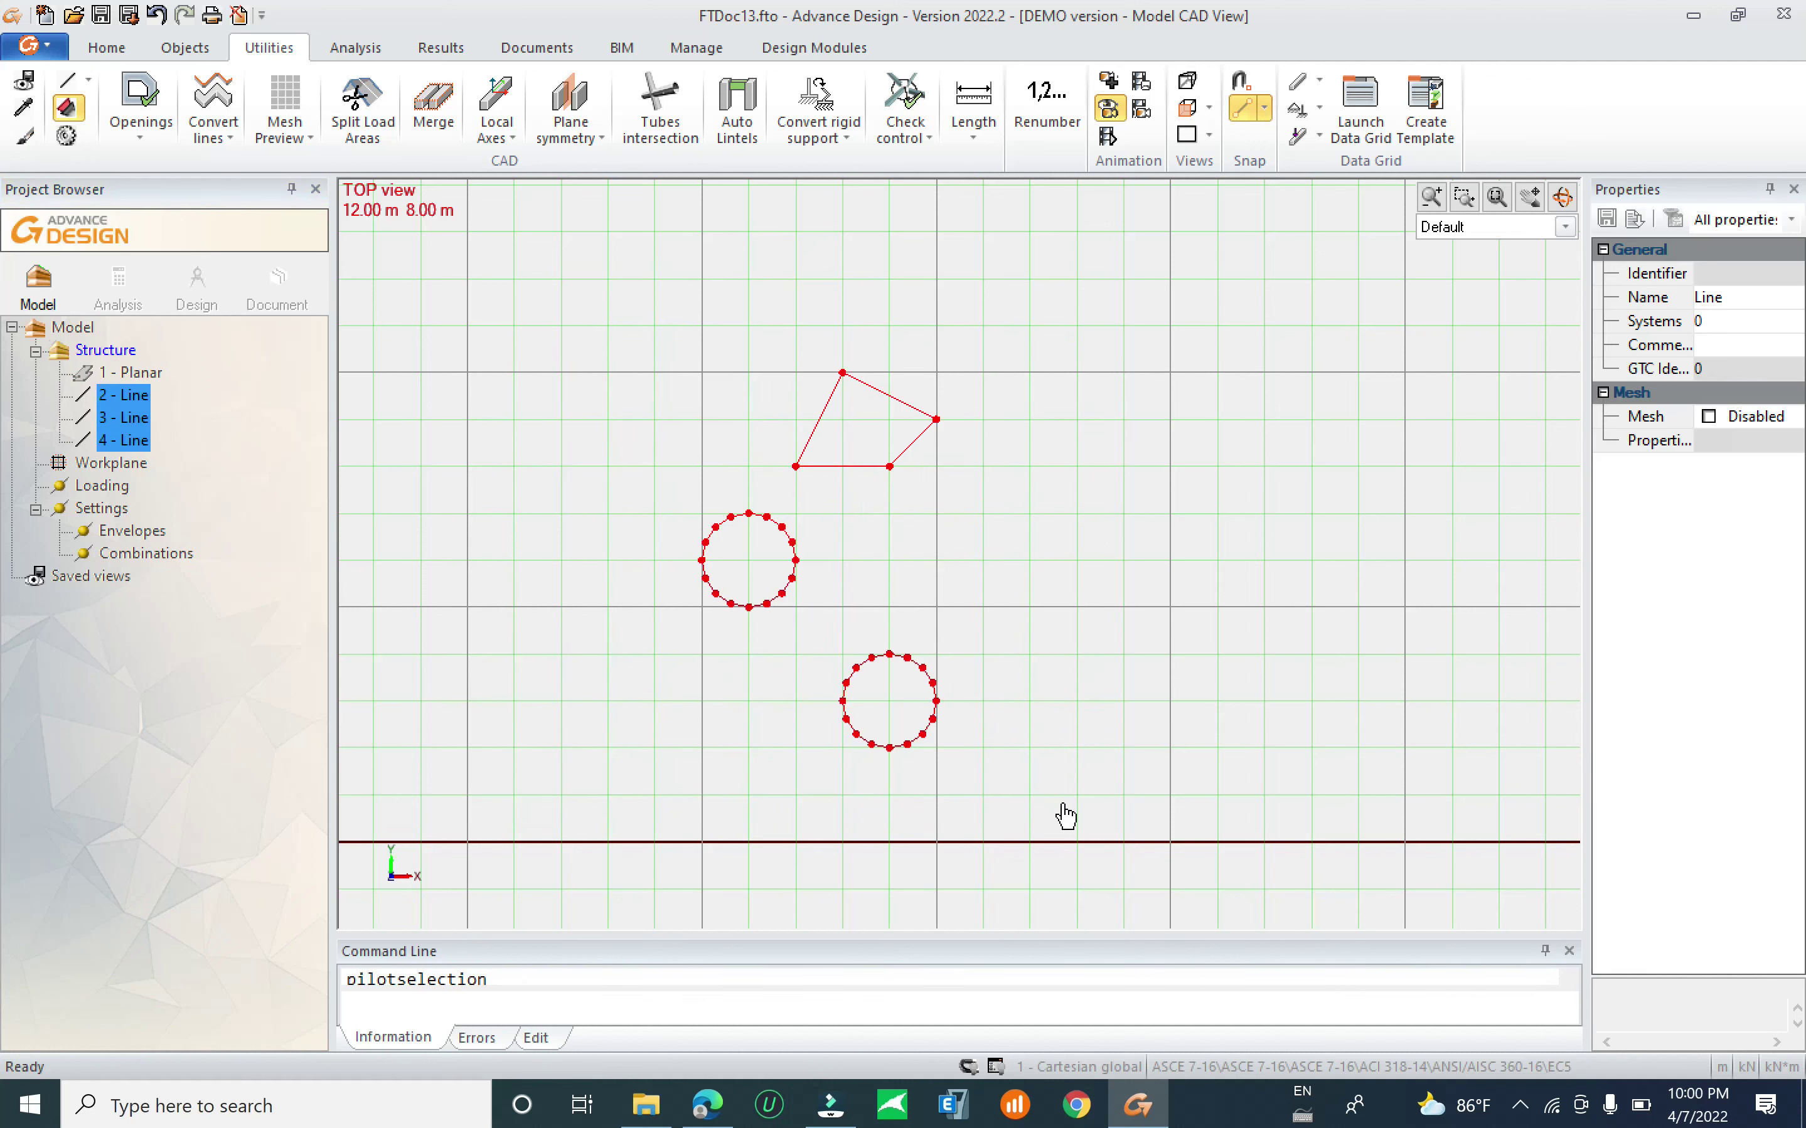
{"action": "key", "text": "Delete"}
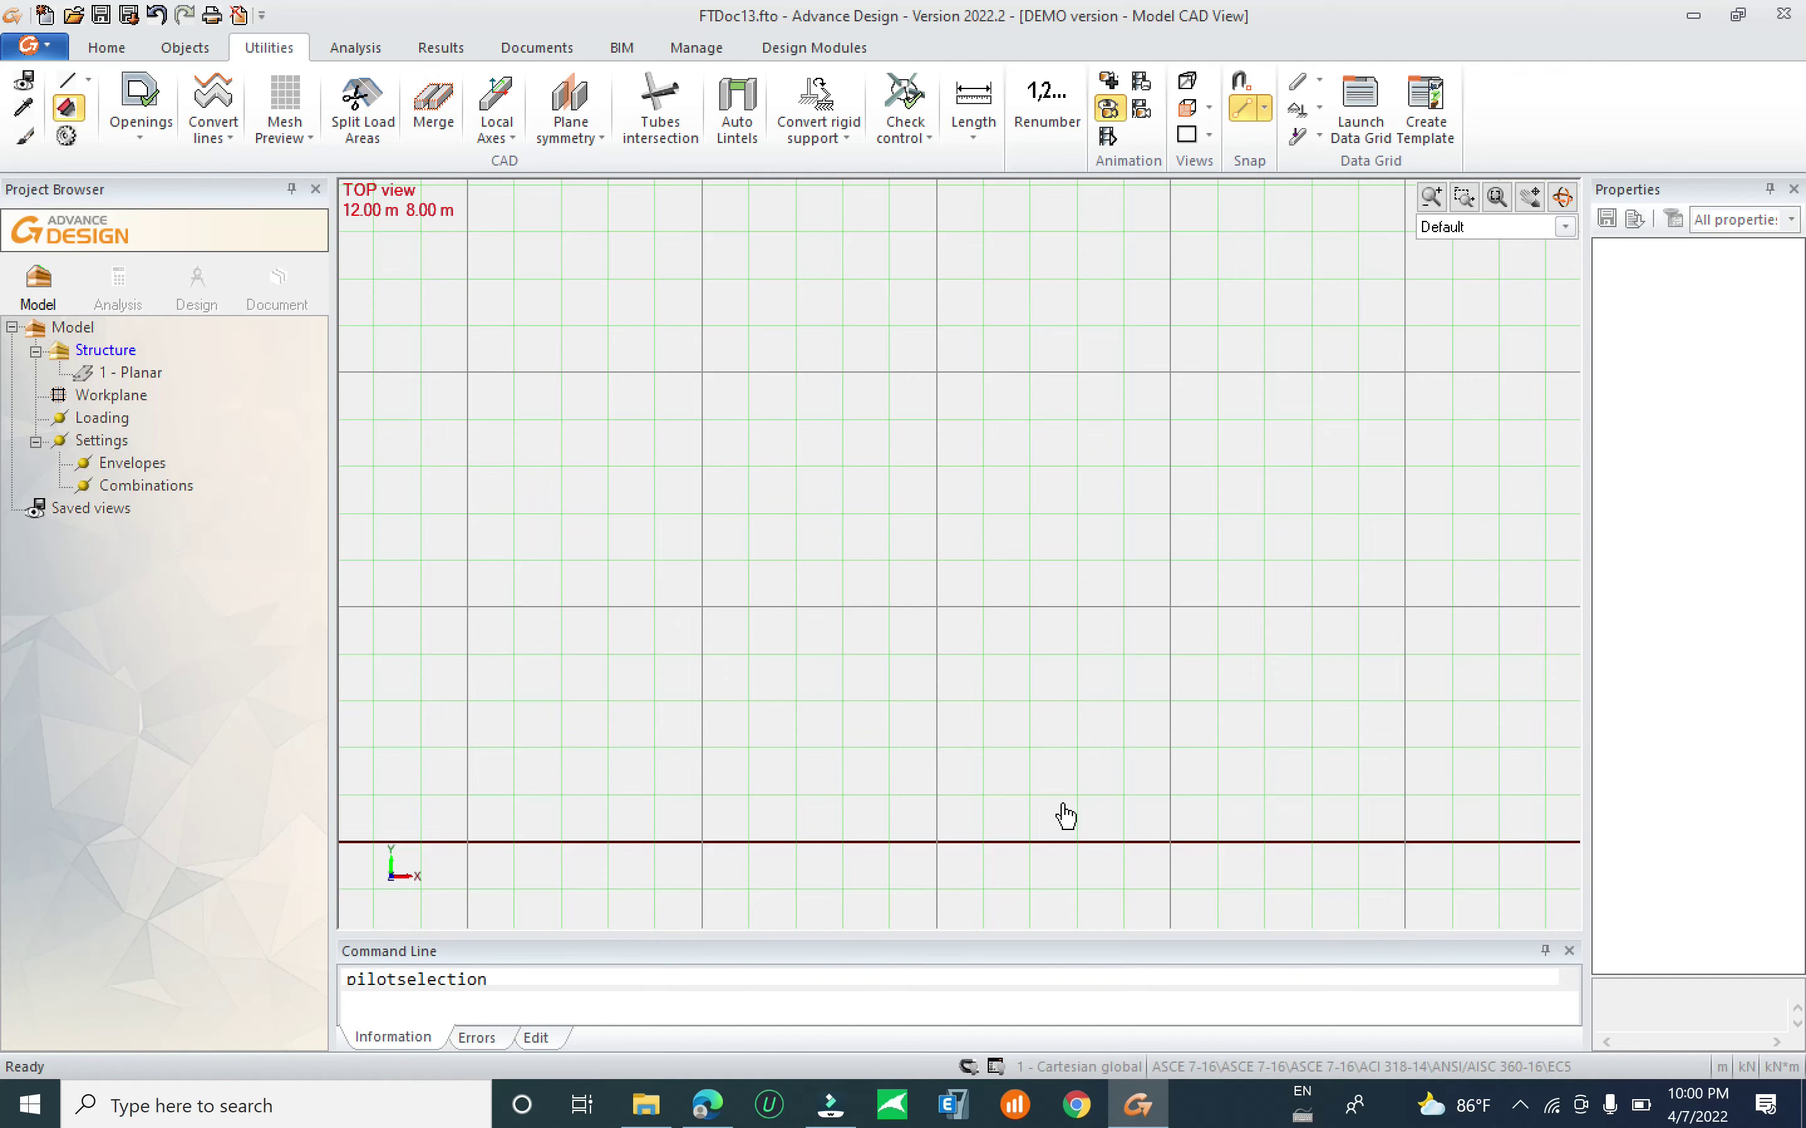
{"action": "double_click", "coordinate": [126, 364]}
Start an elastic support on the planar element and set its KTZ stiffness to 55000 kN/m/m².
{"action": "scroll", "coordinate": [894, 480], "scroll_direction": "down", "scroll_amount": 2}
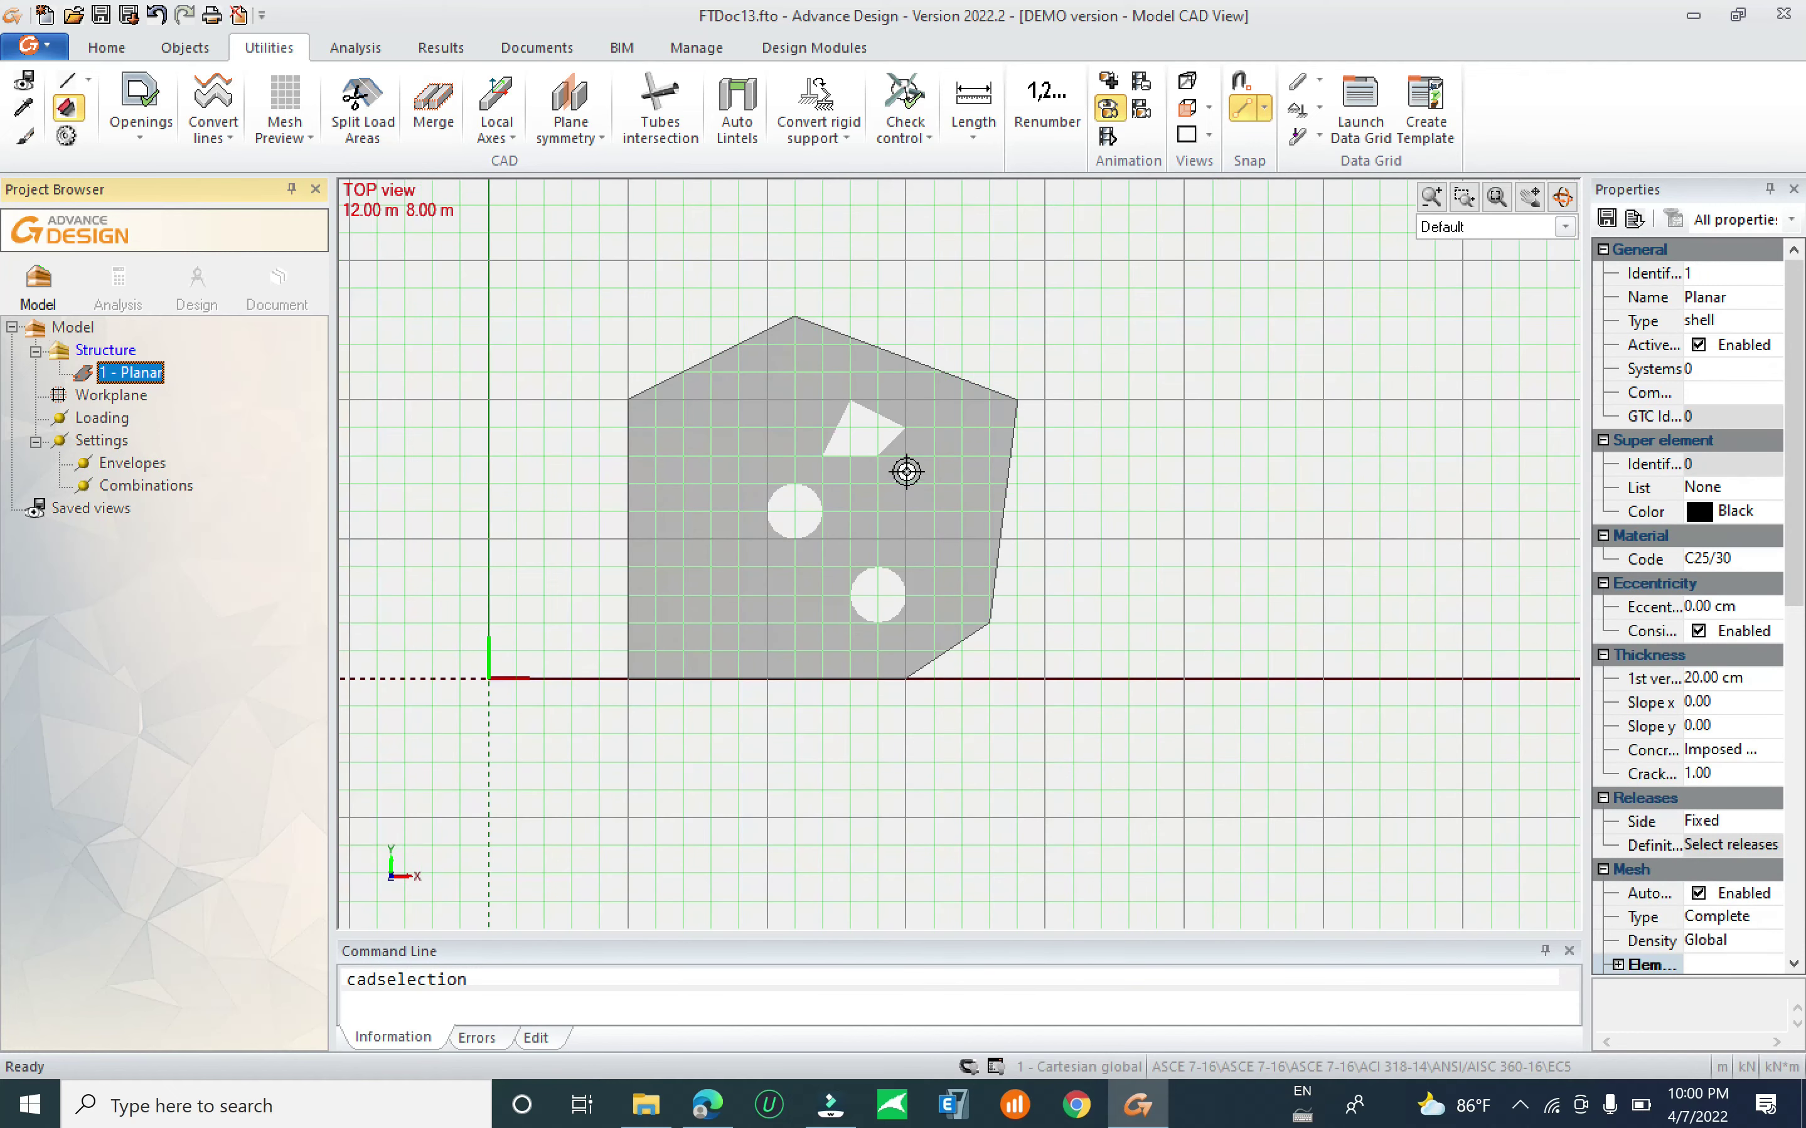
{"action": "scroll", "coordinate": [895, 517], "scroll_direction": "up", "scroll_amount": 1}
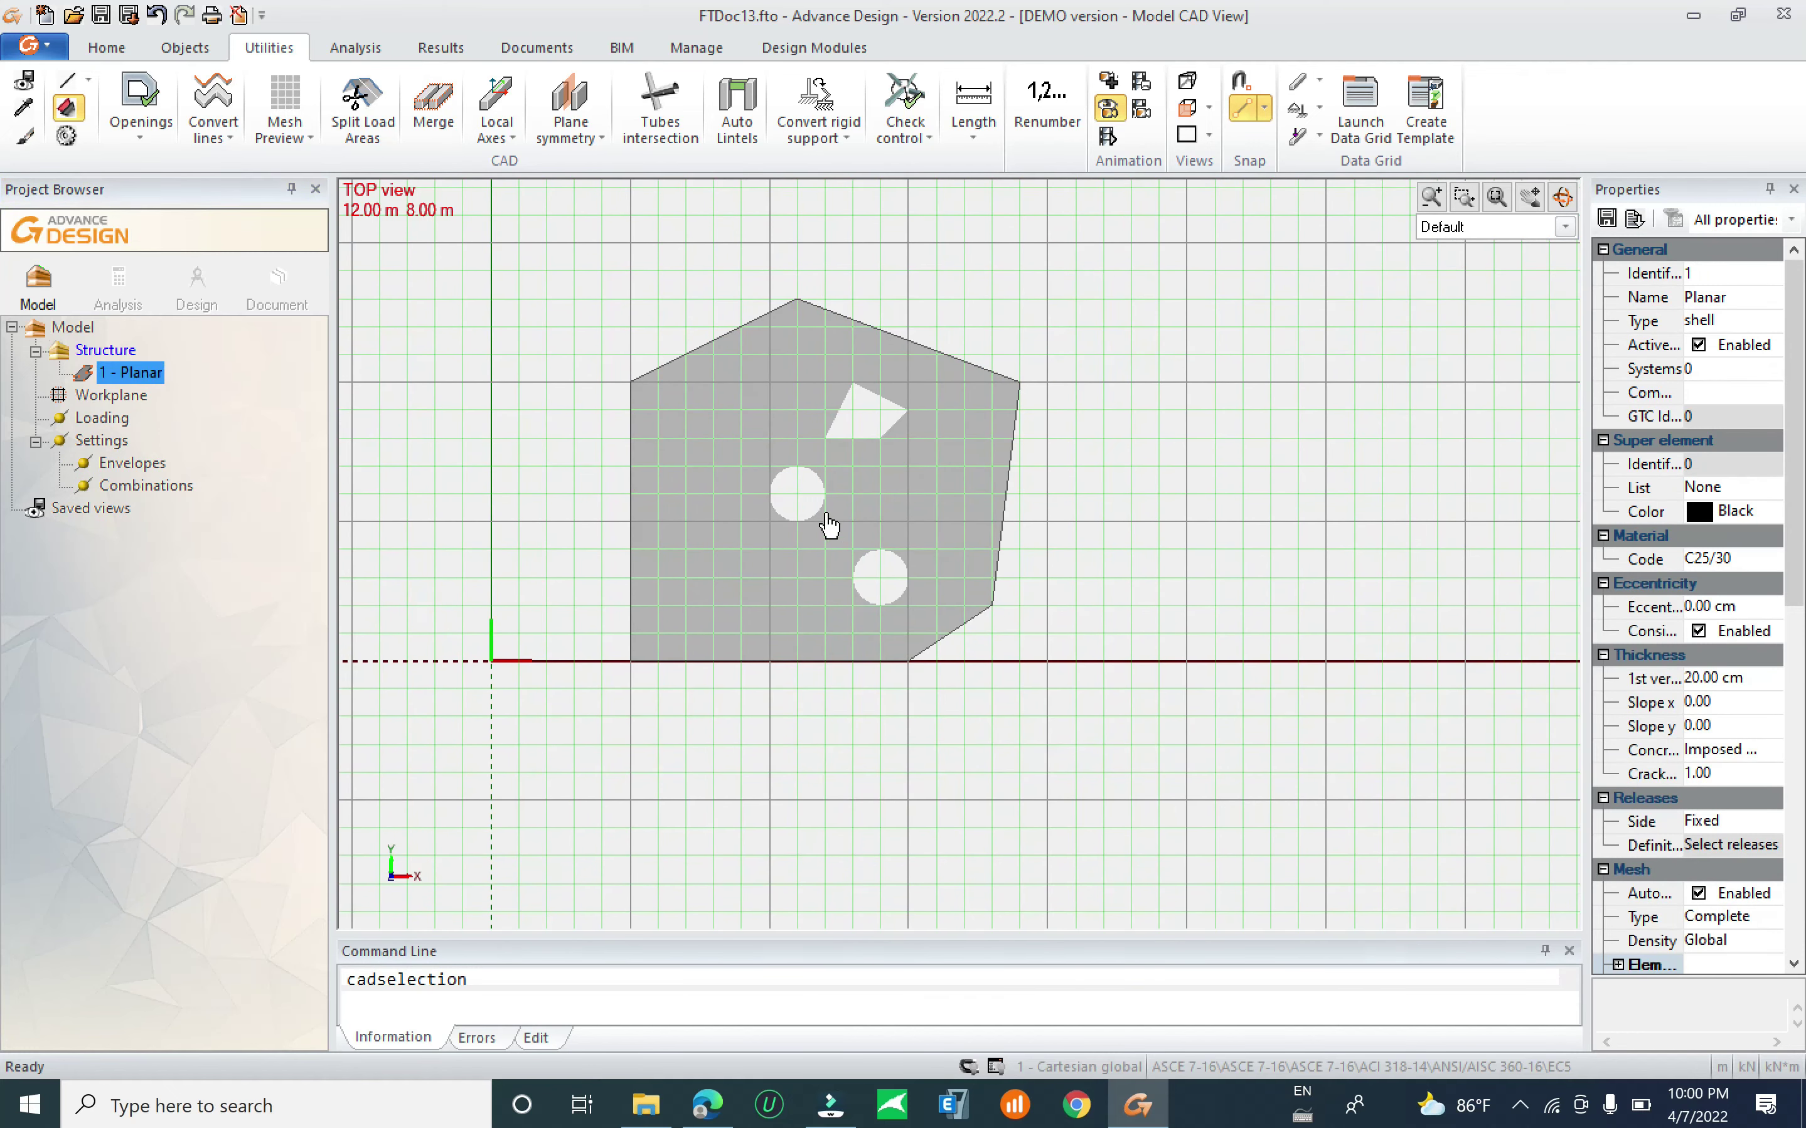
{"action": "scroll", "coordinate": [811, 500], "scroll_direction": "up", "scroll_amount": 1}
{"action": "scroll", "coordinate": [760, 409], "scroll_direction": "up", "scroll_amount": 1}
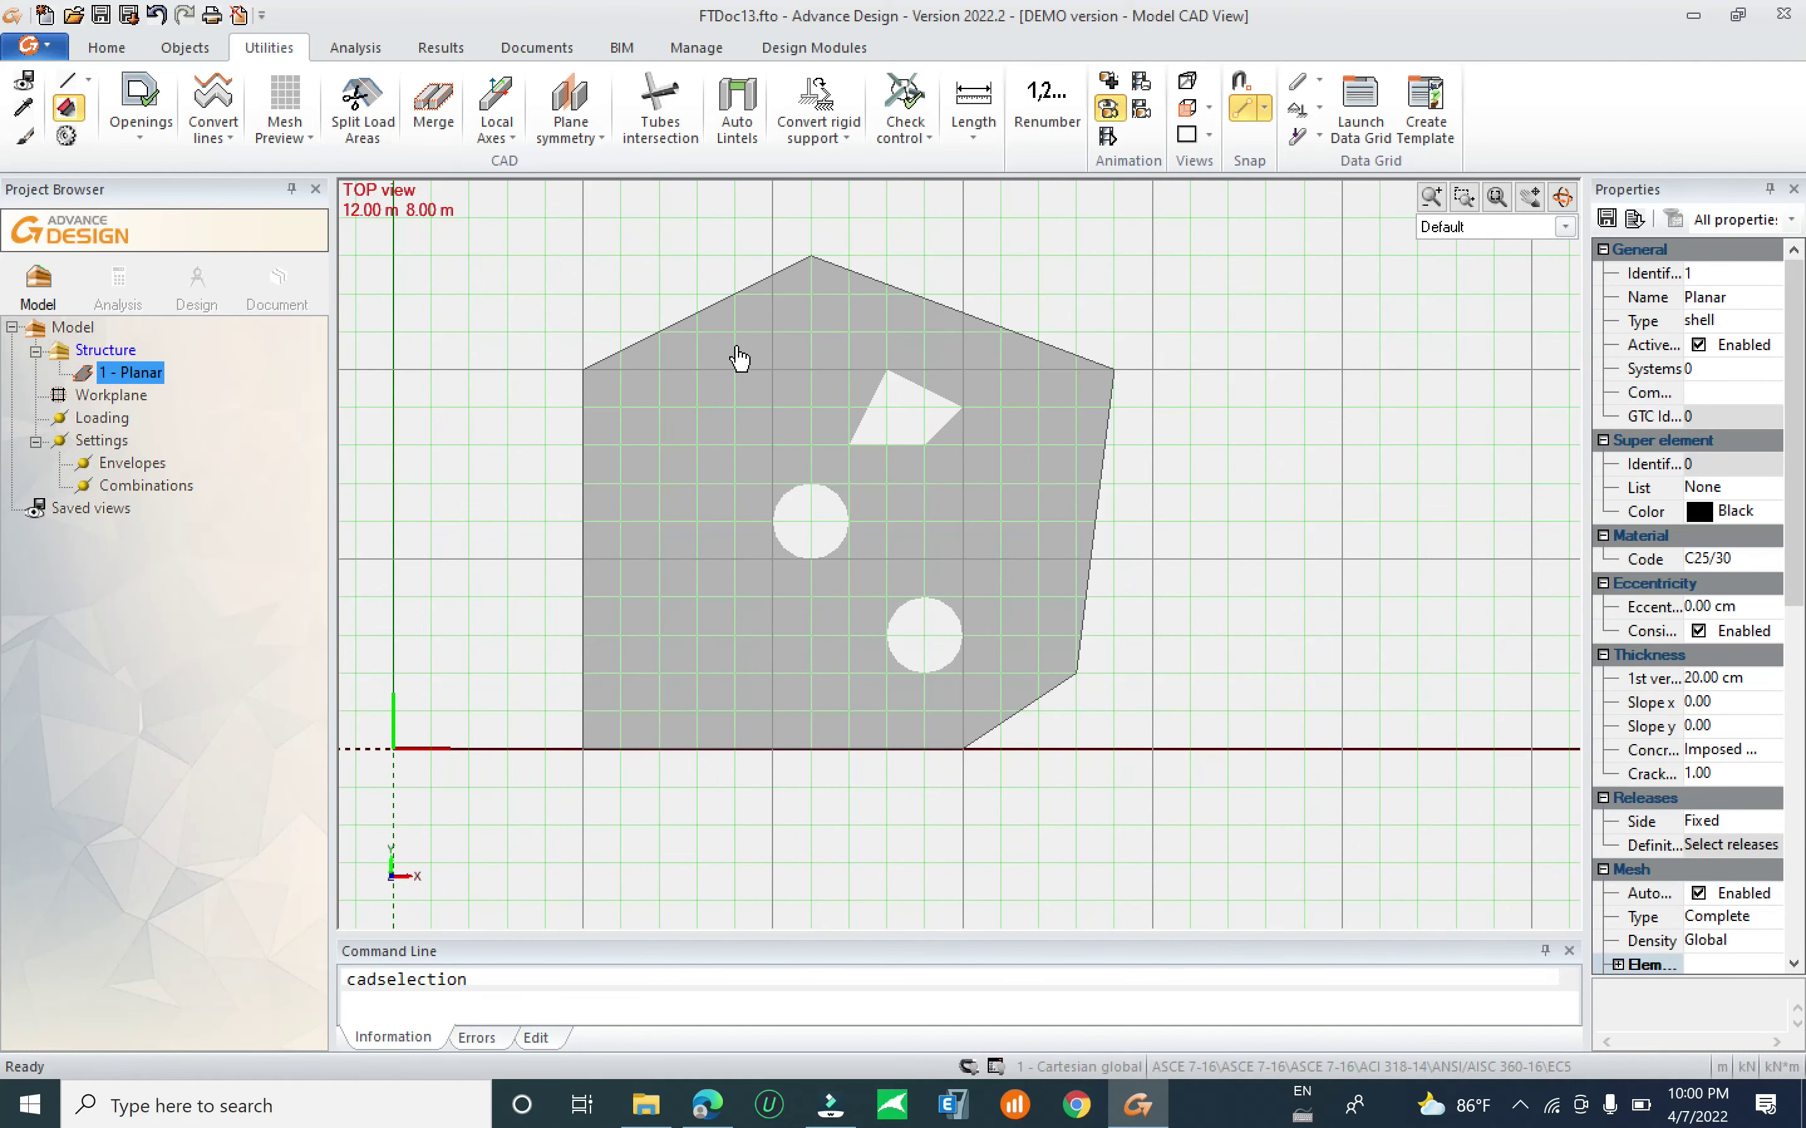
{"action": "left_click", "coordinate": [763, 364]}
{"action": "right_click", "coordinate": [758, 359]}
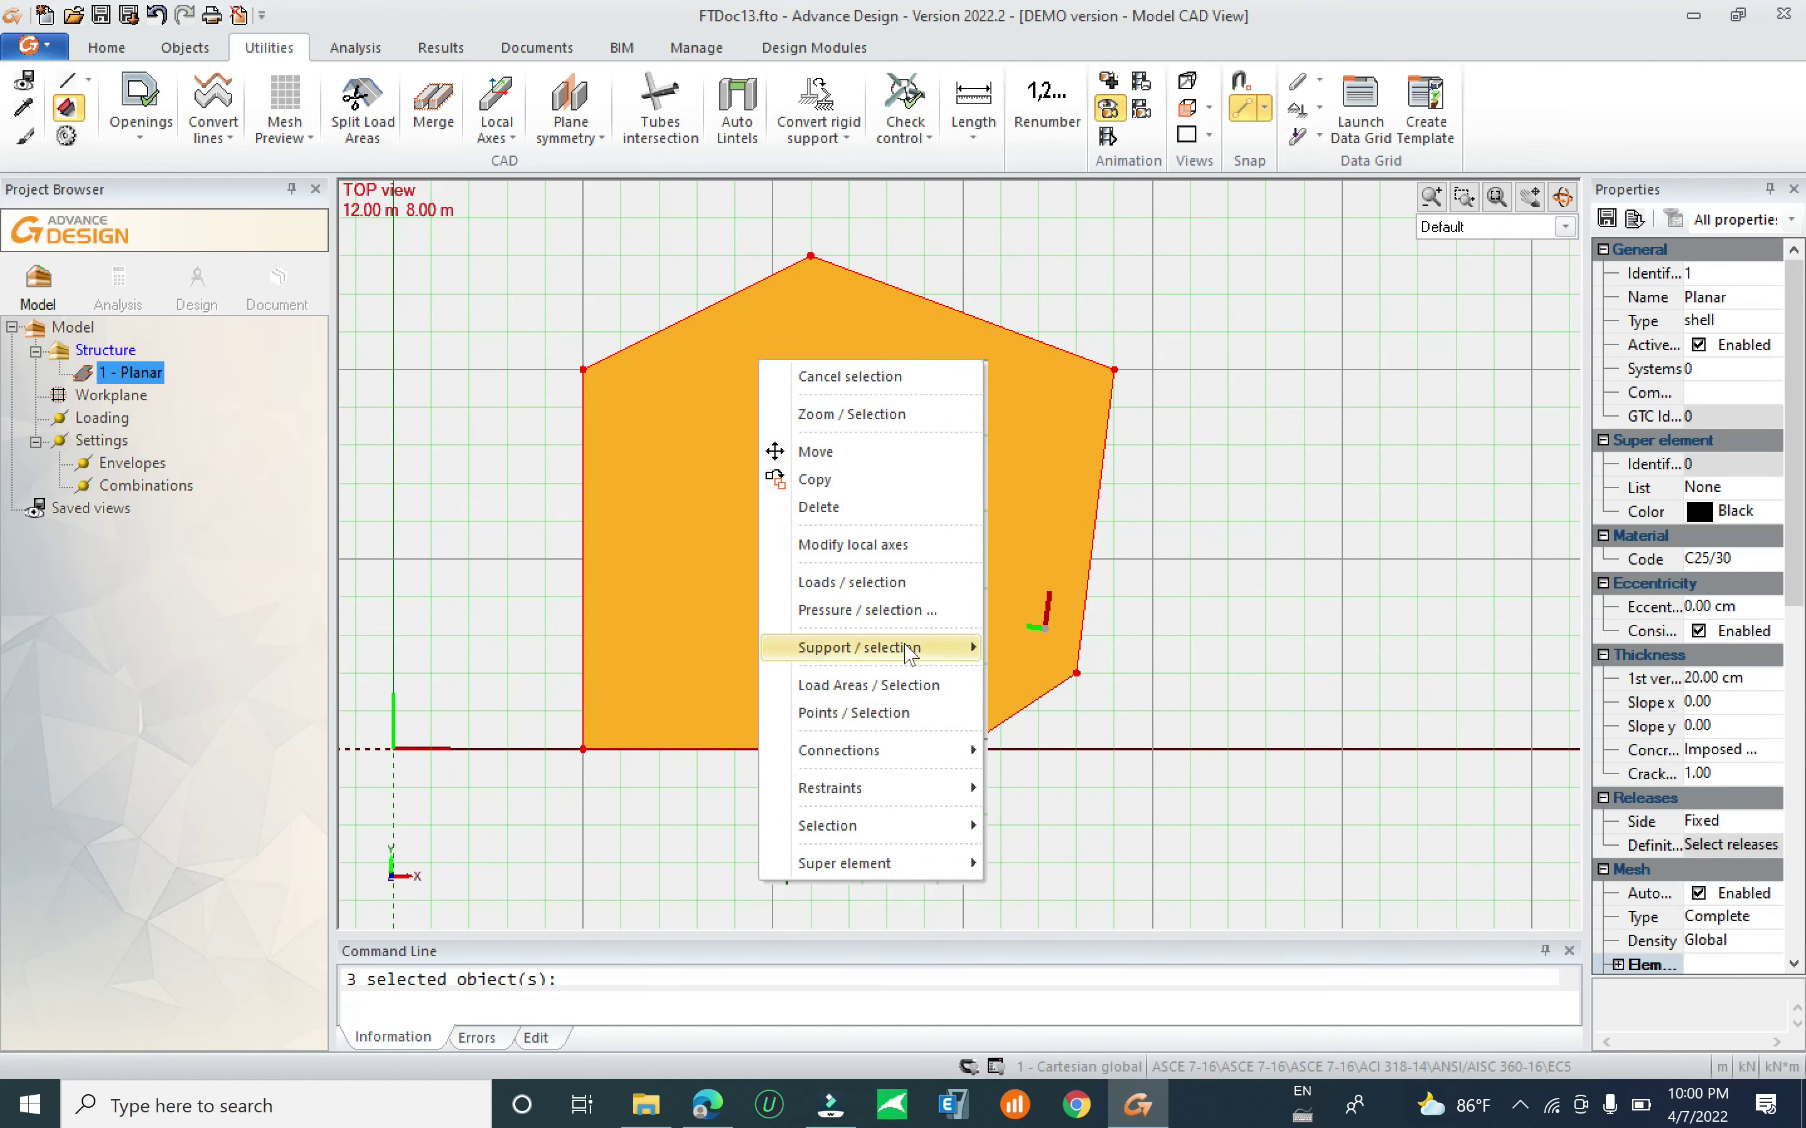
{"action": "mouse_move", "coordinate": [920, 649]}
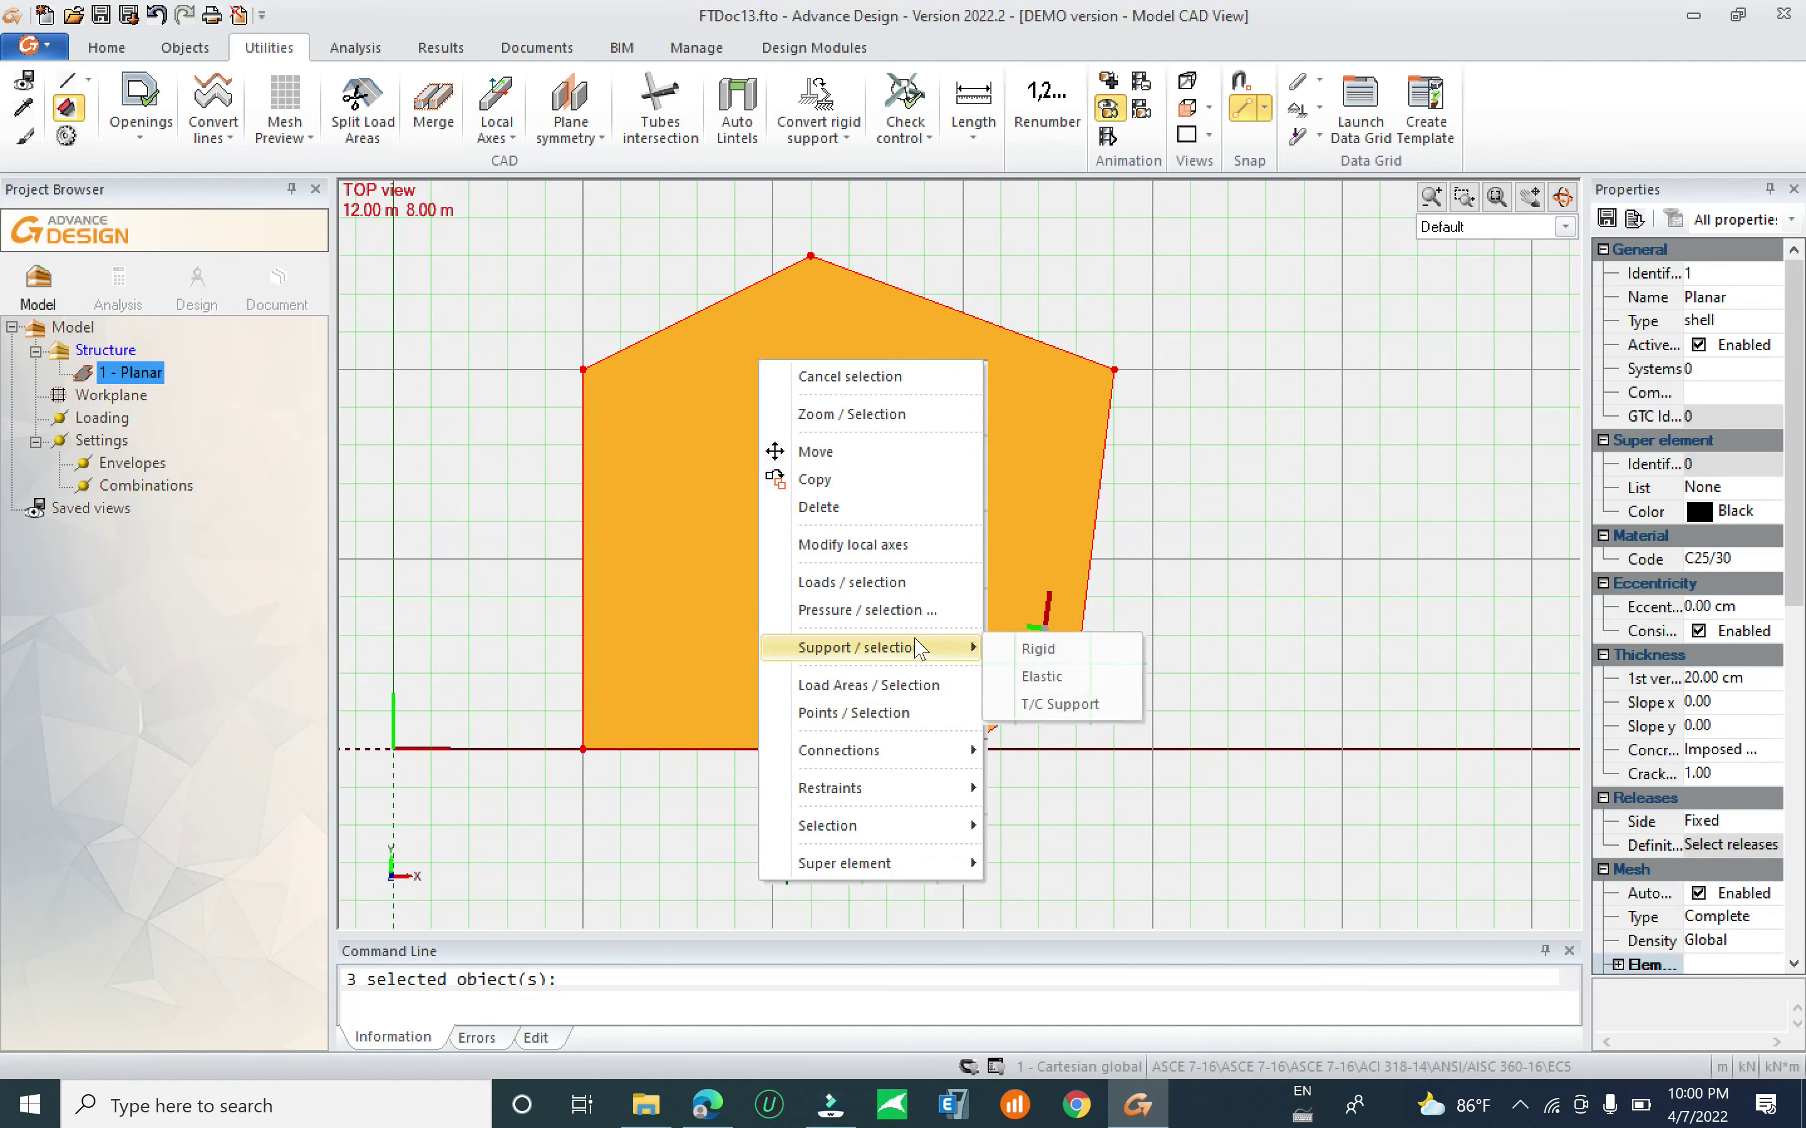
{"action": "left_click", "coordinate": [1083, 678]}
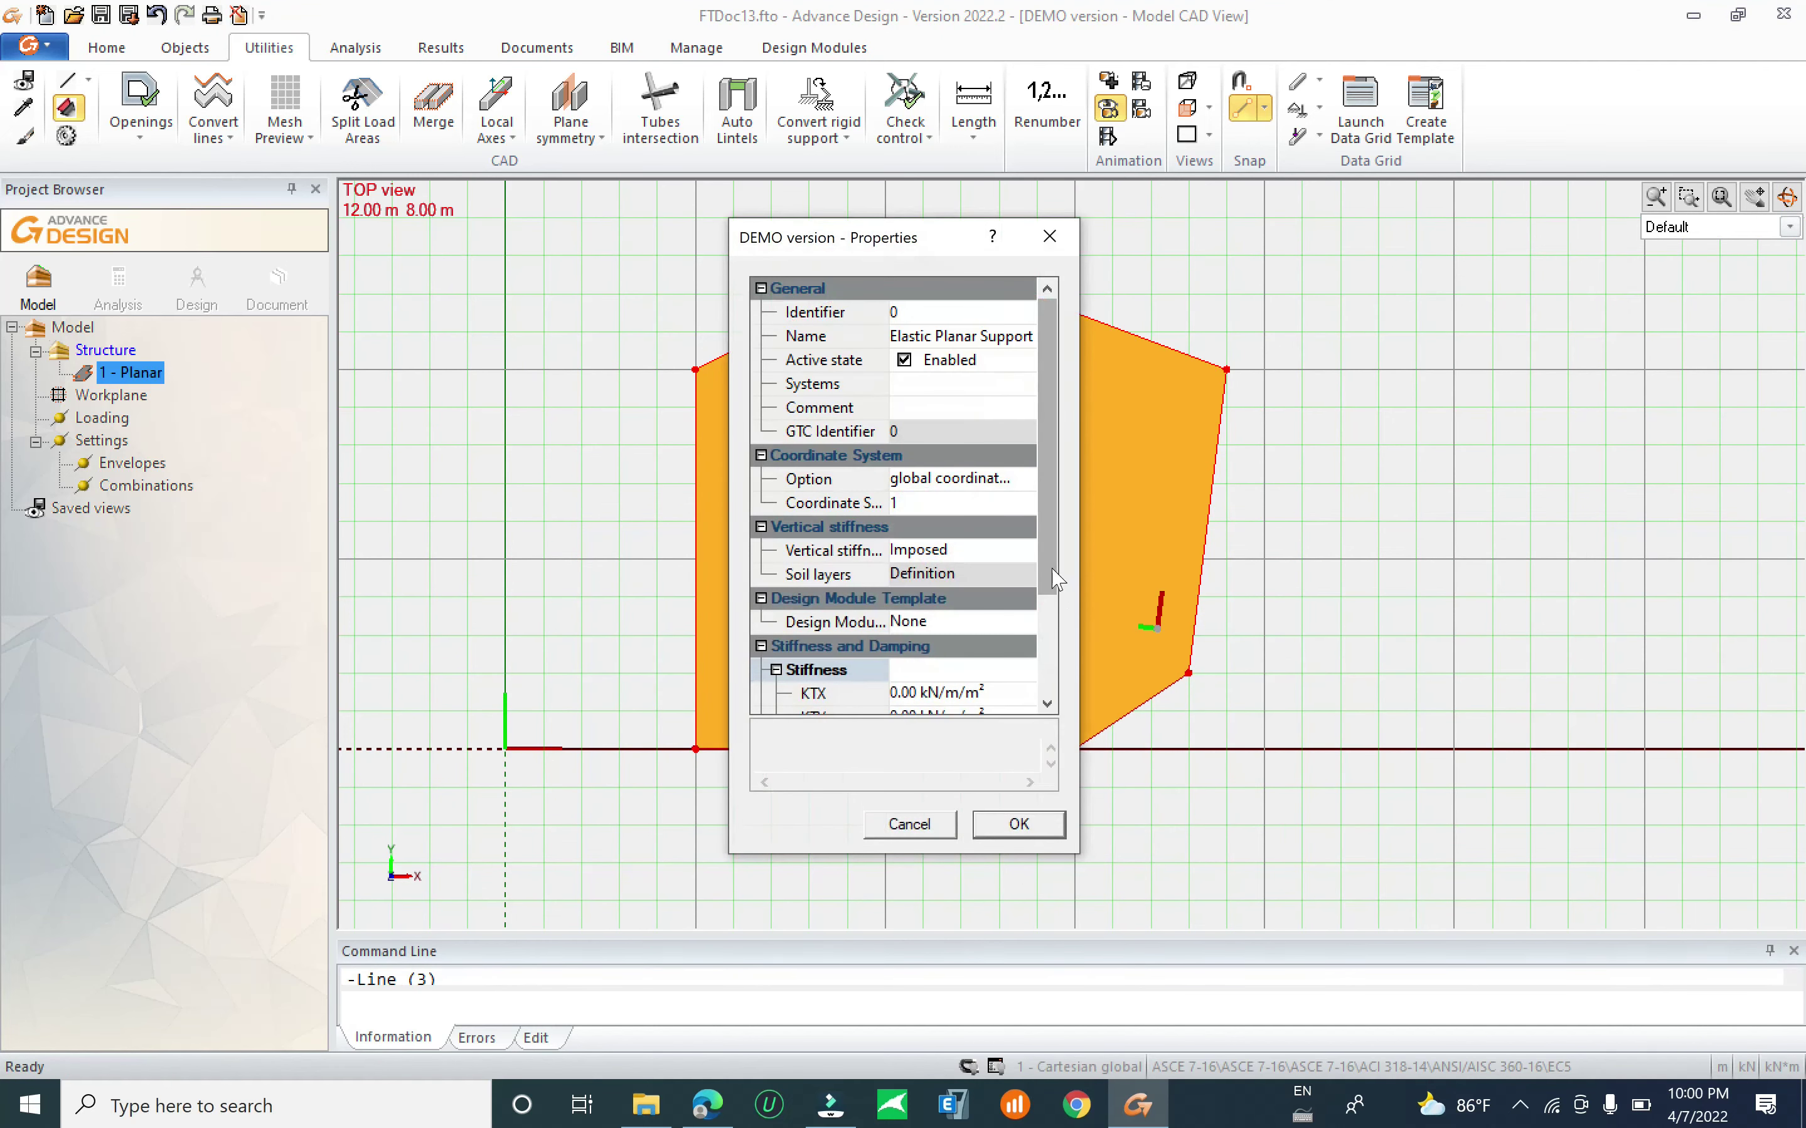
{"action": "scroll", "coordinate": [1049, 583], "scroll_direction": "down", "scroll_amount": 3}
{"action": "left_click", "coordinate": [1006, 668]}
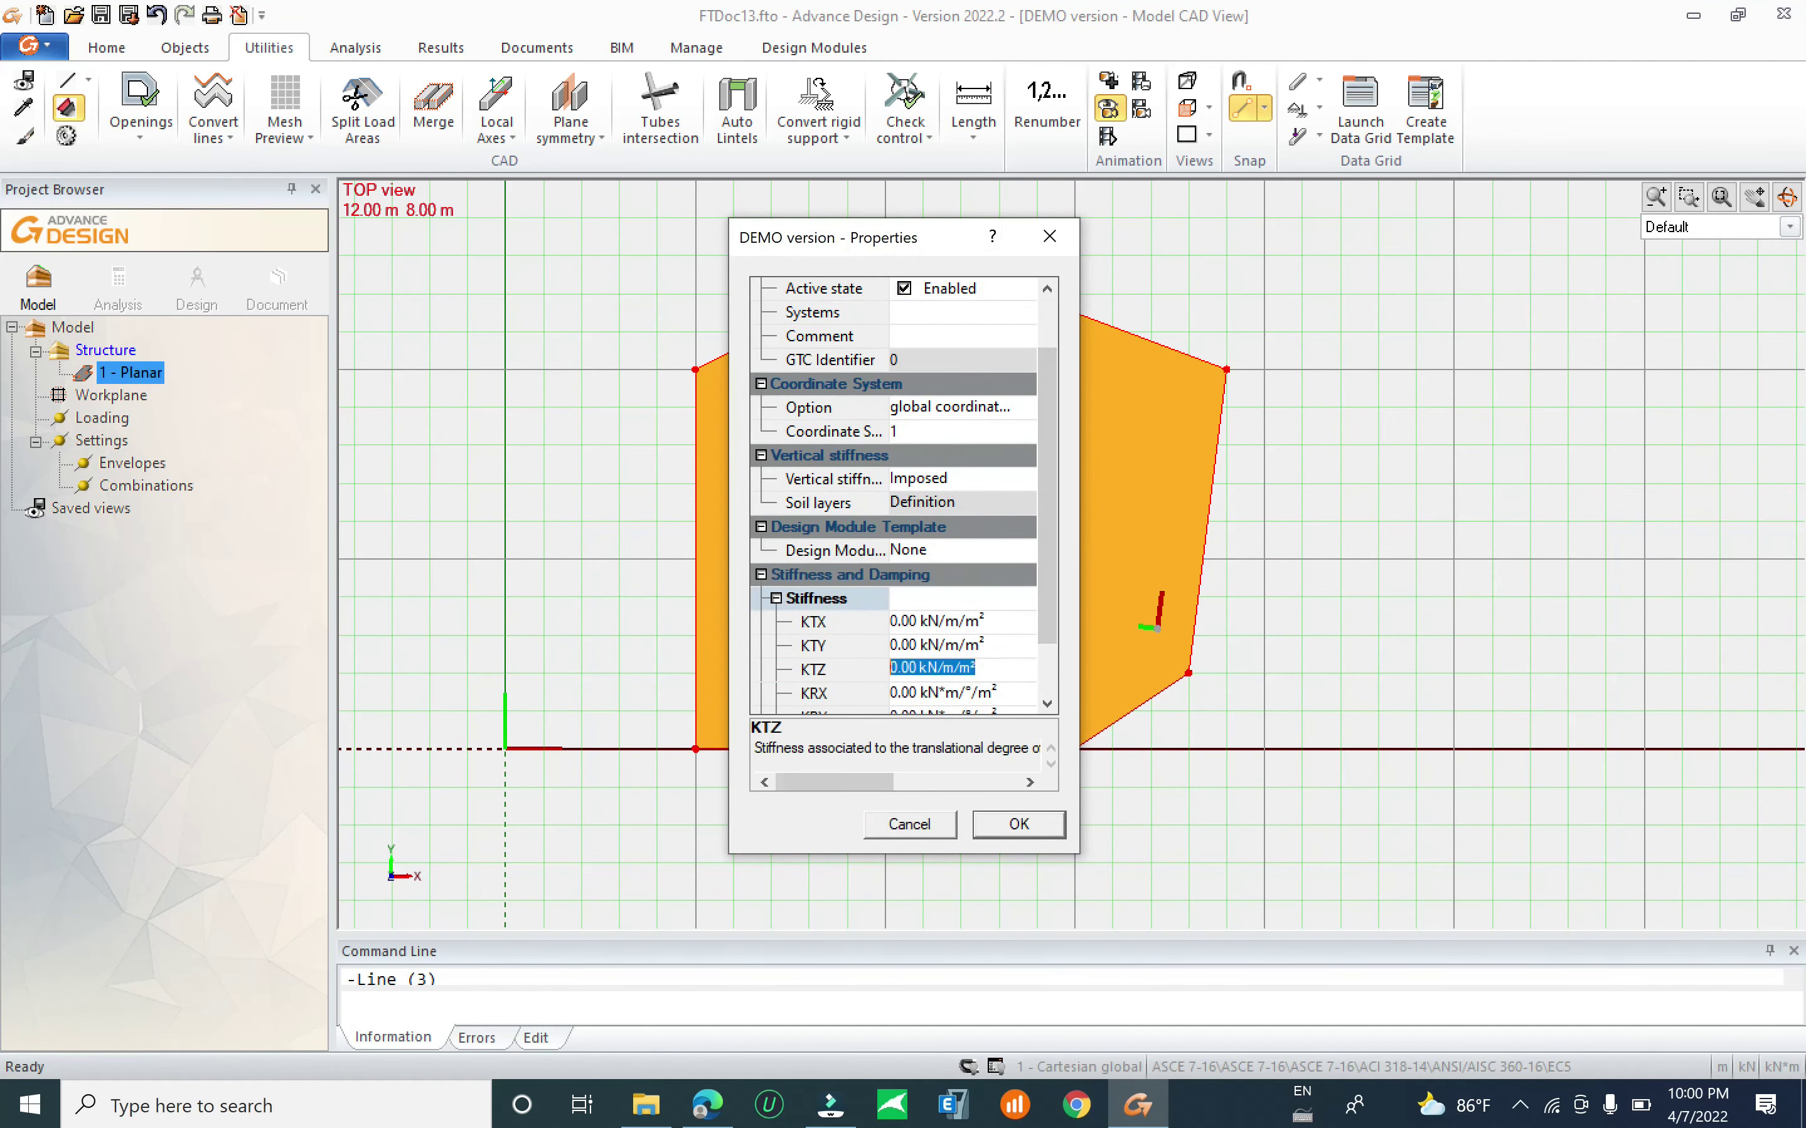
{"action": "type", "text": "55000"}
Set the support's KTY and KTX stiffnesses to 2500 kN/m/m² and create the elastic planar support.
{"action": "left_click", "coordinate": [963, 656]}
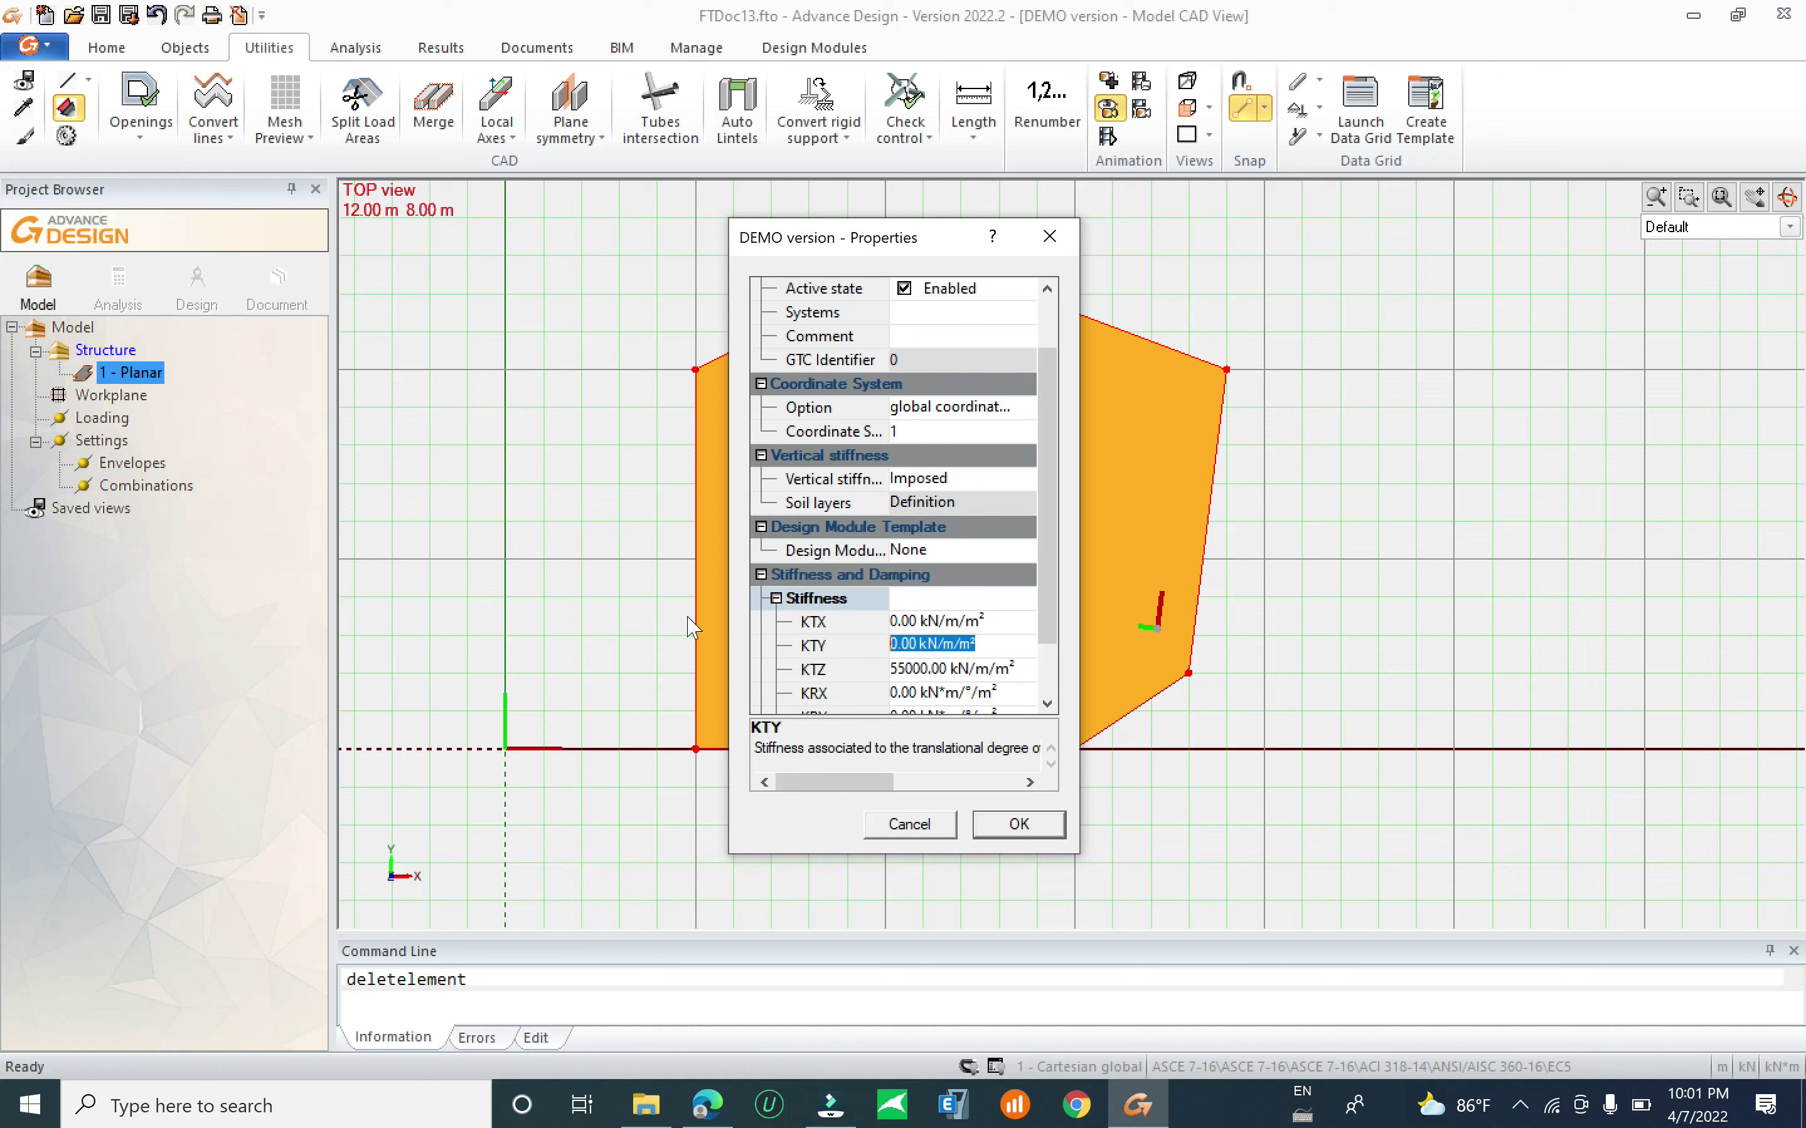
{"action": "type", "text": "2"}
{"action": "key", "text": "Return"}
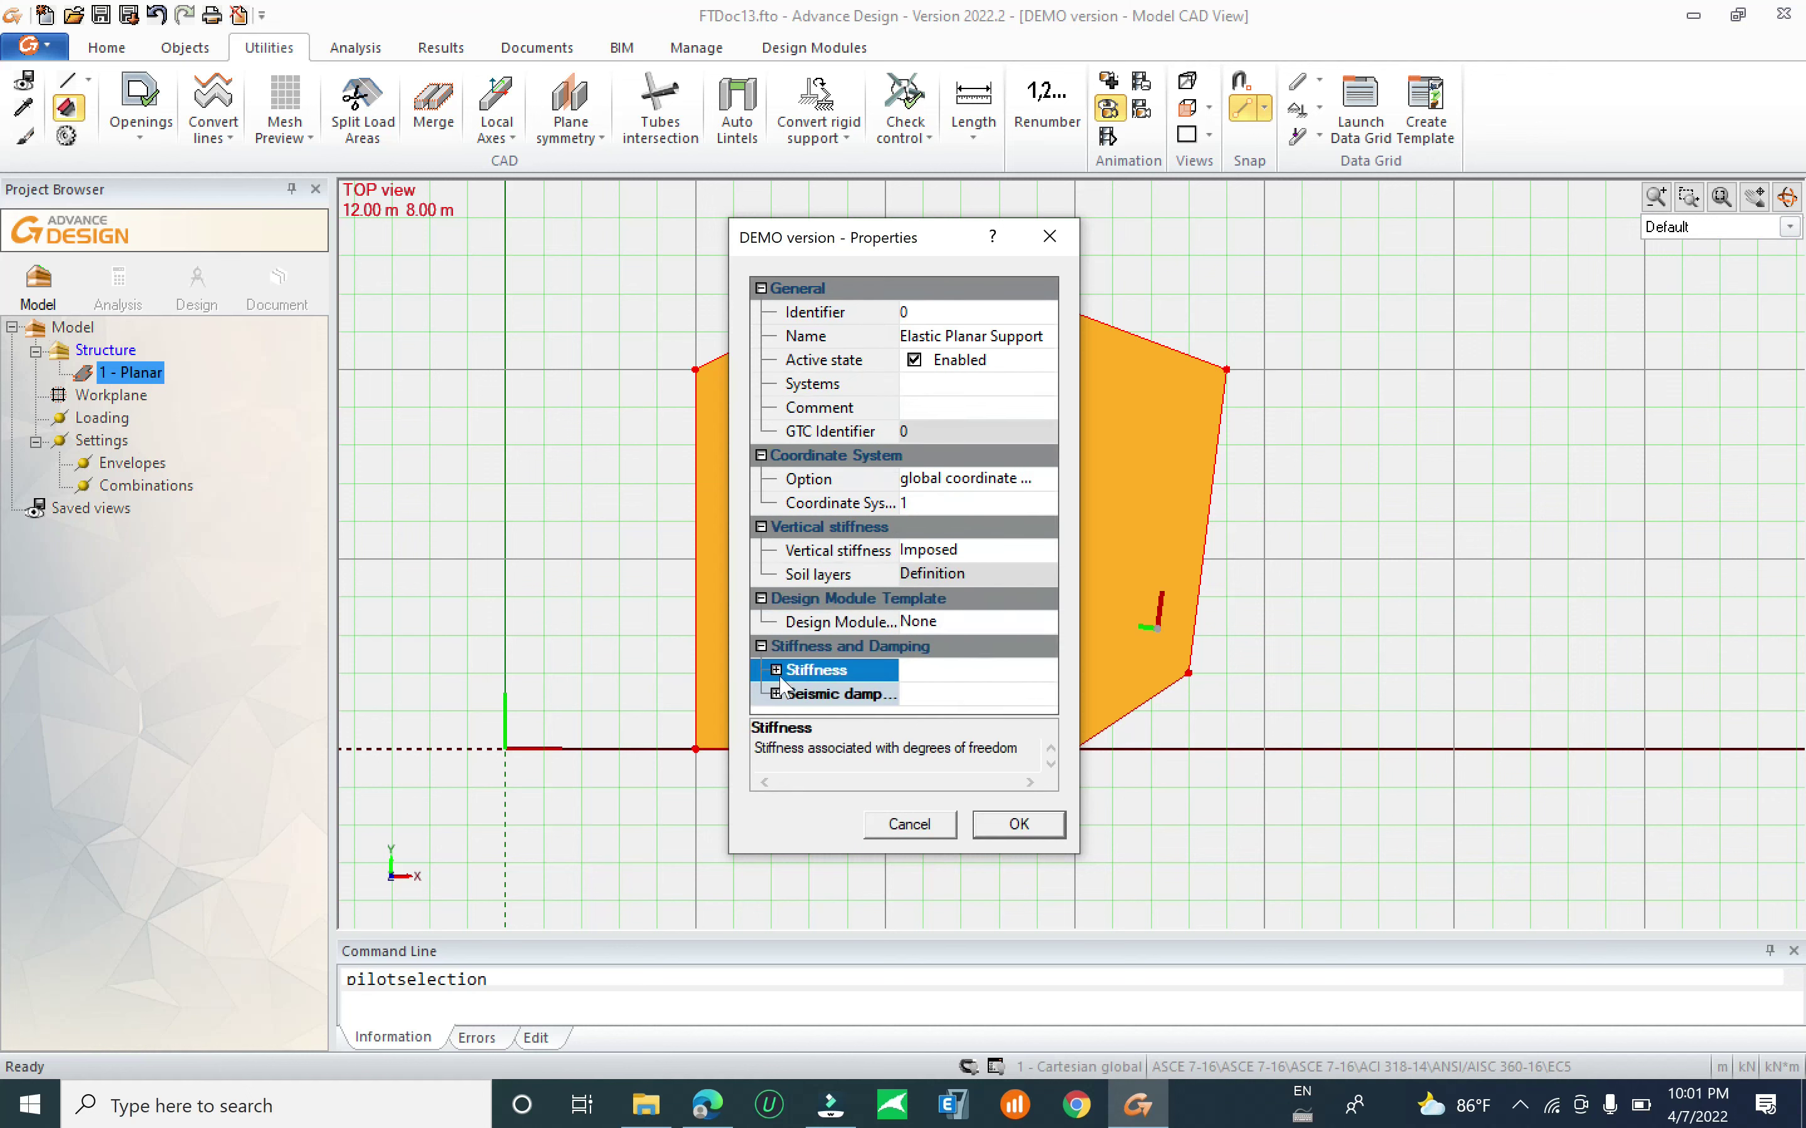
{"action": "double_click", "coordinate": [803, 676]}
{"action": "left_click", "coordinate": [1009, 553]}
{"action": "type", "text": "2500"}
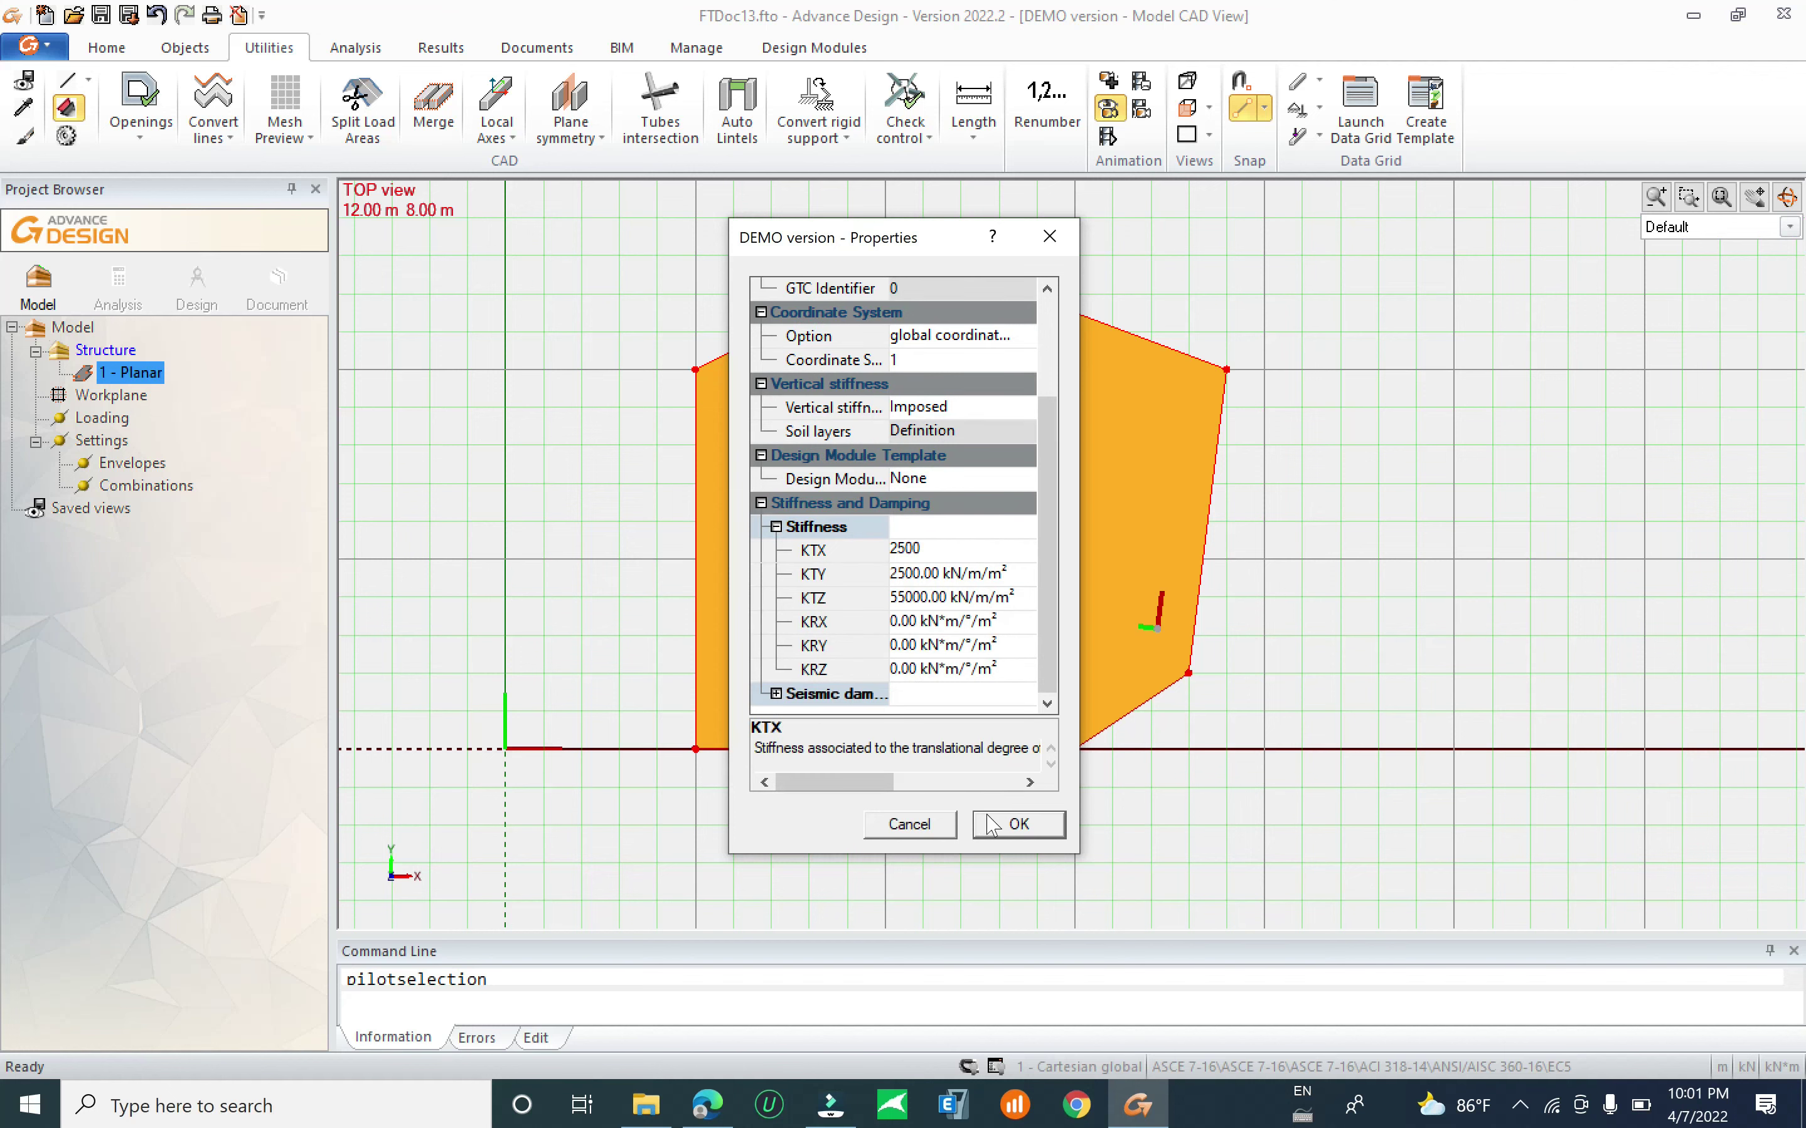
{"action": "left_click", "coordinate": [992, 824]}
Render the planar element with its thickness in a 3D view and hide the workplane grid.
{"action": "middle_click_drag", "start_coordinate": [1061, 855], "coordinate": [1131, 589]}
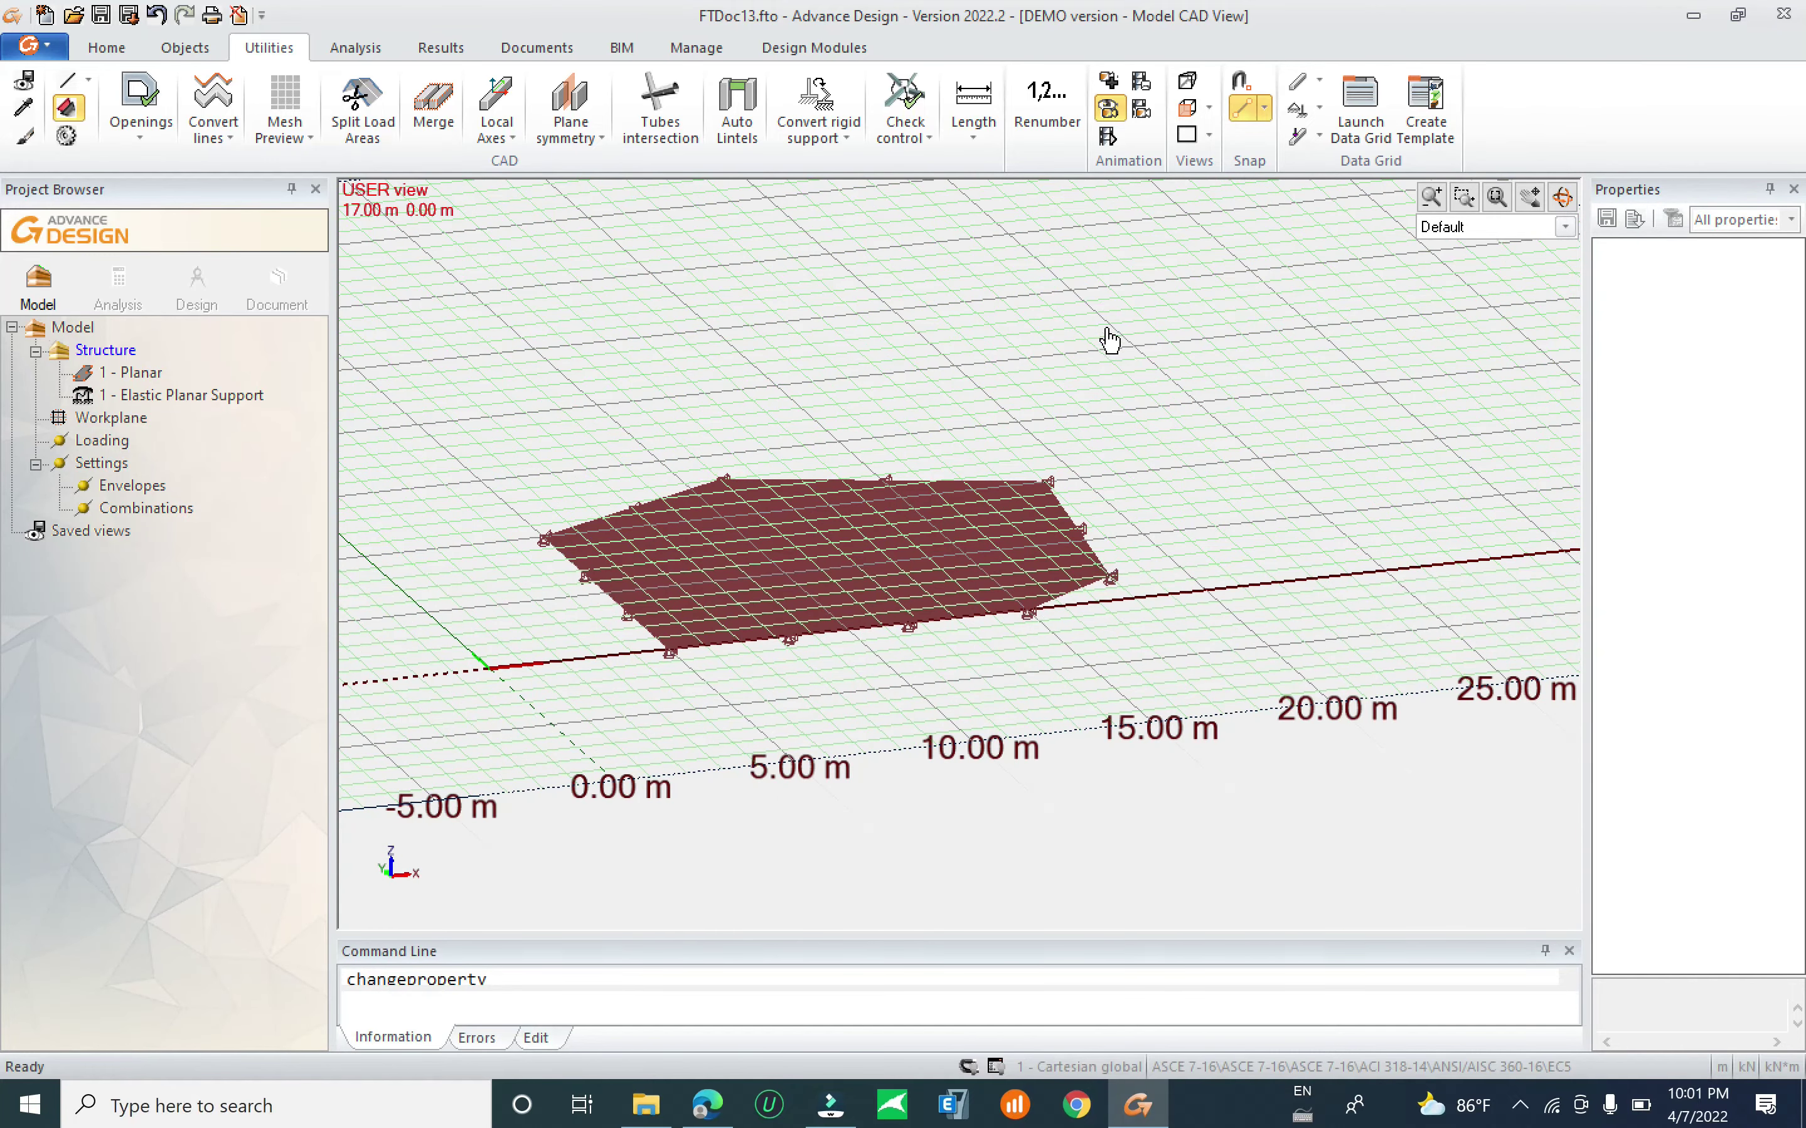
{"action": "left_click", "coordinate": [103, 43]}
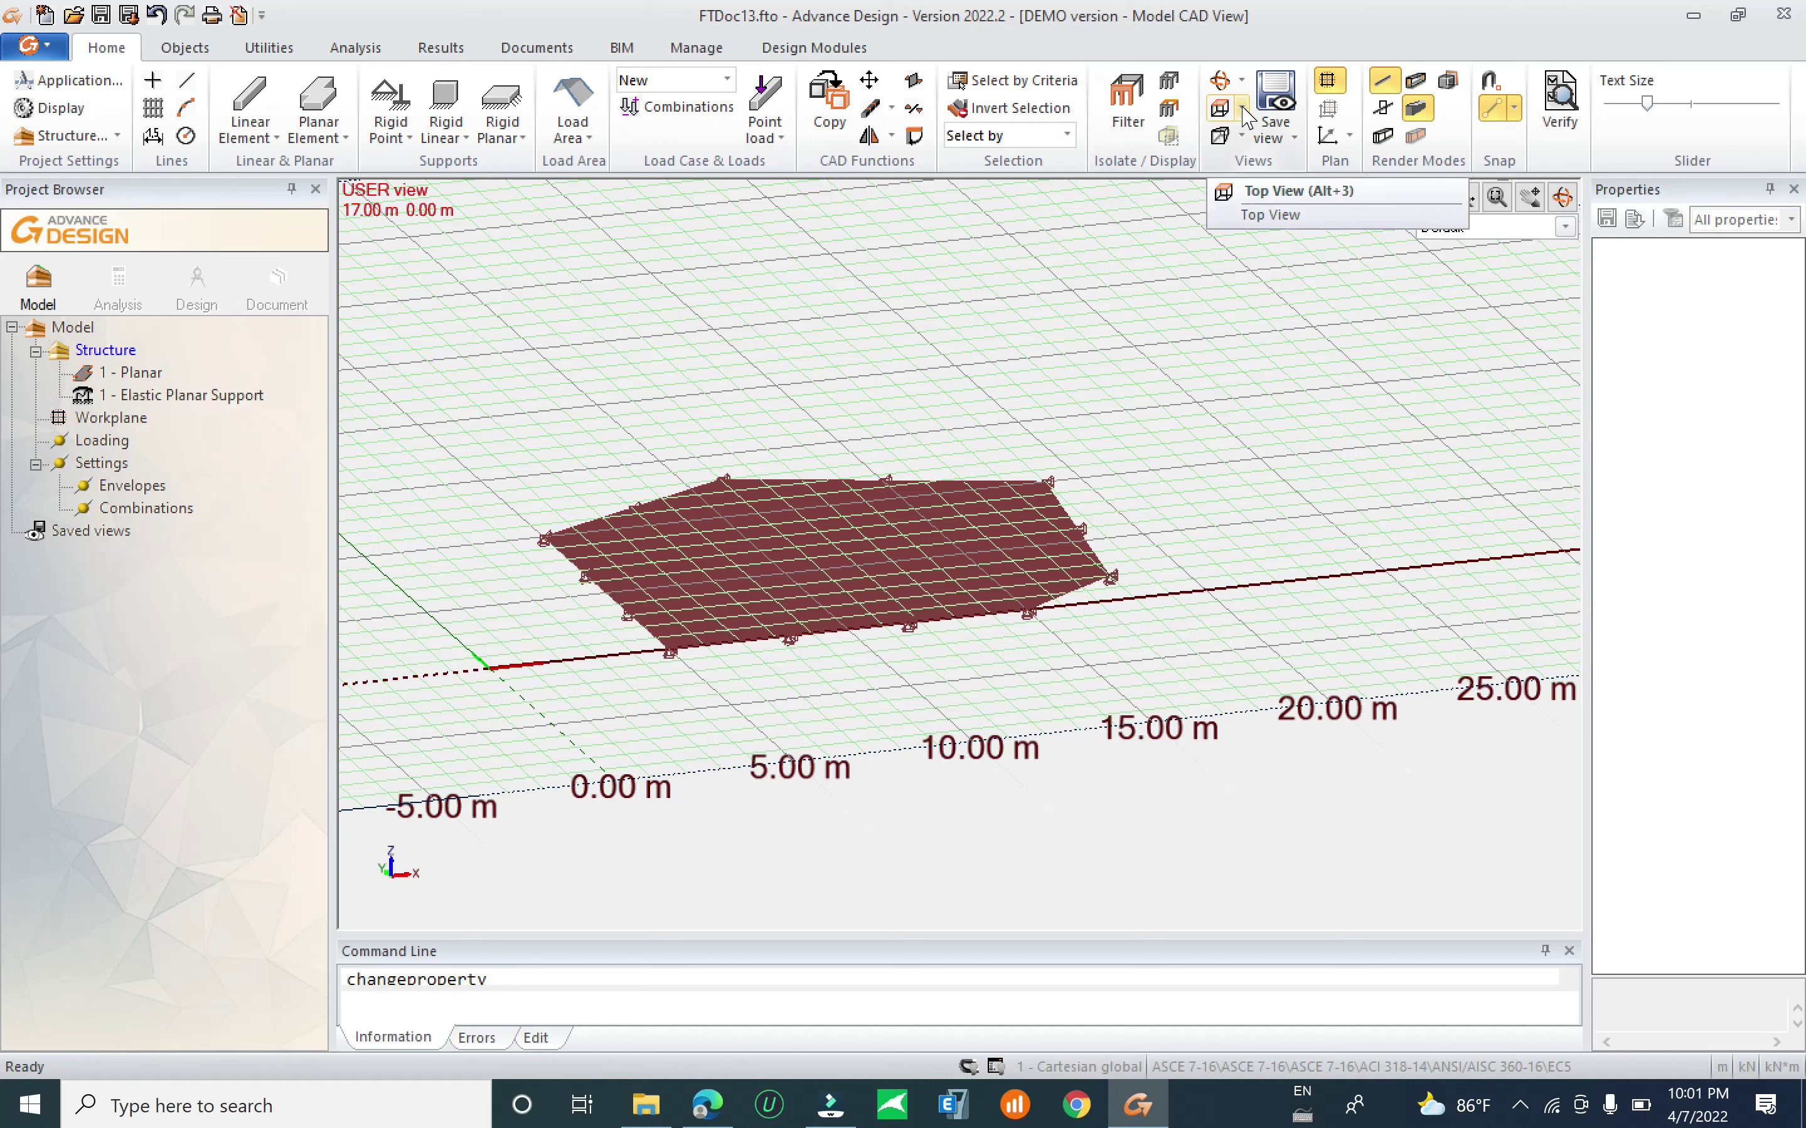
{"action": "left_click", "coordinate": [1387, 138]}
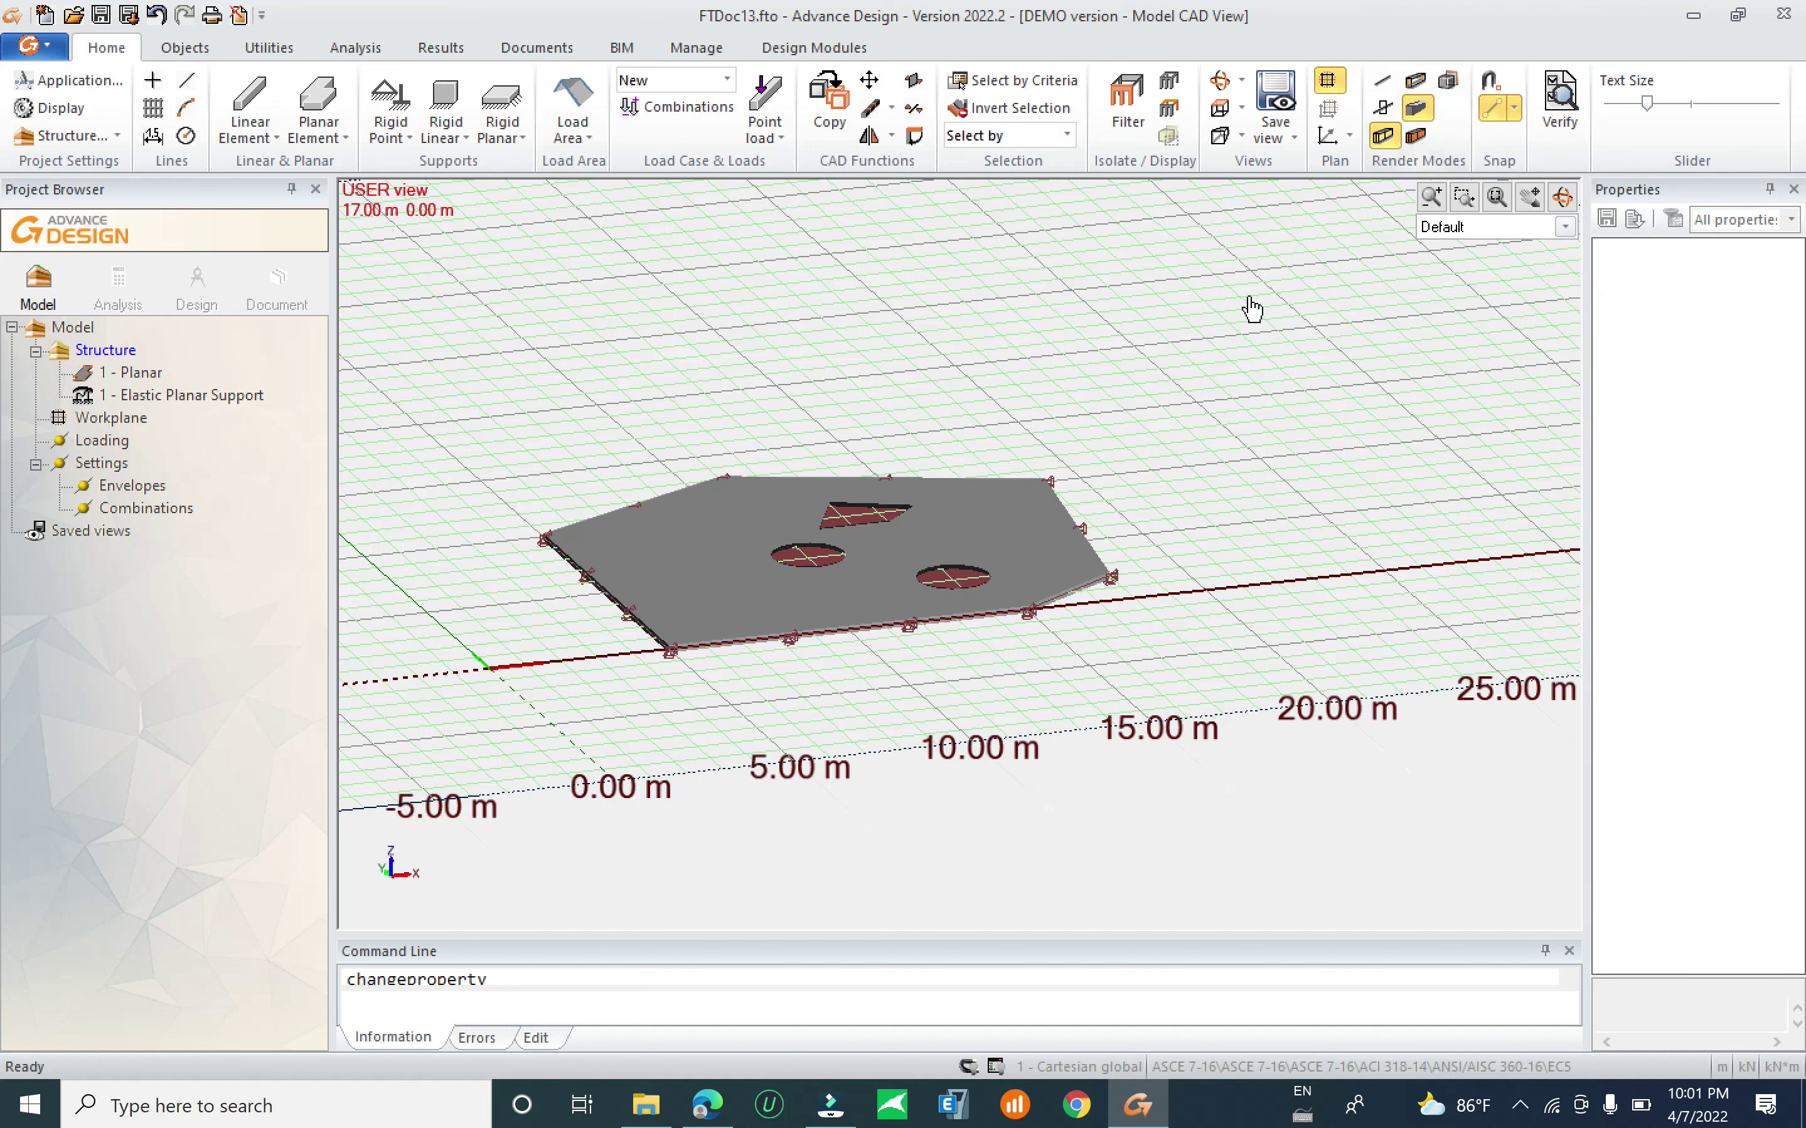
{"action": "middle_click_drag", "start_coordinate": [1227, 548], "coordinate": [1225, 616]}
{"action": "left_click", "coordinate": [112, 418]}
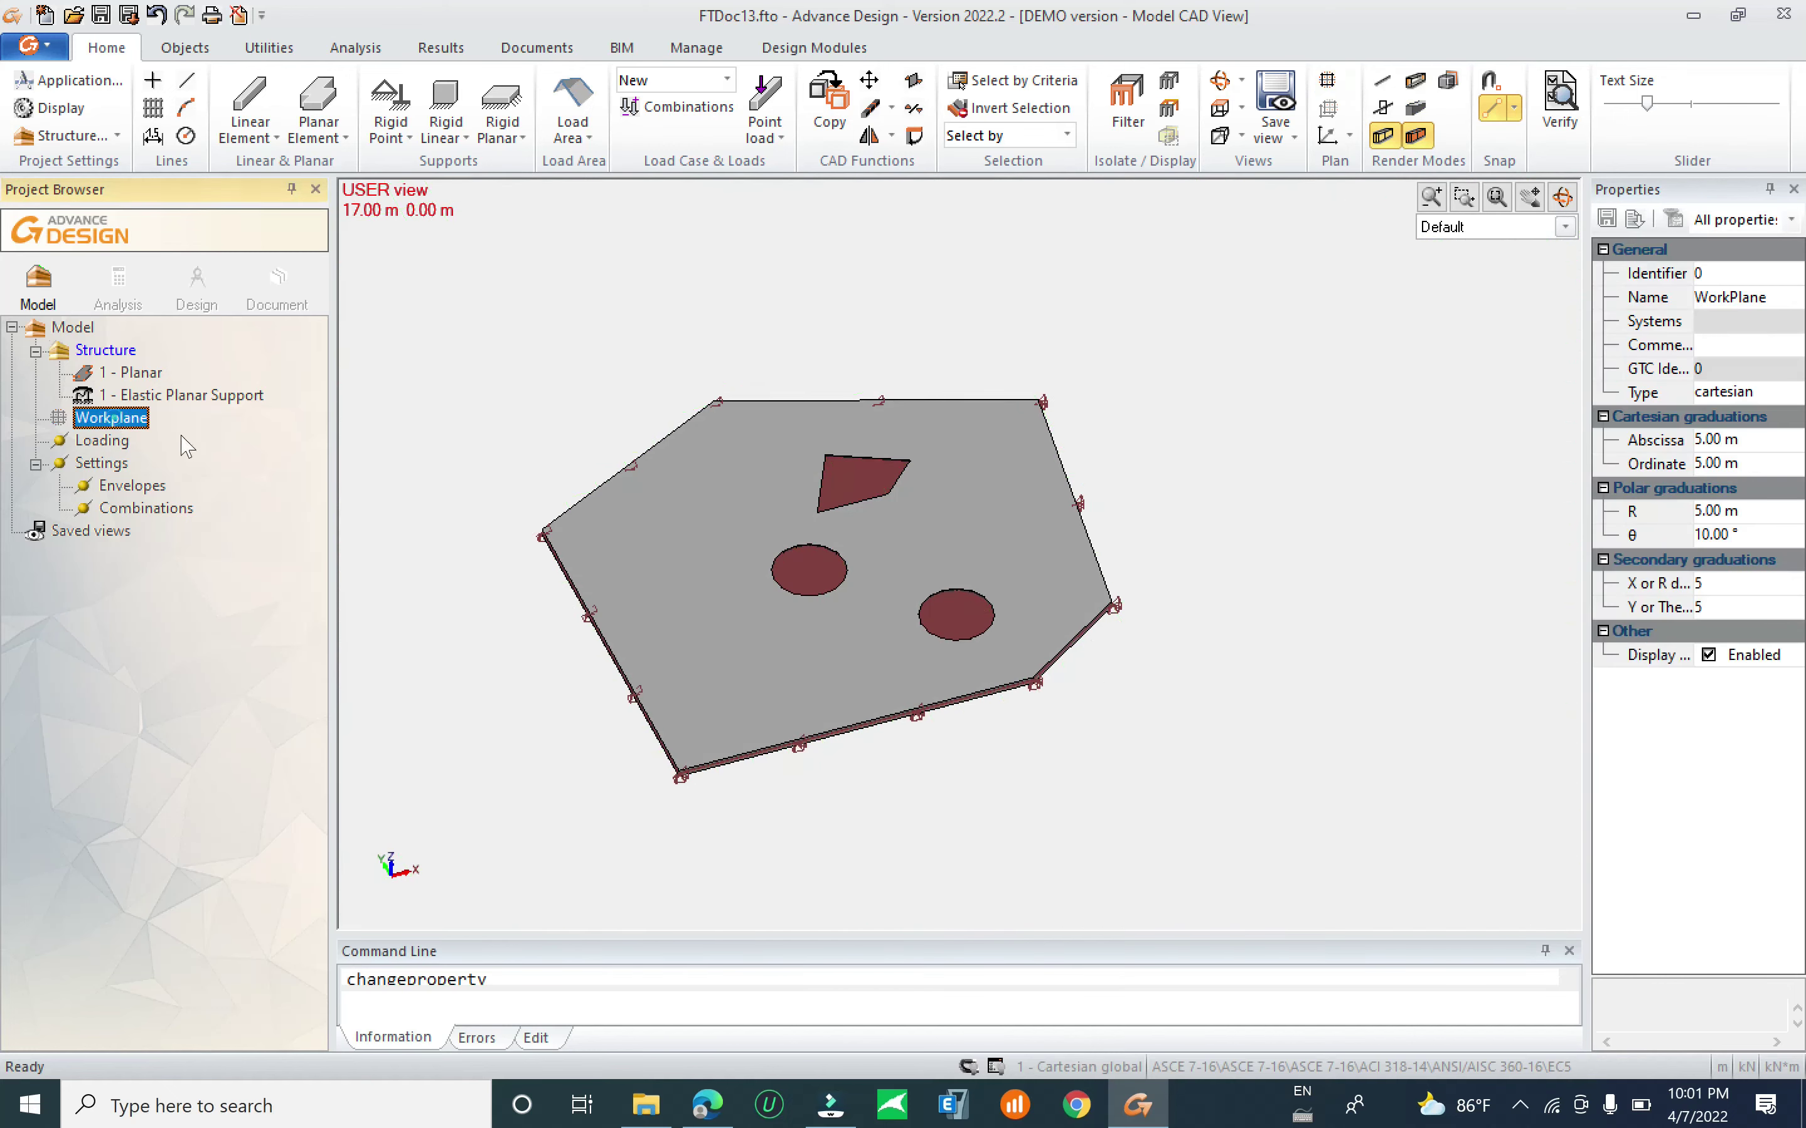
{"action": "middle_click_drag", "start_coordinate": [1088, 717], "coordinate": [1005, 752]}
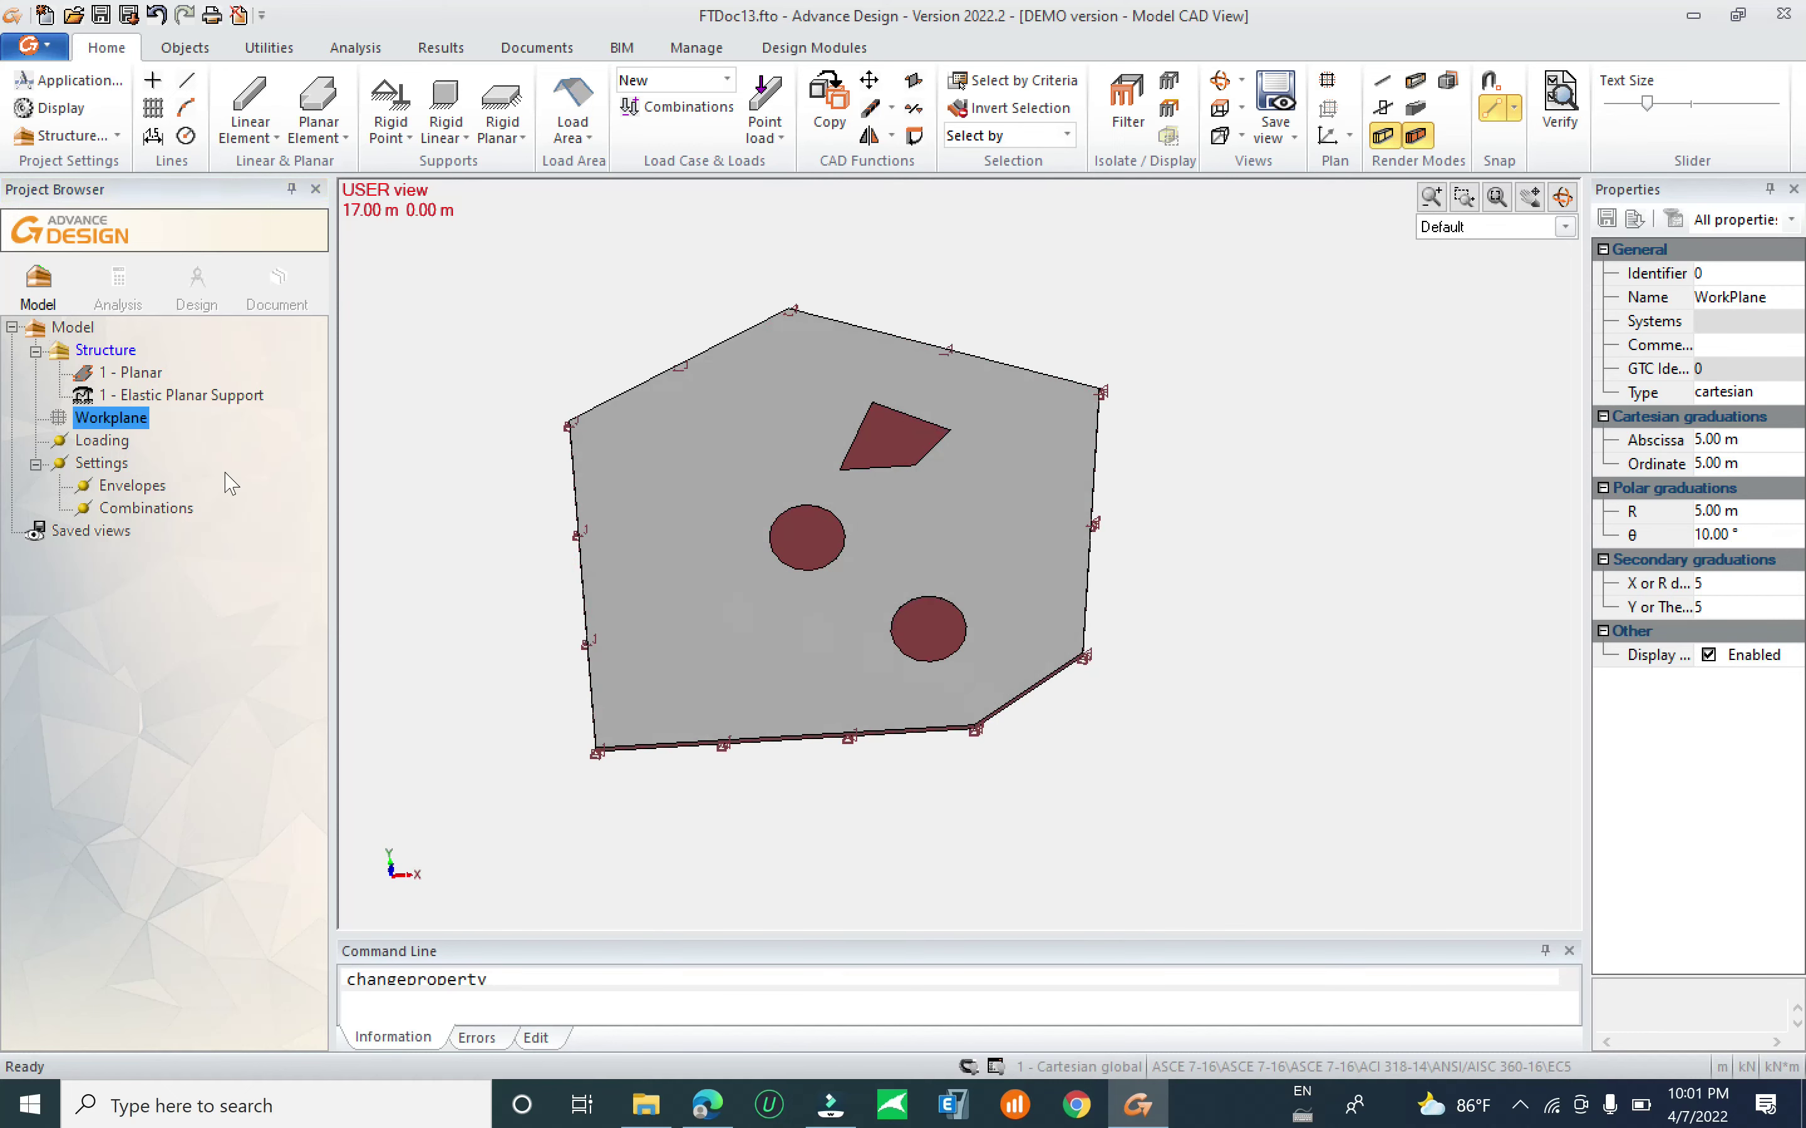
Toggle the display of the elastic planar support to compare the openings, leaving it hidden.
{"action": "double_click", "coordinate": [116, 390]}
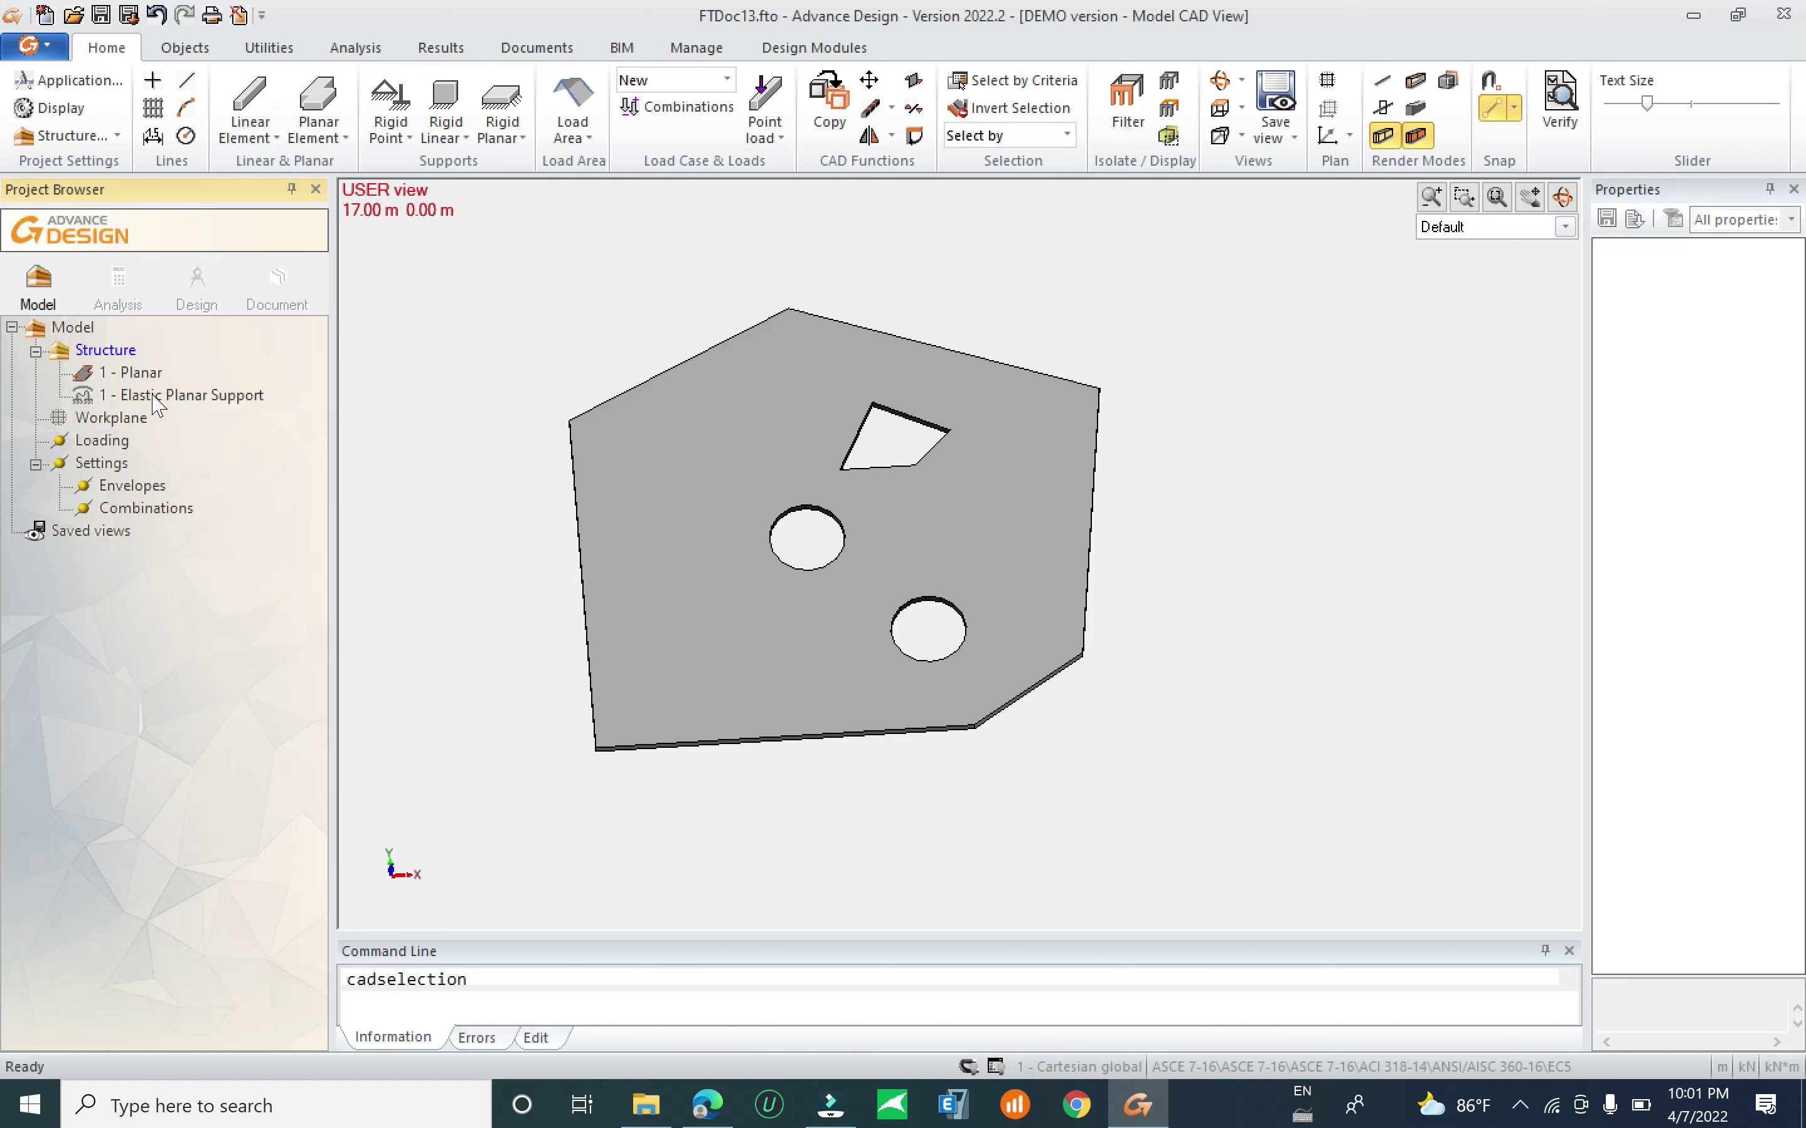
{"action": "double_click", "coordinate": [204, 402]}
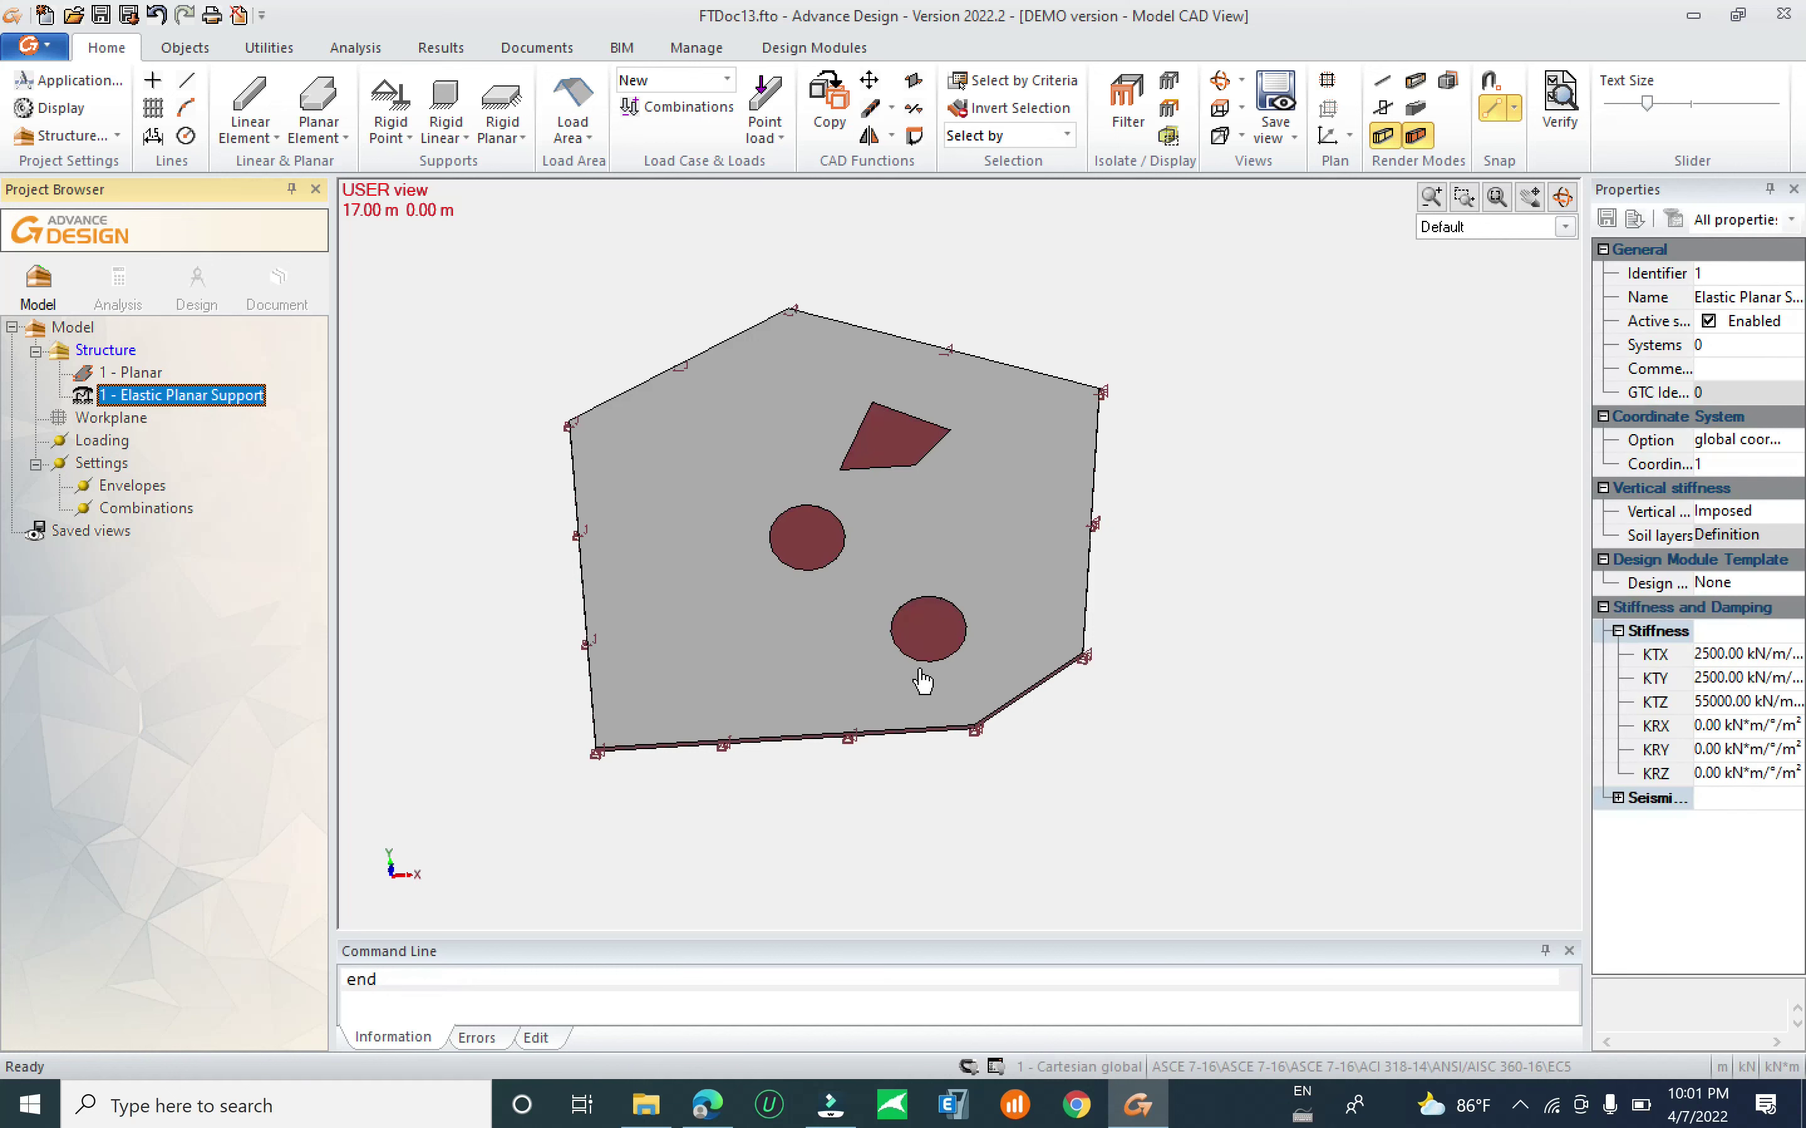
{"action": "scroll", "coordinate": [880, 632], "scroll_direction": "up", "scroll_amount": 2}
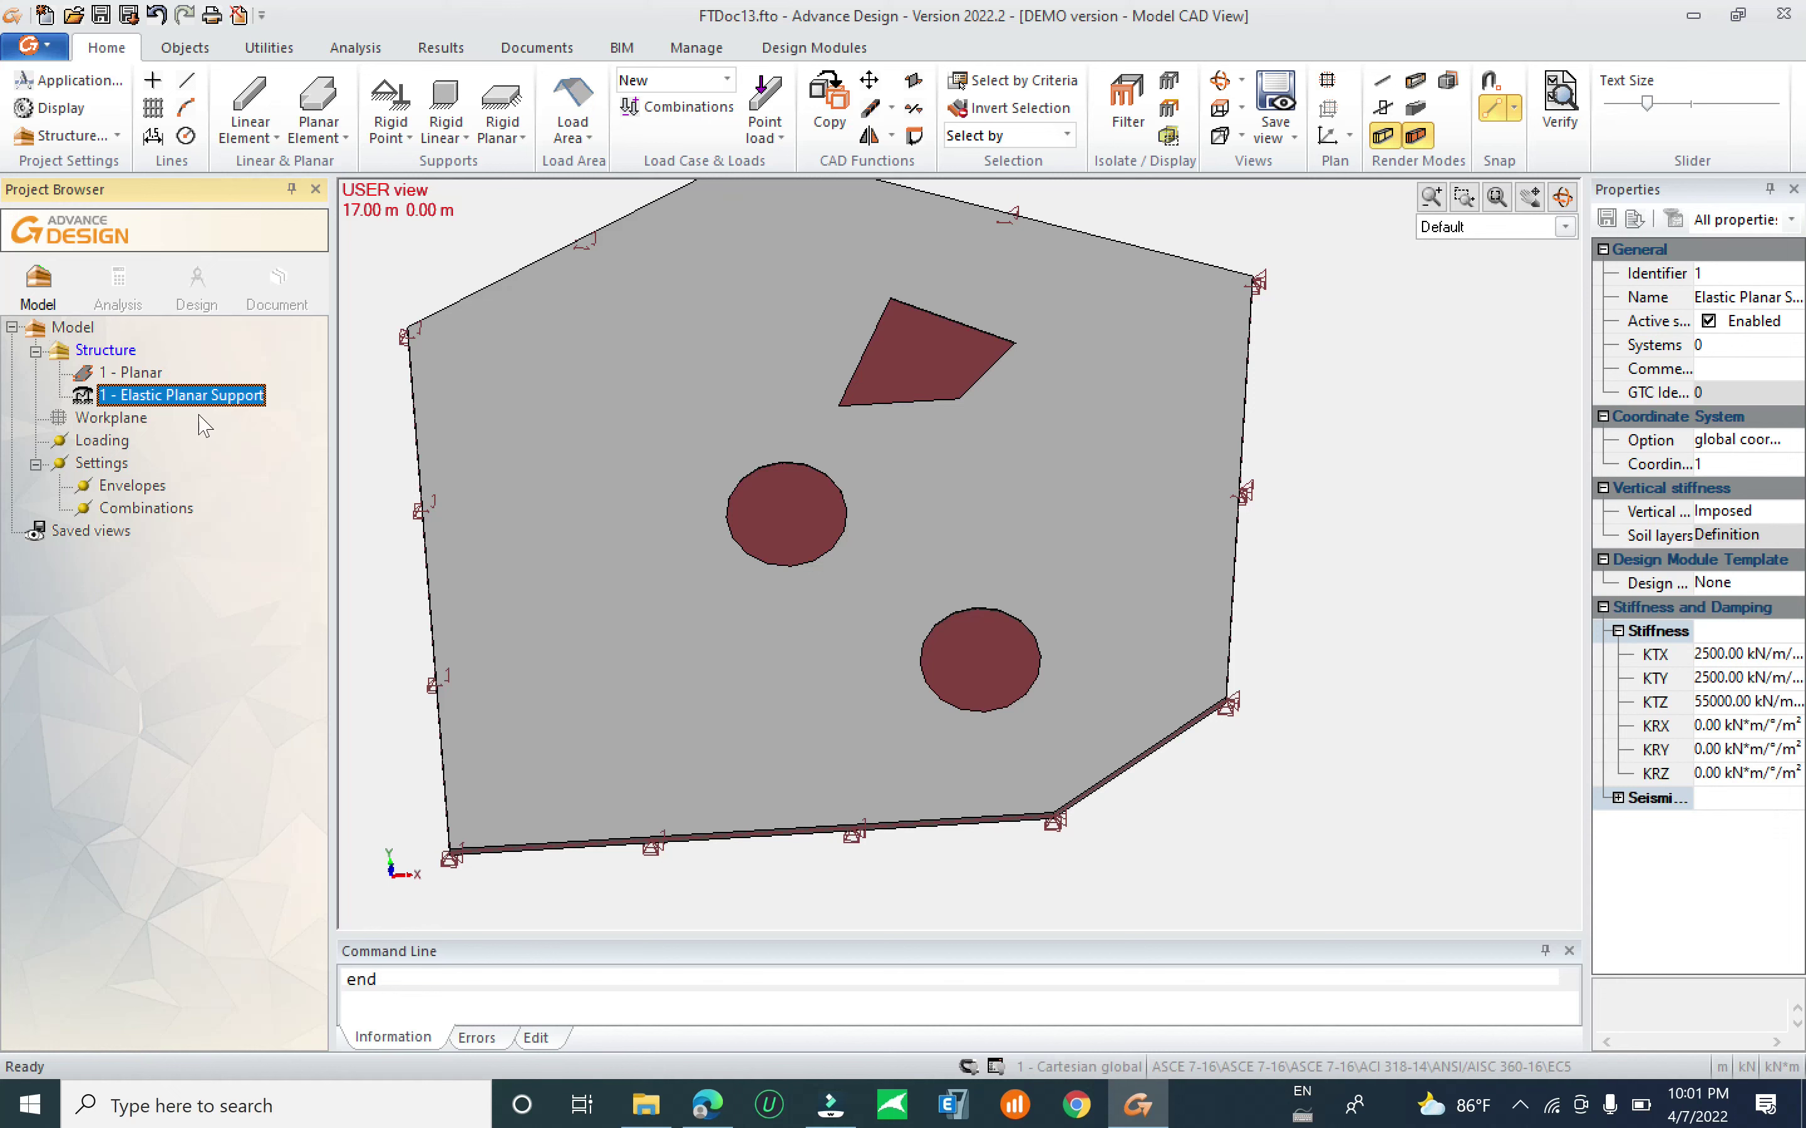
{"action": "double_click", "coordinate": [197, 404]}
{"action": "double_click", "coordinate": [196, 403]}
{"action": "double_click", "coordinate": [197, 403]}
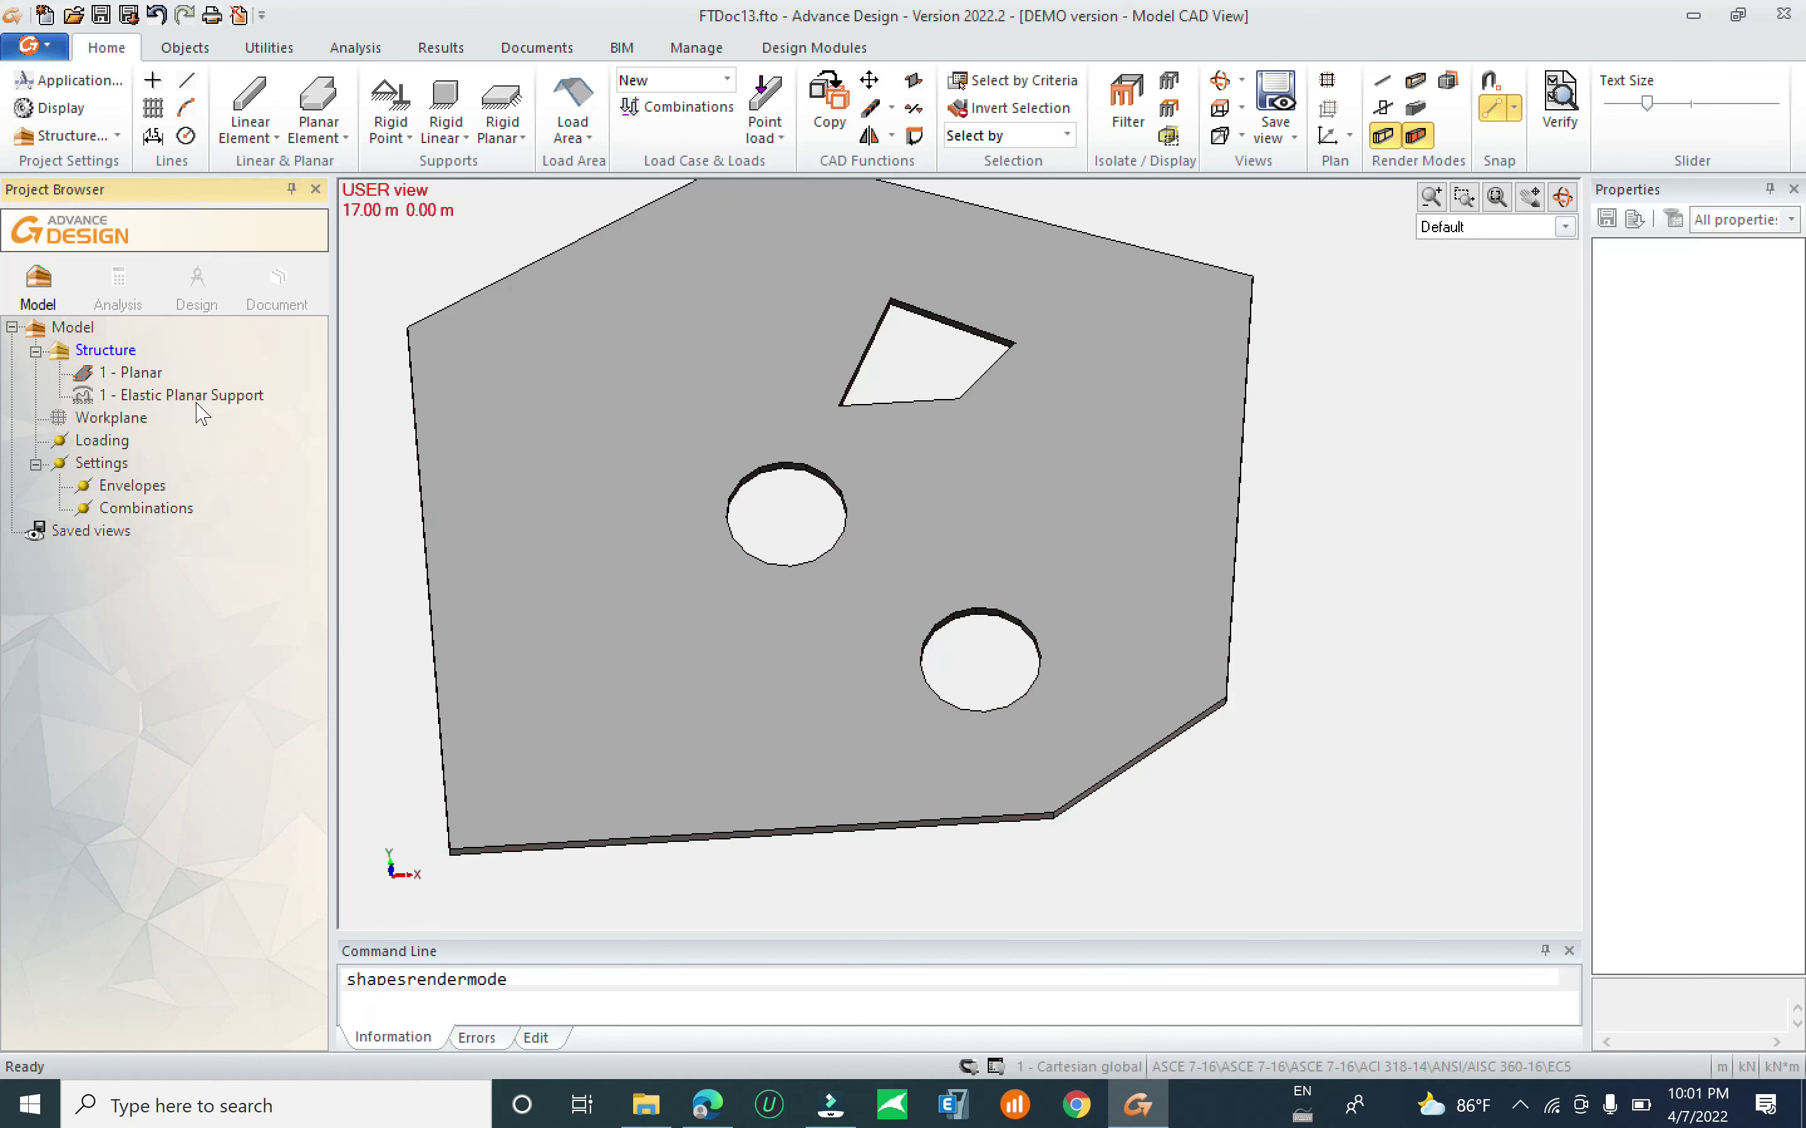
{"action": "scroll", "coordinate": [1100, 632], "scroll_direction": "down", "scroll_amount": 2}
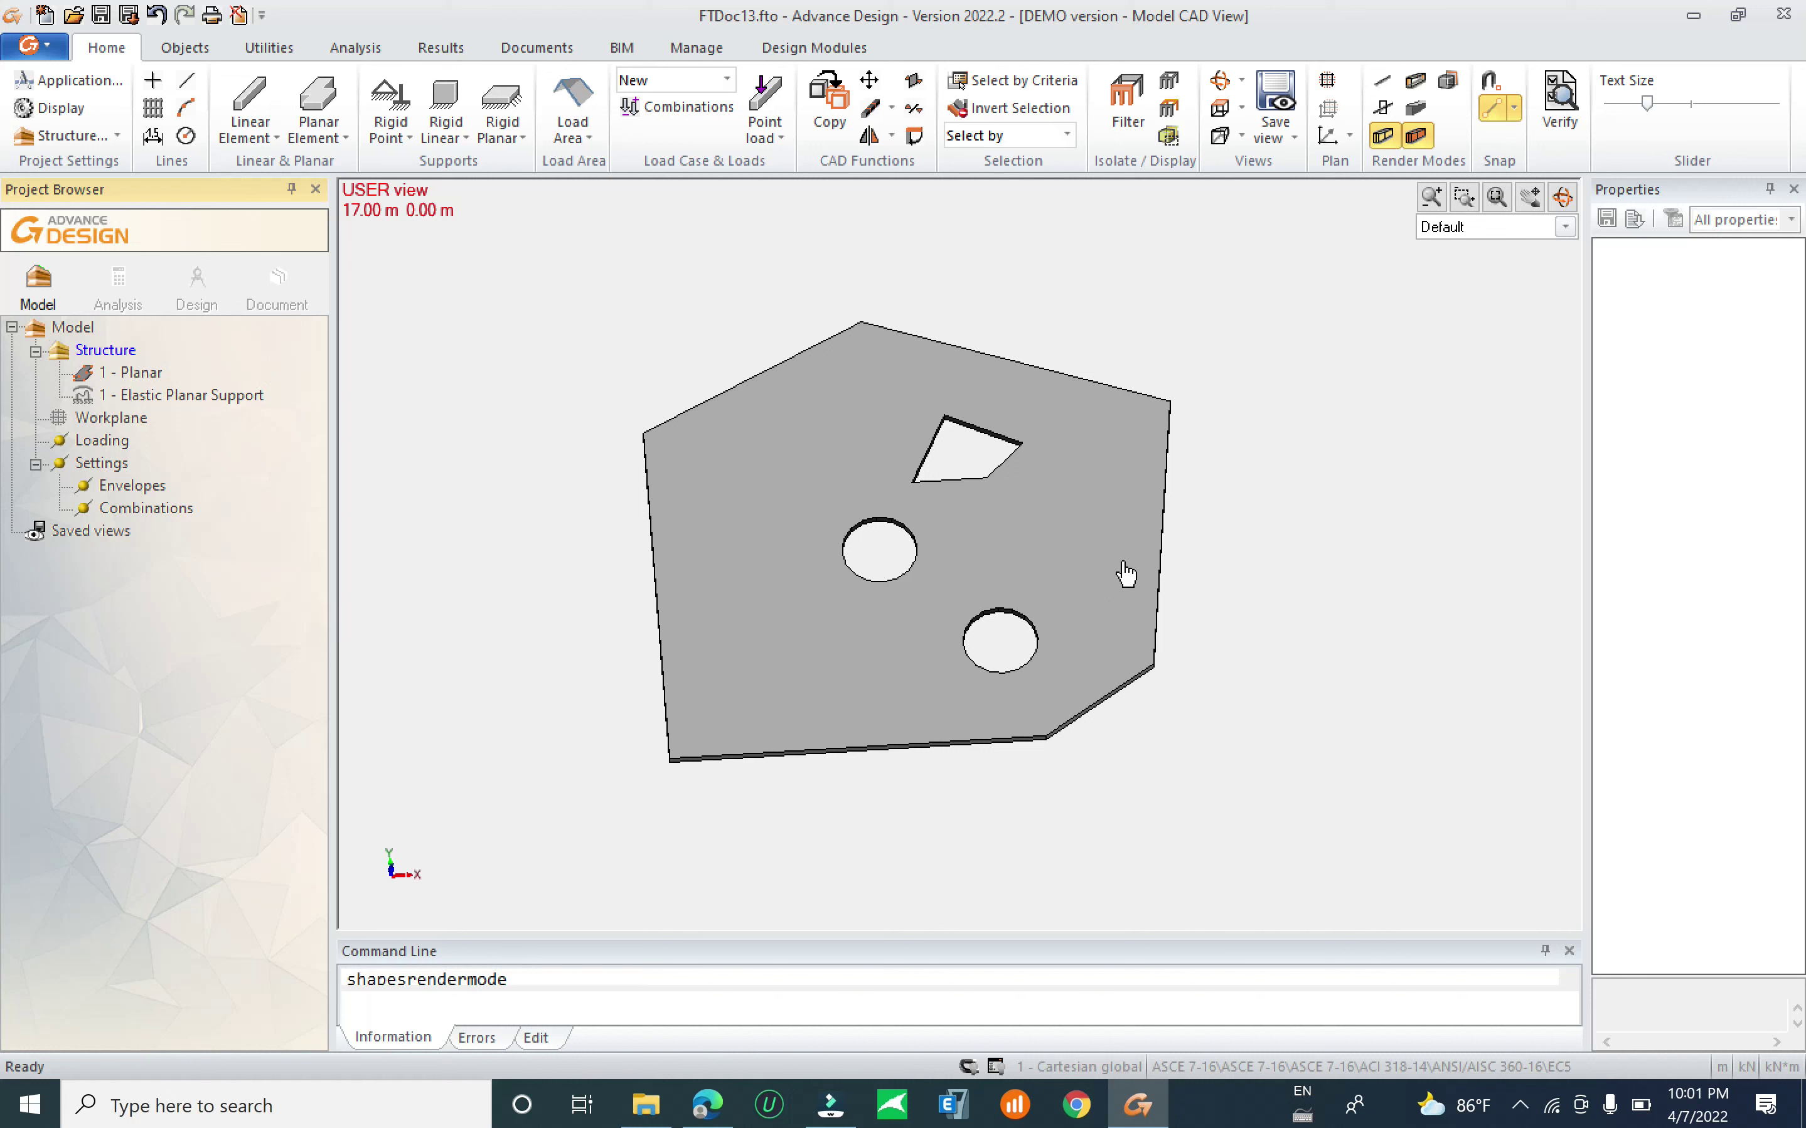
{"action": "scroll", "coordinate": [960, 556], "scroll_direction": "up", "scroll_amount": 4}
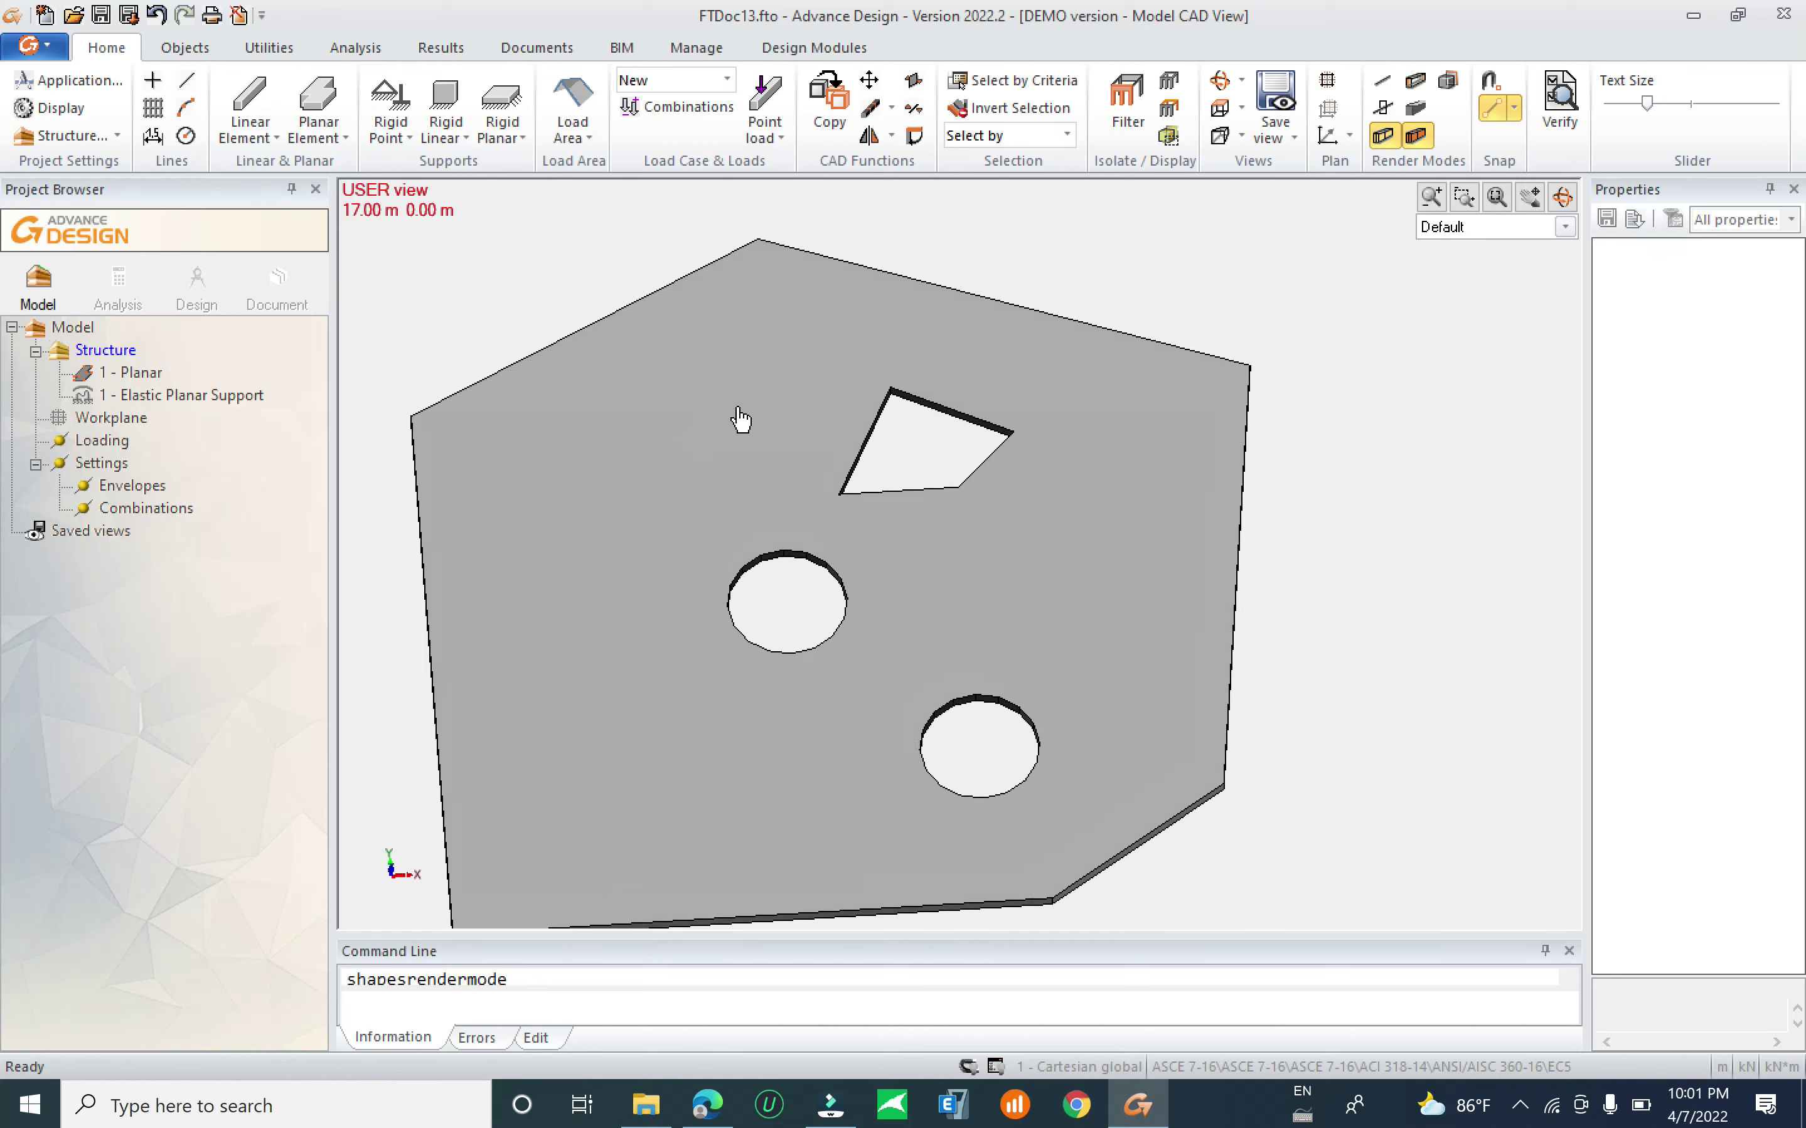
{"action": "middle_click_drag", "start_coordinate": [737, 418], "coordinate": [788, 386]}
{"action": "middle_click_drag", "start_coordinate": [687, 486], "coordinate": [711, 438]}
{"action": "middle_click_drag", "start_coordinate": [726, 628], "coordinate": [731, 630]}
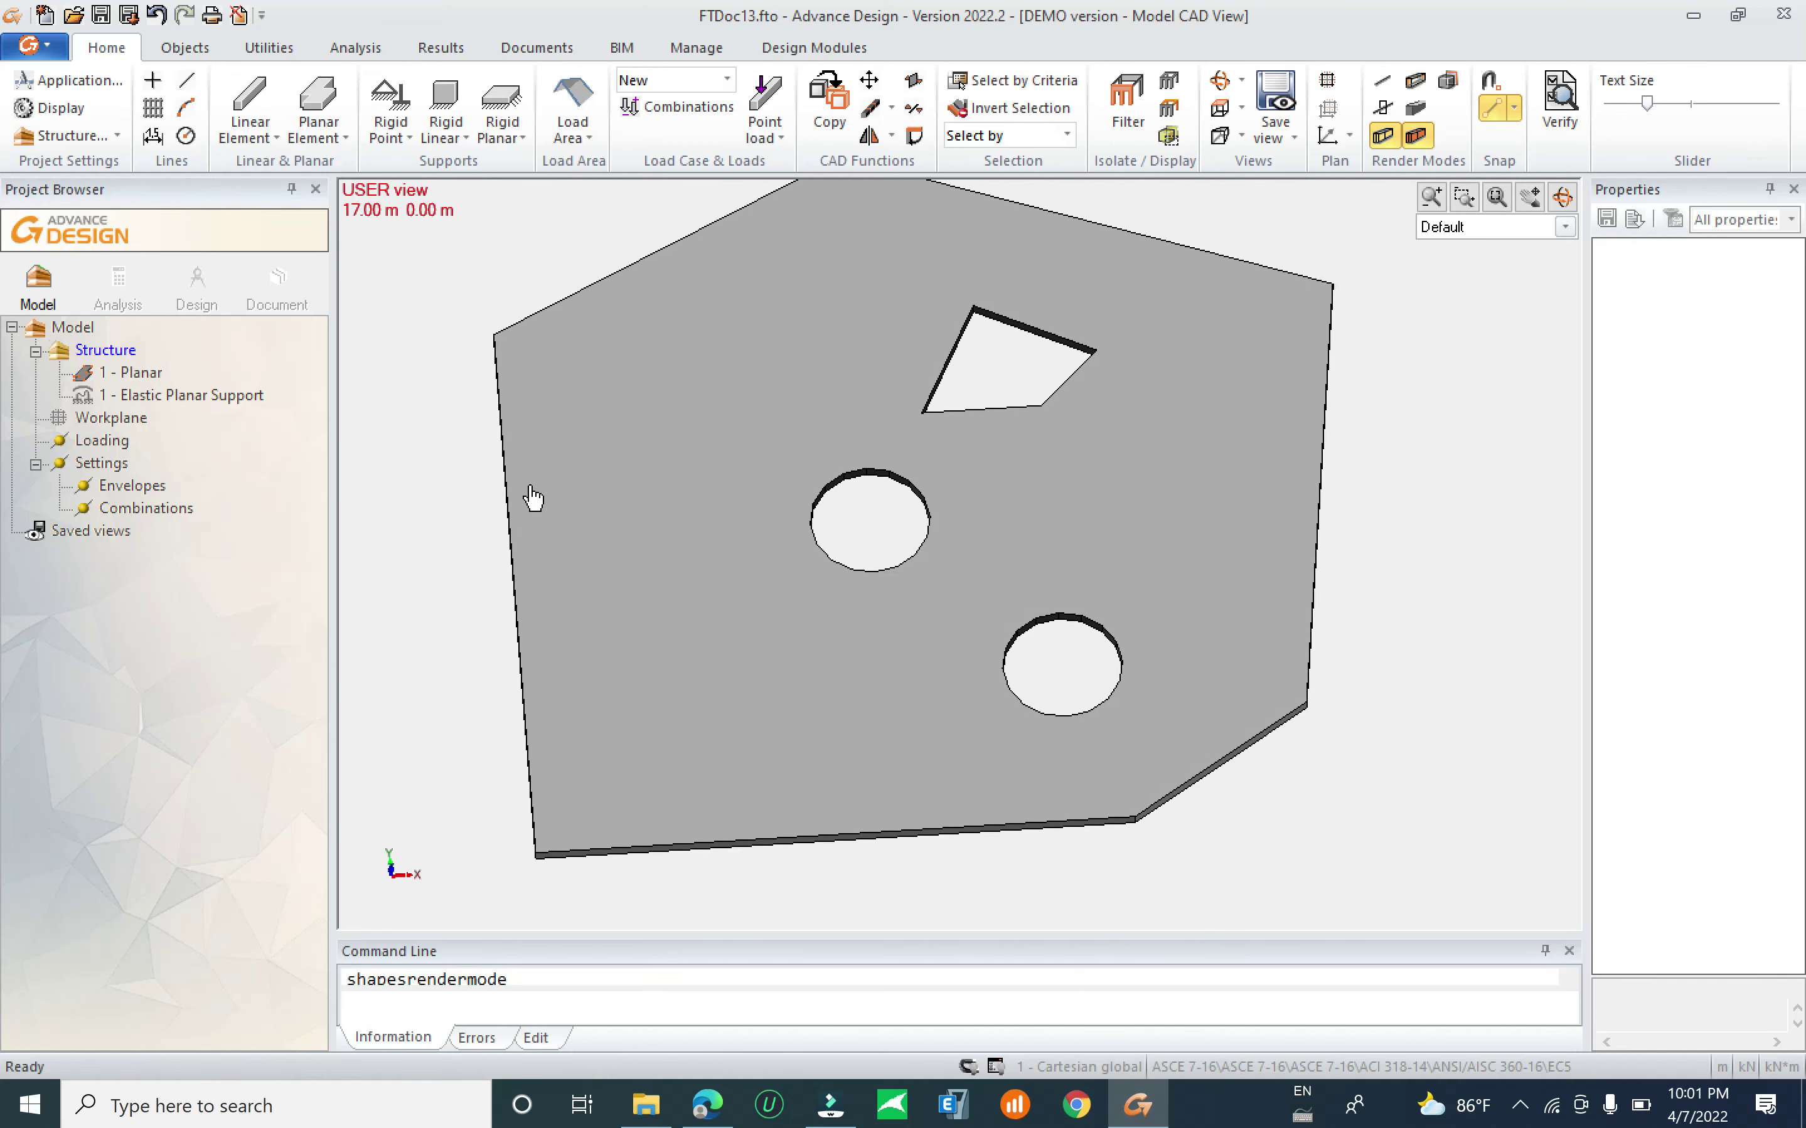
{"action": "scroll", "coordinate": [213, 474], "scroll_direction": "down", "scroll_amount": 1}
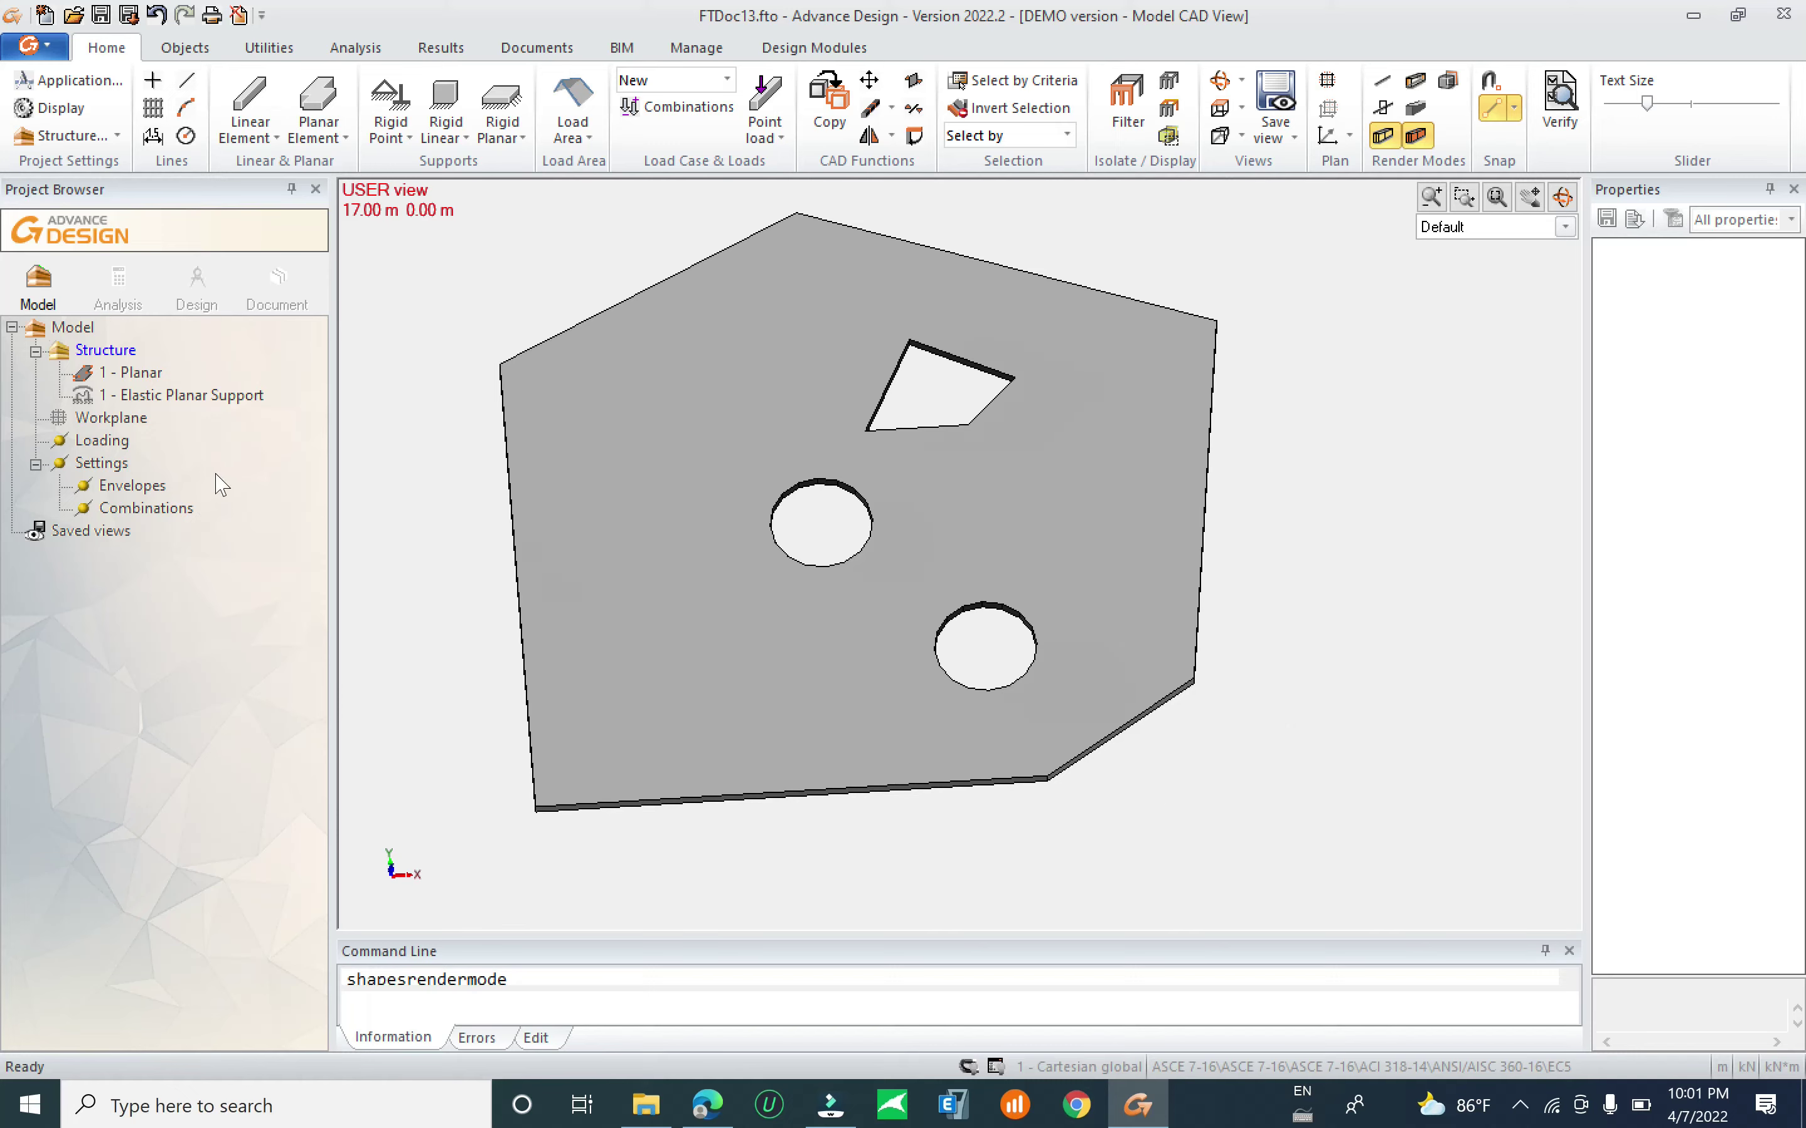
Show the workplane grid again and draw a line from (5, 15) to (15, 20) m beyond the planar element.
{"action": "left_click", "coordinate": [111, 418]}
{"action": "scroll", "coordinate": [858, 611], "scroll_direction": "down", "scroll_amount": 3}
{"action": "scroll", "coordinate": [869, 616], "scroll_direction": "down", "scroll_amount": 5}
{"action": "scroll", "coordinate": [930, 489], "scroll_direction": "up", "scroll_amount": 5}
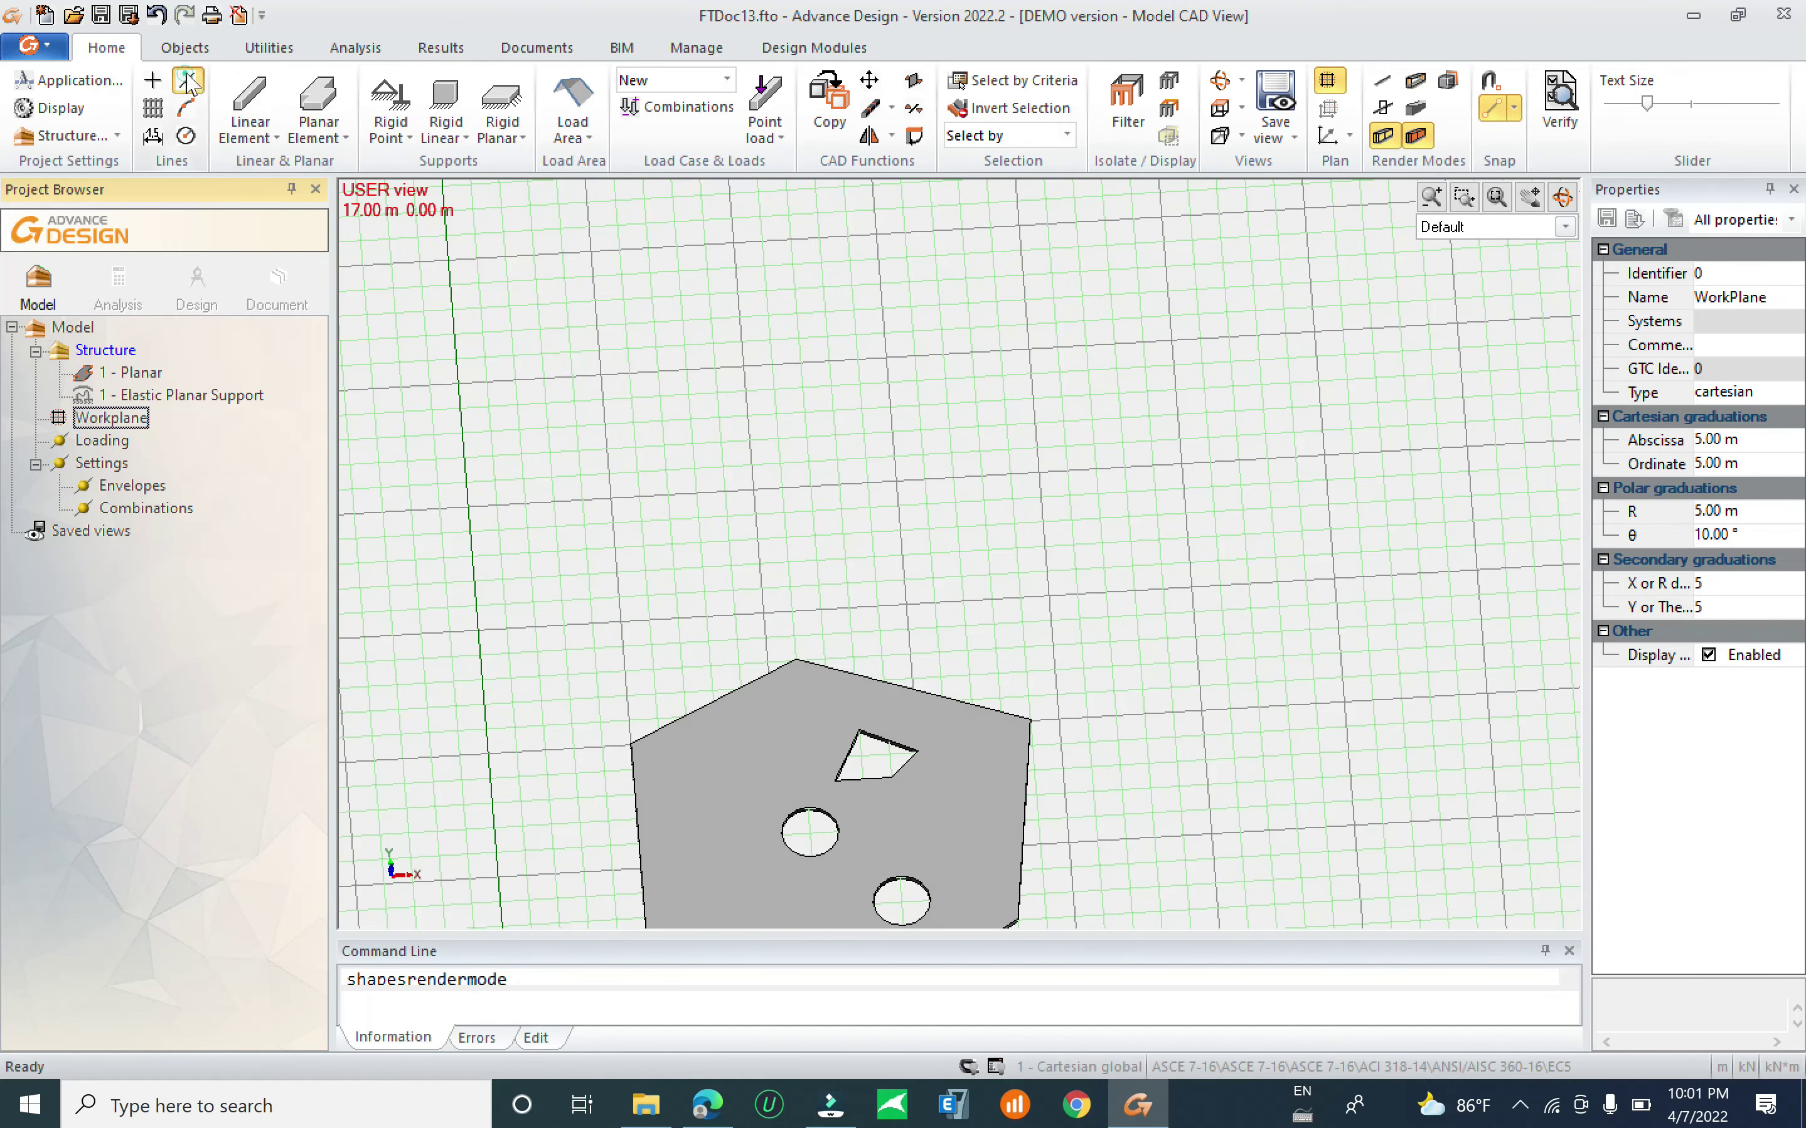
{"action": "left_click", "coordinate": [188, 81]}
{"action": "left_click", "coordinate": [625, 620]}
{"action": "left_click", "coordinate": [900, 483]}
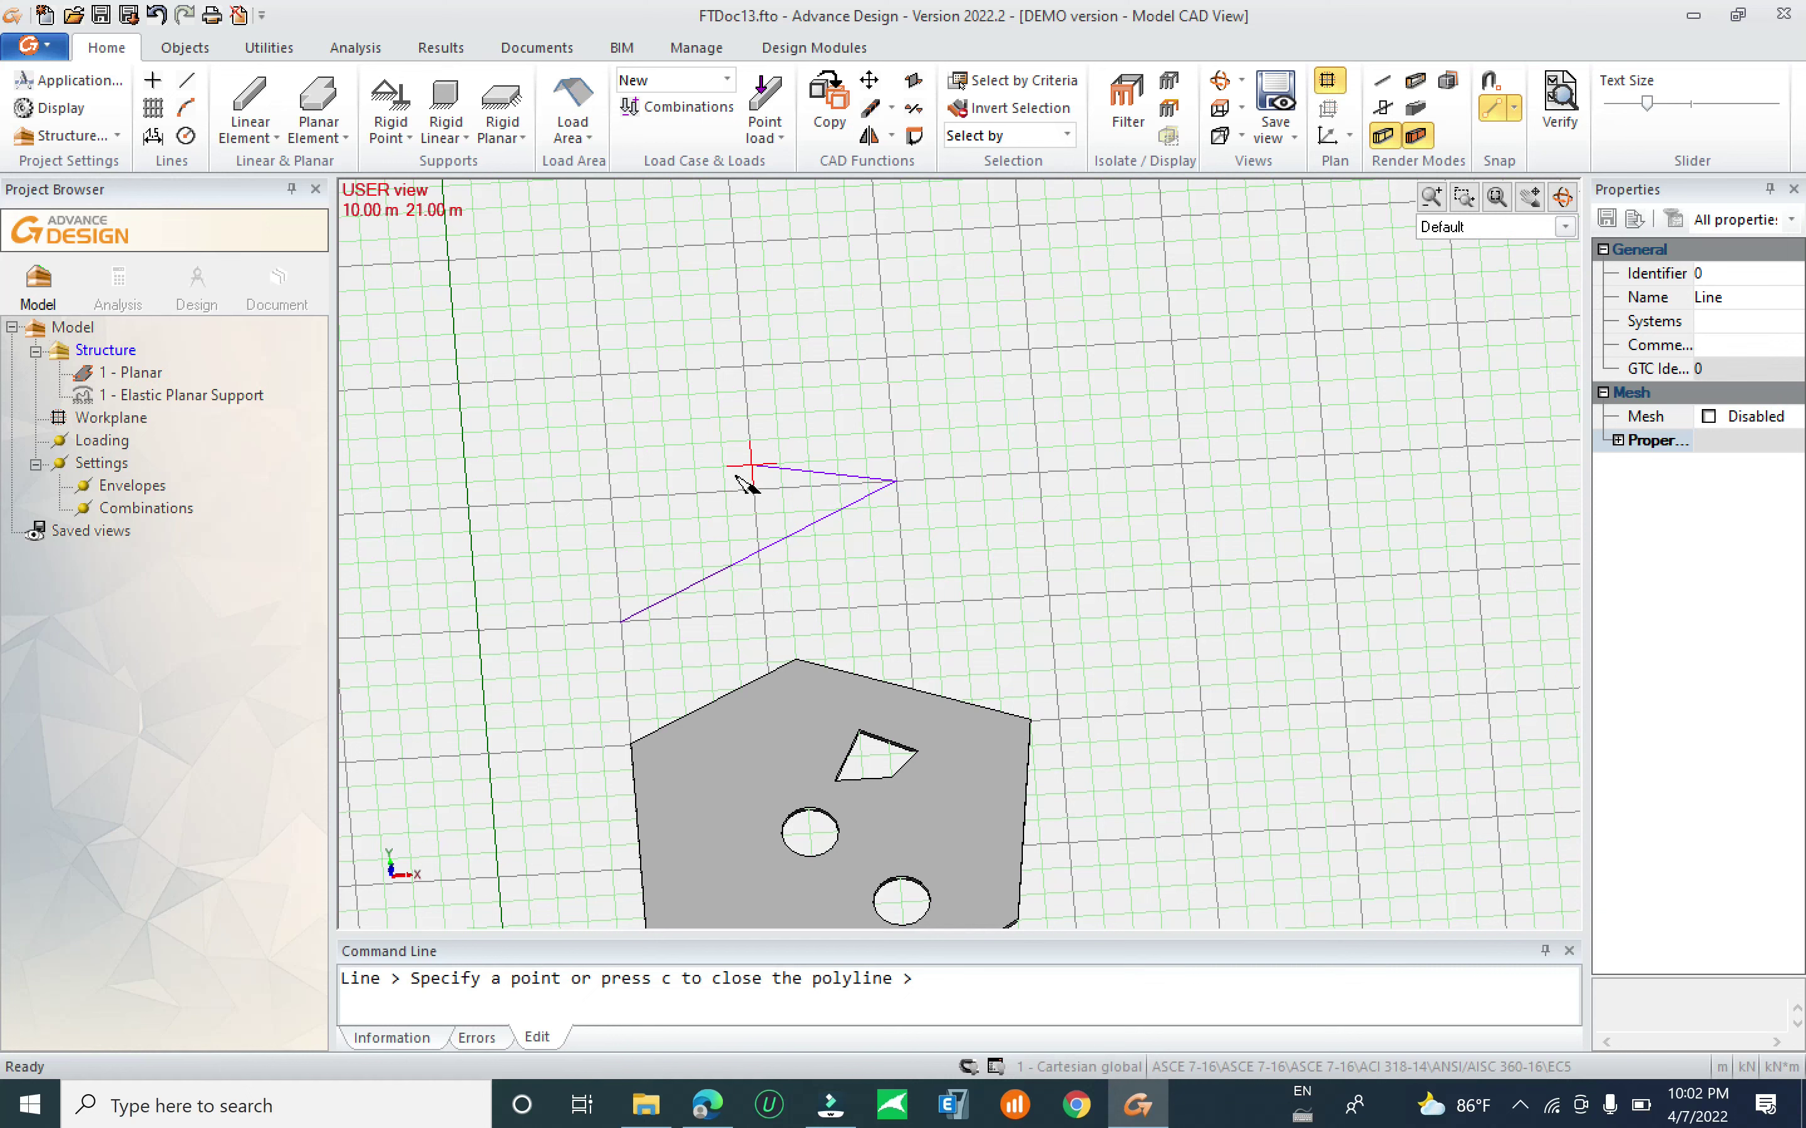
{"action": "right_click", "coordinate": [916, 382]}
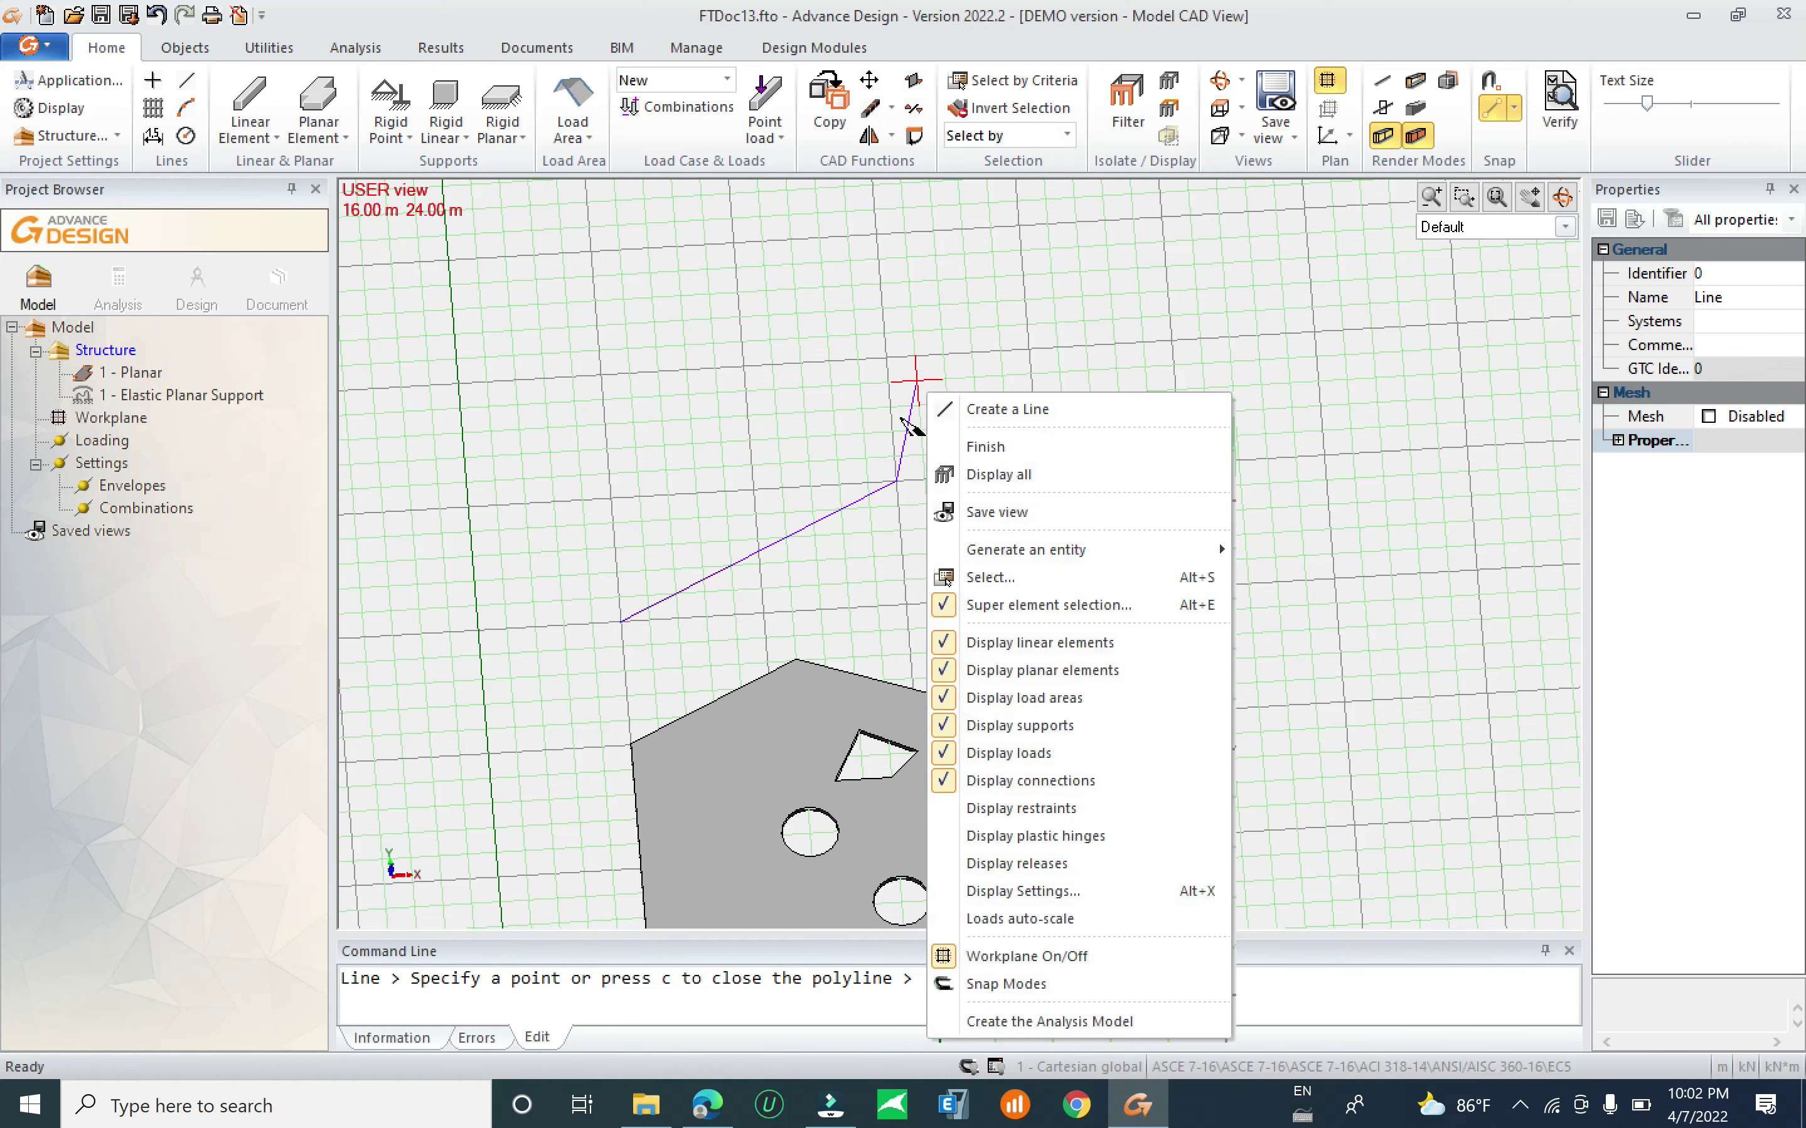
{"action": "left_click", "coordinate": [985, 447]}
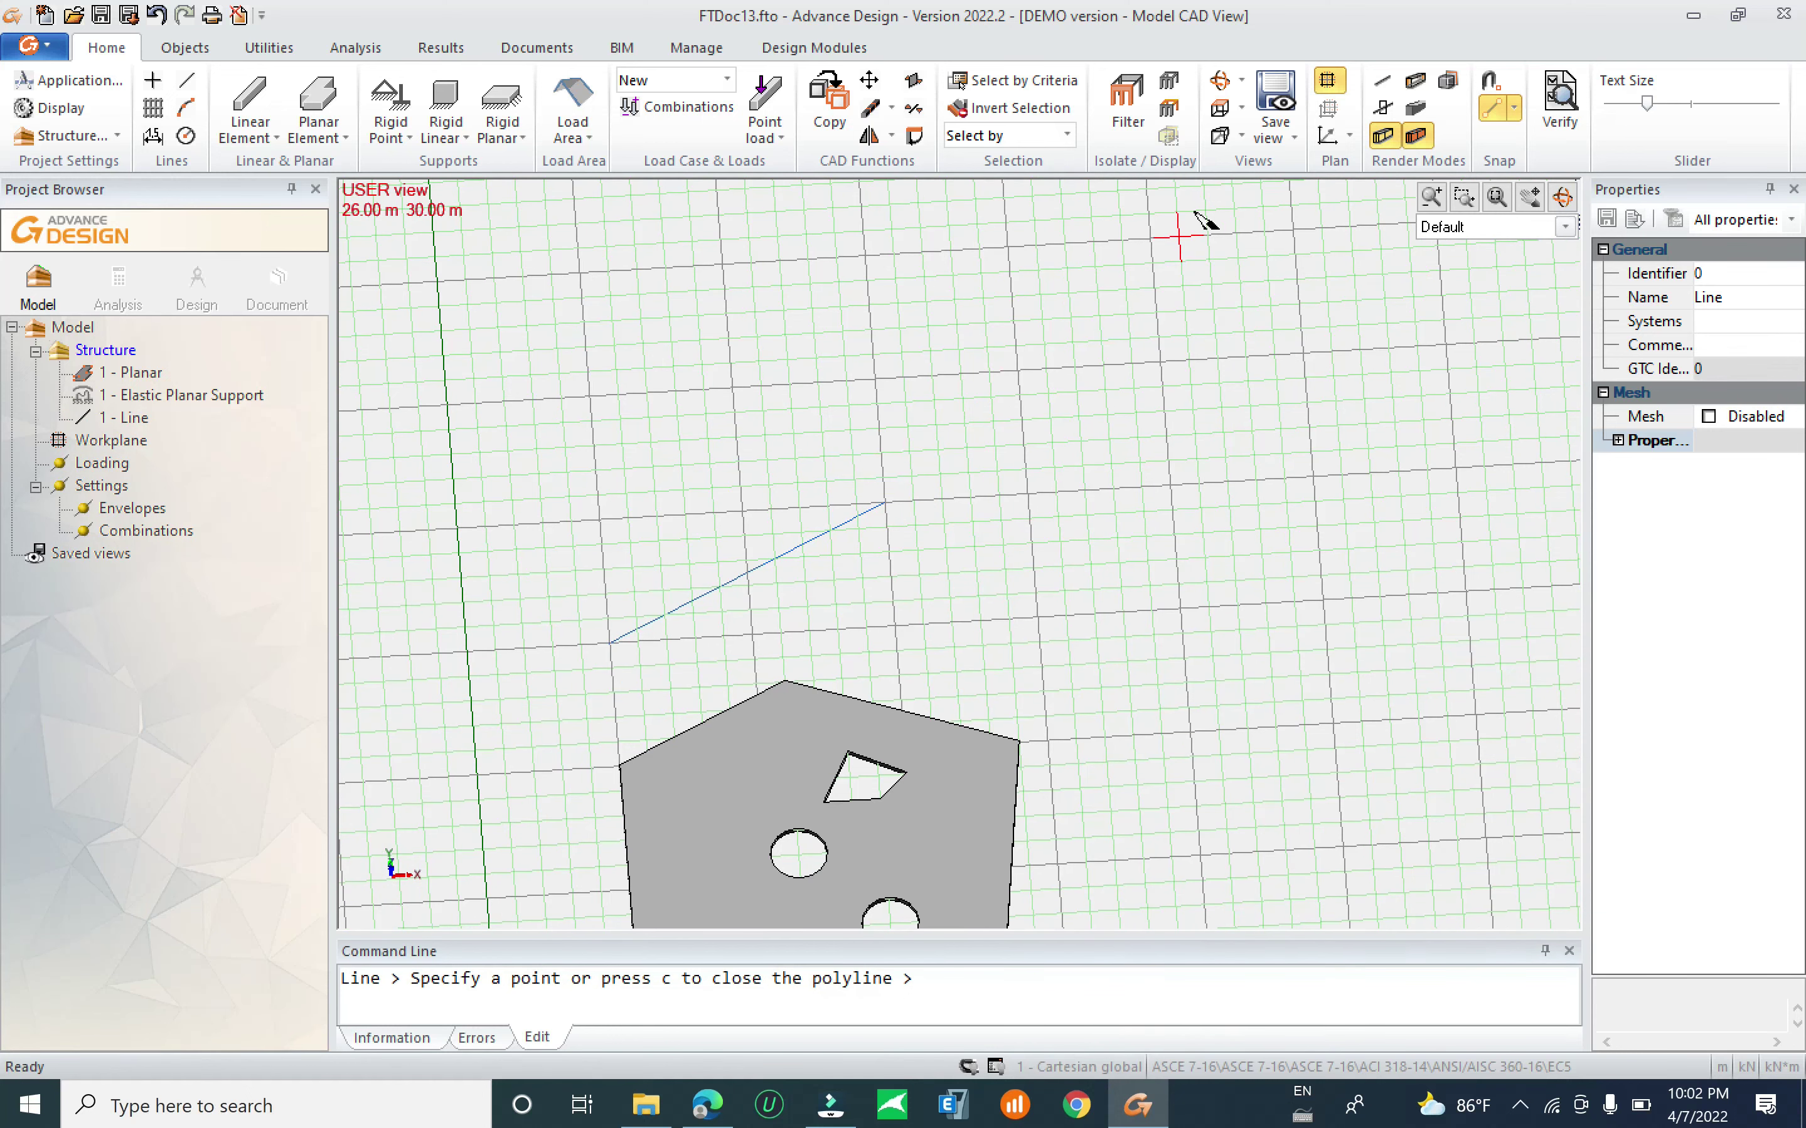
Switch to top view and draw an open two-segment polyline through (20, 15), (25, 20) and (30, 18) m.
{"action": "left_click", "coordinate": [1222, 110]}
{"action": "middle_click_drag", "start_coordinate": [774, 353], "coordinate": [731, 403]}
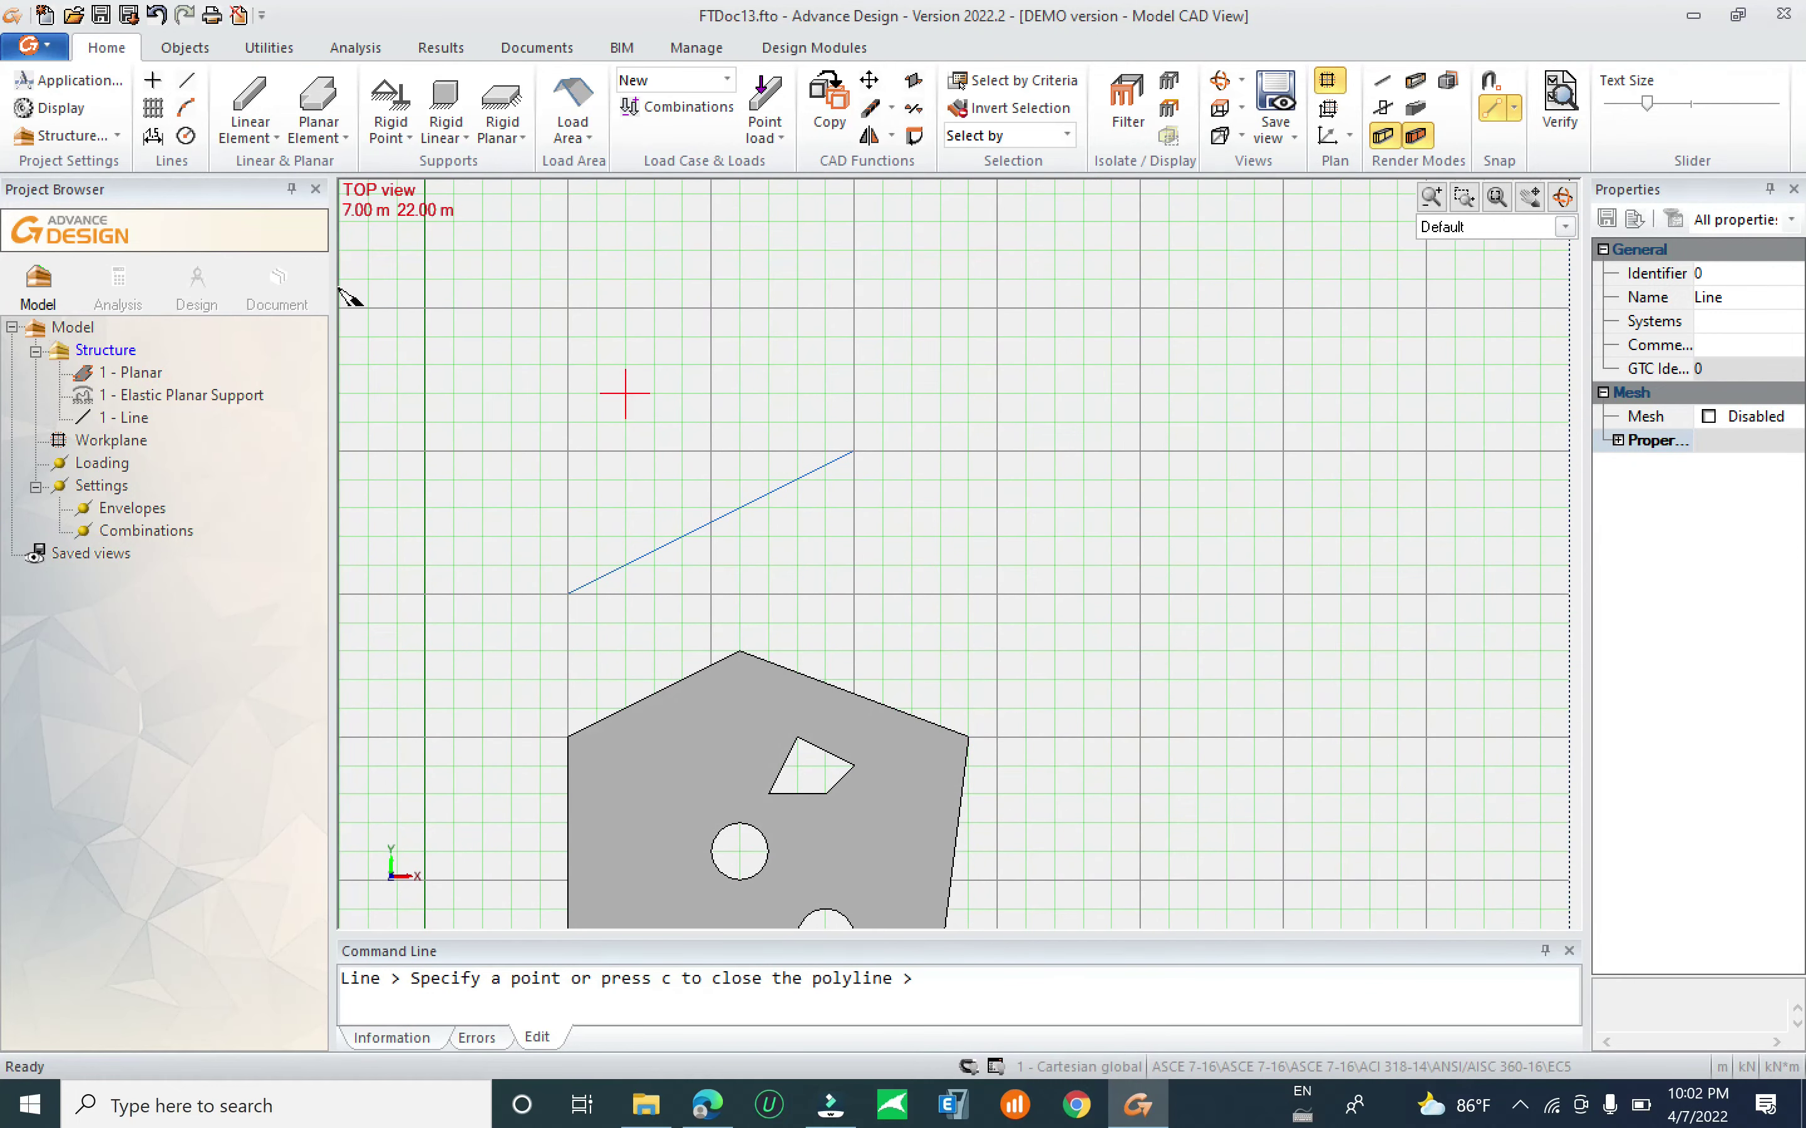
{"action": "left_click", "coordinate": [187, 81]}
{"action": "left_click", "coordinate": [997, 595]}
{"action": "left_click", "coordinate": [1140, 451]}
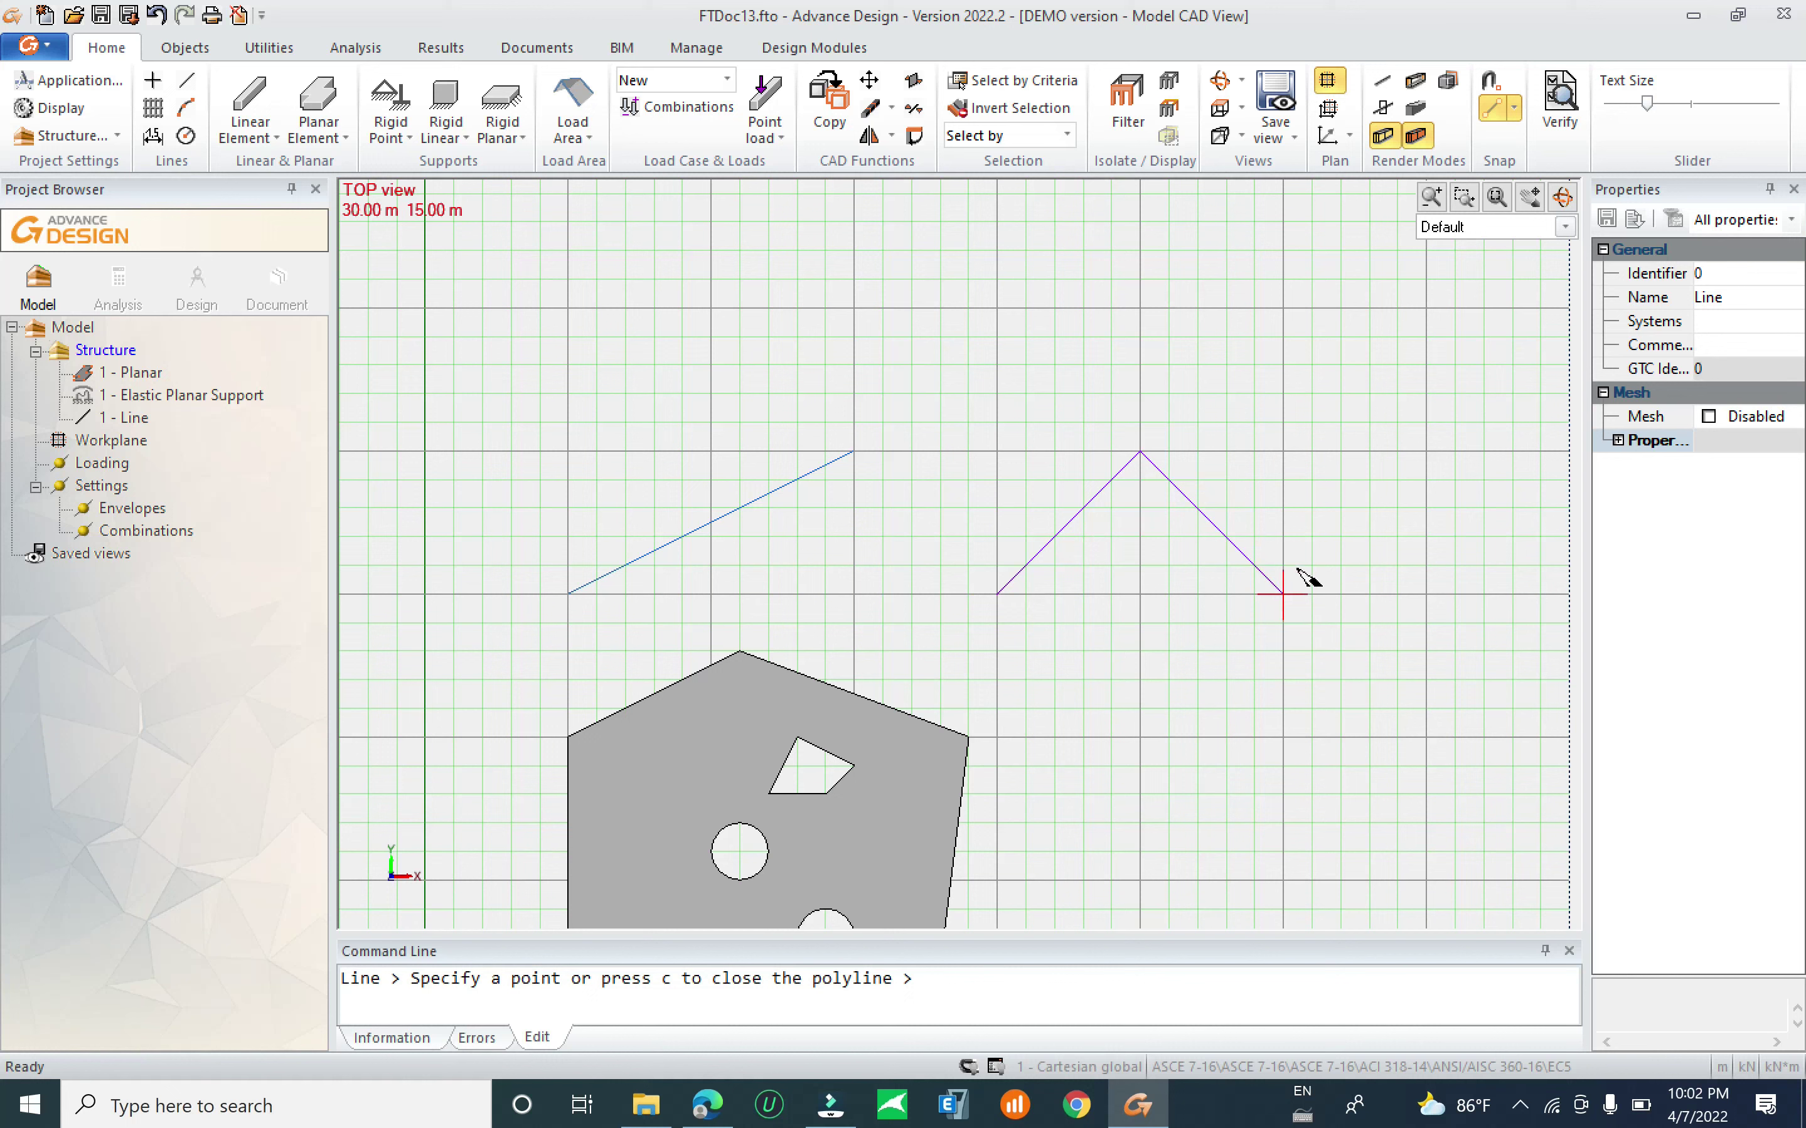
{"action": "left_click", "coordinate": [1284, 510]}
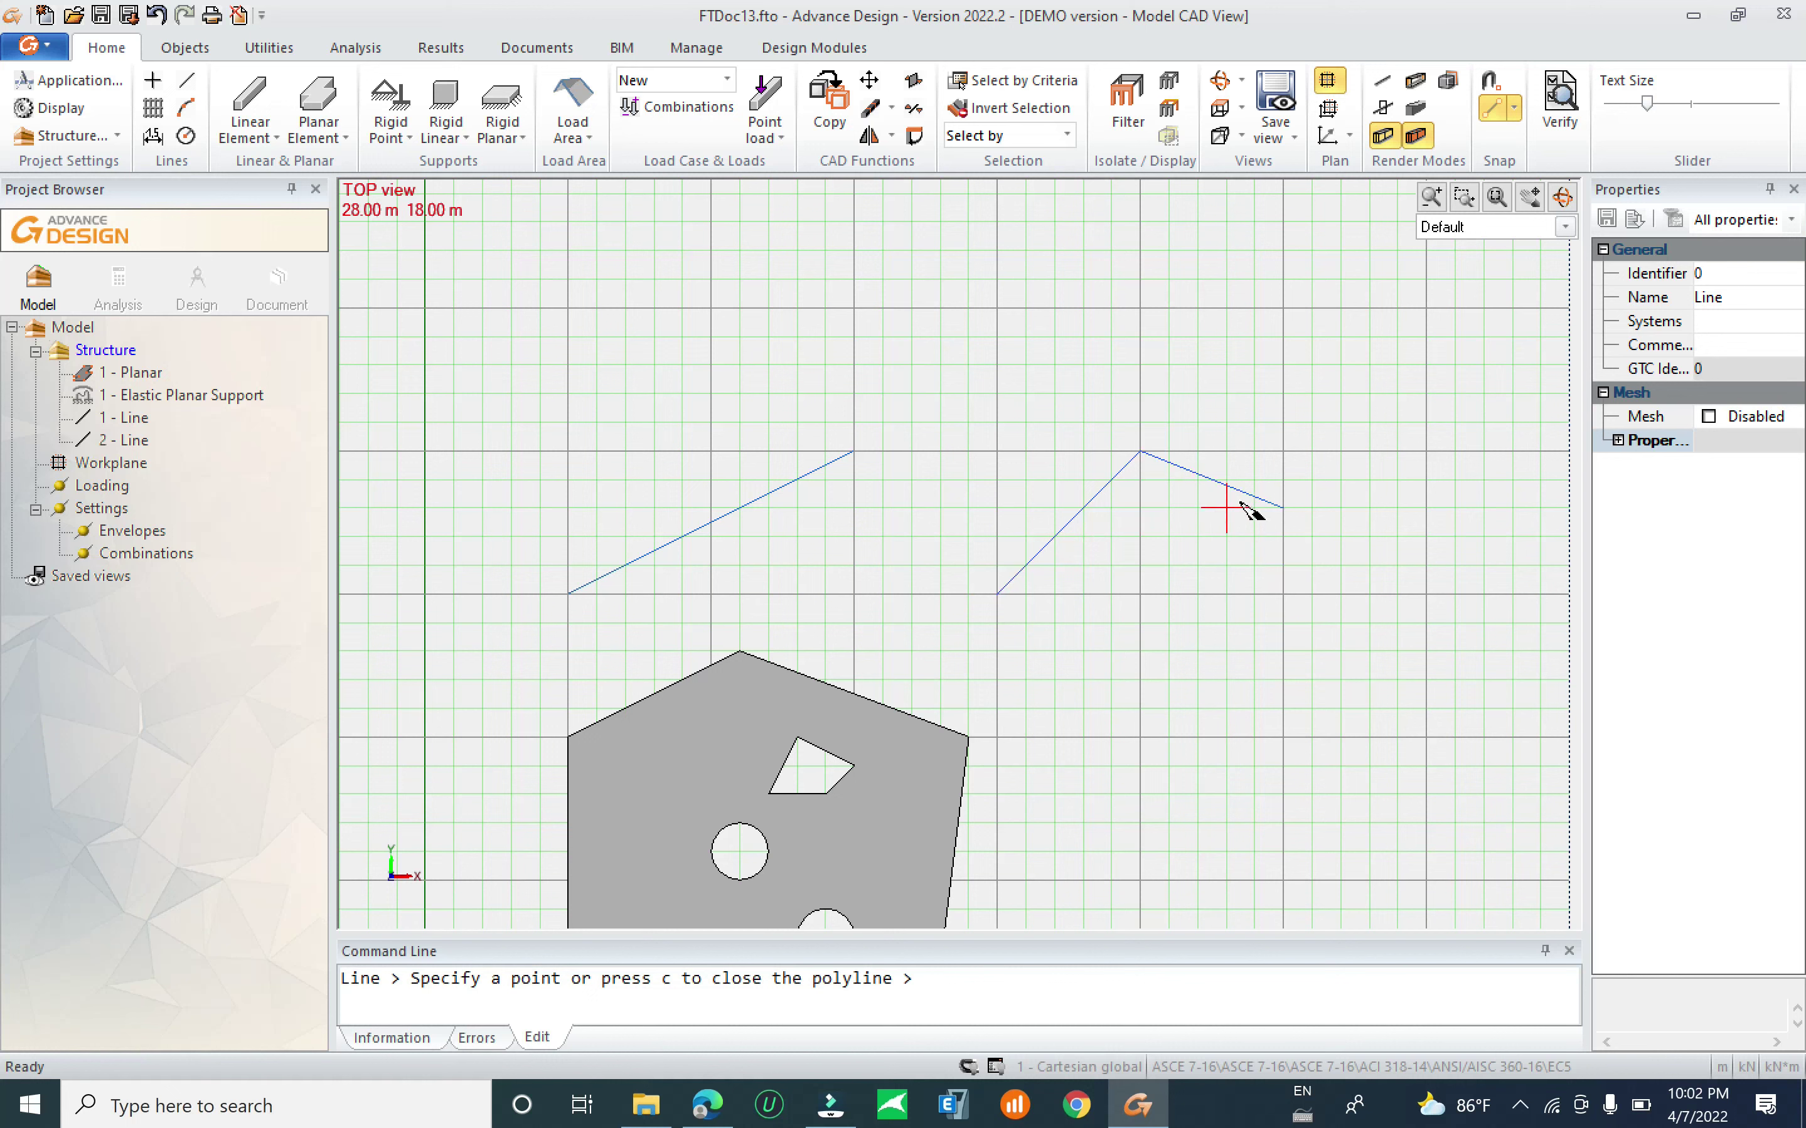
{"action": "key", "text": "Escape"}
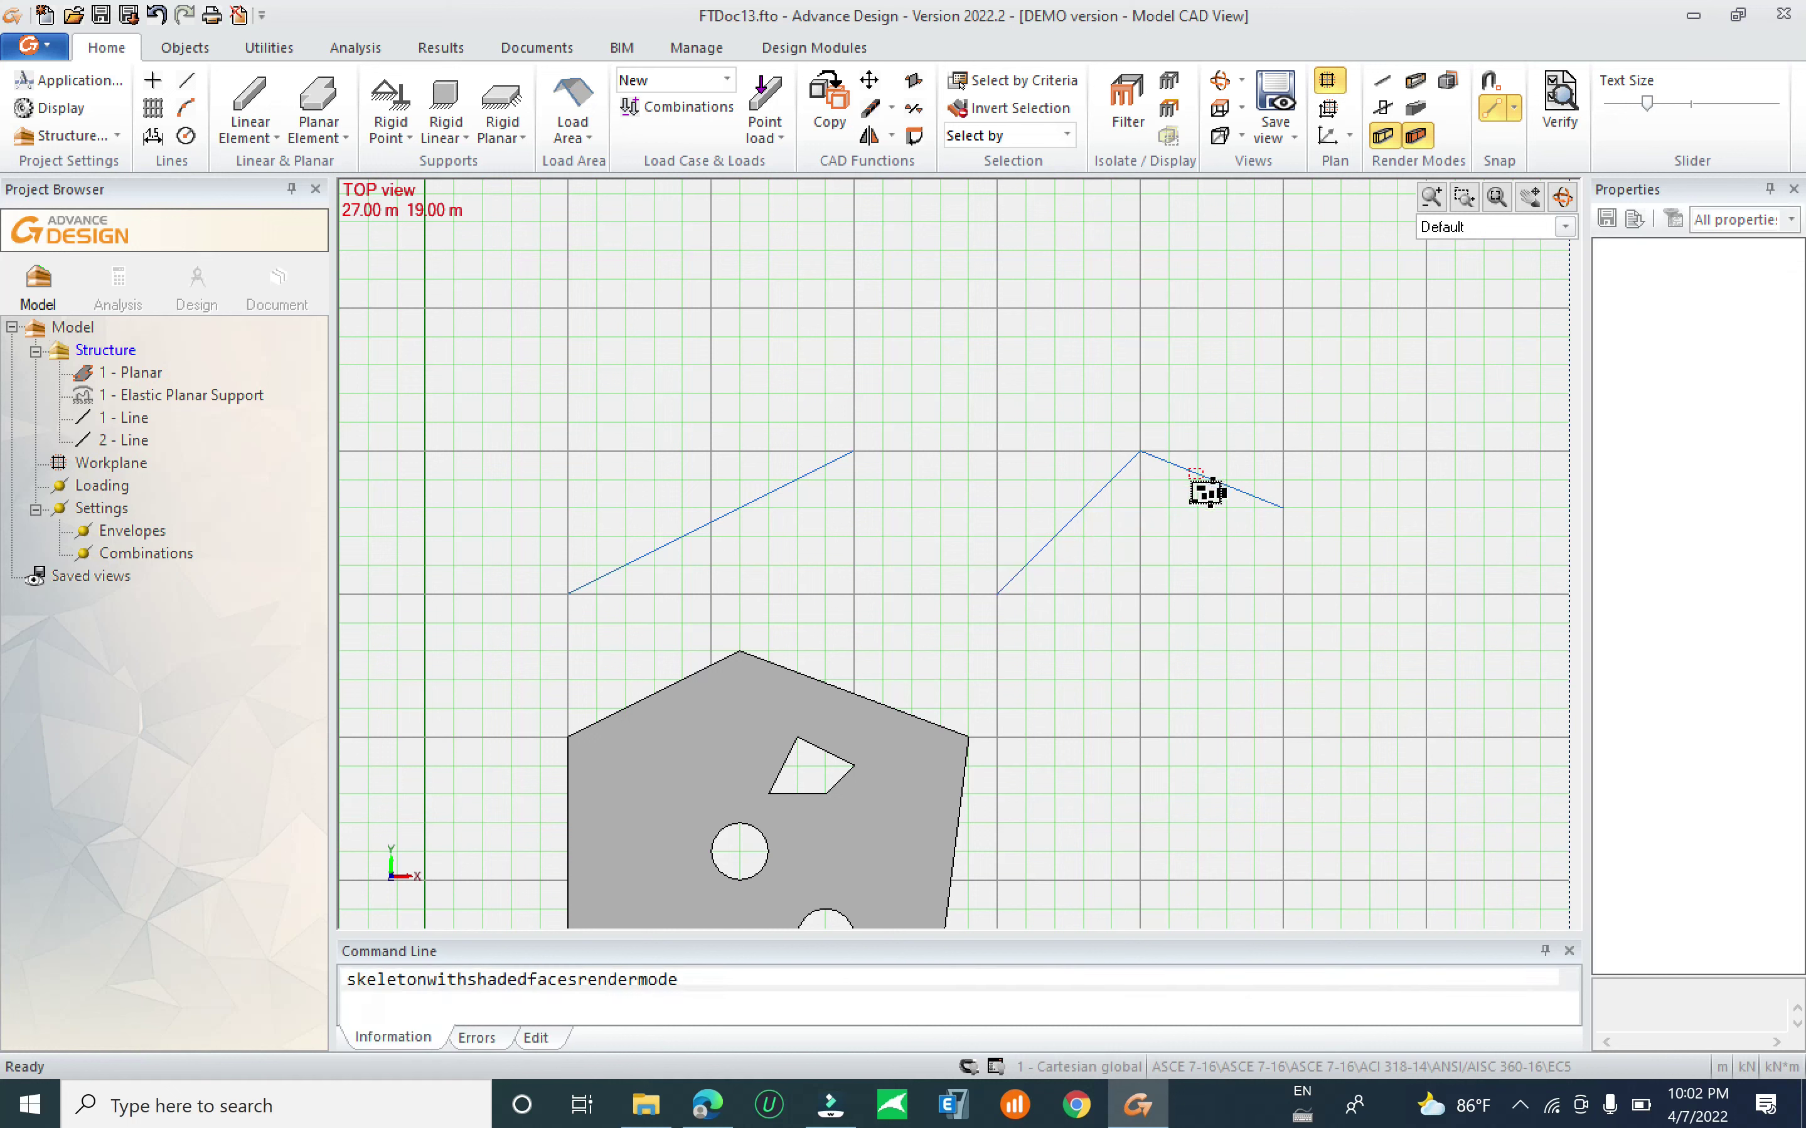
Convert the single line and the two-segment polyline into linear elements, deleting the help lines.
{"action": "left_click", "coordinate": [1198, 477]}
{"action": "key", "text": "Escape"}
{"action": "left_click", "coordinate": [754, 509]}
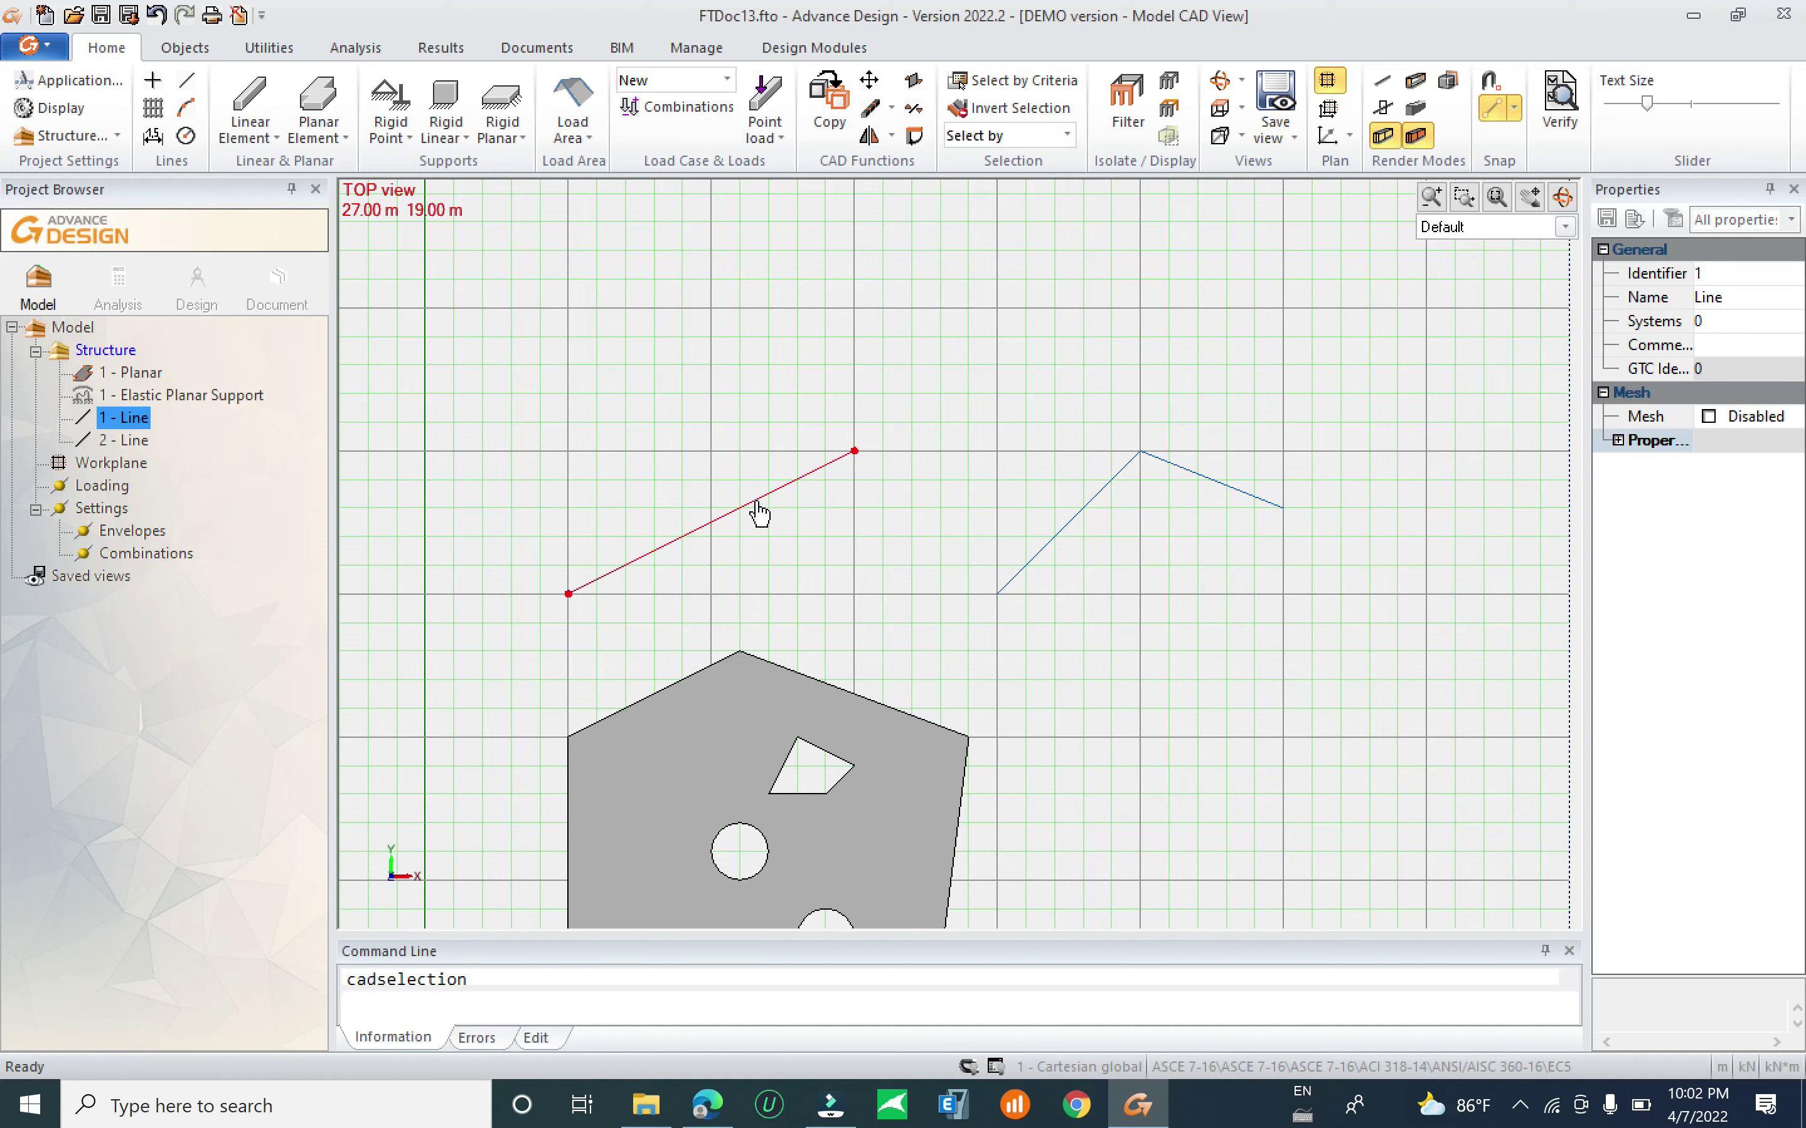
{"action": "left_click", "coordinate": [1246, 508]}
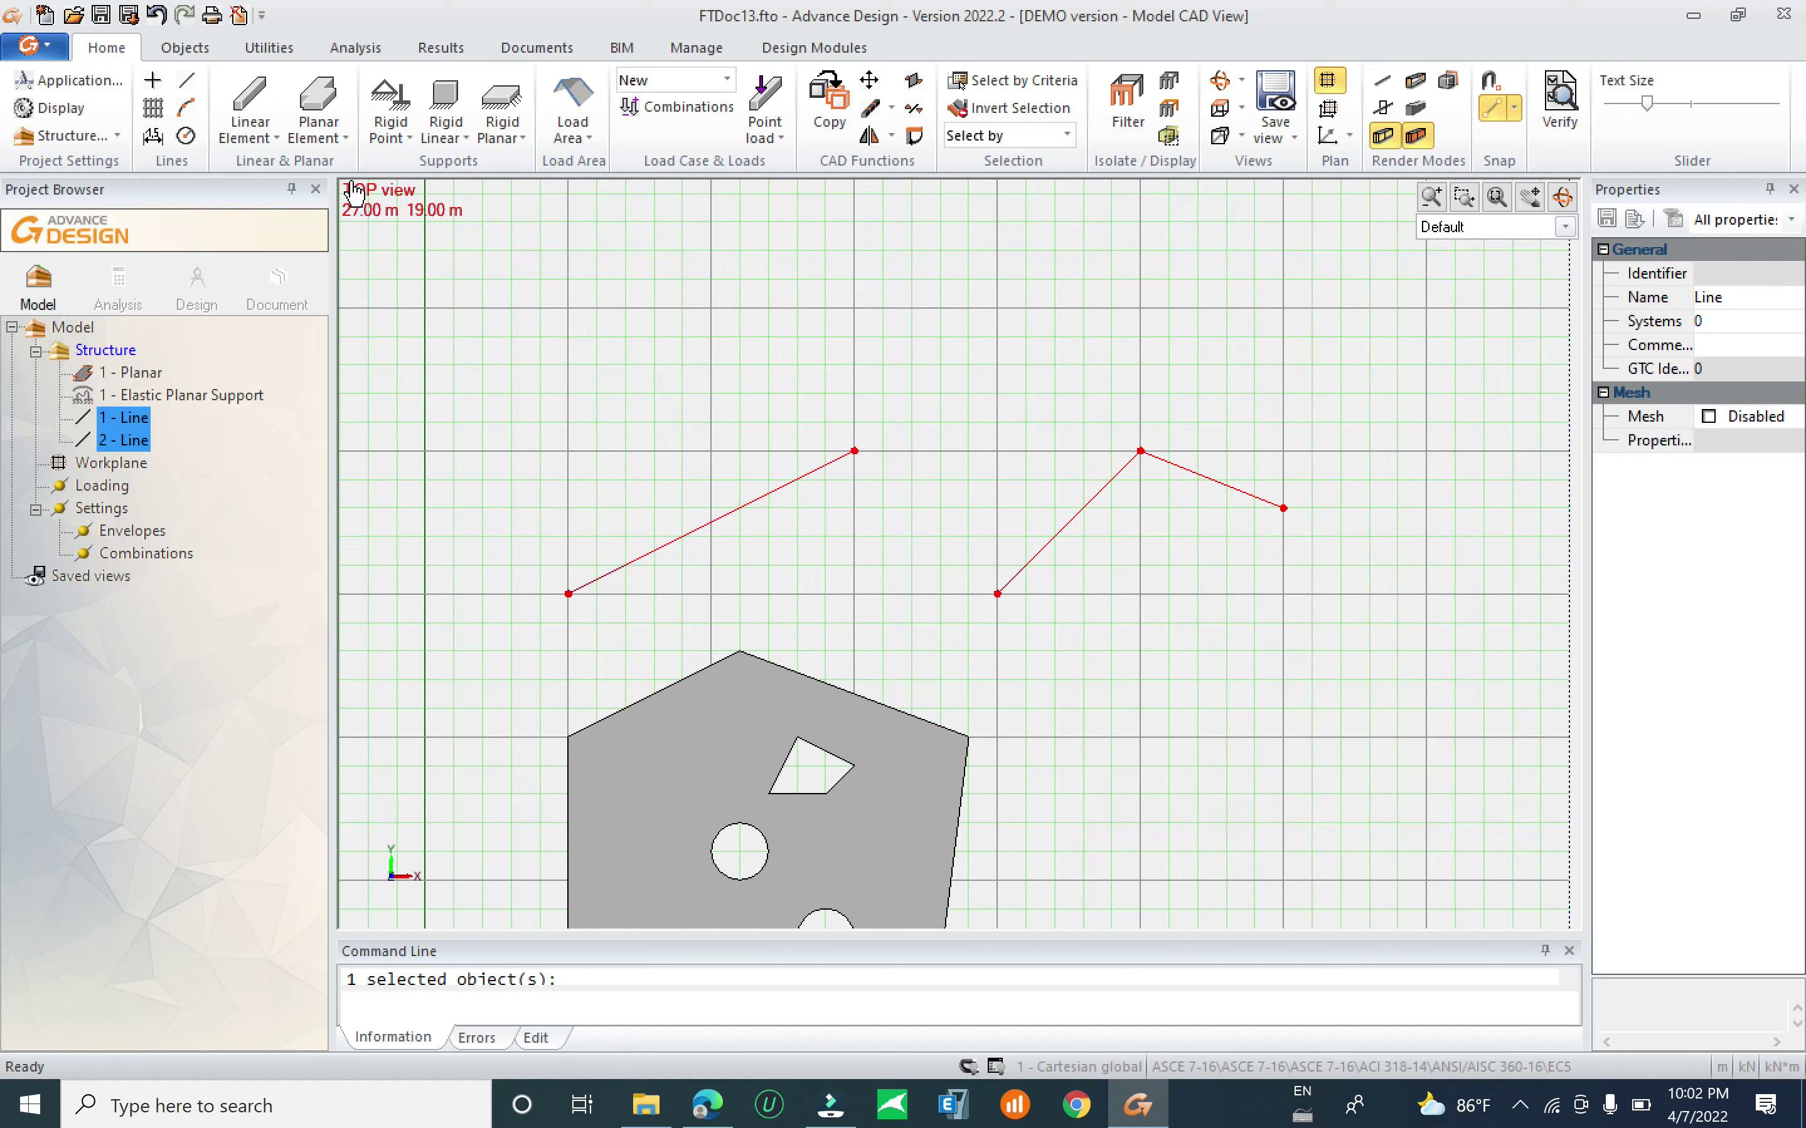
{"action": "left_click", "coordinate": [269, 47]}
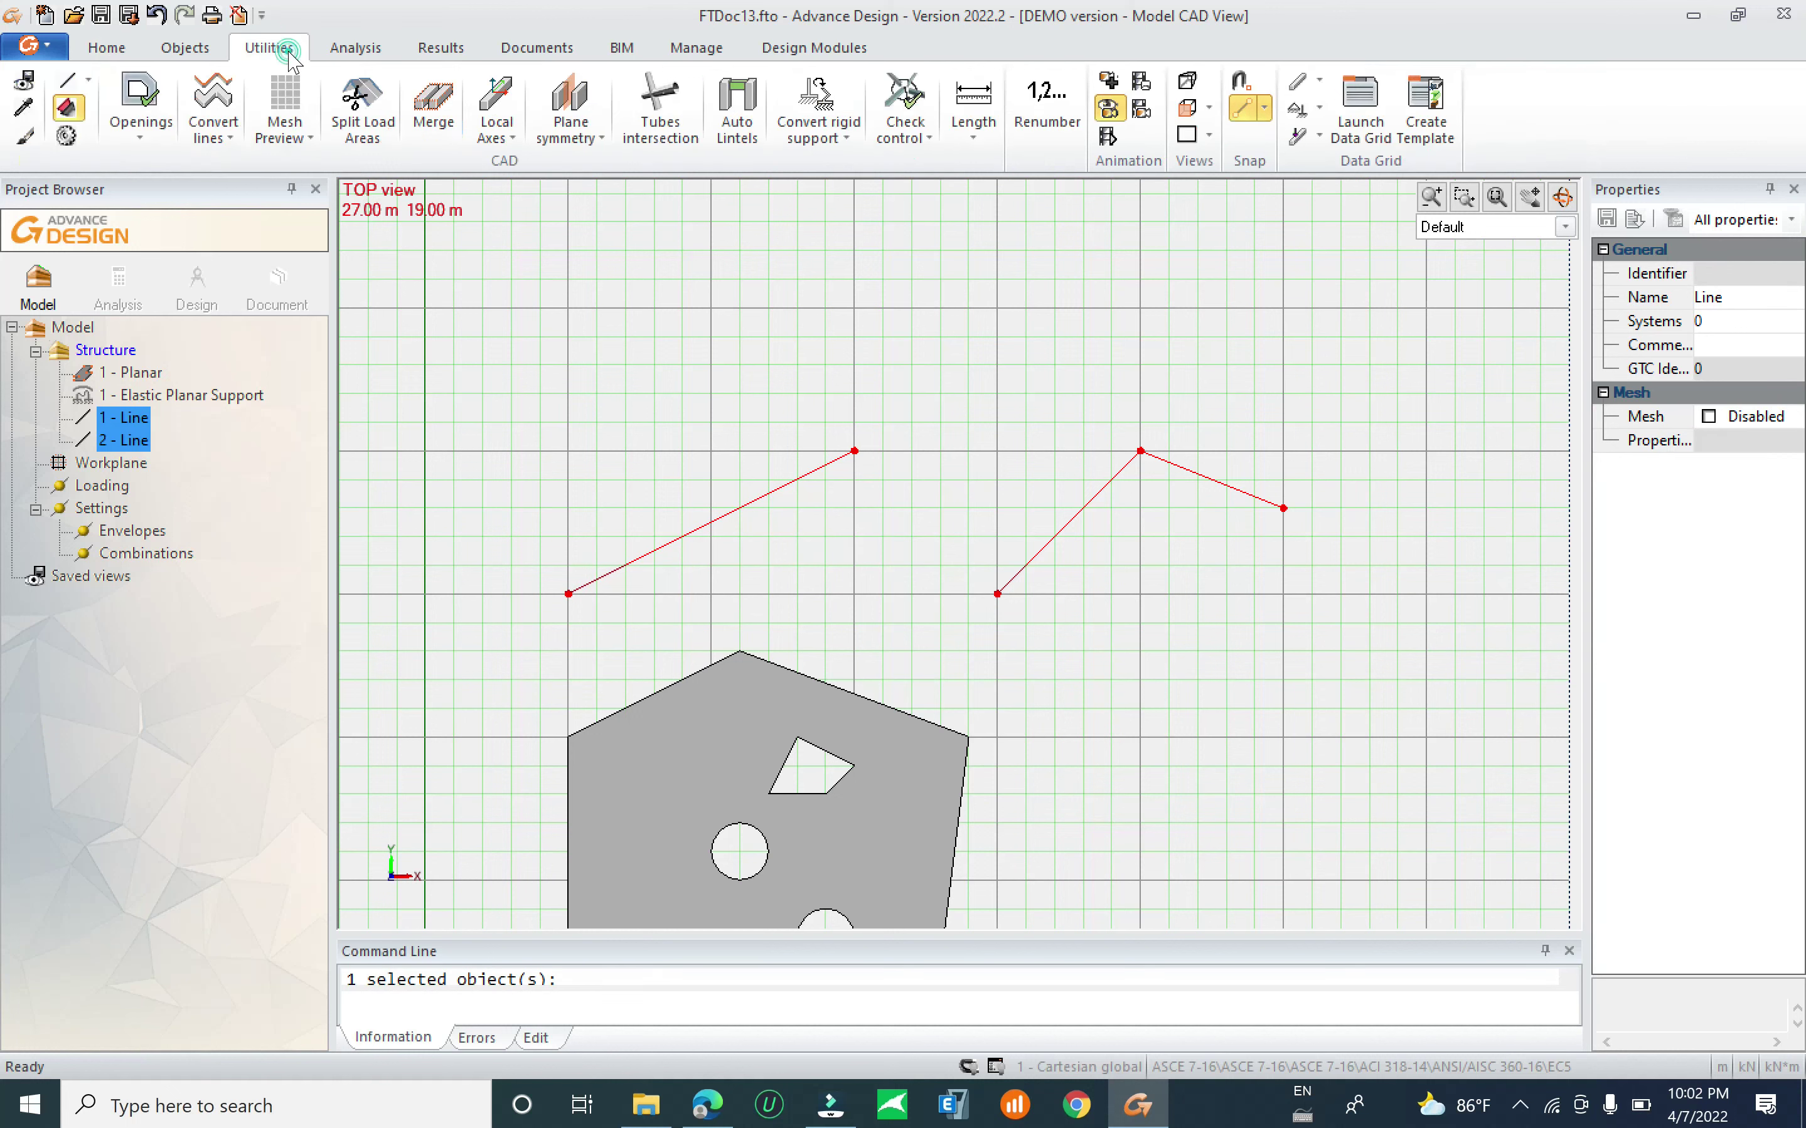
{"action": "left_click", "coordinate": [214, 143]}
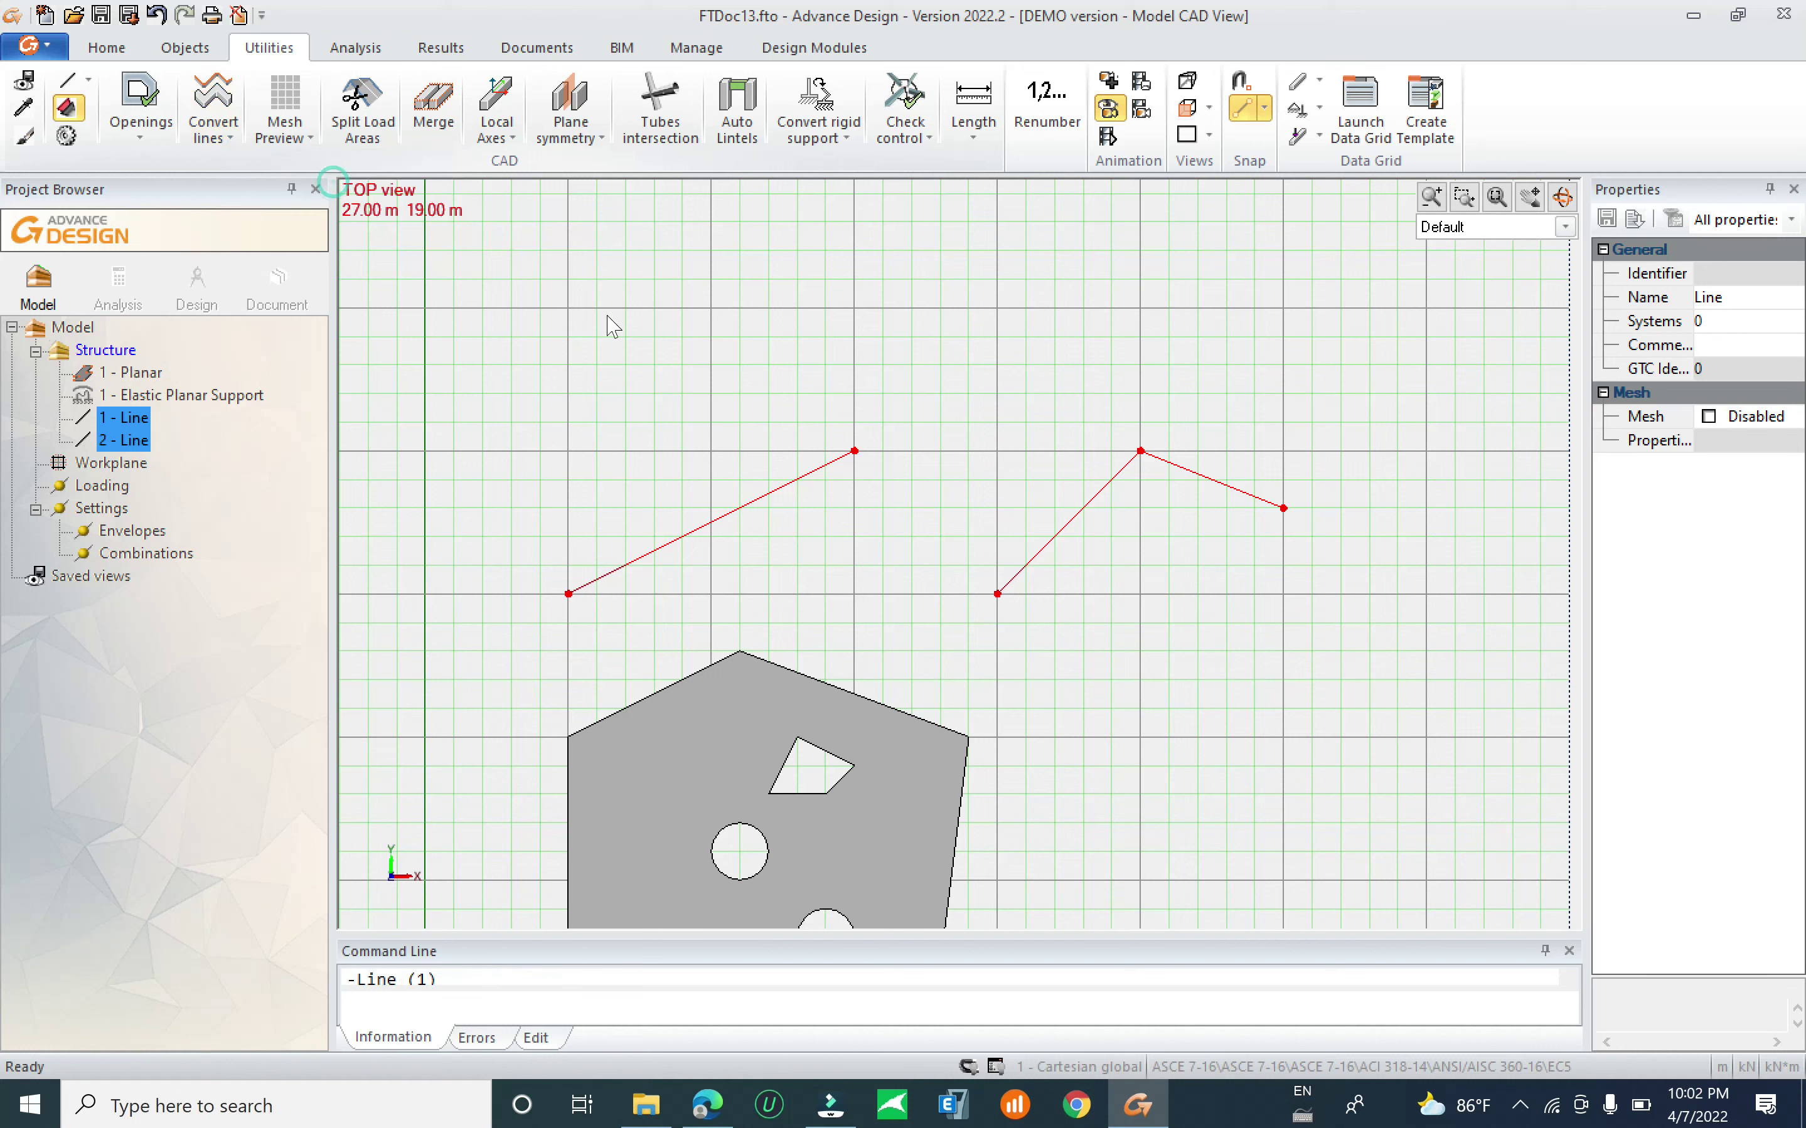
{"action": "left_click", "coordinate": [335, 182]}
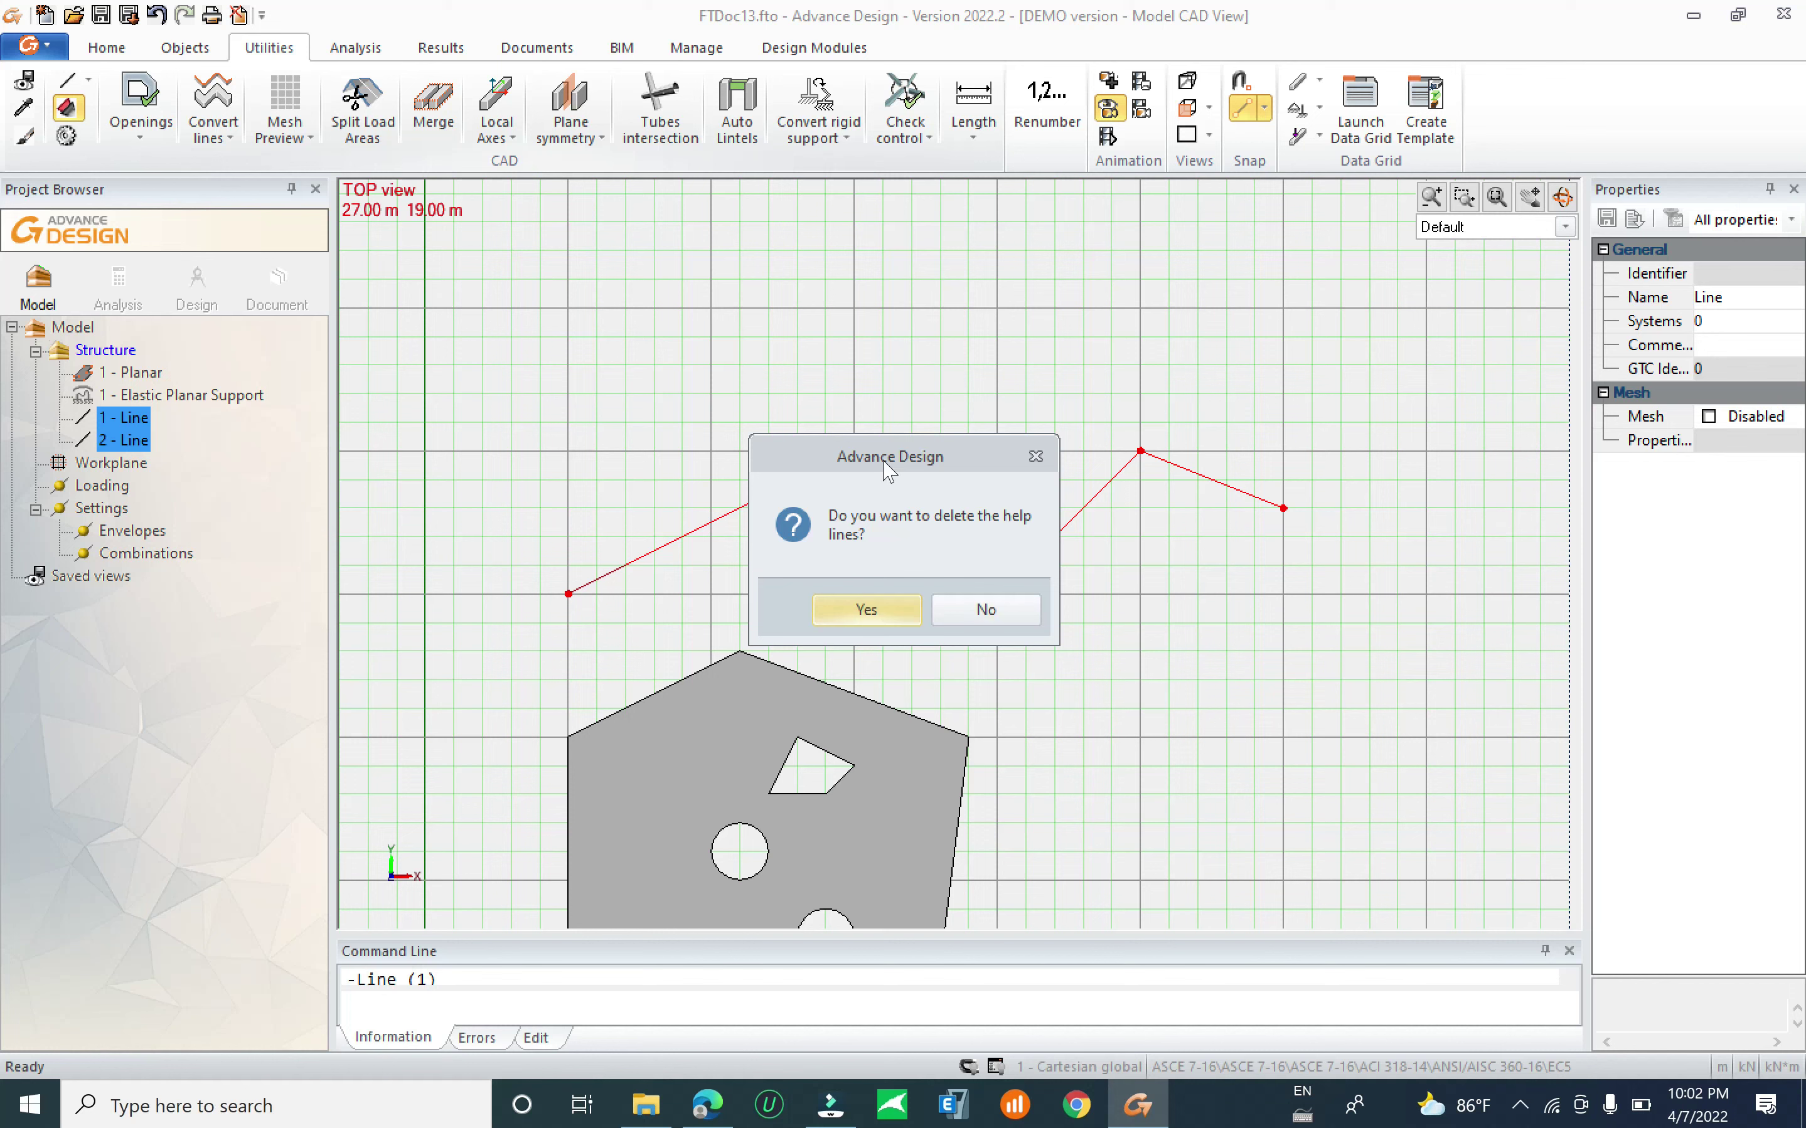
{"action": "left_click_drag", "start_coordinate": [880, 474], "coordinate": [1100, 583]}
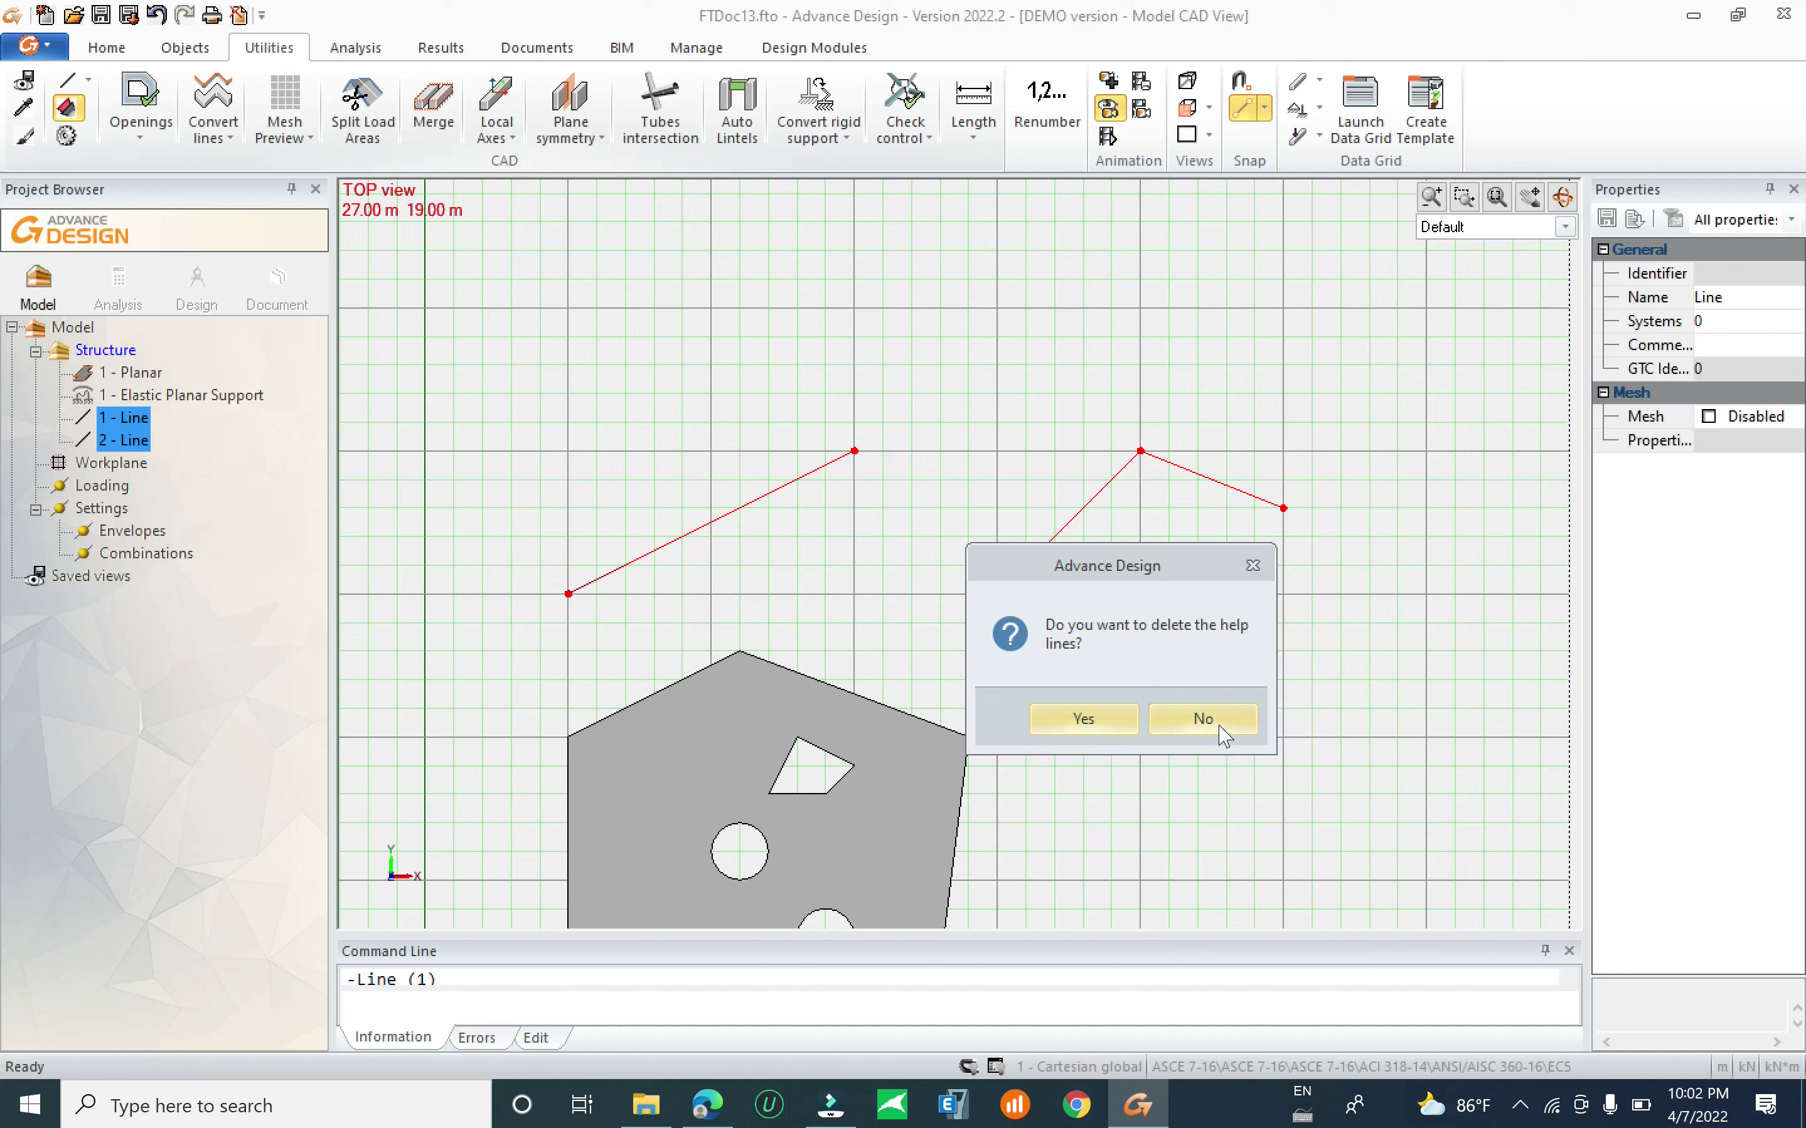
{"action": "left_click", "coordinate": [1084, 719]}
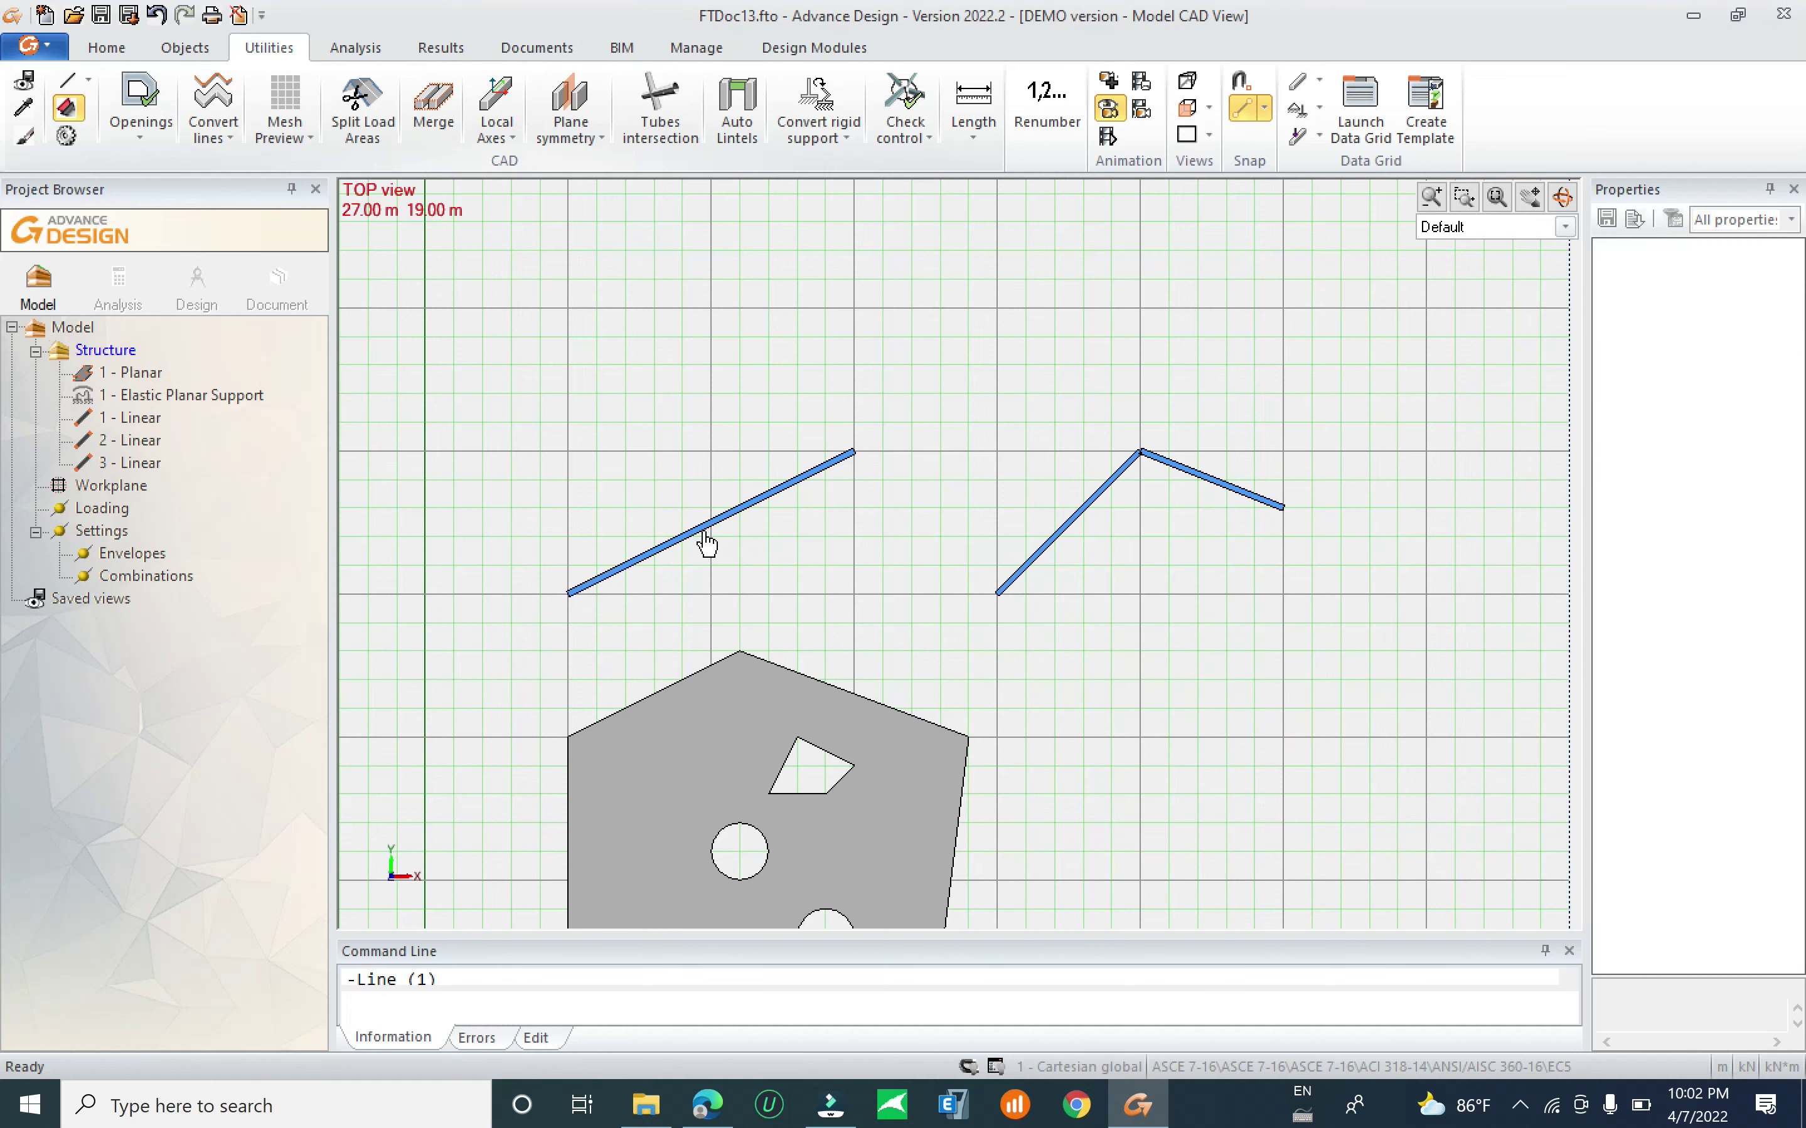
Select all three linear elements and widen the properties area to make their properties readable.
{"action": "scroll", "coordinate": [713, 526], "scroll_direction": "up", "scroll_amount": 3}
{"action": "scroll", "coordinate": [747, 507], "scroll_direction": "down", "scroll_amount": 1}
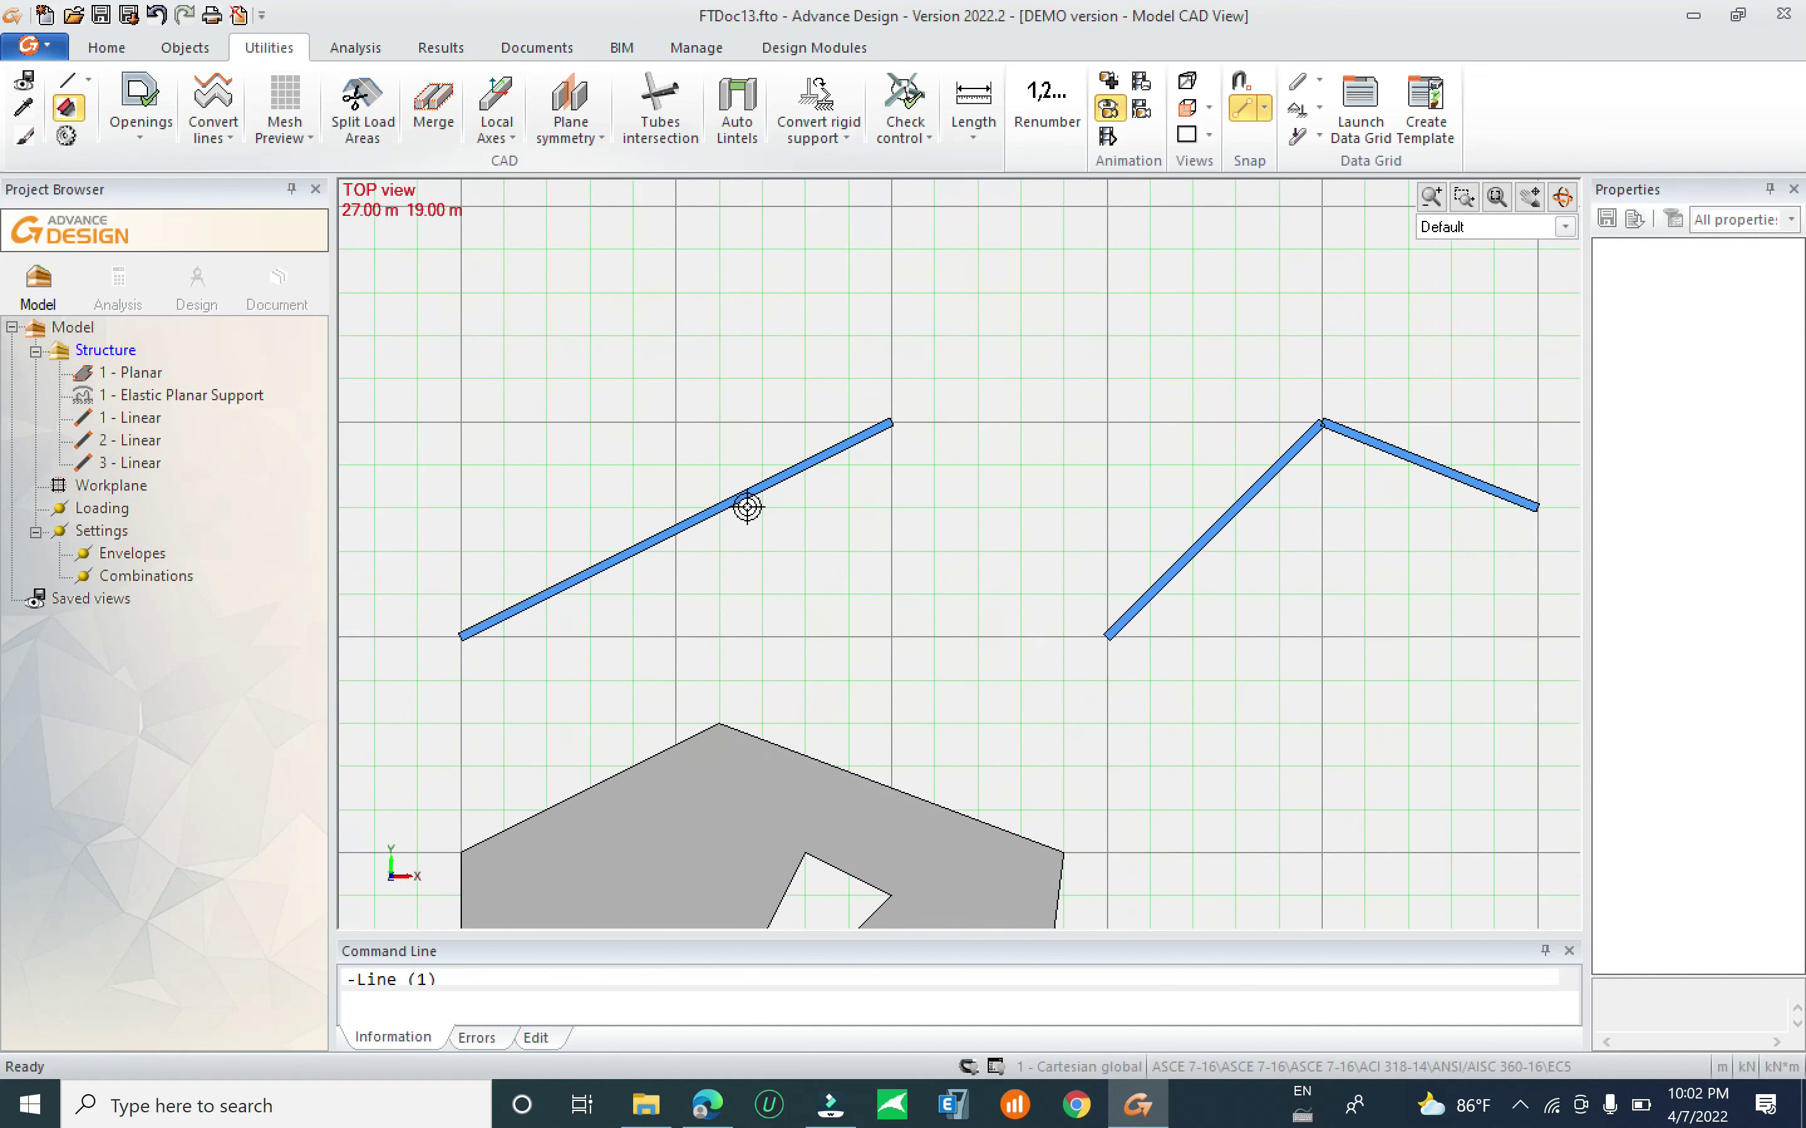
{"action": "middle_click_drag", "start_coordinate": [778, 532], "coordinate": [697, 528], "text": "shift"}
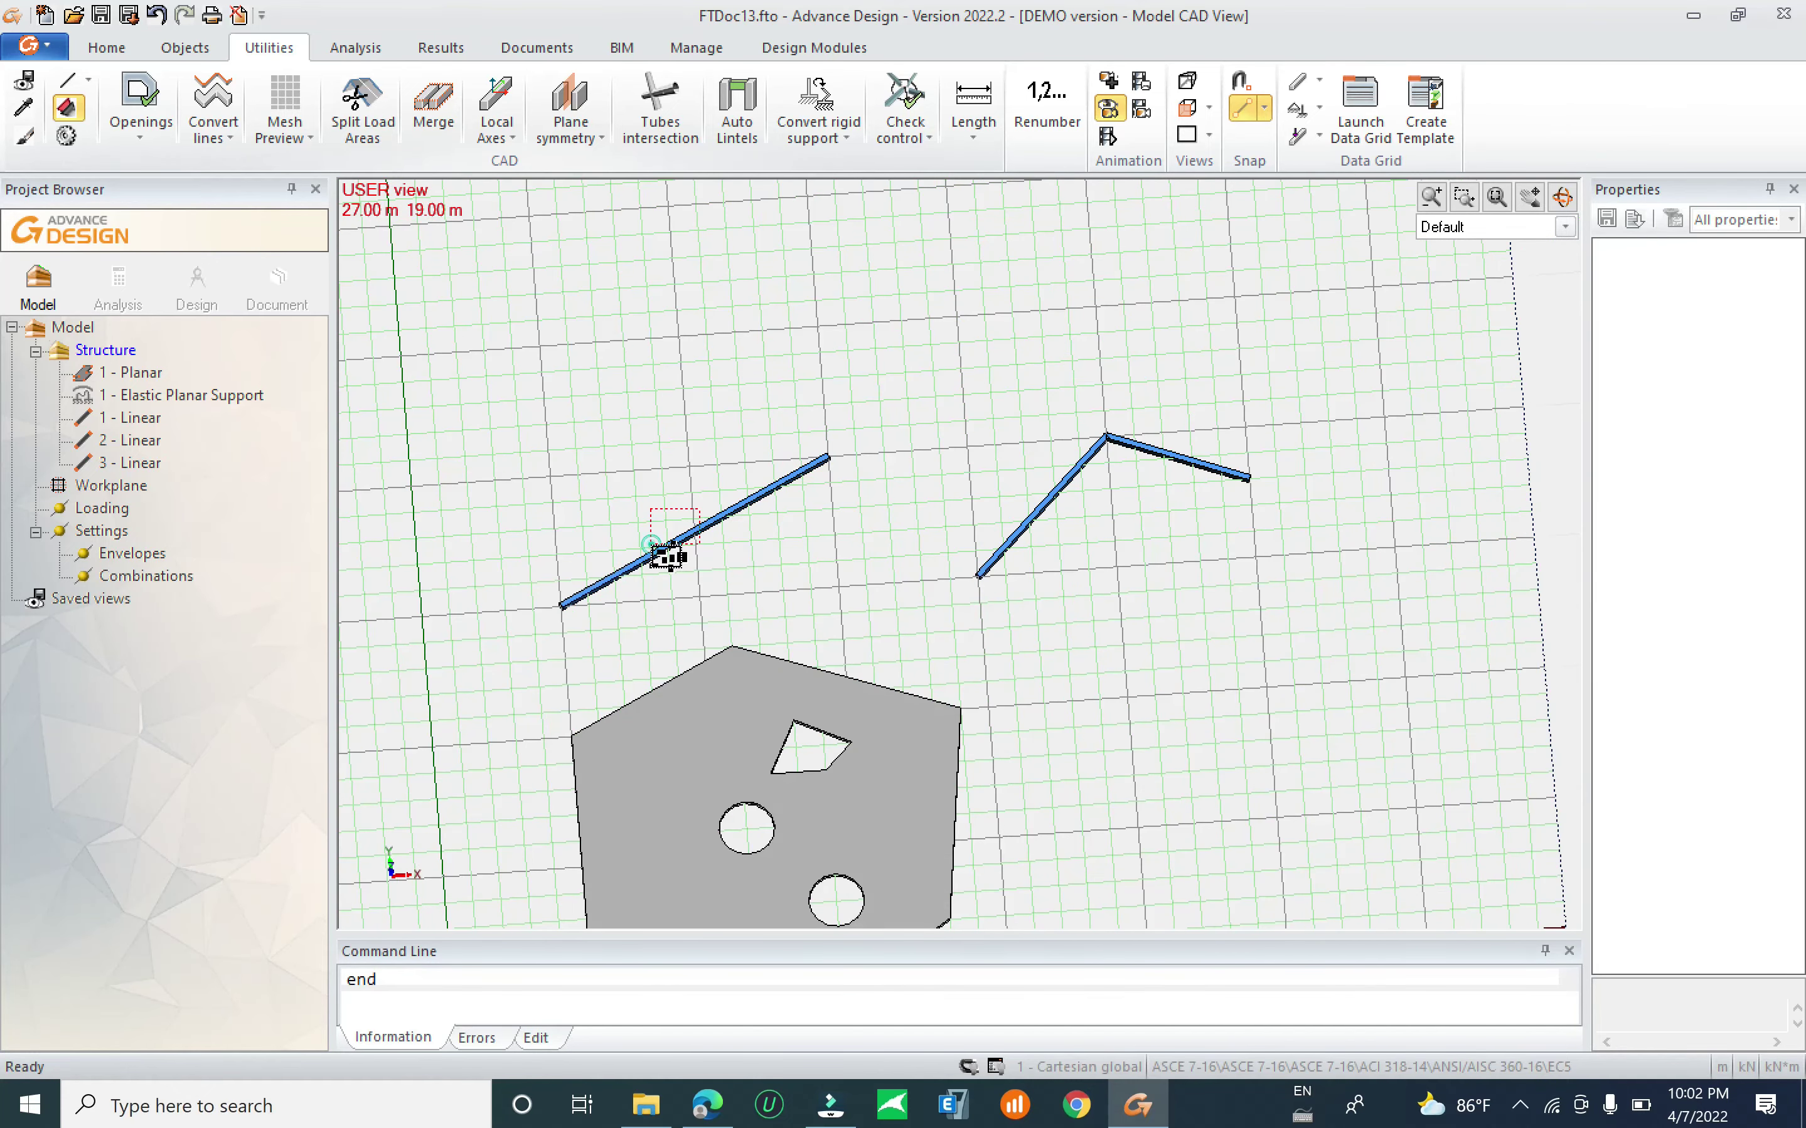
{"action": "left_click", "coordinate": [670, 554]}
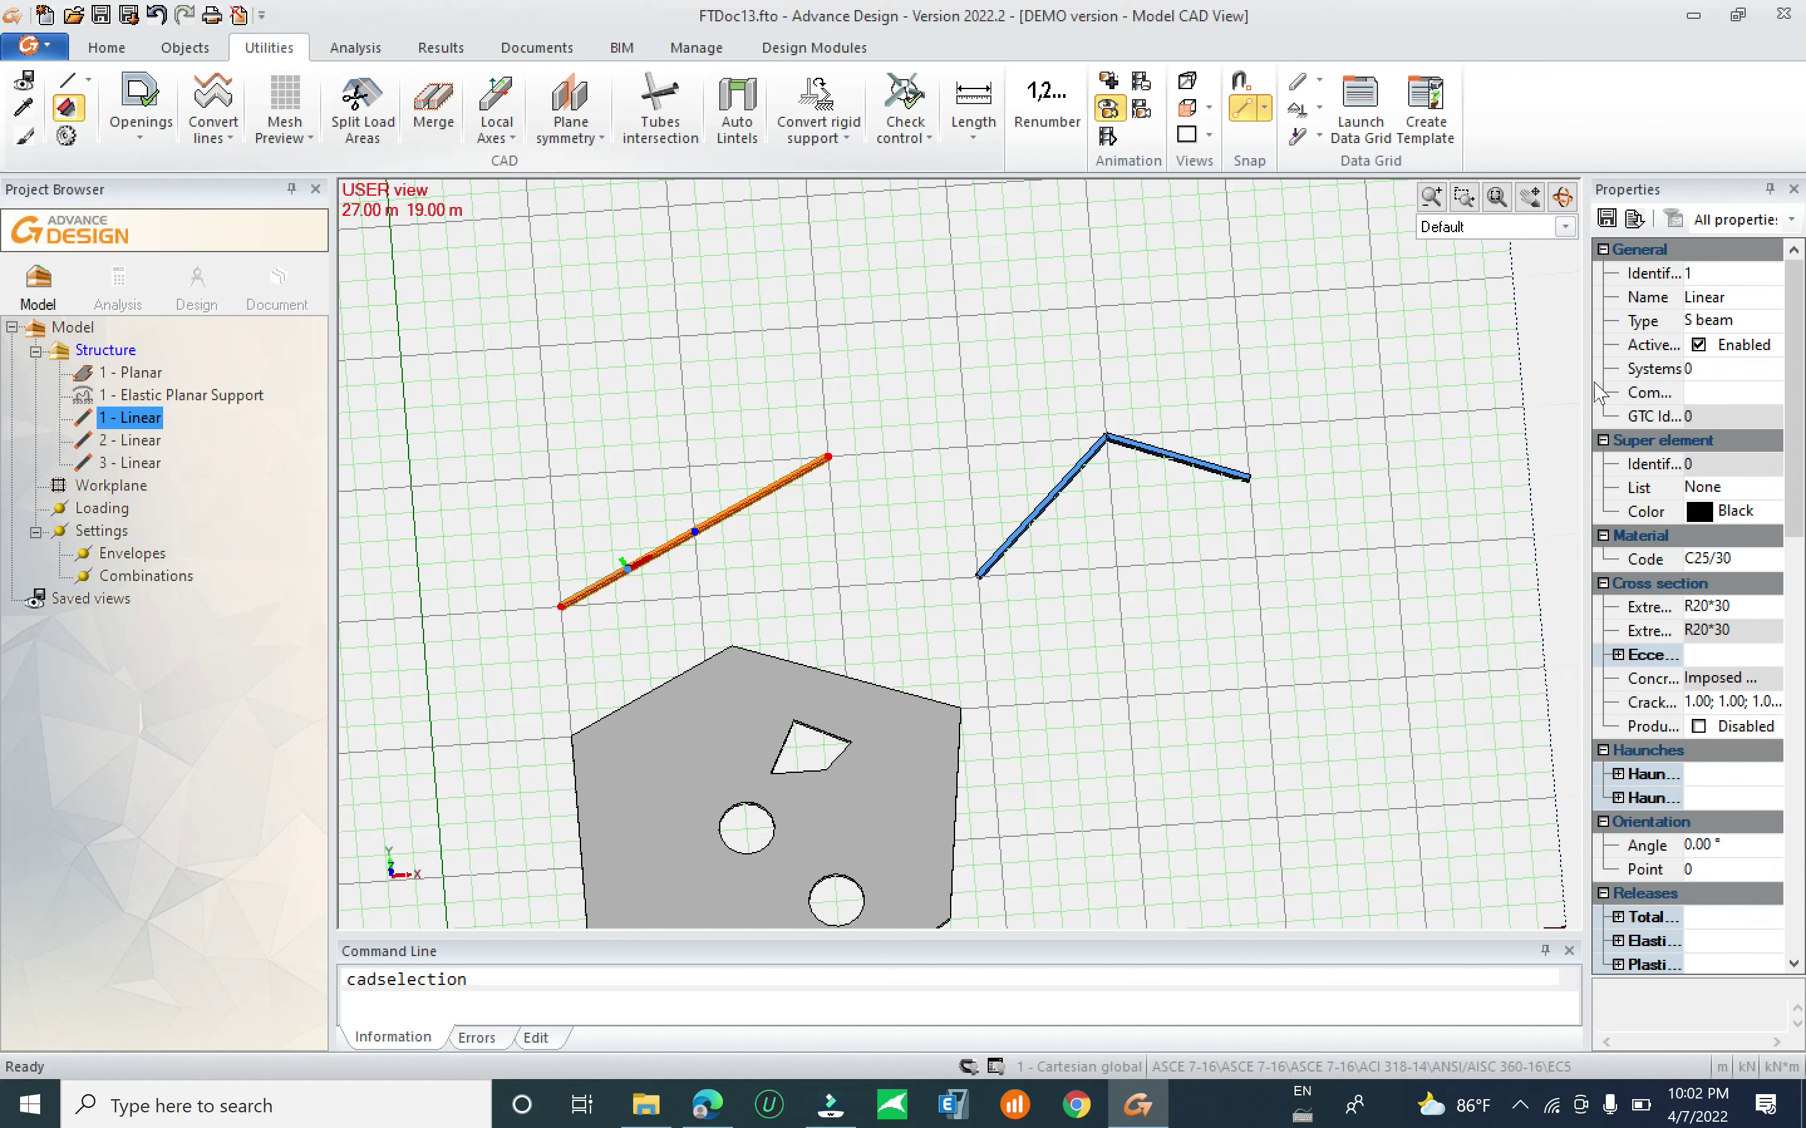
{"action": "left_click_drag", "start_coordinate": [1254, 431], "coordinate": [679, 537]}
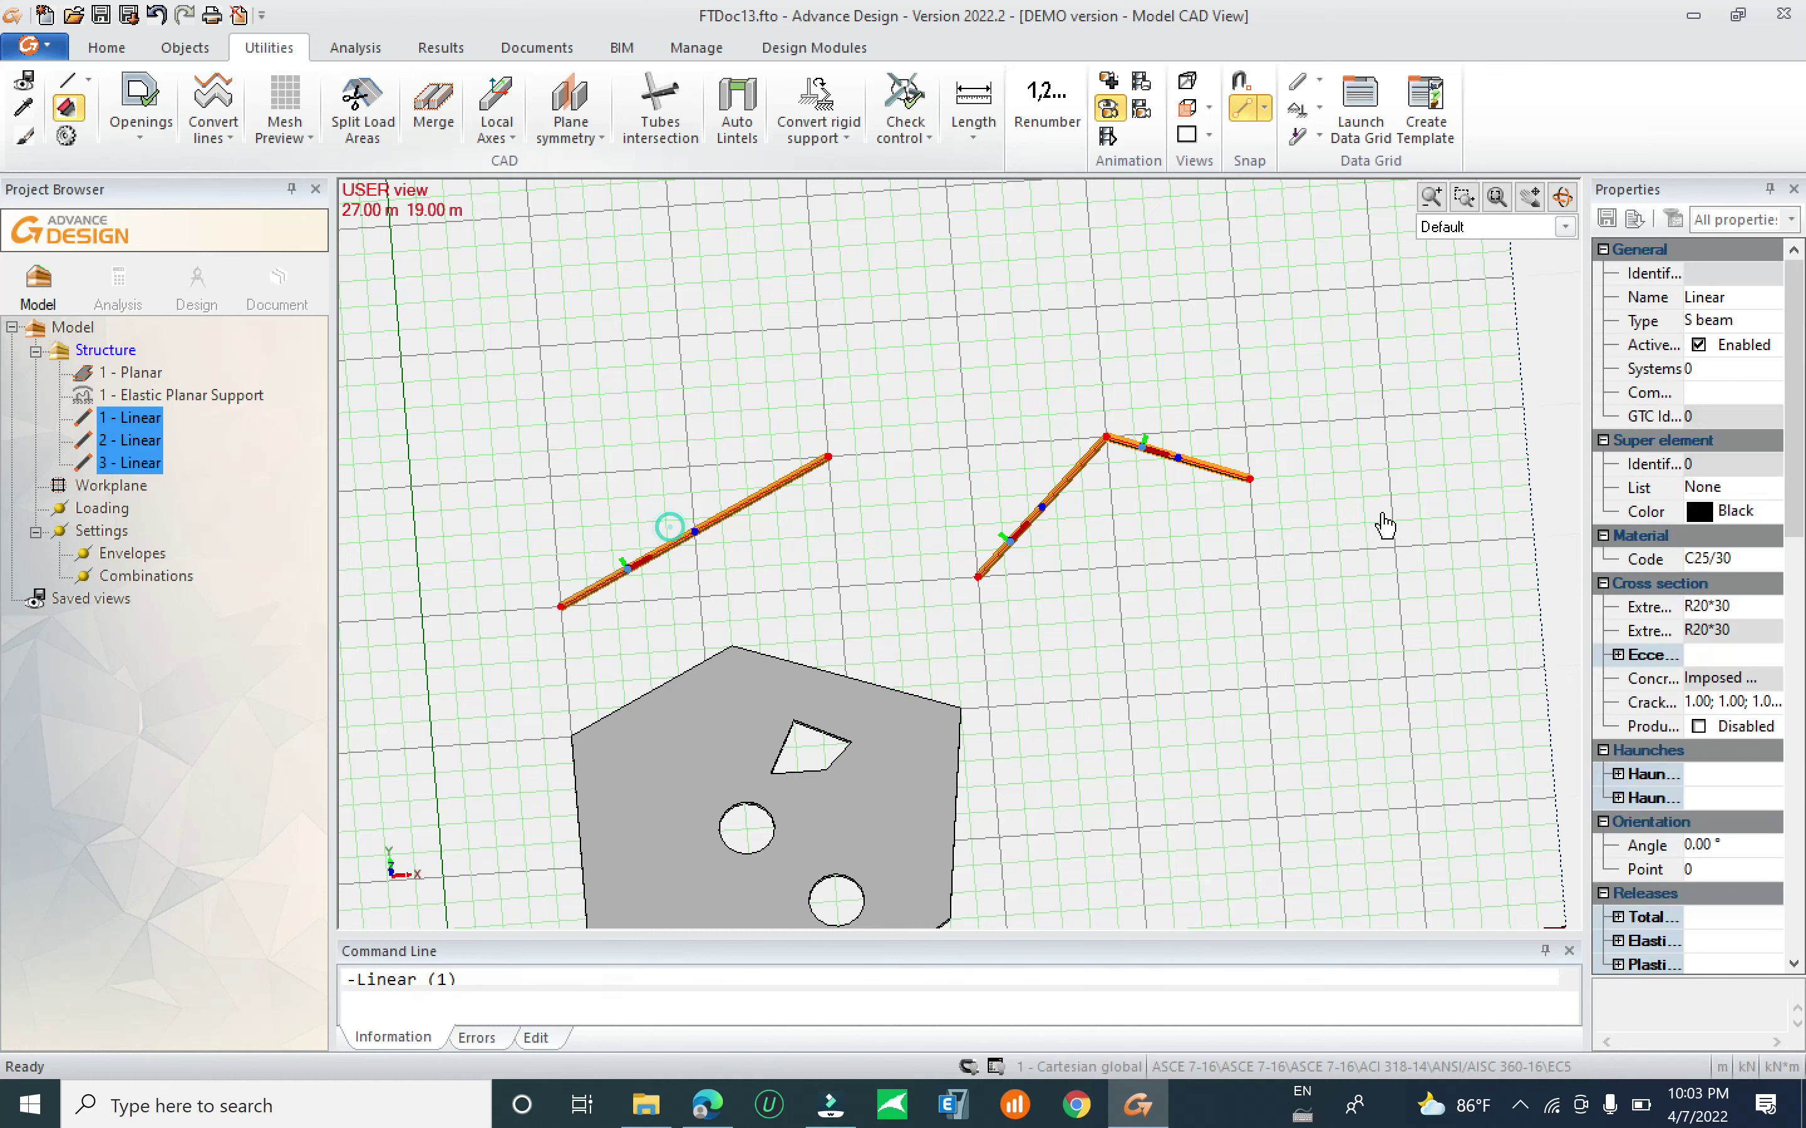
{"action": "left_click_drag", "start_coordinate": [1585, 506], "coordinate": [1450, 506]}
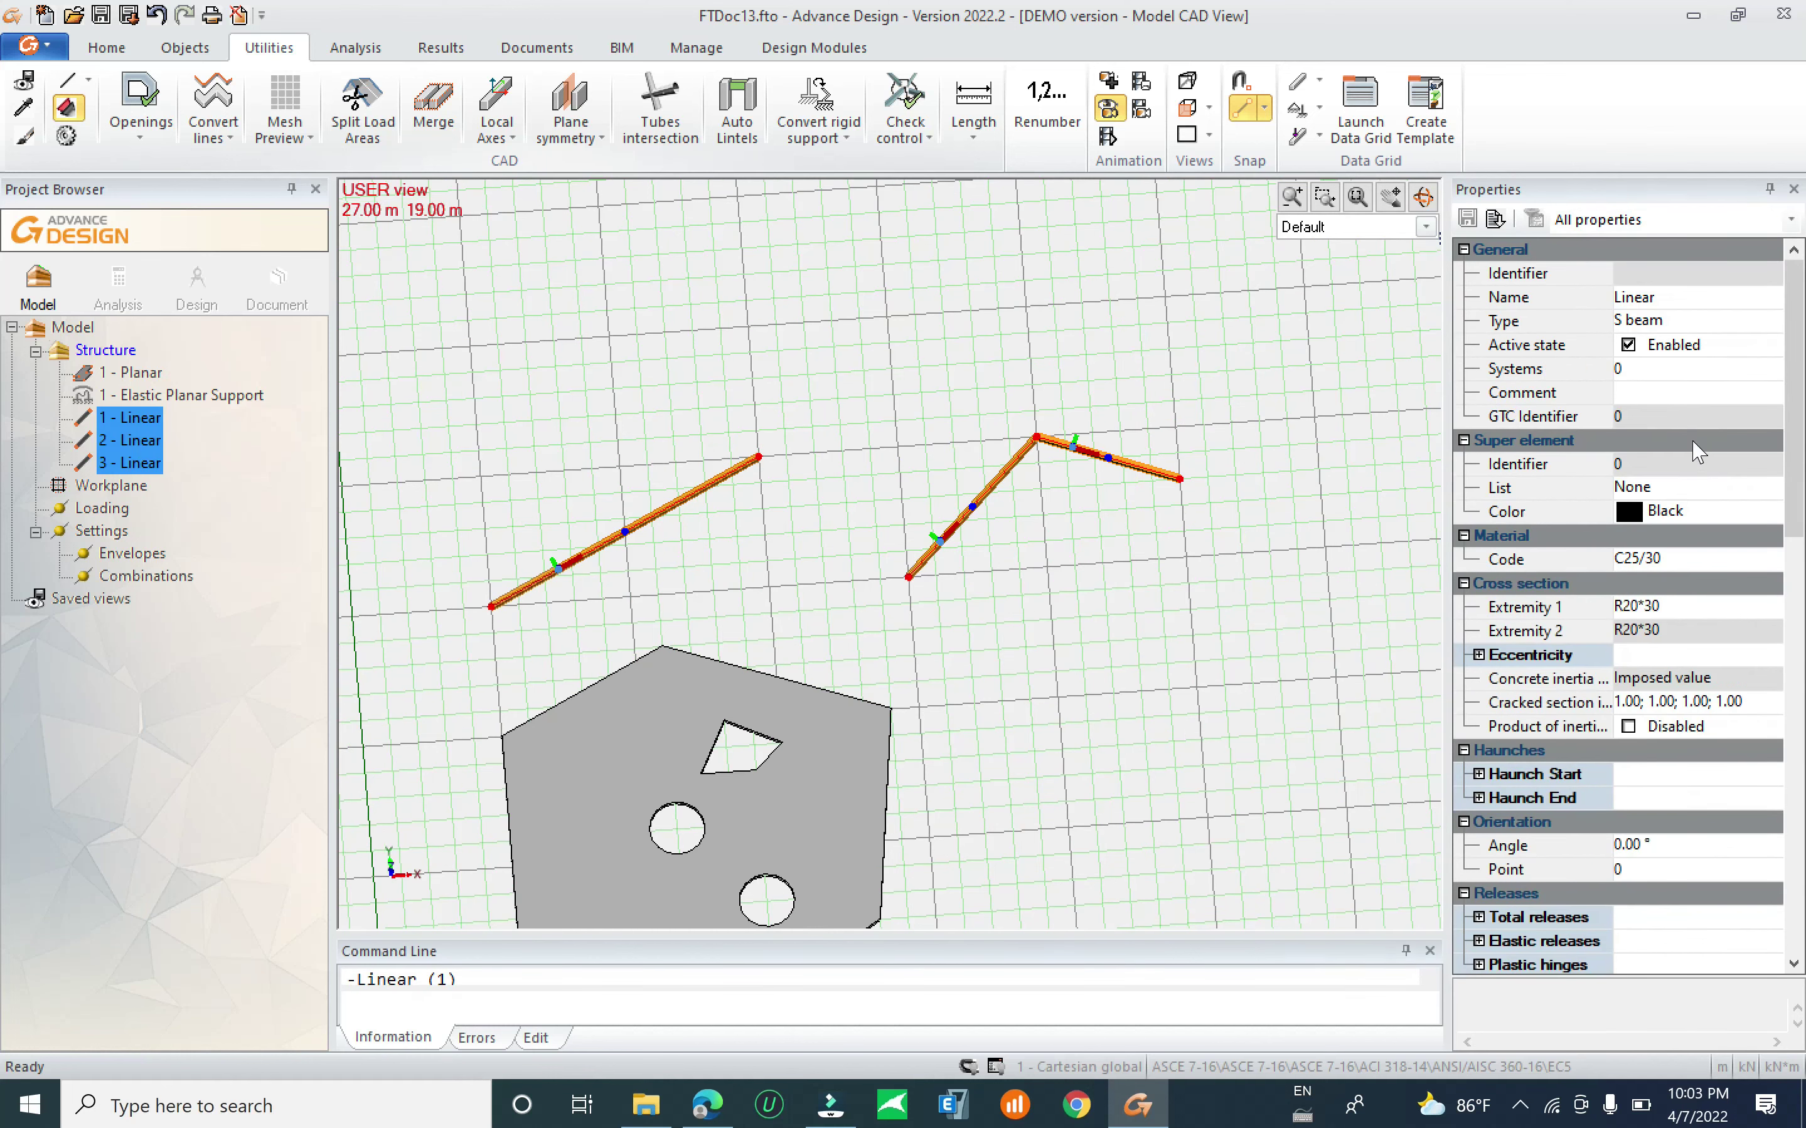
Examine the mechanical and EN206 properties of the linear elements' C25/30 concrete in the project materials.
{"action": "left_click", "coordinate": [1676, 561]}
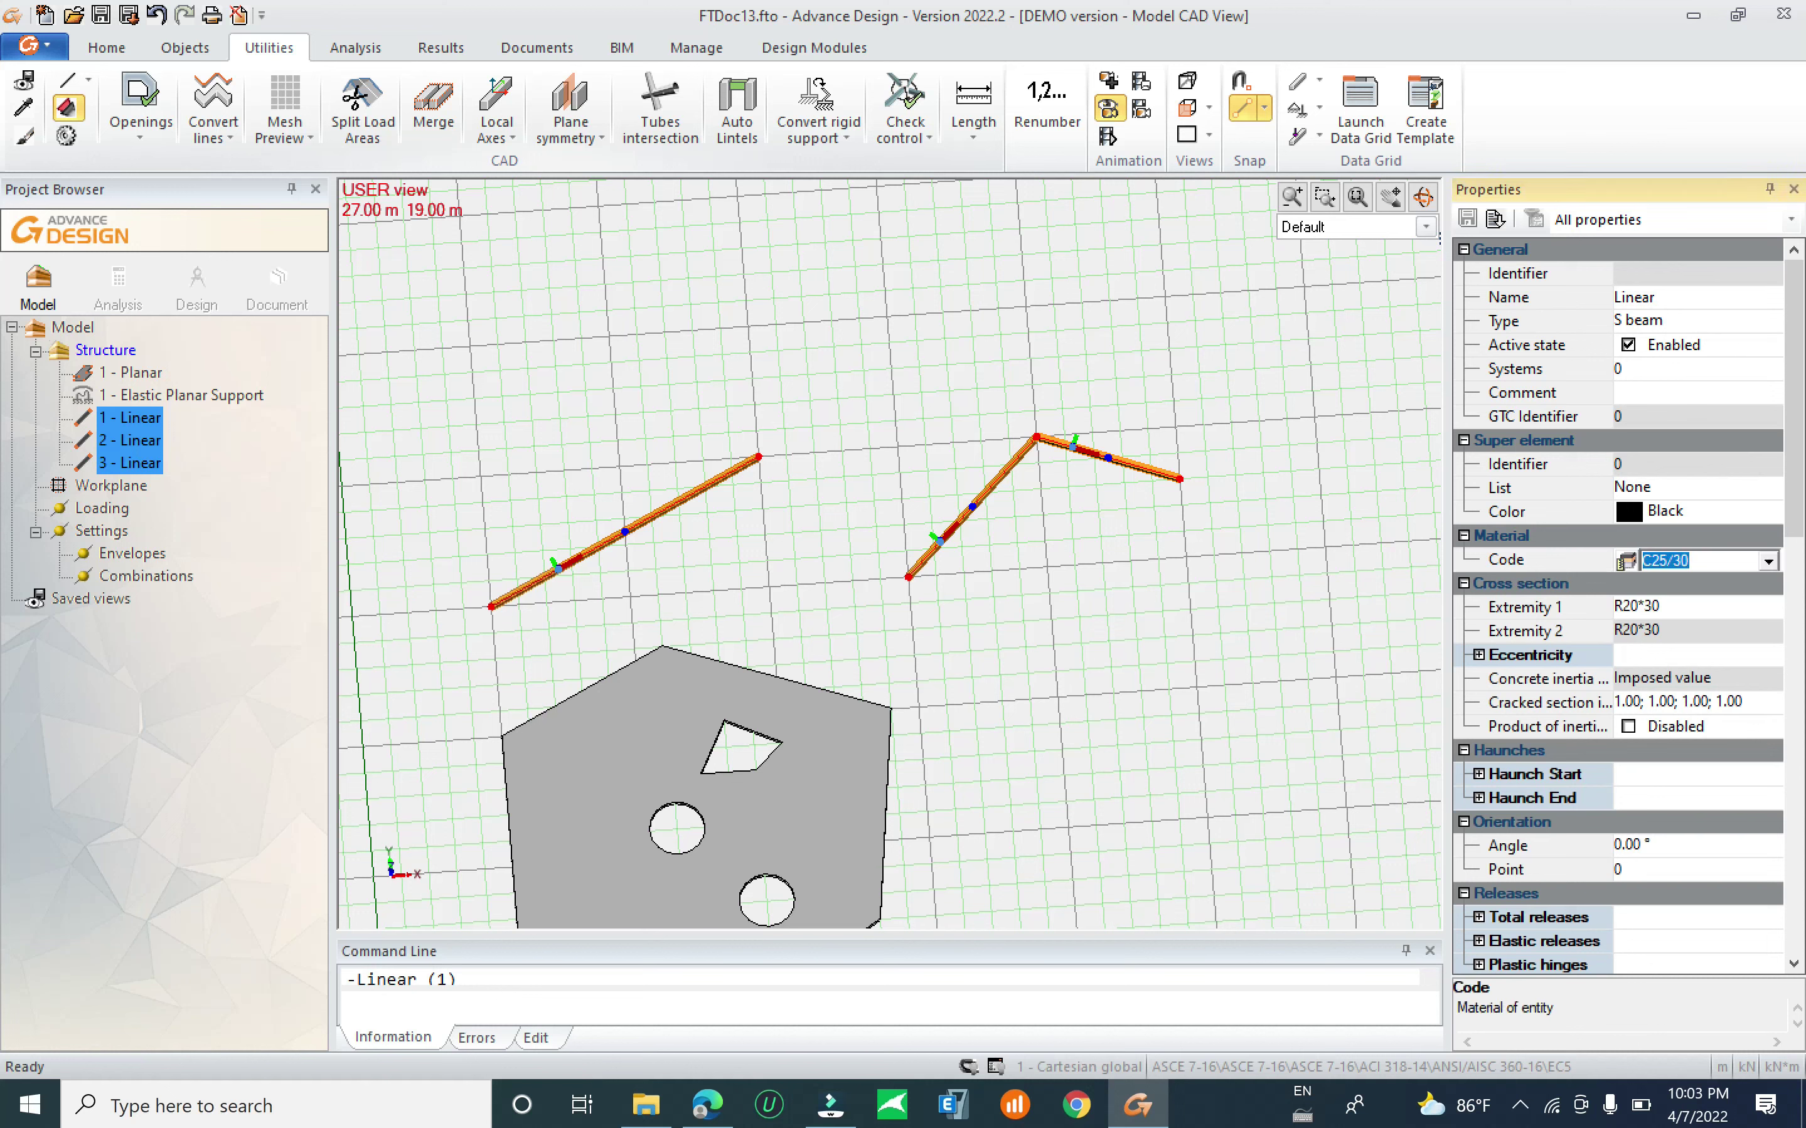
{"action": "left_click", "coordinate": [1628, 560]}
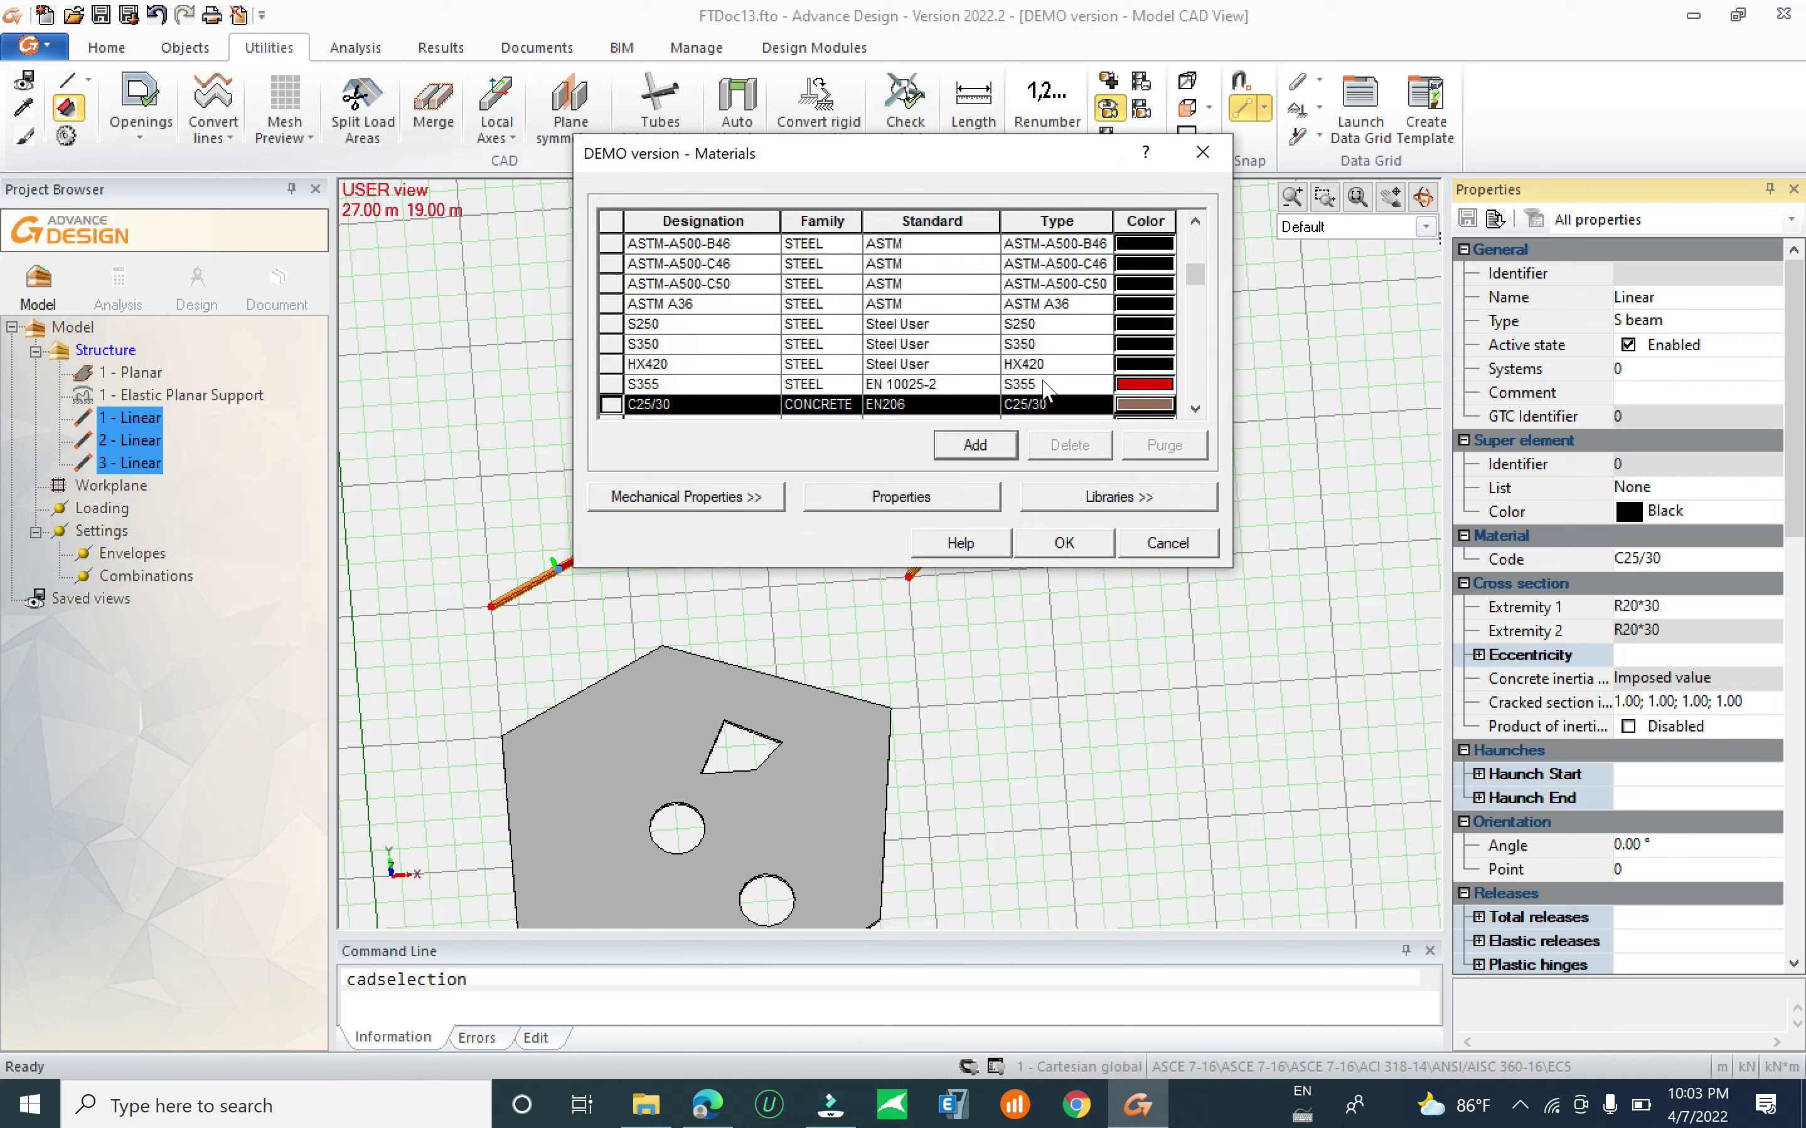
{"action": "left_click", "coordinate": [1195, 409]}
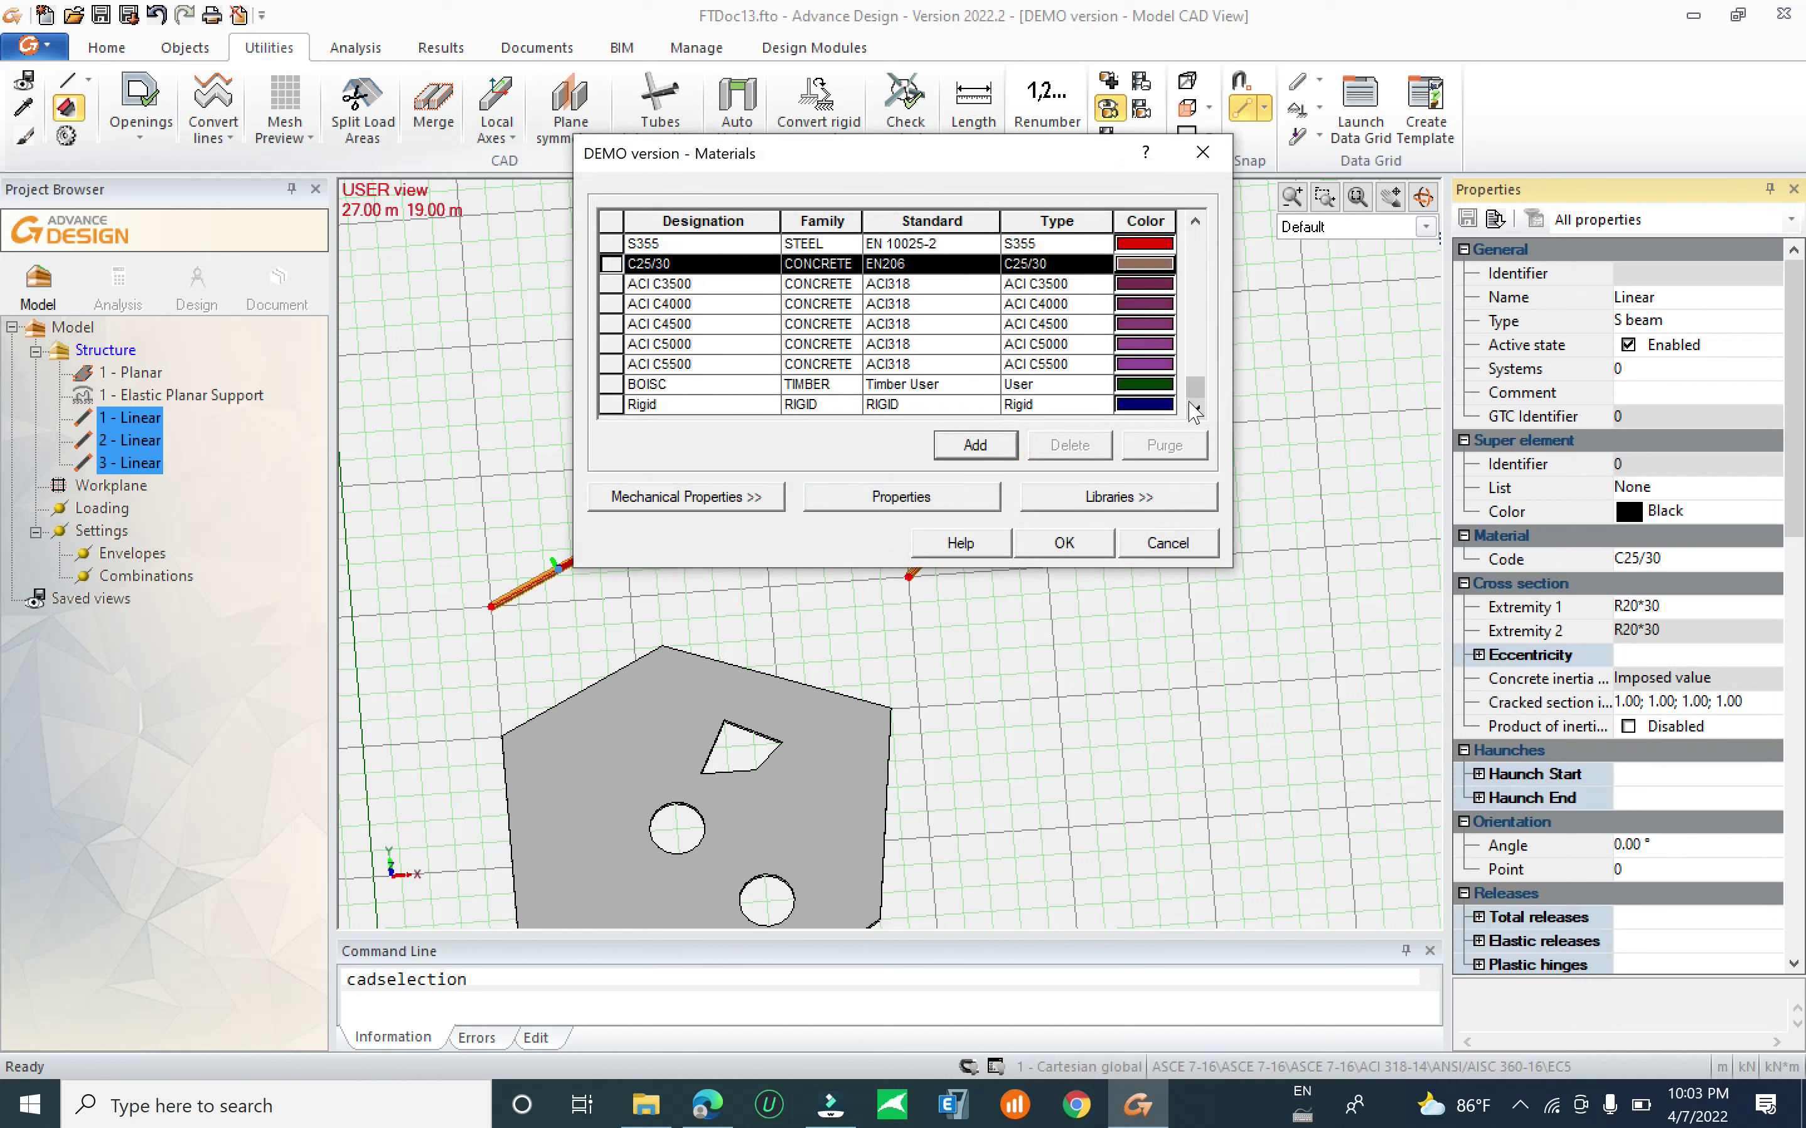
{"action": "left_click_drag", "start_coordinate": [1196, 388], "coordinate": [1195, 337]}
{"action": "left_click", "coordinate": [1045, 323]}
{"action": "left_click", "coordinate": [739, 494]}
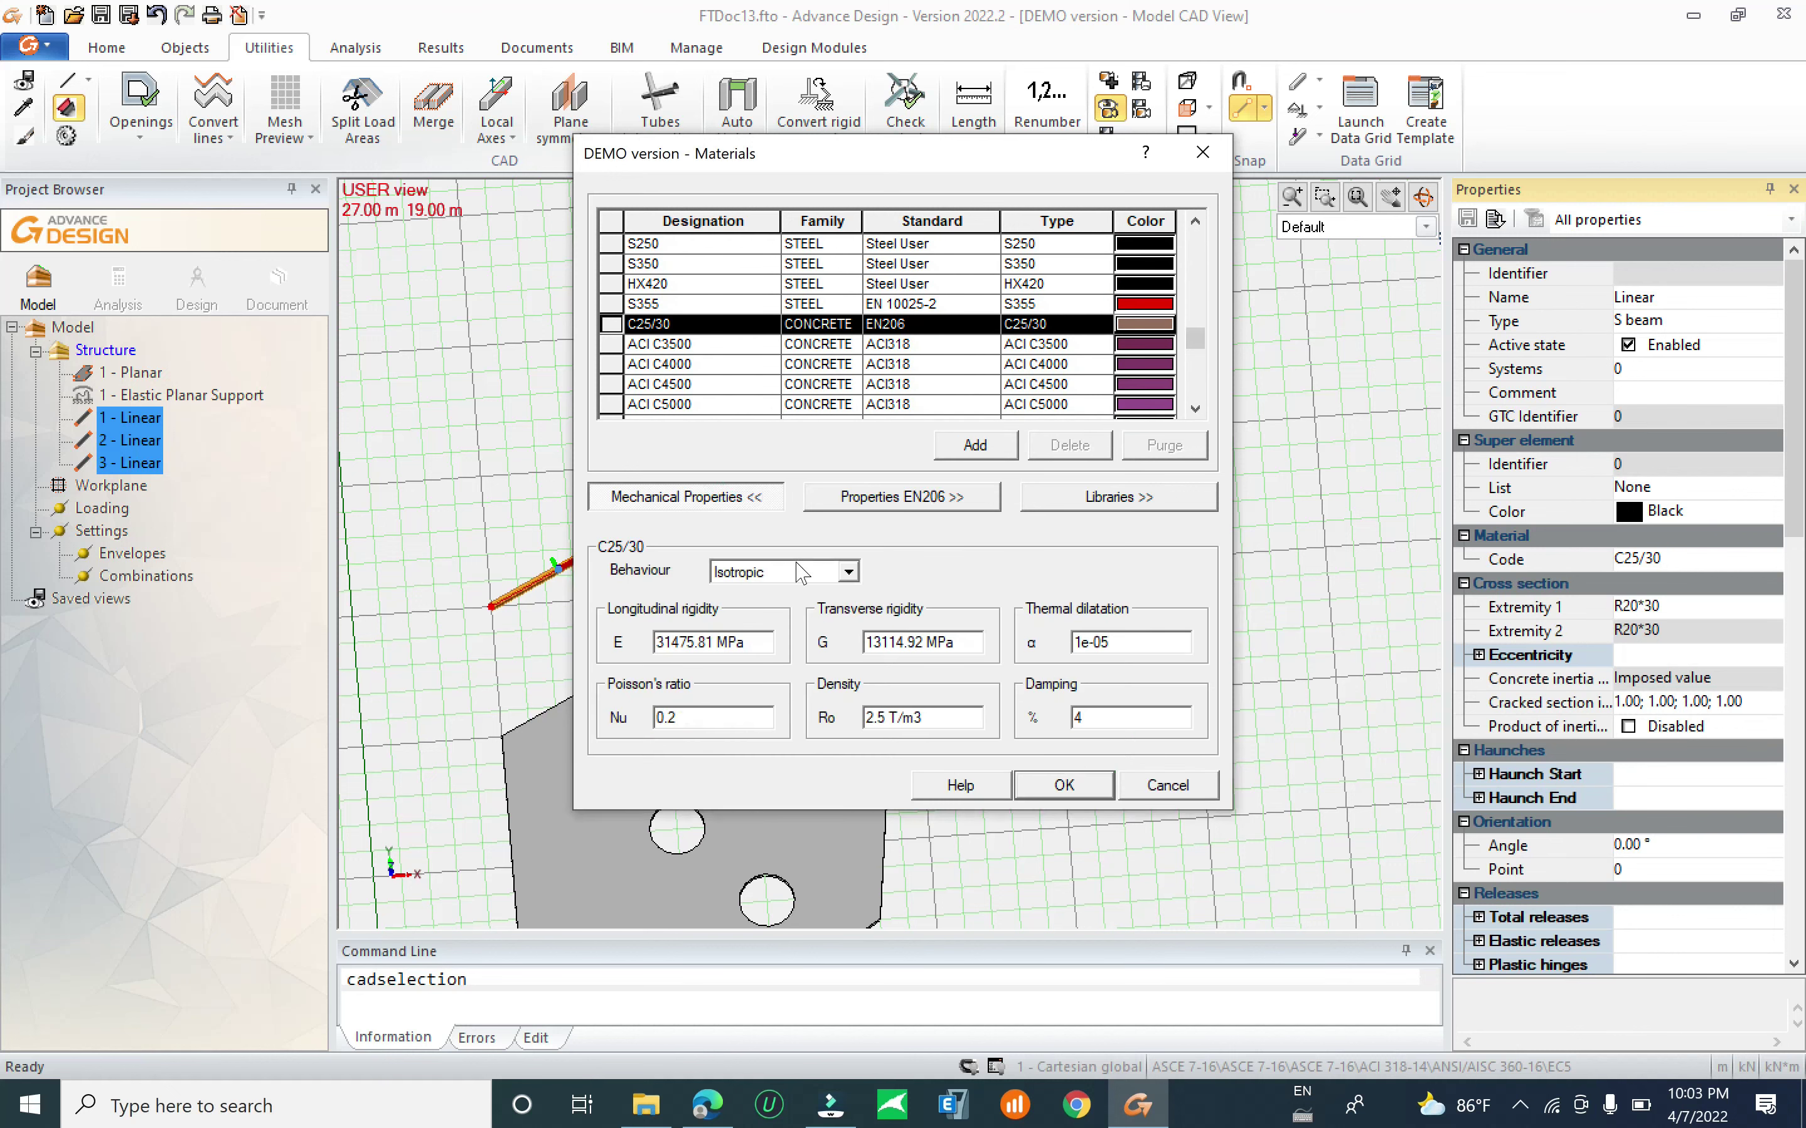
{"action": "left_click", "coordinate": [955, 505]}
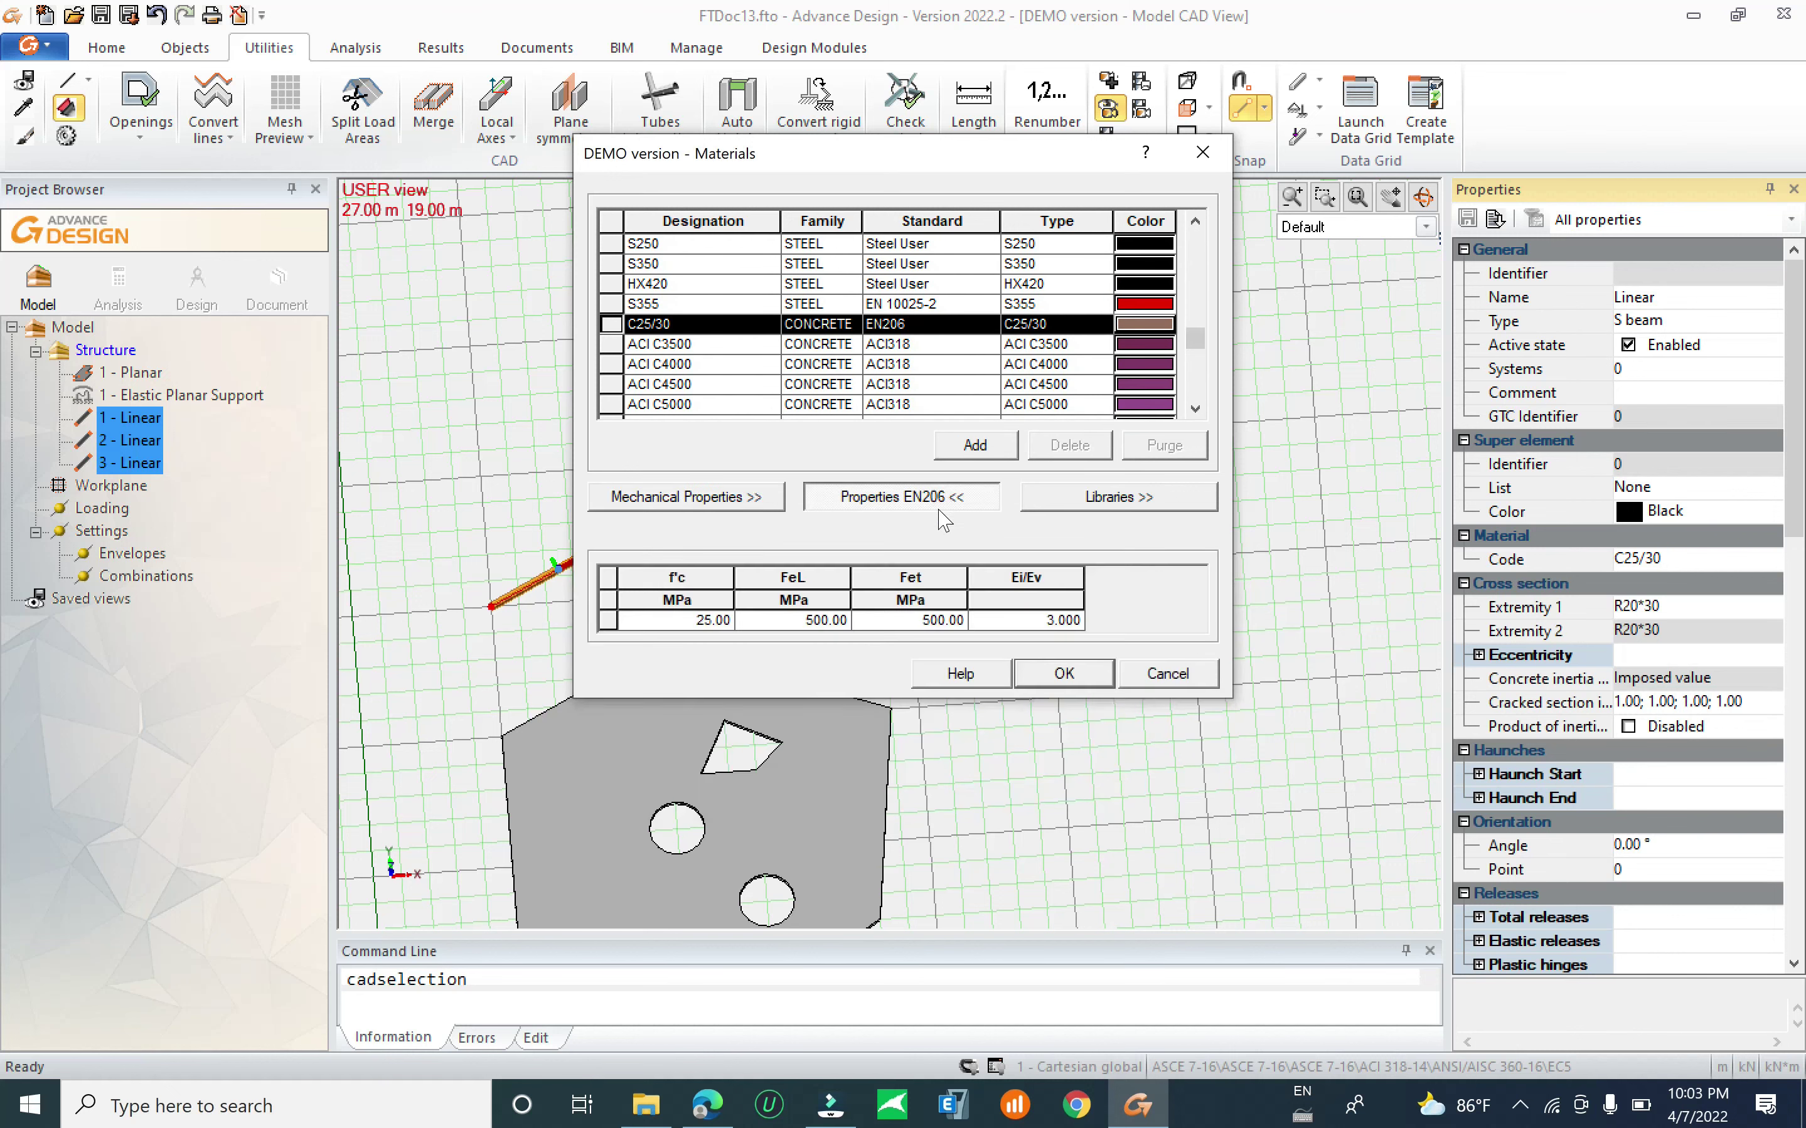
{"action": "left_click", "coordinate": [706, 620]}
{"action": "double_click", "coordinate": [706, 620]}
Try to pick C30/37 concrete from the EN206 library and look for it among the linear elements' available materials.
{"action": "left_click", "coordinate": [1113, 501]}
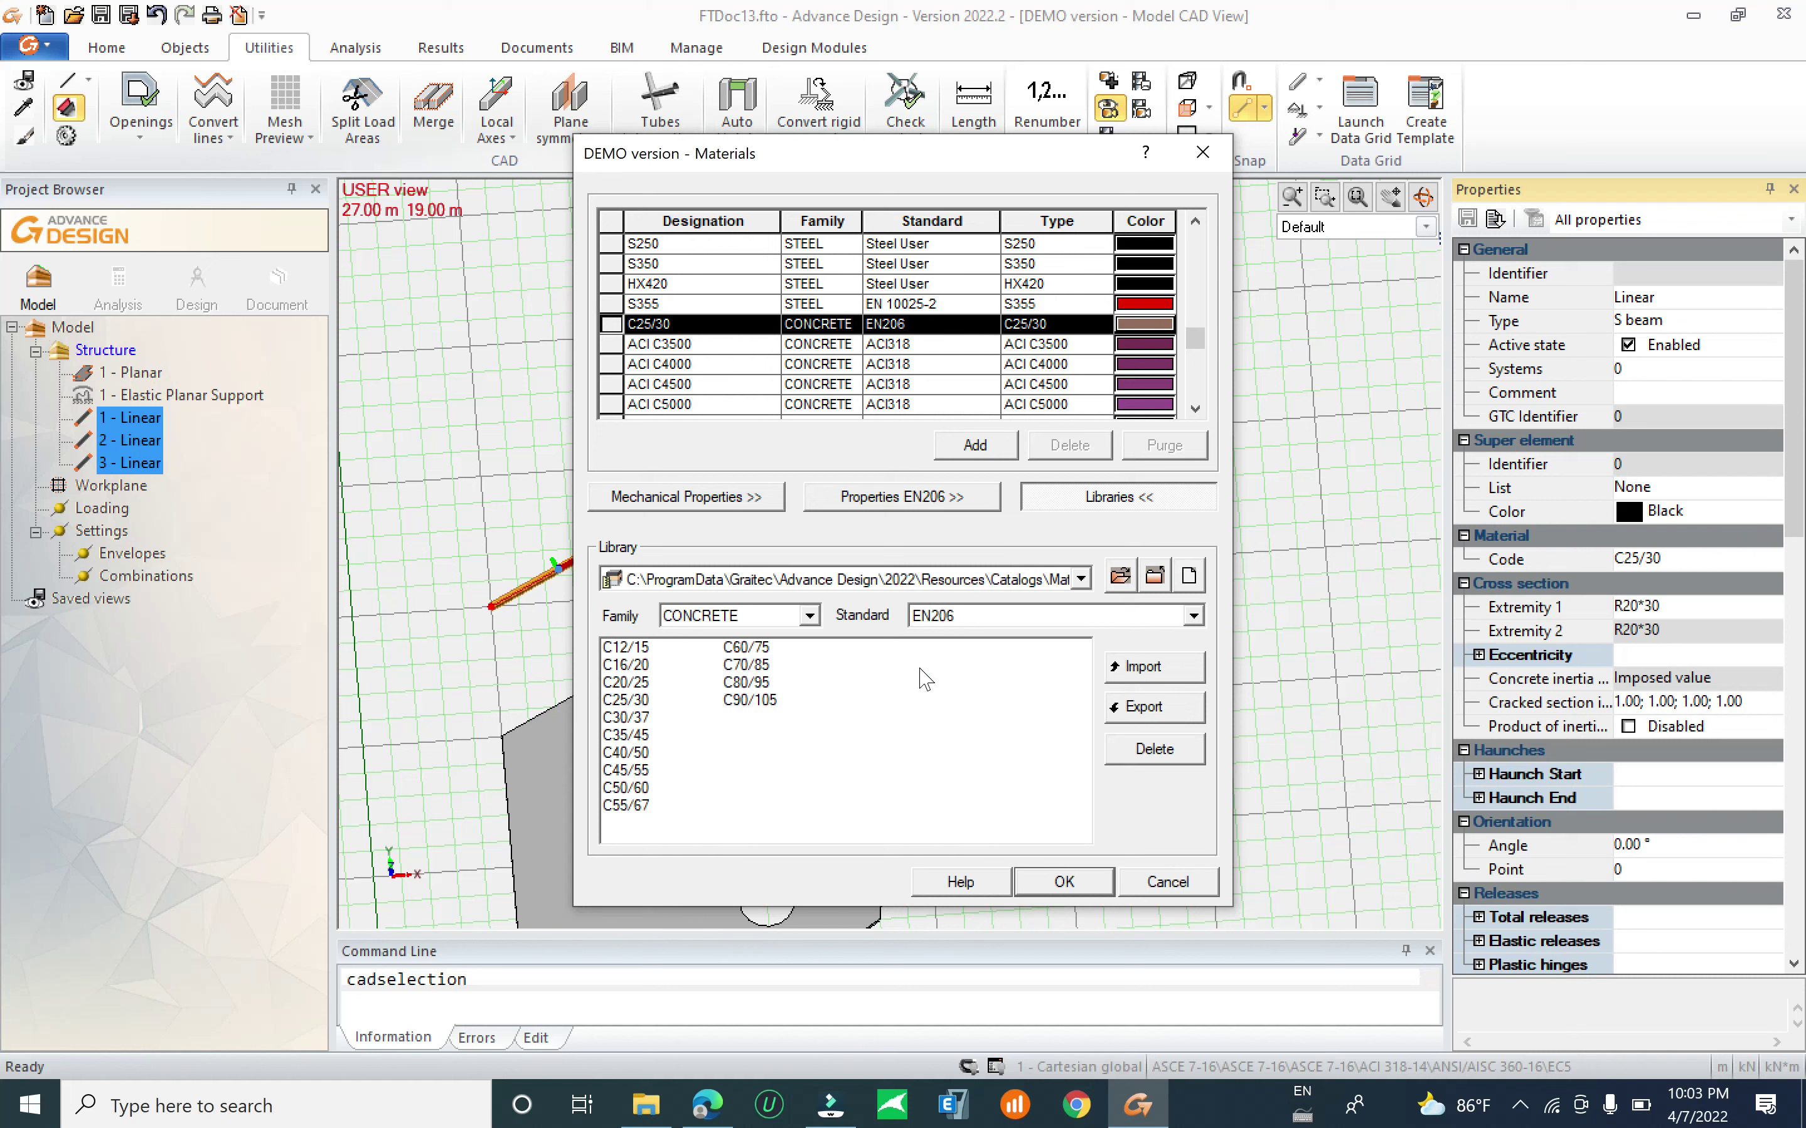
{"action": "left_click", "coordinate": [633, 718]}
{"action": "left_click", "coordinate": [1048, 884]}
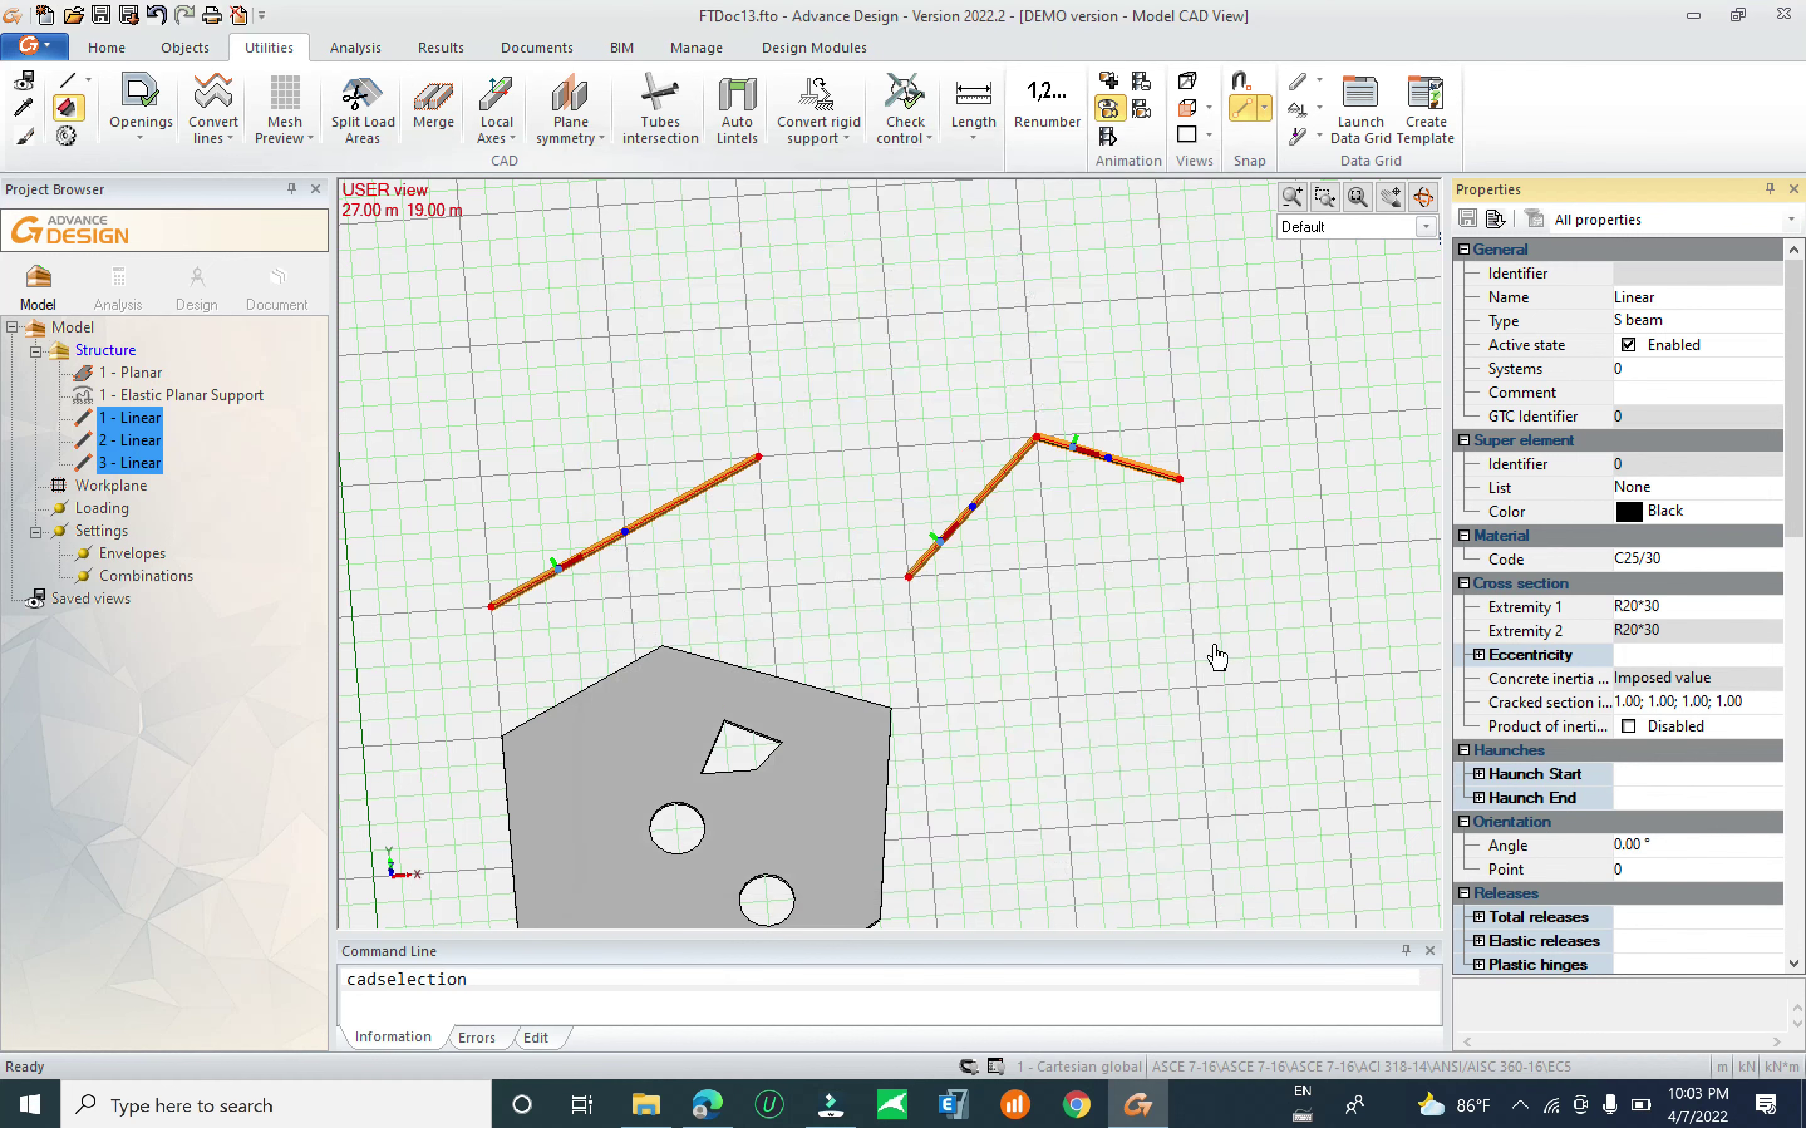
{"action": "left_click", "coordinate": [1634, 565]}
{"action": "left_click", "coordinate": [1769, 560]}
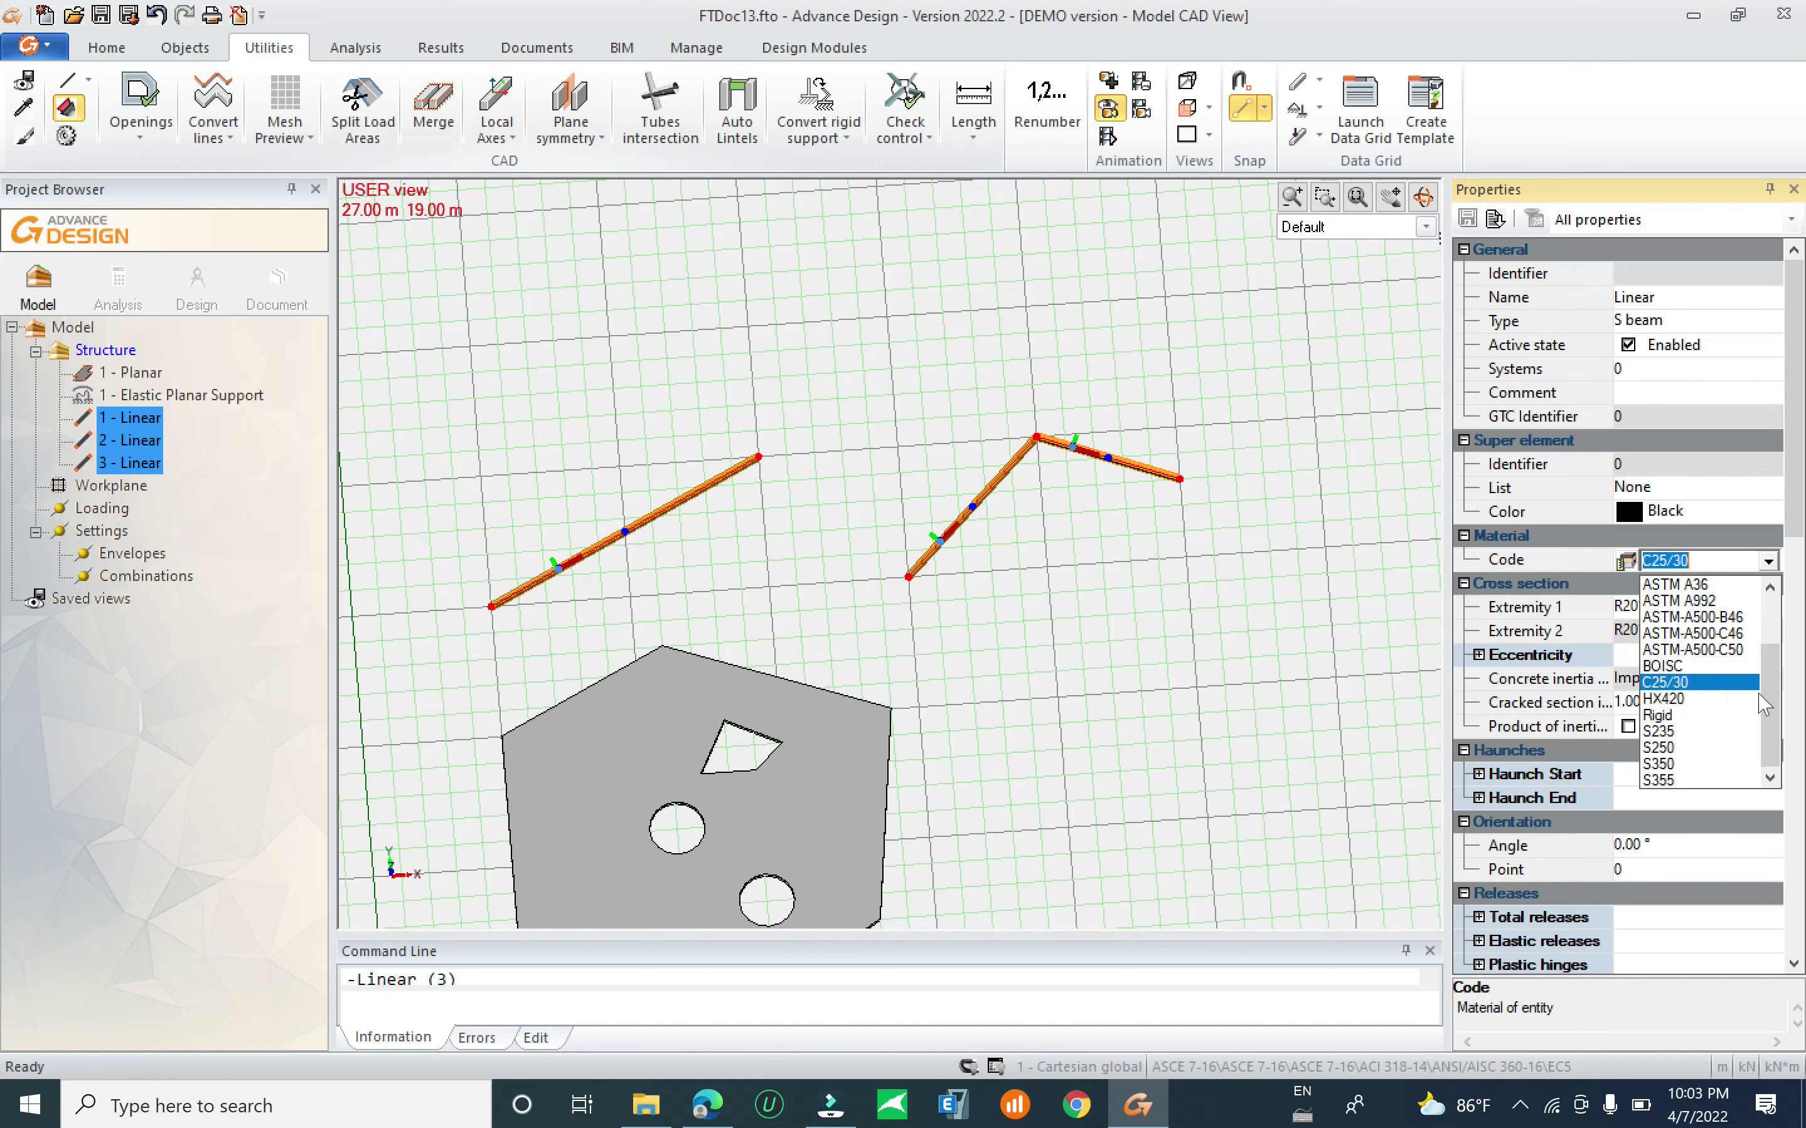
{"action": "mouse_move", "coordinate": [1774, 713]}
{"action": "left_mouse_down"}
{"action": "mouse_move", "coordinate": [1770, 657]}
{"action": "mouse_move", "coordinate": [1766, 735]}
{"action": "left_mouse_up"}
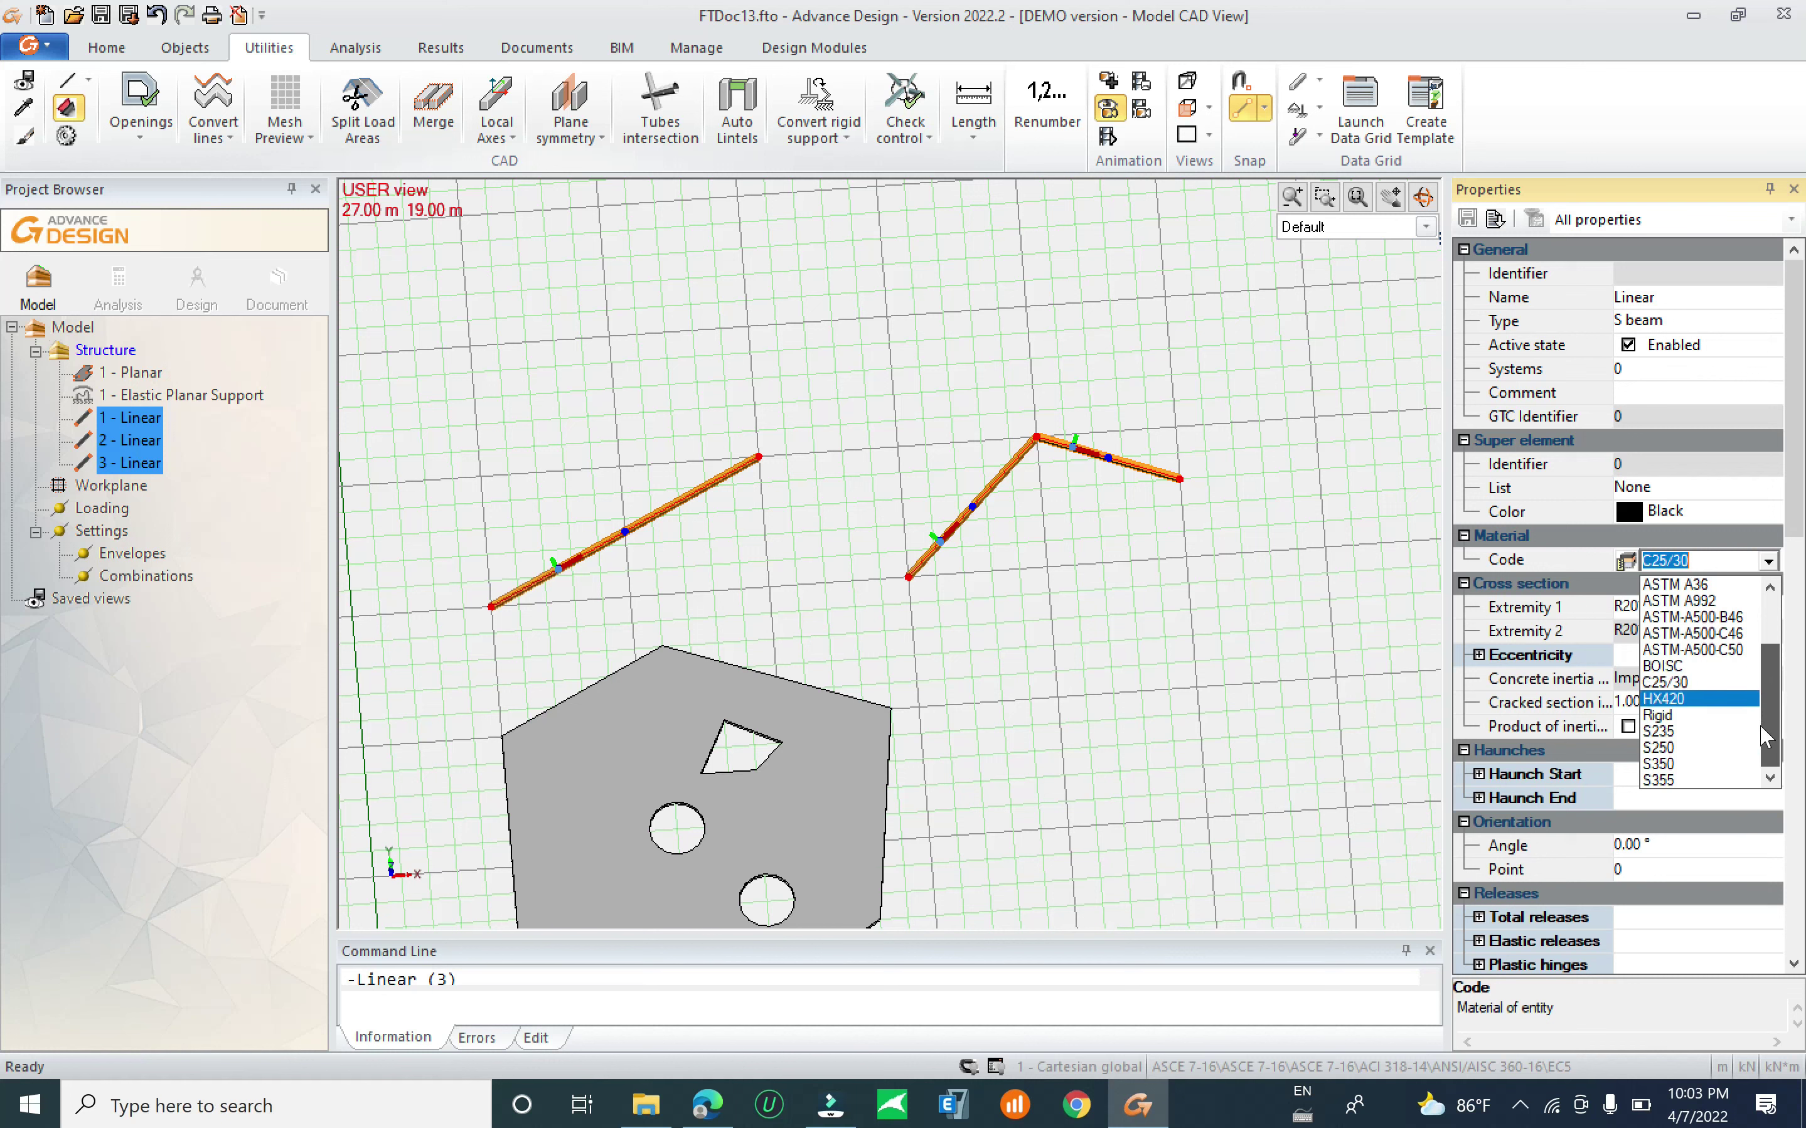
{"action": "scroll", "coordinate": [1766, 729], "scroll_direction": "up", "scroll_amount": 3}
{"action": "key", "text": "Escape"}
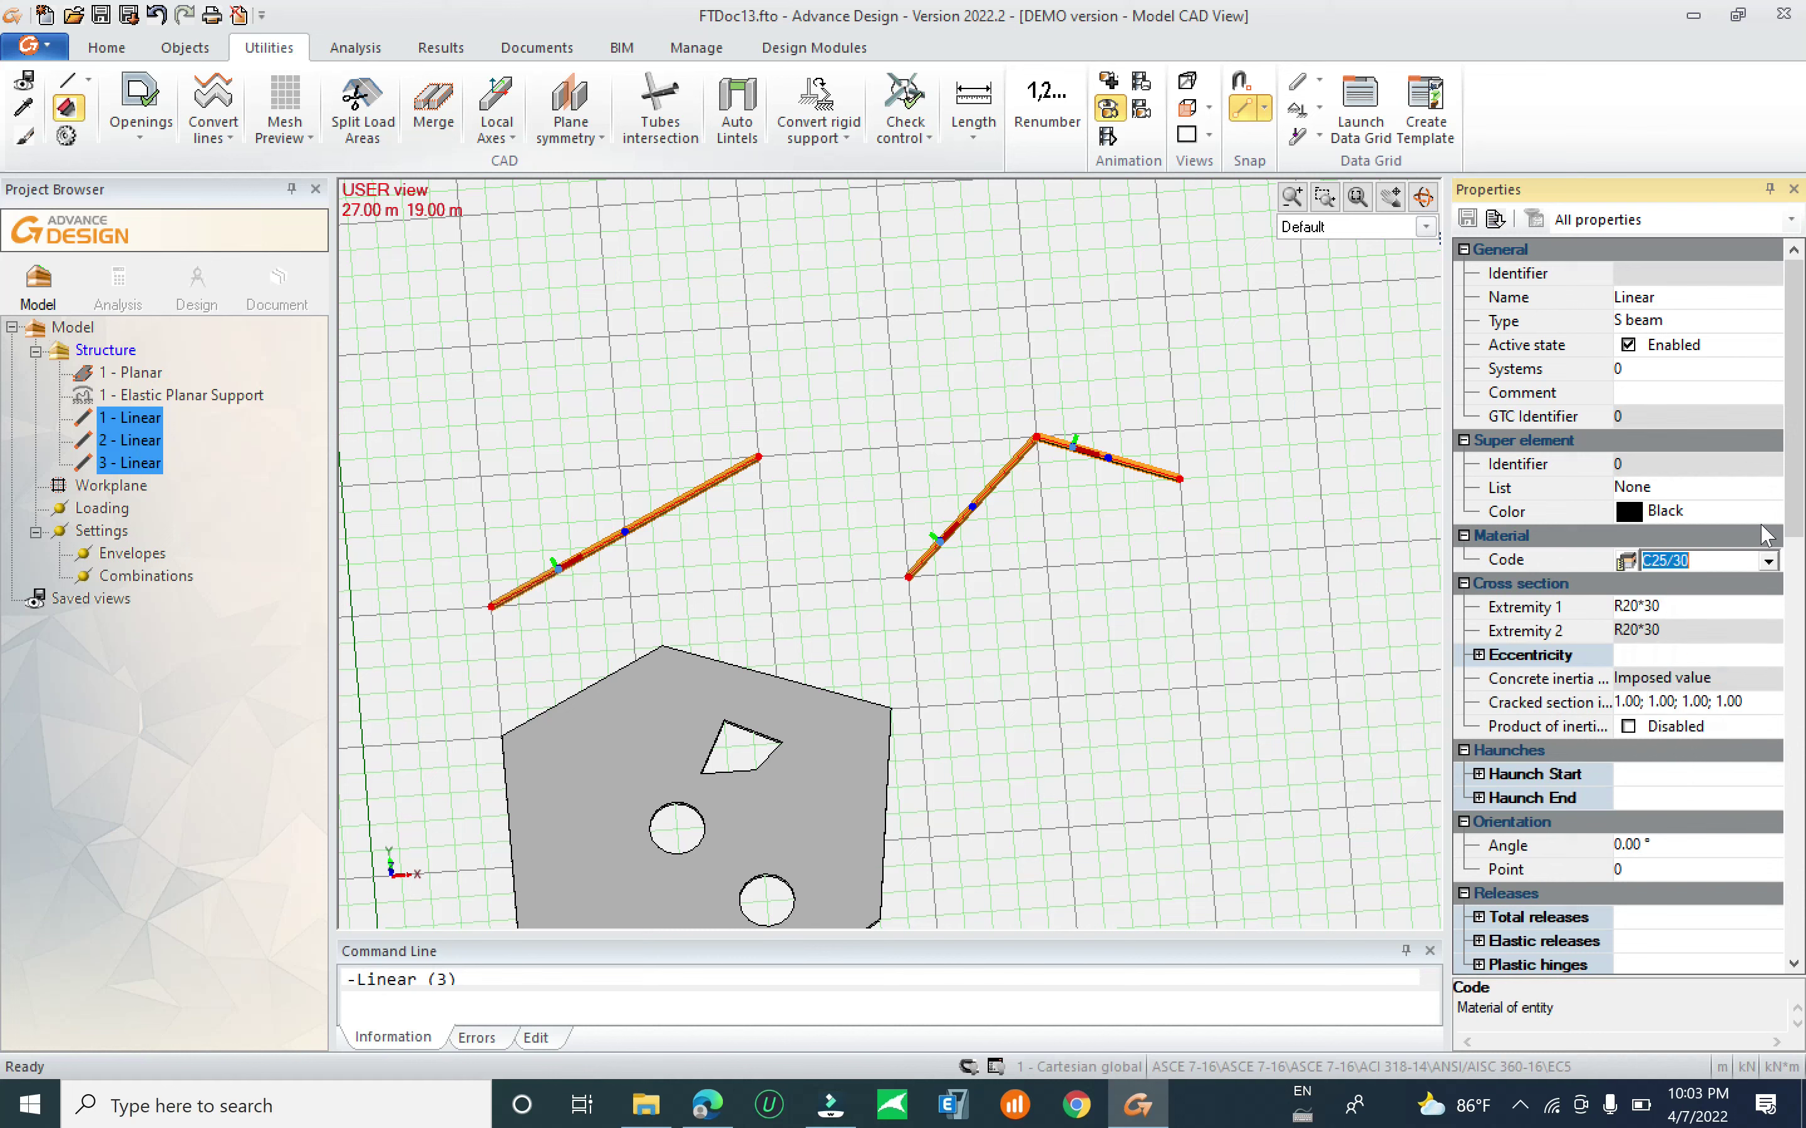
Import C30/37 concrete from the EN206 library into the project materials and assign it to the three linear elements.
{"action": "left_click", "coordinate": [1632, 561]}
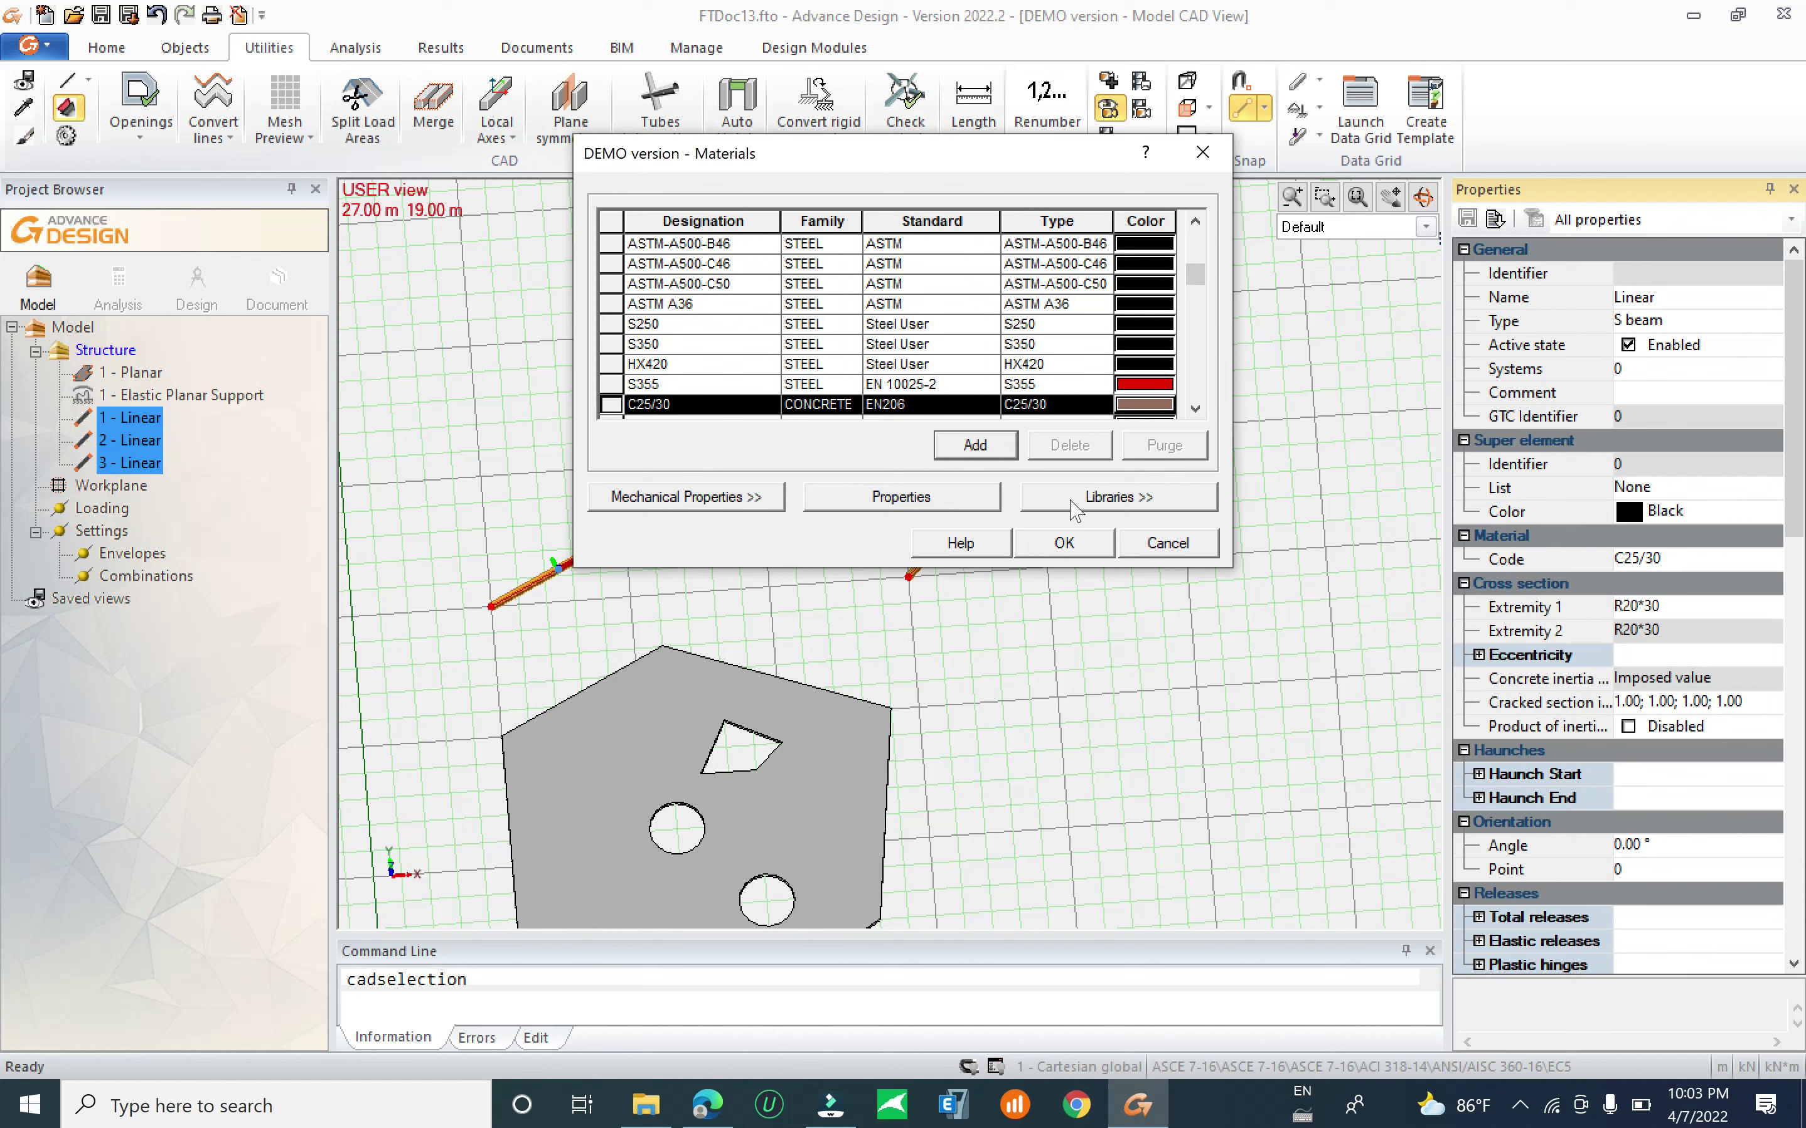
{"action": "left_click", "coordinate": [1105, 497]}
{"action": "left_click", "coordinate": [627, 718]}
{"action": "left_click", "coordinate": [1149, 667]}
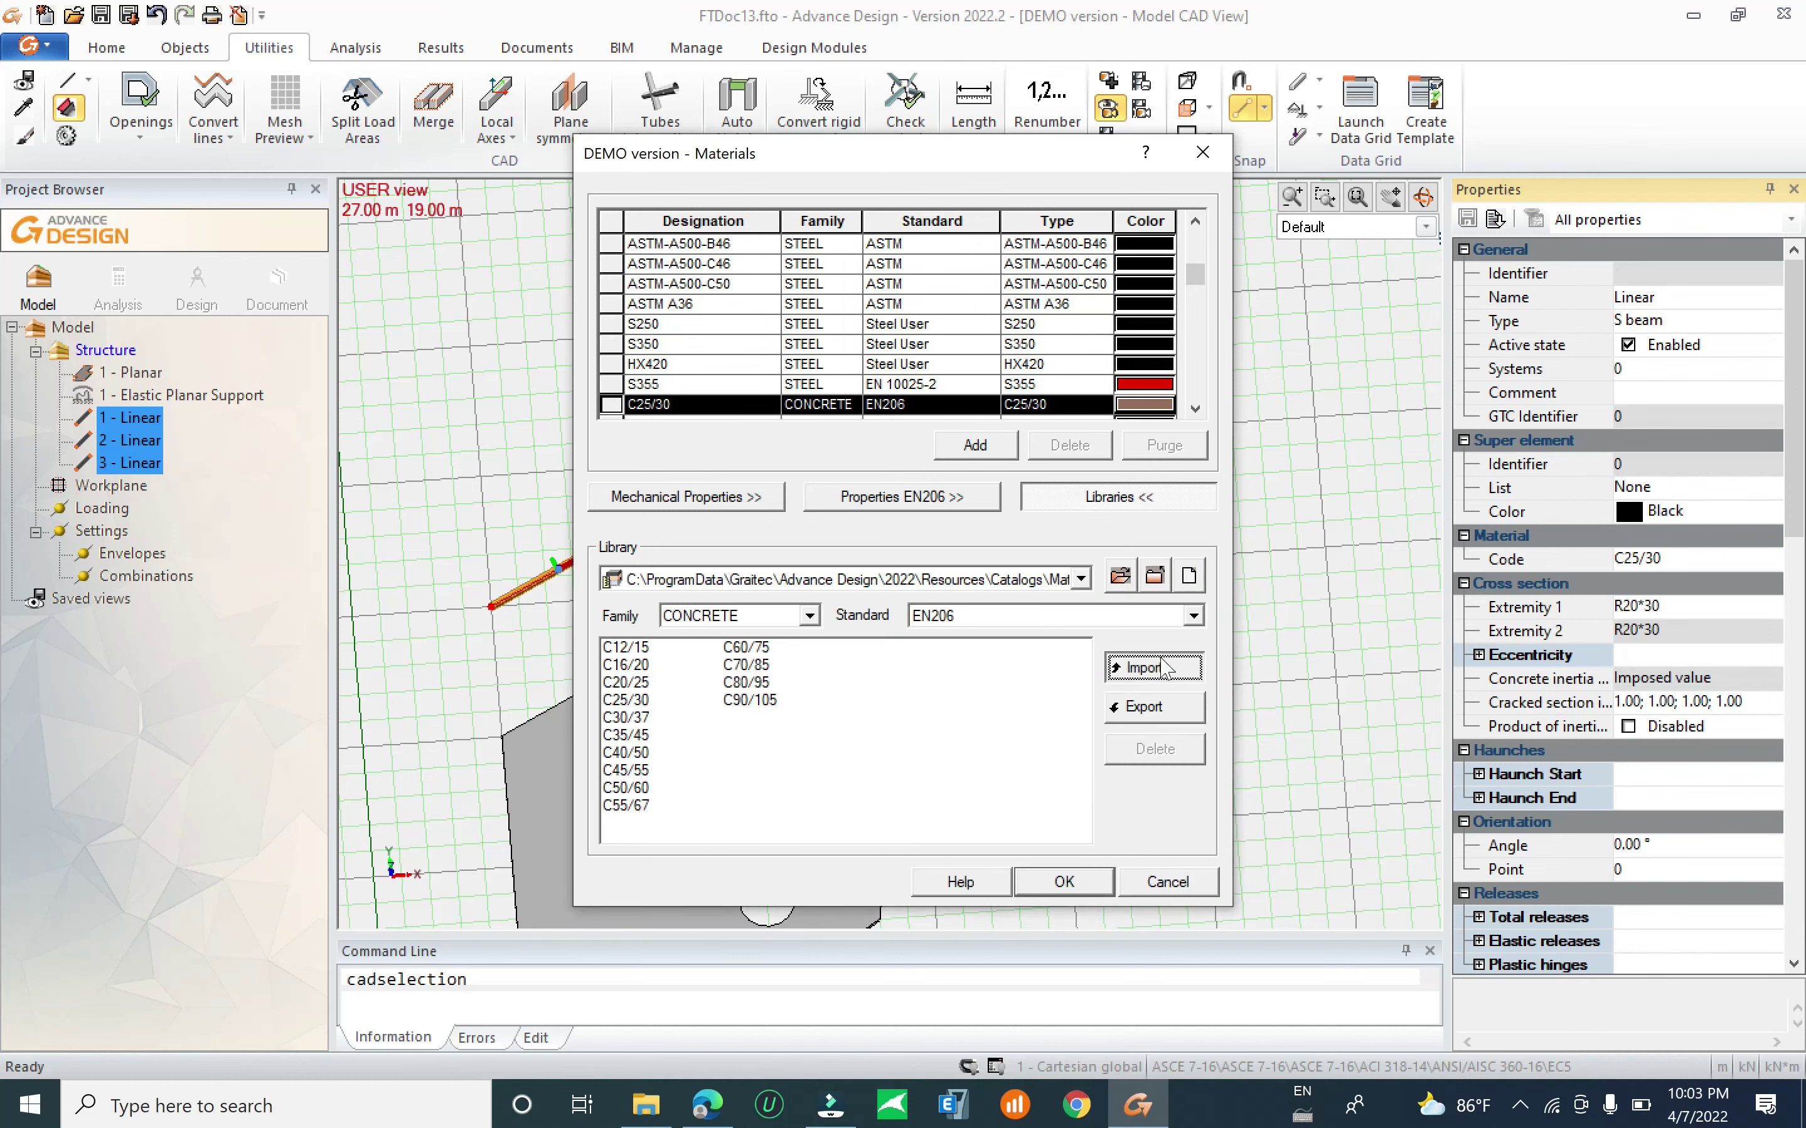
{"action": "left_click", "coordinate": [1060, 883]}
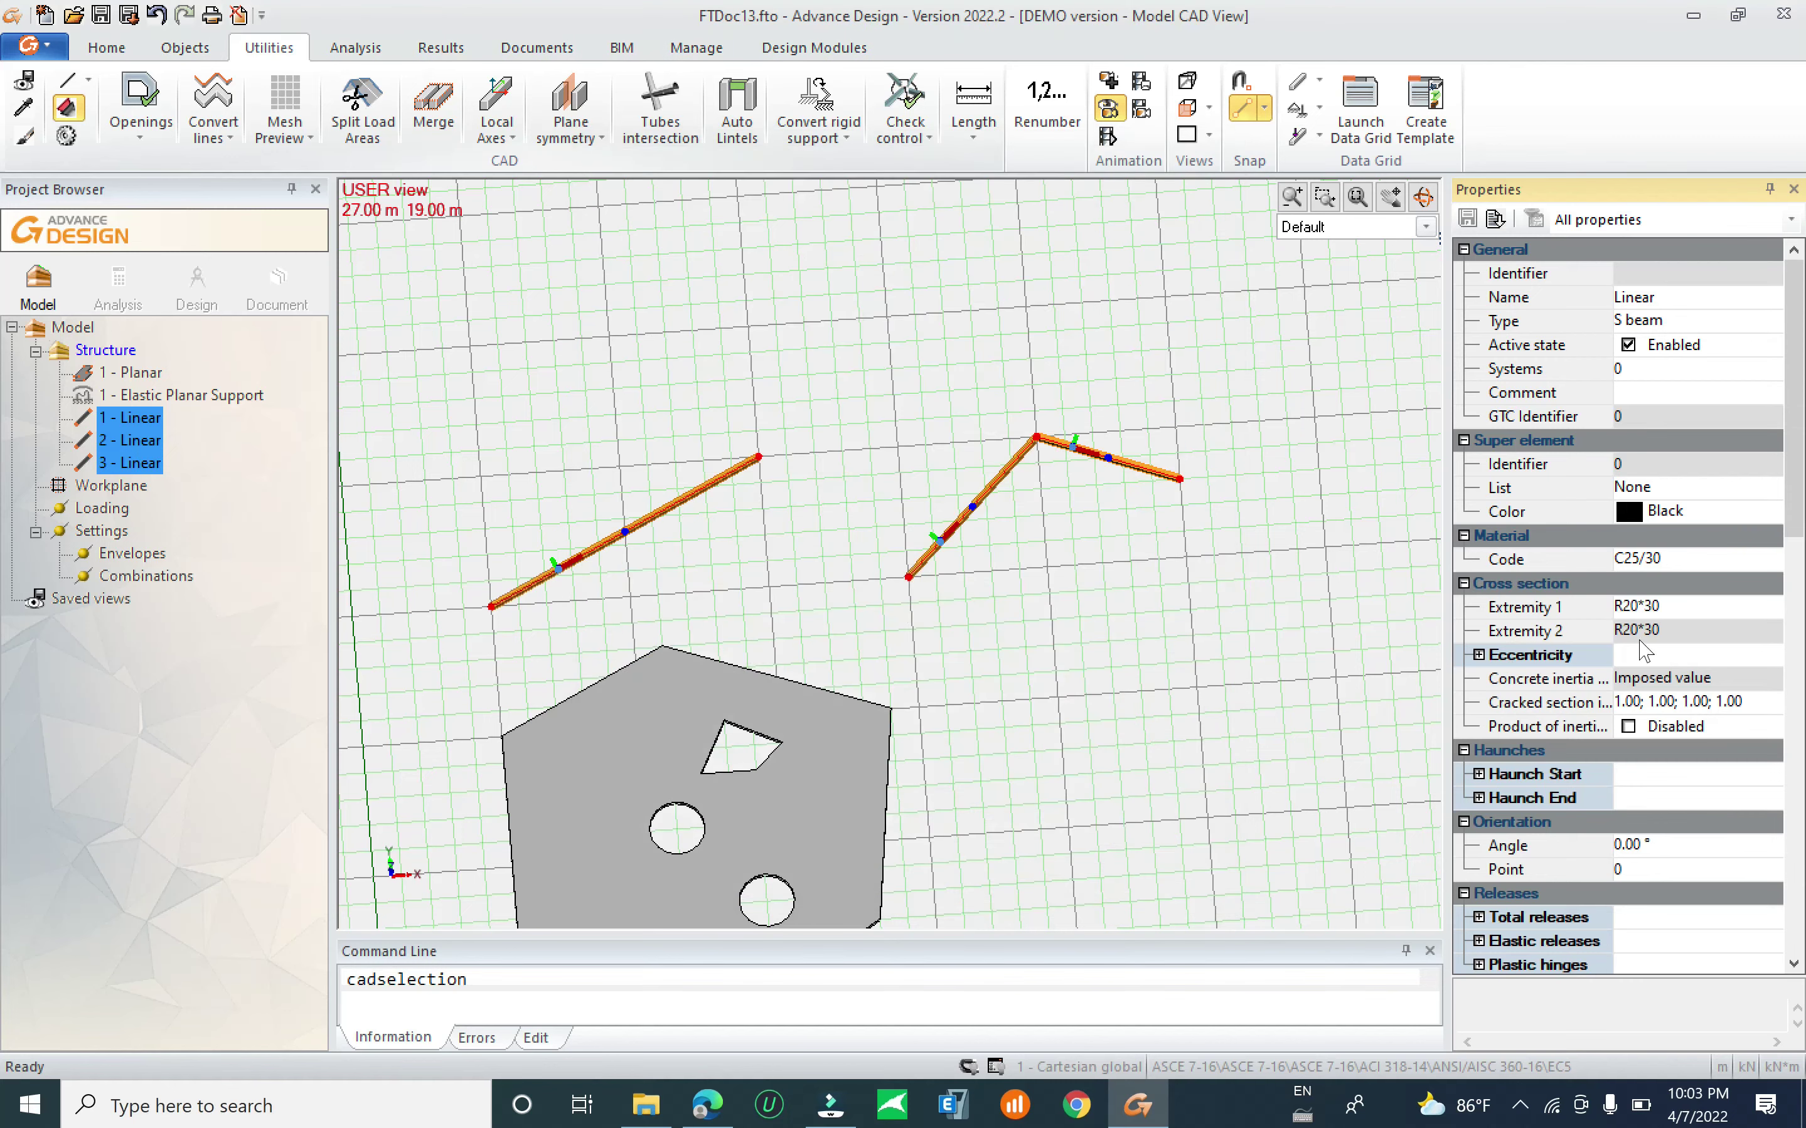
{"action": "left_click", "coordinate": [1719, 553]}
{"action": "left_click", "coordinate": [1771, 561]}
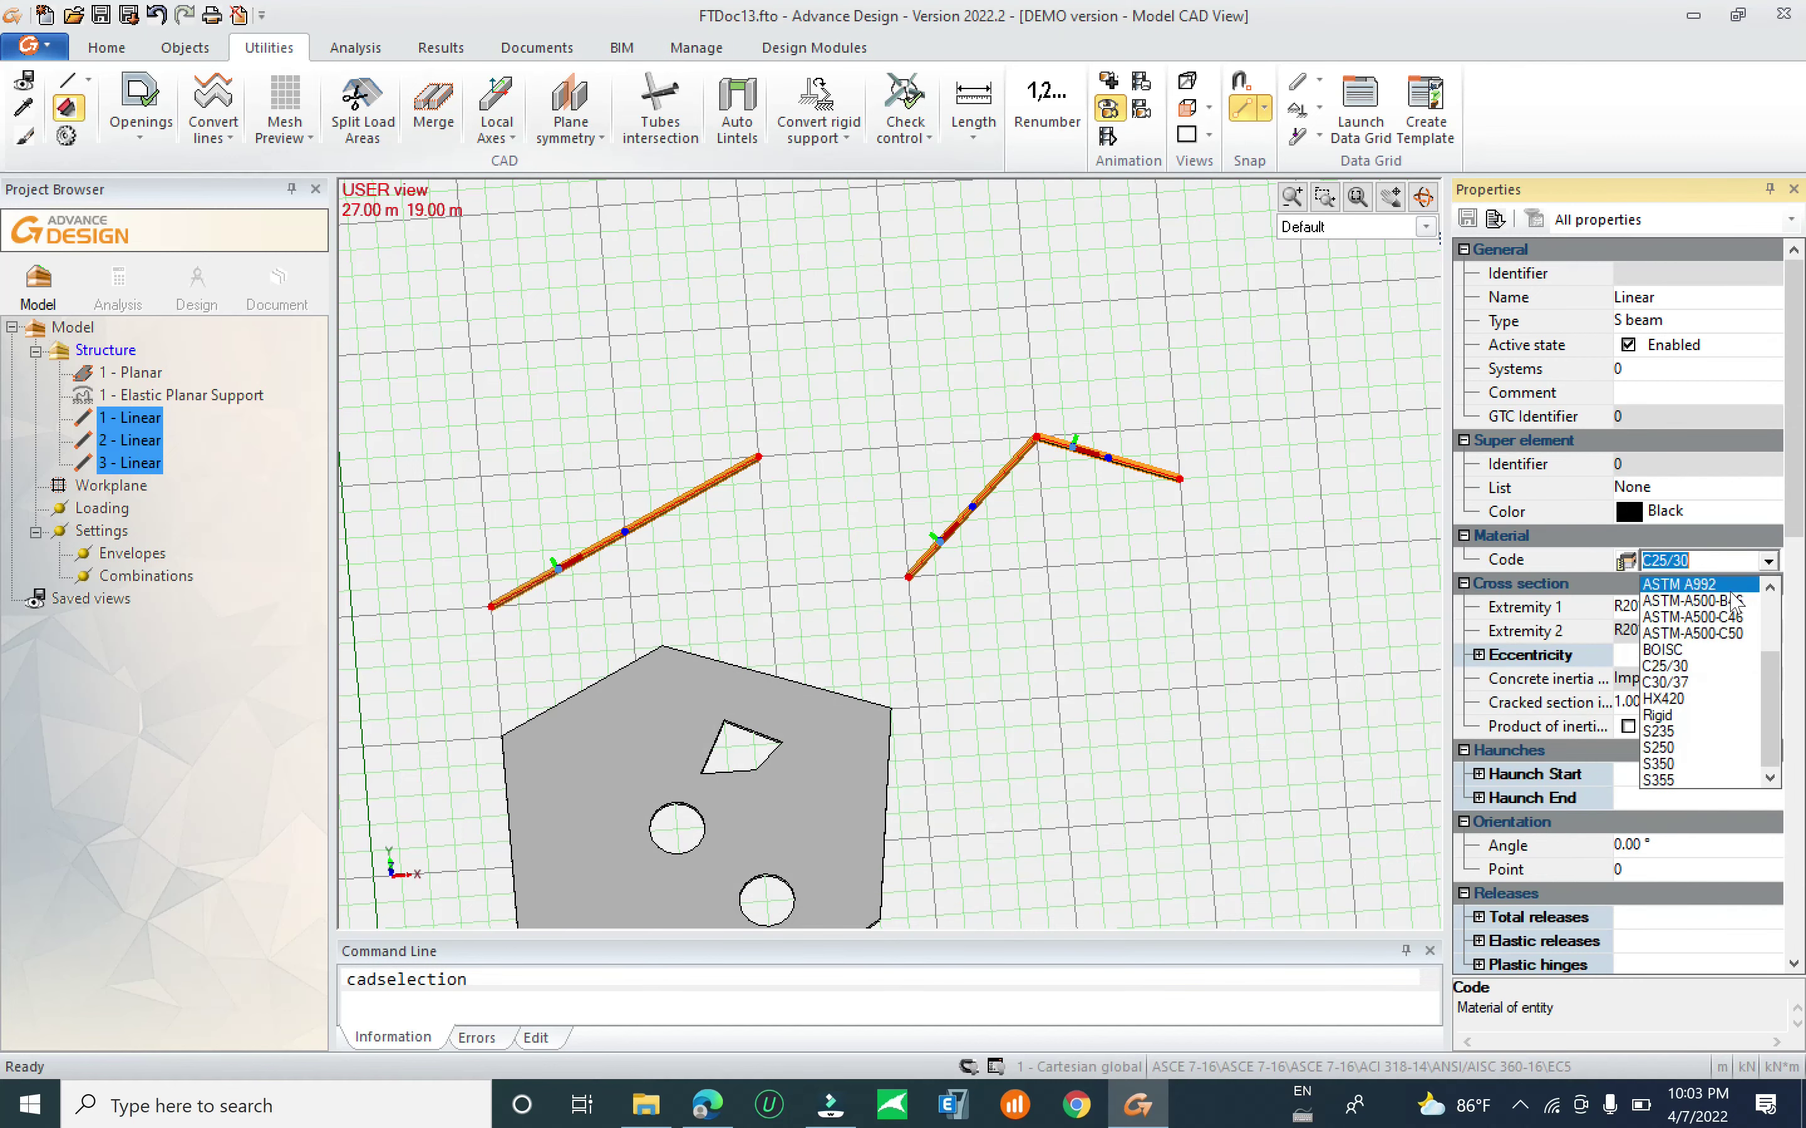
{"action": "left_click", "coordinate": [1695, 682]}
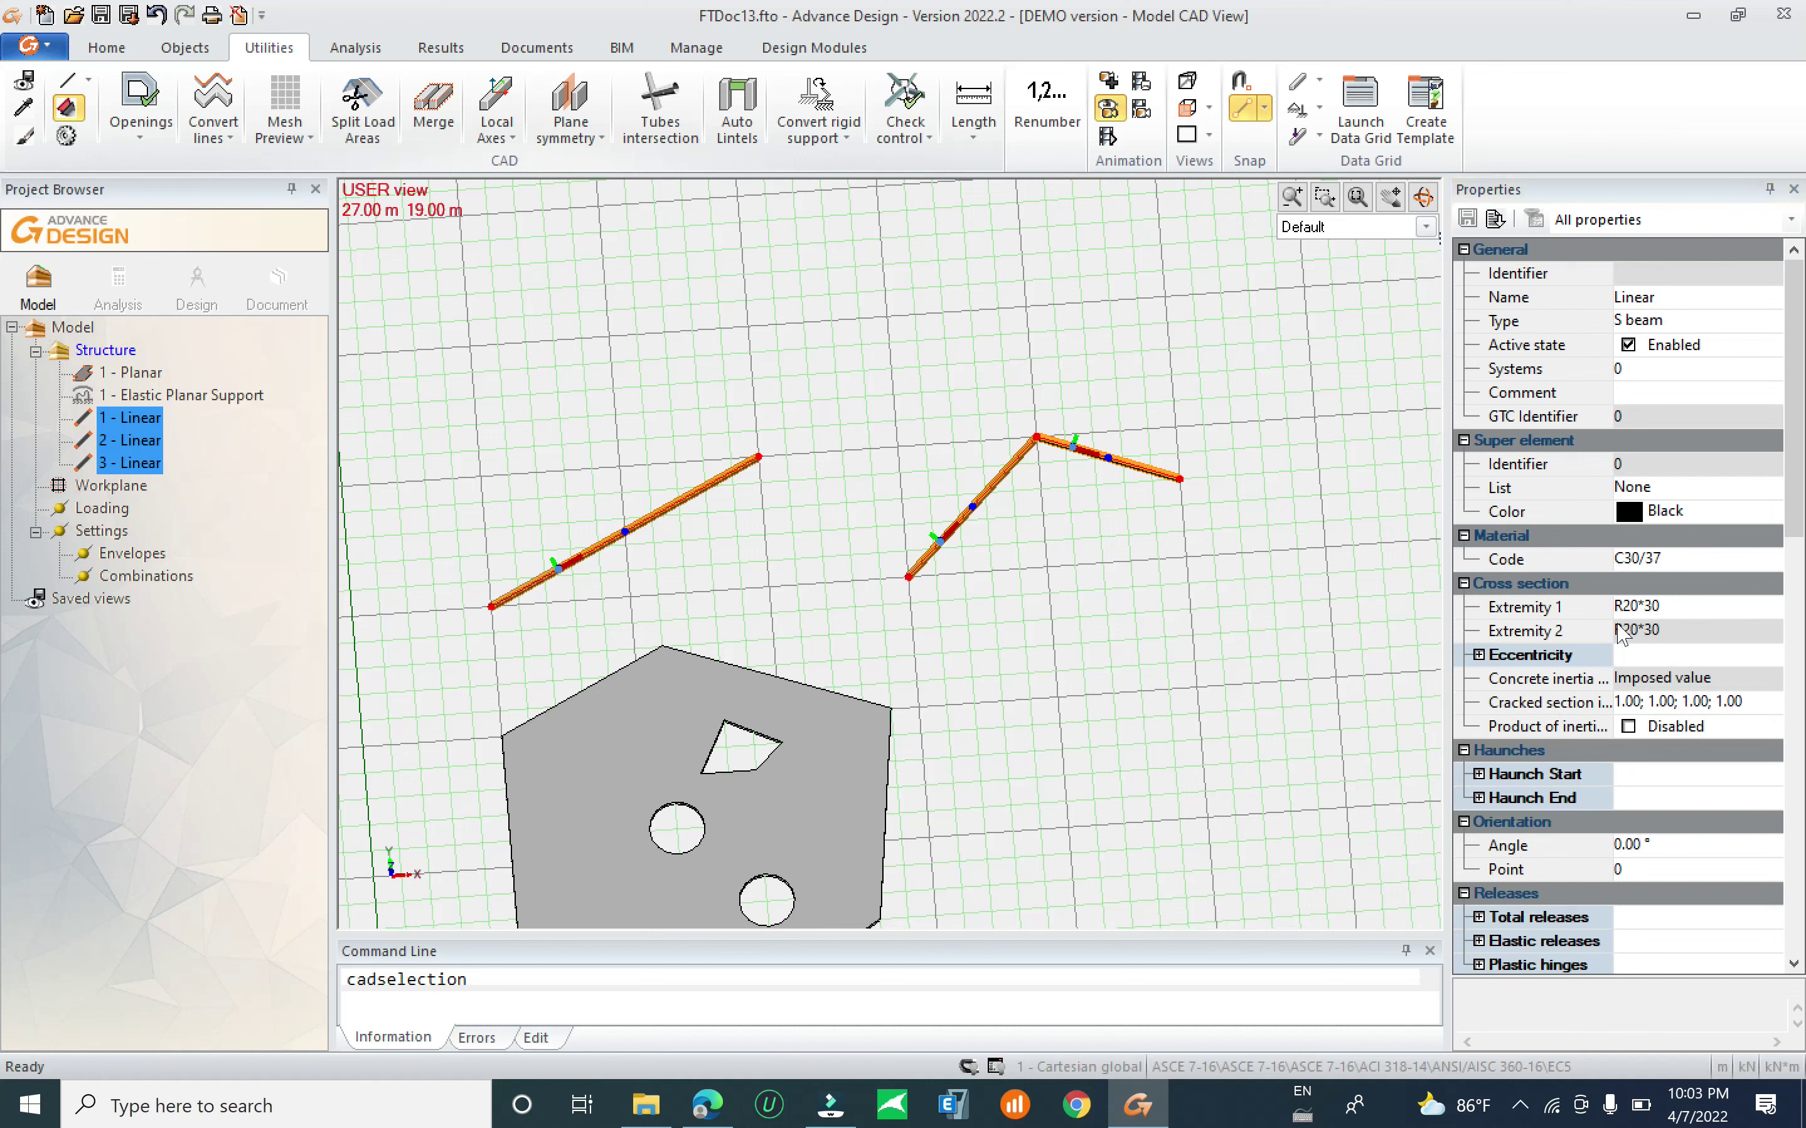
Set the rectangular cross section height of the linear element made from the single line to 60 cm.
{"action": "left_click", "coordinate": [1676, 611]}
{"action": "left_click", "coordinate": [813, 511]}
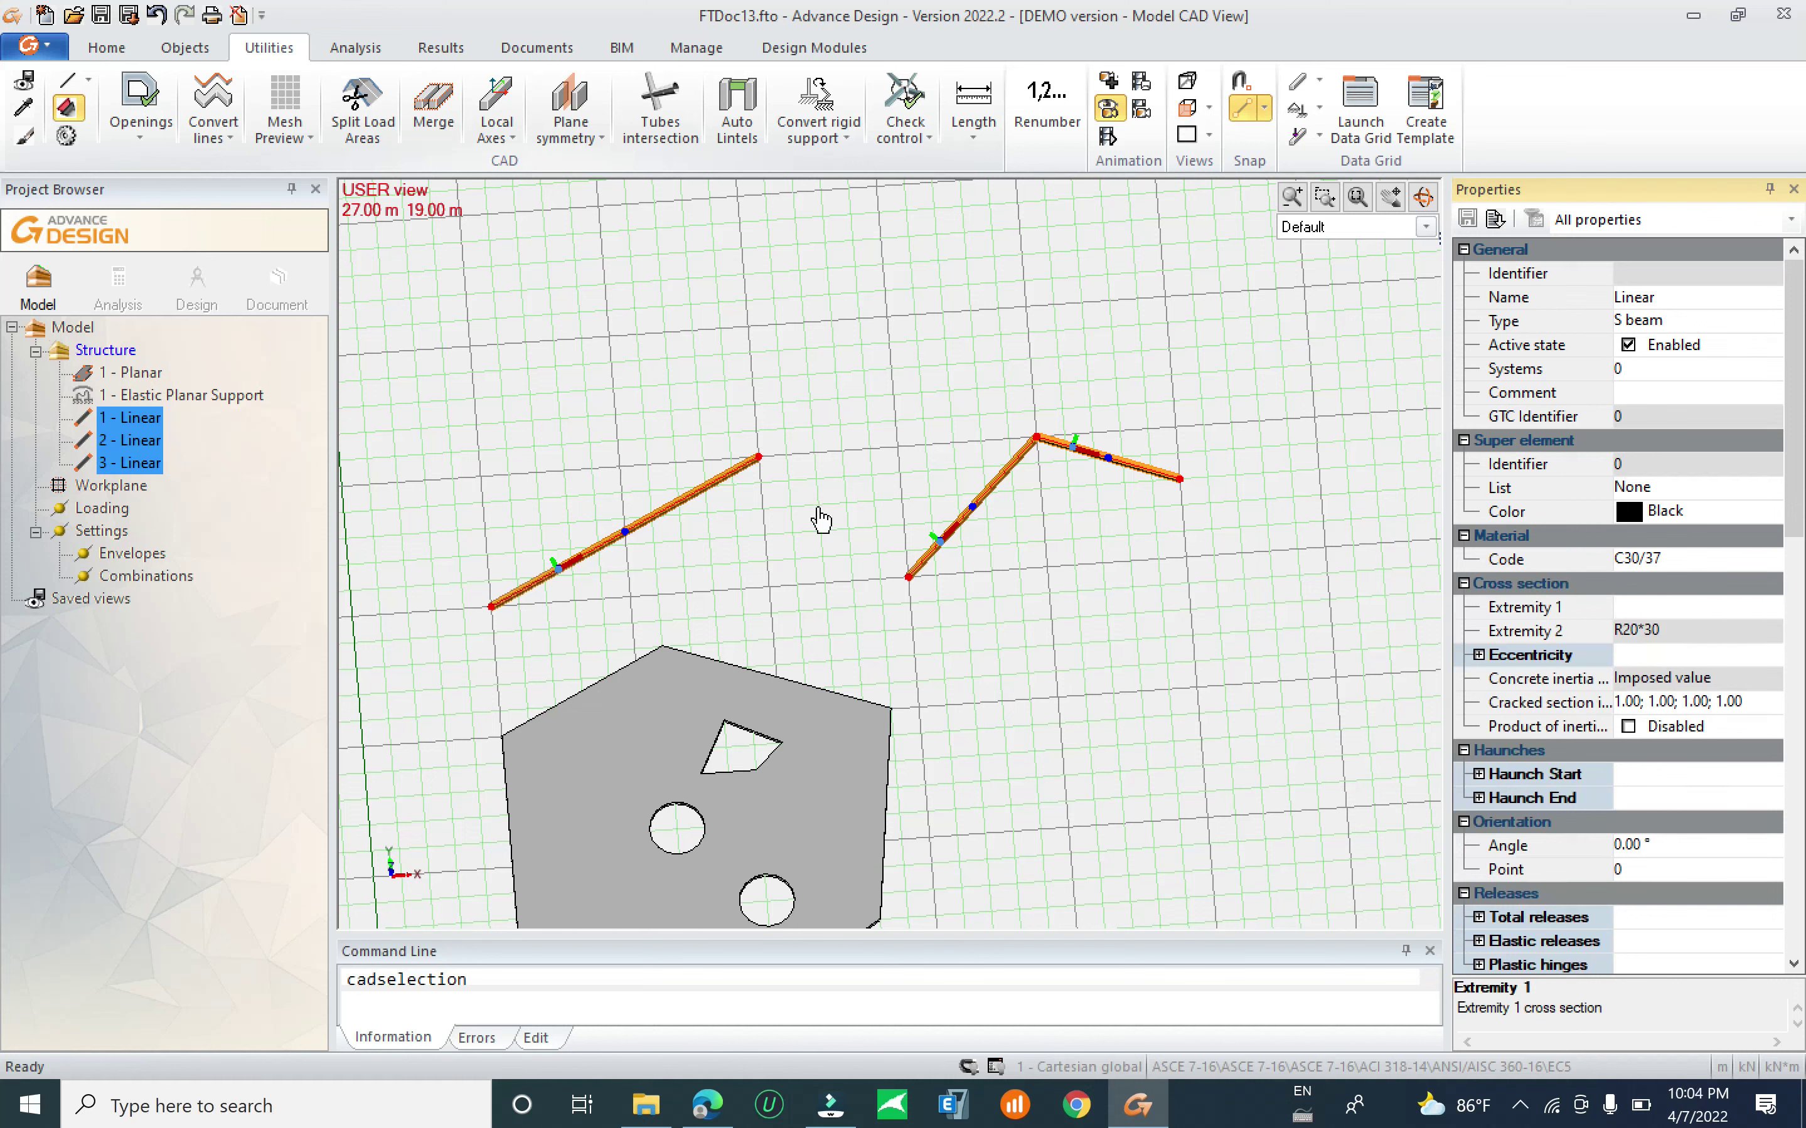
{"action": "left_click", "coordinate": [631, 528]}
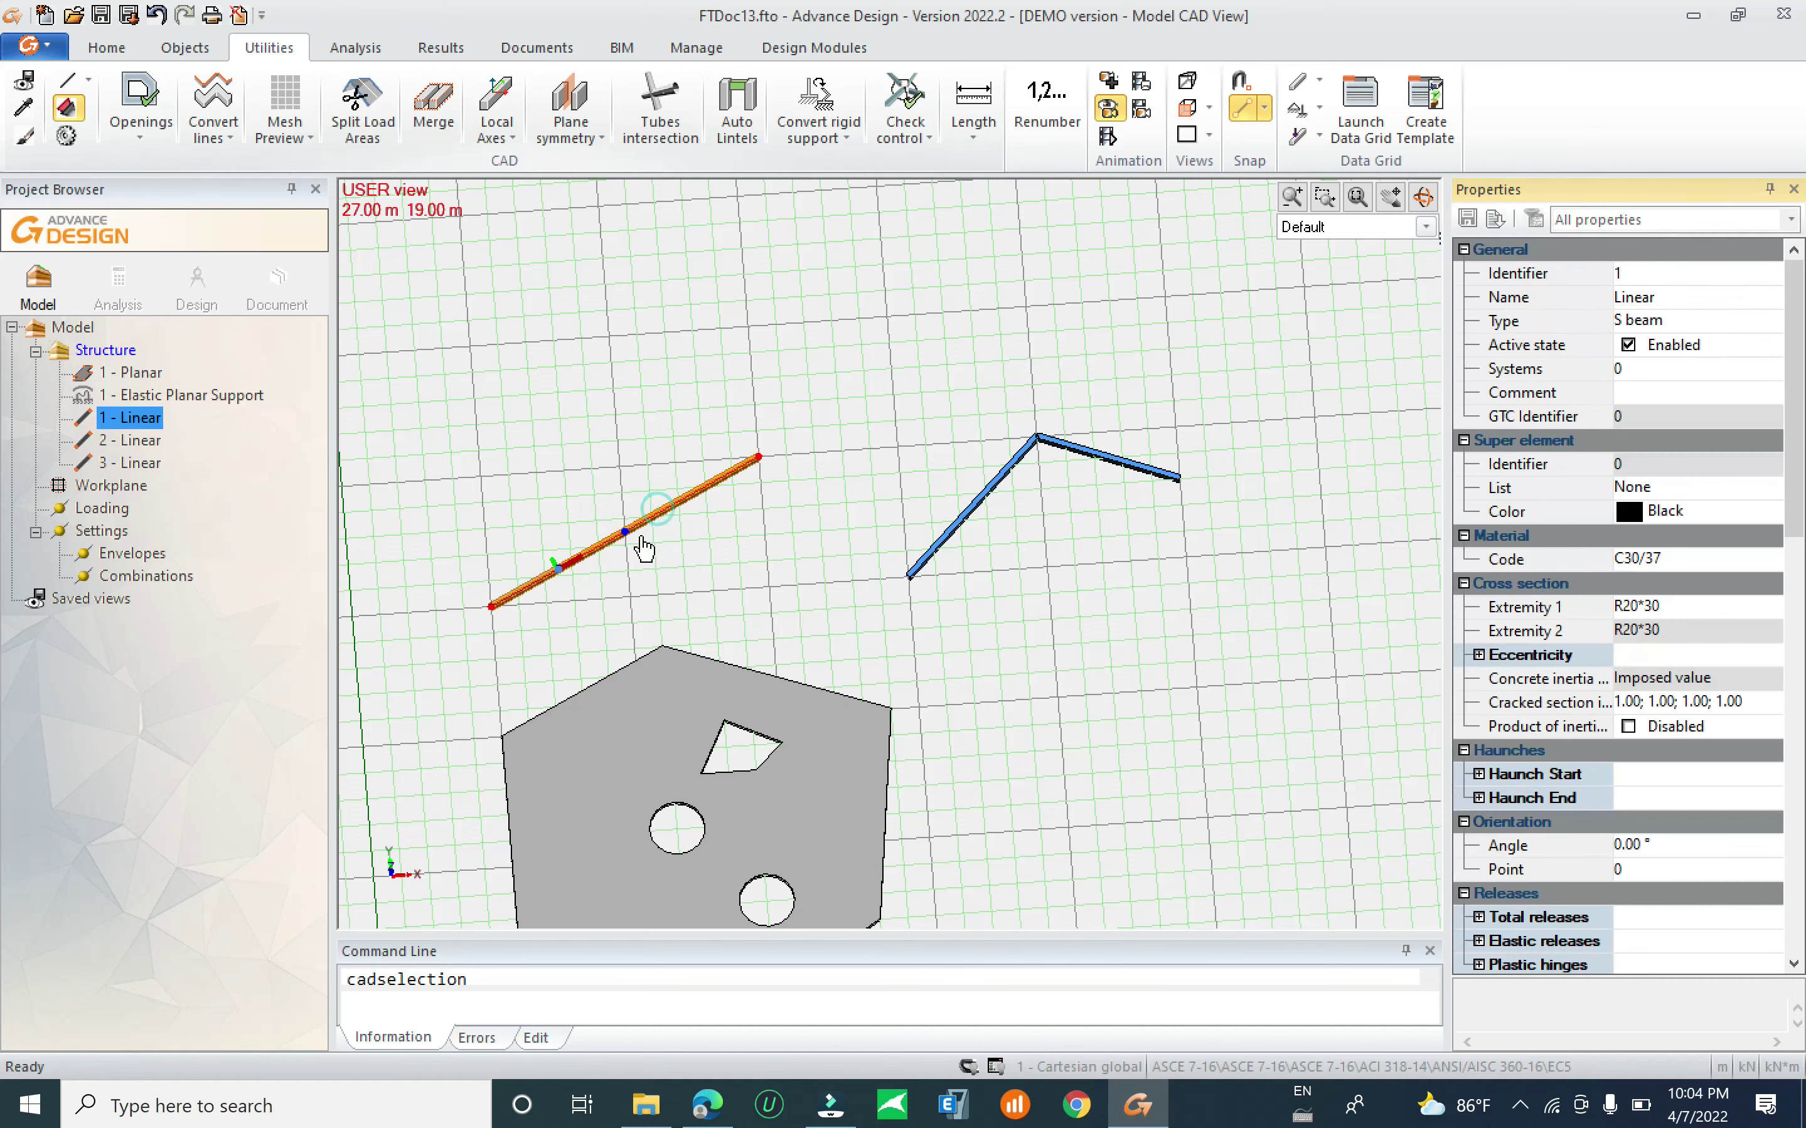
{"action": "left_click", "coordinate": [1710, 611]}
{"action": "left_click", "coordinate": [1675, 607]}
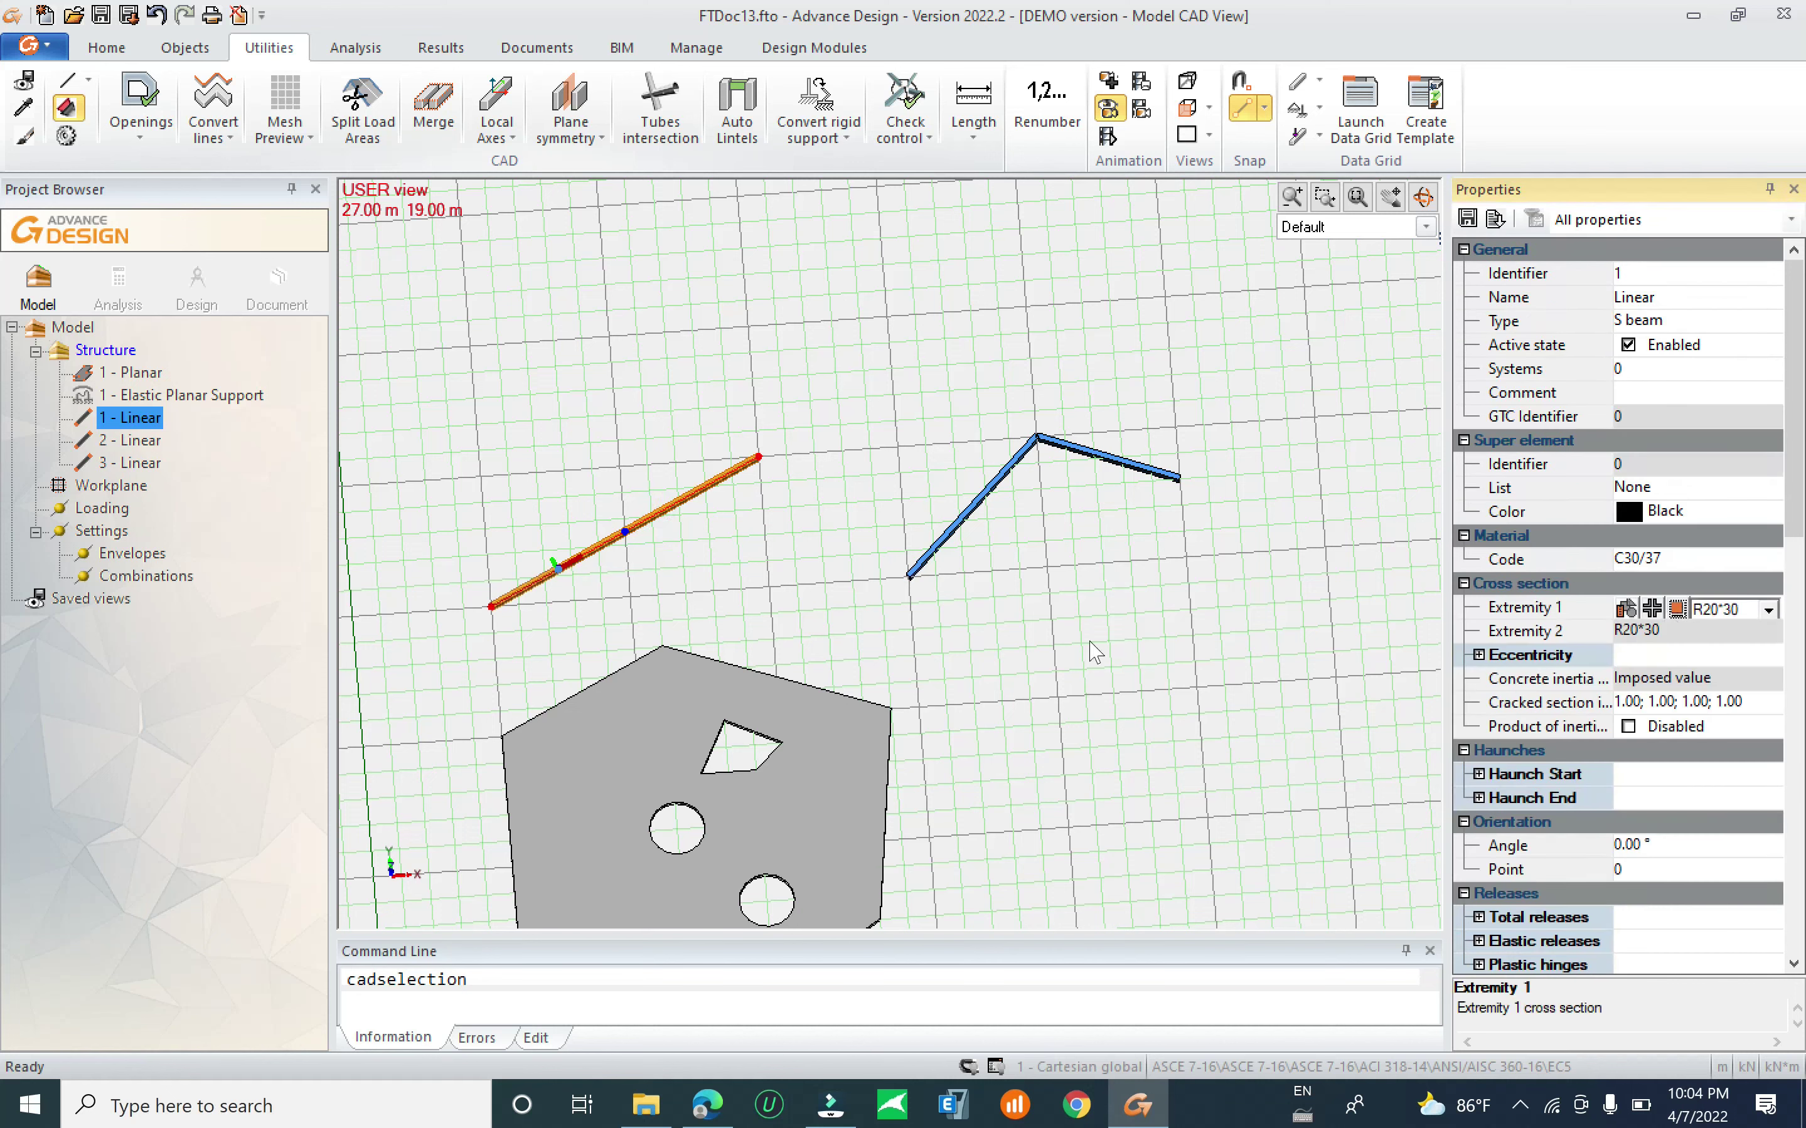
{"action": "left_click", "coordinate": [900, 507]}
{"action": "type", "text": "60"}
{"action": "left_click", "coordinate": [1132, 422]}
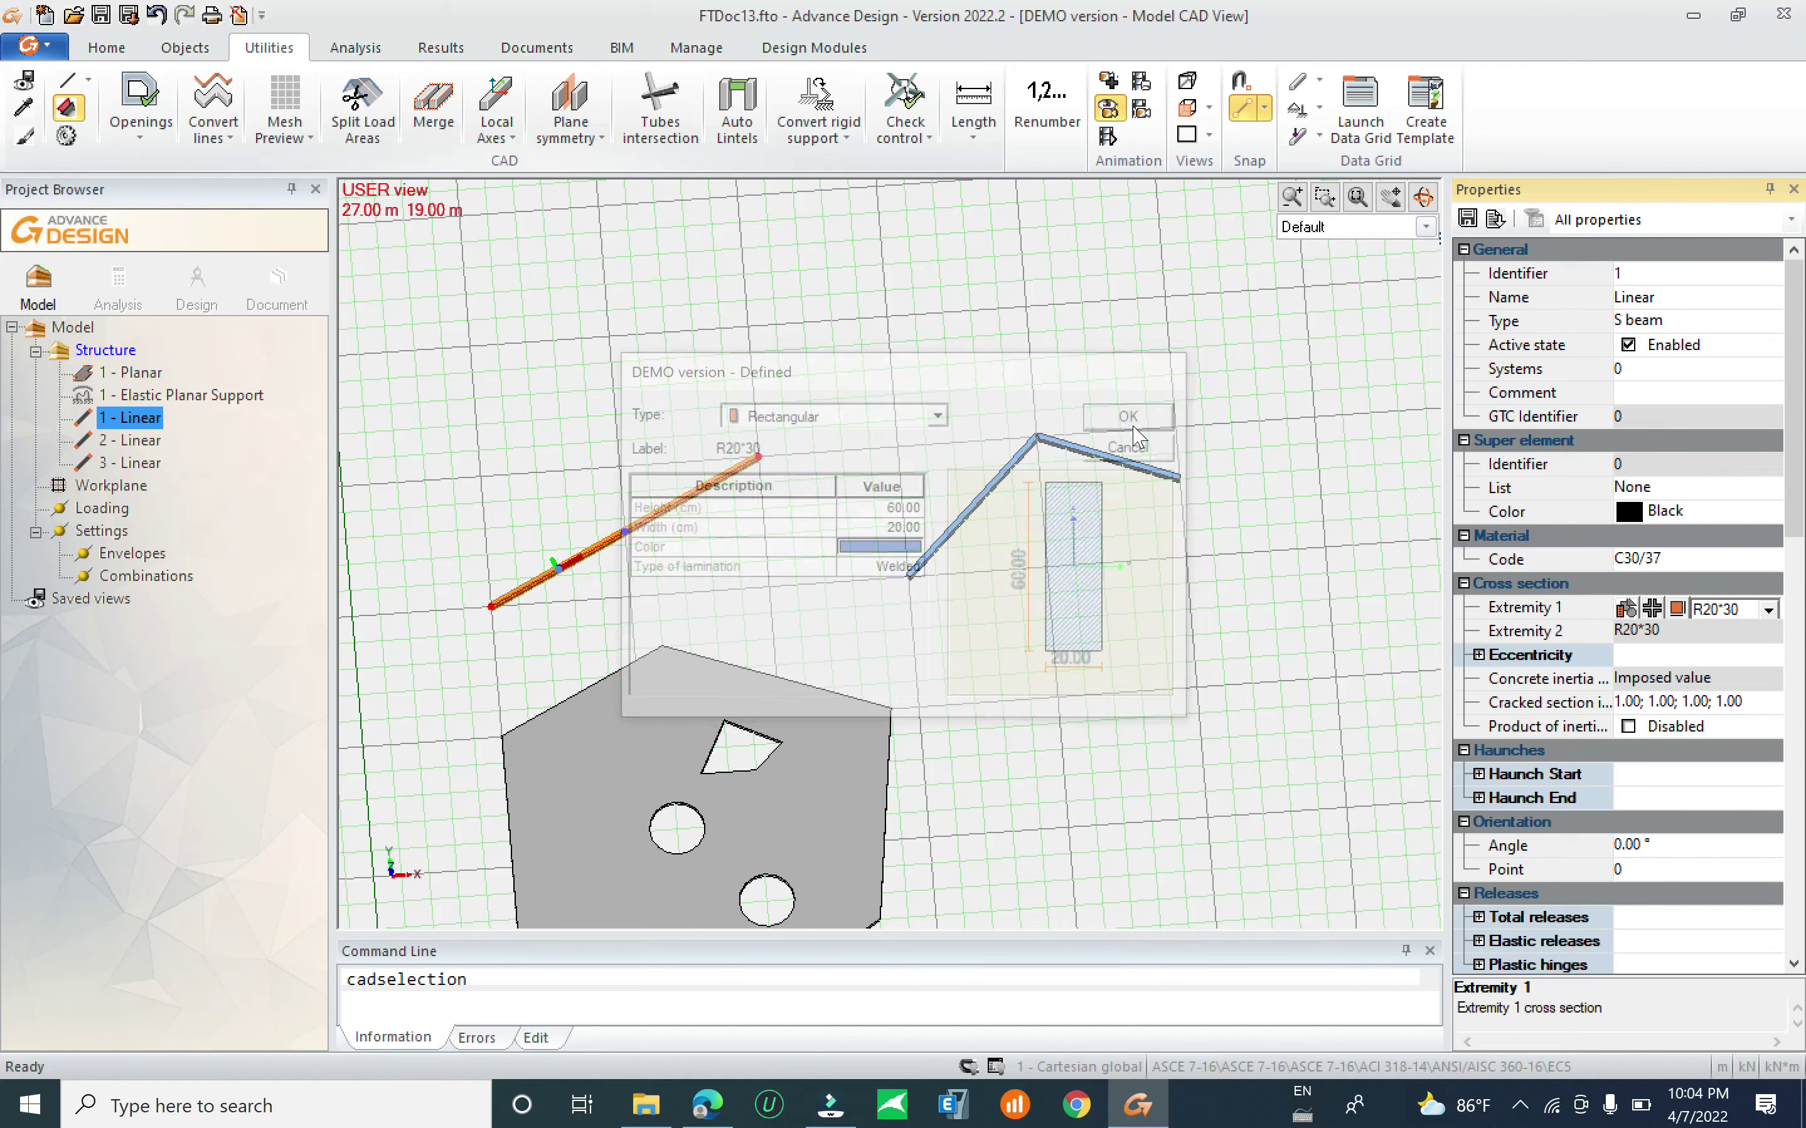
{"action": "mouse_move", "coordinate": [730, 541]}
{"action": "middle_mouse_down"}
{"action": "mouse_move", "coordinate": [765, 537]}
{"action": "mouse_move", "coordinate": [730, 568]}
{"action": "middle_mouse_up"}
{"action": "key", "text": "Escape"}
Define a 20 by 30 cm rectangular cross section for the two linear elements that meet at an angle.
{"action": "scroll", "coordinate": [564, 653], "scroll_direction": "up", "scroll_amount": 5}
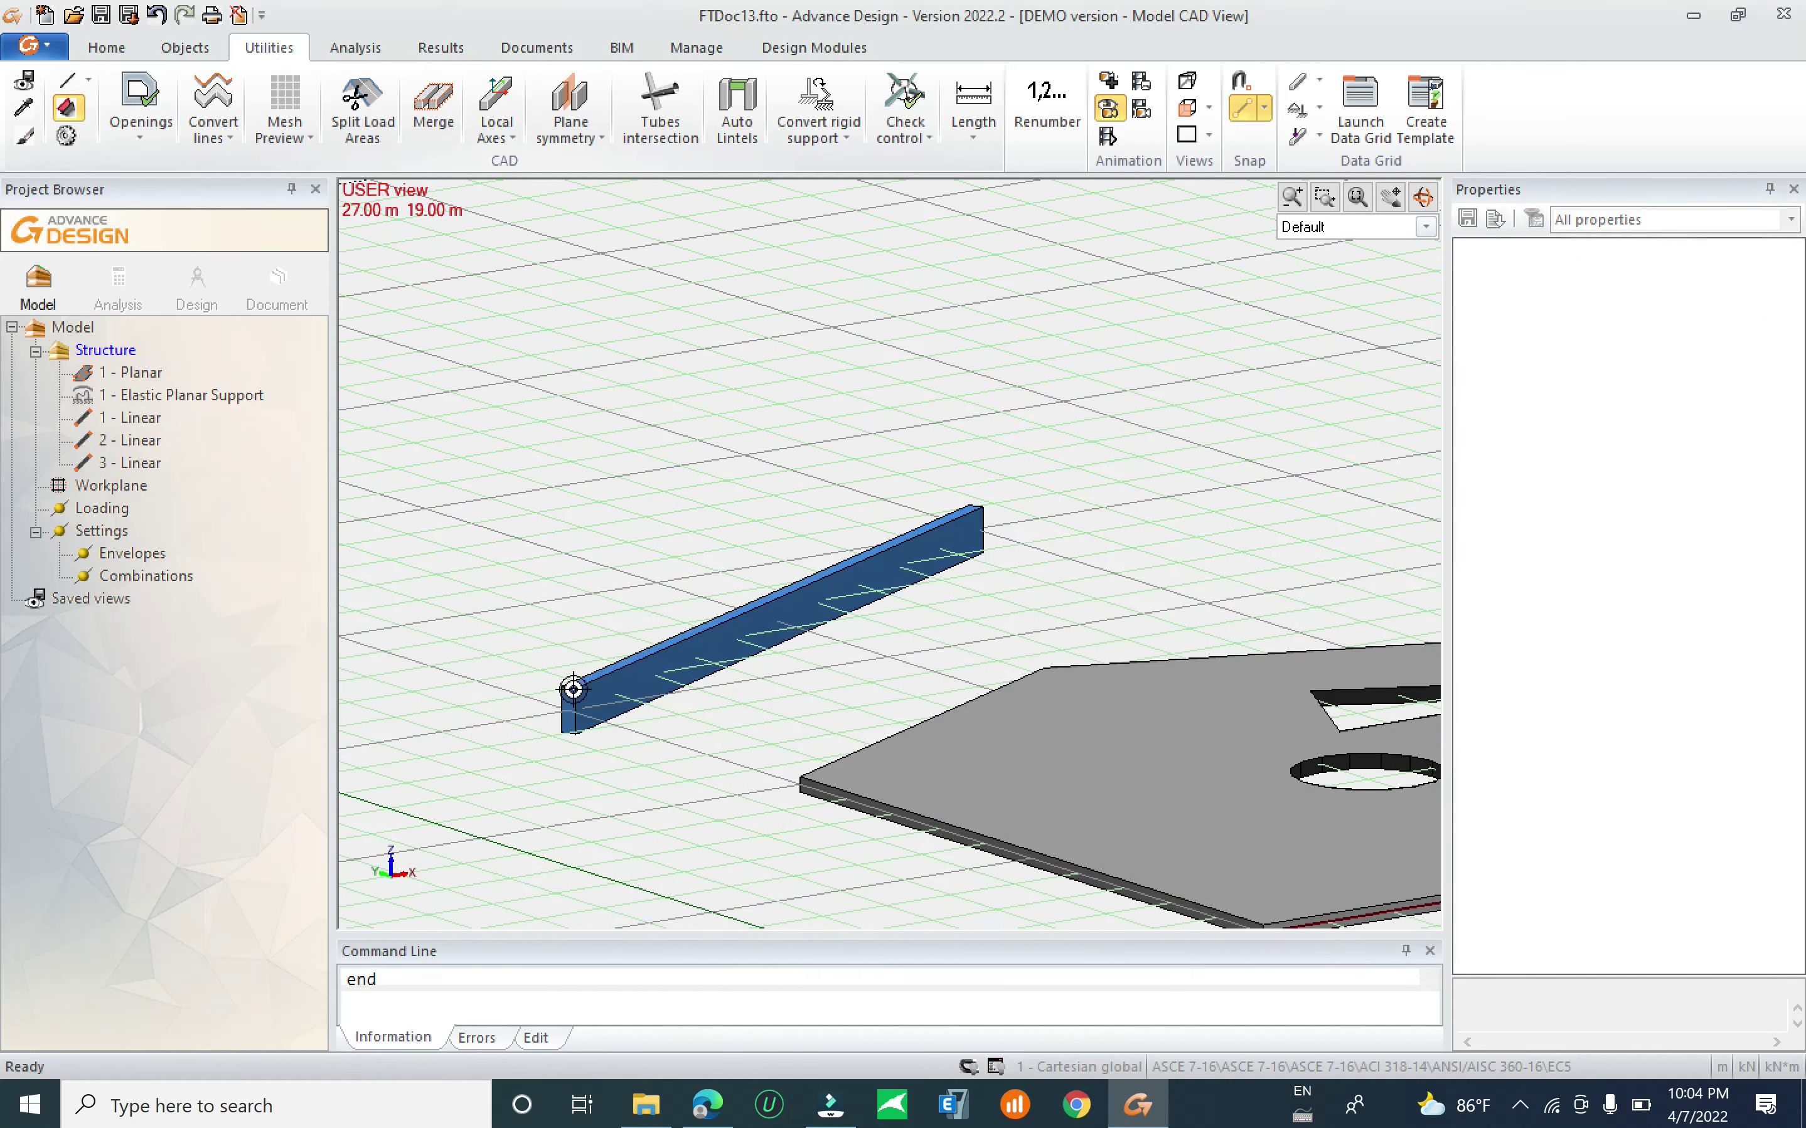
{"action": "scroll", "coordinate": [573, 688], "scroll_direction": "up", "scroll_amount": 4}
{"action": "scroll", "coordinate": [580, 694], "scroll_direction": "down", "scroll_amount": 8}
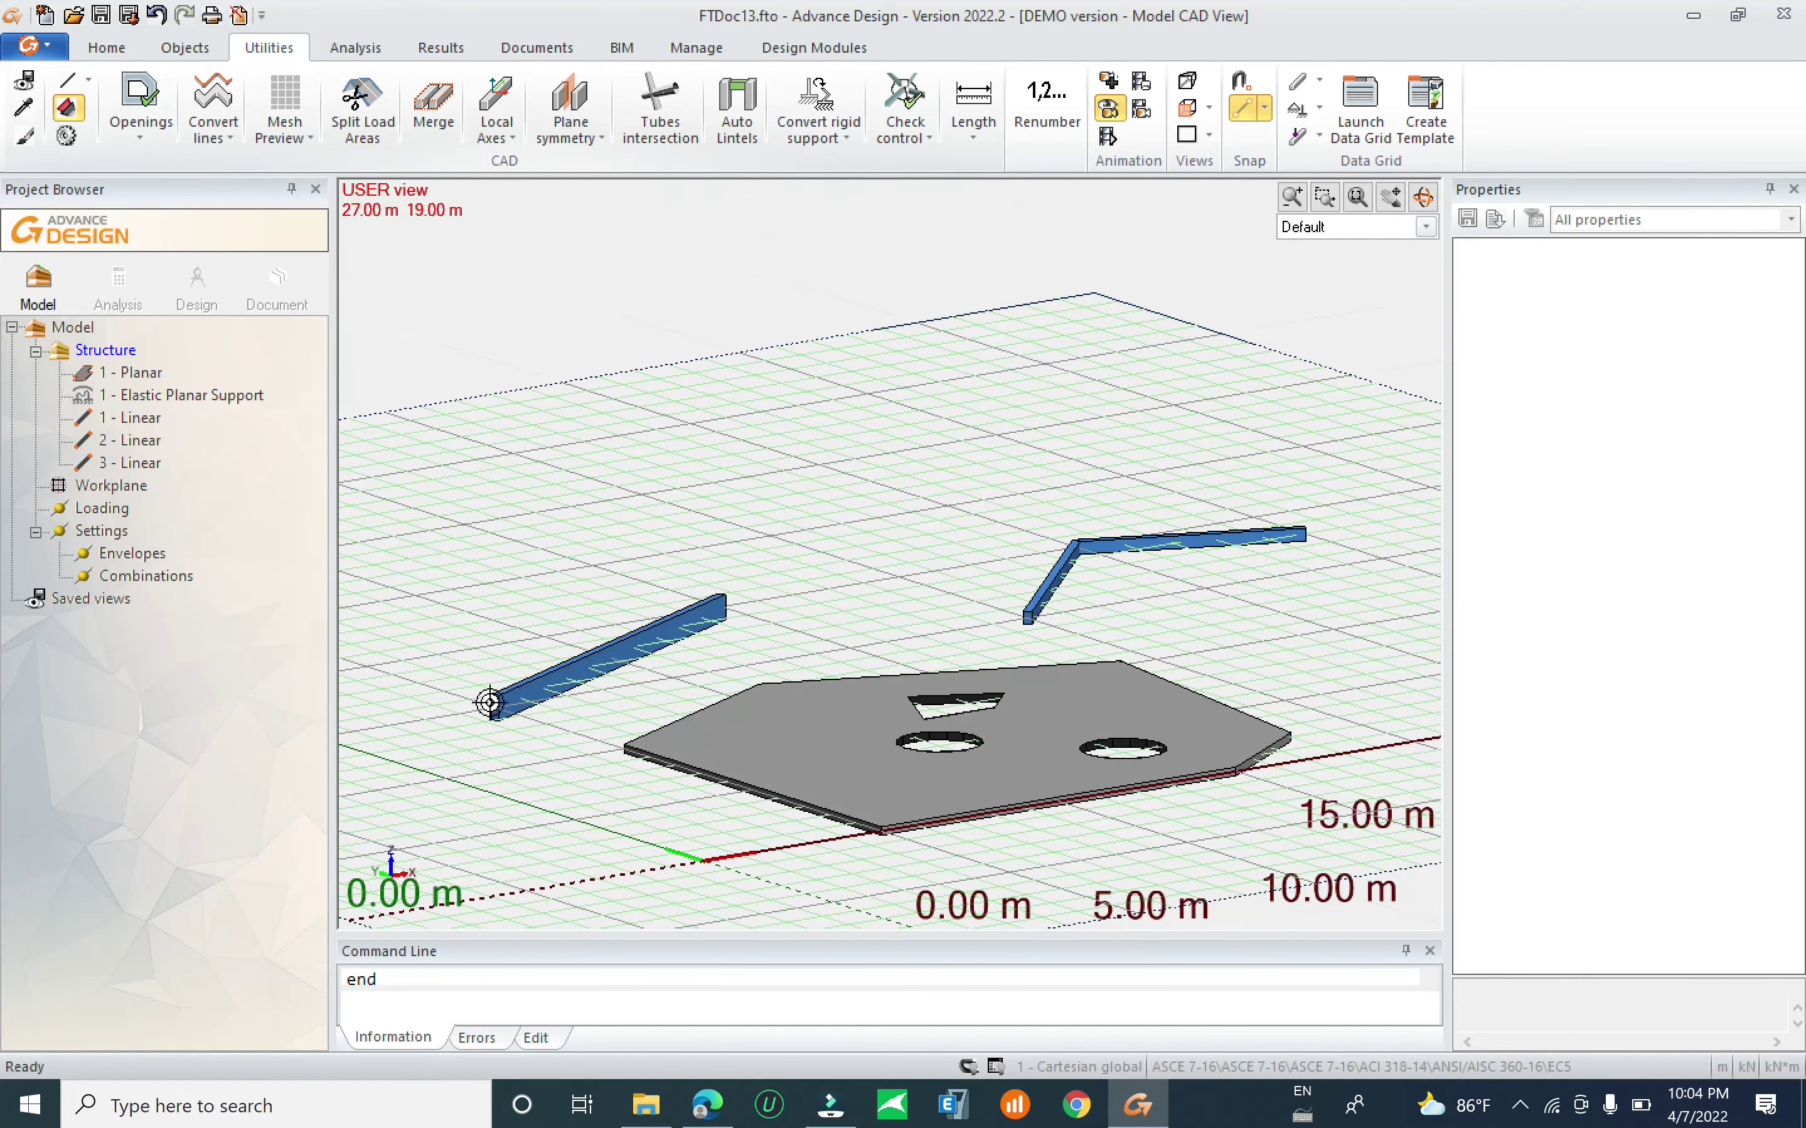
{"action": "middle_click_drag", "start_coordinate": [1192, 658], "coordinate": [1201, 484], "text": "shift"}
{"action": "left_click_drag", "start_coordinate": [1206, 420], "coordinate": [963, 525]}
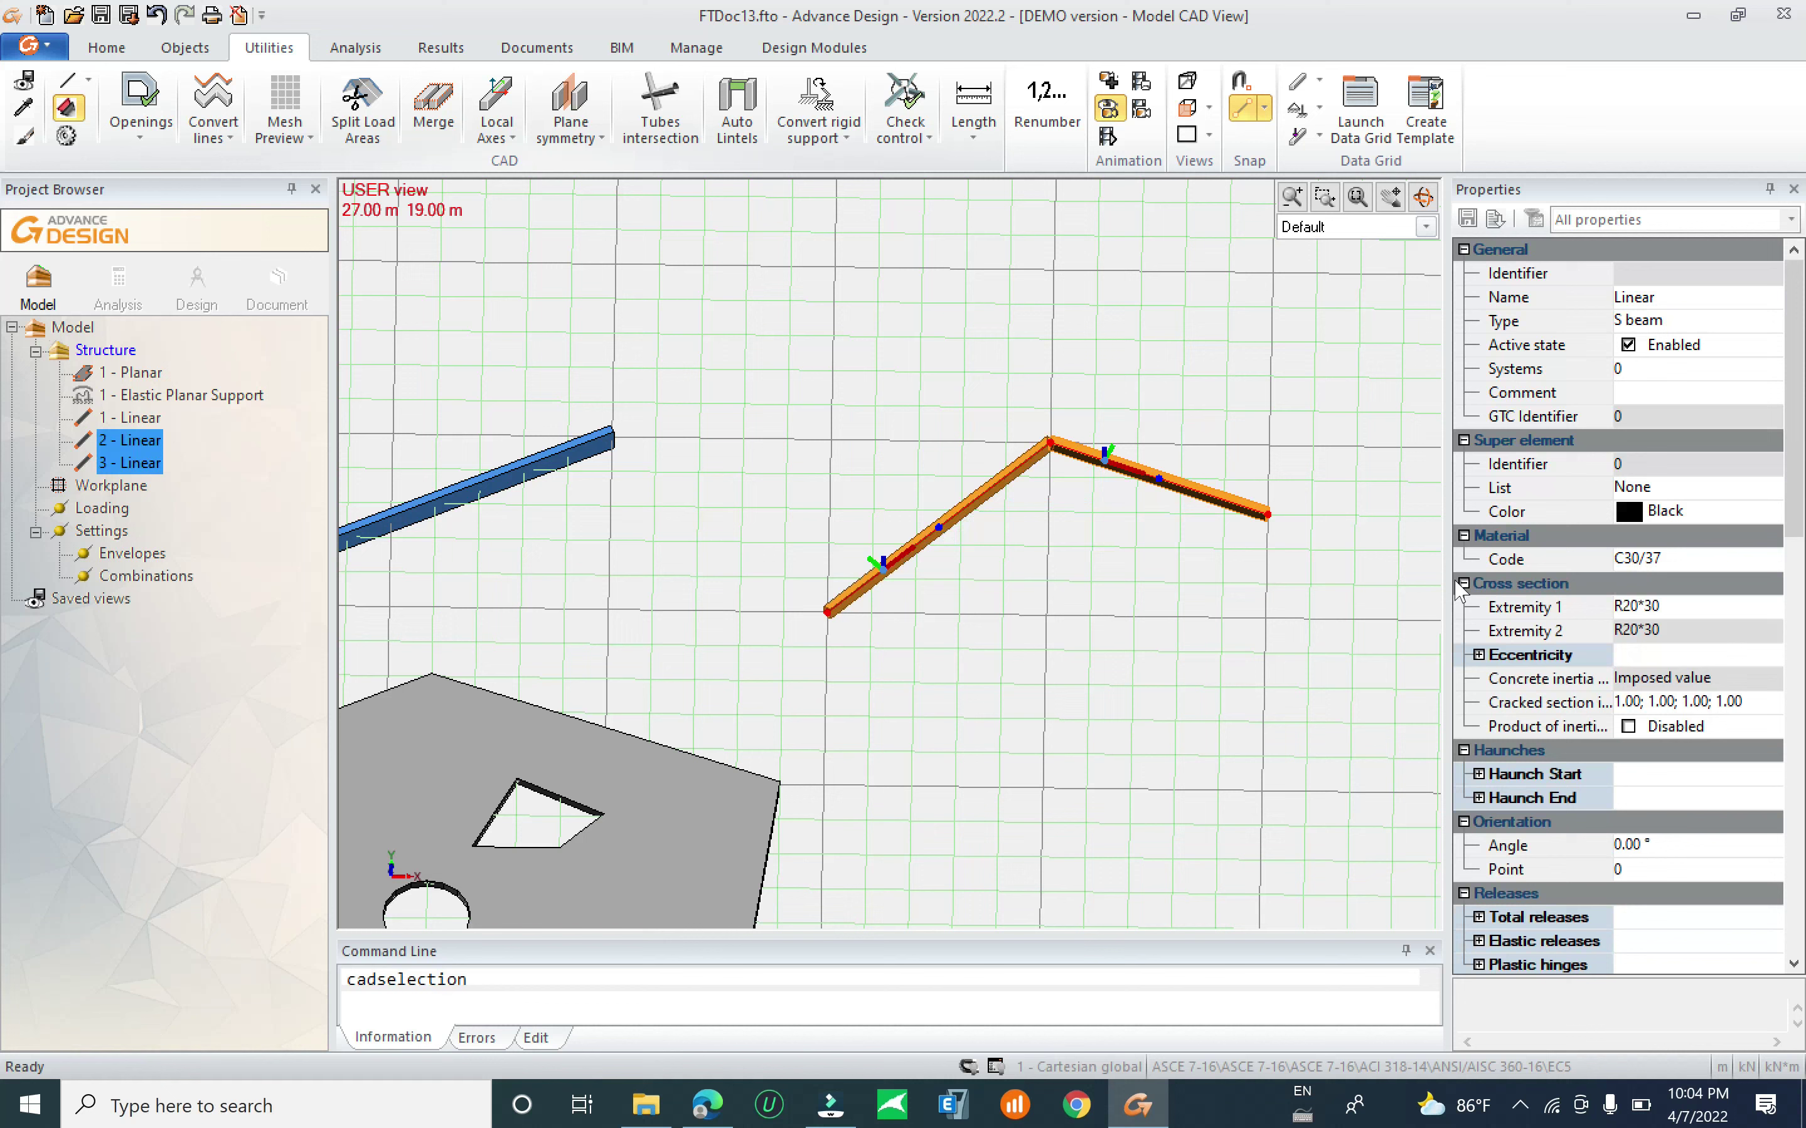
{"action": "left_click", "coordinate": [1732, 607]}
{"action": "left_click", "coordinate": [1680, 610]}
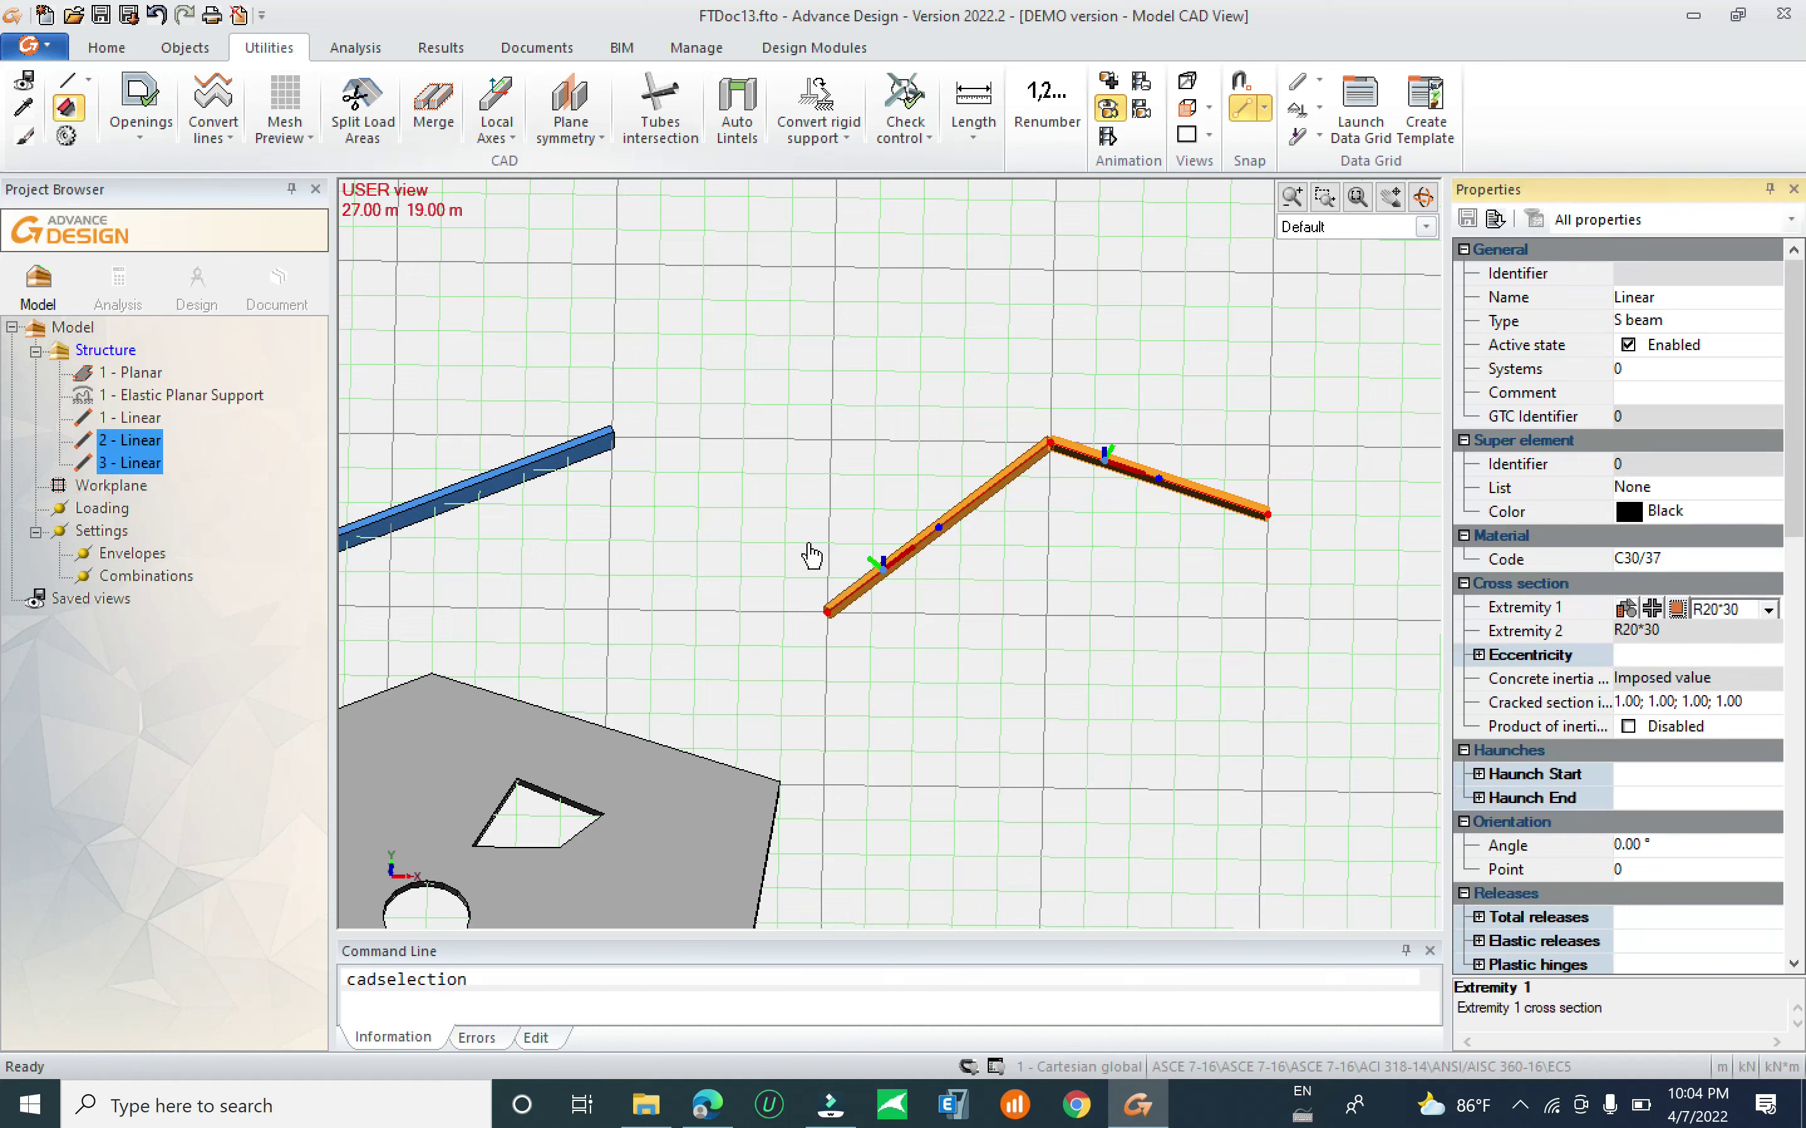
{"action": "double_click", "coordinate": [851, 506]}
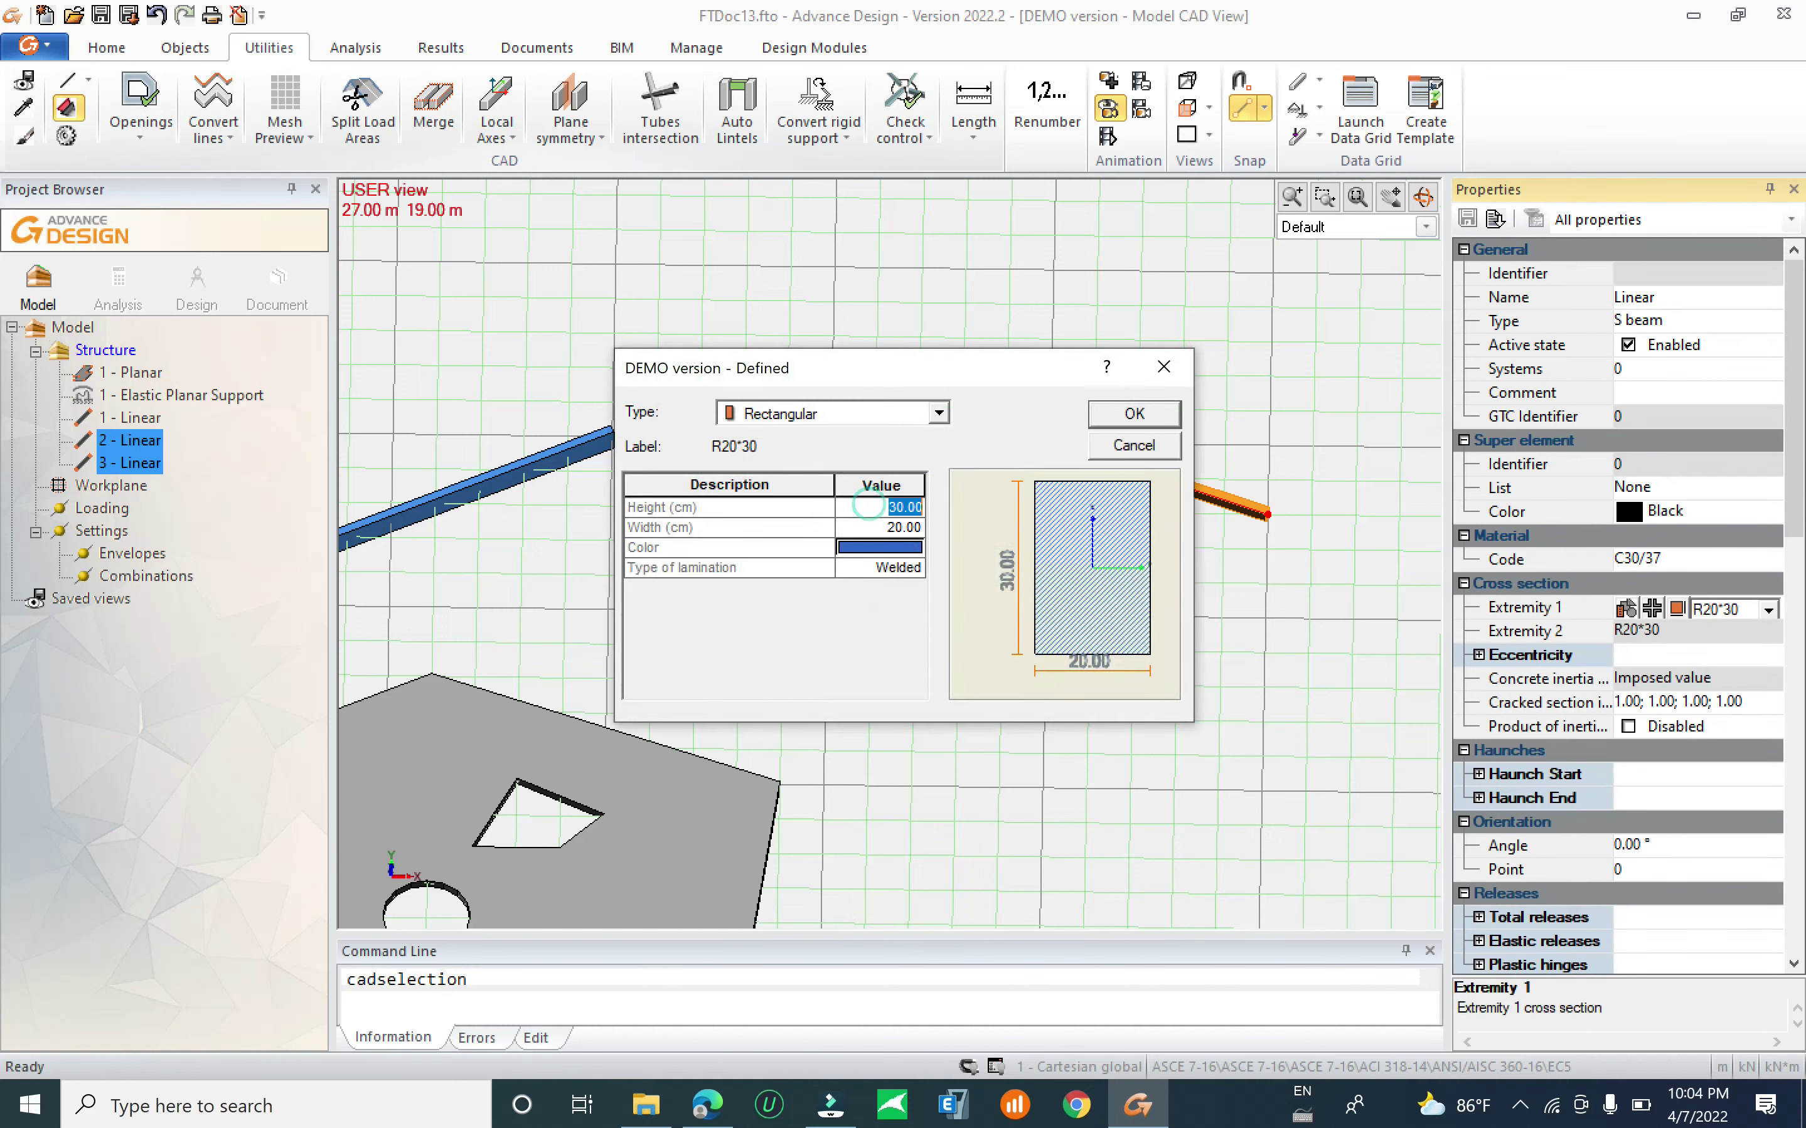
{"action": "type", "text": "40"}
{"action": "left_click", "coordinate": [1135, 415]}
{"action": "key", "text": "Escape"}
Switch to the top view and select the linear element with the R20*60 cross section by criteria.
{"action": "middle_click_drag", "start_coordinate": [1041, 603], "coordinate": [1054, 600]}
{"action": "scroll", "coordinate": [1113, 560], "scroll_direction": "down", "scroll_amount": 4}
{"action": "middle_click_drag", "start_coordinate": [1045, 705], "coordinate": [1028, 463]}
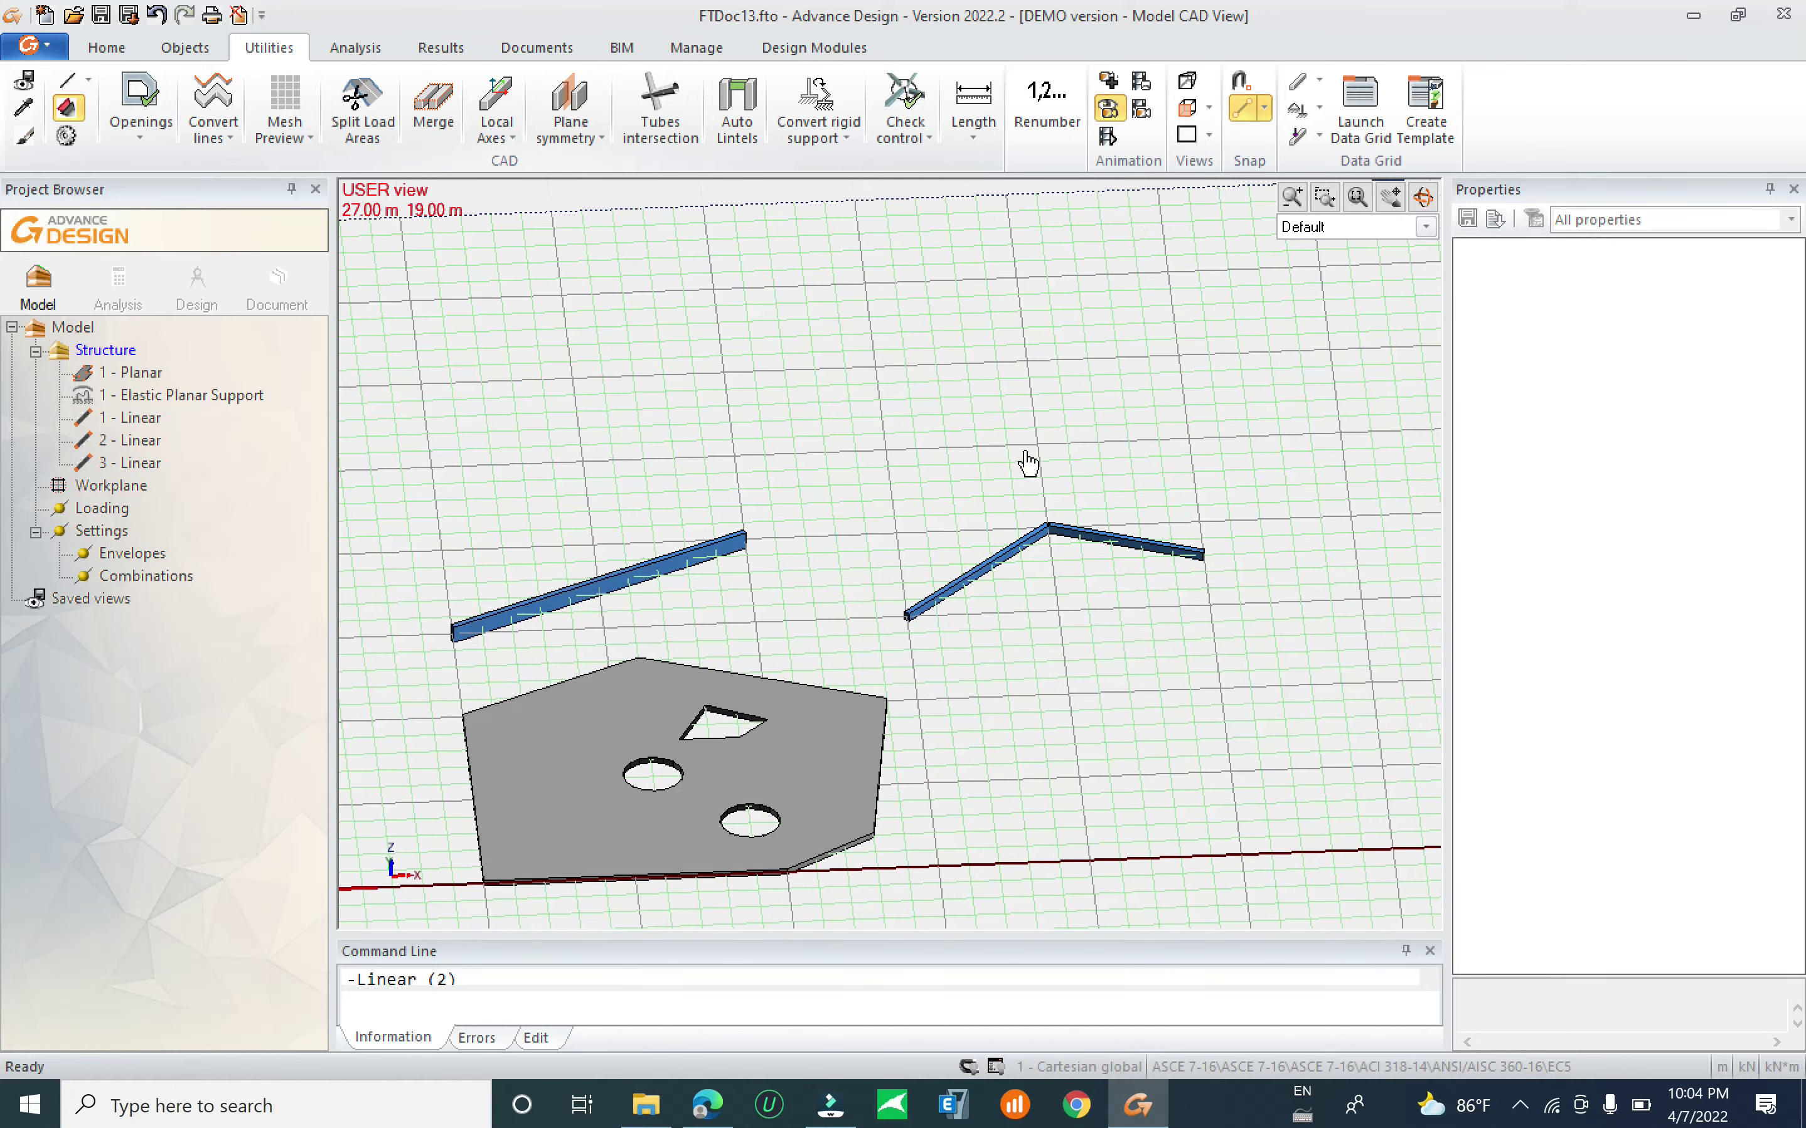
{"action": "left_click", "coordinate": [106, 47]}
{"action": "left_click", "coordinate": [1221, 107]}
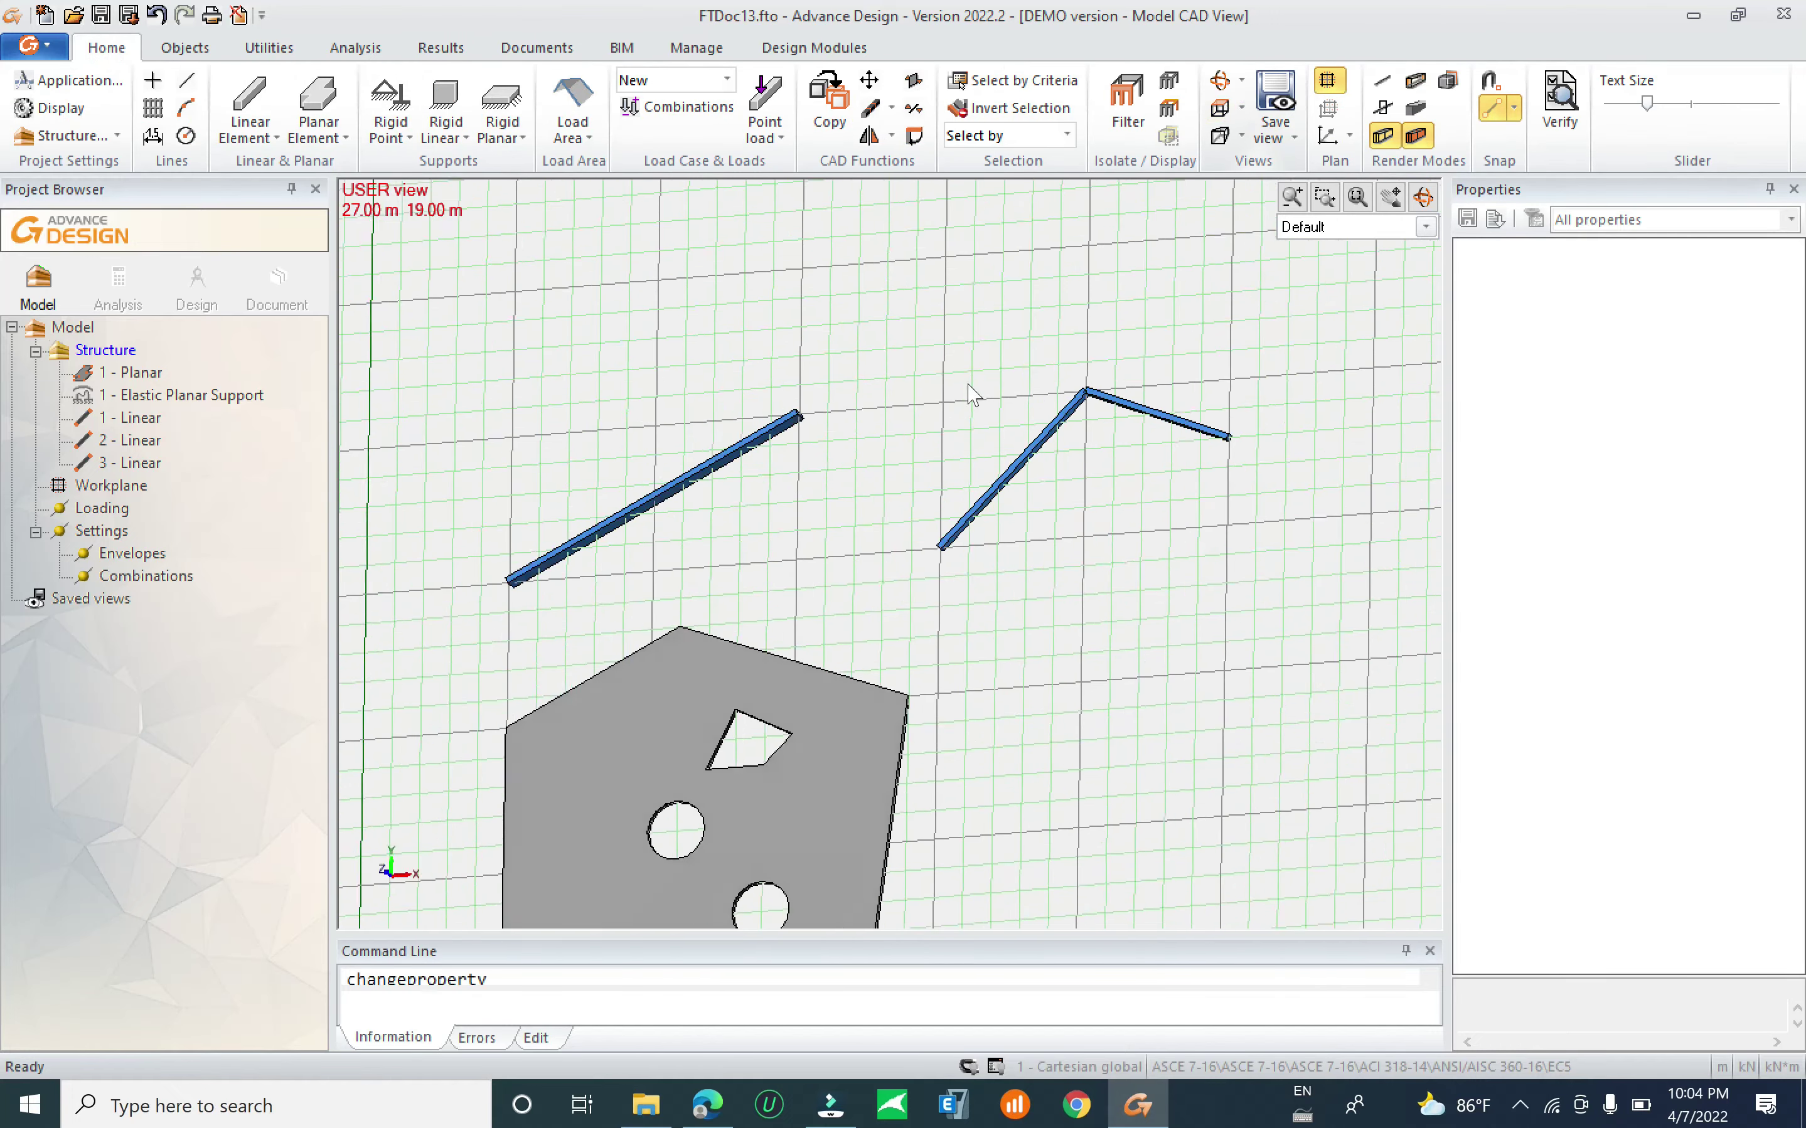
{"action": "scroll", "coordinate": [1017, 589], "scroll_direction": "down", "scroll_amount": 1}
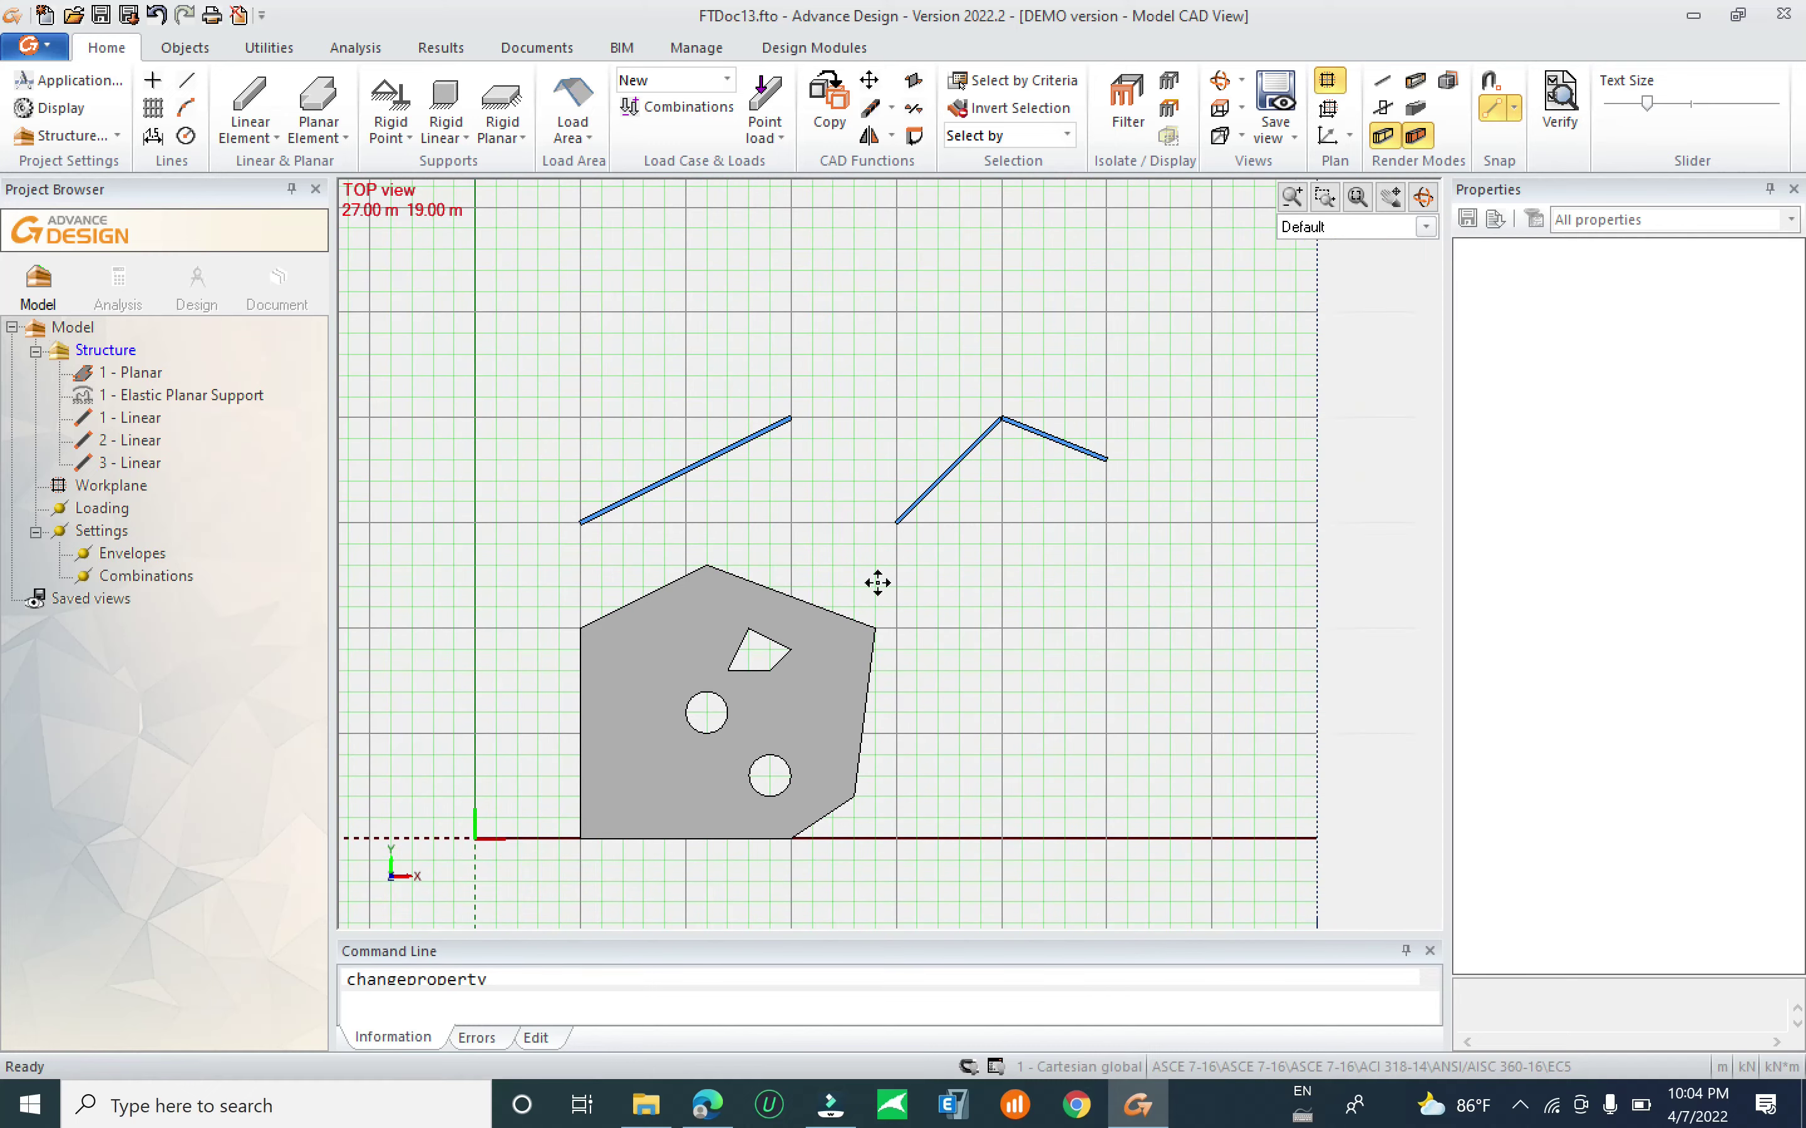
{"action": "left_click", "coordinate": [1011, 79]}
{"action": "left_click", "coordinate": [546, 271]}
{"action": "left_click", "coordinate": [629, 271]}
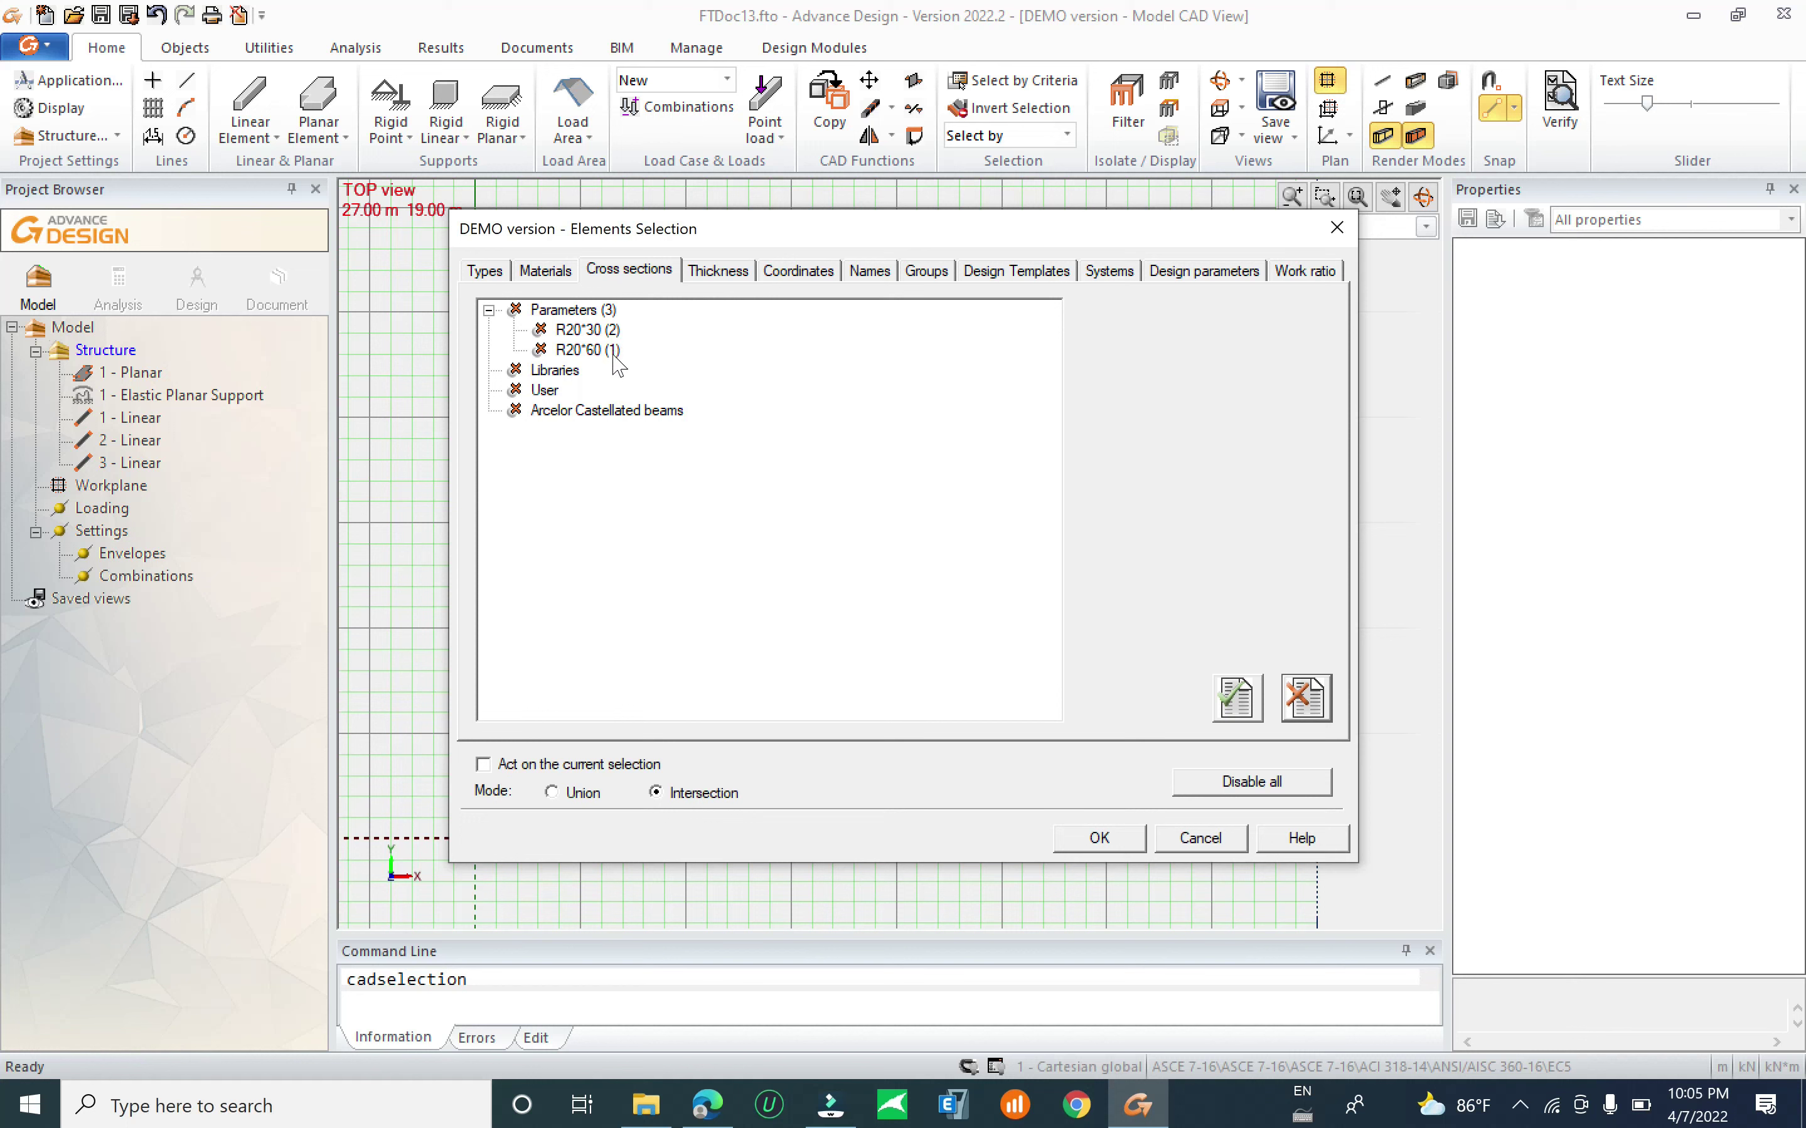
{"action": "left_click", "coordinate": [588, 350]}
{"action": "left_click", "coordinate": [1131, 836]}
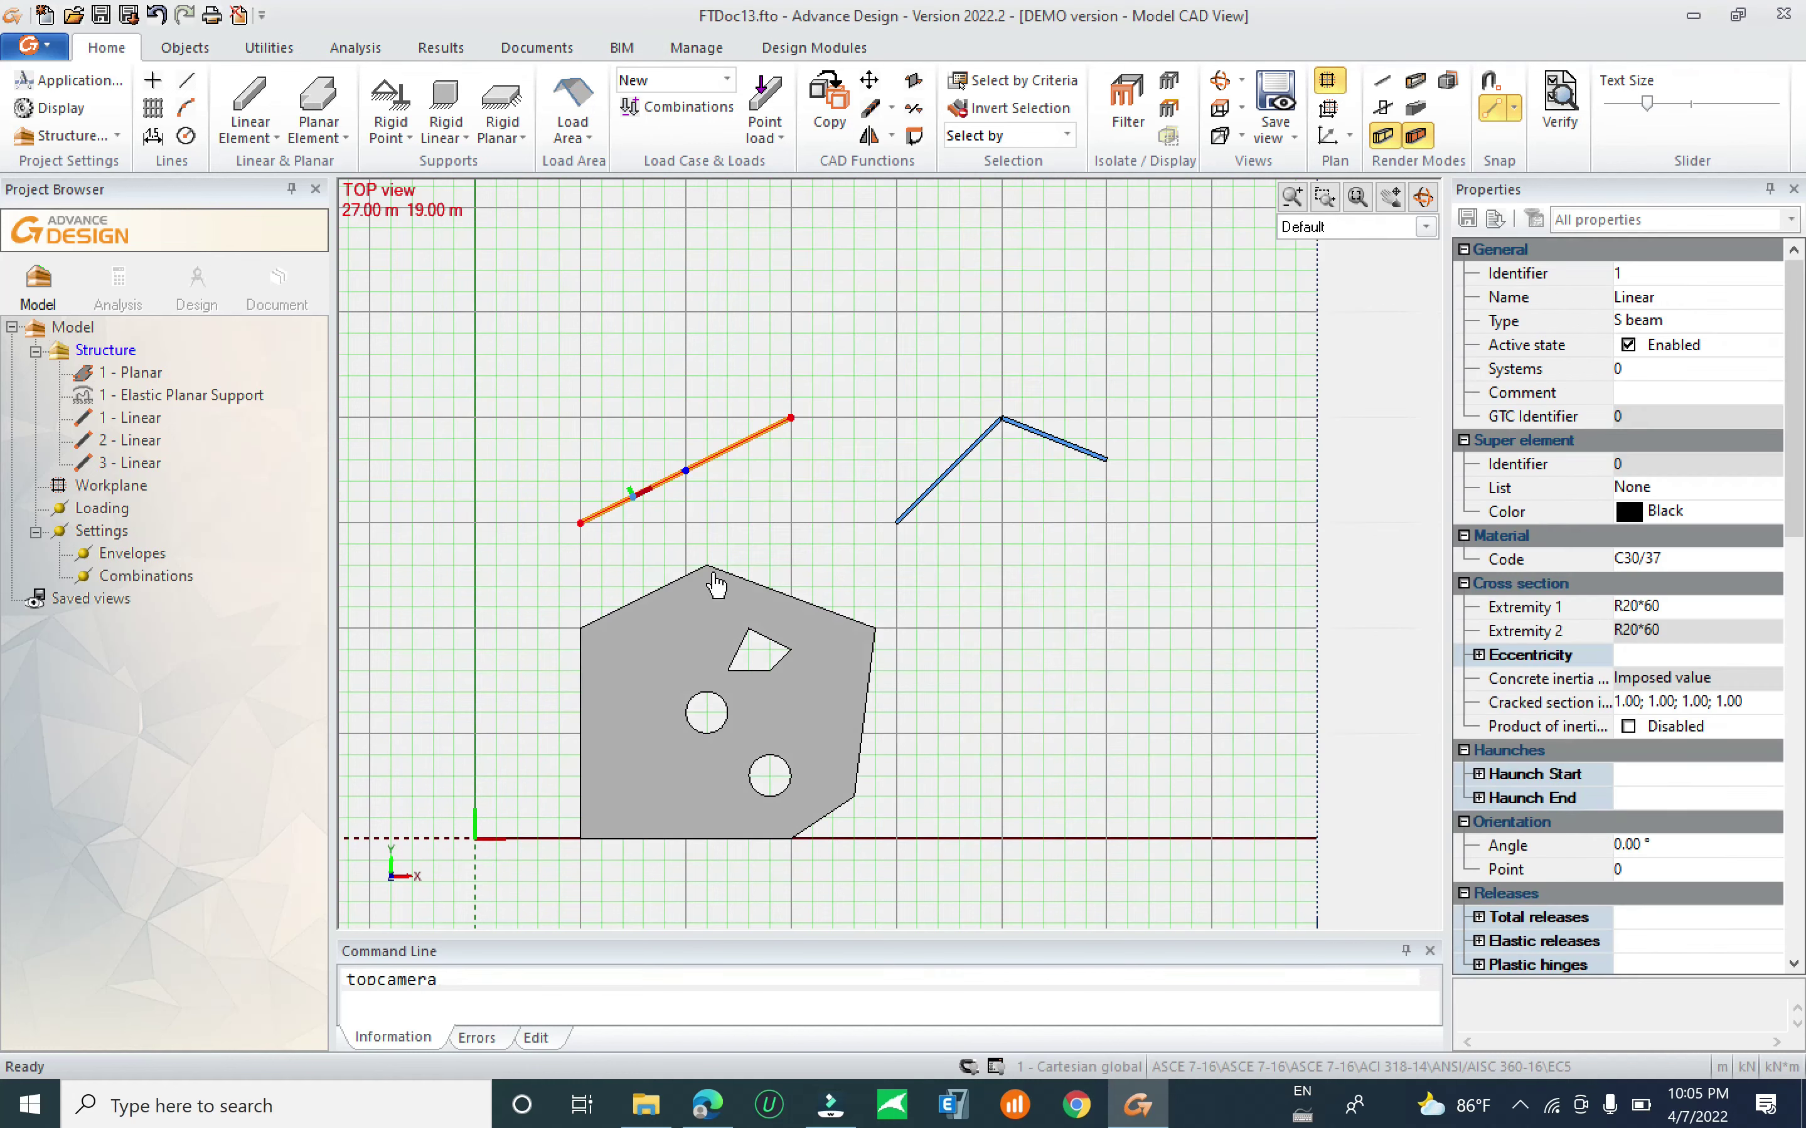
Copy the selected linear element twice, placing its lower end at (2, 19) m and (0, 22) m.
{"action": "left_click", "coordinate": [657, 498]}
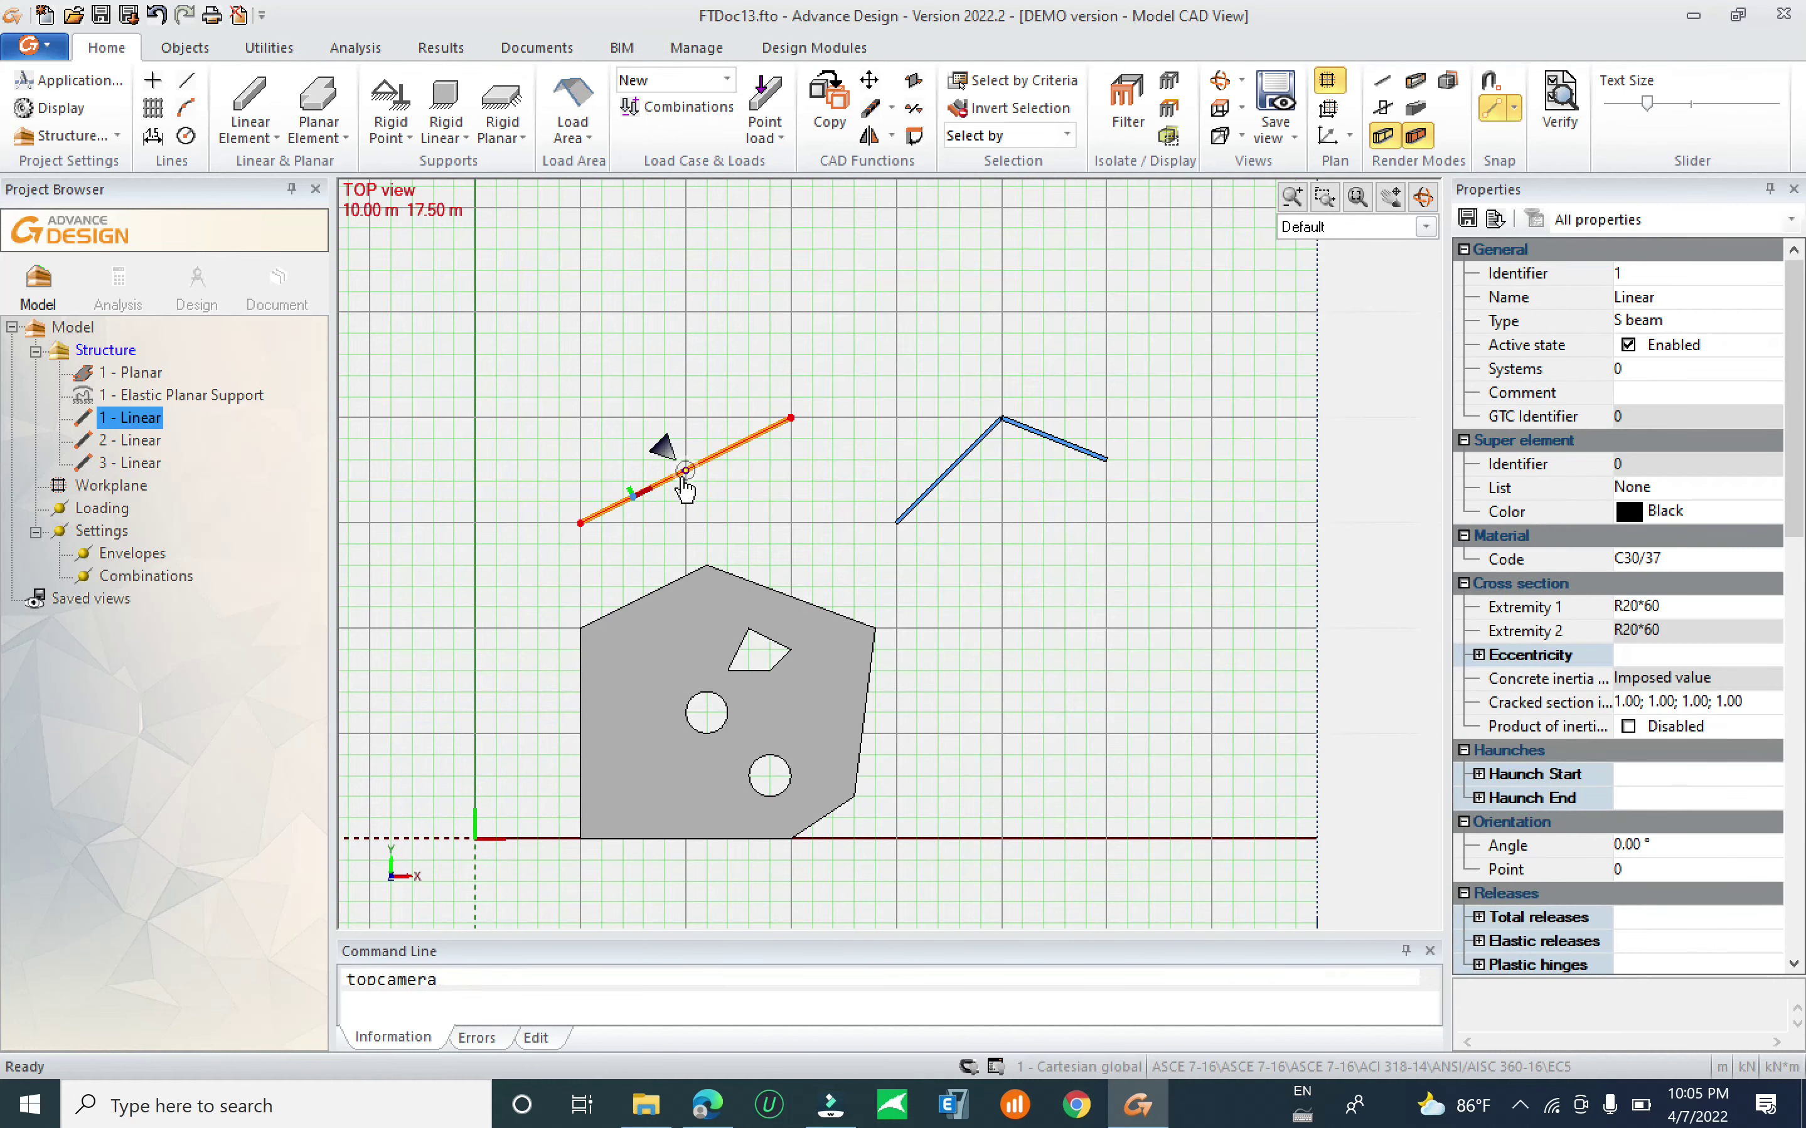
{"action": "left_click", "coordinate": [581, 524]}
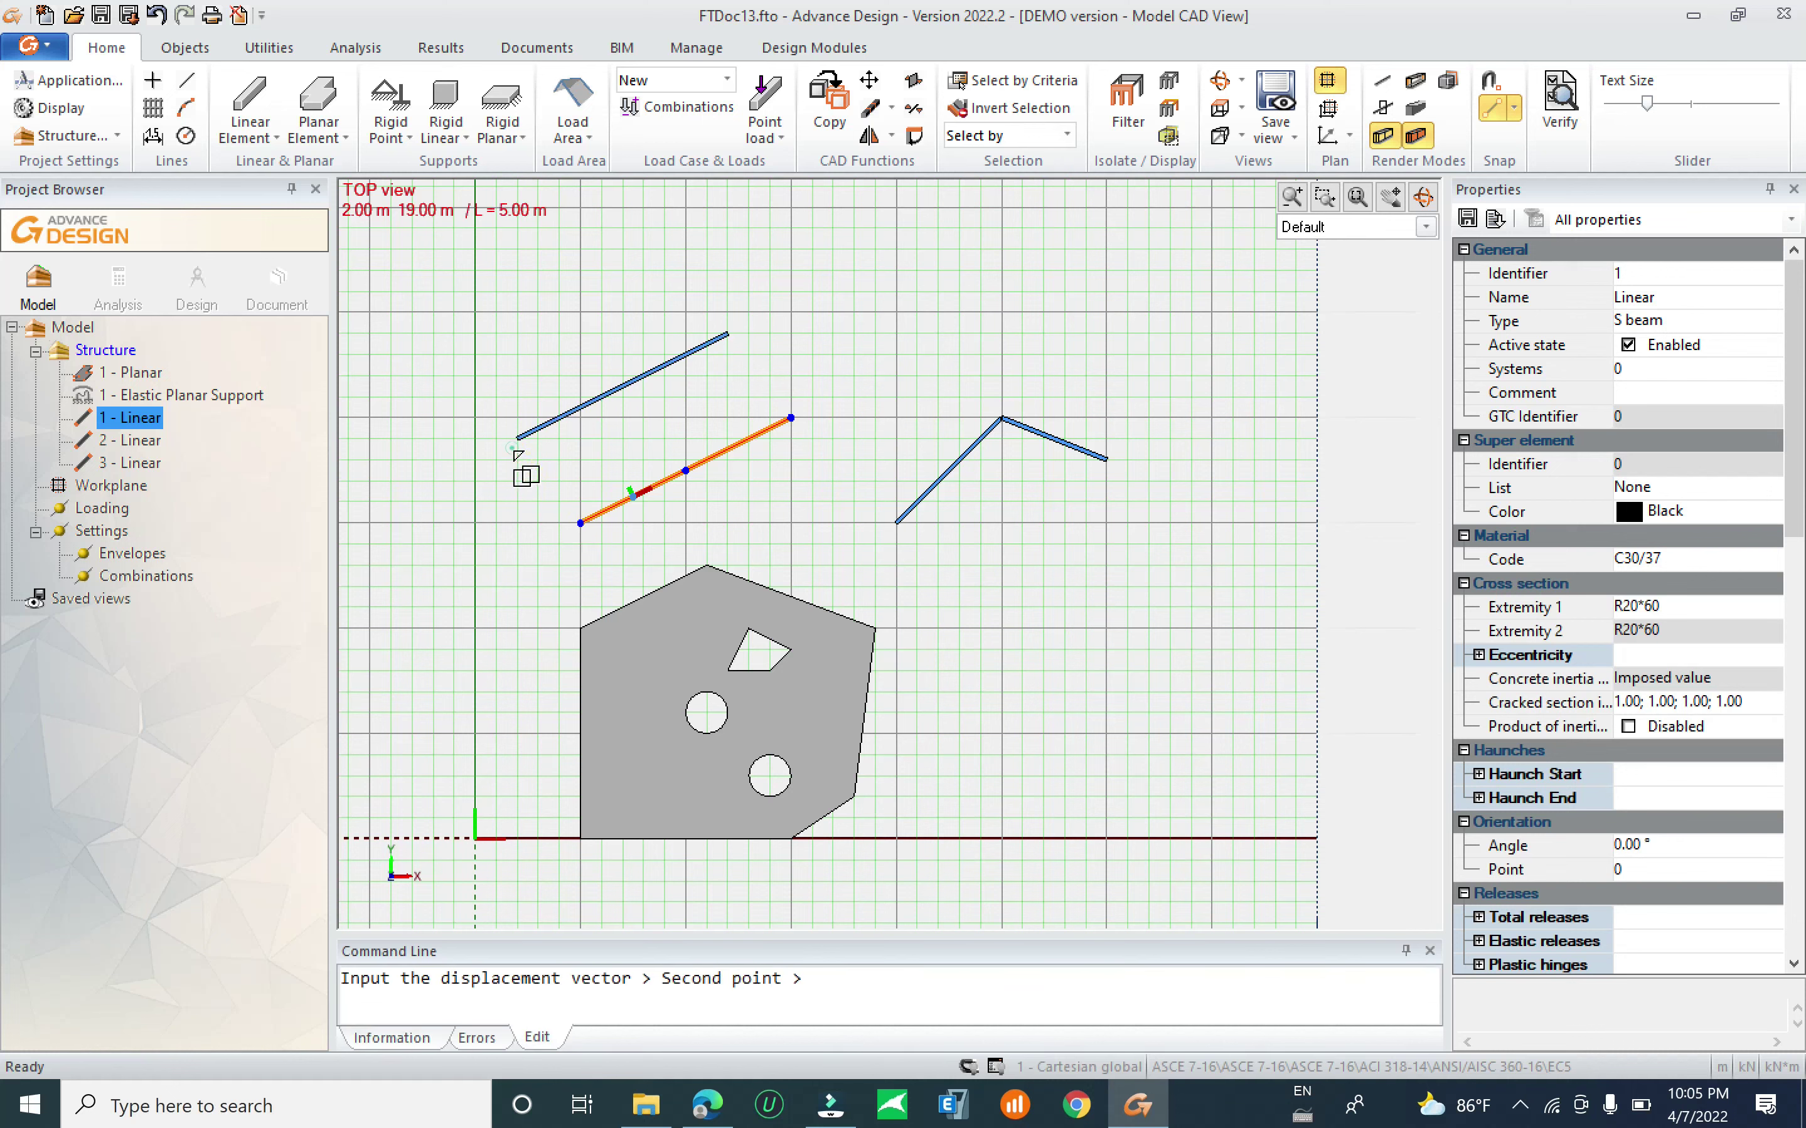
{"action": "left_click", "coordinate": [517, 438]}
{"action": "left_click", "coordinate": [476, 377]}
{"action": "key", "text": "Escape"}
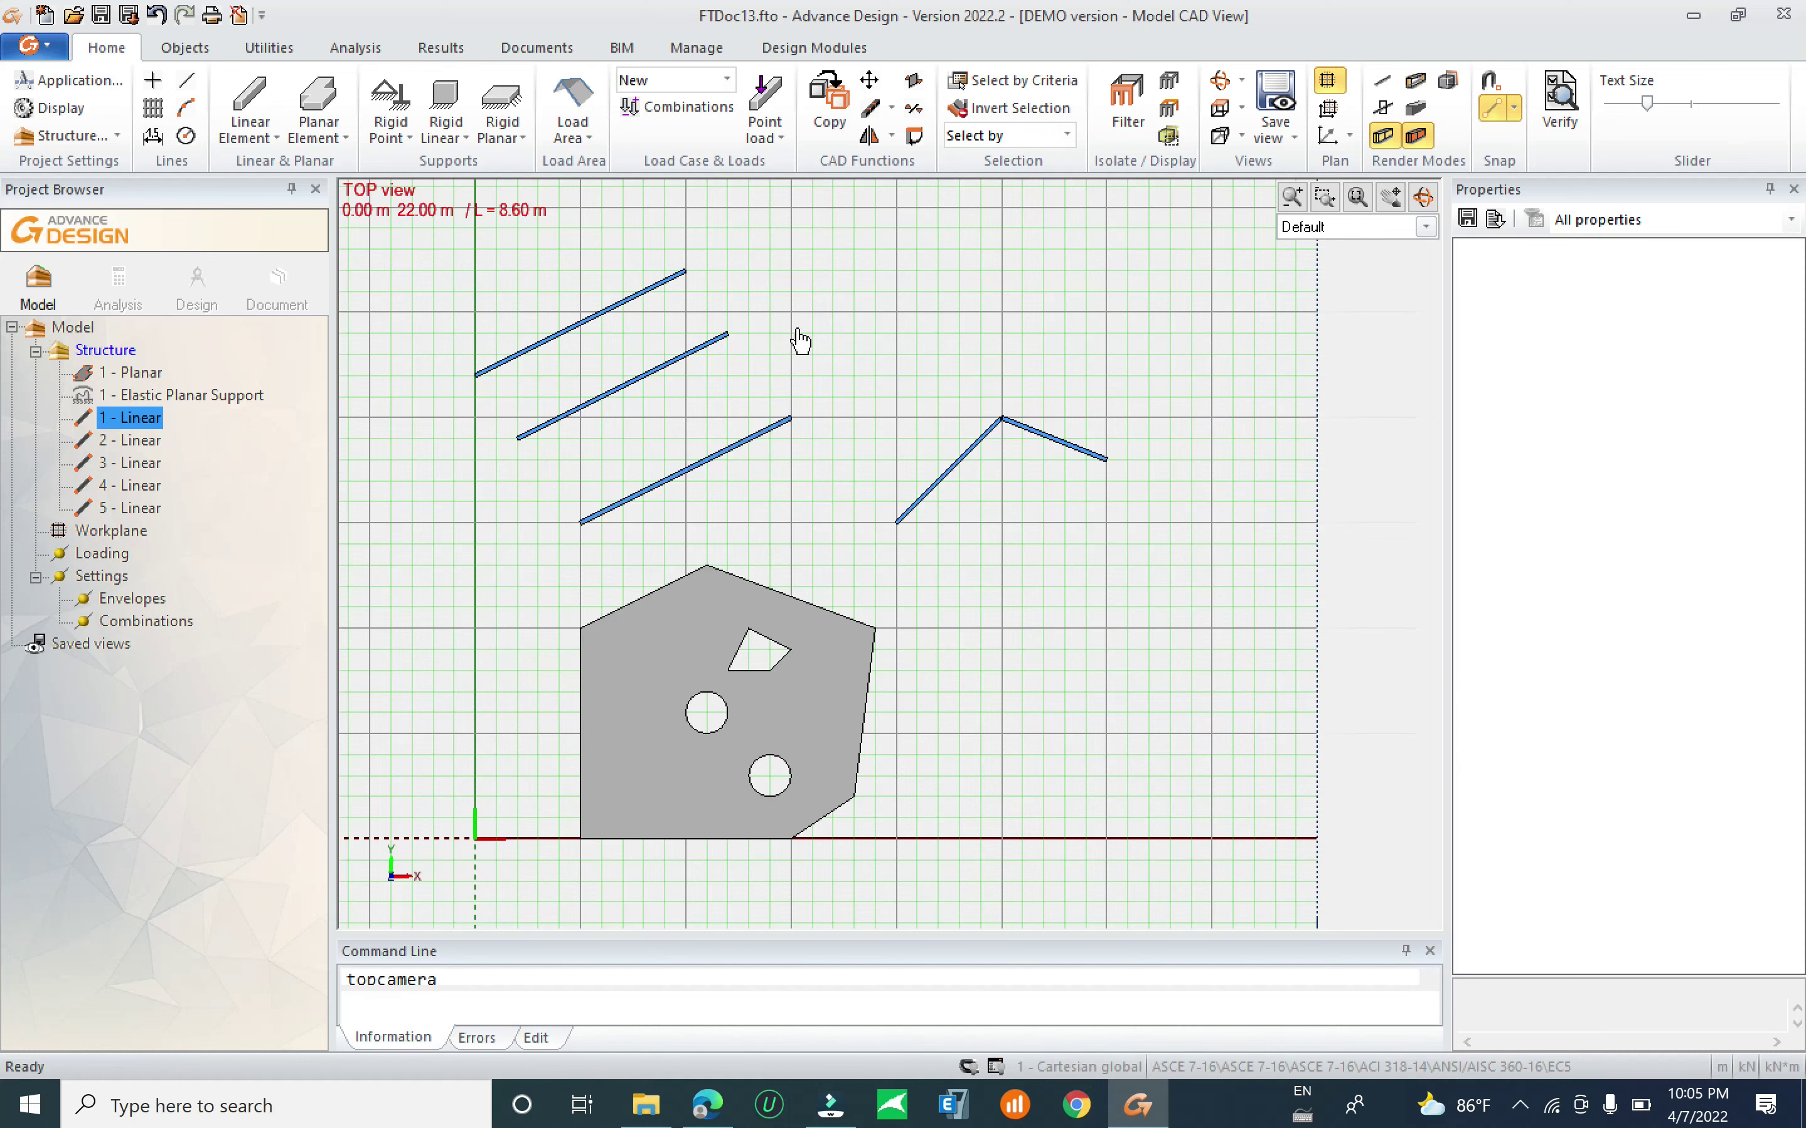
Check the cross sections listed in the element selection criteria and highlight the matching linear elements in the model.
{"action": "left_click", "coordinate": [1021, 81]}
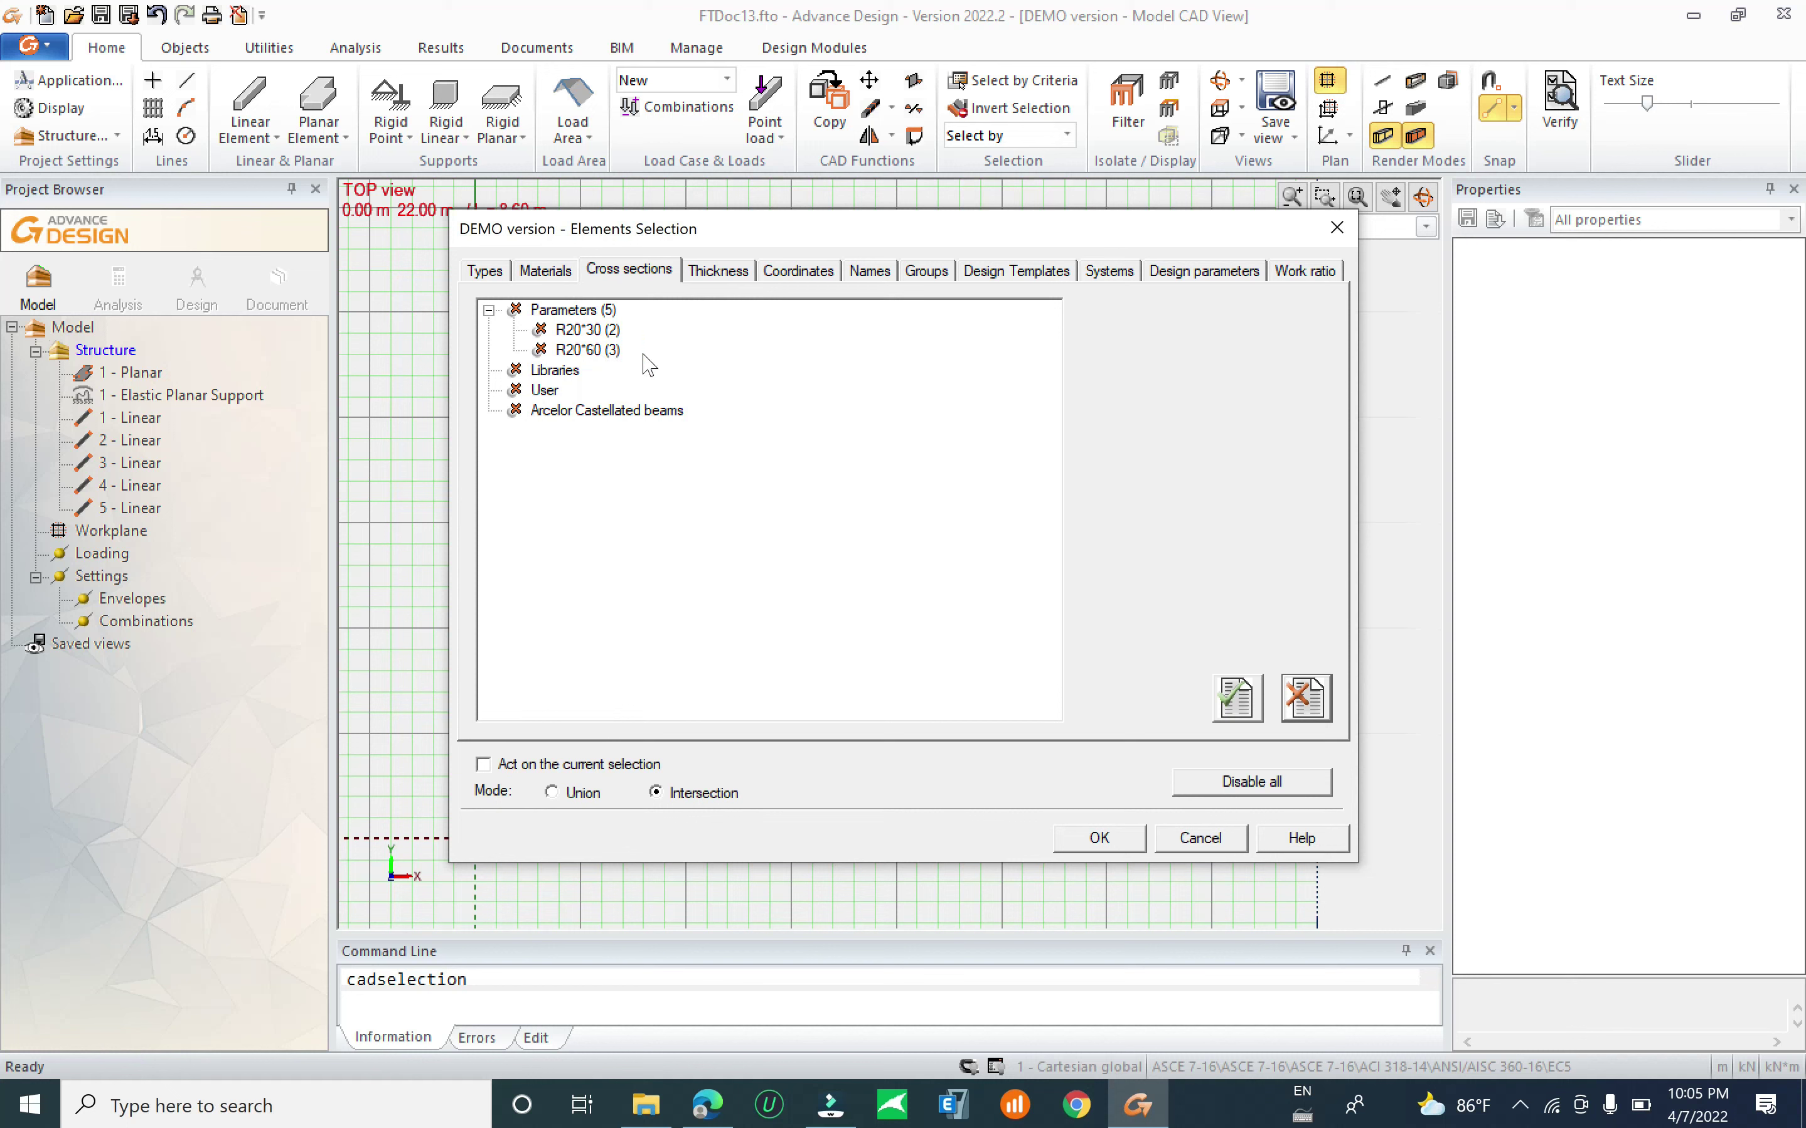
{"action": "left_click", "coordinate": [1201, 838]}
{"action": "left_click_drag", "start_coordinate": [1063, 437], "coordinate": [915, 433]}
{"action": "key", "text": "Escape"}
{"action": "left_click_drag", "start_coordinate": [724, 494], "coordinate": [526, 301]}
{"action": "left_click", "coordinate": [860, 253]}
Select the planar element by its shell type and copy it 18 m along X, with its lower corner at (23, 0) m.
{"action": "left_click", "coordinate": [996, 87]}
{"action": "left_click", "coordinate": [718, 269]}
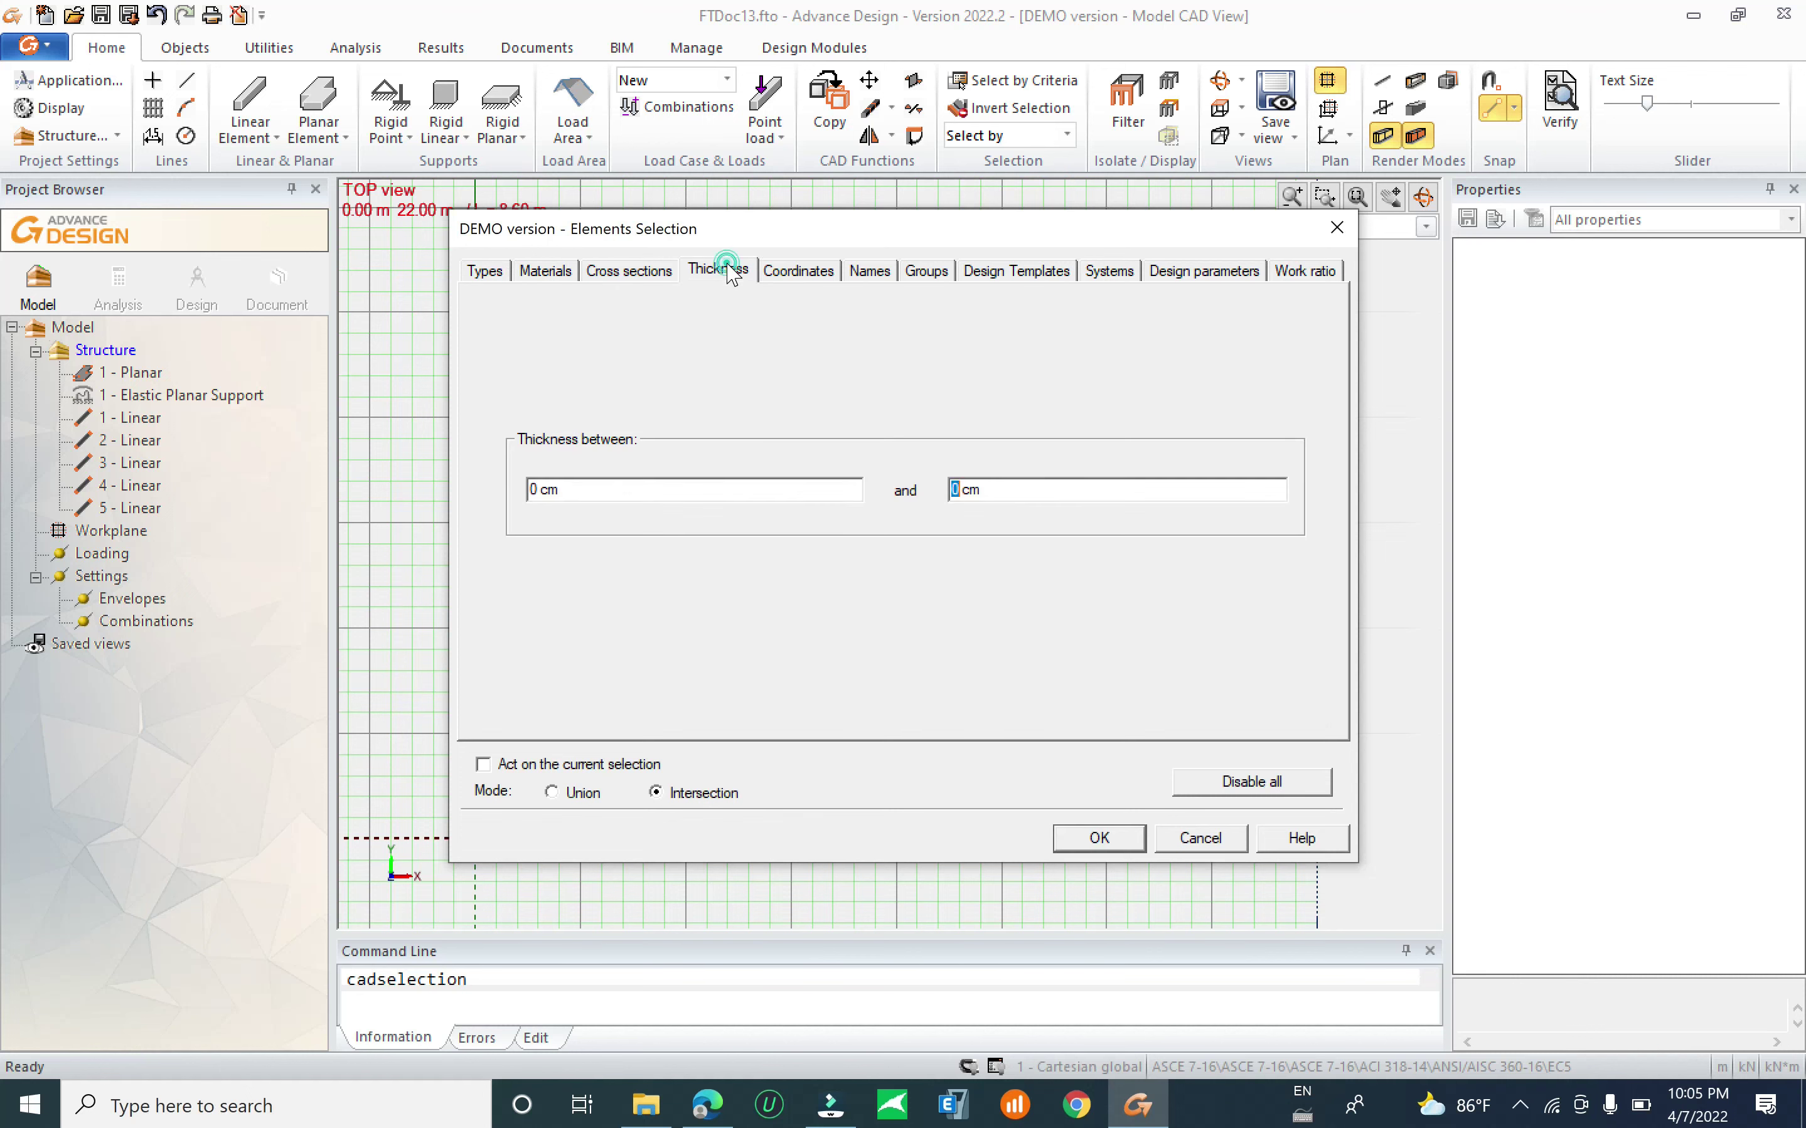
{"action": "left_click", "coordinate": [805, 272]}
{"action": "left_click", "coordinate": [485, 270]}
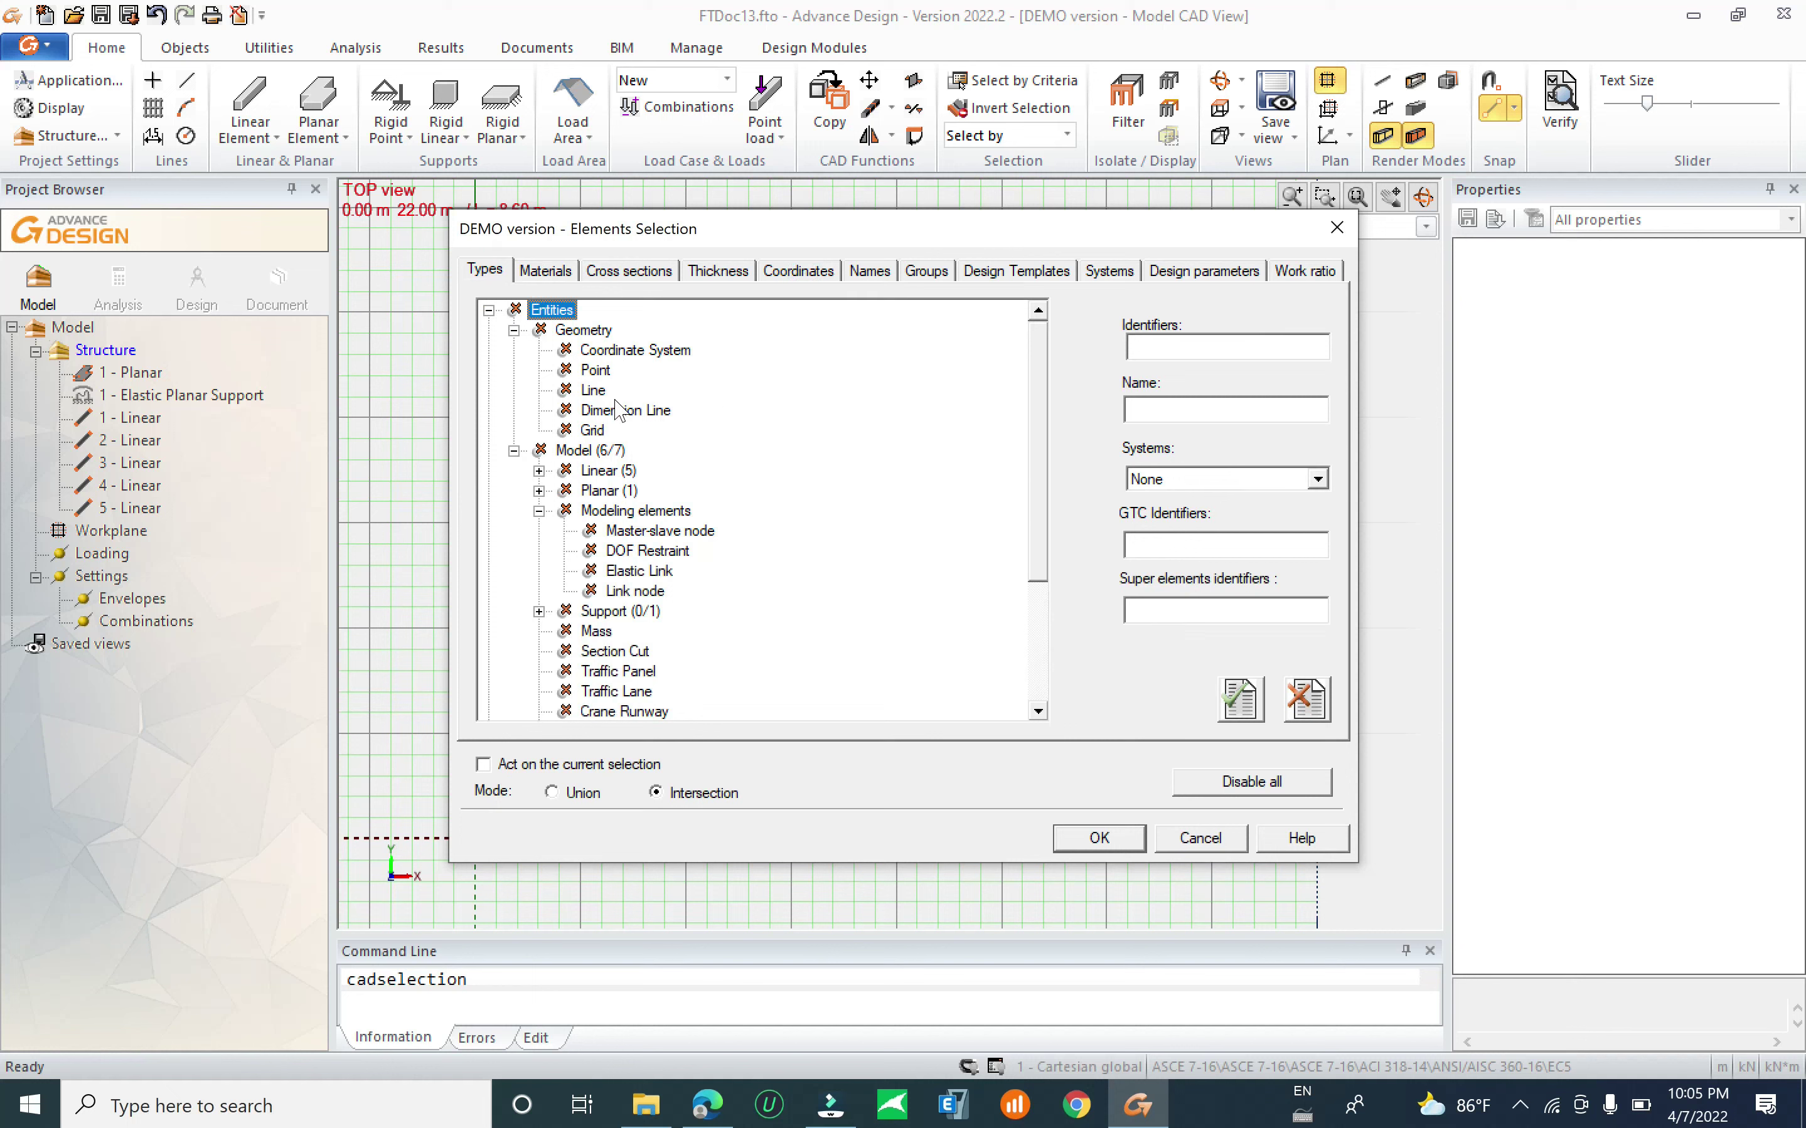
{"action": "left_click", "coordinate": [540, 490]}
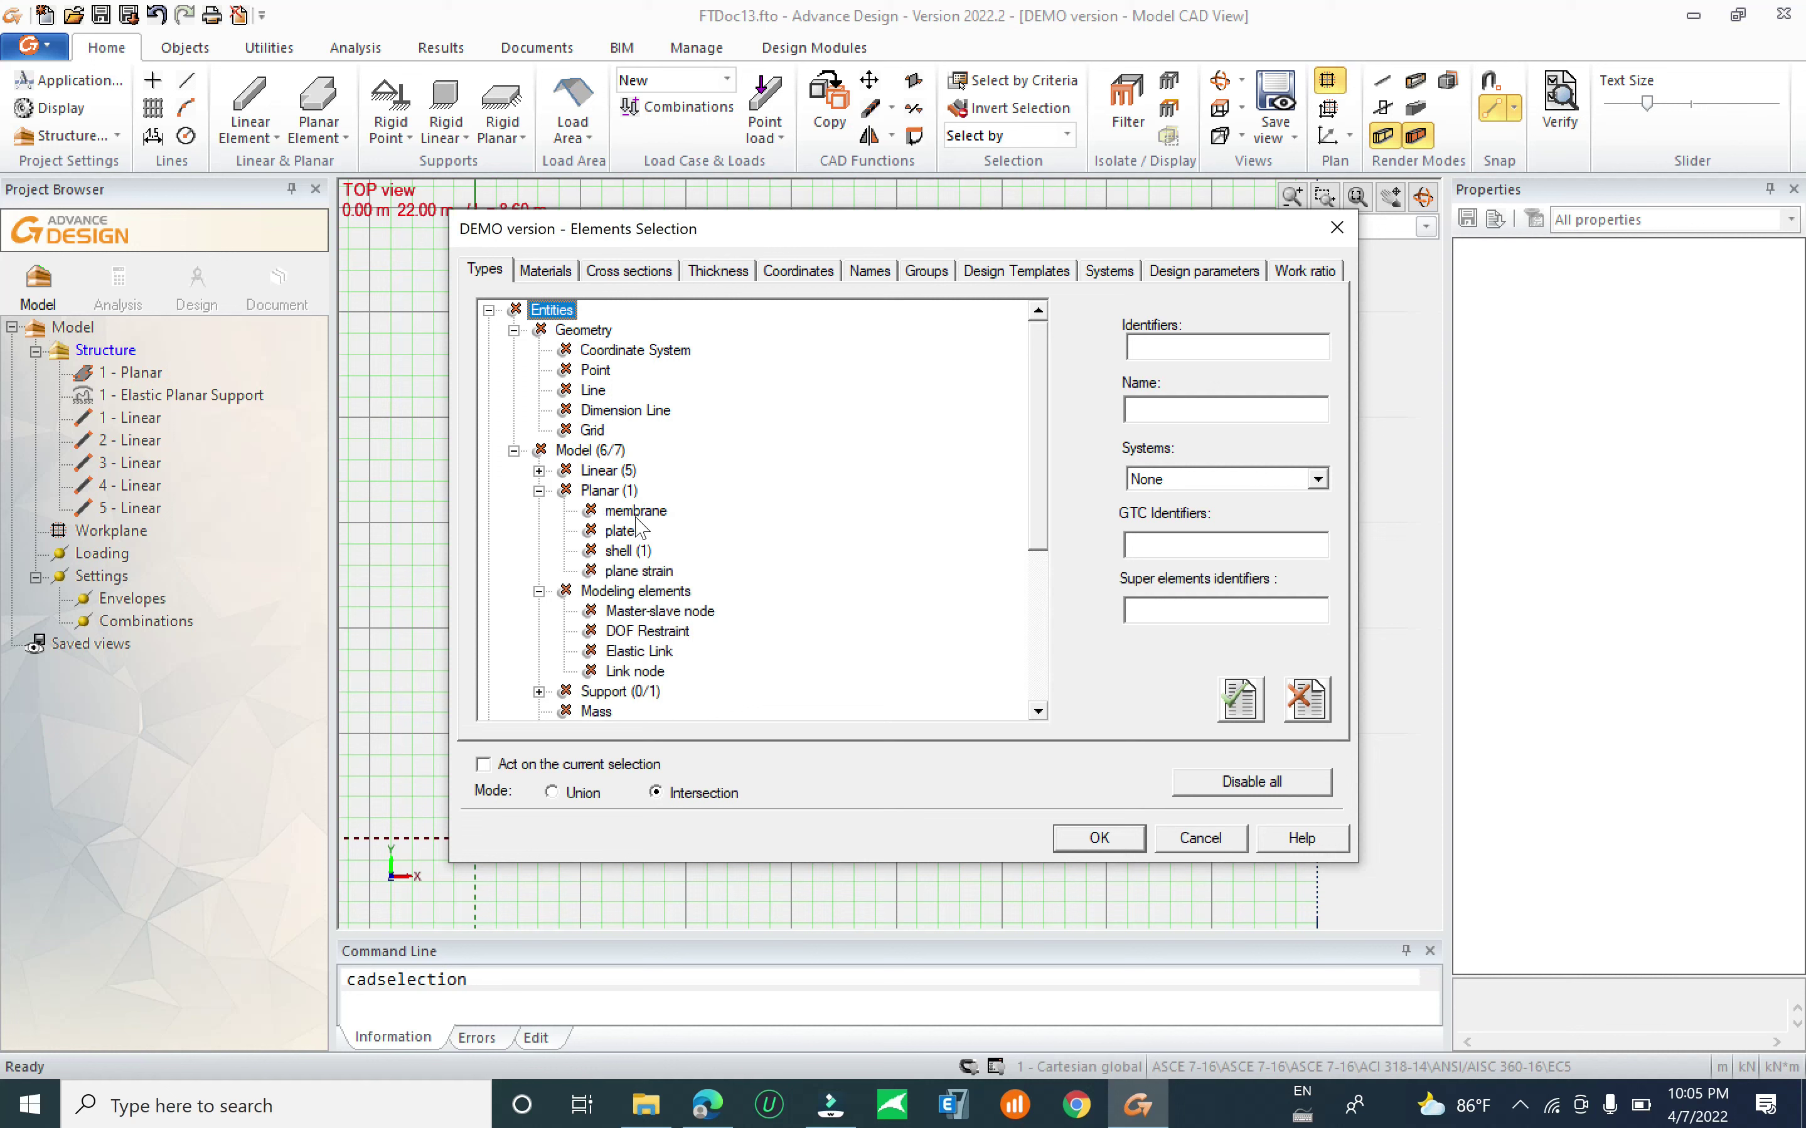
{"action": "left_click", "coordinate": [632, 553]}
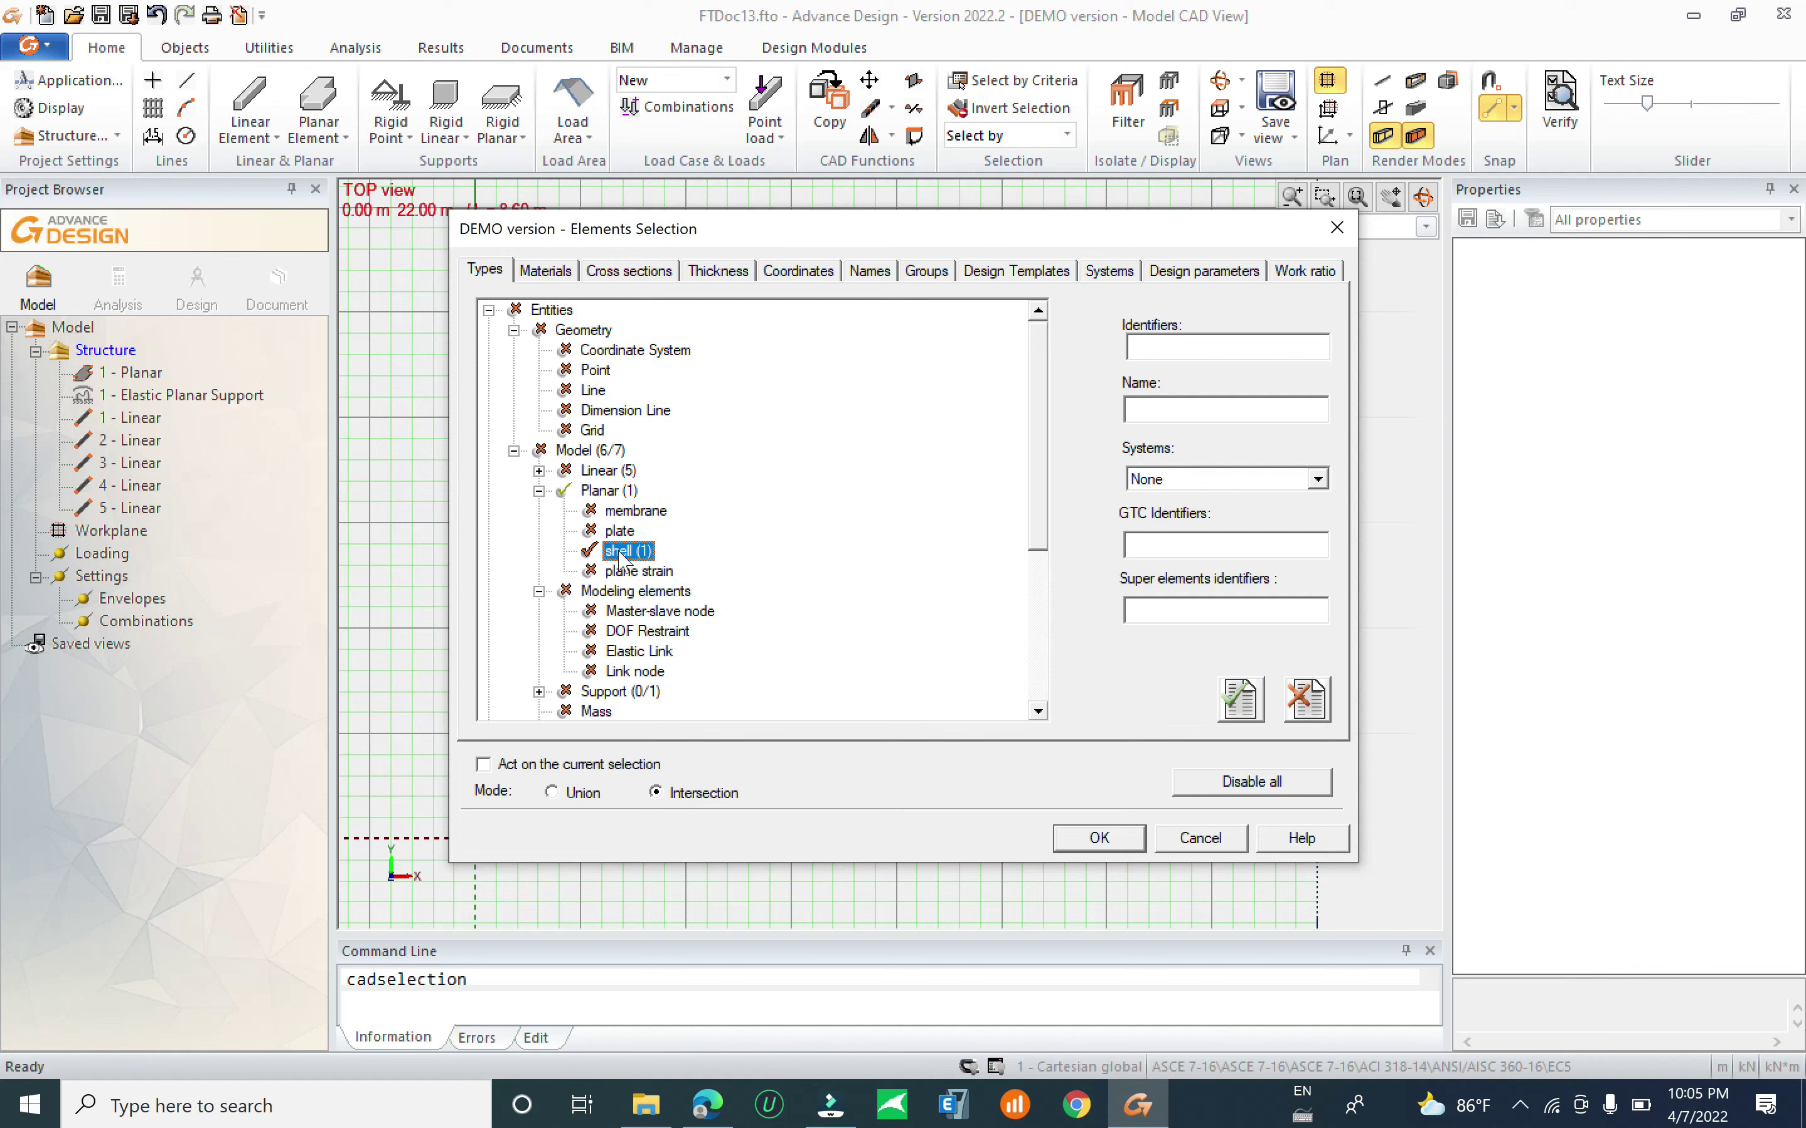
{"action": "left_click", "coordinate": [1086, 836]}
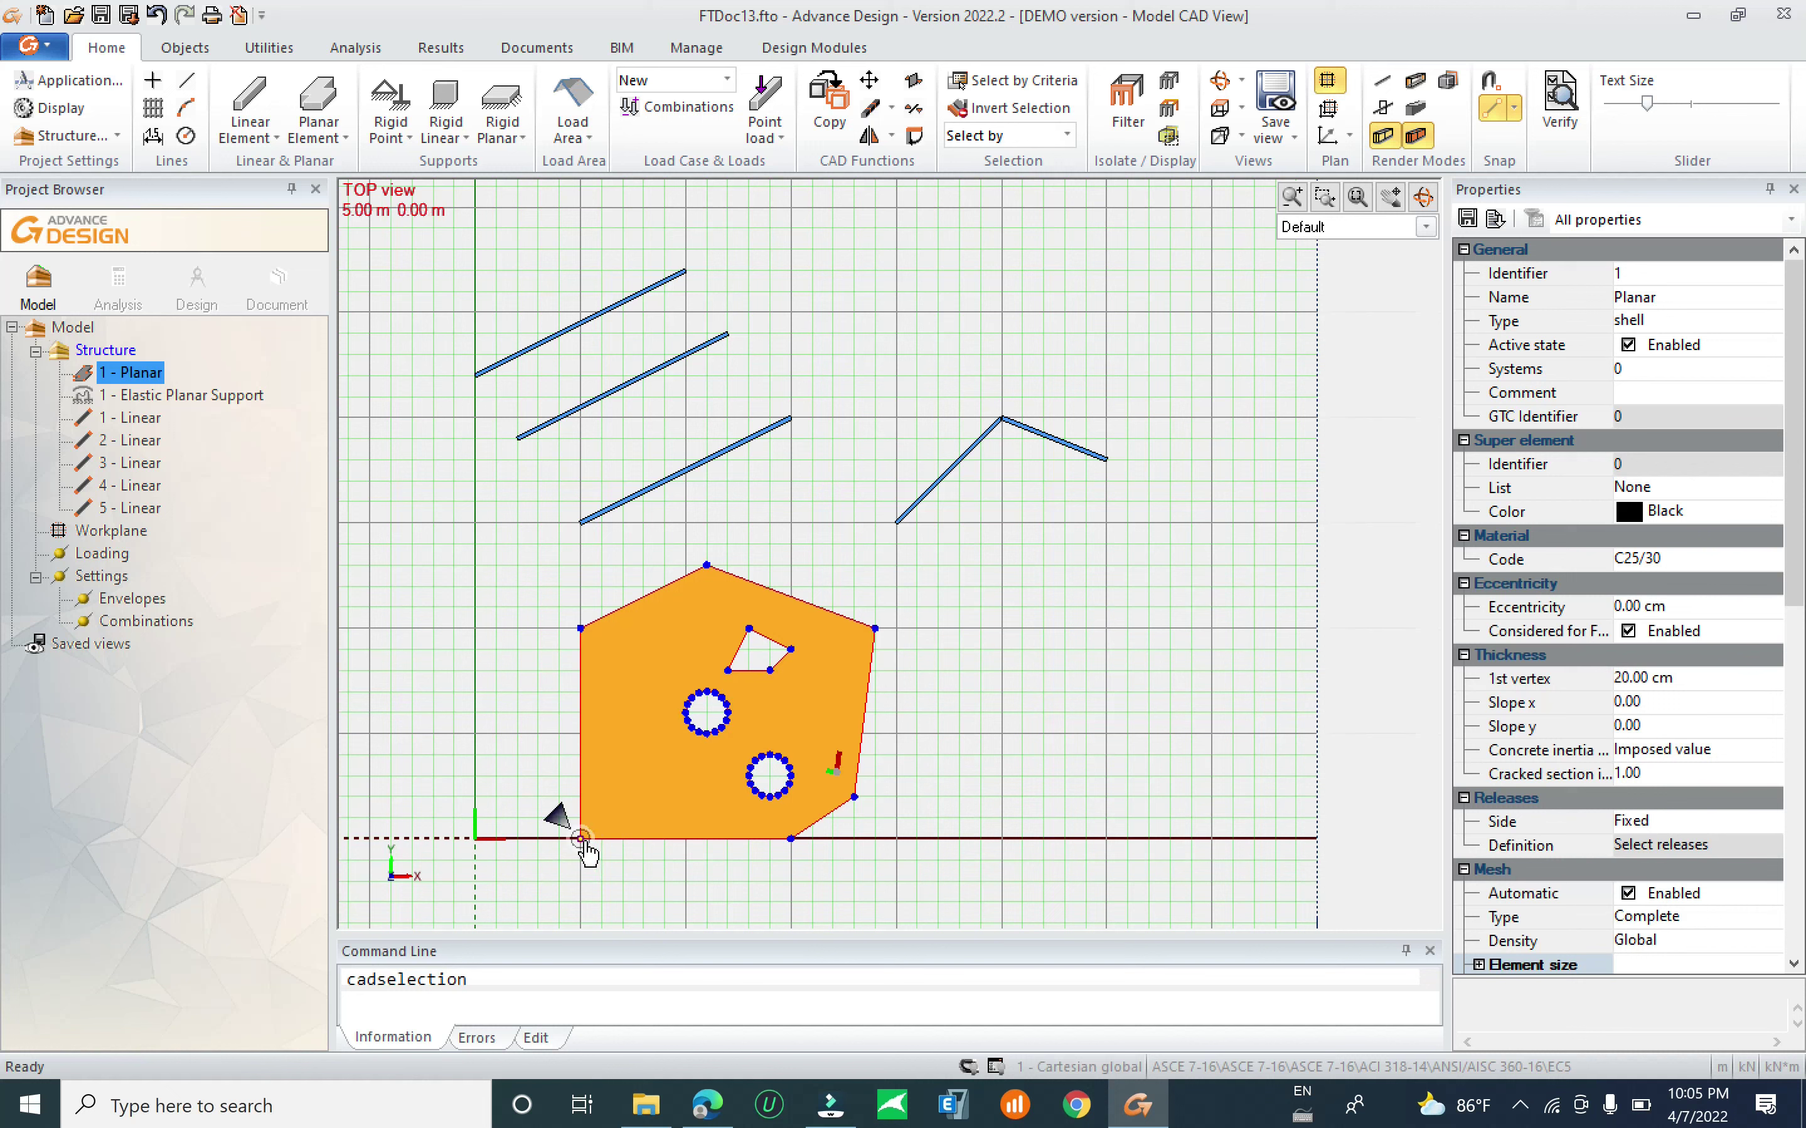
{"action": "left_click", "coordinate": [580, 837]}
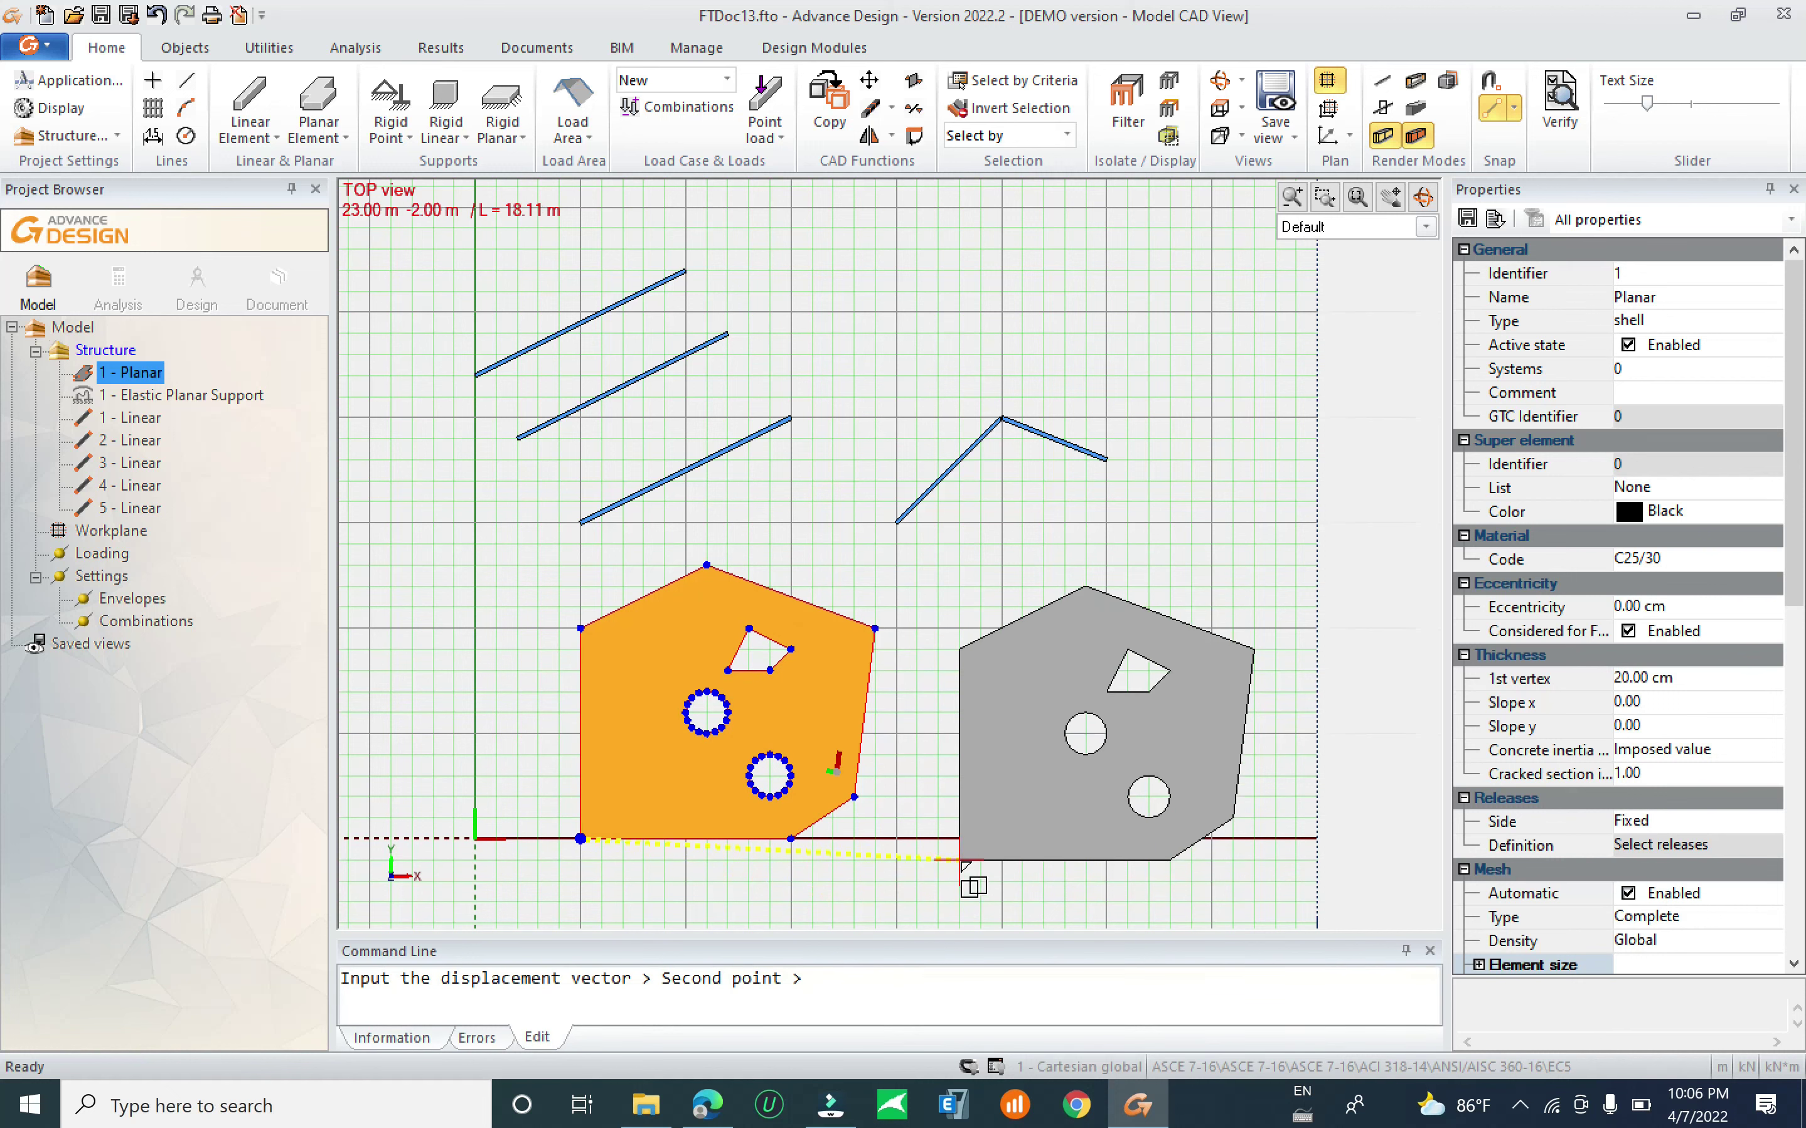
{"action": "left_click", "coordinate": [961, 839]}
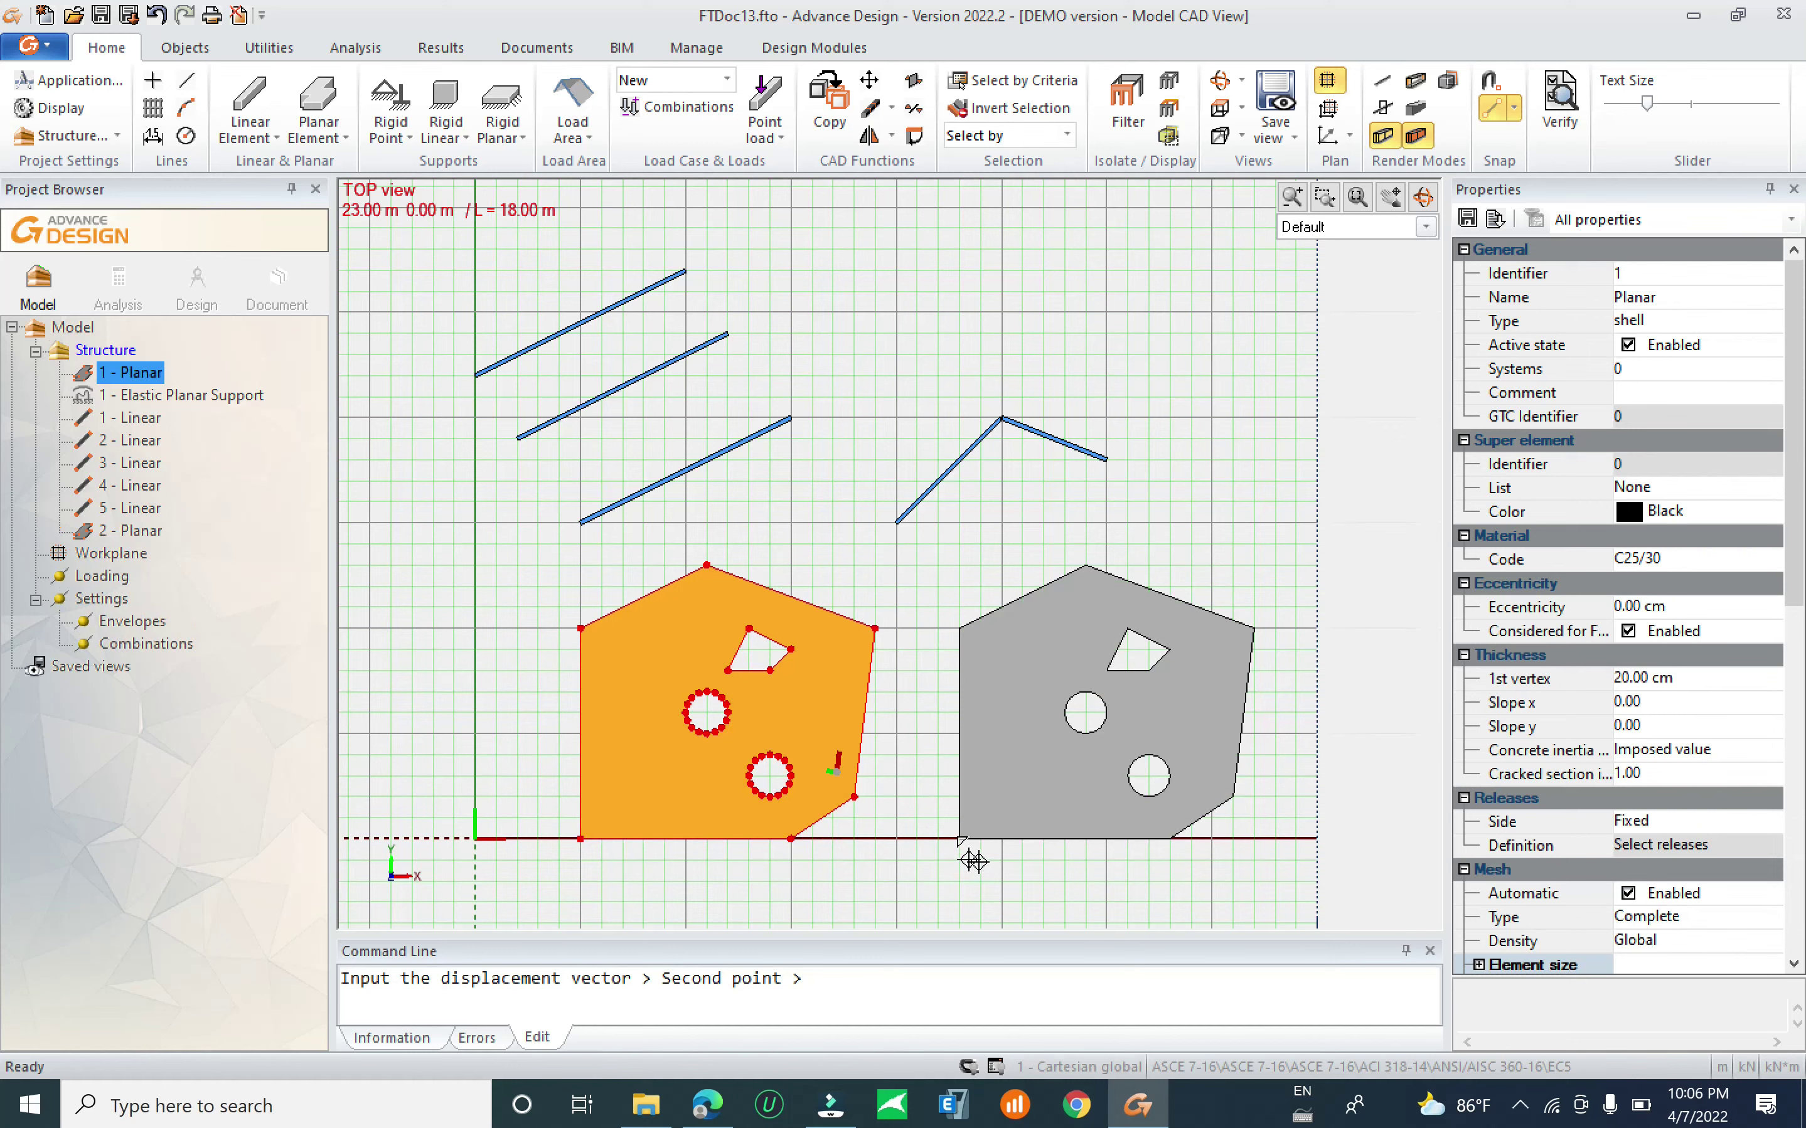
Check the shell elements listed by type in the element selection criteria.
{"action": "left_click", "coordinate": [1013, 80]}
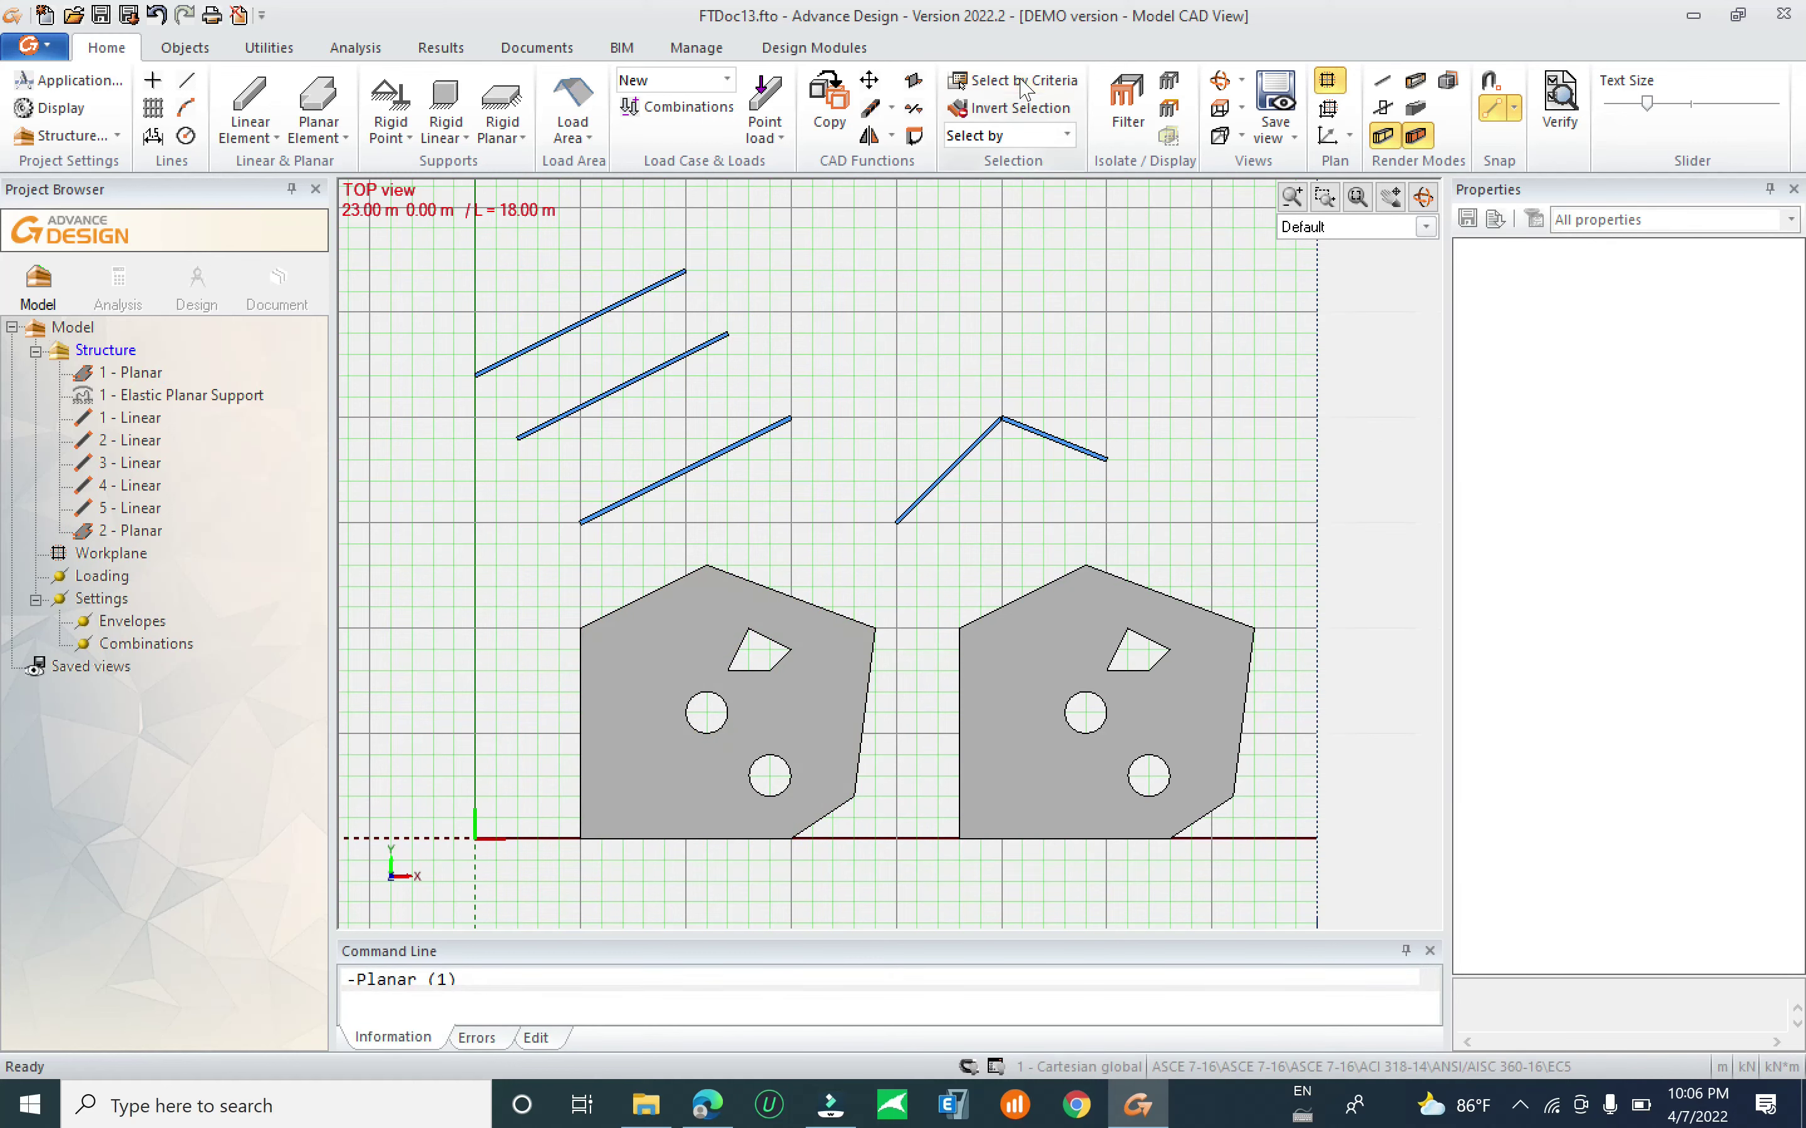
{"action": "double_click", "coordinate": [620, 554]}
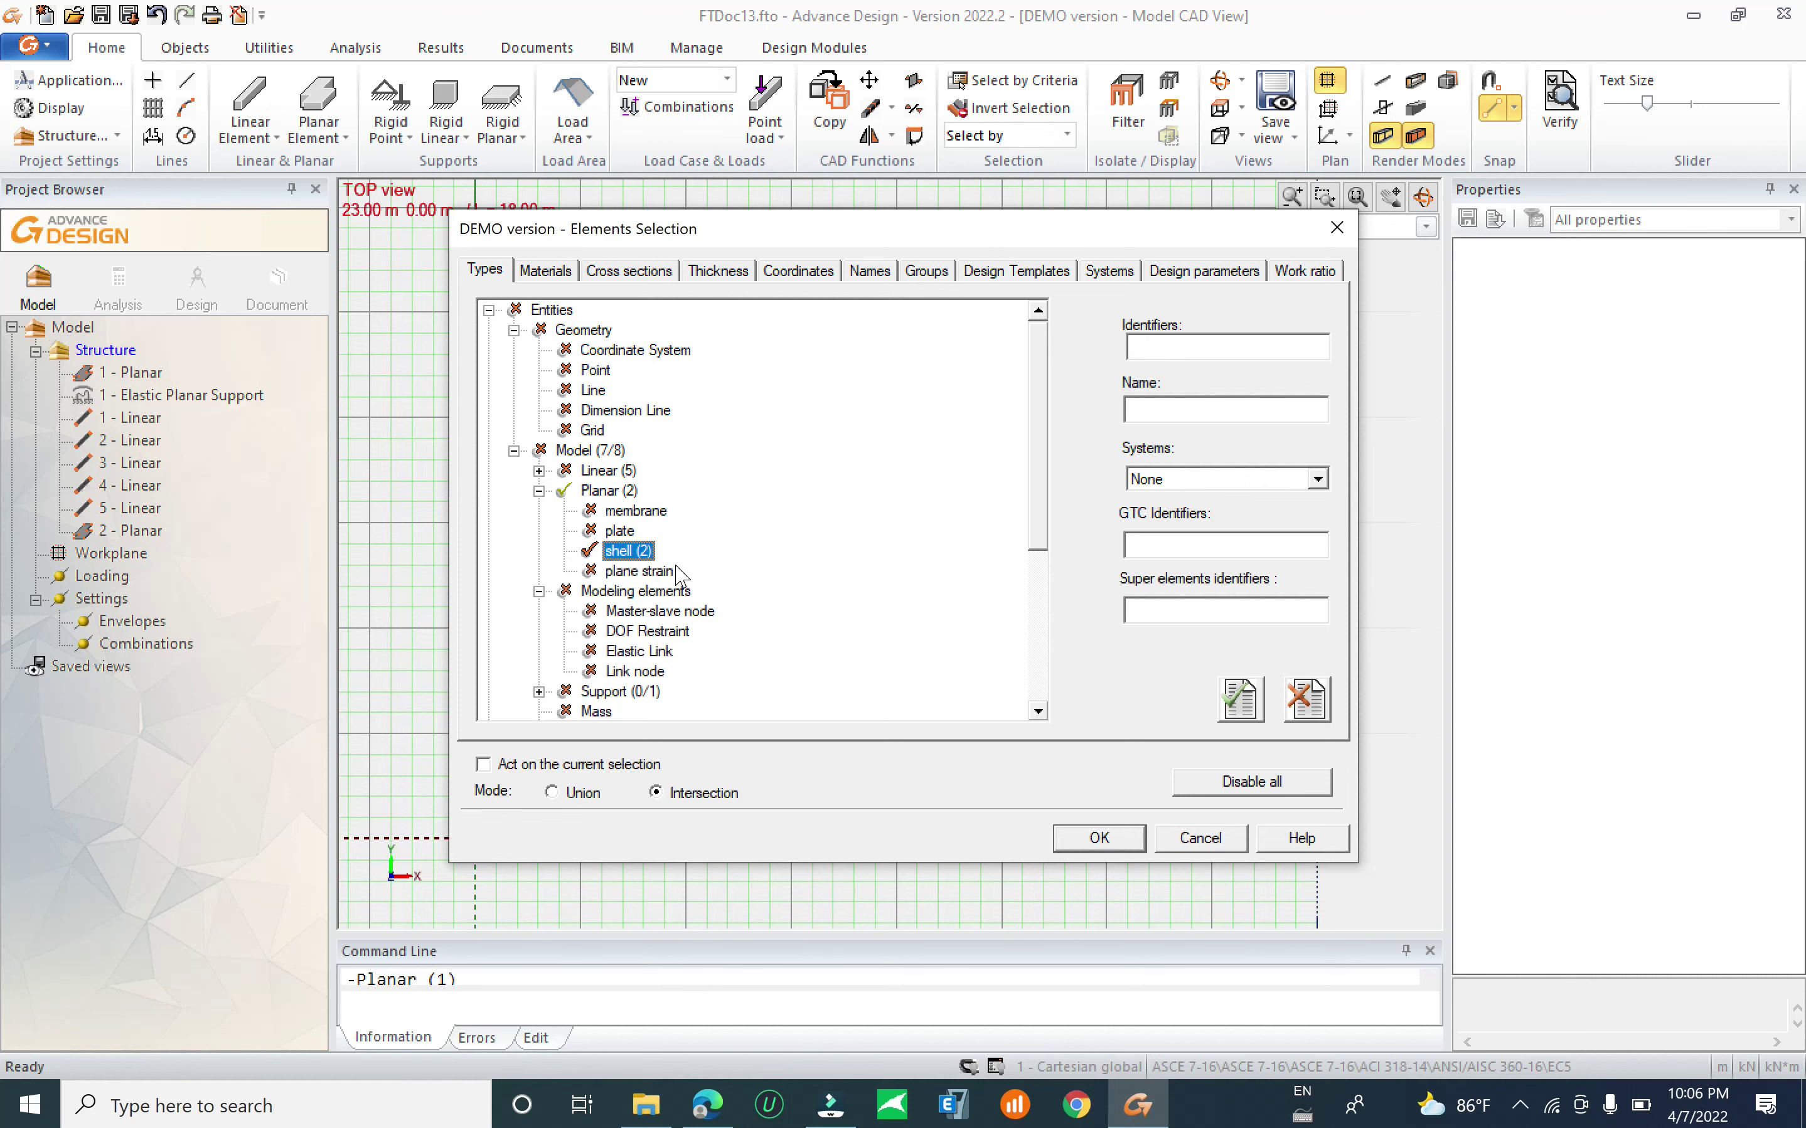
{"action": "left_click", "coordinate": [1200, 838]}
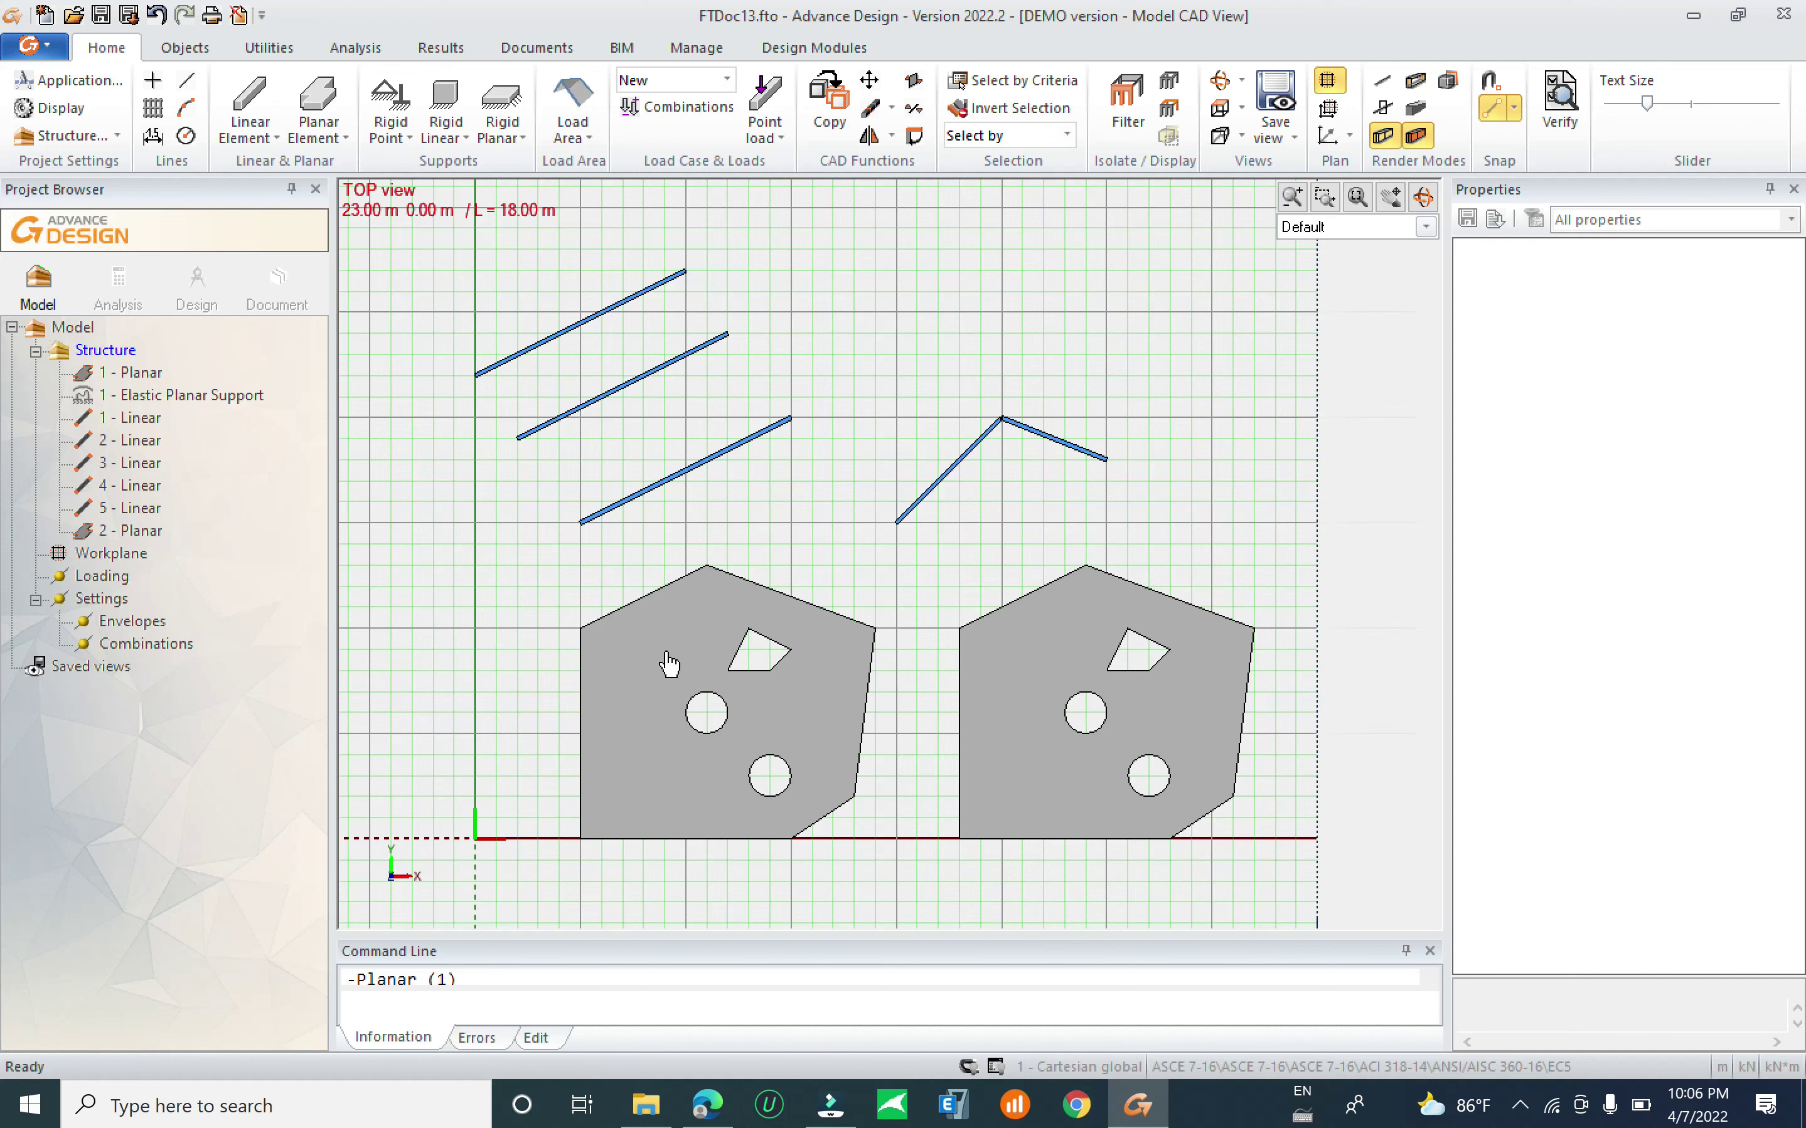
Draw a closed polyline through (19, 27), (22, 37), (34, 37), (38, 27), (35, 19) and (25, 23) m.
{"action": "scroll", "coordinate": [616, 627], "scroll_direction": "up", "scroll_amount": 1}
{"action": "scroll", "coordinate": [674, 630], "scroll_direction": "down", "scroll_amount": 2}
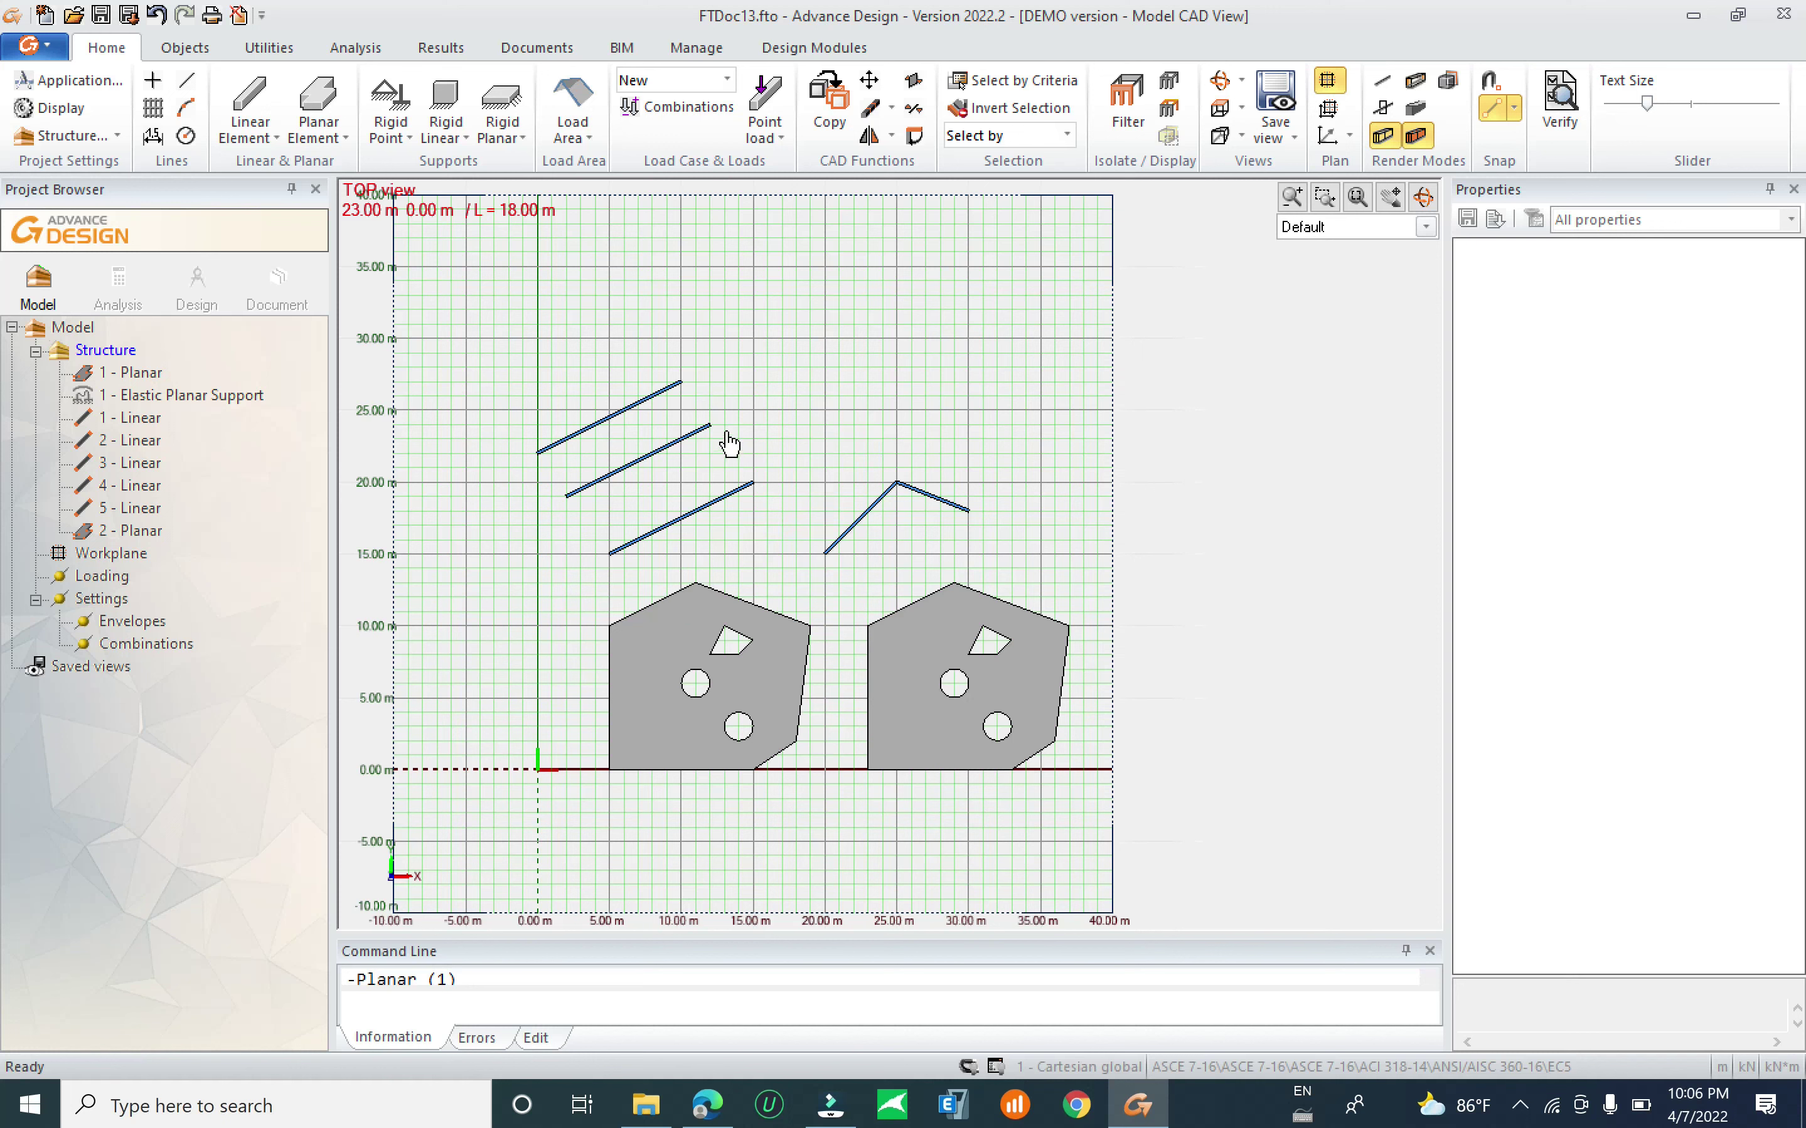
{"action": "left_click", "coordinate": [199, 138]}
{"action": "left_click", "coordinate": [186, 80]}
{"action": "left_click", "coordinate": [811, 382]}
{"action": "left_click", "coordinate": [853, 237]}
{"action": "left_click", "coordinate": [1025, 237]}
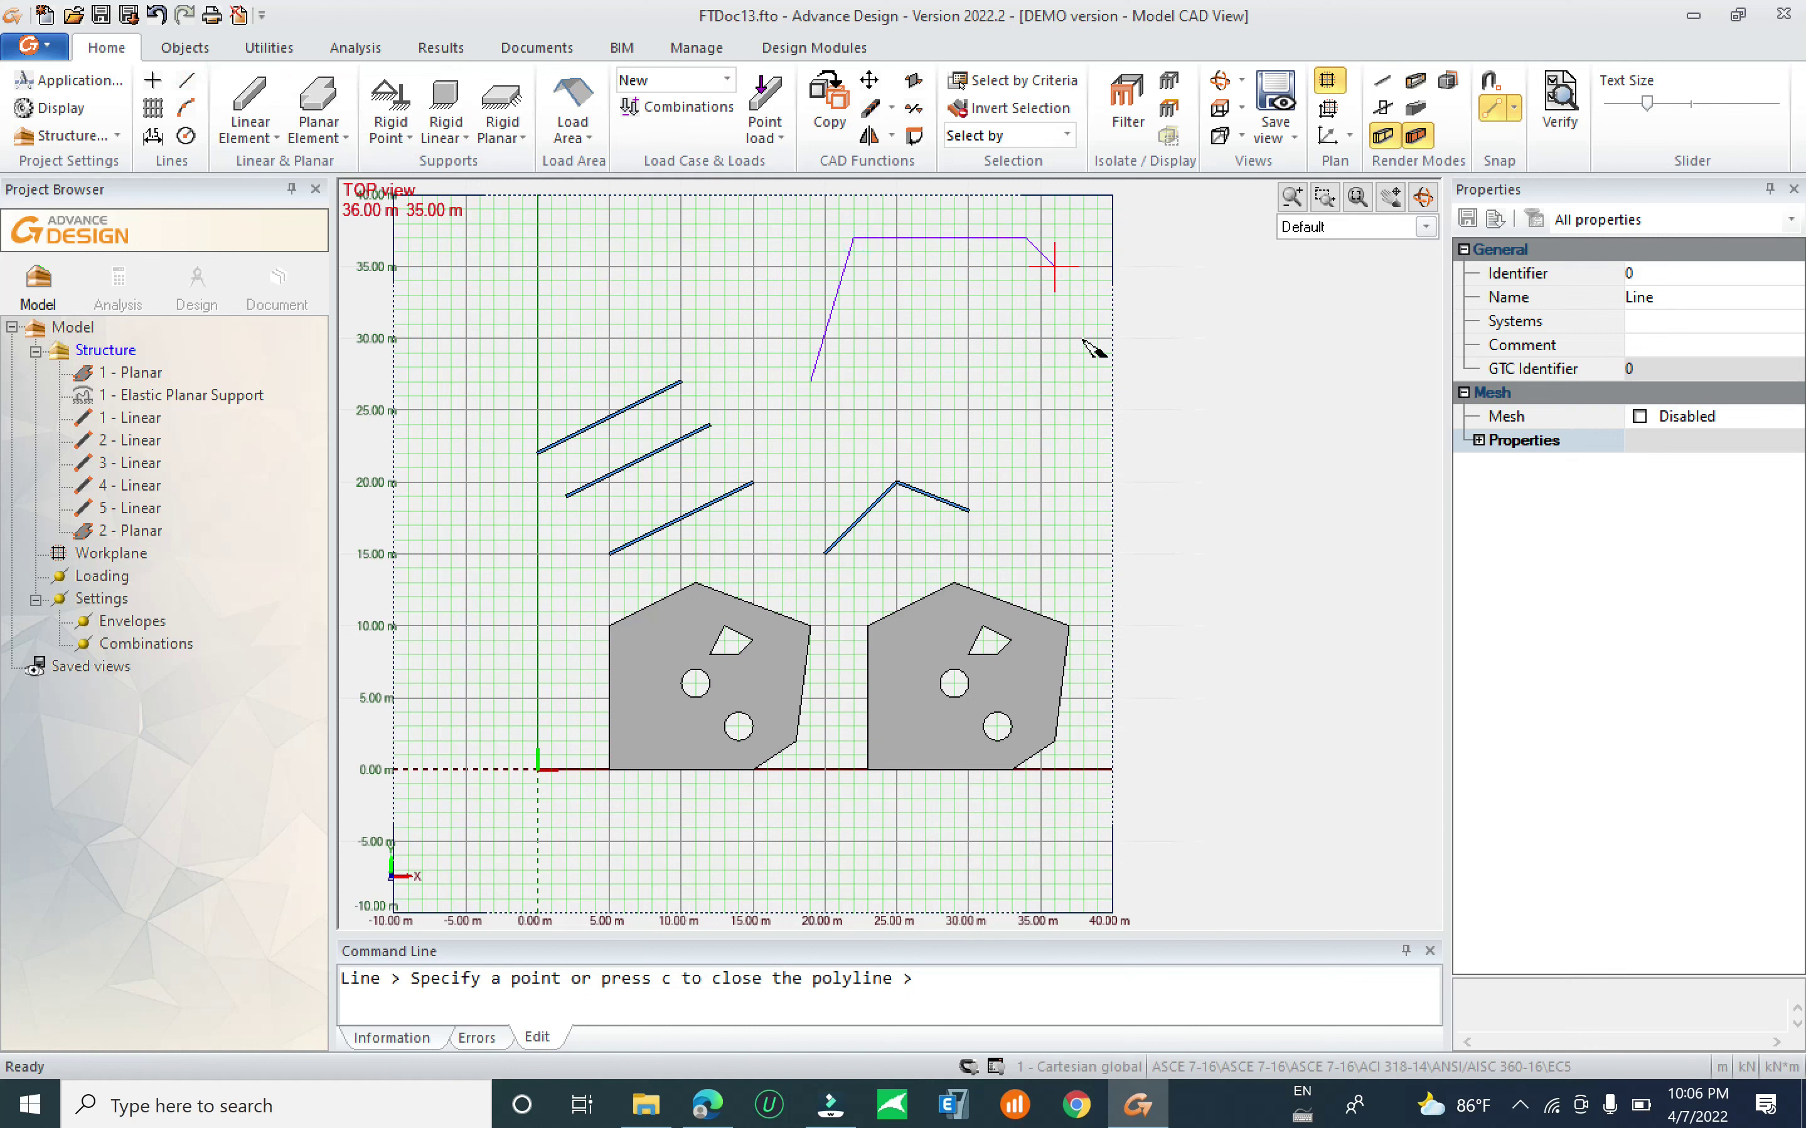
{"action": "left_click", "coordinate": [1083, 382]}
{"action": "left_click", "coordinate": [1041, 494]}
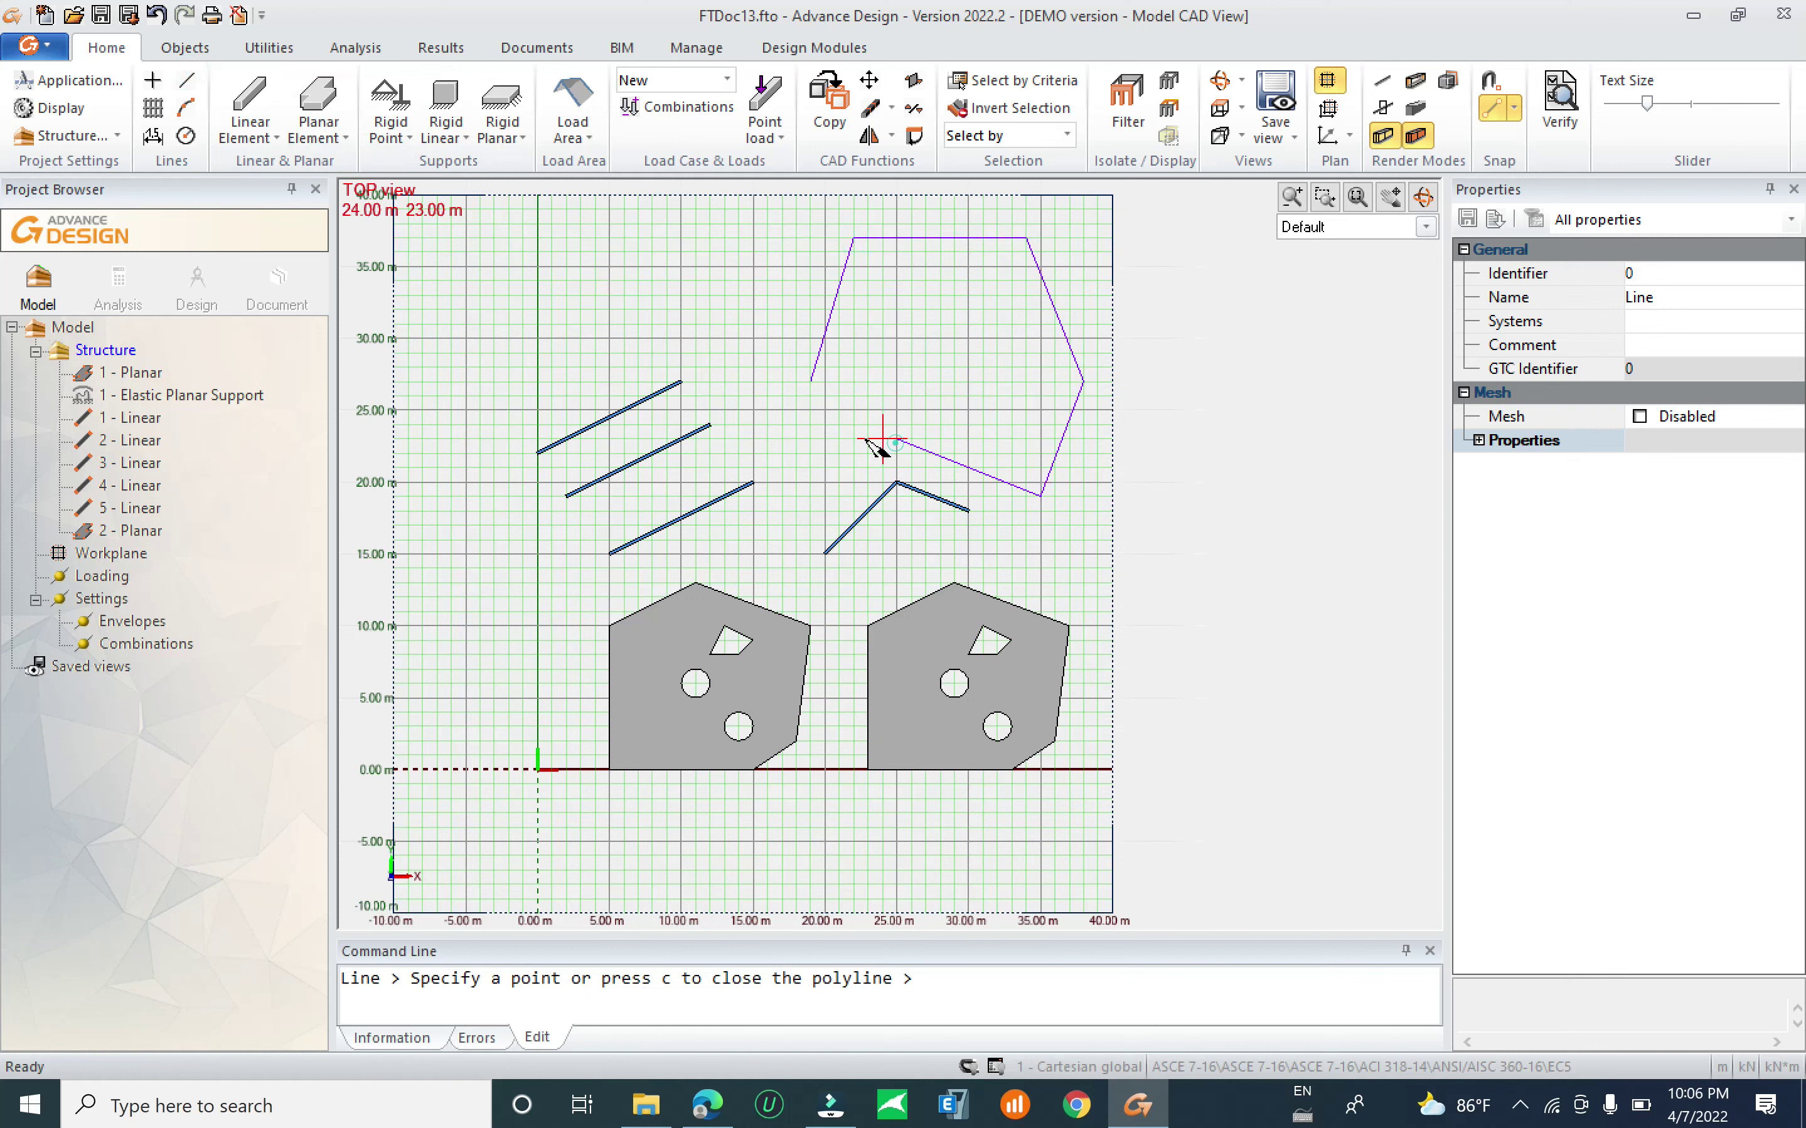
{"action": "left_click", "coordinate": [811, 382]}
{"action": "scroll", "coordinate": [1038, 356], "scroll_direction": "up", "scroll_amount": 1}
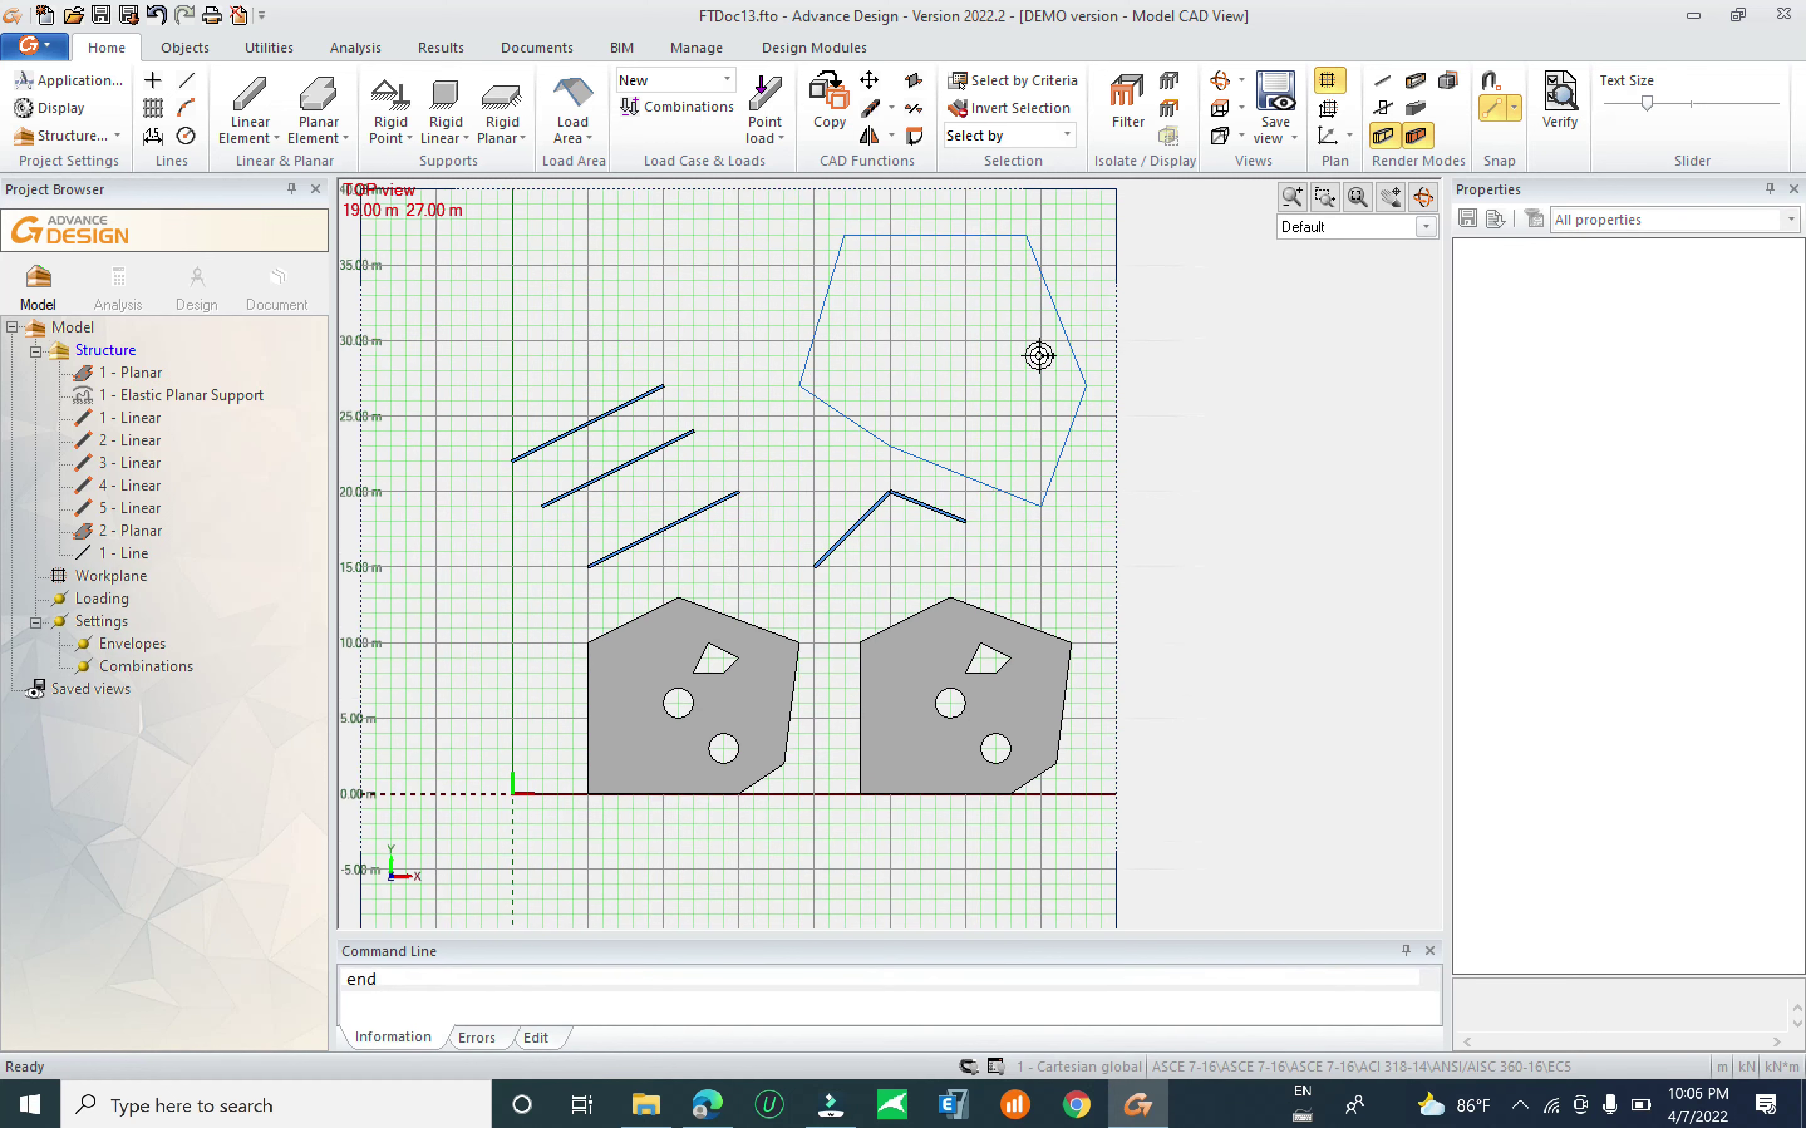
Convert the closed polyline to a planar element and delete the help lines.
{"action": "scroll", "coordinate": [993, 433], "scroll_direction": "up", "scroll_amount": 3}
{"action": "middle_click_drag", "start_coordinate": [979, 447], "coordinate": [794, 613]}
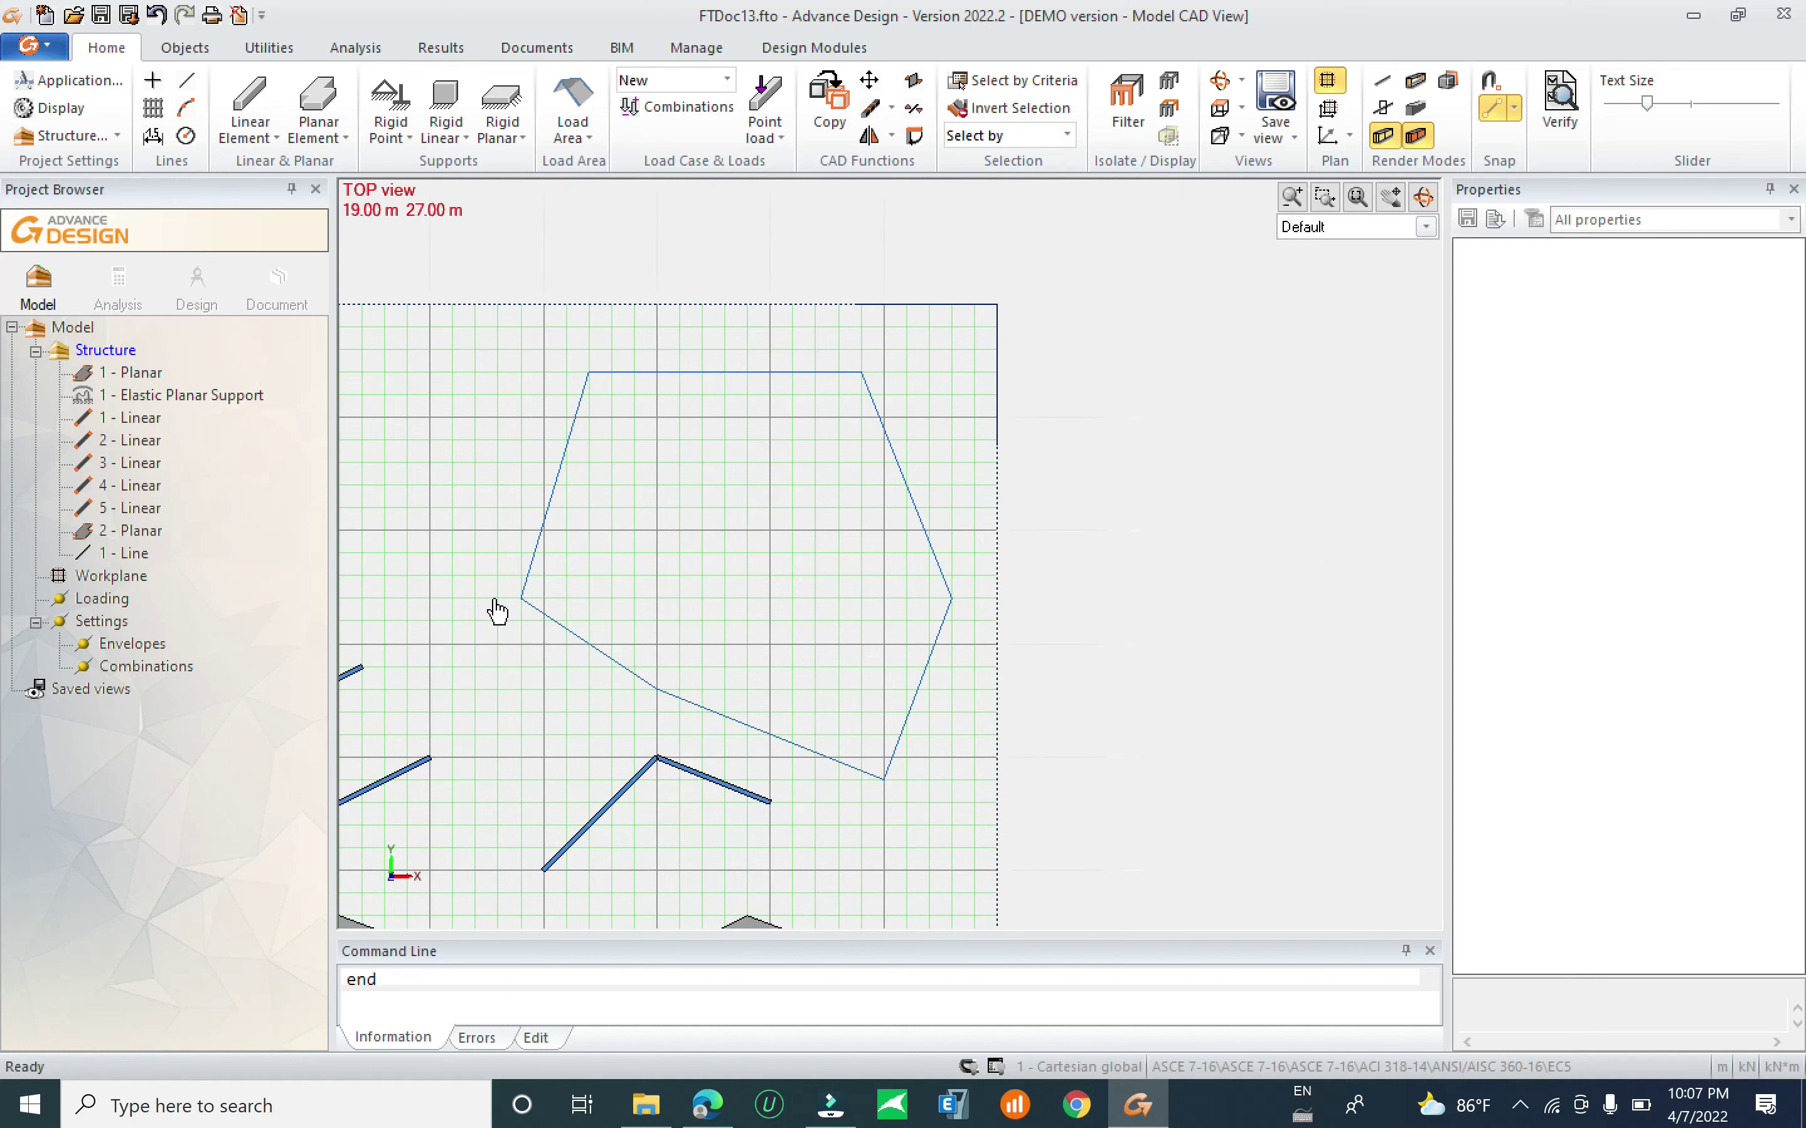
{"action": "middle_click_drag", "start_coordinate": [698, 572], "coordinate": [651, 599]}
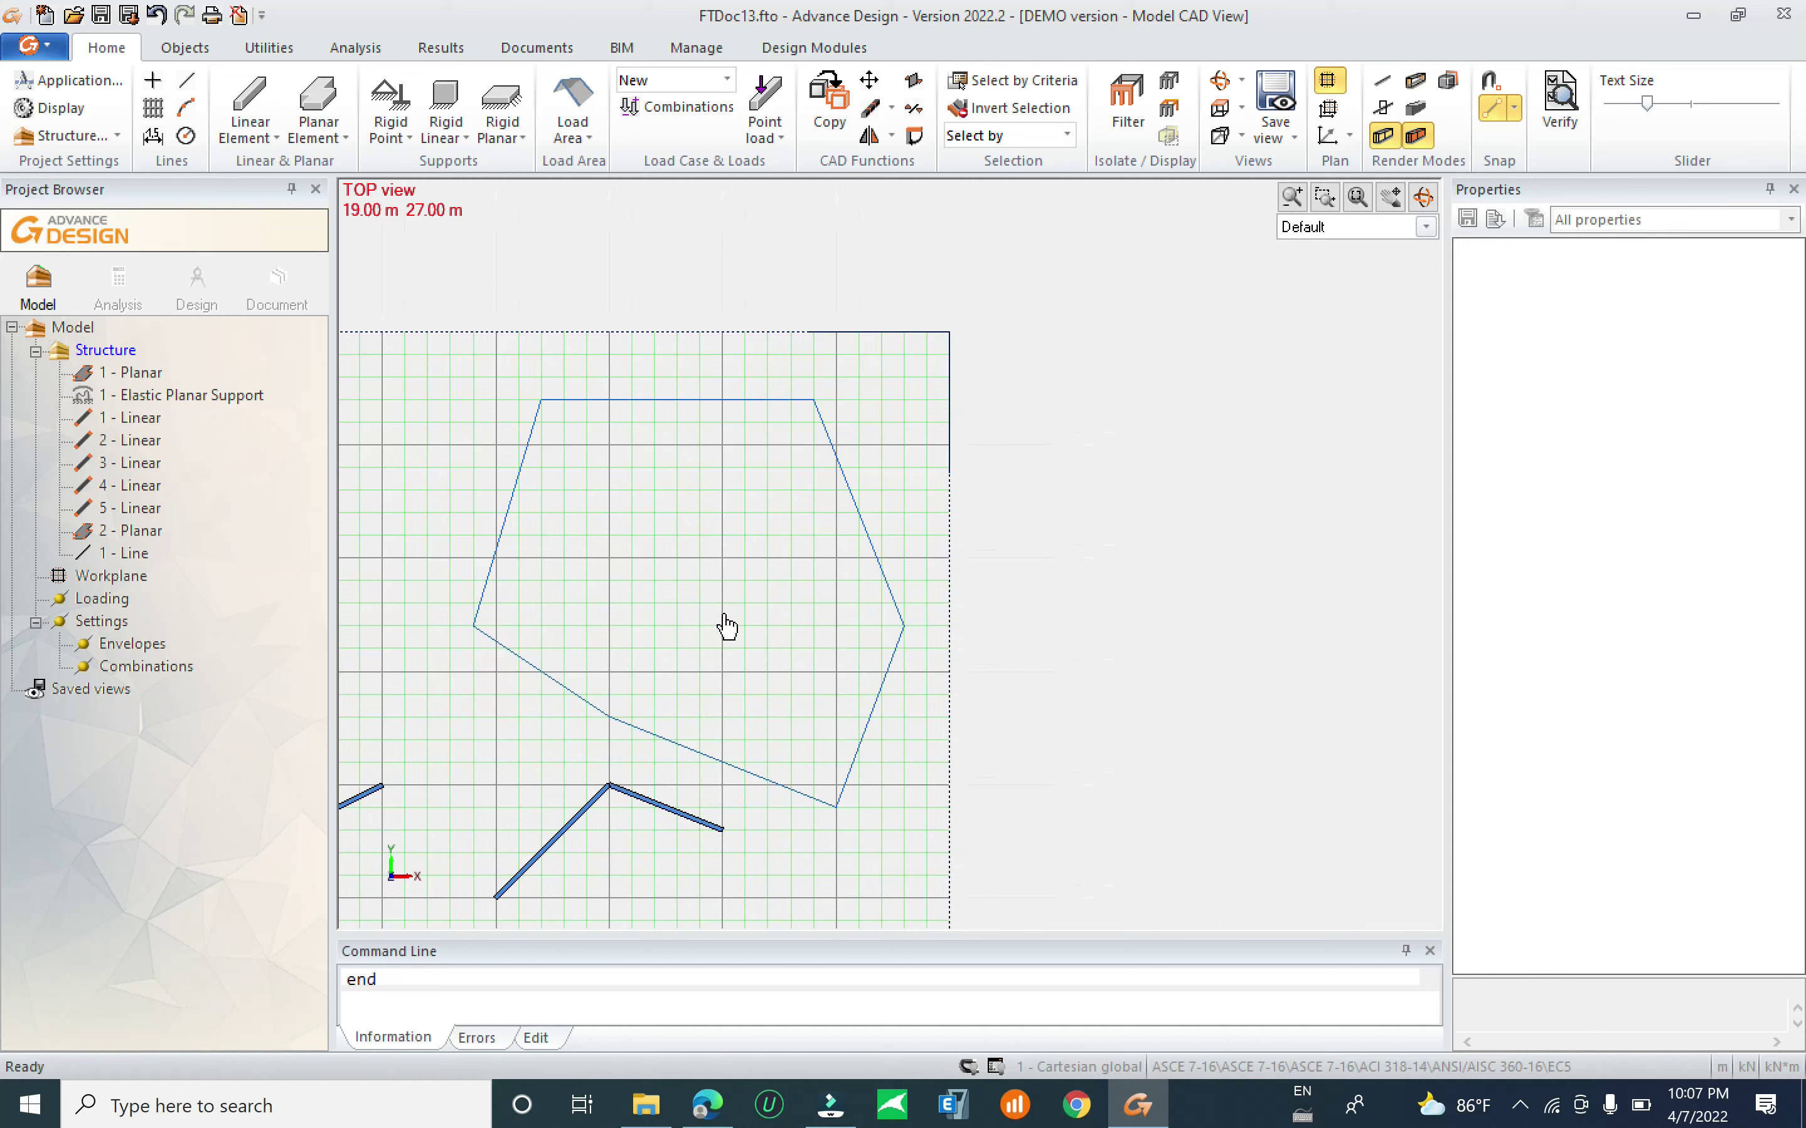
{"action": "left_click", "coordinate": [855, 502]}
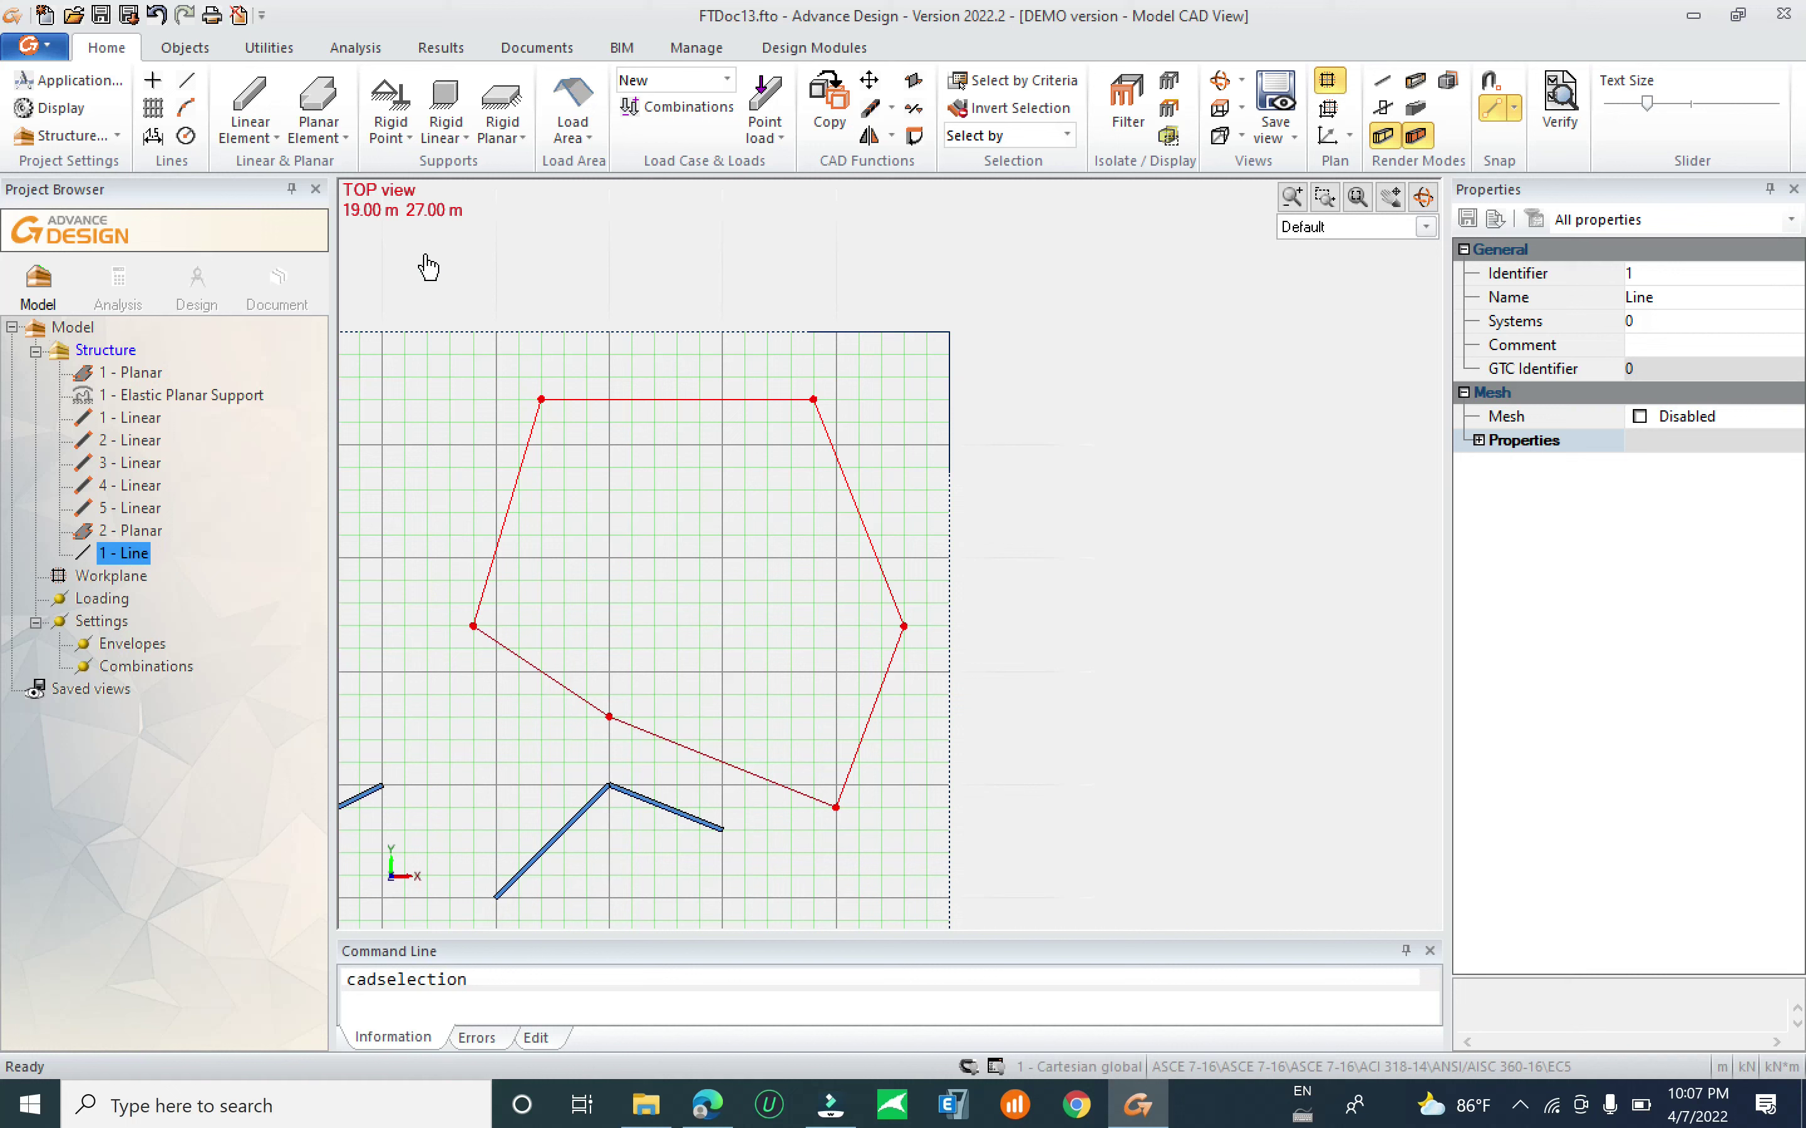
{"action": "left_click", "coordinate": [268, 48]}
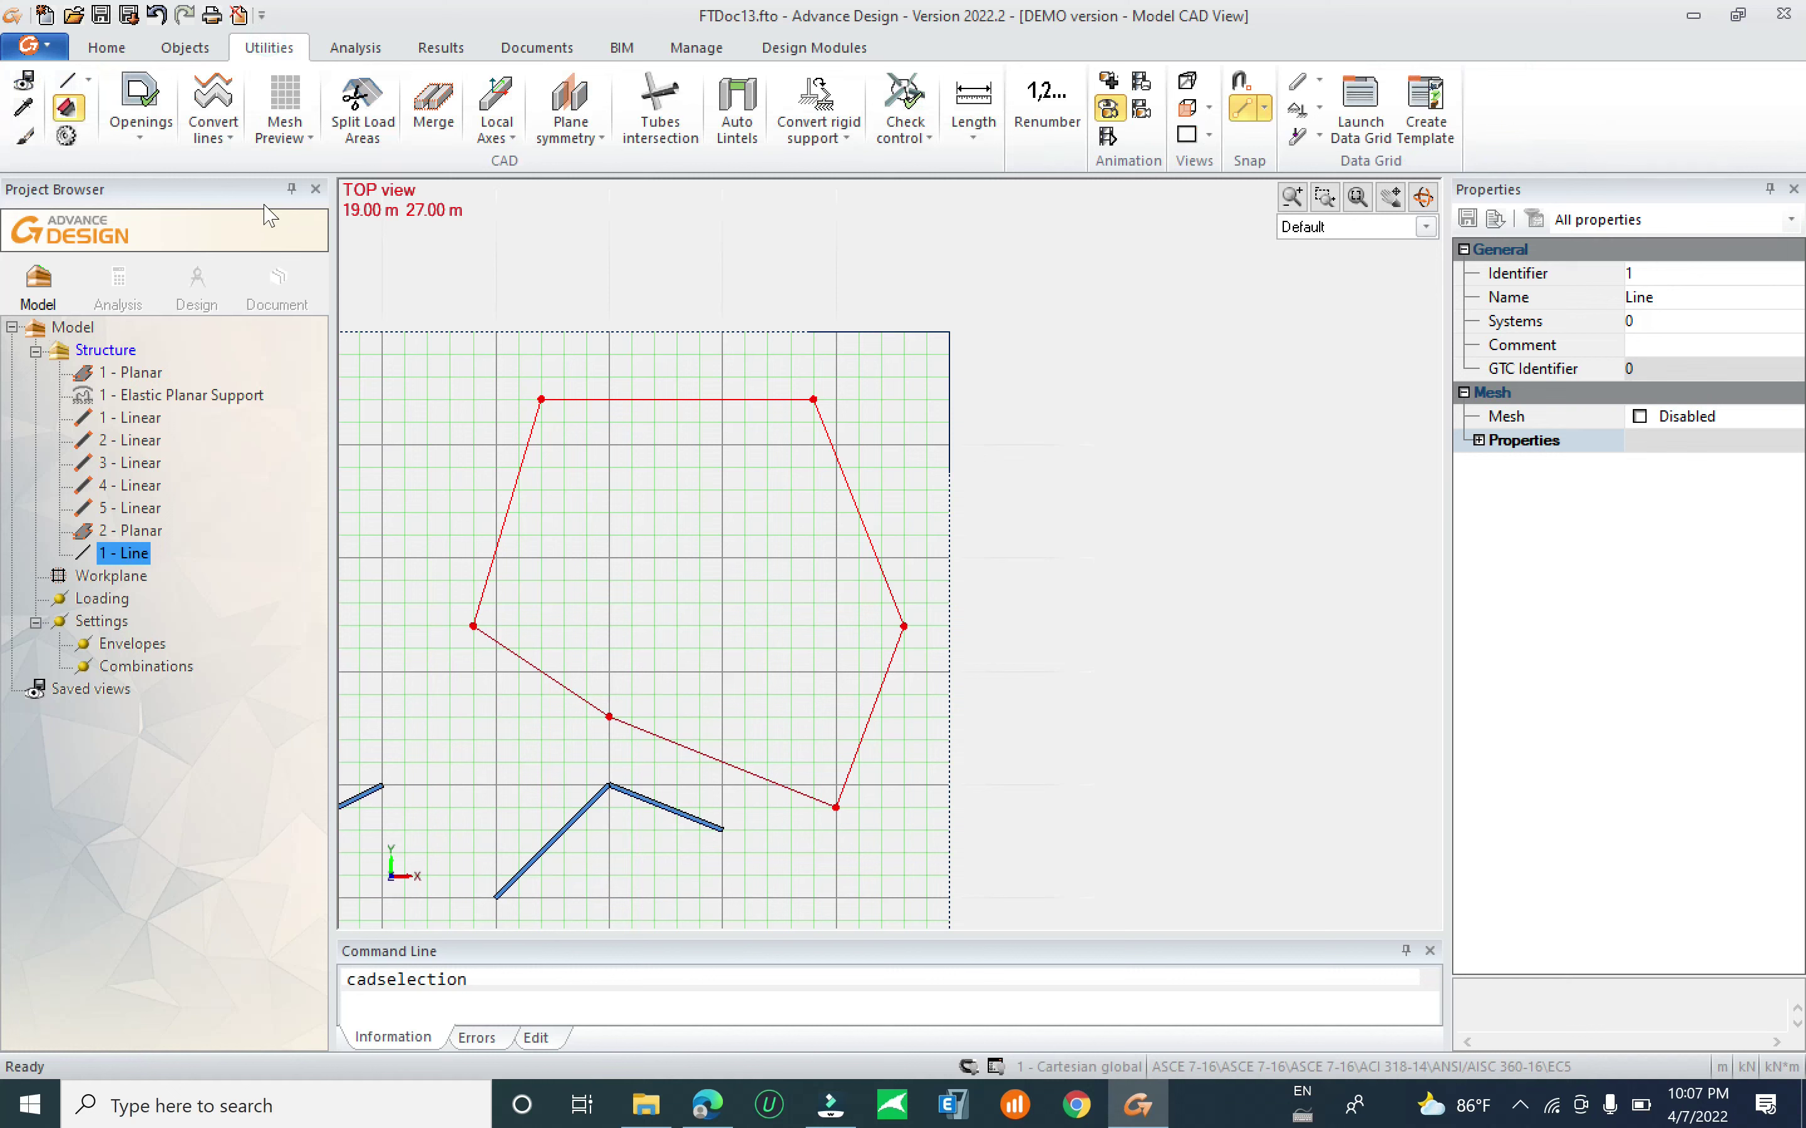
{"action": "left_click", "coordinate": [224, 138]}
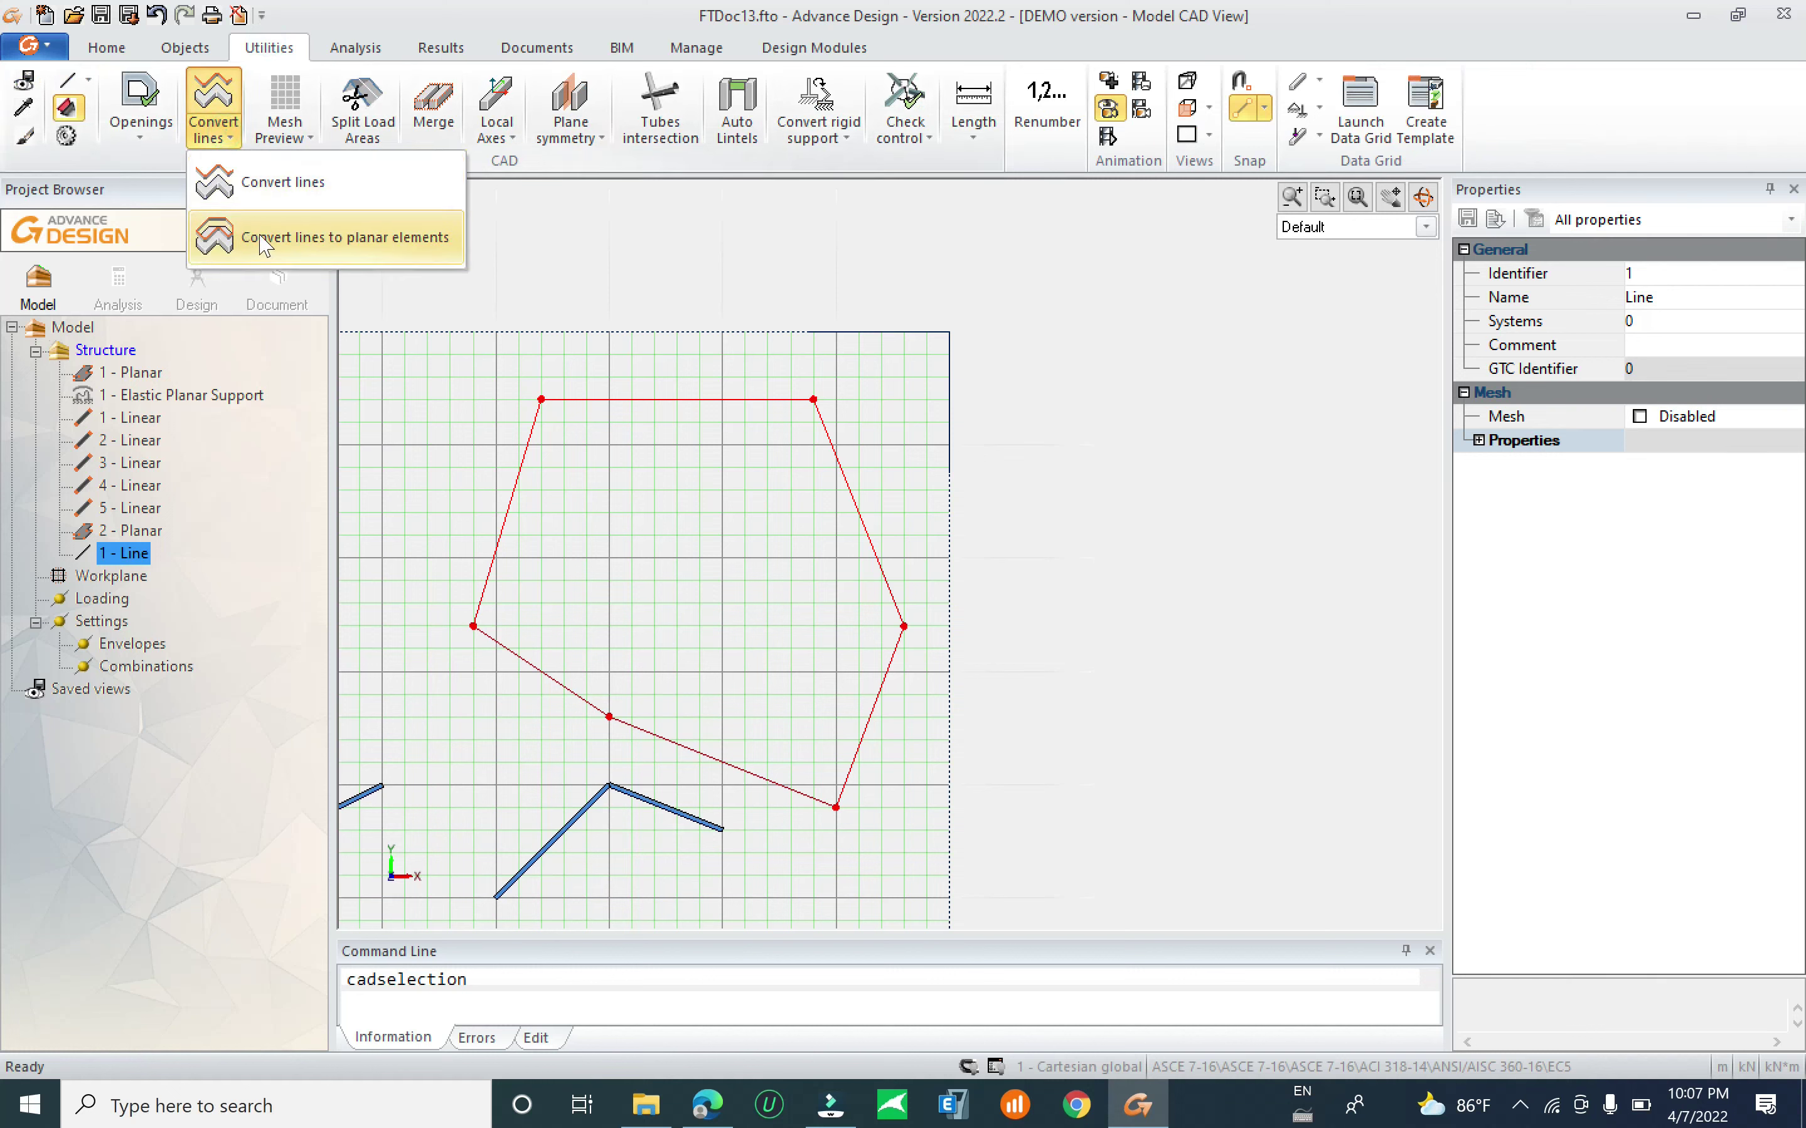
{"action": "left_click", "coordinate": [375, 244]}
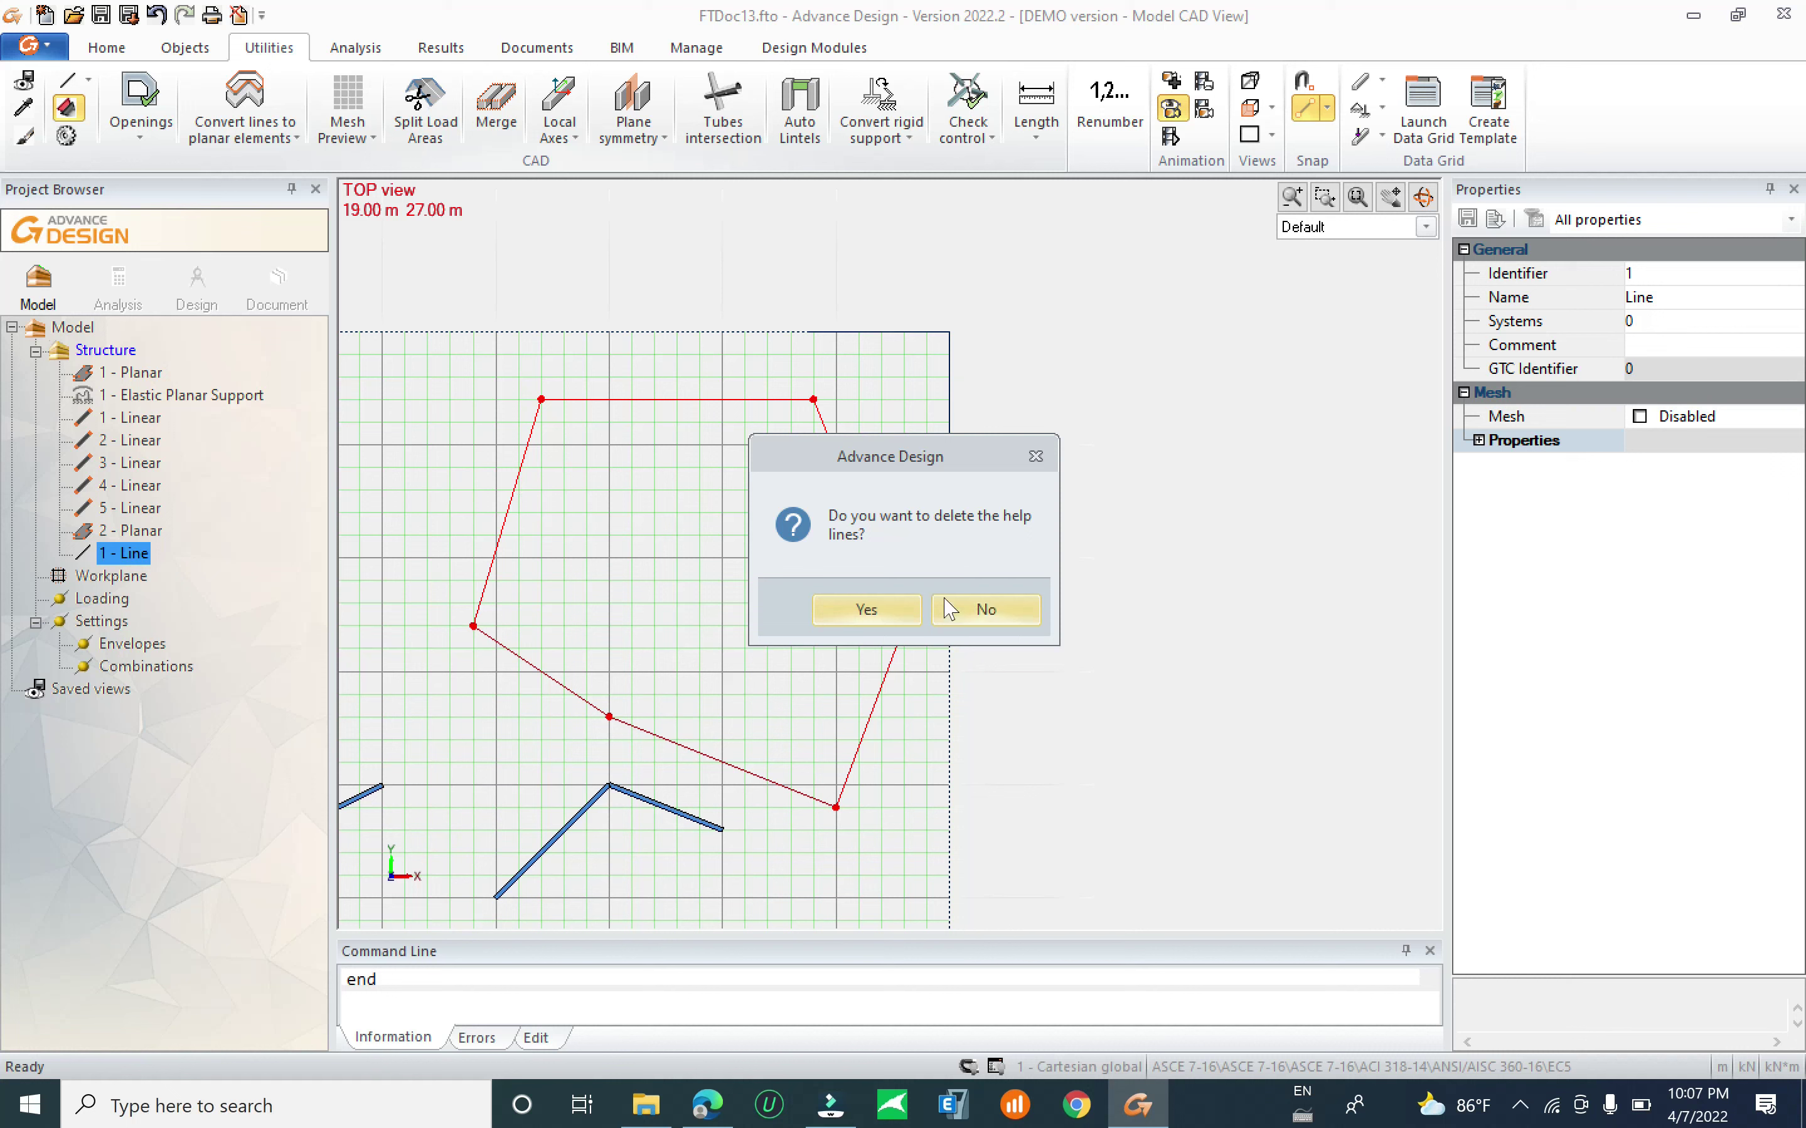
{"action": "left_click", "coordinate": [866, 611]}
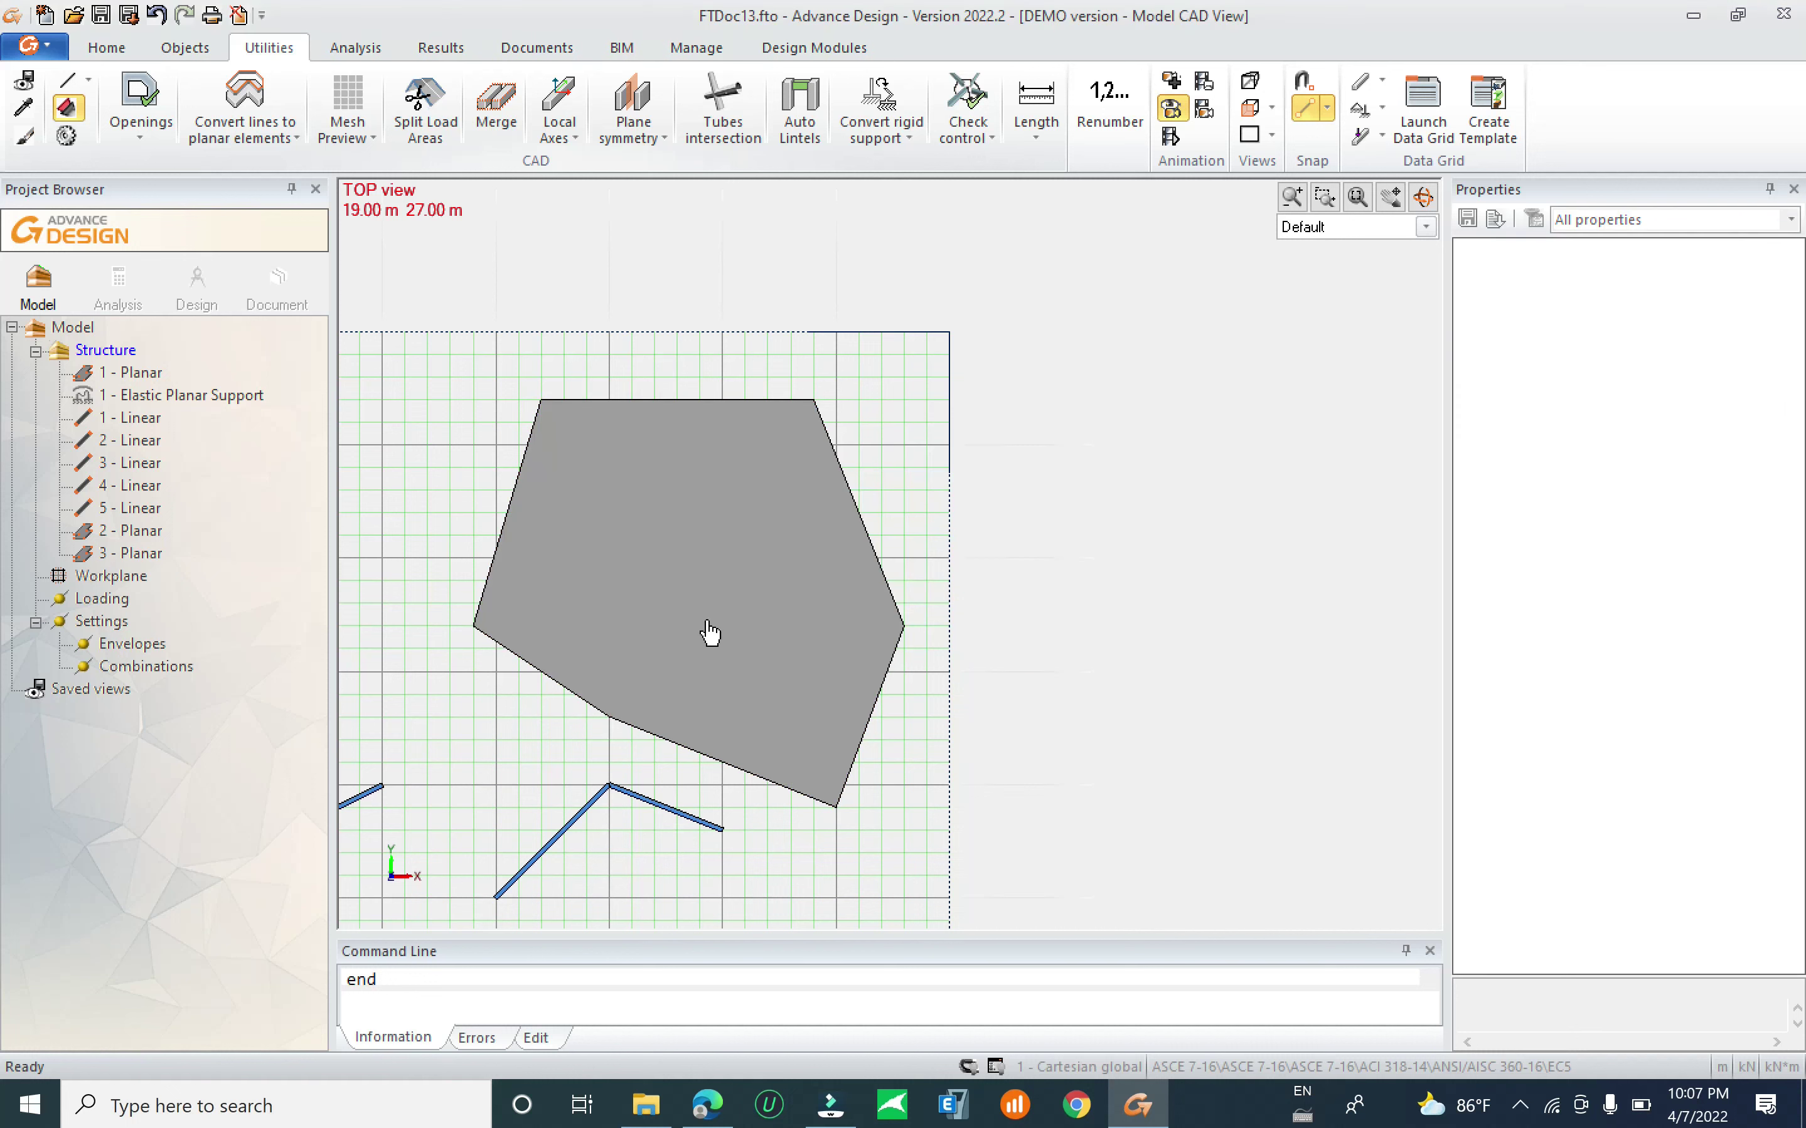
{"action": "middle_click_drag", "start_coordinate": [857, 594], "coordinate": [867, 636]}
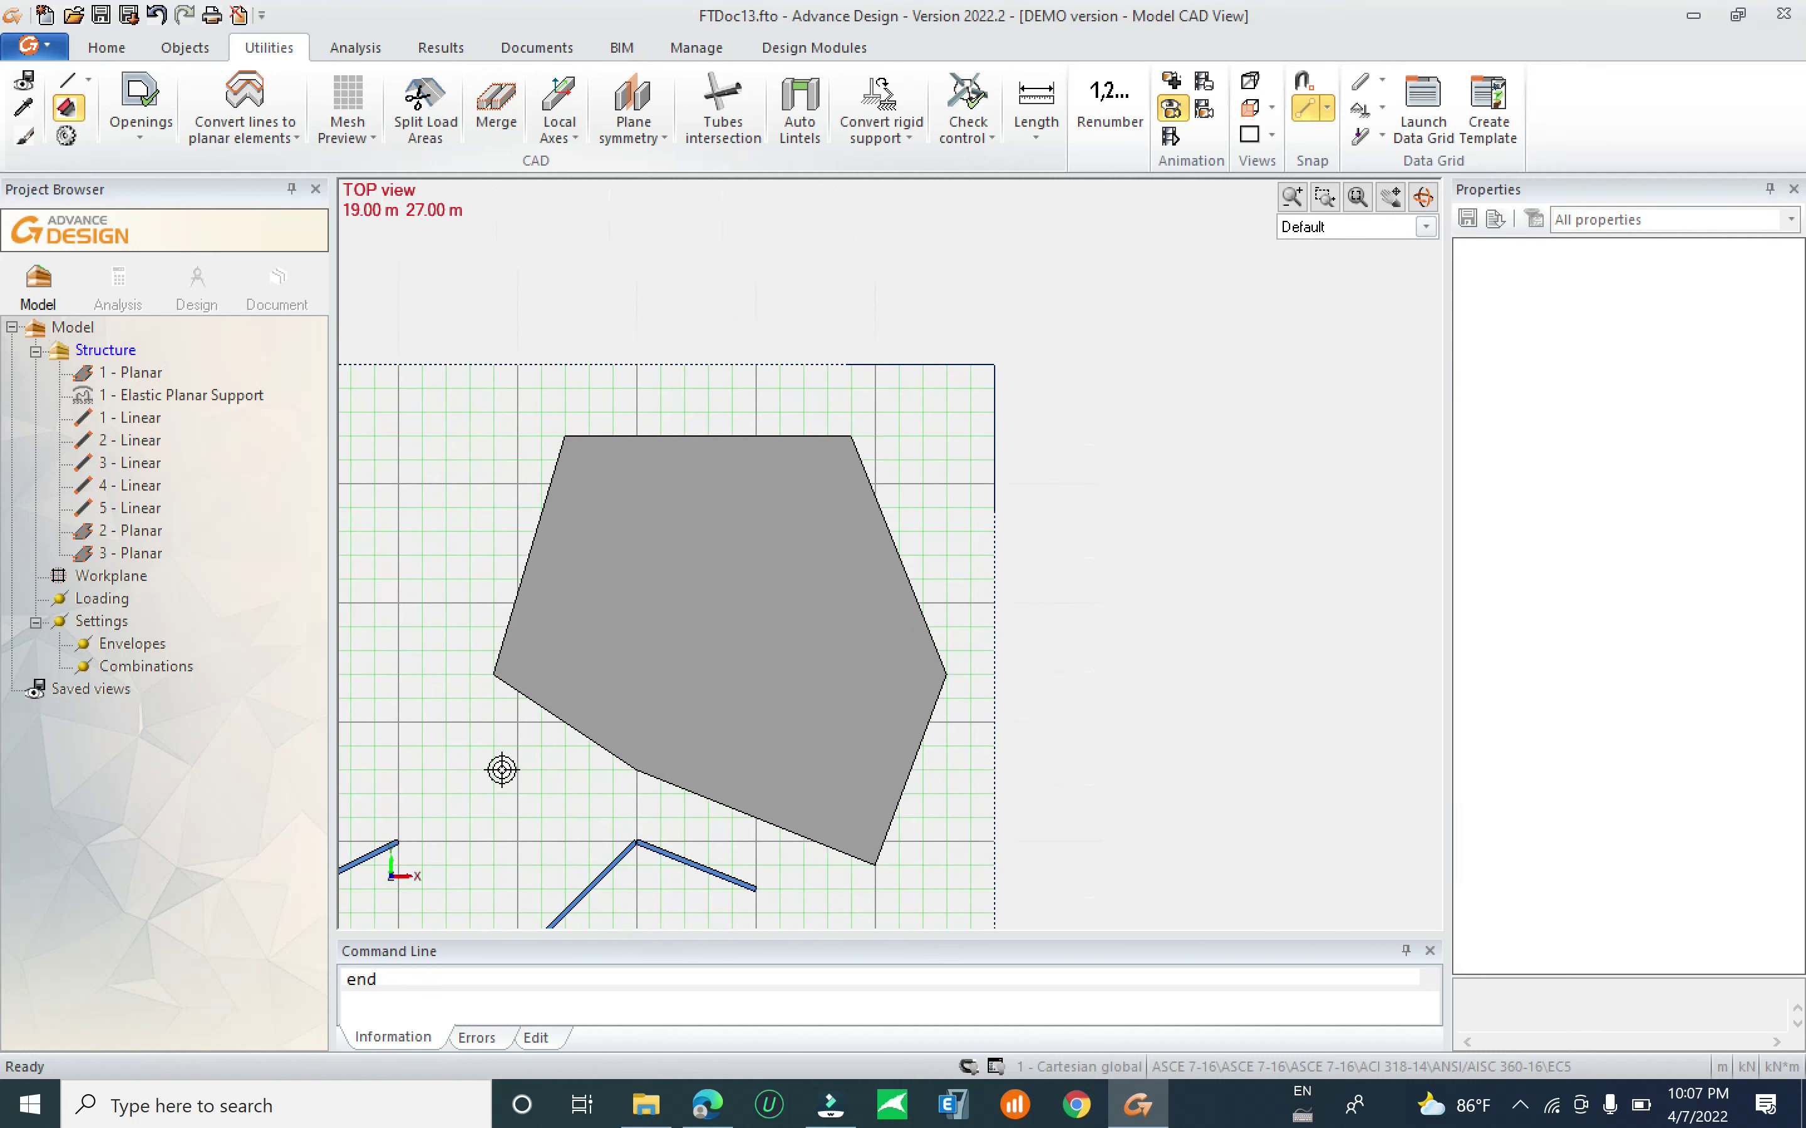
{"action": "scroll", "coordinate": [537, 723], "scroll_direction": "up", "scroll_amount": 2}
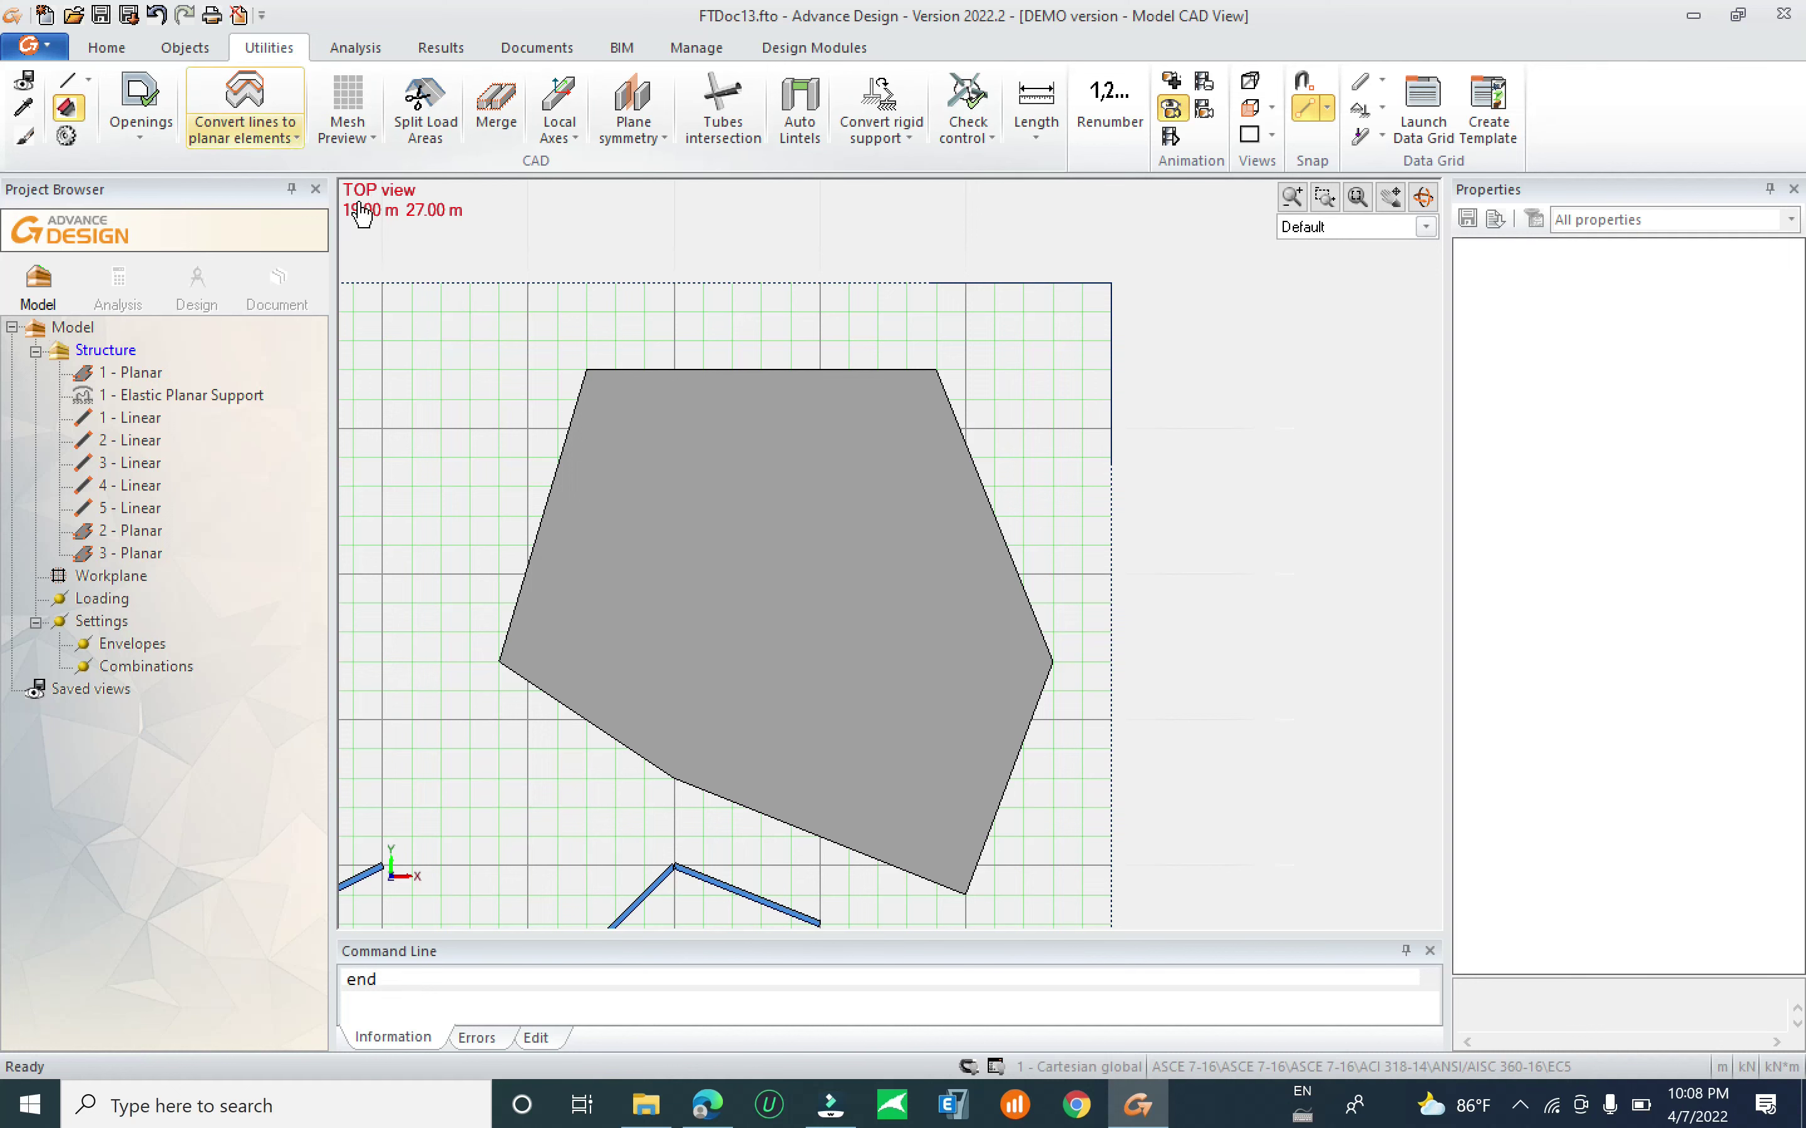
{"action": "scroll", "coordinate": [709, 308], "scroll_direction": "down", "scroll_amount": 4}
{"action": "scroll", "coordinate": [741, 382], "scroll_direction": "down", "scroll_amount": 1}
{"action": "middle_click_drag", "start_coordinate": [558, 521], "coordinate": [632, 510]}
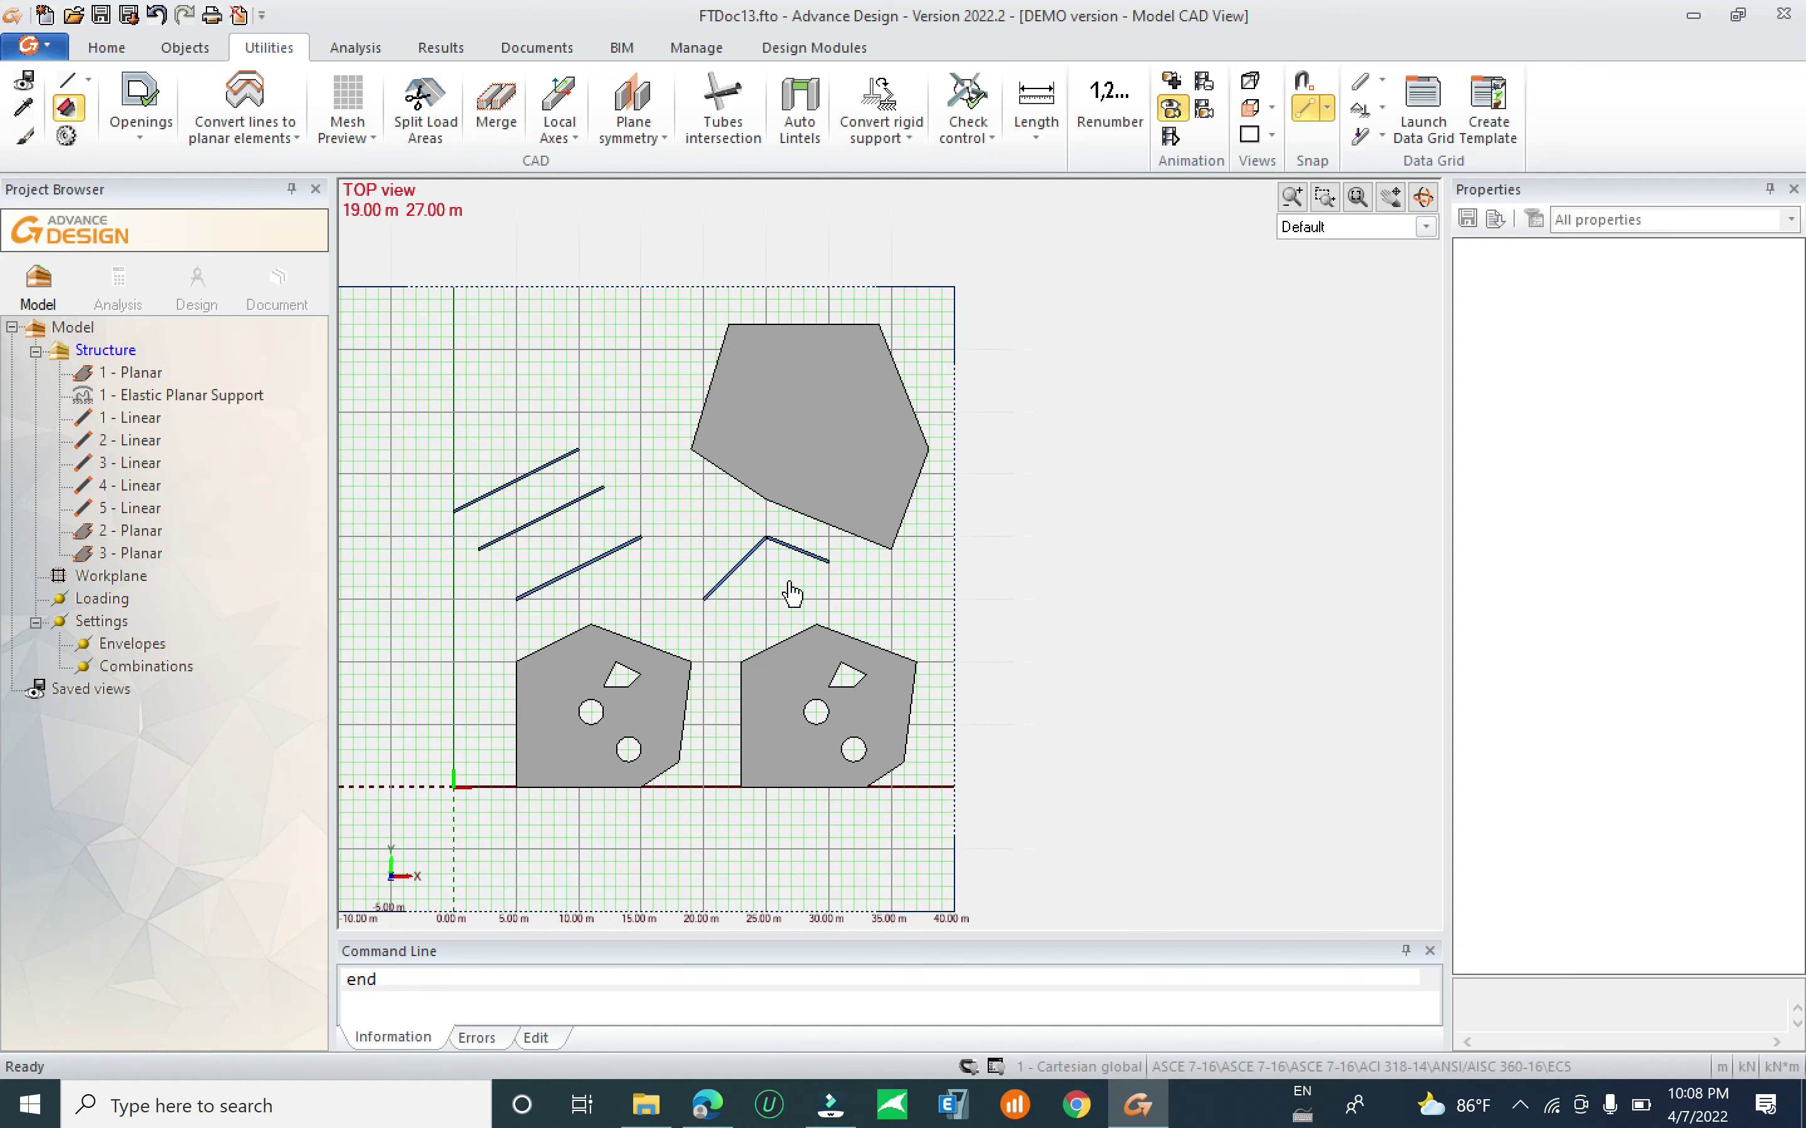
{"action": "middle_click_drag", "start_coordinate": [864, 573], "coordinate": [827, 616]}
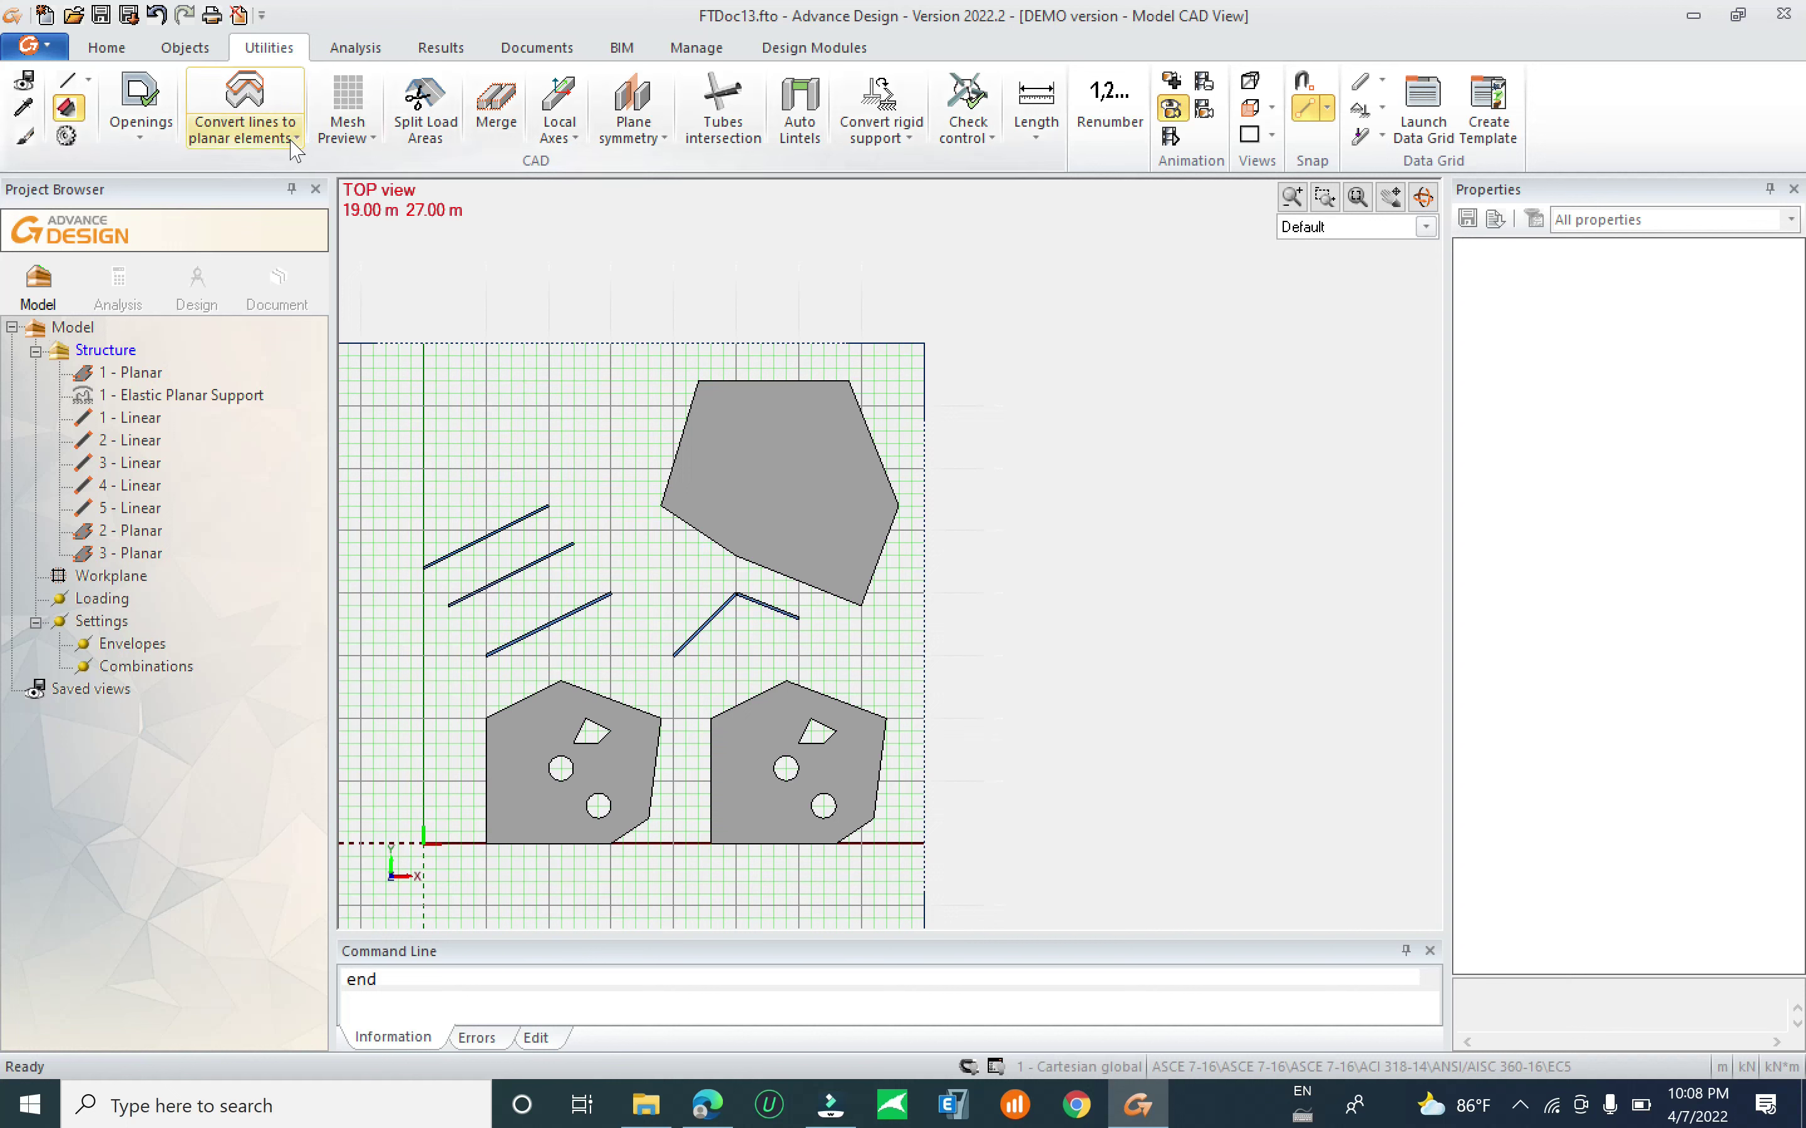
{"action": "left_click", "coordinate": [348, 133]}
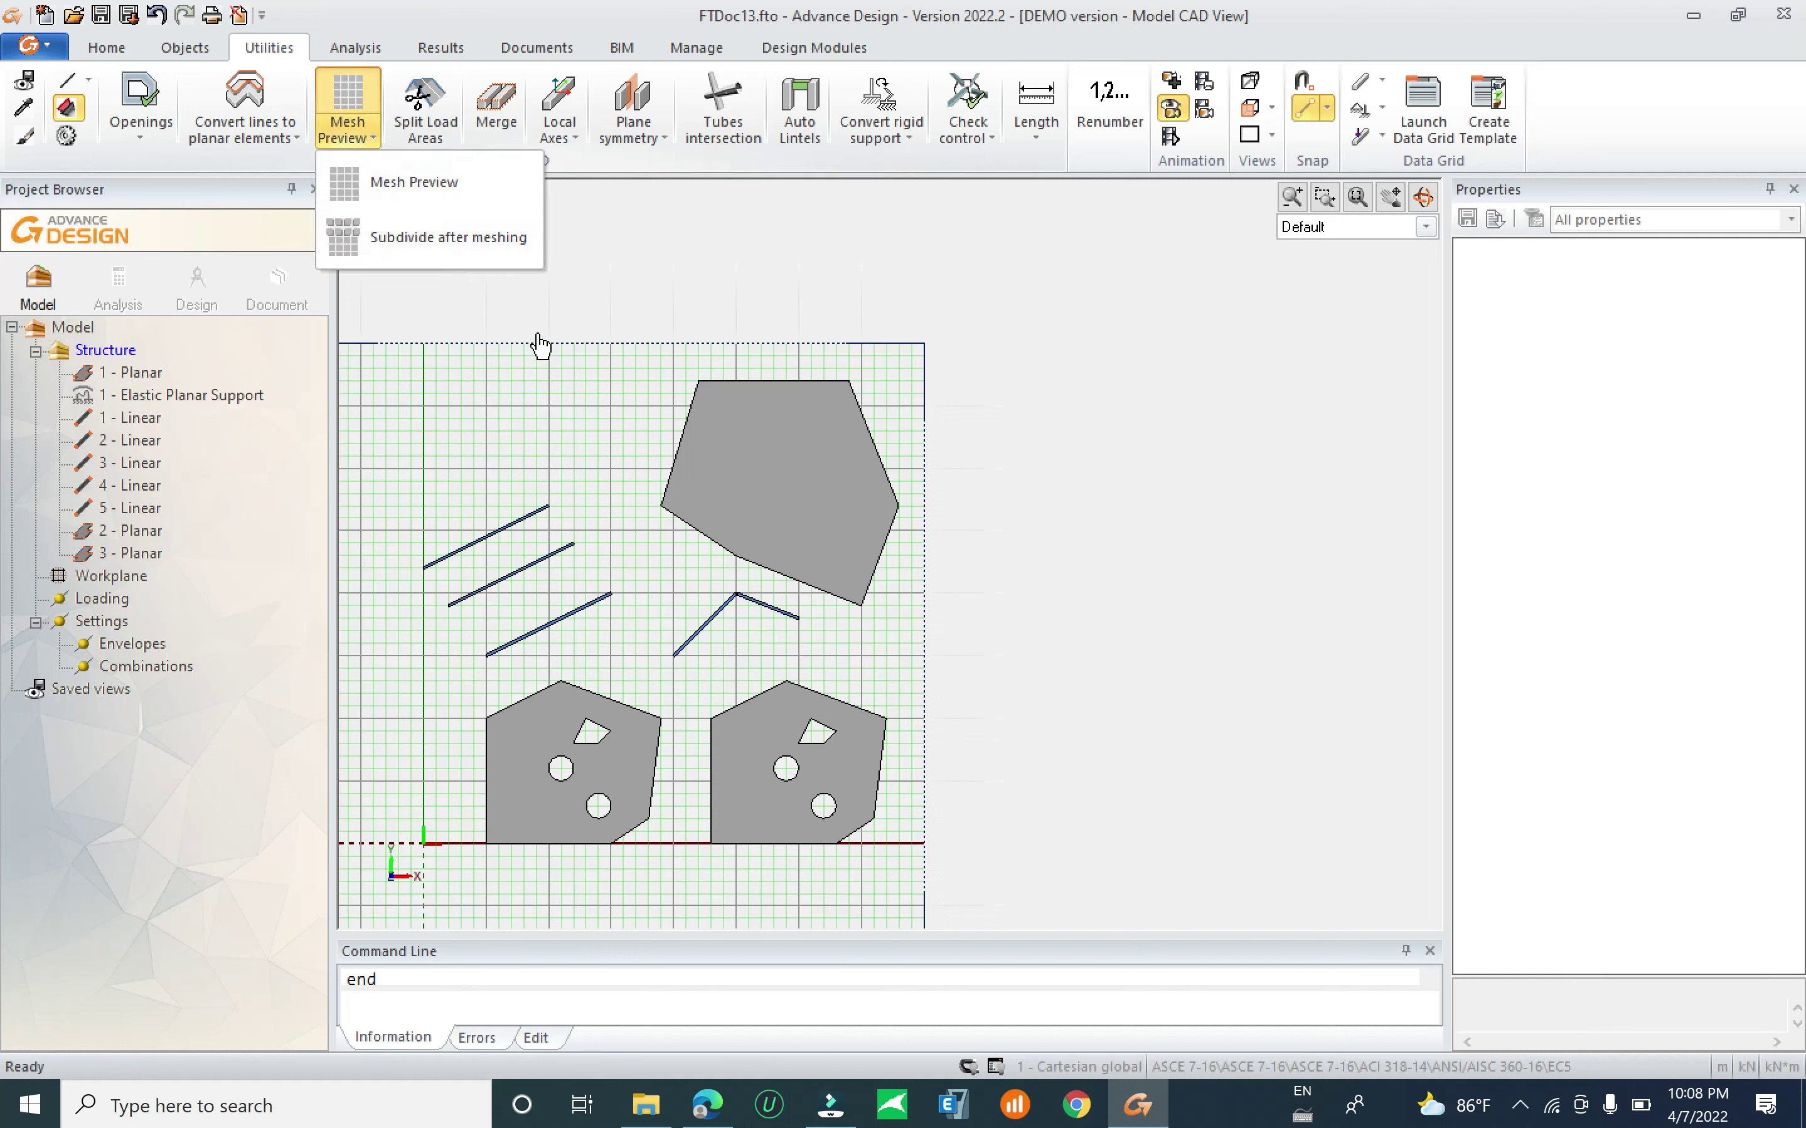
{"action": "left_click", "coordinate": [431, 185]}
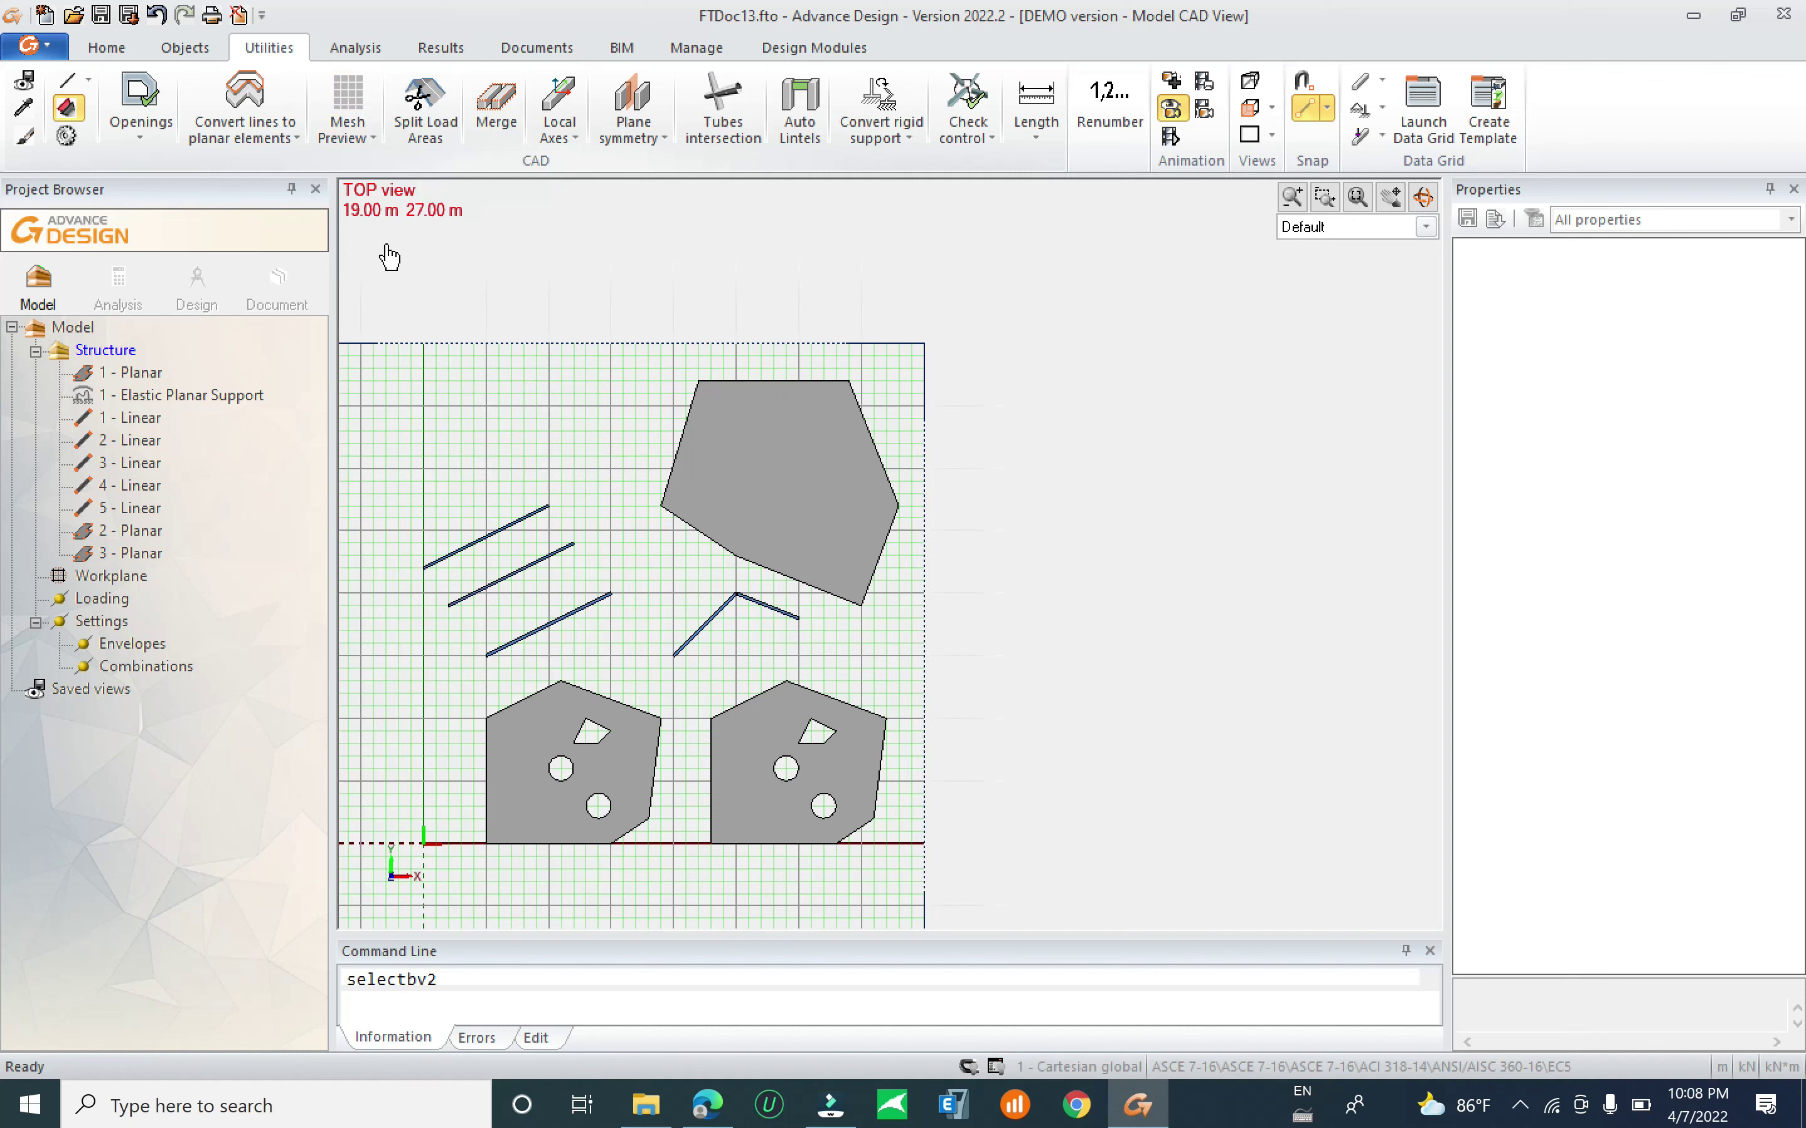
{"action": "left_click", "coordinate": [349, 109]}
{"action": "left_click", "coordinate": [351, 139]}
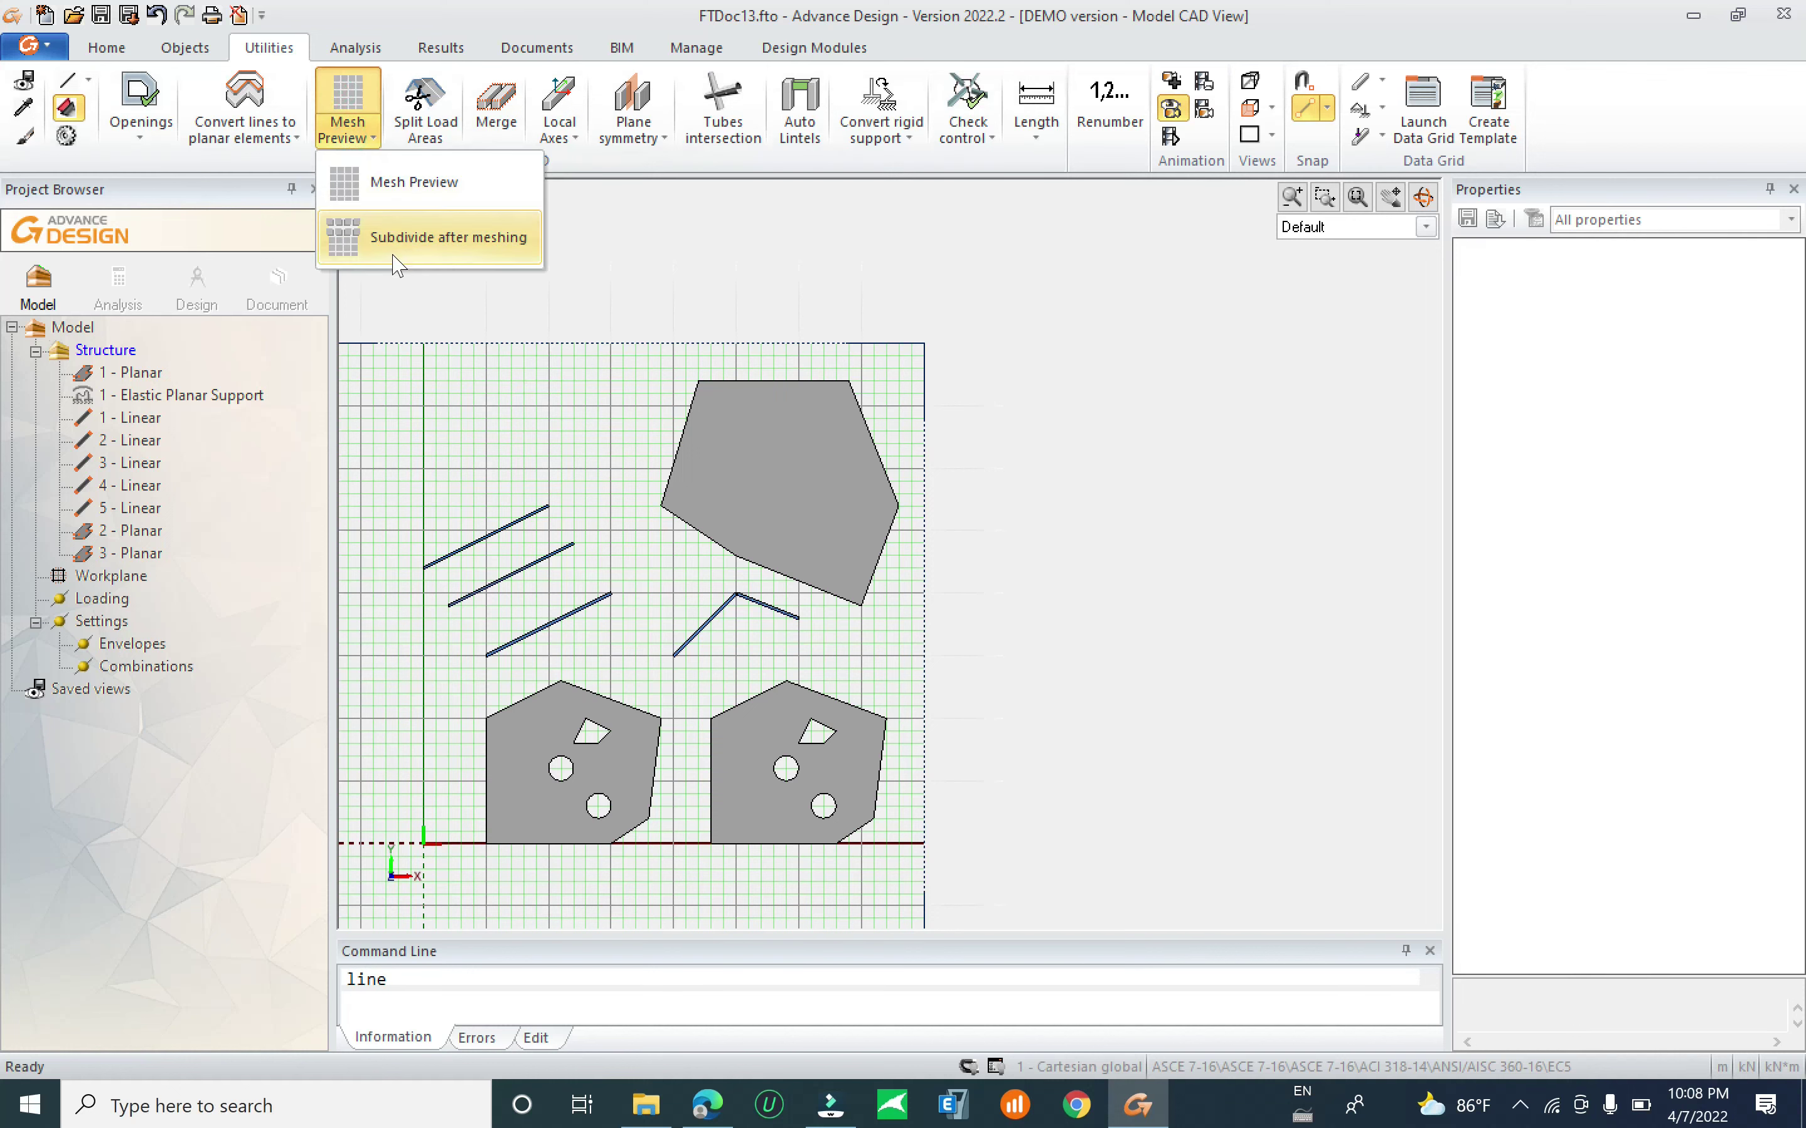
{"action": "left_click", "coordinate": [393, 231]}
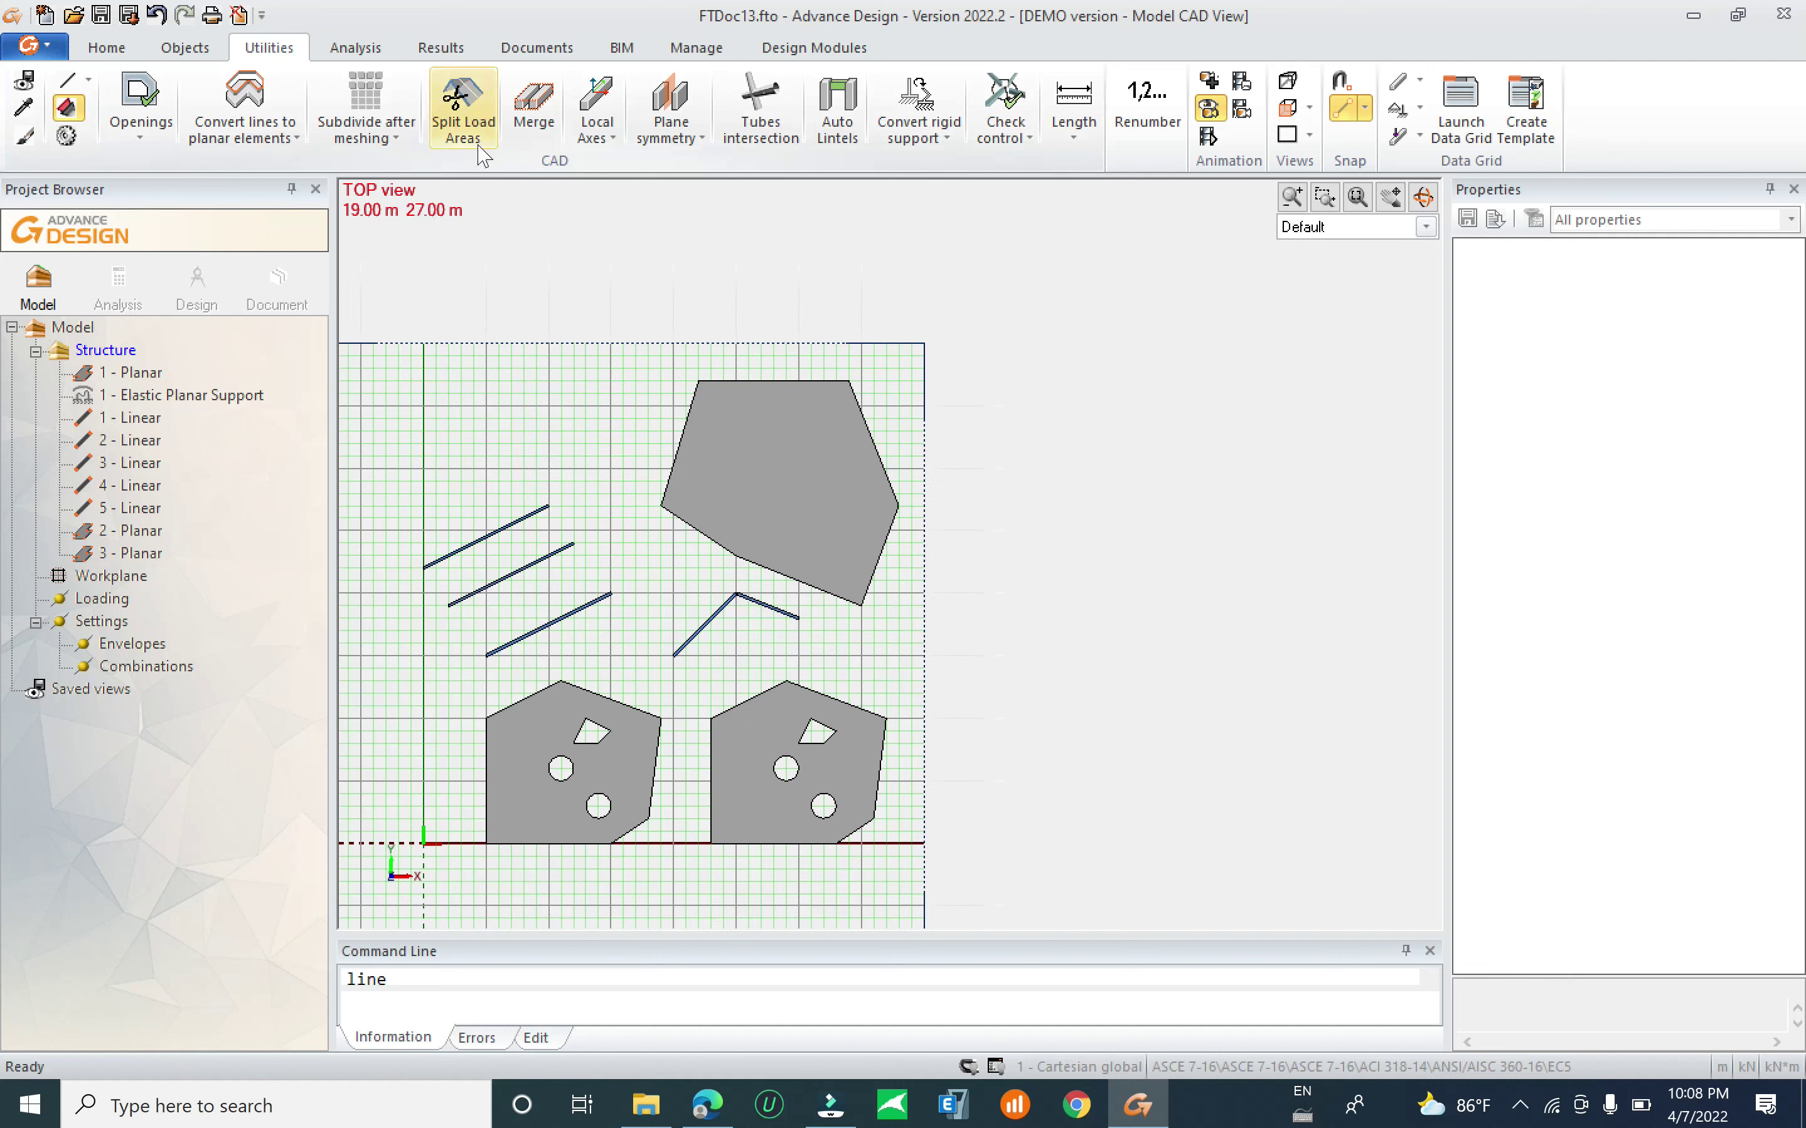
{"action": "left_click", "coordinate": [465, 95]}
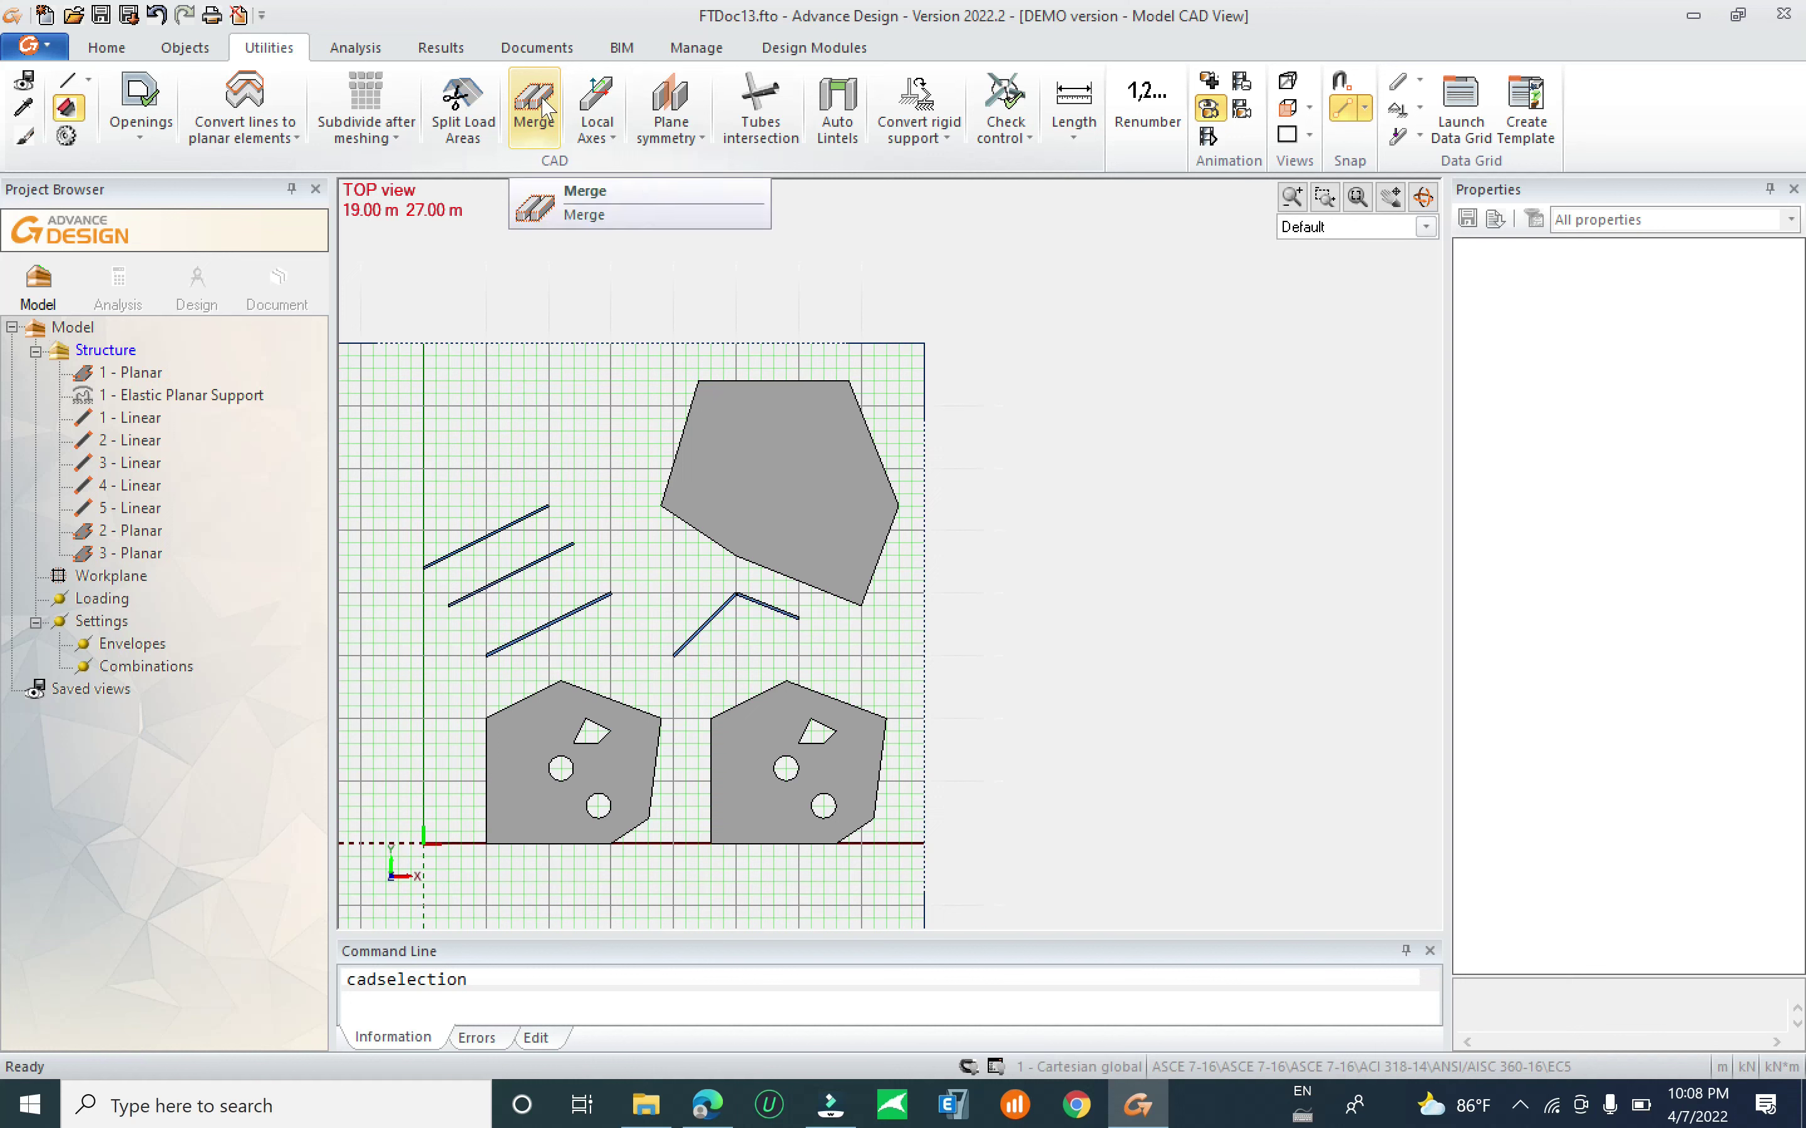
{"action": "left_click", "coordinate": [614, 138]}
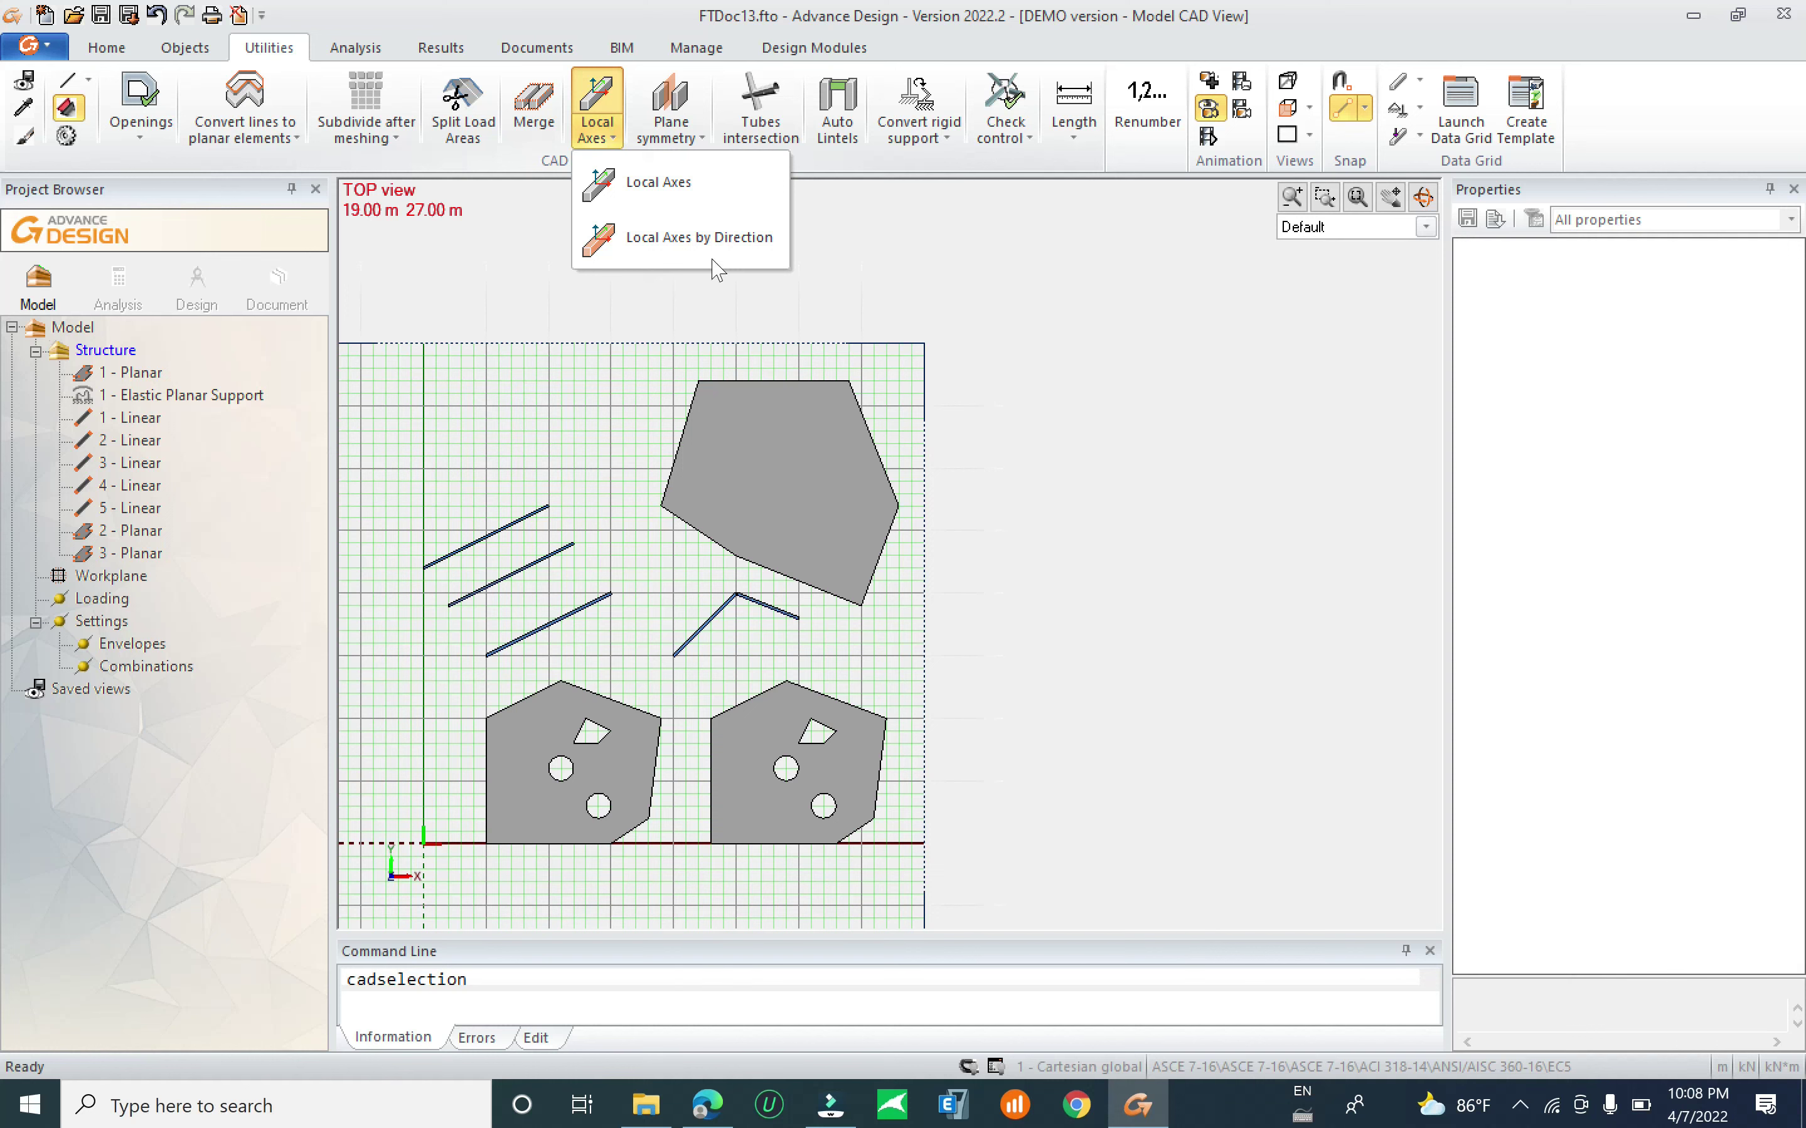
{"action": "left_click", "coordinate": [1080, 374]}
{"action": "middle_click_drag", "start_coordinate": [1103, 486], "coordinate": [1119, 477]}
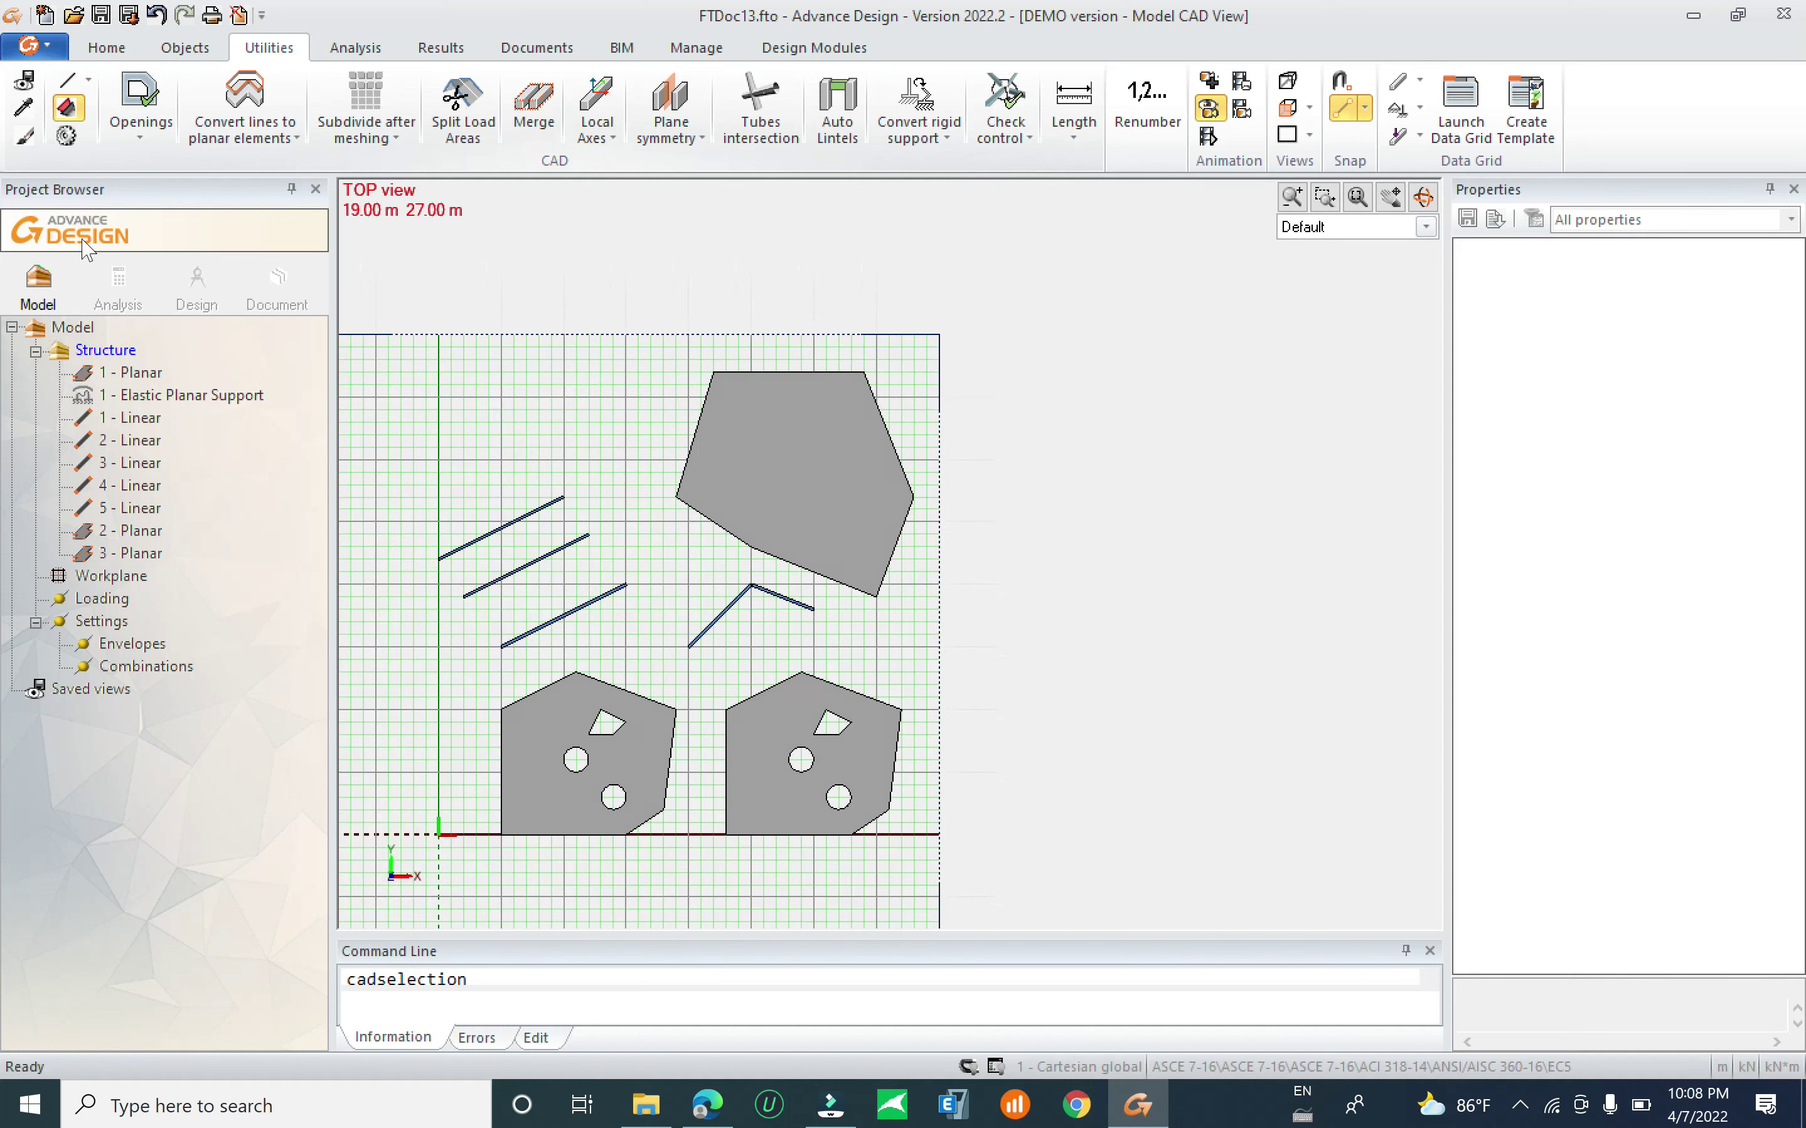
In the display settings, set the symbol of linear elements to Local axis.
{"action": "left_click", "coordinate": [106, 47]}
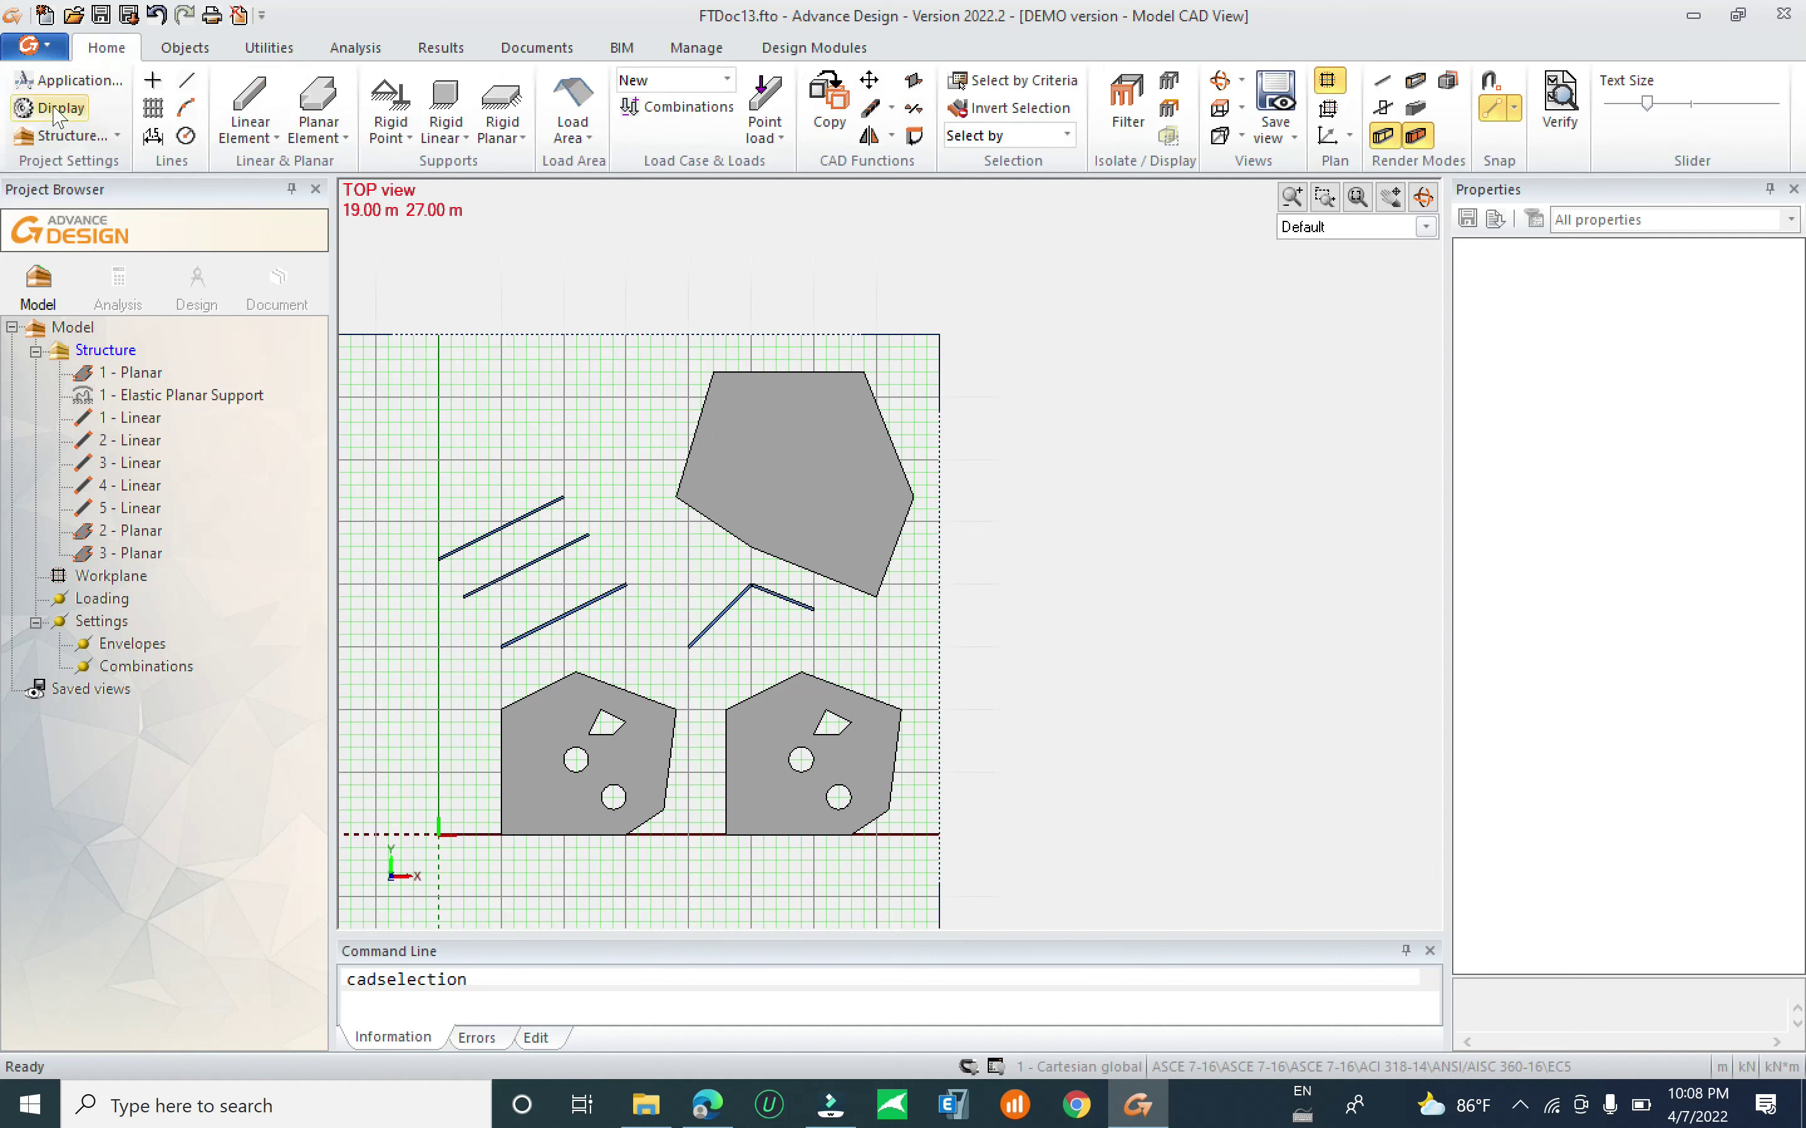
{"action": "left_click", "coordinate": [52, 108]}
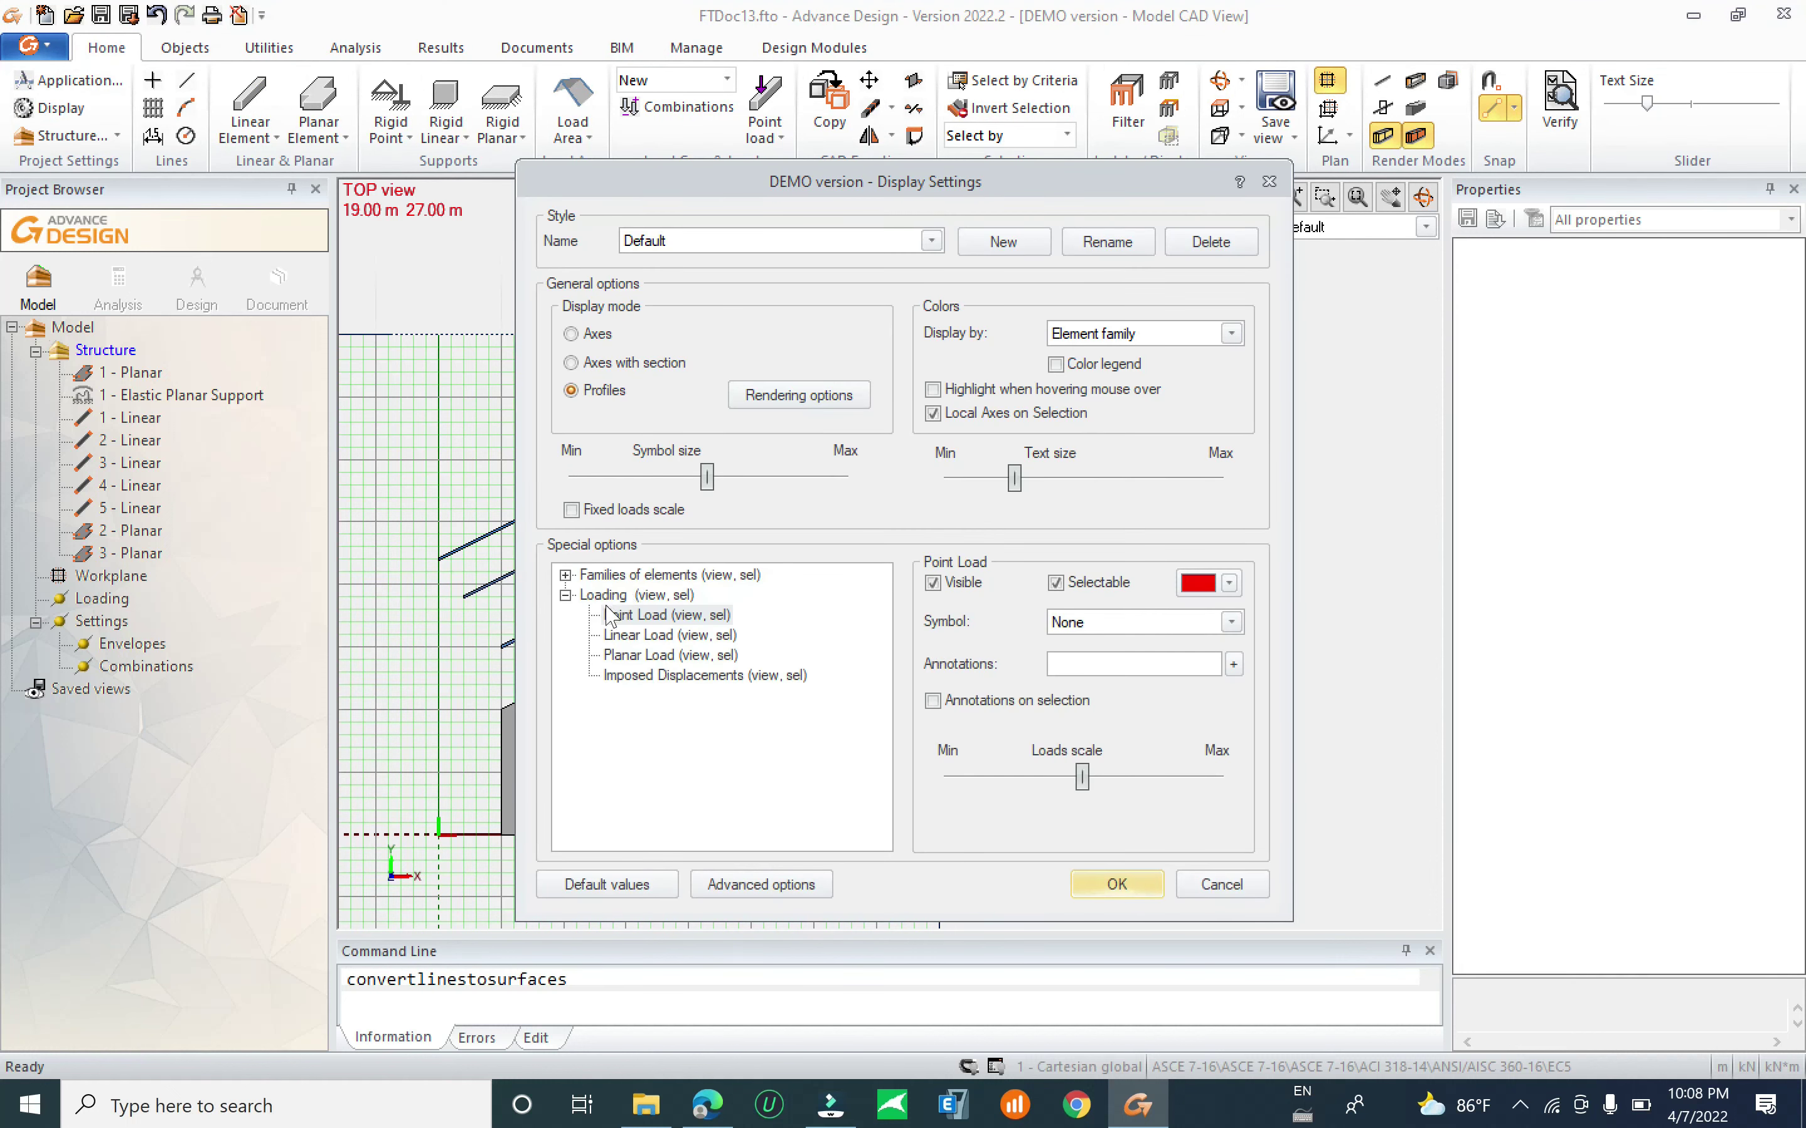
{"action": "left_click", "coordinate": [566, 576]}
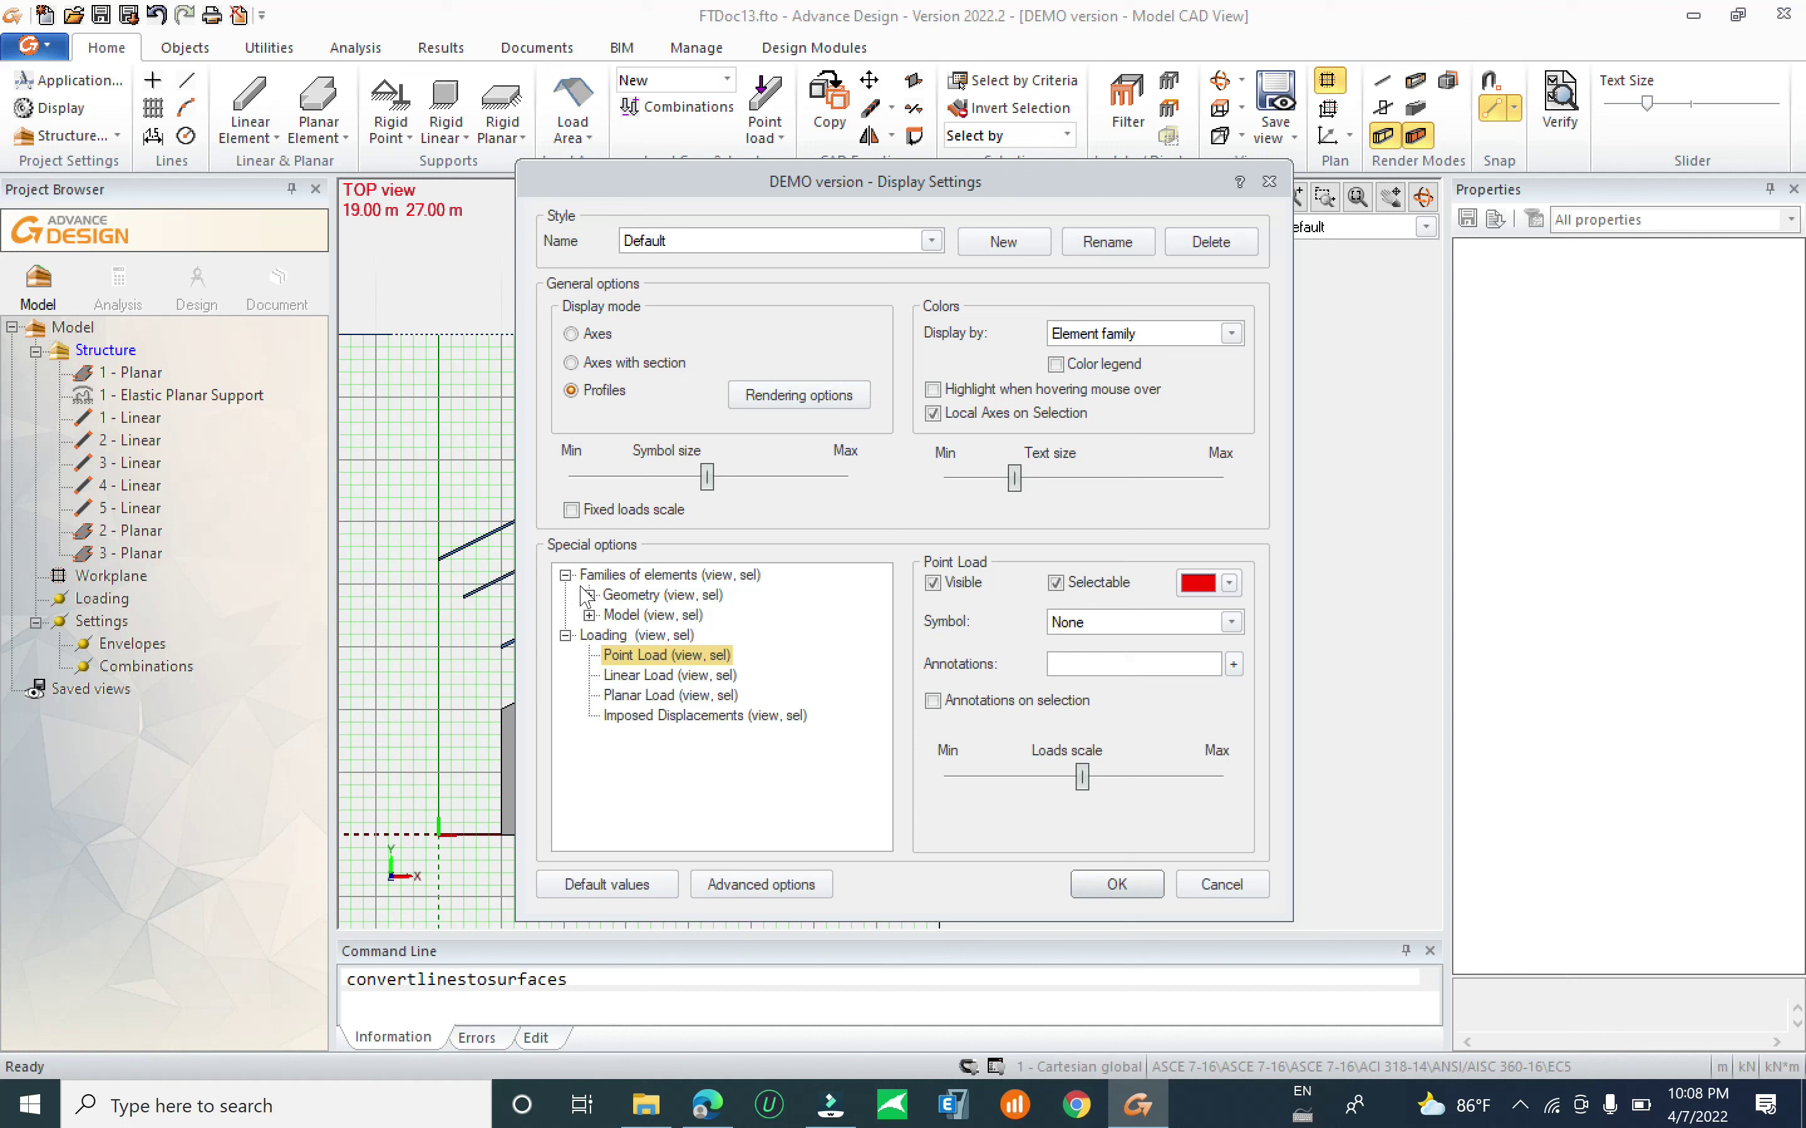
{"action": "left_click", "coordinate": [589, 596]}
{"action": "left_click", "coordinate": [590, 596]}
{"action": "left_click", "coordinate": [588, 597]}
{"action": "left_click", "coordinate": [590, 596]}
{"action": "left_click", "coordinate": [588, 616]}
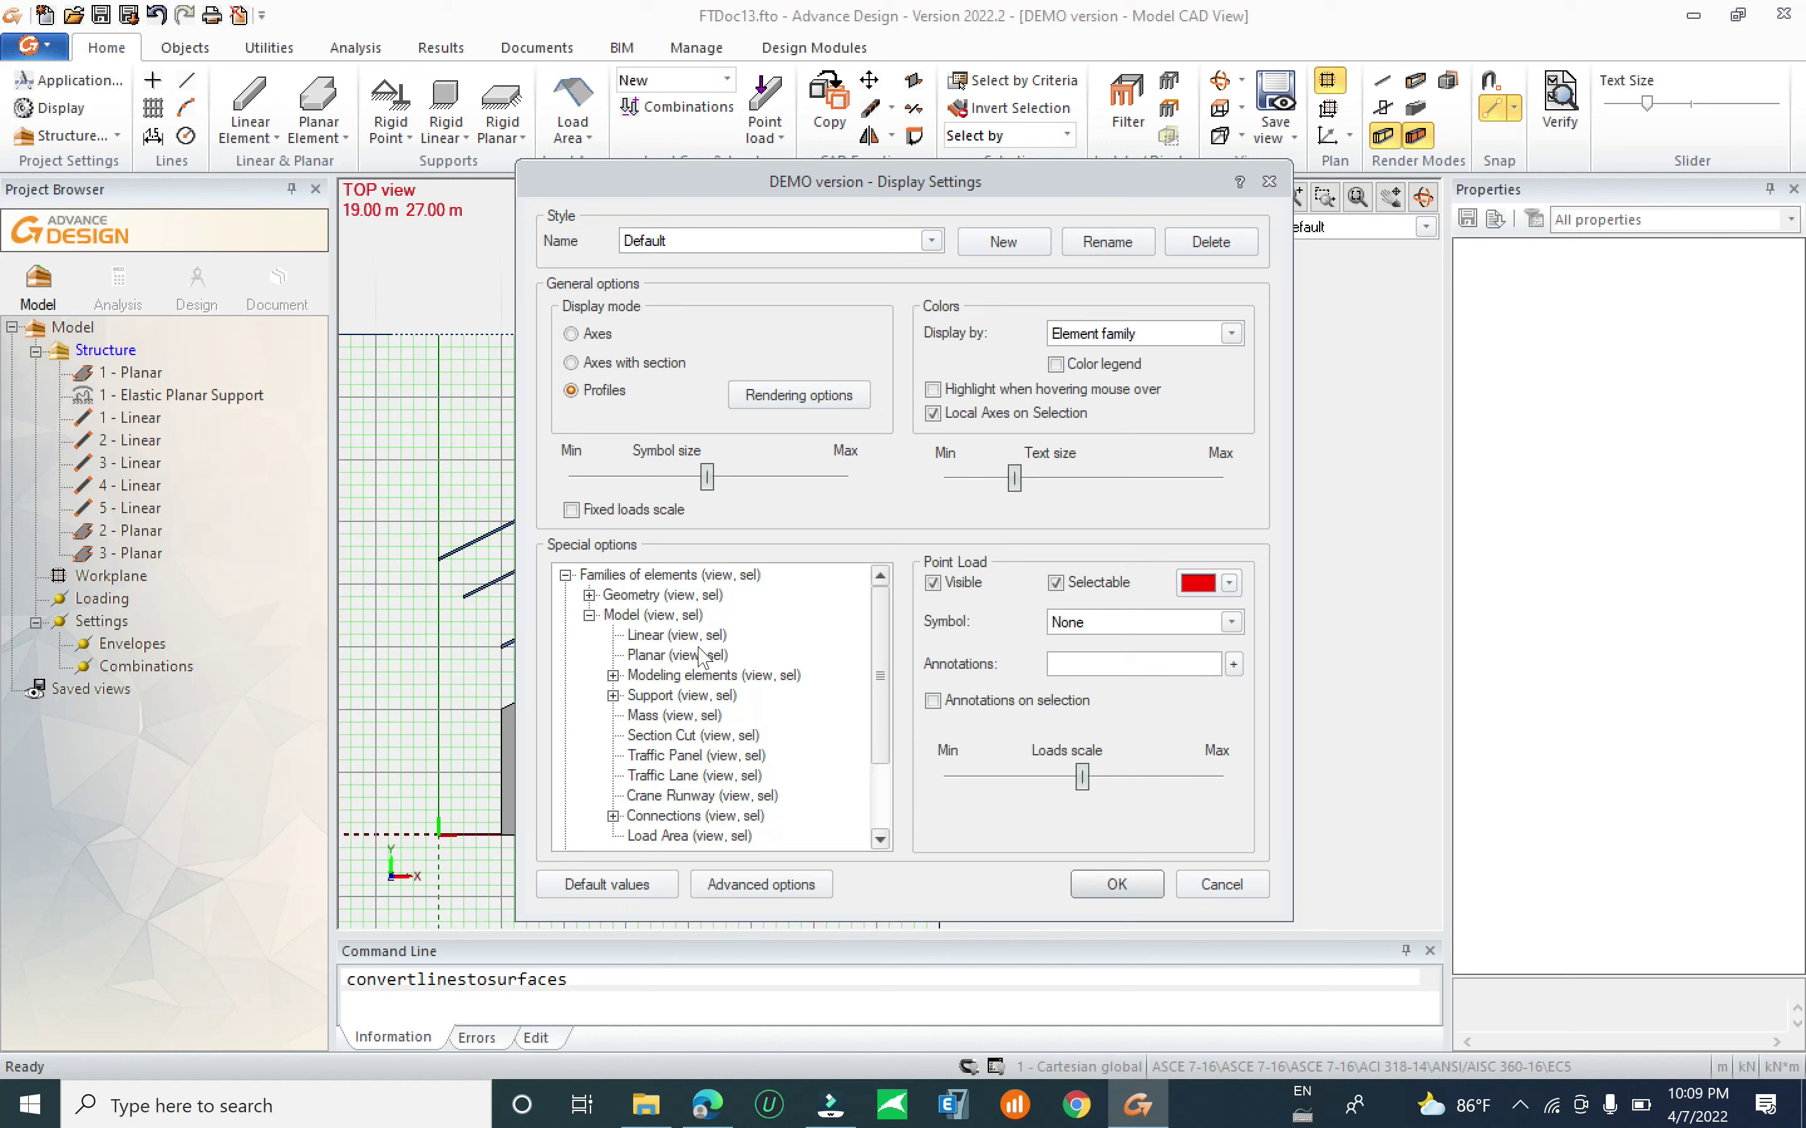
{"action": "left_click", "coordinate": [715, 636]}
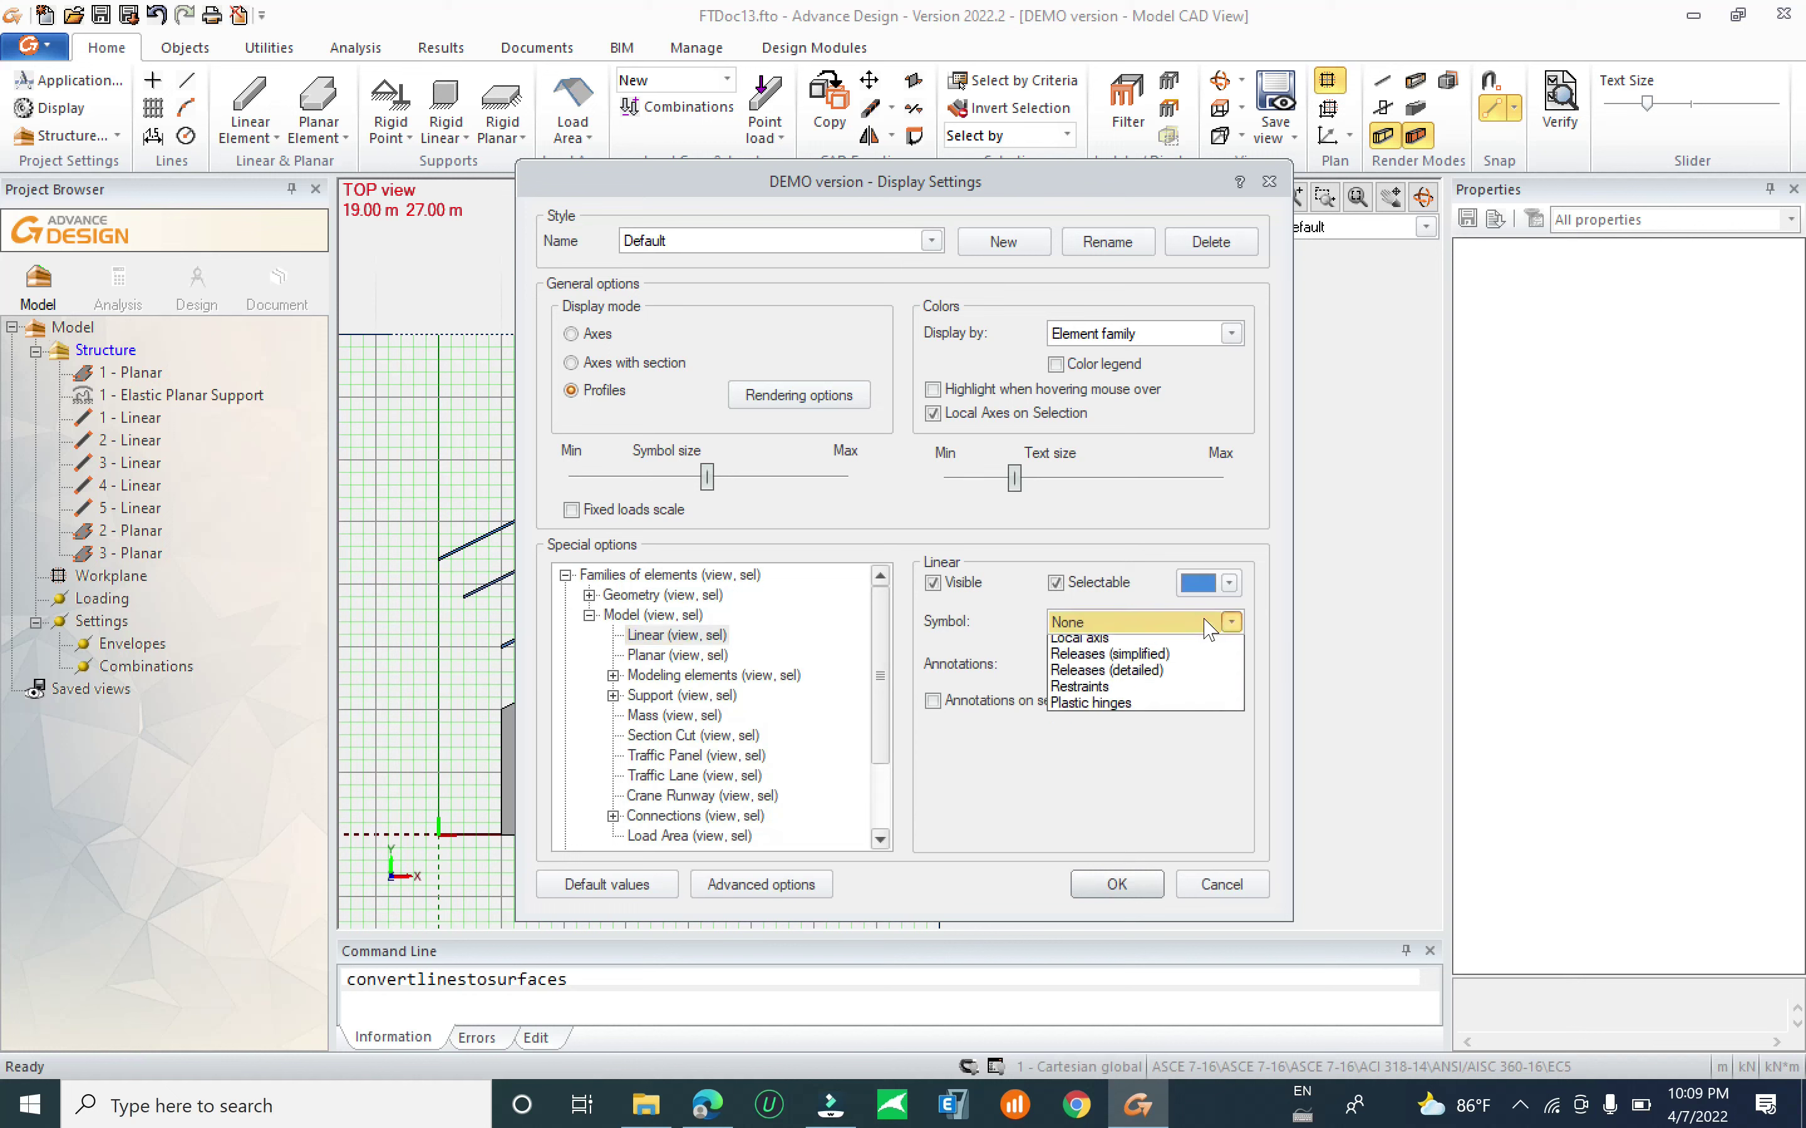
{"action": "left_click", "coordinate": [1230, 622]}
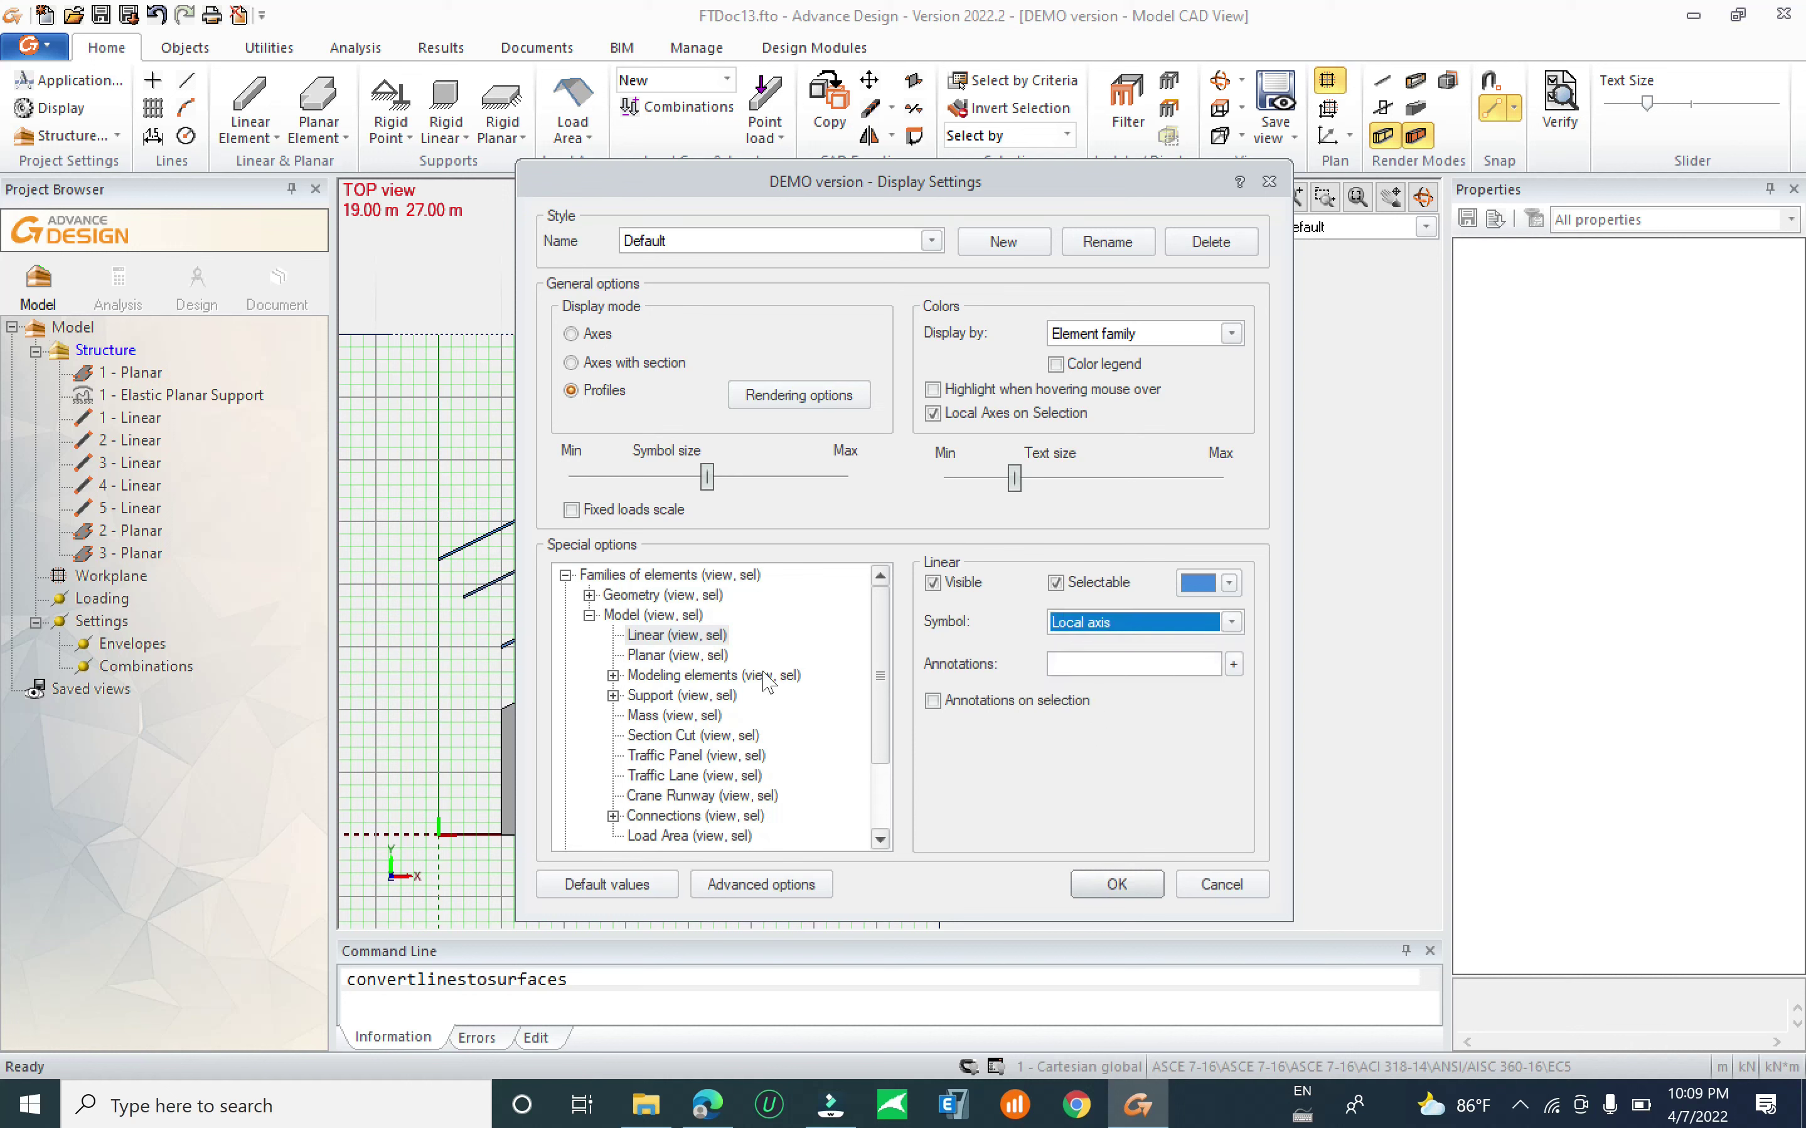
Set the symbol of planar elements to Local axis and apply the display settings.
{"action": "left_click", "coordinate": [694, 655]}
{"action": "left_click", "coordinate": [1146, 623]}
{"action": "left_click", "coordinate": [1116, 661]}
{"action": "left_click", "coordinate": [1117, 885]}
Hide the workplane grid in a 3D view of the model.
{"action": "mouse_move", "coordinate": [832, 769]}
{"action": "middle_mouse_down", "text": "shift"}
{"action": "mouse_move", "coordinate": [904, 743]}
{"action": "mouse_move", "coordinate": [844, 782]}
{"action": "middle_mouse_up", "text": "shift"}
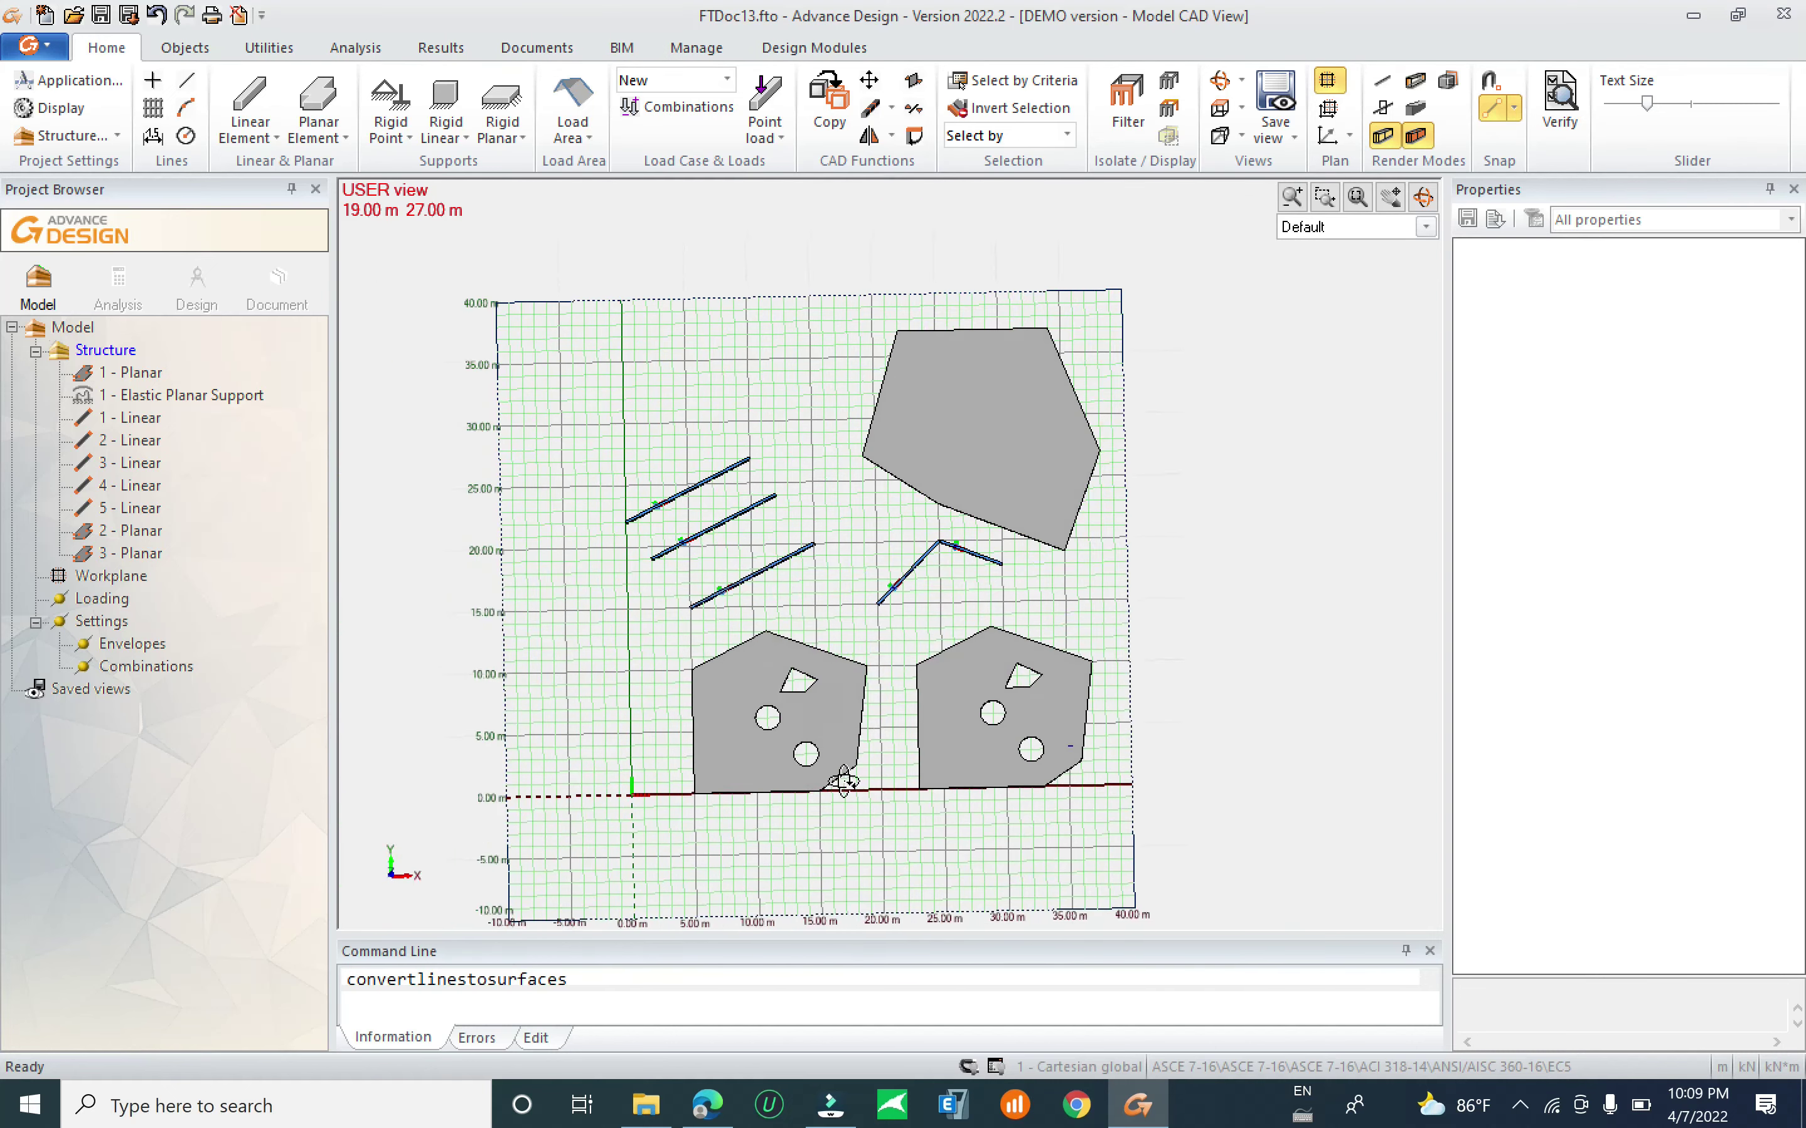
{"action": "scroll", "coordinate": [1027, 668], "scroll_direction": "up", "scroll_amount": 5}
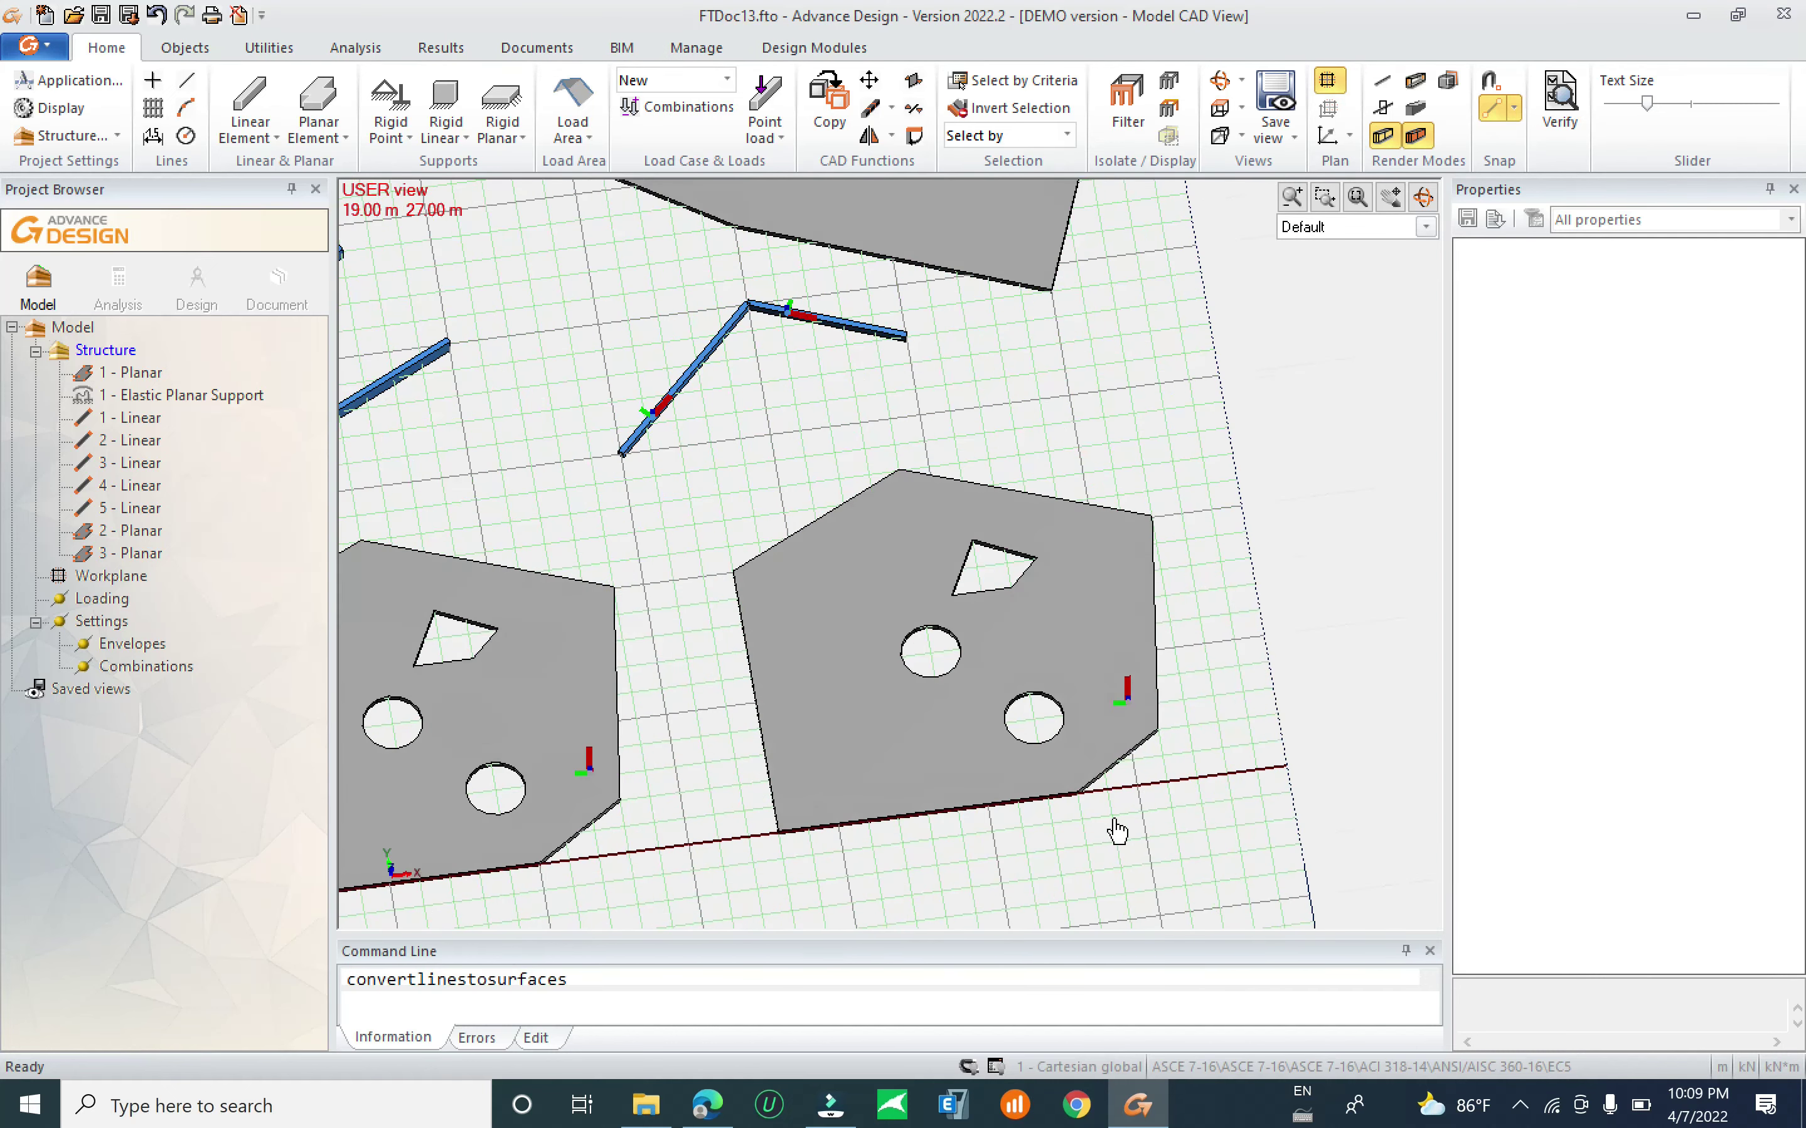
{"action": "scroll", "coordinate": [939, 806], "scroll_direction": "down", "scroll_amount": 3}
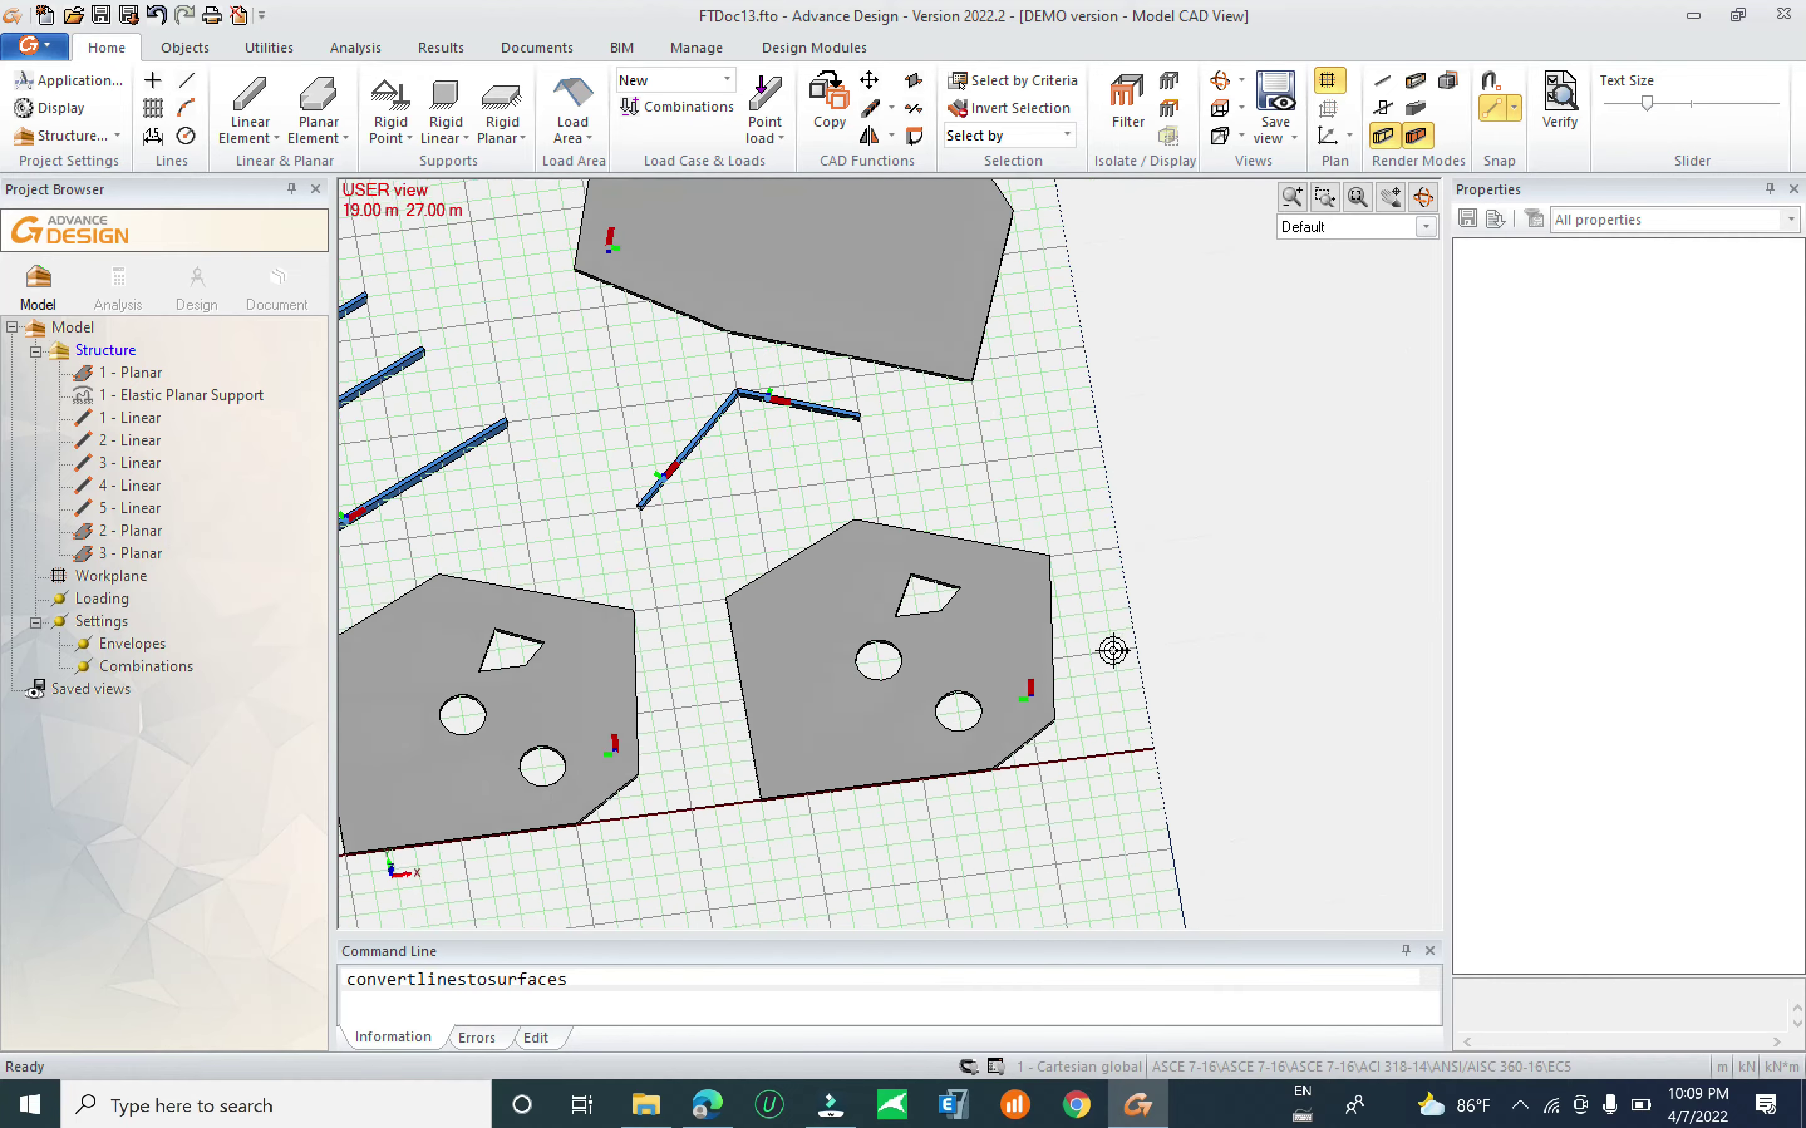
{"action": "scroll", "coordinate": [1112, 650], "scroll_direction": "down", "scroll_amount": 3}
{"action": "middle_click_drag", "start_coordinate": [1073, 758], "coordinate": [922, 746], "text": "shift"}
{"action": "scroll", "coordinate": [879, 645], "scroll_direction": "up", "scroll_amount": 5}
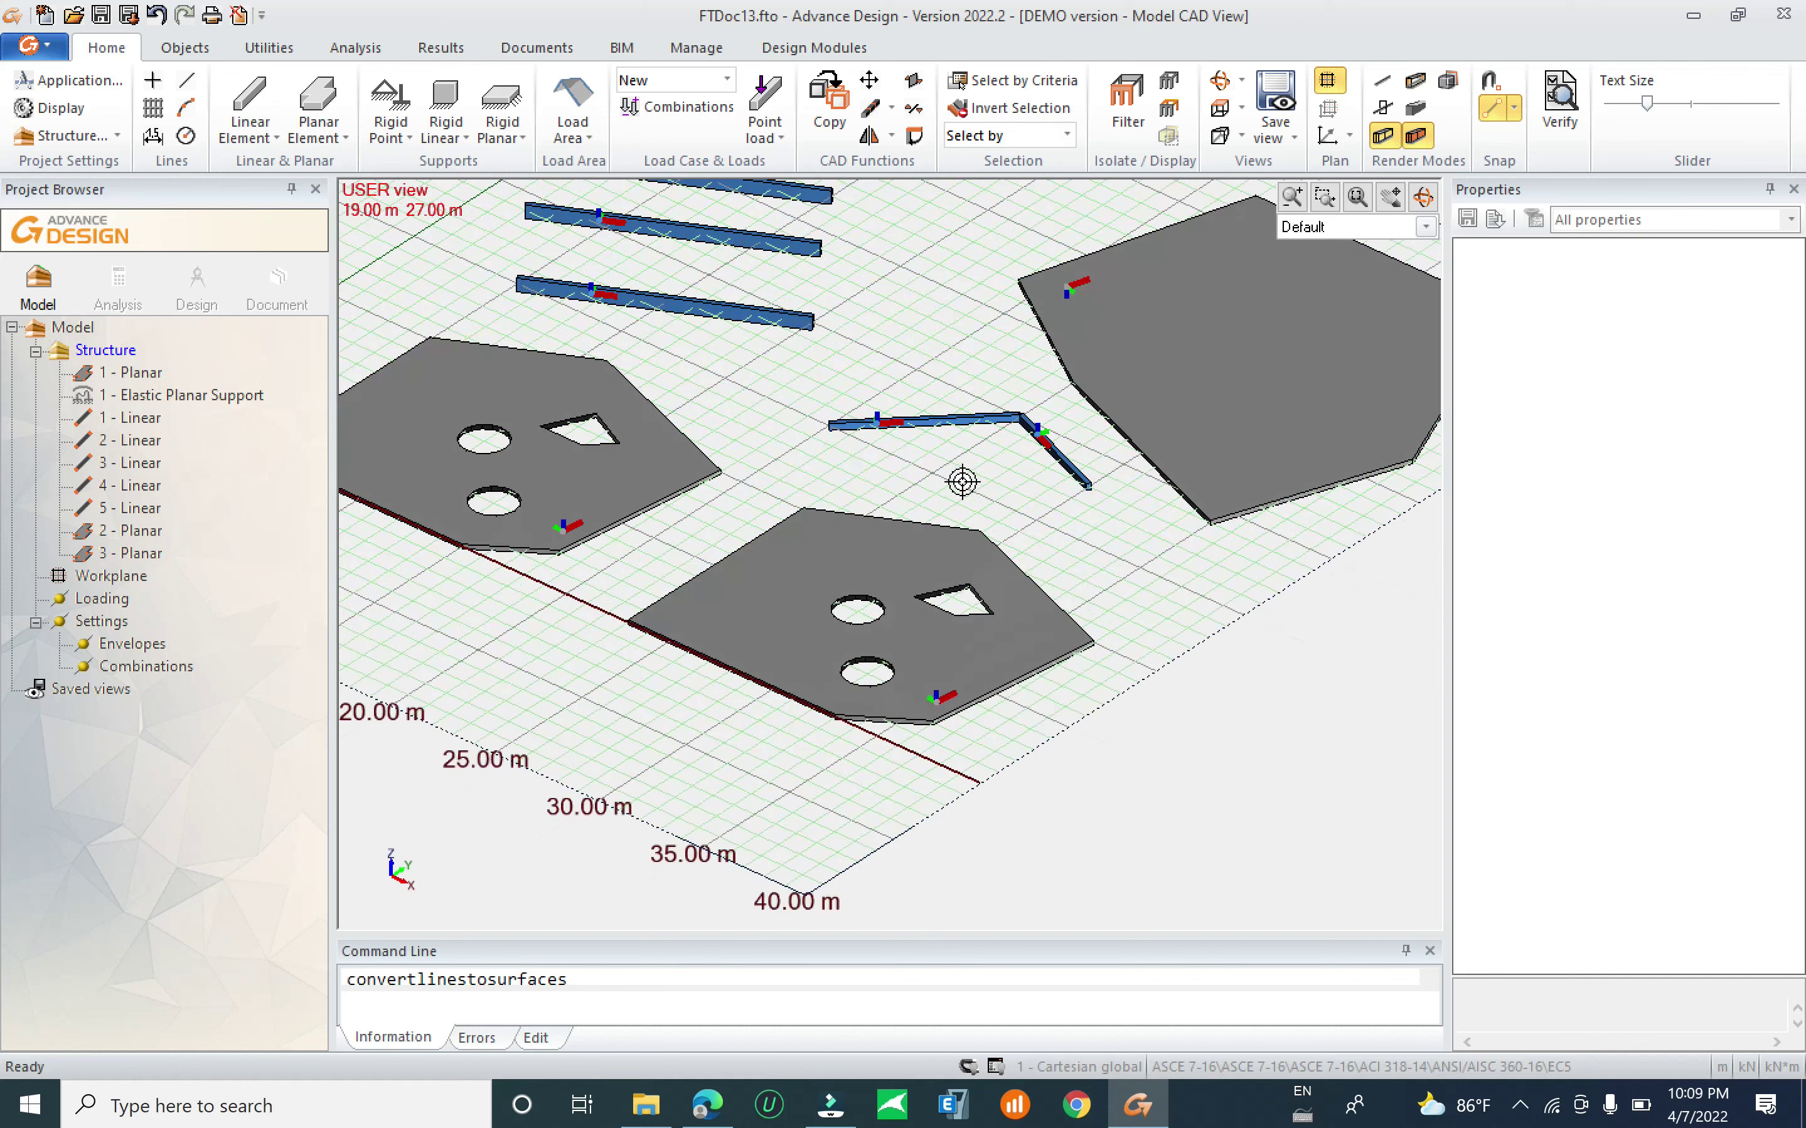
{"action": "left_click", "coordinate": [112, 576]}
Examine the local axes of the planar and linear elements against the global axes.
{"action": "middle_click_drag", "start_coordinate": [1048, 618], "coordinate": [970, 690]}
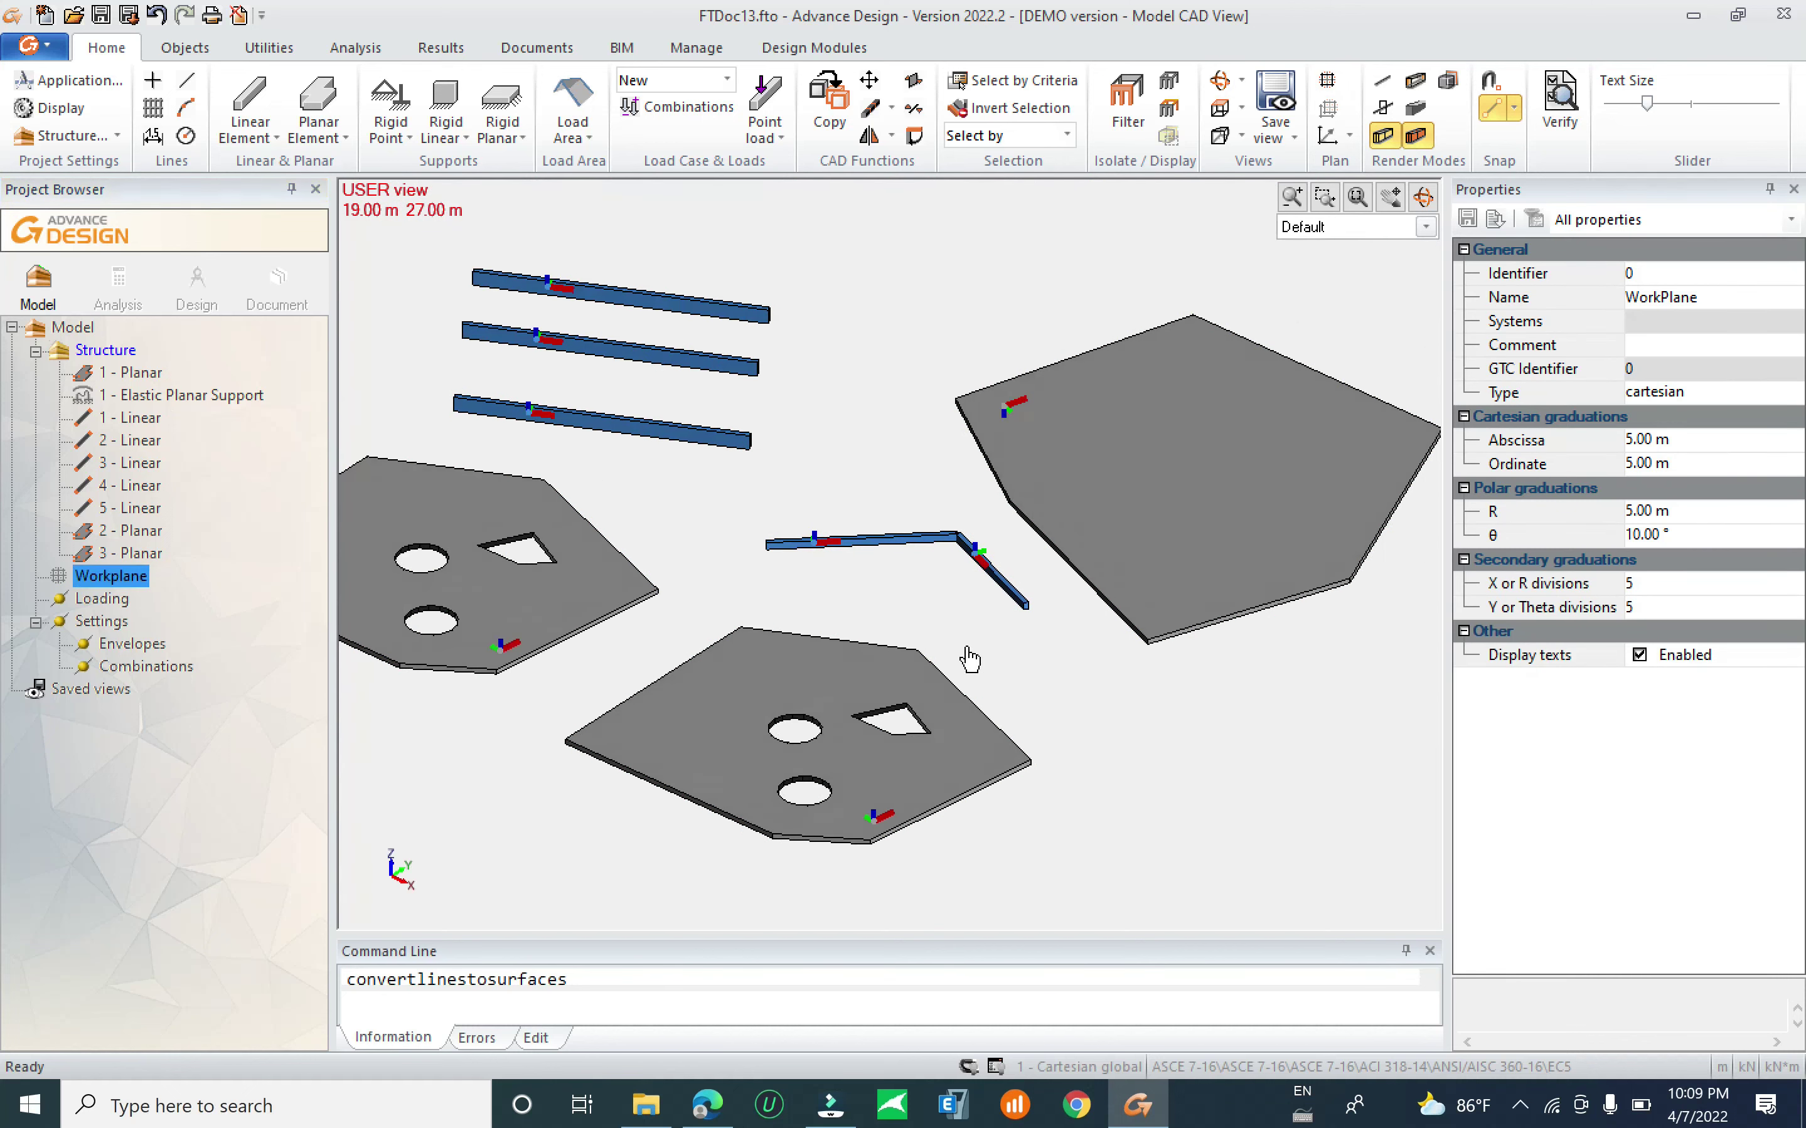
{"action": "scroll", "coordinate": [903, 836], "scroll_direction": "up", "scroll_amount": 5}
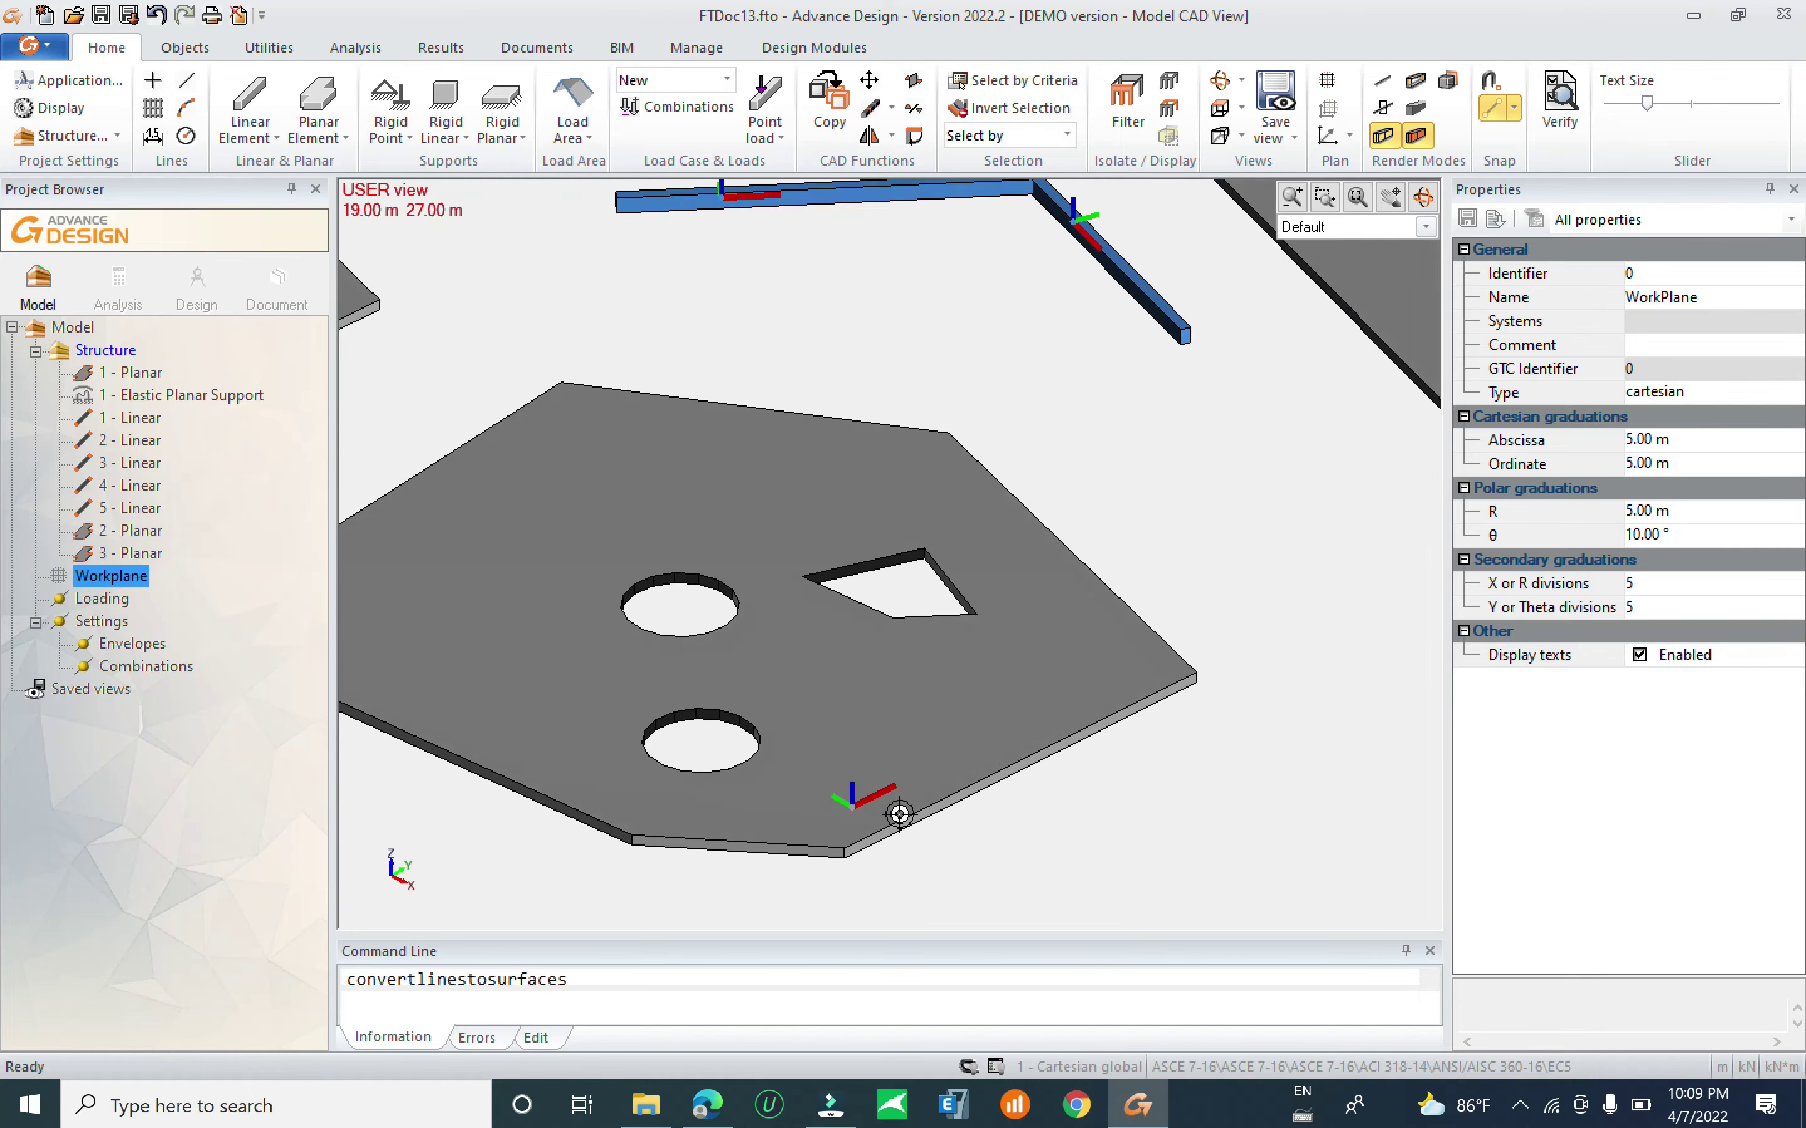
{"action": "scroll", "coordinate": [899, 813], "scroll_direction": "up", "scroll_amount": 3}
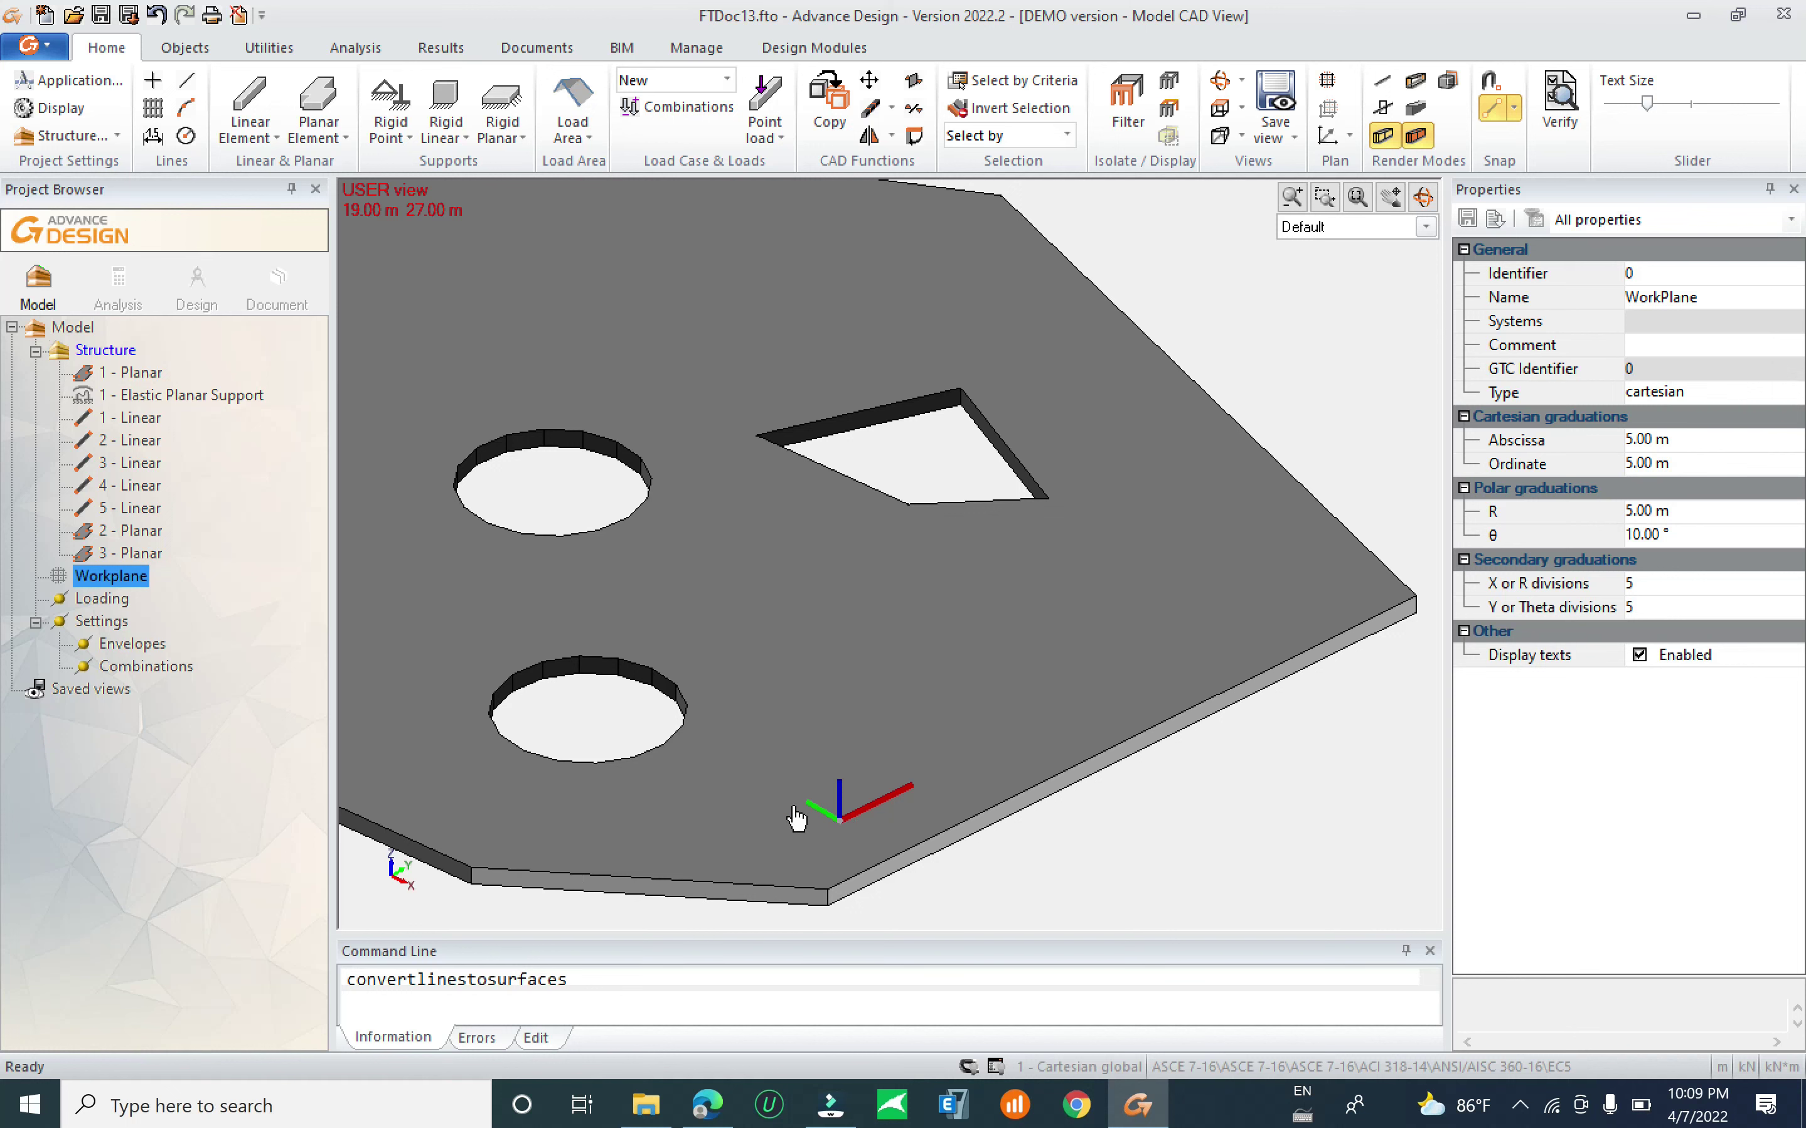
{"action": "scroll", "coordinate": [840, 828], "scroll_direction": "up", "scroll_amount": 5}
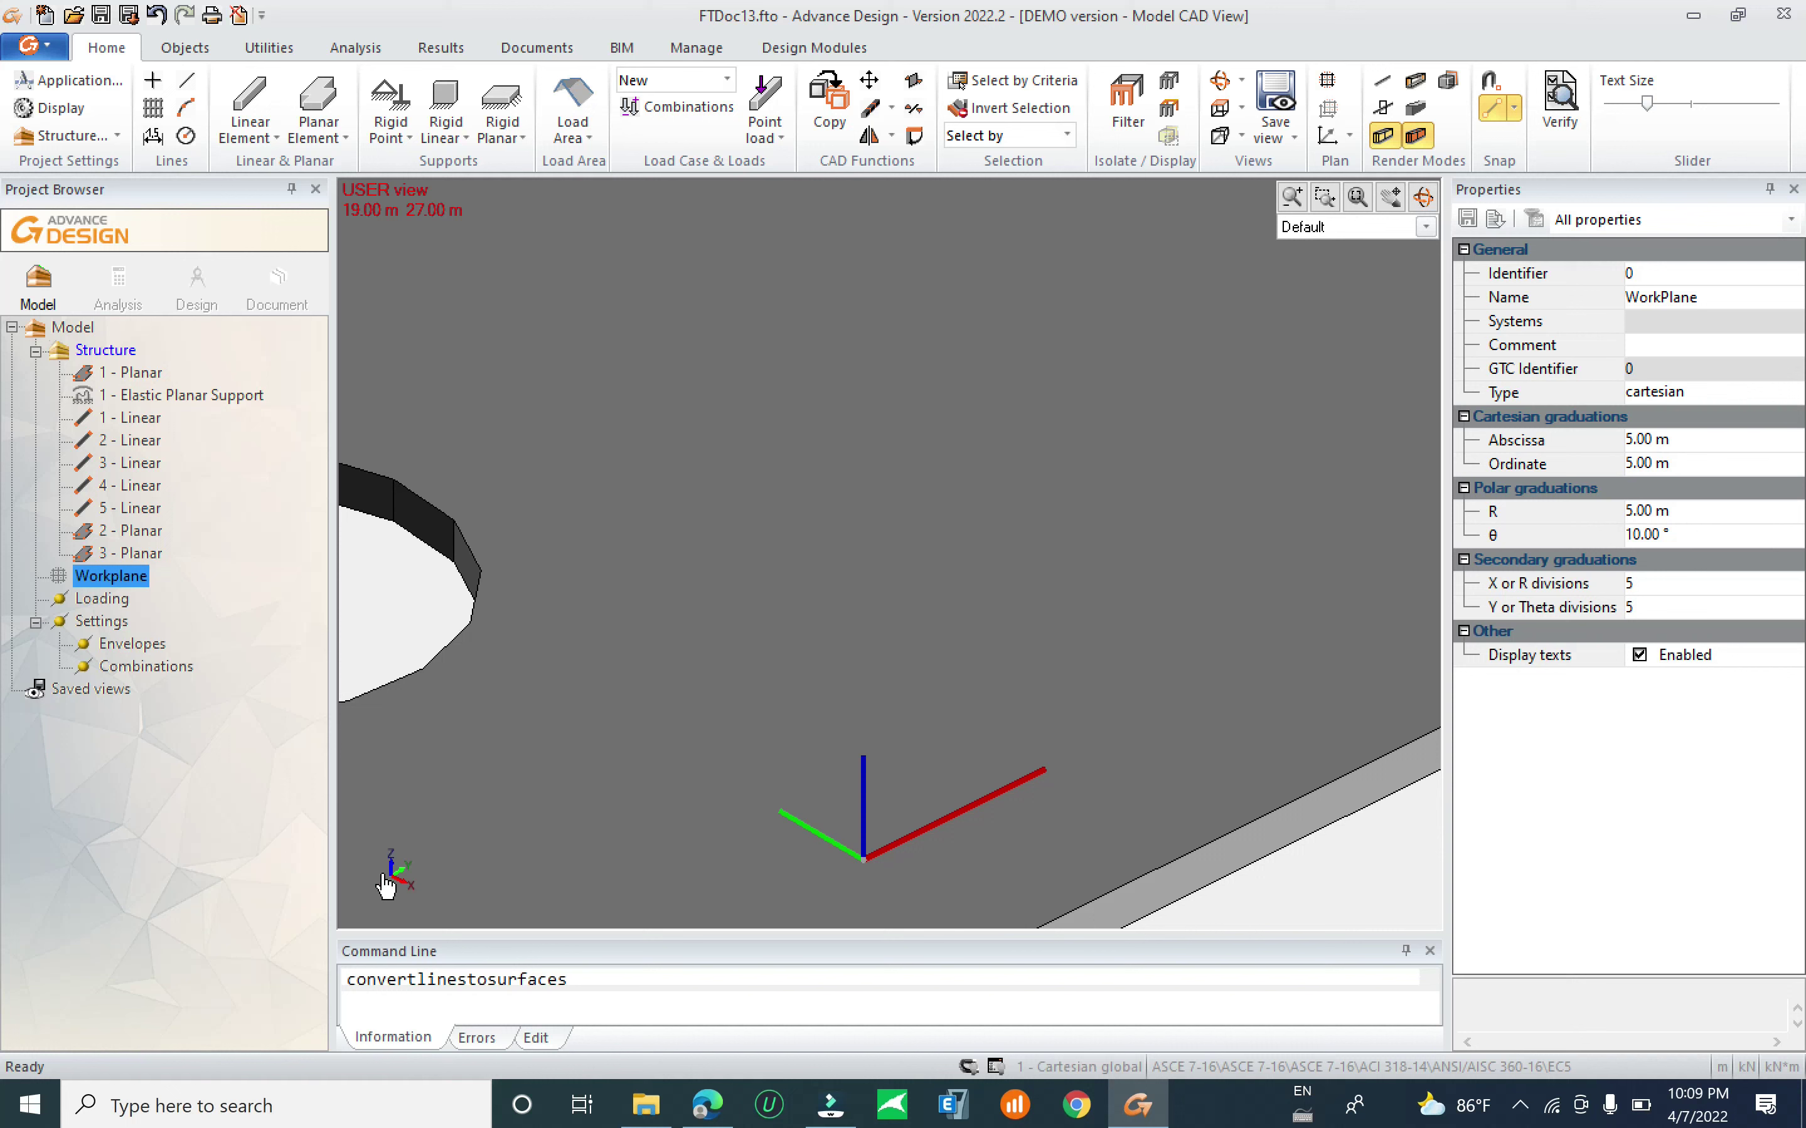
{"action": "scroll", "coordinate": [838, 865], "scroll_direction": "down", "scroll_amount": 6}
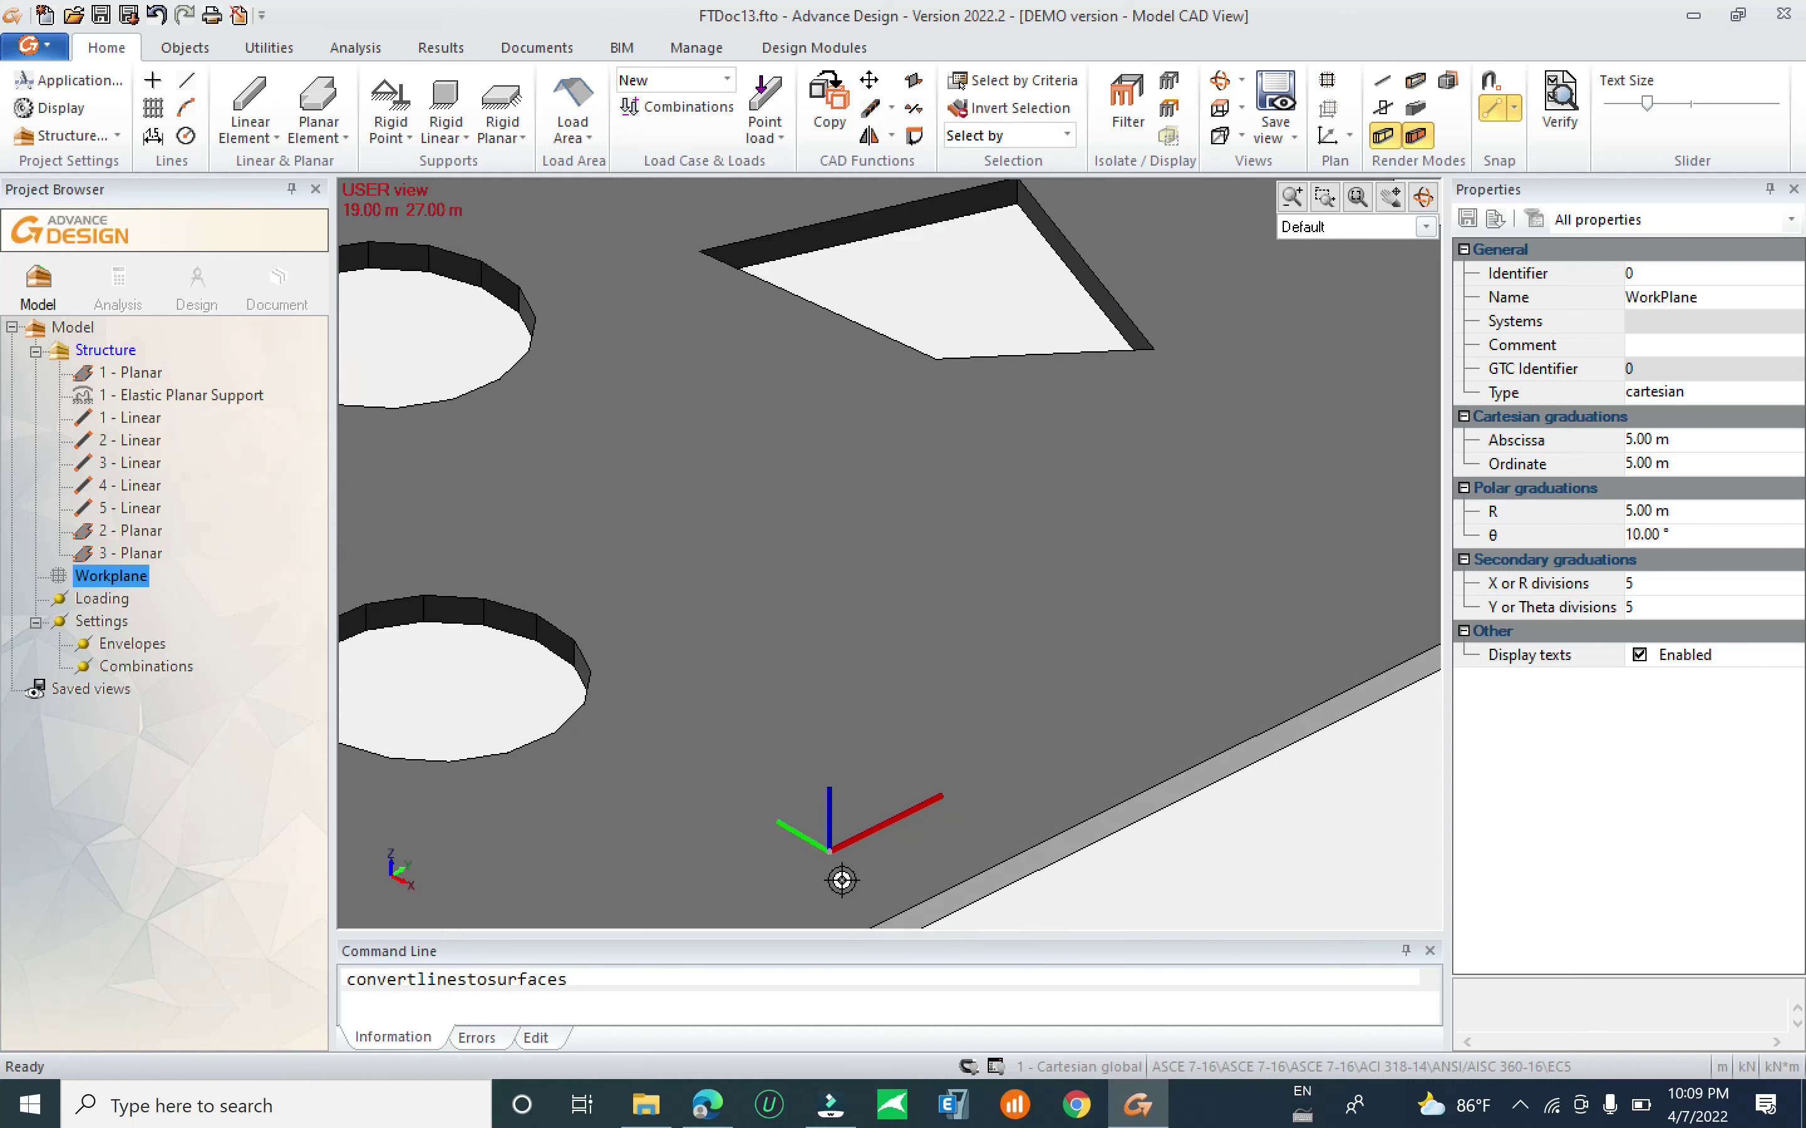
{"action": "scroll", "coordinate": [556, 414], "scroll_direction": "up", "scroll_amount": 8}
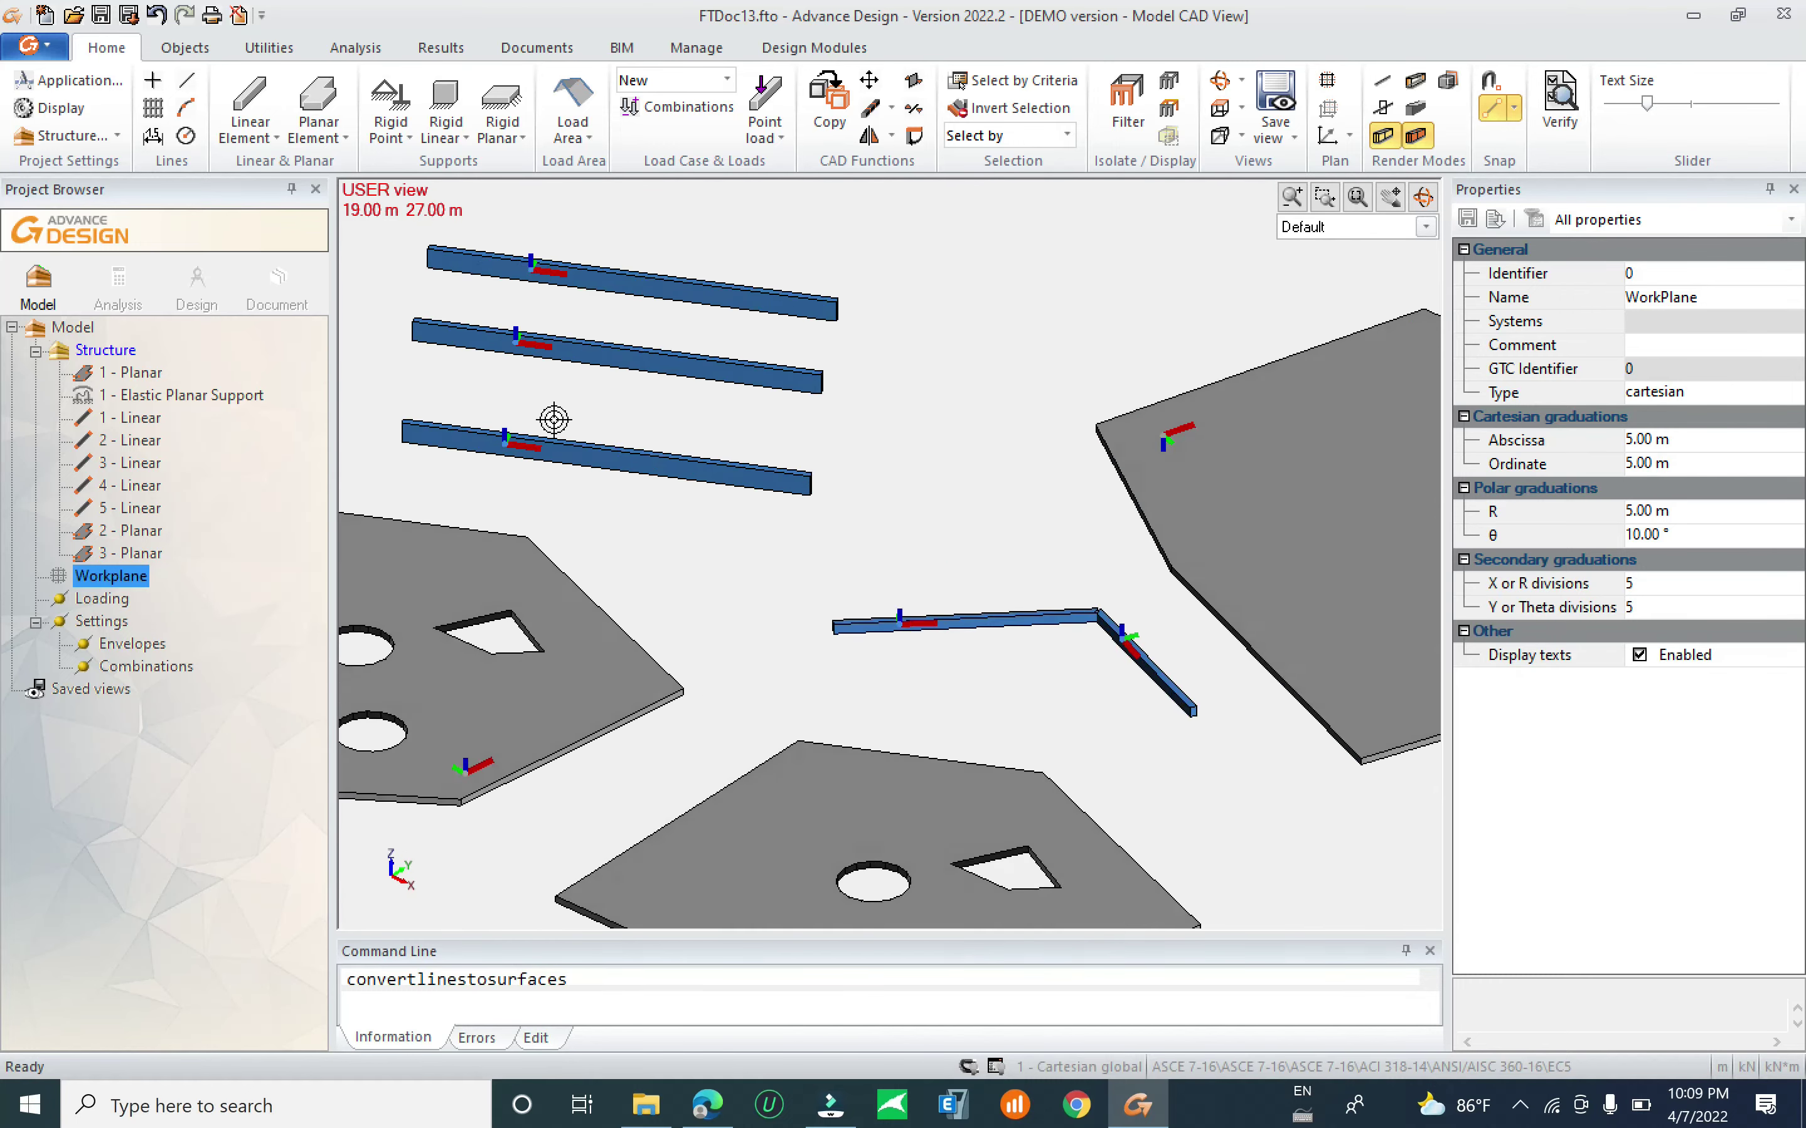
{"action": "middle_click_drag", "start_coordinate": [585, 596], "coordinate": [563, 551], "text": "shift"}
{"action": "middle_click_drag", "start_coordinate": [731, 571], "coordinate": [899, 564]}
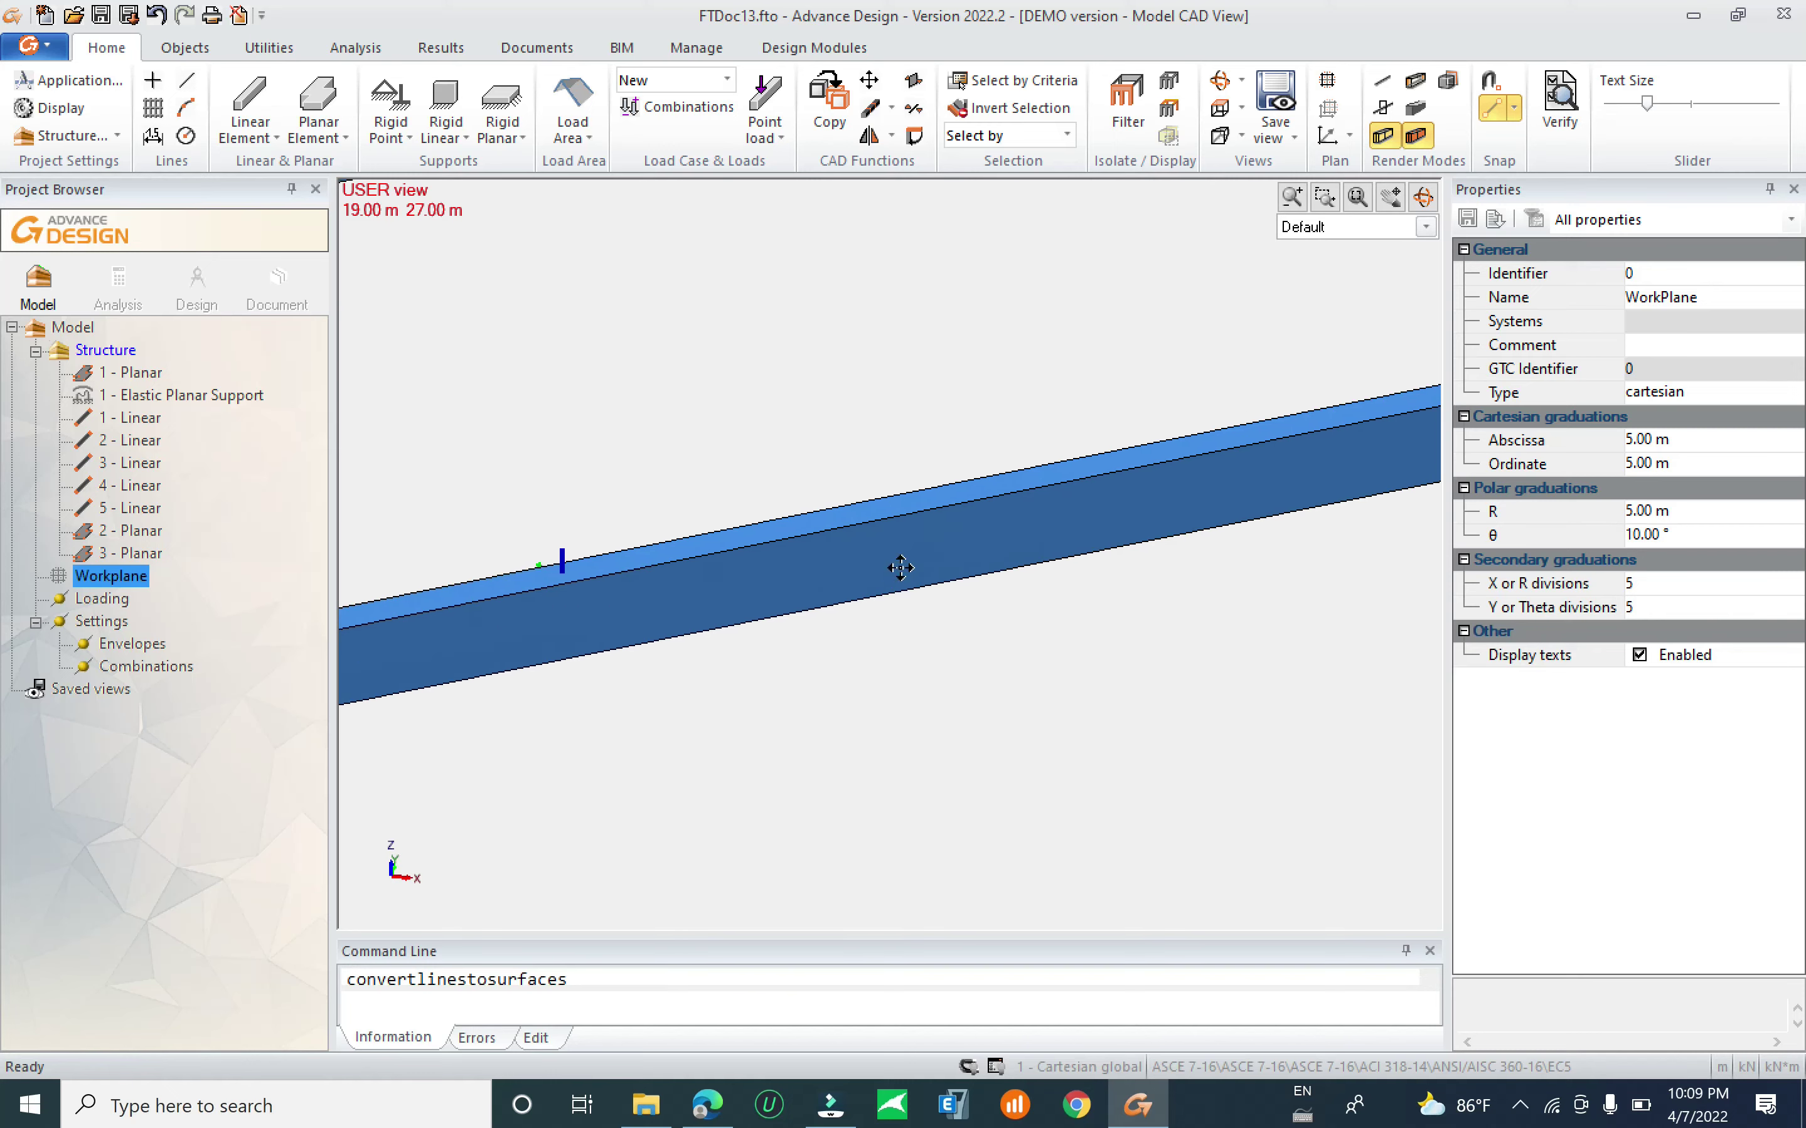
{"action": "scroll", "coordinate": [519, 649], "scroll_direction": "down", "scroll_amount": 4}
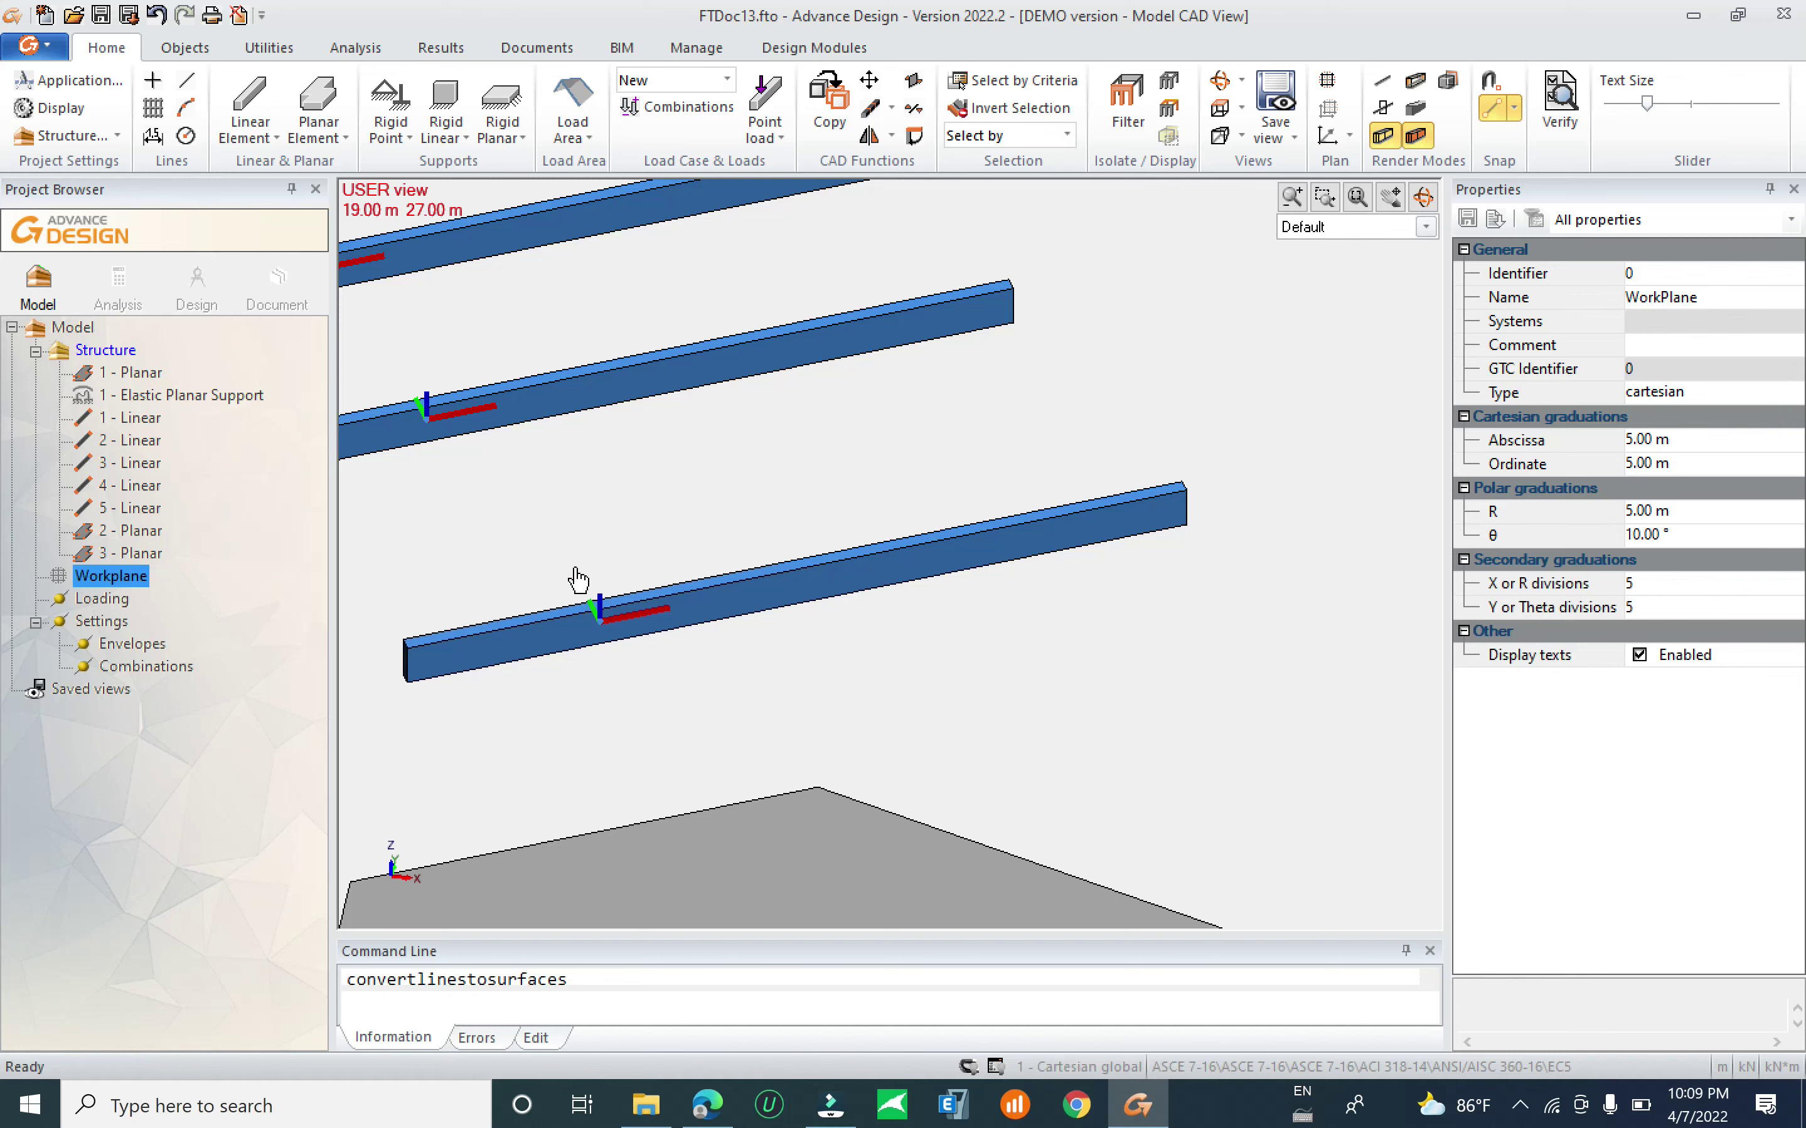
{"action": "scroll", "coordinate": [609, 633], "scroll_direction": "up", "scroll_amount": 5}
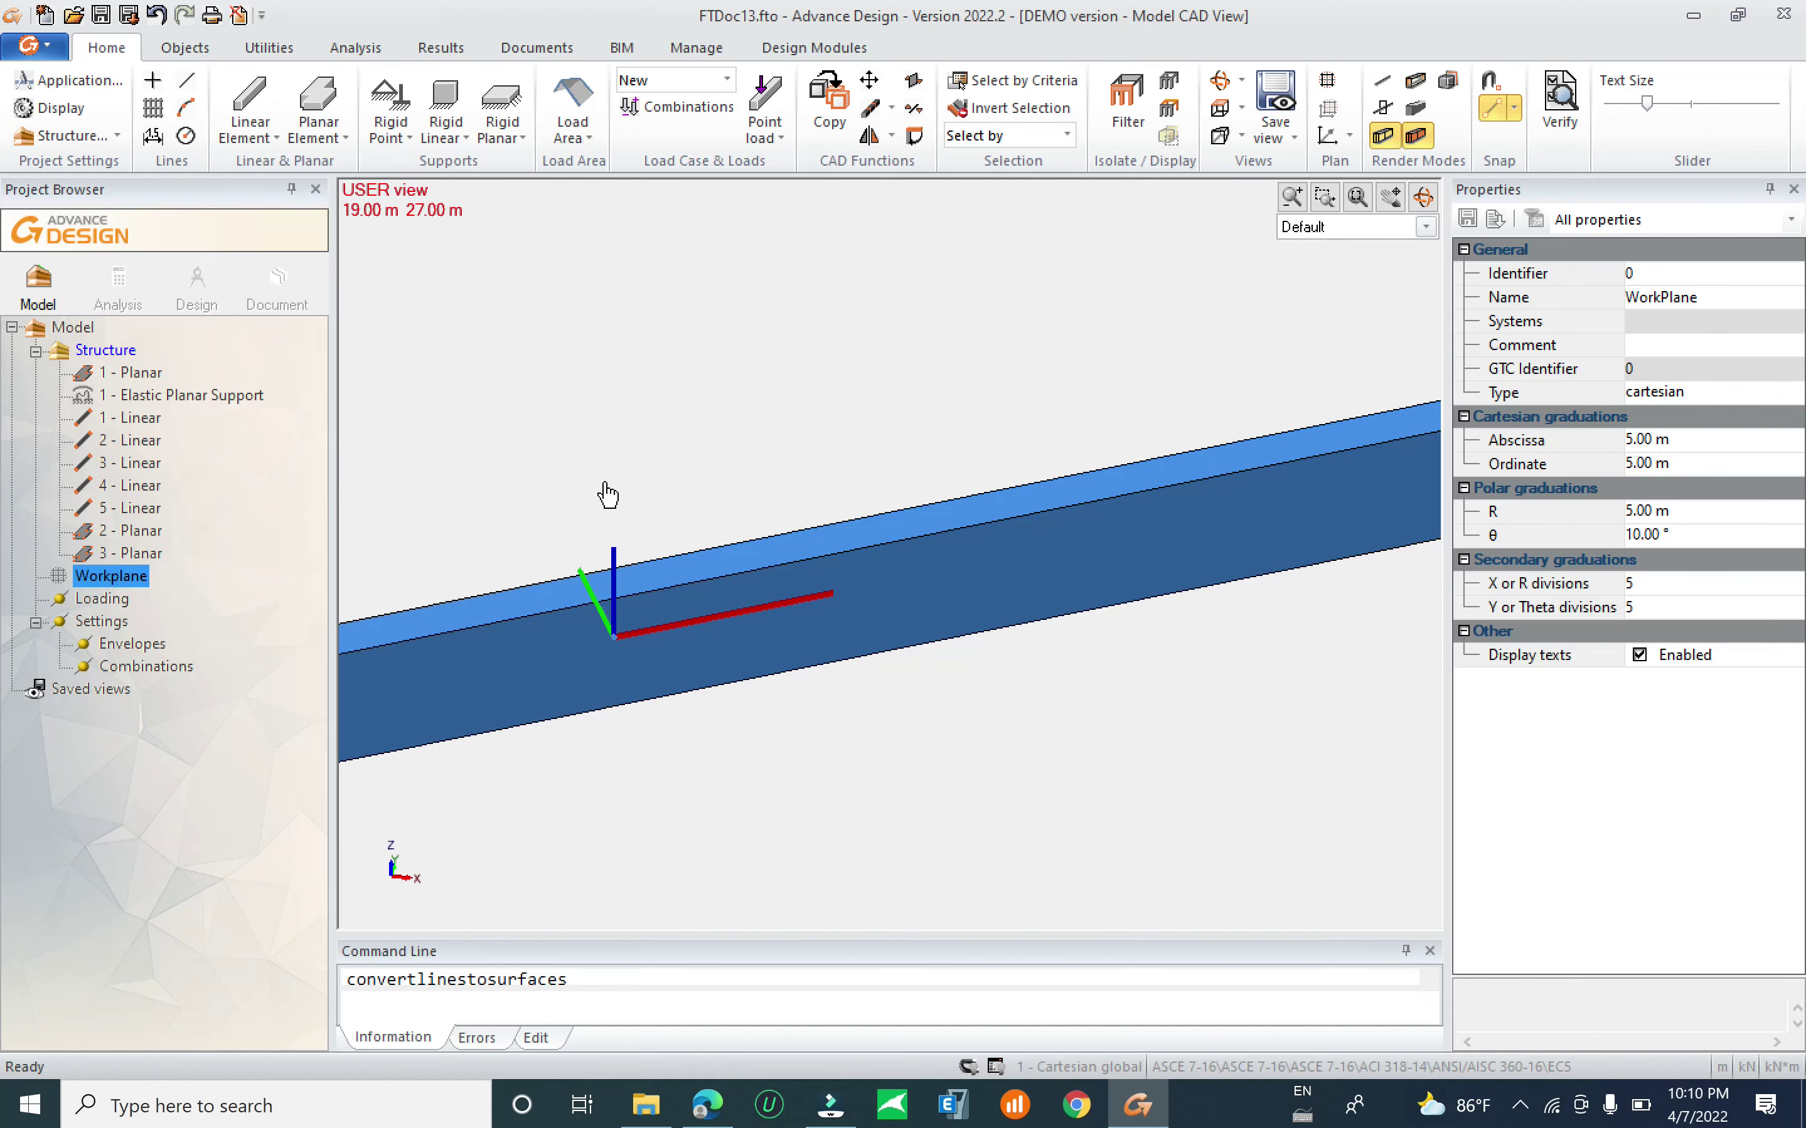
{"action": "scroll", "coordinate": [567, 671], "scroll_direction": "down", "scroll_amount": 5}
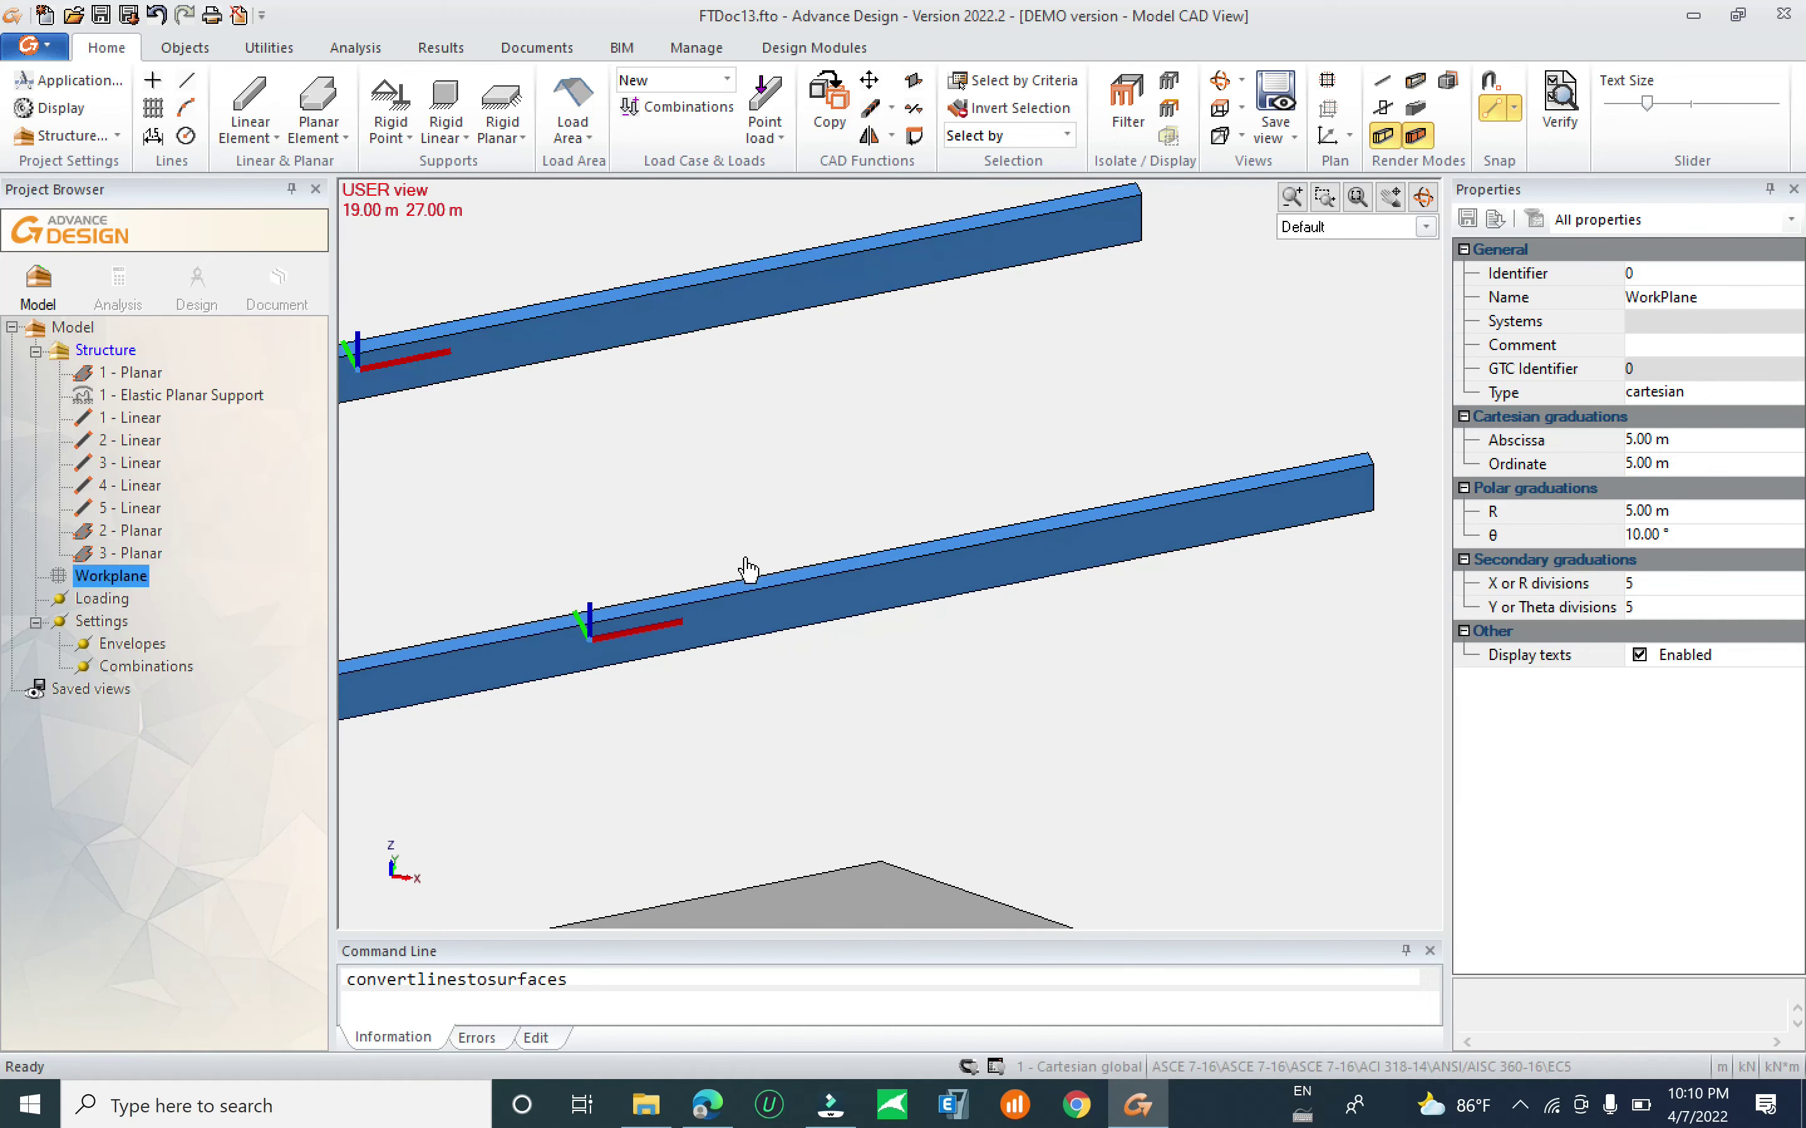
{"action": "scroll", "coordinate": [714, 408], "scroll_direction": "down", "scroll_amount": 5}
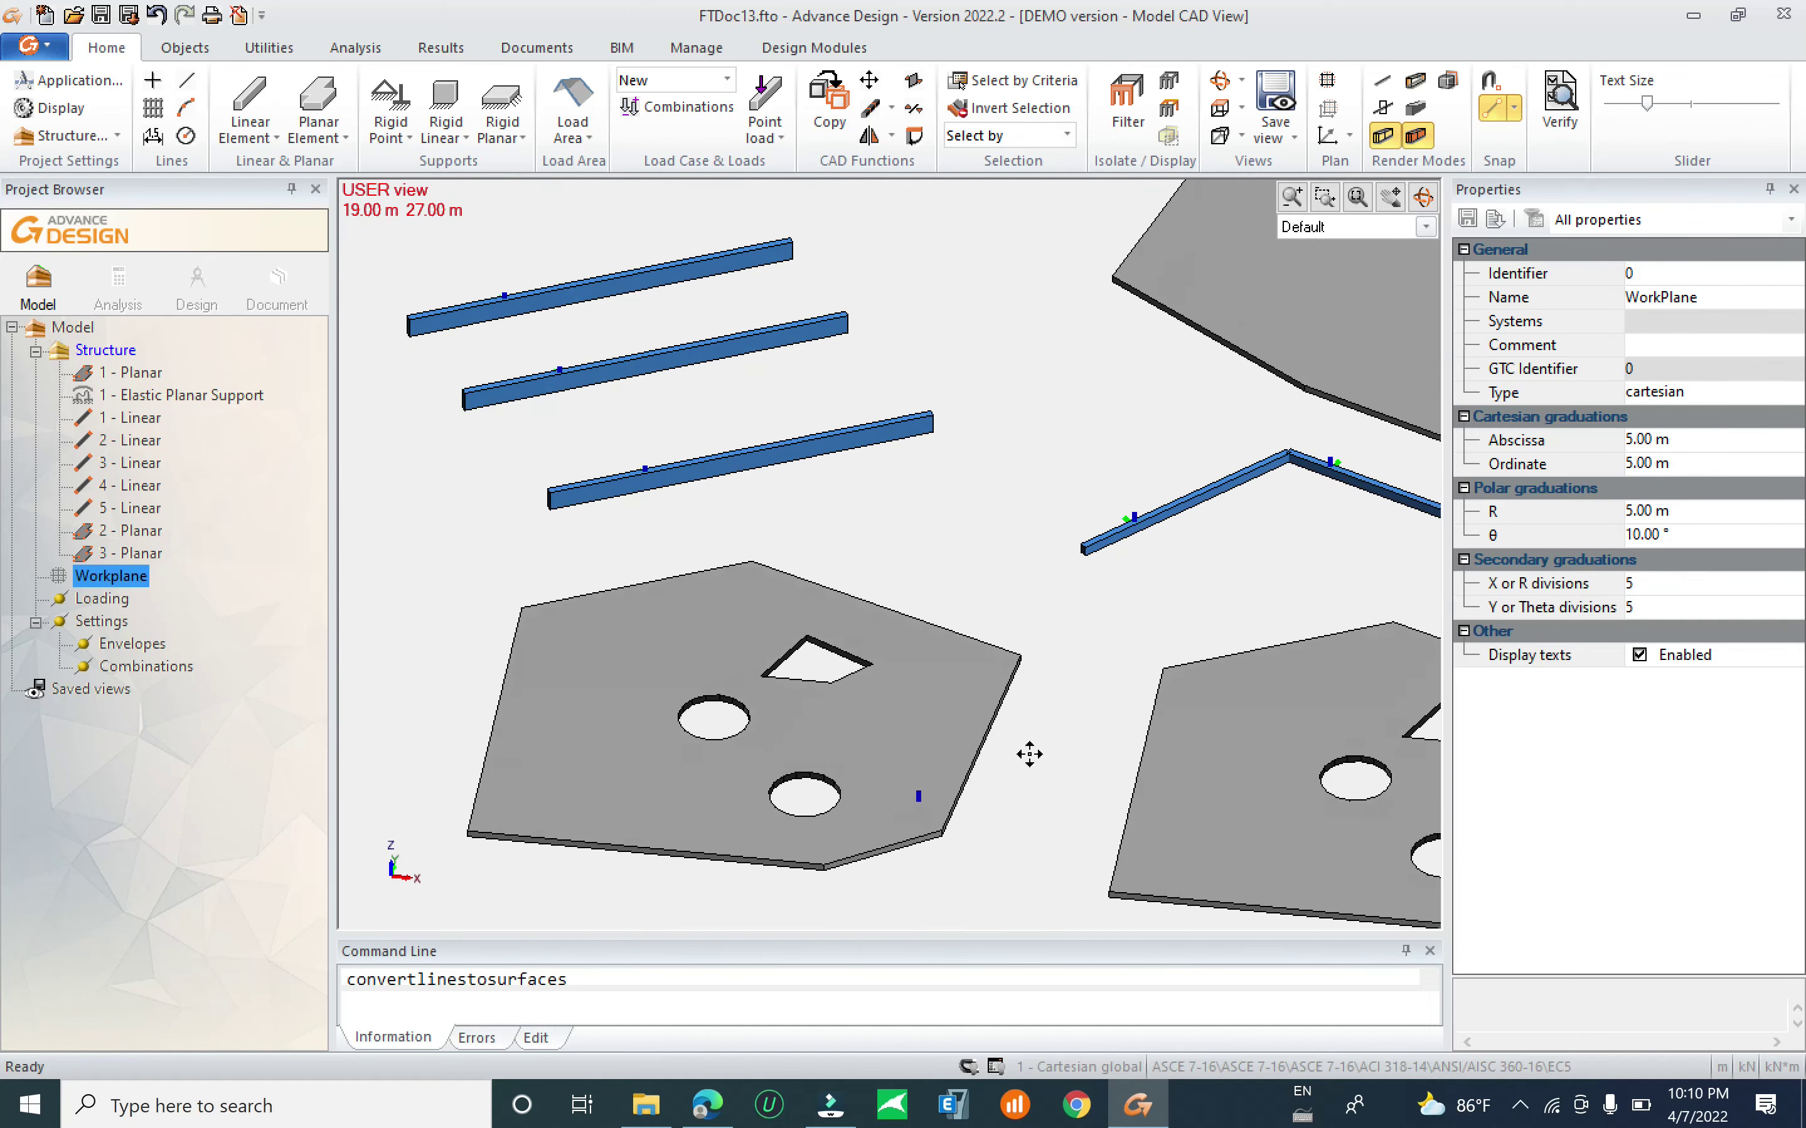
{"action": "scroll", "coordinate": [816, 667], "scroll_direction": "up", "scroll_amount": 4}
{"action": "scroll", "coordinate": [816, 667], "scroll_direction": "up", "scroll_amount": 4}
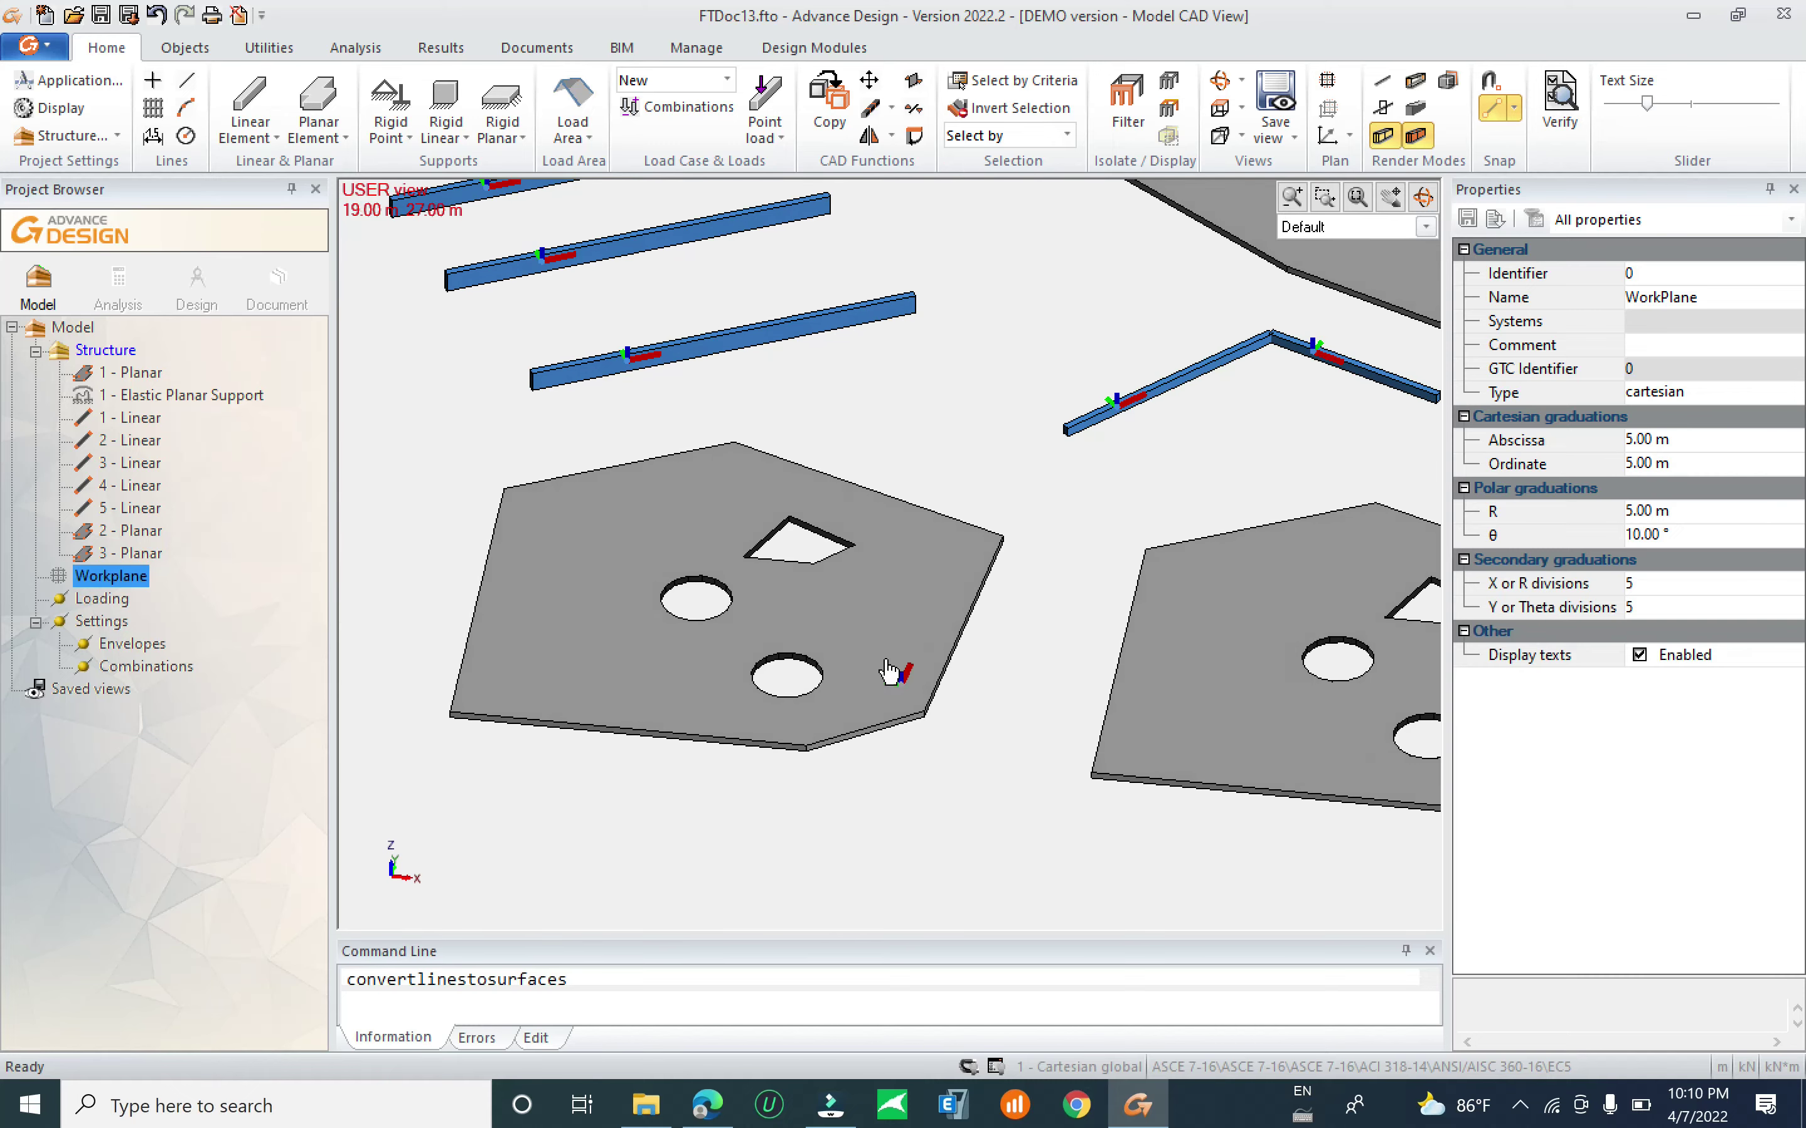
{"action": "left_click", "coordinate": [884, 669]}
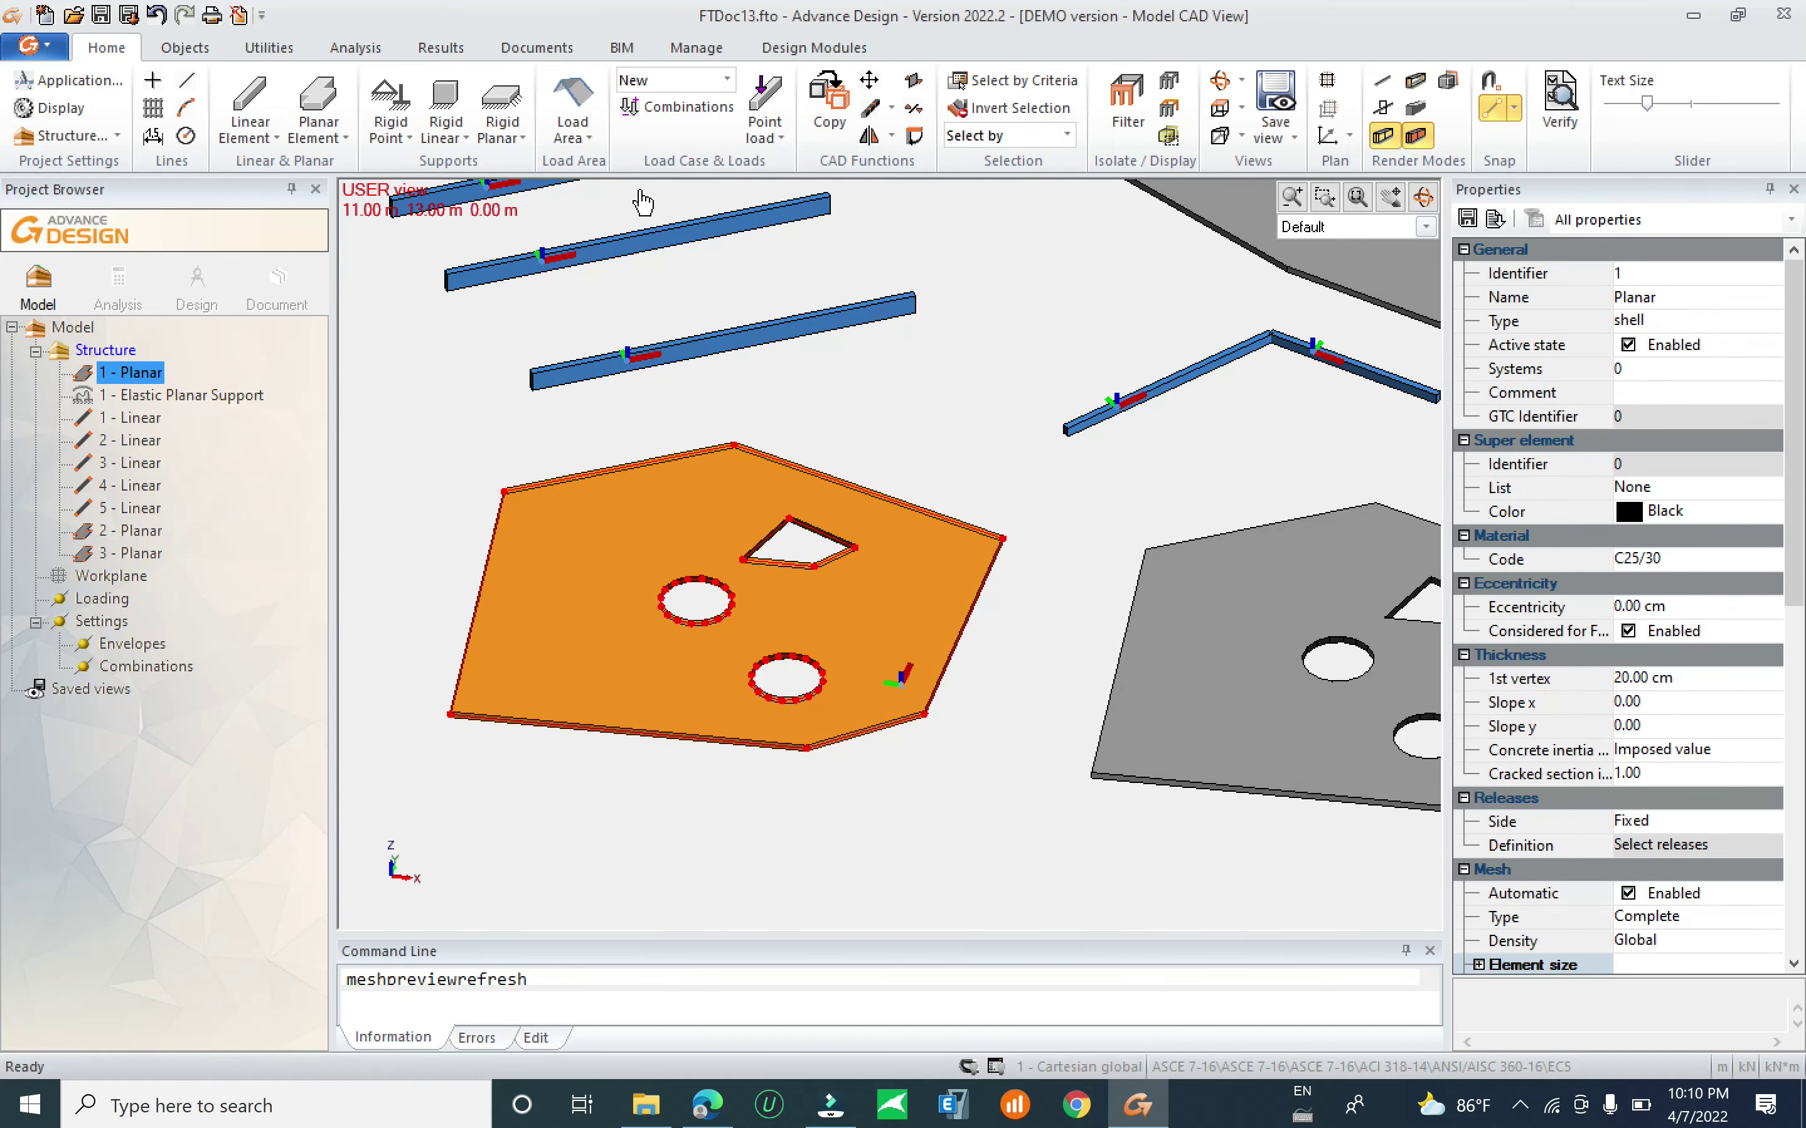
{"action": "left_click", "coordinate": [283, 49]}
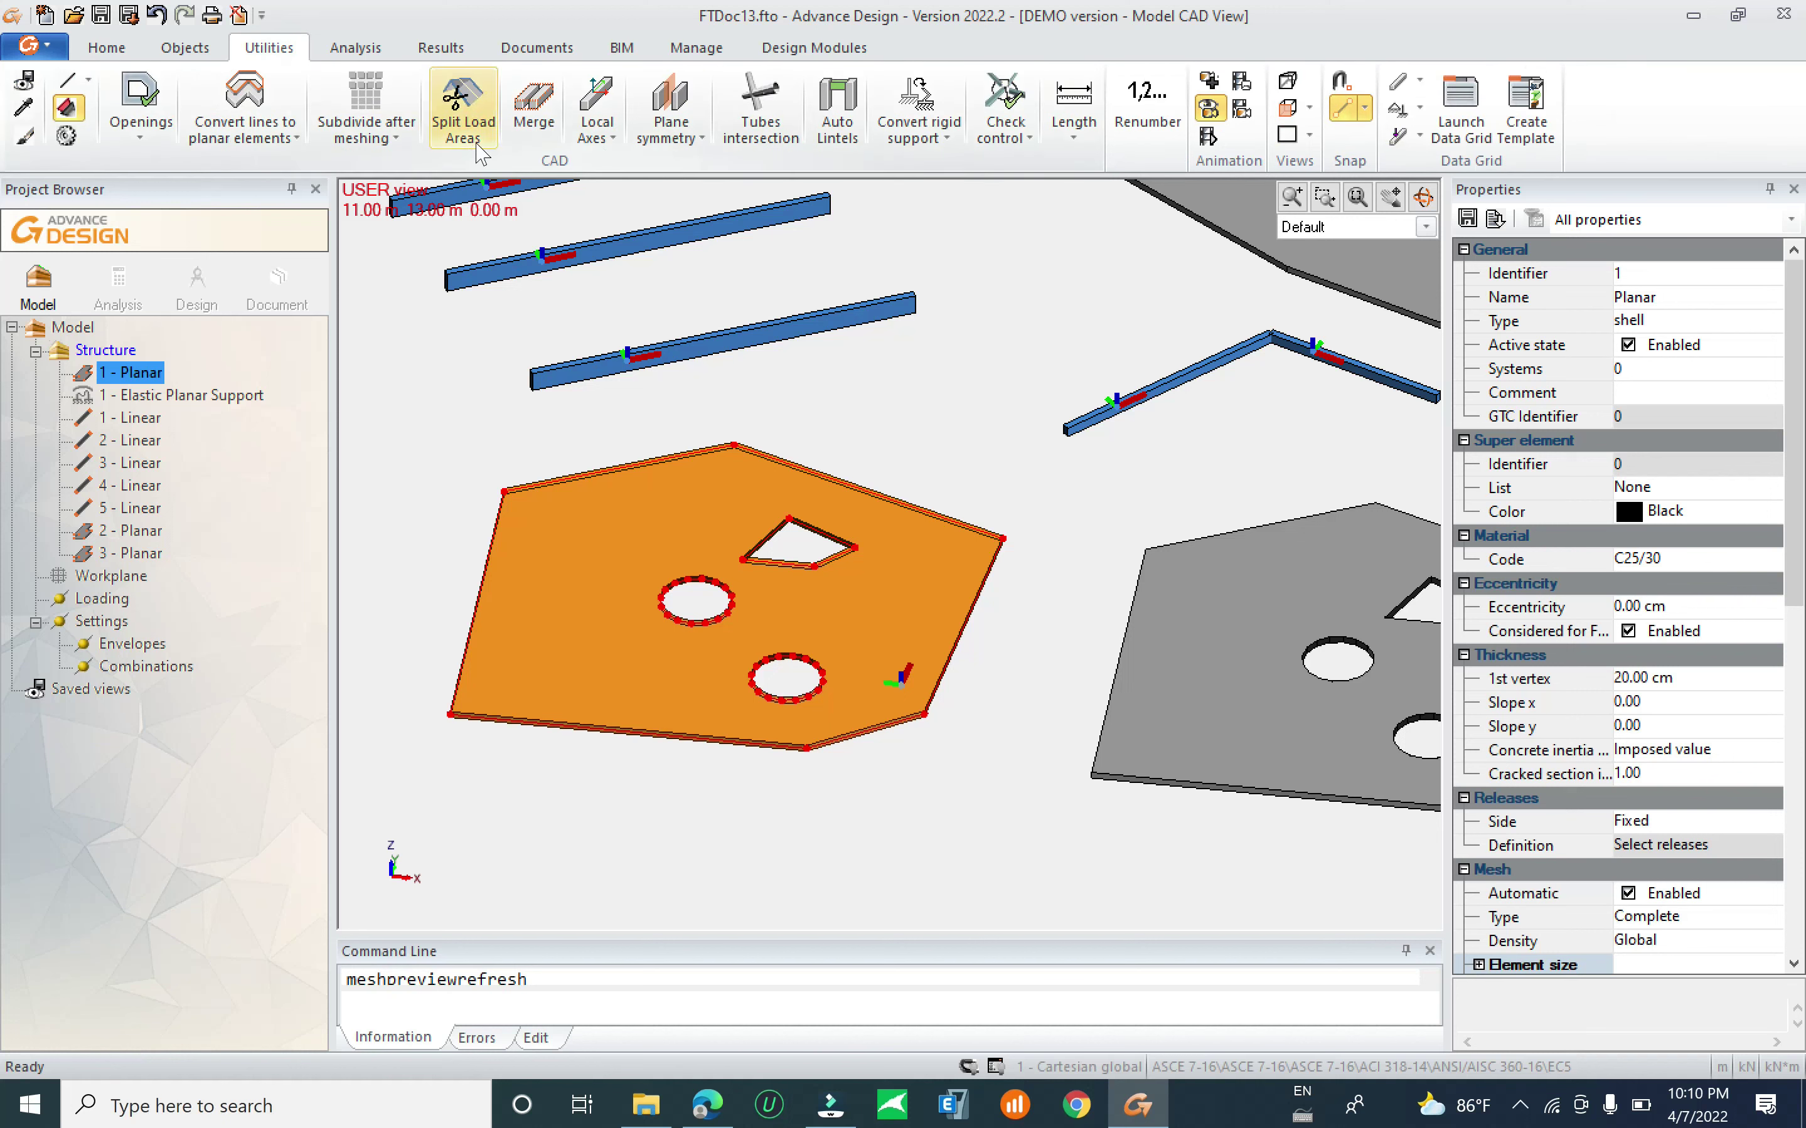
{"action": "left_click", "coordinate": [597, 131]}
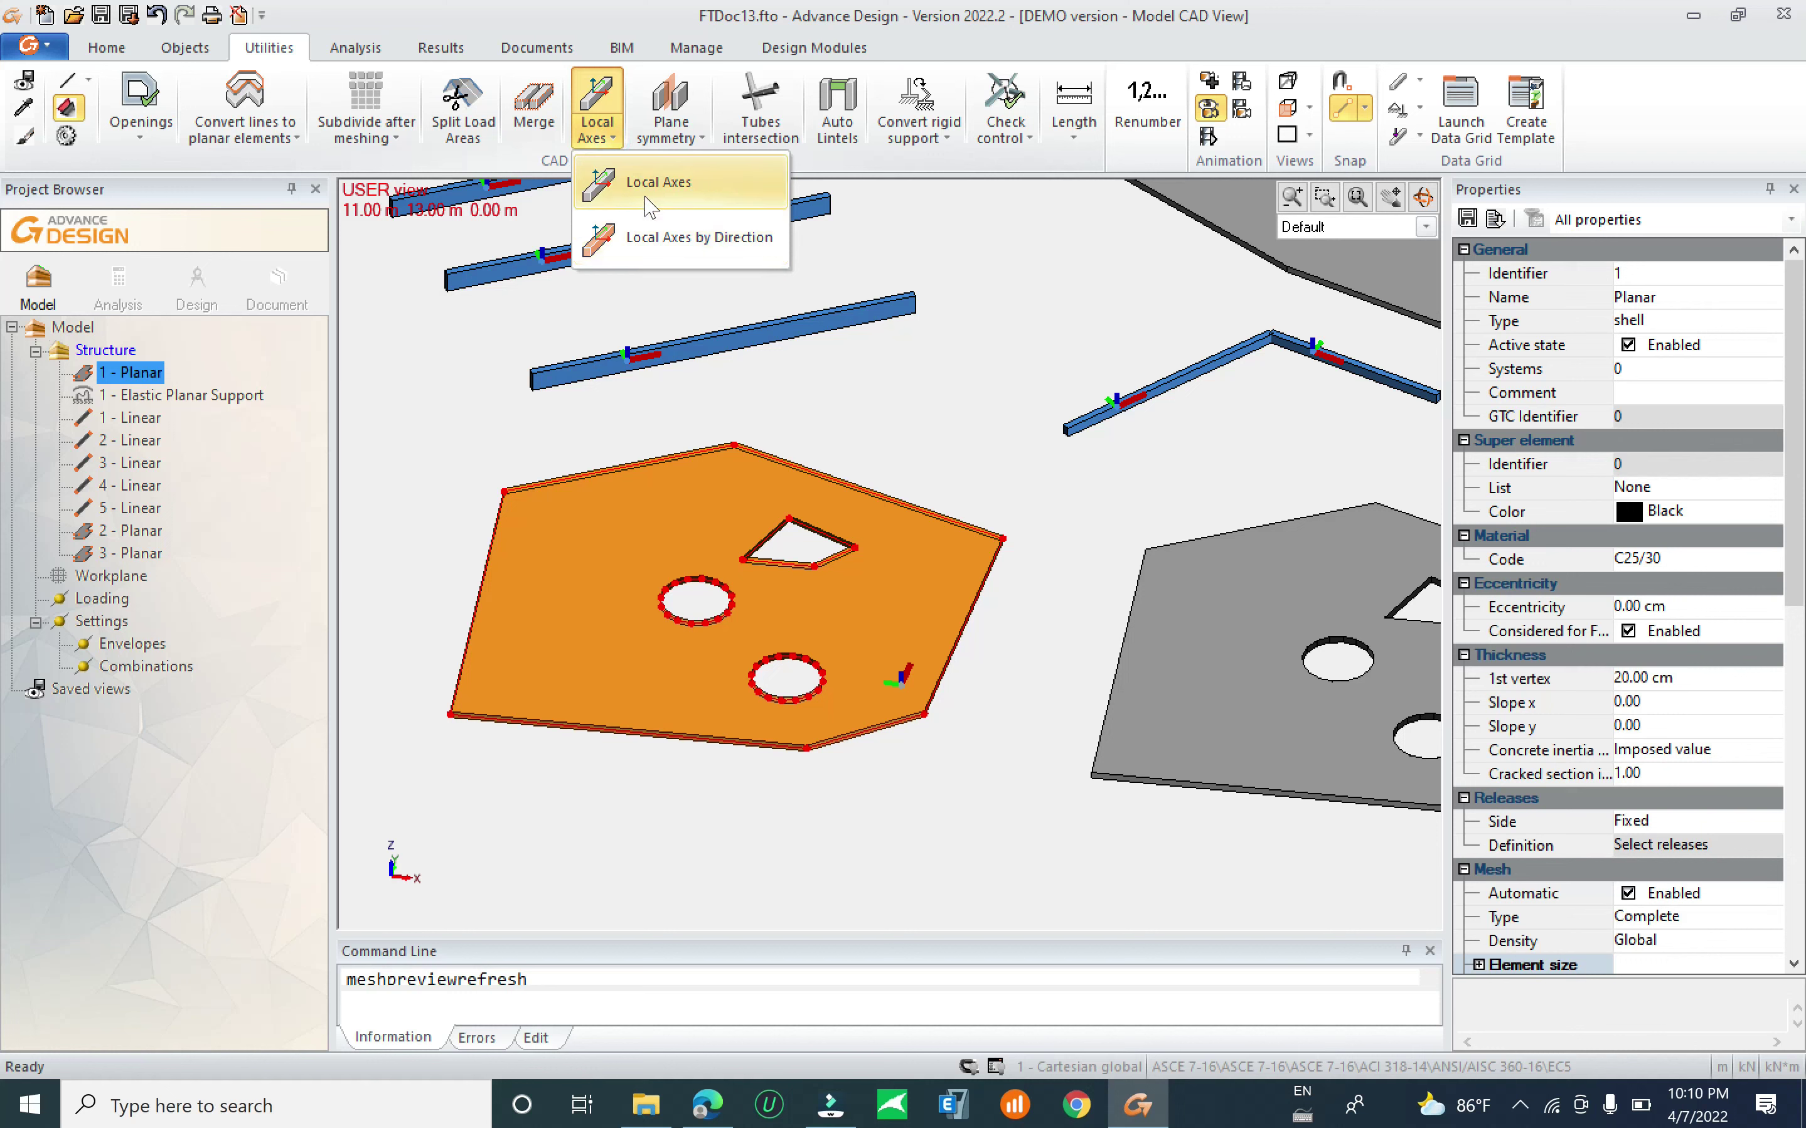
{"action": "left_click", "coordinate": [650, 240]}
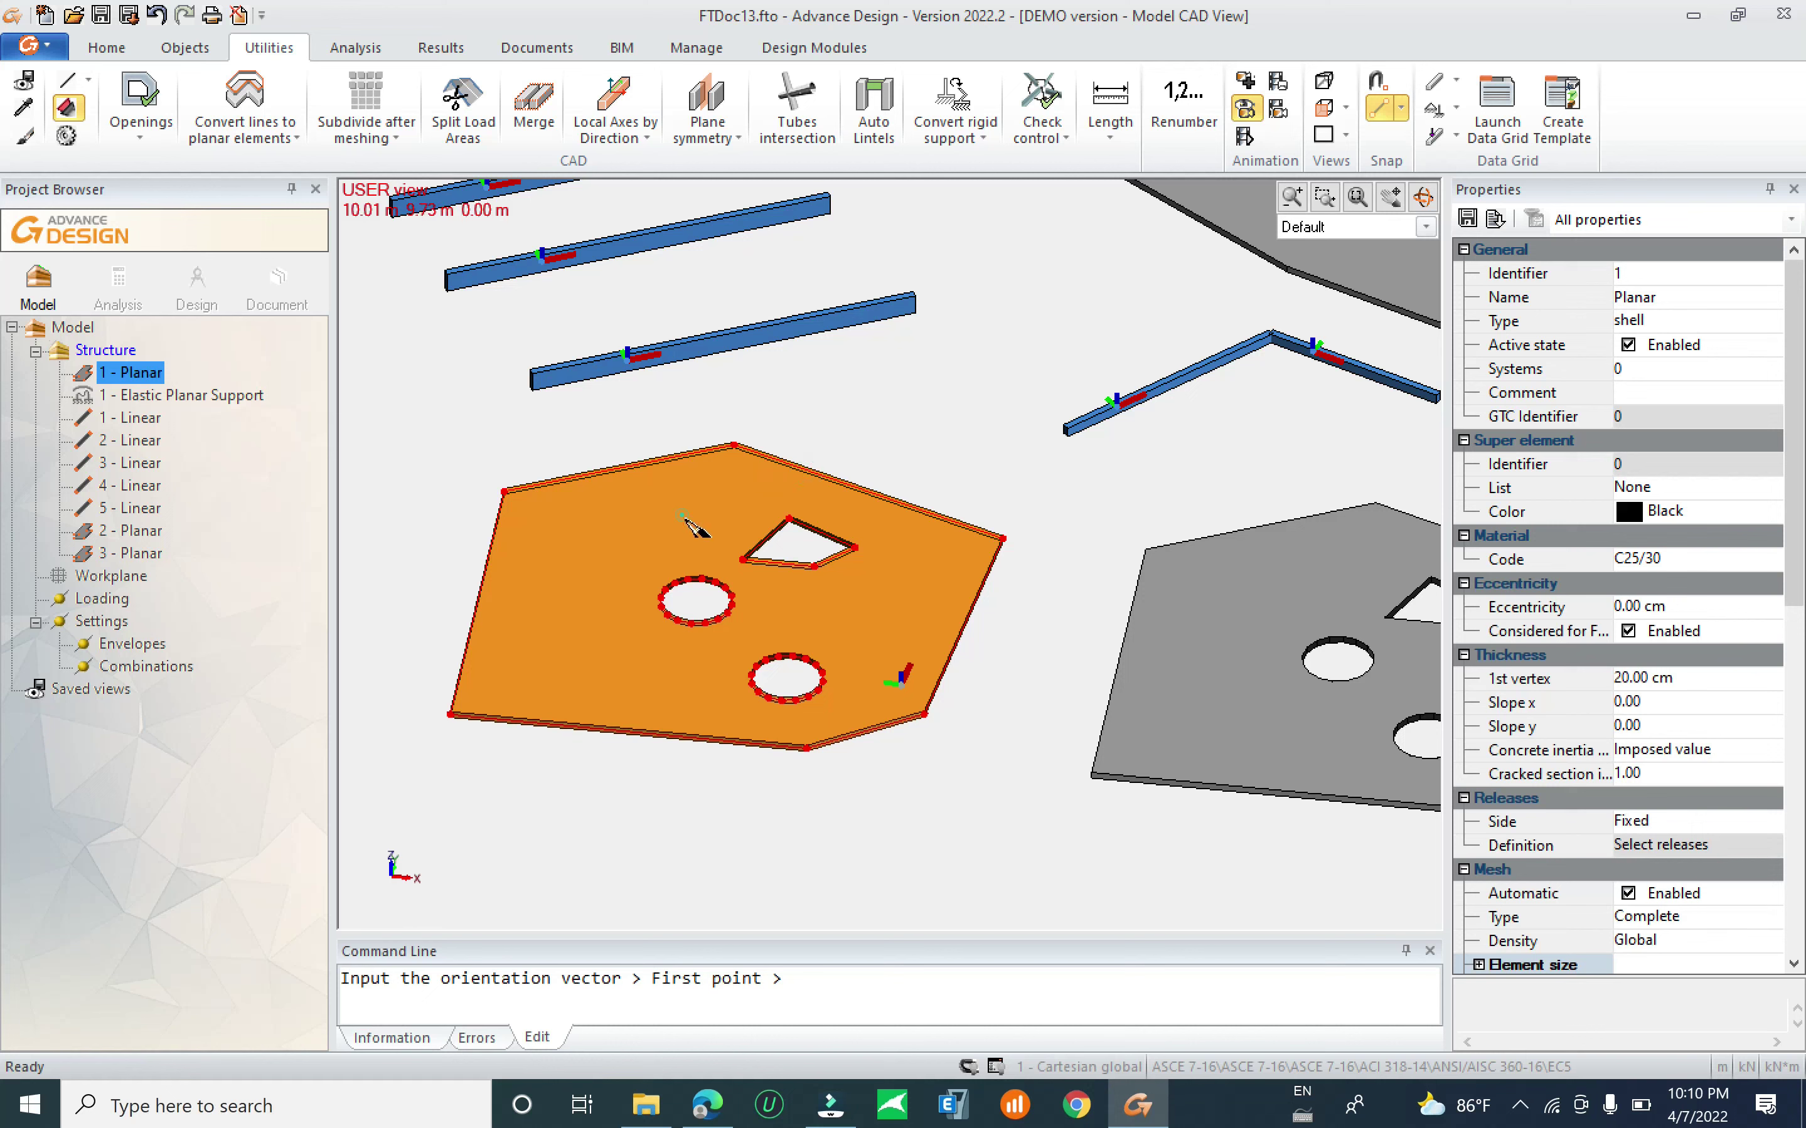
{"action": "key", "text": "Escape"}
Cycle the local axes of the first planar element with openings through its corners with the Local Axes tool.
{"action": "left_click", "coordinate": [731, 556]}
{"action": "left_click", "coordinate": [614, 127]}
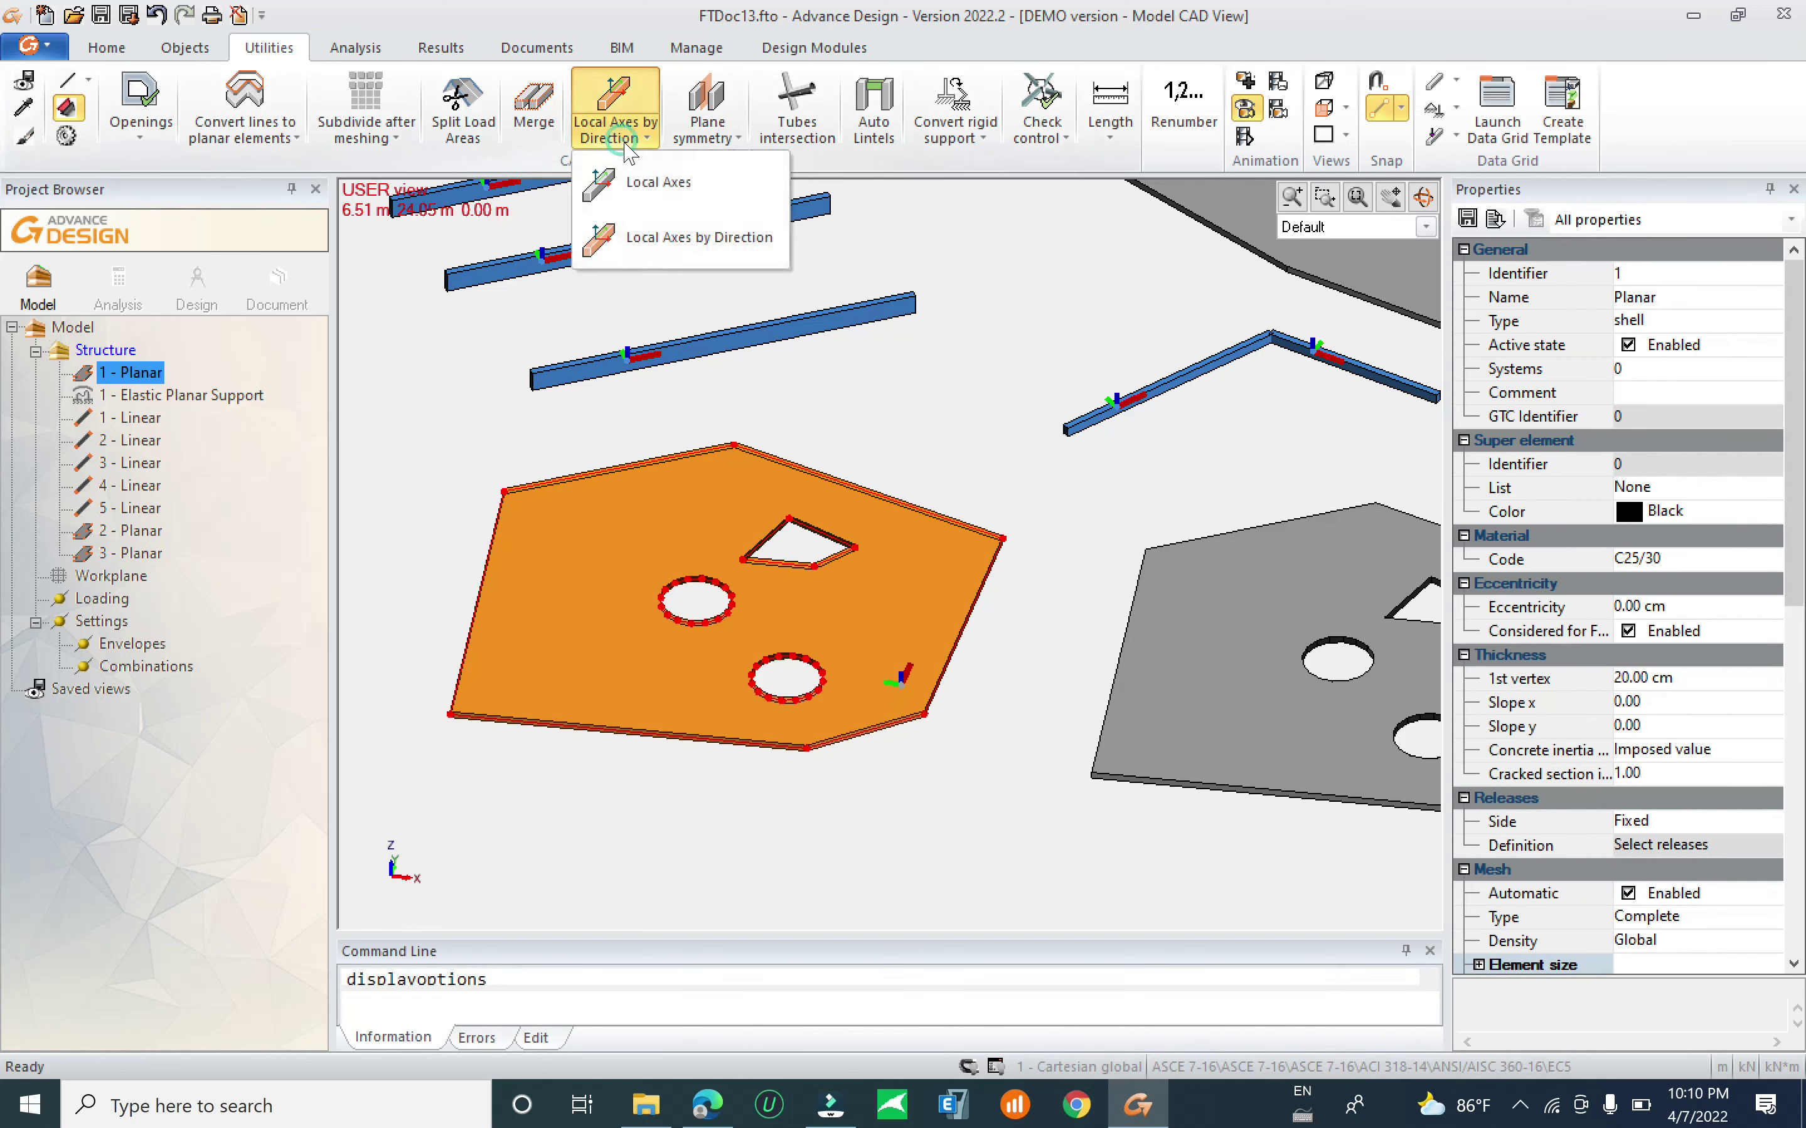
{"action": "left_click", "coordinate": [649, 181]}
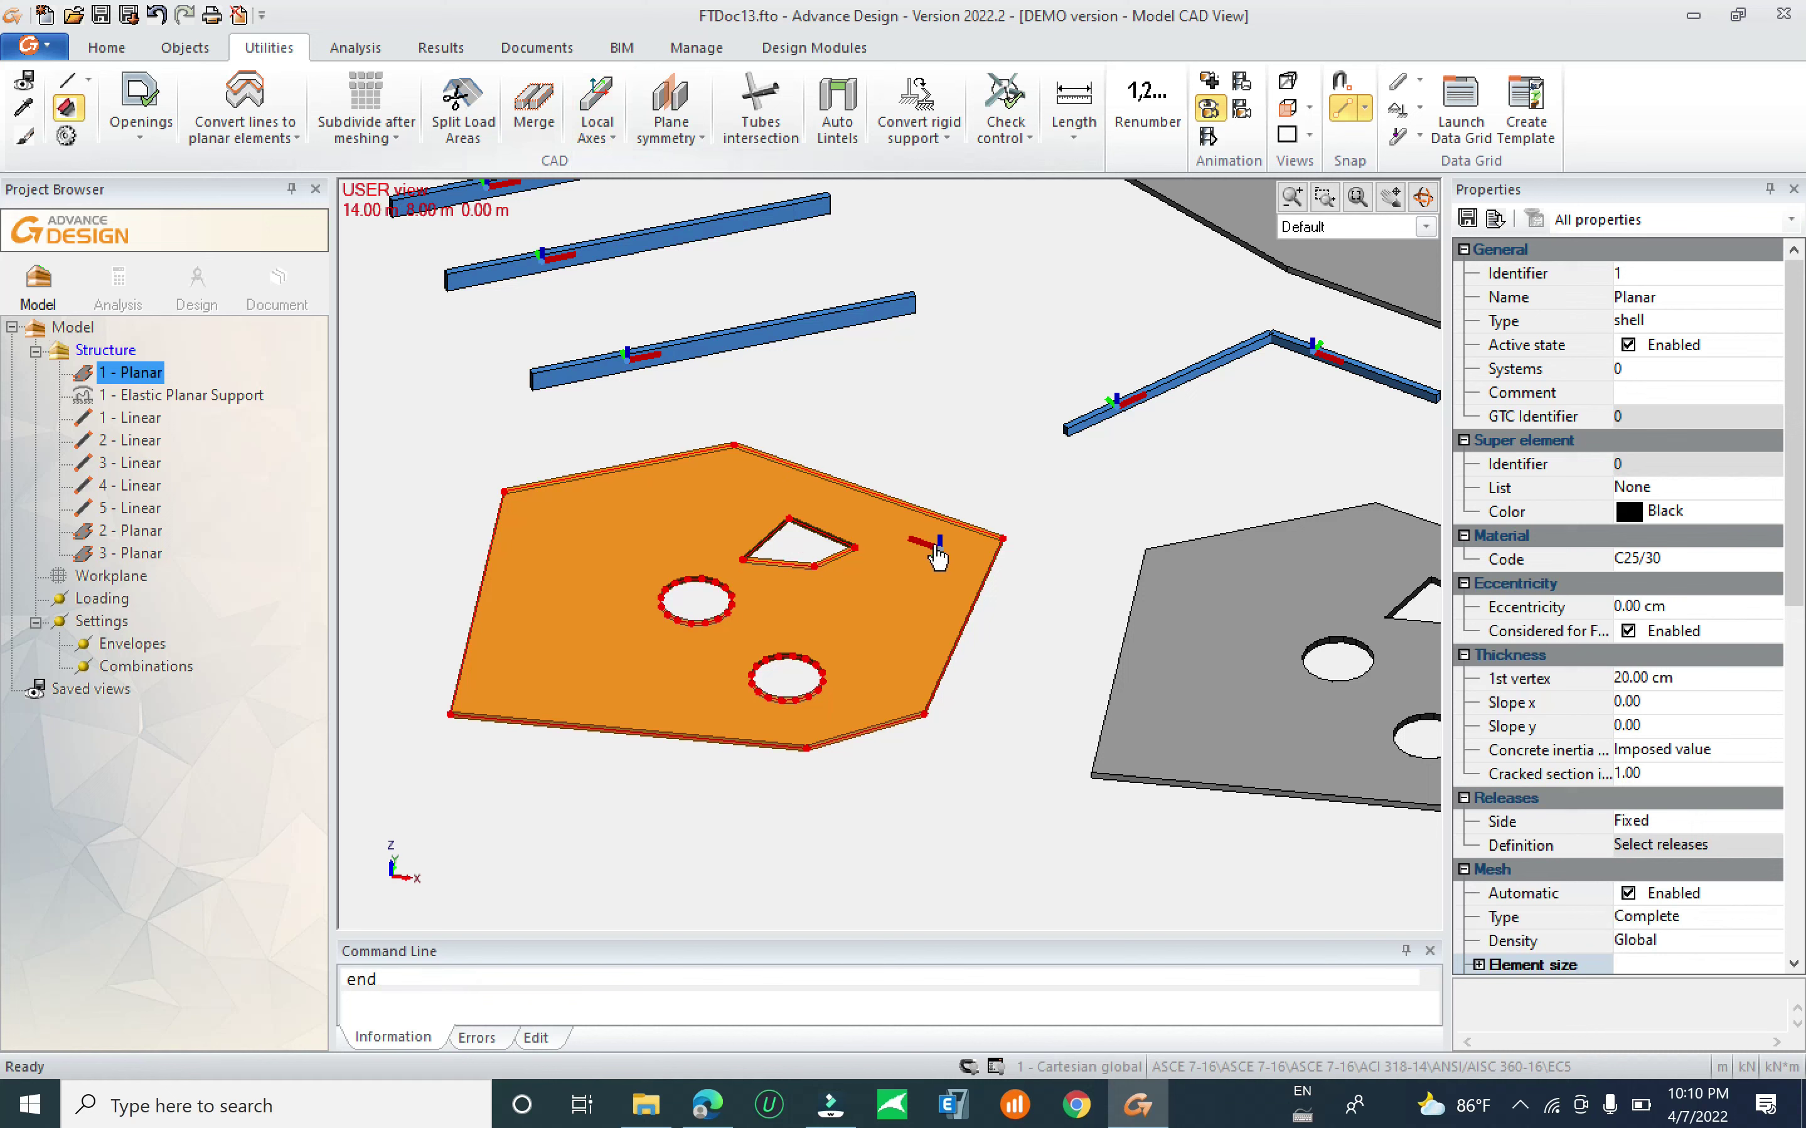
{"action": "left_click", "coordinate": [599, 94]}
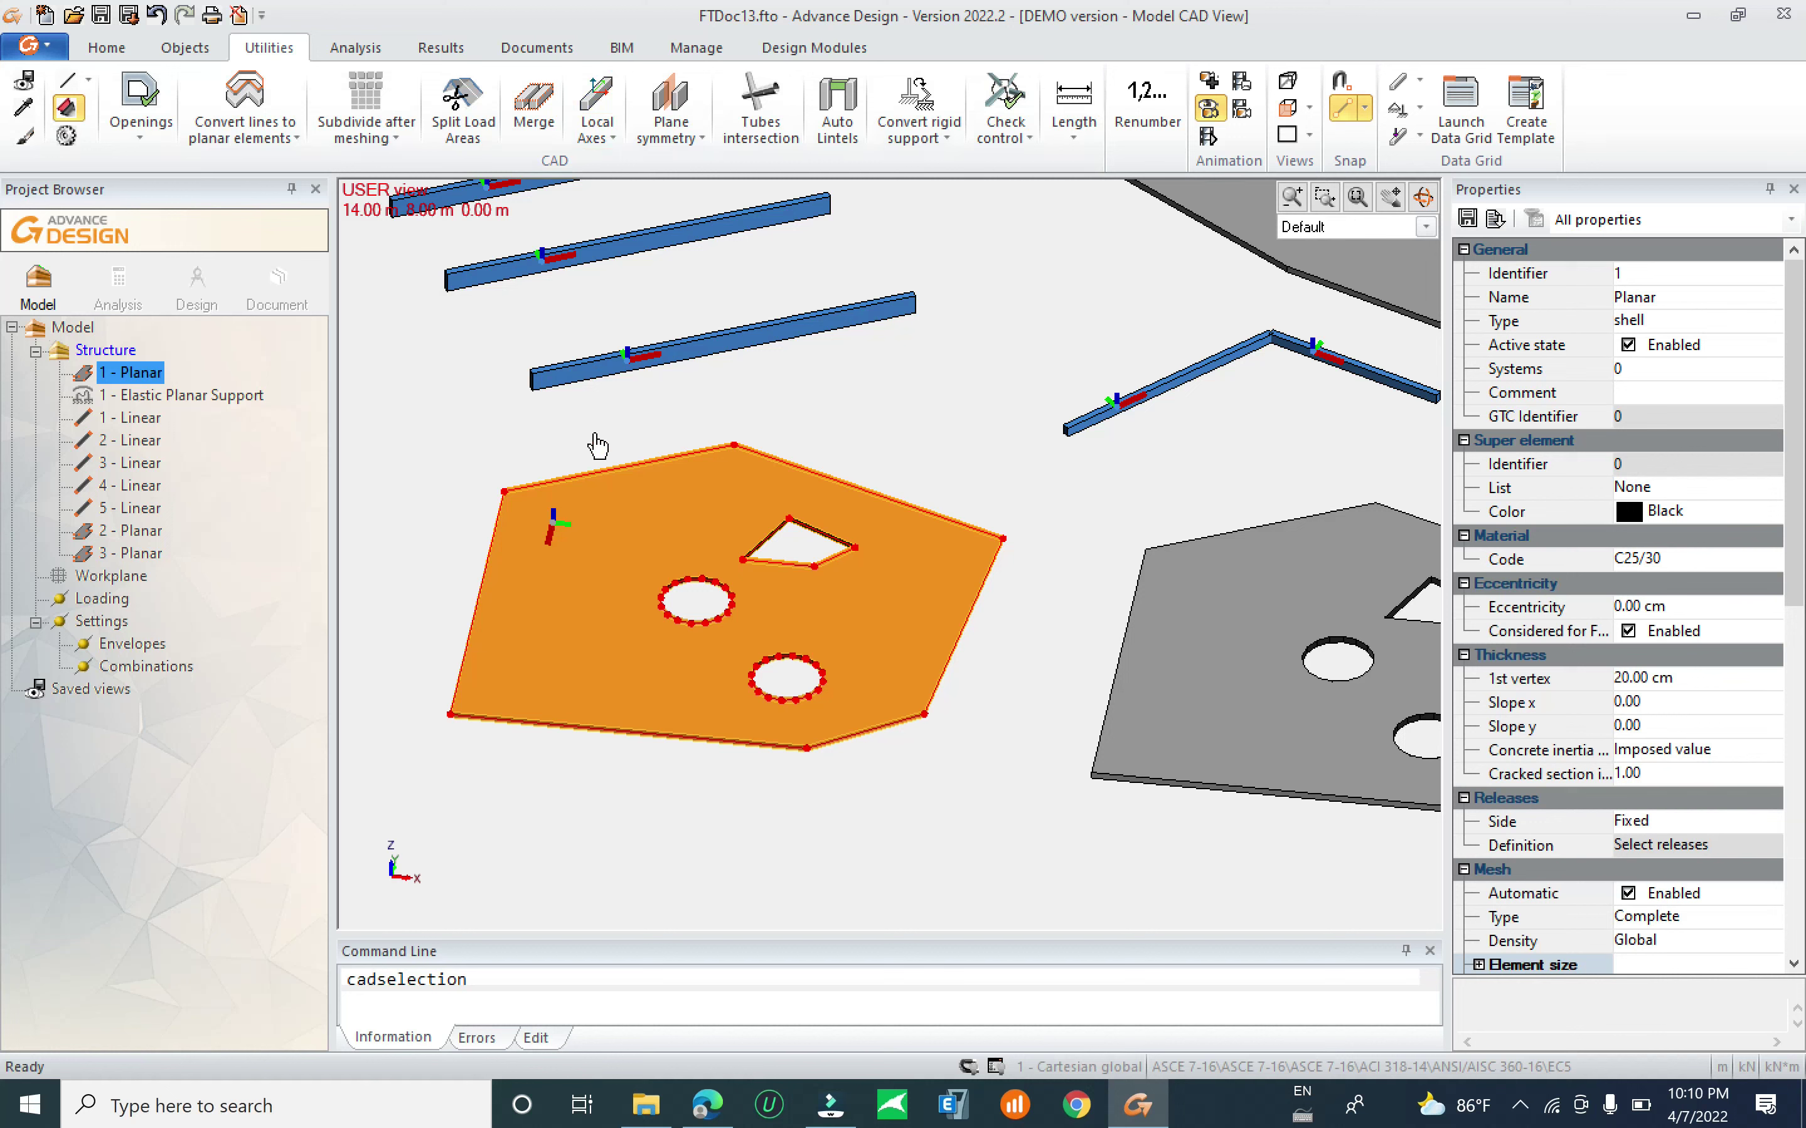
{"action": "left_click", "coordinate": [598, 92]}
{"action": "left_click", "coordinate": [595, 85]}
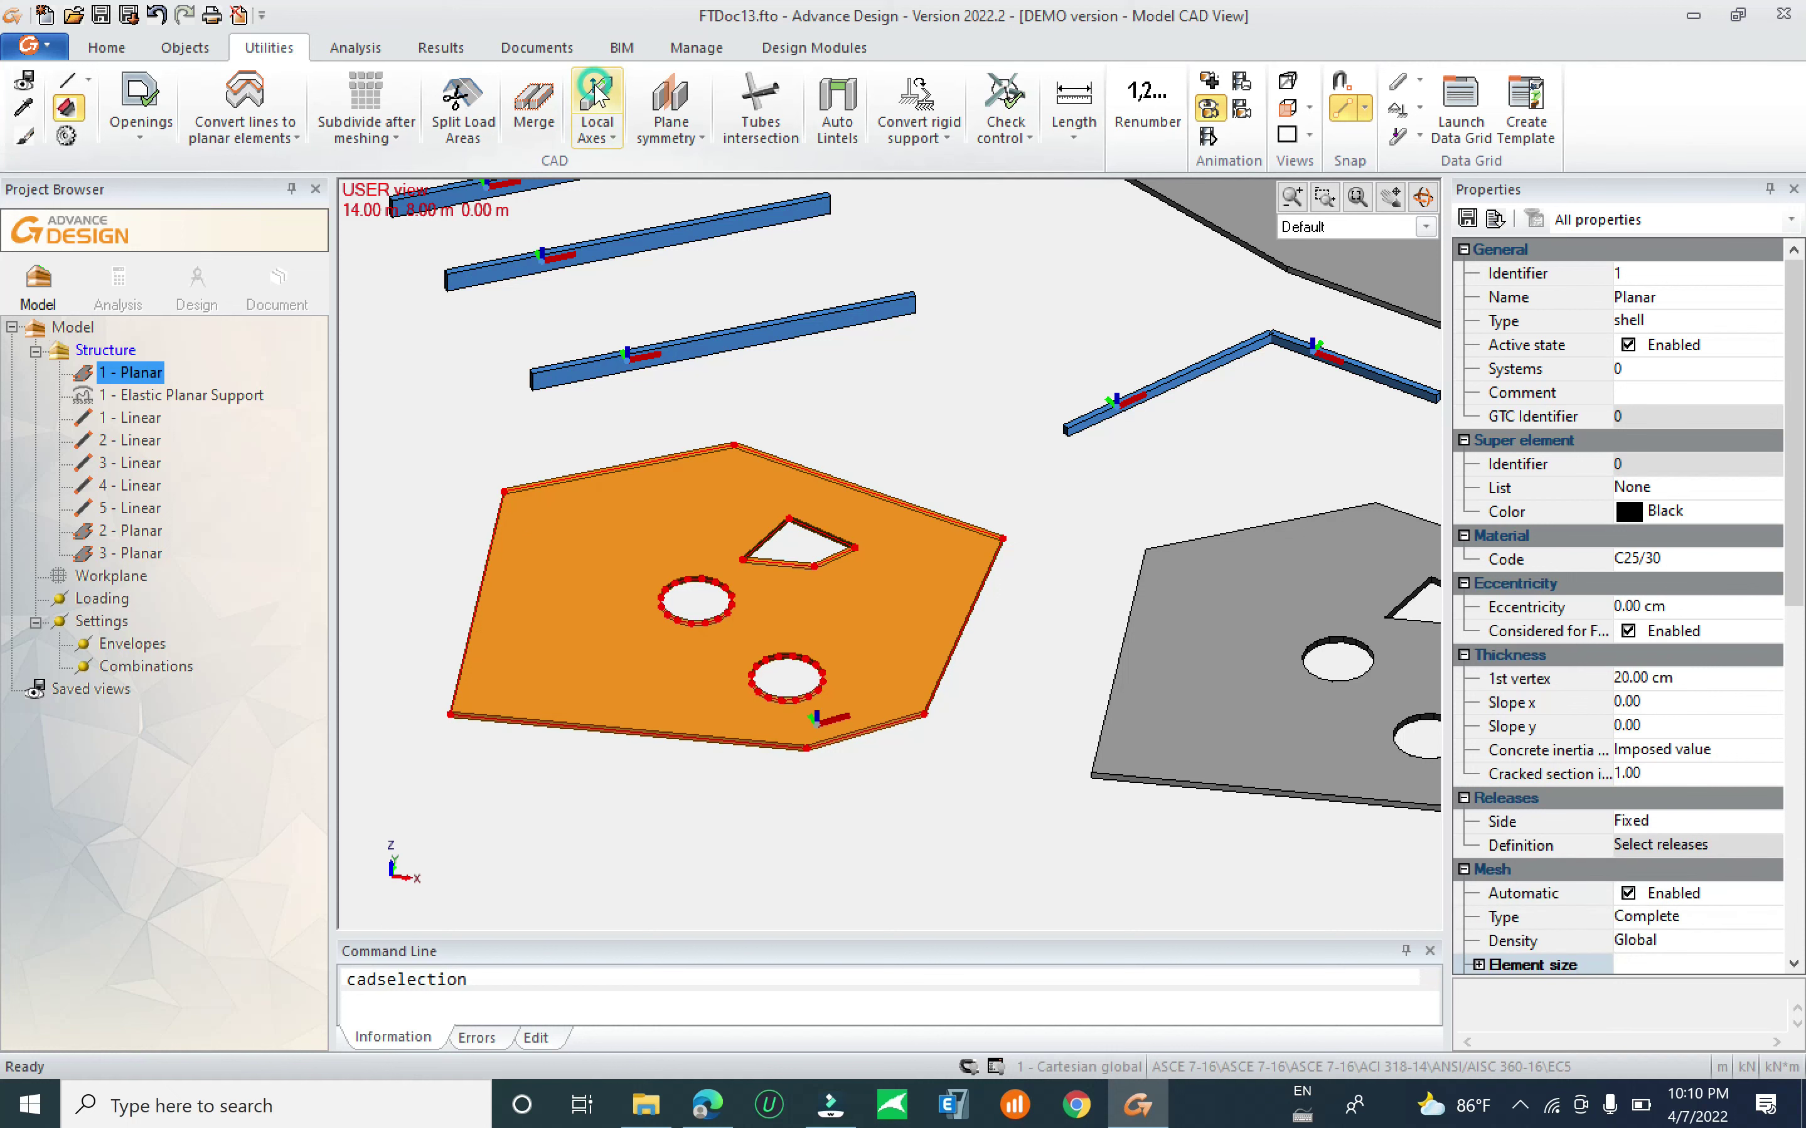
{"action": "left_click", "coordinate": [600, 97]}
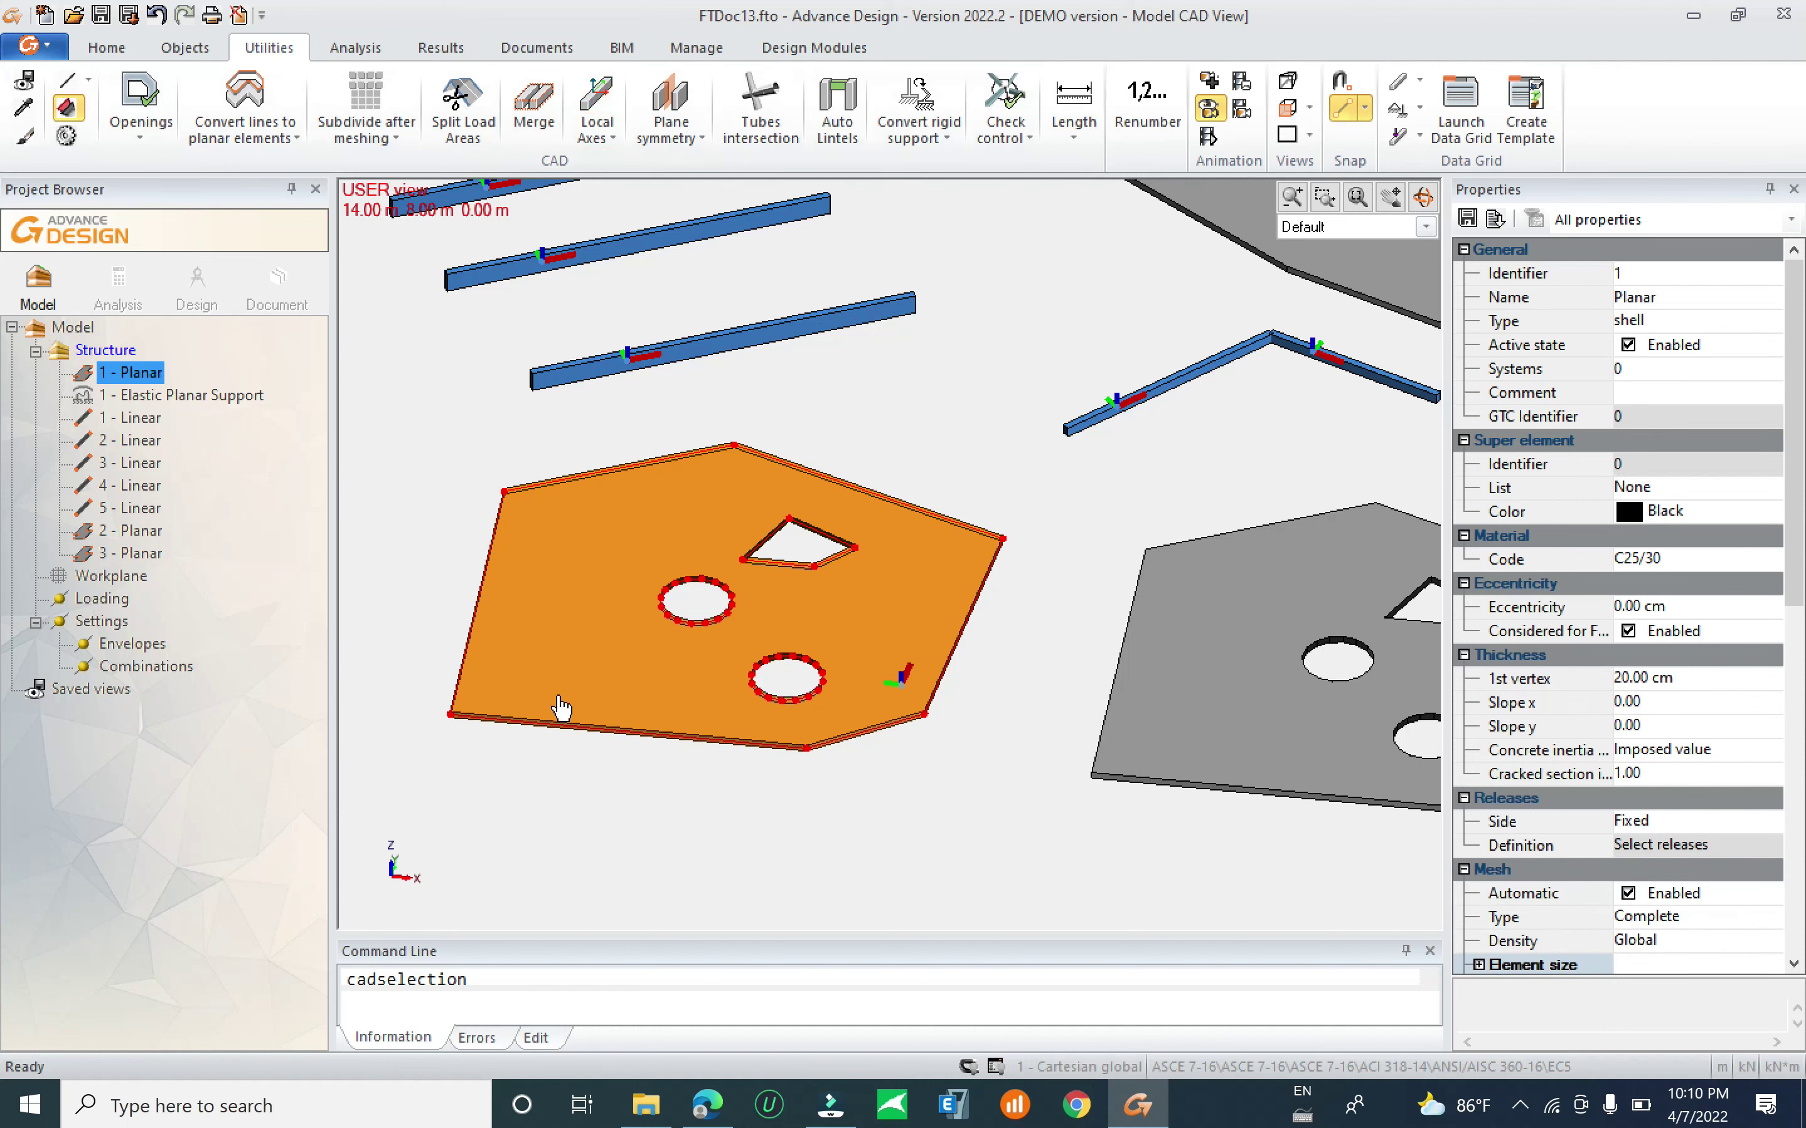
{"action": "middle_click_drag", "start_coordinate": [559, 742], "coordinate": [403, 876]}
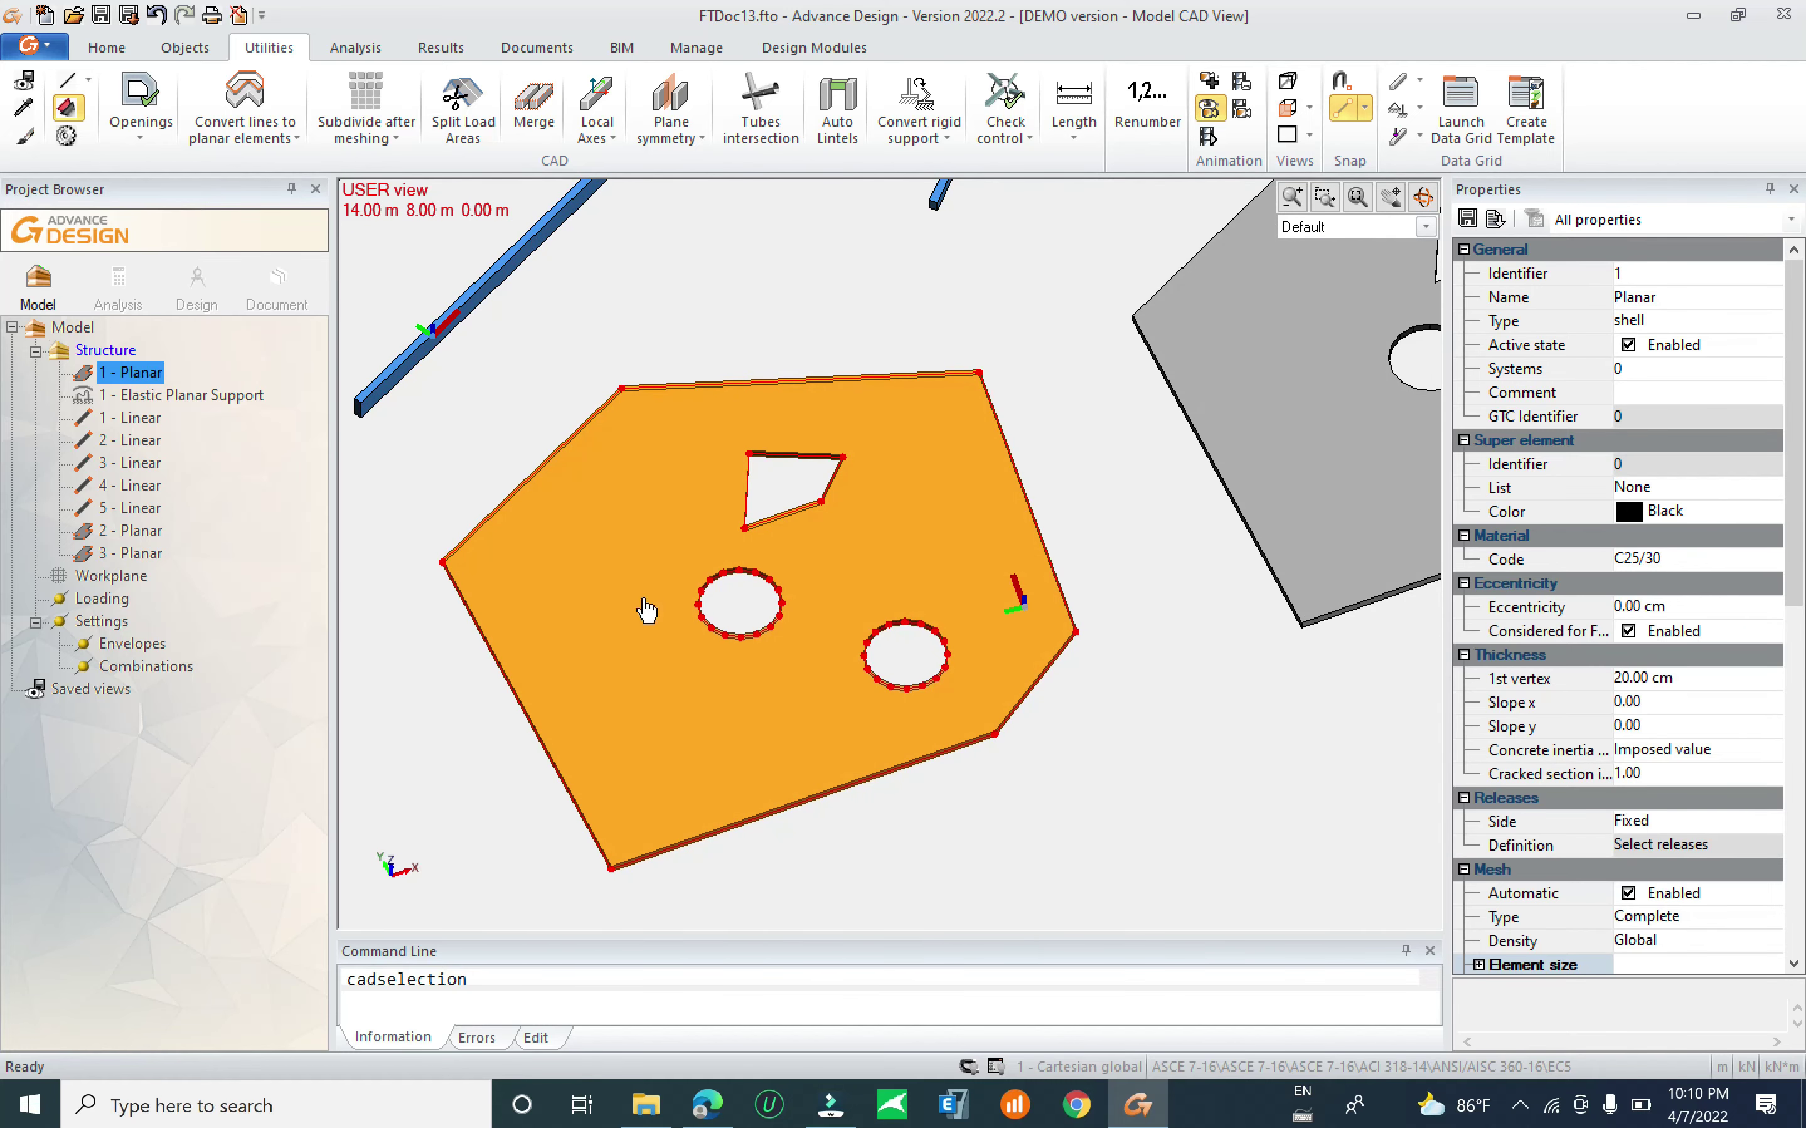
Keep cycling the first planar element's local axes until they match the global axes directions, and deselect the element.
{"action": "left_click", "coordinate": [599, 102]}
{"action": "left_click", "coordinate": [602, 102]}
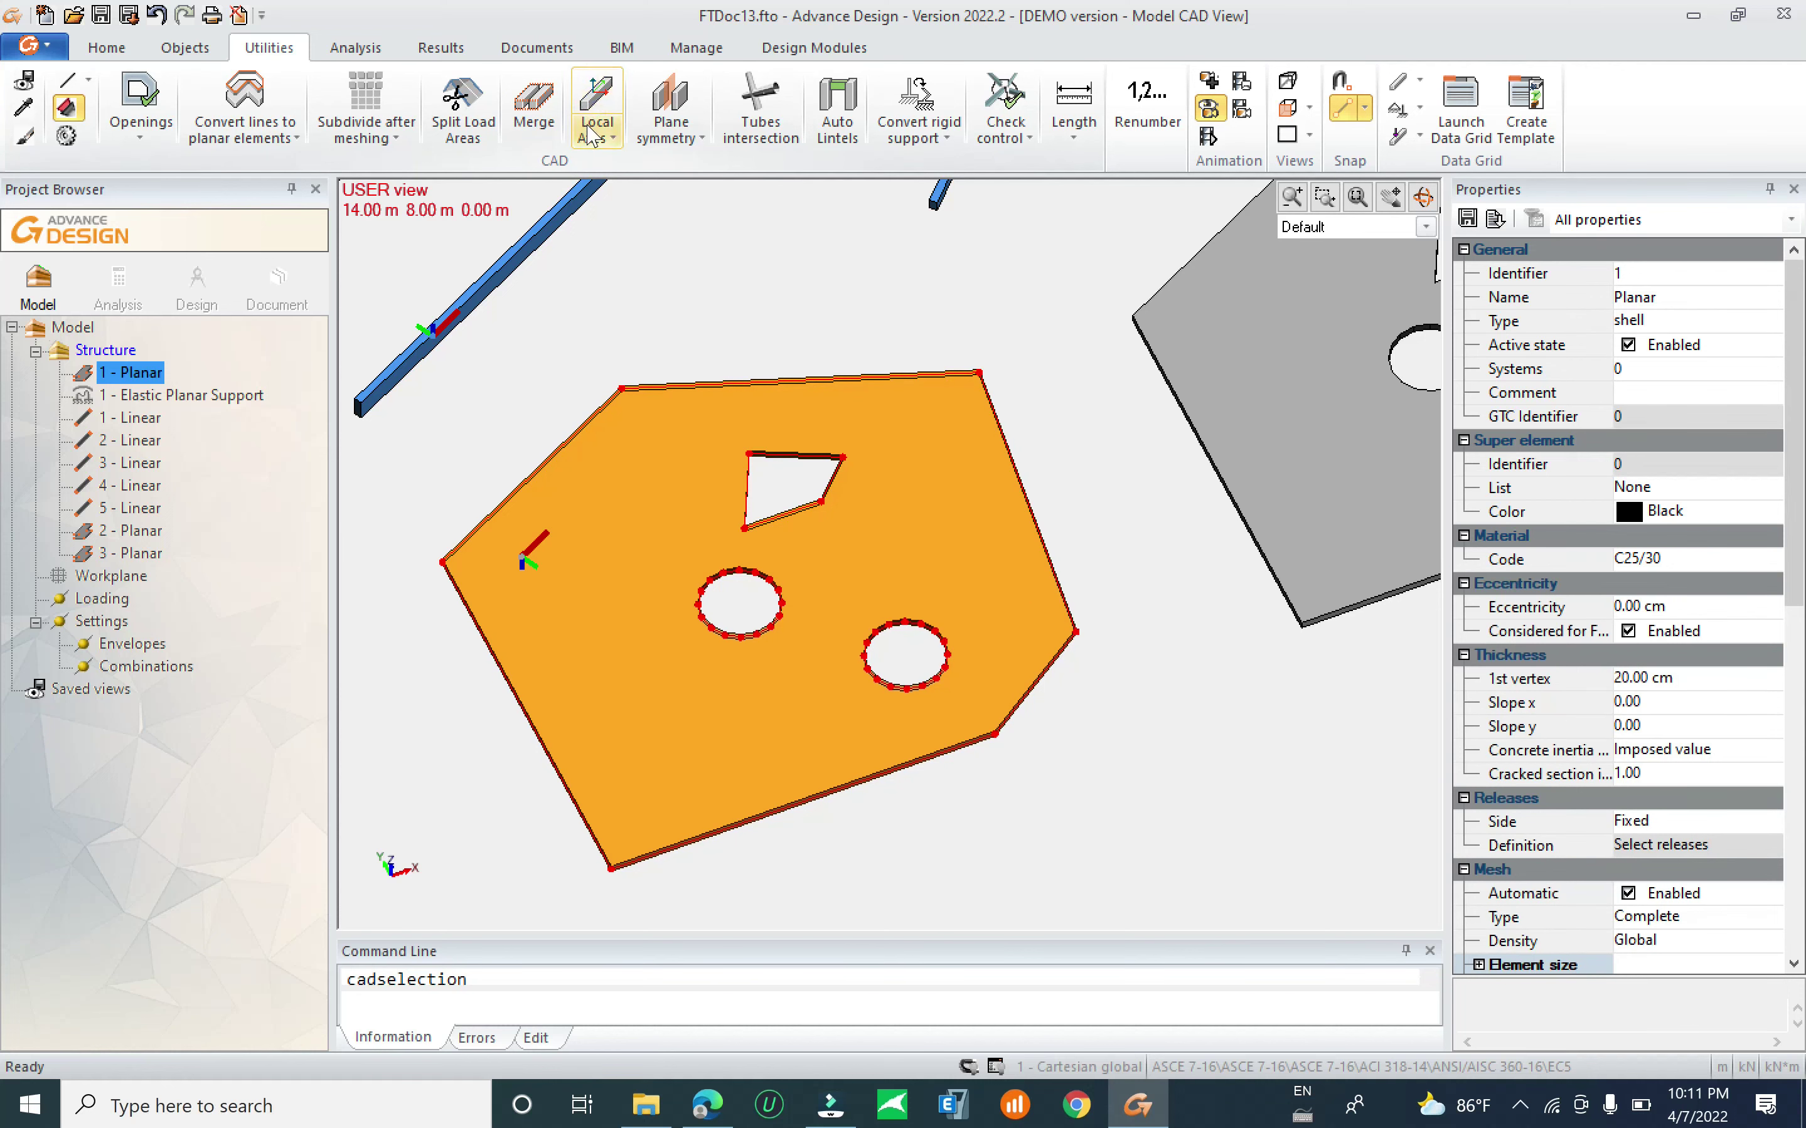
{"action": "left_click", "coordinate": [589, 95]}
{"action": "left_click", "coordinate": [590, 92]}
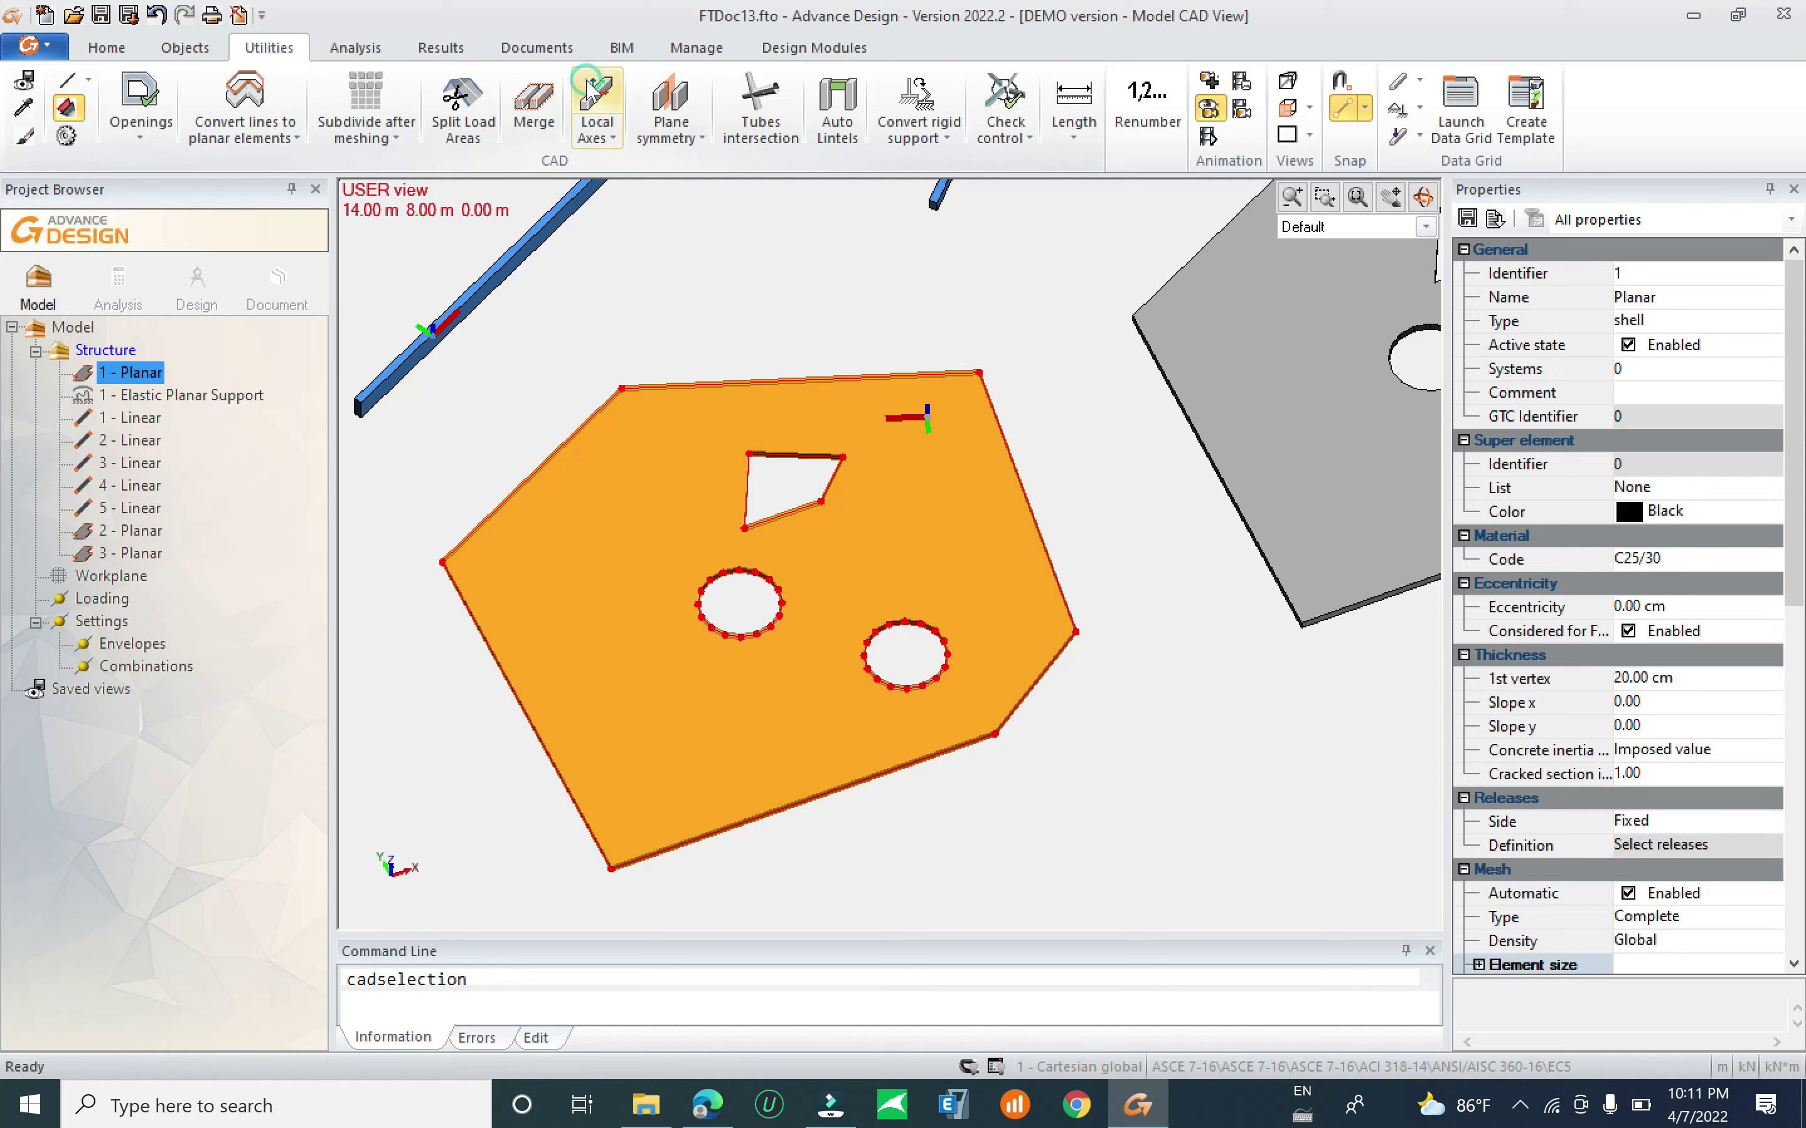
{"action": "middle_click_drag", "start_coordinate": [932, 524], "coordinate": [870, 473], "text": "shift"}
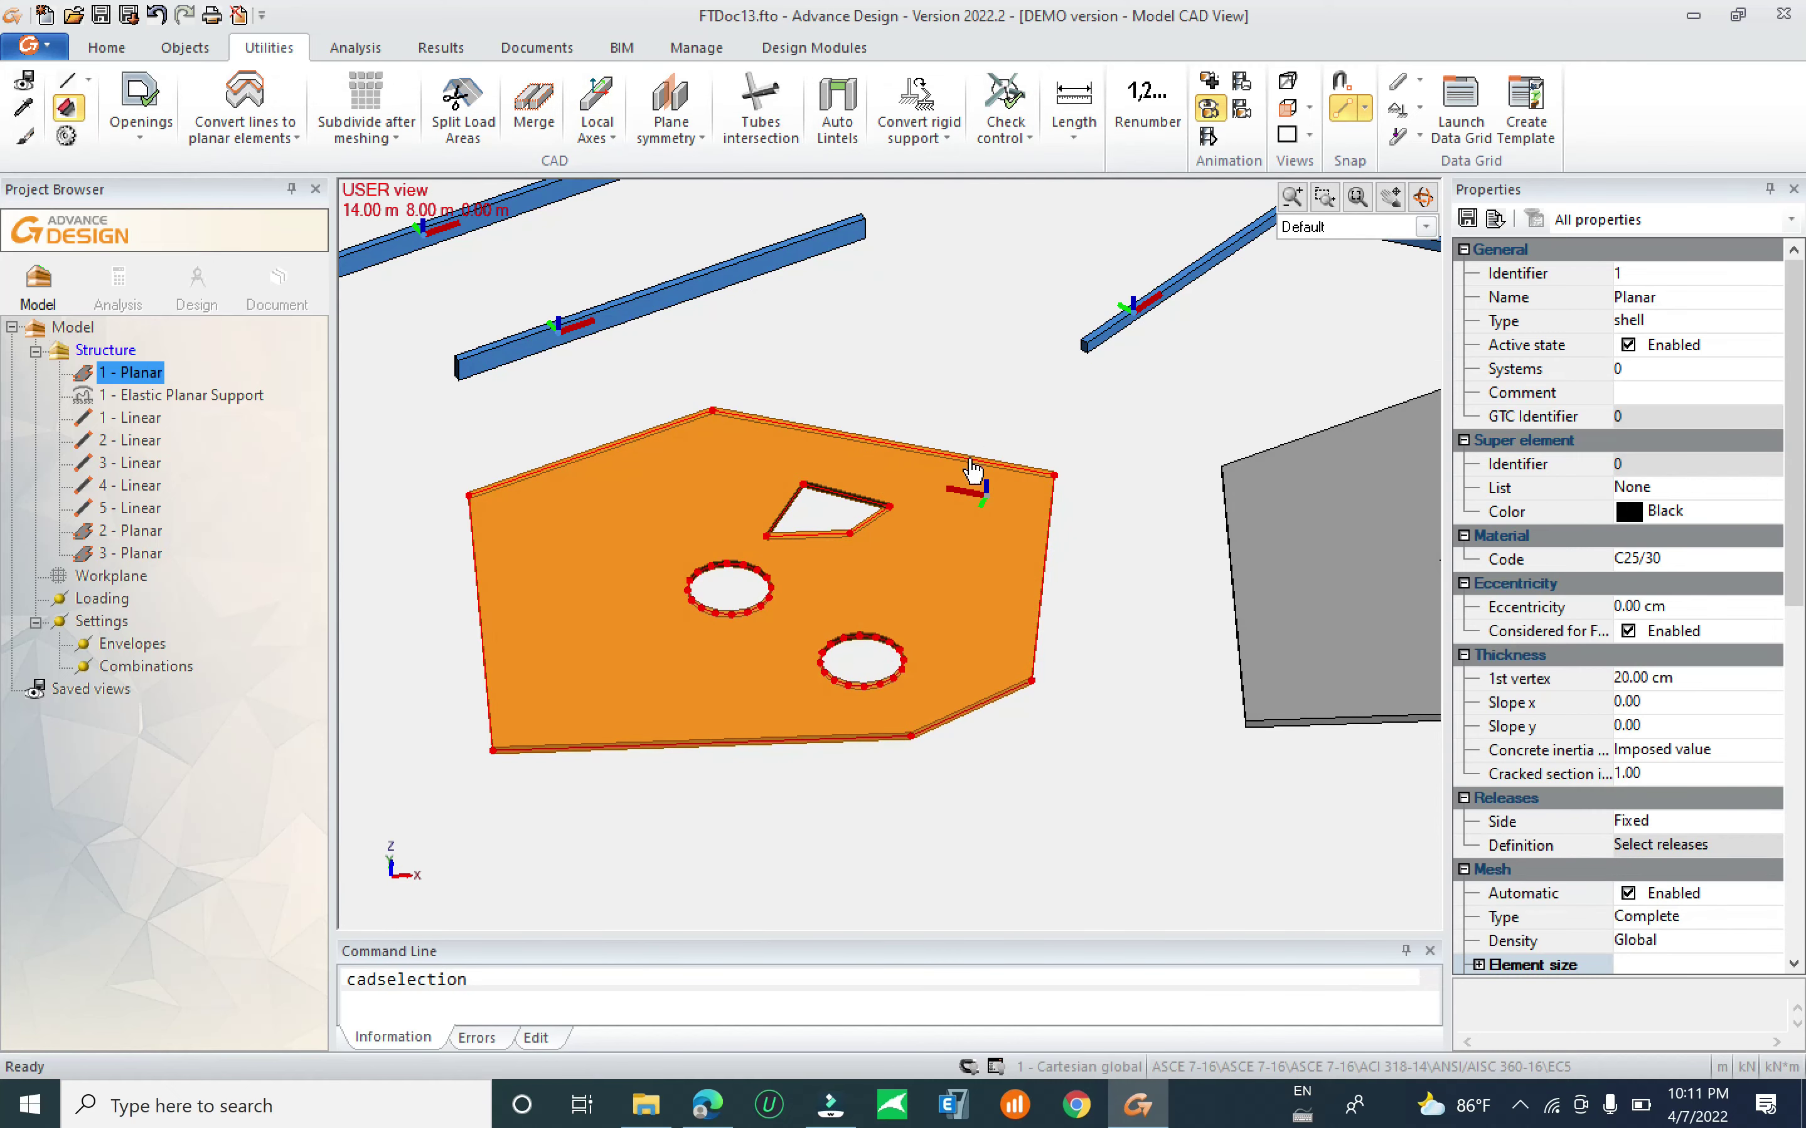
{"action": "left_click", "coordinate": [601, 101]}
{"action": "middle_click_drag", "start_coordinate": [766, 575], "coordinate": [858, 593]}
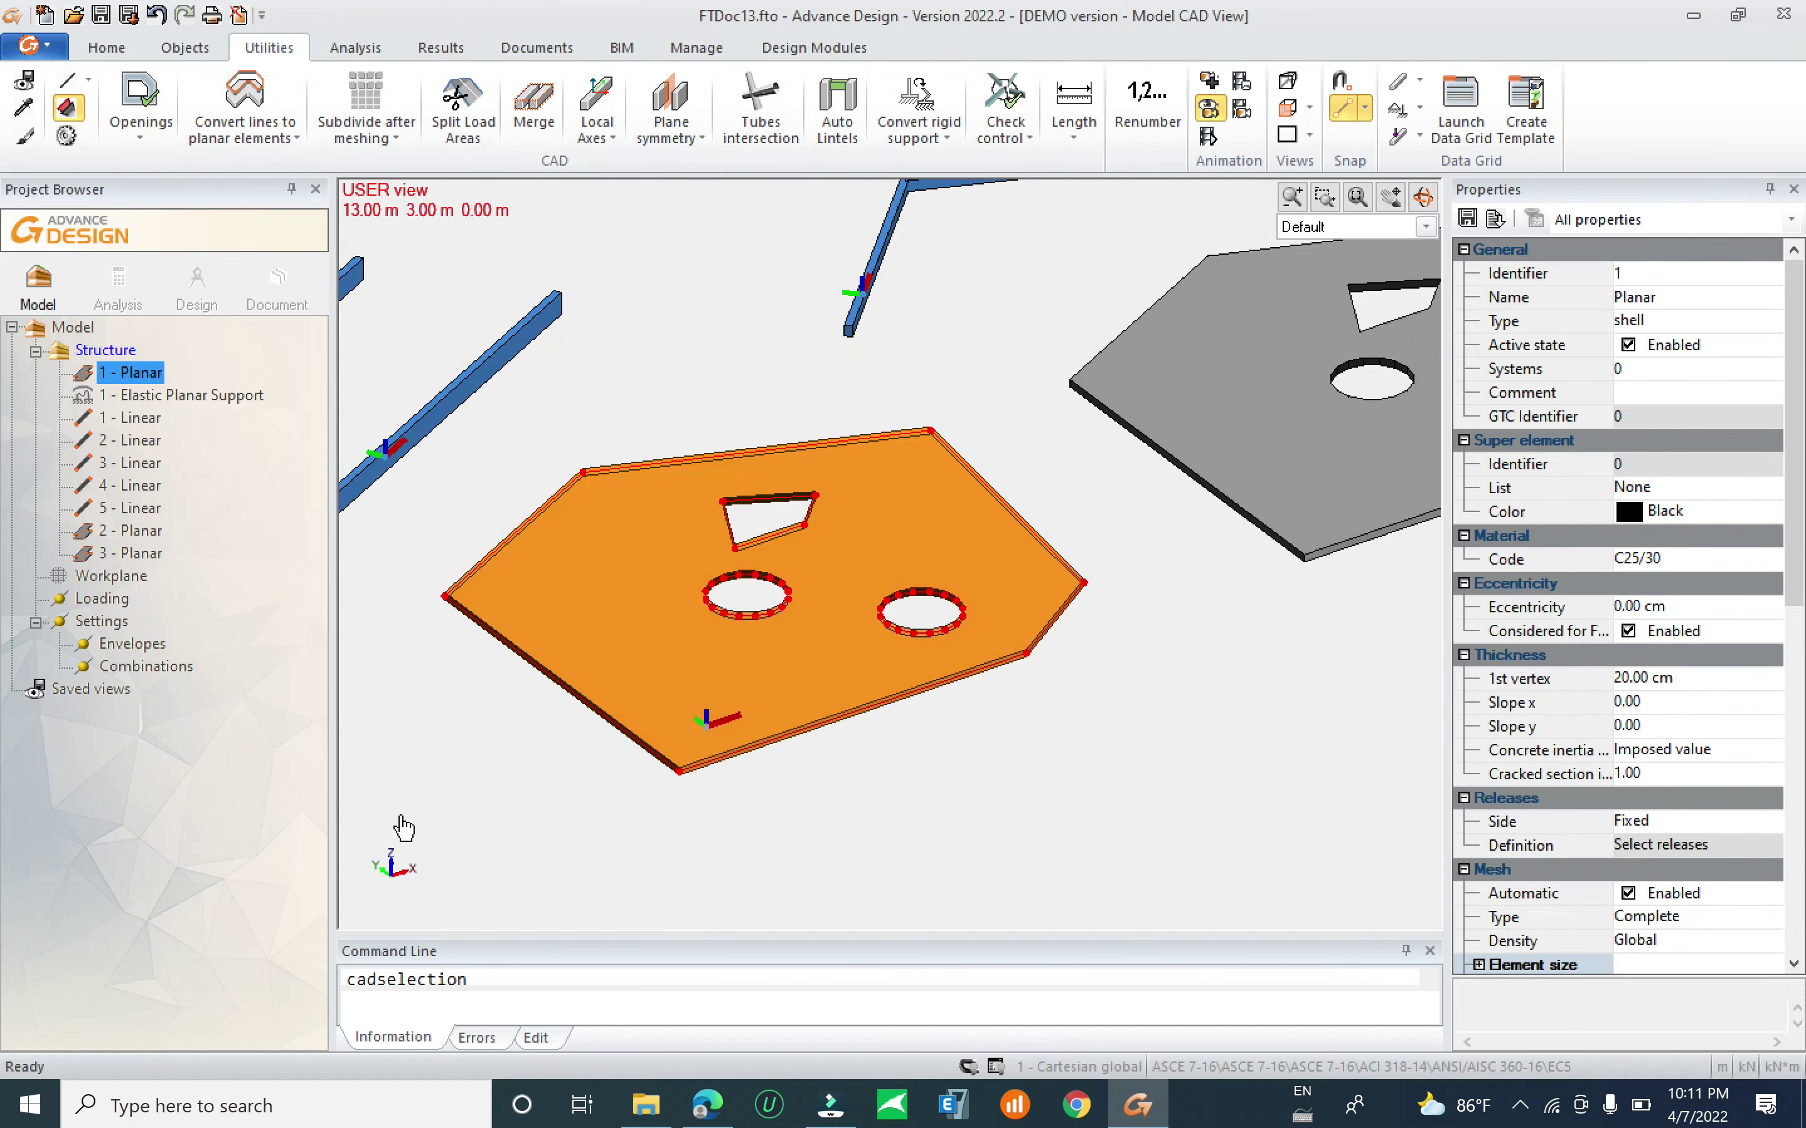
{"action": "left_click", "coordinate": [938, 777]}
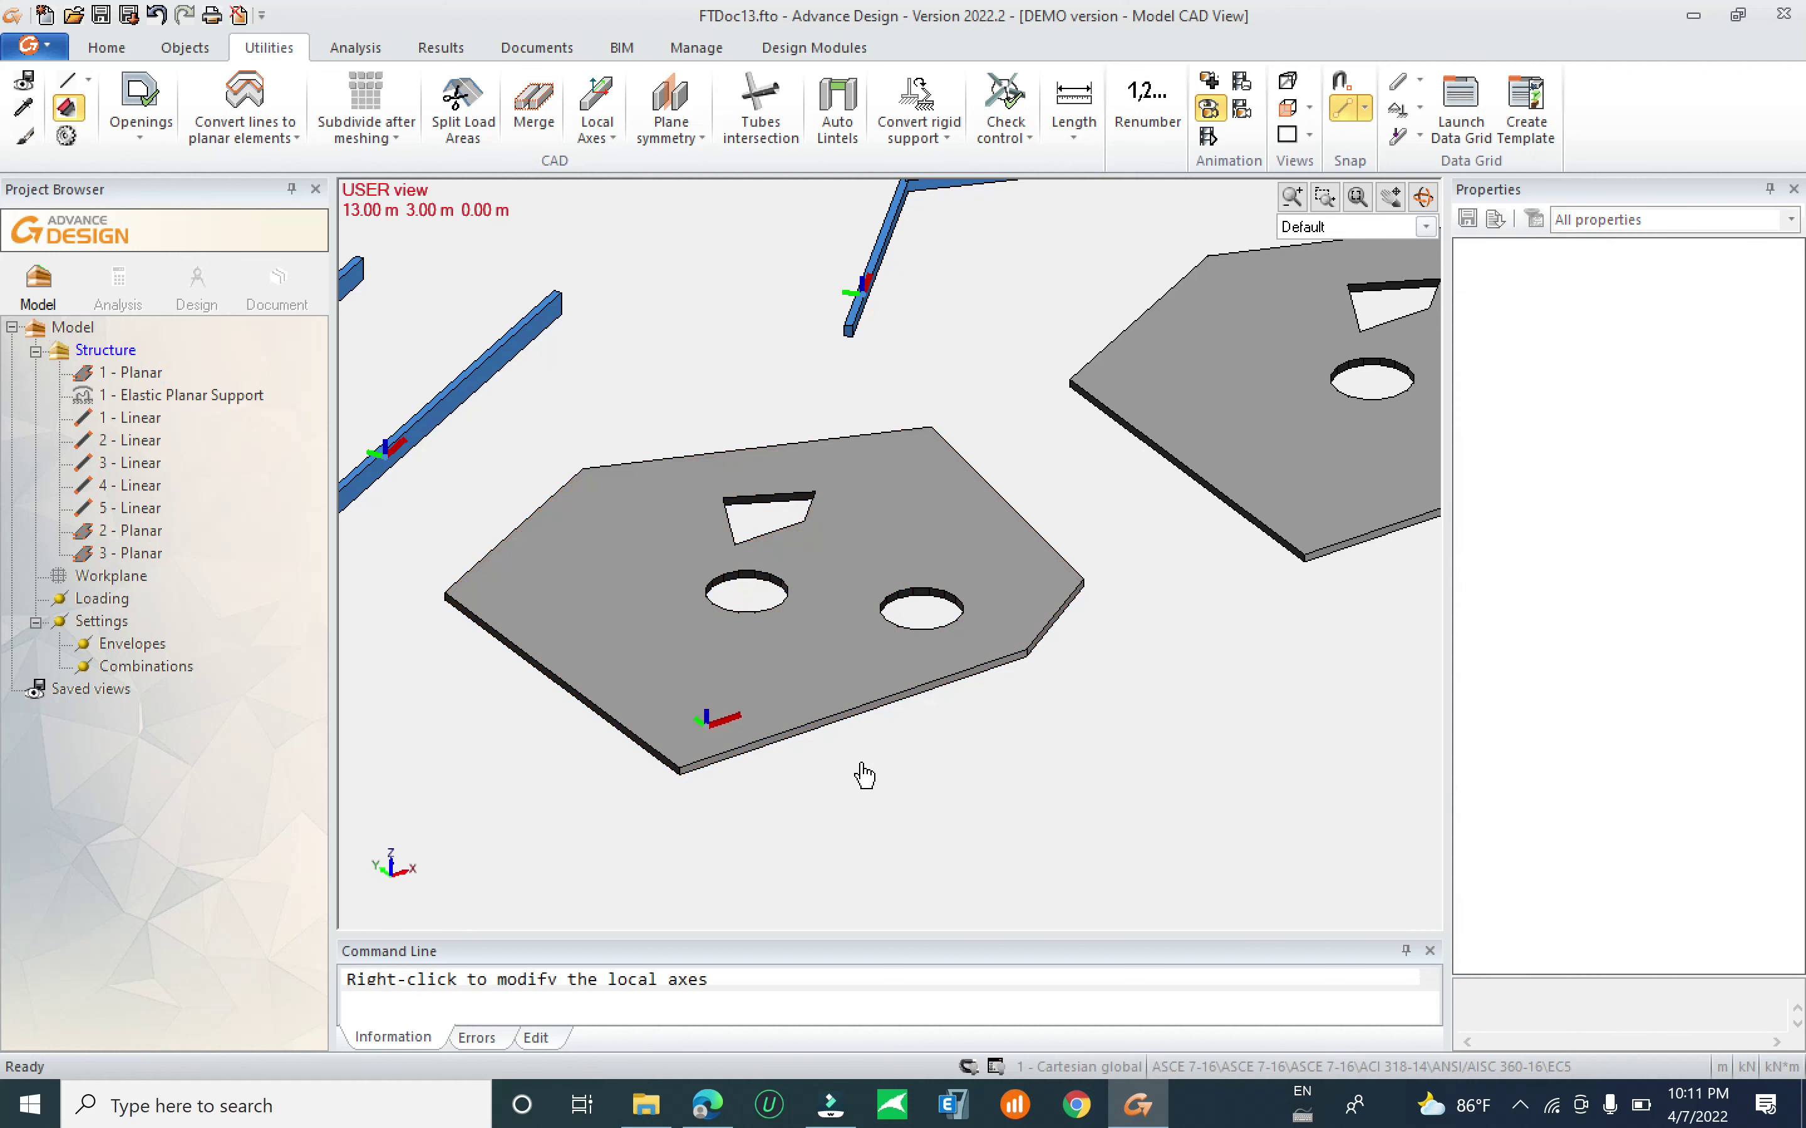
Compare the local axes of the two planar elements with openings against each other and the global axes.
{"action": "middle_click_drag", "start_coordinate": [858, 774], "coordinate": [717, 846]}
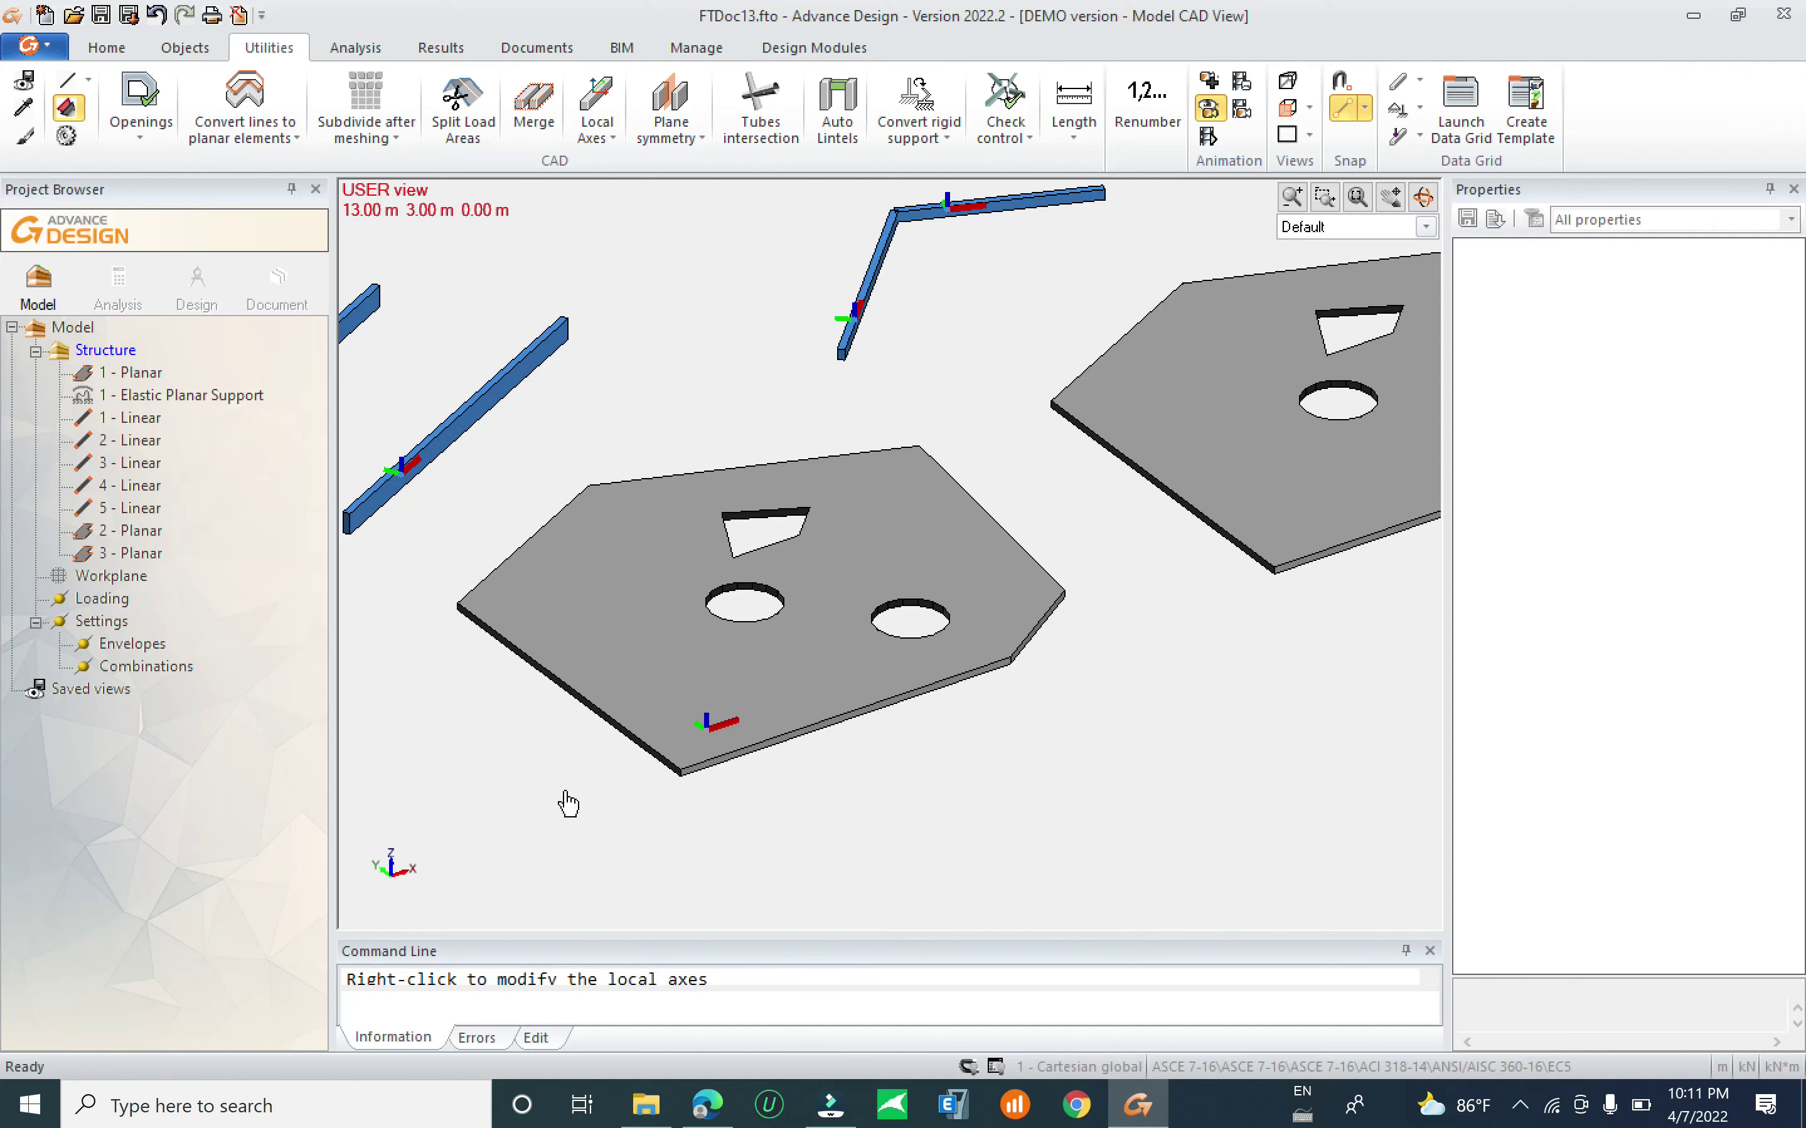
{"action": "middle_click_drag", "start_coordinate": [864, 675], "coordinate": [821, 726]}
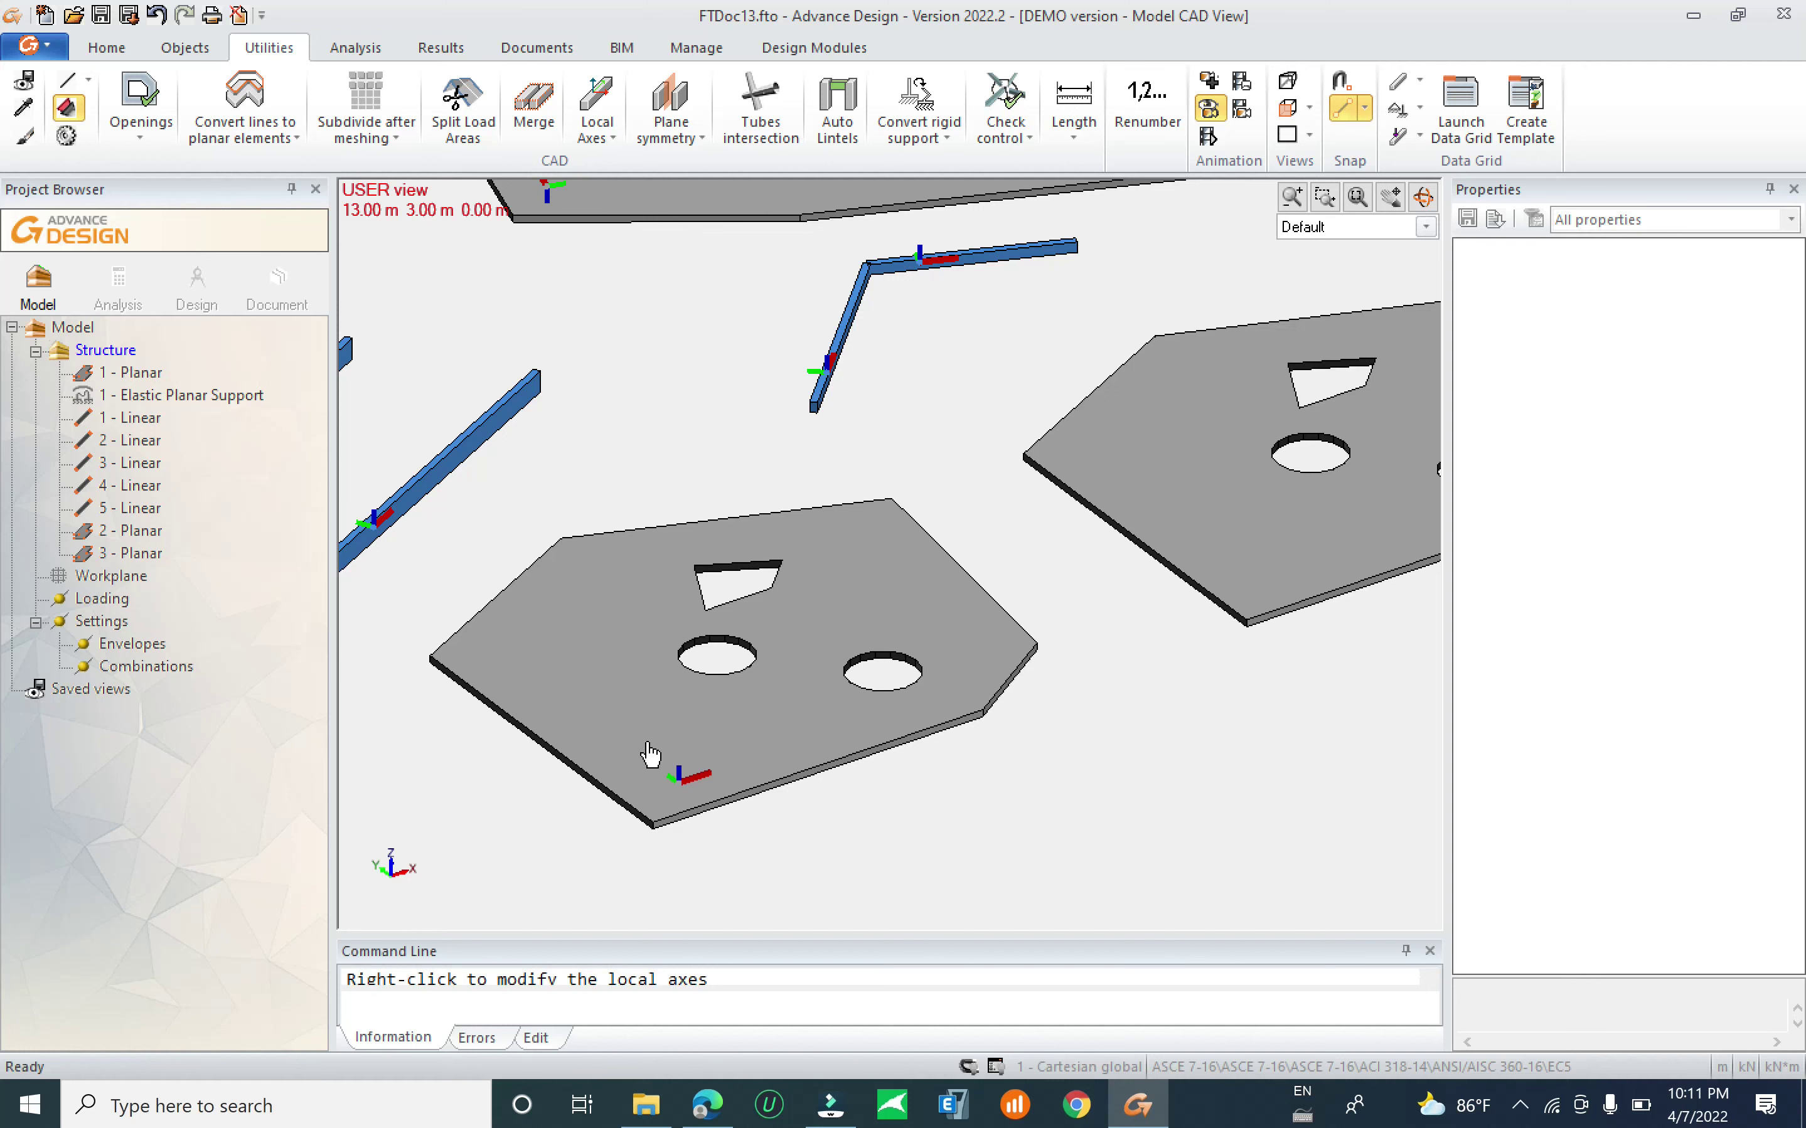
{"action": "scroll", "coordinate": [896, 813], "scroll_direction": "down", "scroll_amount": 5}
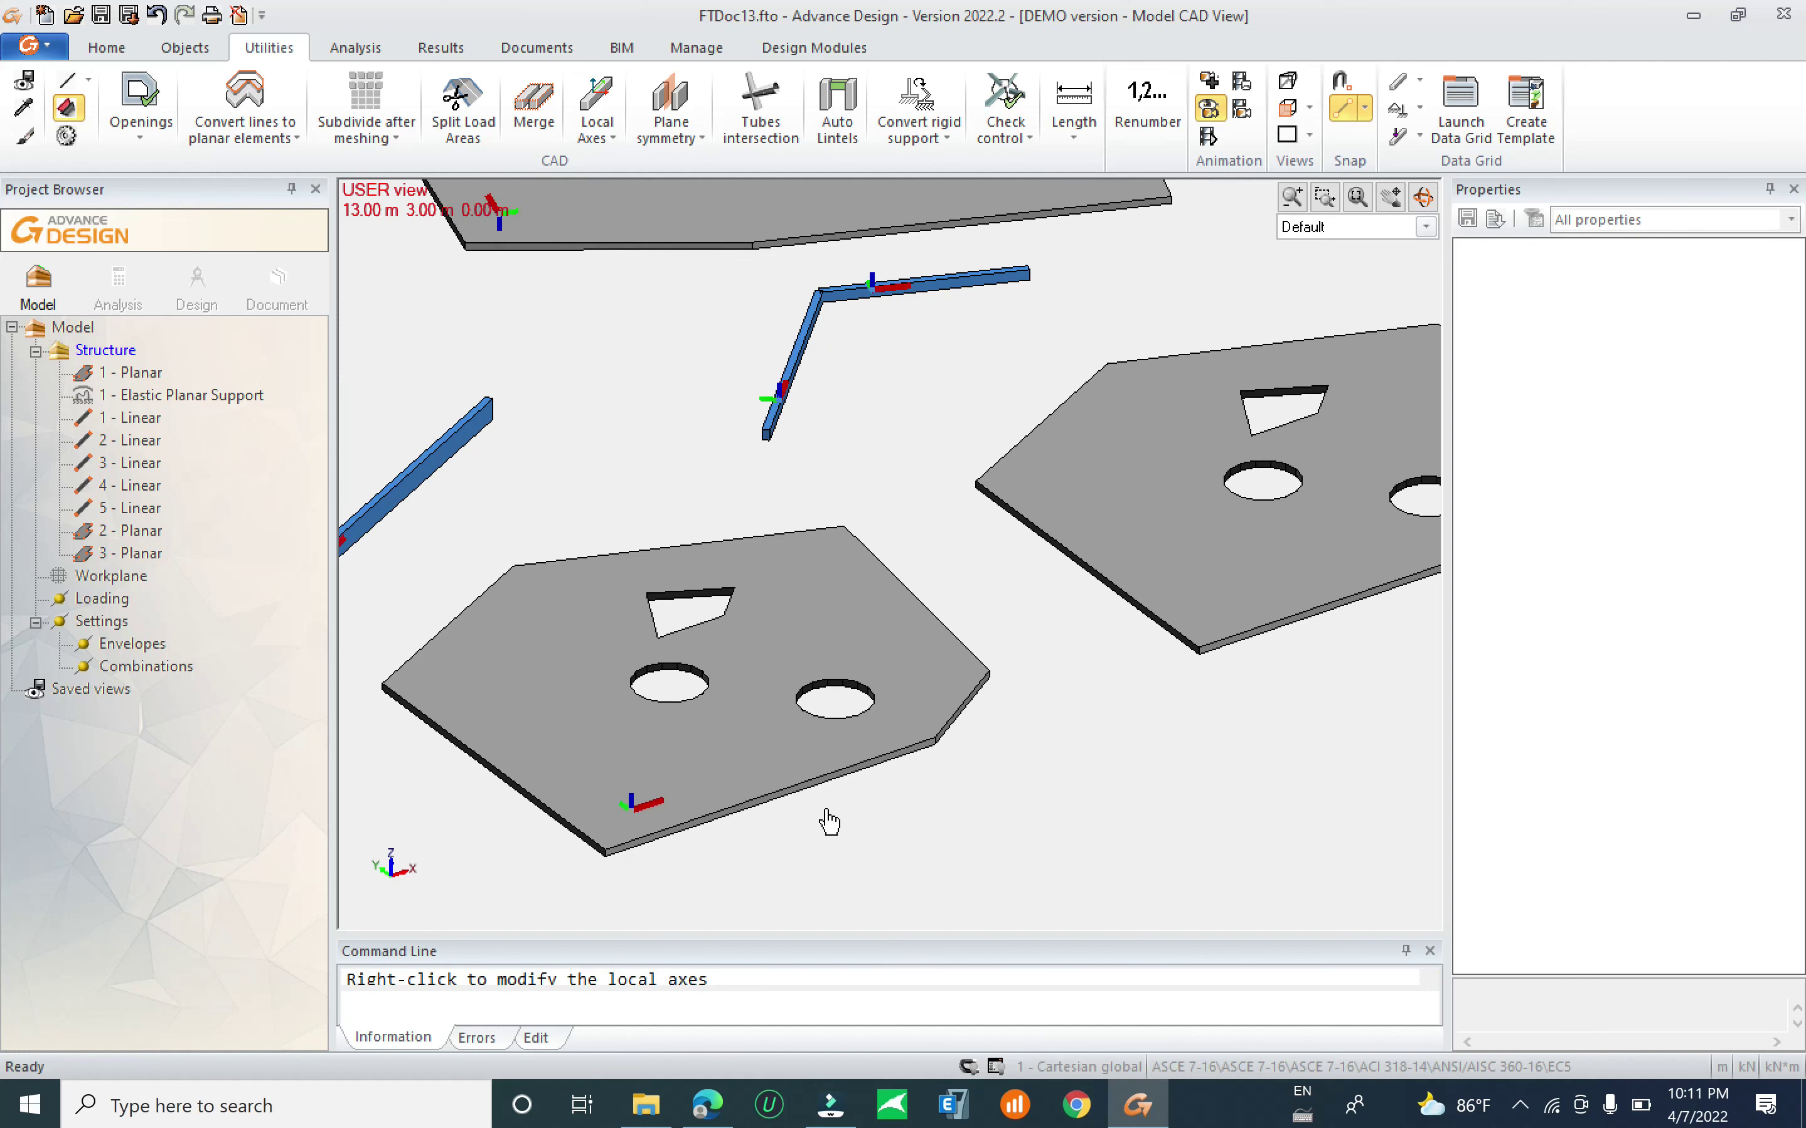
{"action": "scroll", "coordinate": [711, 758], "scroll_direction": "up", "scroll_amount": 1}
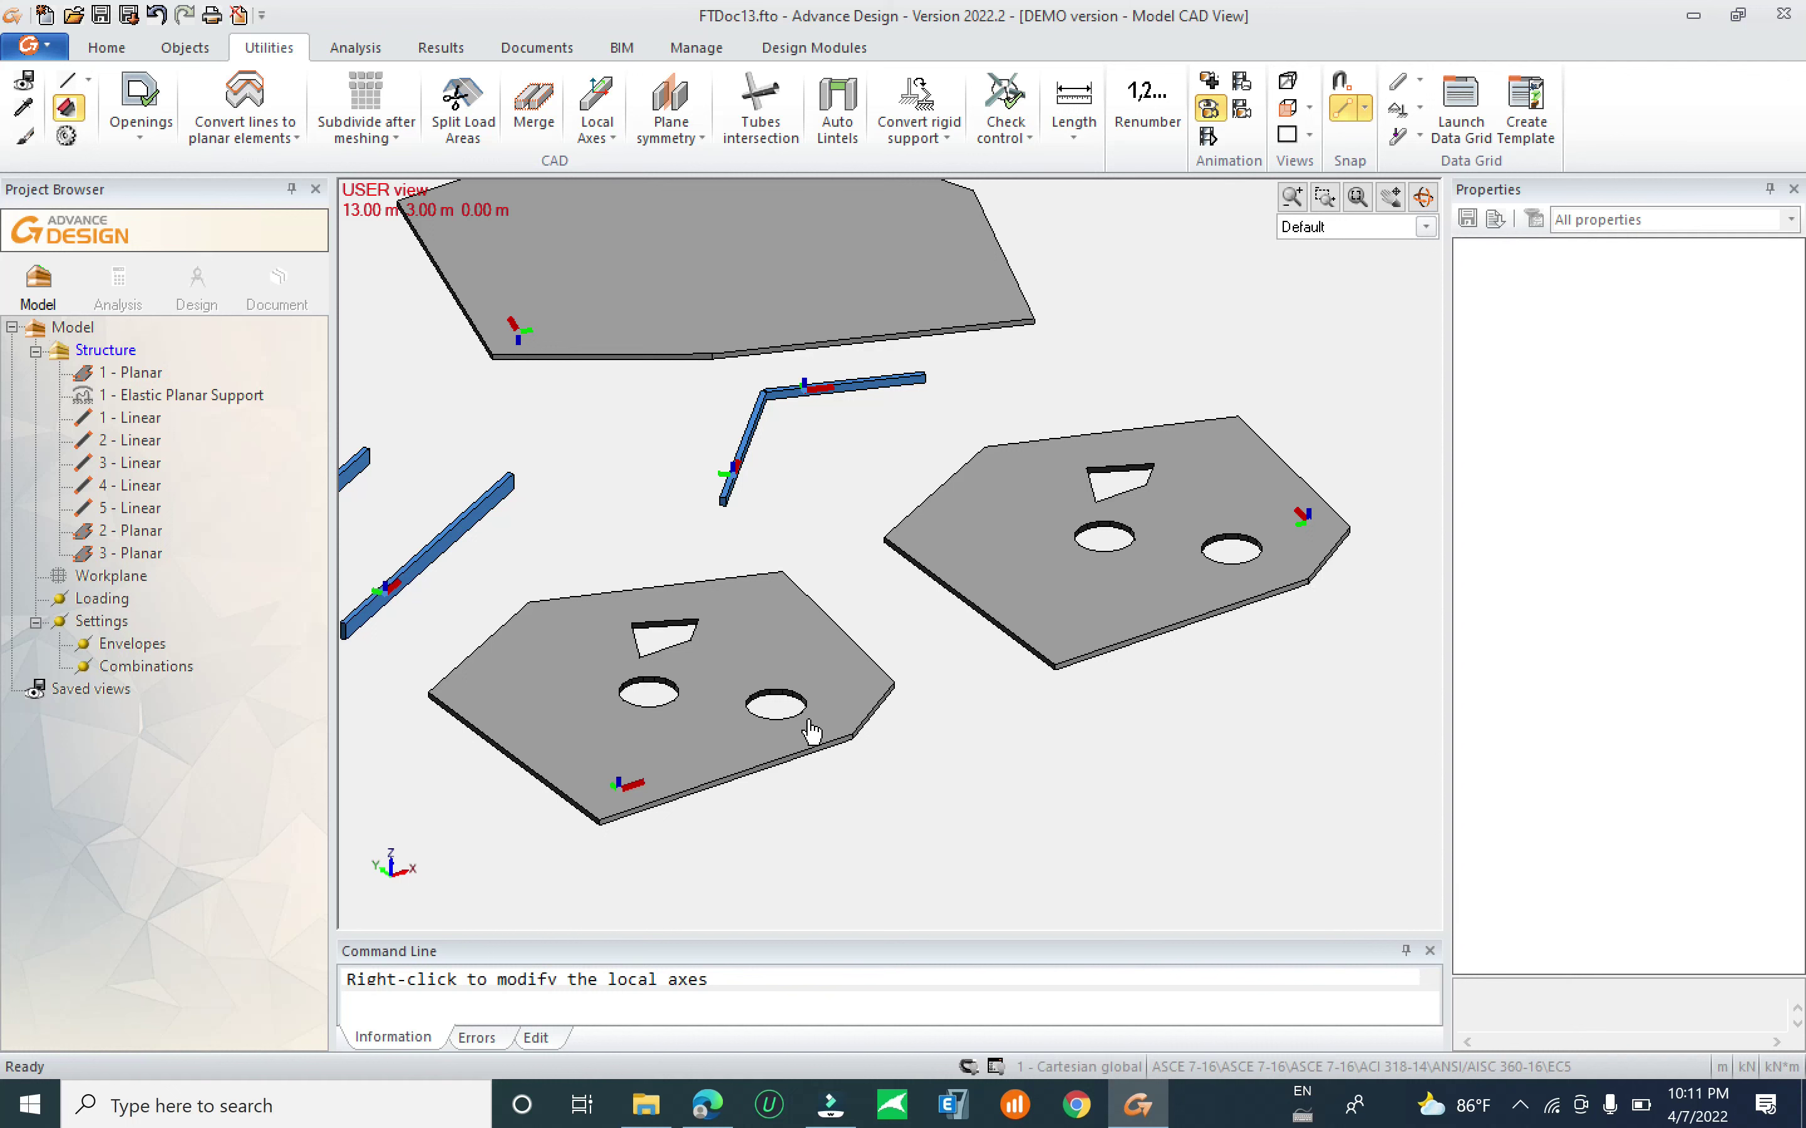
{"action": "scroll", "coordinate": [623, 817], "scroll_direction": "up", "scroll_amount": 1}
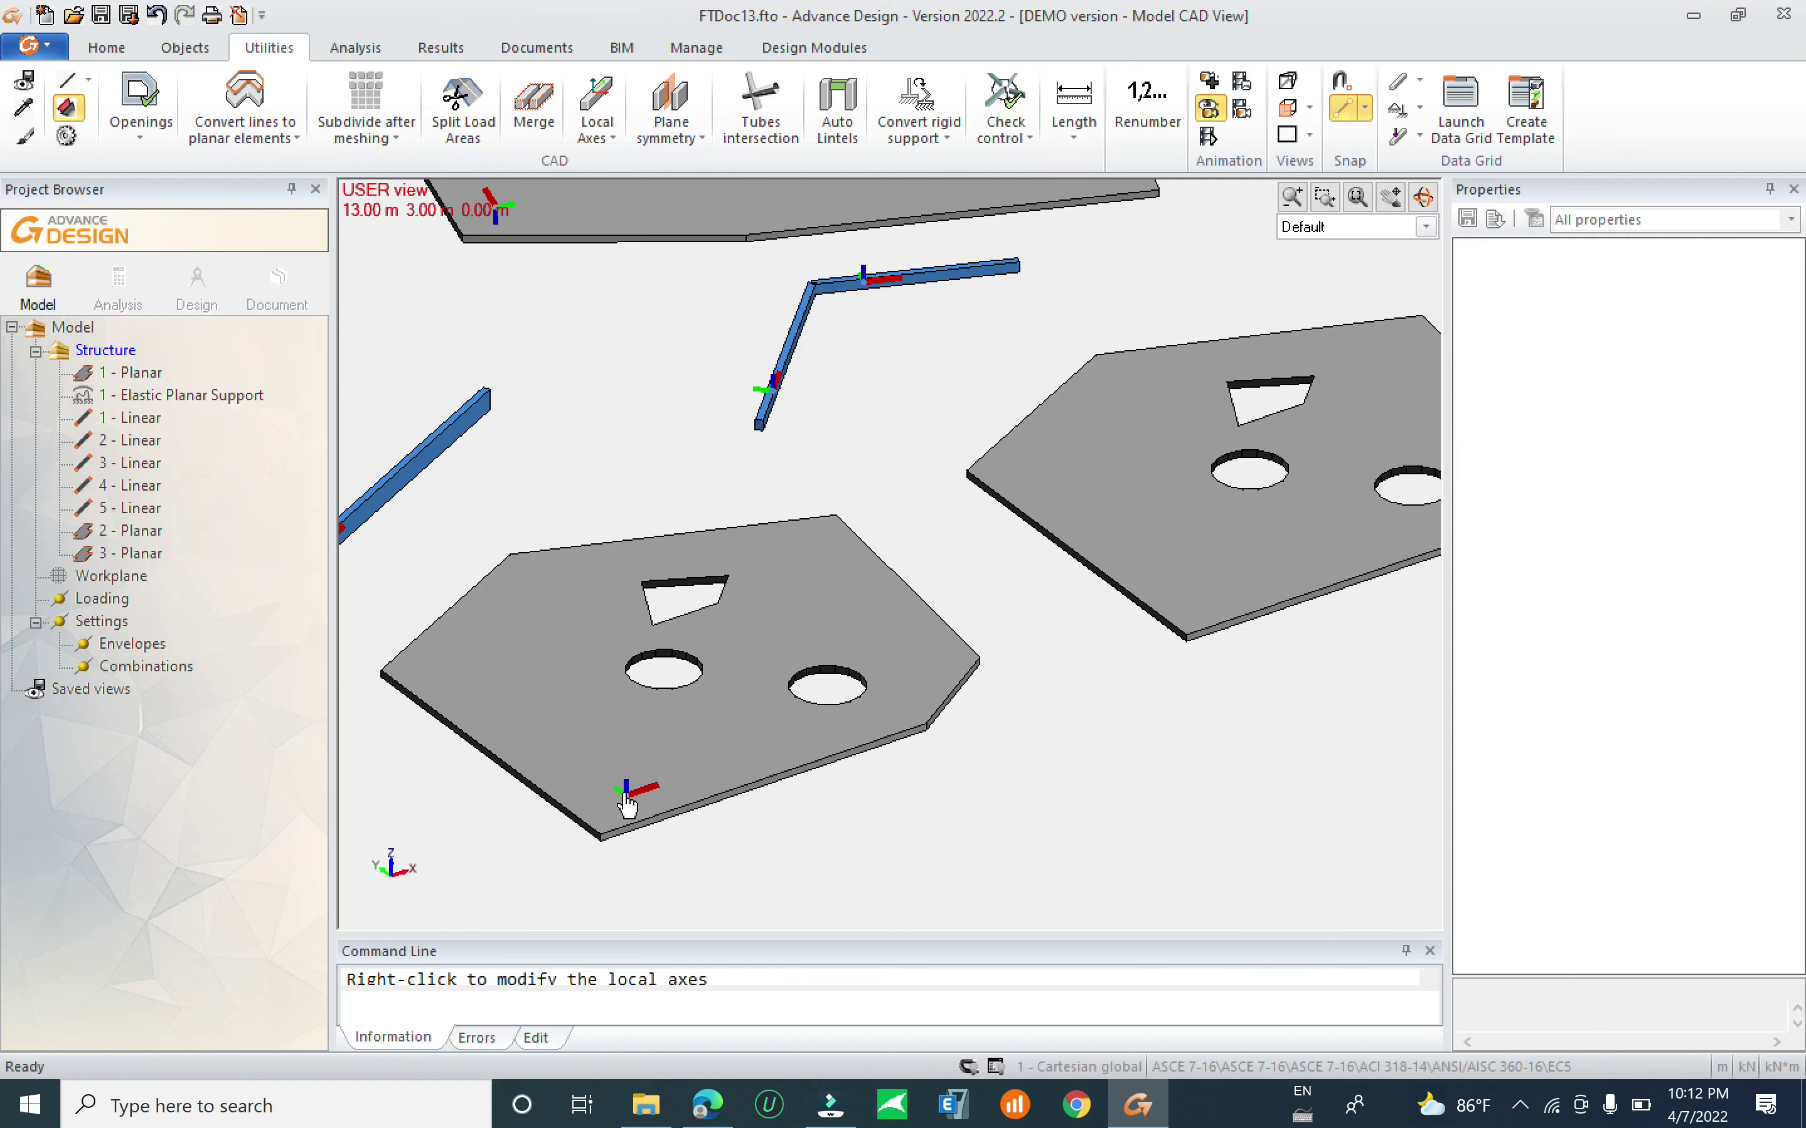
{"action": "middle_click_drag", "start_coordinate": [1124, 568], "coordinate": [794, 754]}
{"action": "middle_click_drag", "start_coordinate": [1152, 609], "coordinate": [1258, 543]}
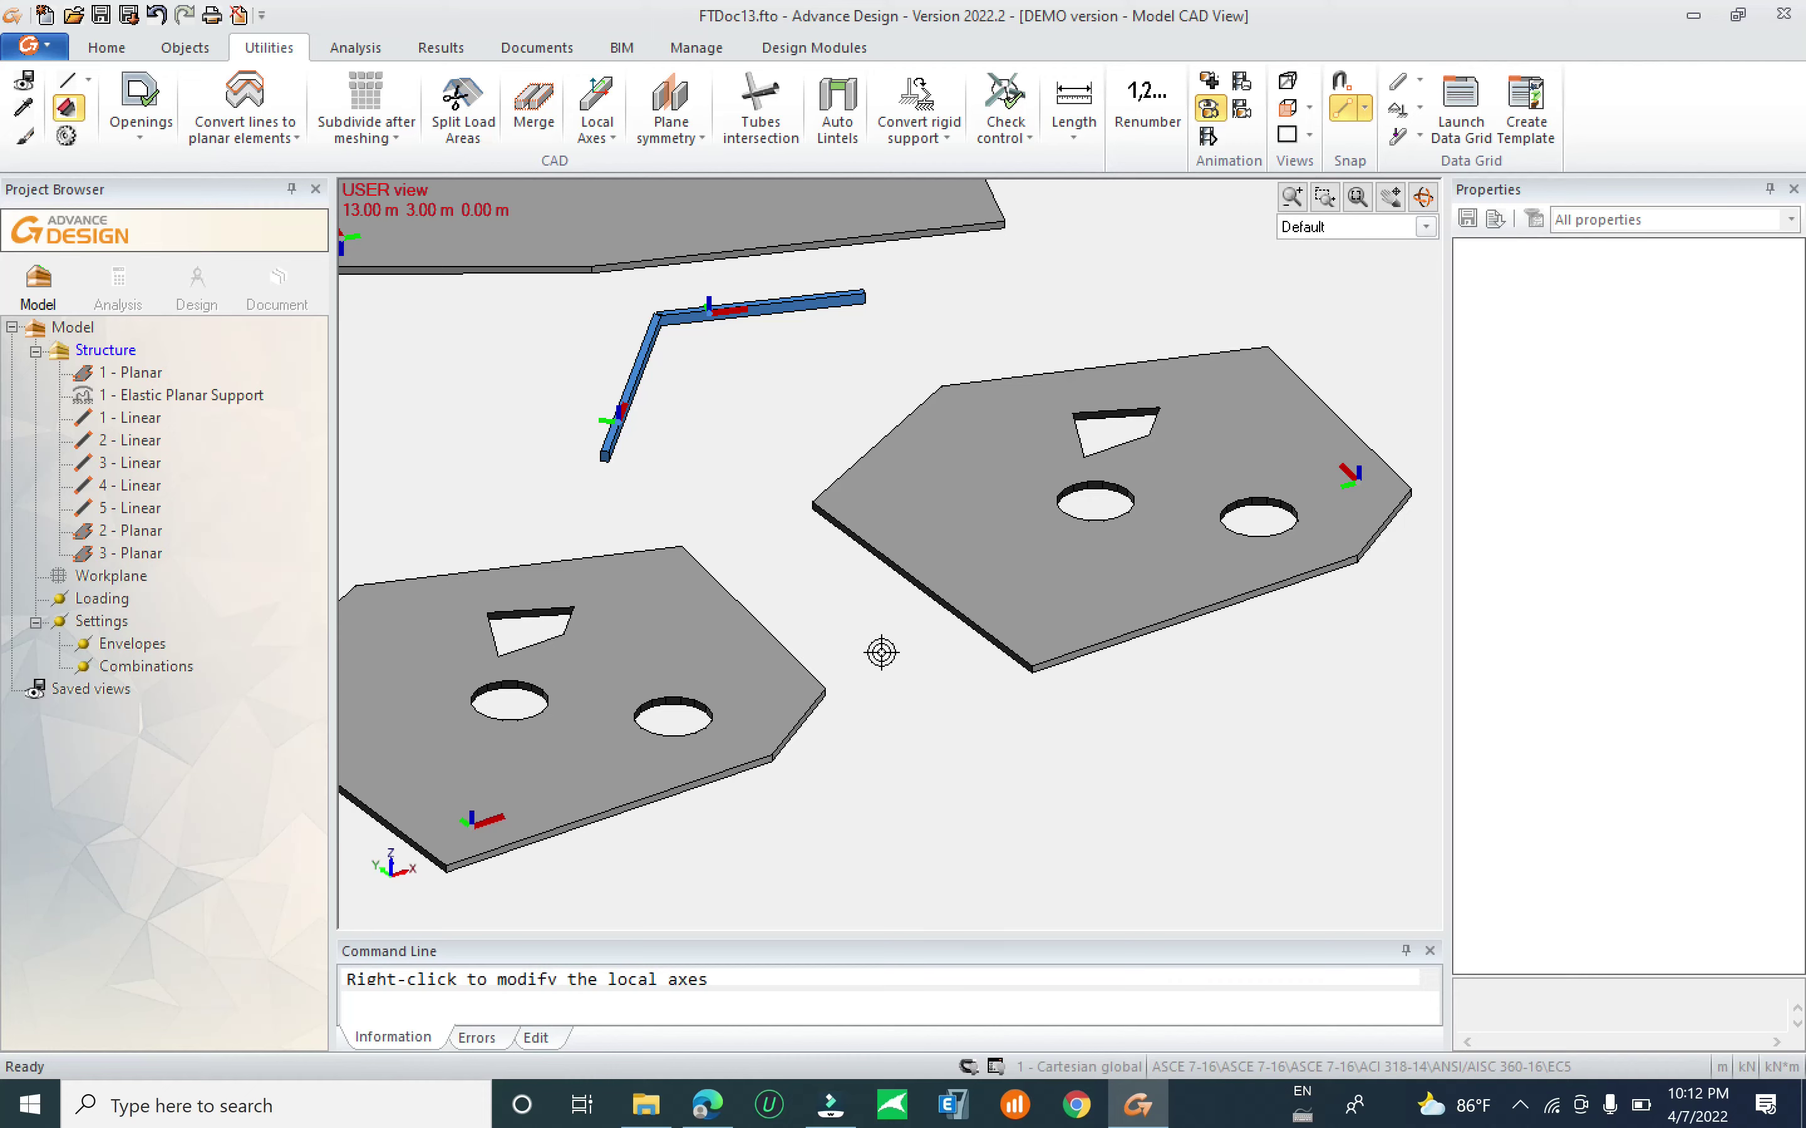
{"action": "scroll", "coordinate": [883, 657], "scroll_direction": "down", "scroll_amount": 2}
{"action": "scroll", "coordinate": [893, 675], "scroll_direction": "down", "scroll_amount": 1}
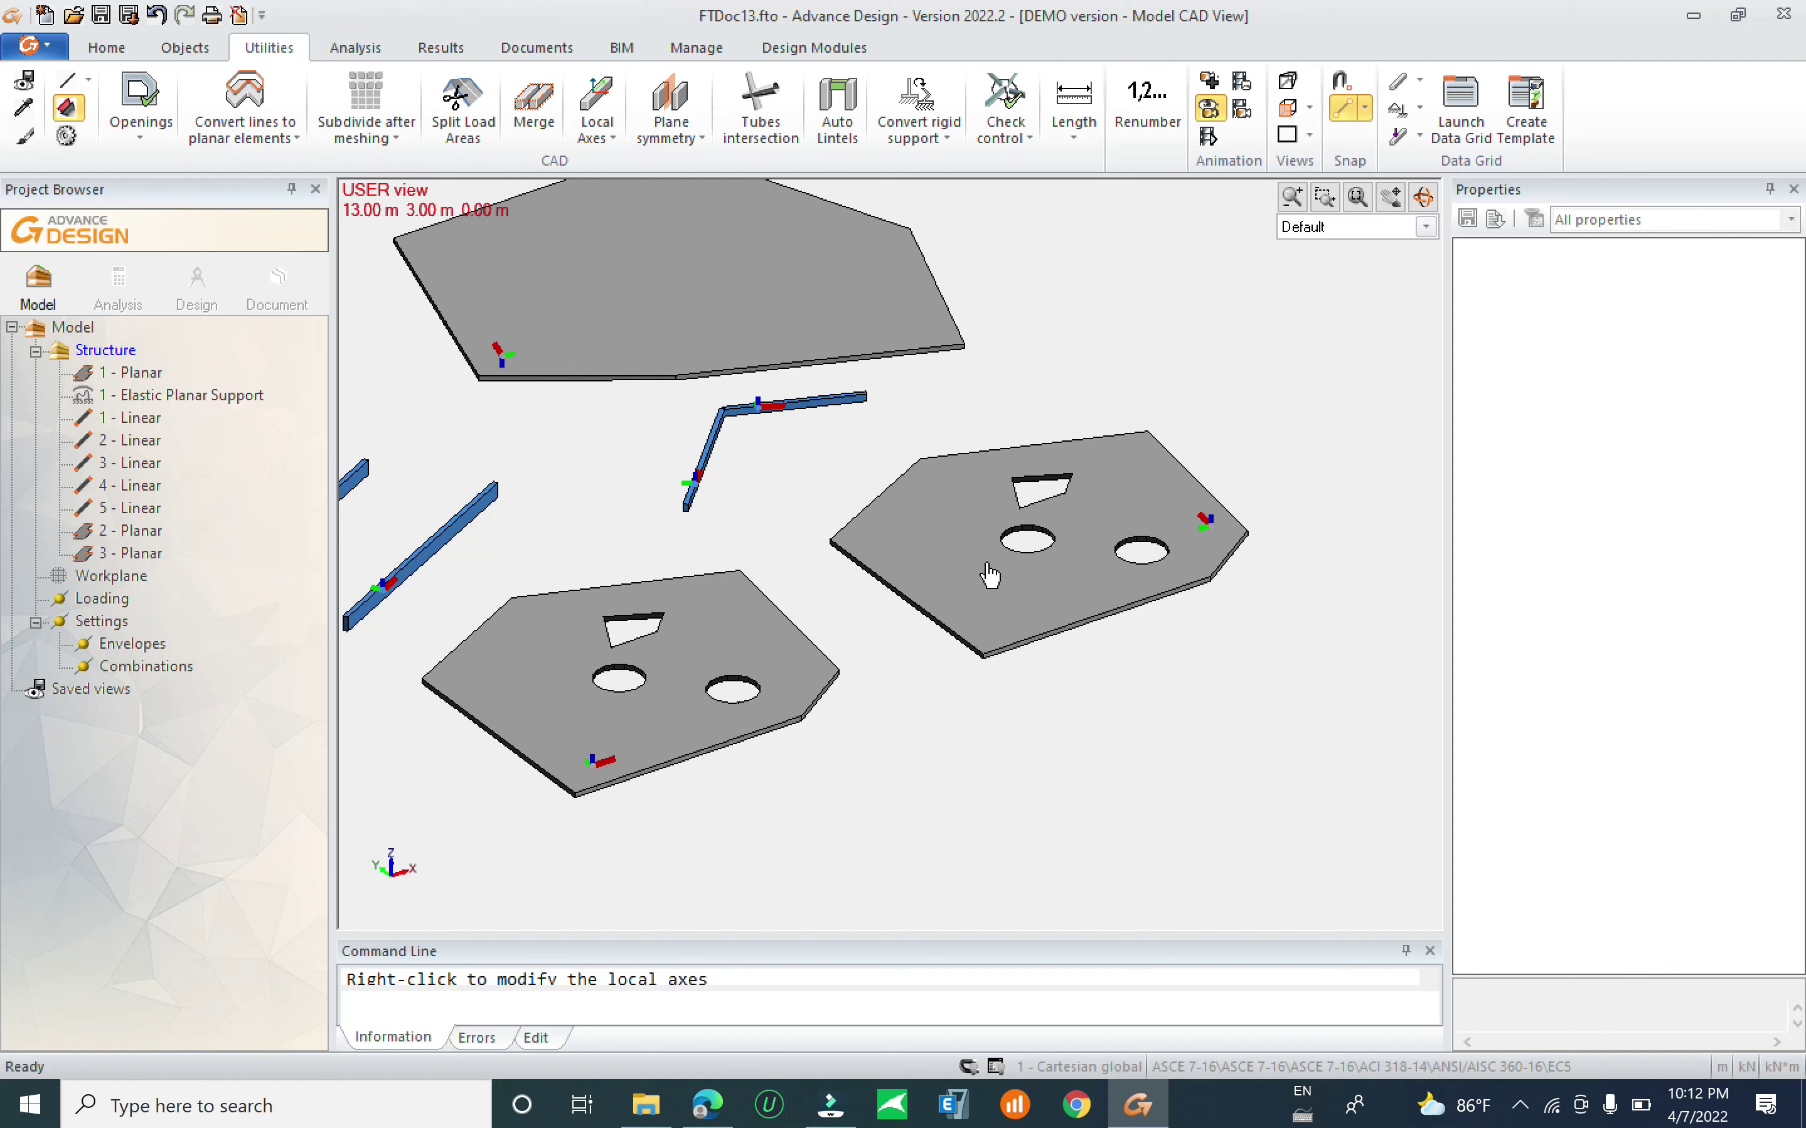
Change the second planar element's local axes with the Local Axes tool so they match those of the first.
{"action": "left_click", "coordinate": [1006, 600]}
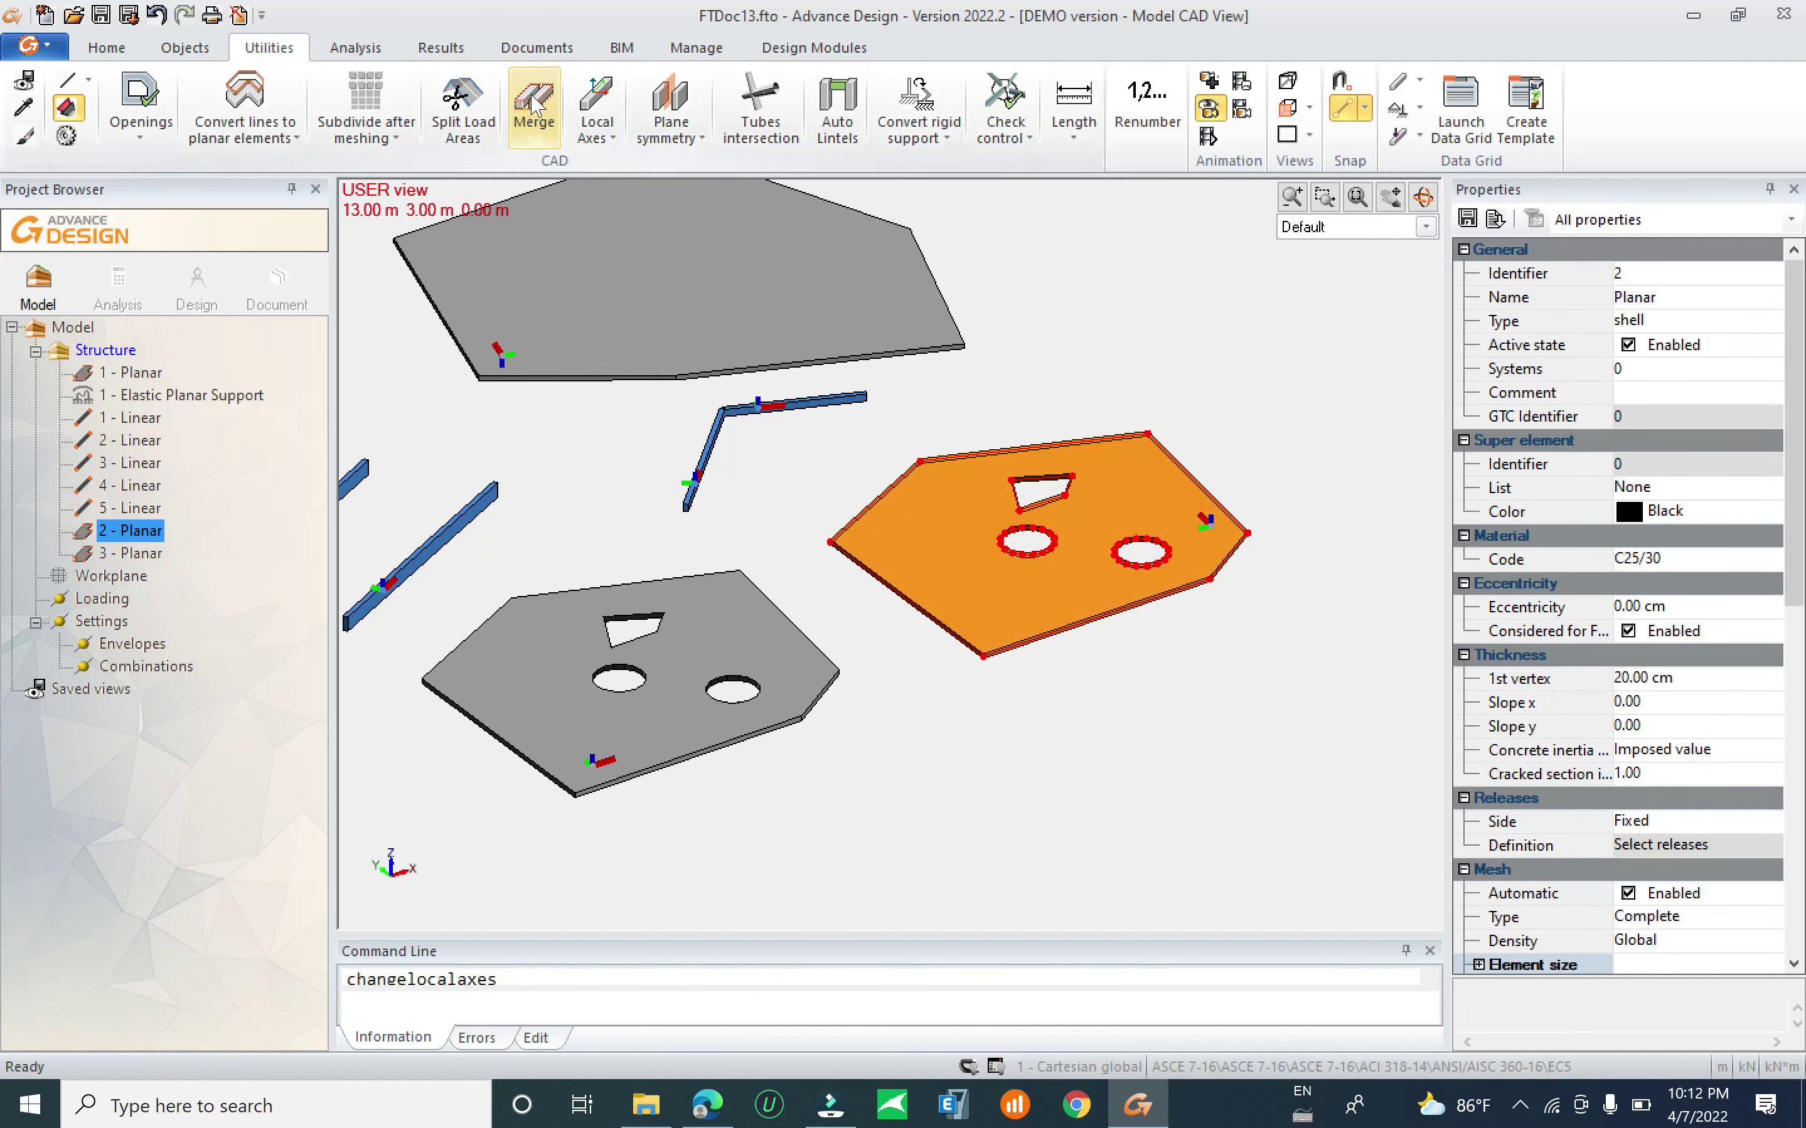
{"action": "left_click", "coordinate": [597, 97]}
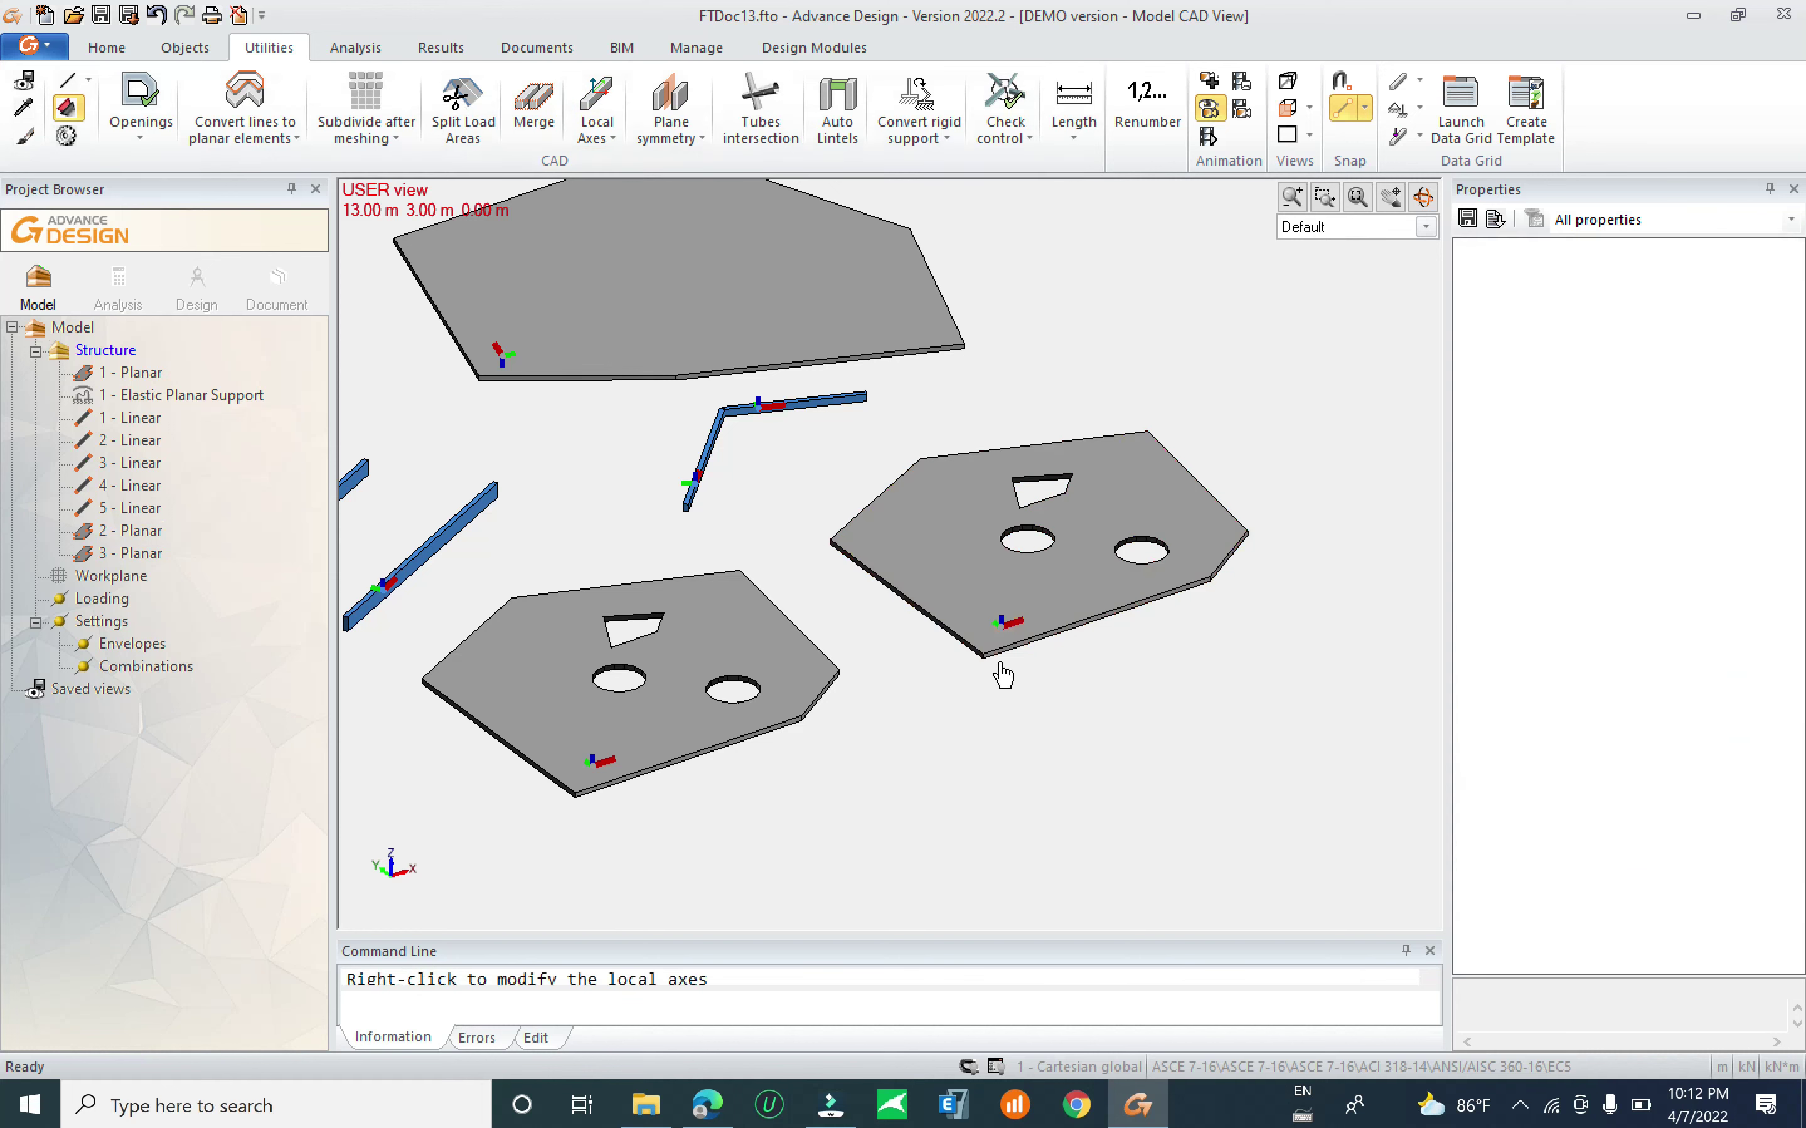
{"action": "middle_click_drag", "start_coordinate": [698, 484], "coordinate": [702, 443]}
{"action": "right_click", "coordinate": [702, 443]}
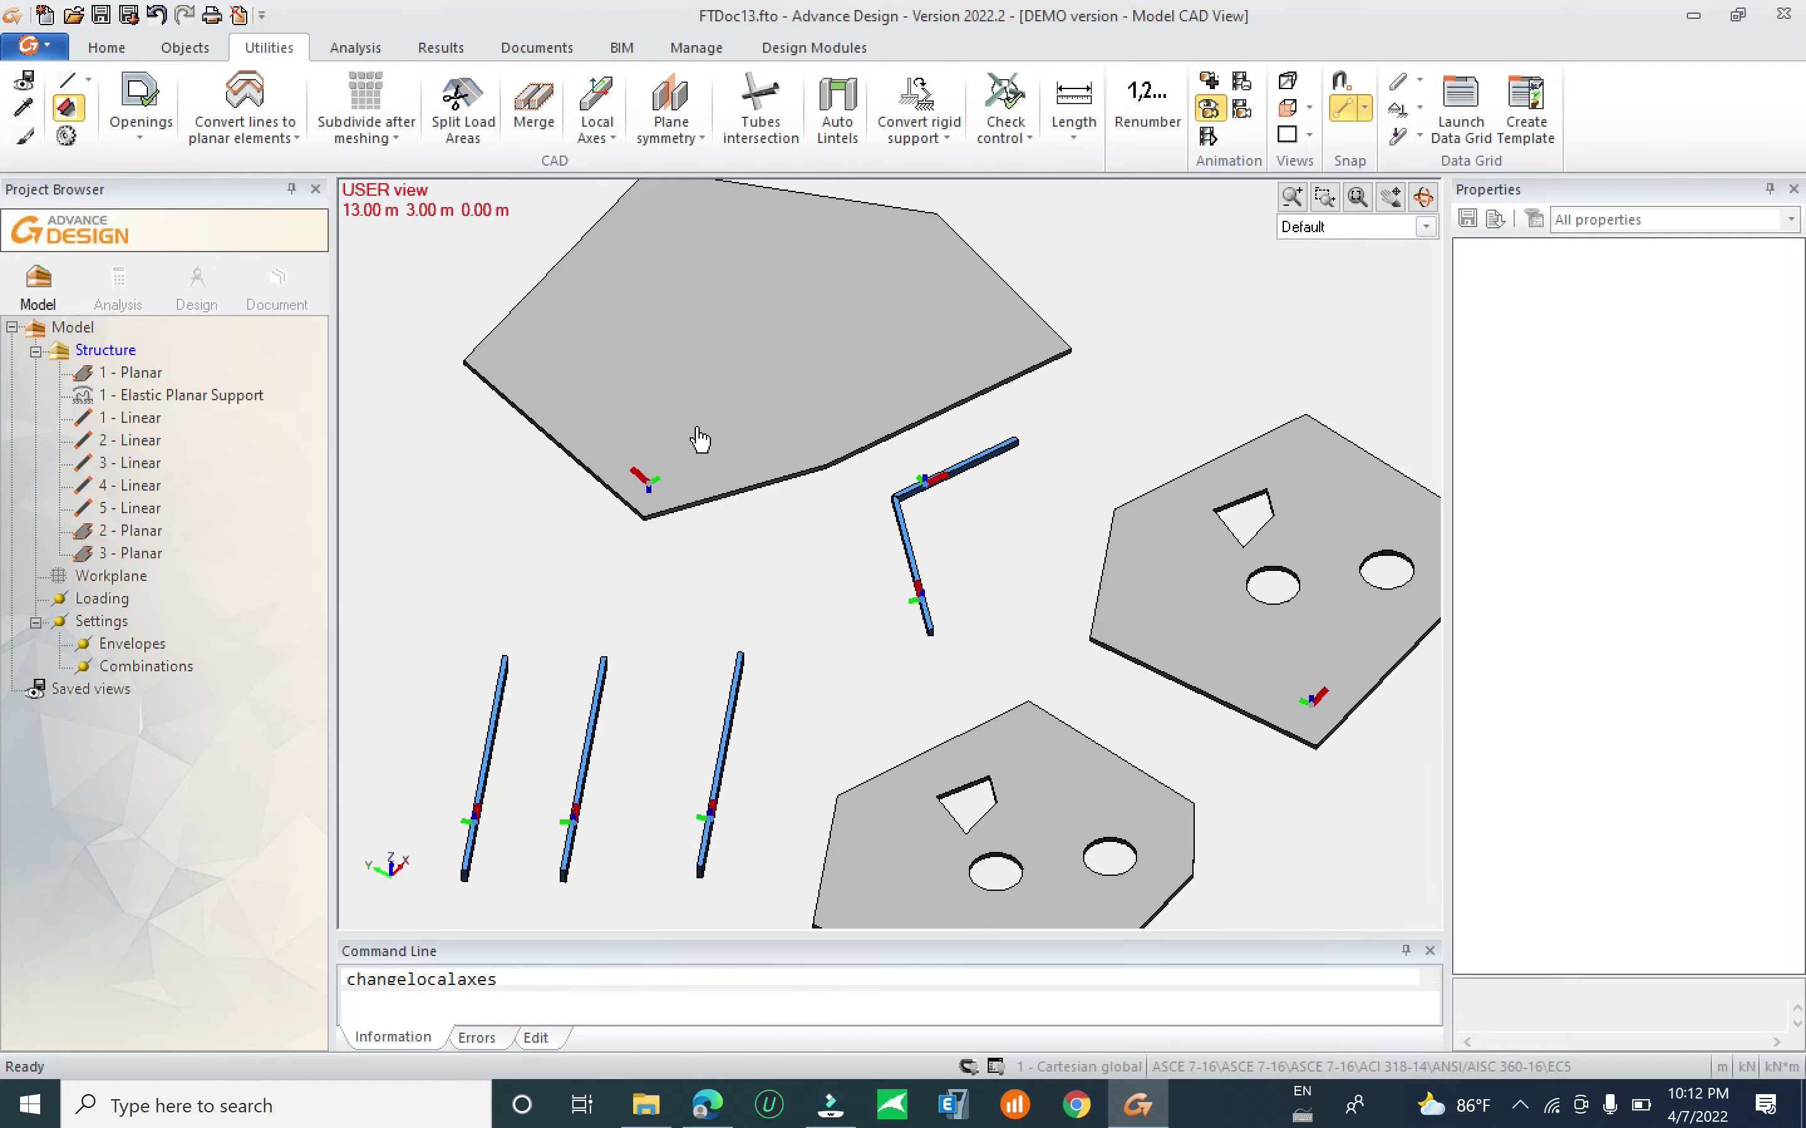
Select the large planar element without openings and shift its local axes to the next corner.
{"action": "mouse_move", "coordinate": [737, 536]}
{"action": "middle_mouse_down", "text": "shift"}
{"action": "mouse_move", "coordinate": [757, 451]}
{"action": "mouse_move", "coordinate": [729, 540]}
{"action": "middle_mouse_up", "text": "shift"}
{"action": "scroll", "coordinate": [674, 512], "scroll_direction": "up", "scroll_amount": 3}
{"action": "scroll", "coordinate": [675, 512], "scroll_direction": "up", "scroll_amount": 1}
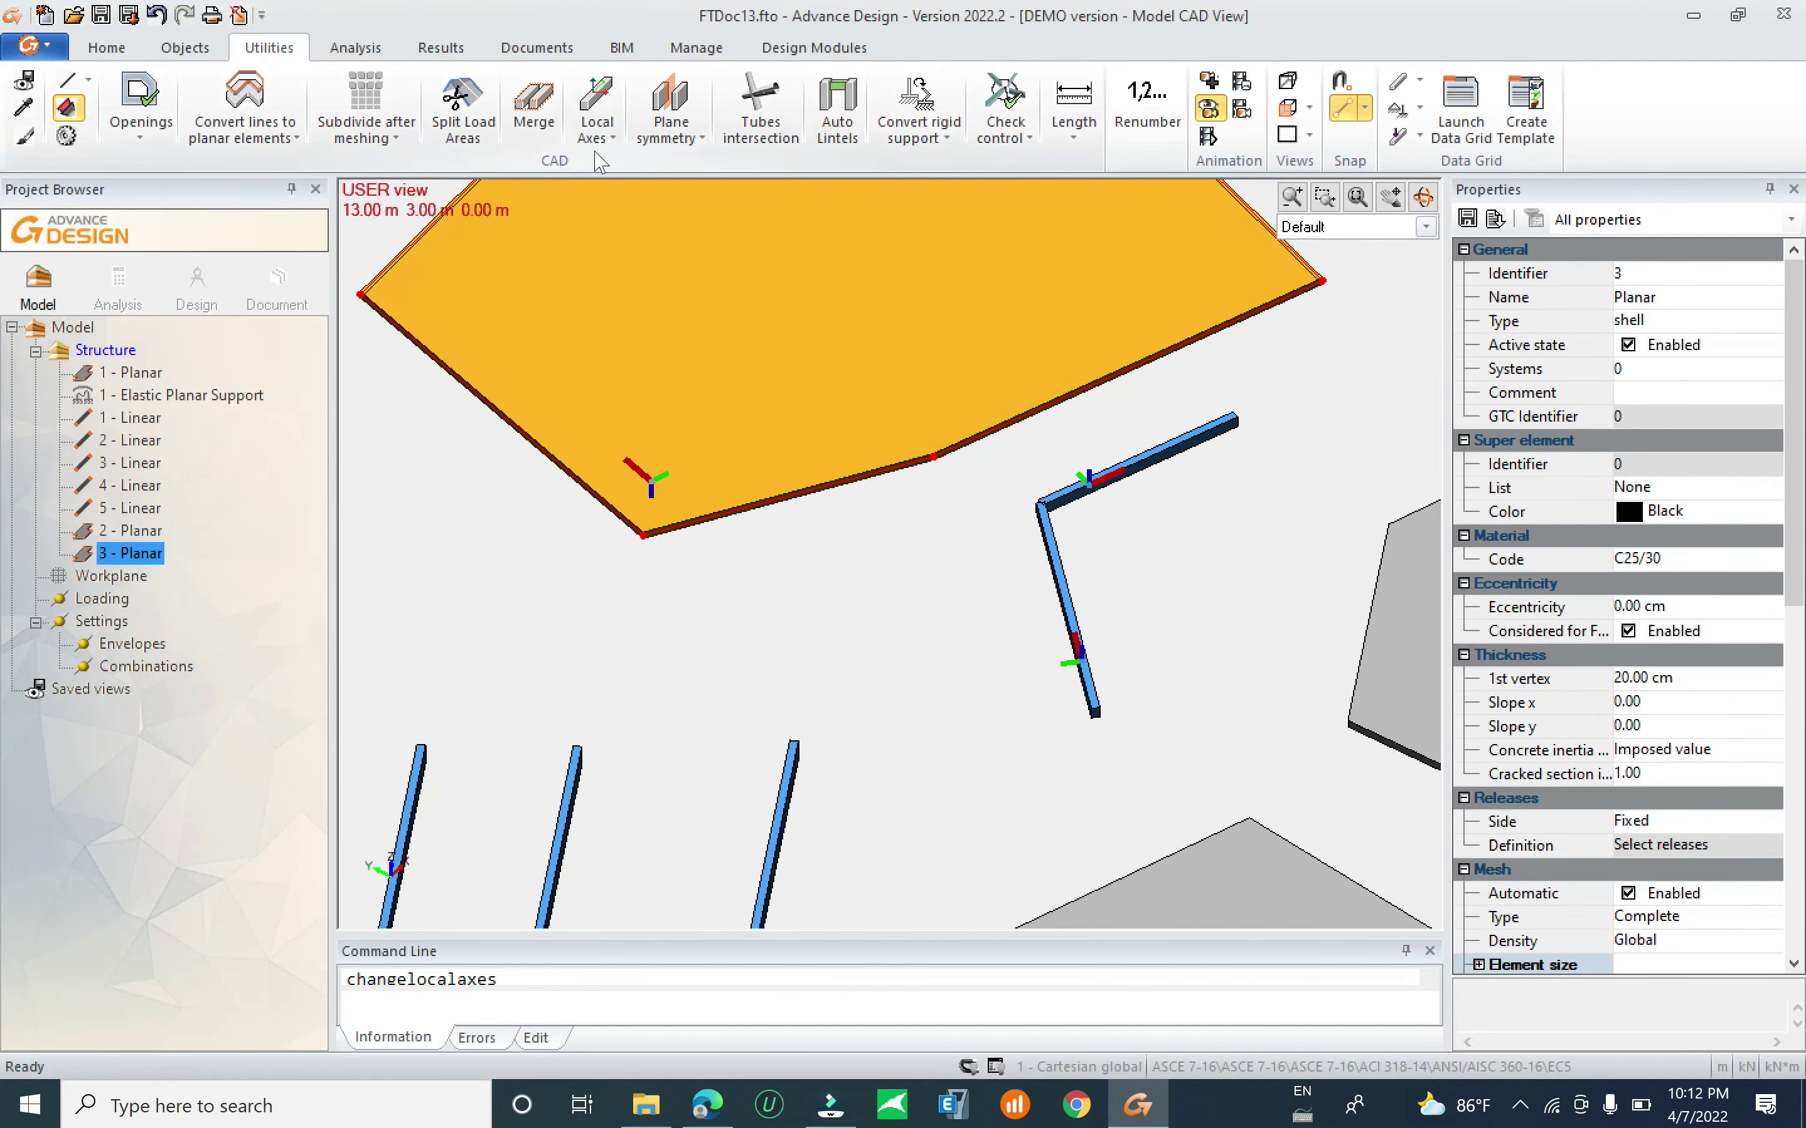
{"action": "left_click", "coordinate": [599, 104]}
{"action": "left_click", "coordinate": [599, 123]}
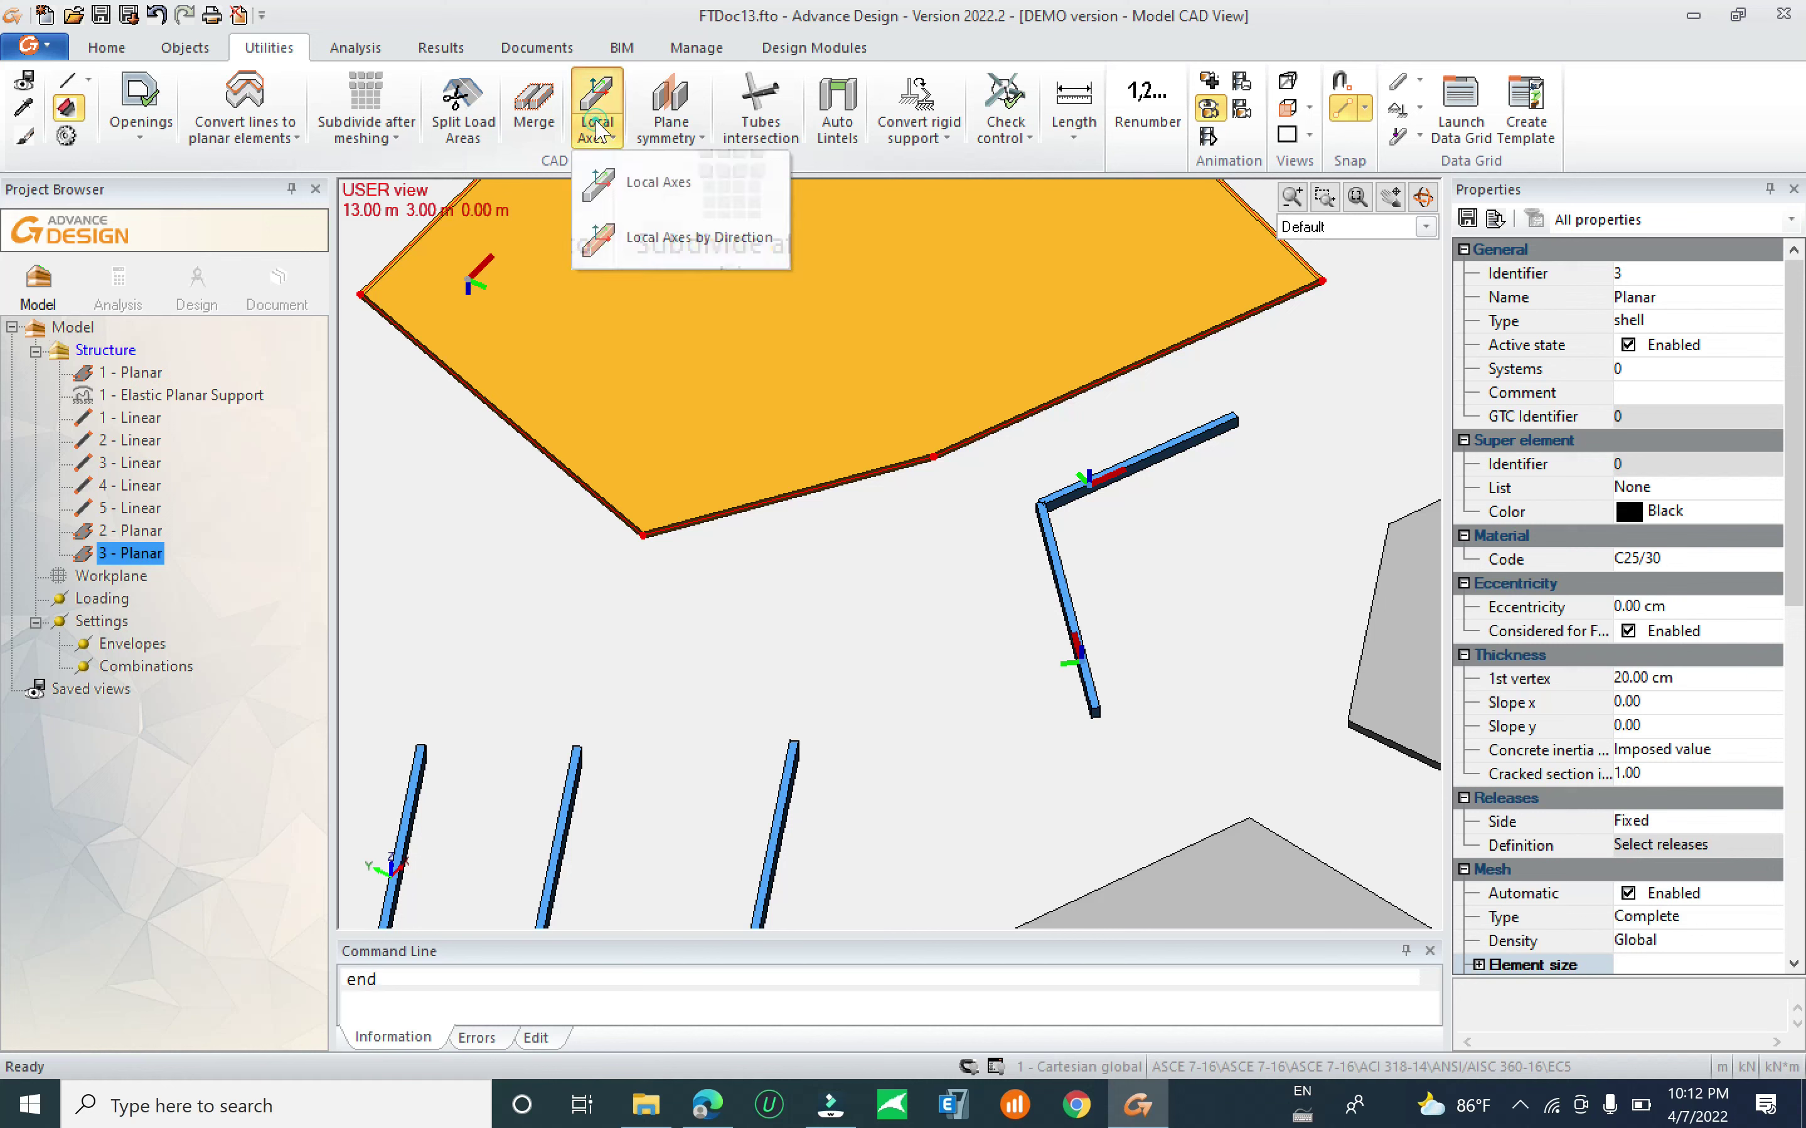
{"action": "left_click", "coordinate": [631, 242]}
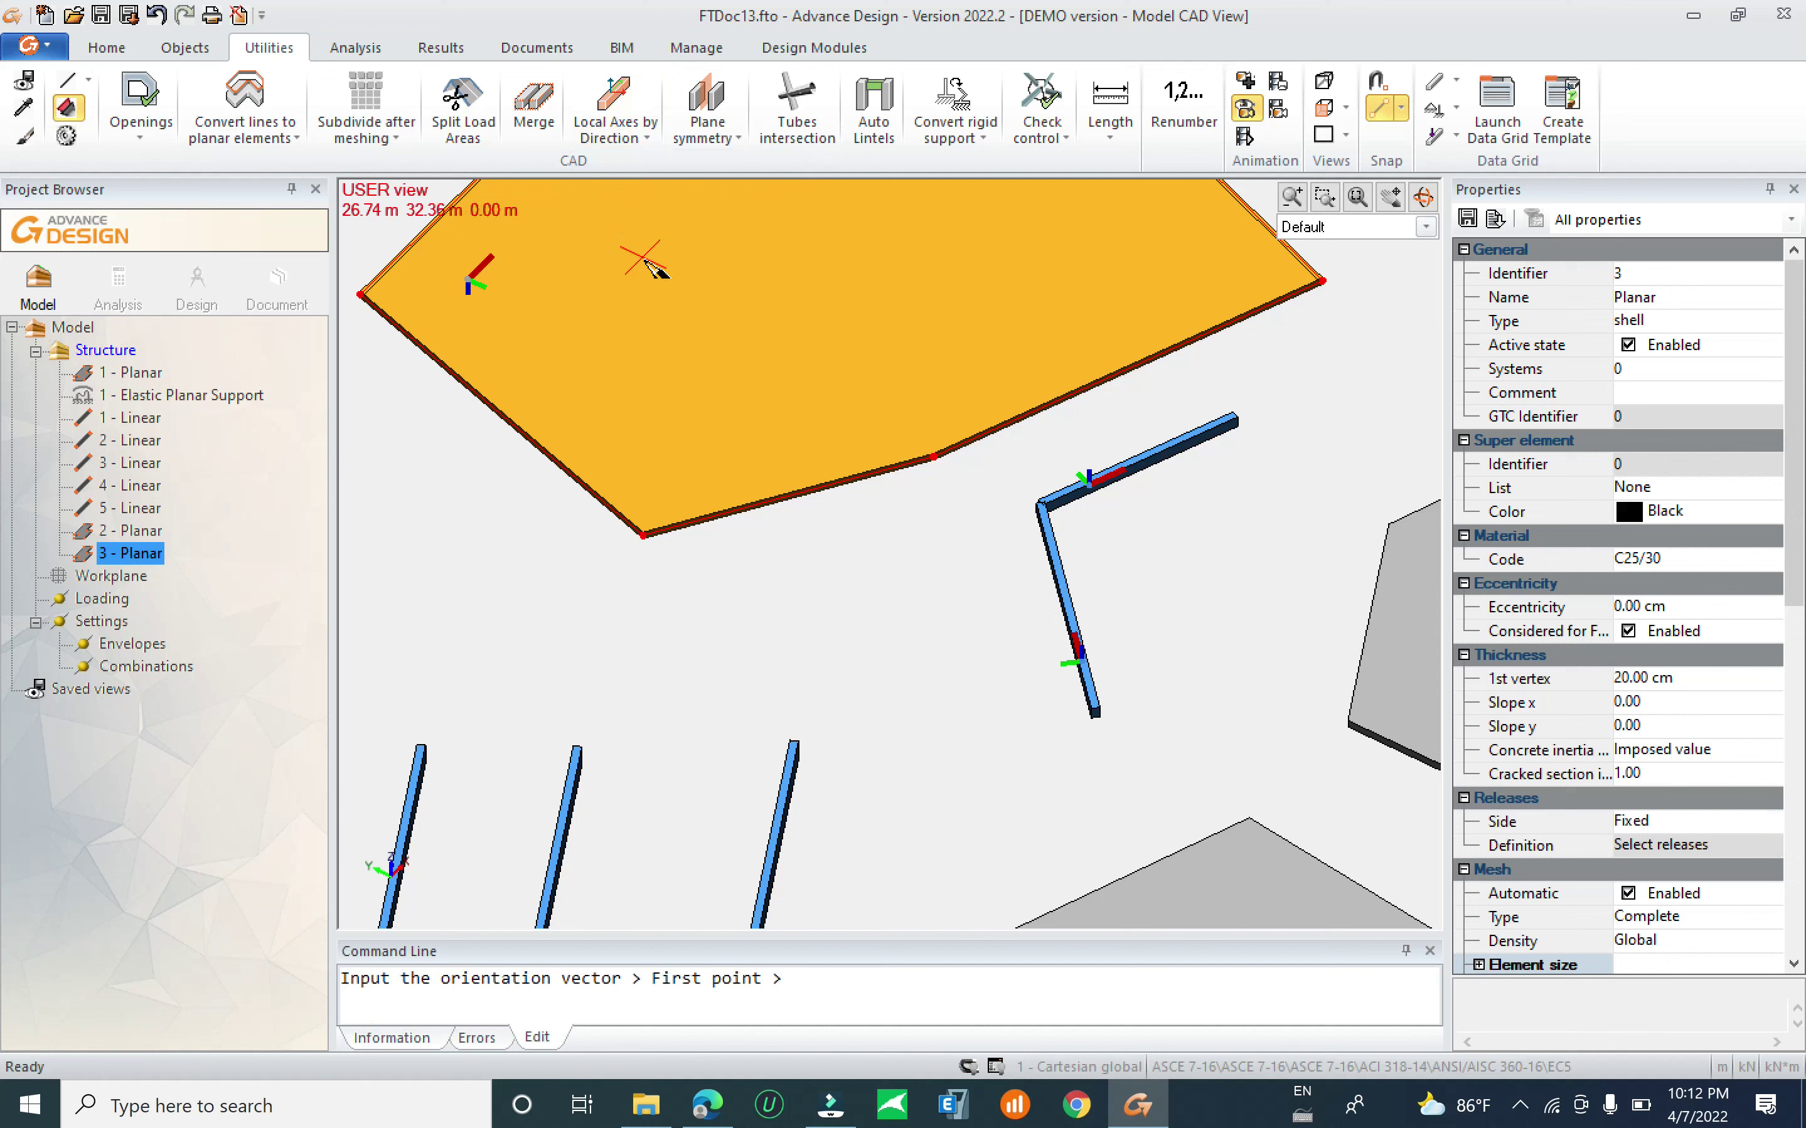
{"action": "left_click", "coordinate": [611, 131]}
{"action": "left_click", "coordinate": [623, 141]}
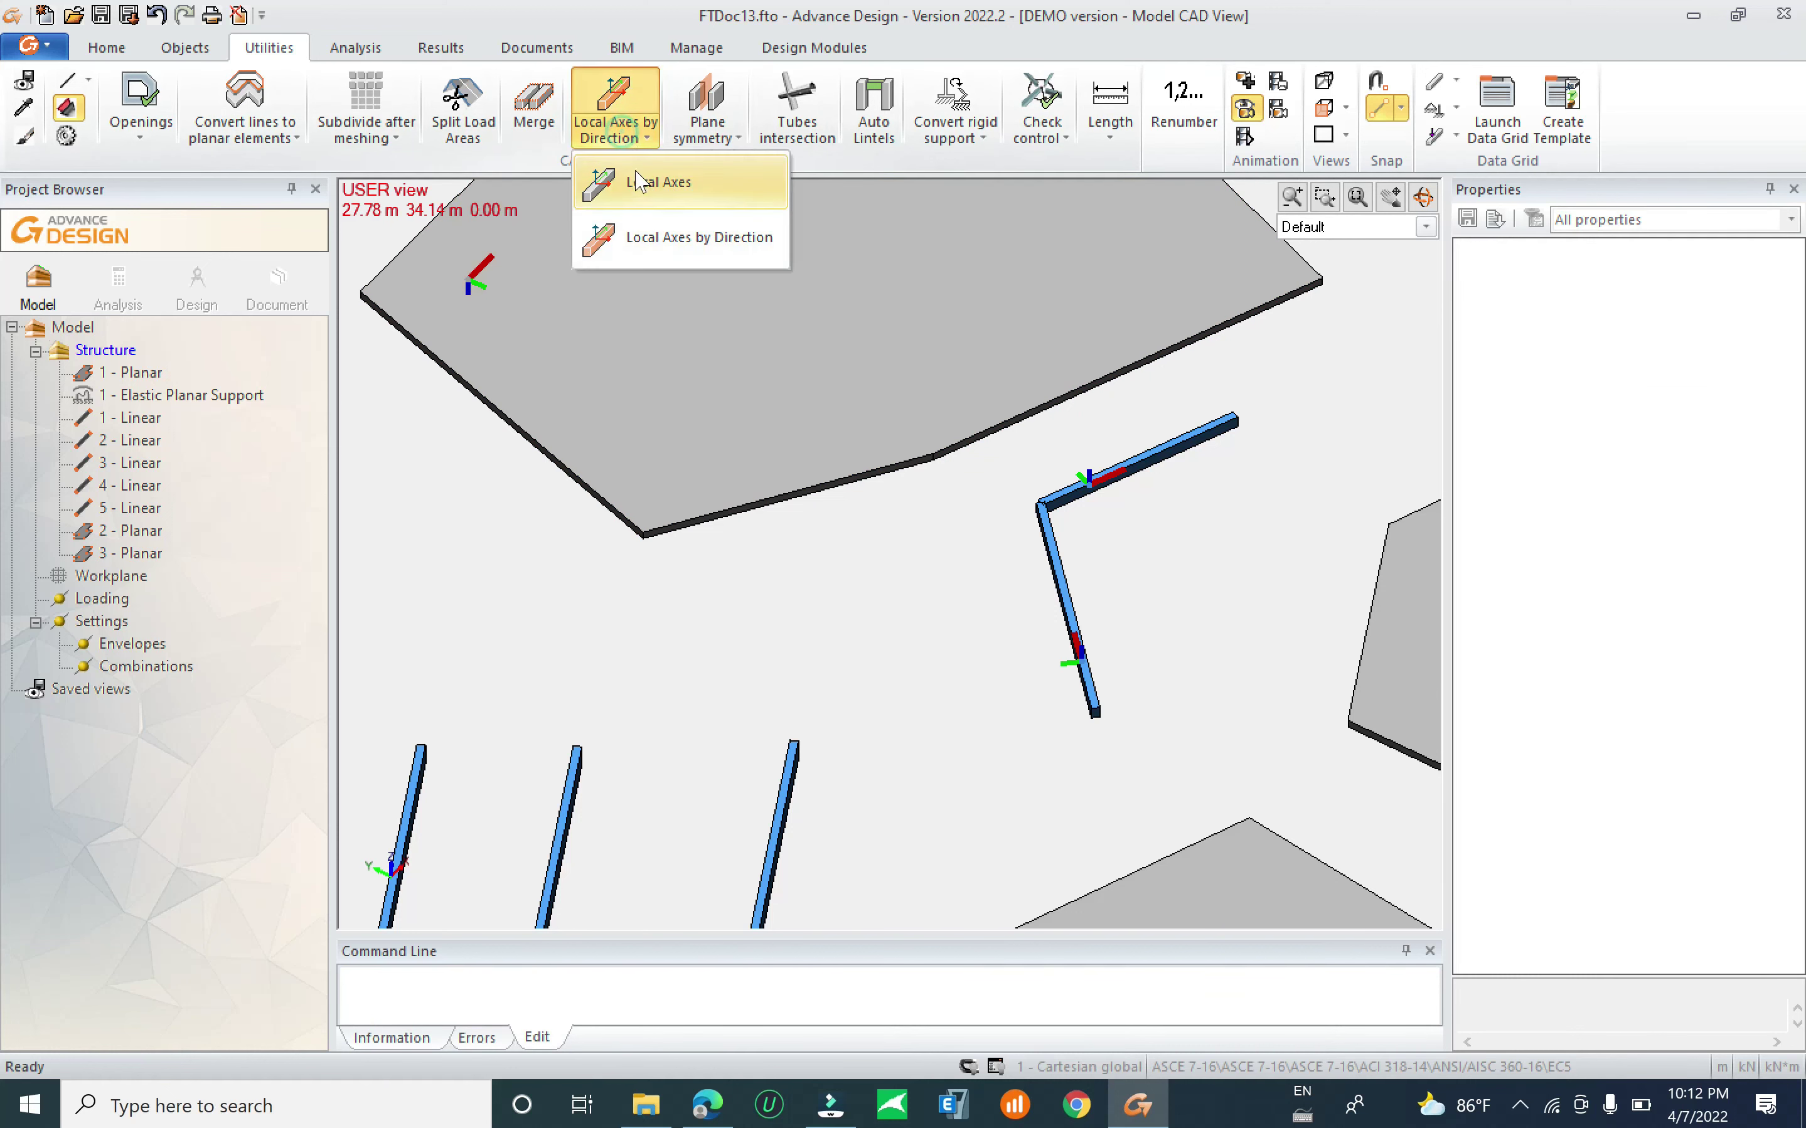
{"action": "left_click", "coordinate": [624, 179]}
Reselect the large planar element and cycle its local axes until the z-axis points upward like the global one.
{"action": "middle_click_drag", "start_coordinate": [625, 431], "coordinate": [632, 615]}
{"action": "scroll", "coordinate": [632, 616], "scroll_direction": "down", "scroll_amount": 1}
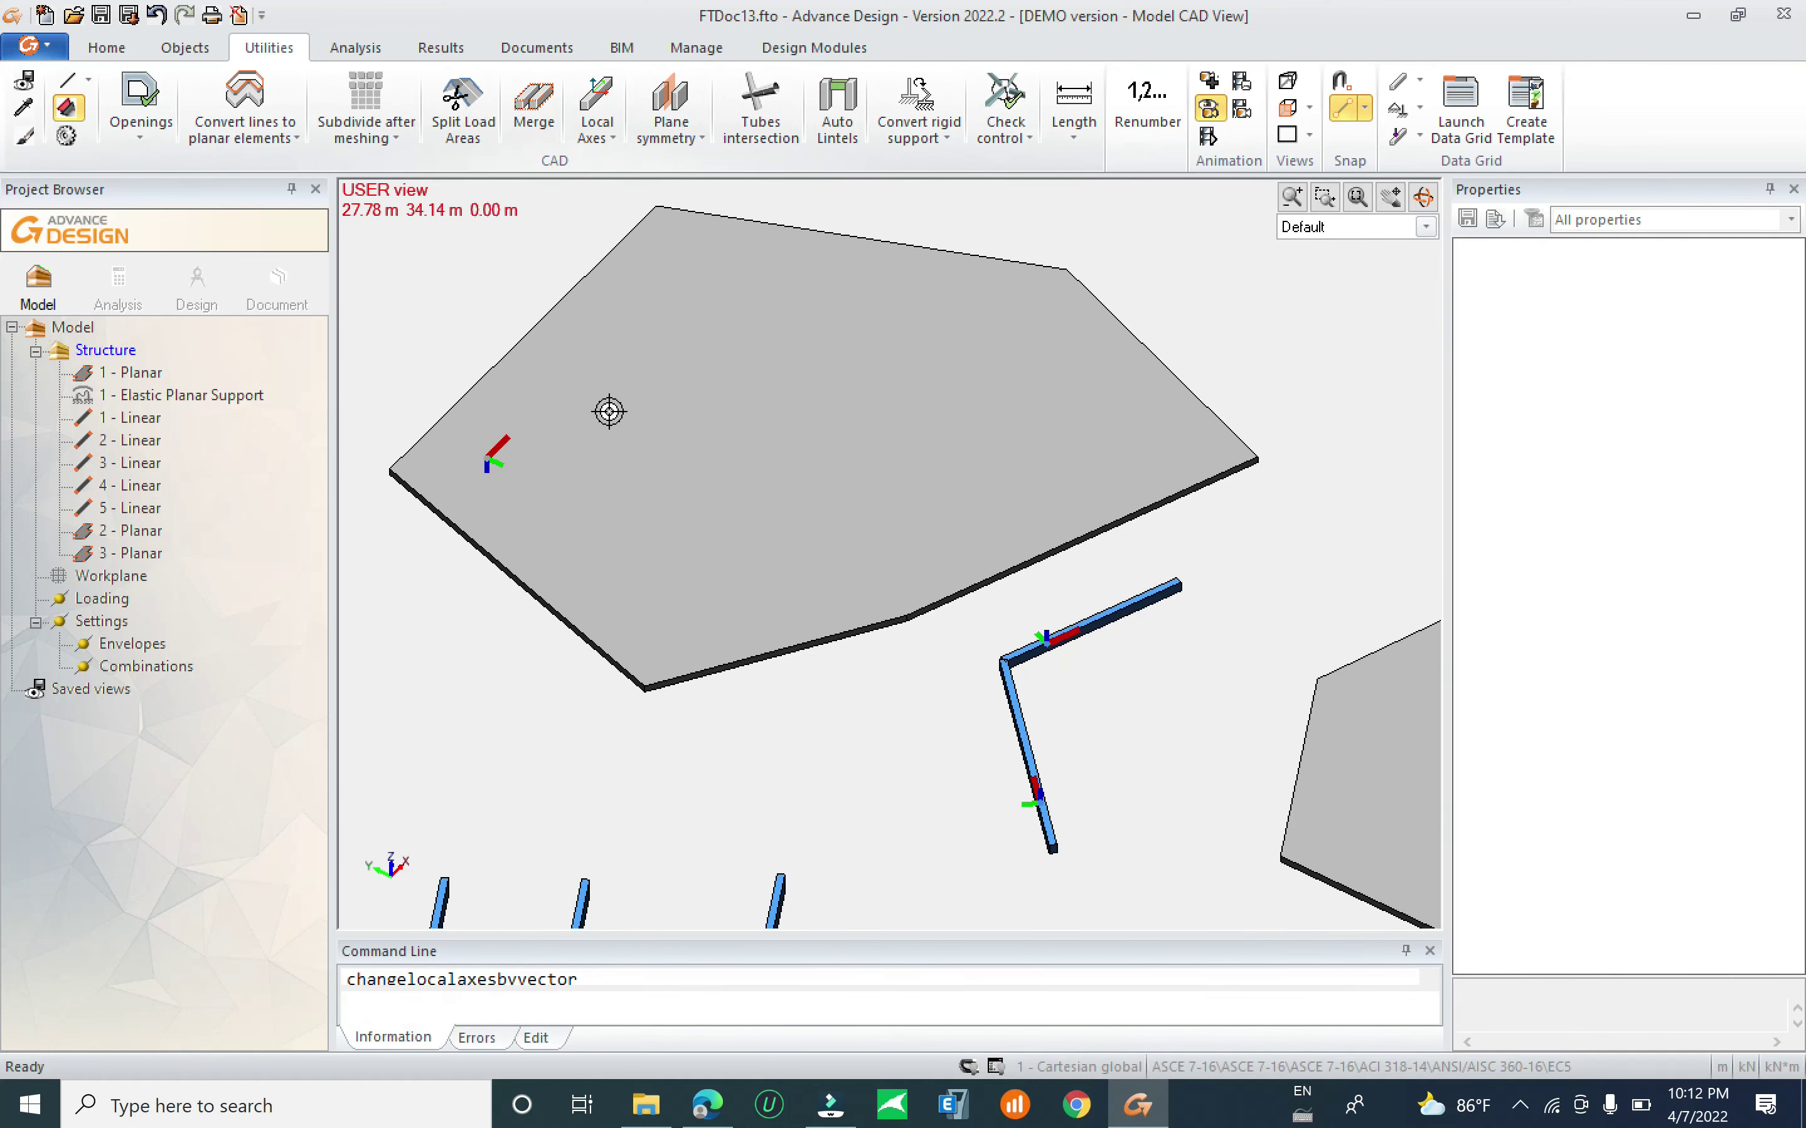
{"action": "left_click", "coordinate": [597, 86]}
{"action": "left_click", "coordinate": [596, 450]}
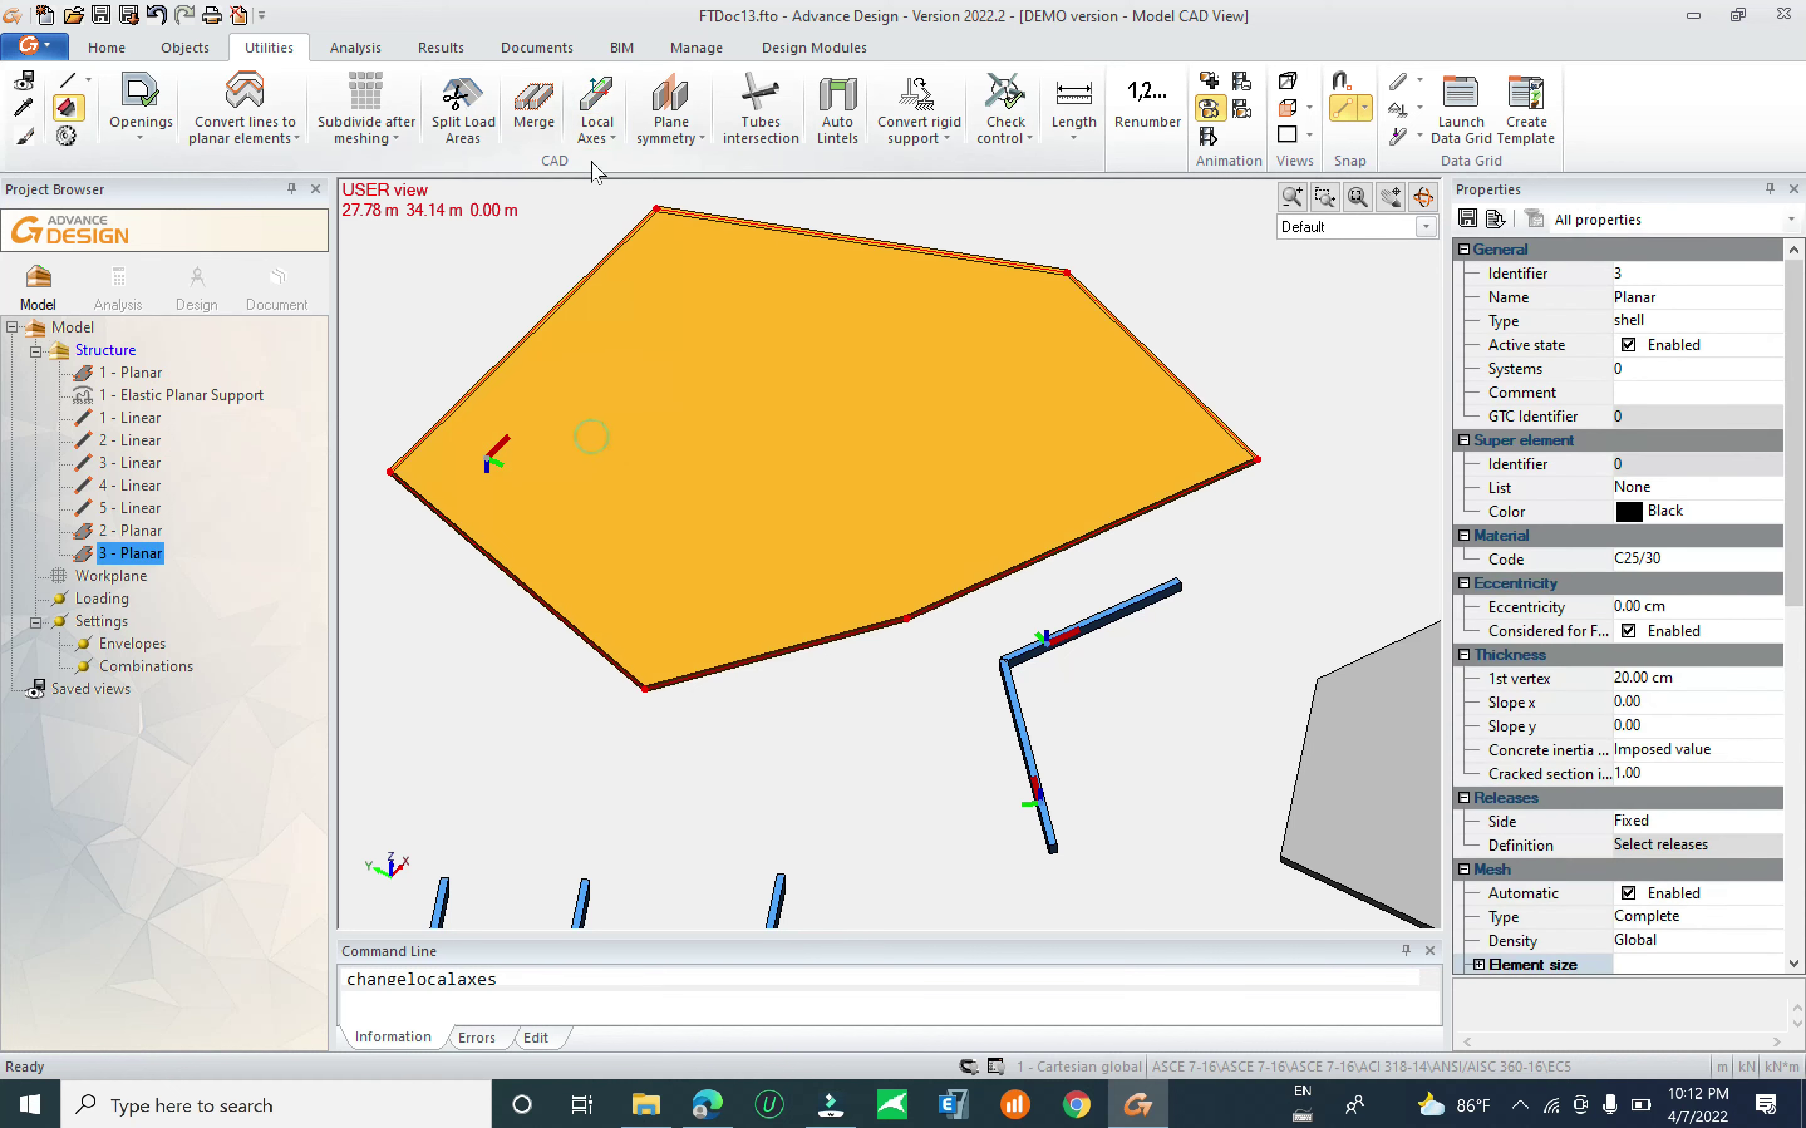
{"action": "left_click", "coordinate": [597, 86]}
{"action": "left_click", "coordinate": [596, 86]}
{"action": "left_click", "coordinate": [597, 86]}
{"action": "left_click", "coordinate": [600, 94]}
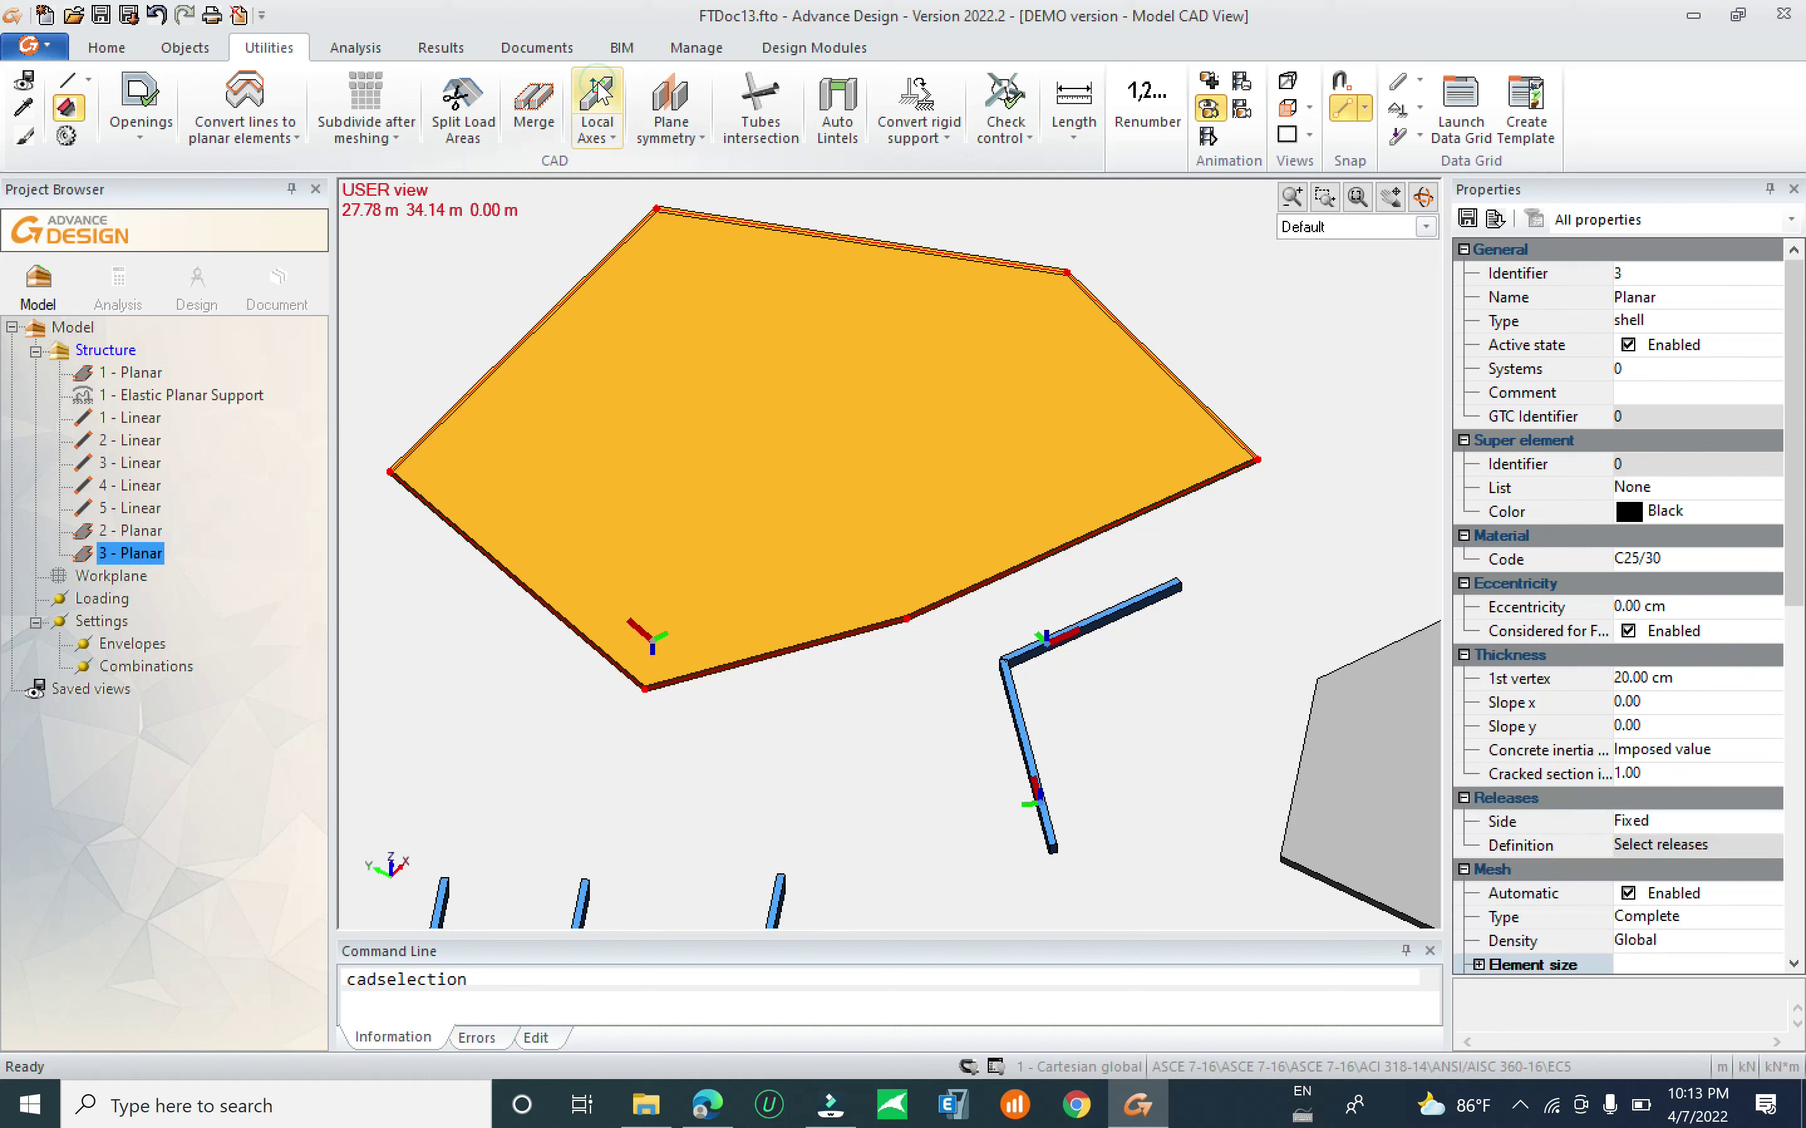
{"action": "left_click", "coordinate": [599, 96]}
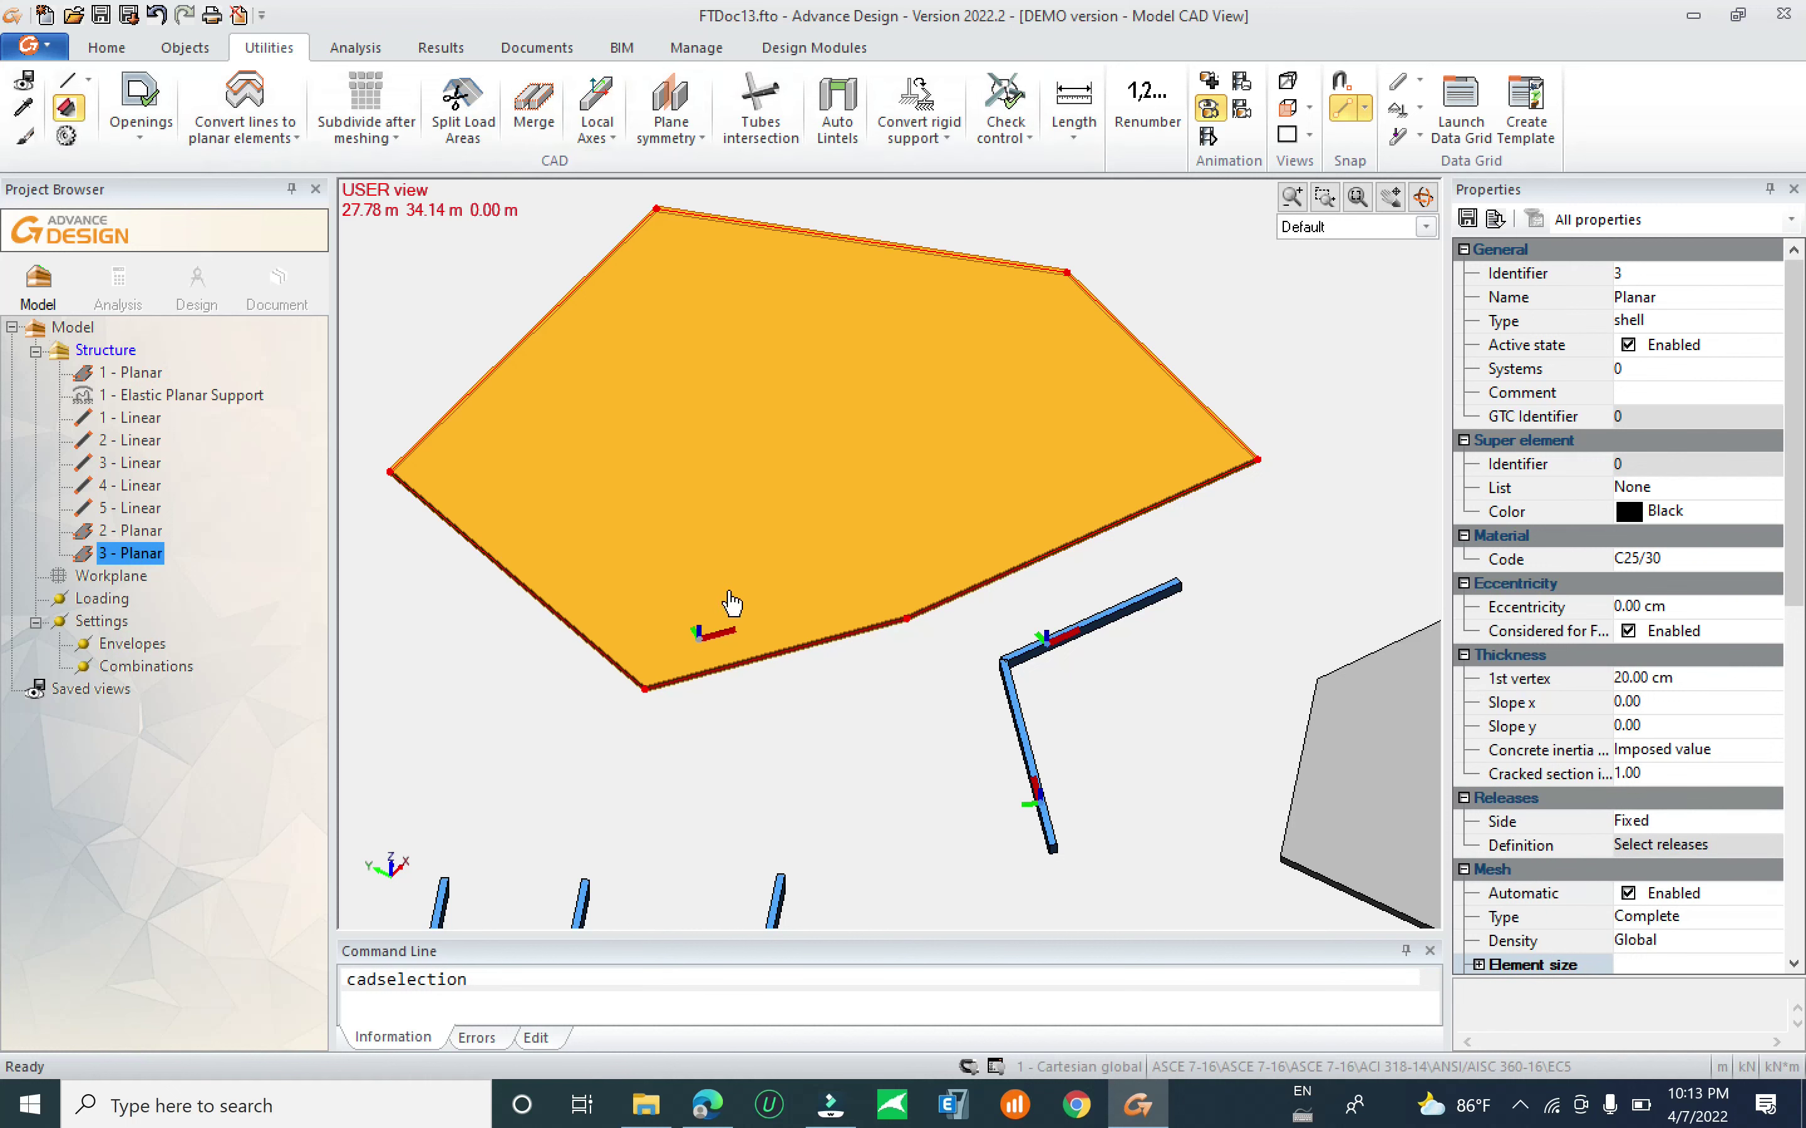
Shift the large planar element's local axes one more corner and compare them with the other planar elements from above.
{"action": "middle_click_drag", "start_coordinate": [811, 717], "coordinate": [740, 745]}
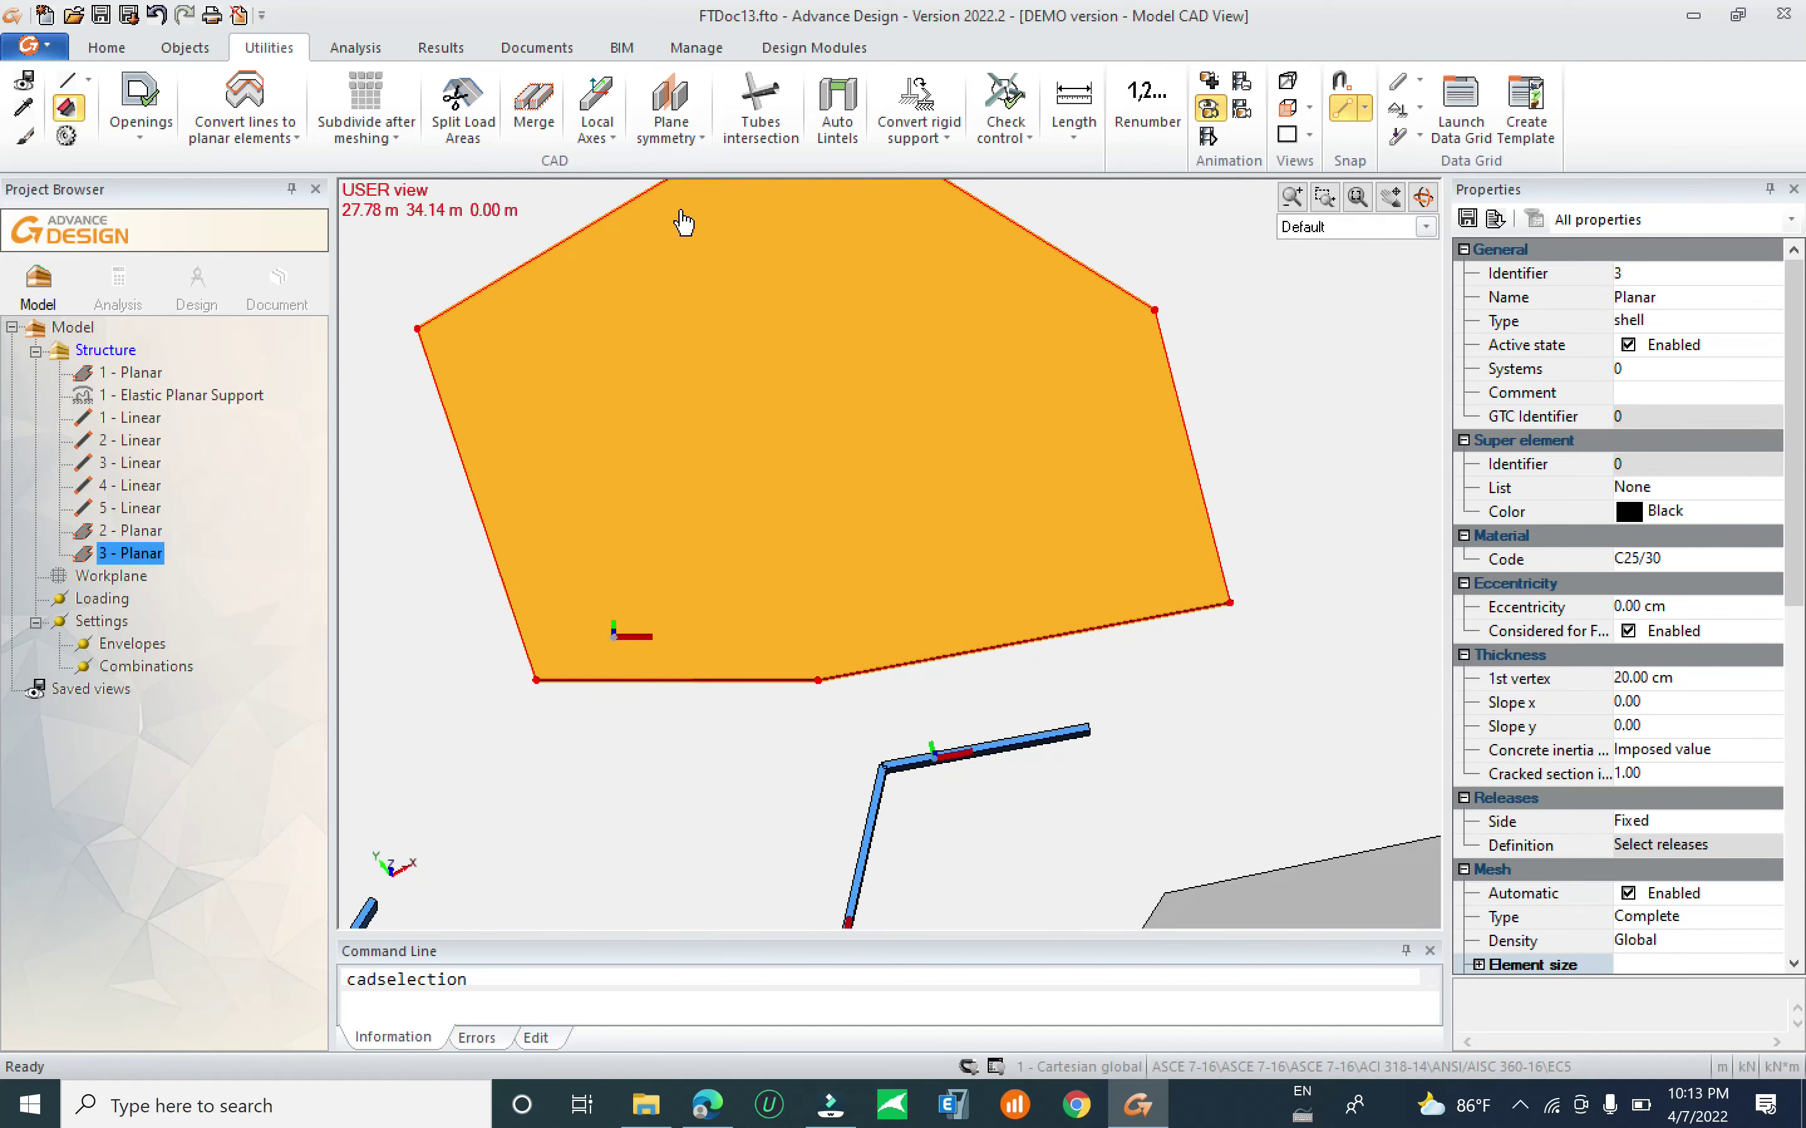
{"action": "left_click", "coordinate": [603, 108]}
{"action": "middle_click_drag", "start_coordinate": [681, 670], "coordinate": [778, 661]}
{"action": "scroll", "coordinate": [636, 495], "scroll_direction": "down", "scroll_amount": 3}
{"action": "scroll", "coordinate": [636, 494], "scroll_direction": "down", "scroll_amount": 1}
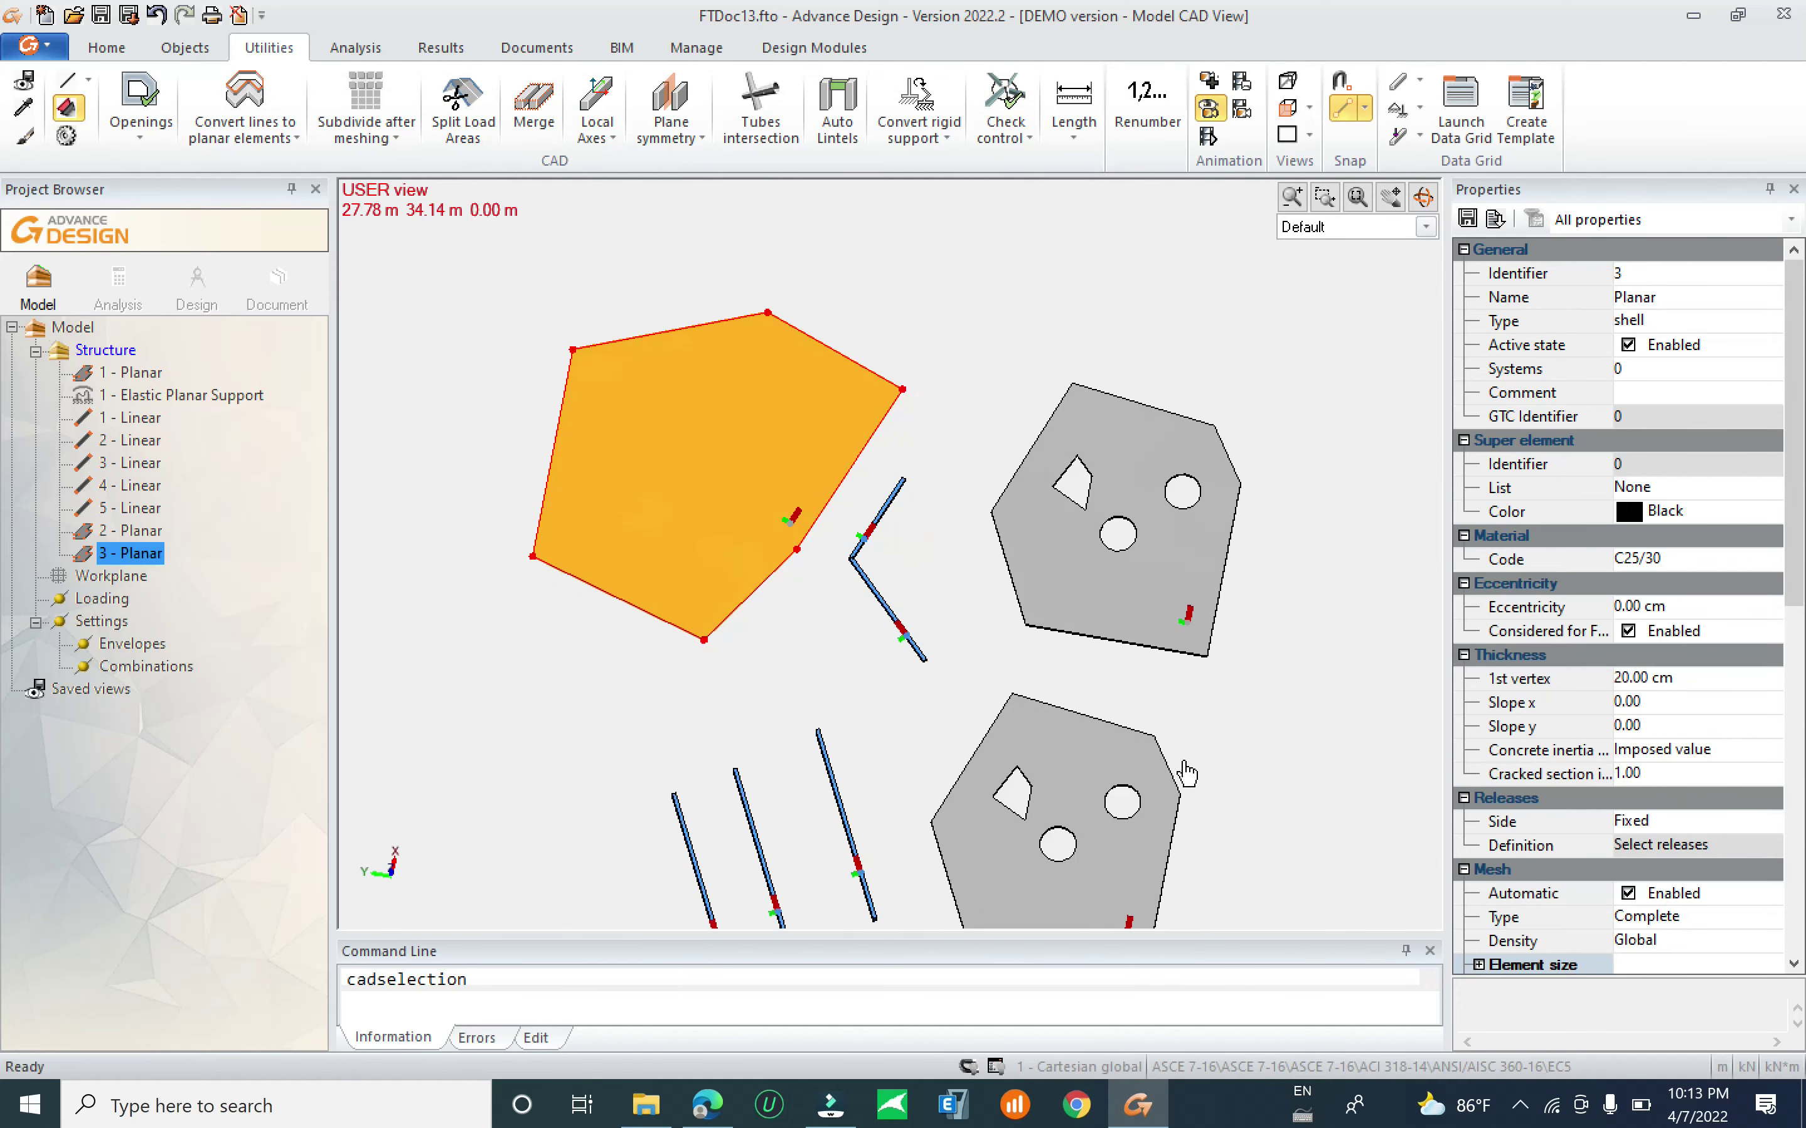
Examine the large planar element's local axes from several angles and compare them with those of the neighbouring linear elements.
{"action": "mouse_move", "coordinate": [827, 623]}
{"action": "middle_mouse_down"}
{"action": "mouse_move", "coordinate": [863, 641]}
{"action": "mouse_move", "coordinate": [809, 694]}
{"action": "mouse_move", "coordinate": [766, 662]}
{"action": "mouse_move", "coordinate": [826, 584]}
{"action": "middle_mouse_up"}
{"action": "scroll", "coordinate": [827, 515], "scroll_direction": "up", "scroll_amount": 5}
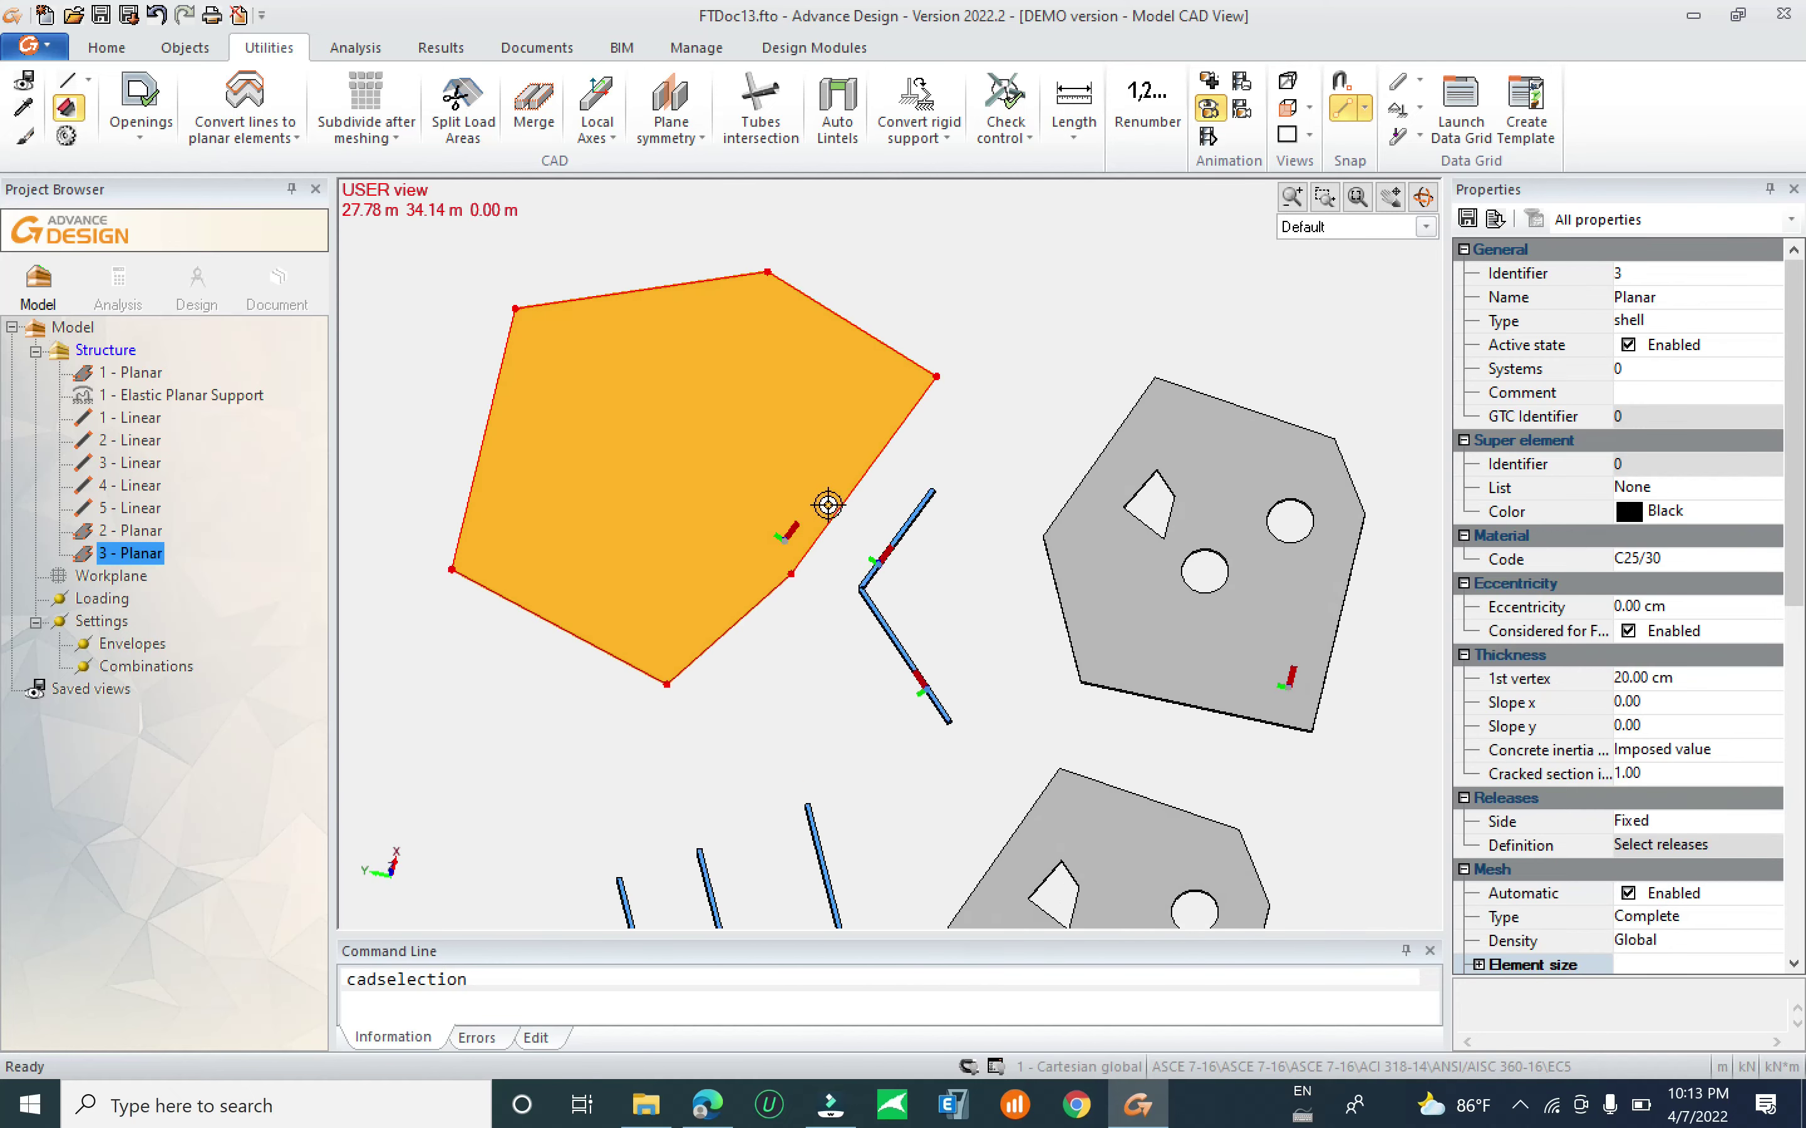
{"action": "middle_click_drag", "start_coordinate": [776, 523], "coordinate": [855, 625]}
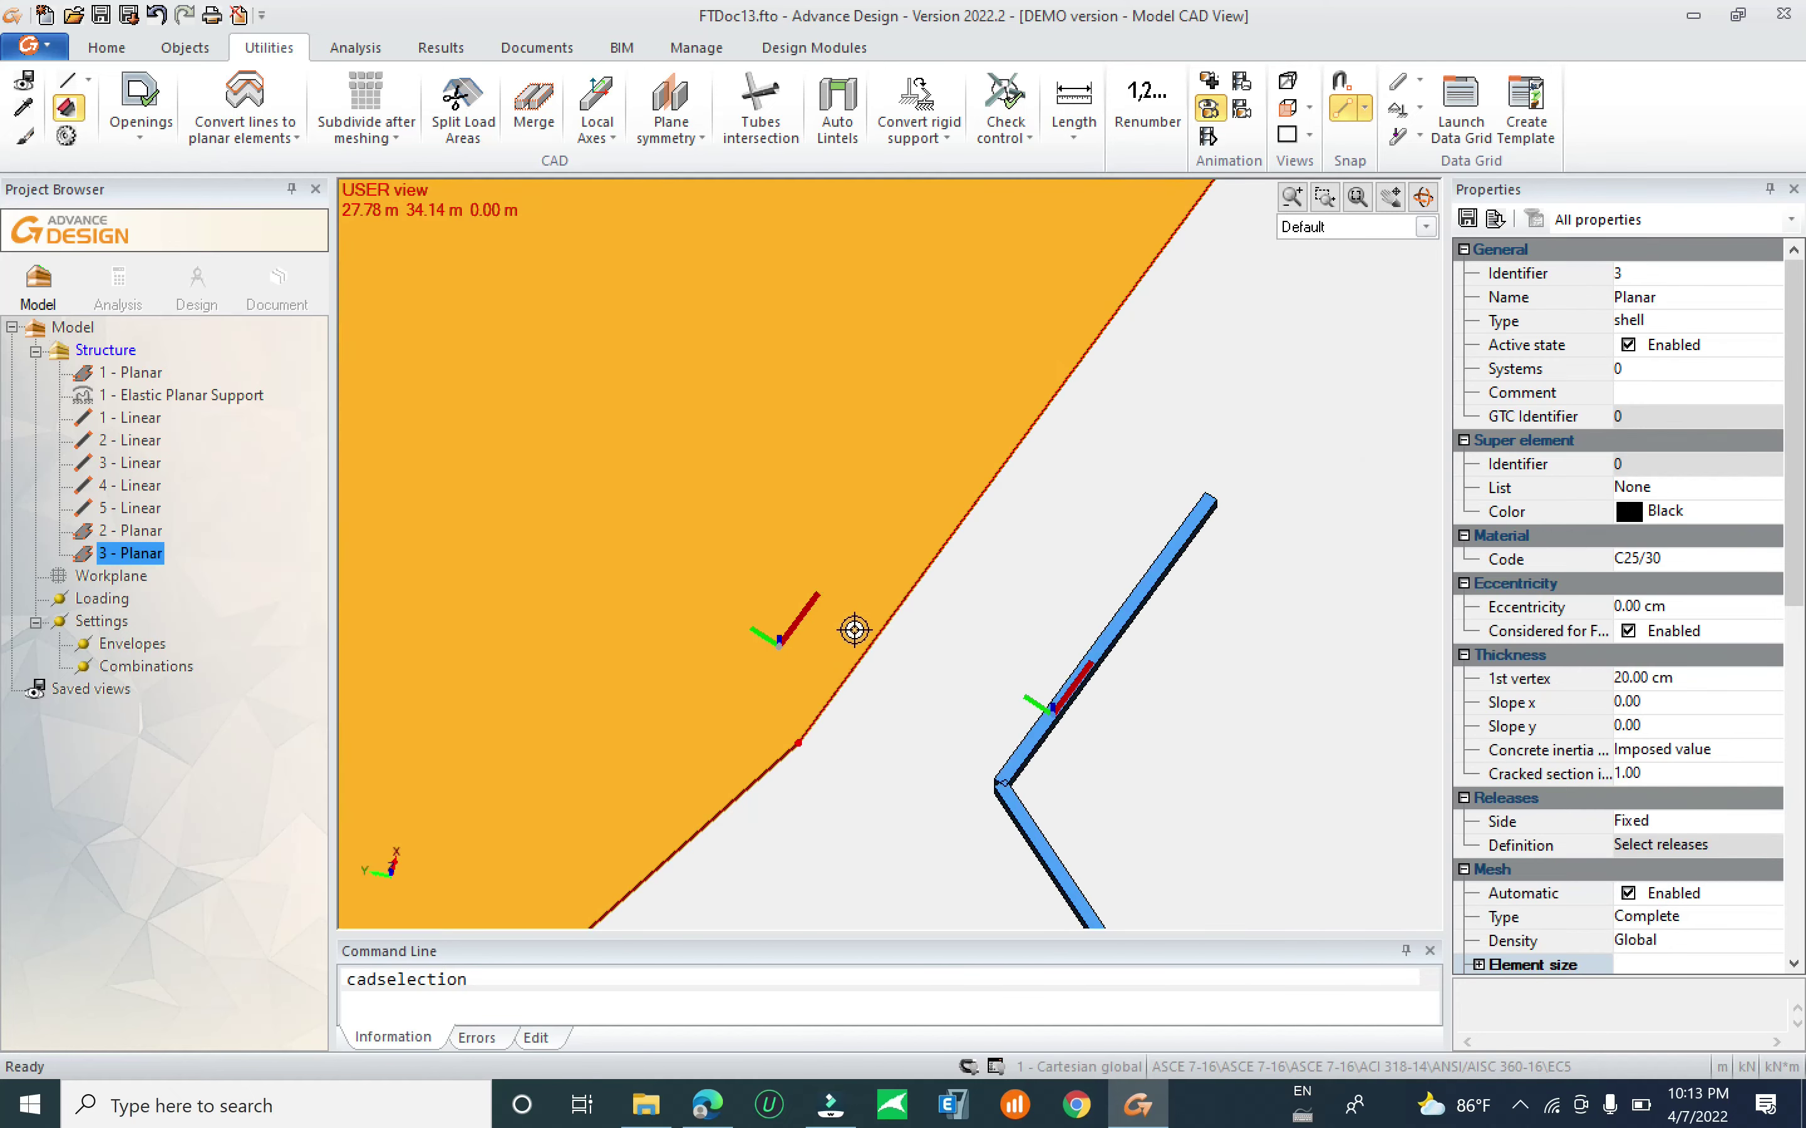
{"action": "middle_click_drag", "start_coordinate": [875, 713], "coordinate": [801, 677]}
{"action": "scroll", "coordinate": [801, 677], "scroll_direction": "down", "scroll_amount": 8}
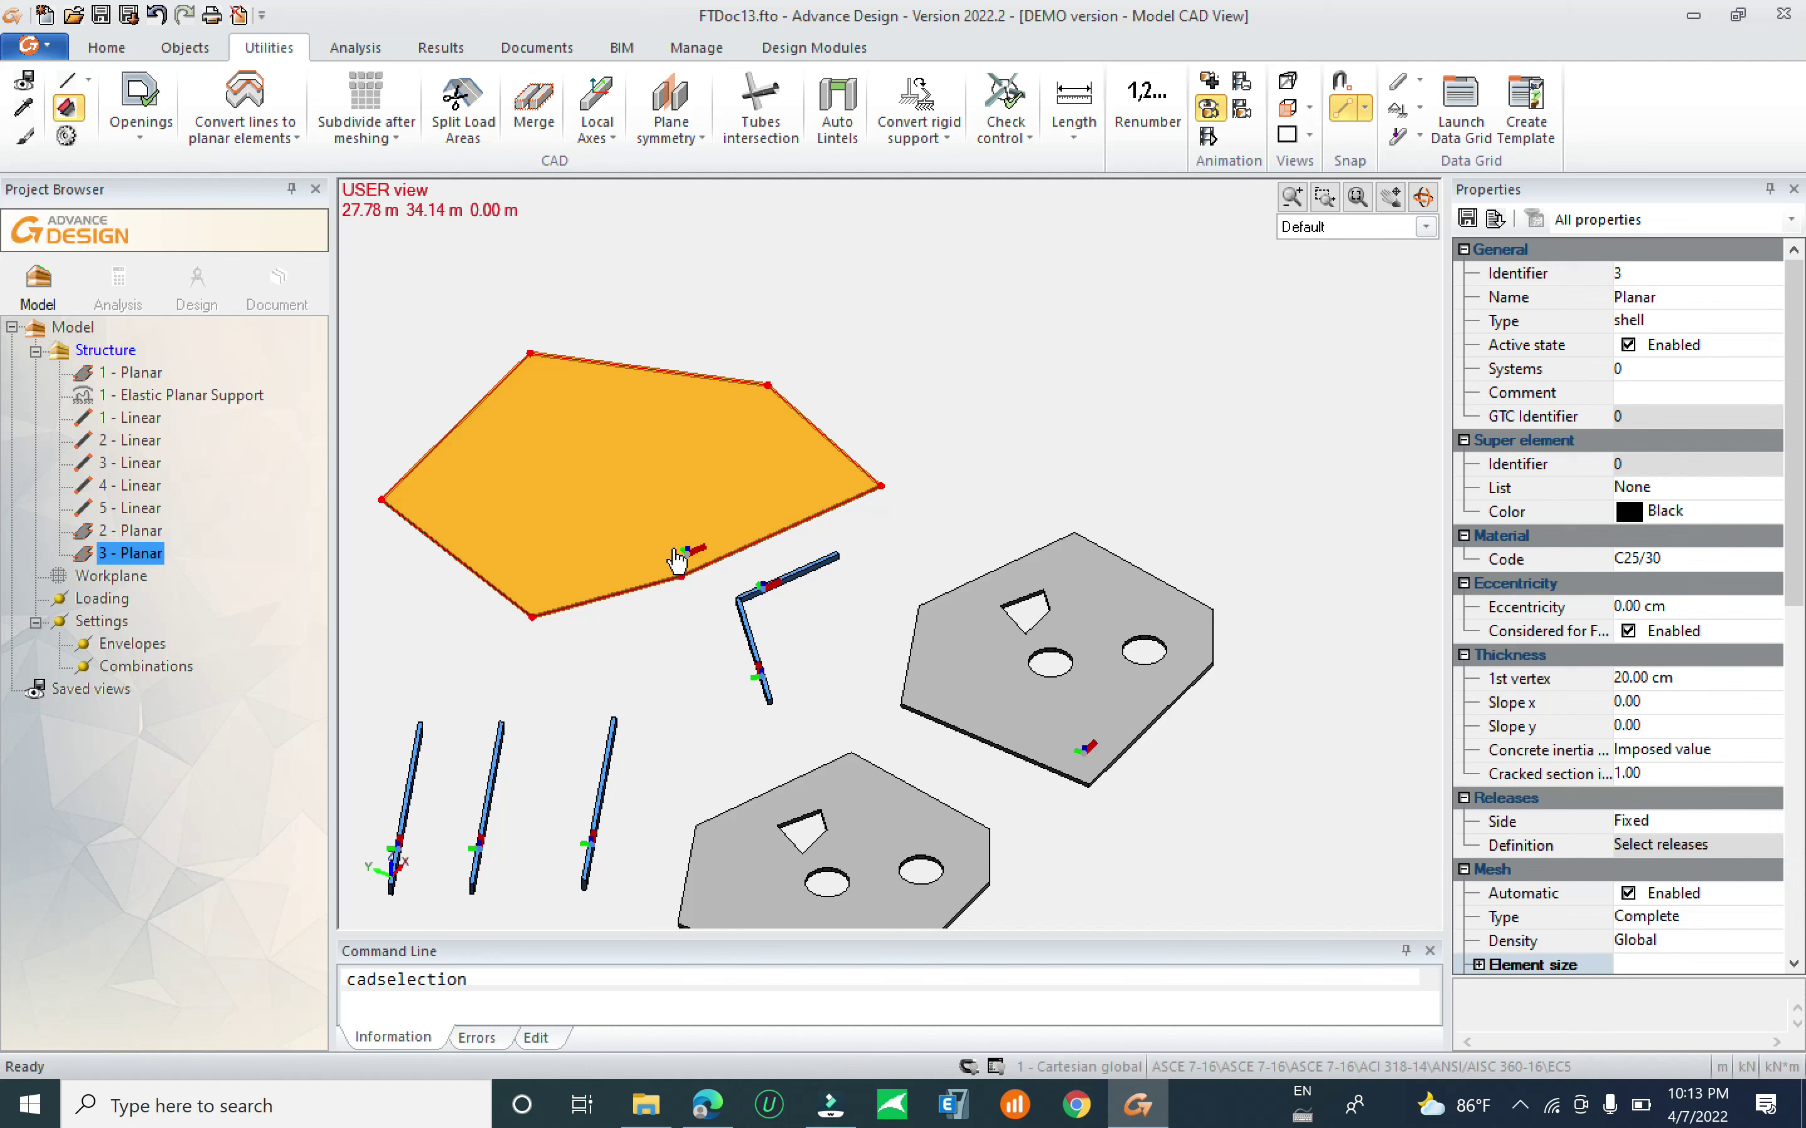
{"action": "middle_click_drag", "start_coordinate": [693, 585], "coordinate": [726, 512]}
{"action": "scroll", "coordinate": [765, 512], "scroll_direction": "up", "scroll_amount": 3}
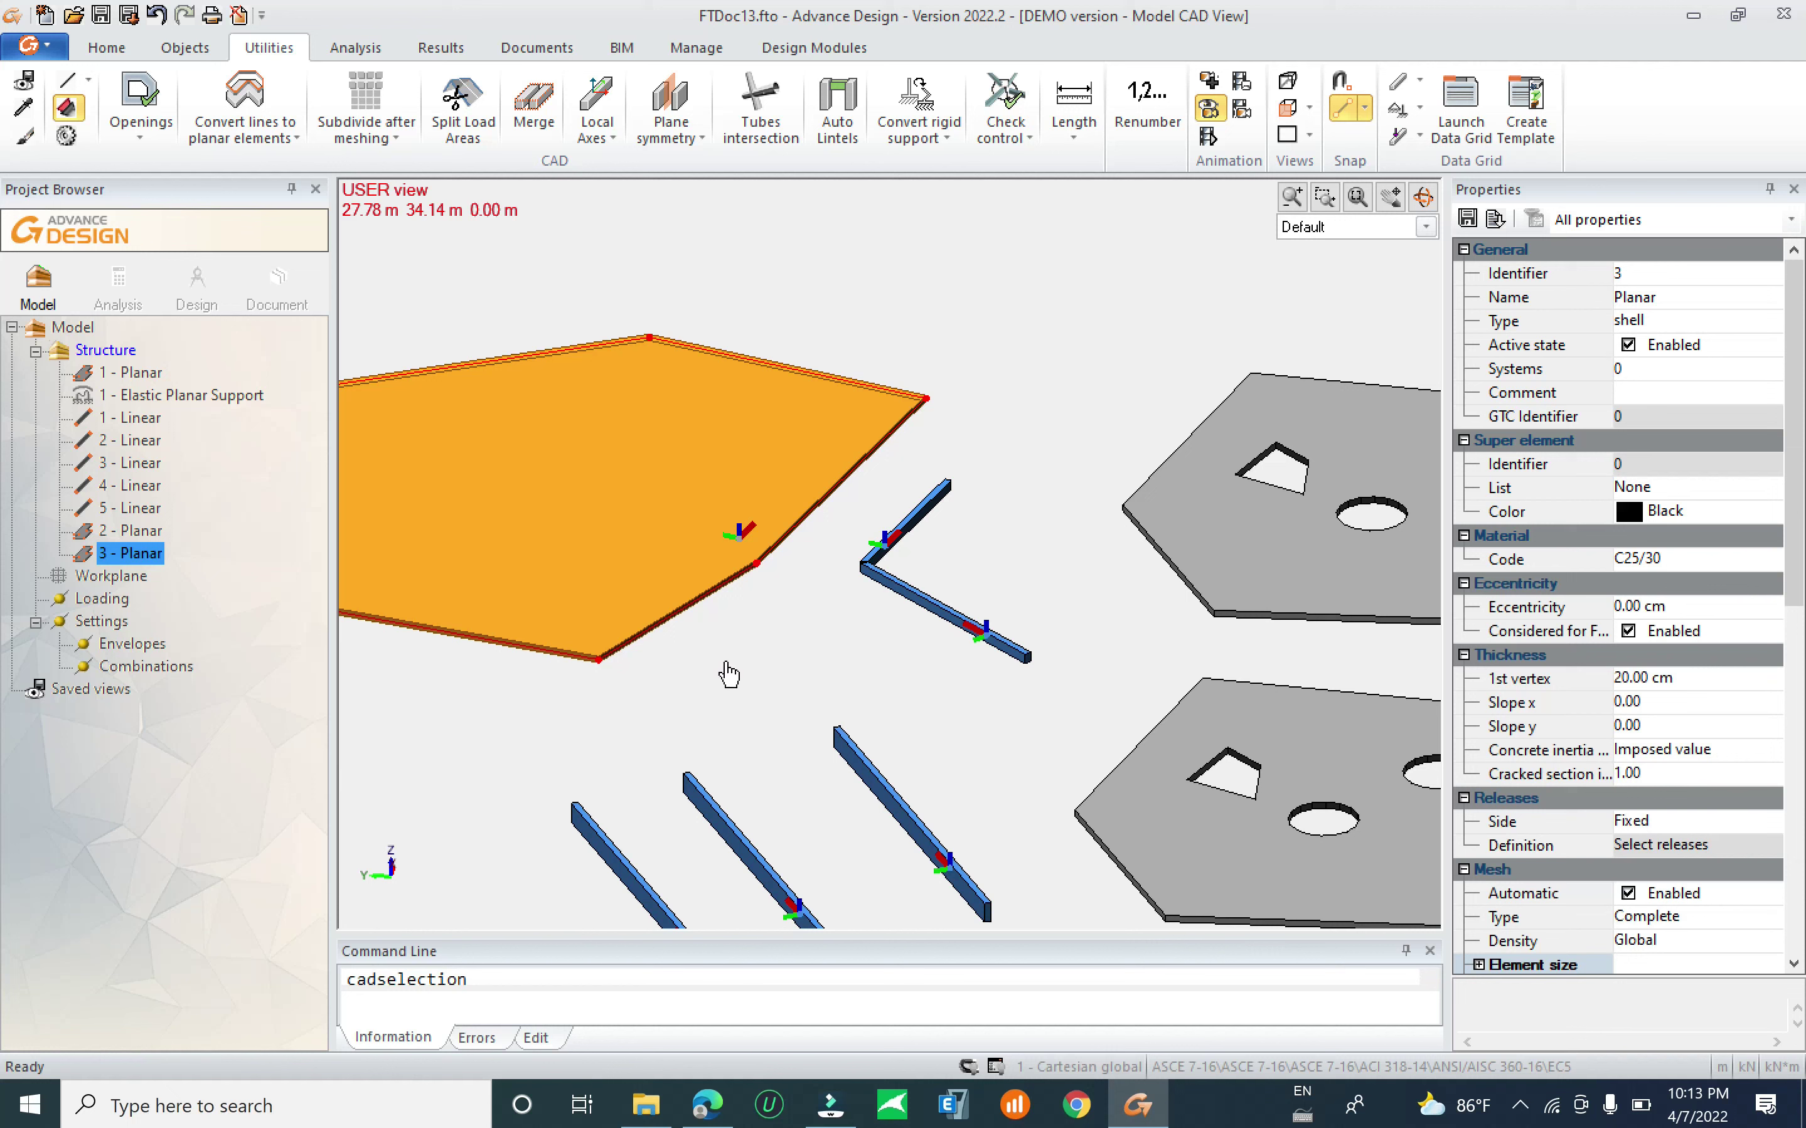
Deselect the large planar element and check the local axes of all planar and linear elements against the global axes.
{"action": "left_click", "coordinate": [705, 703]}
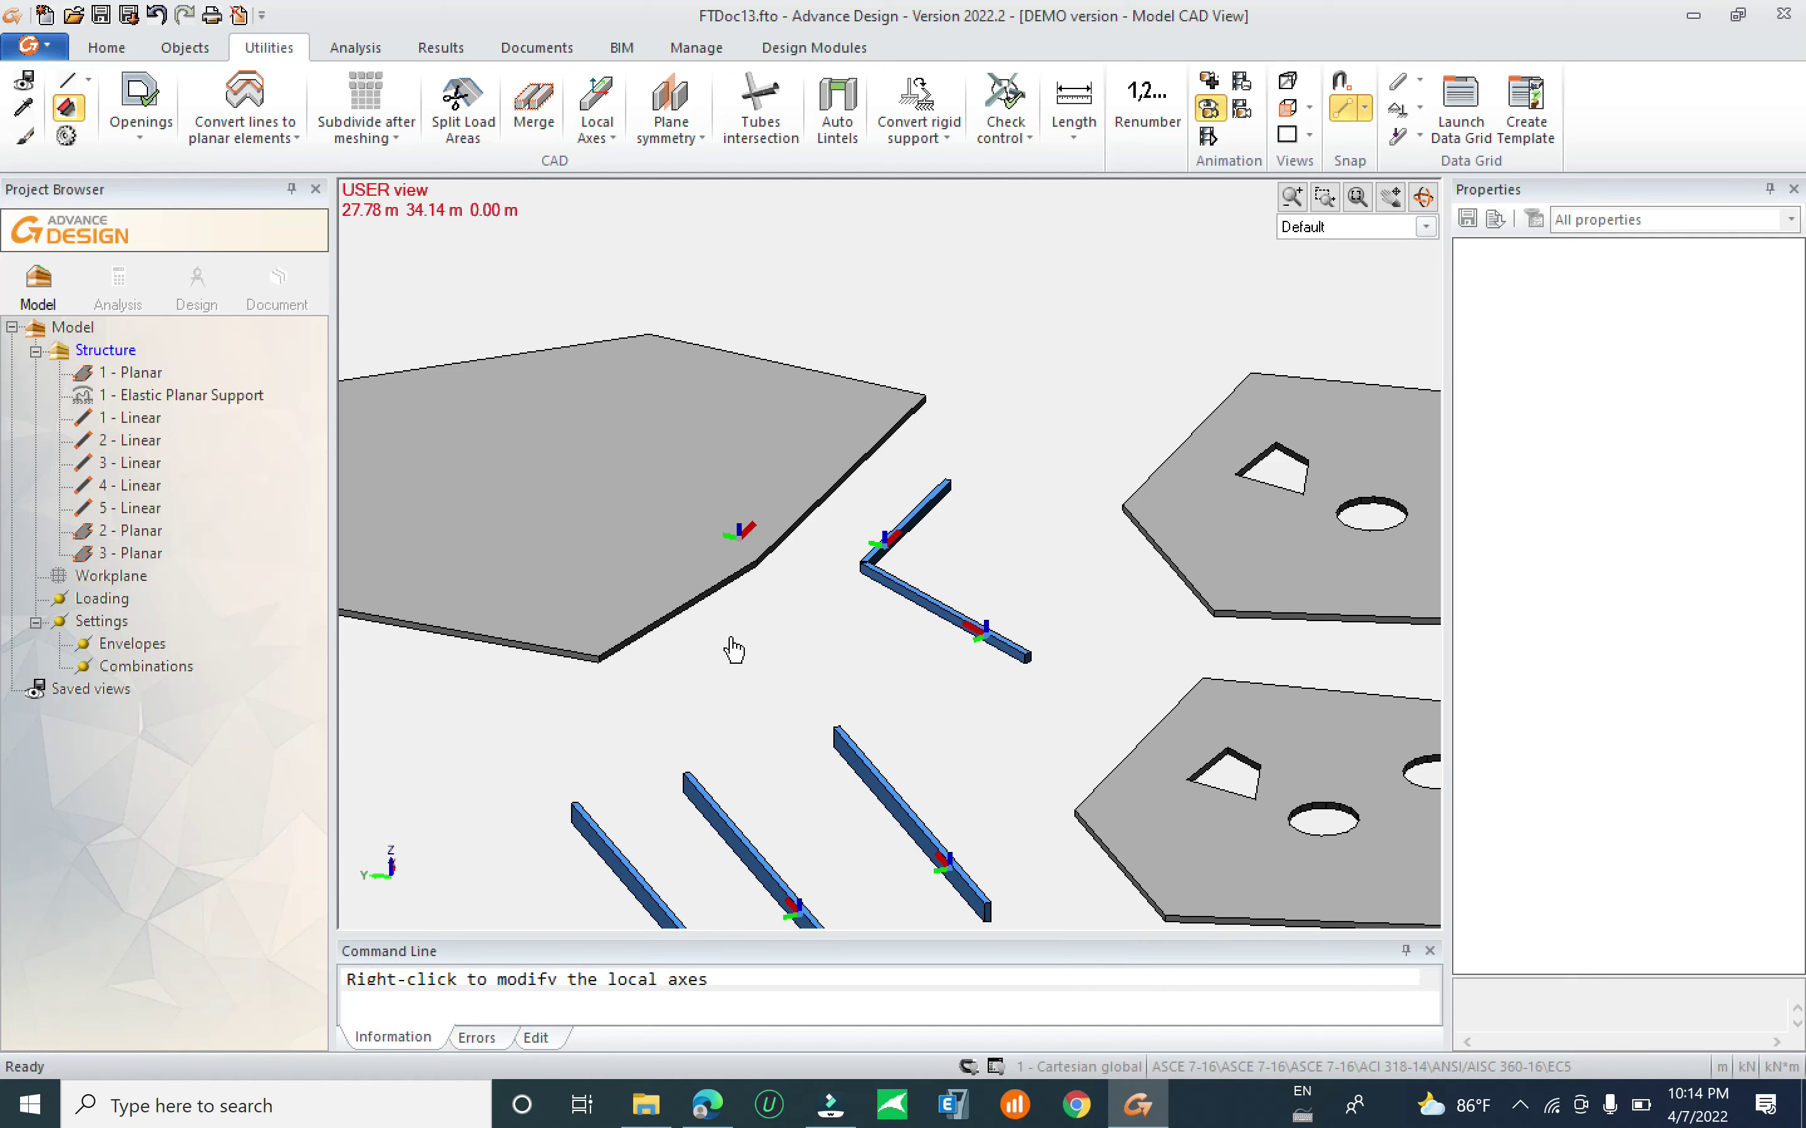
{"action": "scroll", "coordinate": [741, 730], "scroll_direction": "down", "scroll_amount": 5}
{"action": "middle_click_drag", "start_coordinate": [1080, 656], "coordinate": [939, 726]}
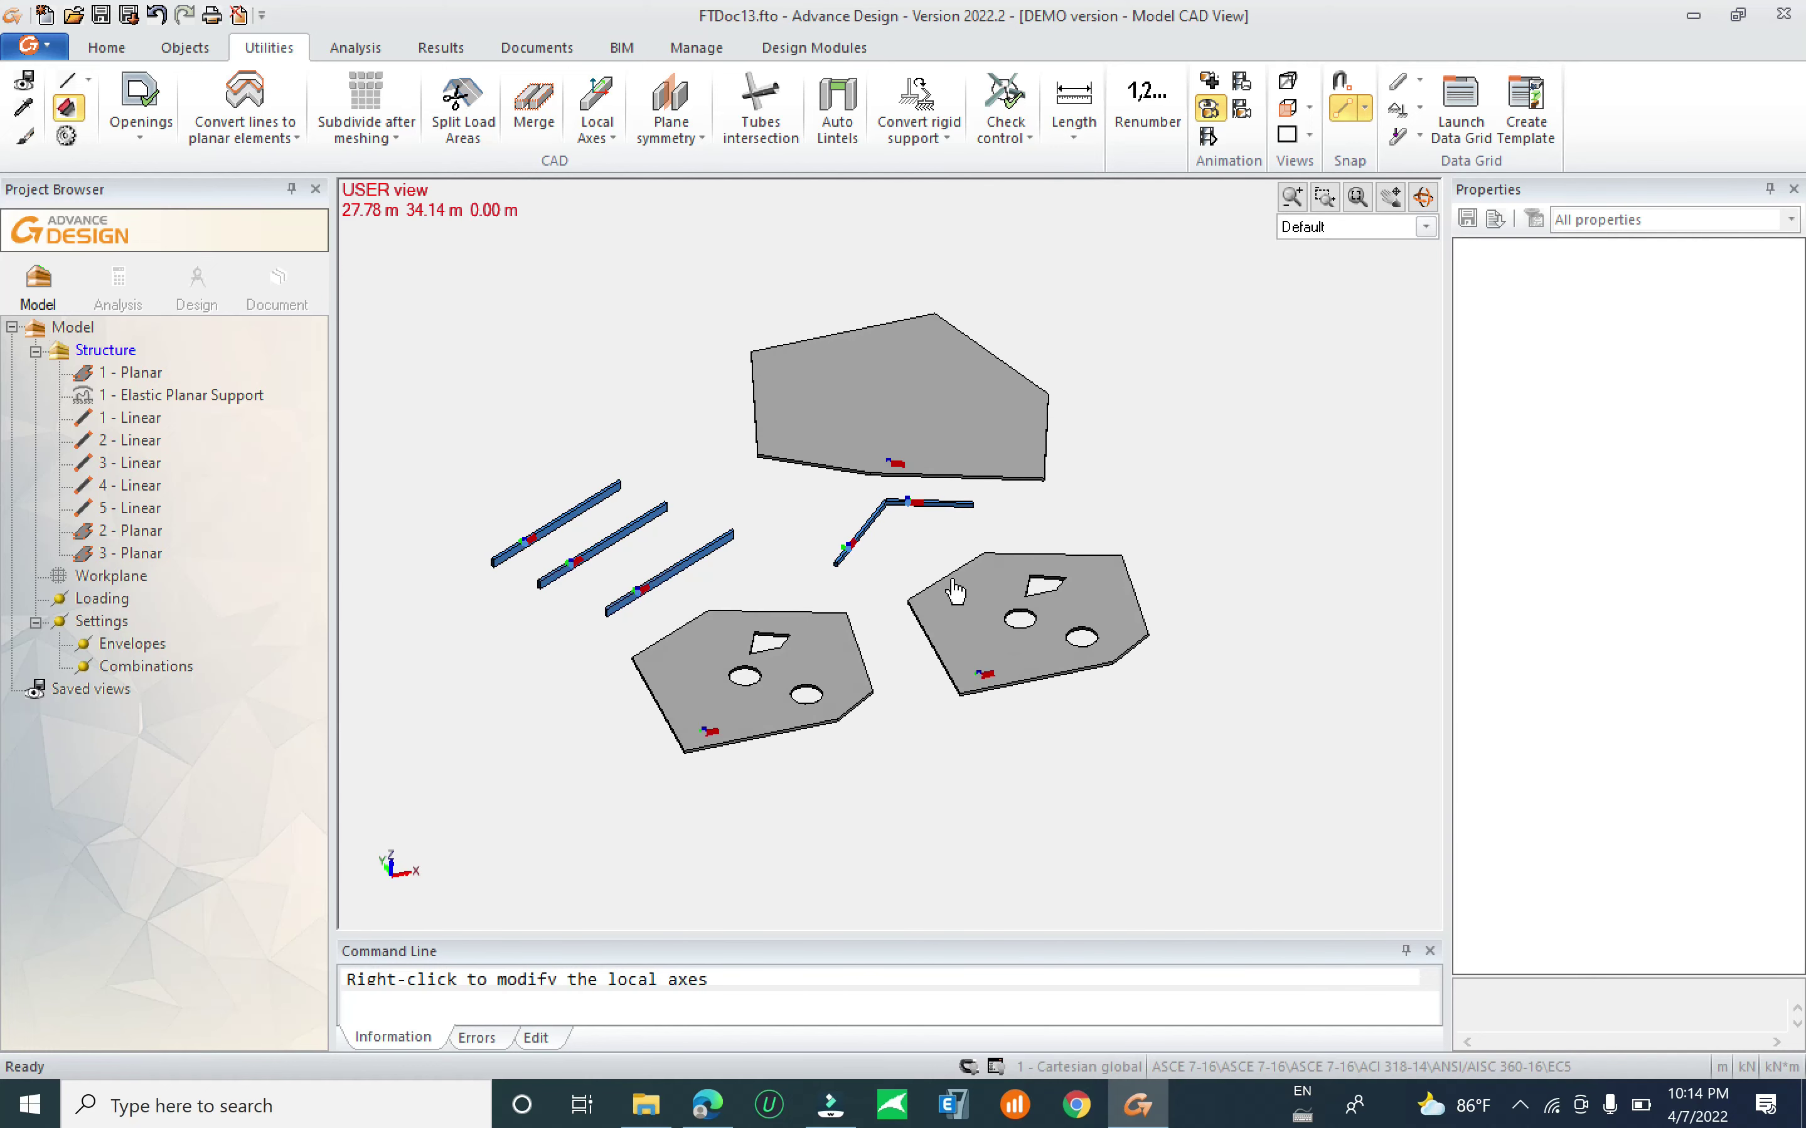
{"action": "scroll", "coordinate": [978, 568], "scroll_direction": "up", "scroll_amount": 2}
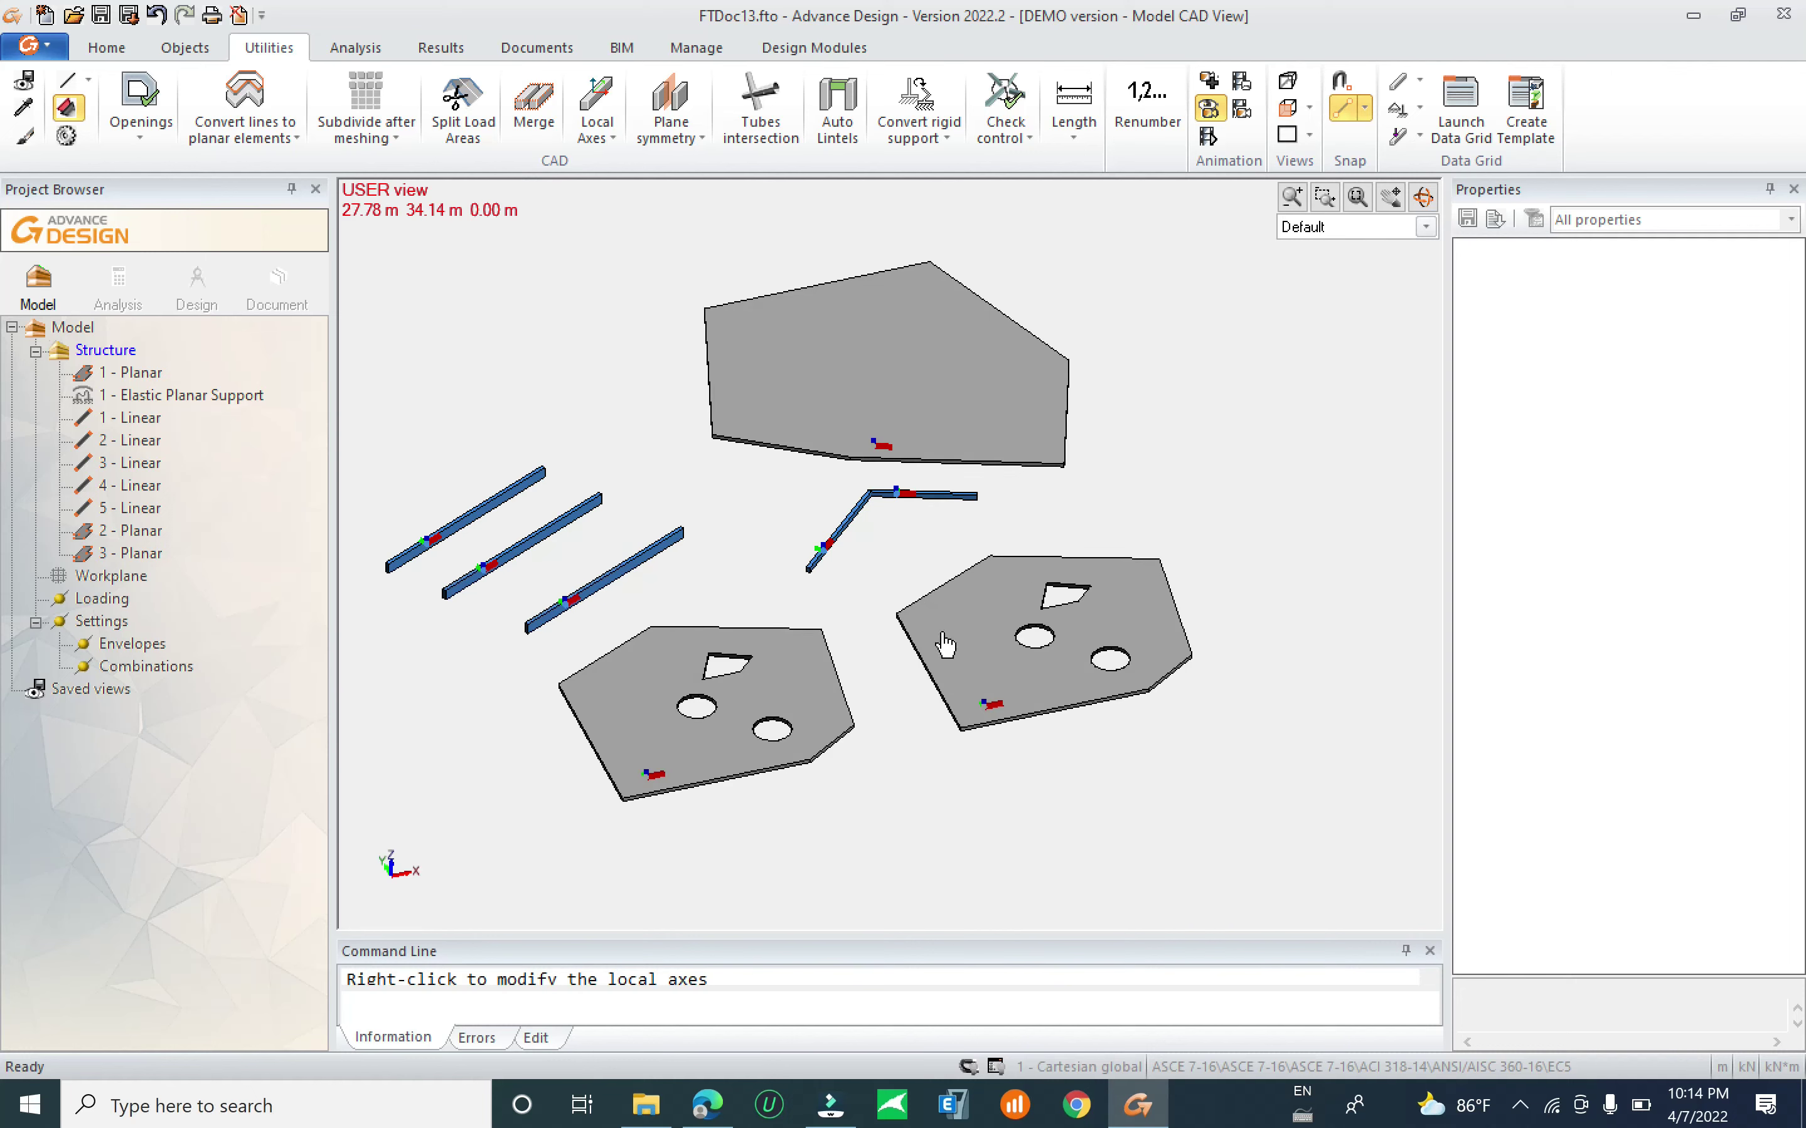
{"action": "middle_click_drag", "start_coordinate": [890, 646], "coordinate": [794, 654]}
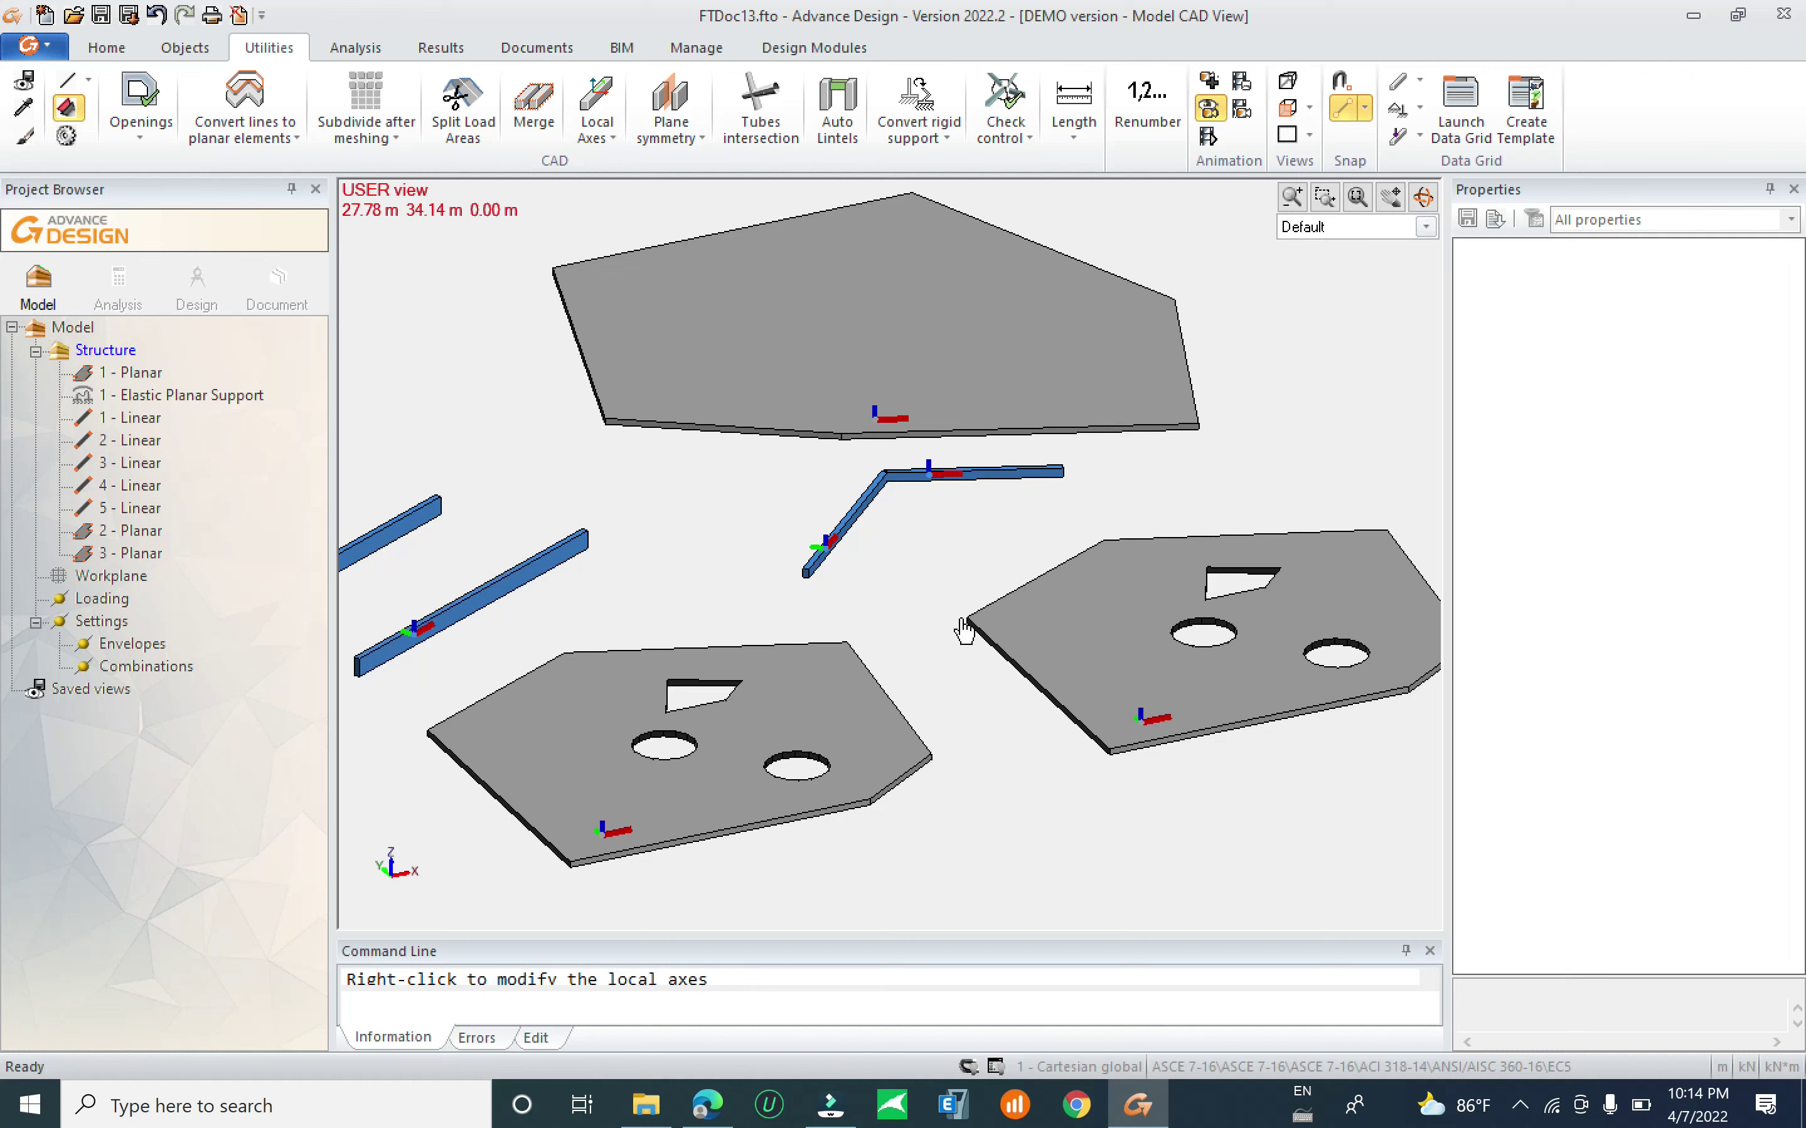
{"action": "scroll", "coordinate": [985, 671], "scroll_direction": "down", "scroll_amount": 1}
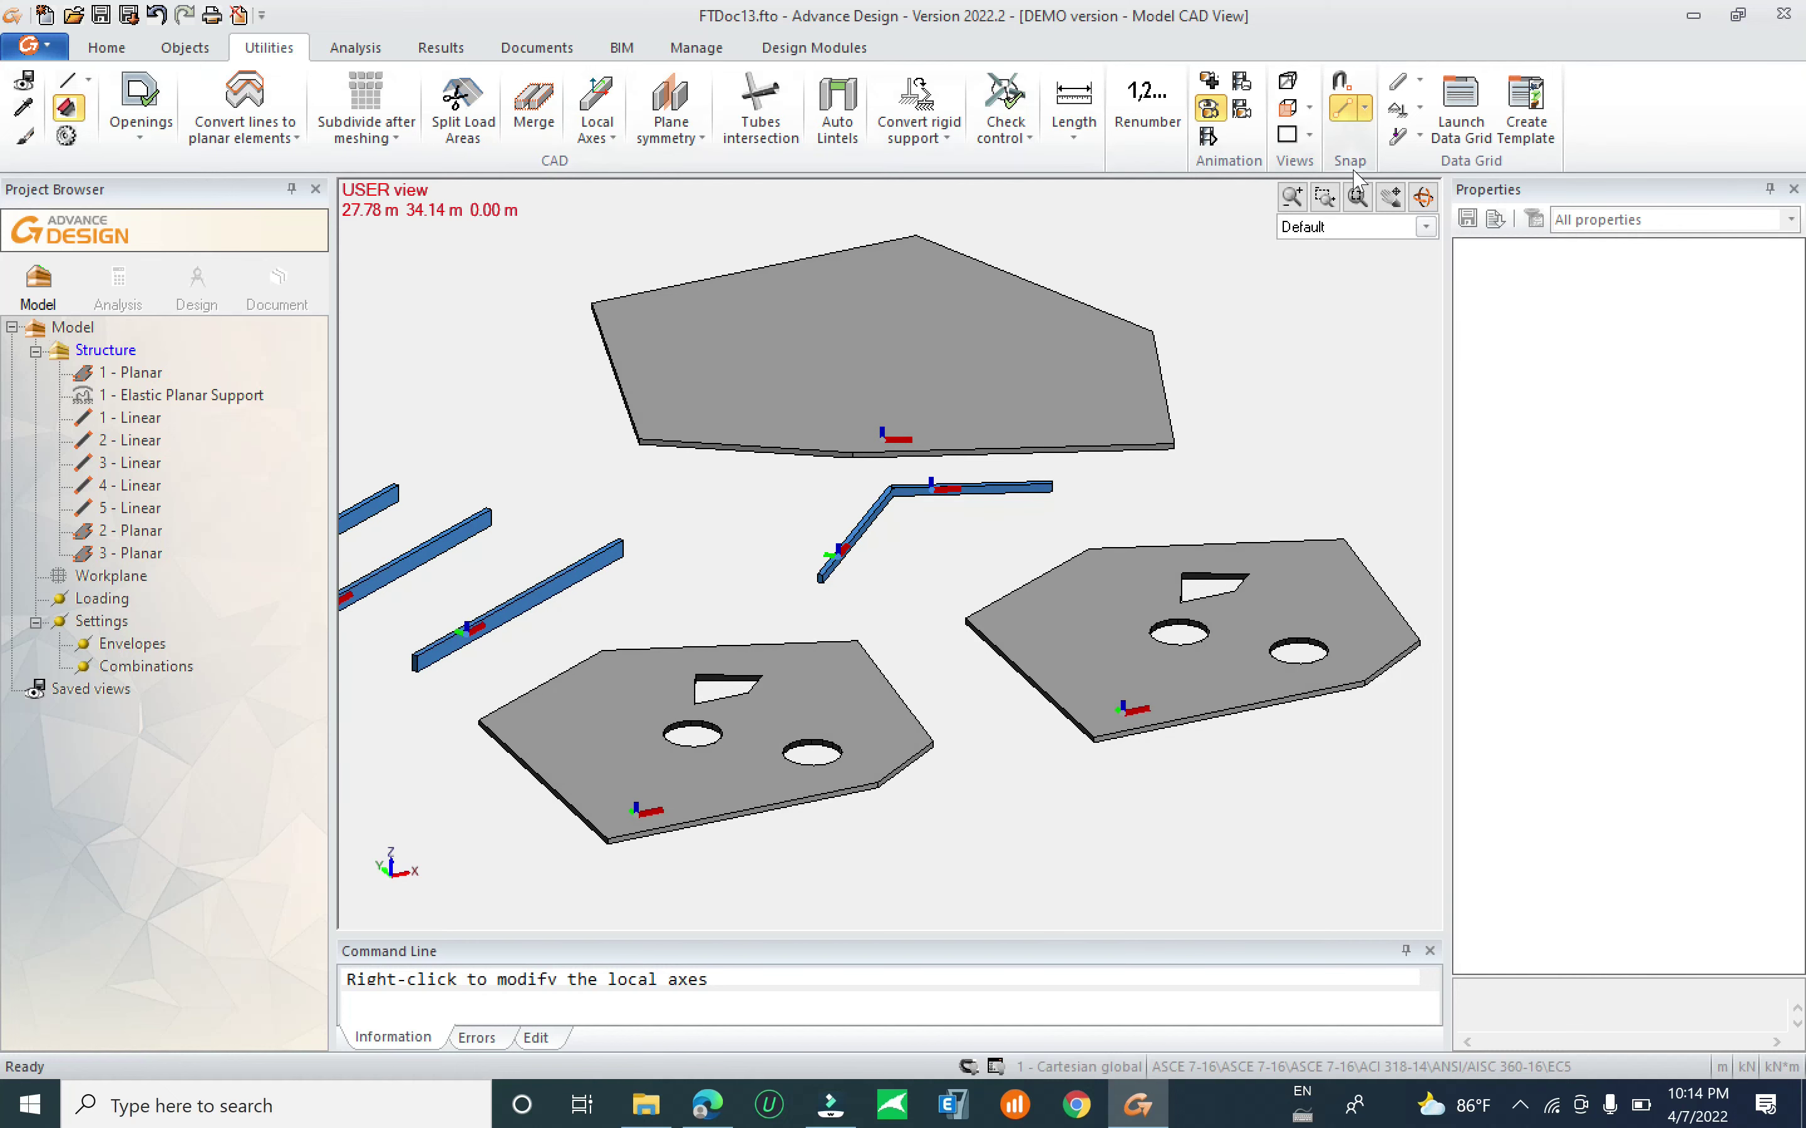
Save the current model view to the project's saved views.
{"action": "left_click", "coordinate": [108, 48]}
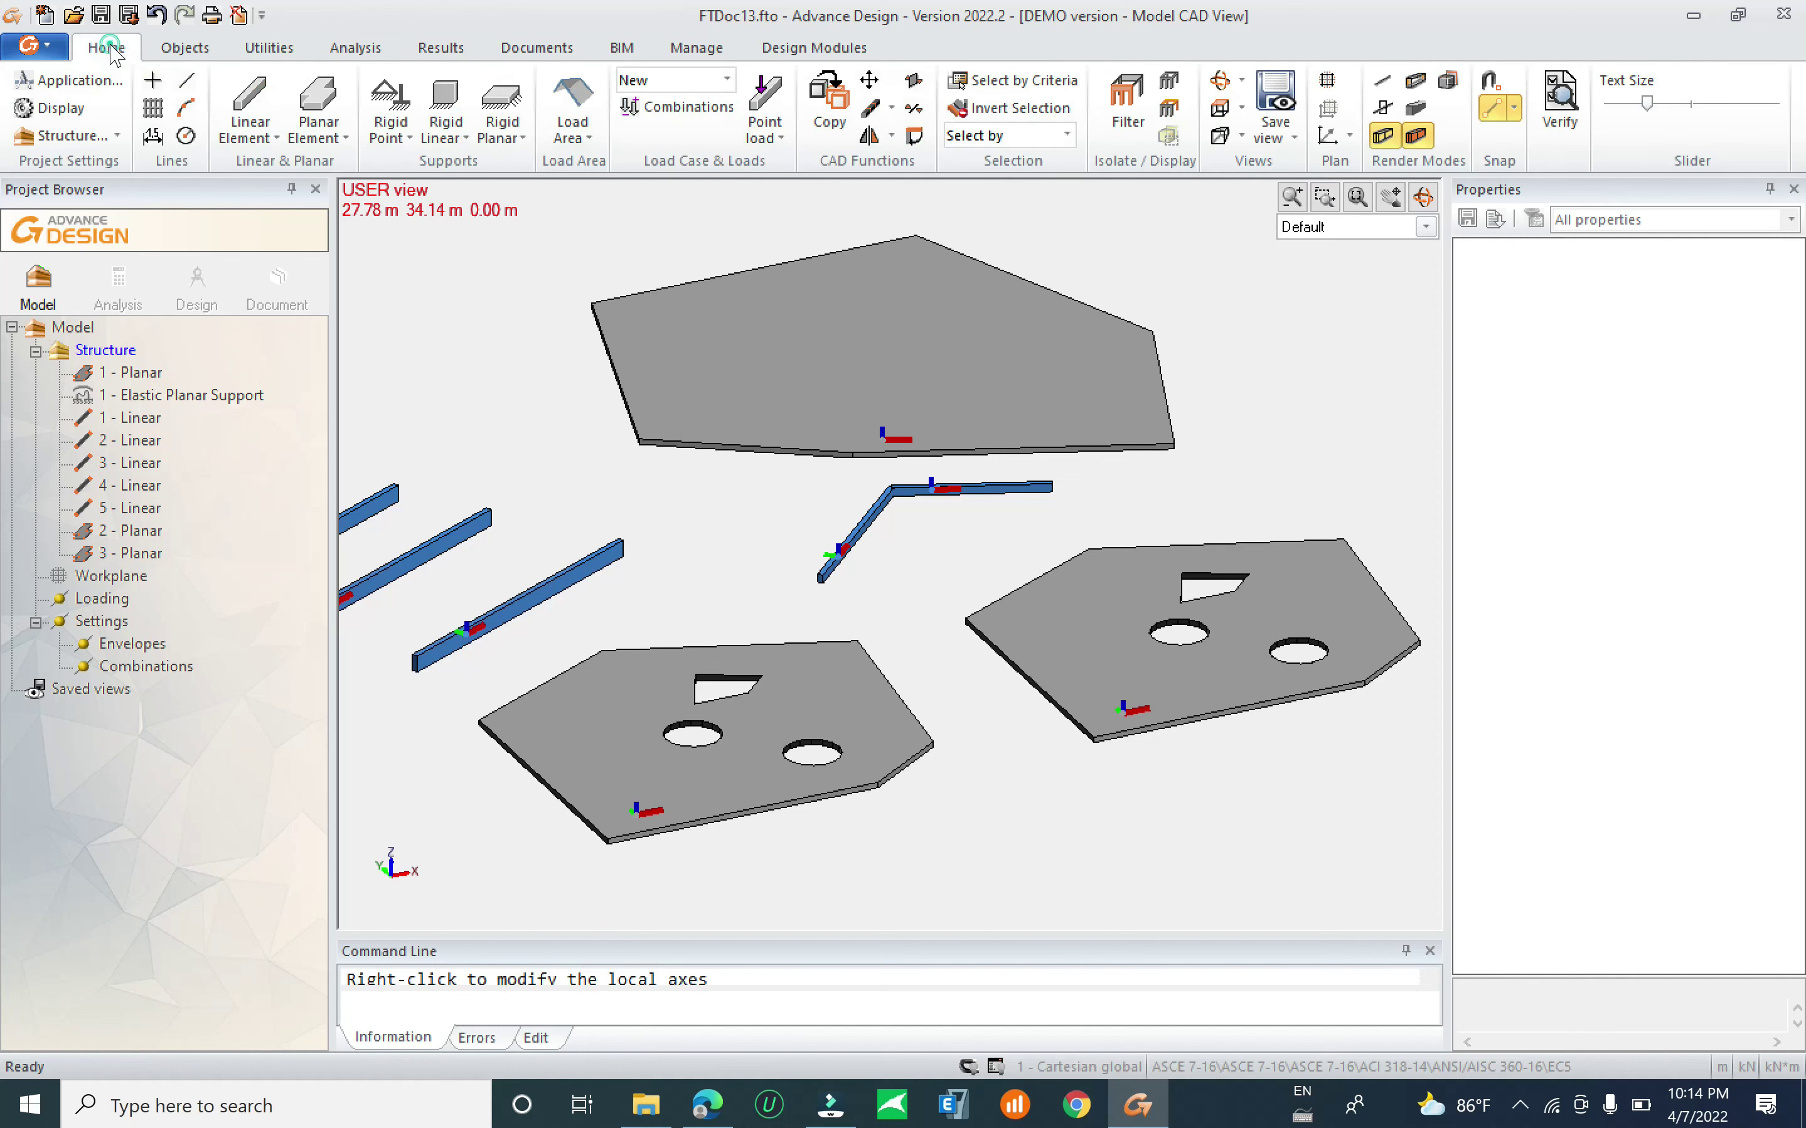
{"action": "left_click", "coordinate": [1277, 104]}
{"action": "scroll", "coordinate": [1007, 489], "scroll_direction": "down", "scroll_amount": 3}
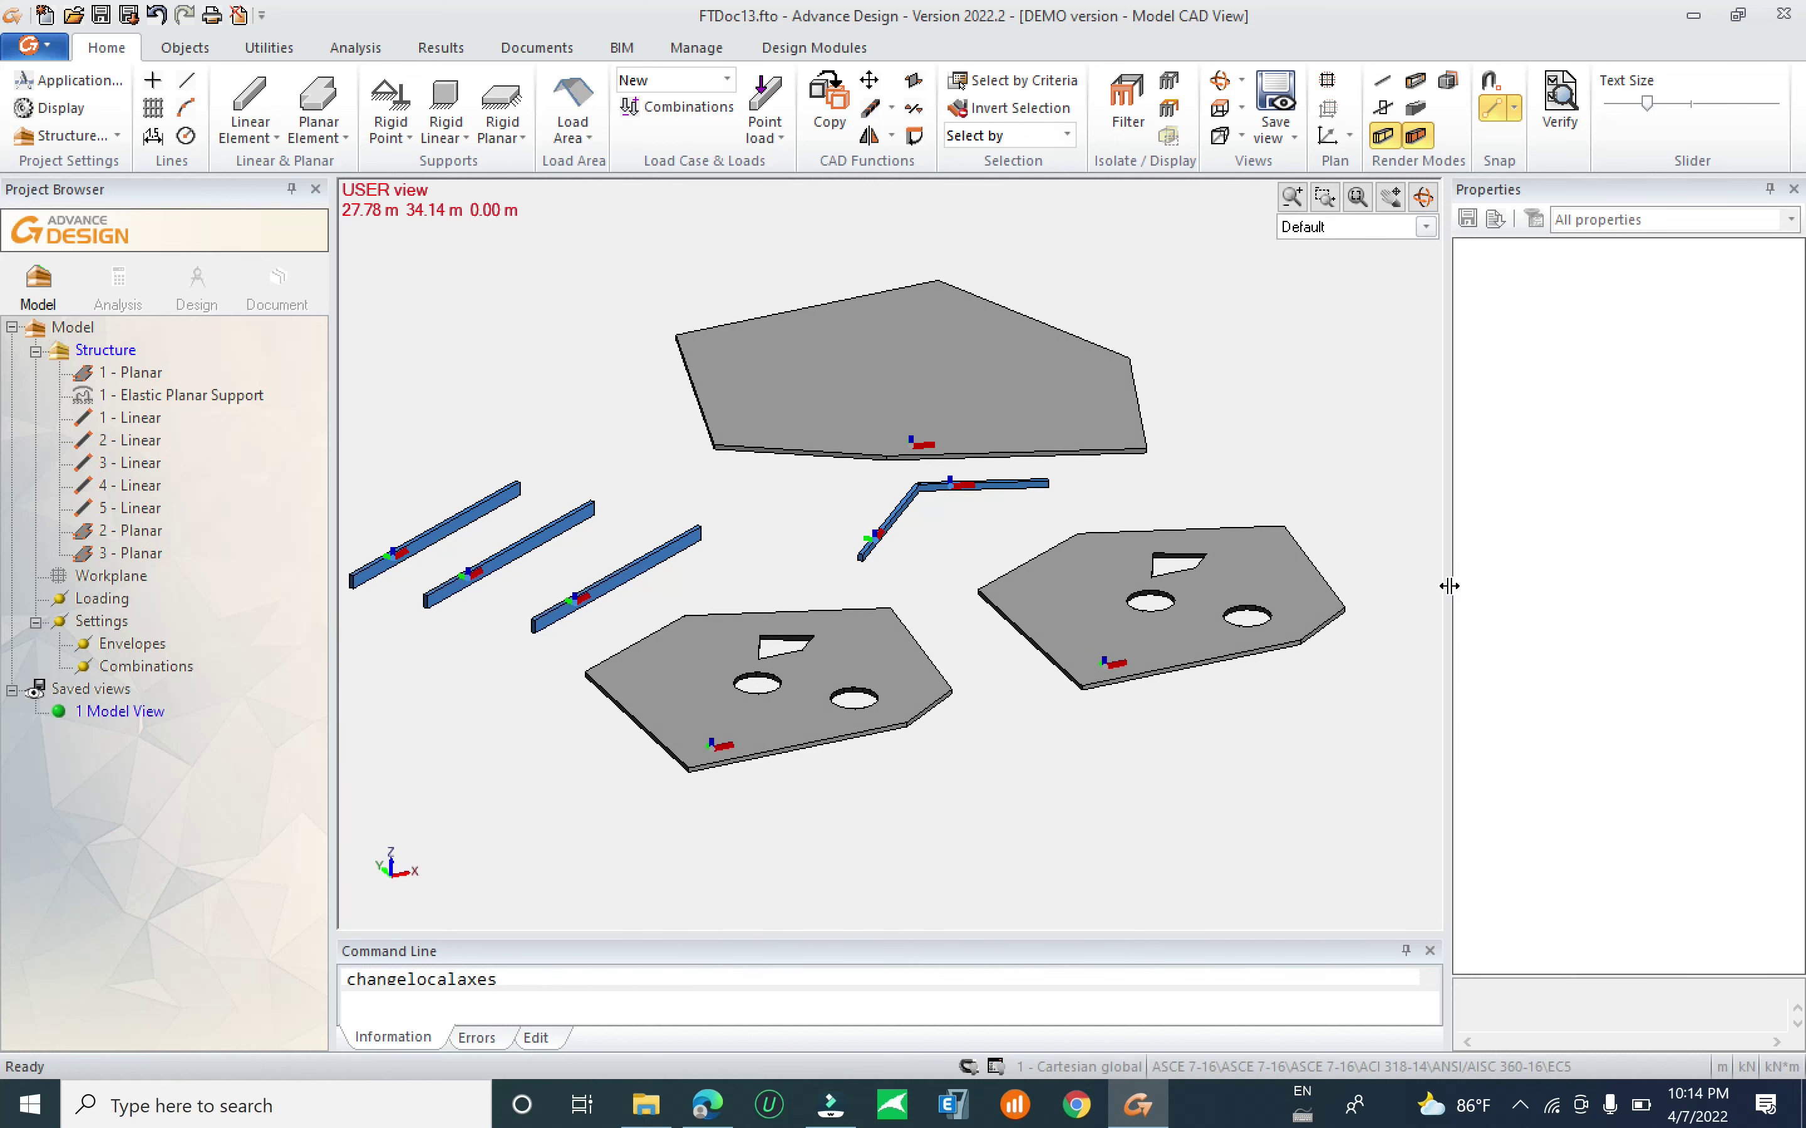
Enlarge the drawing area by narrowing the Properties and Project Browser panes, and save the model view again.
{"action": "left_click_drag", "start_coordinate": [1447, 609], "coordinate": [1592, 612]}
{"action": "left_click_drag", "start_coordinate": [335, 478], "coordinate": [243, 481]}
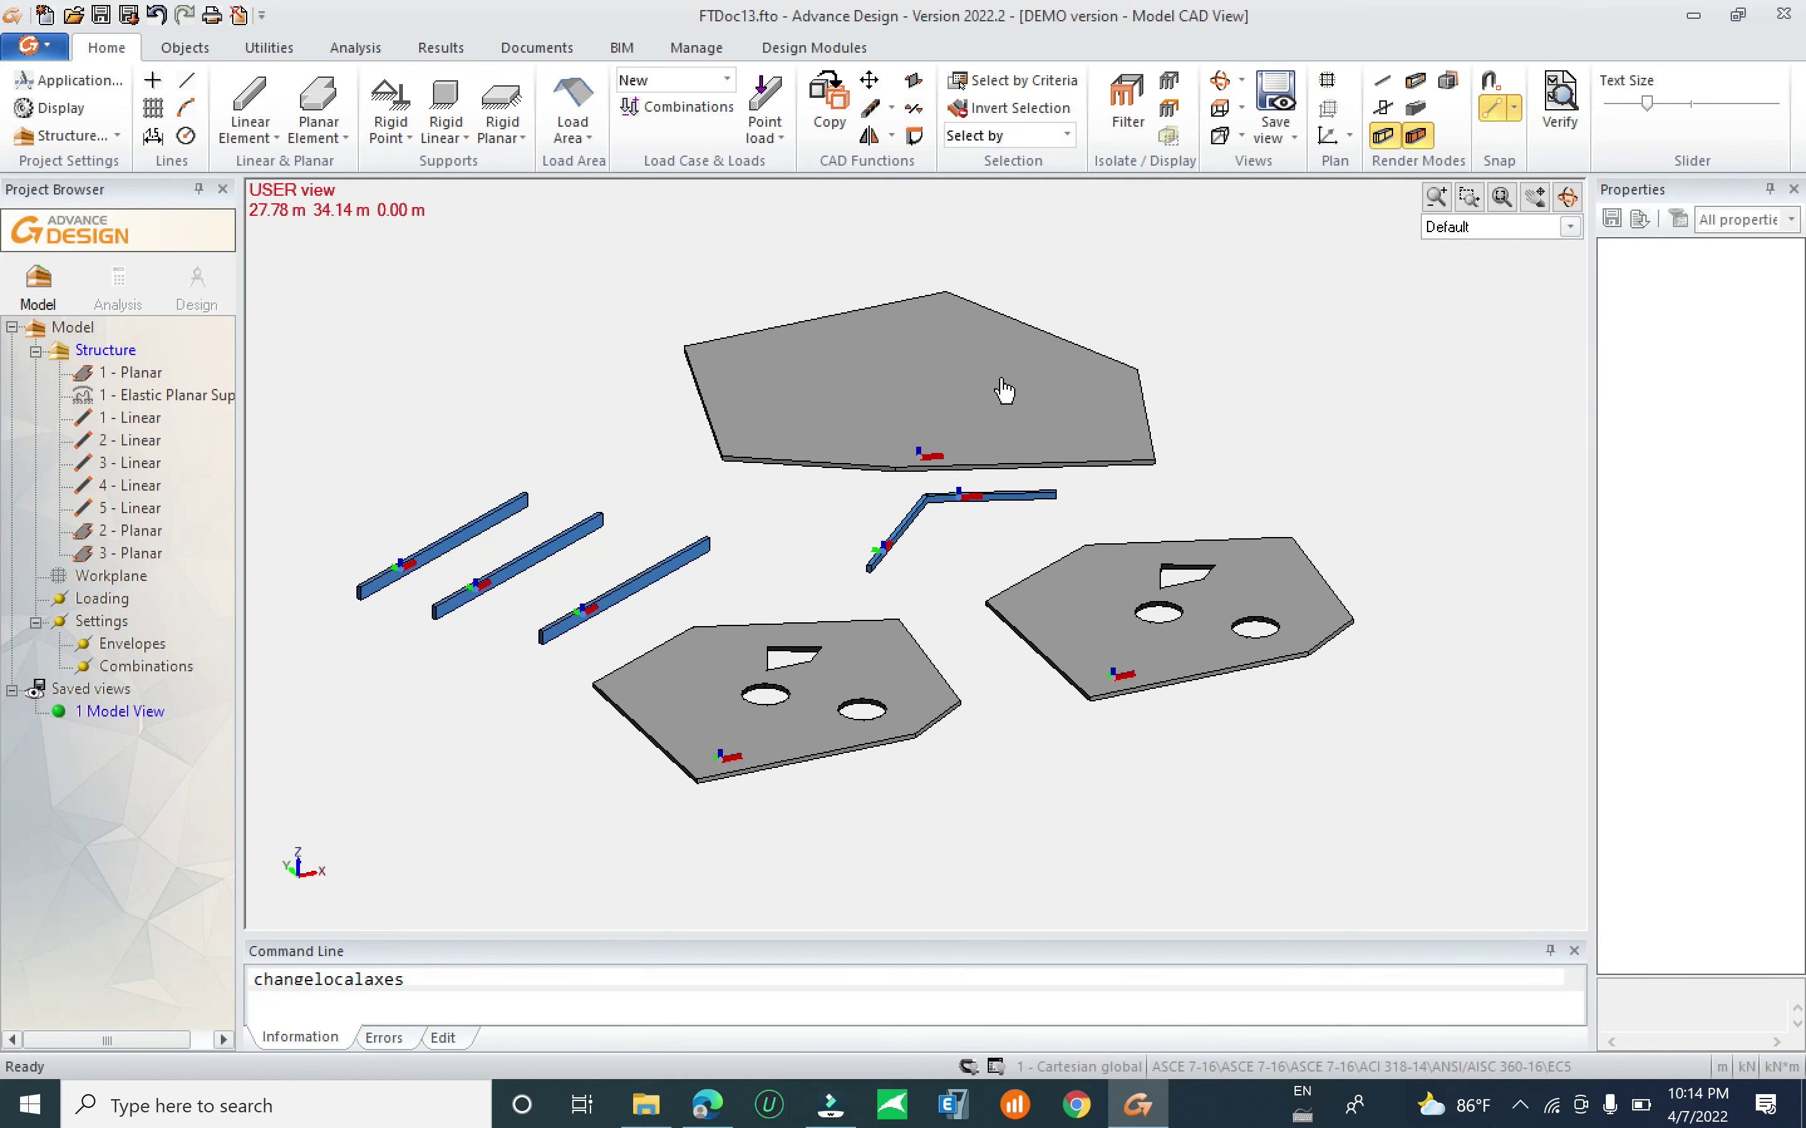
{"action": "left_click", "coordinate": [1274, 101]}
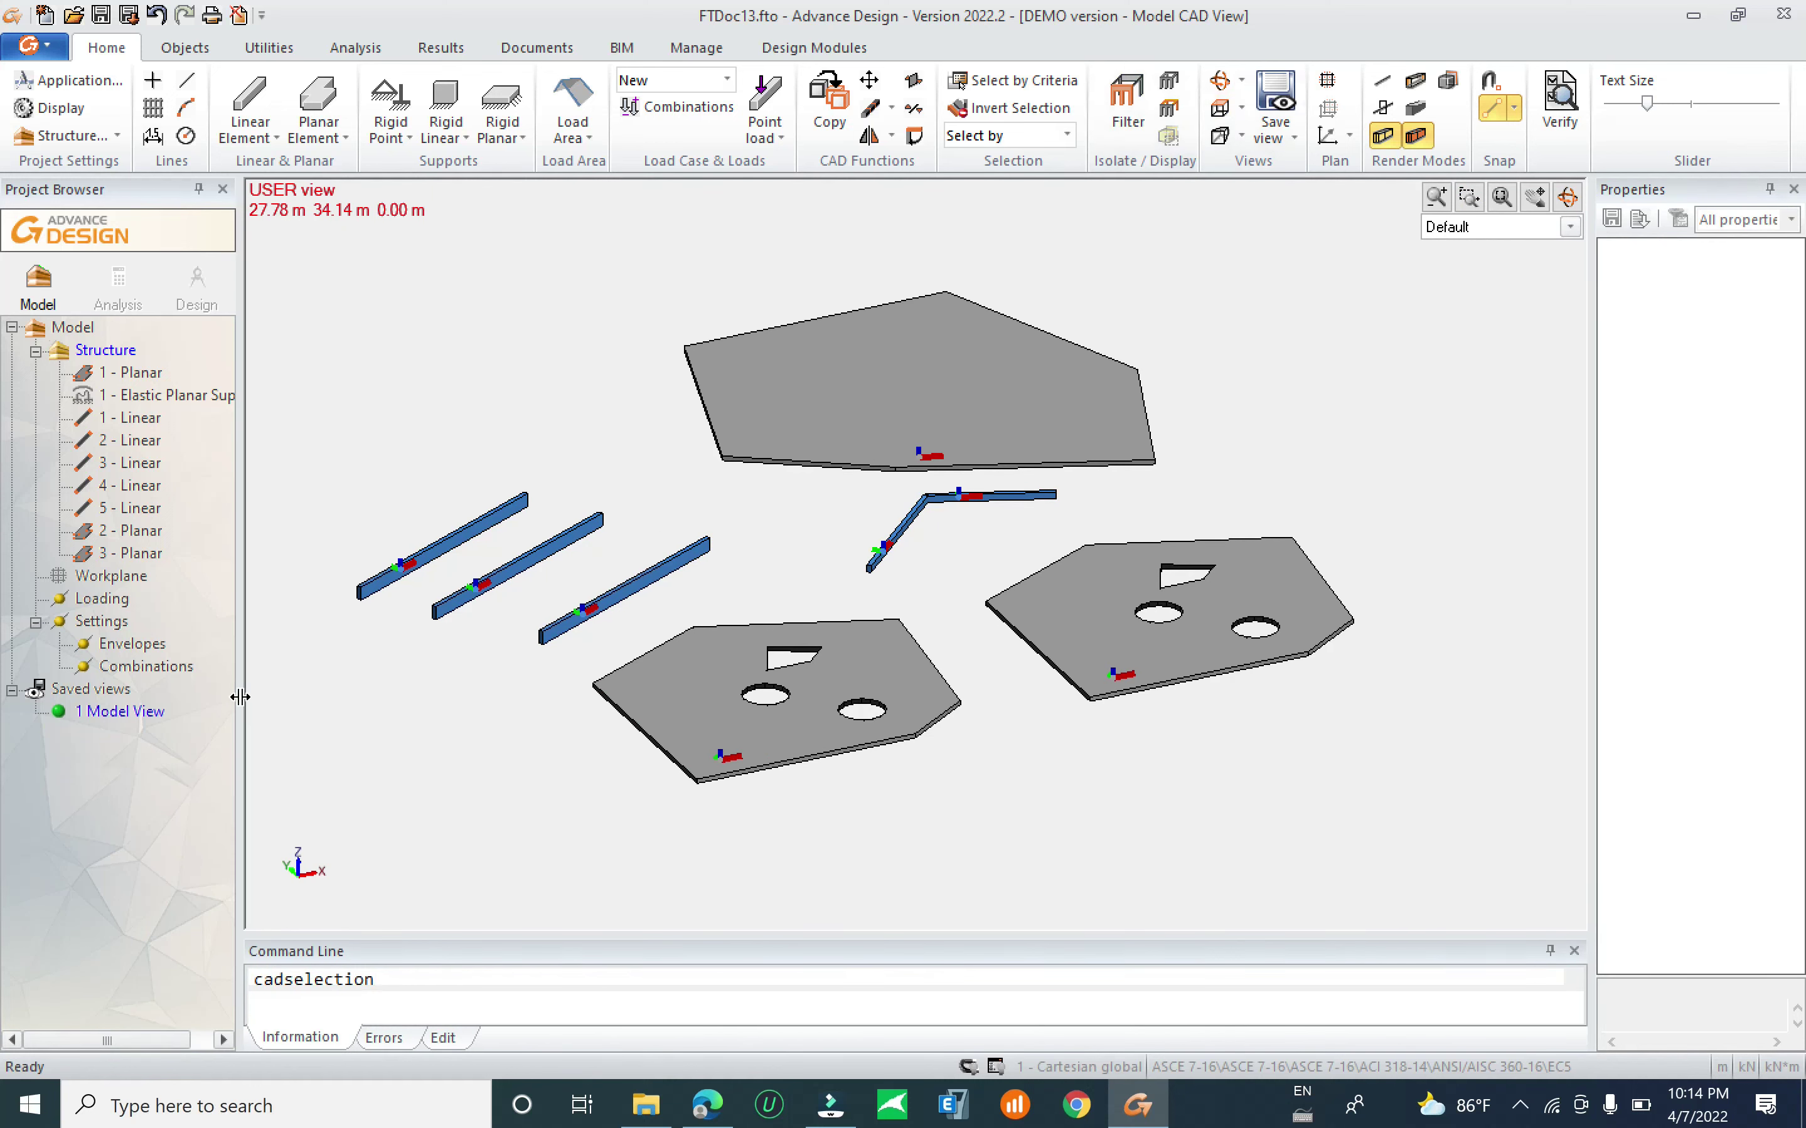
Delete the first saved view, 1 Model View.
{"action": "left_click", "coordinate": [120, 713]}
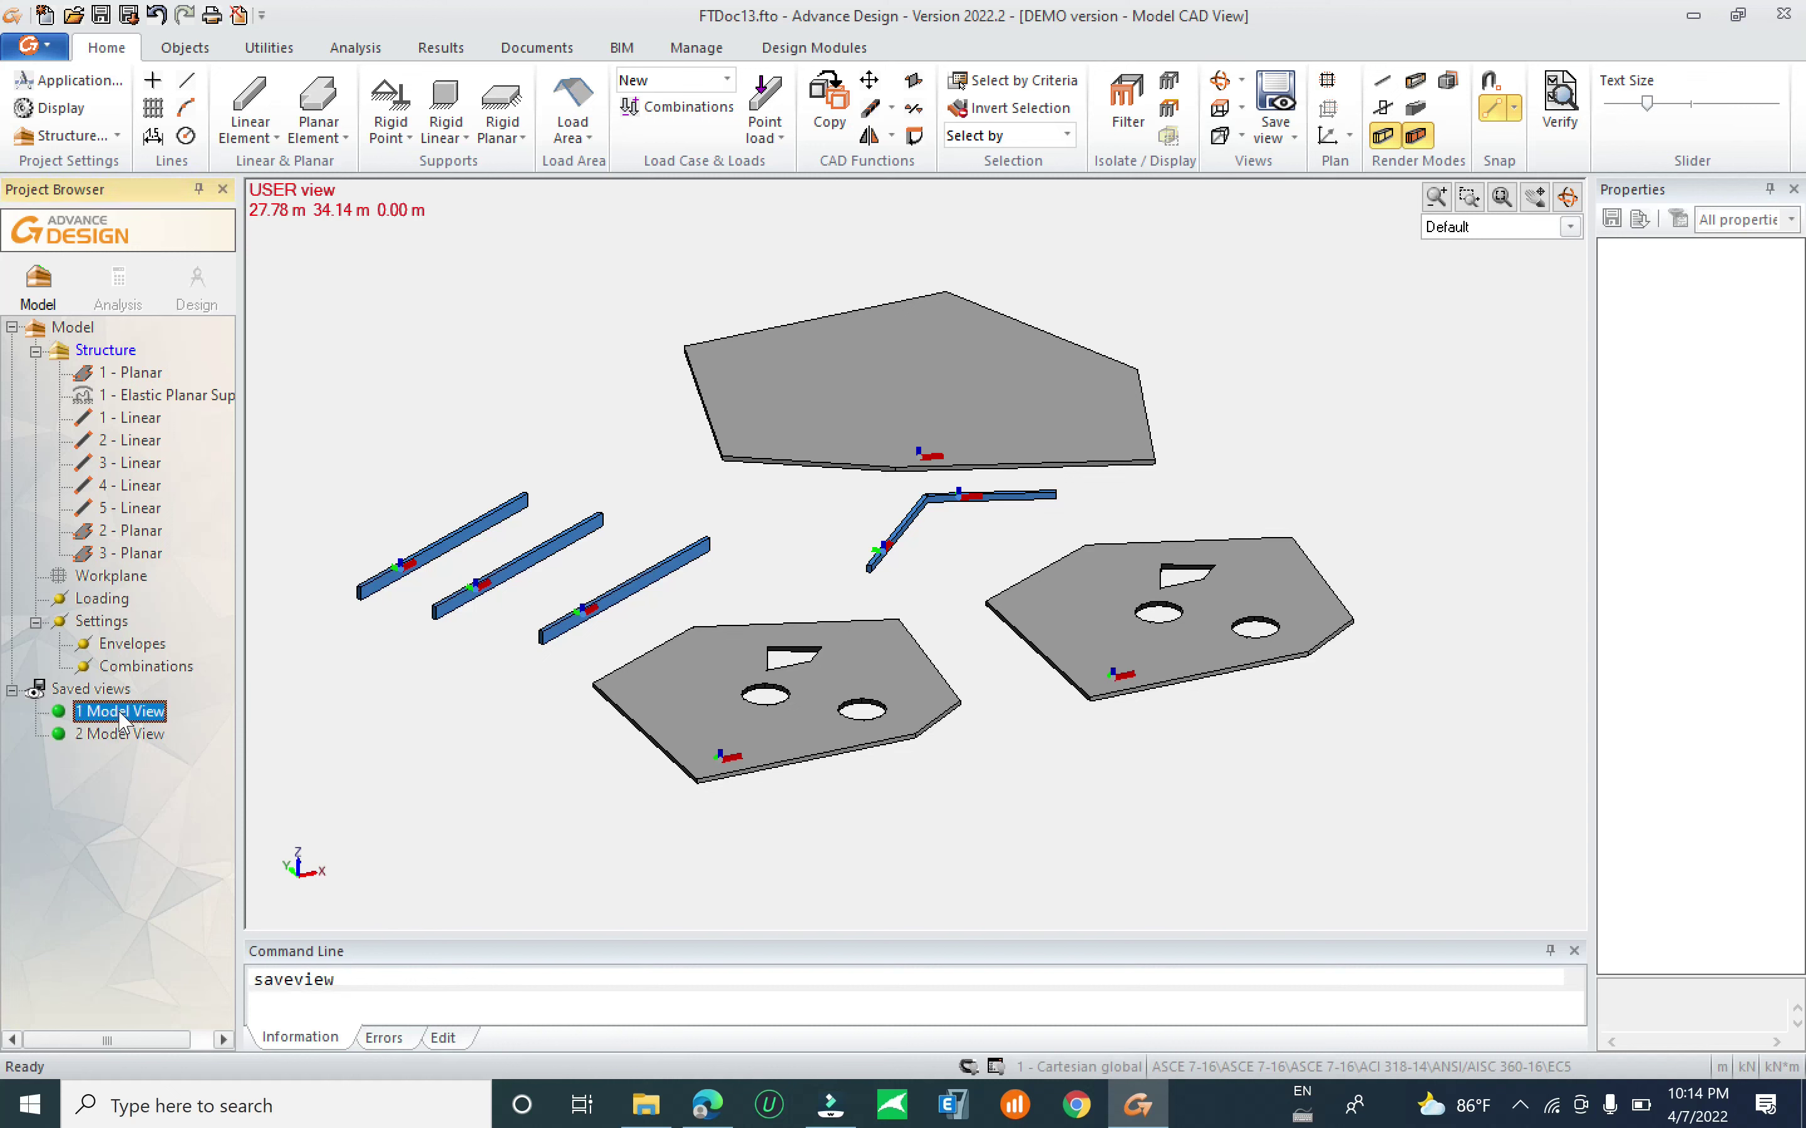
{"action": "right_click", "coordinate": [122, 723]}
{"action": "left_click", "coordinate": [138, 854]}
Rename the remaining saved model view as 3D view.
{"action": "left_click", "coordinate": [114, 713]}
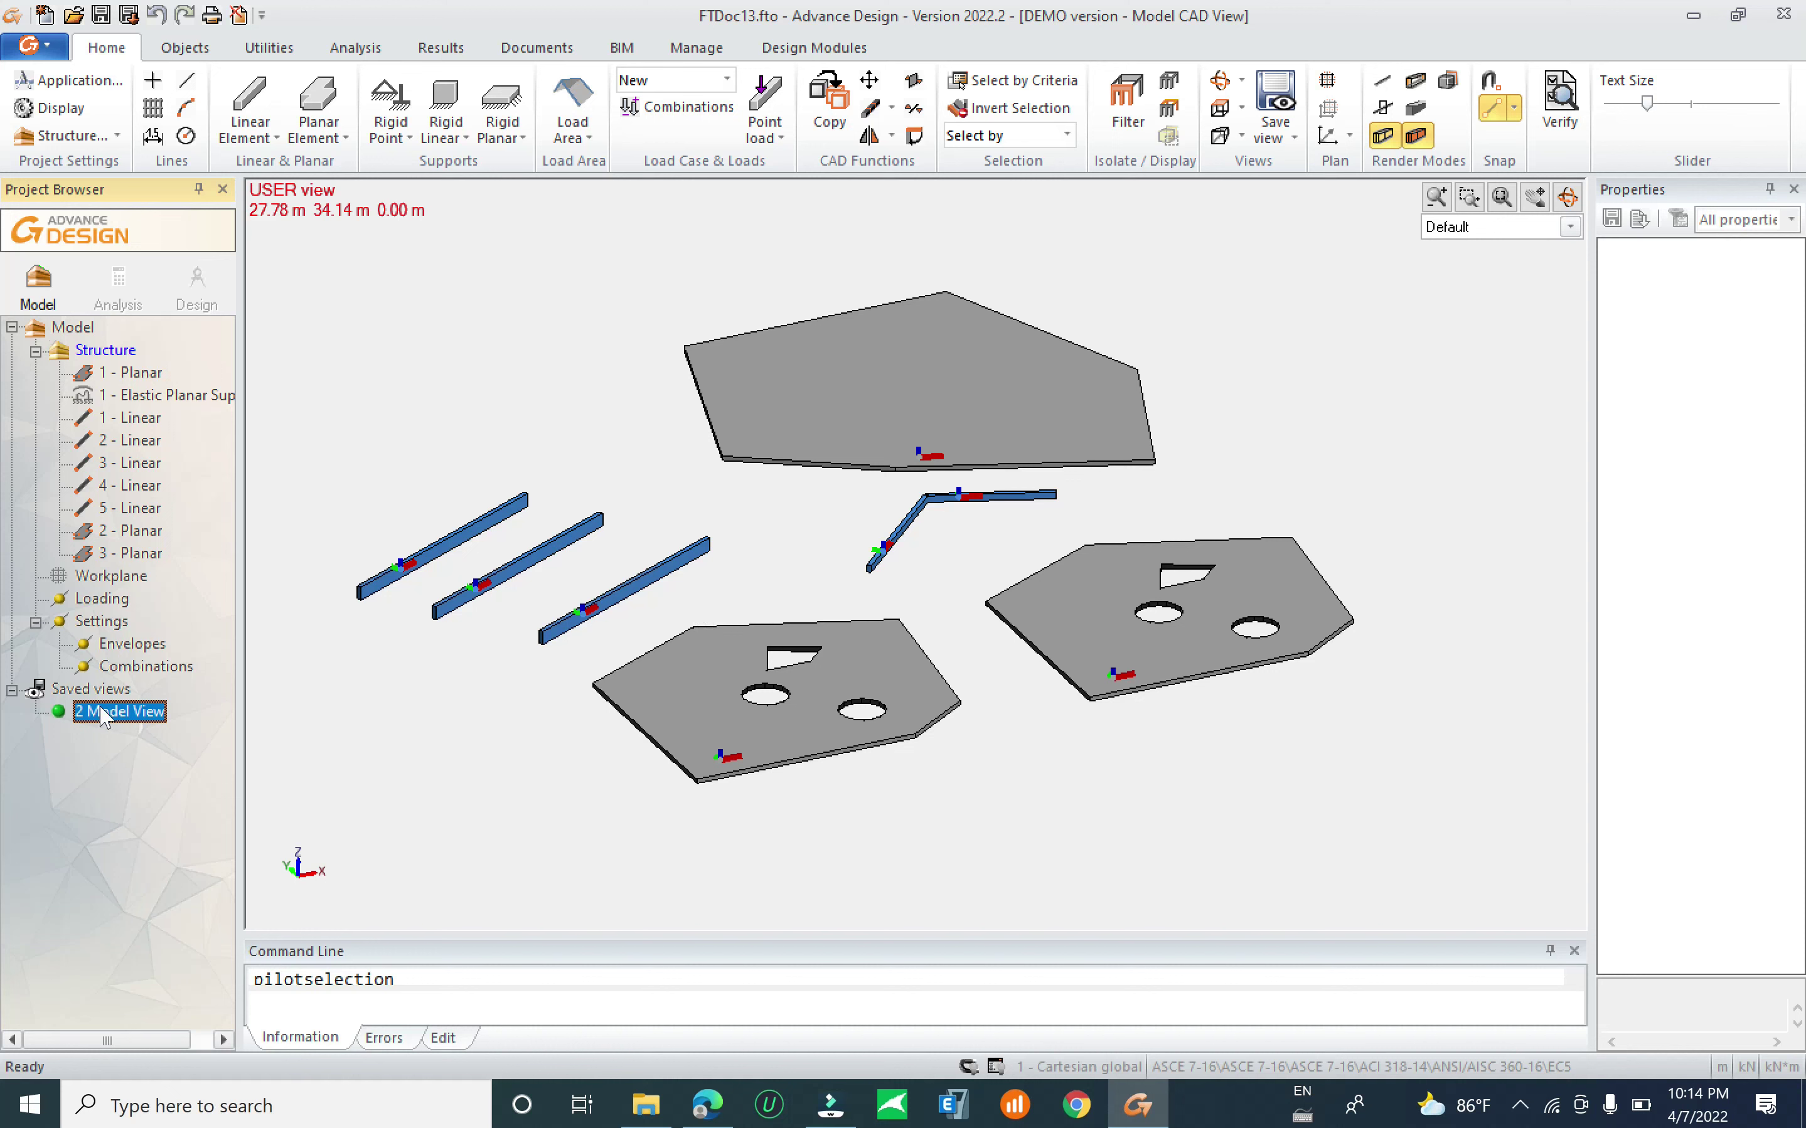
{"action": "right_click", "coordinate": [105, 717]}
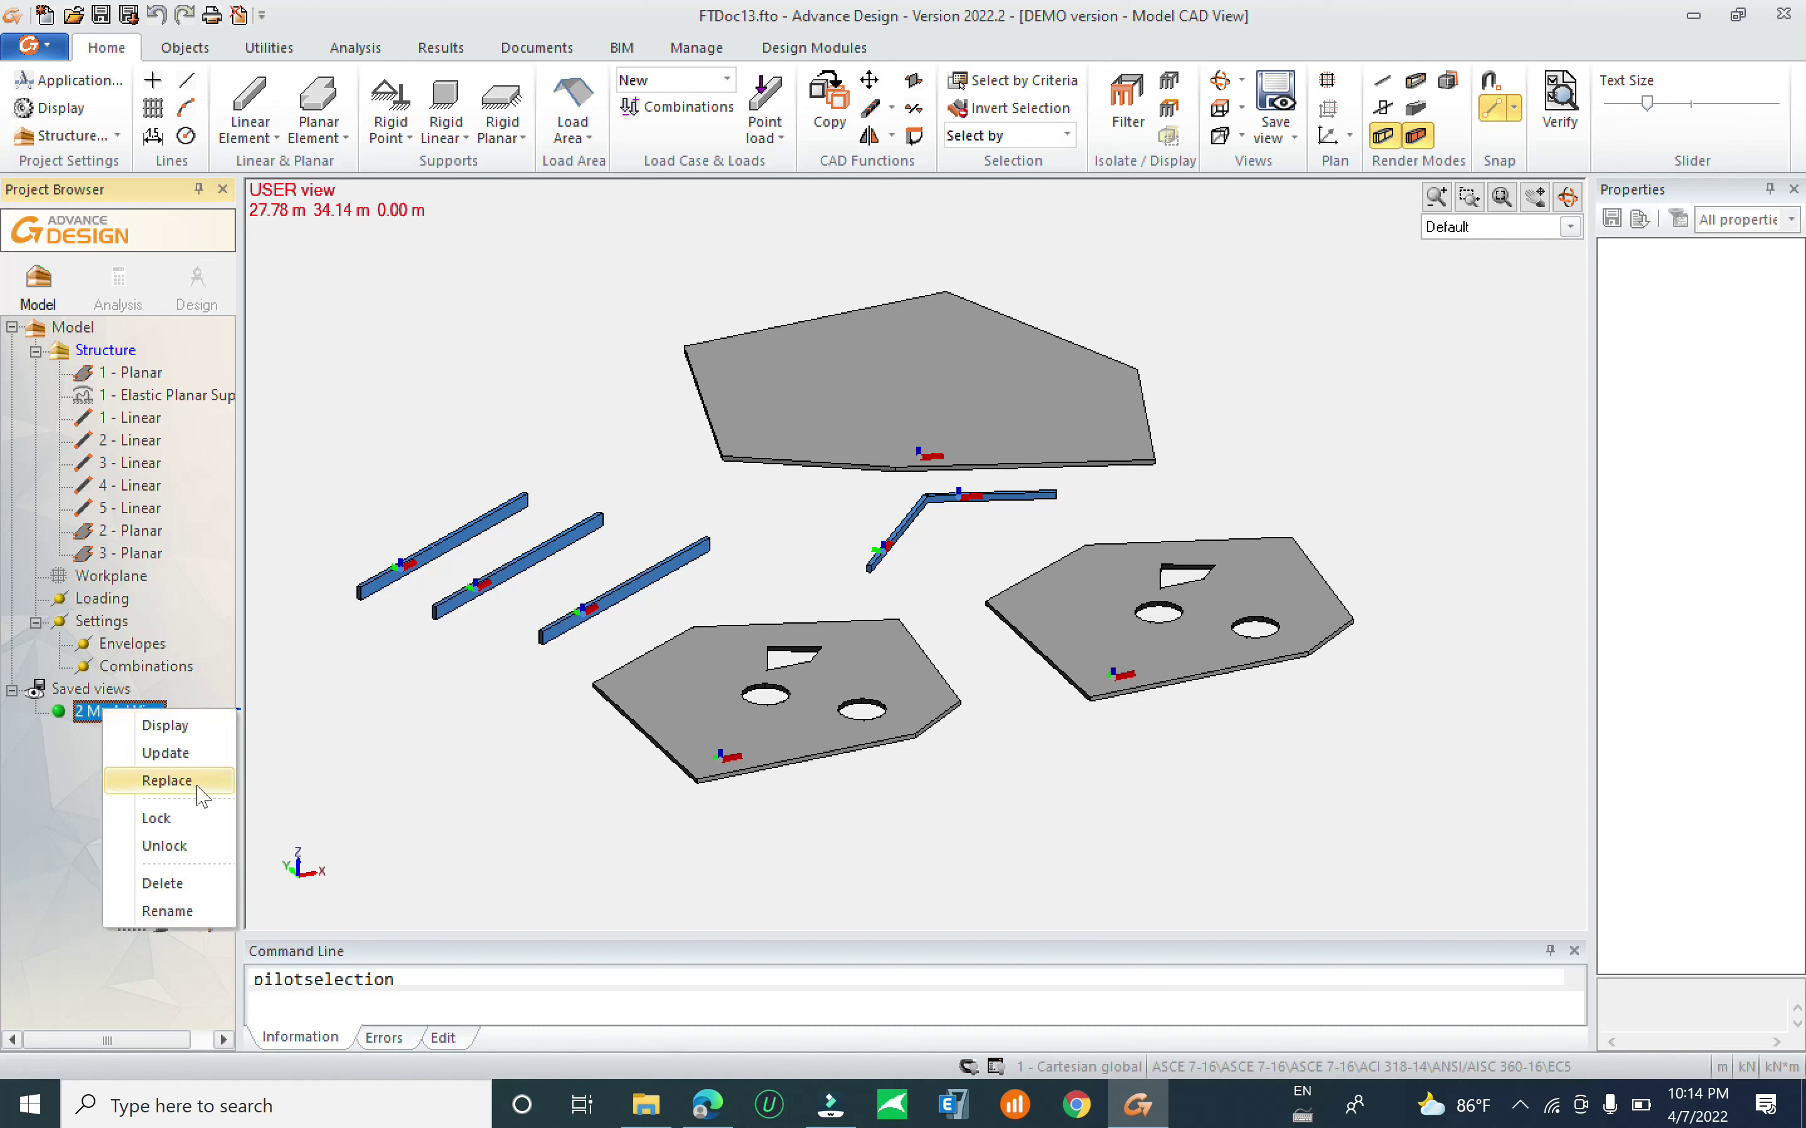
{"action": "left_click", "coordinate": [112, 725]}
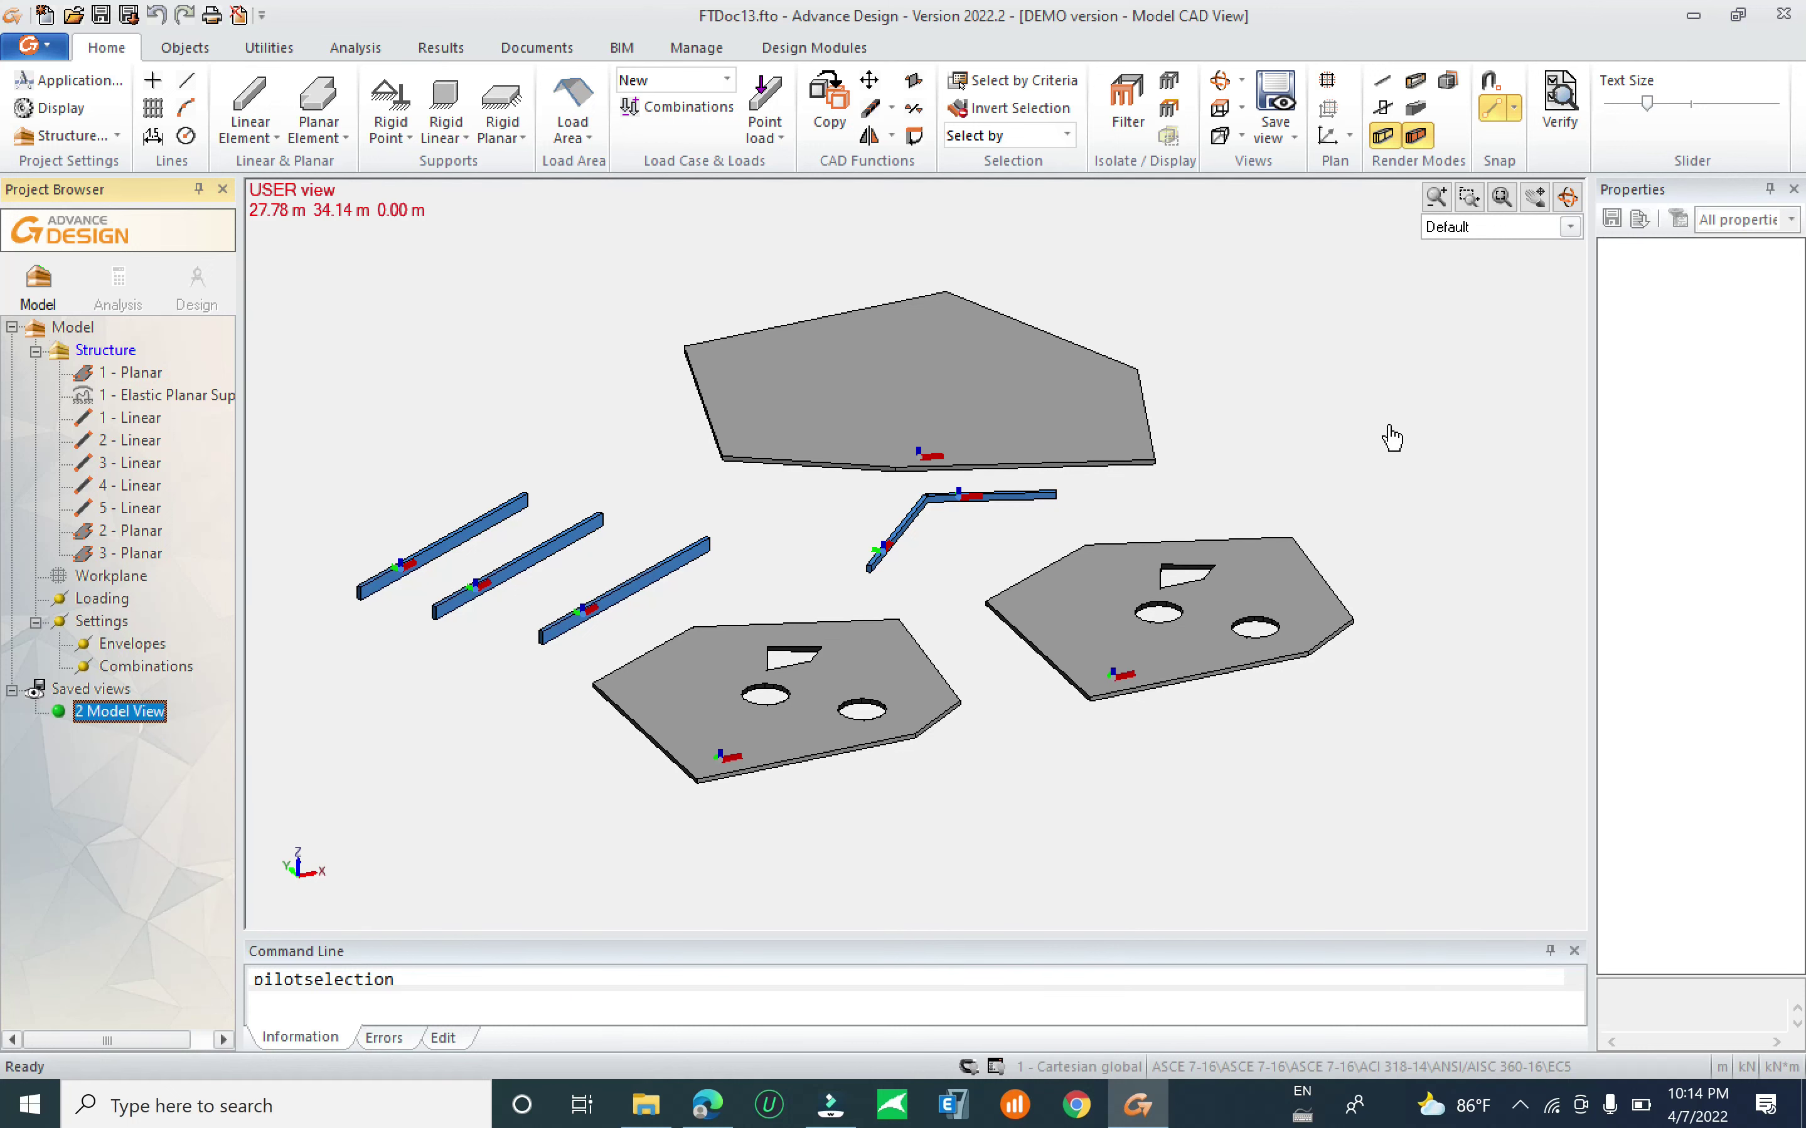
{"action": "right_click", "coordinate": [122, 718]}
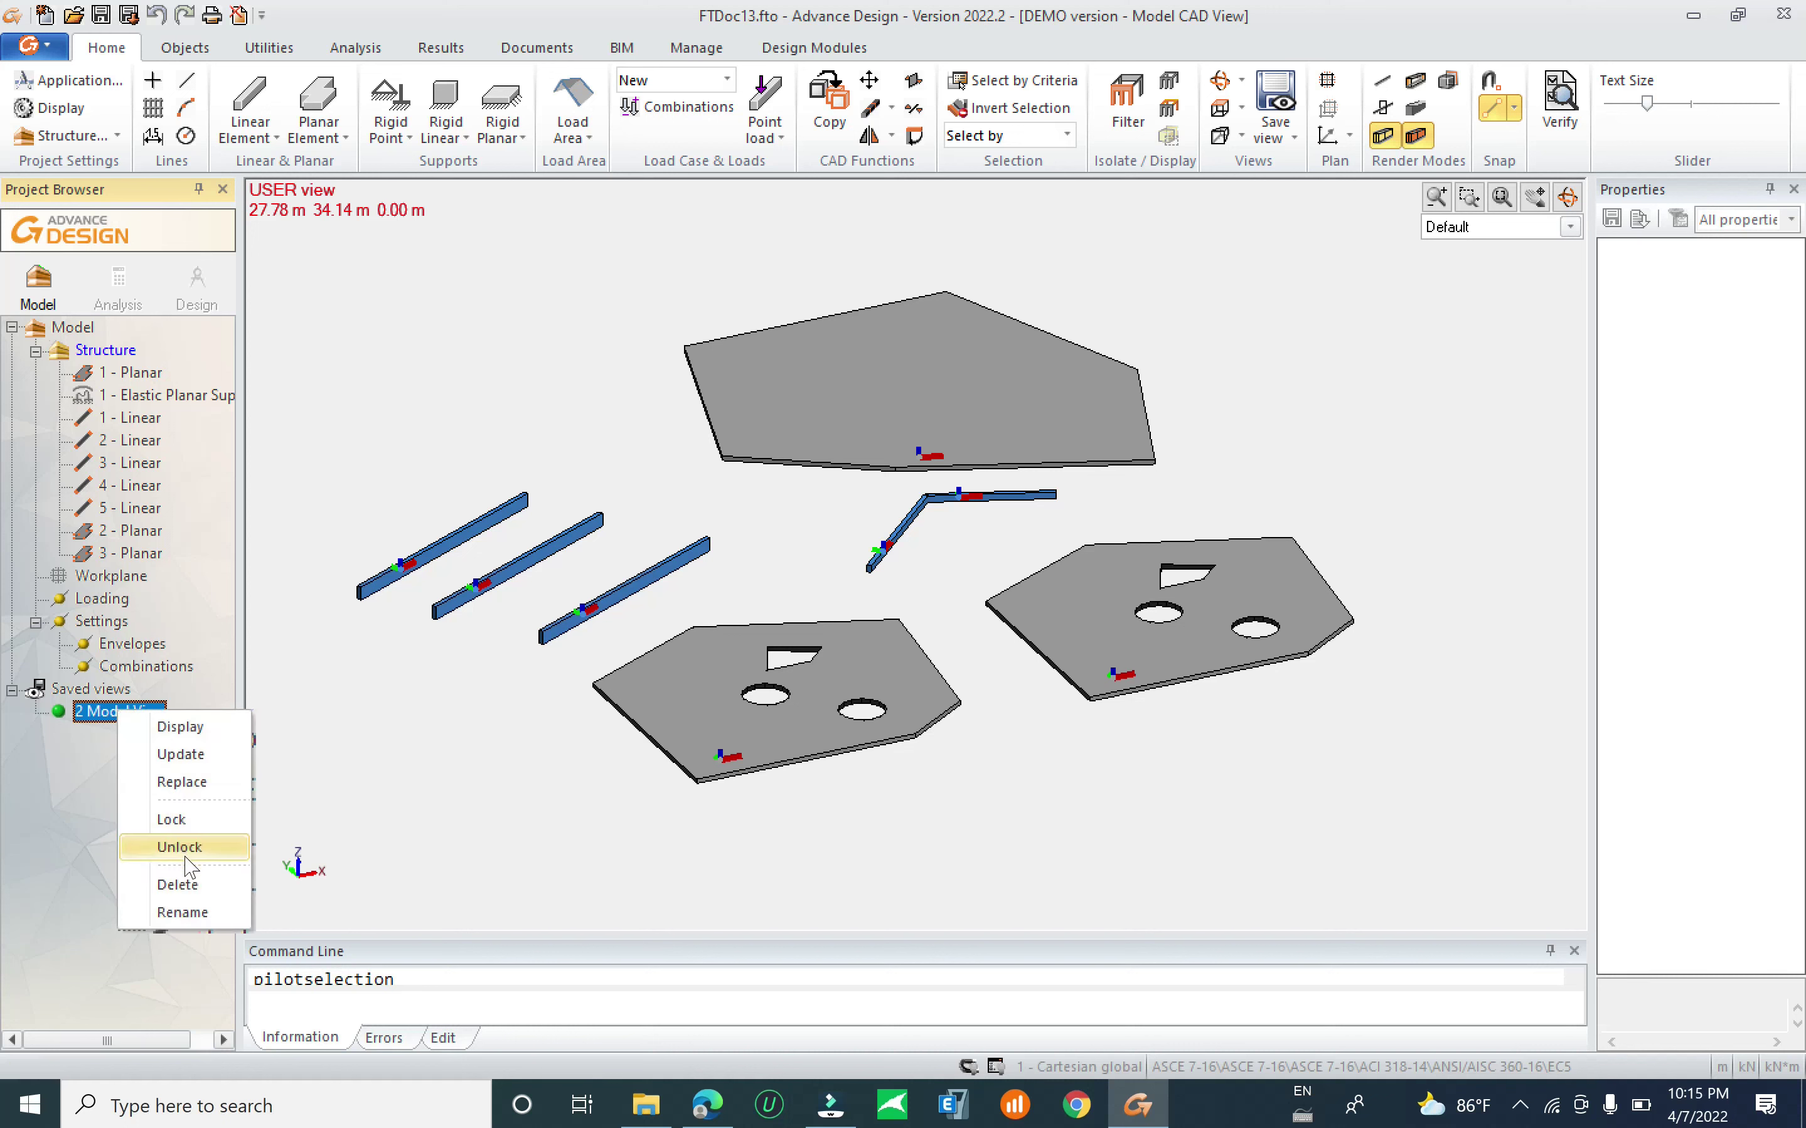
{"action": "left_click", "coordinate": [179, 915]}
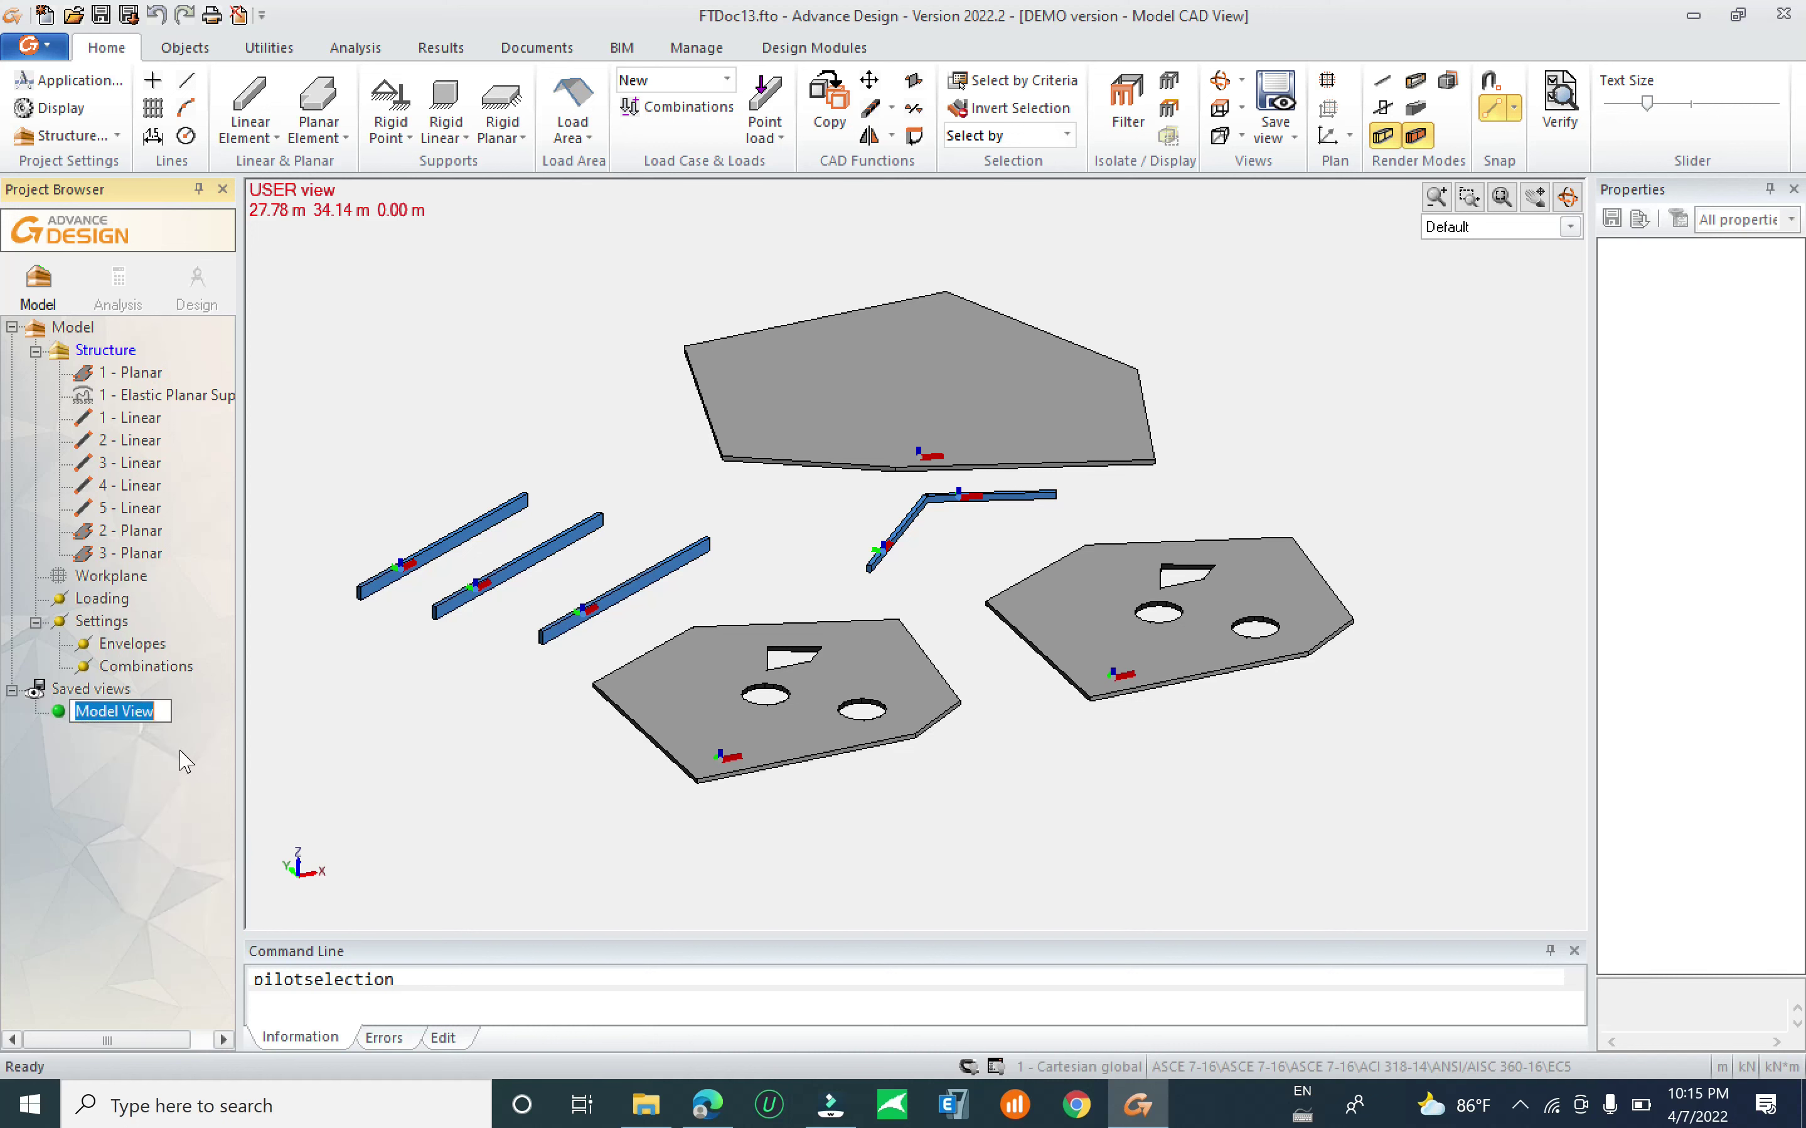
{"action": "type", "text": "3D "}
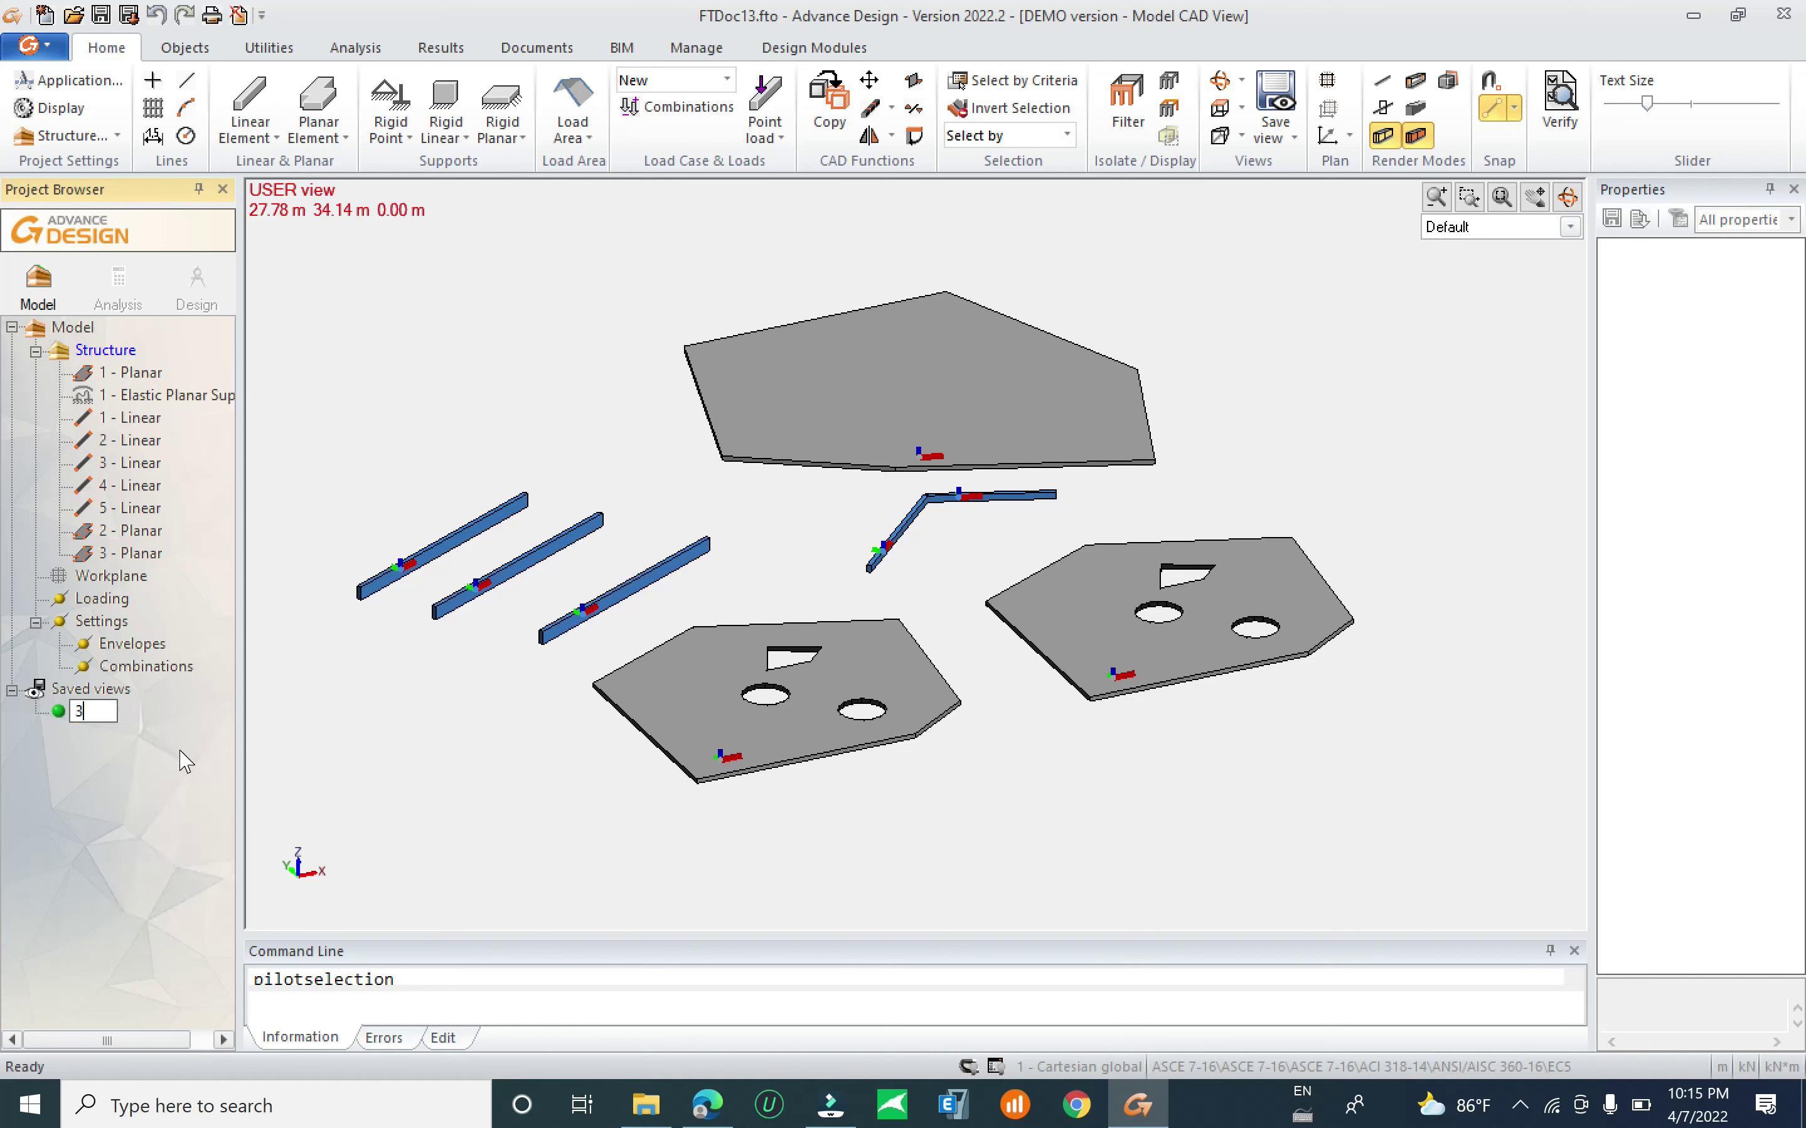
{"action": "type", "text": "vie"}
{"action": "type", "text": "ew"}
{"action": "key", "text": "BackSpace"}
{"action": "key", "text": "BackSpace"}
{"action": "type", "text": "w"}
{"action": "key", "text": "Return"}
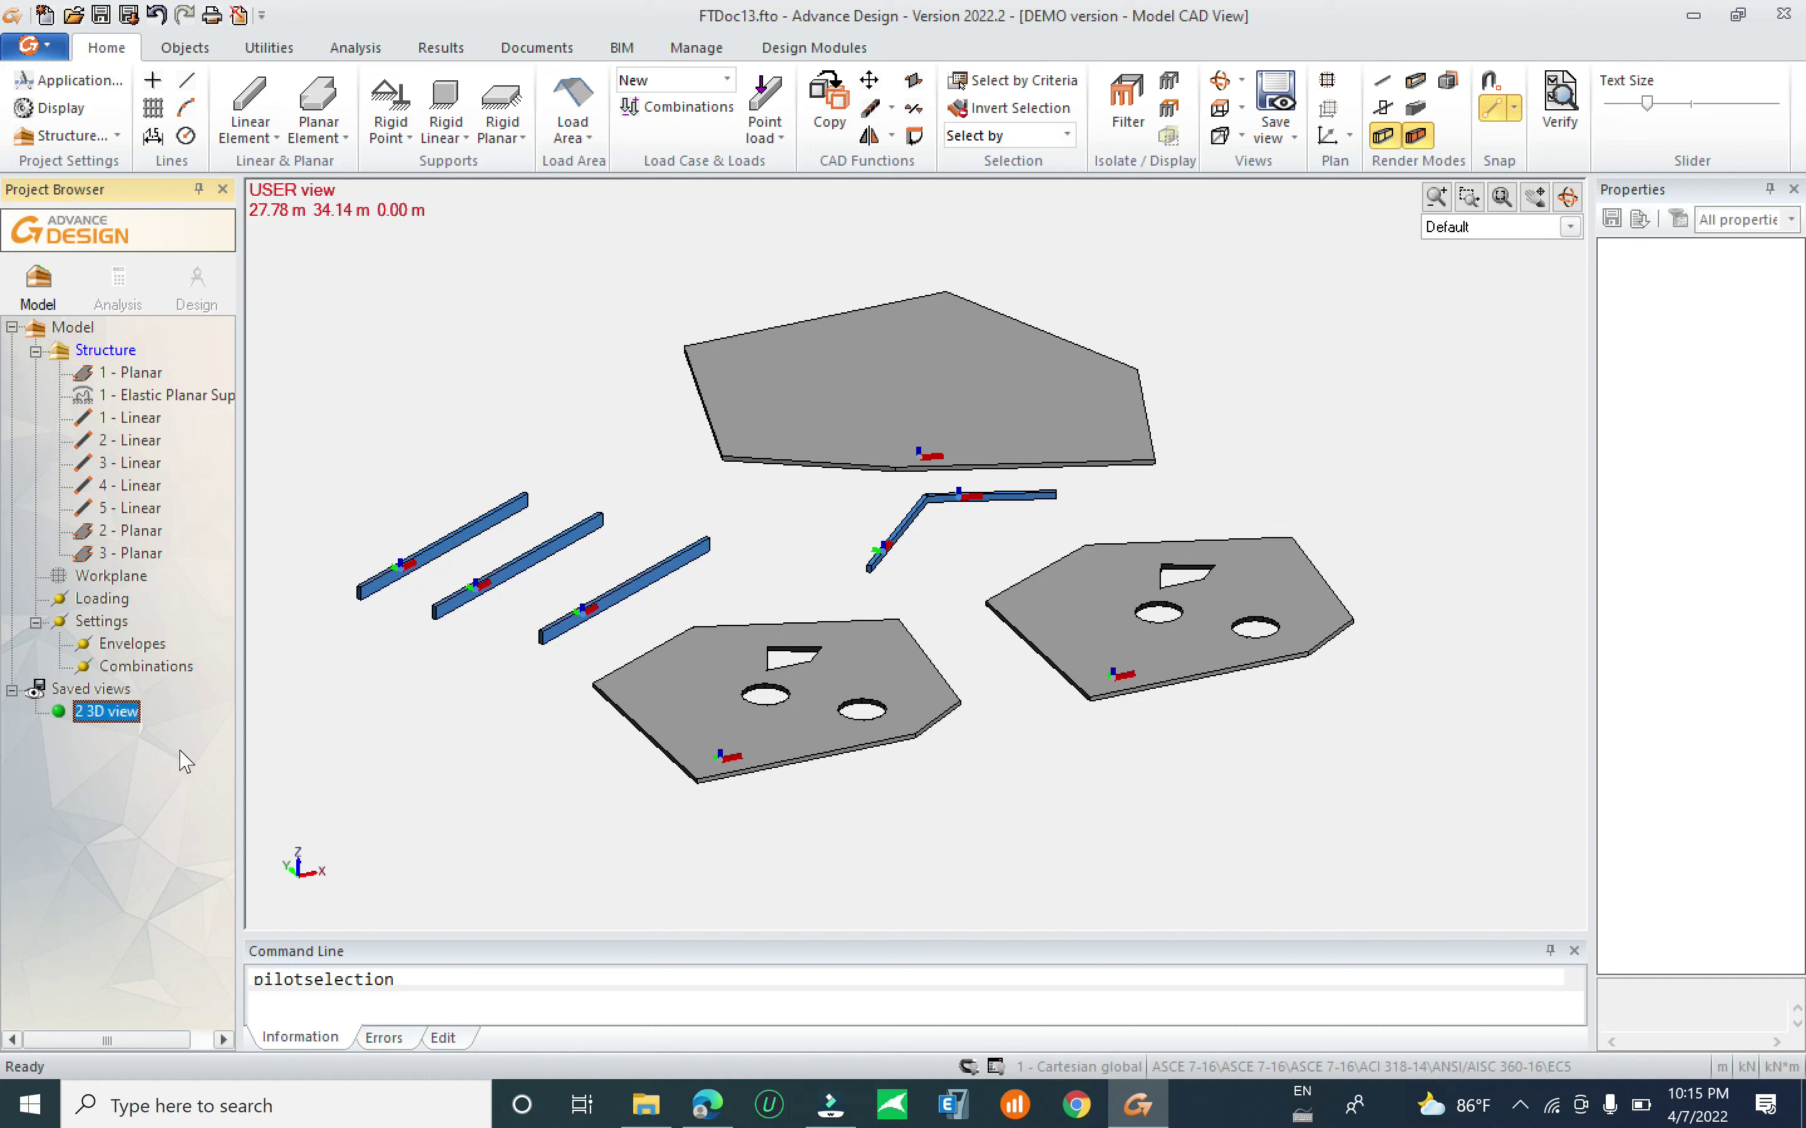
{"action": "left_click", "coordinate": [366, 784]}
{"action": "mouse_move", "coordinate": [360, 774]}
{"action": "left_mouse_down"}
{"action": "mouse_move", "coordinate": [967, 703]}
{"action": "mouse_move", "coordinate": [620, 822]}
{"action": "mouse_move", "coordinate": [591, 811]}
{"action": "left_mouse_up"}
{"action": "mouse_move", "coordinate": [590, 811]}
{"action": "left_mouse_down"}
{"action": "mouse_move", "coordinate": [778, 703]}
{"action": "mouse_move", "coordinate": [860, 606]}
{"action": "mouse_move", "coordinate": [470, 739]}
{"action": "left_mouse_up"}
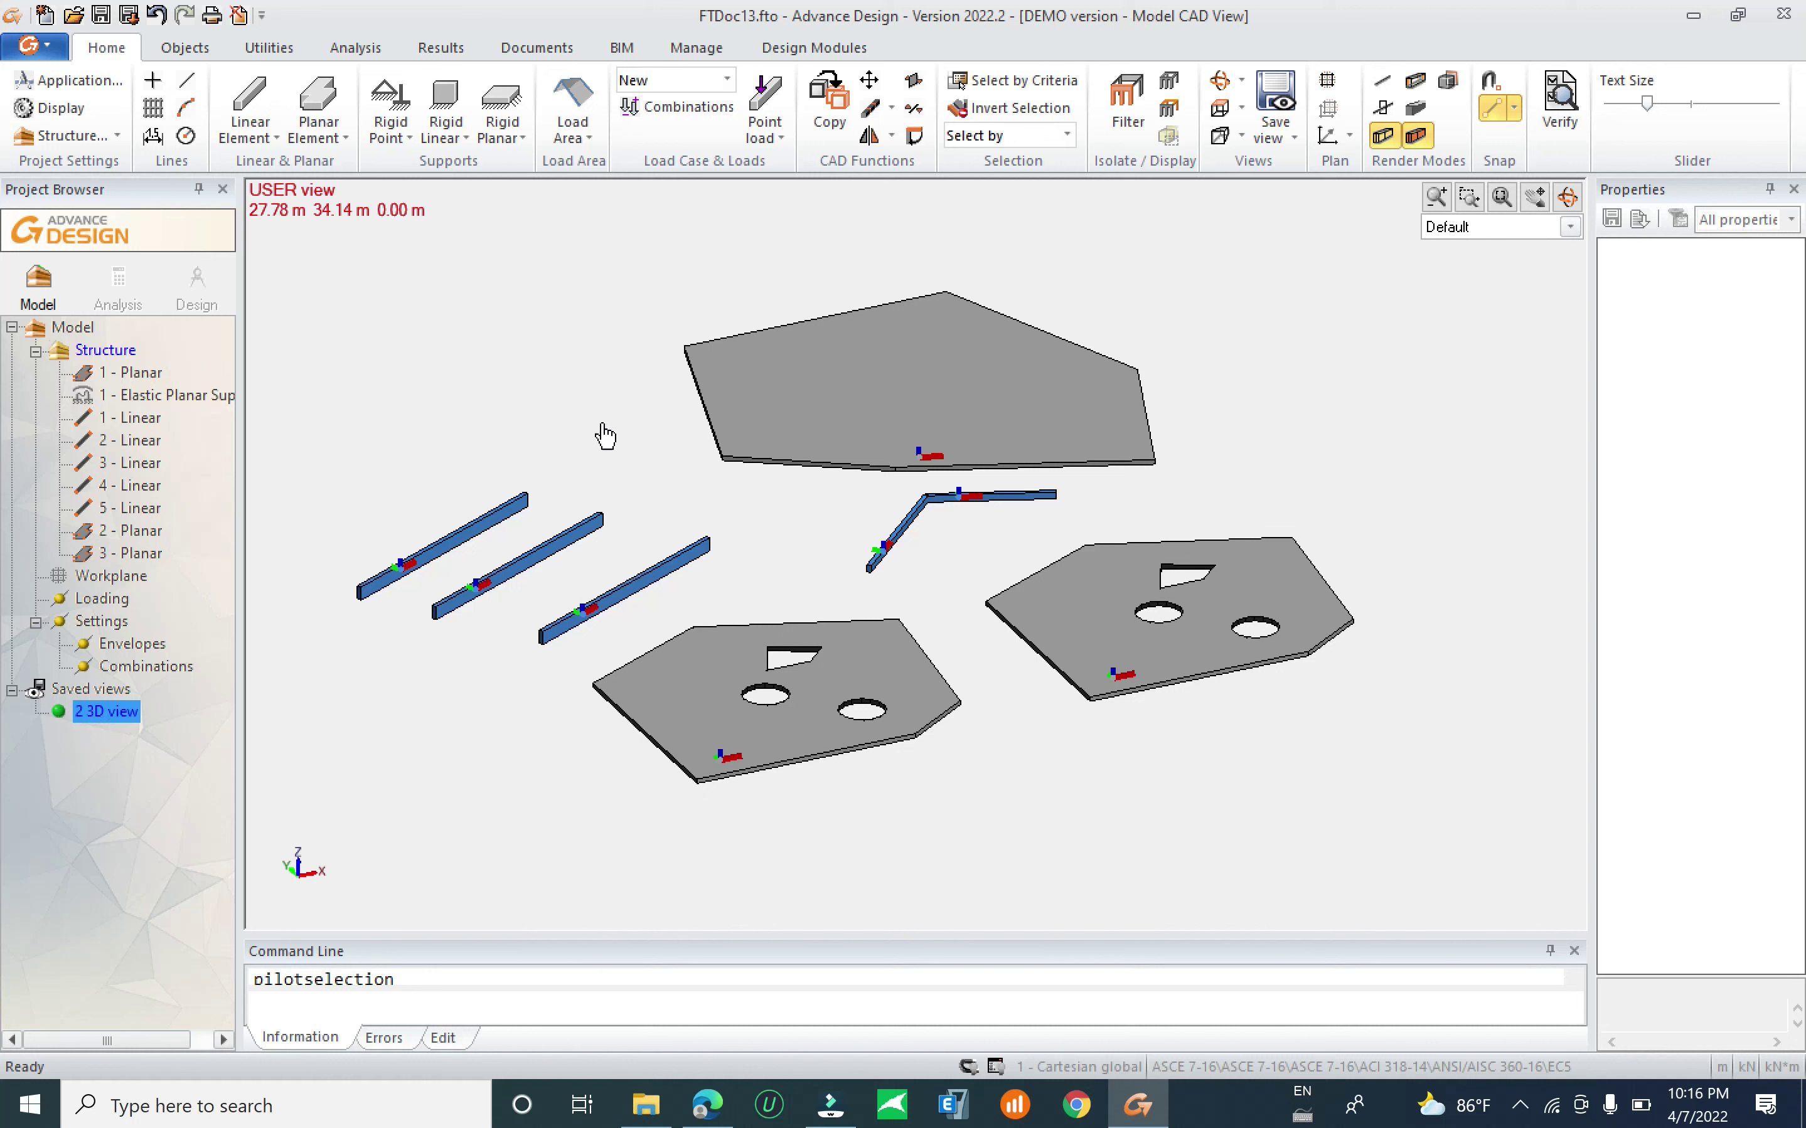
Rotate the model slightly, save this orientation as another model view, and select it among the saved views.
{"action": "middle_click_drag", "start_coordinate": [994, 597], "coordinate": [859, 584], "text": "shift"}
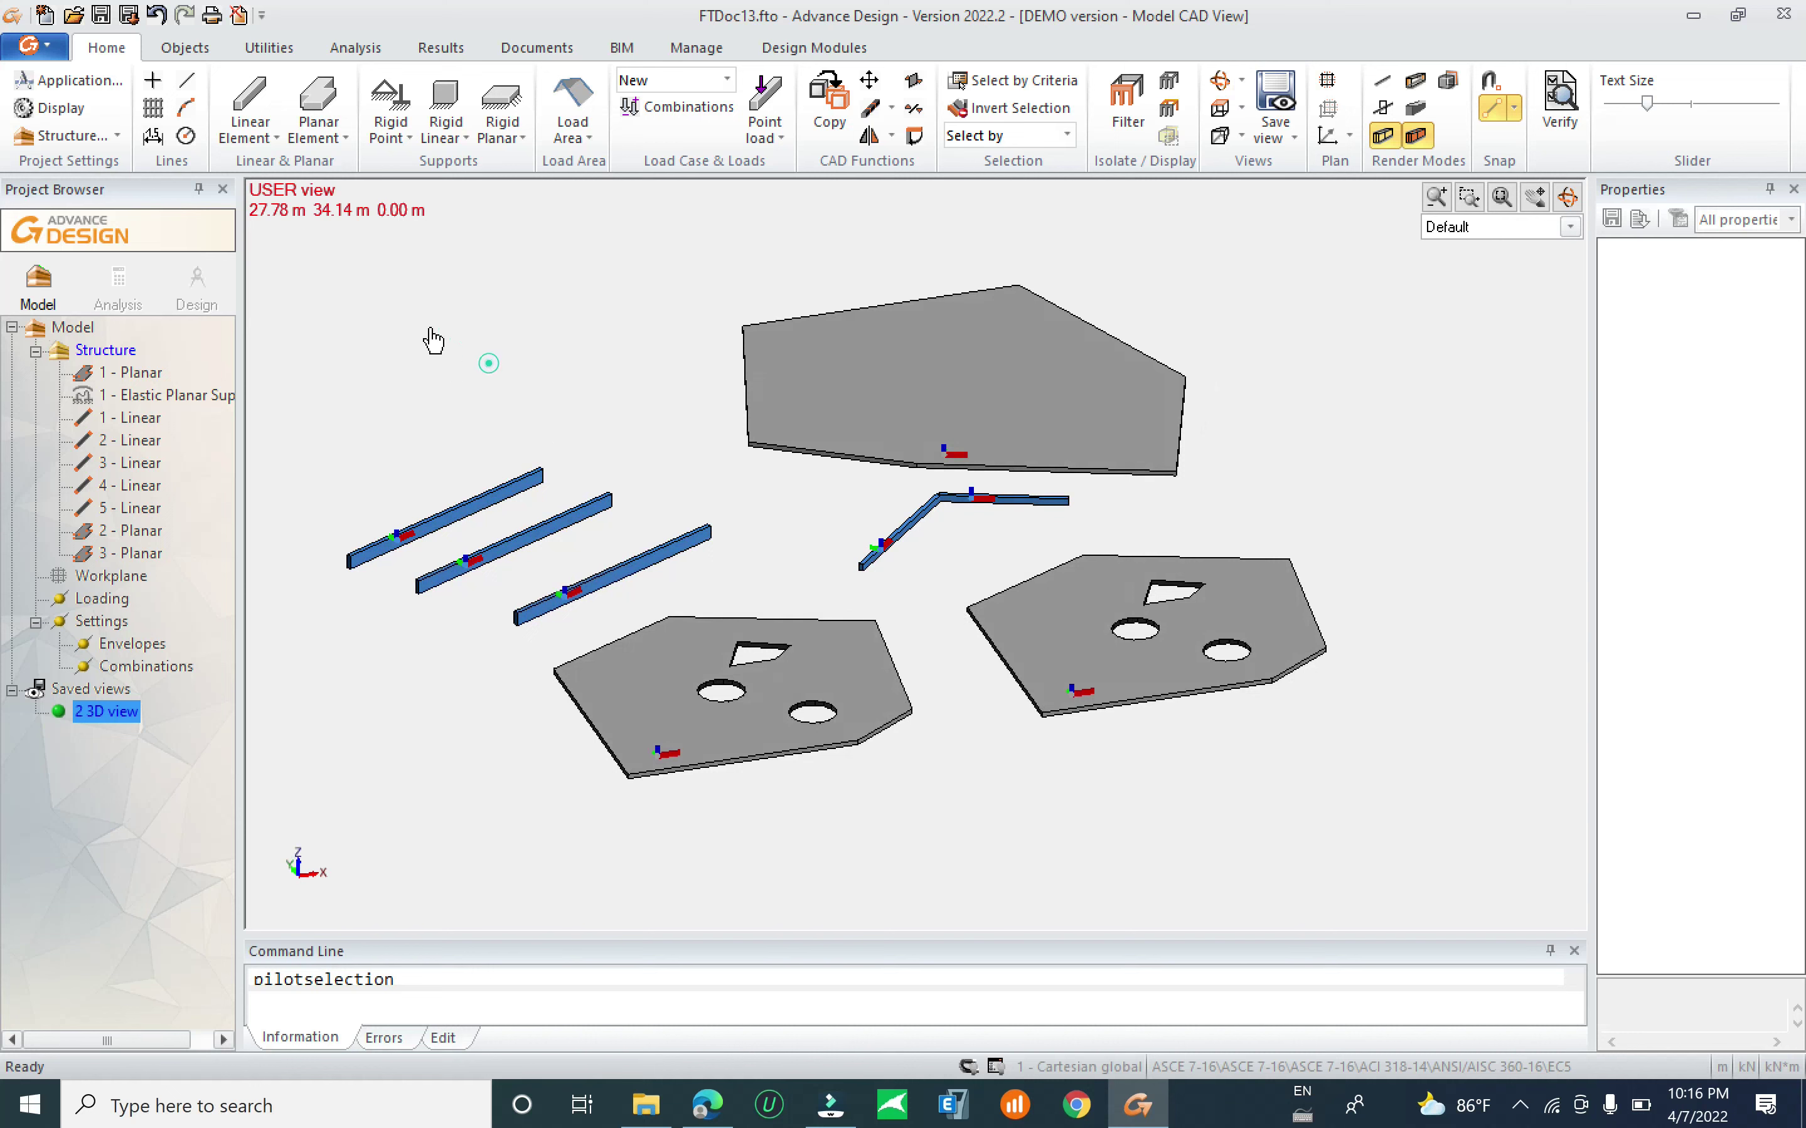
{"action": "left_click", "coordinate": [268, 47]}
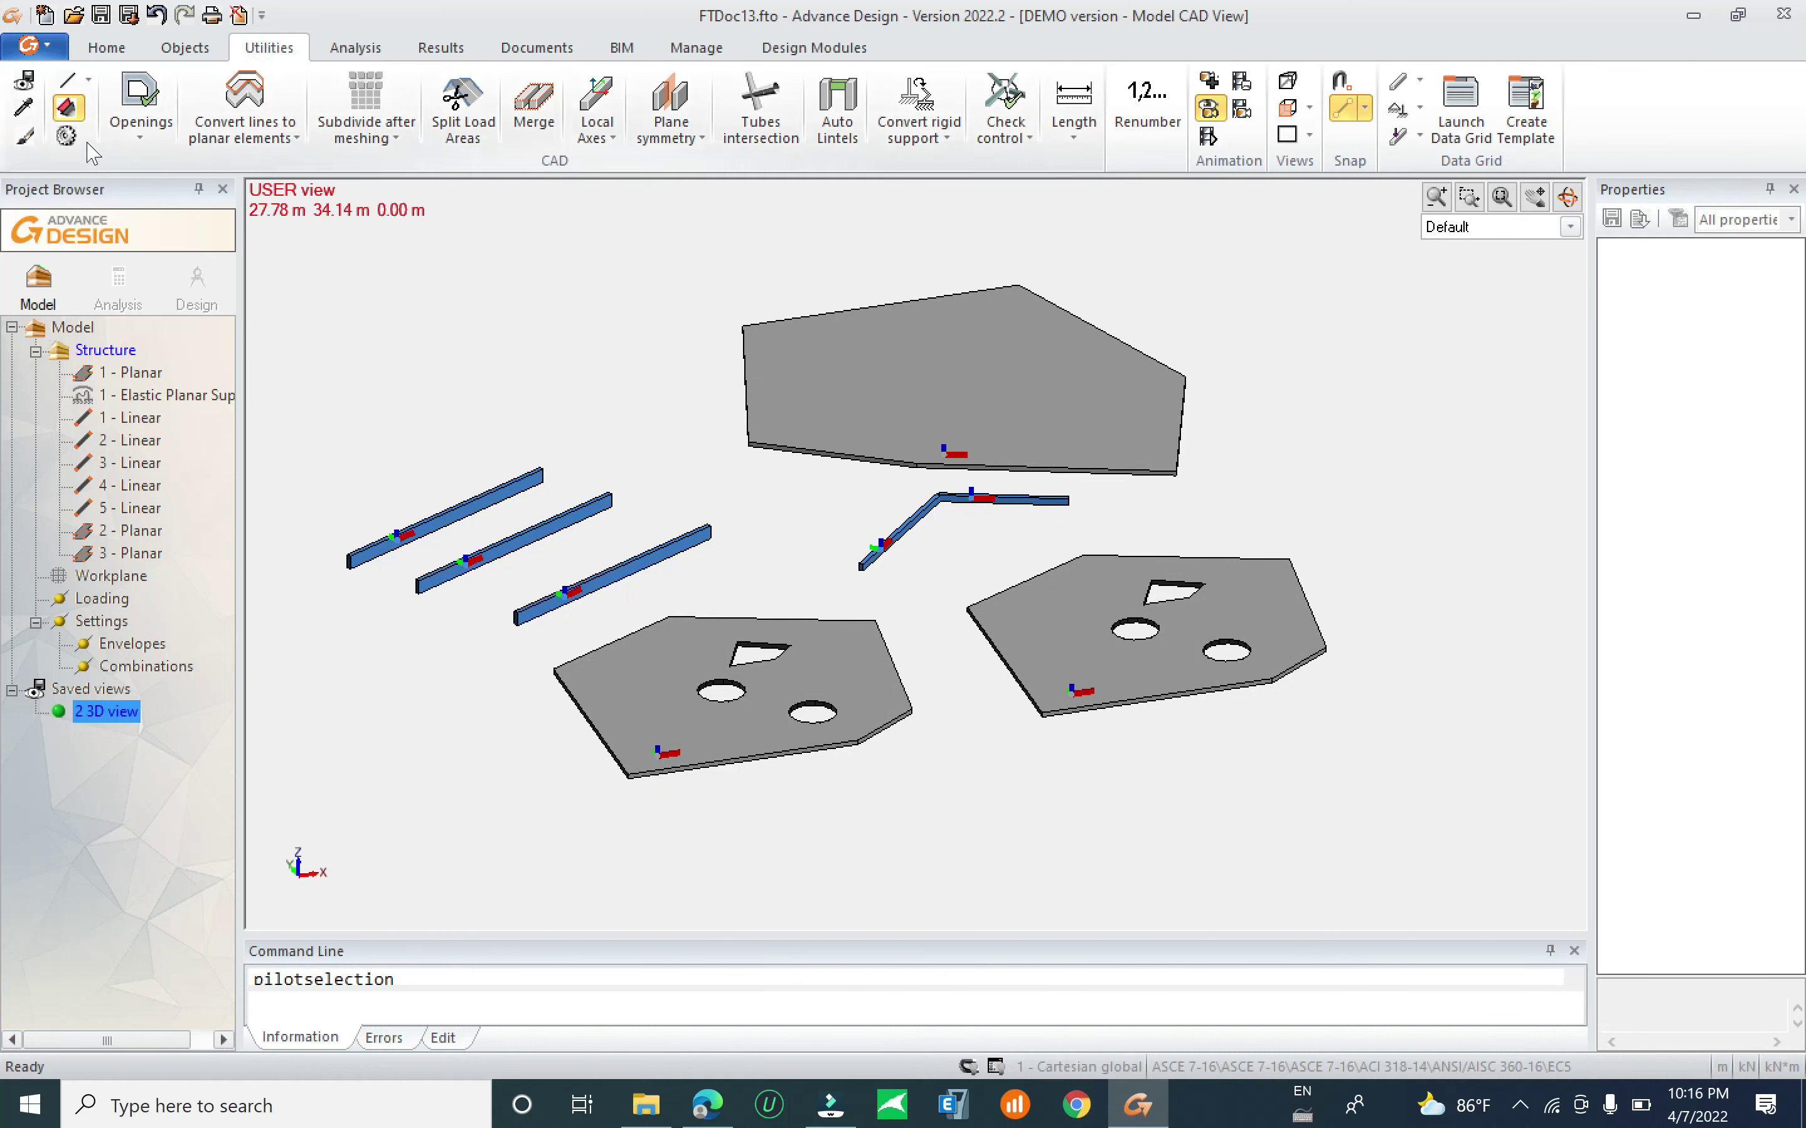
{"action": "left_click", "coordinate": [25, 80]}
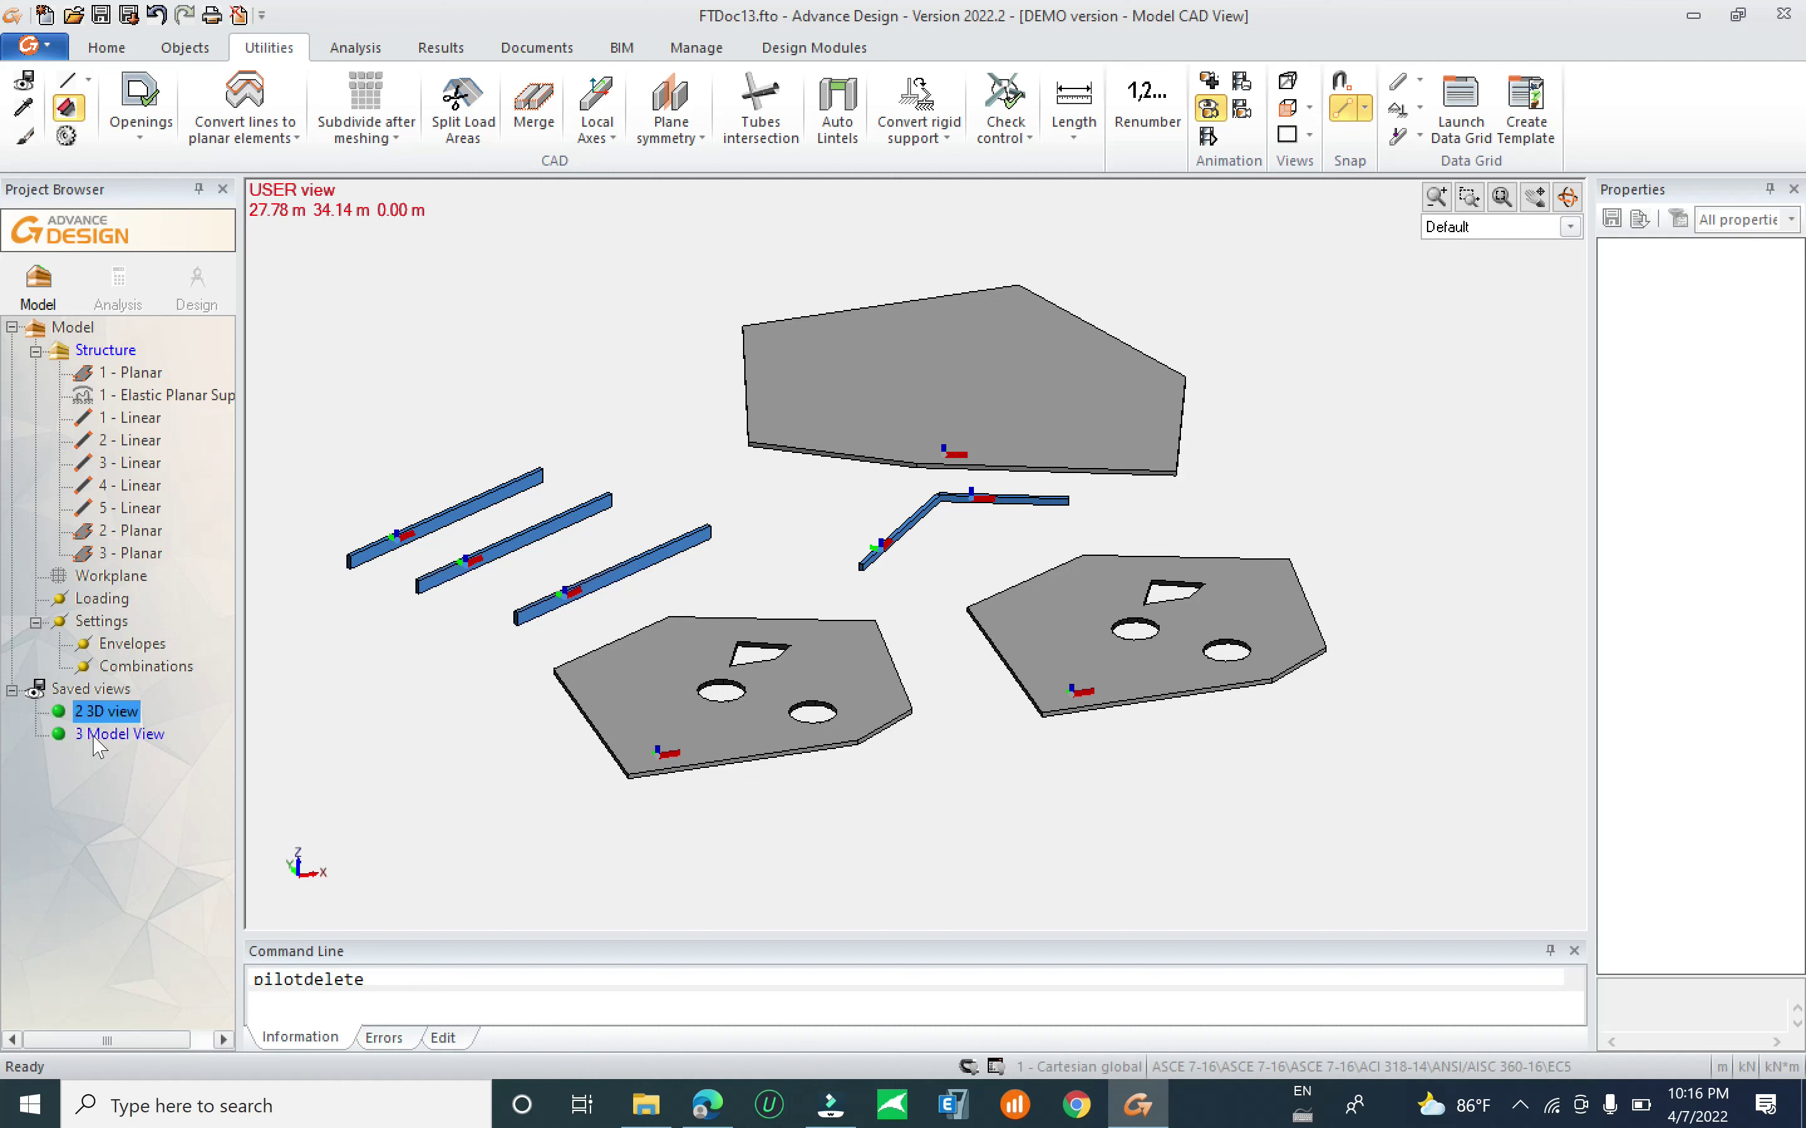
{"action": "left_click", "coordinate": [112, 734]}
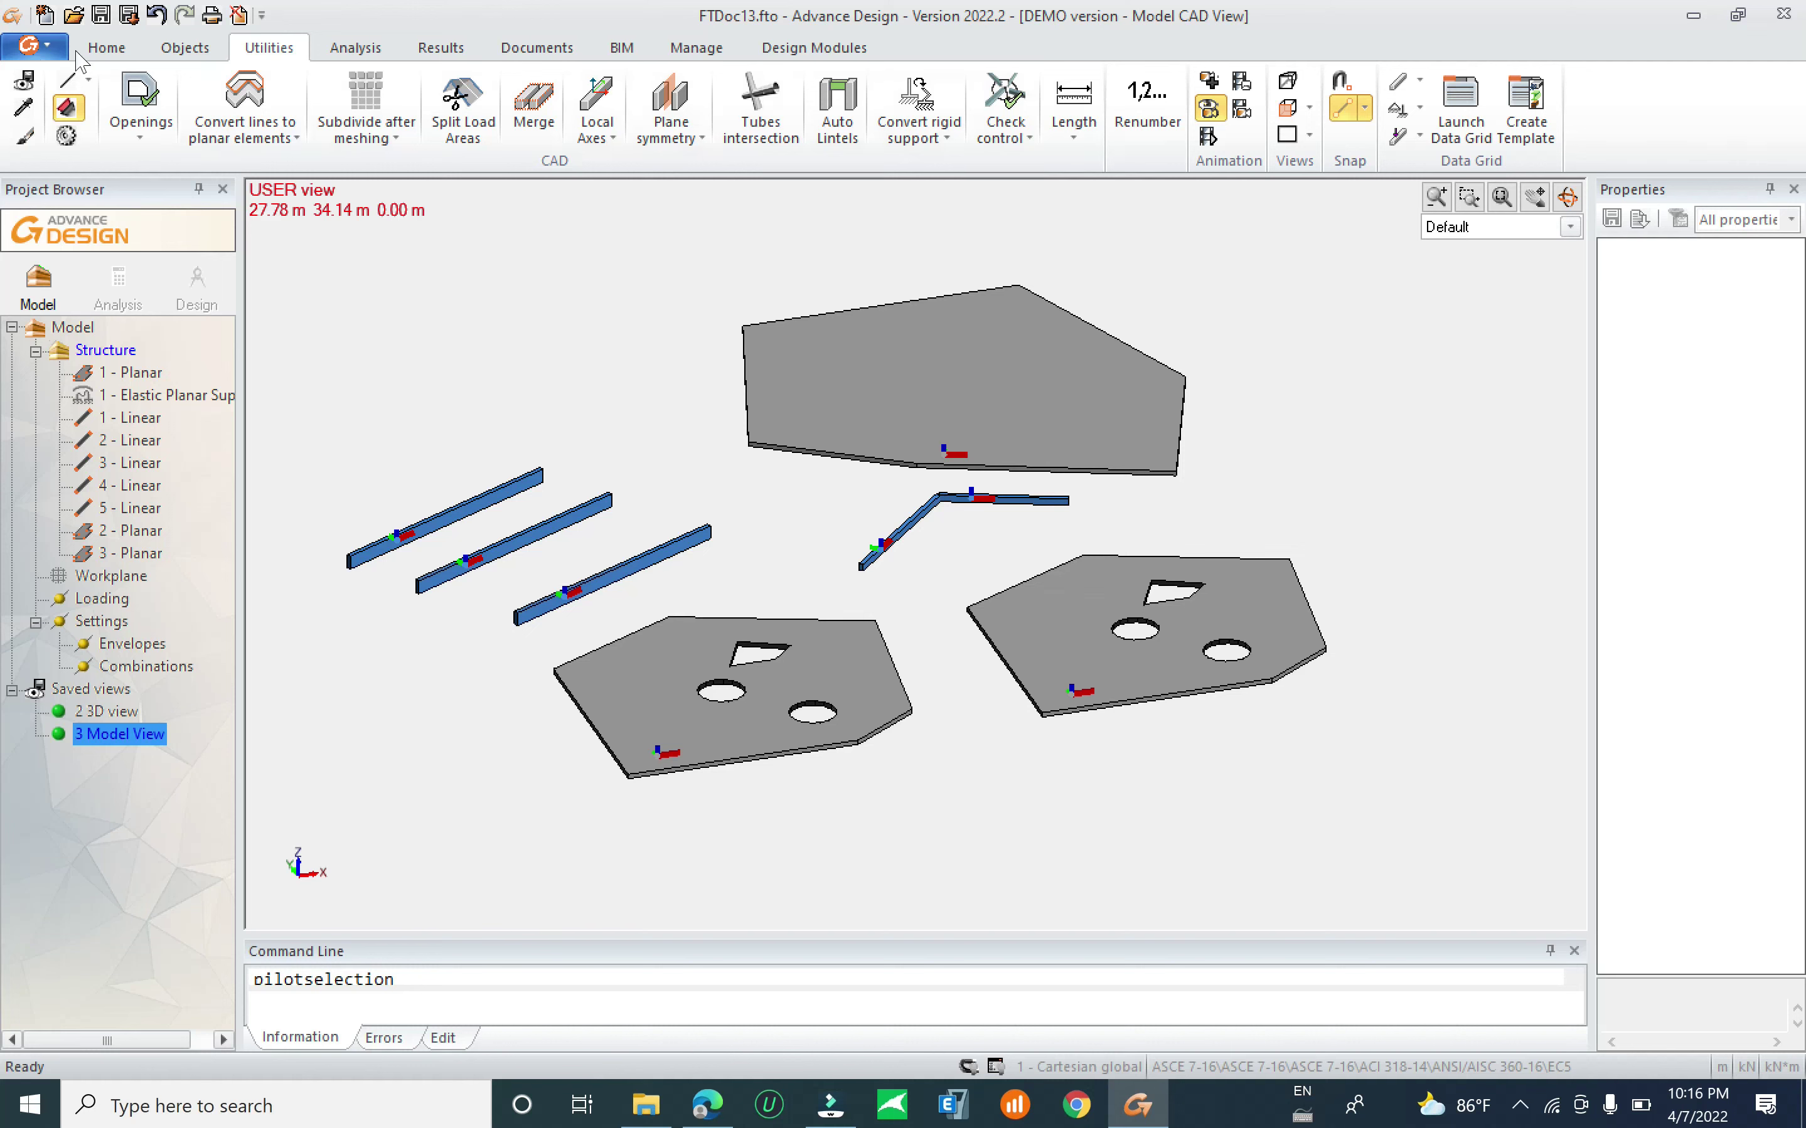
In the display settings, set the symbol of linear elements to None.
{"action": "left_click", "coordinate": [99, 49]}
{"action": "left_click", "coordinate": [59, 108]}
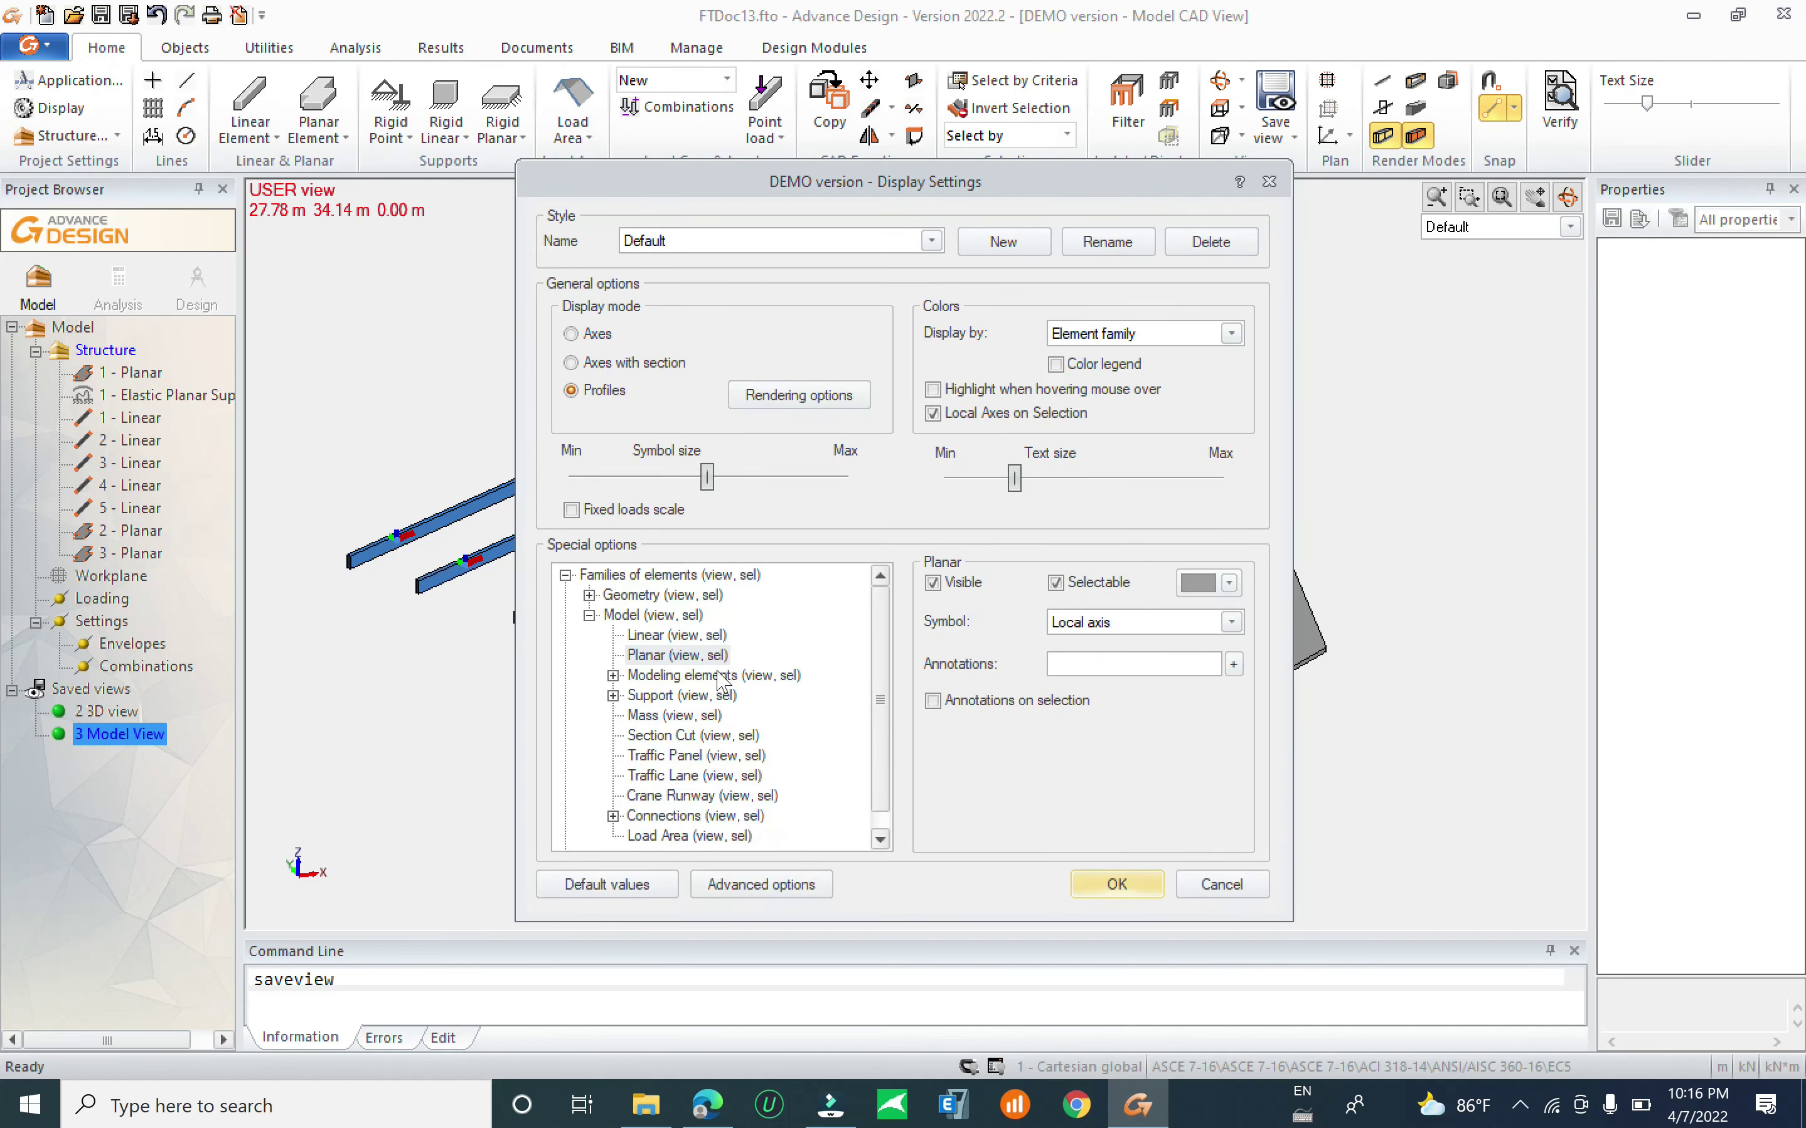
{"action": "left_click", "coordinate": [700, 656]}
{"action": "left_click", "coordinate": [701, 636]}
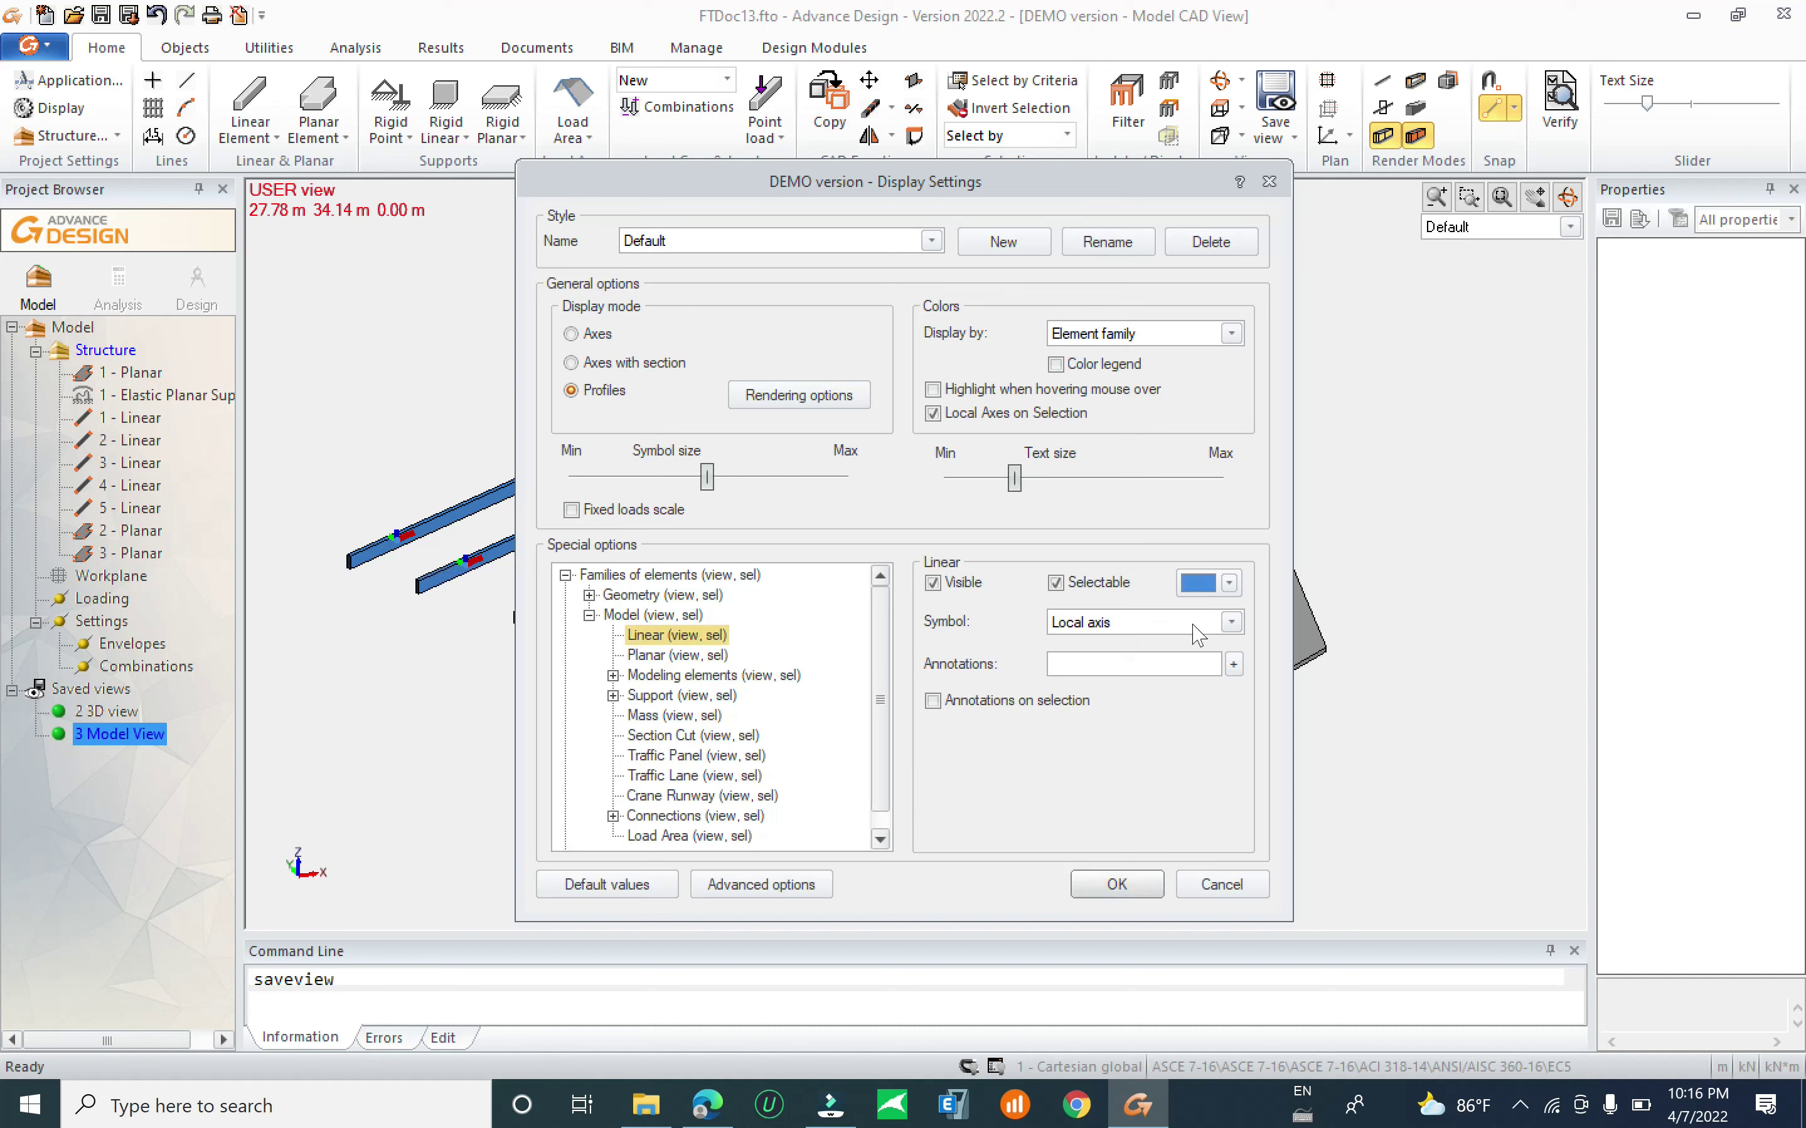
{"action": "left_click", "coordinate": [1230, 623]}
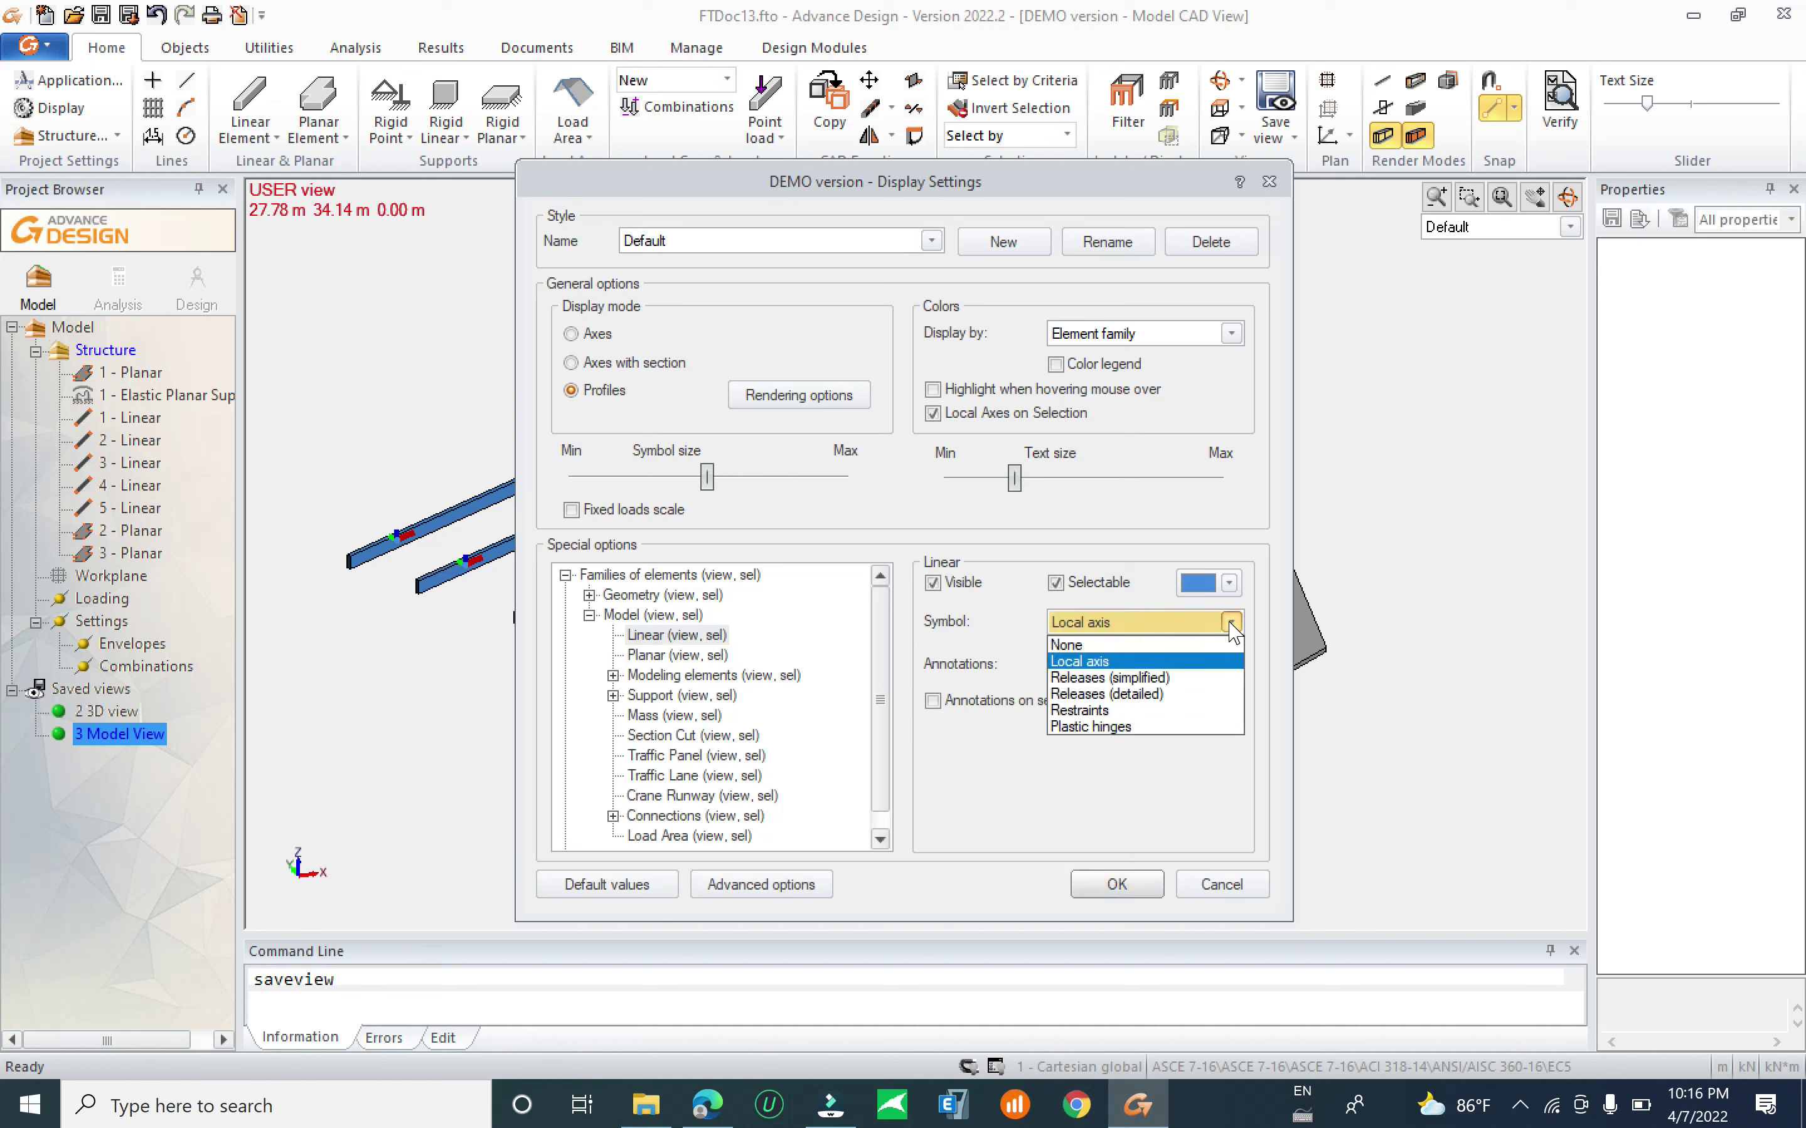
{"action": "left_click", "coordinate": [1231, 624]}
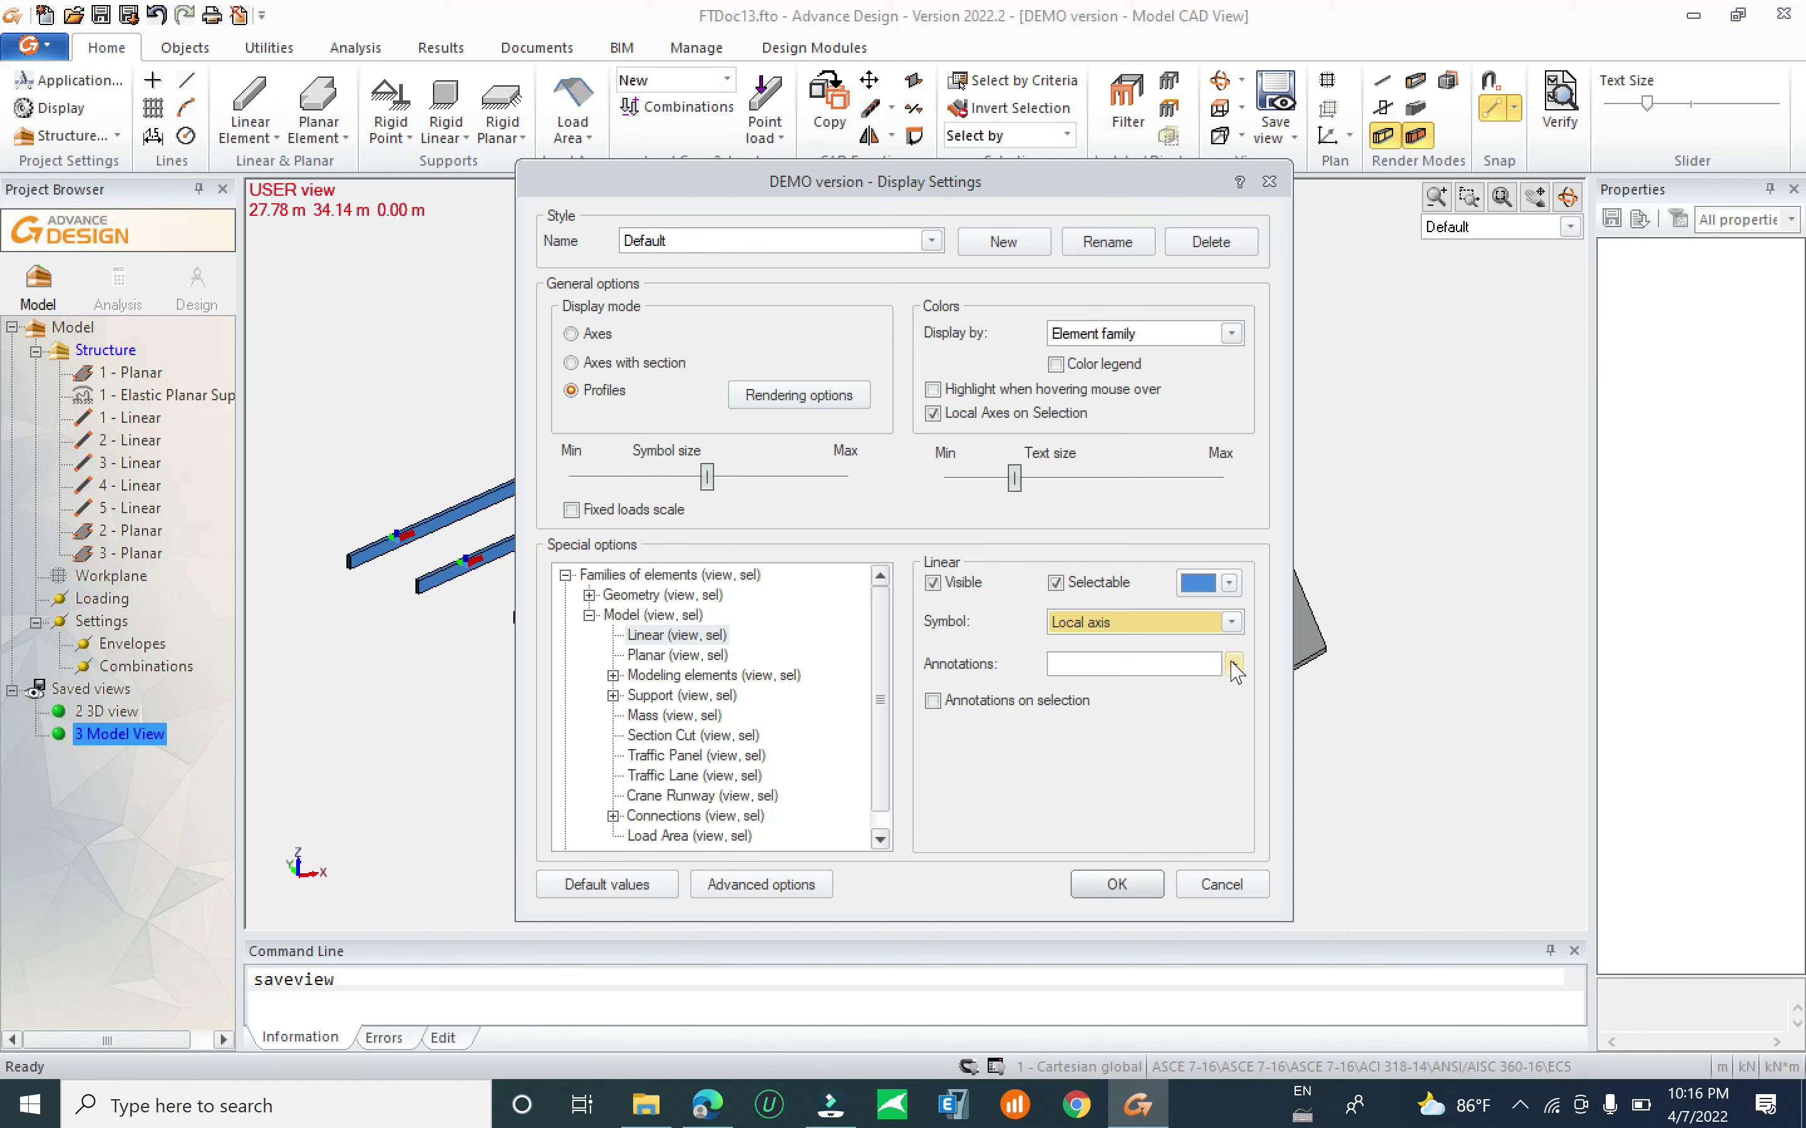
{"action": "left_click", "coordinate": [1223, 624]}
{"action": "left_click", "coordinate": [1097, 643]}
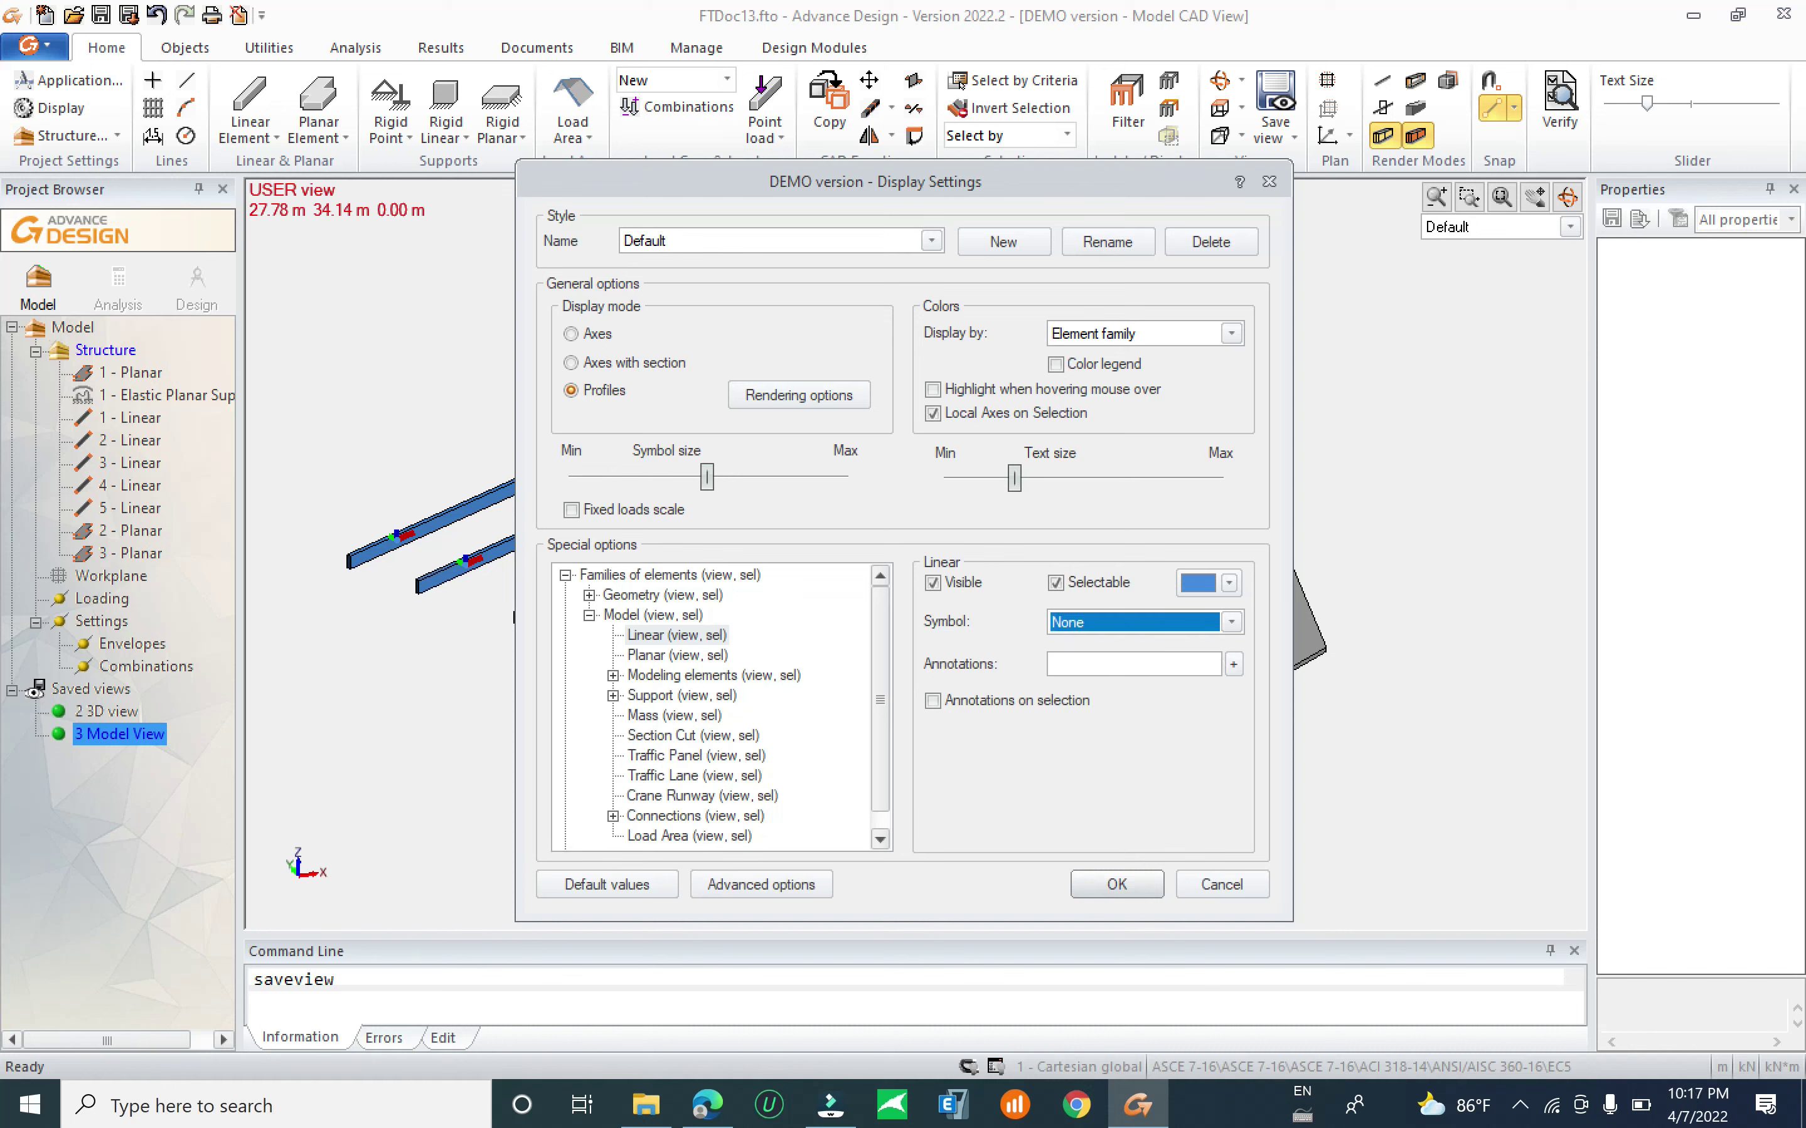
Add the Id attribute as the annotation of linear elements.
{"action": "left_click", "coordinate": [1233, 664]}
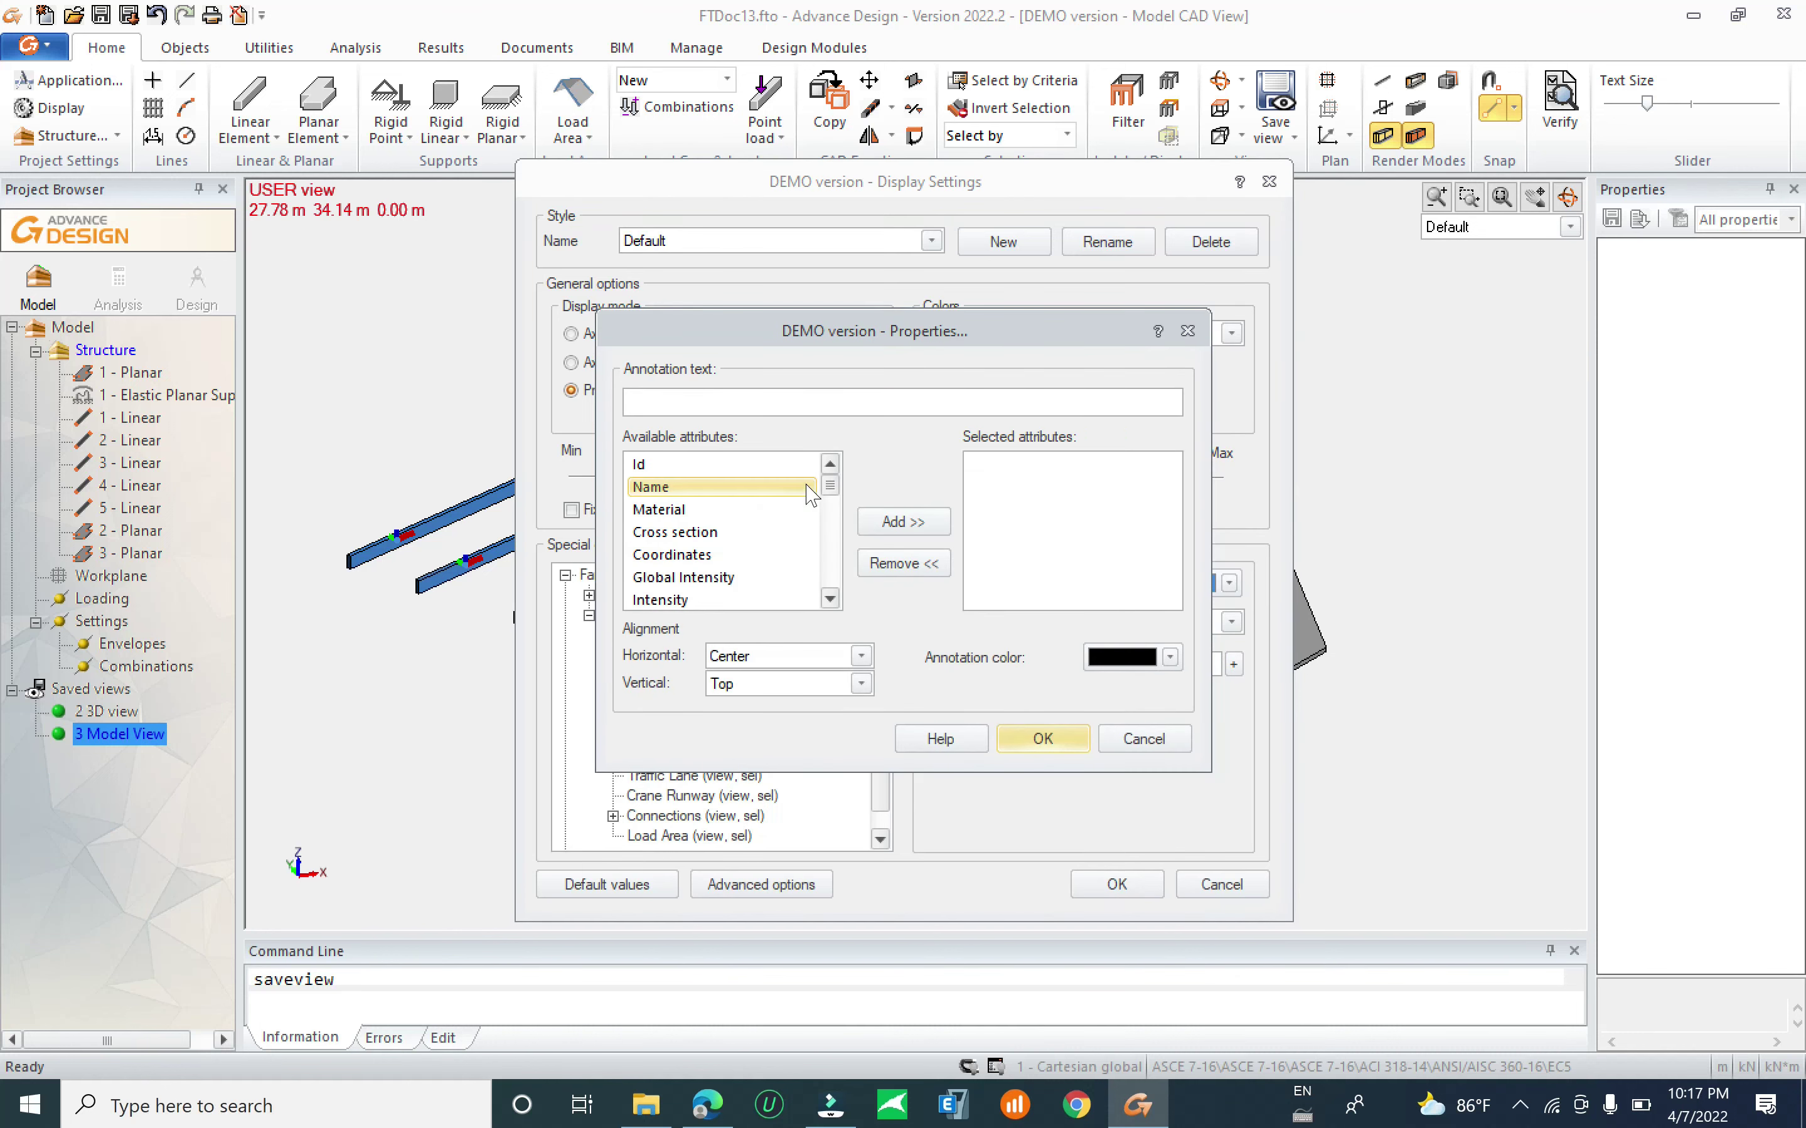
{"action": "left_click", "coordinate": [713, 464]}
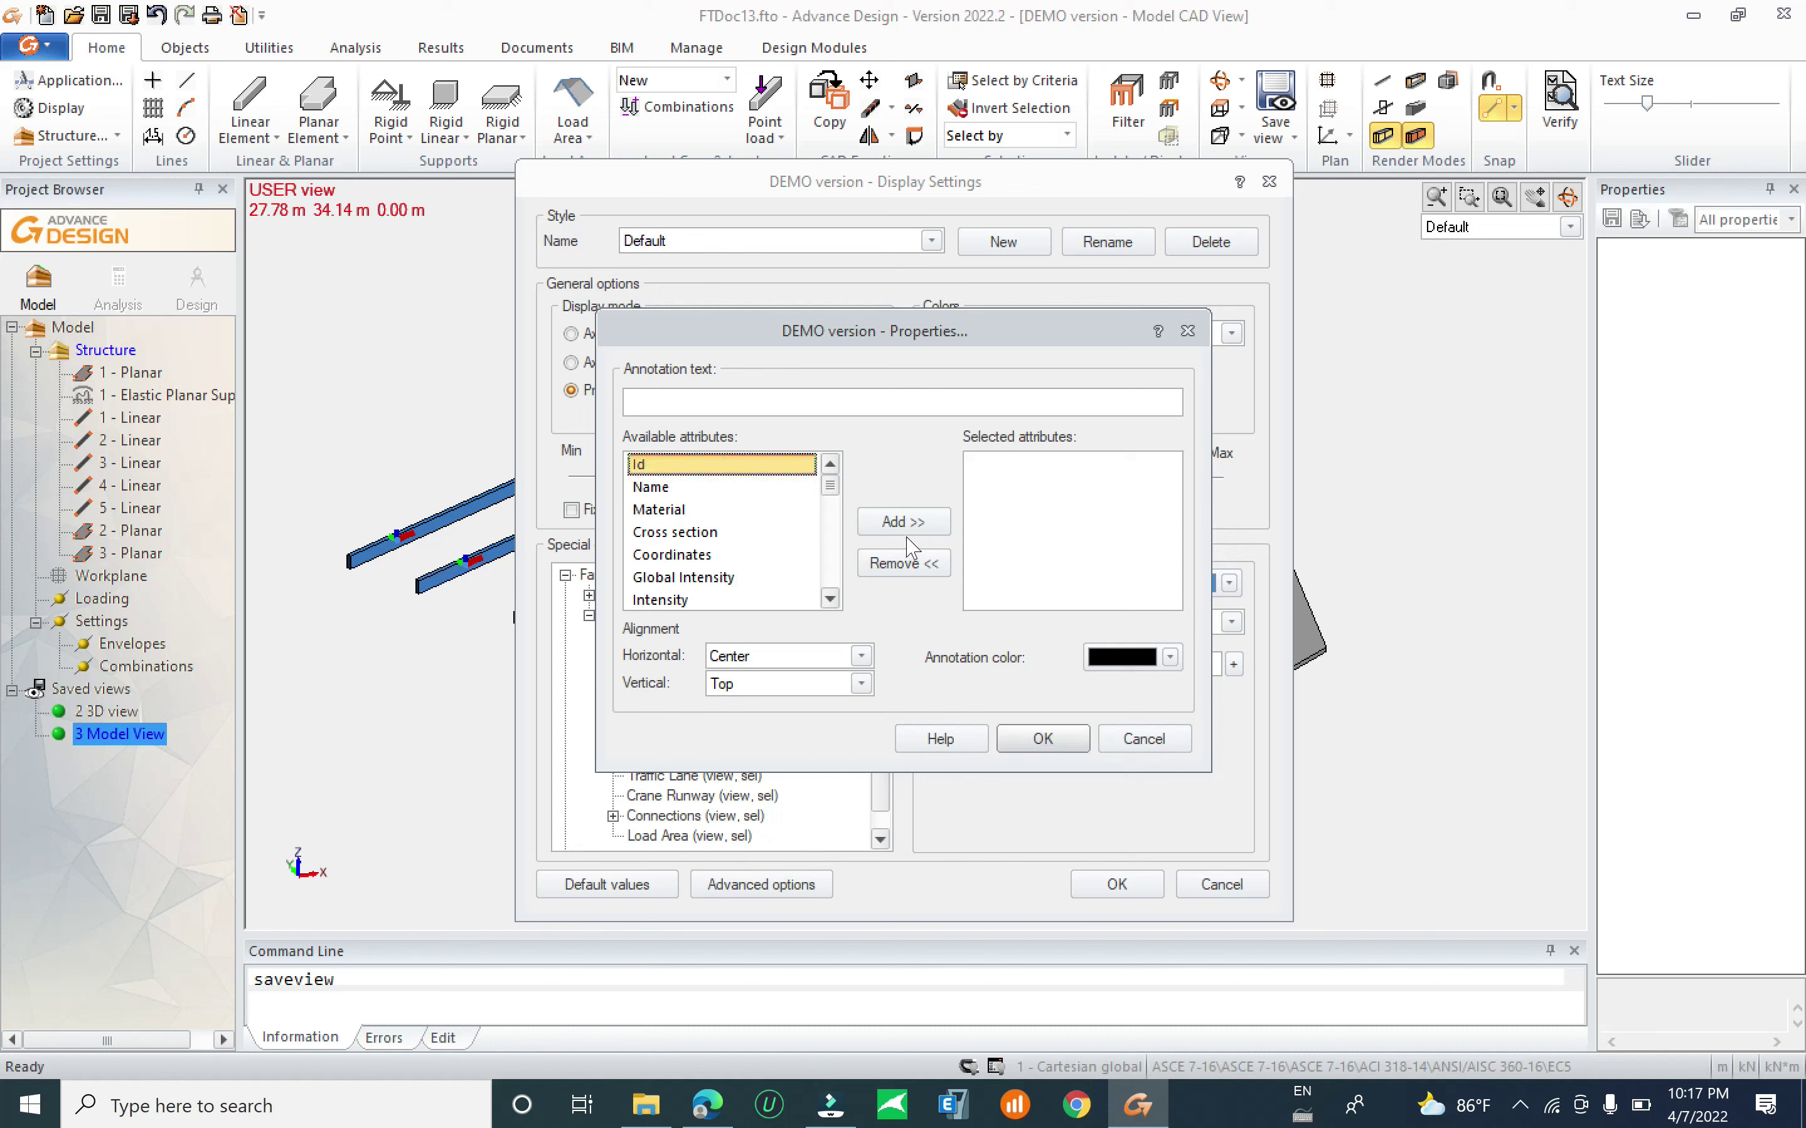
{"action": "left_click", "coordinate": [904, 521]}
{"action": "left_click", "coordinate": [1042, 738]}
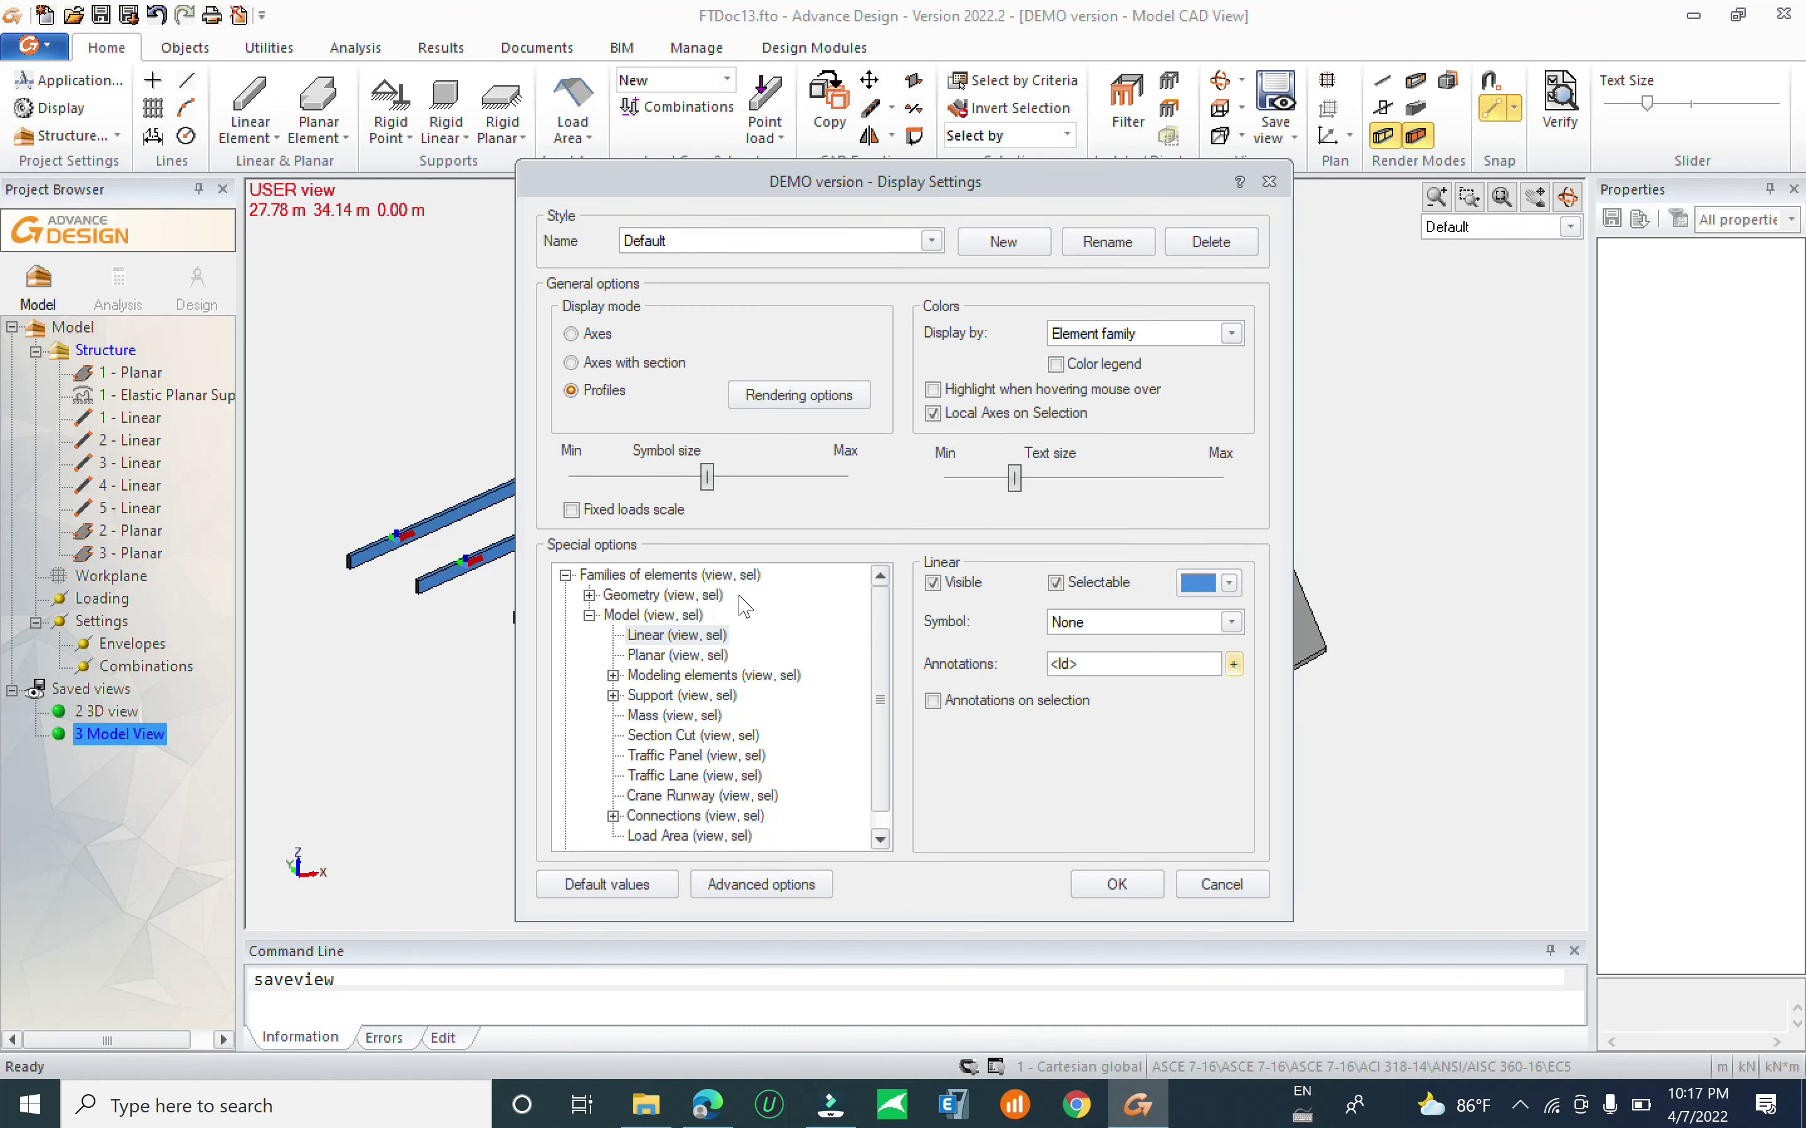
Set the symbol of planar elements to None, add the Id attribute as their annotation, and apply the display settings.
{"action": "left_click", "coordinate": [664, 656]}
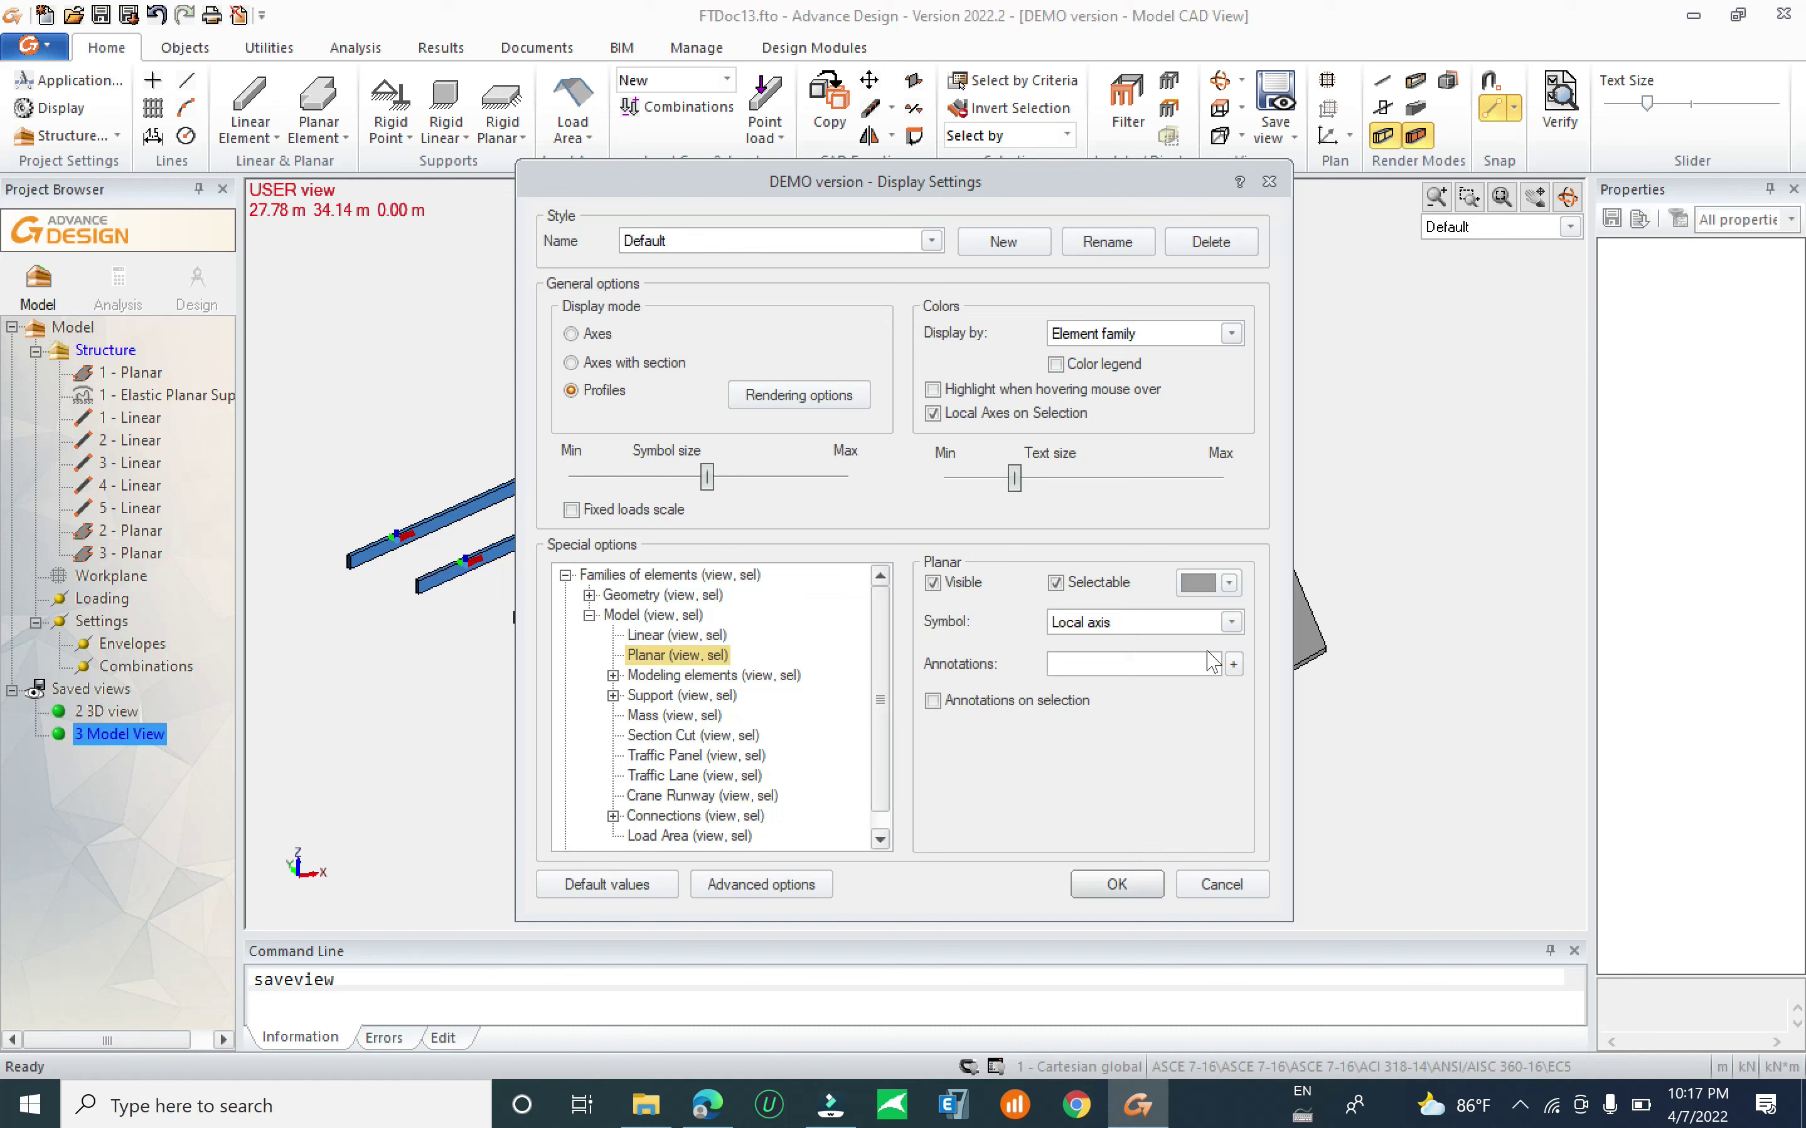
{"action": "left_click", "coordinate": [1231, 623]}
{"action": "left_click", "coordinate": [1164, 646]}
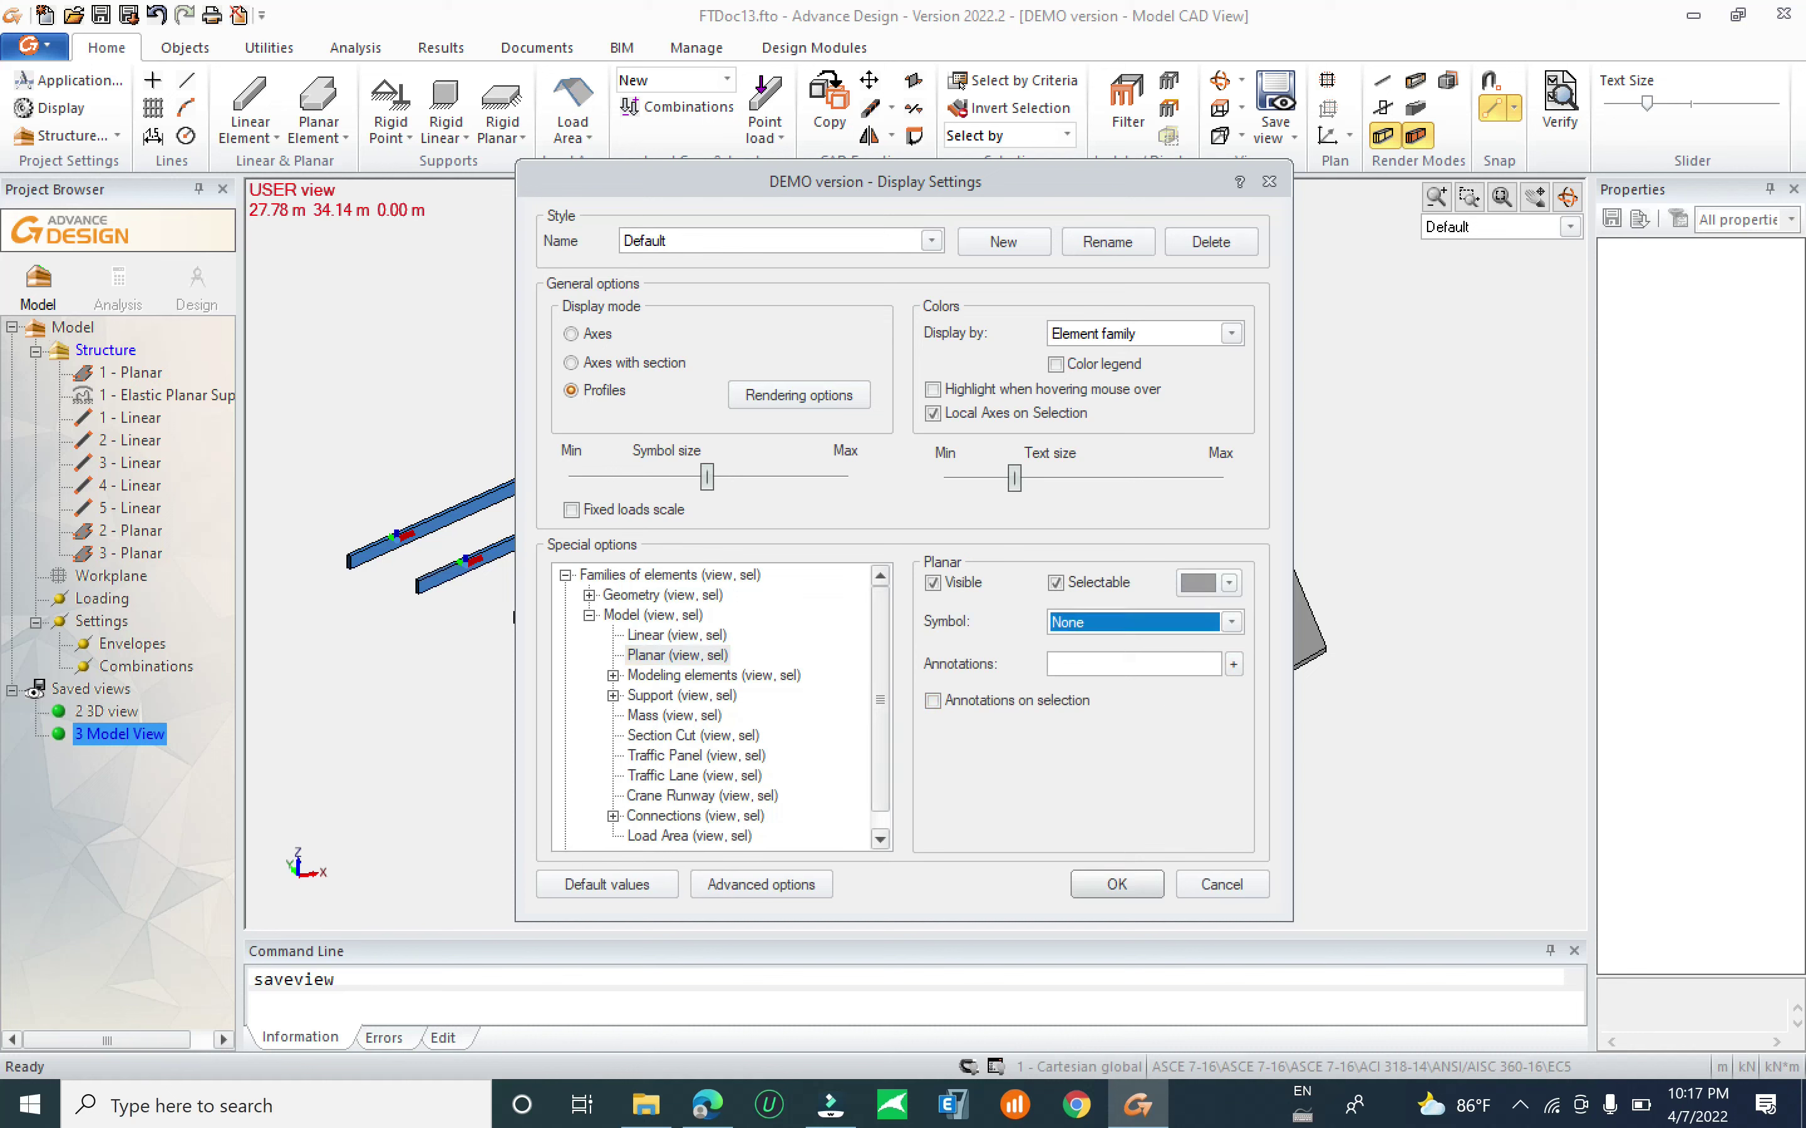
{"action": "left_click", "coordinate": [1234, 663]}
{"action": "left_click", "coordinate": [717, 463]}
{"action": "left_click", "coordinate": [902, 520]}
{"action": "left_click", "coordinate": [1060, 750]}
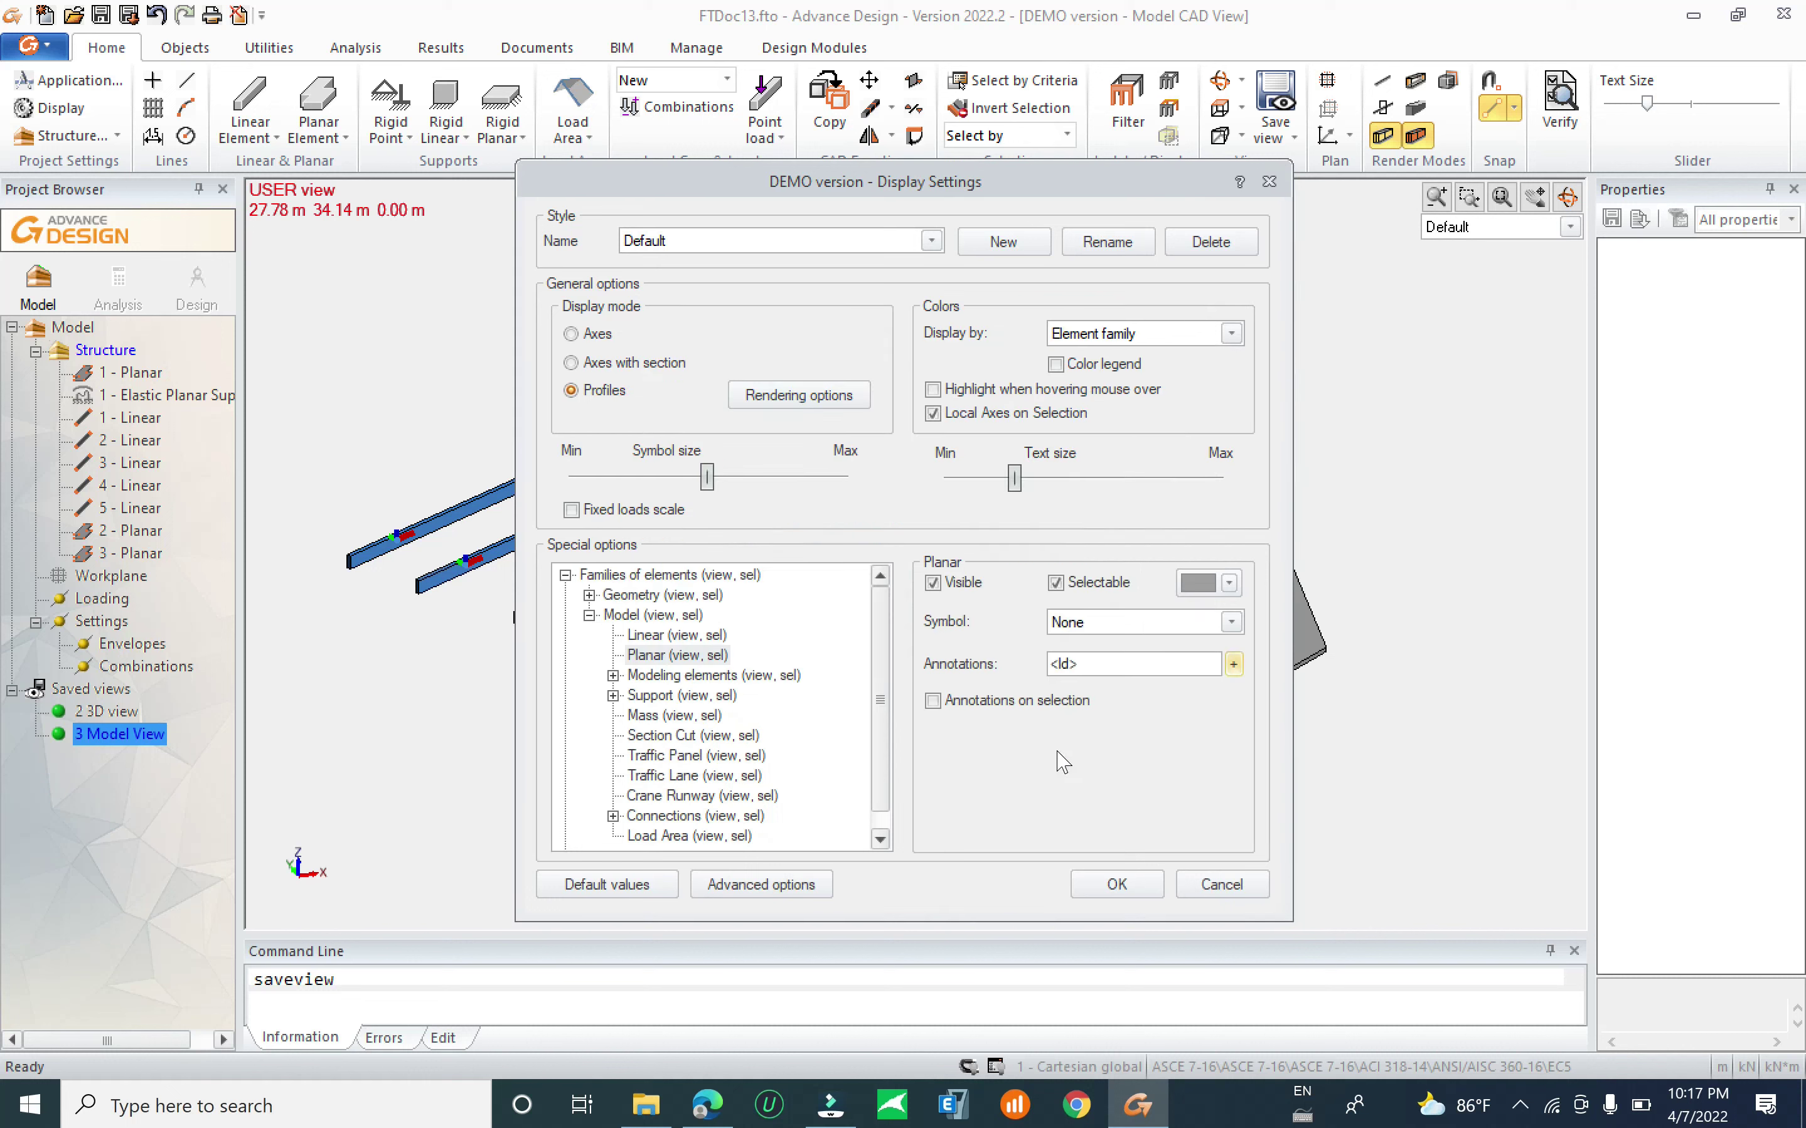
{"action": "left_click", "coordinate": [1123, 888]}
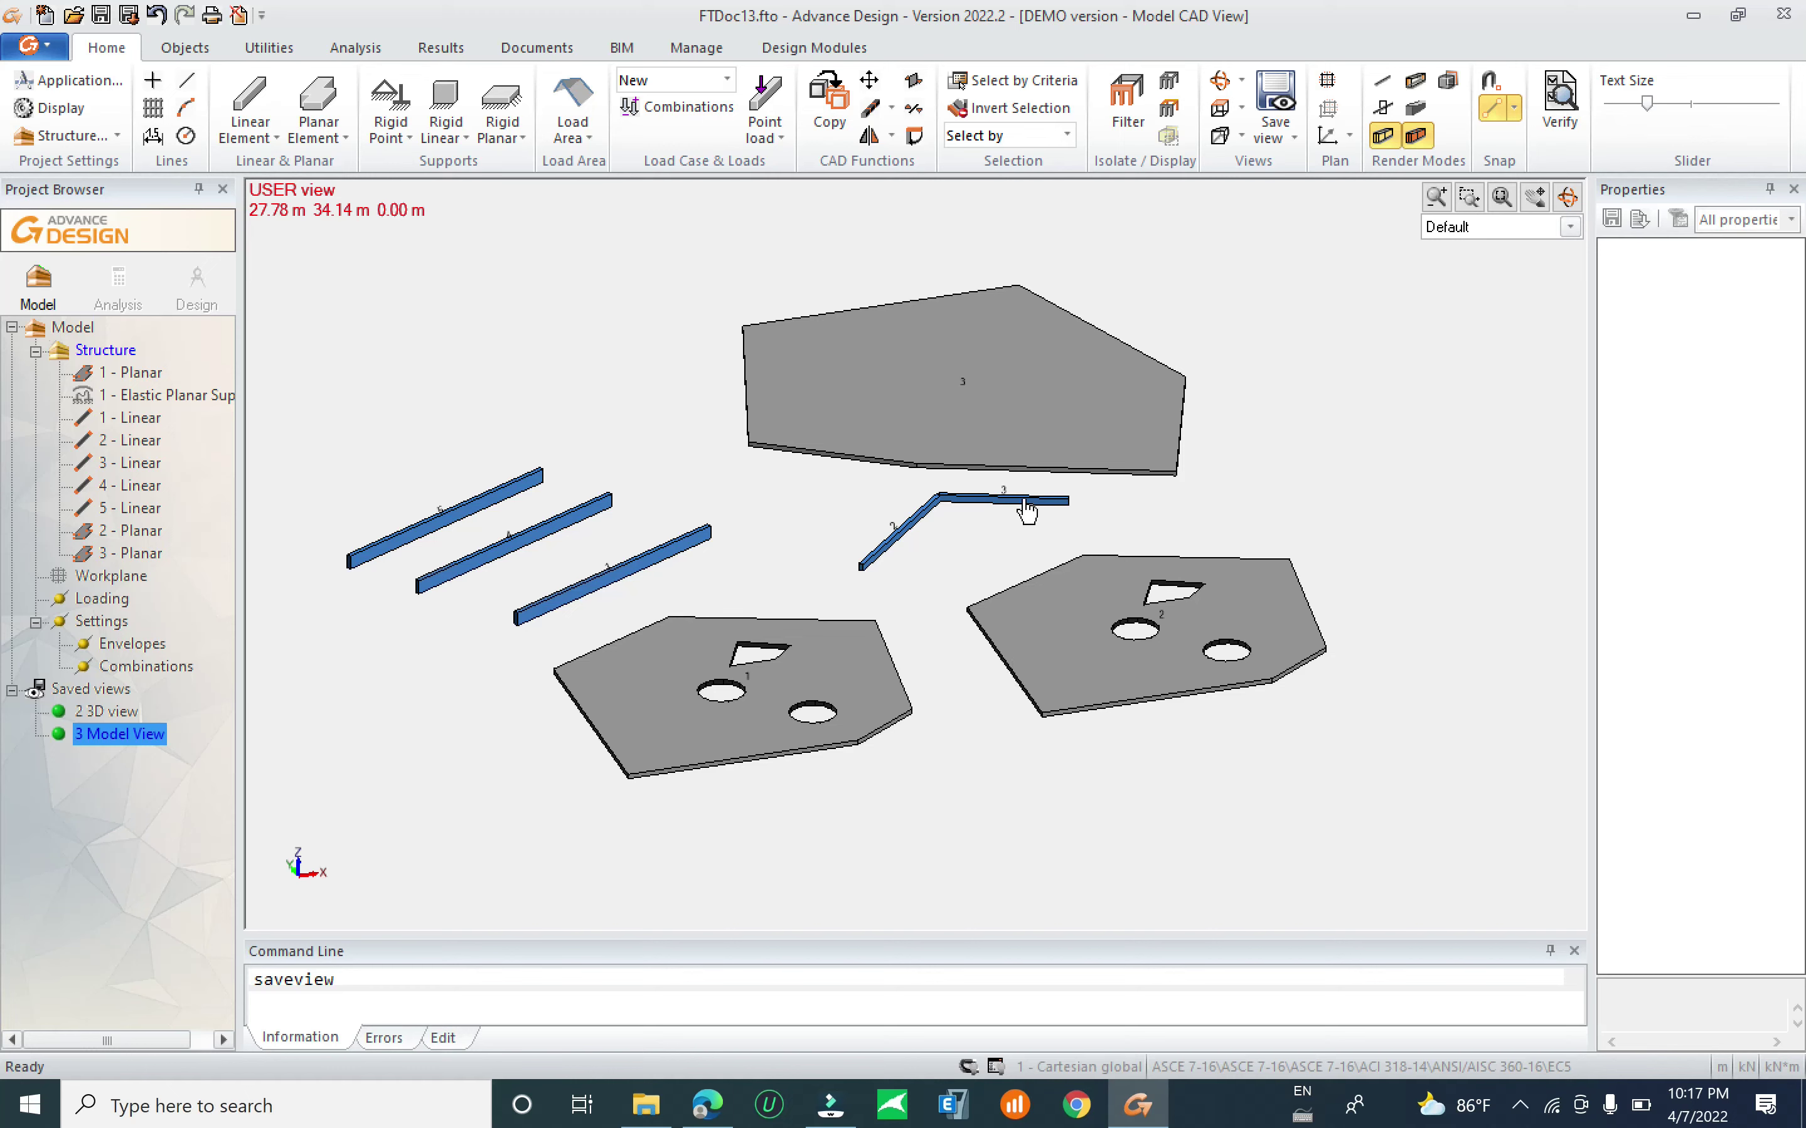
Examine the Id annotations on the linear and planar elements across the model.
{"action": "scroll", "coordinate": [493, 560], "scroll_direction": "up", "scroll_amount": 6}
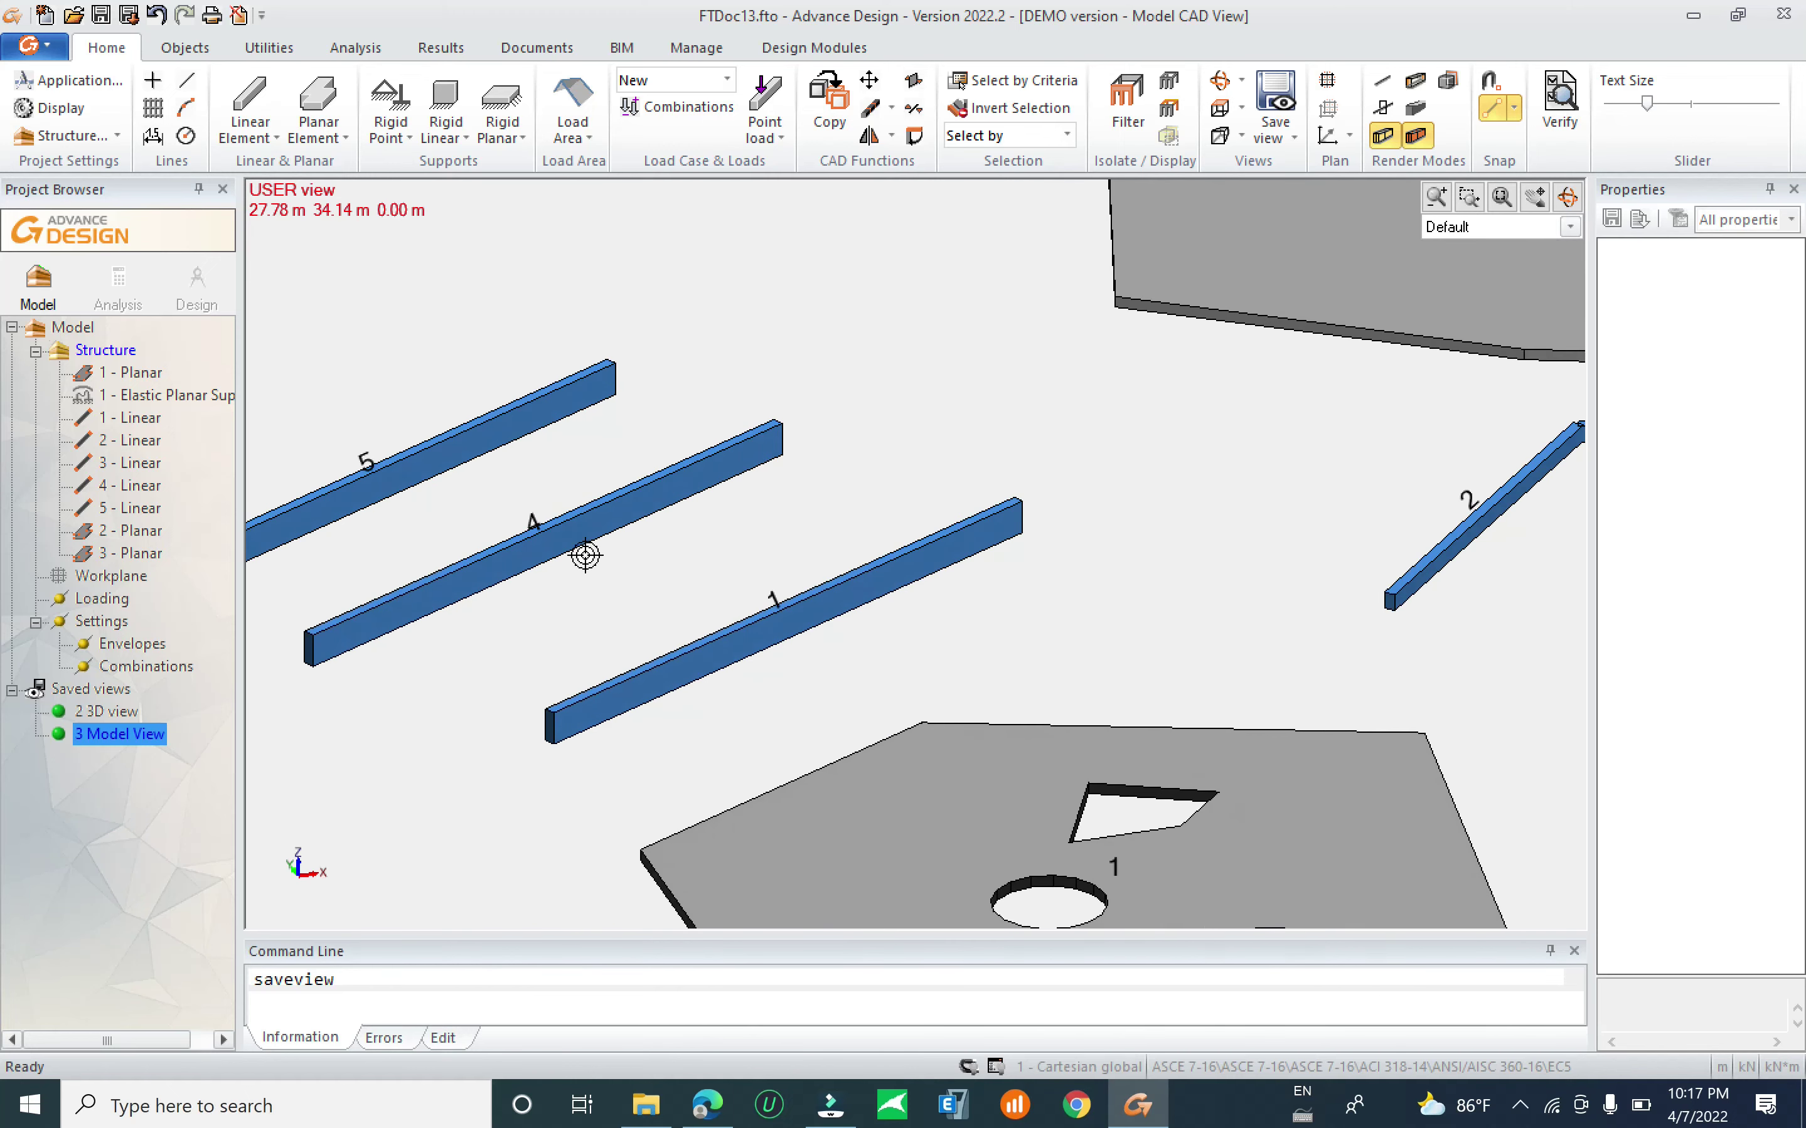
{"action": "scroll", "coordinate": [576, 575], "scroll_direction": "down", "scroll_amount": 2}
{"action": "middle_click_drag", "start_coordinate": [821, 627], "coordinate": [898, 627]}
{"action": "middle_click_drag", "start_coordinate": [1361, 589], "coordinate": [1144, 620]}
{"action": "middle_click_drag", "start_coordinate": [484, 530], "coordinate": [355, 516]}
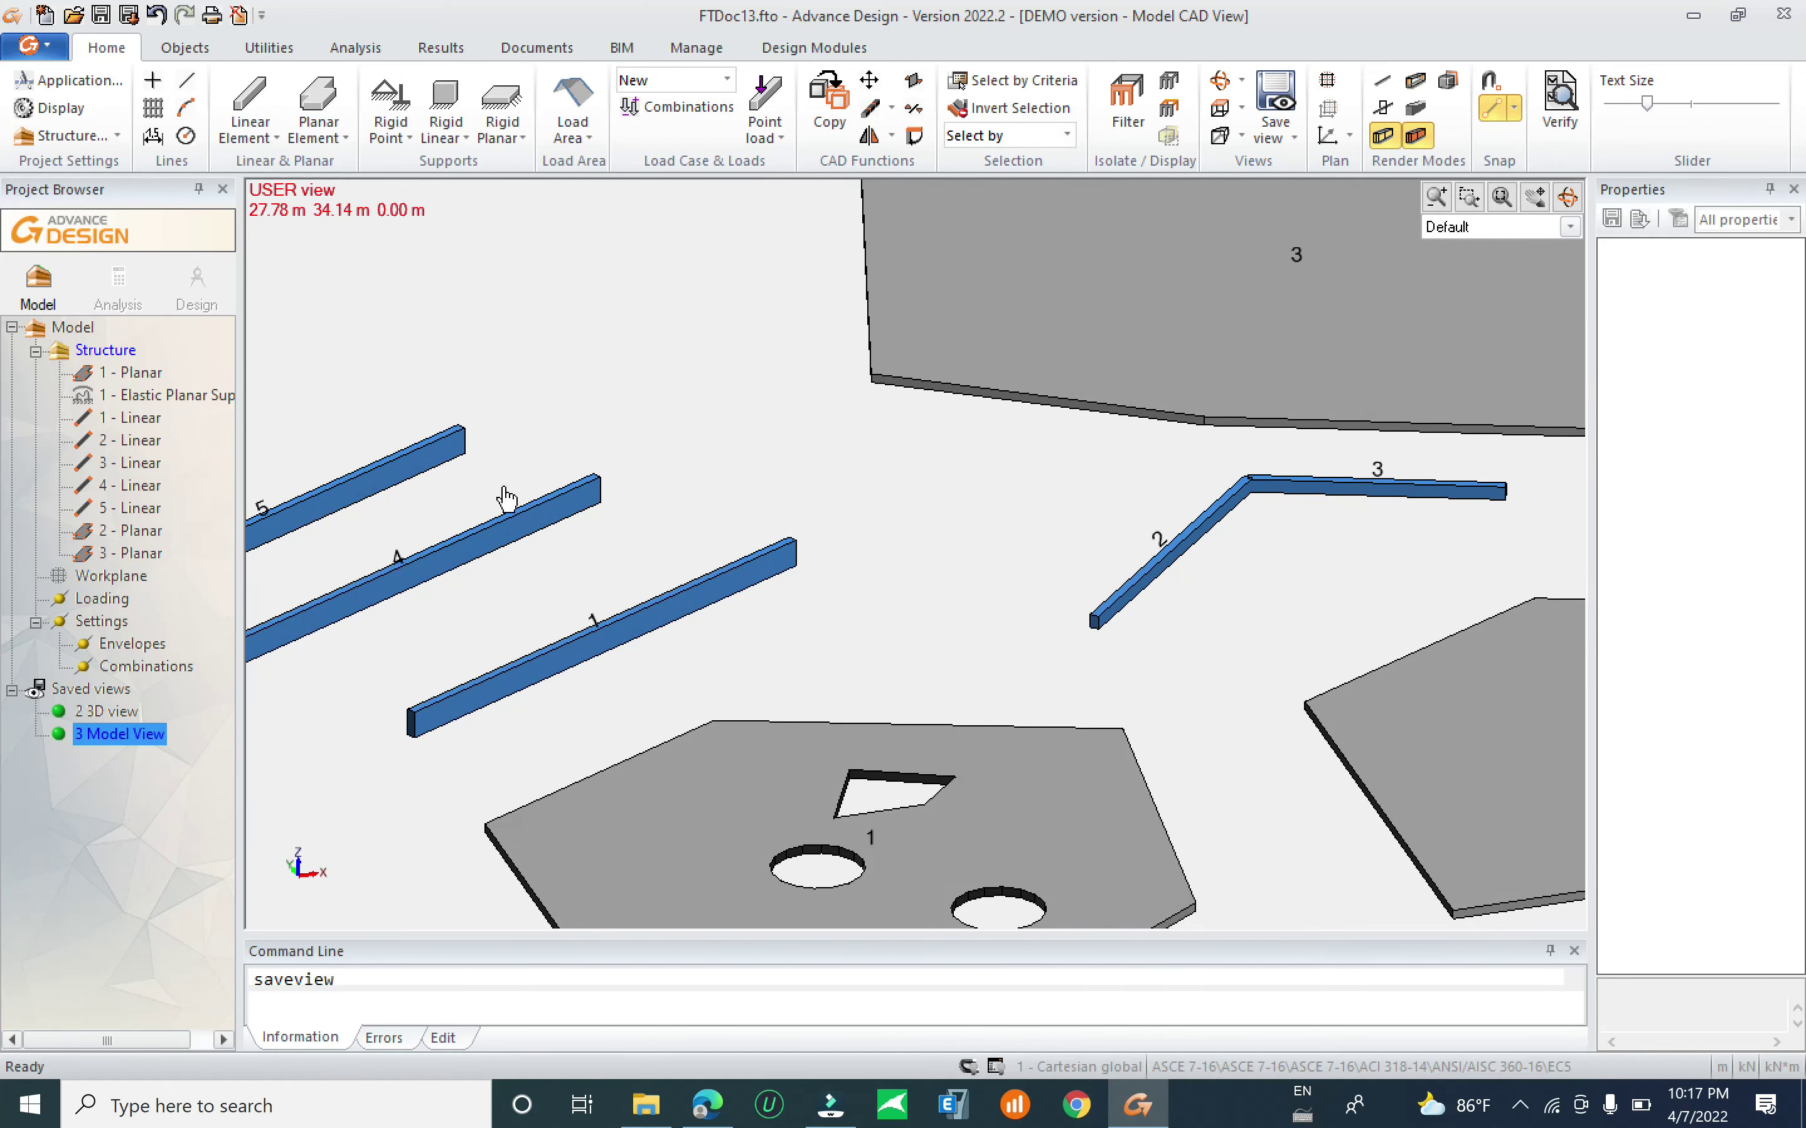
{"action": "scroll", "coordinate": [504, 500], "scroll_direction": "down", "scroll_amount": 2}
{"action": "middle_click_drag", "start_coordinate": [915, 709], "coordinate": [818, 709]}
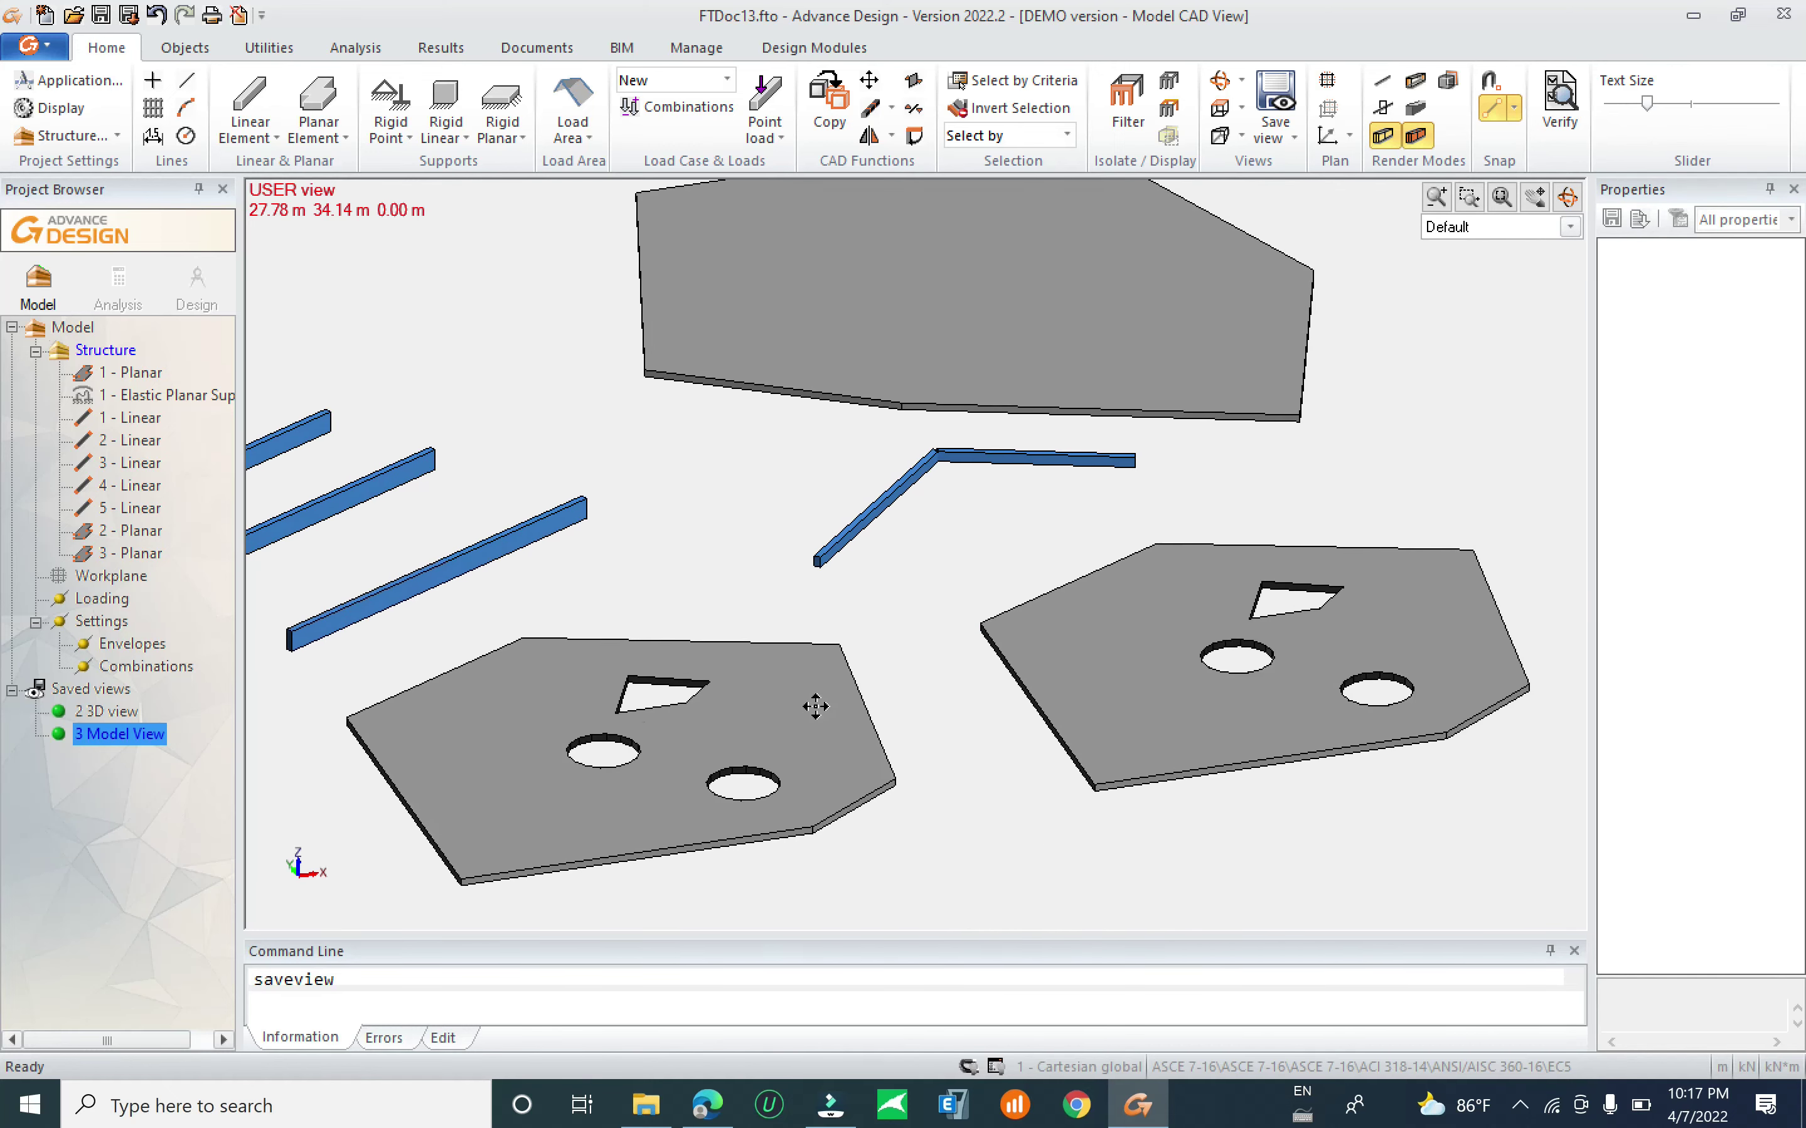
{"action": "scroll", "coordinate": [674, 750], "scroll_direction": "down", "scroll_amount": 1}
{"action": "scroll", "coordinate": [1157, 552], "scroll_direction": "down", "scroll_amount": 2}
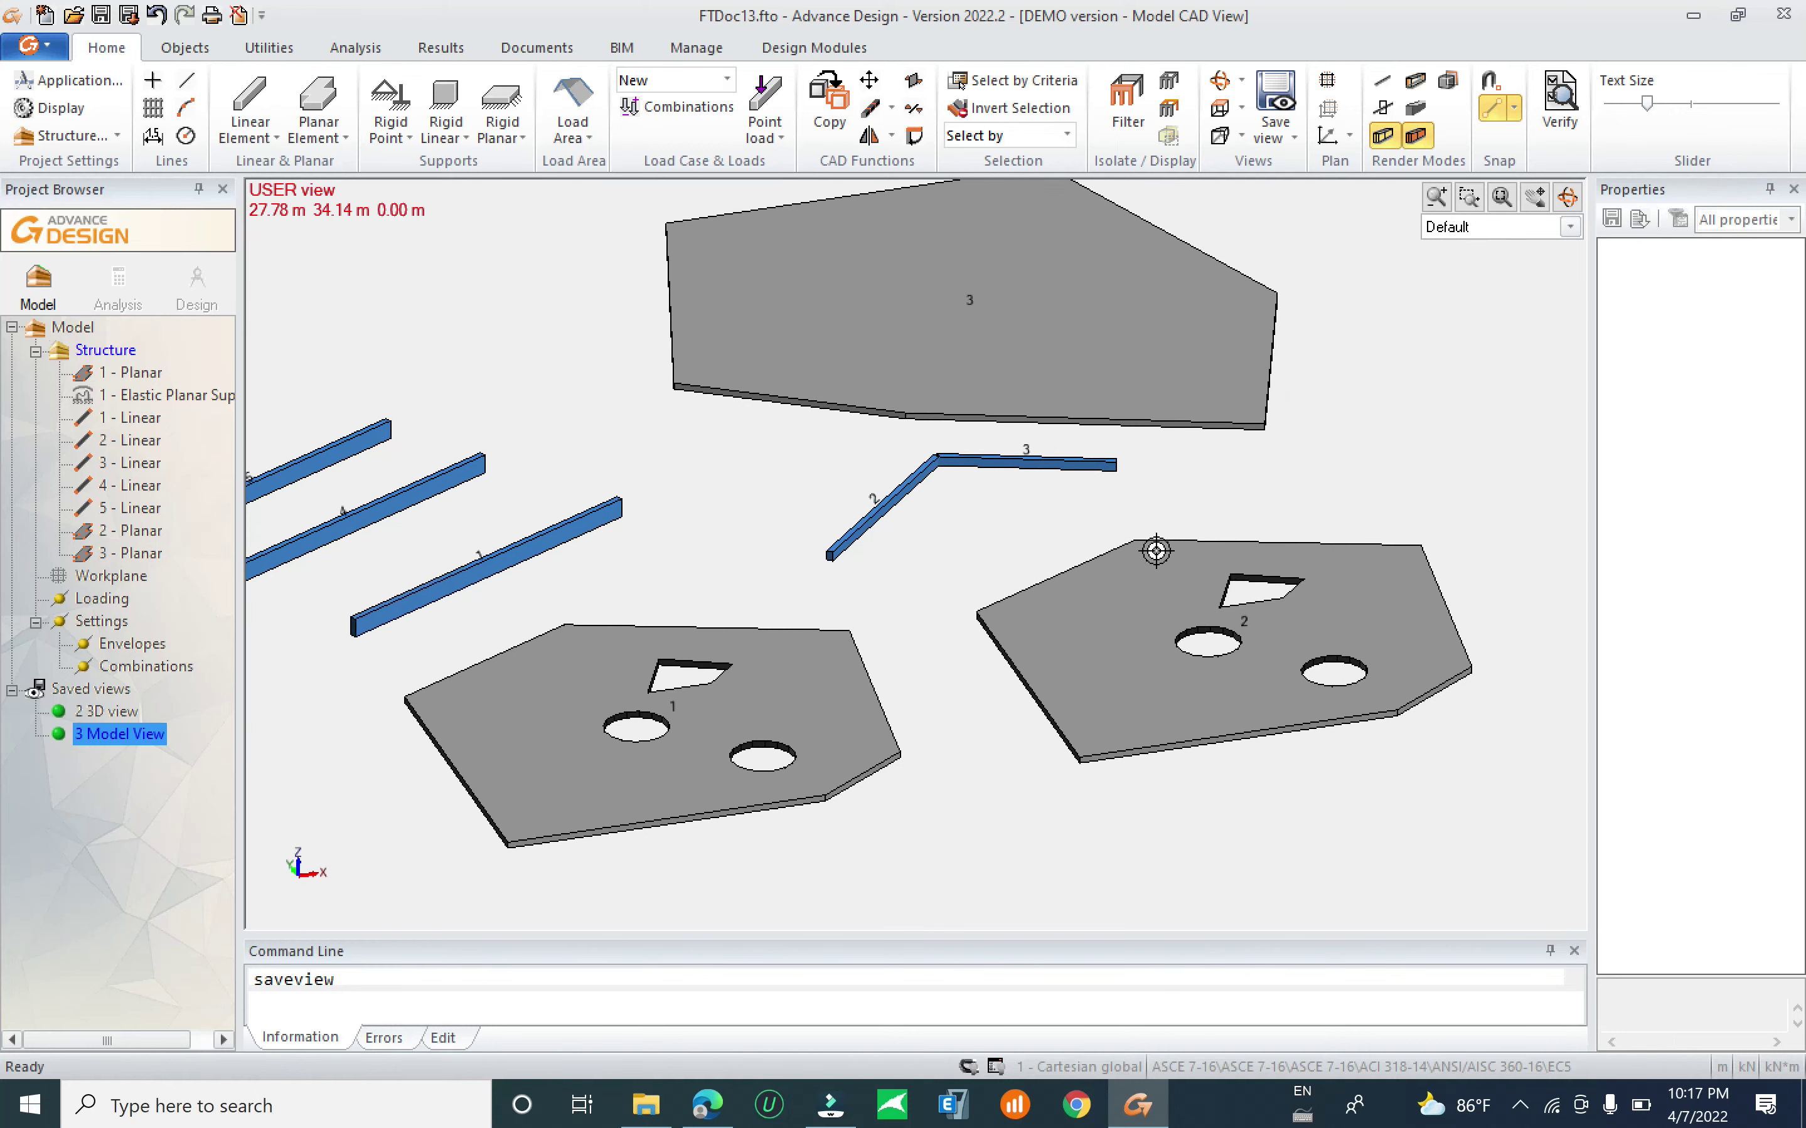
{"action": "middle_click_drag", "start_coordinate": [705, 443], "coordinate": [855, 443]}
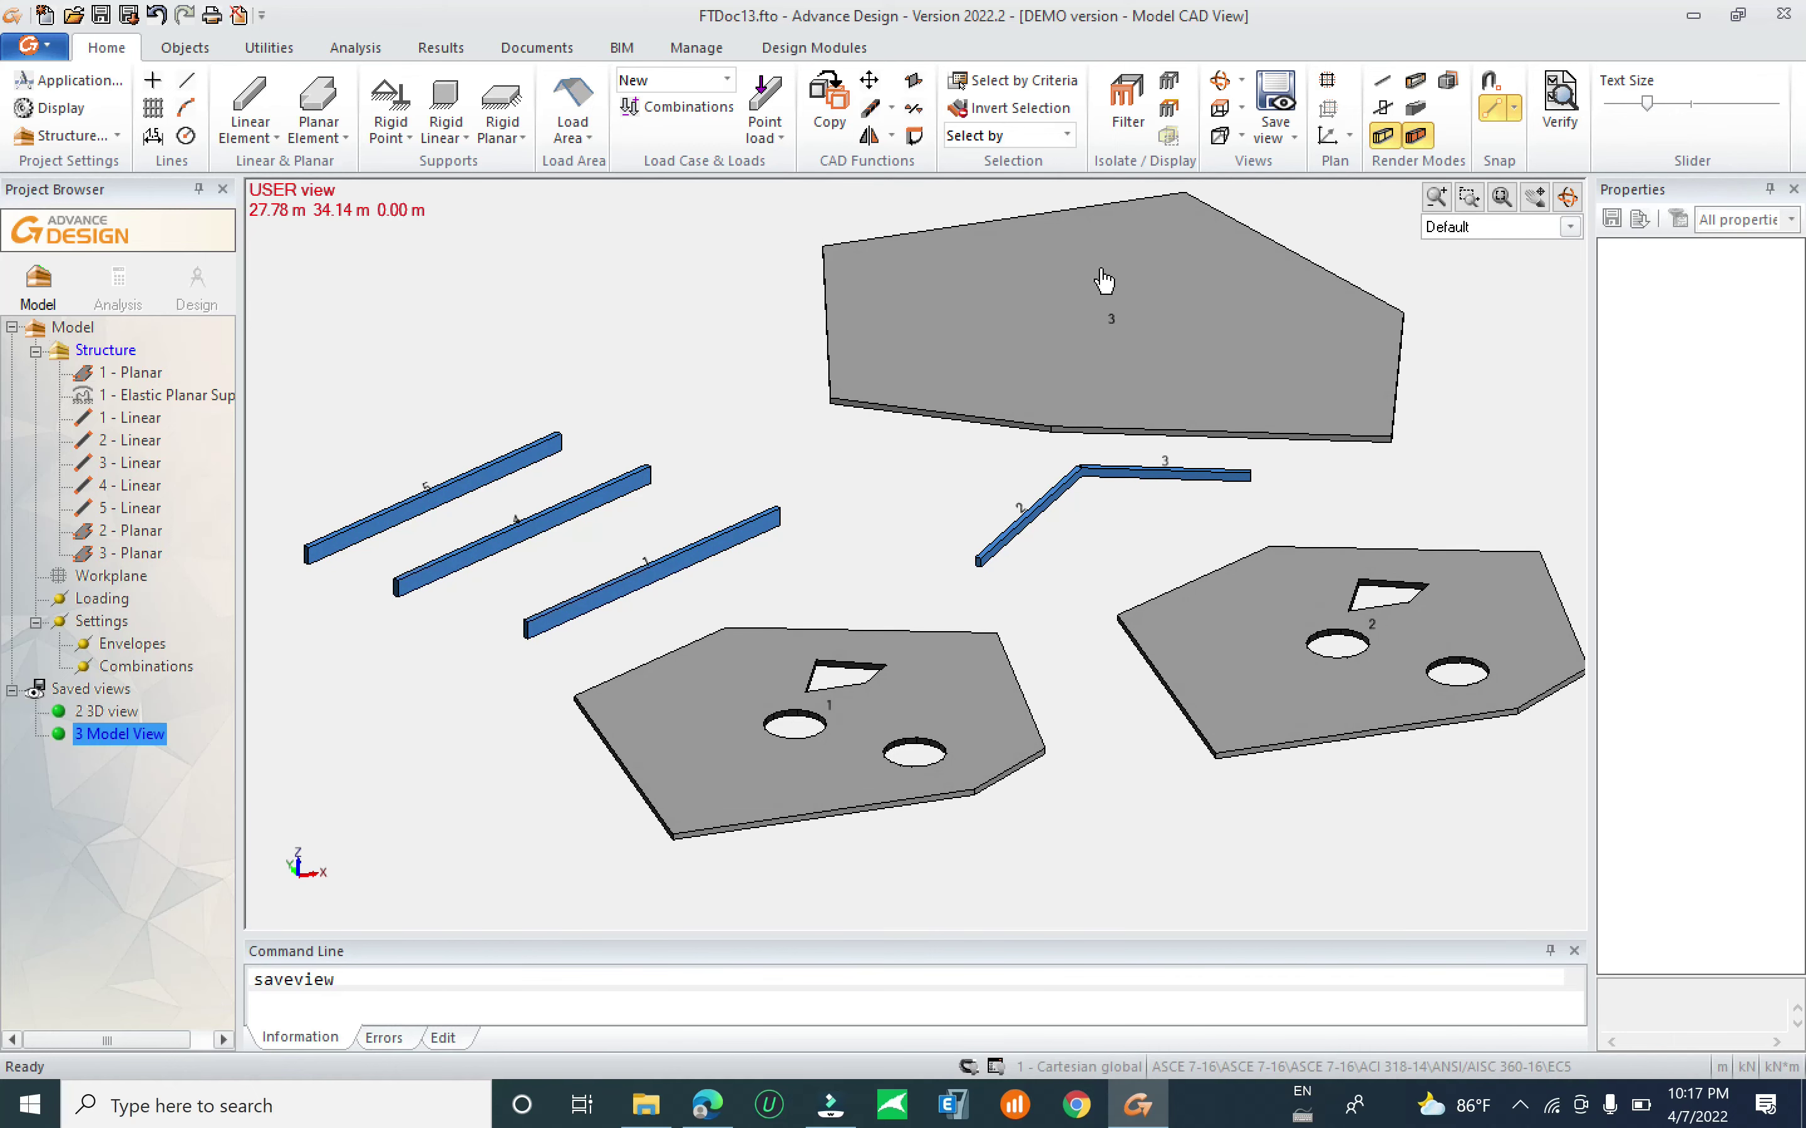
{"action": "left_click_drag", "start_coordinate": [1350, 206], "coordinate": [1243, 209]}
Renumber all model elements with the X, Y, Z orientation, starting from 1.
{"action": "left_click", "coordinate": [255, 37]}
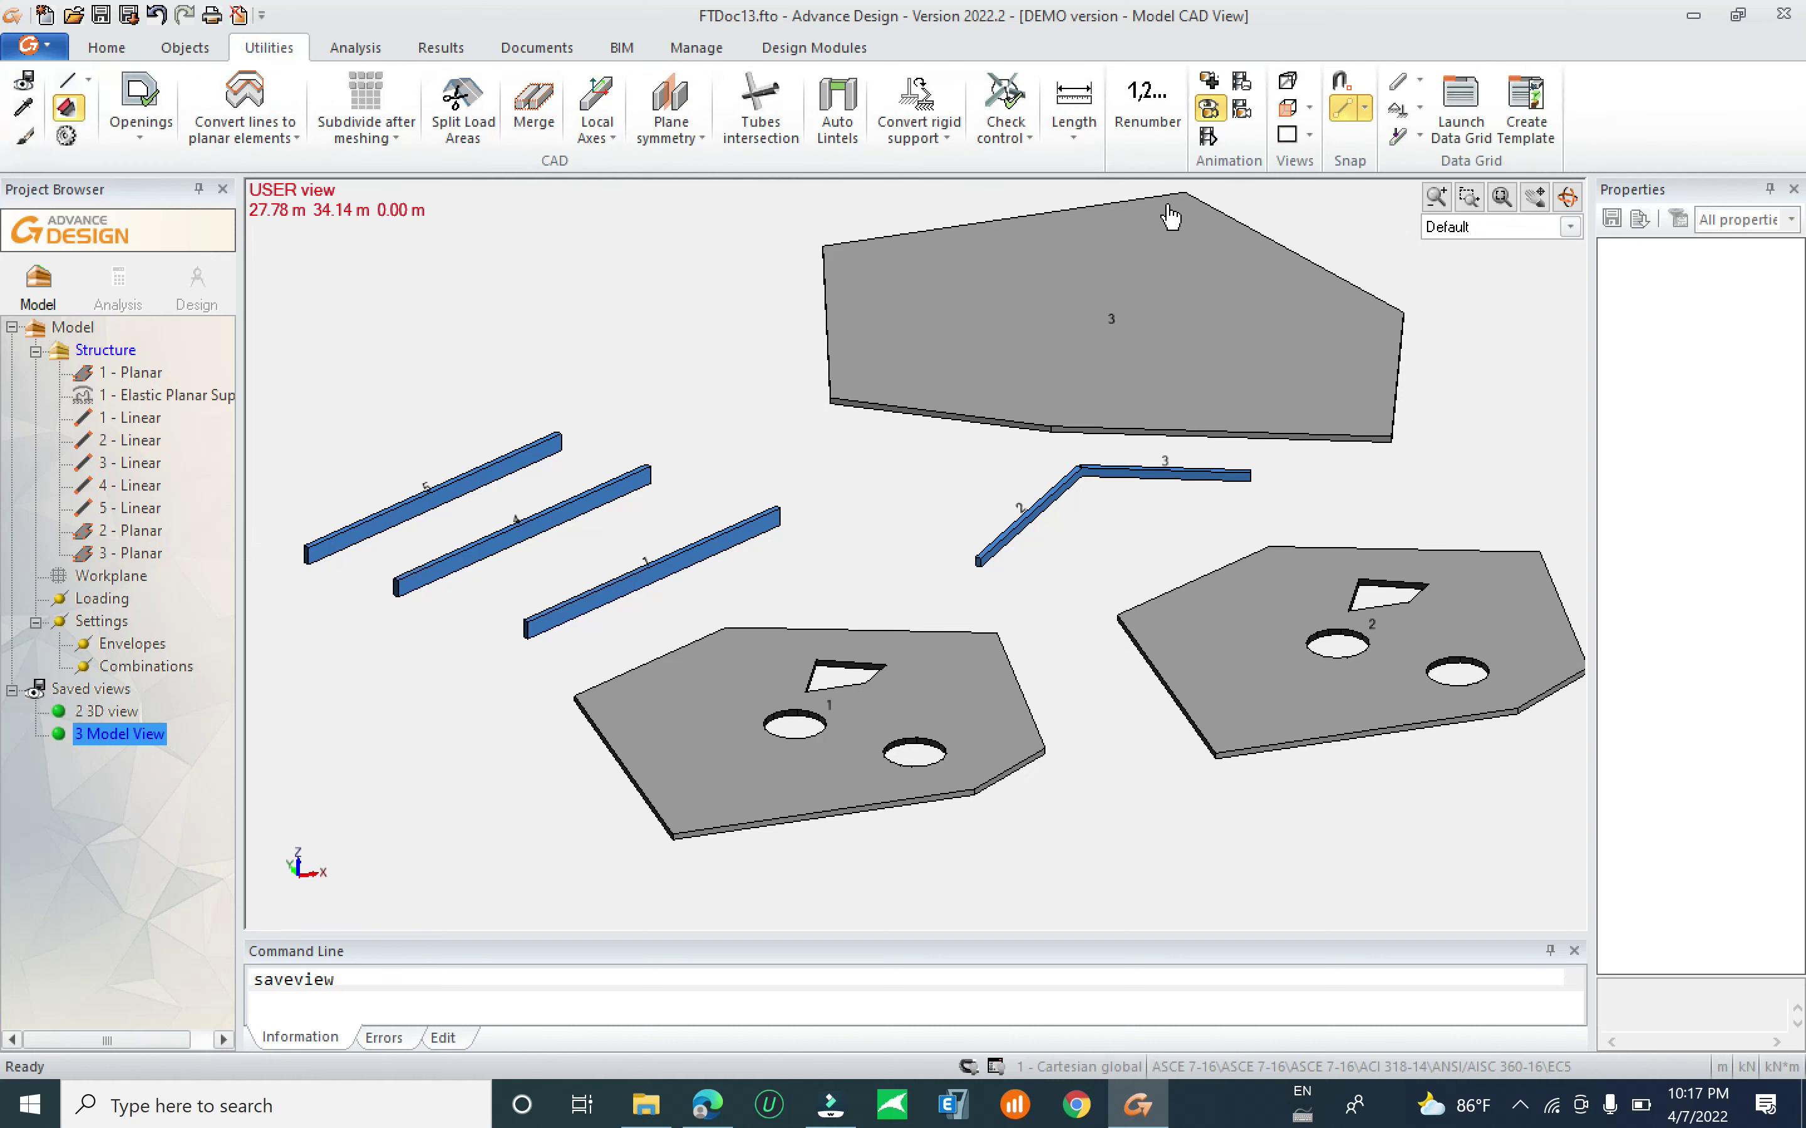
{"action": "left_click", "coordinate": [1146, 112]}
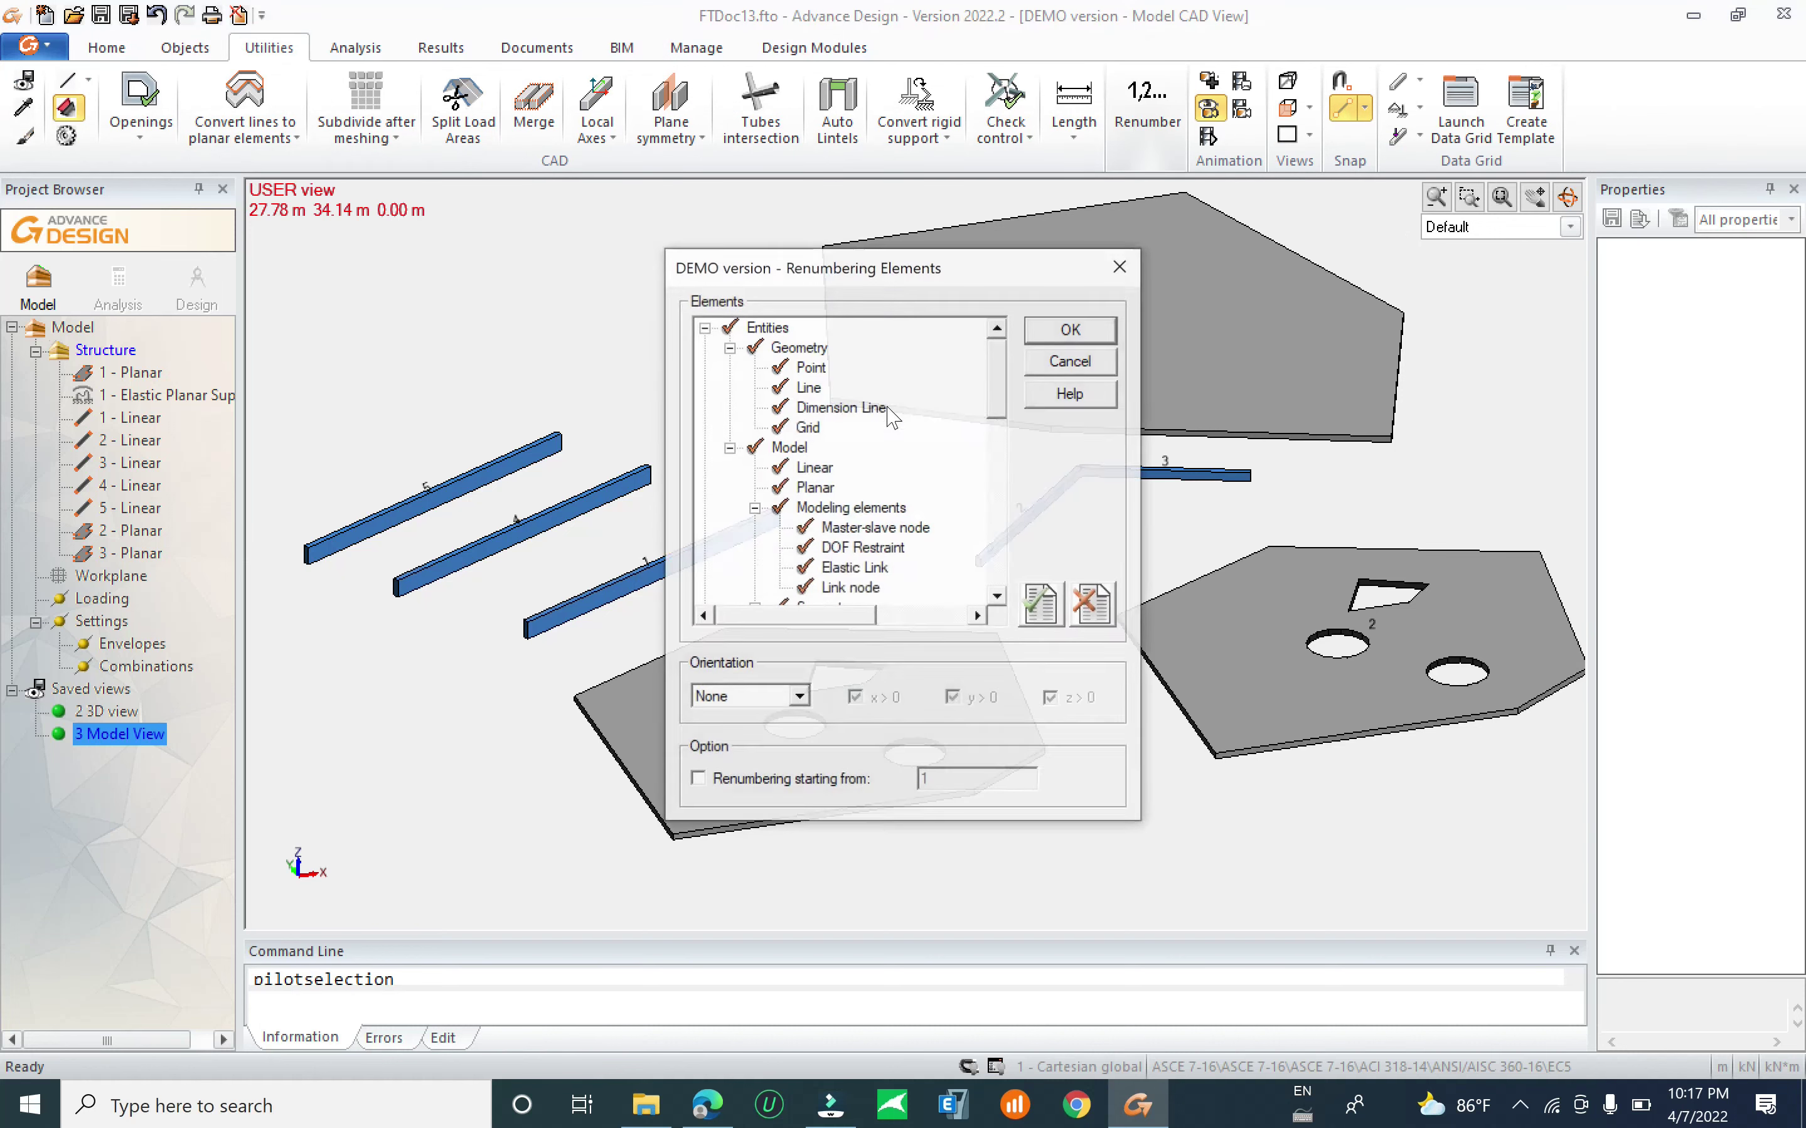
{"action": "left_click_drag", "start_coordinate": [1000, 379], "coordinate": [1001, 597]}
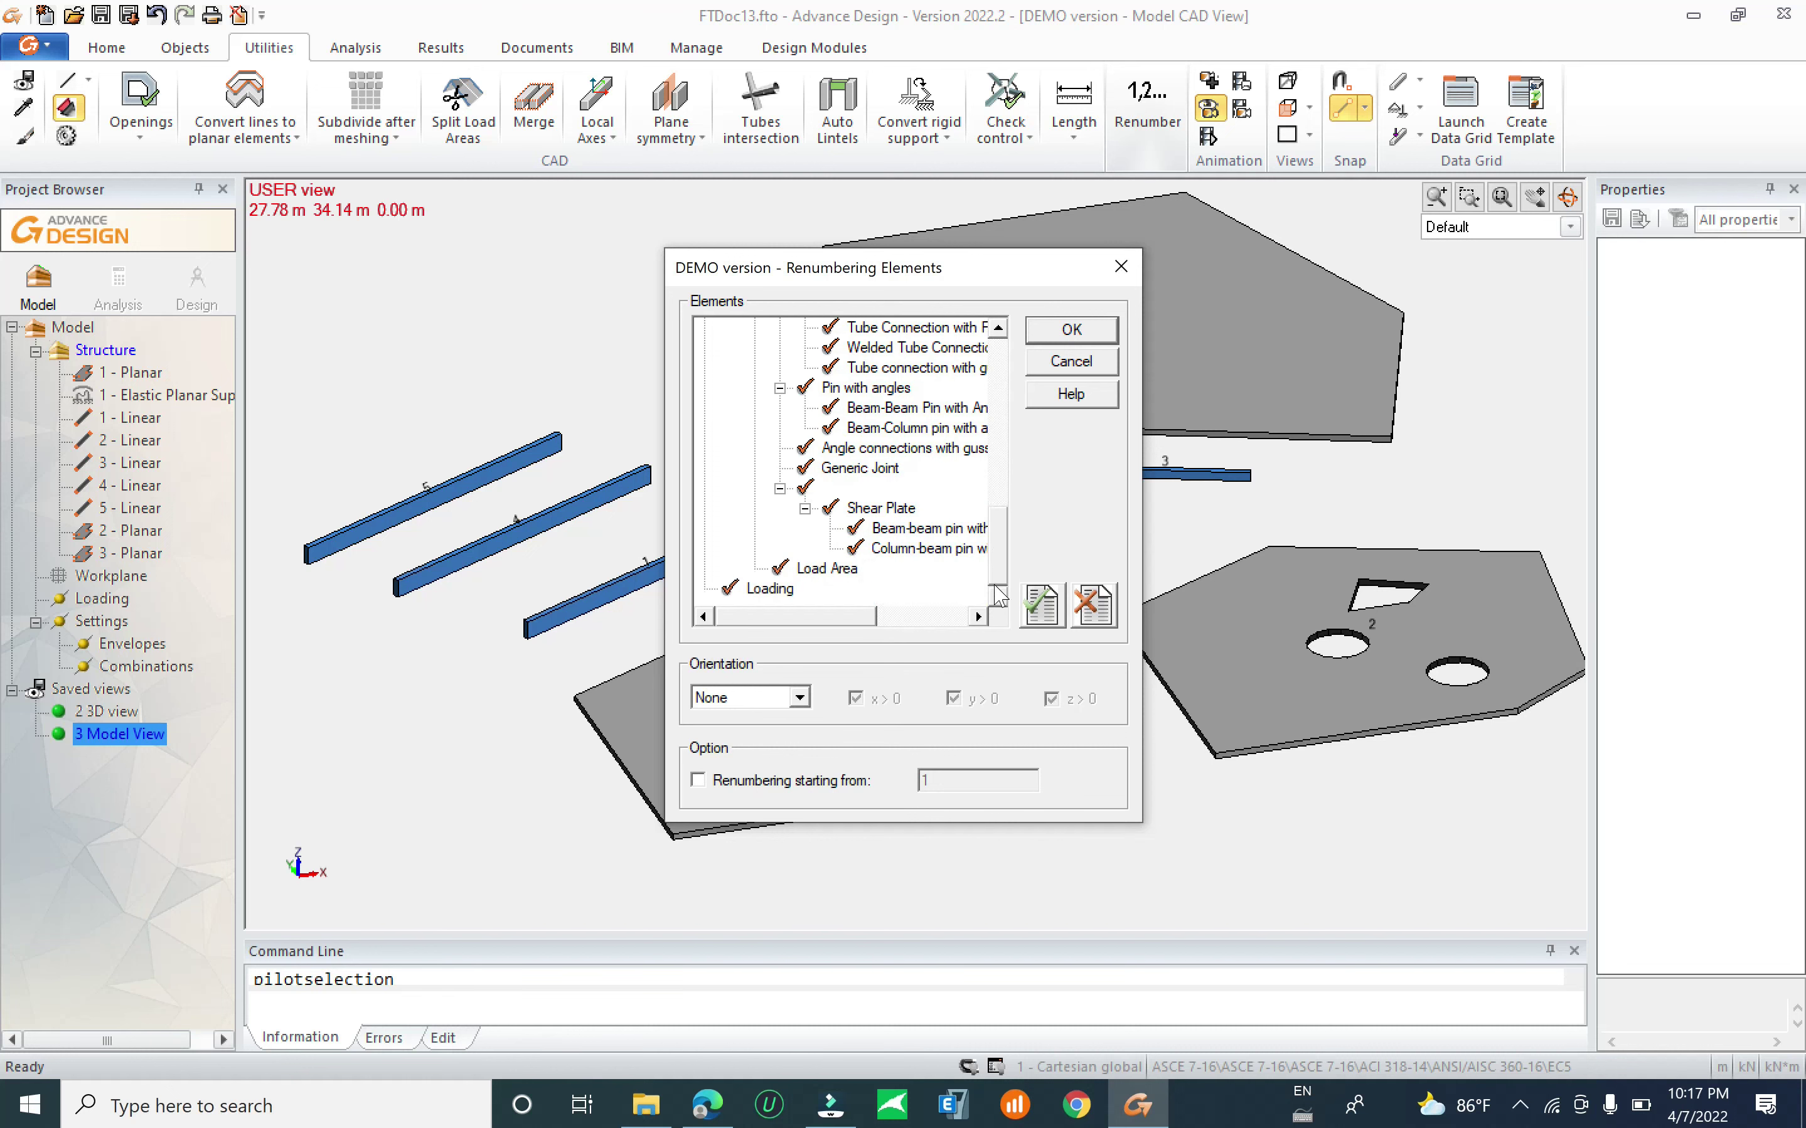
{"action": "left_click", "coordinate": [795, 700]}
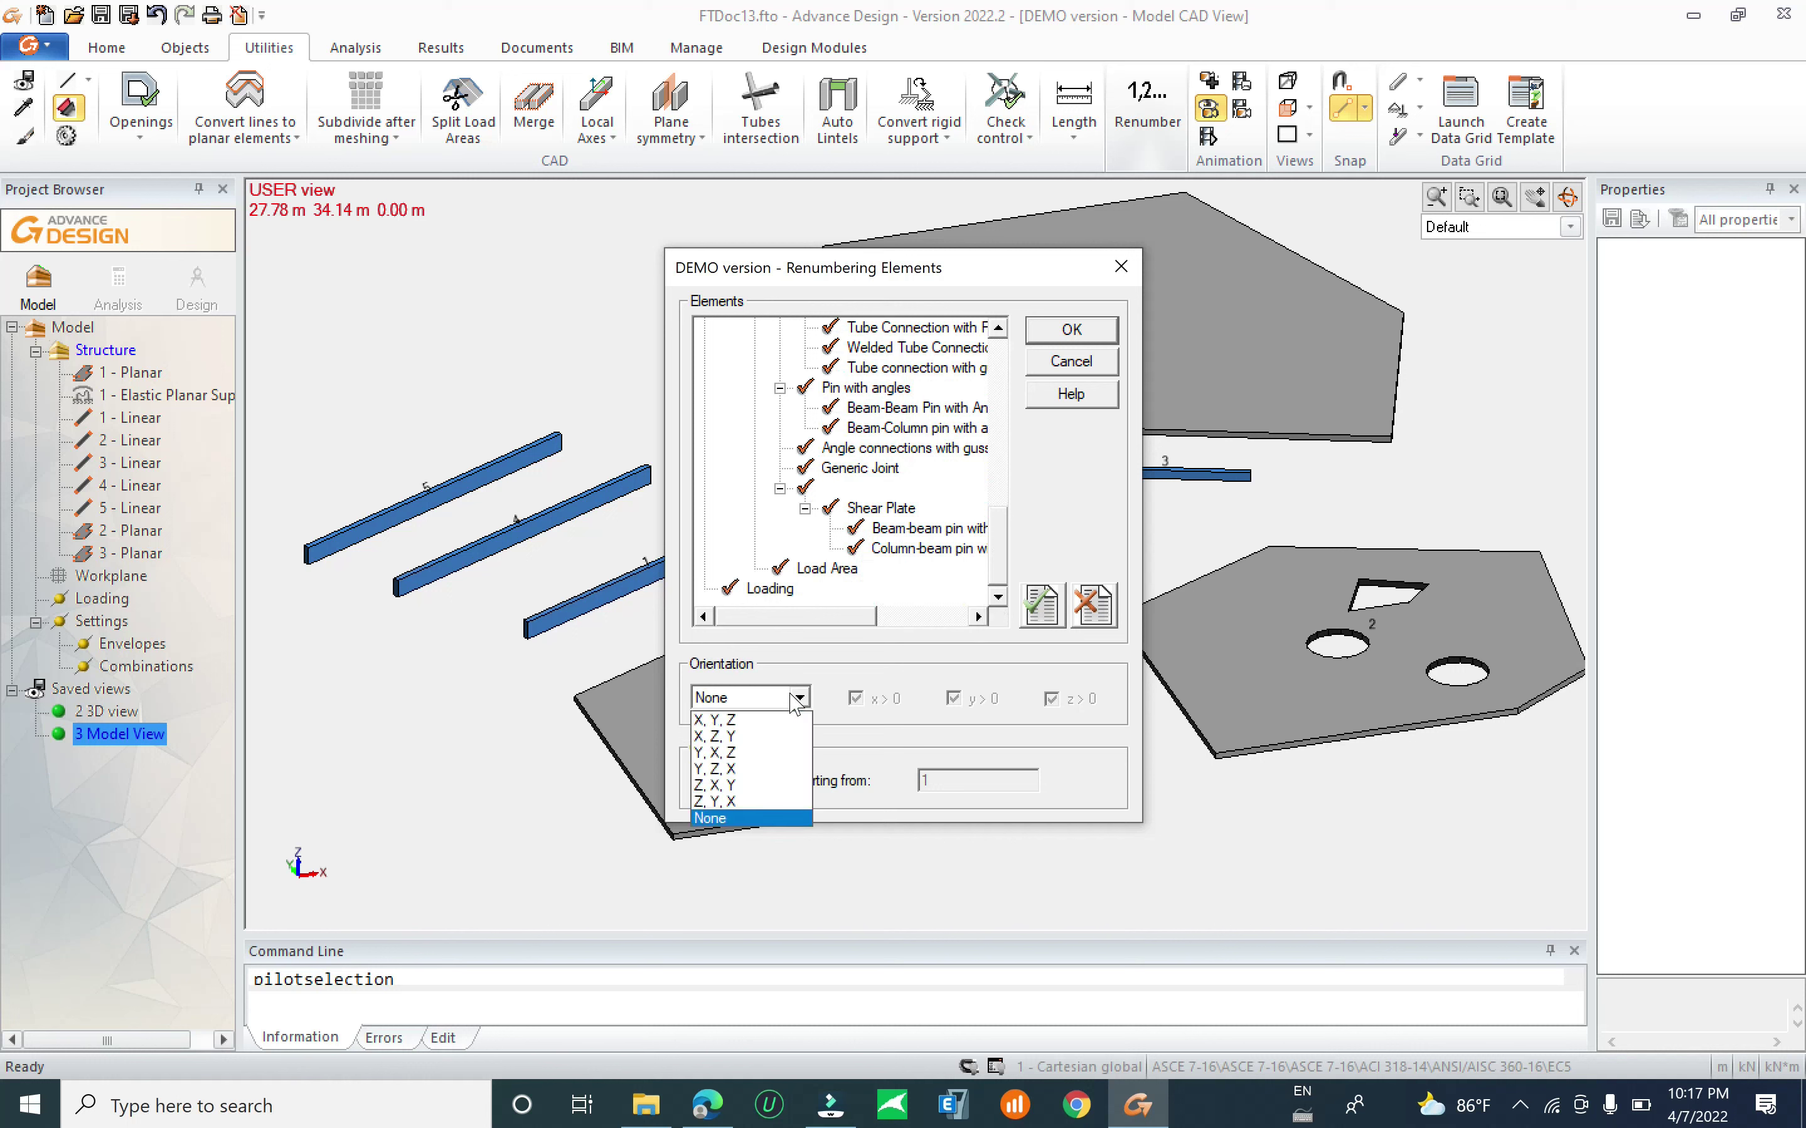
{"action": "left_click", "coordinate": [768, 721]}
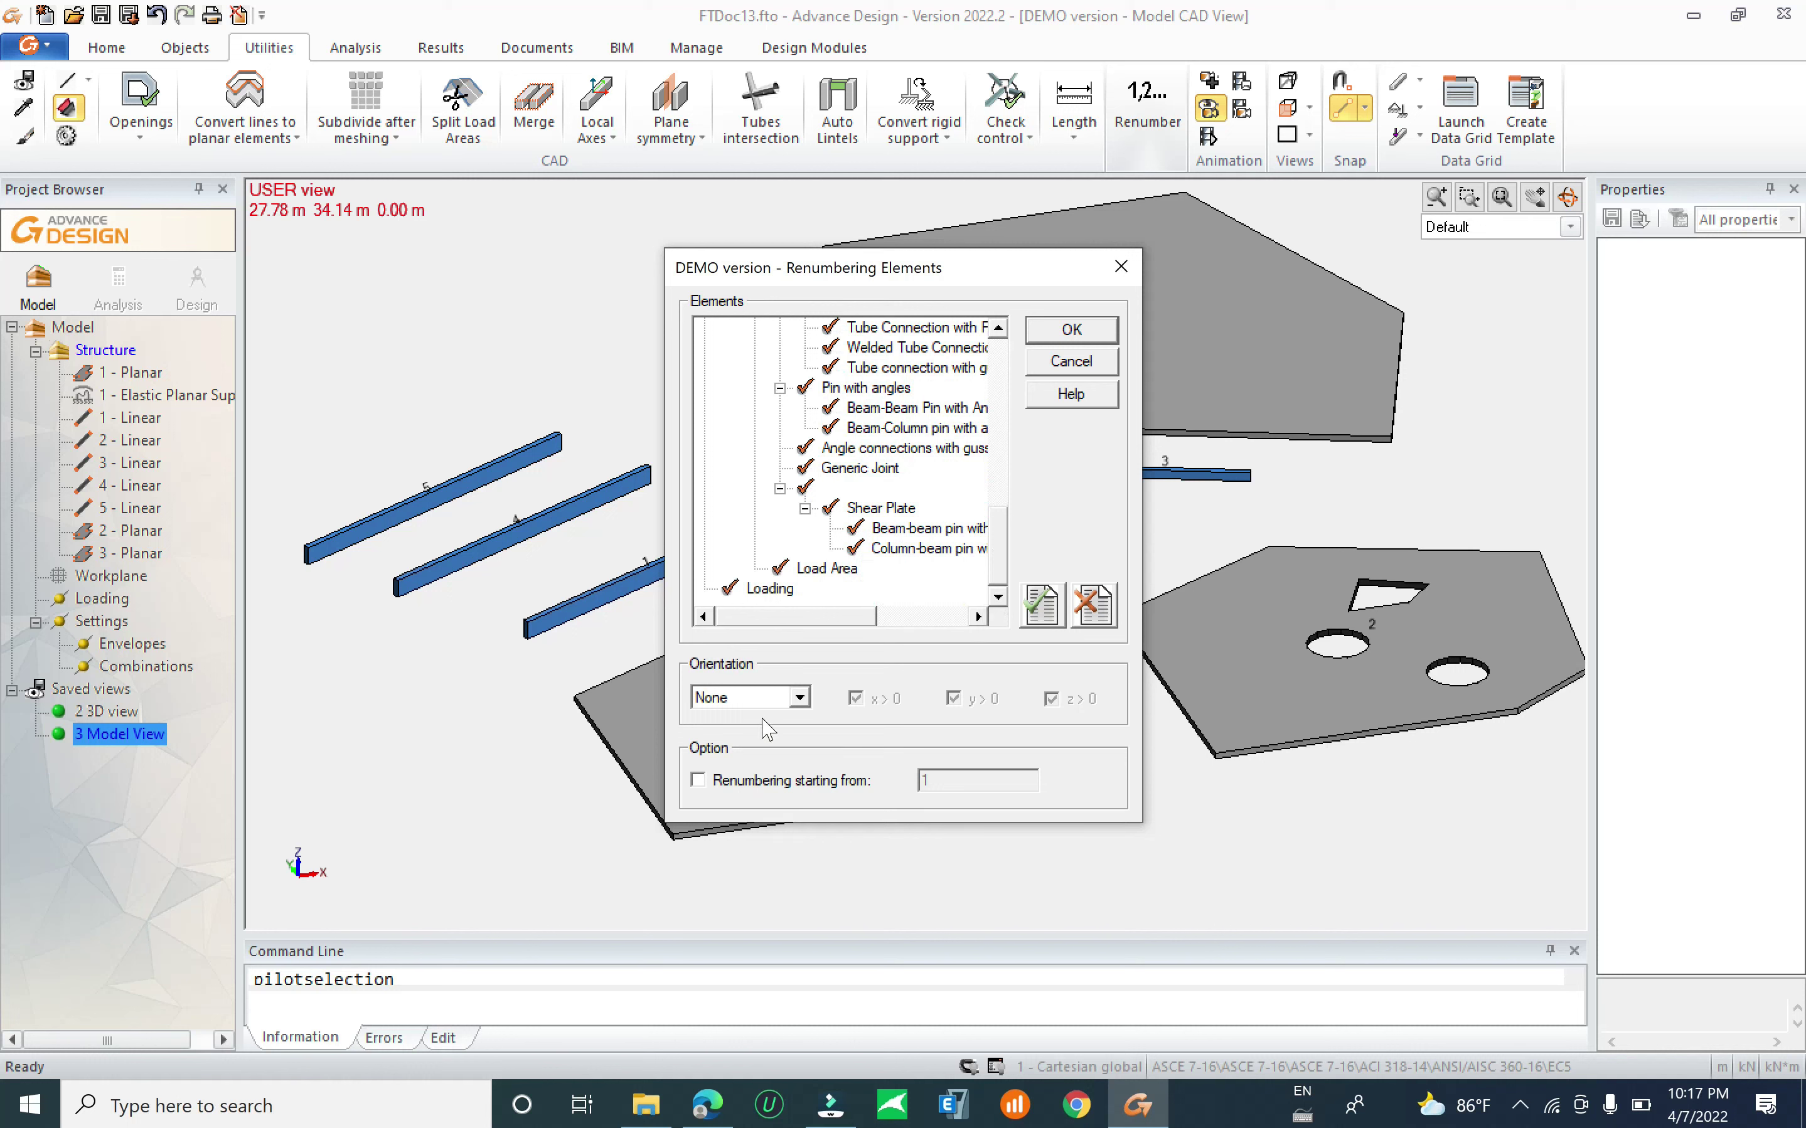
{"action": "left_click", "coordinate": [756, 781]}
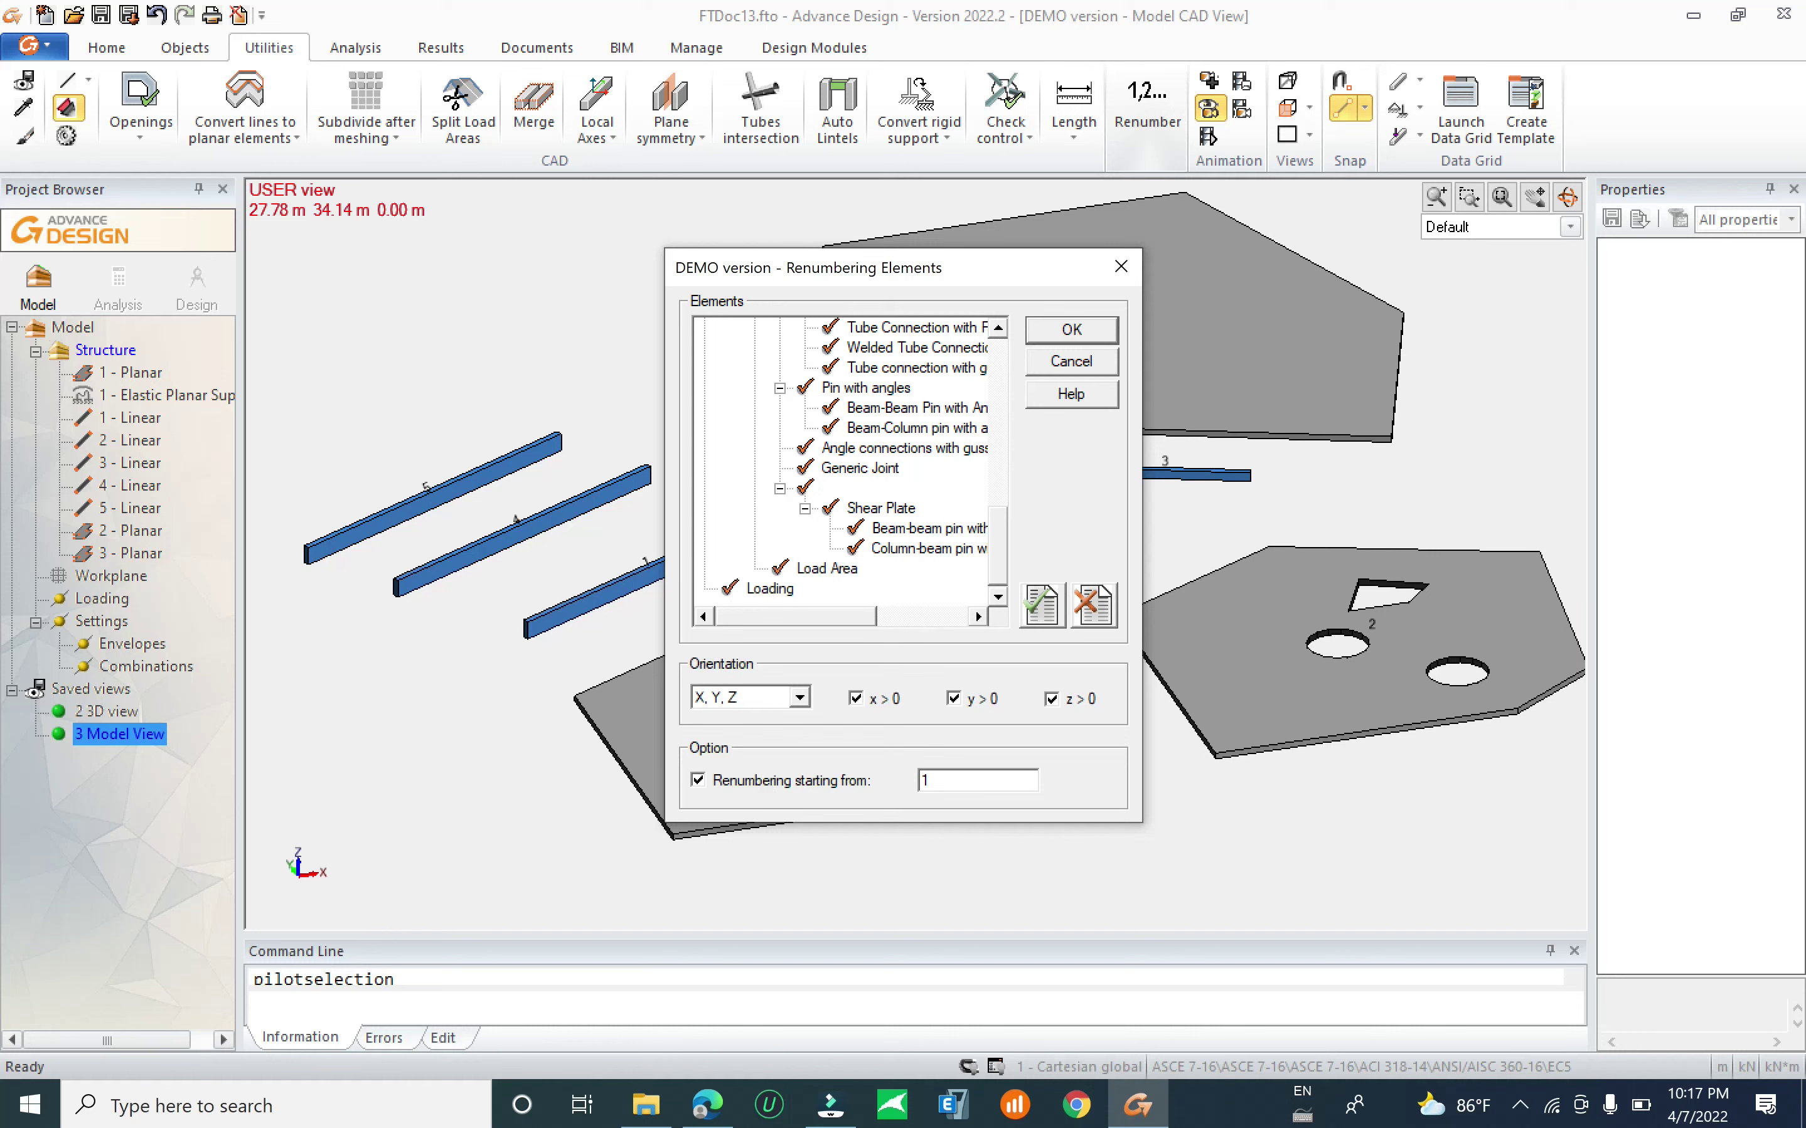
{"action": "left_click", "coordinate": [1104, 337]}
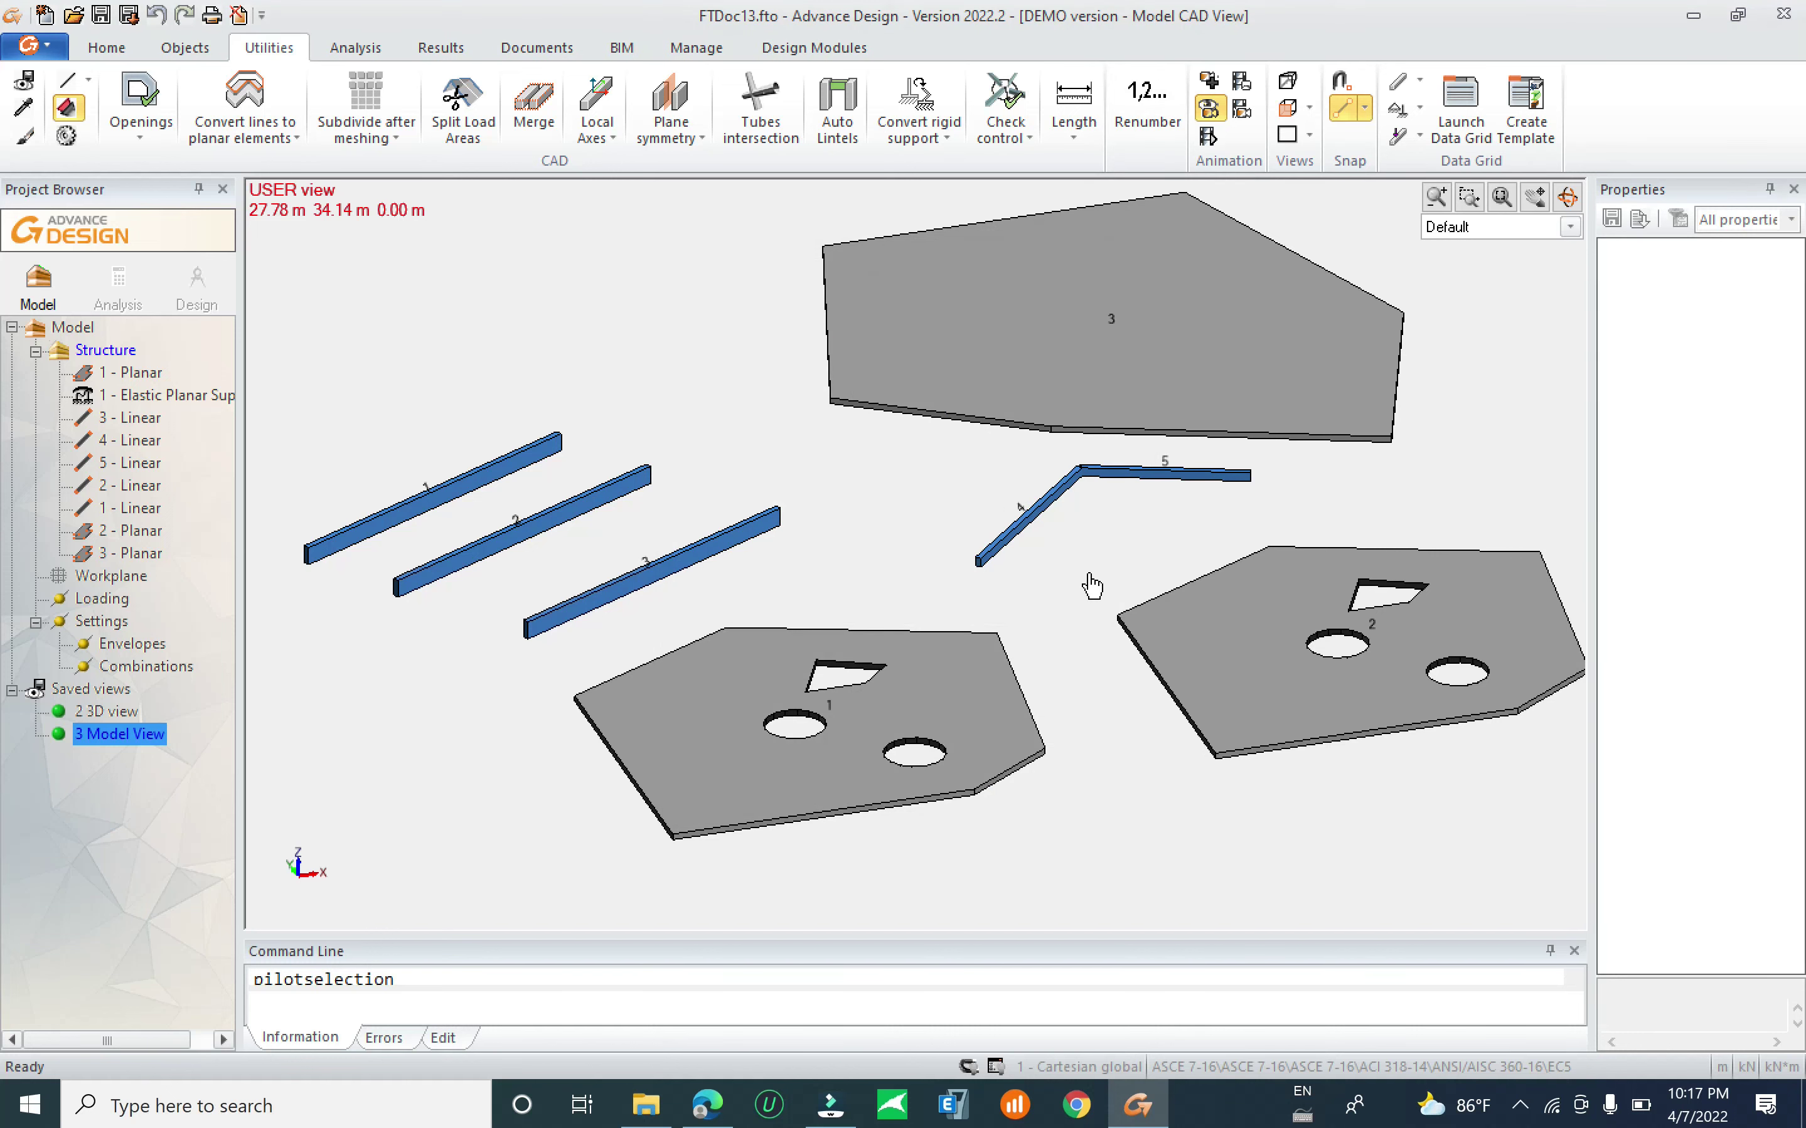
Set the identifier of the planar element without openings to 100 and deselect it.
{"action": "scroll", "coordinate": [996, 628], "scroll_direction": "down", "scroll_amount": 3}
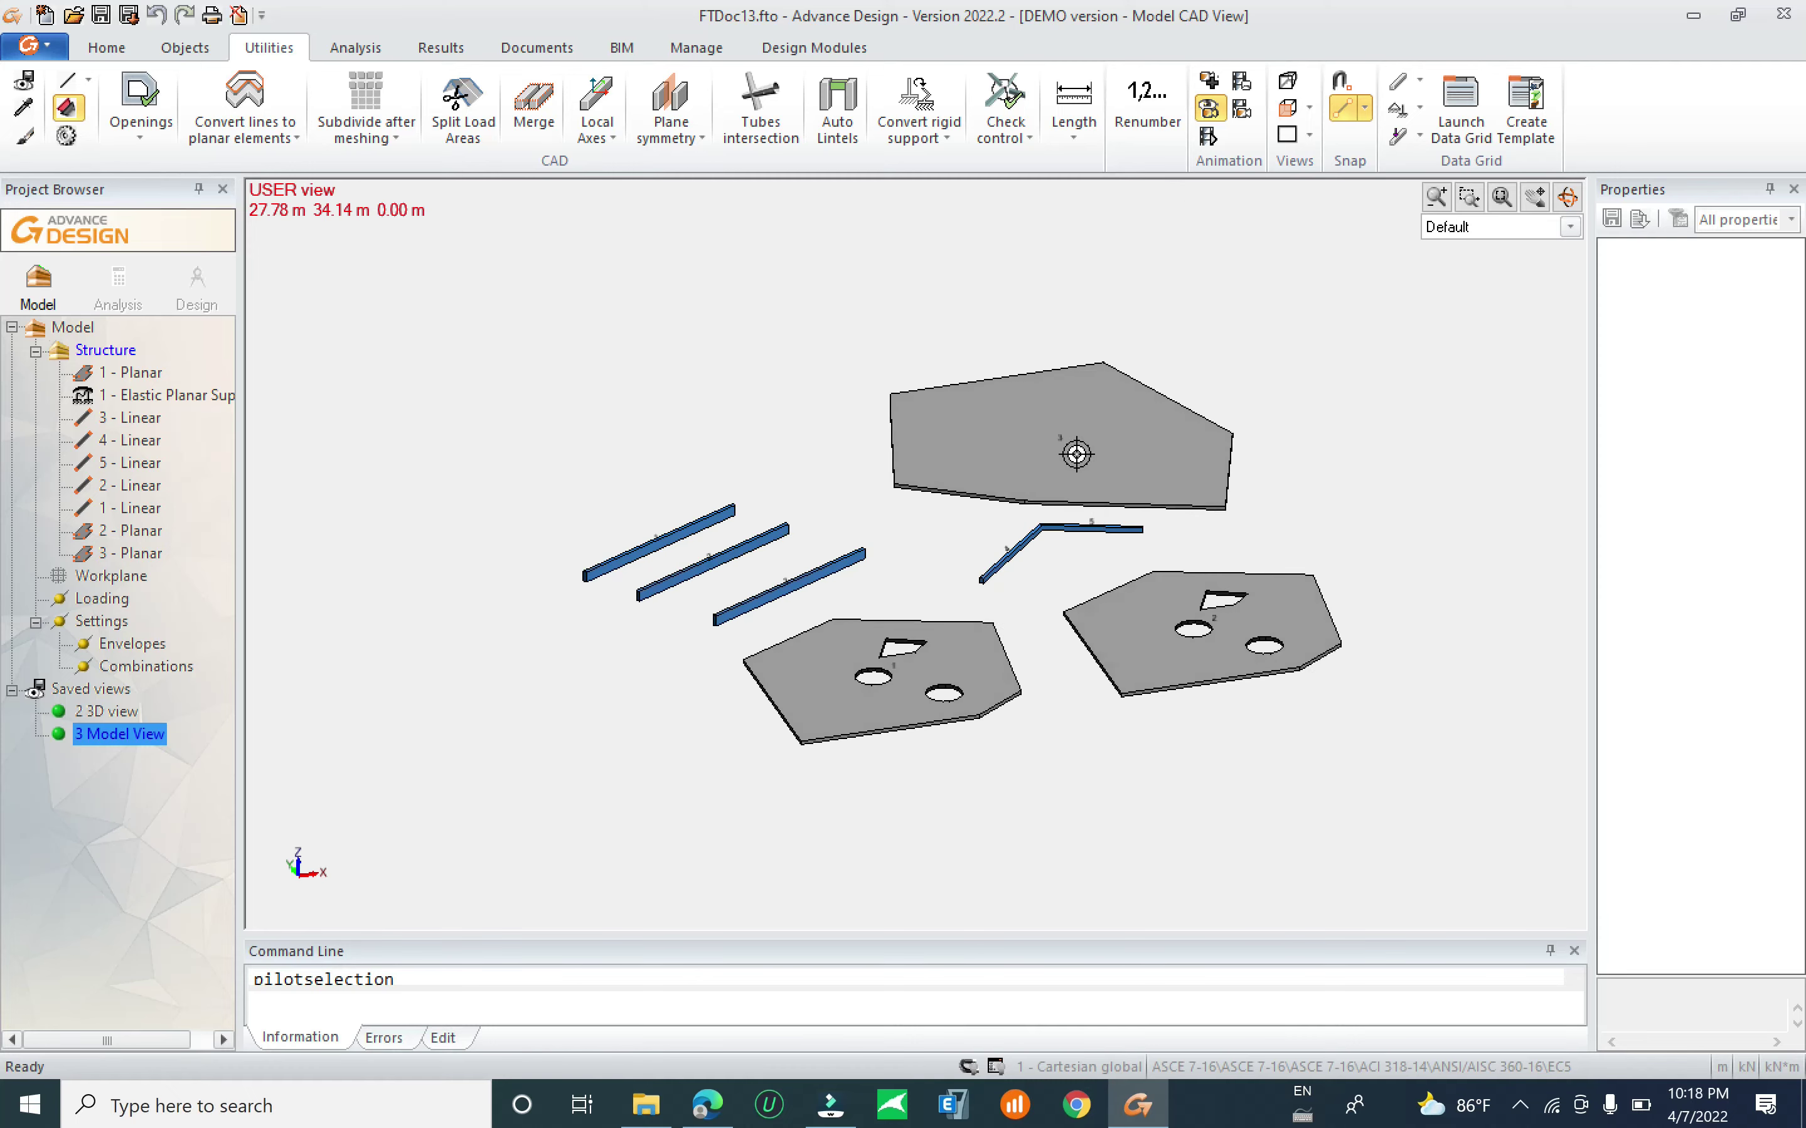
{"action": "scroll", "coordinate": [1044, 463], "scroll_direction": "up", "scroll_amount": 3}
{"action": "scroll", "coordinate": [910, 653], "scroll_direction": "down", "scroll_amount": 3}
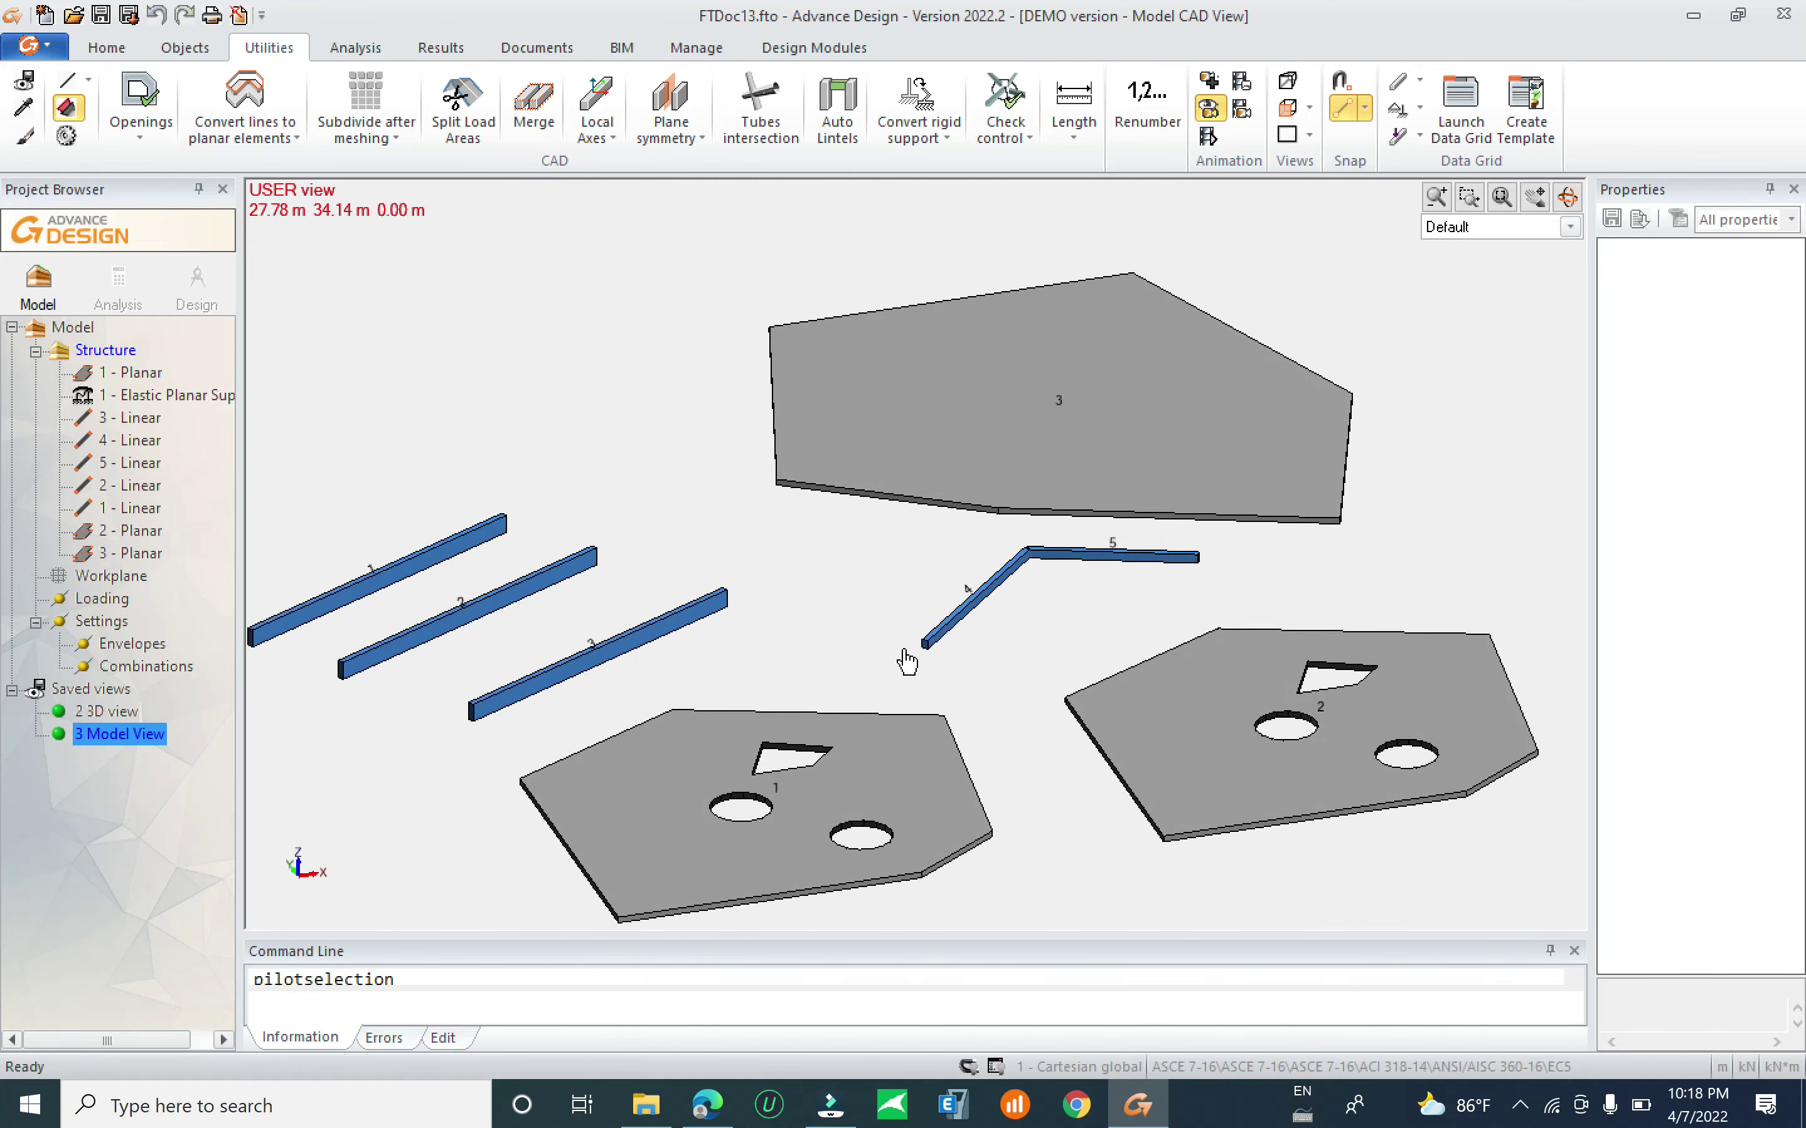
{"action": "left_click", "coordinate": [1033, 463]}
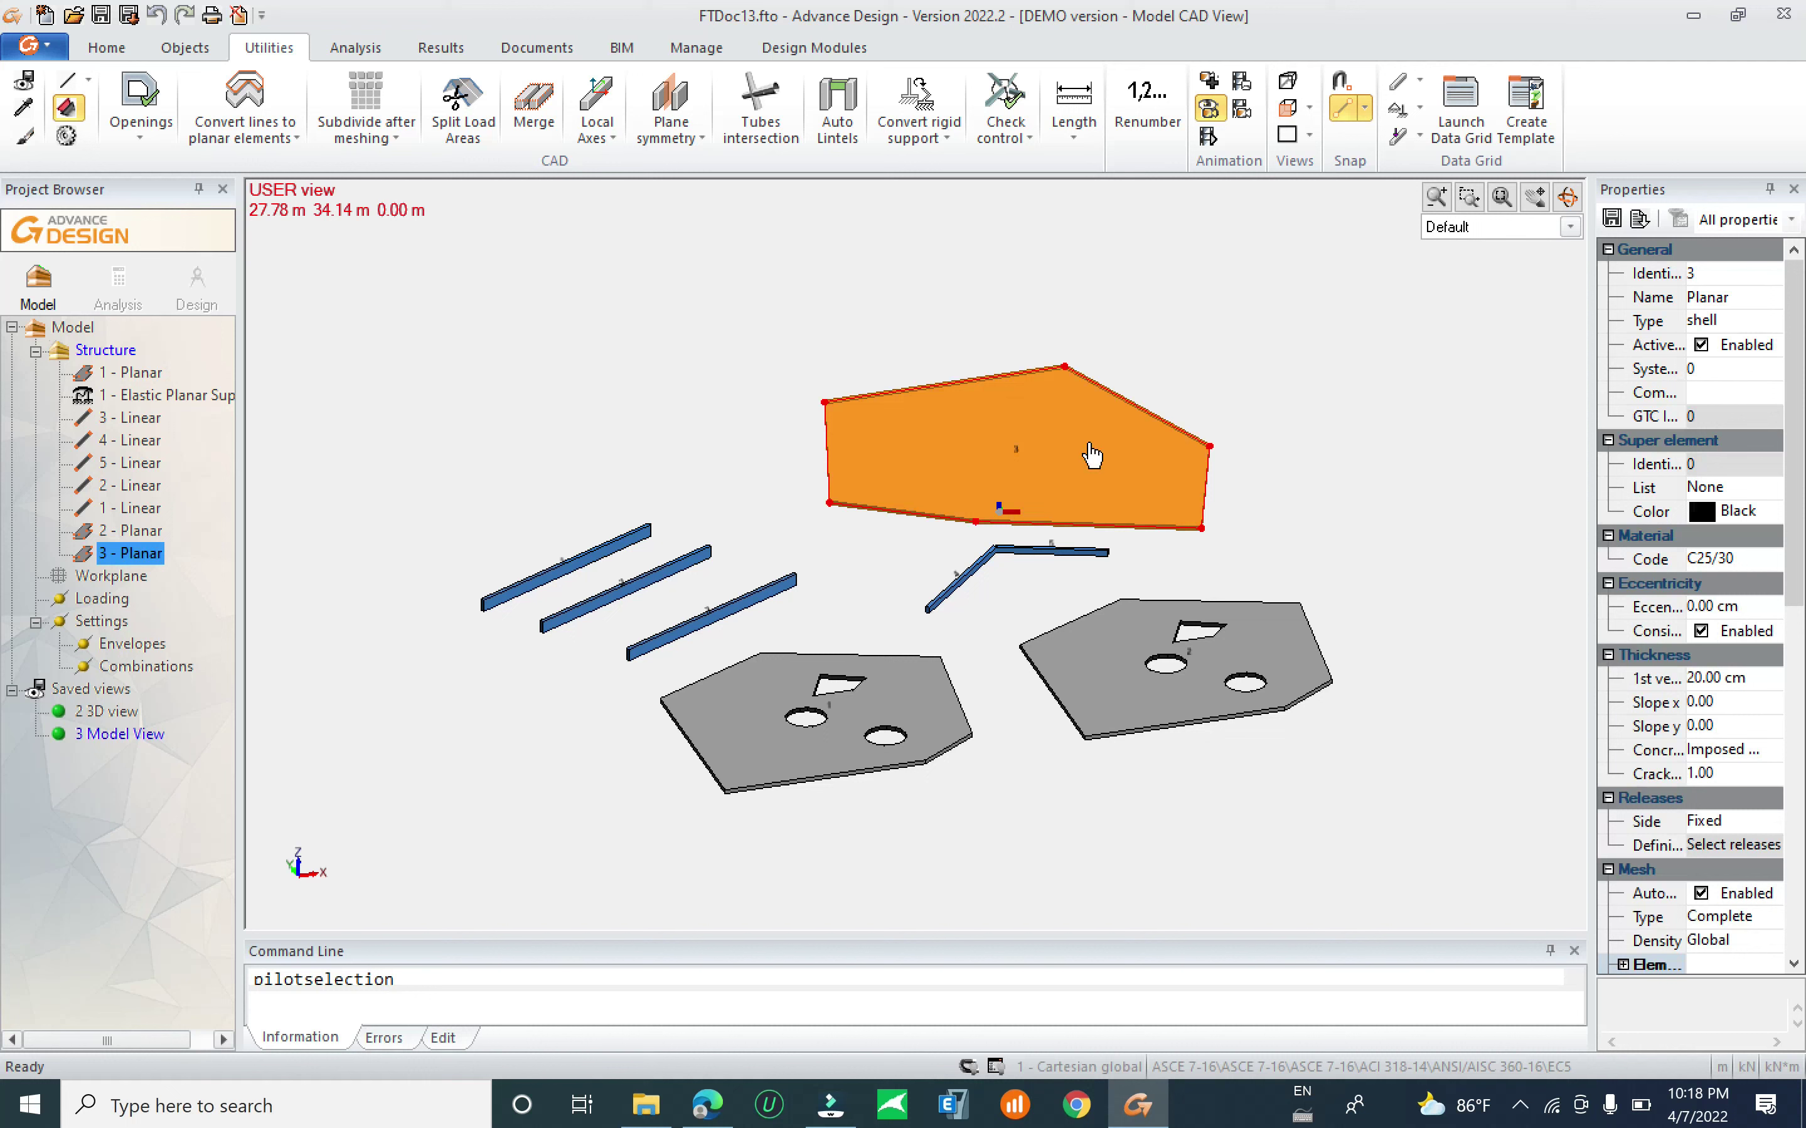
{"action": "left_click", "coordinate": [1750, 275]}
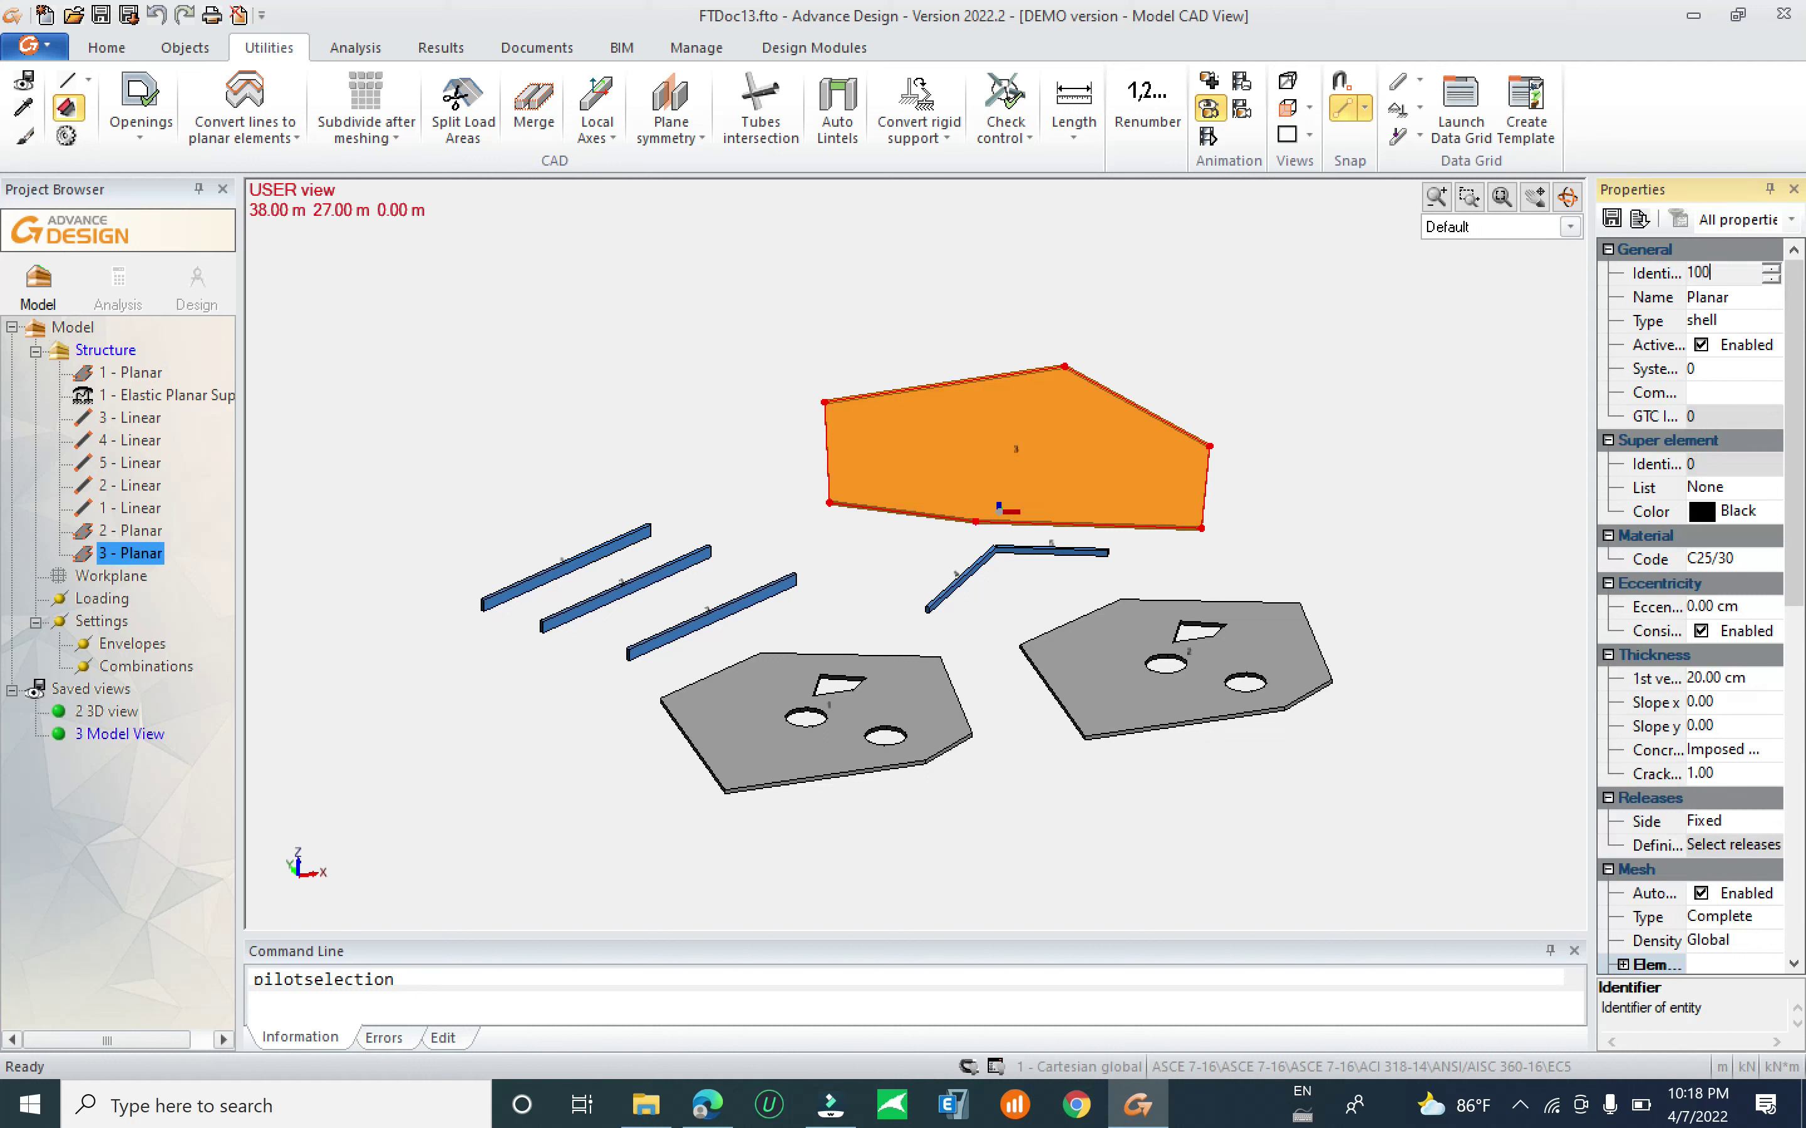
{"action": "key", "text": "Return"}
{"action": "key", "text": "Escape"}
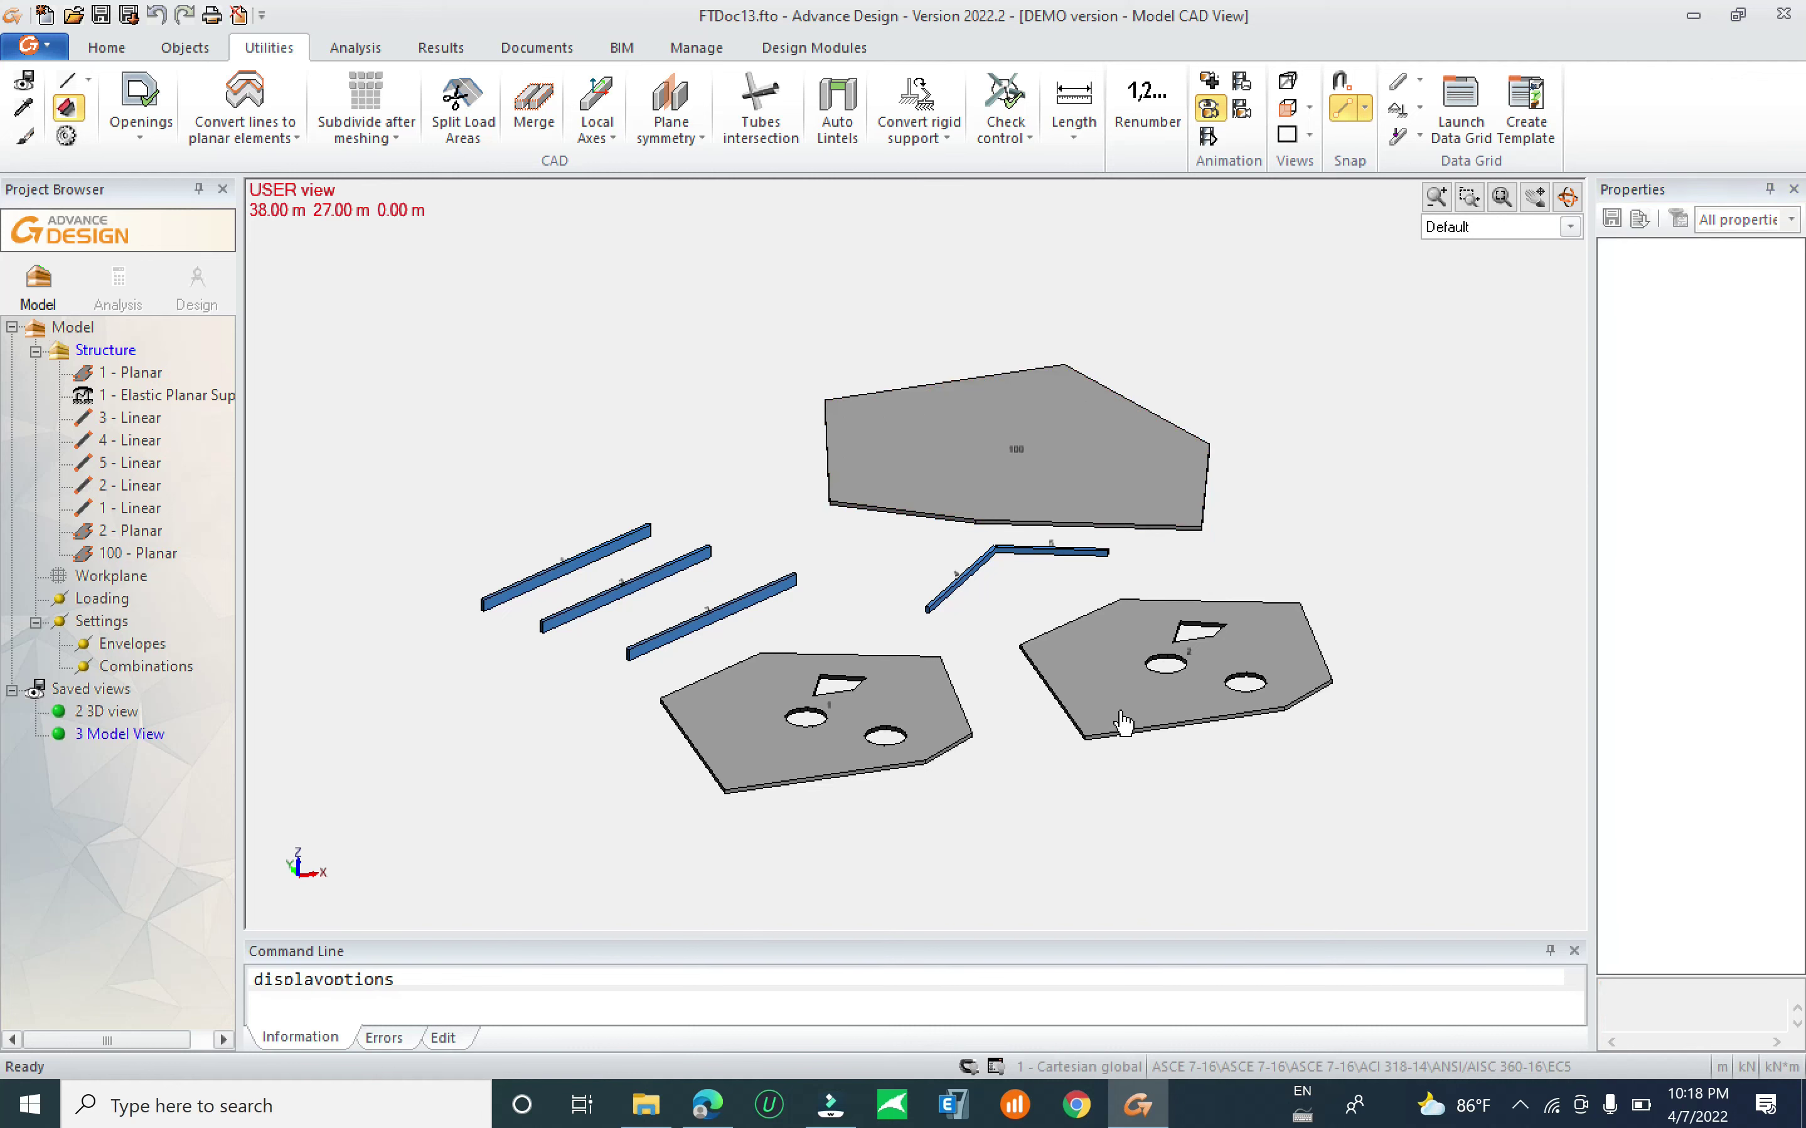
Set the identifier of slab 2, the second slab with openings, to 300.
{"action": "left_click", "coordinate": [1123, 722]}
{"action": "left_click", "coordinate": [1691, 273]}
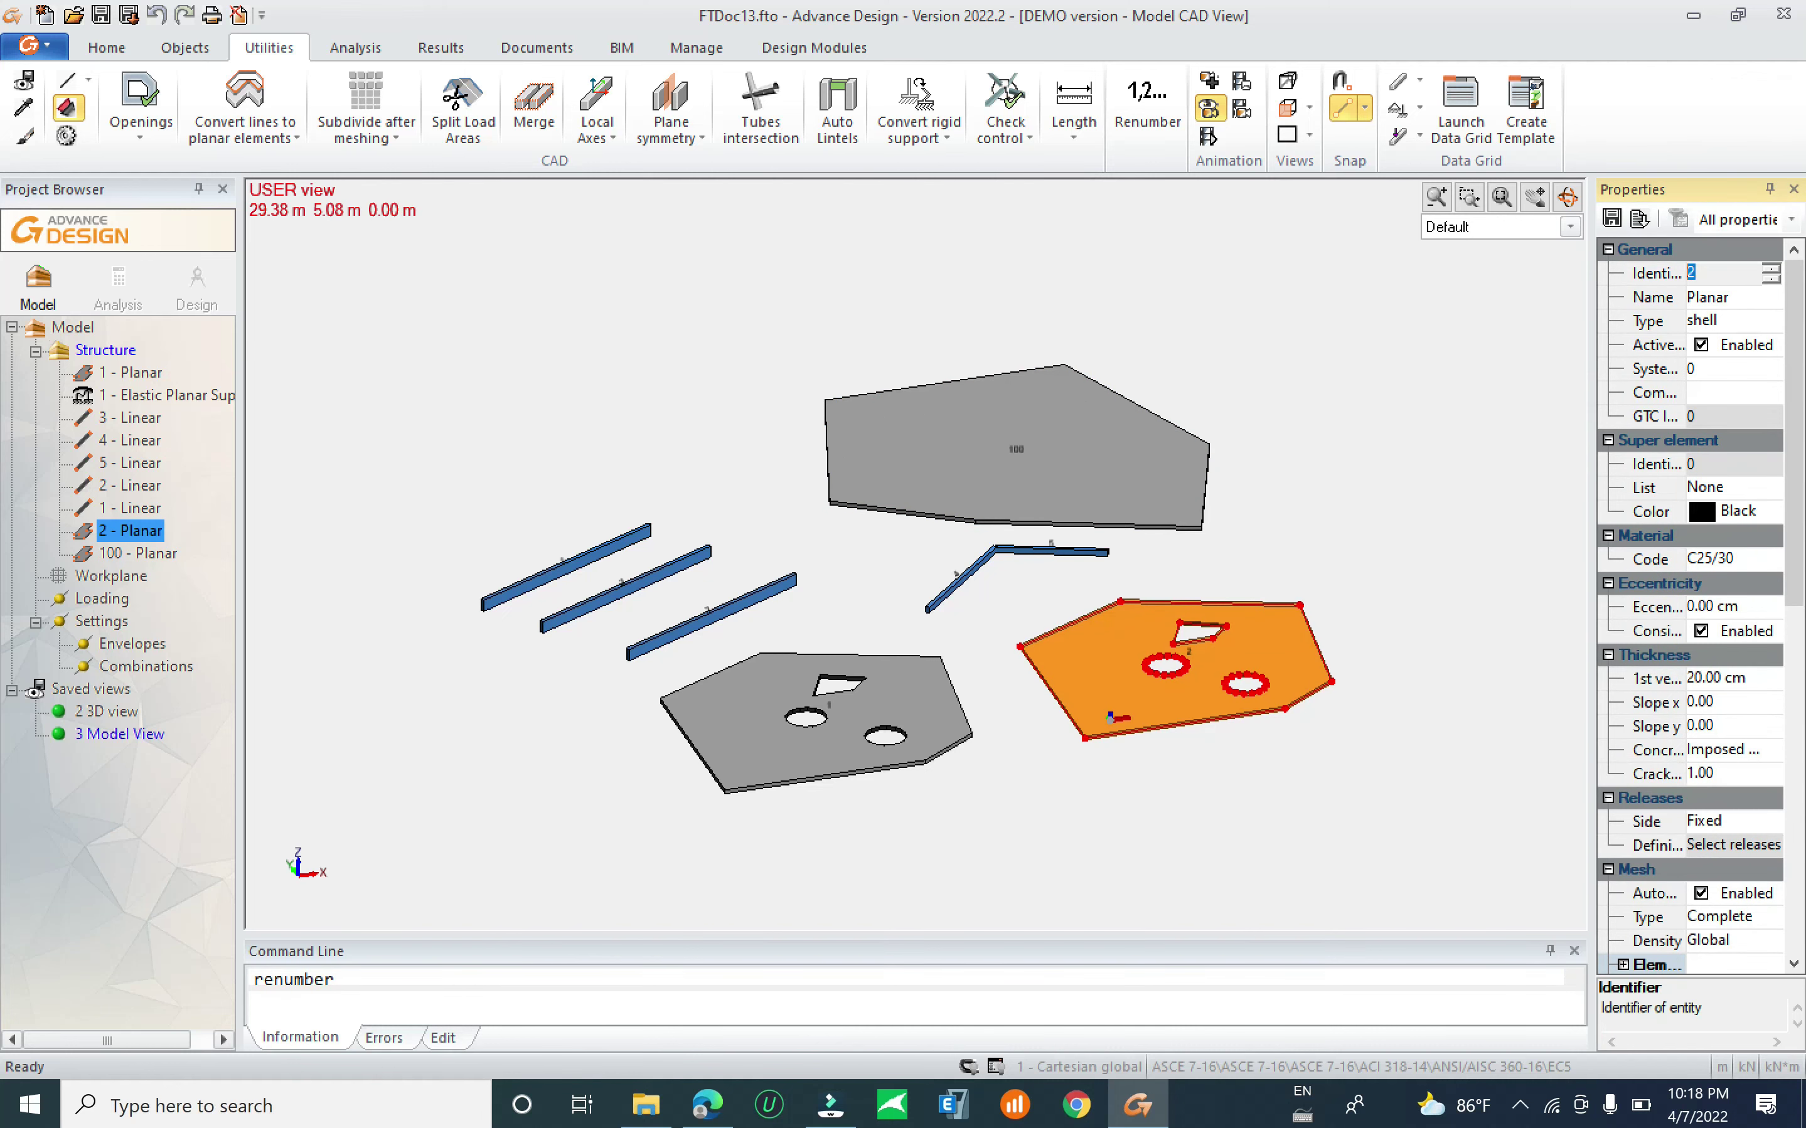
{"action": "type", "text": "300"}
{"action": "key", "text": "Return"}
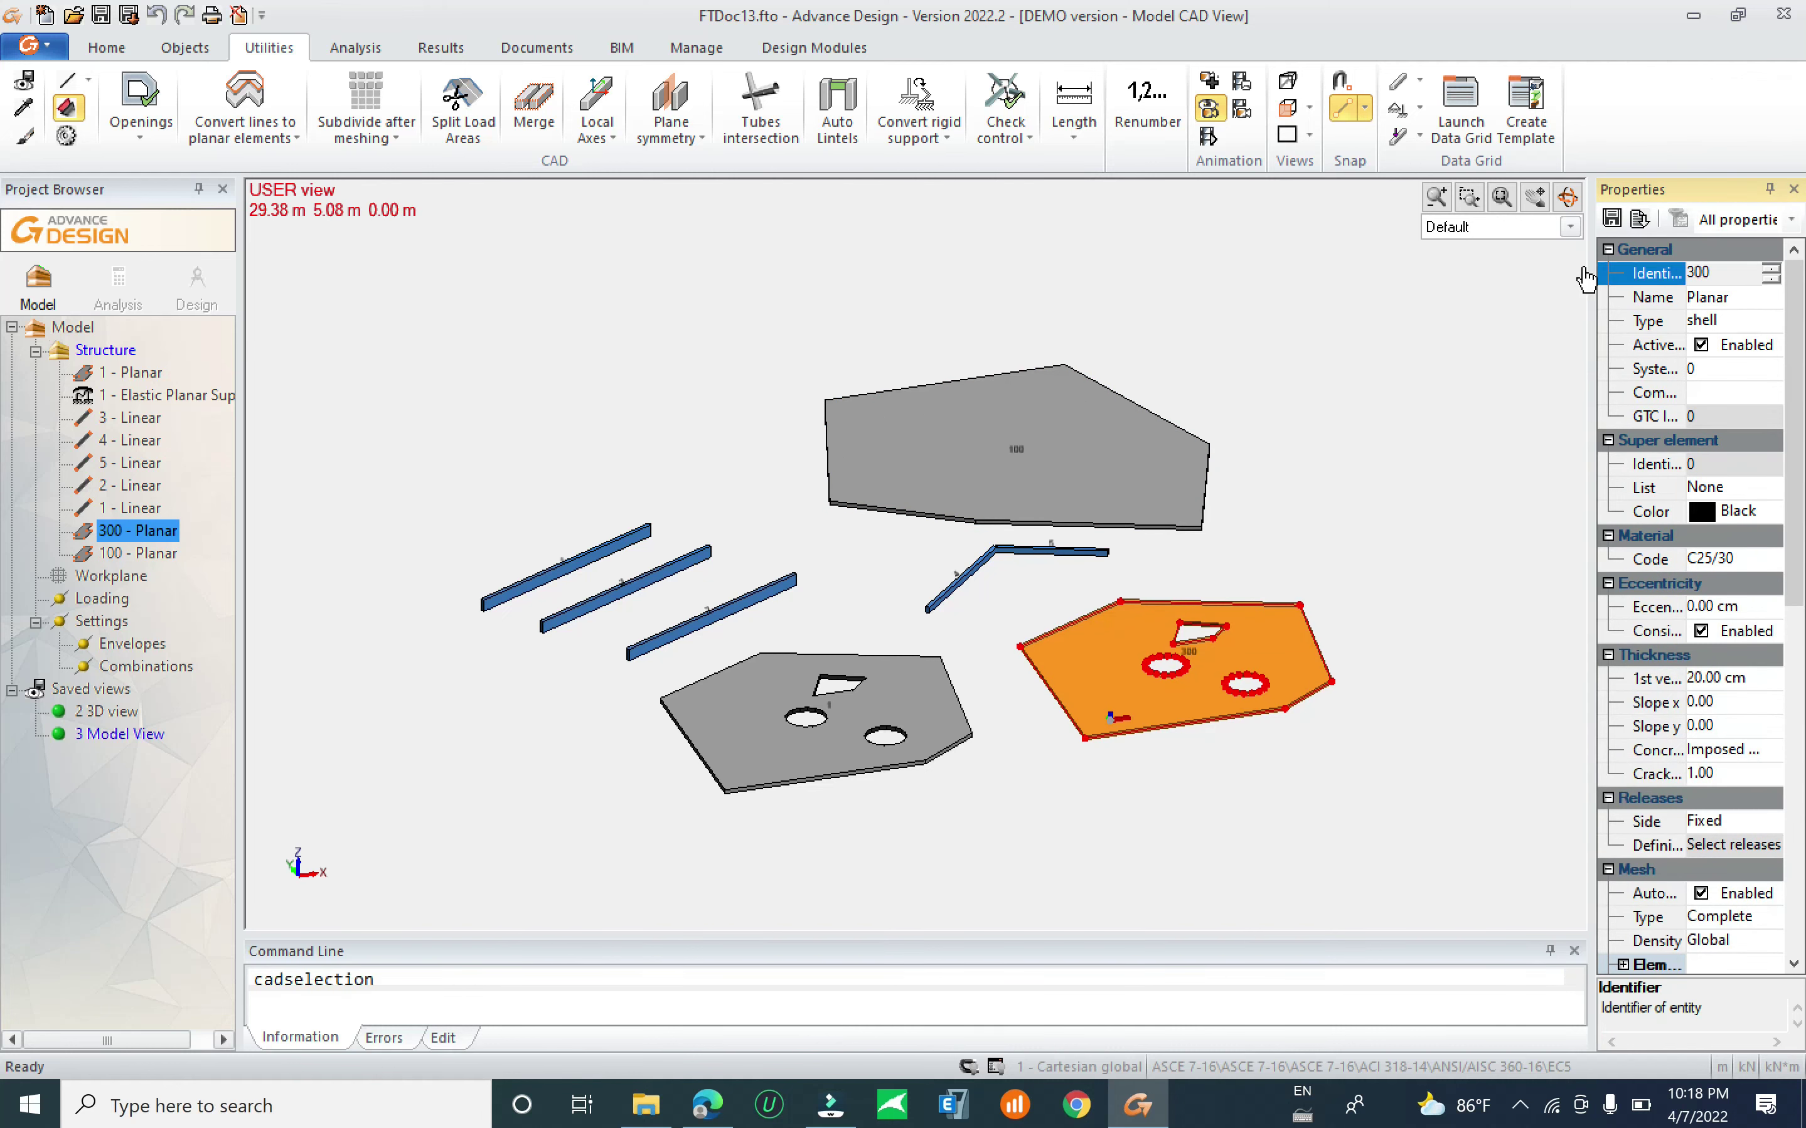
{"action": "key", "text": "Escape"}
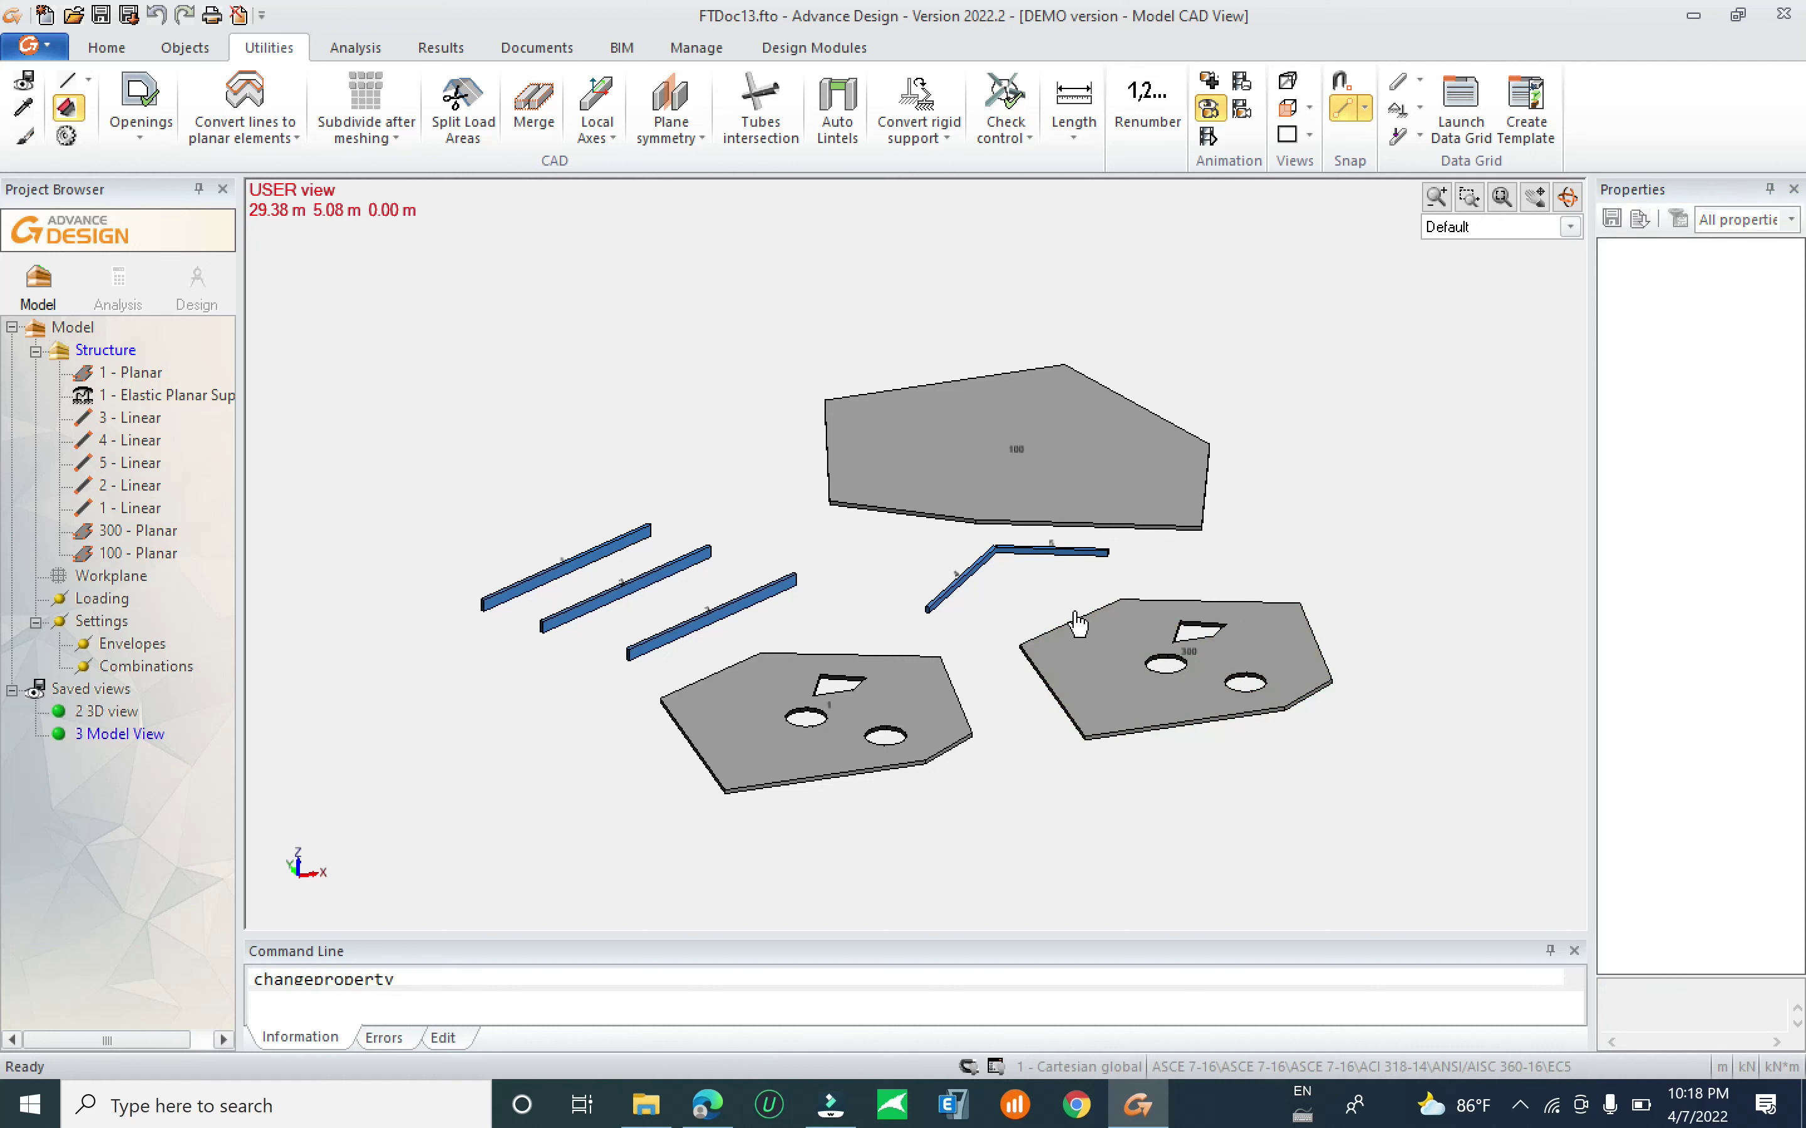
Renumber all model elements in X, Y, Z orientation, with numbering starting from 1.
{"action": "middle_click_drag", "start_coordinate": [1302, 469], "coordinate": [1211, 483]}
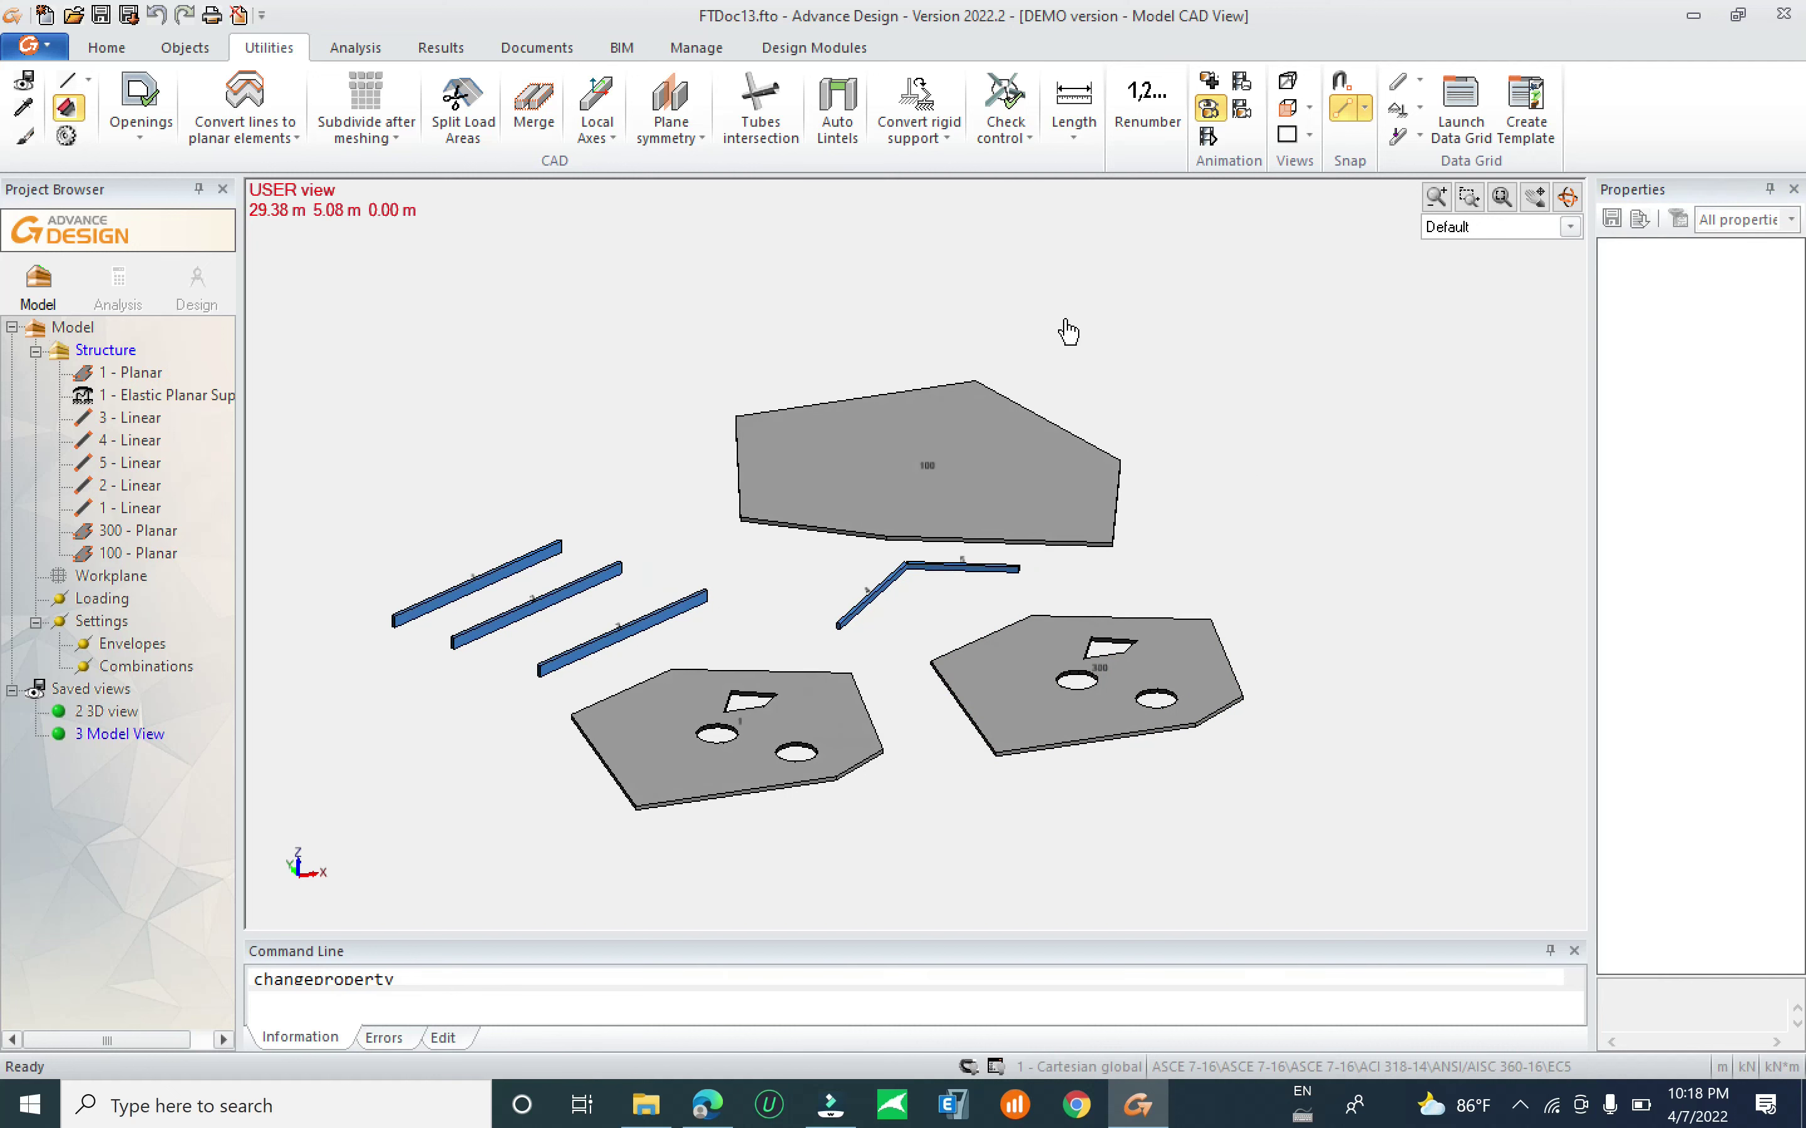
{"action": "middle_click_drag", "start_coordinate": [1050, 284], "coordinate": [1068, 269]}
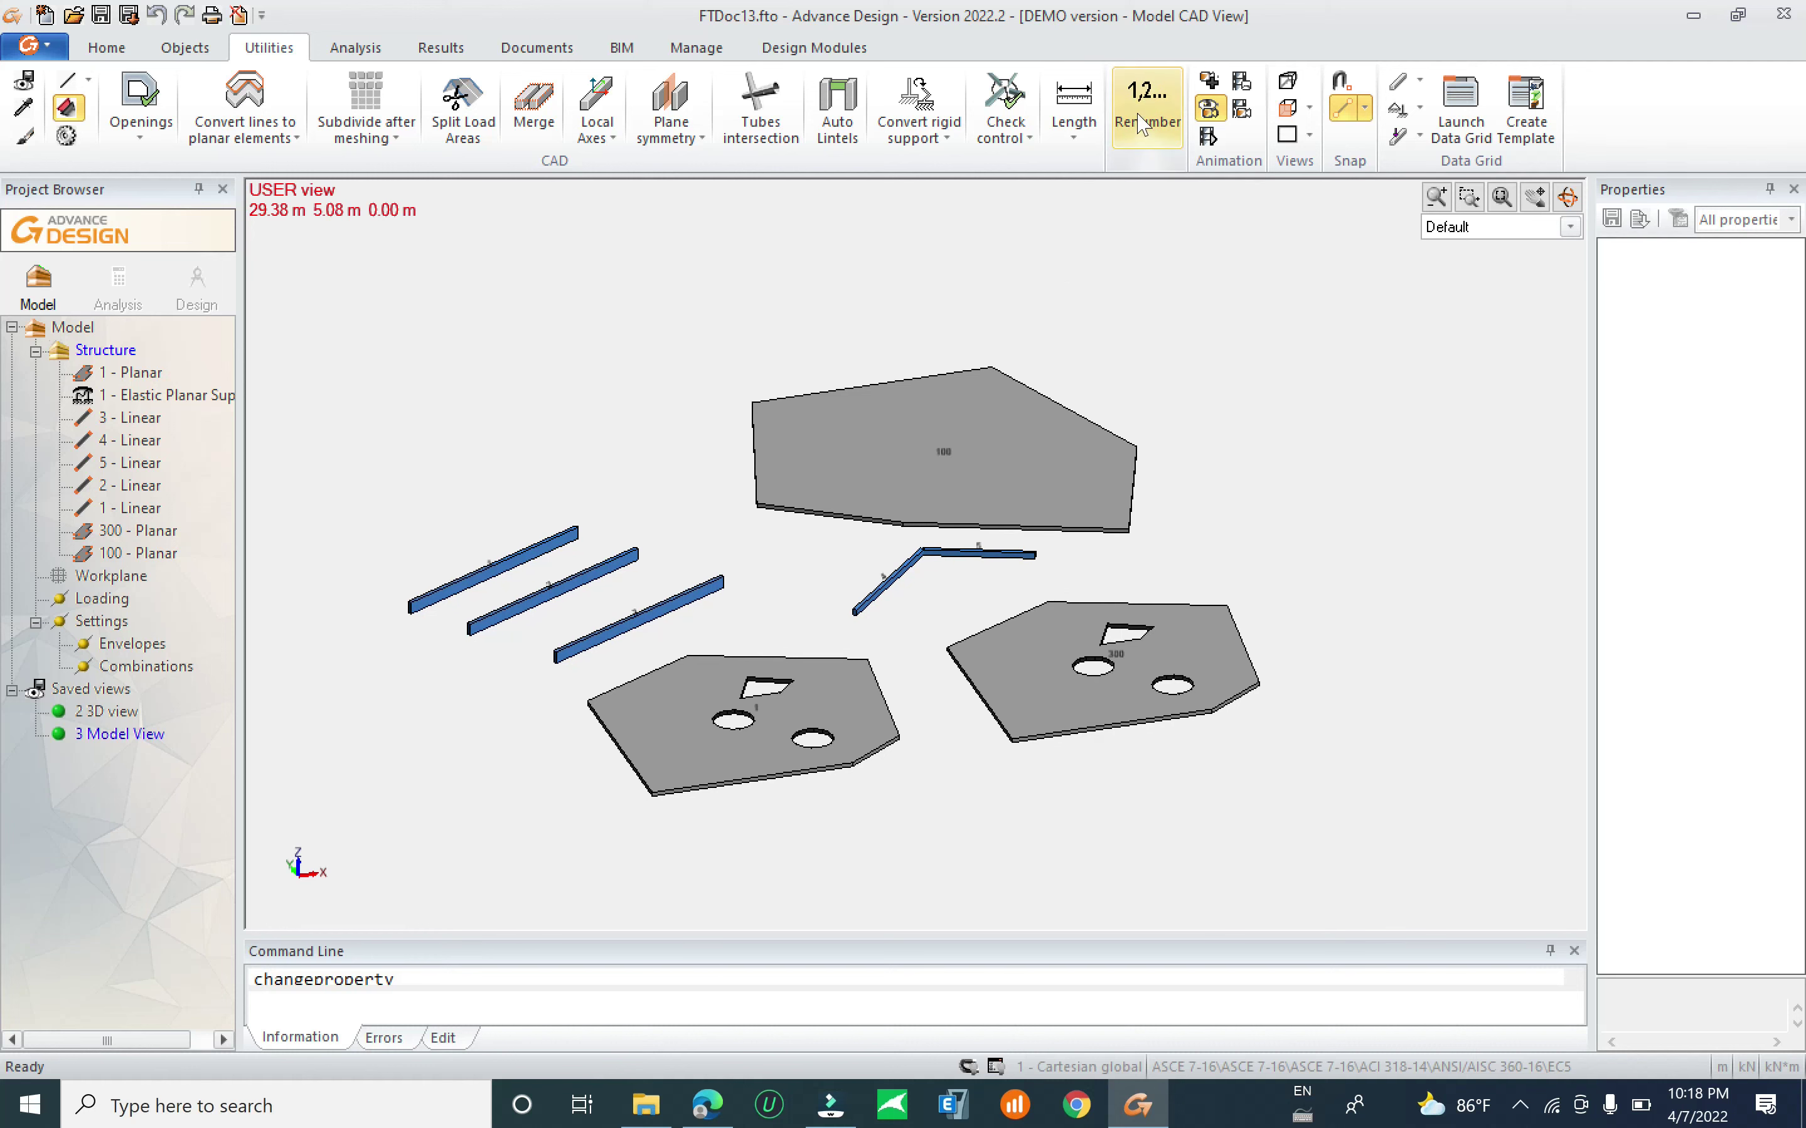
{"action": "left_click", "coordinate": [797, 696]}
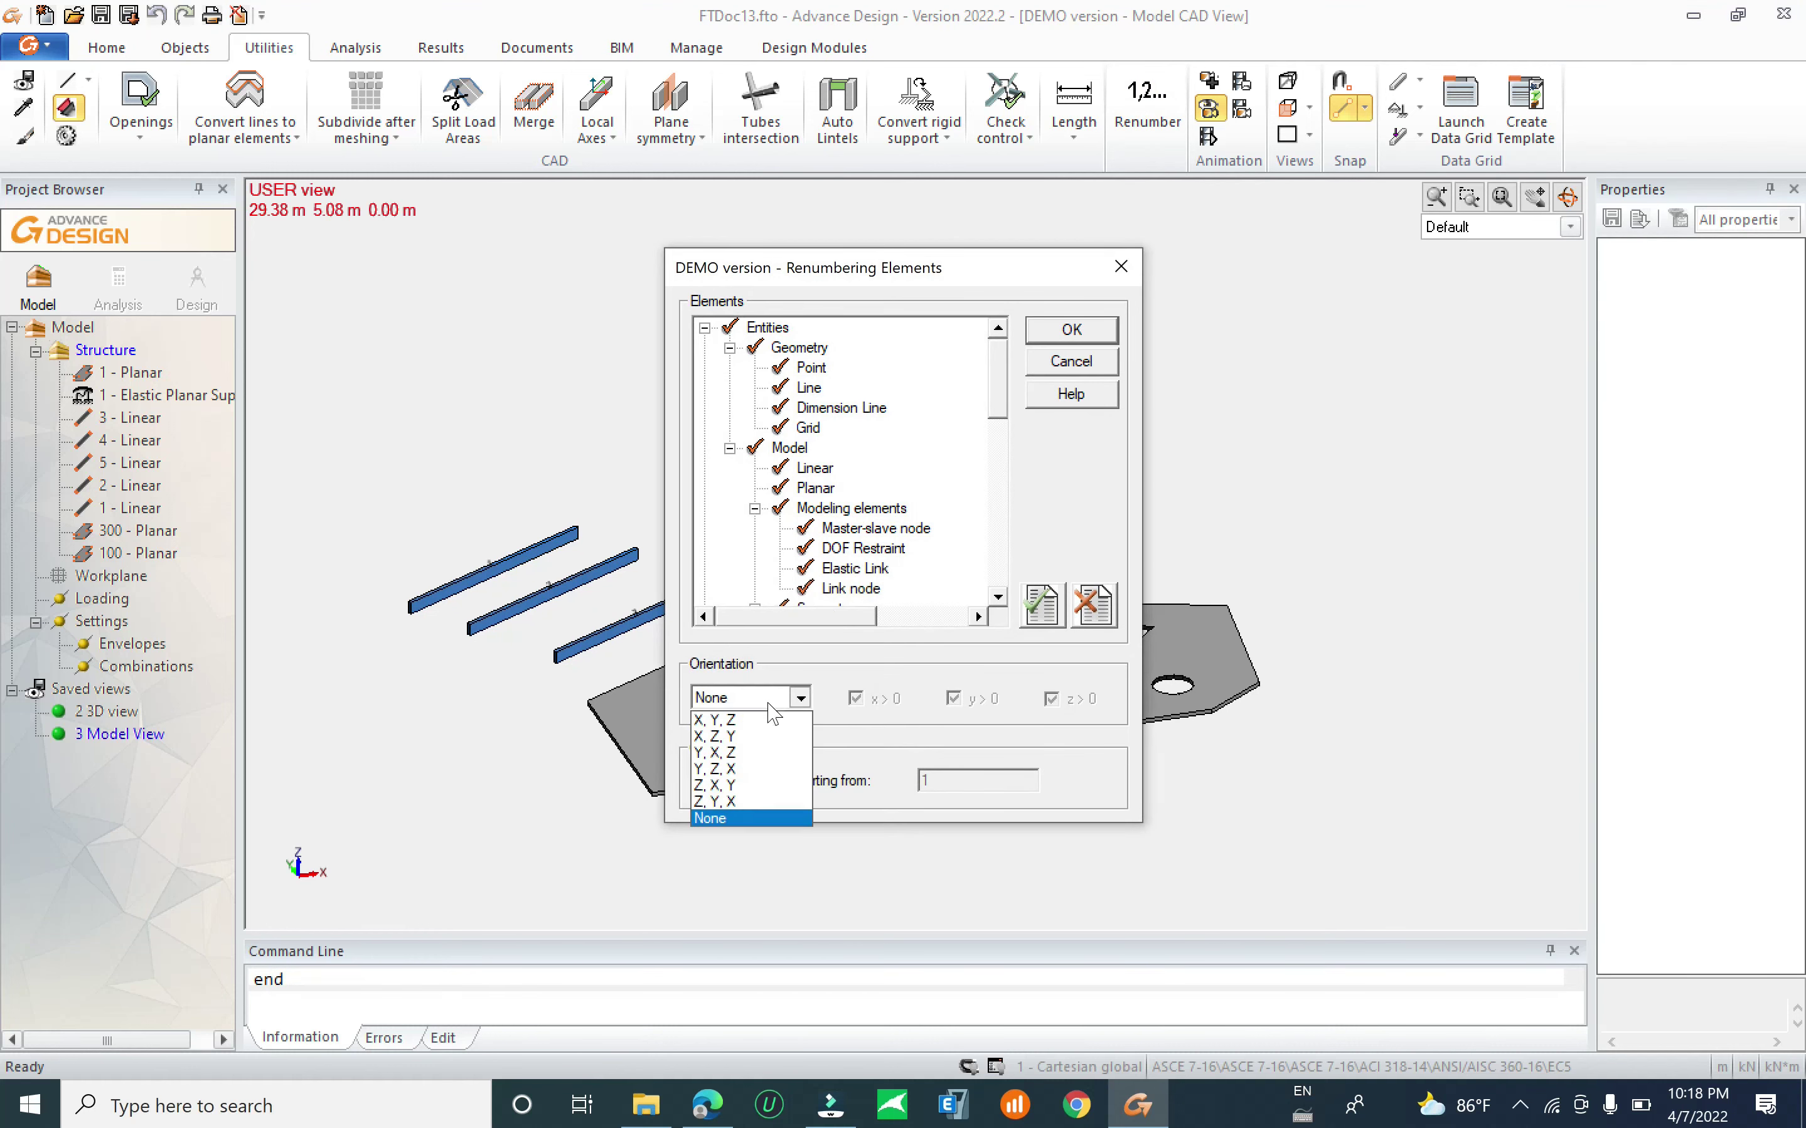
{"action": "left_click", "coordinate": [750, 717]}
{"action": "left_click", "coordinate": [804, 781]}
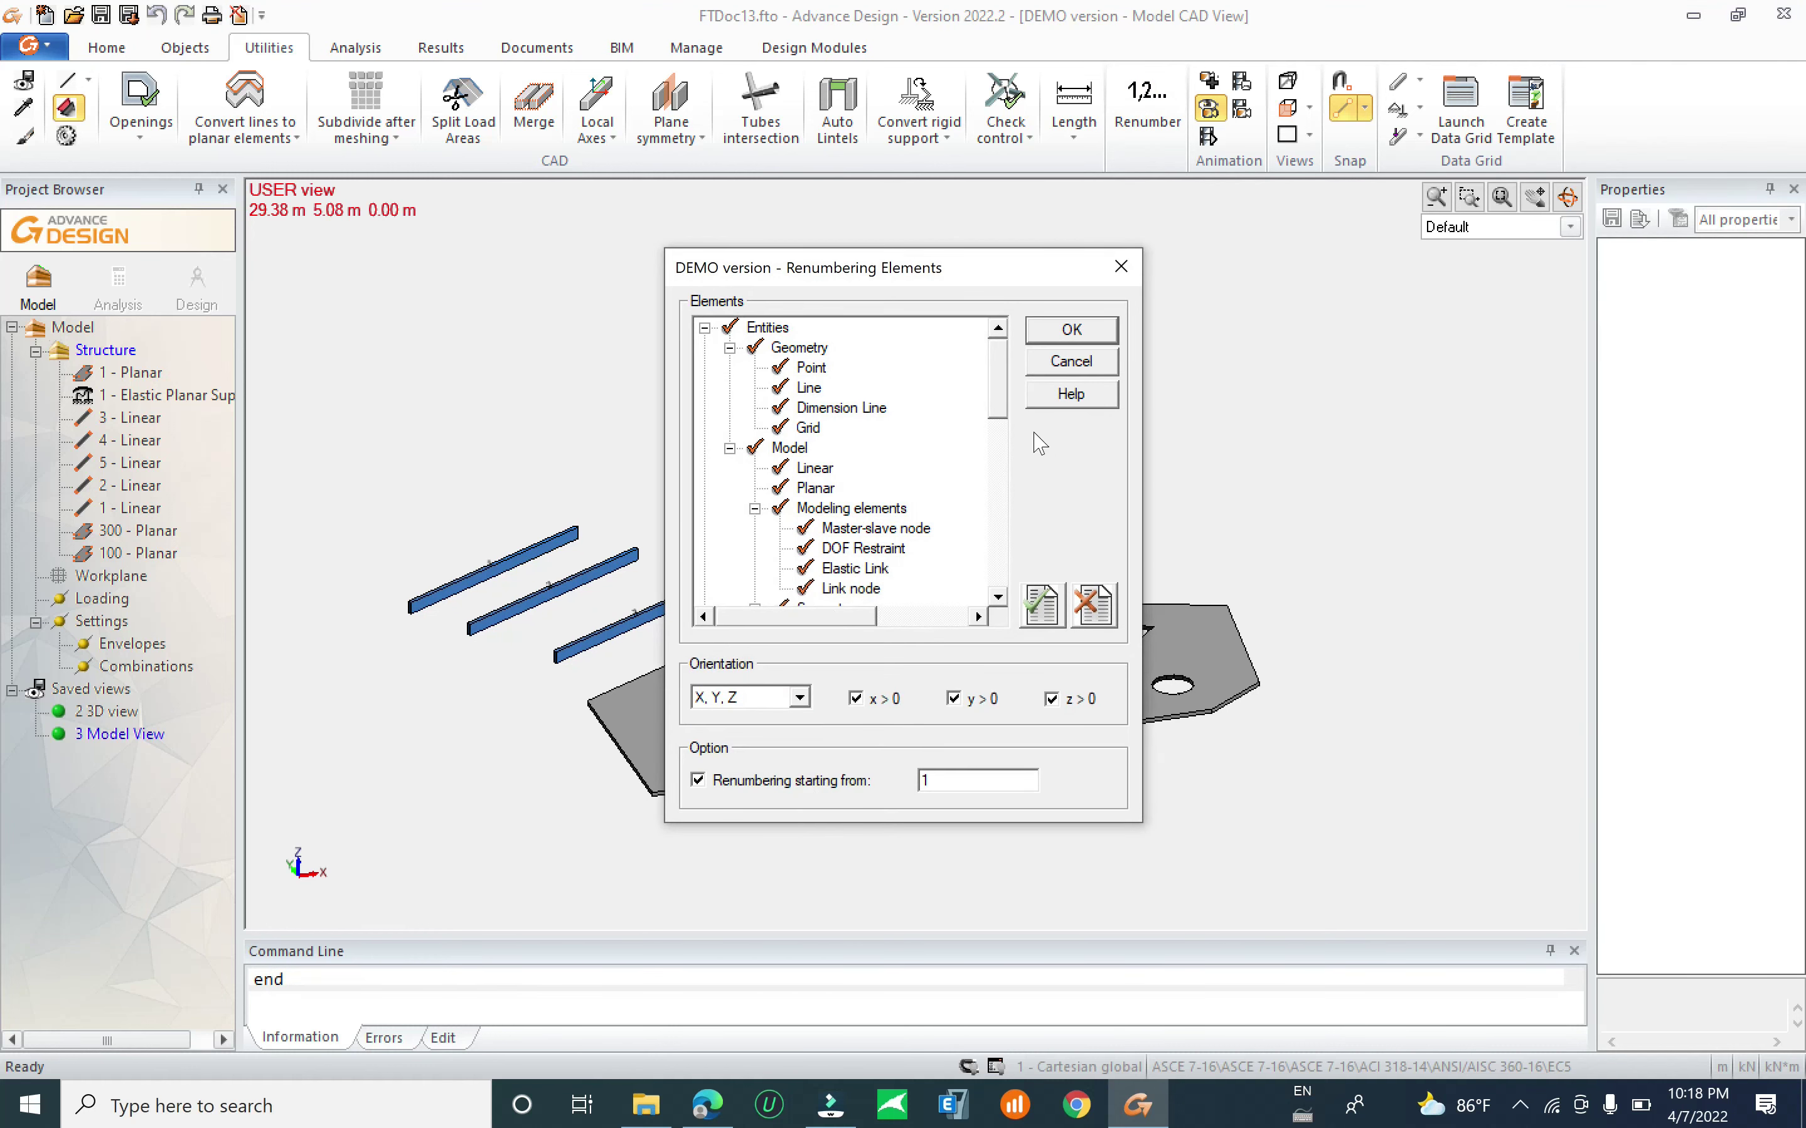
{"action": "left_click", "coordinate": [1075, 329]}
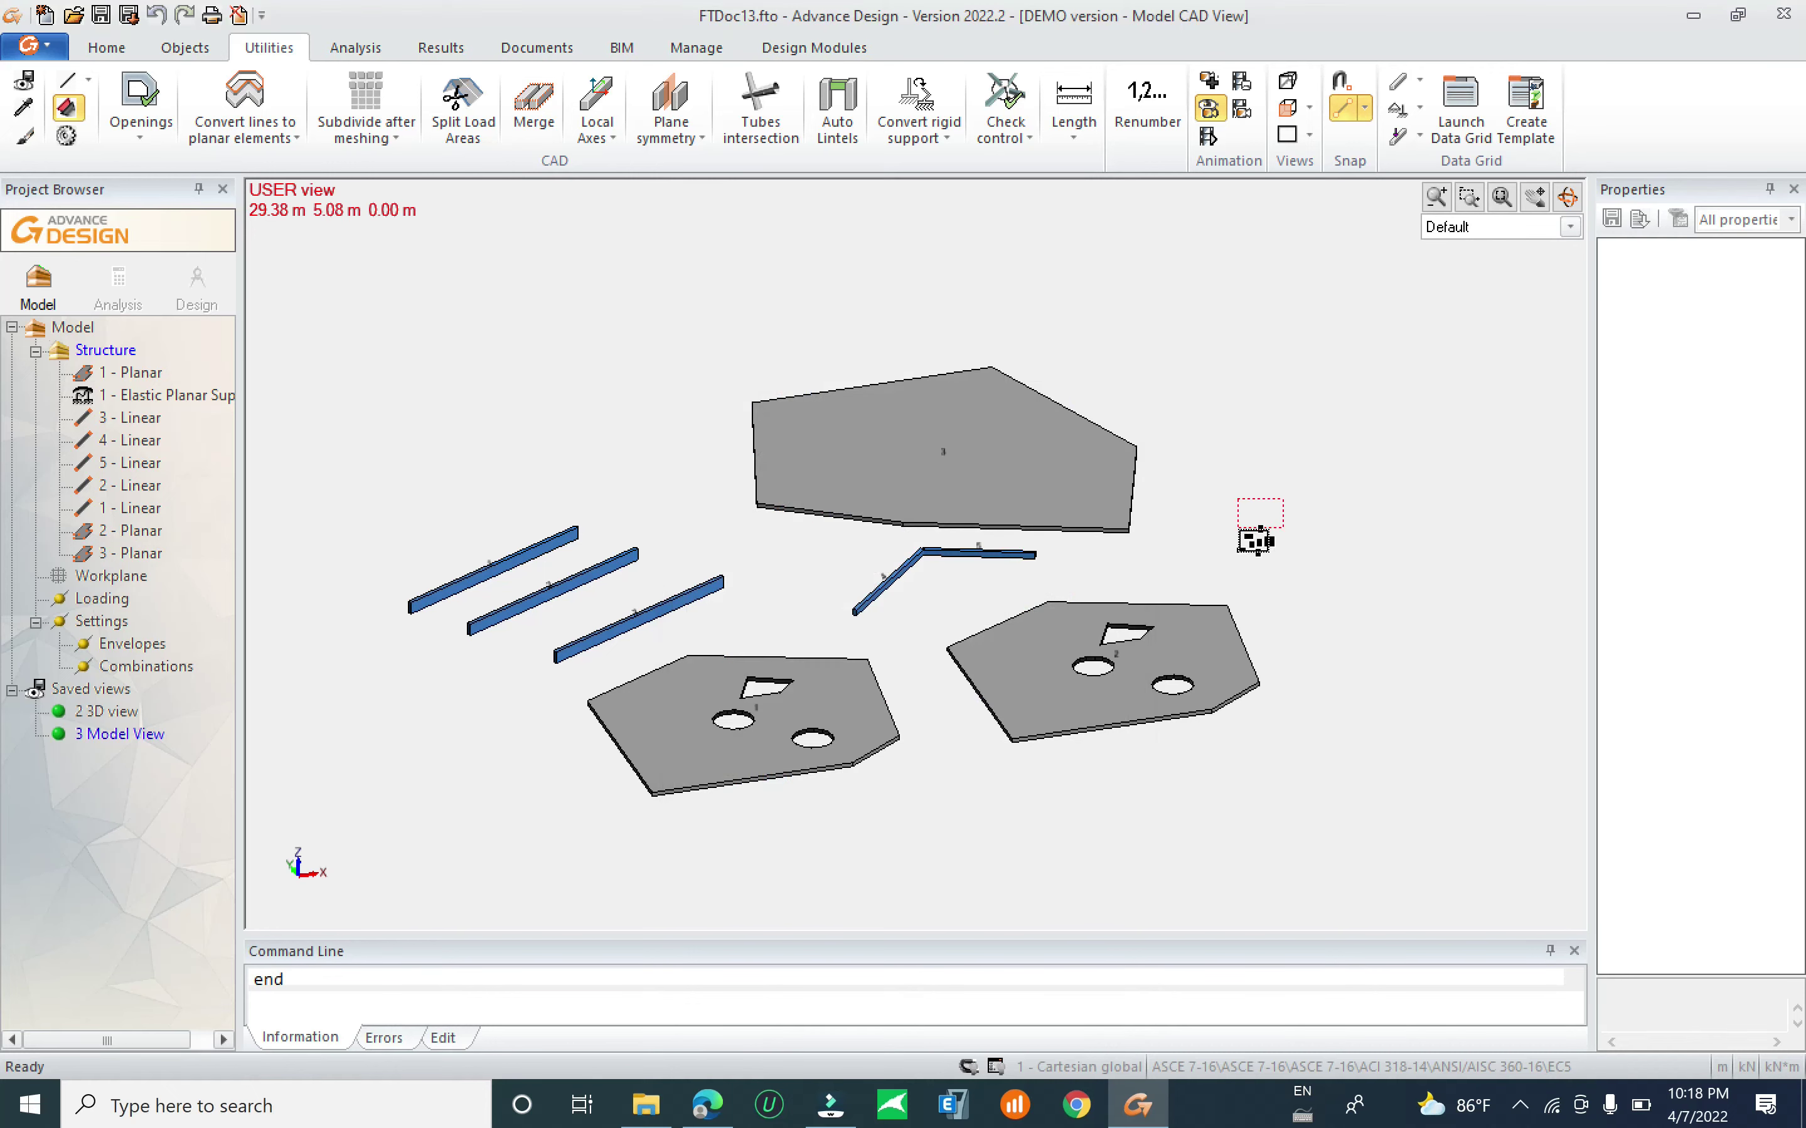
Examine the new identifiers on the slabs and the linear elements in the model.
{"action": "scroll", "coordinate": [765, 709], "scroll_direction": "up", "scroll_amount": 3}
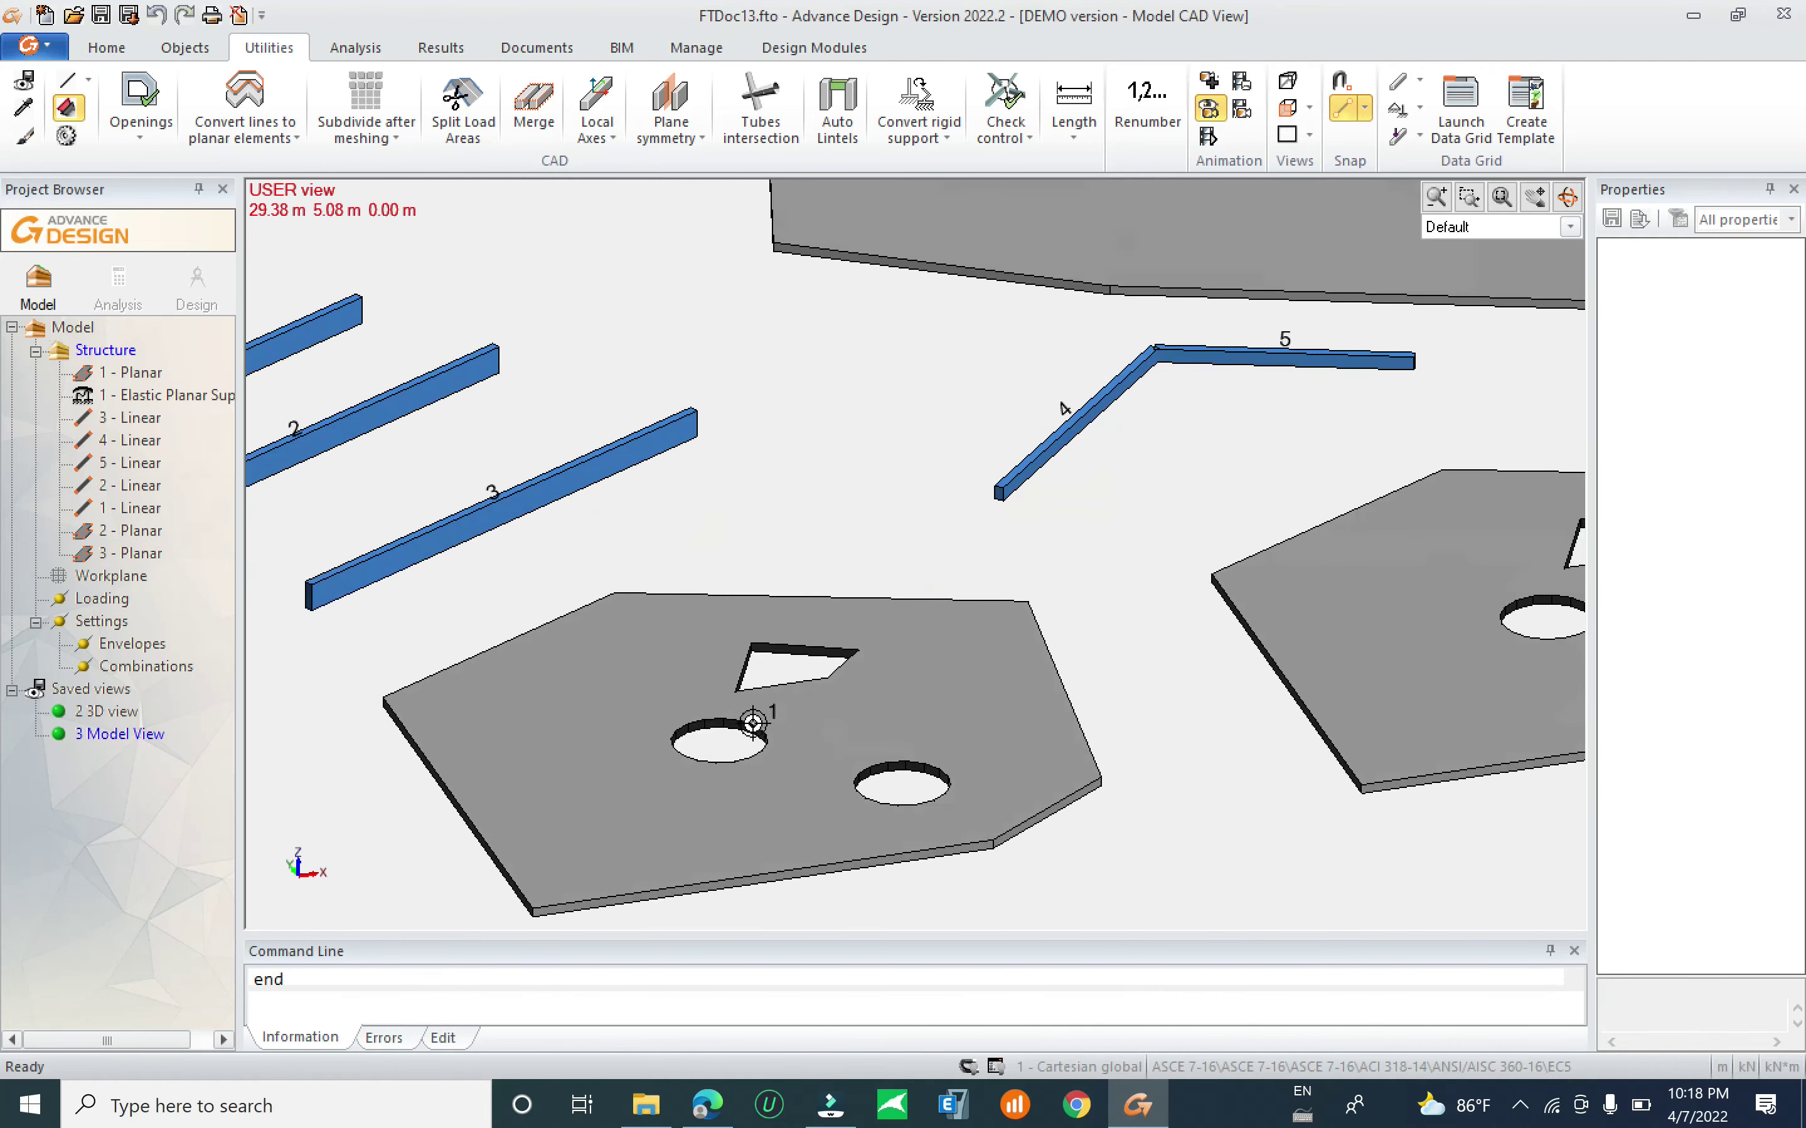
{"action": "middle_click_drag", "start_coordinate": [778, 718], "coordinate": [531, 778]}
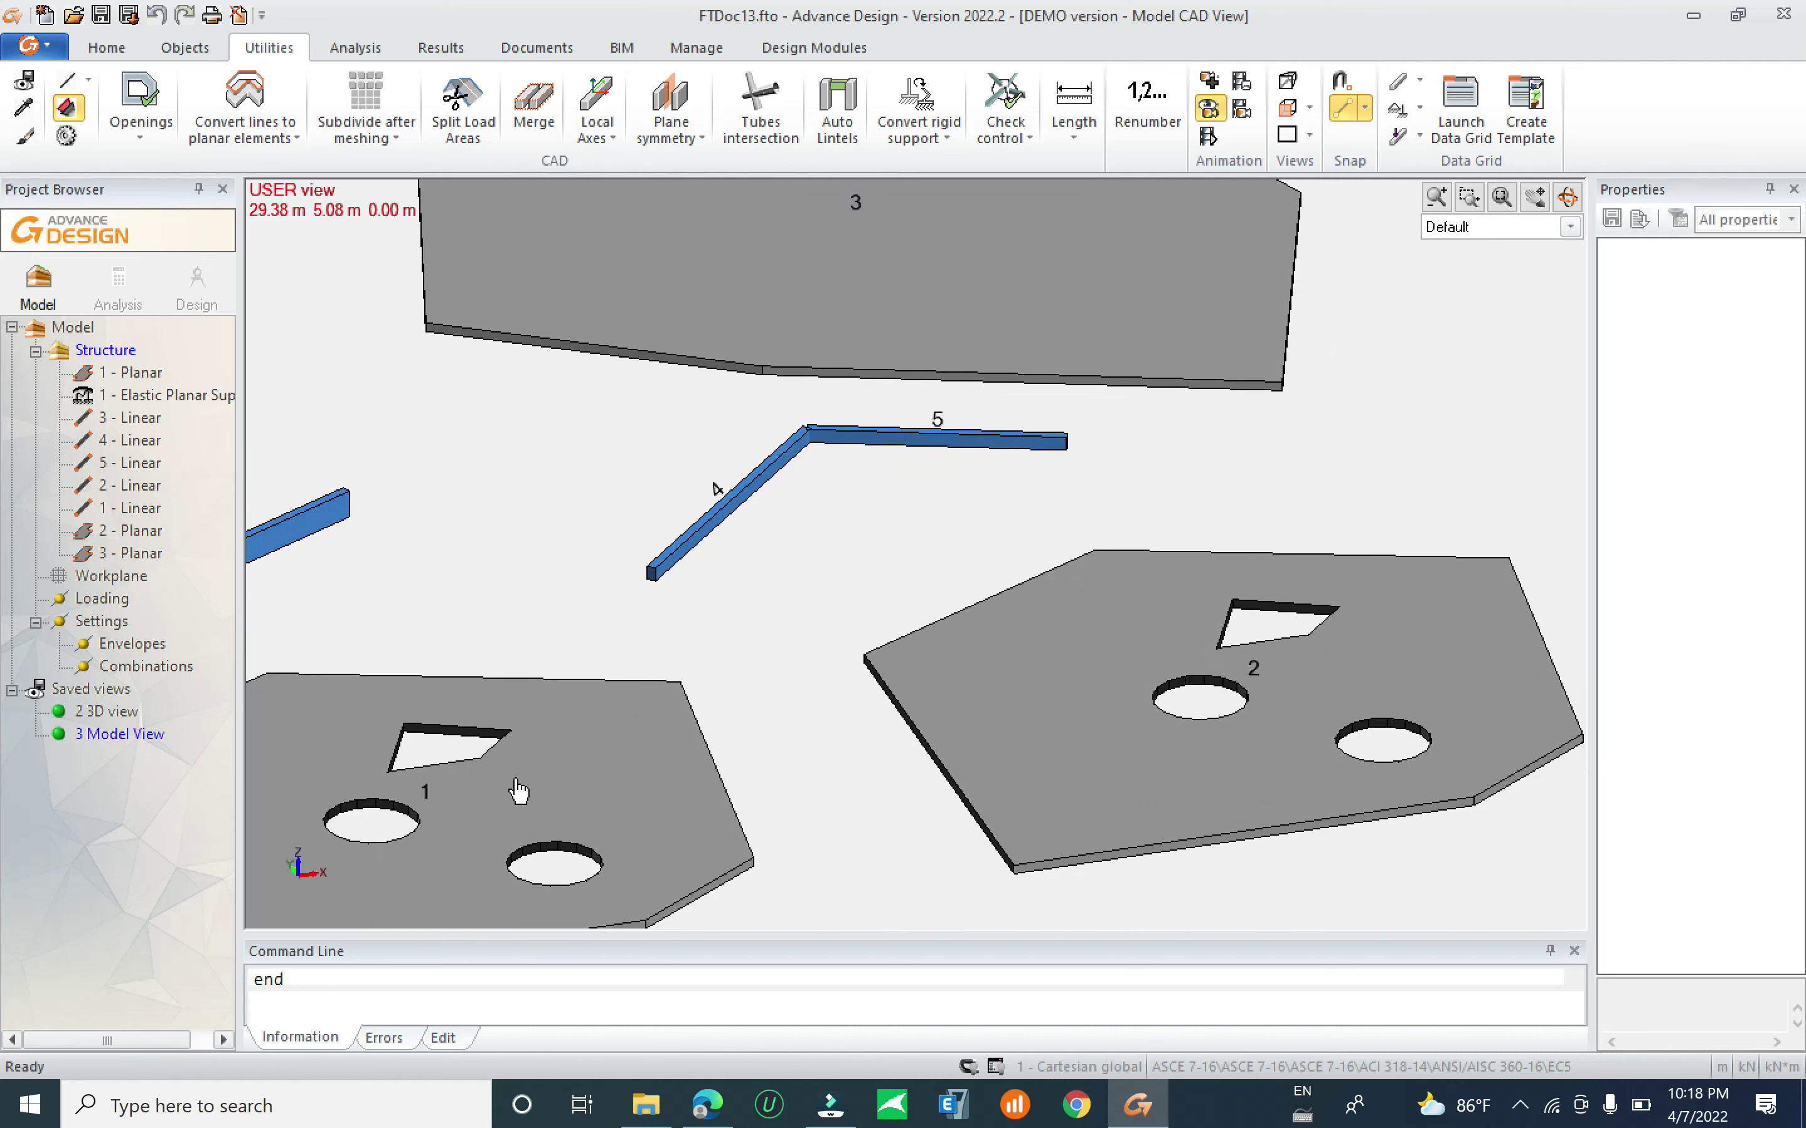
{"action": "middle_click_drag", "start_coordinate": [1278, 702], "coordinate": [1250, 779]}
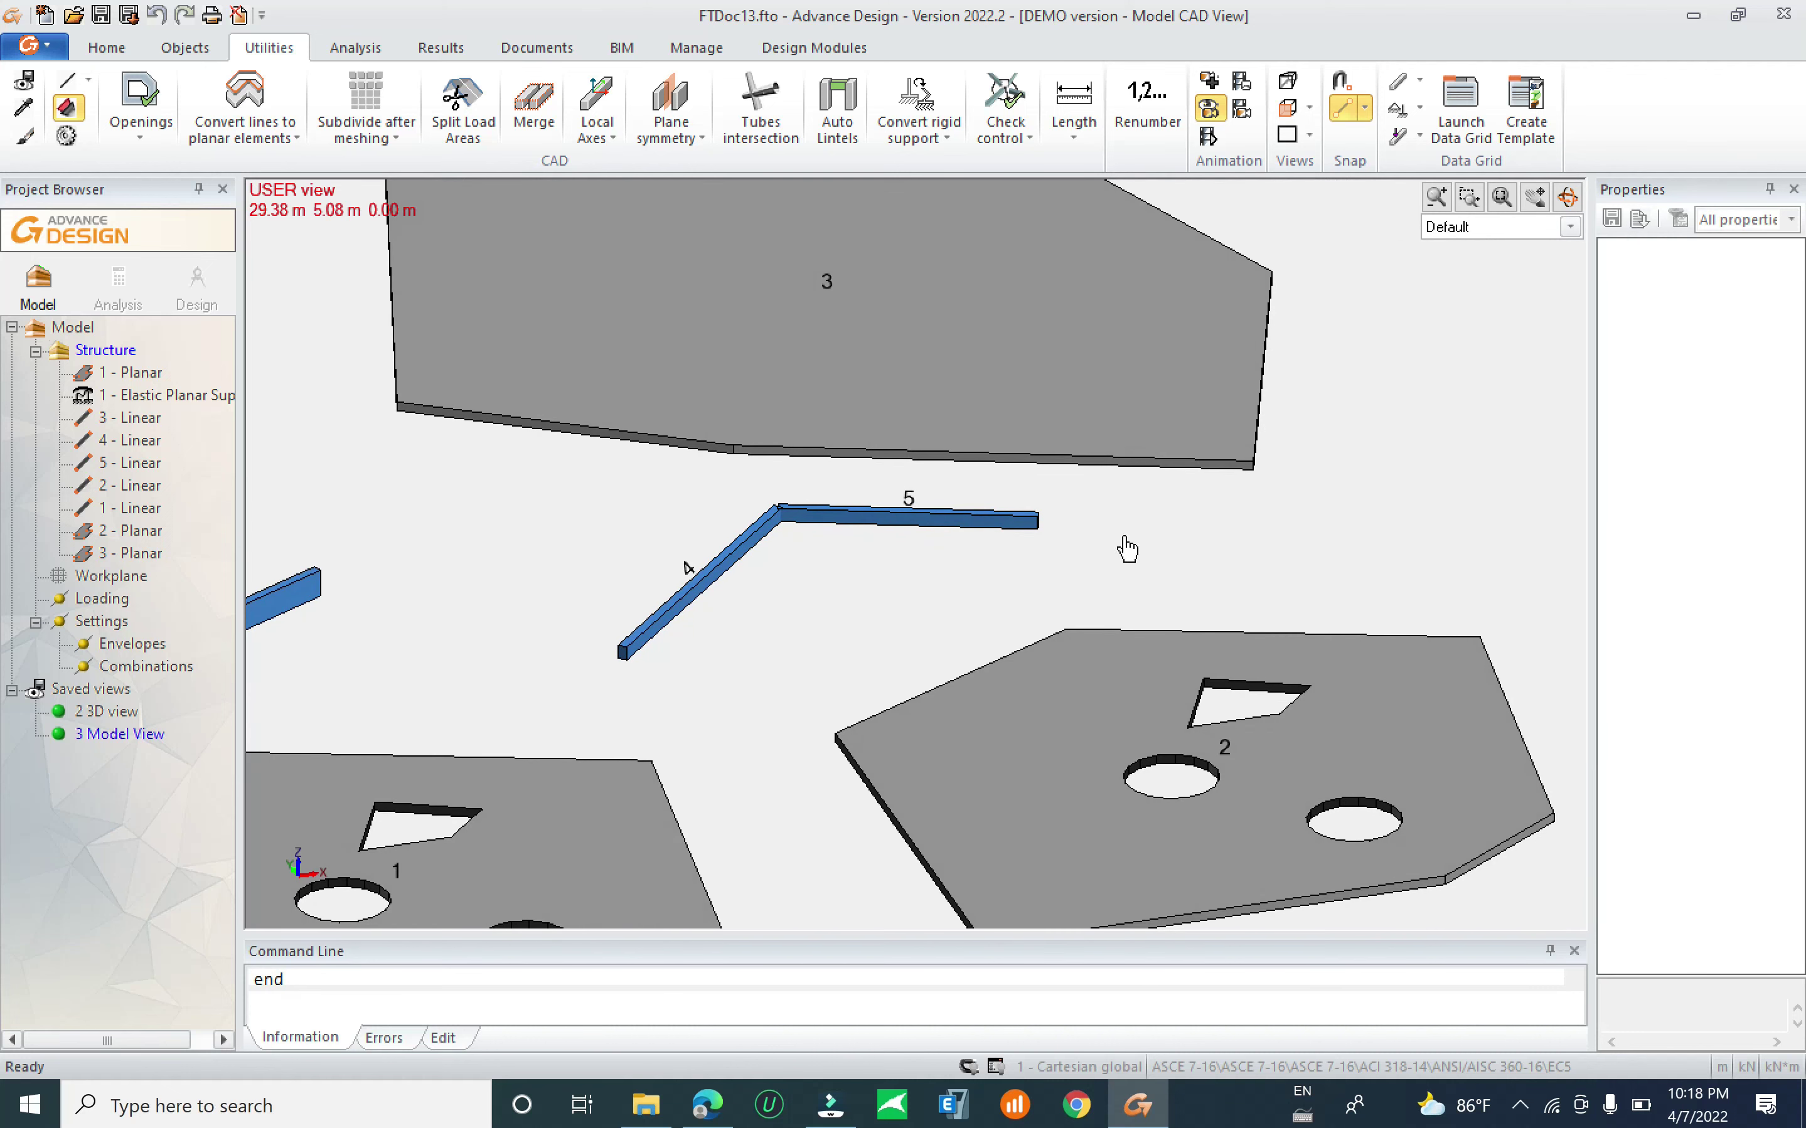
{"action": "scroll", "coordinate": [1353, 627], "scroll_direction": "down", "scroll_amount": 1}
{"action": "middle_click_drag", "start_coordinate": [1247, 595], "coordinate": [1036, 573]}
{"action": "left_click_drag", "start_coordinate": [1036, 573], "coordinate": [1377, 567]}
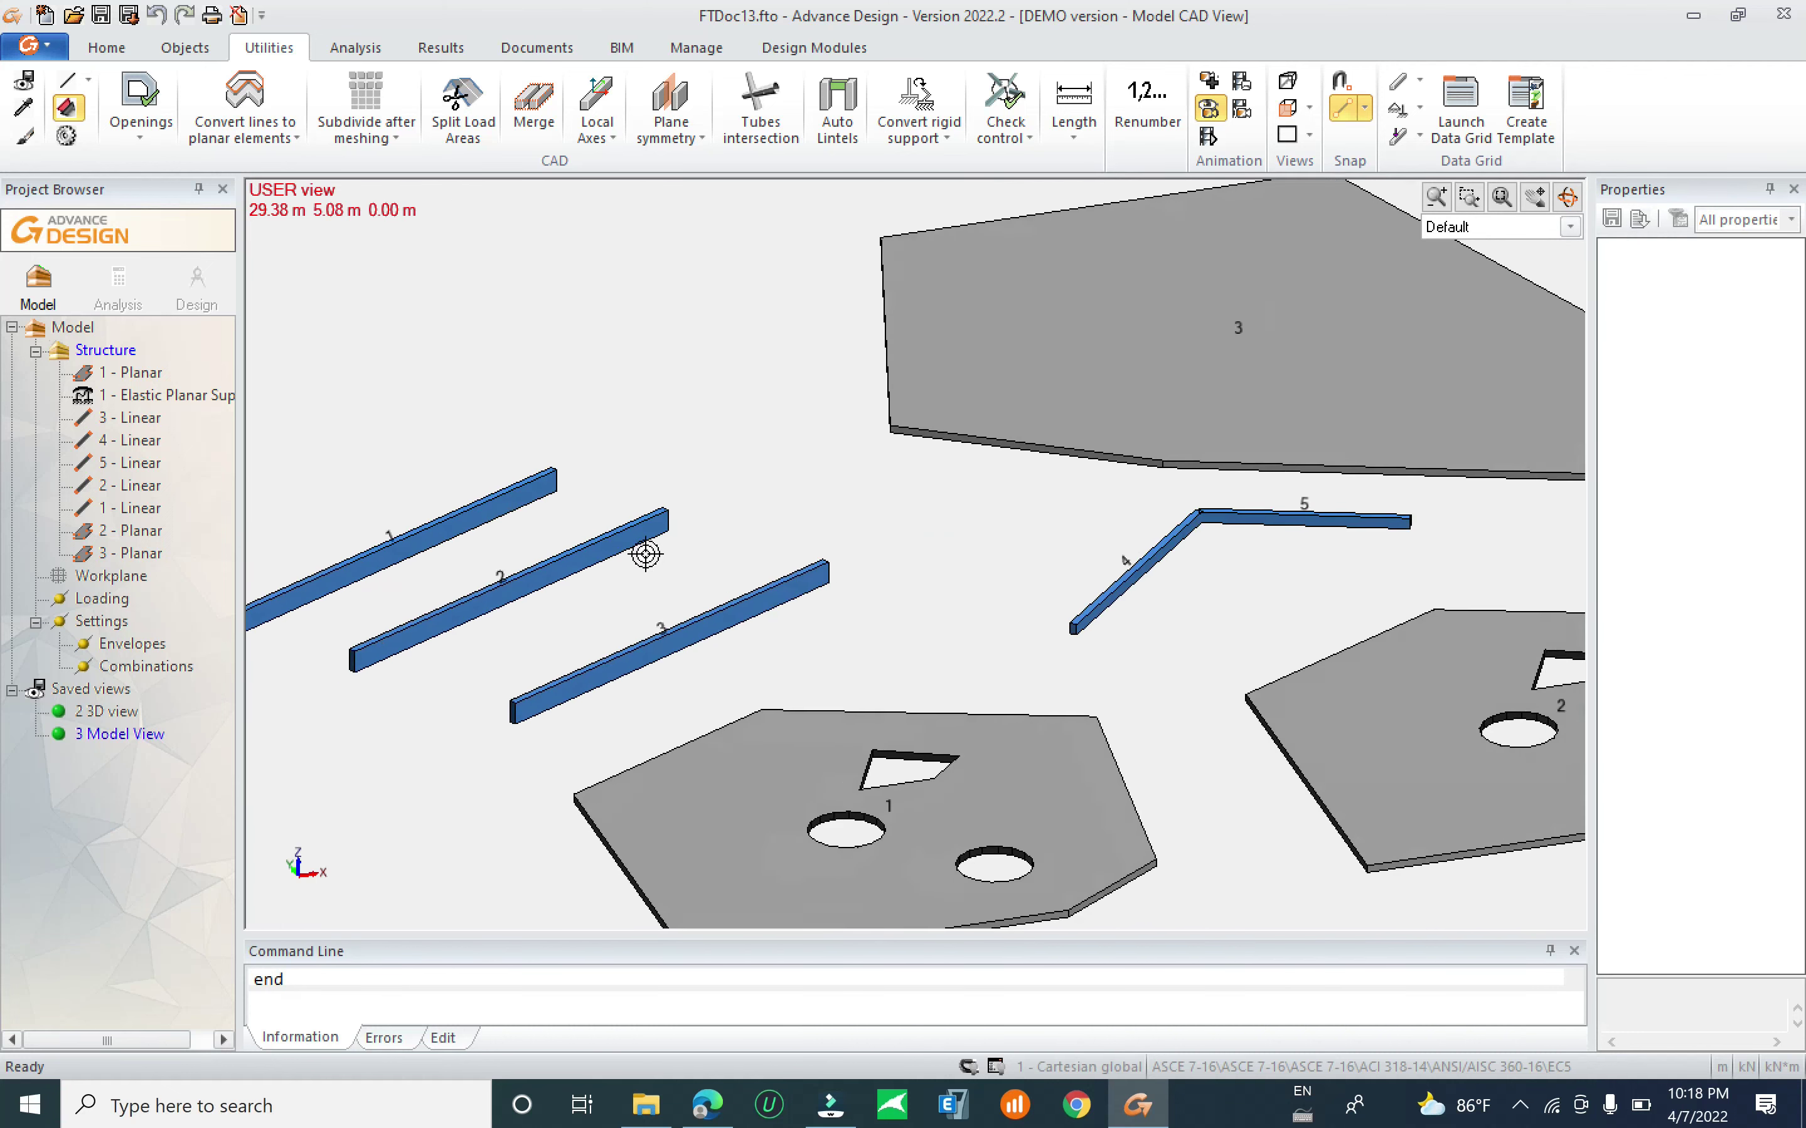
{"action": "scroll", "coordinate": [650, 554], "scroll_direction": "down", "scroll_amount": 2}
{"action": "mouse_move", "coordinate": [939, 627]}
{"action": "middle_mouse_down"}
{"action": "mouse_move", "coordinate": [826, 664]}
{"action": "mouse_move", "coordinate": [939, 597]}
{"action": "middle_mouse_up"}
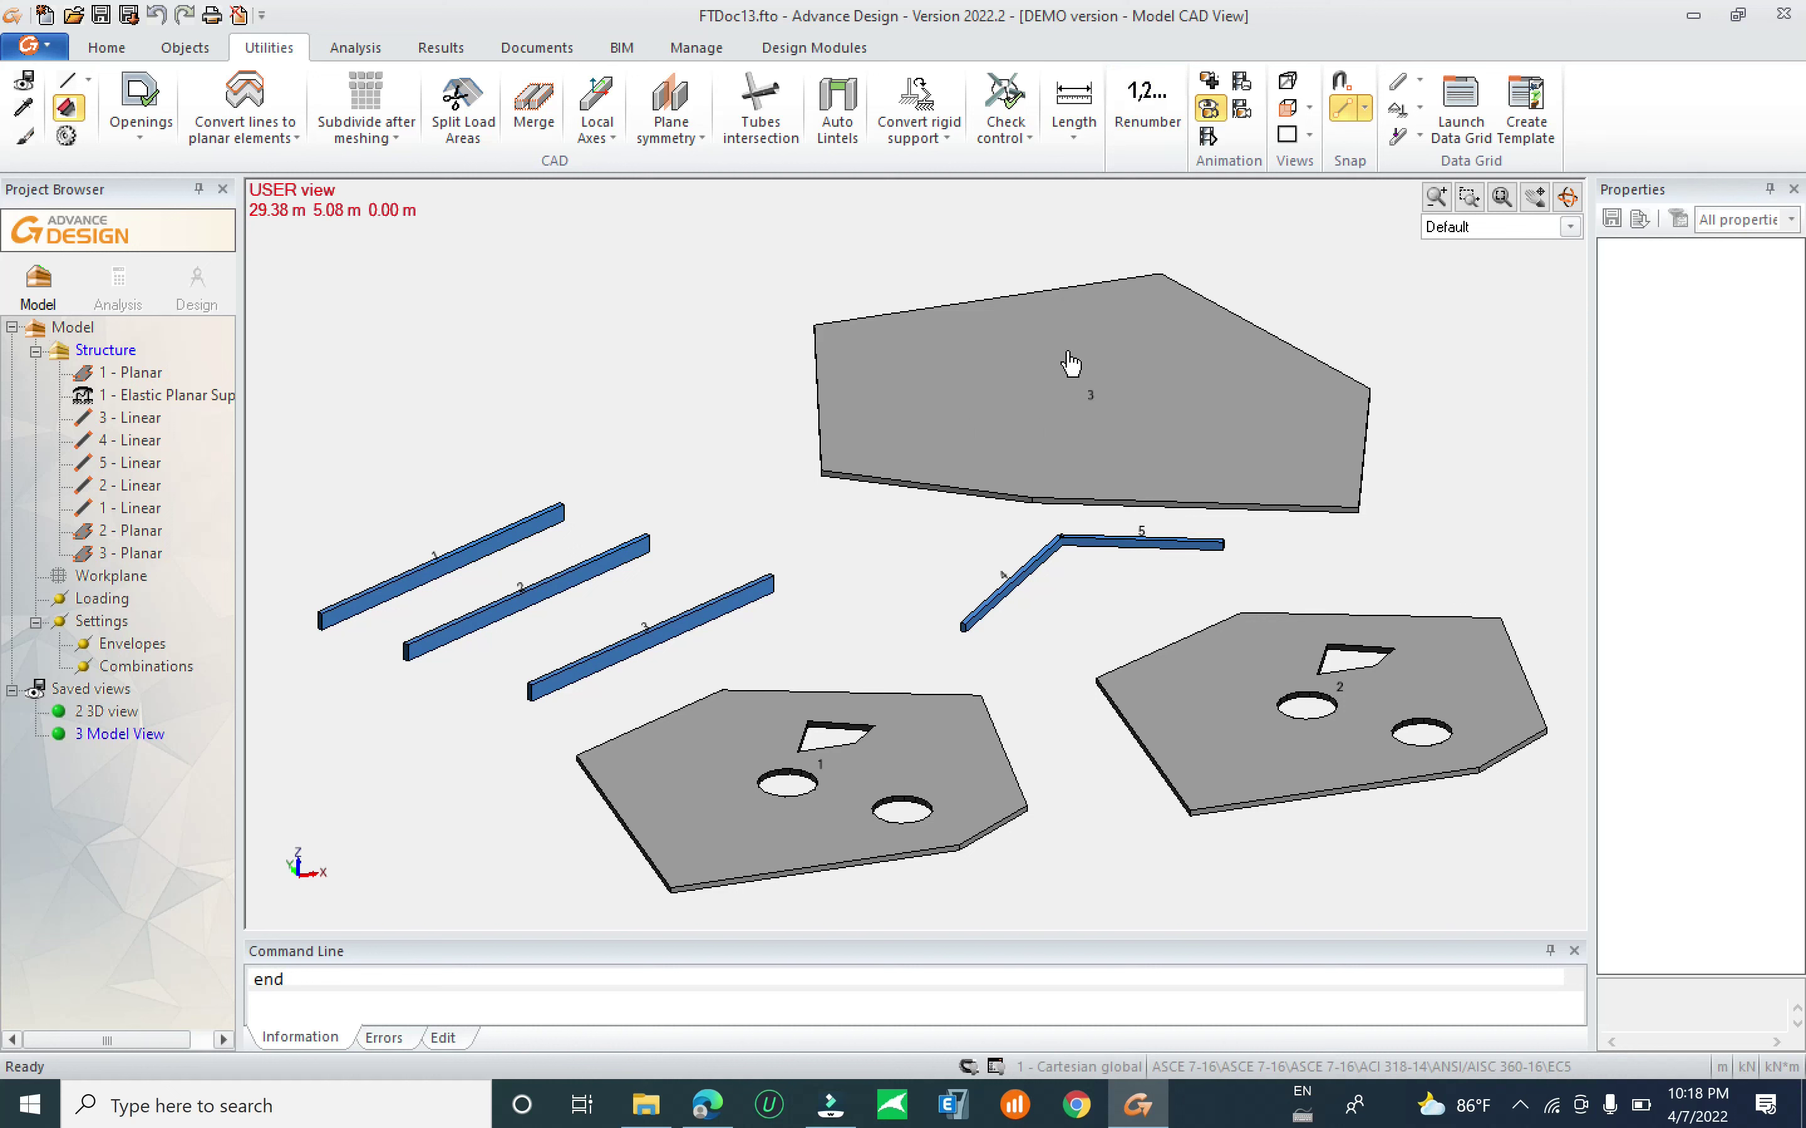
{"action": "left_click", "coordinate": [1420, 80]}
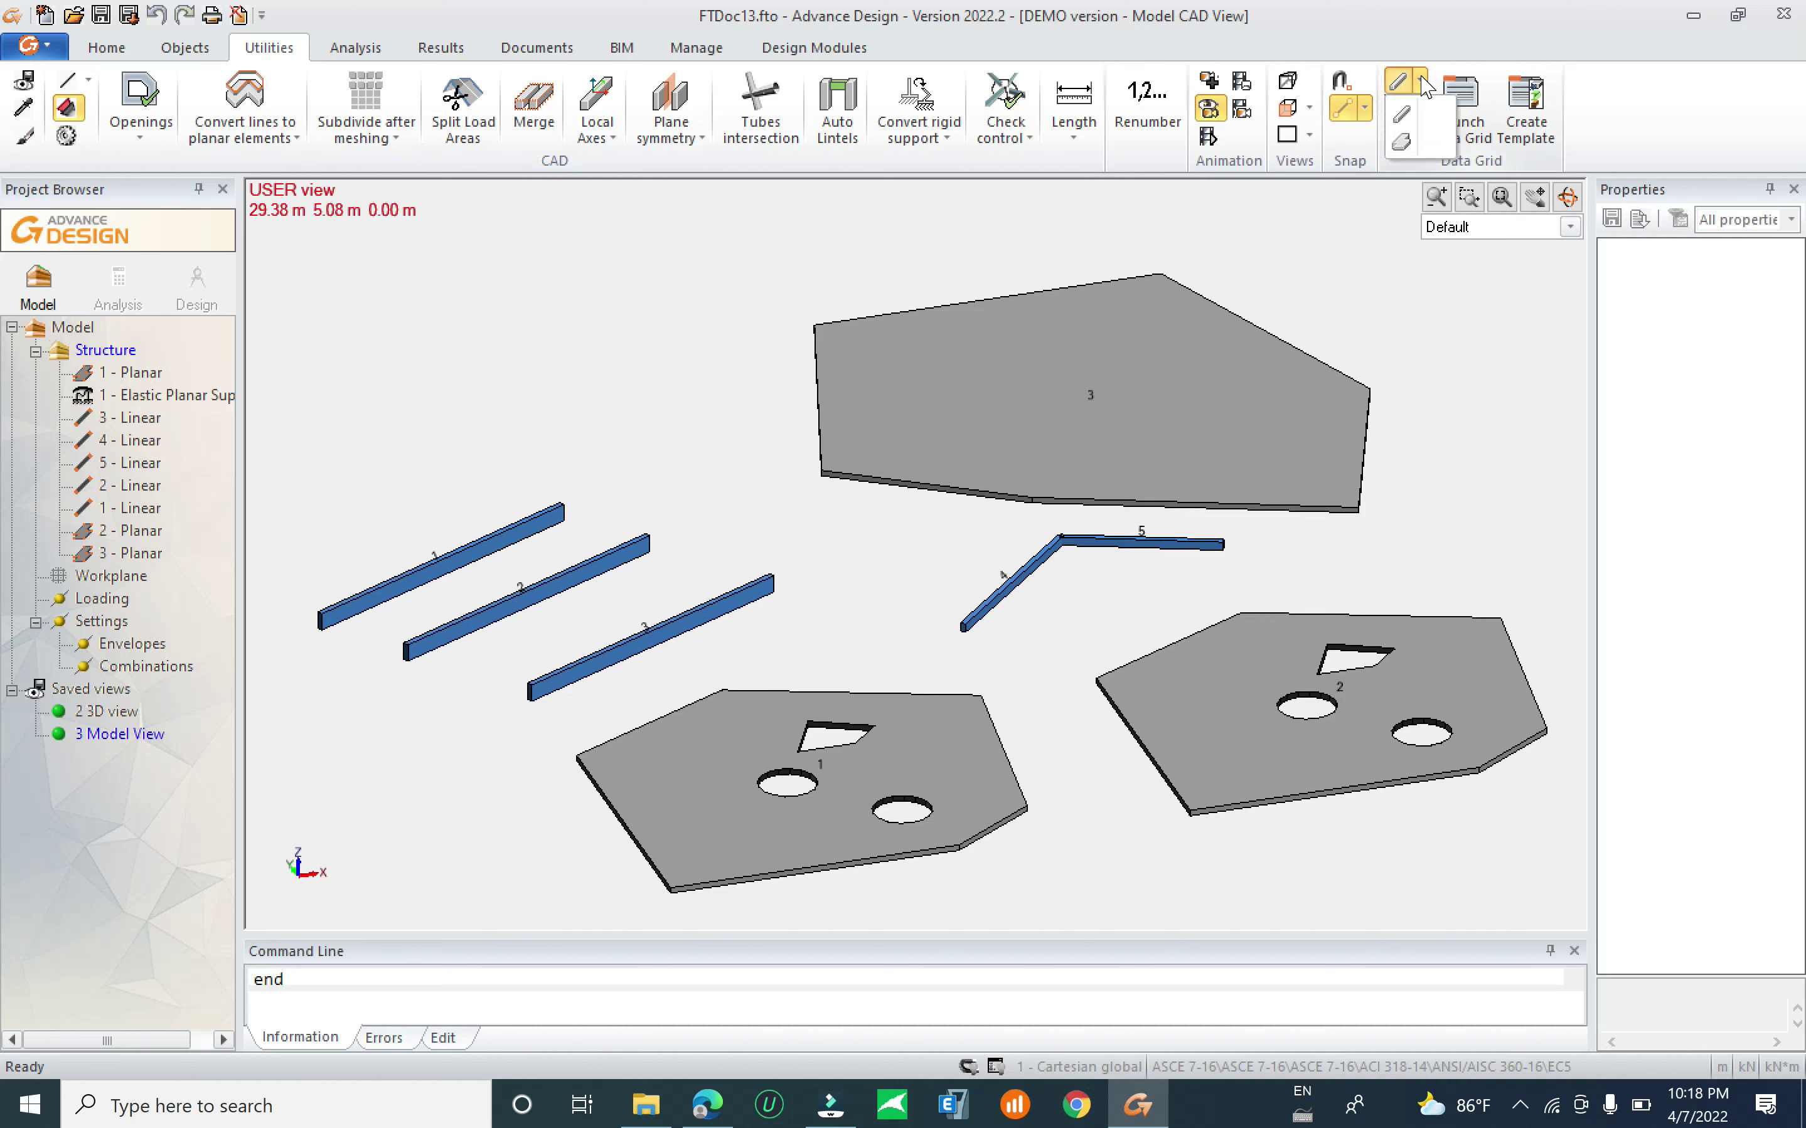
{"action": "left_click", "coordinate": [1411, 114]}
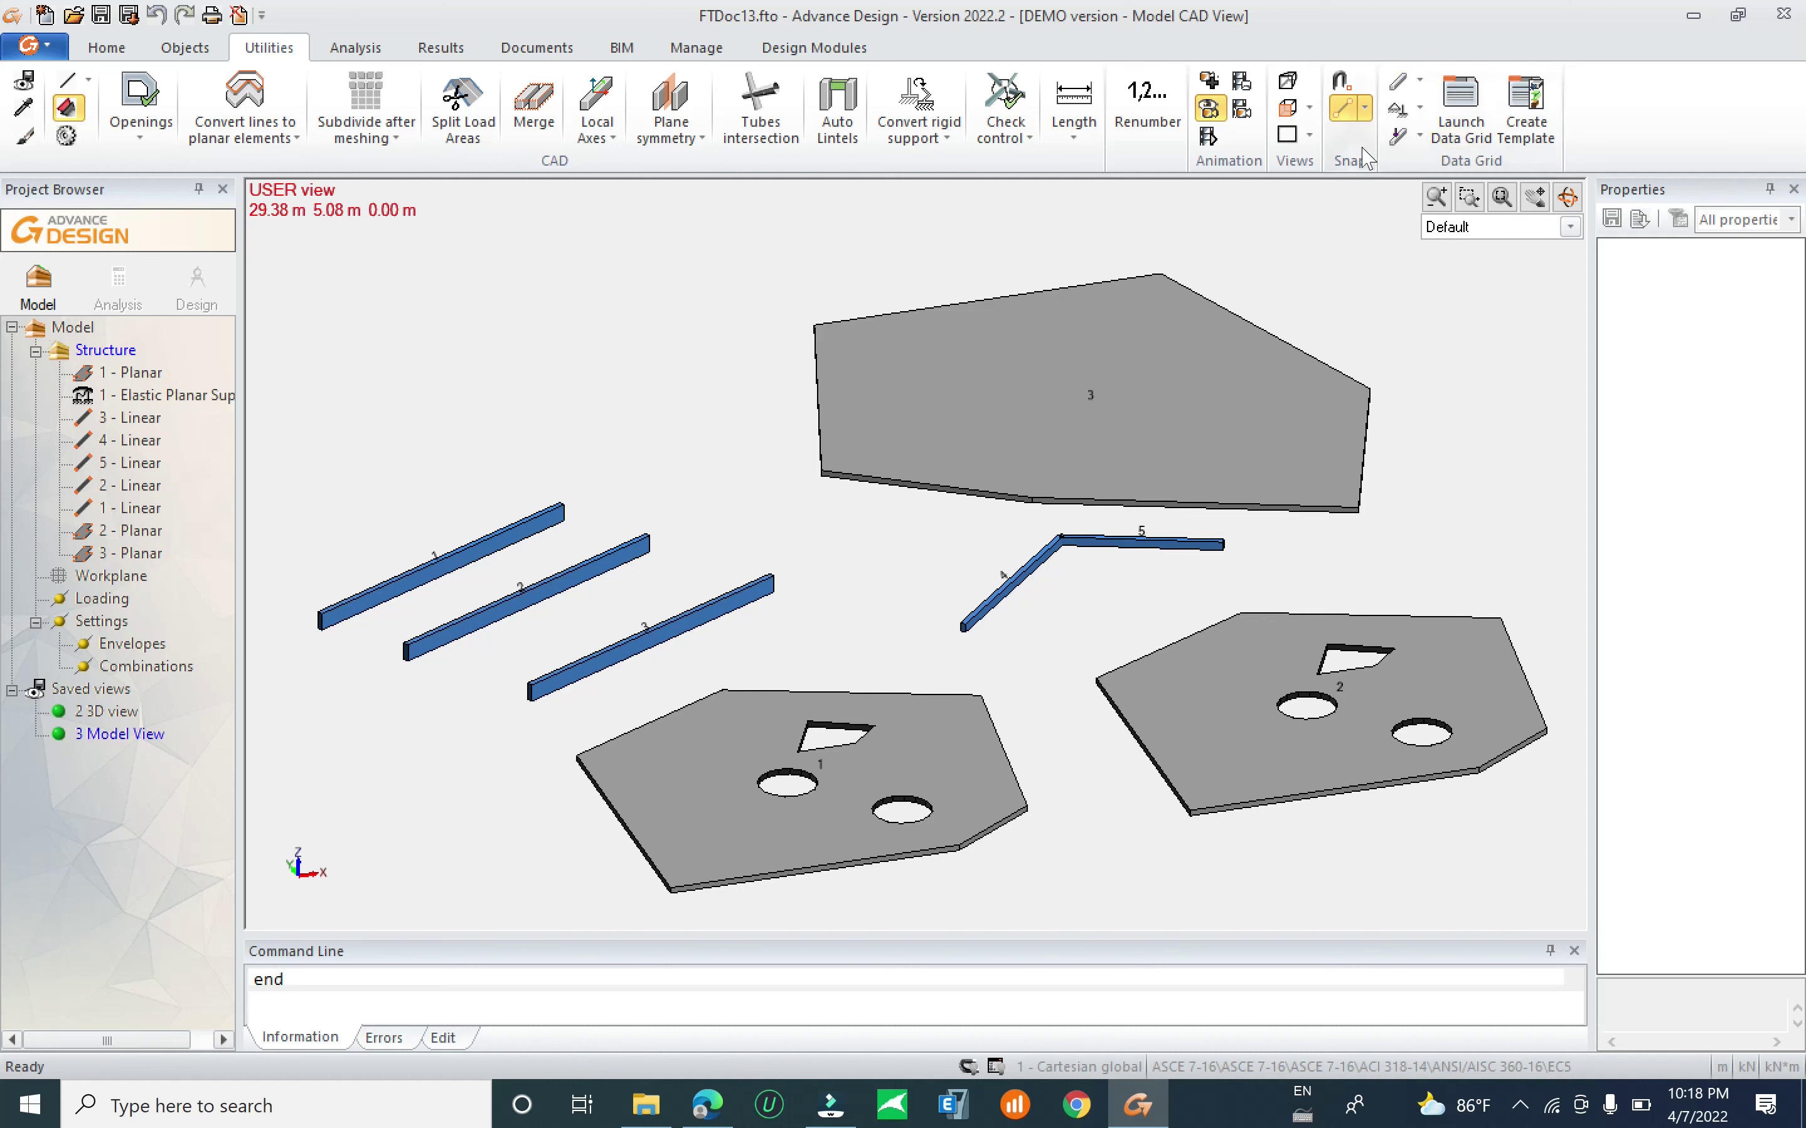
{"action": "left_click", "coordinate": [1421, 111]}
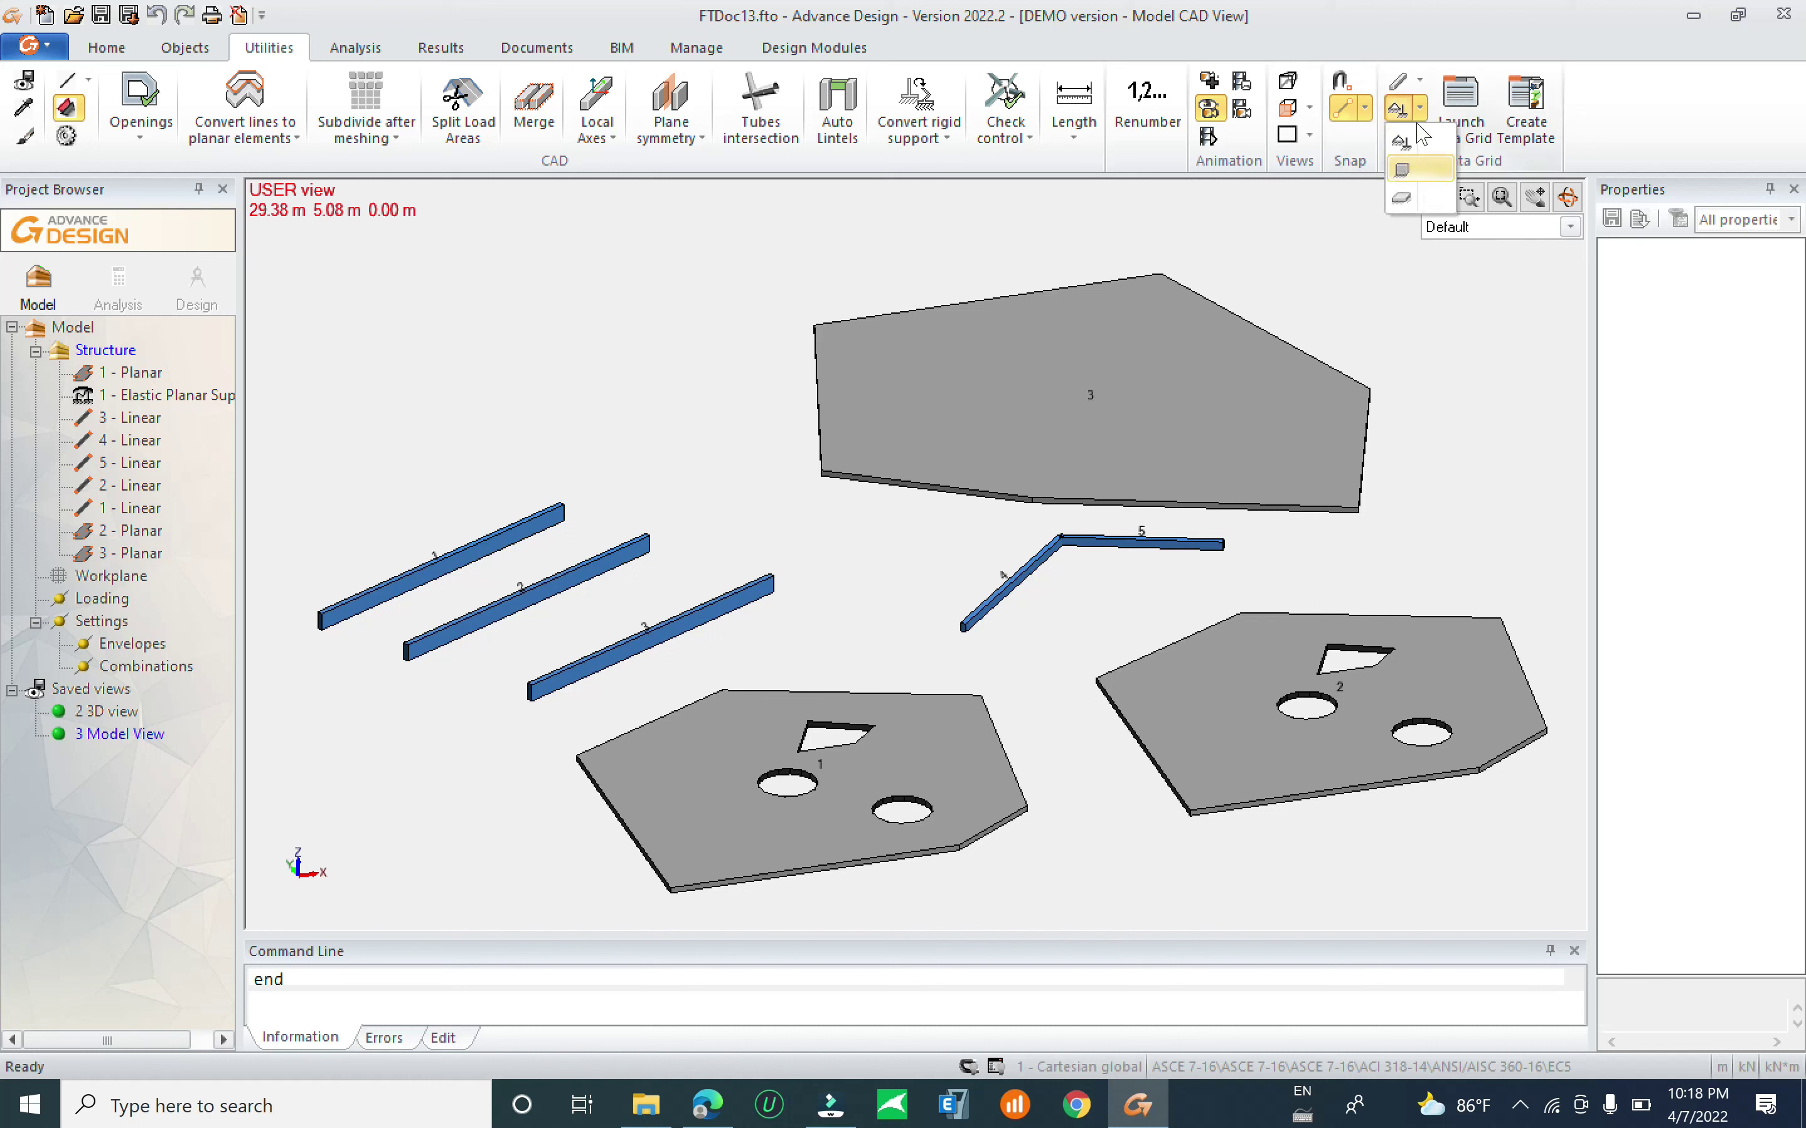
{"action": "left_click", "coordinate": [1400, 141]}
{"action": "left_click", "coordinate": [1422, 135]}
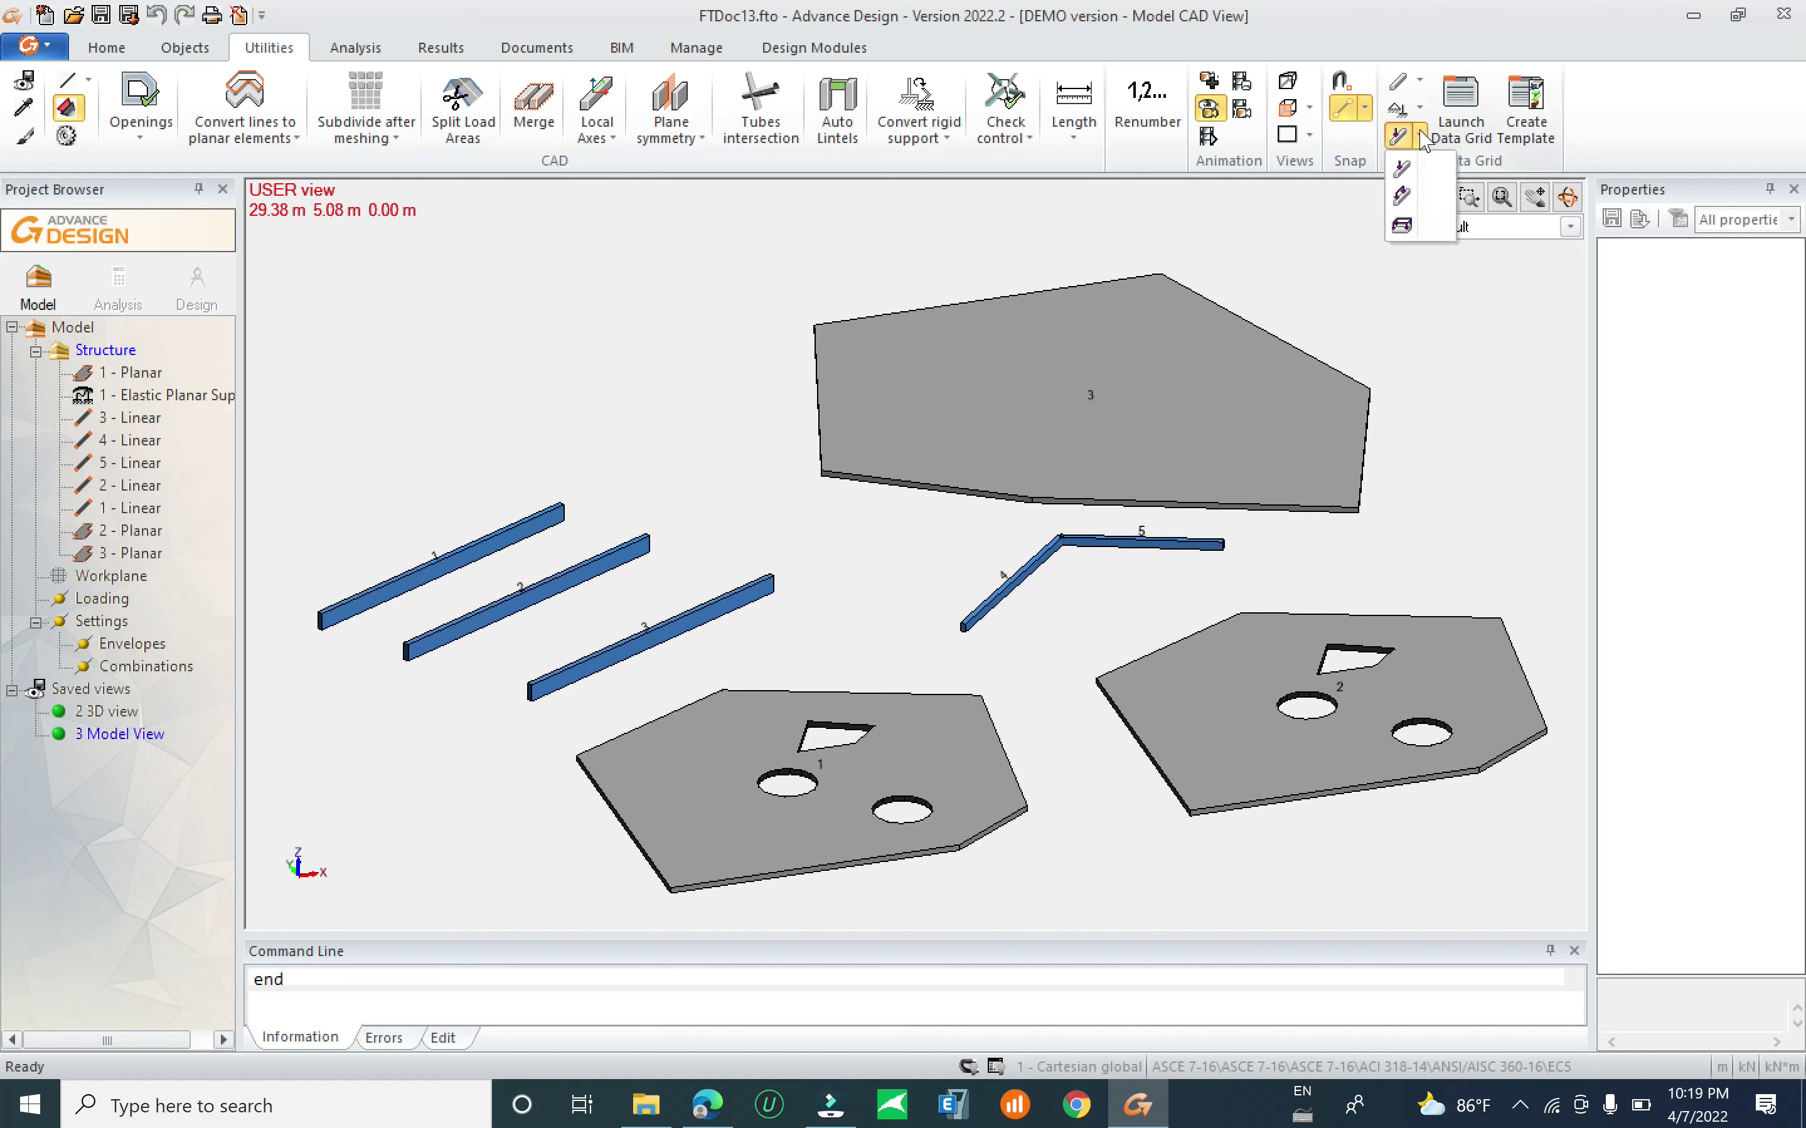
{"action": "left_click", "coordinate": [1603, 33]}
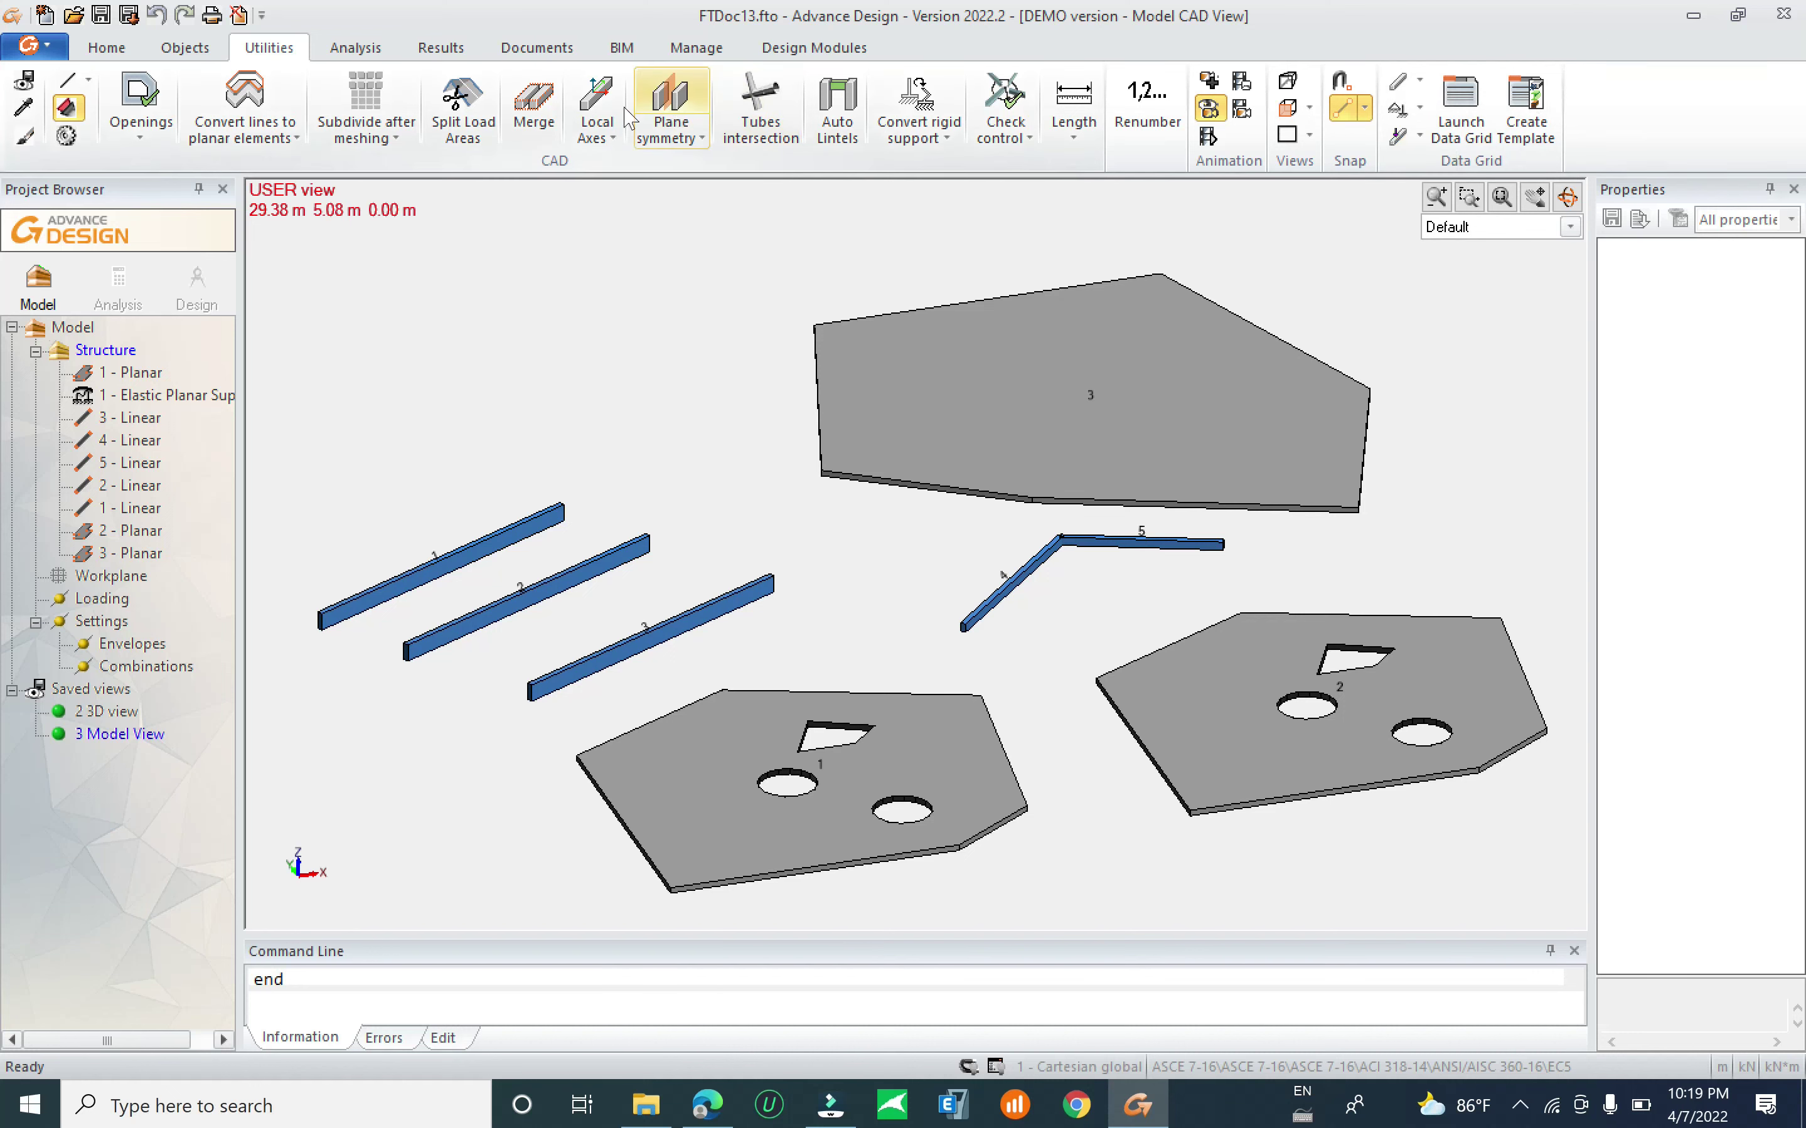
{"action": "left_click", "coordinate": [355, 47]}
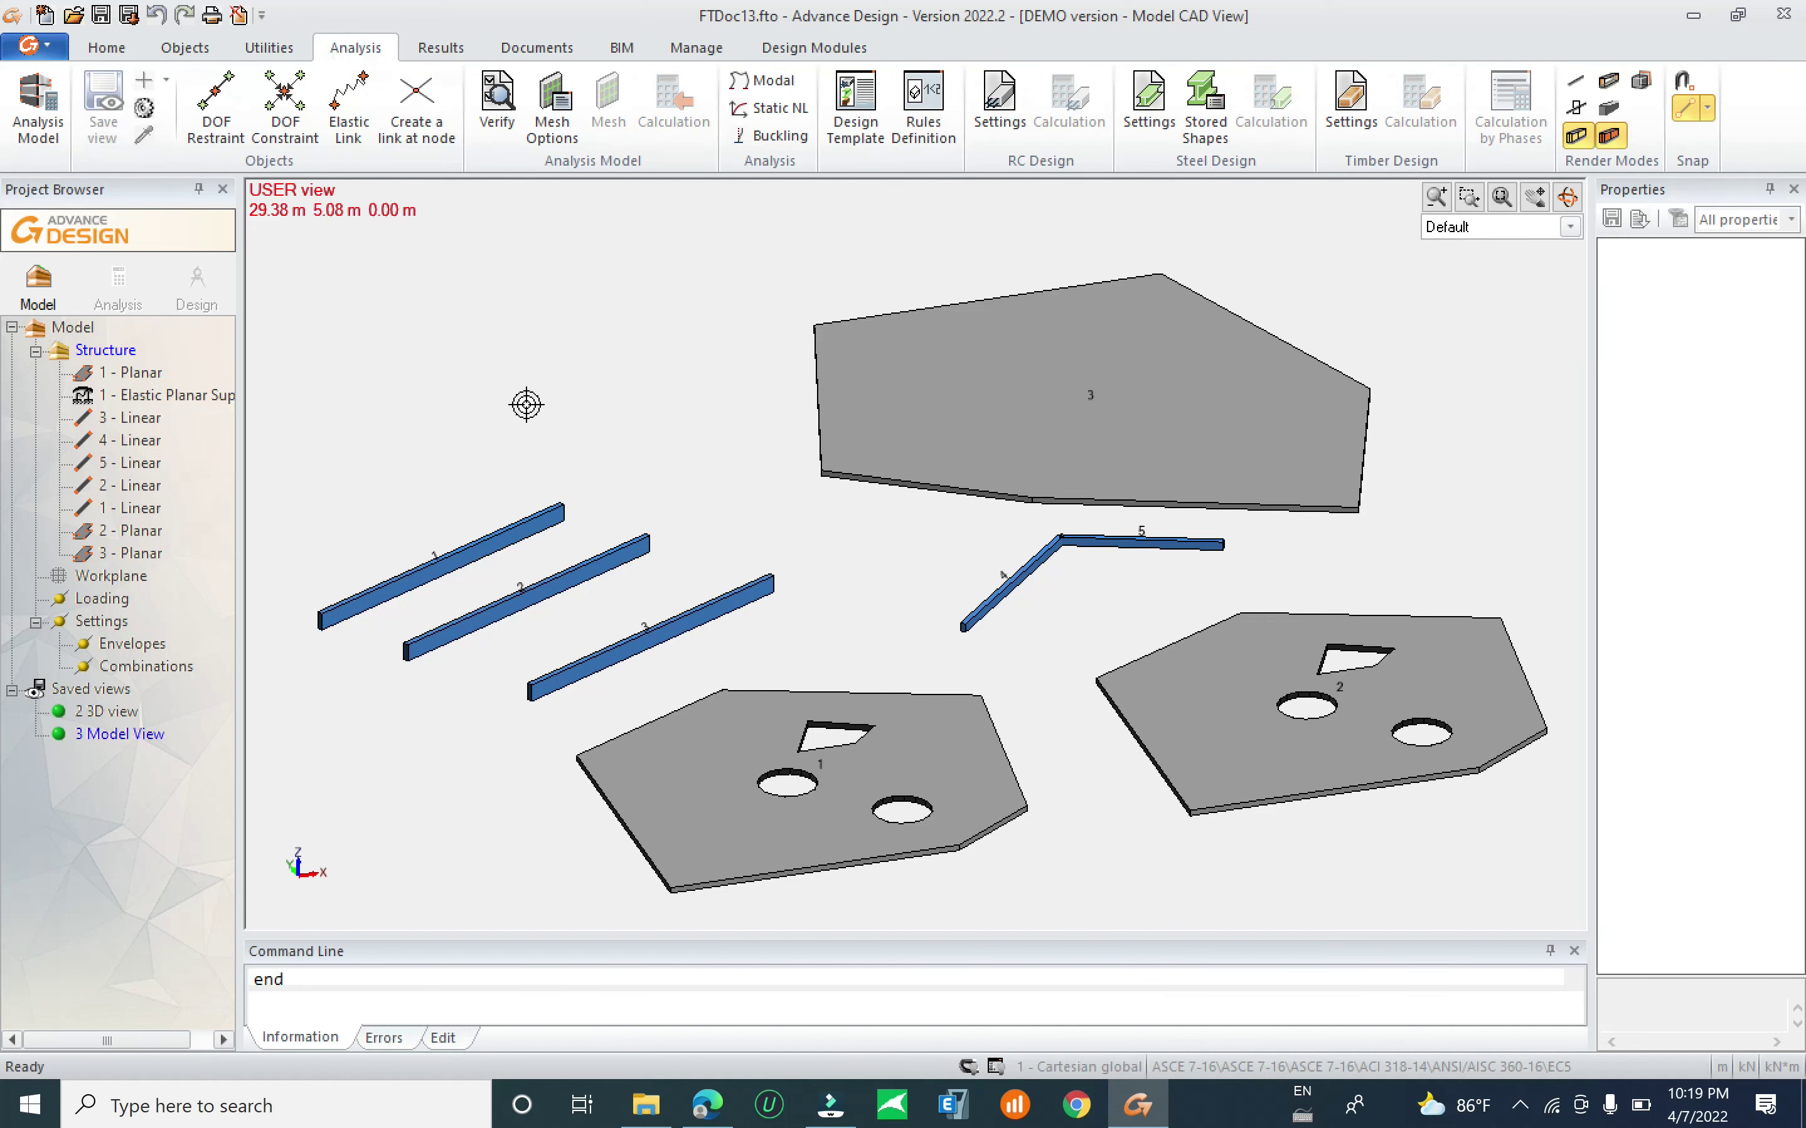
{"action": "scroll", "coordinate": [725, 382], "scroll_direction": "down", "scroll_amount": 5}
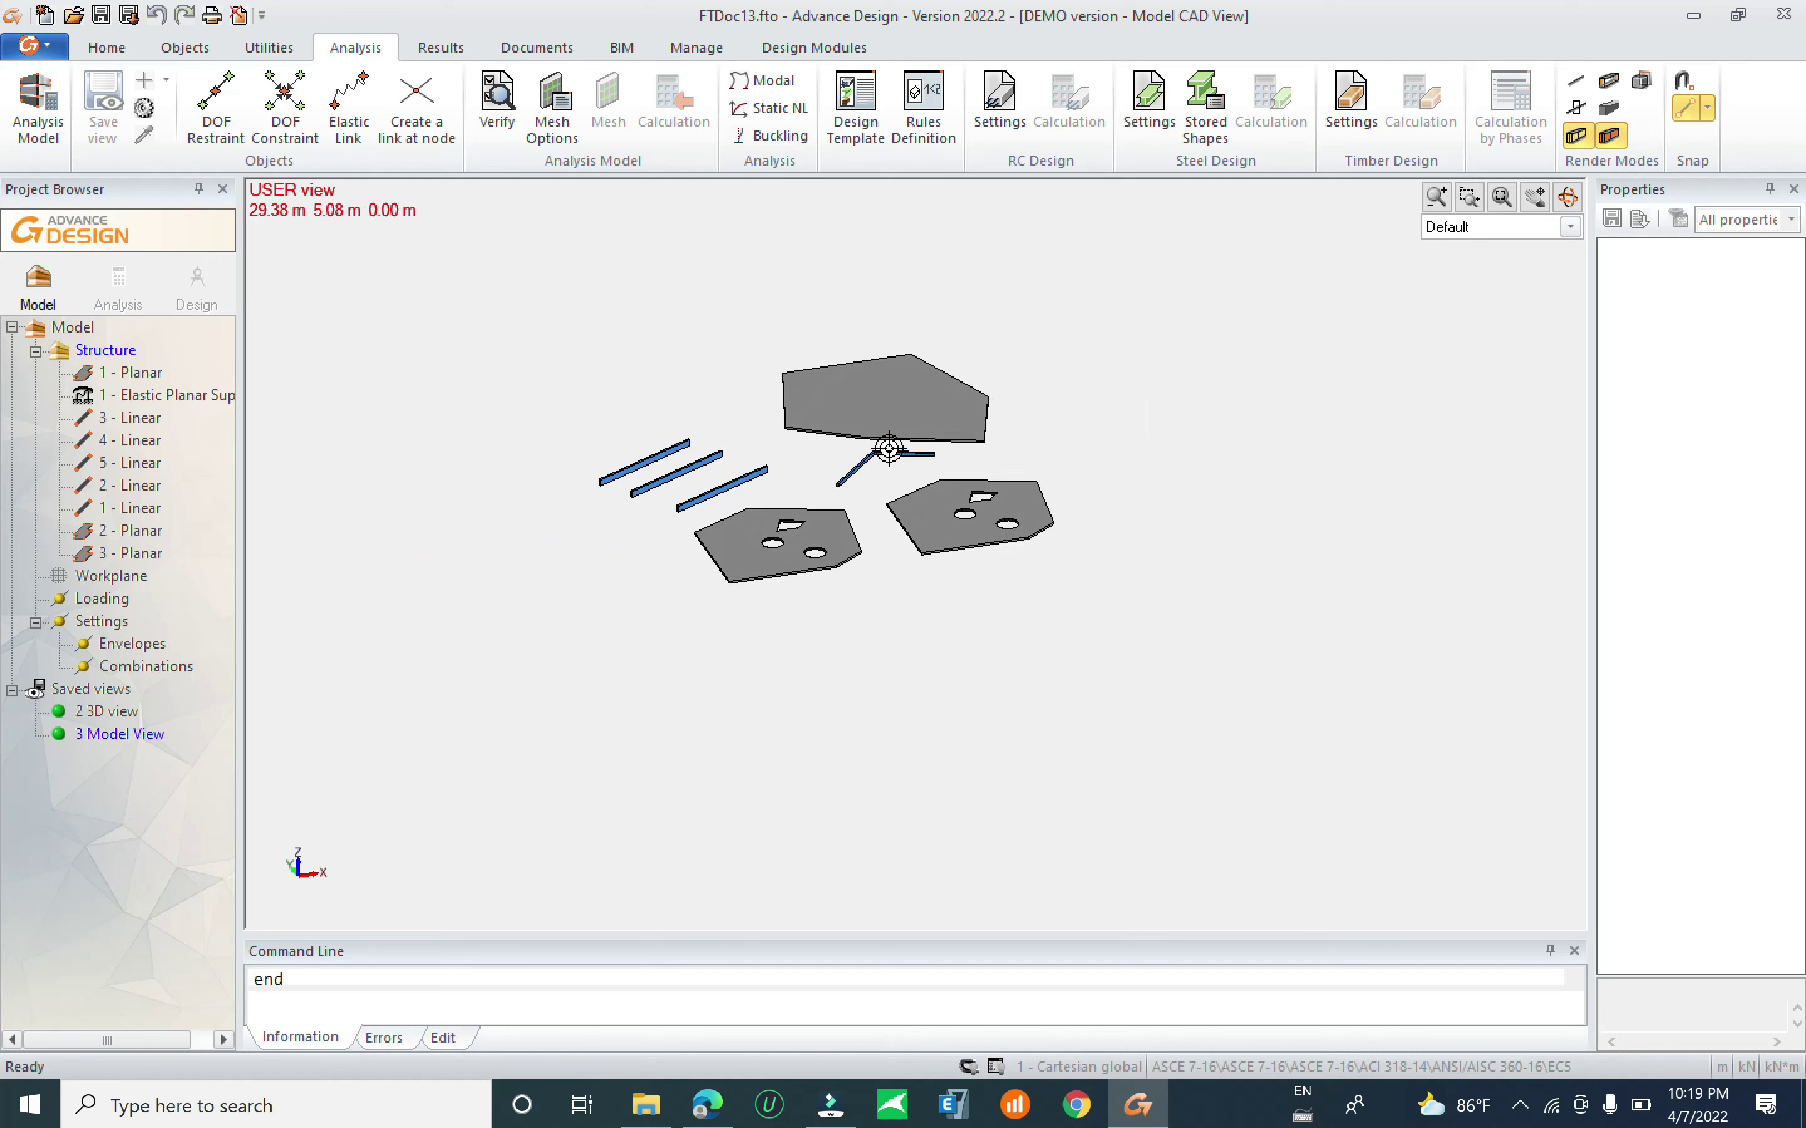
{"action": "scroll", "coordinate": [889, 449], "scroll_direction": "up", "scroll_amount": 4}
{"action": "middle_click_drag", "start_coordinate": [726, 510], "coordinate": [732, 509]}
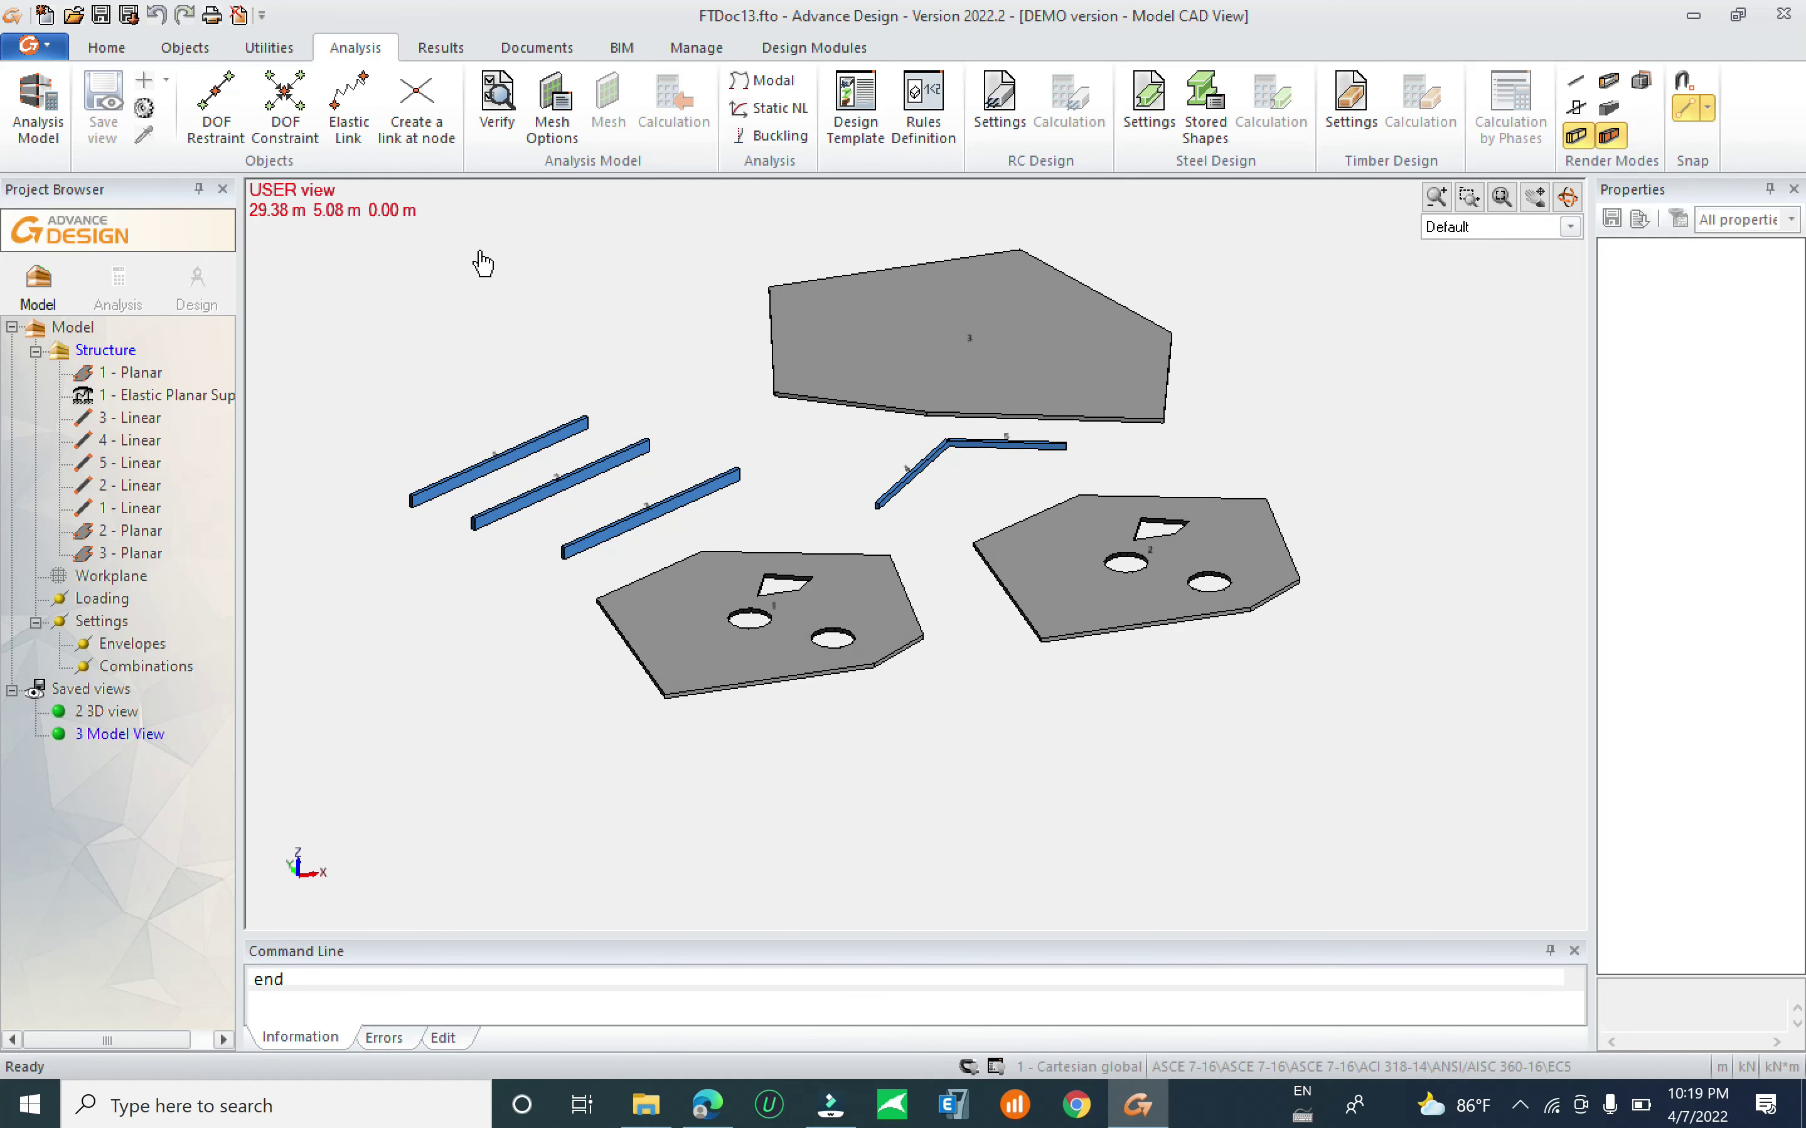
{"action": "left_click", "coordinate": [106, 49]}
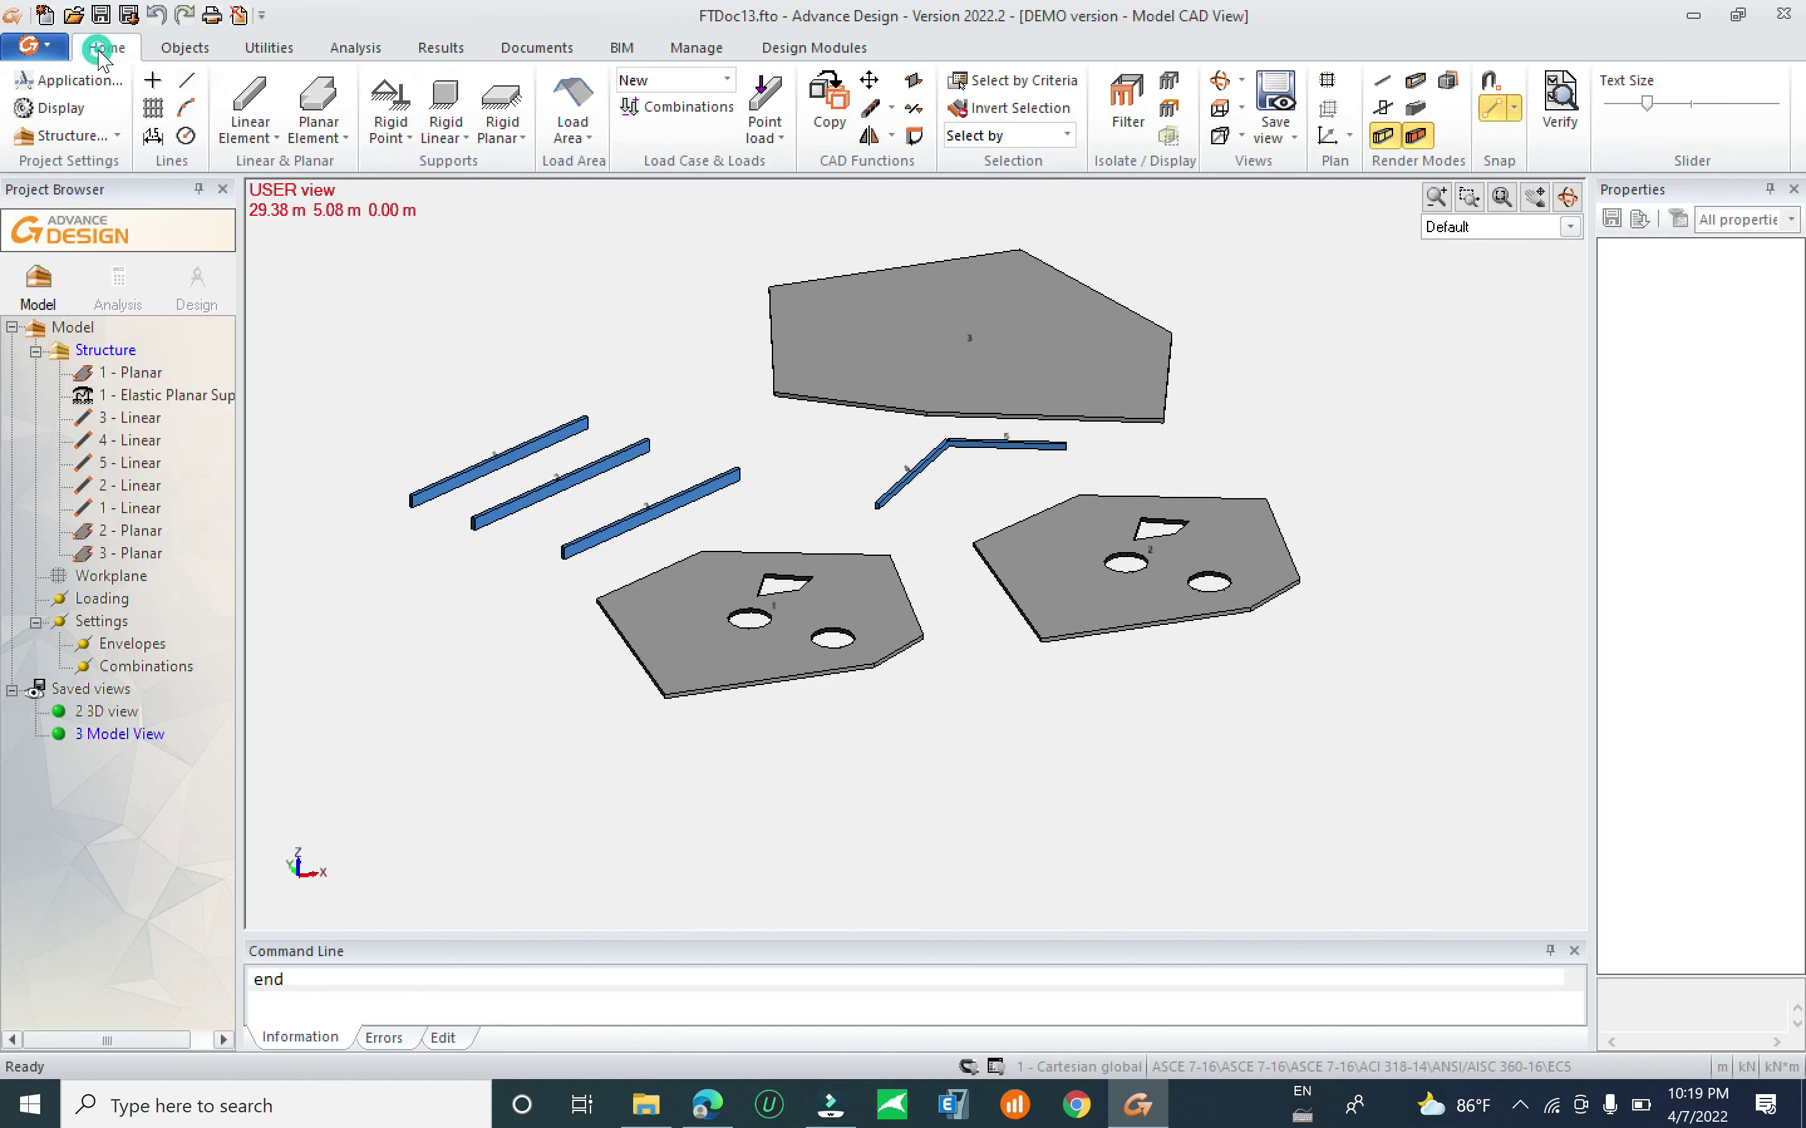
{"action": "left_click", "coordinate": [728, 82]}
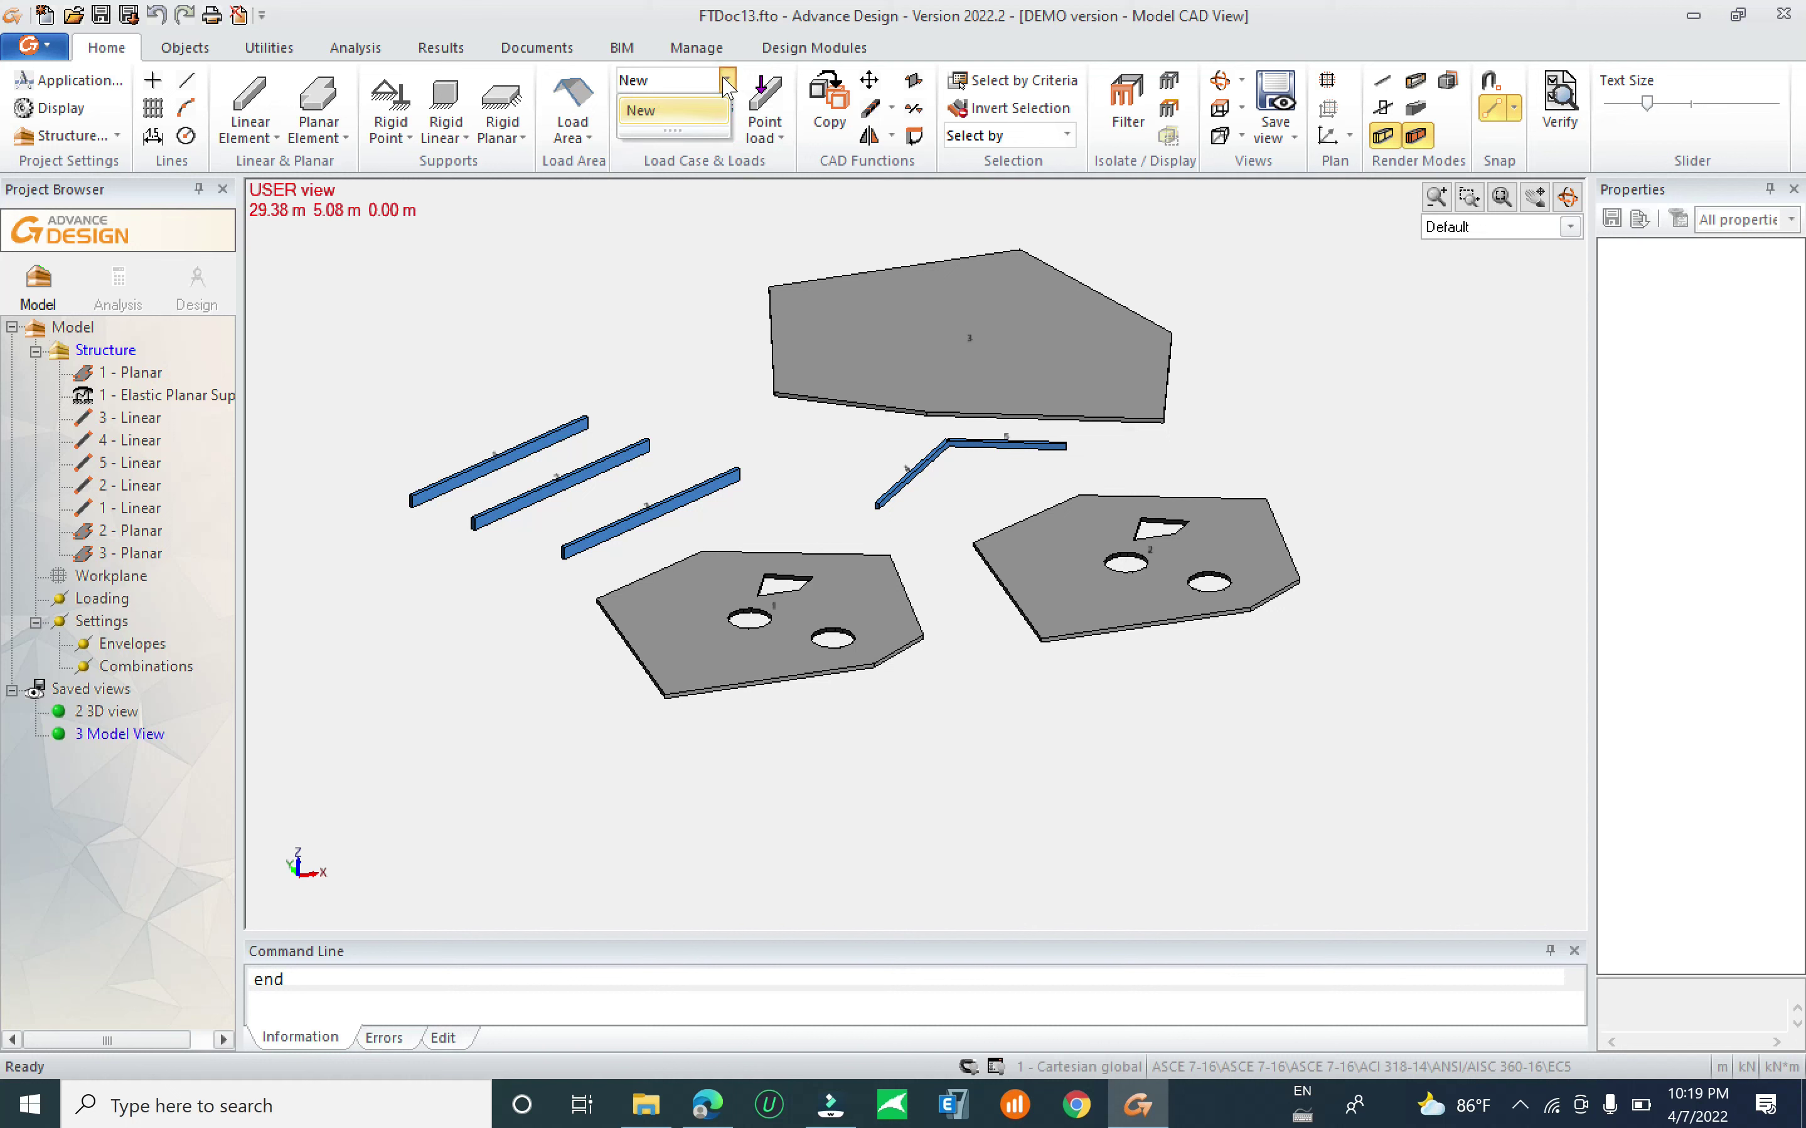
{"action": "left_click", "coordinate": [685, 112]}
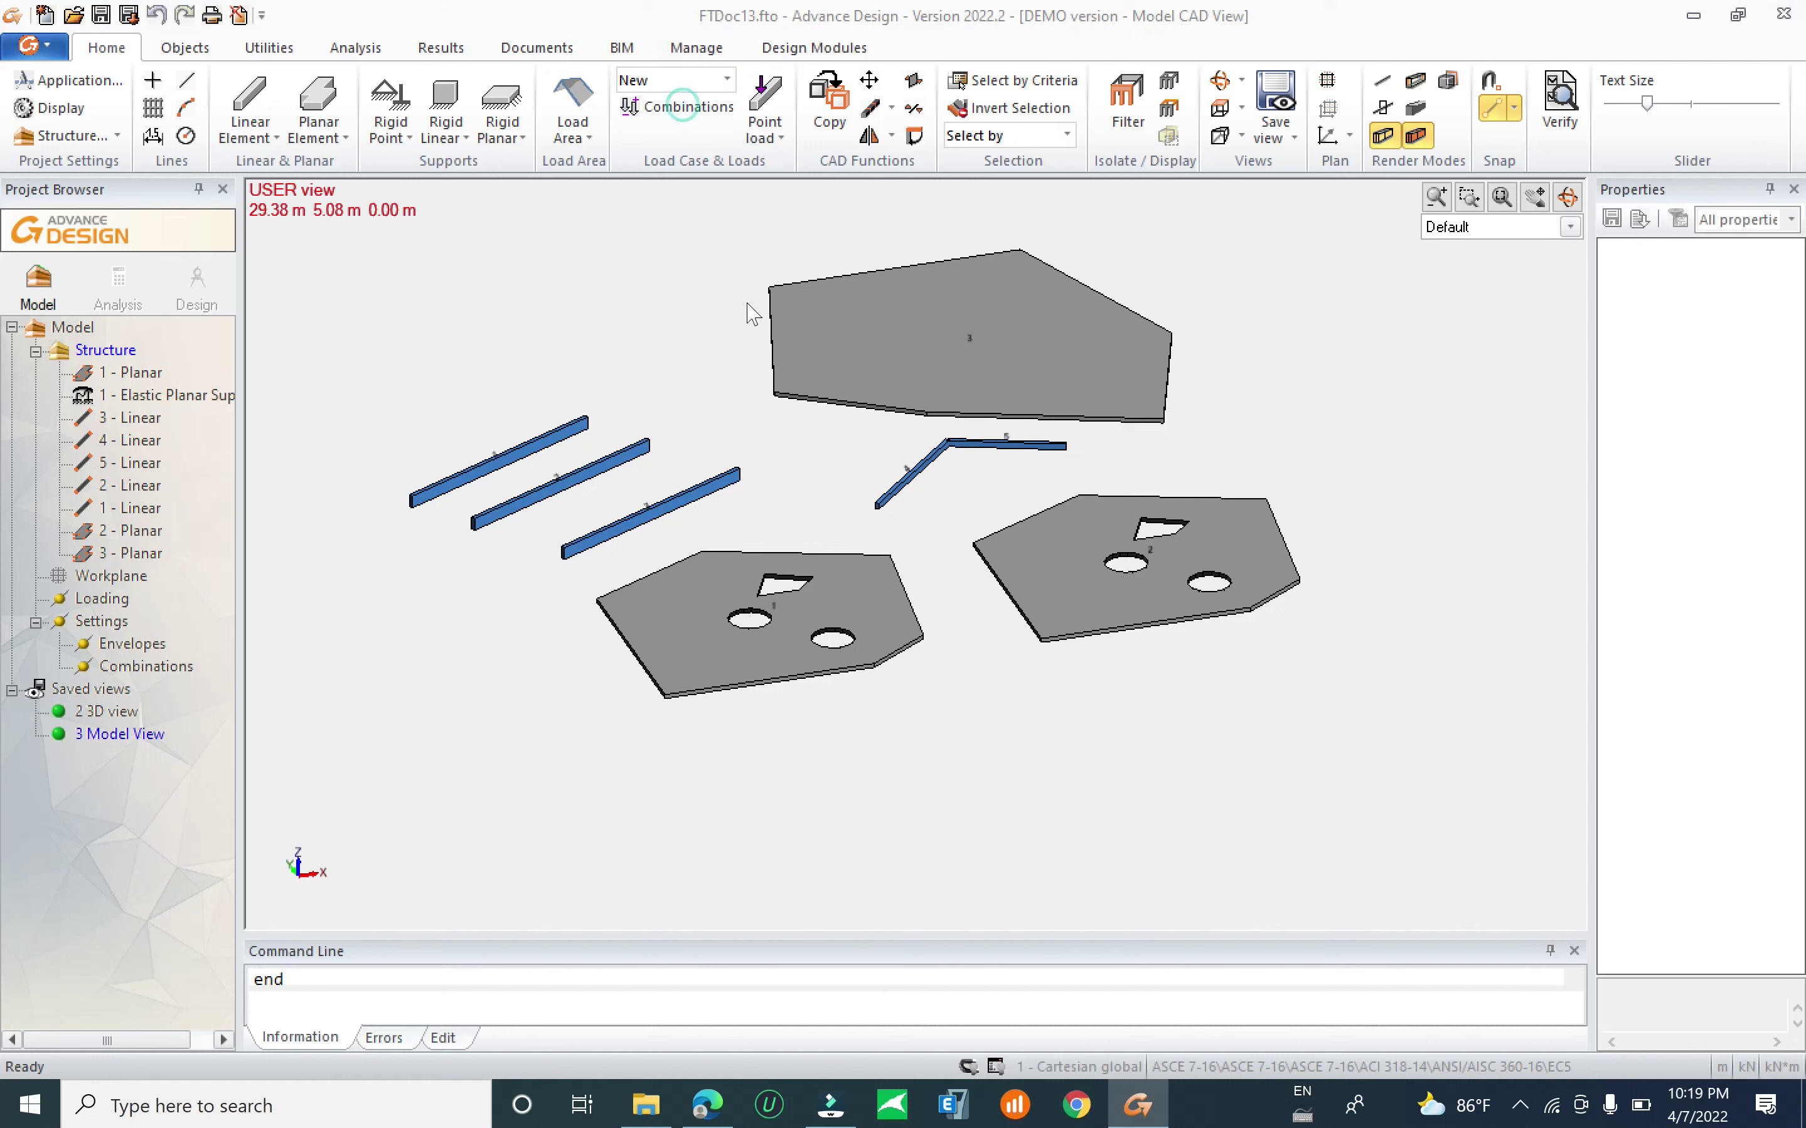
{"action": "left_click", "coordinate": [1086, 394]}
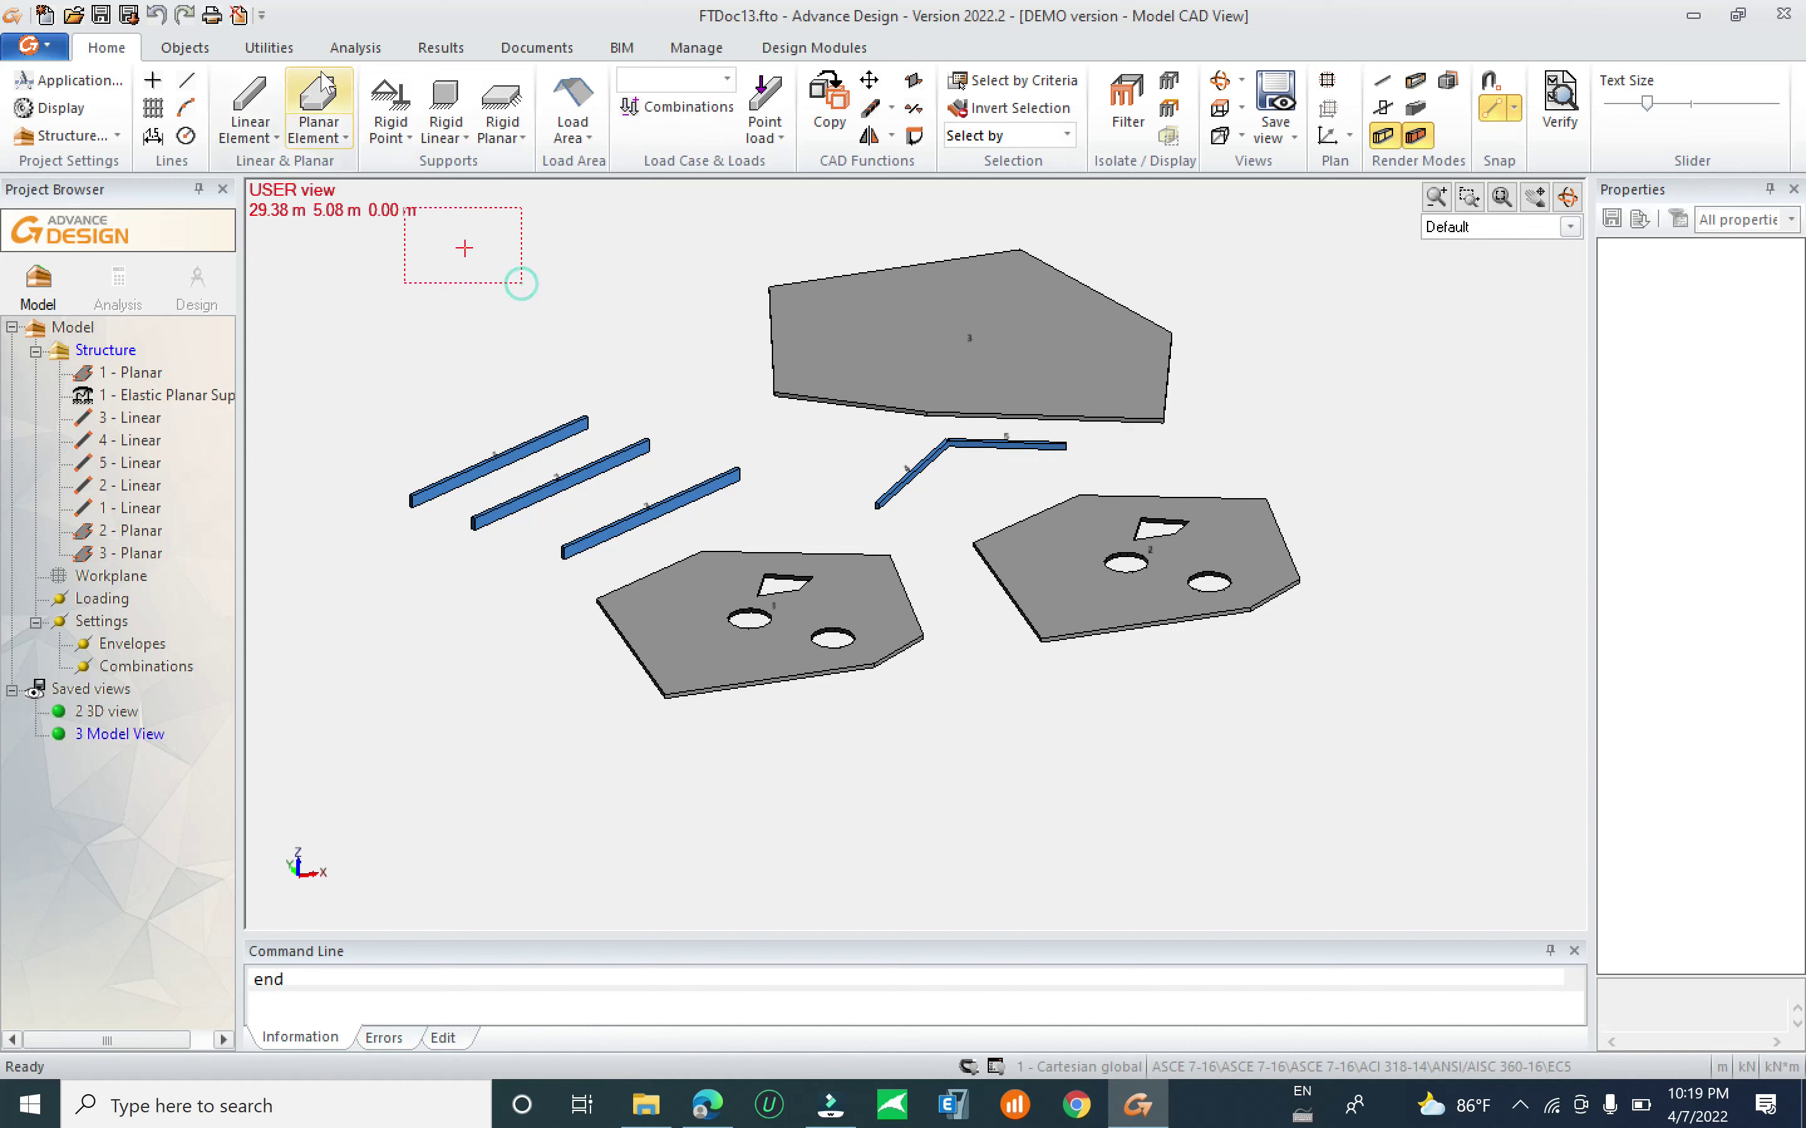
{"action": "middle_click_drag", "start_coordinate": [575, 422], "coordinate": [561, 442]}
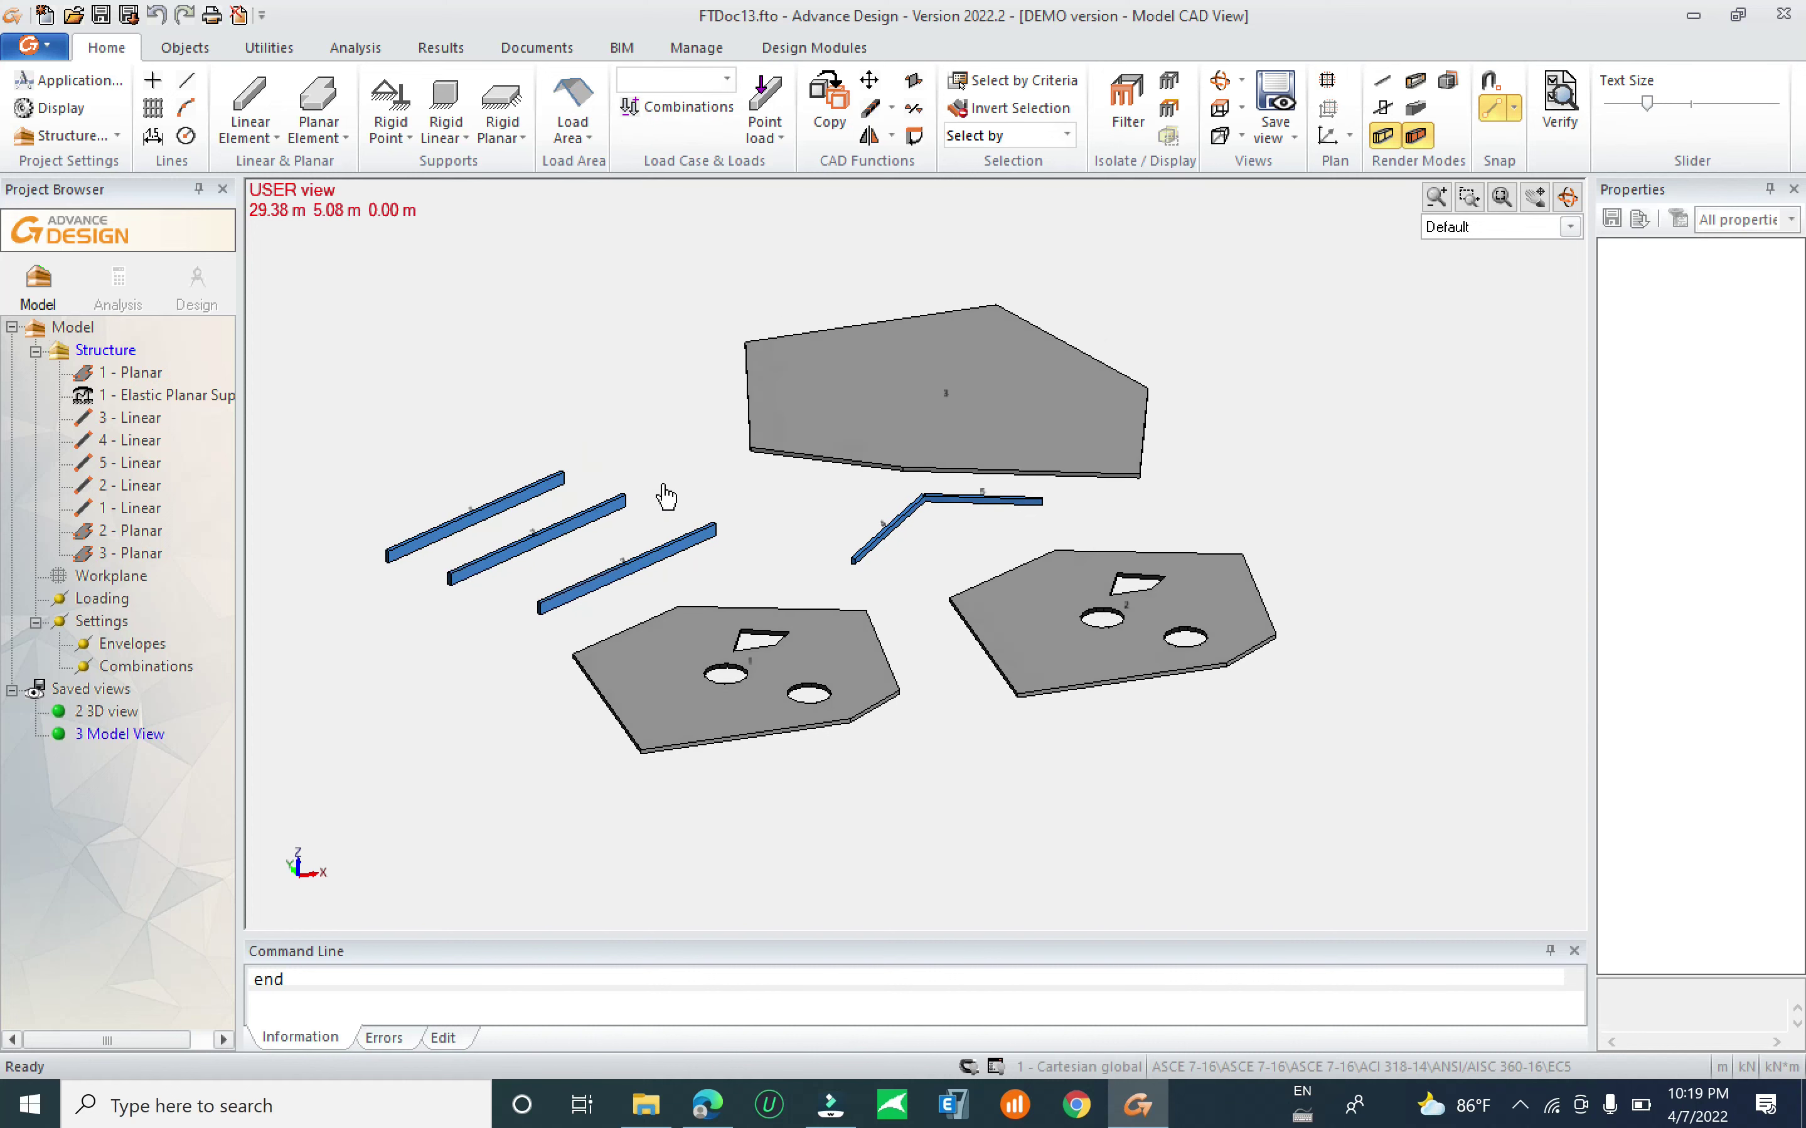
Select the existing elastic planar support in the model structure to view it and its properties.
{"action": "left_click", "coordinate": [819, 687]}
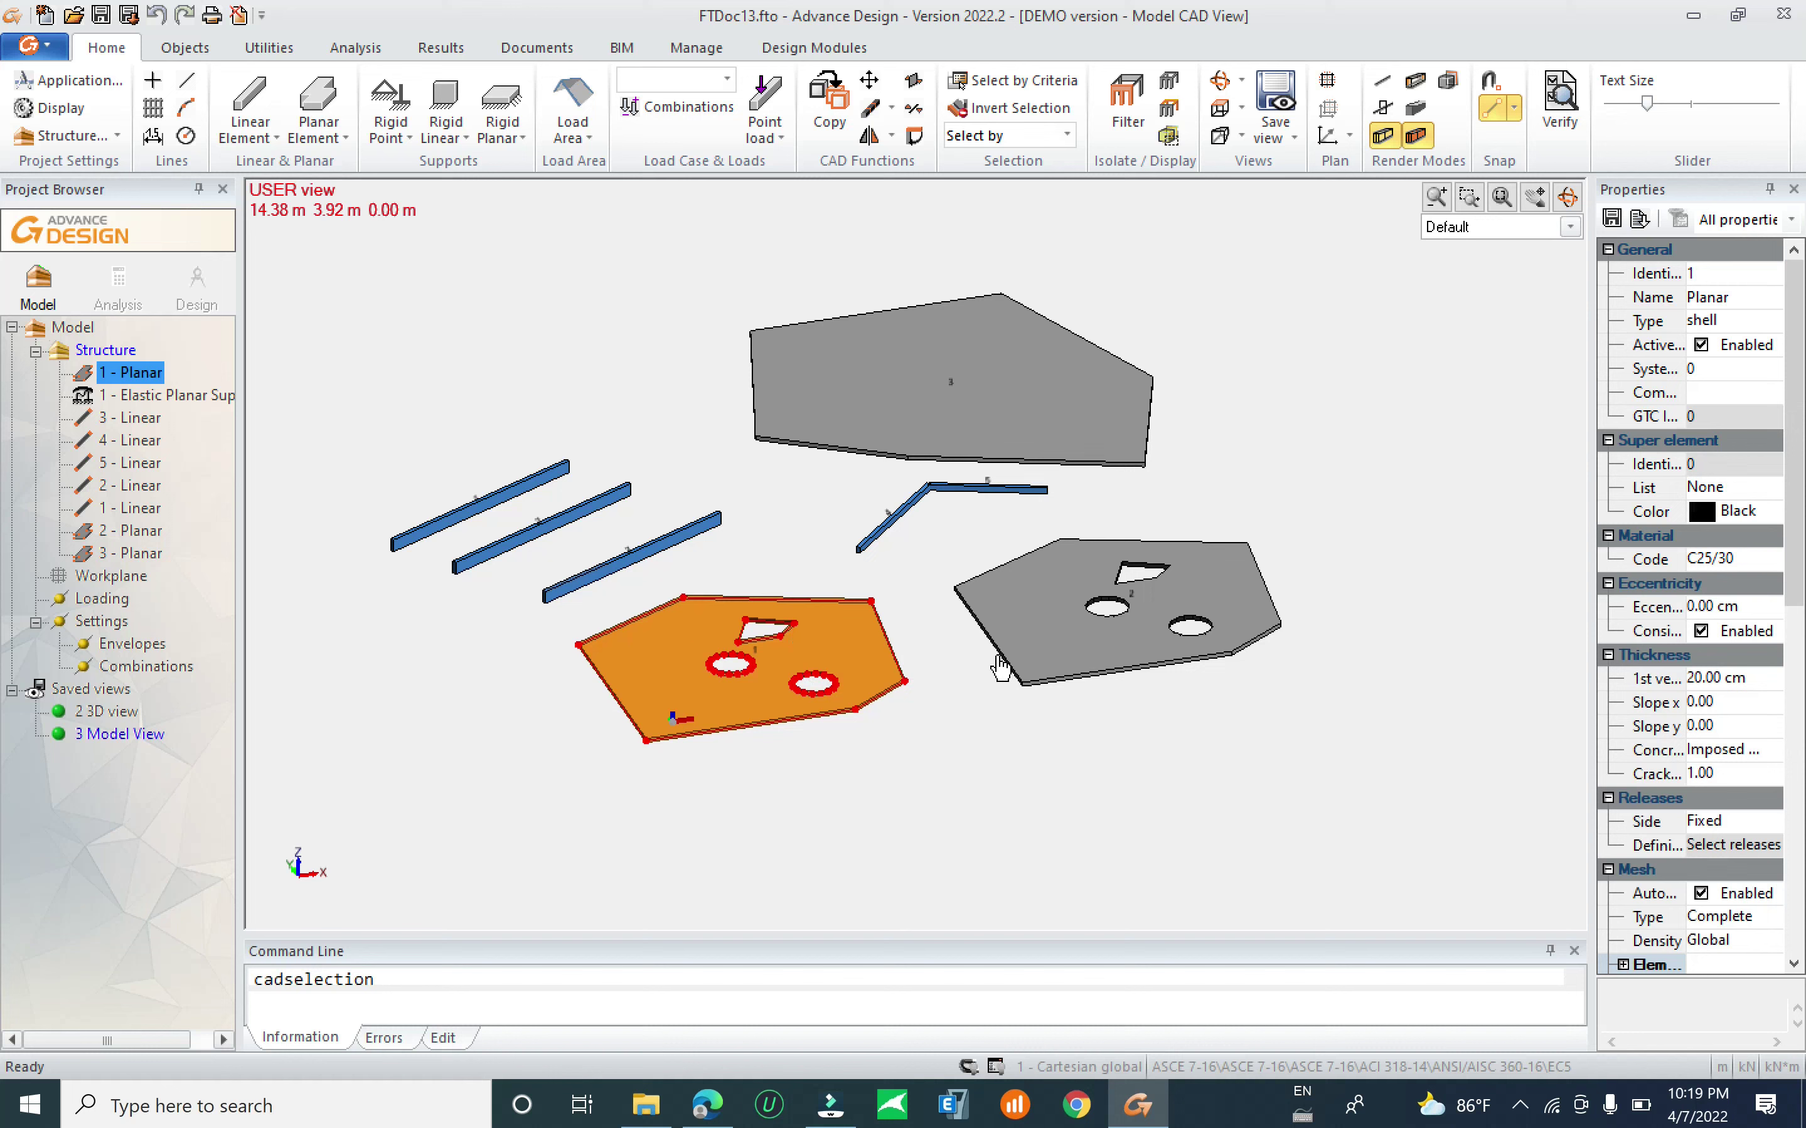
{"action": "key", "text": "Escape"}
{"action": "left_click", "coordinate": [127, 398]}
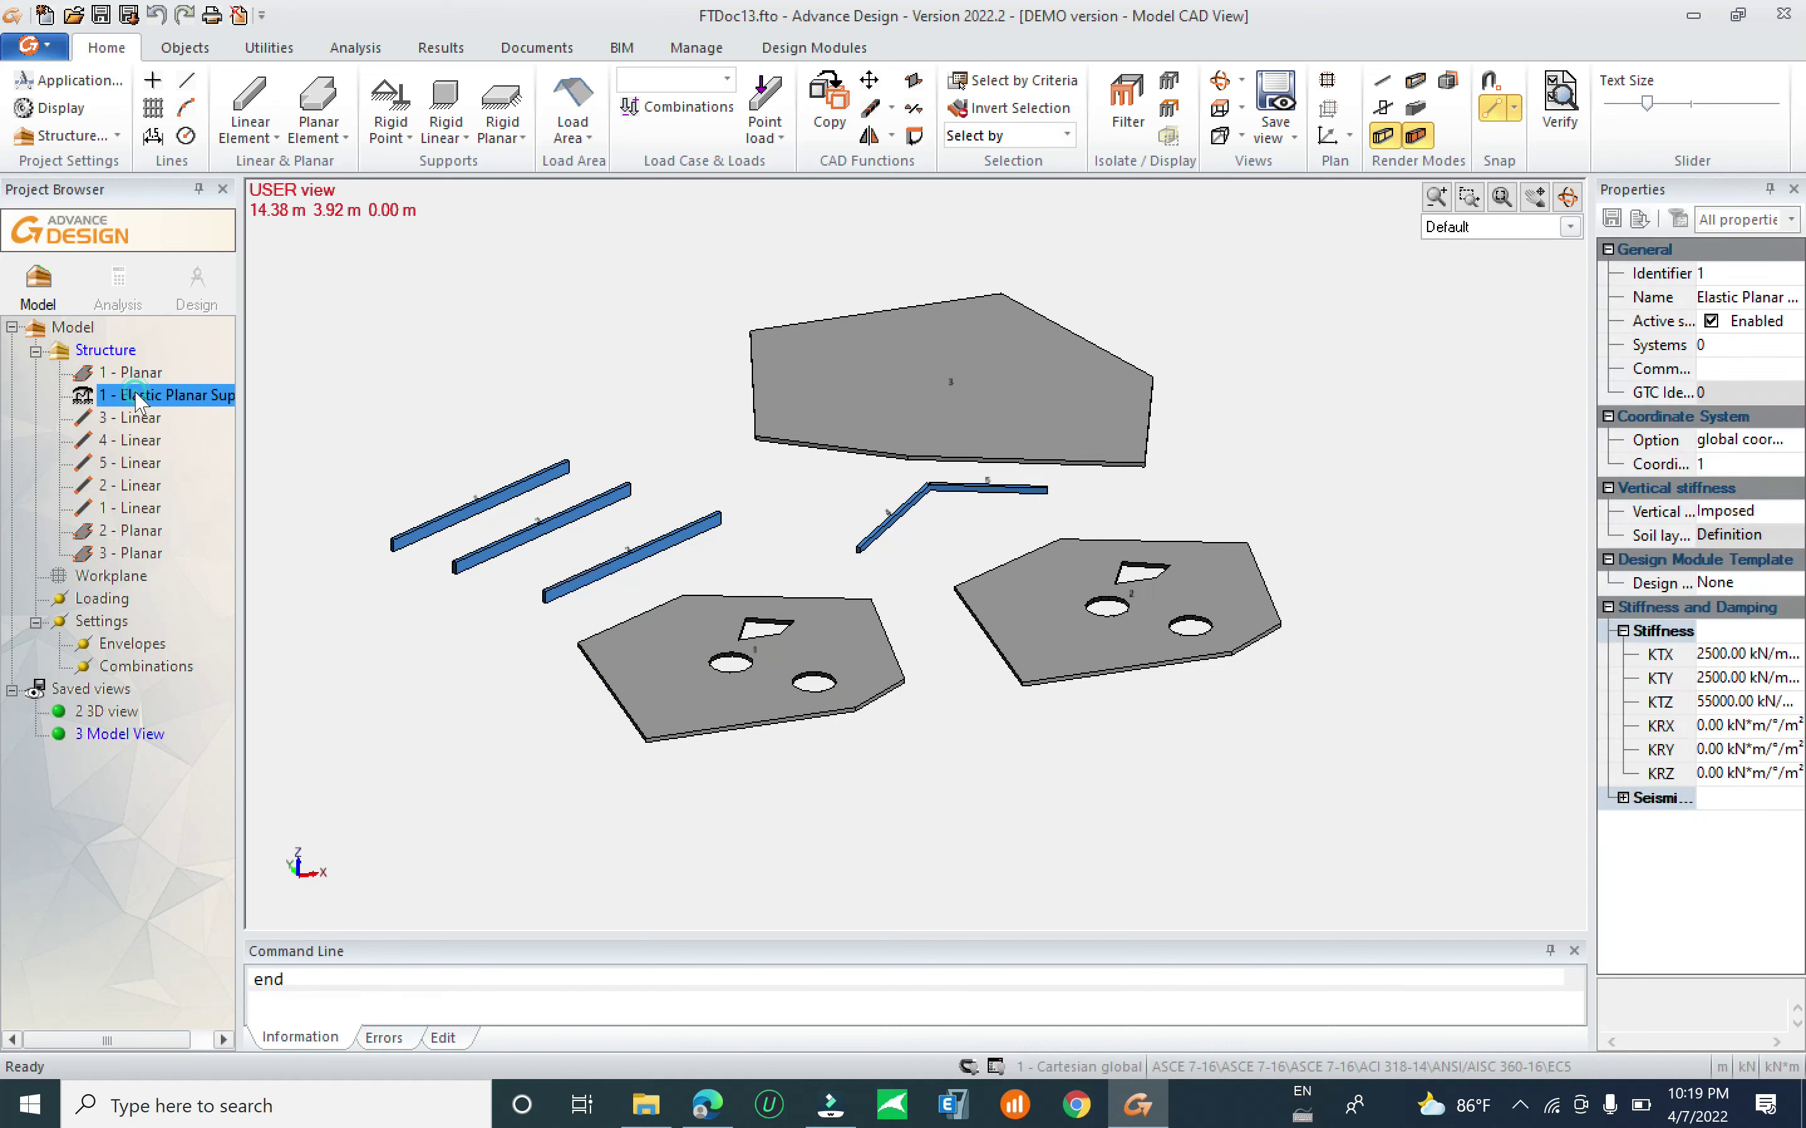
{"action": "left_click", "coordinate": [127, 398]}
Generate elastic planar supports on slabs 2 and 3 with KTX and KTY of 2500 and KTZ of 55000 kN/m/m².
{"action": "left_click", "coordinate": [1143, 654]}
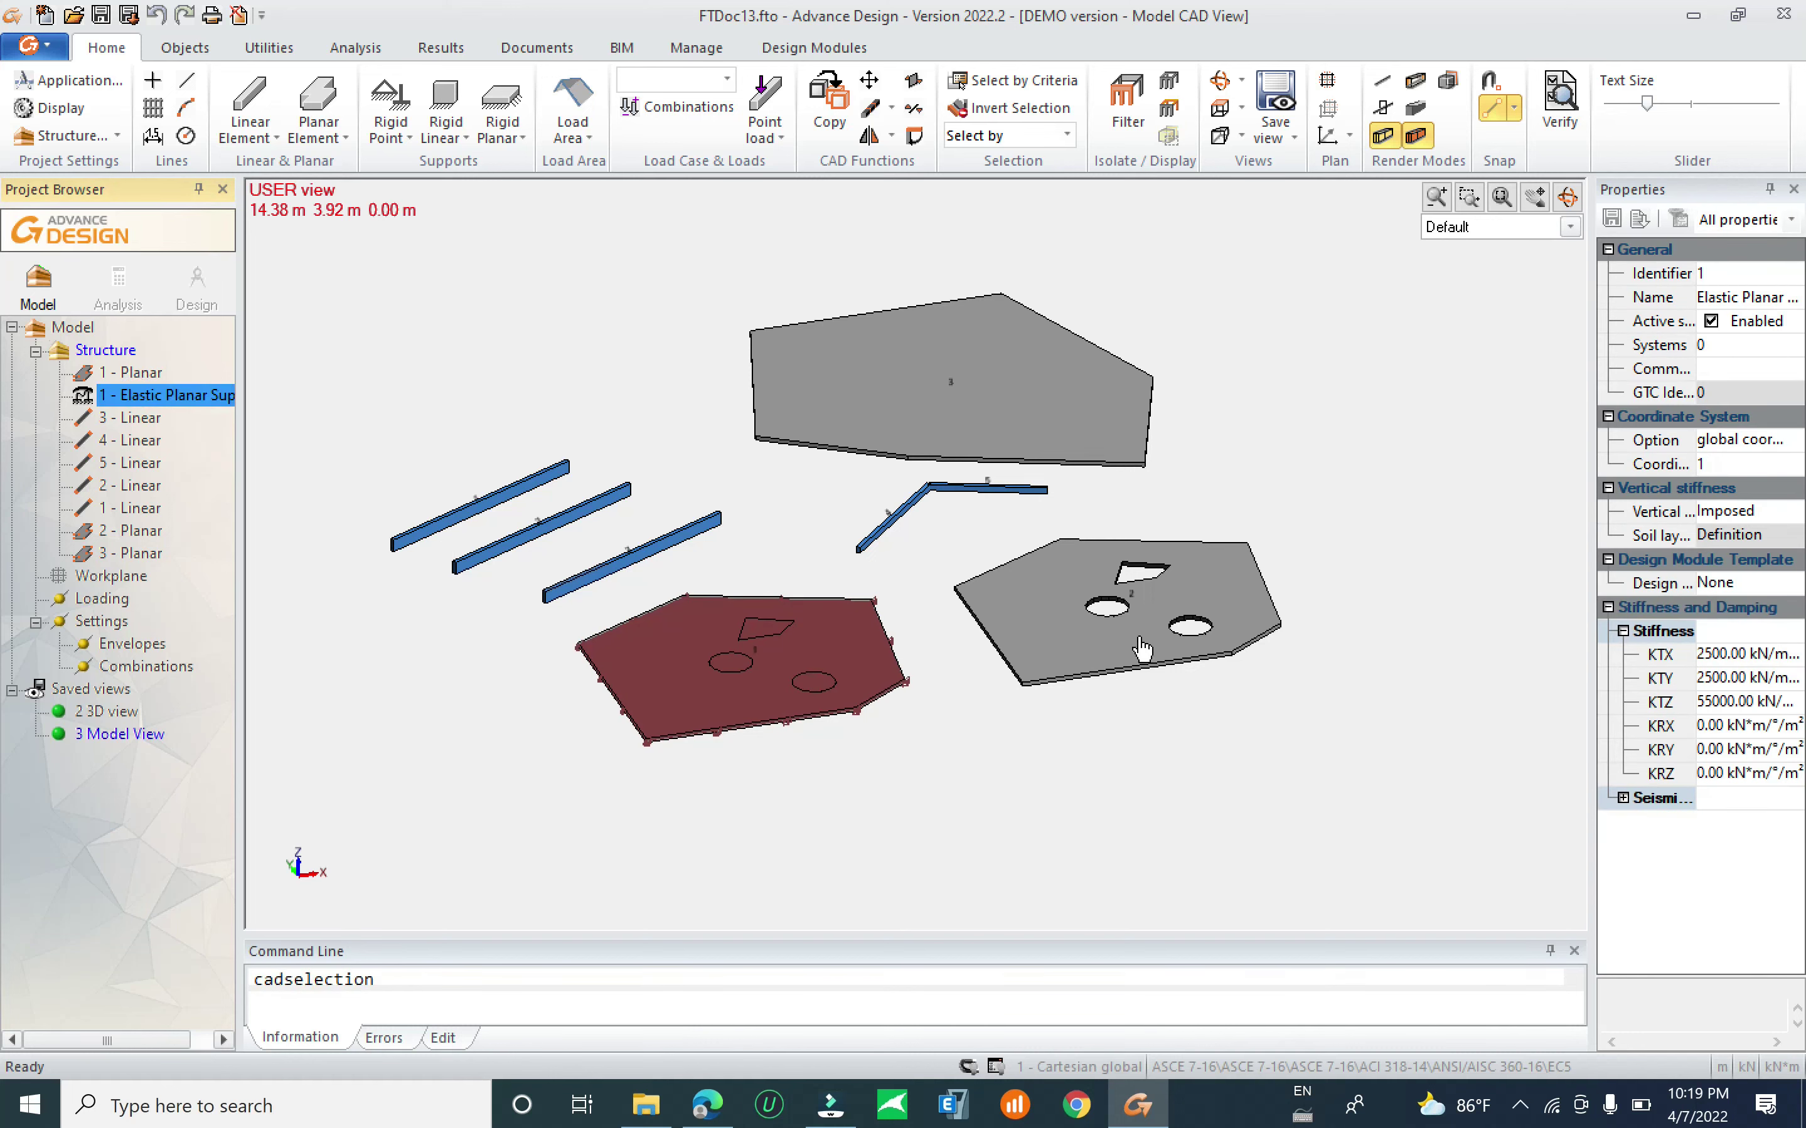
{"action": "left_click", "coordinate": [1037, 395]}
{"action": "right_click", "coordinate": [1037, 383]}
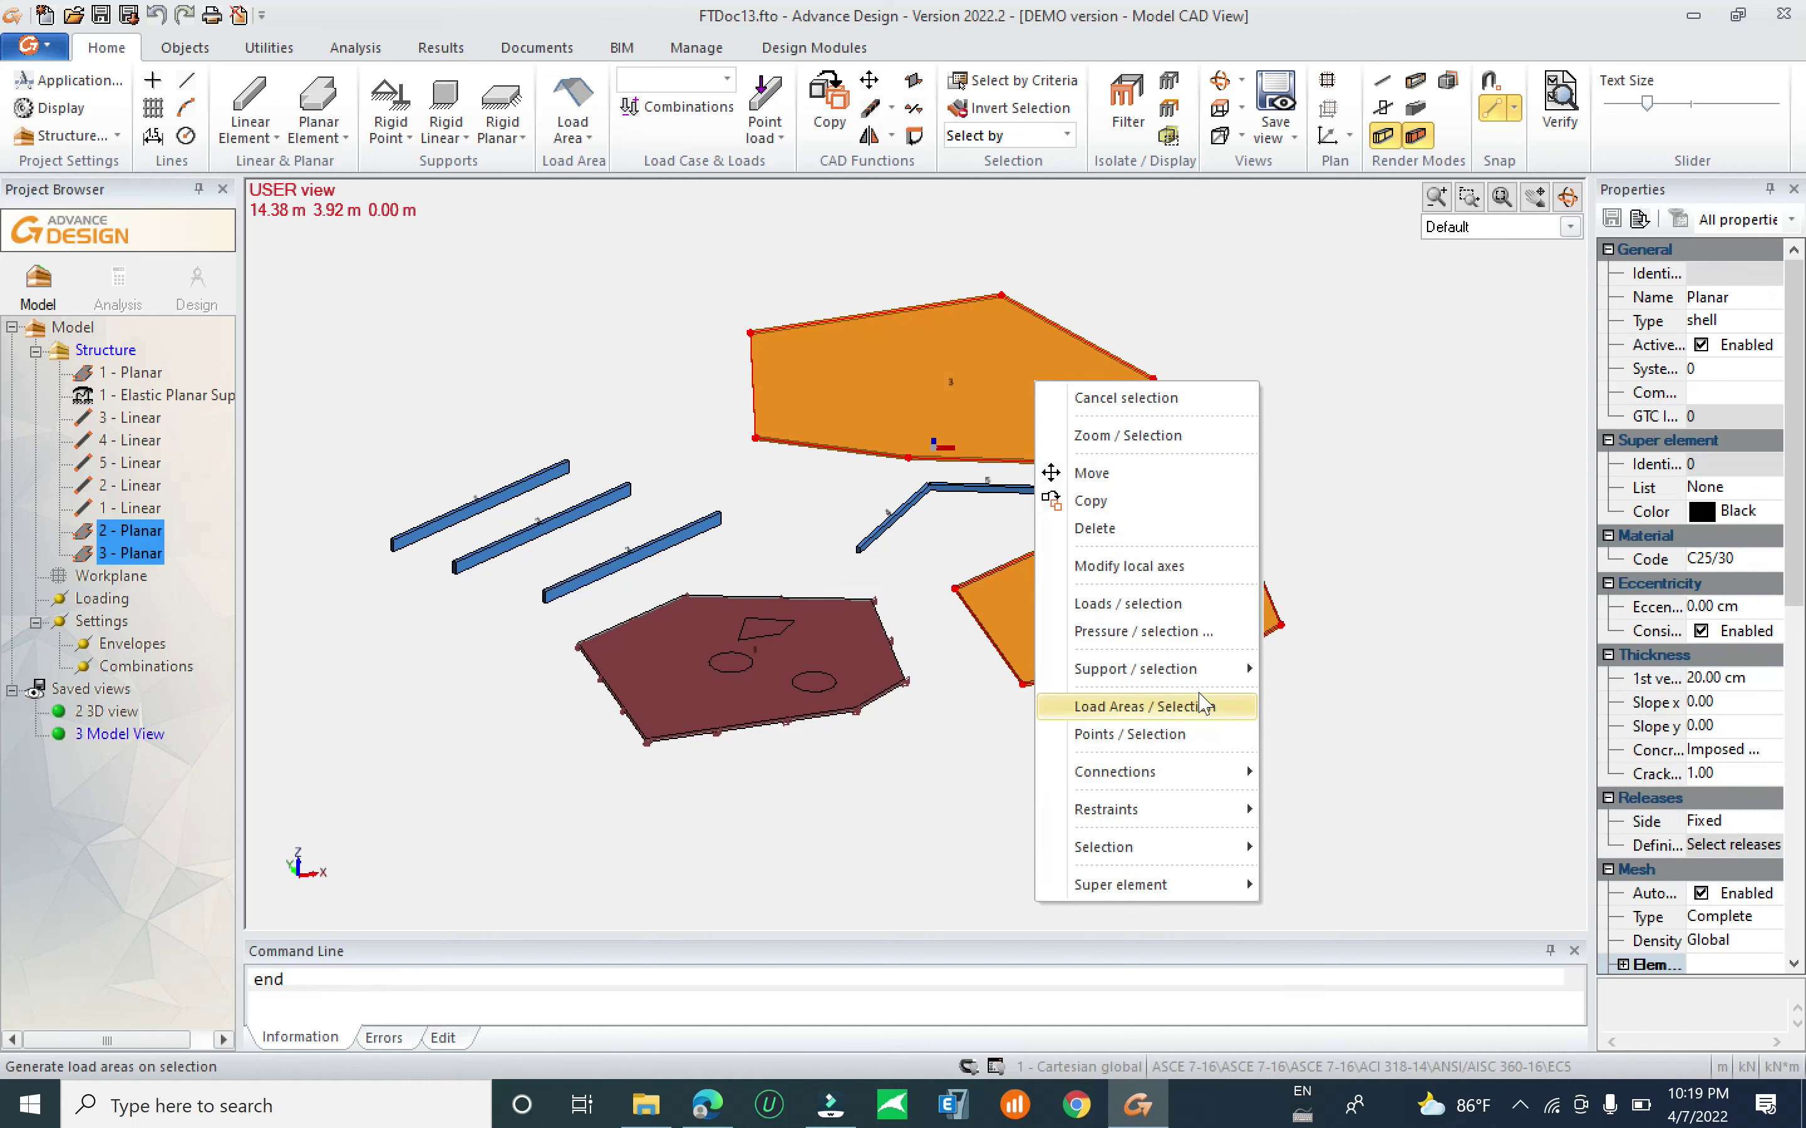
{"action": "mouse_move", "coordinate": [1203, 670]}
{"action": "left_click", "coordinate": [1318, 699]}
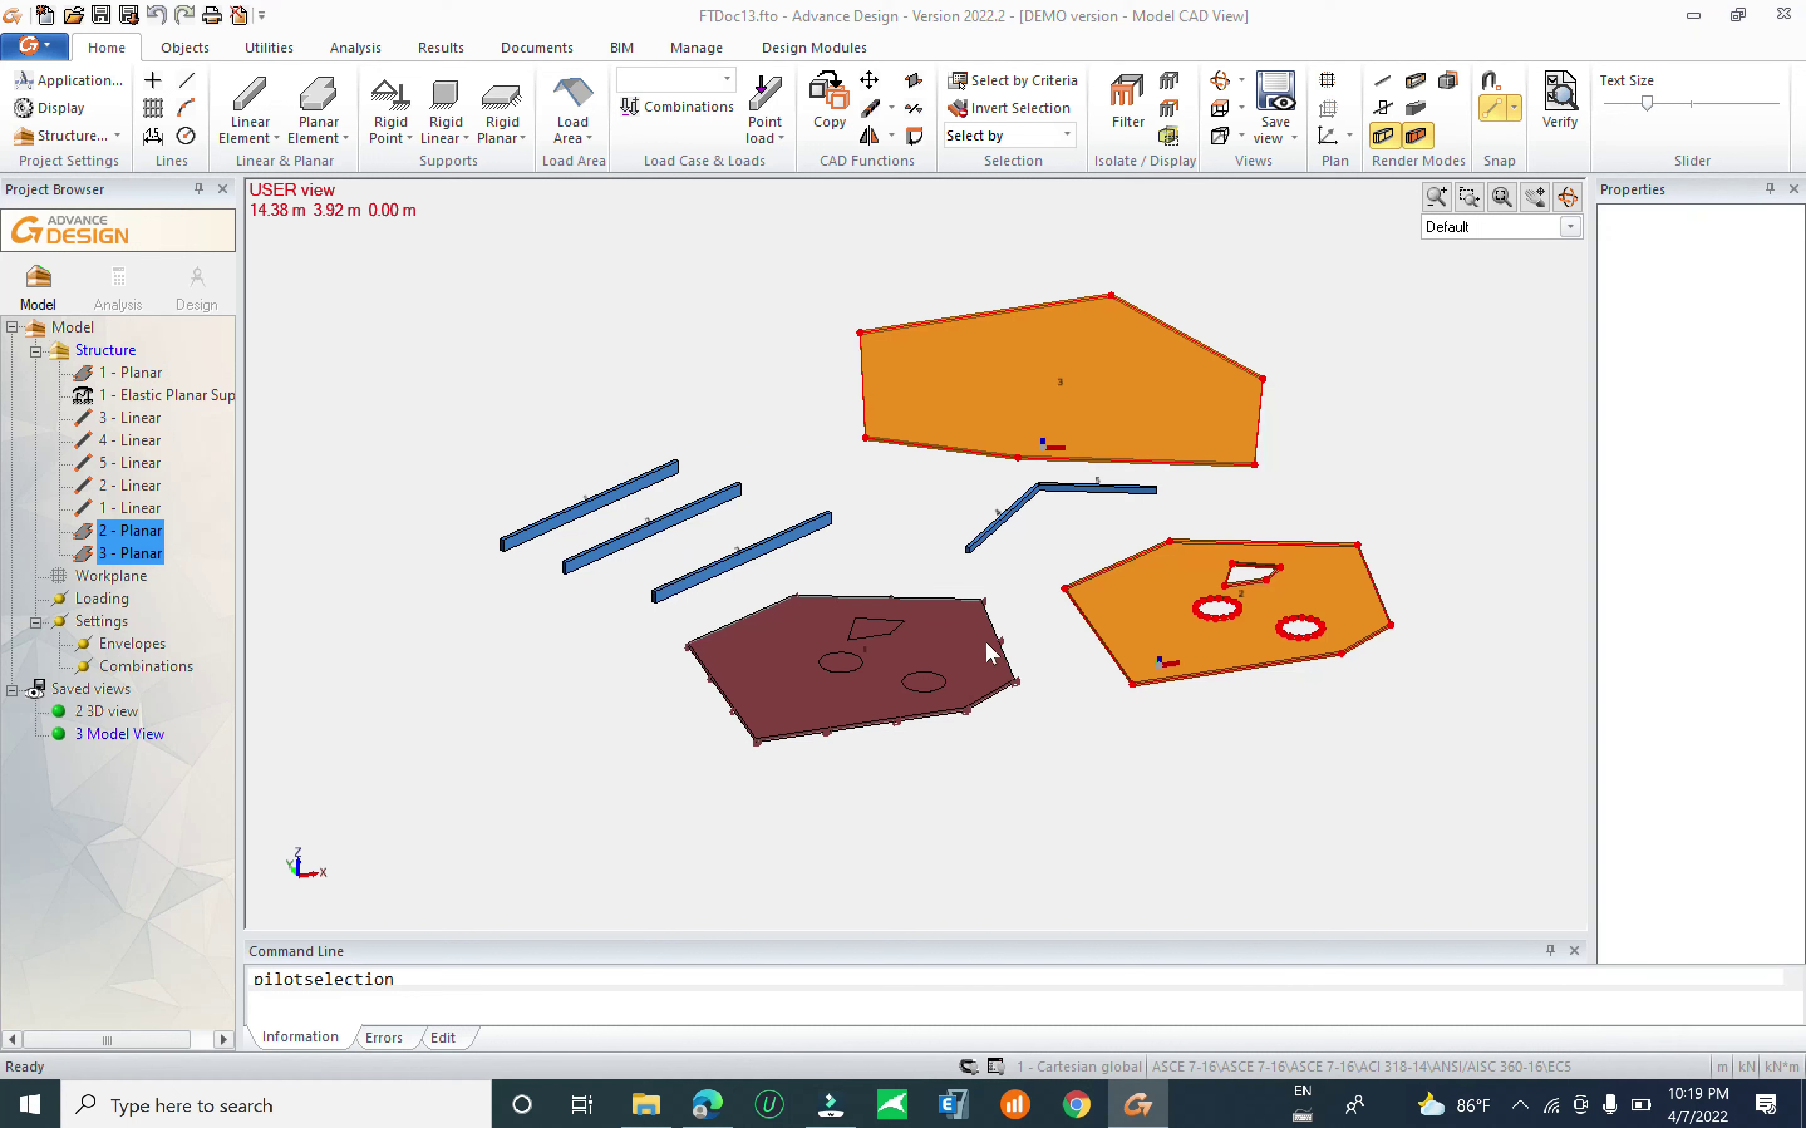
{"action": "scroll", "coordinate": [922, 608], "scroll_direction": "down", "scroll_amount": 2}
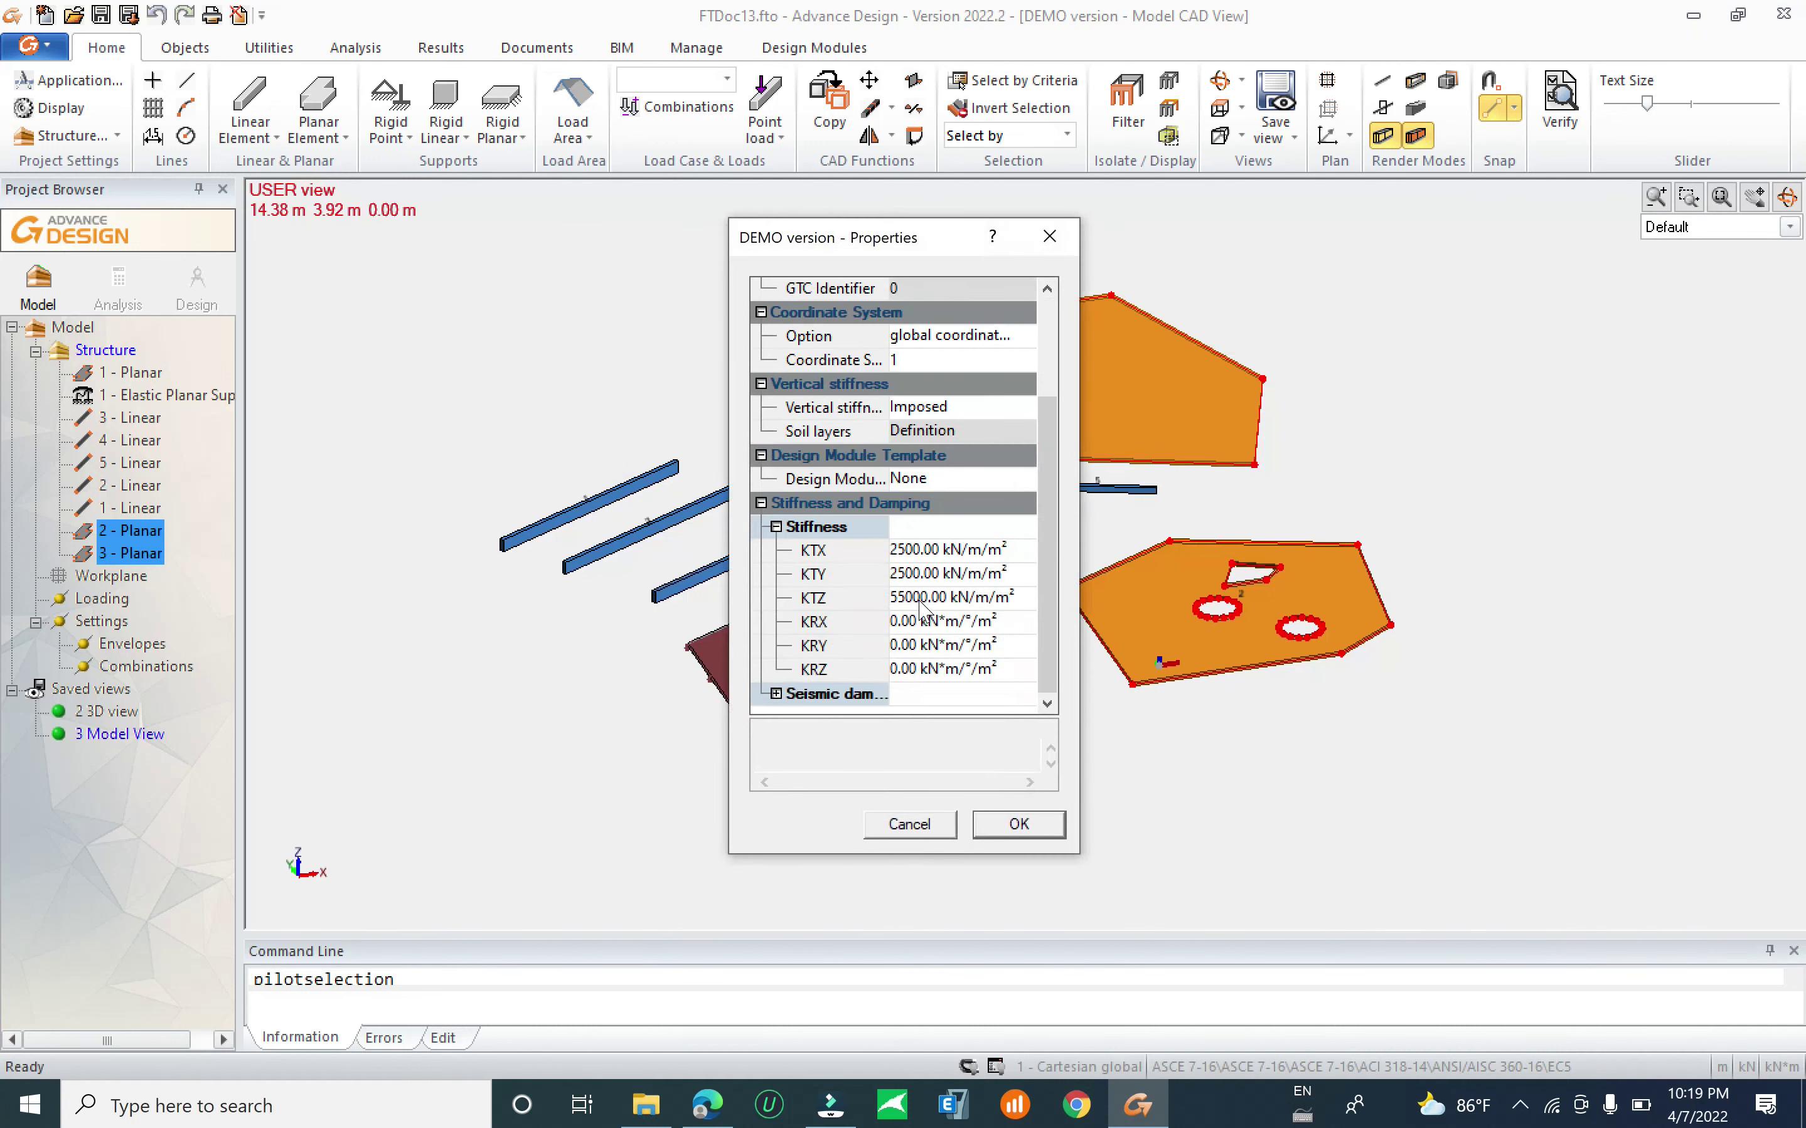
{"action": "left_click", "coordinate": [1001, 605]}
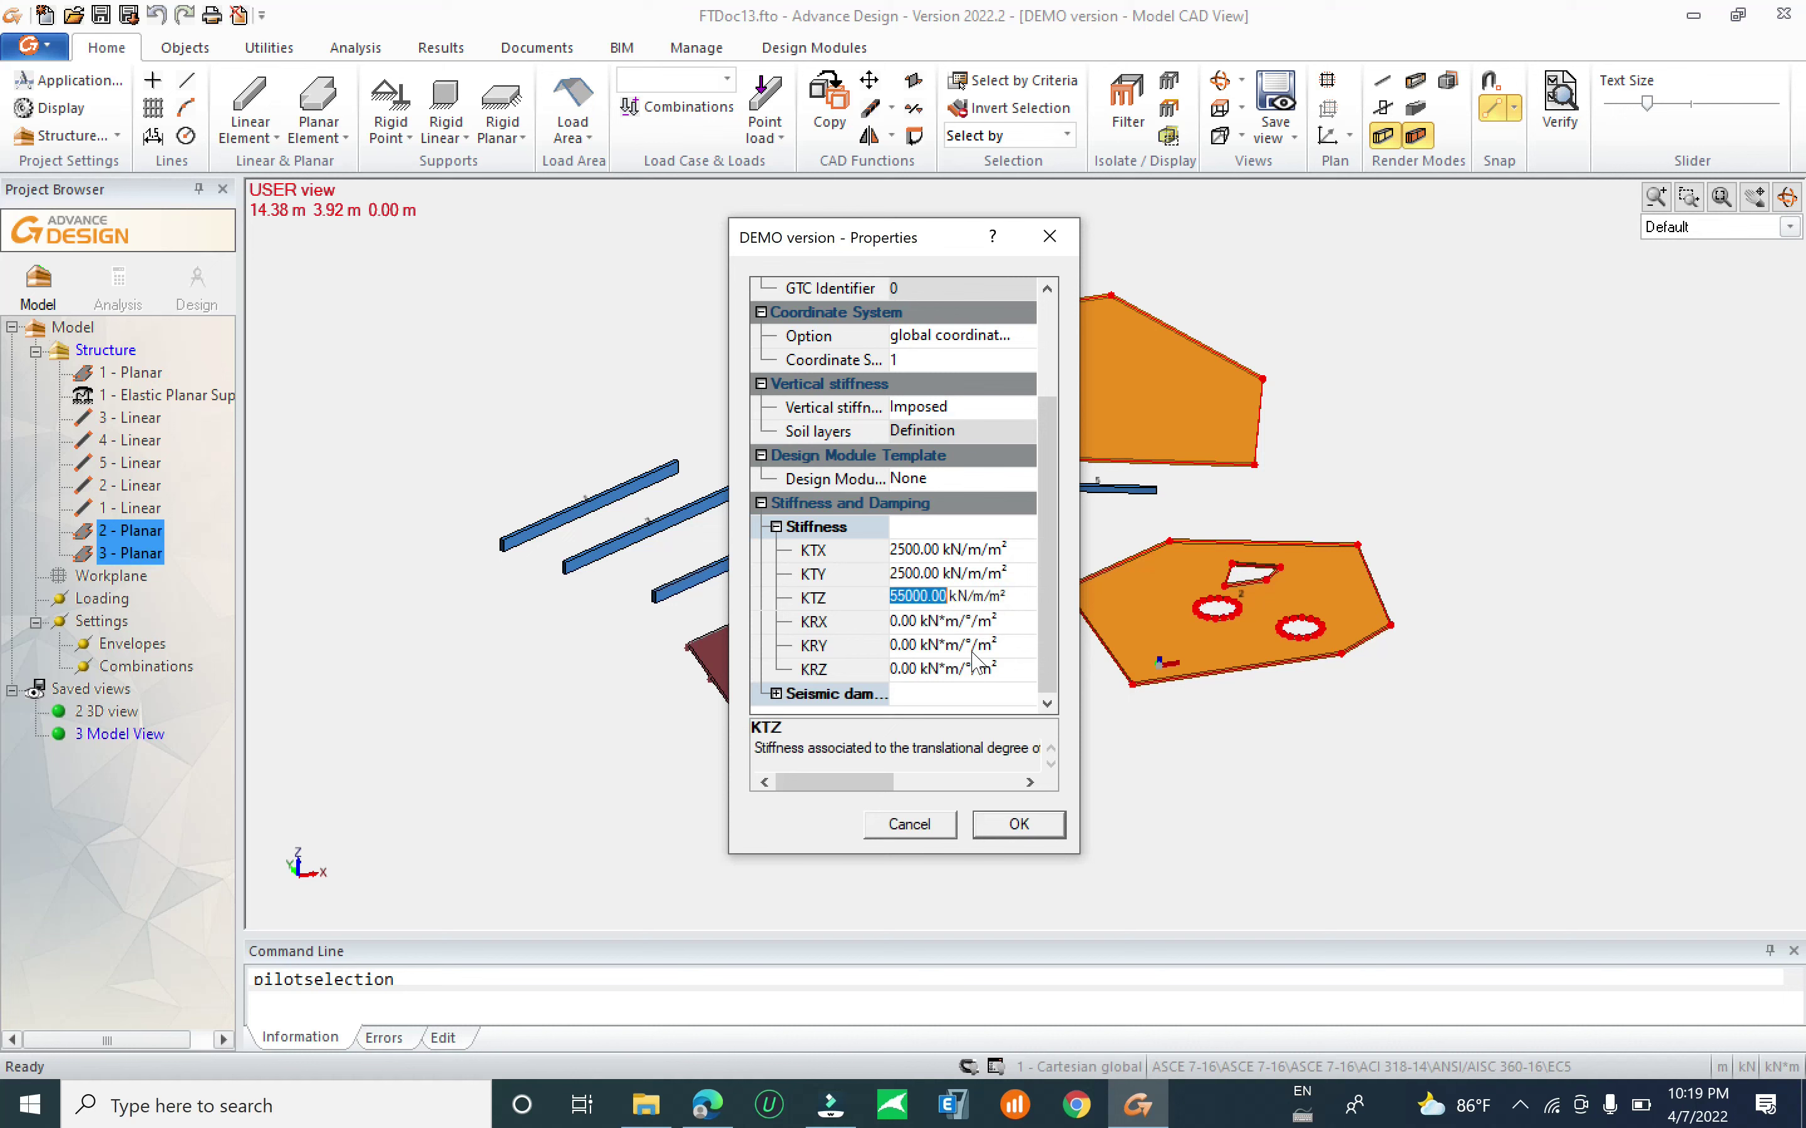
{"action": "left_click", "coordinate": [1018, 824]}
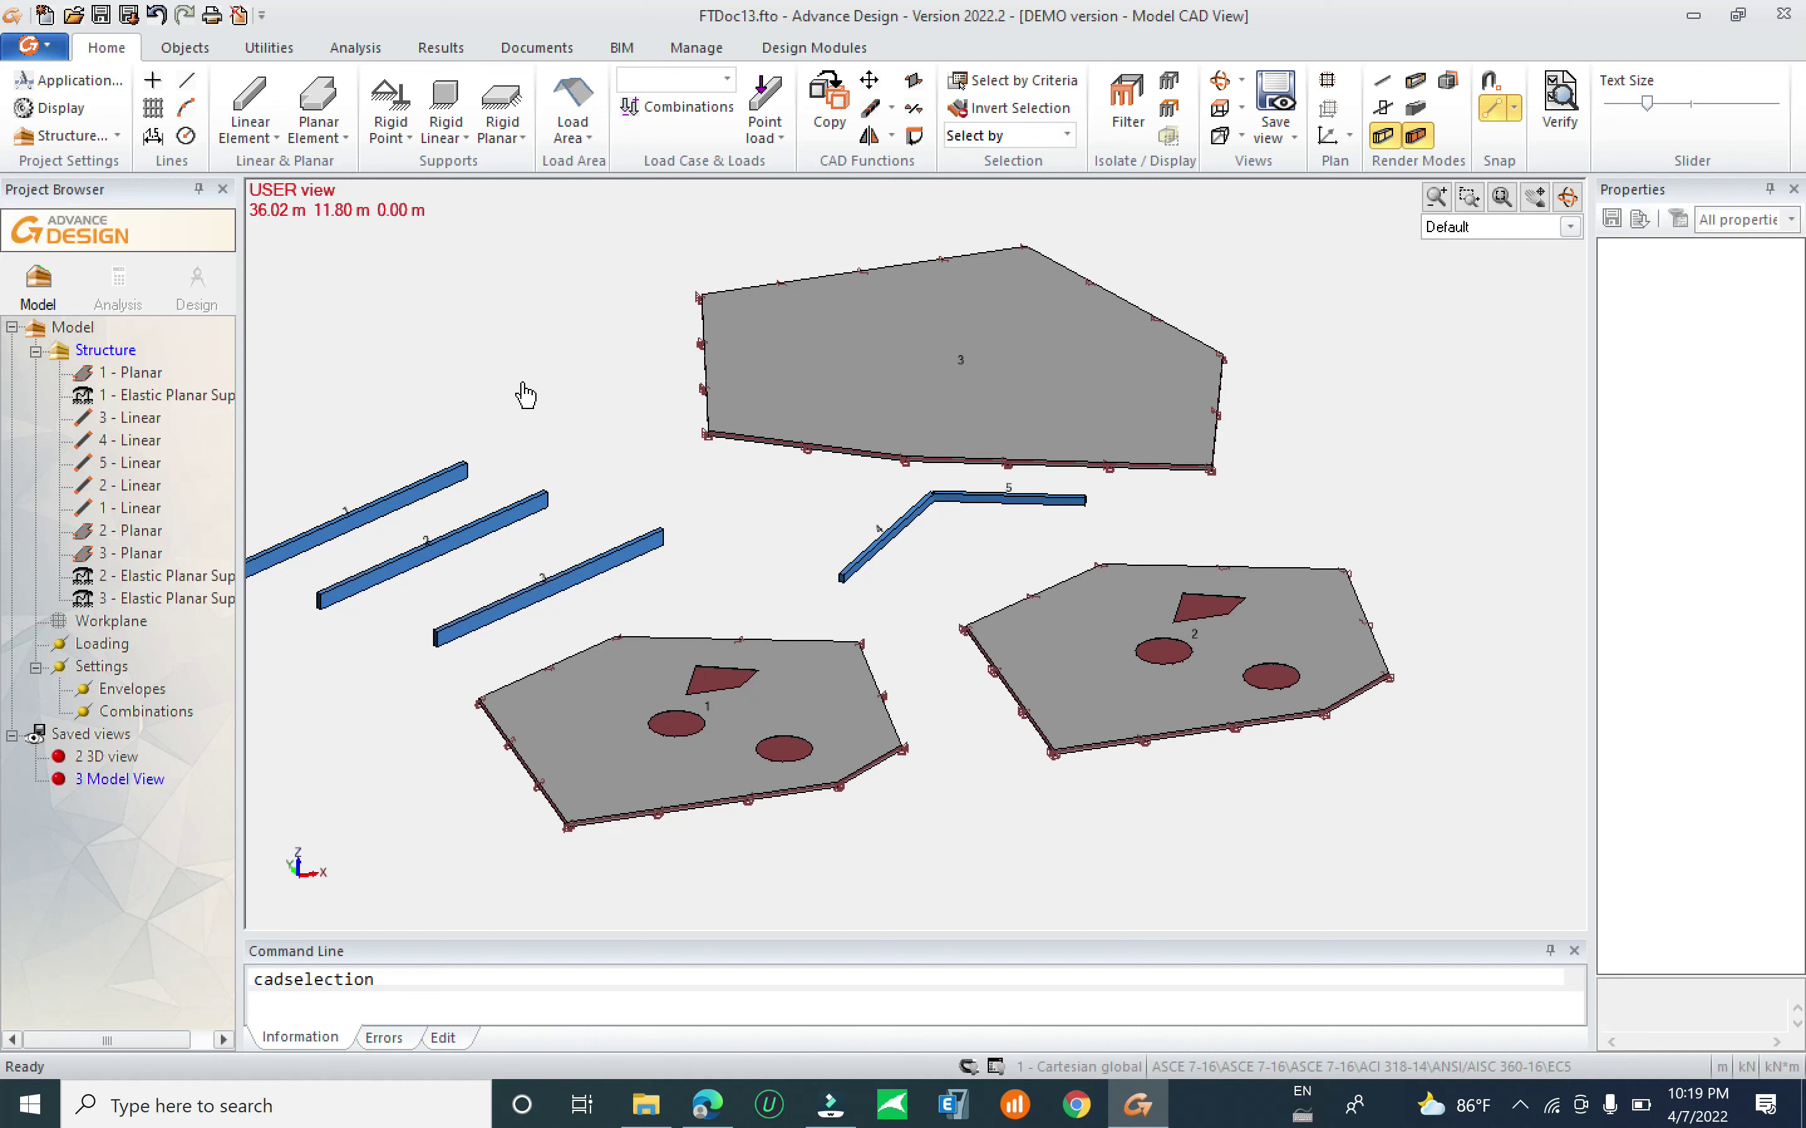
Place fixed rigid point supports at both ends of linear elements 1, 2 and 3, with snapping enabled.
{"action": "left_click", "coordinate": [386, 131]}
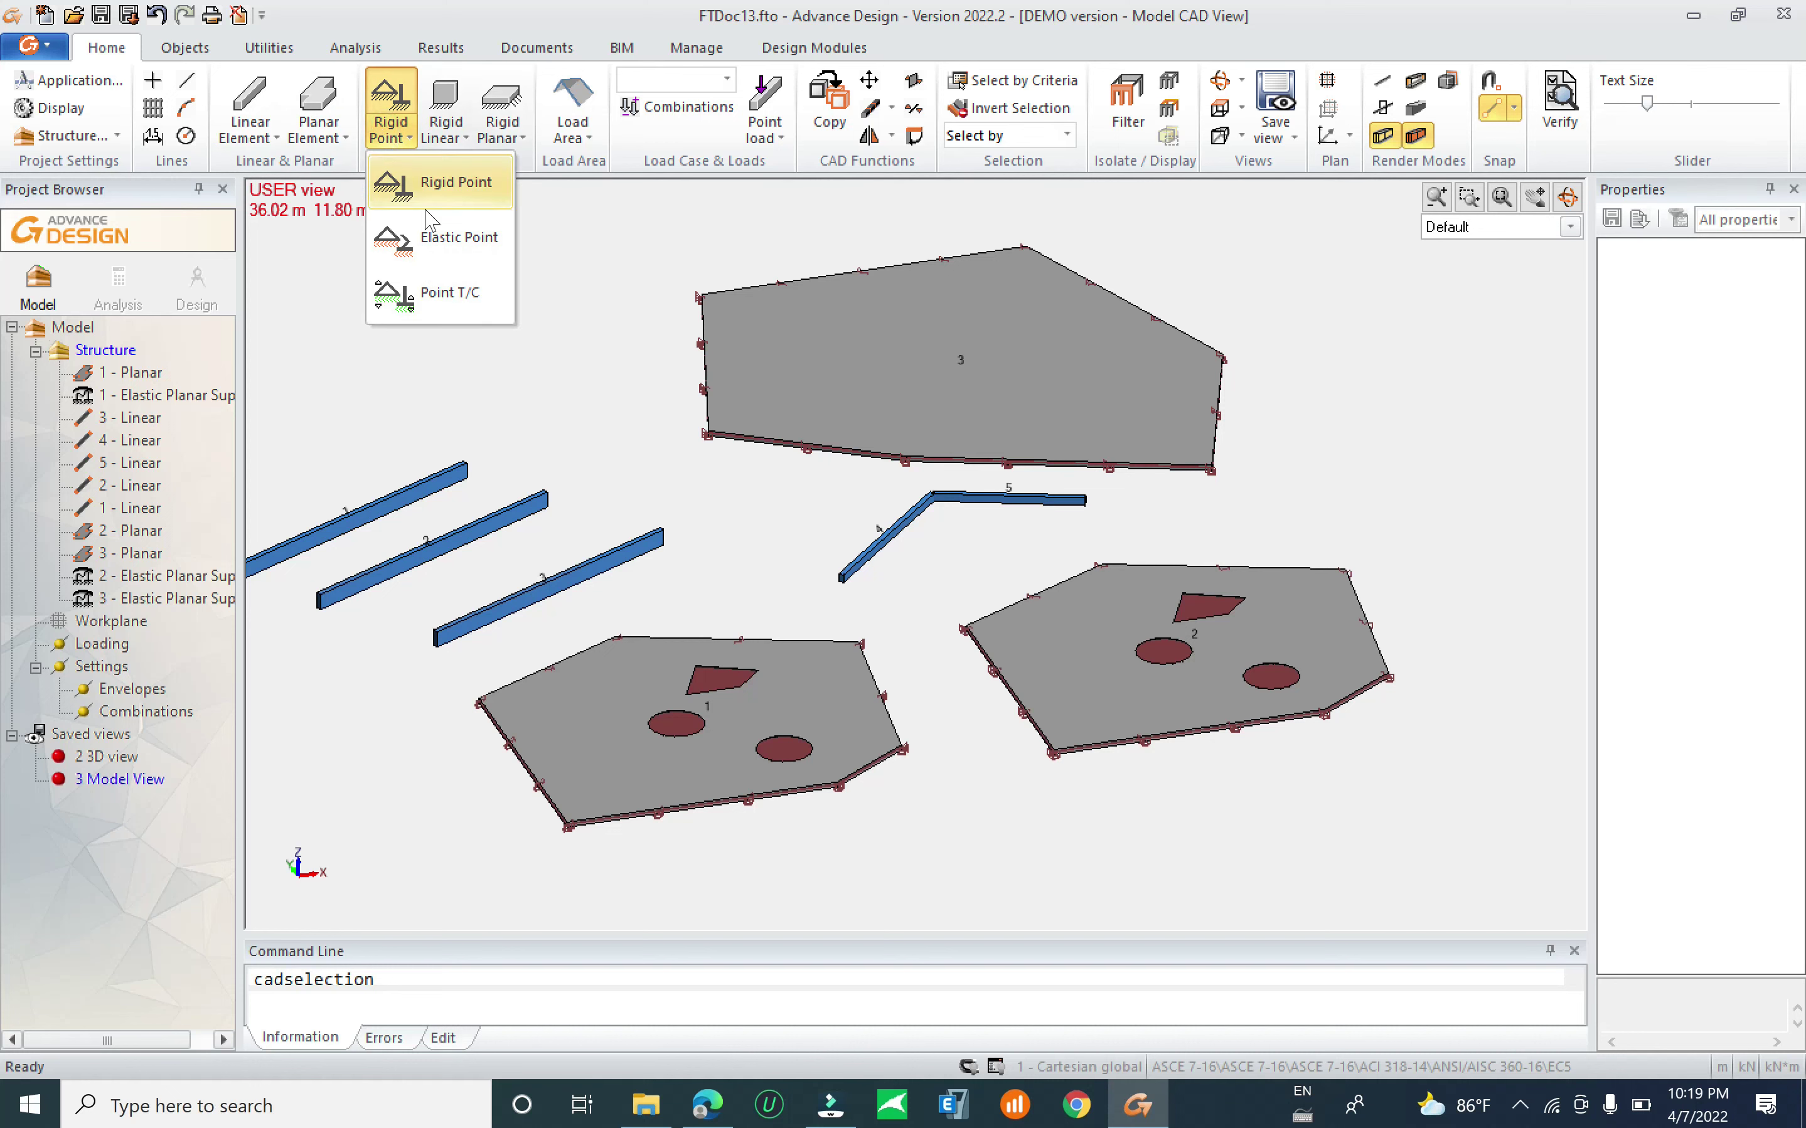
{"action": "left_click", "coordinate": [446, 184]}
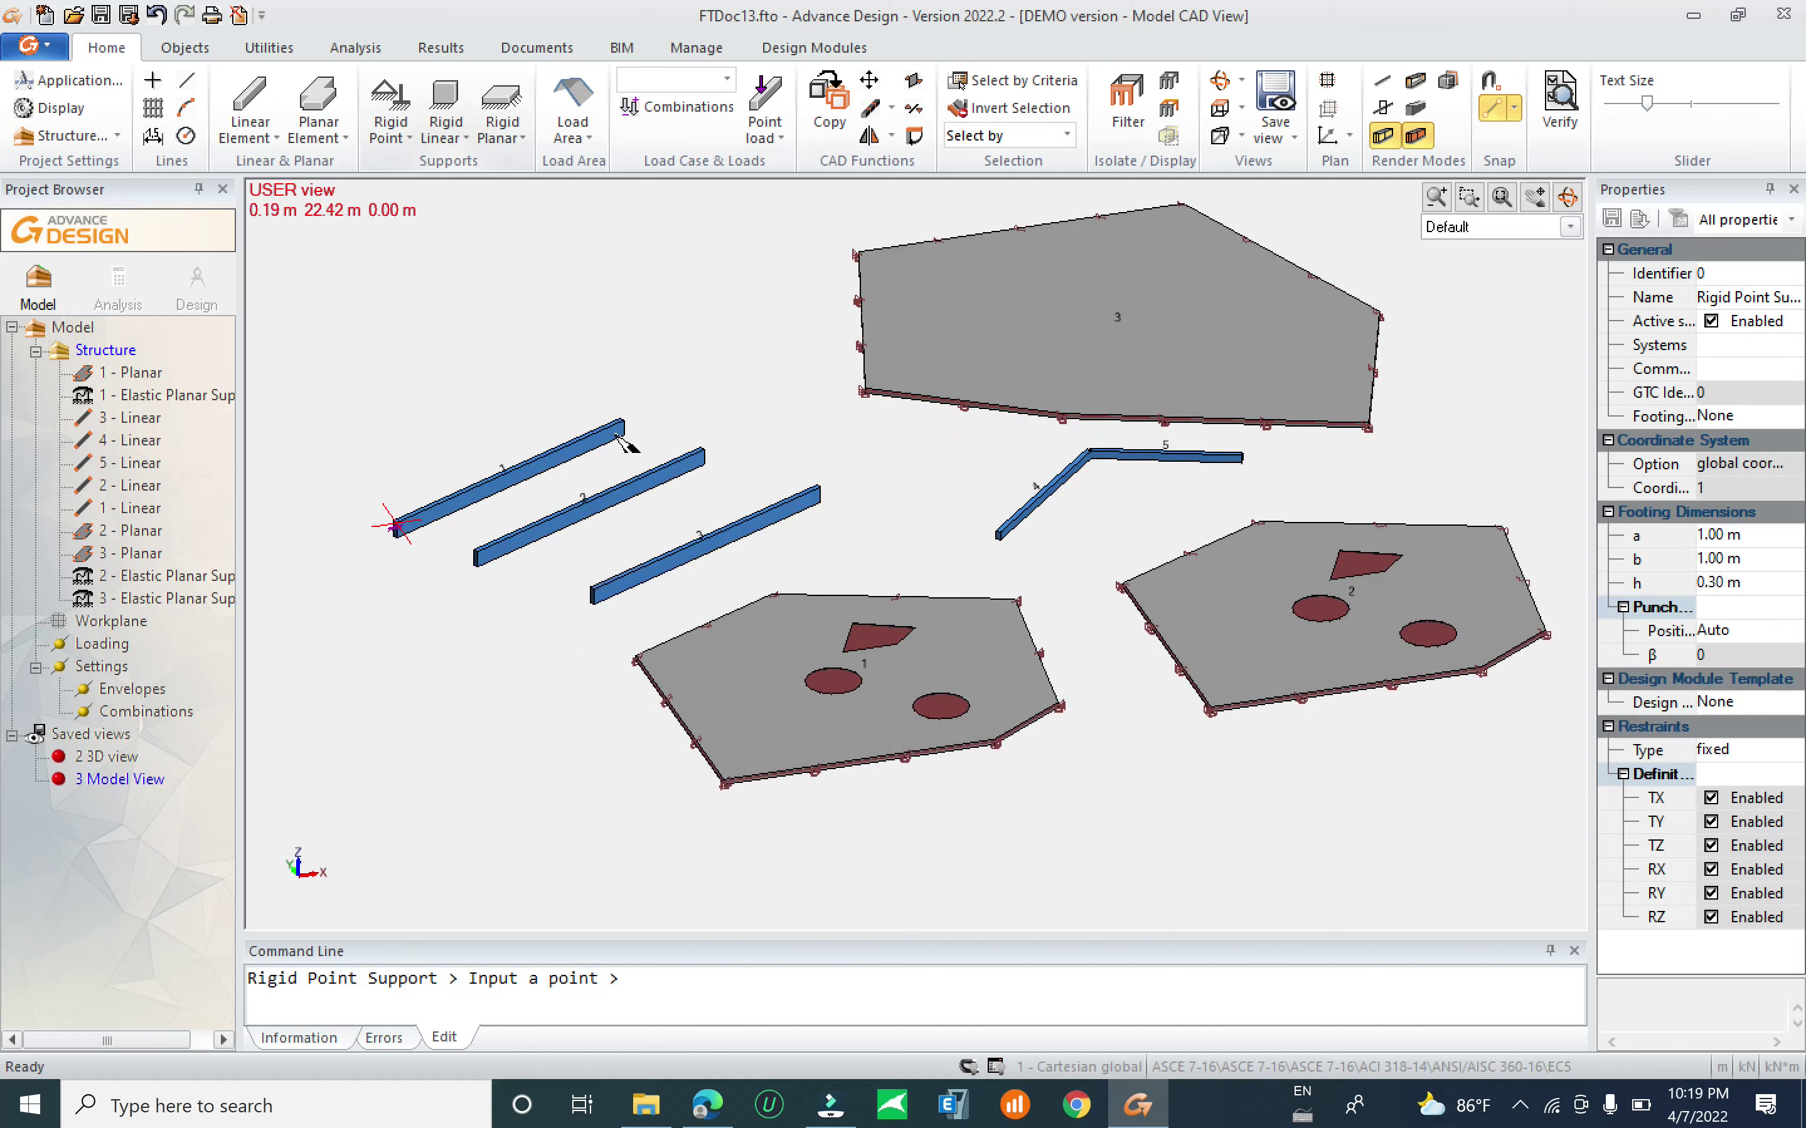
{"action": "right_click", "coordinate": [975, 1063]}
{"action": "left_click", "coordinate": [1041, 976]}
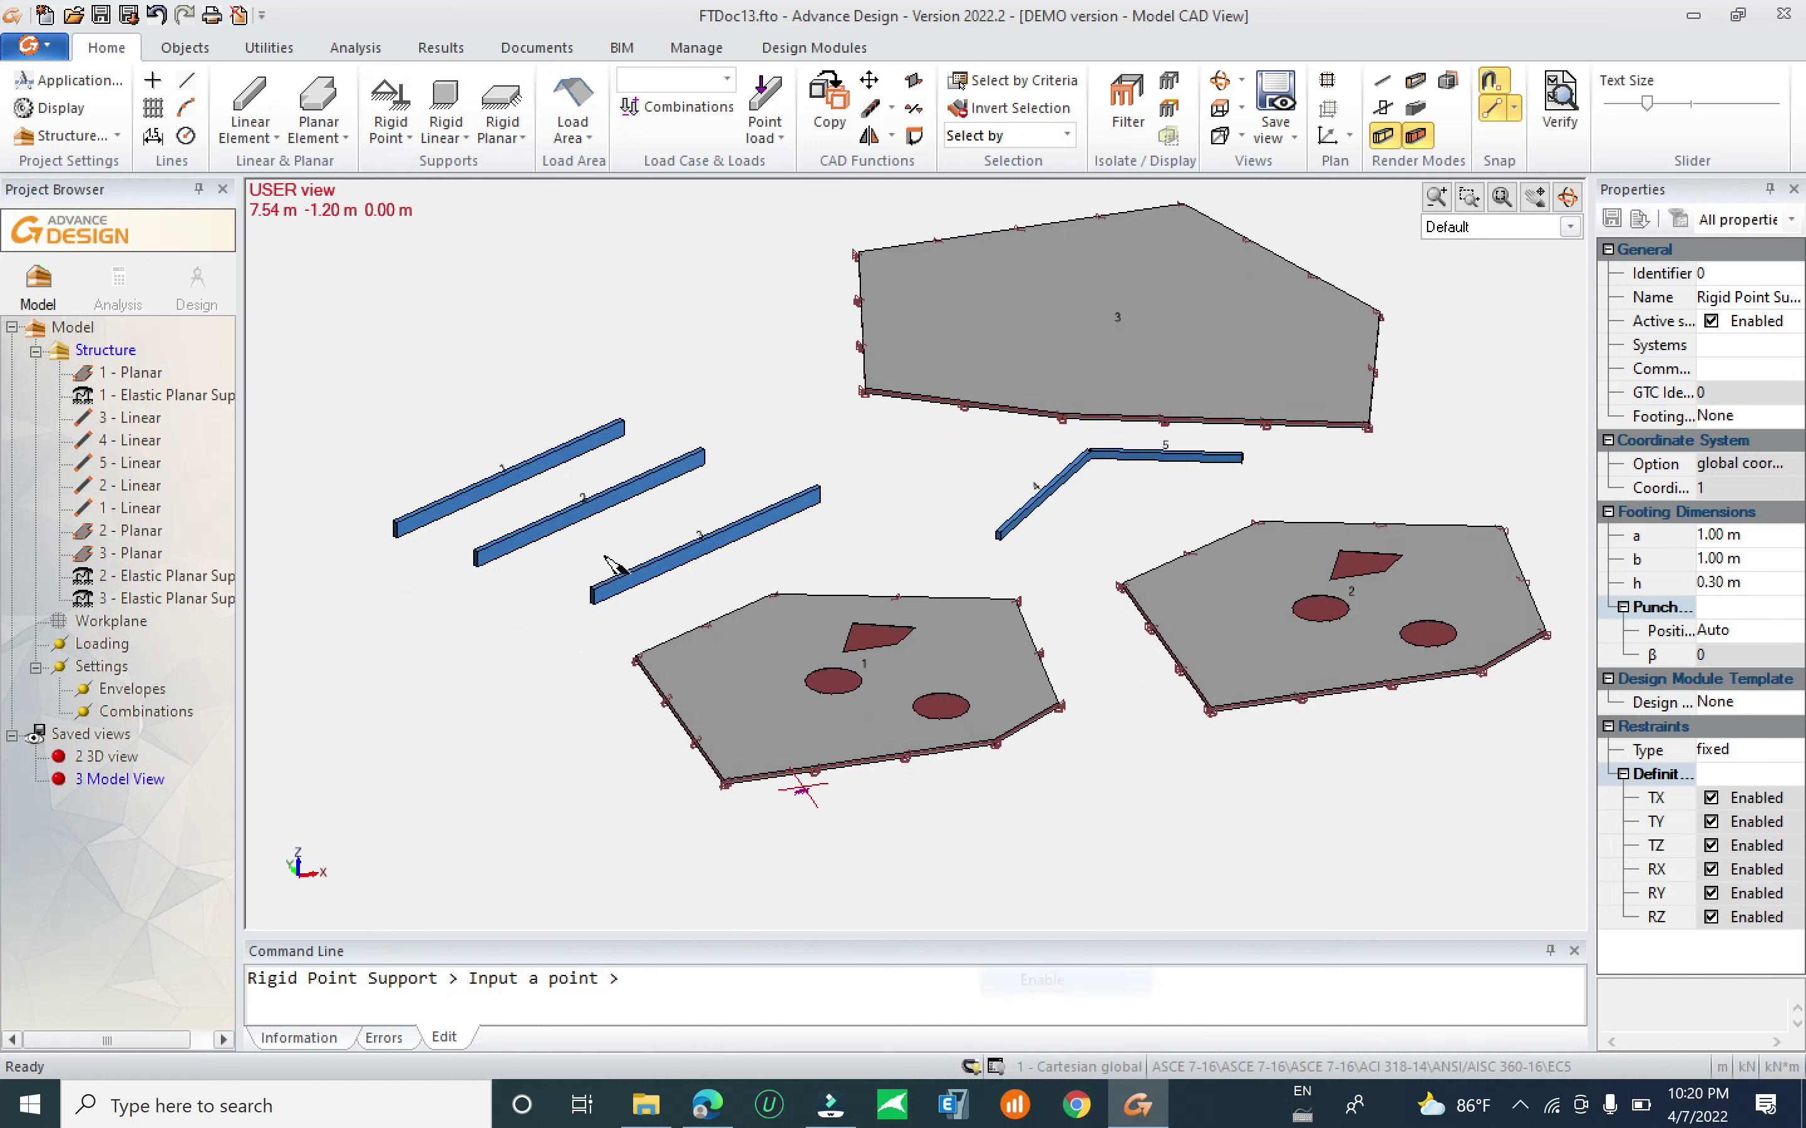
{"action": "left_click", "coordinate": [395, 528]}
{"action": "left_click", "coordinate": [624, 428]}
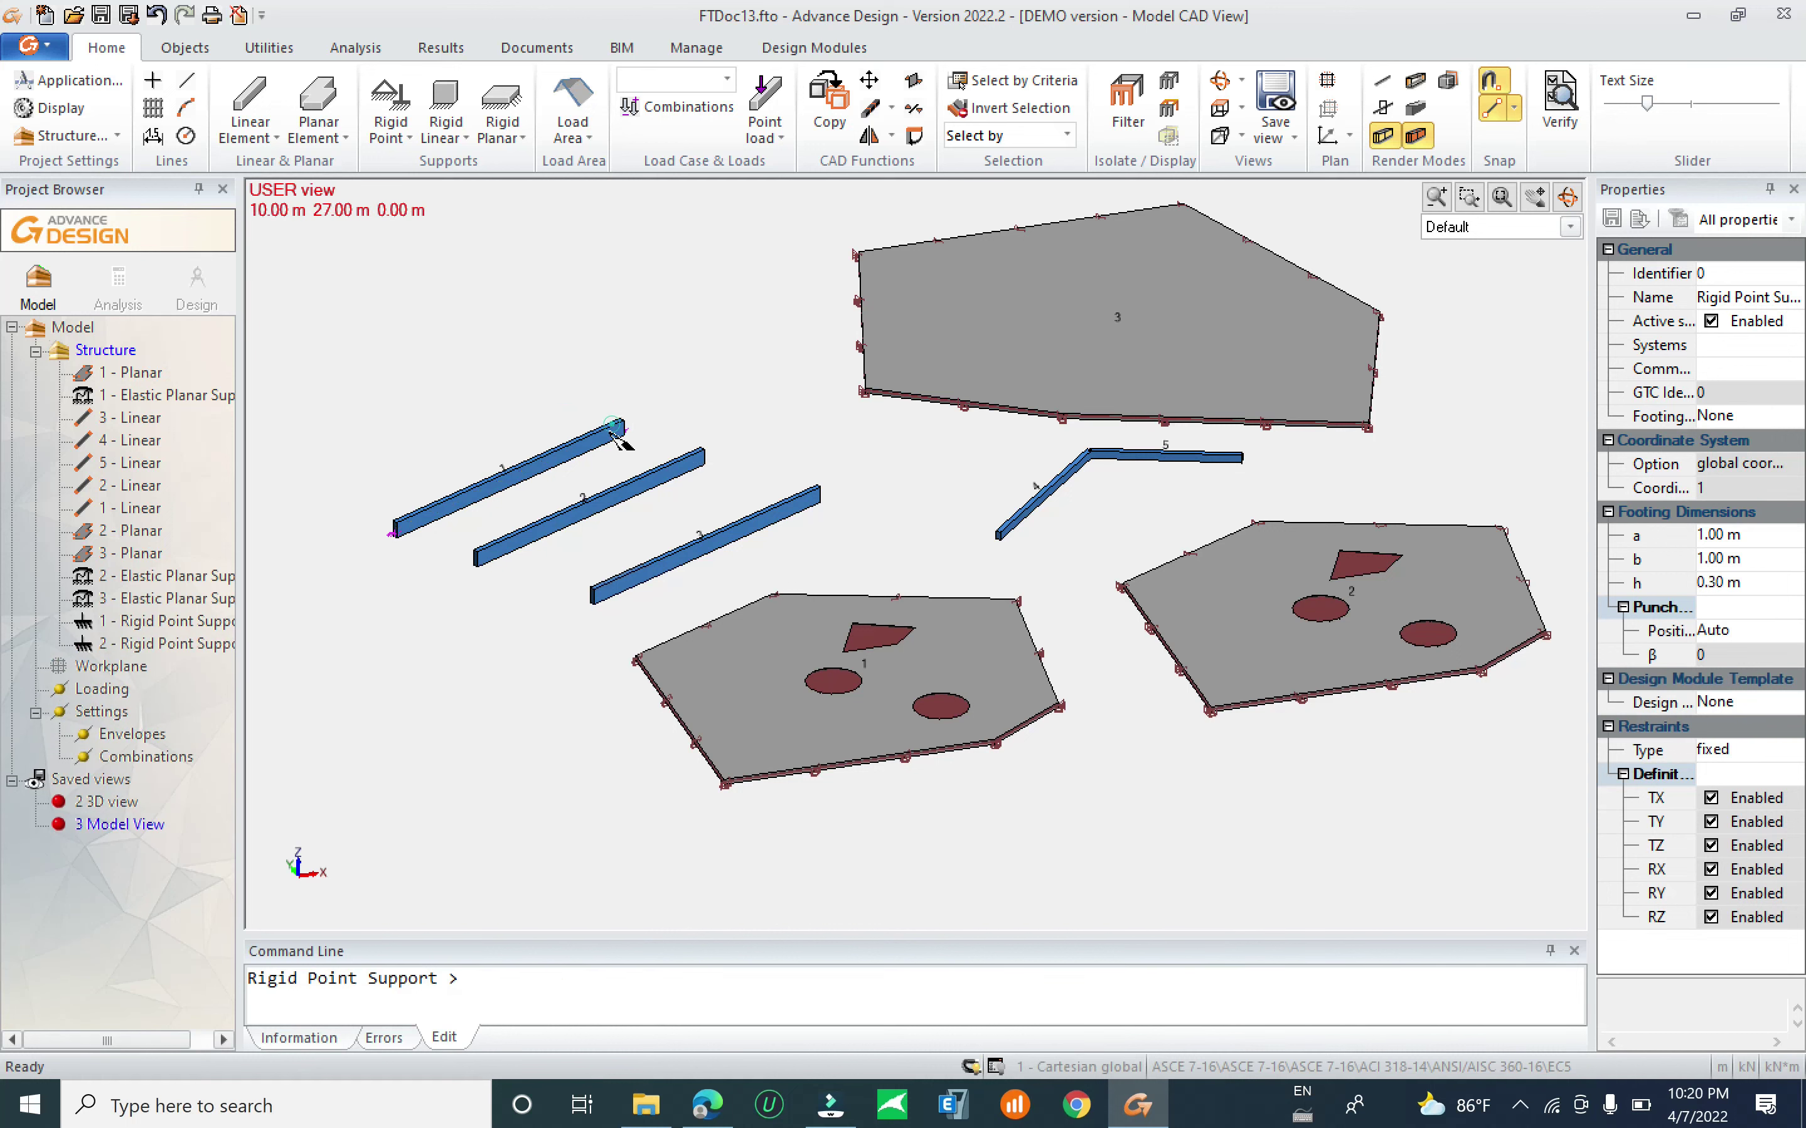
{"action": "left_click", "coordinate": [474, 560]}
{"action": "left_click", "coordinate": [702, 456]}
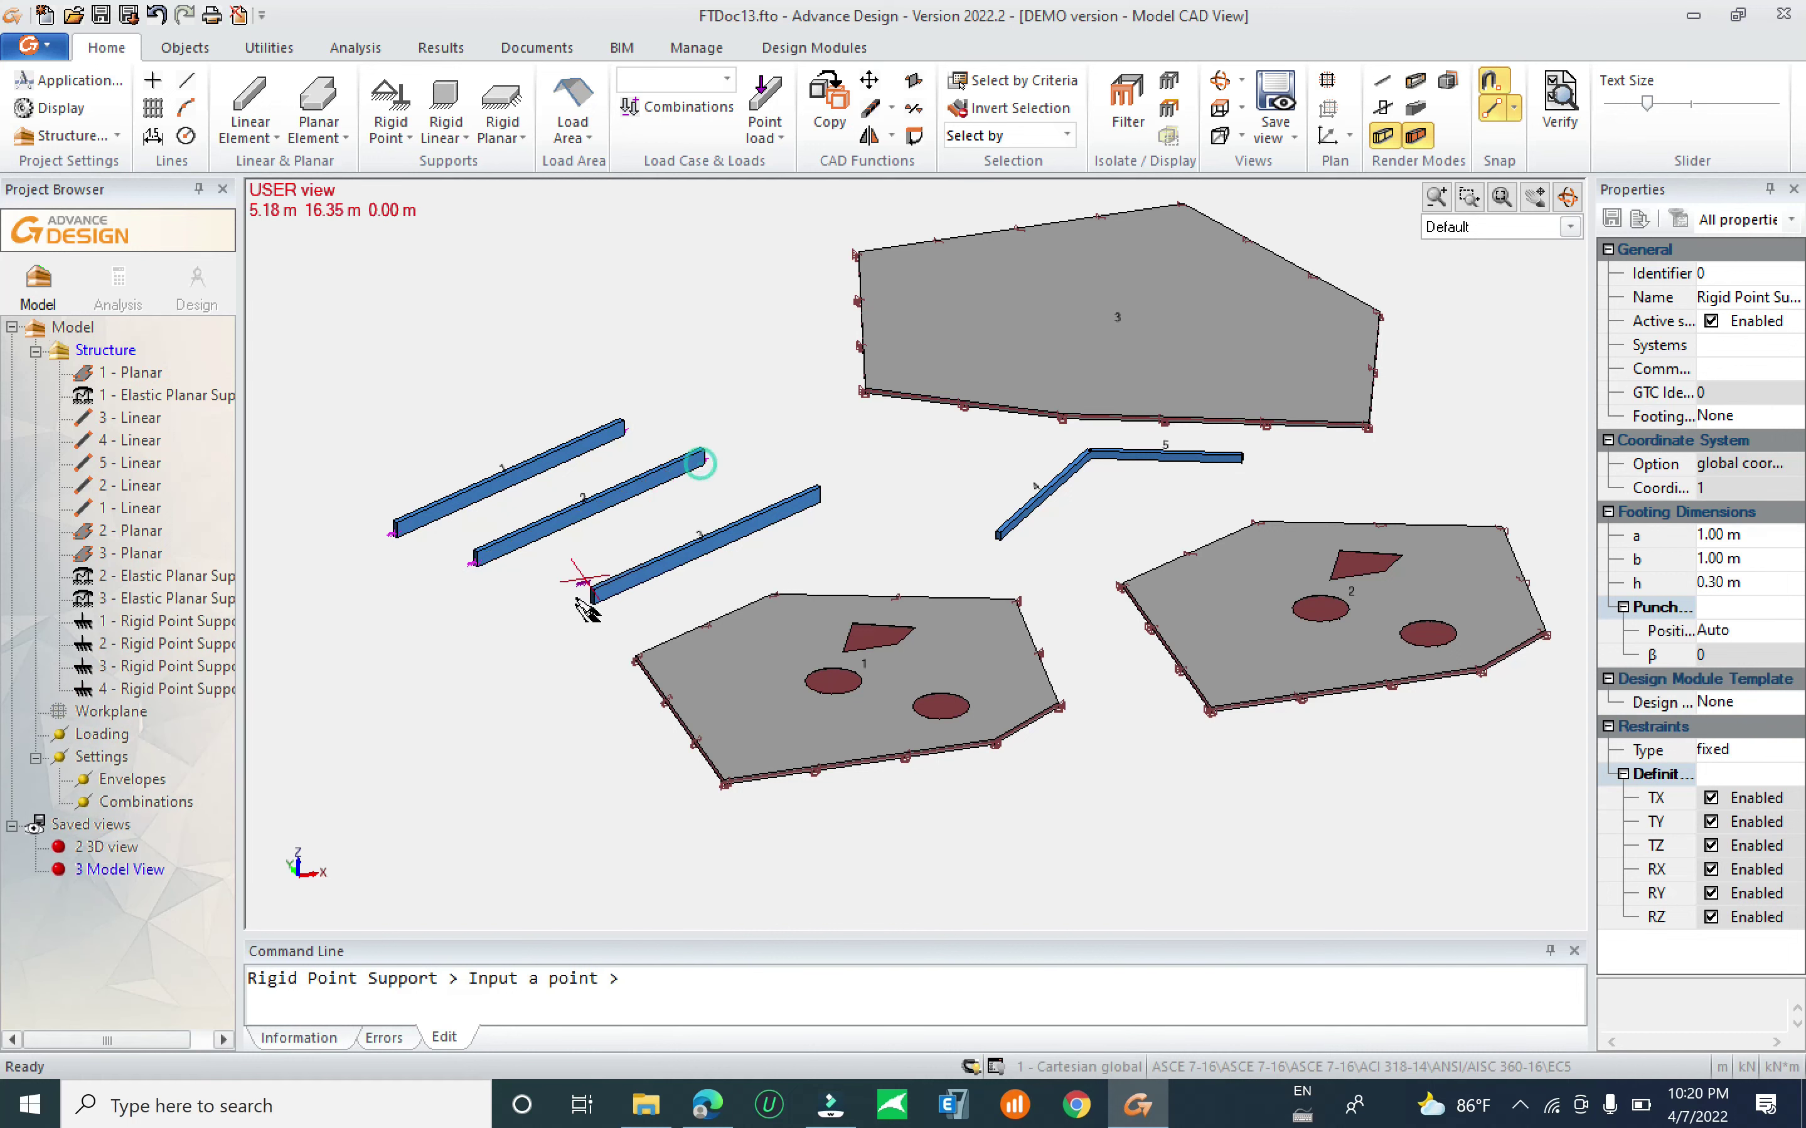
{"action": "left_click", "coordinate": [590, 597]}
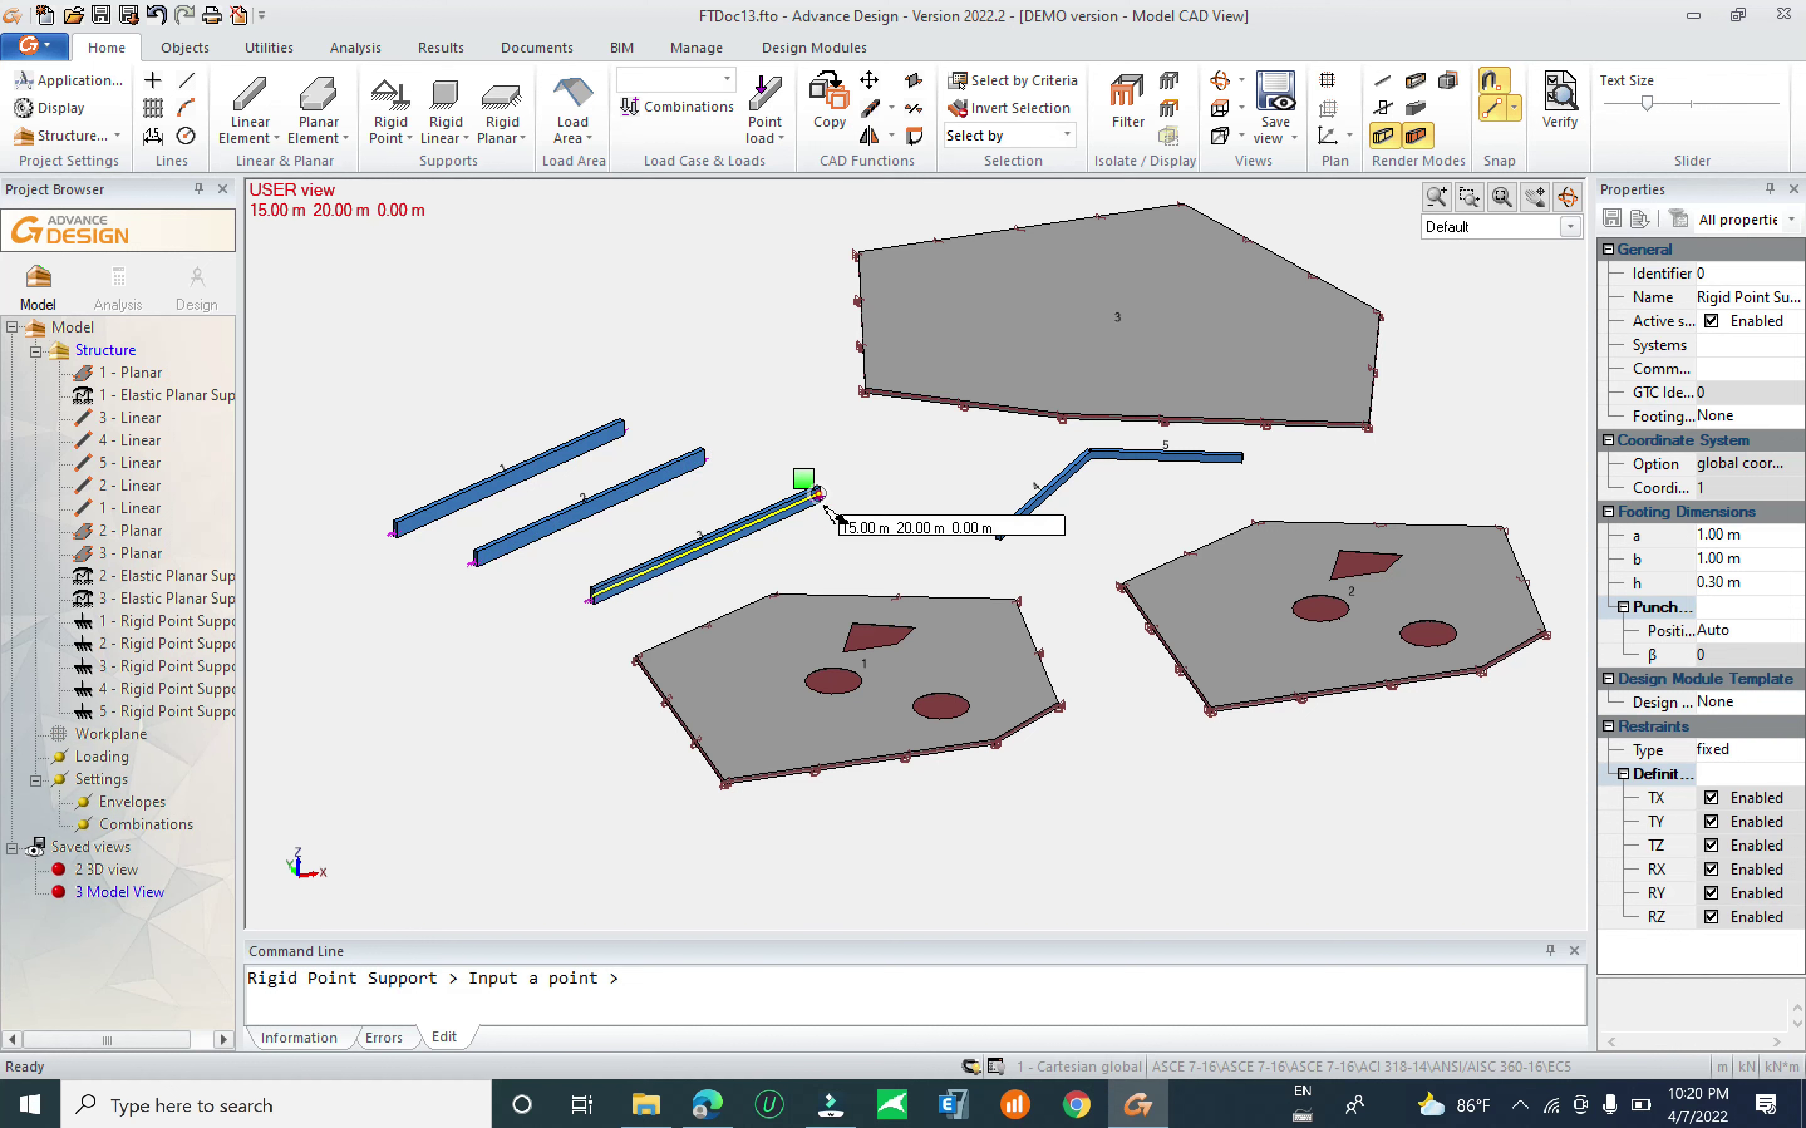
{"action": "left_click", "coordinate": [819, 496]}
Place fixed rigid point supports at the outer ends and shared corner of linear elements 4 and 5.
{"action": "left_click", "coordinate": [998, 538]}
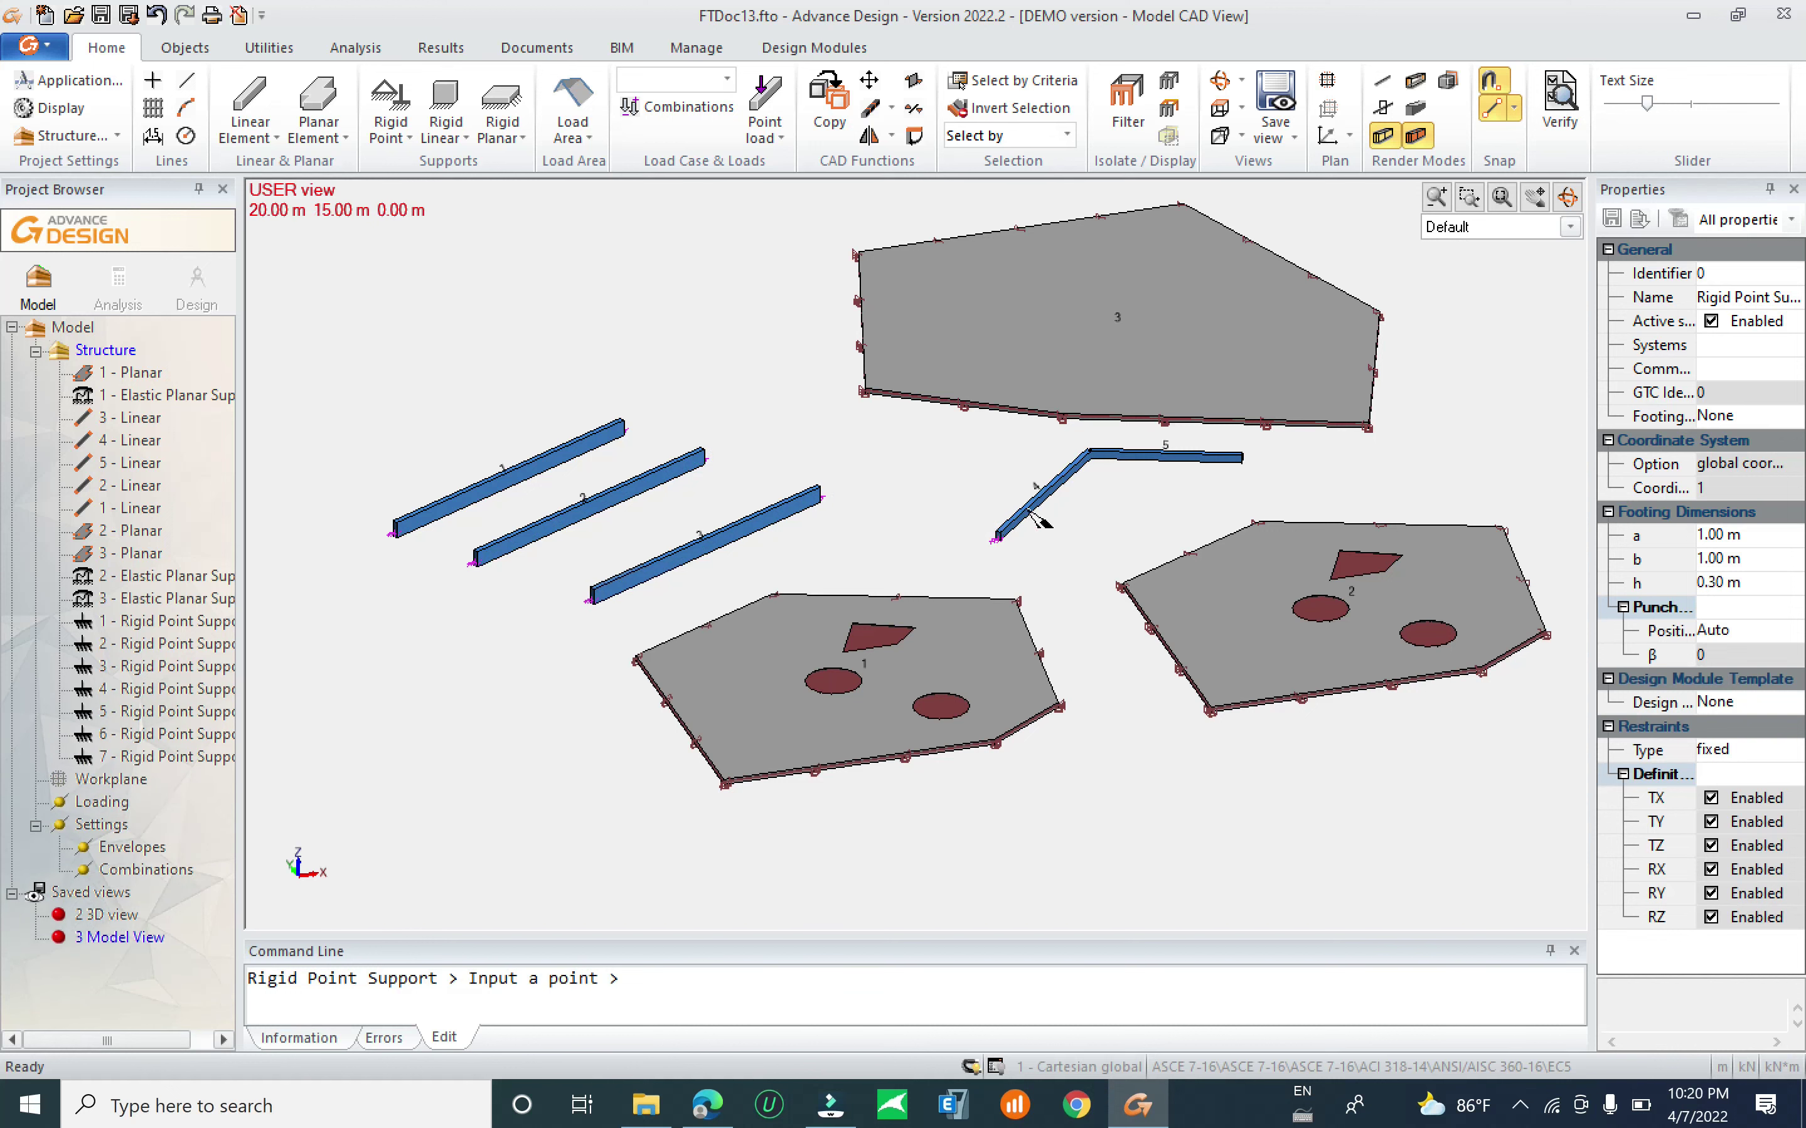
{"action": "left_click", "coordinate": [1090, 454]}
{"action": "left_click", "coordinate": [1243, 458]}
{"action": "key", "text": "Escape"}
{"action": "middle_click_drag", "start_coordinate": [683, 300], "coordinate": [596, 339]}
{"action": "left_click", "coordinate": [114, 283]}
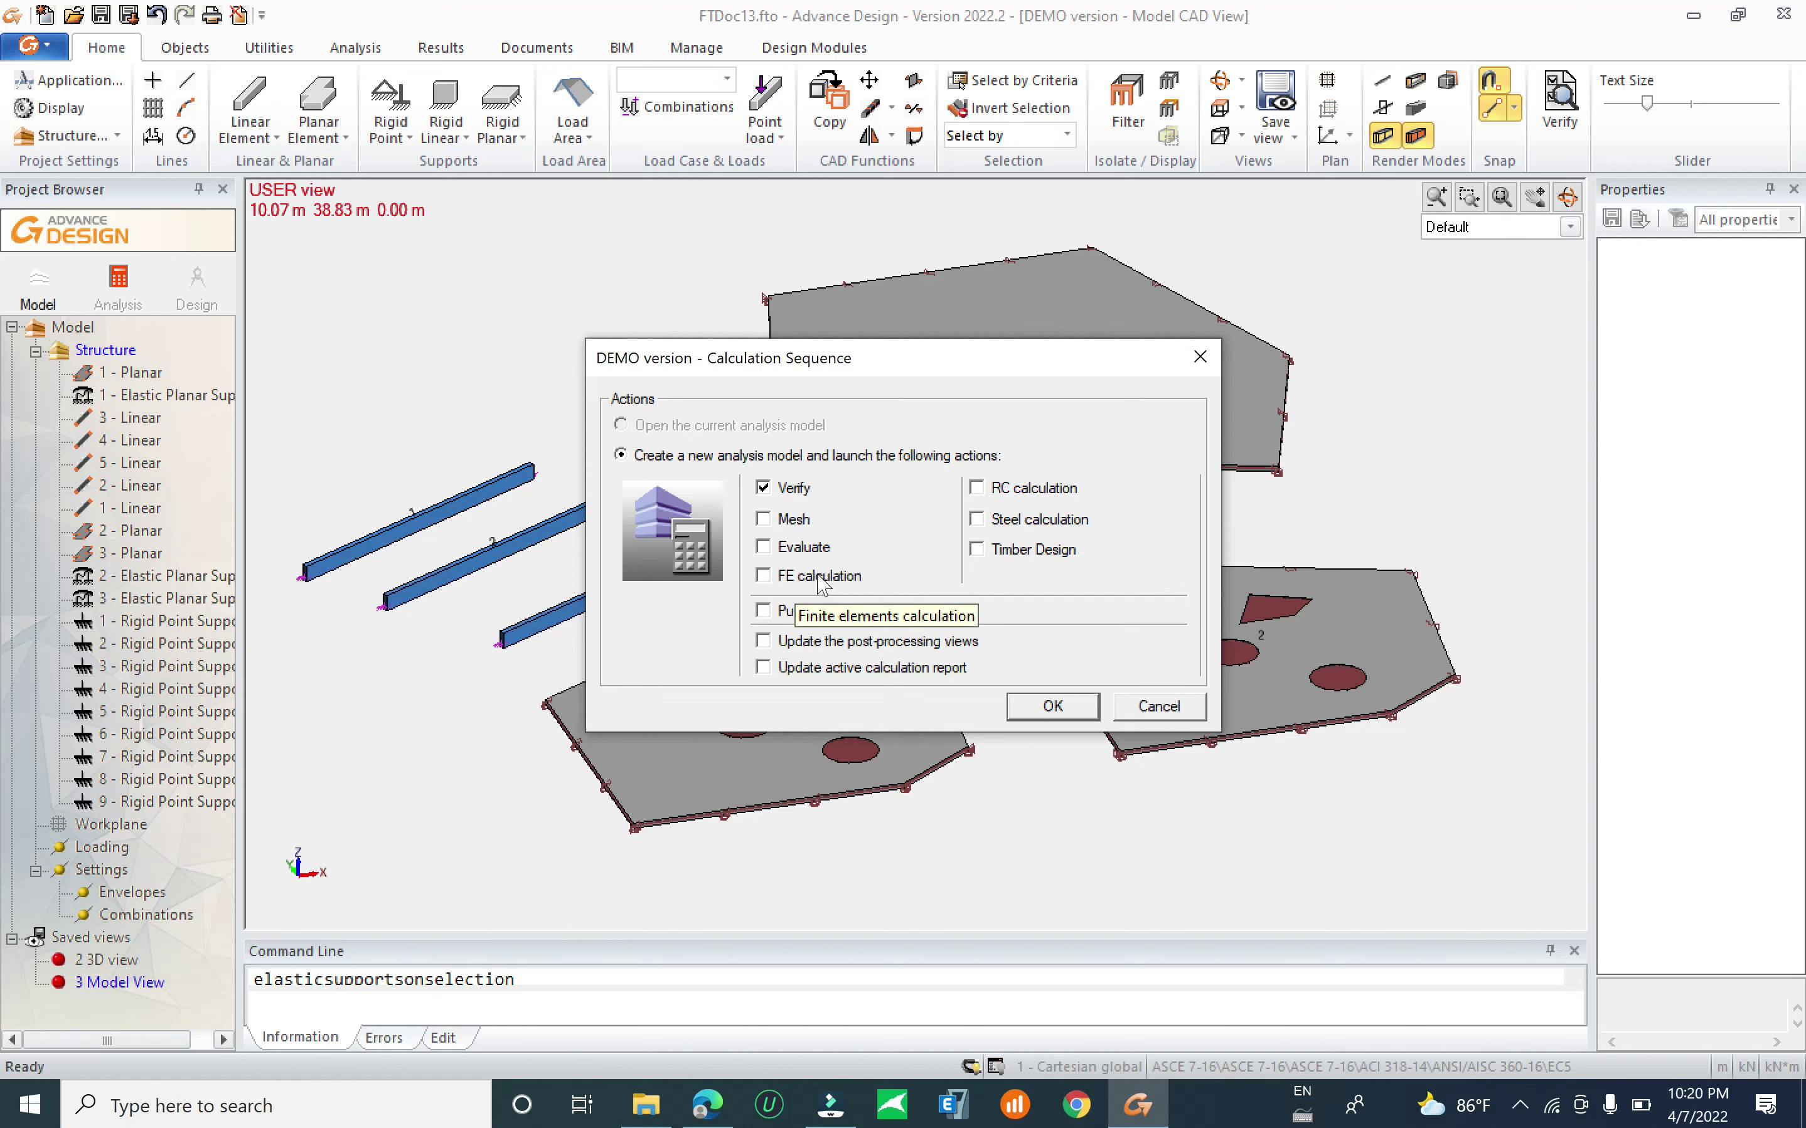
{"action": "left_click", "coordinate": [1029, 491]}
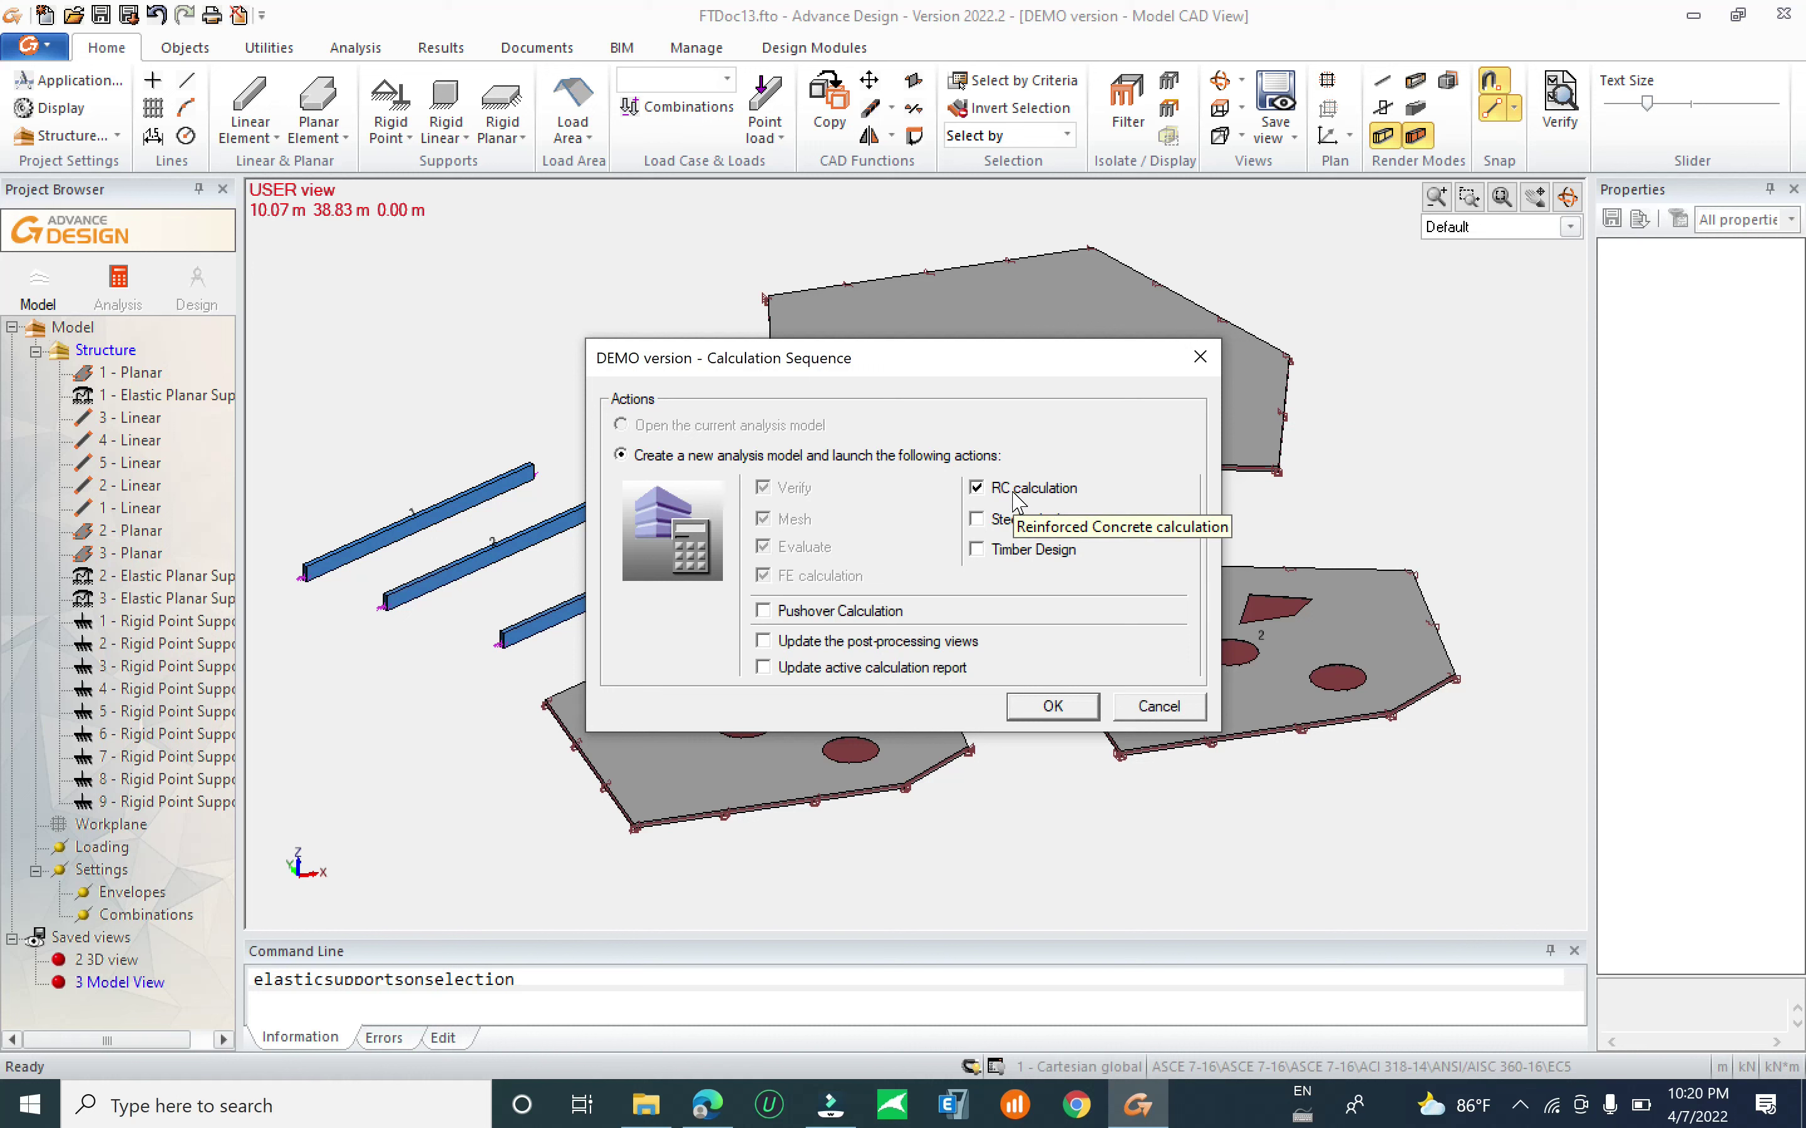
{"action": "key", "text": "Escape"}
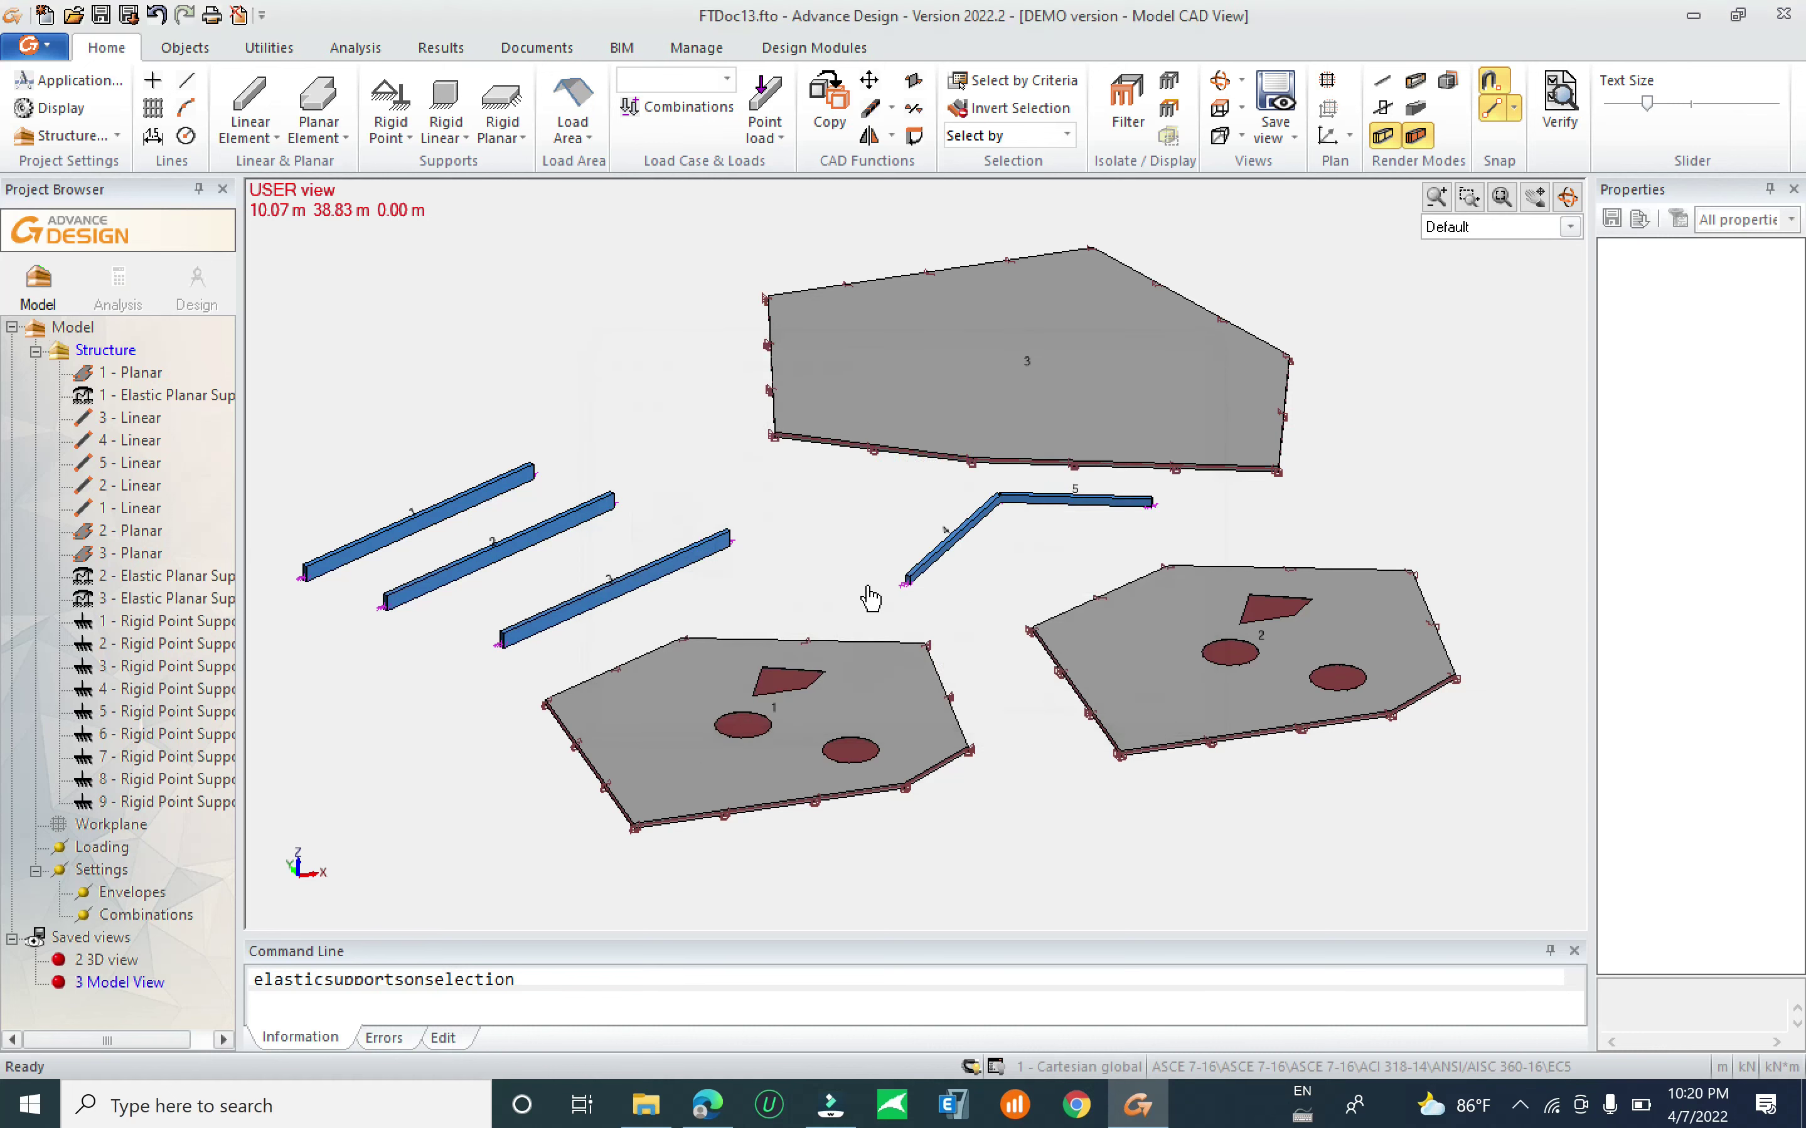
Set the material of planar elements 1, 2 and 3 to C30/37.
{"action": "left_click", "coordinate": [654, 685]}
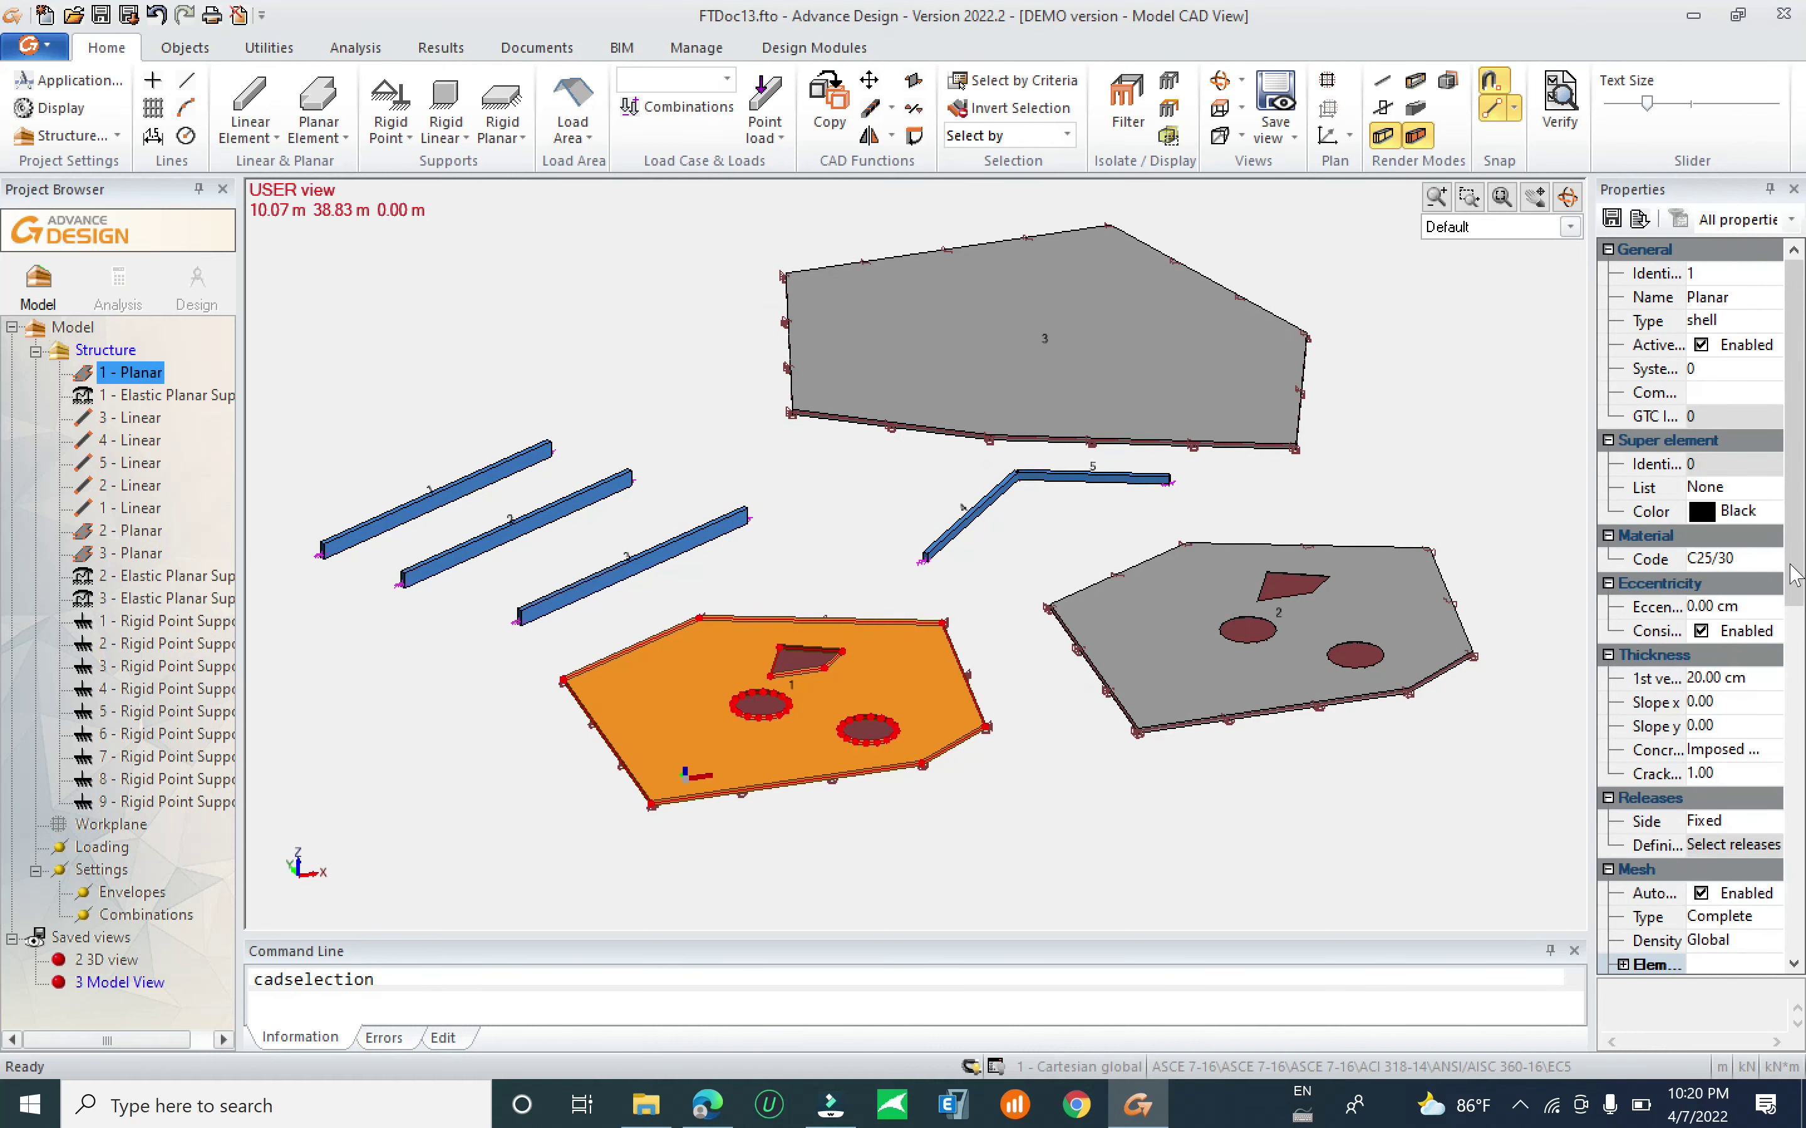
{"action": "left_click_drag", "start_coordinate": [1591, 471], "coordinate": [1499, 472]}
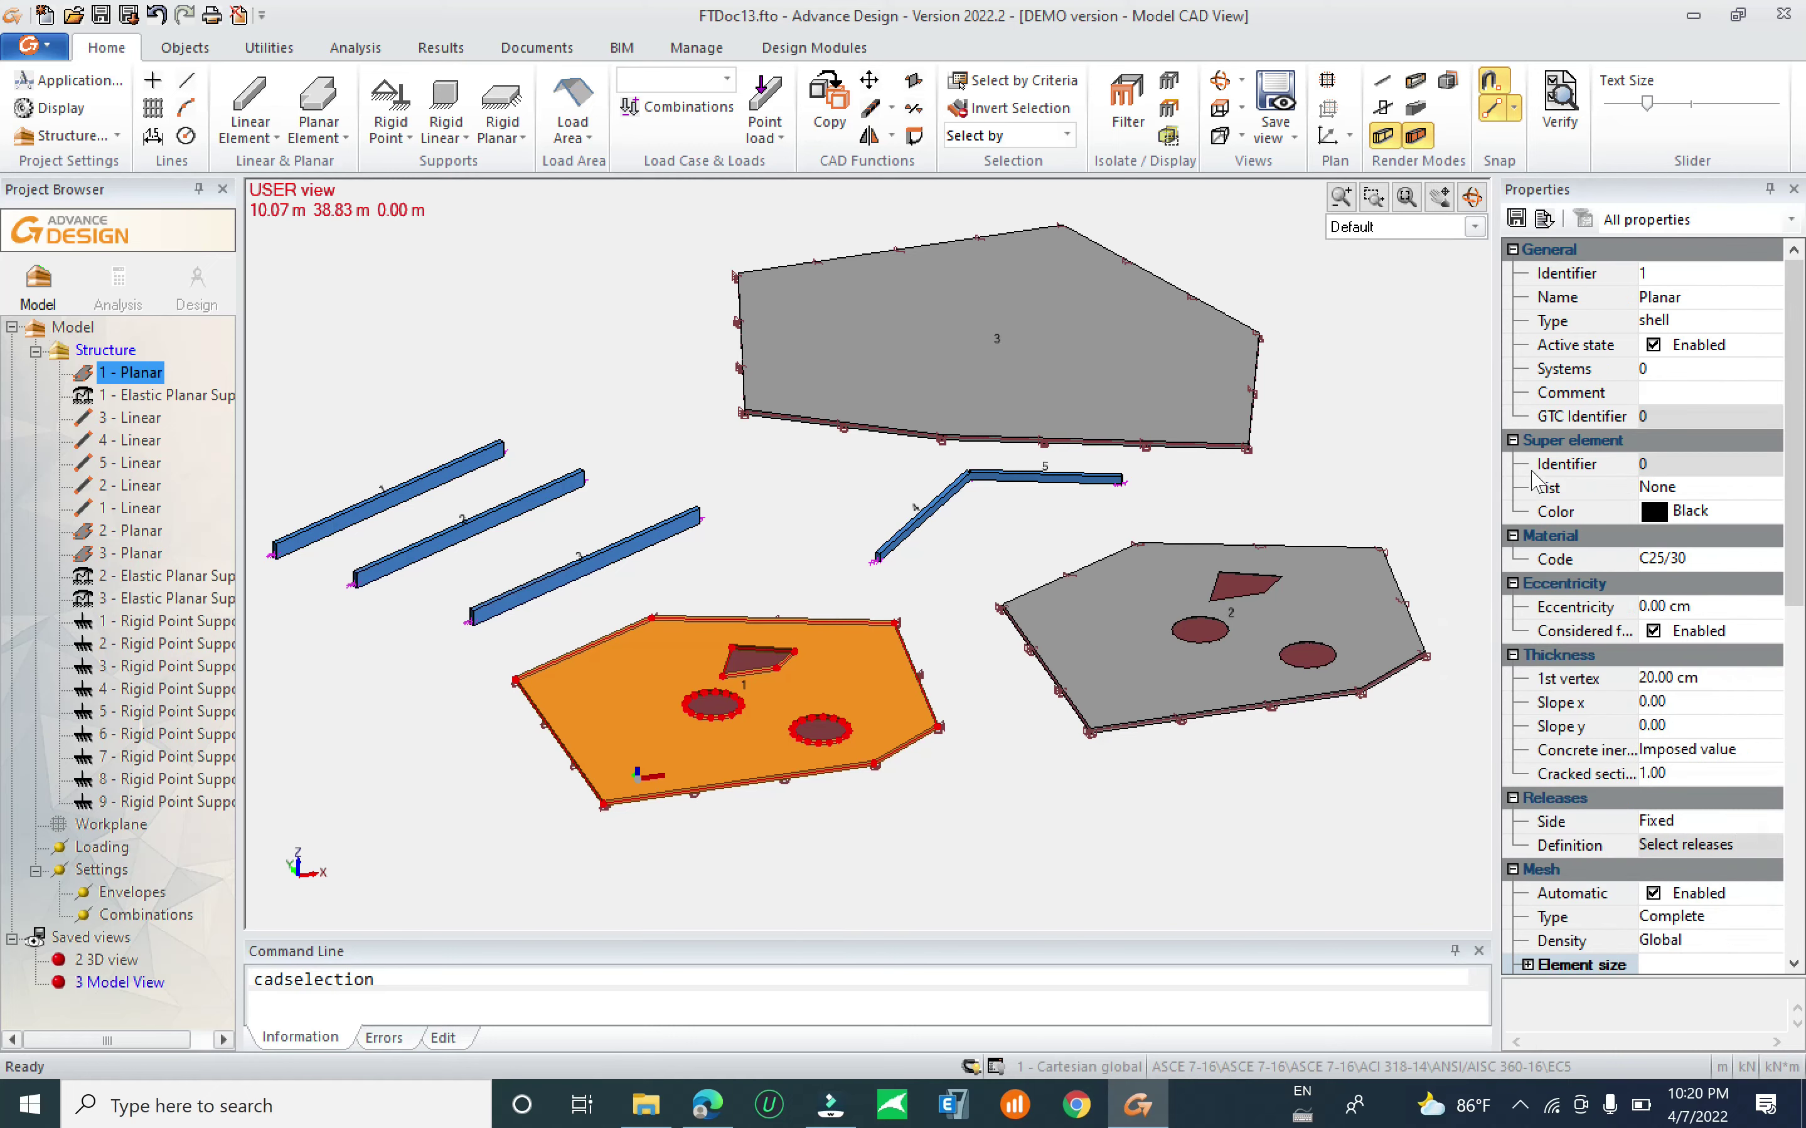
{"action": "left_click", "coordinate": [1560, 561]}
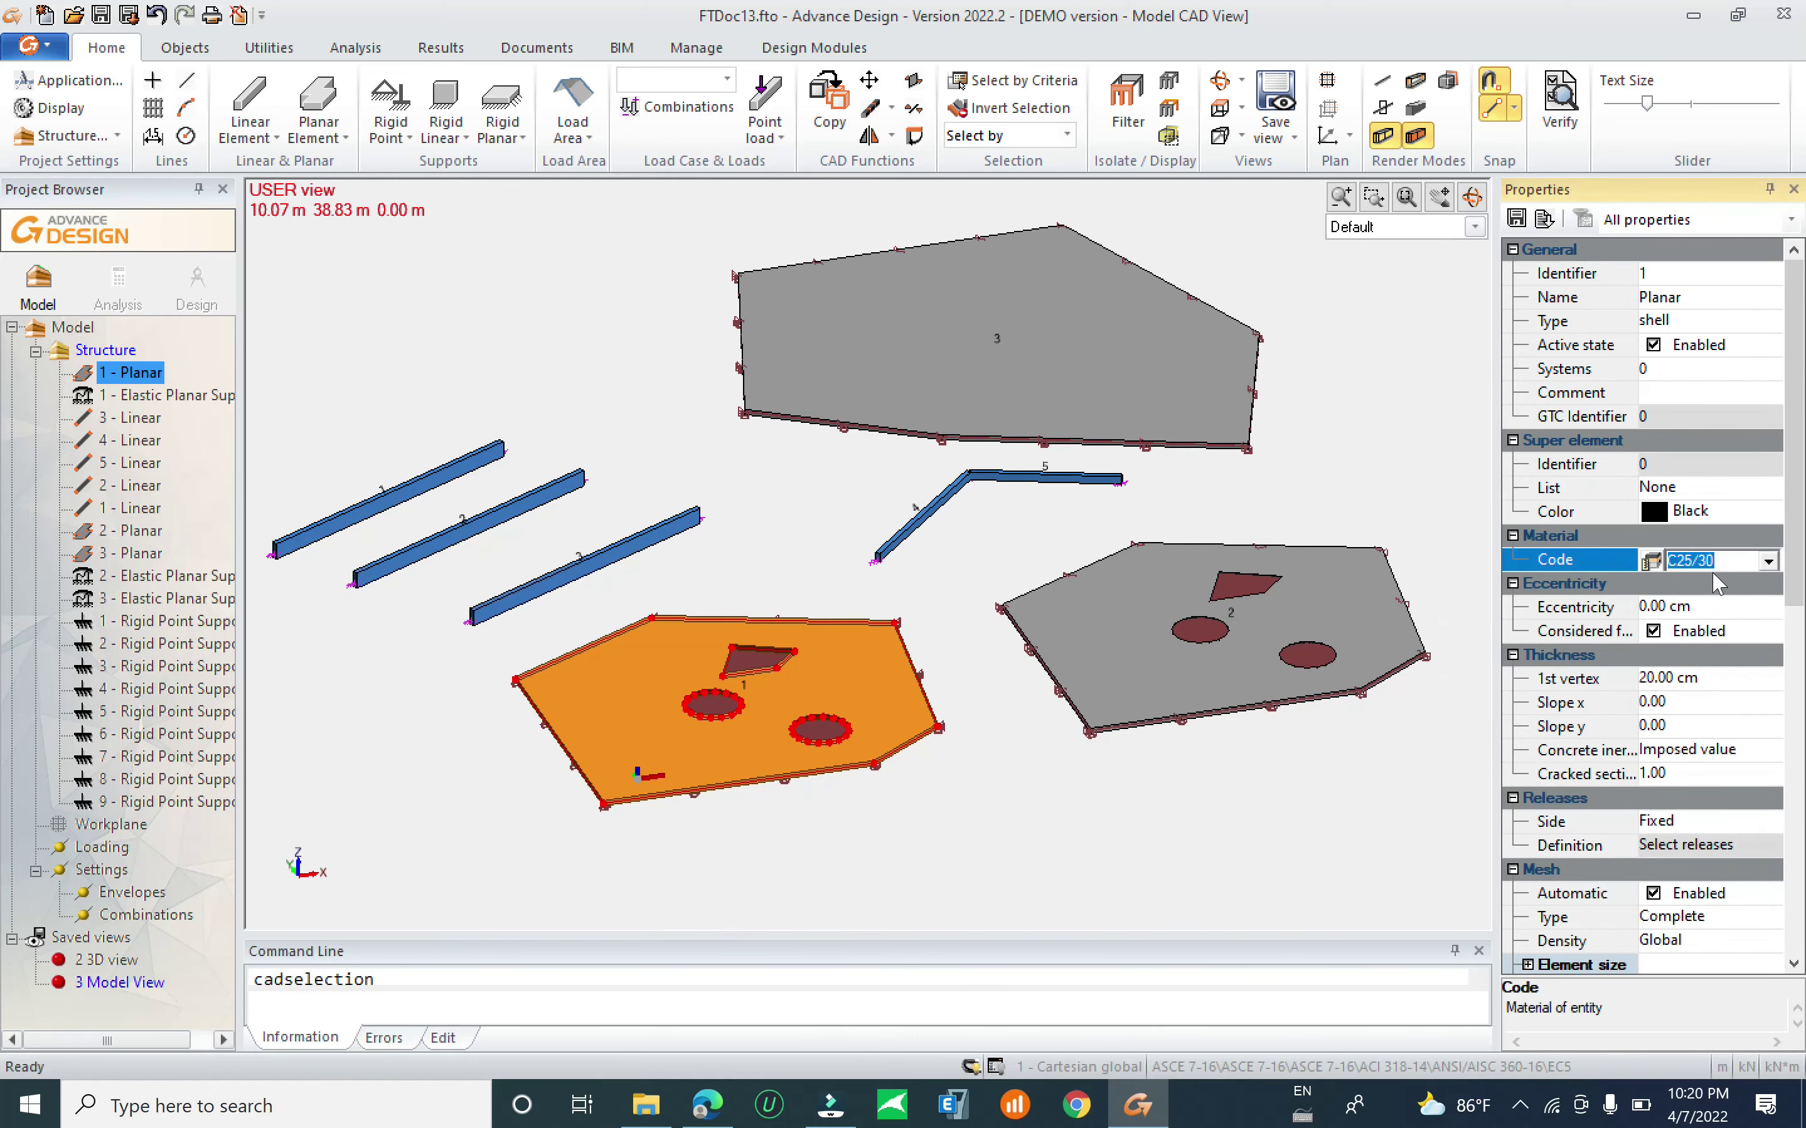
{"action": "key", "text": "Escape"}
{"action": "left_click", "coordinate": [1149, 614]}
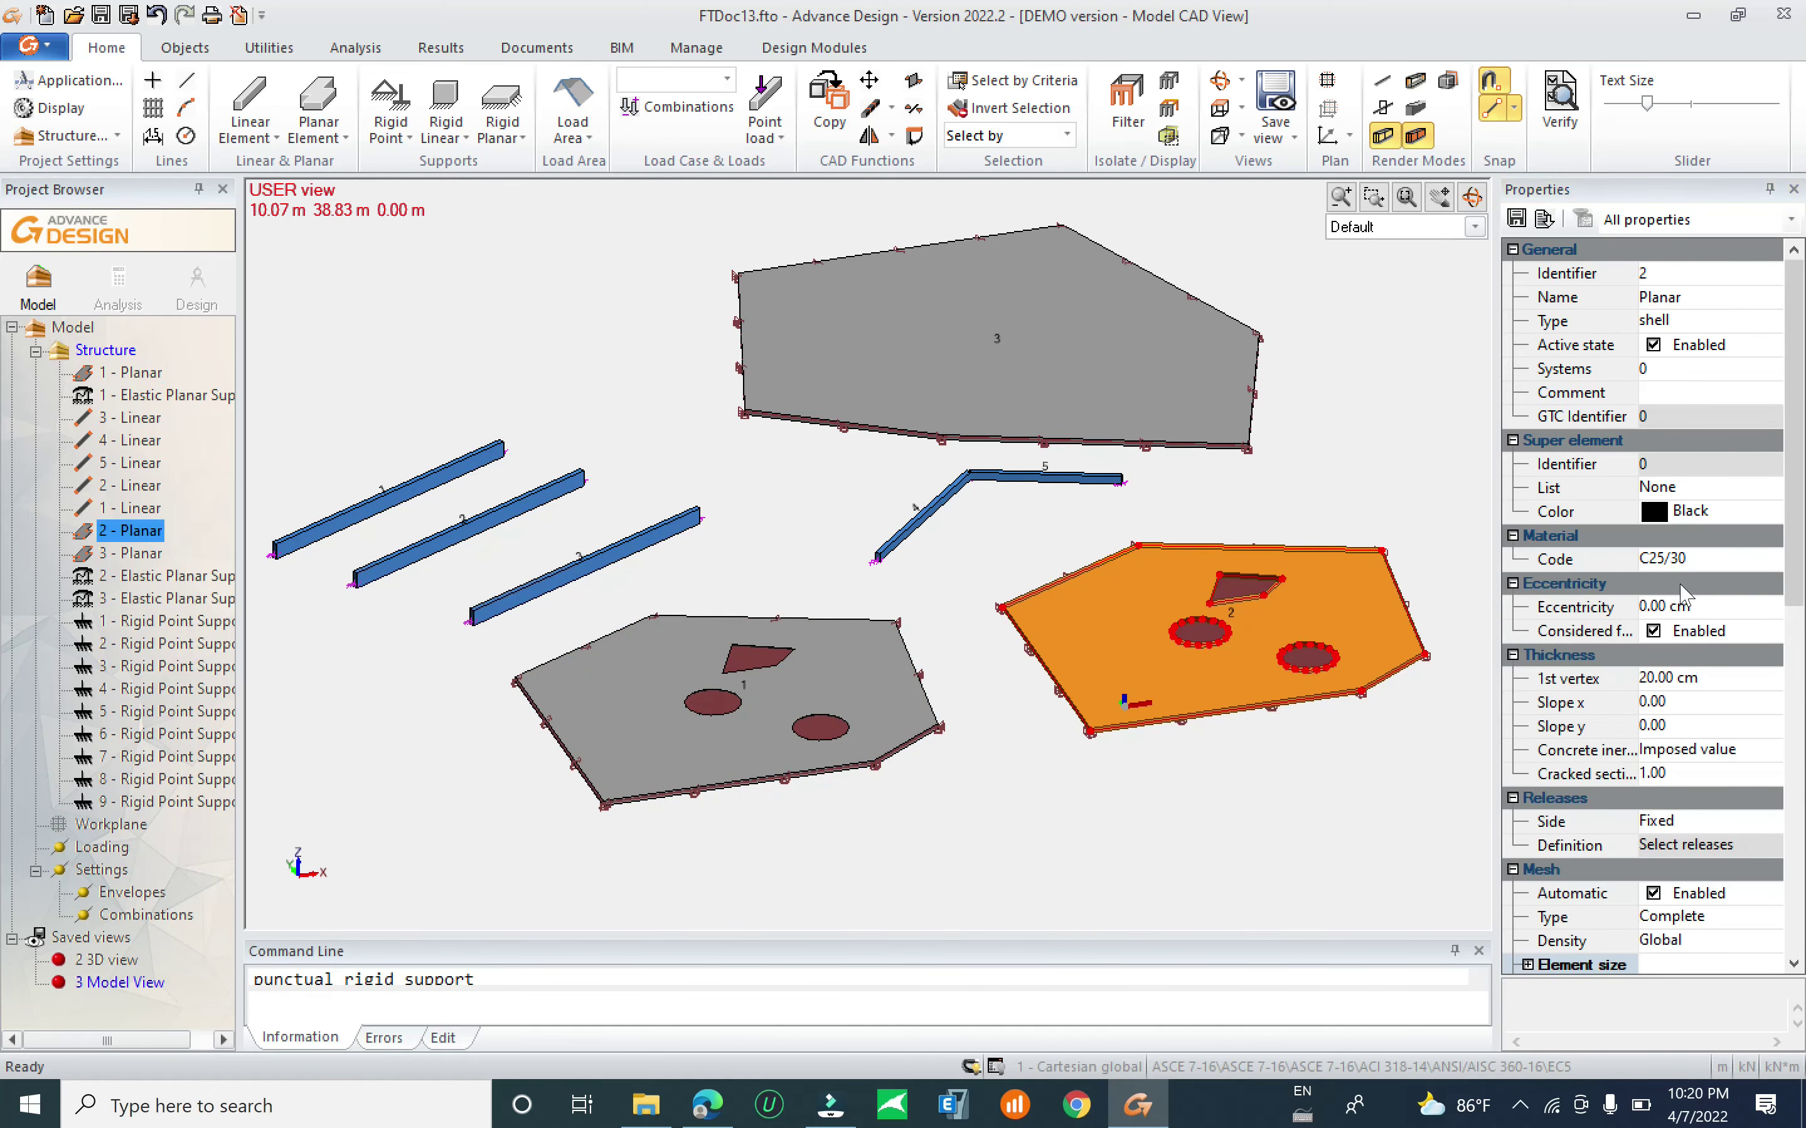
{"action": "left_click", "coordinate": [1091, 386]}
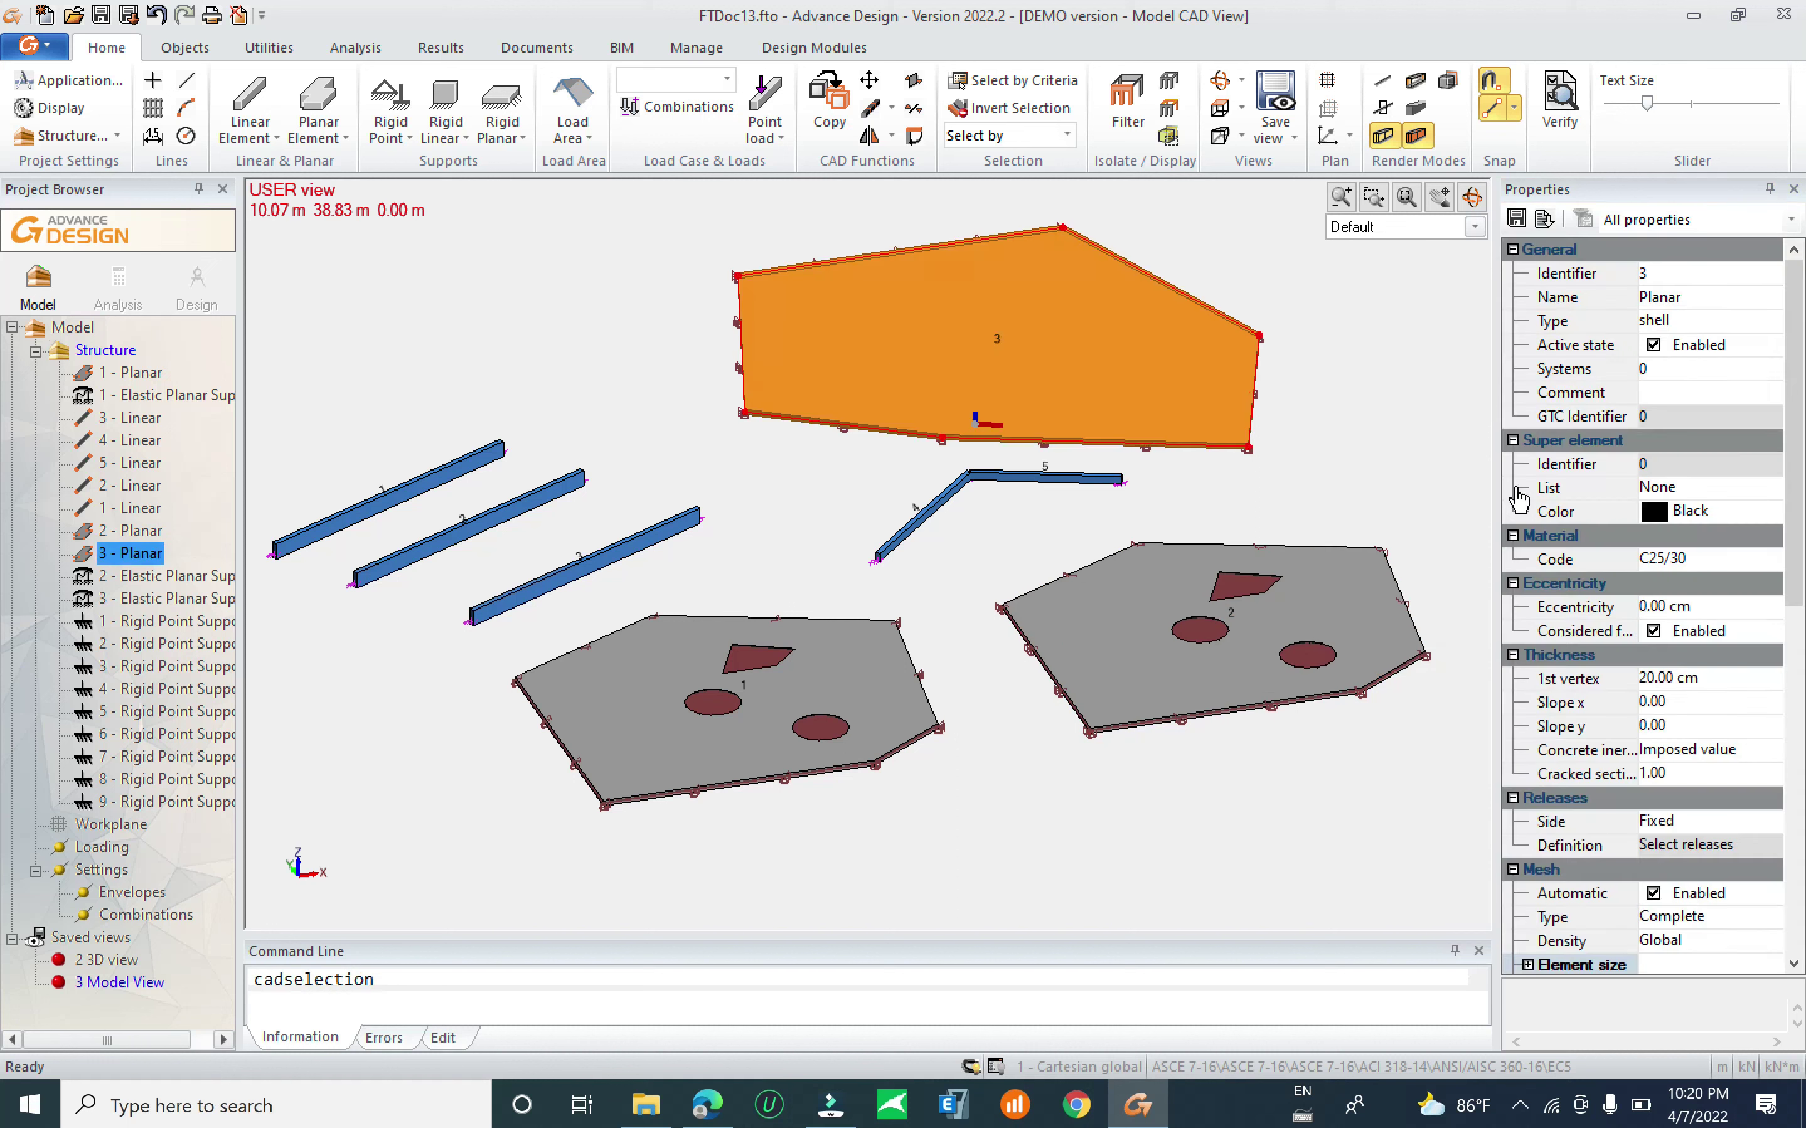
{"action": "left_click", "coordinate": [1134, 650], "text": "ctrl"}
{"action": "left_click", "coordinate": [851, 676], "text": "ctrl"}
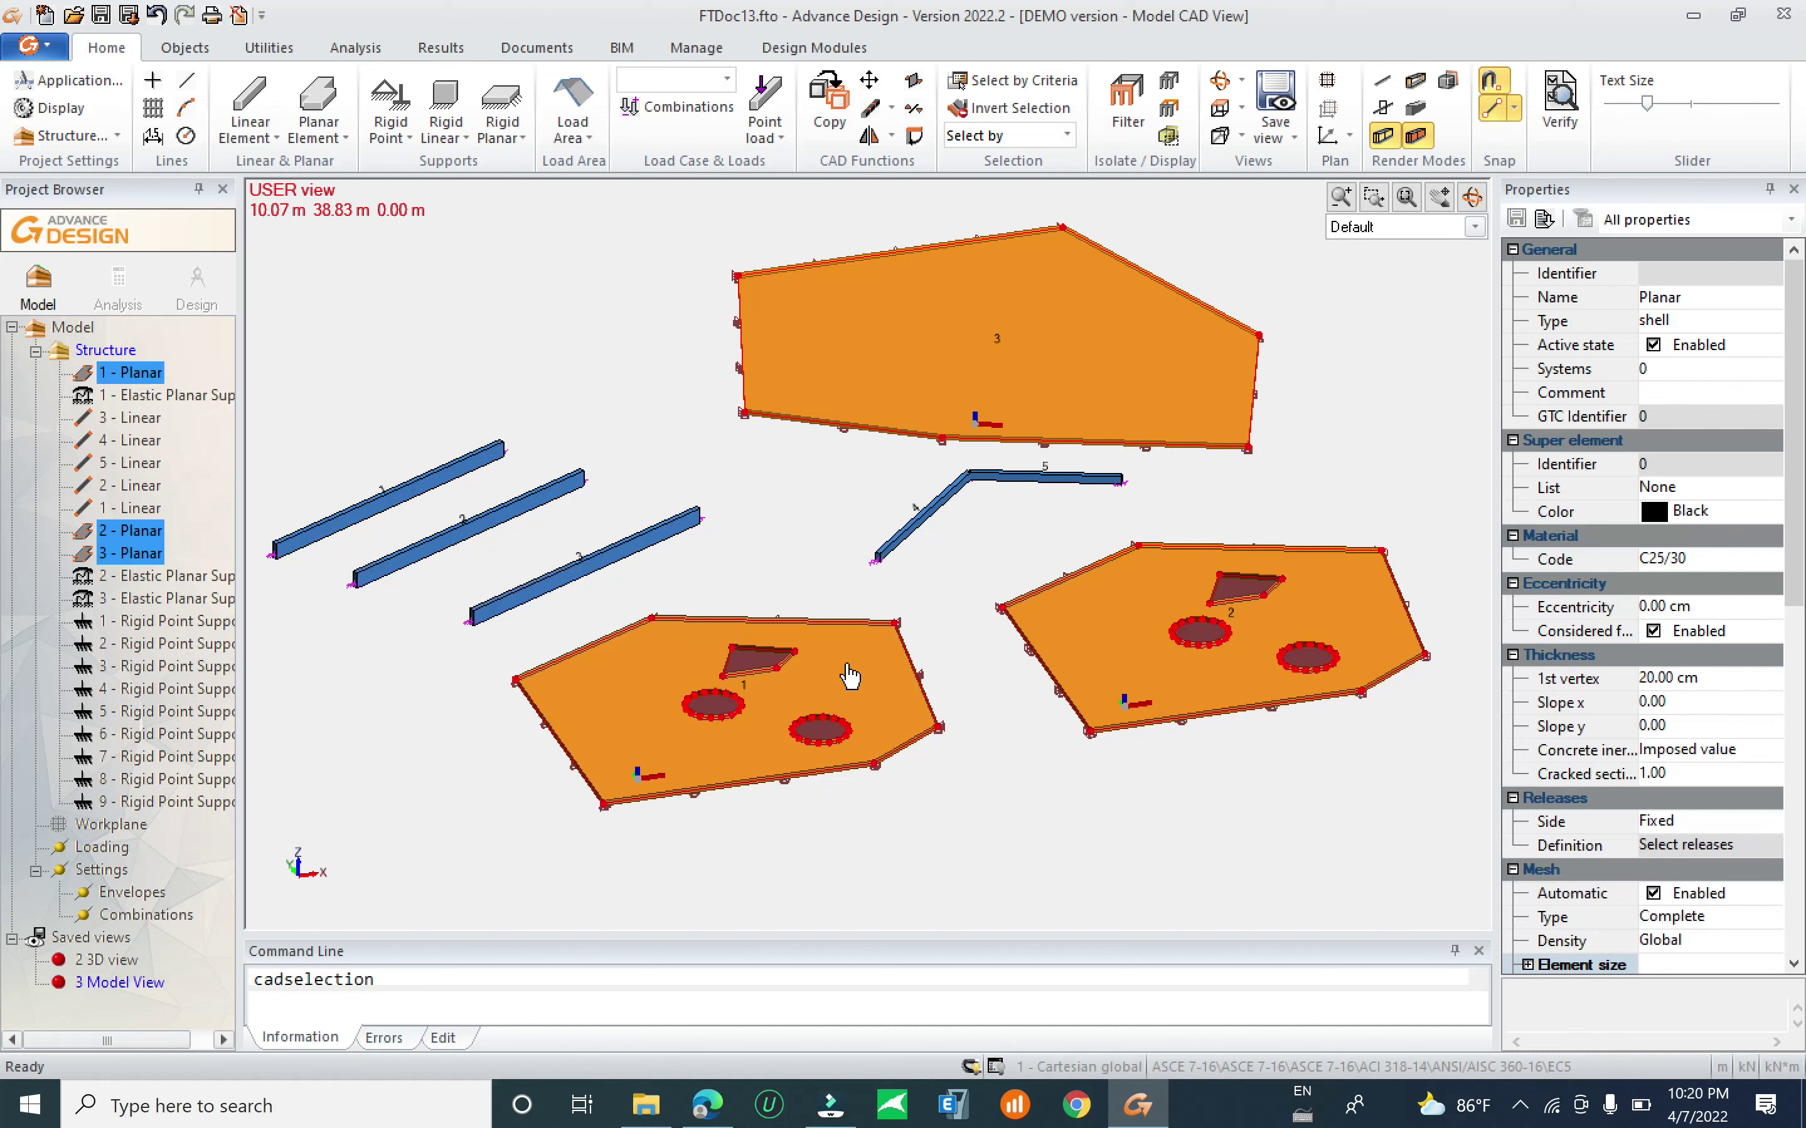
{"action": "left_click", "coordinate": [1767, 560]}
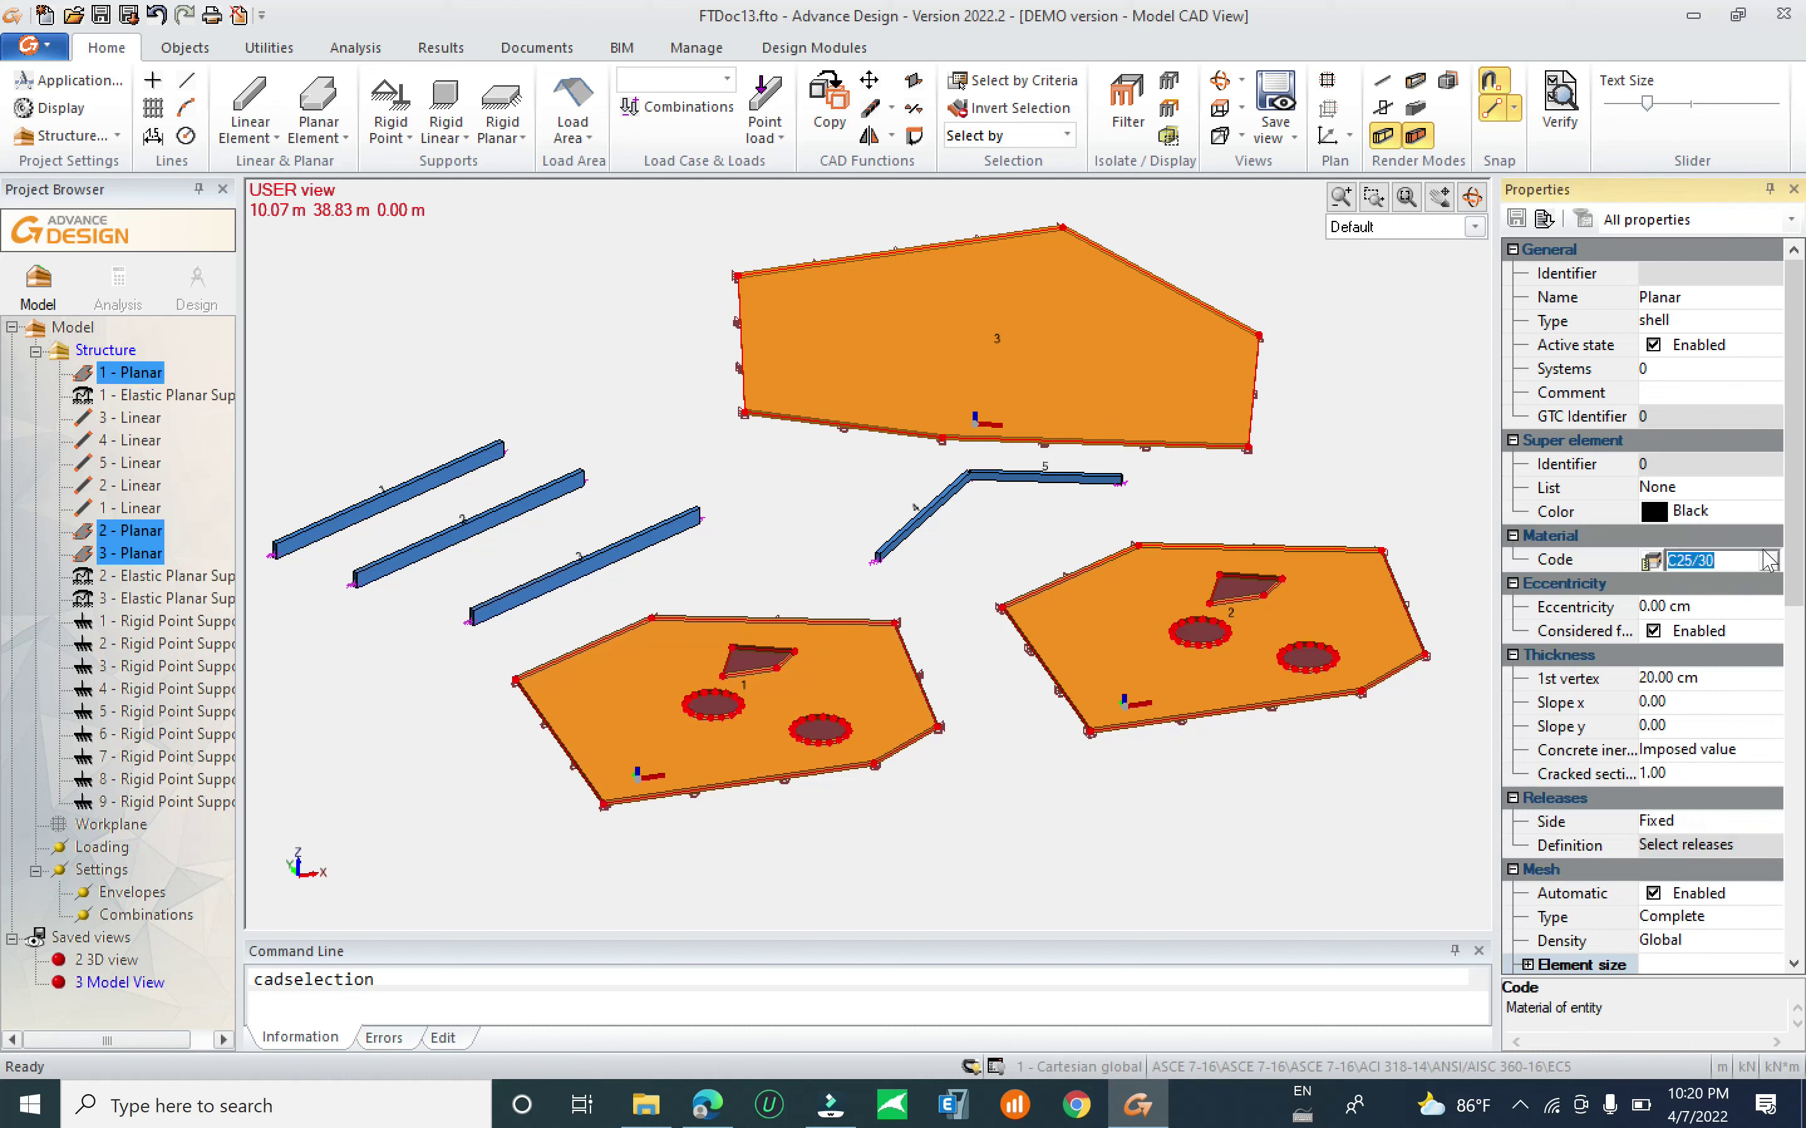
{"action": "left_click", "coordinate": [1769, 560]}
{"action": "left_click", "coordinate": [1717, 675]}
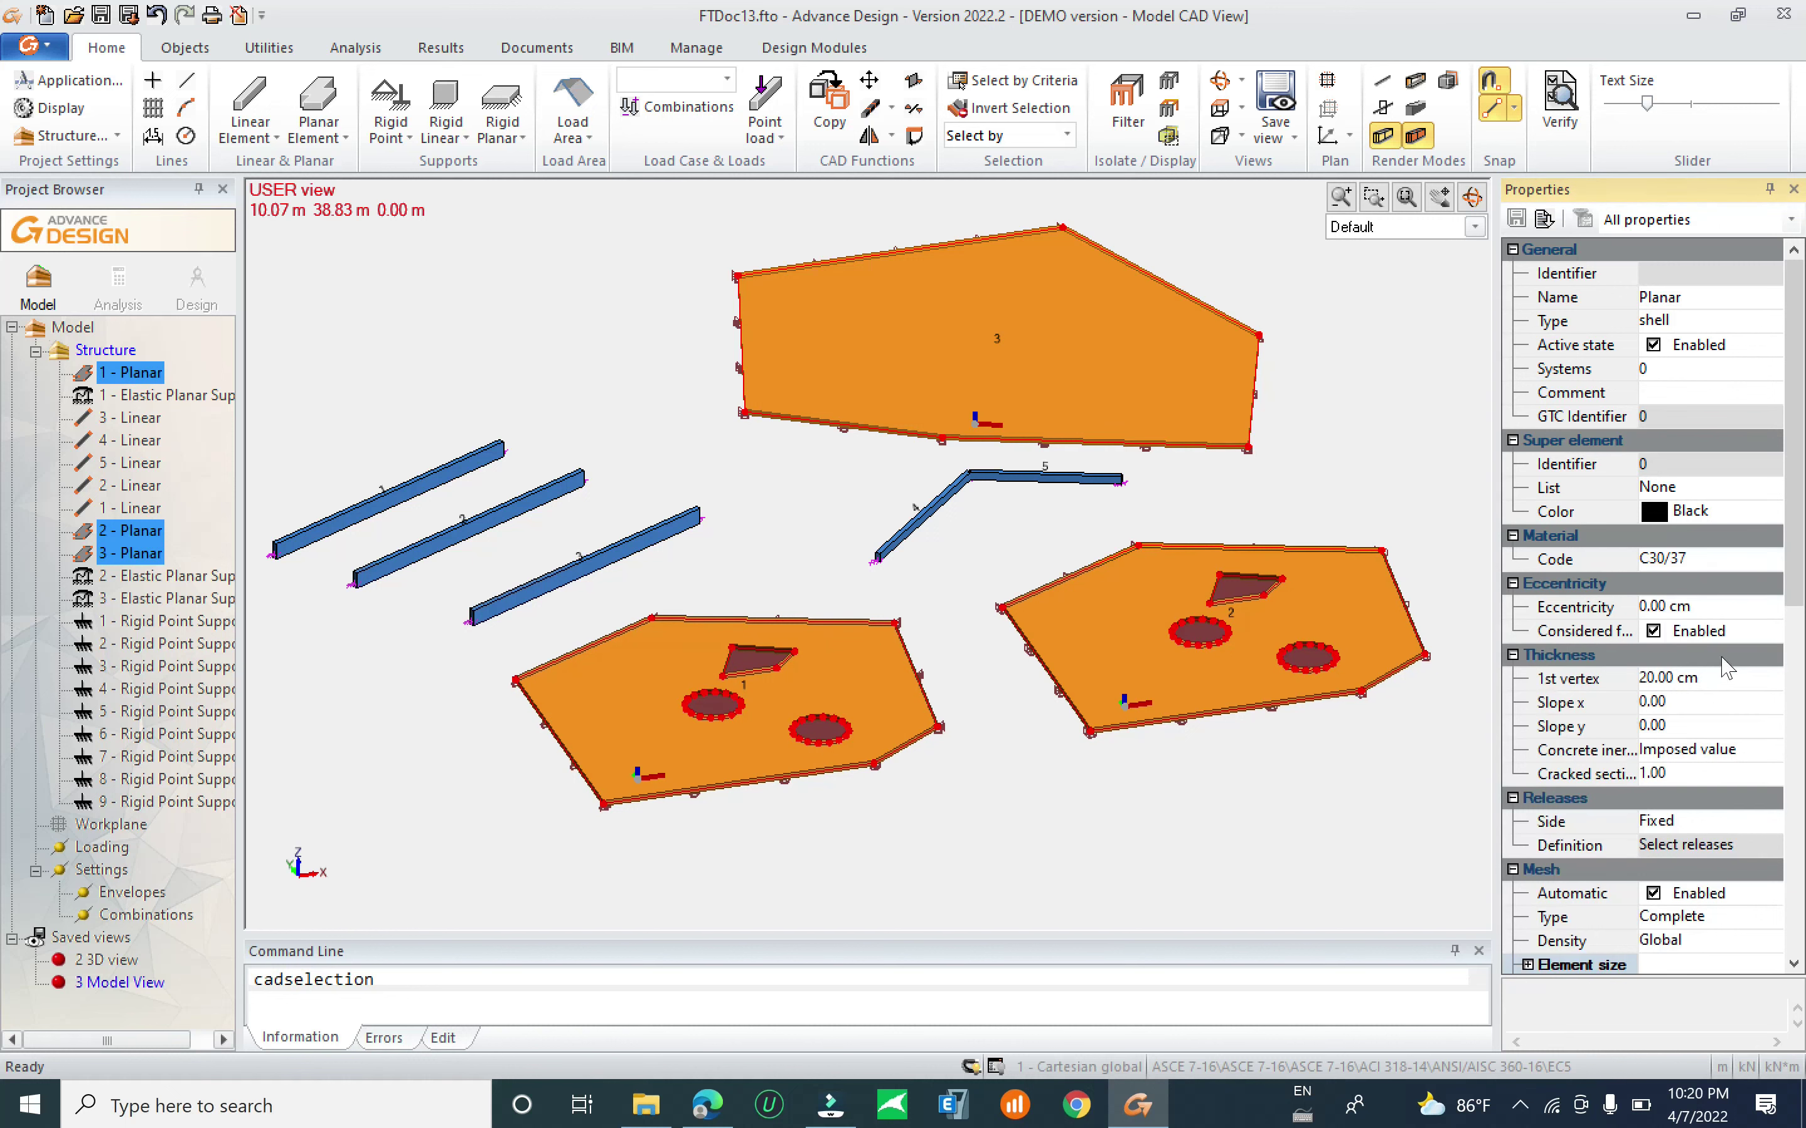
Set the first-vertex thickness of the three selected slabs to 15 cm.
{"action": "left_click_drag", "start_coordinate": [1794, 497], "coordinate": [1793, 513]}
{"action": "left_click", "coordinate": [1673, 660]}
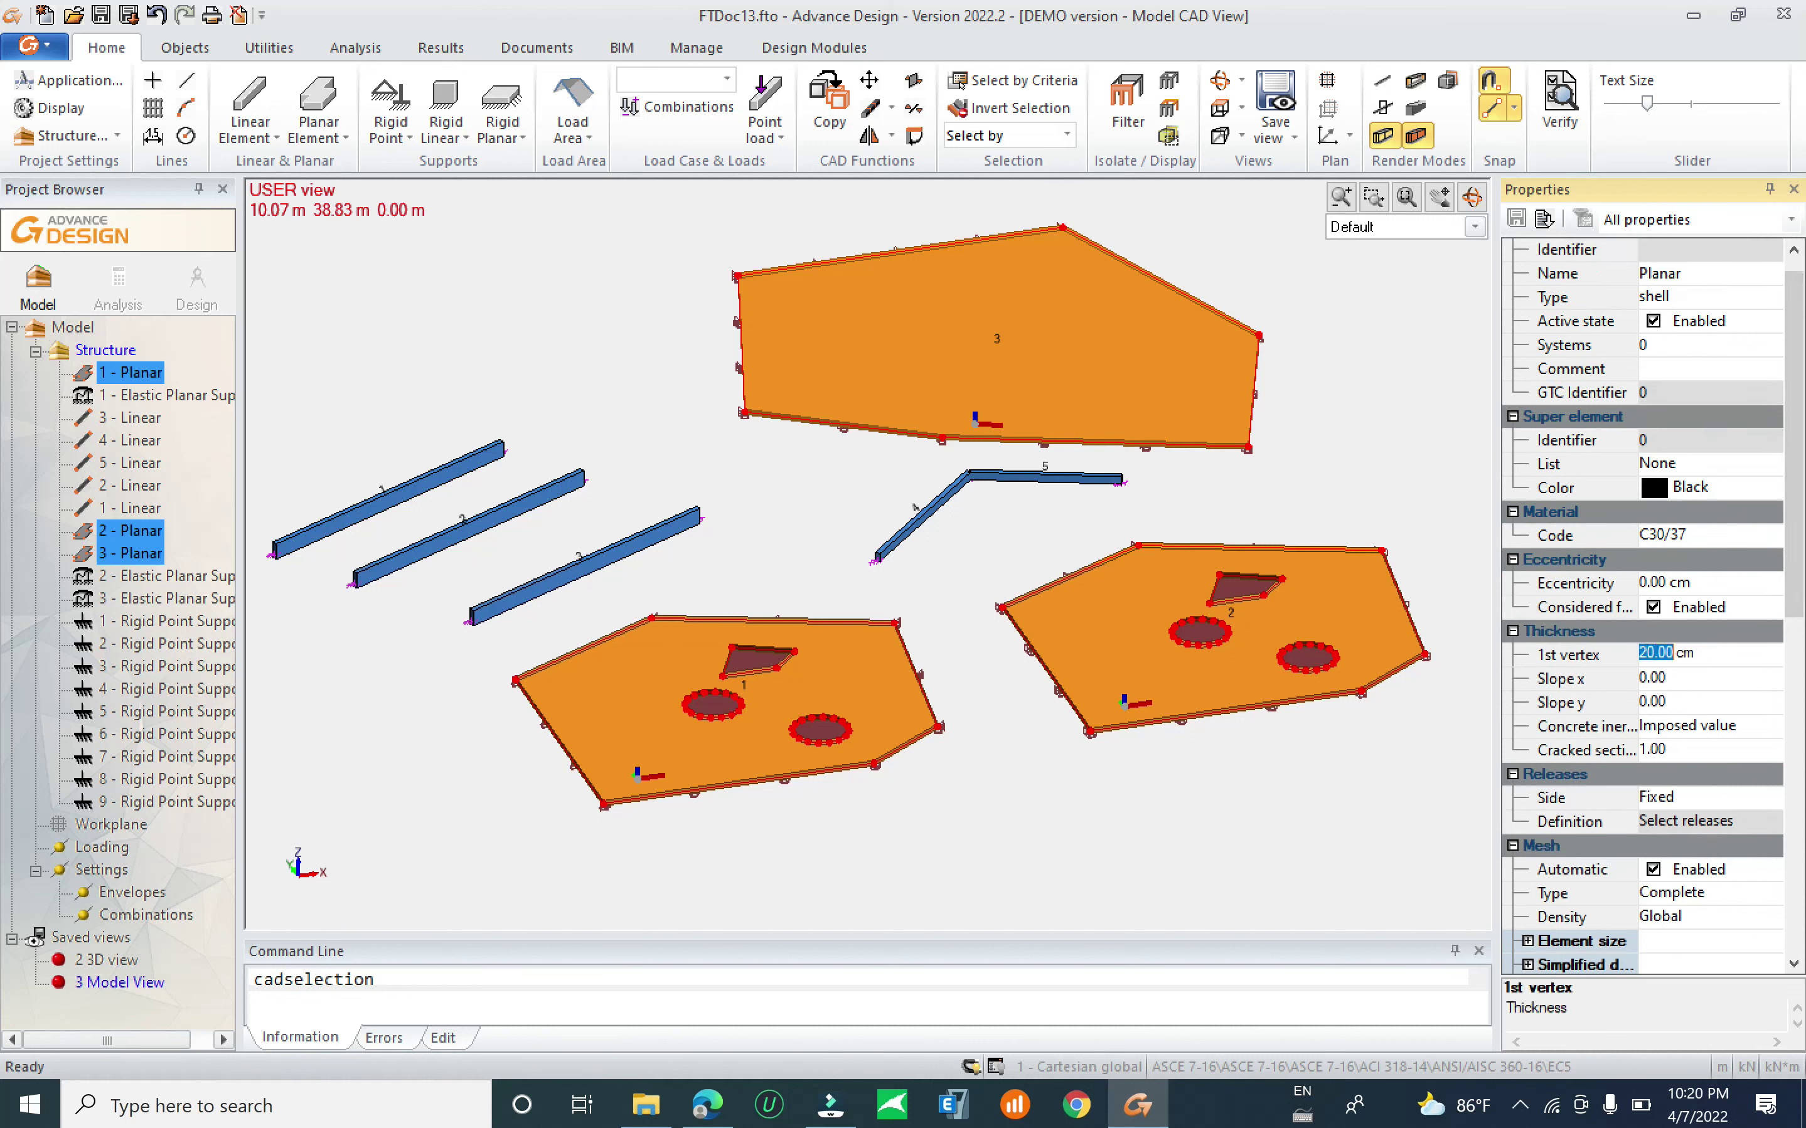
{"action": "type", "text": "15"}
{"action": "key", "text": "Return"}
{"action": "key", "text": "Down"}
Set the slabs' concrete cover values Ehx, Ebx, Ehy and Eby to 4 cm.
{"action": "left_click_drag", "start_coordinate": [1794, 600], "coordinate": [1794, 656]}
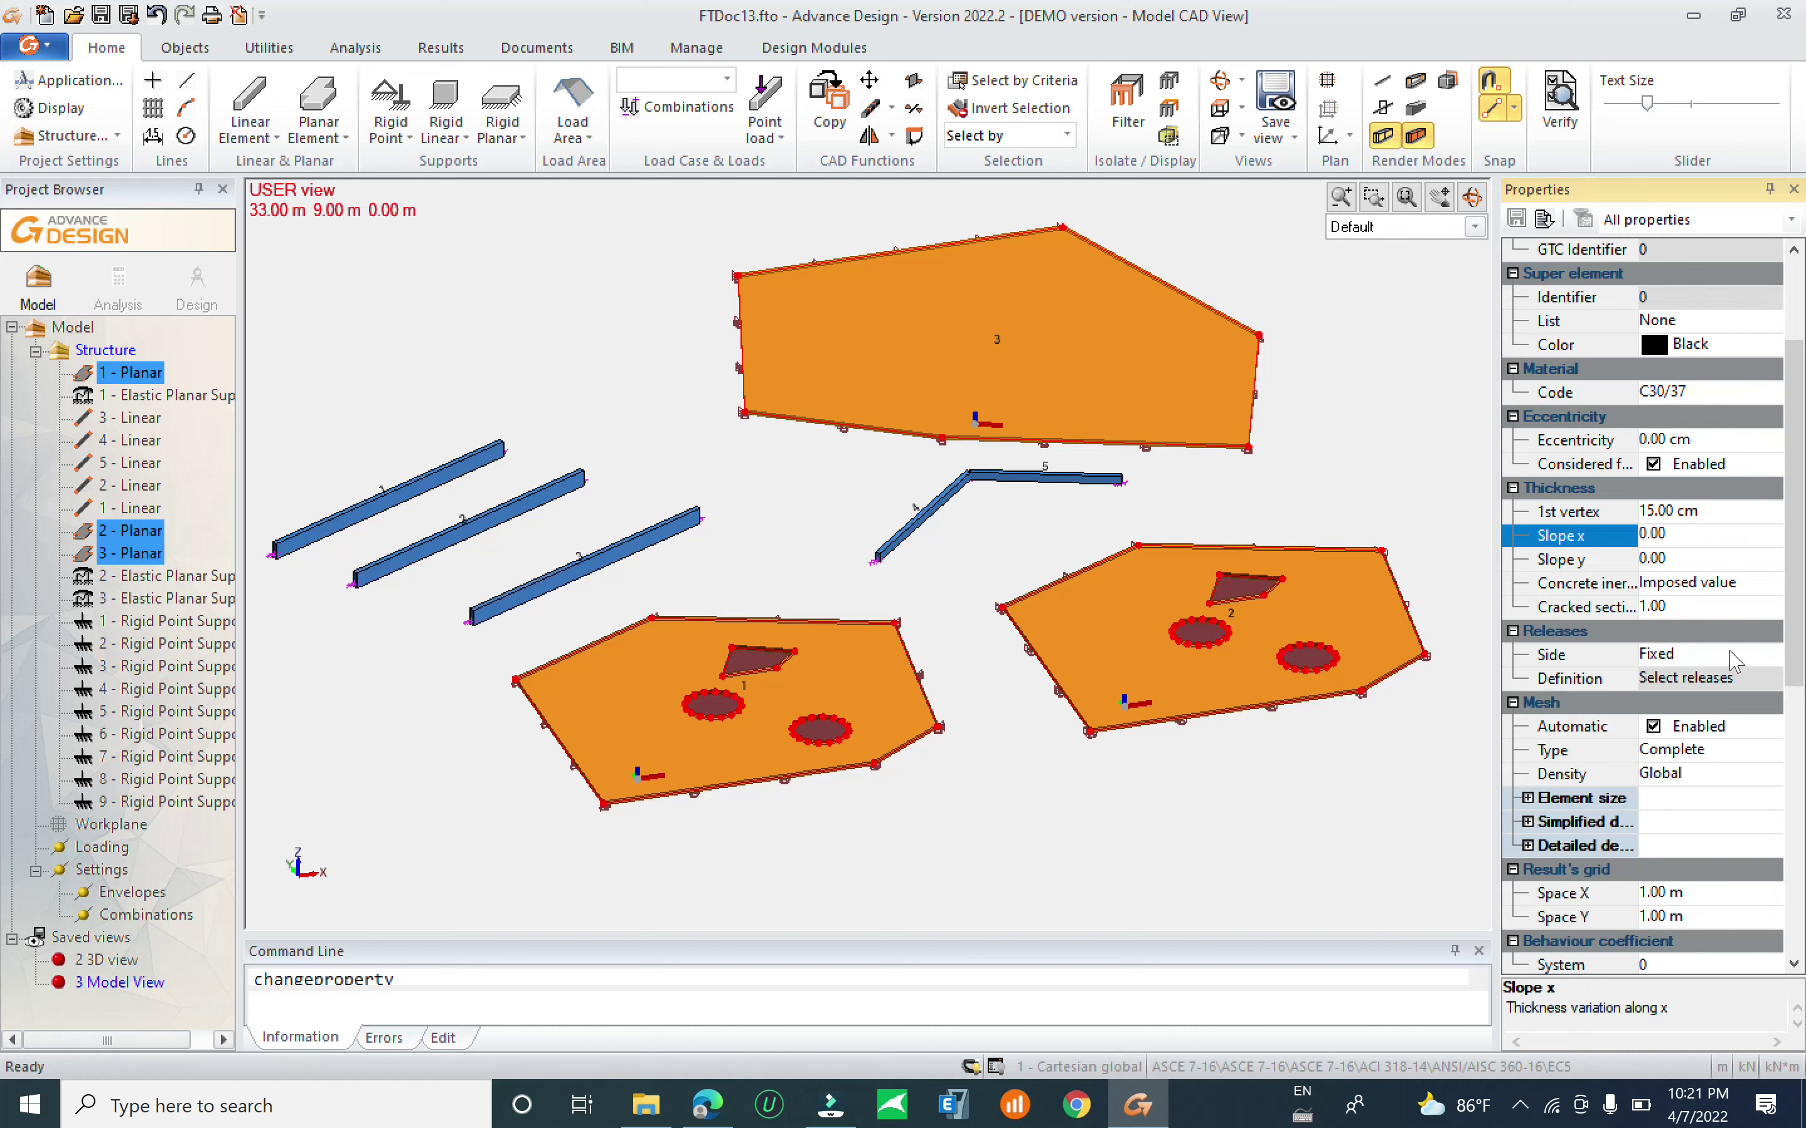
{"action": "left_click_drag", "start_coordinate": [1795, 651], "coordinate": [1800, 903]}
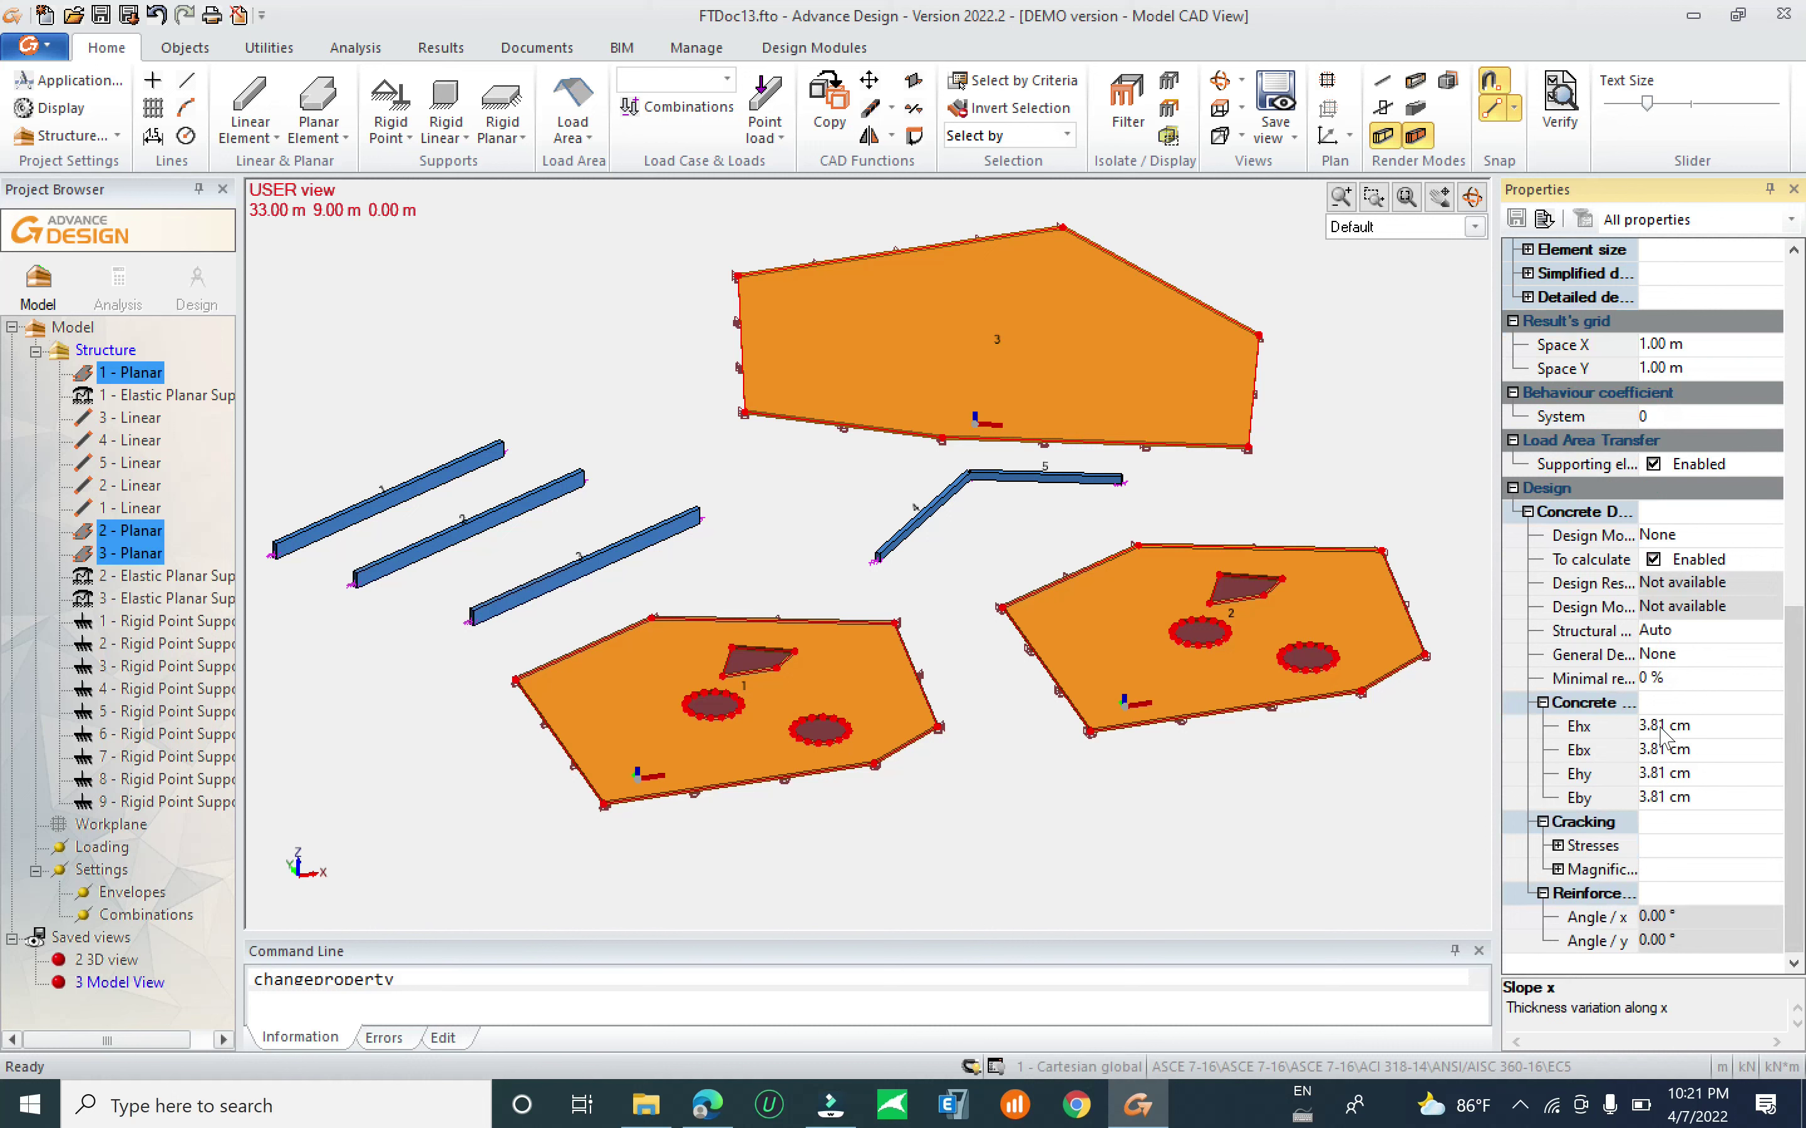
{"action": "left_click", "coordinate": [1697, 728]}
{"action": "left_click", "coordinate": [1697, 728]}
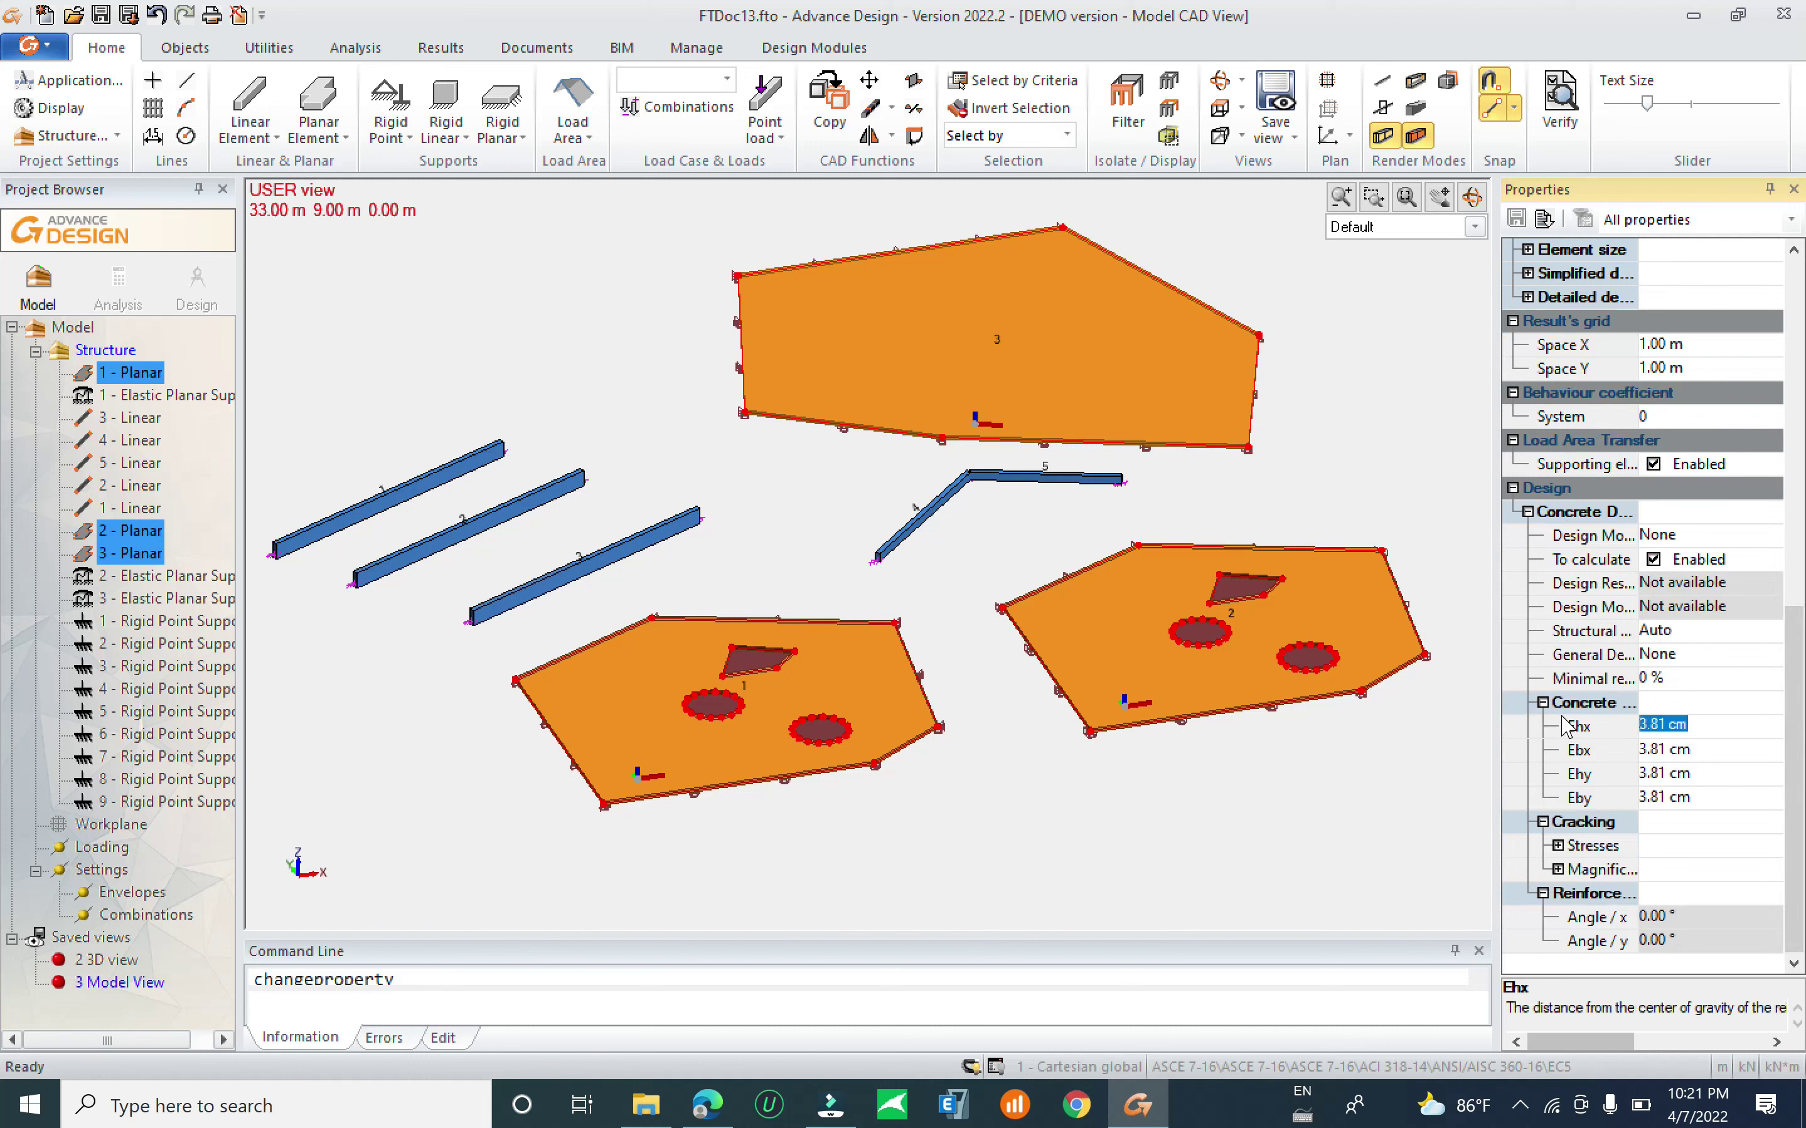
{"action": "type", "text": "4"}
{"action": "key", "text": "Tab"}
{"action": "type", "text": "4"}
{"action": "key", "text": "Tab"}
{"action": "type", "text": "4"}
{"action": "key", "text": "Tab"}
{"action": "type", "text": "4"}
{"action": "key", "text": "Return"}
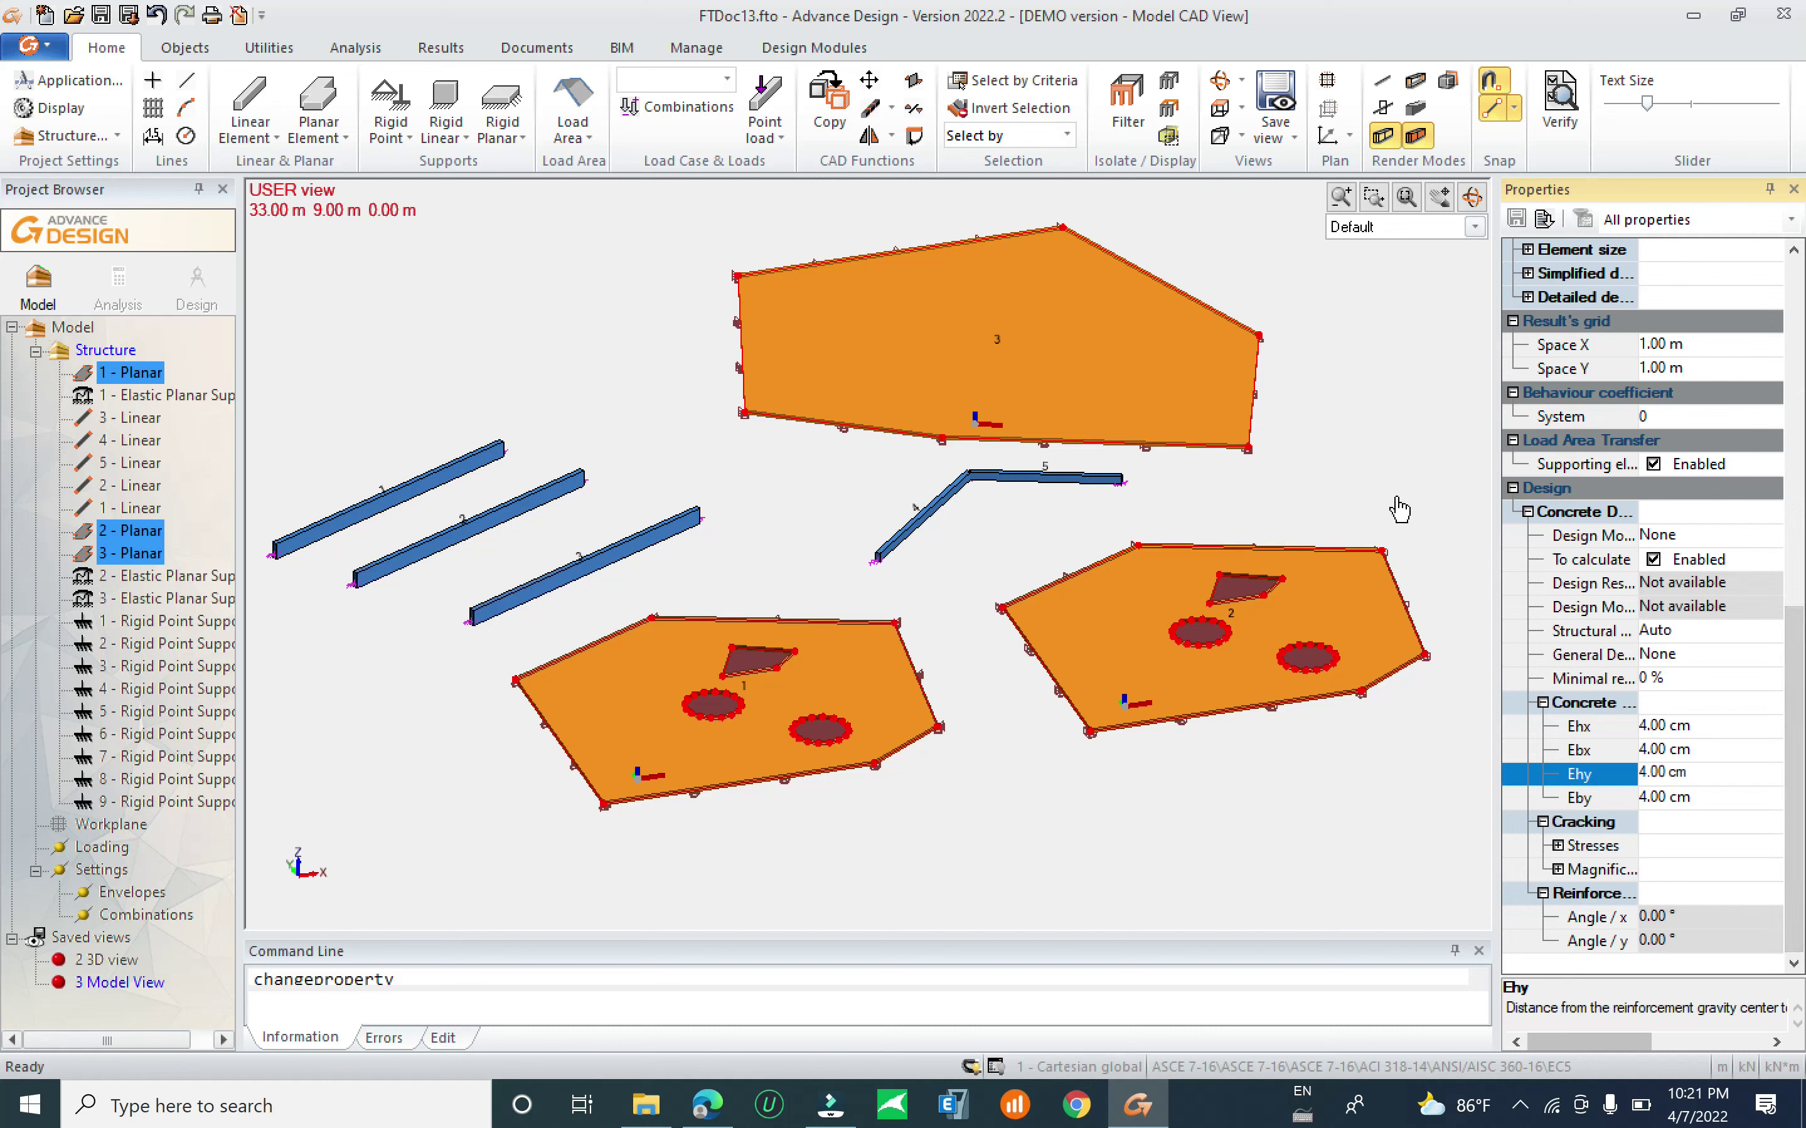
Examine the simplified and detailed mesh definitions of the selected slabs, then clear the selection.
{"action": "scroll", "coordinate": [1798, 758], "scroll_direction": "up", "scroll_amount": 3}
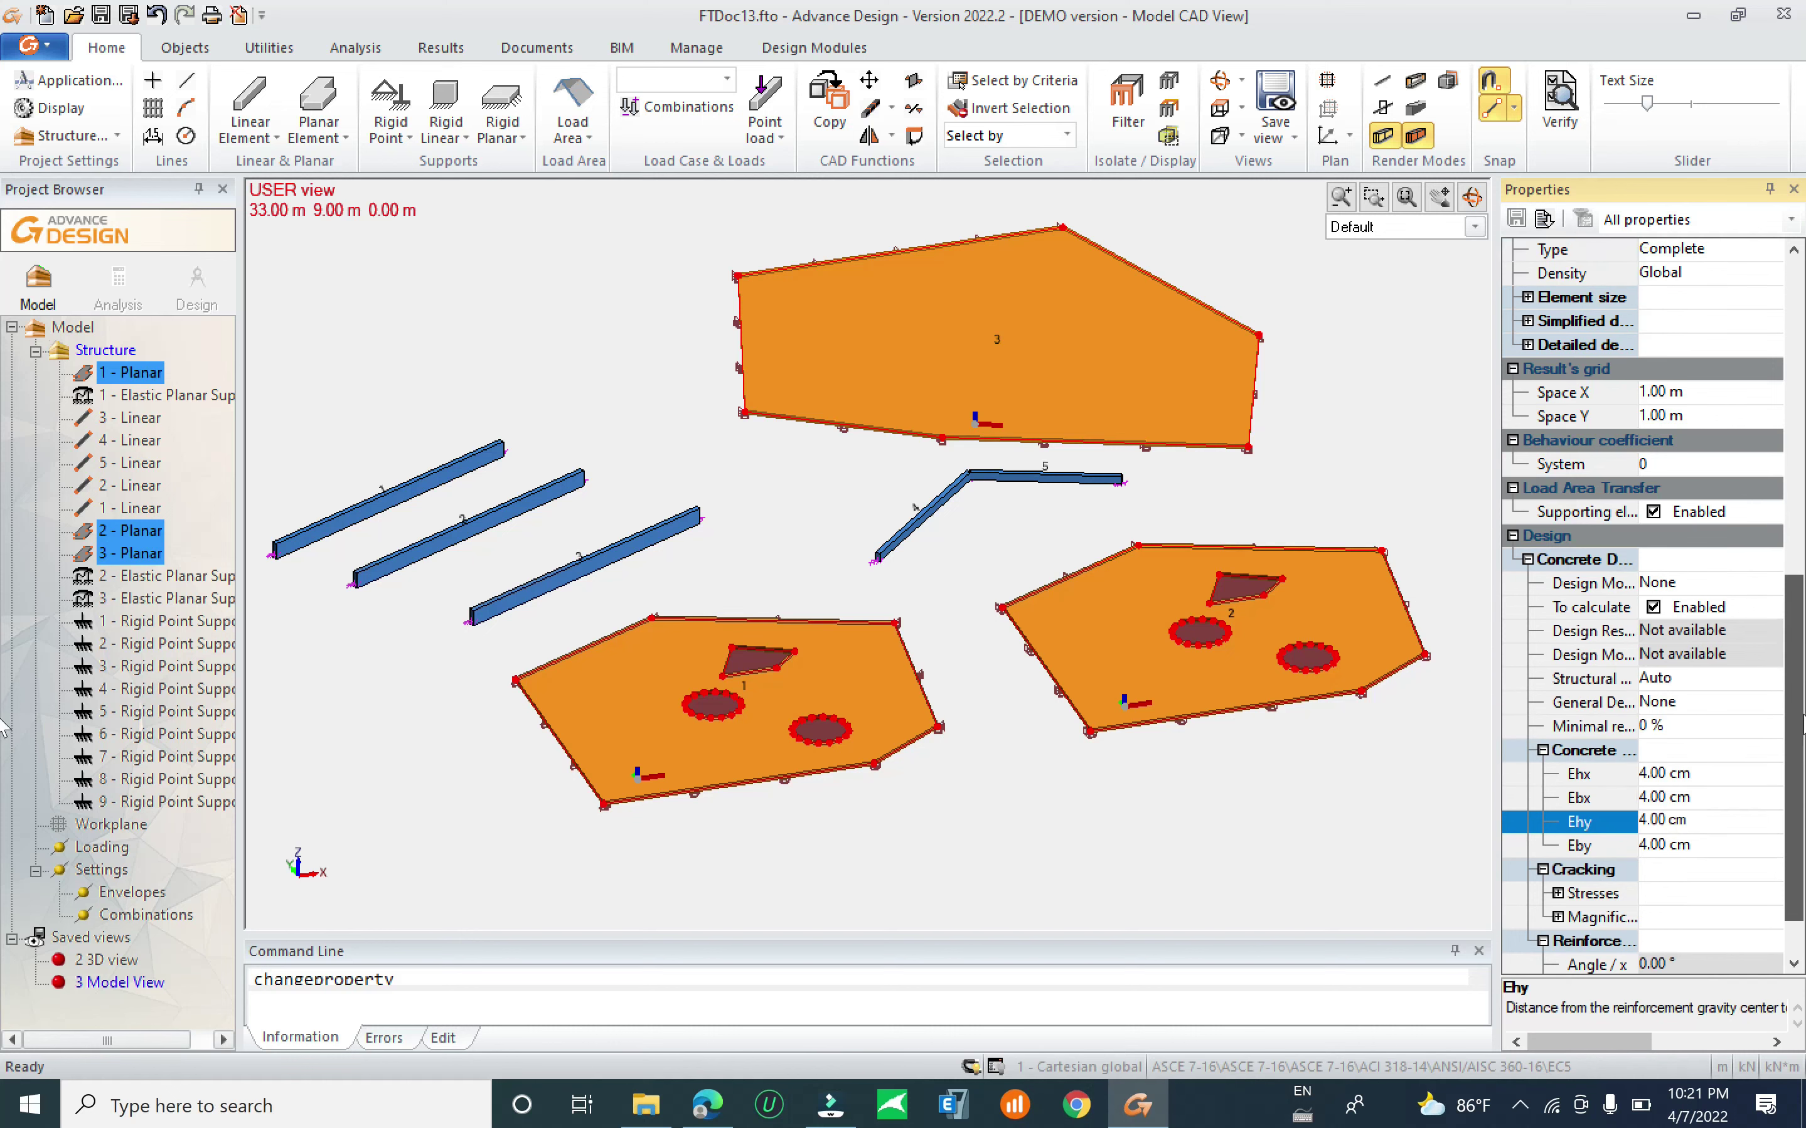
{"action": "scroll", "coordinate": [1612, 526], "scroll_direction": "up", "scroll_amount": 1}
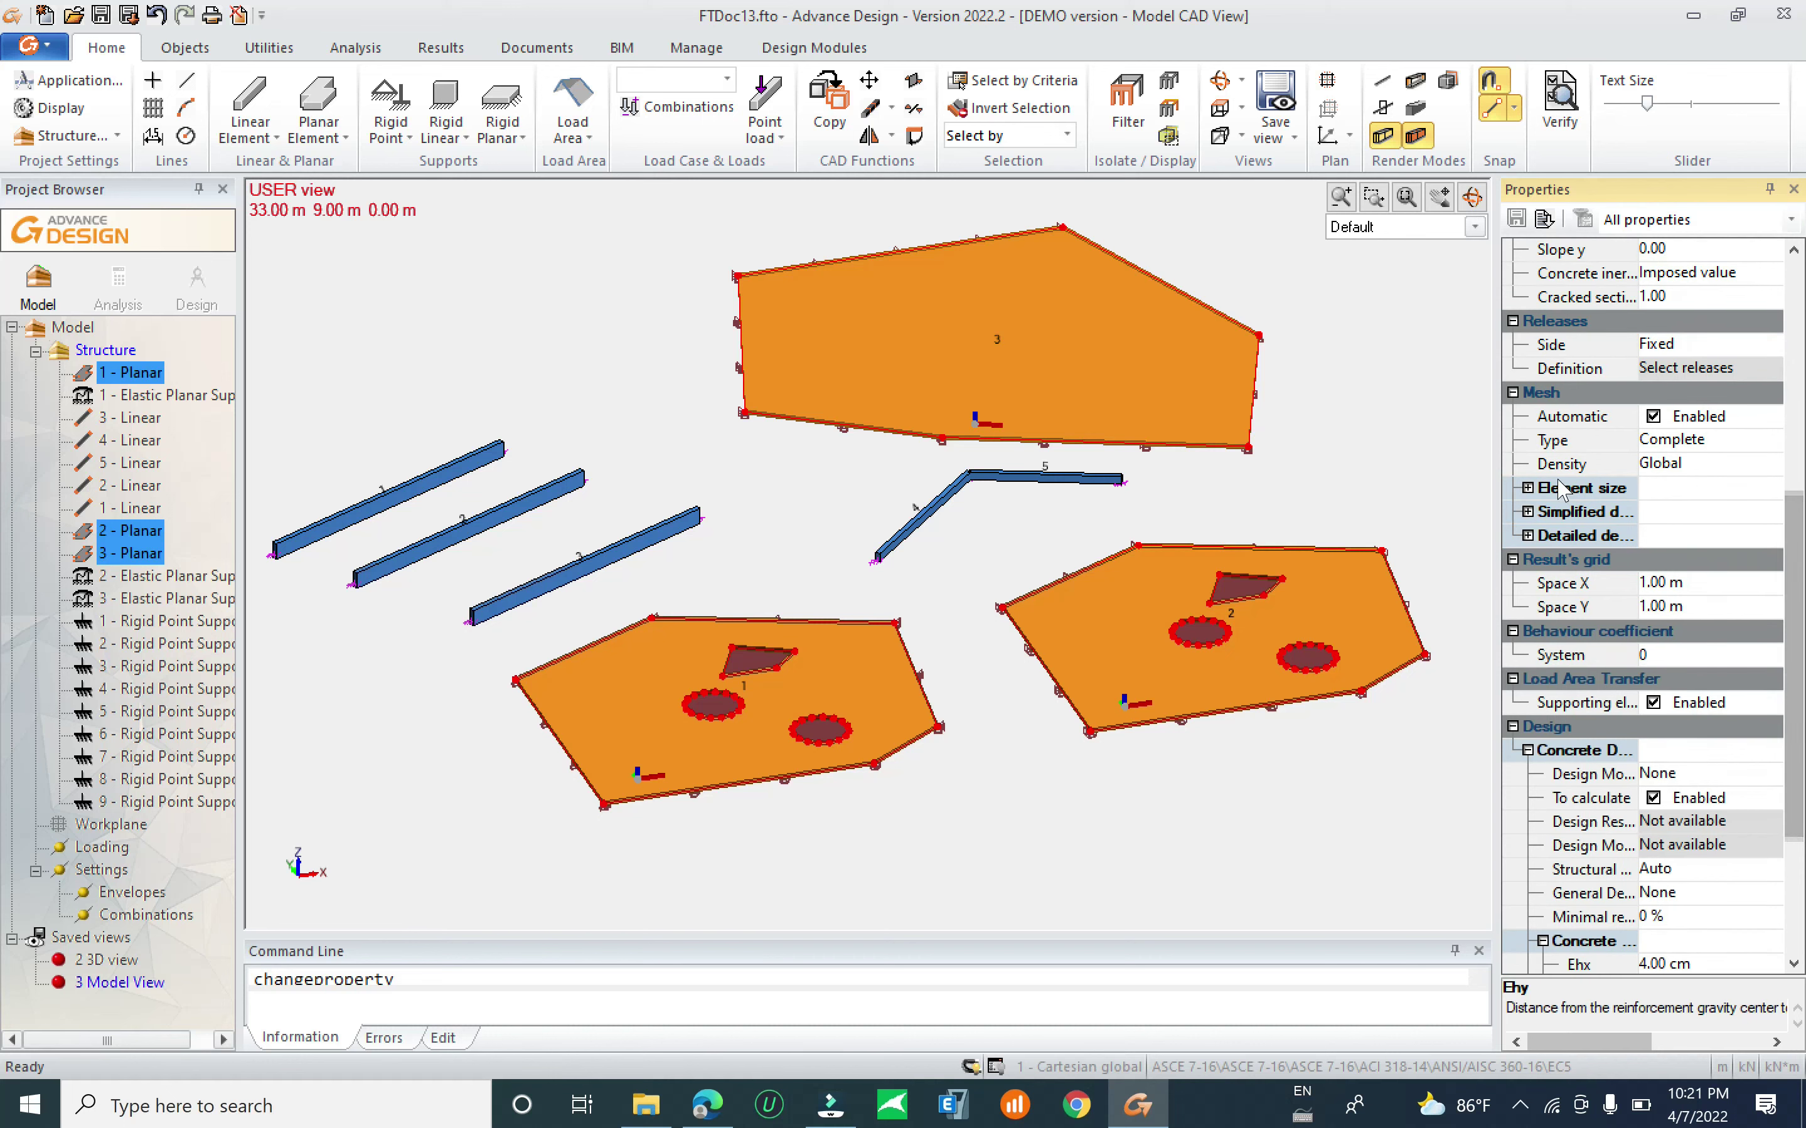
{"action": "left_click", "coordinate": [1528, 512]}
{"action": "left_click", "coordinate": [1528, 583]}
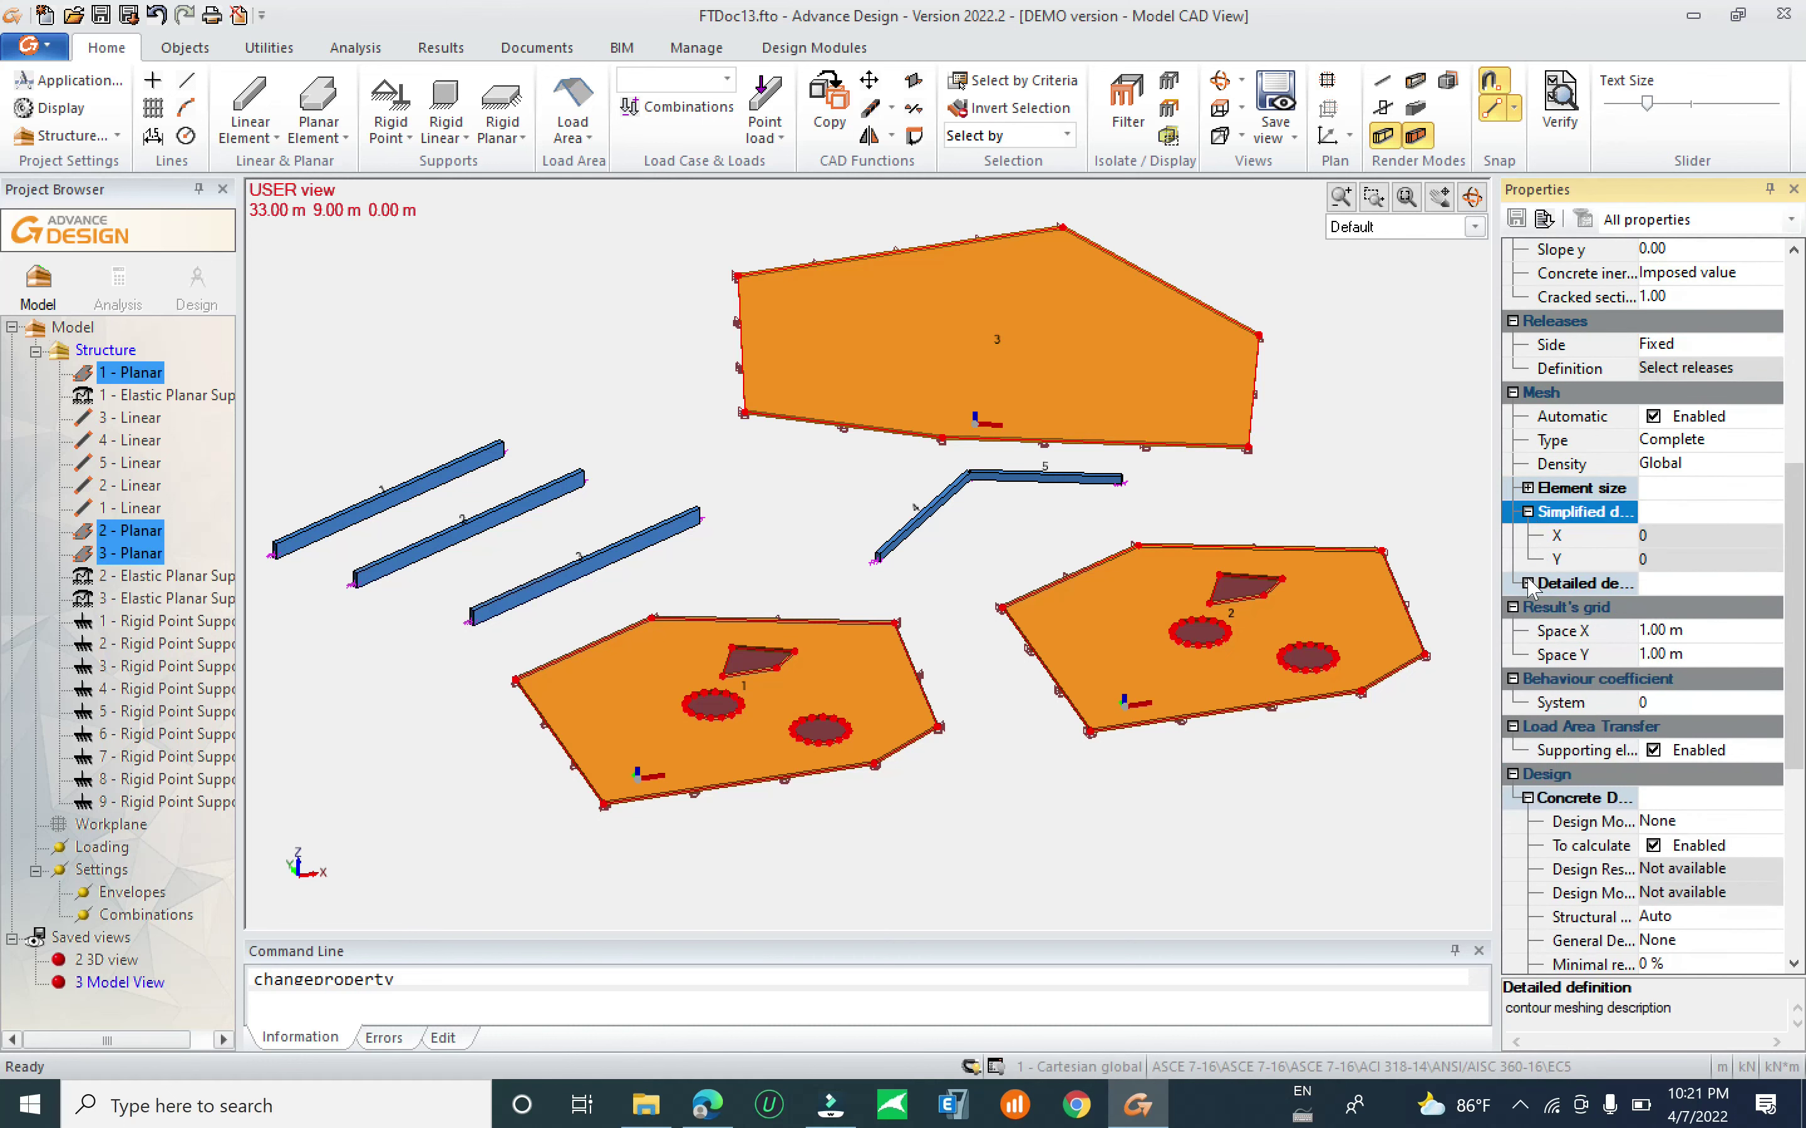
{"action": "left_click", "coordinate": [1544, 607]}
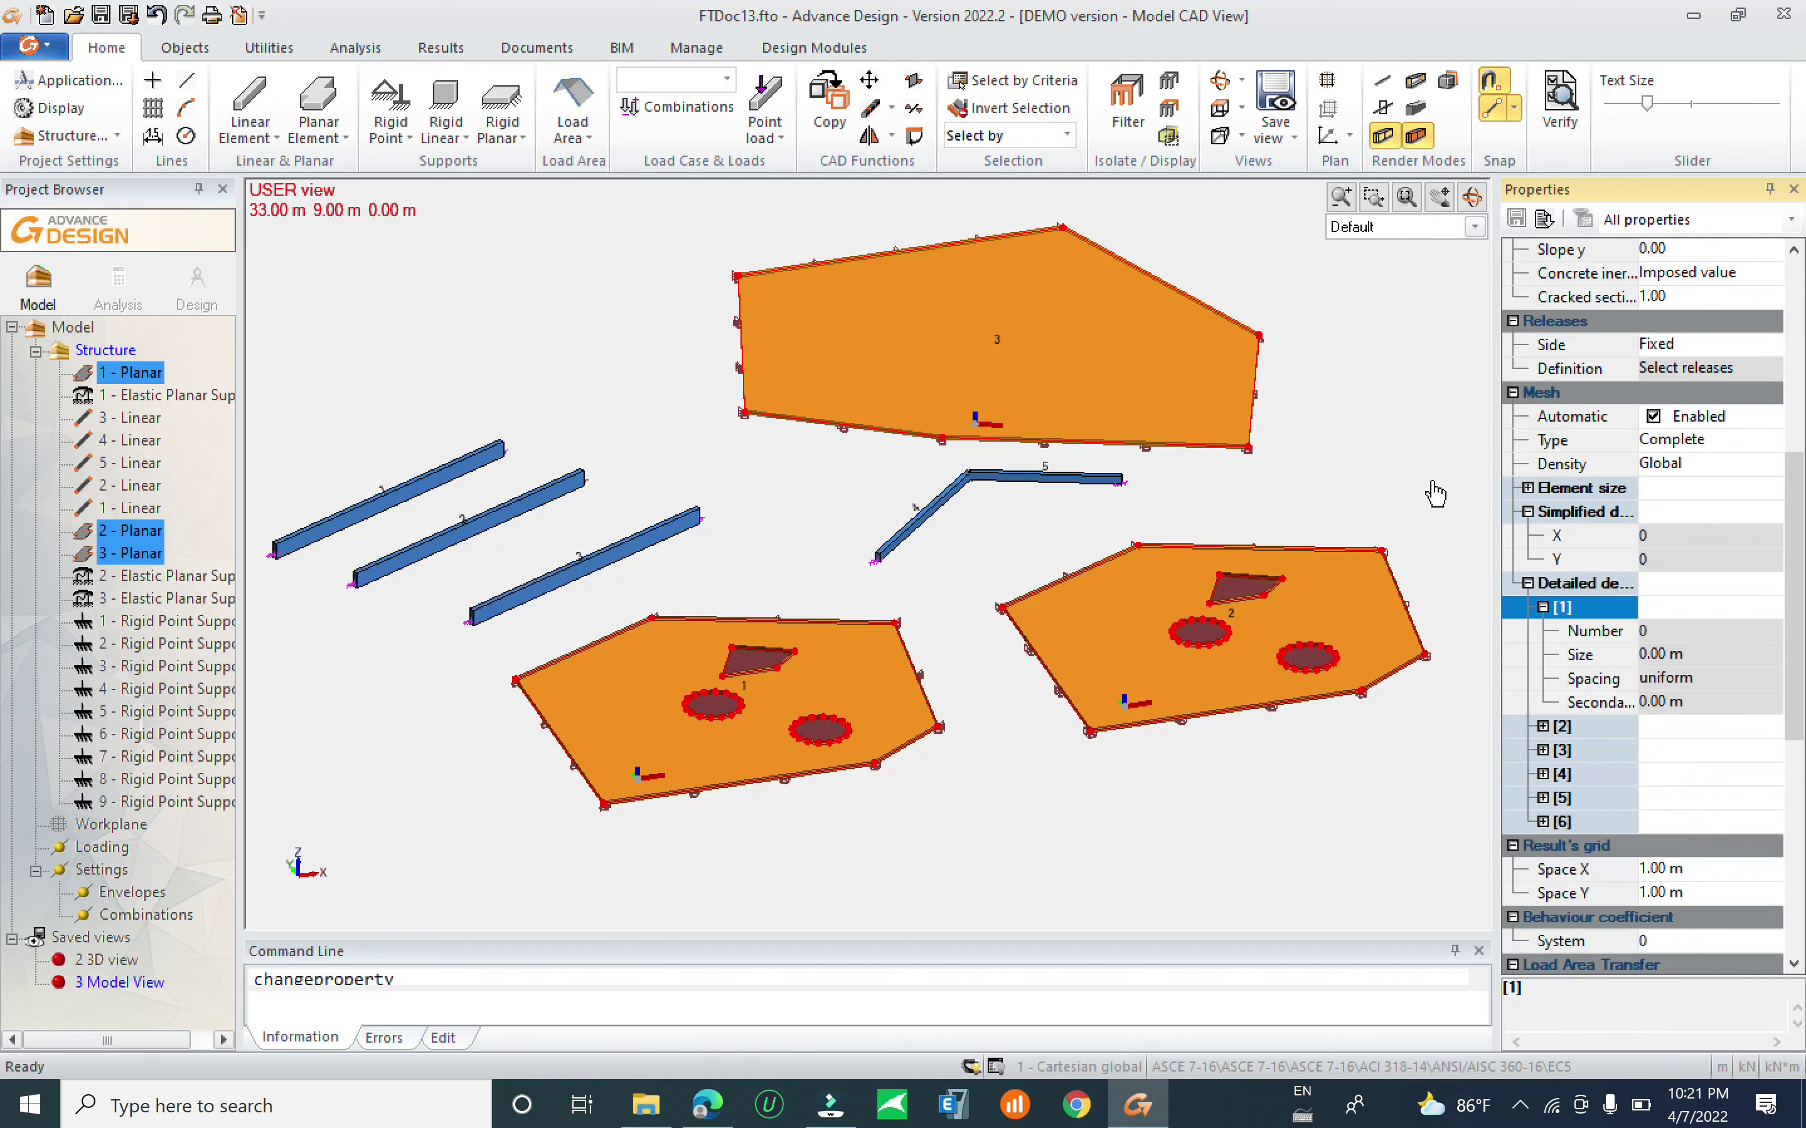
{"action": "left_click", "coordinate": [1354, 441]}
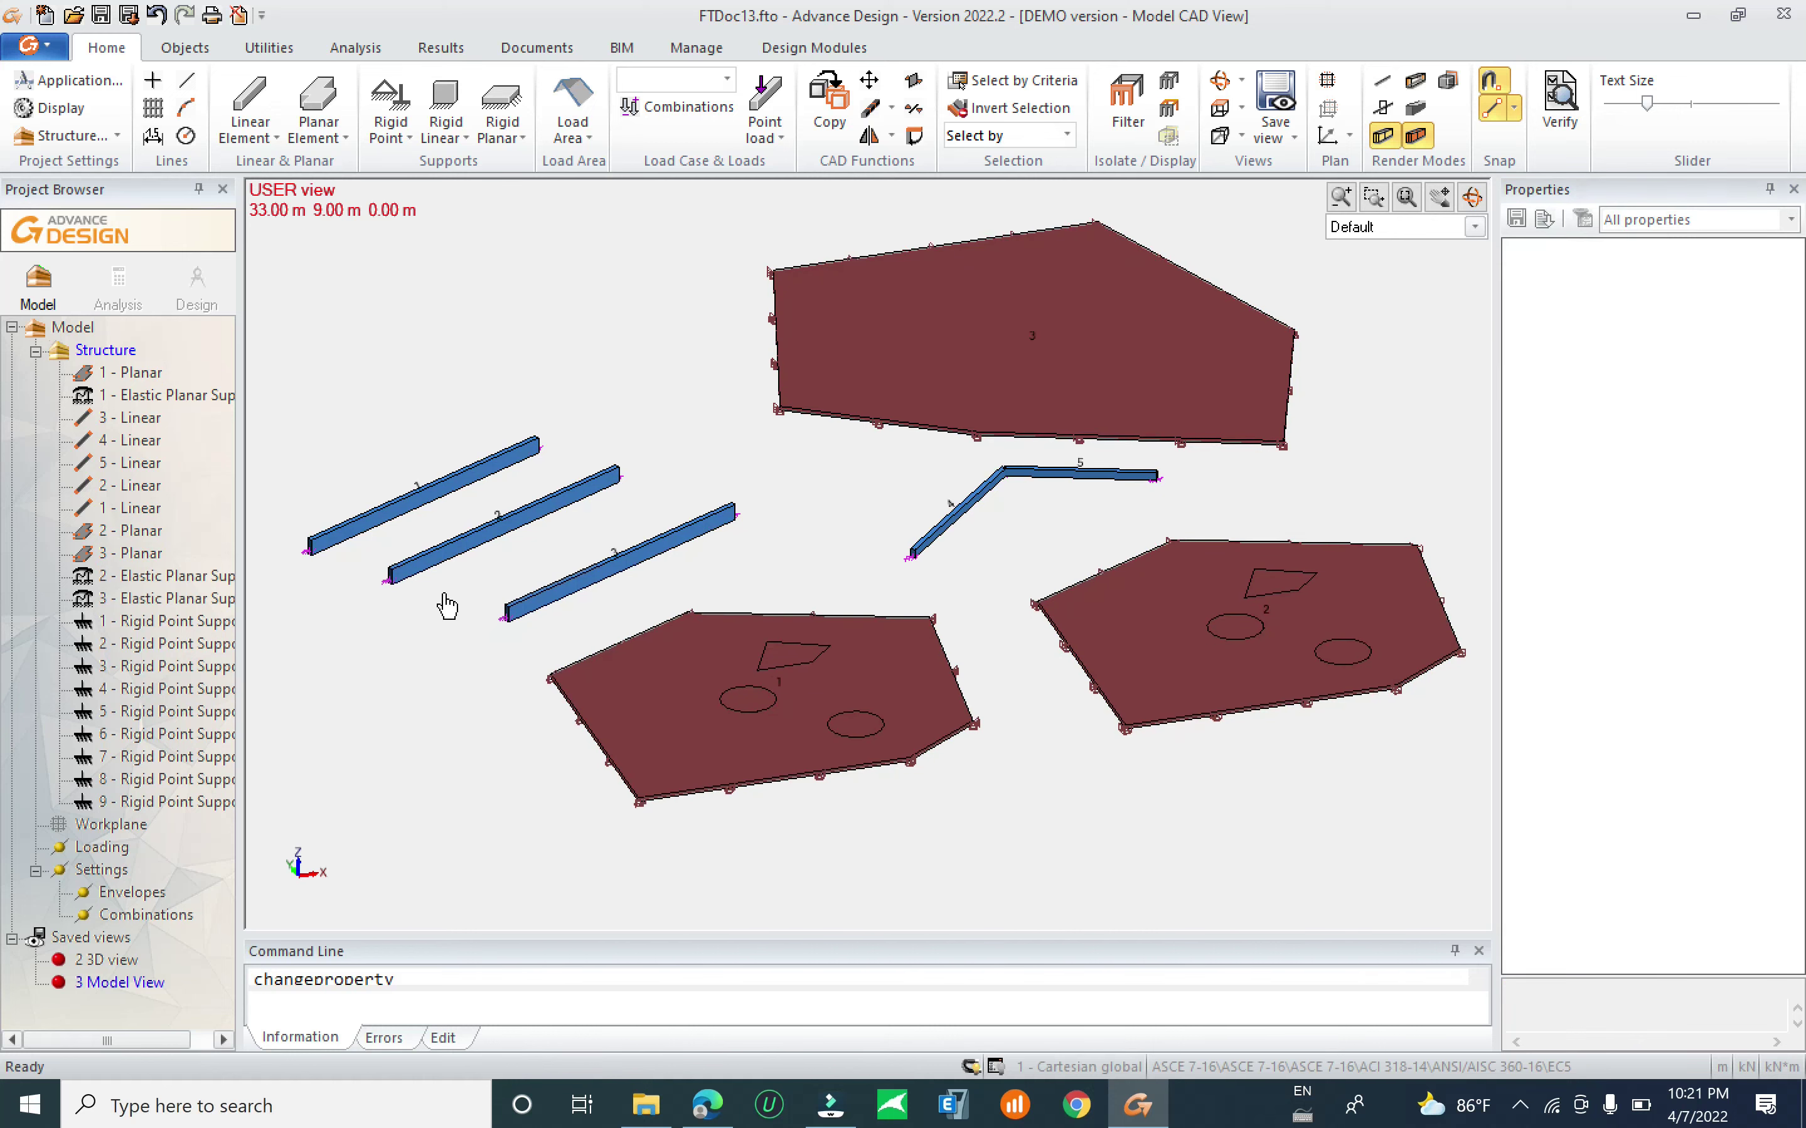
Disable the column calculation and enable simple bending for all five linear elements.
{"action": "middle_click_drag", "start_coordinate": [628, 584], "coordinate": [603, 513]}
{"action": "left_click_drag", "start_coordinate": [611, 543], "coordinate": [510, 349]}
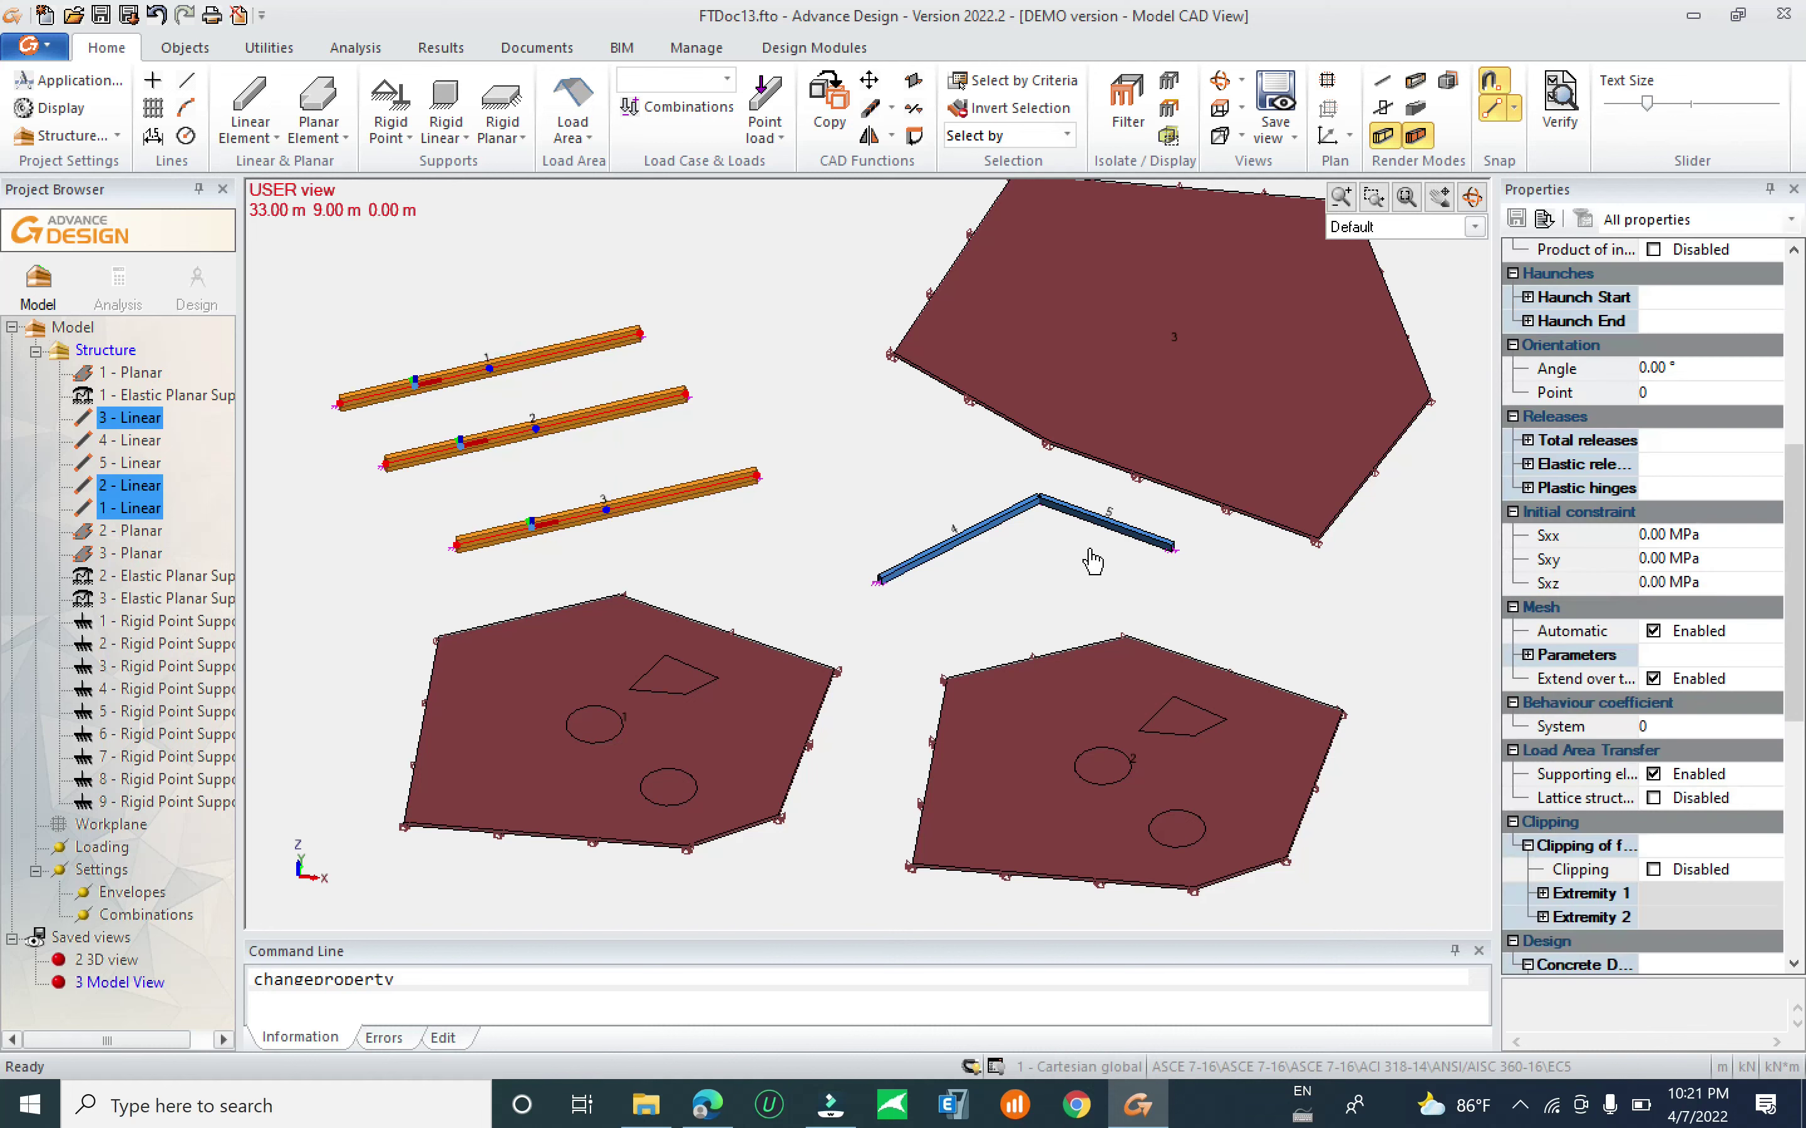
{"action": "left_click", "coordinate": [1108, 522], "text": "ctrl"}
{"action": "scroll", "coordinate": [1191, 569], "scroll_direction": "up", "scroll_amount": 3}
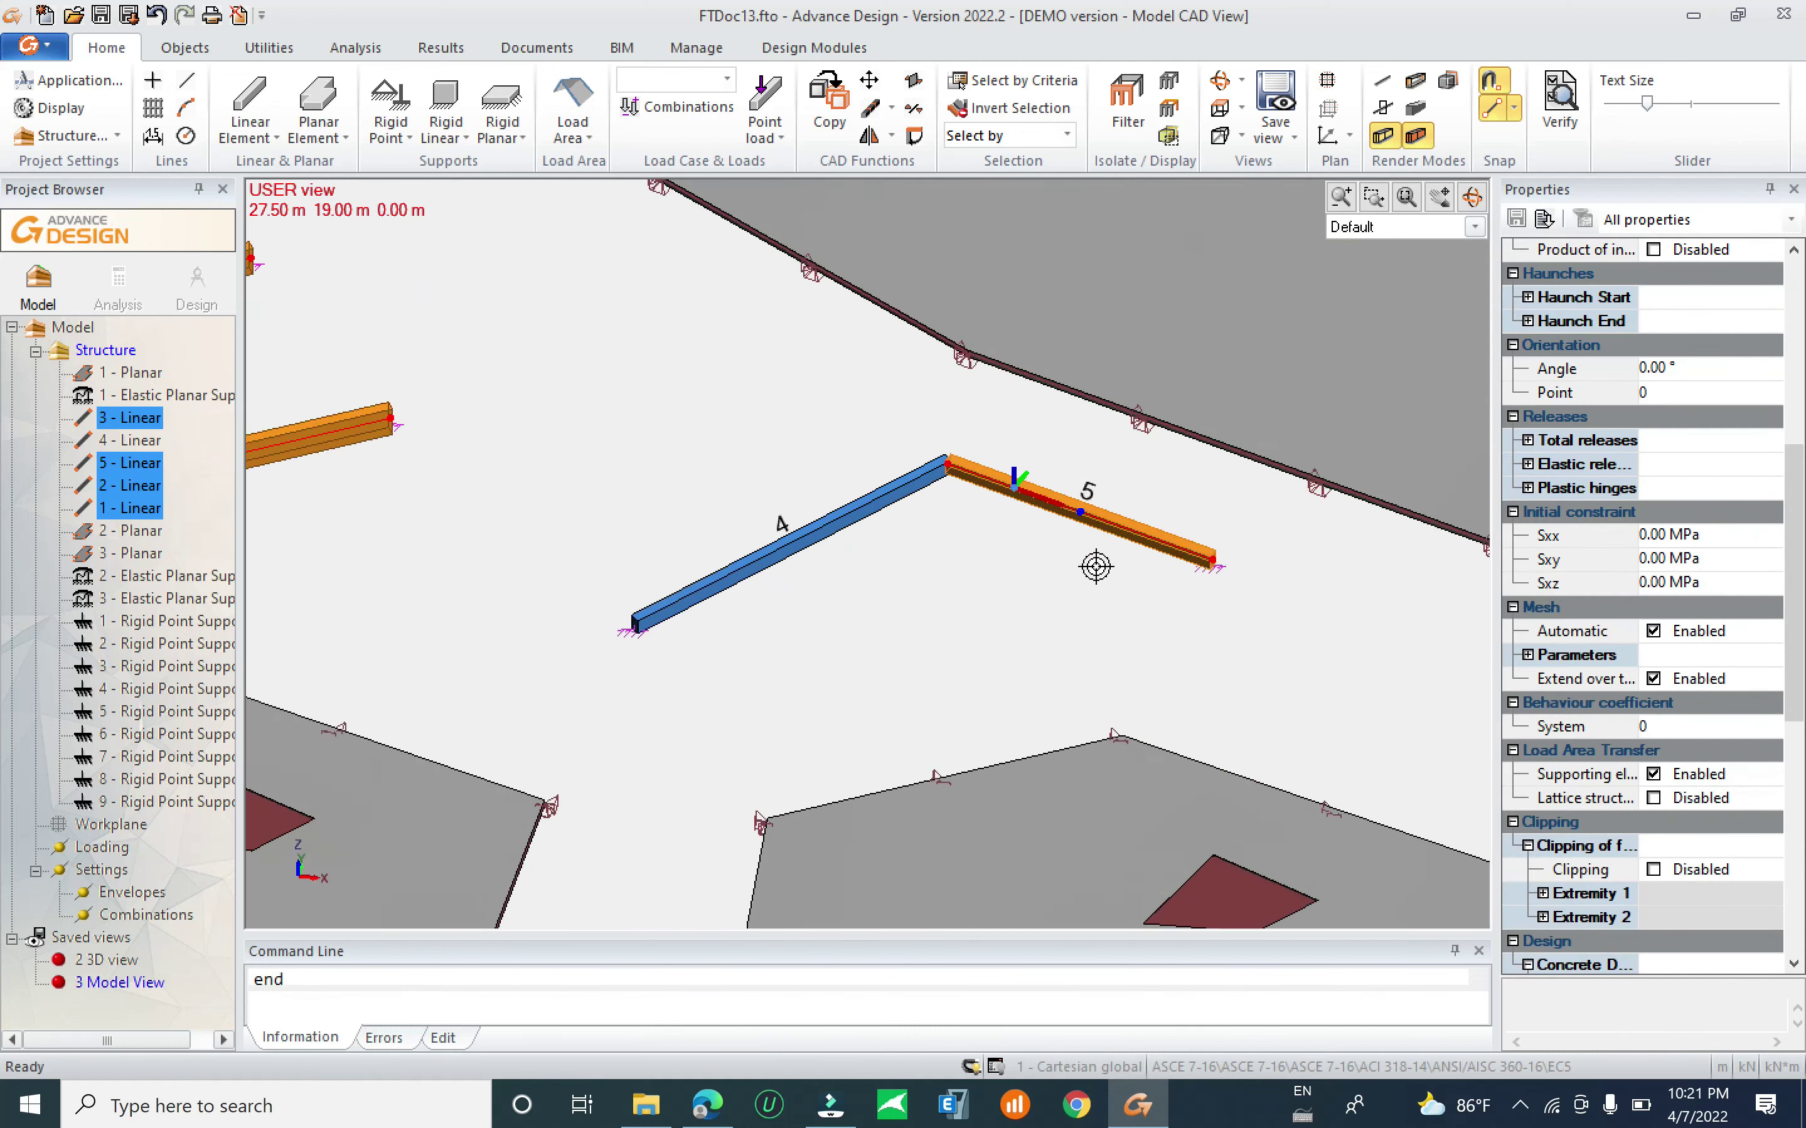
{"action": "left_click", "coordinate": [786, 512], "text": "ctrl"}
{"action": "left_click_drag", "start_coordinate": [1778, 685], "coordinate": [1770, 920]}
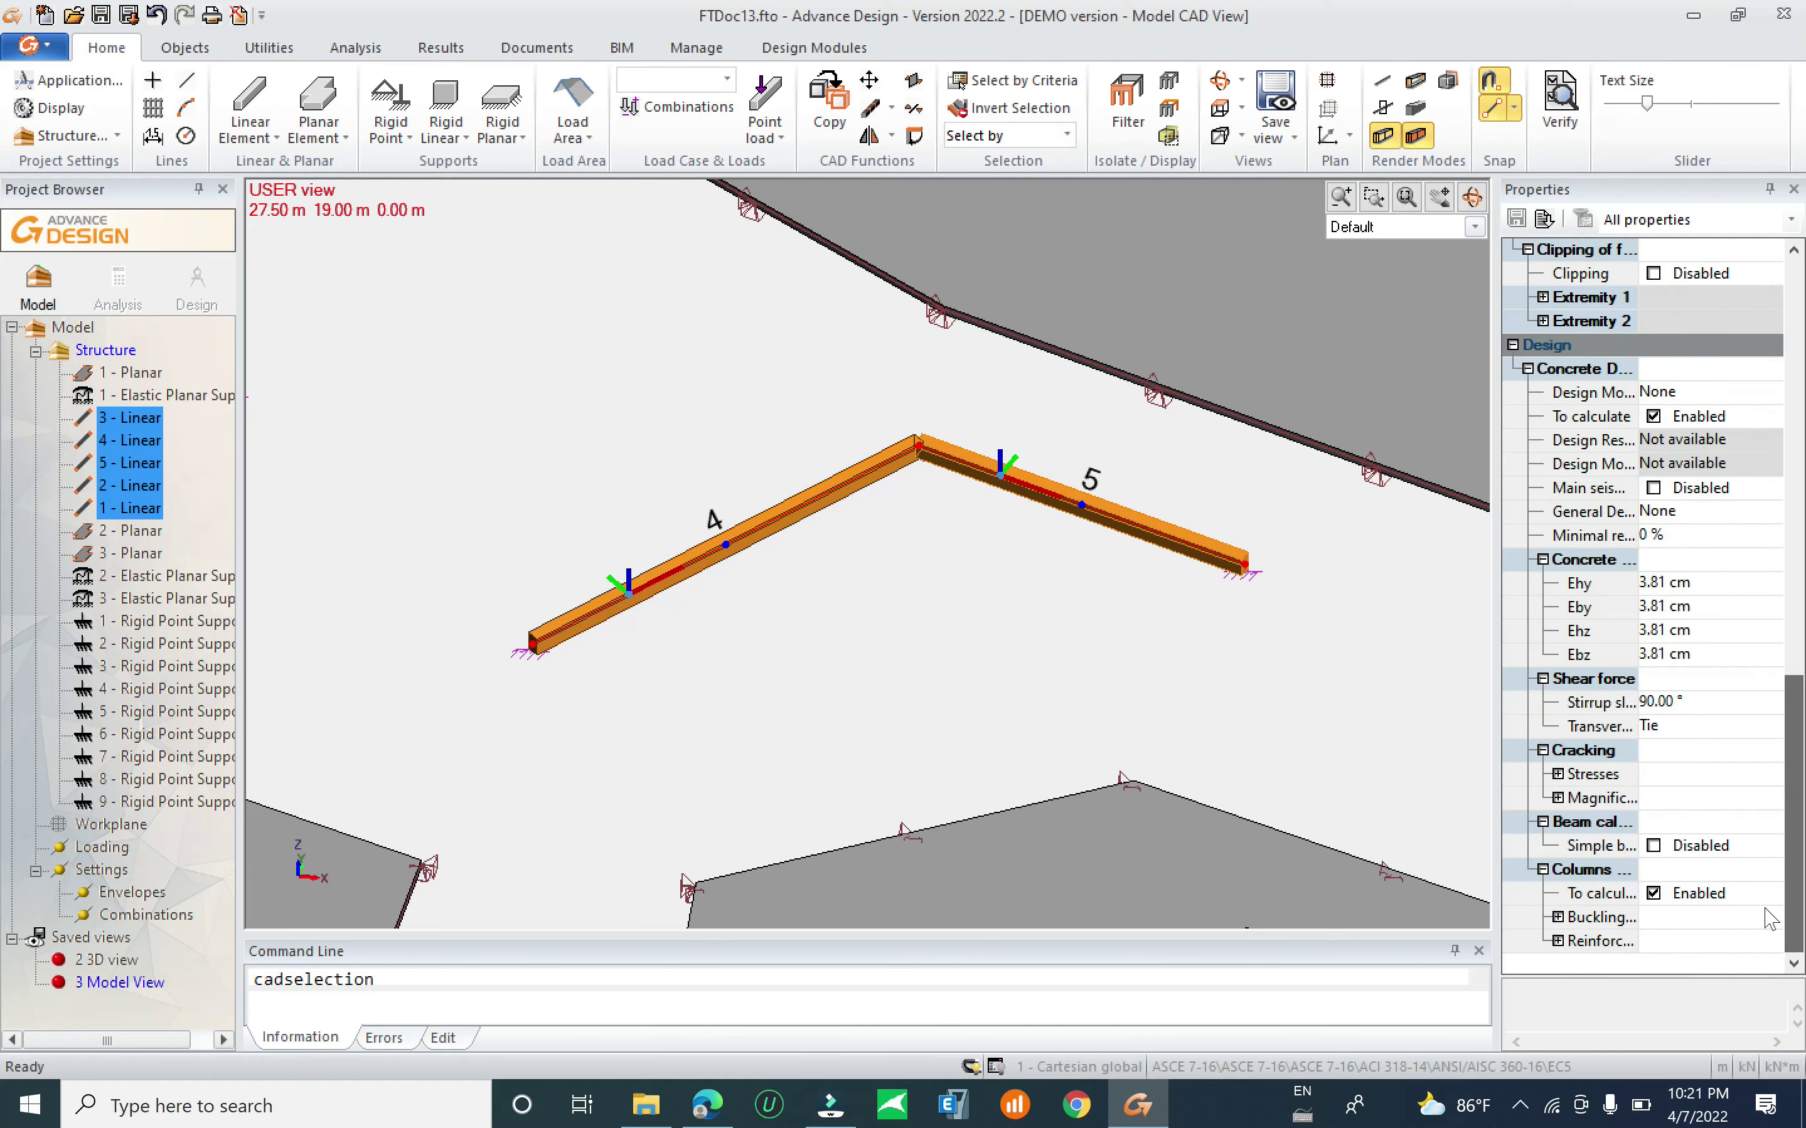
{"action": "left_click", "coordinate": [1655, 893]}
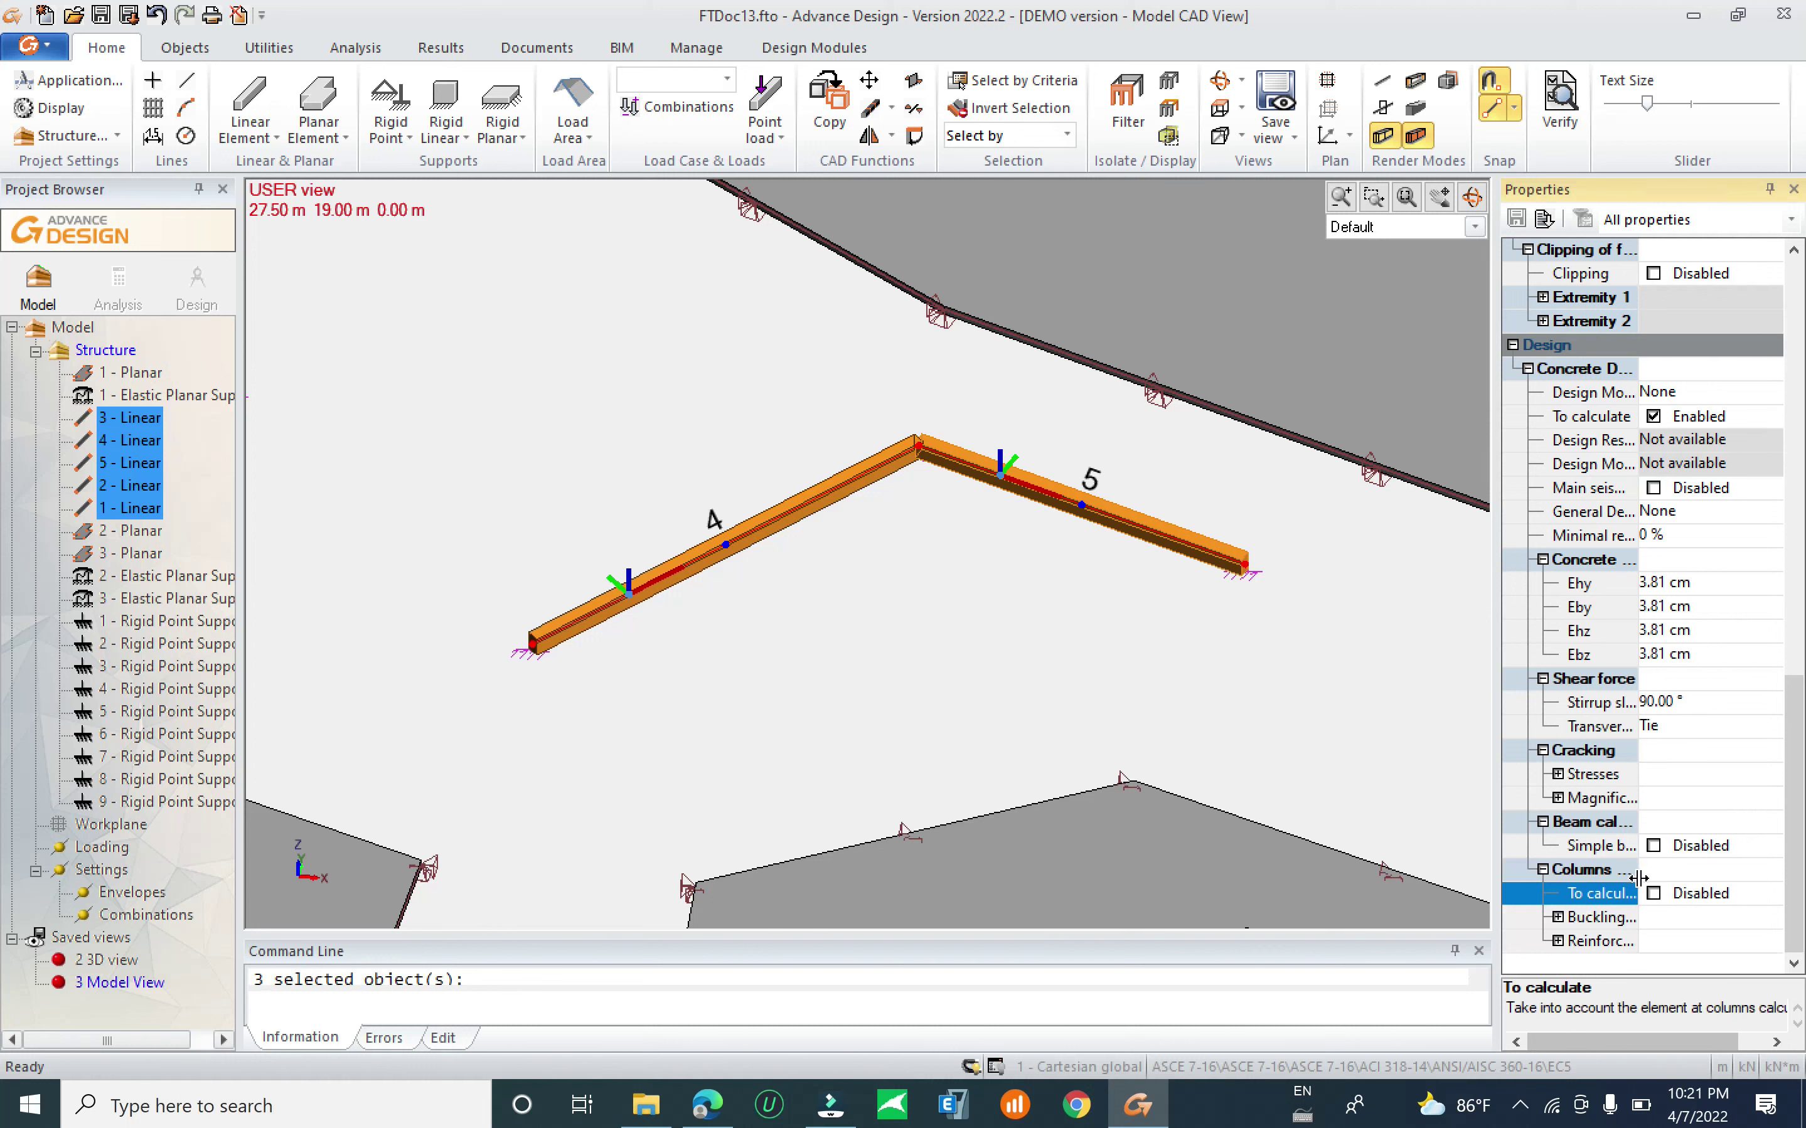
{"action": "left_click", "coordinate": [1655, 845]}
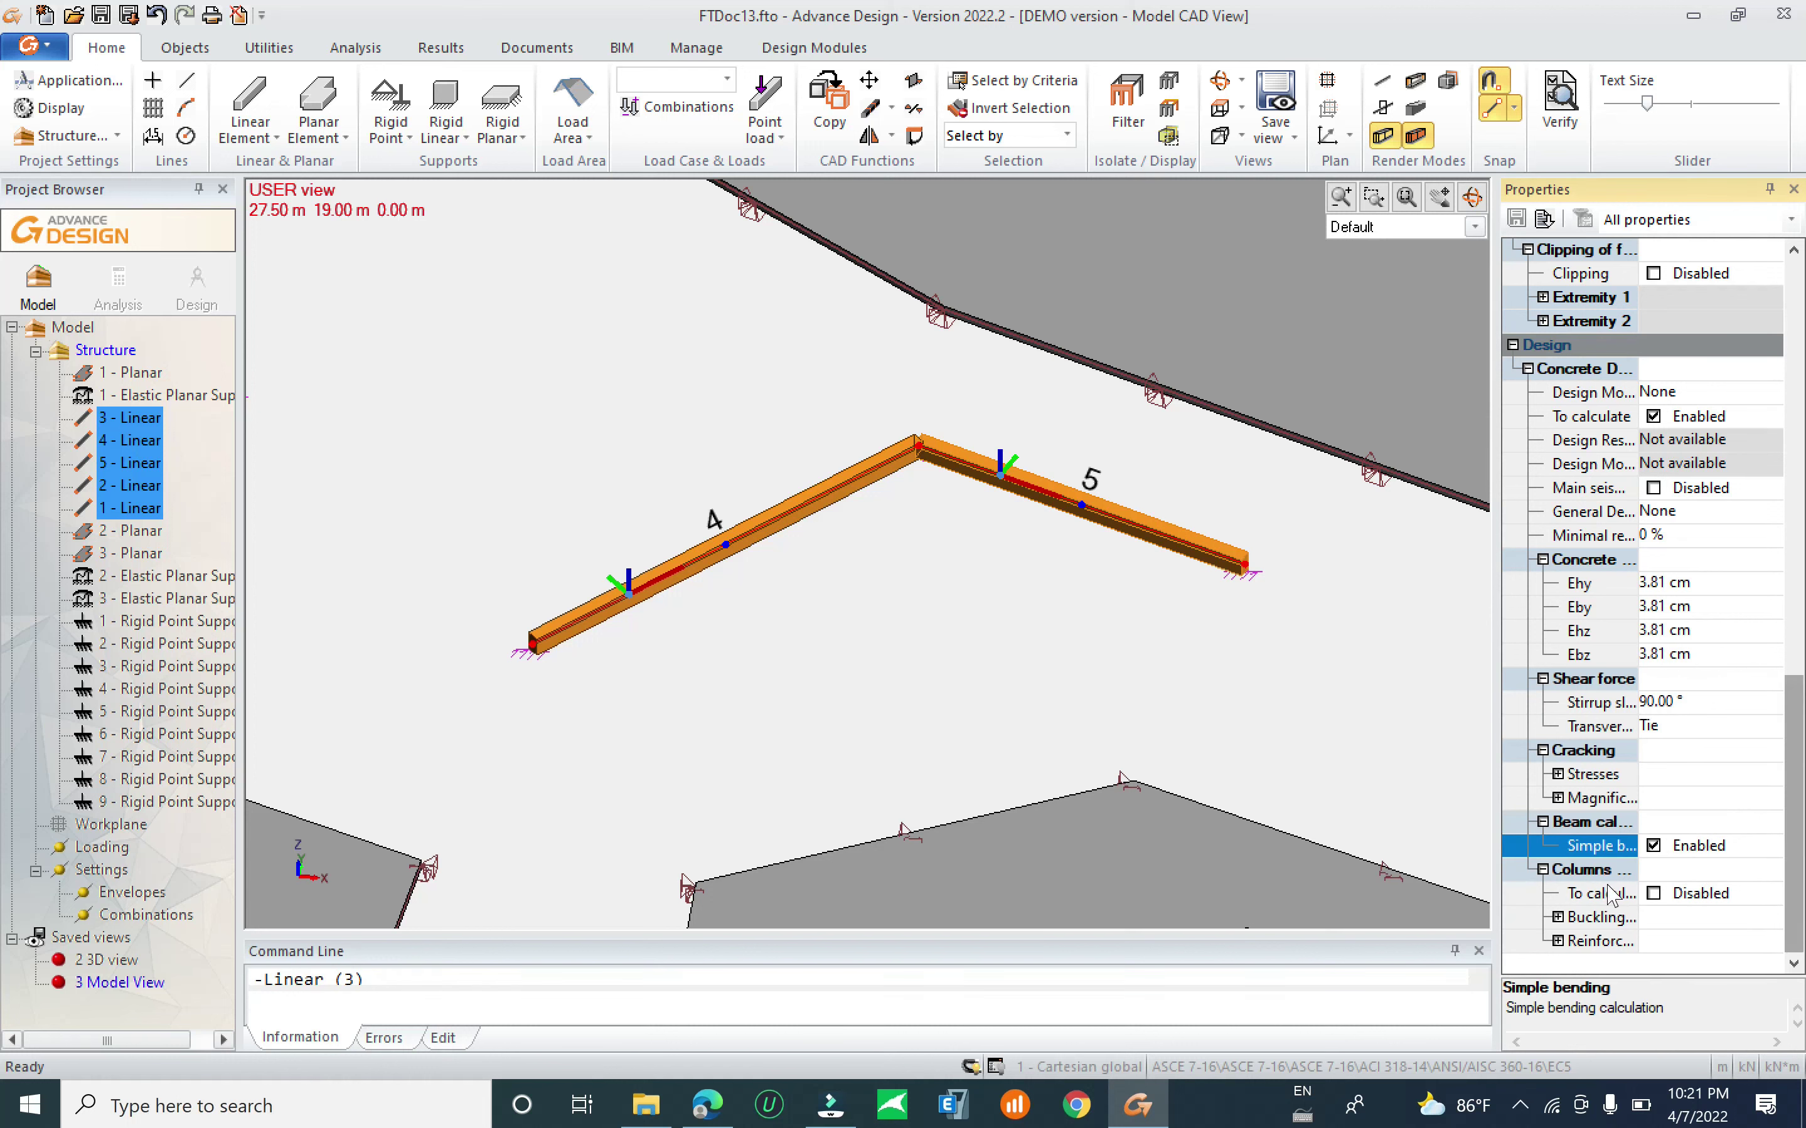
Set the linear elements' concrete cover values Ehy, Eby, Ehz and Ebz to 3 cm.
{"action": "mouse_move", "coordinate": [1799, 824]}
{"action": "left_mouse_down"}
{"action": "mouse_move", "coordinate": [1799, 777]}
{"action": "mouse_move", "coordinate": [1795, 802]}
{"action": "left_mouse_up"}
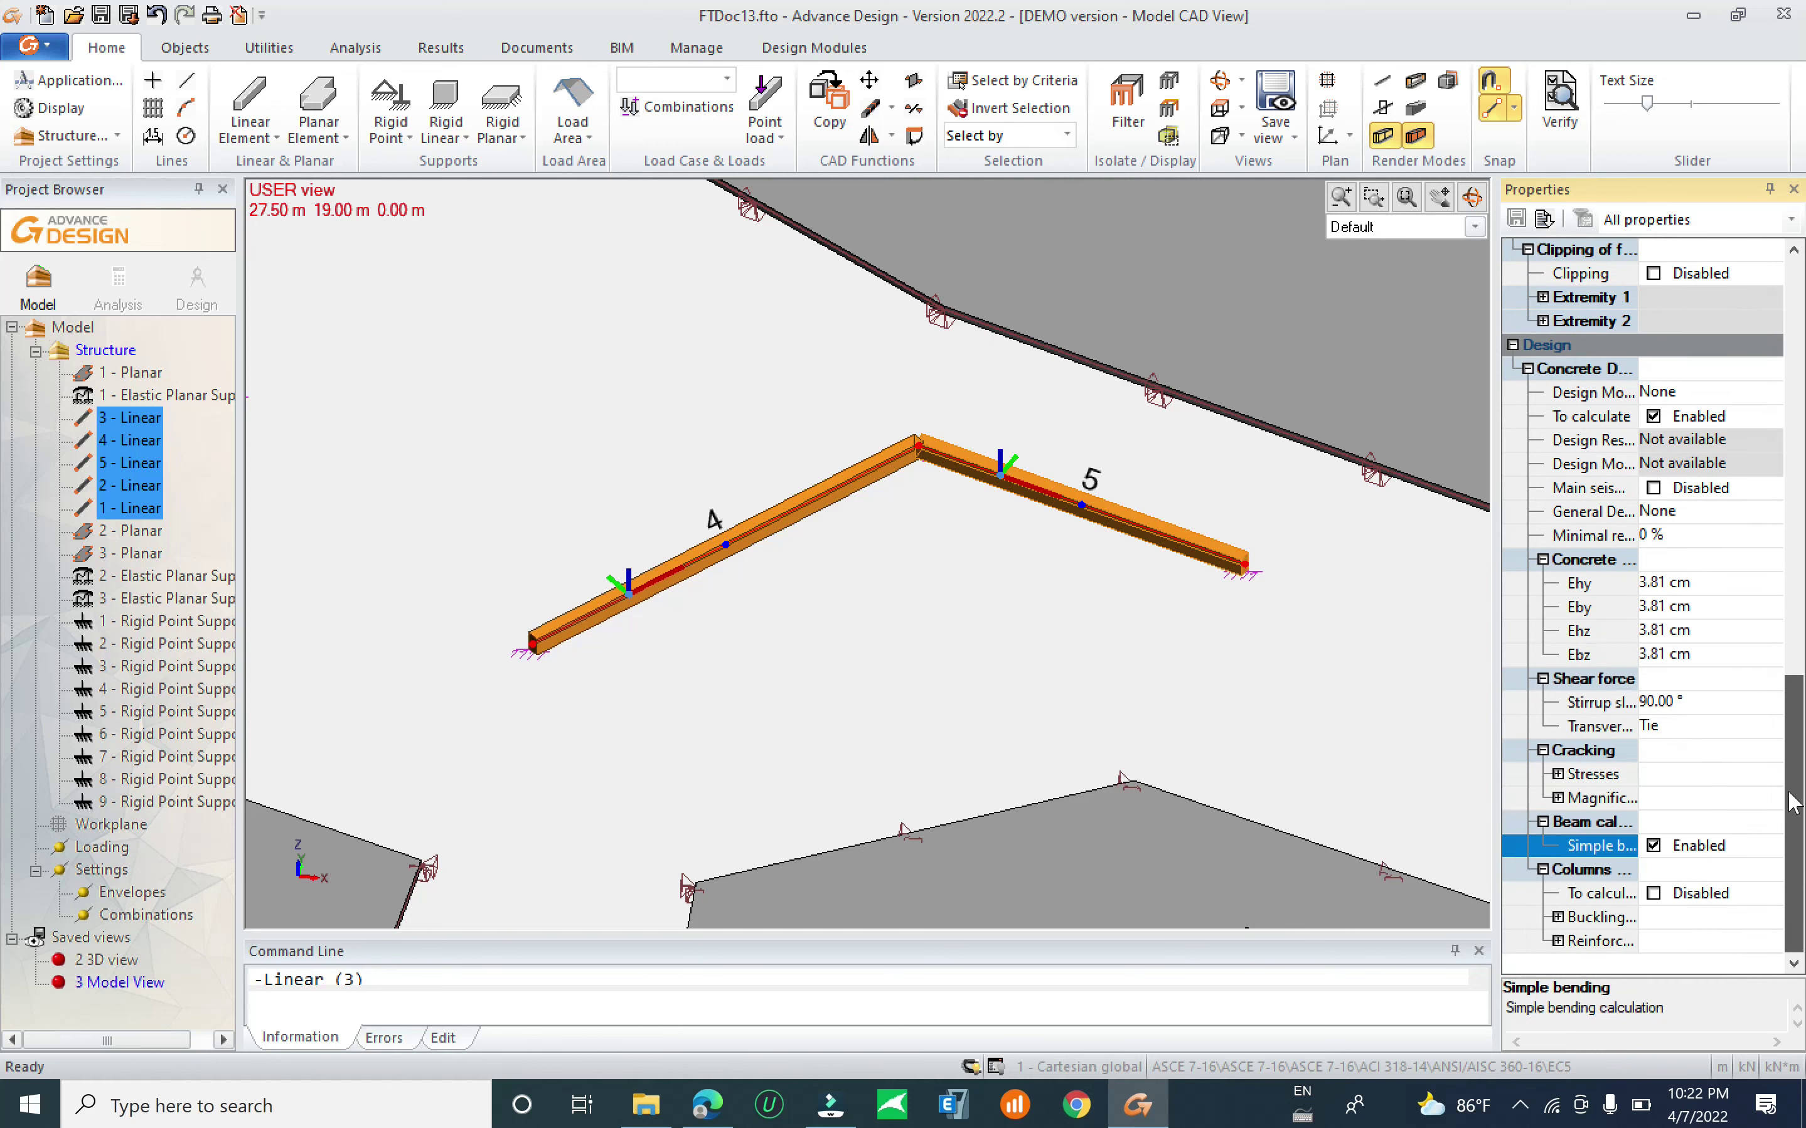
{"action": "left_click", "coordinate": [1711, 592]}
{"action": "type", "text": "3"}
{"action": "left_click", "coordinate": [1726, 607]}
{"action": "type", "text": "3"}
{"action": "left_click", "coordinate": [1705, 632]}
{"action": "type", "text": "3"}
{"action": "left_click", "coordinate": [1702, 655]}
{"action": "type", "text": "3"}
{"action": "left_click_drag", "start_coordinate": [1796, 789], "coordinate": [1798, 694]}
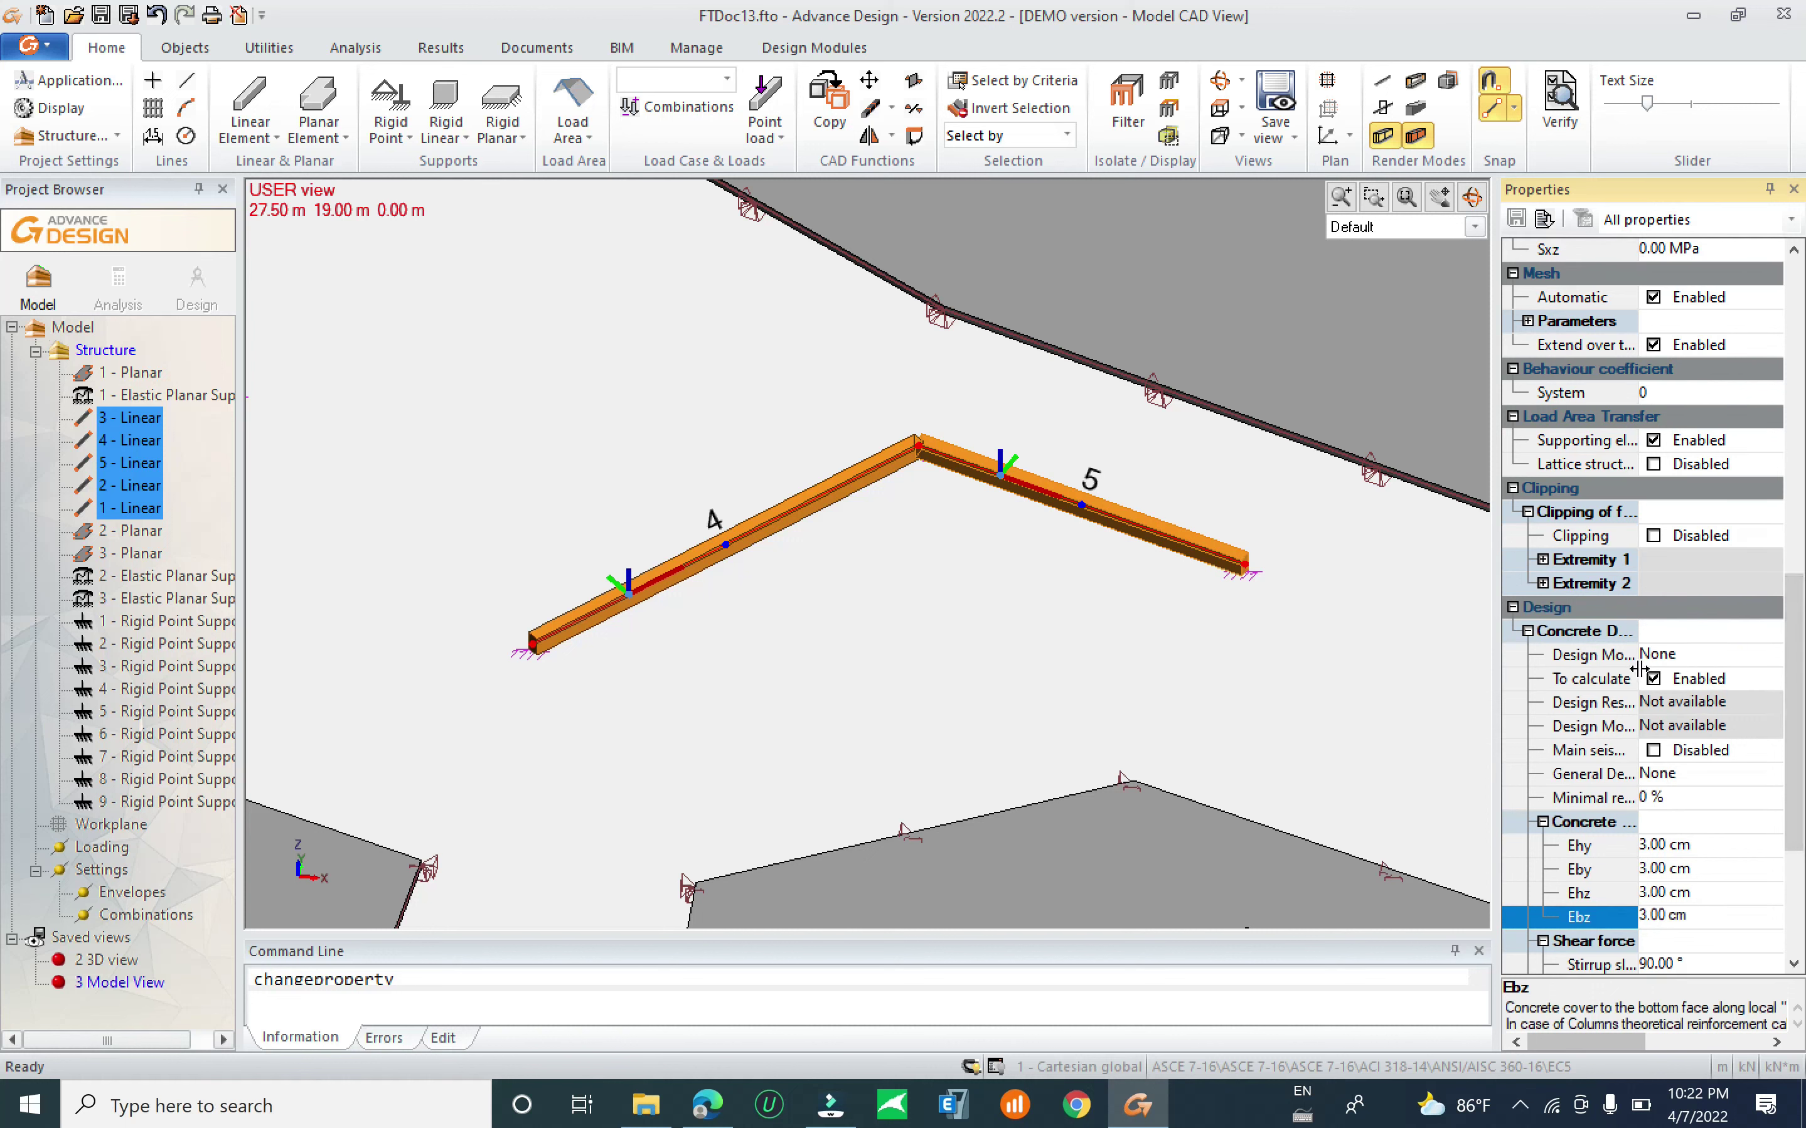
Check the design module template setting of the linear elements, then clear the selection.
{"action": "left_click", "coordinate": [1707, 654]}
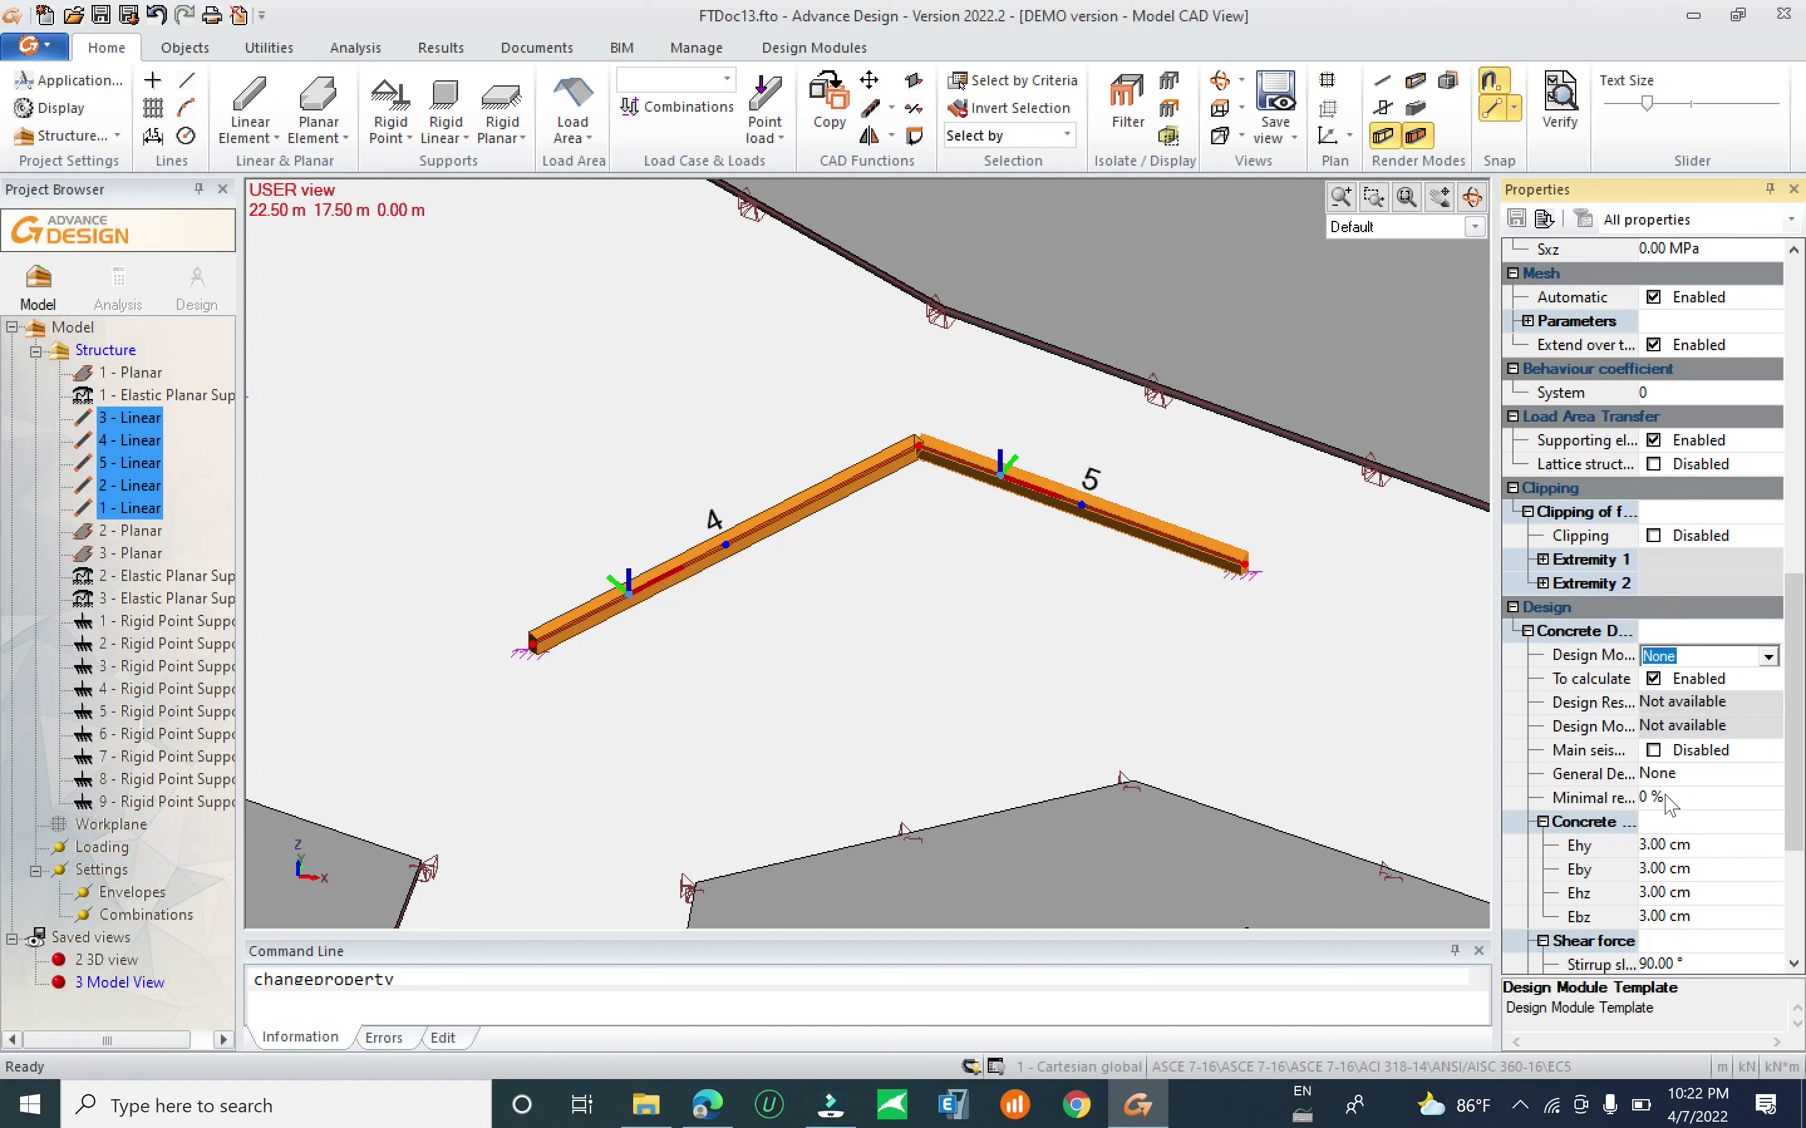
{"action": "left_click_drag", "start_coordinate": [1796, 782], "coordinate": [1796, 743]}
{"action": "left_click", "coordinate": [830, 710]}
{"action": "key", "text": "Escape"}
{"action": "scroll", "coordinate": [741, 676], "scroll_direction": "down", "scroll_amount": 6}
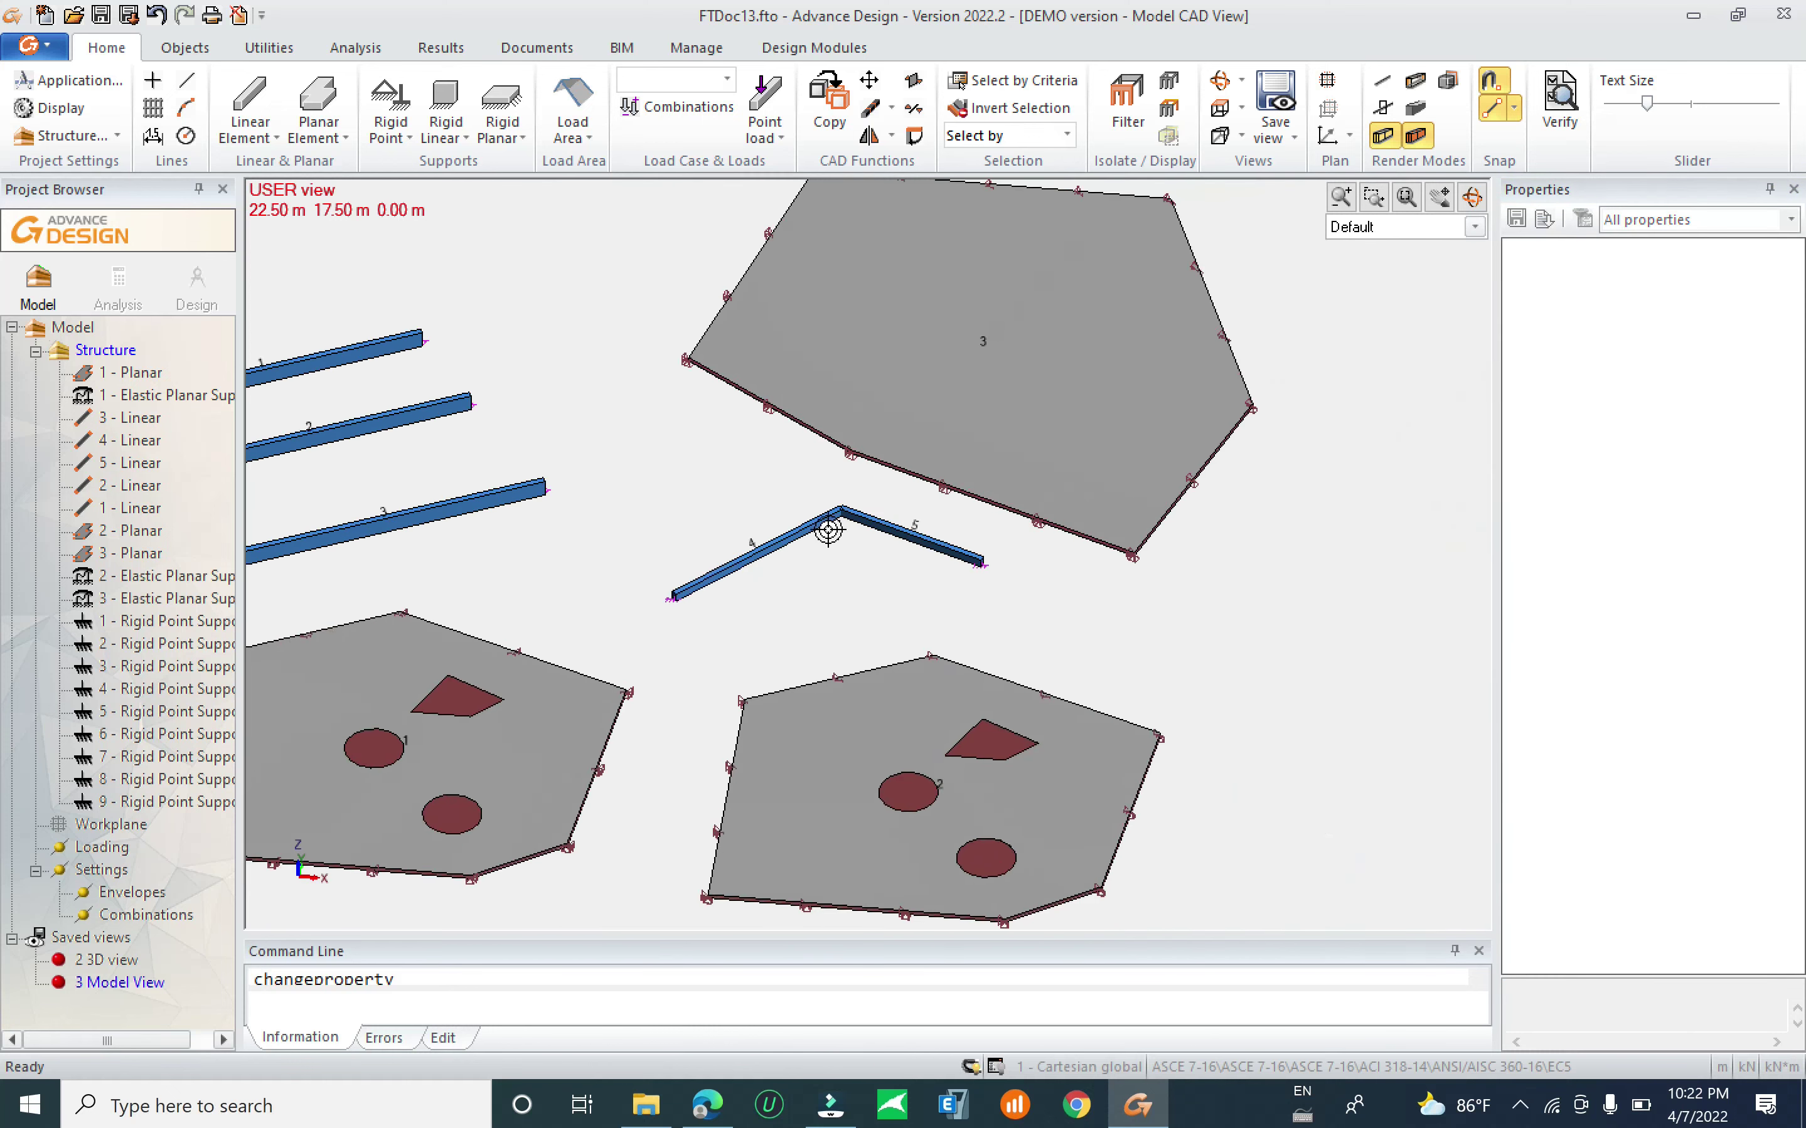
{"action": "middle_click_drag", "start_coordinate": [672, 389], "coordinate": [802, 368]}
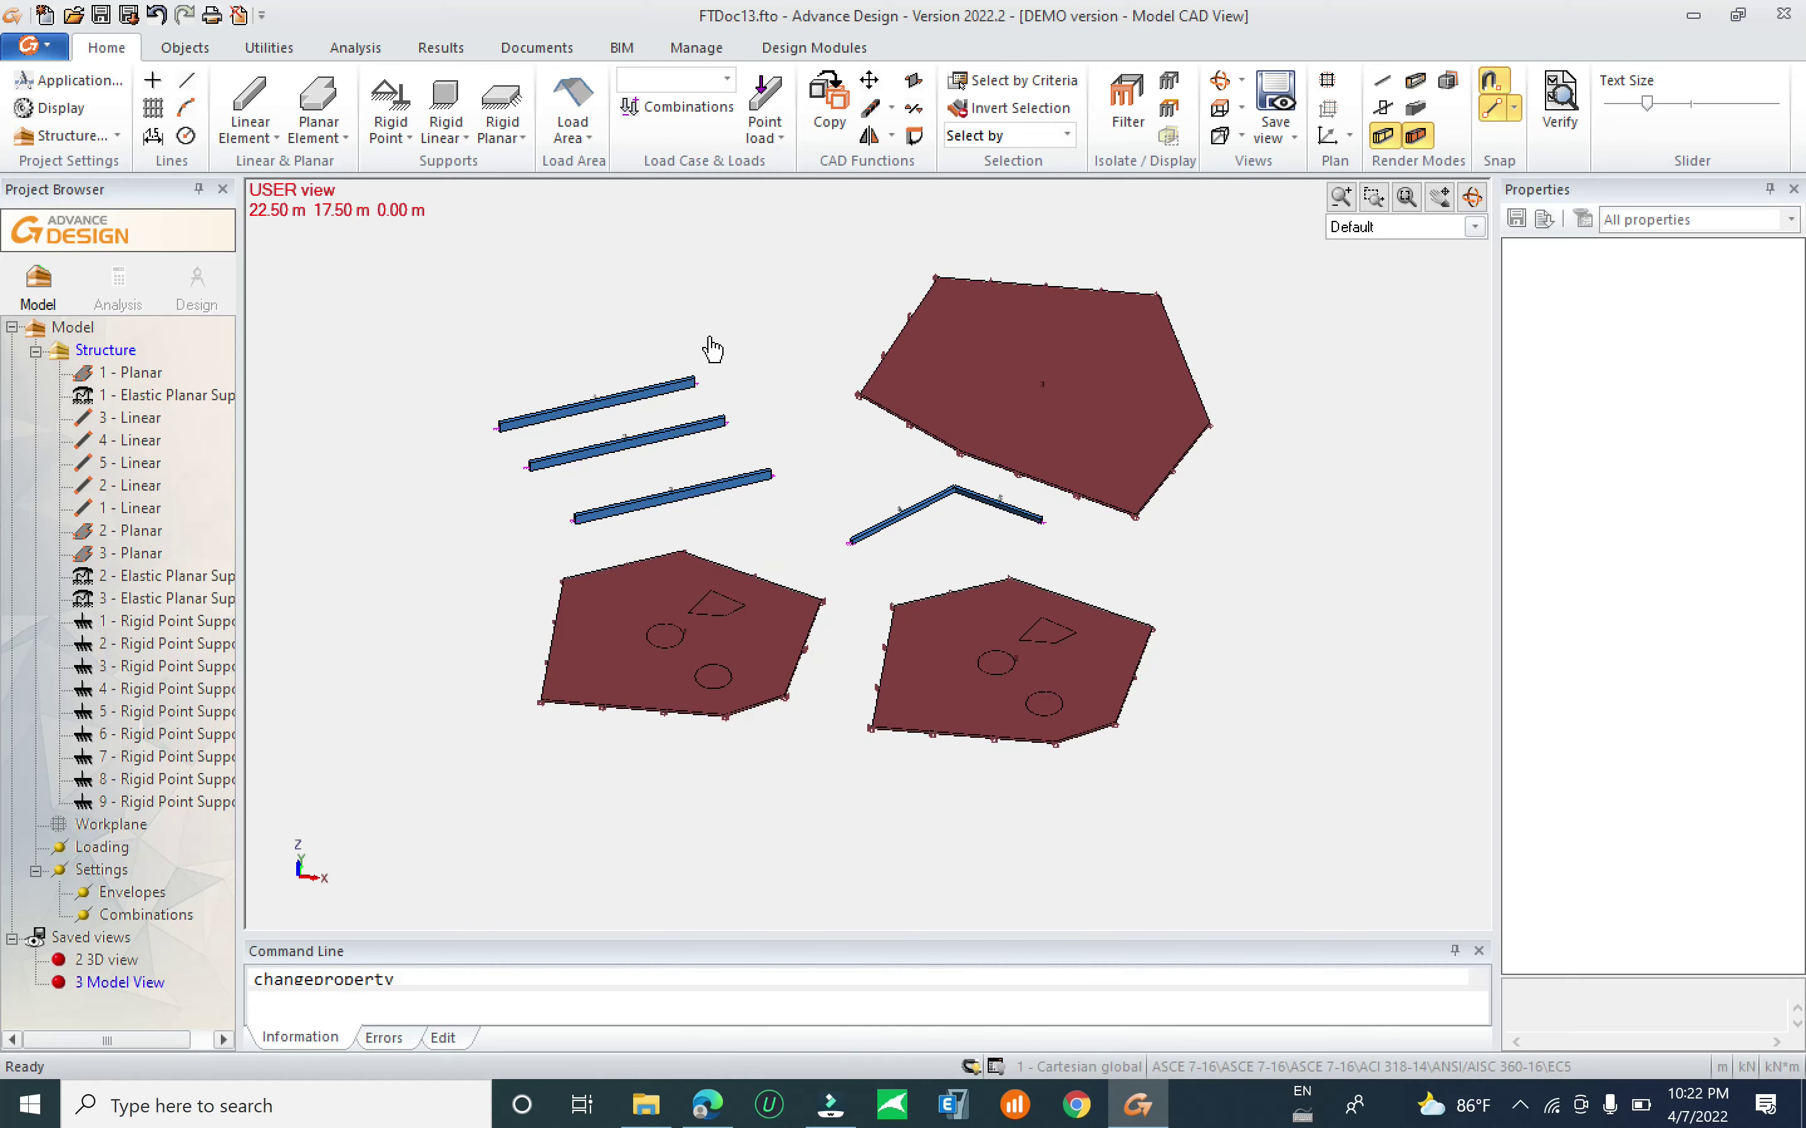
Try to create the analysis model with the RC calculation included.
{"action": "left_click", "coordinate": [355, 47]}
{"action": "left_click", "coordinate": [38, 101]}
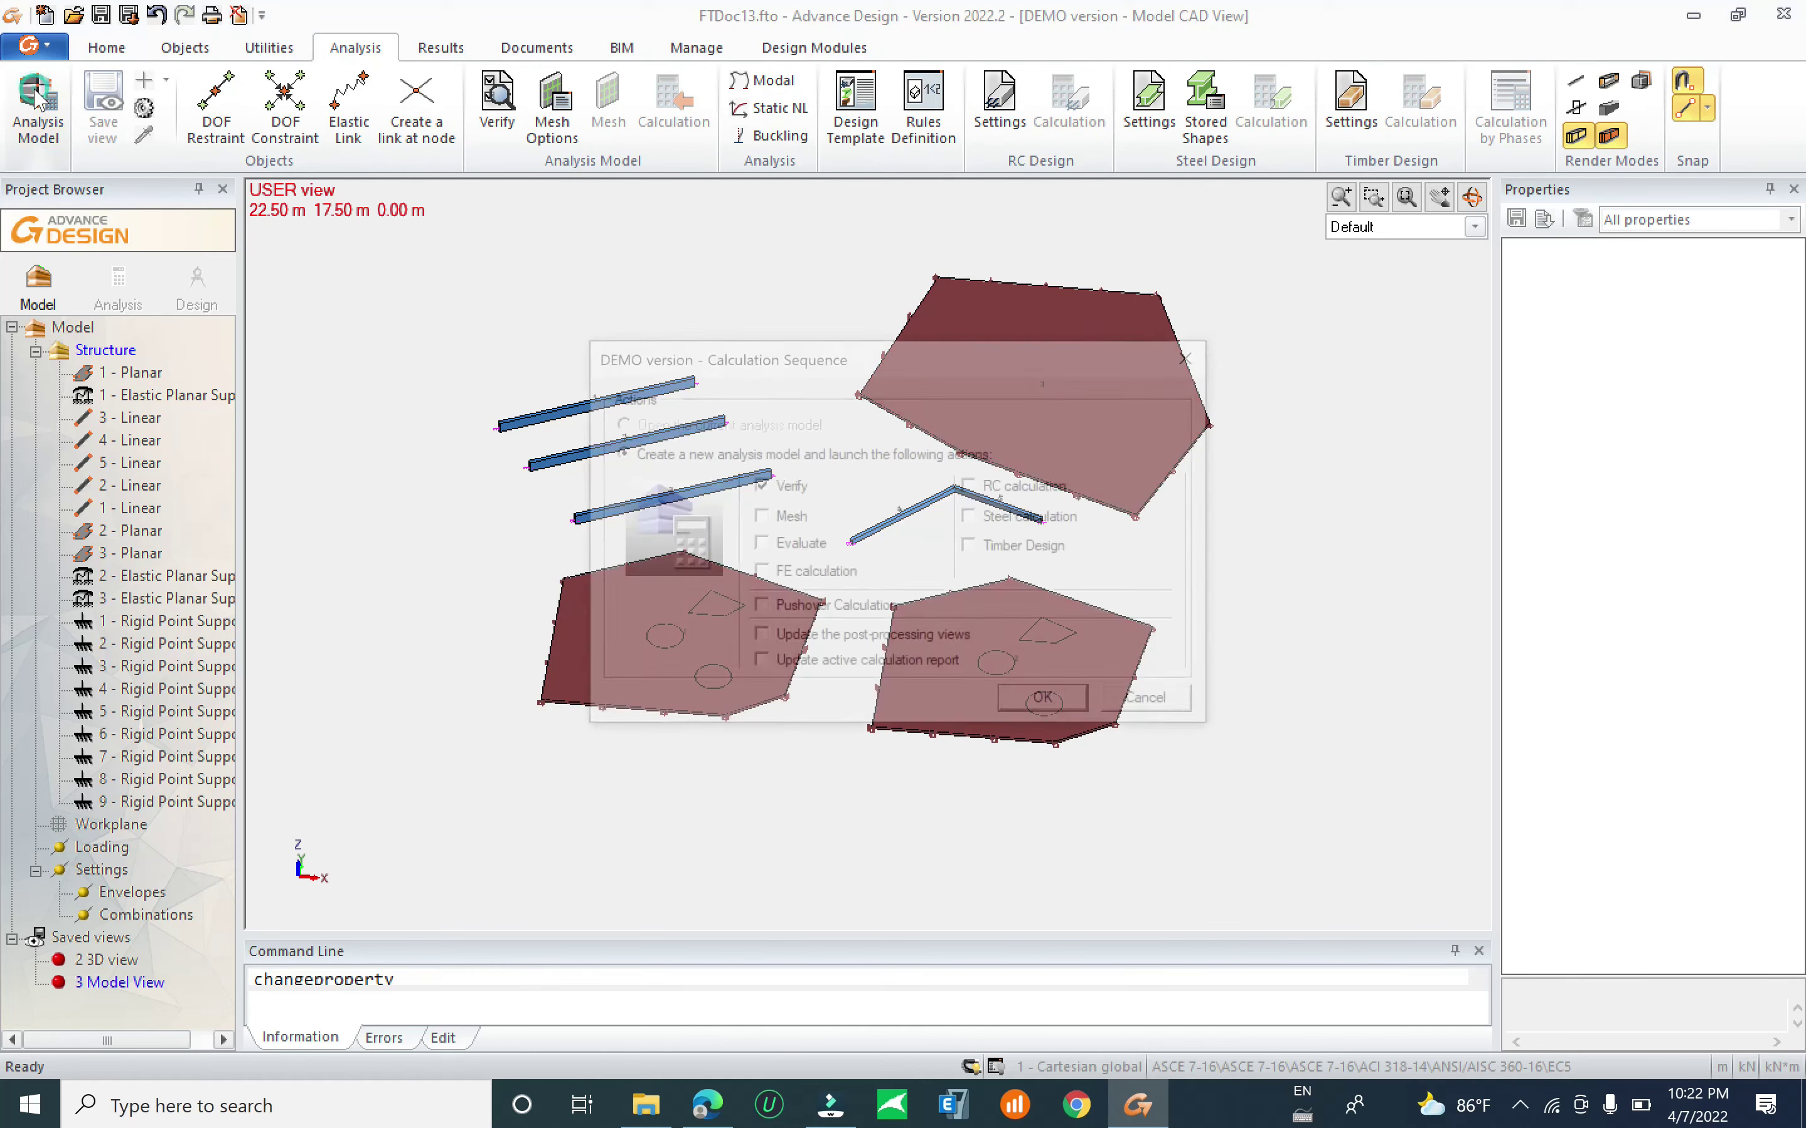
{"action": "left_click", "coordinate": [1036, 490]}
{"action": "left_click", "coordinate": [1052, 706]}
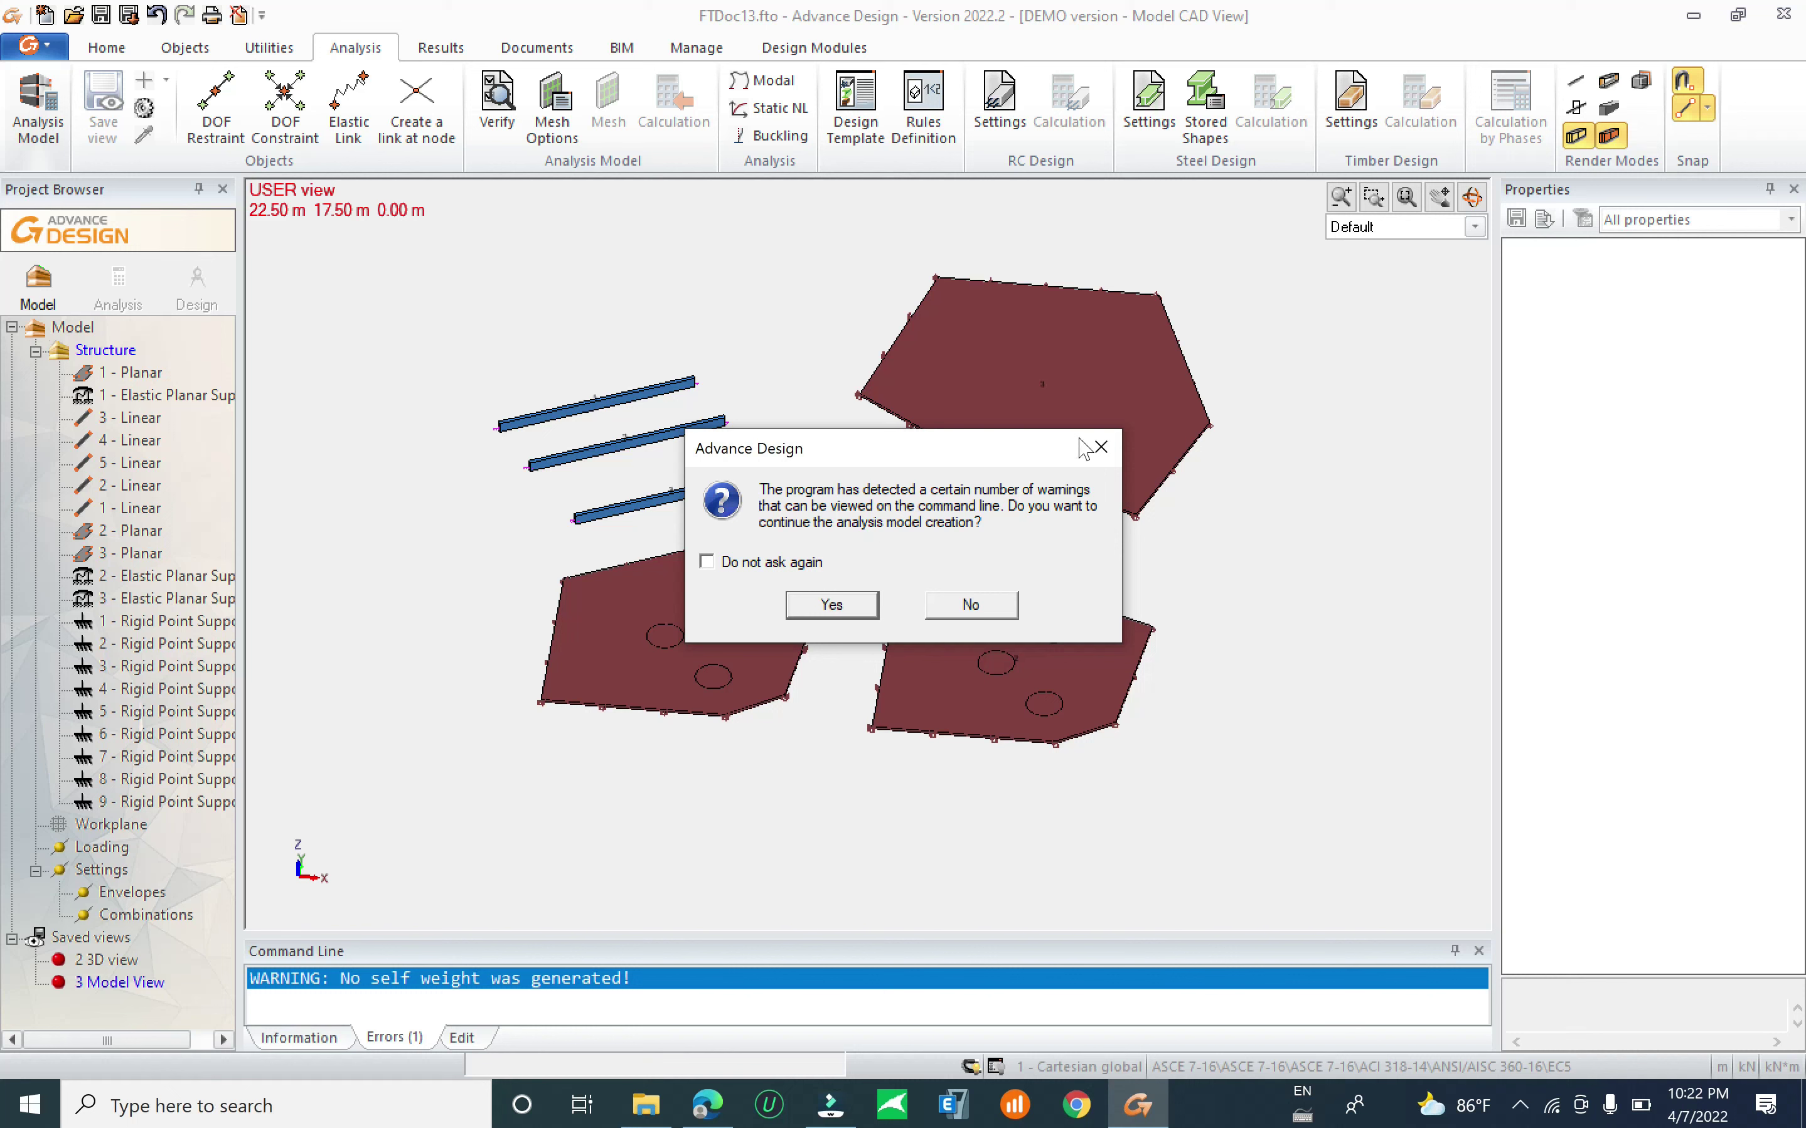
{"action": "left_click", "coordinate": [1102, 447]}
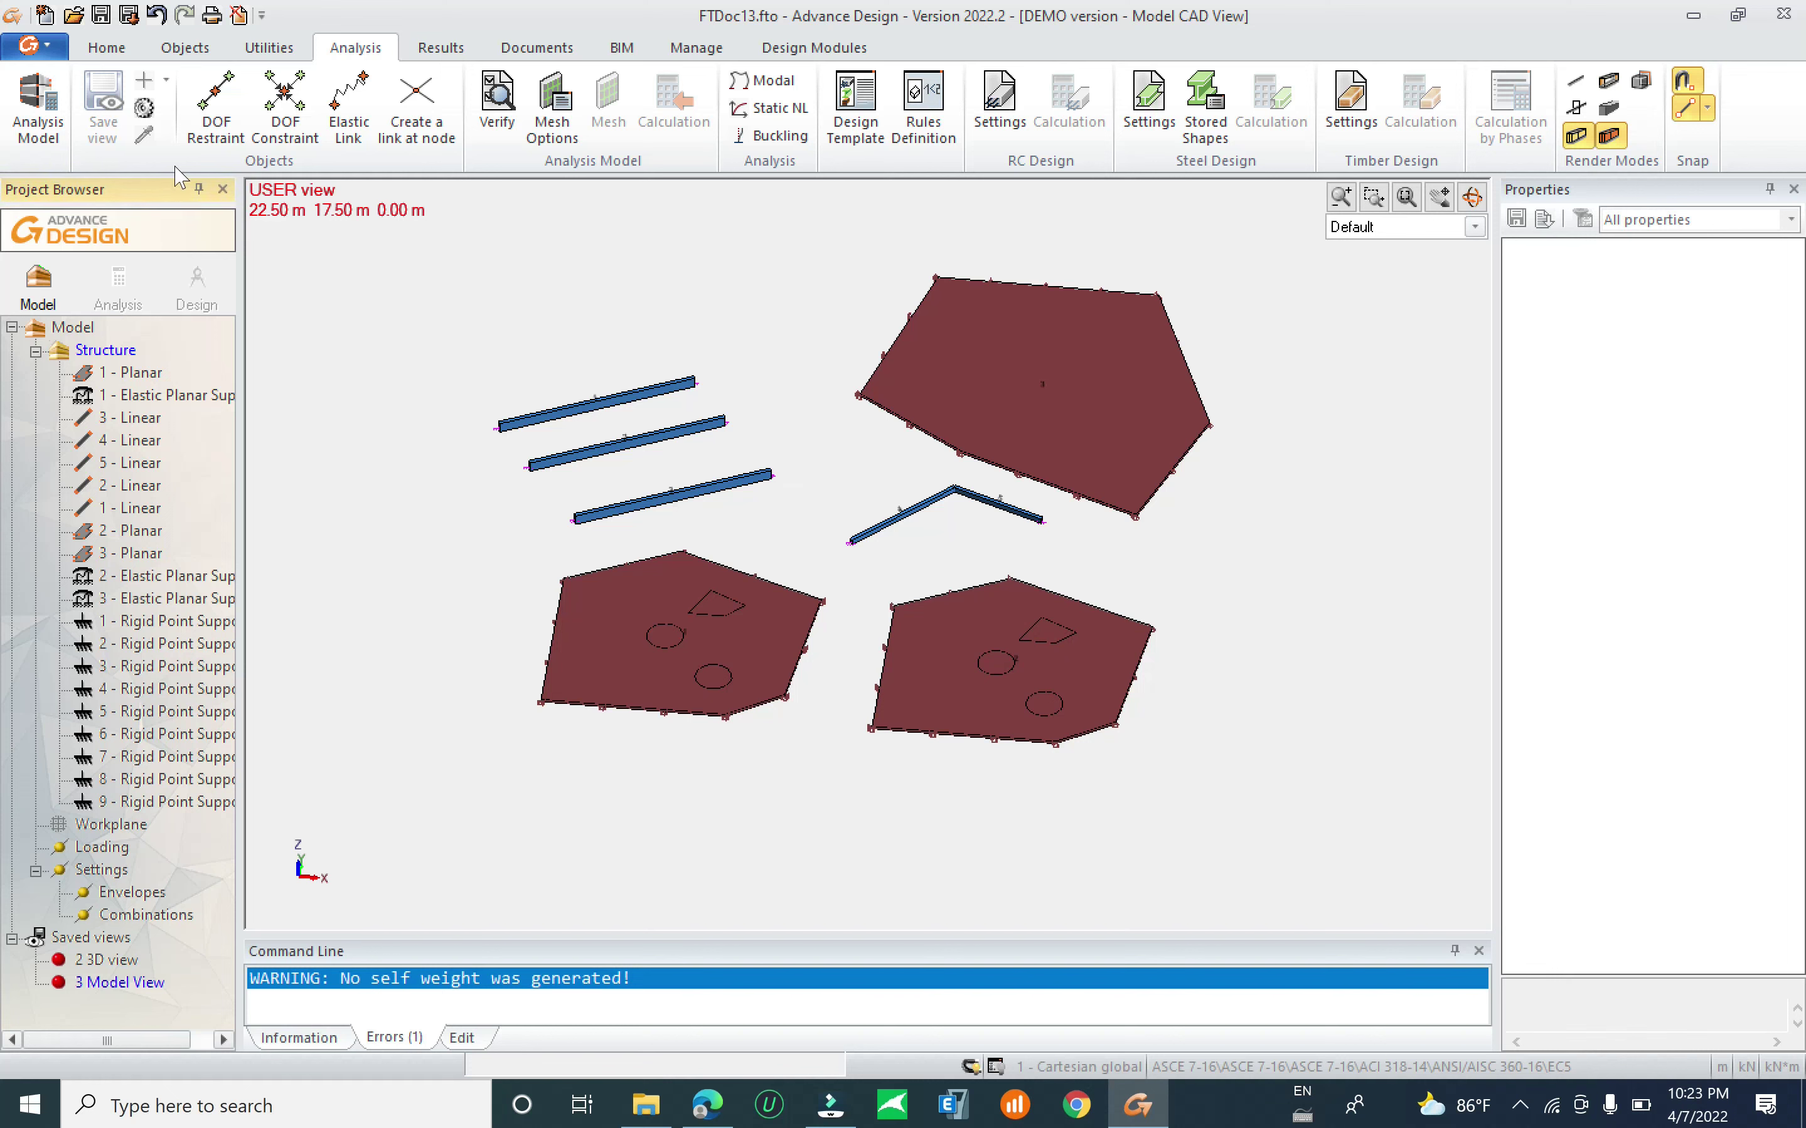
Create a new load case family of type Dead Loads.
{"action": "left_click", "coordinate": [107, 47]}
{"action": "left_click", "coordinate": [726, 79]}
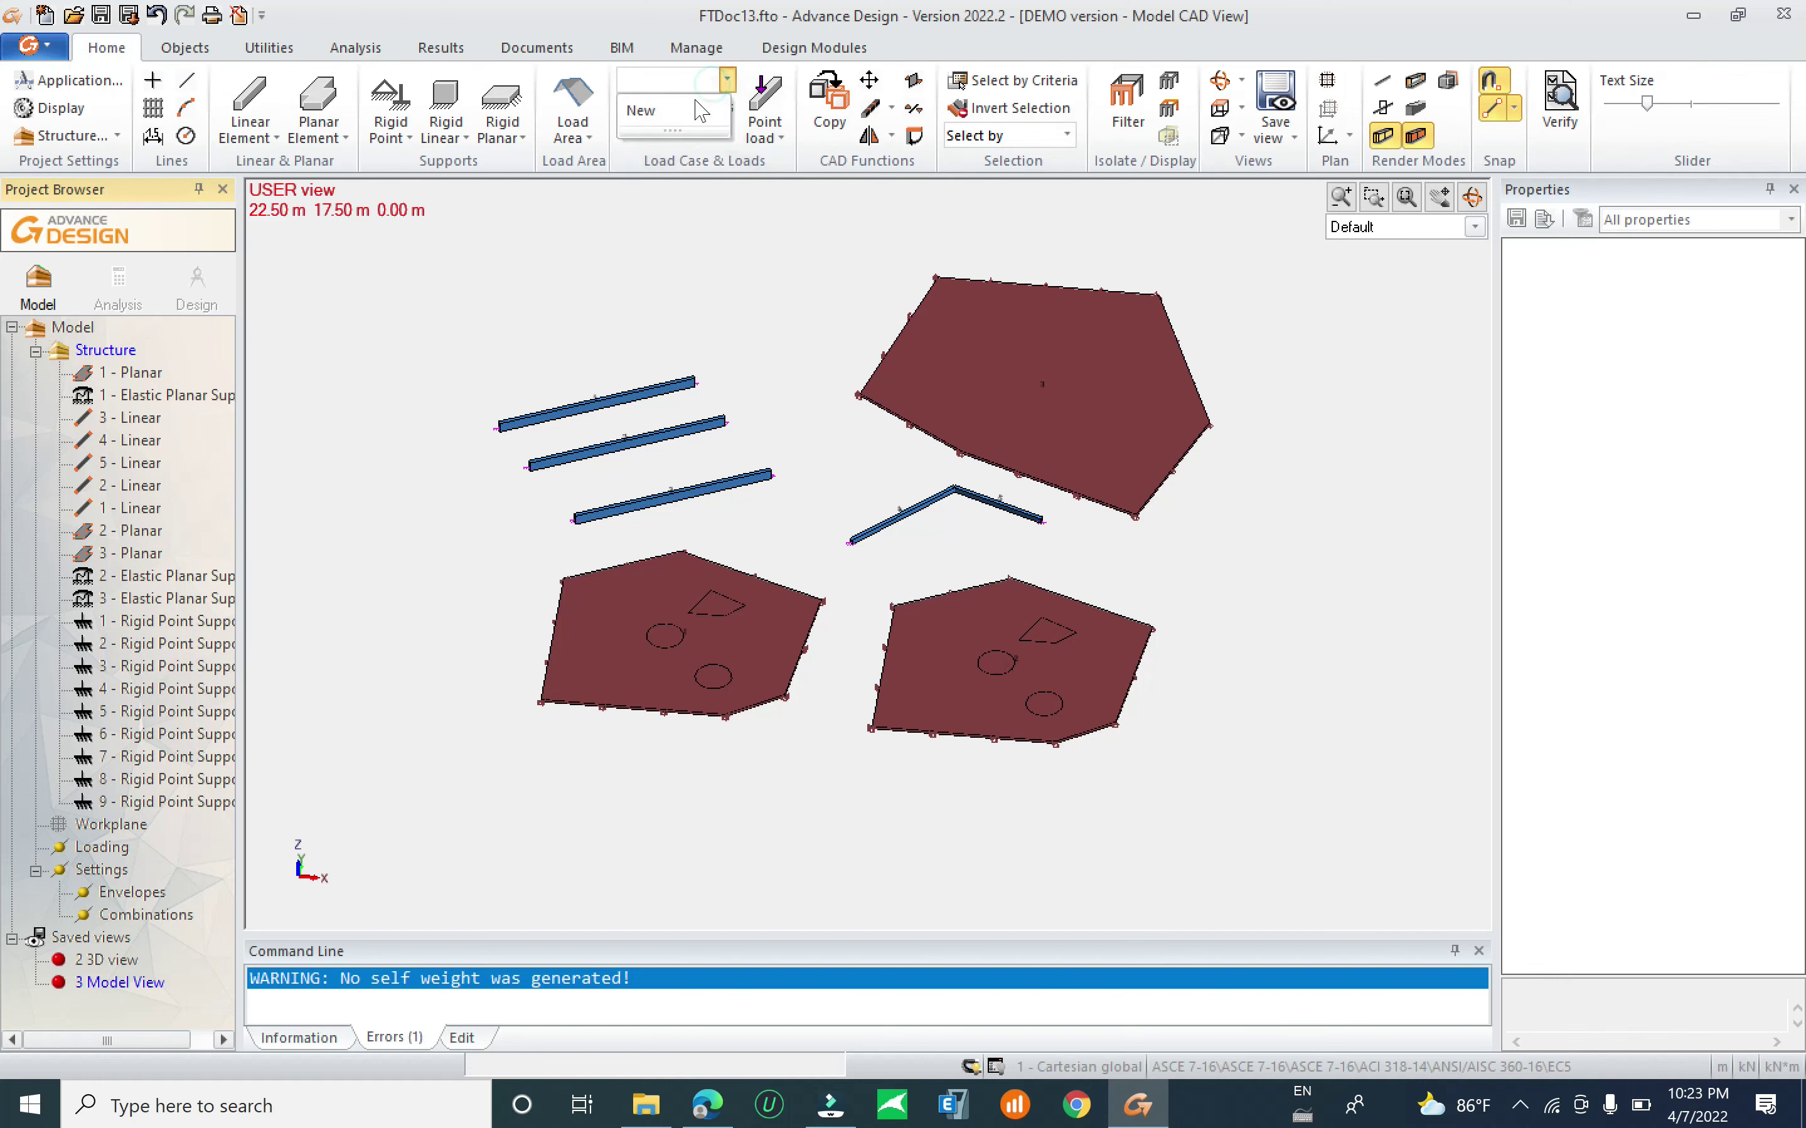
{"action": "left_click", "coordinate": [701, 110]}
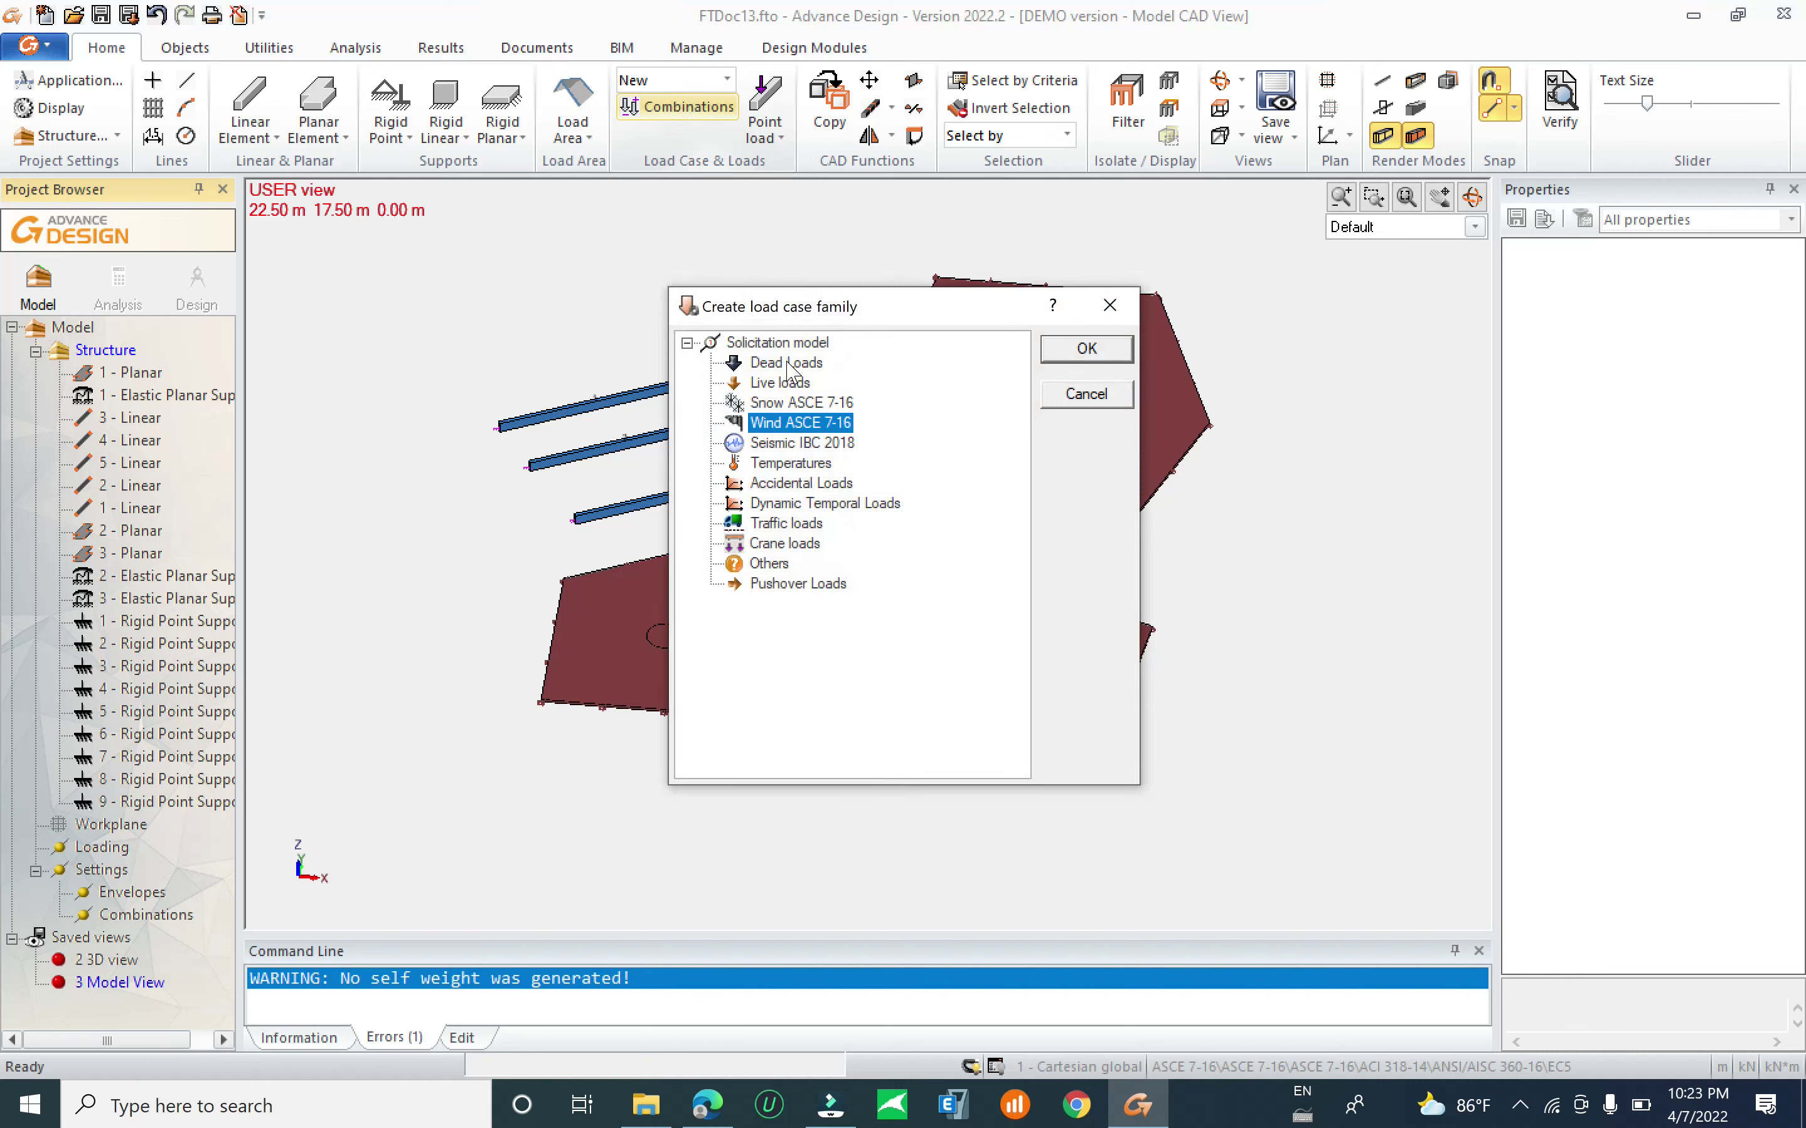
{"action": "left_click", "coordinate": [785, 363]}
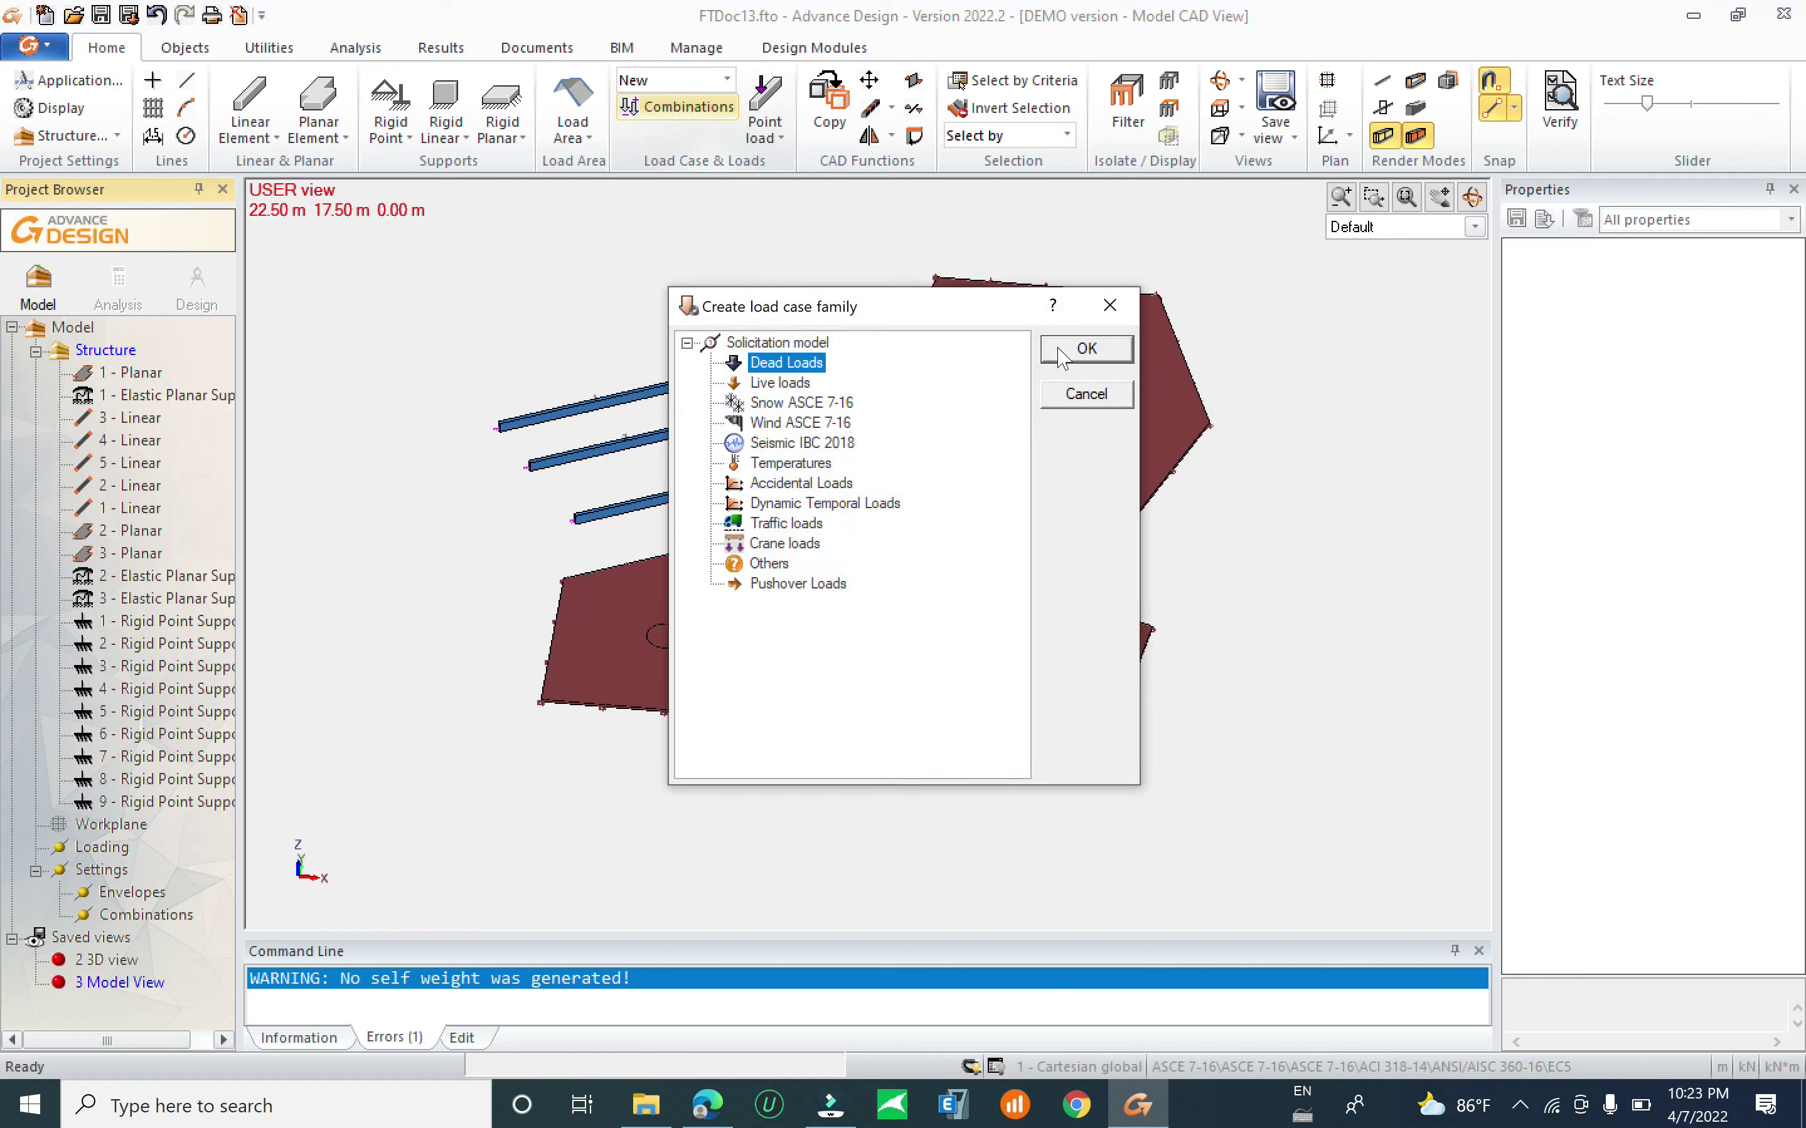
{"action": "left_click", "coordinate": [1085, 350]}
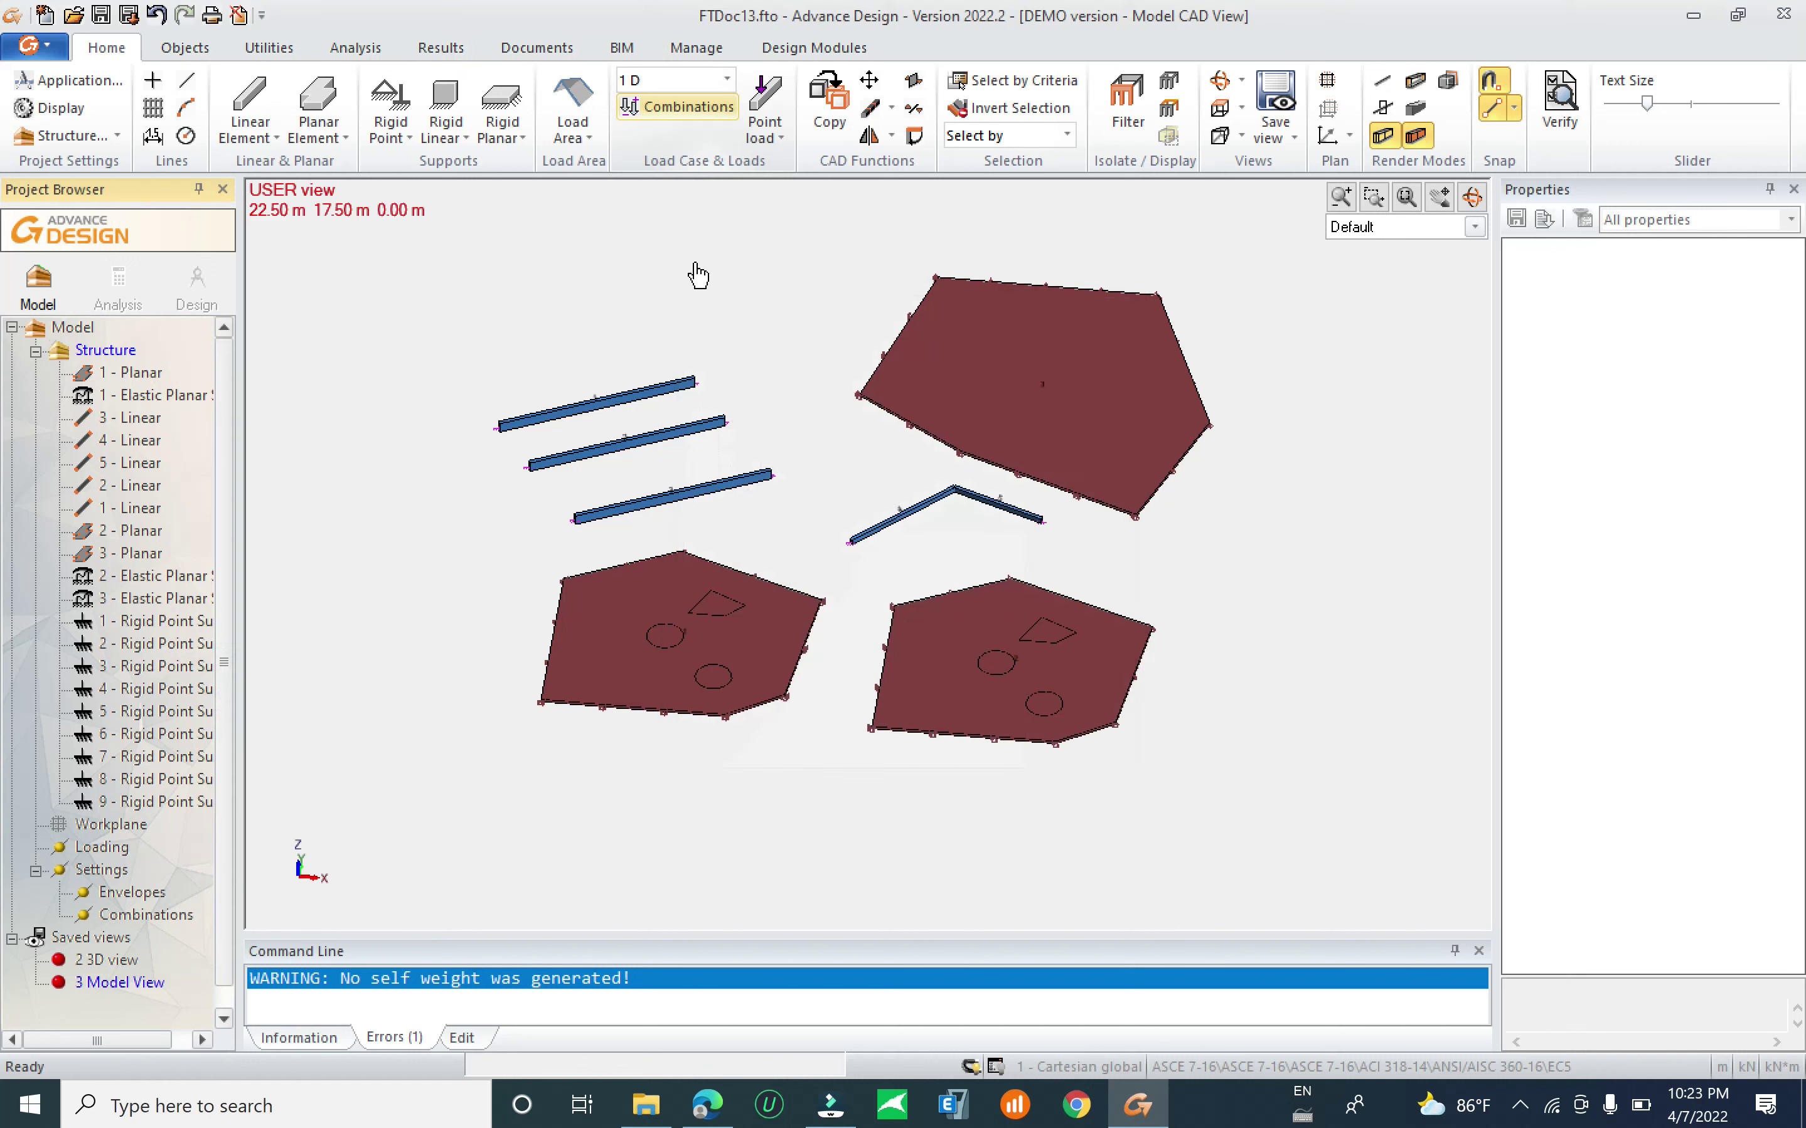
Create a new load case family of type Live loads.
{"action": "left_click", "coordinate": [724, 81]}
{"action": "left_click", "coordinate": [664, 137]}
{"action": "left_click", "coordinate": [780, 382]}
{"action": "left_click", "coordinate": [1086, 350]}
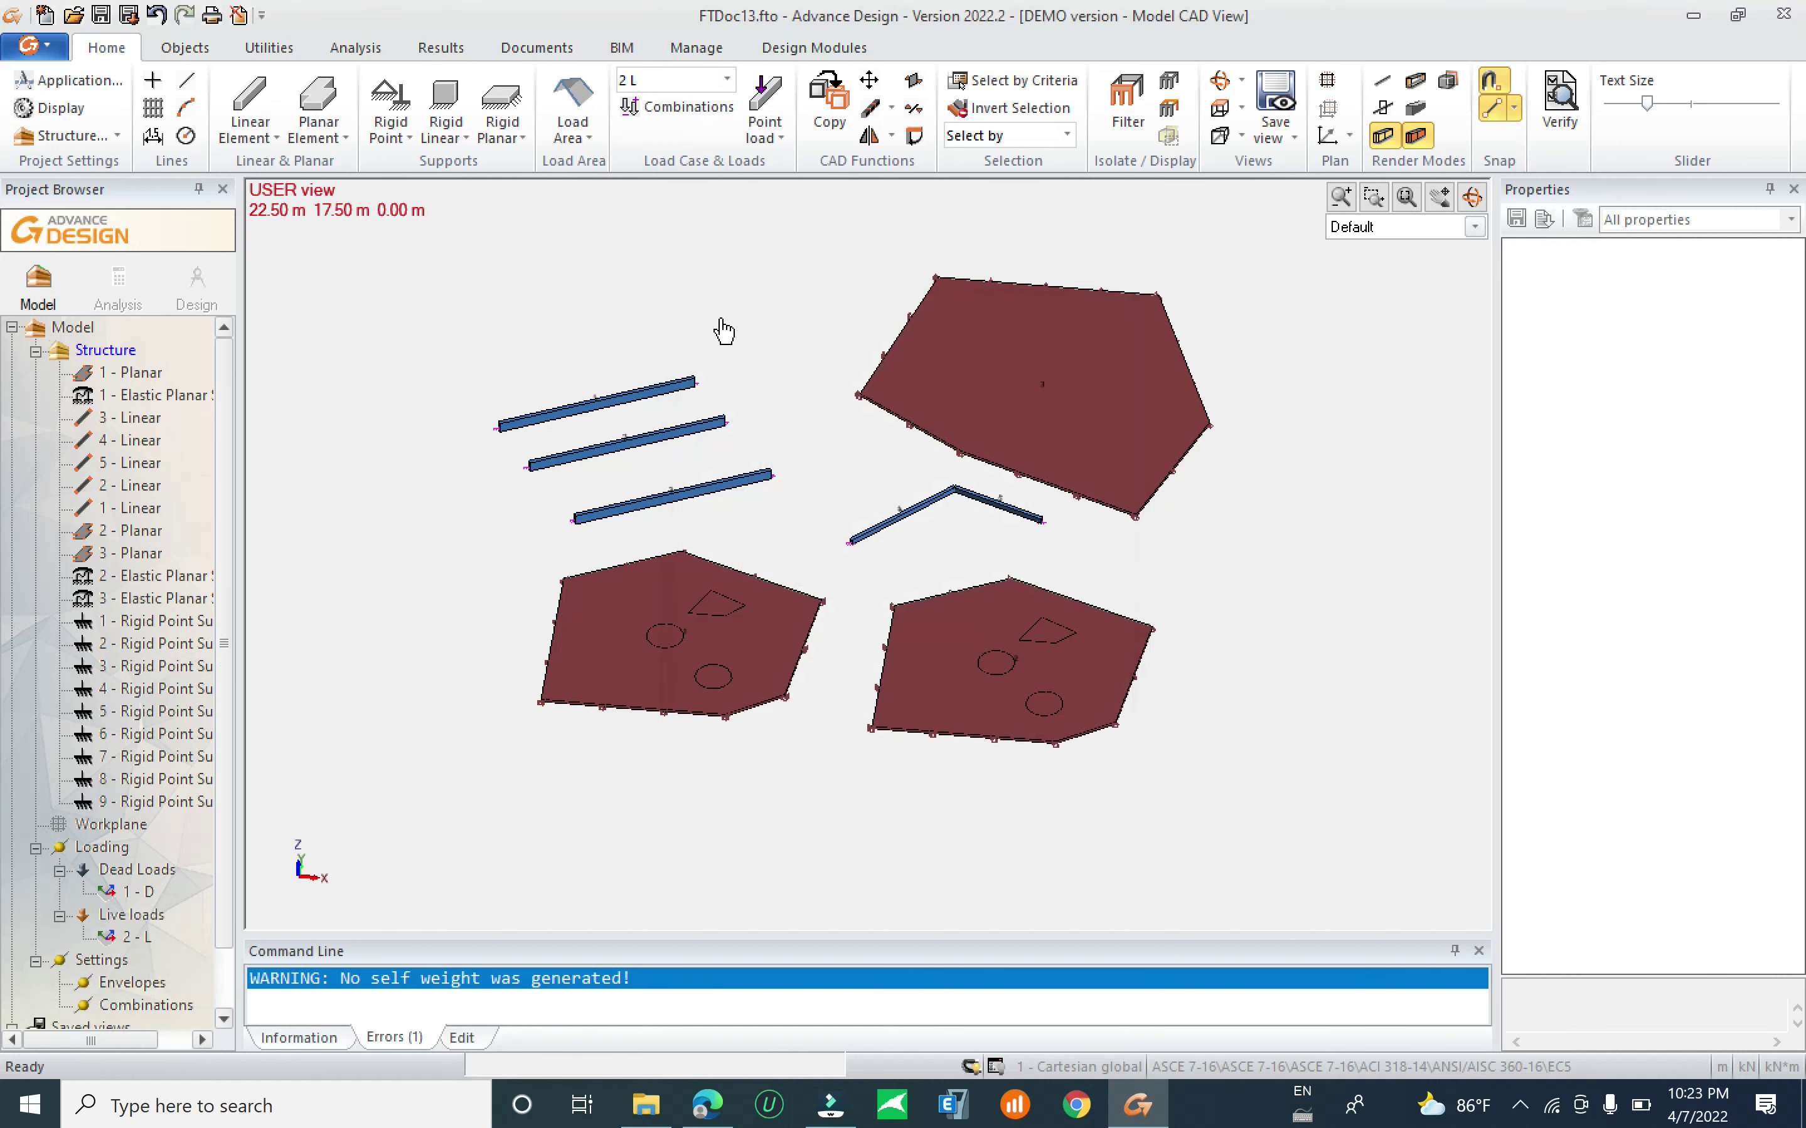
Apply planar loads with FZ 2 kN per square metre to all three slabs in the live load case, then clear the selection.
{"action": "left_click", "coordinate": [640, 616]}
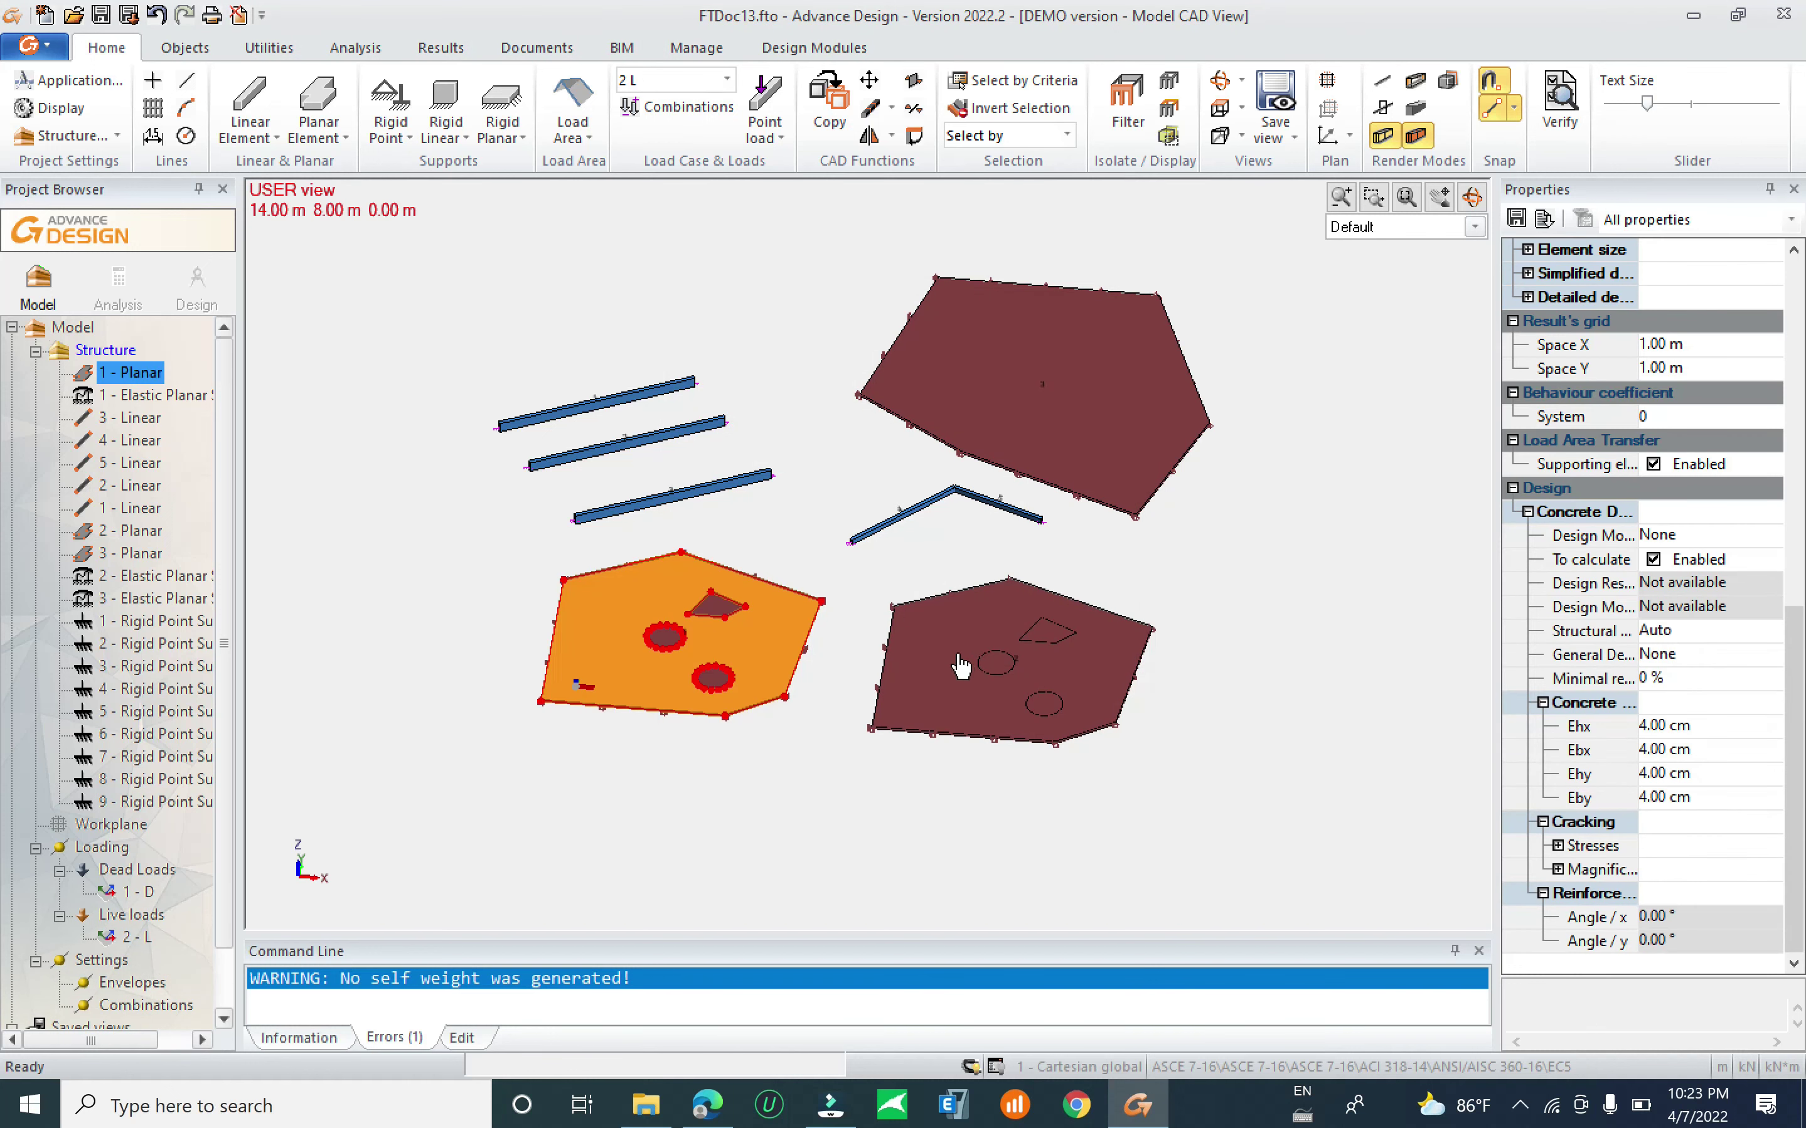
{"action": "left_click", "coordinate": [958, 658]}
{"action": "left_click", "coordinate": [1000, 387]}
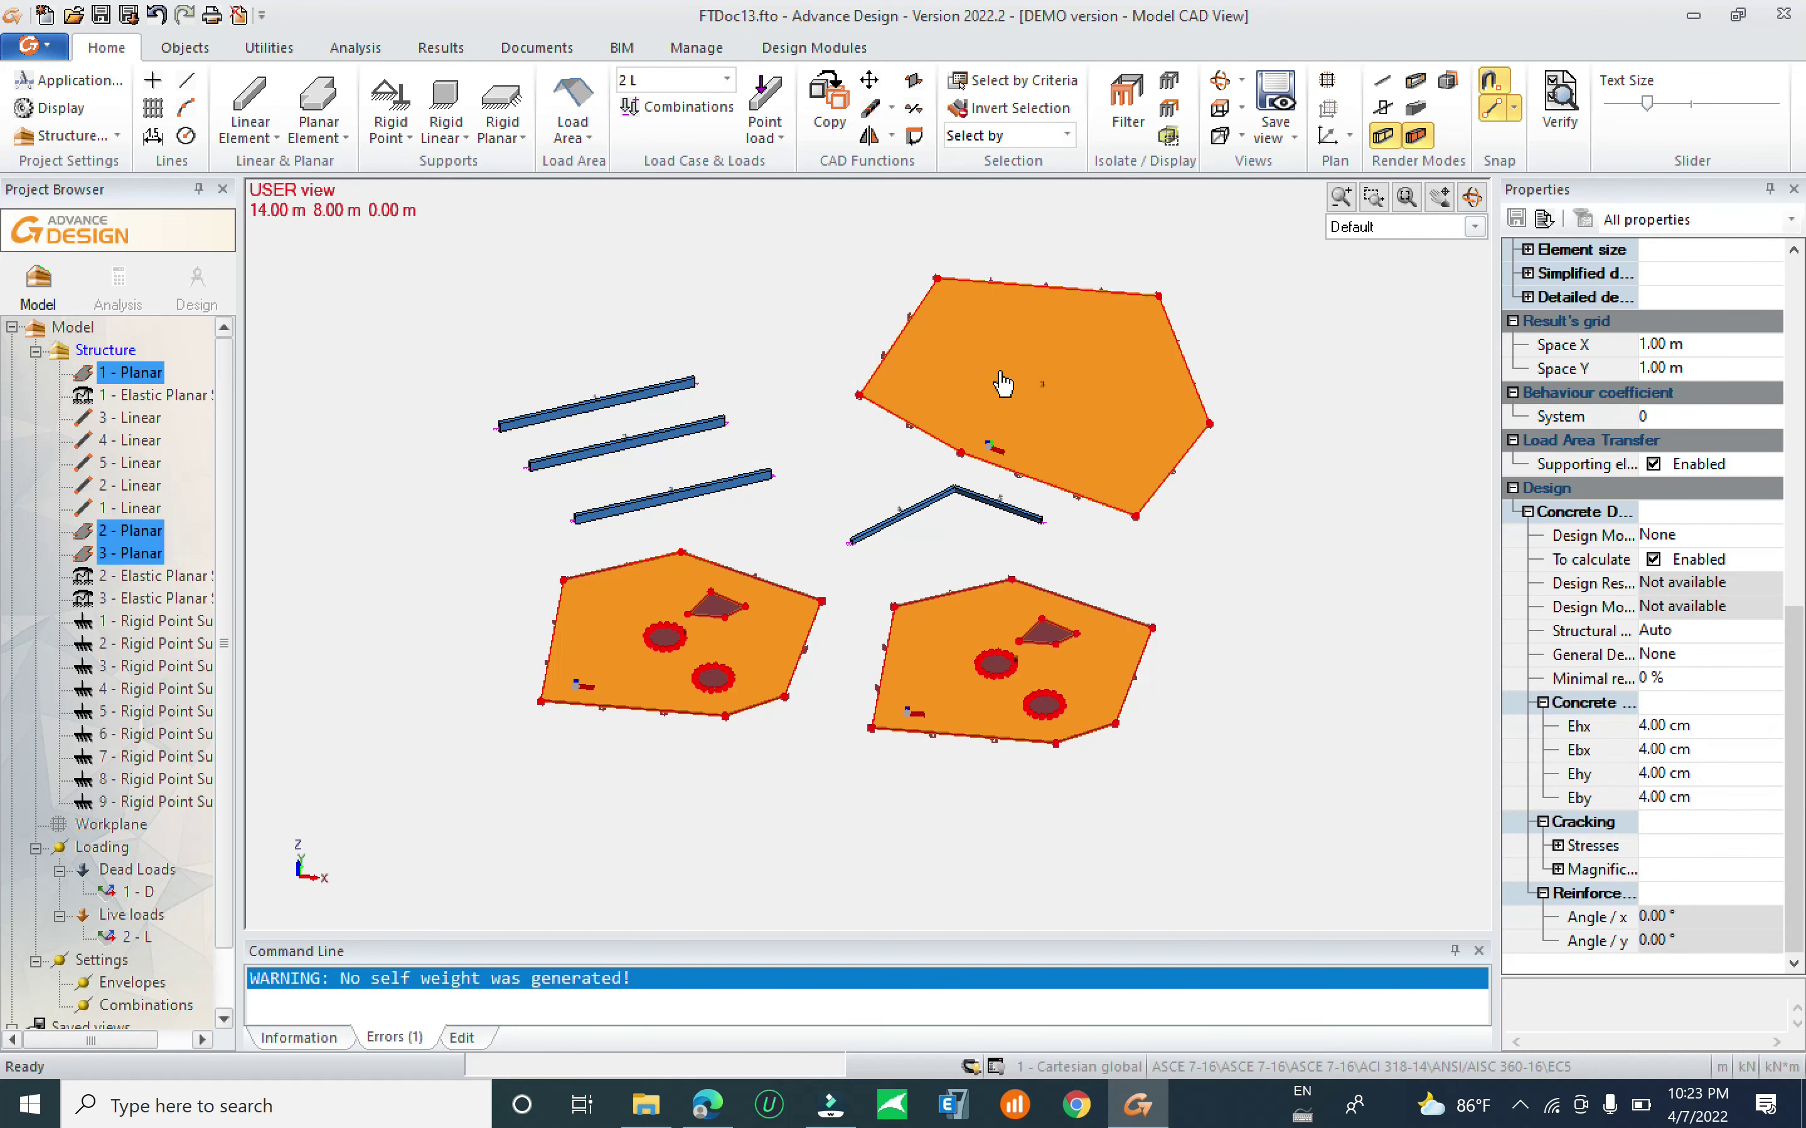
{"action": "right_click", "coordinate": [1000, 386]}
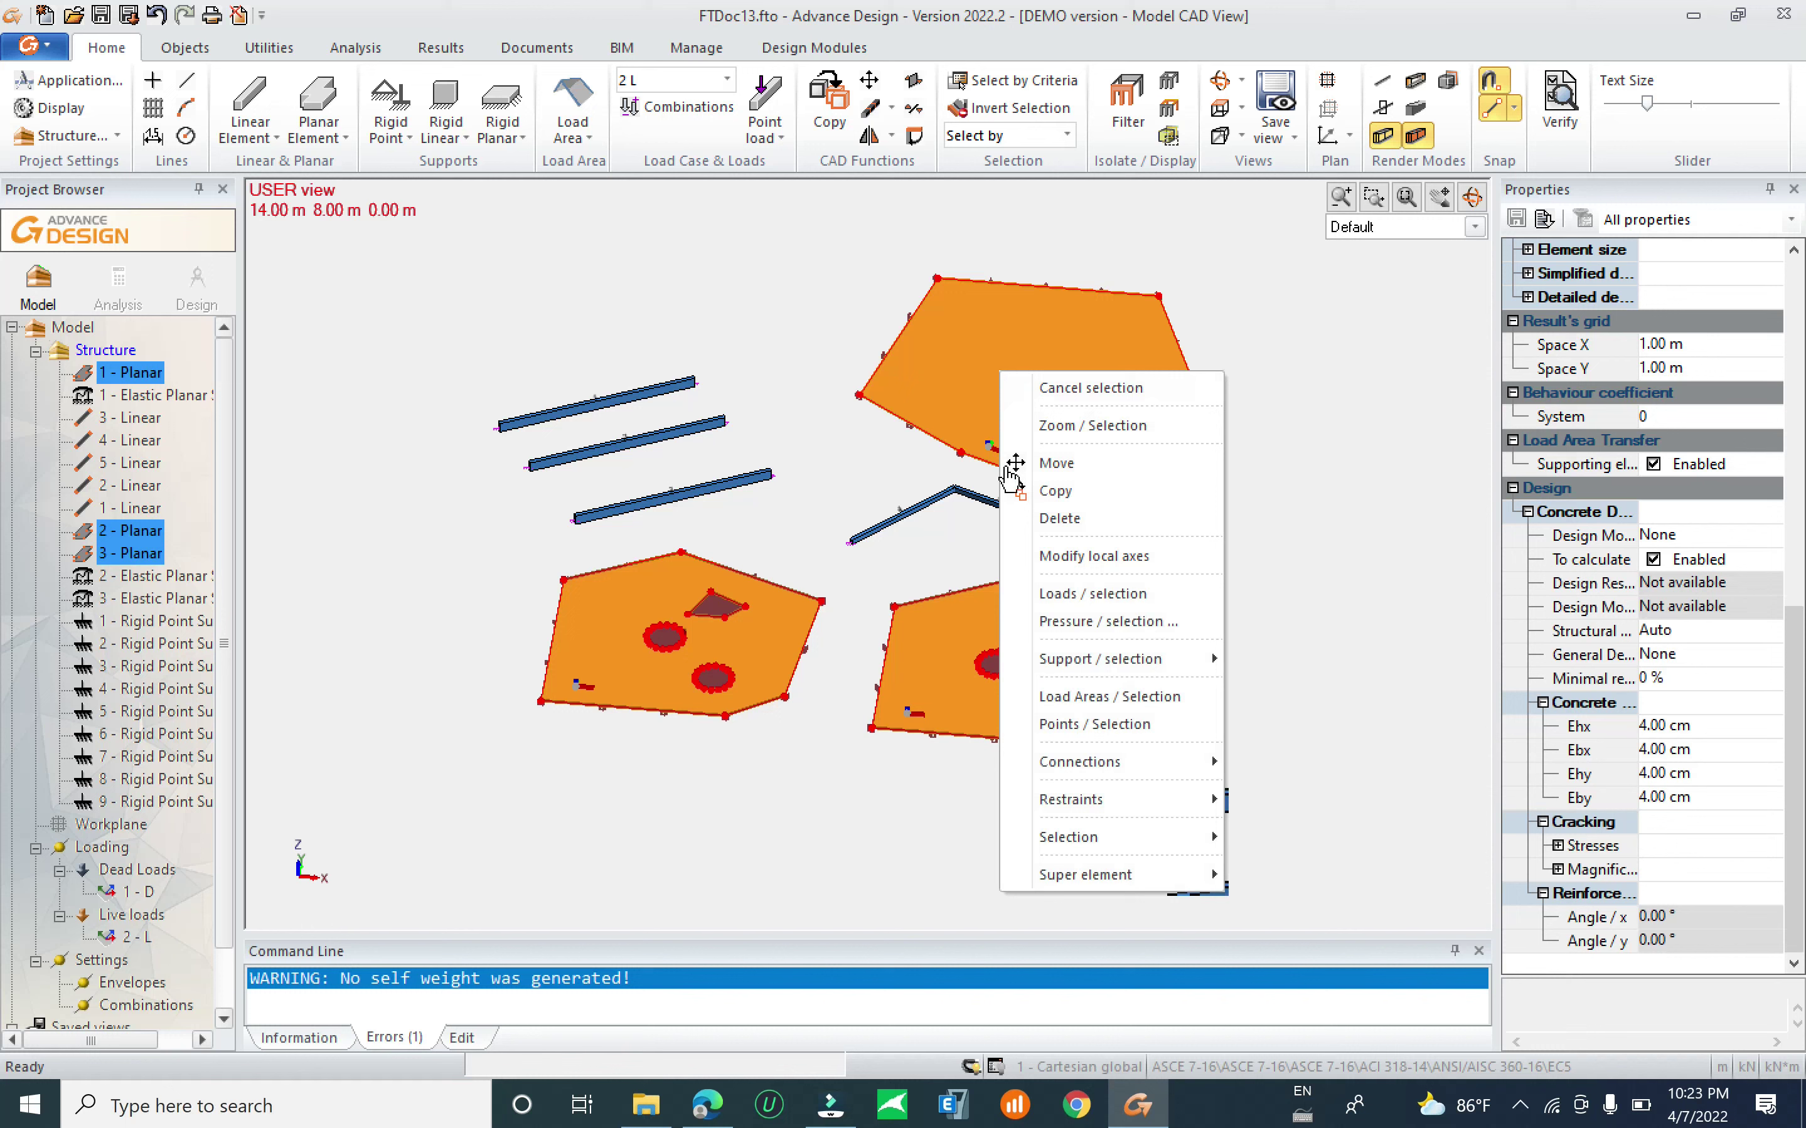
{"action": "left_click", "coordinate": [1153, 593]}
{"action": "left_click", "coordinate": [914, 572]}
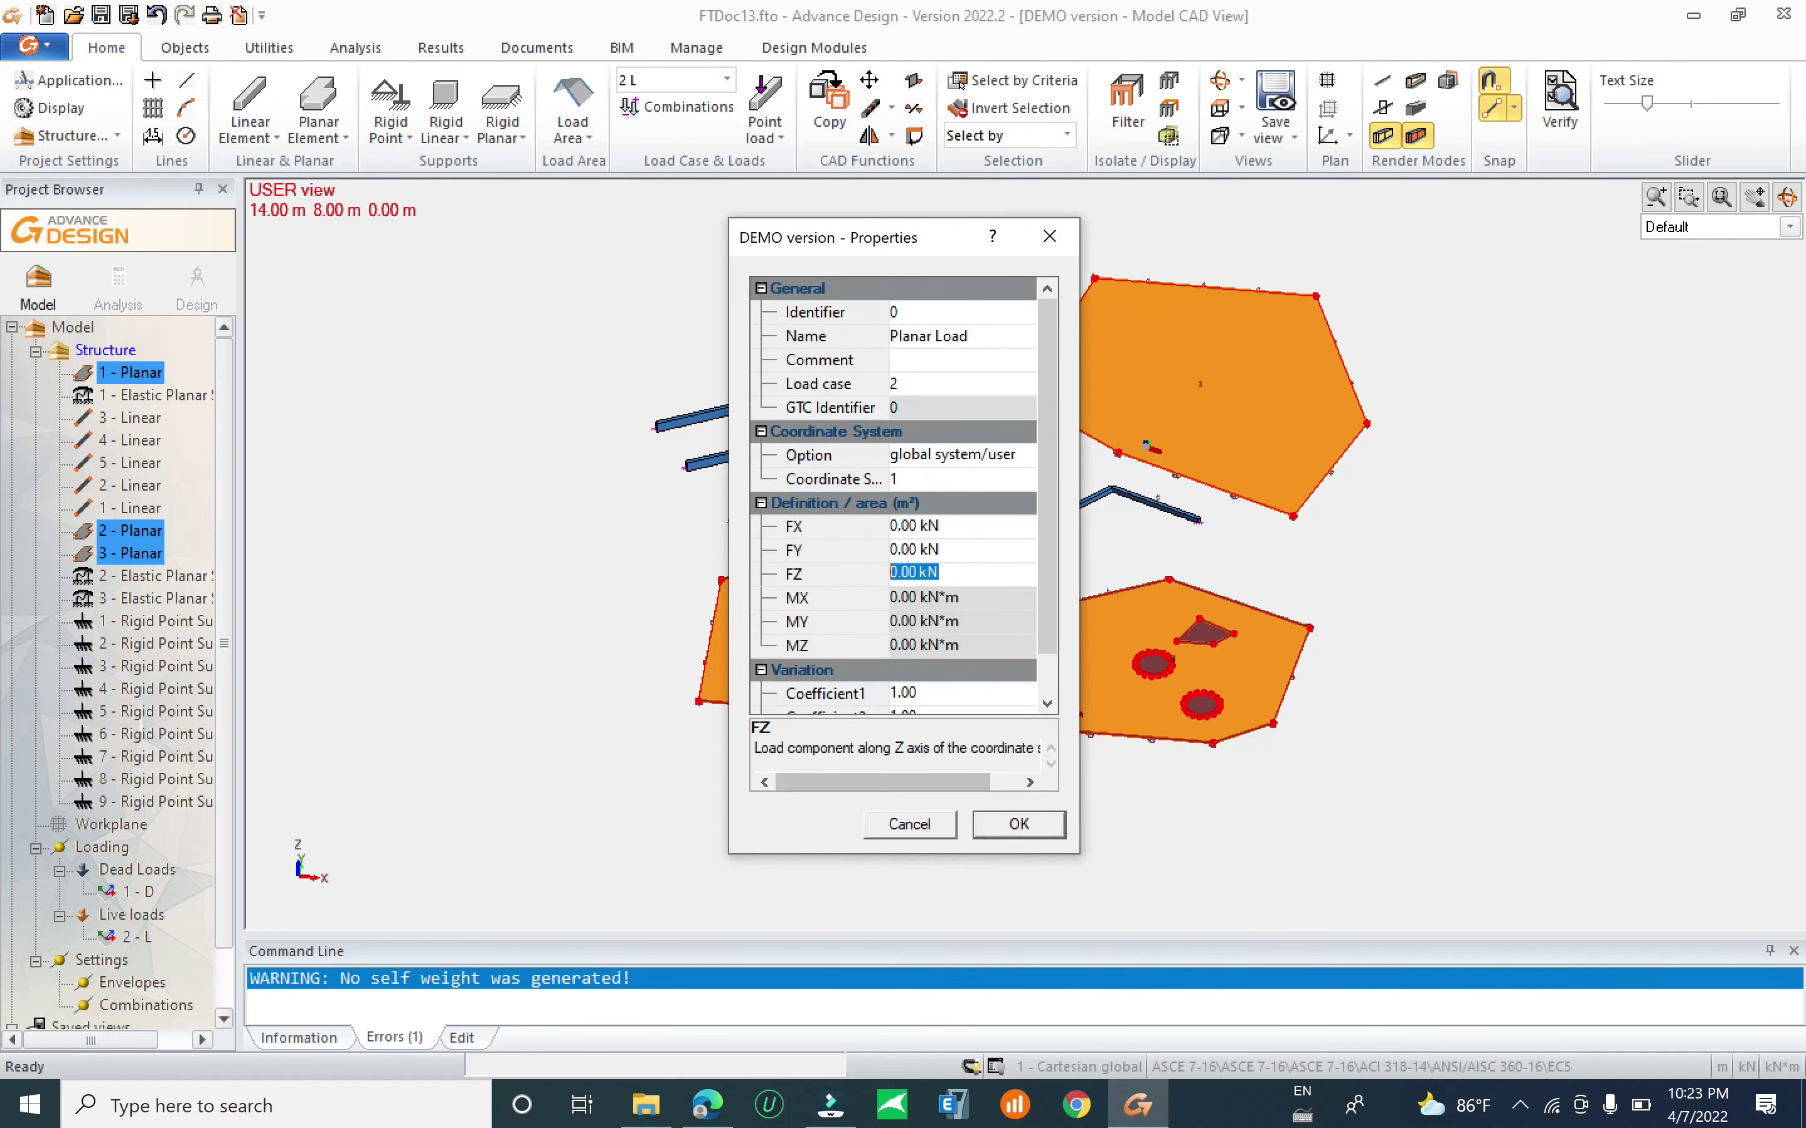
{"action": "type", "text": "2"}
{"action": "left_click", "coordinate": [1022, 828]}
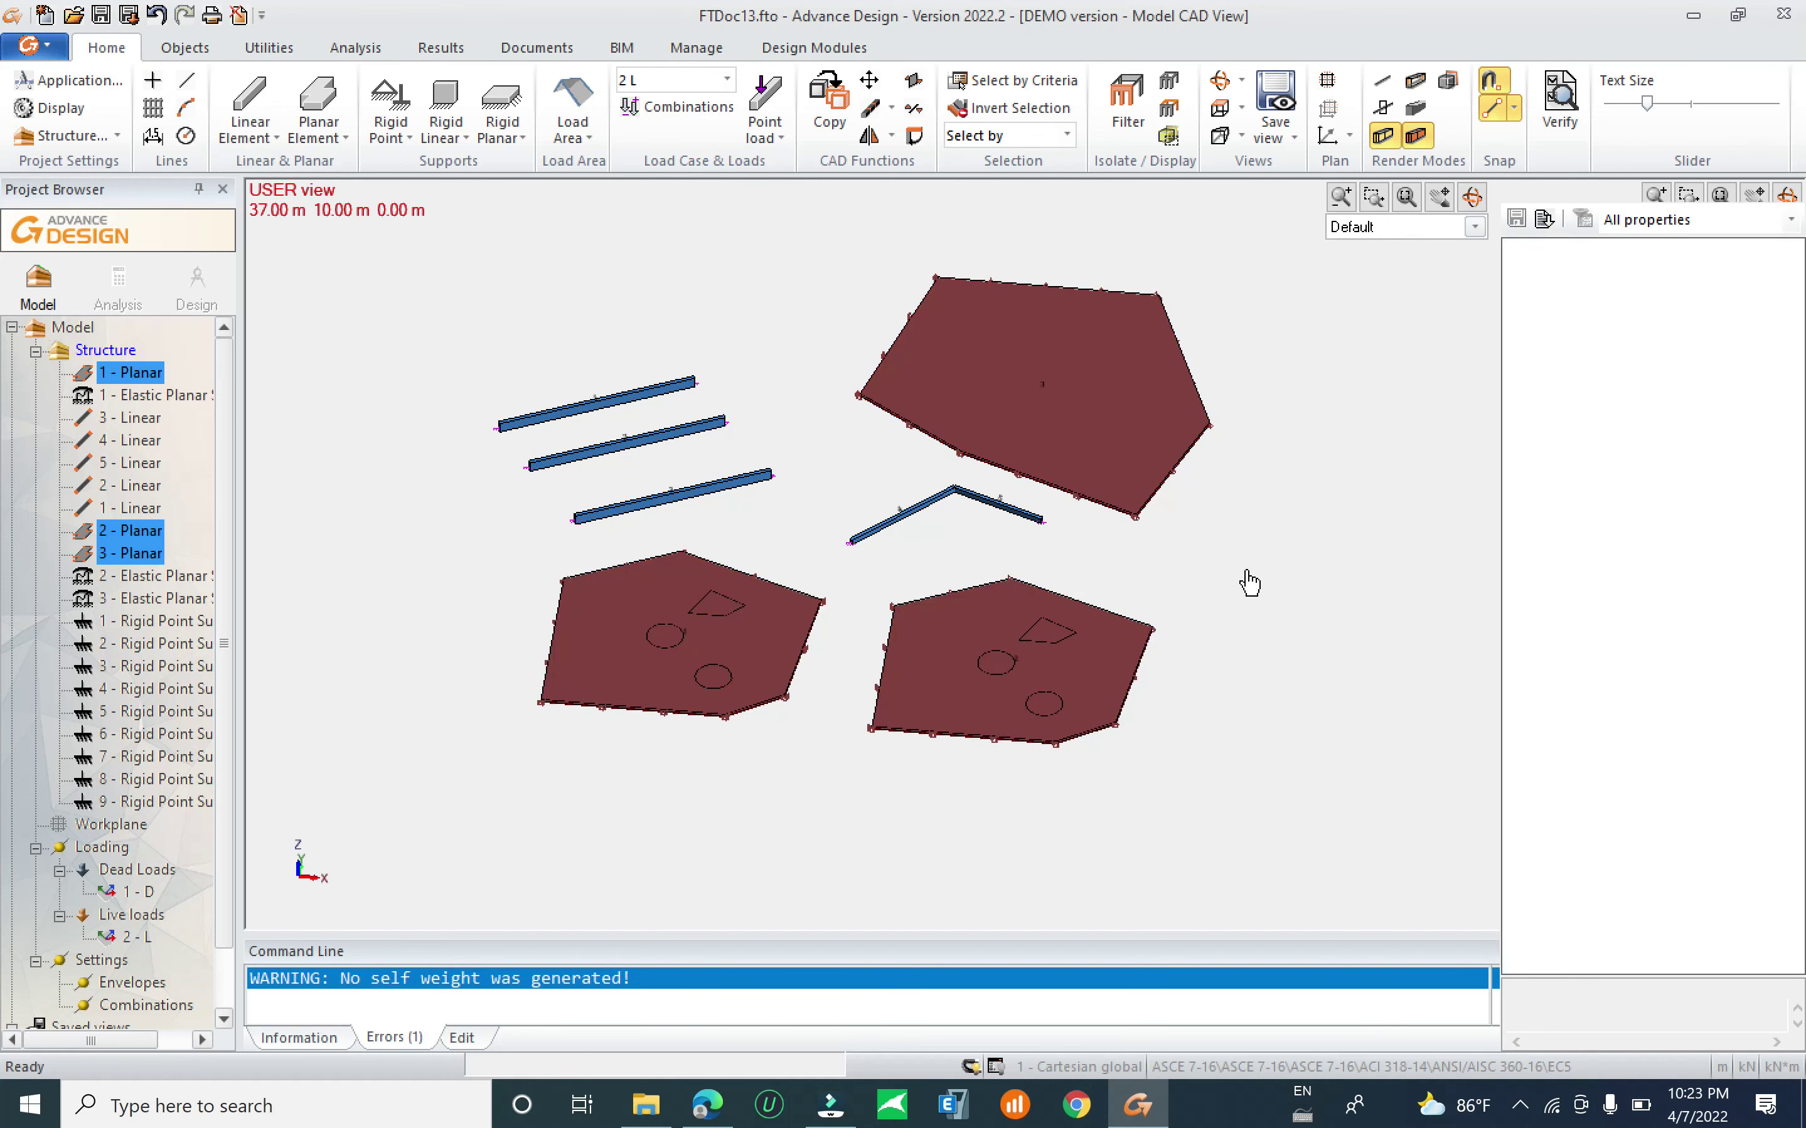
{"action": "right_click", "coordinate": [1260, 599]}
{"action": "left_click", "coordinate": [1375, 530]}
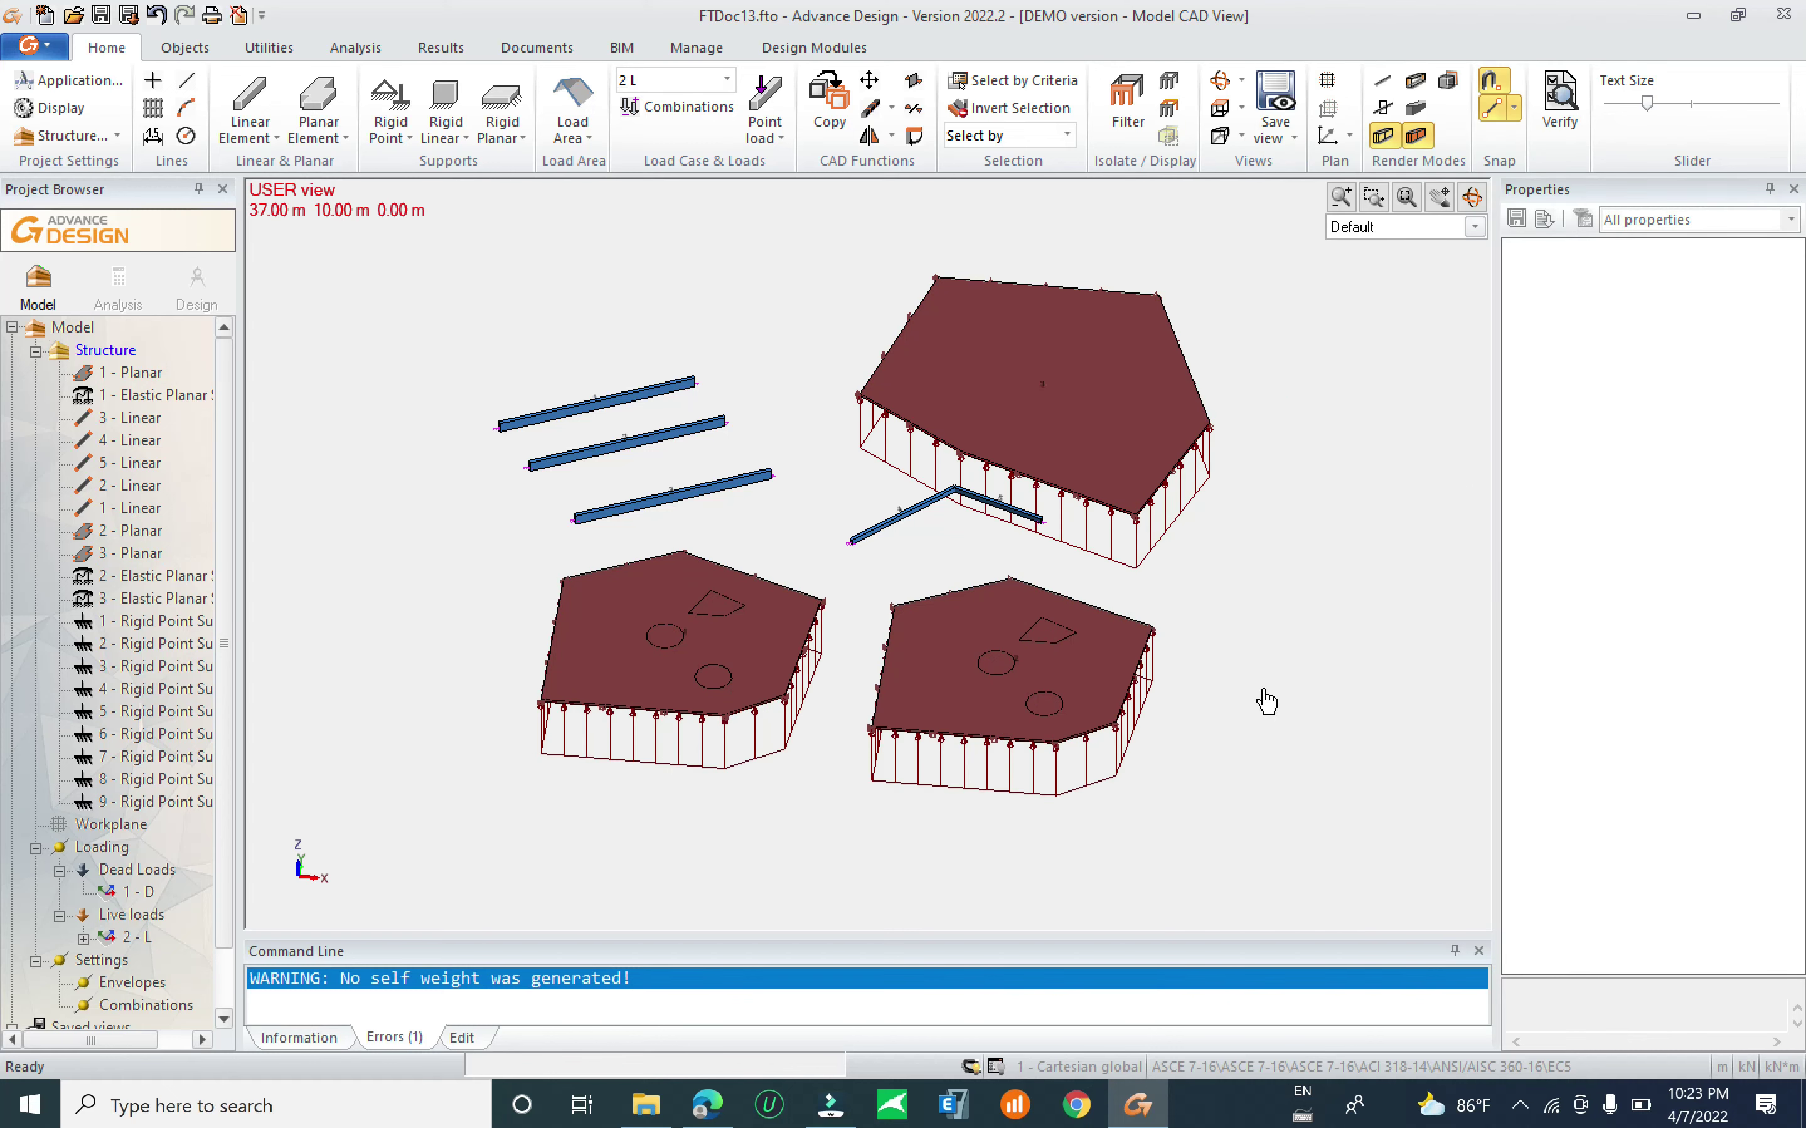
Reverse the three slabs' planar loads by setting FZ to -2 kN, then clear the selection.
{"action": "middle_click_drag", "start_coordinate": [1223, 757], "coordinate": [1274, 667], "text": "shift"}
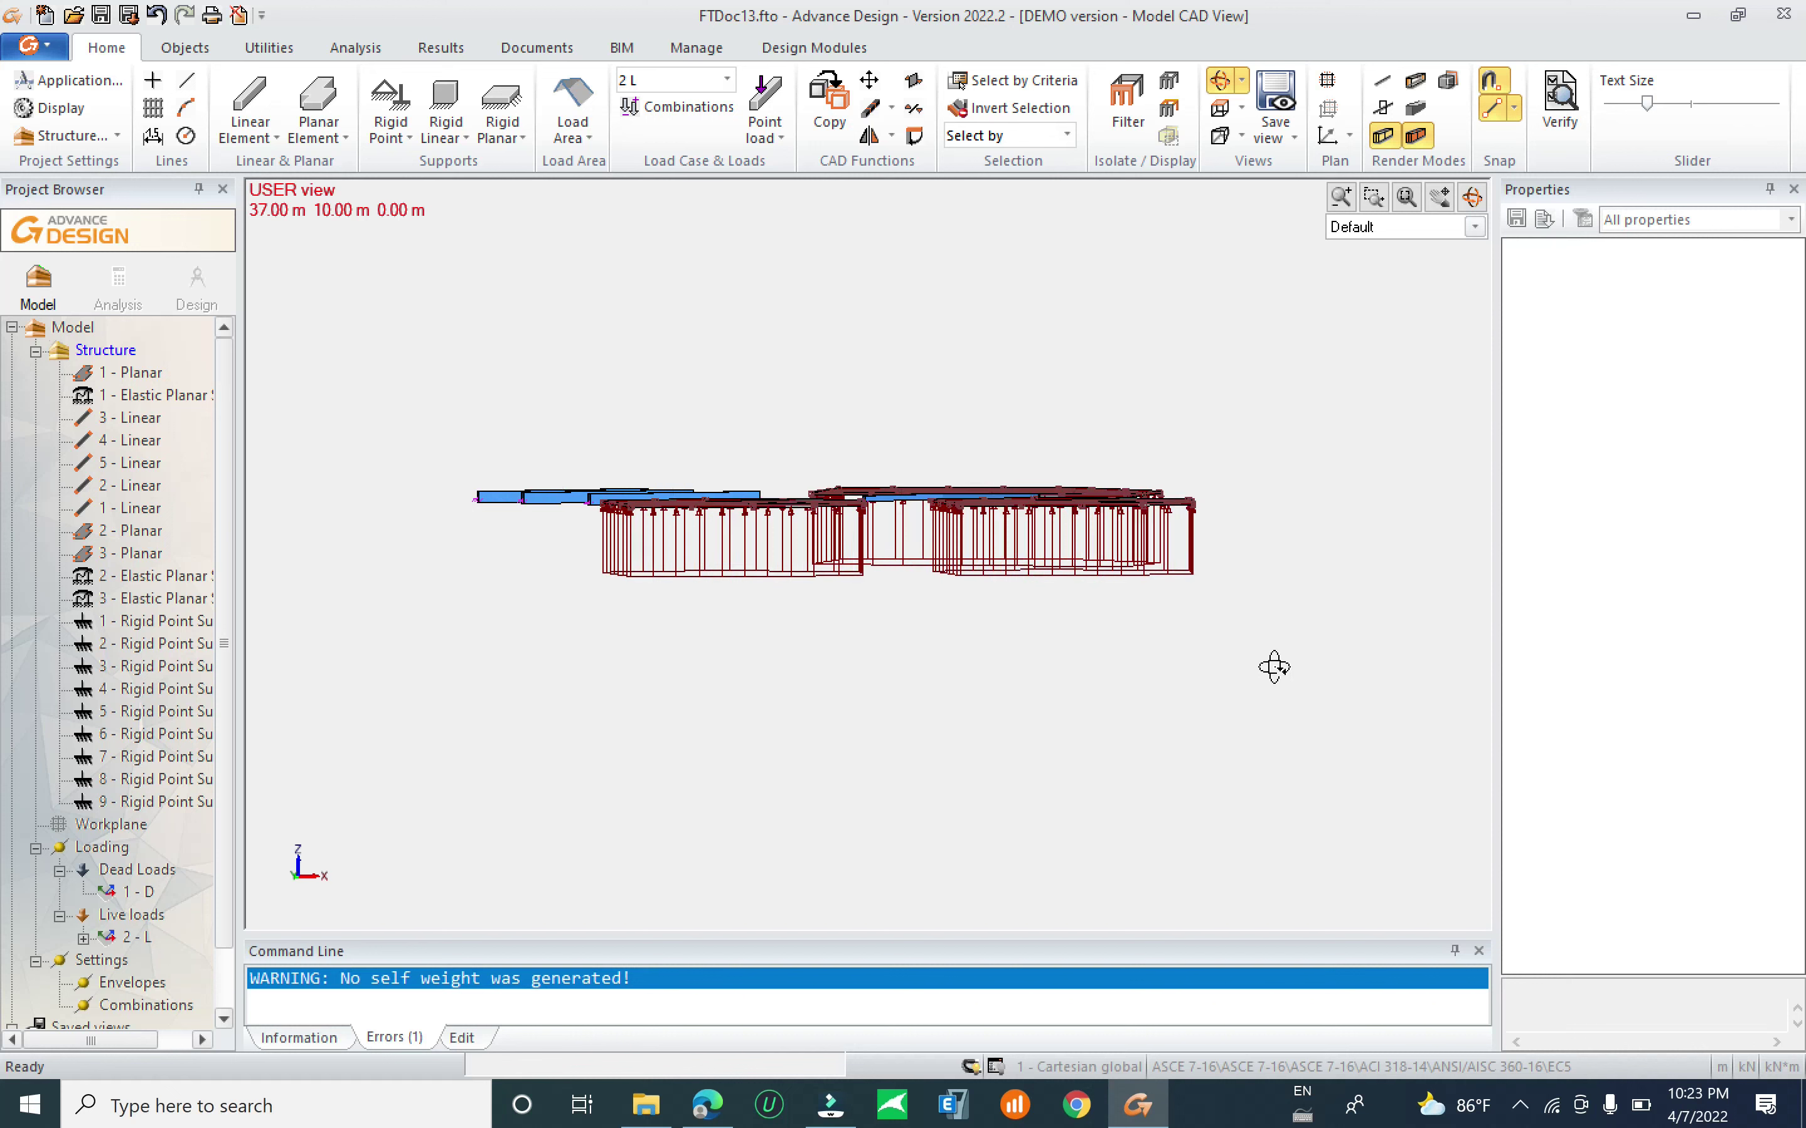
{"action": "left_click_drag", "start_coordinate": [1299, 558], "coordinate": [735, 664]}
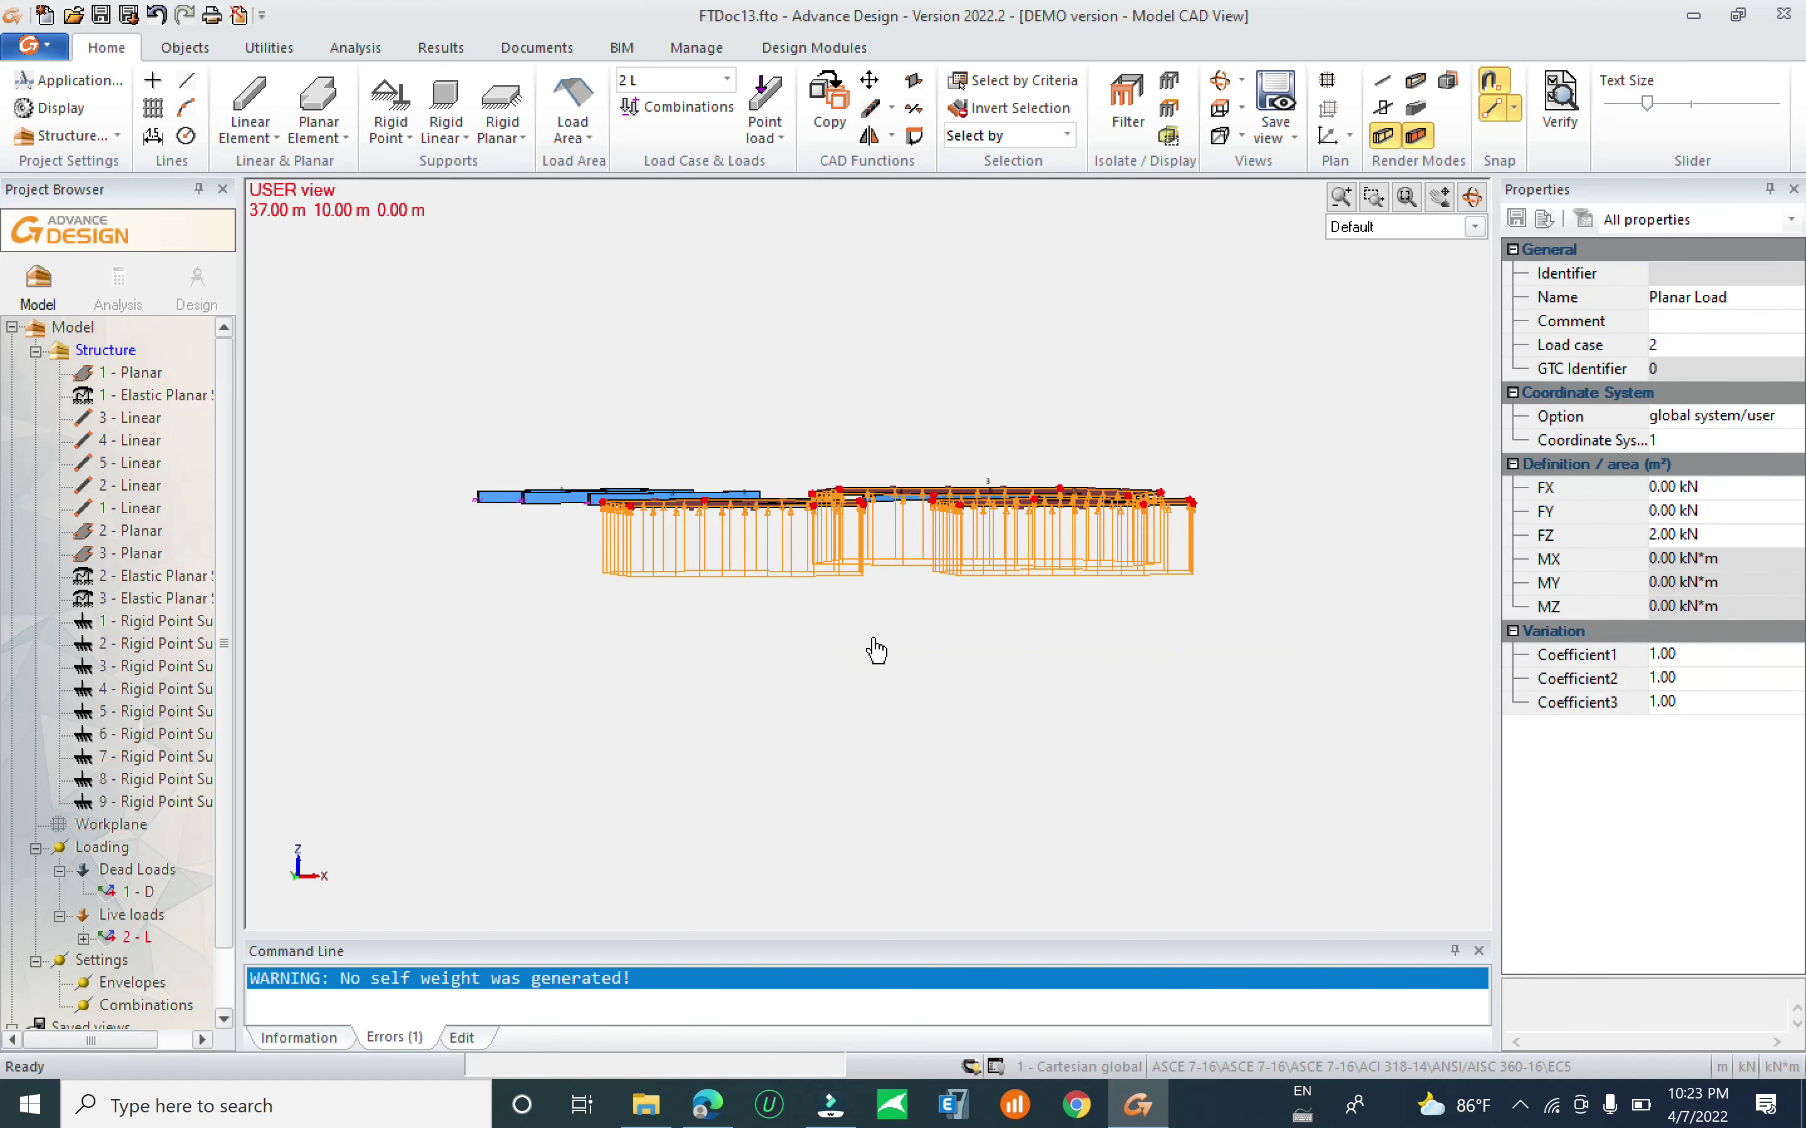
{"action": "left_click", "coordinate": [1737, 539]}
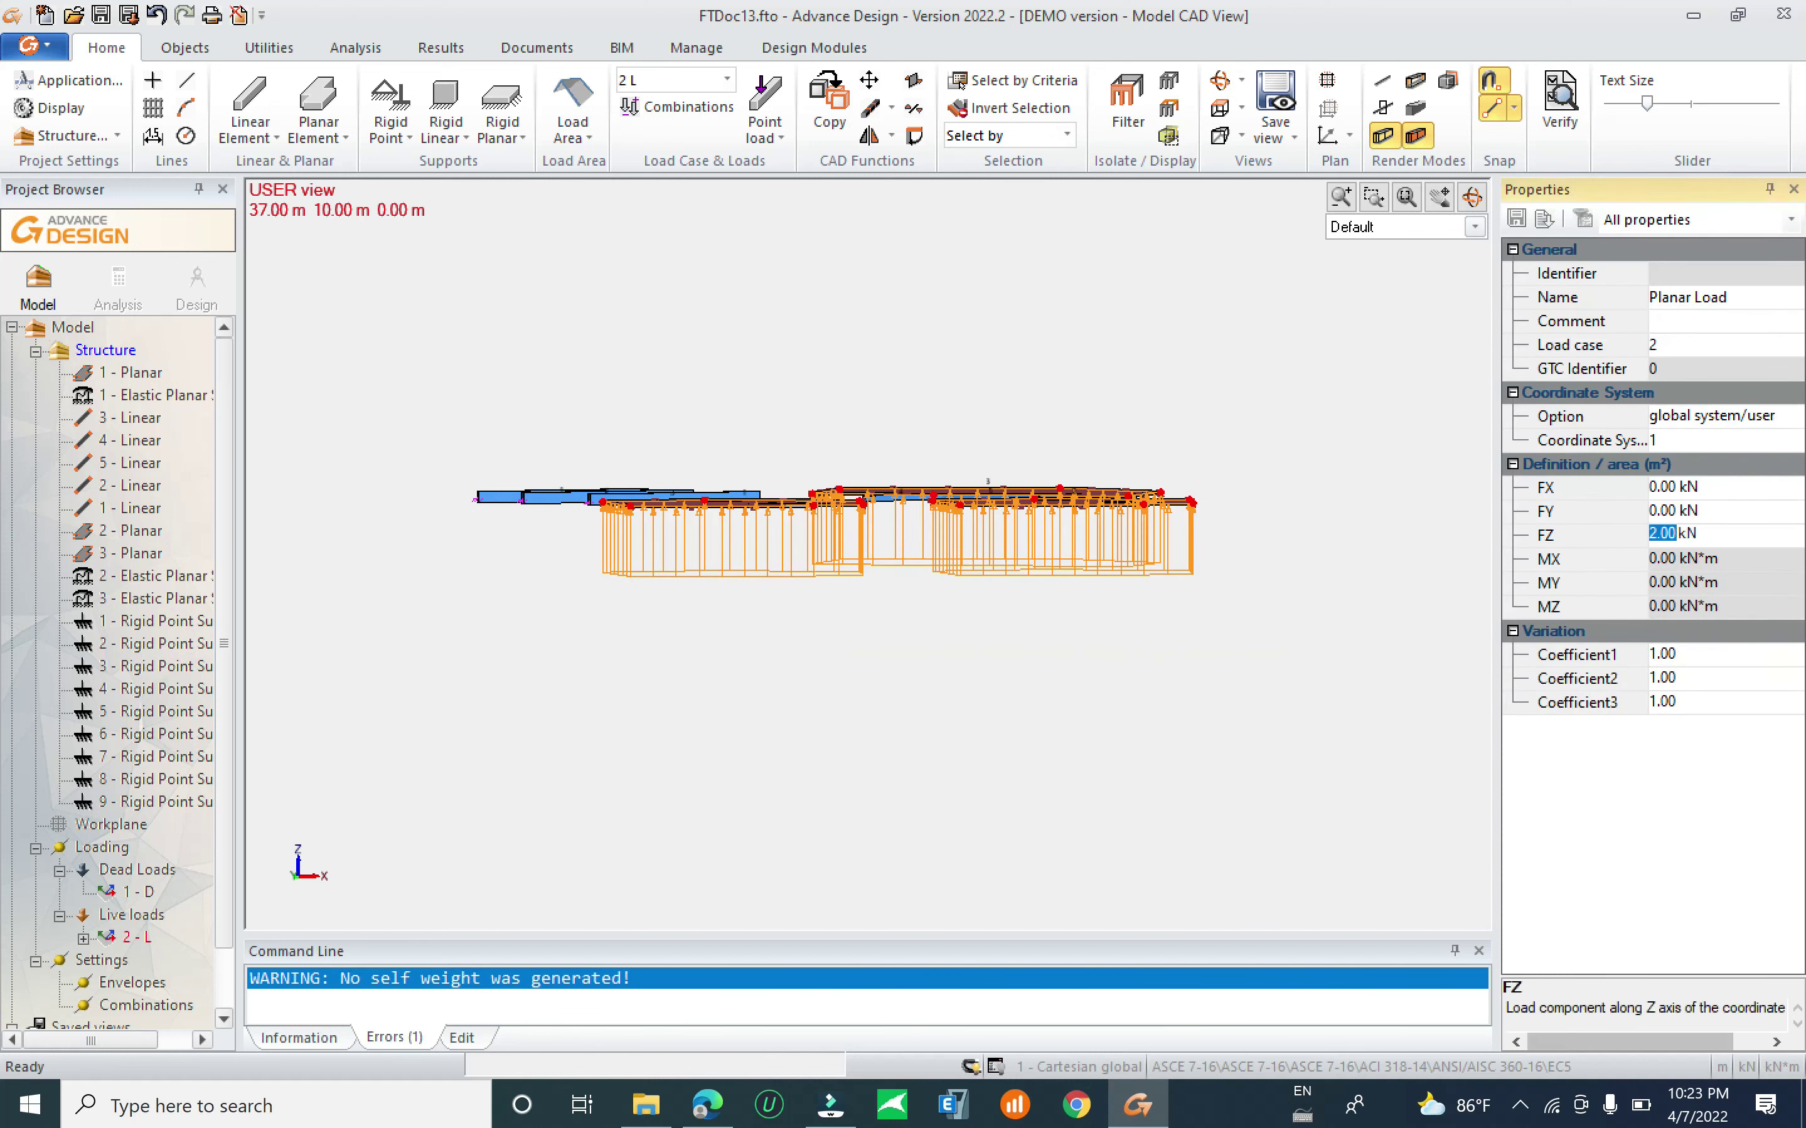
{"action": "type", "text": "-2"}
{"action": "key", "text": "Return"}
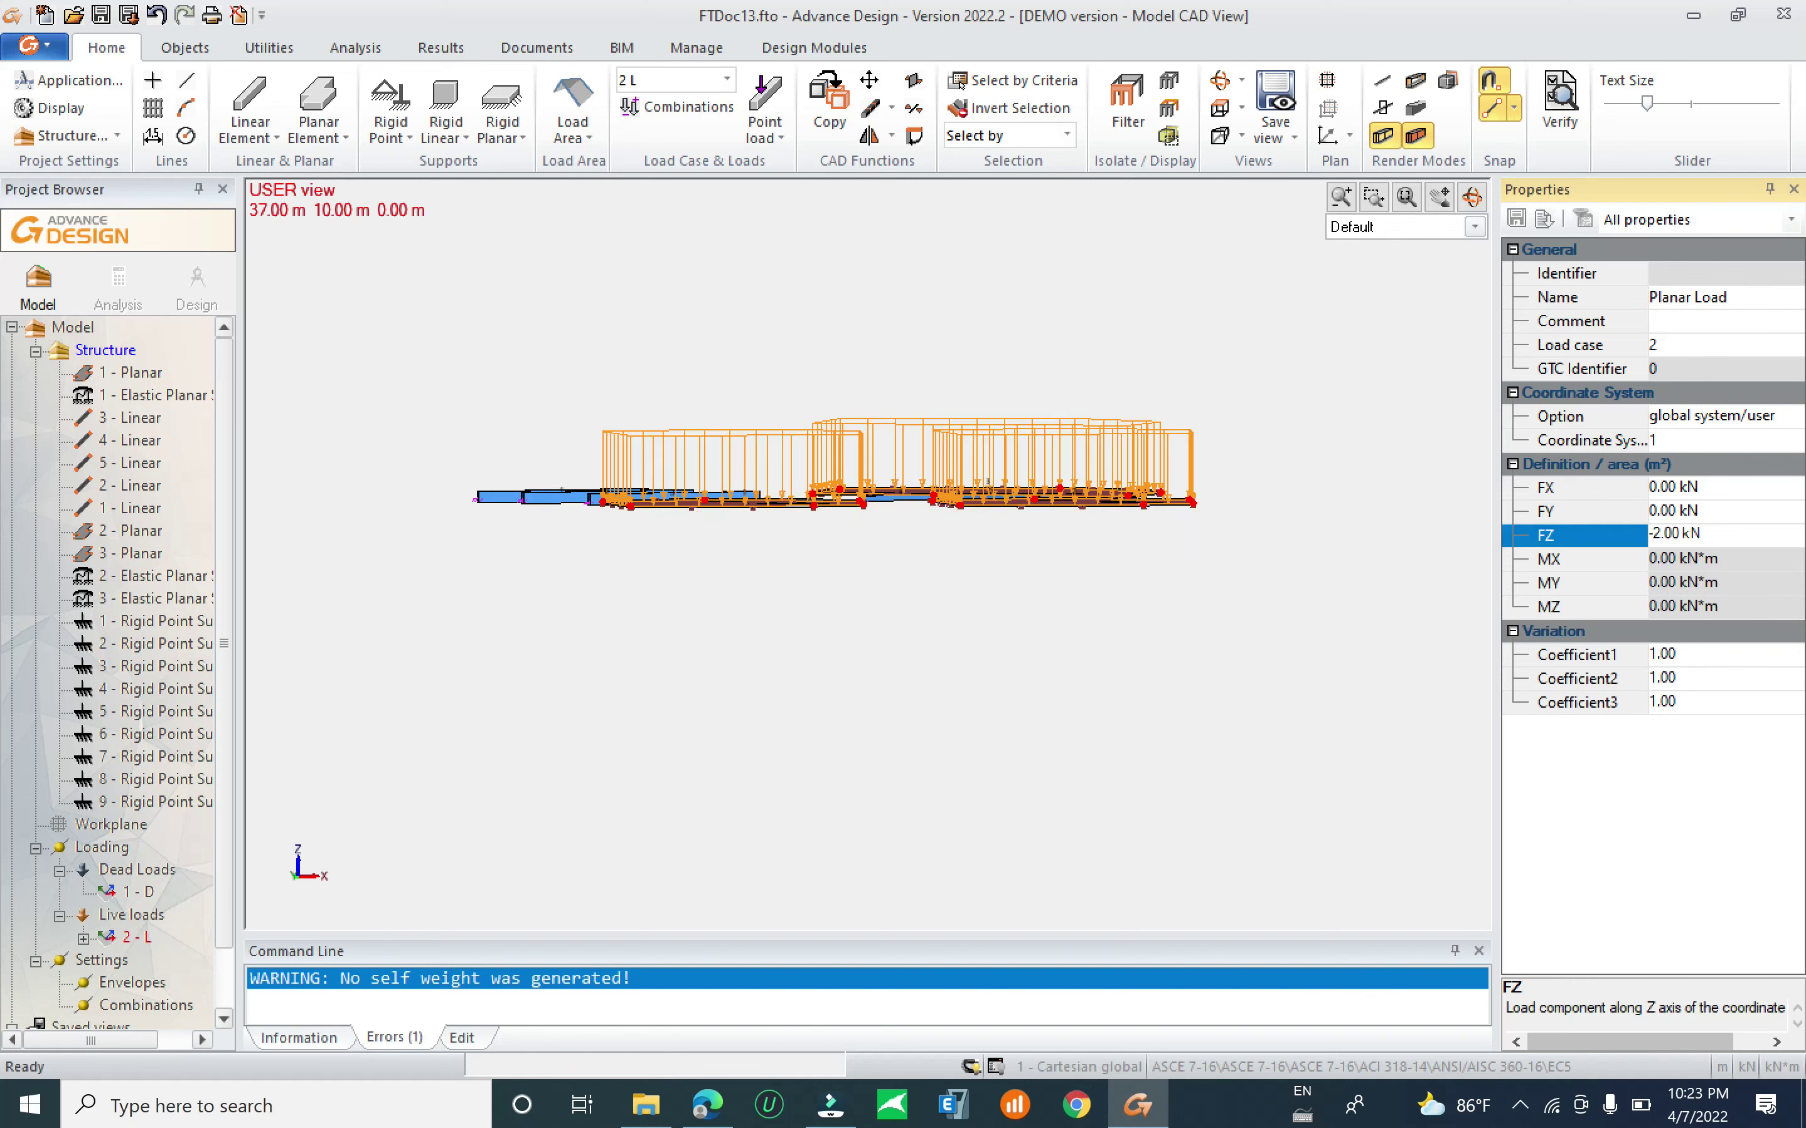
{"action": "left_click", "coordinate": [1201, 531]}
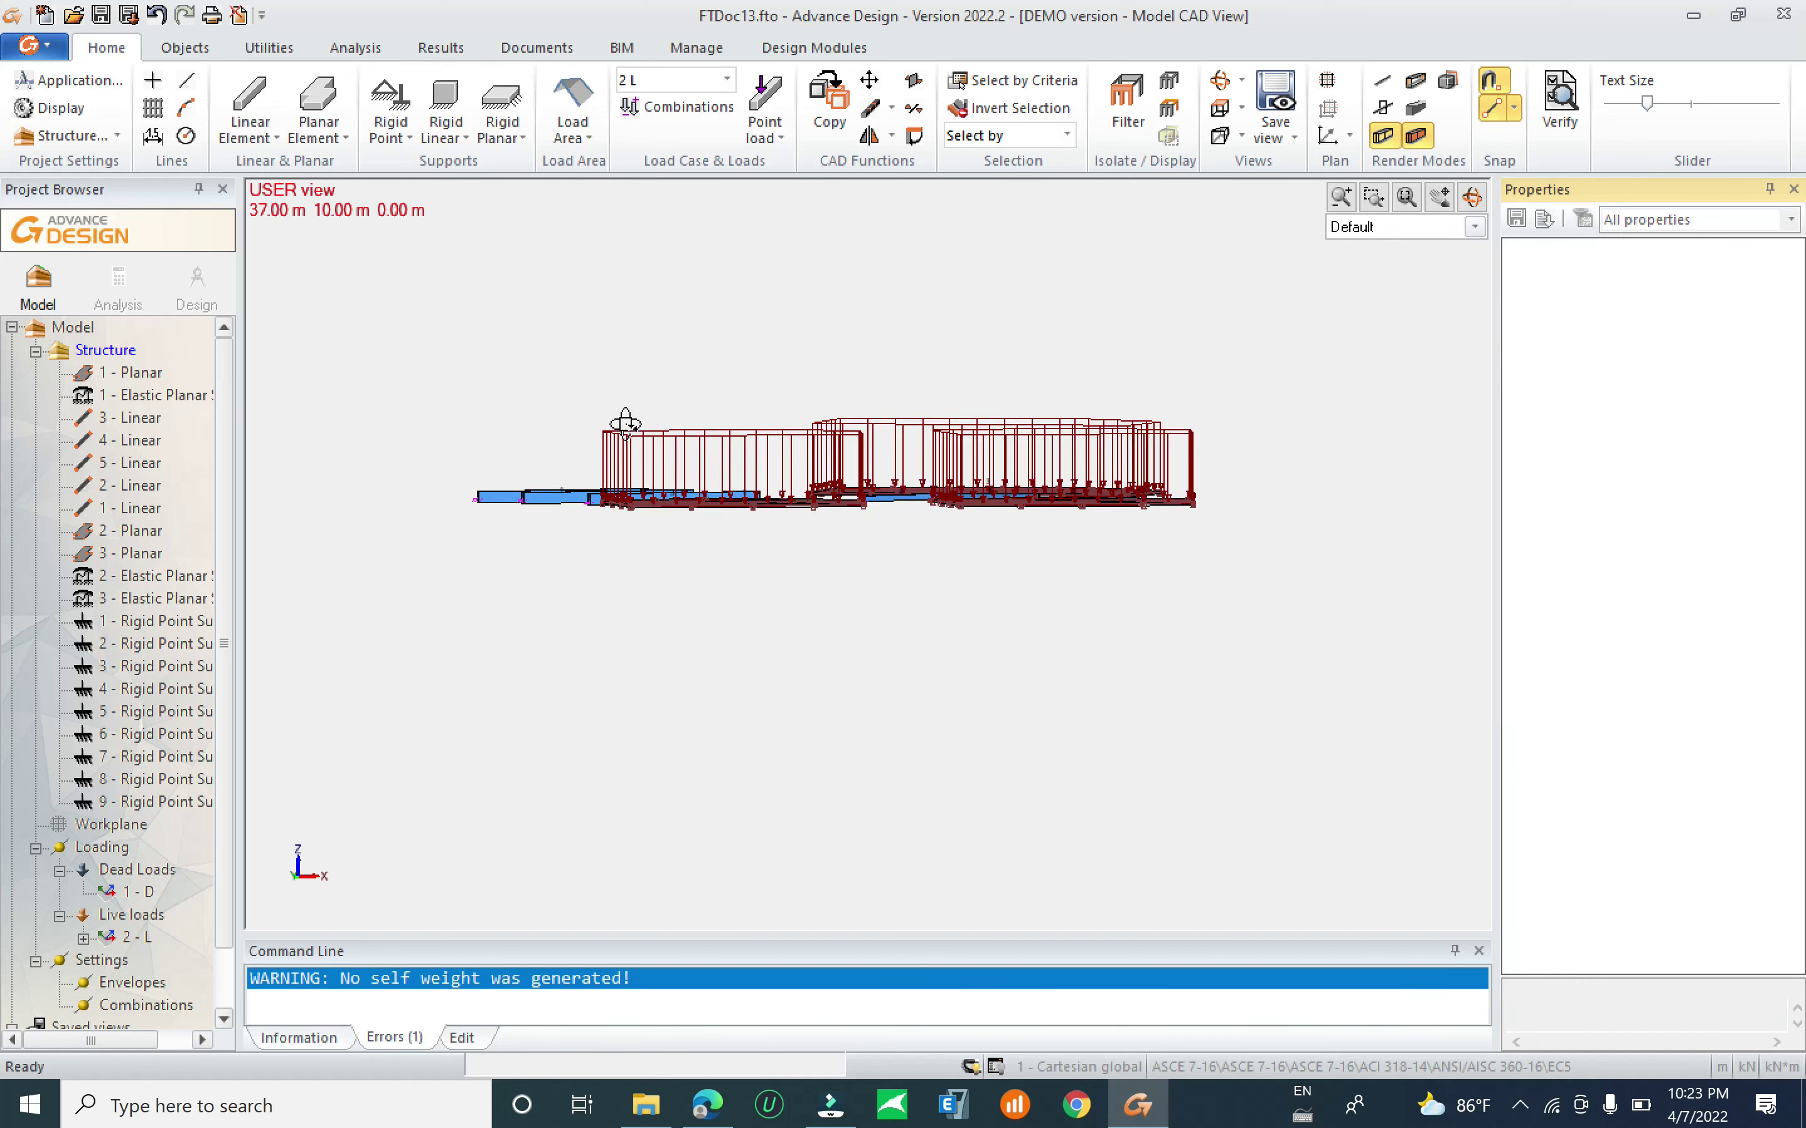
{"action": "middle_click_drag", "start_coordinate": [624, 423], "coordinate": [620, 439]}
{"action": "key", "text": "Escape"}
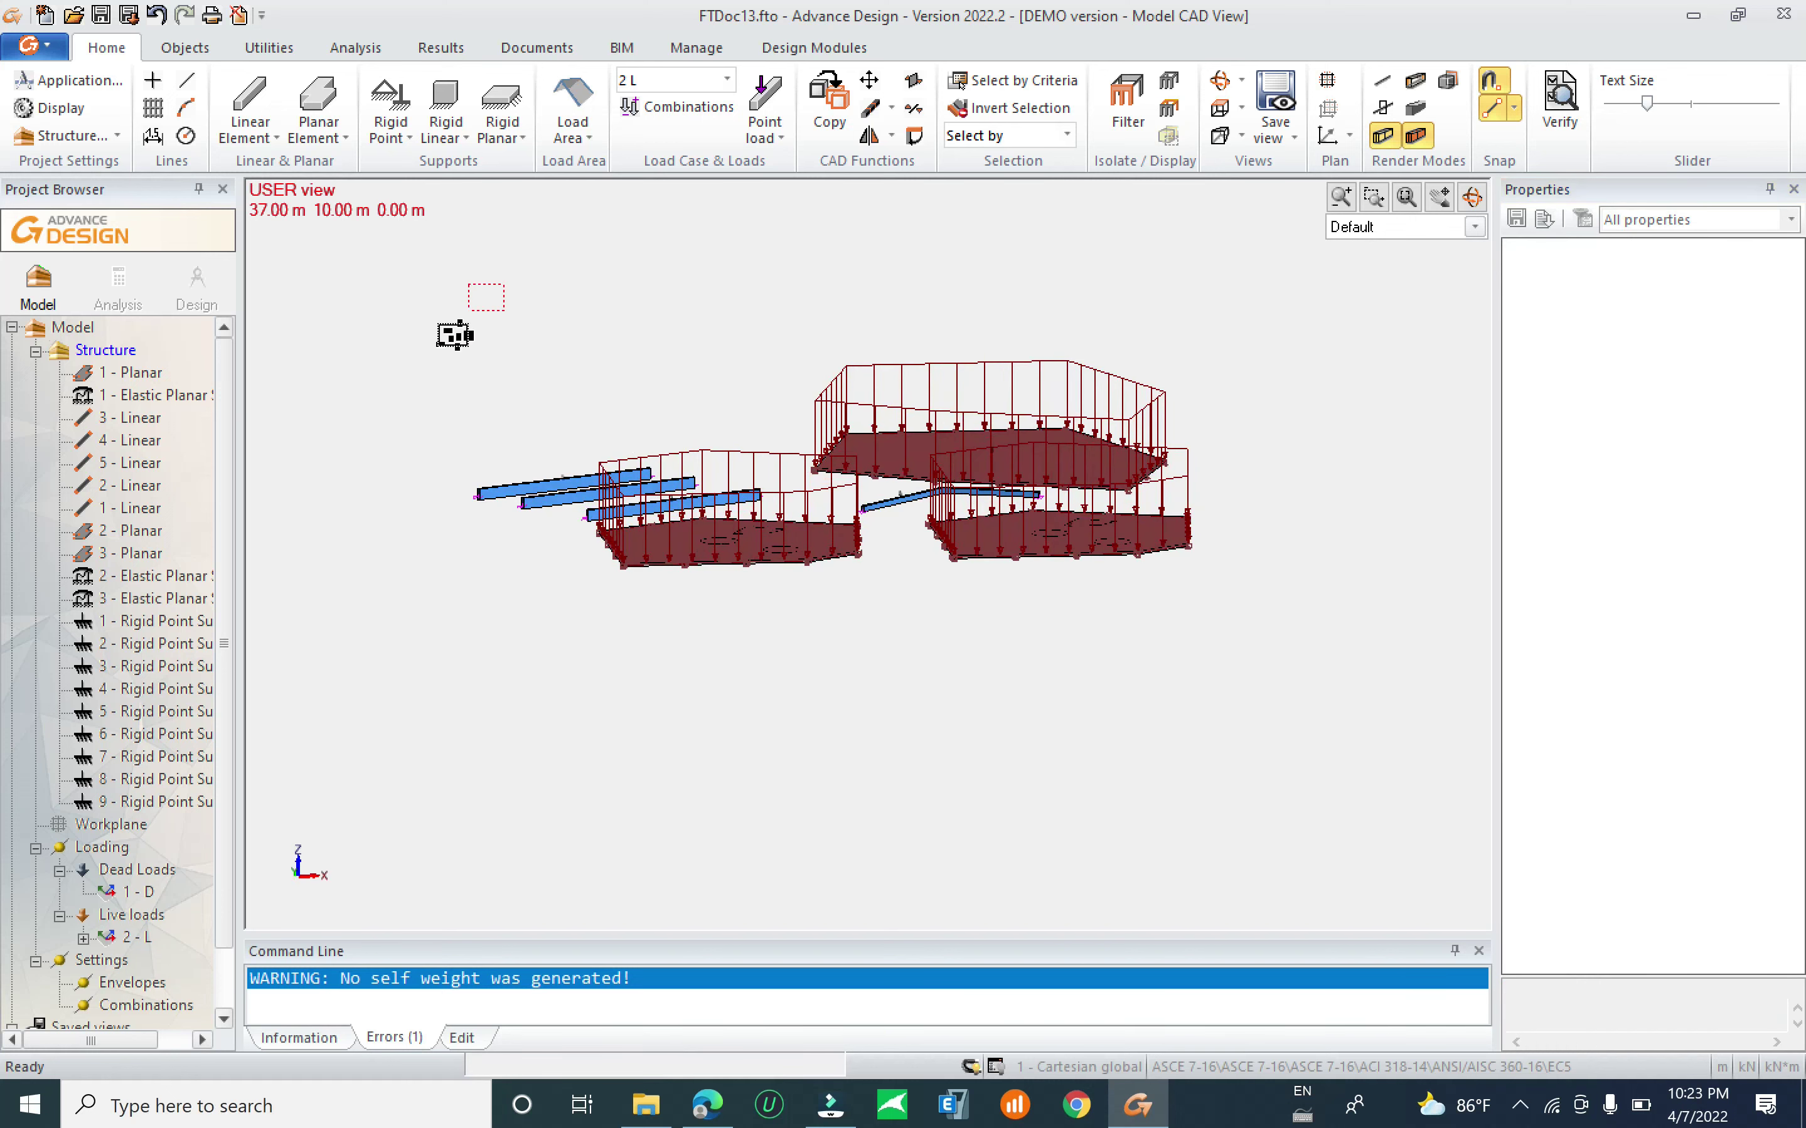
Add the Intensity&Units attribute as the annotation of planar loads in the display settings and apply it.
{"action": "left_click", "coordinate": [81, 87]}
{"action": "key", "text": "Escape"}
{"action": "left_click", "coordinate": [52, 108]}
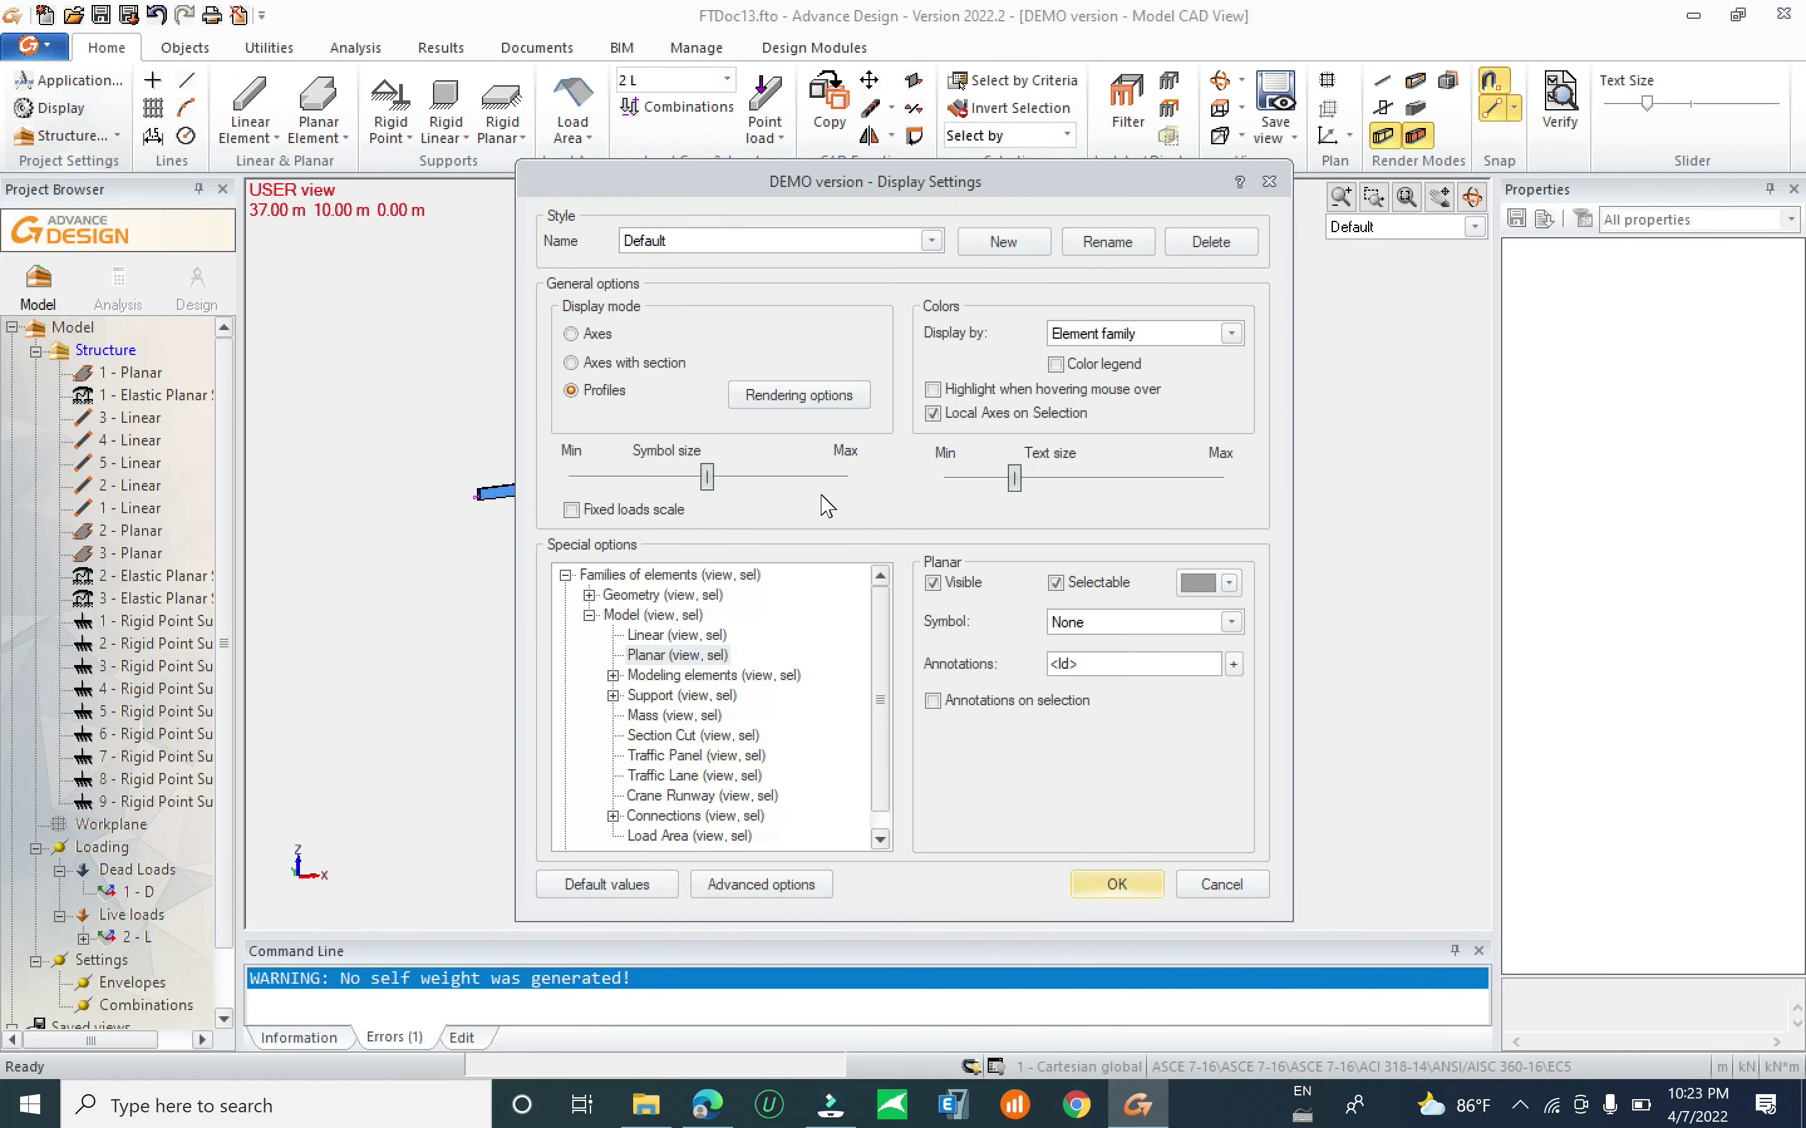
{"action": "left_click", "coordinate": [589, 615]}
{"action": "left_click", "coordinate": [565, 635]}
{"action": "left_click", "coordinate": [657, 655]}
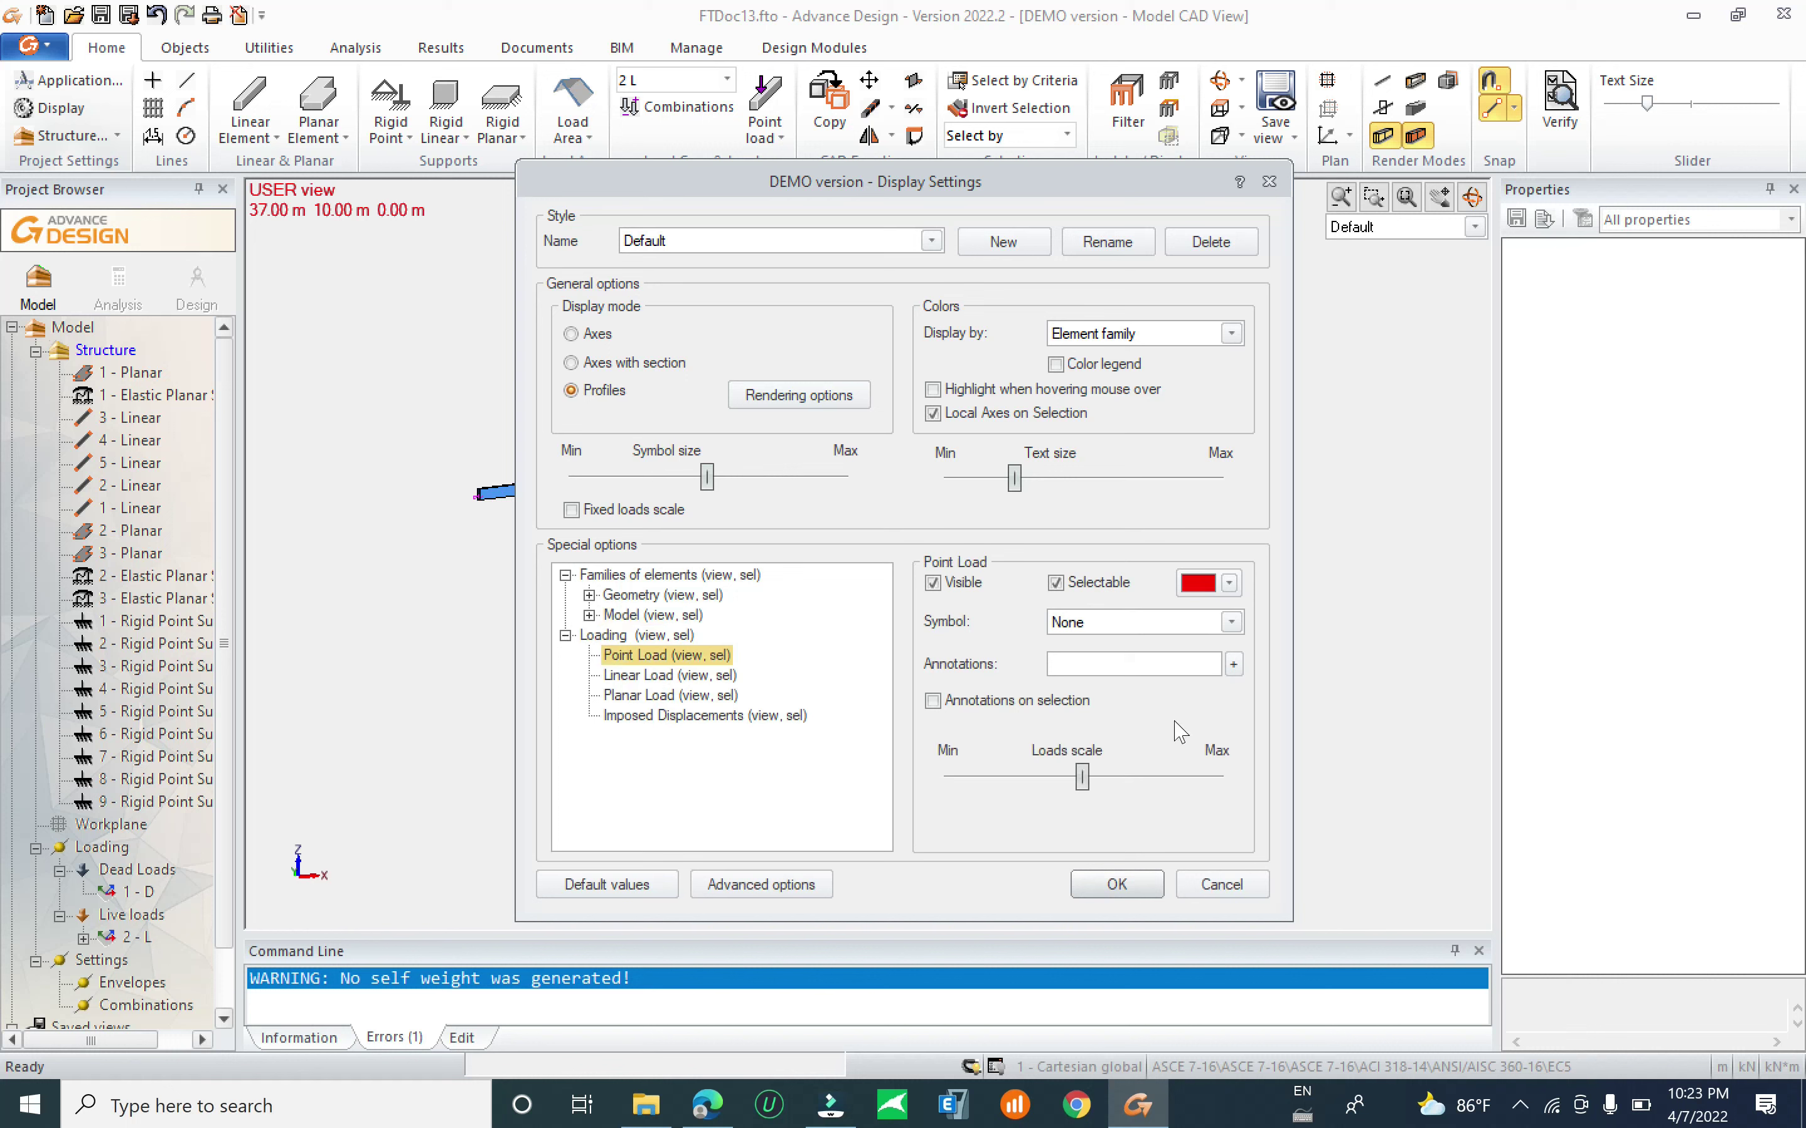
{"action": "left_click", "coordinate": [635, 696]}
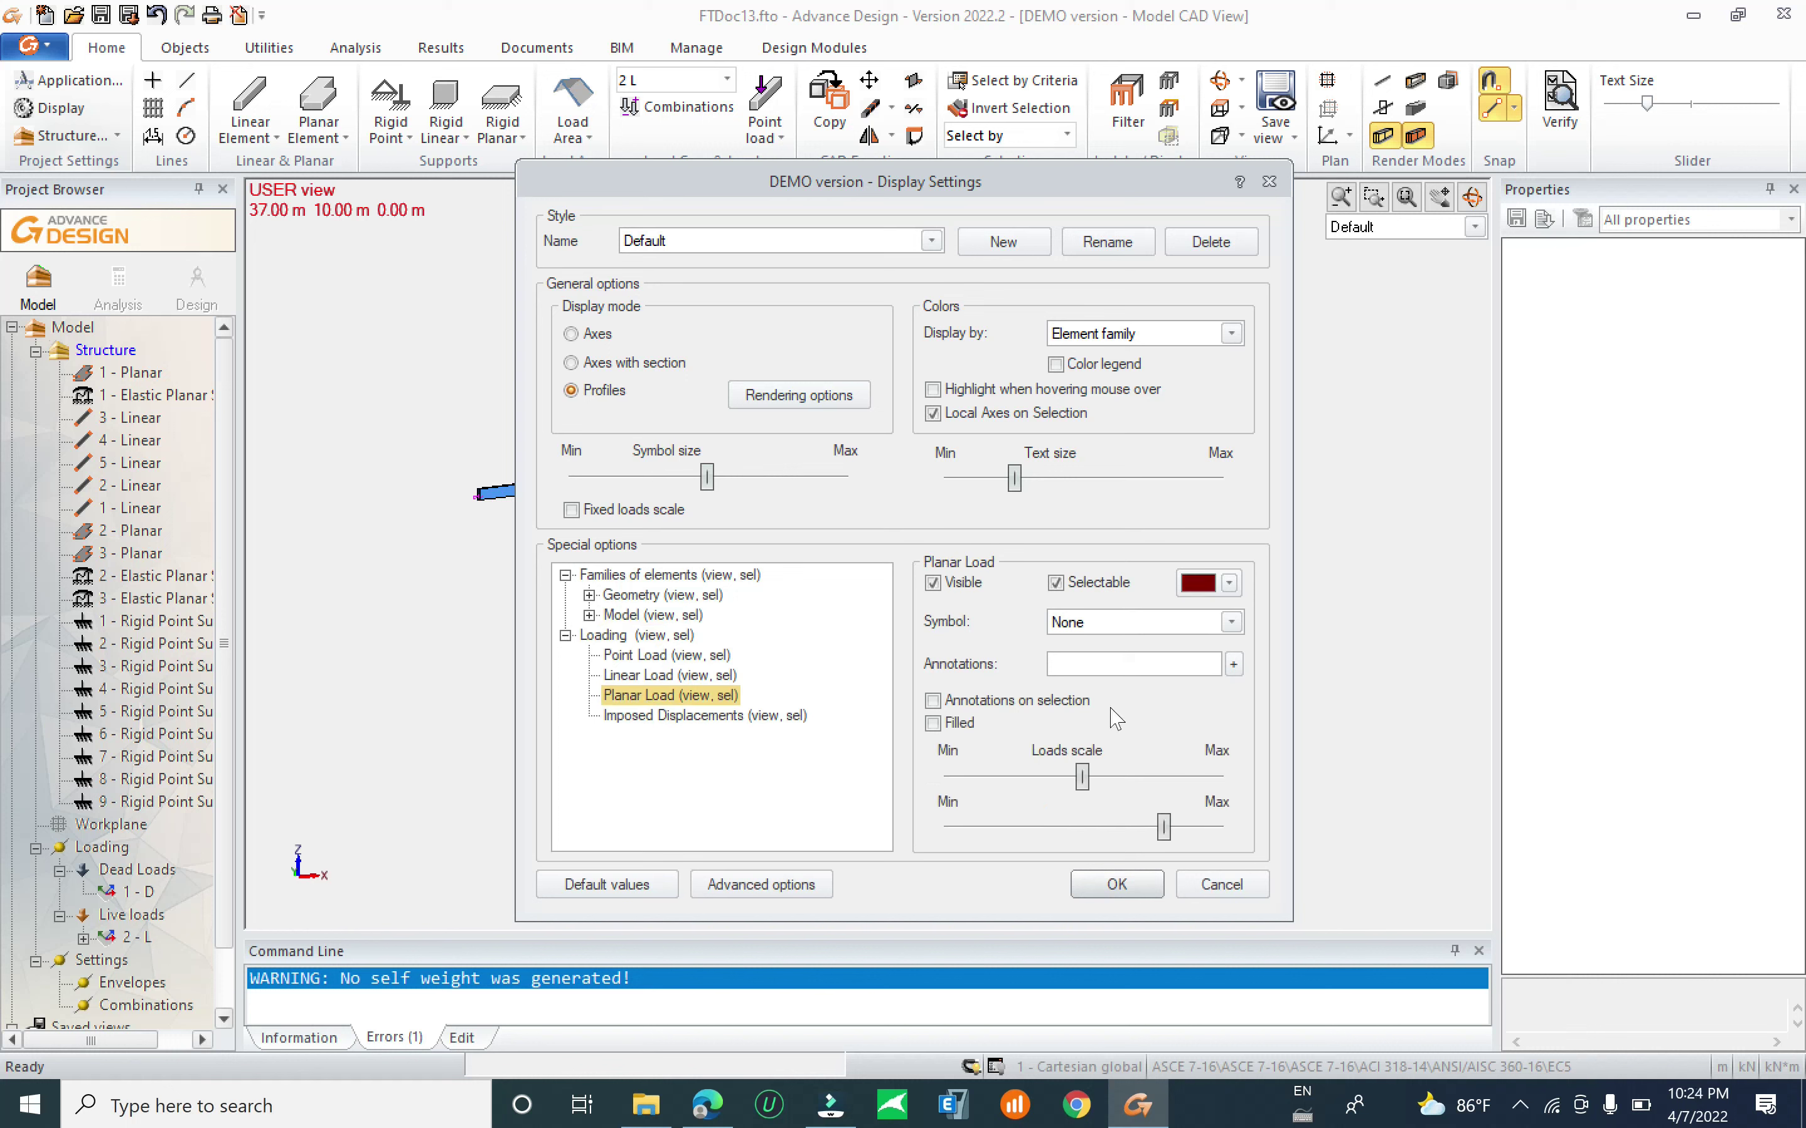
{"action": "left_click", "coordinate": [1234, 664]}
{"action": "left_click", "coordinate": [830, 598]}
{"action": "left_click", "coordinate": [830, 598]}
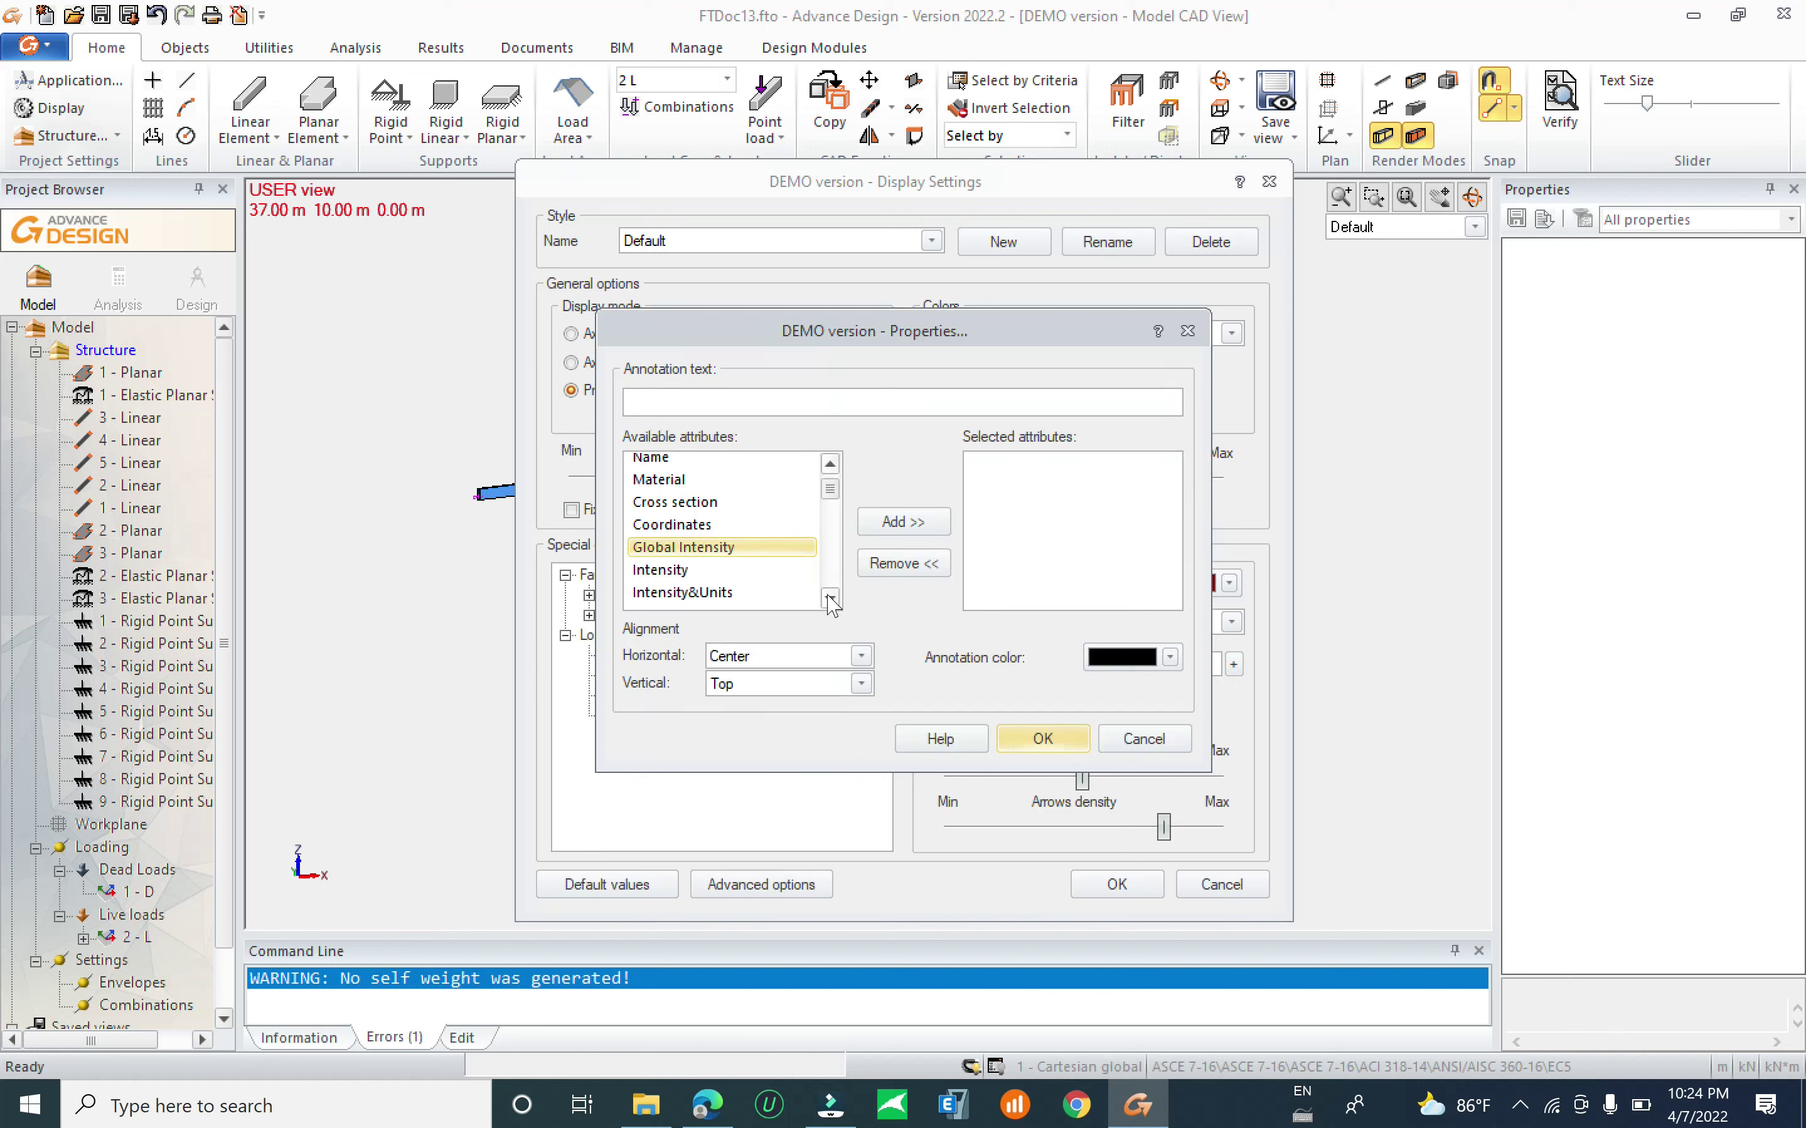
{"action": "left_click", "coordinate": [831, 598]}
{"action": "left_click", "coordinate": [695, 554]}
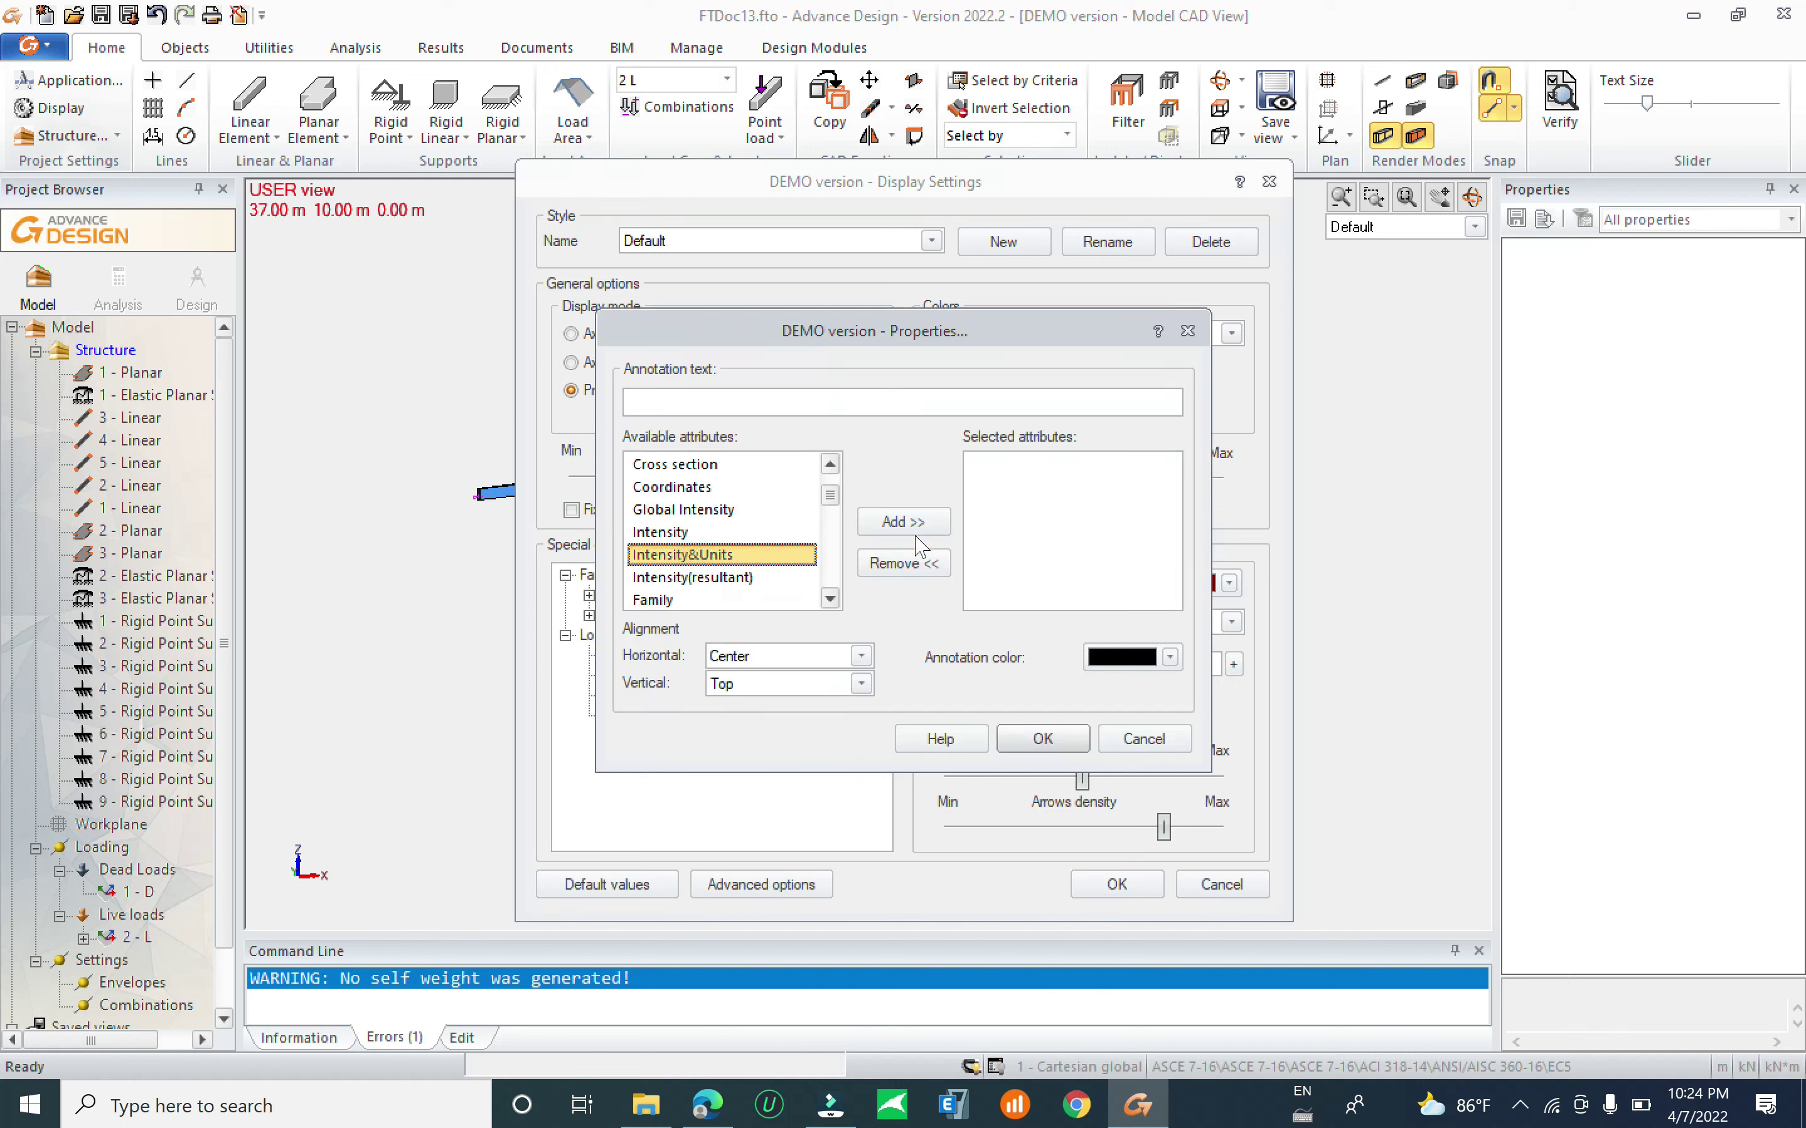
{"action": "left_click", "coordinate": [903, 521]}
{"action": "left_click", "coordinate": [1043, 738]}
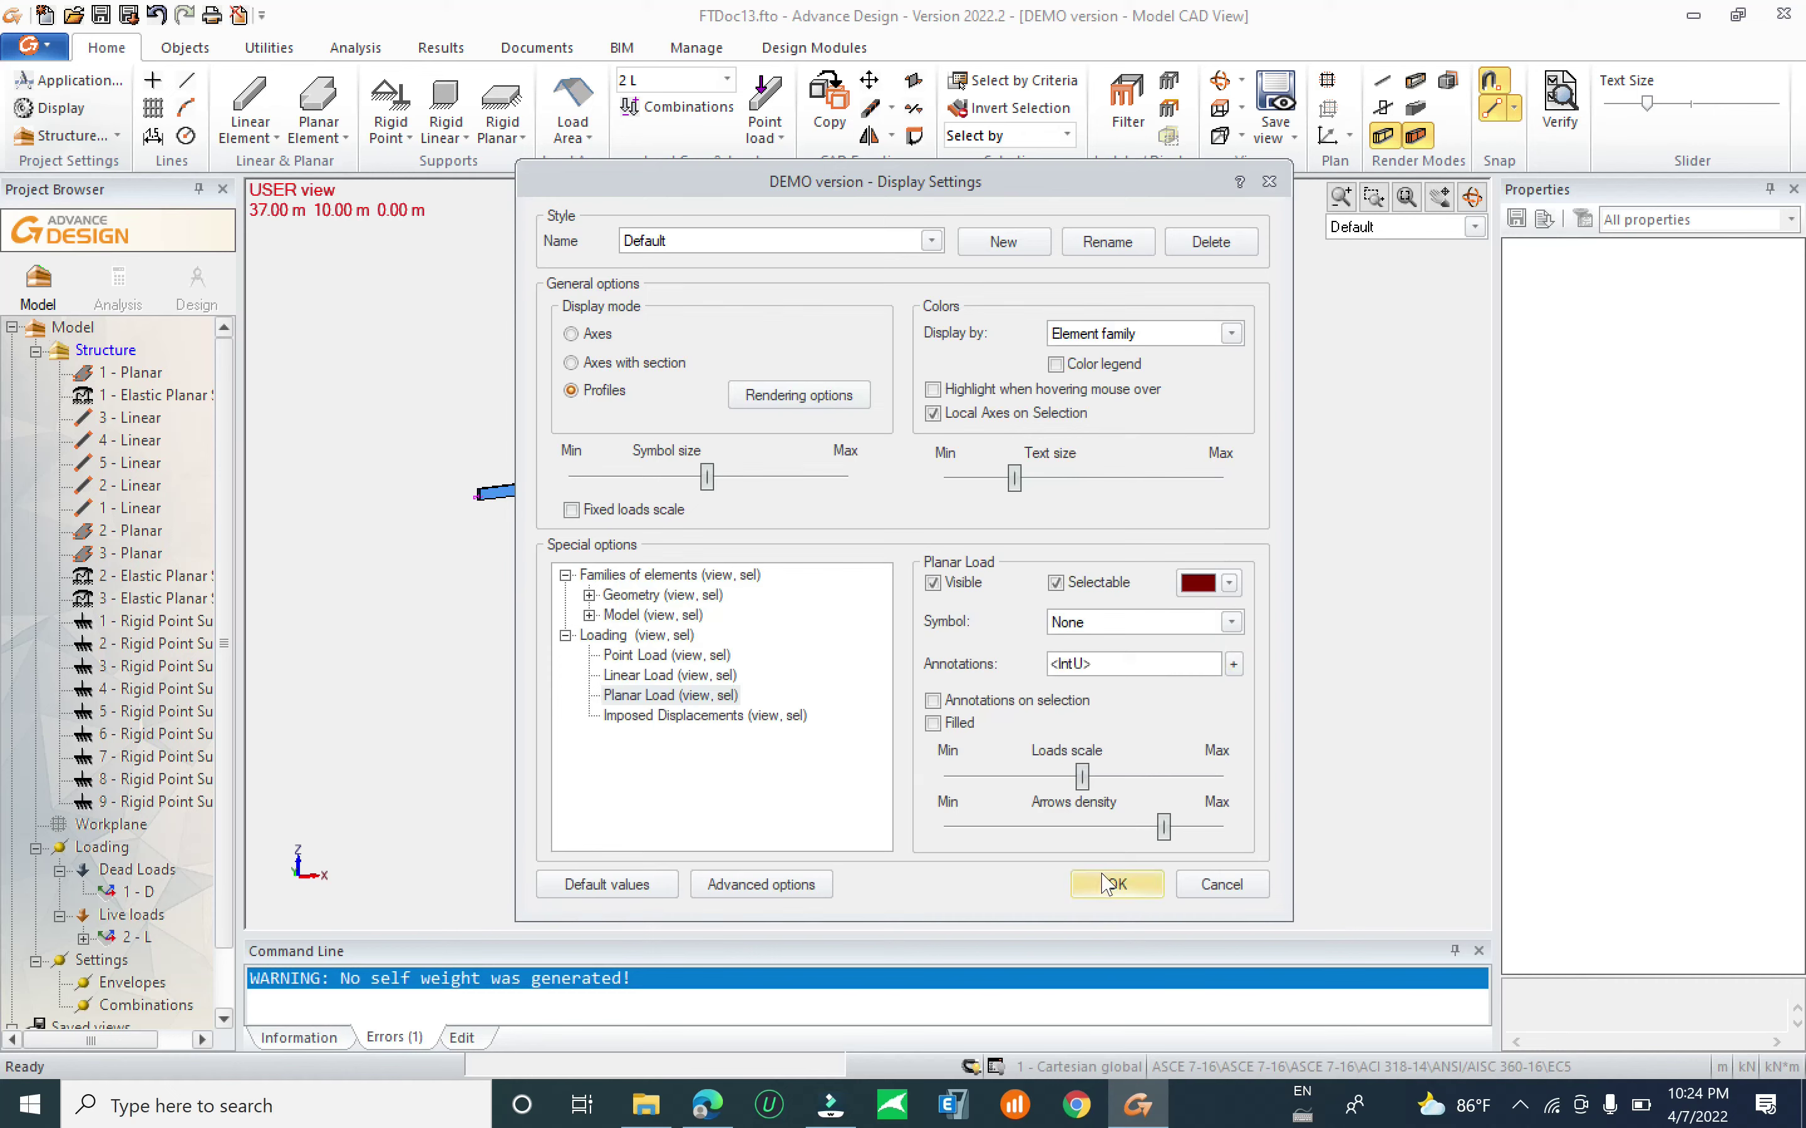
{"action": "left_click", "coordinate": [1115, 884]}
Generate simplified load combinations with coefficients f1 0.5 for other live loads and f2 0.2 for other roof configurations, then review the concrete combinations and accept.
{"action": "middle_click_drag", "start_coordinate": [1019, 639], "coordinate": [967, 727]}
{"action": "scroll", "coordinate": [765, 688], "scroll_direction": "up", "scroll_amount": 5}
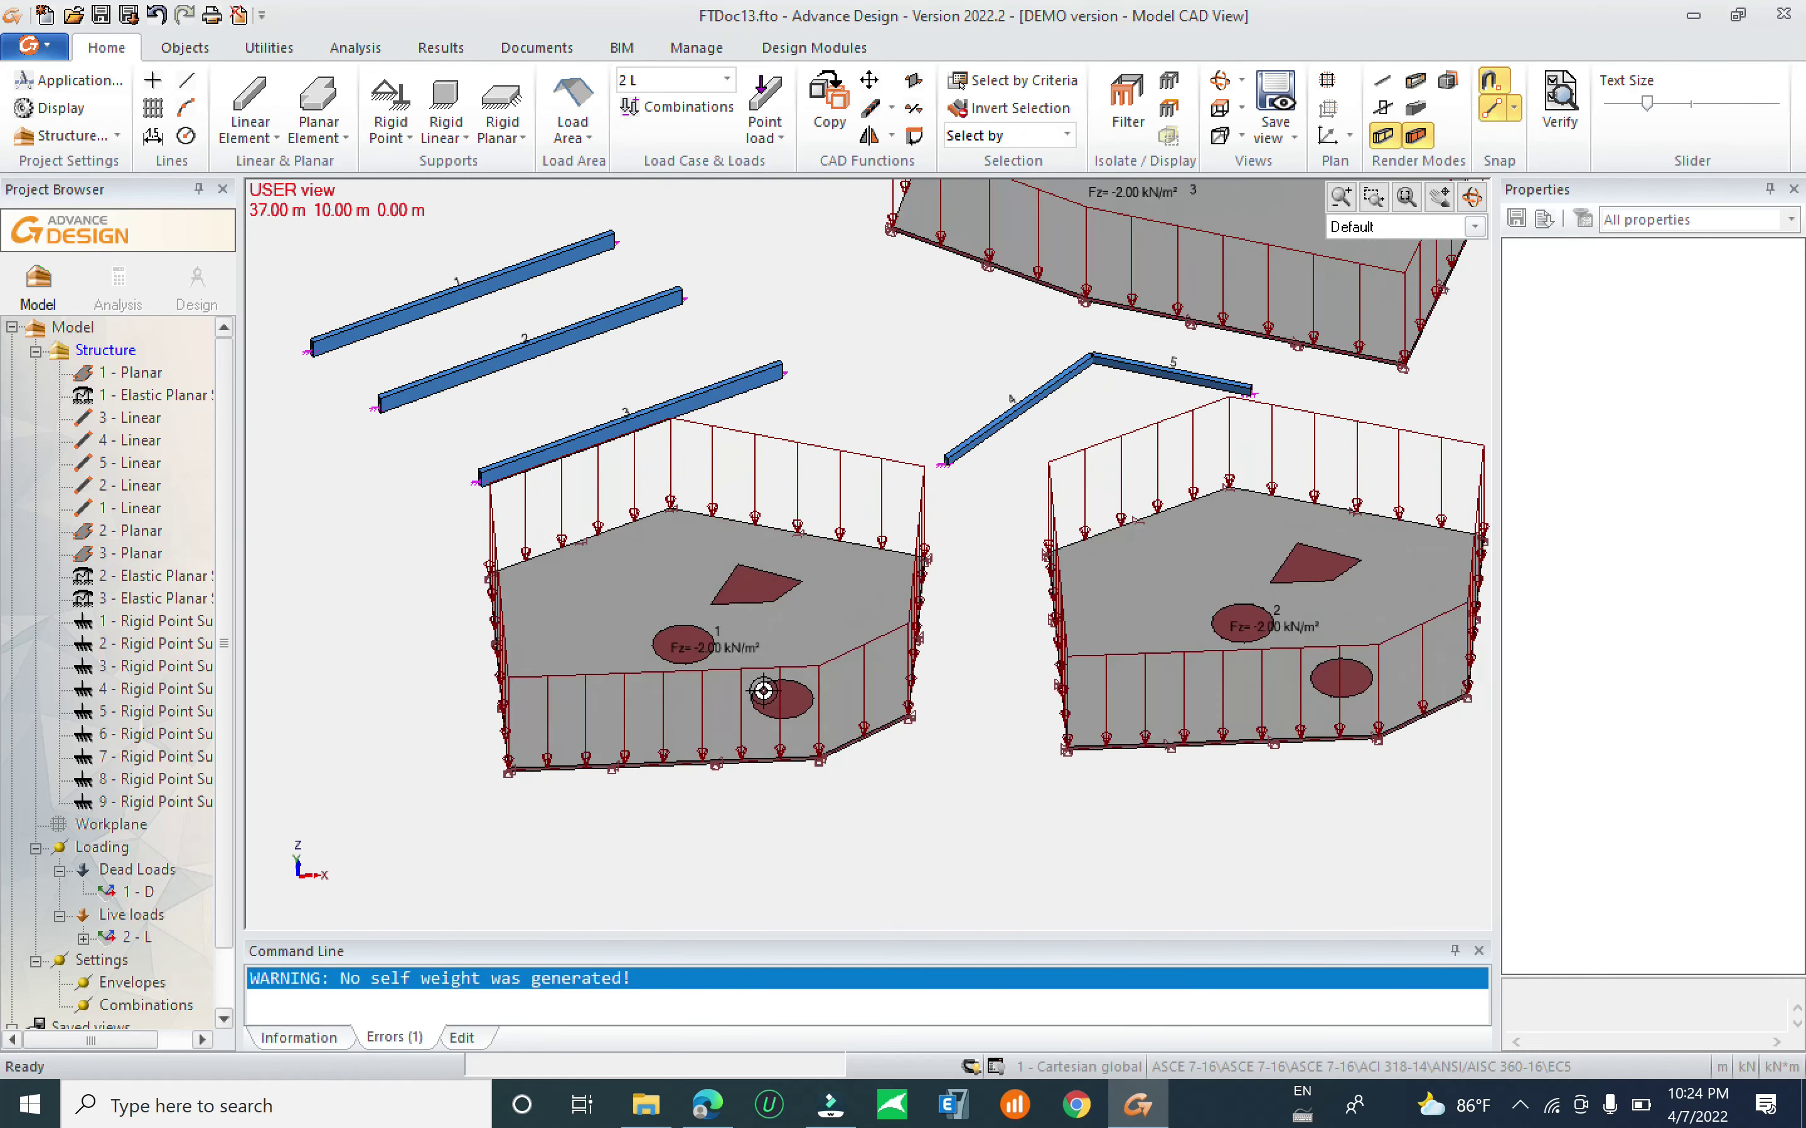
{"action": "scroll", "coordinate": [762, 691], "scroll_direction": "up", "scroll_amount": 5}
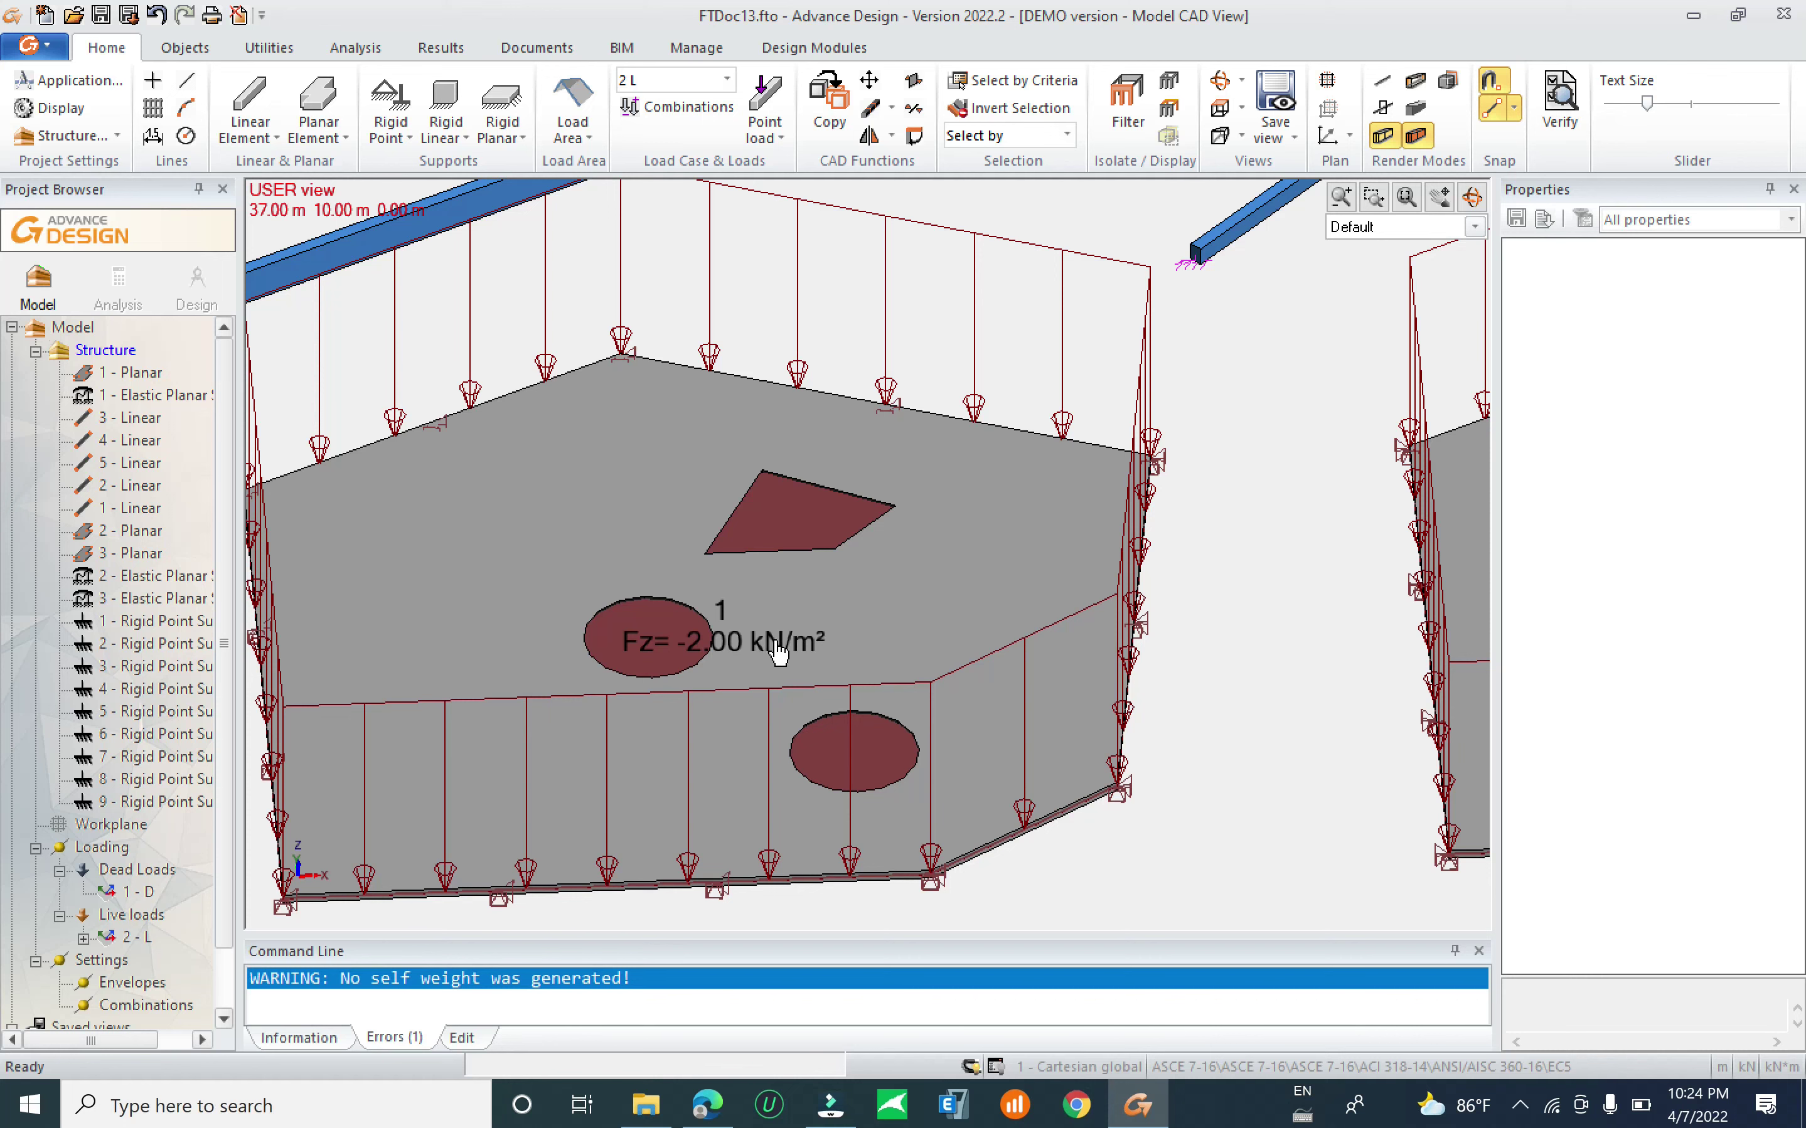
{"action": "scroll", "coordinate": [776, 654], "scroll_direction": "down", "scroll_amount": 6}
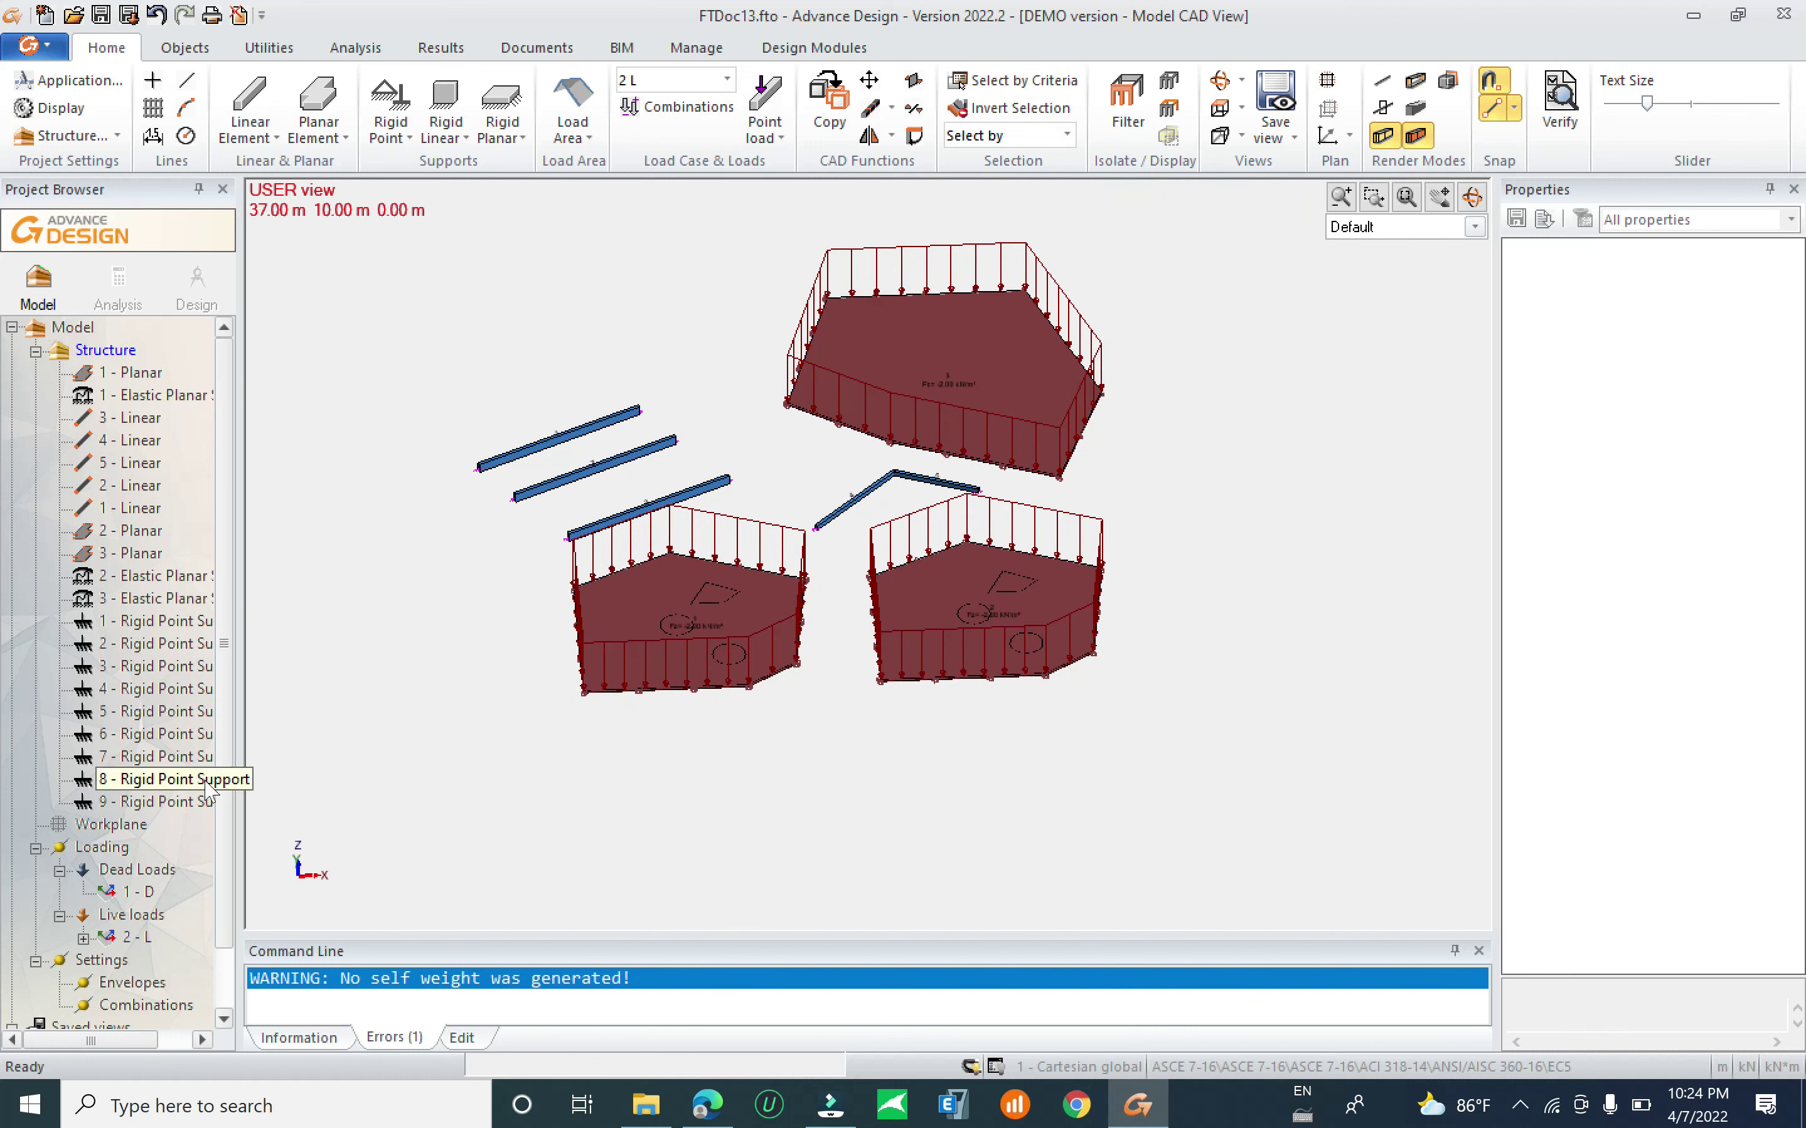
{"action": "scroll", "coordinate": [227, 829], "scroll_direction": "down", "scroll_amount": 1}
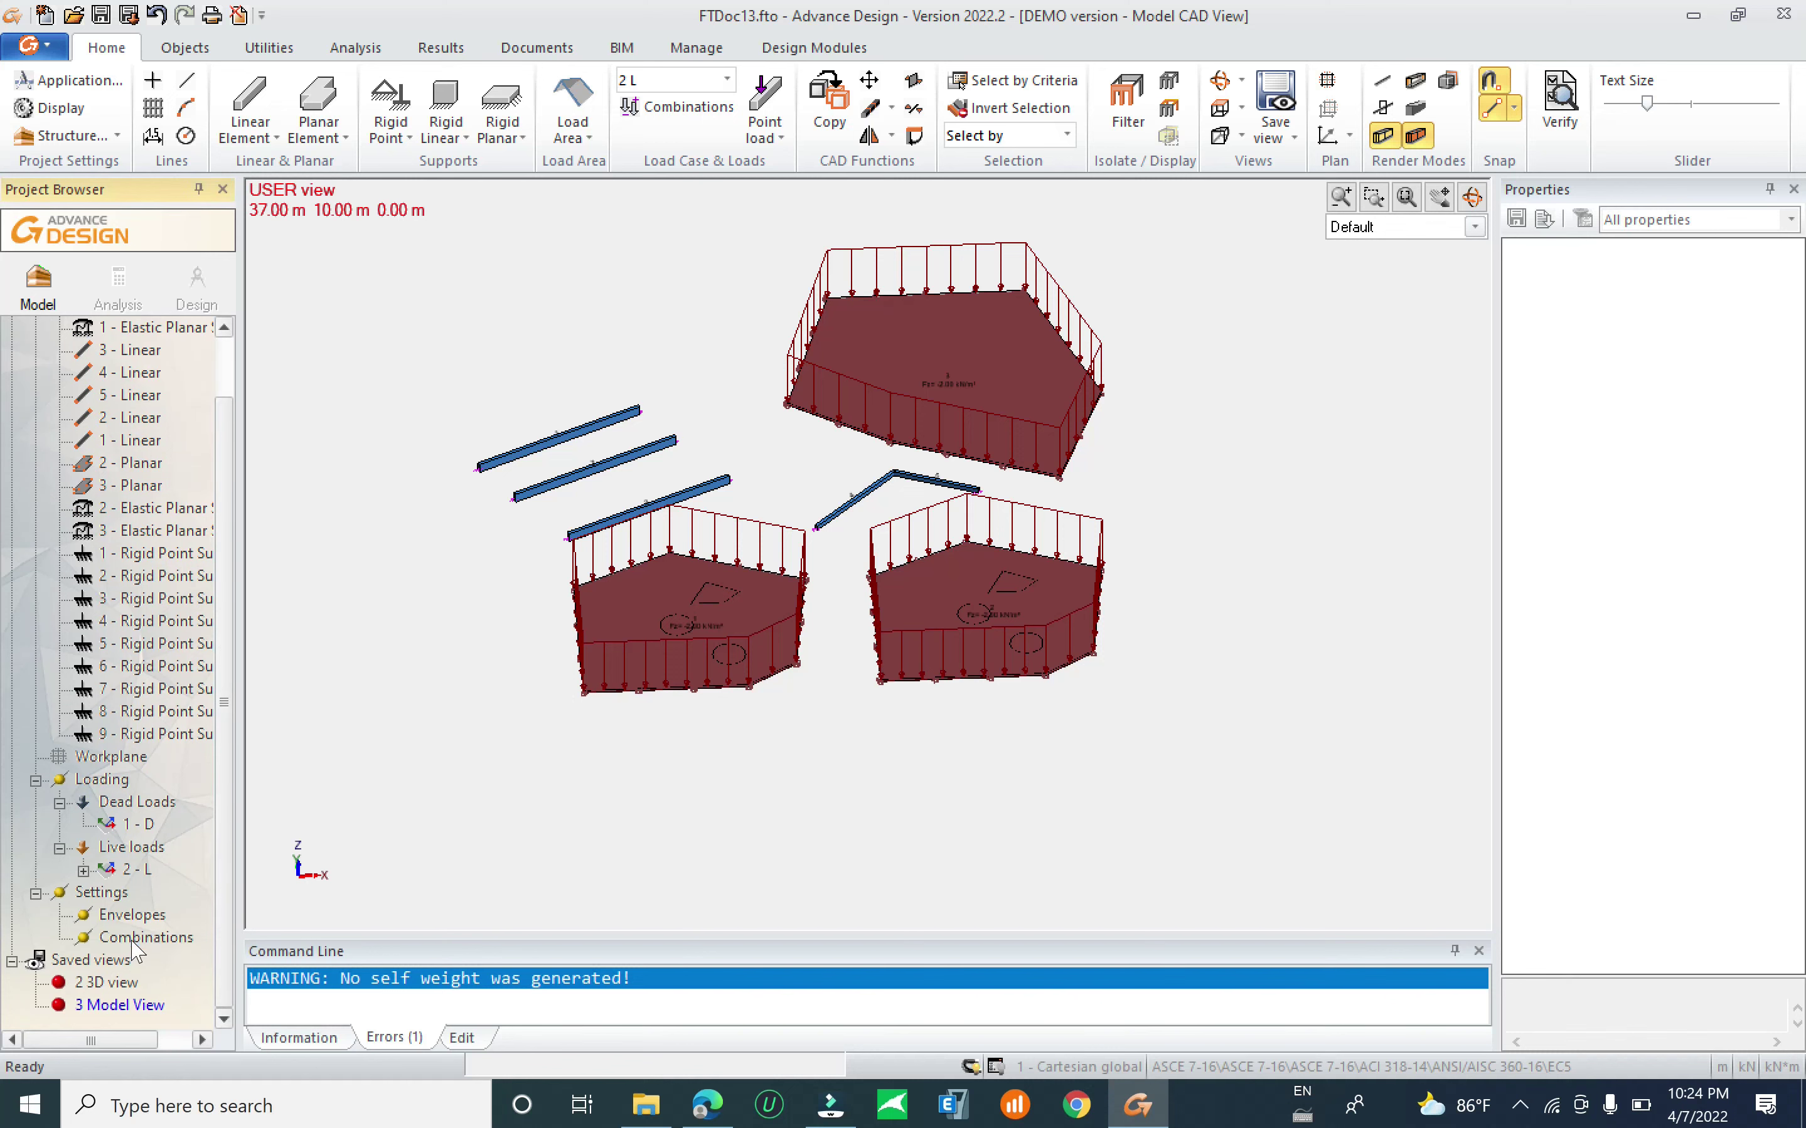
{"action": "right_click", "coordinate": [159, 942]}
{"action": "left_click", "coordinate": [196, 962]}
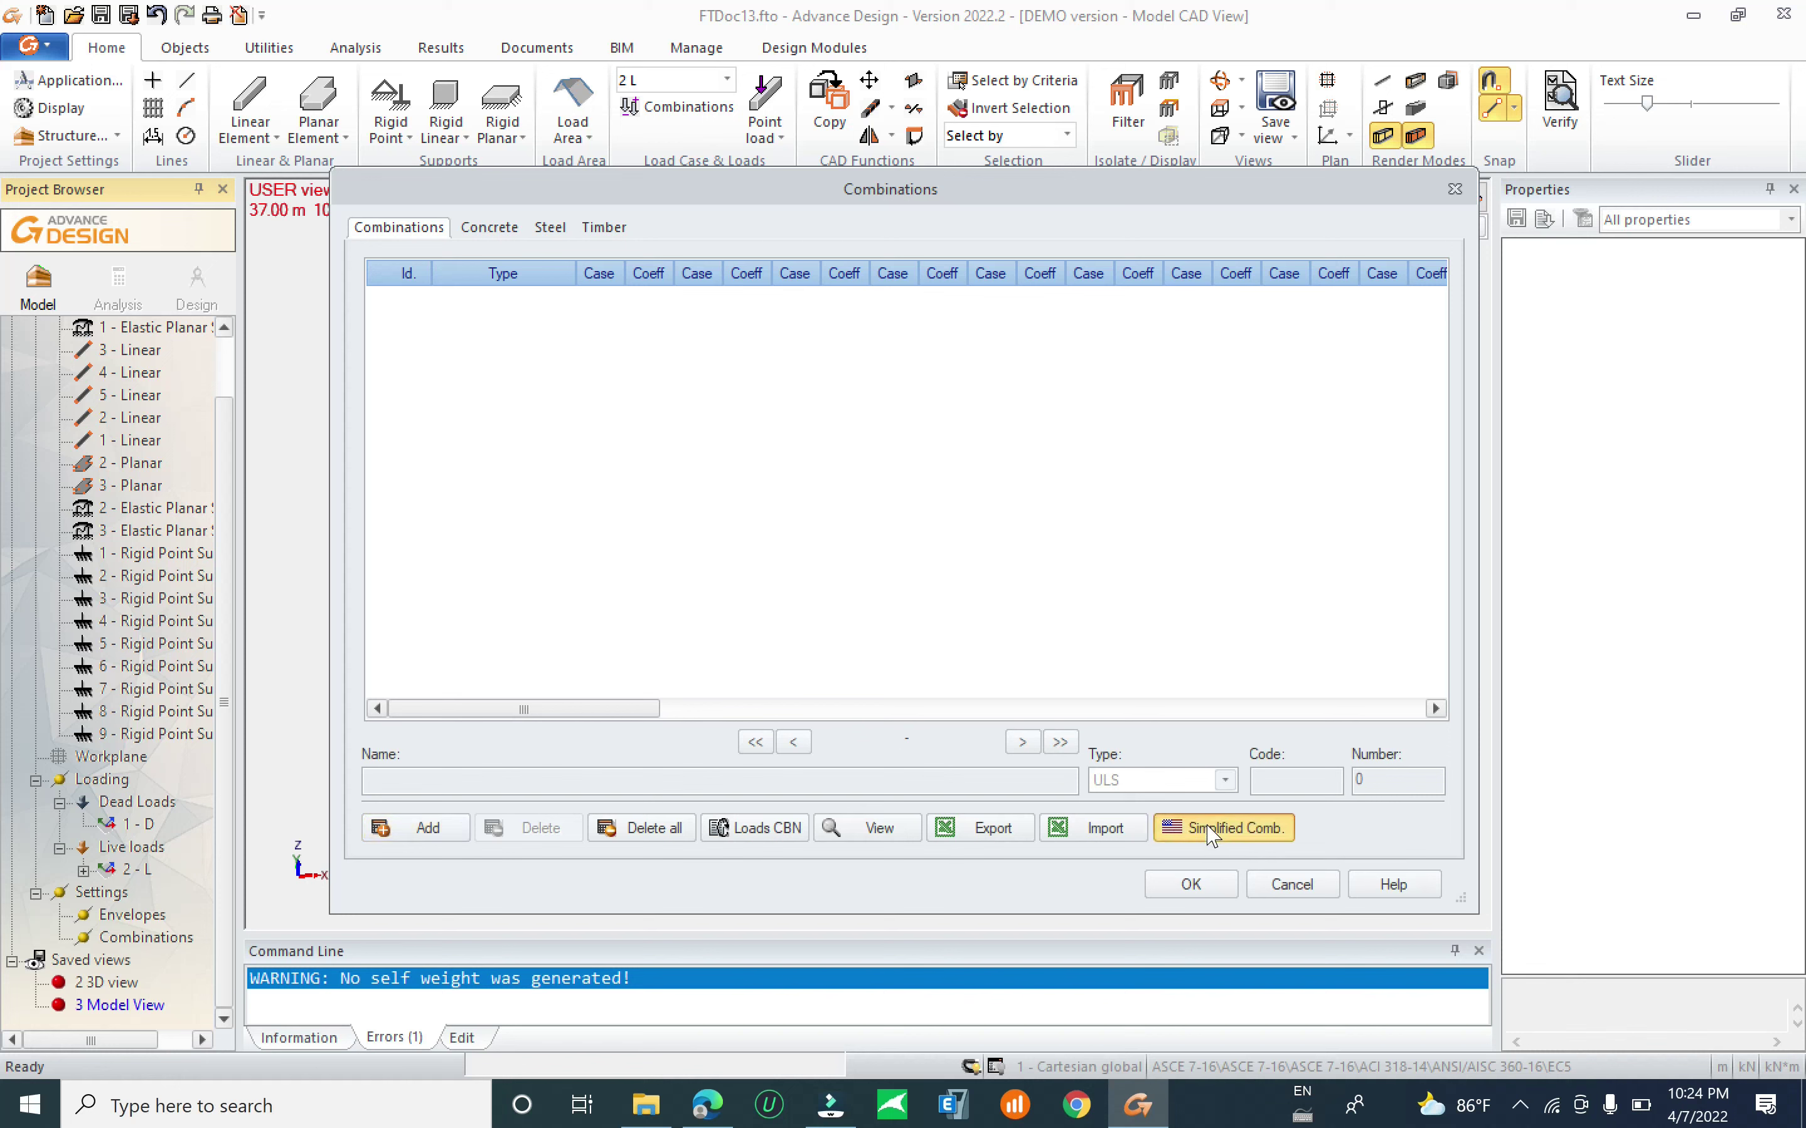
{"action": "left_click", "coordinate": [1210, 832]}
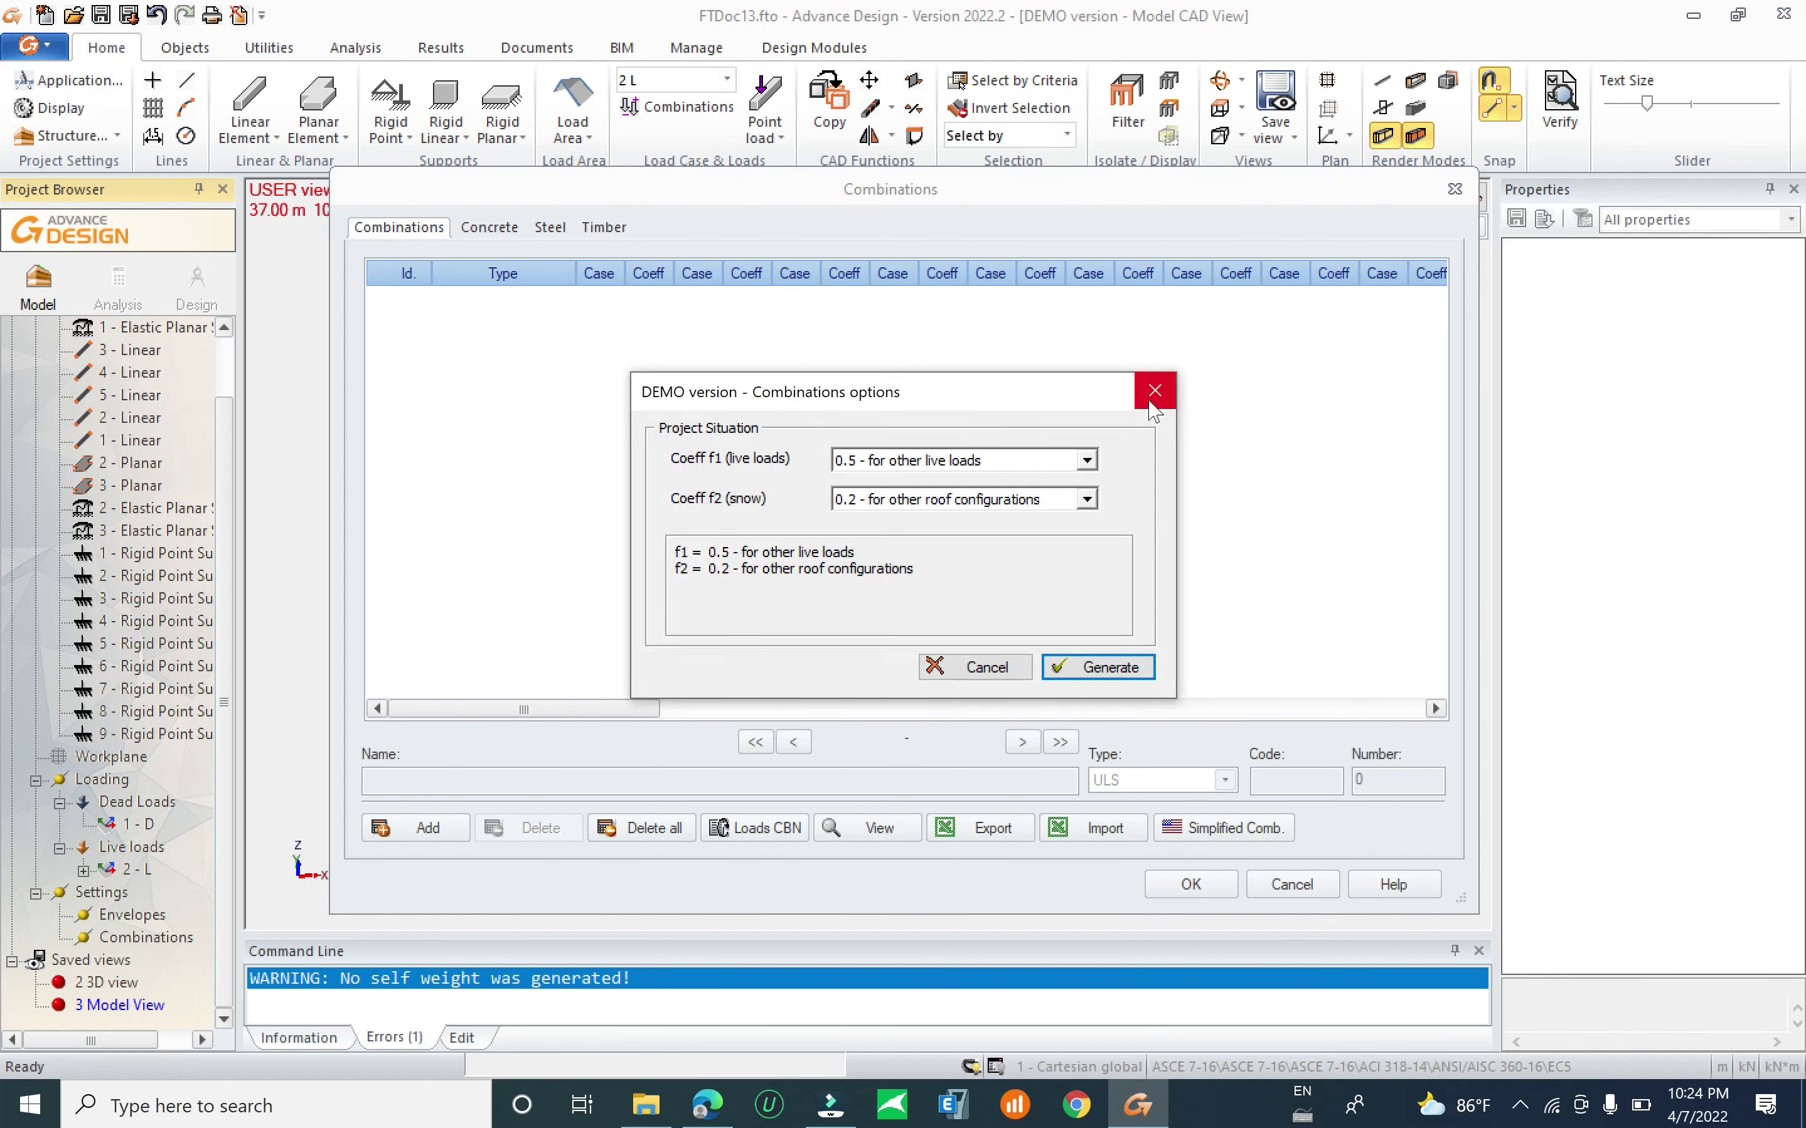
{"action": "left_click", "coordinate": [1103, 667]}
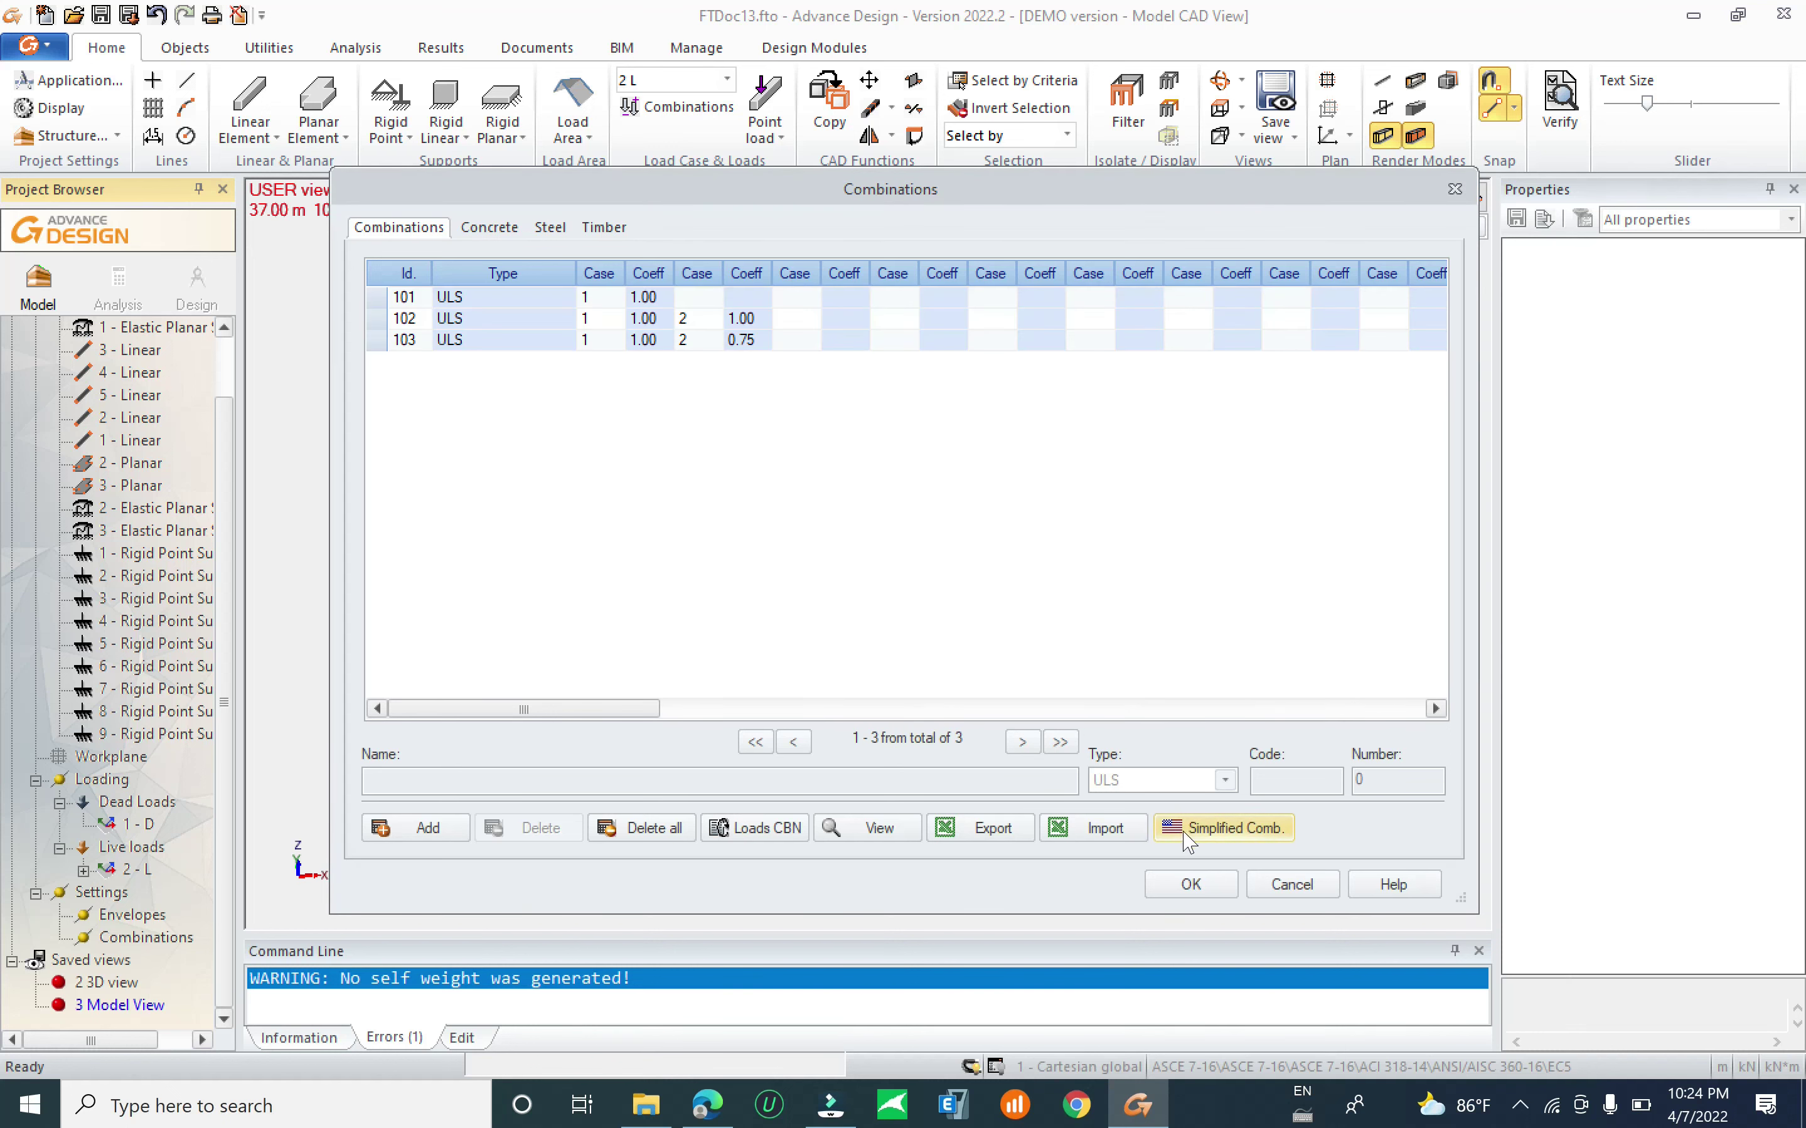
{"action": "left_click", "coordinate": [484, 228]}
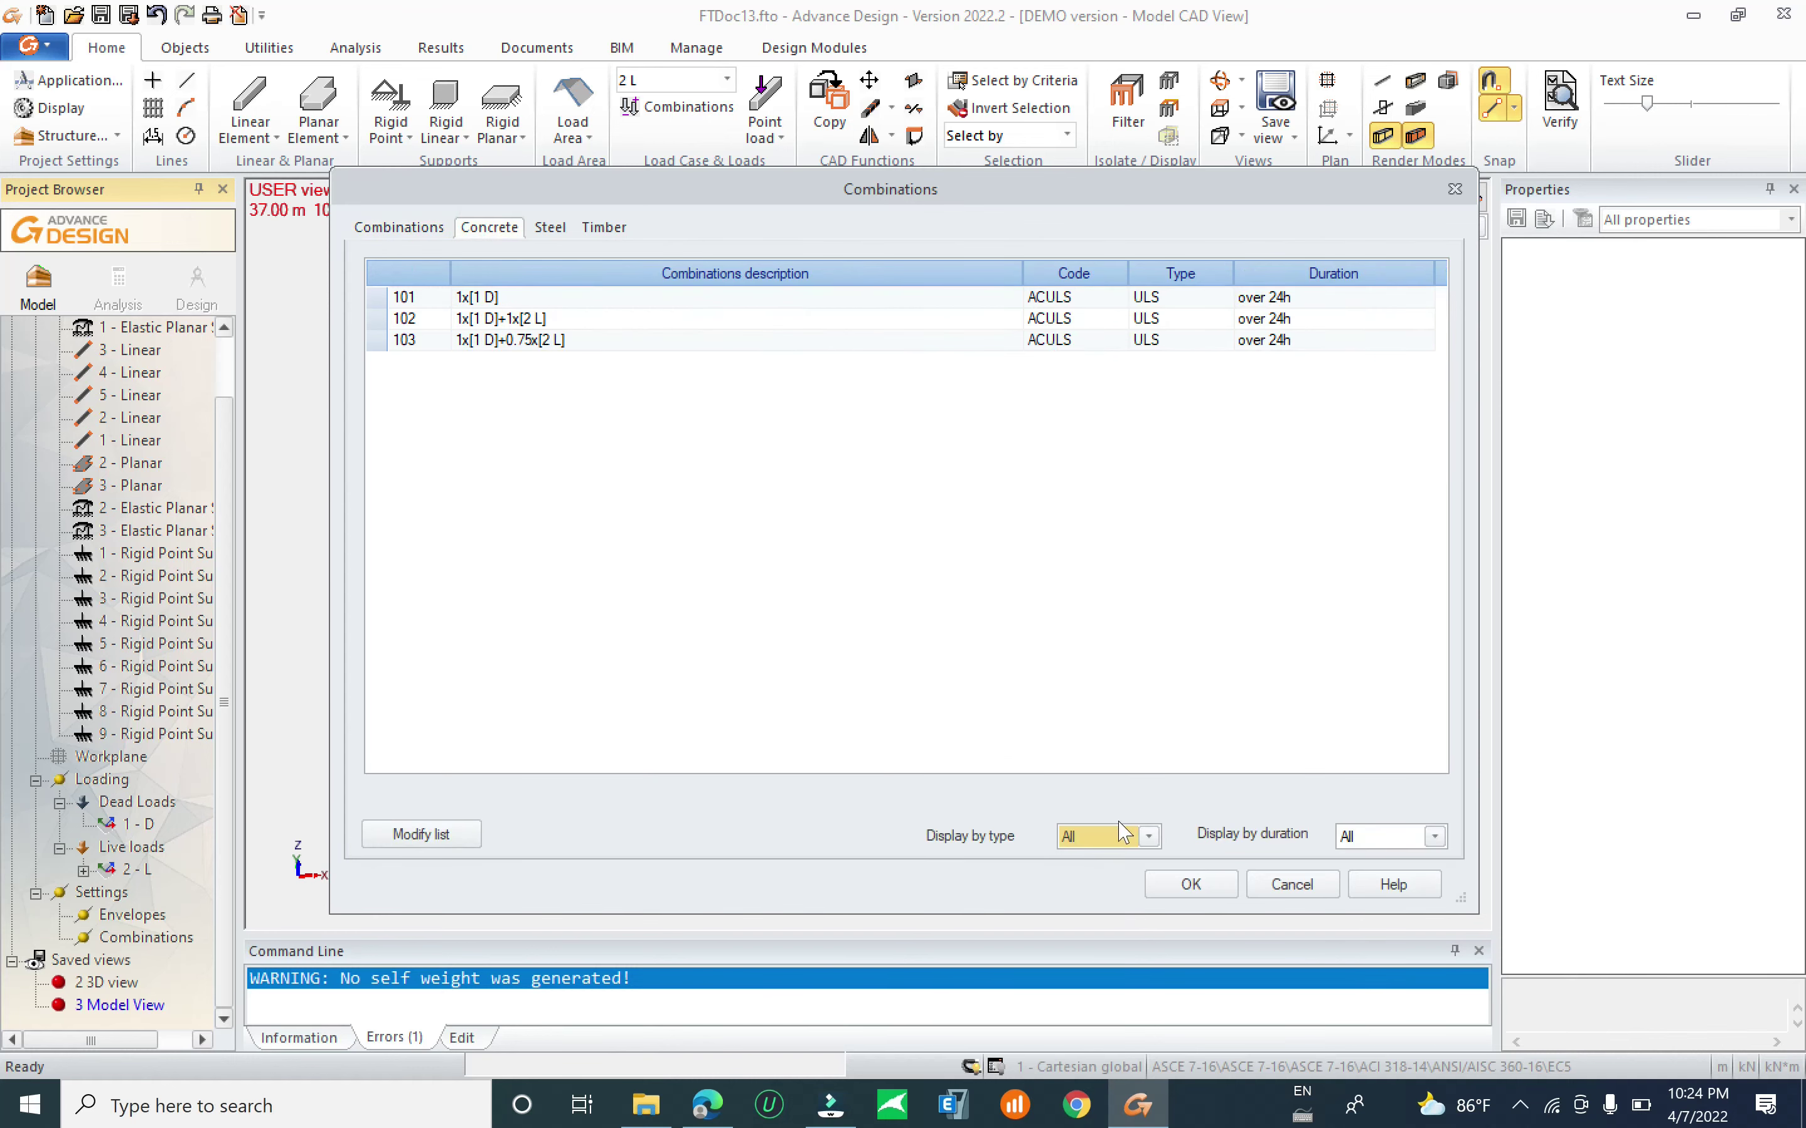
{"action": "left_click", "coordinate": [1191, 885]}
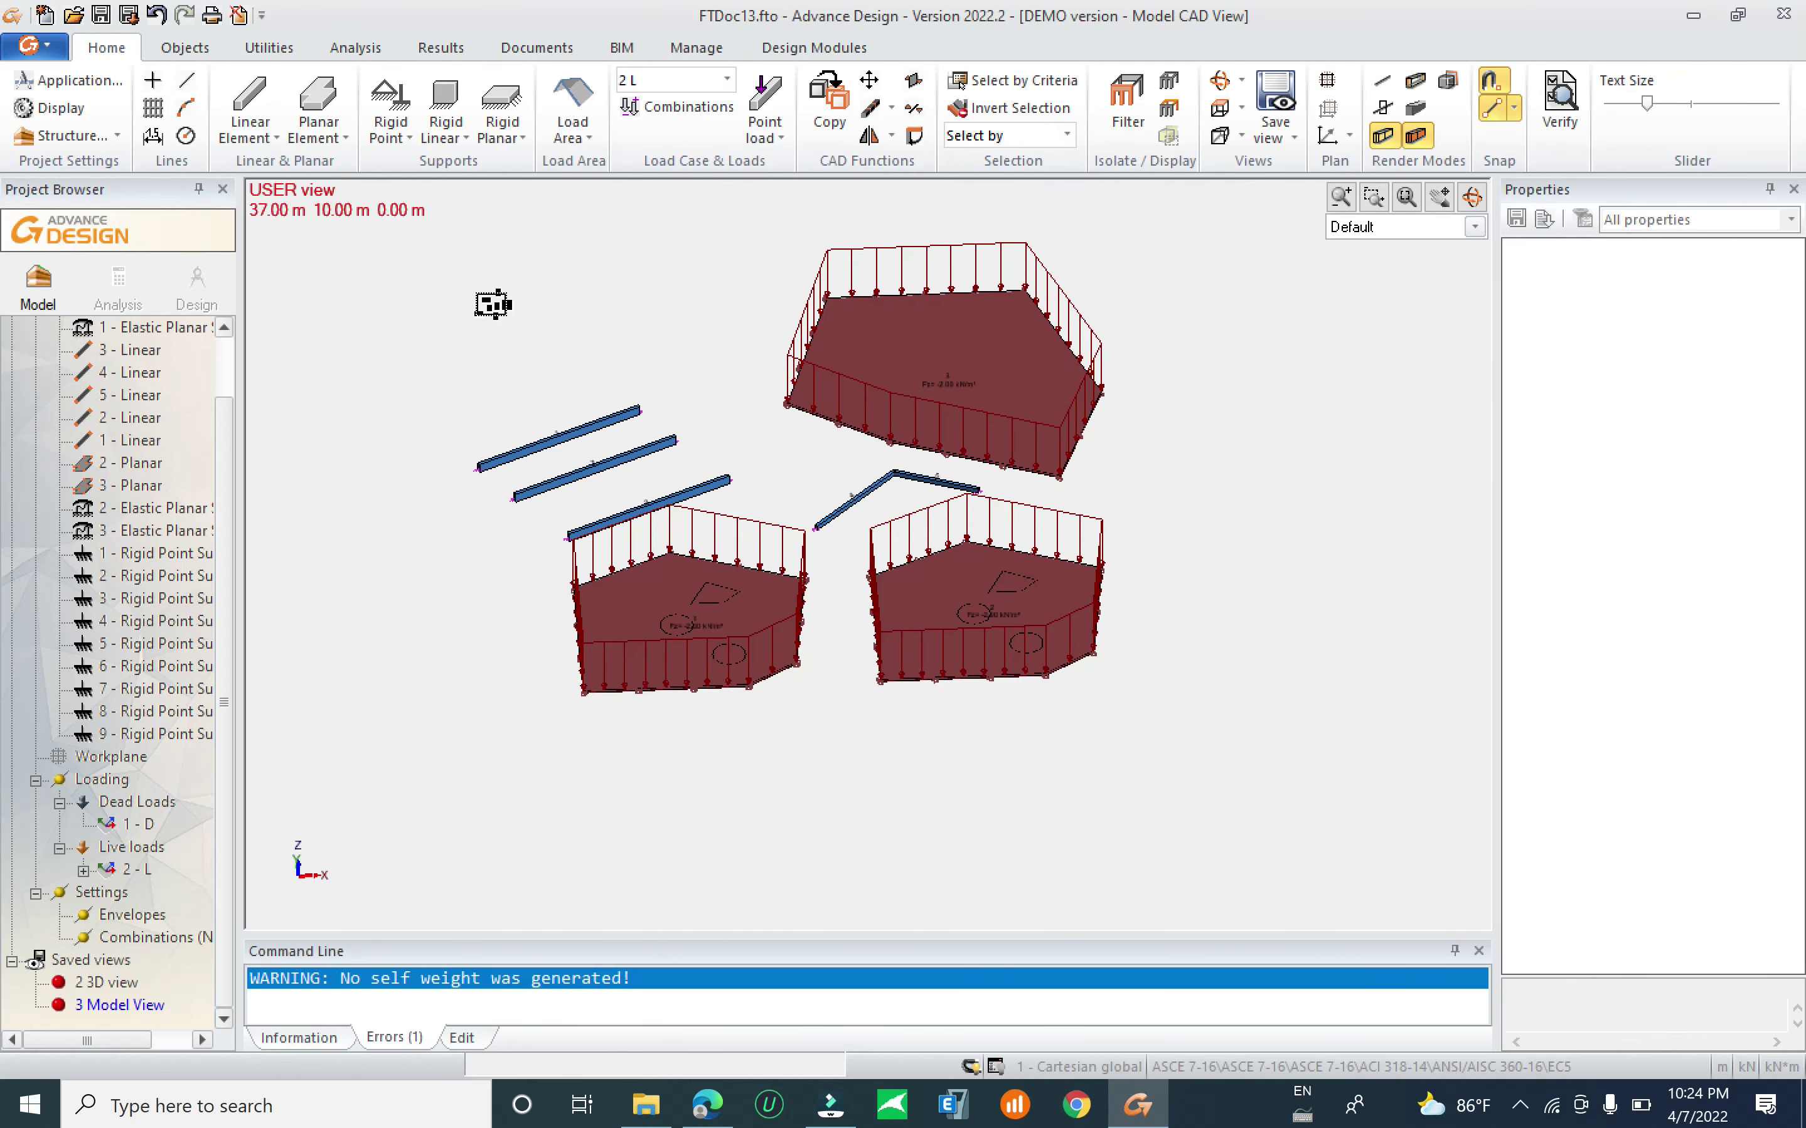
{"action": "left_click", "coordinate": [354, 49]}
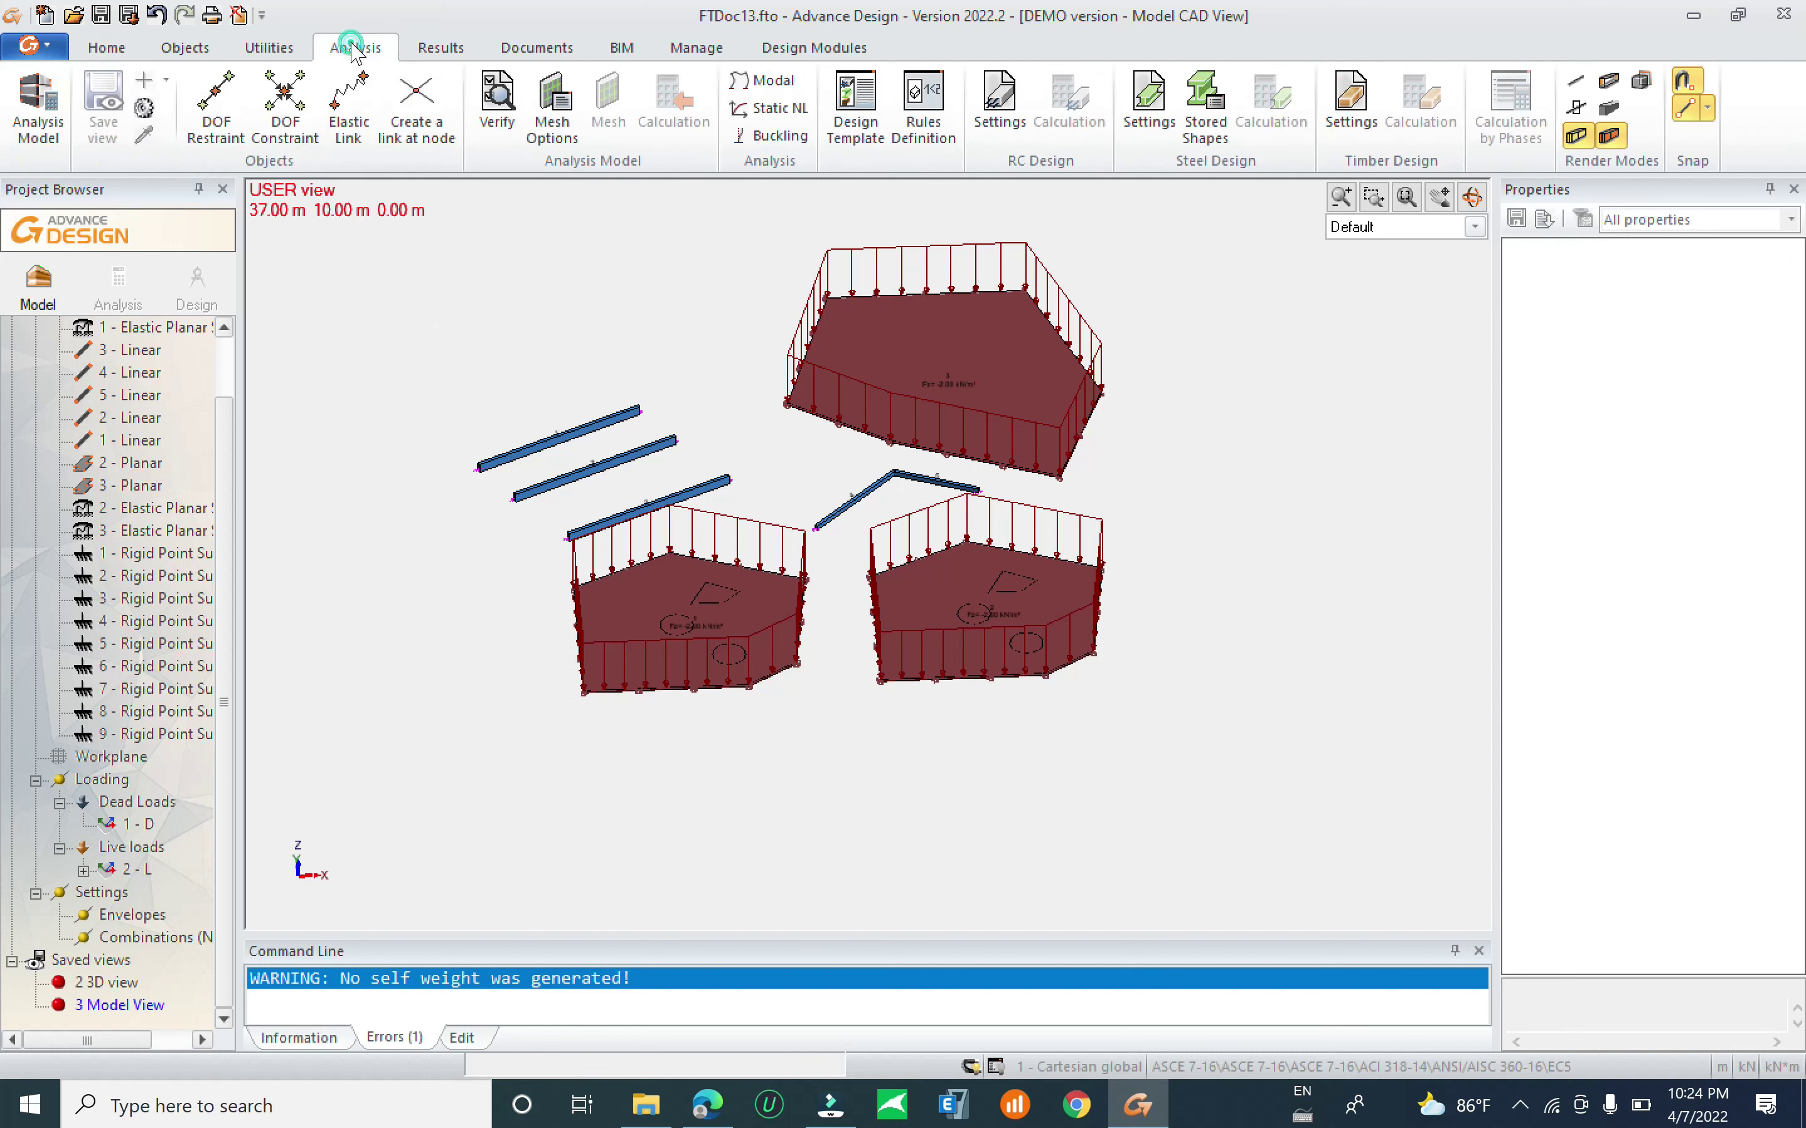
{"action": "left_click", "coordinate": [37, 104]}
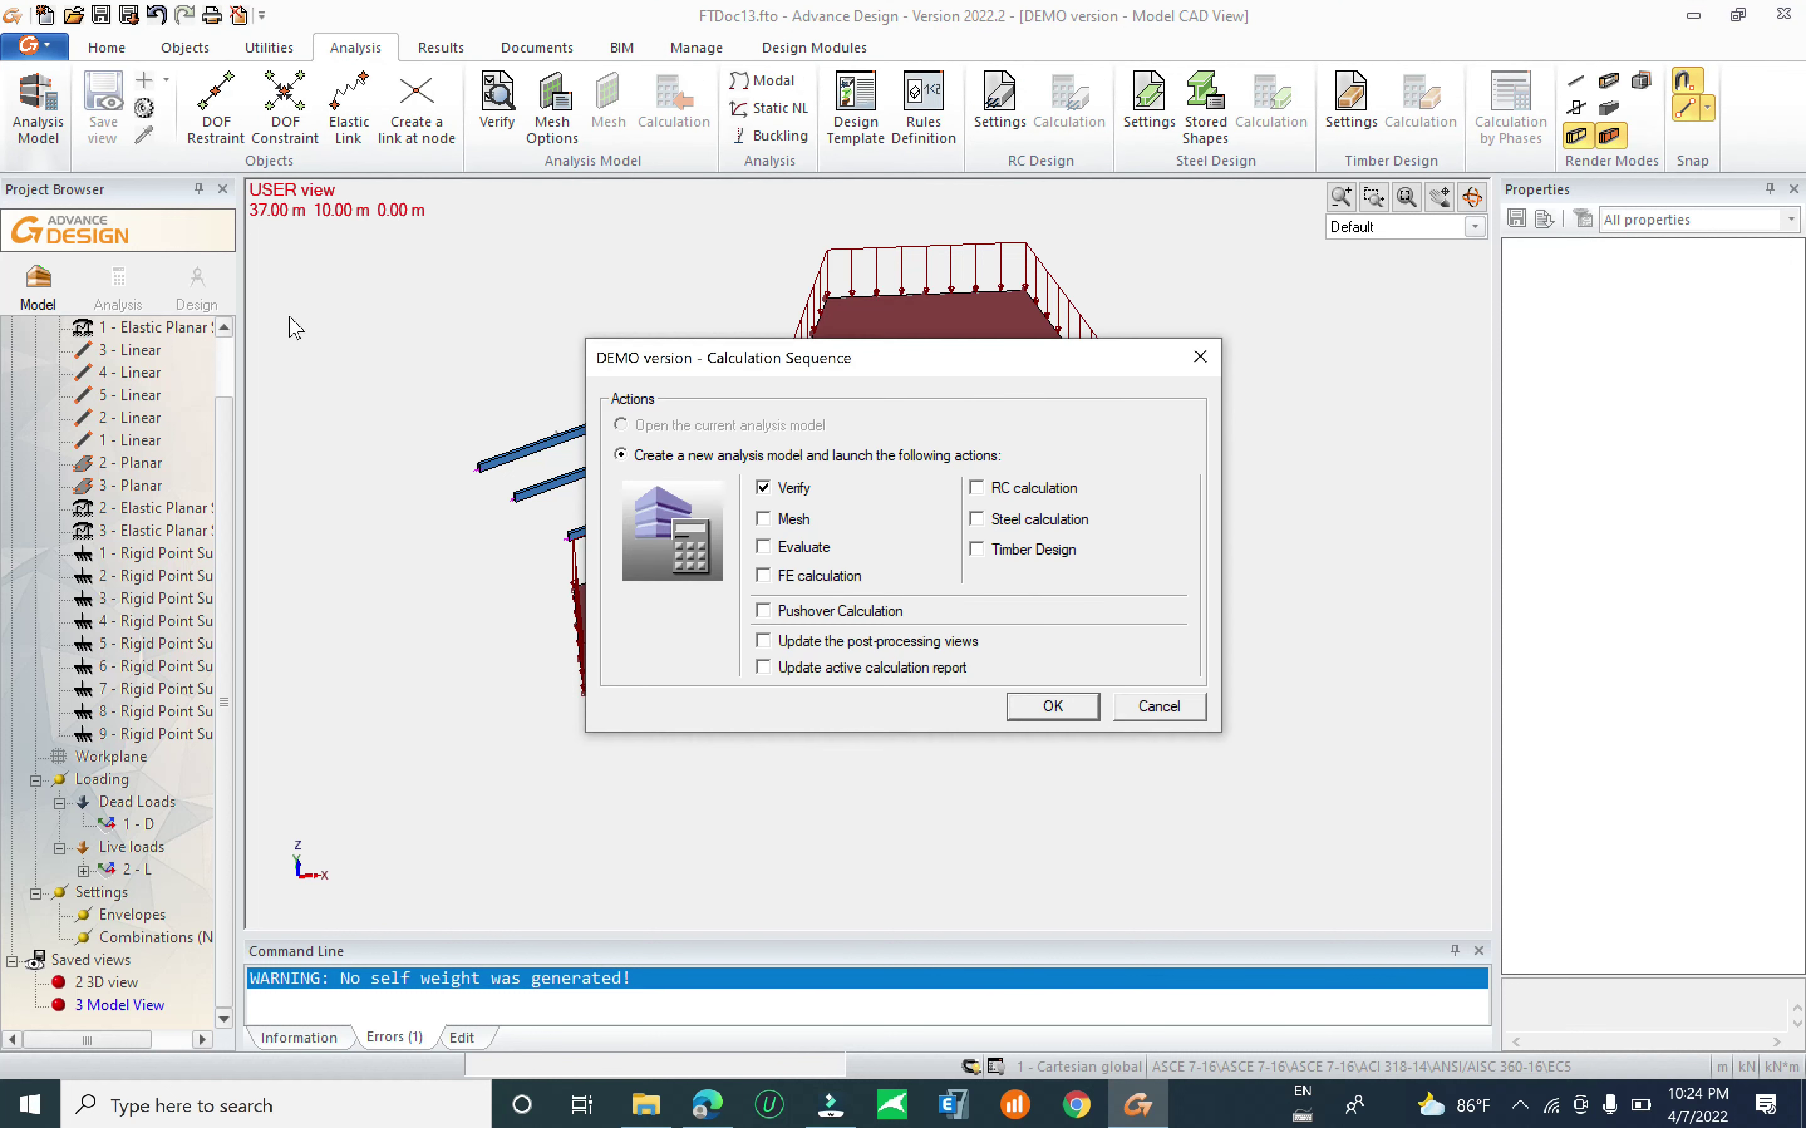
{"action": "left_click", "coordinate": [977, 488]}
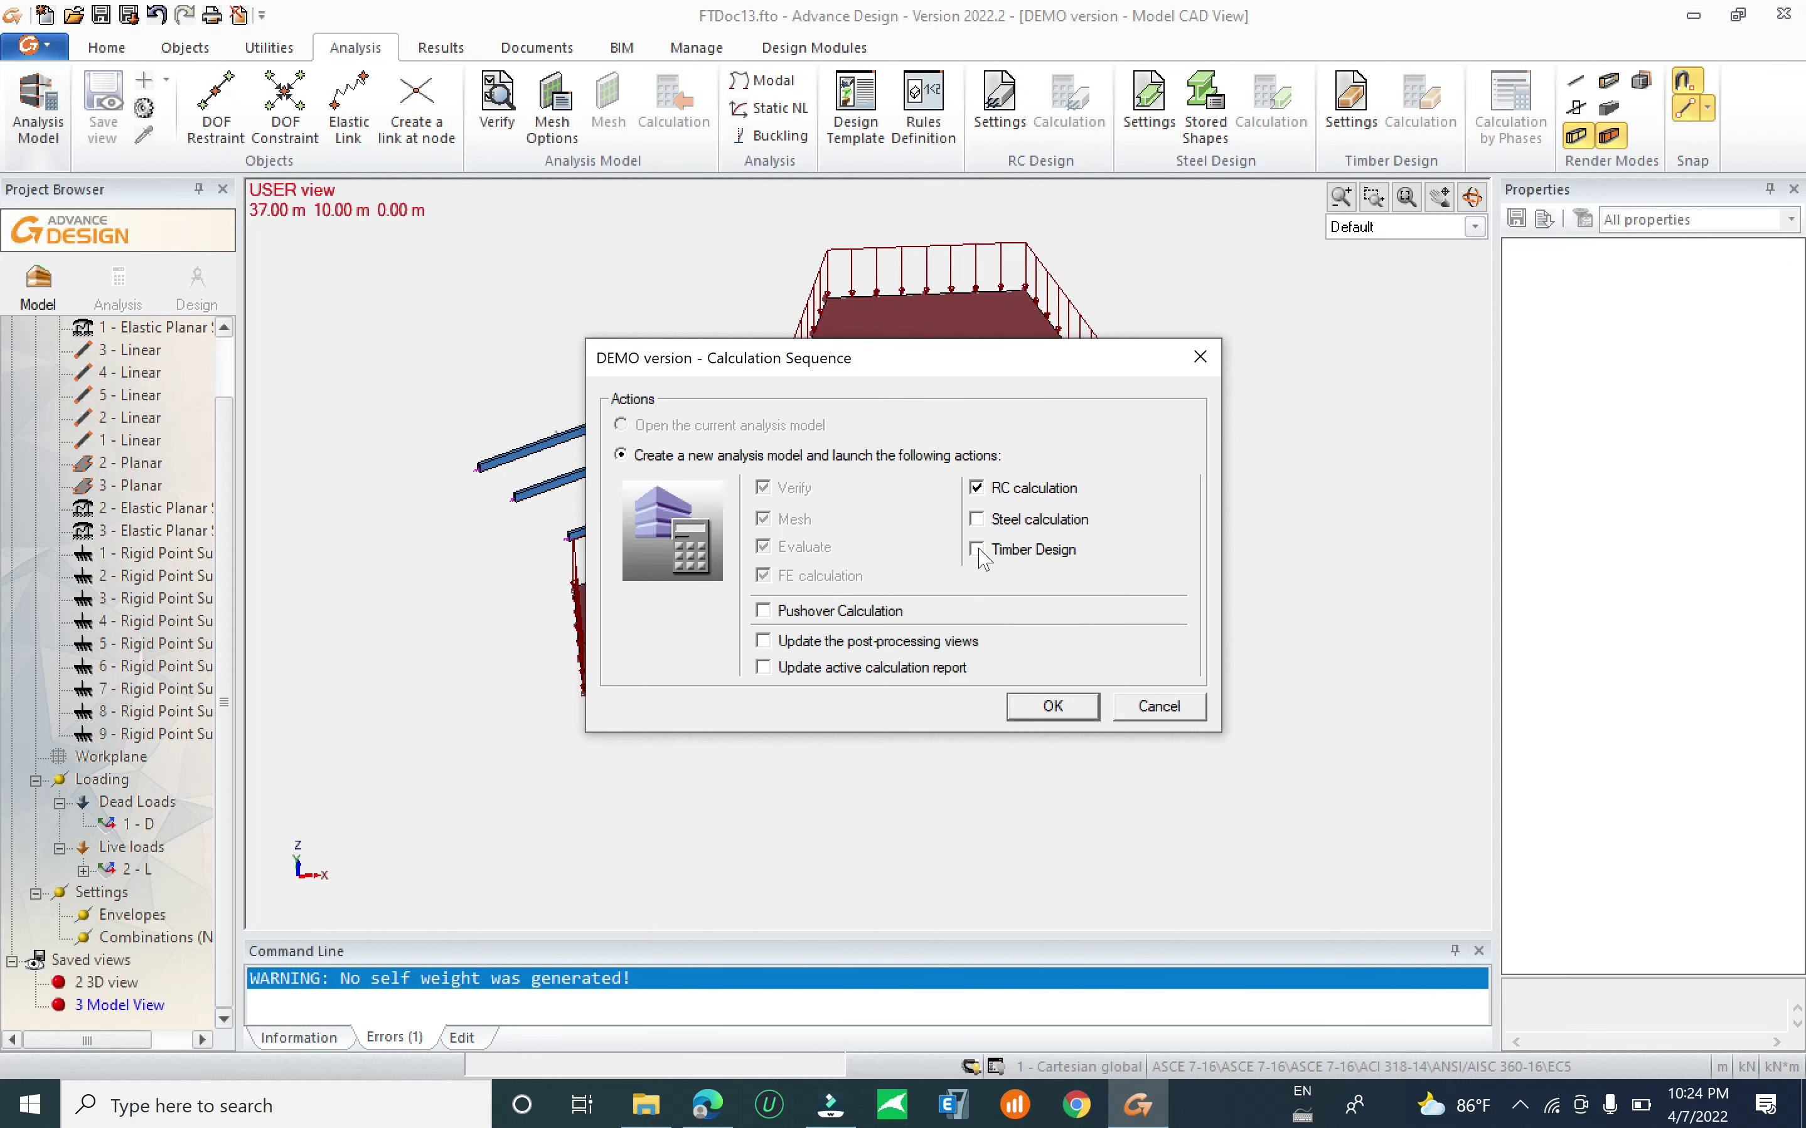
{"action": "left_click", "coordinate": [1159, 707]}
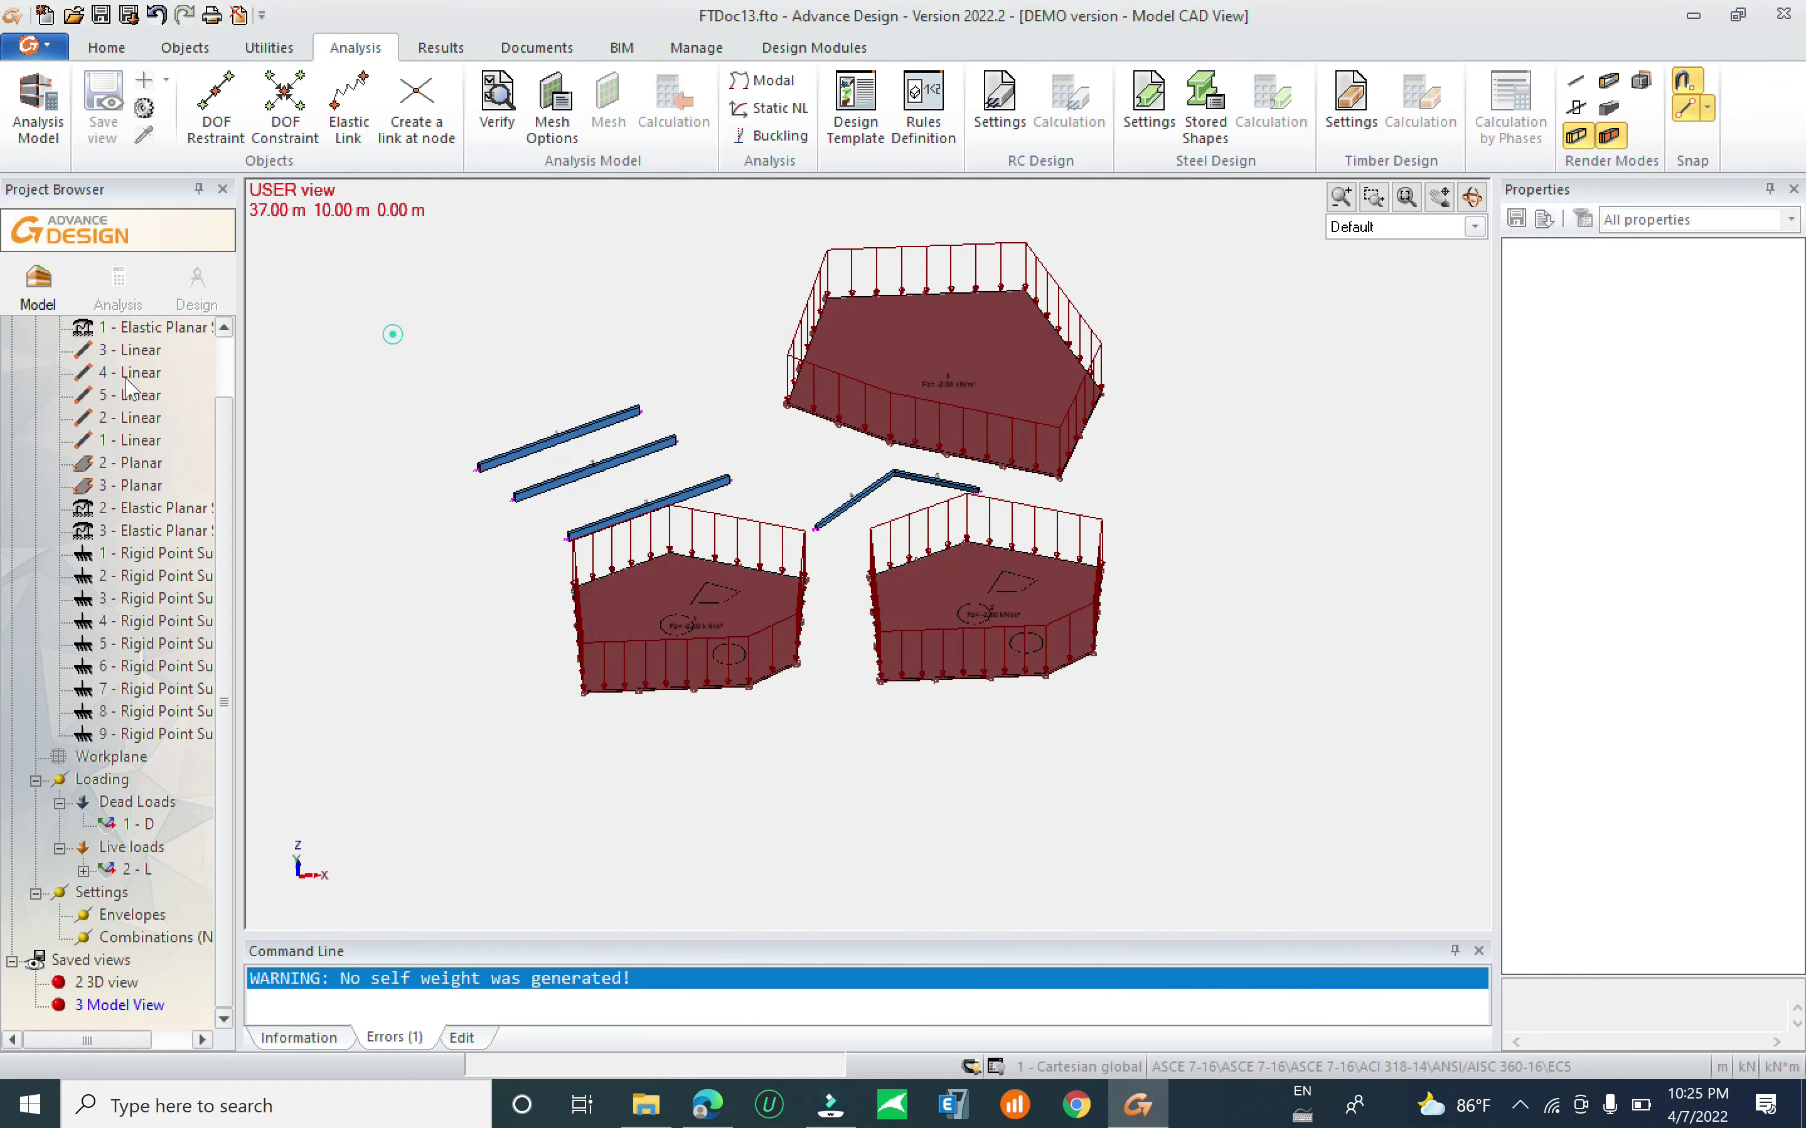
Create a new analysis model and run the calculation sequence through the RC calculation.
{"action": "left_click", "coordinate": [121, 280]}
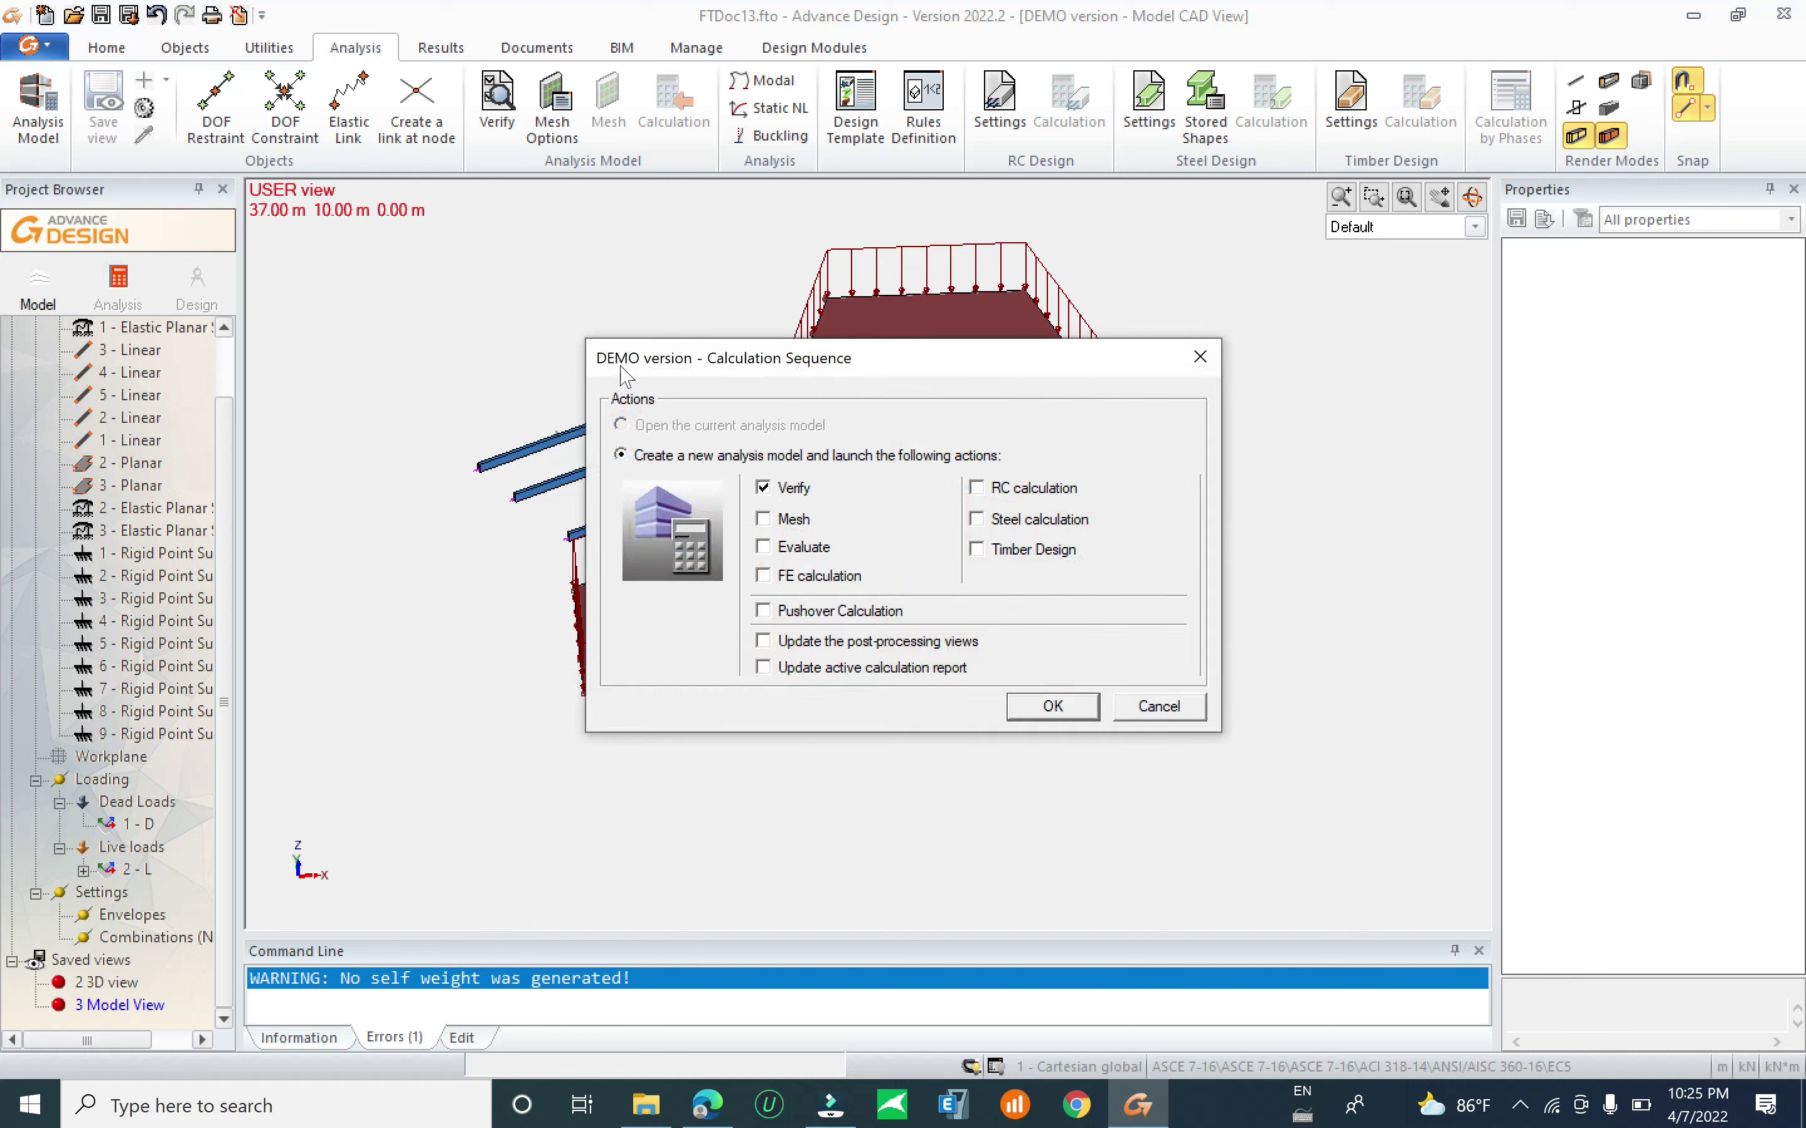
{"action": "left_click", "coordinate": [1083, 494]}
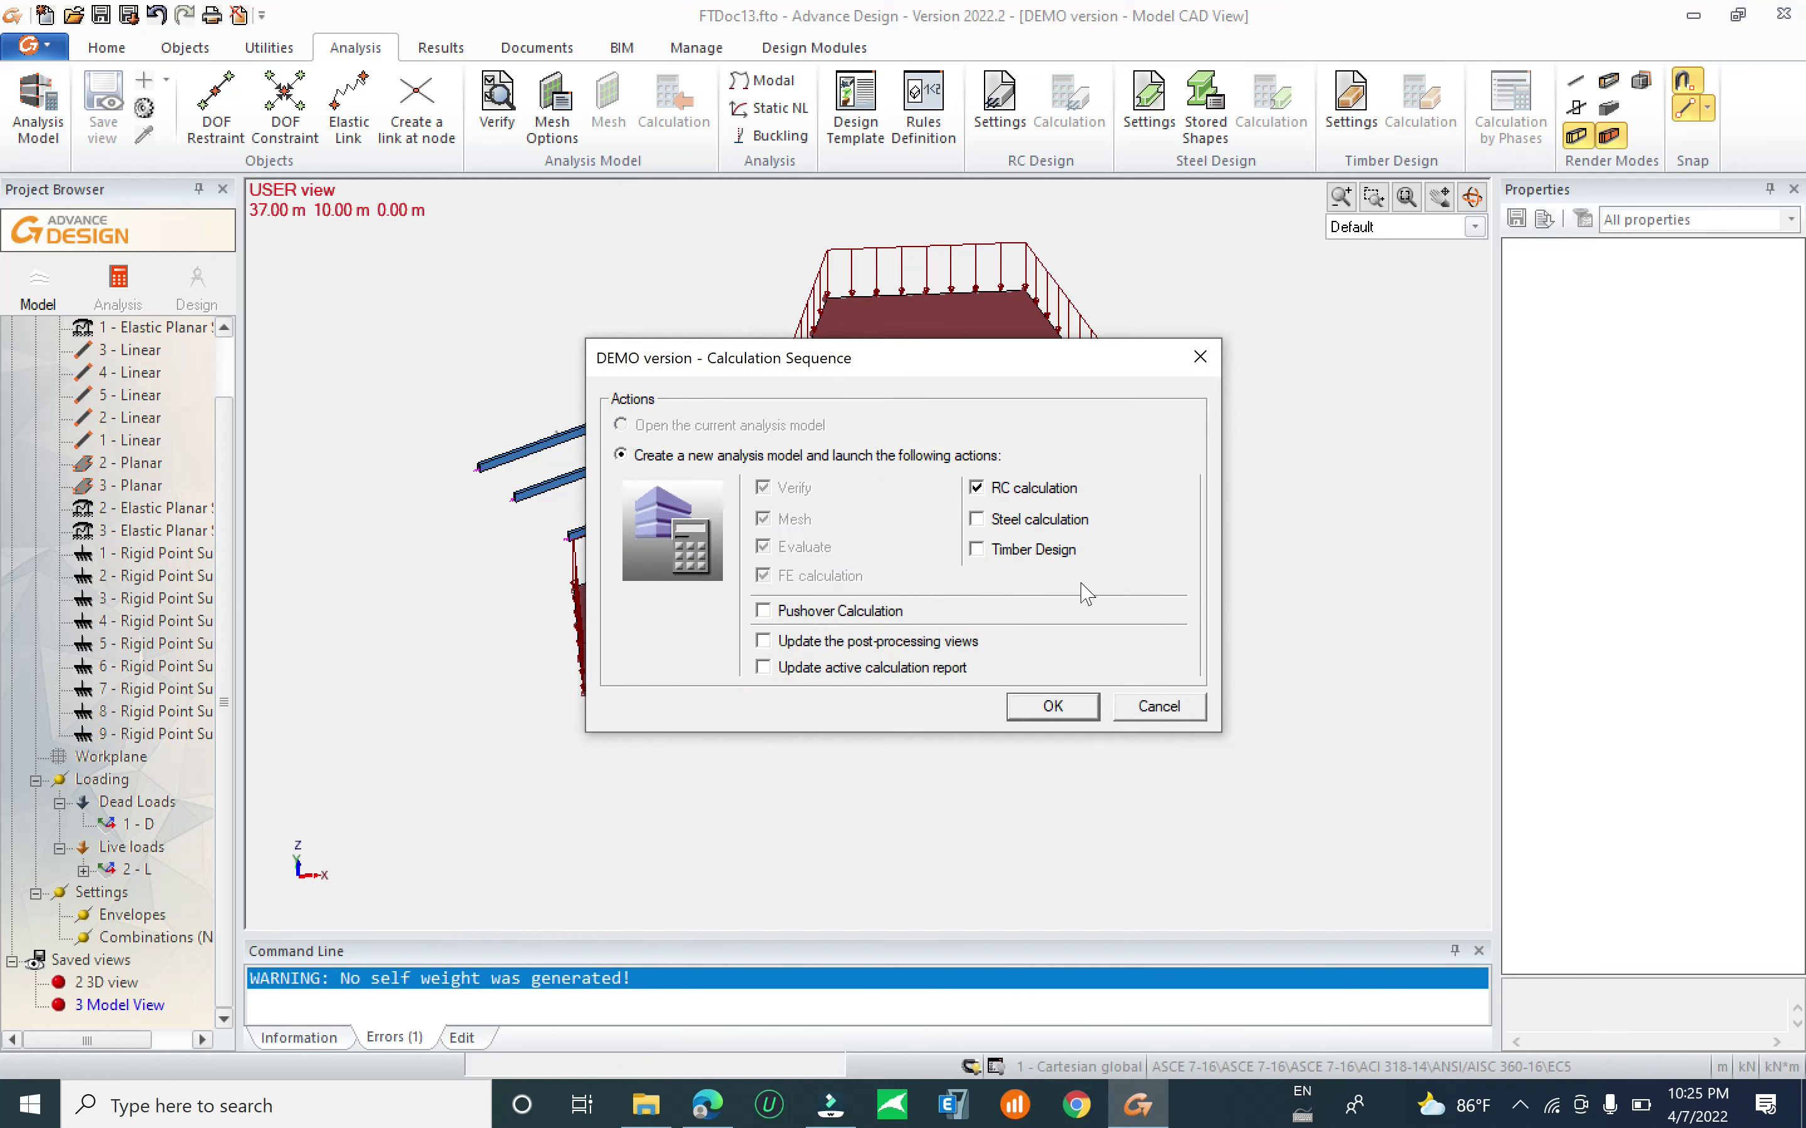
{"action": "left_click", "coordinate": [1053, 708]}
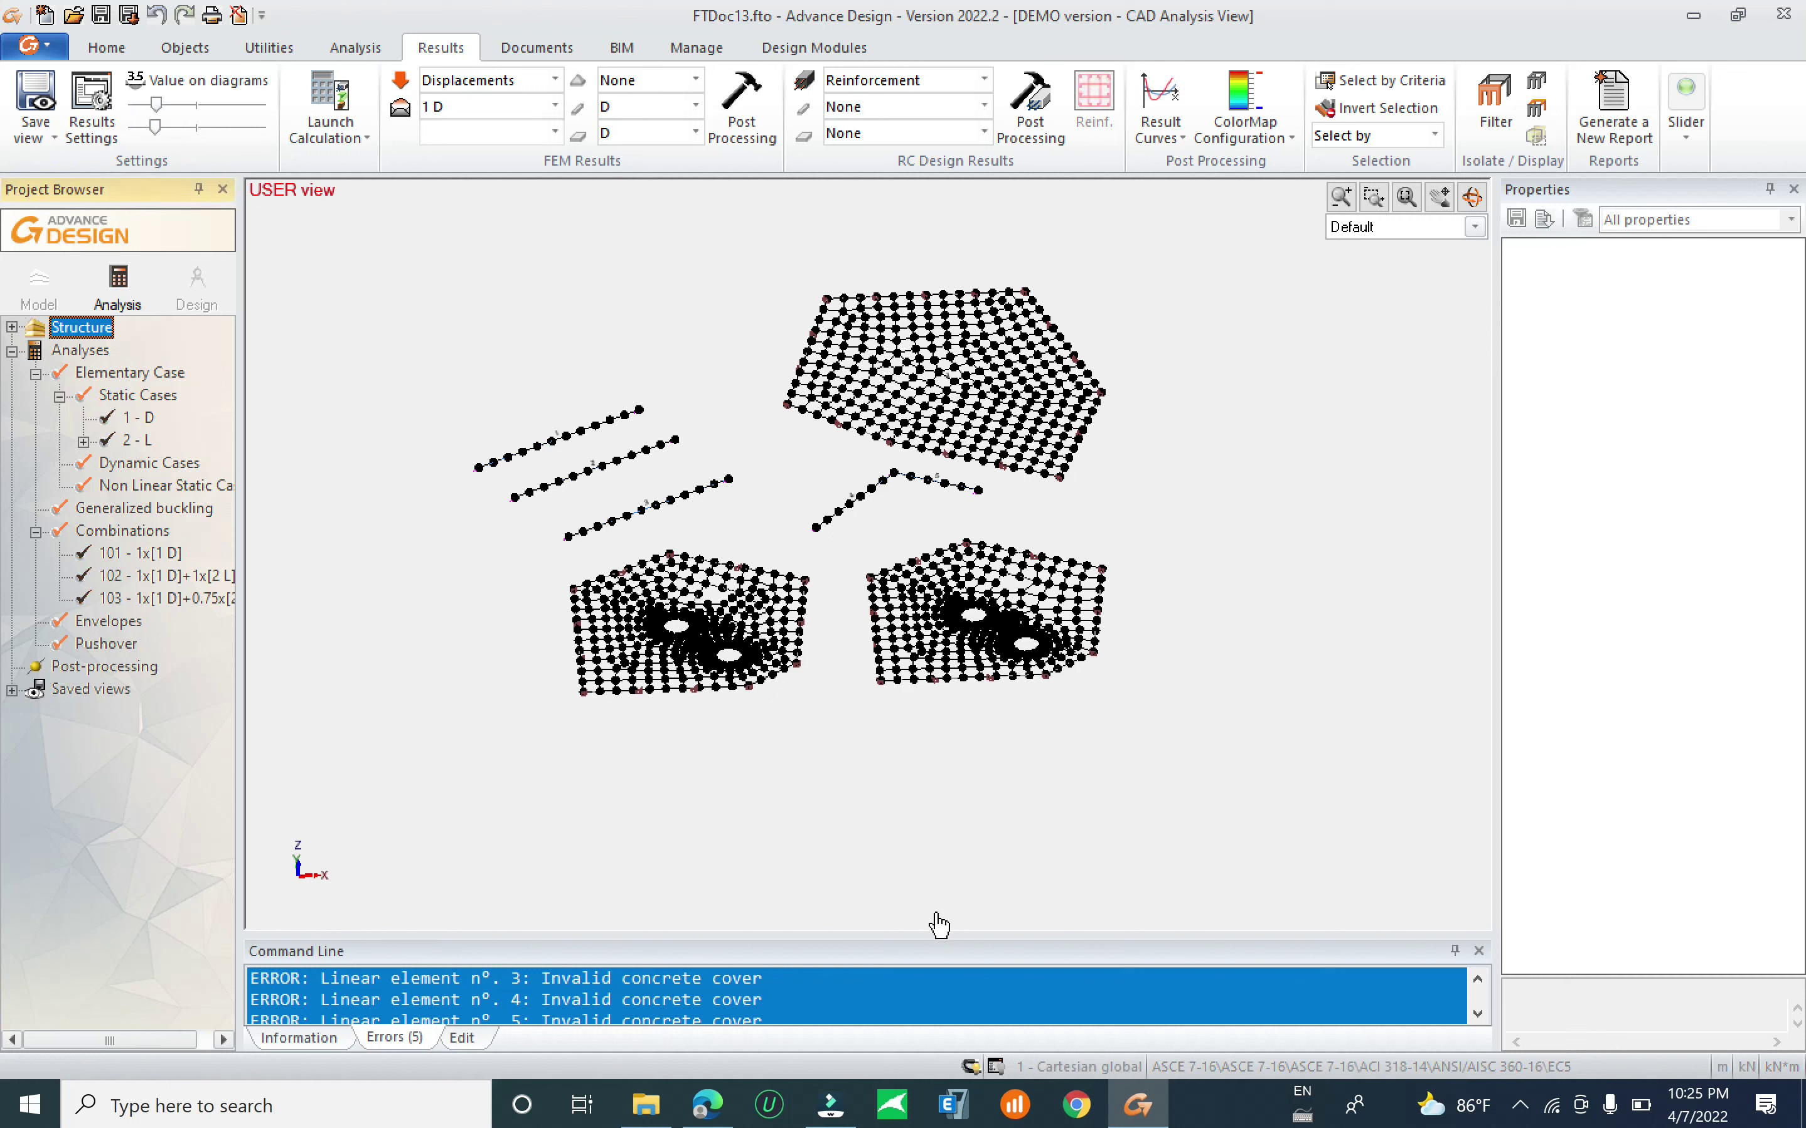
Enlarge the command line area and go through the calculation error messages for the linear elements one by one.
{"action": "left_click_drag", "start_coordinate": [883, 931], "coordinate": [904, 831]}
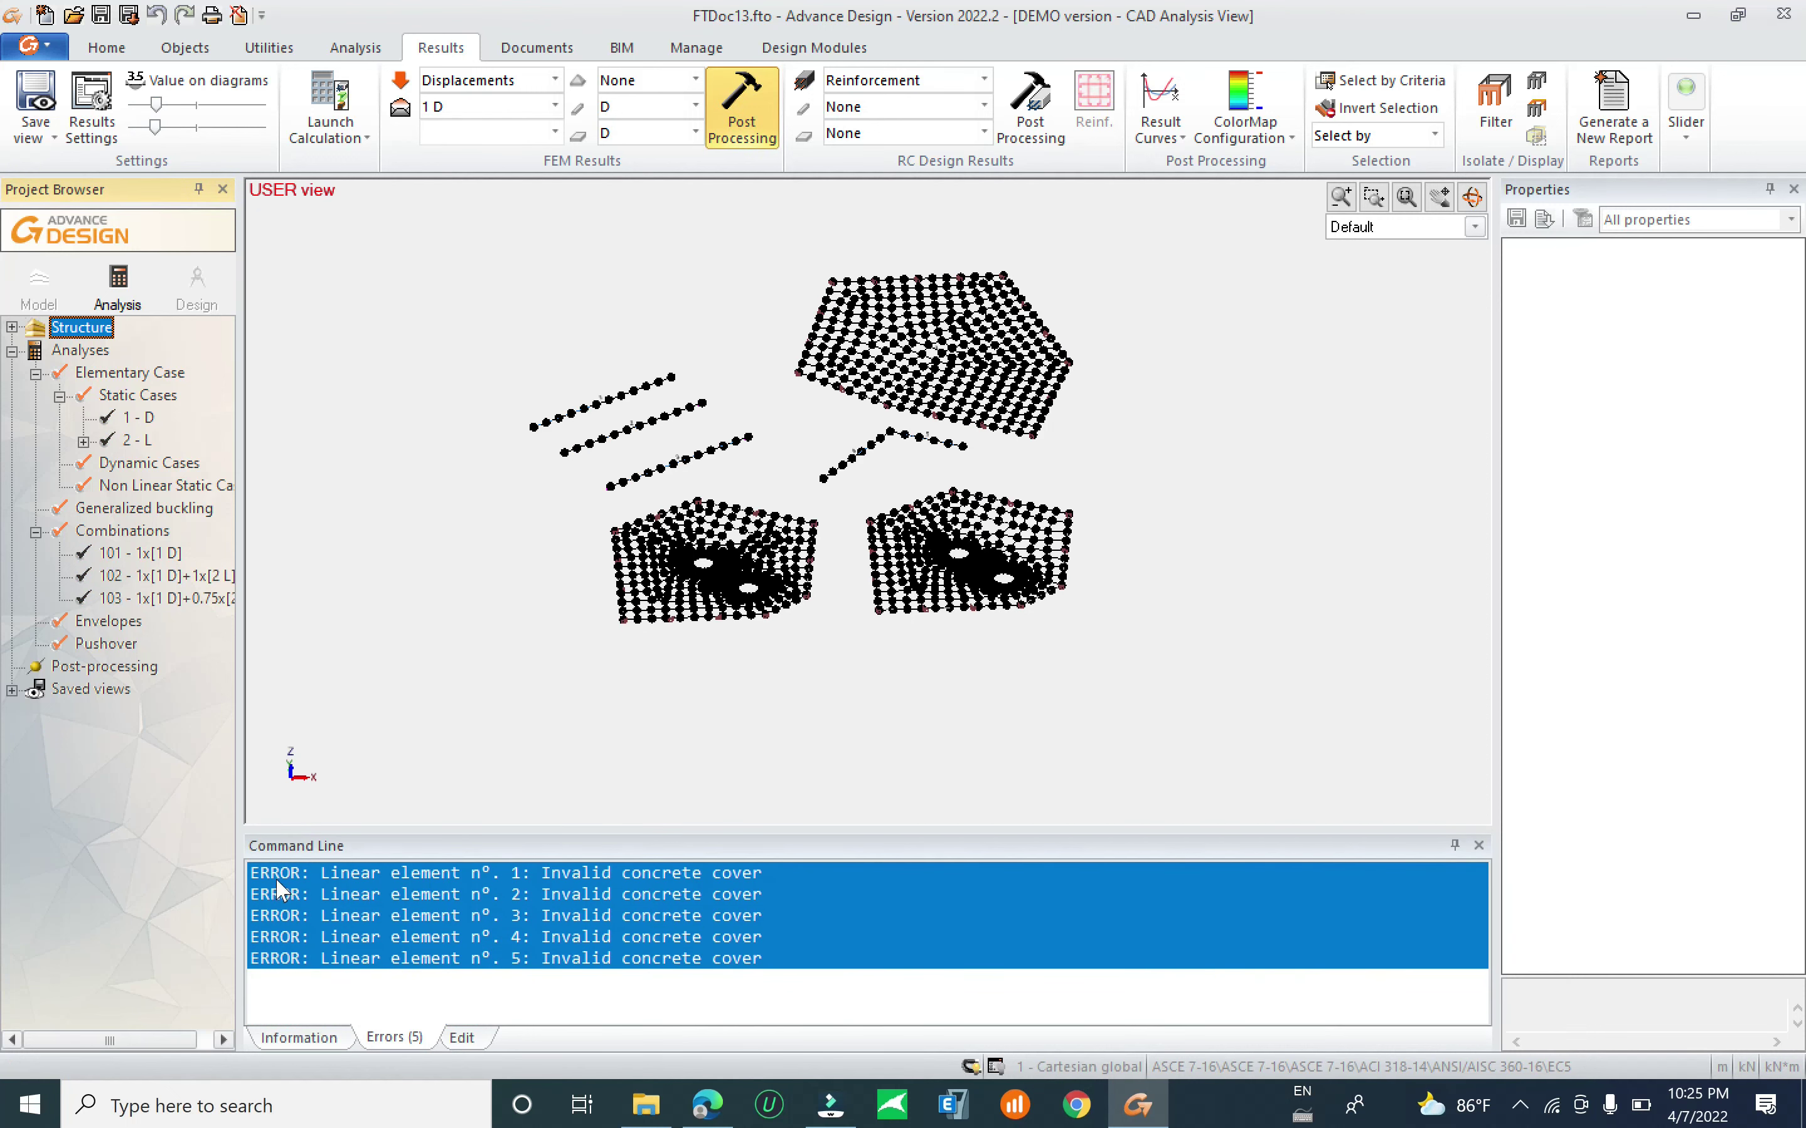
{"action": "left_click", "coordinate": [485, 875]}
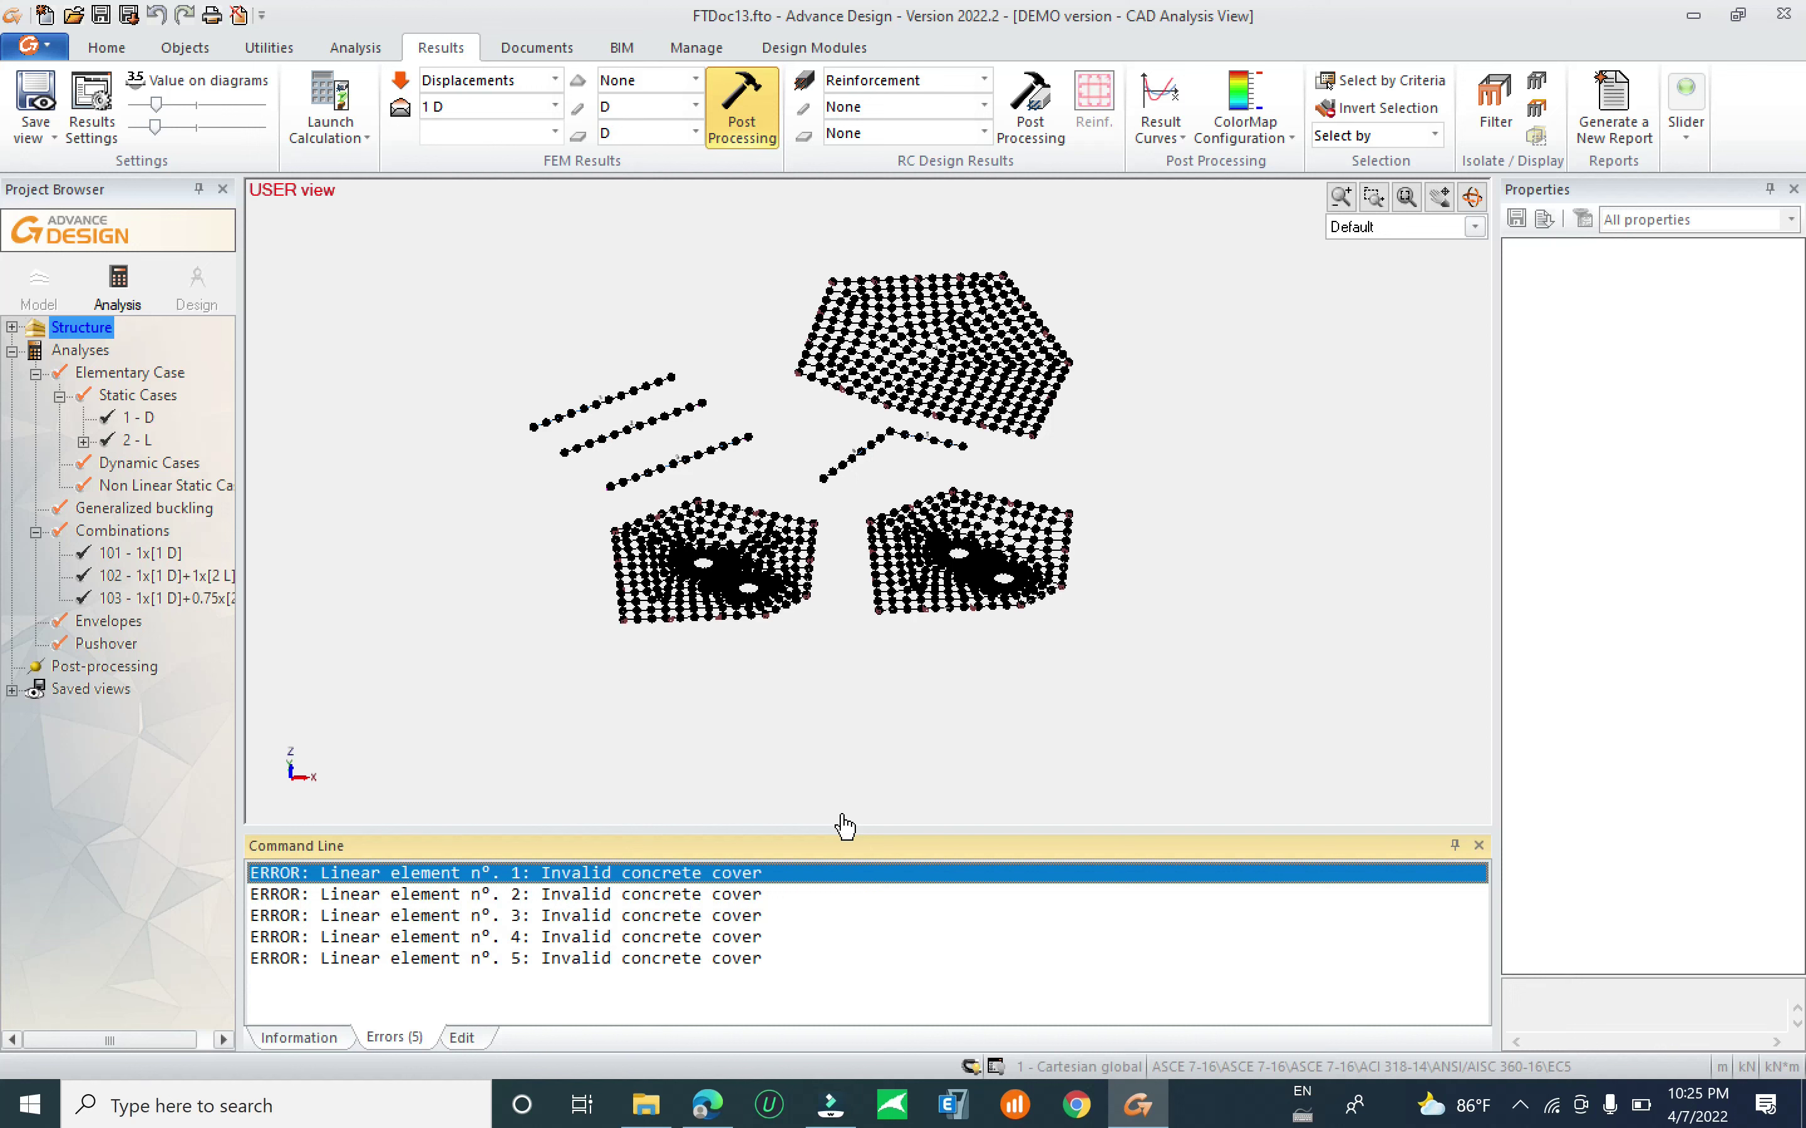
{"action": "left_click", "coordinate": [387, 895]}
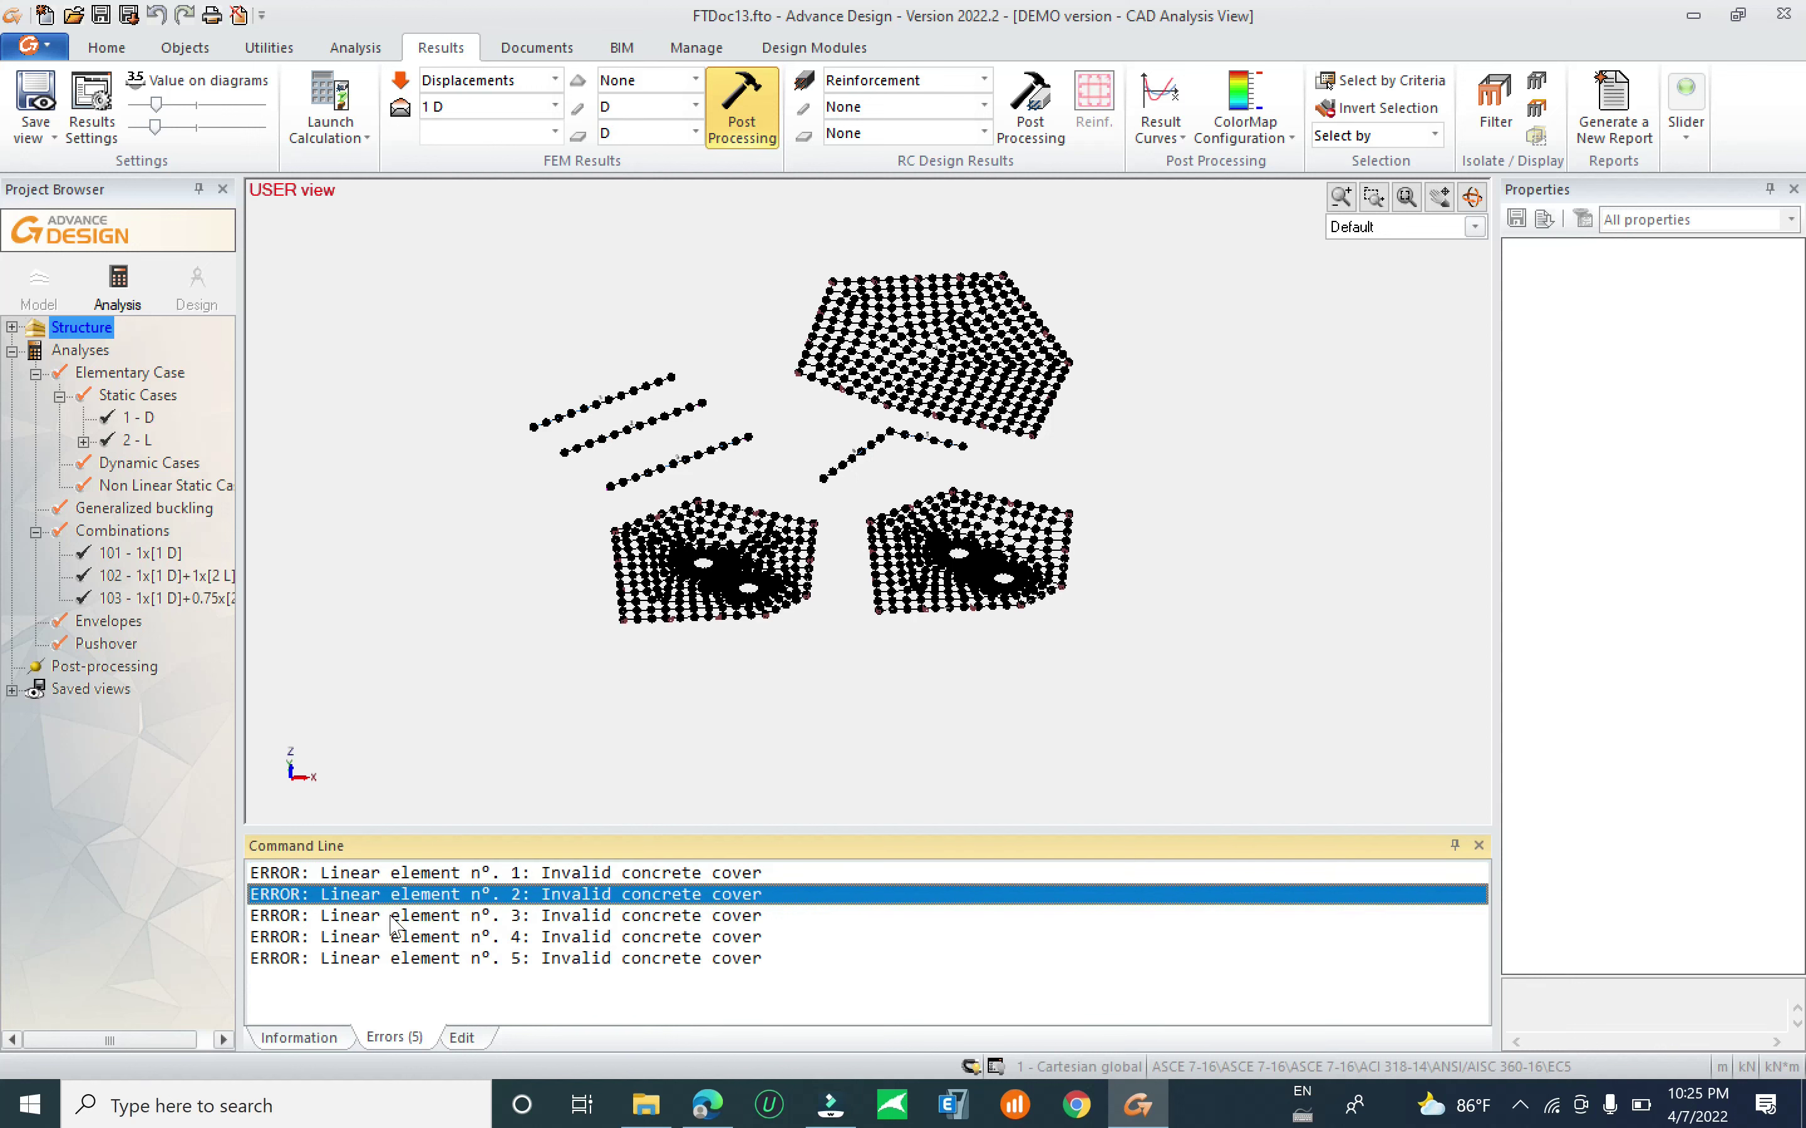
{"action": "left_click", "coordinate": [396, 918]}
{"action": "left_click", "coordinate": [401, 938]}
{"action": "left_click", "coordinate": [406, 959]}
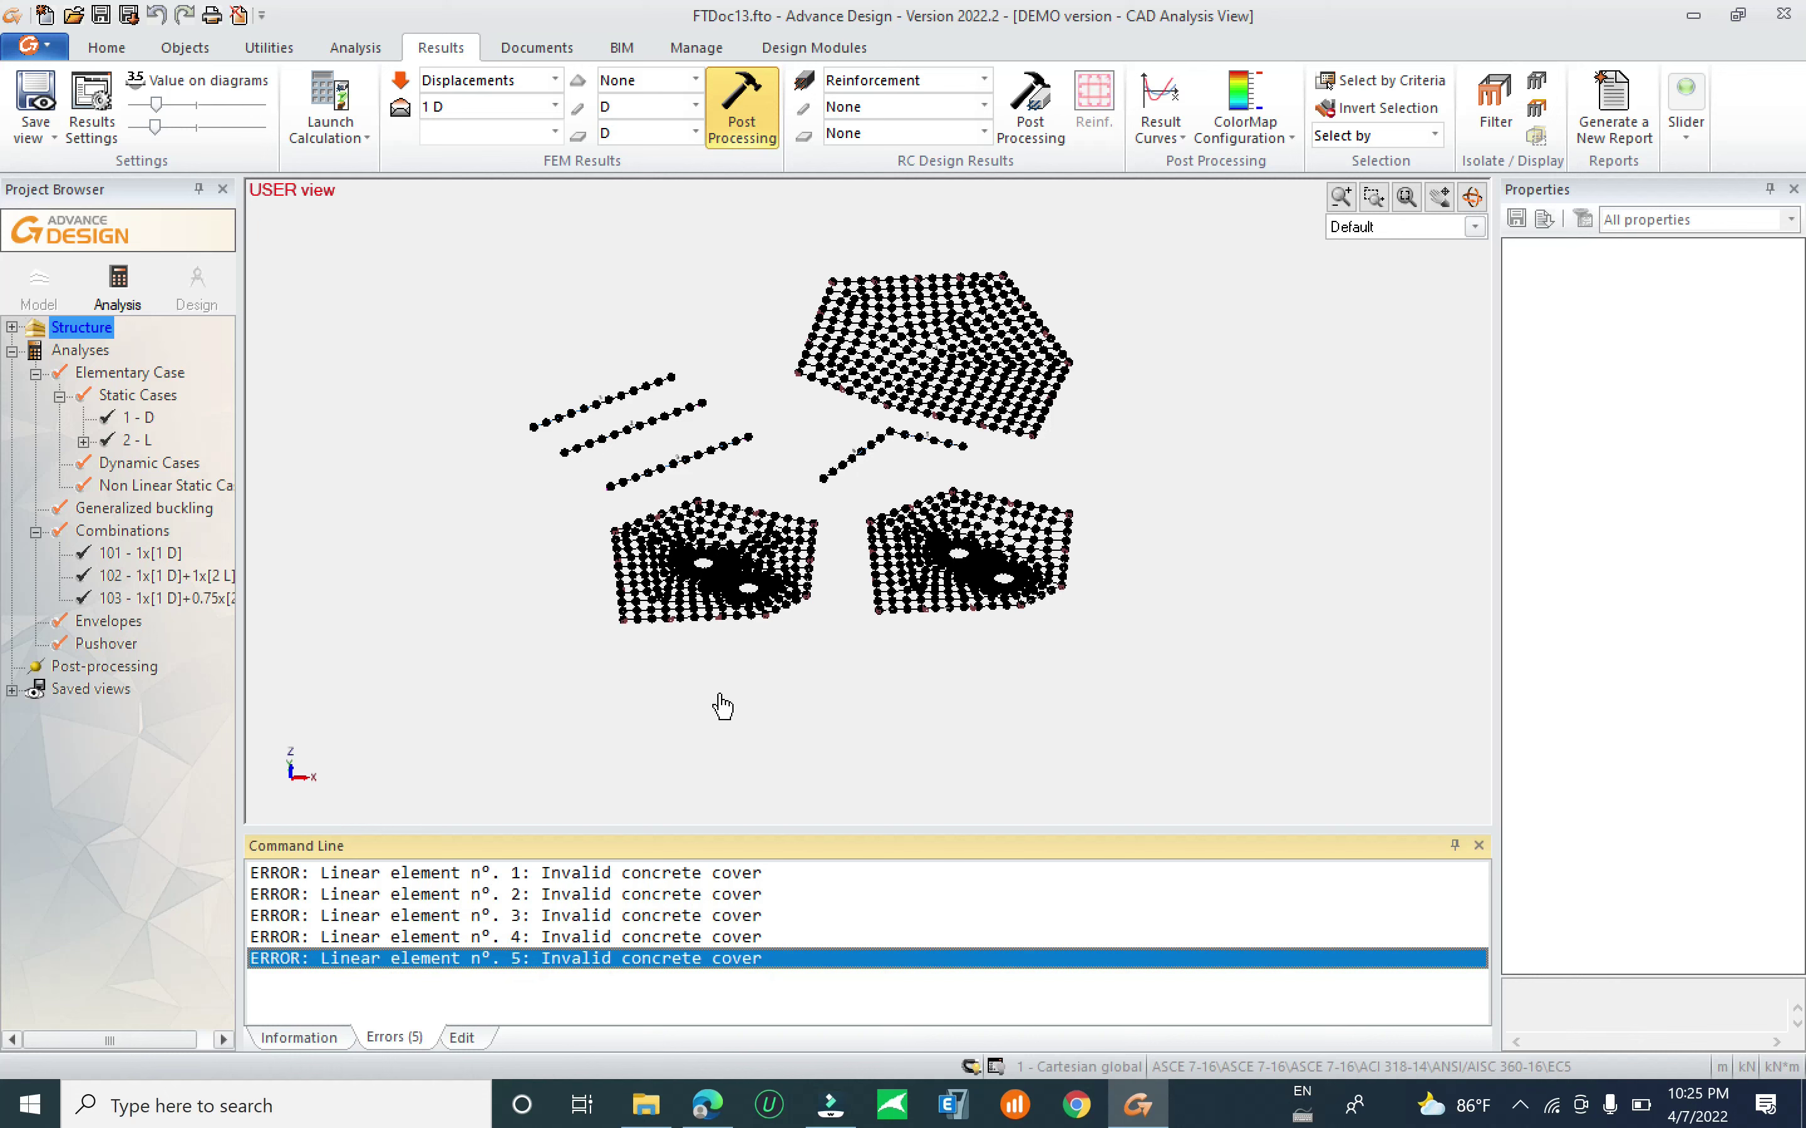
Return to the descriptive model and inspect the properties of linear element 5, then clear the selection.
{"action": "left_click", "coordinate": [35, 293]}
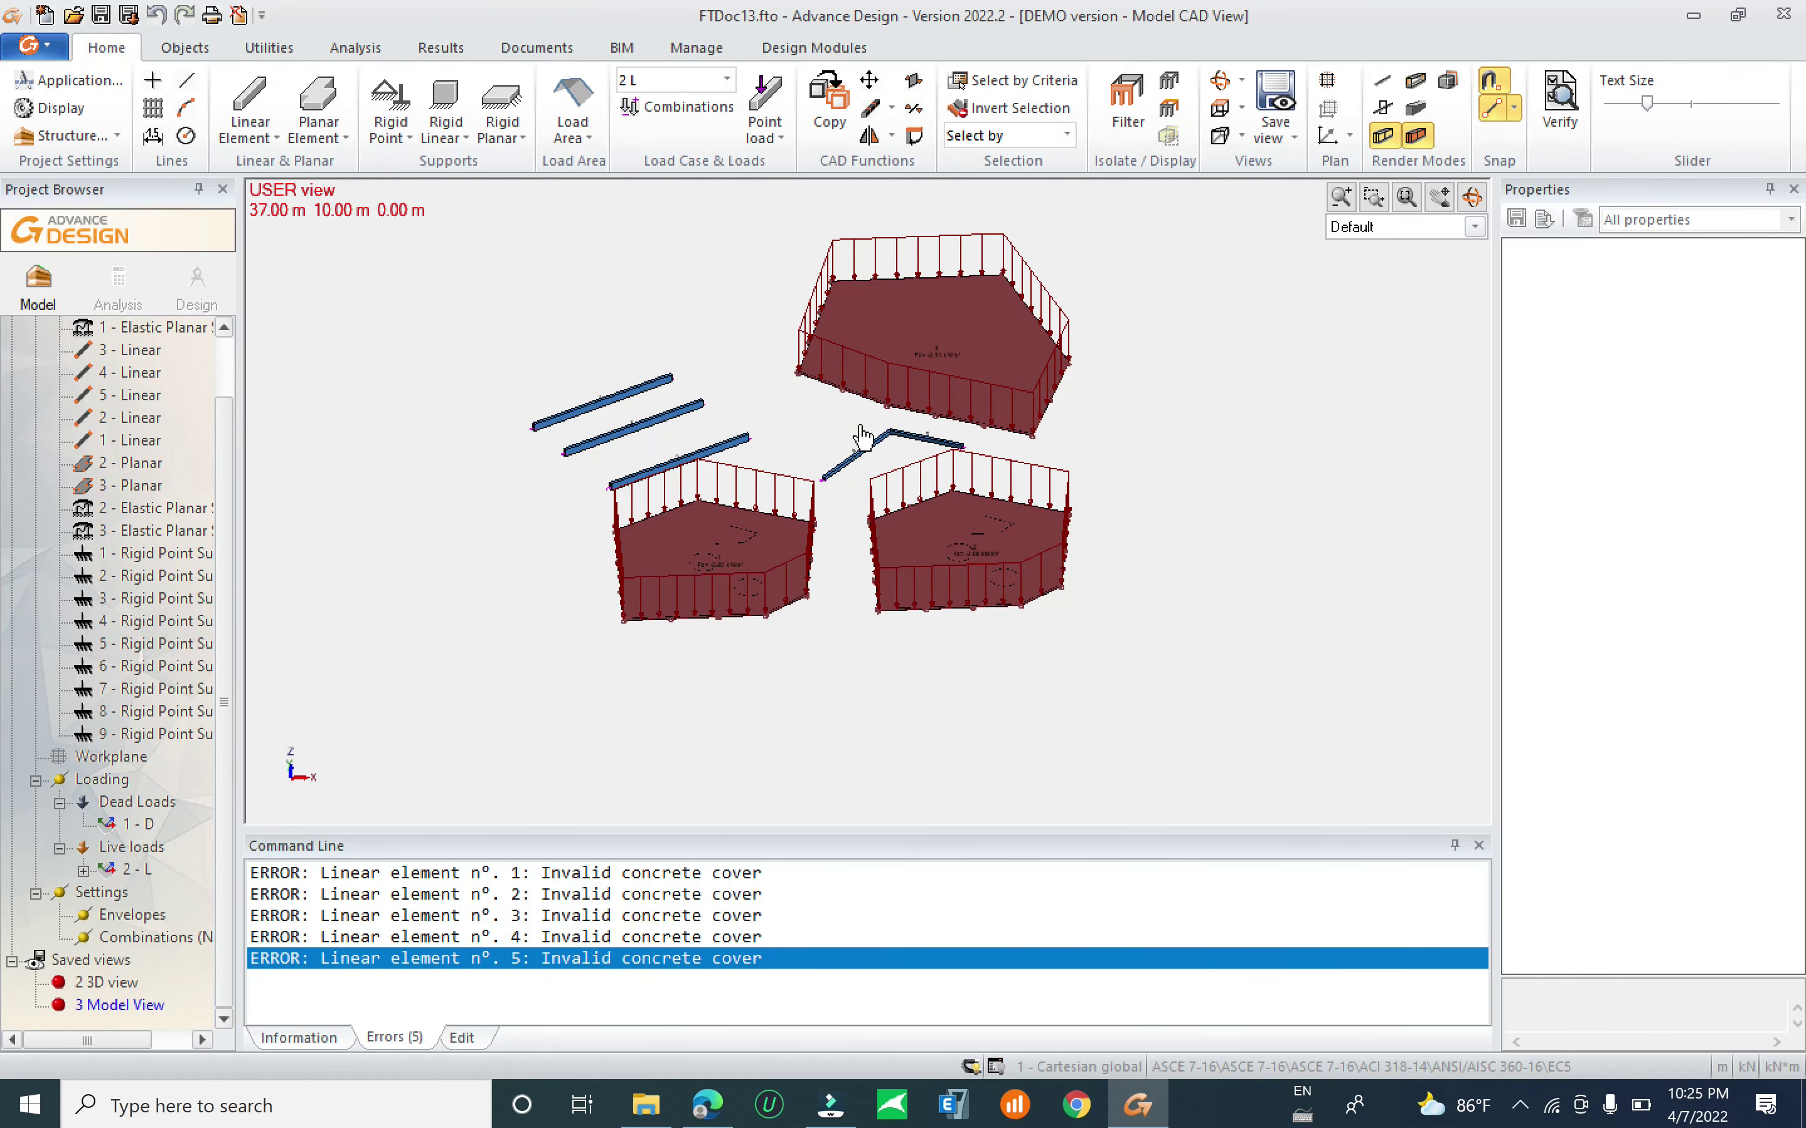
{"action": "scroll", "coordinate": [862, 437], "scroll_direction": "up", "scroll_amount": 5}
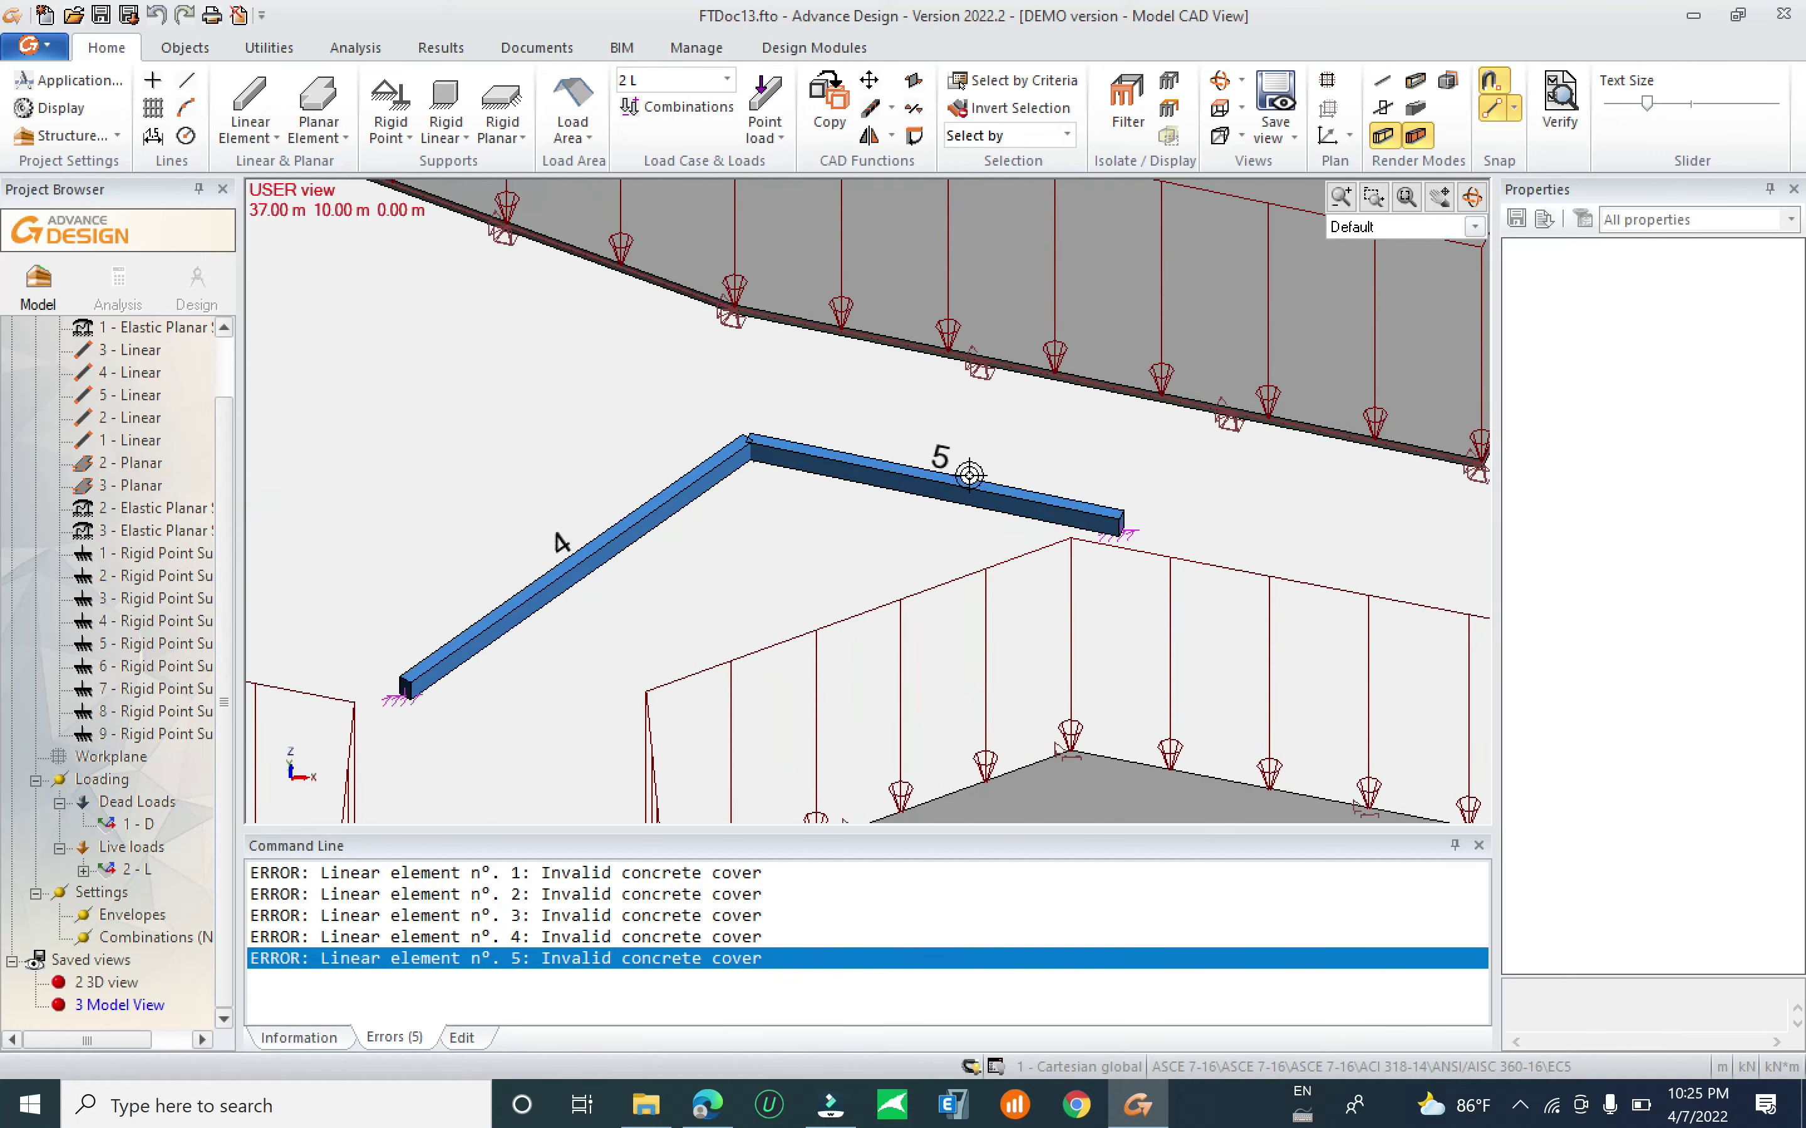
{"action": "scroll", "coordinate": [969, 475], "scroll_direction": "up", "scroll_amount": 1}
{"action": "scroll", "coordinate": [882, 499], "scroll_direction": "down", "scroll_amount": 3}
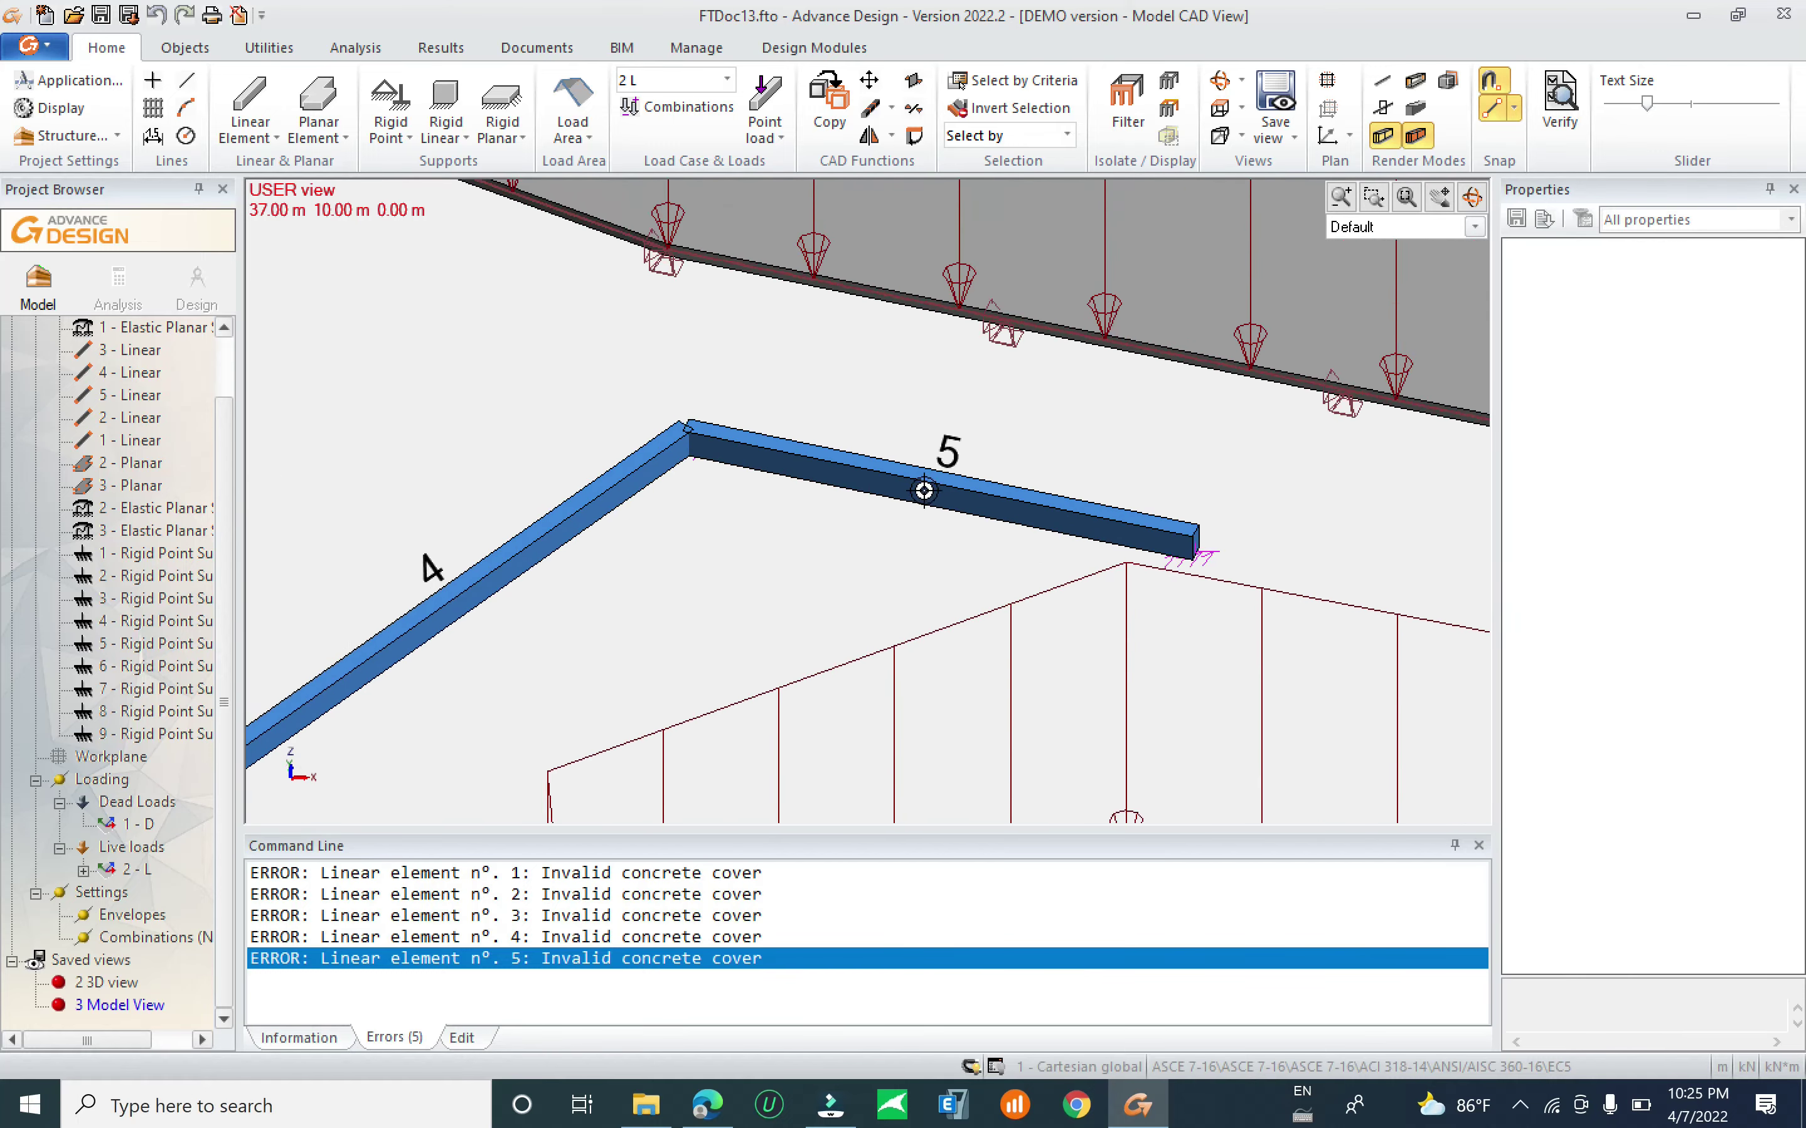
{"action": "left_click", "coordinate": [840, 466]}
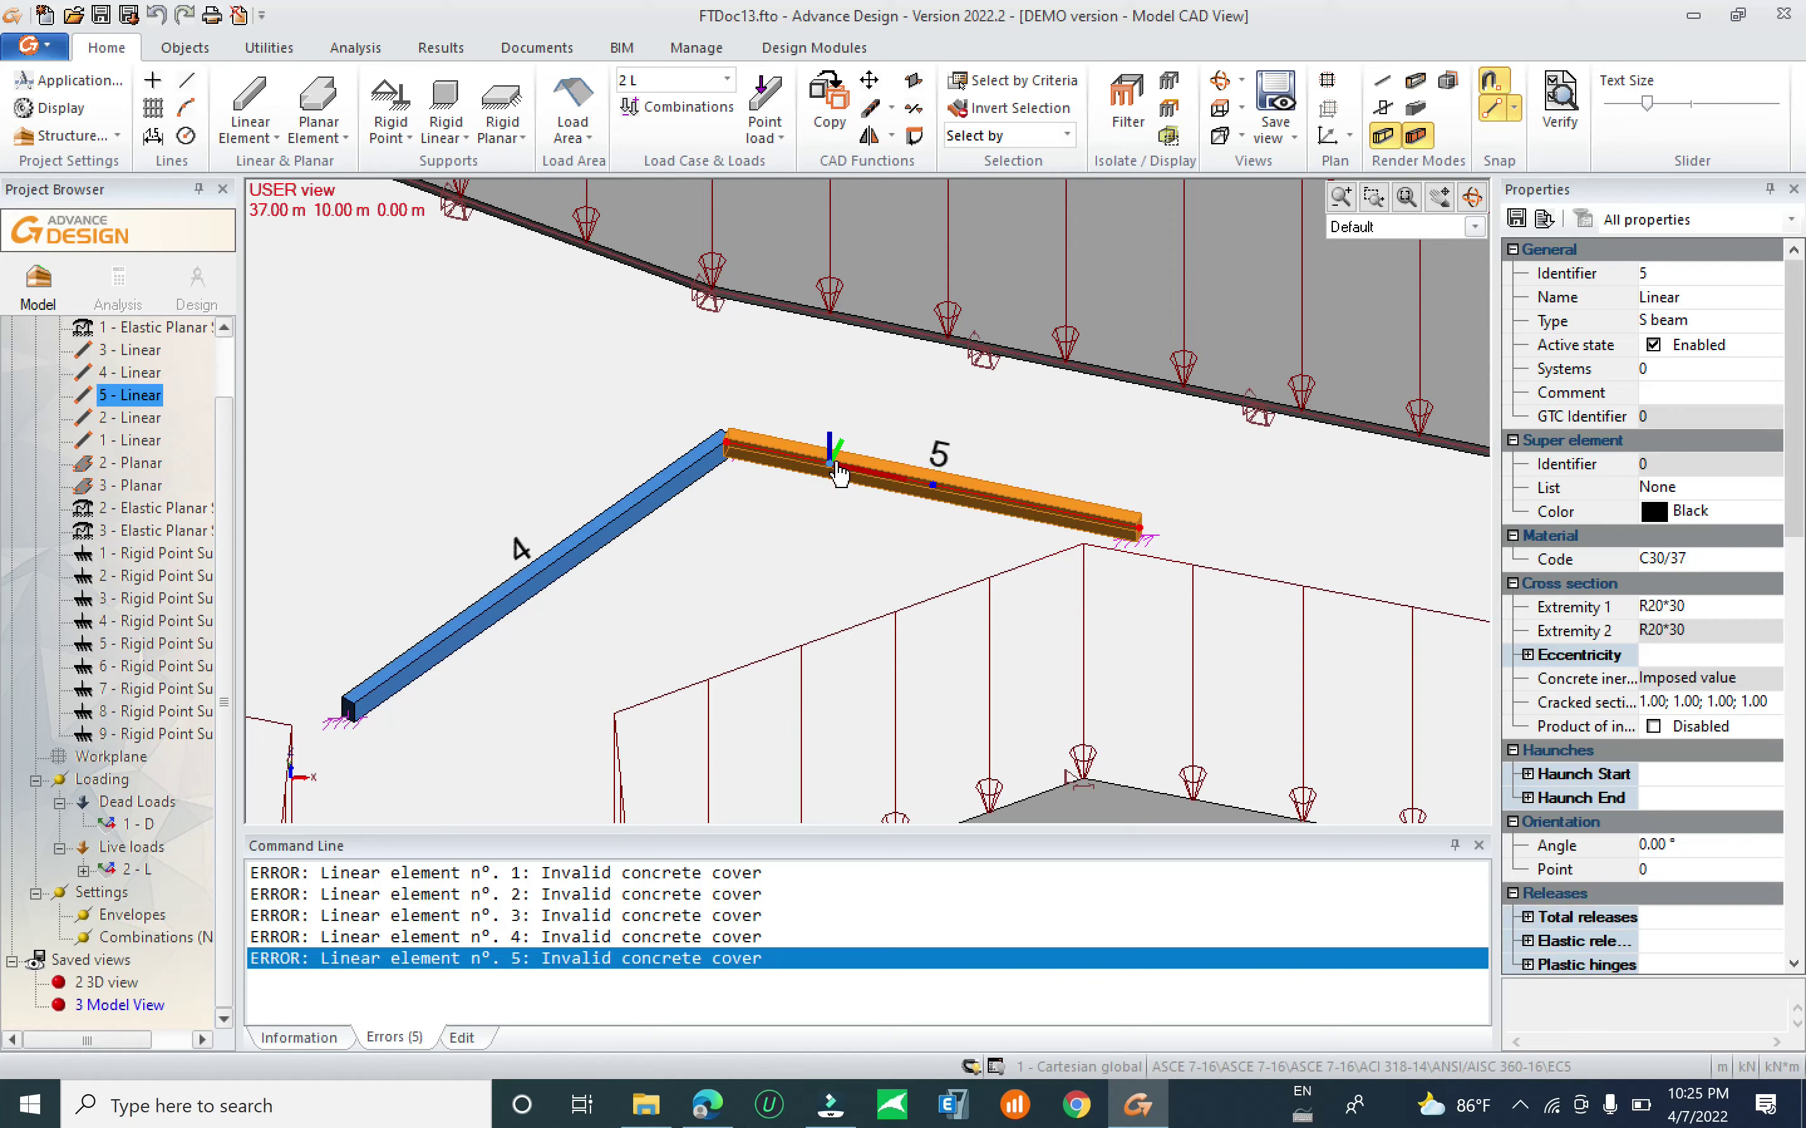
{"action": "scroll", "coordinate": [840, 472], "scroll_direction": "down", "scroll_amount": 2}
{"action": "scroll", "coordinate": [1795, 571], "scroll_direction": "down", "scroll_amount": 1}
{"action": "scroll", "coordinate": [1801, 571], "scroll_direction": "down", "scroll_amount": 5}
{"action": "left_click", "coordinate": [524, 391]}
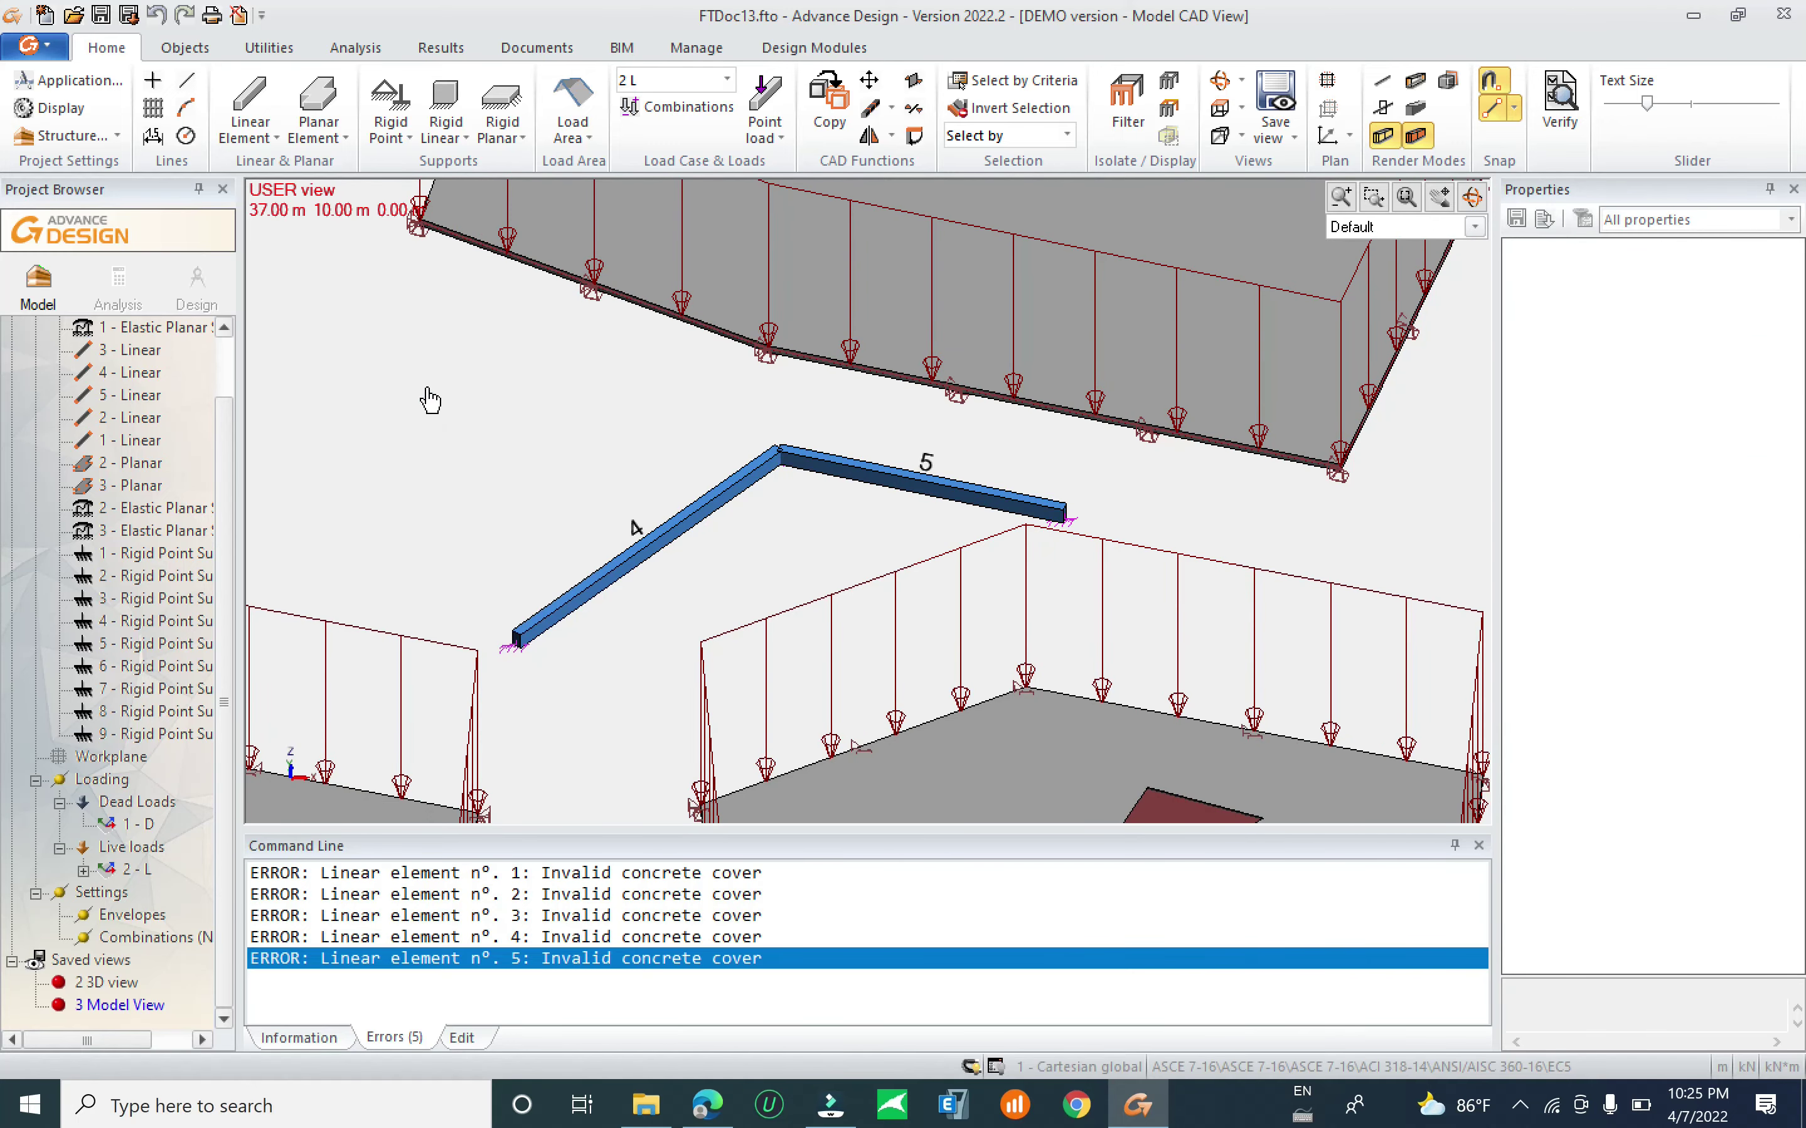
{"action": "left_click", "coordinate": [133, 285]}
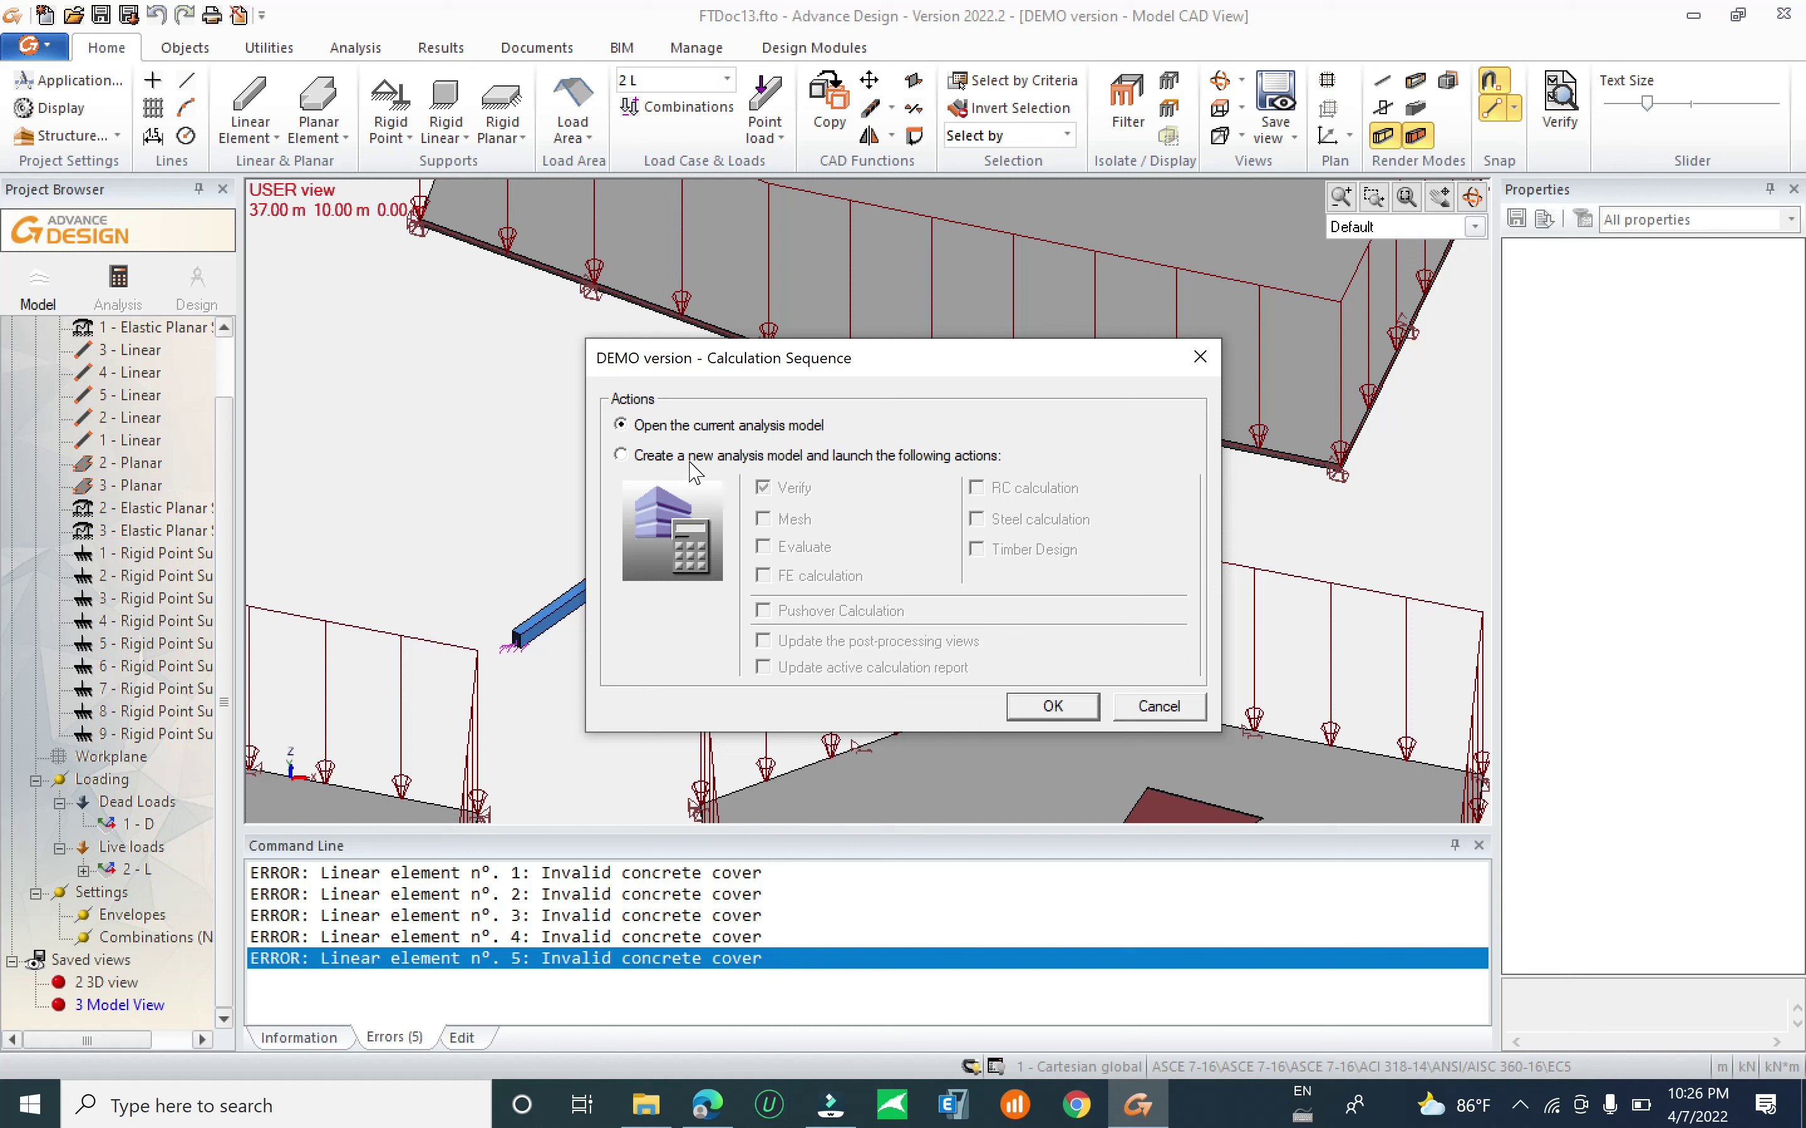
{"action": "left_click", "coordinate": [1049, 706]}
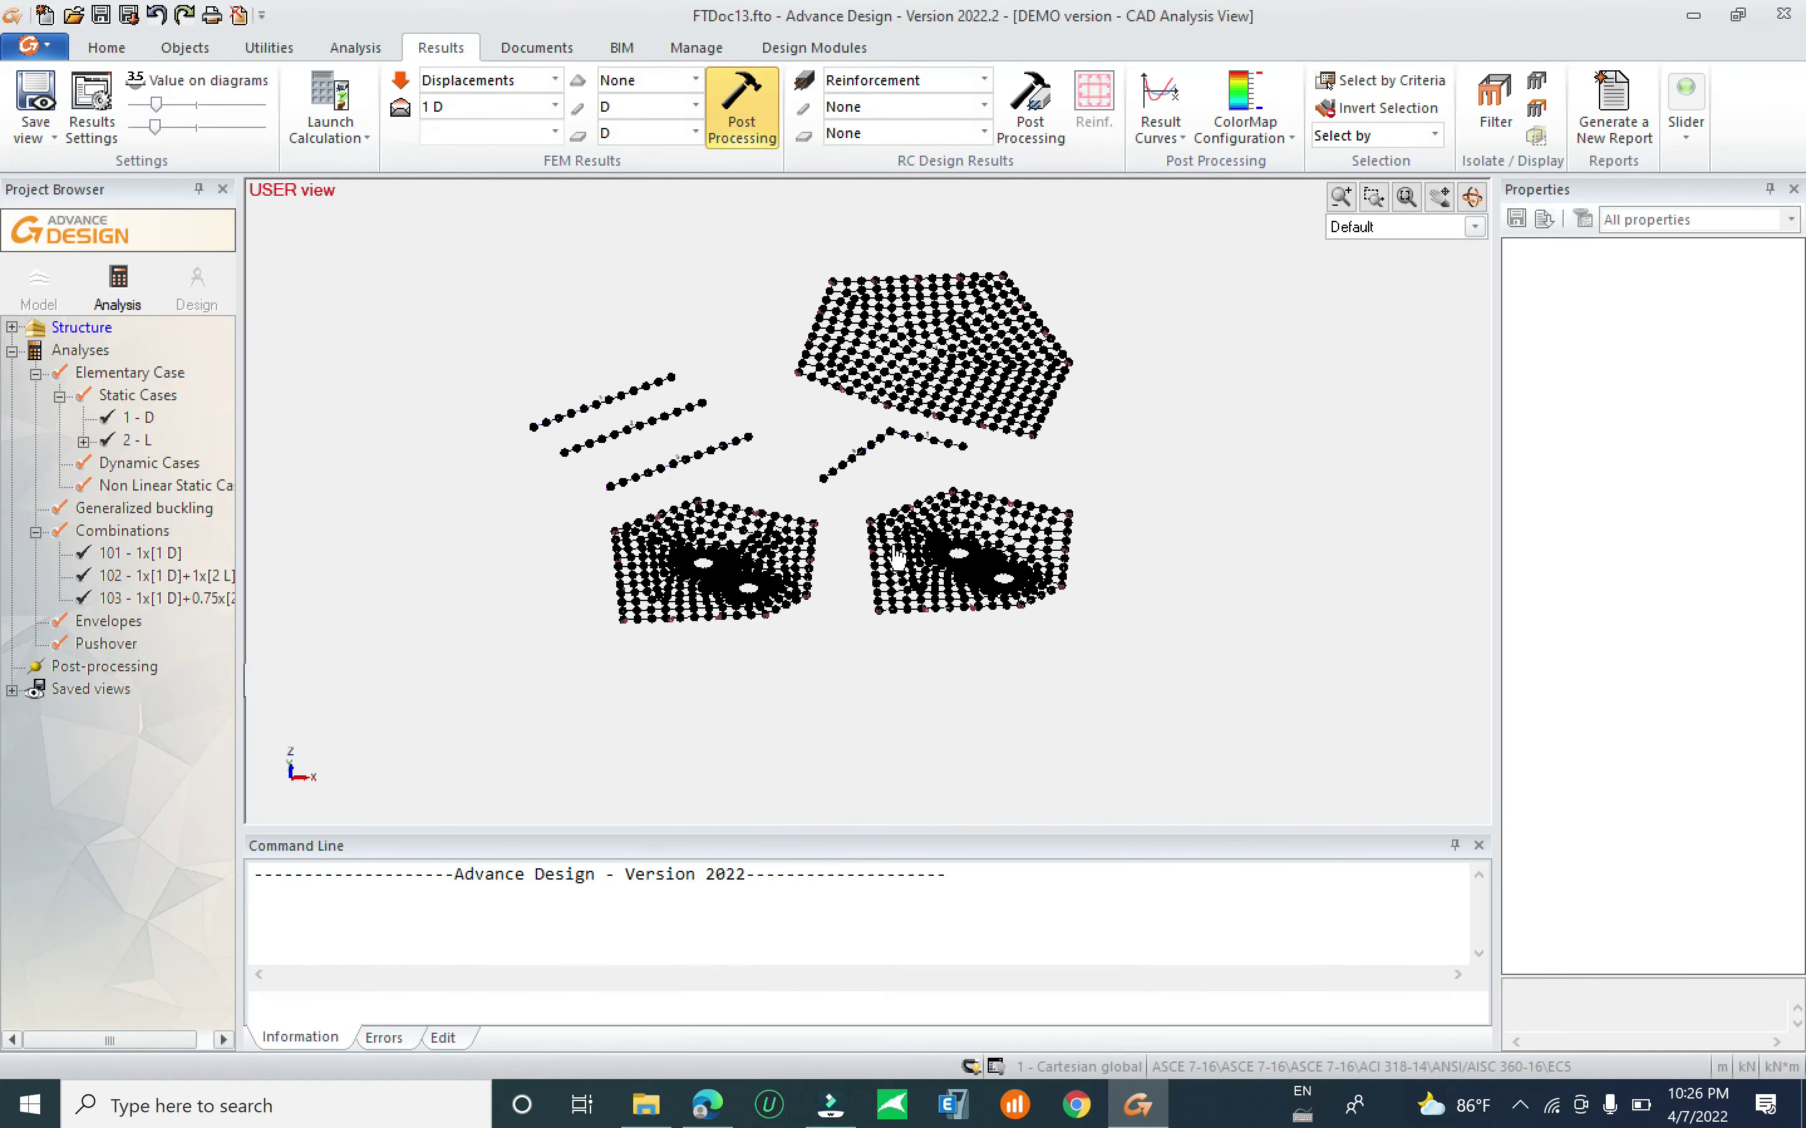
{"action": "left_click", "coordinate": [49, 270]}
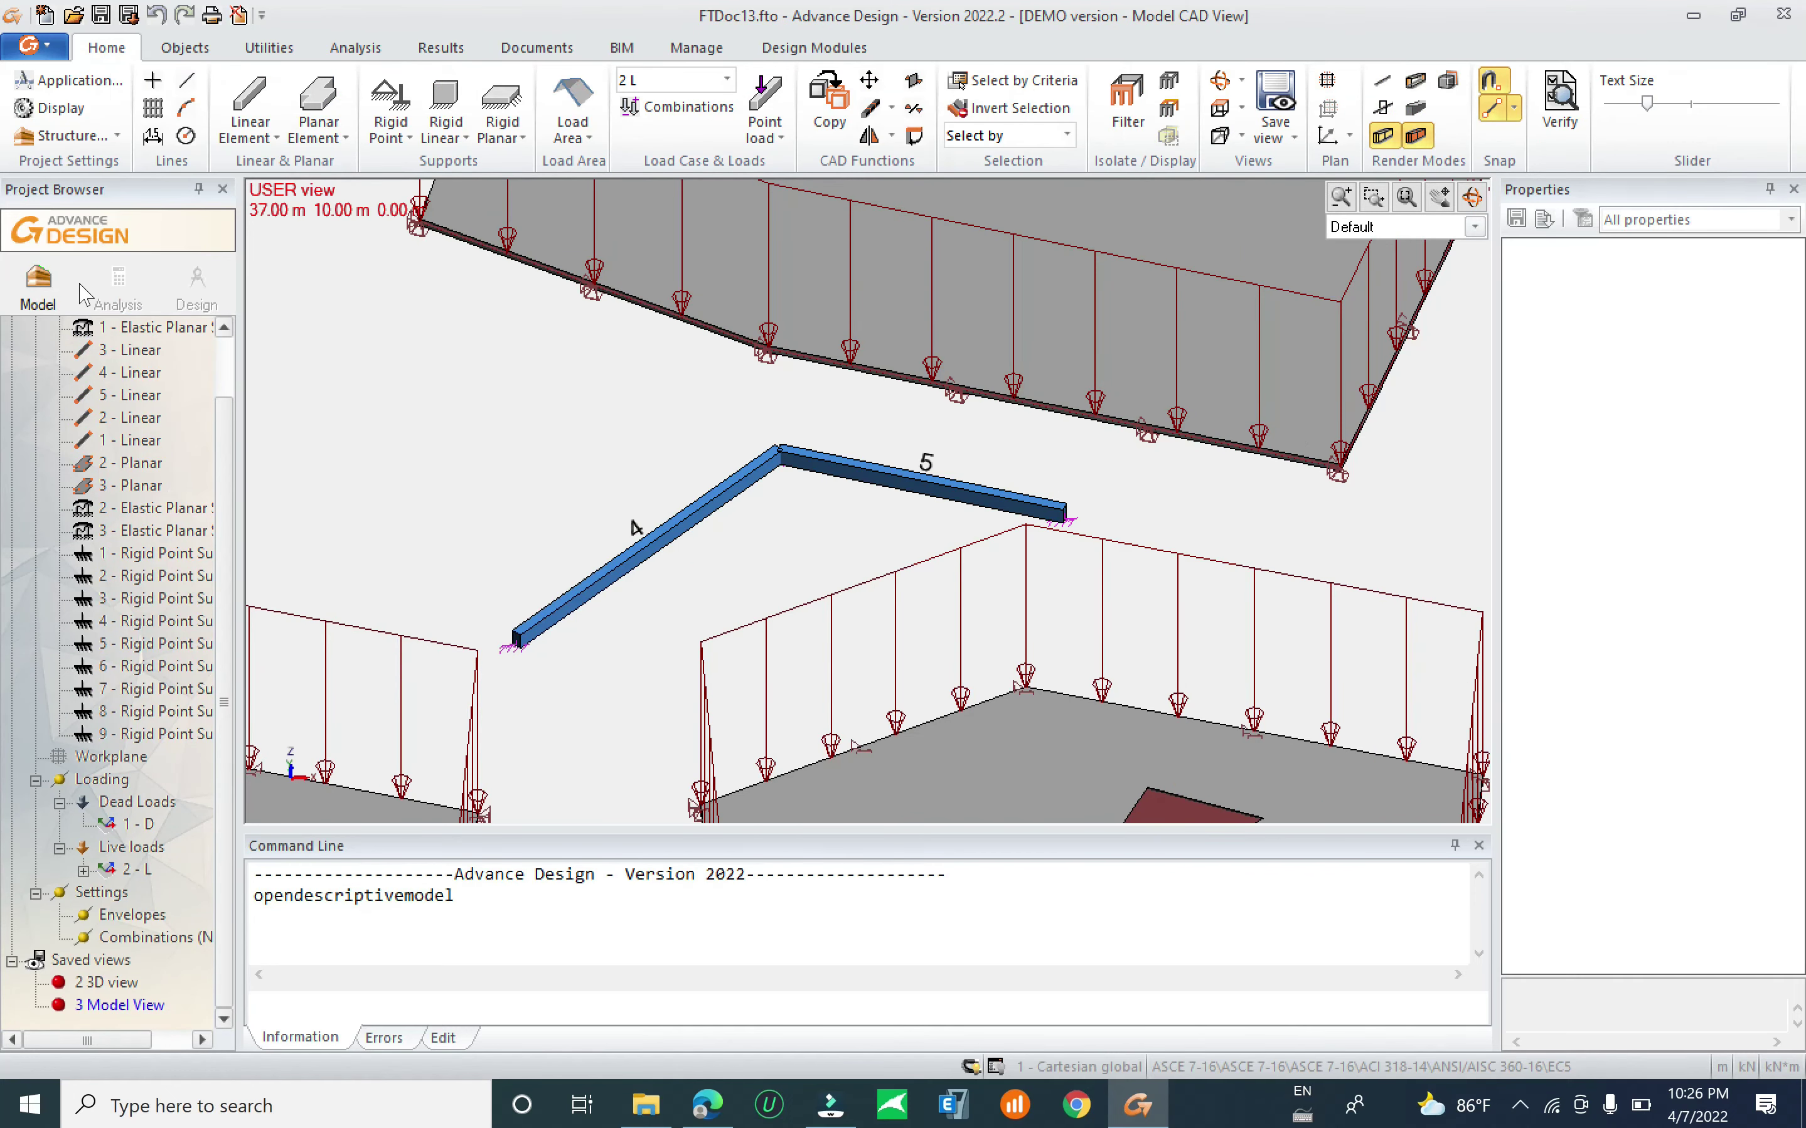
{"action": "left_click", "coordinate": [118, 283]}
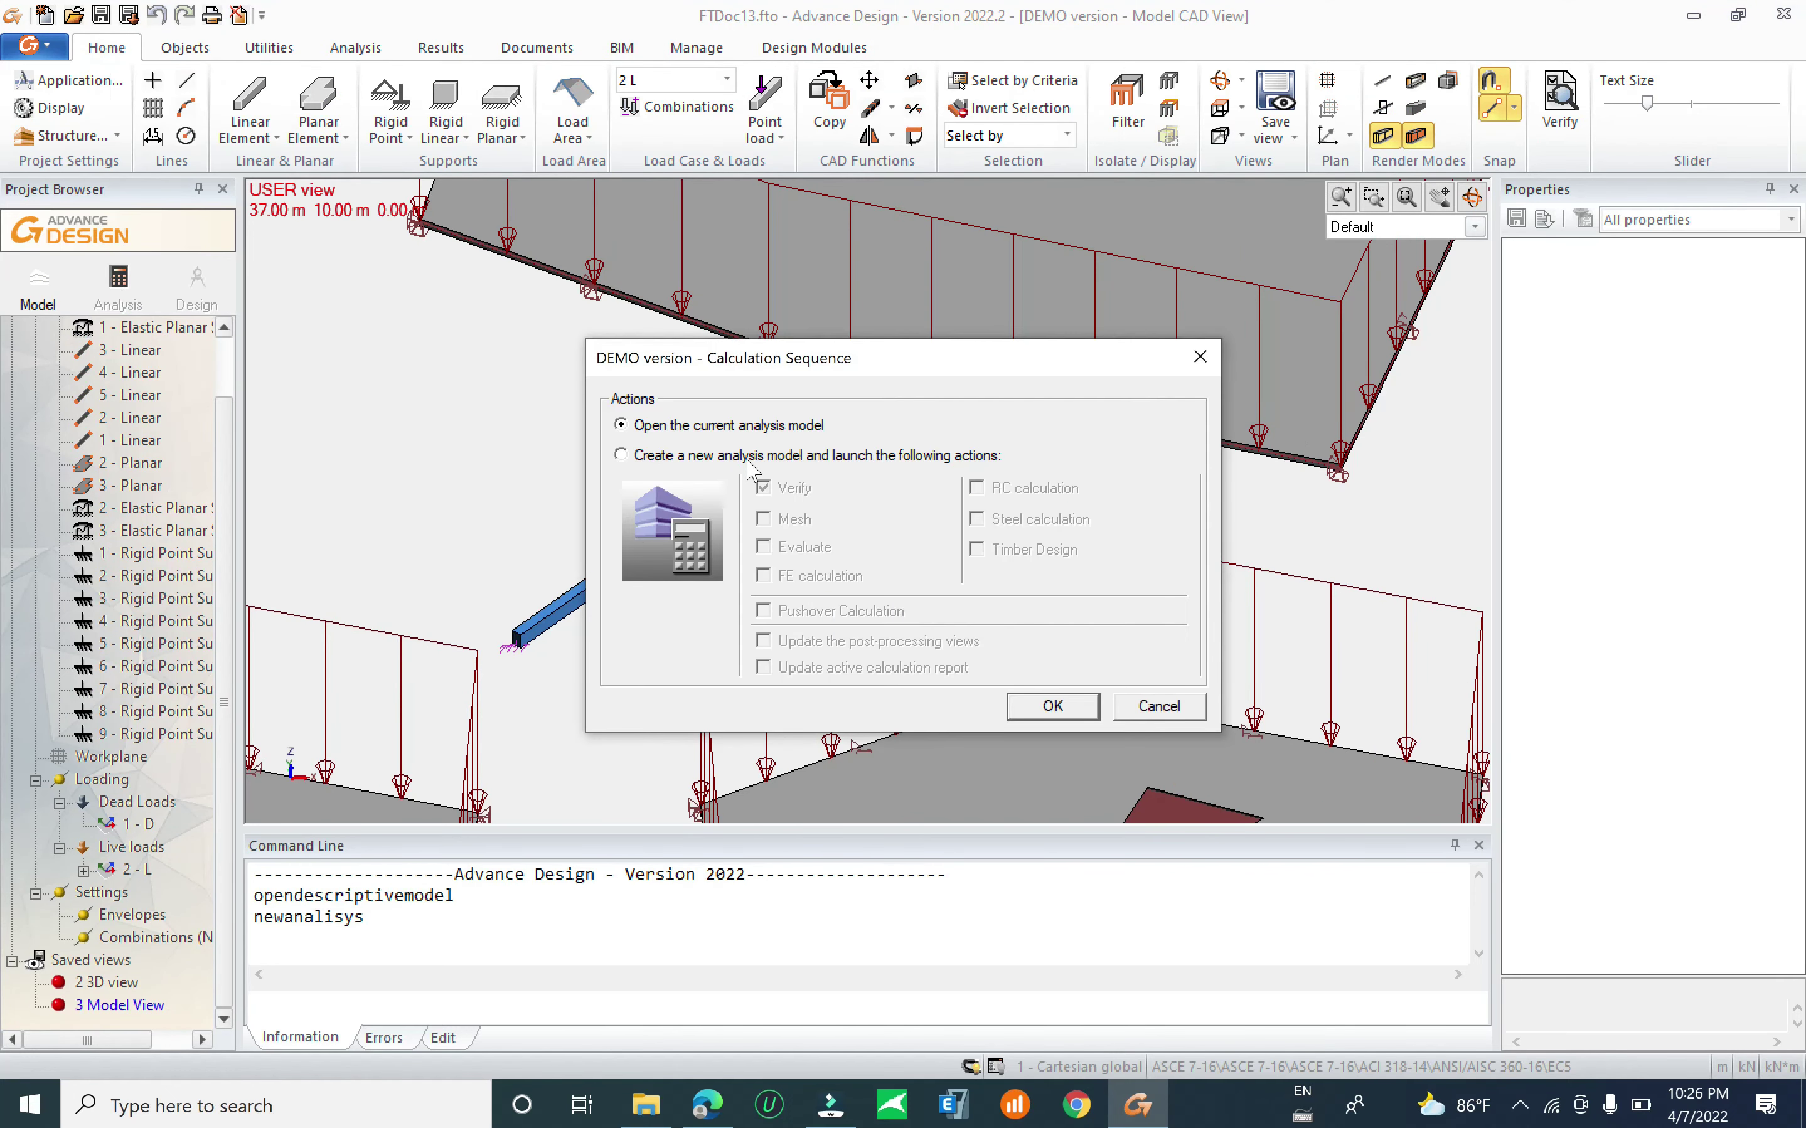
{"action": "left_click", "coordinate": [750, 456]}
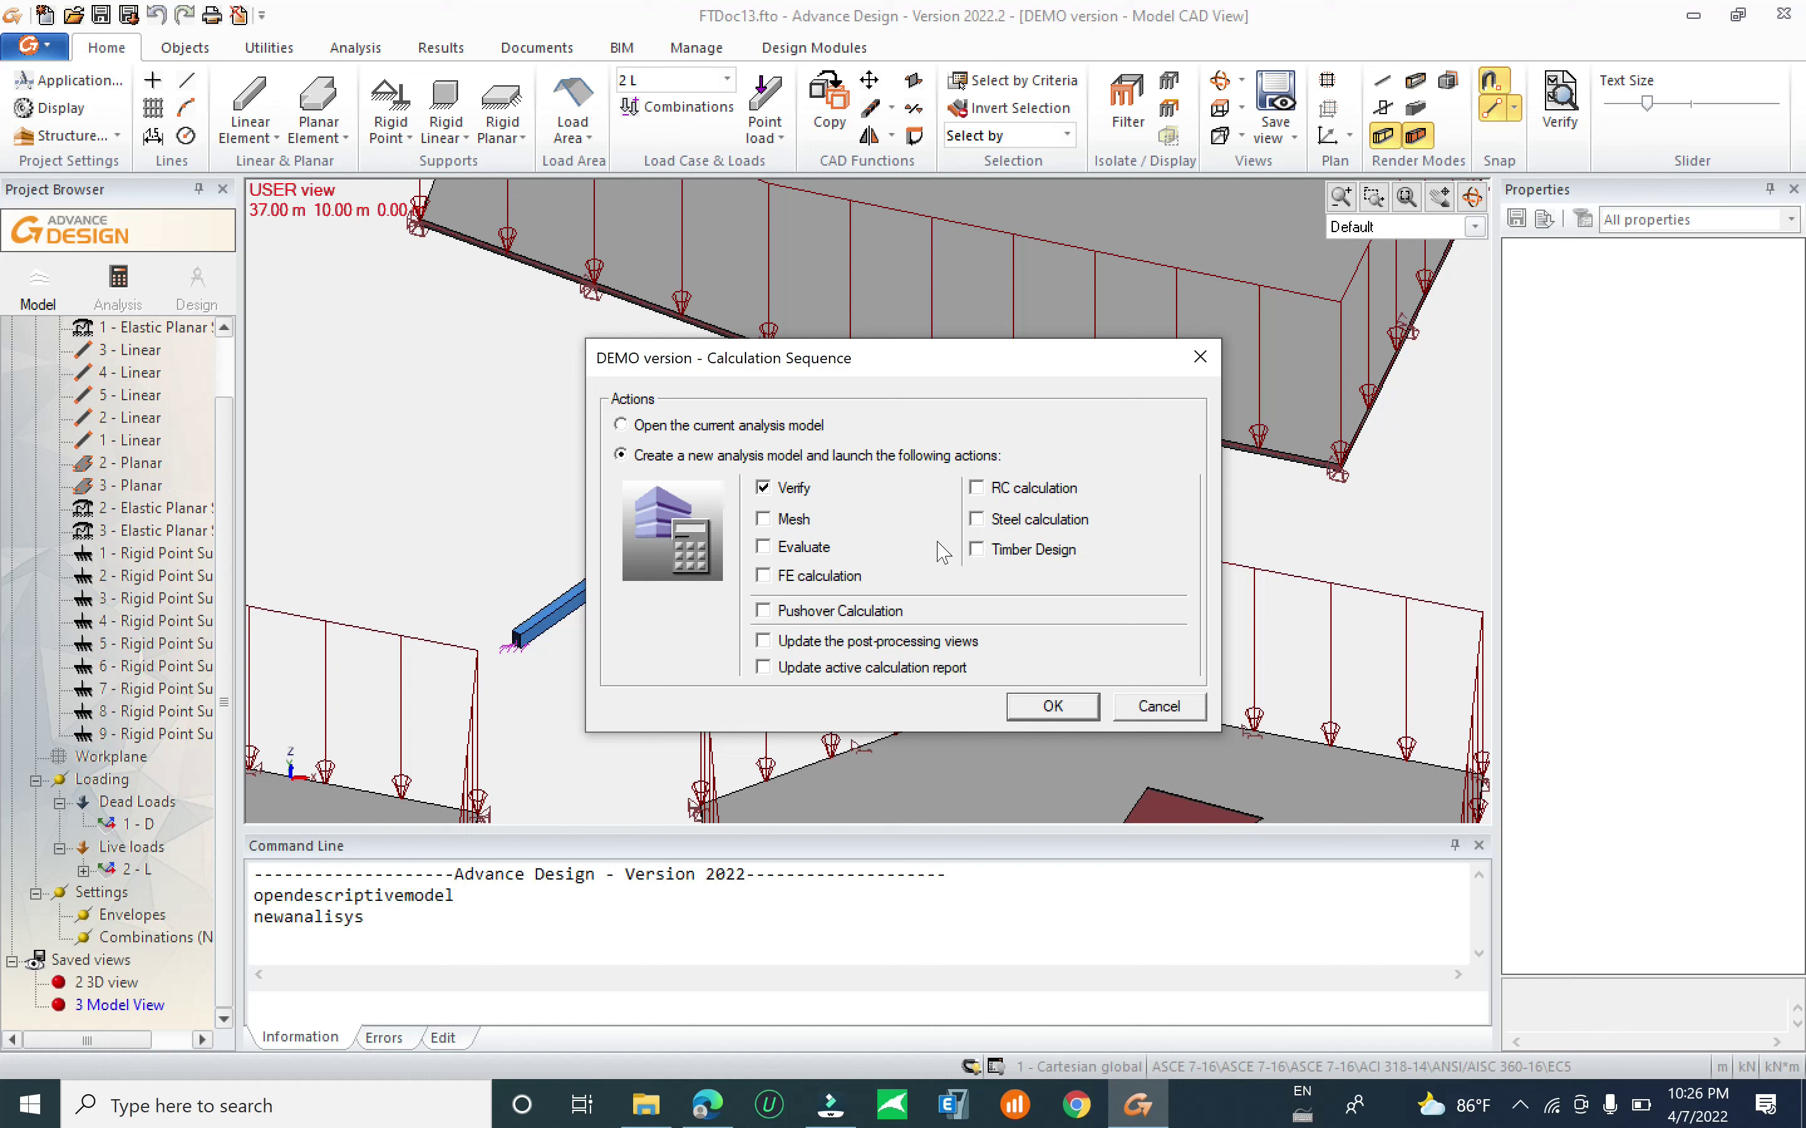
{"action": "left_click", "coordinate": [1022, 520]}
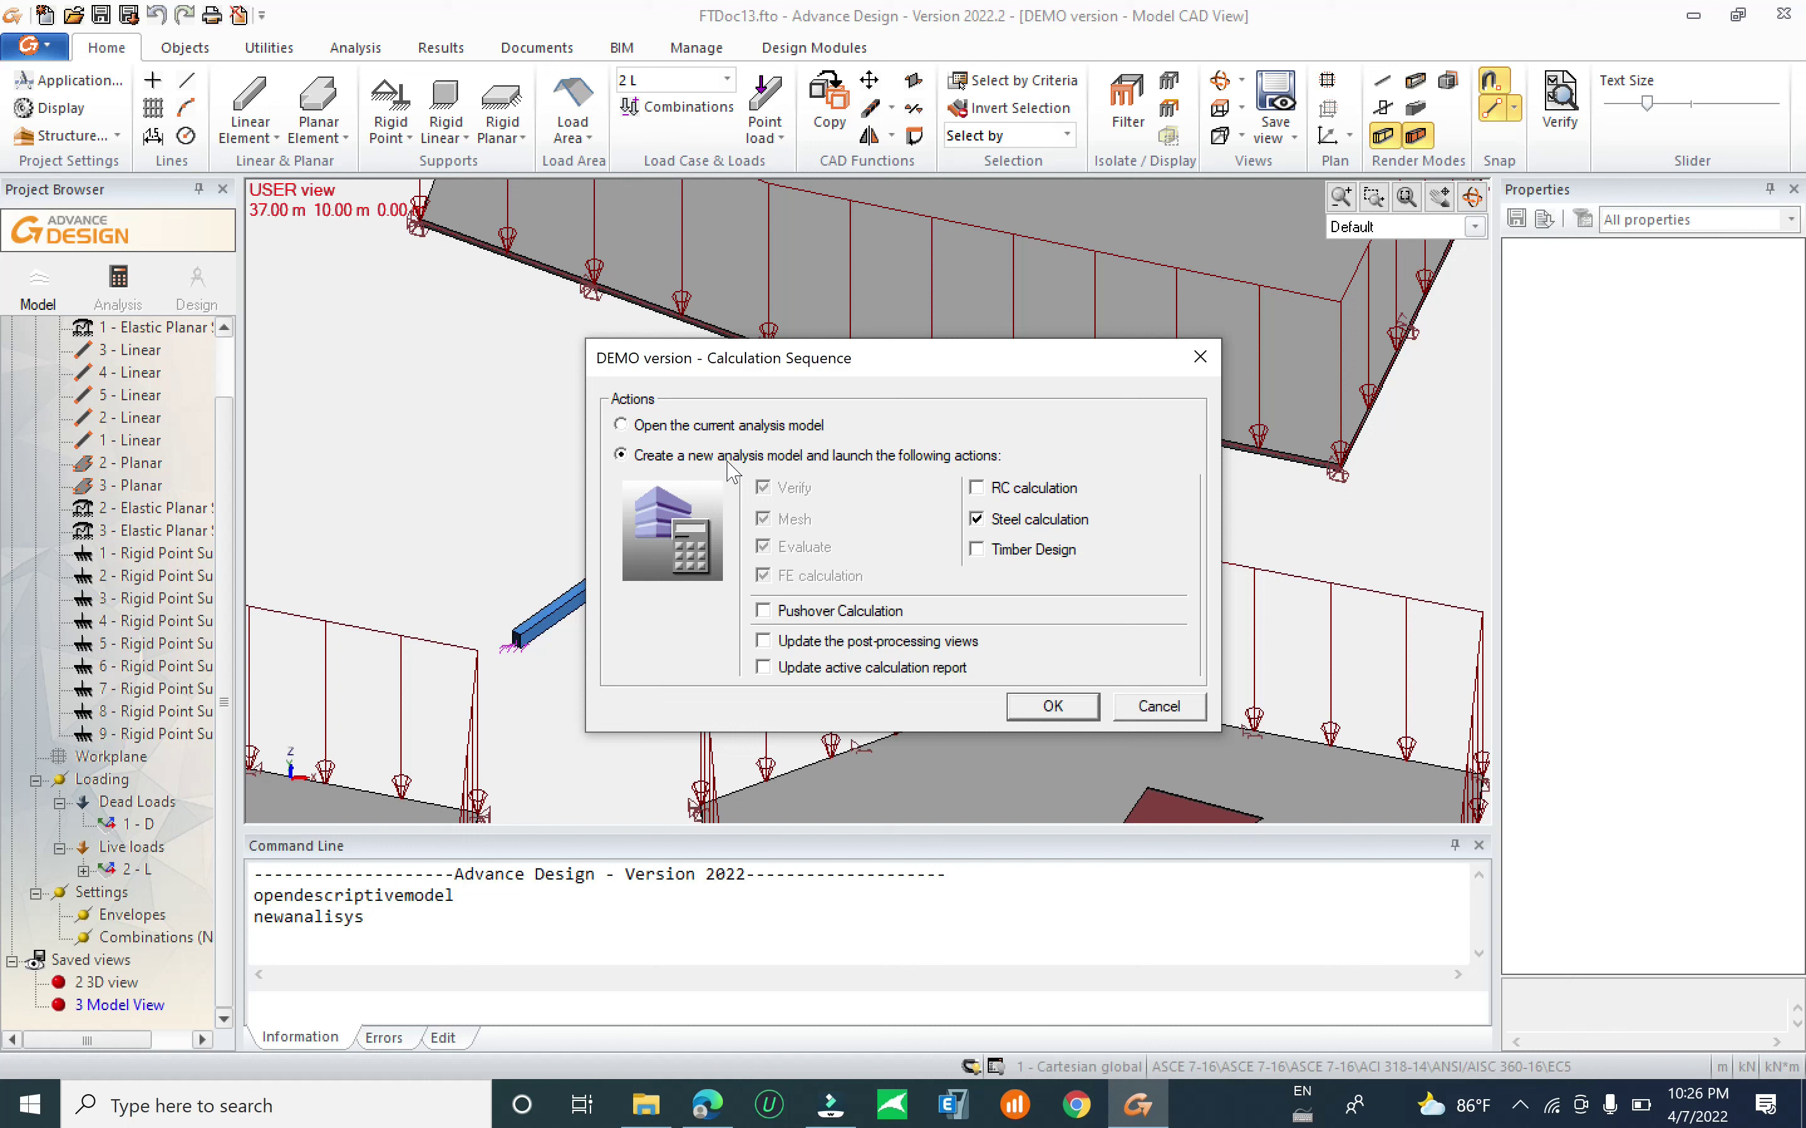
{"action": "left_click", "coordinate": [1153, 708]}
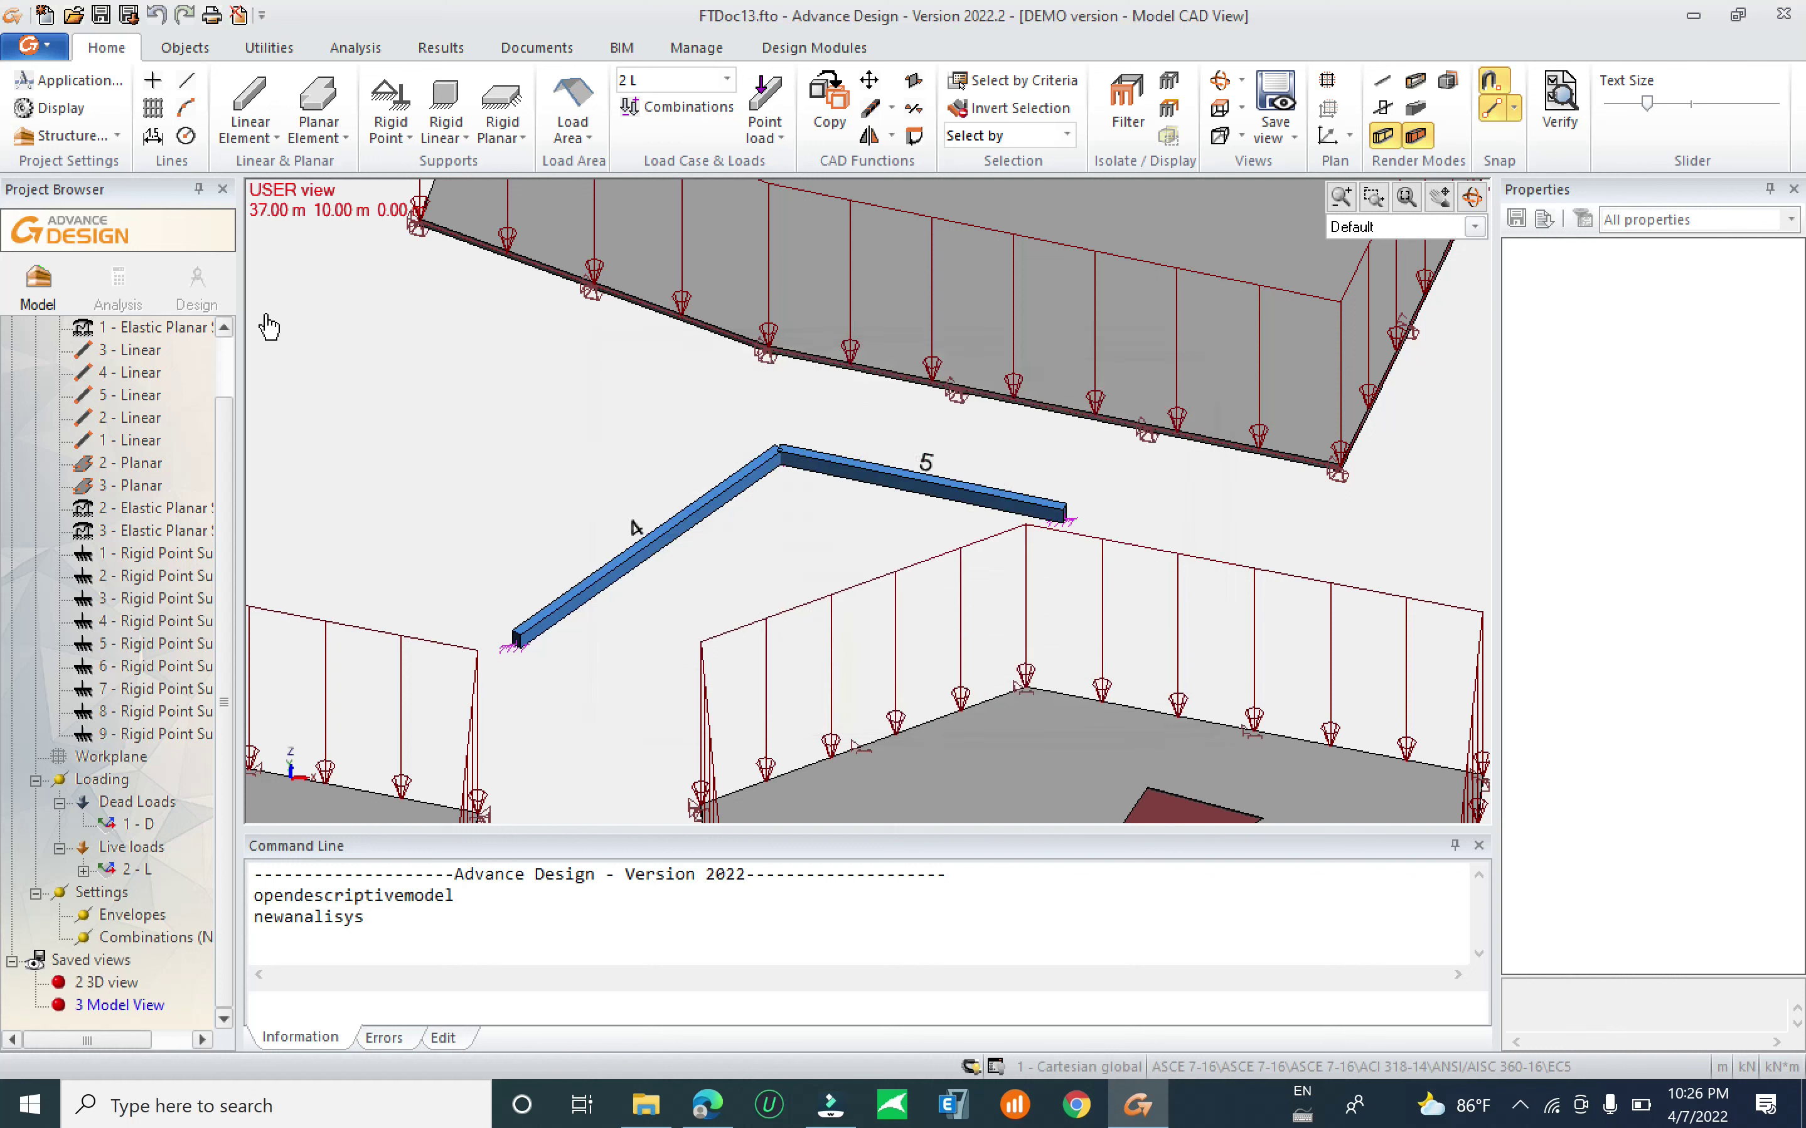
Open the current analysis model and launch FEM post-processing of displacements for load case 1 D.
{"action": "left_click", "coordinate": [116, 288]}
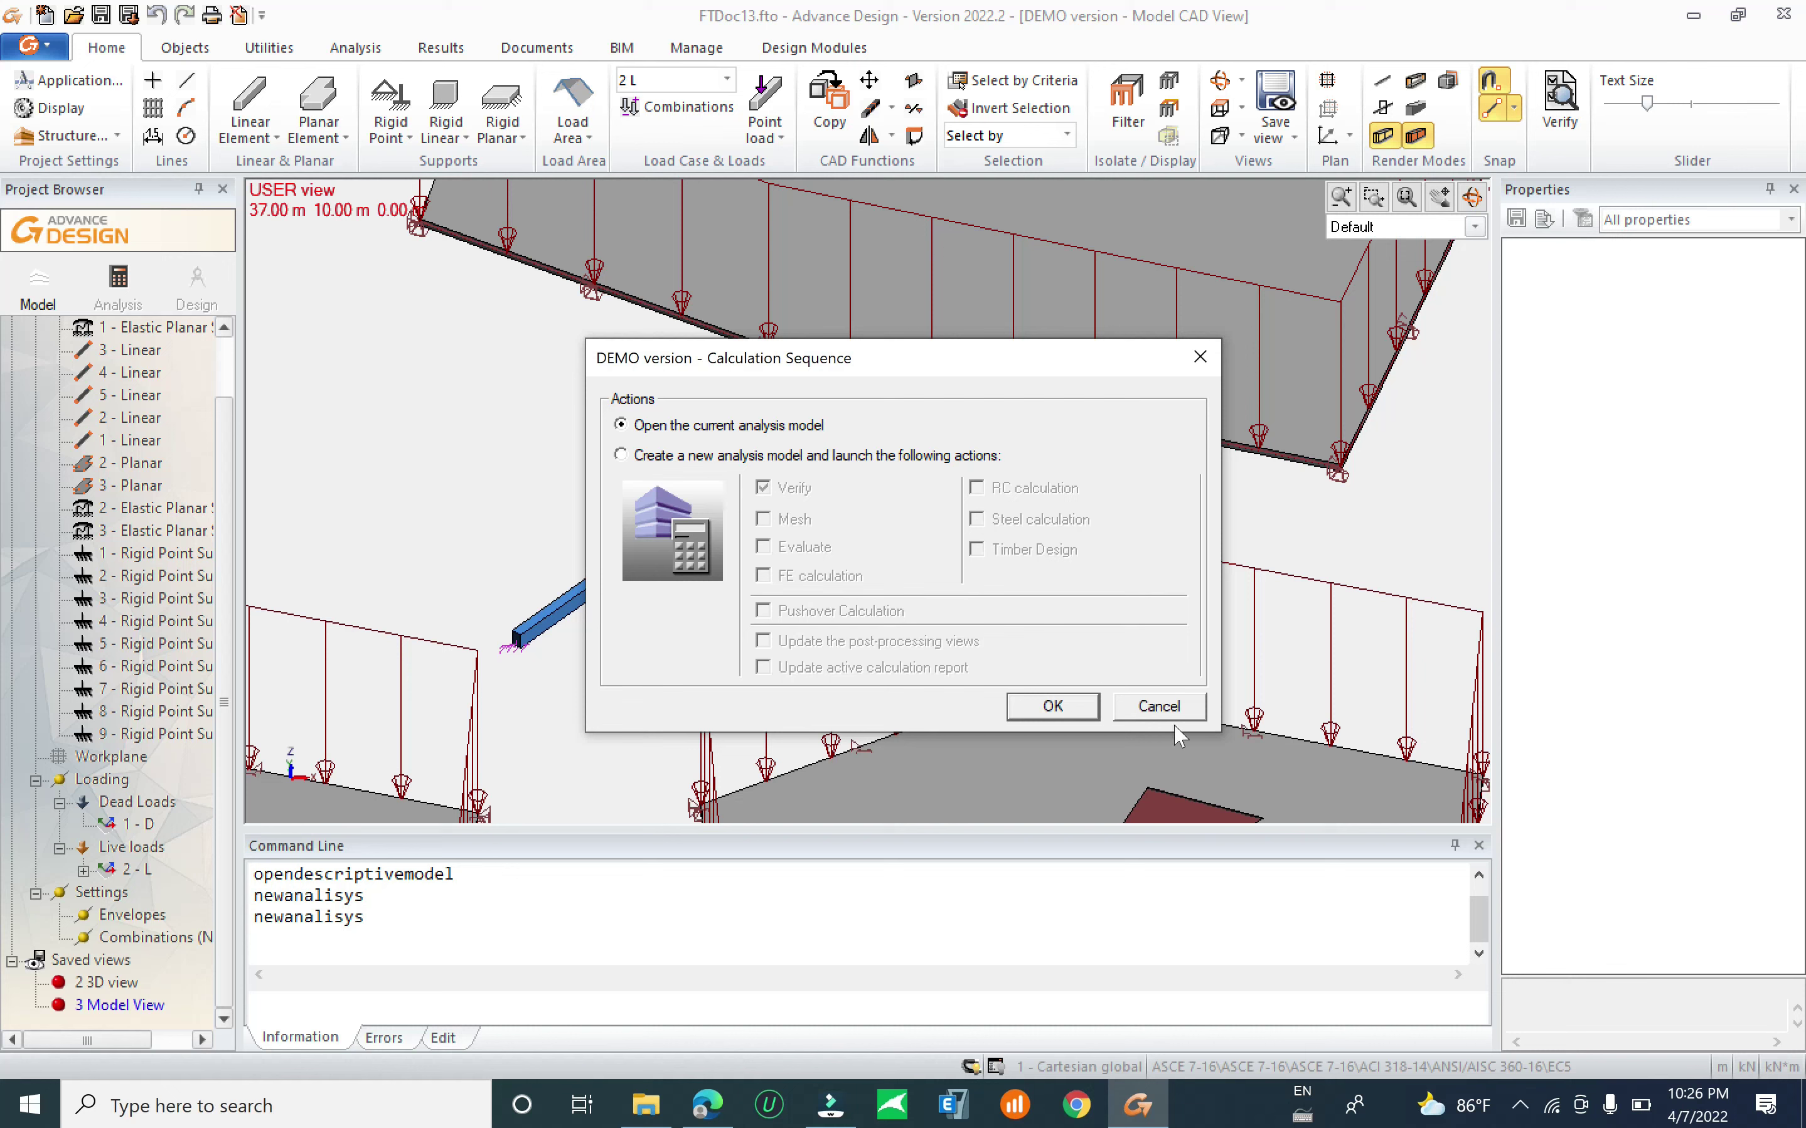
{"action": "left_click", "coordinate": [1075, 718]}
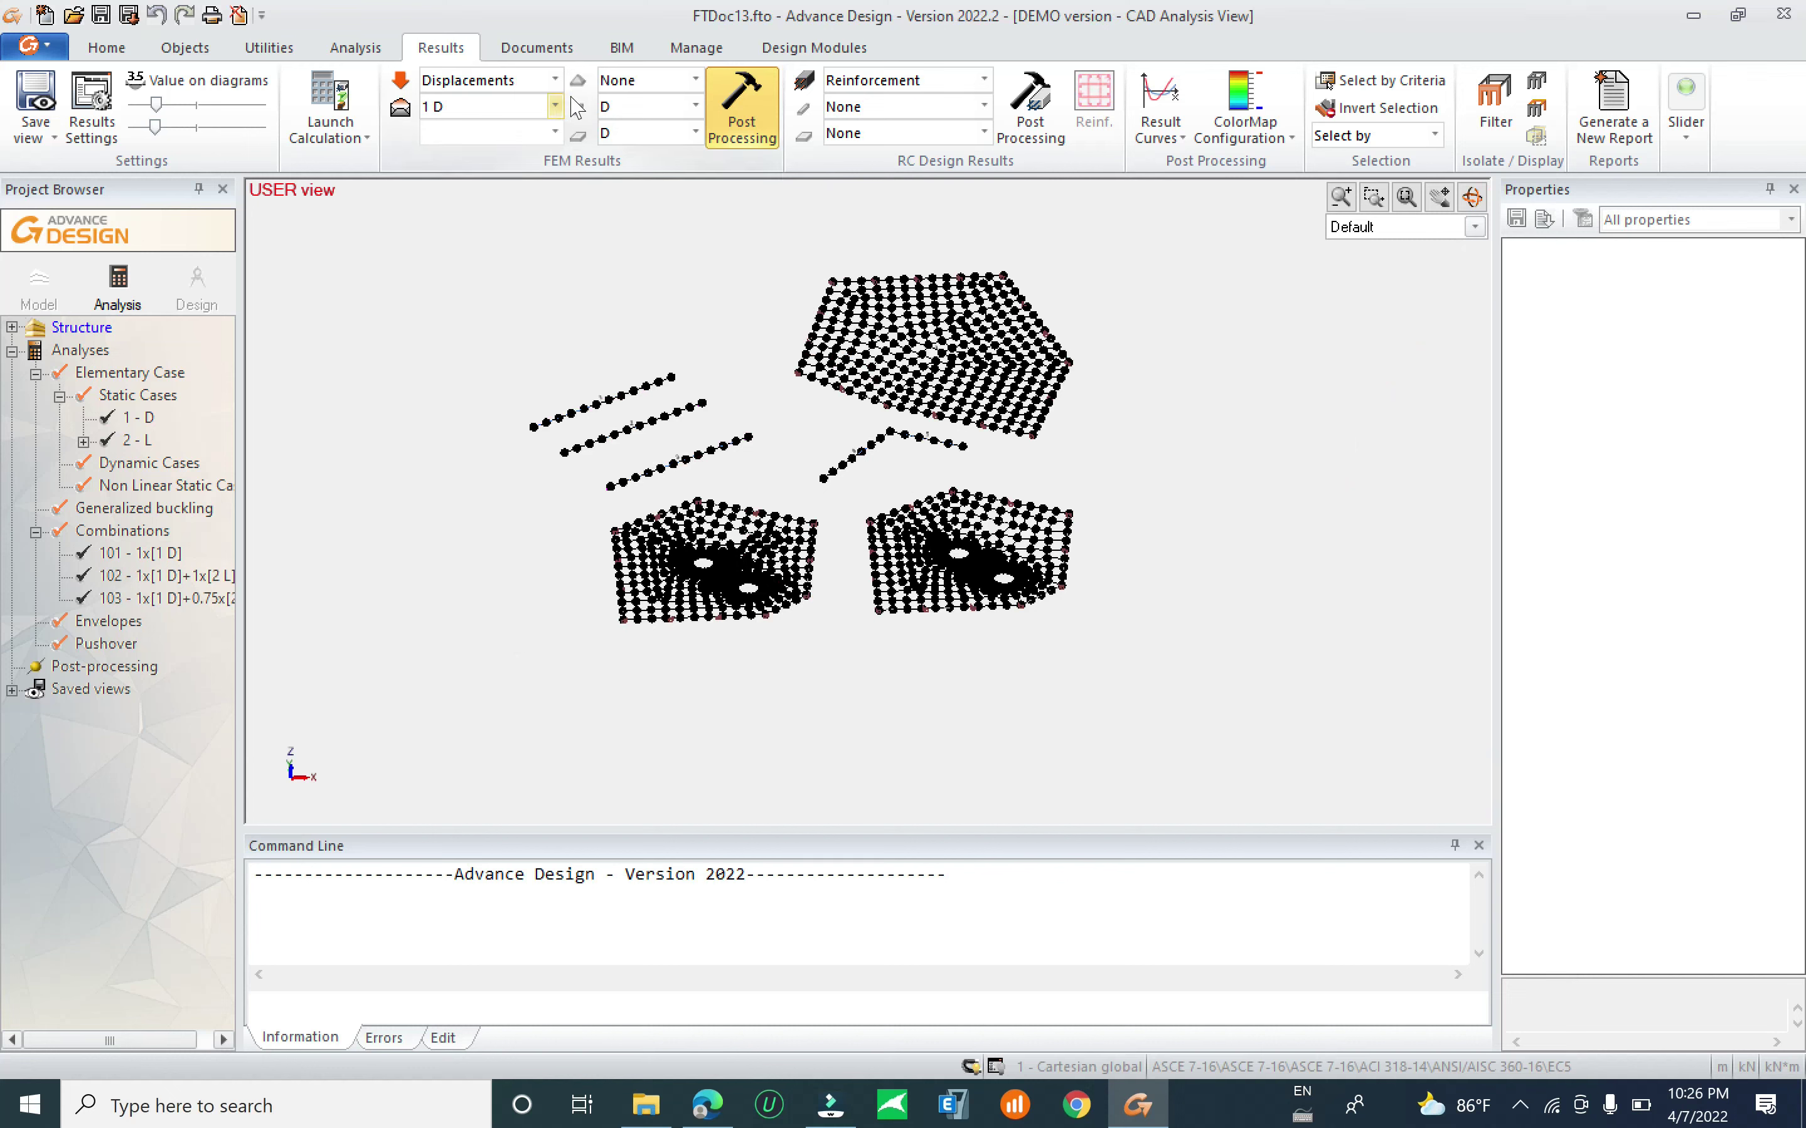
{"action": "left_click", "coordinate": [742, 112]}
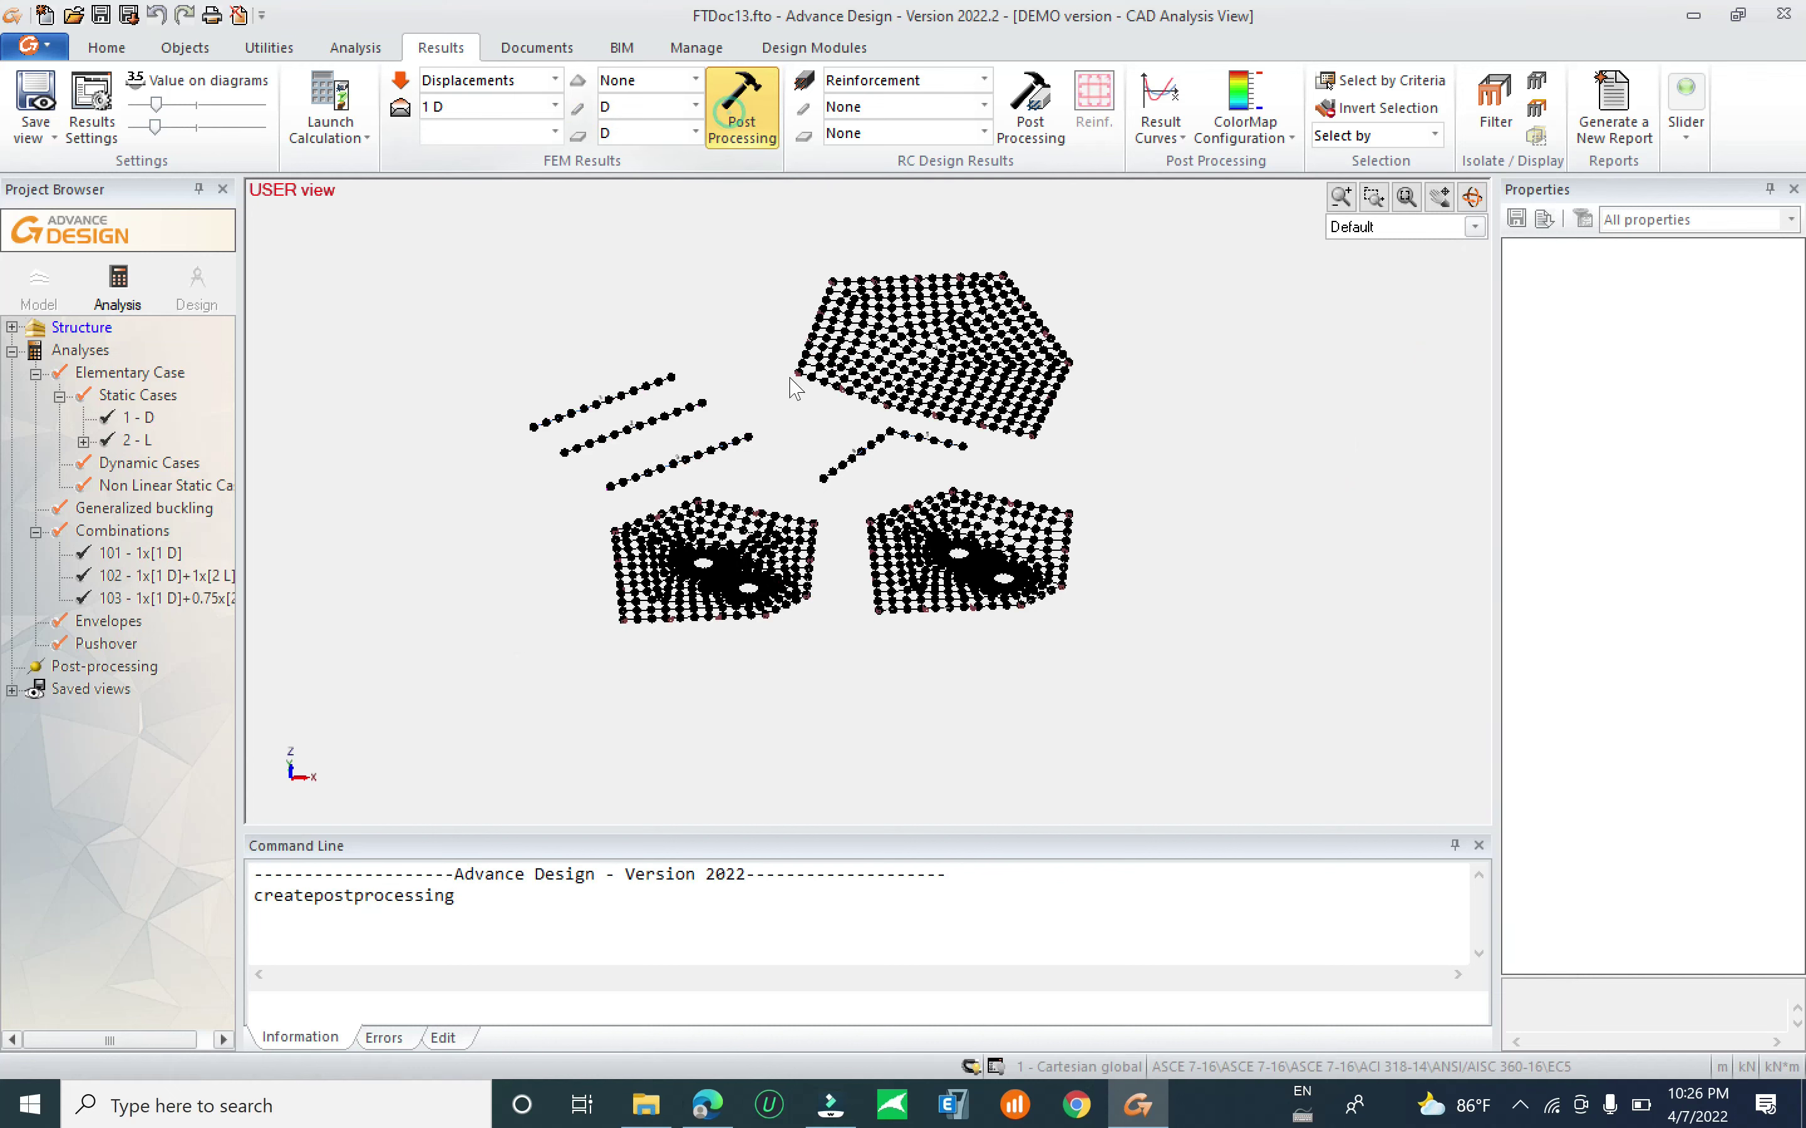
Examine the displacement results of load case 1 D and play the animation of the deformed elements.
{"action": "scroll", "coordinate": [657, 478], "scroll_direction": "up", "scroll_amount": 6}
{"action": "middle_click_drag", "start_coordinate": [829, 547], "coordinate": [734, 541]}
{"action": "scroll", "coordinate": [608, 695], "scroll_direction": "up", "scroll_amount": 2}
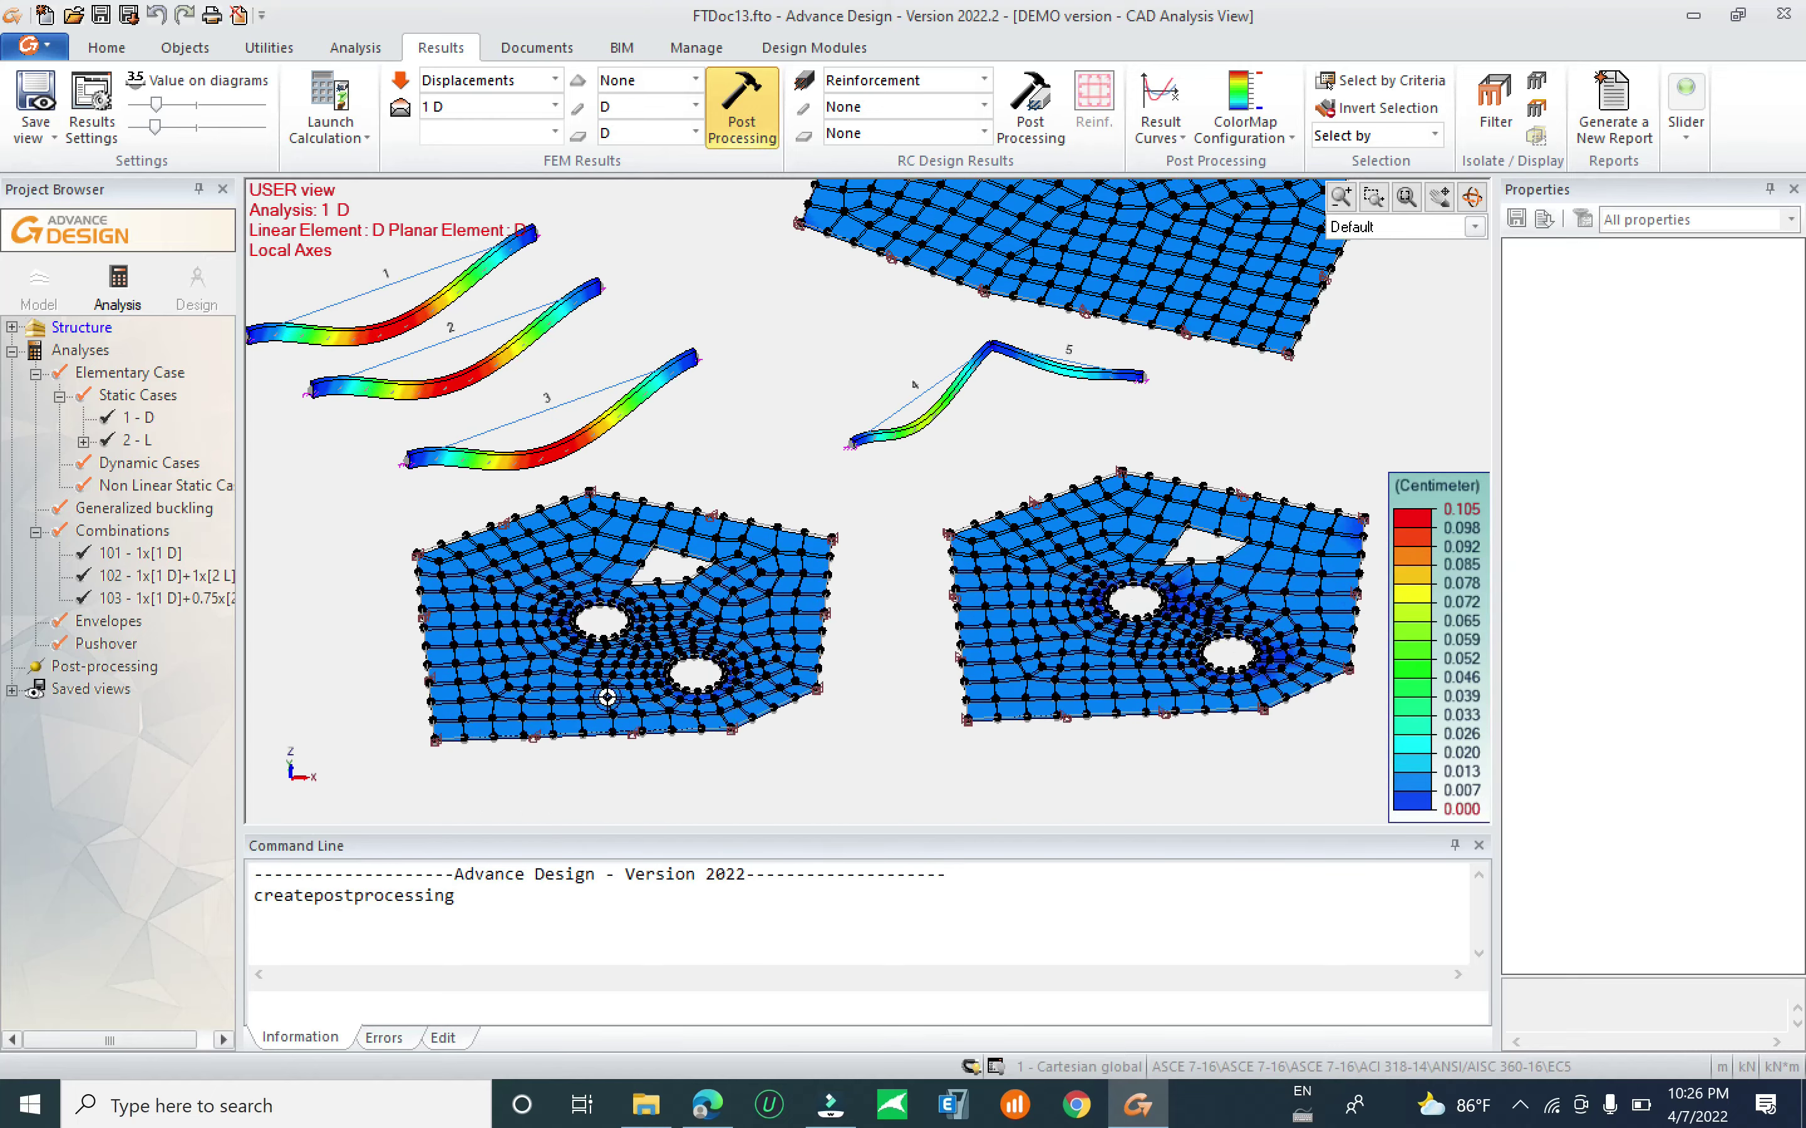
{"action": "scroll", "coordinate": [668, 716], "scroll_direction": "down", "scroll_amount": 3}
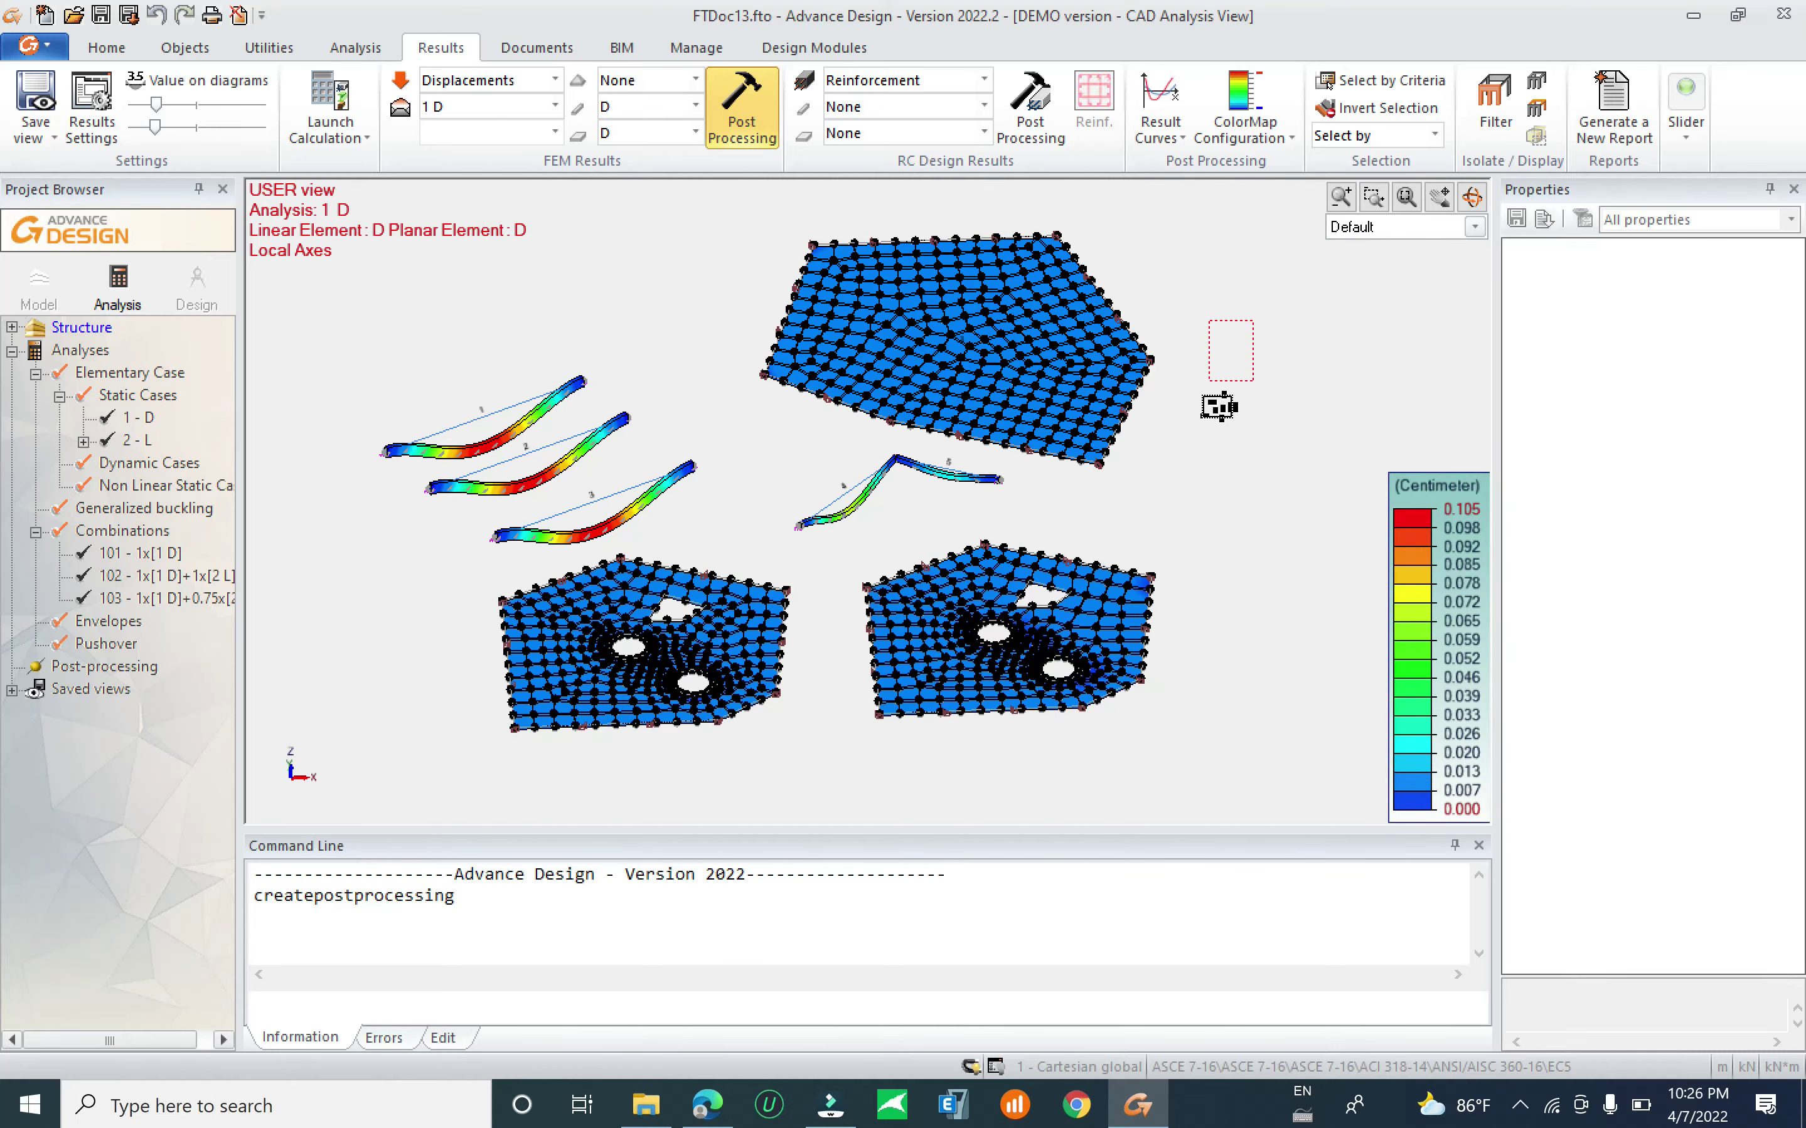
{"action": "left_click", "coordinate": [1171, 141]}
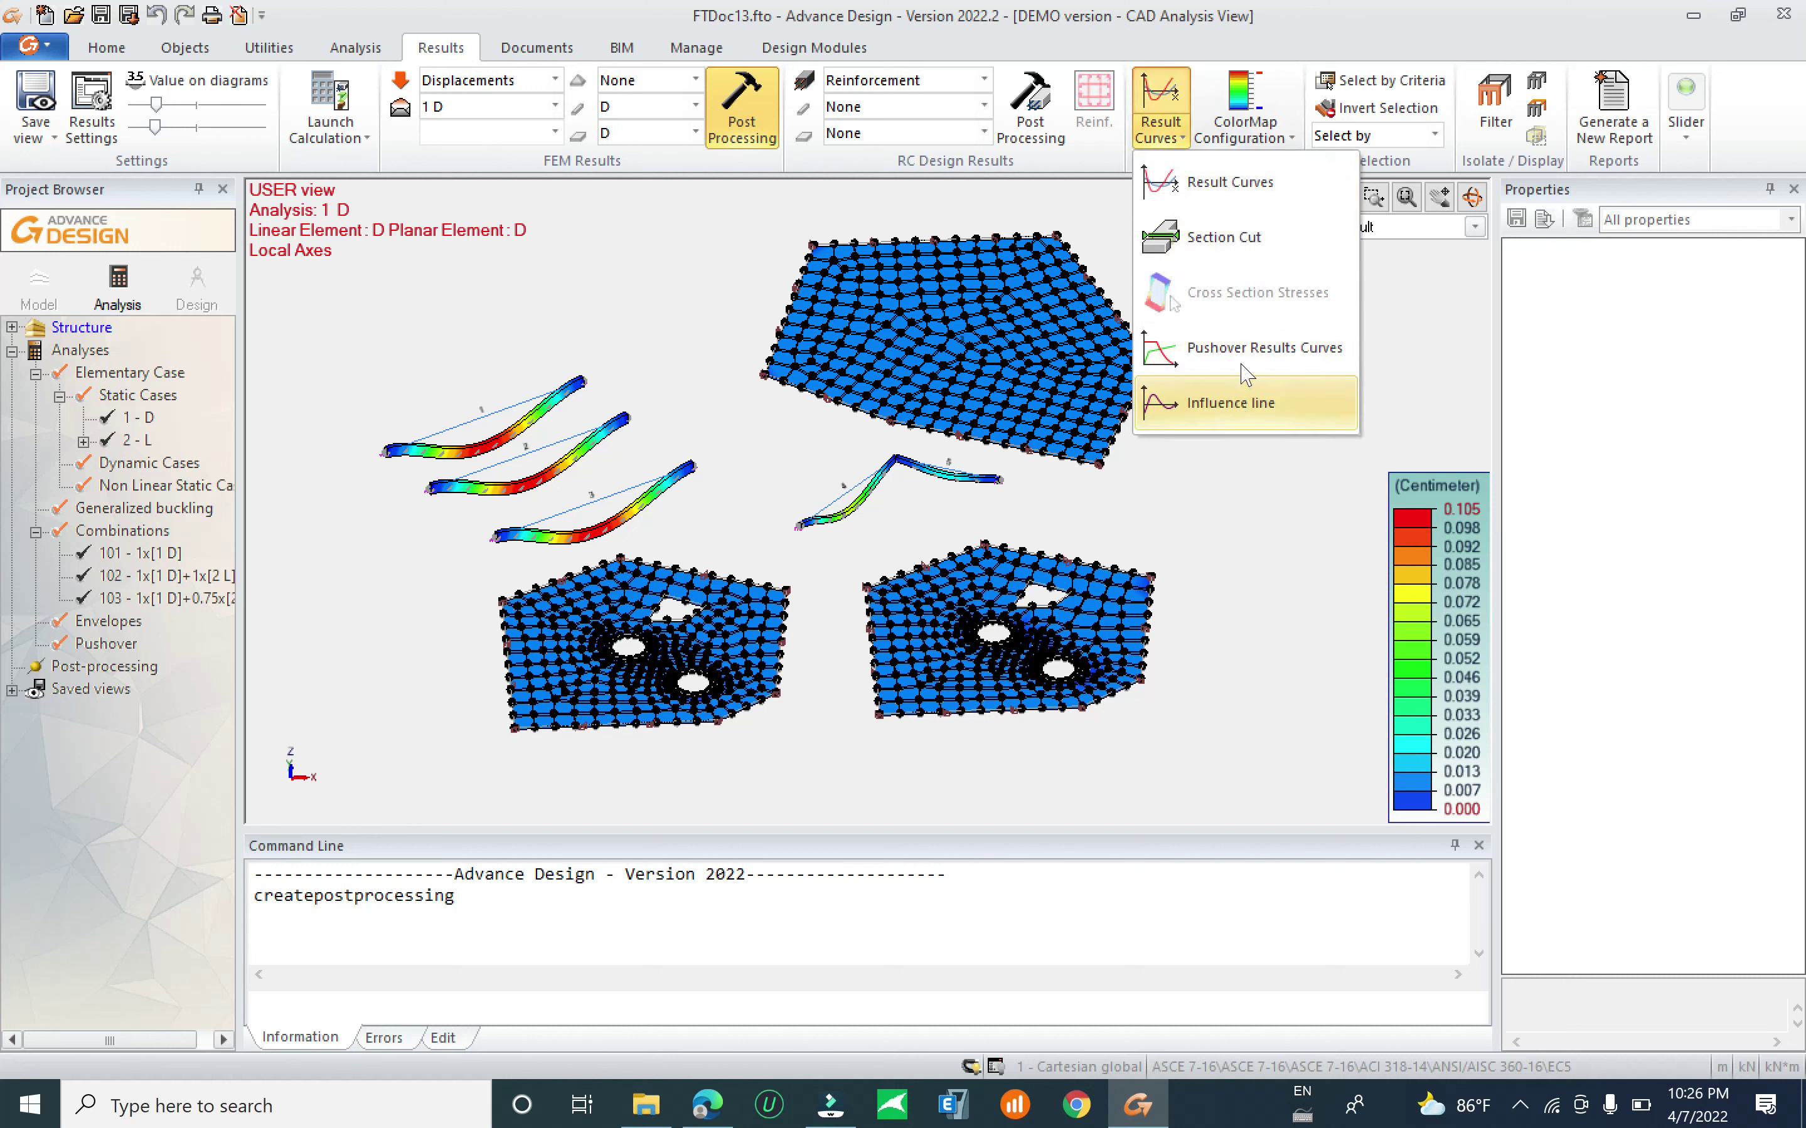
{"action": "left_click", "coordinate": [1245, 136]}
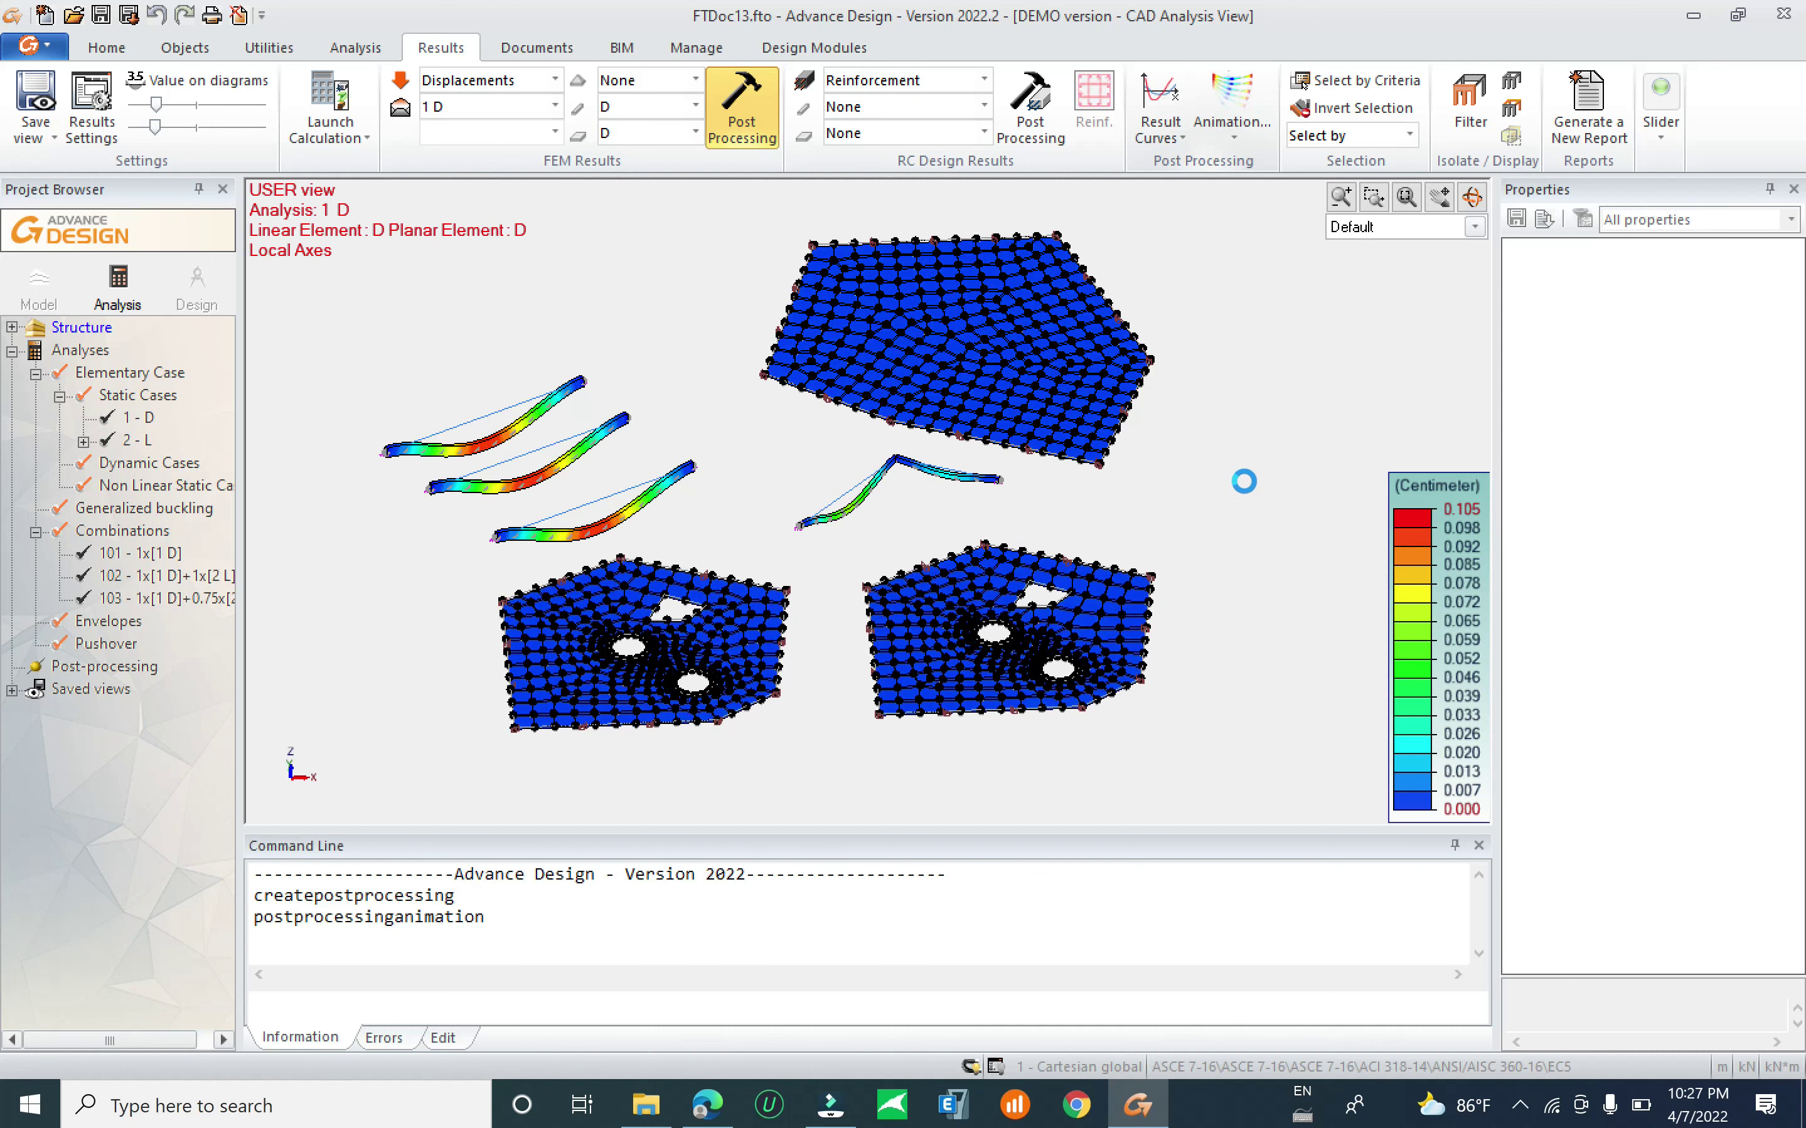
{"action": "left_click", "coordinate": [1230, 502]}
{"action": "left_click", "coordinate": [1239, 340]}
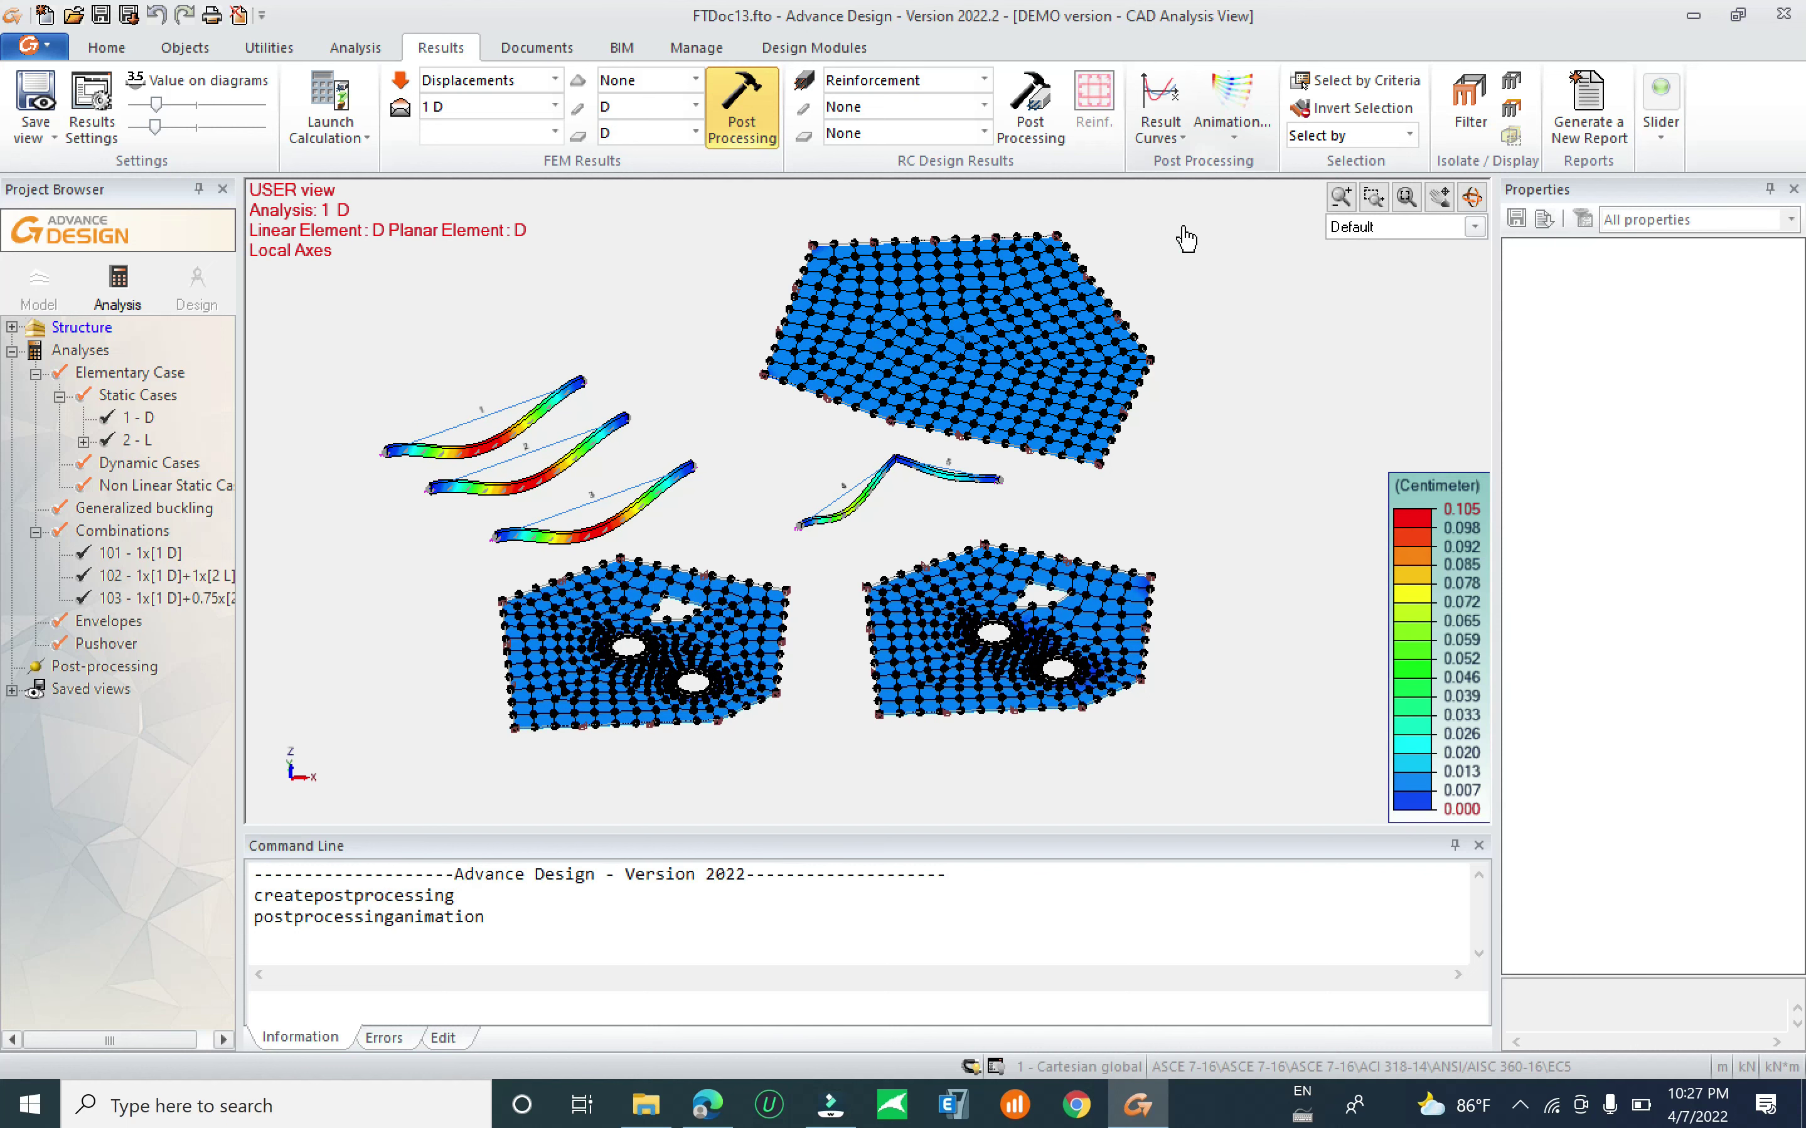
Display the My forces of the linear elements for combination 102 1x[1 D]+1x[2 L] and inspect the diagrams.
{"action": "left_click", "coordinate": [555, 80]}
{"action": "left_click", "coordinate": [473, 147]}
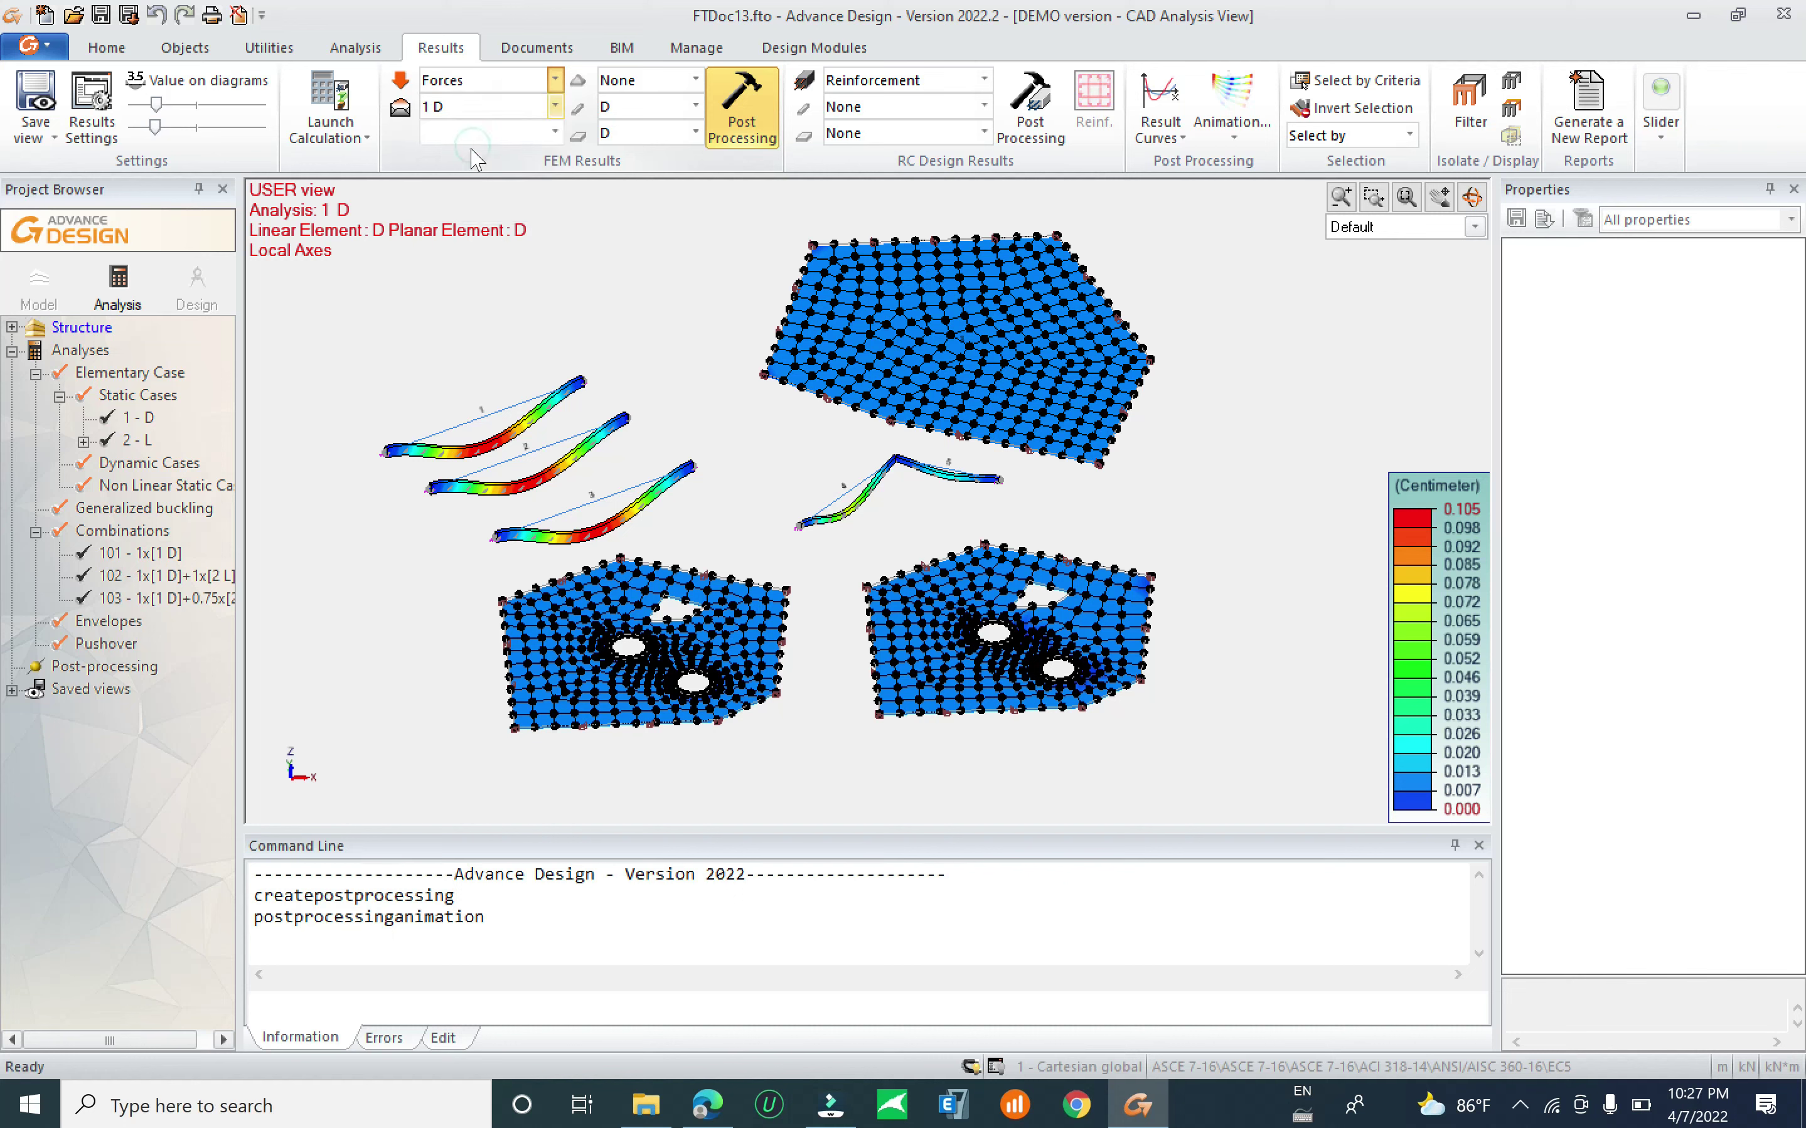
{"action": "left_click", "coordinate": [556, 106]}
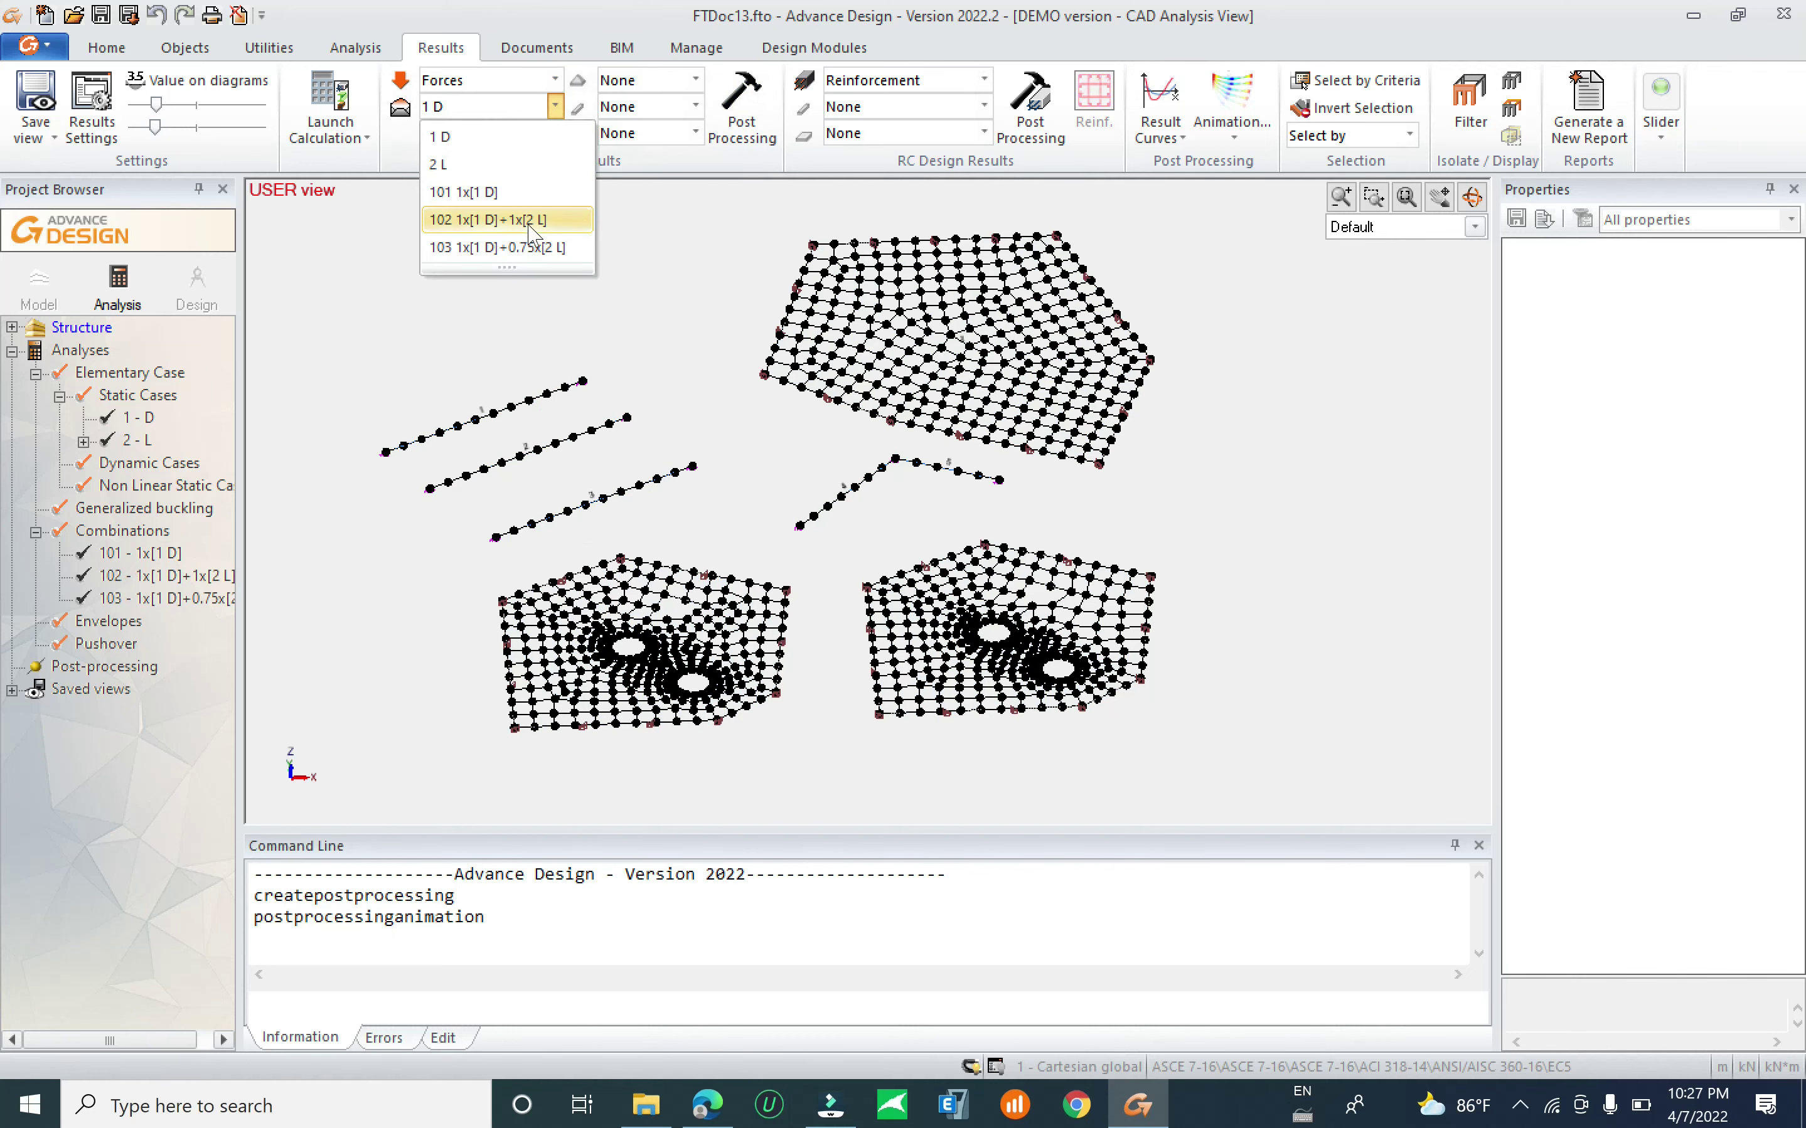
{"action": "left_click", "coordinate": [486, 224]}
{"action": "left_click", "coordinate": [695, 107]}
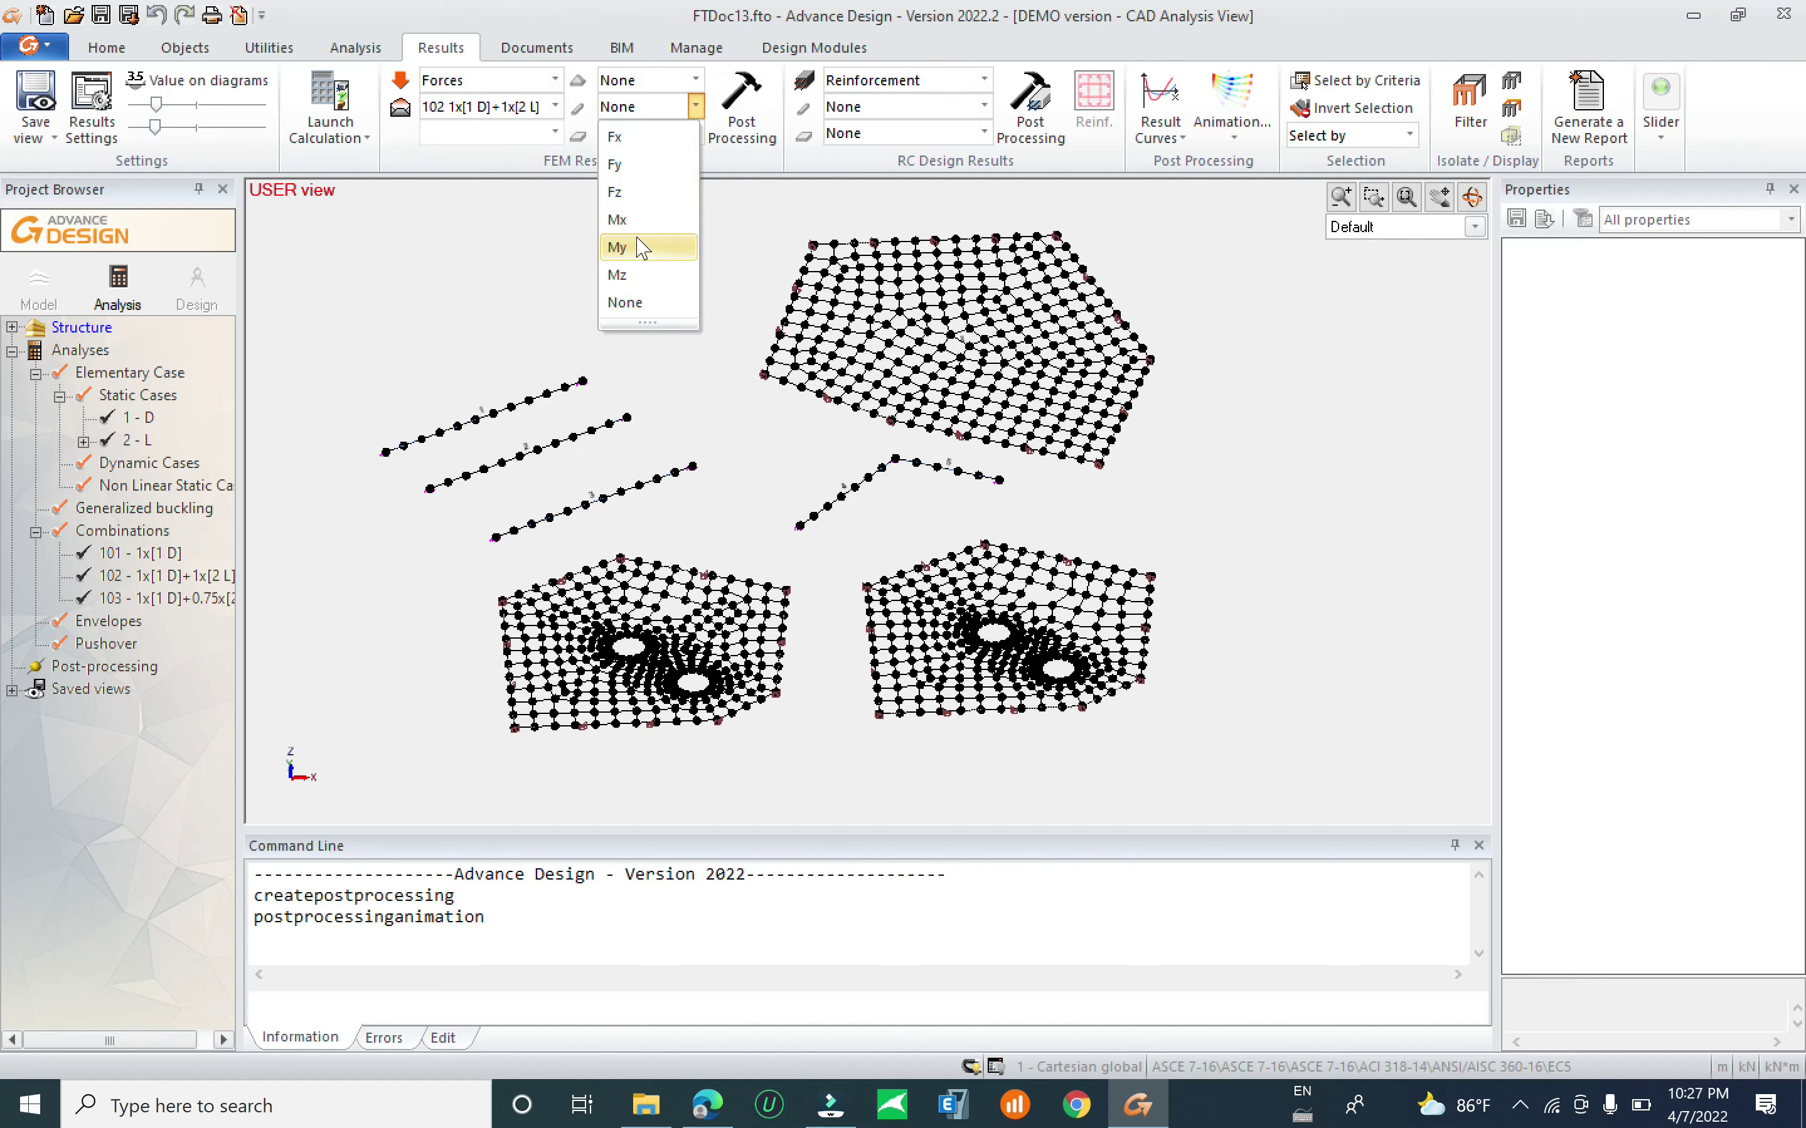
{"action": "left_click", "coordinate": [635, 257]}
{"action": "left_click", "coordinate": [740, 108]}
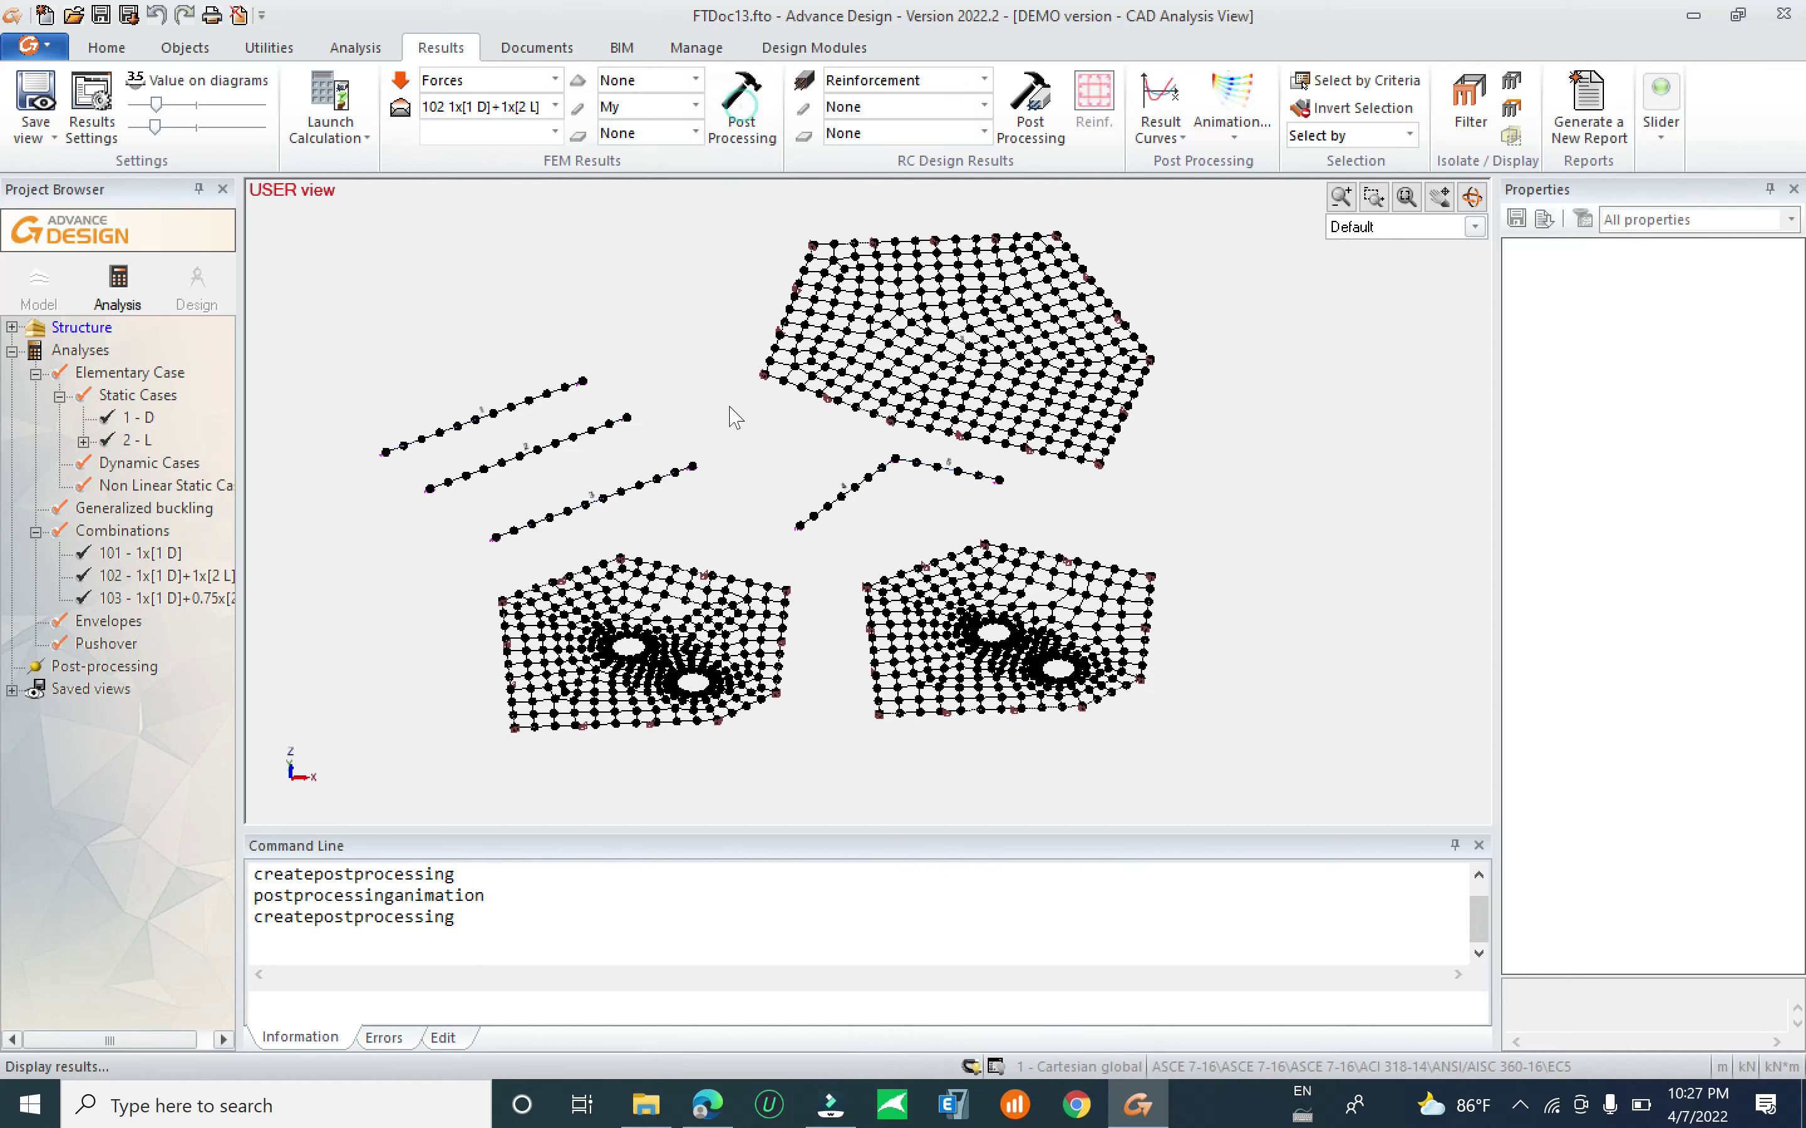
{"action": "scroll", "coordinate": [563, 484], "scroll_direction": "up", "scroll_amount": 6}
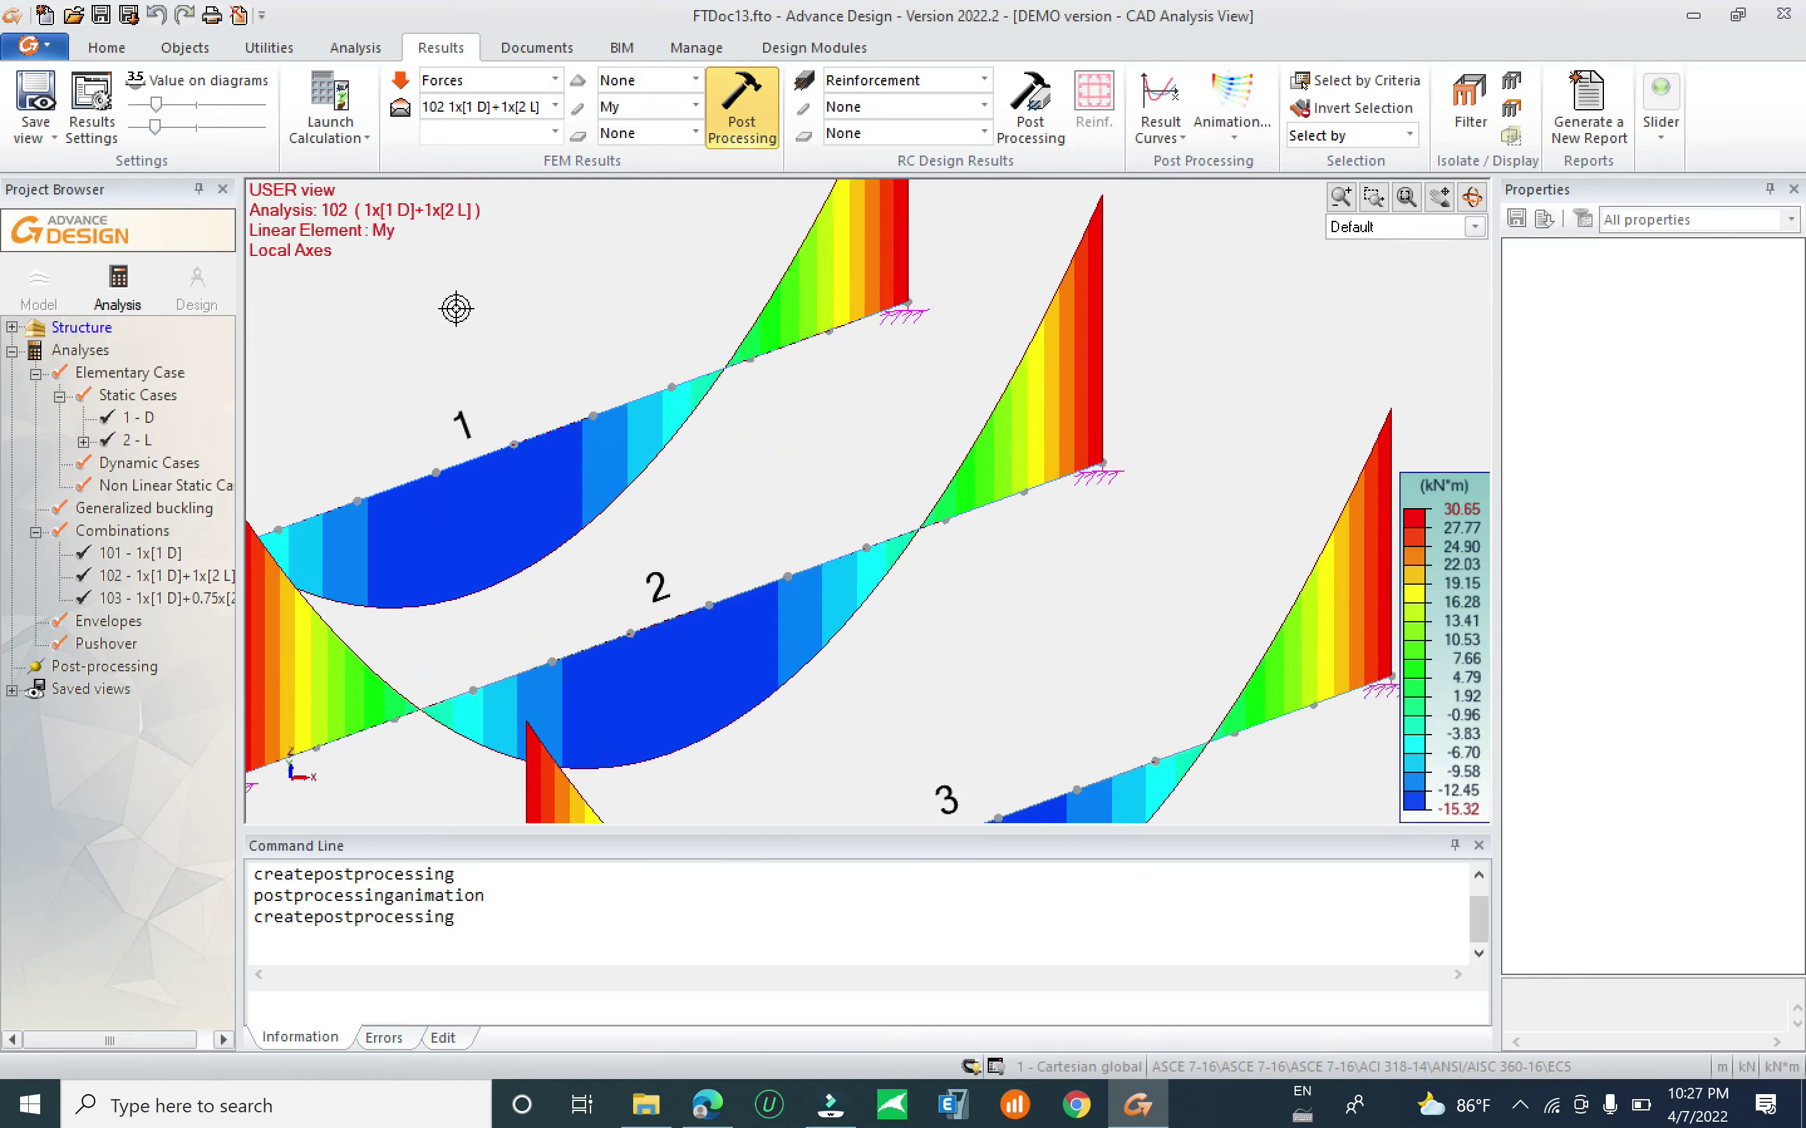
{"action": "scroll", "coordinate": [671, 461], "scroll_direction": "down", "scroll_amount": 8}
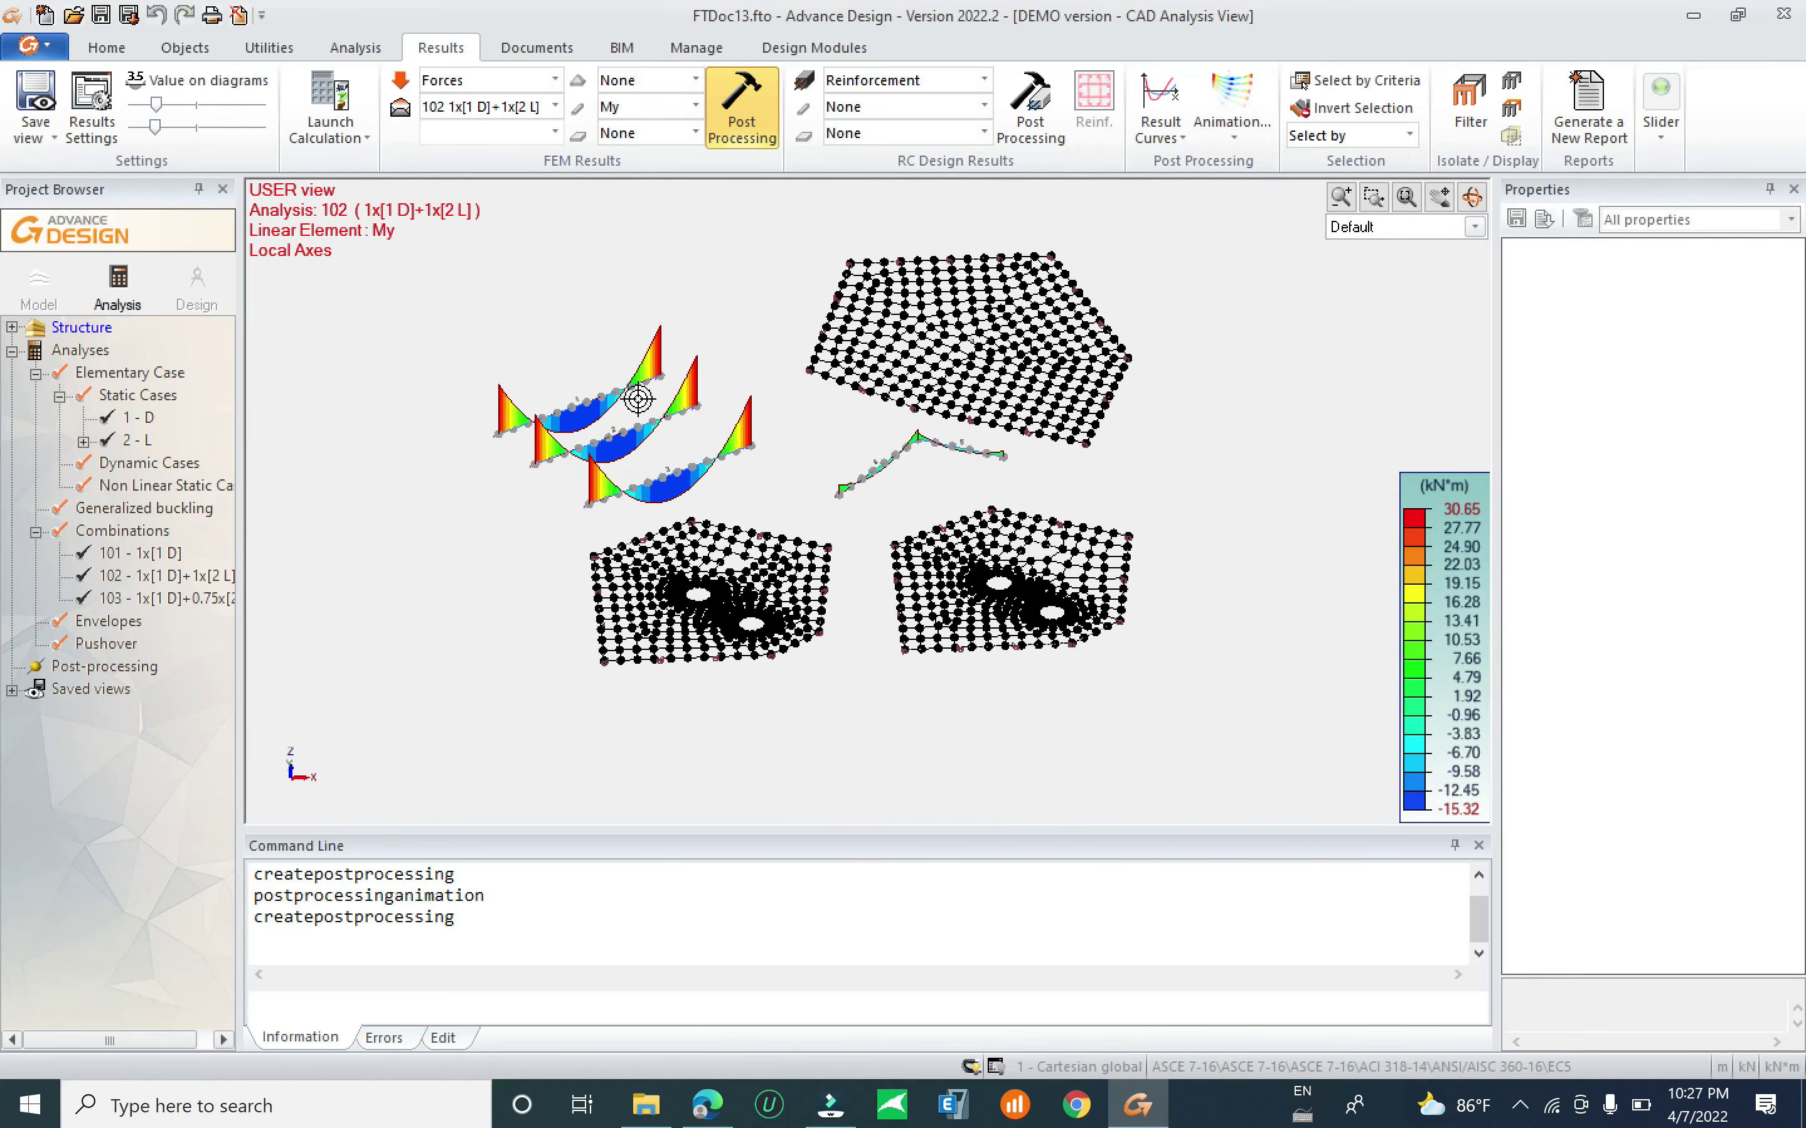
{"action": "scroll", "coordinate": [891, 547], "scroll_direction": "down", "scroll_amount": 4}
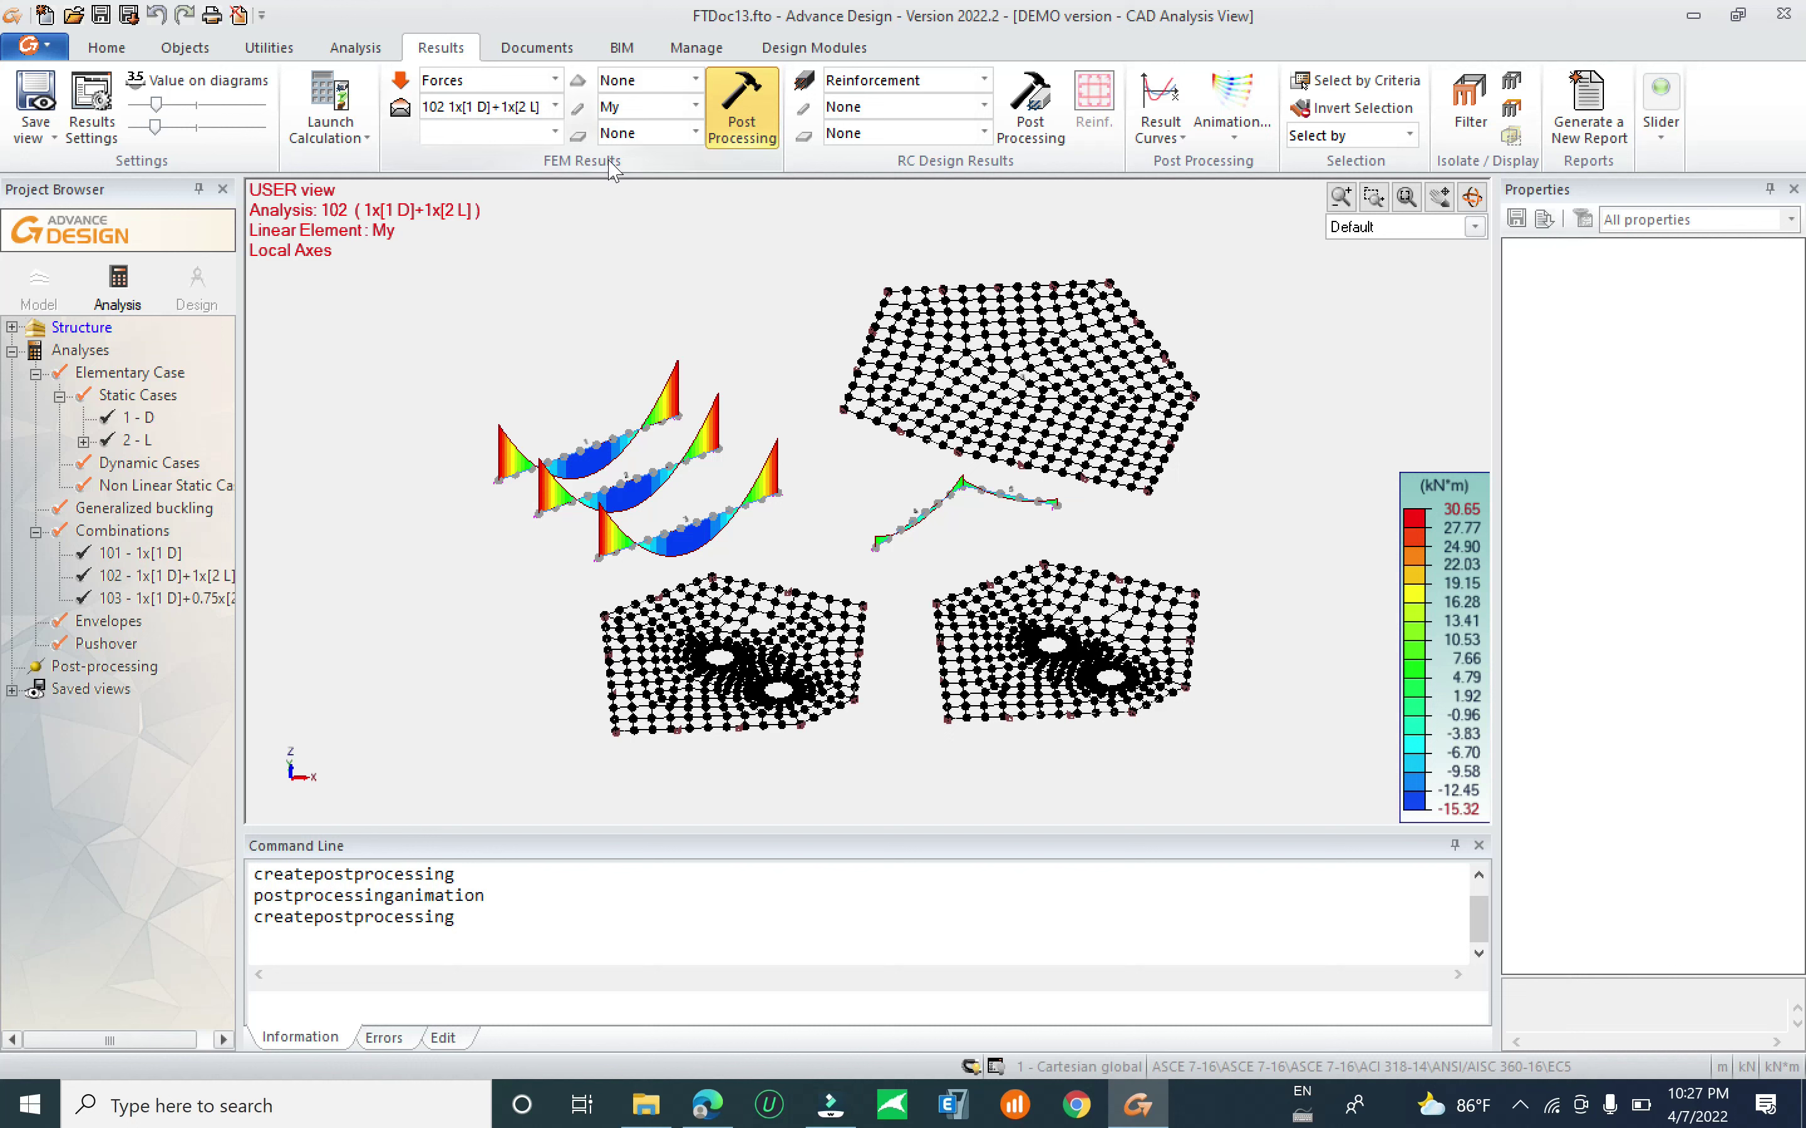
Add the Mxx moments of the planar elements to the FEM force results and inspect the slabs.
{"action": "left_click", "coordinate": [694, 133]}
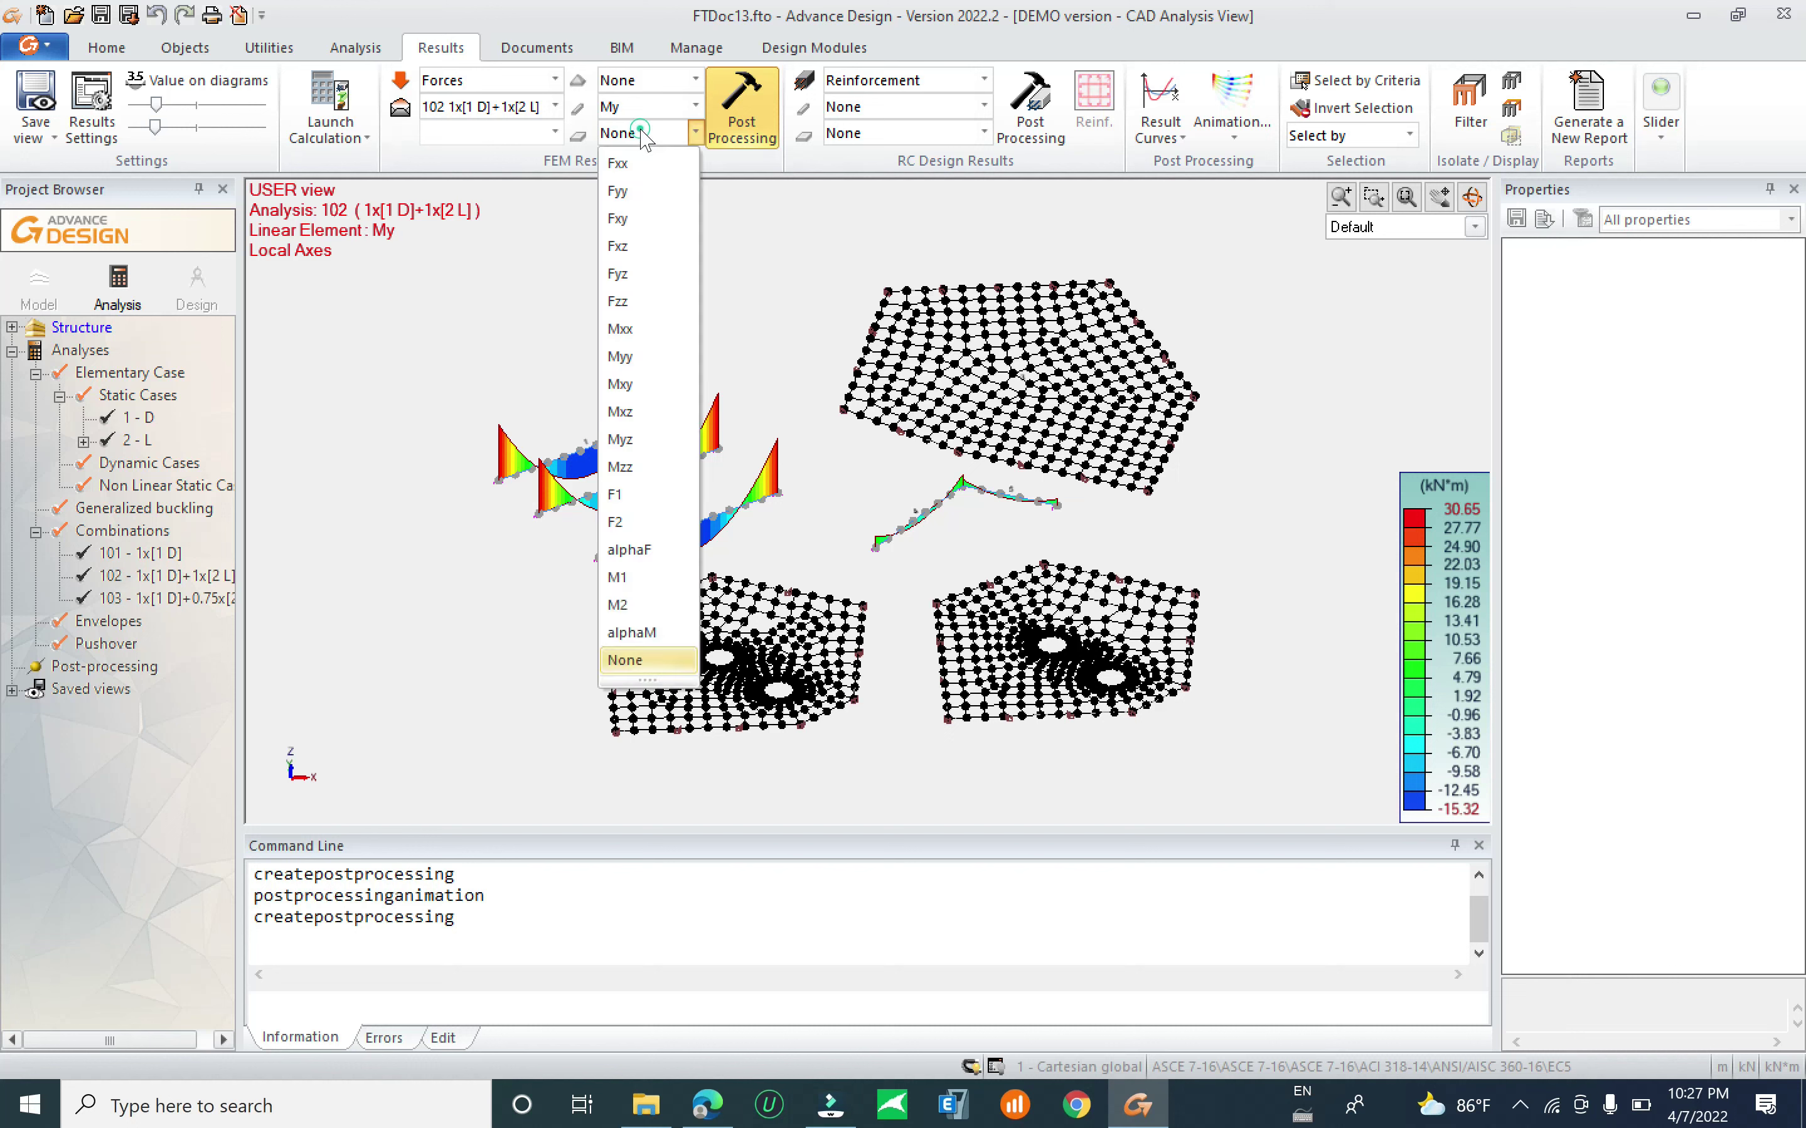
{"action": "left_click", "coordinate": [639, 340]}
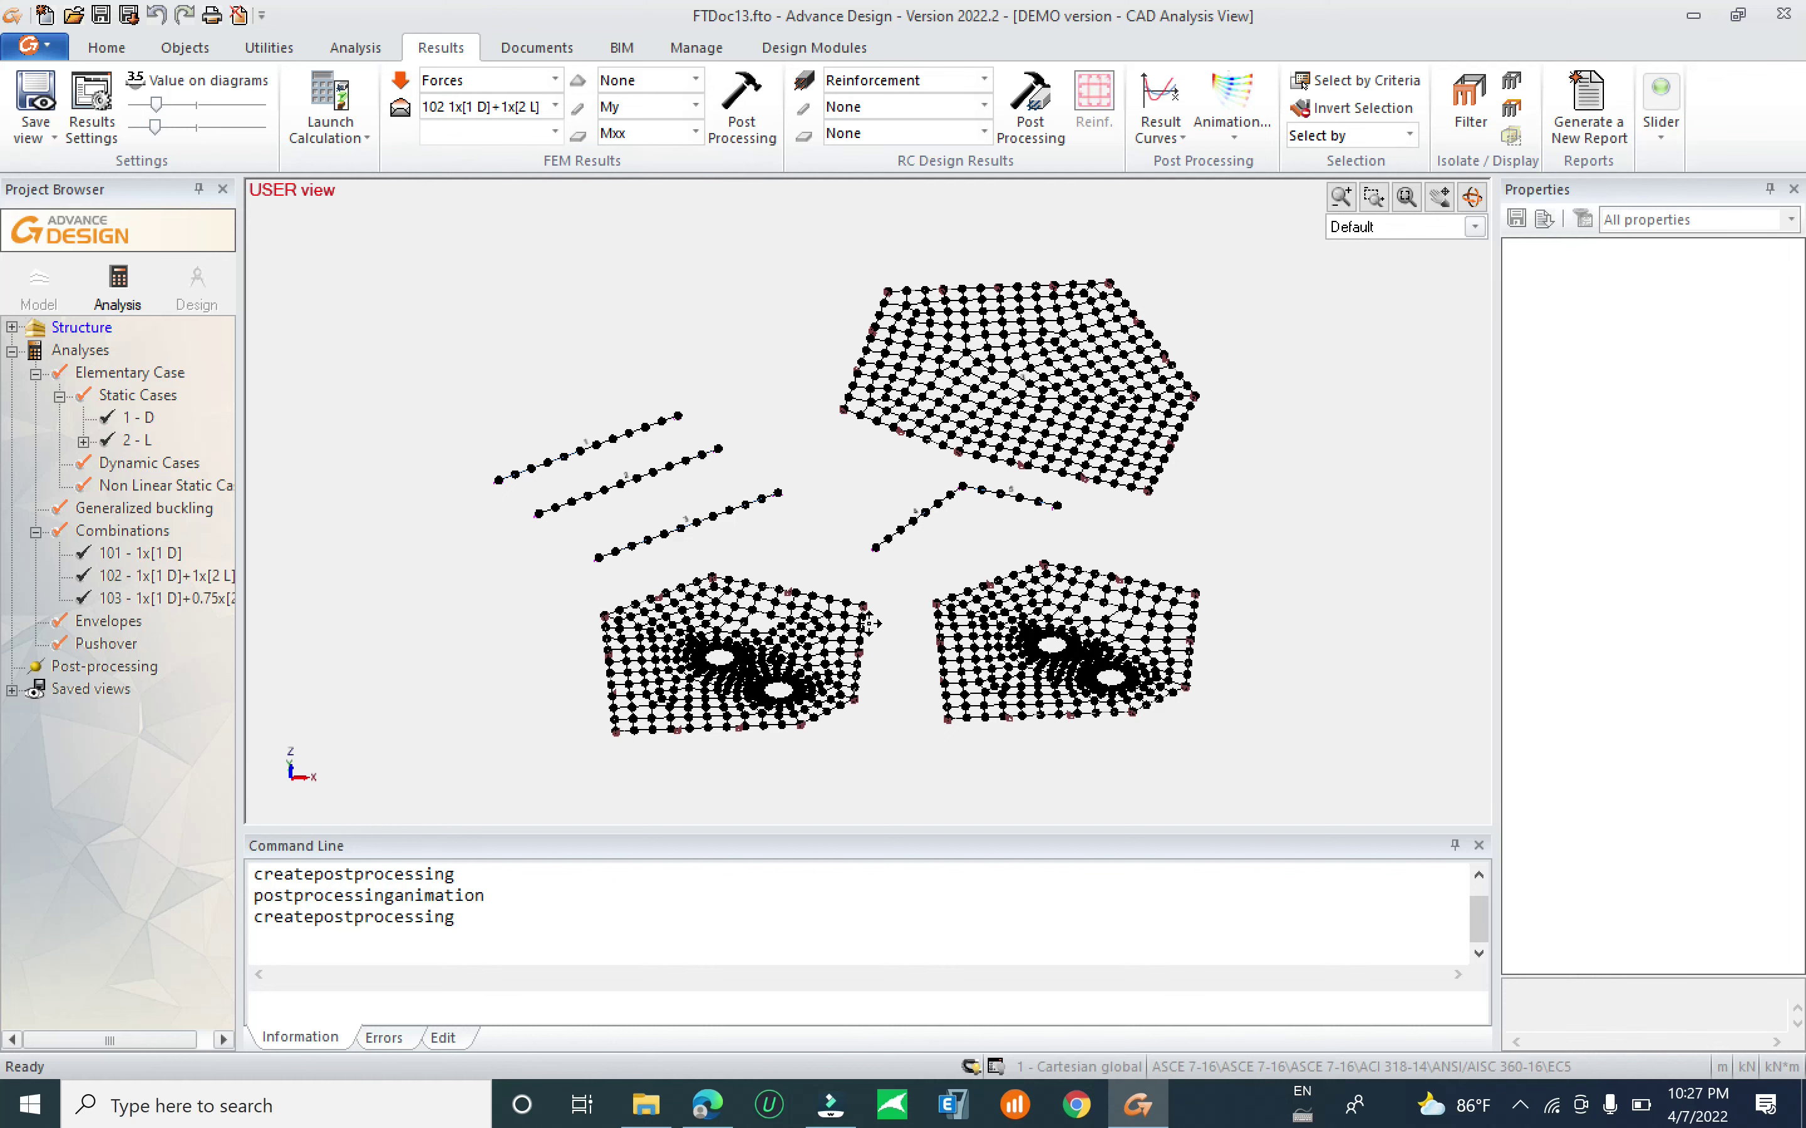
{"action": "middle_click_drag", "start_coordinate": [869, 624], "coordinate": [868, 584]}
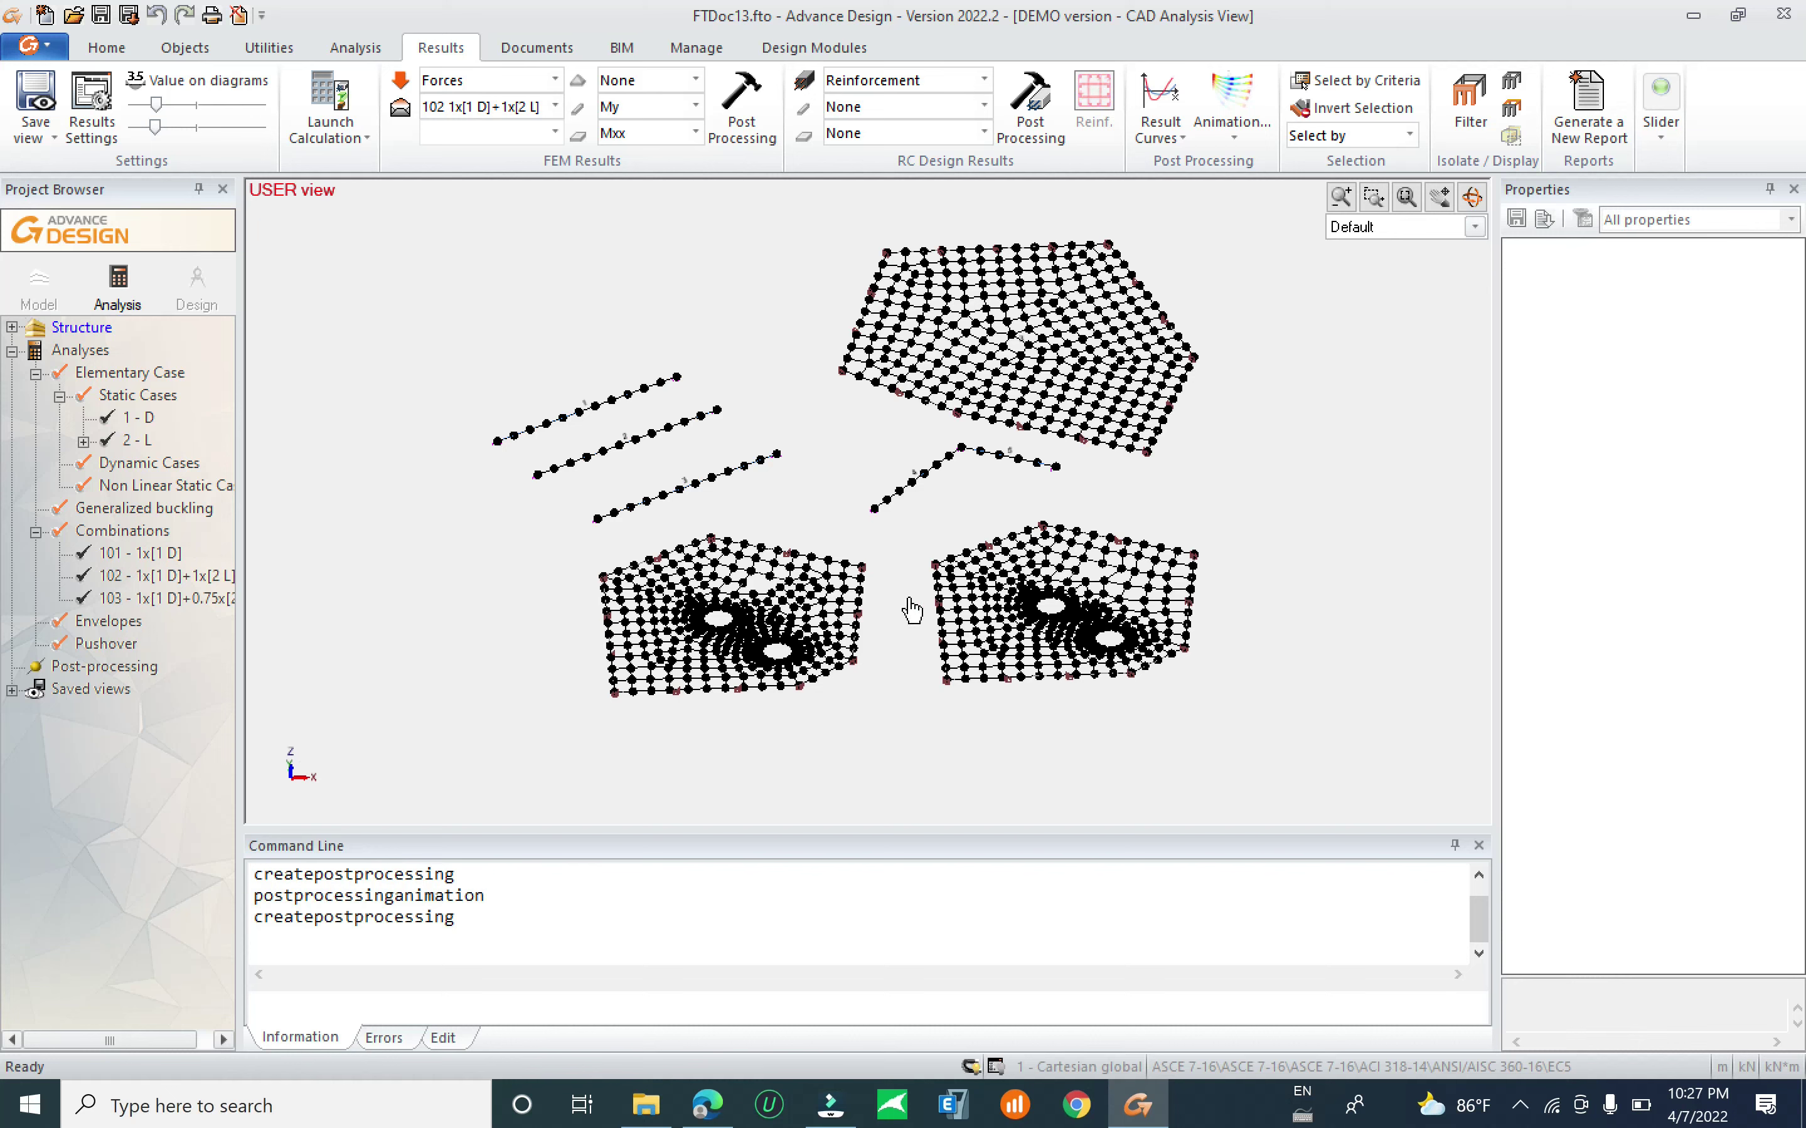
{"action": "middle_click_drag", "start_coordinate": [911, 610], "coordinate": [829, 672]}
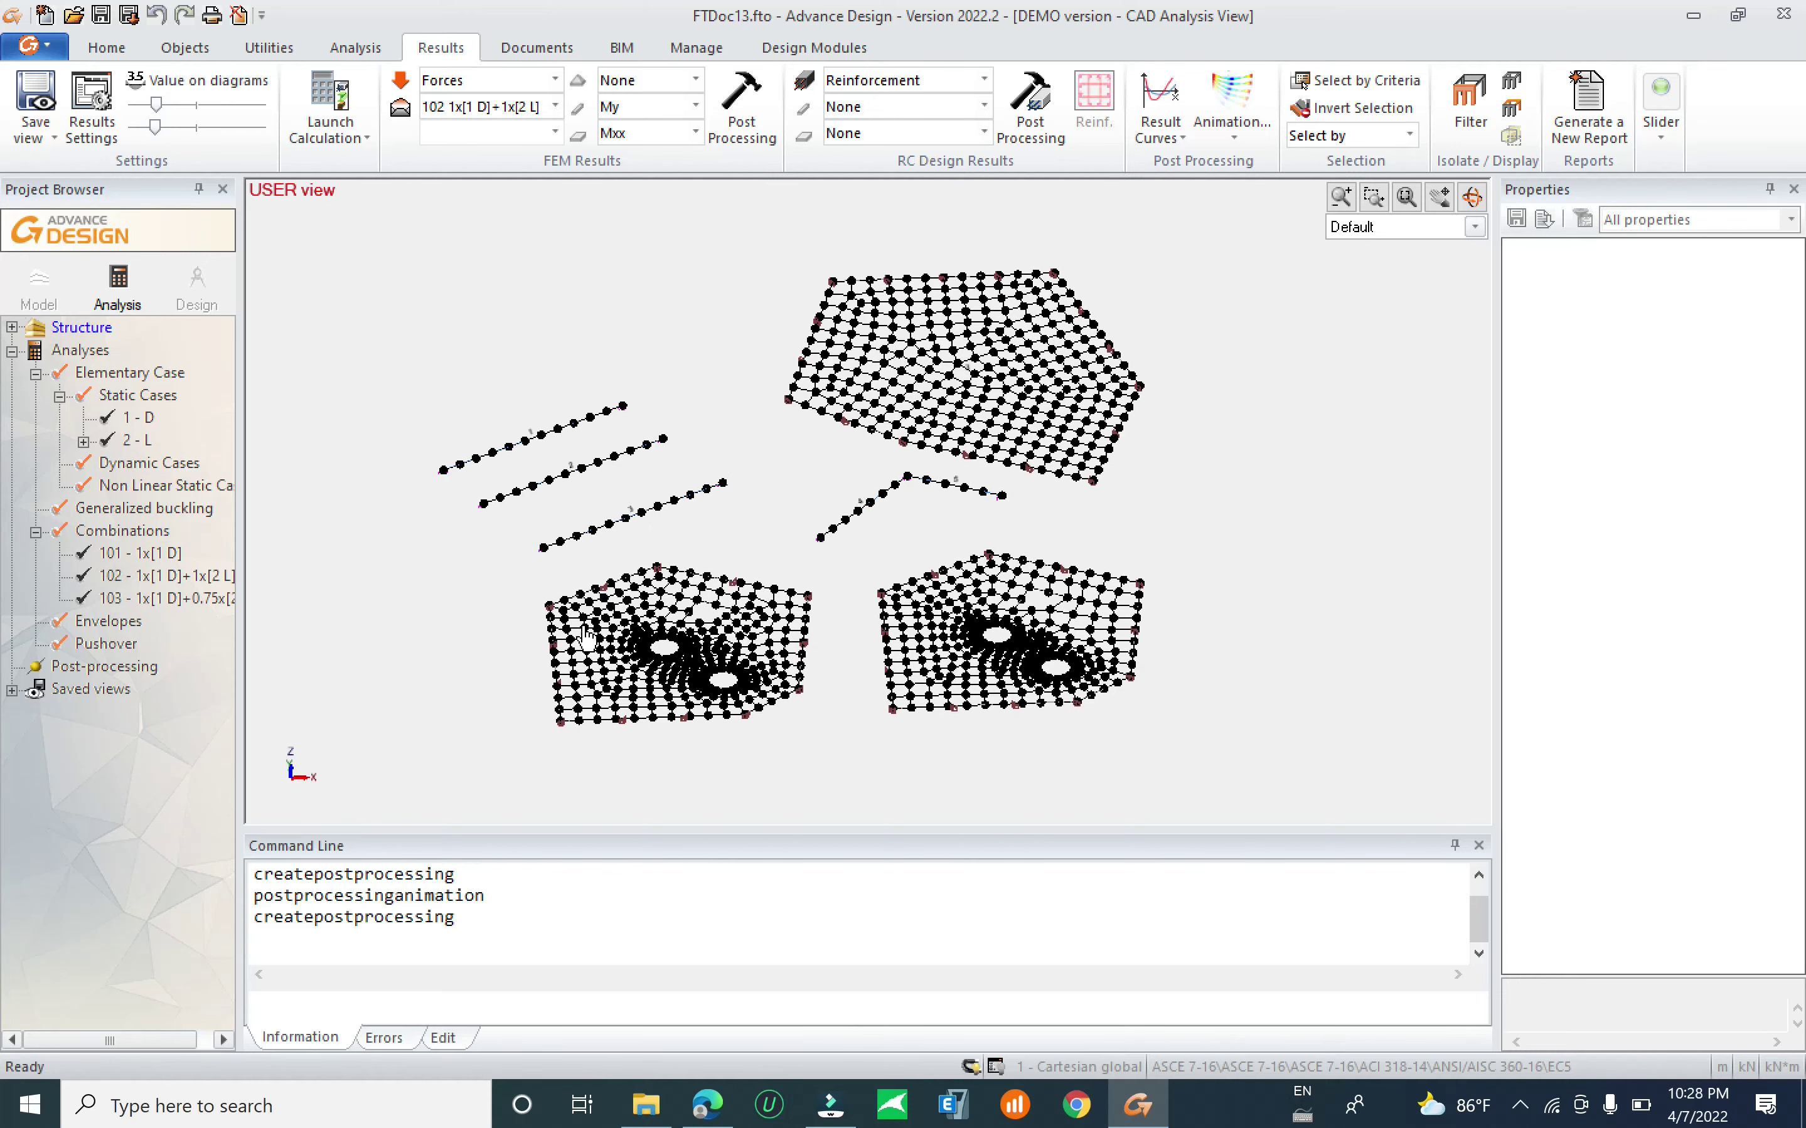
{"action": "left_click", "coordinate": [746, 129]}
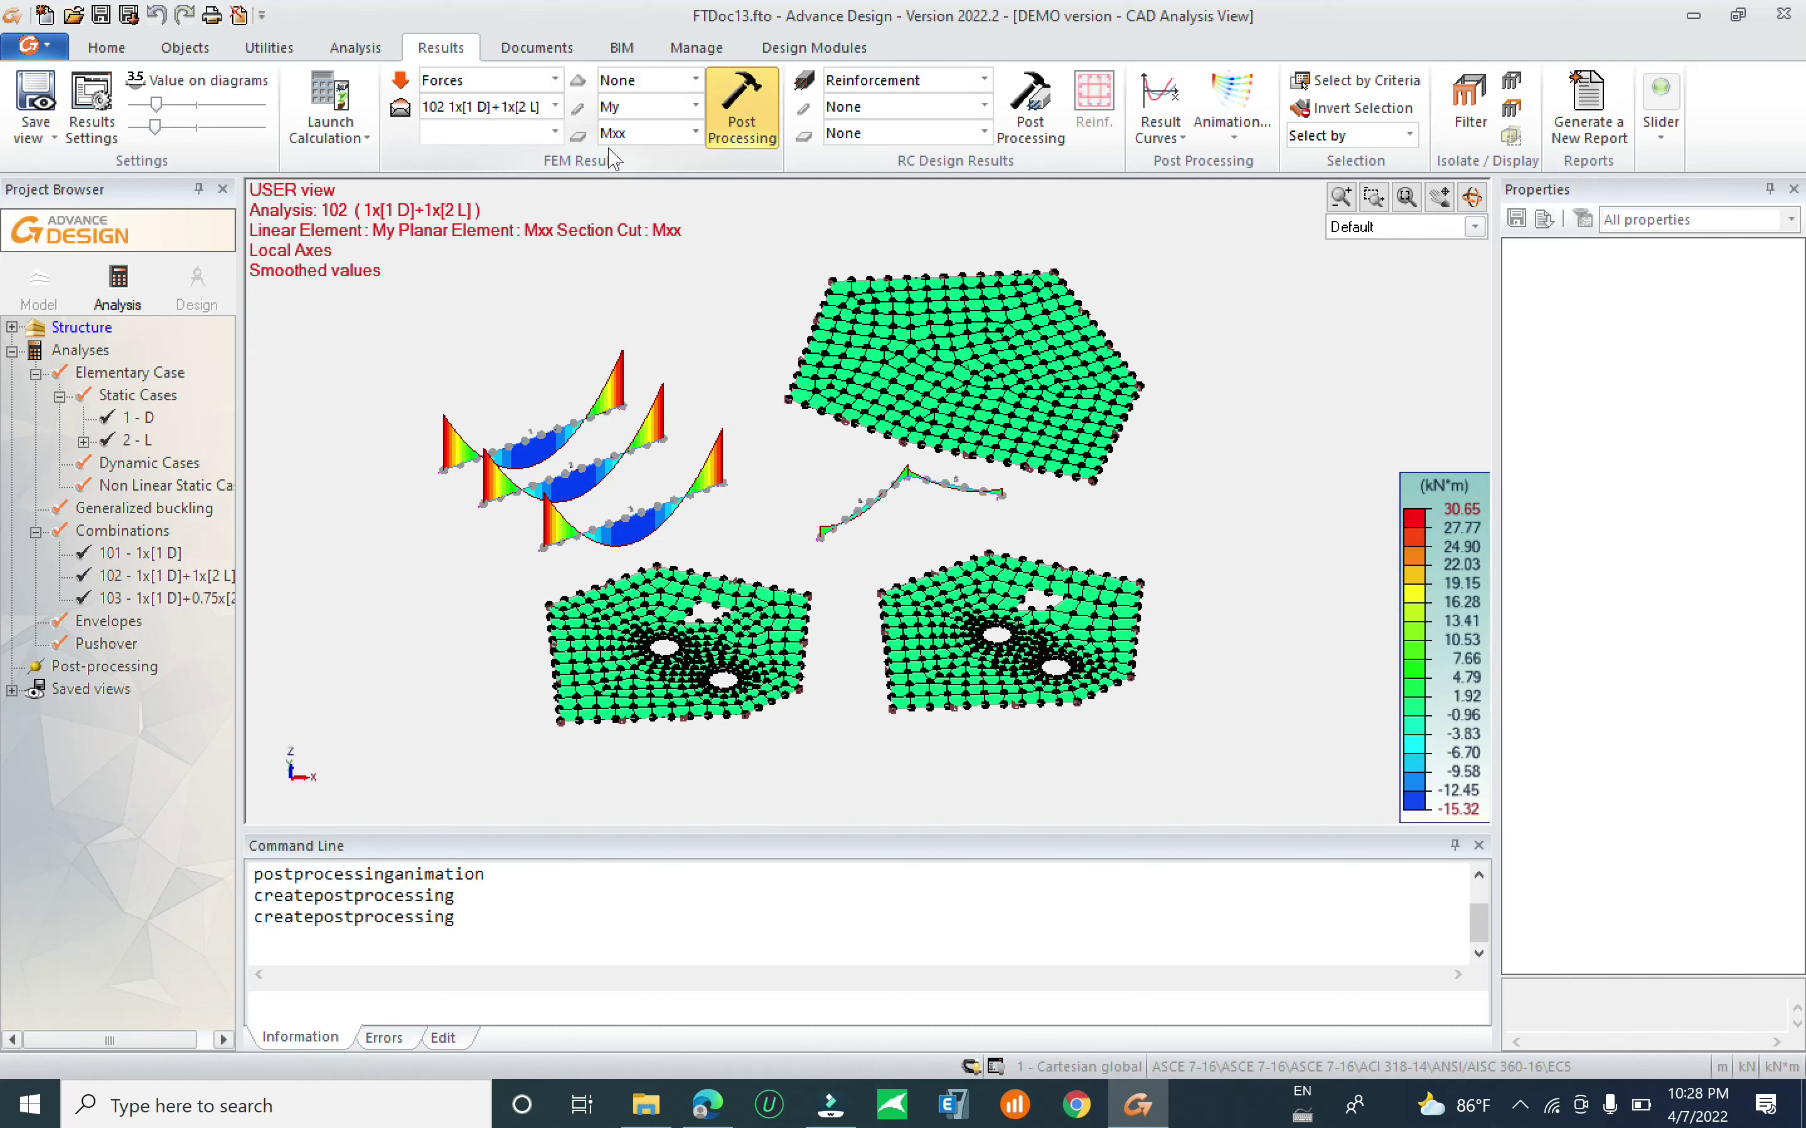
{"action": "scroll", "coordinate": [745, 743], "scroll_direction": "up", "scroll_amount": 4}
{"action": "scroll", "coordinate": [745, 742], "scroll_direction": "up", "scroll_amount": 2}
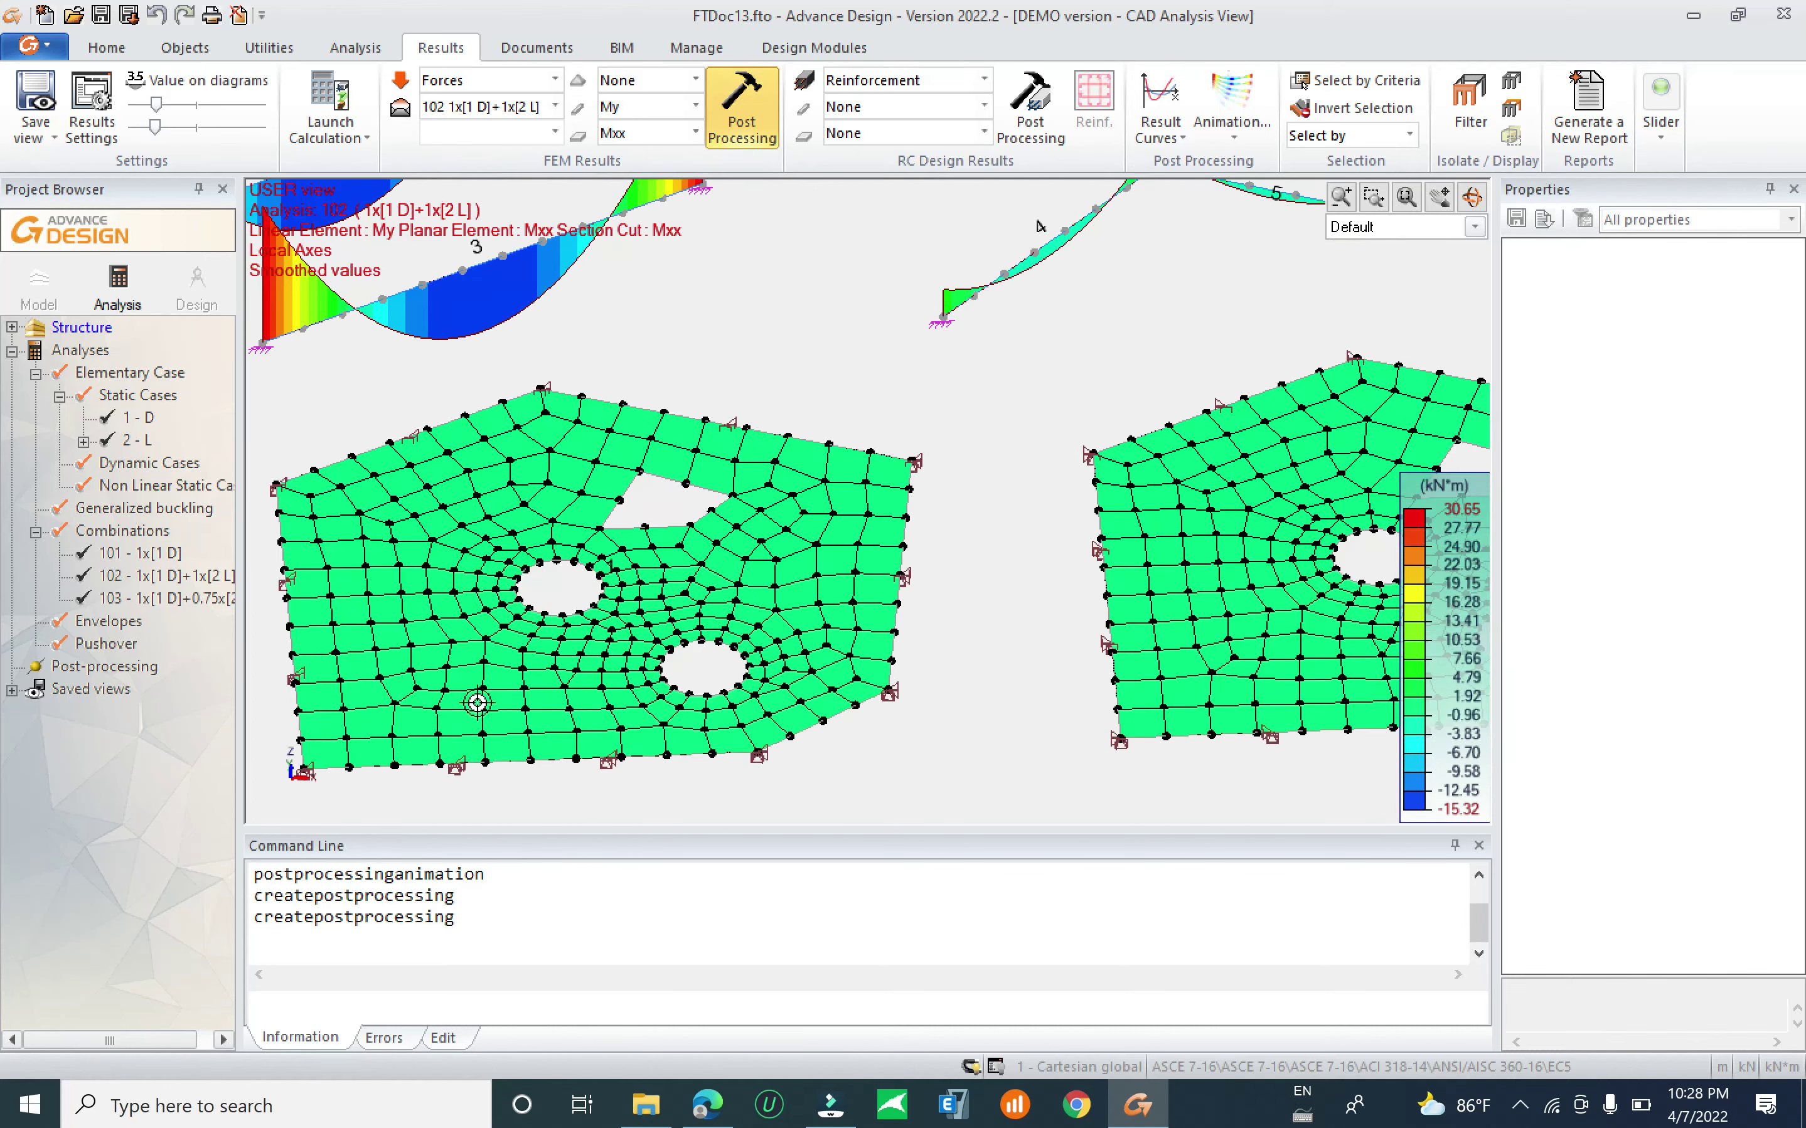
{"action": "scroll", "coordinate": [616, 642], "scroll_direction": "down", "scroll_amount": 2}
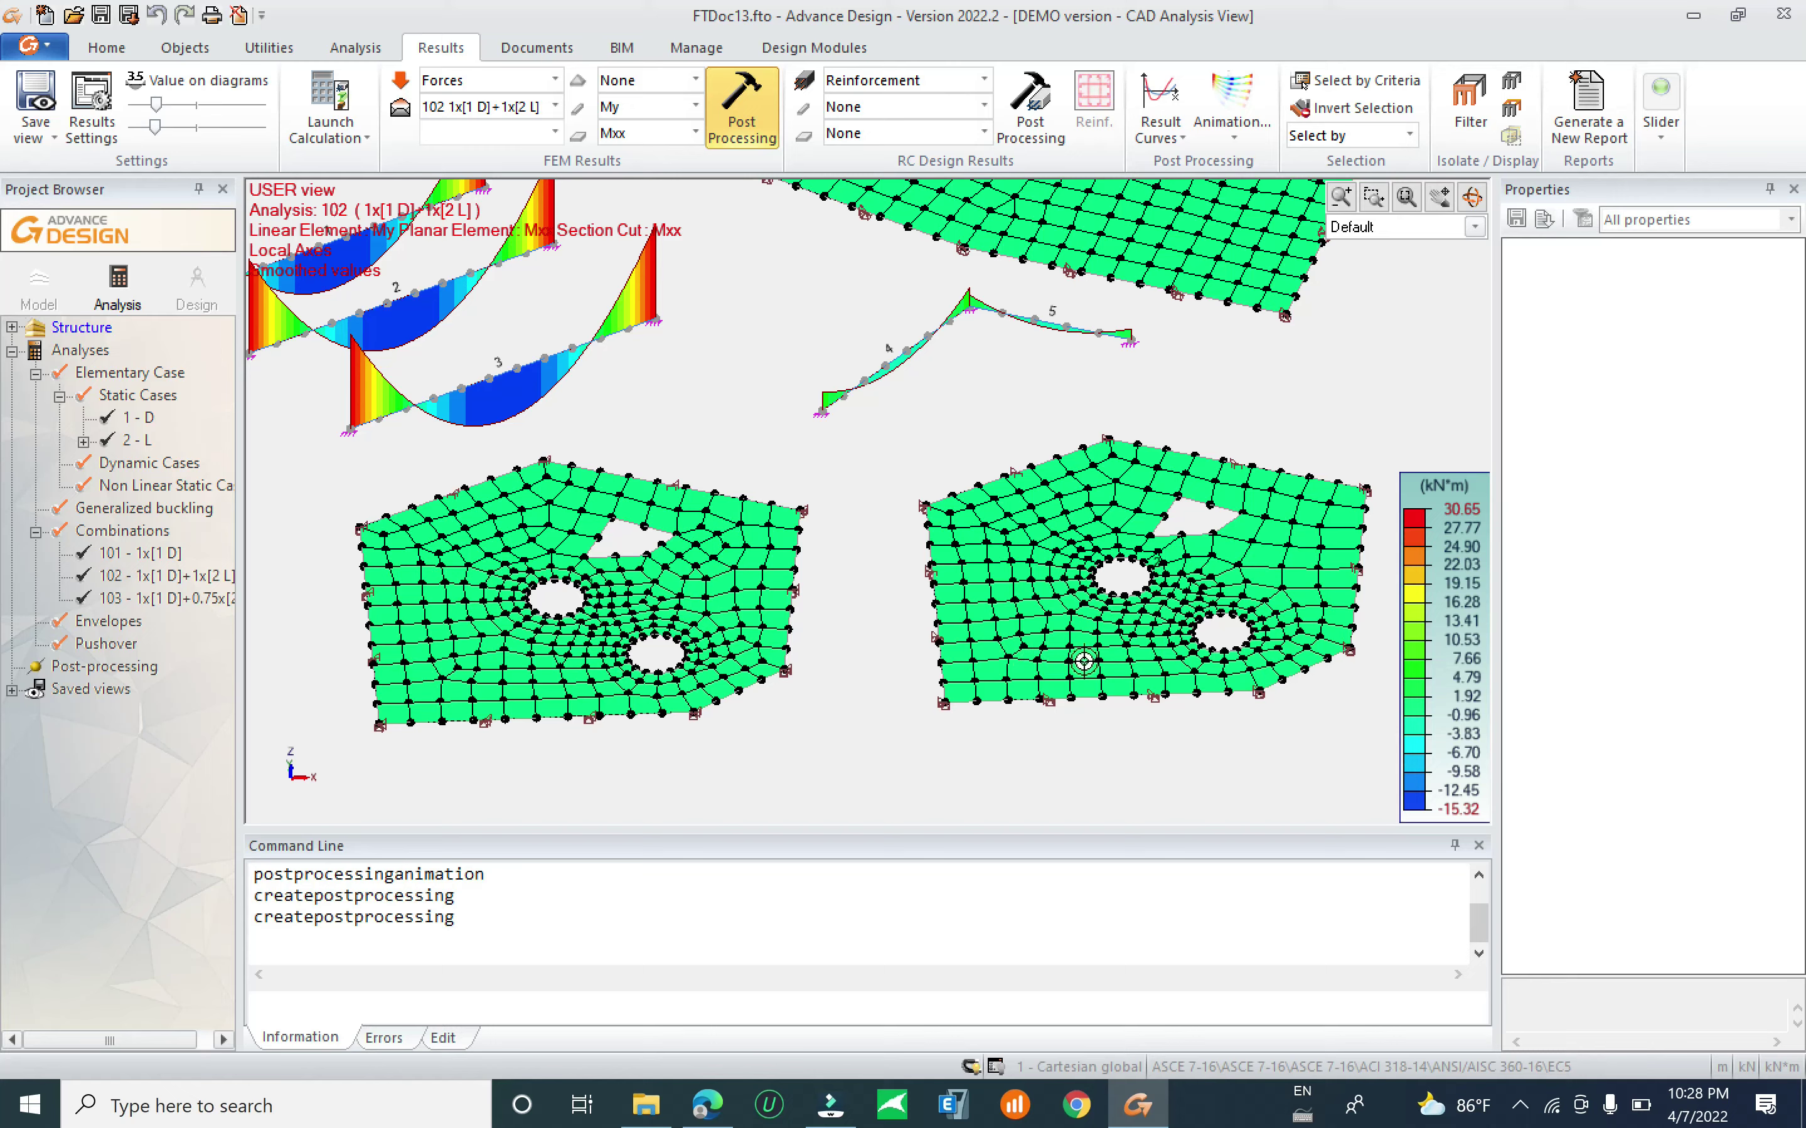
{"action": "middle_click_drag", "start_coordinate": [1112, 602], "coordinate": [976, 783]}
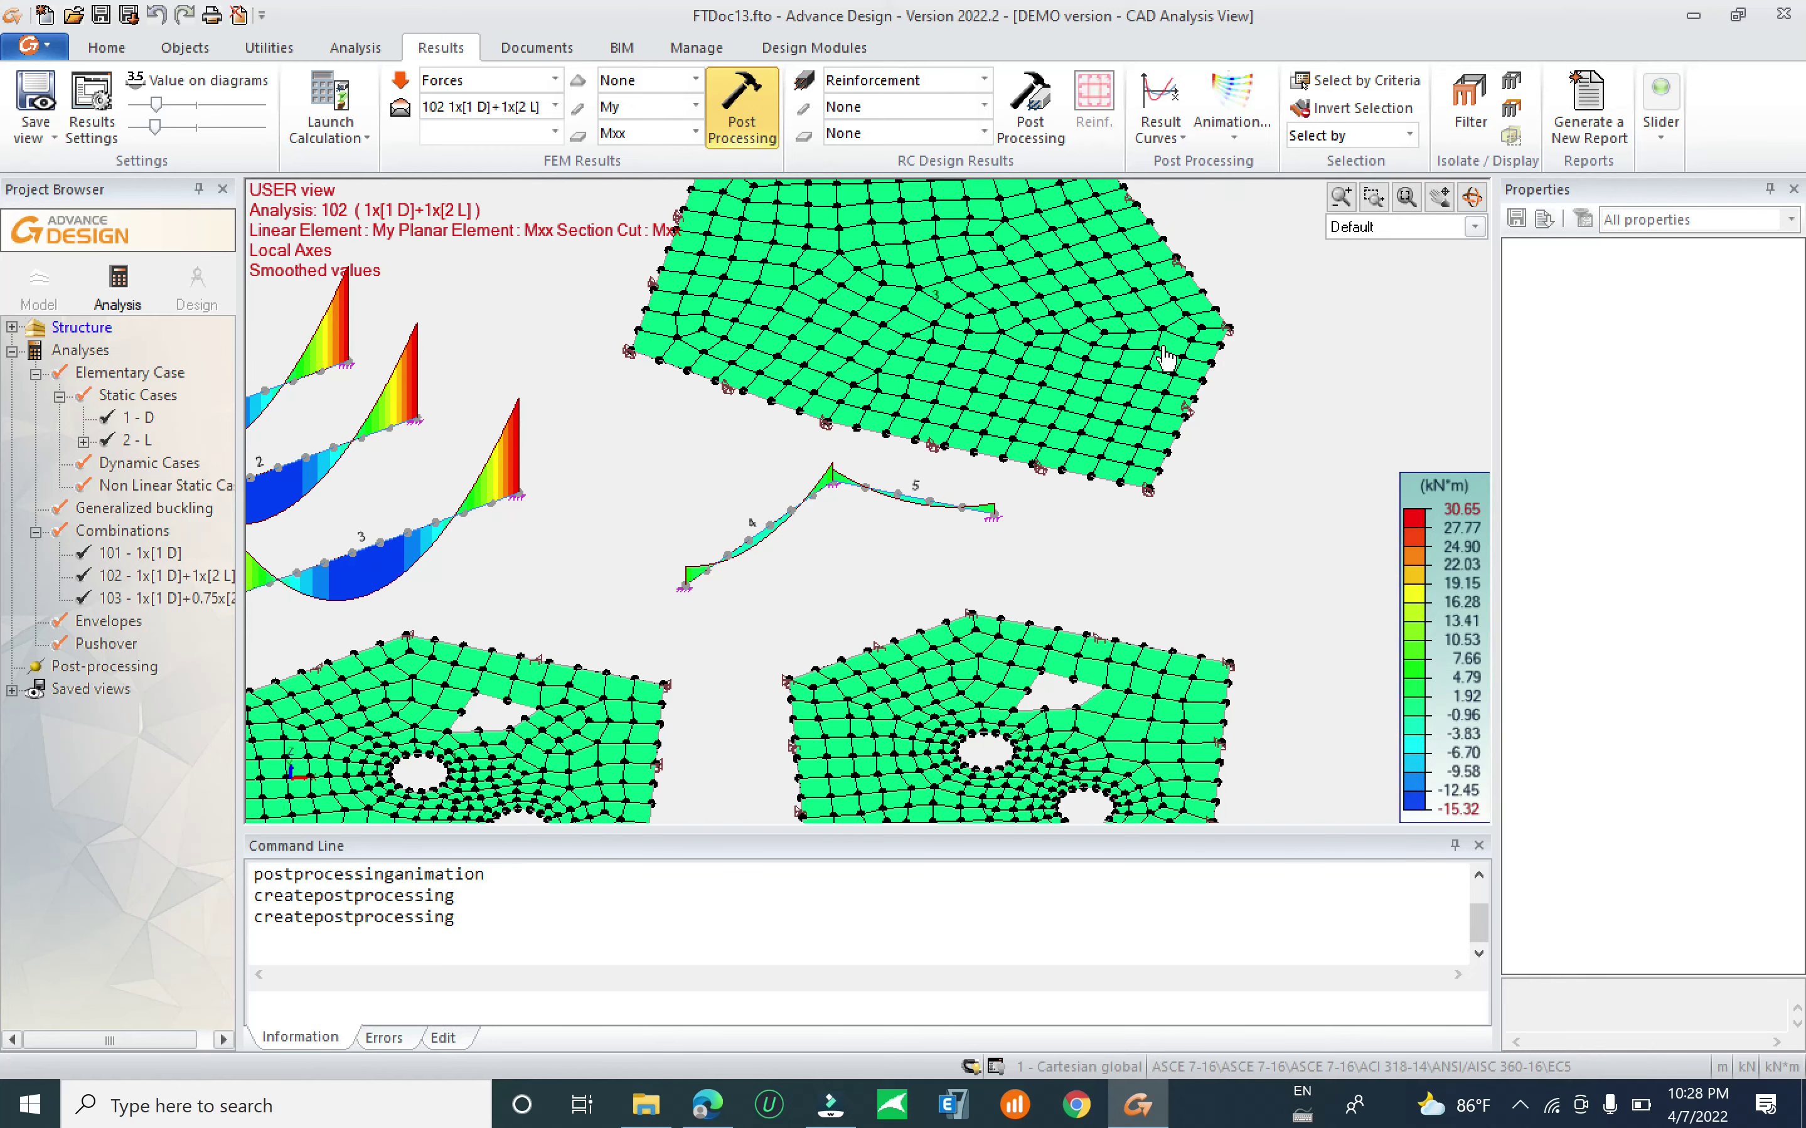
{"action": "scroll", "coordinate": [1134, 462], "scroll_direction": "down", "scroll_amount": 1}
{"action": "middle_click_drag", "start_coordinate": [539, 414], "coordinate": [770, 410]}
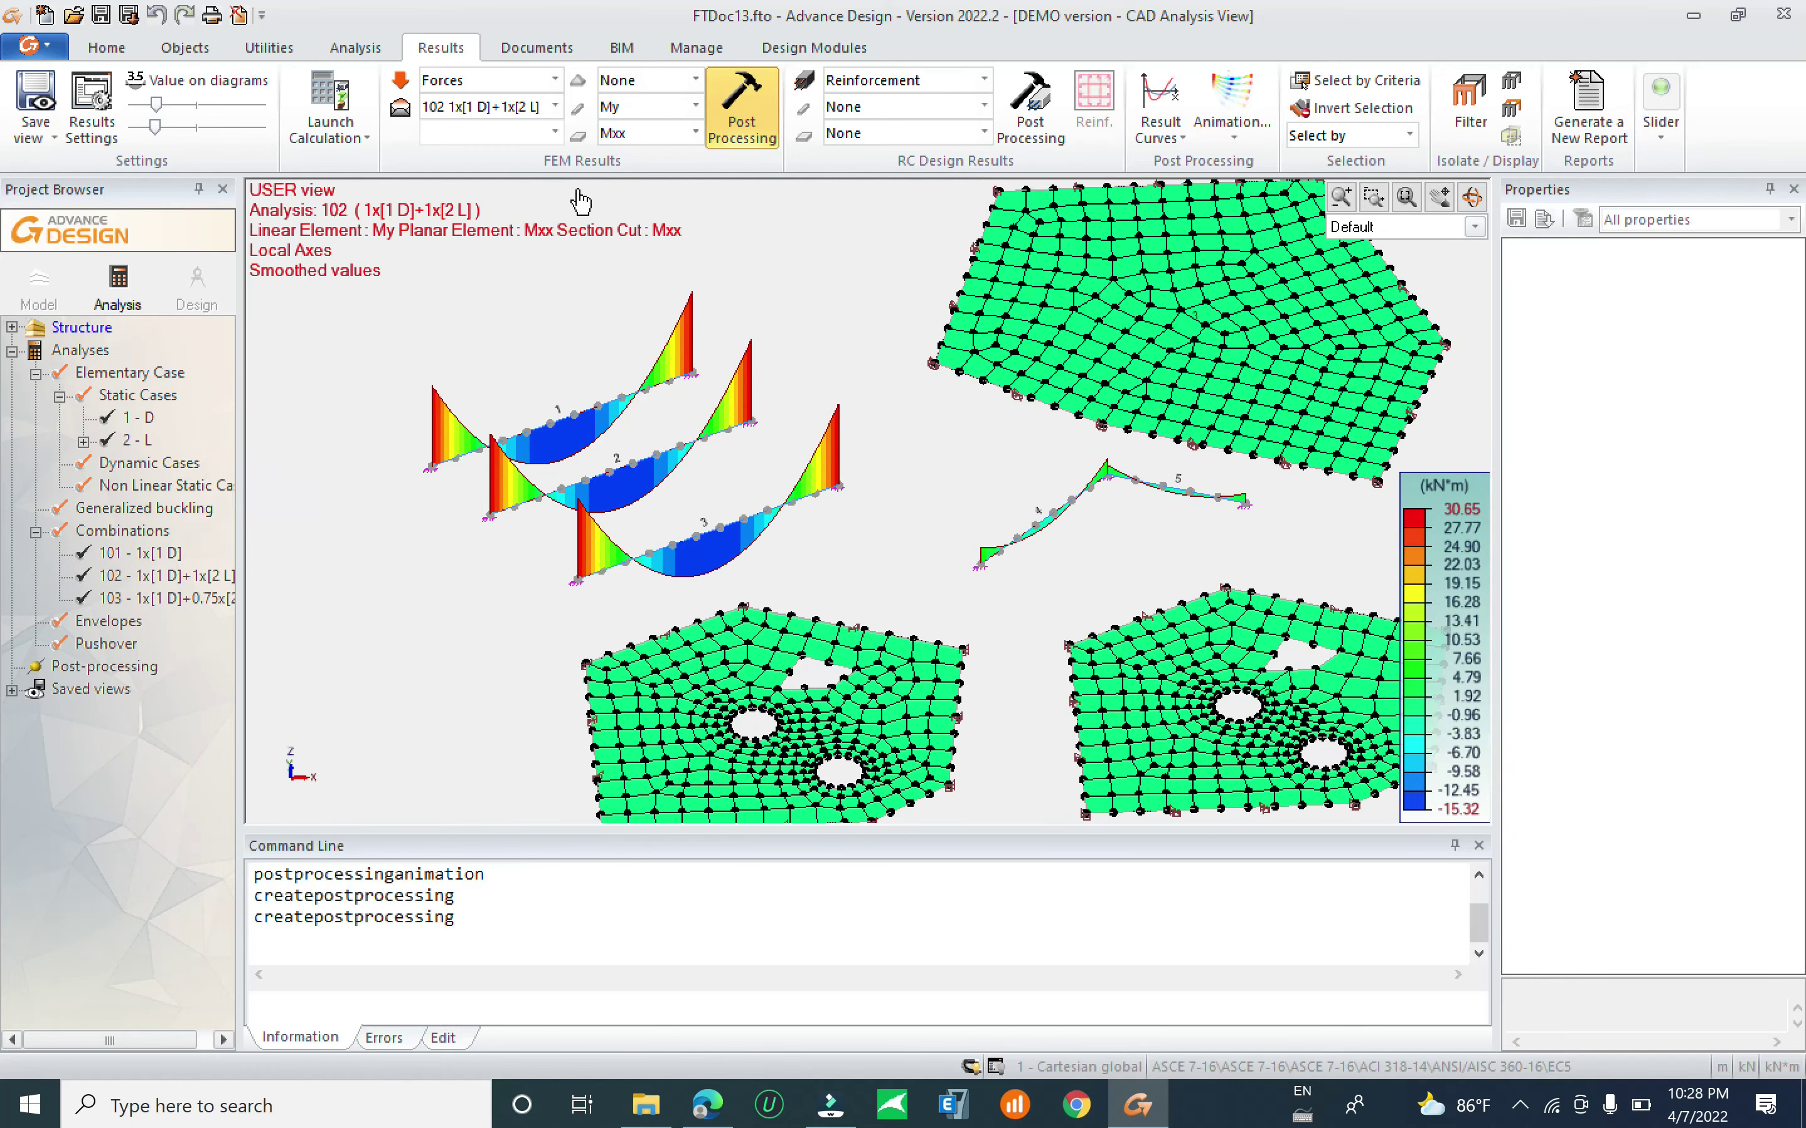
Switch the planar element force result to Myy and regenerate the FEM results for the slabs.
{"action": "left_click", "coordinate": [637, 107]}
{"action": "left_click", "coordinate": [638, 107]}
{"action": "left_click", "coordinate": [636, 133]}
{"action": "left_click", "coordinate": [618, 360]}
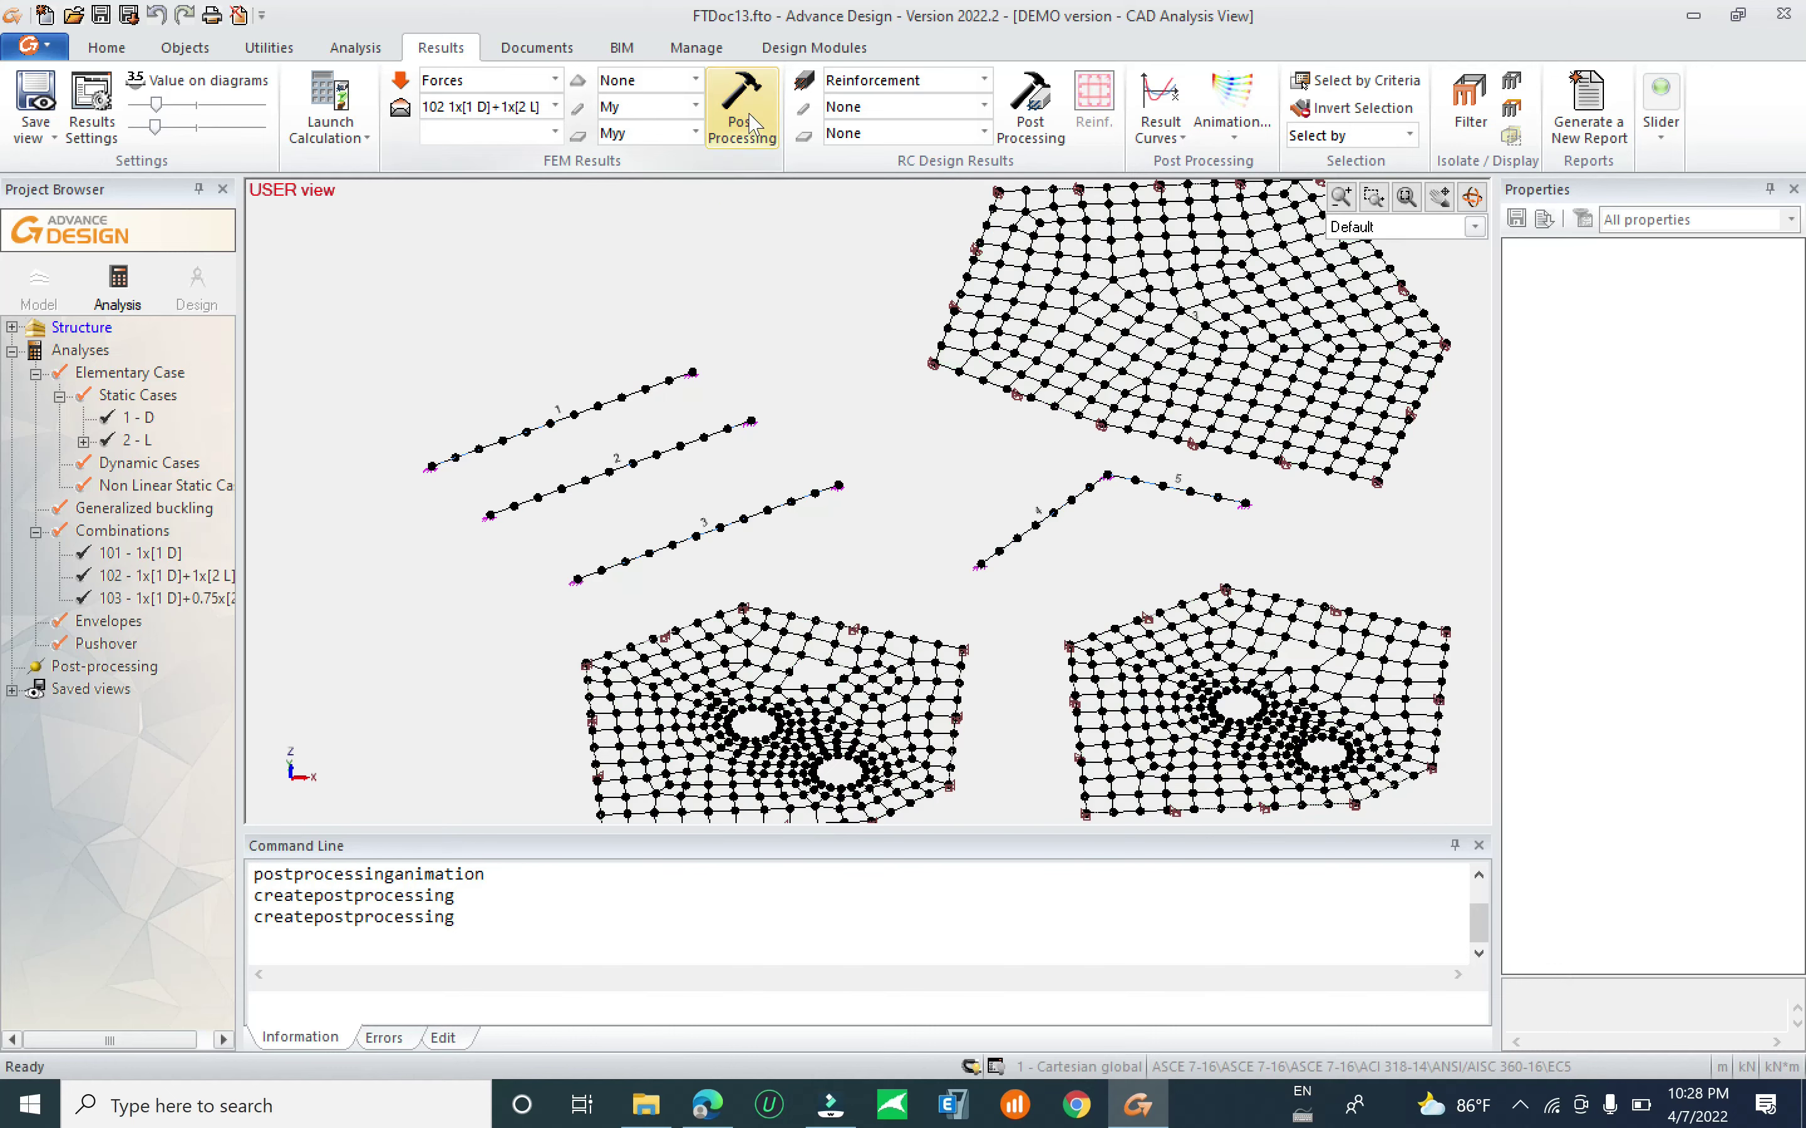
{"action": "left_click", "coordinate": [748, 111]}
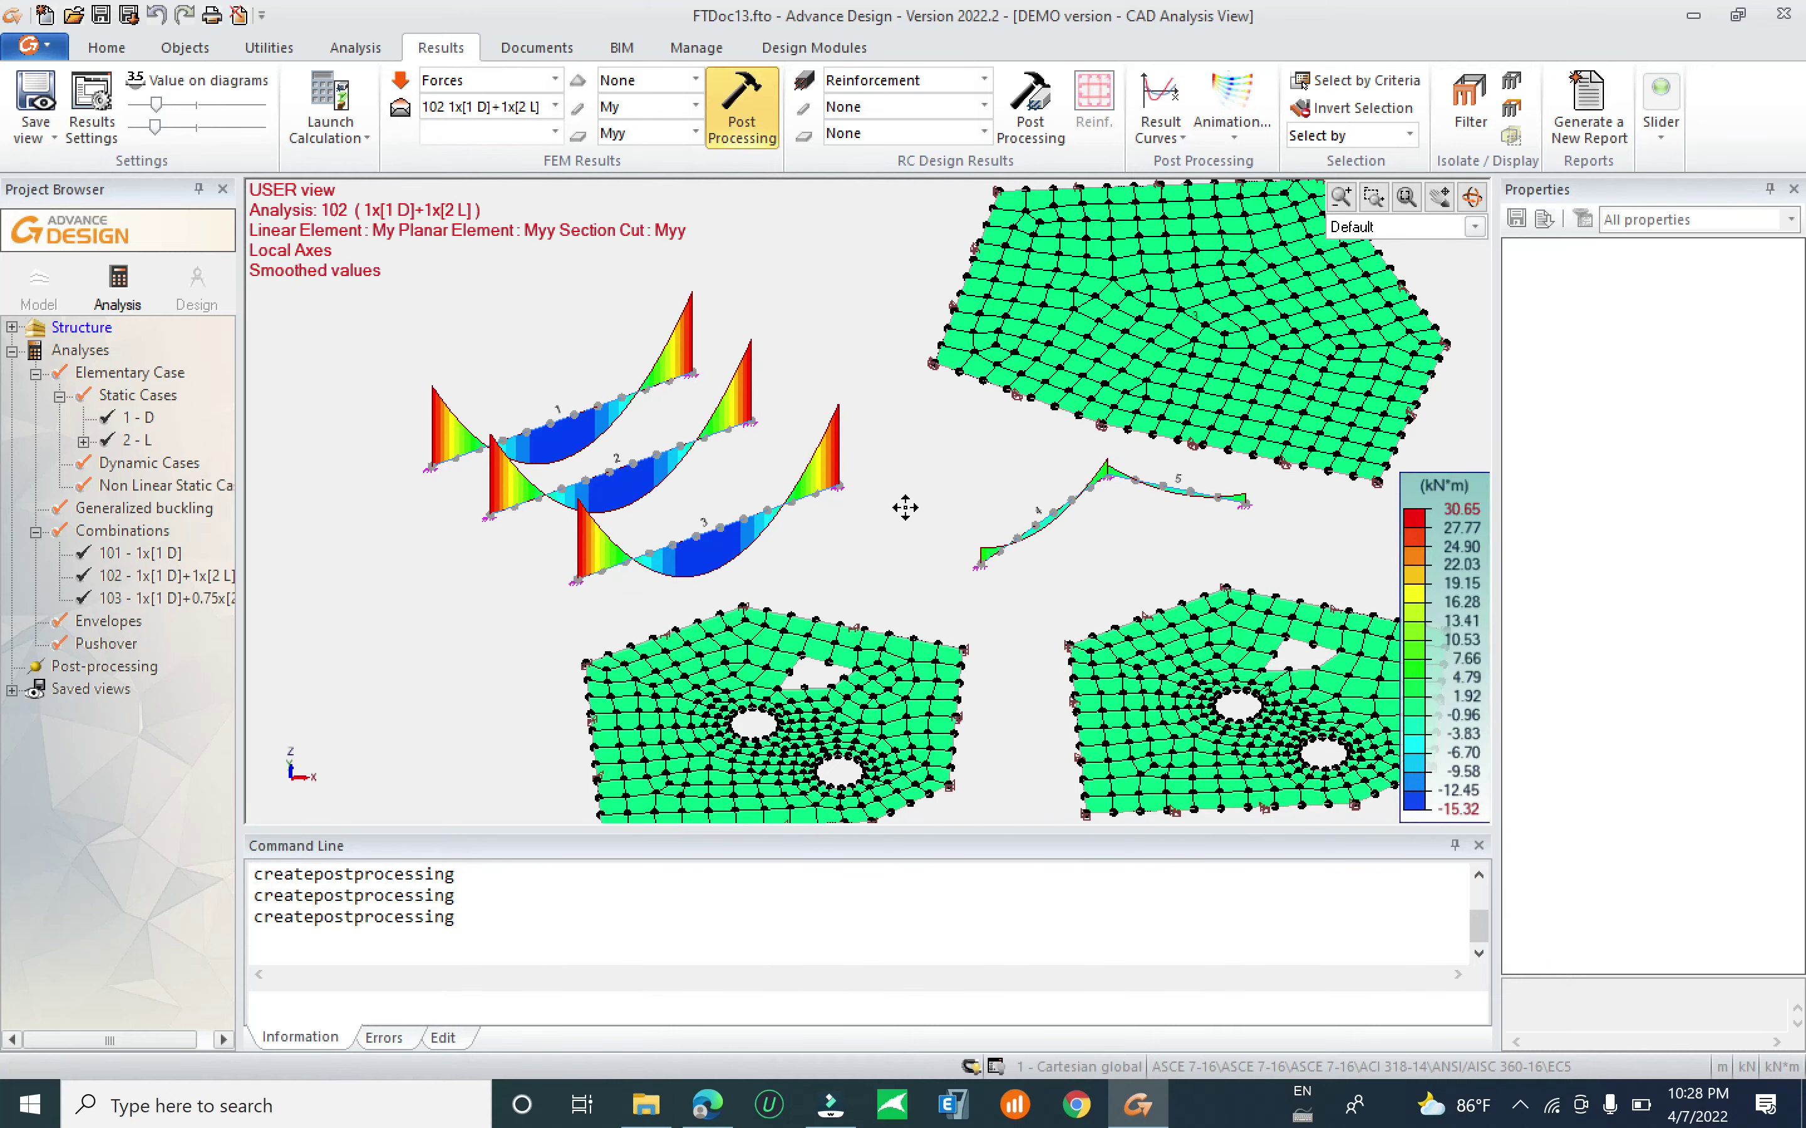
{"action": "scroll", "coordinate": [906, 508], "scroll_direction": "down", "scroll_amount": 5}
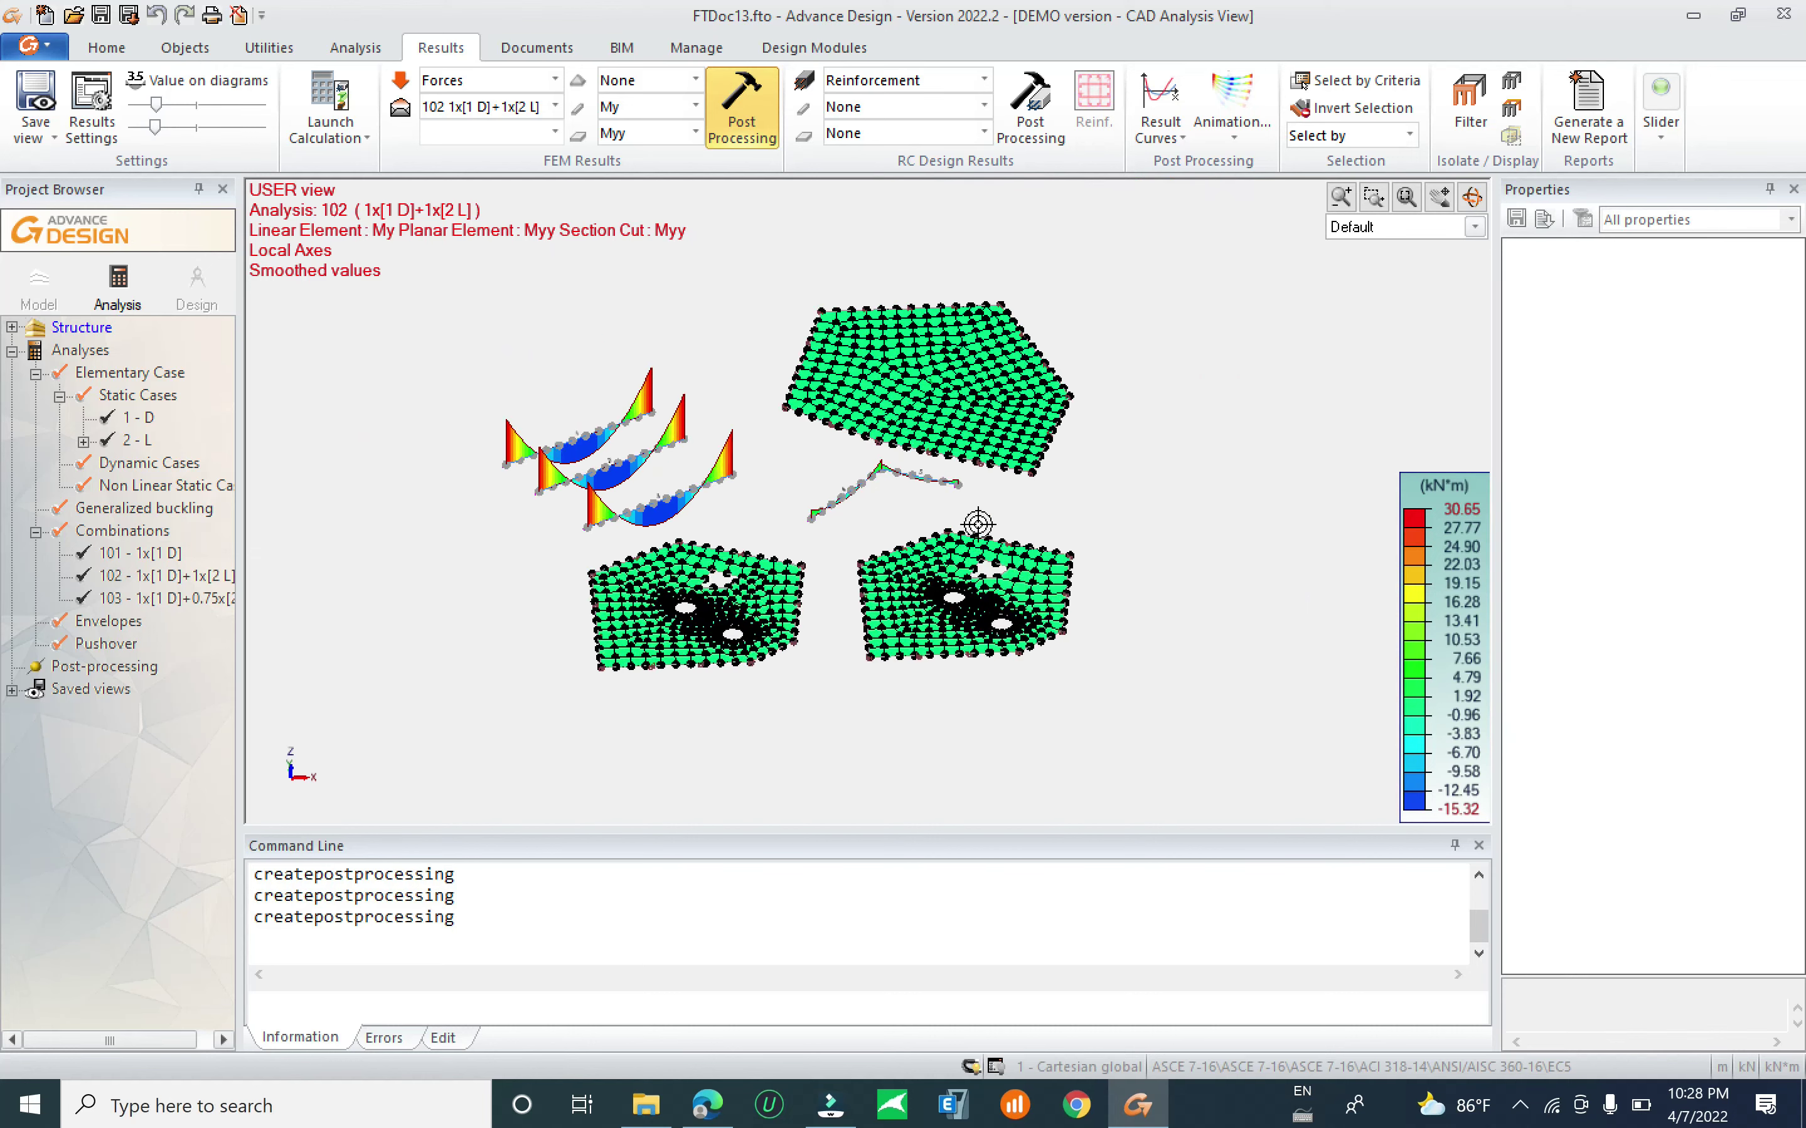
{"action": "scroll", "coordinate": [593, 469], "scroll_direction": "up", "scroll_amount": 5}
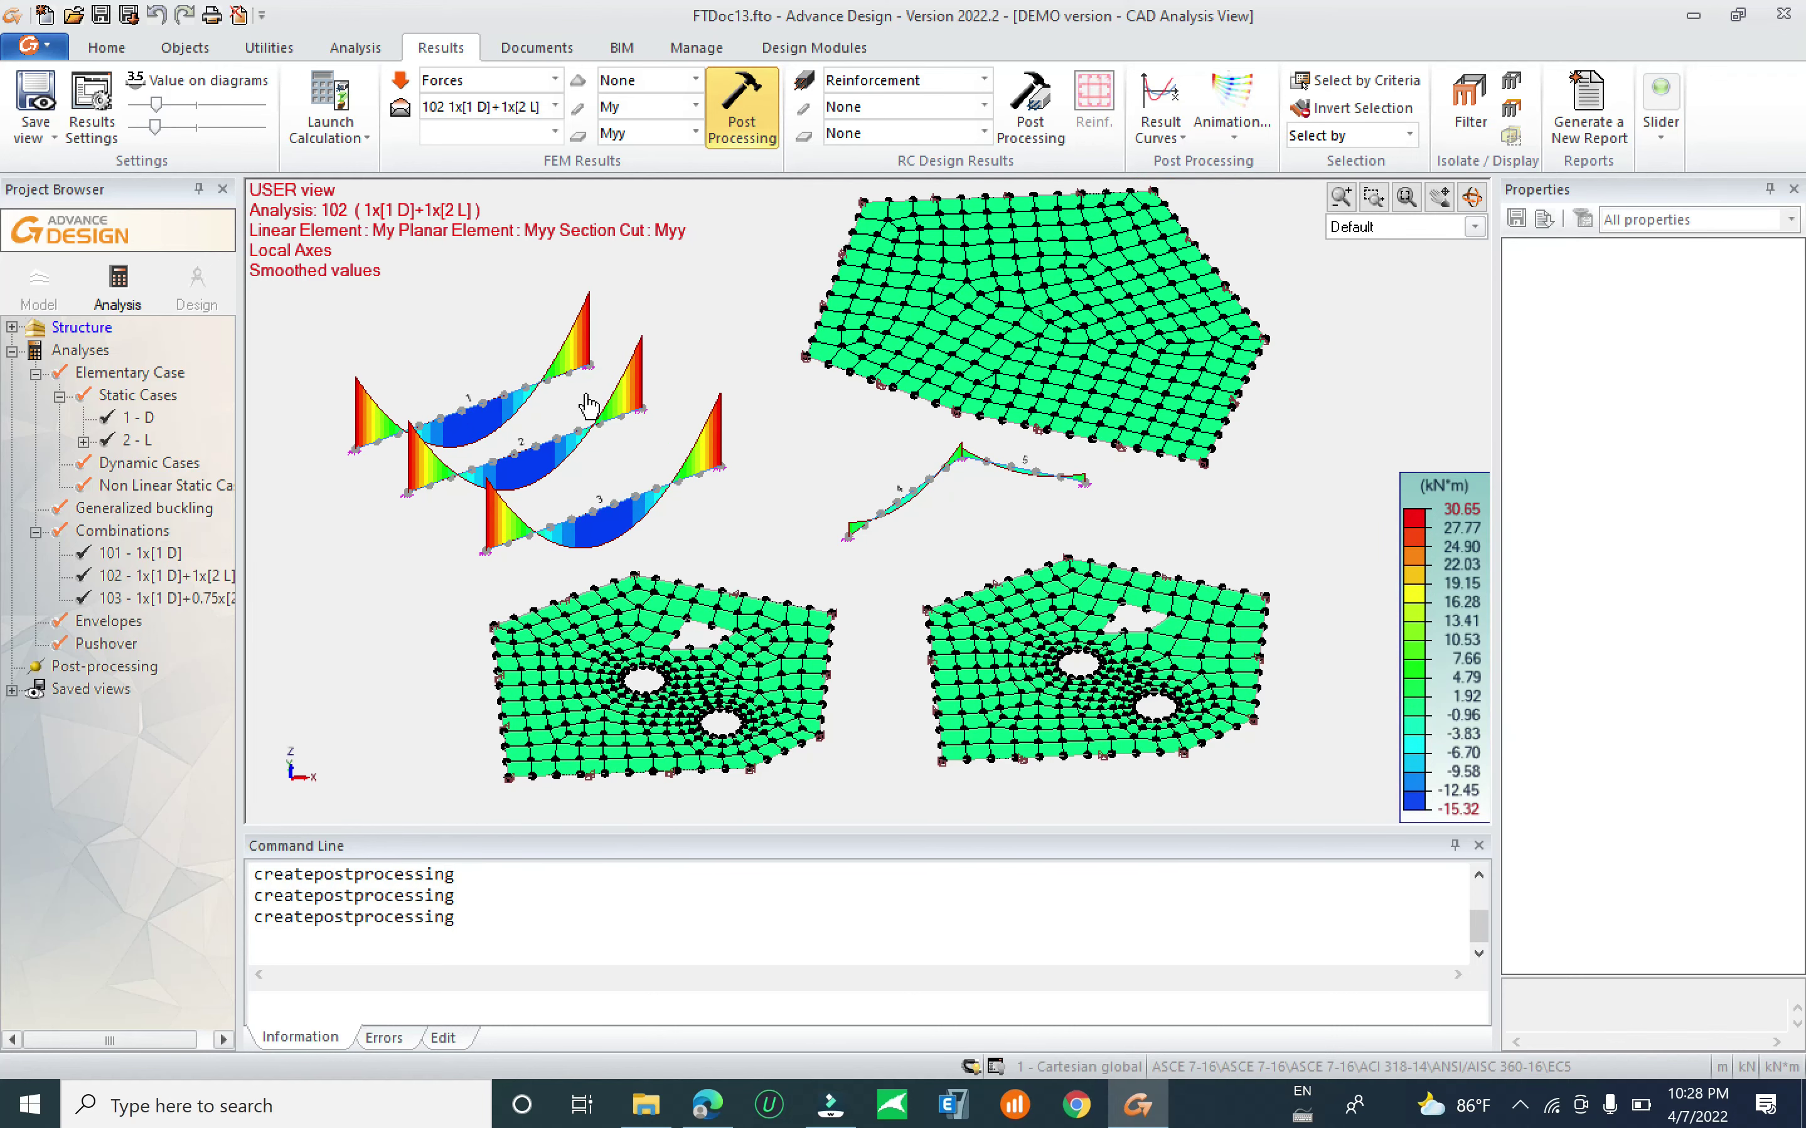
Display the Ay reinforcement results of the linear elements from the RC design.
{"action": "left_click", "coordinate": [929, 84]}
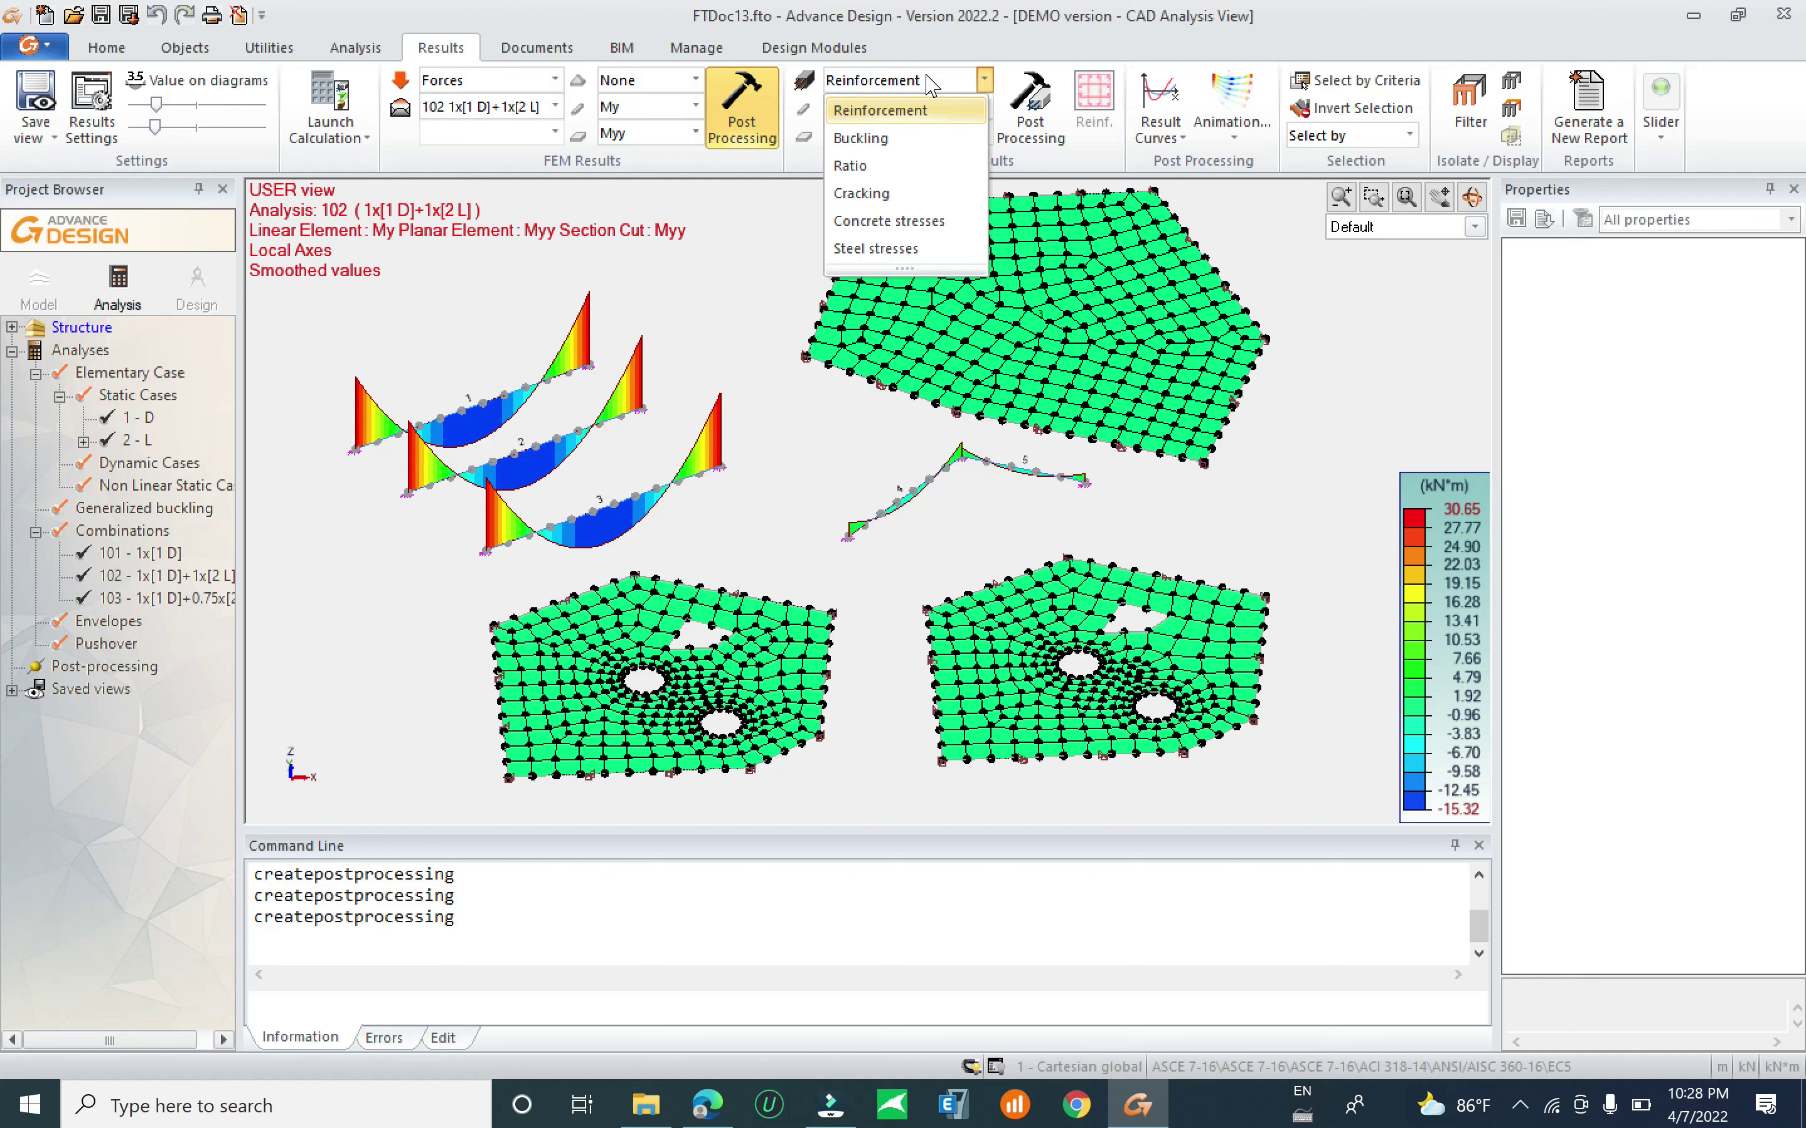
{"action": "left_click", "coordinate": [924, 112]}
{"action": "left_click", "coordinate": [933, 107]}
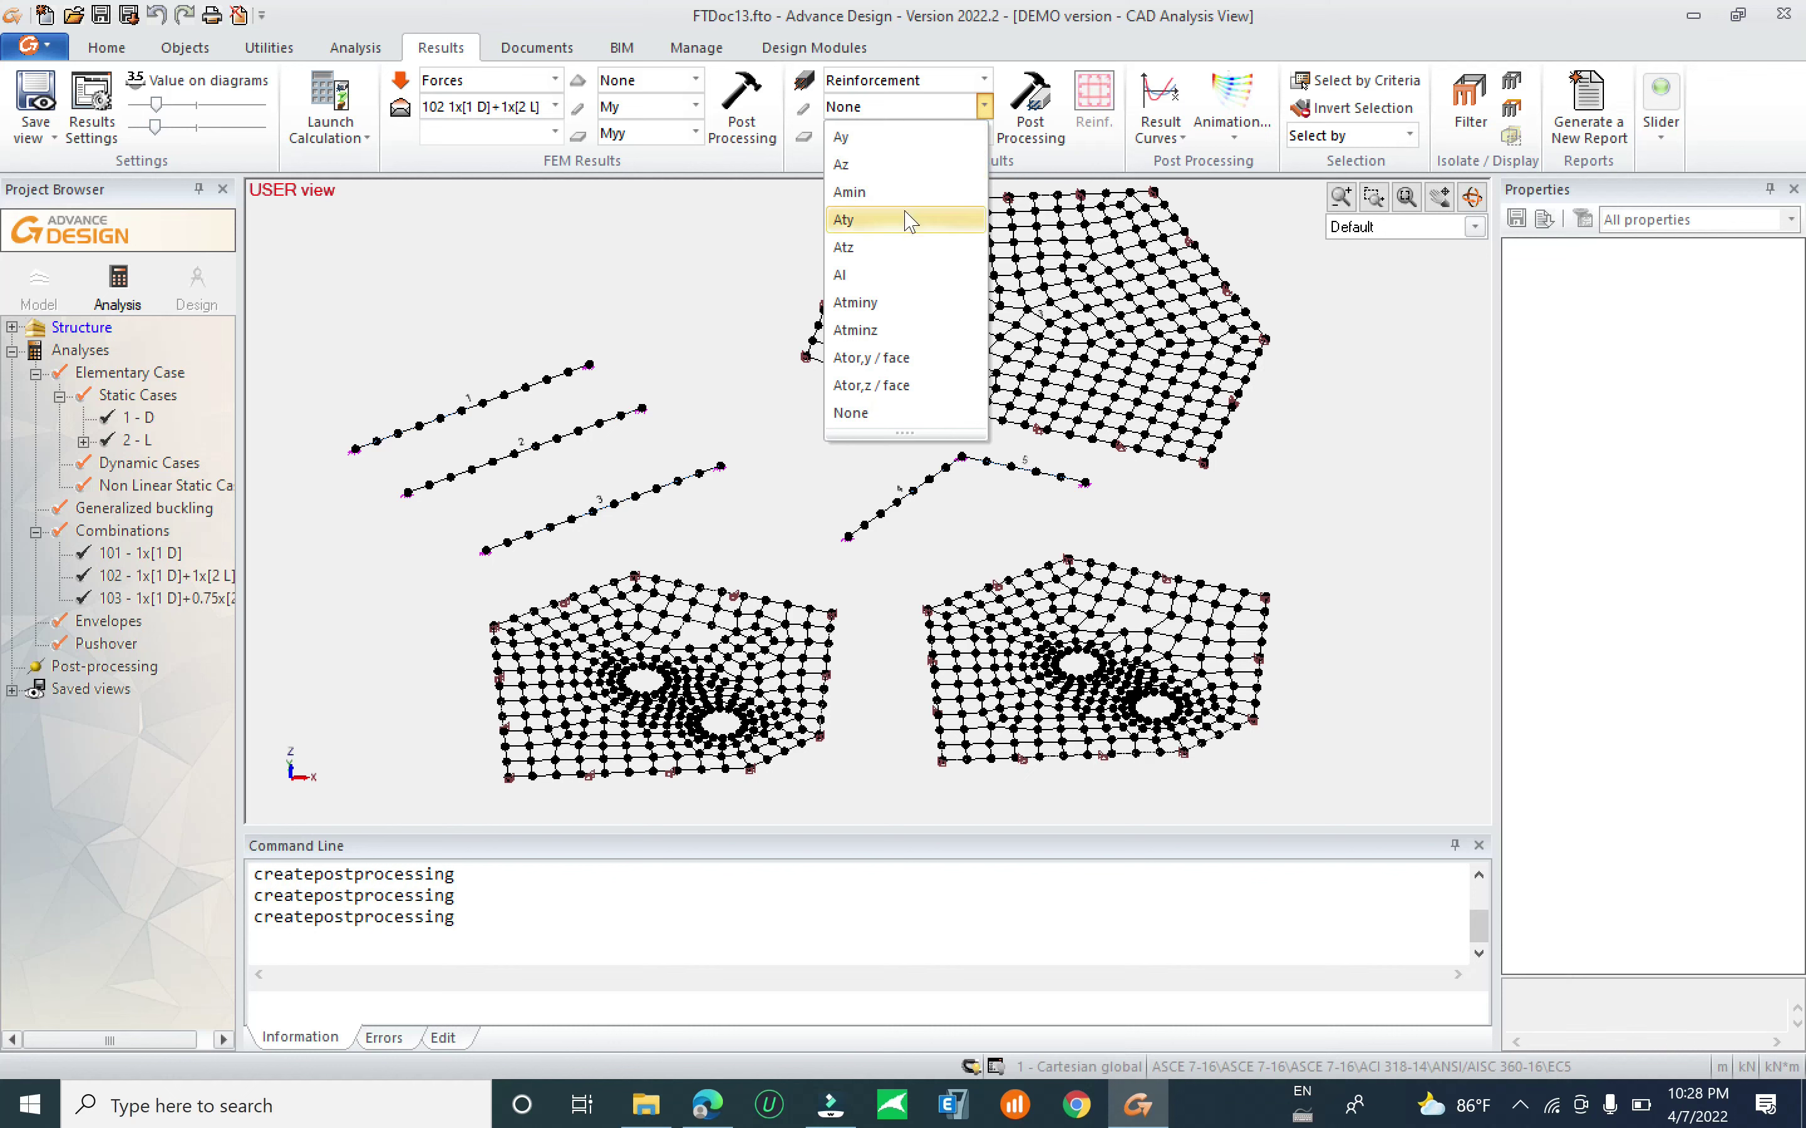
{"action": "left_click", "coordinate": [888, 137]}
{"action": "left_click", "coordinate": [1034, 112]}
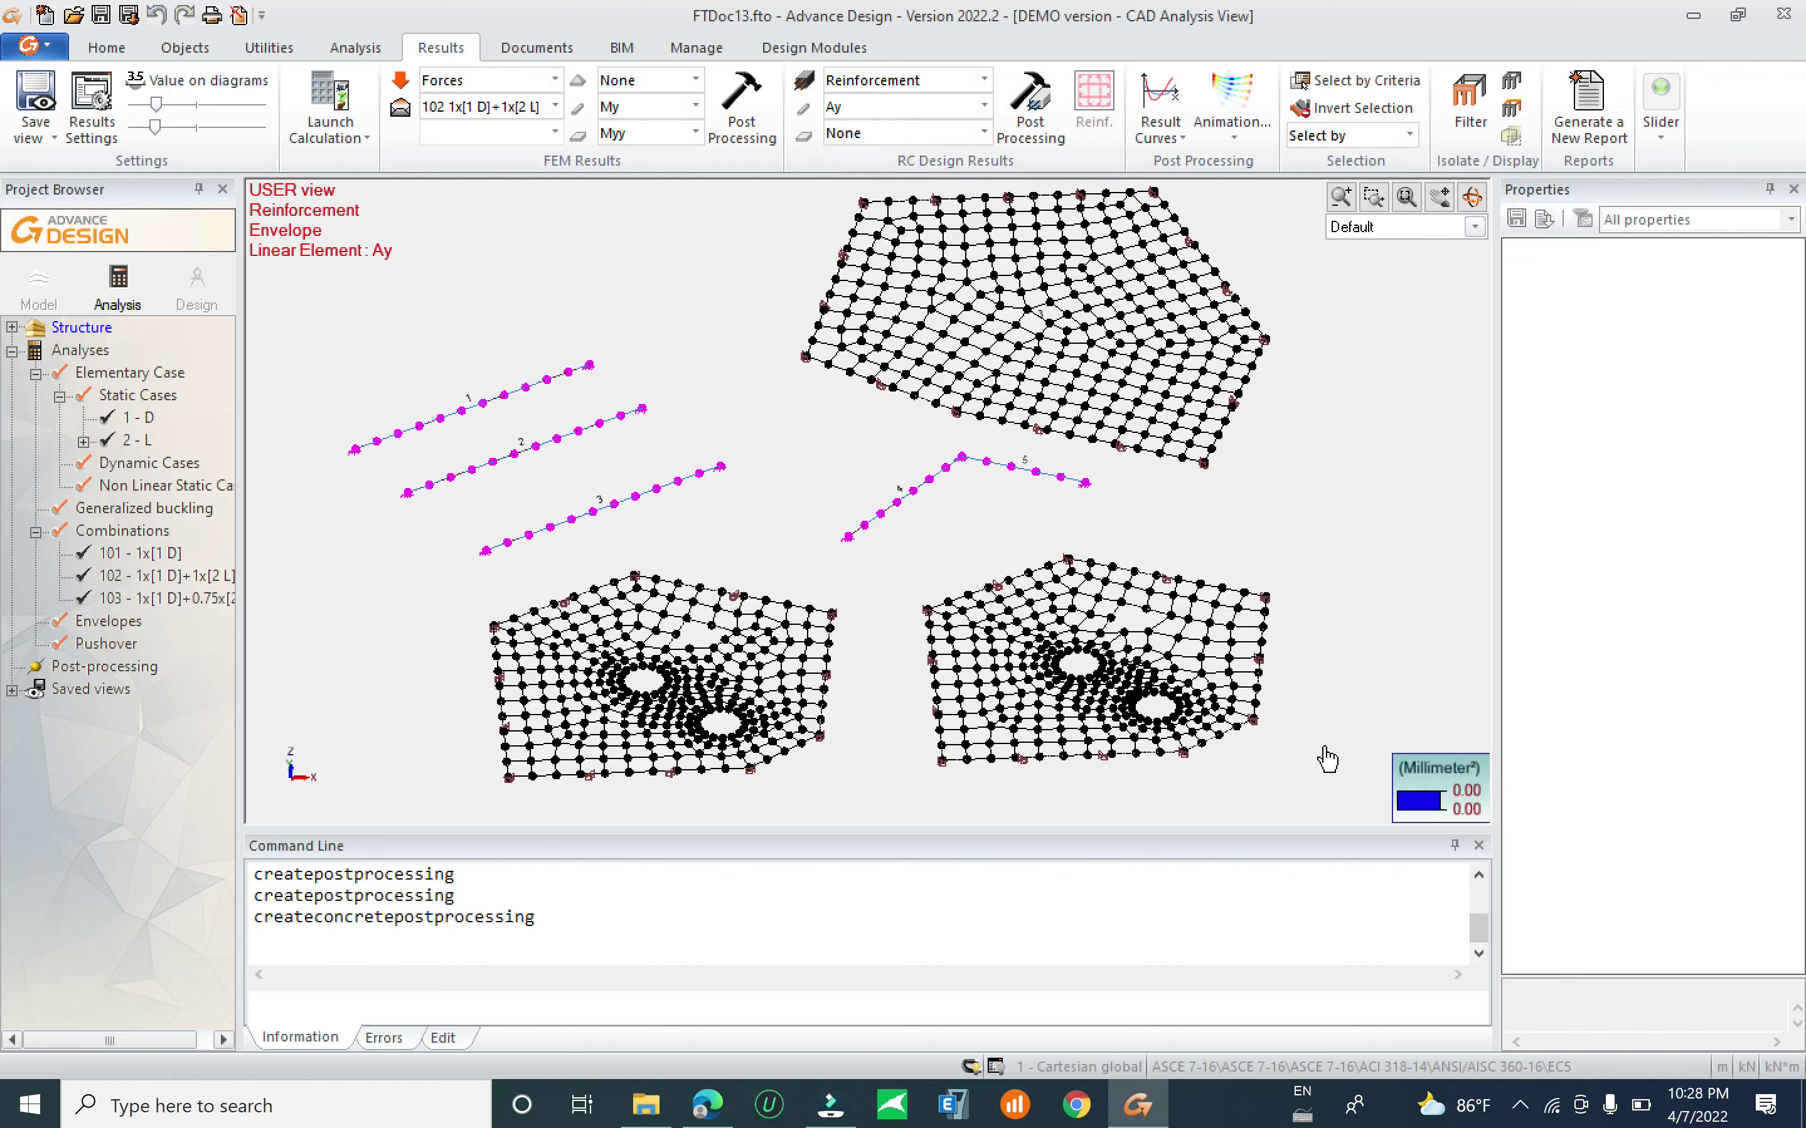
Switch the linear element reinforcement result to Az, run RC post-processing and inspect the display.
{"action": "left_click", "coordinate": [920, 109]}
{"action": "left_click", "coordinate": [888, 164]}
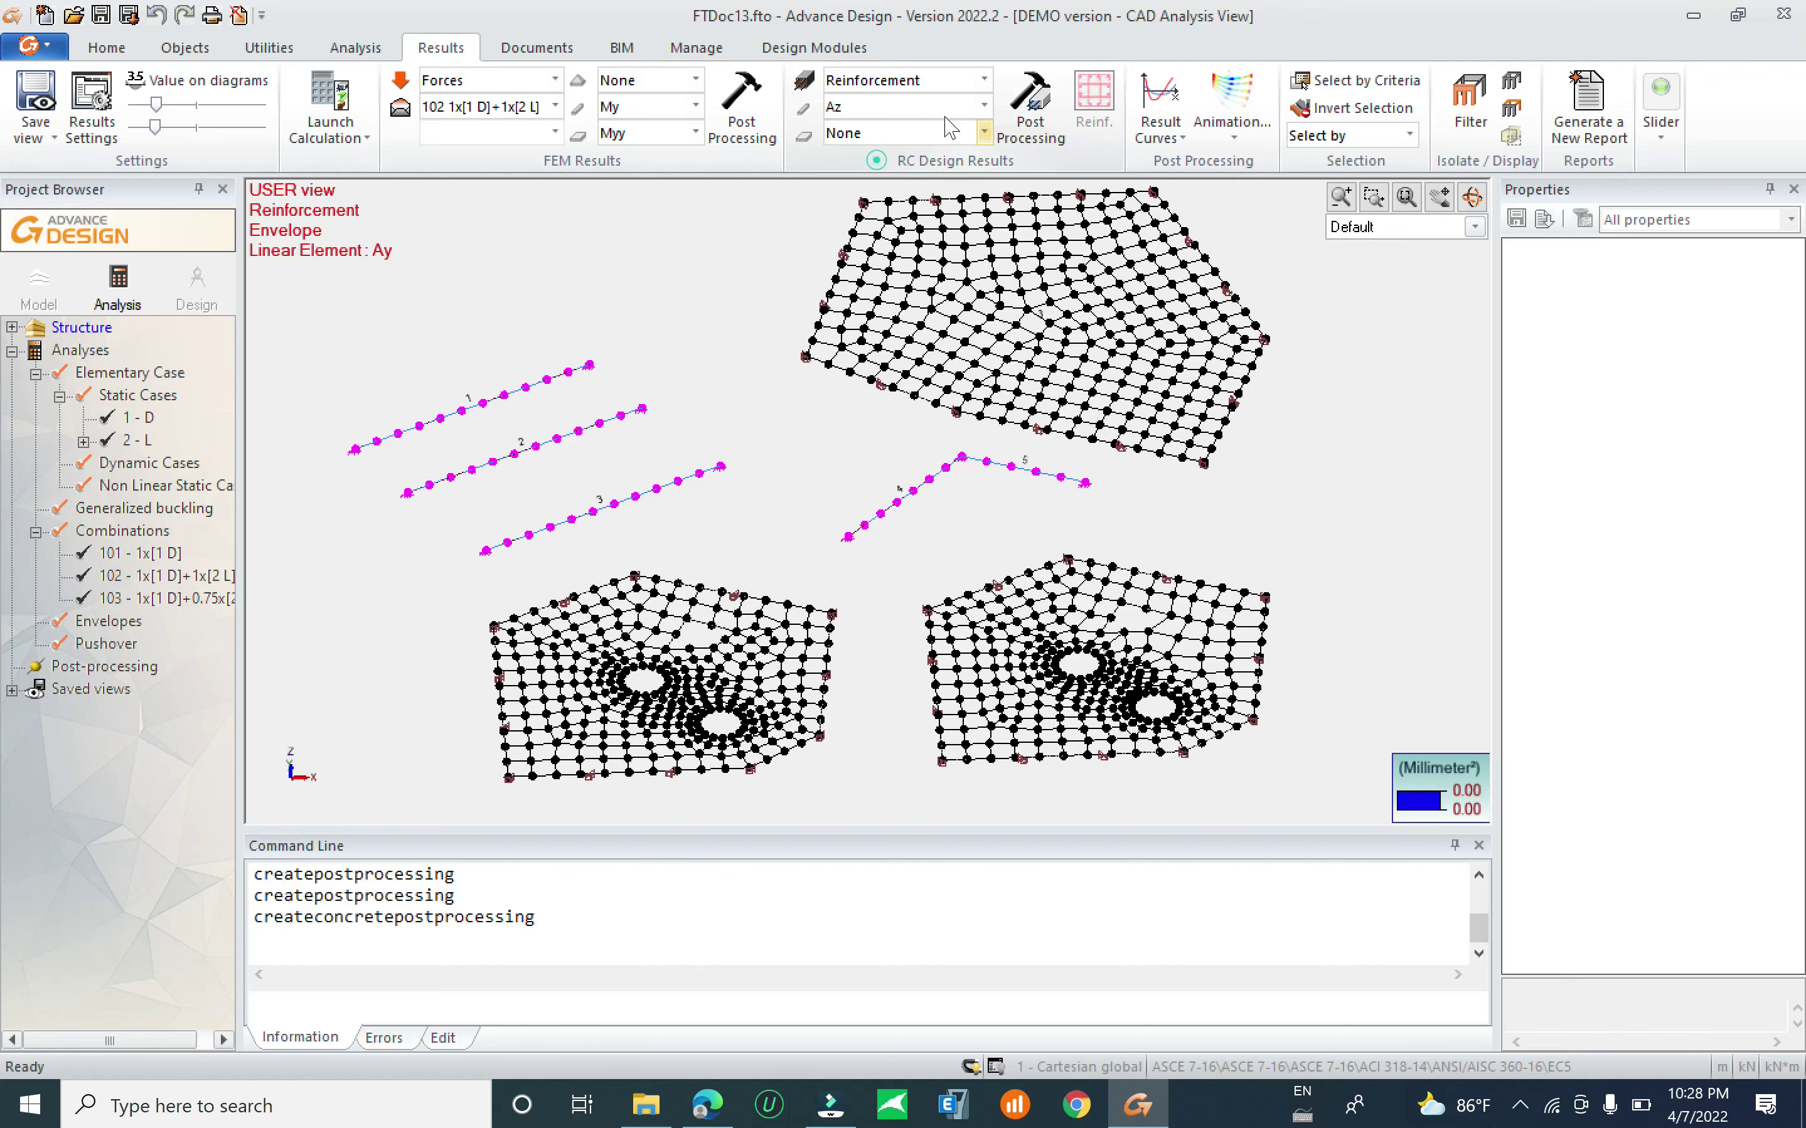
{"action": "left_click", "coordinate": [1030, 112]}
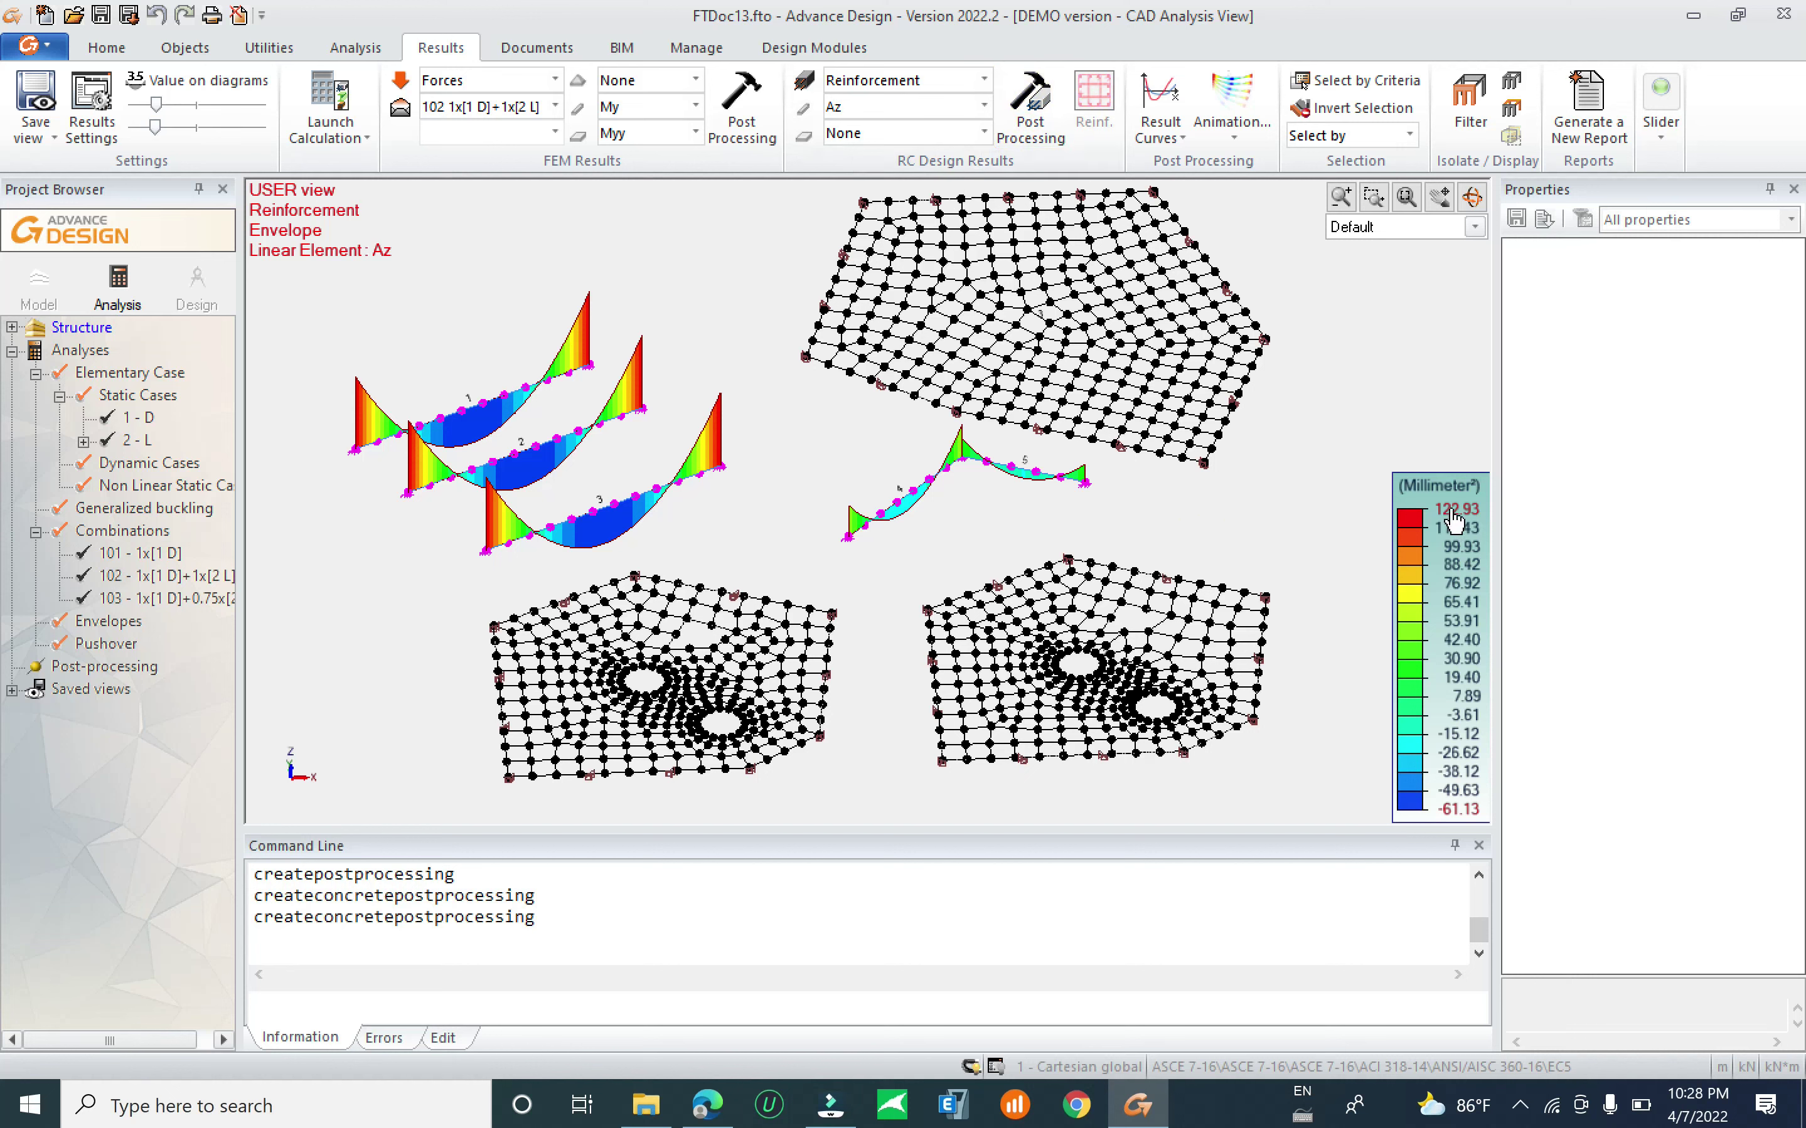
{"action": "scroll", "coordinate": [1054, 584], "scroll_direction": "up", "scroll_amount": 5}
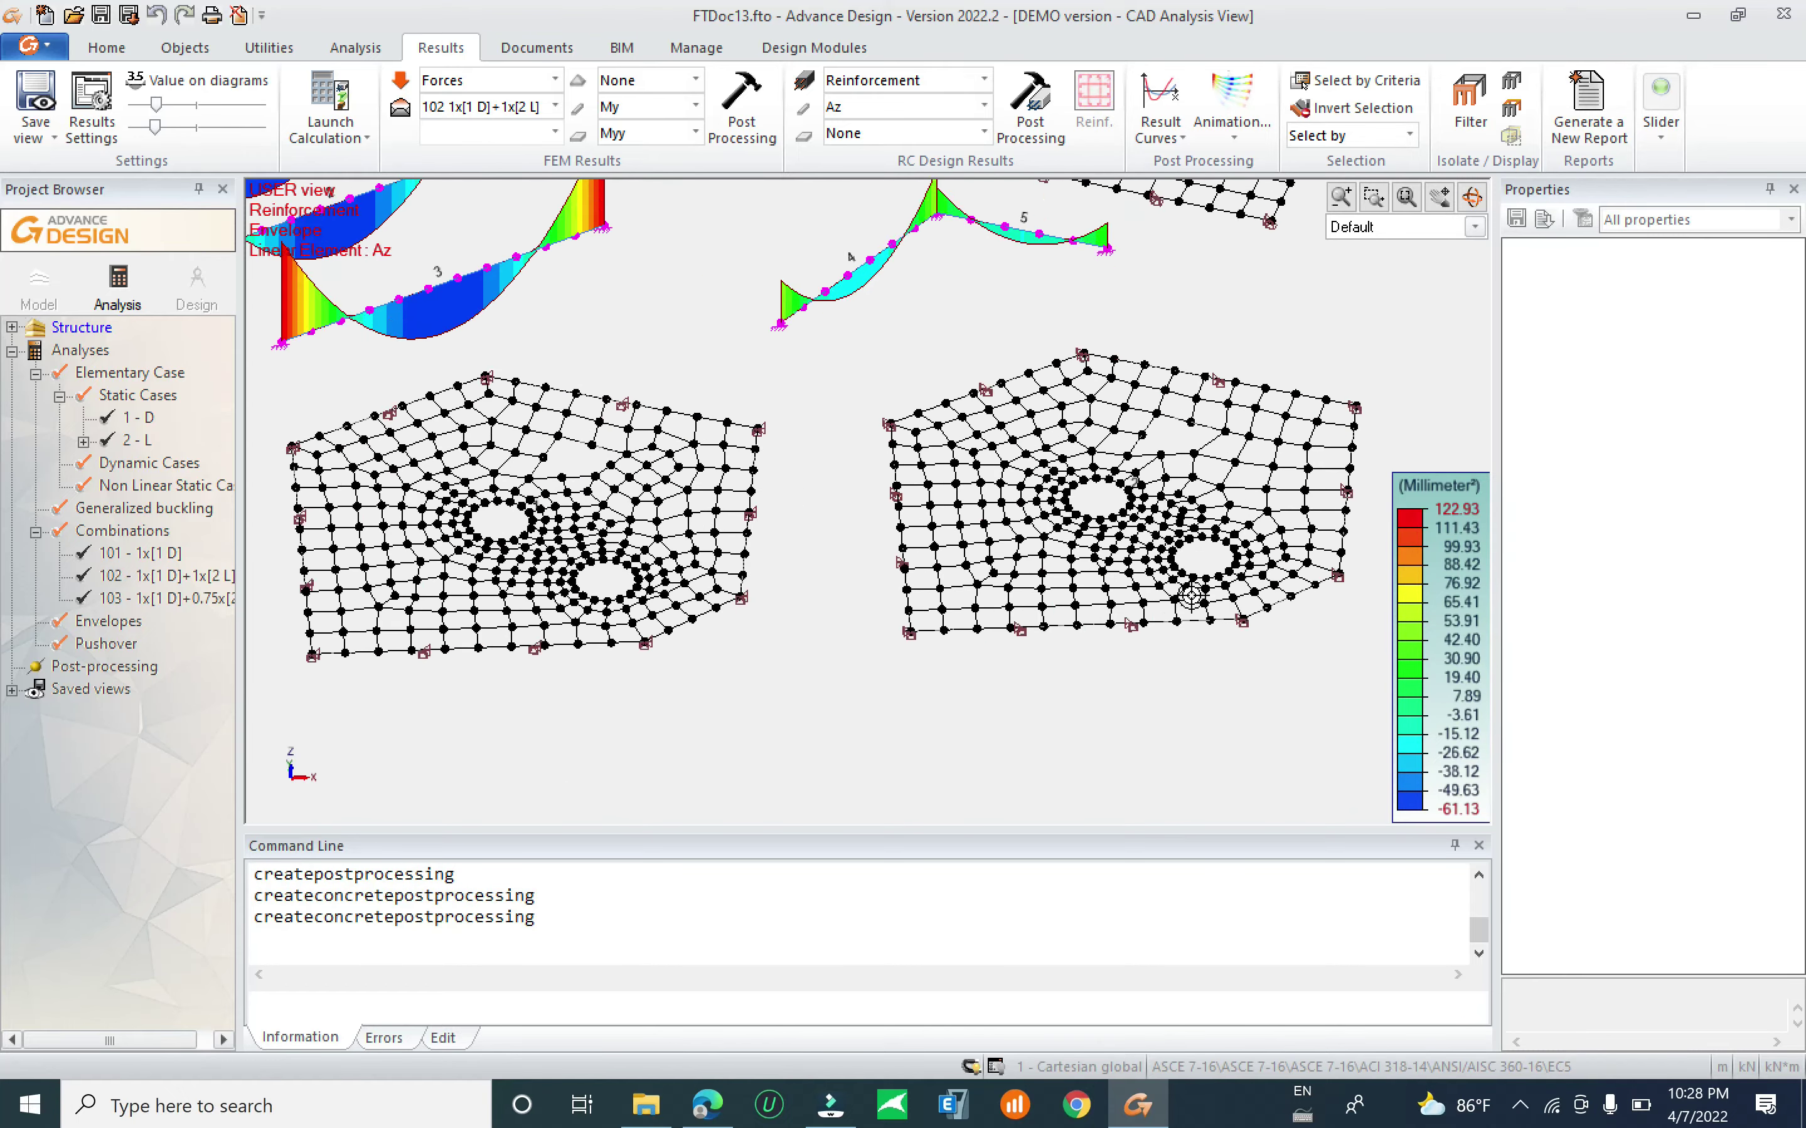
{"action": "scroll", "coordinate": [1023, 478], "scroll_direction": "down", "scroll_amount": 1}
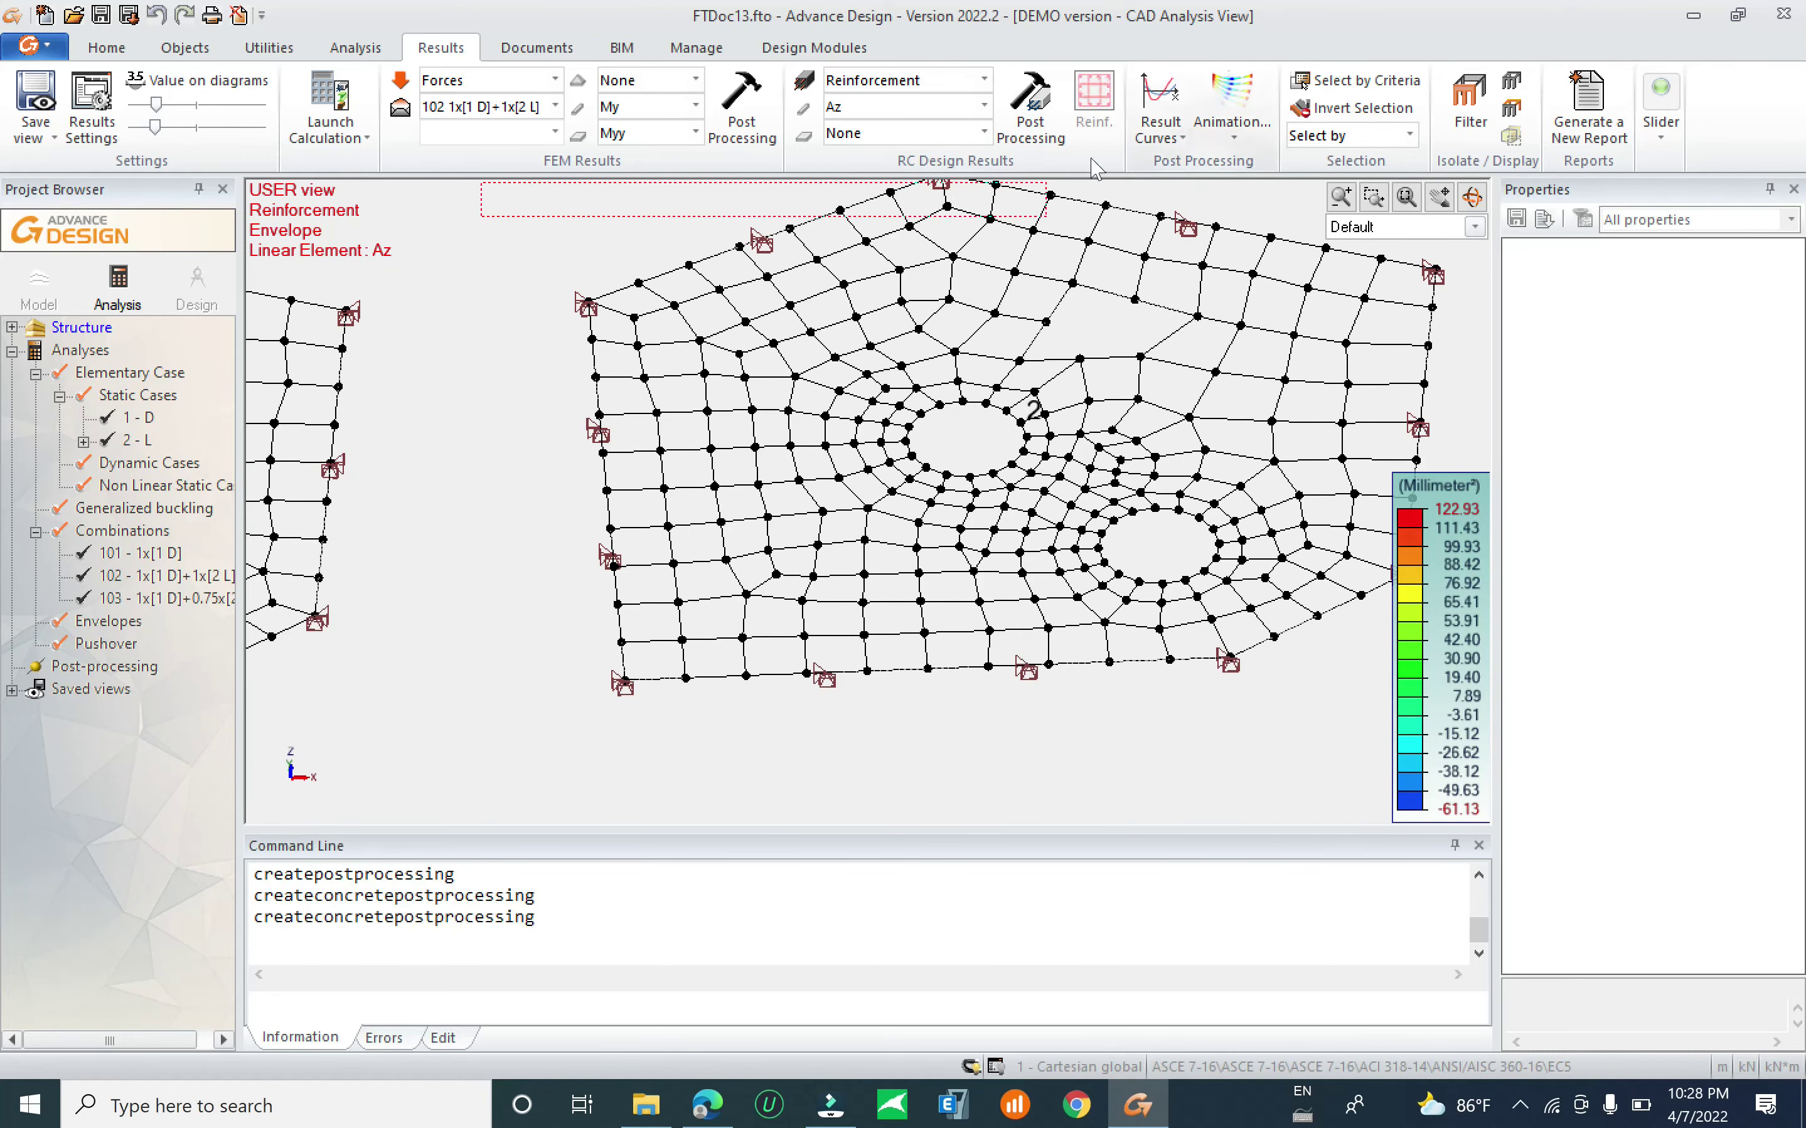
Show the model with its reinforcement results in top view.
{"action": "left_click", "coordinate": [106, 47]}
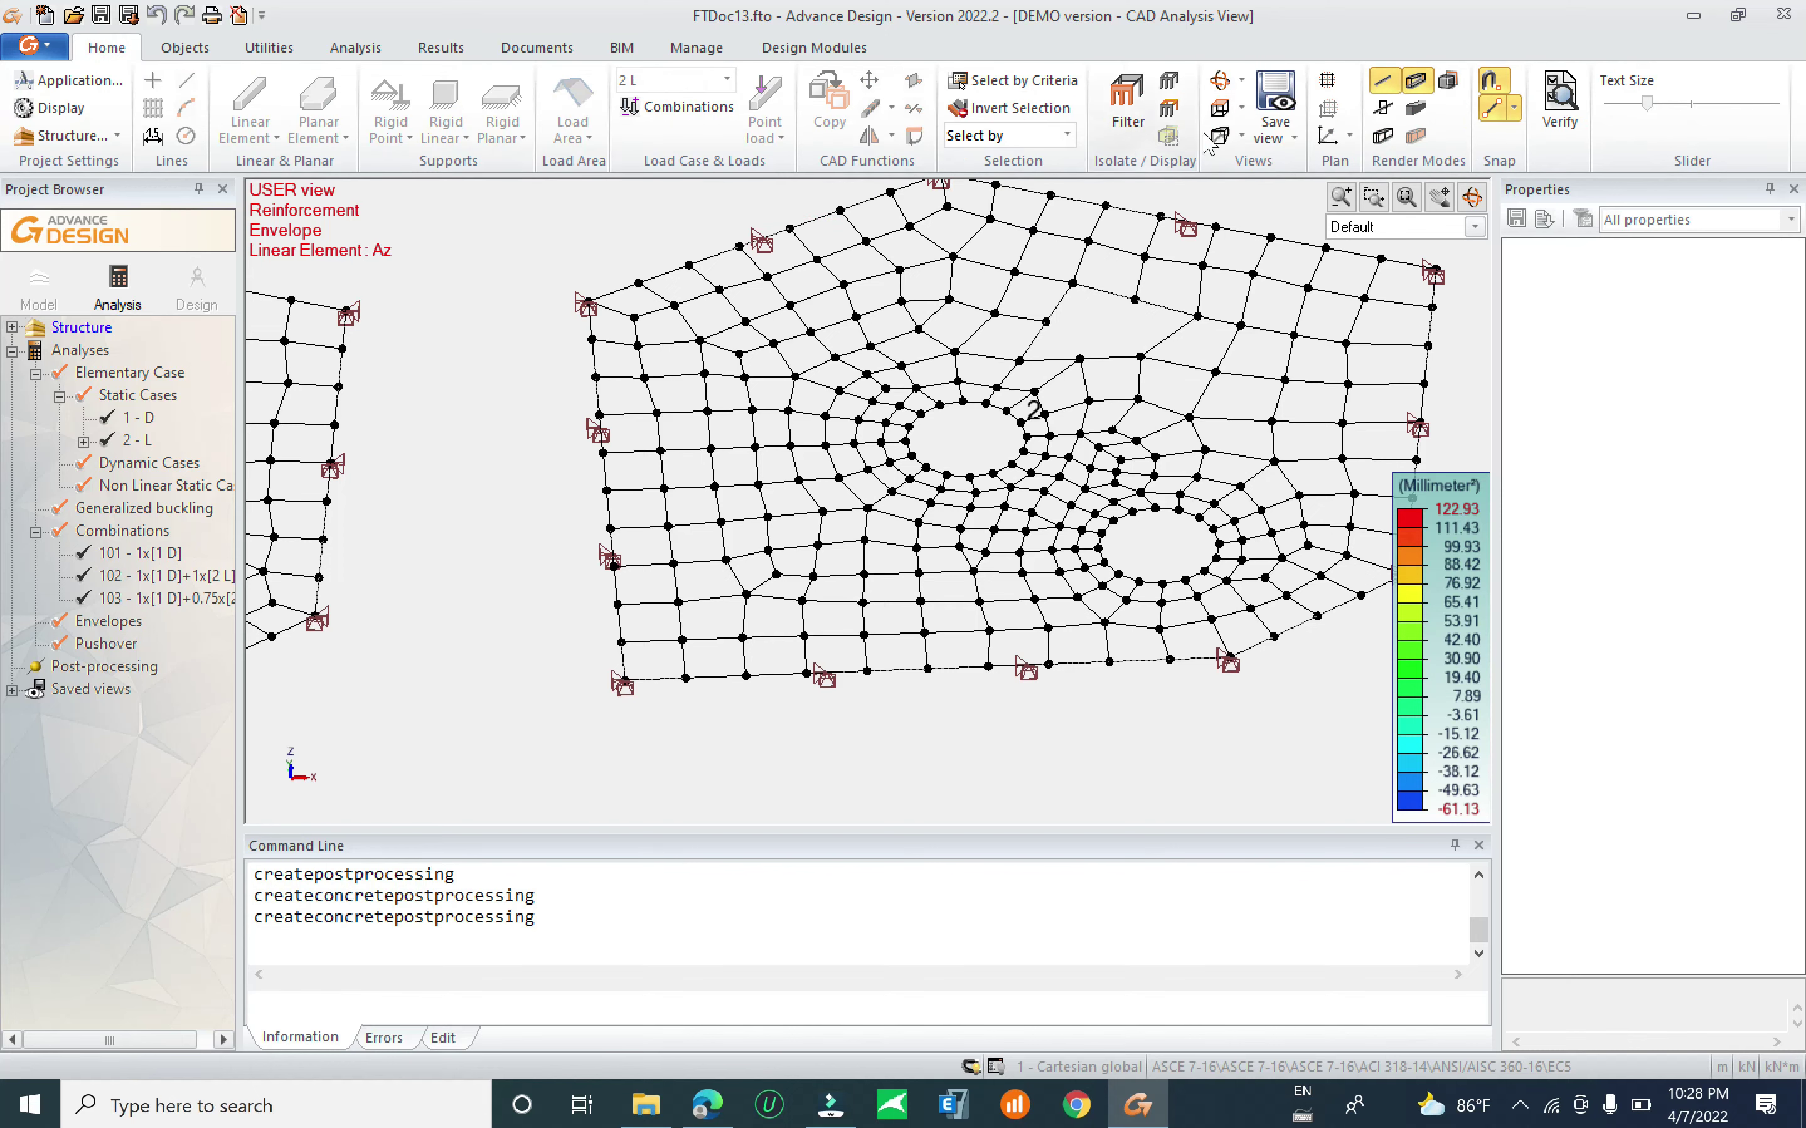
{"action": "left_click", "coordinate": [1221, 110]}
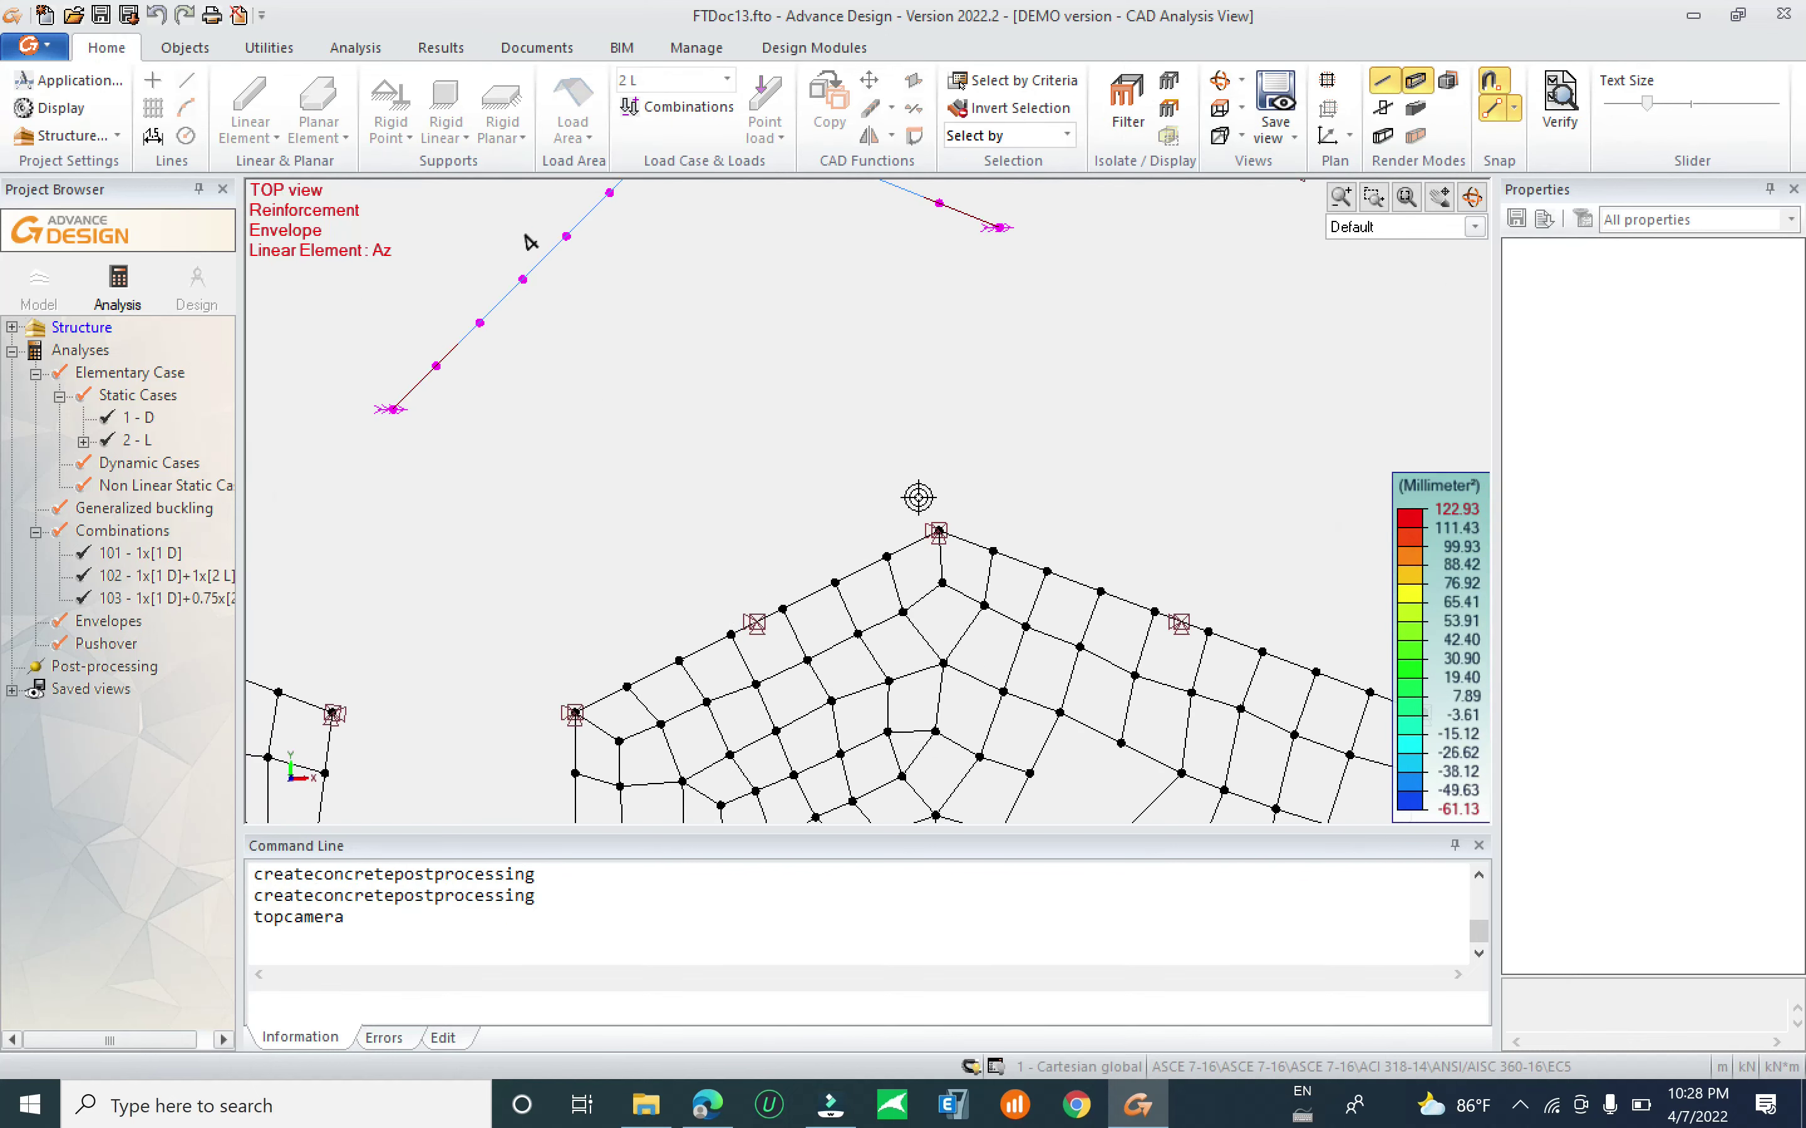
{"action": "scroll", "coordinate": [1013, 539], "scroll_direction": "down", "scroll_amount": 3}
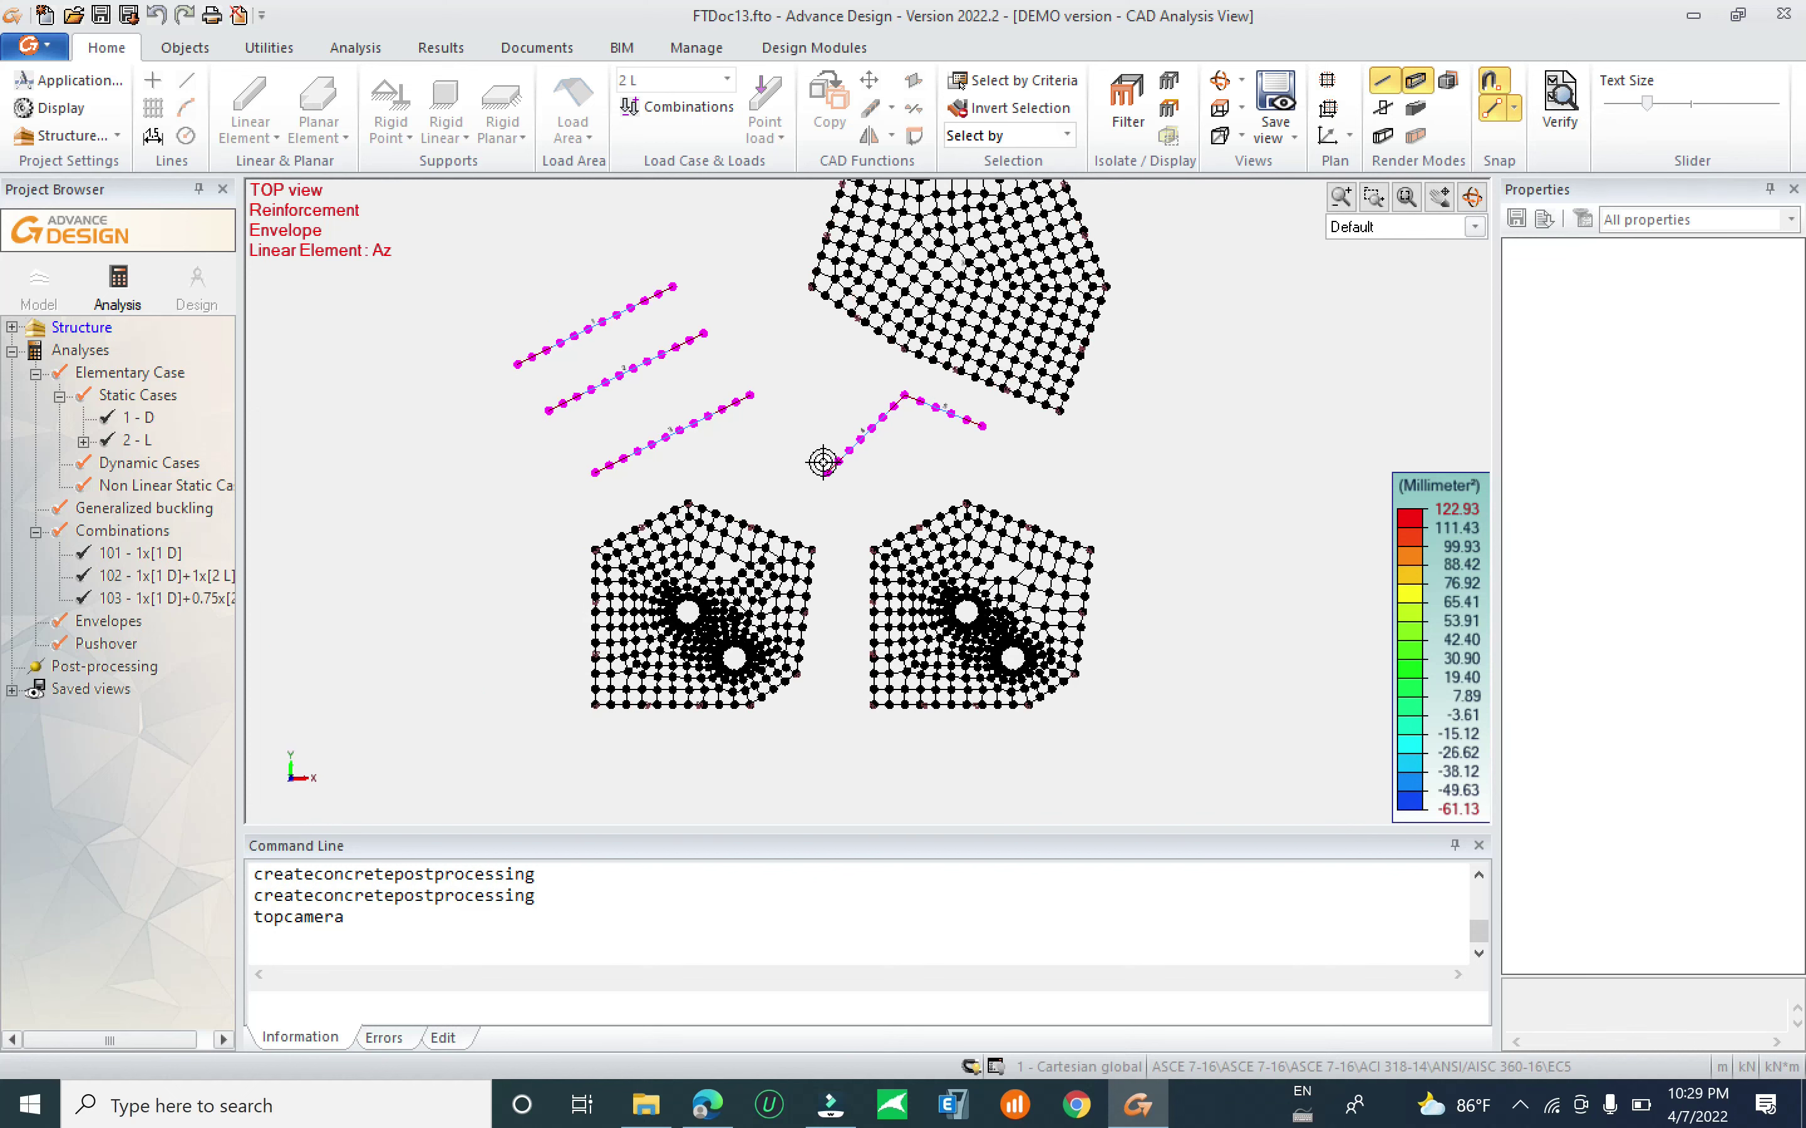
Display the Axb reinforcement results of the planar elements from the RC design and inspect them on the slabs.
{"action": "left_click", "coordinate": [441, 47]}
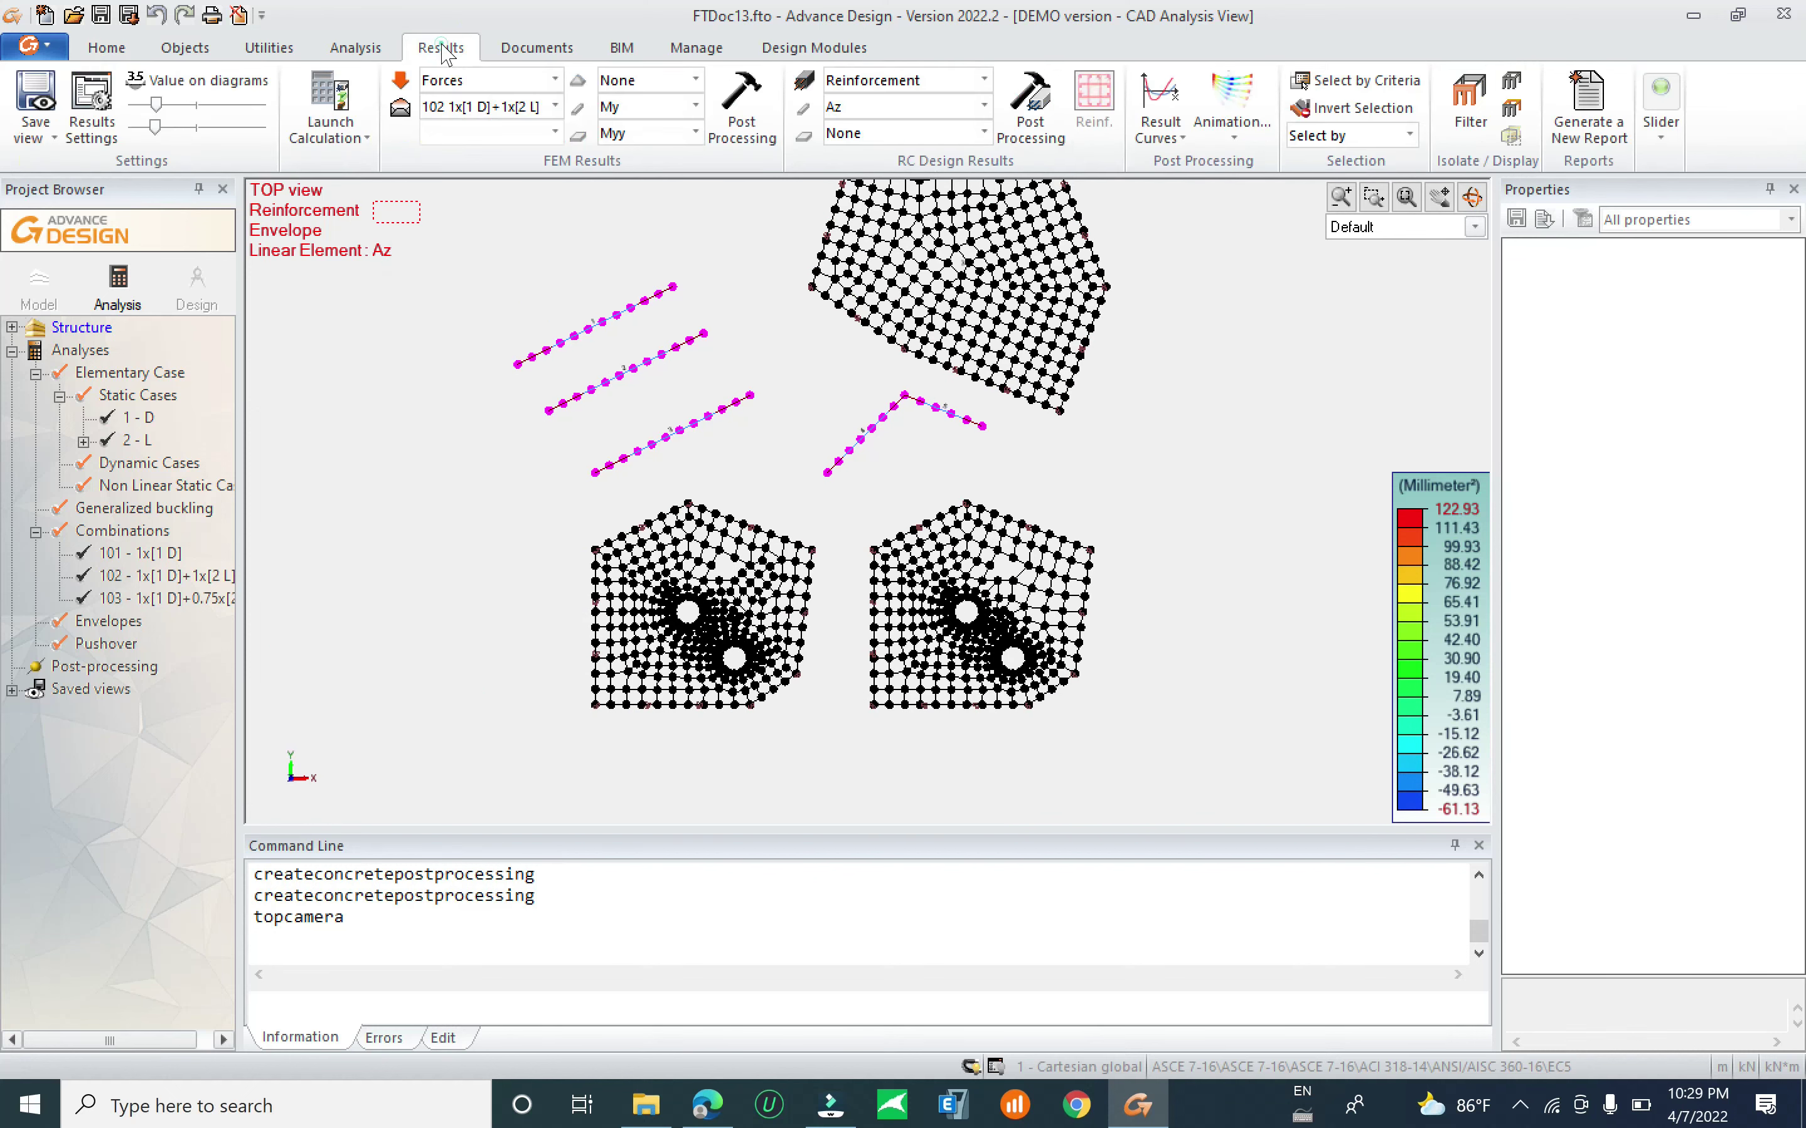
{"action": "left_click", "coordinate": [880, 134]}
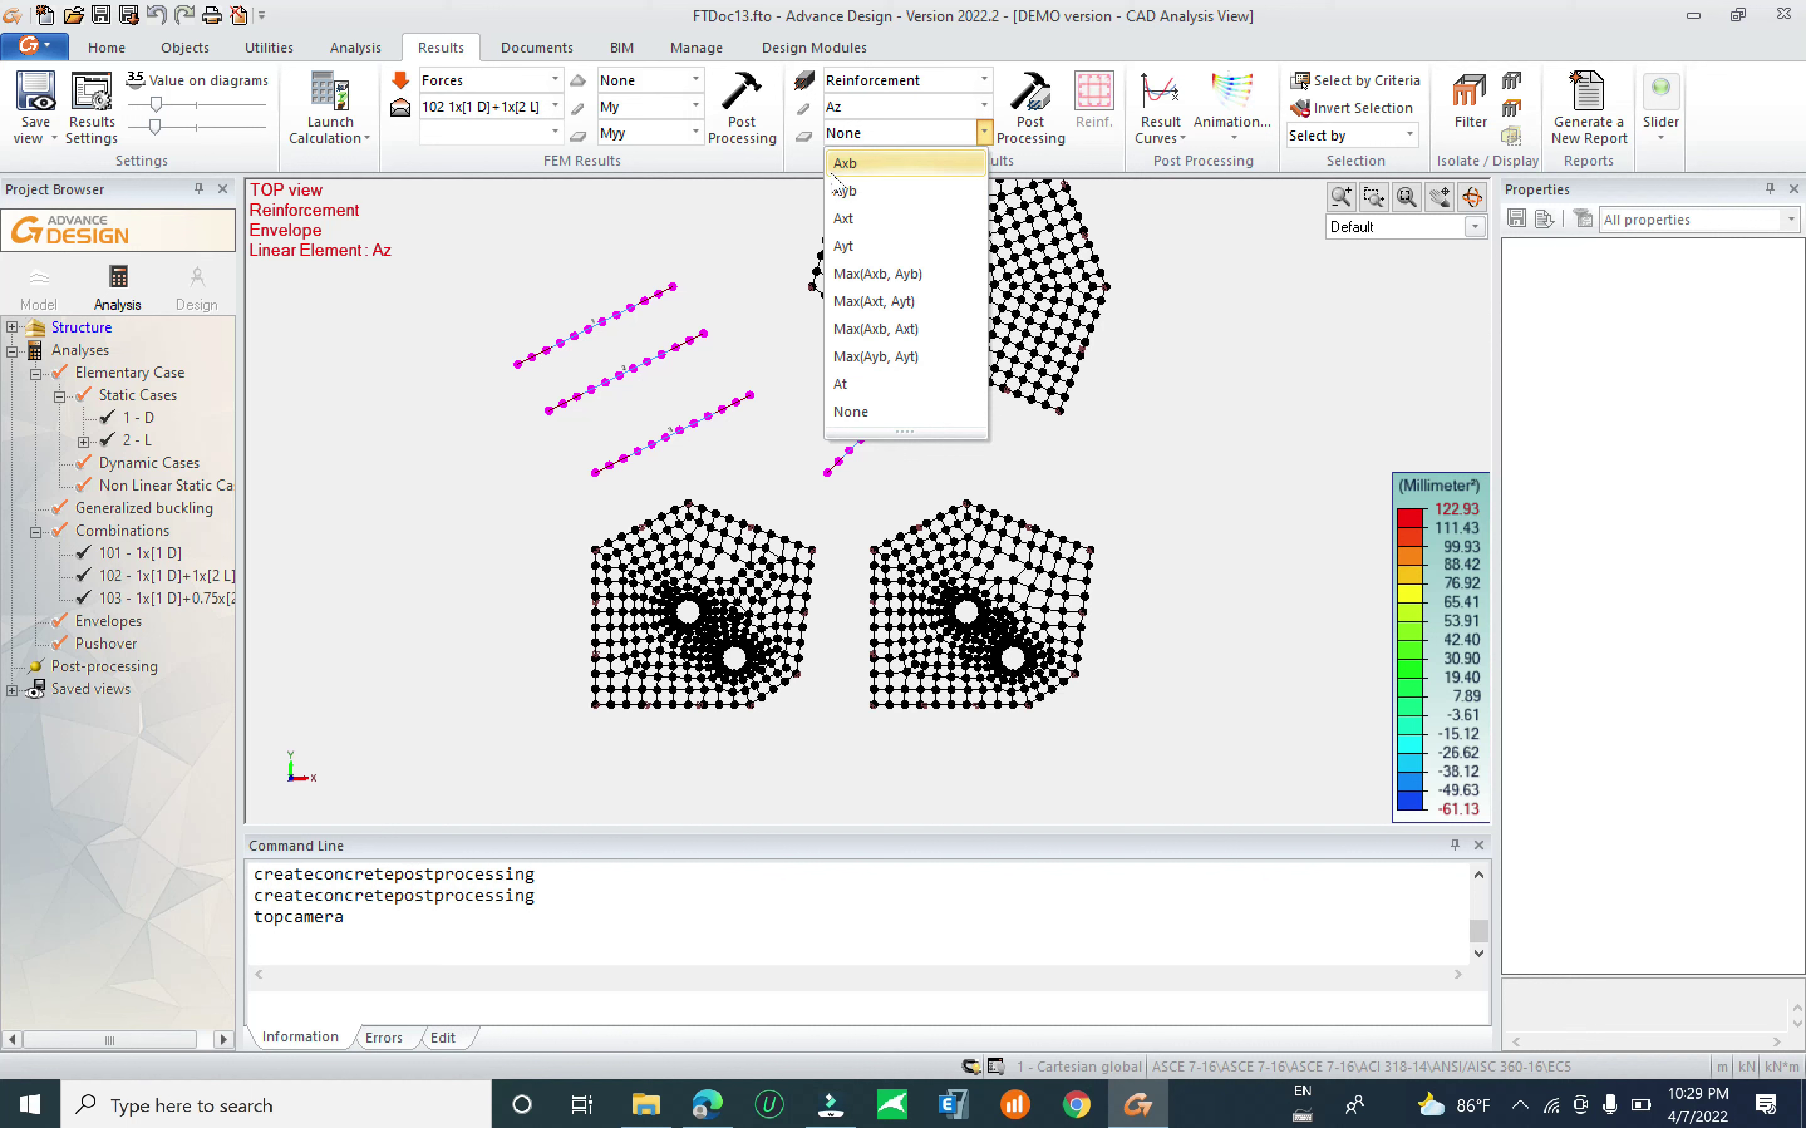
{"action": "left_click", "coordinate": [849, 177]}
{"action": "left_click", "coordinate": [1008, 109]}
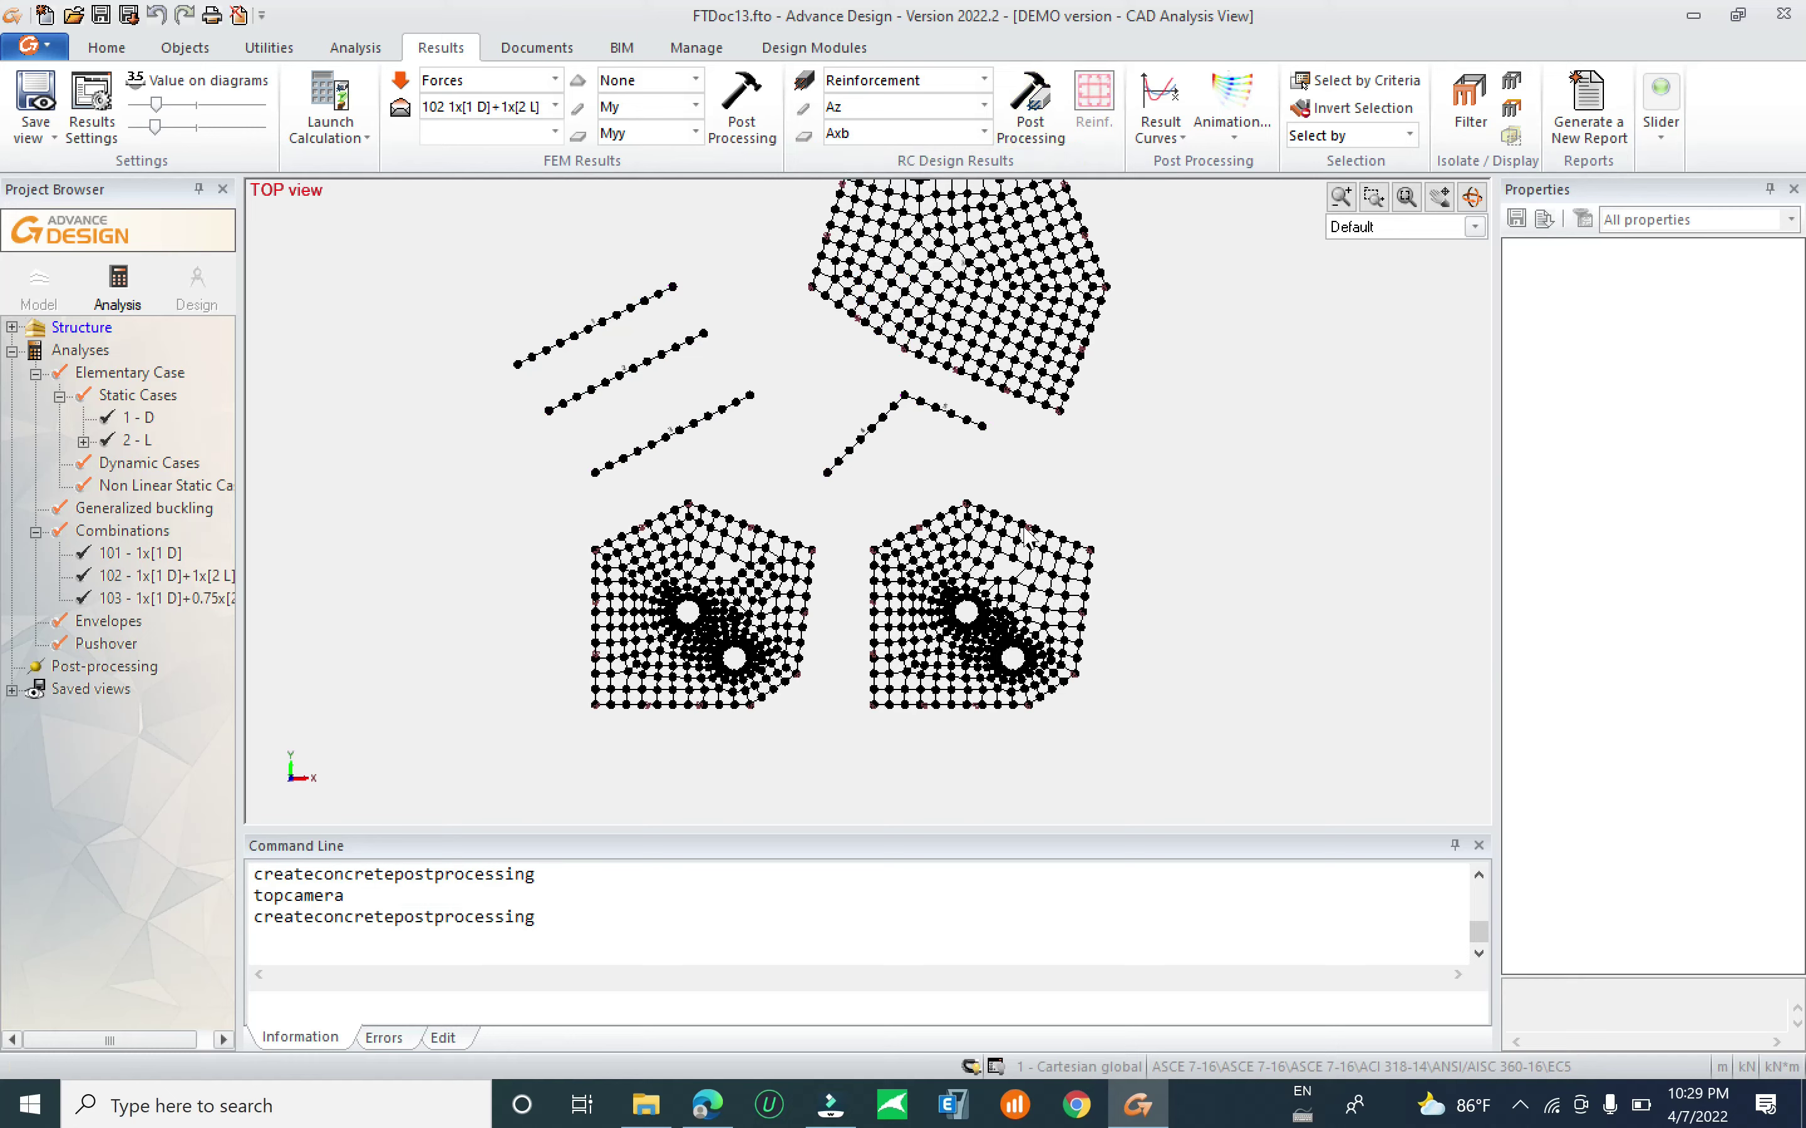
{"action": "scroll", "coordinate": [930, 636], "scroll_direction": "up", "scroll_amount": 5}
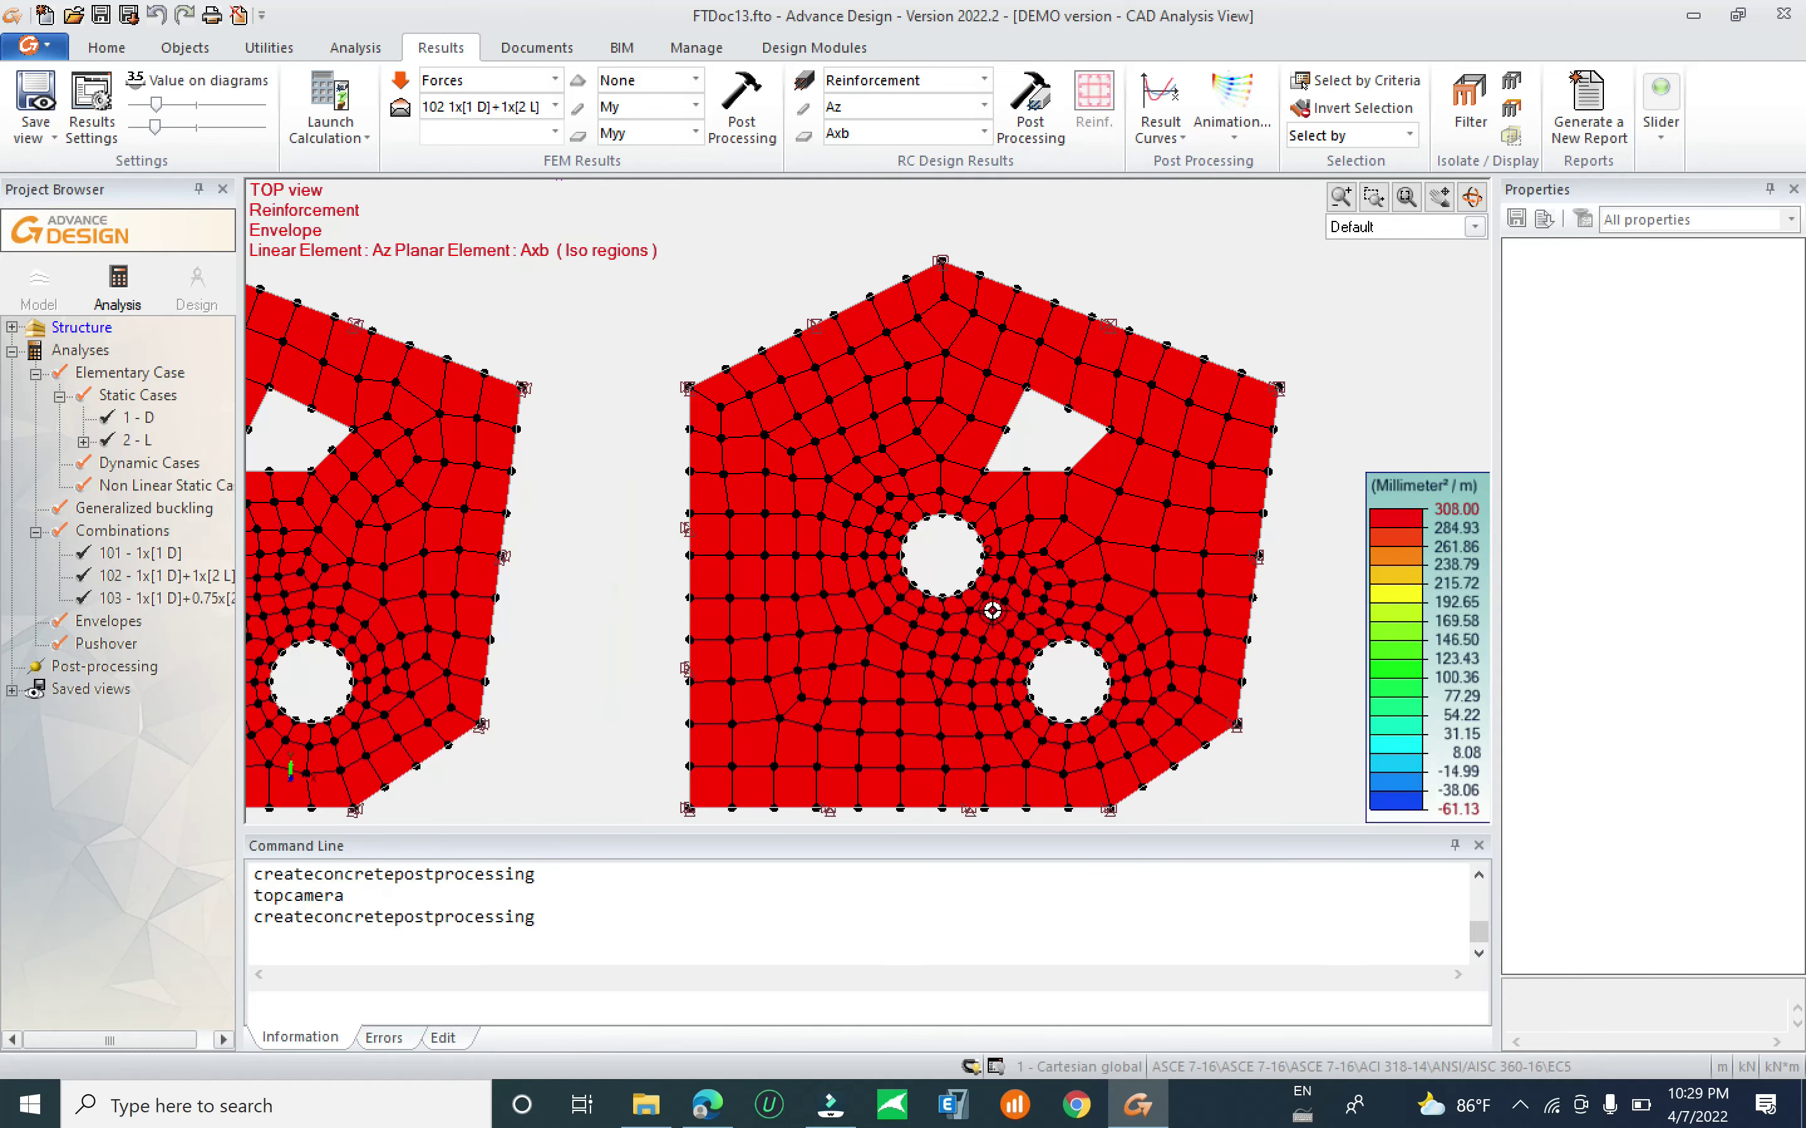
{"action": "scroll", "coordinate": [985, 579], "scroll_direction": "up", "scroll_amount": 4}
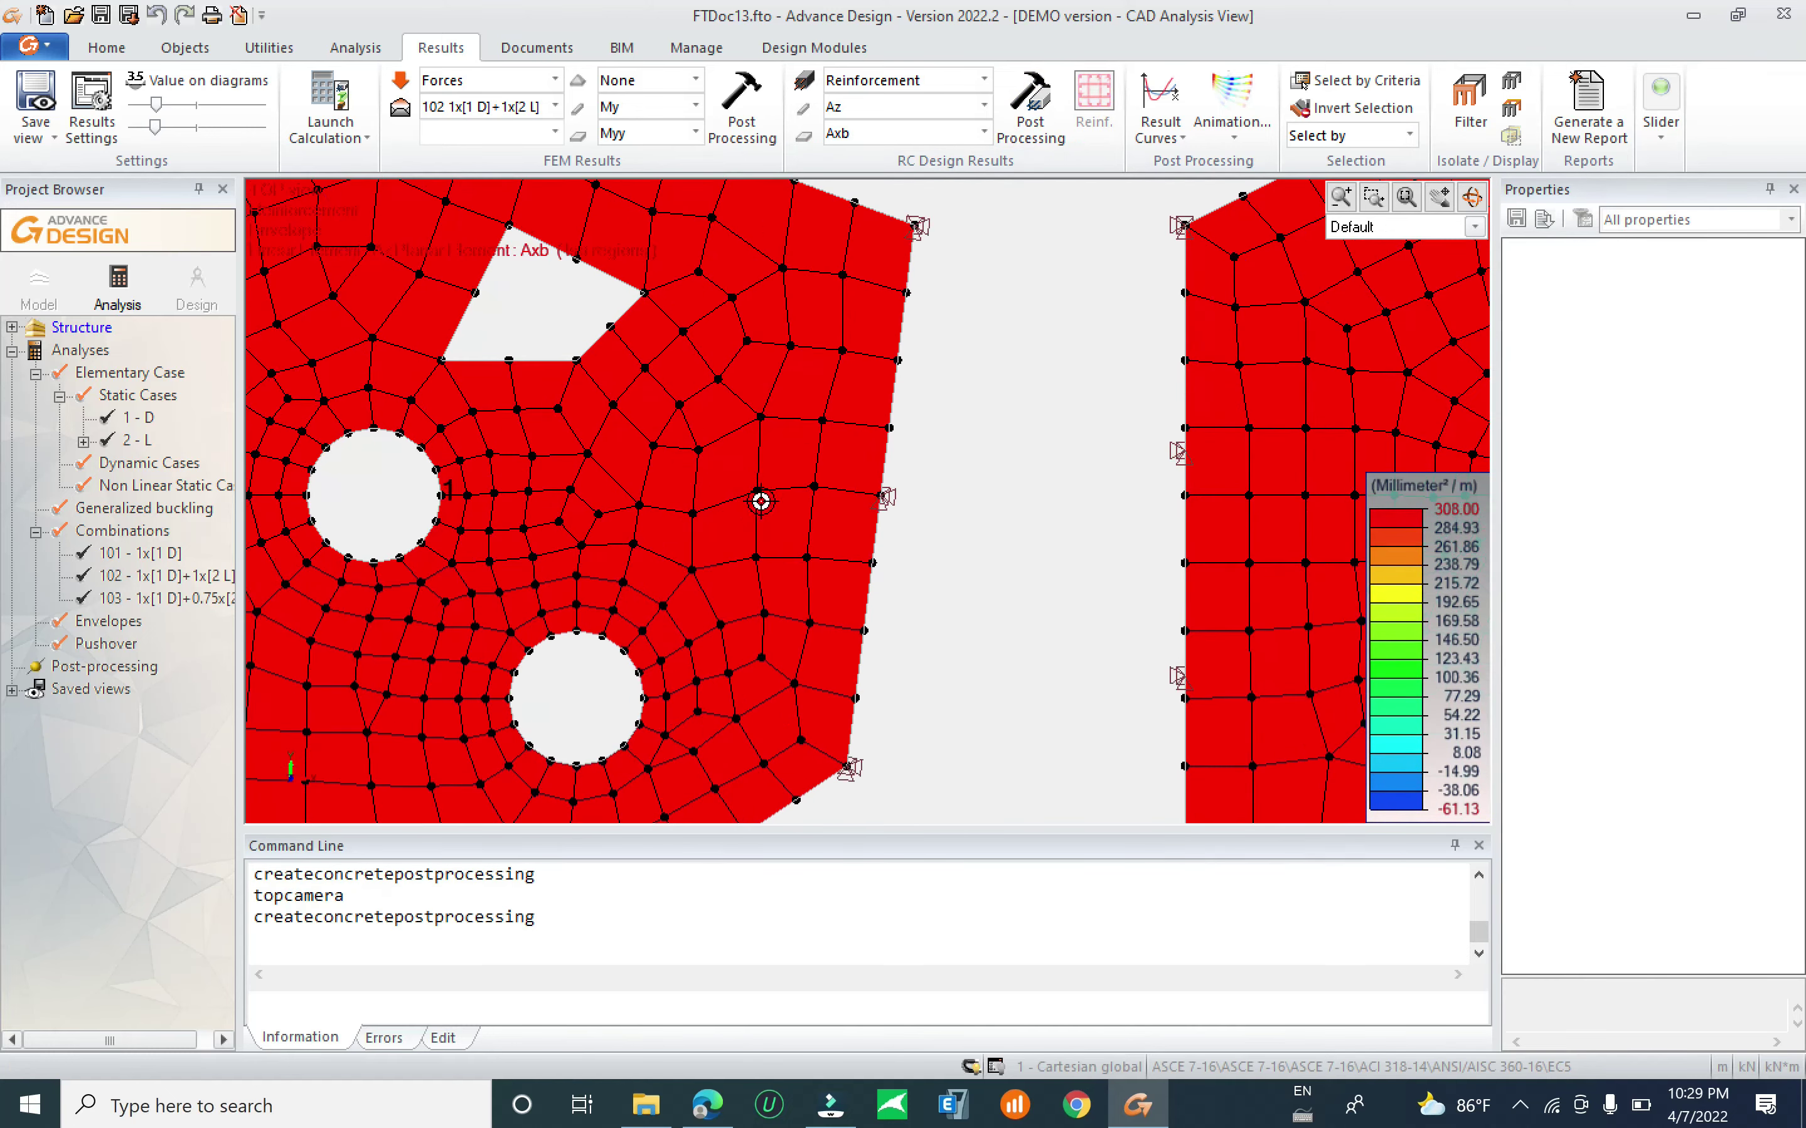
{"action": "scroll", "coordinate": [770, 492], "scroll_direction": "down", "scroll_amount": 8}
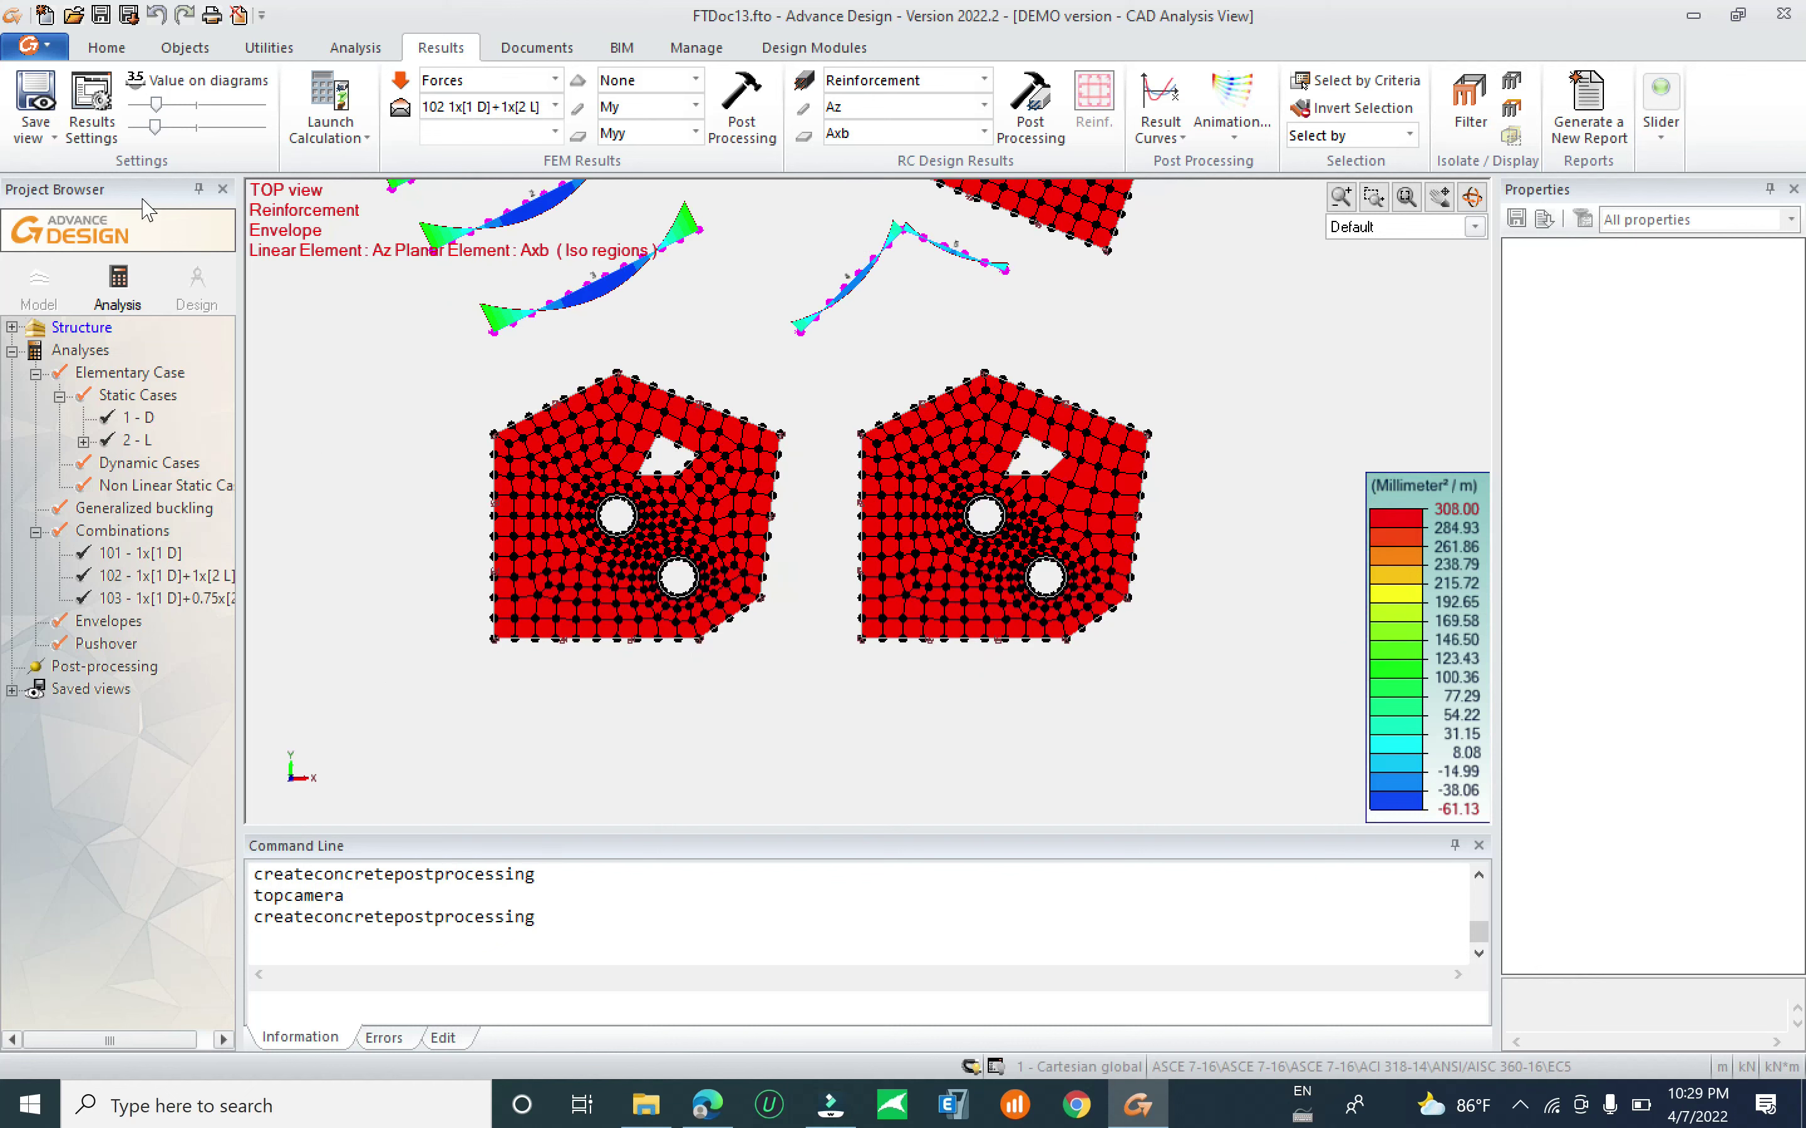
Set the display mode of the planar element Axb reinforcement results to Iso regions.
{"action": "left_click", "coordinate": [109, 123]}
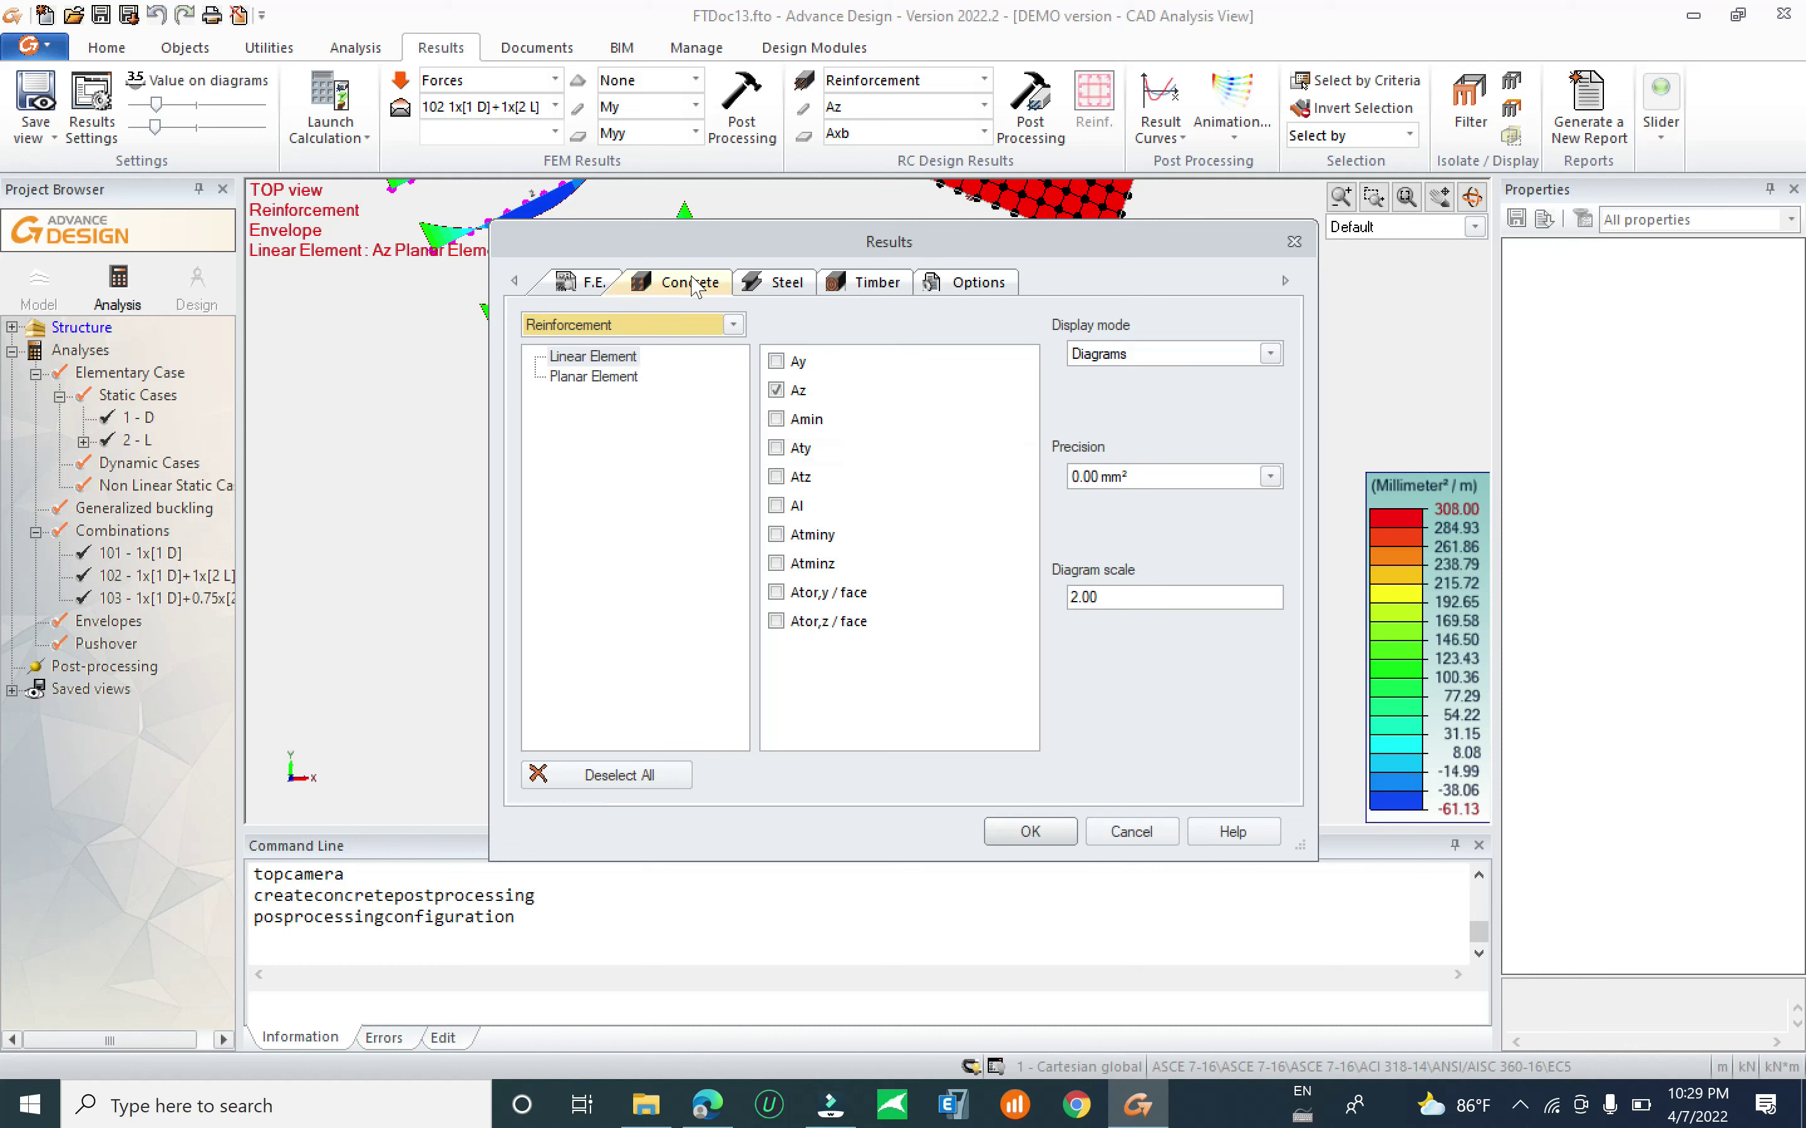
{"action": "left_click", "coordinate": [588, 374]}
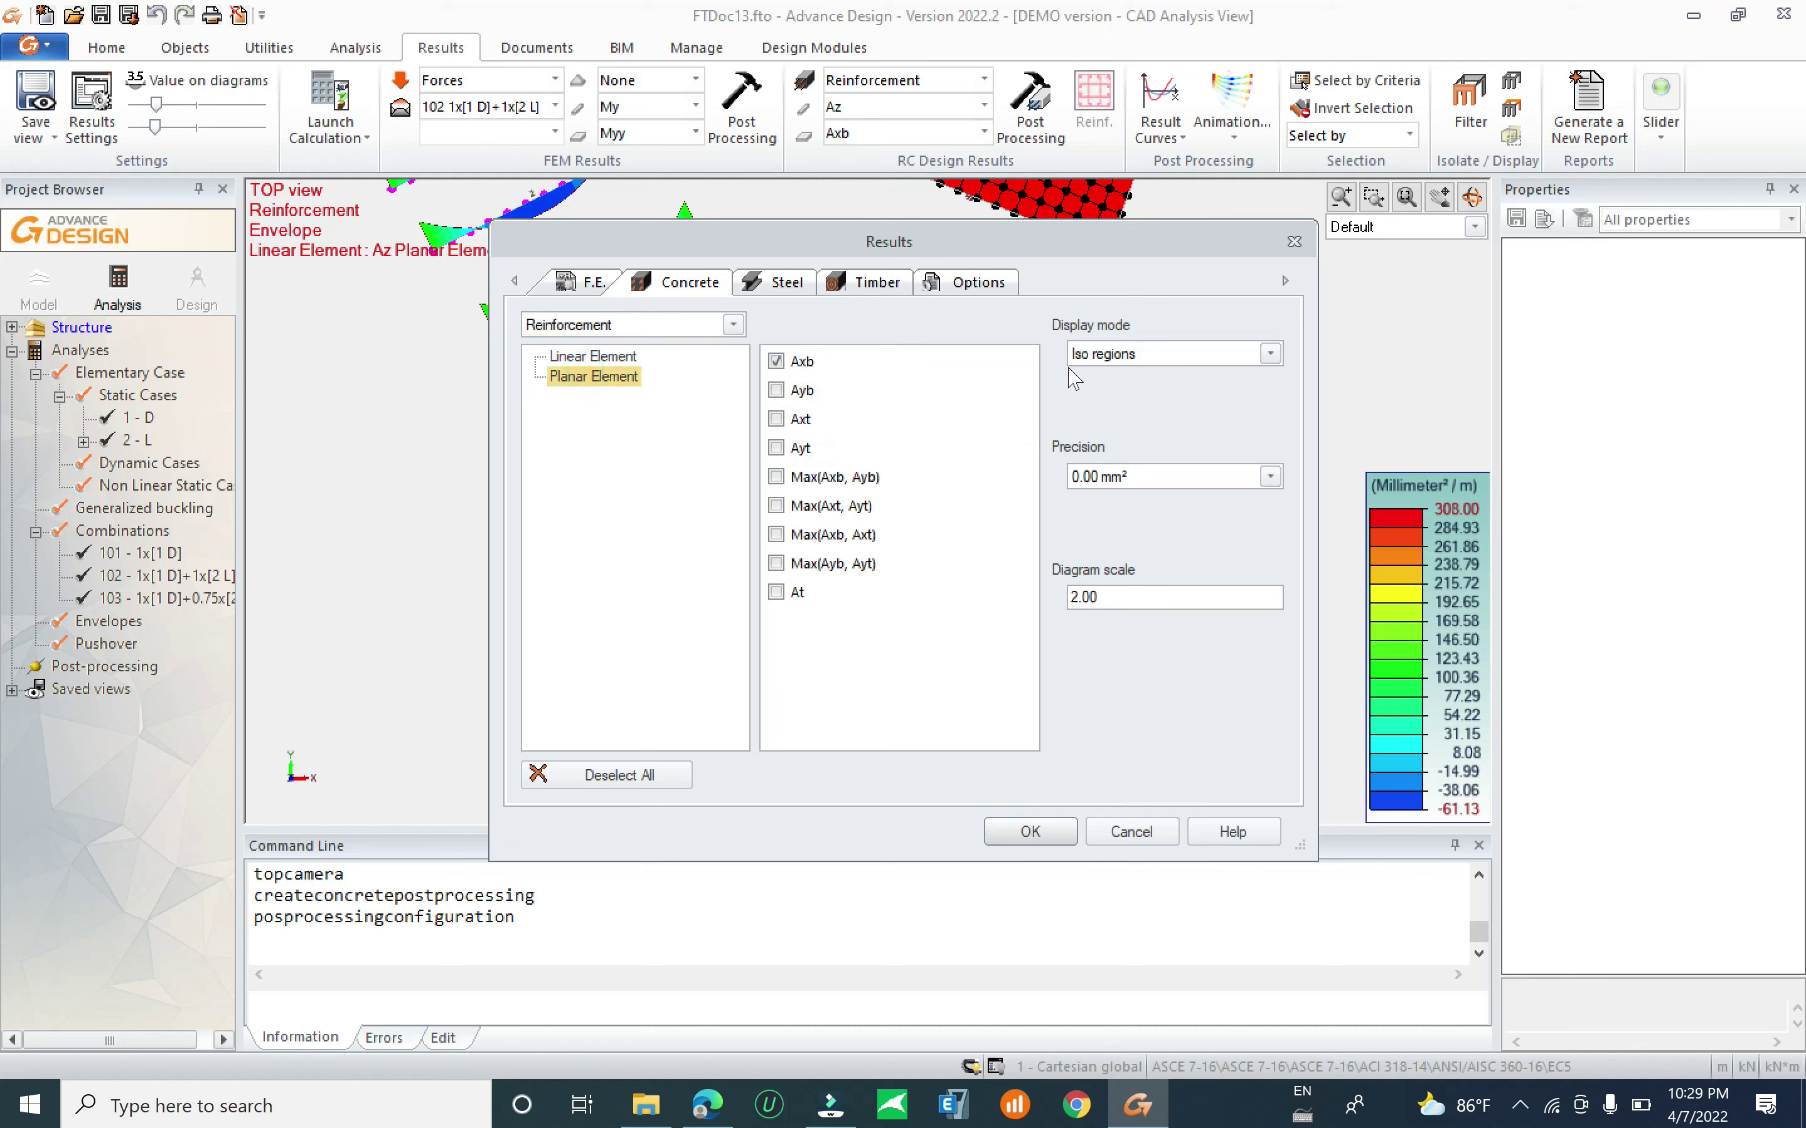
{"action": "left_click", "coordinate": [1170, 355]}
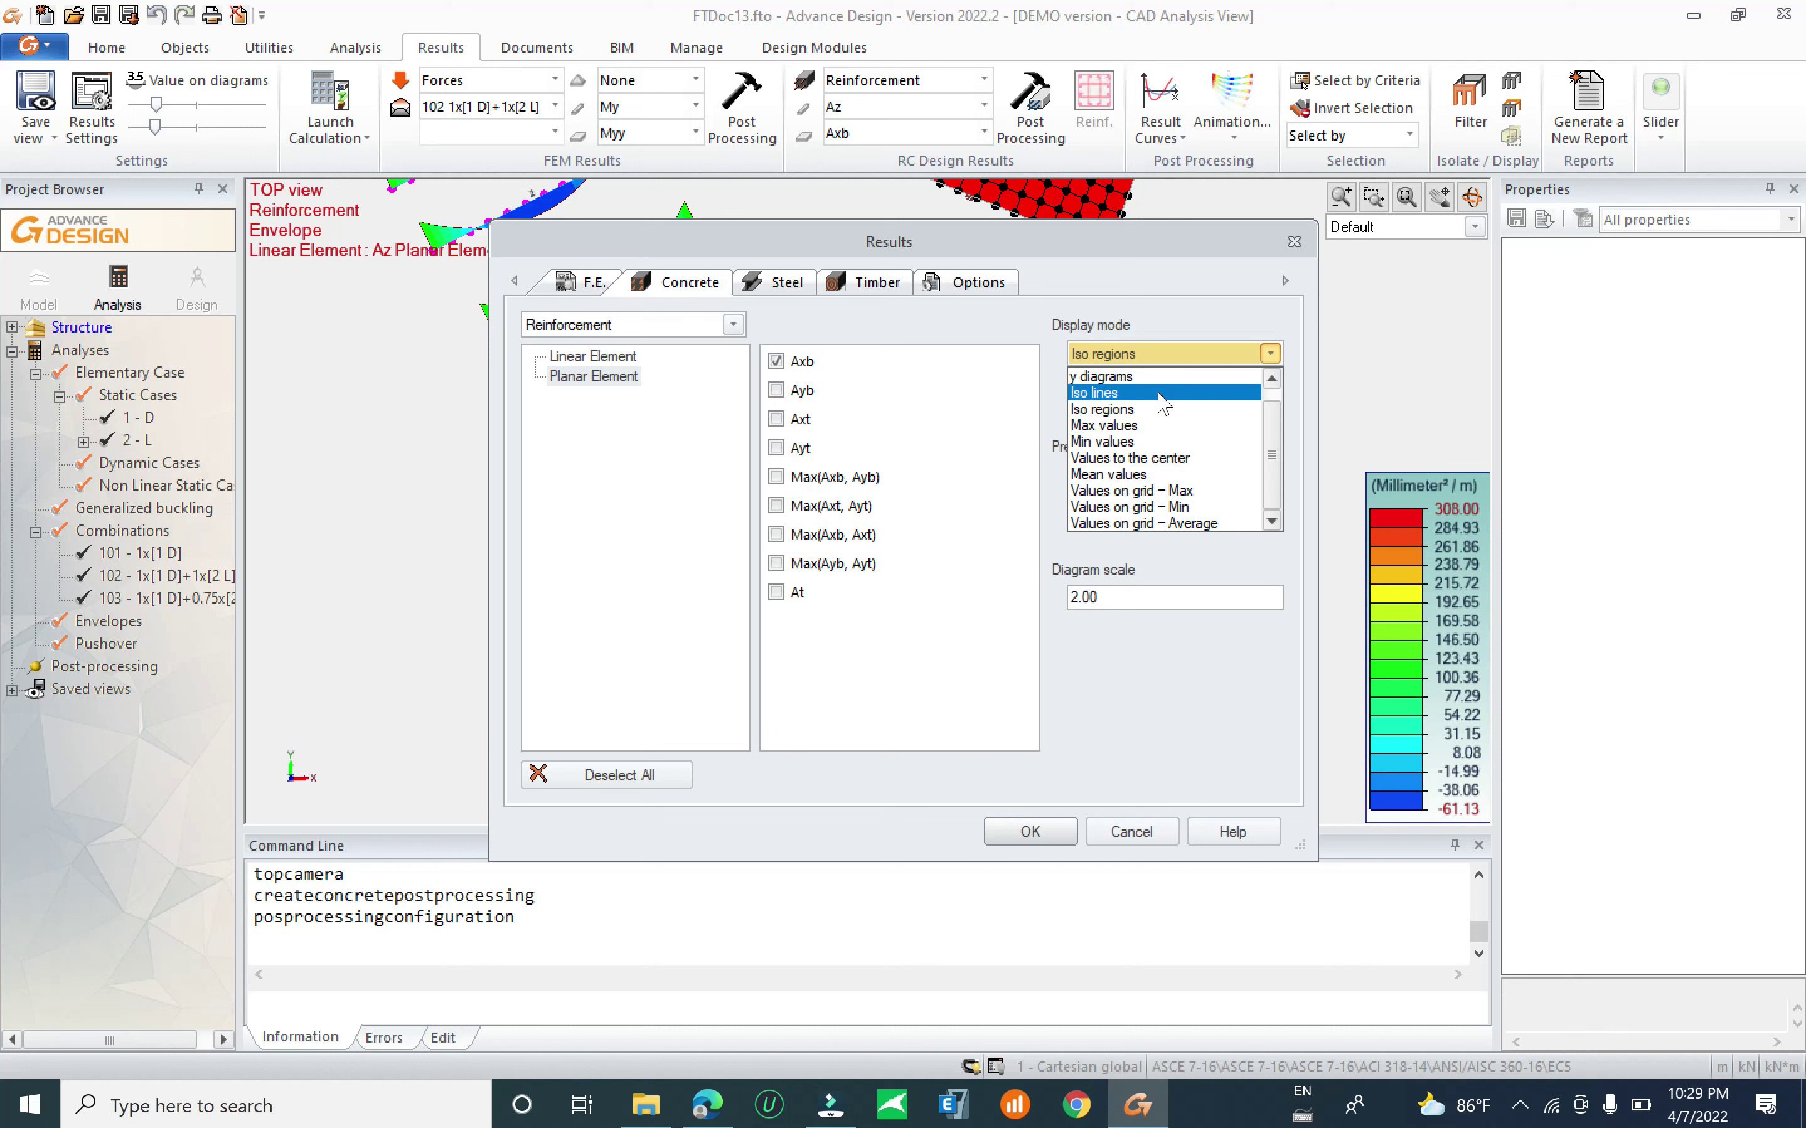
{"action": "left_click", "coordinate": [1164, 410]}
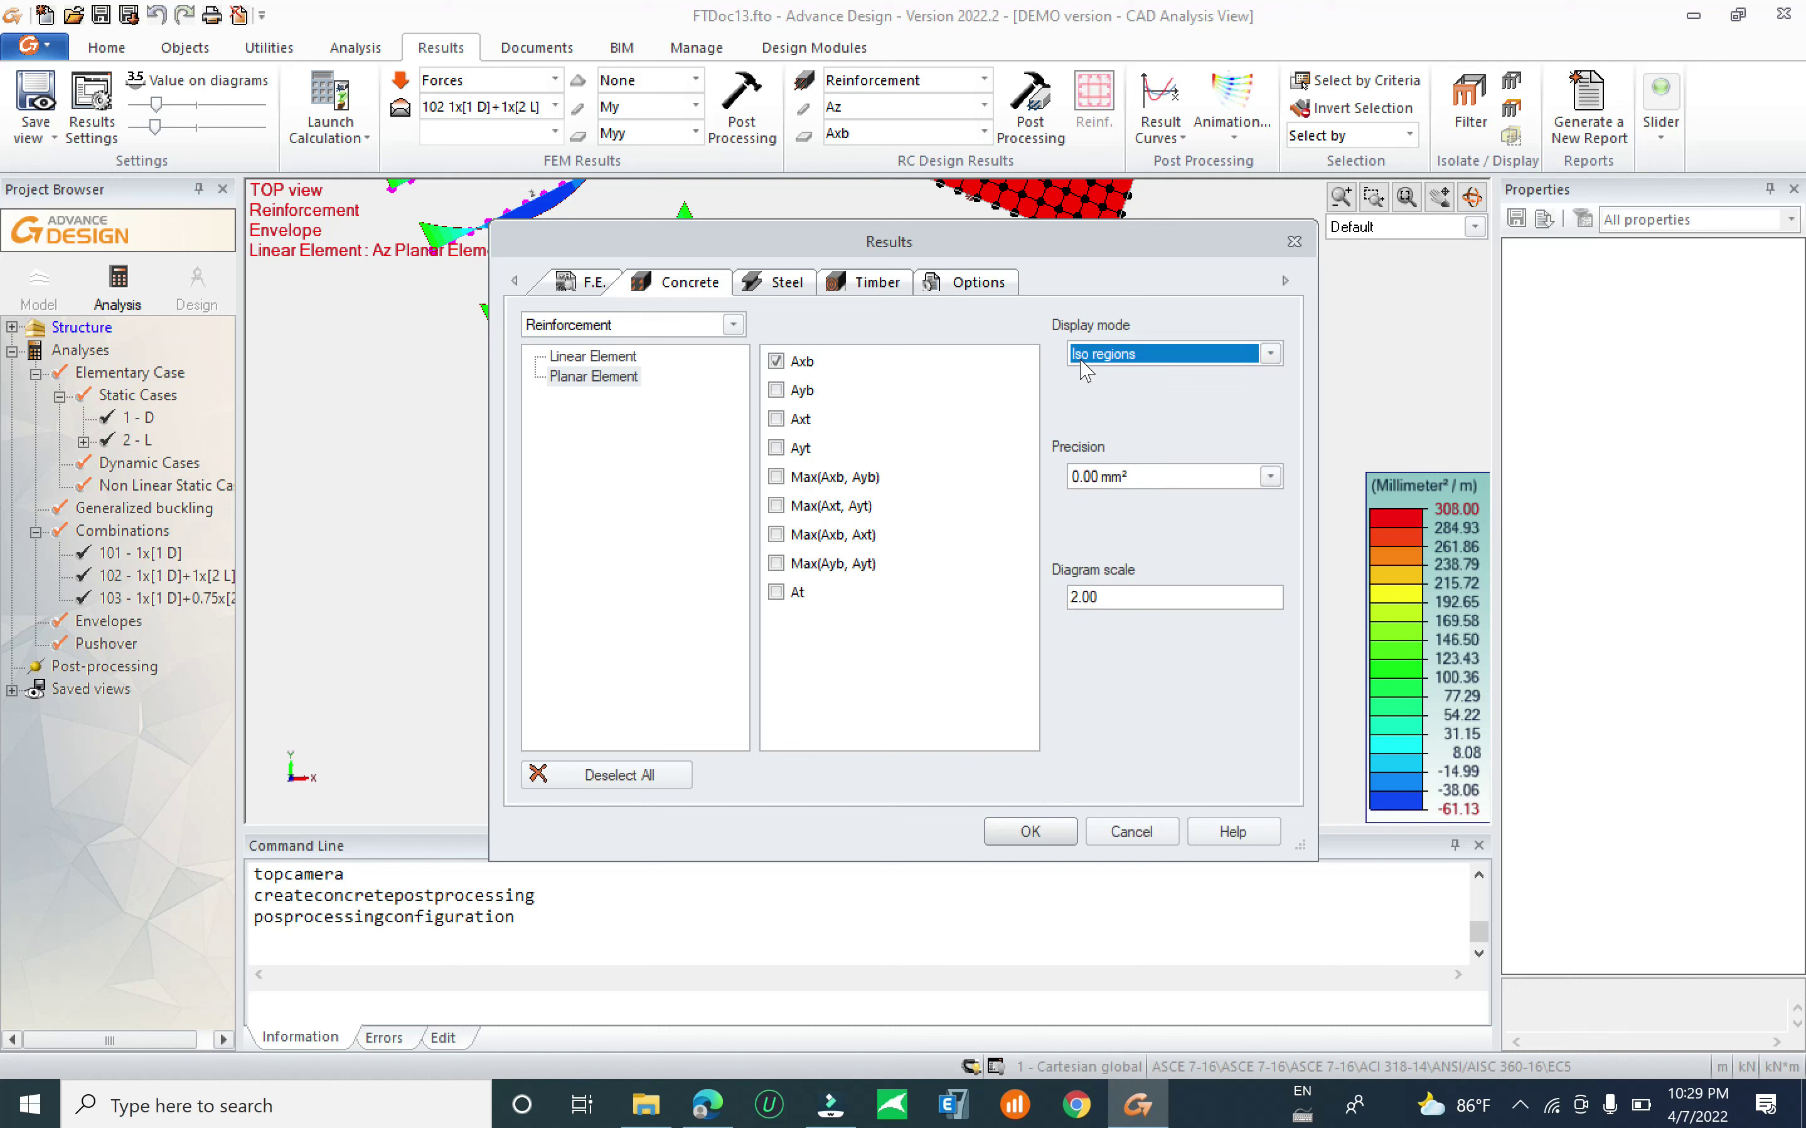
{"action": "left_click", "coordinate": [1028, 830]}
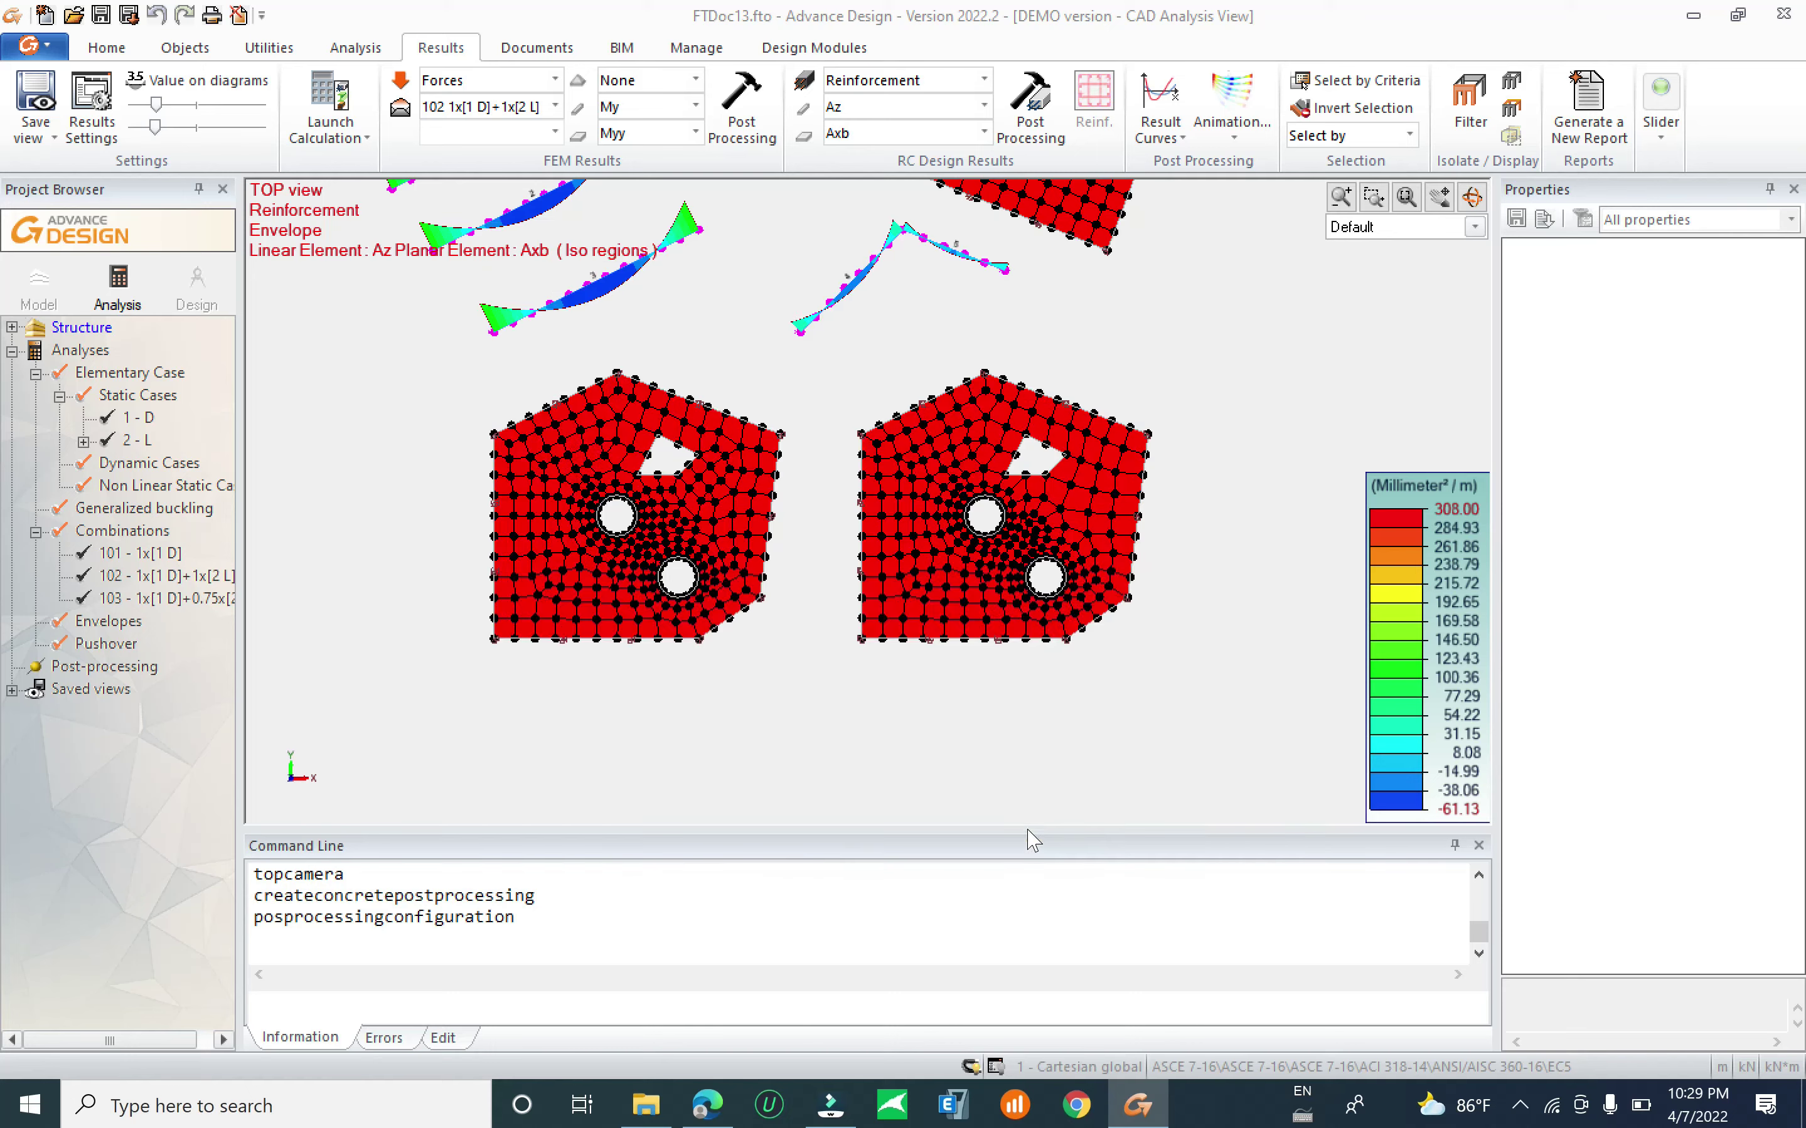
{"action": "scroll", "coordinate": [1028, 544], "scroll_direction": "up", "scroll_amount": 3}
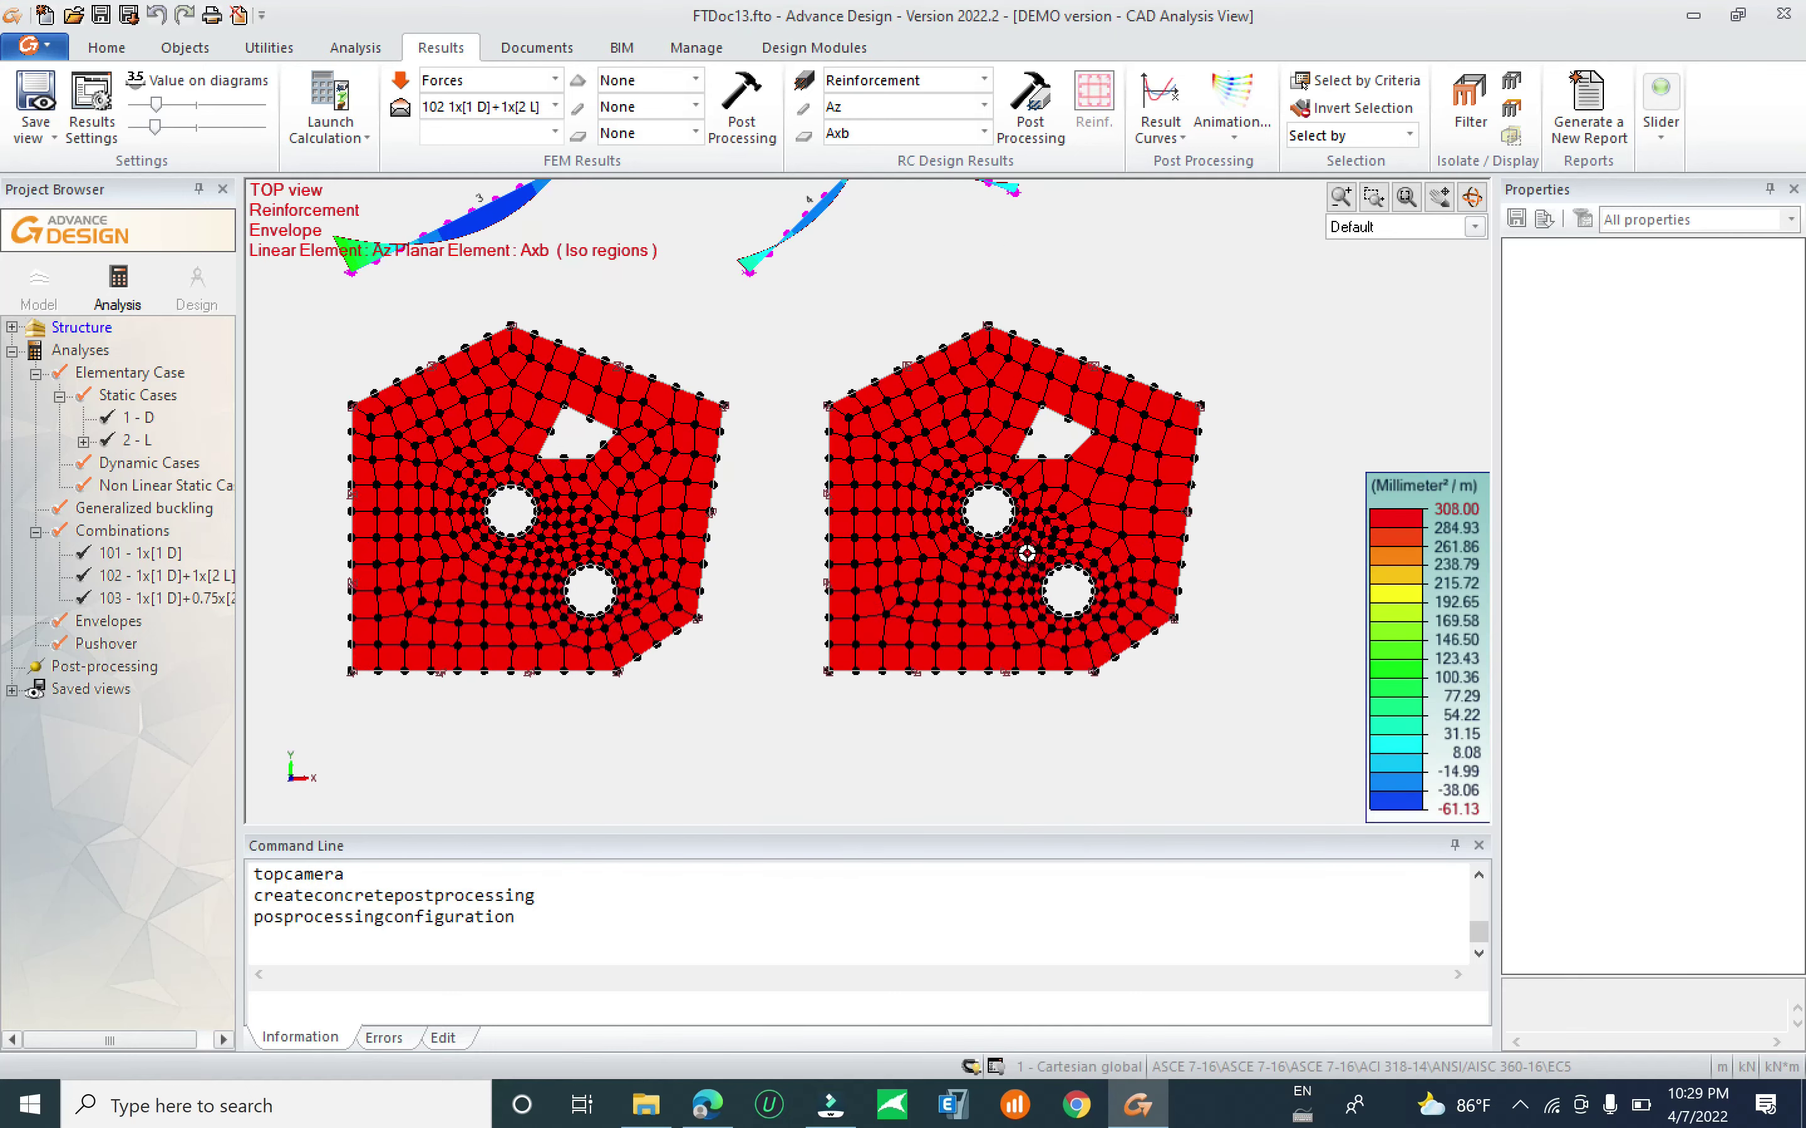
Set the concrete reinforcement display mode to Values for linear elements and Max values for planar elements.
{"action": "left_click", "coordinate": [91, 104]}
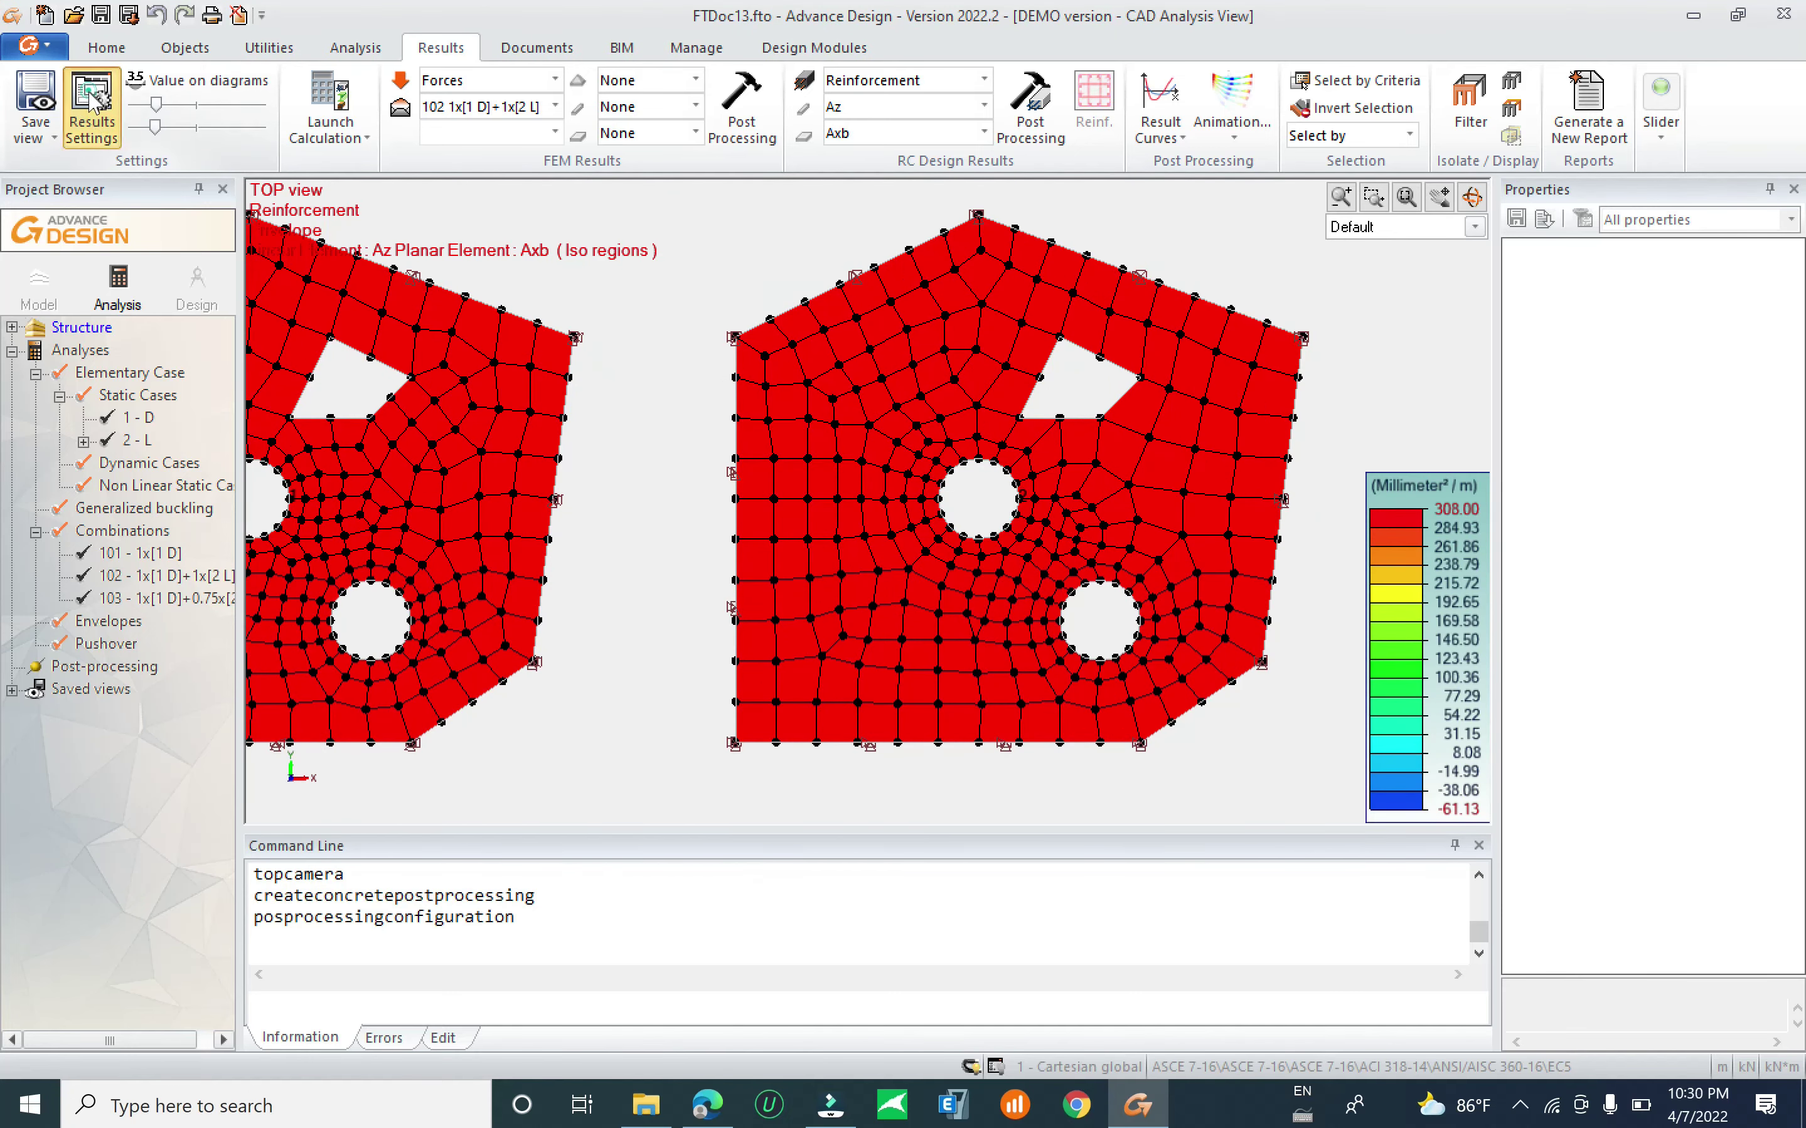
{"action": "left_click", "coordinate": [1164, 354]}
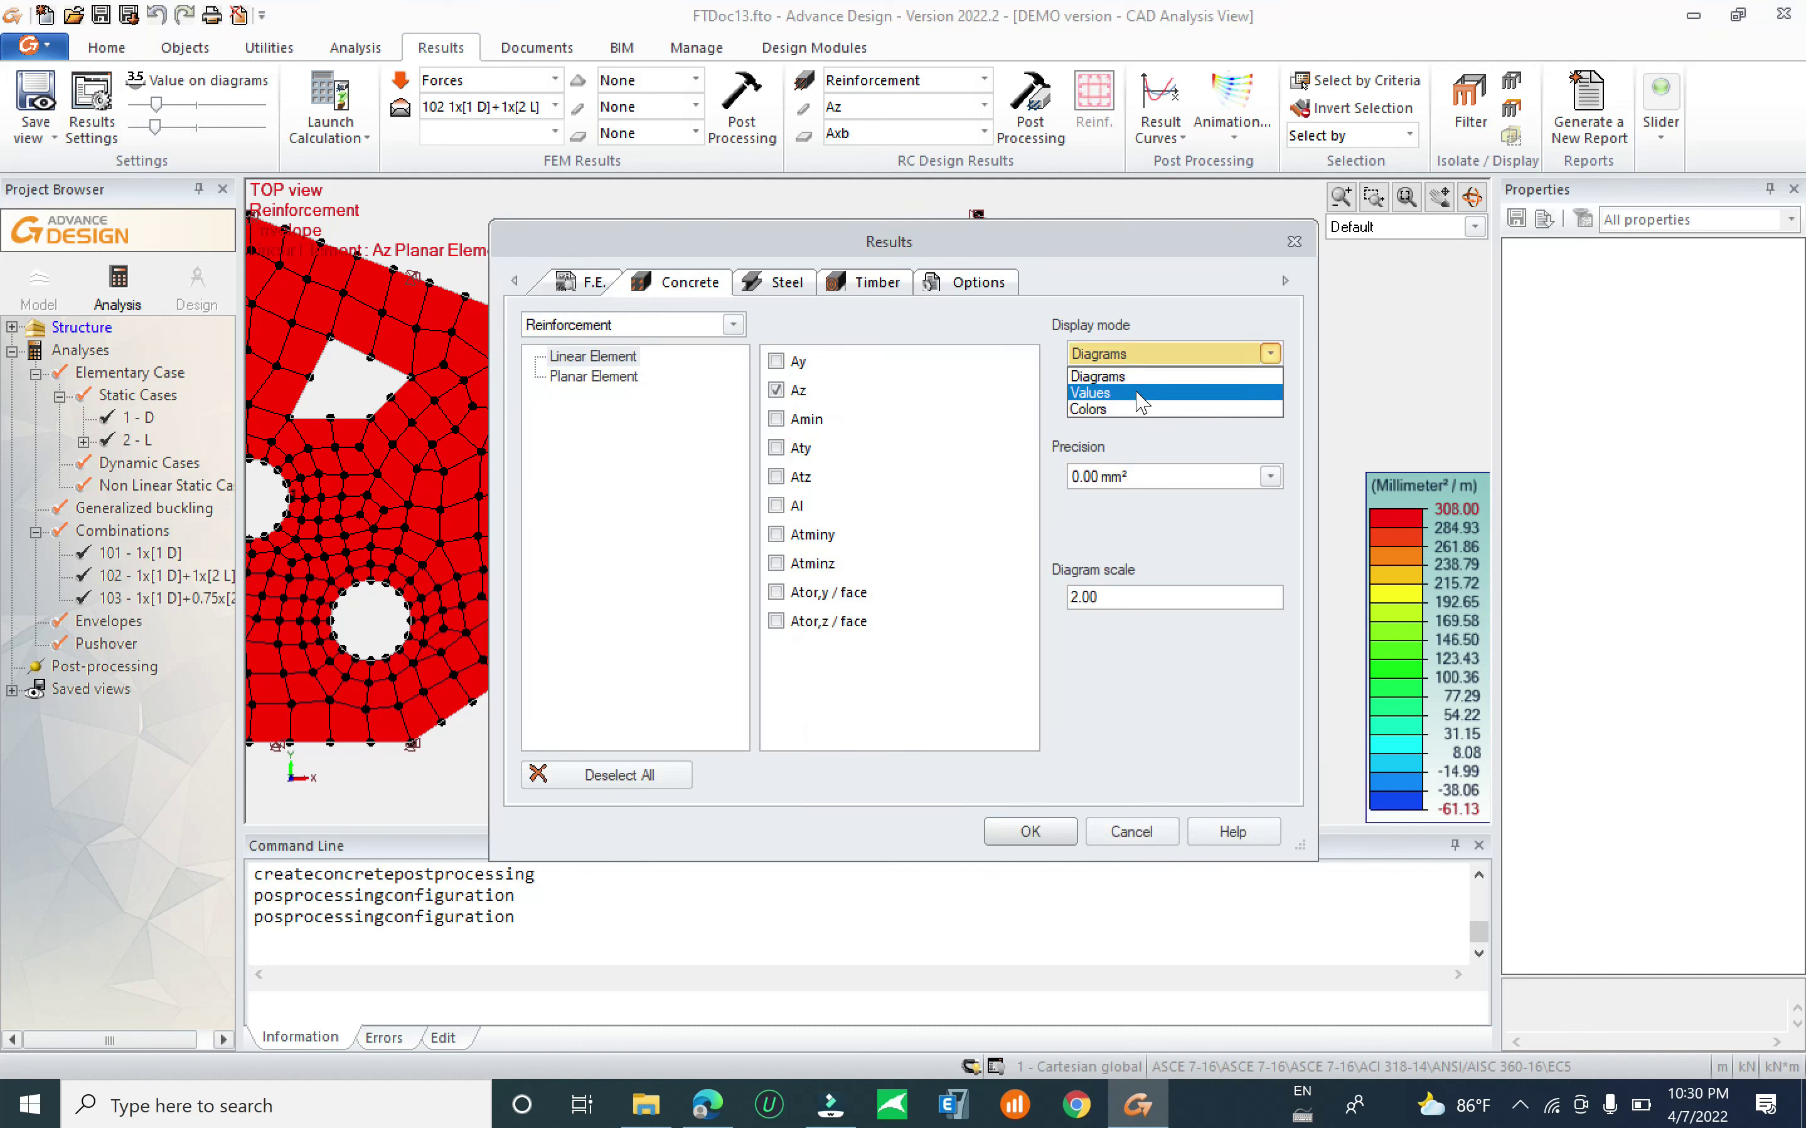
{"action": "left_click", "coordinate": [1140, 396]}
{"action": "left_click", "coordinate": [593, 376]}
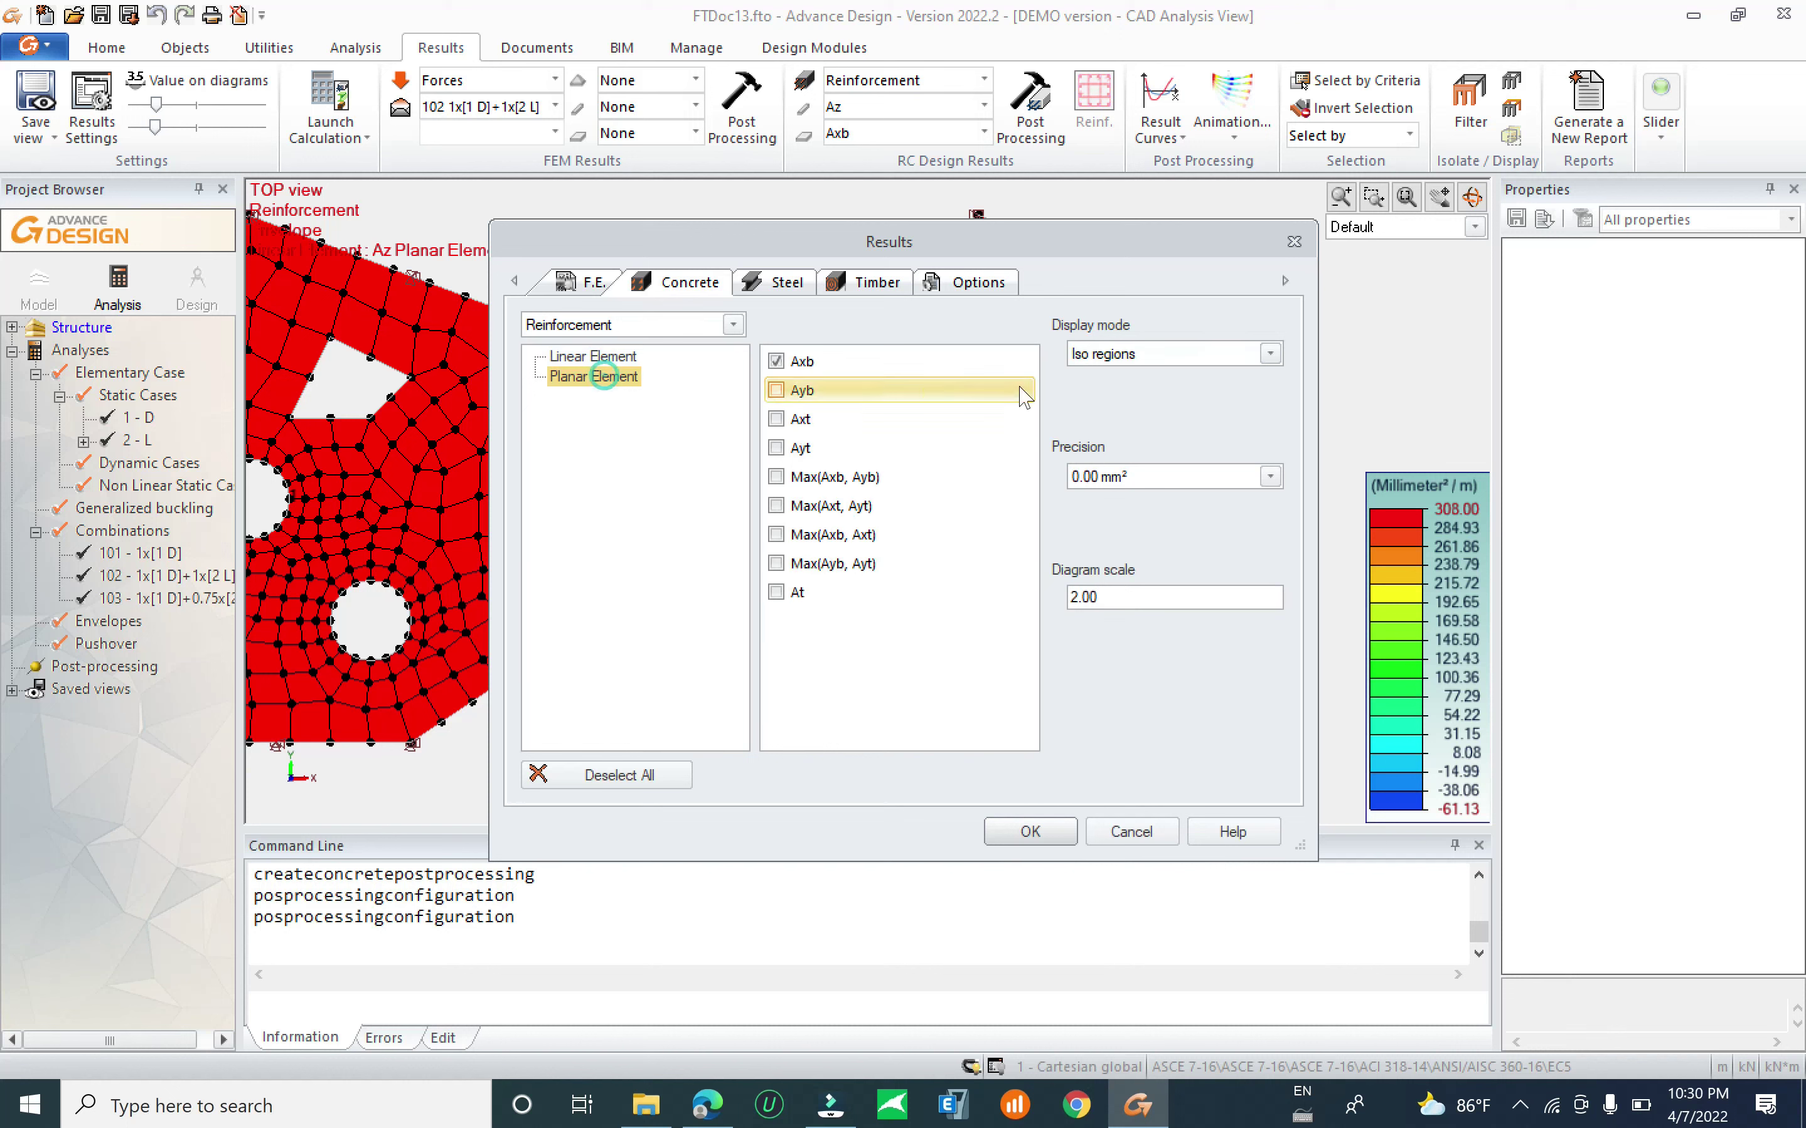
{"action": "left_click", "coordinate": [1164, 354]}
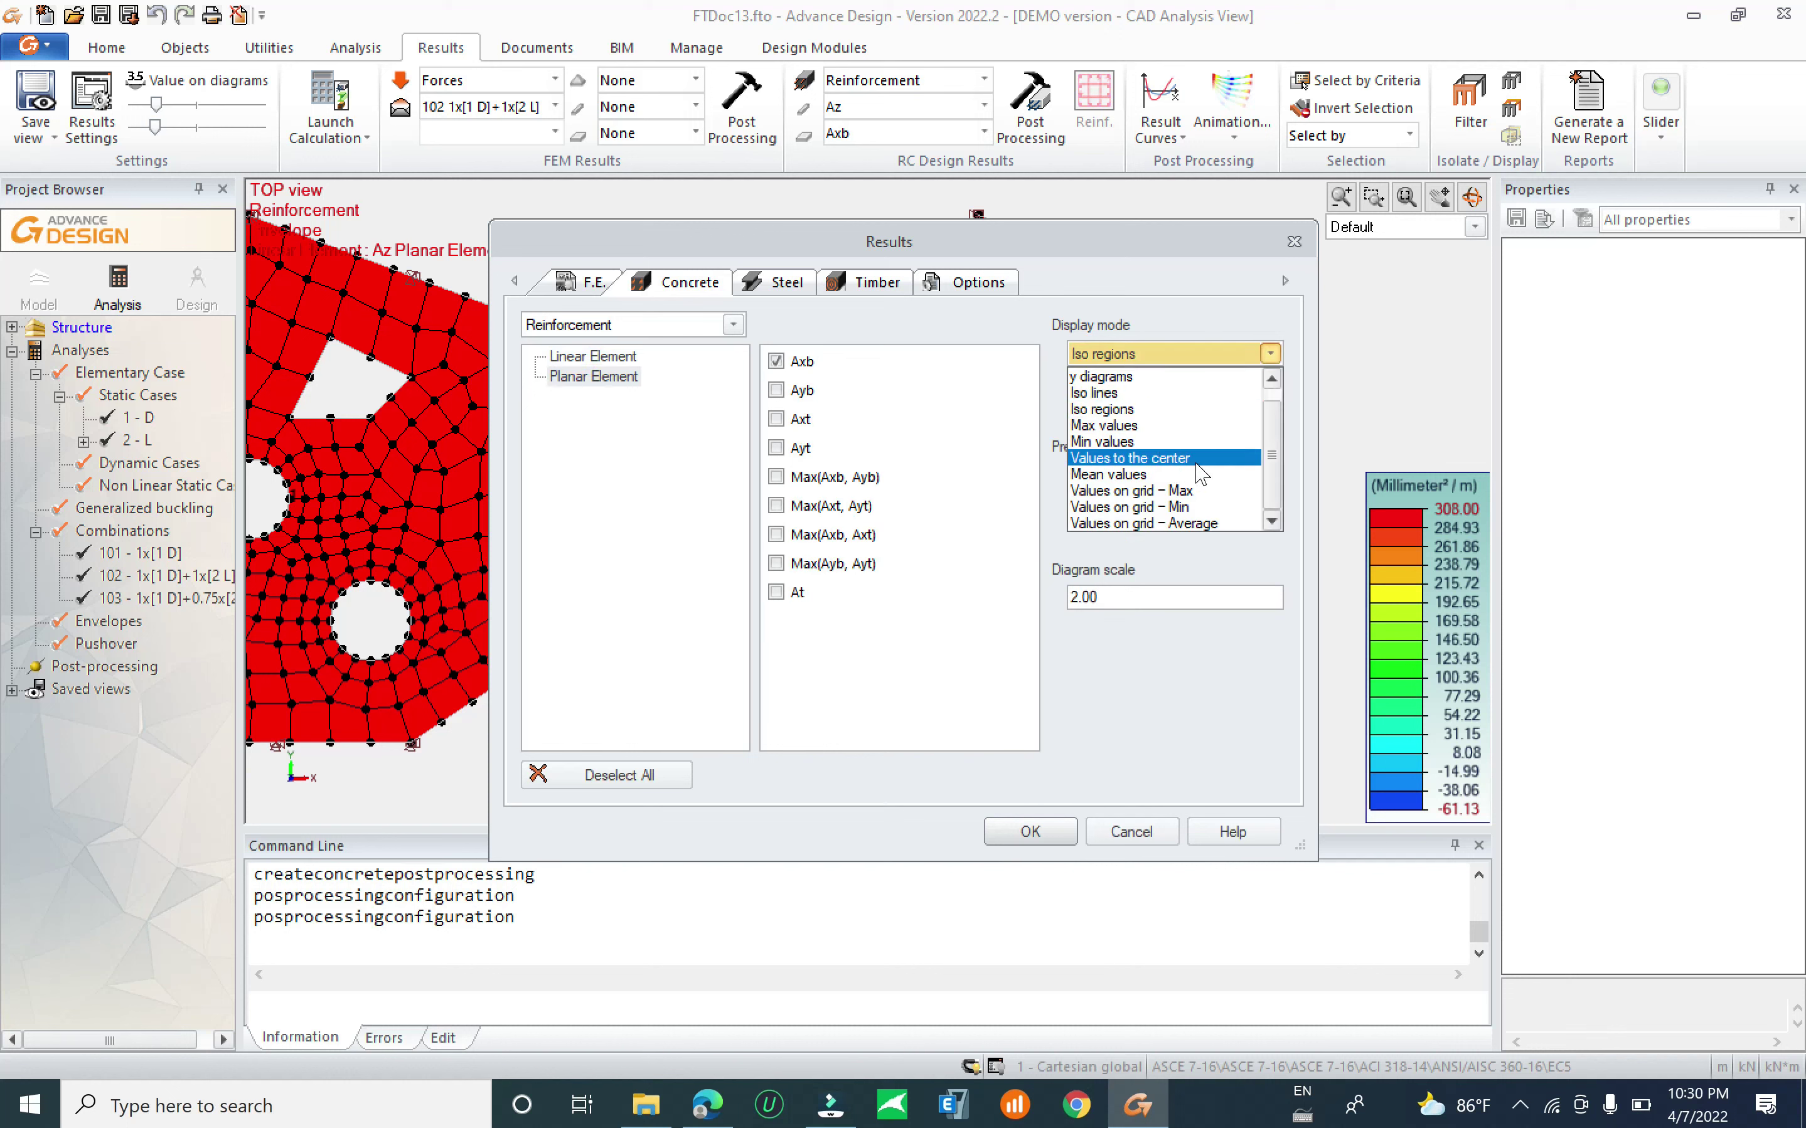
{"action": "left_click", "coordinate": [1104, 426]}
{"action": "left_click", "coordinate": [1032, 830]}
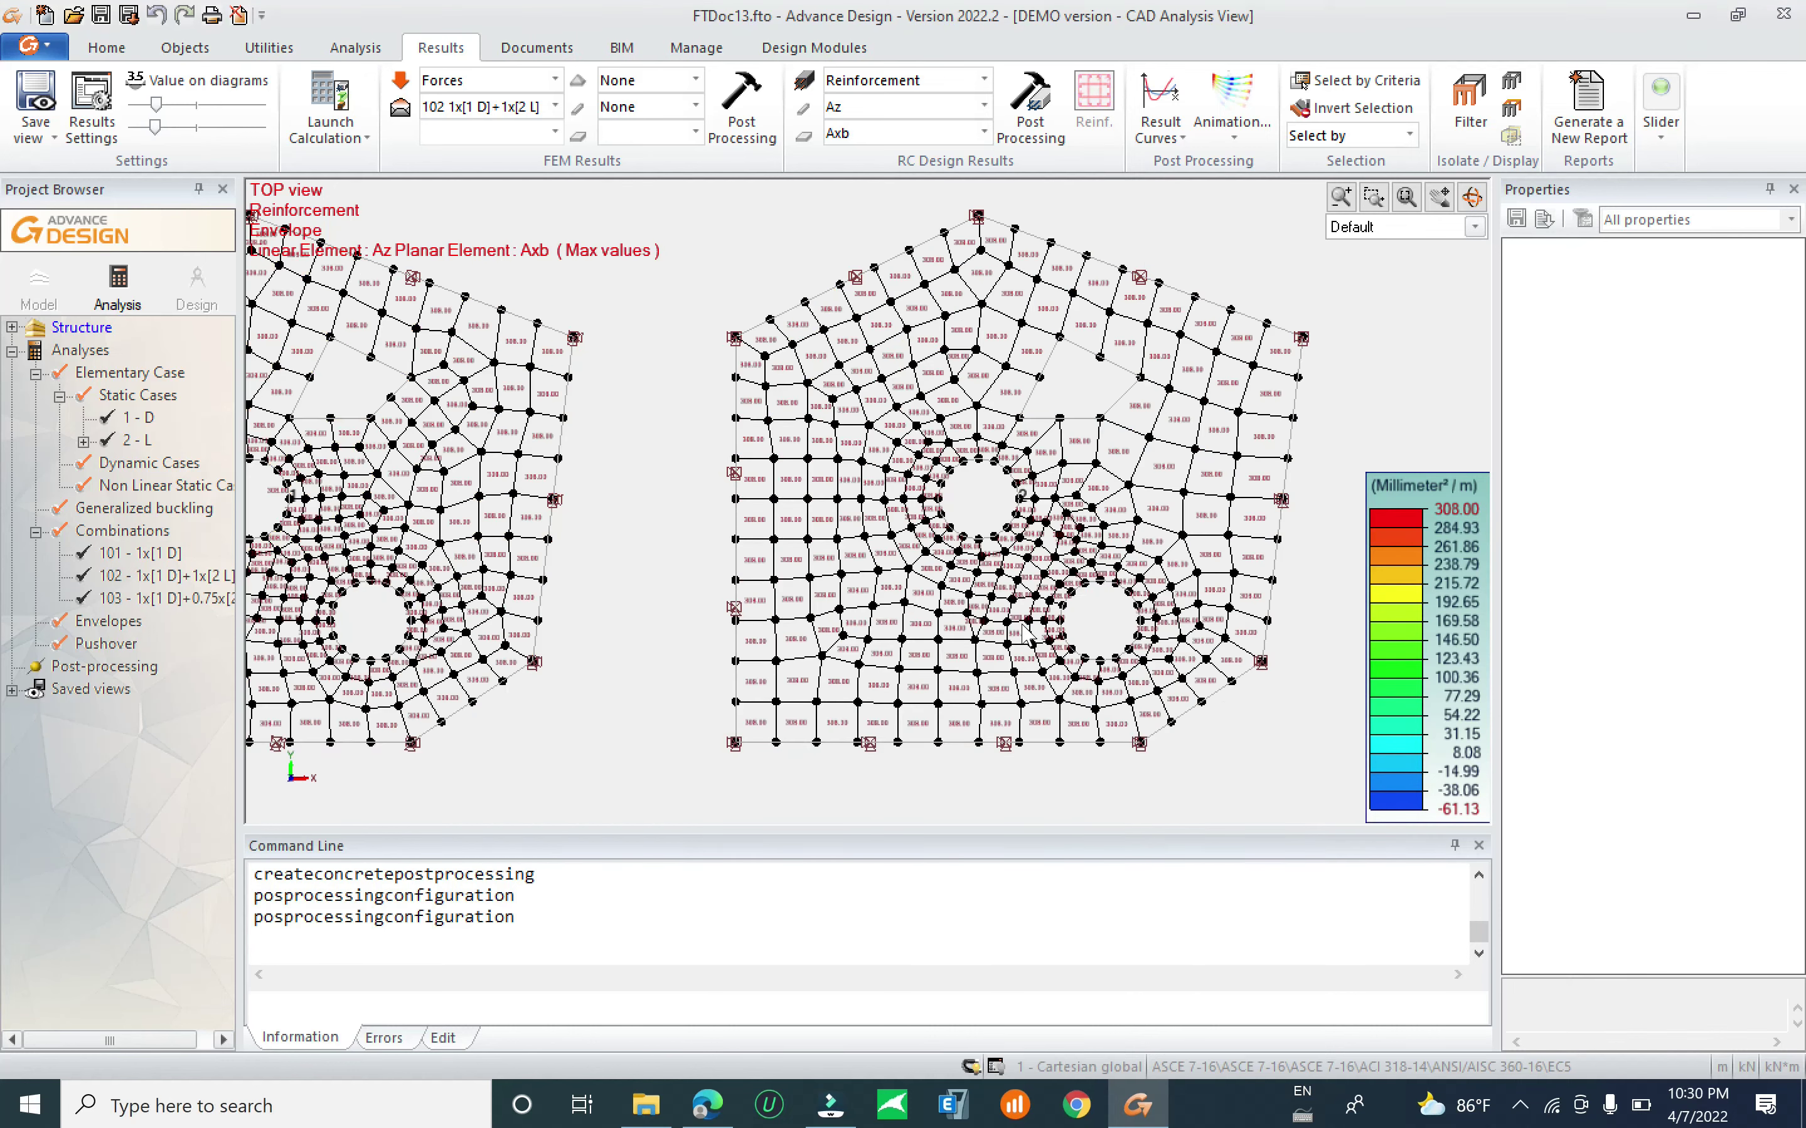
Examine the maximum Axb reinforcement values on the slab mesh, especially around the circular openings.
{"action": "scroll", "coordinate": [1132, 719], "scroll_direction": "up", "scroll_amount": 3}
{"action": "scroll", "coordinate": [1132, 719], "scroll_direction": "up", "scroll_amount": 4}
{"action": "scroll", "coordinate": [1060, 672], "scroll_direction": "down", "scroll_amount": 1}
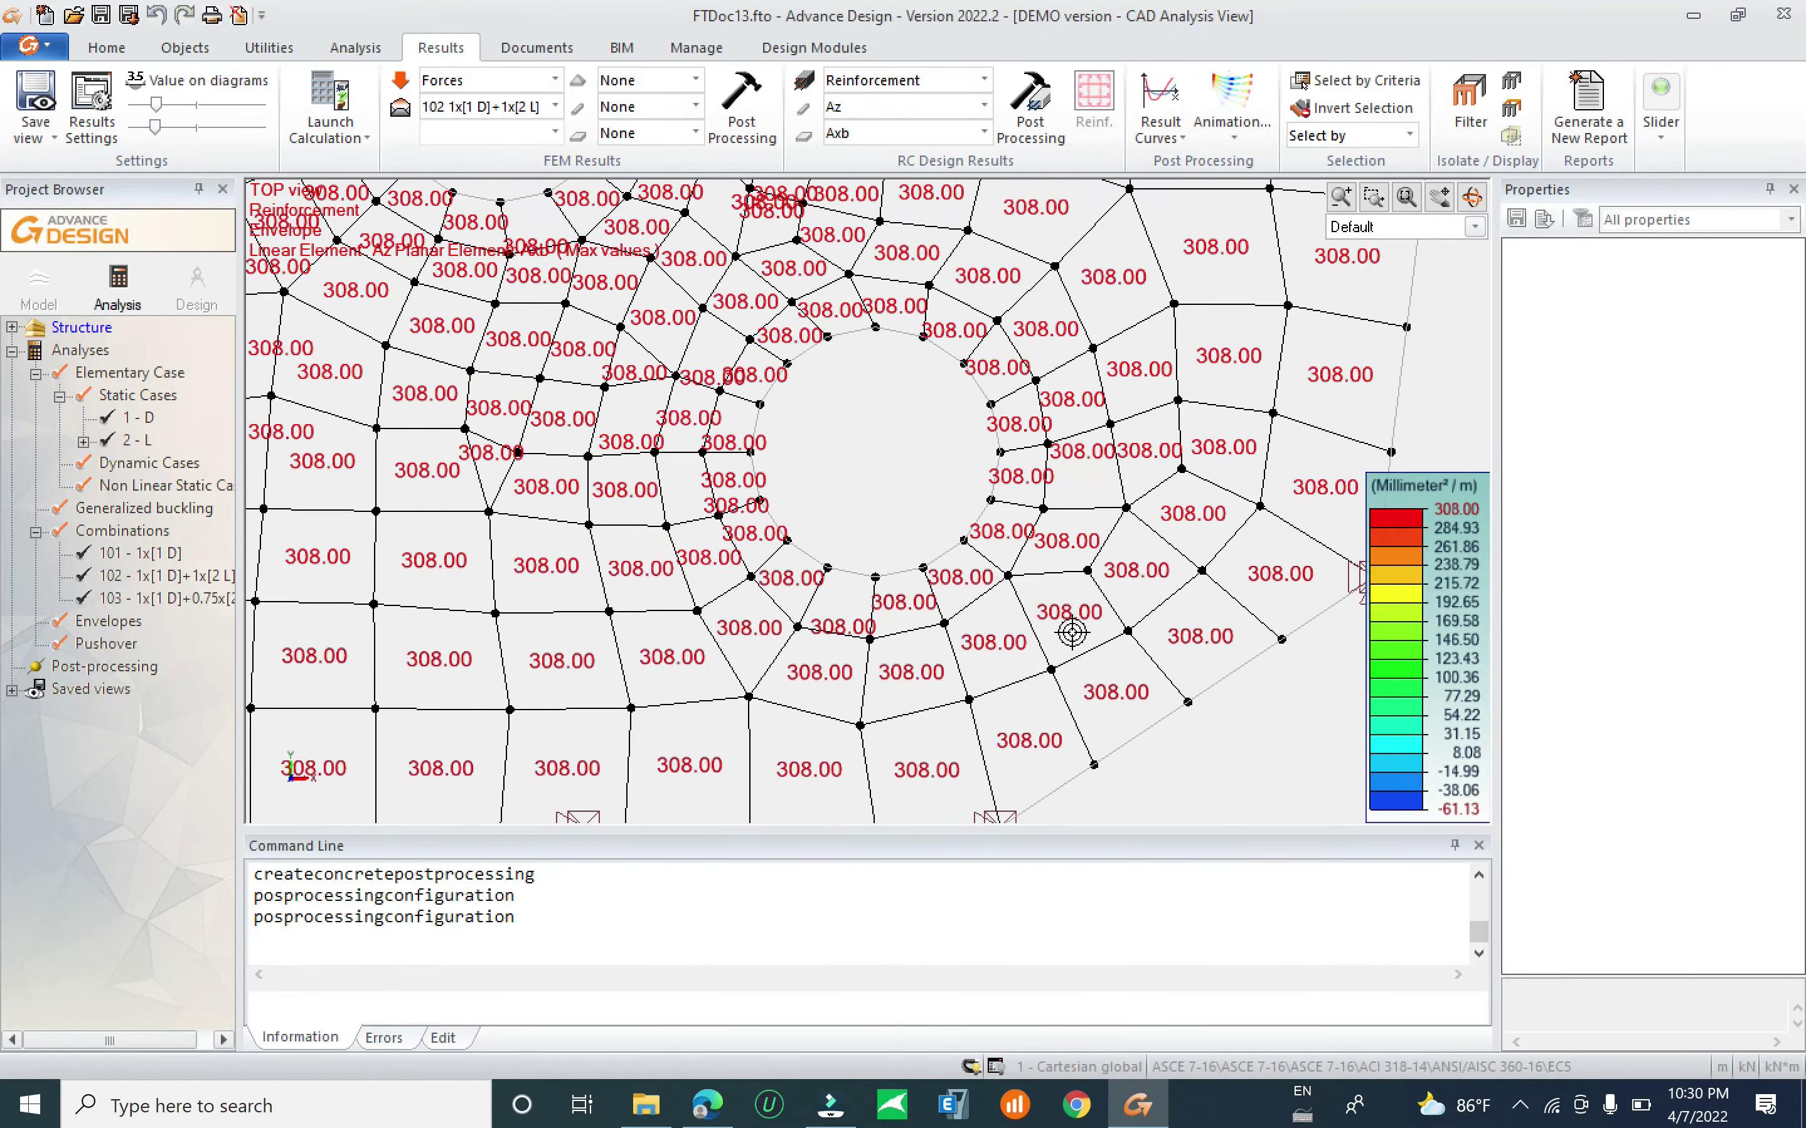
{"action": "middle_click_drag", "start_coordinate": [677, 559], "coordinate": [1173, 726]}
{"action": "middle_click_drag", "start_coordinate": [537, 415], "coordinate": [766, 594]}
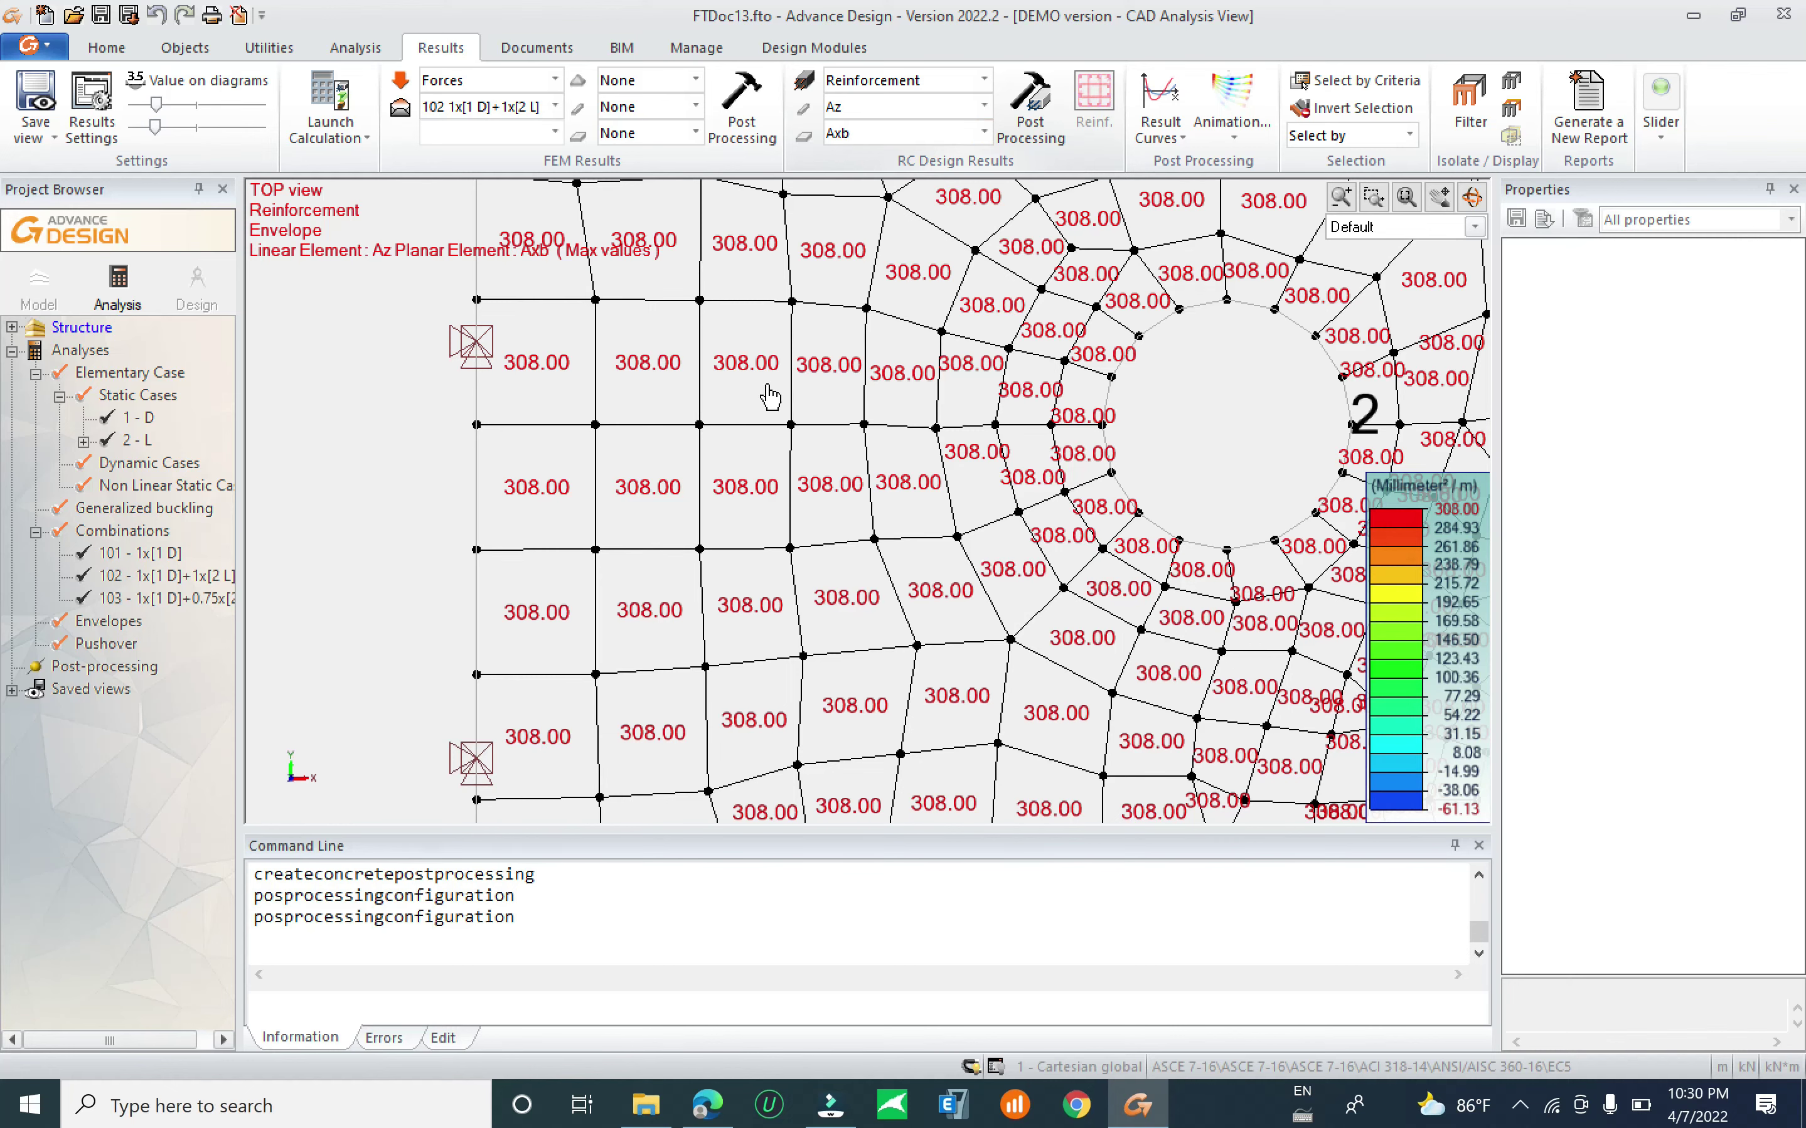
{"action": "scroll", "coordinate": [817, 507], "scroll_direction": "down", "scroll_amount": 3}
{"action": "middle_click_drag", "start_coordinate": [754, 521], "coordinate": [1207, 524]}
{"action": "middle_click_drag", "start_coordinate": [900, 488], "coordinate": [1149, 496]}
{"action": "scroll", "coordinate": [472, 463], "scroll_direction": "up", "scroll_amount": 8}
{"action": "scroll", "coordinate": [682, 474], "scroll_direction": "down", "scroll_amount": 6}
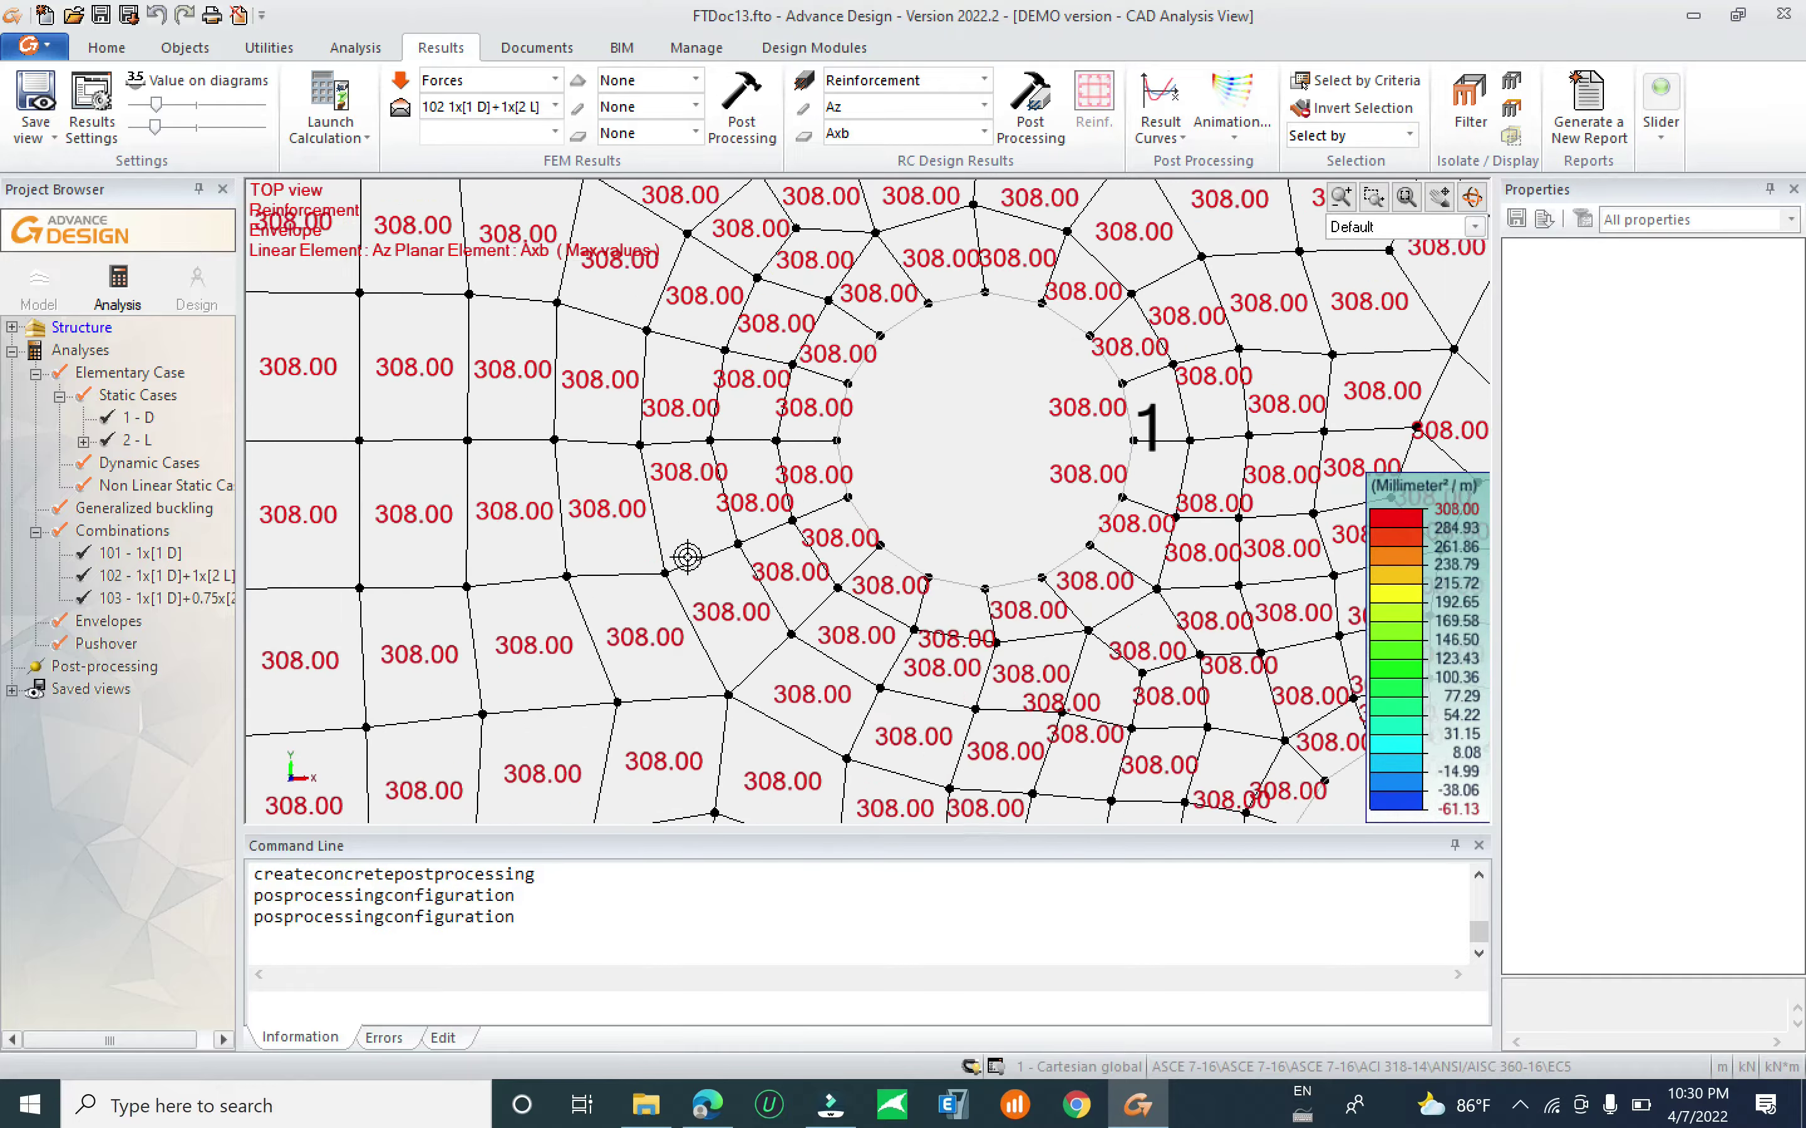
Examine the Abz and Ahz reinforcement values along linear element 2, at midspan and toward its supports.
{"action": "middle_click_drag", "start_coordinate": [1014, 427], "coordinate": [761, 746]}
{"action": "scroll", "coordinate": [984, 492], "scroll_direction": "up", "scroll_amount": 7}
{"action": "scroll", "coordinate": [1038, 579], "scroll_direction": "down", "scroll_amount": 6}
{"action": "middle_click_drag", "start_coordinate": [773, 547], "coordinate": [1167, 468]}
{"action": "scroll", "coordinate": [674, 646], "scroll_direction": "up", "scroll_amount": 2}
{"action": "scroll", "coordinate": [675, 647], "scroll_direction": "up", "scroll_amount": 3}
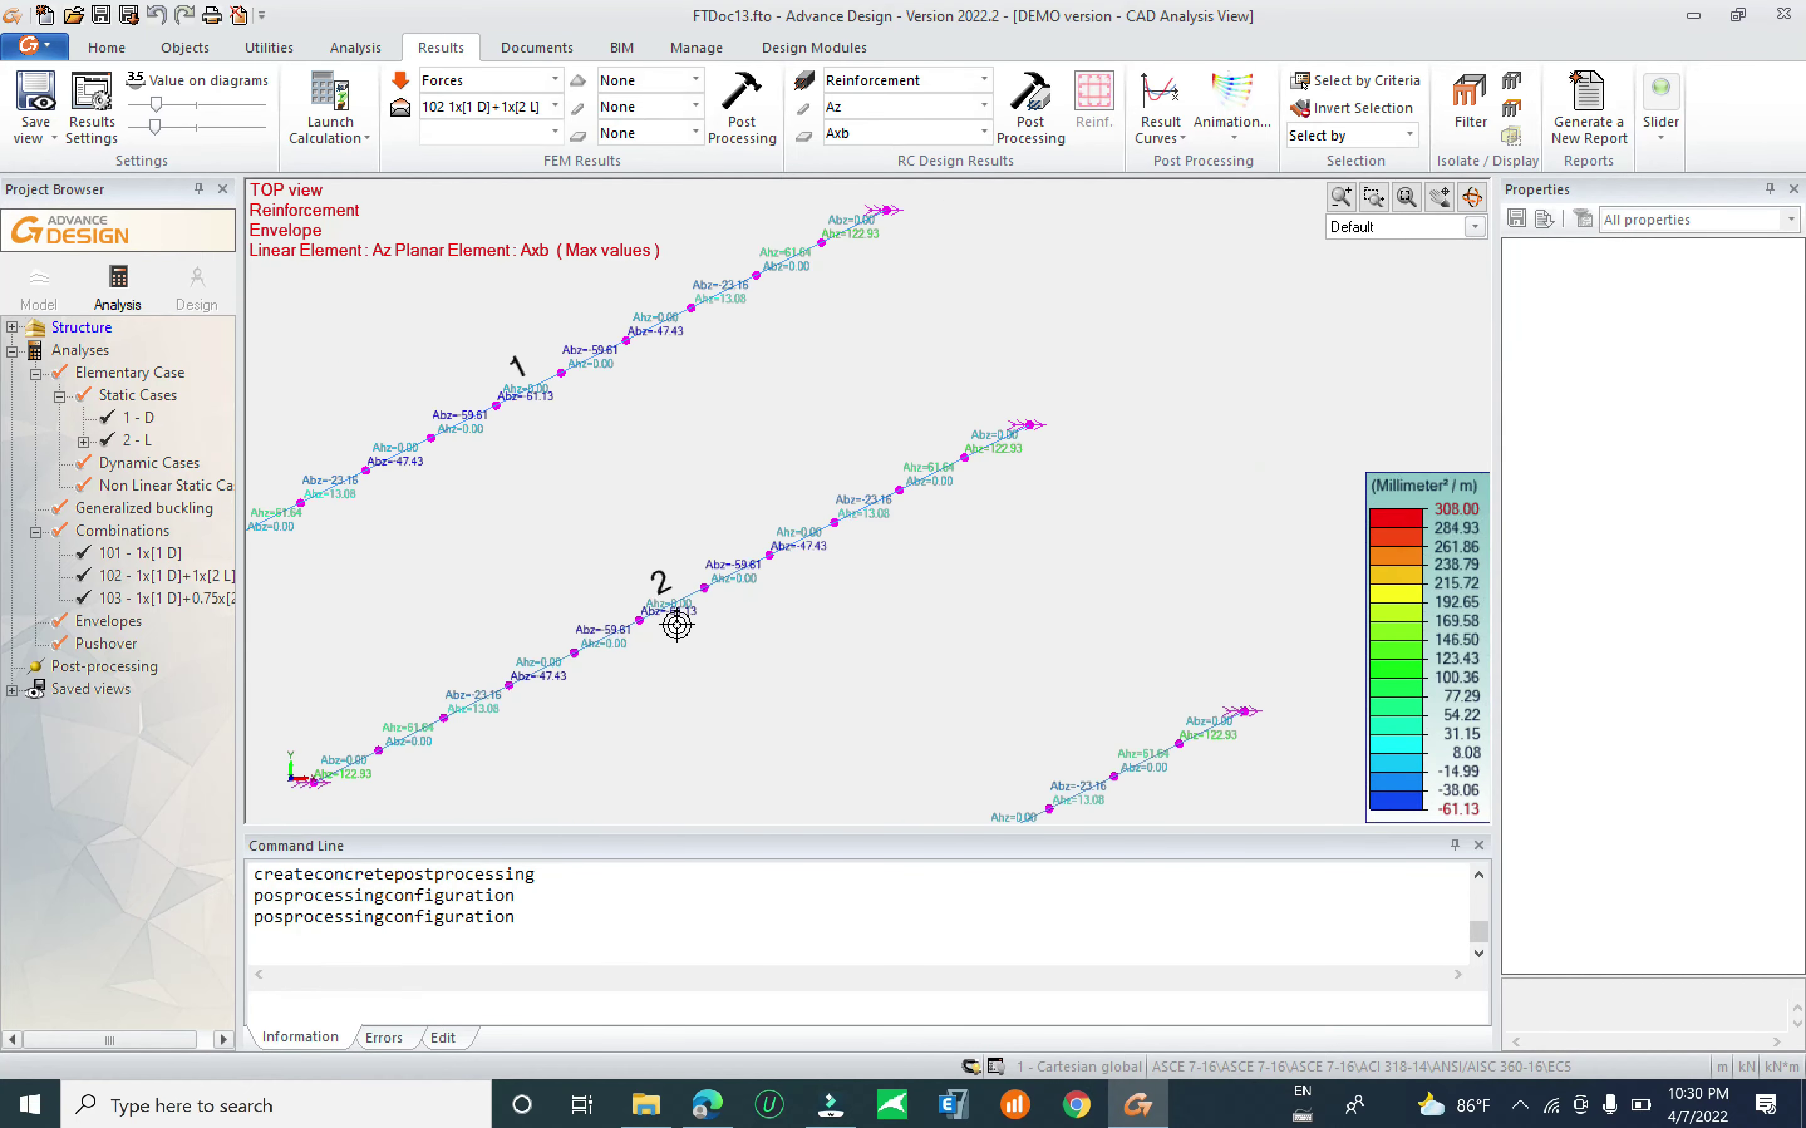
{"action": "middle_click_drag", "start_coordinate": [805, 524], "coordinate": [1044, 444]}
{"action": "middle_click_drag", "start_coordinate": [798, 584], "coordinate": [858, 573]}
{"action": "scroll", "coordinate": [859, 572], "scroll_direction": "up", "scroll_amount": 4}
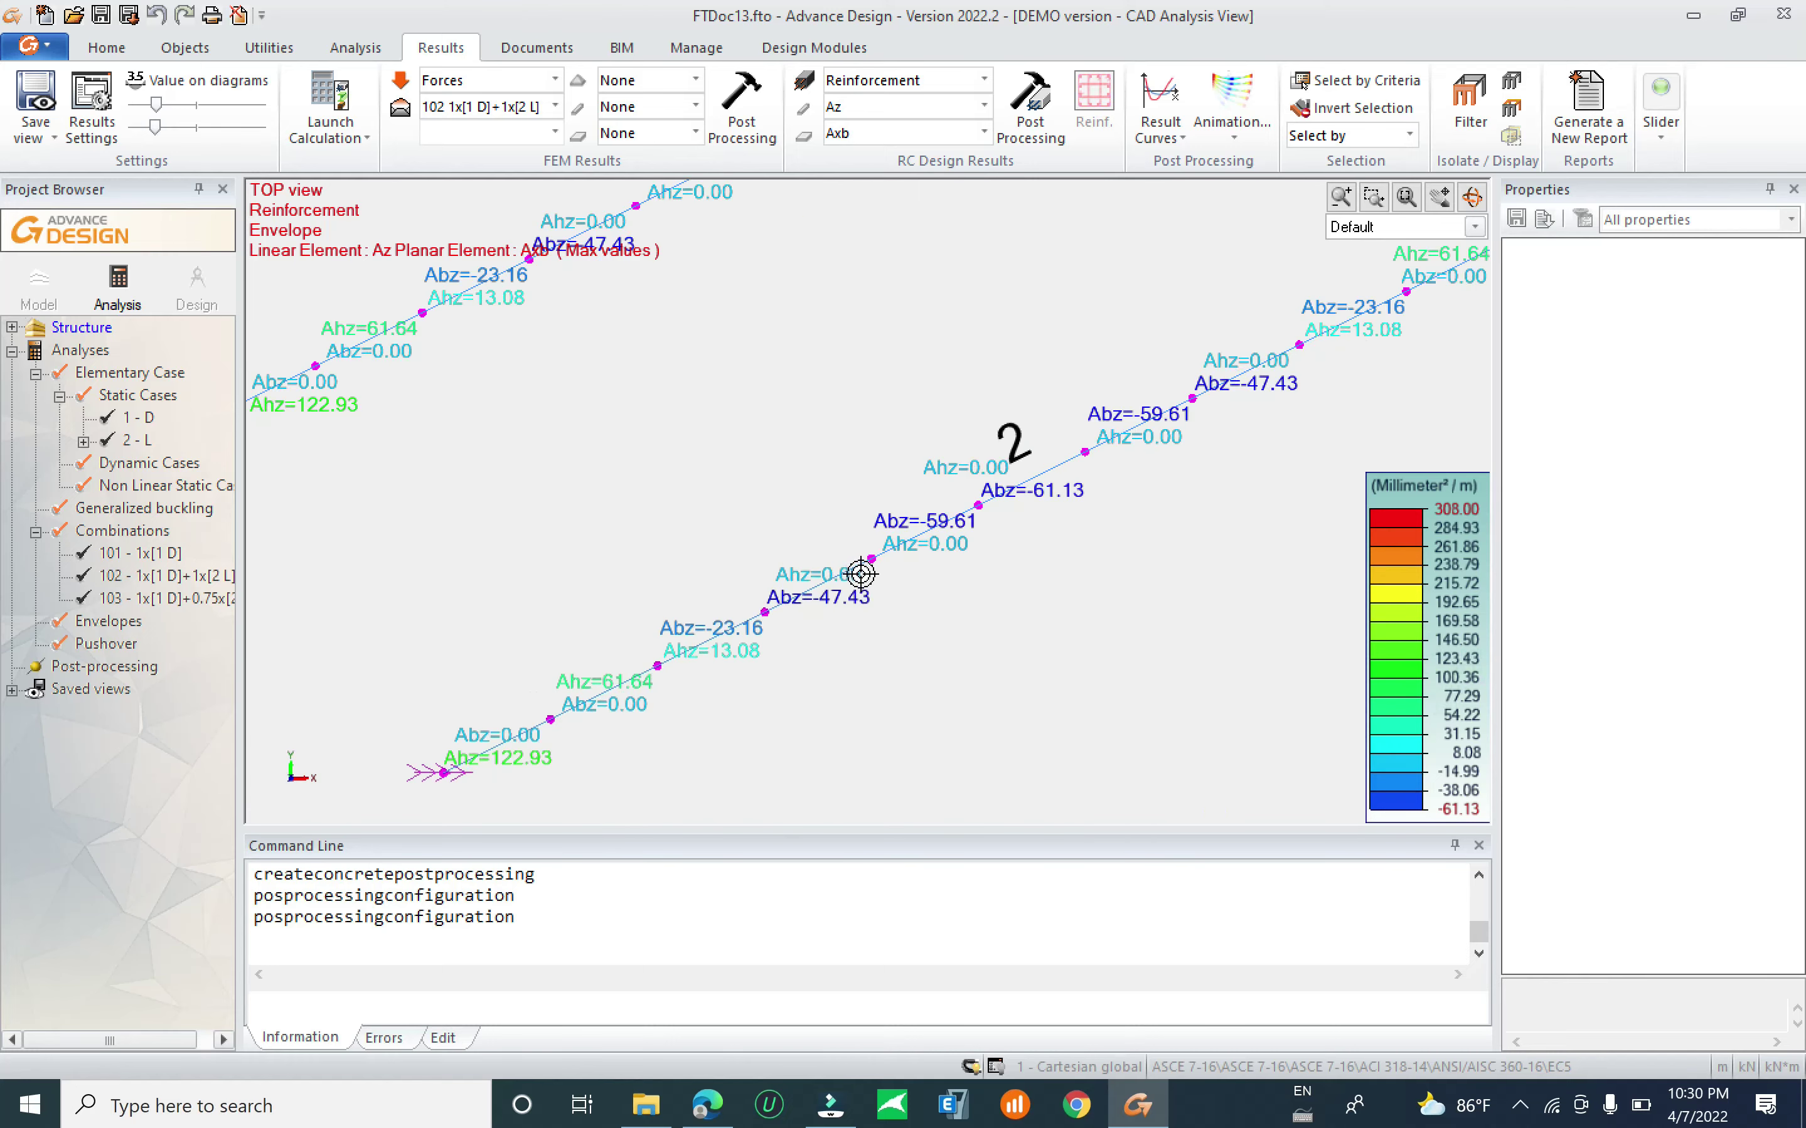
{"action": "middle_click_drag", "start_coordinate": [991, 563], "coordinate": [758, 564]}
{"action": "middle_click_drag", "start_coordinate": [903, 545], "coordinate": [730, 604]}
{"action": "middle_click_drag", "start_coordinate": [854, 550], "coordinate": [645, 657]}
{"action": "middle_click_drag", "start_coordinate": [929, 516], "coordinate": [899, 537]}
{"action": "middle_click_drag", "start_coordinate": [812, 494], "coordinate": [819, 488]}
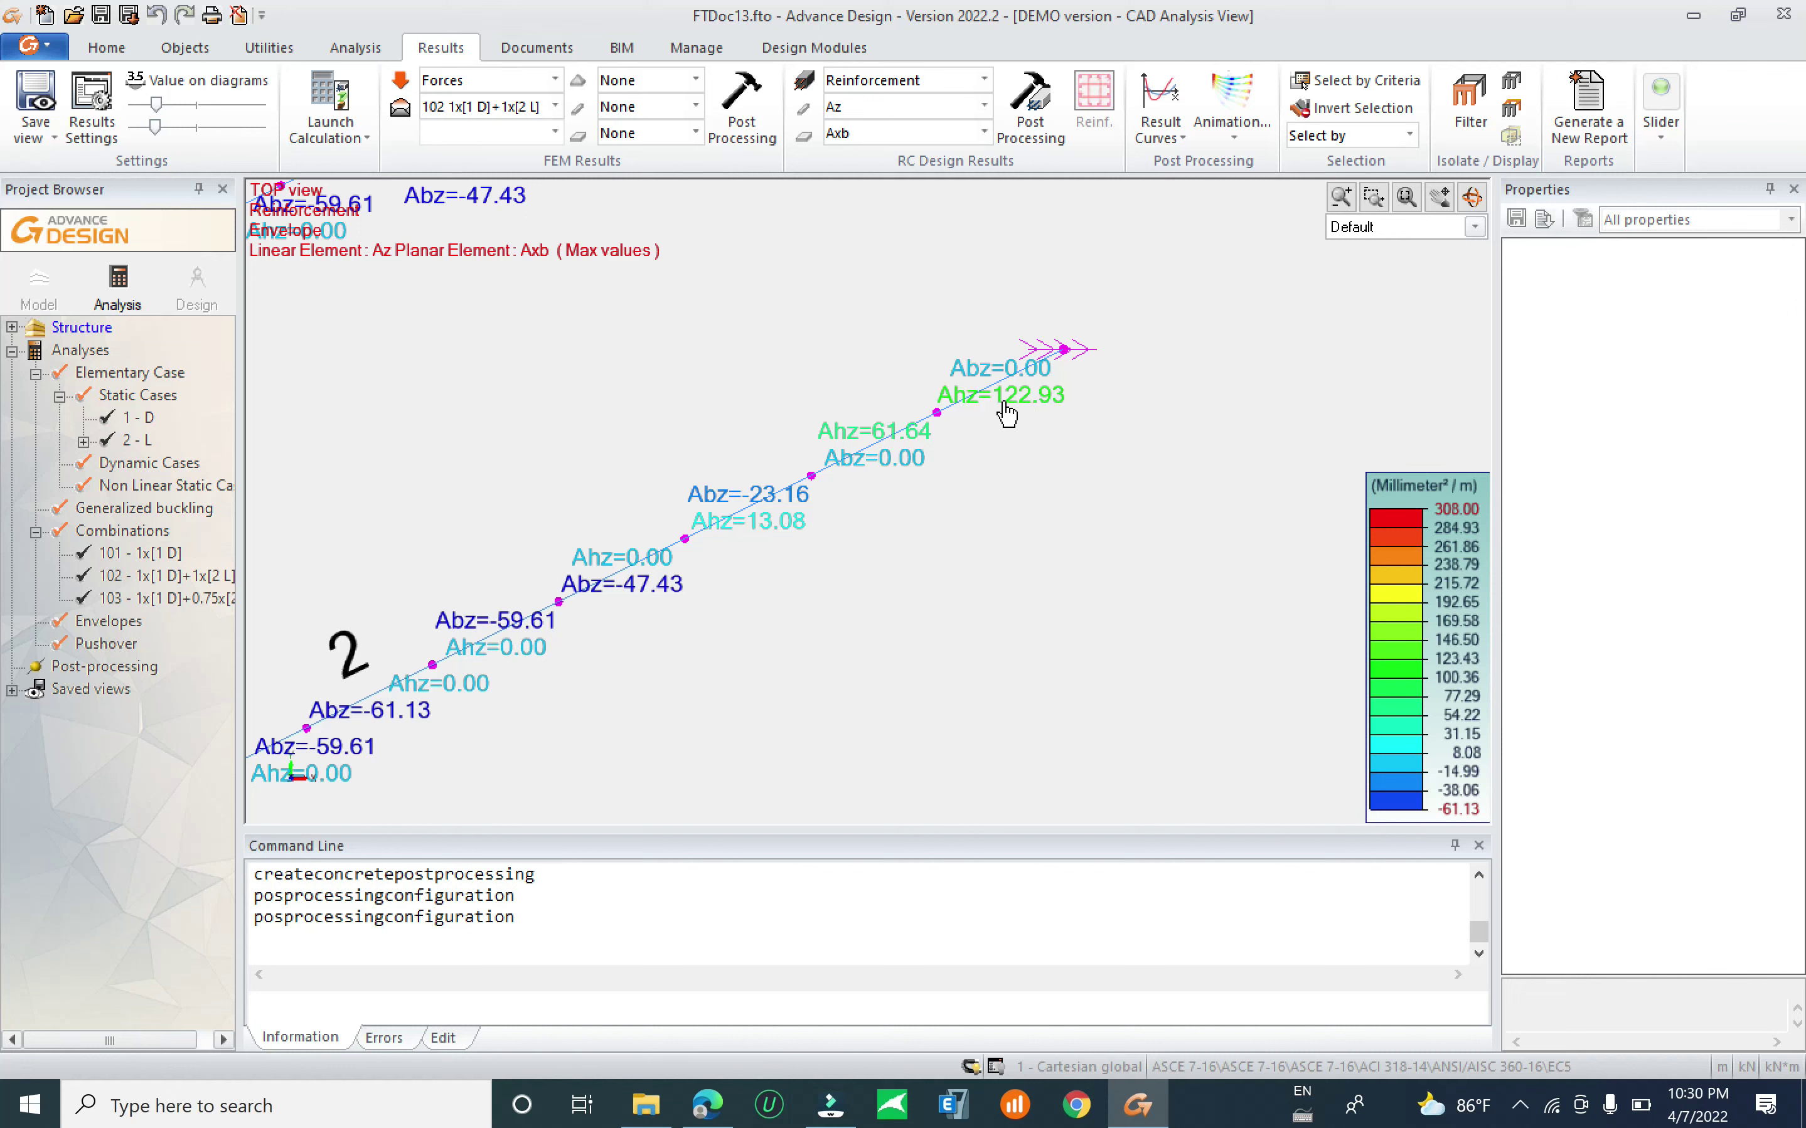
{"action": "middle_click_drag", "start_coordinate": [718, 579], "coordinate": [1084, 443]}
{"action": "scroll", "coordinate": [875, 516], "scroll_direction": "up", "scroll_amount": 4}
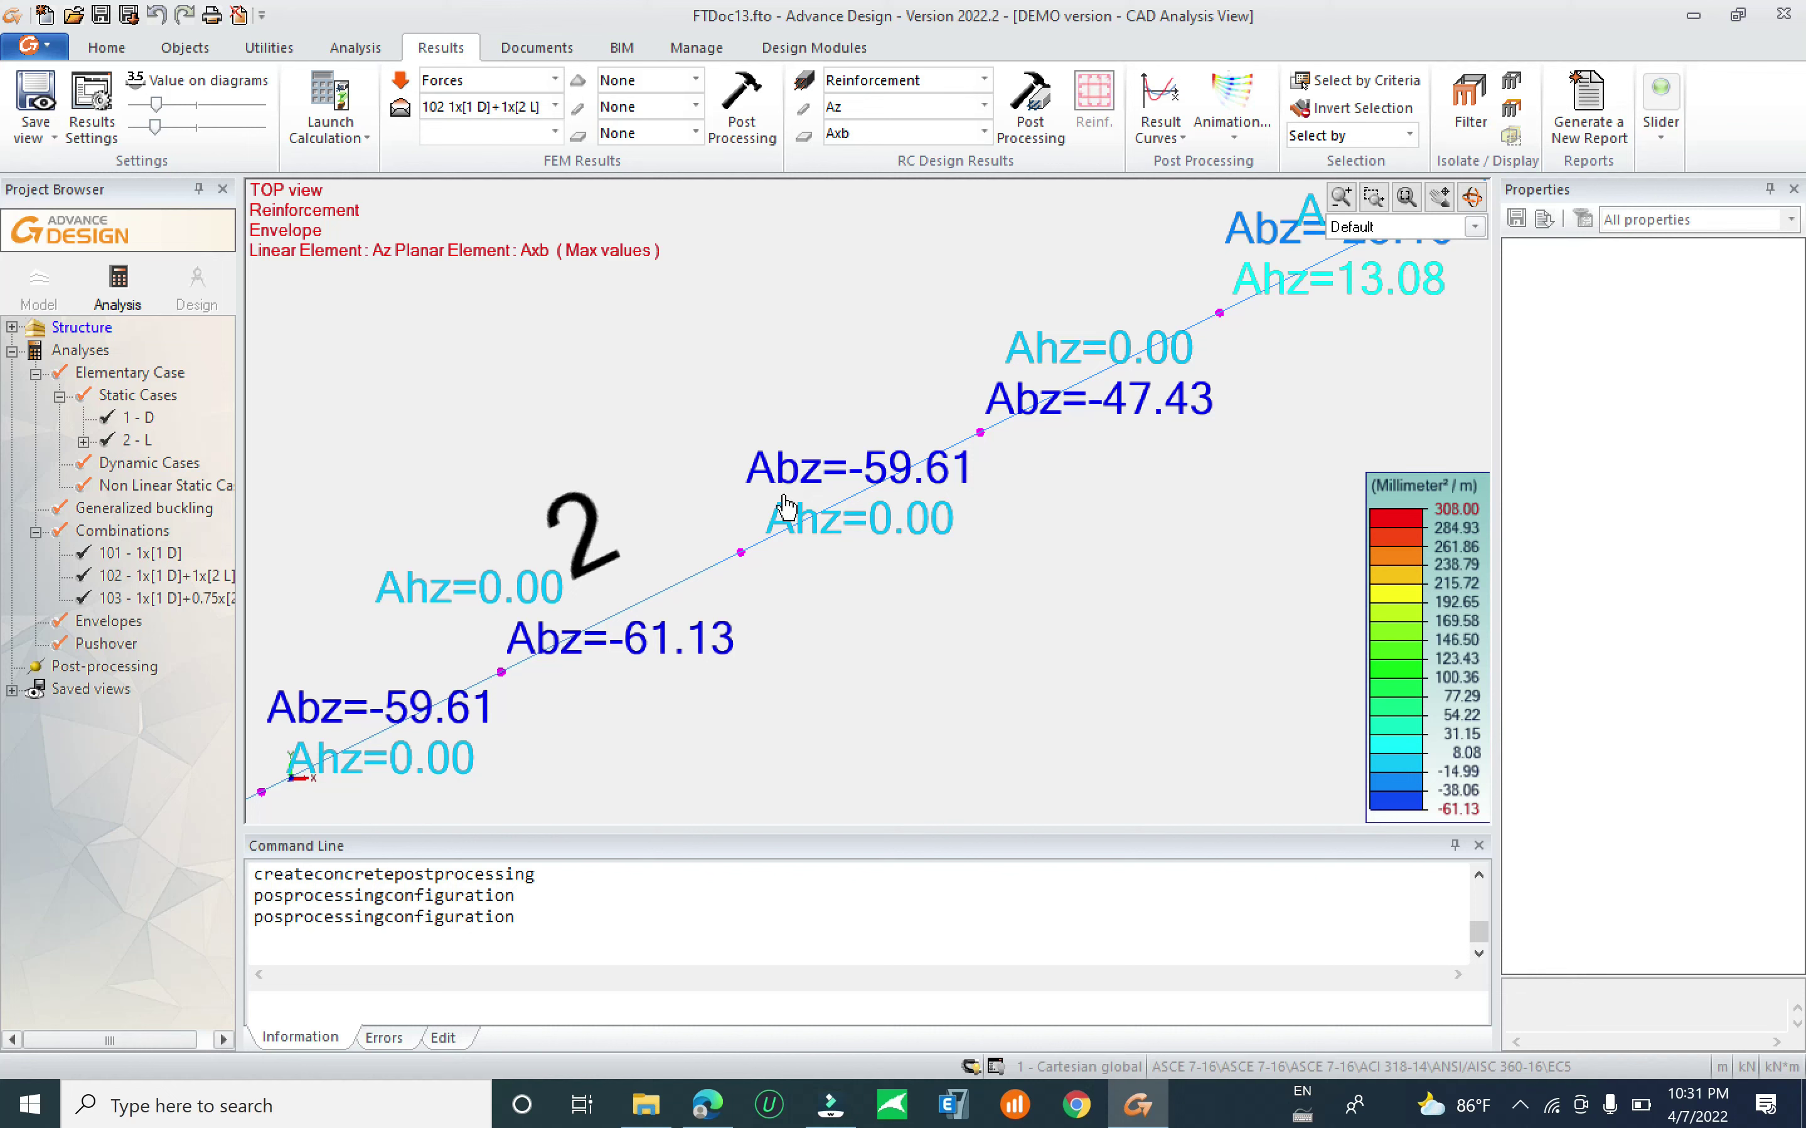
{"action": "scroll", "coordinate": [475, 780], "scroll_direction": "down", "scroll_amount": 3}
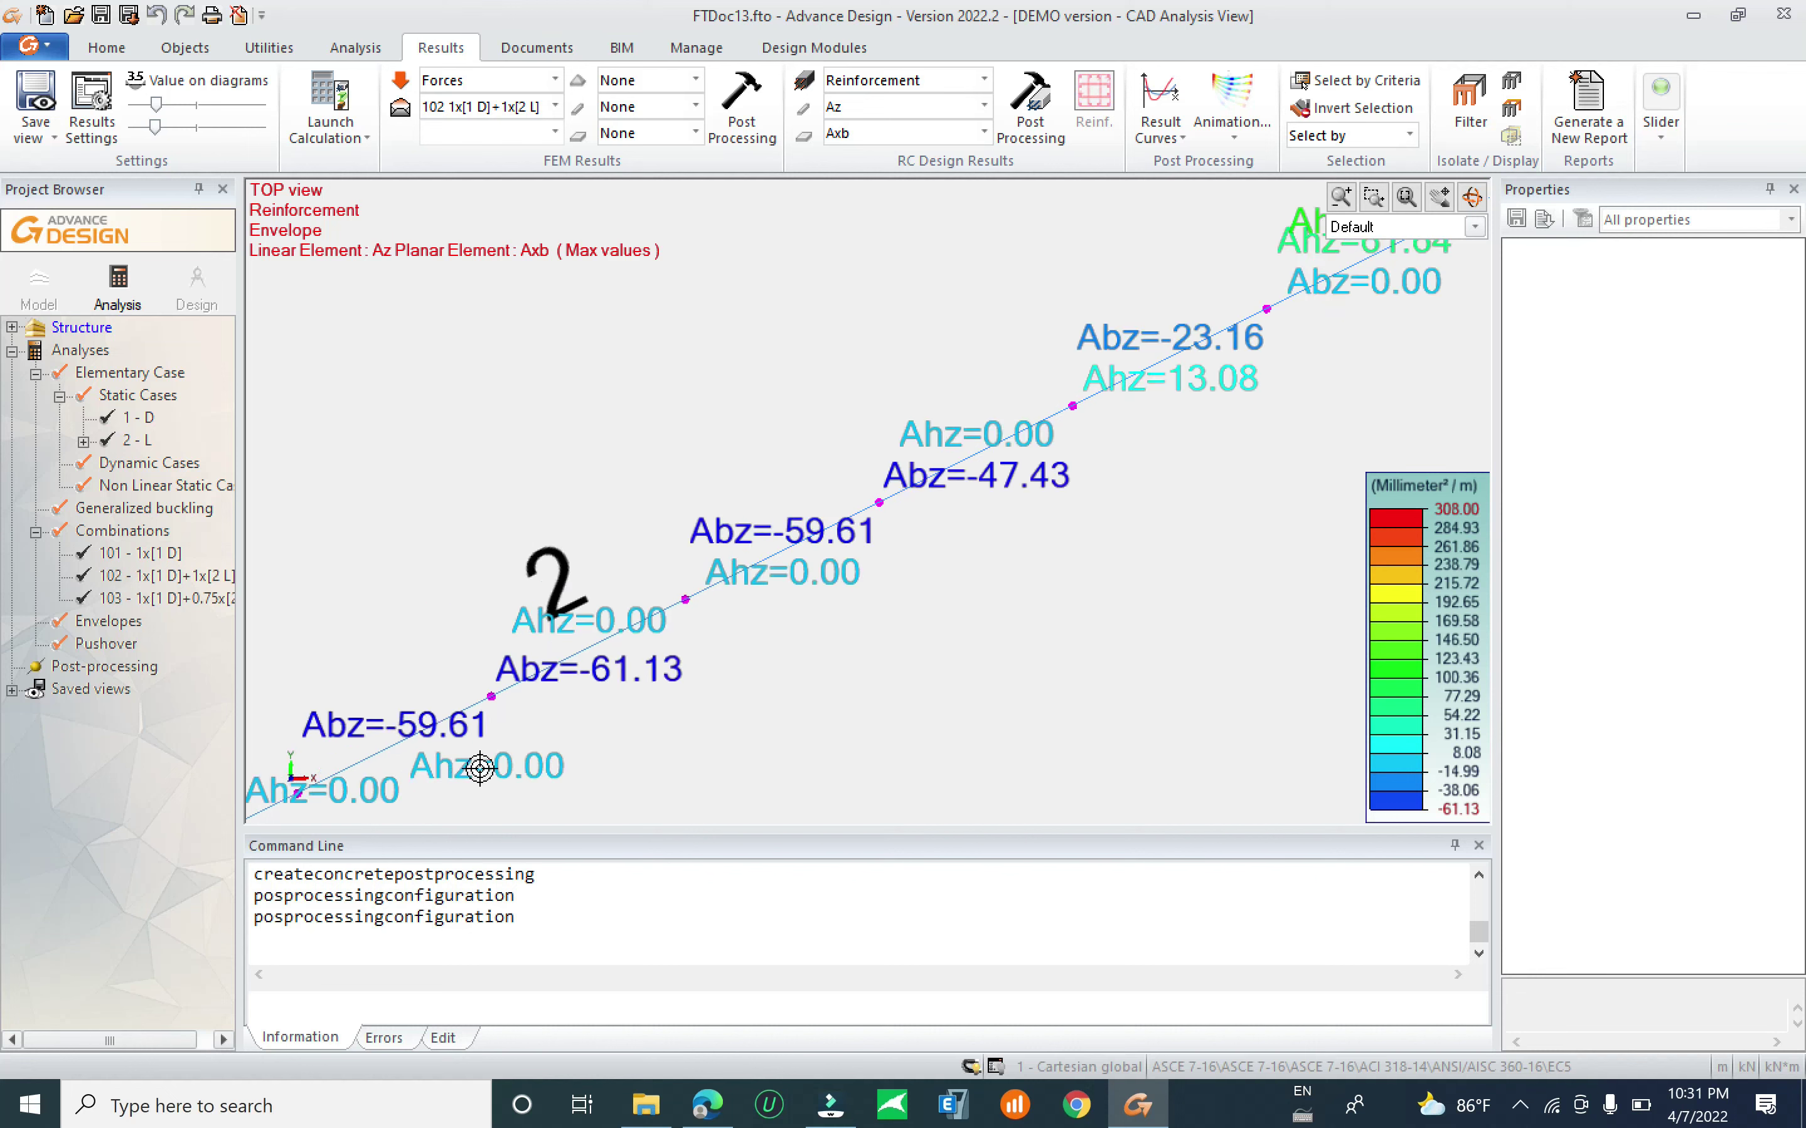
{"action": "scroll", "coordinate": [1127, 417], "scroll_direction": "up", "scroll_amount": 1}
{"action": "scroll", "coordinate": [1194, 414], "scroll_direction": "up", "scroll_amount": 2}
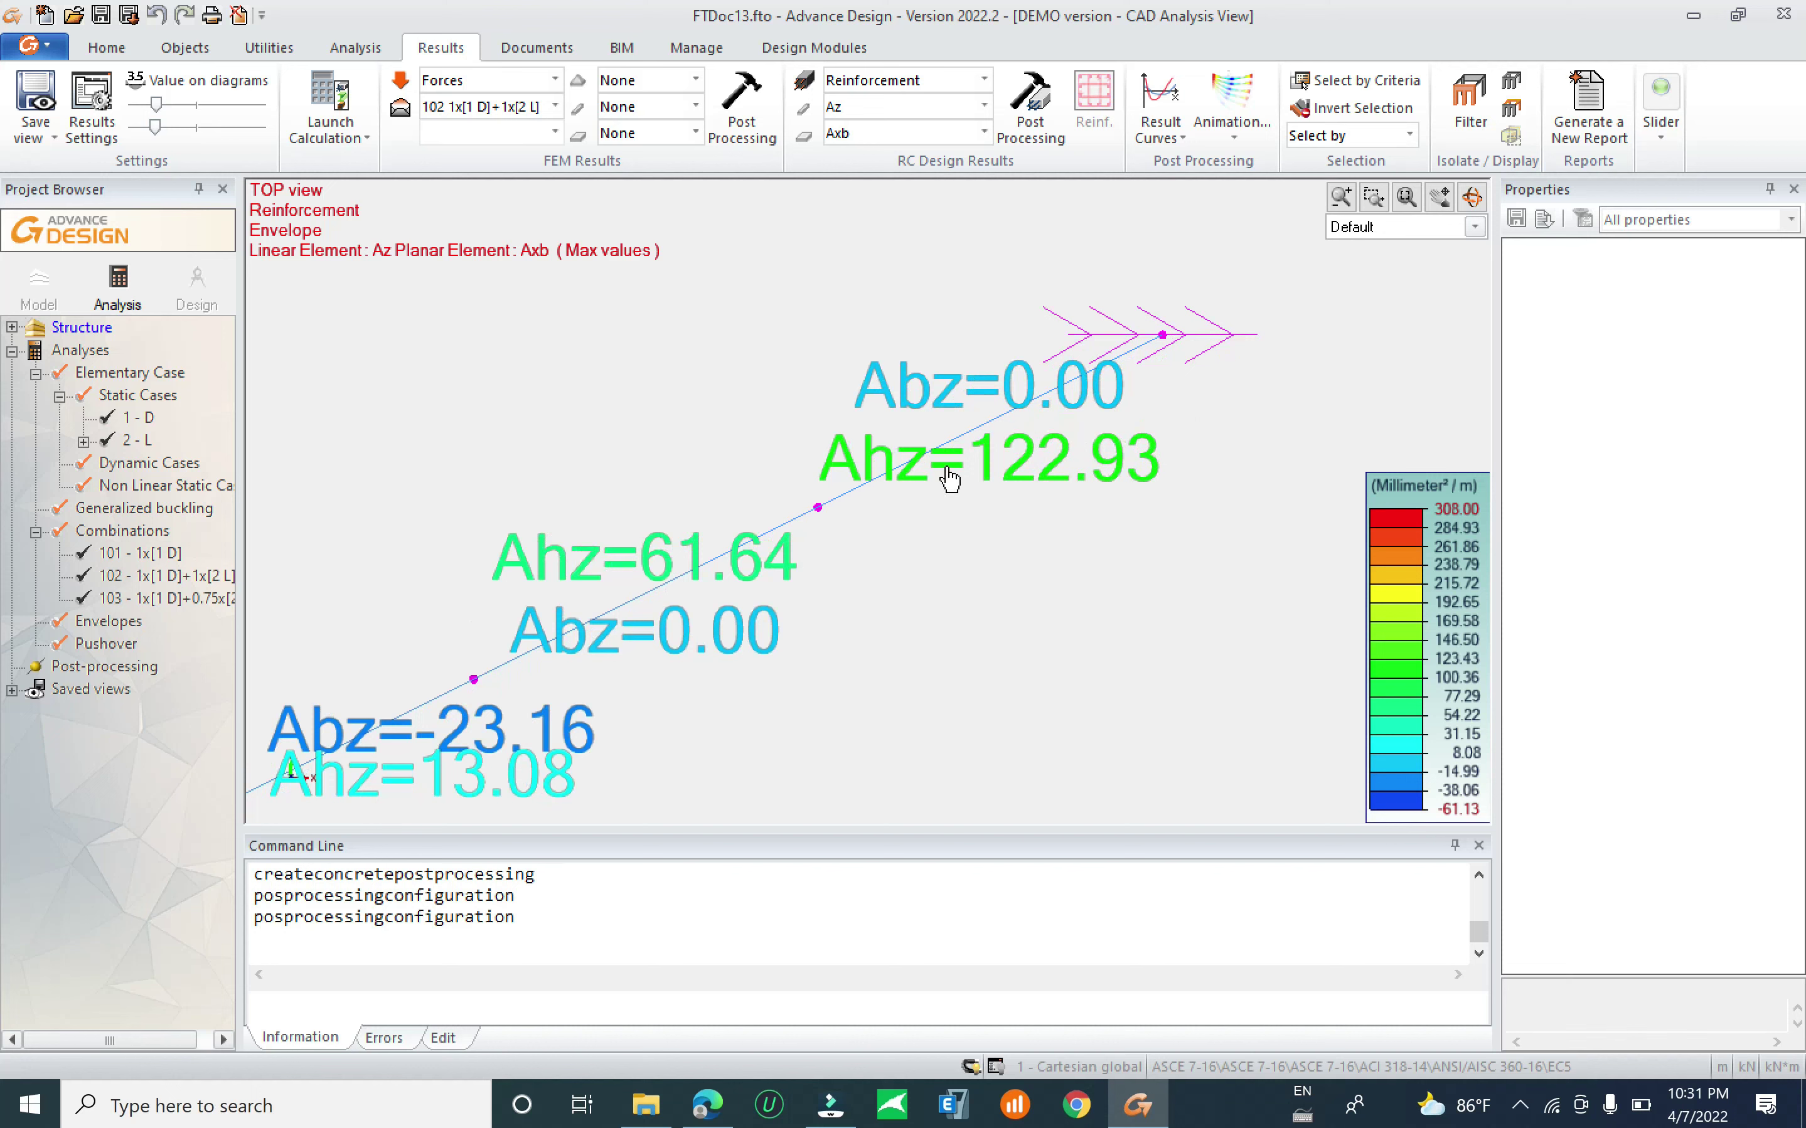
{"action": "scroll", "coordinate": [933, 418], "scroll_direction": "down", "scroll_amount": 4}
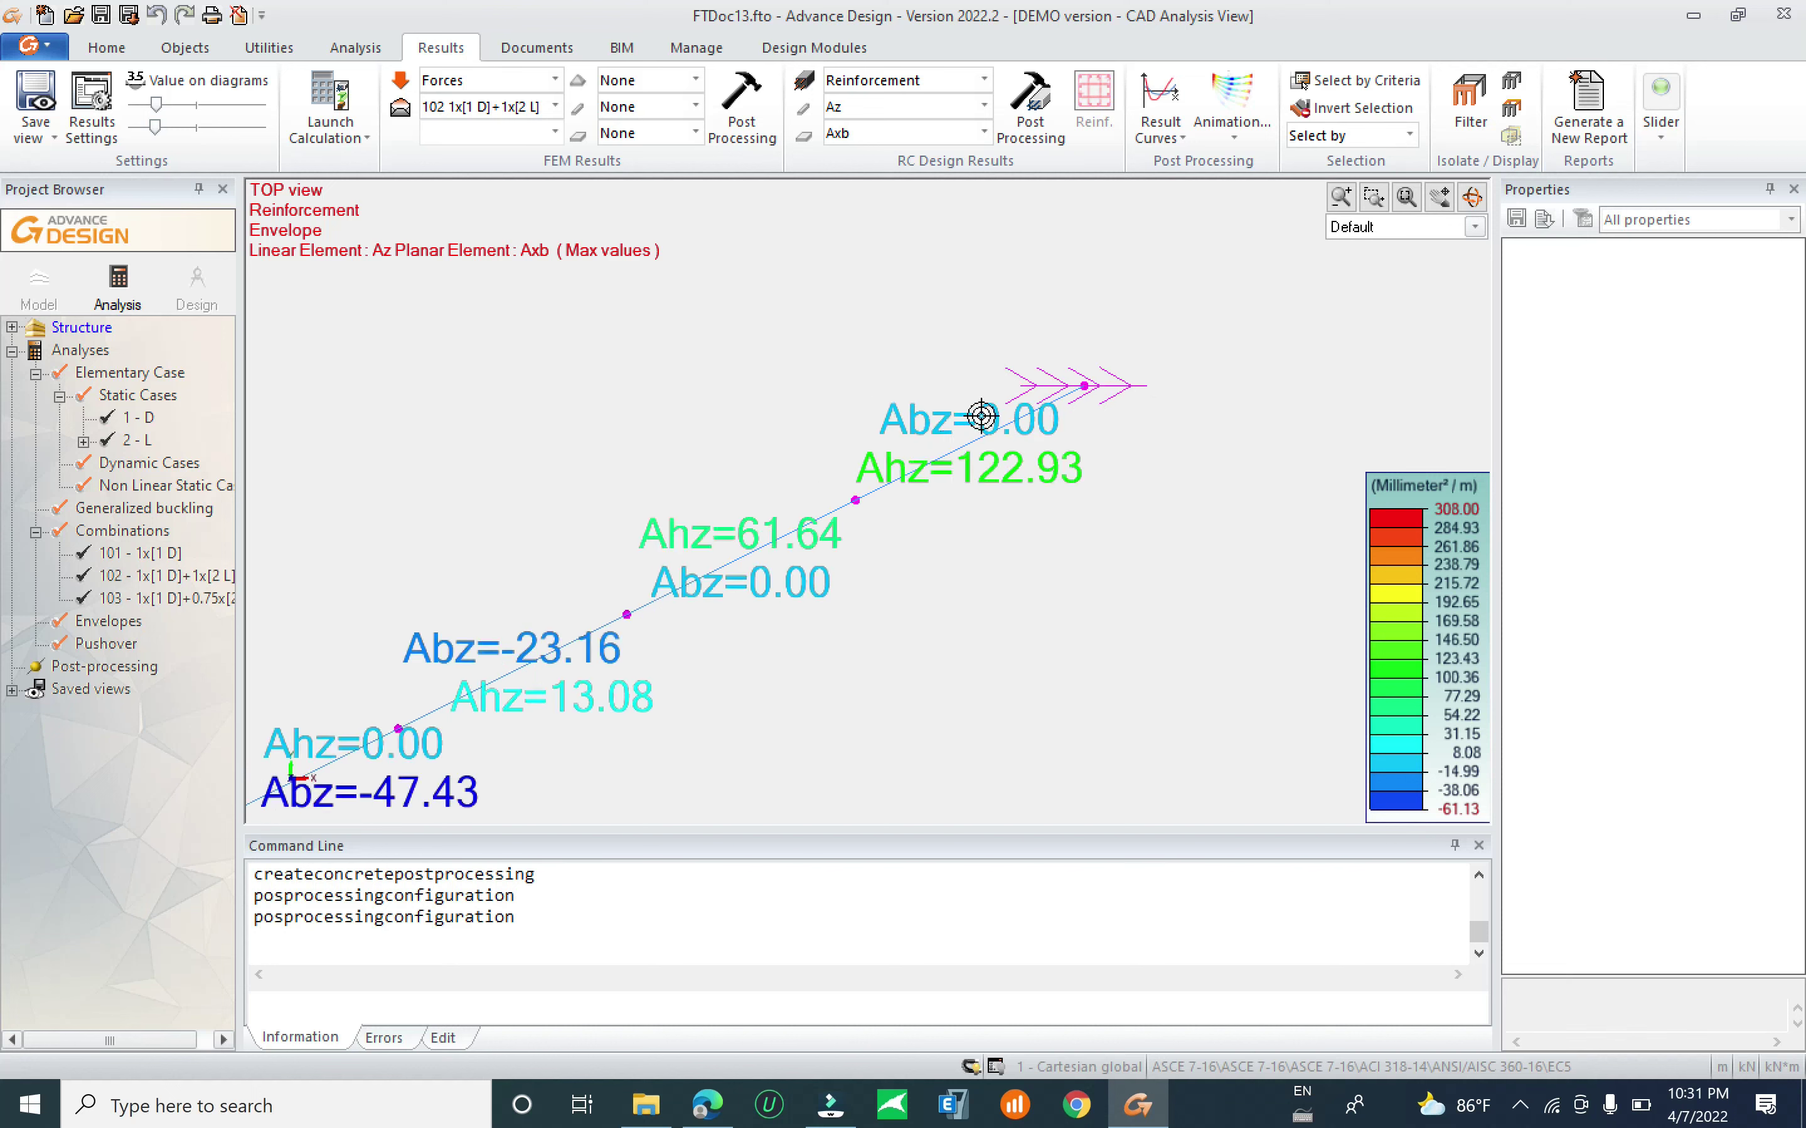
Review the reinforcement display across the slabs and beams of the overall model.
{"action": "scroll", "coordinate": [928, 435], "scroll_direction": "down", "scroll_amount": 3}
{"action": "scroll", "coordinate": [992, 575], "scroll_direction": "up", "scroll_amount": 1}
{"action": "scroll", "coordinate": [681, 488], "scroll_direction": "down", "scroll_amount": 3}
{"action": "middle_click_drag", "start_coordinate": [1047, 645], "coordinate": [1015, 722]}
{"action": "scroll", "coordinate": [1015, 721], "scroll_direction": "up", "scroll_amount": 6}
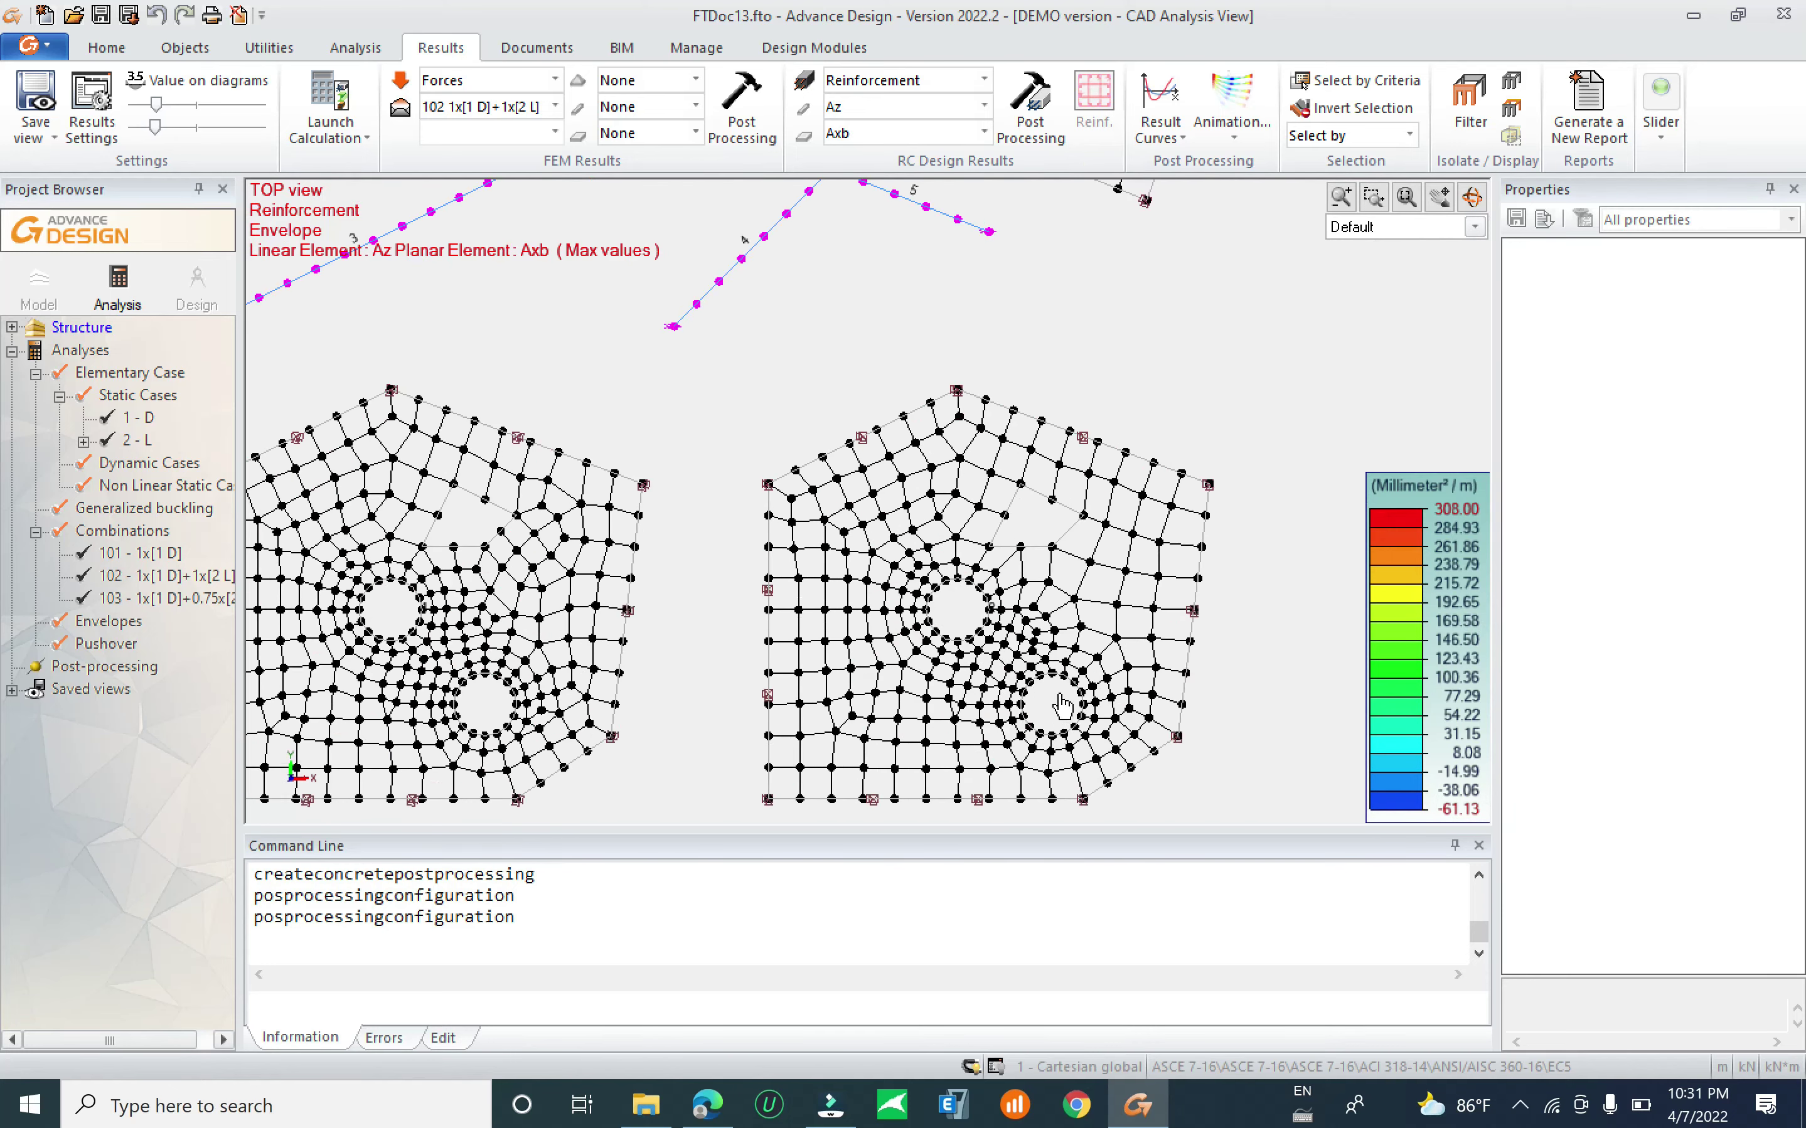
{"action": "scroll", "coordinate": [1095, 619], "scroll_direction": "down", "scroll_amount": 5}
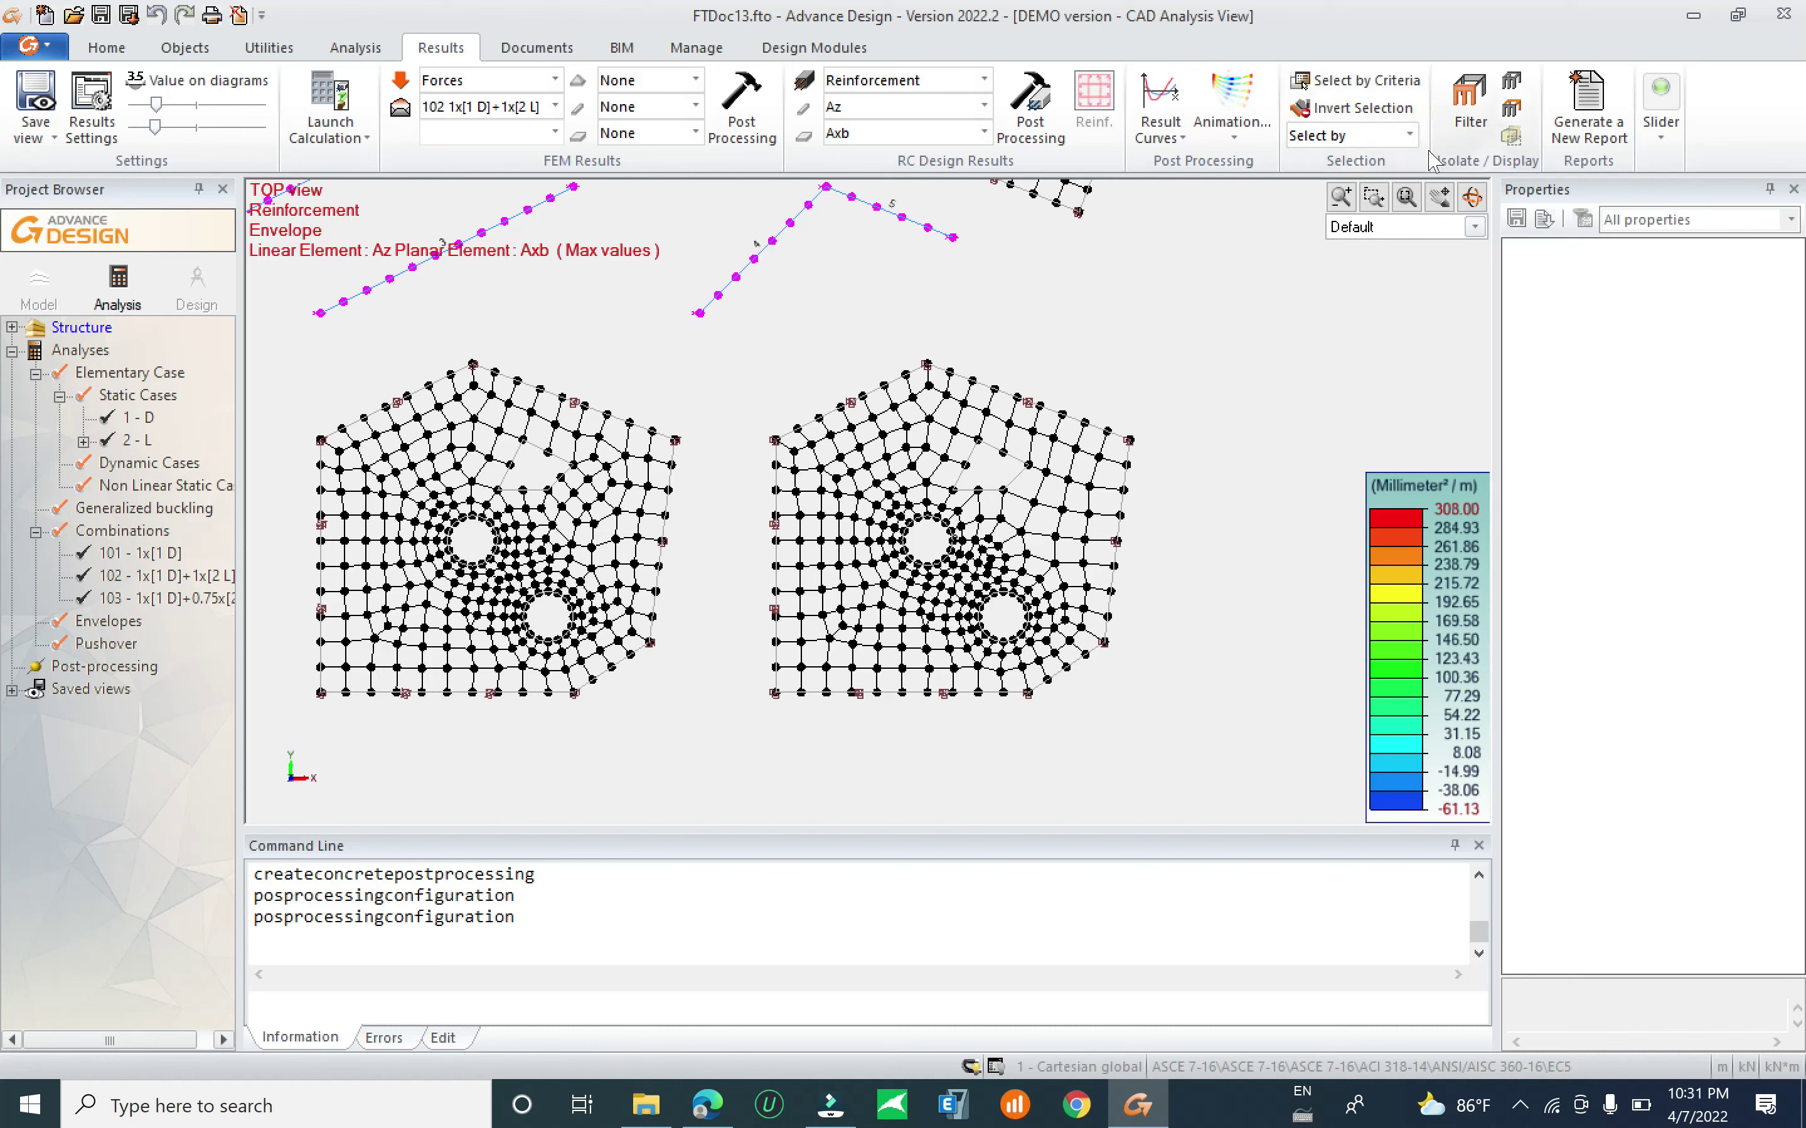
{"action": "middle_click_drag", "start_coordinate": [844, 302], "coordinate": [867, 297]}
{"action": "scroll", "coordinate": [1026, 421], "scroll_direction": "down", "scroll_amount": 7}
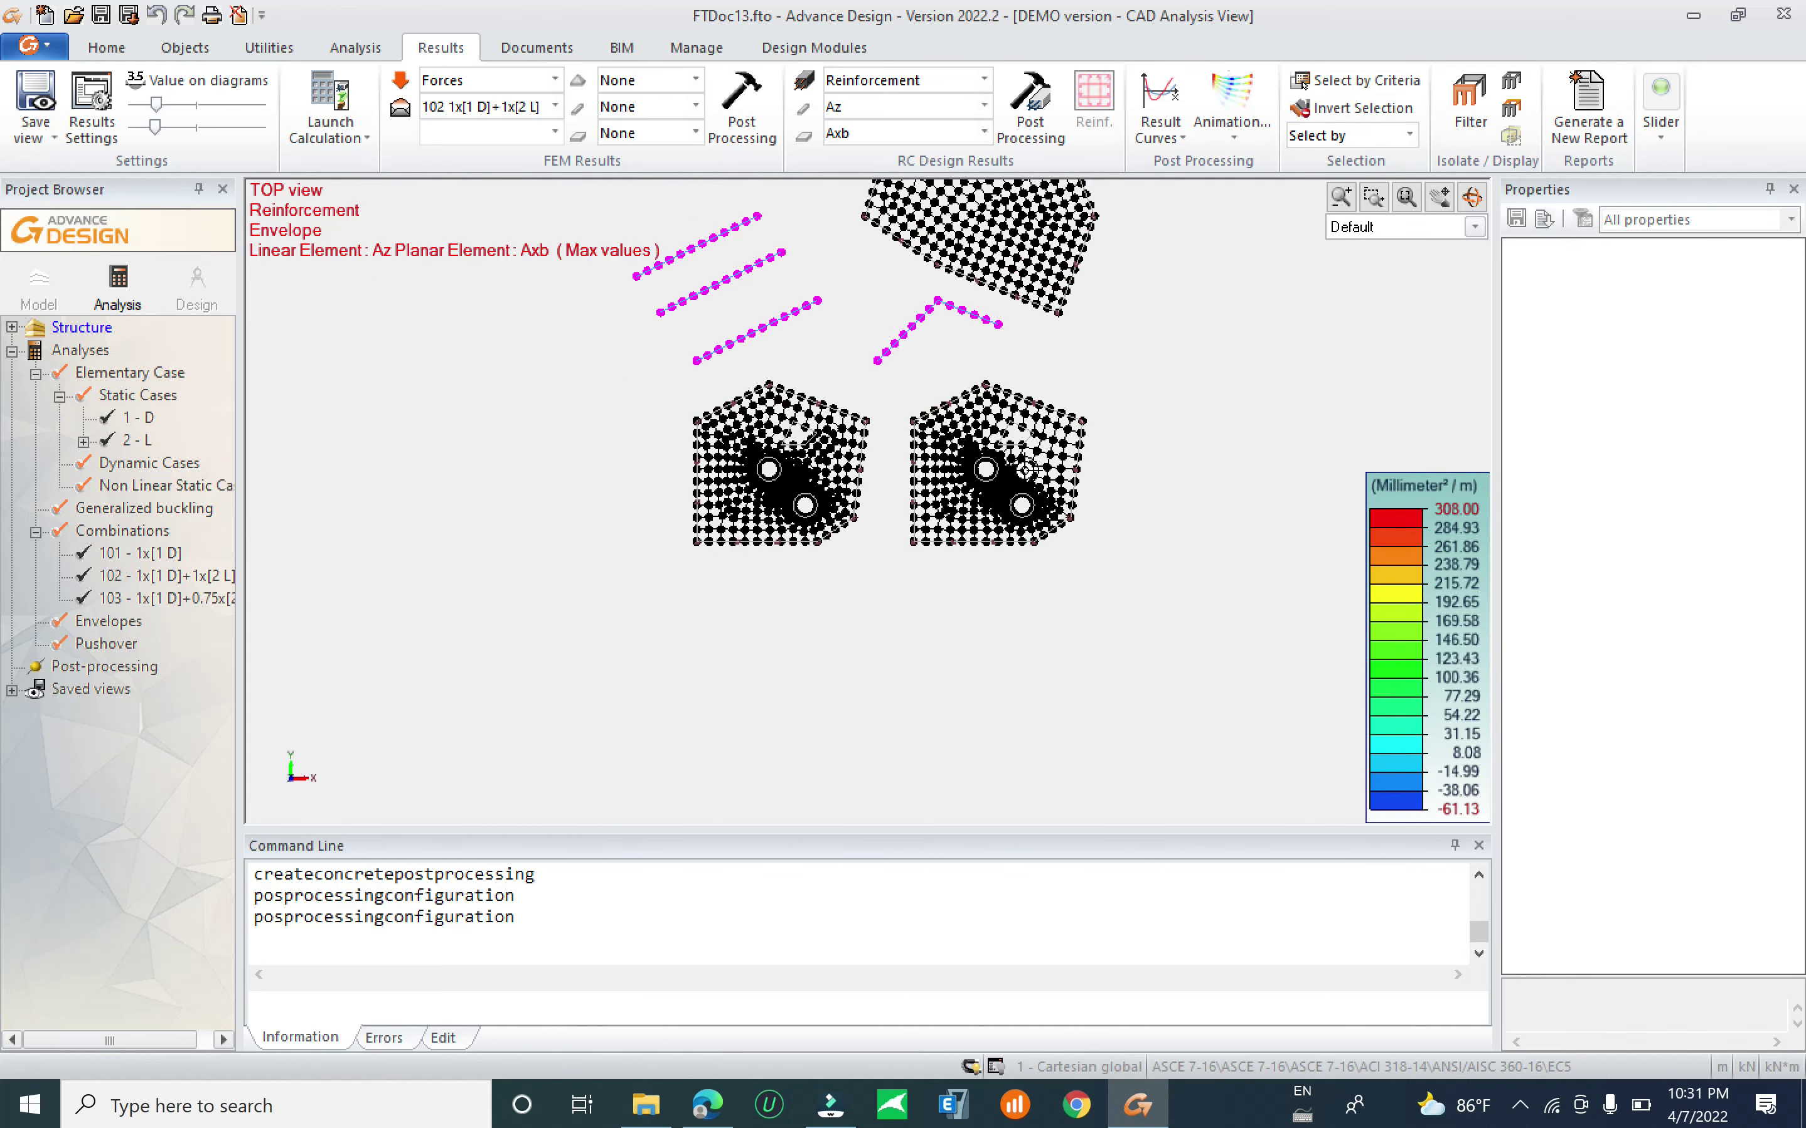
{"action": "scroll", "coordinate": [938, 447], "scroll_direction": "up", "scroll_amount": 5}
{"action": "scroll", "coordinate": [940, 444], "scroll_direction": "up", "scroll_amount": 1}
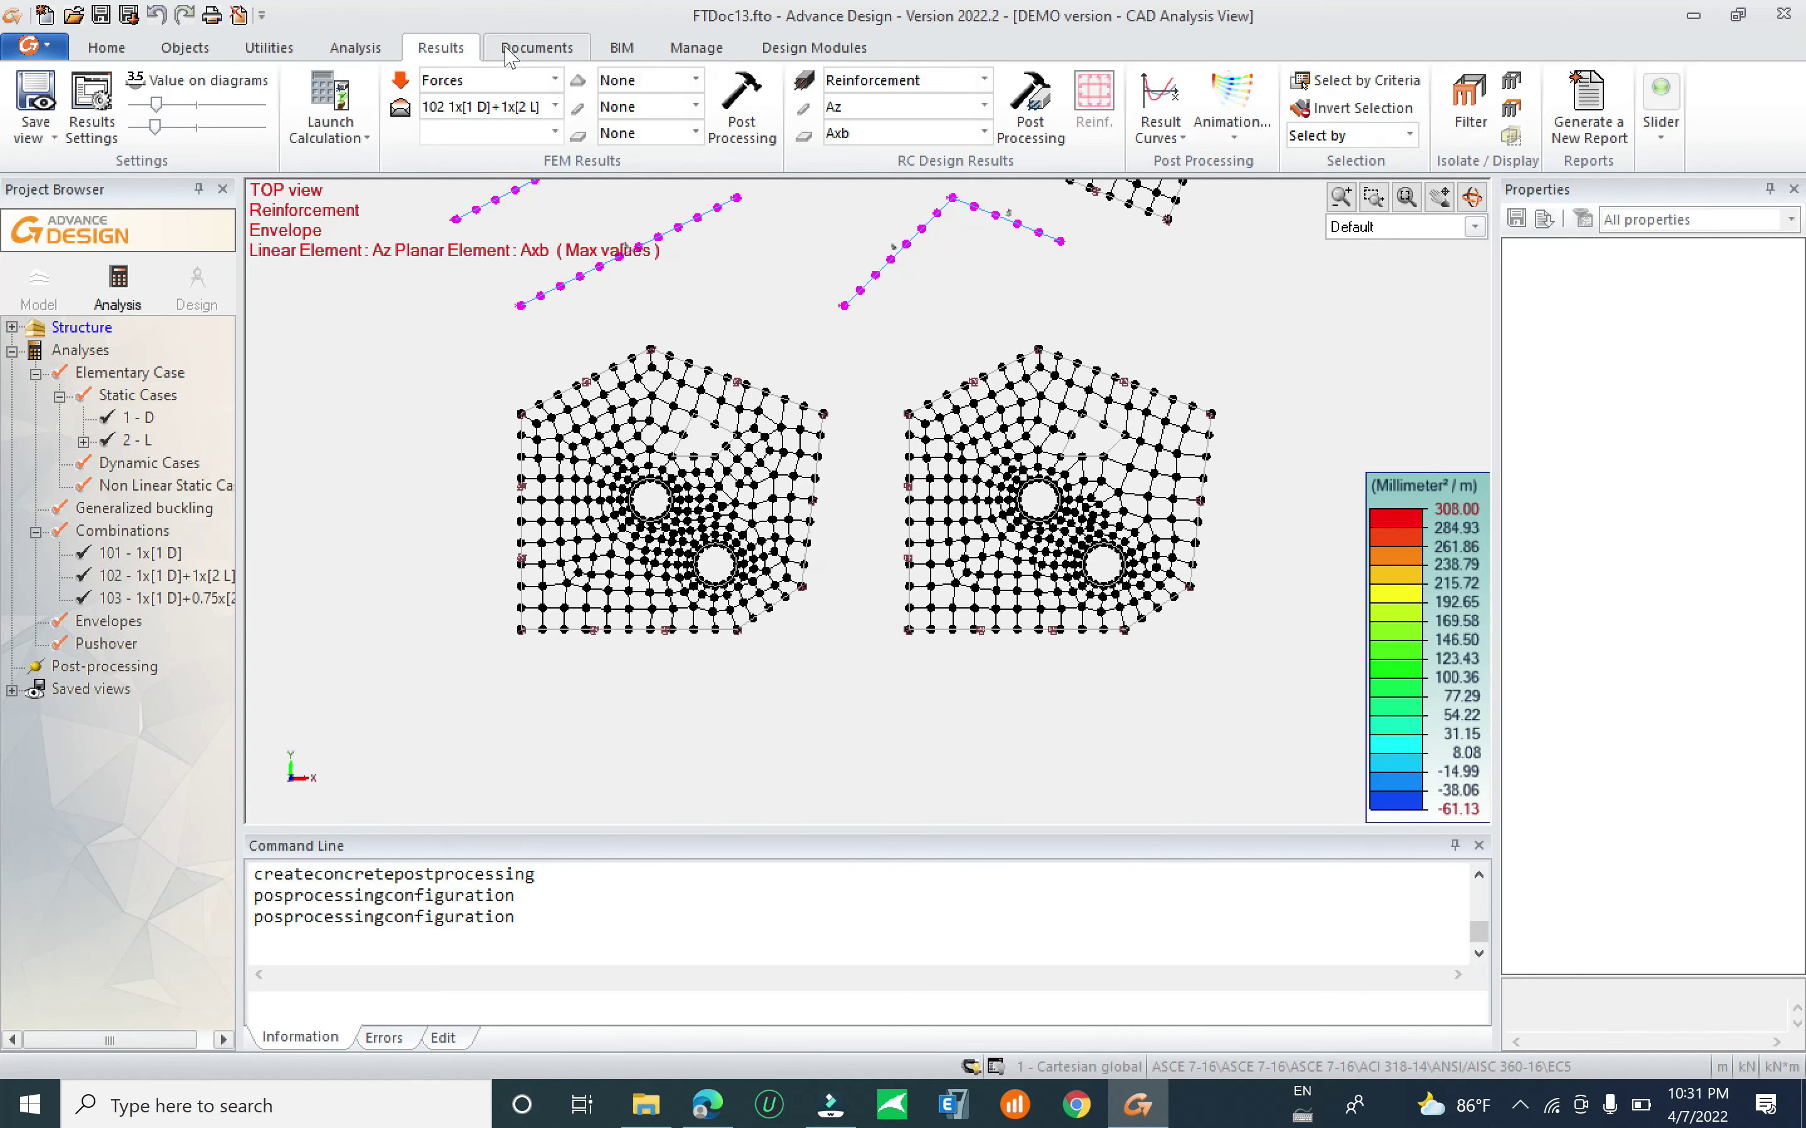
{"action": "middle_click_drag", "start_coordinate": [1124, 463], "coordinate": [1050, 565]}
{"action": "scroll", "coordinate": [851, 474], "scroll_direction": "down", "scroll_amount": 1}
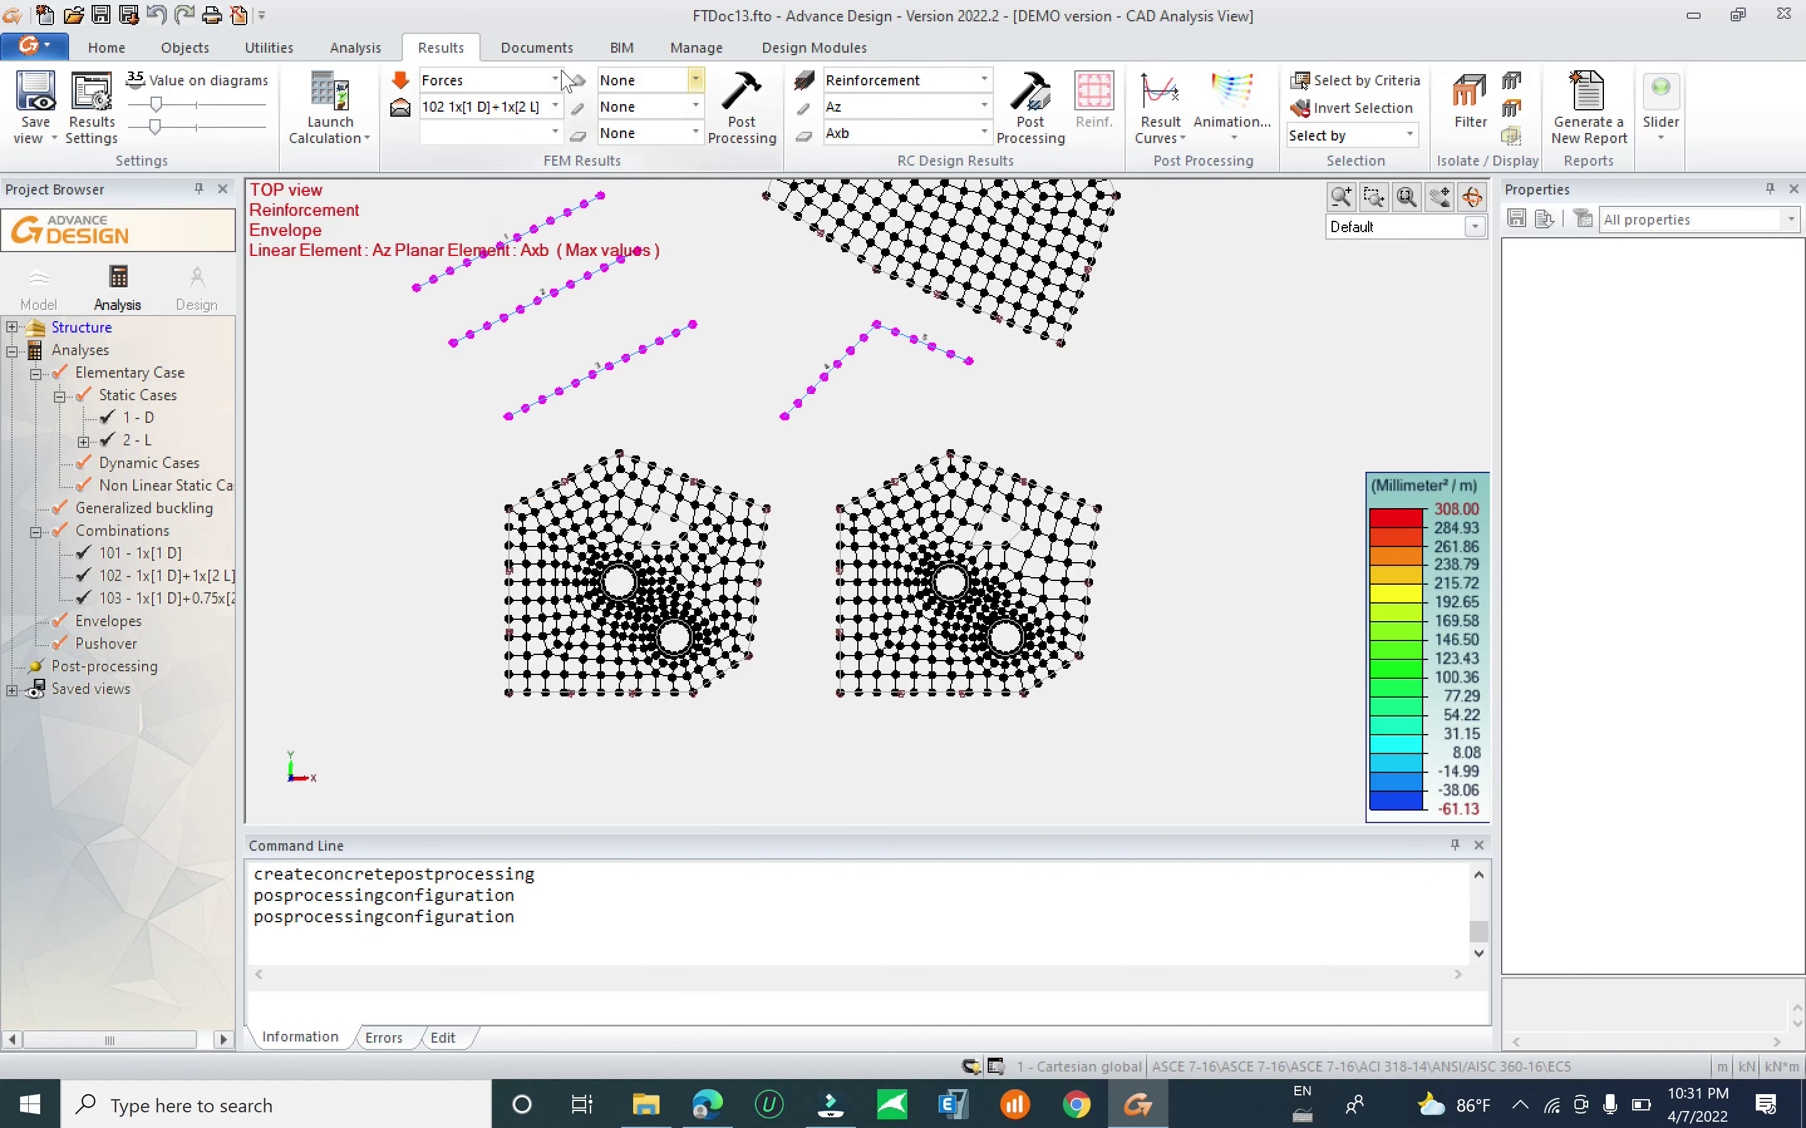
Show the document and report generation tools and bring all slabs and beams into view.
{"action": "left_click", "coordinate": [536, 47]}
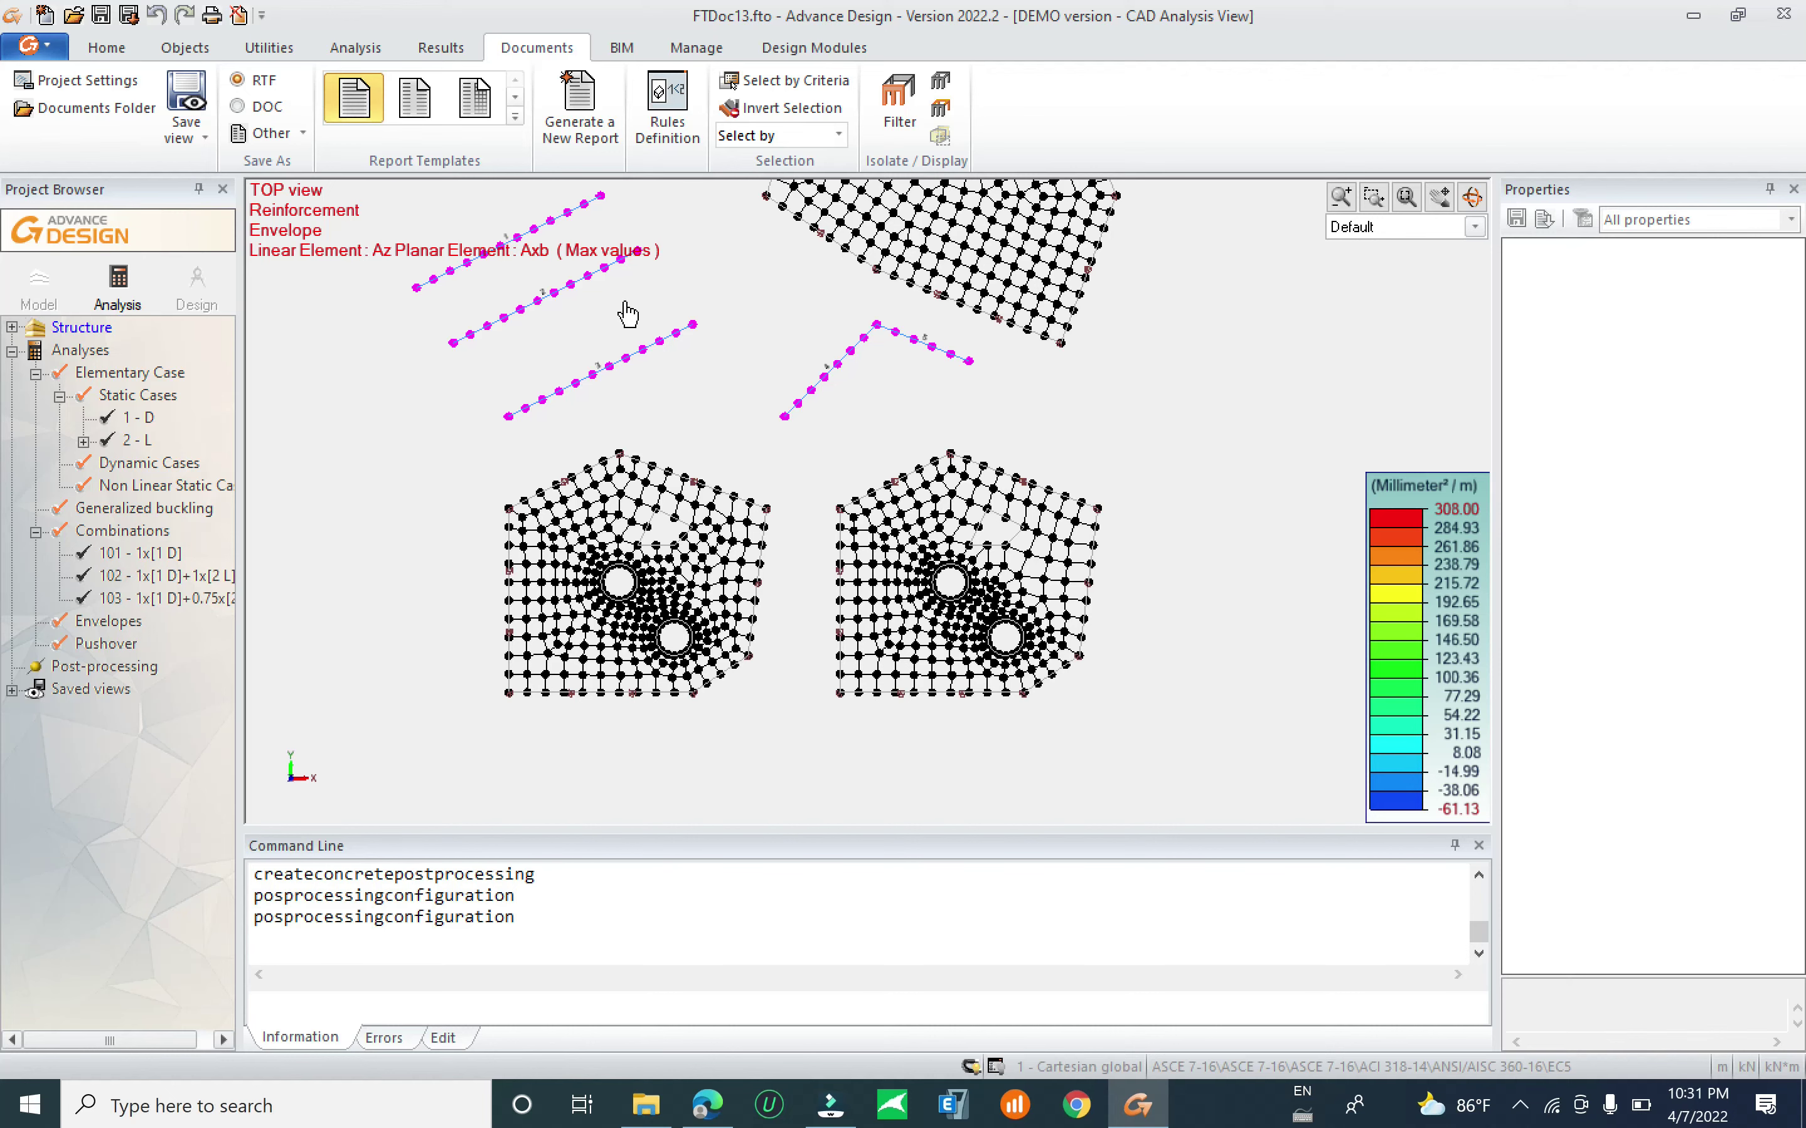
{"action": "scroll", "coordinate": [802, 604], "scroll_direction": "down", "scroll_amount": 5}
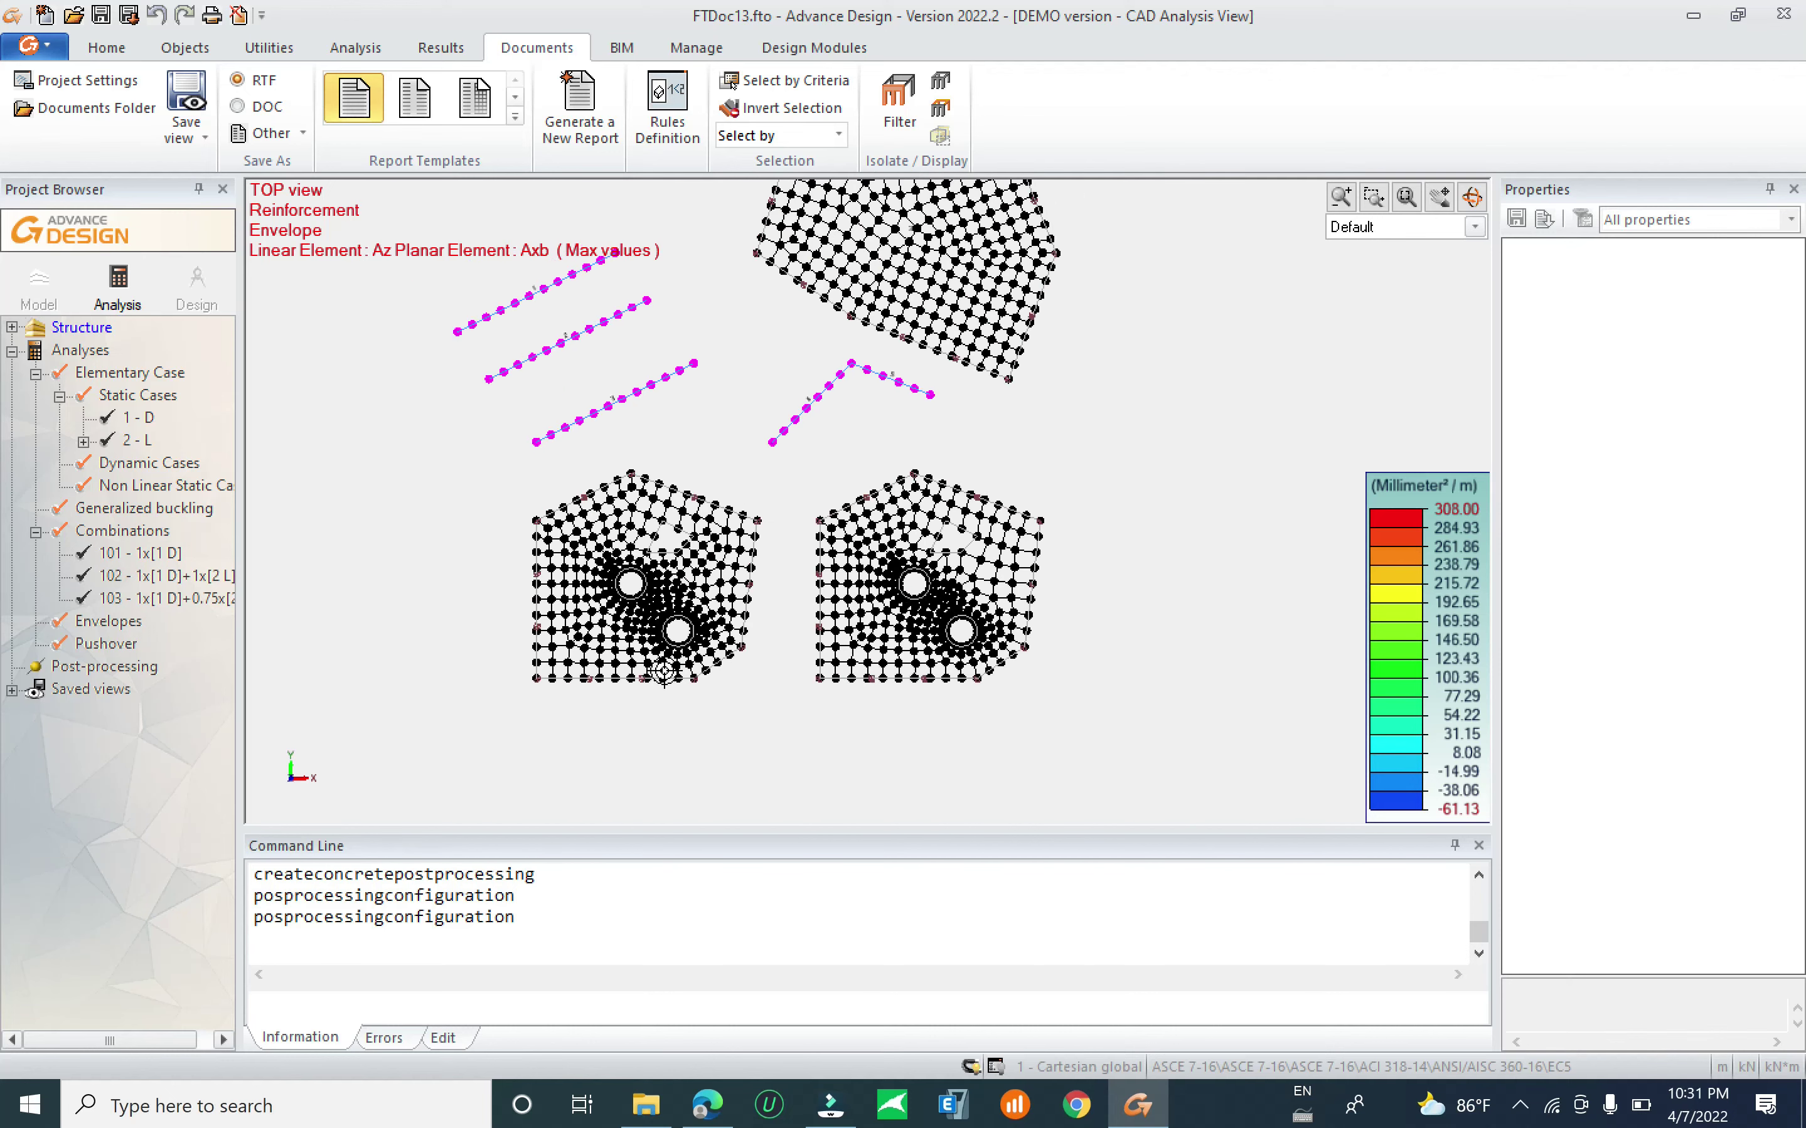
{"action": "scroll", "coordinate": [747, 517], "scroll_direction": "up", "scroll_amount": 2}
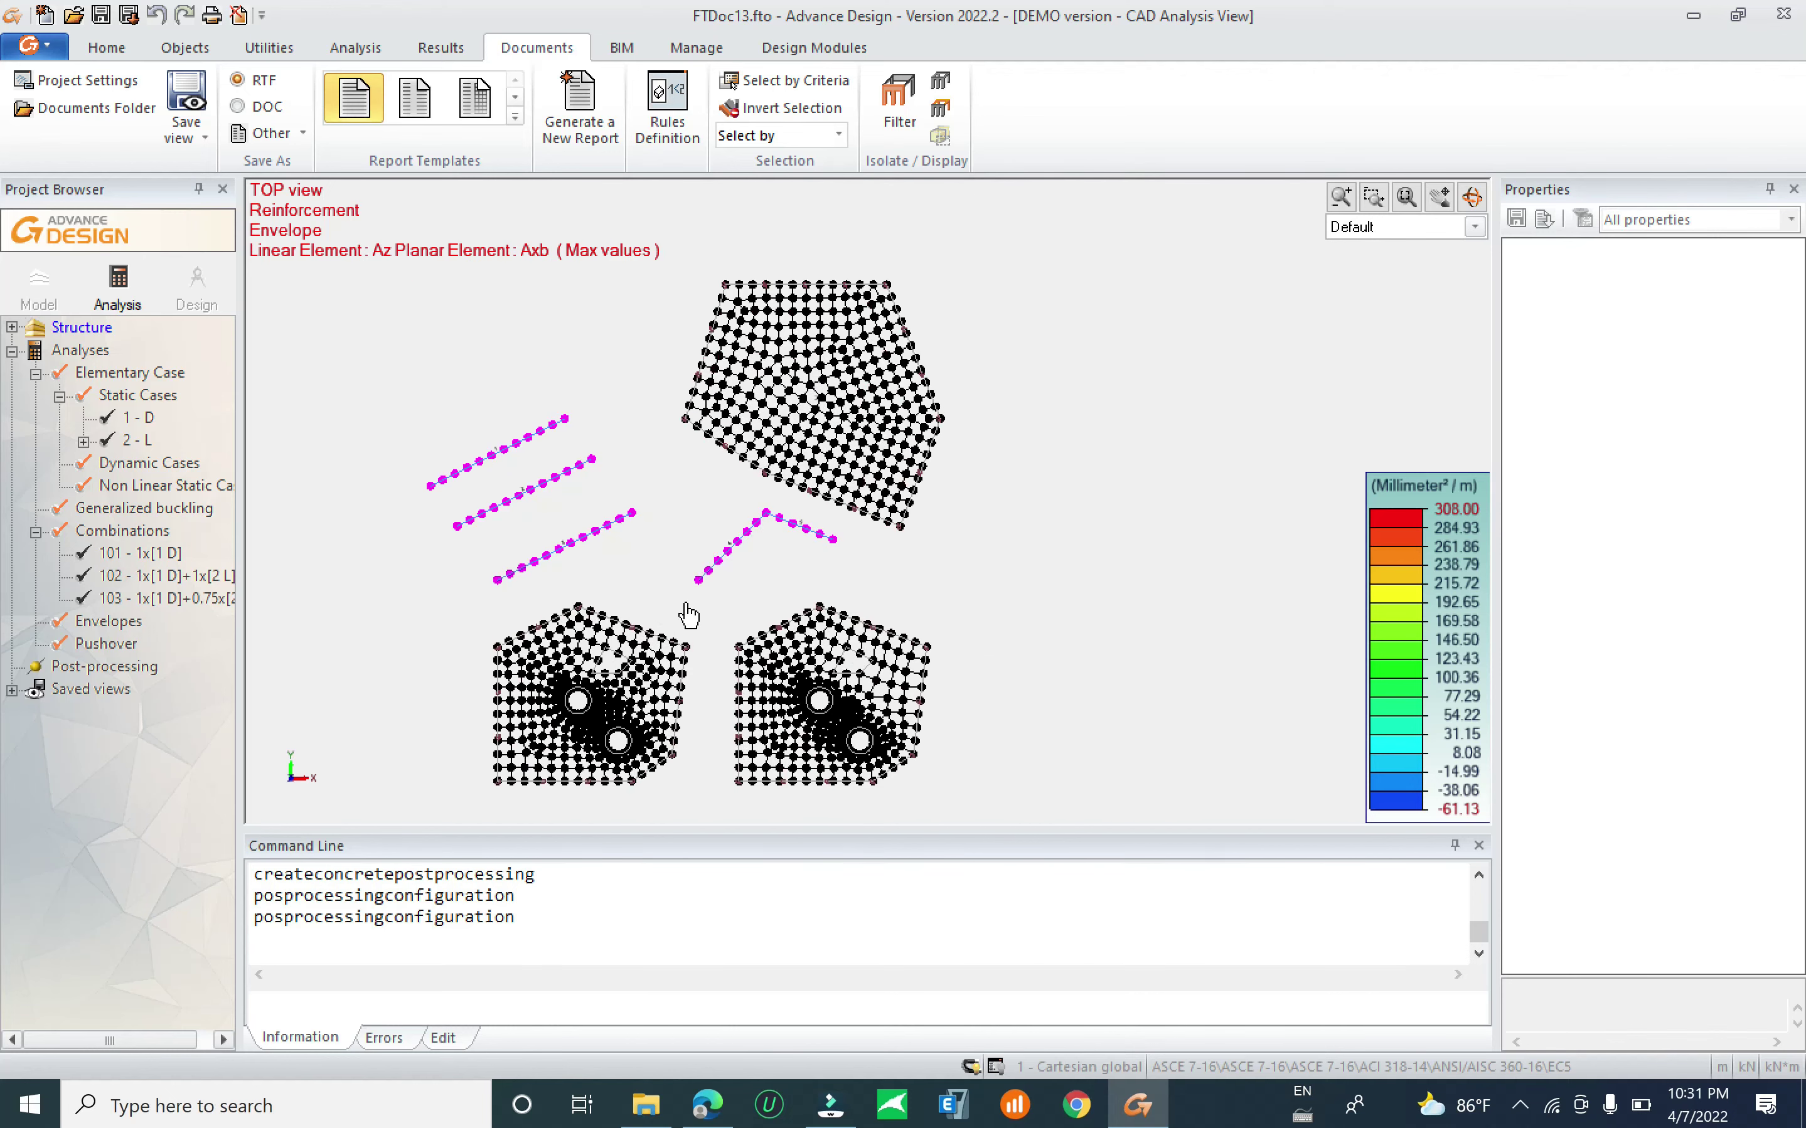
Show the BIM import and export tools.
{"action": "scroll", "coordinate": [685, 616], "scroll_direction": "up", "scroll_amount": 3}
{"action": "scroll", "coordinate": [543, 657], "scroll_direction": "up", "scroll_amount": 1}
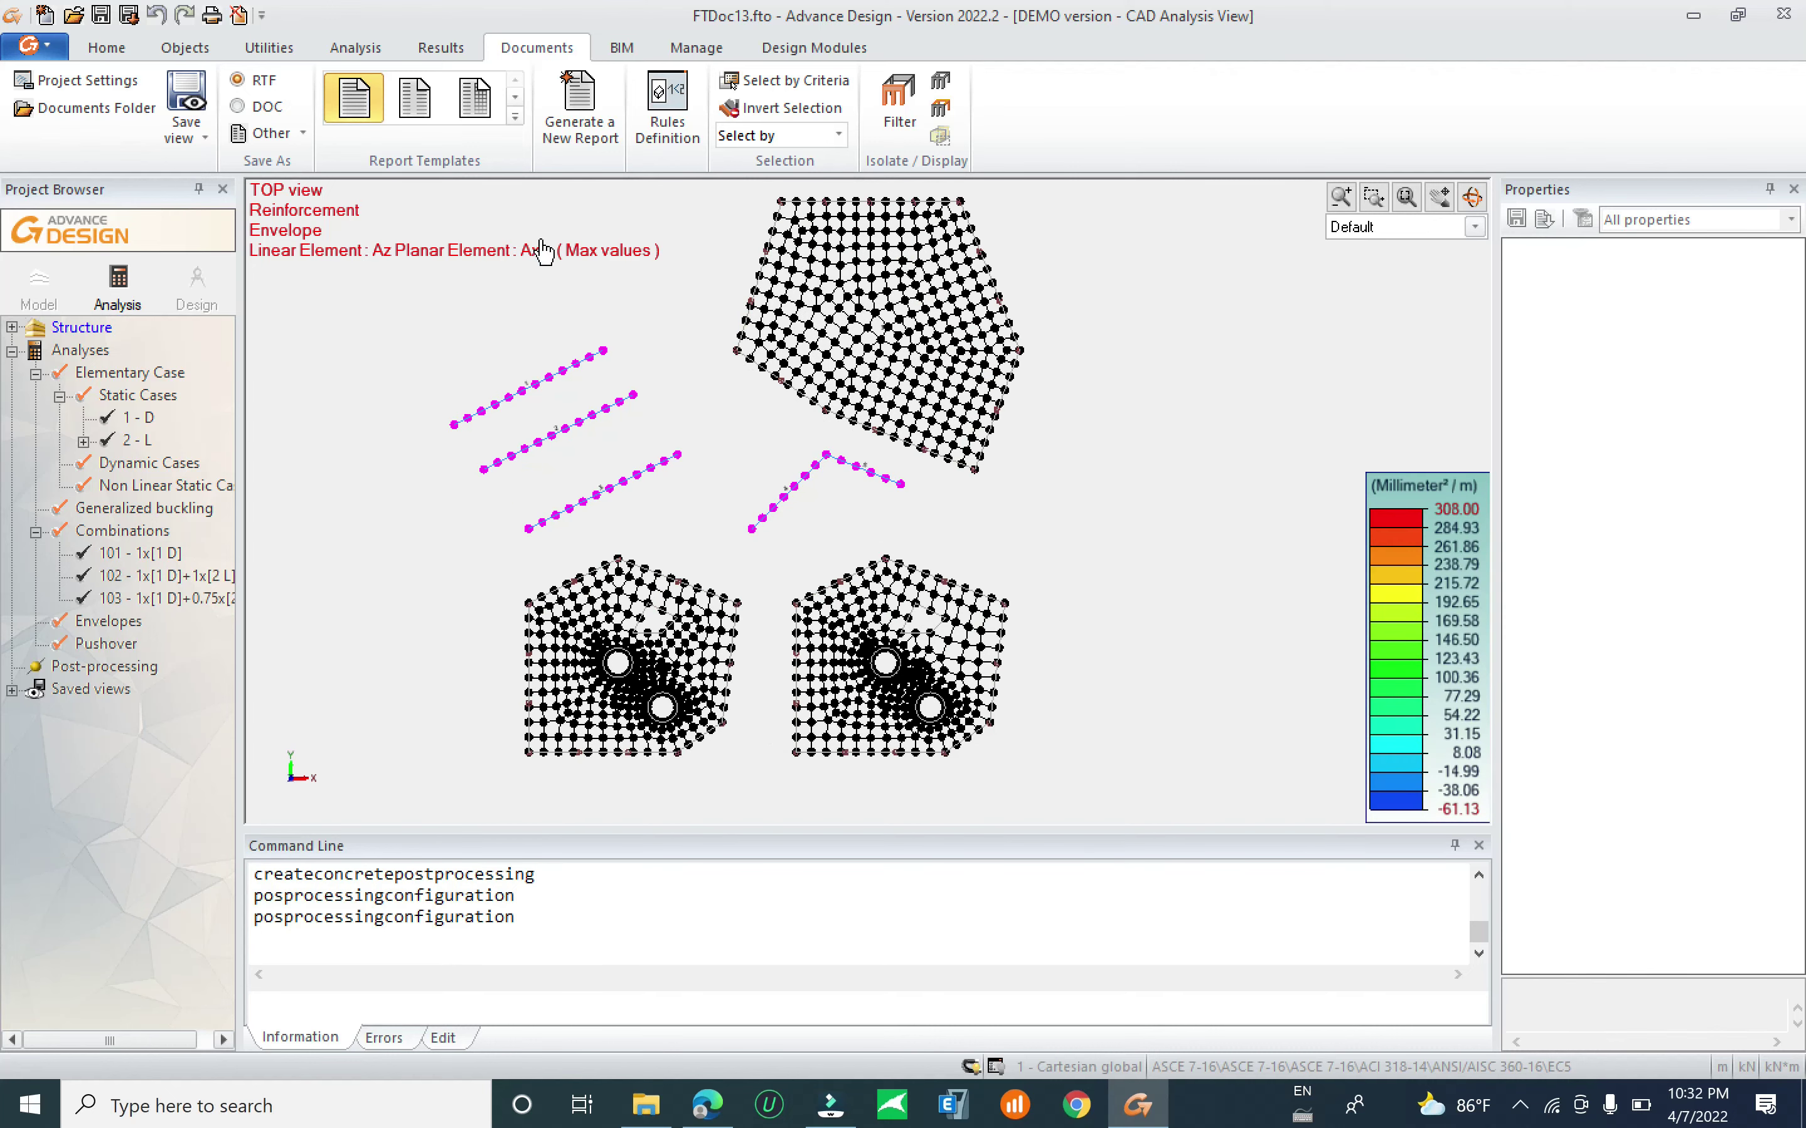
{"action": "left_click", "coordinate": [619, 48]}
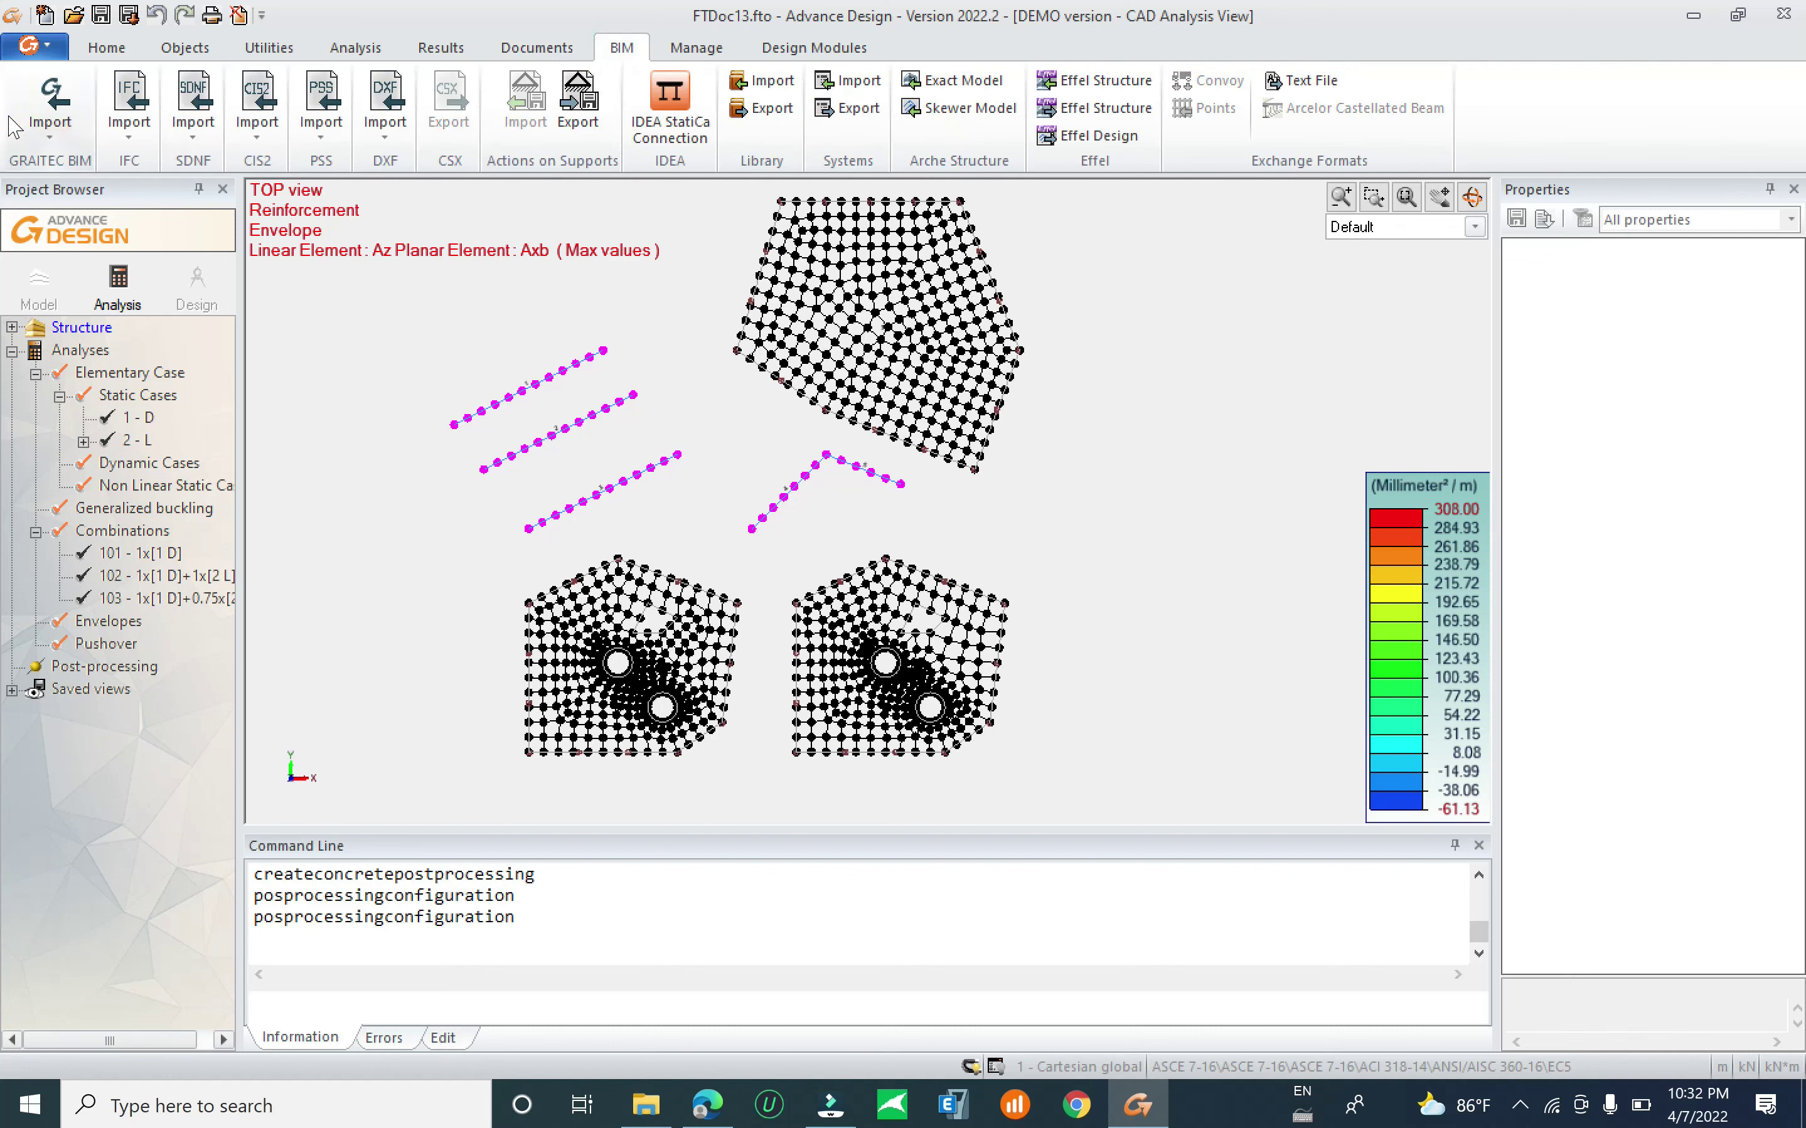
Look through the application options, covering the memory, results, Graitec BIM, project browser and Melody pages.
{"action": "left_click", "coordinate": [695, 48]}
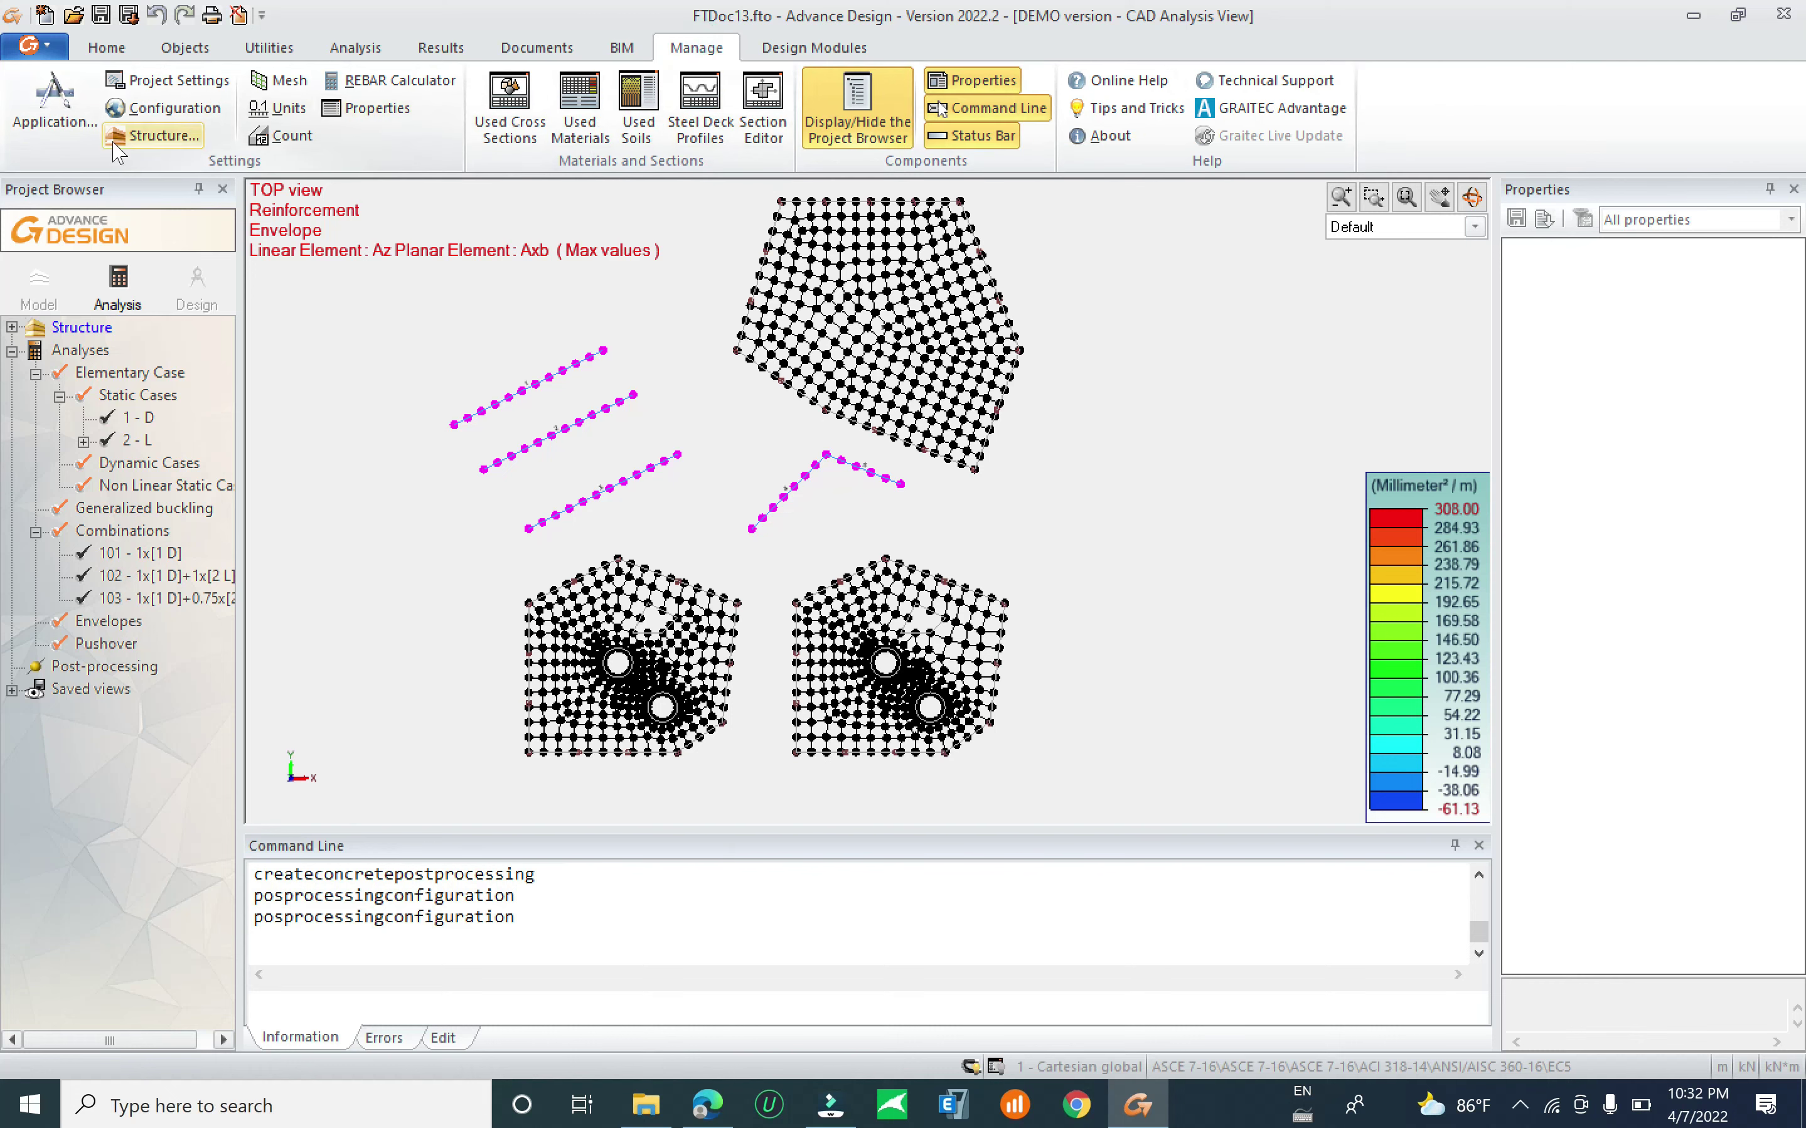
{"action": "left_click", "coordinate": [55, 101]}
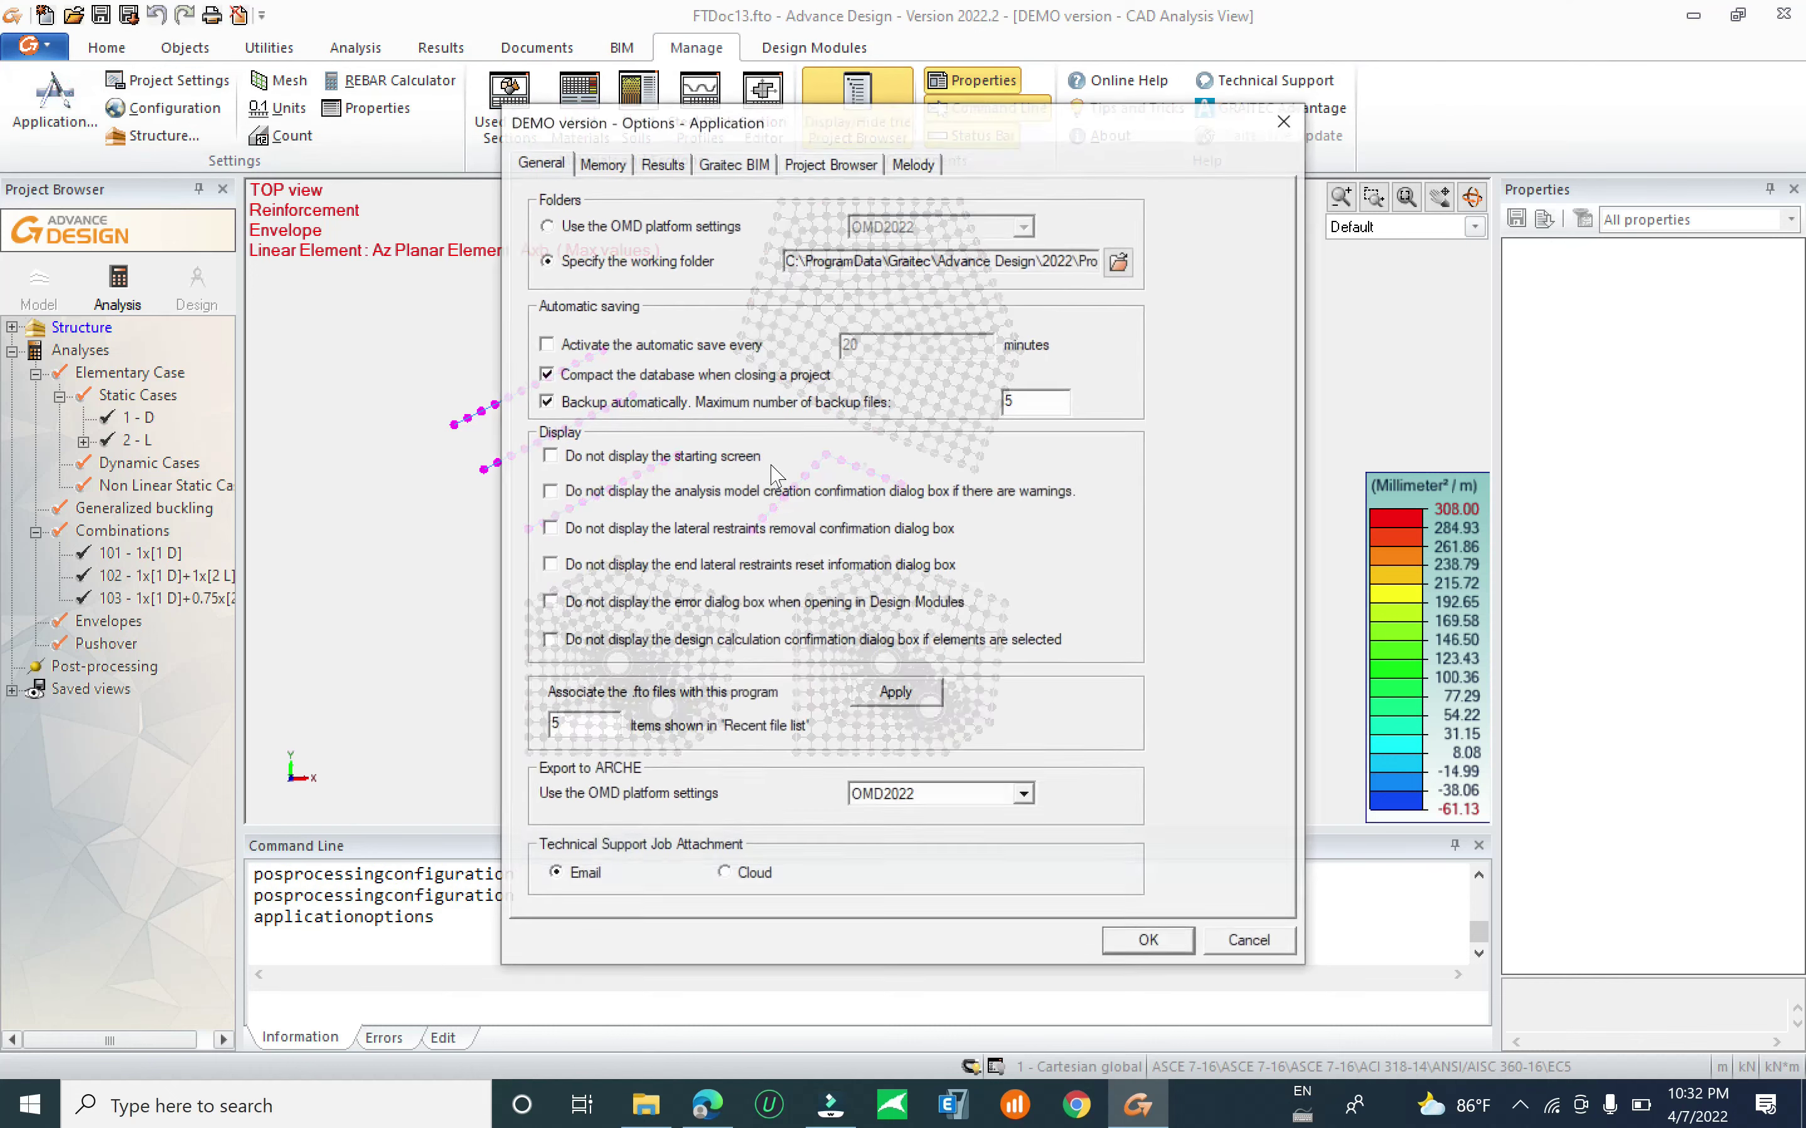
{"action": "left_click", "coordinate": [602, 163]}
{"action": "left_click", "coordinate": [662, 163]}
{"action": "left_click", "coordinate": [734, 163]}
{"action": "left_click", "coordinate": [804, 163]}
{"action": "left_click", "coordinate": [662, 163]}
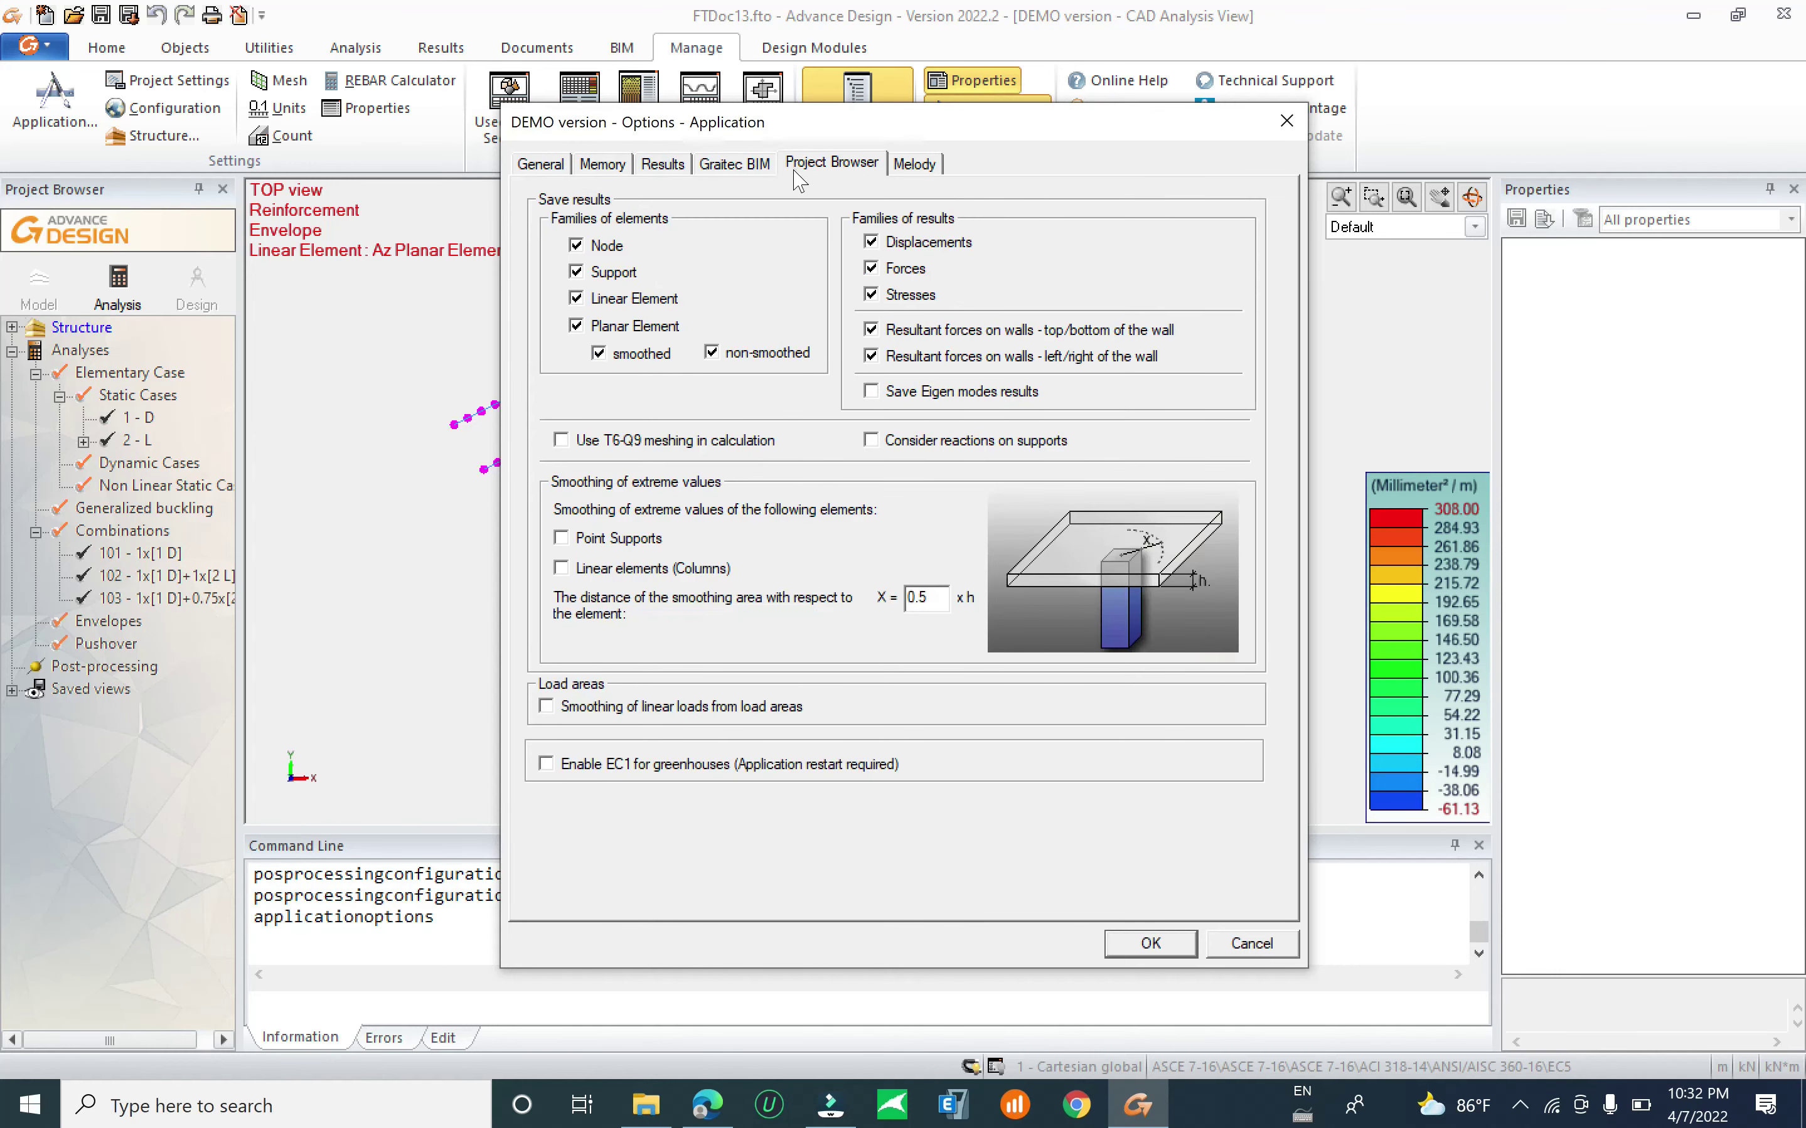
{"action": "left_click", "coordinate": [914, 163]}
{"action": "left_click", "coordinate": [1287, 122]}
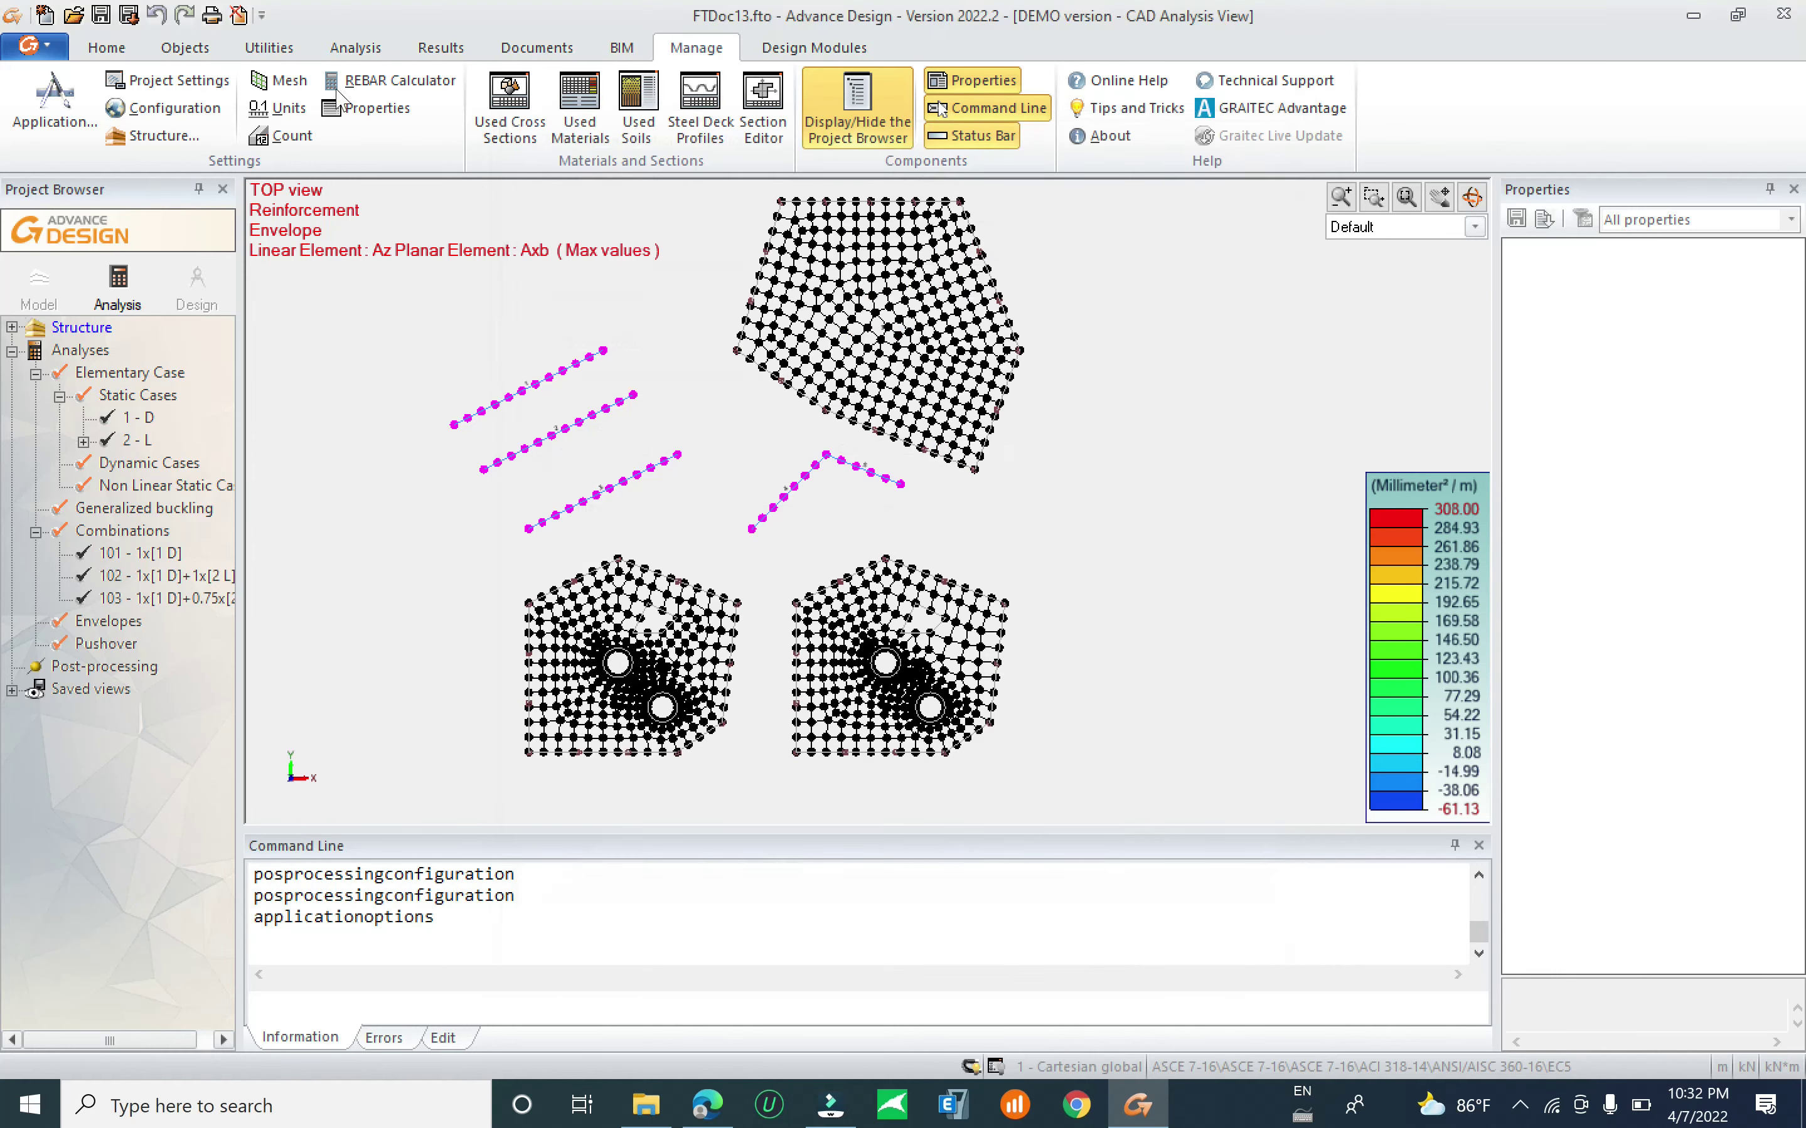
Try out the name field of the project settings with the sample text "sdfsdsd".
{"action": "left_click", "coordinate": [168, 80]}
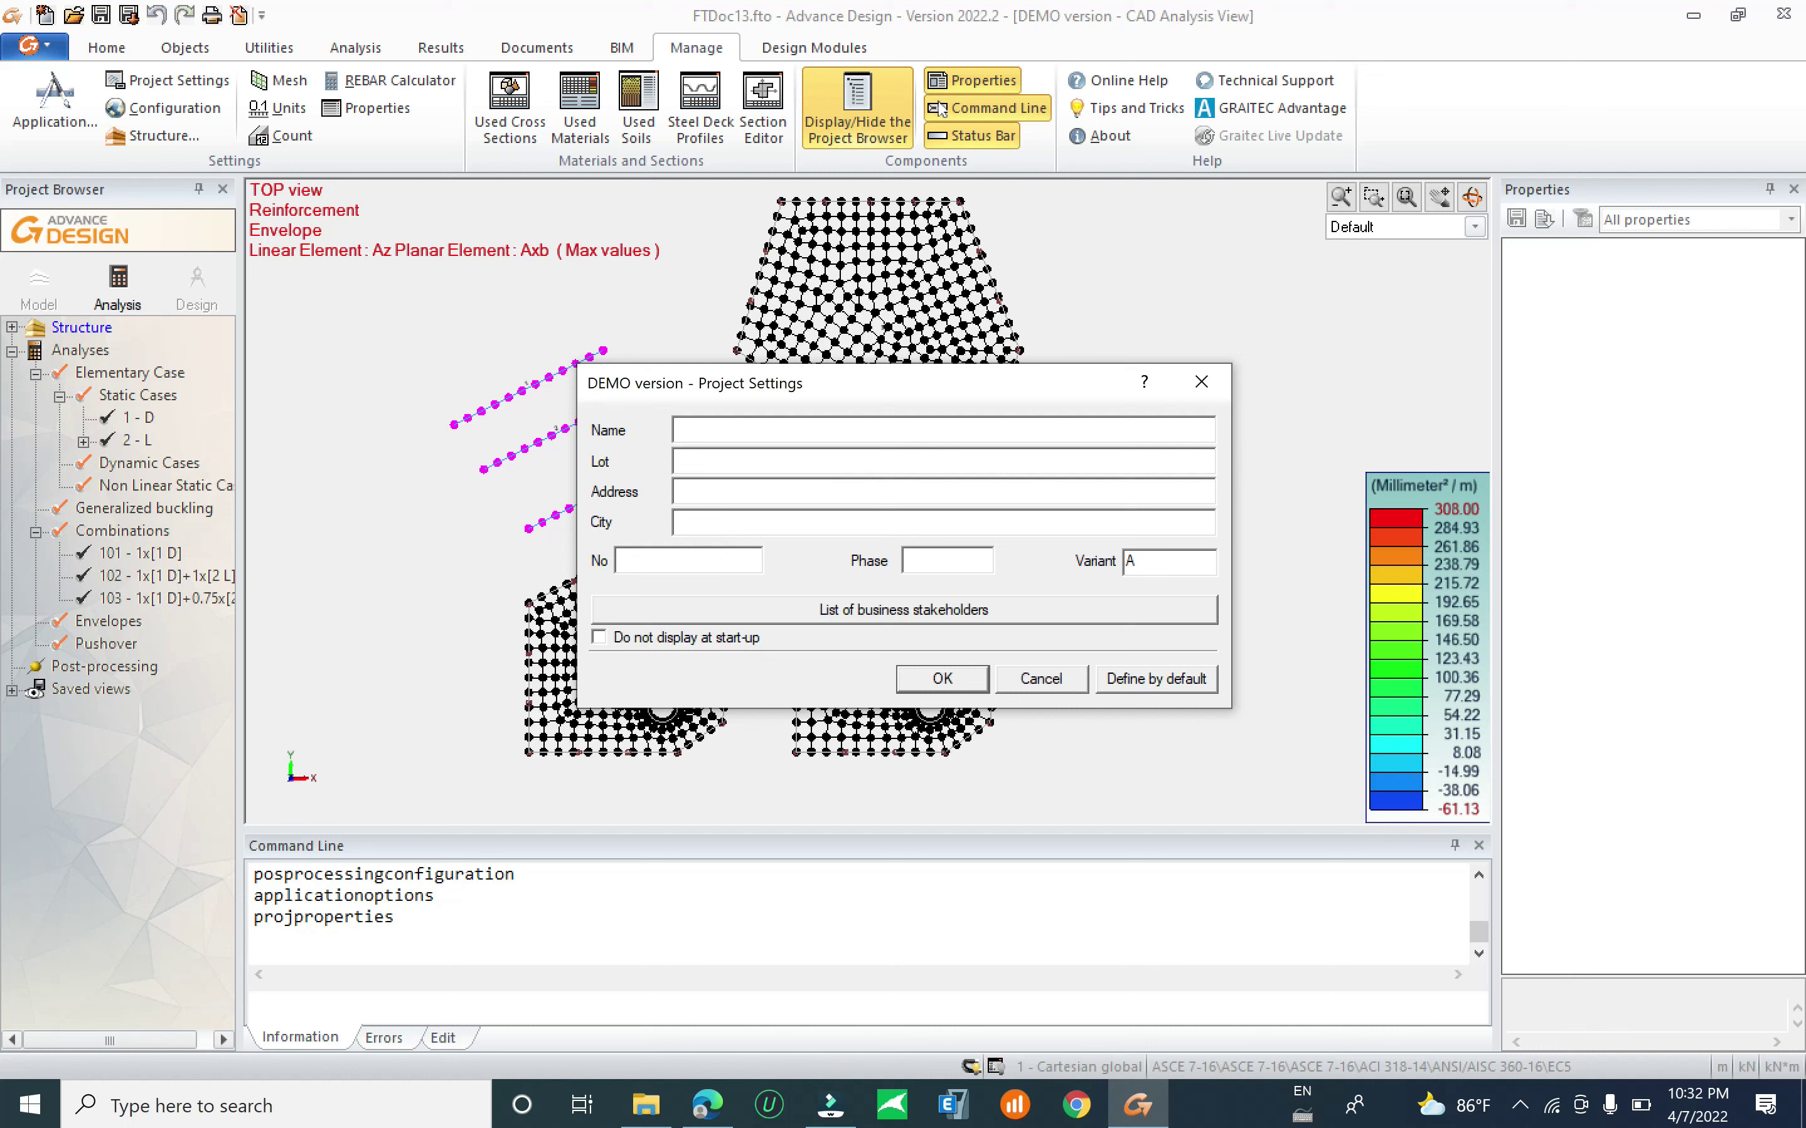
{"action": "type", "text": "sdffdffsd"}
{"action": "double_click", "coordinate": [820, 434]}
{"action": "type", "text": "sdfsdsd"}
{"action": "left_click", "coordinate": [684, 563]}
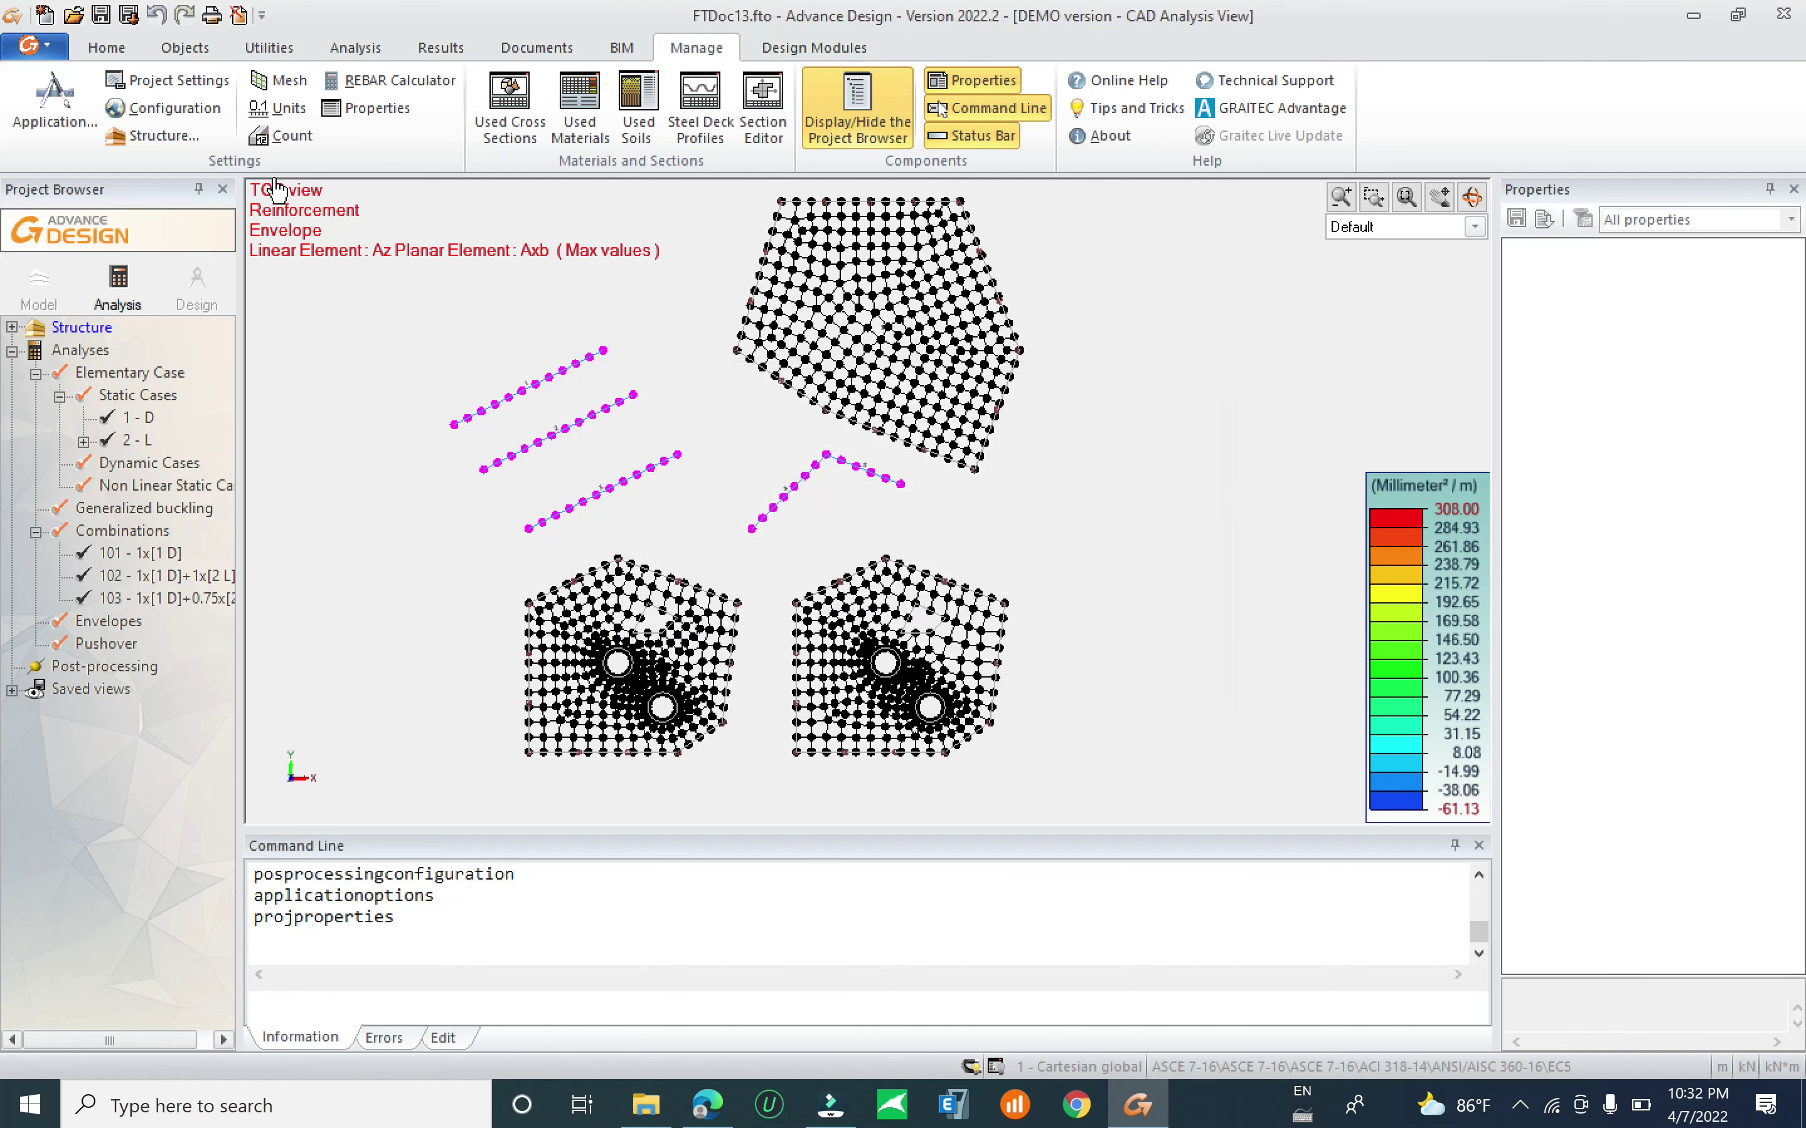
Review the localization configuration with its design standards, and the structure settings.
{"action": "left_click", "coordinate": [164, 108]}
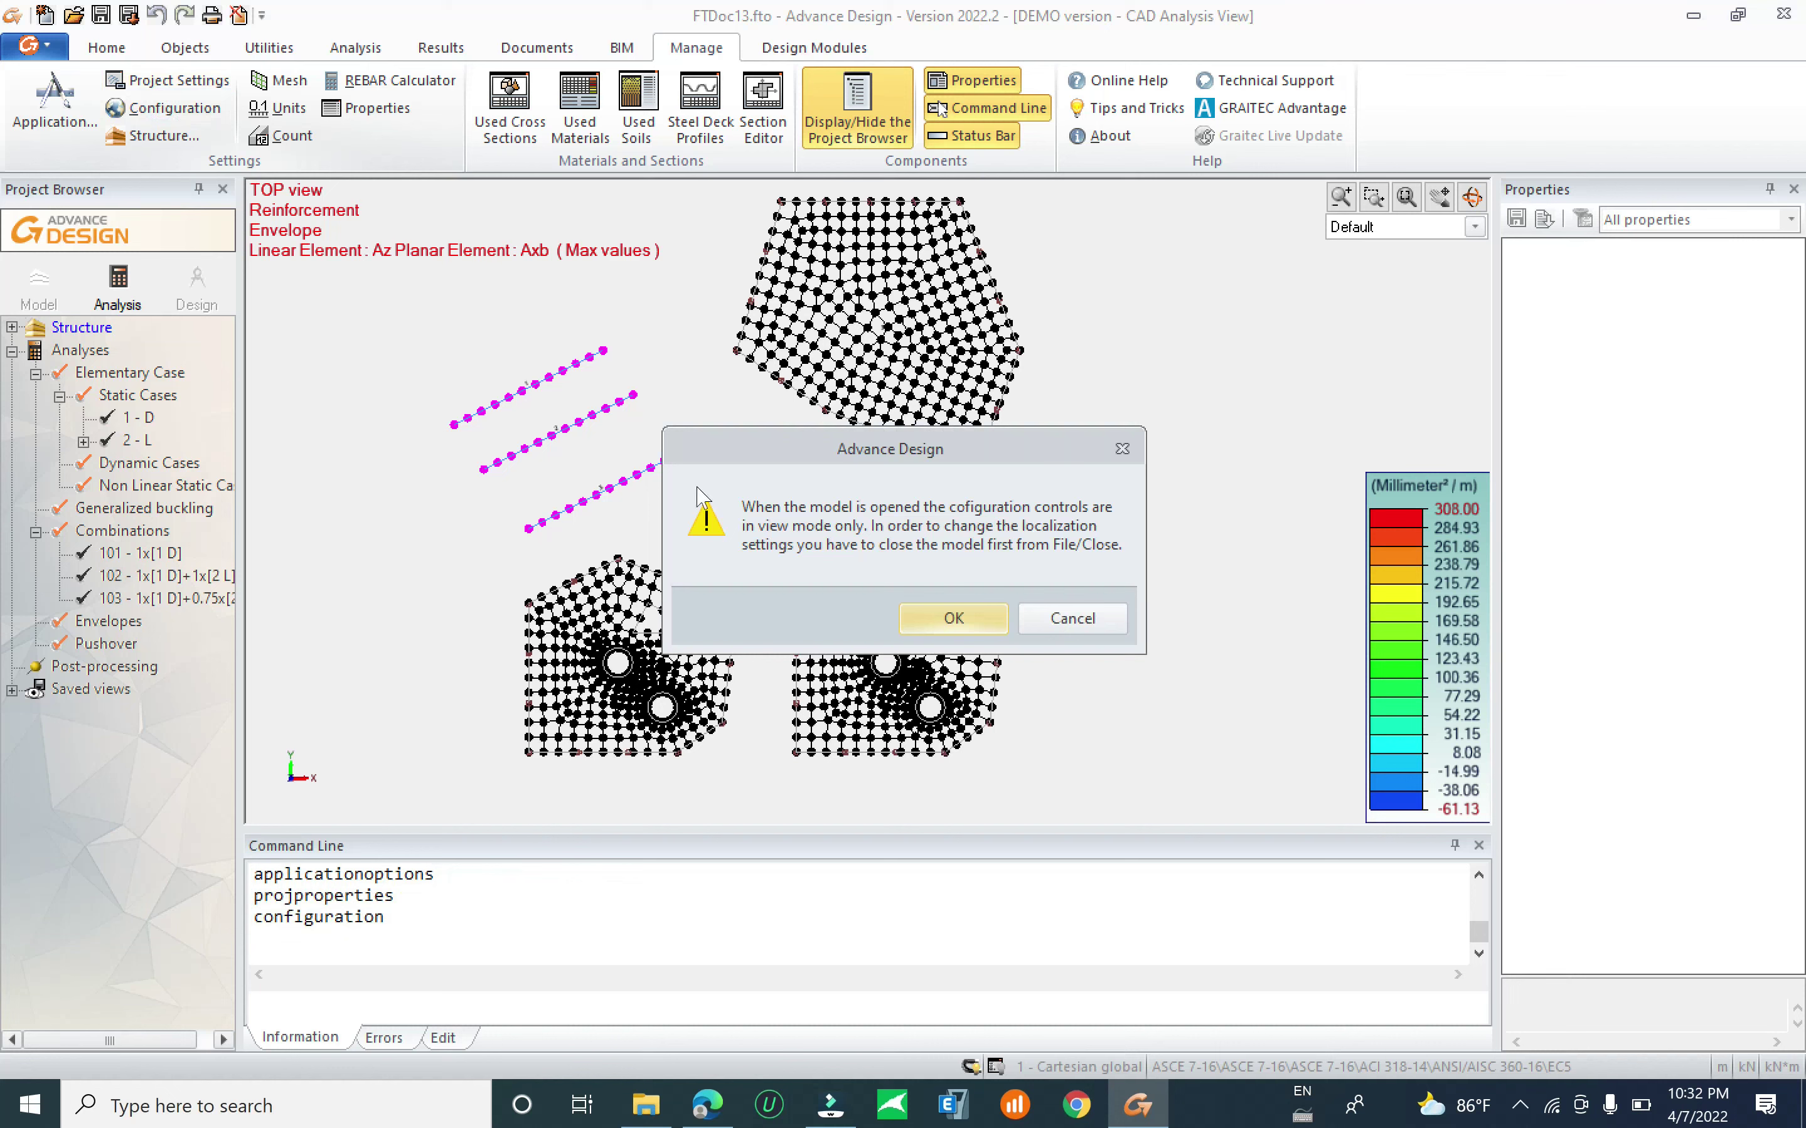
{"action": "left_click", "coordinate": [973, 624]}
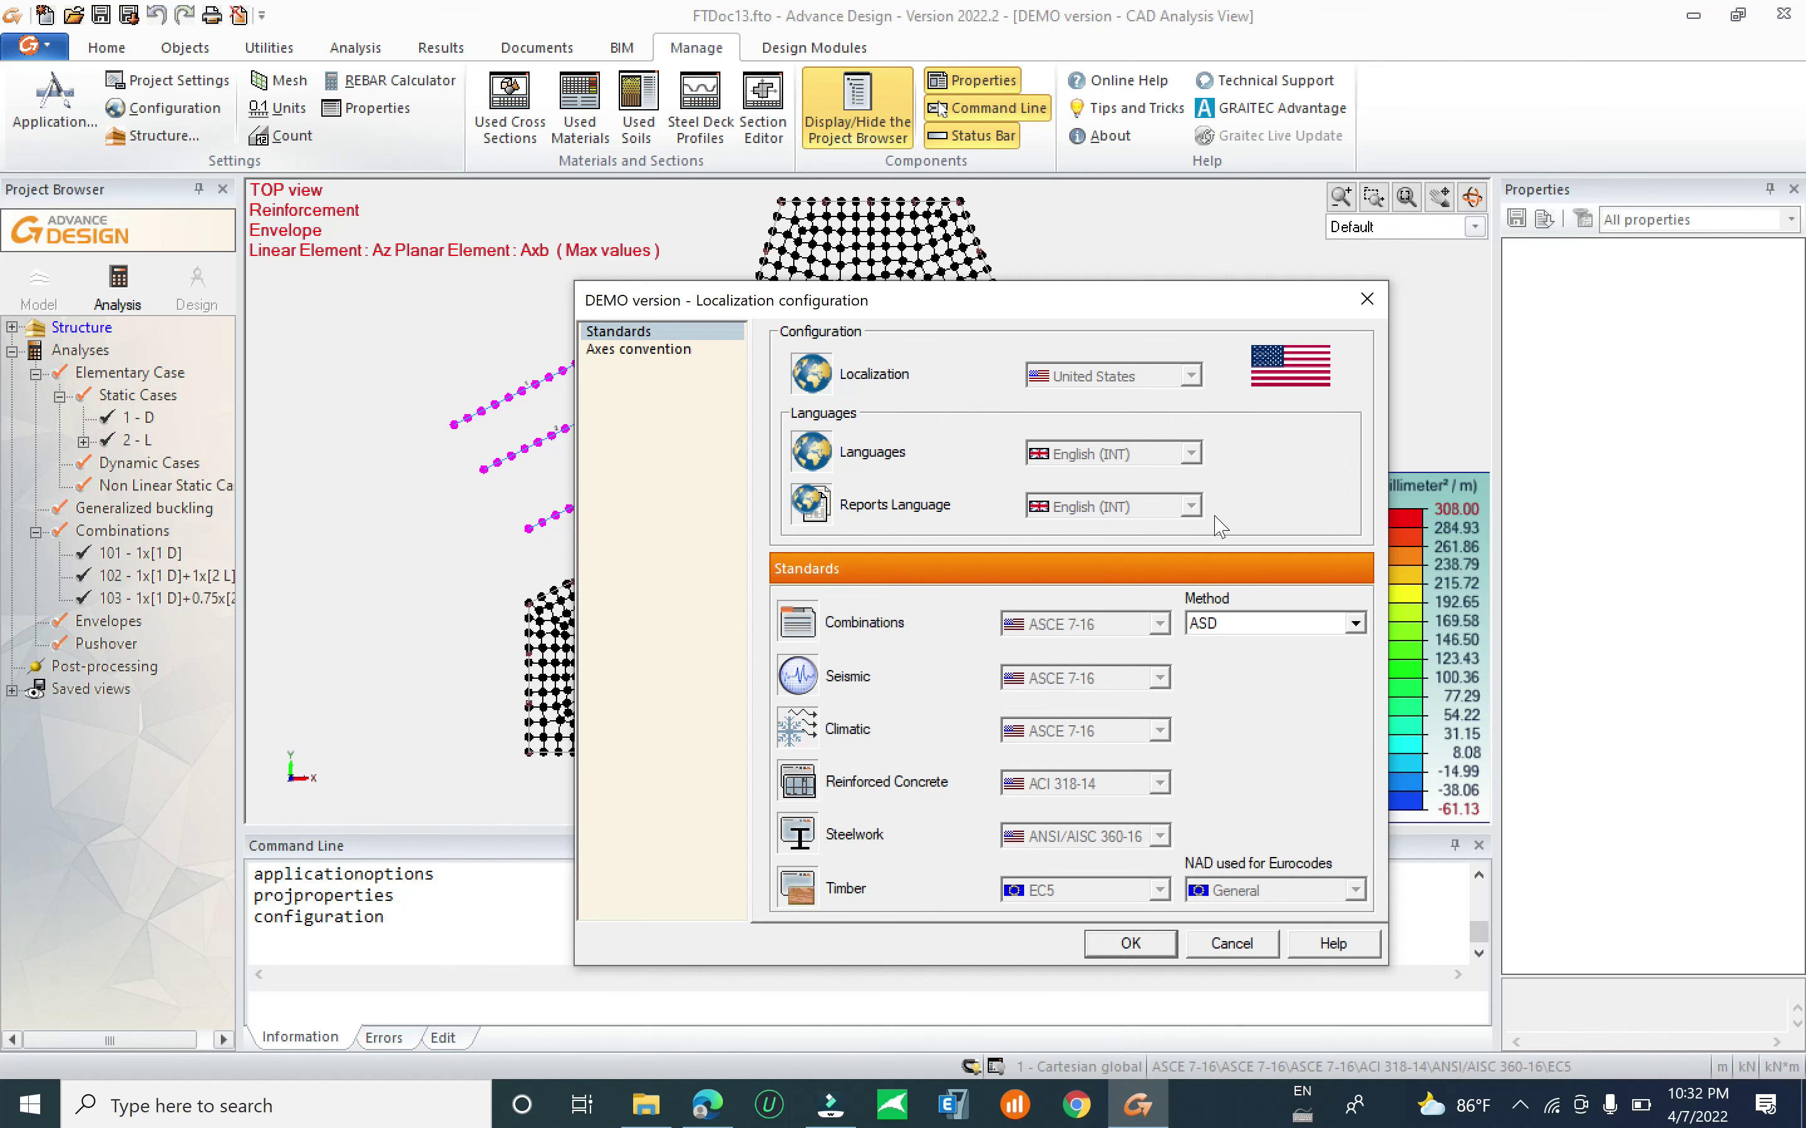
{"action": "left_click", "coordinate": [1370, 303]}
{"action": "left_click", "coordinate": [155, 135]}
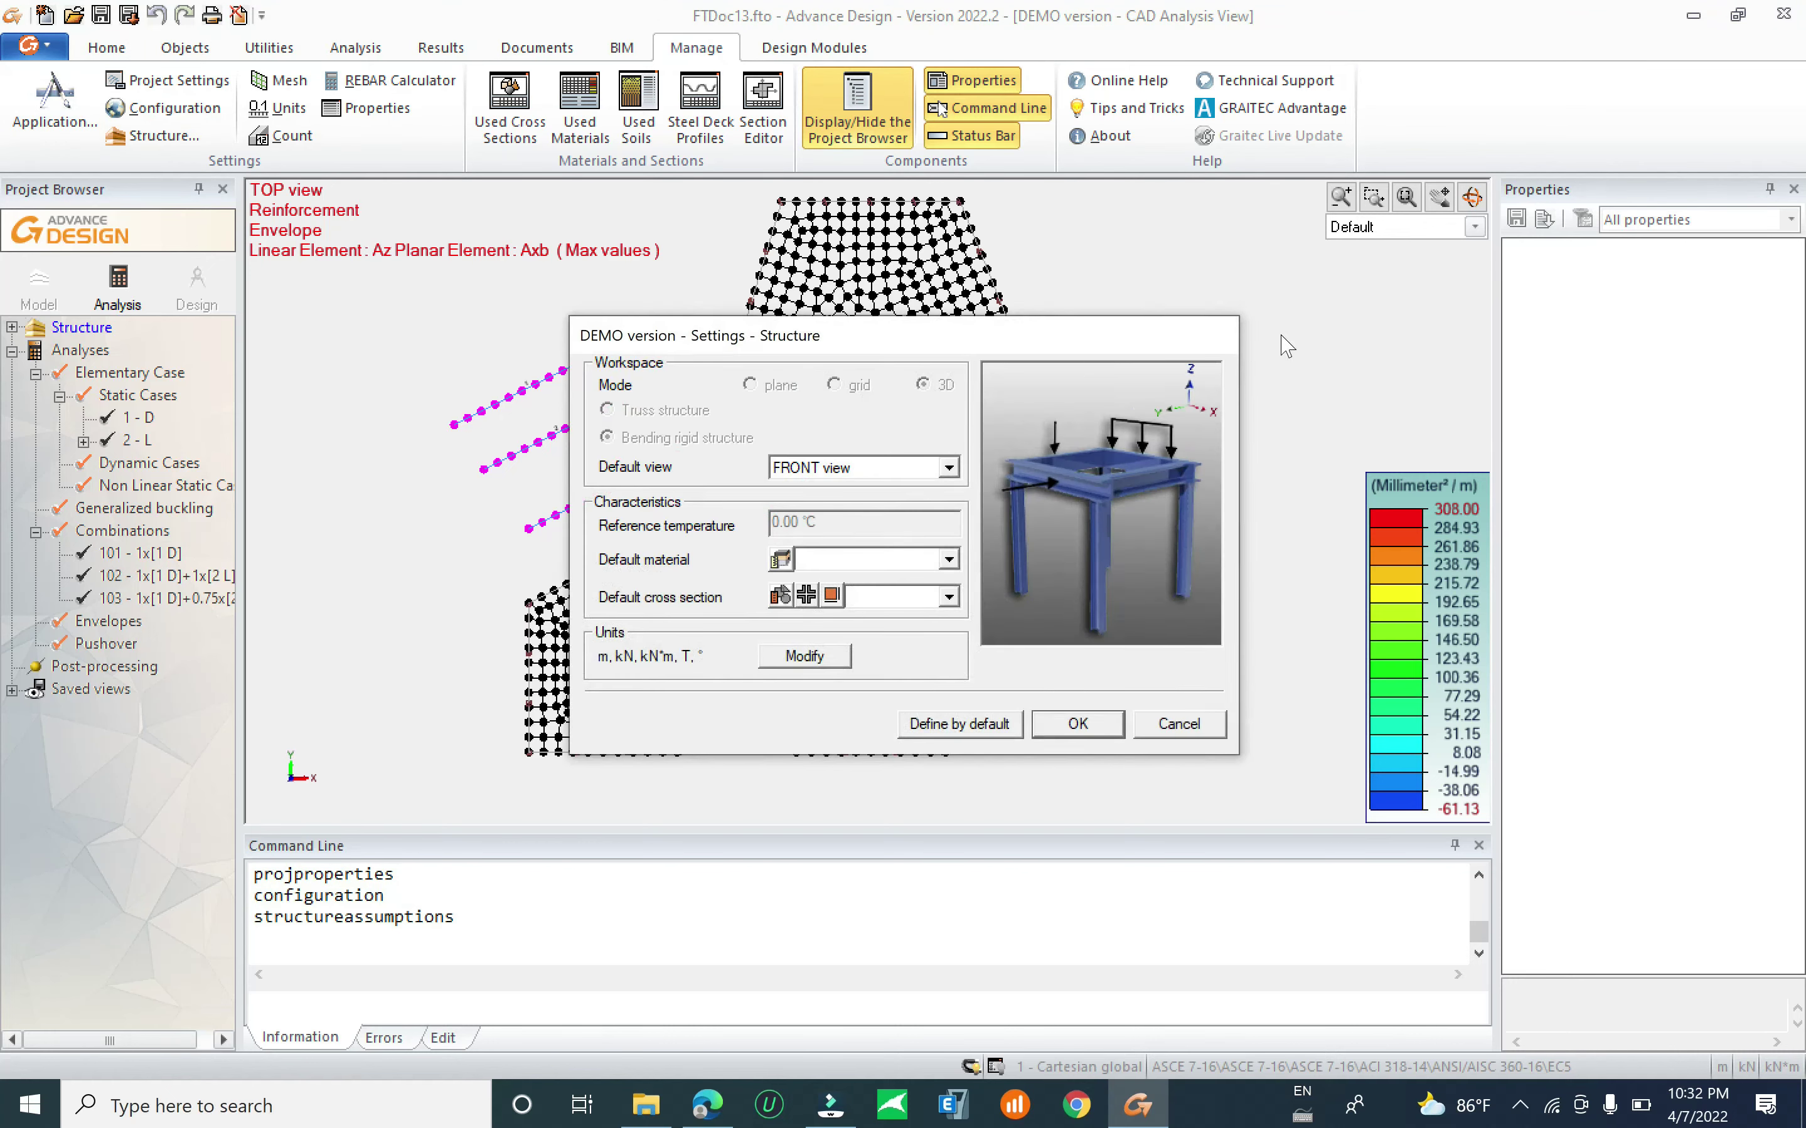
{"action": "left_click", "coordinate": [1178, 724]}
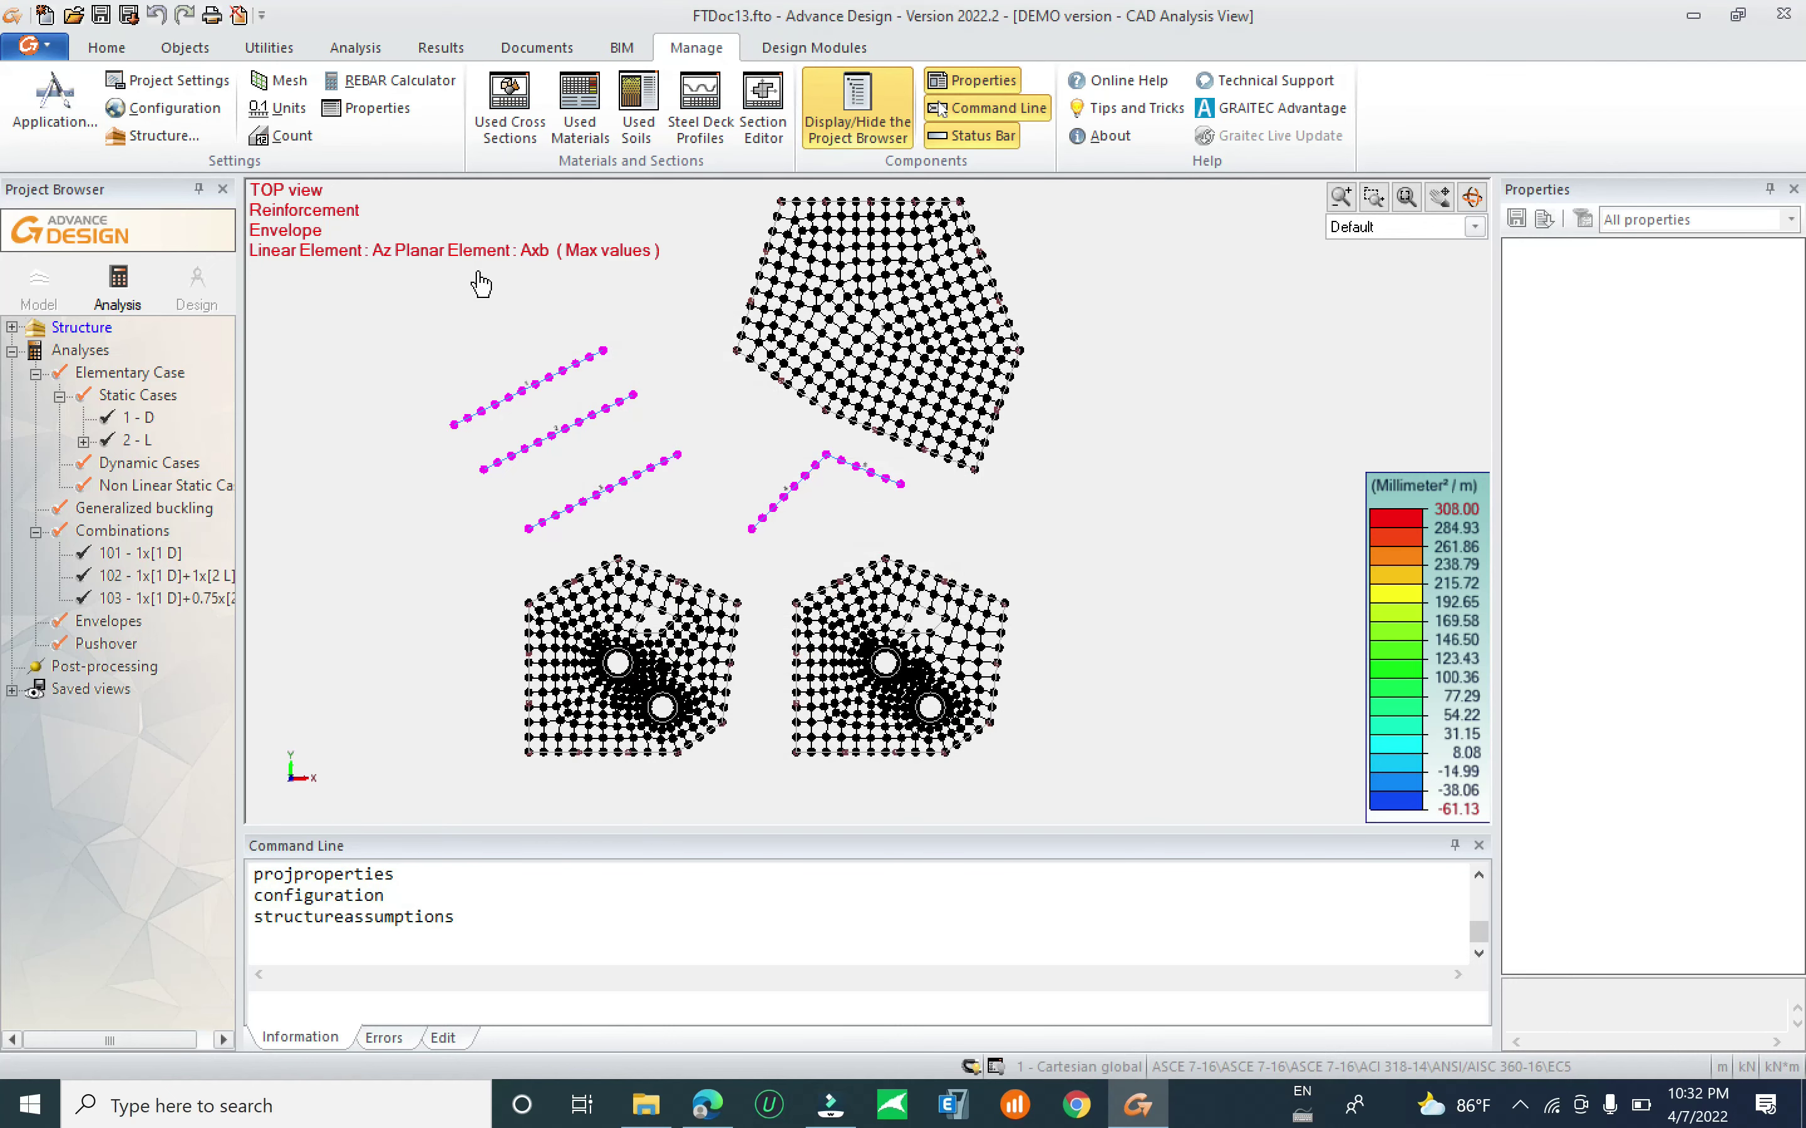
Try a default element size of .1 m in the mesh options.
{"action": "left_click", "coordinate": [282, 82]}
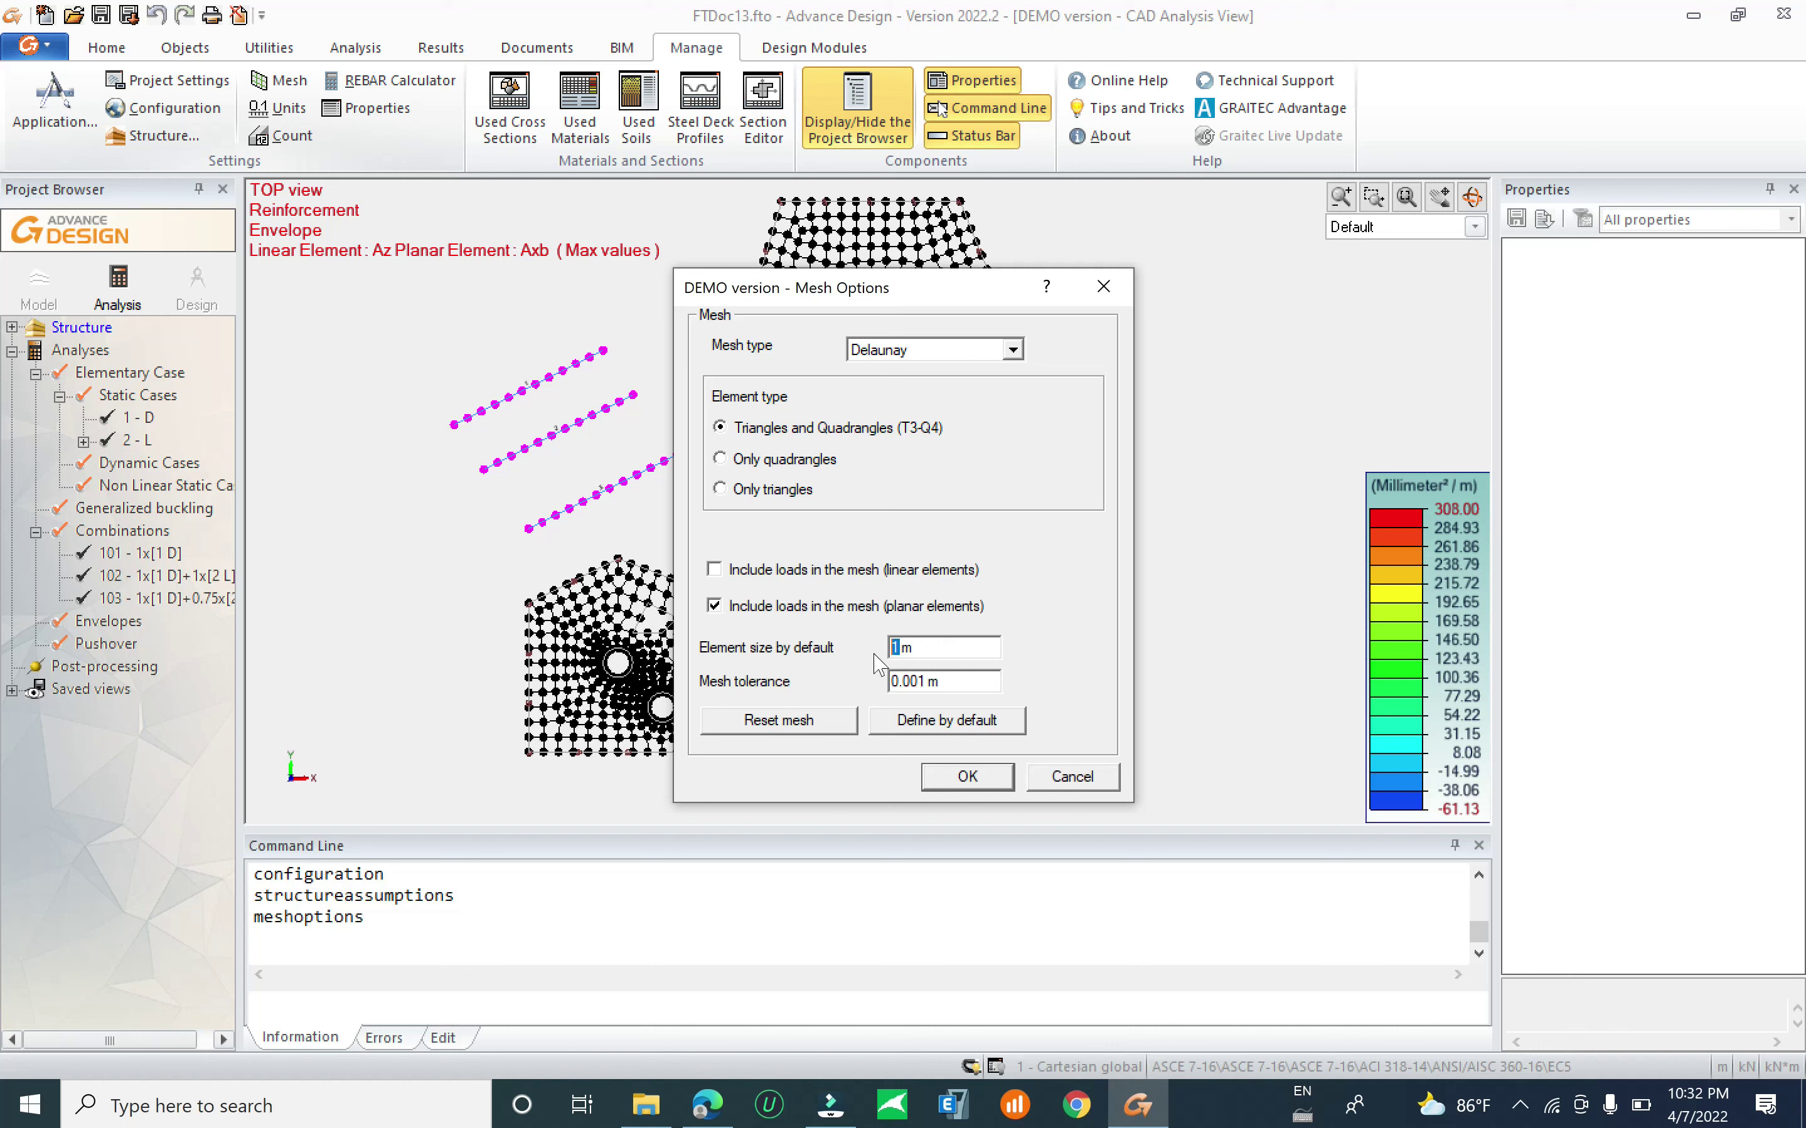
{"action": "type", "text": "."}
{"action": "type", "text": "1"}
{"action": "left_click", "coordinate": [1069, 778]}
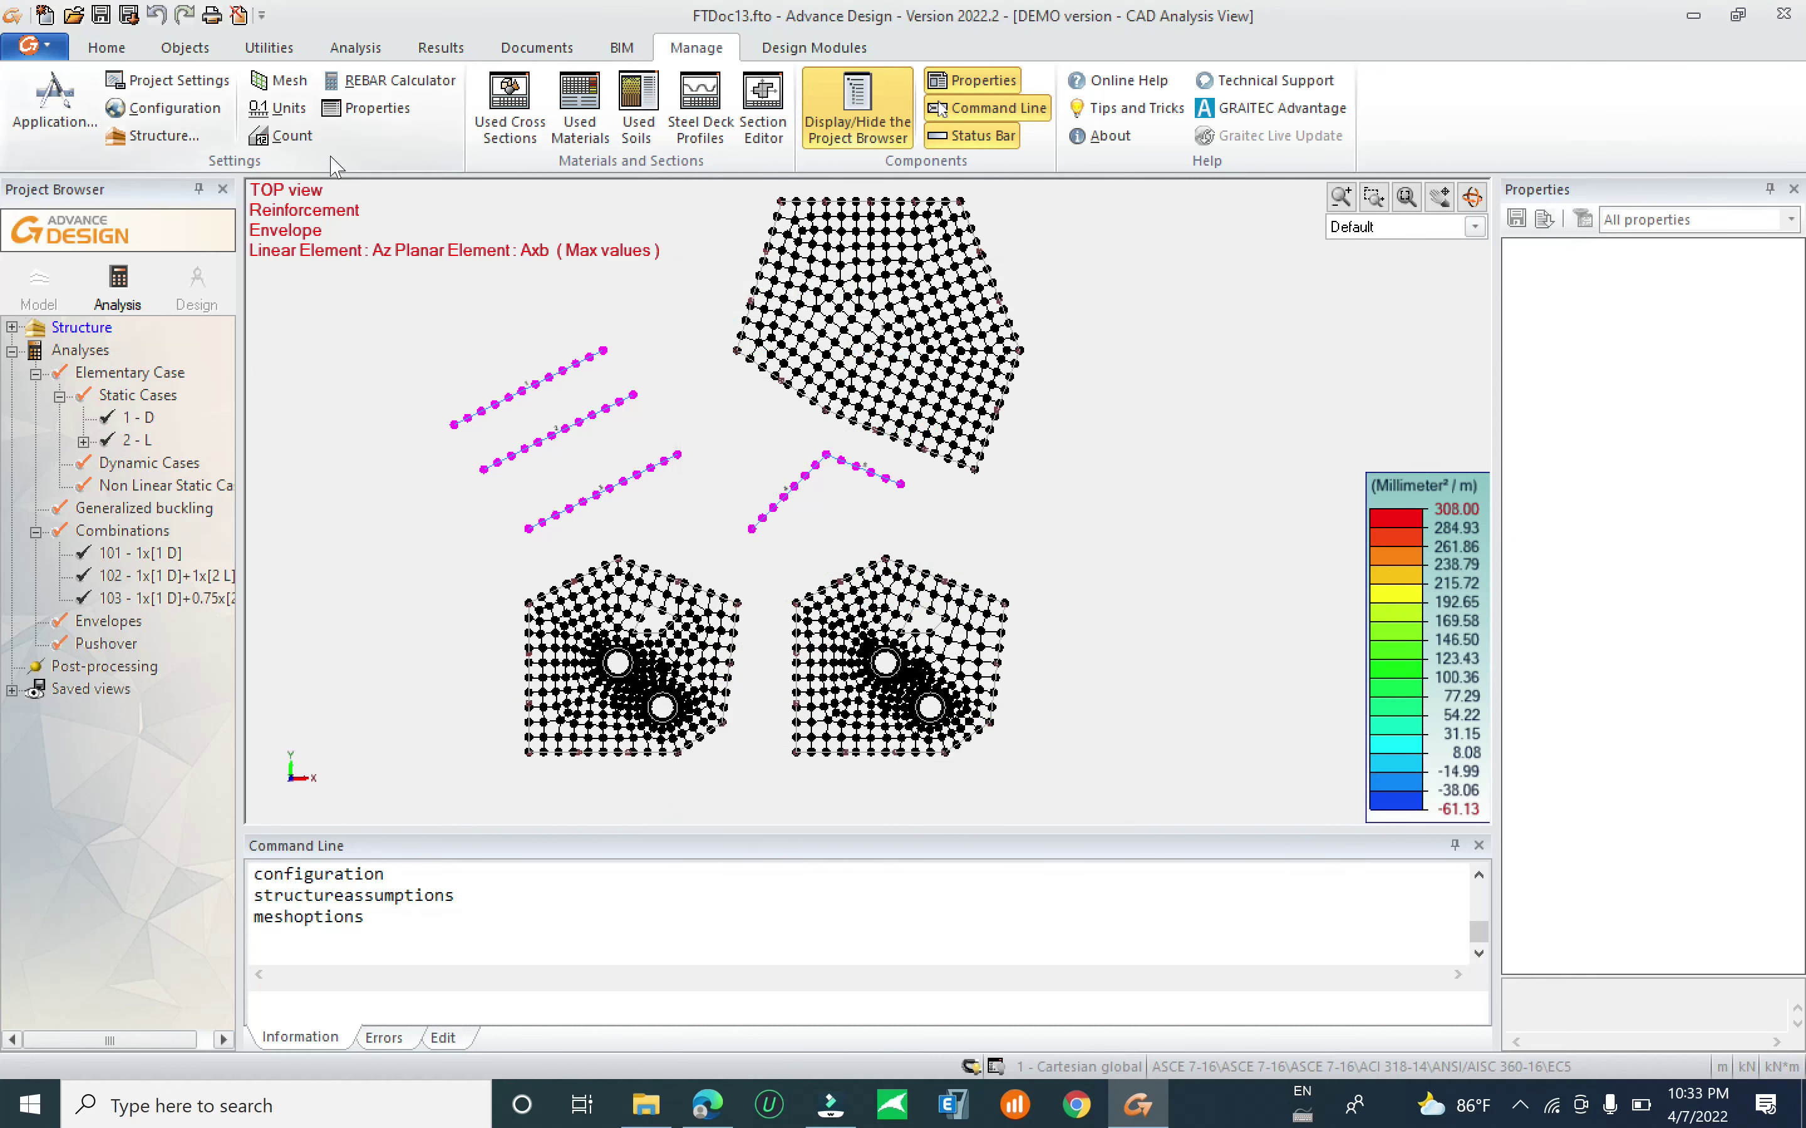
Review the element count for linear and planar elements, supports, nodes, planar loads and the overall total.
{"action": "left_click", "coordinate": [359, 114]}
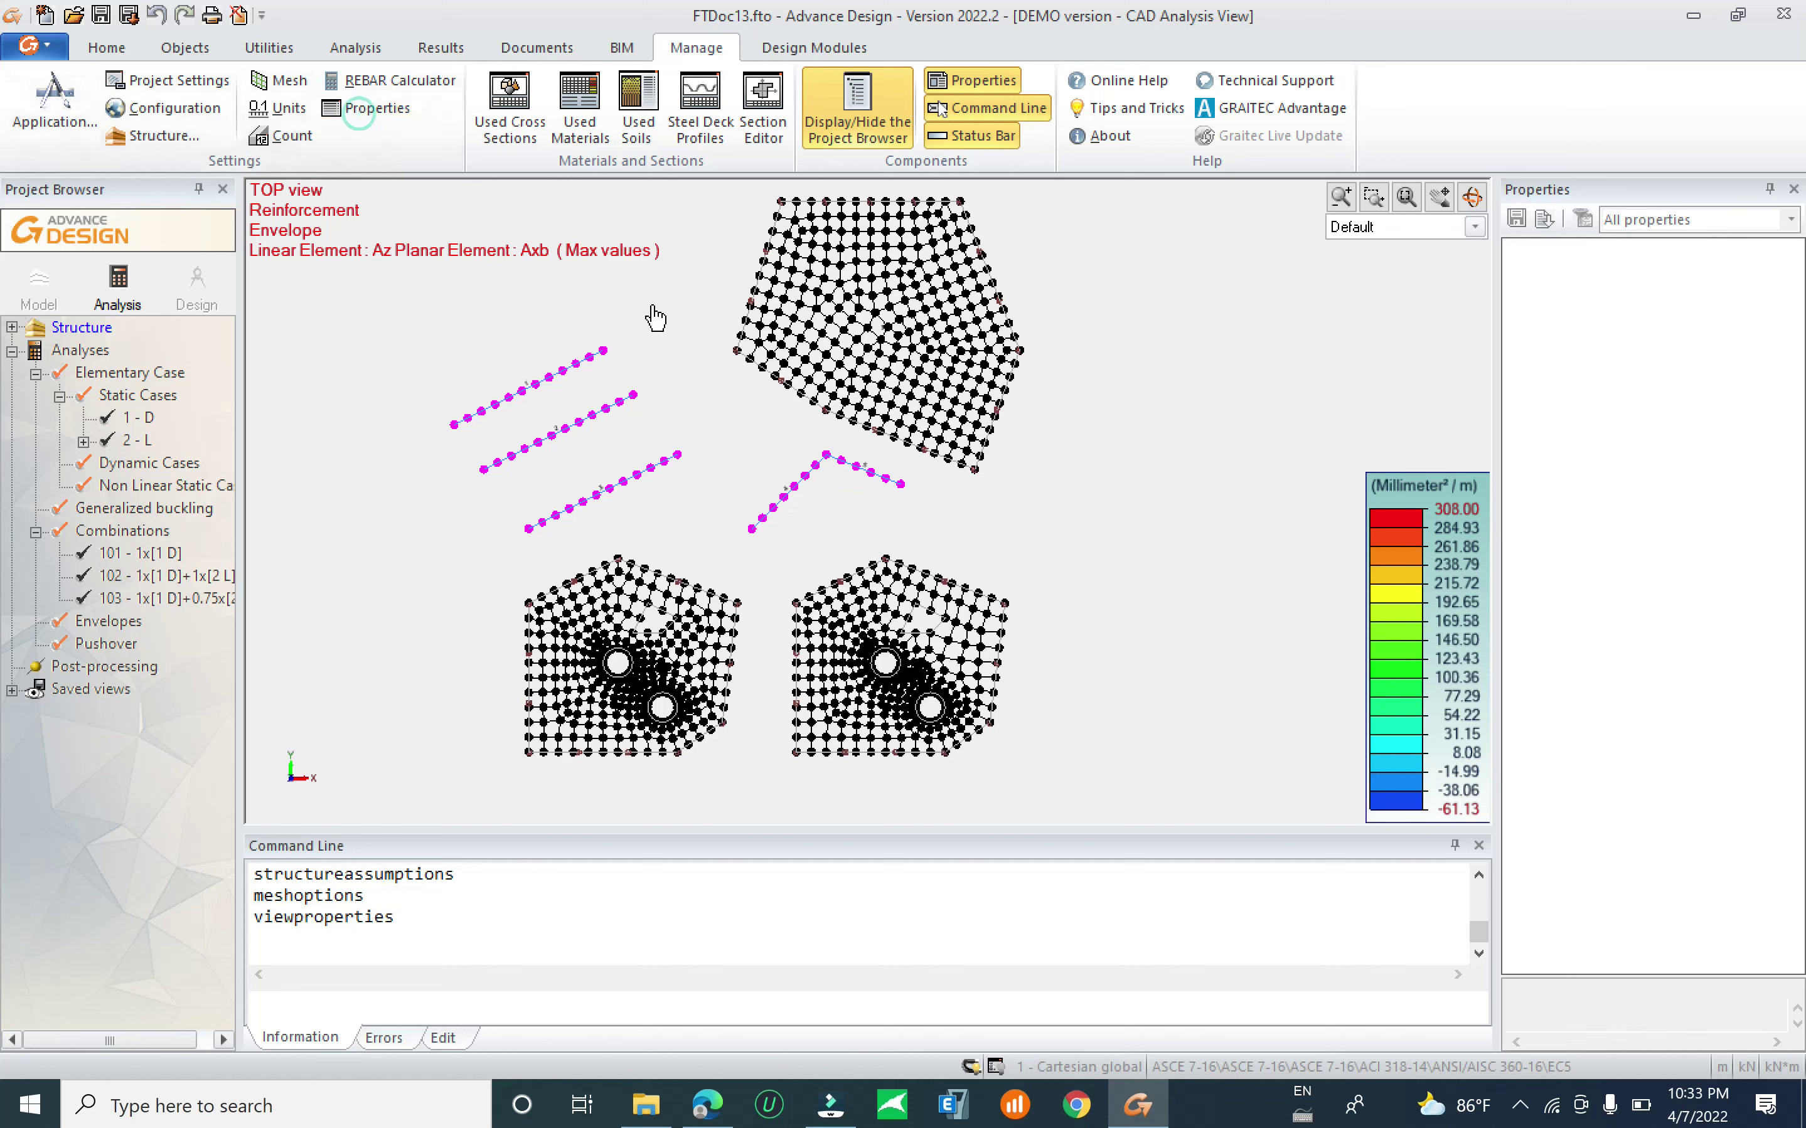
{"action": "left_click", "coordinate": [292, 136]}
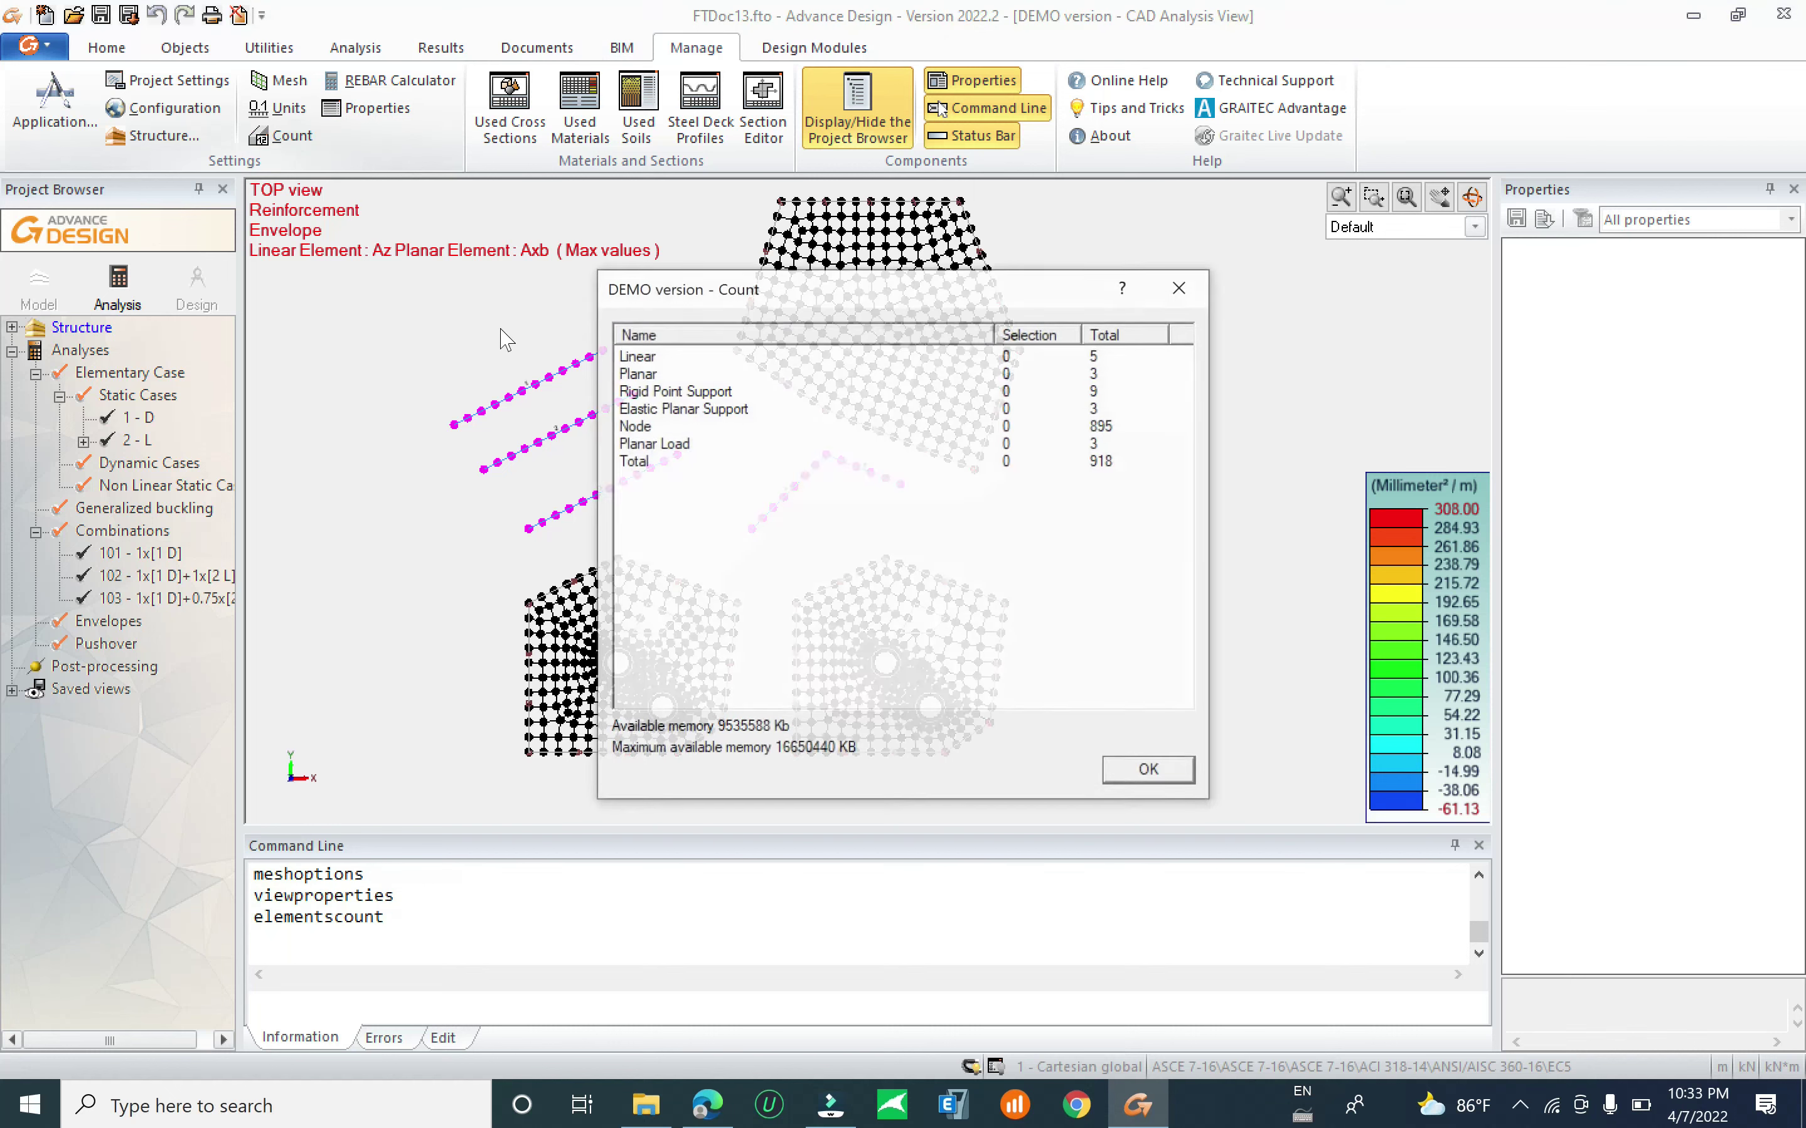
{"action": "left_click", "coordinate": [658, 362]}
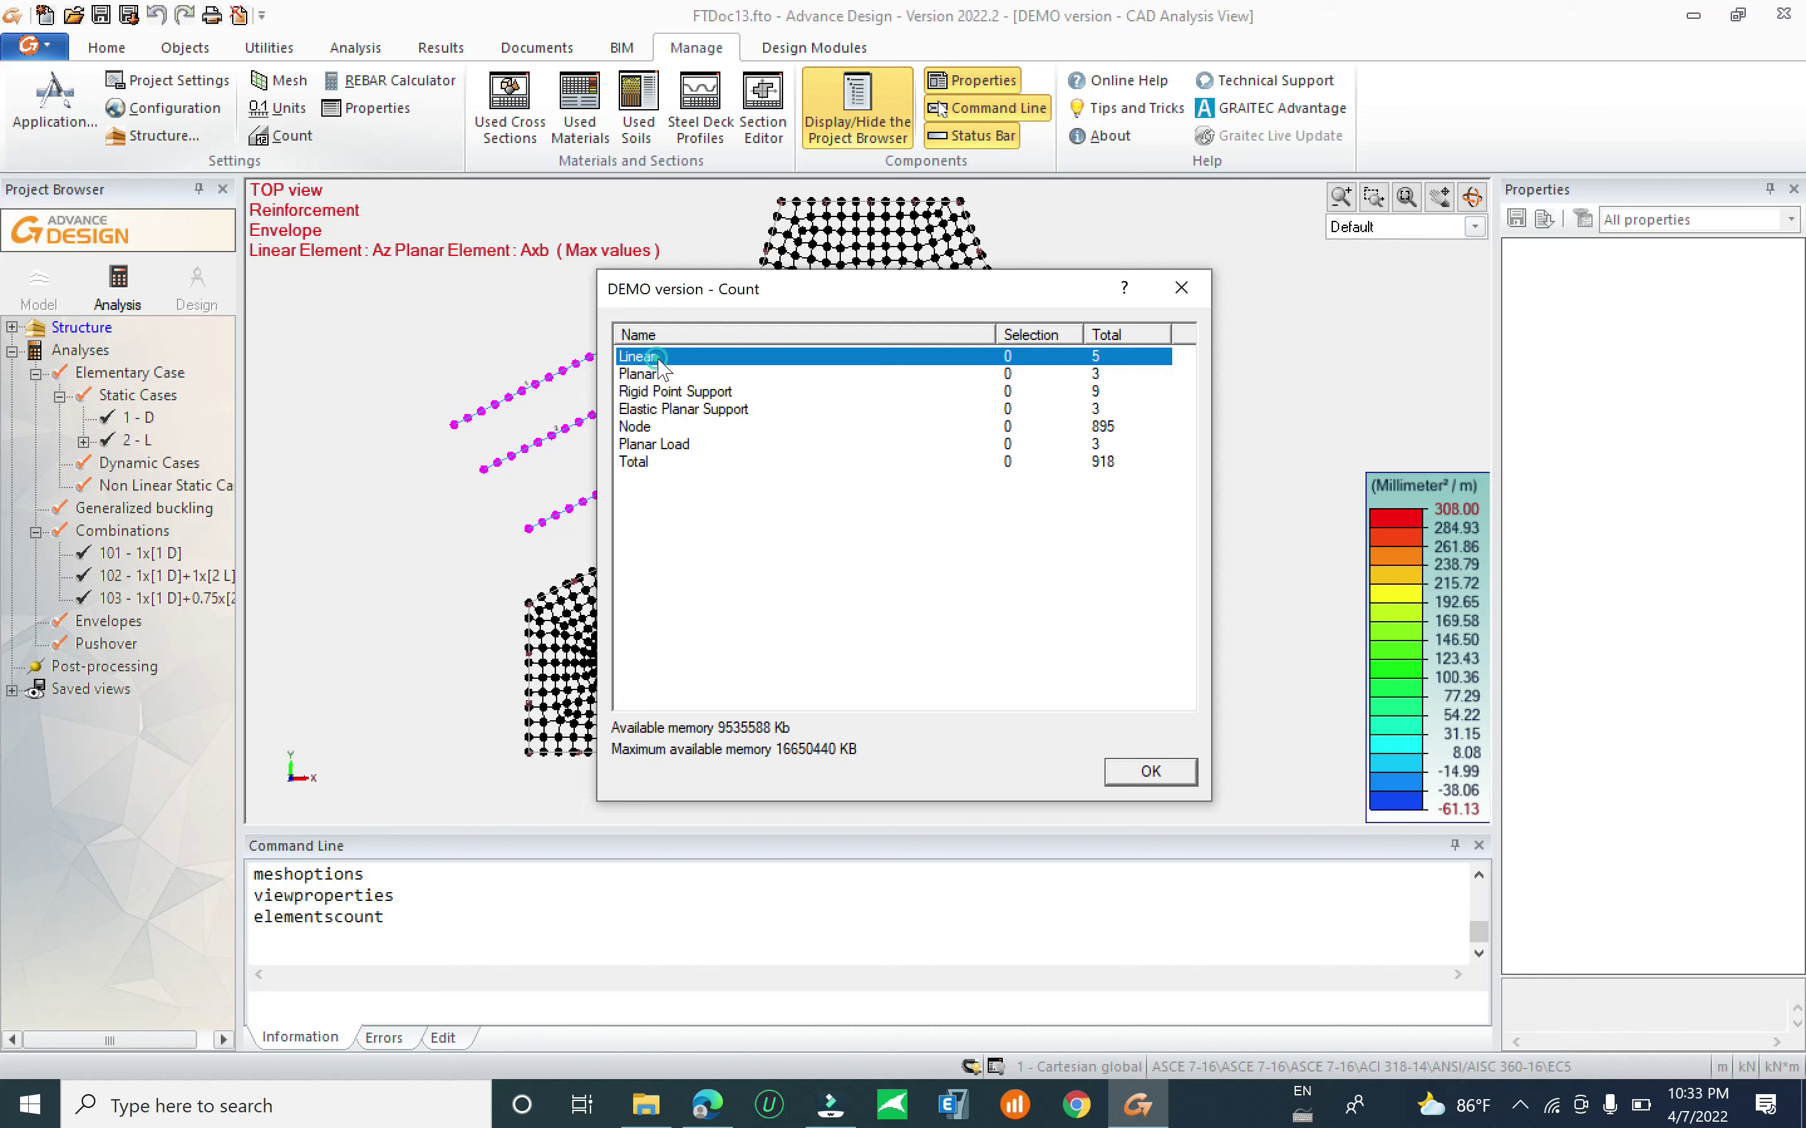
{"action": "left_click_drag", "start_coordinate": [1000, 286], "coordinate": [1416, 327]}
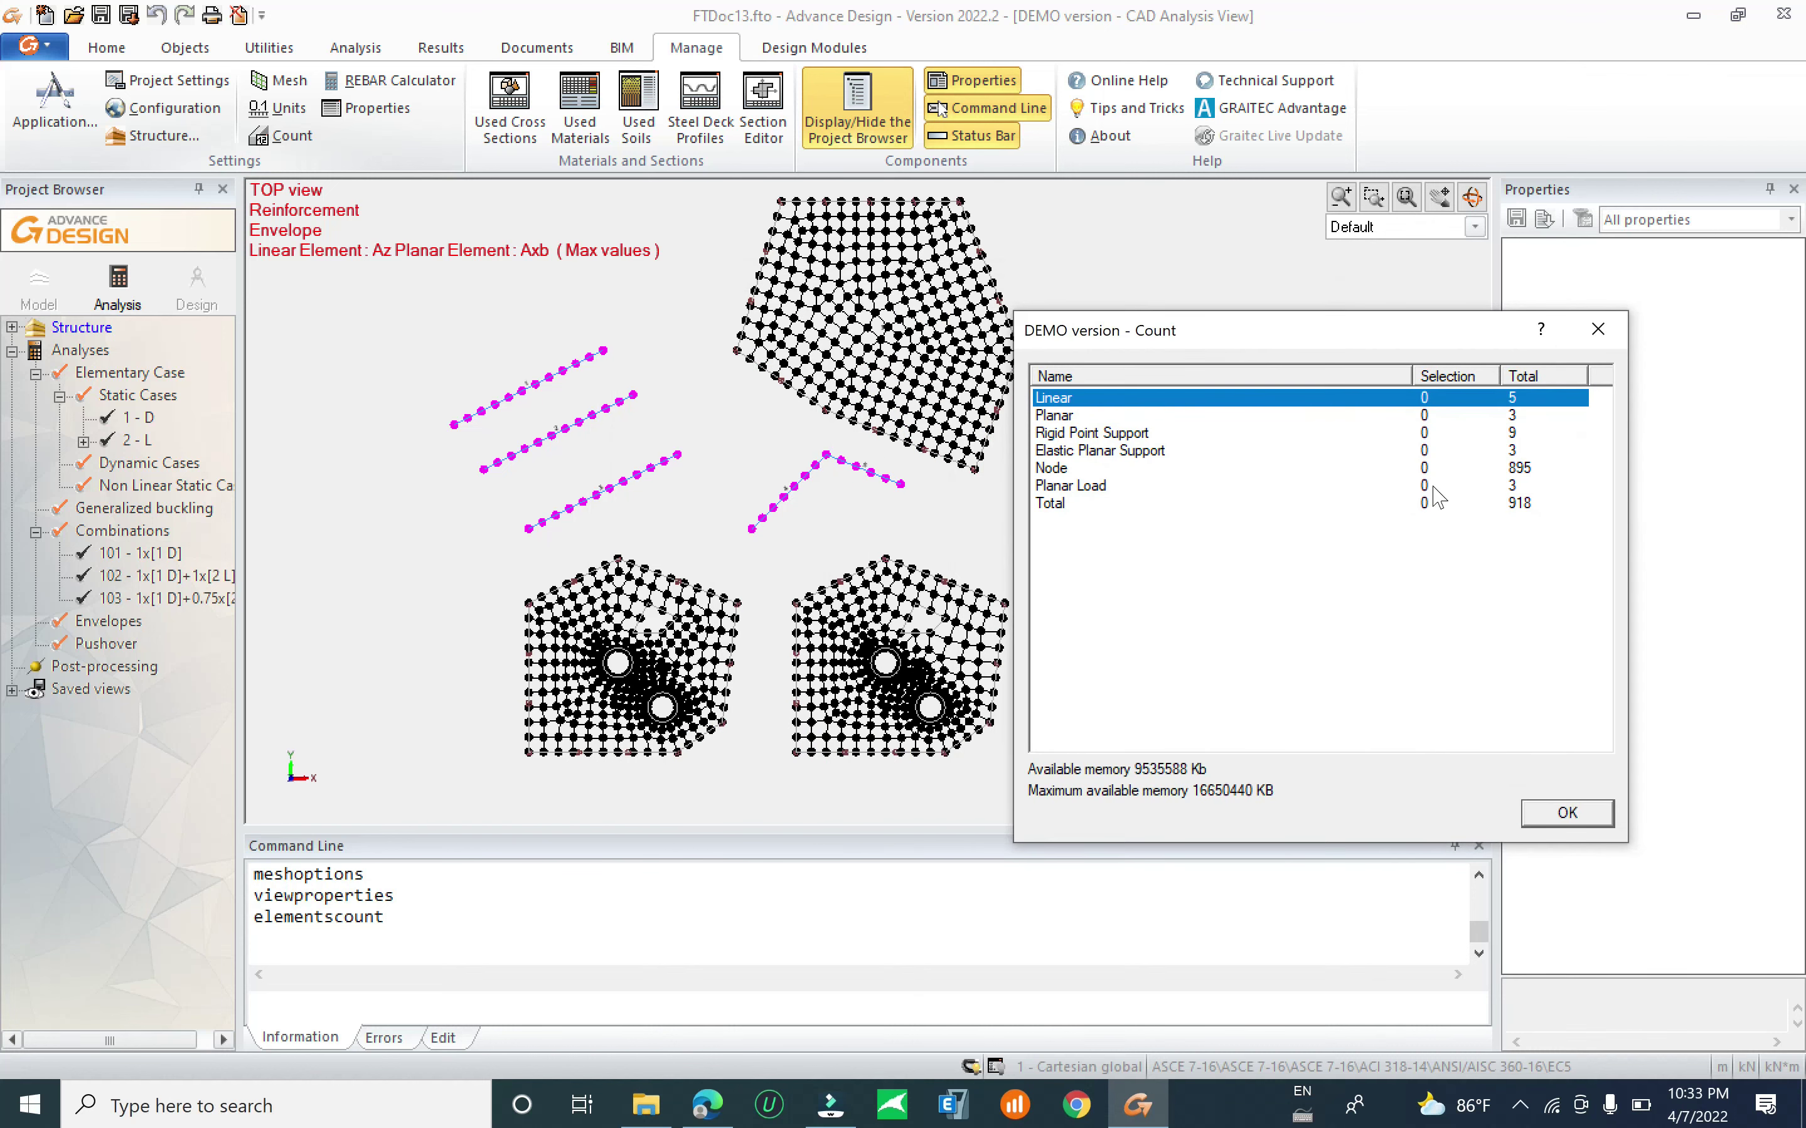
{"action": "left_click", "coordinate": [1100, 417]}
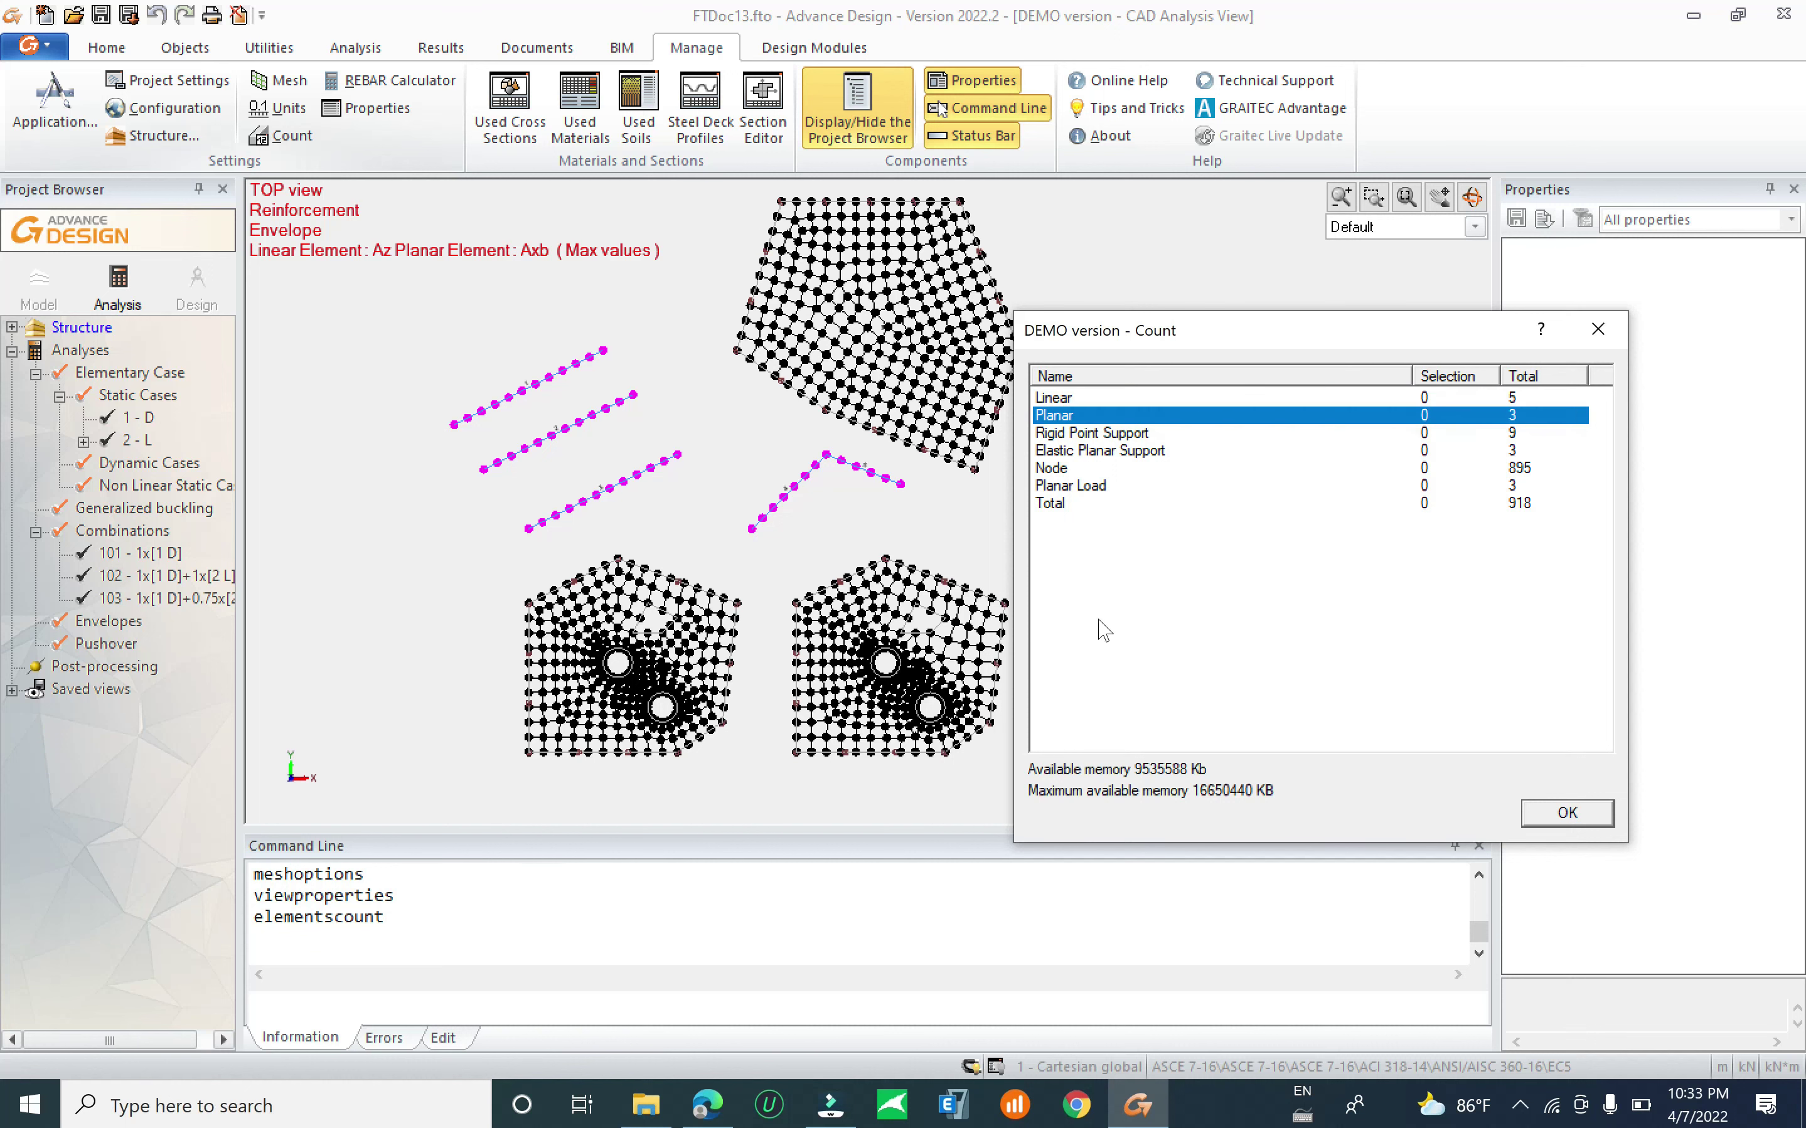
{"action": "left_click", "coordinate": [1084, 434]}
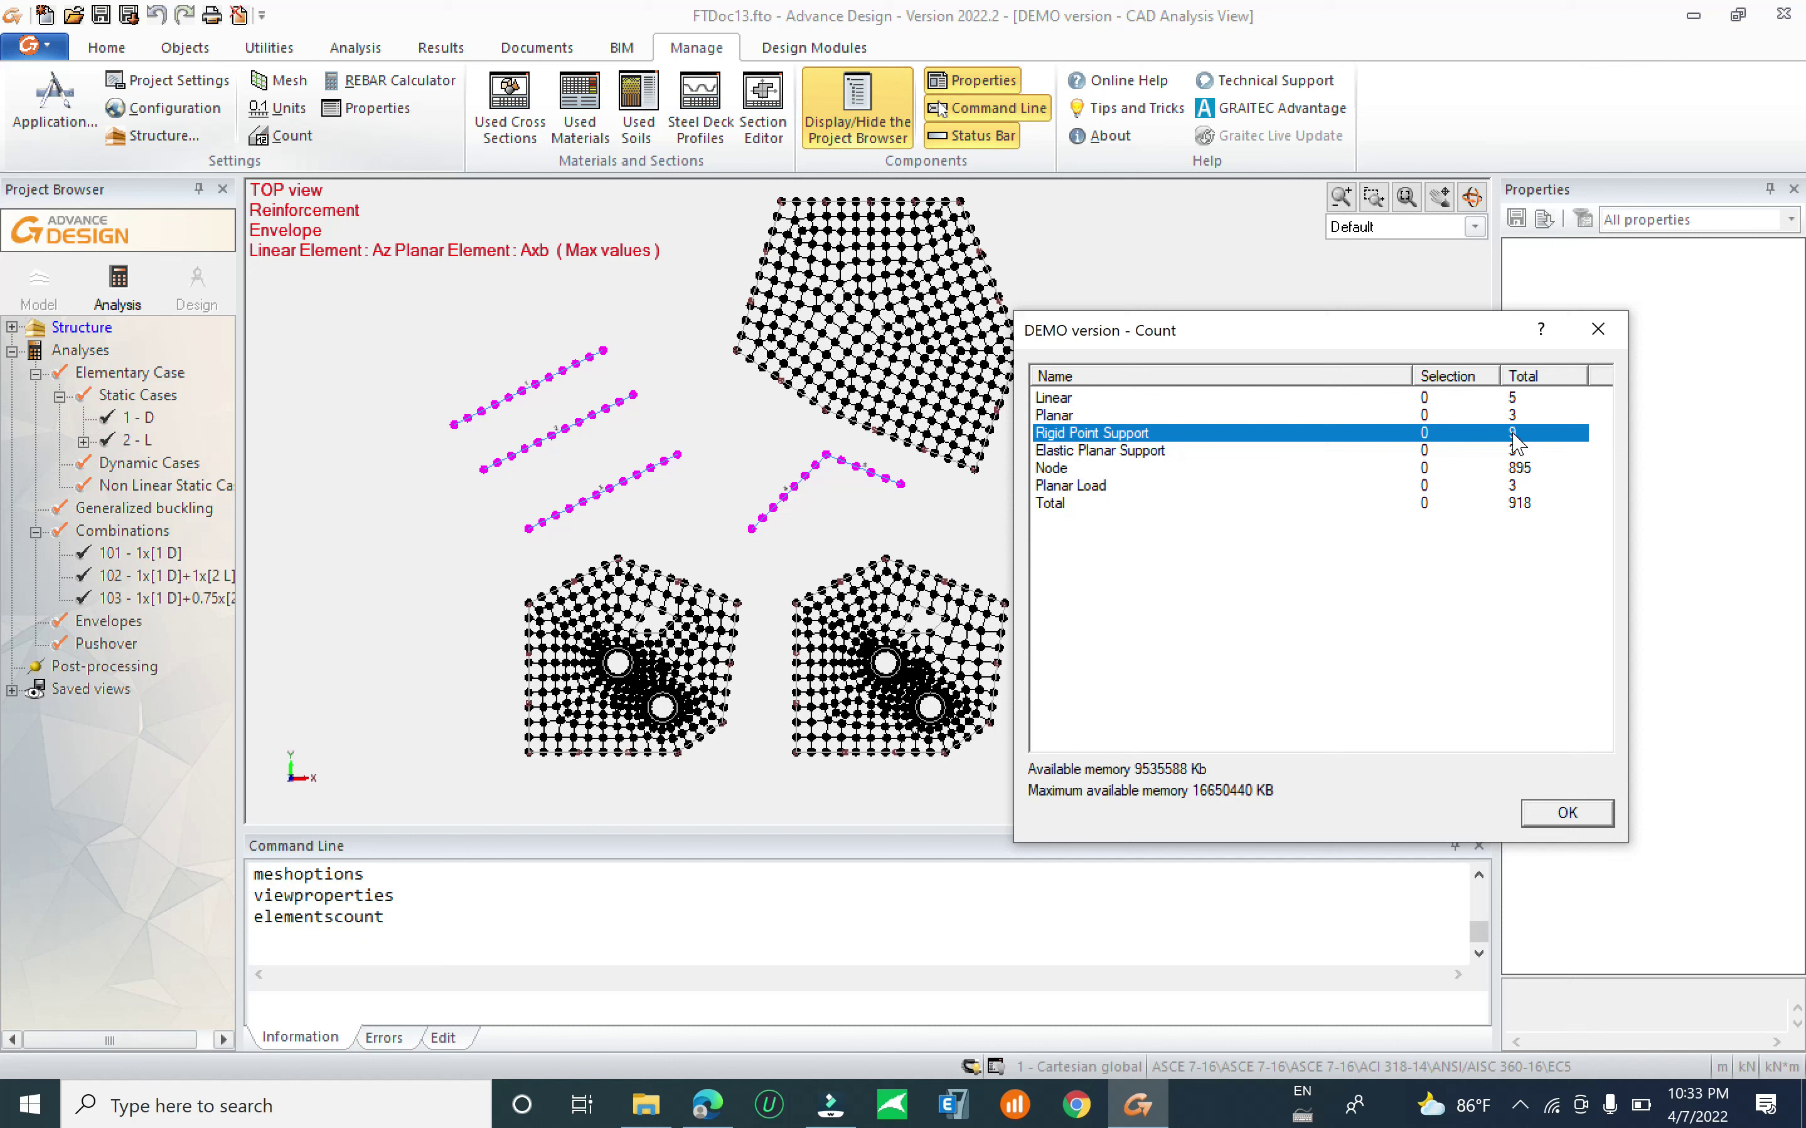
{"action": "left_click", "coordinate": [1137, 452]}
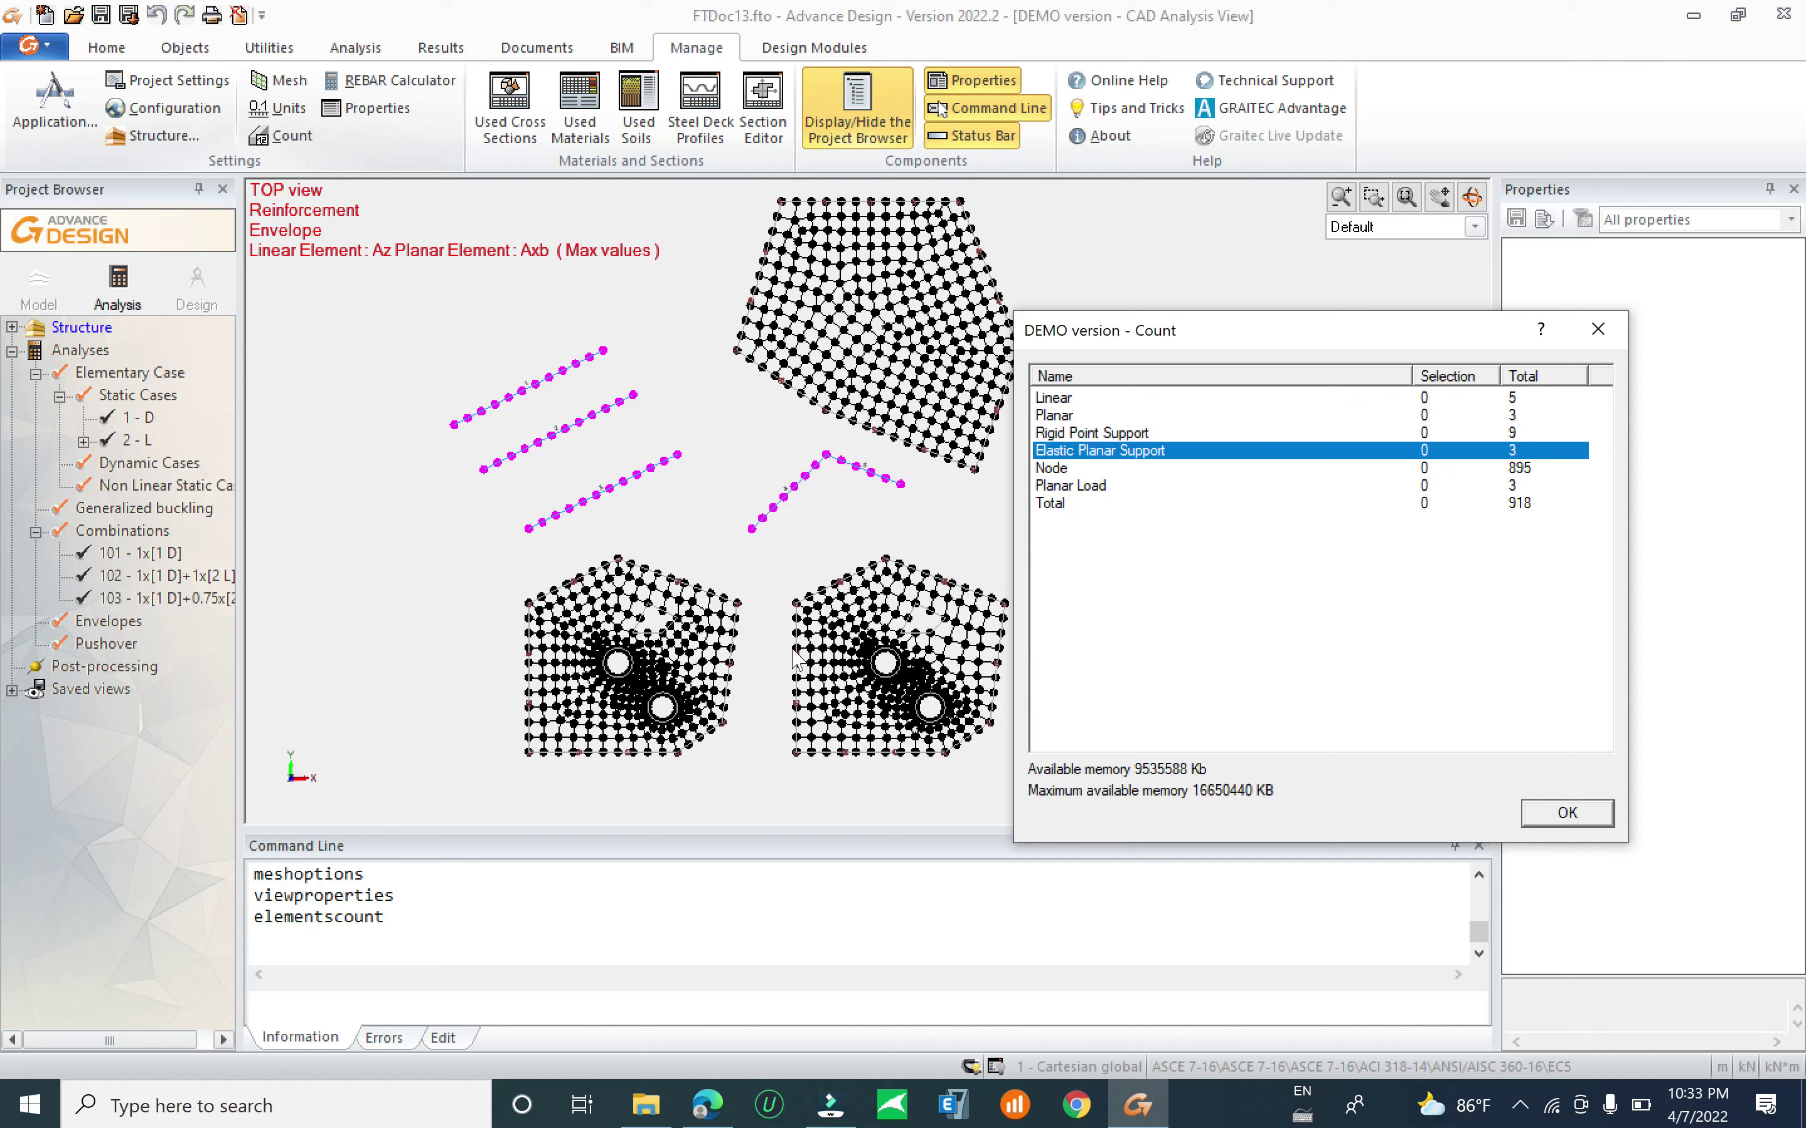
{"action": "left_click", "coordinate": [1052, 472]}
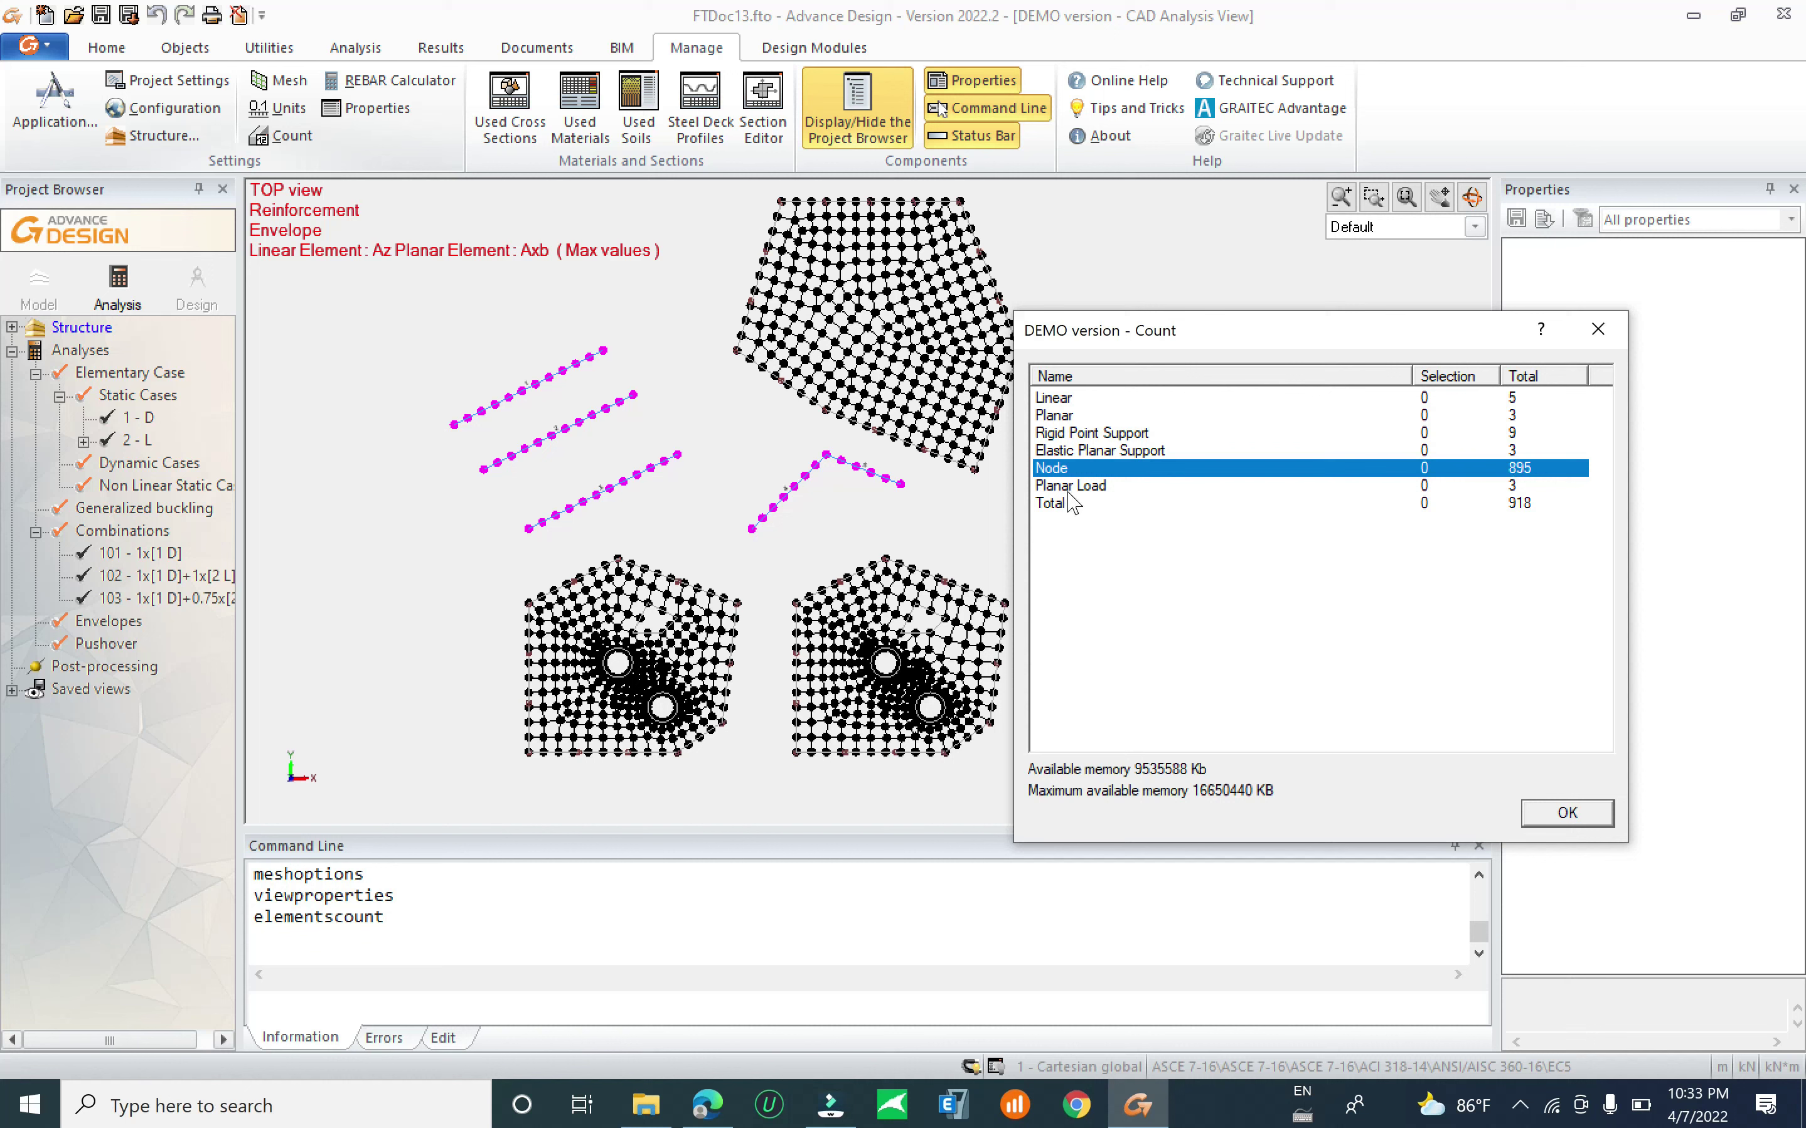
{"action": "left_click", "coordinate": [1111, 487]}
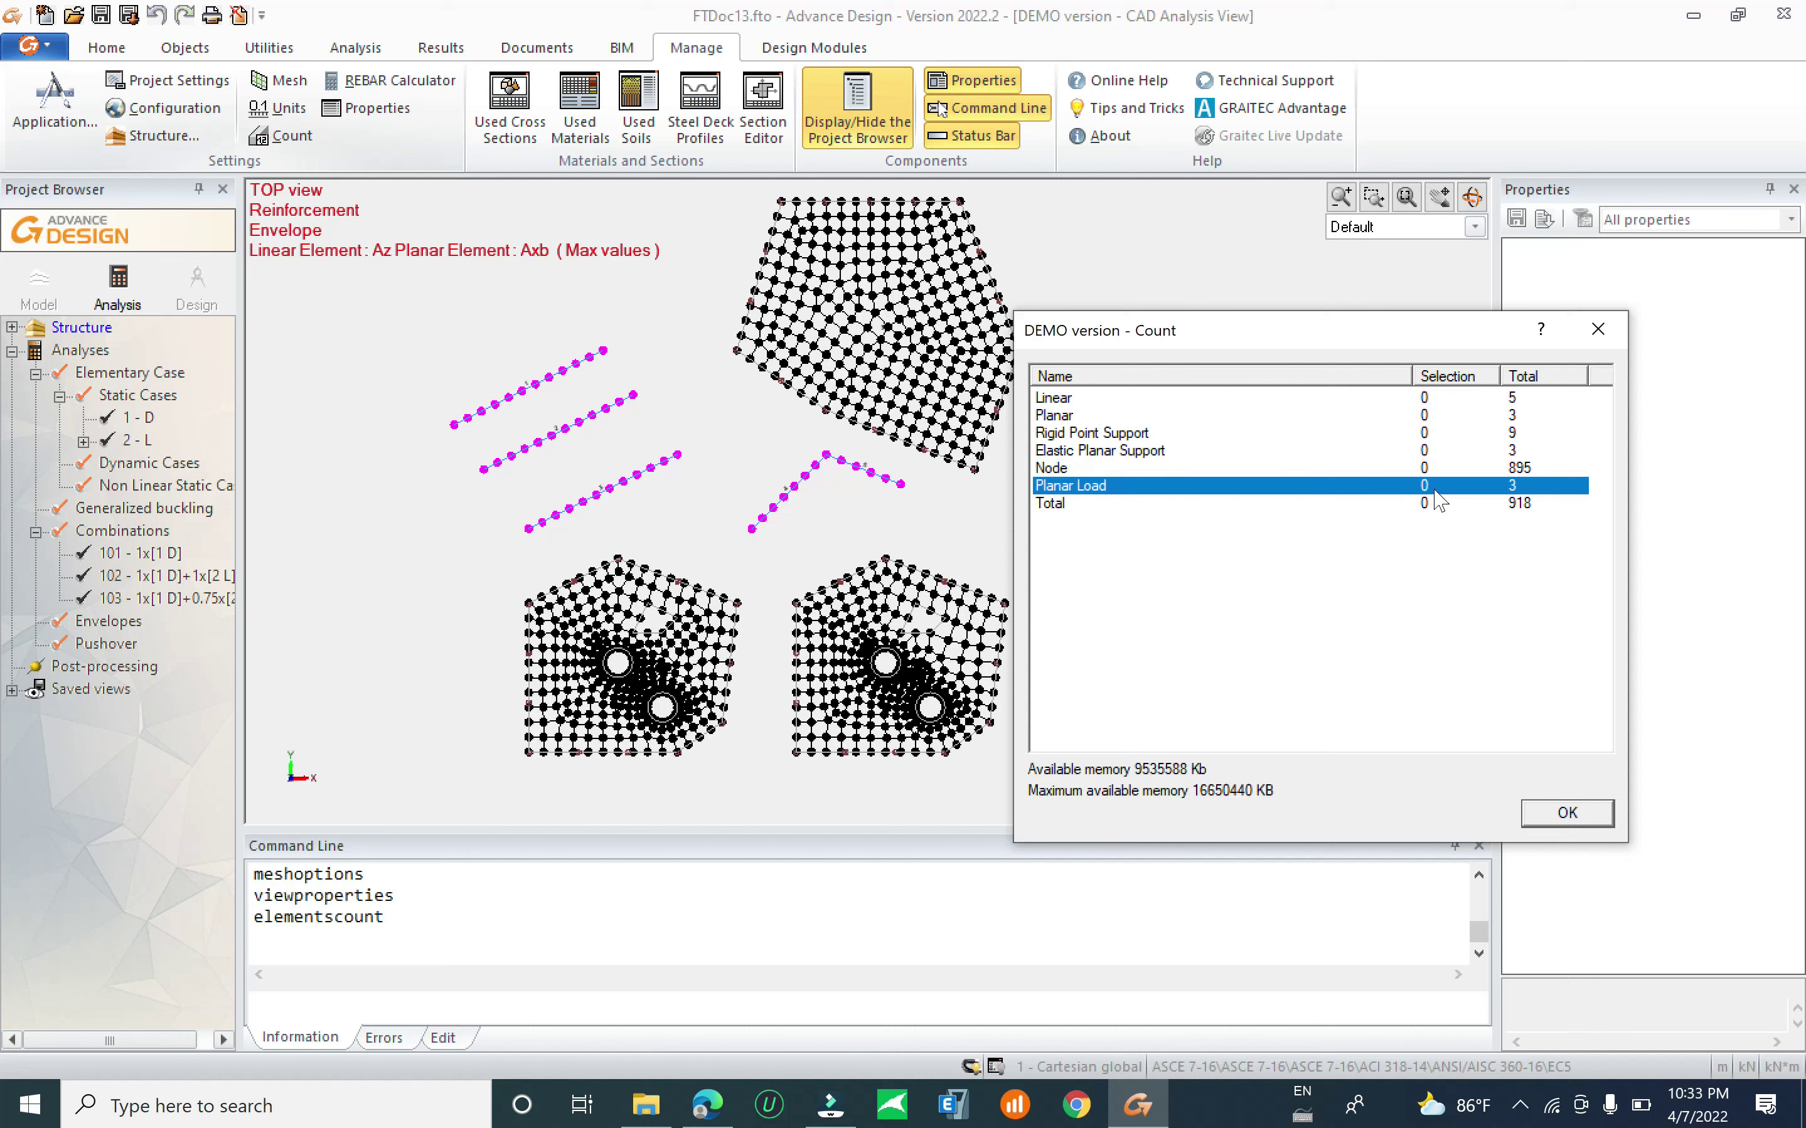
{"action": "left_click", "coordinate": [1053, 502]}
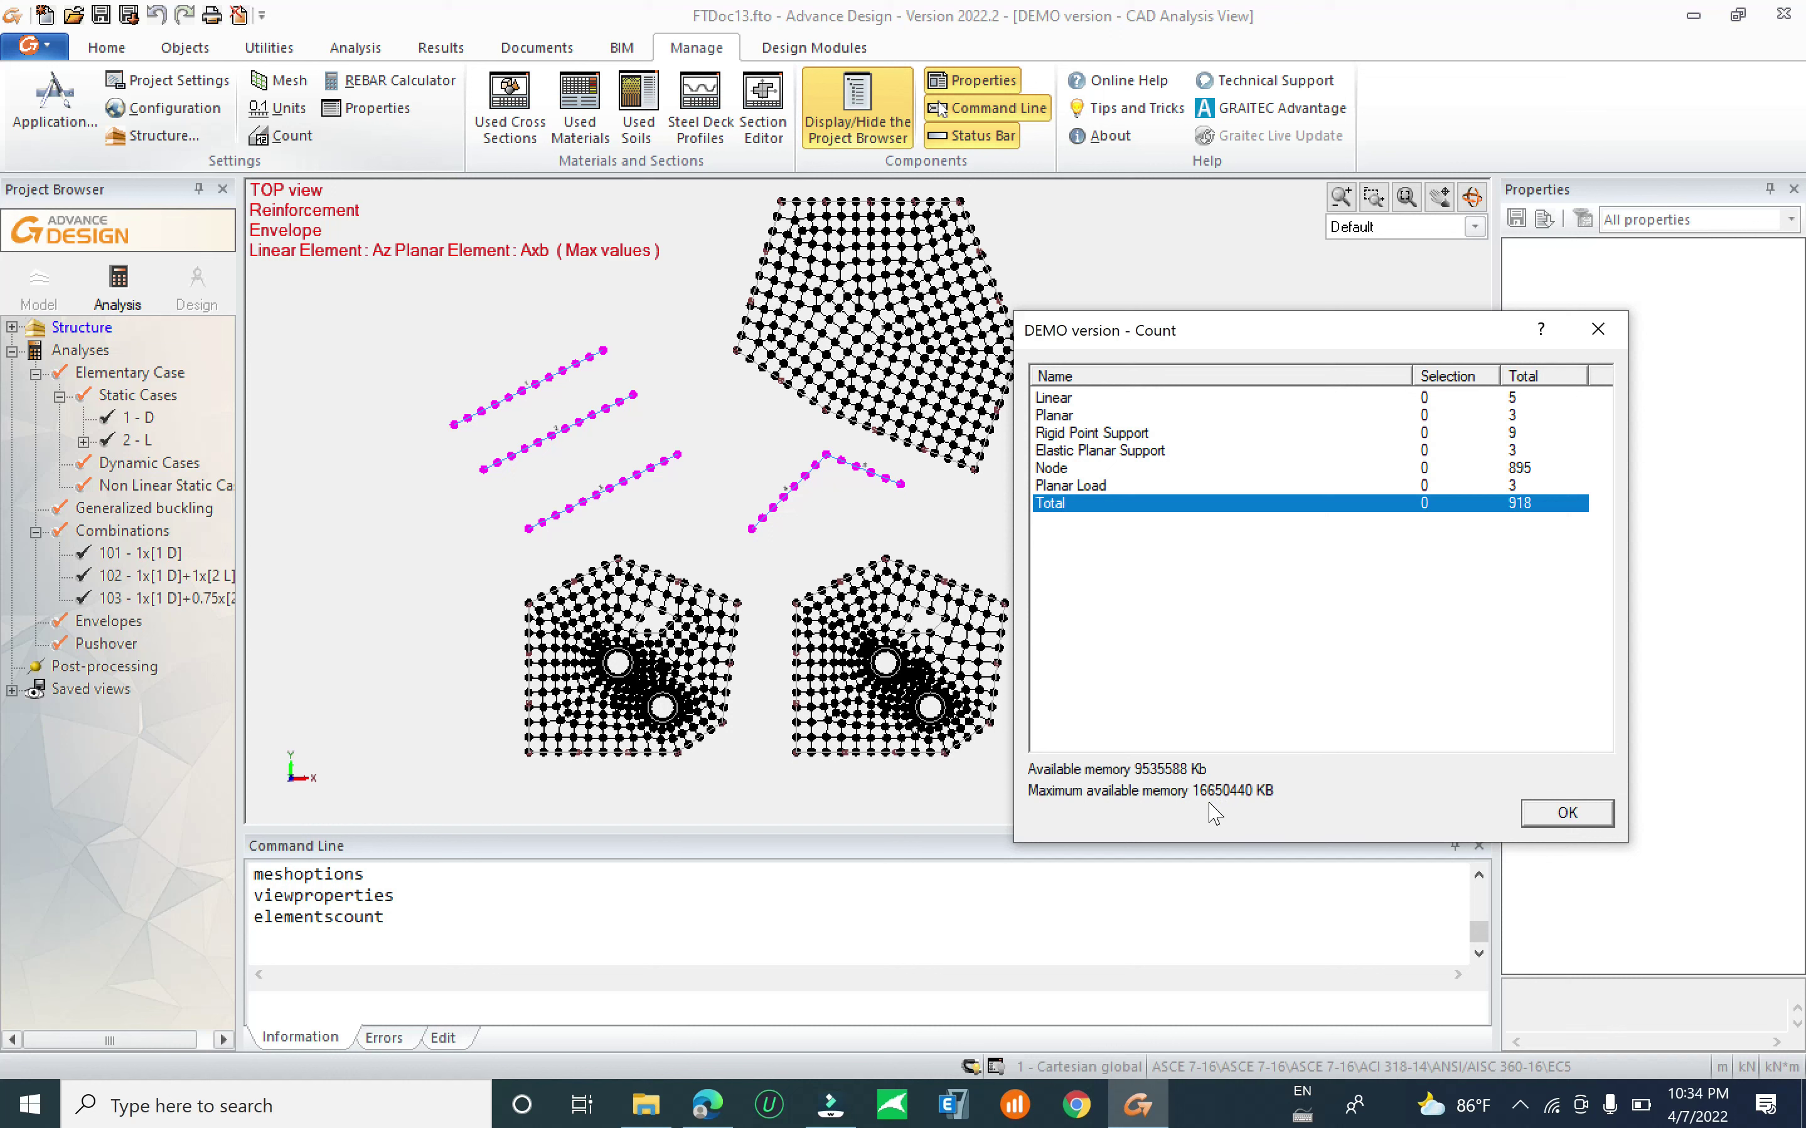
{"action": "left_click", "coordinate": [1566, 810]}
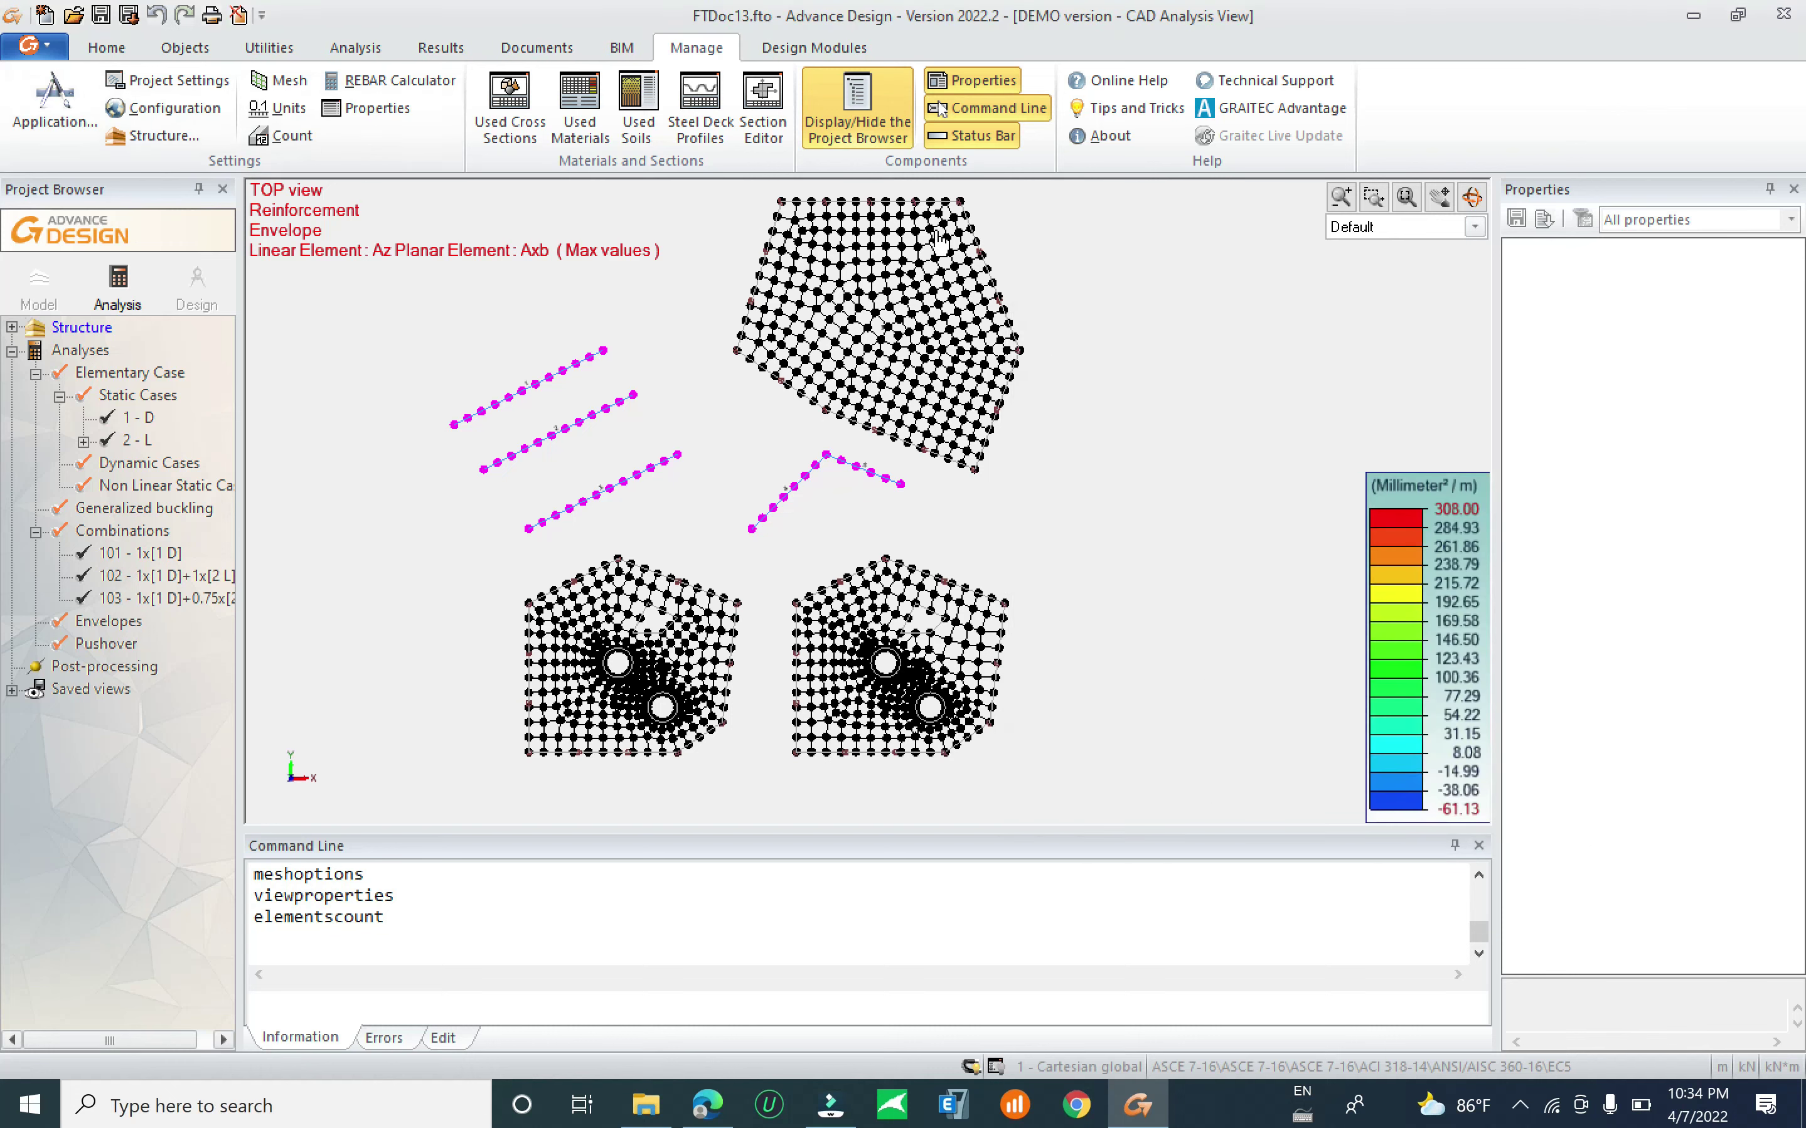
Select planar element 2, the slab with two circular openings, and open it with Design Modules.
{"action": "left_click", "coordinate": [768, 50]}
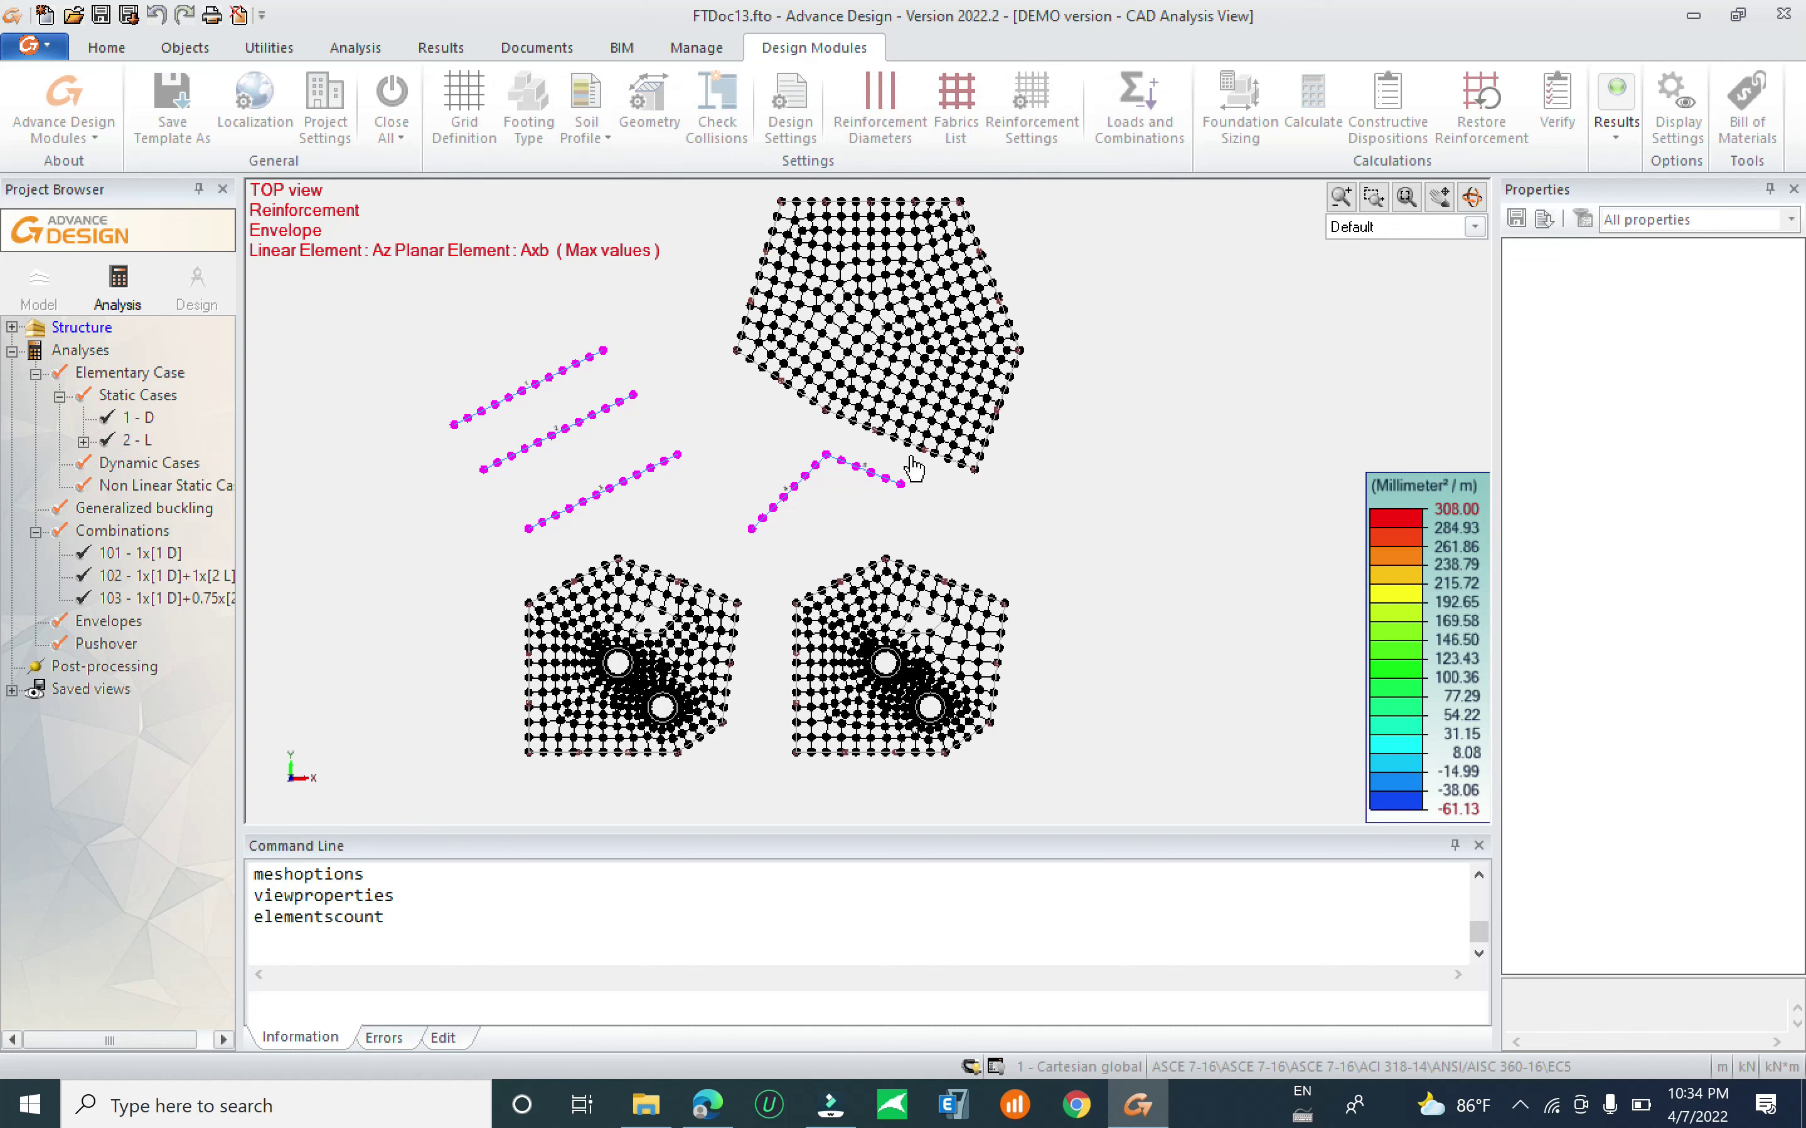
{"action": "mouse_move", "coordinate": [1004, 496]}
{"action": "middle_mouse_down"}
{"action": "mouse_move", "coordinate": [1044, 627]}
{"action": "mouse_move", "coordinate": [1048, 500]}
{"action": "middle_mouse_up"}
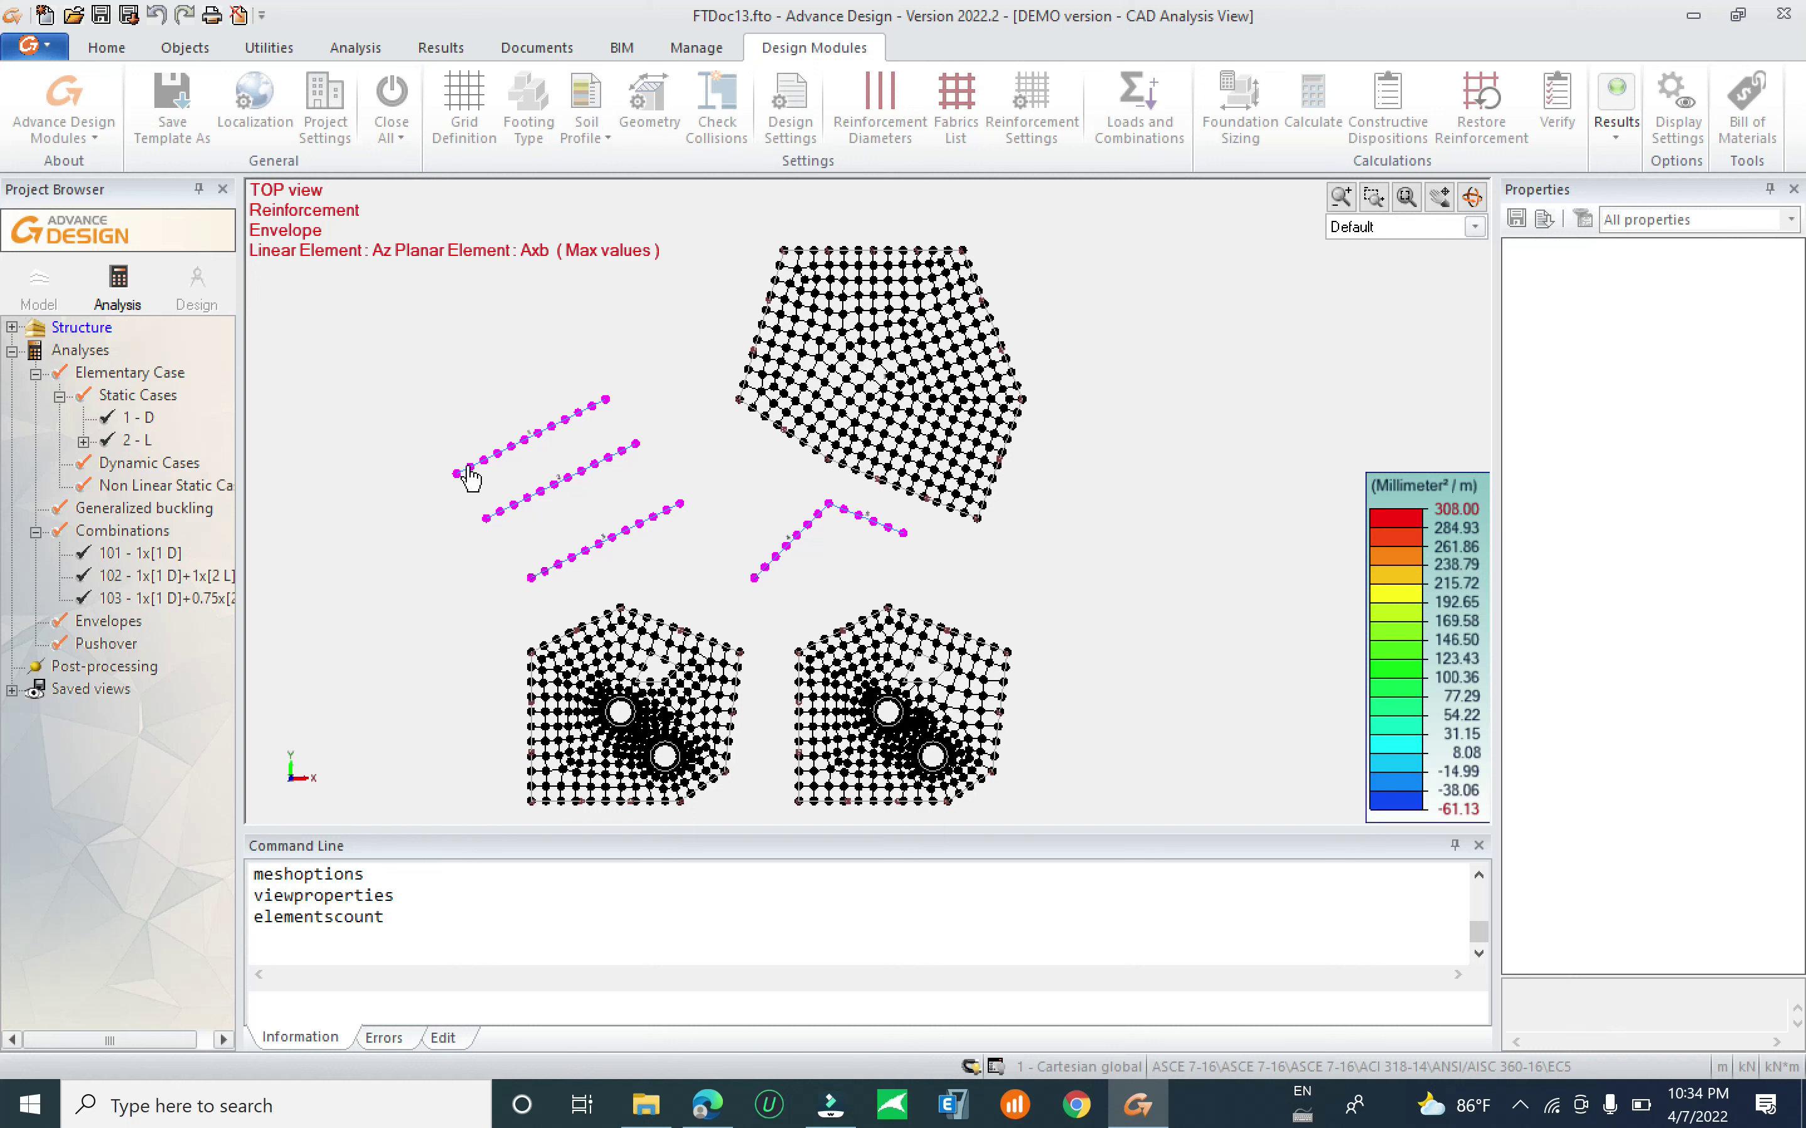
{"action": "middle_click_drag", "start_coordinate": [389, 354], "coordinate": [396, 319]}
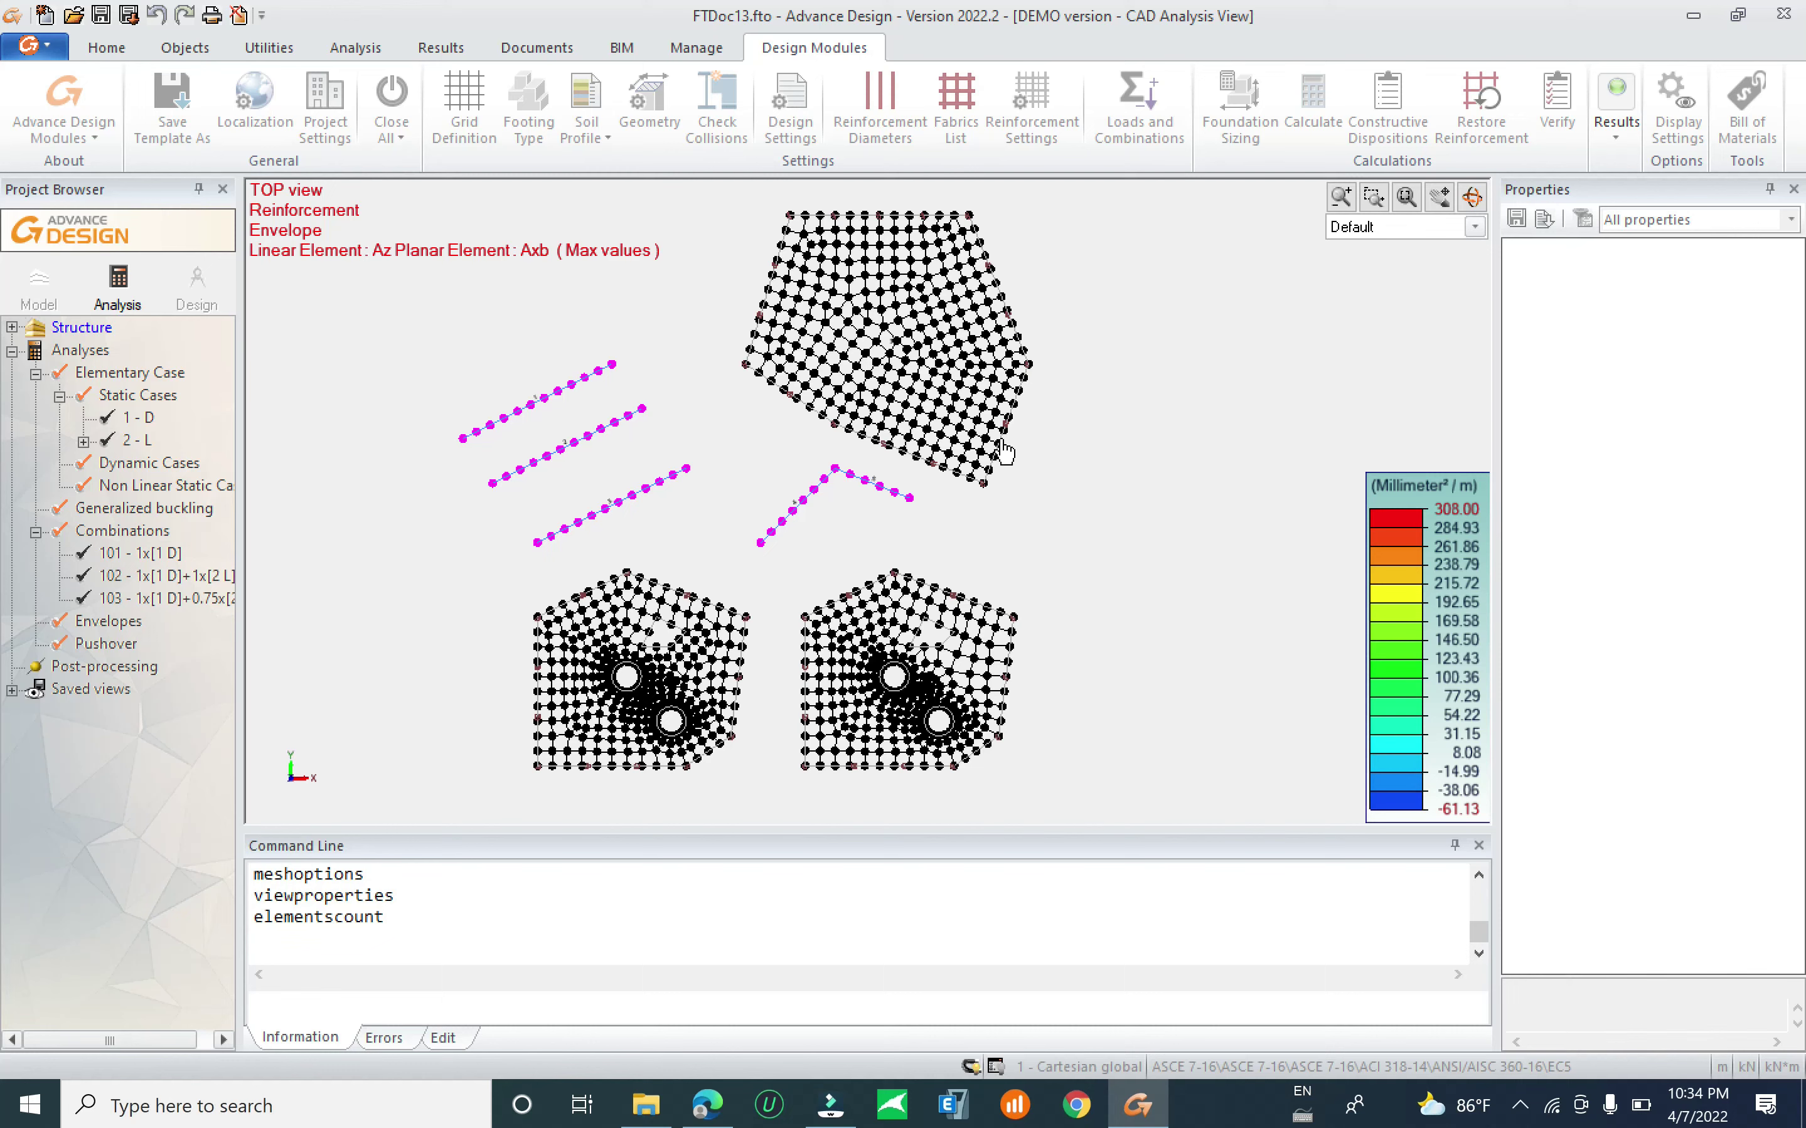
{"action": "scroll", "coordinate": [1008, 647], "scroll_direction": "up", "scroll_amount": 5}
{"action": "scroll", "coordinate": [1053, 647], "scroll_direction": "up", "scroll_amount": 3}
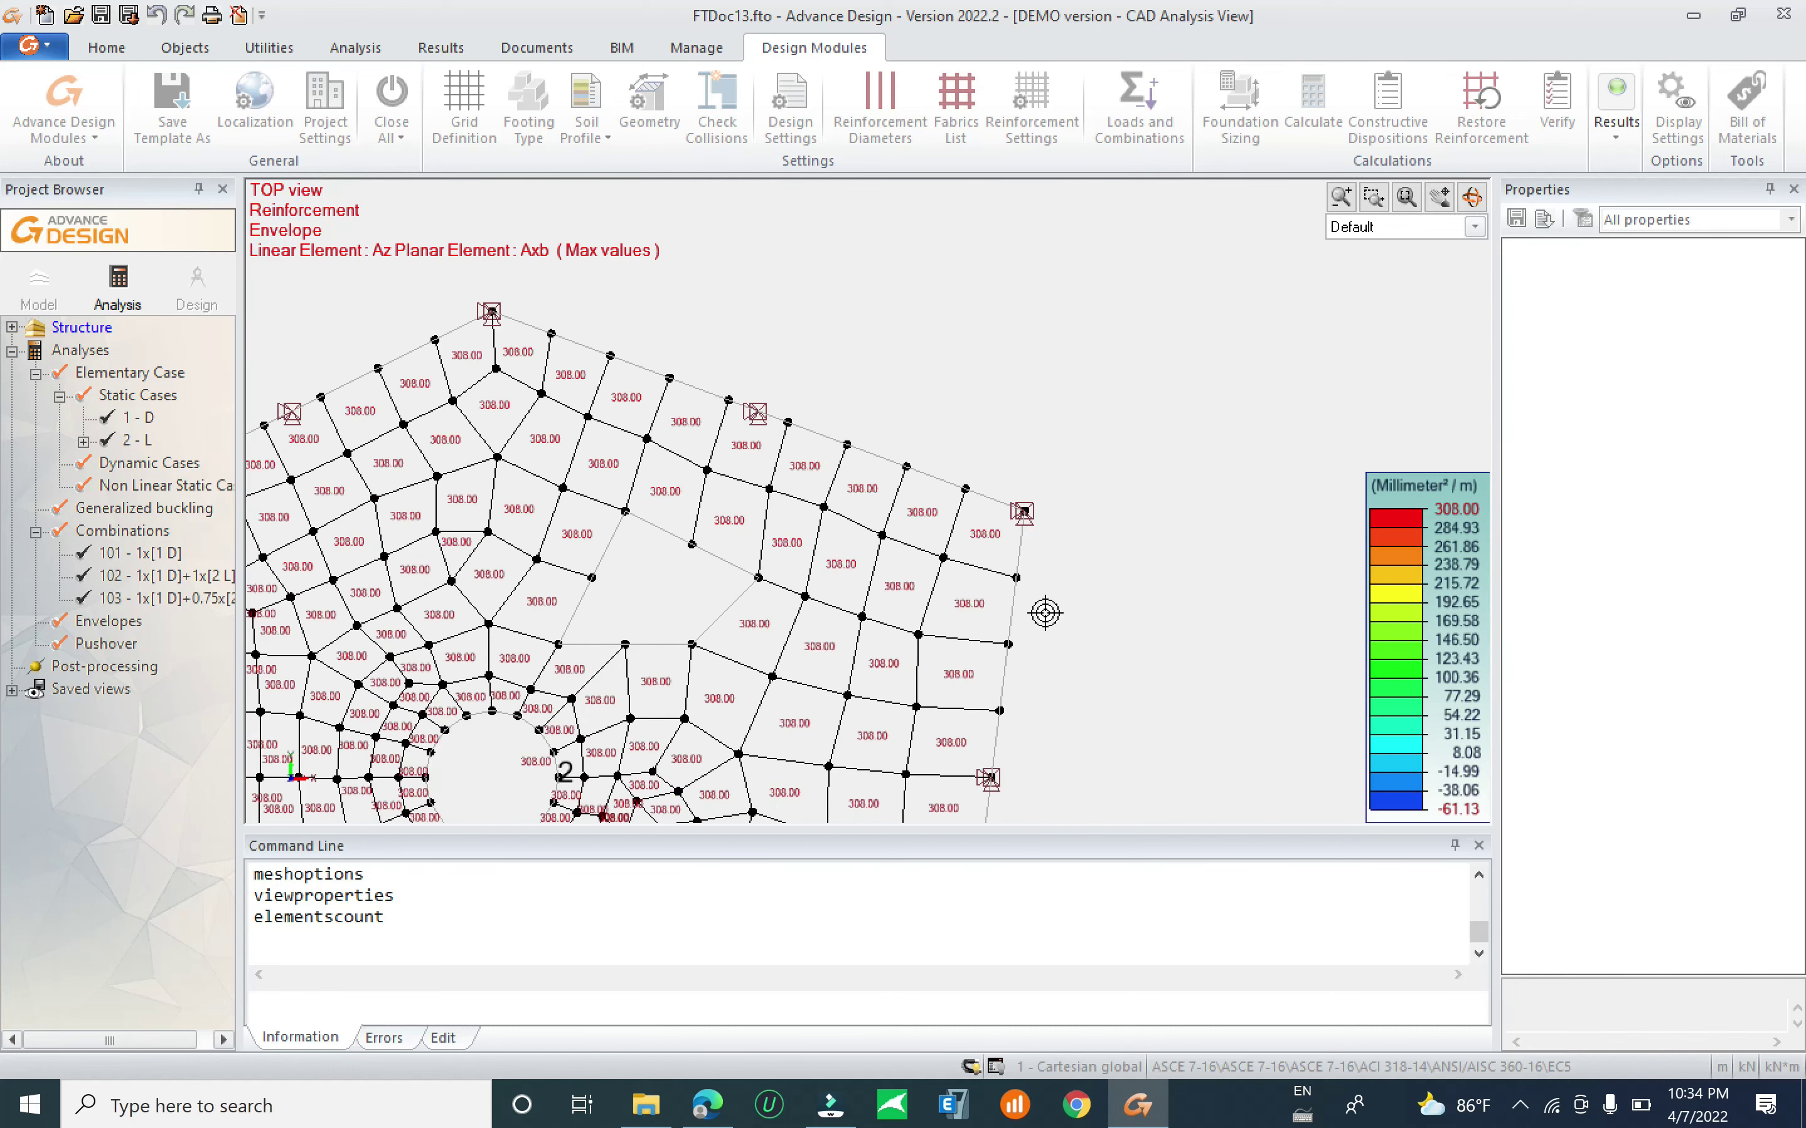
{"action": "left_click", "coordinate": [1025, 611]}
{"action": "scroll", "coordinate": [1007, 522], "scroll_direction": "down", "scroll_amount": 8}
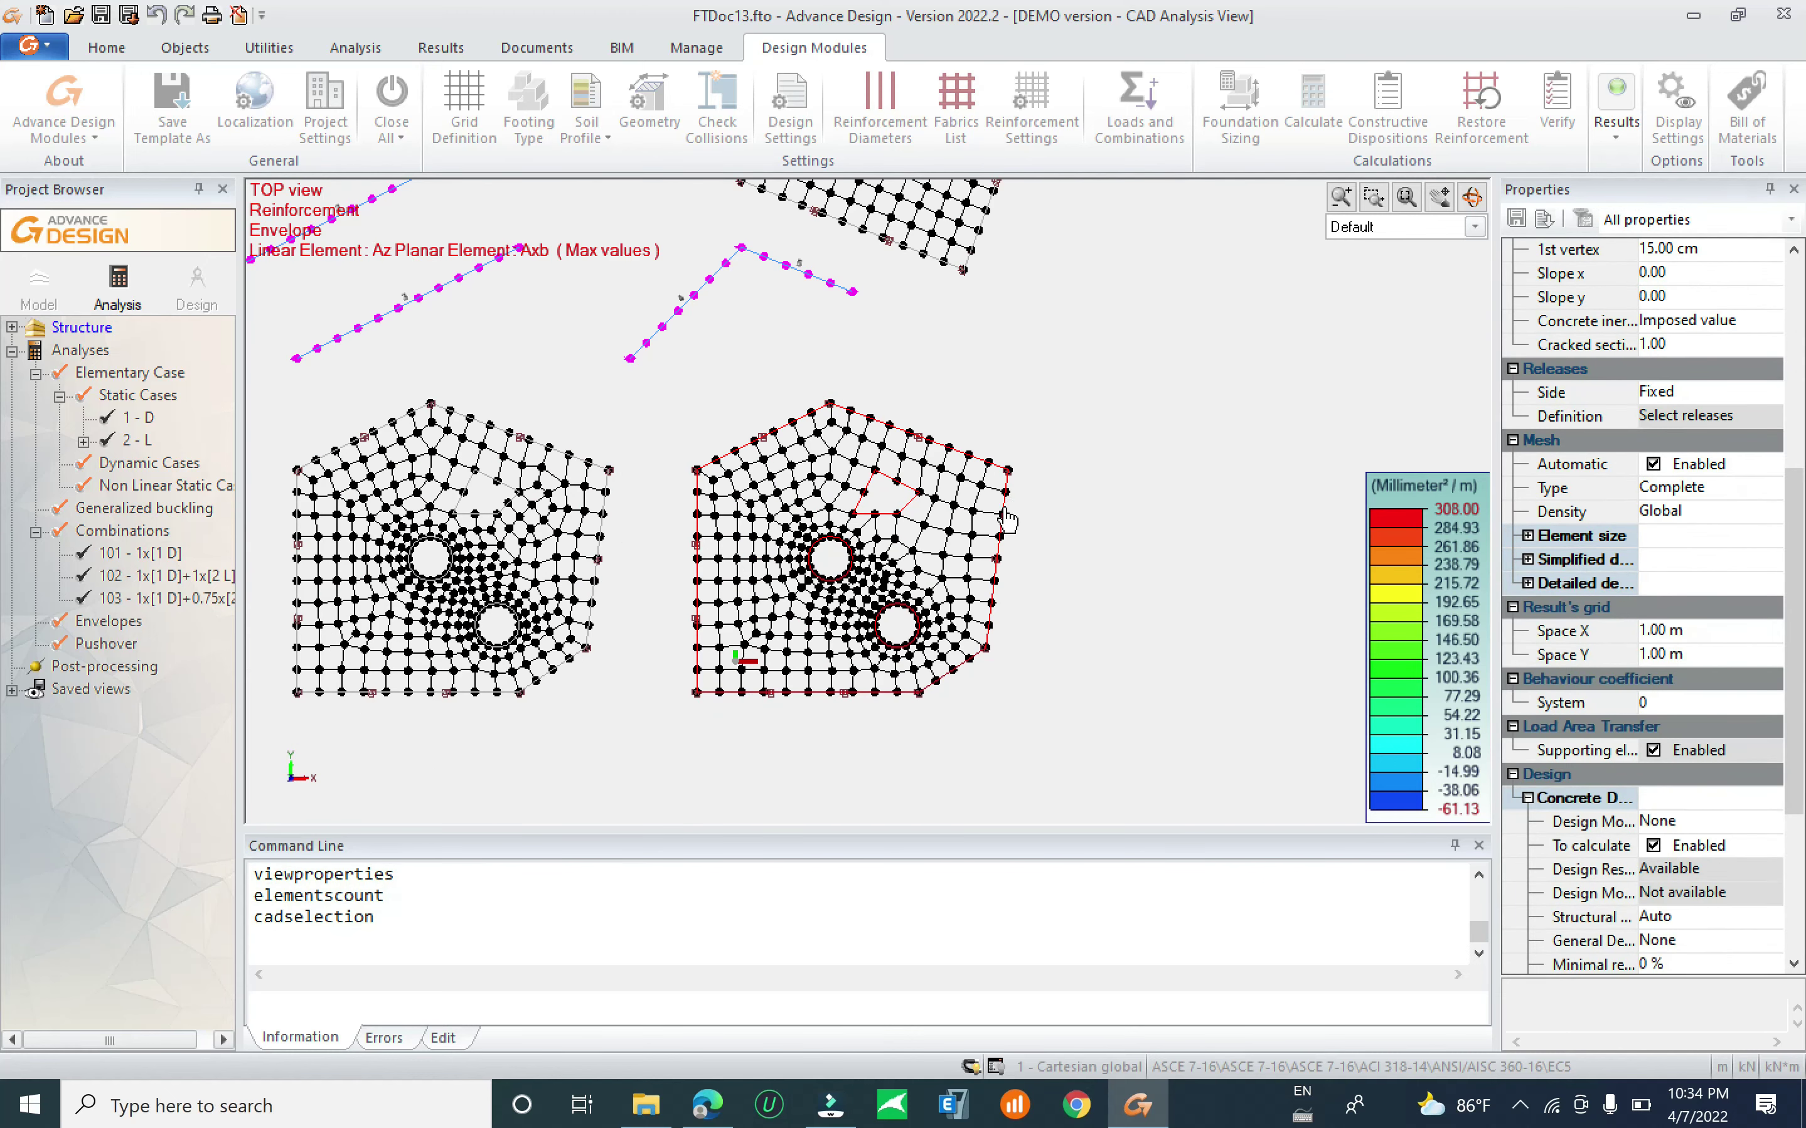
{"action": "right_click", "coordinate": [1009, 512]}
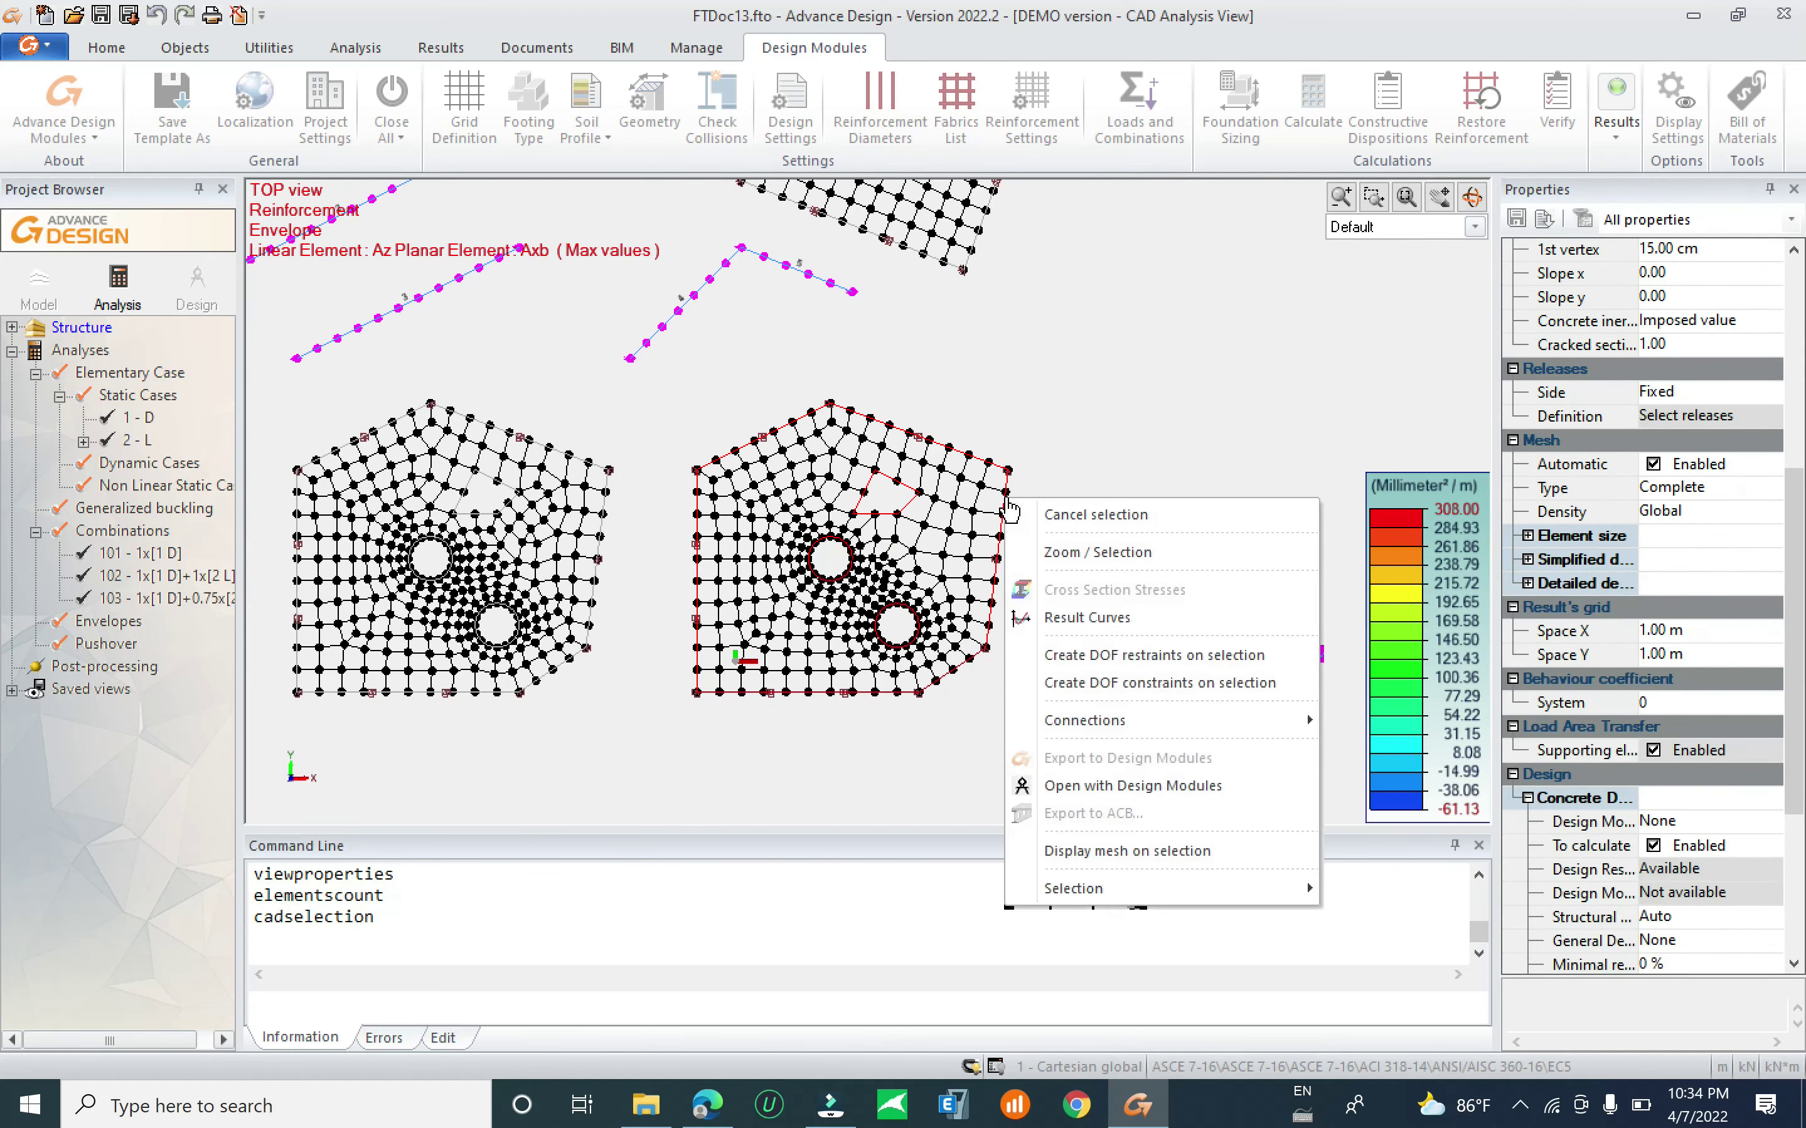
{"action": "left_click", "coordinate": [1070, 787]}
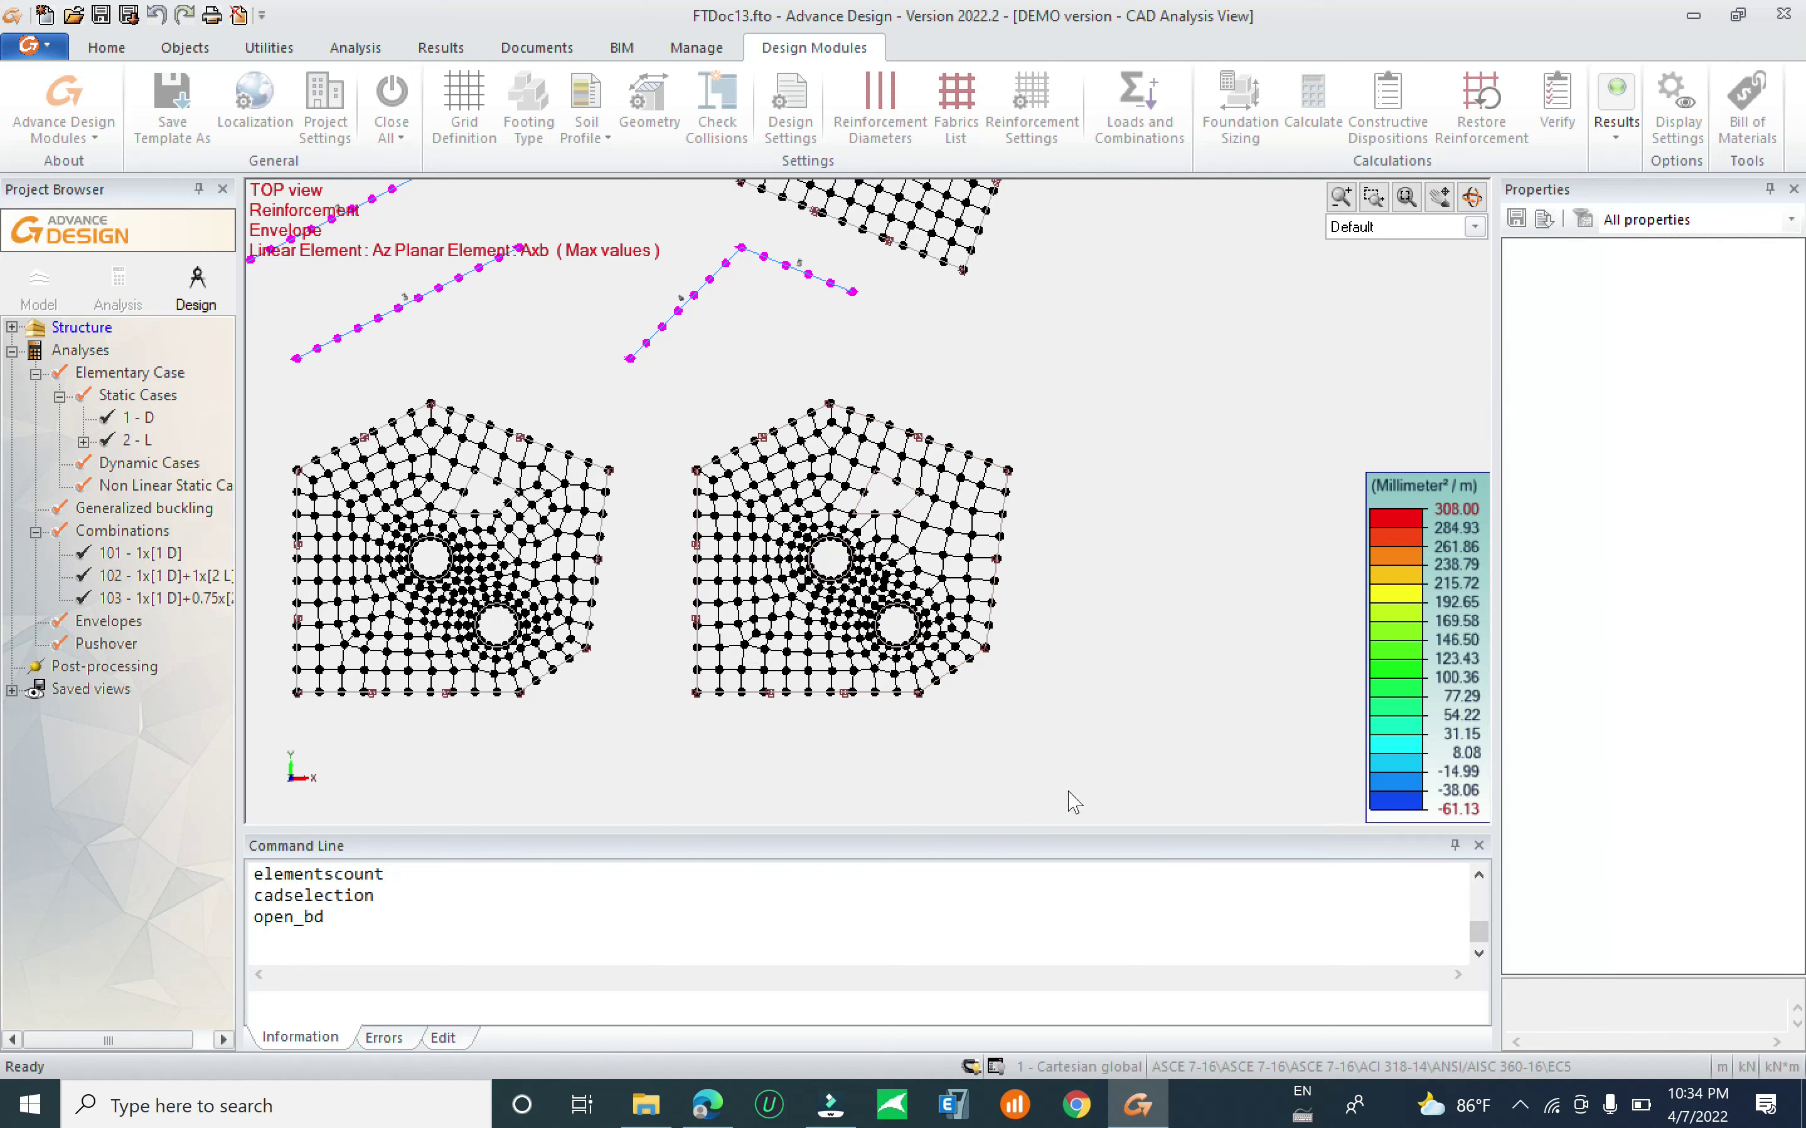
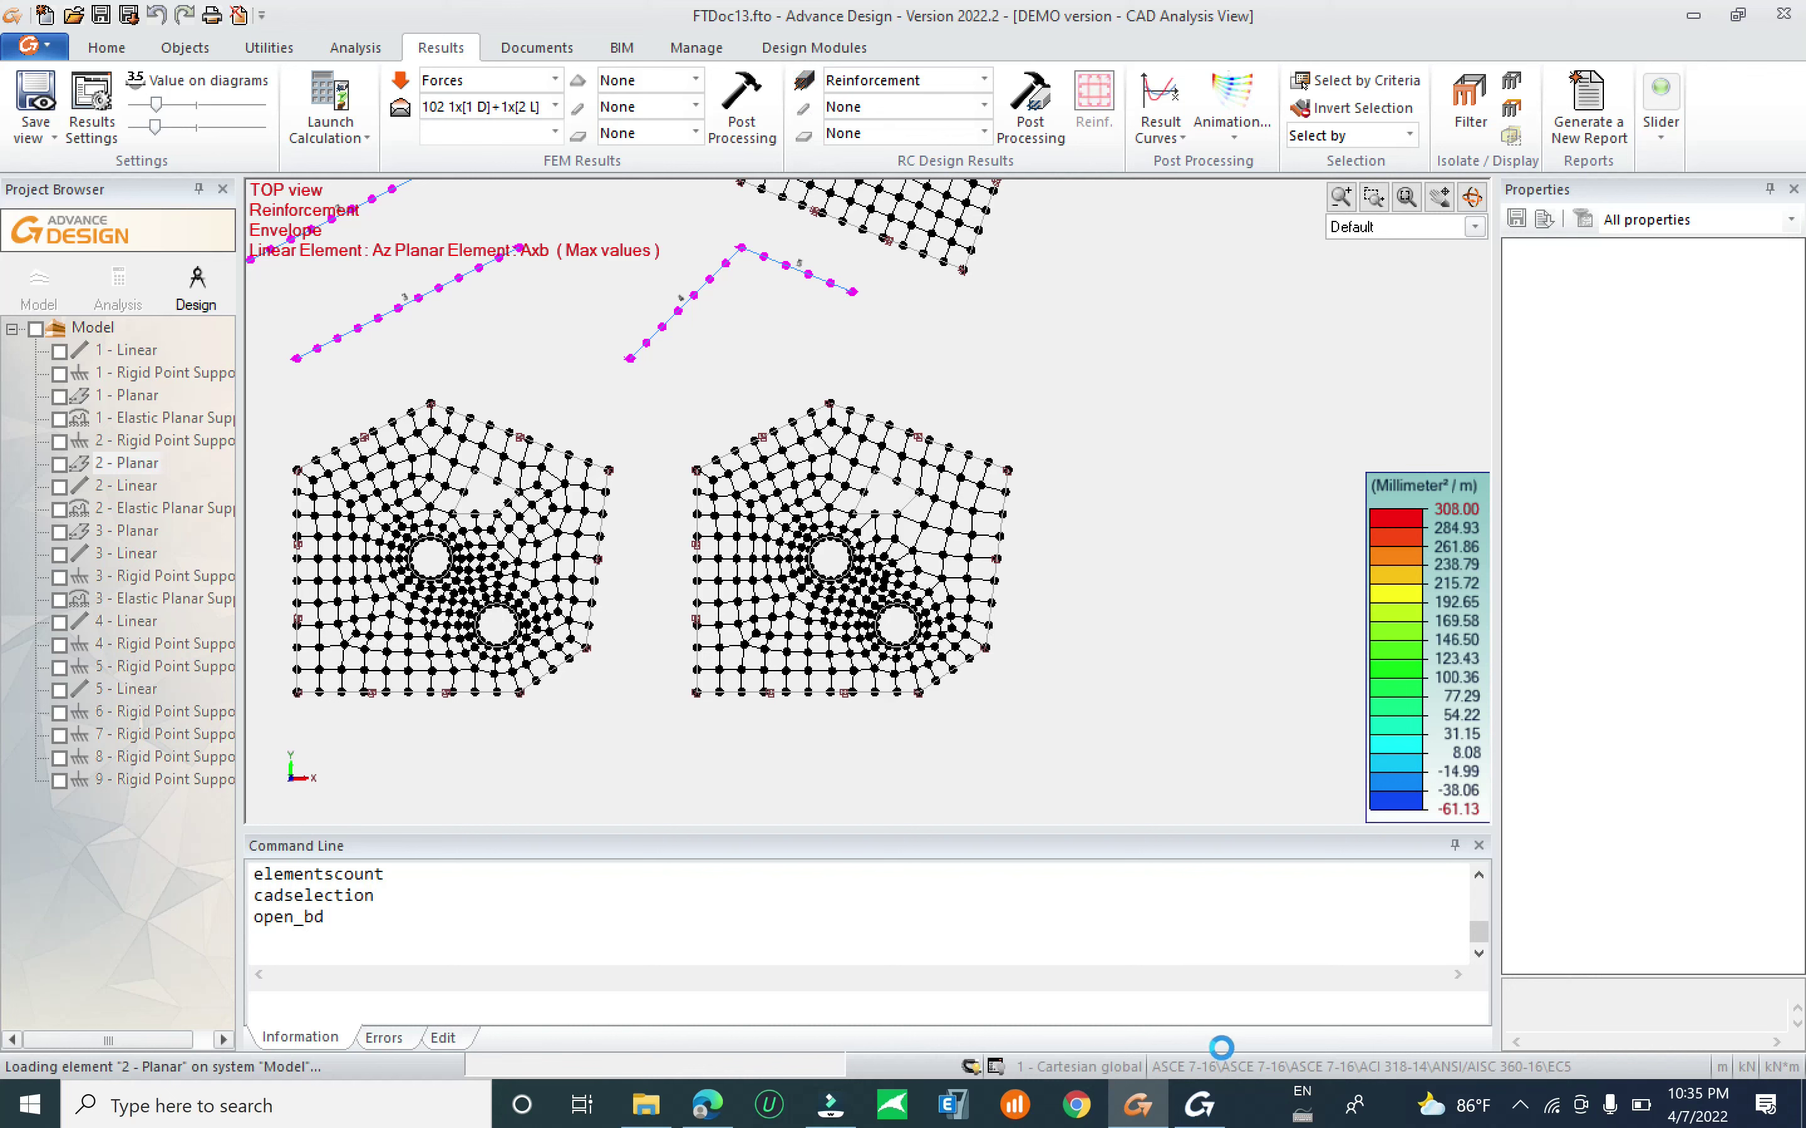
Cancel the BIM Designers licence activation request to continue loading the slab.
{"action": "left_click", "coordinate": [1196, 1110]}
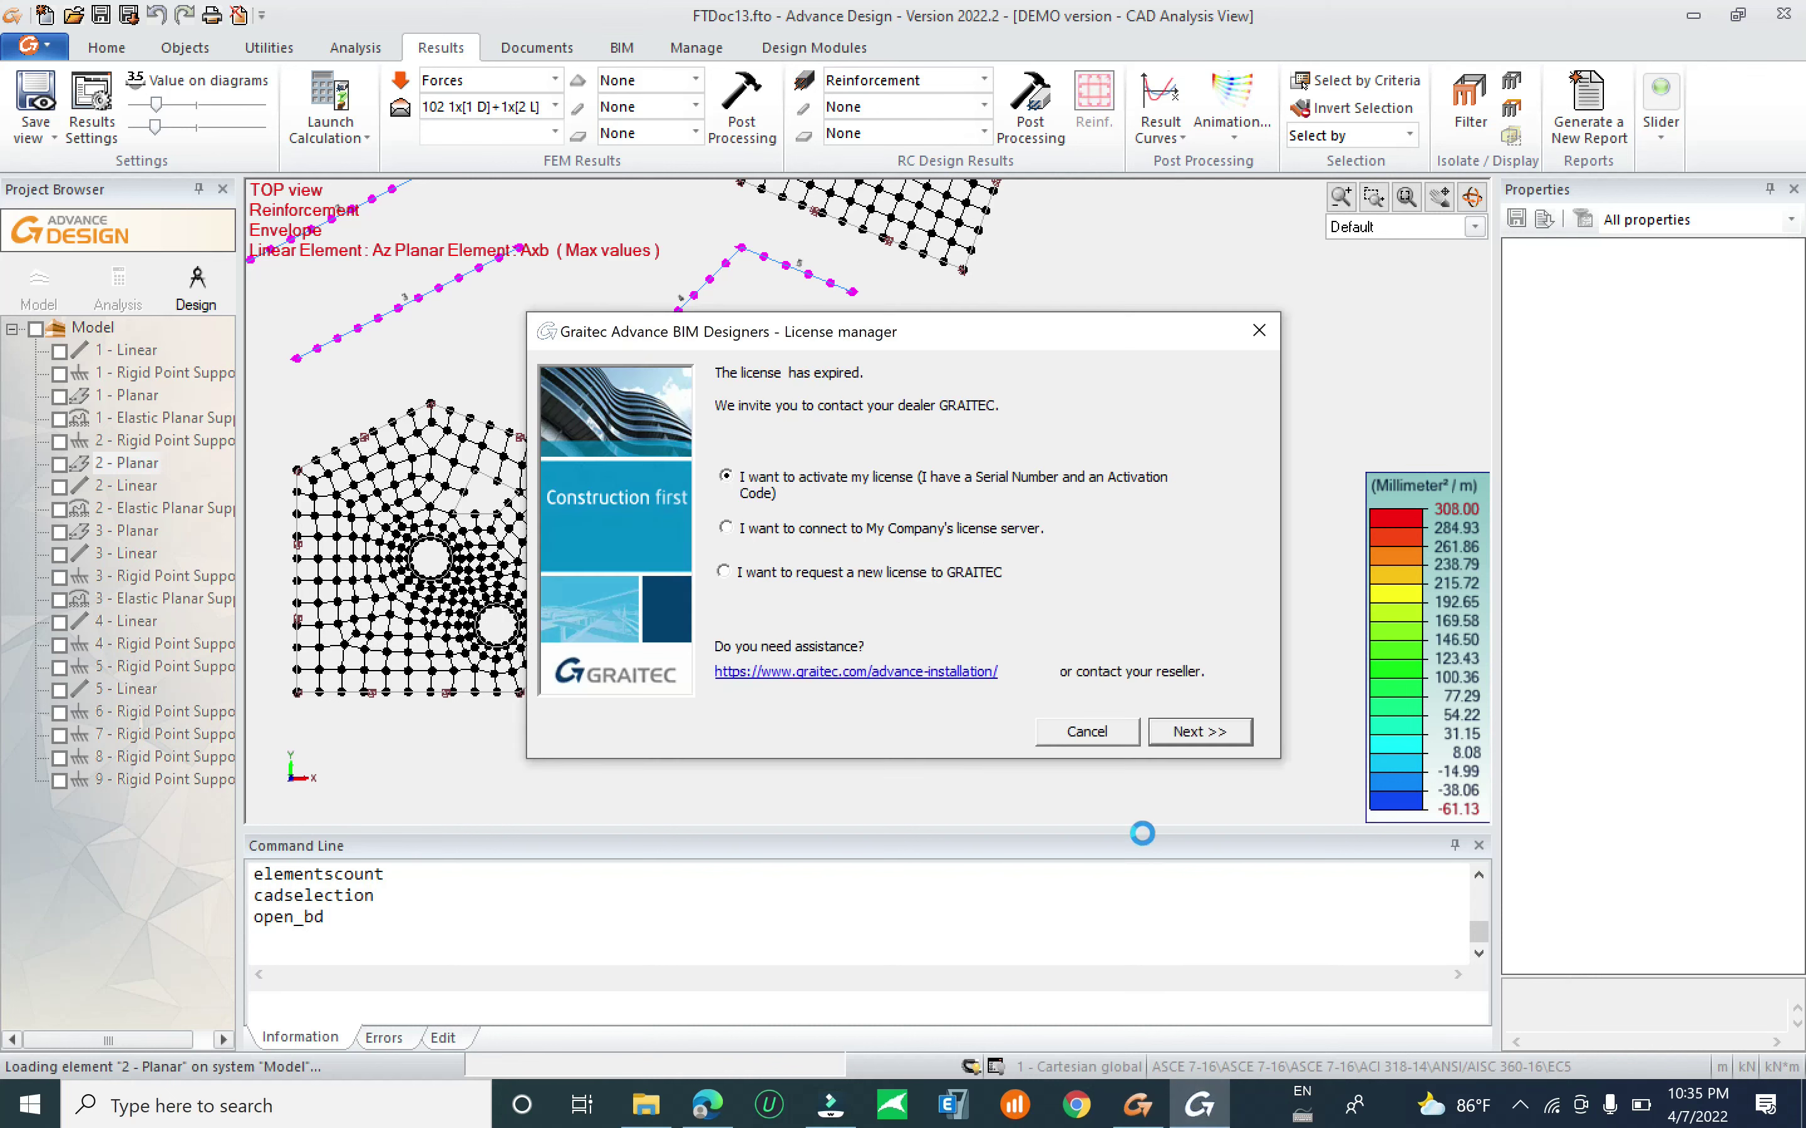
{"action": "left_click", "coordinate": [1092, 733]}
{"action": "left_click", "coordinate": [1092, 735]}
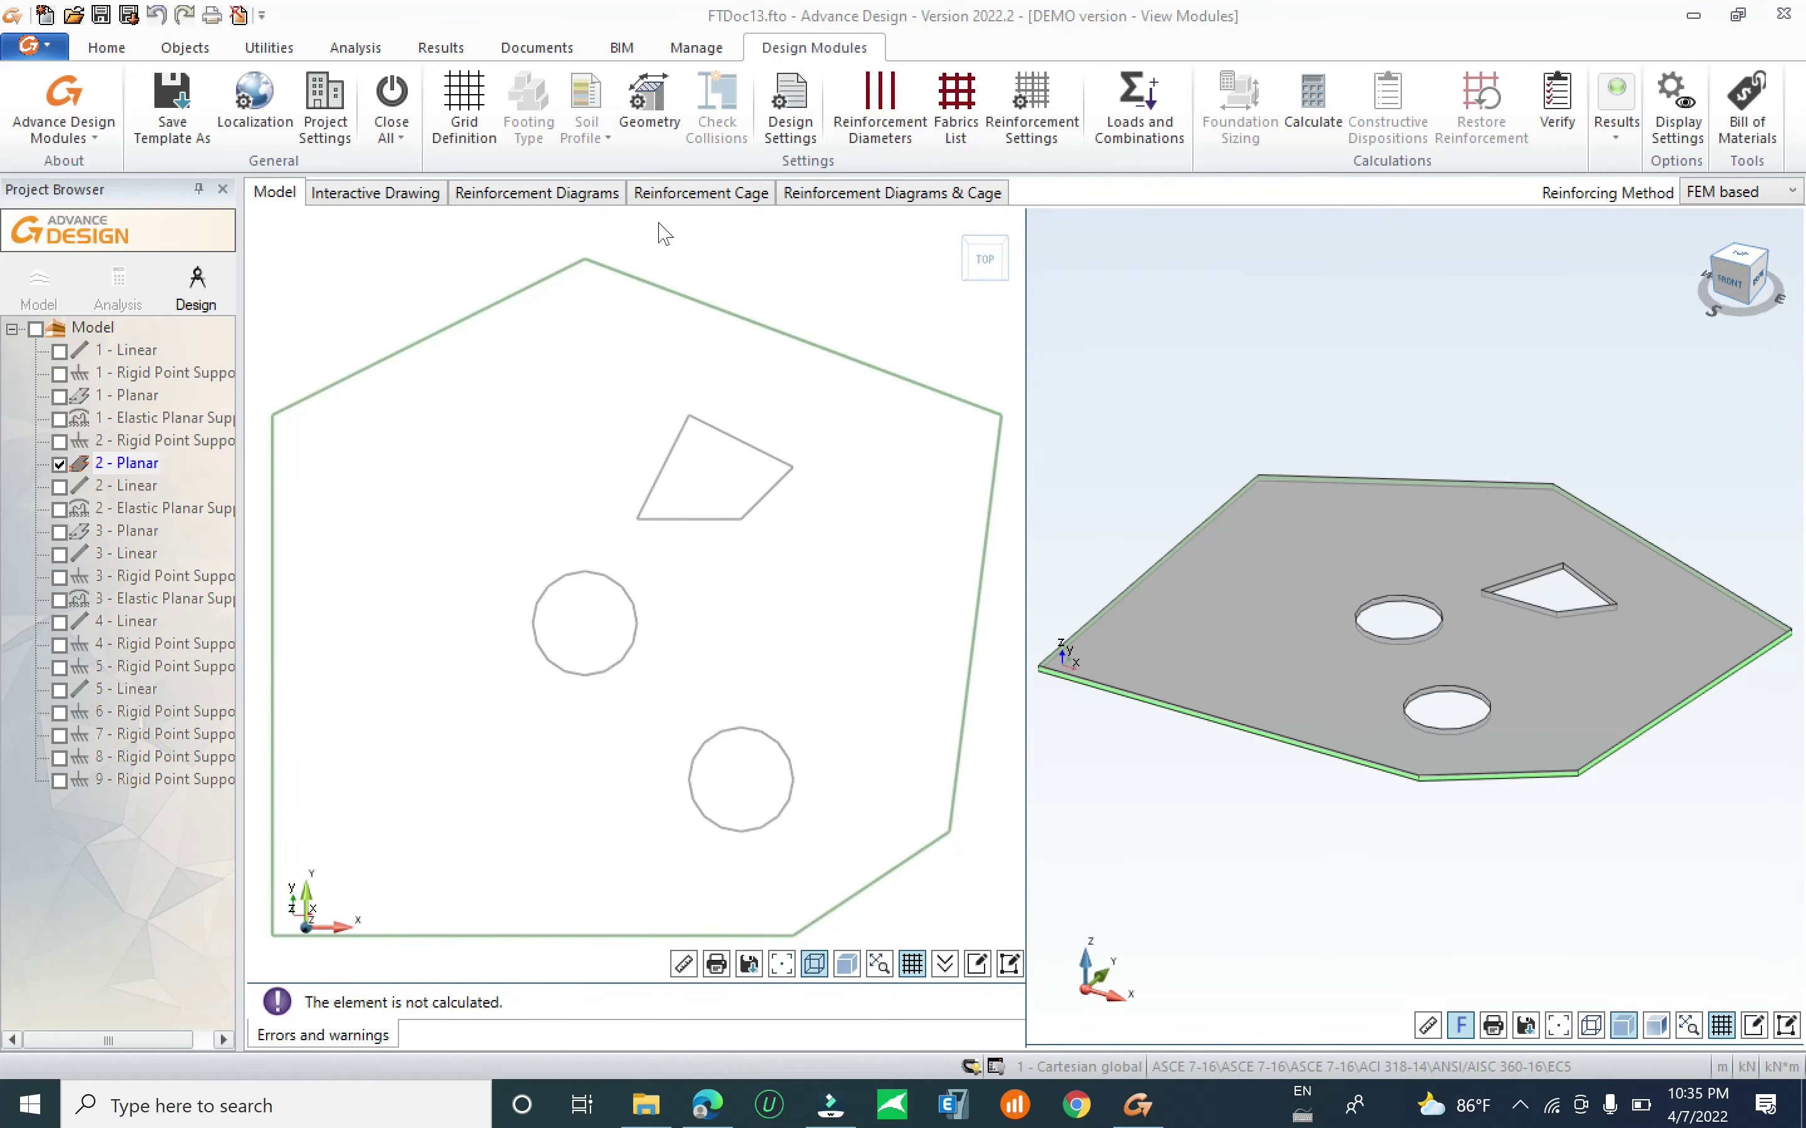
{"action": "left_click", "coordinate": [106, 49]}
{"action": "left_click", "coordinate": [185, 48]}
{"action": "left_click", "coordinate": [269, 47]}
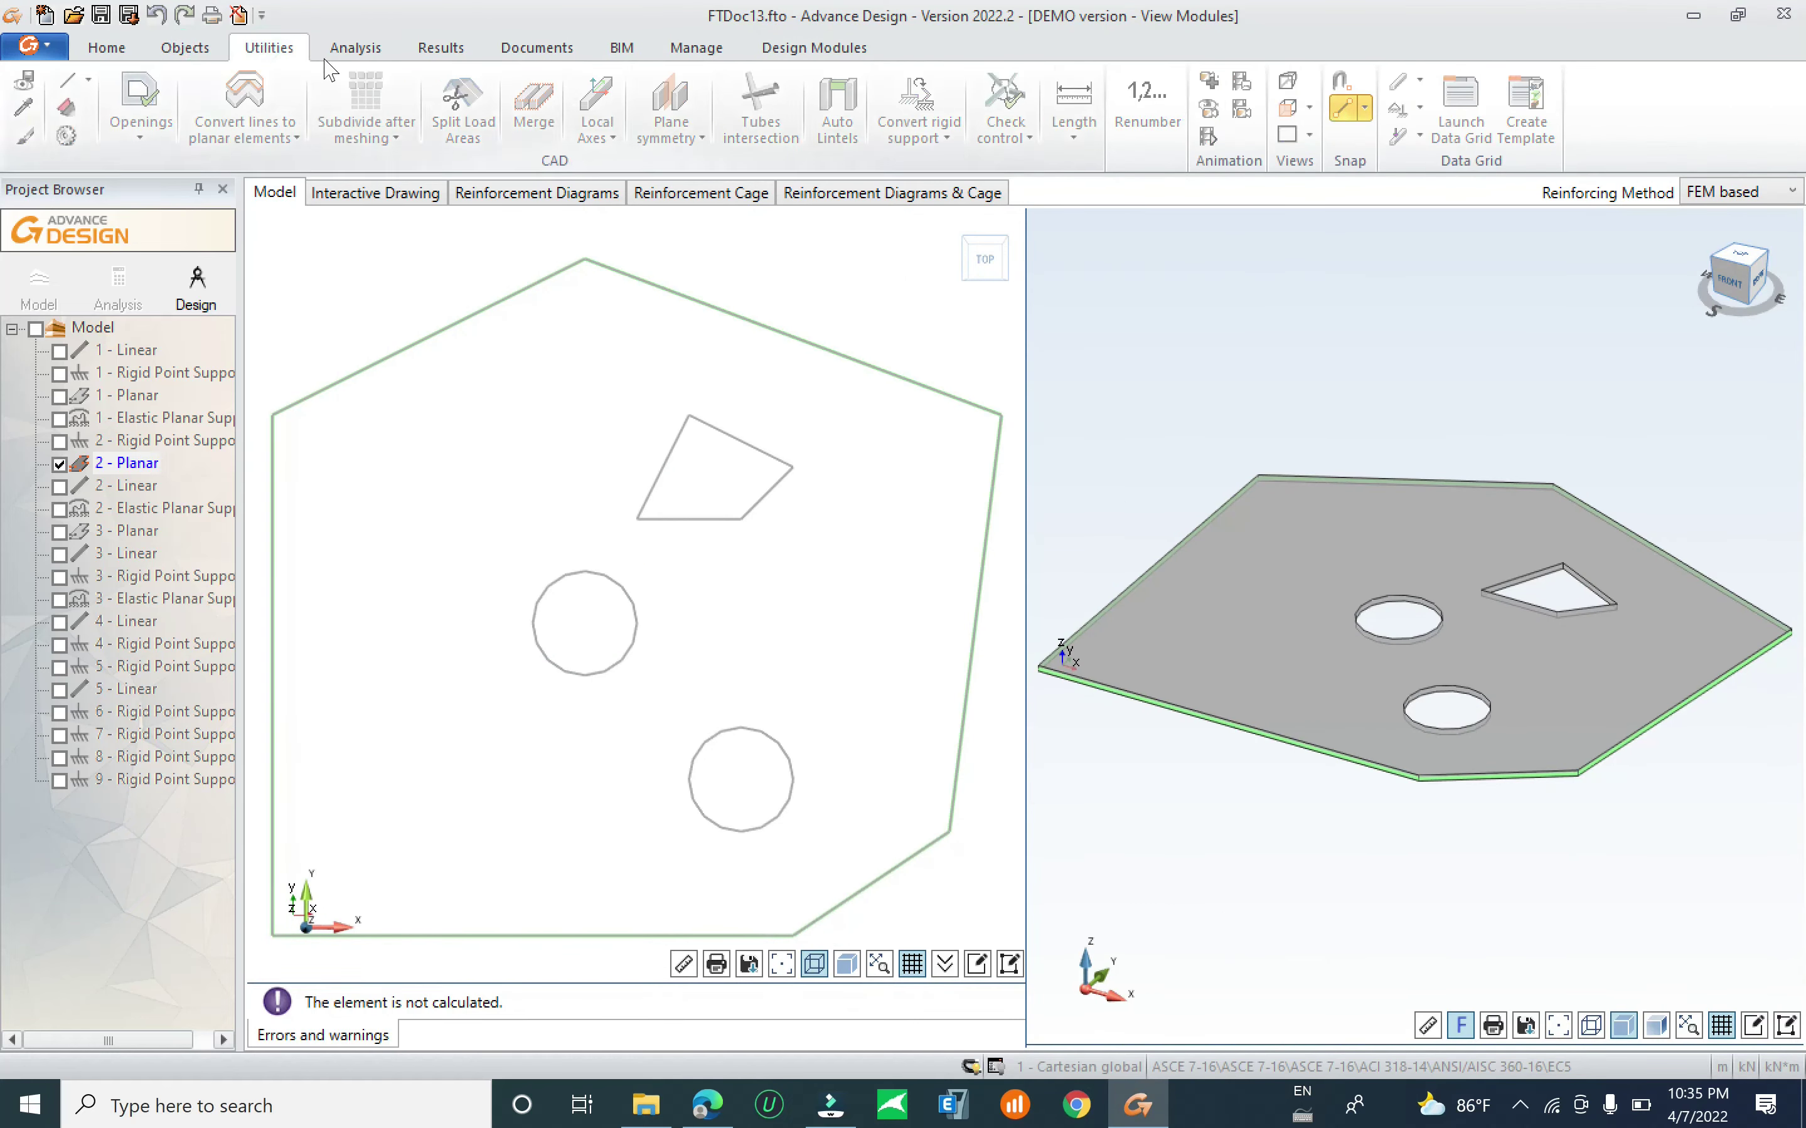
{"action": "left_click", "coordinate": [355, 47]}
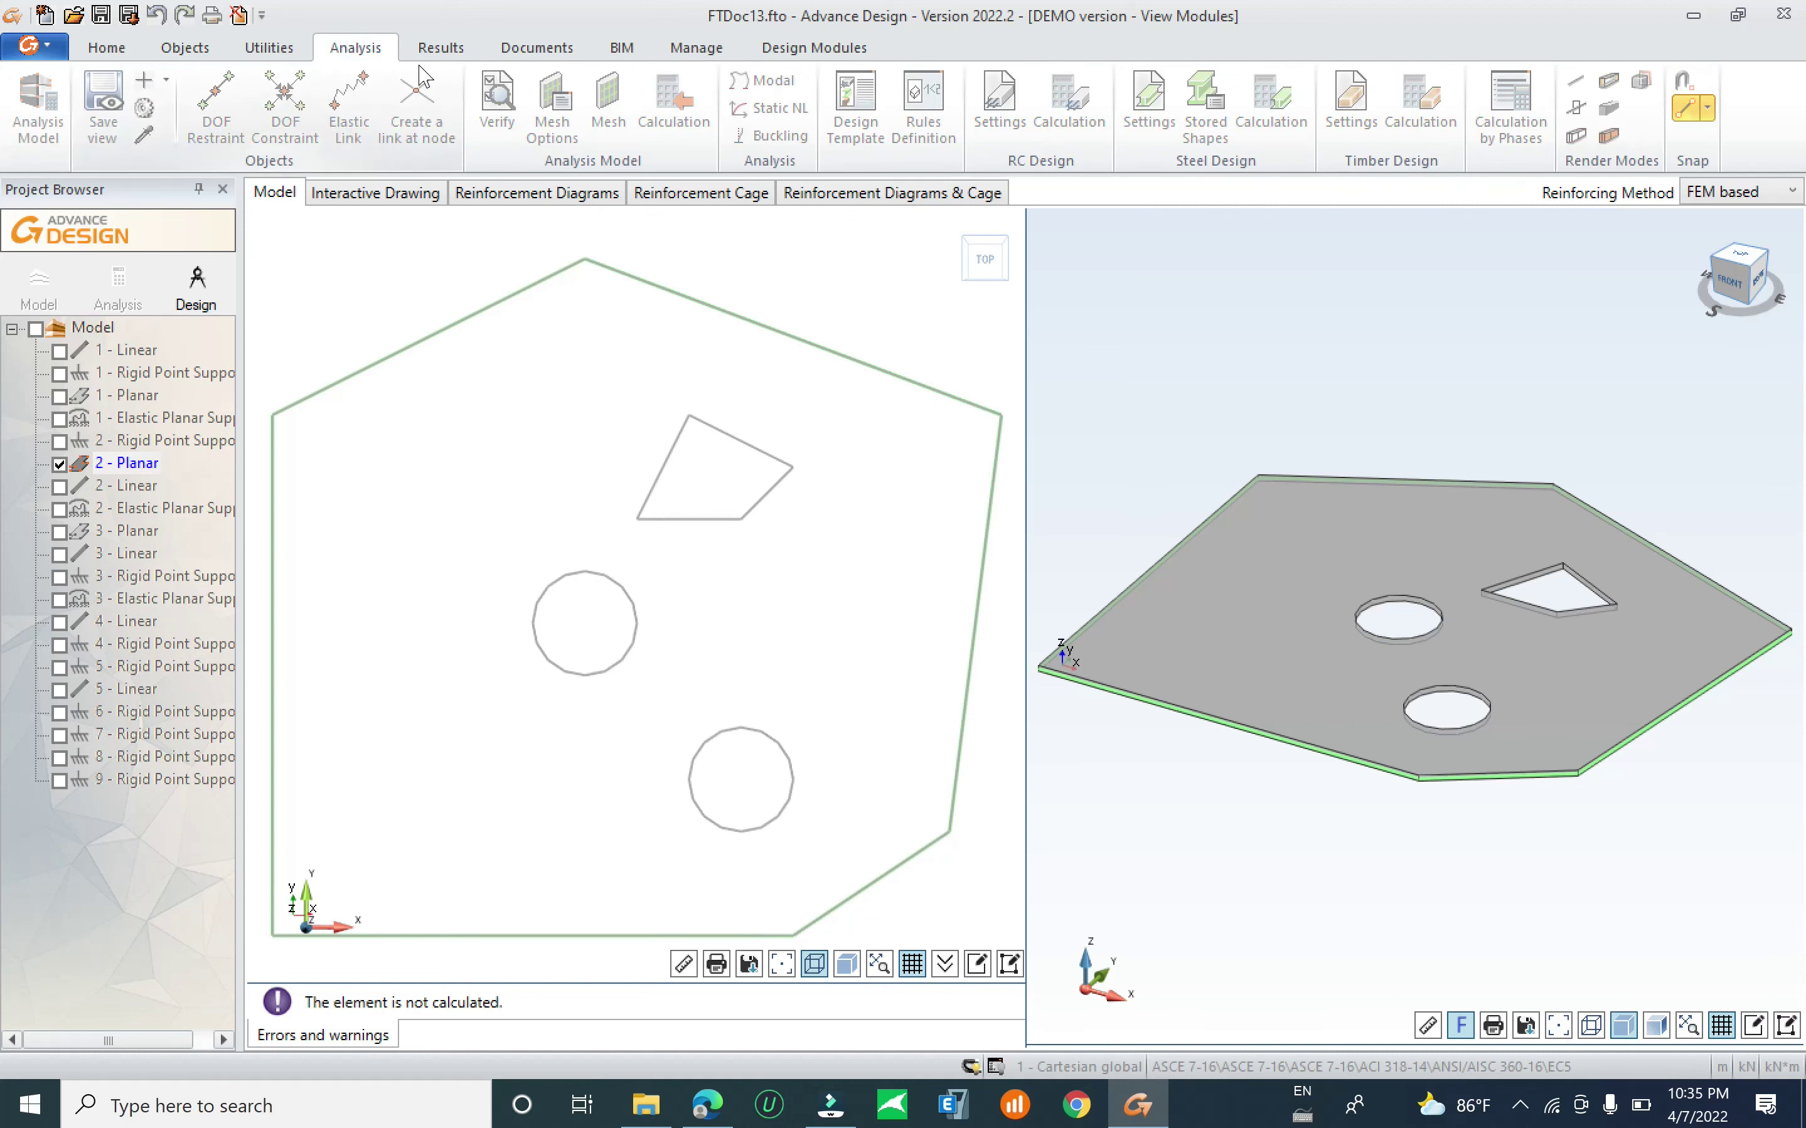
{"action": "left_click", "coordinate": [441, 47]}
{"action": "left_click", "coordinate": [536, 47]}
{"action": "left_click", "coordinate": [622, 47]}
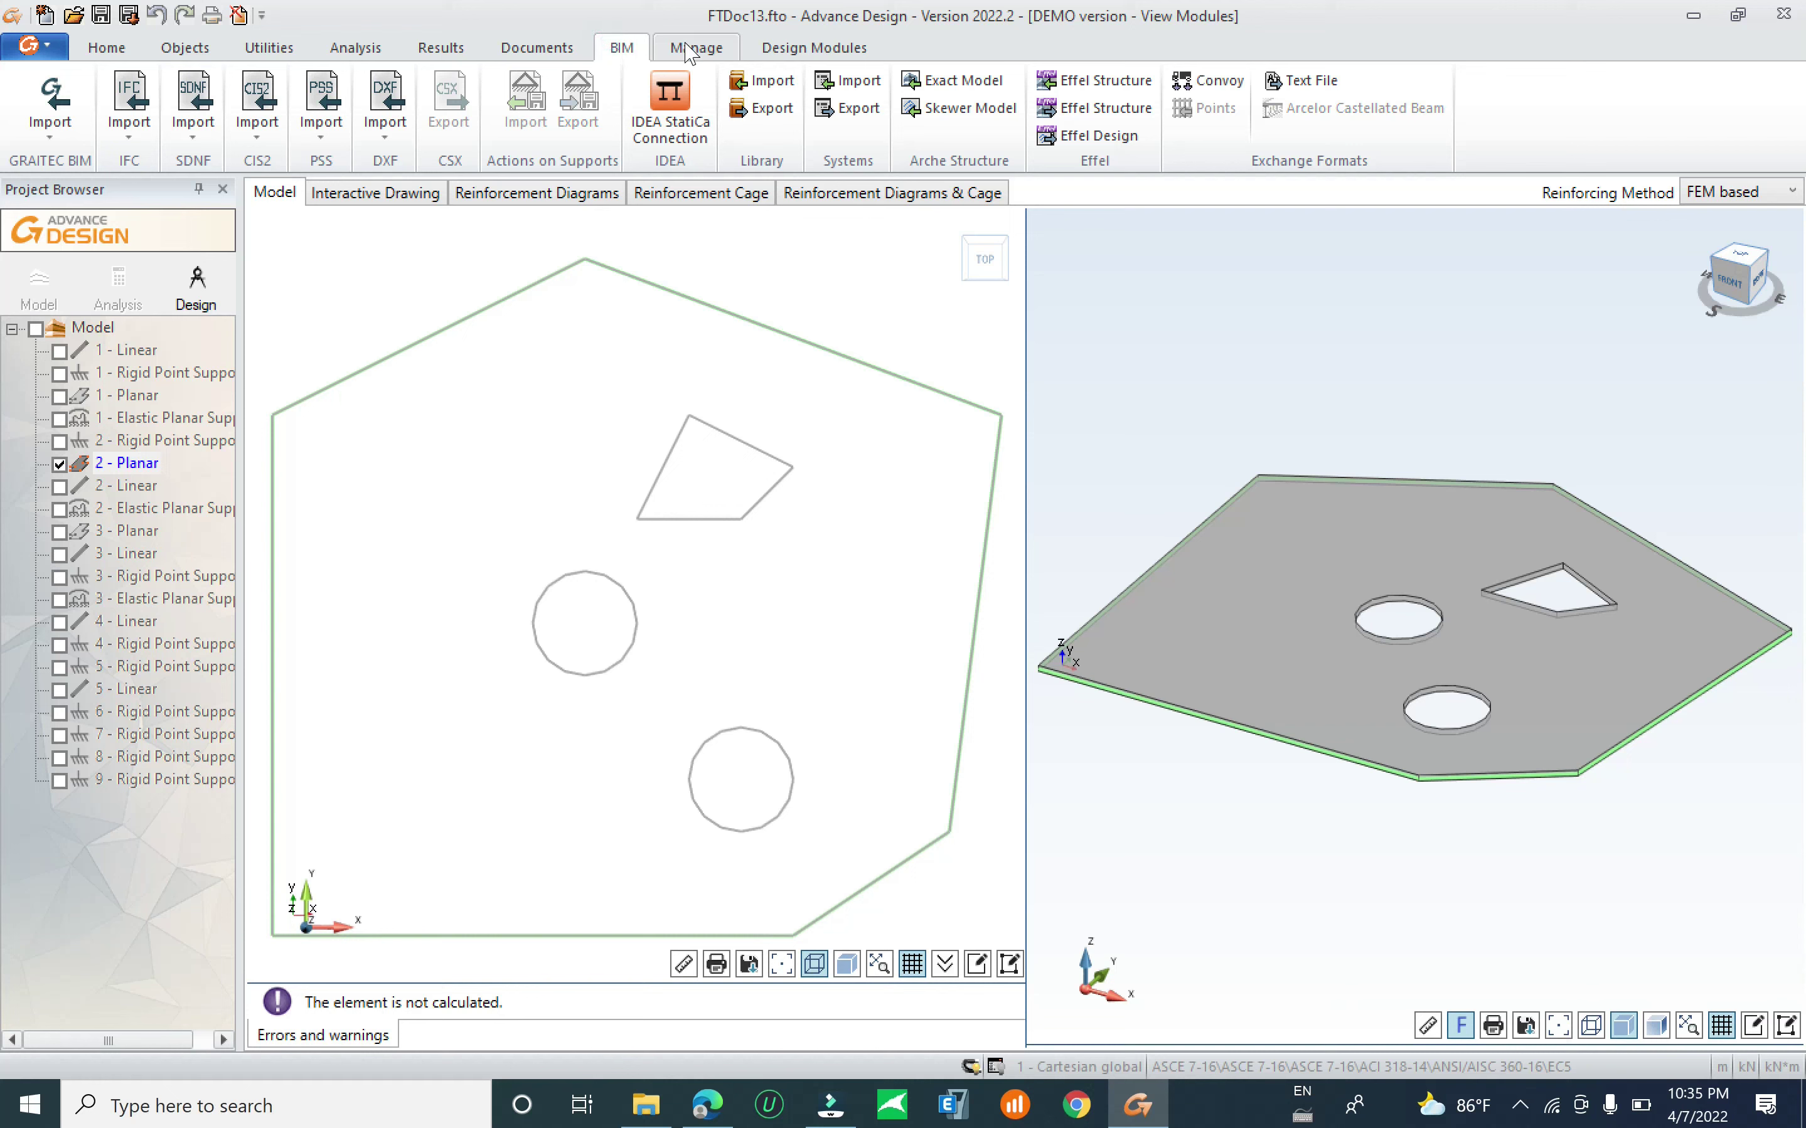
{"action": "left_click", "coordinate": [693, 47]}
{"action": "left_click", "coordinate": [813, 48]}
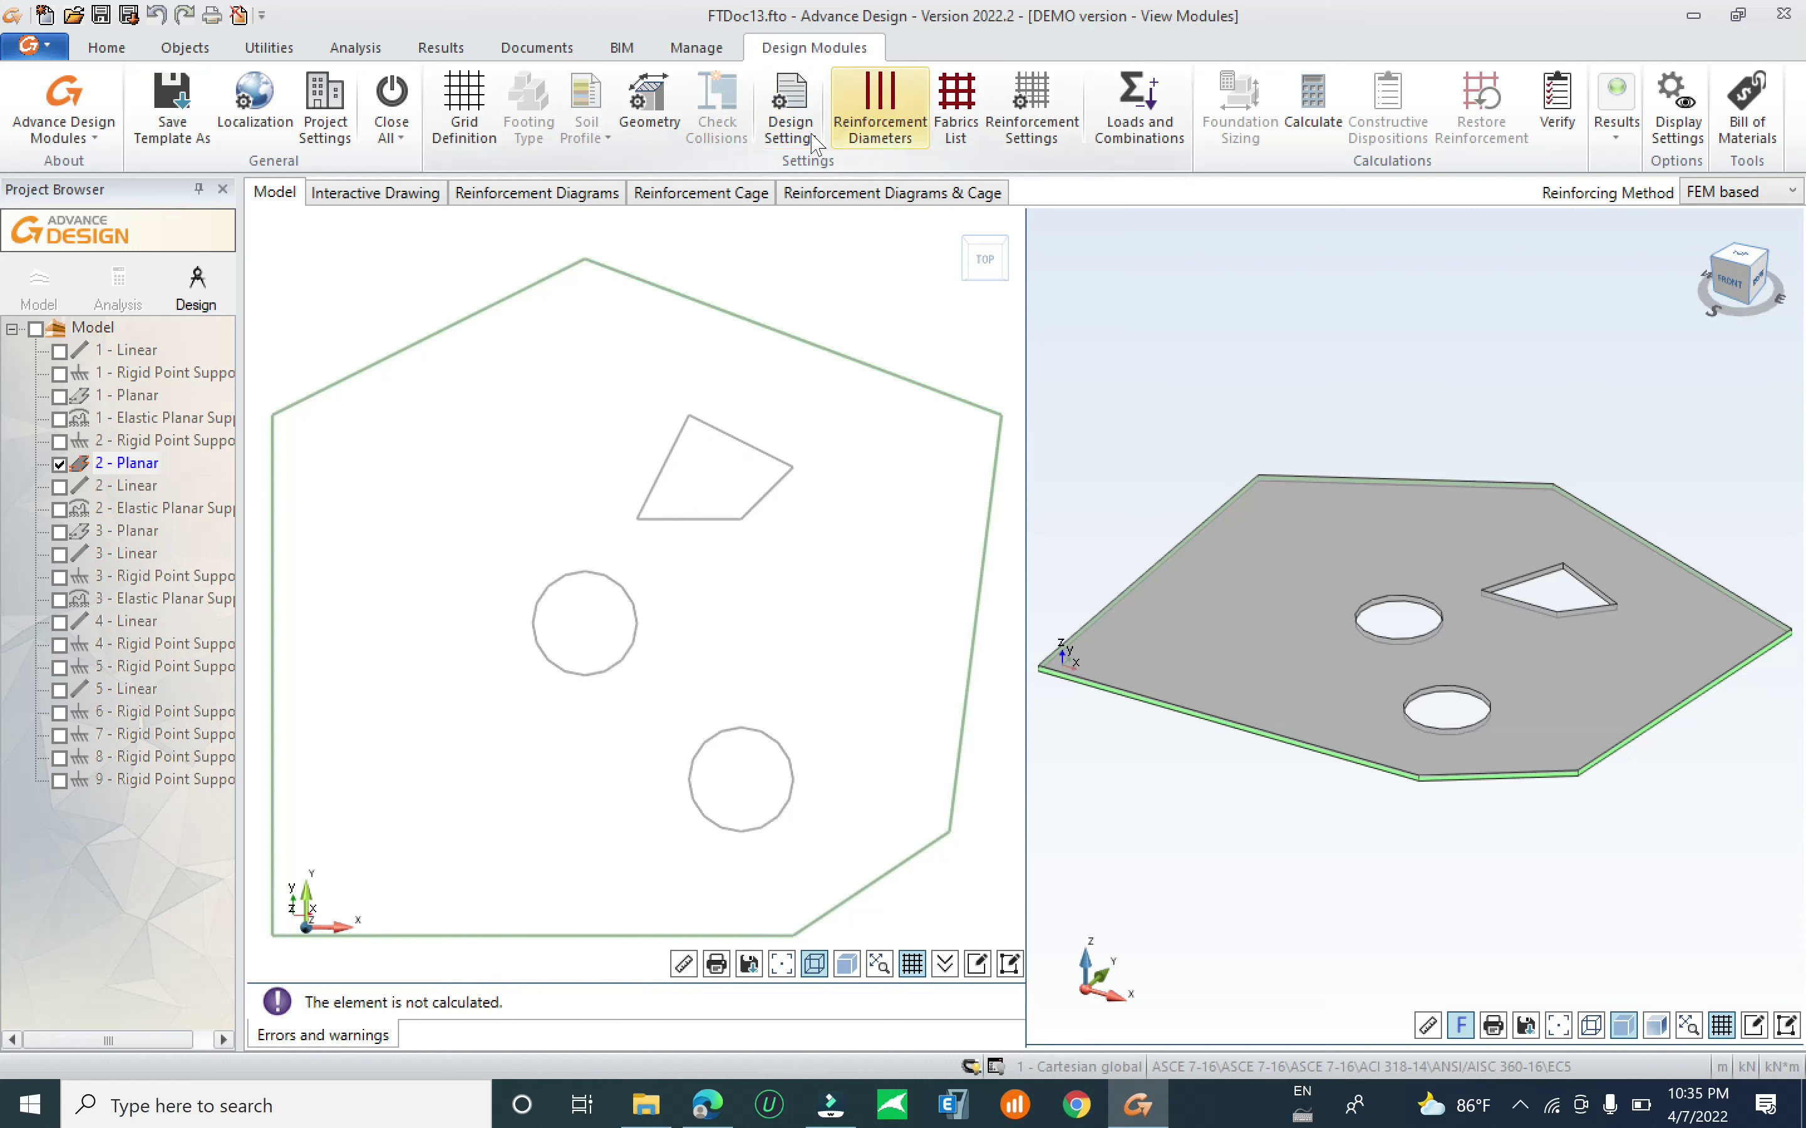
{"action": "middle_click_drag", "start_coordinate": [889, 484], "coordinate": [872, 475]}
{"action": "scroll", "coordinate": [833, 387], "scroll_direction": "down", "scroll_amount": 6}
{"action": "scroll", "coordinate": [804, 405], "scroll_direction": "up", "scroll_amount": 3}
{"action": "scroll", "coordinate": [836, 431], "scroll_direction": "up", "scroll_amount": 3}
{"action": "scroll", "coordinate": [737, 556], "scroll_direction": "down", "scroll_amount": 3}
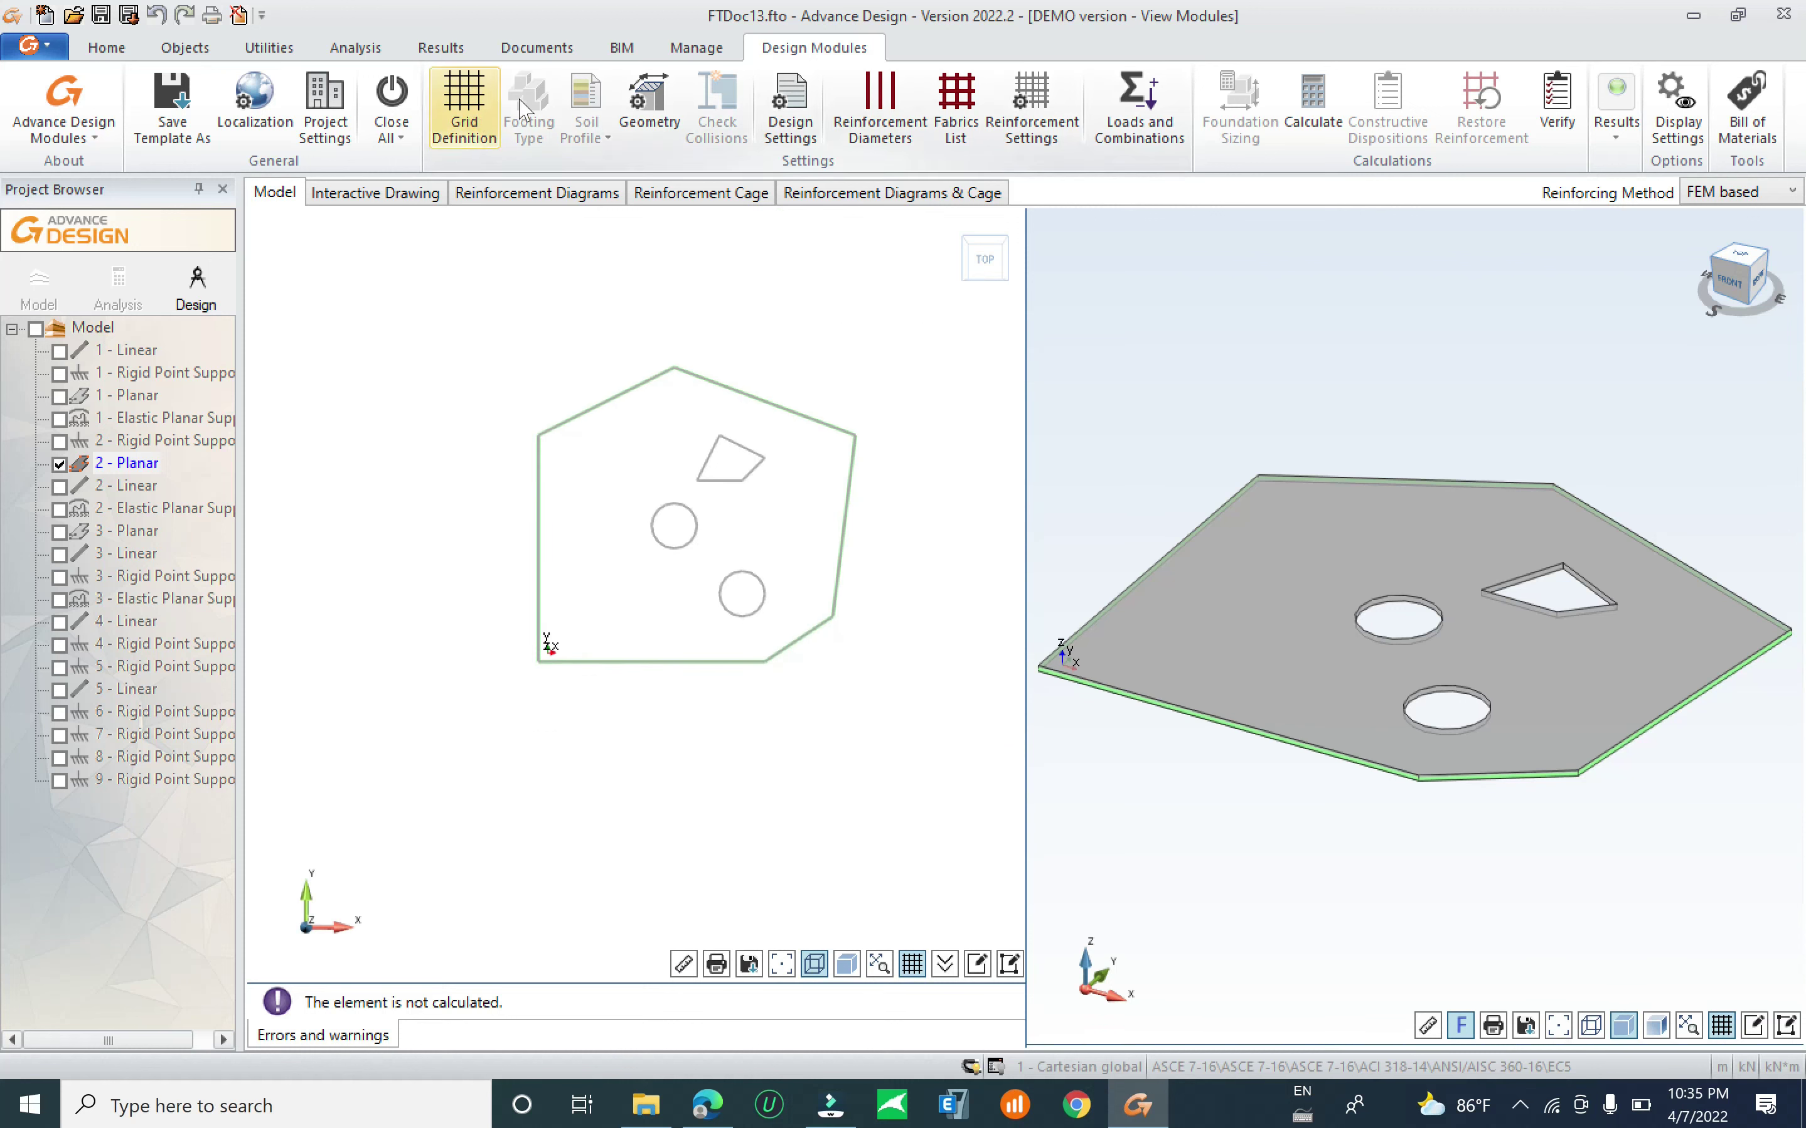
Review the slab's geometry definition, covering its contour, openings, beams, columns and walls, and close it without changes.
{"action": "left_click", "coordinate": [648, 99]}
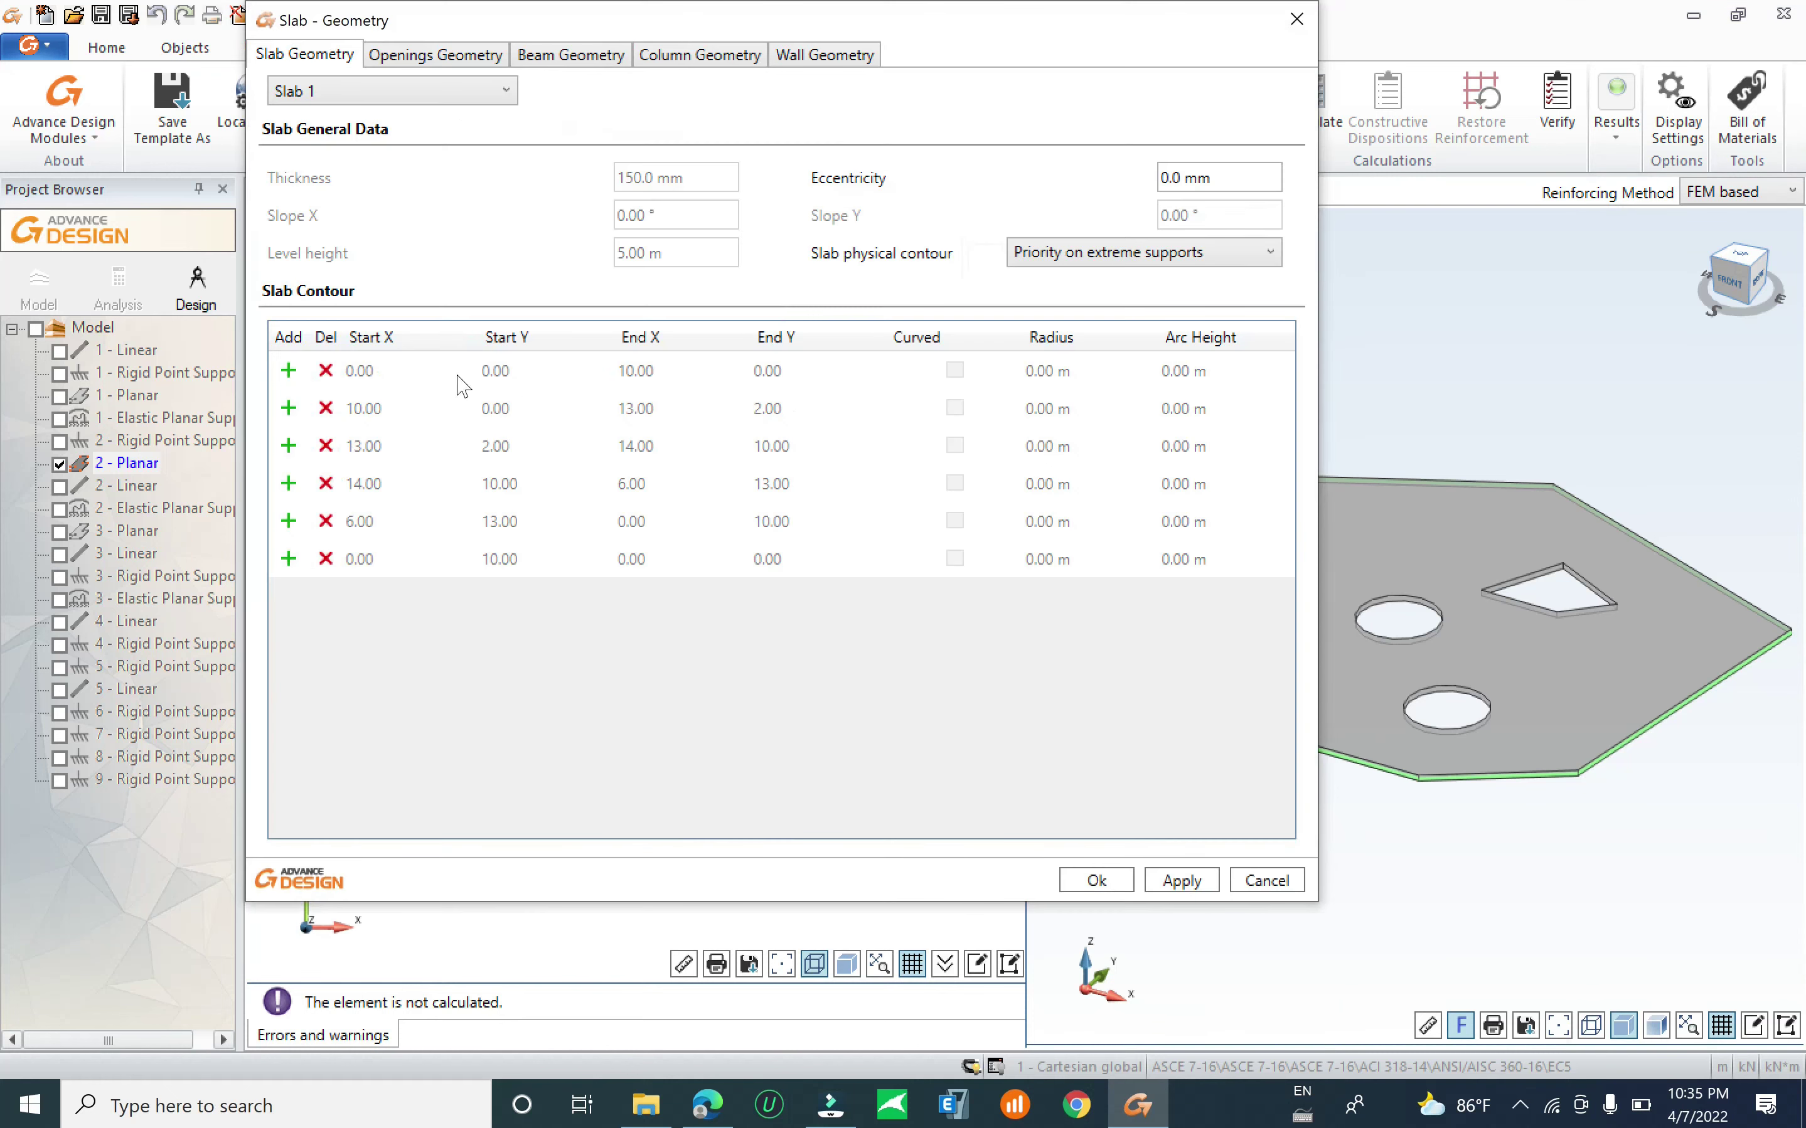
{"action": "left_click", "coordinate": [435, 58]}
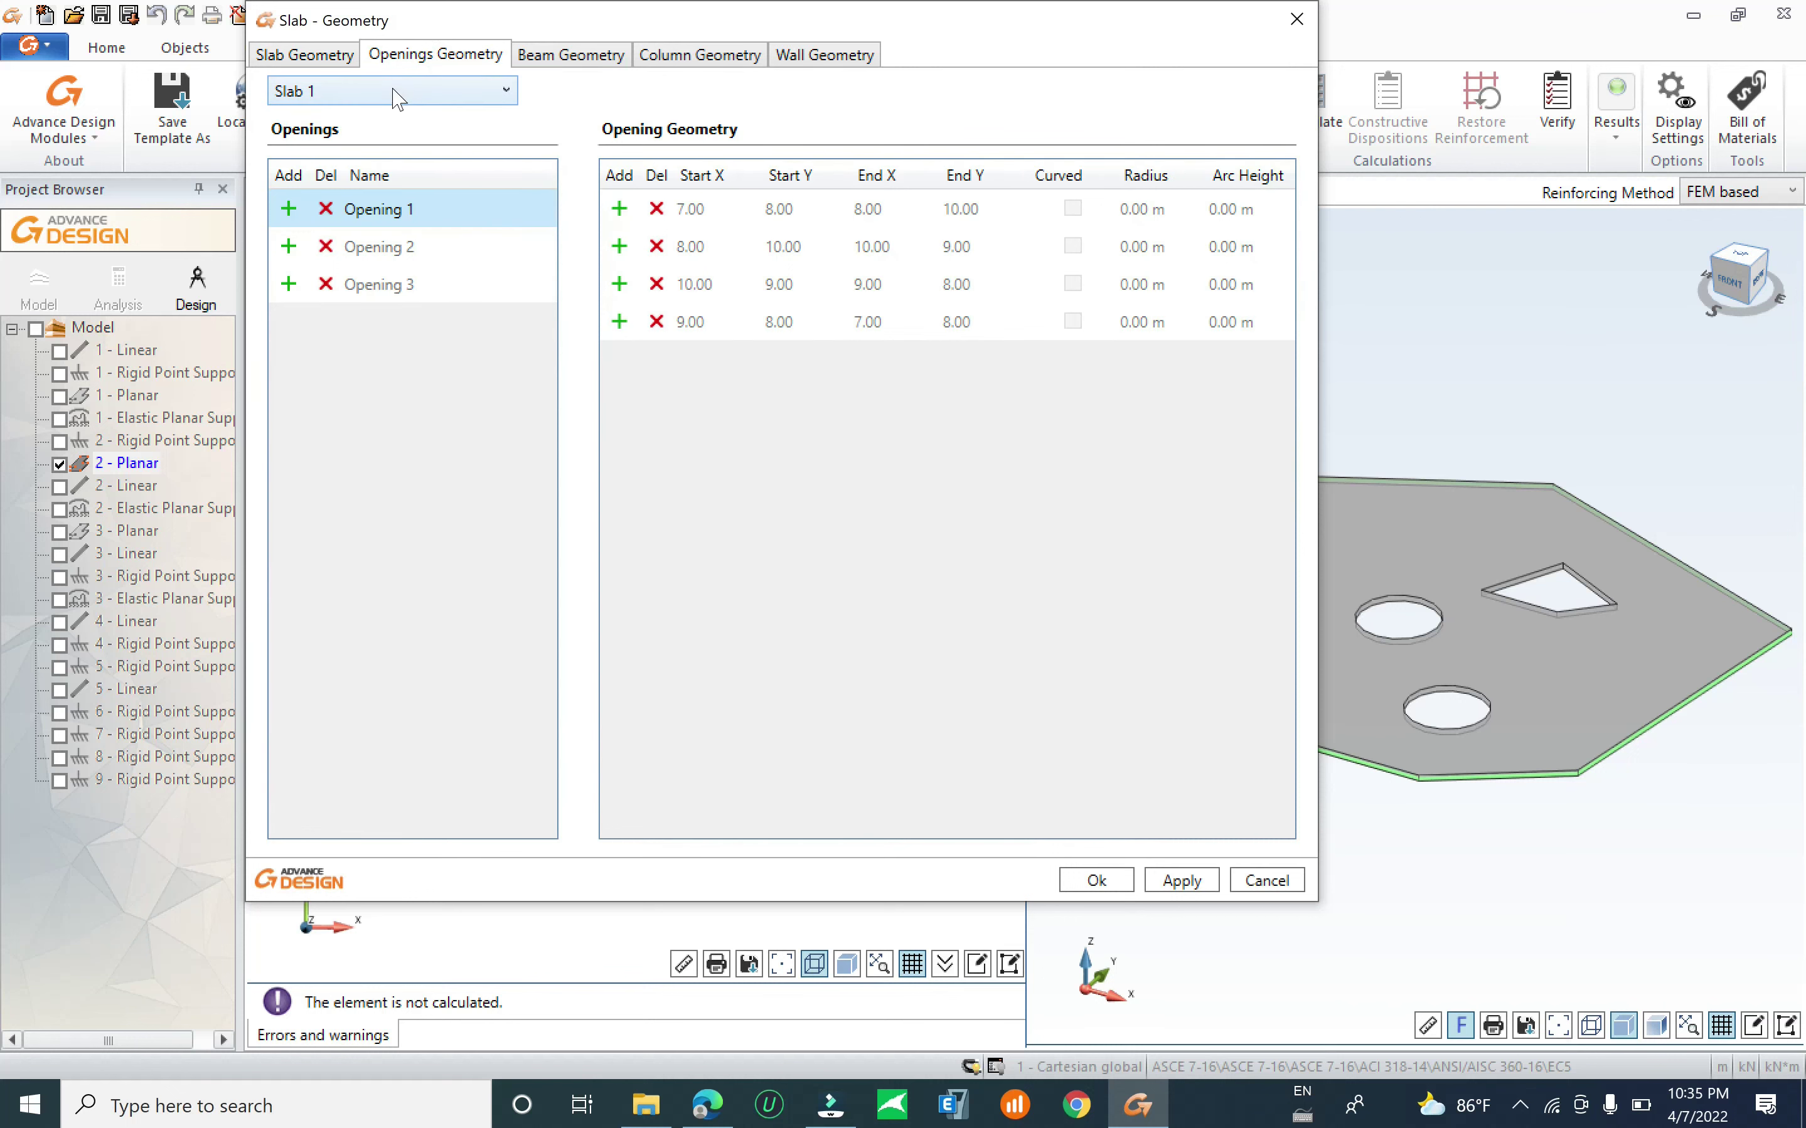
{"action": "left_click", "coordinate": [565, 59]}
{"action": "left_click", "coordinate": [675, 53]}
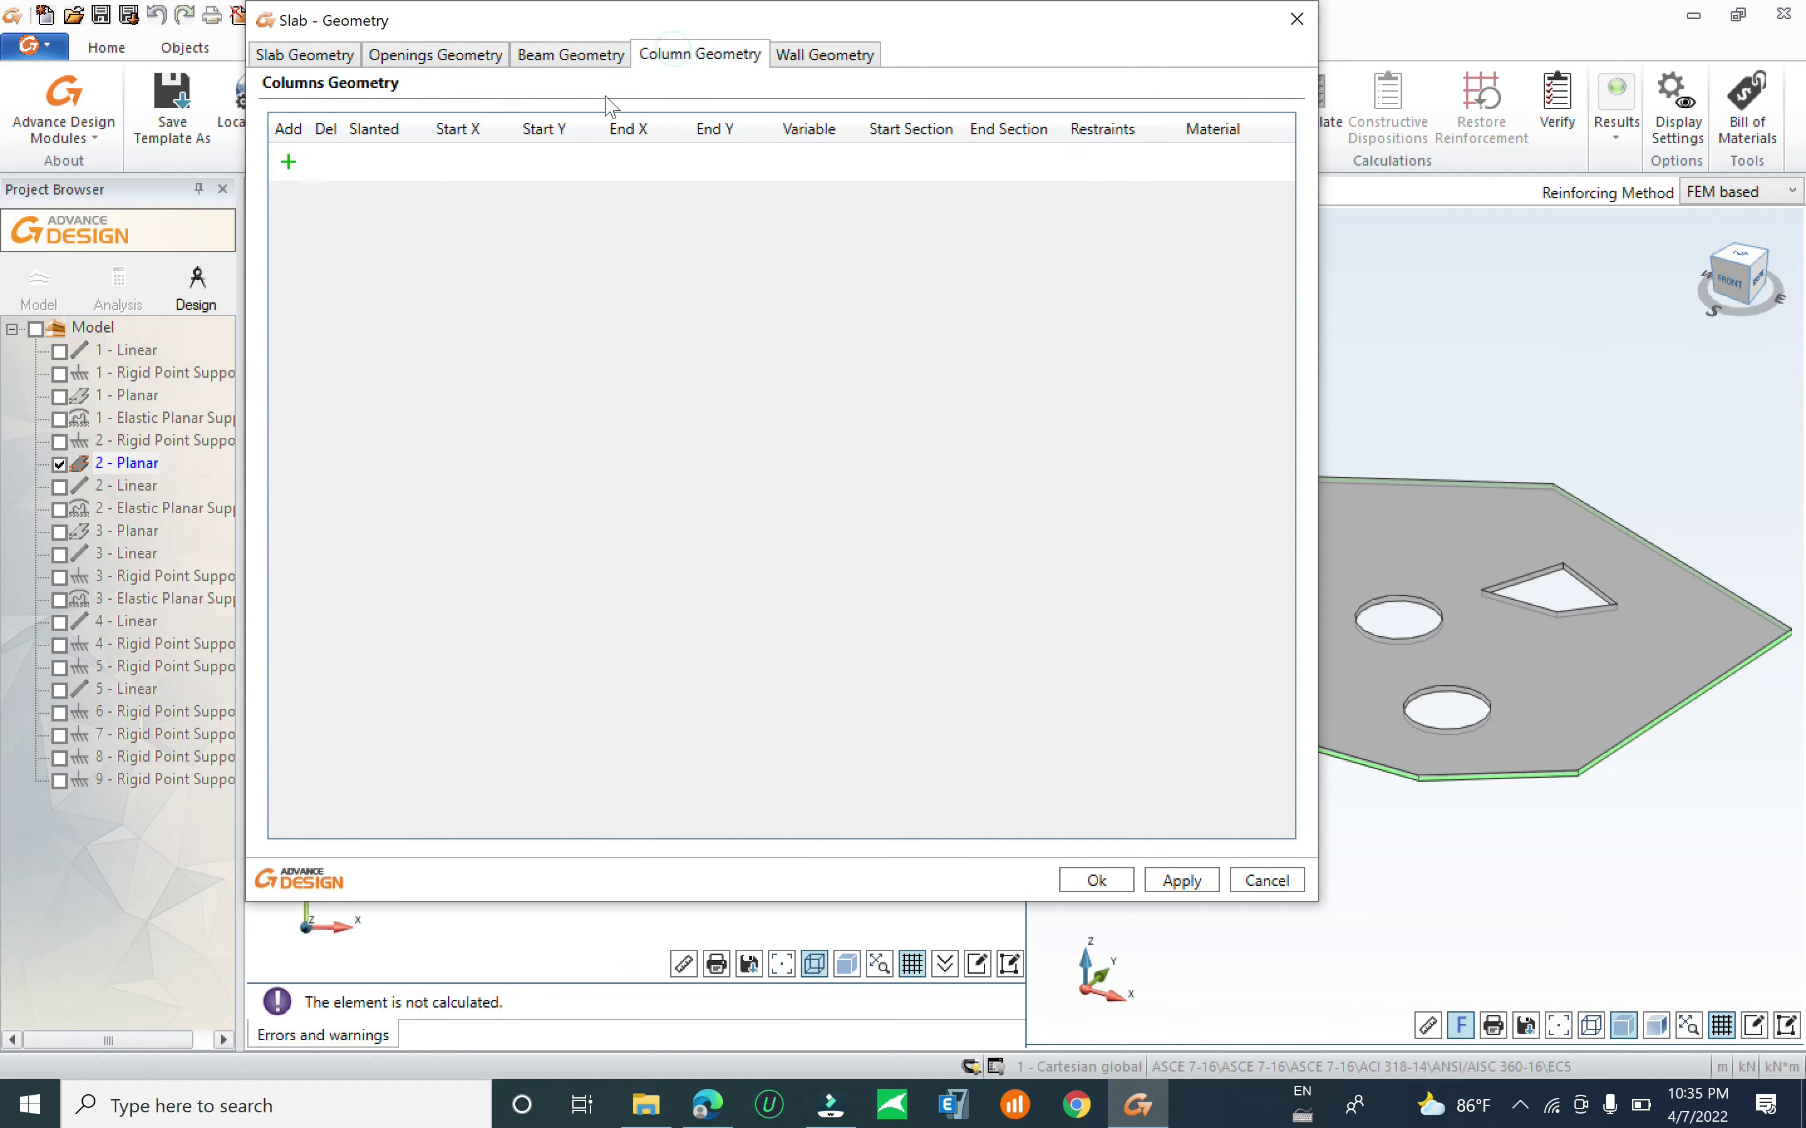
{"action": "left_click", "coordinate": [825, 55]}
{"action": "left_click", "coordinate": [1298, 20]}
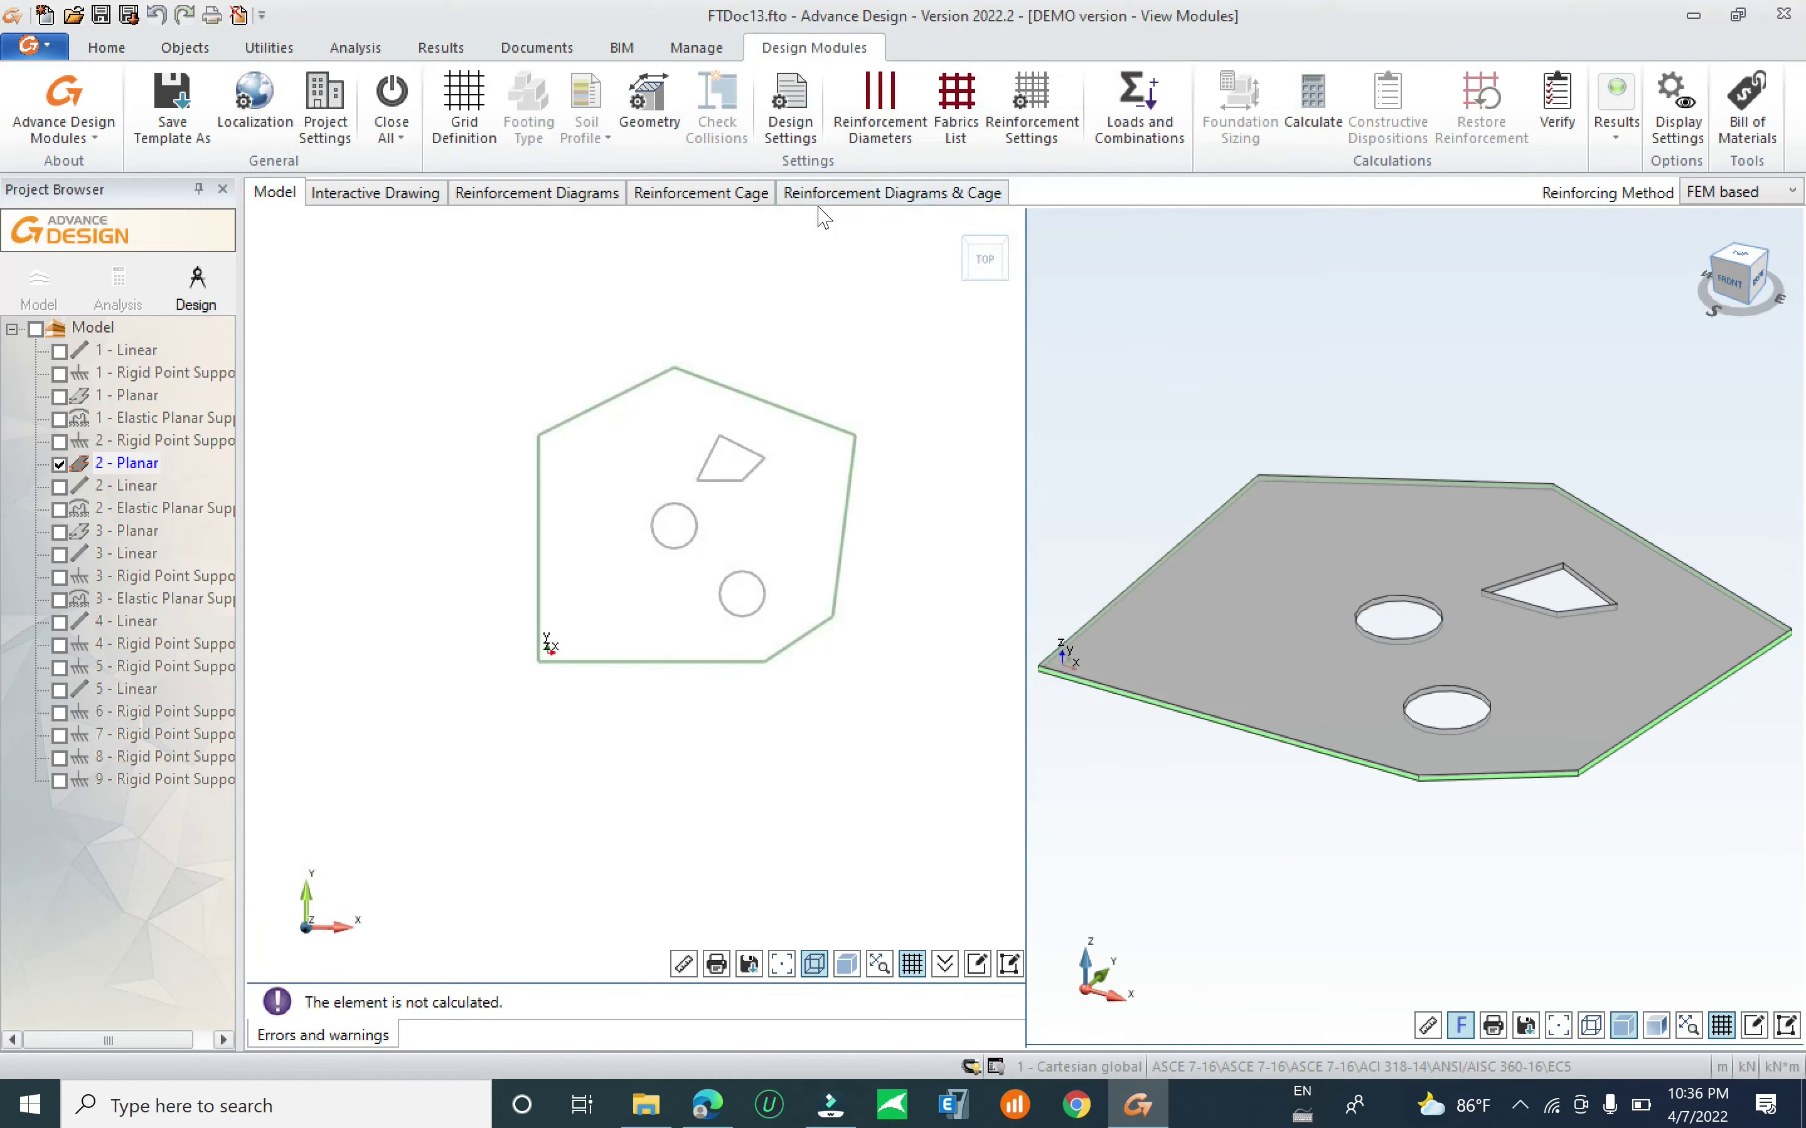
Review the strength reduction factors and the strips design method among the slab's design assumptions.
{"action": "left_click", "coordinate": [793, 104]}
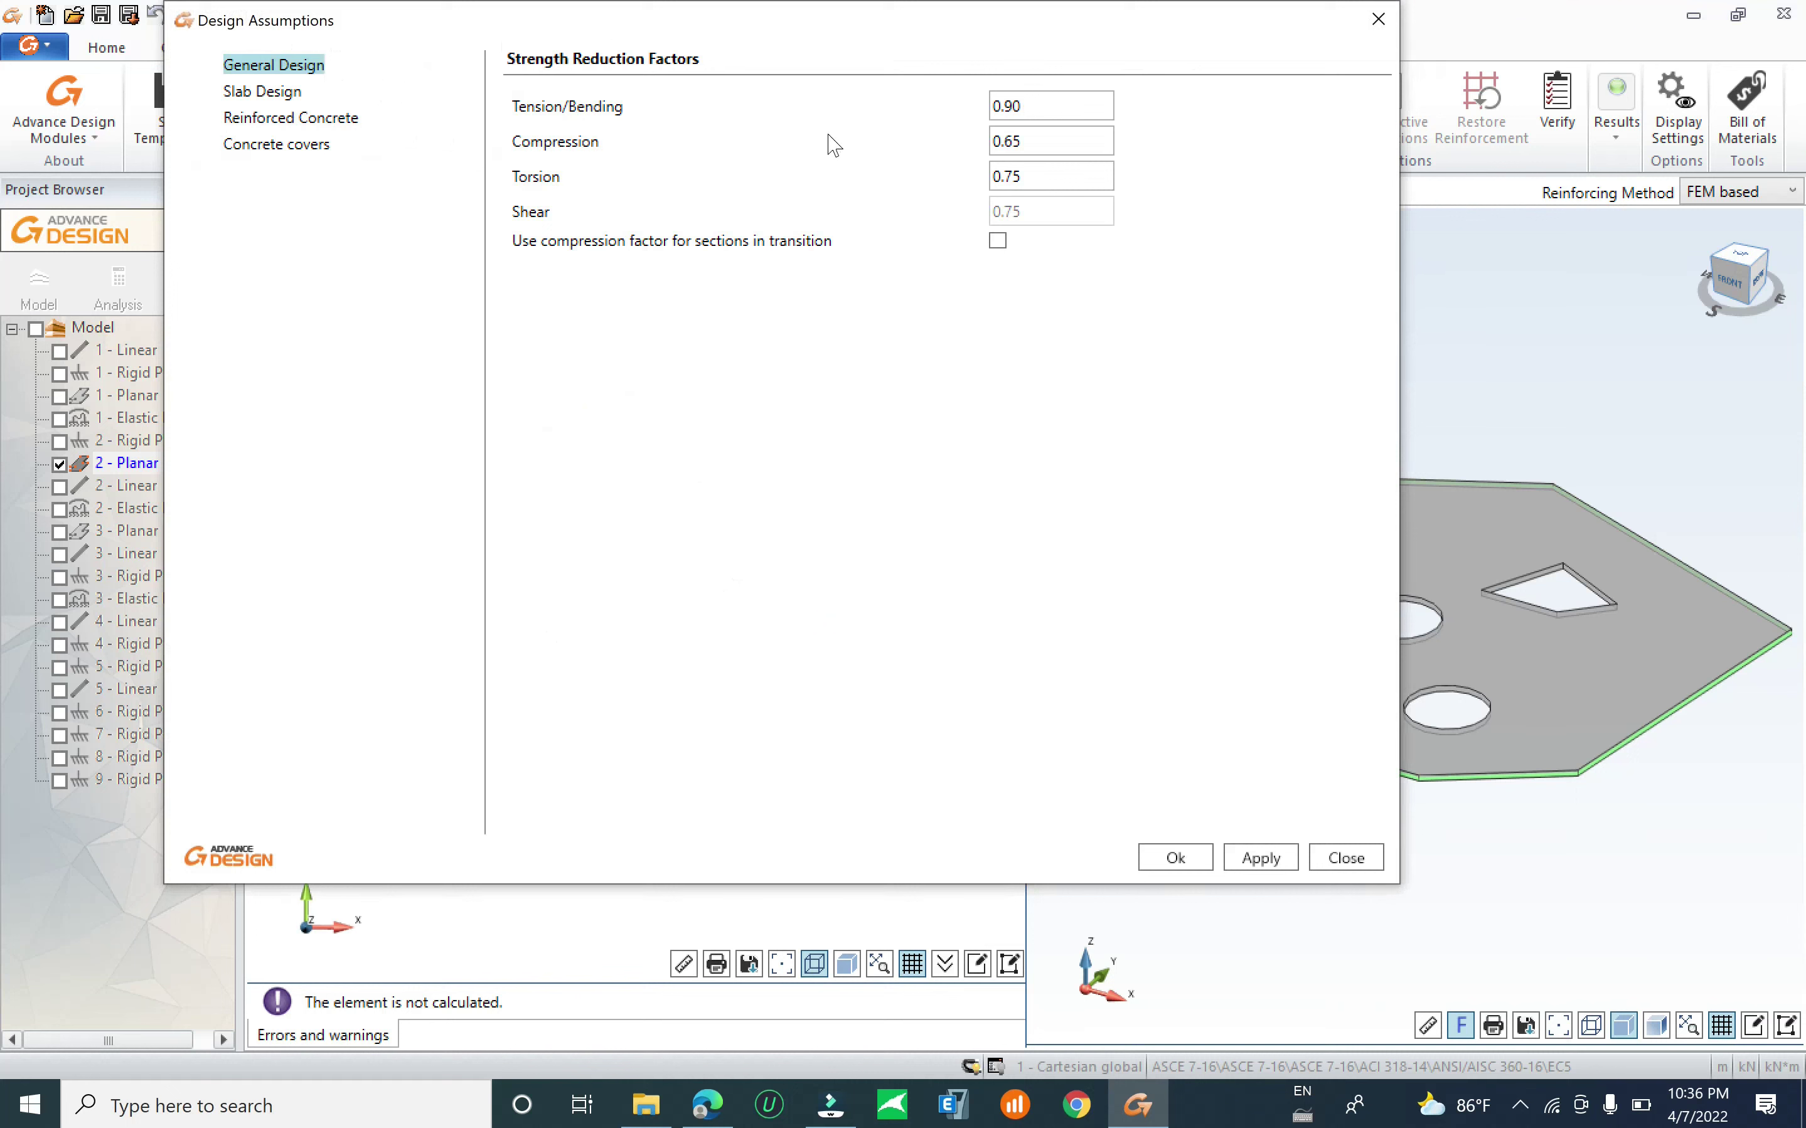
{"action": "left_click", "coordinate": [1044, 107]}
{"action": "left_click", "coordinate": [1045, 141]}
{"action": "left_click", "coordinate": [1045, 177]}
{"action": "left_click", "coordinate": [237, 94]}
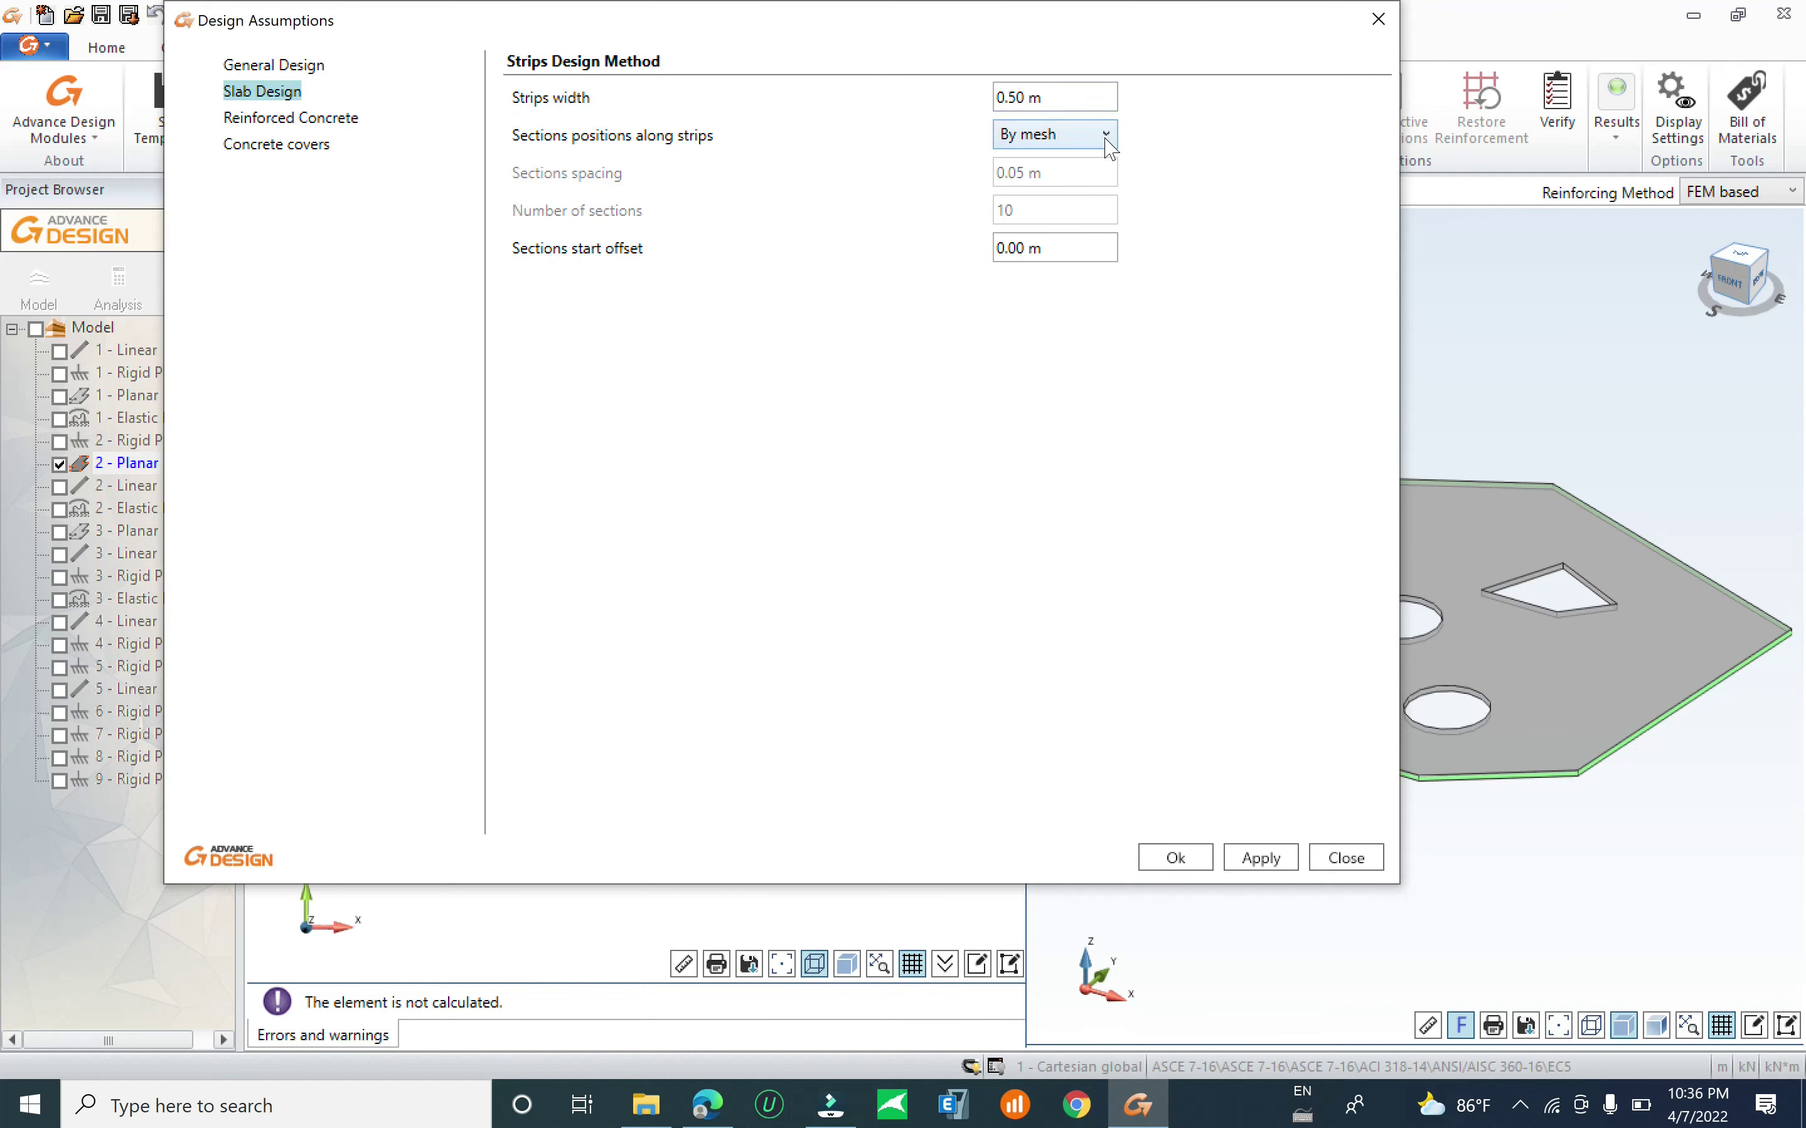
Check the concrete and steel material properties and the concrete covers in the design assumptions, leaving them as they are.
{"action": "left_click", "coordinate": [333, 120]}
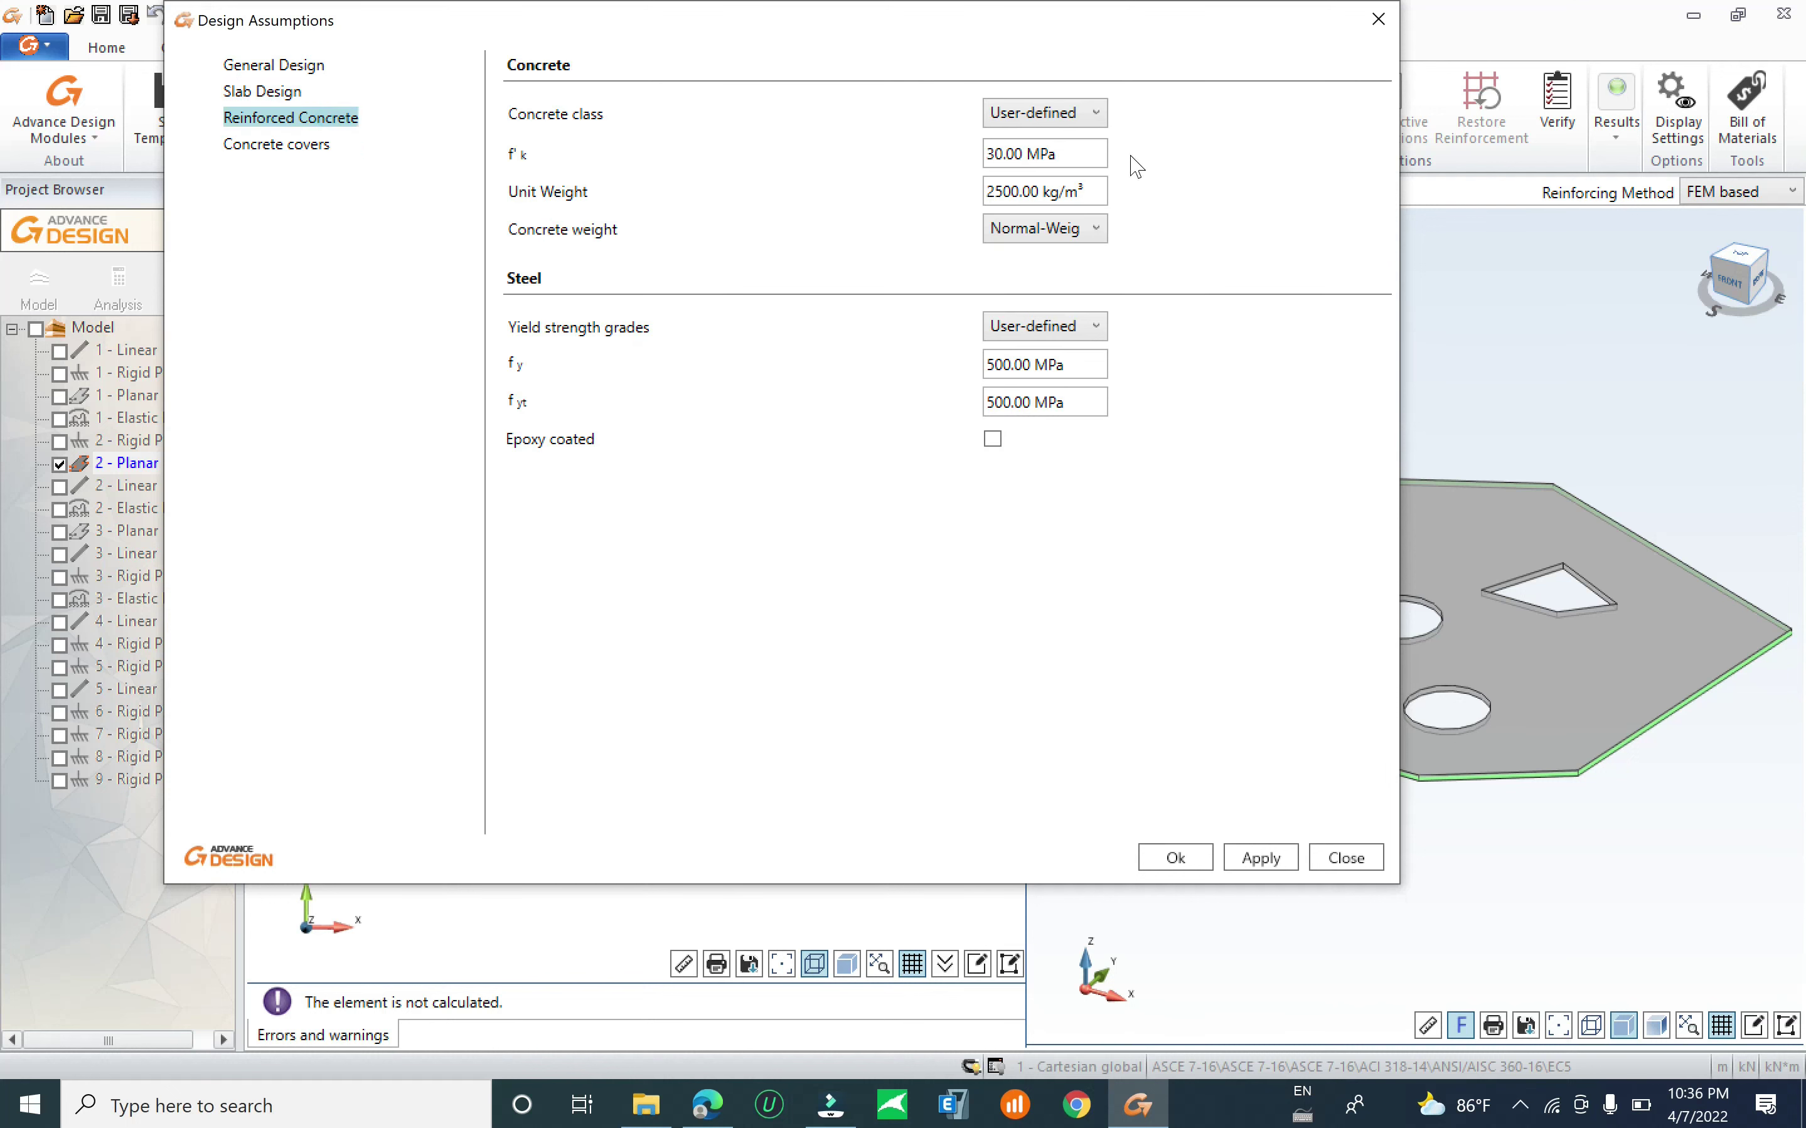
{"action": "left_click", "coordinate": [1045, 154]}
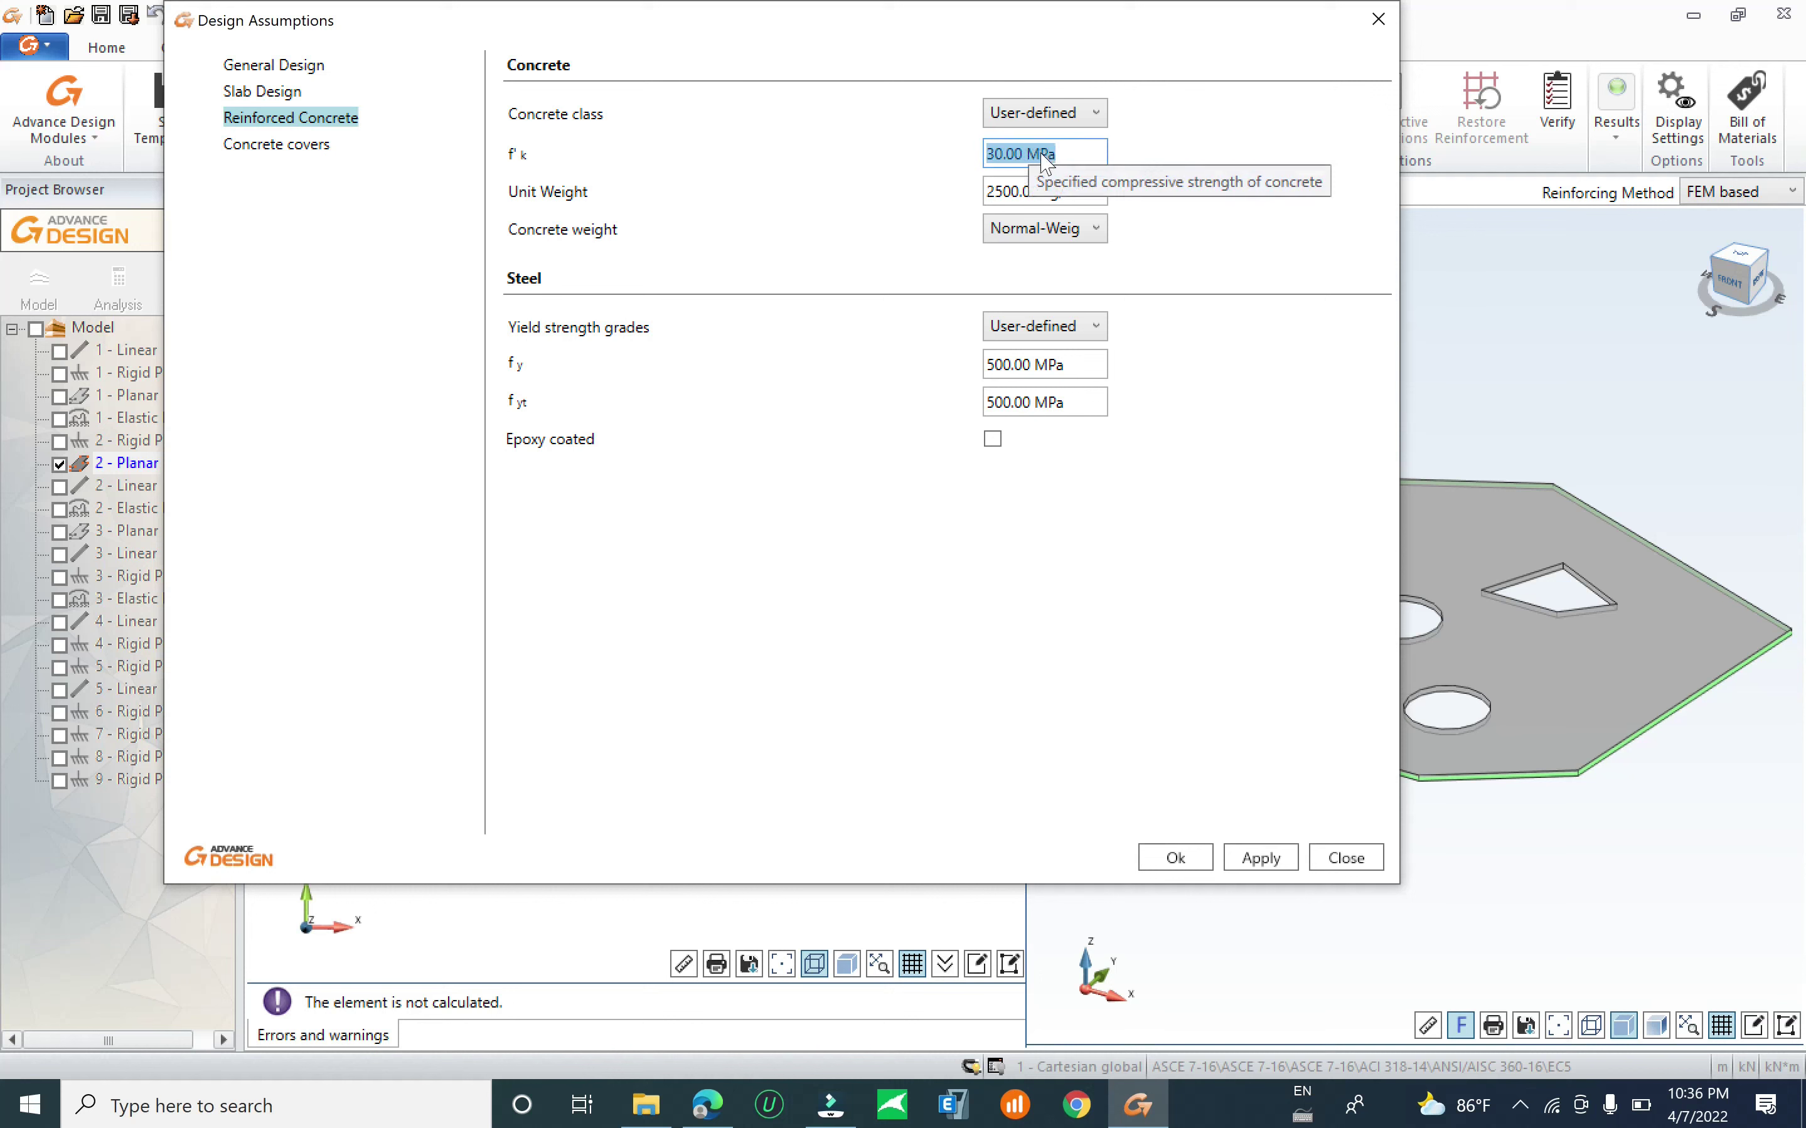
{"action": "left_click", "coordinate": [1088, 194]}
{"action": "left_click", "coordinate": [1085, 153]}
{"action": "left_click", "coordinate": [1096, 113]}
{"action": "left_click", "coordinate": [1175, 125]}
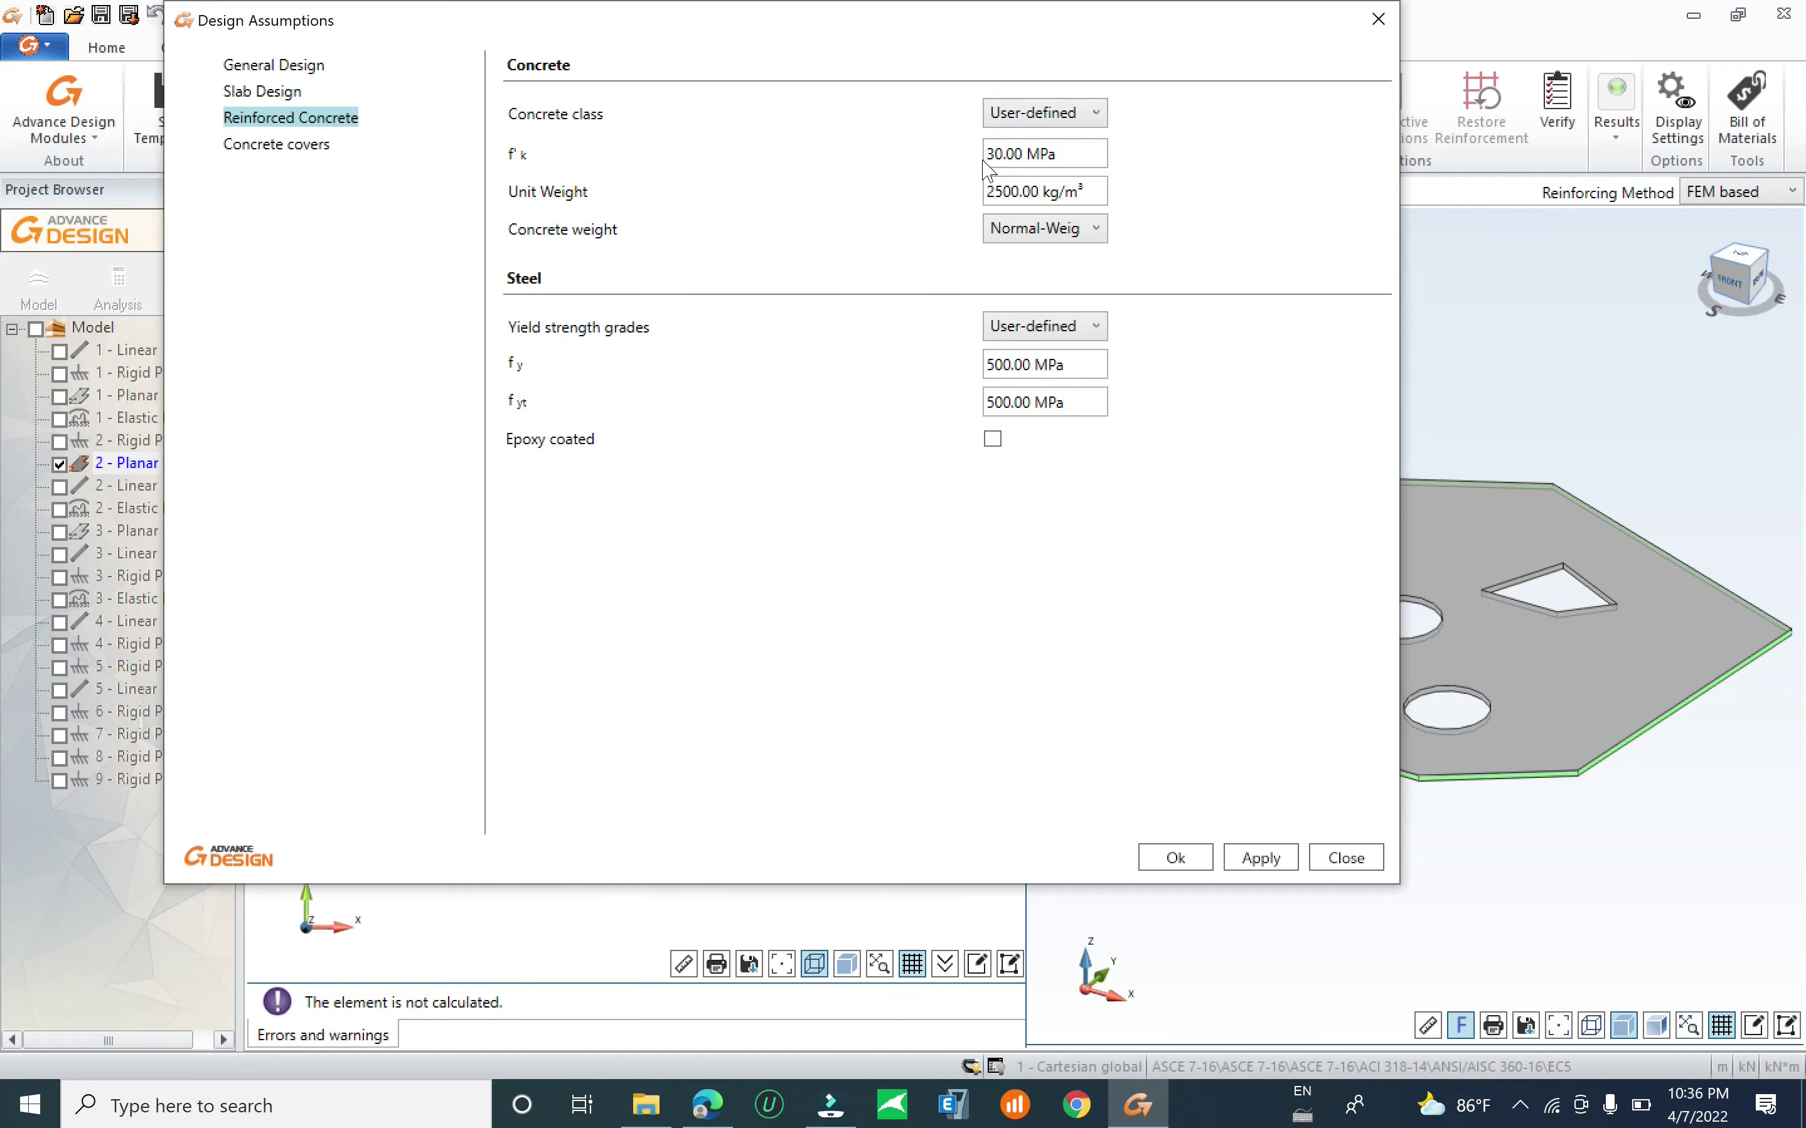
{"action": "left_click", "coordinate": [332, 147]}
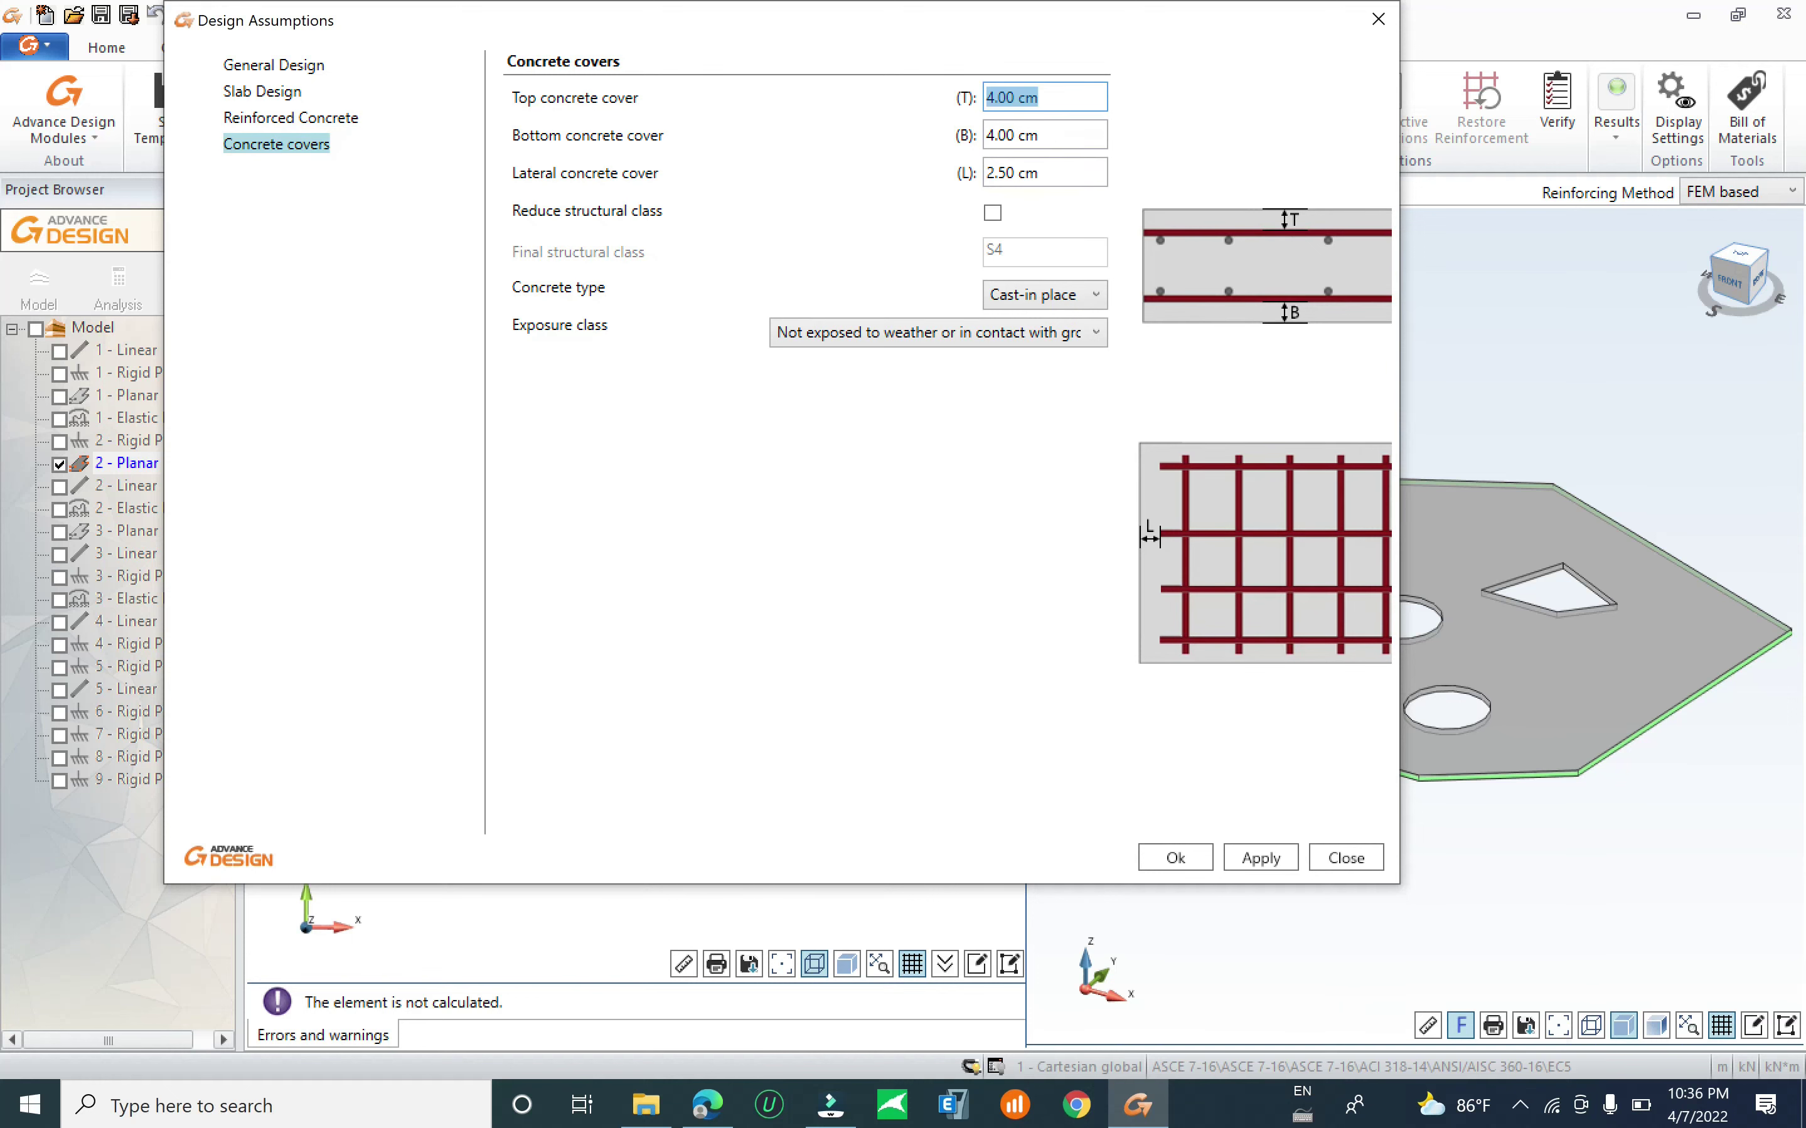
{"action": "left_click", "coordinate": [1340, 859]}
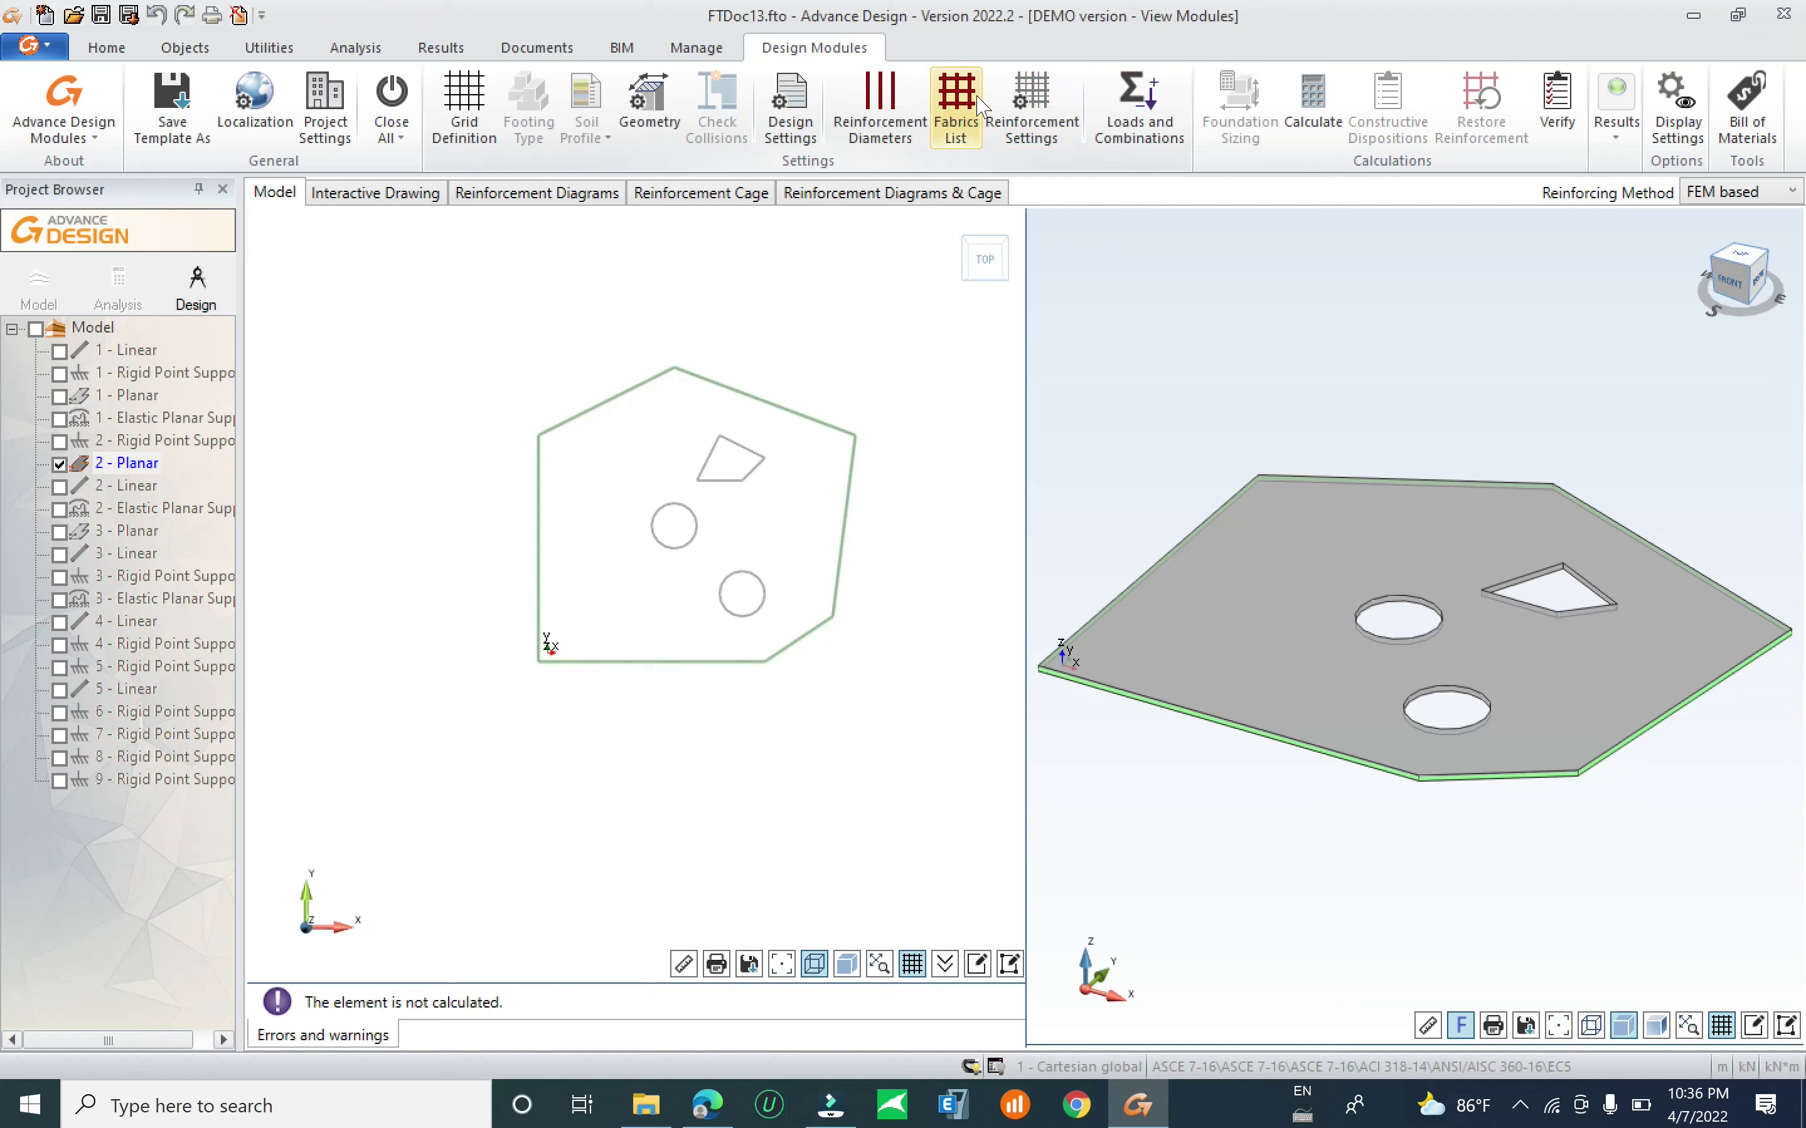
Examine the general reinforcement assumptions for the slab, including the generation method, hook length, anchorage solutions and minimum reinforcement areas.
{"action": "left_click", "coordinate": [1029, 119]}
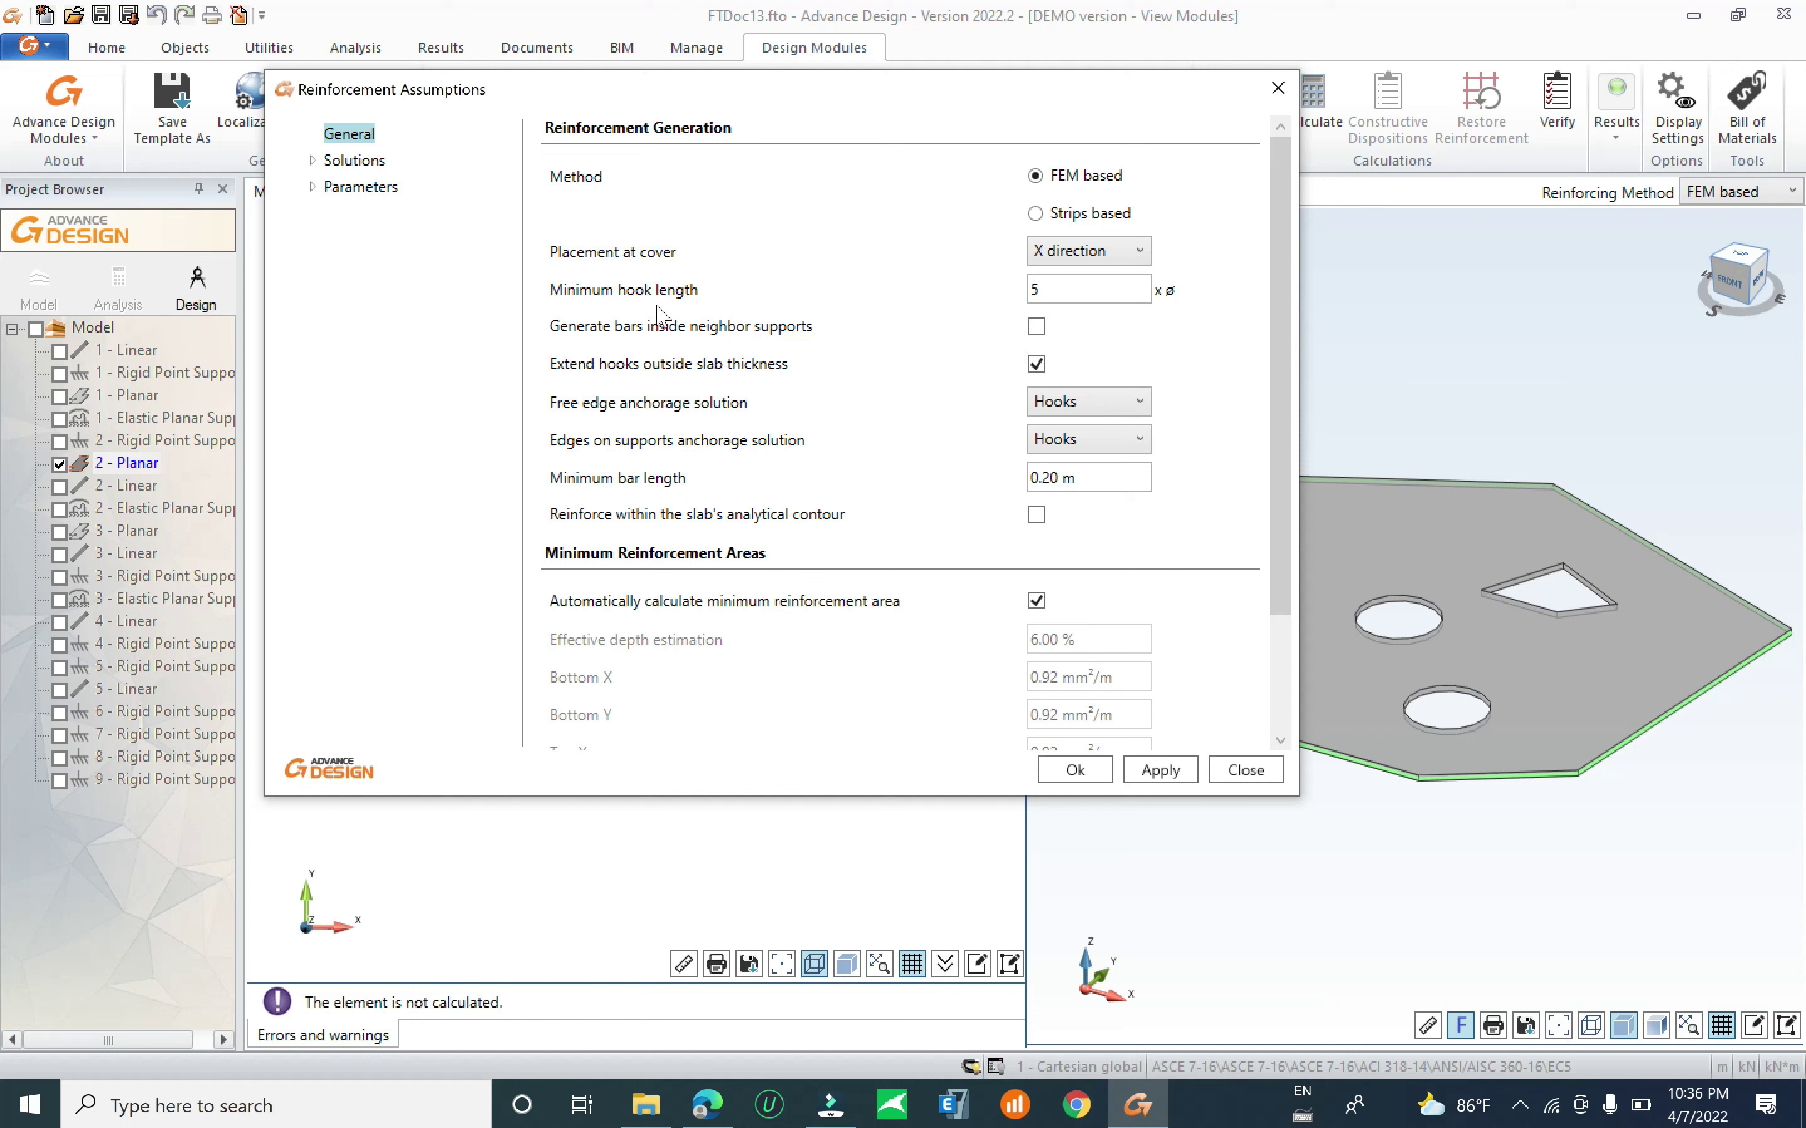
{"action": "left_click", "coordinate": [1030, 290]}
{"action": "scroll", "coordinate": [1269, 425], "scroll_direction": "down", "scroll_amount": 3}
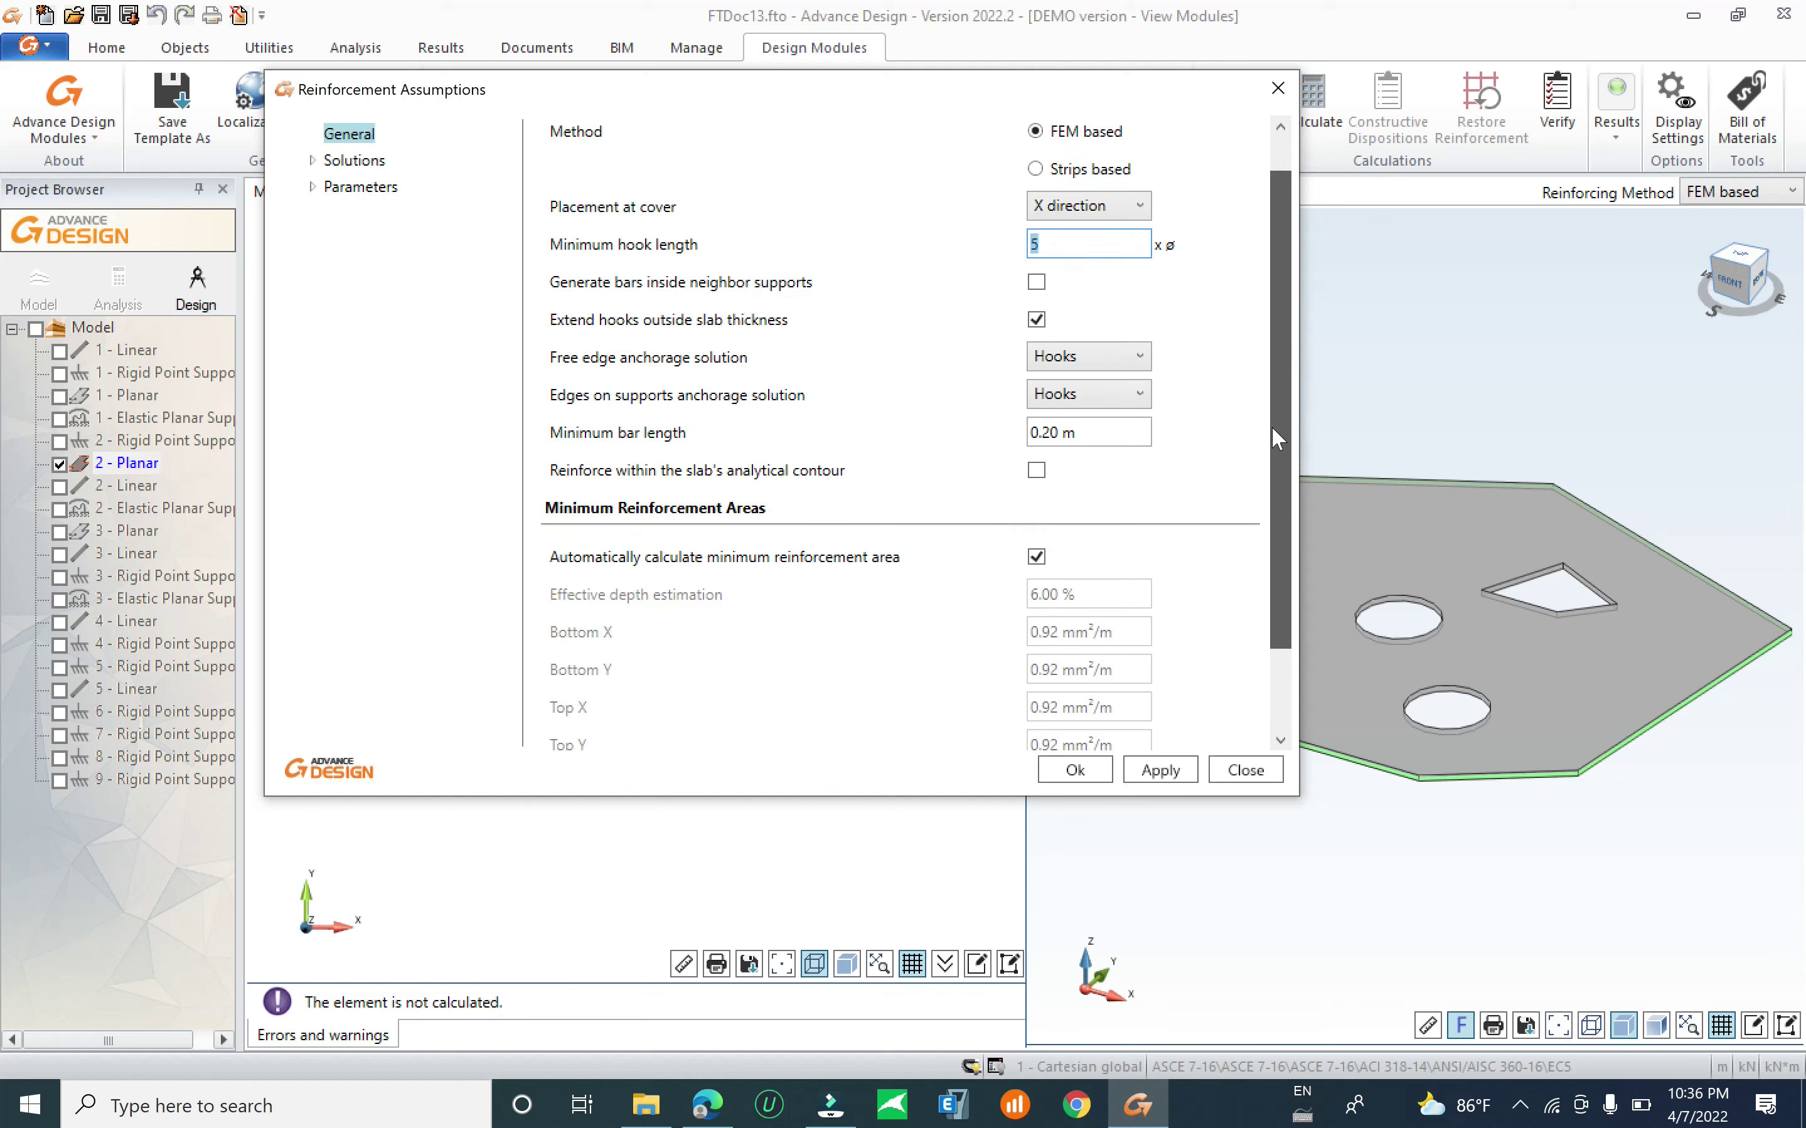
{"action": "scroll", "coordinate": [1261, 423], "scroll_direction": "up", "scroll_amount": 3}
Look through the top reinforcement solution and the reinforcement parameters, and close the reinforcement assumptions.
{"action": "left_click", "coordinate": [312, 161]}
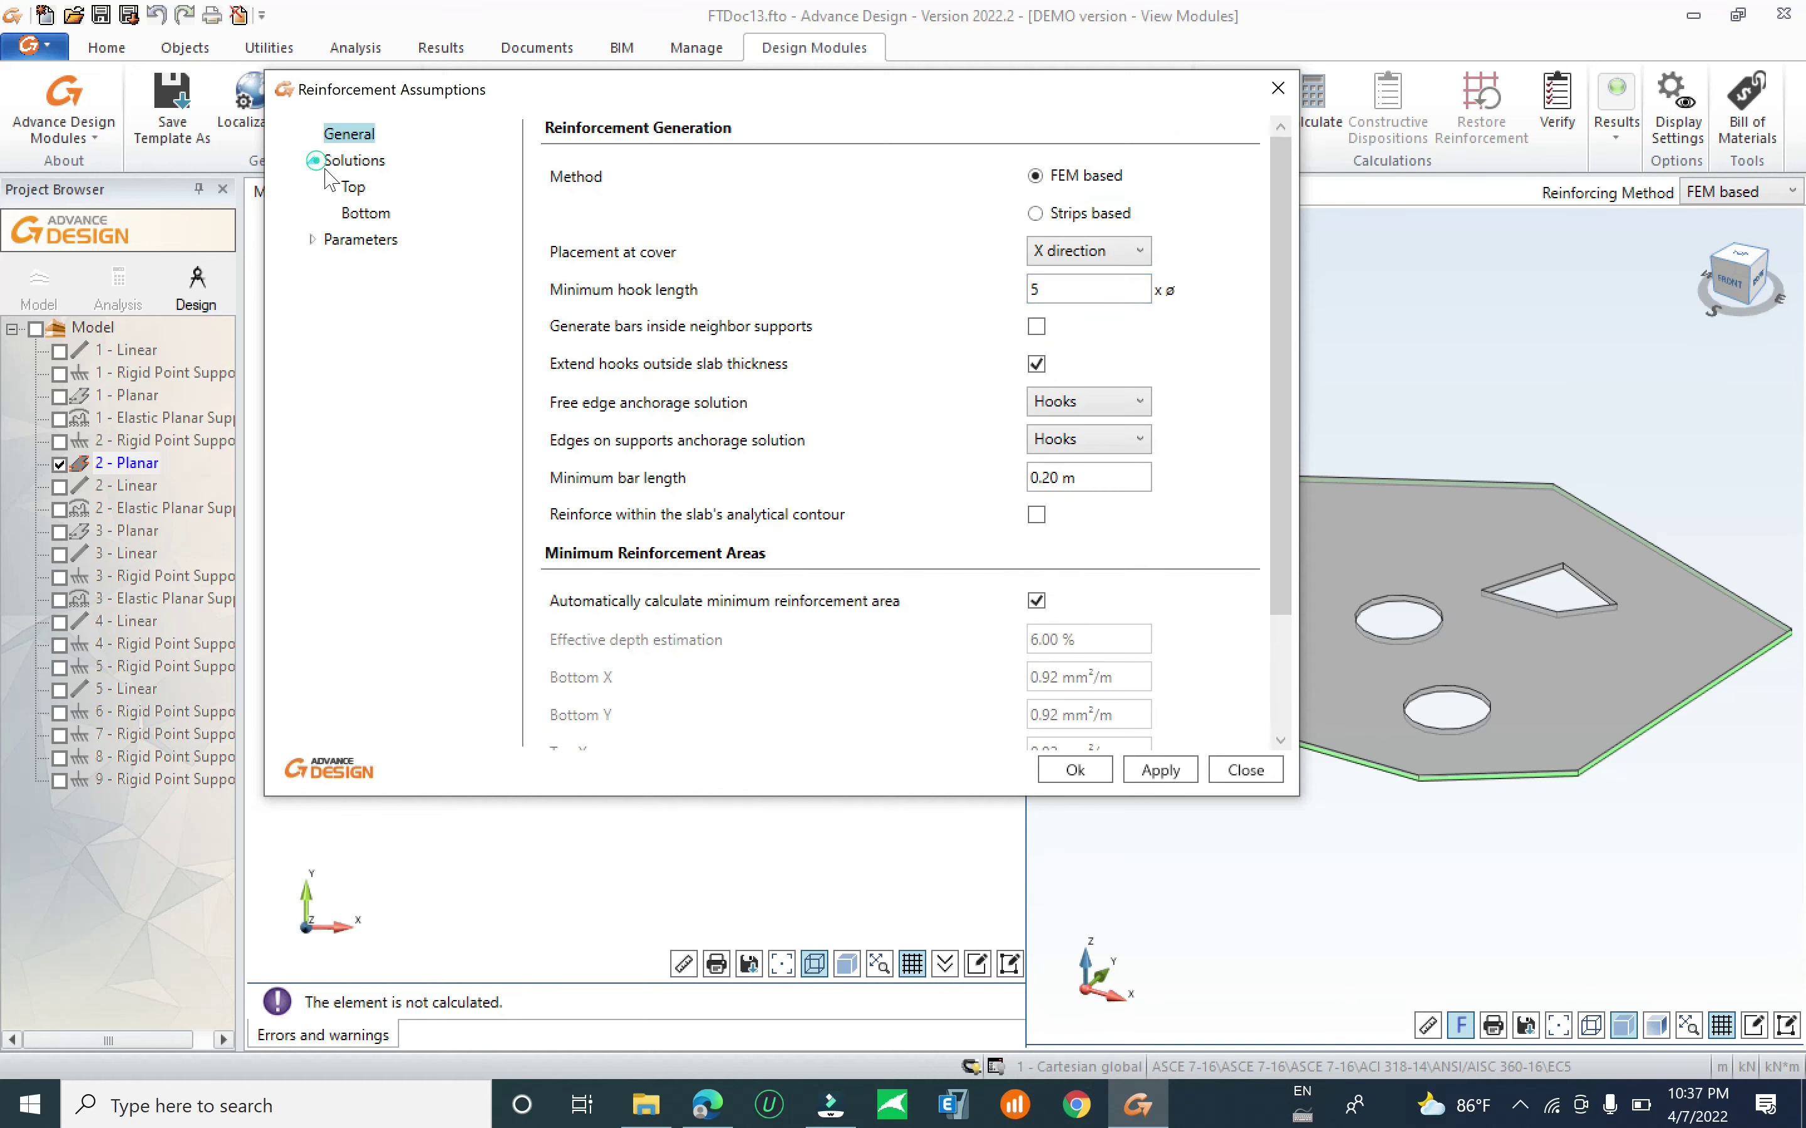
{"action": "left_click", "coordinate": [353, 186]}
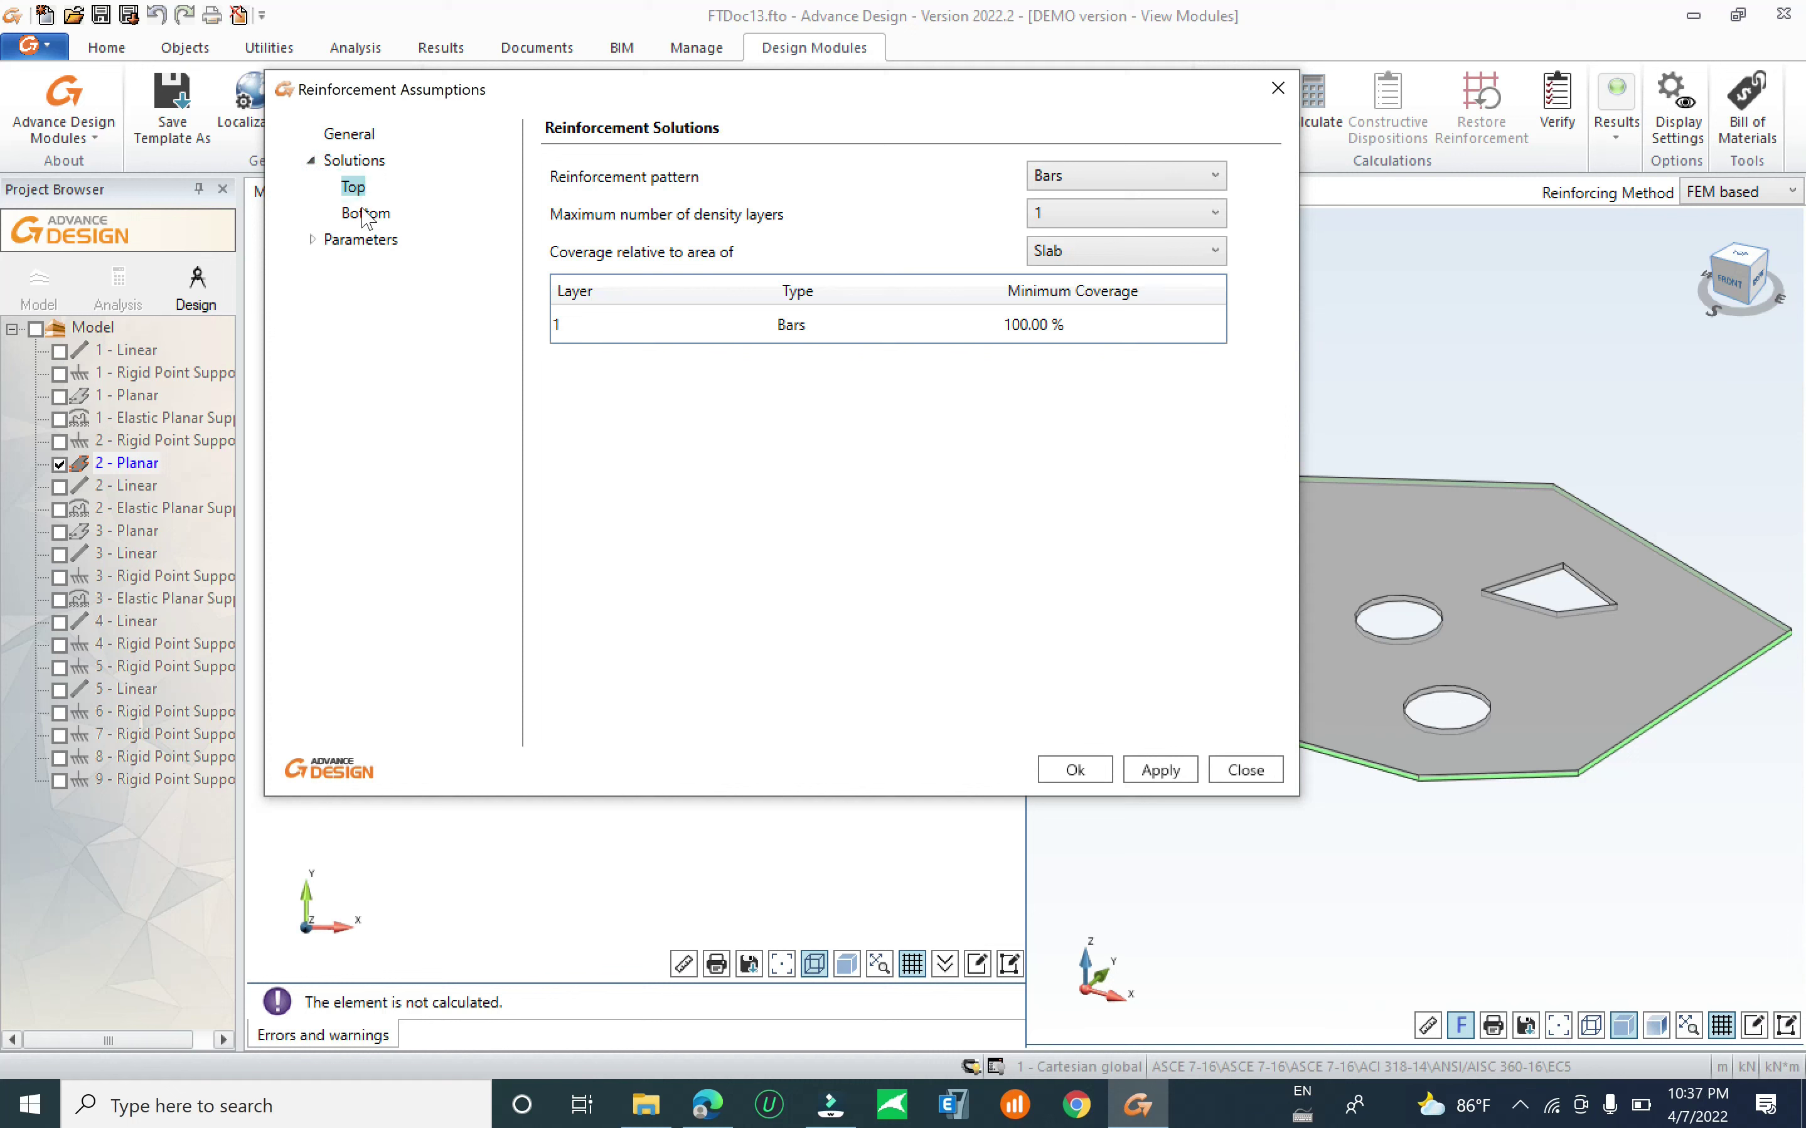
{"action": "left_click", "coordinate": [313, 239]}
{"action": "left_click", "coordinate": [359, 291]}
{"action": "left_click", "coordinate": [371, 320]}
{"action": "left_click", "coordinate": [371, 345]}
{"action": "left_click", "coordinate": [1243, 773]}
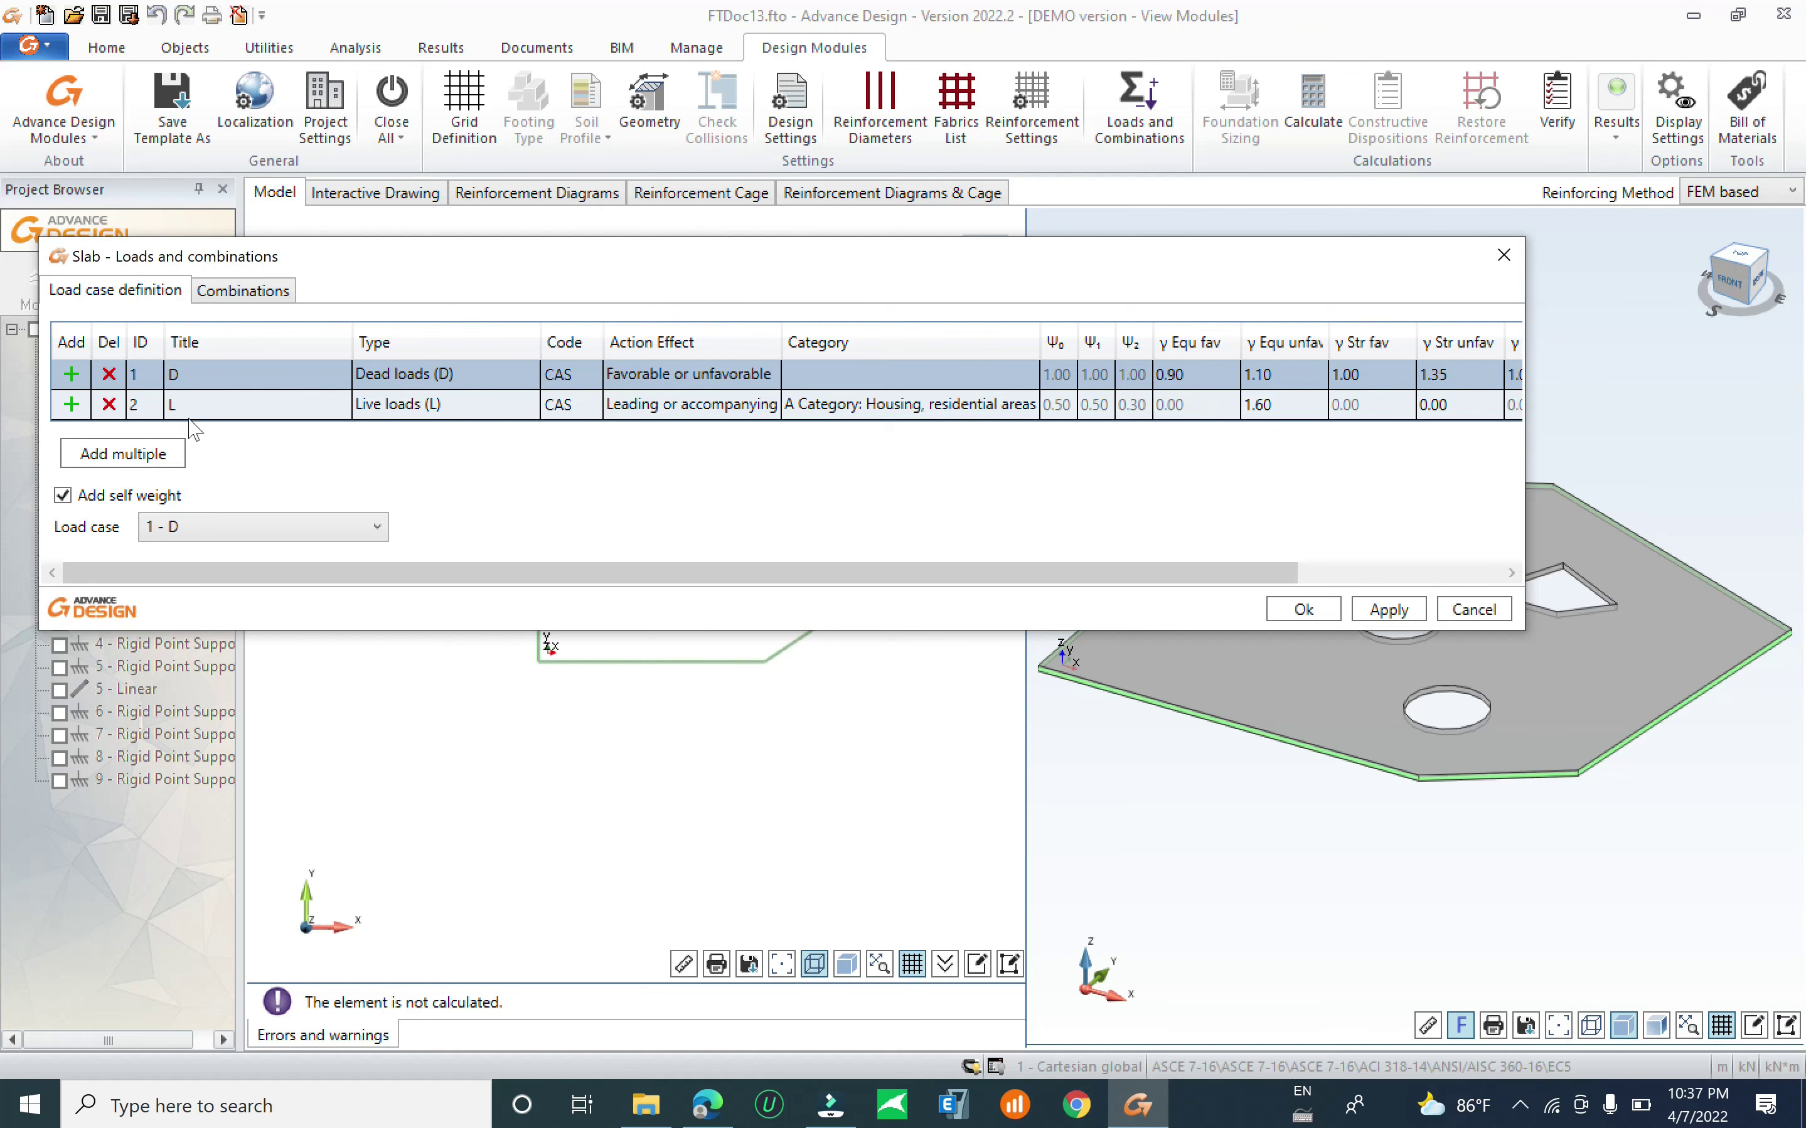
Review the slab's load combinations, design combinations and load case definitions, and leave without changes.
{"action": "left_click", "coordinate": [243, 291]}
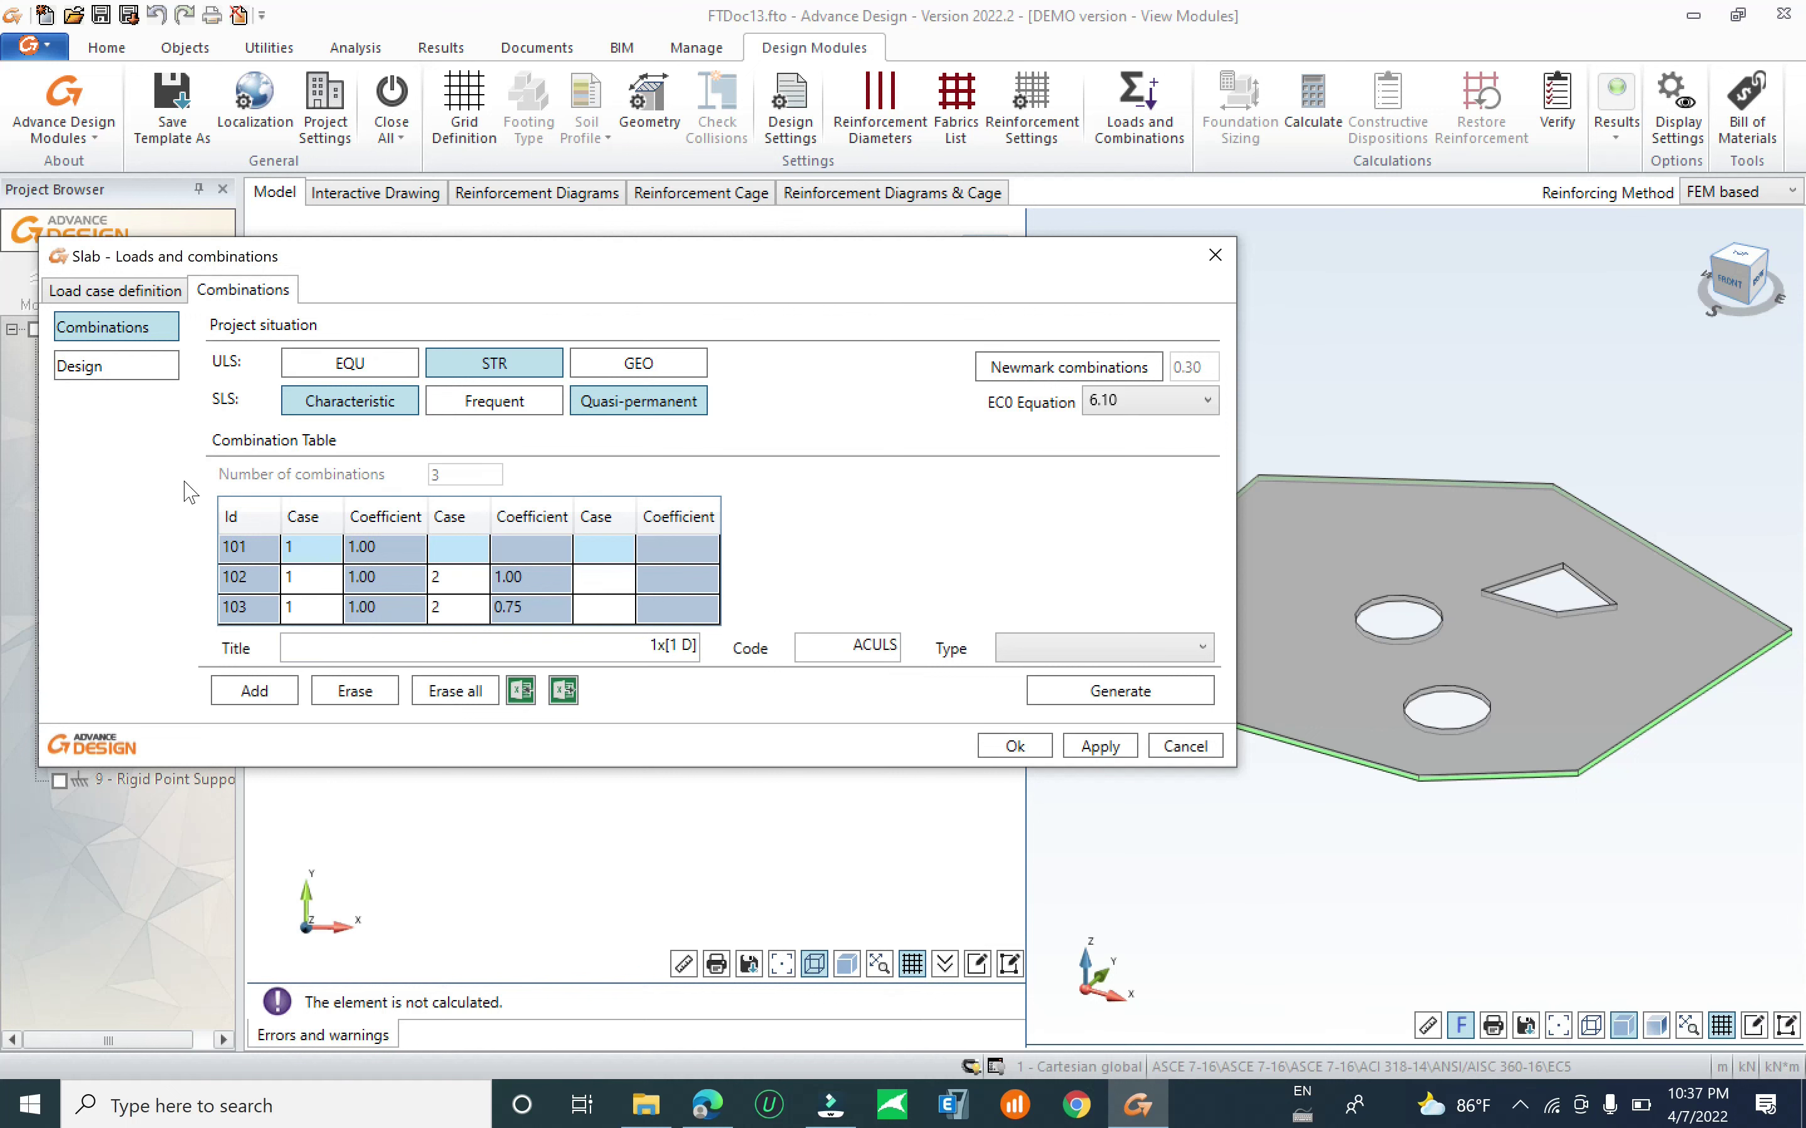
{"action": "left_click", "coordinate": [113, 369]}
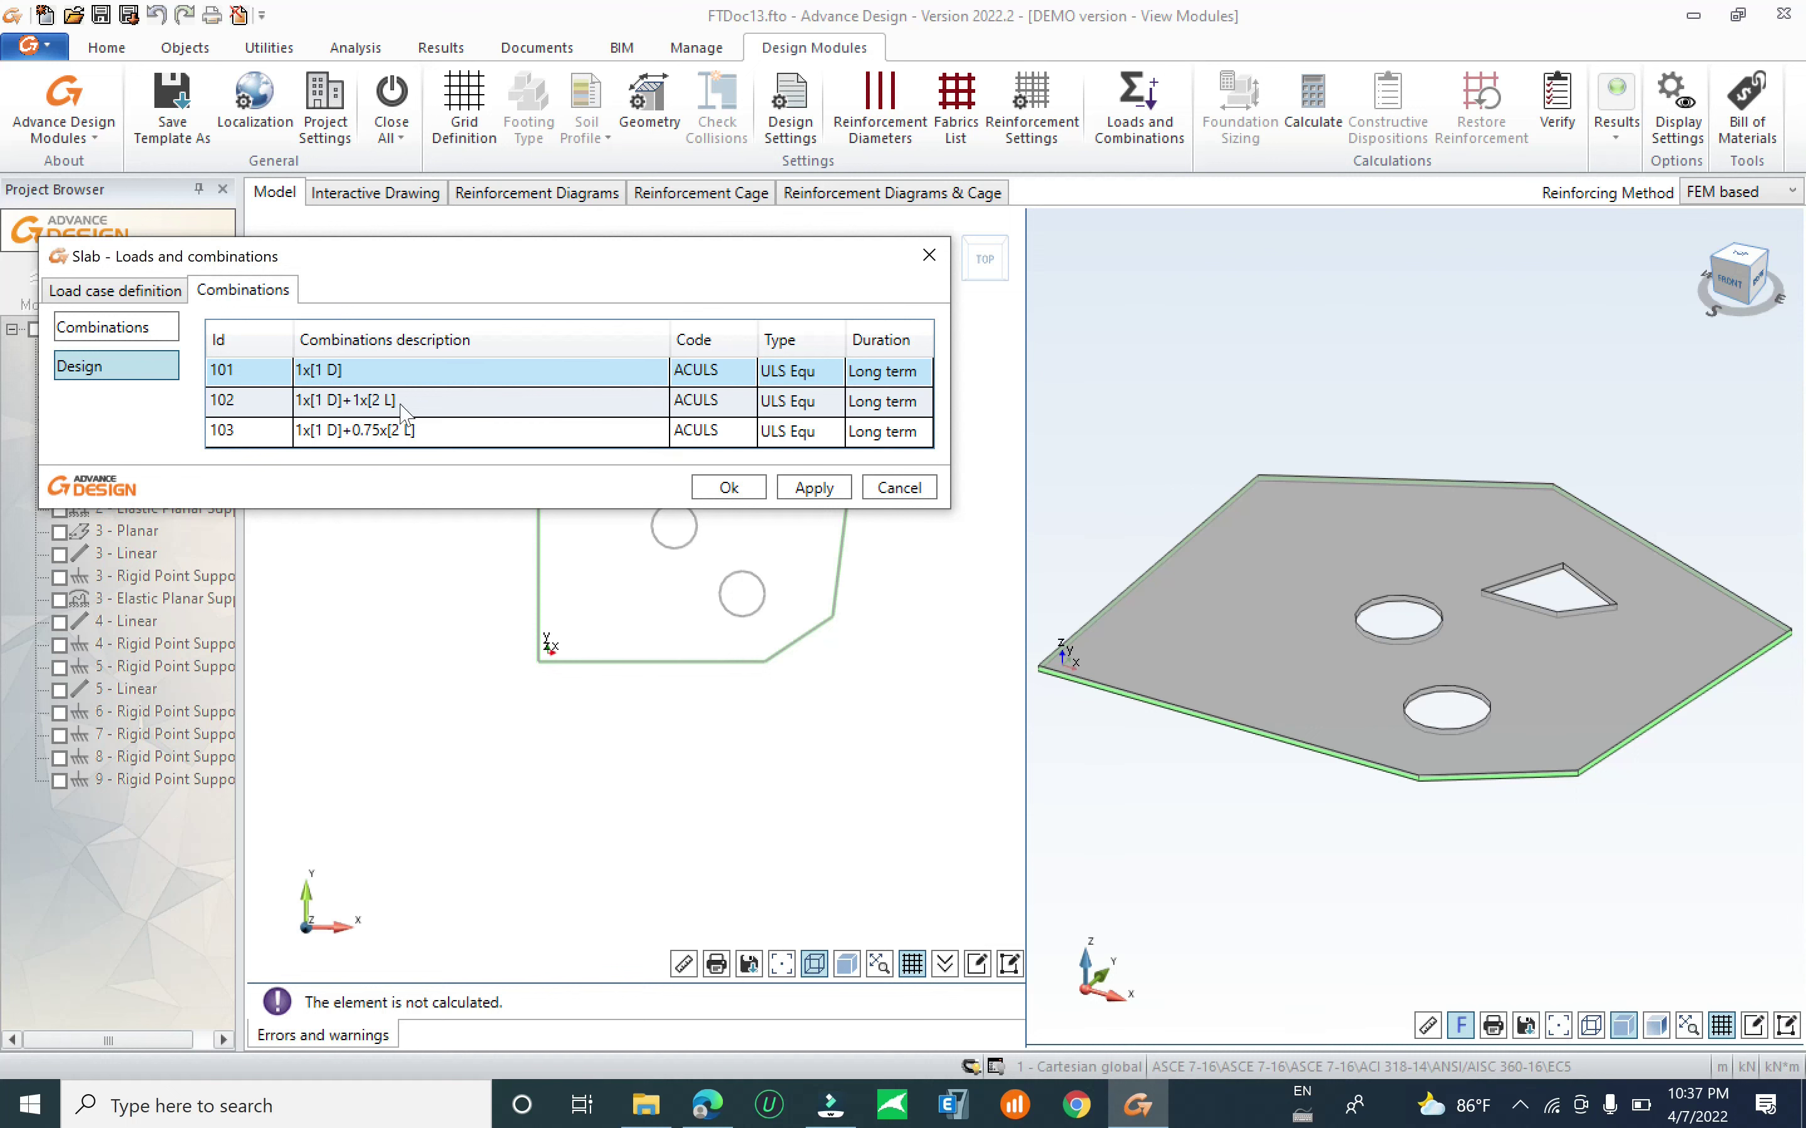
{"action": "left_click", "coordinate": [146, 290]}
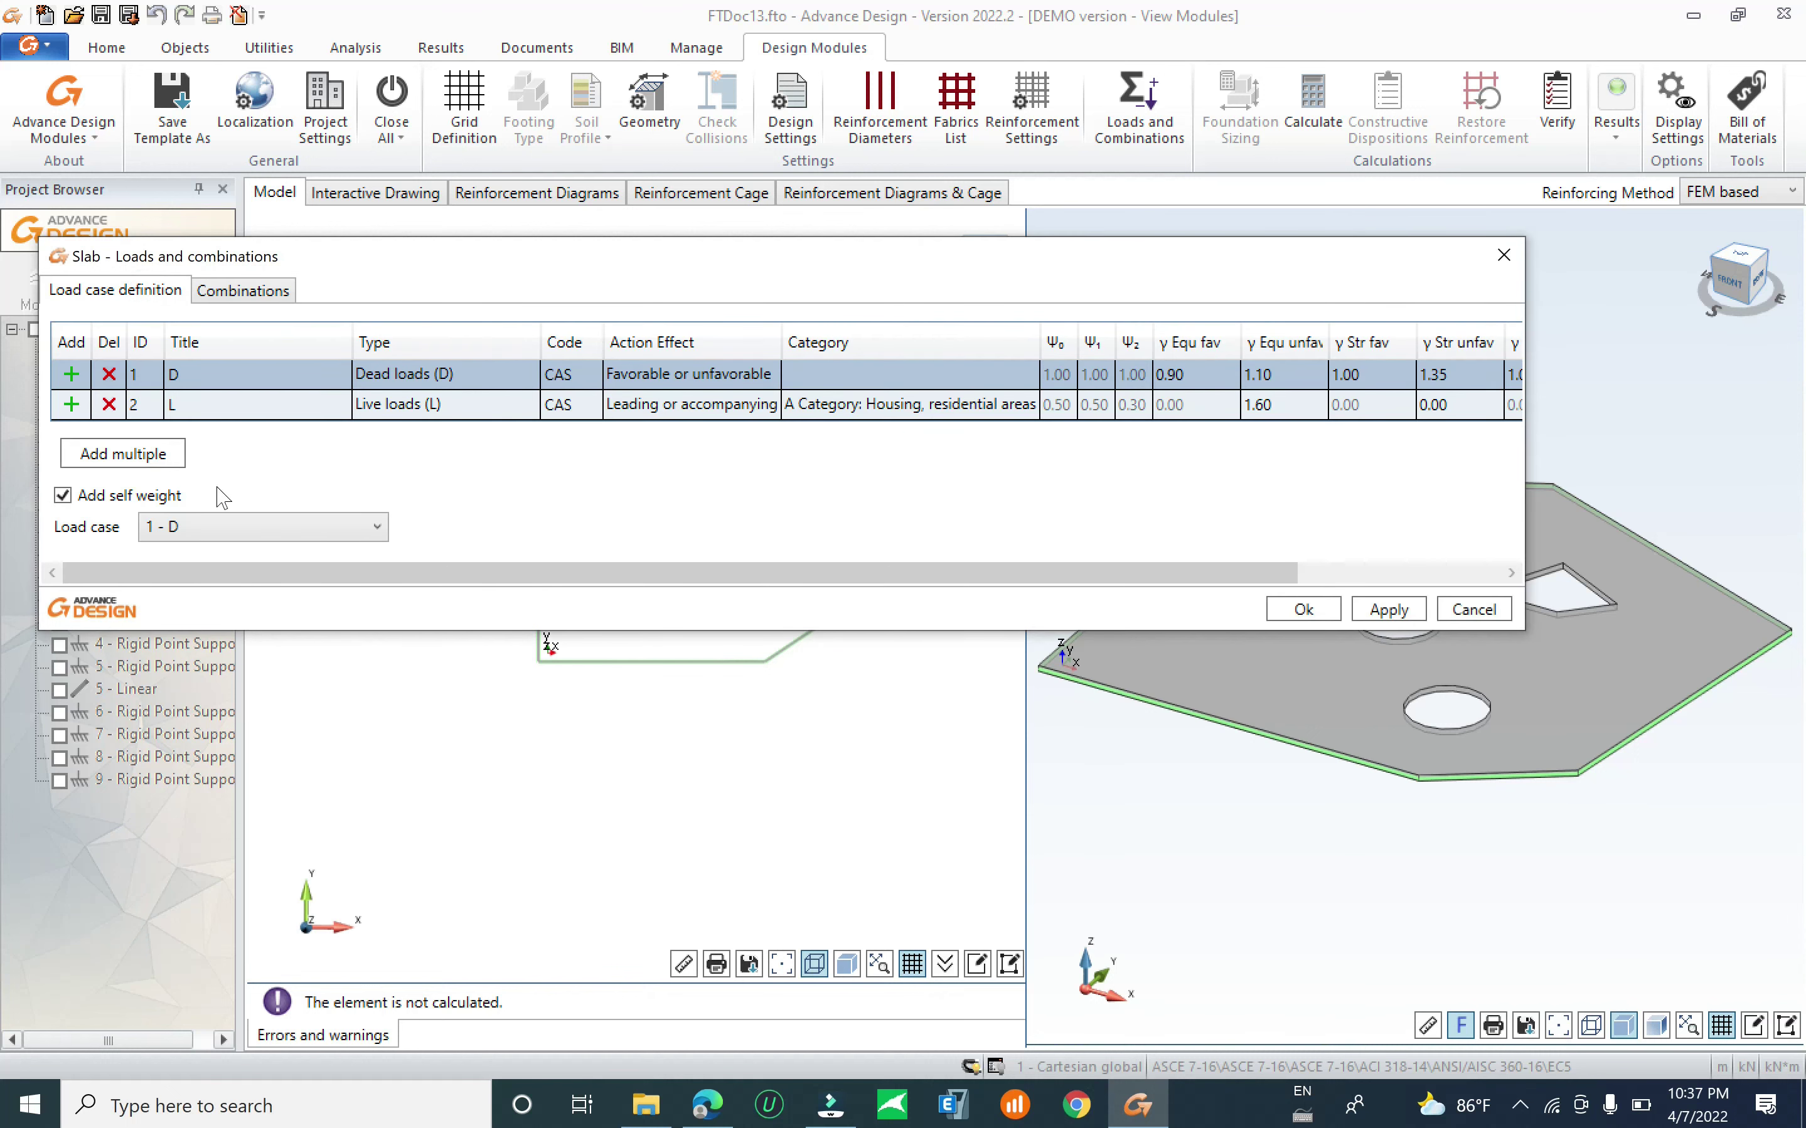
{"action": "left_click", "coordinate": [1468, 613]}
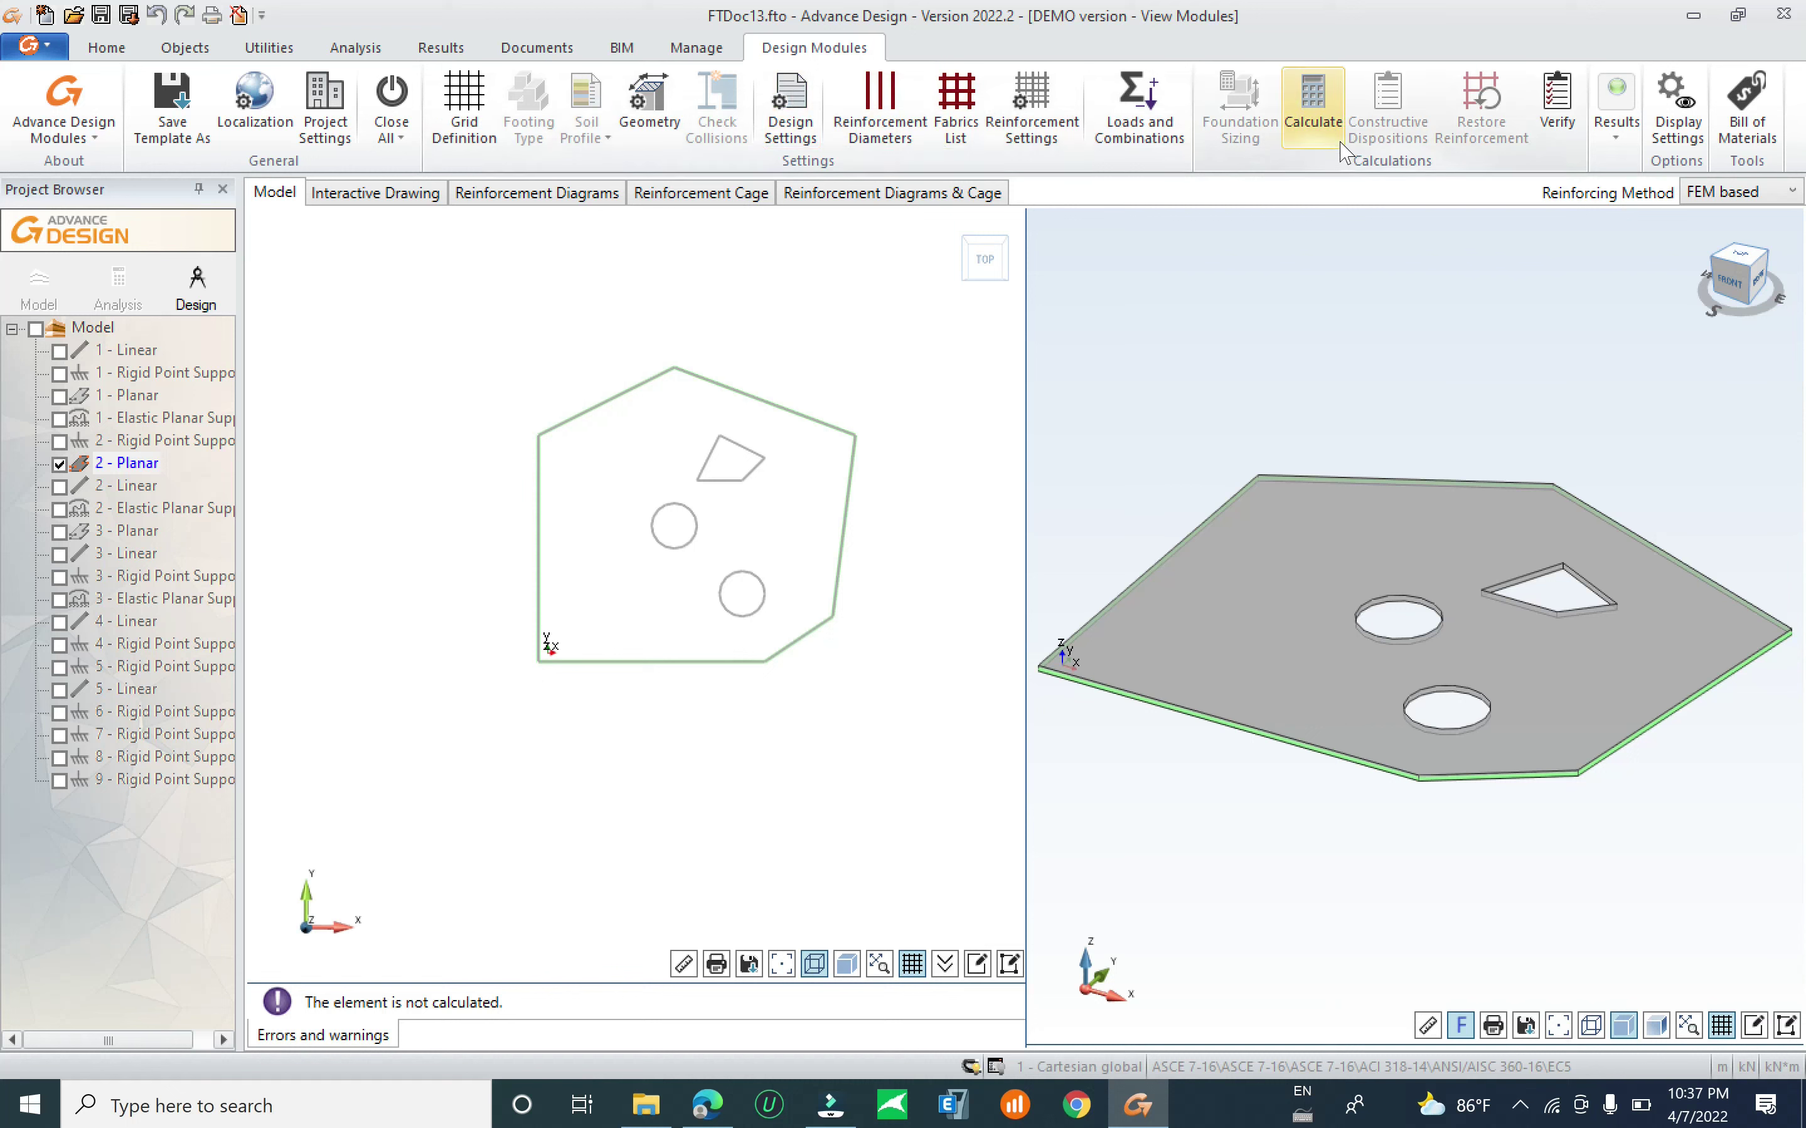
Calculate the reinforcement of the slab with the FEM based method.
{"action": "left_click", "coordinate": [1319, 104]}
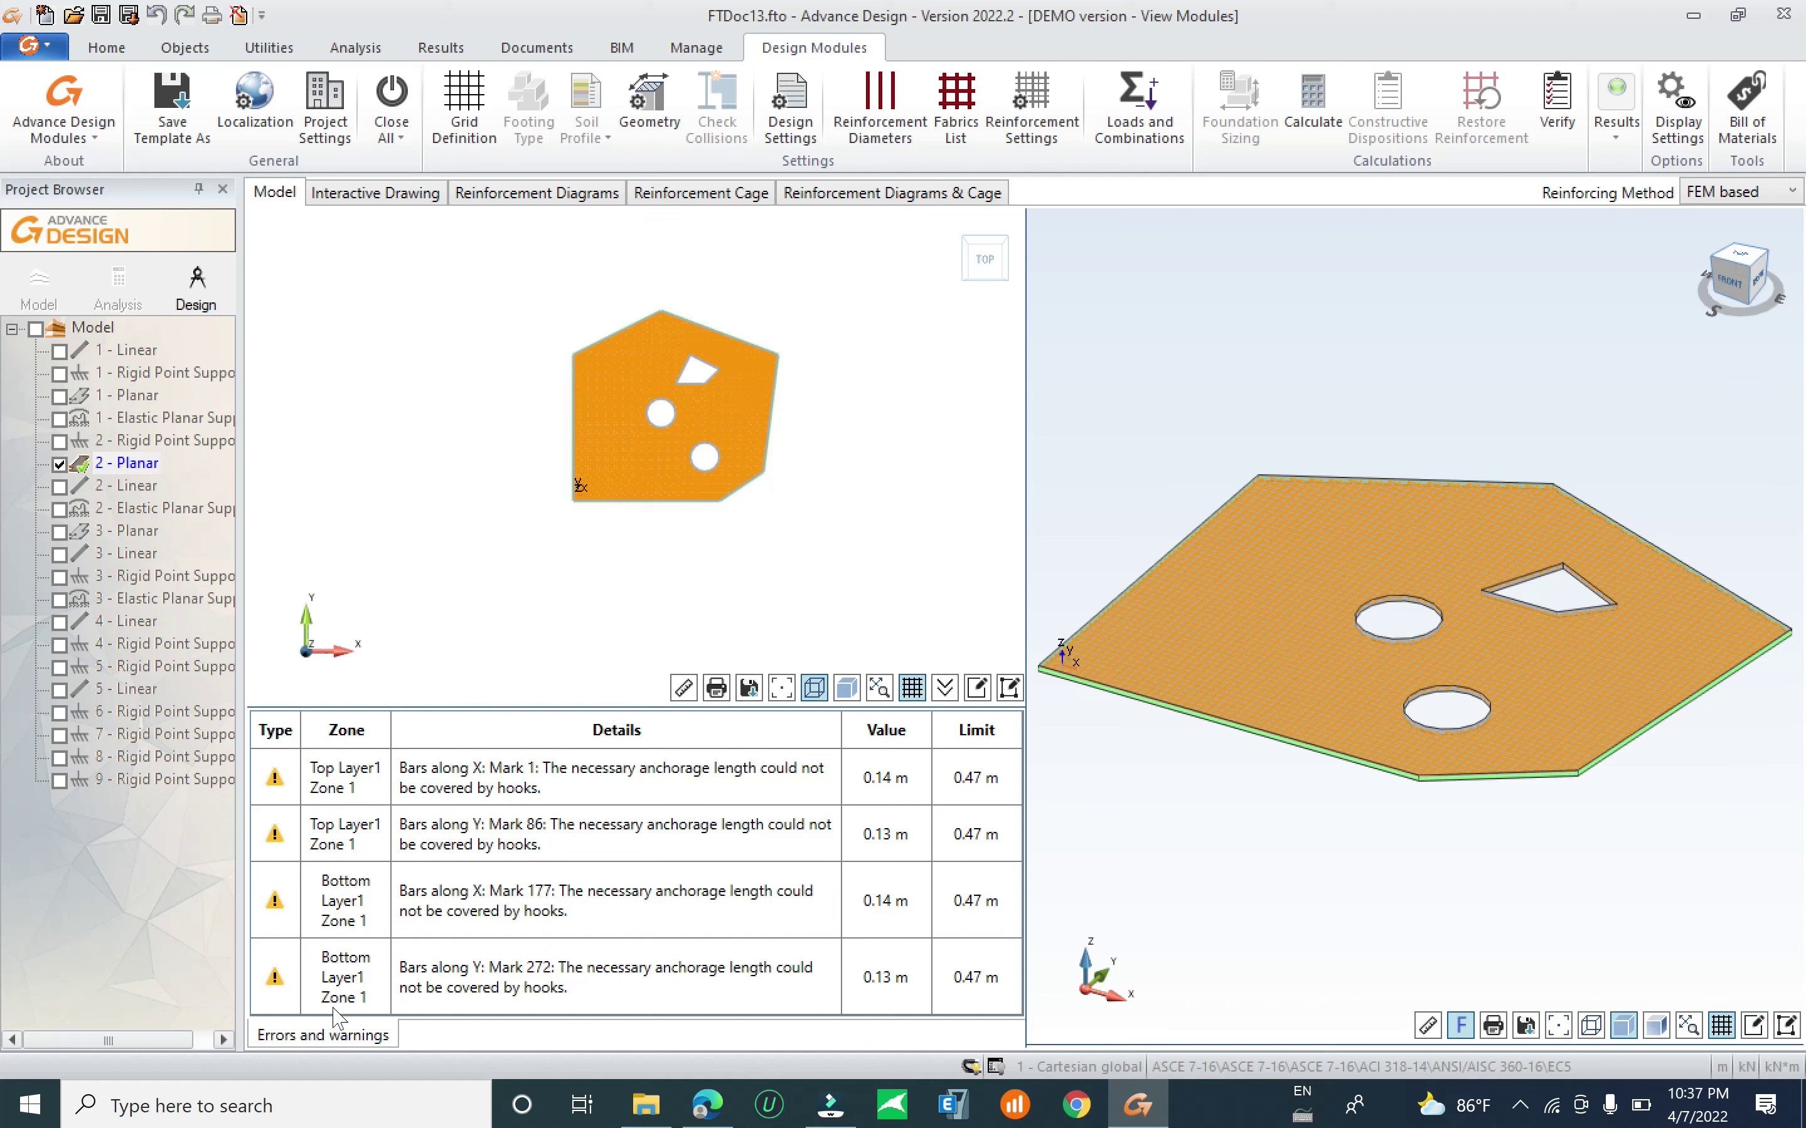
{"action": "middle_click_drag", "start_coordinate": [792, 386], "coordinate": [797, 387]}
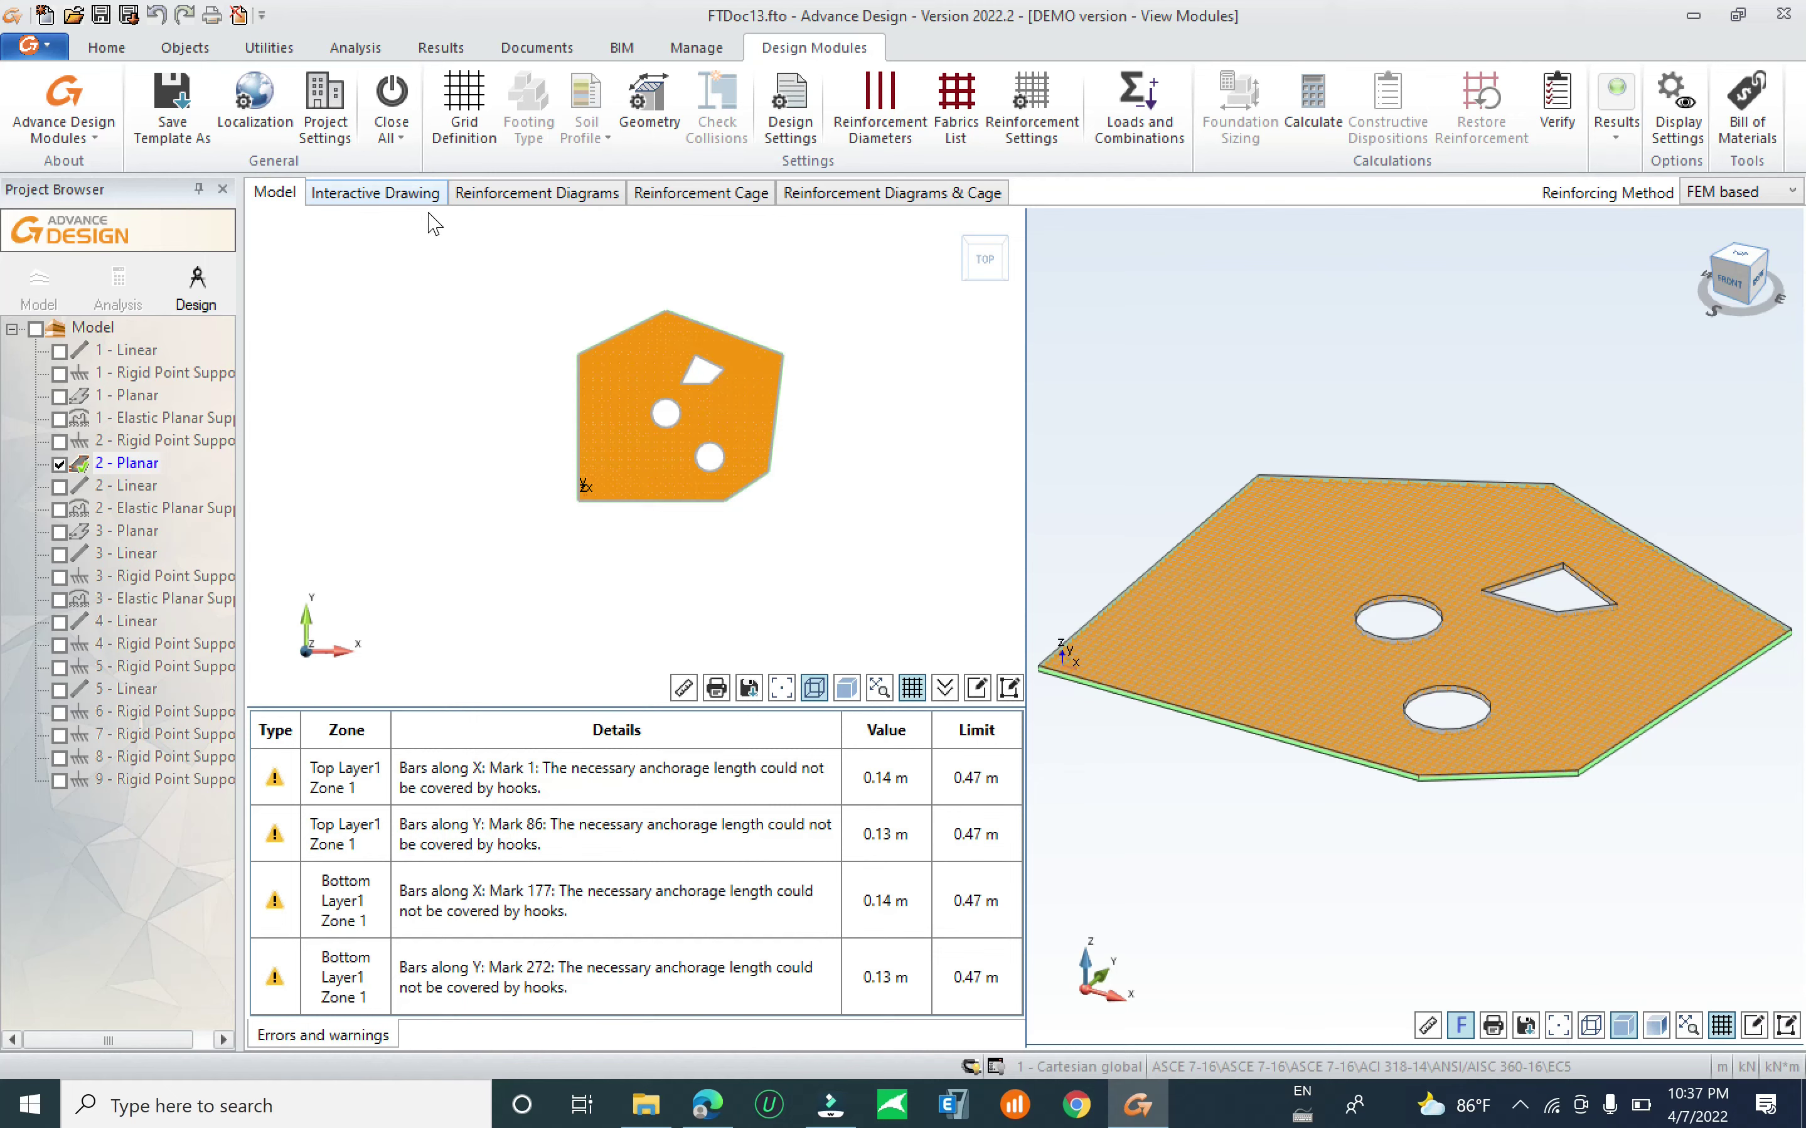
Examine the bottom reinforcement plan on Sheet 2 of the slab's interactive drawings, including its bar annotation and title.
{"action": "left_click", "coordinate": [384, 195]}
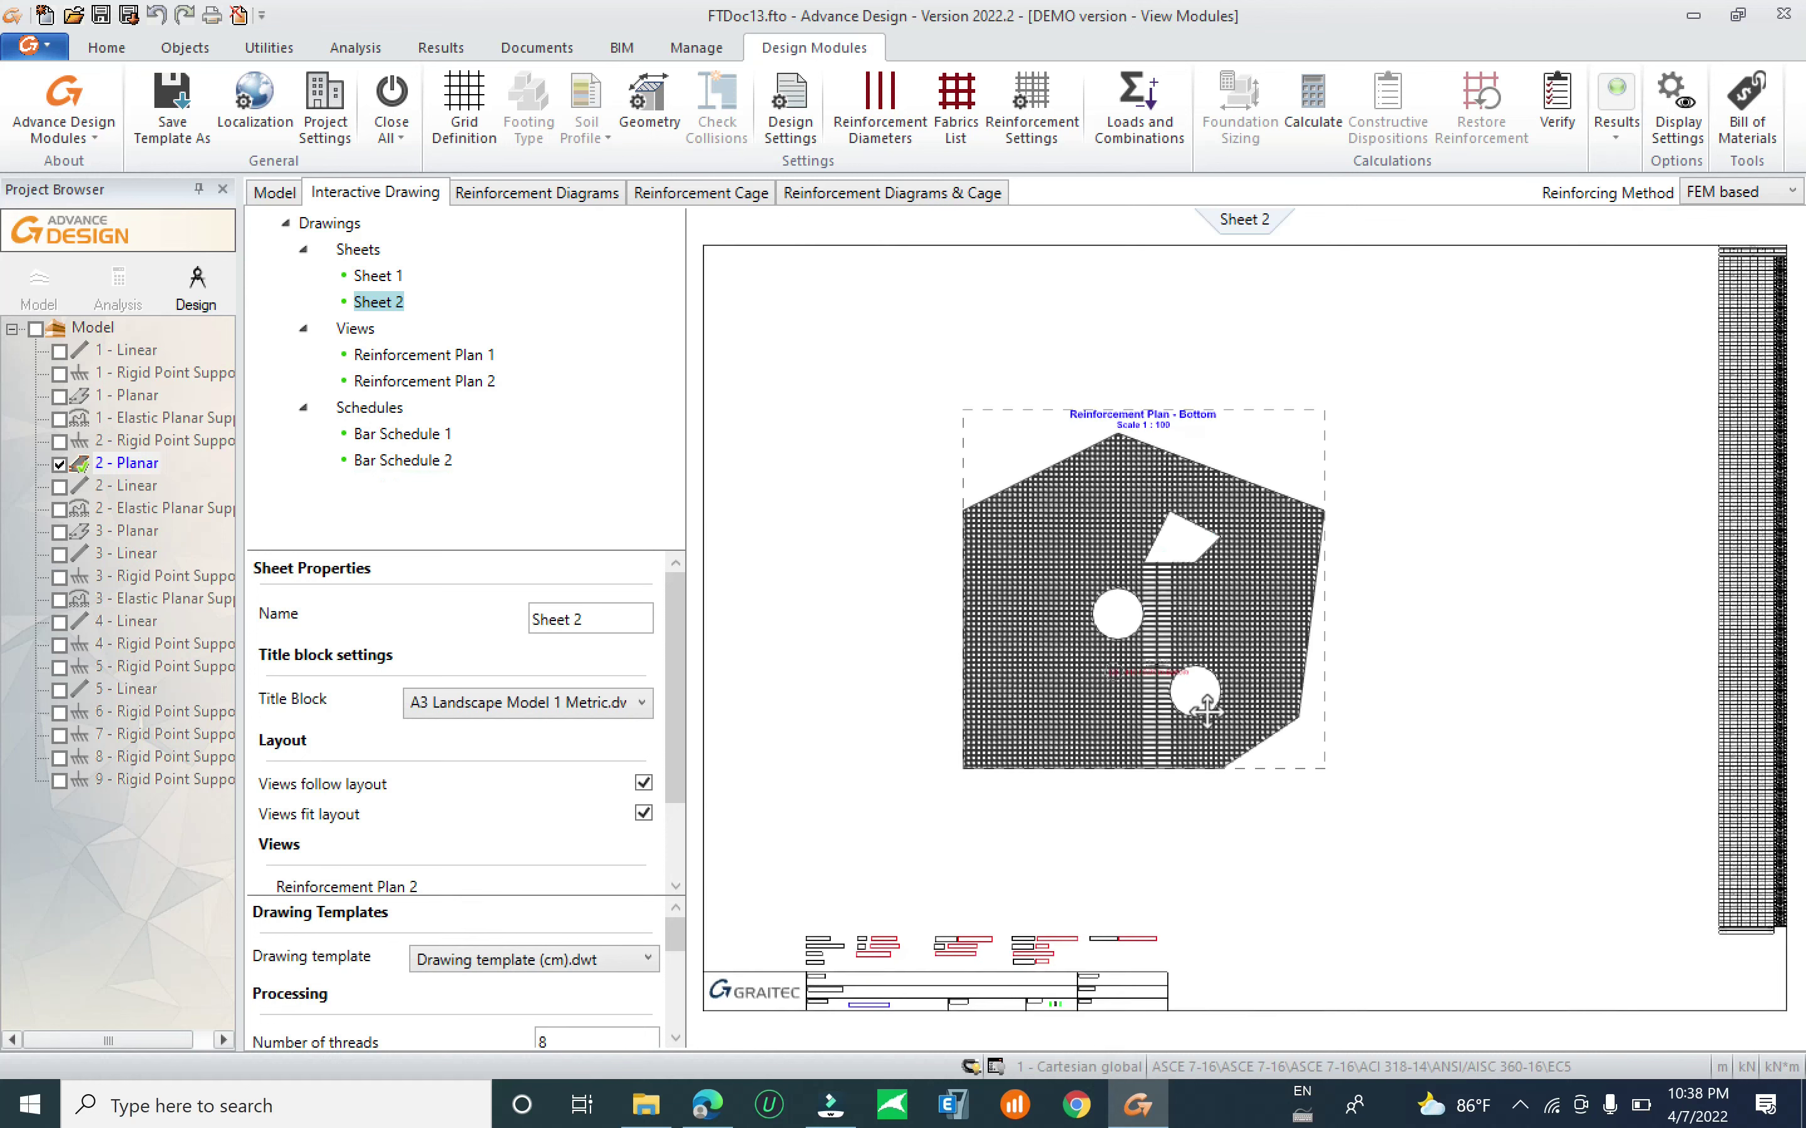
{"action": "scroll", "coordinate": [1141, 754], "scroll_direction": "up", "scroll_amount": 2}
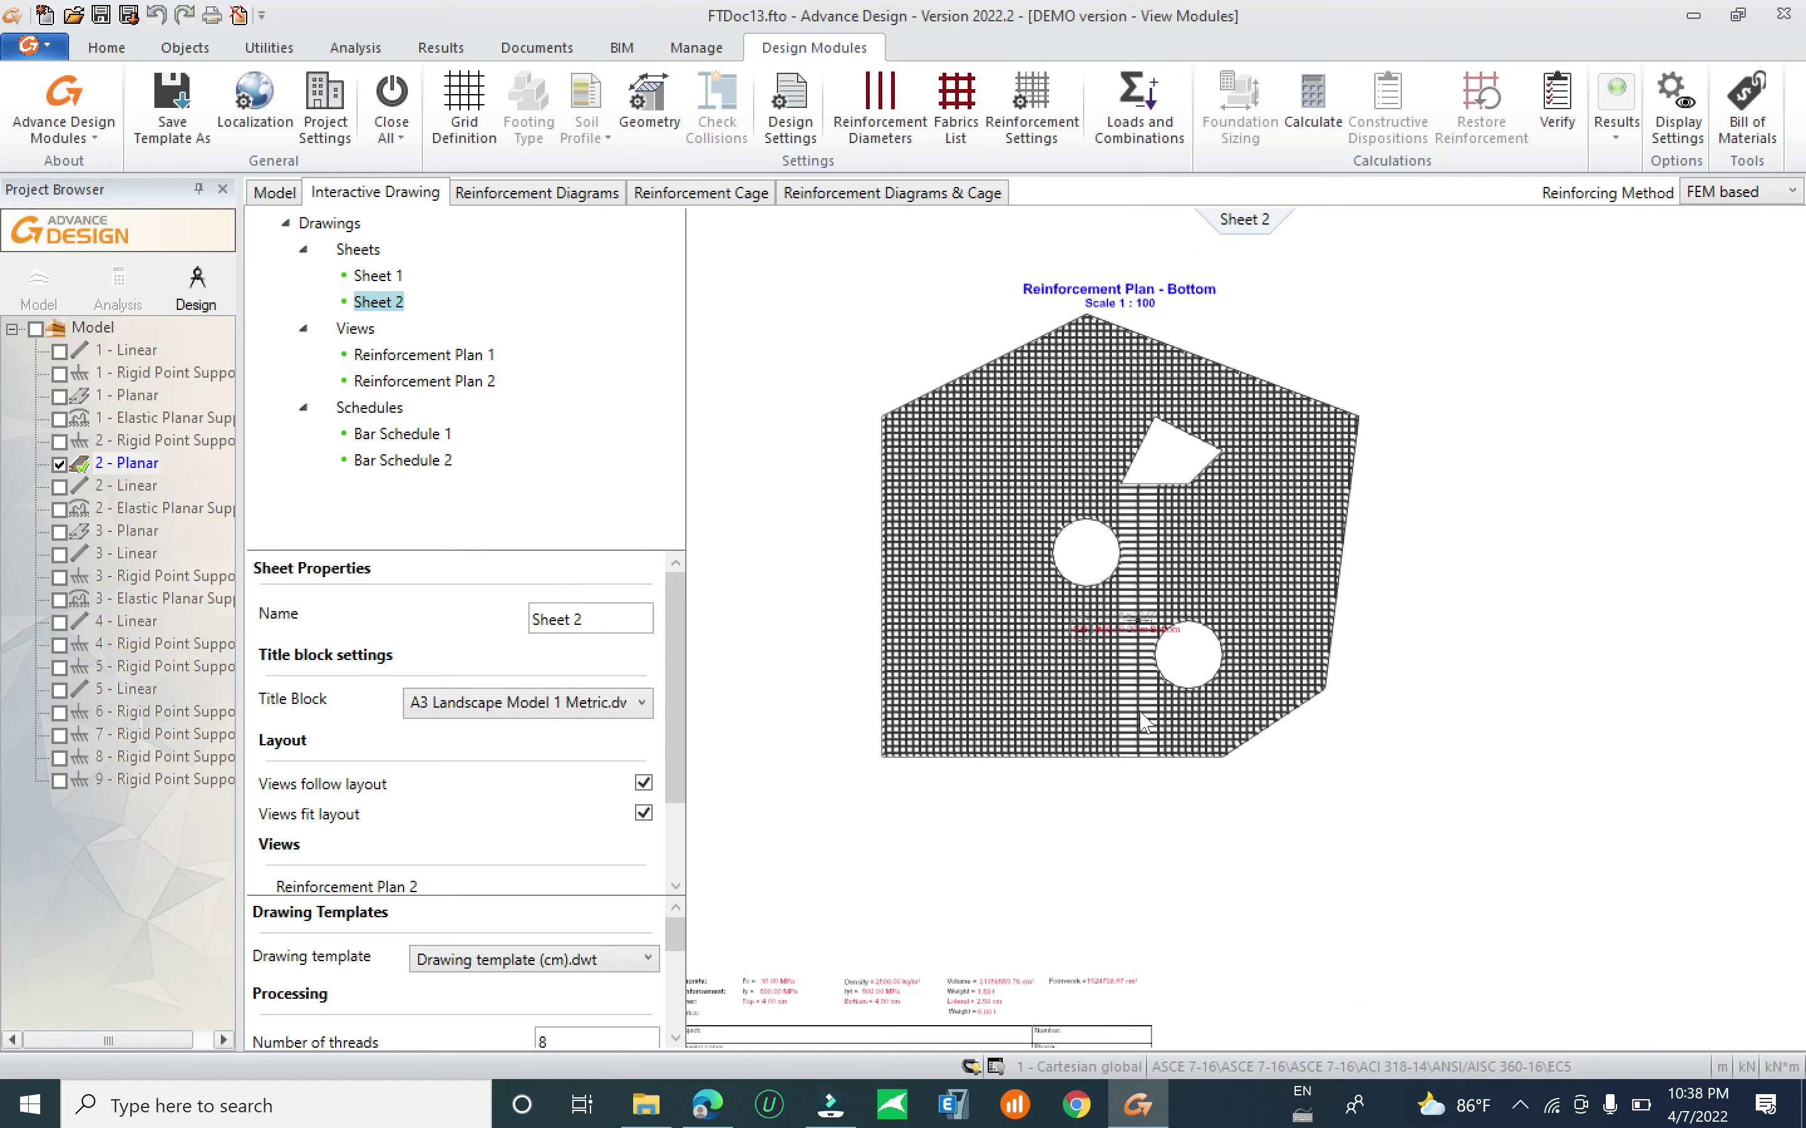
{"action": "scroll", "coordinate": [1123, 650], "scroll_direction": "up", "scroll_amount": 4}
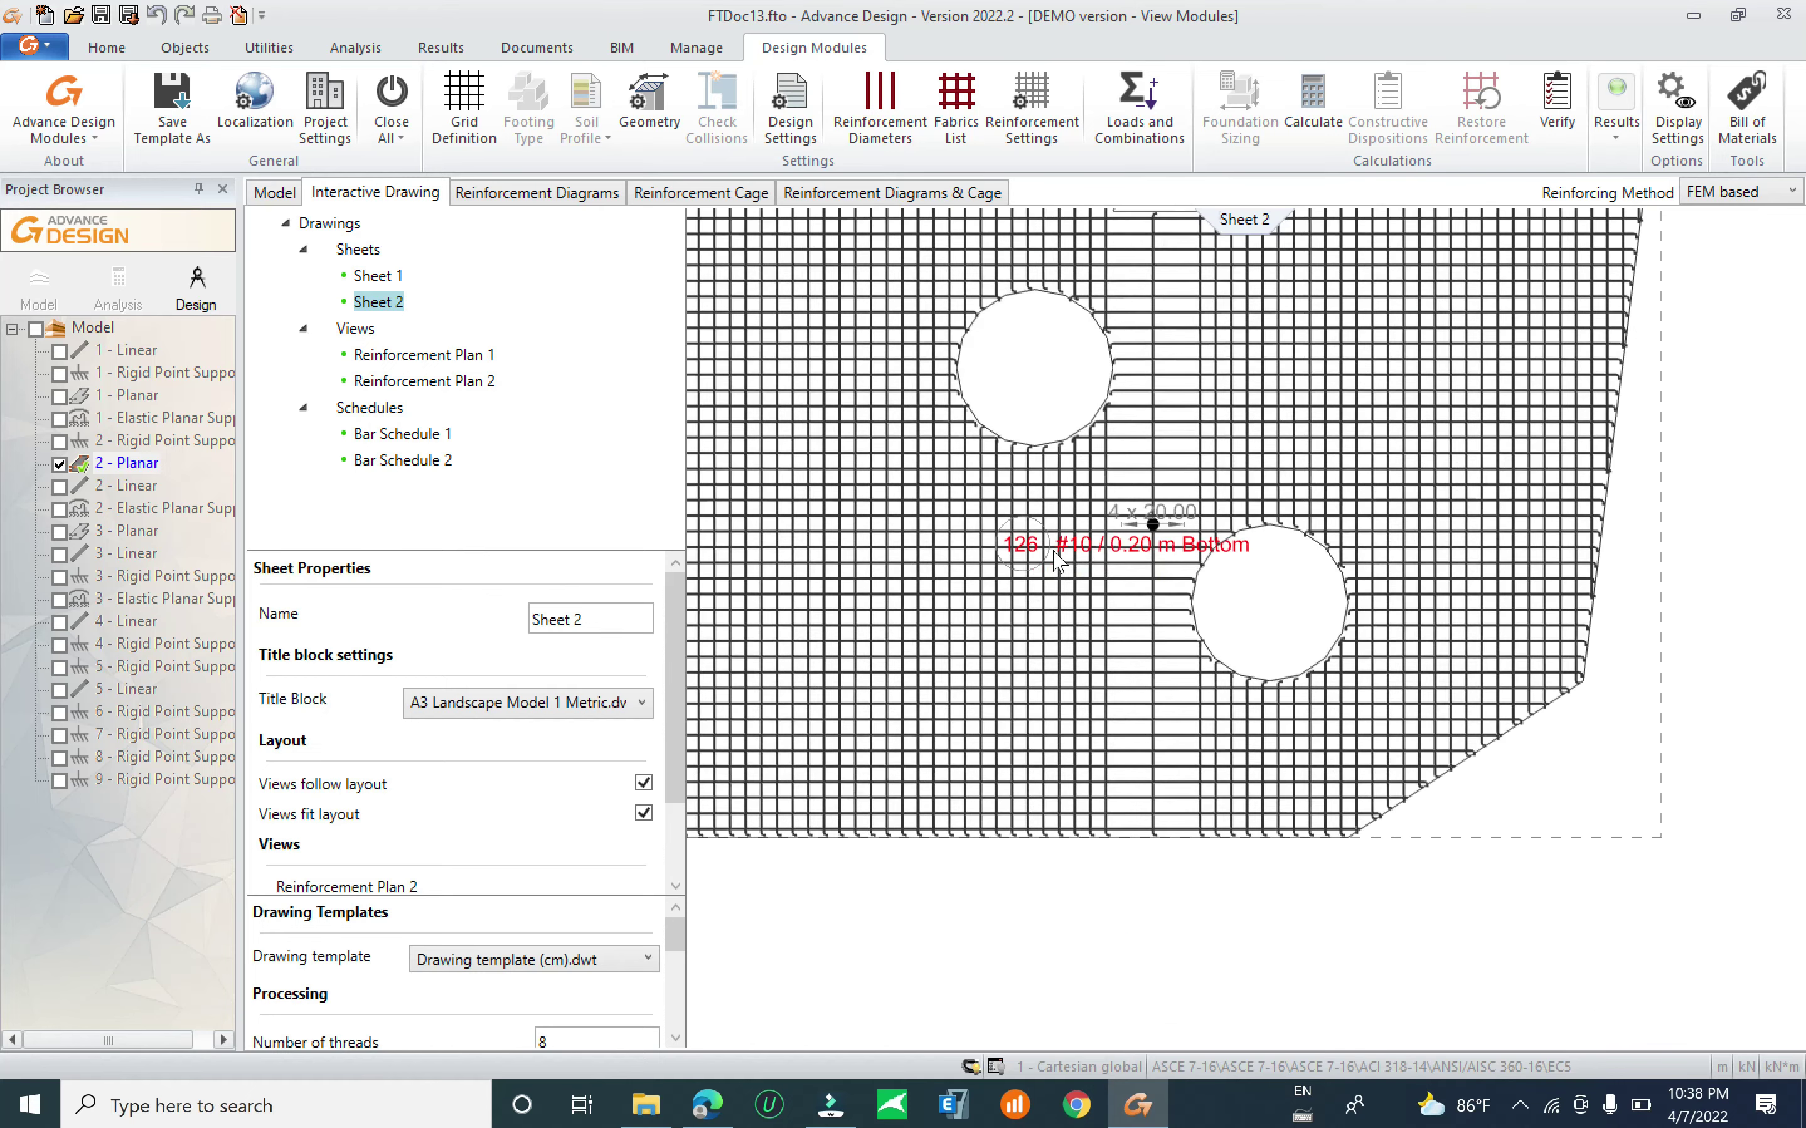
{"action": "scroll", "coordinate": [1187, 776], "scroll_direction": "down", "scroll_amount": 3}
{"action": "scroll", "coordinate": [1121, 414], "scroll_direction": "down", "scroll_amount": 1}
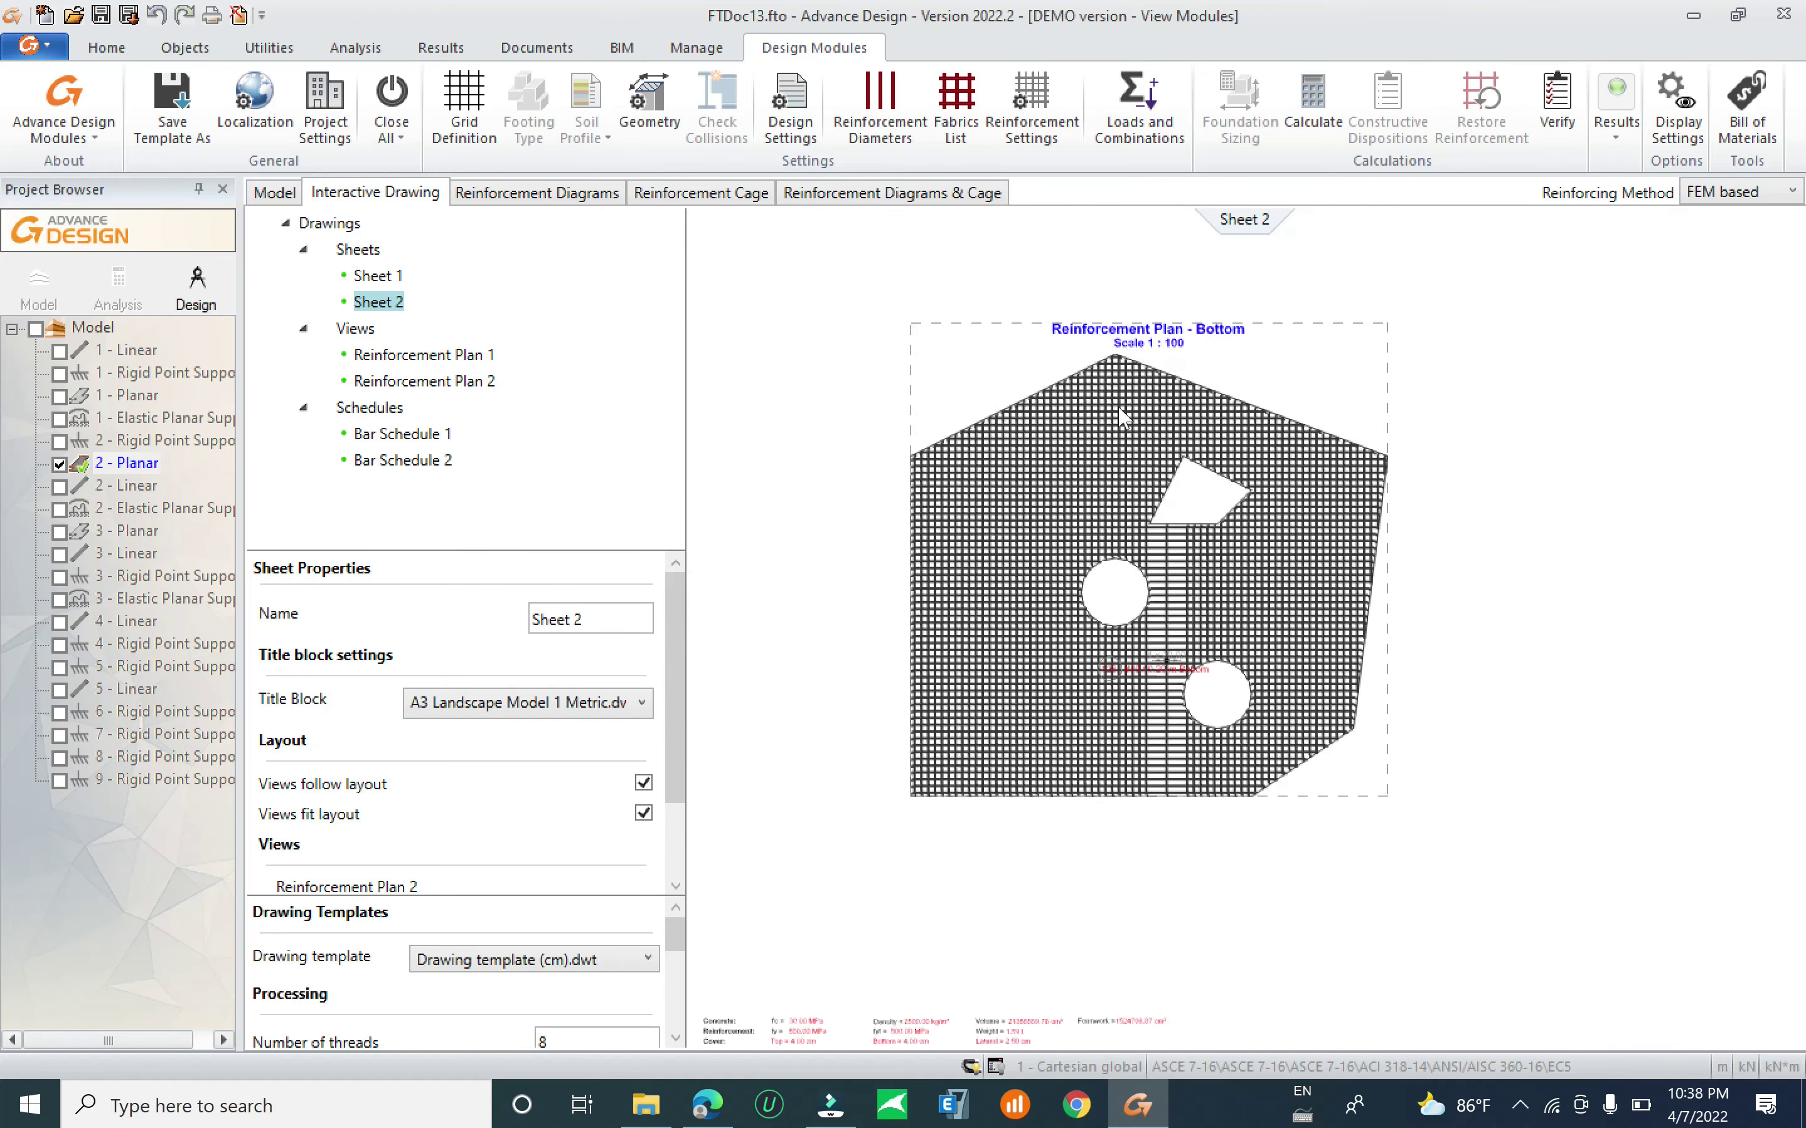
{"action": "scroll", "coordinate": [1106, 350], "scroll_direction": "up", "scroll_amount": 1}
{"action": "scroll", "coordinate": [1112, 354], "scroll_direction": "up", "scroll_amount": 3}
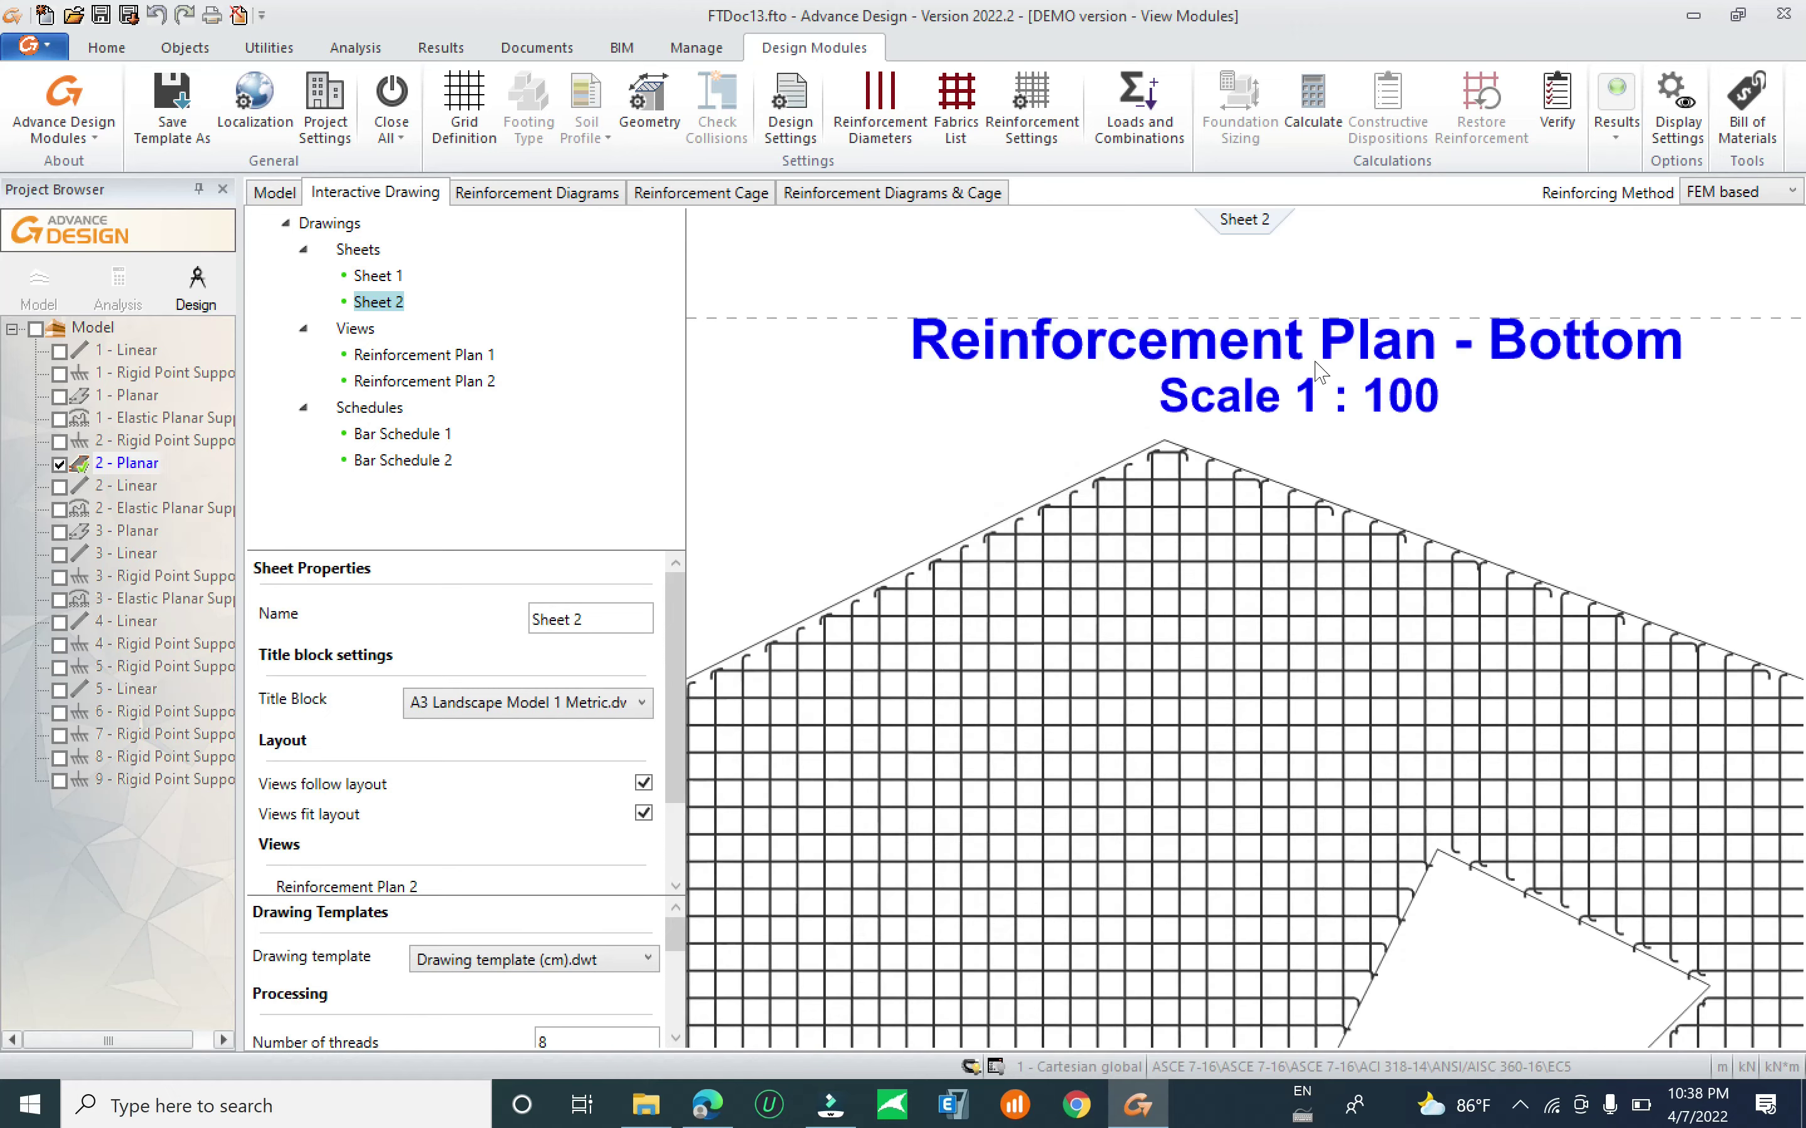
{"action": "scroll", "coordinate": [1089, 371], "scroll_direction": "down", "scroll_amount": 2}
{"action": "scroll", "coordinate": [1064, 425], "scroll_direction": "down", "scroll_amount": 2}
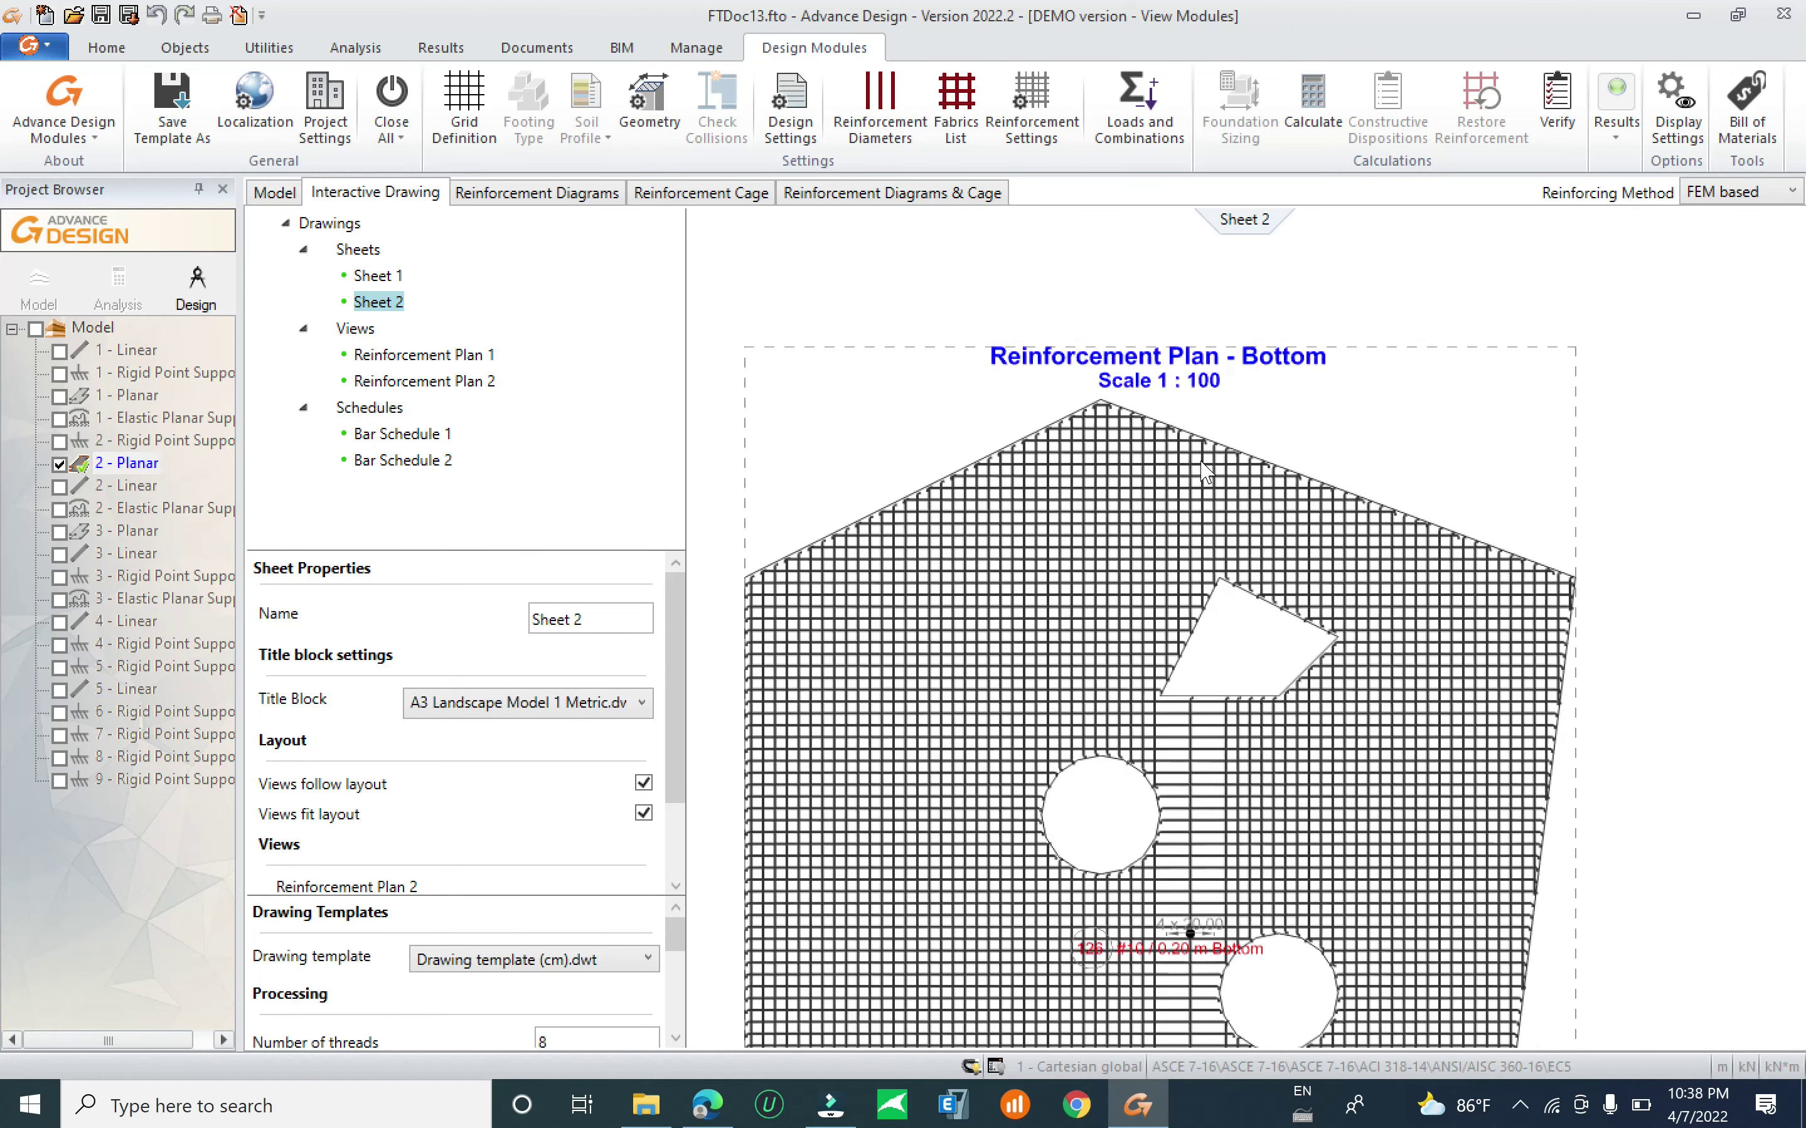
{"action": "scroll", "coordinate": [1210, 473], "scroll_direction": "down", "scroll_amount": 1}
{"action": "scroll", "coordinate": [1126, 376], "scroll_direction": "down", "scroll_amount": 2}
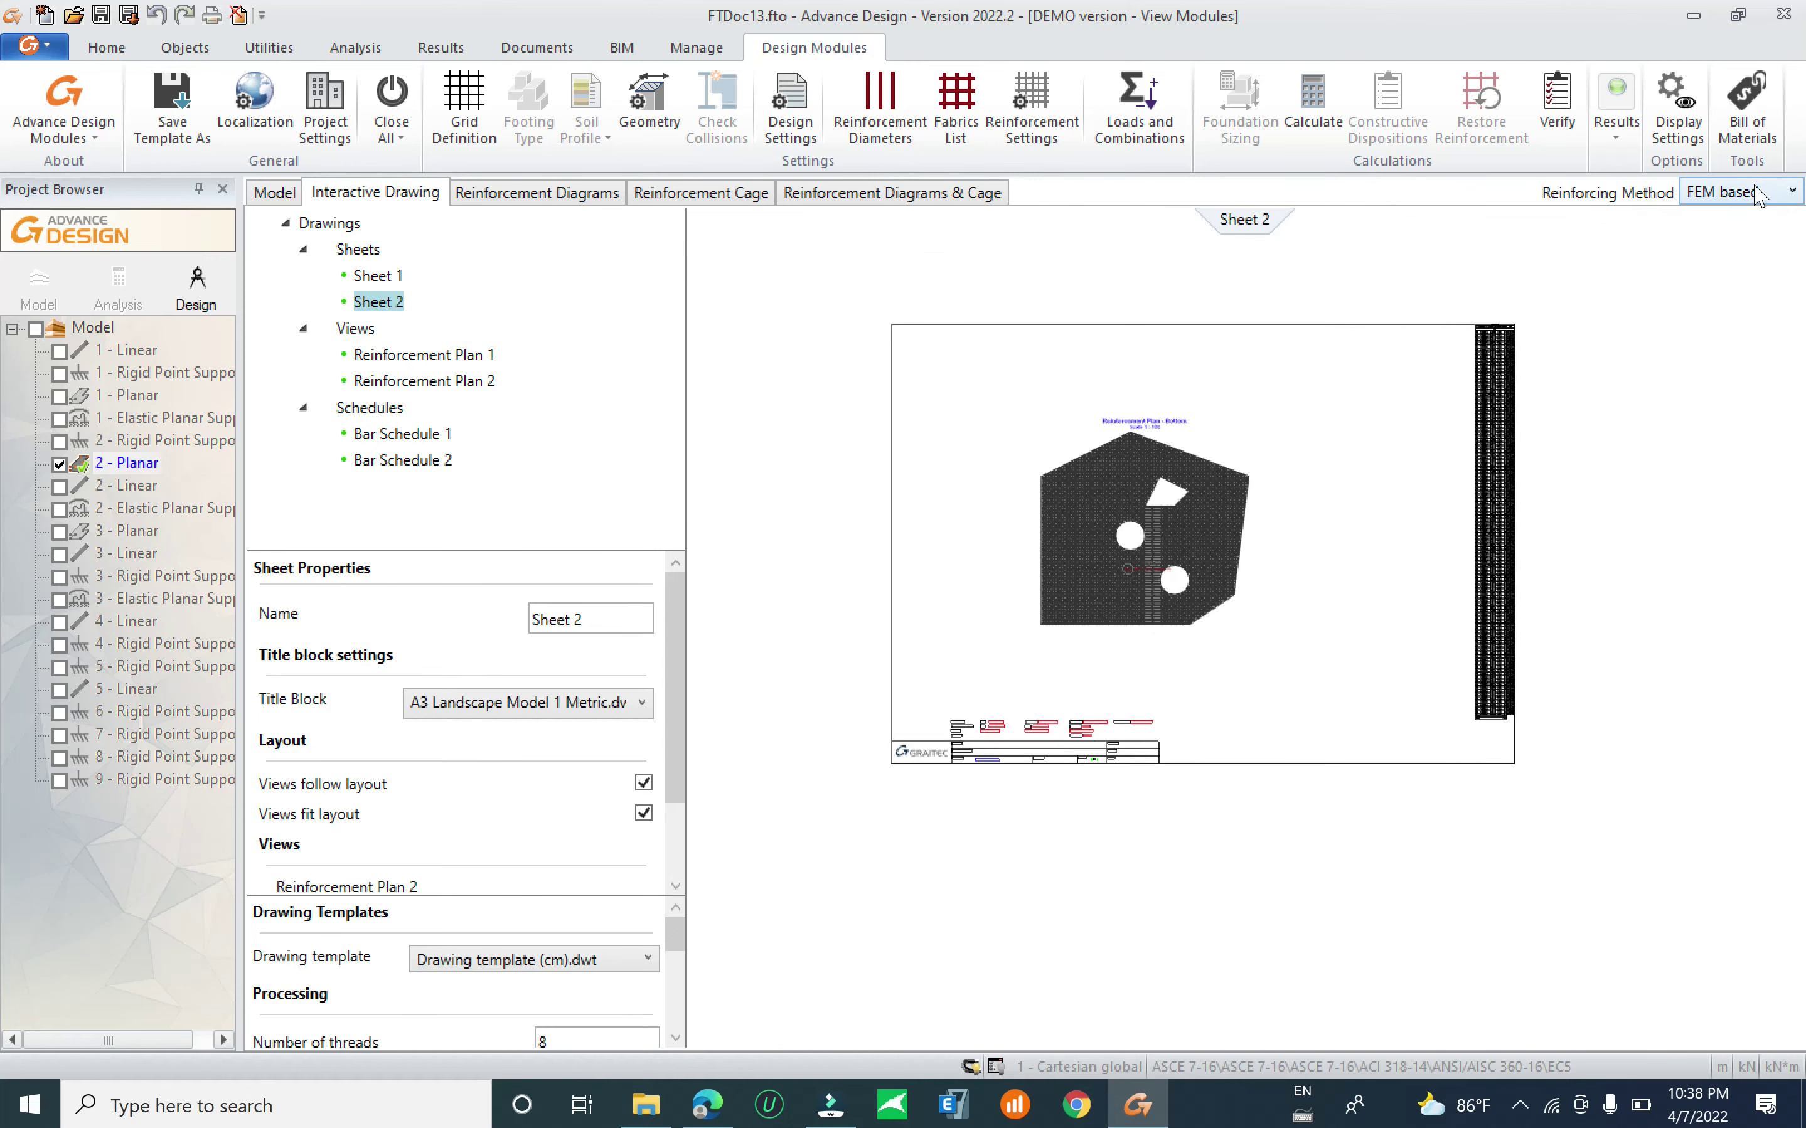
Keep the FEM based reinforcing method and examine the material, cover and quantity data above Sheet 2's title block.
{"action": "left_click", "coordinate": [1758, 196]}
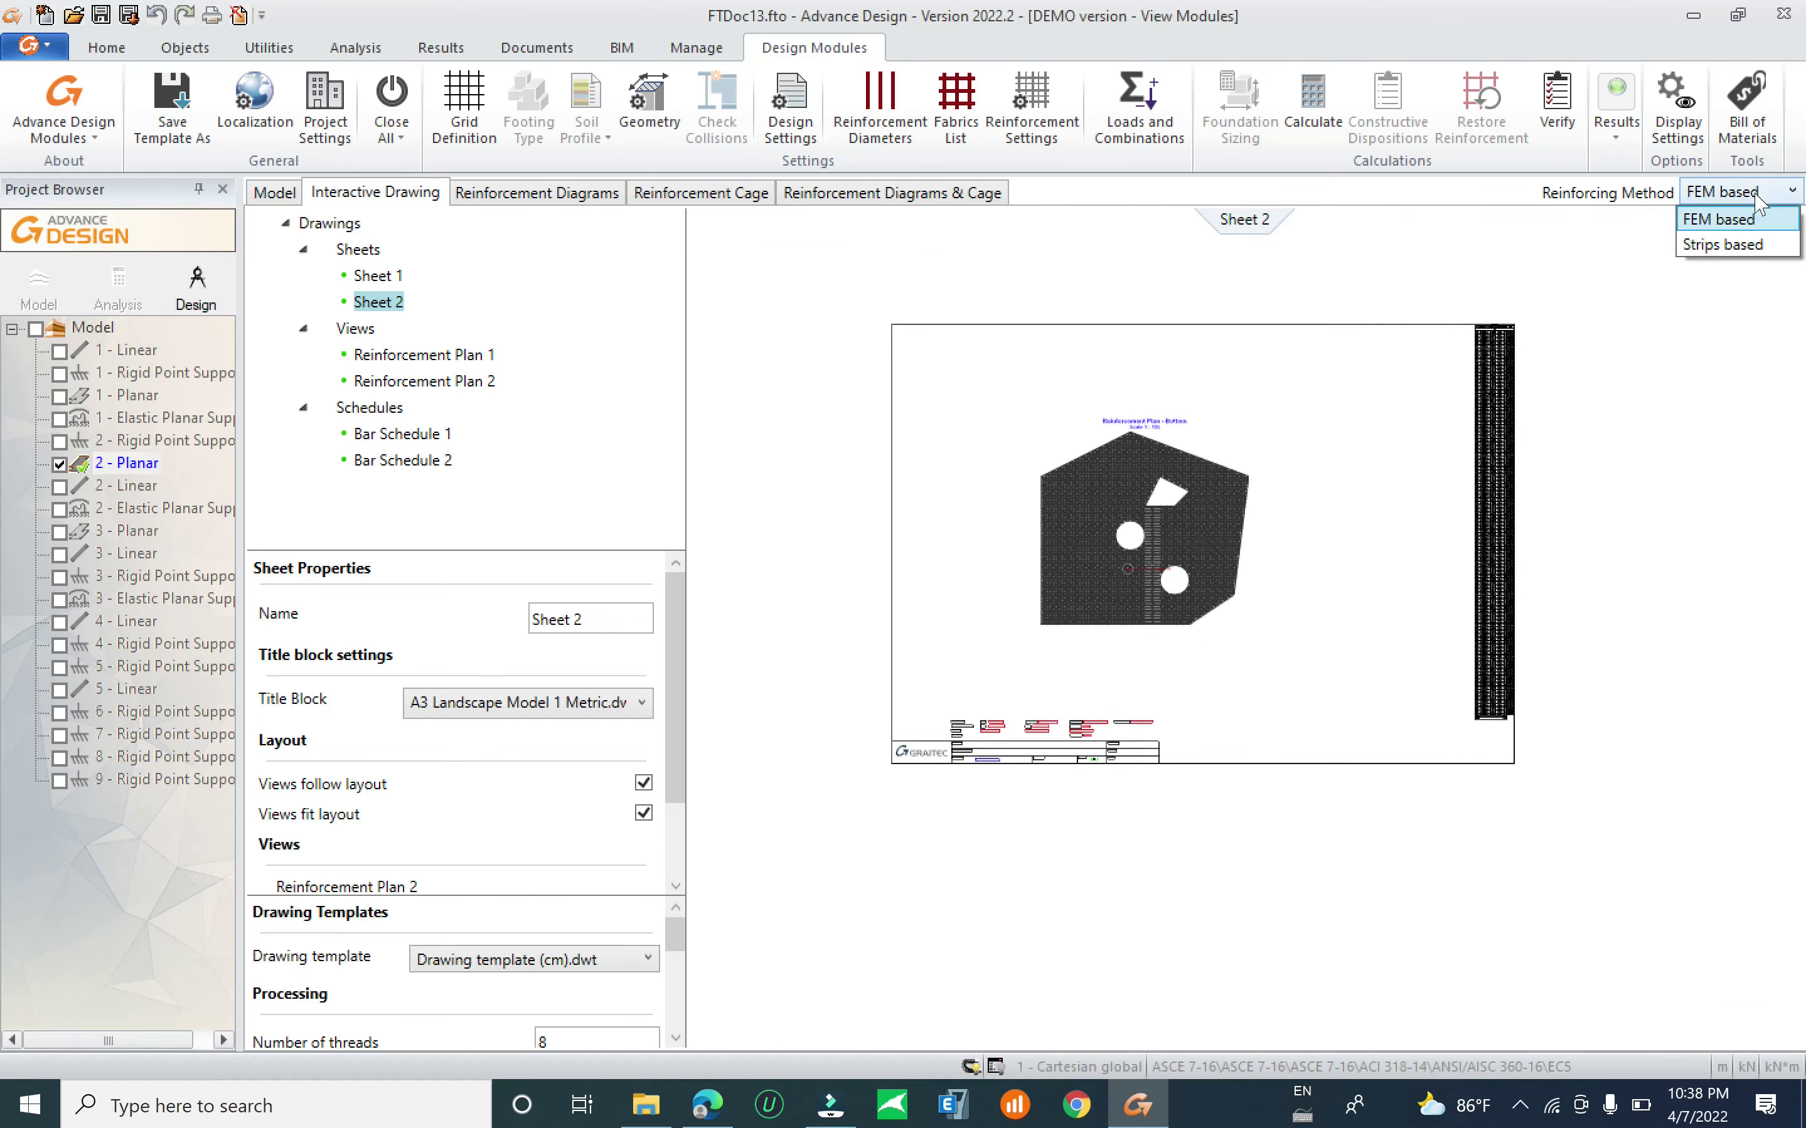
{"action": "left_click", "coordinate": [1708, 224]}
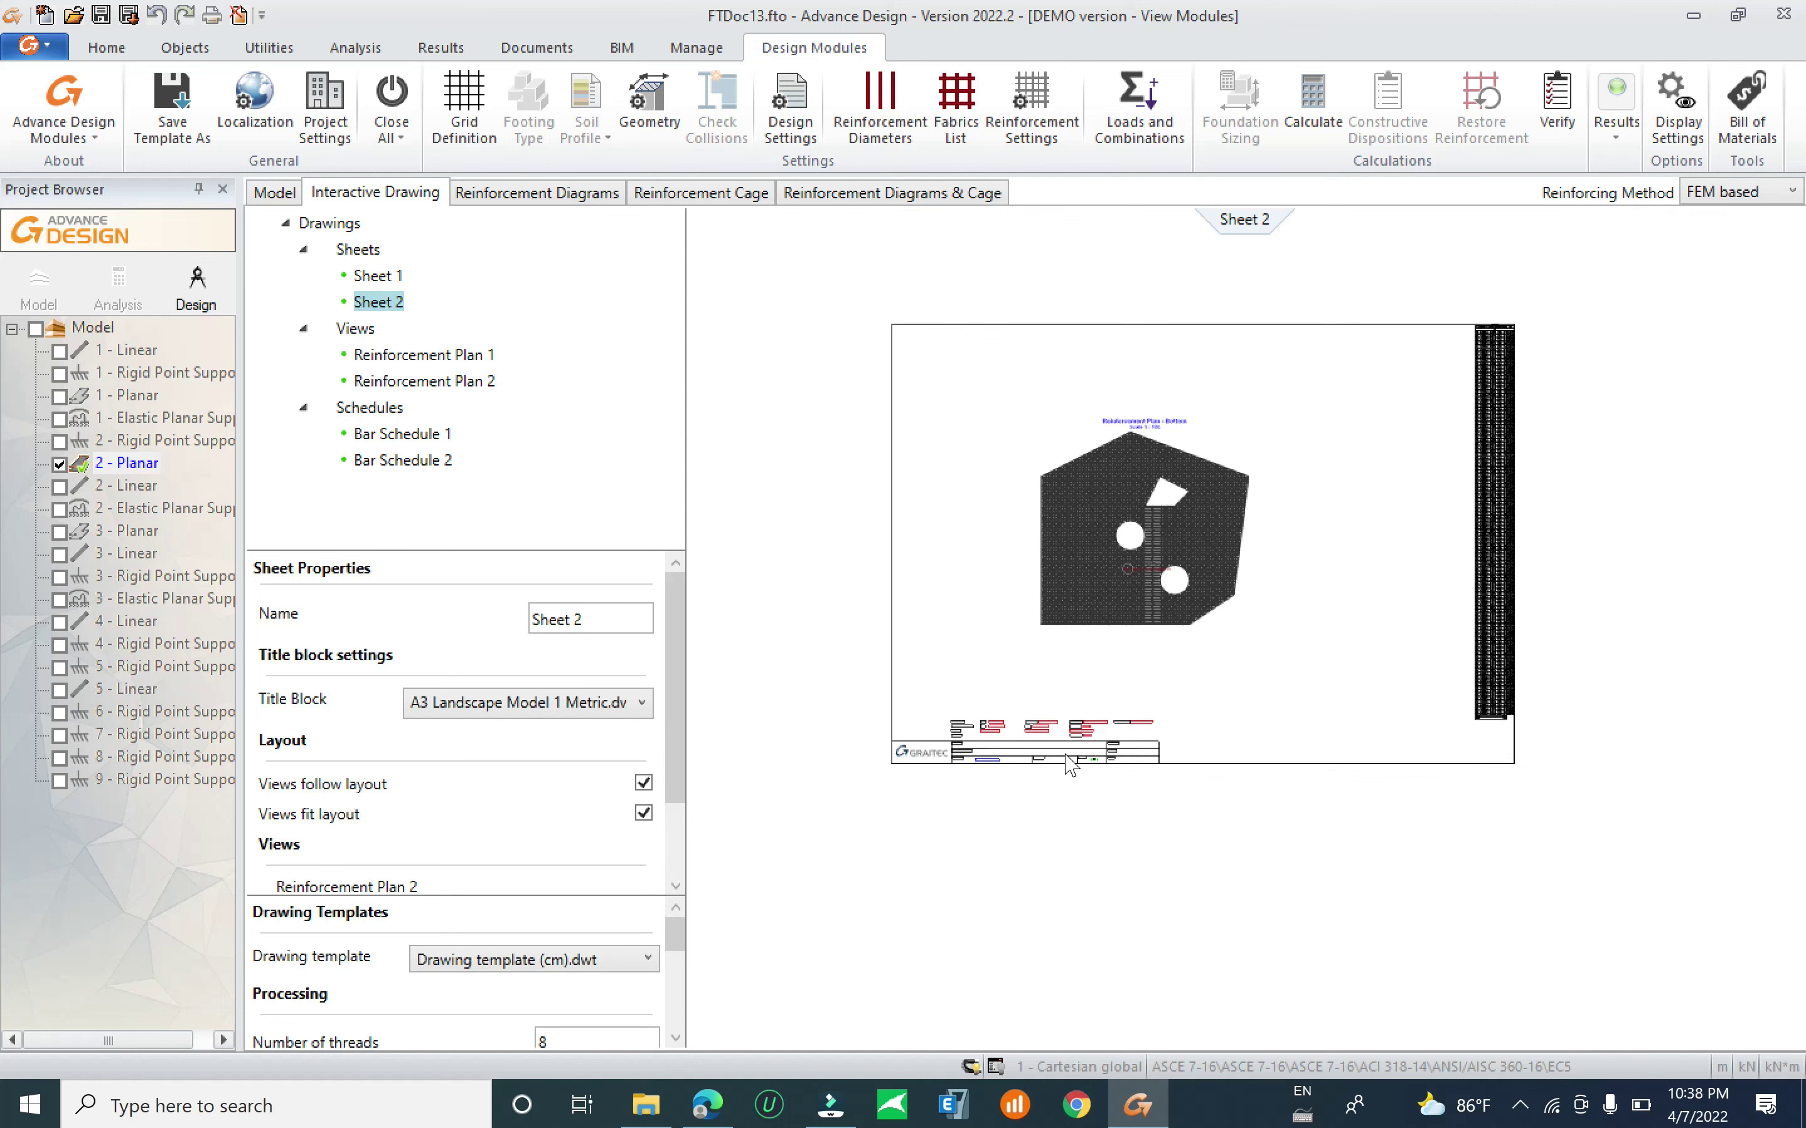
{"action": "scroll", "coordinate": [1104, 694], "scroll_direction": "up", "scroll_amount": 1}
{"action": "scroll", "coordinate": [1052, 716], "scroll_direction": "up", "scroll_amount": 1}
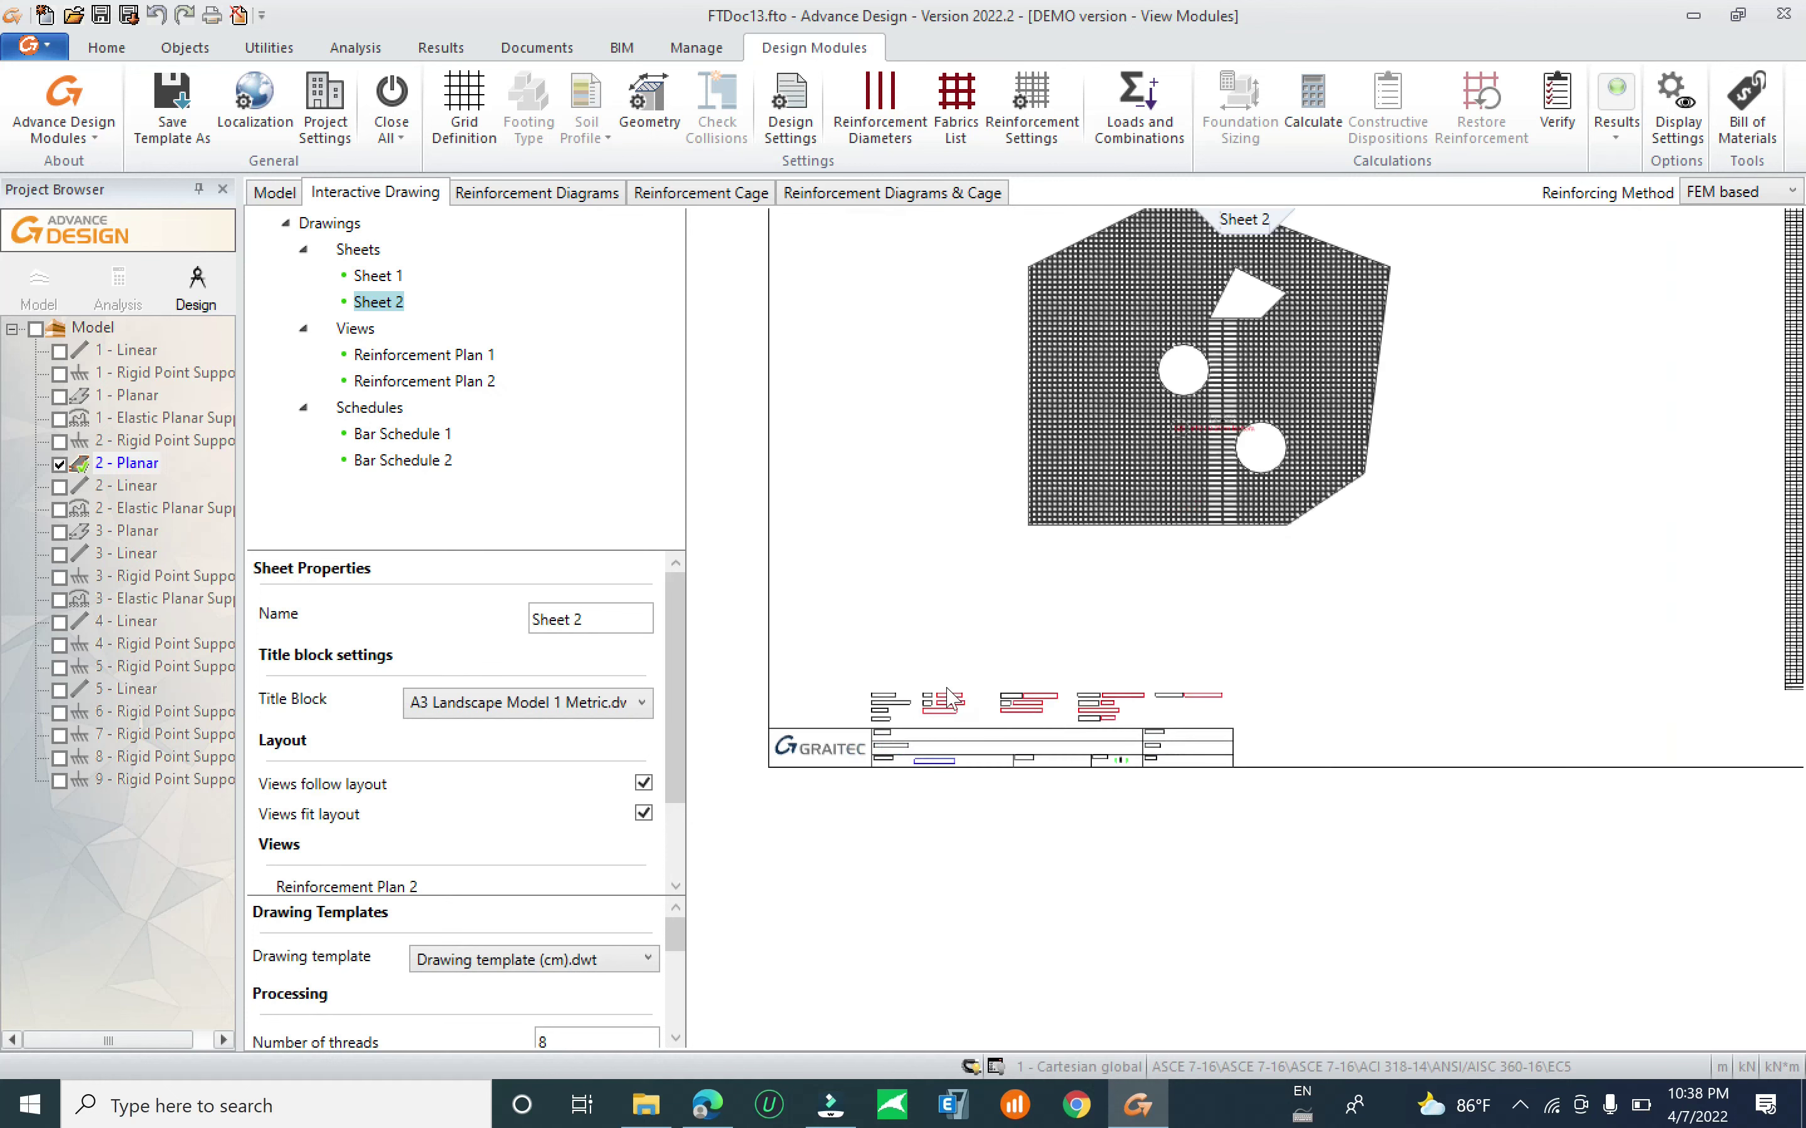
{"action": "scroll", "coordinate": [958, 739], "scroll_direction": "up", "scroll_amount": 2}
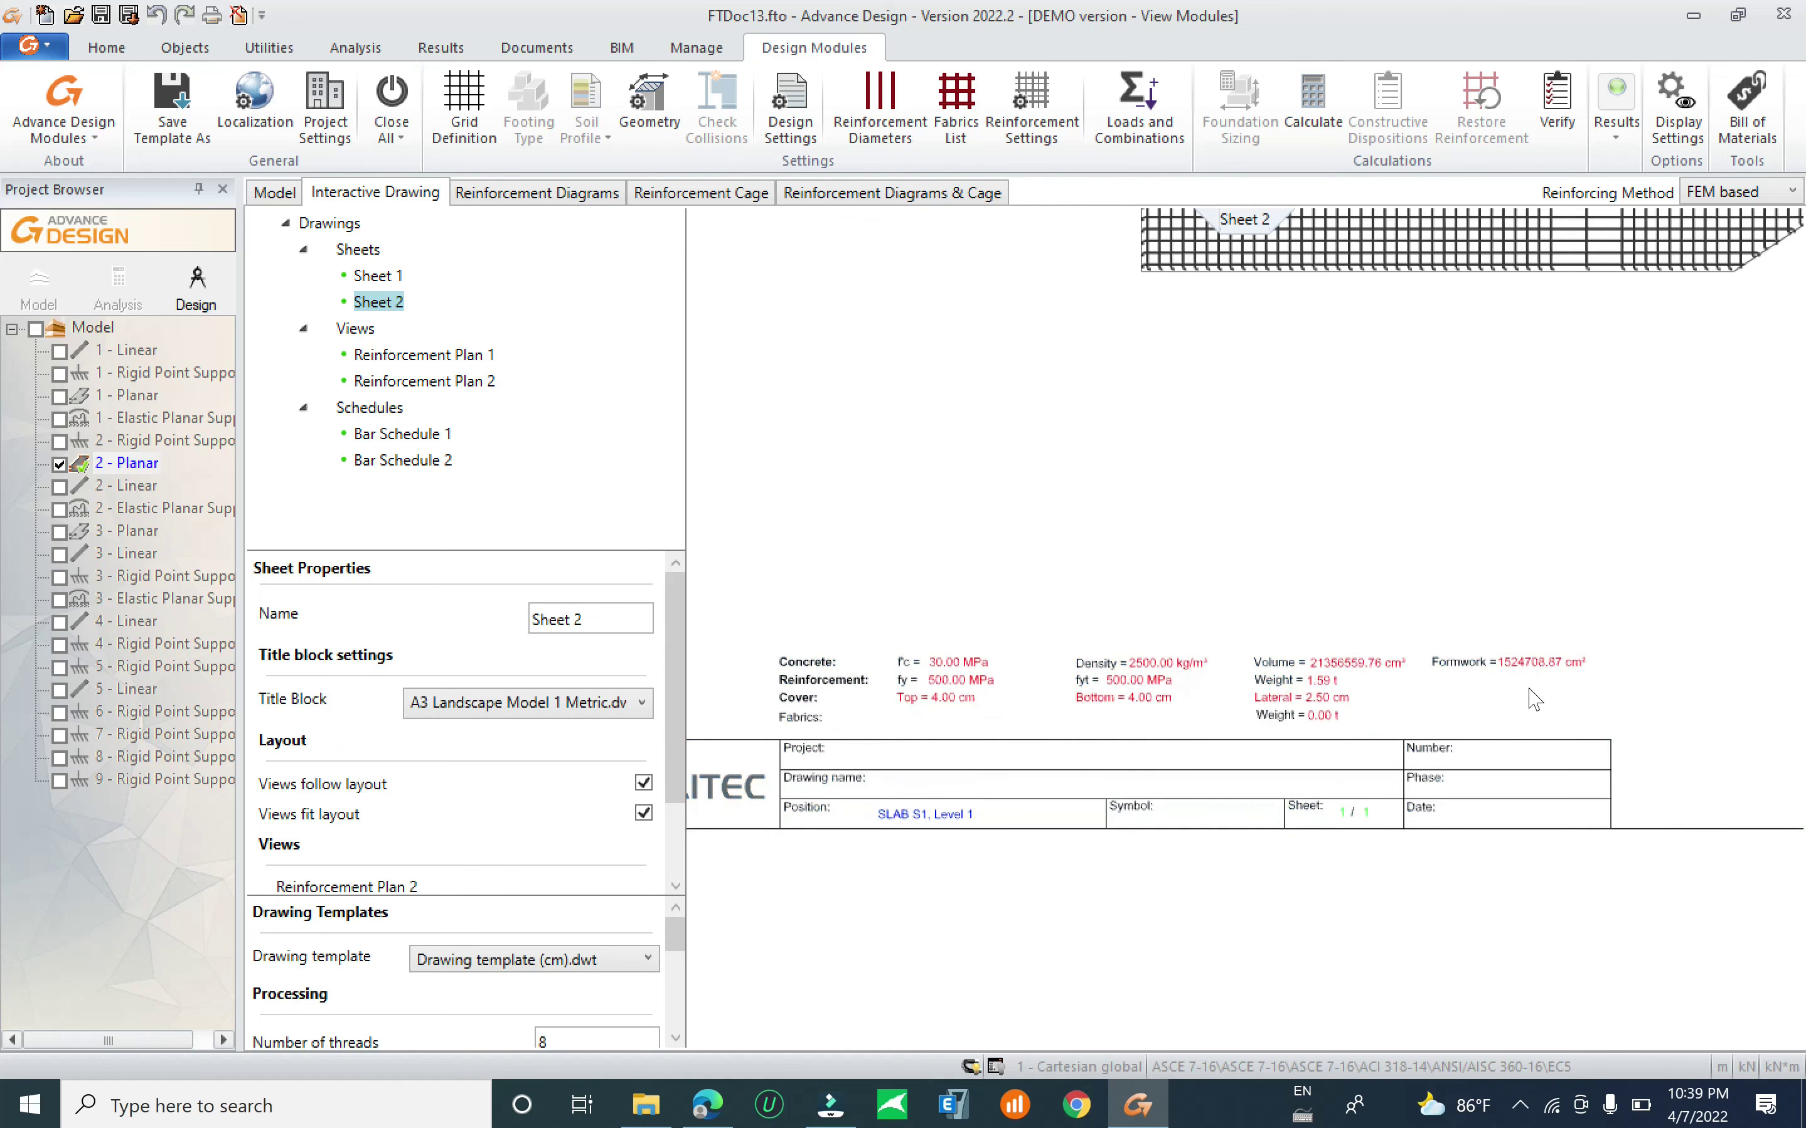
{"action": "middle_click_drag", "start_coordinate": [1572, 520], "coordinate": [1109, 716]}
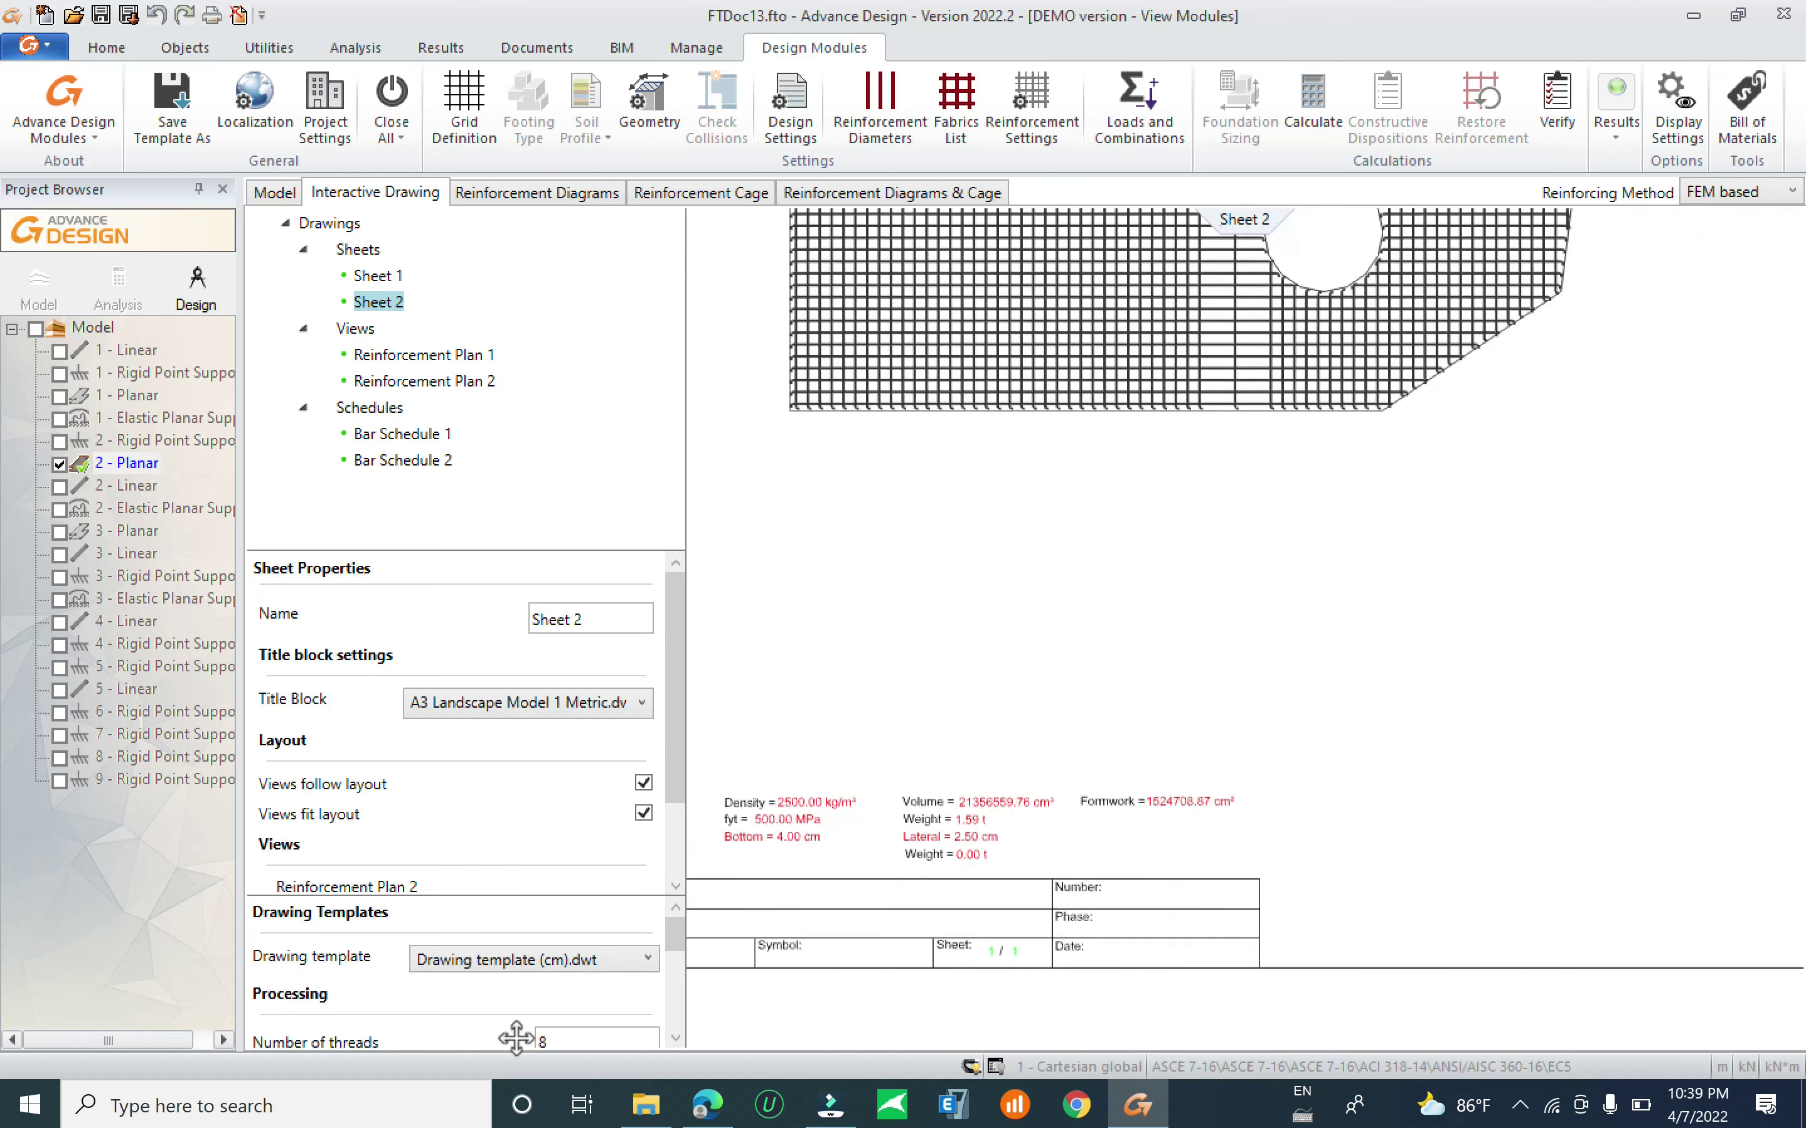
{"action": "middle_click_drag", "start_coordinate": [1549, 595], "coordinate": [926, 927]}
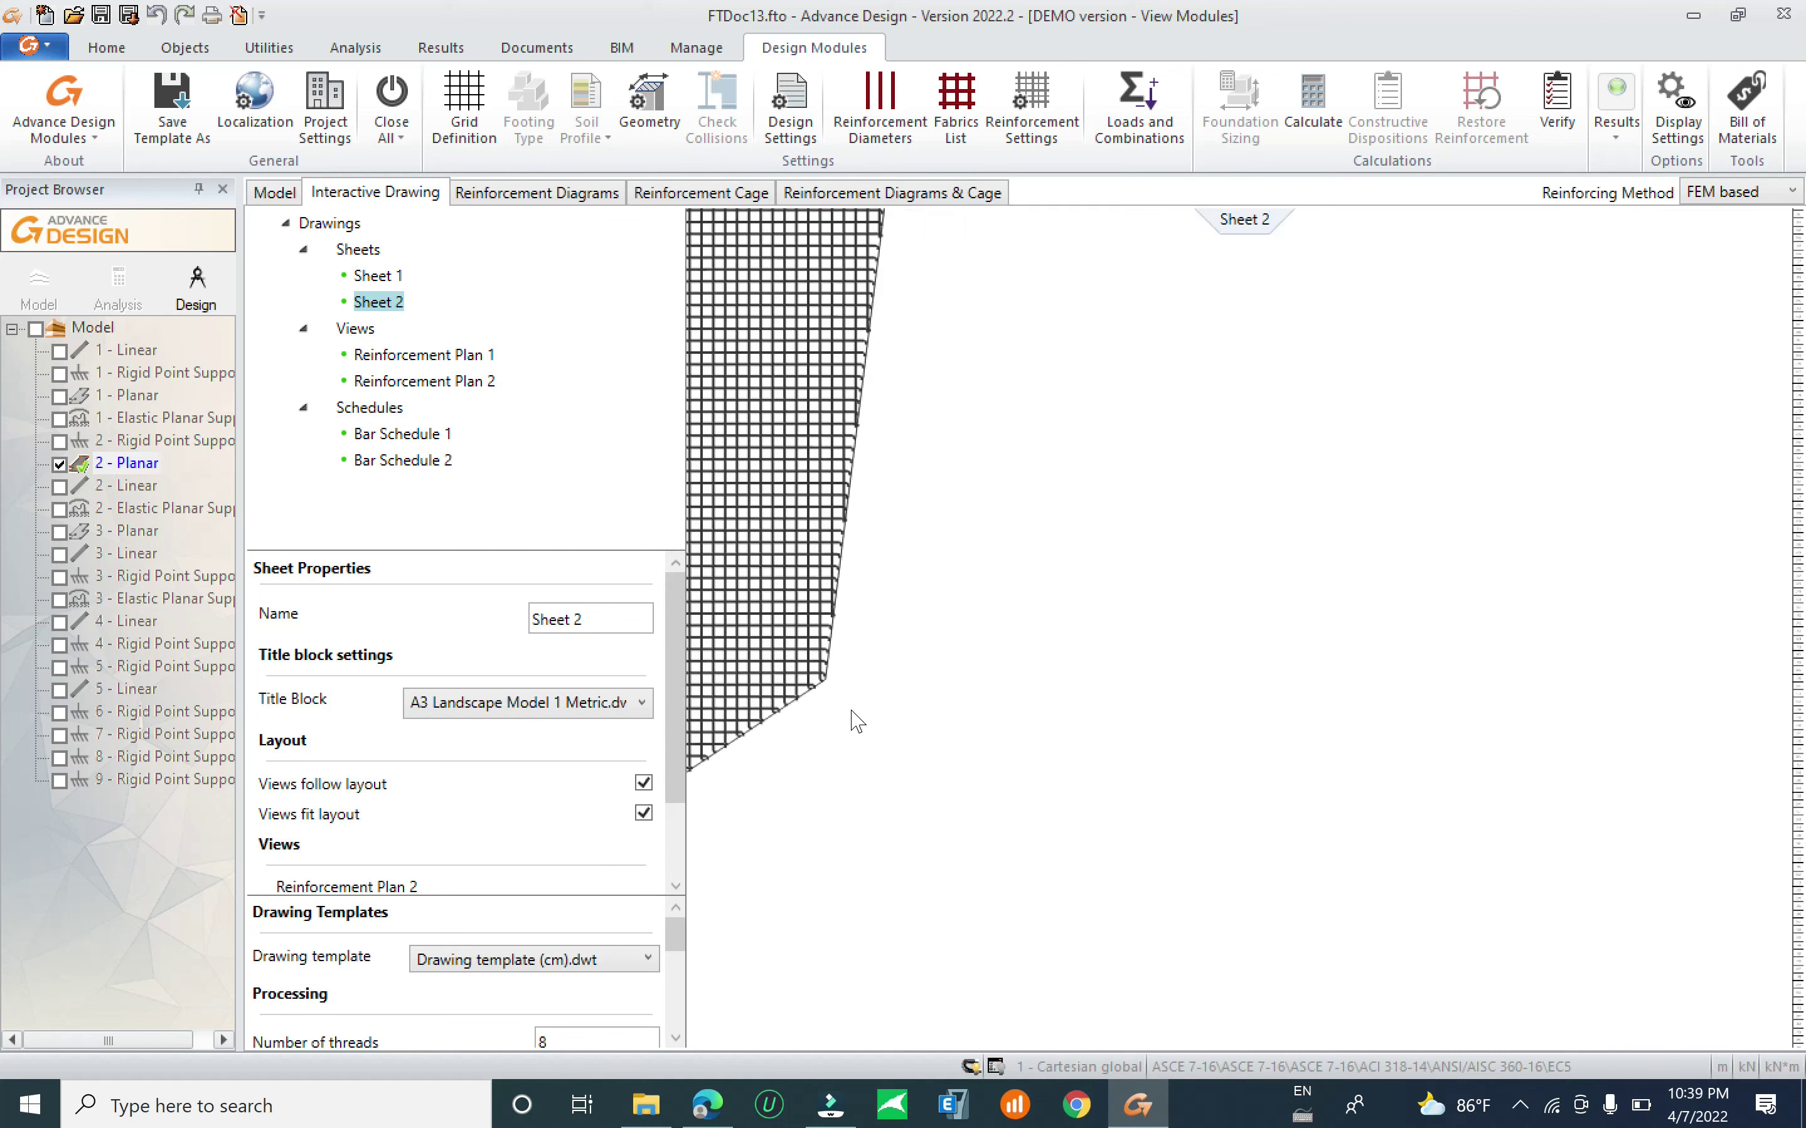
Inspect the bar schedule along the edge of Sheet 2 of the slab drawings.
{"action": "scroll", "coordinate": [854, 711], "scroll_direction": "down", "scroll_amount": 3}
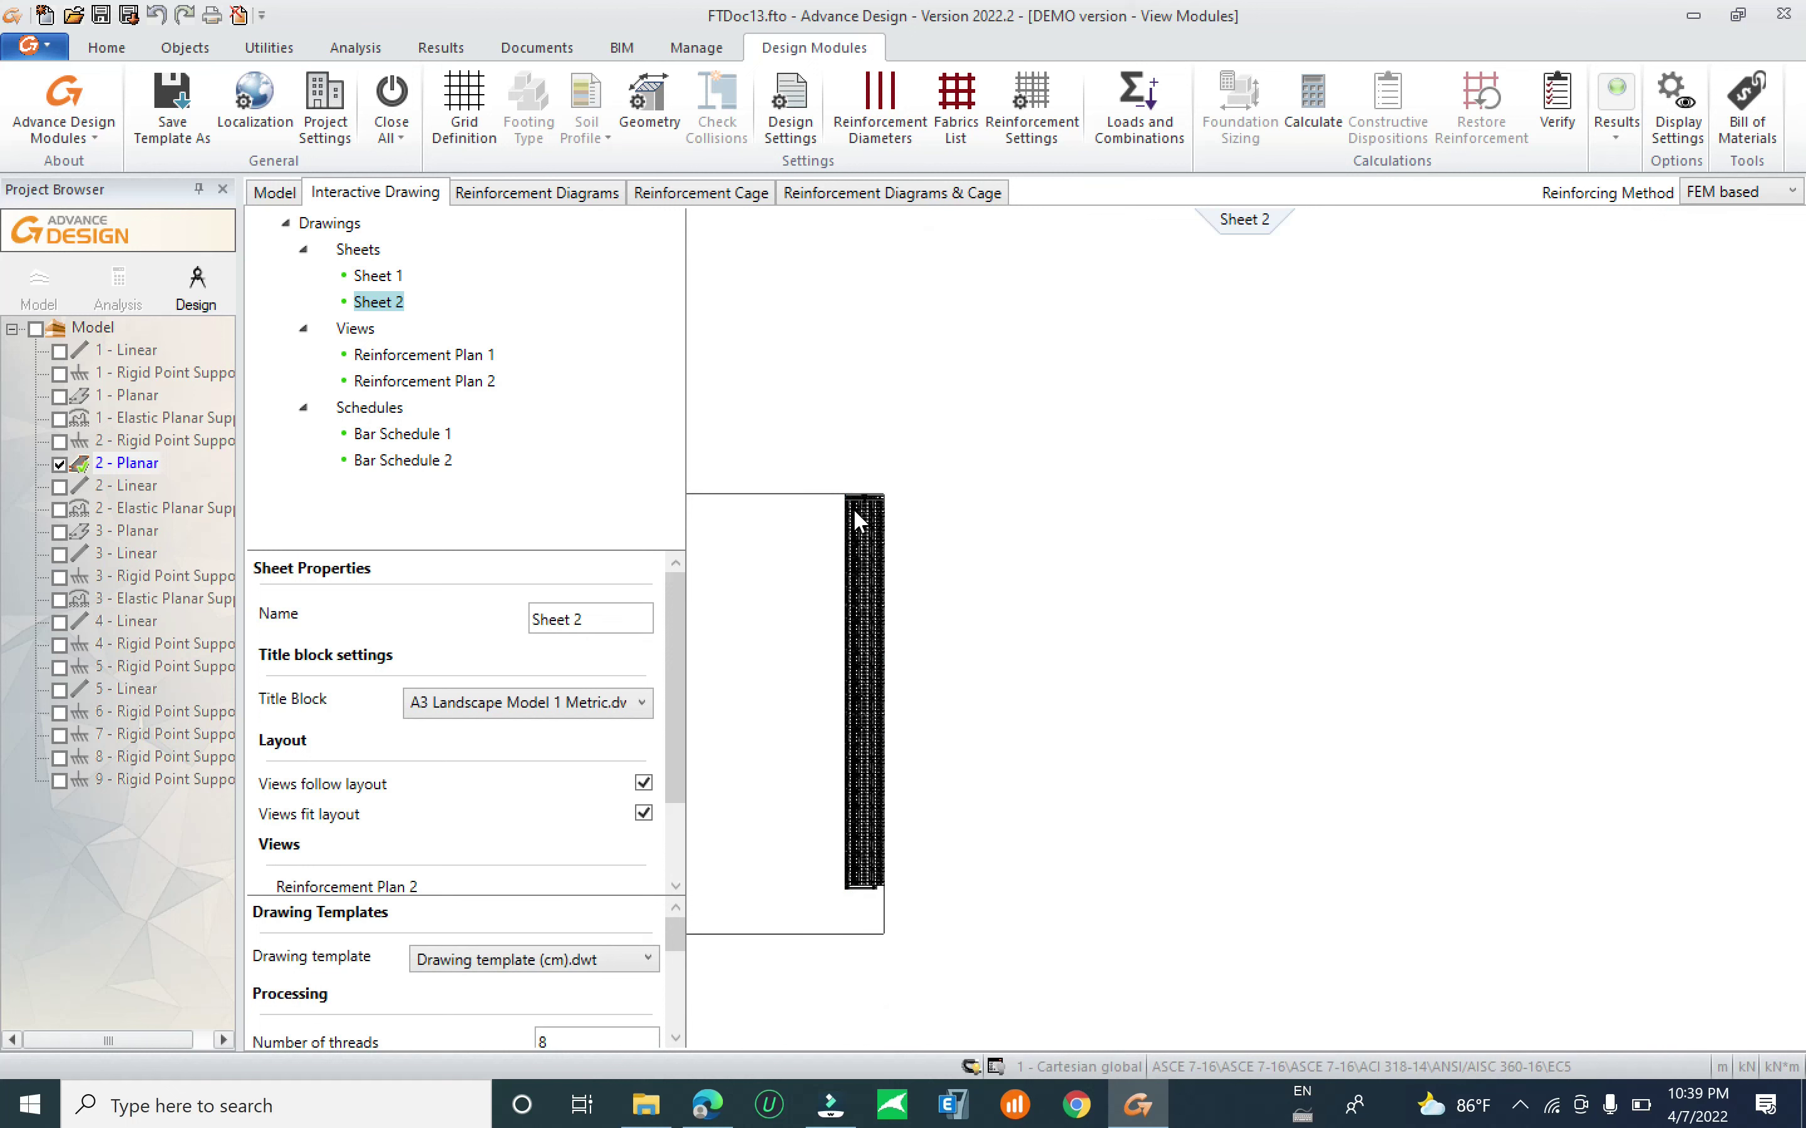
{"action": "scroll", "coordinate": [849, 513], "scroll_direction": "up", "scroll_amount": 3}
{"action": "scroll", "coordinate": [859, 750], "scroll_direction": "up", "scroll_amount": 1}
{"action": "scroll", "coordinate": [844, 873], "scroll_direction": "up", "scroll_amount": 3}
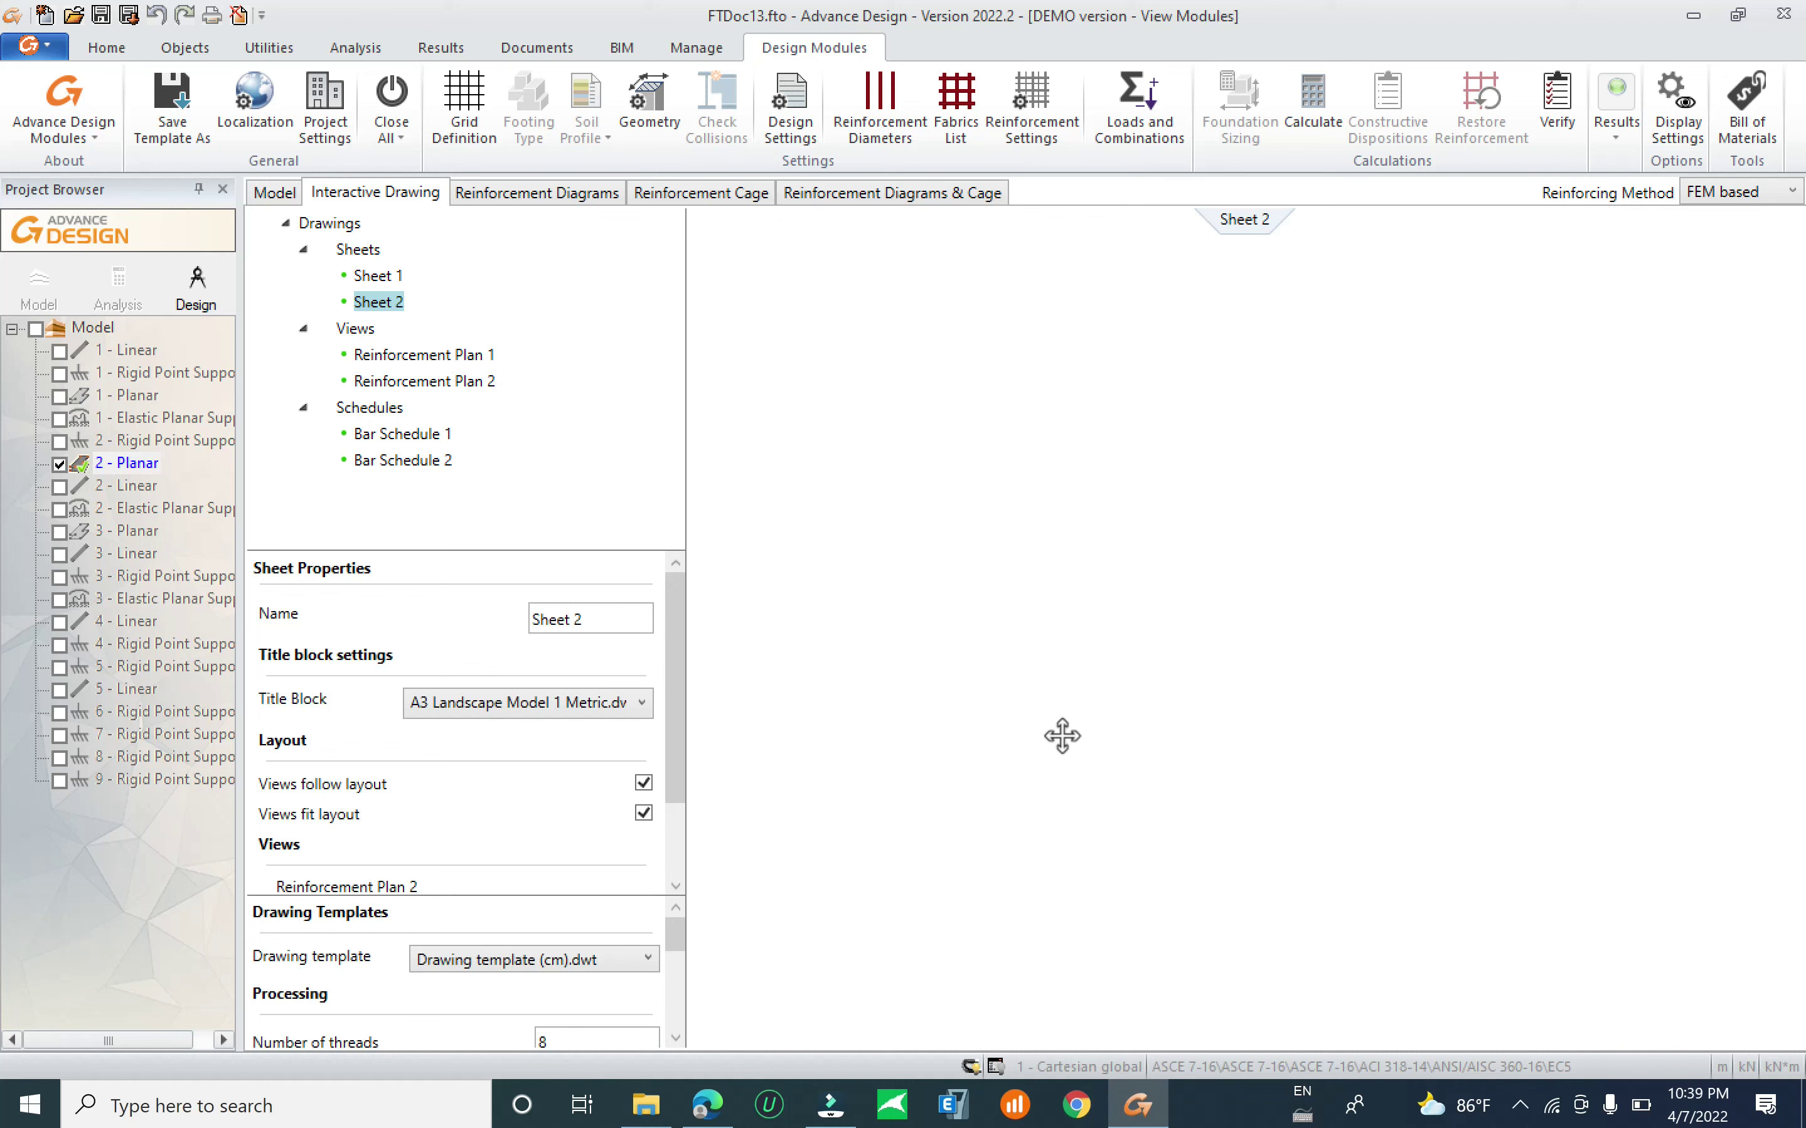
{"action": "scroll", "coordinate": [1766, 694], "scroll_direction": "up", "scroll_amount": 3}
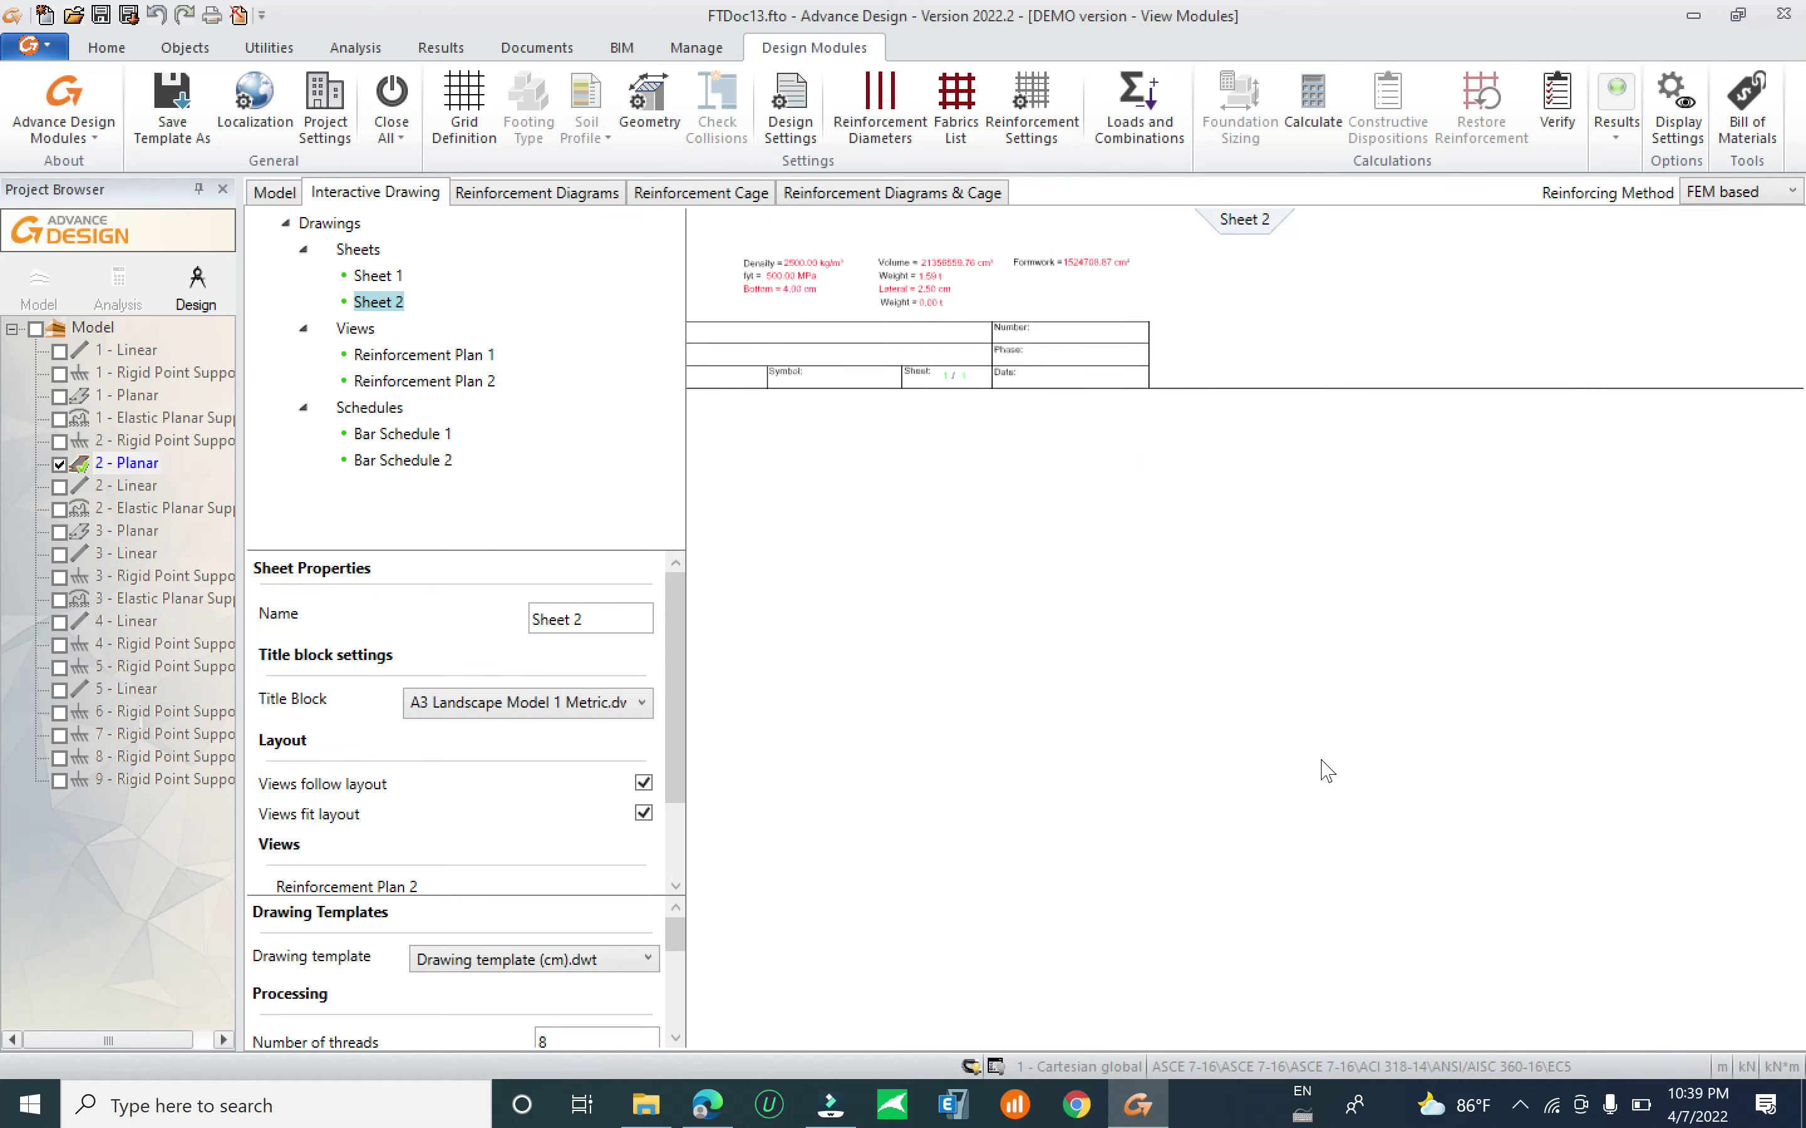
{"action": "scroll", "coordinate": [1221, 696], "scroll_direction": "down", "scroll_amount": 3}
Display the slab's reinforcement diagrams and examine the Theoretical Reinforcement X Top map from a tilted view.
{"action": "left_click", "coordinate": [530, 194]}
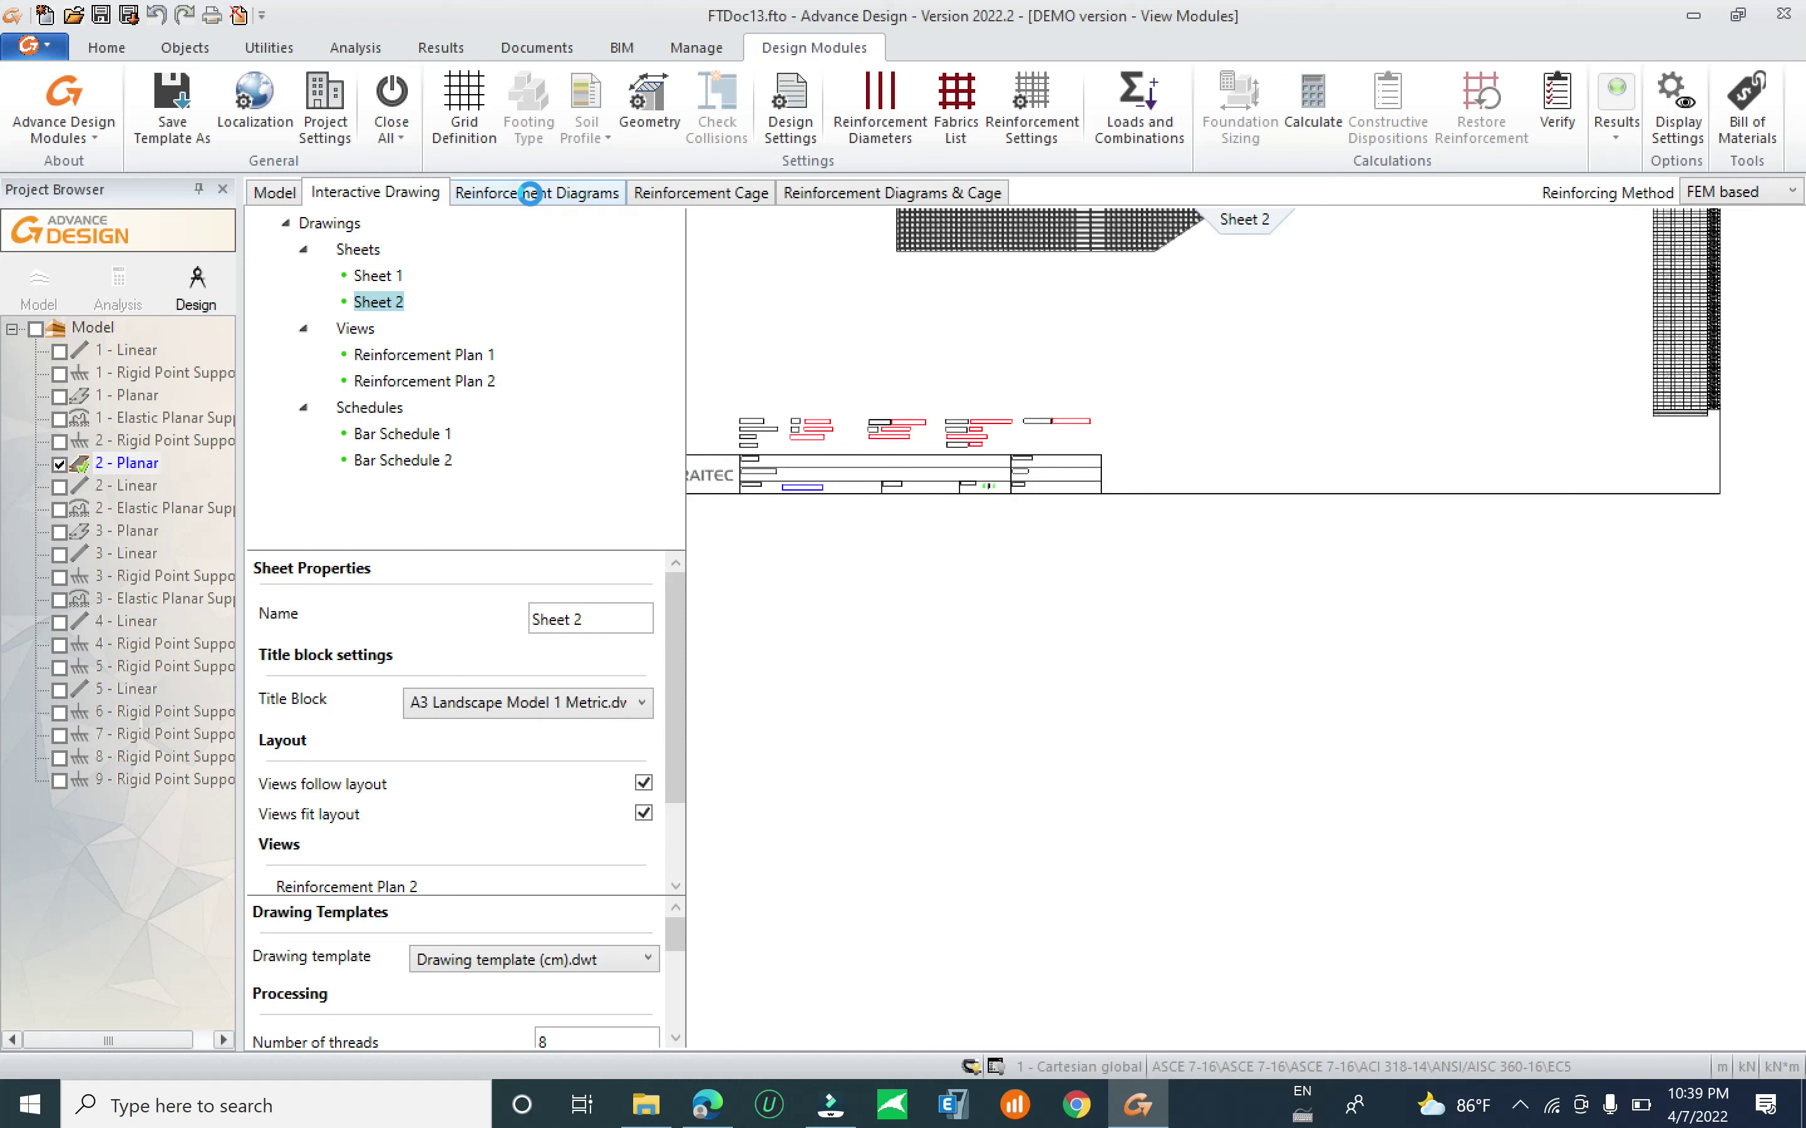
{"action": "left_click", "coordinate": [548, 196]}
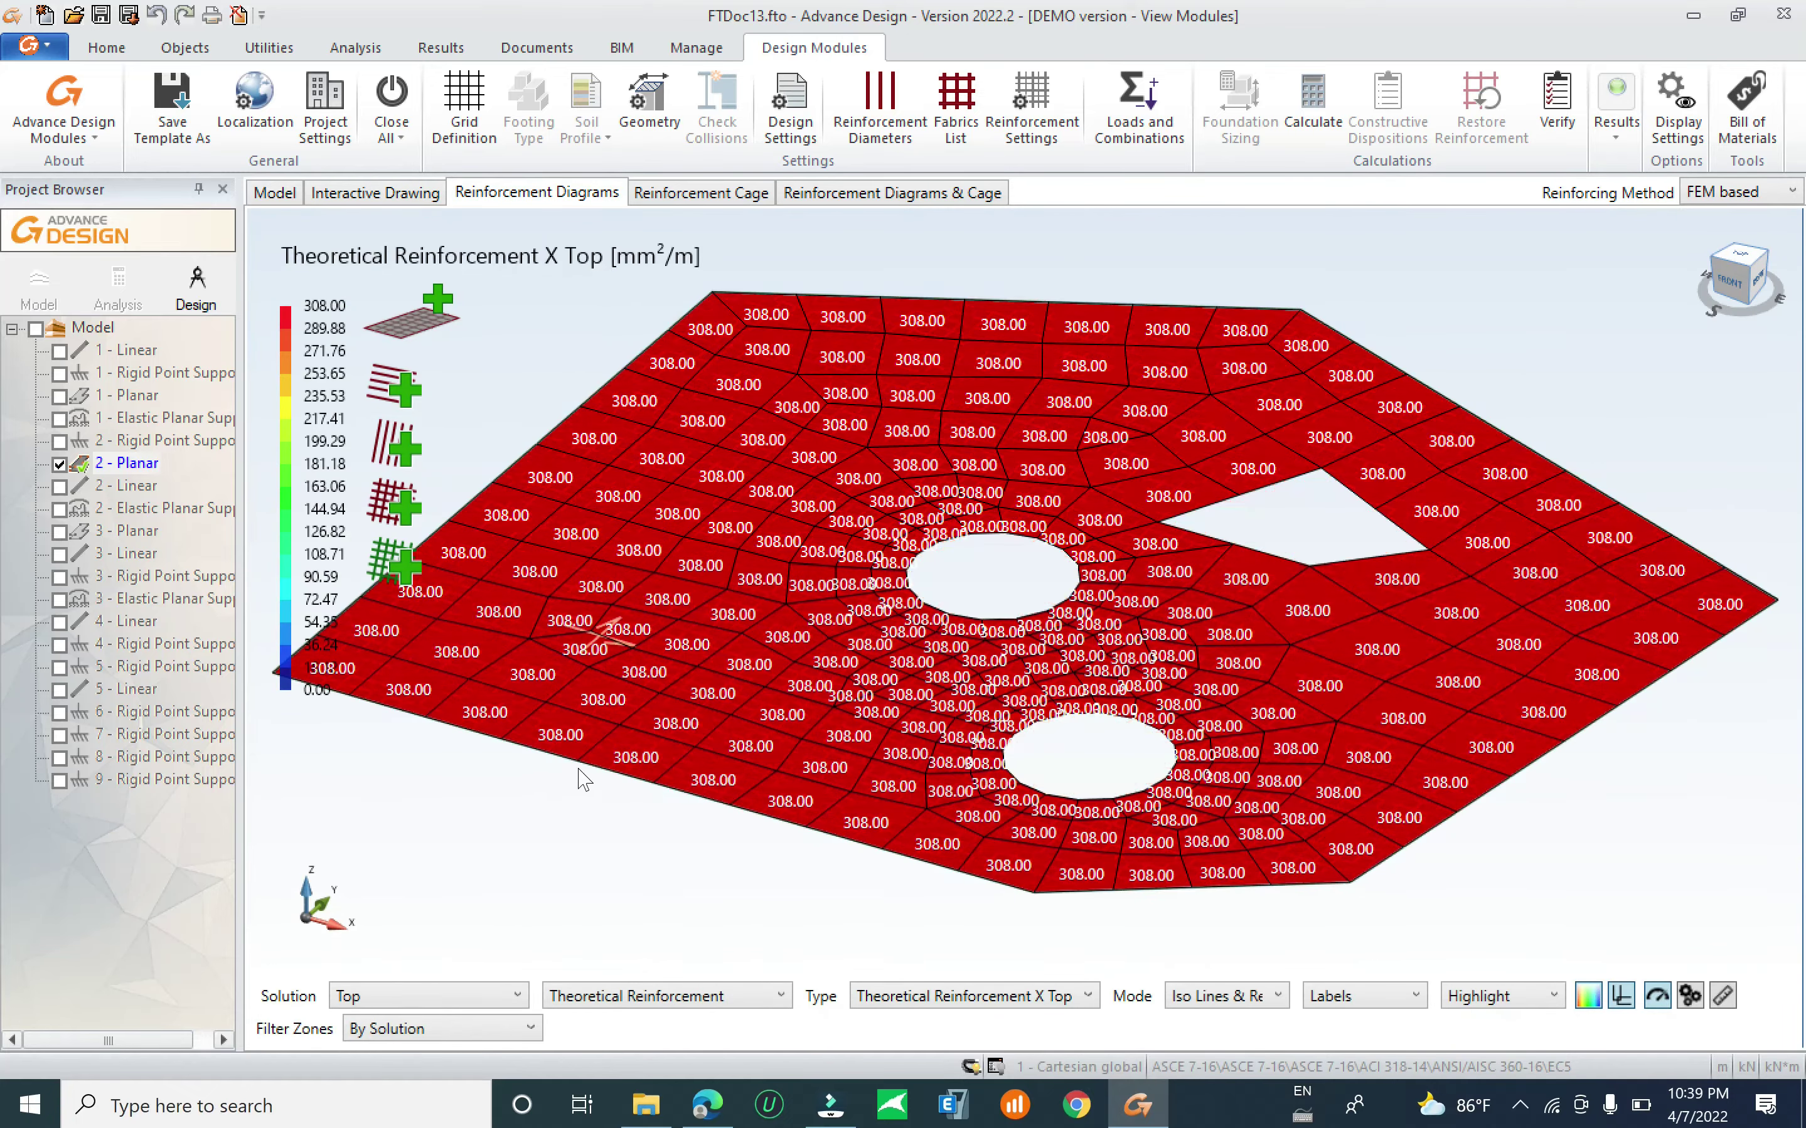
{"action": "scroll", "coordinate": [709, 761], "scroll_direction": "down", "scroll_amount": 3}
{"action": "middle_click_drag", "start_coordinate": [504, 818], "coordinate": [640, 788]}
{"action": "middle_click_drag", "start_coordinate": [866, 821], "coordinate": [500, 667]}
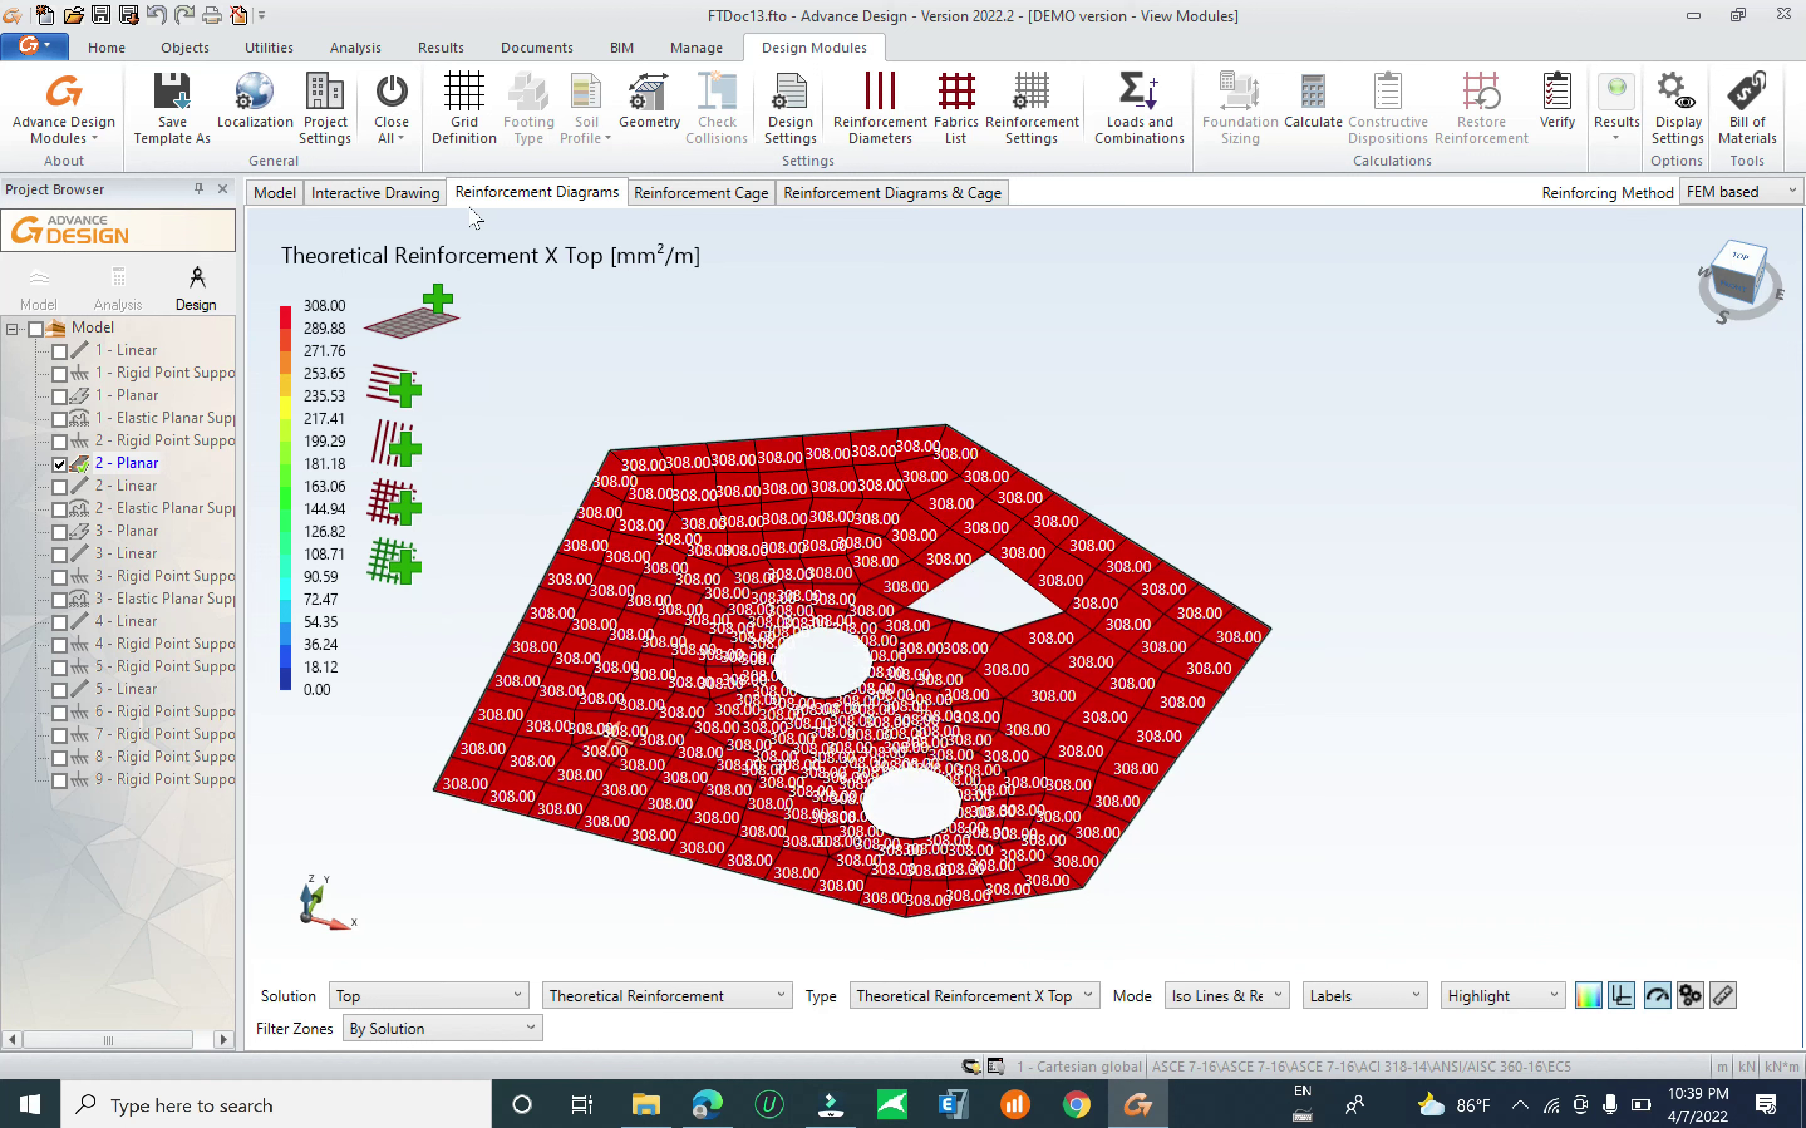
Inspect the slab's reinforcement cage for the Top solution, and view the diagrams and cage side by side.
{"action": "left_click", "coordinate": [660, 193]}
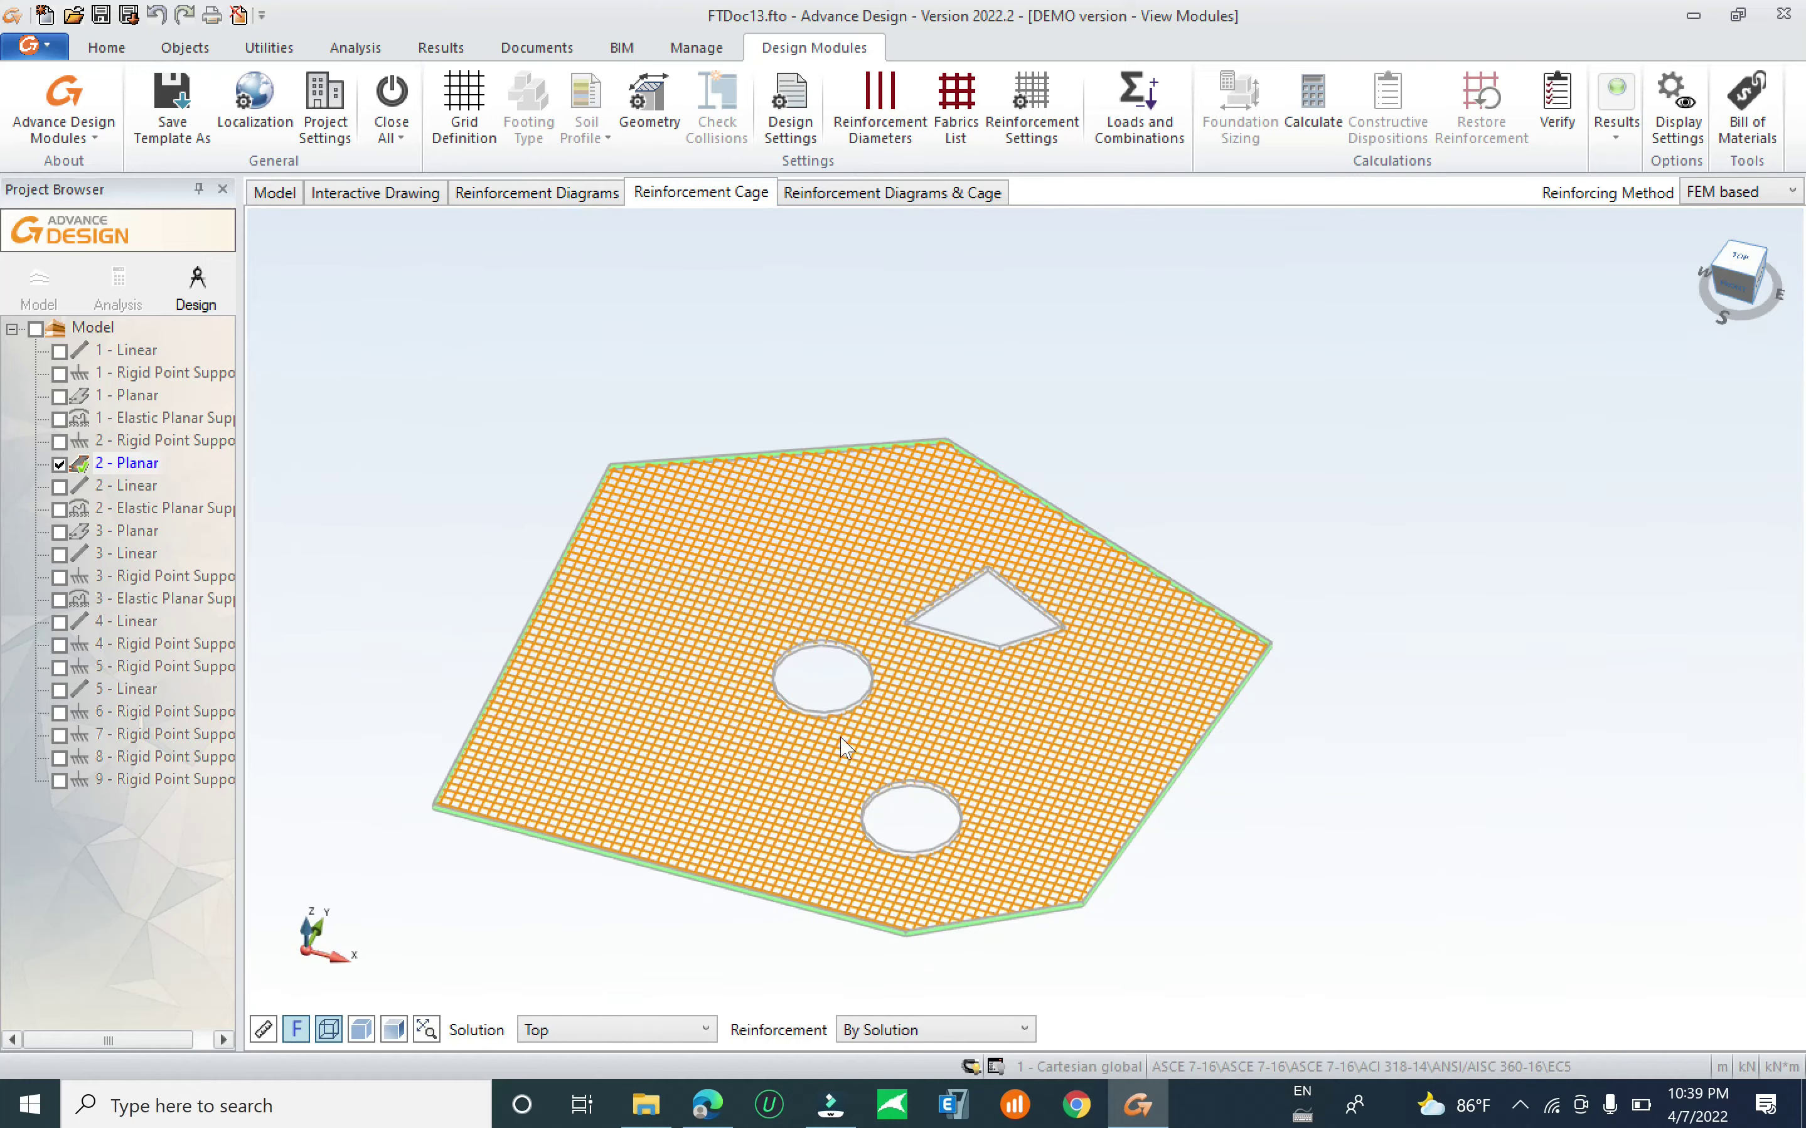
{"action": "scroll", "coordinate": [947, 888], "scroll_direction": "up", "scroll_amount": 4}
{"action": "scroll", "coordinate": [996, 773], "scroll_direction": "down", "scroll_amount": 3}
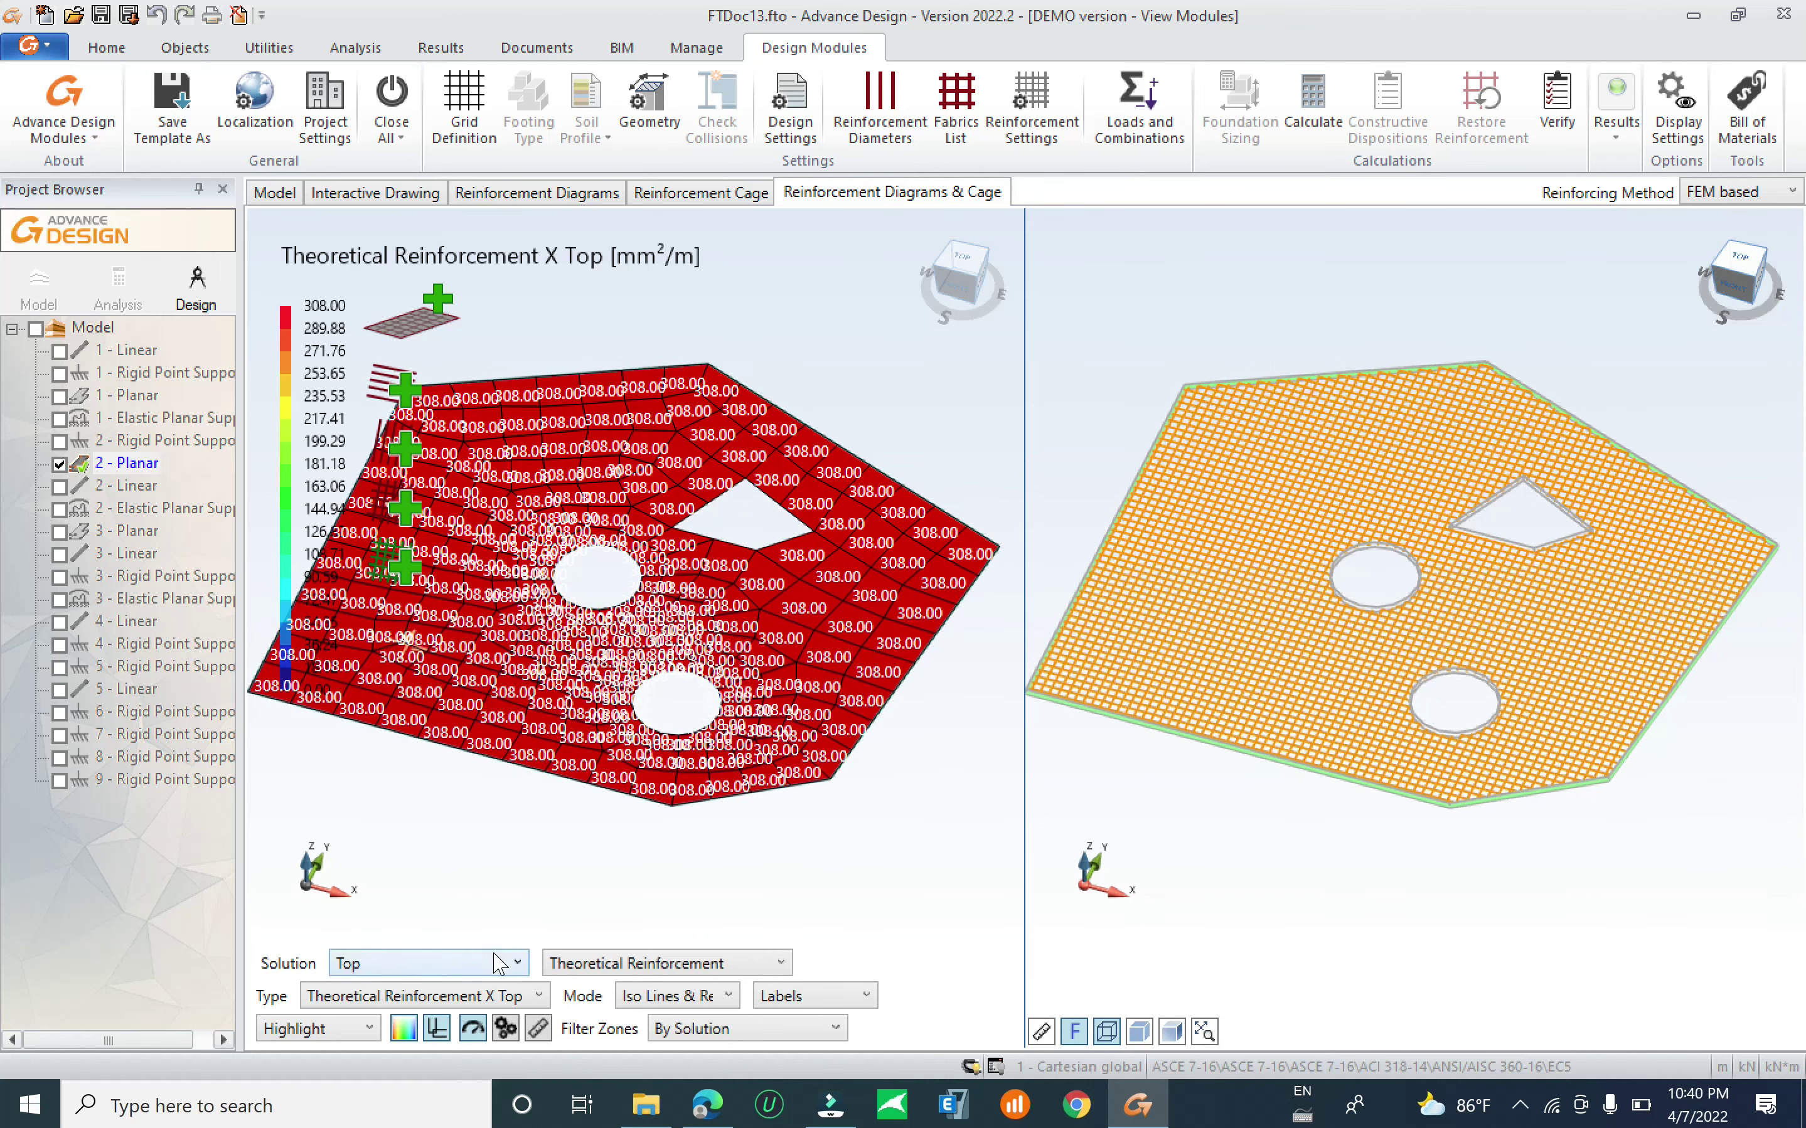
{"action": "left_click", "coordinate": [405, 1032]}
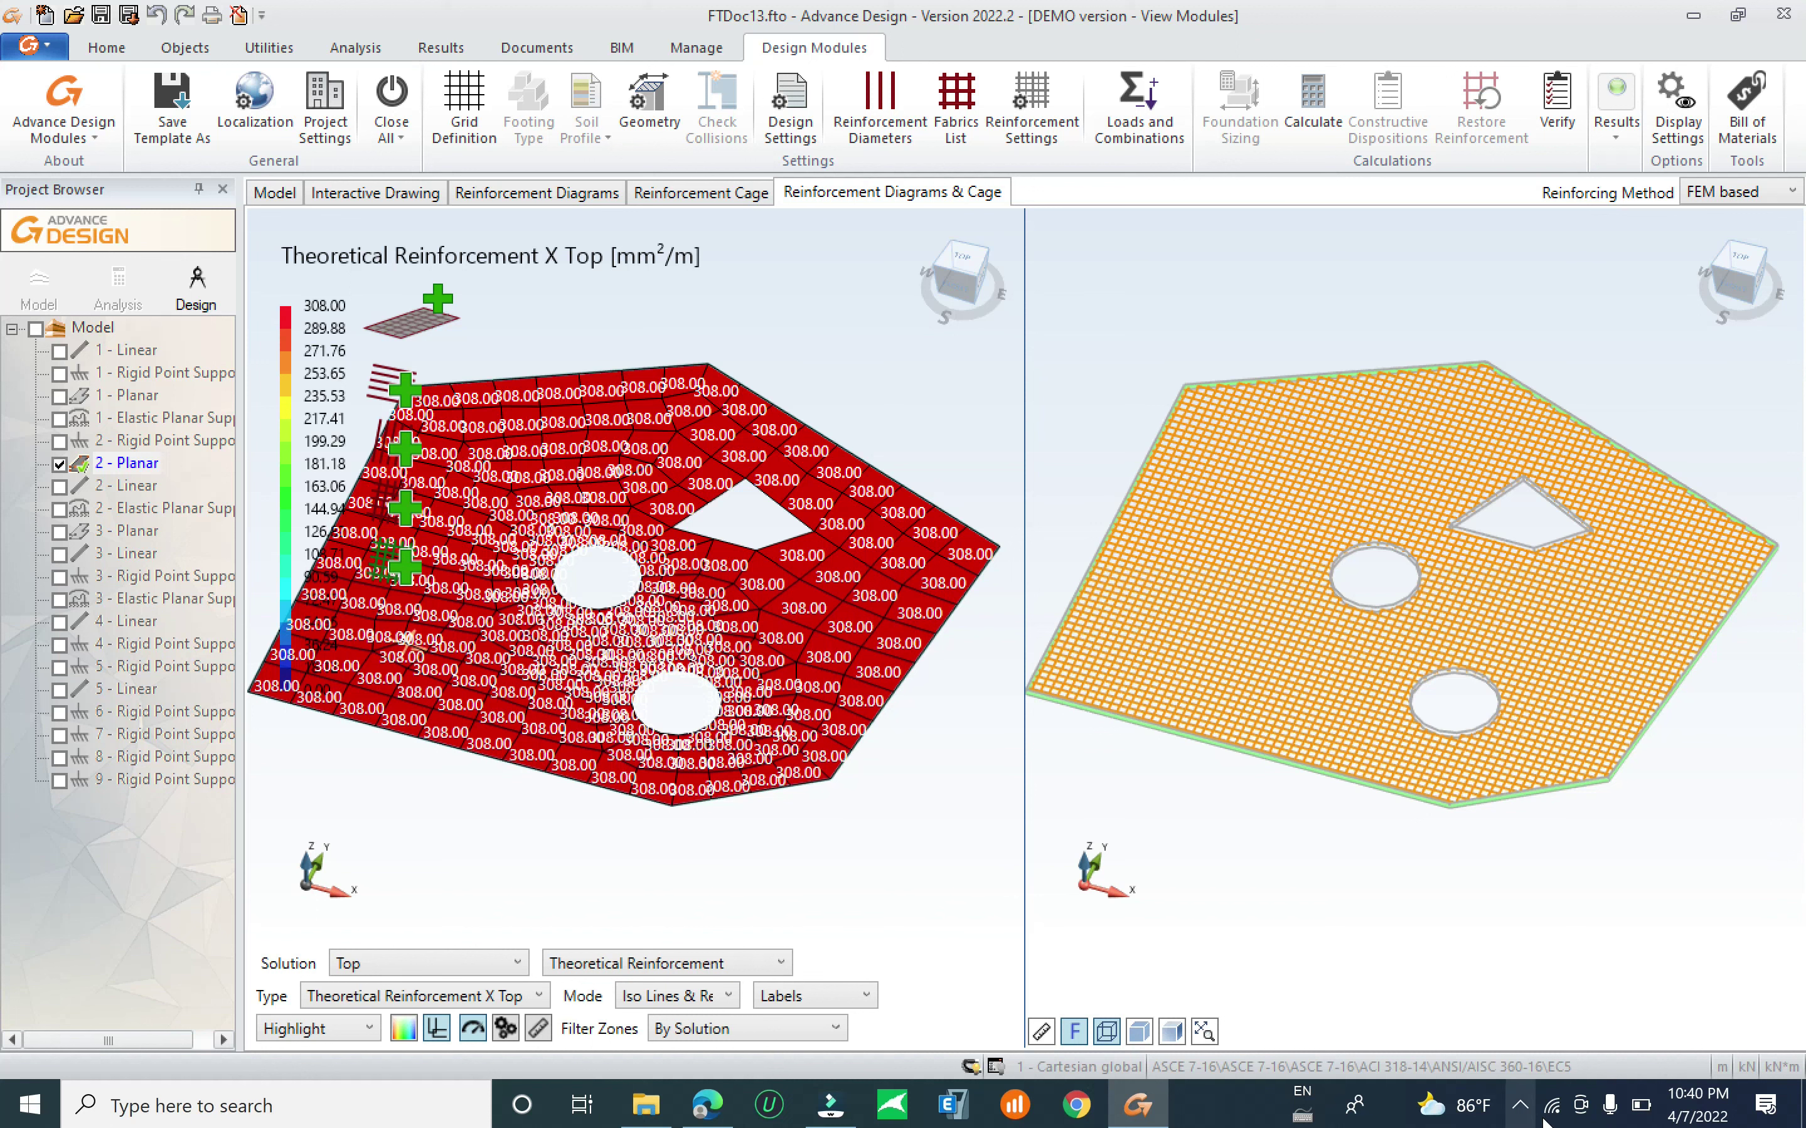
{"action": "left_click", "coordinate": [1519, 1104]}
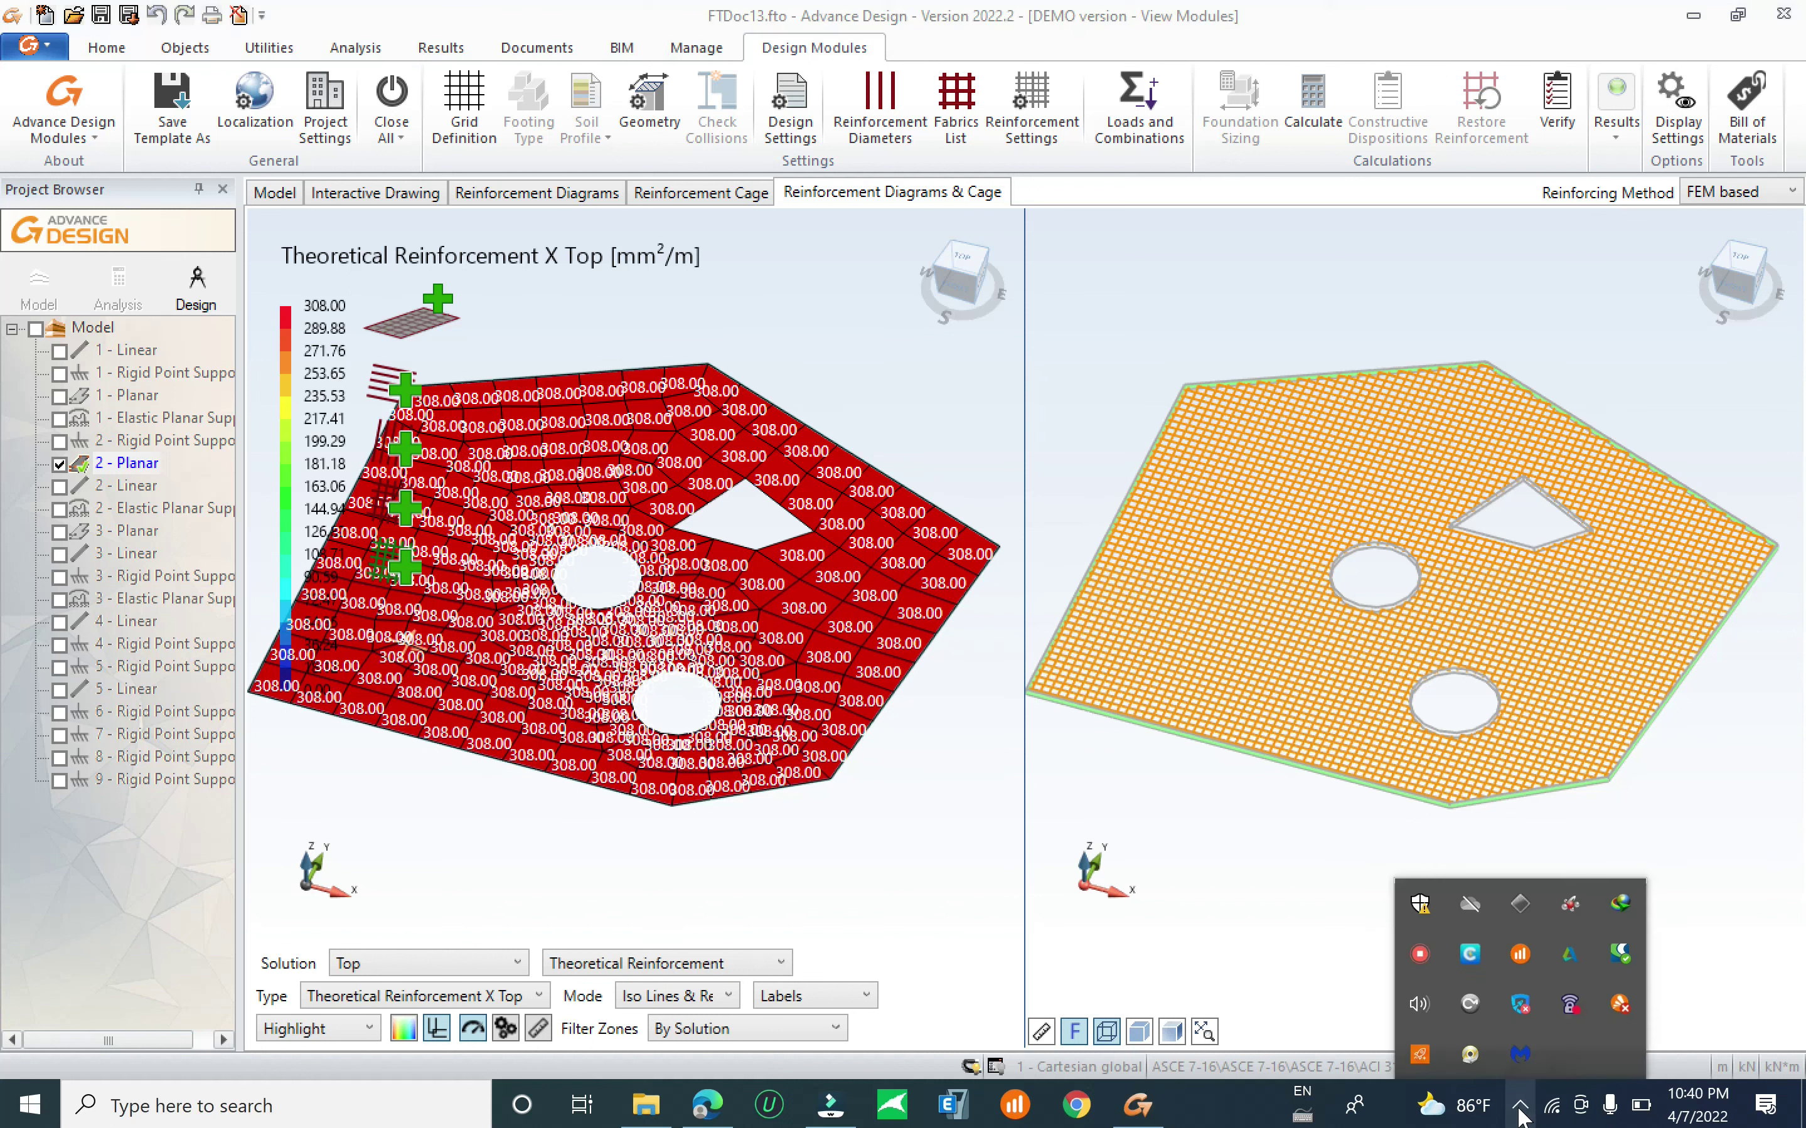
{"action": "right_click", "coordinate": [1520, 954]}
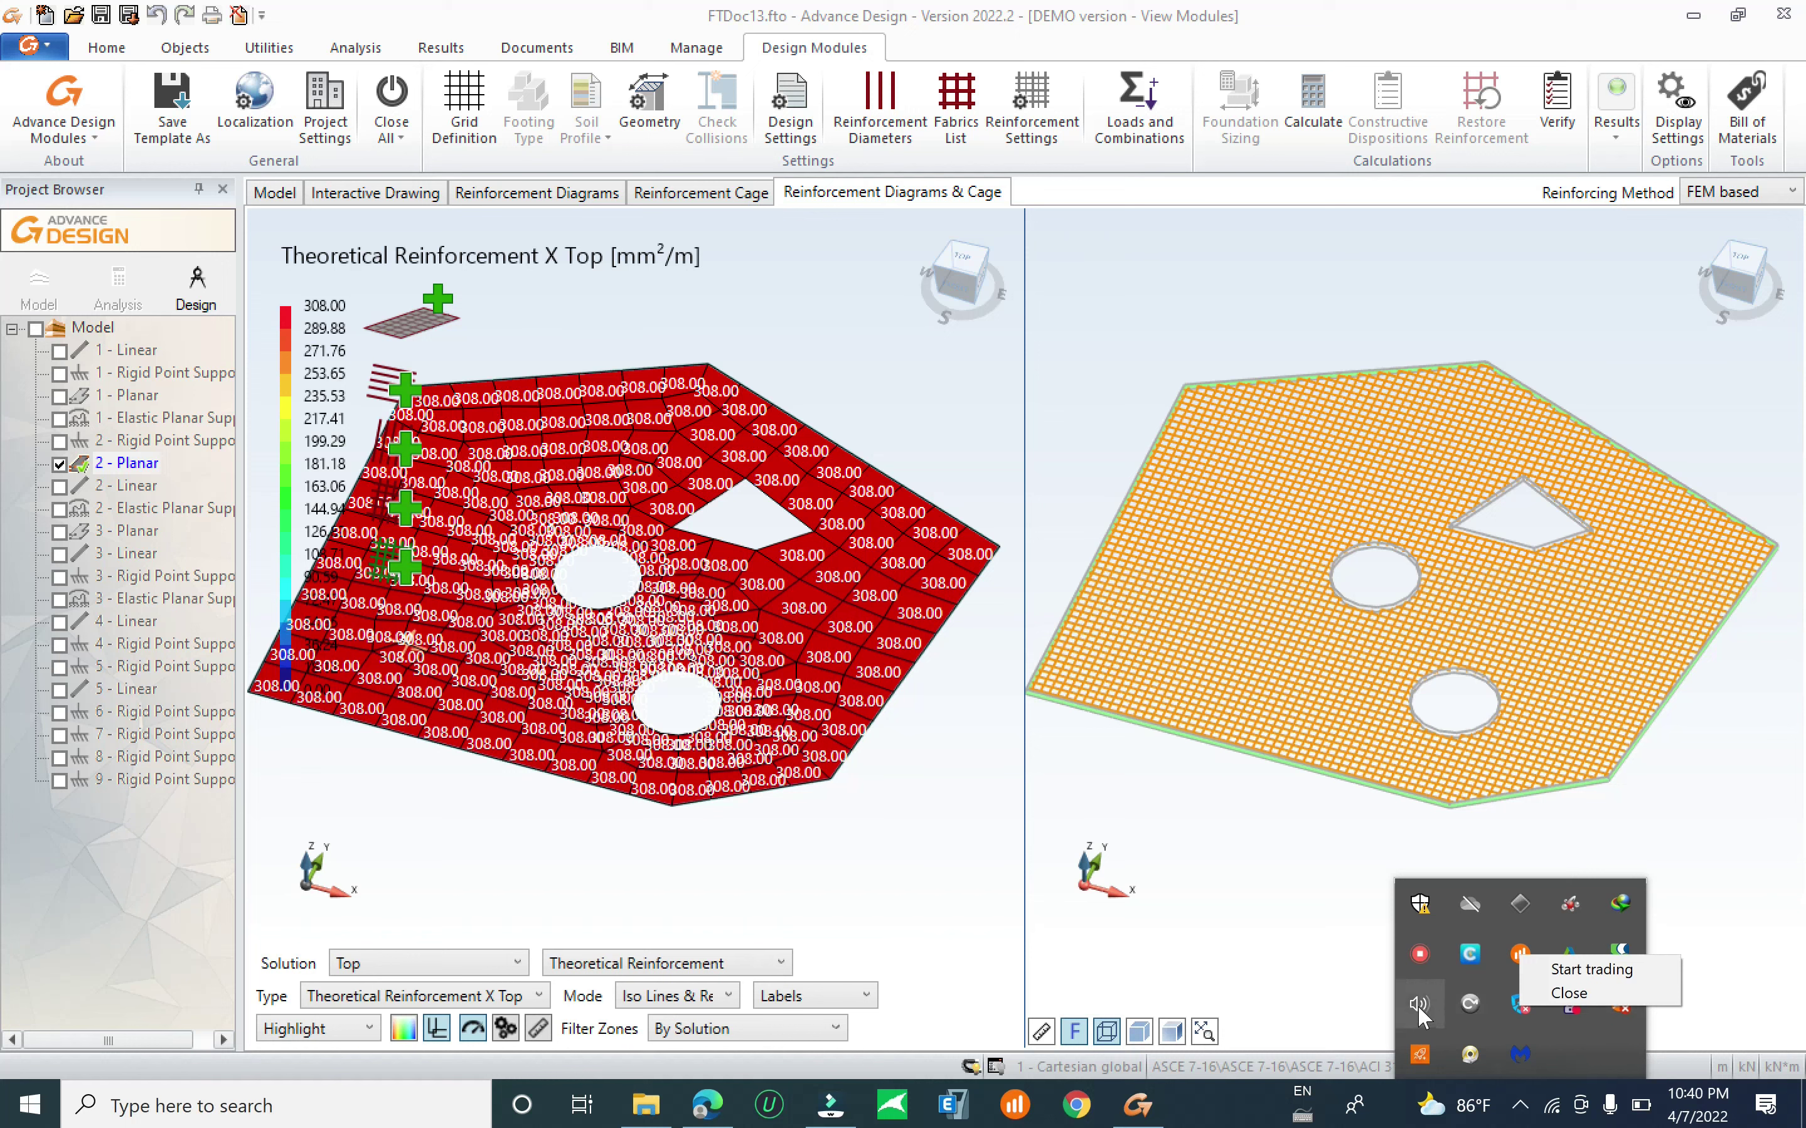
{"action": "right_click", "coordinate": [1422, 954]}
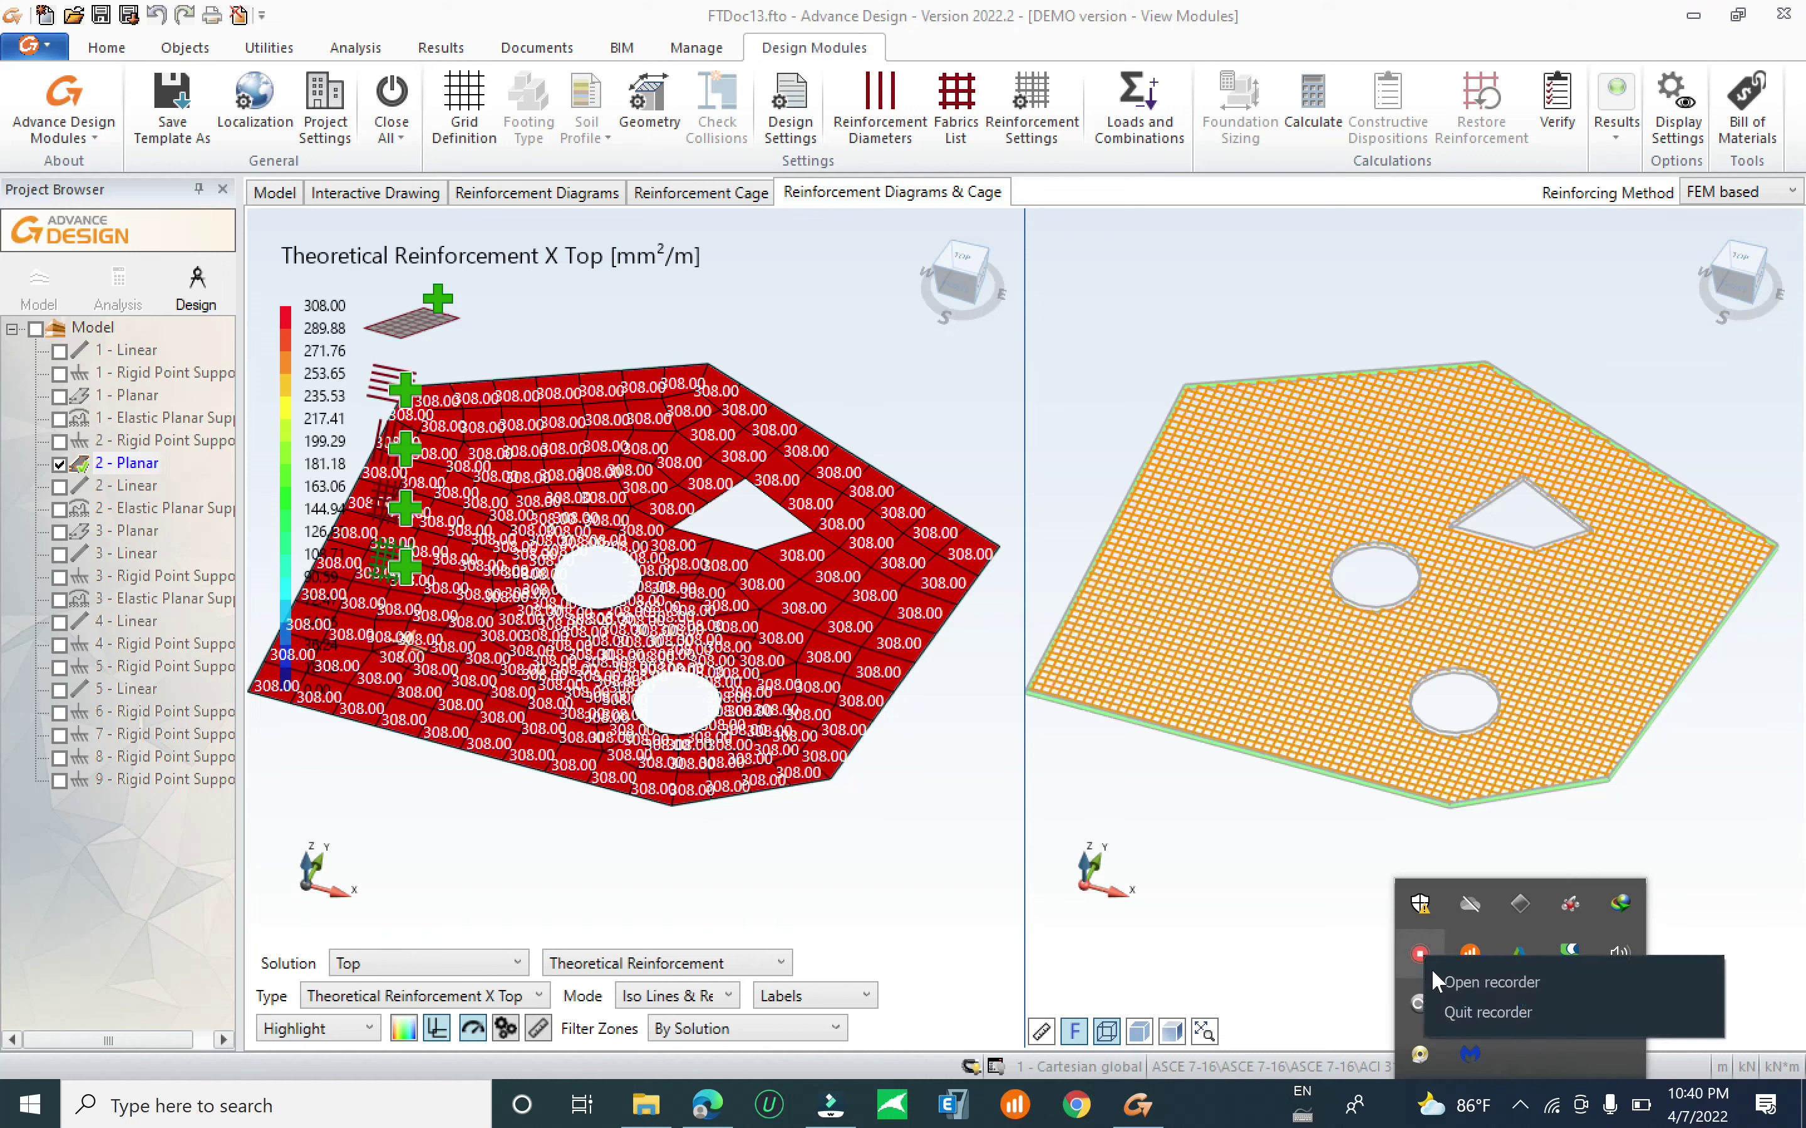
{"action": "left_click", "coordinate": [1459, 1009]}
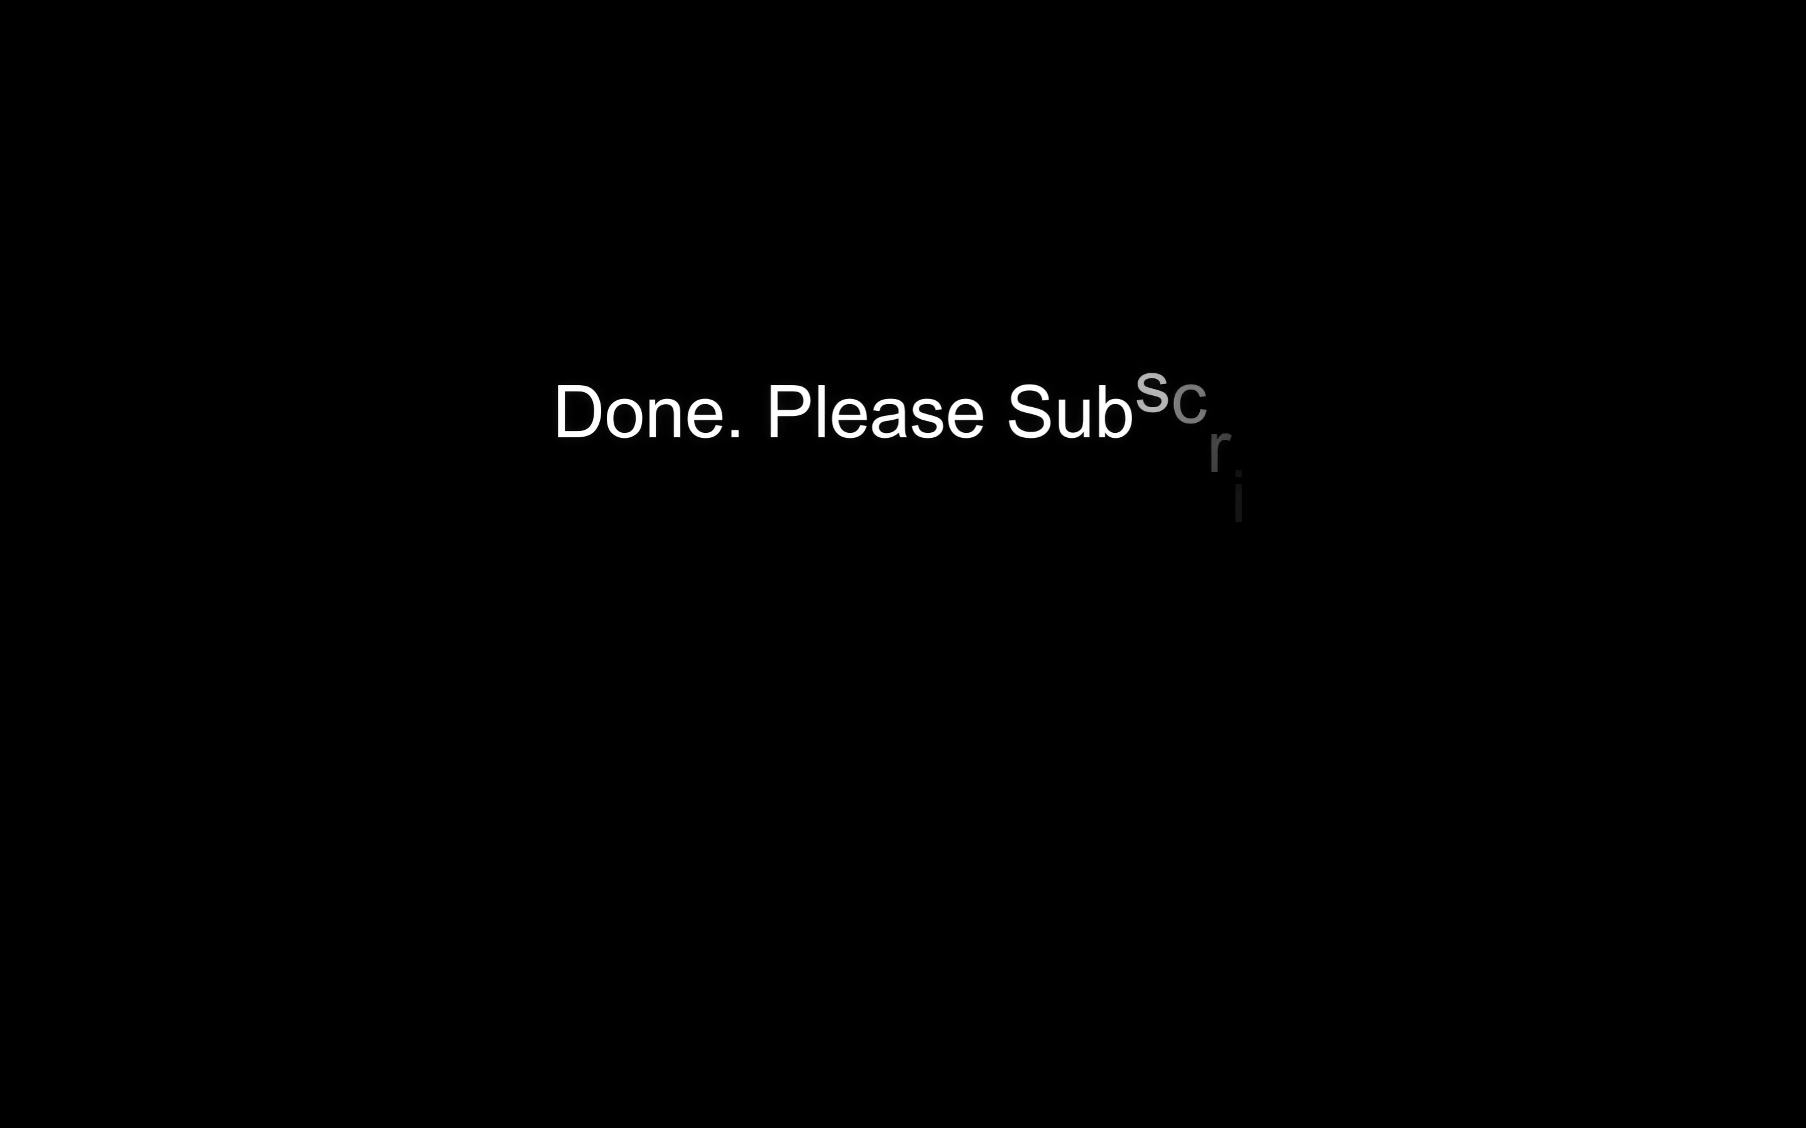